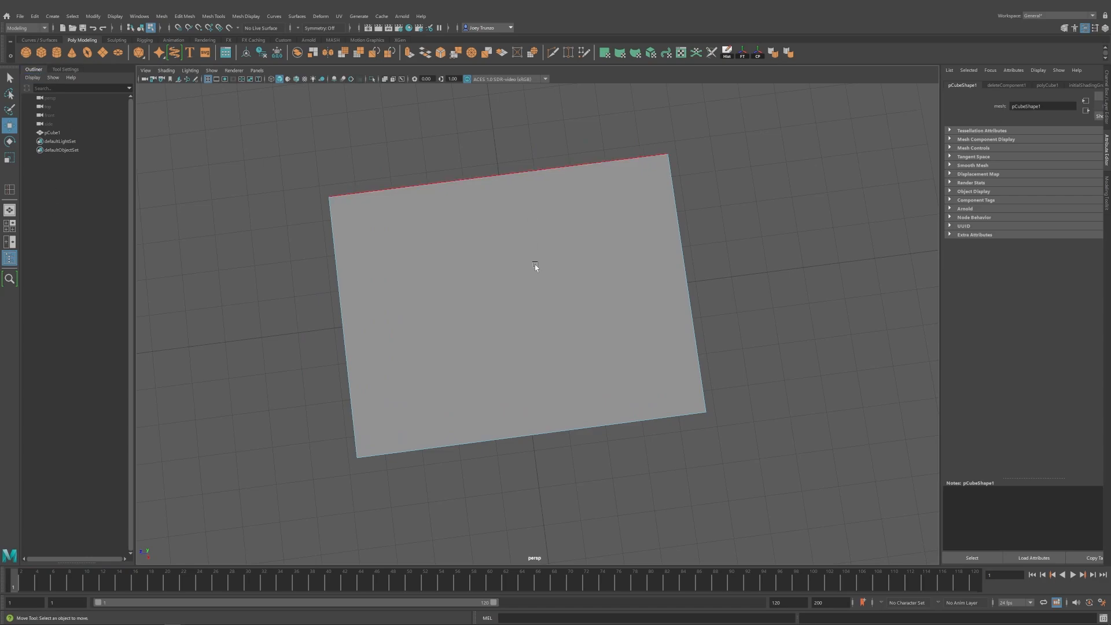
Insert one lengthwise and one crosswise edge loop on the flat slab, using the Insert Edge Loop tool's equal distance from edge option.
{"action": "left_click", "coordinate": [535, 265]}
{"action": "left_click_drag", "start_coordinate": [551, 264], "coordinate": [512, 275], "text": "alt"}
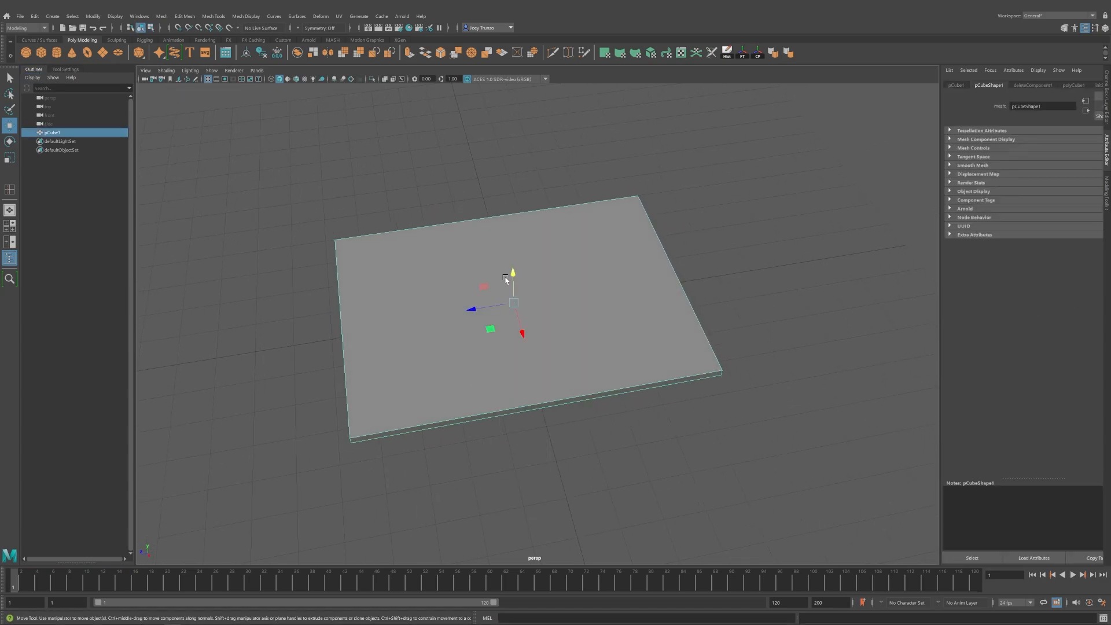
{"action": "left_click", "coordinate": [214, 16]}
{"action": "left_click", "coordinate": [287, 76]}
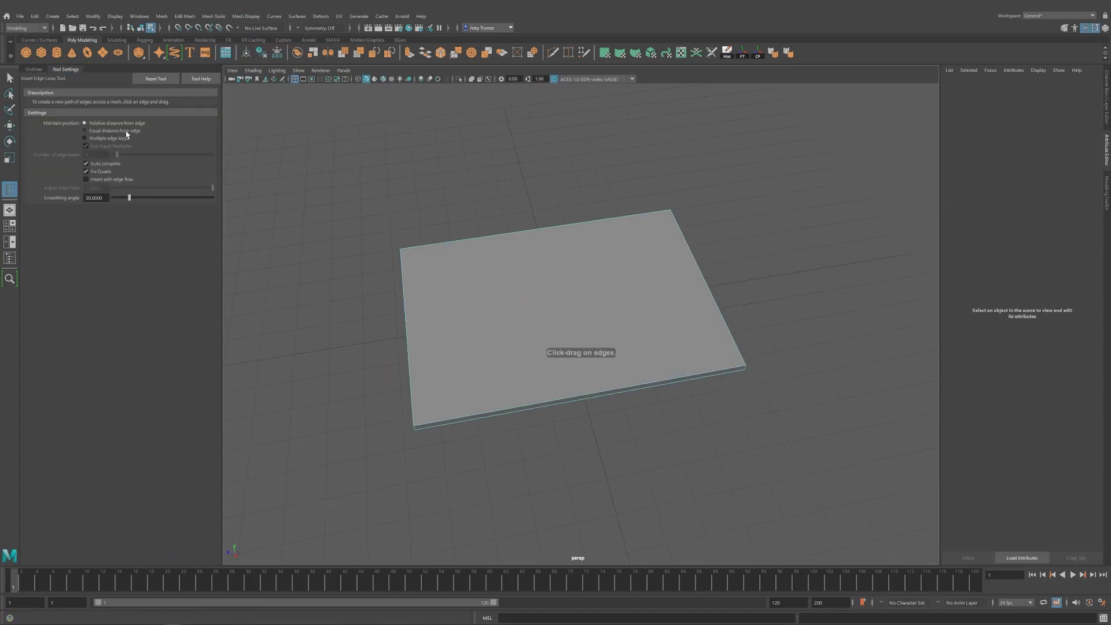
{"action": "left_click", "coordinate": [99, 133]}
{"action": "left_click_drag", "start_coordinate": [498, 255], "coordinate": [511, 243], "text": "alt"}
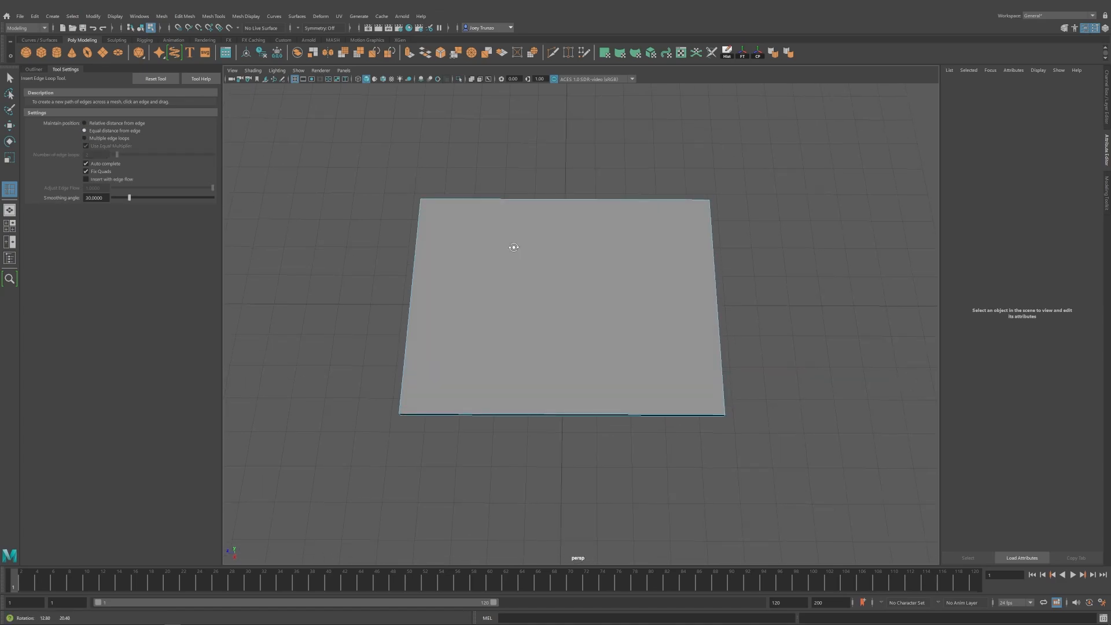
{"action": "left_click", "coordinate": [601, 201]}
{"action": "left_click_drag", "start_coordinate": [622, 255], "coordinate": [606, 309], "text": "alt"}
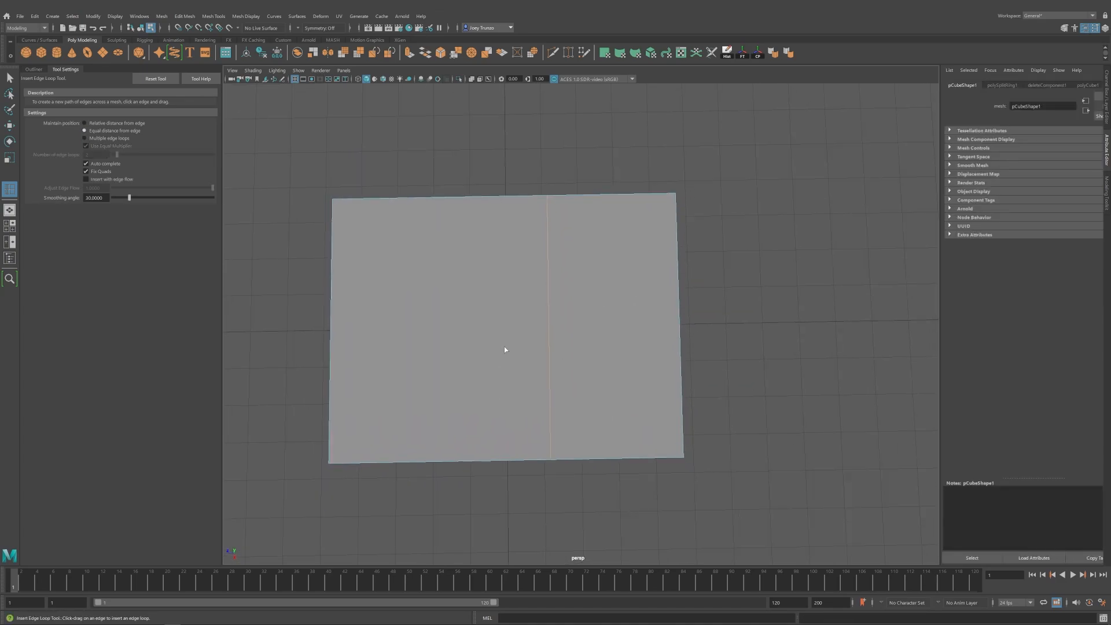
{"action": "left_click_drag", "start_coordinate": [470, 289], "coordinate": [471, 290], "text": "alt"}
{"action": "middle_click_drag", "start_coordinate": [529, 299], "coordinate": [492, 294], "text": "alt"}
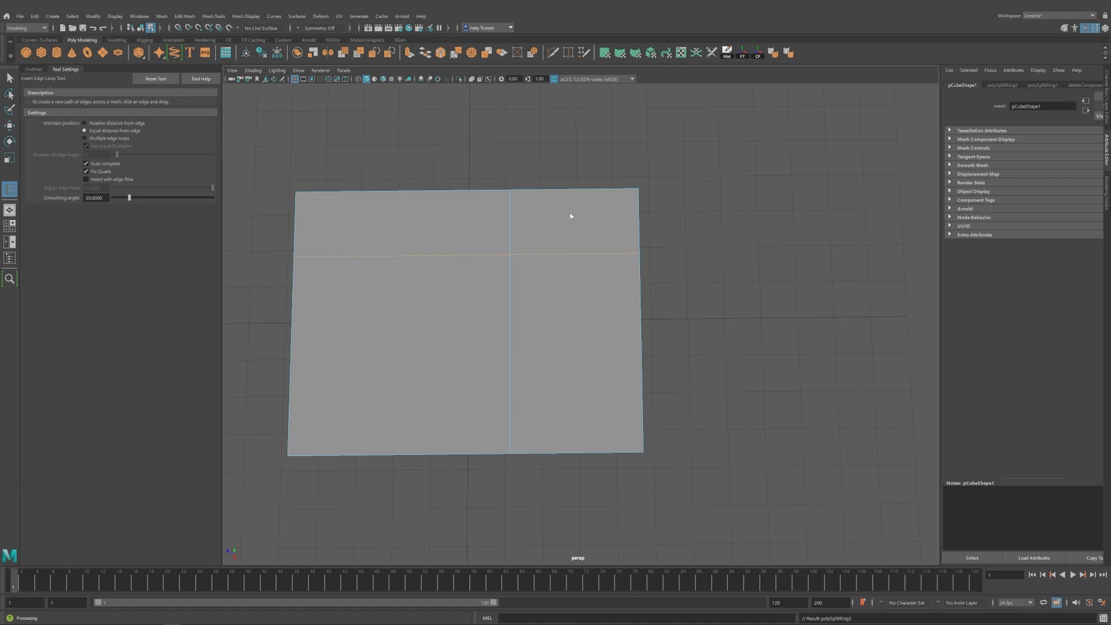
Insert a pair of lengthwise edge loops in the slab's wider left section and scale the pair farther apart.
{"action": "left_click", "coordinate": [379, 258]}
{"action": "key", "text": "r"}
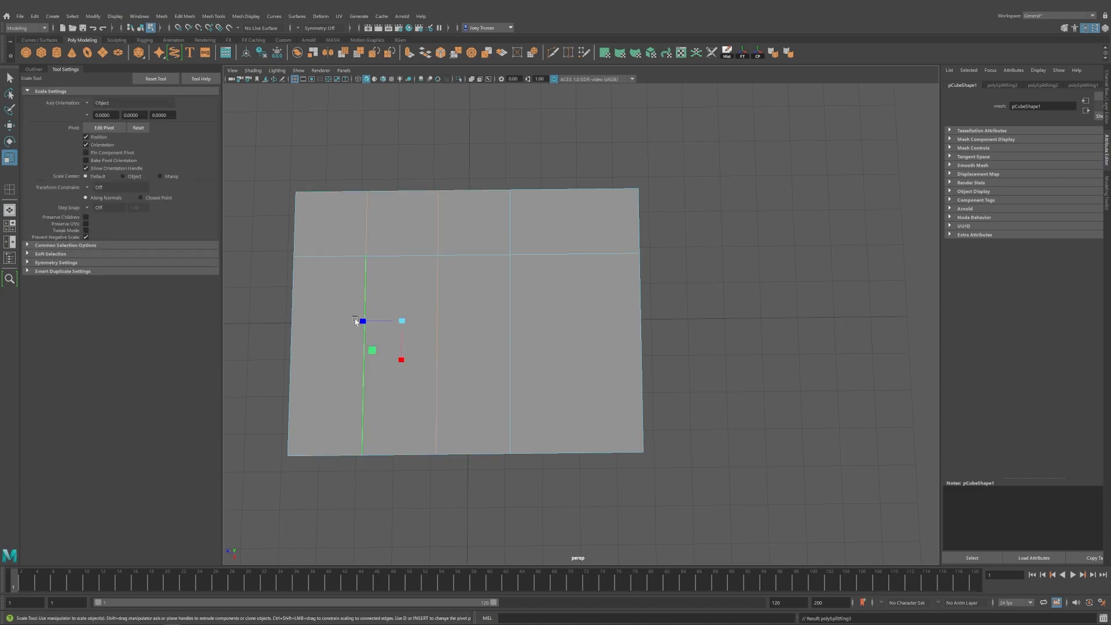
{"action": "left_click_drag", "start_coordinate": [360, 318], "coordinate": [327, 316]}
Insert two more crosswise edge loops and, using multiple edge loops set to 2, a lengthwise pair scaled apart toward the outer loops.
{"action": "left_click", "coordinate": [213, 16]}
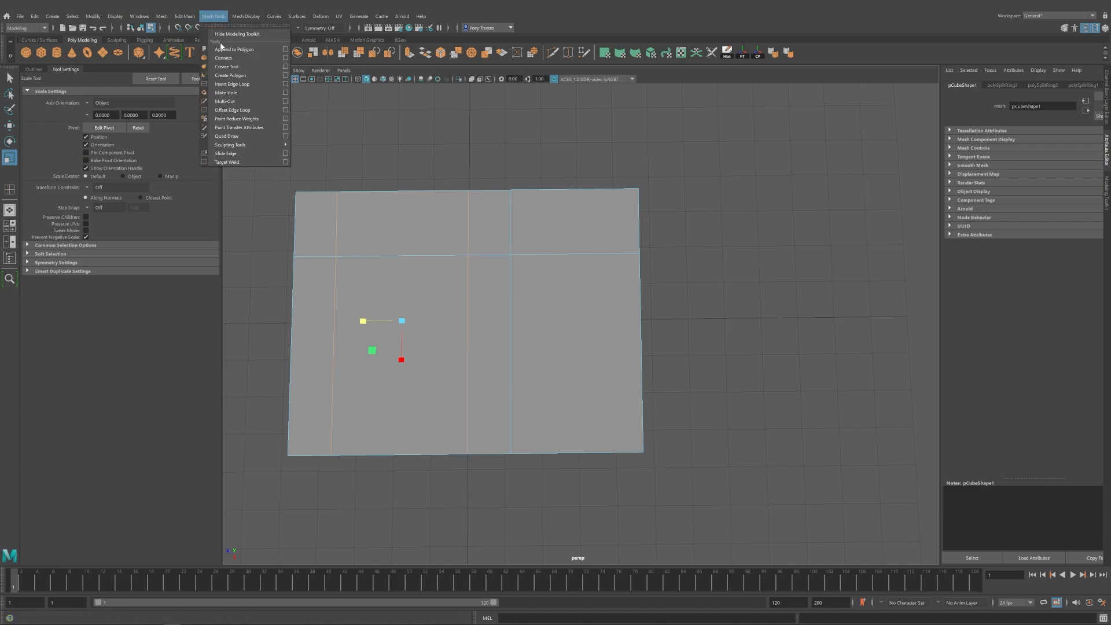
{"action": "left_click", "coordinate": [230, 85]}
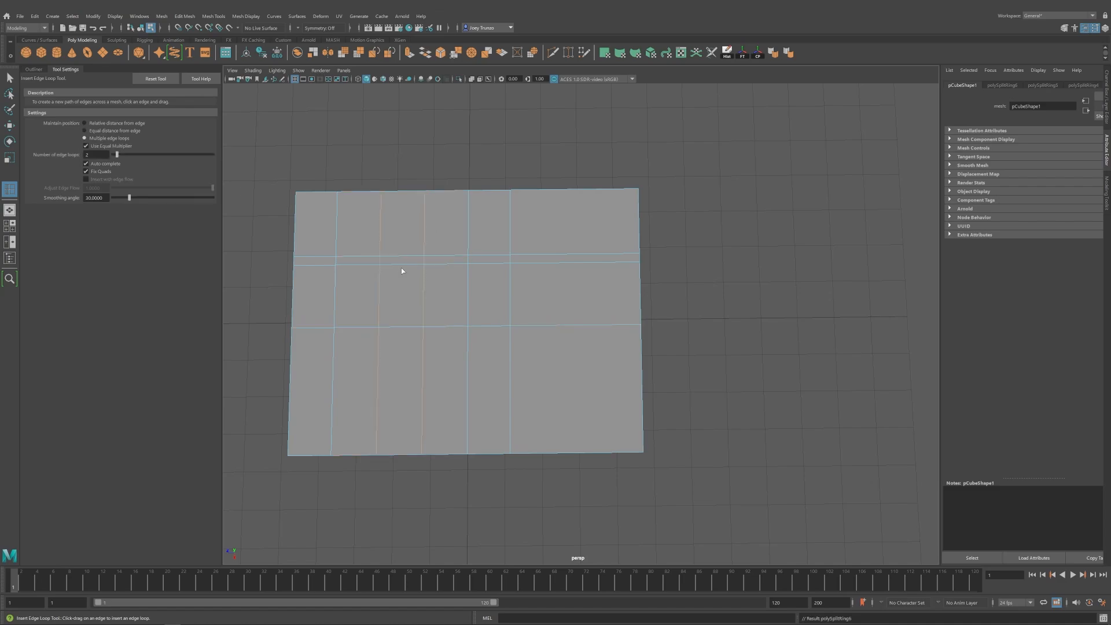
{"action": "key", "text": "r"}
{"action": "left_click_drag", "start_coordinate": [361, 320], "coordinate": [335, 319]}
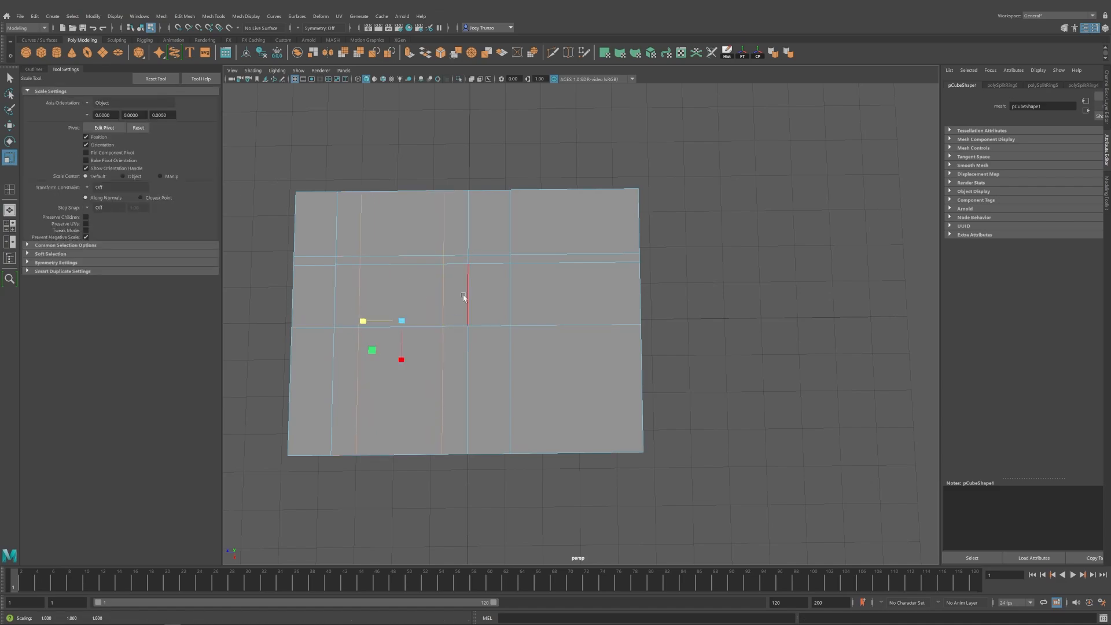
Insert two crosswise edge loops inside the middle band and scale them apart toward the band's borders.
{"action": "left_click", "coordinate": [443, 293]}
{"action": "key", "text": "r"}
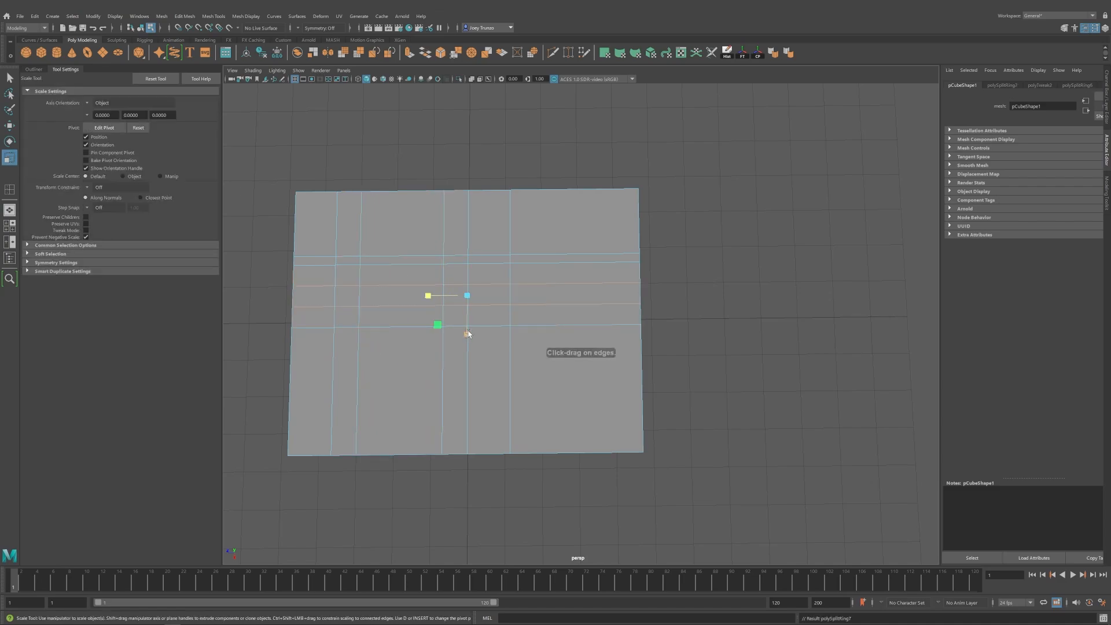
{"action": "left_click_drag", "start_coordinate": [467, 329], "coordinate": [467, 353]}
{"action": "middle_click_drag", "start_coordinate": [465, 371], "coordinate": [456, 323], "text": "alt"}
{"action": "right_click_drag", "start_coordinate": [457, 323], "coordinate": [419, 317], "text": "alt"}
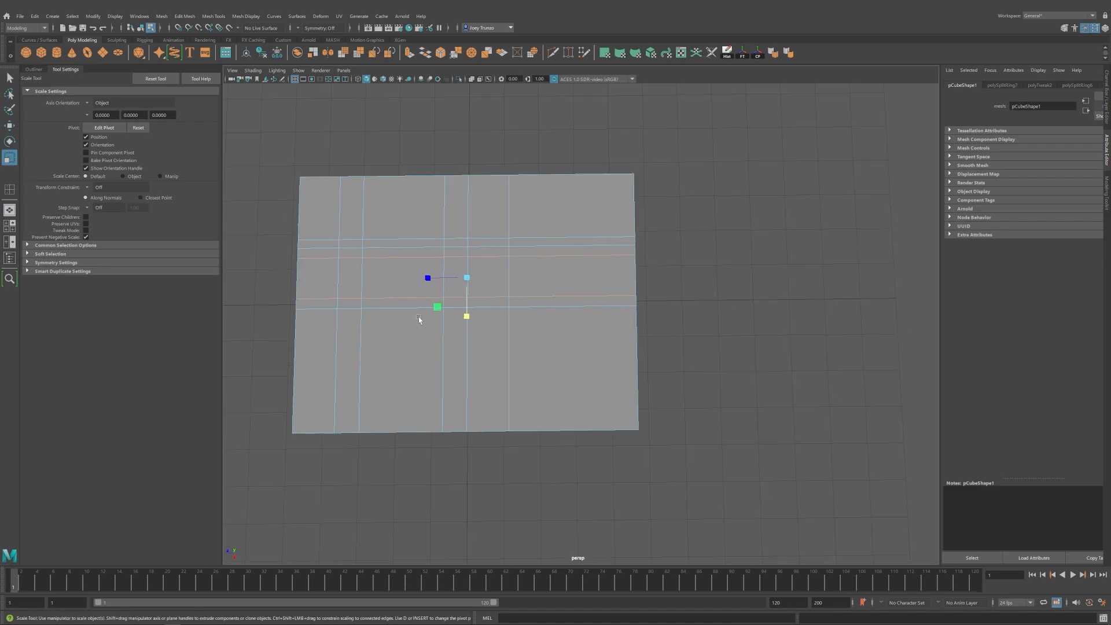
Insert a single lengthwise edge loop just inside the left pair of loops.
{"action": "left_click", "coordinate": [213, 15]}
{"action": "left_click", "coordinate": [232, 85]}
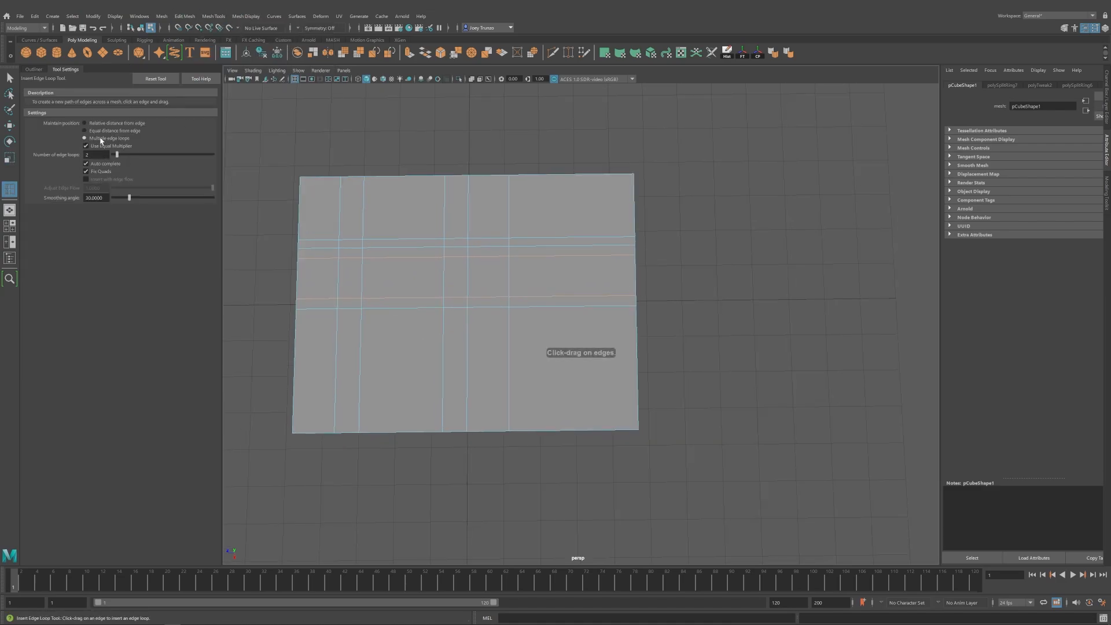
{"action": "key", "text": "w"}
{"action": "left_click_drag", "start_coordinate": [381, 278], "coordinate": [402, 280], "text": "alt"}
Select the top faces that make up a stepped L-shaped area, with one leg running down the slab's left side.
{"action": "right_click_drag", "start_coordinate": [402, 280], "coordinate": [395, 317]}
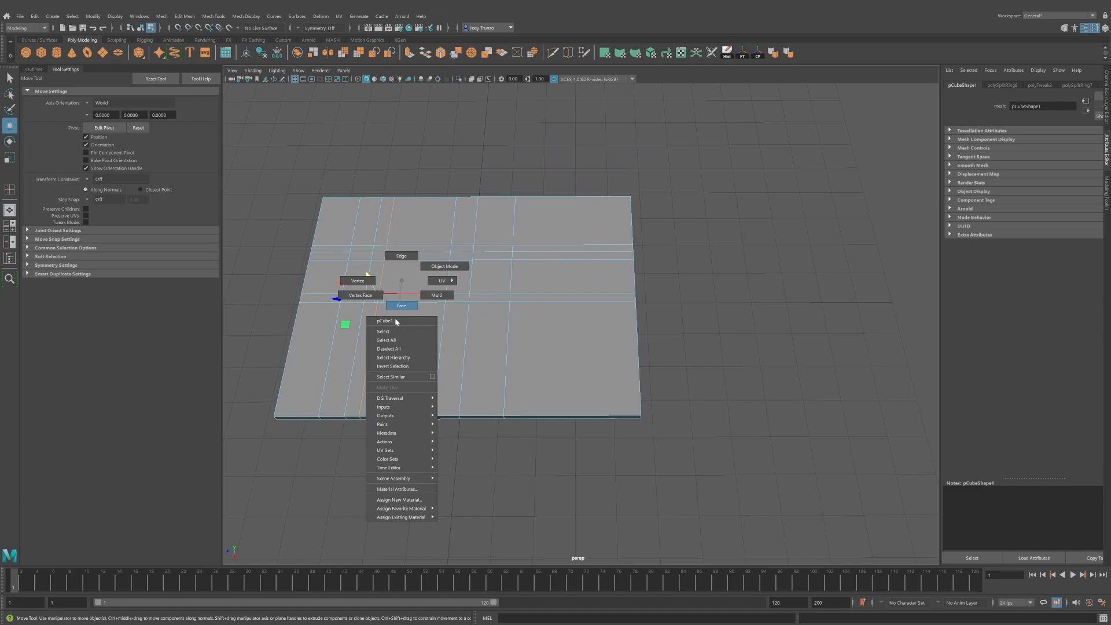
{"action": "middle_click_drag", "start_coordinate": [394, 318], "coordinate": [489, 342], "text": "alt"}
{"action": "right_click", "coordinate": [503, 272]}
{"action": "right_click_drag", "start_coordinate": [504, 279], "coordinate": [460, 297]}
{"action": "left_click", "coordinate": [460, 297]}
{"action": "left_click", "coordinate": [449, 317], "text": "shift"}
{"action": "left_click", "coordinate": [450, 372], "text": "shift"}
{"action": "left_click", "coordinate": [470, 389], "text": "shift"}
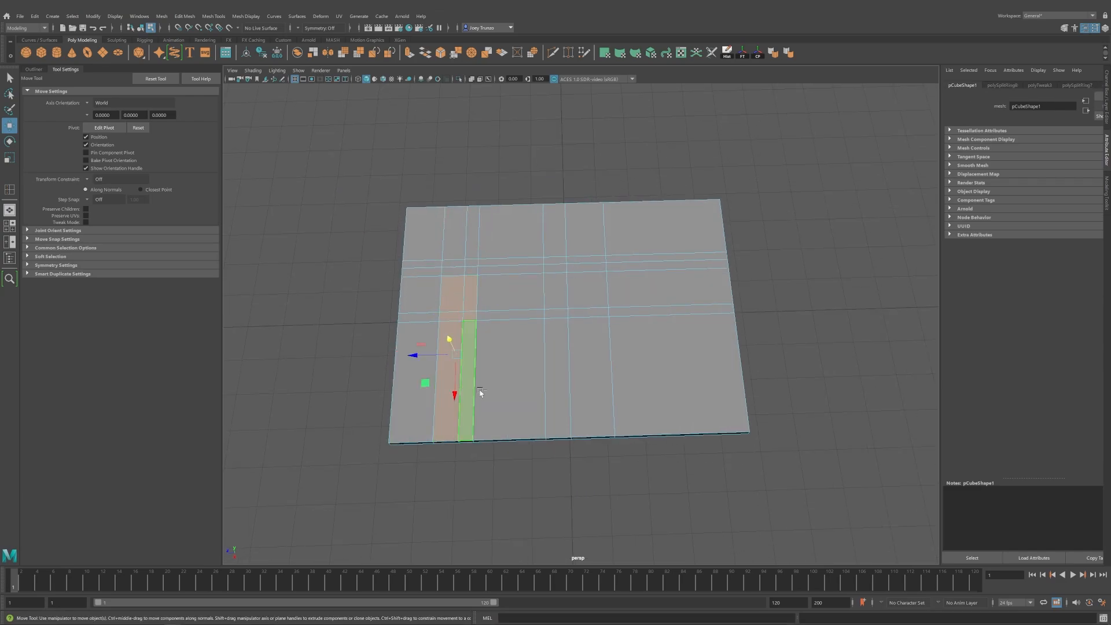
{"action": "left_click_drag", "start_coordinate": [478, 300], "coordinate": [476, 318], "text": "alt"}
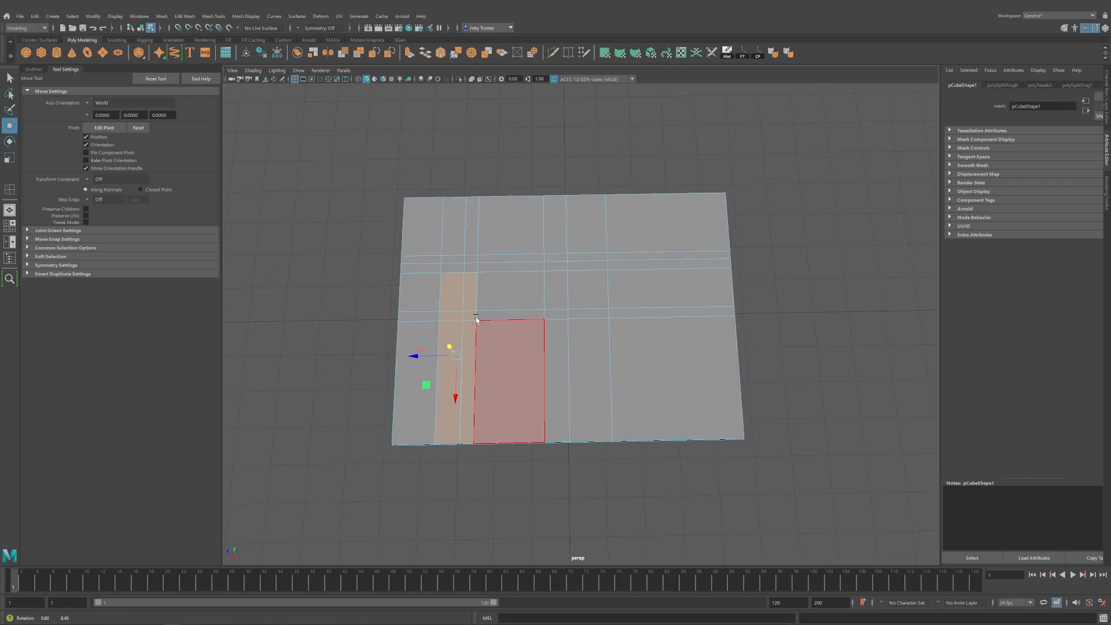
{"action": "left_click", "coordinate": [510, 265], "text": "shift"}
{"action": "left_click", "coordinate": [555, 288], "text": "shift"}
{"action": "left_click_drag", "start_coordinate": [548, 370], "coordinate": [584, 375], "text": "alt"}
Insert a crosswise edge loop close to the slab's front edge to leave a narrow border strip, and return to face selection.
{"action": "left_click", "coordinate": [215, 16]}
{"action": "left_click", "coordinate": [231, 77]}
{"action": "left_click_drag", "start_coordinate": [557, 260], "coordinate": [551, 286], "text": "alt"}
{"action": "right_click_drag", "start_coordinate": [550, 285], "coordinate": [550, 307]}
{"action": "key", "text": "w"}
{"action": "left_click_drag", "start_coordinate": [550, 309], "coordinate": [512, 336], "text": "alt"}
Delete the faces of the stepped L-shaped area and extrude the opening's boundary edges downward to form its walls.
{"action": "left_click_drag", "start_coordinate": [513, 342], "coordinate": [702, 369]}
{"action": "key", "text": "Delete"}
{"action": "key", "text": "w"}
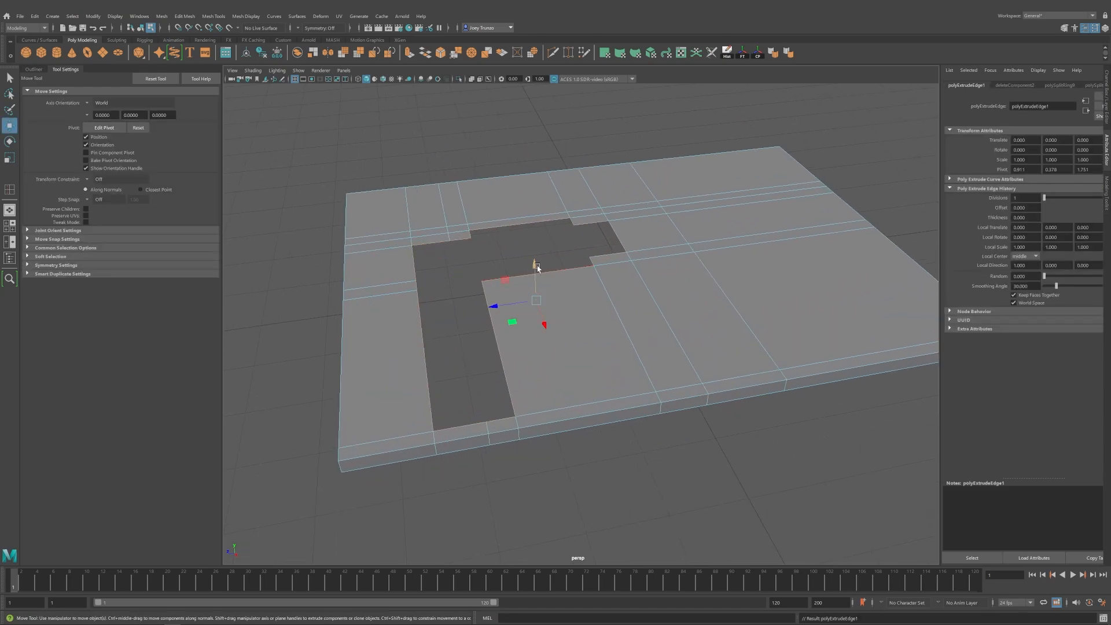
{"action": "left_click_drag", "start_coordinate": [533, 261], "coordinate": [588, 307]}
{"action": "scroll", "coordinate": [581, 374], "scroll_direction": "up", "scroll_amount": 3}
{"action": "middle_click_drag", "start_coordinate": [588, 307], "coordinate": [603, 338], "text": "alt"}
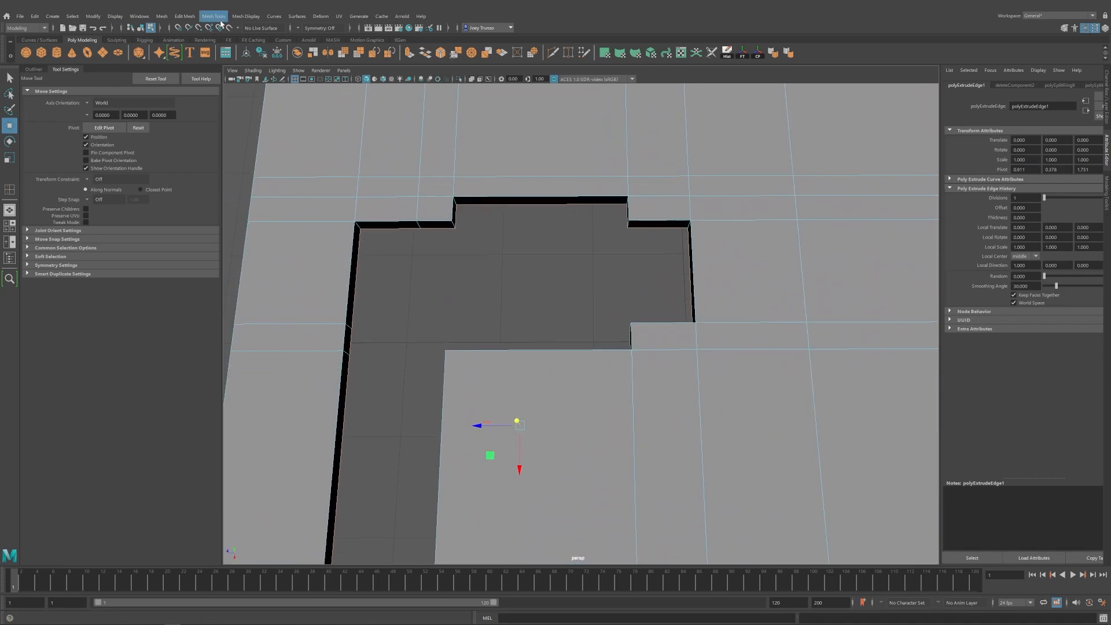
Fill the floor of the rear notch by appending a polygon between the lower edges of its two side walls.
{"action": "left_click", "coordinate": [214, 16]}
{"action": "left_click", "coordinate": [231, 50]}
{"action": "middle_click_drag", "start_coordinate": [510, 272], "coordinate": [550, 306], "text": "alt"}
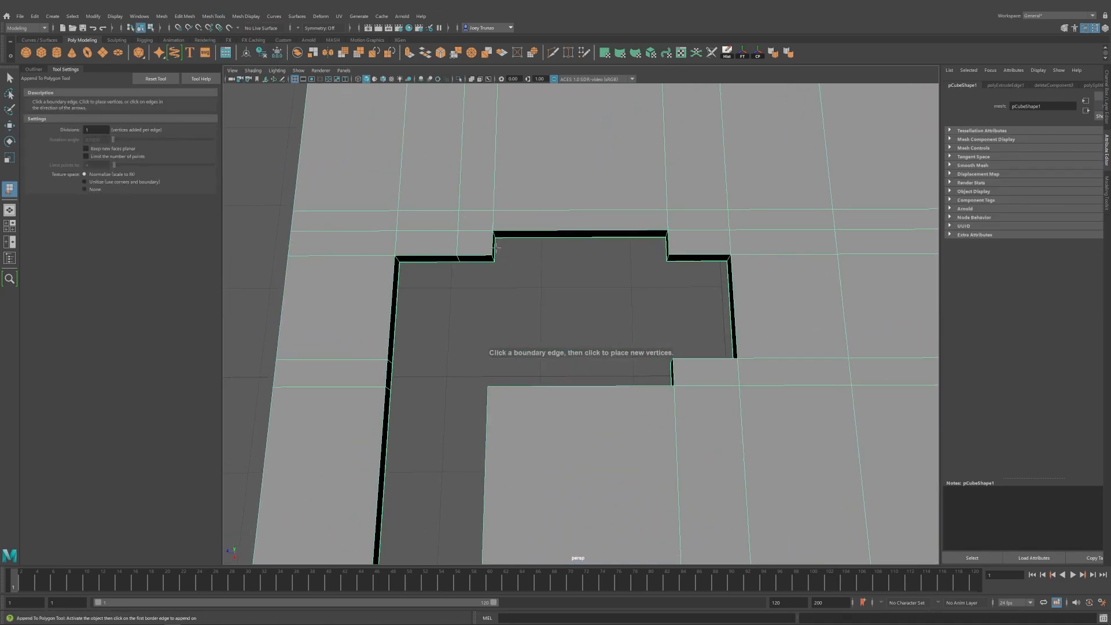
{"action": "left_click", "coordinate": [494, 249]}
{"action": "left_click", "coordinate": [667, 248]}
{"action": "key", "text": "Return"}
Append a floor polygon in the right notch between the lower edges of its front and rear walls.
{"action": "key", "text": "g"}
{"action": "left_click", "coordinate": [698, 261]}
{"action": "left_click_drag", "start_coordinate": [699, 262], "coordinate": [704, 272], "text": "alt"}
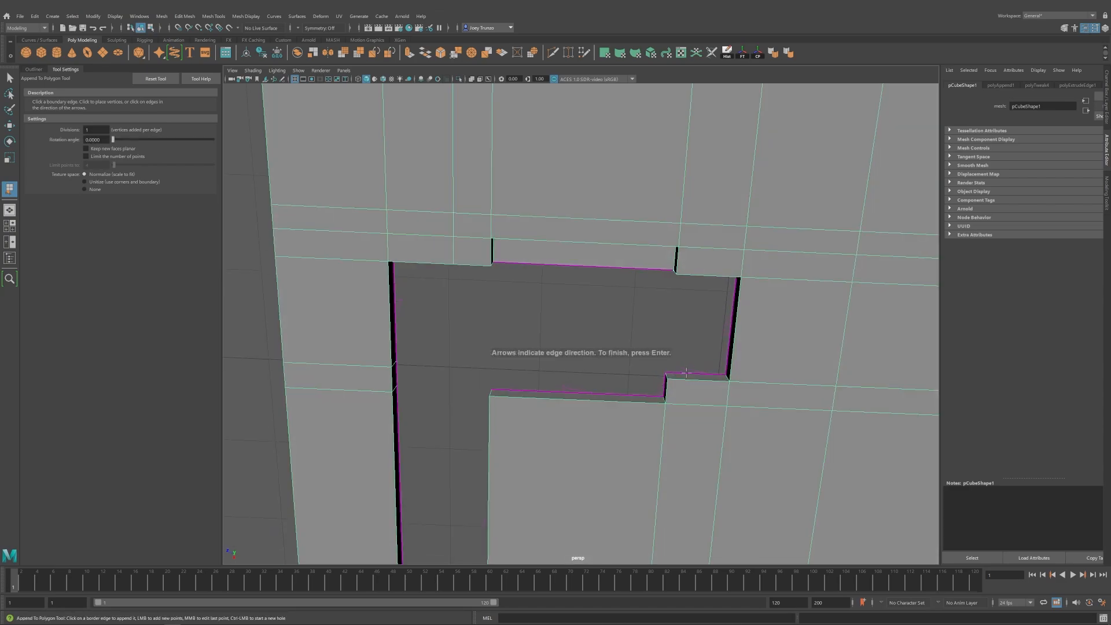
{"action": "left_click", "coordinate": [692, 375]}
{"action": "left_click_drag", "start_coordinate": [692, 375], "coordinate": [689, 371], "text": "alt"}
{"action": "key", "text": "Return"}
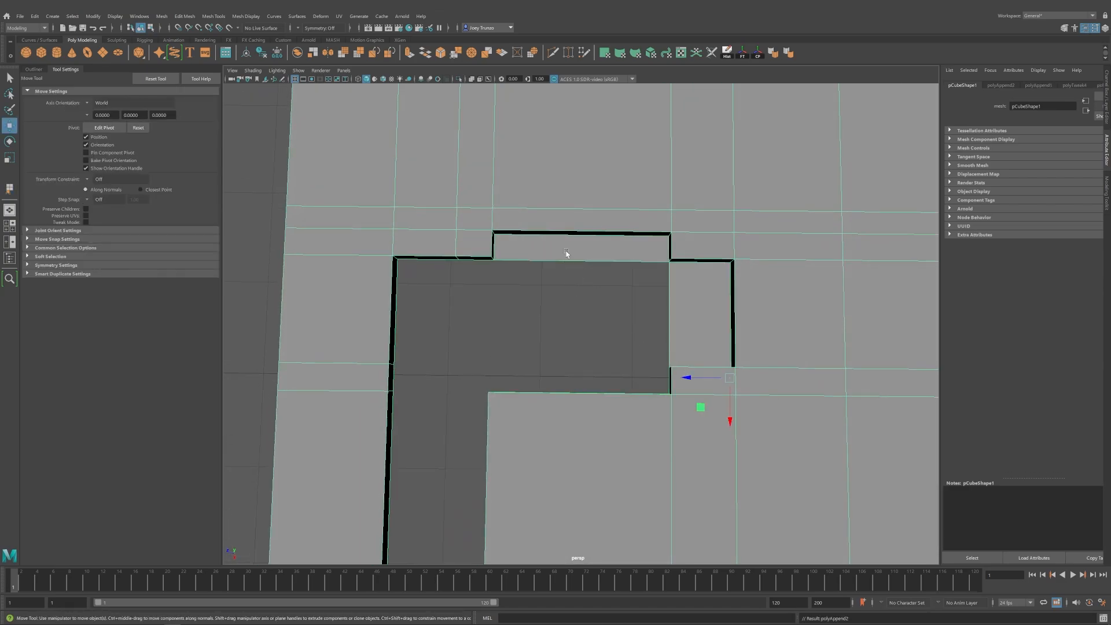
Extrude the right notch's inner floor edge across the opening to the rear notch's left corner.
{"action": "key", "text": "g"}
{"action": "left_click_drag", "start_coordinate": [628, 313], "coordinate": [626, 340], "text": "alt"}
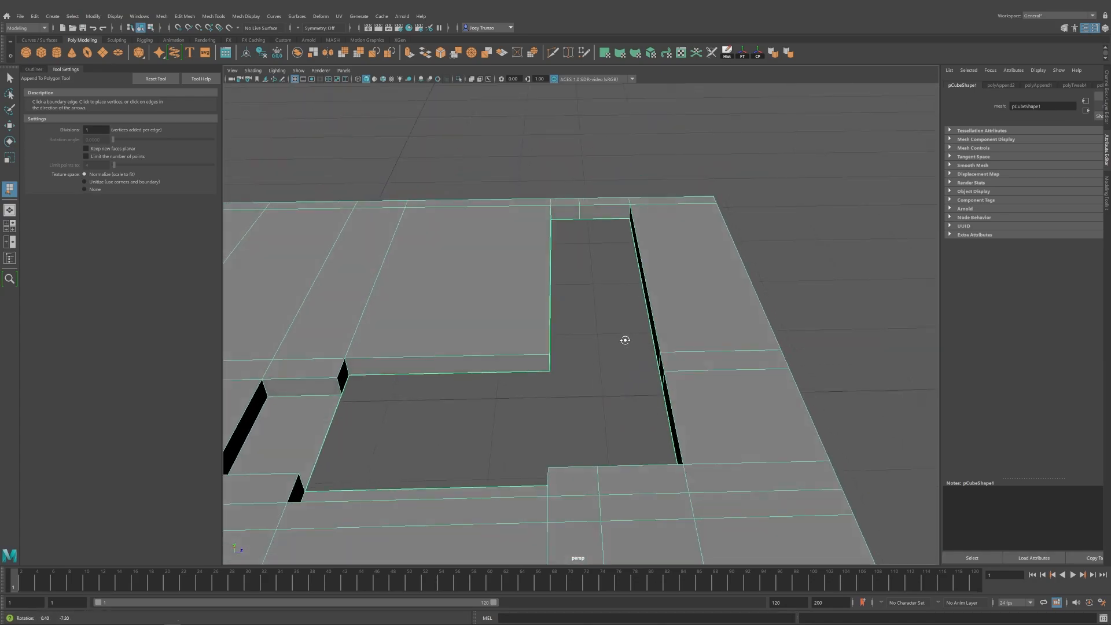
{"action": "left_click_drag", "start_coordinate": [578, 307], "coordinate": [618, 364], "text": "alt"}
{"action": "key", "text": "w"}
{"action": "left_click", "coordinate": [695, 311]}
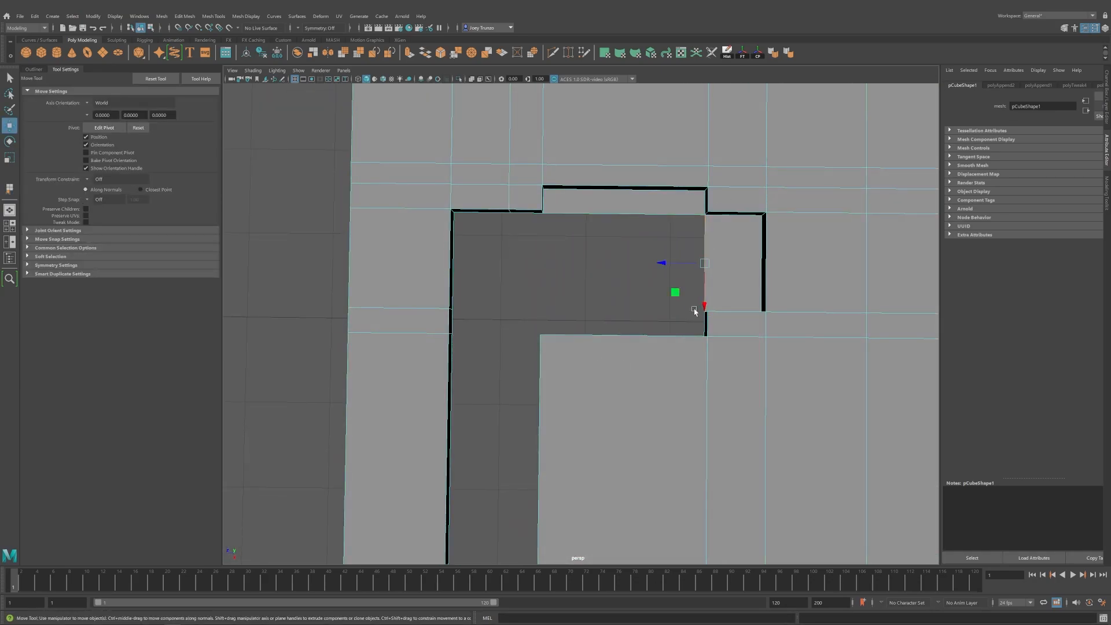
{"action": "key", "text": "ctrl+e"}
{"action": "key", "text": "w"}
{"action": "left_click_drag", "start_coordinate": [665, 276], "coordinate": [501, 263]}
{"action": "middle_click_drag", "start_coordinate": [504, 263], "coordinate": [577, 291], "text": "alt"}
{"action": "right_click_drag", "start_coordinate": [578, 291], "coordinate": [682, 307], "text": "alt"}
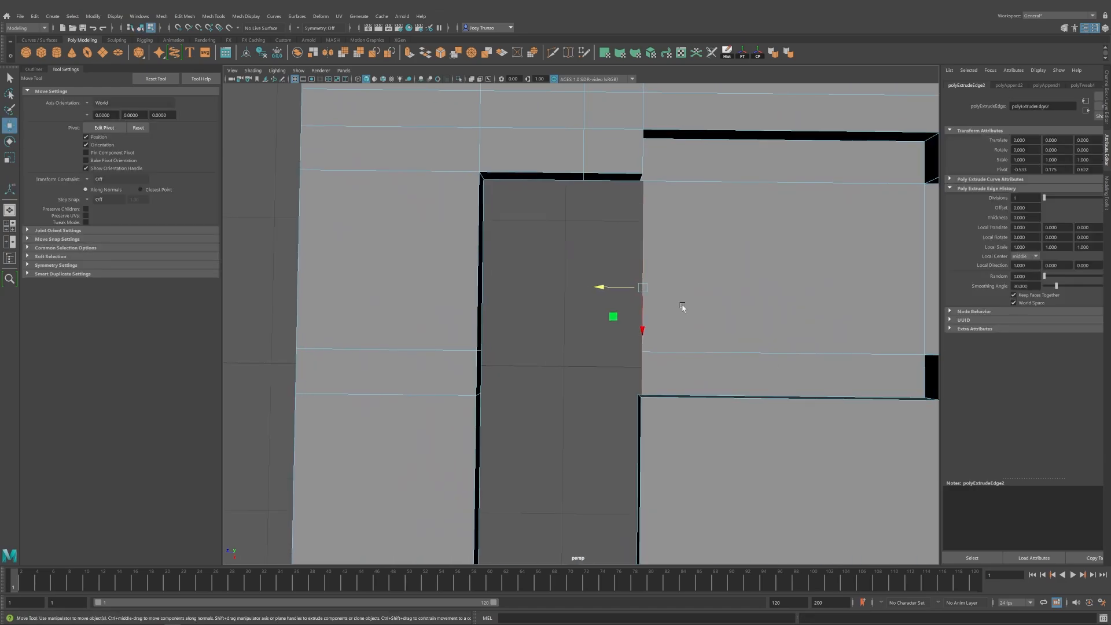
Line up the extruded floor edge with the wall corner and merge the matching vertices with Target Weld.
{"action": "left_click_drag", "start_coordinate": [683, 307], "coordinate": [678, 277], "text": "alt"}
{"action": "left_click_drag", "start_coordinate": [598, 317], "coordinate": [597, 317]}
{"action": "left_click_drag", "start_coordinate": [597, 317], "coordinate": [544, 259], "text": "alt"}
{"action": "left_click", "coordinate": [568, 53]}
{"action": "key", "text": "ctrl+z"}
{"action": "key", "text": "ctrl+z"}
{"action": "key", "text": "shift+z"}
{"action": "key", "text": "shift+z"}
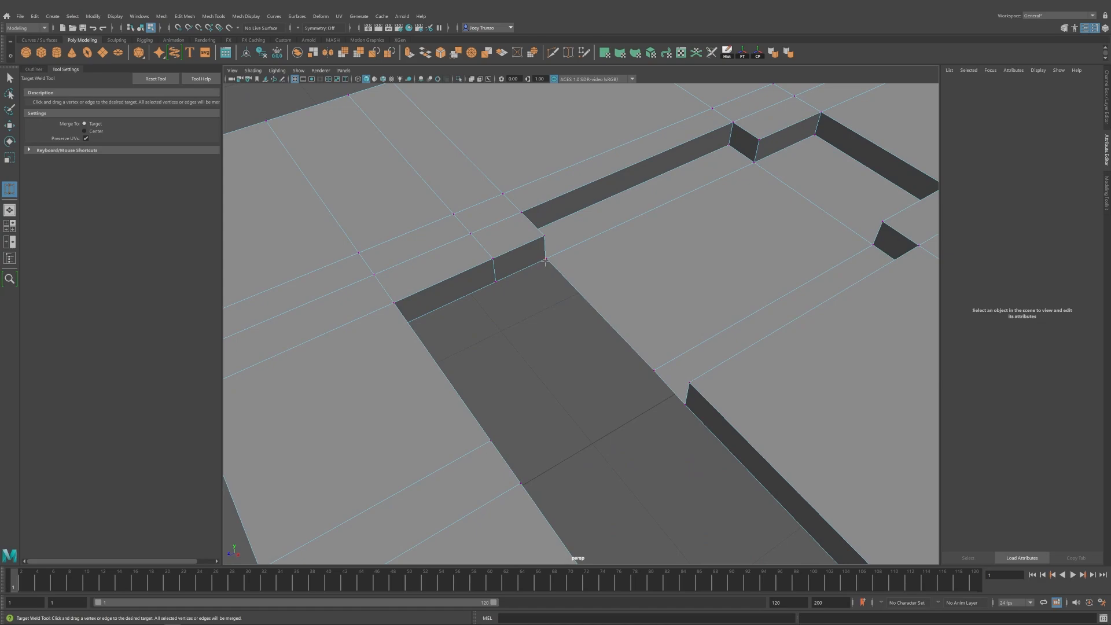
Extrude the floor edge by another strip to the rear wall's middle vertex and weld the corners there.
{"action": "left_click_drag", "start_coordinate": [642, 270], "coordinate": [592, 315], "text": "alt"}
{"action": "key", "text": "w"}
{"action": "scroll", "coordinate": [592, 315], "scroll_direction": "down", "scroll_amount": 1}
{"action": "middle_click_drag", "start_coordinate": [645, 325], "coordinate": [583, 322], "text": "alt"}
{"action": "left_click", "coordinate": [577, 367]}
{"action": "mouse_move", "coordinate": [577, 367]}
{"action": "right_mouse_down", "text": "alt"}
{"action": "mouse_move", "coordinate": [550, 315]}
{"action": "mouse_move", "coordinate": [587, 379]}
{"action": "right_mouse_up", "text": "alt"}
{"action": "left_click_drag", "start_coordinate": [587, 379], "coordinate": [493, 318], "text": "alt"}
{"action": "key", "text": "ctrl+e"}
{"action": "middle_click_drag", "start_coordinate": [529, 318], "coordinate": [583, 290], "text": "alt"}
{"action": "scroll", "coordinate": [584, 289], "scroll_direction": "up", "scroll_amount": 2}
{"action": "left_click", "coordinate": [567, 55]}
{"action": "key", "text": "w"}
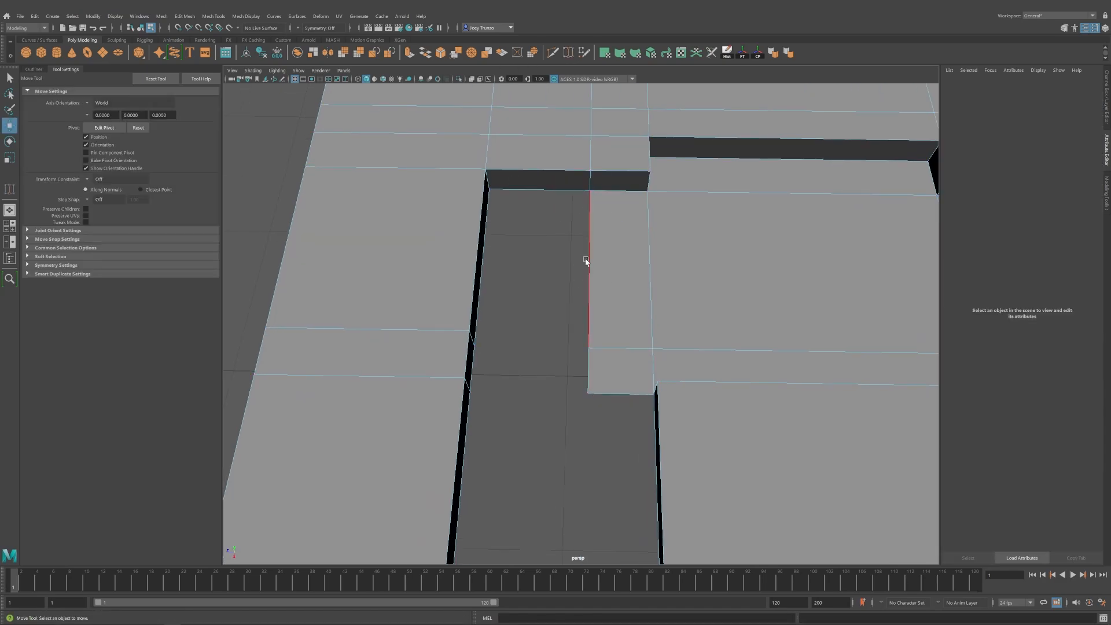
Bridge the floor strip's open edge to the lower edge of the opposite left wall.
{"action": "left_click", "coordinate": [589, 261]}
{"action": "left_click", "coordinate": [185, 16]}
{"action": "left_click", "coordinate": [212, 58]}
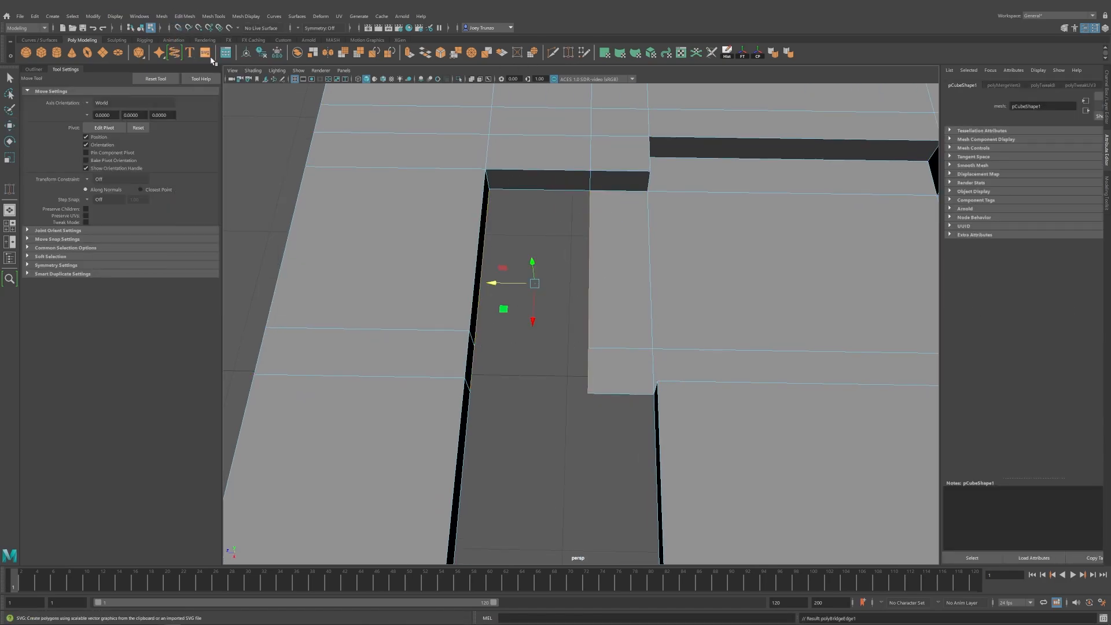
Try to bridge the long lower edges of the front leg and split the new floor with Multi-Cut.
{"action": "scroll", "coordinate": [570, 293], "scroll_direction": "down", "scroll_amount": 2}
{"action": "left_click_drag", "start_coordinate": [564, 293], "coordinate": [683, 289], "text": "alt"}
{"action": "left_click", "coordinate": [573, 240]}
{"action": "left_click_drag", "start_coordinate": [572, 241], "coordinate": [654, 298], "text": "alt"}
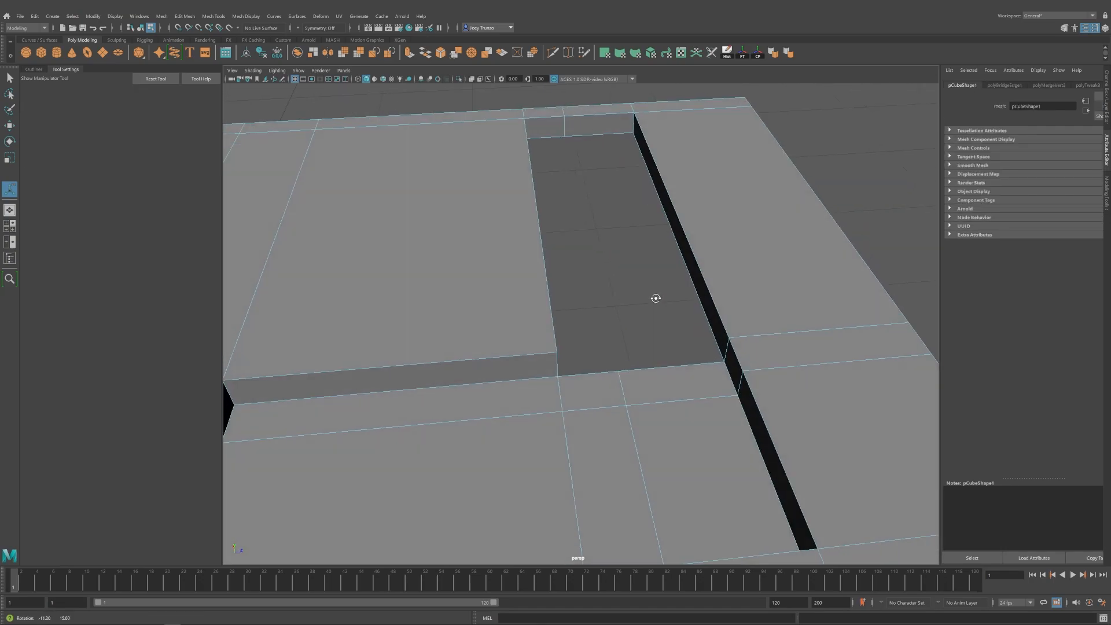
{"action": "left_click", "coordinate": [682, 248], "text": "shift"}
{"action": "key", "text": "g"}
{"action": "left_click_drag", "start_coordinate": [683, 248], "coordinate": [633, 202], "text": "alt"}
{"action": "left_click", "coordinate": [553, 52]}
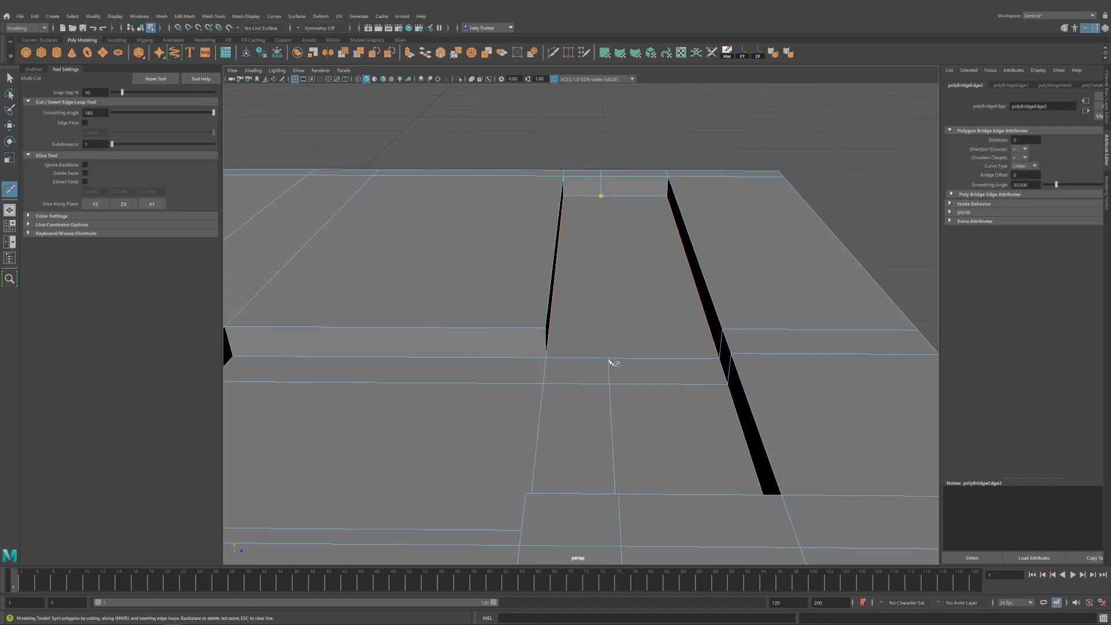
{"action": "key", "text": "w"}
{"action": "left_click_drag", "start_coordinate": [609, 360], "coordinate": [625, 272], "text": "alt"}
{"action": "key", "text": "ctrl+z"}
Extrude the lower edge of the front leg's inner wall to the middle of the gap and weld its end vertices.
{"action": "left_click_drag", "start_coordinate": [598, 311], "coordinate": [587, 321], "text": "alt"}
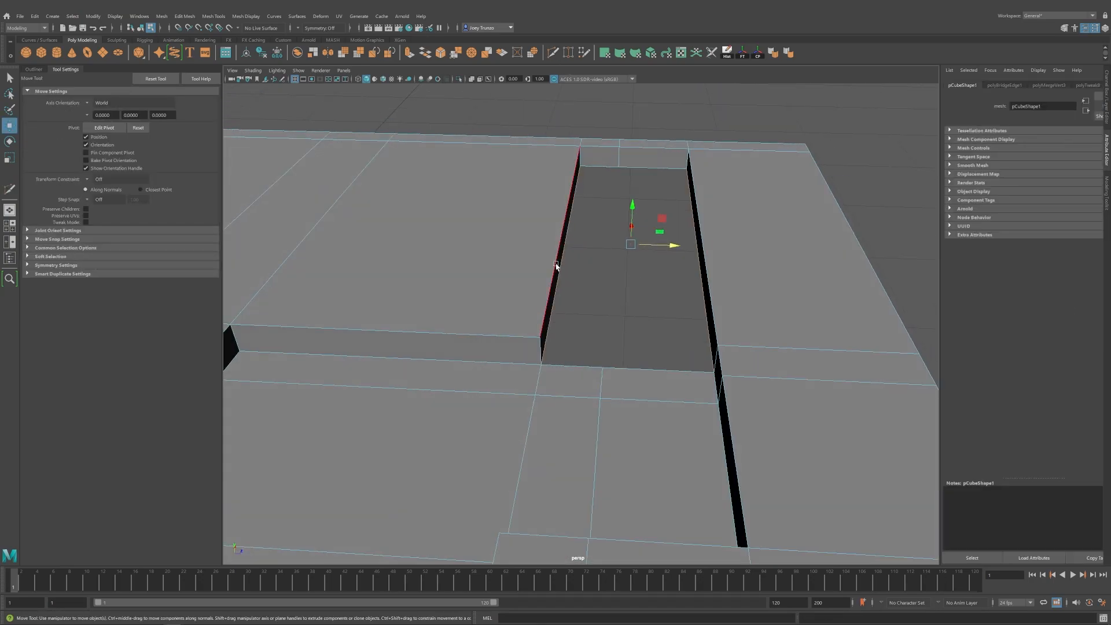
{"action": "left_click", "coordinate": [556, 264]}
{"action": "left_click_drag", "start_coordinate": [608, 244], "coordinate": [655, 245], "text": "shift"}
{"action": "left_click", "coordinate": [568, 52]}
{"action": "right_click_drag", "start_coordinate": [595, 324], "coordinate": [553, 324]}
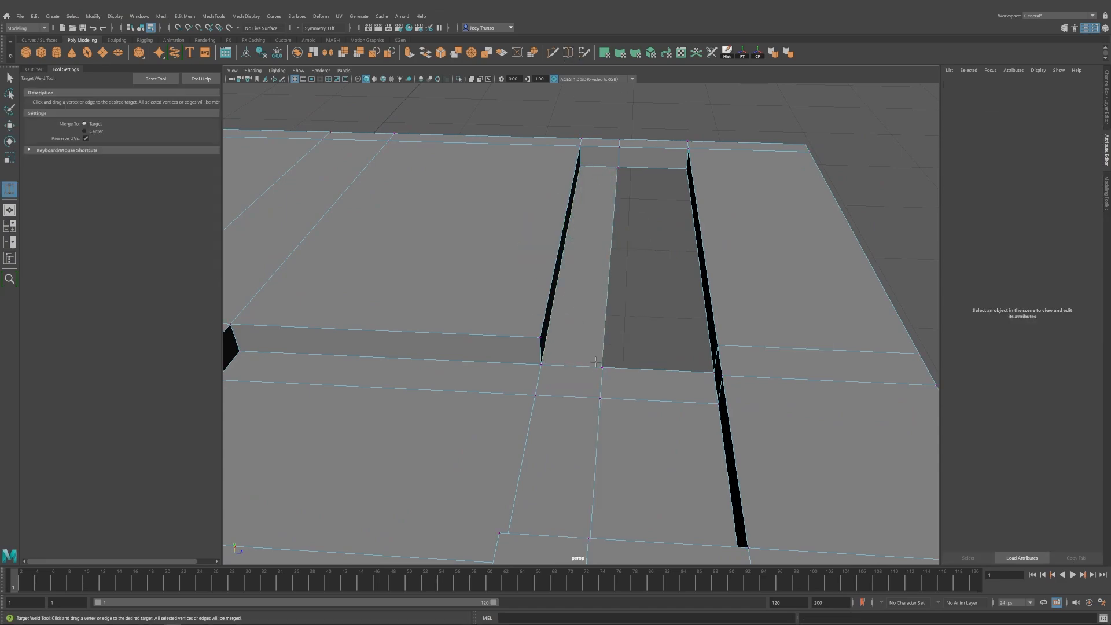
Select the border of the remaining gap in the front leg's floor, fill the hole, and reselect the slab.
{"action": "key", "text": "w"}
{"action": "double_click", "coordinate": [622, 167]}
{"action": "left_click_drag", "start_coordinate": [573, 264], "coordinate": [595, 268], "text": "alt"}
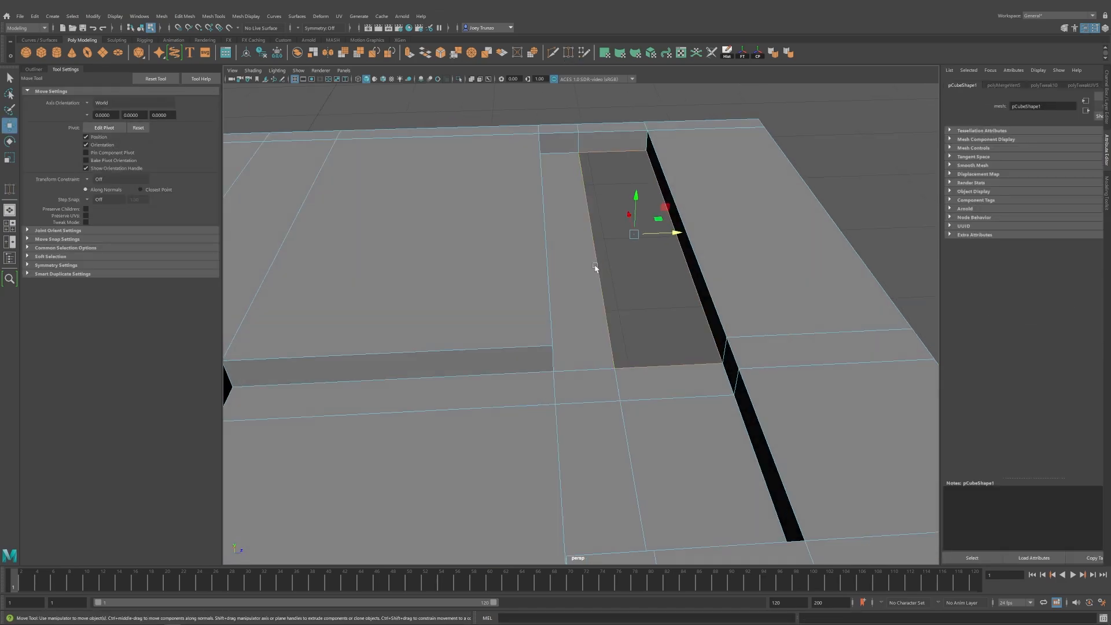
{"action": "left_click", "coordinate": [184, 16]}
{"action": "mouse_move", "coordinate": [162, 17]}
{"action": "left_click", "coordinate": [182, 85]}
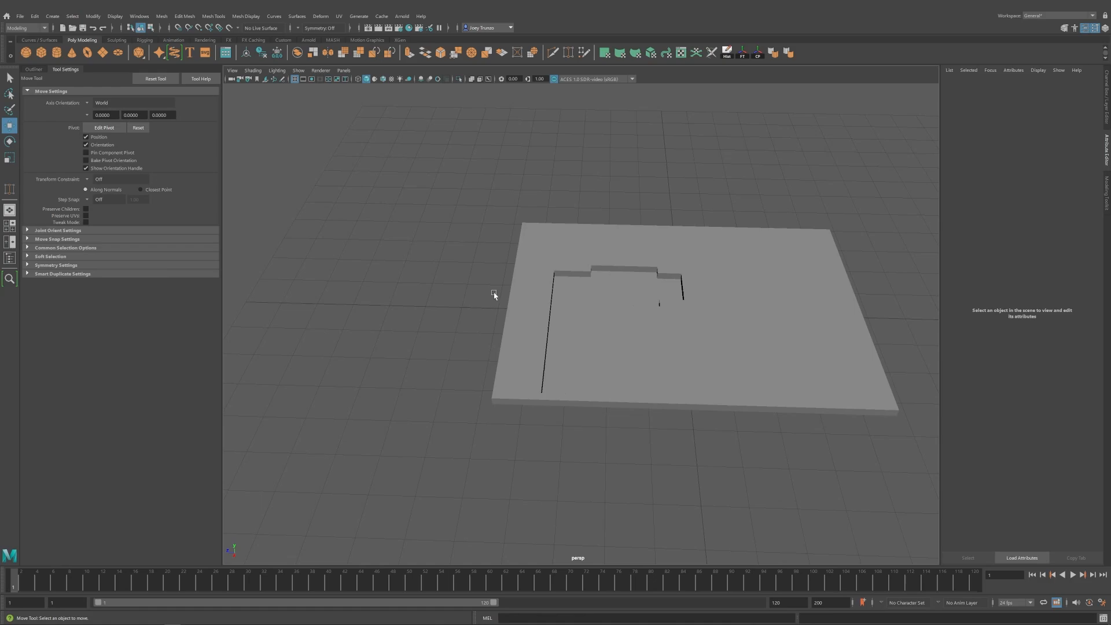
{"action": "left_click", "coordinate": [580, 337]}
Select the vertices of the rightmost lengthwise edge loop and move them closer to the recess's right side.
{"action": "left_click_drag", "start_coordinate": [602, 300], "coordinate": [605, 322], "text": "alt"}
{"action": "middle_click_drag", "start_coordinate": [605, 322], "coordinate": [481, 322], "text": "alt"}
{"action": "scroll", "coordinate": [521, 312], "scroll_direction": "down", "scroll_amount": 3}
{"action": "left_click_drag", "start_coordinate": [554, 347], "coordinate": [565, 316], "text": "alt"}
{"action": "right_click_drag", "start_coordinate": [623, 283], "coordinate": [622, 258]}
{"action": "right_click_drag", "start_coordinate": [580, 246], "coordinate": [558, 236]}
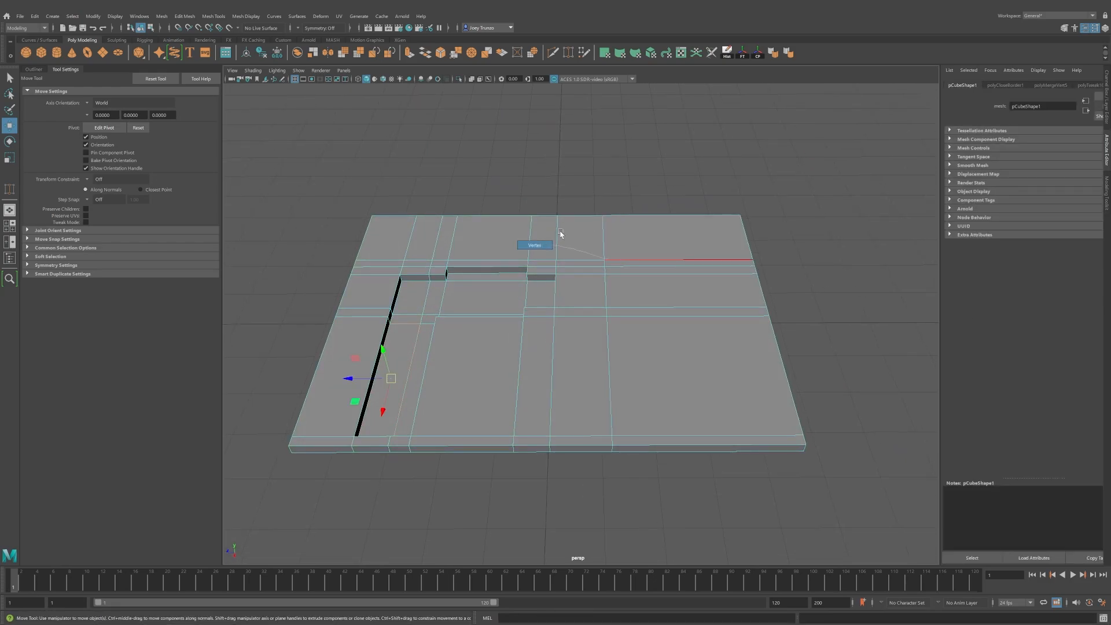
{"action": "left_click_drag", "start_coordinate": [582, 194], "coordinate": [636, 456]}
{"action": "middle_click_drag", "start_coordinate": [520, 346], "coordinate": [649, 304], "text": "alt"}
Select the vertices along the slab's left border and move them inward to narrow the rim beside the recess.
{"action": "left_click_drag", "start_coordinate": [415, 100], "coordinate": [494, 543]}
{"action": "left_click_drag", "start_coordinate": [422, 277], "coordinate": [452, 278]}
{"action": "left_click_drag", "start_coordinate": [718, 276], "coordinate": [585, 305], "text": "alt"}
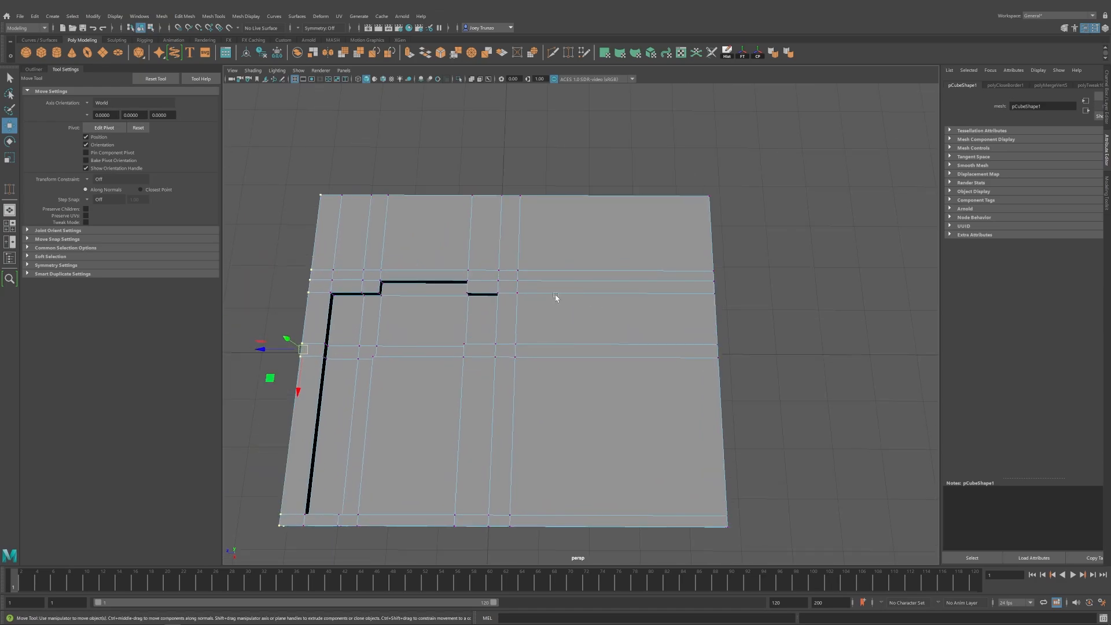
Spread the two crosswise edges beside the L-shaped recess apart and insert an edge loop near the slab's right border.
{"action": "right_click_drag", "start_coordinate": [580, 250], "coordinate": [579, 215]}
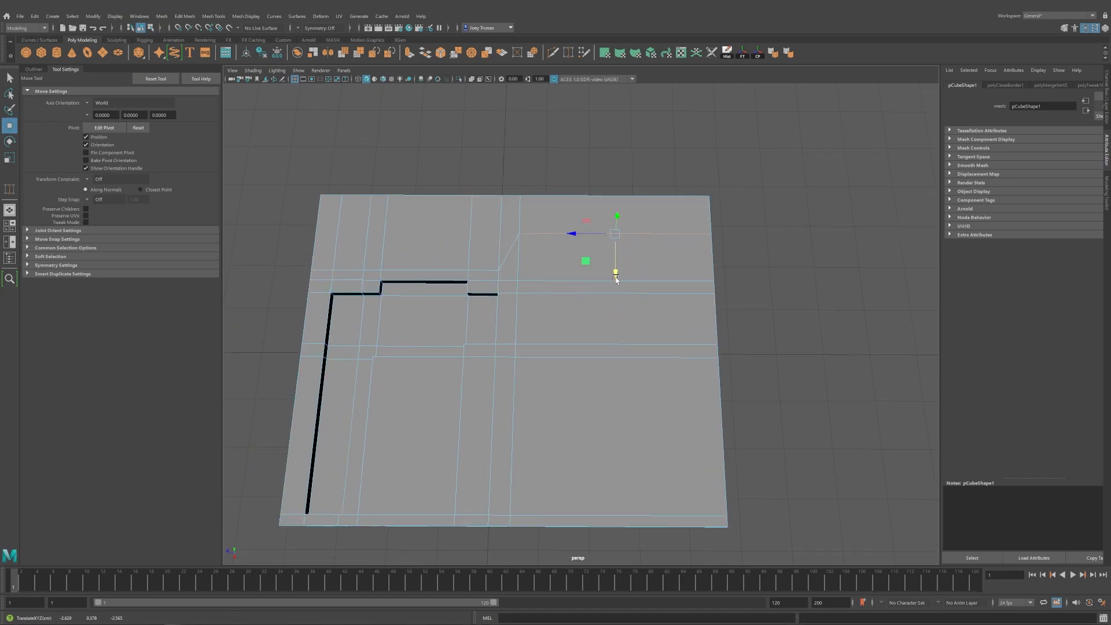
{"action": "left_click", "coordinate": [213, 16]}
{"action": "left_click", "coordinate": [231, 85]}
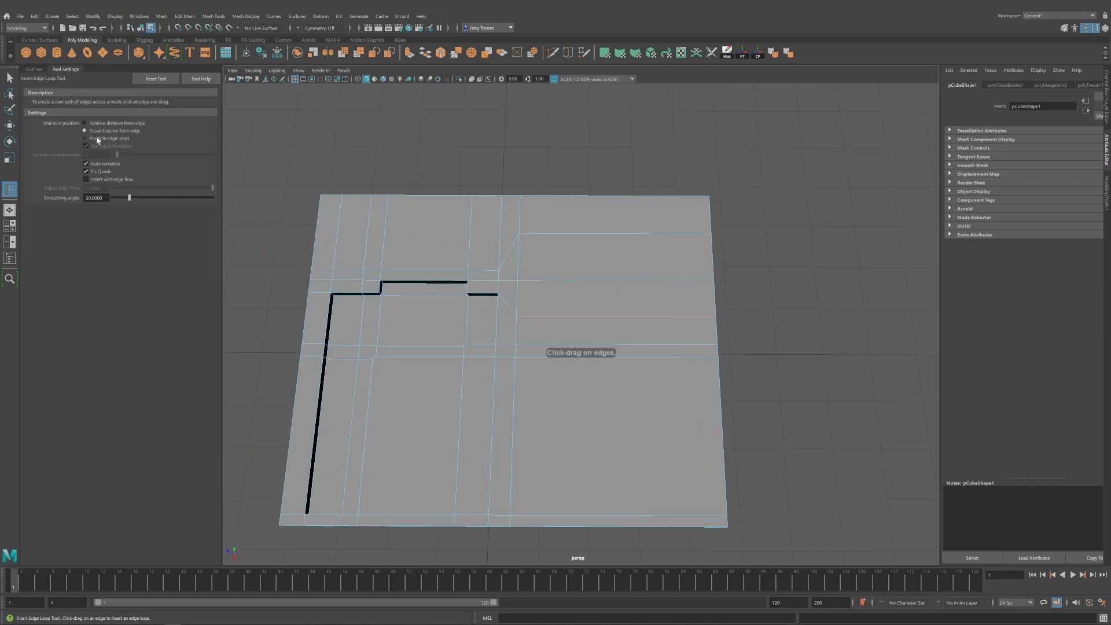
{"action": "left_click", "coordinate": [694, 234]}
{"action": "key", "text": "w"}
{"action": "left_click_drag", "start_coordinate": [652, 301], "coordinate": [646, 346], "text": "alt"}
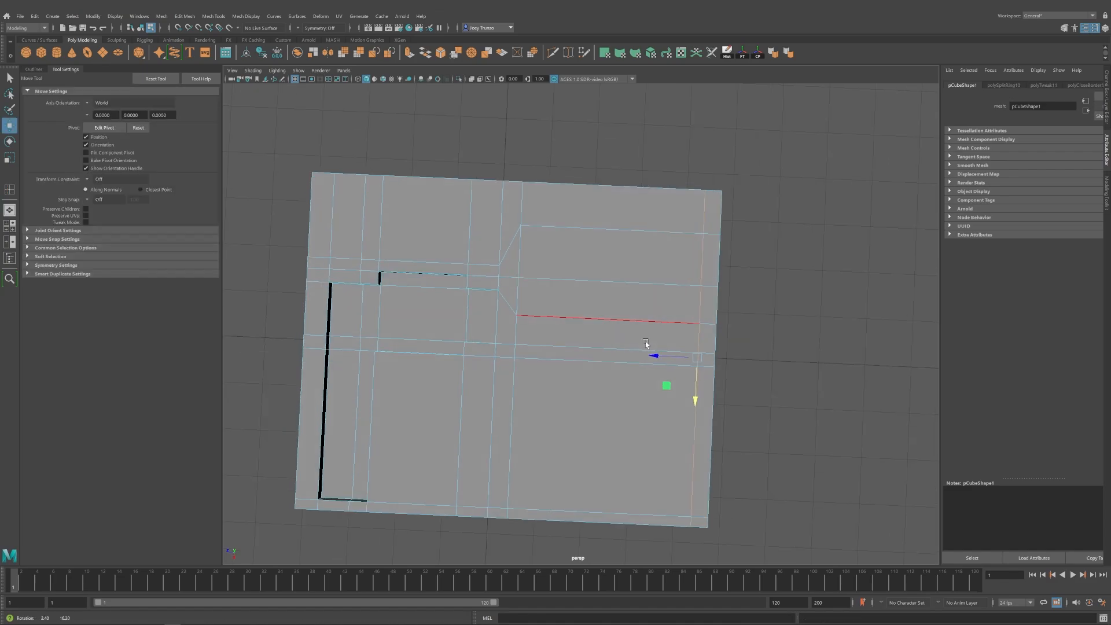
Select the top faces of the rectangular area enclosed by the spread edges and delete them.
{"action": "right_click_drag", "start_coordinate": [610, 252], "coordinate": [604, 297]}
{"action": "left_click", "coordinate": [591, 293]}
{"action": "left_click_drag", "start_coordinate": [591, 293], "coordinate": [551, 315], "text": "alt"}
{"action": "key", "text": "Delete"}
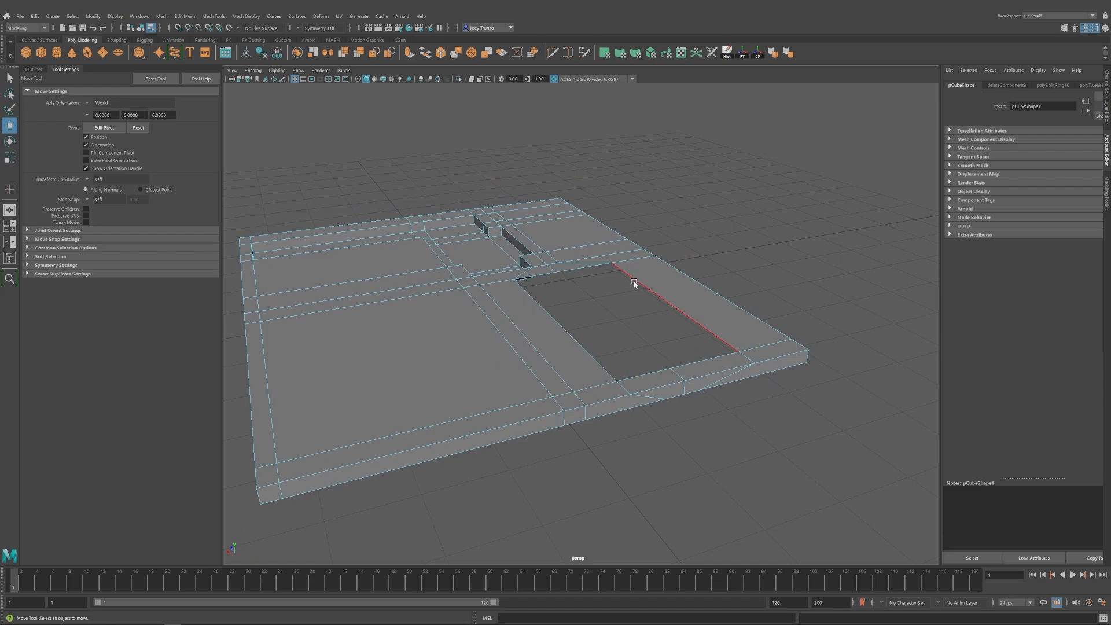
Extrude the border edges of the rectangular opening downward to form the walls of a second recess.
{"action": "double_click", "coordinate": [635, 283]}
{"action": "key", "text": "ctrl+e"}
{"action": "key", "text": "w"}
{"action": "left_click_drag", "start_coordinate": [613, 271], "coordinate": [614, 284]}
{"action": "left_click_drag", "start_coordinate": [614, 284], "coordinate": [633, 370], "text": "alt"}
{"action": "key", "text": "r"}
{"action": "key", "text": "w"}
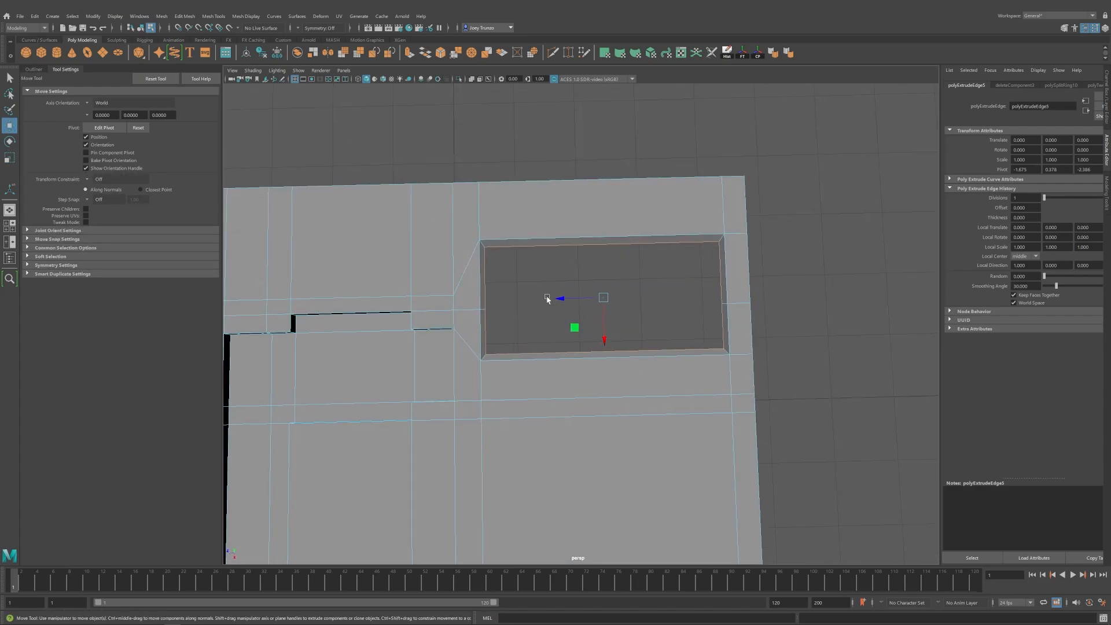
Fill the rectangular recess's open floor and cut an edge lengthwise across its middle between the two short sides.
{"action": "left_click", "coordinate": [162, 17]}
{"action": "left_click", "coordinate": [173, 81]}
{"action": "key", "text": "ctrl+shift+x"}
{"action": "left_click", "coordinate": [485, 309]}
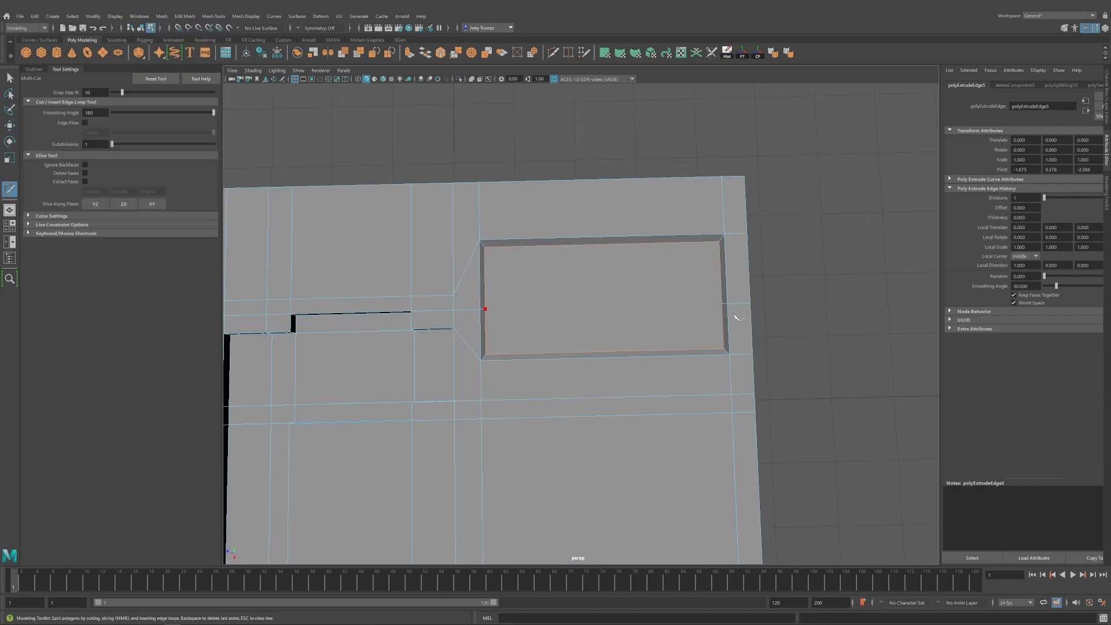
{"action": "left_click", "coordinate": [722, 303]}
{"action": "key", "text": "w"}
{"action": "left_click_drag", "start_coordinate": [614, 310], "coordinate": [648, 324], "text": "alt"}
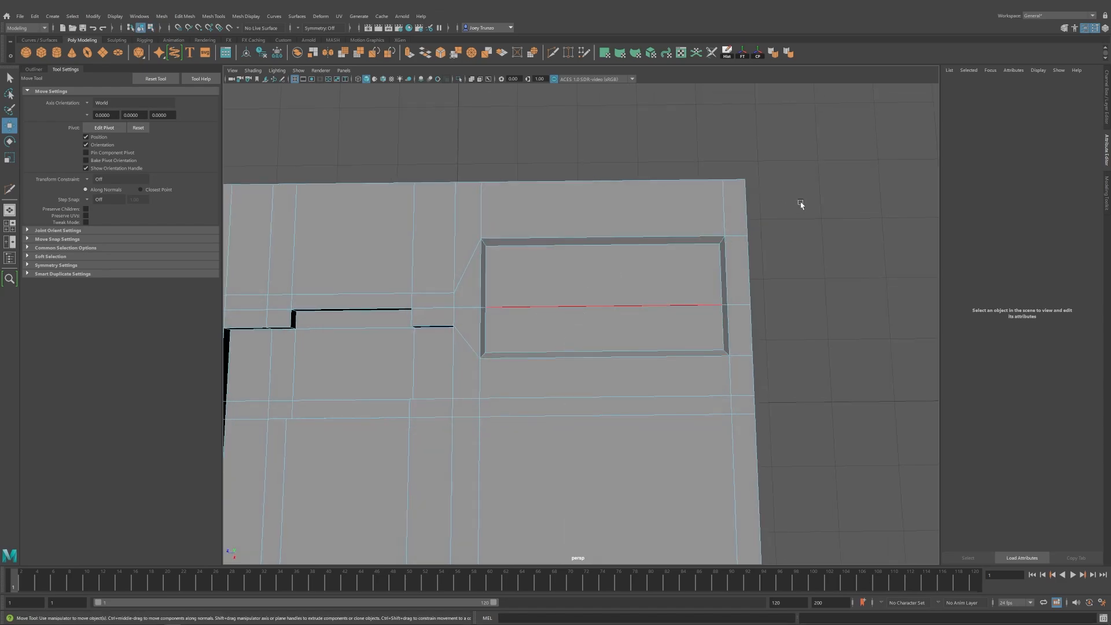
Move the vertex rows along the rectangular recess's front and back sides to adjust its width.
{"action": "key", "text": "F8"}
{"action": "scroll", "coordinate": [801, 203], "scroll_direction": "down", "scroll_amount": 5}
{"action": "left_click_drag", "start_coordinate": [539, 406], "coordinate": [567, 376], "text": "alt"}
{"action": "left_click", "coordinate": [540, 449]}
{"action": "right_click_drag", "start_coordinate": [568, 376], "coordinate": [631, 405], "text": "alt"}
{"action": "middle_click_drag", "start_coordinate": [631, 405], "coordinate": [633, 341], "text": "alt"}
{"action": "left_click_drag", "start_coordinate": [633, 342], "coordinate": [613, 313], "text": "alt"}
{"action": "left_click", "coordinate": [640, 298]}
{"action": "right_click_drag", "start_coordinate": [613, 312], "coordinate": [510, 327]}
{"action": "scroll", "coordinate": [510, 328], "scroll_direction": "up", "scroll_amount": 2}
{"action": "left_click_drag", "start_coordinate": [453, 313], "coordinate": [682, 342]}
{"action": "left_click_drag", "start_coordinate": [558, 365], "coordinate": [558, 357]}
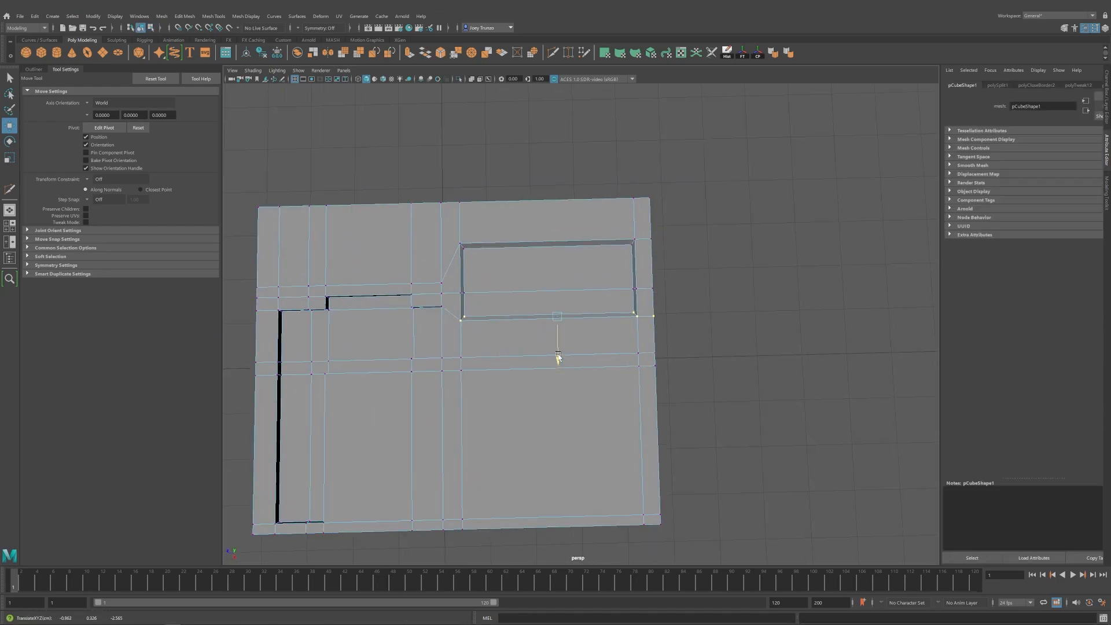
{"action": "left_click_drag", "start_coordinate": [452, 225], "coordinate": [683, 263]}
{"action": "left_click_drag", "start_coordinate": [557, 284], "coordinate": [521, 341]}
{"action": "key", "text": "F8"}
{"action": "scroll", "coordinate": [489, 407], "scroll_direction": "down", "scroll_amount": 4}
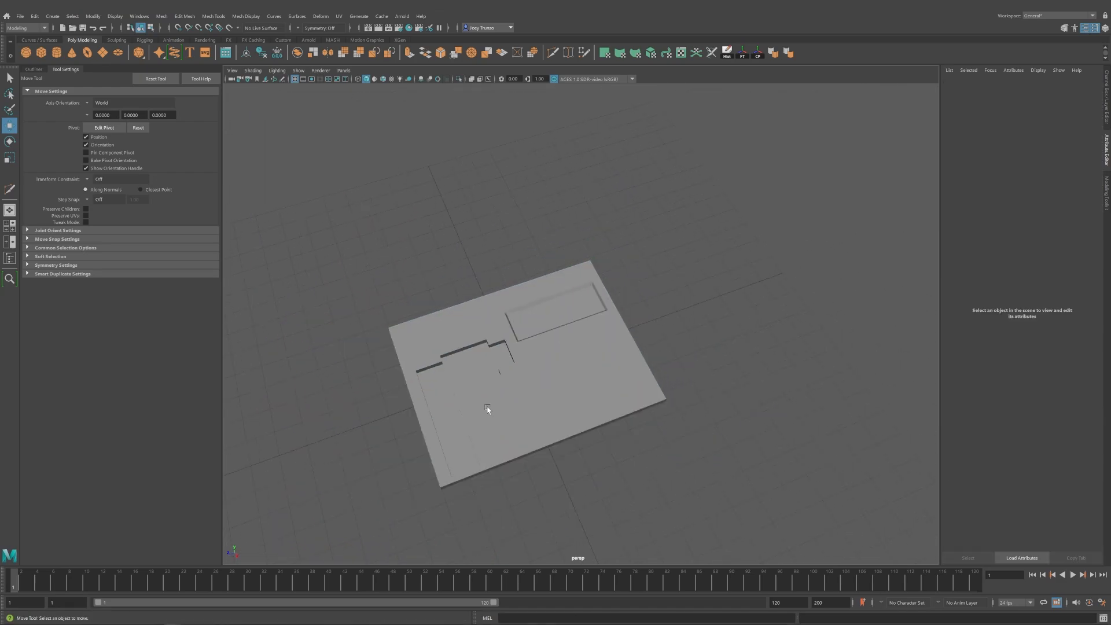
Move the rectangular recess's vertices closer to the slab's back border.
{"action": "left_click_drag", "start_coordinate": [488, 407], "coordinate": [507, 440], "text": "alt"}
{"action": "middle_click_drag", "start_coordinate": [507, 440], "coordinate": [546, 395], "text": "alt"}
{"action": "scroll", "coordinate": [547, 394], "scroll_direction": "up", "scroll_amount": 3}
{"action": "key", "text": "F8"}
{"action": "left_click_drag", "start_coordinate": [783, 309], "coordinate": [784, 309]}
{"action": "left_click_drag", "start_coordinate": [655, 287], "coordinate": [654, 261]}
{"action": "left_click_drag", "start_coordinate": [640, 307], "coordinate": [610, 282], "text": "alt"}
{"action": "key", "text": "F8"}
Create a polygon cube and move it over the open slab area in front of the rectangular recess.
{"action": "scroll", "coordinate": [481, 315], "scroll_direction": "down", "scroll_amount": 5}
{"action": "left_click_drag", "start_coordinate": [481, 315], "coordinate": [553, 350], "text": "alt"}
{"action": "left_click", "coordinate": [553, 351]}
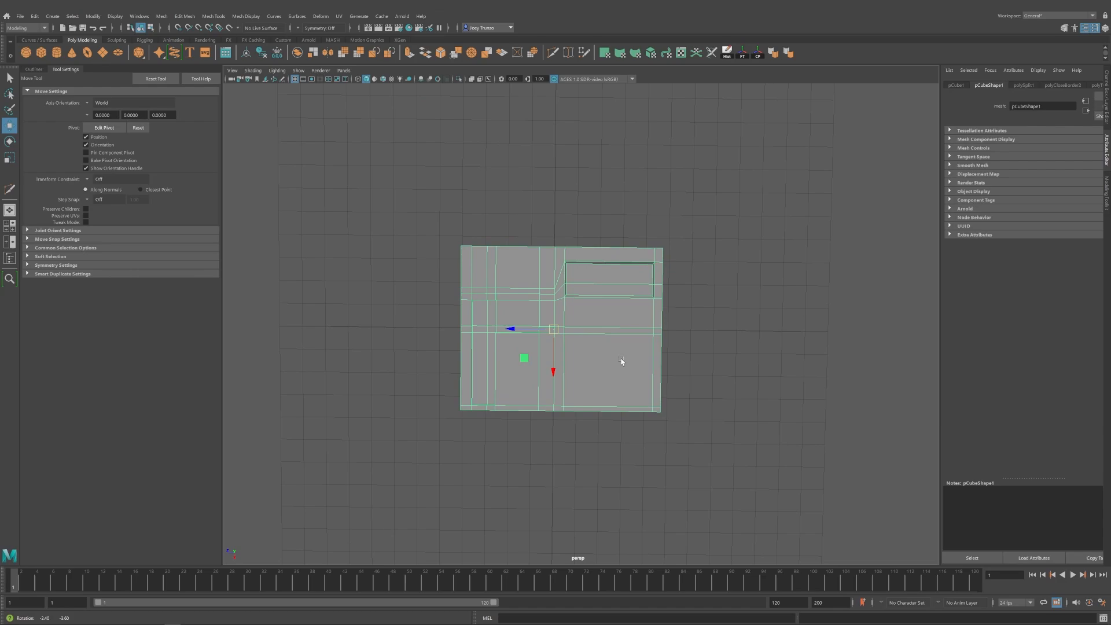
{"action": "middle_click_drag", "start_coordinate": [620, 363], "coordinate": [558, 335], "text": "alt"}
{"action": "left_click_drag", "start_coordinate": [558, 335], "coordinate": [567, 331], "text": "alt"}
{"action": "scroll", "coordinate": [567, 331], "scroll_direction": "up", "scroll_amount": 3}
{"action": "middle_click_drag", "start_coordinate": [657, 336], "coordinate": [615, 332], "text": "alt"}
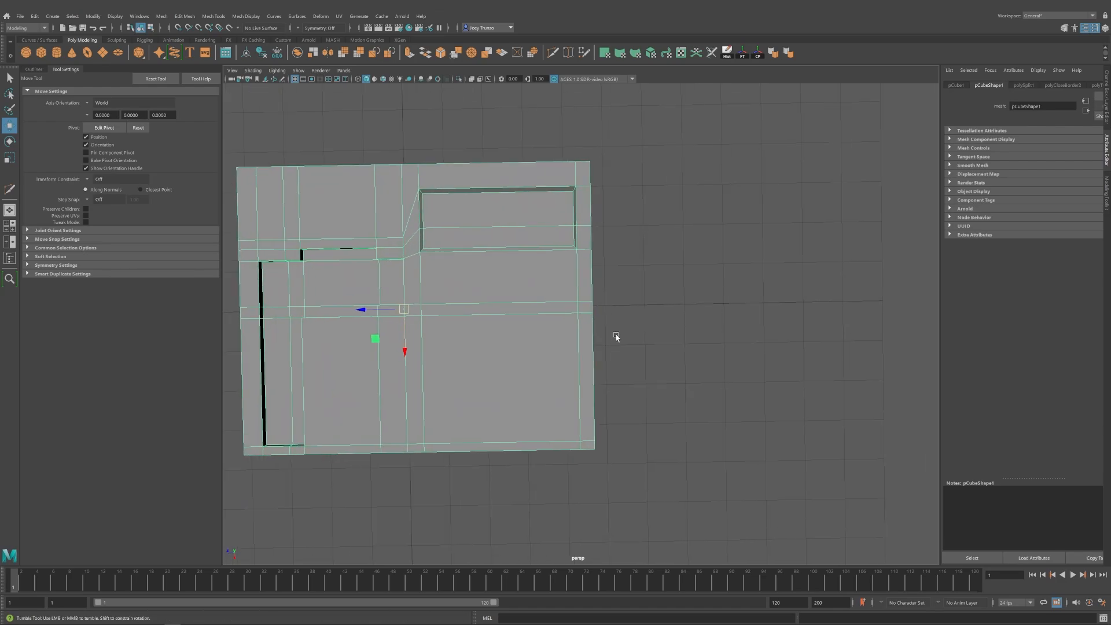
{"action": "middle_click_drag", "start_coordinate": [503, 308], "coordinate": [541, 301], "text": "alt"}
{"action": "left_click_drag", "start_coordinate": [541, 301], "coordinate": [532, 284], "text": "alt"}
{"action": "left_click", "coordinate": [41, 53]}
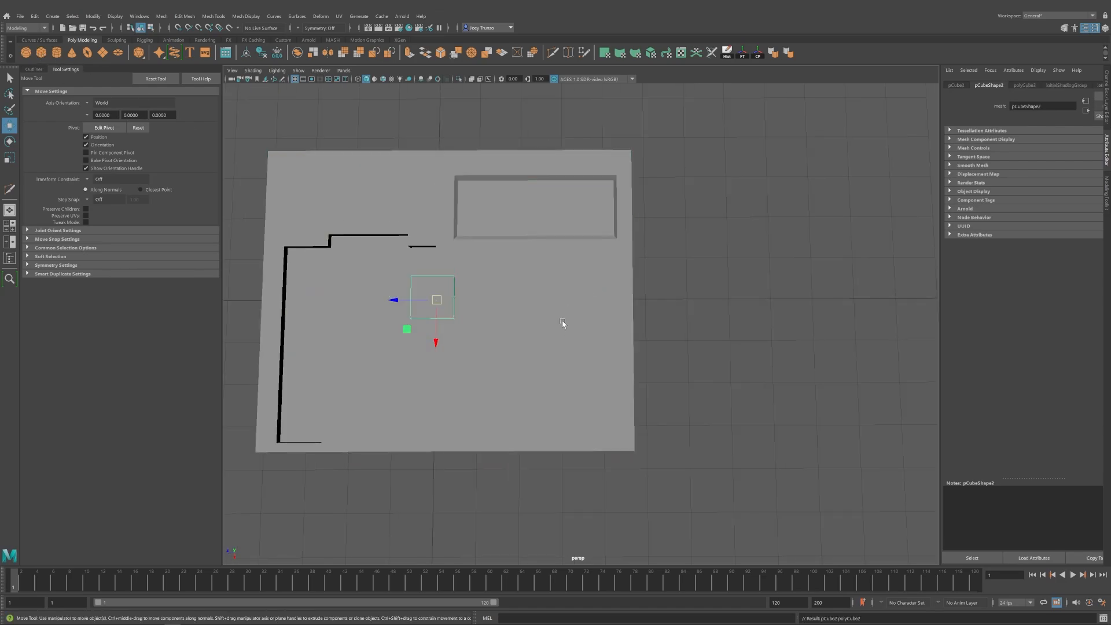
{"action": "left_click_drag", "start_coordinate": [568, 325], "coordinate": [521, 333], "text": "alt"}
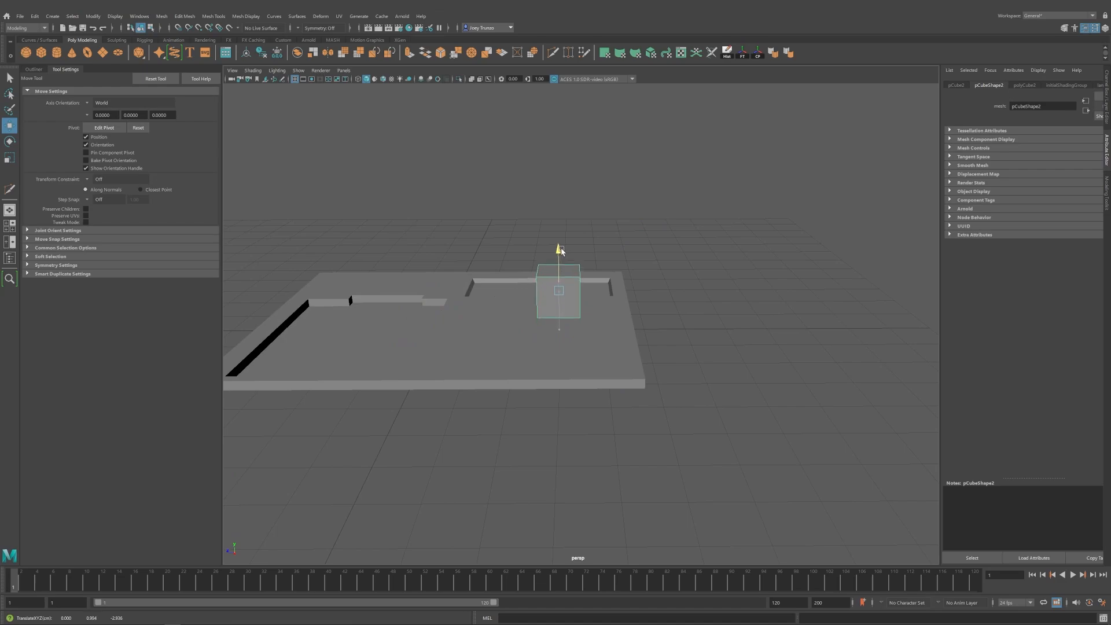
Scale the cube down into a small, flat rectangular block and set its height on the slab's top surface.
{"action": "key", "text": "r"}
{"action": "left_click_drag", "start_coordinate": [742, 203], "coordinate": [544, 285], "text": "alt"}
{"action": "key", "text": "w"}
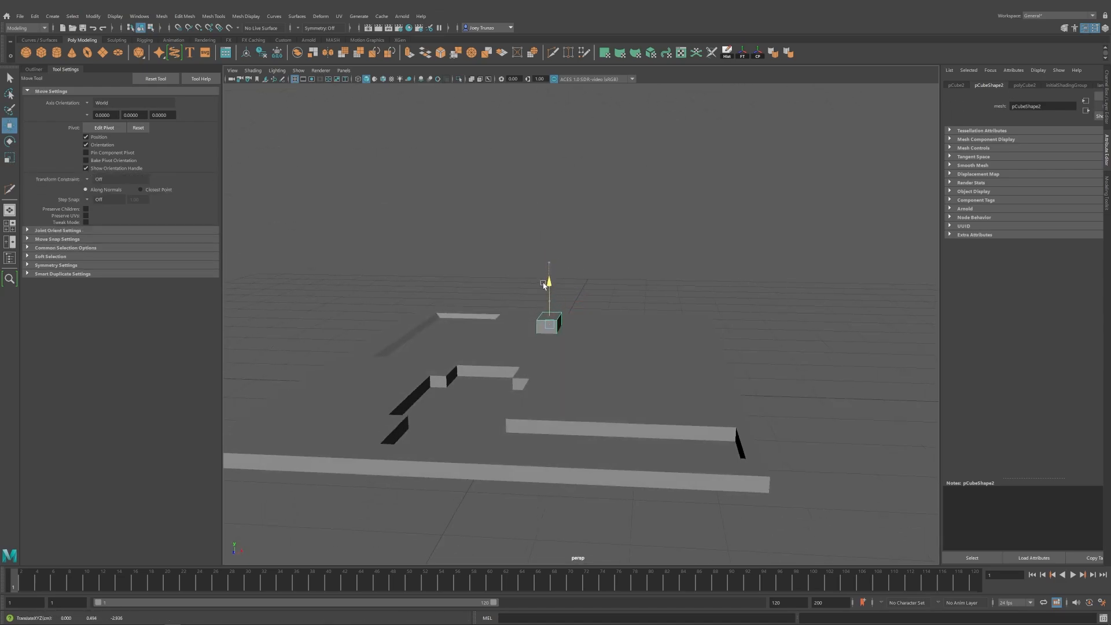
{"action": "left_click_drag", "start_coordinate": [622, 315], "coordinate": [554, 331], "text": "alt"}
{"action": "key", "text": "r"}
{"action": "left_click_drag", "start_coordinate": [546, 280], "coordinate": [598, 345]}
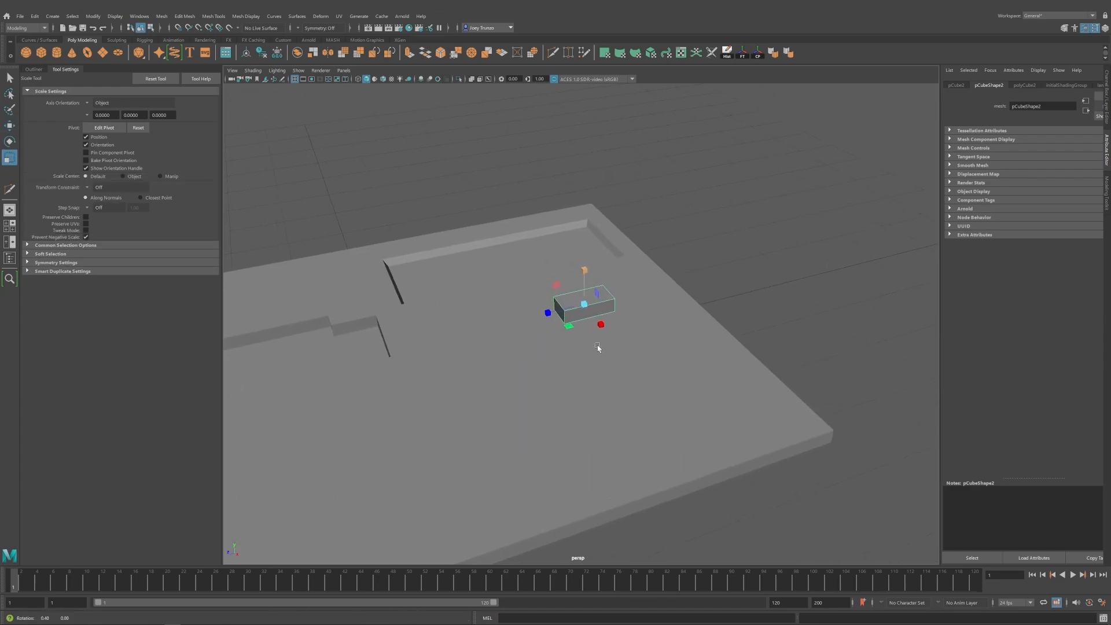
{"action": "key", "text": "w"}
{"action": "left_click_drag", "start_coordinate": [585, 267], "coordinate": [581, 274]}
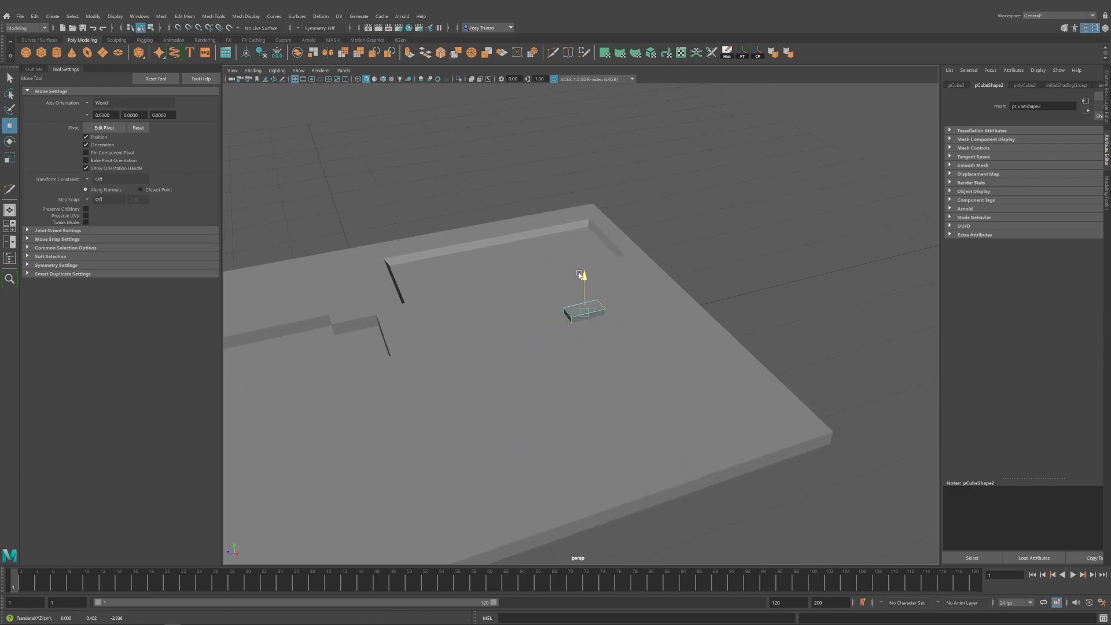
Show wireframe on the shaded model and bevel all the block's edges with a fraction of 0.5 and 2 segments.
{"action": "left_click", "coordinate": [383, 81]}
{"action": "mouse_move", "coordinate": [578, 325]}
{"action": "left_mouse_down", "text": "alt"}
{"action": "mouse_move", "coordinate": [665, 377]}
{"action": "mouse_move", "coordinate": [529, 352]}
{"action": "left_mouse_up", "text": "alt"}
{"action": "scroll", "coordinate": [592, 361], "scroll_direction": "up", "scroll_amount": 3}
{"action": "left_click_drag", "start_coordinate": [529, 355], "coordinate": [596, 354], "text": "alt"}
{"action": "scroll", "coordinate": [599, 353], "scroll_direction": "up", "scroll_amount": 3}
{"action": "right_click_drag", "start_coordinate": [633, 257], "coordinate": [633, 226]}
{"action": "left_click_drag", "start_coordinate": [650, 401], "coordinate": [505, 298]}
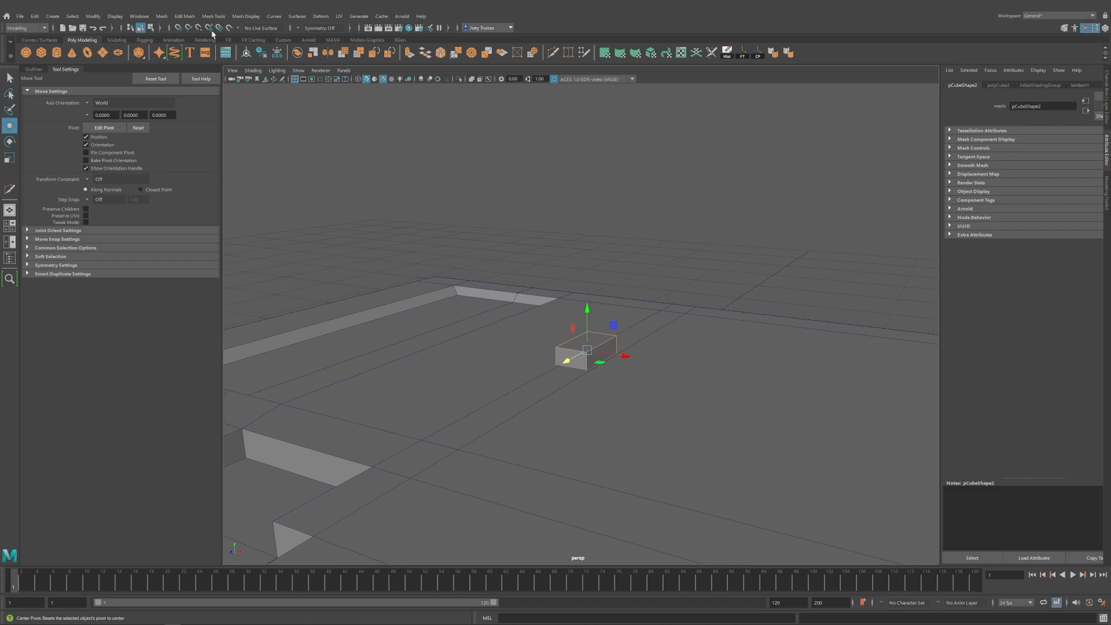
{"action": "left_click", "coordinate": [184, 15]}
{"action": "left_click", "coordinate": [199, 53]}
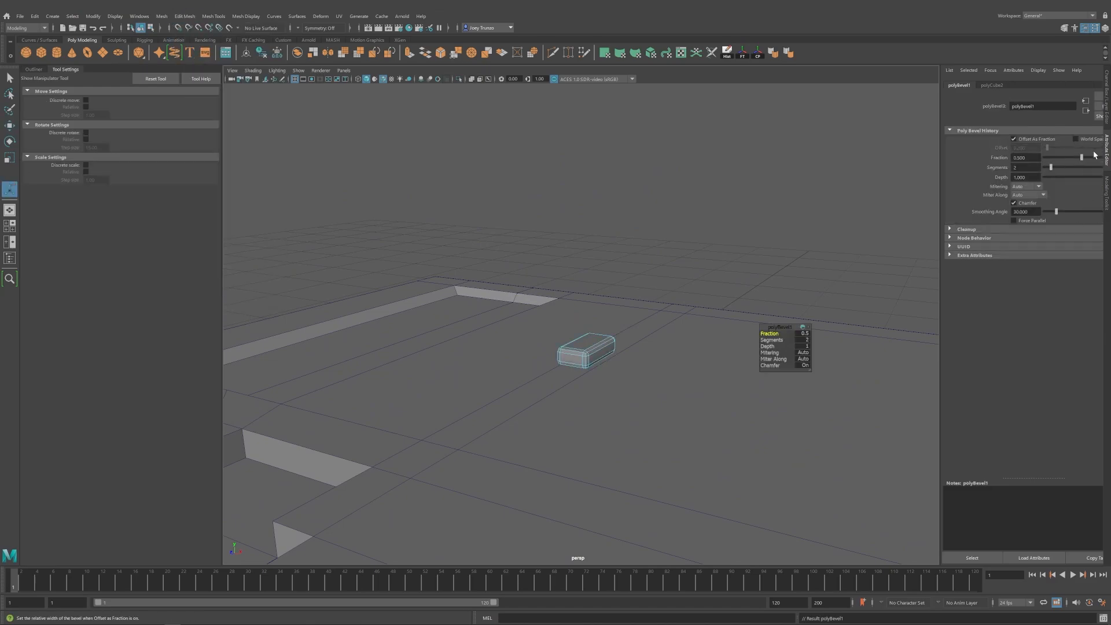
Scale edge loops of the block's bevel to refine the rounding and soften the block's edges.
{"action": "key", "text": "w"}
{"action": "left_click_drag", "start_coordinate": [596, 347], "coordinate": [665, 322], "text": "alt"}
{"action": "double_click", "coordinate": [586, 298]}
{"action": "double_click", "coordinate": [590, 325], "text": "shift"}
{"action": "key", "text": "r"}
{"action": "key", "text": "w"}
{"action": "left_click", "coordinate": [582, 327]}
{"action": "left_click", "coordinate": [788, 53]}
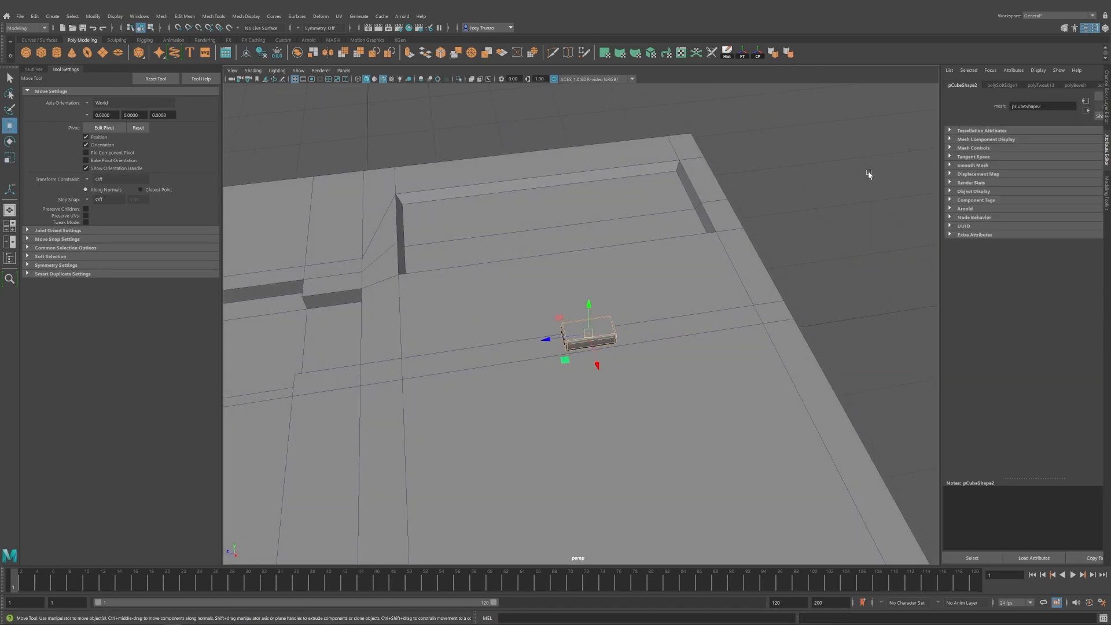
Turn off the wireframe overlay and adjust the block's height above the slab.
{"action": "left_click", "coordinate": [383, 79]}
{"action": "left_click", "coordinate": [479, 129]}
{"action": "mouse_move", "coordinate": [636, 333]}
{"action": "left_mouse_down", "text": "alt"}
{"action": "mouse_move", "coordinate": [648, 337]}
{"action": "mouse_move", "coordinate": [643, 327]}
{"action": "left_mouse_up", "text": "alt"}
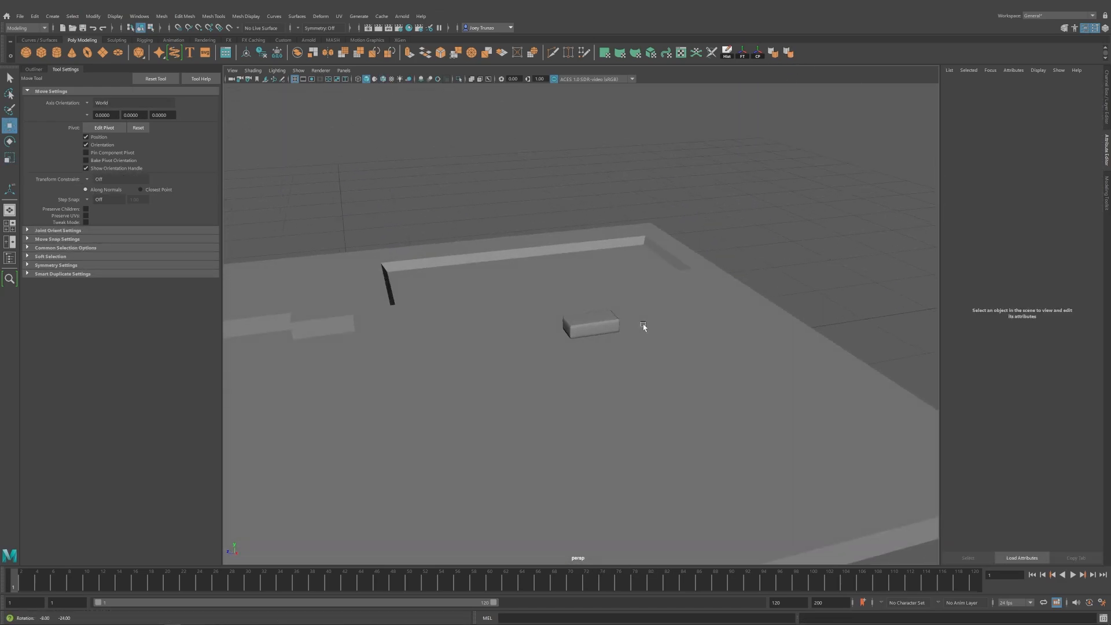
{"action": "left_click", "coordinate": [602, 329]}
{"action": "right_click_drag", "start_coordinate": [643, 328], "coordinate": [734, 352], "text": "alt"}
{"action": "left_click_drag", "start_coordinate": [626, 242], "coordinate": [588, 315]}
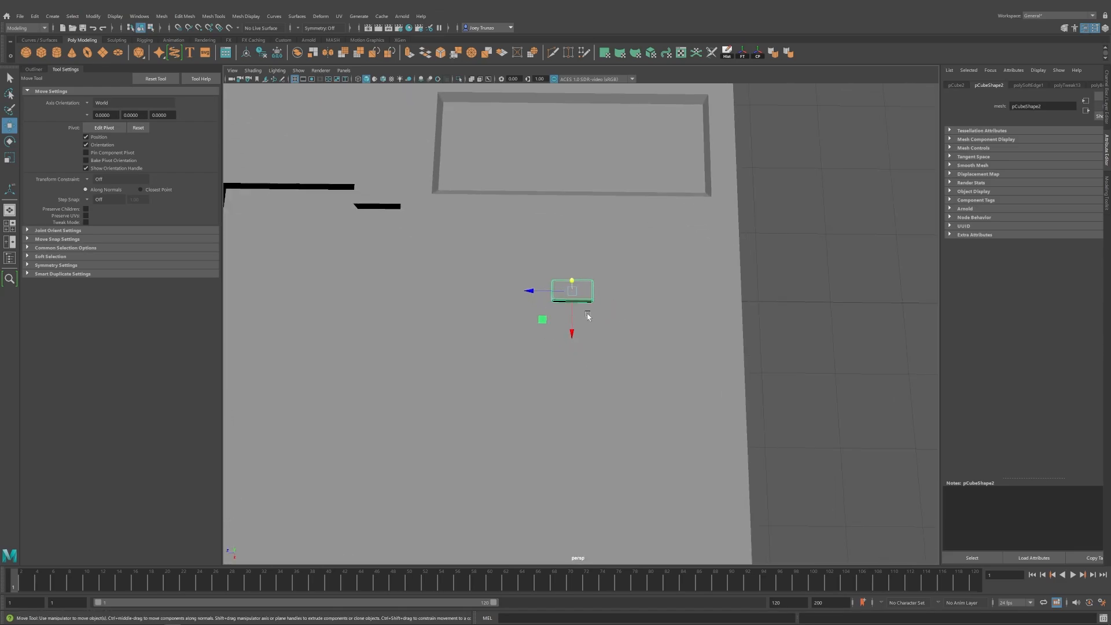
Try duplicating the block twice in an evenly spaced row, and delete both copies.
{"action": "left_click_drag", "start_coordinate": [530, 292], "coordinate": [569, 293], "text": "shift"}
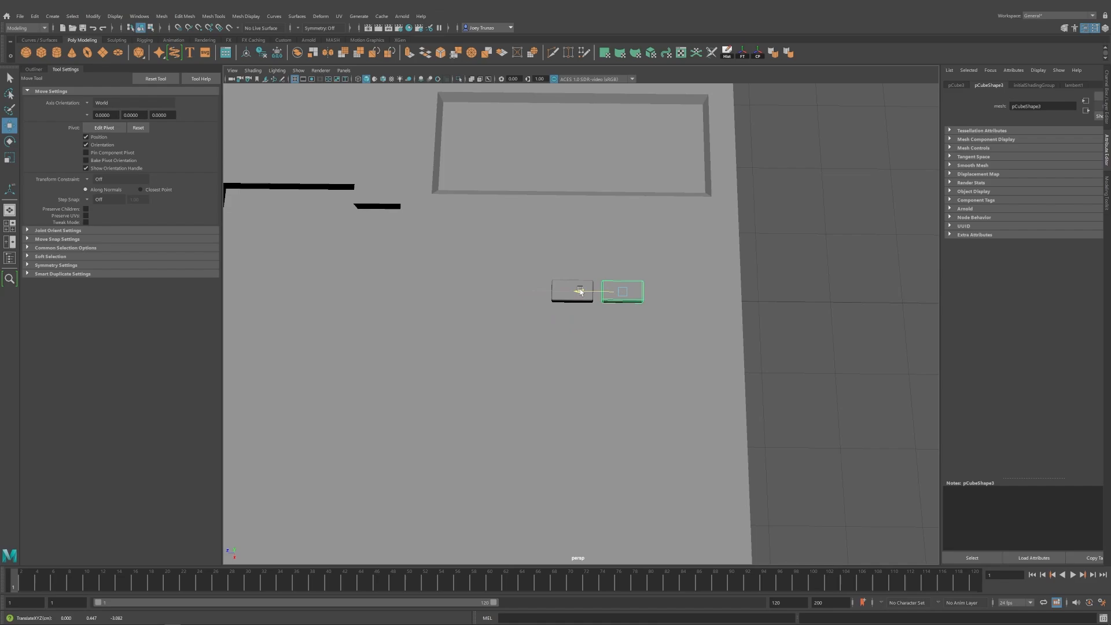
{"action": "key", "text": "shift+d"}
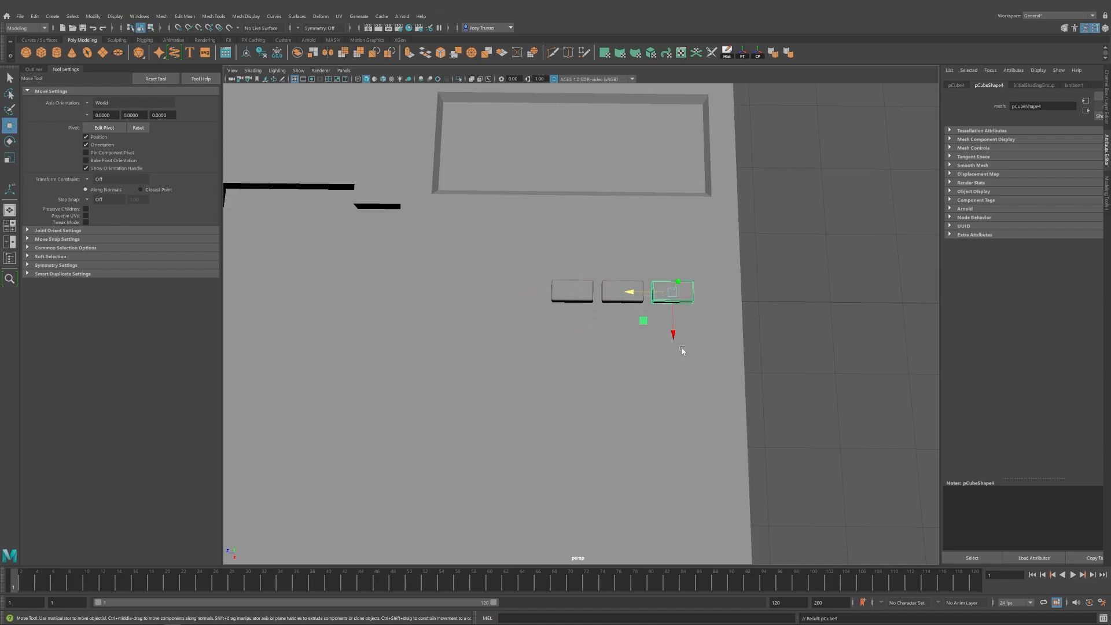
{"action": "left_click", "coordinate": [576, 295], "text": "shift"}
{"action": "left_click", "coordinate": [617, 298], "text": "shift"}
{"action": "left_click_drag", "start_coordinate": [627, 312], "coordinate": [604, 283], "text": "alt"}
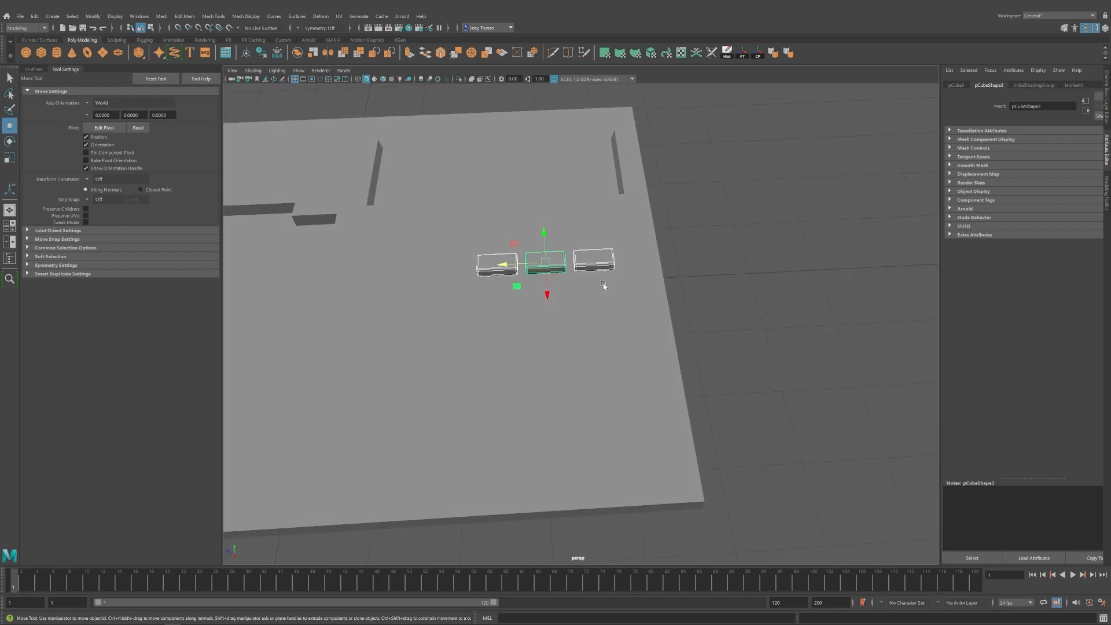
{"action": "left_click", "coordinate": [533, 262], "text": "shift"}
{"action": "key", "text": "Delete"}
Isolate the block, delete its underside face, and bring the slab back into view.
{"action": "left_click", "coordinate": [504, 264]}
{"action": "middle_click_drag", "start_coordinate": [492, 269], "coordinate": [536, 323], "text": "alt"}
{"action": "left_click_drag", "start_coordinate": [536, 323], "coordinate": [525, 323], "text": "alt"}
{"action": "left_click", "coordinate": [458, 79]}
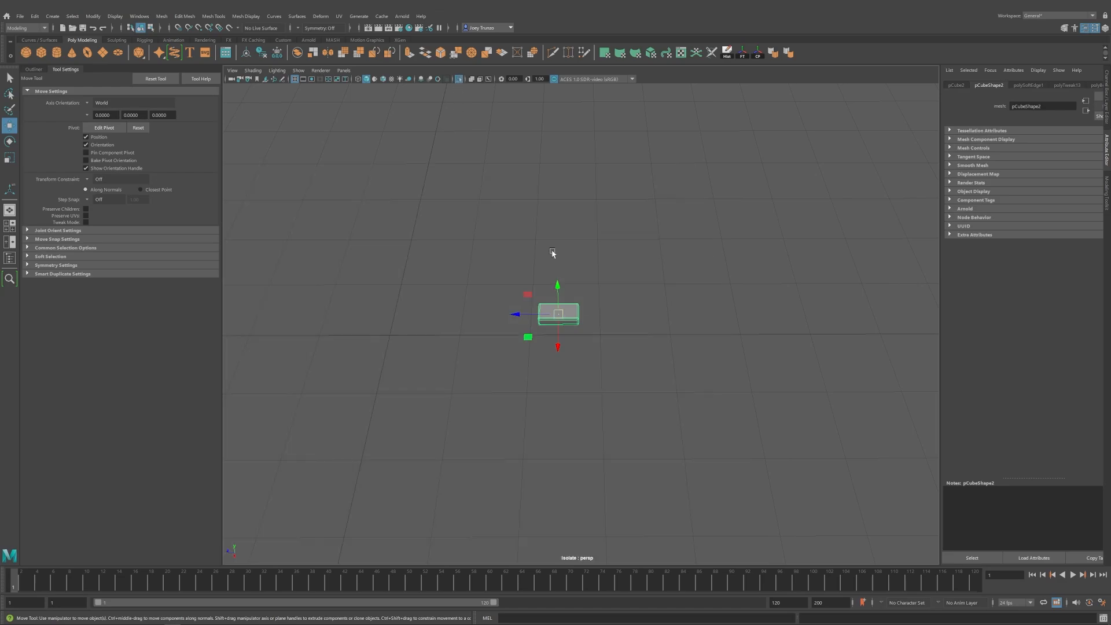
{"action": "left_click_drag", "start_coordinate": [552, 252], "coordinate": [521, 235], "text": "alt"}
{"action": "left_click", "coordinate": [526, 325]}
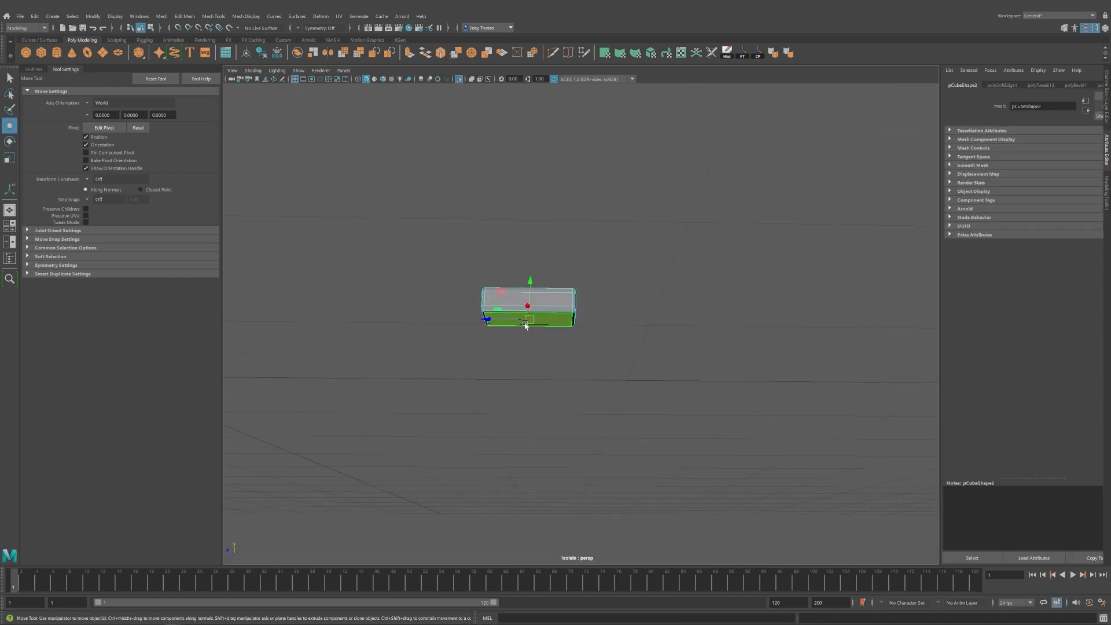
{"action": "left_click", "coordinate": [459, 78]}
{"action": "left_click_drag", "start_coordinate": [518, 241], "coordinate": [576, 300], "text": "alt"}
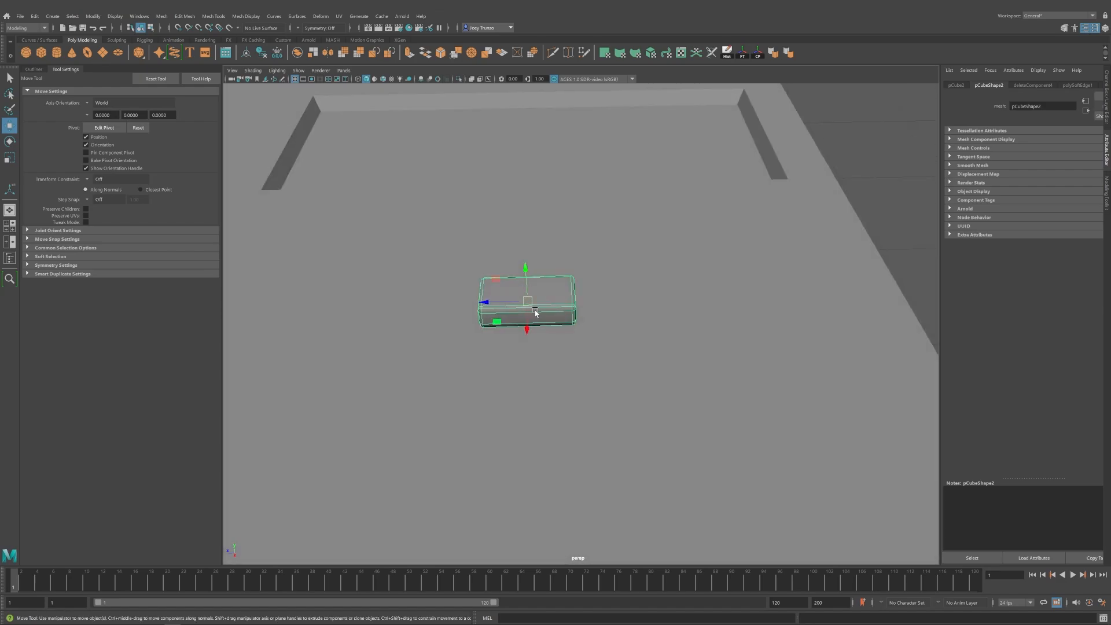
Select the block and open the UV Editor beside it to display its UV layout.
{"action": "left_click", "coordinate": [576, 300]}
{"action": "left_click", "coordinate": [541, 300]}
{"action": "left_click", "coordinate": [541, 300]}
{"action": "left_click", "coordinate": [681, 52]}
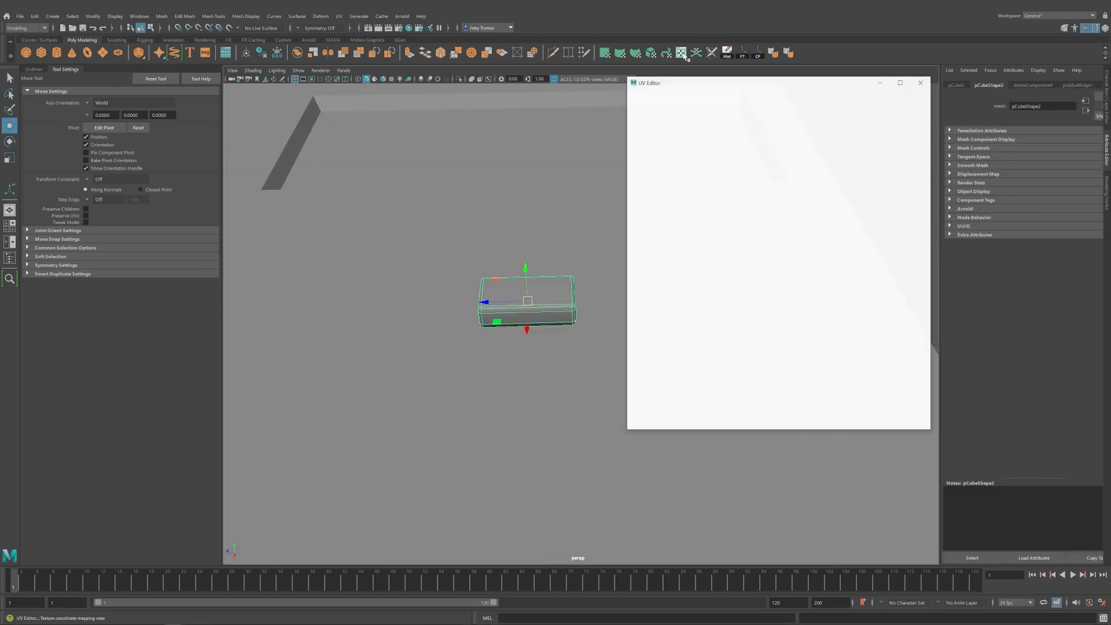
{"action": "left_click_drag", "start_coordinate": [983, 95], "coordinate": [916, 99]}
{"action": "scroll", "coordinate": [585, 285], "scroll_direction": "down", "scroll_amount": 2}
Apply an automatic UV projection to the block and reselect it as an object.
{"action": "left_click", "coordinate": [339, 16]}
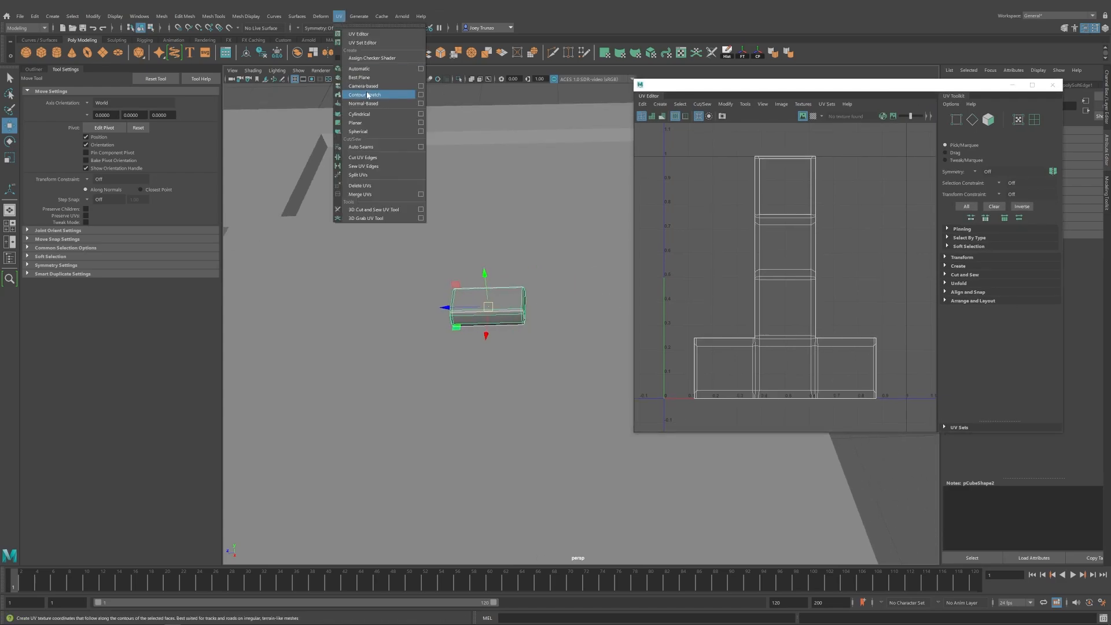
{"action": "left_click", "coordinate": [359, 68]}
{"action": "left_click", "coordinate": [745, 228]}
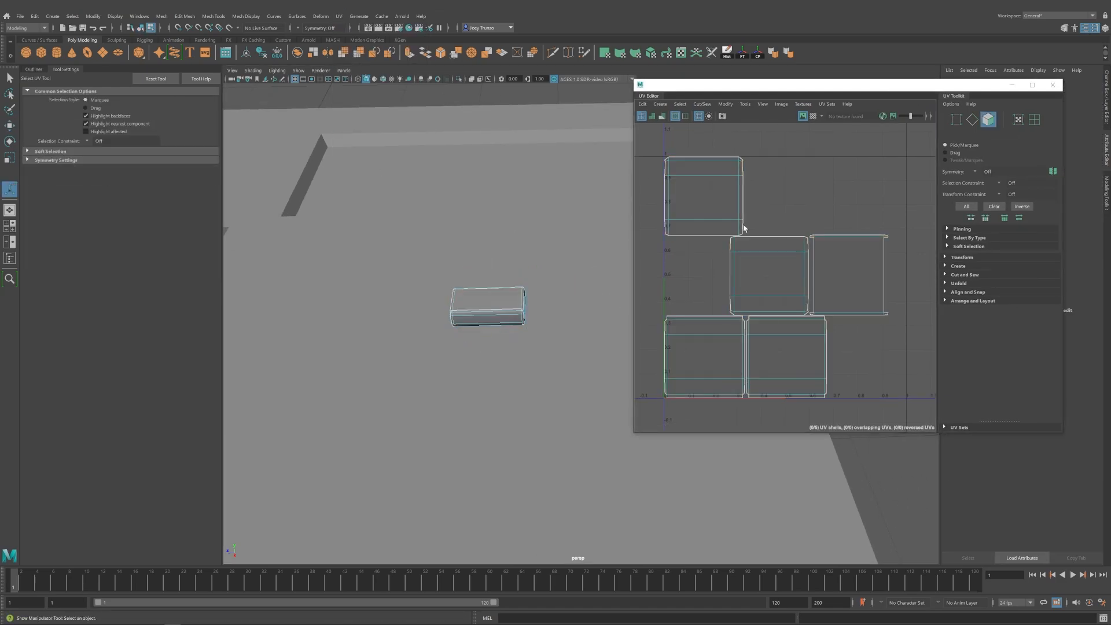
{"action": "key", "text": "w"}
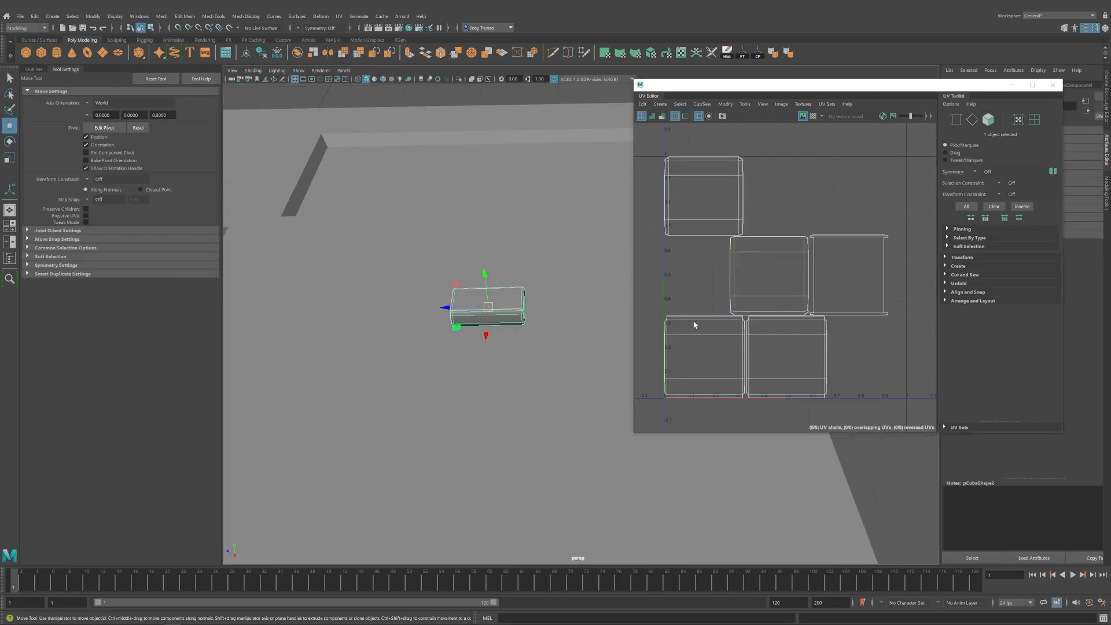
Freeze the block's transformations and apply the automatic UV projection again.
{"action": "left_click_drag", "start_coordinate": [806, 81], "coordinate": [780, 159]}
{"action": "left_click", "coordinate": [1107, 109]}
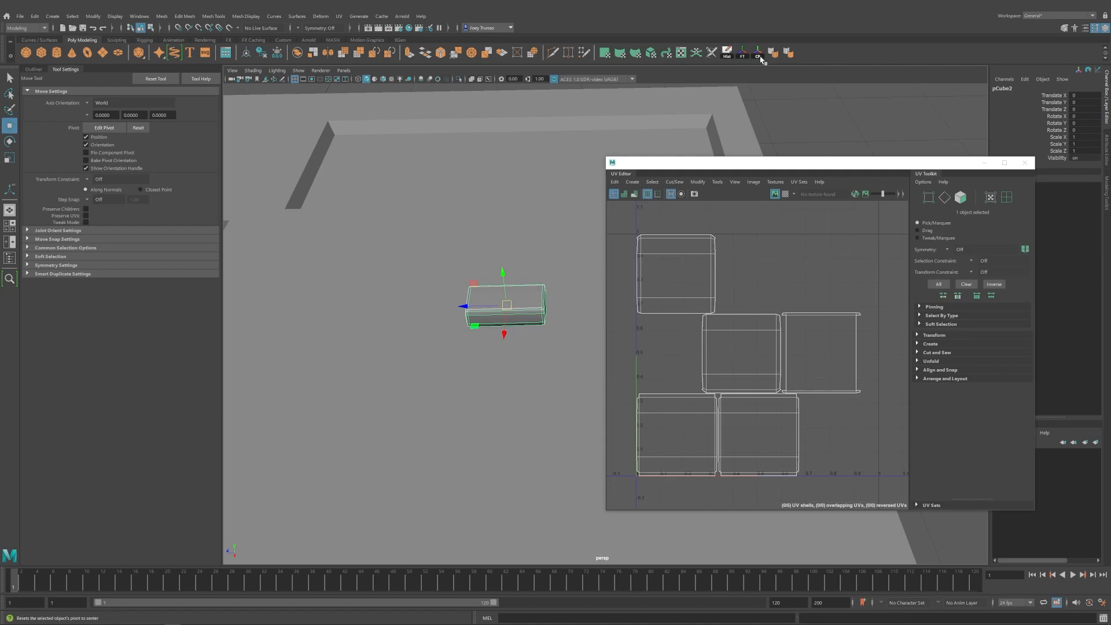
{"action": "left_click", "coordinate": [339, 17]}
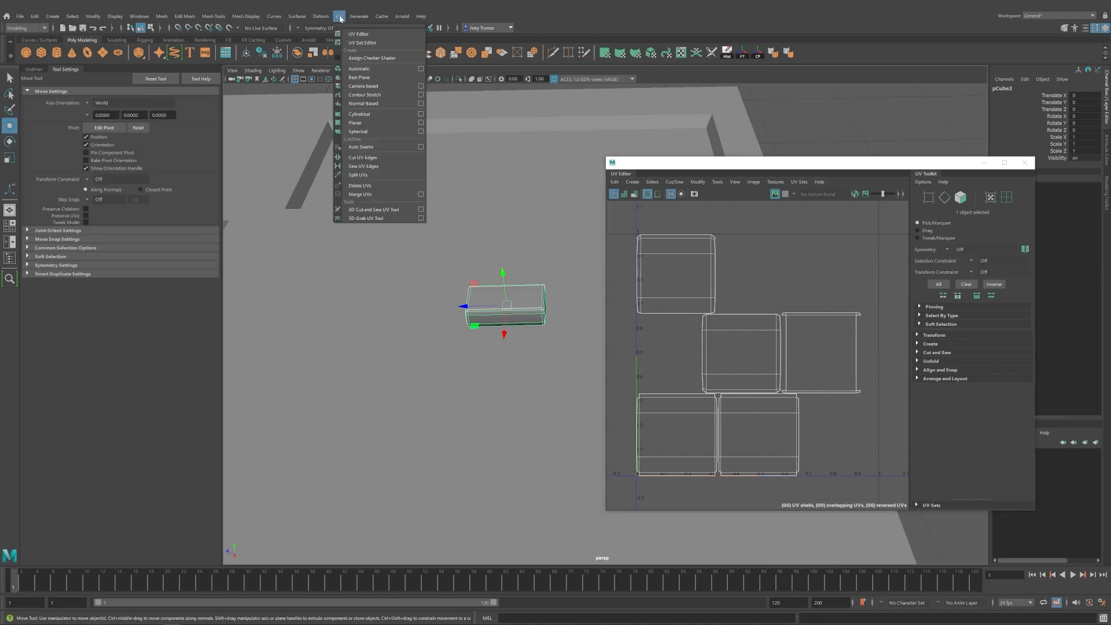
{"action": "left_click", "coordinate": [364, 70]}
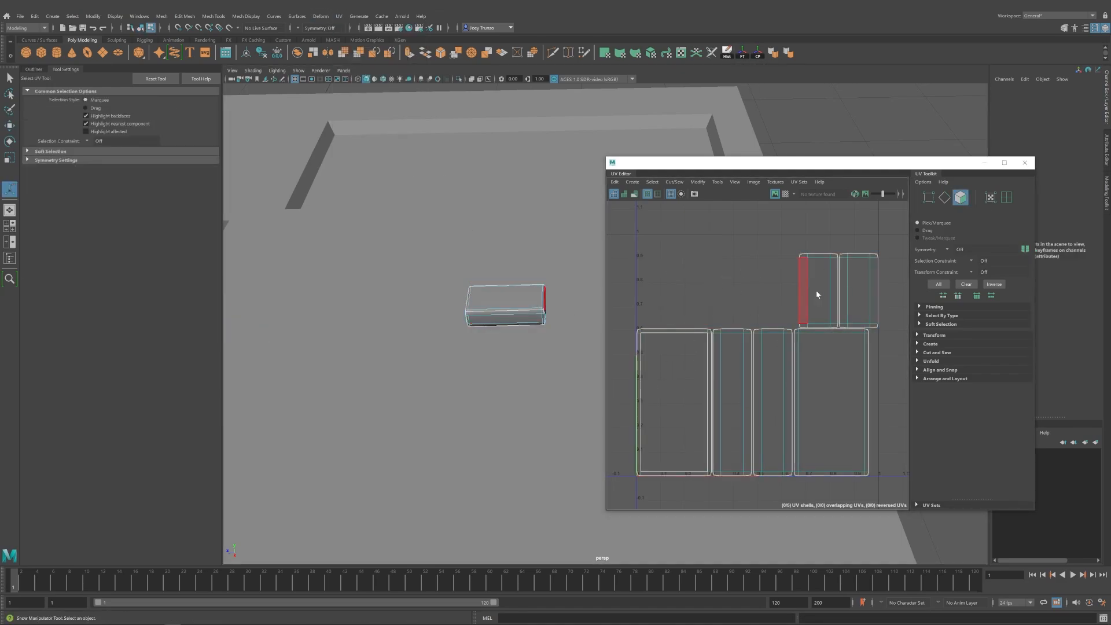
Move the block's two small UV shells inside the outline of the leftmost large shell.
{"action": "key", "text": "w"}
{"action": "left_click_drag", "start_coordinate": [811, 268], "coordinate": [659, 434]}
{"action": "left_click", "coordinate": [694, 365]}
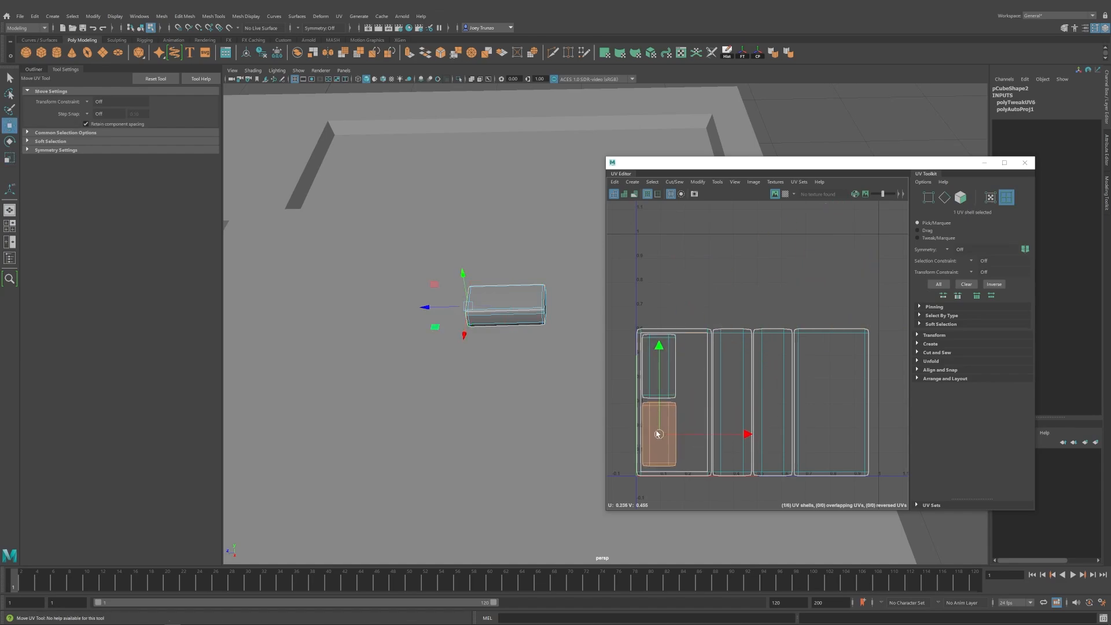
Turn on shaded UV shells and the checker map, and inspect the block's texture distribution for distortion.
{"action": "left_click", "coordinate": [685, 322]}
{"action": "left_click_drag", "start_coordinate": [882, 489], "coordinate": [654, 219]}
{"action": "left_click", "coordinate": [624, 194]}
{"action": "left_click", "coordinate": [685, 256]}
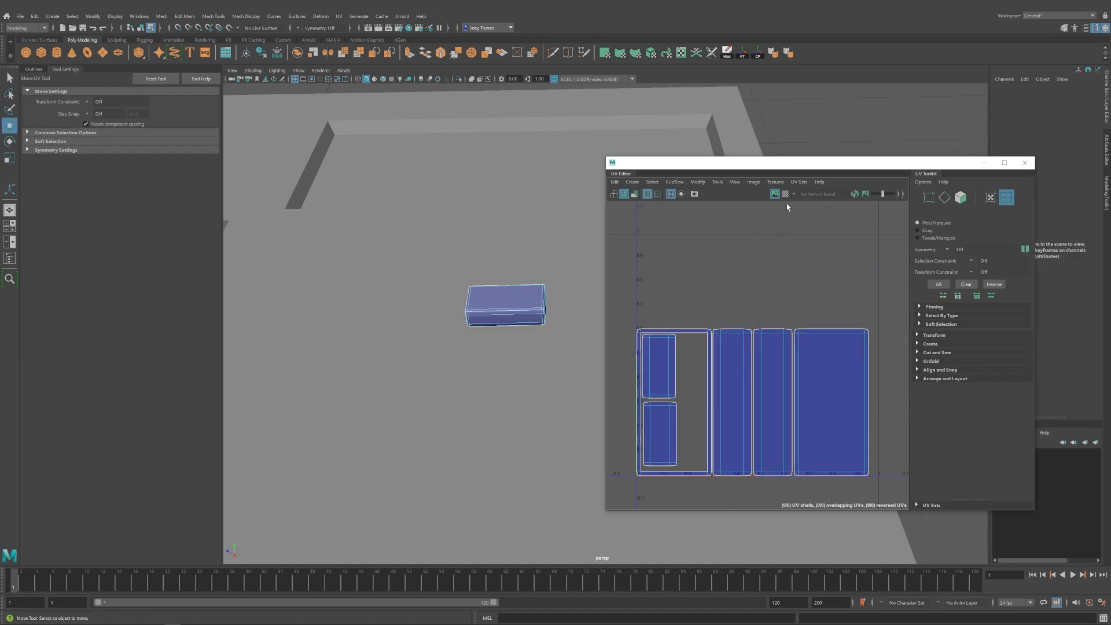
{"action": "left_click", "coordinate": [785, 194]}
{"action": "left_click_drag", "start_coordinate": [486, 295], "coordinate": [471, 318], "text": "alt"}
{"action": "scroll", "coordinate": [369, 326], "scroll_direction": "up", "scroll_amount": 4}
{"action": "left_click_drag", "start_coordinate": [370, 324], "coordinate": [496, 340], "text": "alt"}
{"action": "scroll", "coordinate": [496, 338], "scroll_direction": "down", "scroll_amount": 2}
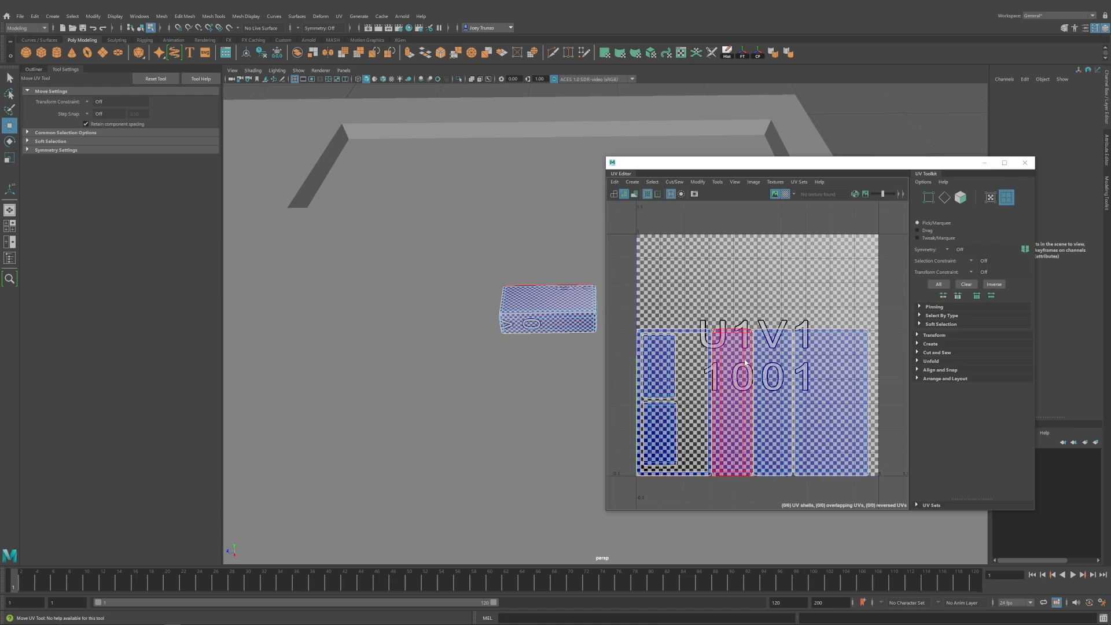
Close the UV Editor and duplicate the block twice along Z to form an evenly spaced row of three.
{"action": "right_click_drag", "start_coordinate": [559, 300], "coordinate": [630, 264]}
{"action": "left_click", "coordinate": [1025, 163]}
{"action": "left_click_drag", "start_coordinate": [560, 318], "coordinate": [585, 315], "text": "alt"}
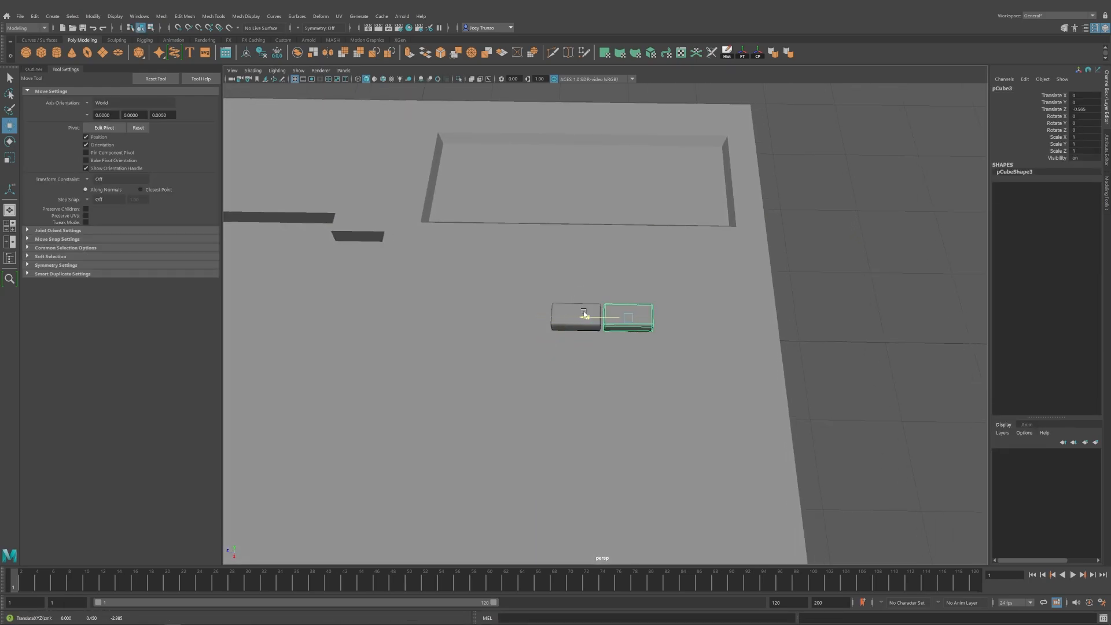
{"action": "key", "text": "shift+d"}
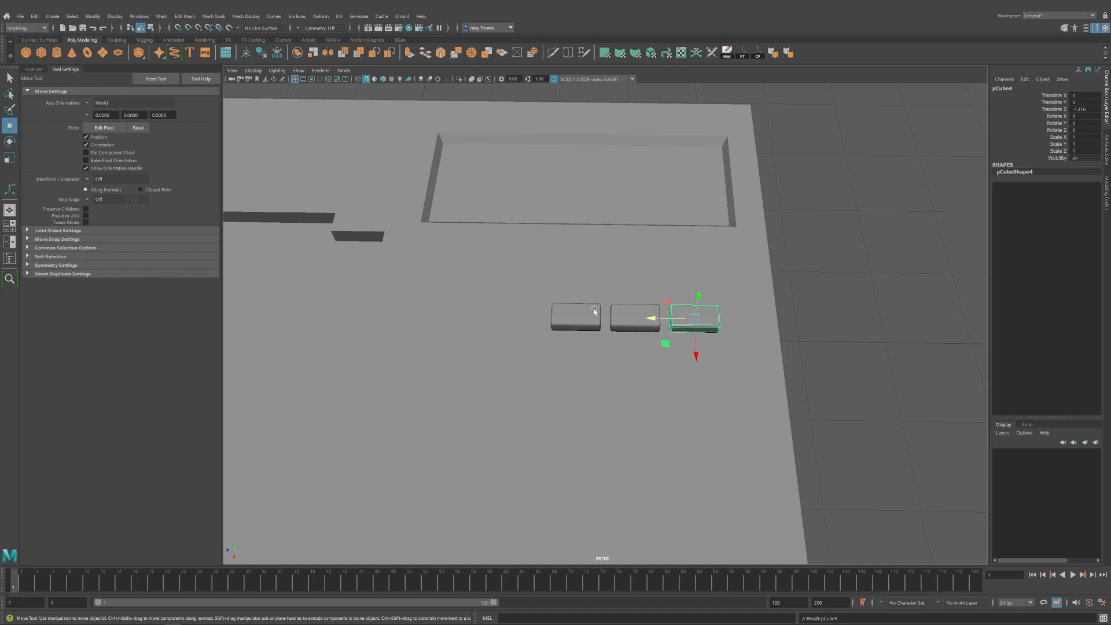
Select all three blocks and shift the row sideways so it sits centred below the rectangular recess.
{"action": "middle_click_drag", "start_coordinate": [592, 330], "coordinate": [546, 321], "text": "alt"}
{"action": "left_click", "coordinate": [601, 310], "text": "shift"}
{"action": "left_click", "coordinate": [560, 307], "text": "shift"}
{"action": "right_click_drag", "start_coordinate": [544, 312], "coordinate": [488, 324], "text": "alt"}
{"action": "left_click_drag", "start_coordinate": [489, 324], "coordinate": [576, 339], "text": "alt"}
Move the slab edge running behind the three blocks toward the rectangular recess.
{"action": "left_click", "coordinate": [653, 346]}
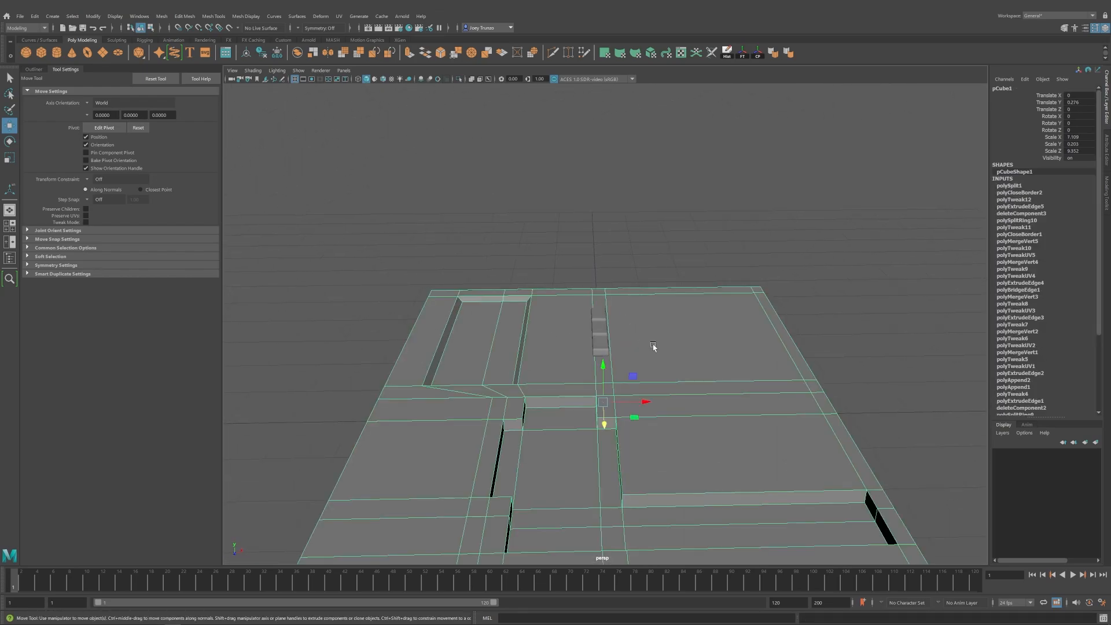
{"action": "left_click_drag", "start_coordinate": [653, 346], "coordinate": [597, 349], "text": "alt"}
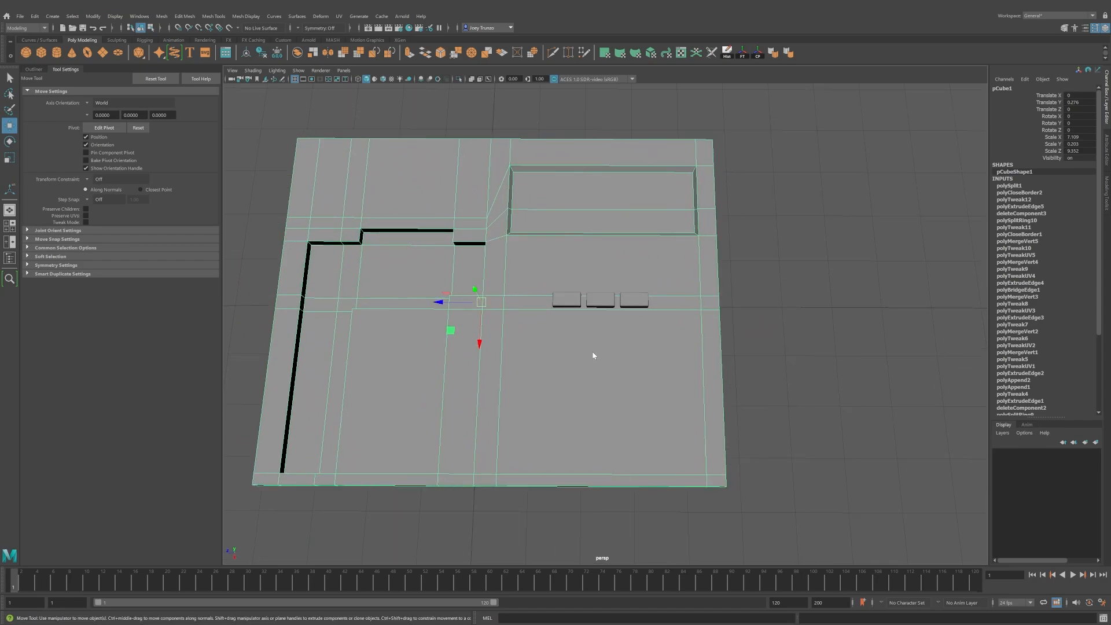
{"action": "mouse_move", "coordinate": [593, 356]}
{"action": "right_mouse_down"}
{"action": "mouse_move", "coordinate": [575, 442]}
{"action": "mouse_move", "coordinate": [599, 339]}
{"action": "right_mouse_up"}
{"action": "left_click", "coordinate": [589, 310]}
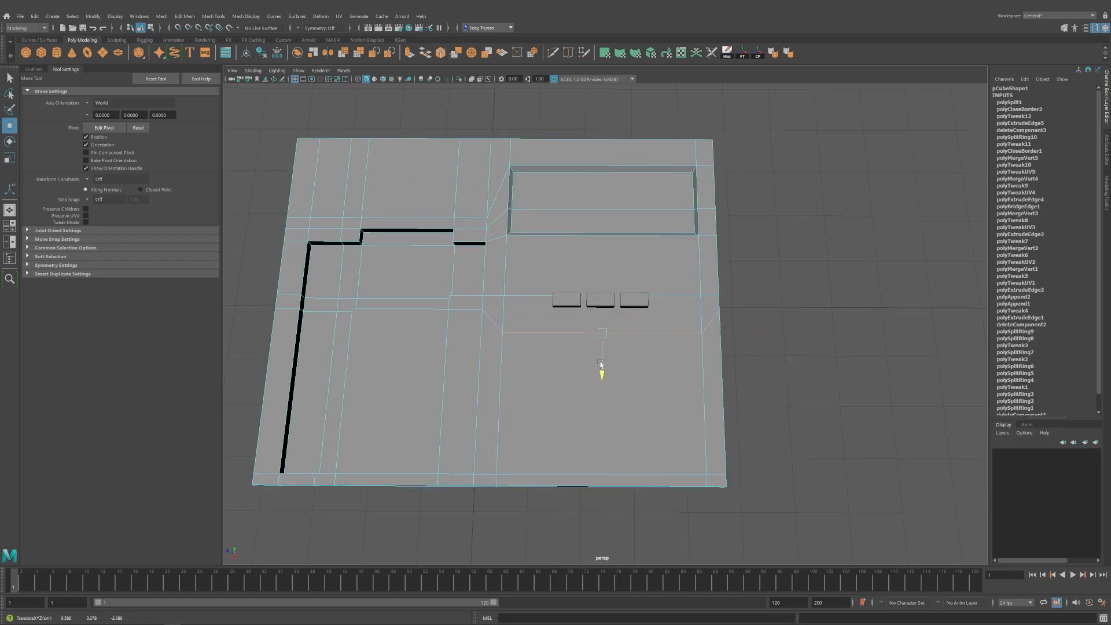
{"action": "left_click_drag", "start_coordinate": [572, 324], "coordinate": [581, 363], "text": "alt"}
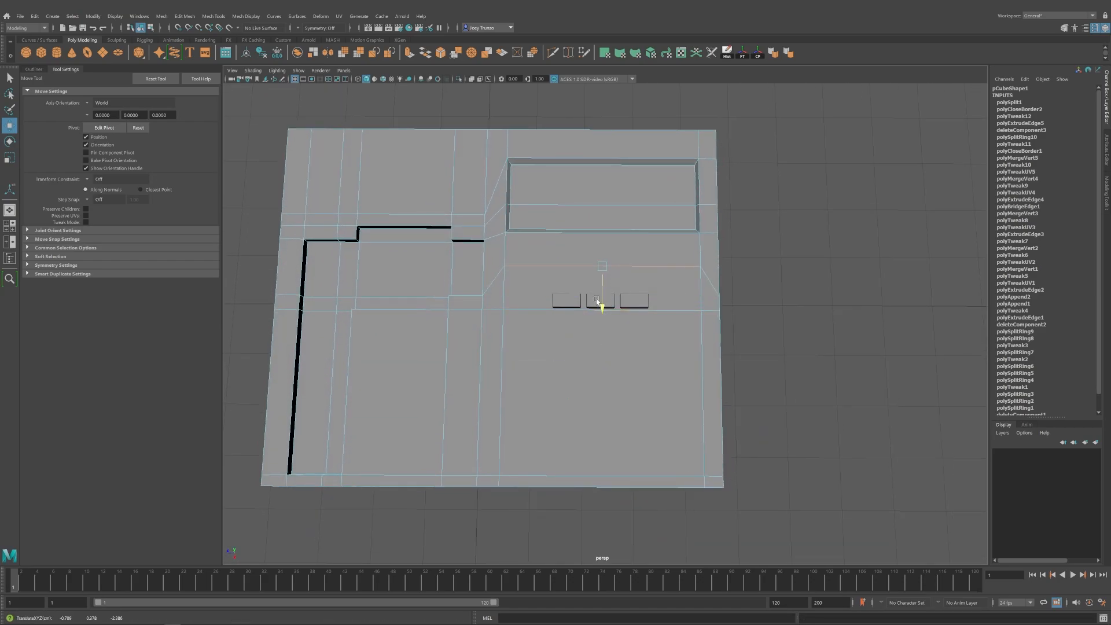
{"action": "left_click_drag", "start_coordinate": [597, 301], "coordinate": [596, 292], "text": "alt"}
Insert an edge loop across the slab, between the row of blocks and the front edge.
{"action": "left_click", "coordinate": [214, 15]}
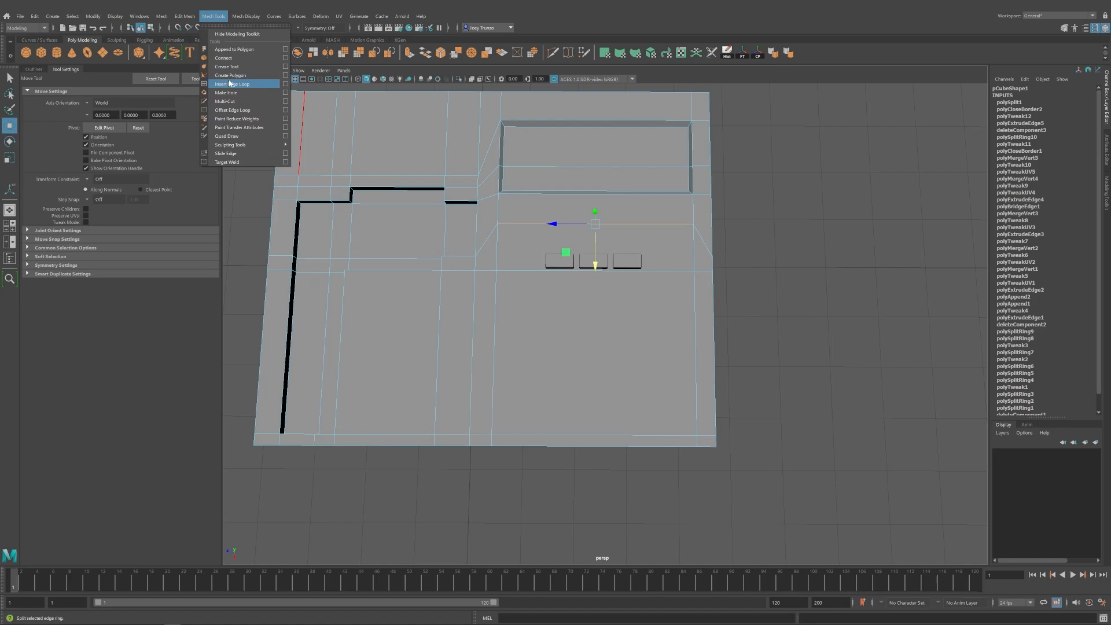
{"action": "left_click", "coordinate": [230, 83]}
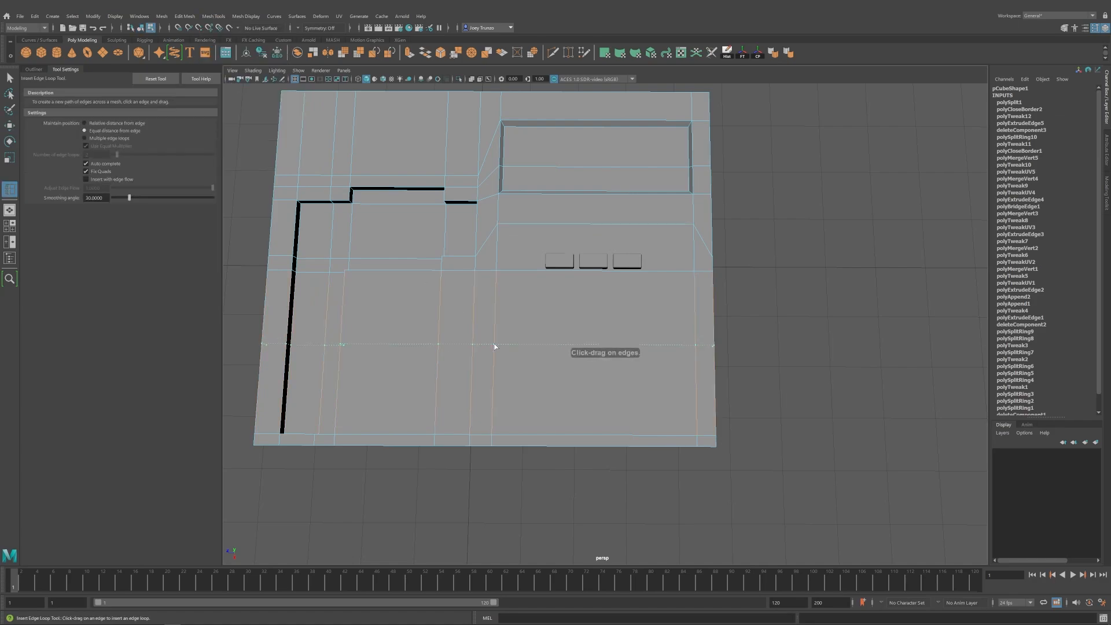
{"action": "left_click", "coordinate": [494, 344]}
{"action": "key", "text": "w"}
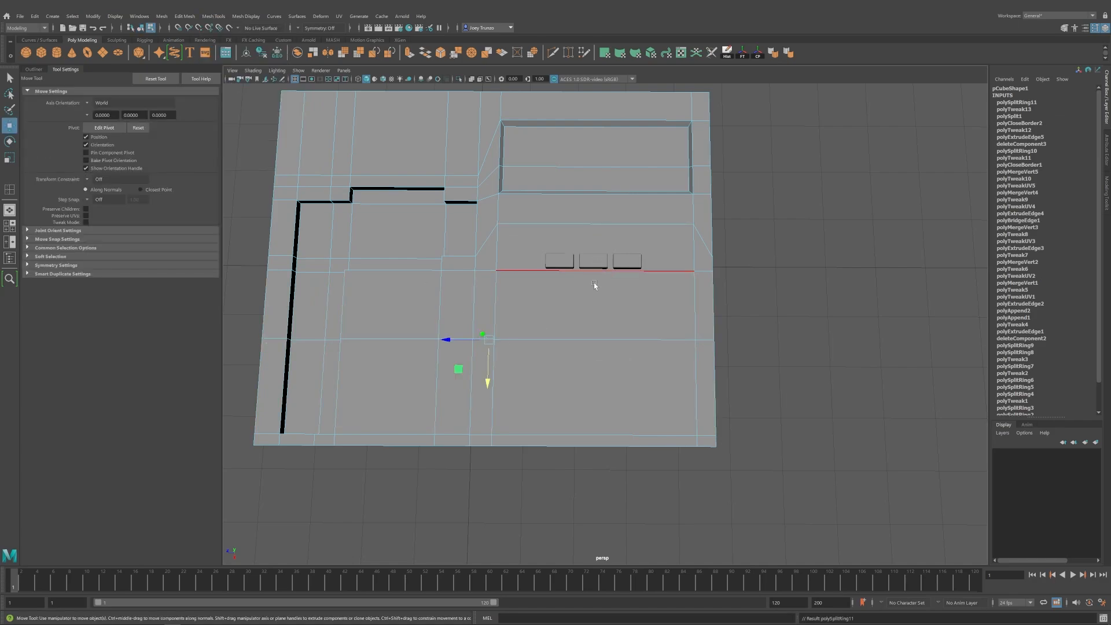
Insert two edge loops through the slab section around the blocks and scale them apart toward its sides.
{"action": "left_click_drag", "start_coordinate": [595, 287], "coordinate": [584, 282], "text": "alt"}
{"action": "left_click", "coordinate": [174, 53]}
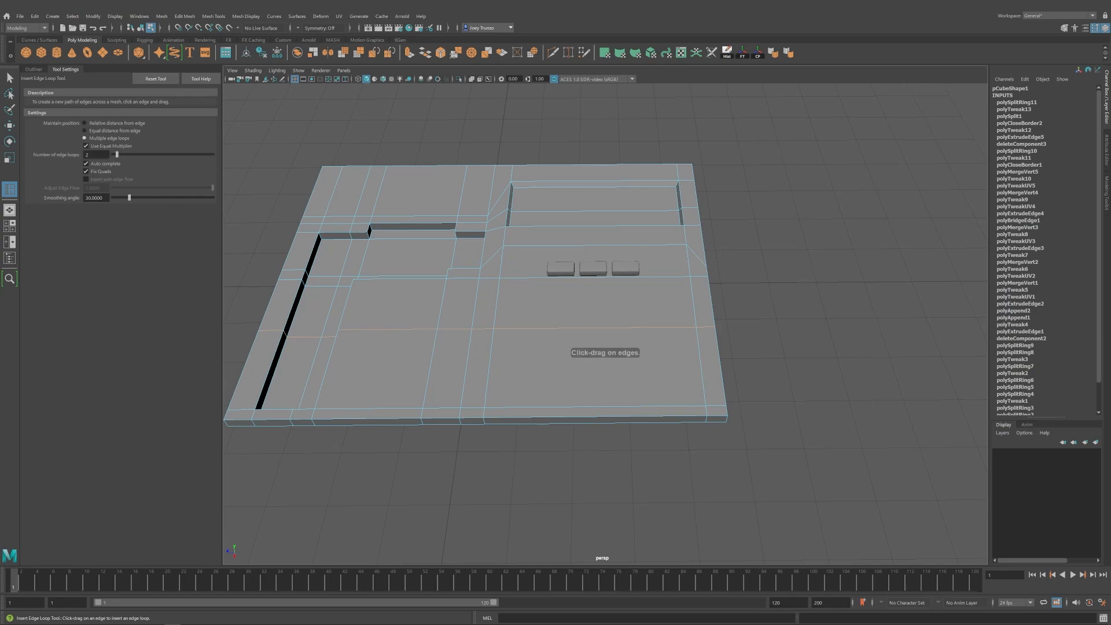
{"action": "left_click", "coordinate": [576, 248]}
{"action": "key", "text": "r"}
{"action": "left_click_drag", "start_coordinate": [556, 276], "coordinate": [632, 283]}
{"action": "key", "text": "w"}
Delete the two slab faces beneath and in front of the three blocks to open a rectangular hole.
{"action": "key", "text": "F11"}
{"action": "left_click", "coordinate": [618, 296]}
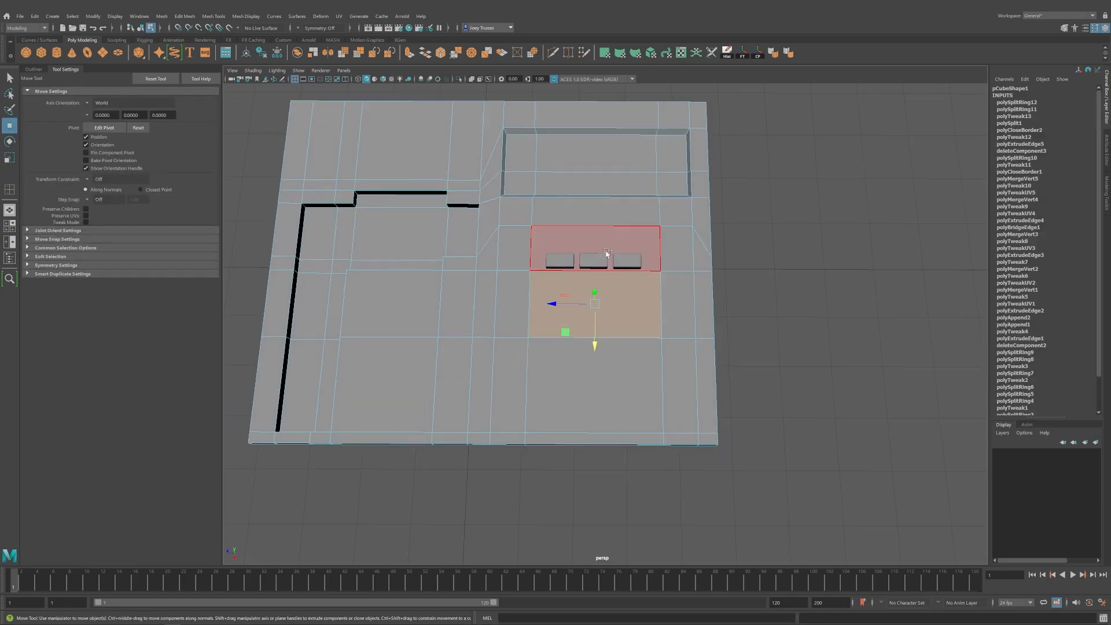
{"action": "left_click", "coordinate": [606, 253], "text": "shift"}
{"action": "left_click_drag", "start_coordinate": [554, 296], "coordinate": [613, 322], "text": "alt"}
{"action": "key", "text": "Delete"}
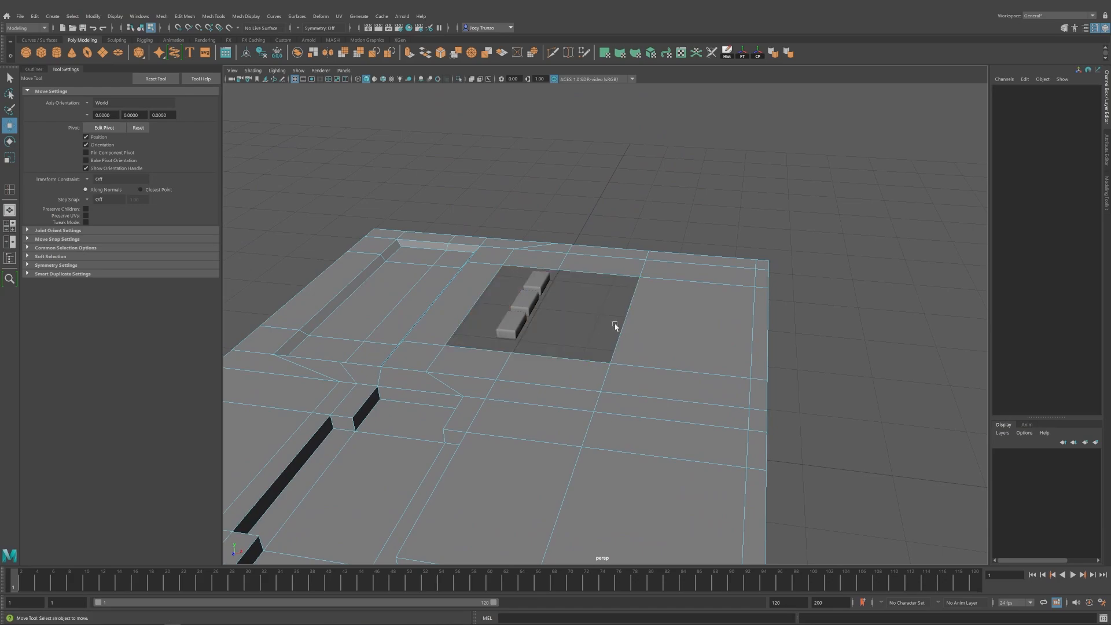
Extrude the opening's border edges downward into recess walls and fill the hole to create a floor.
{"action": "double_click", "coordinate": [635, 303]}
{"action": "key", "text": "ctrl+e"}
{"action": "key", "text": "w"}
{"action": "left_click_drag", "start_coordinate": [552, 272], "coordinate": [548, 287]}
{"action": "left_click_drag", "start_coordinate": [616, 294], "coordinate": [521, 315], "text": "alt"}
{"action": "left_click", "coordinate": [161, 16]}
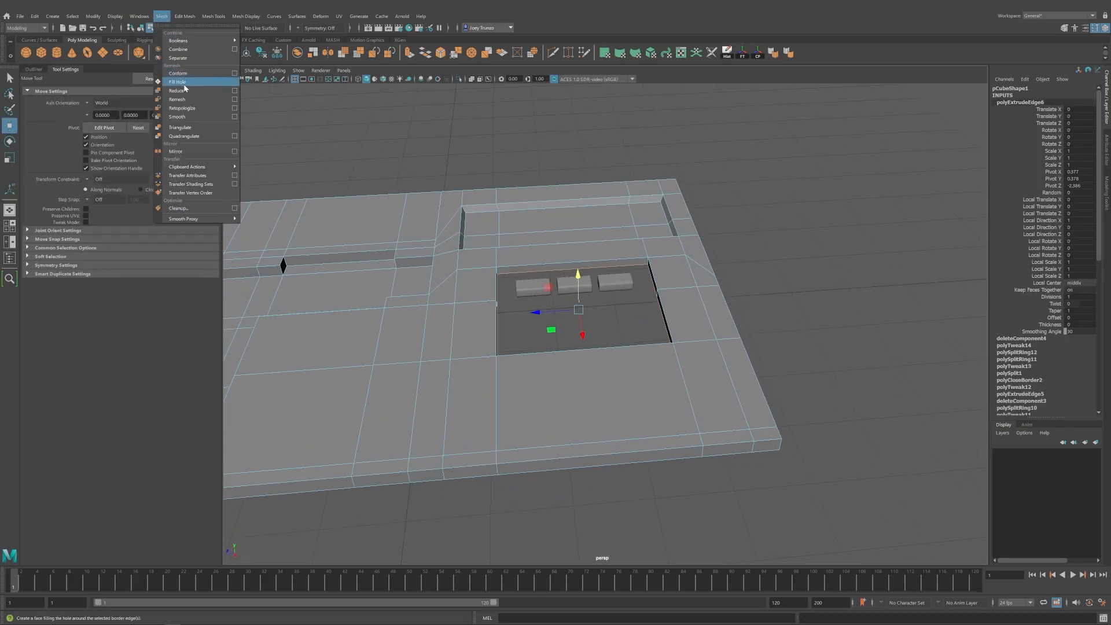
{"action": "left_click", "coordinate": [184, 84]}
{"action": "left_click_drag", "start_coordinate": [554, 279], "coordinate": [540, 282], "text": "alt"}
Cut an edge across the new recess floor with Multi-Cut, connecting the vertices of the two side walls.
{"action": "scroll", "coordinate": [541, 284], "scroll_direction": "up", "scroll_amount": 3}
{"action": "key", "text": "ctrl+shift+x"}
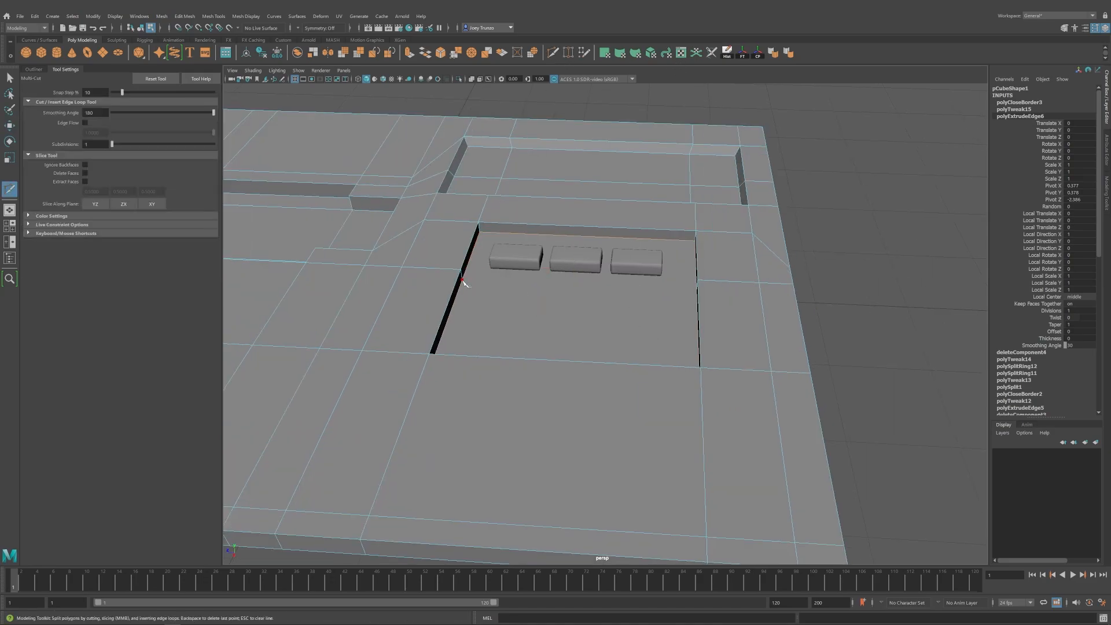
{"action": "left_click_drag", "start_coordinate": [464, 283], "coordinate": [590, 313], "text": "alt"}
{"action": "key", "text": "w"}
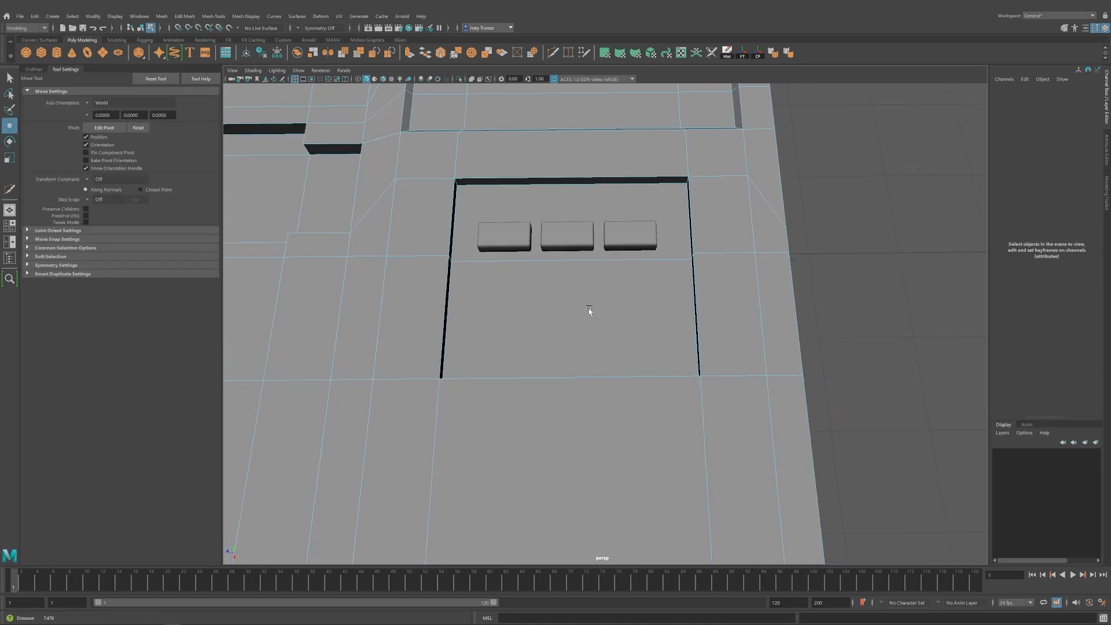
{"action": "scroll", "coordinate": [591, 313], "scroll_direction": "down", "scroll_amount": 2}
Select the three blocks and centre the row between the side walls of the new recess.
{"action": "left_click", "coordinate": [878, 165]}
{"action": "left_click_drag", "start_coordinate": [541, 258], "coordinate": [585, 249]}
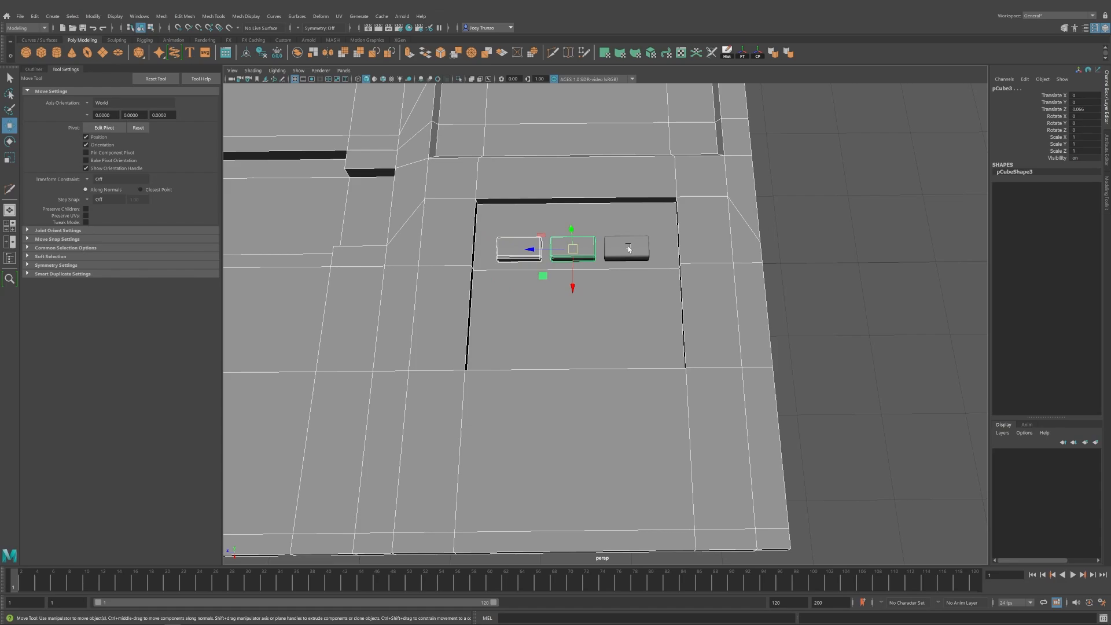
{"action": "left_click", "coordinate": [629, 248]}
{"action": "left_click", "coordinate": [559, 250], "text": "shift"}
{"action": "left_click", "coordinate": [541, 257], "text": "shift"}
{"action": "left_click_drag", "start_coordinate": [481, 248], "coordinate": [477, 249]}
Move the block row closer to the recess's back wall and lower it to Translate Y -0.136.
{"action": "left_click_drag", "start_coordinate": [478, 248], "coordinate": [513, 370], "text": "alt"}
{"action": "mouse_move", "coordinate": [513, 370]}
{"action": "left_mouse_down", "text": "alt"}
{"action": "mouse_move", "coordinate": [508, 382]}
{"action": "mouse_move", "coordinate": [500, 364]}
{"action": "left_mouse_up", "text": "alt"}
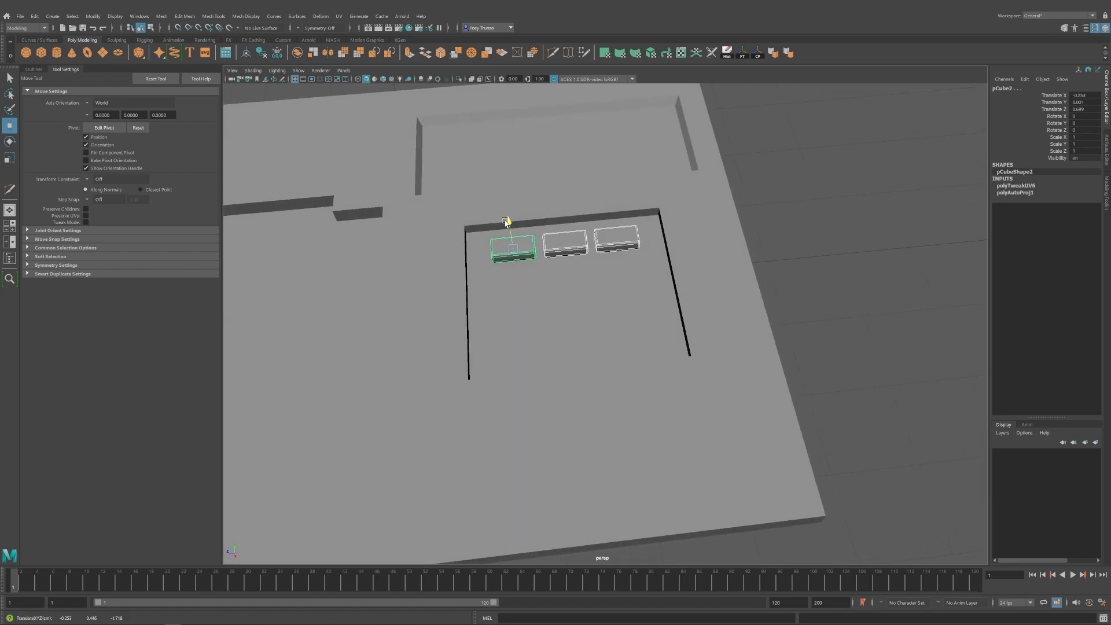
{"action": "left_click_drag", "start_coordinate": [506, 222], "coordinate": [558, 355]}
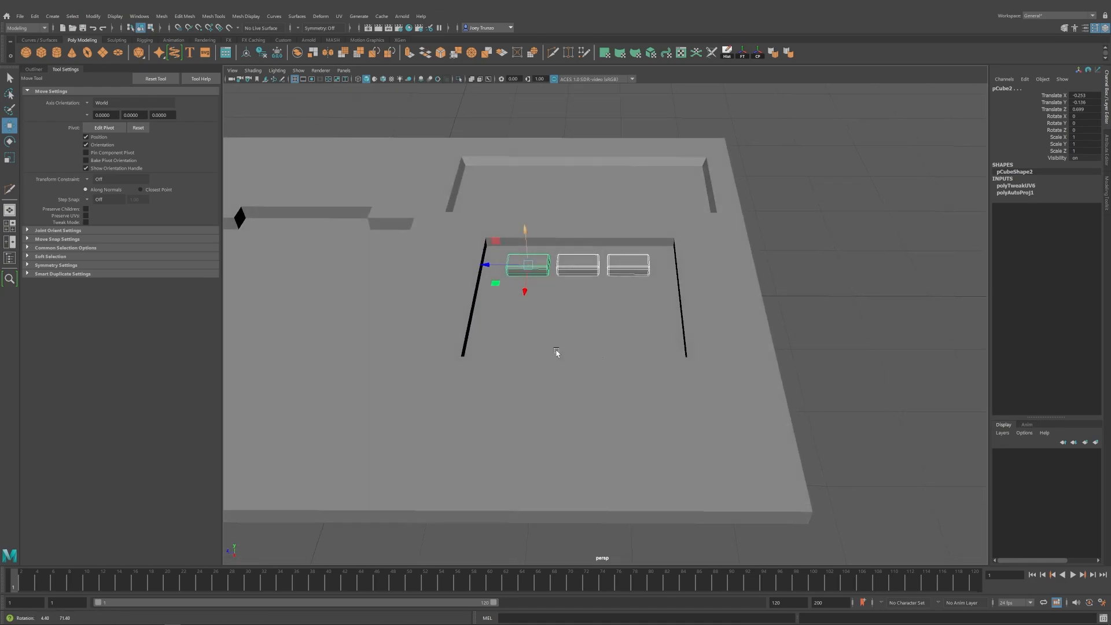
Duplicate the row three times at equal spacing to make a four-by-three grid, and show wireframe on shaded.
{"action": "key", "text": "ctrl+d"}
{"action": "left_click_drag", "start_coordinate": [519, 286], "coordinate": [520, 320]}
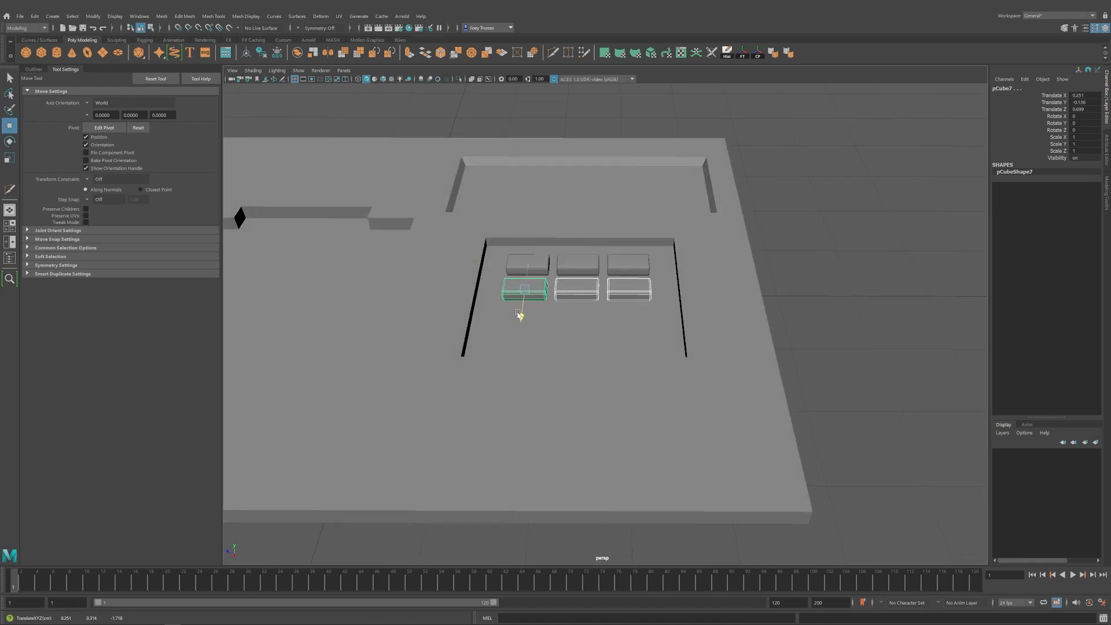
{"action": "key", "text": "shift+d"}
{"action": "key", "text": "shift+d"}
{"action": "left_click_drag", "start_coordinate": [590, 269], "coordinate": [602, 324], "text": "alt"}
{"action": "left_click", "coordinate": [384, 79]}
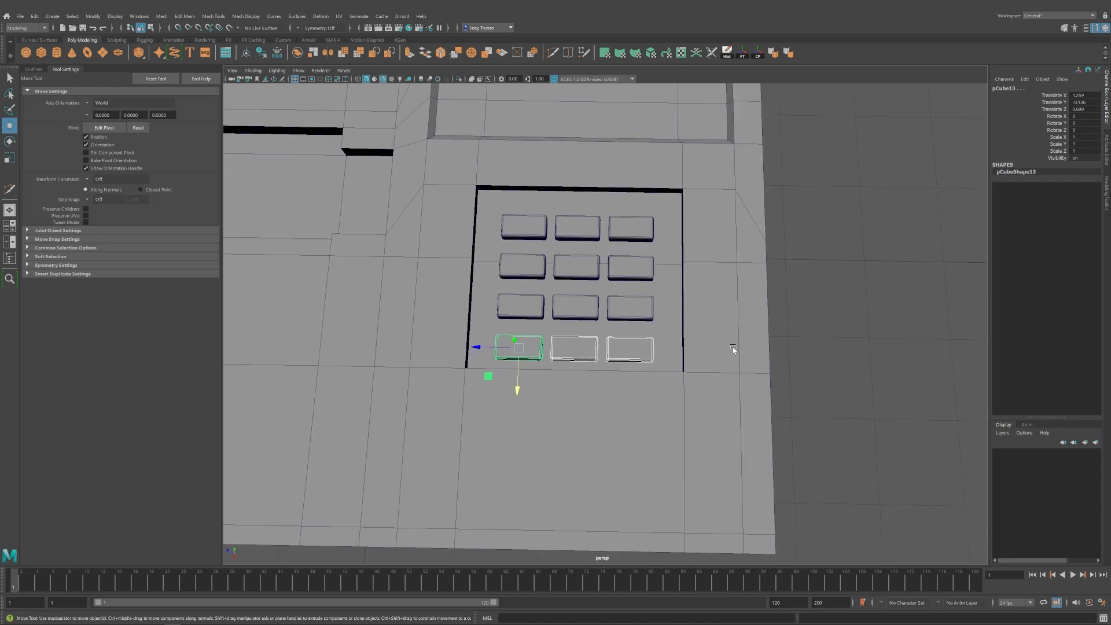
Group all twelve blocks and move the group to Translate X -0.125 to centre it in the recess.
{"action": "scroll", "coordinate": [733, 347], "scroll_direction": "down", "scroll_amount": 5}
{"action": "left_click_drag", "start_coordinate": [732, 348], "coordinate": [528, 315], "text": "alt"}
{"action": "scroll", "coordinate": [529, 315], "scroll_direction": "up", "scroll_amount": 3}
{"action": "left_click", "coordinate": [36, 70]}
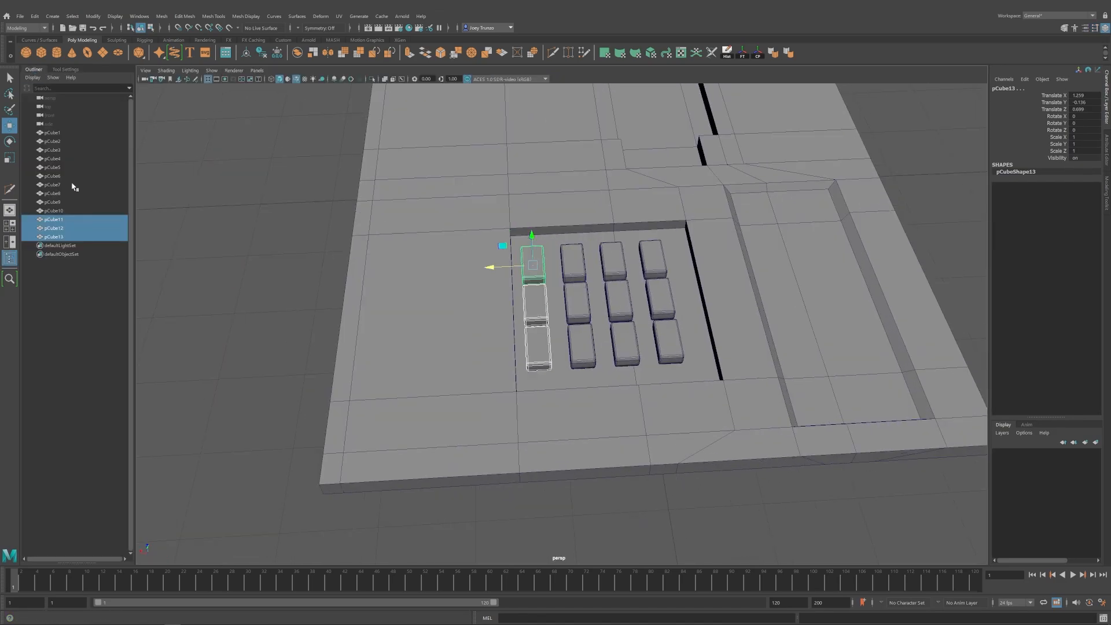
{"action": "left_click", "coordinate": [55, 159], "text": "shift"}
{"action": "left_click", "coordinate": [56, 142], "text": "shift"}
{"action": "left_click_drag", "start_coordinate": [463, 313], "coordinate": [457, 350], "text": "alt"}
{"action": "key", "text": "ctrl+g"}
{"action": "left_click_drag", "start_coordinate": [548, 349], "coordinate": [561, 349]}
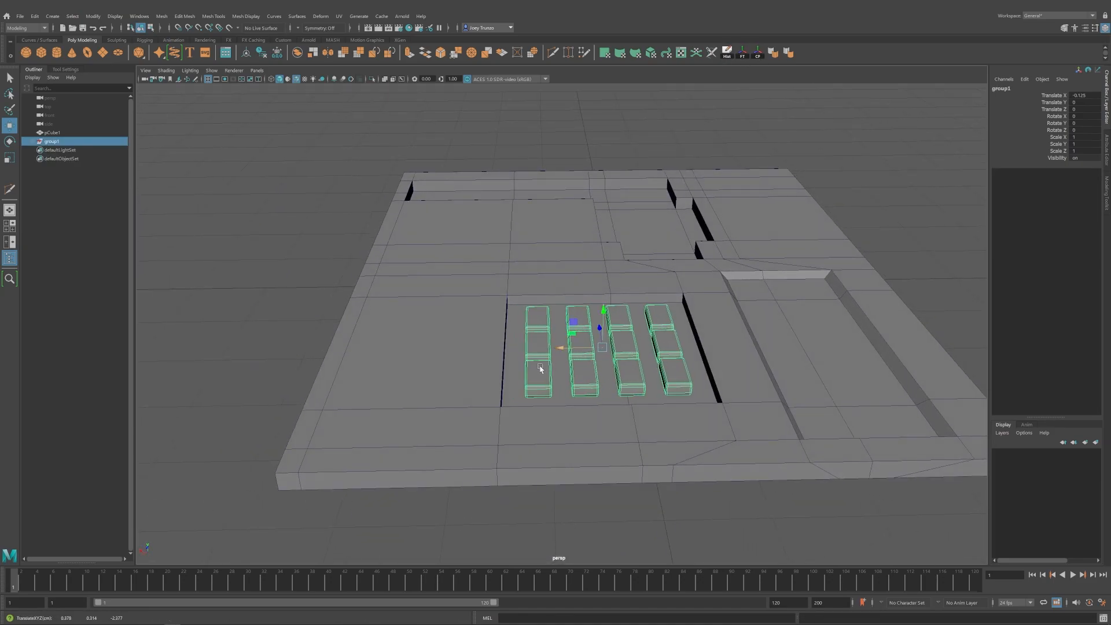
Rename the group of twelve blocks to Buttons.
{"action": "left_click_drag", "start_coordinate": [440, 365], "coordinate": [600, 382], "text": "alt"}
{"action": "scroll", "coordinate": [769, 290], "scroll_direction": "down", "scroll_amount": 4}
{"action": "left_click", "coordinate": [769, 290]}
{"action": "mouse_move", "coordinate": [647, 312]}
{"action": "left_mouse_down", "text": "alt"}
{"action": "mouse_move", "coordinate": [646, 336]}
{"action": "mouse_move", "coordinate": [643, 326]}
{"action": "left_mouse_up", "text": "alt"}
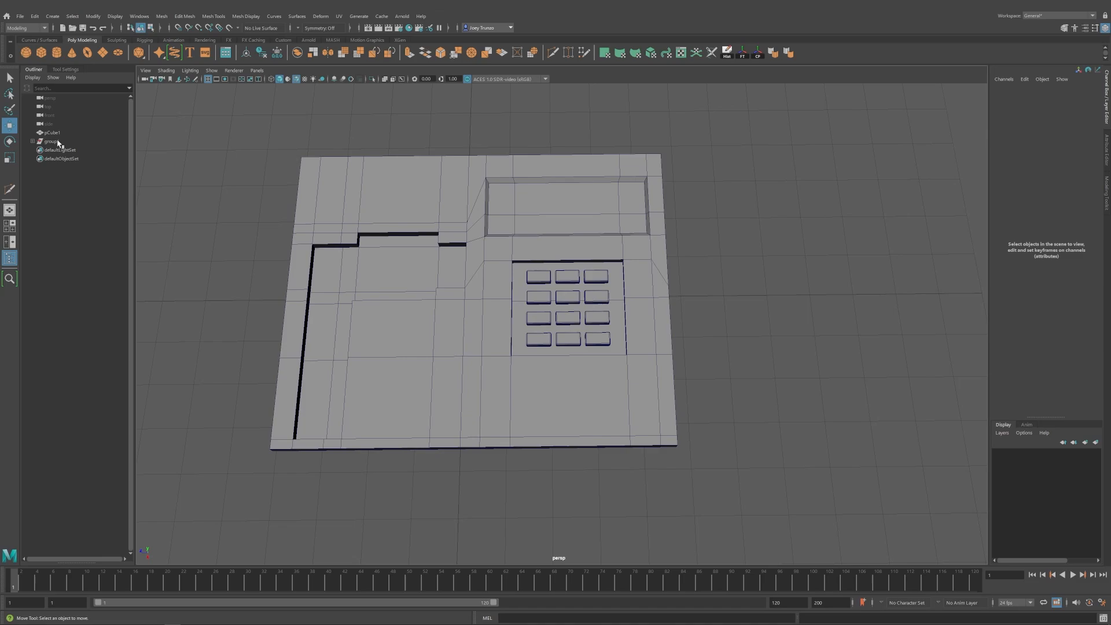
{"action": "double_click", "coordinate": [57, 143]}
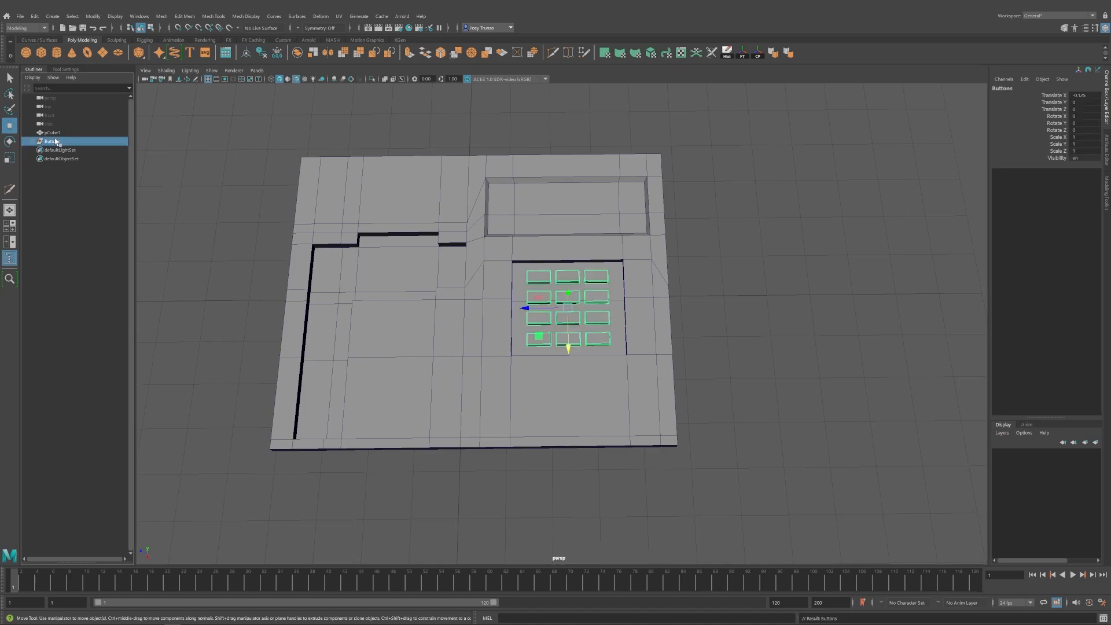
Open the UV Editor for the Buttons group and switch to UV shell selection.
{"action": "left_click", "coordinate": [682, 53]}
{"action": "right_click_drag", "start_coordinate": [745, 334], "coordinate": [733, 347]}
{"action": "middle_click_drag", "start_coordinate": [733, 348], "coordinate": [739, 325], "text": "alt"}
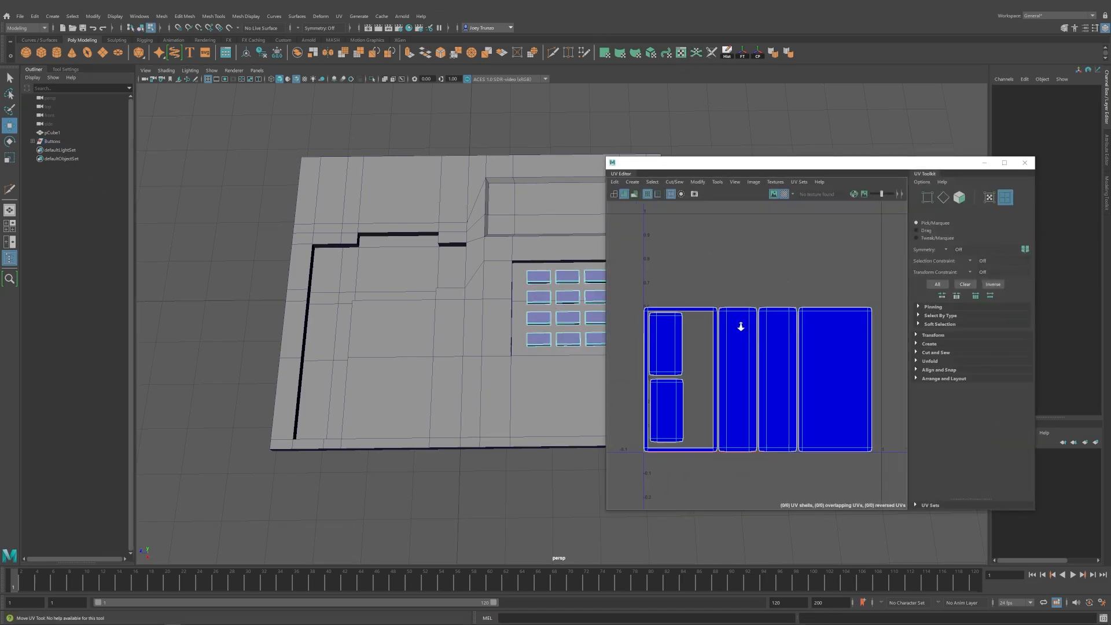
{"action": "scroll", "coordinate": [739, 324], "scroll_direction": "down", "scroll_amount": 1}
Move all the buttons' UV shells into the adjacent U2V1 tile, close the UV Editor and return to object selection.
{"action": "left_click_drag", "start_coordinate": [645, 298], "coordinate": [825, 431]}
{"action": "key", "text": "r"}
{"action": "left_click_drag", "start_coordinate": [759, 370], "coordinate": [816, 366]}
{"action": "key", "text": "w"}
{"action": "scroll", "coordinate": [652, 342], "scroll_direction": "down", "scroll_amount": 2}
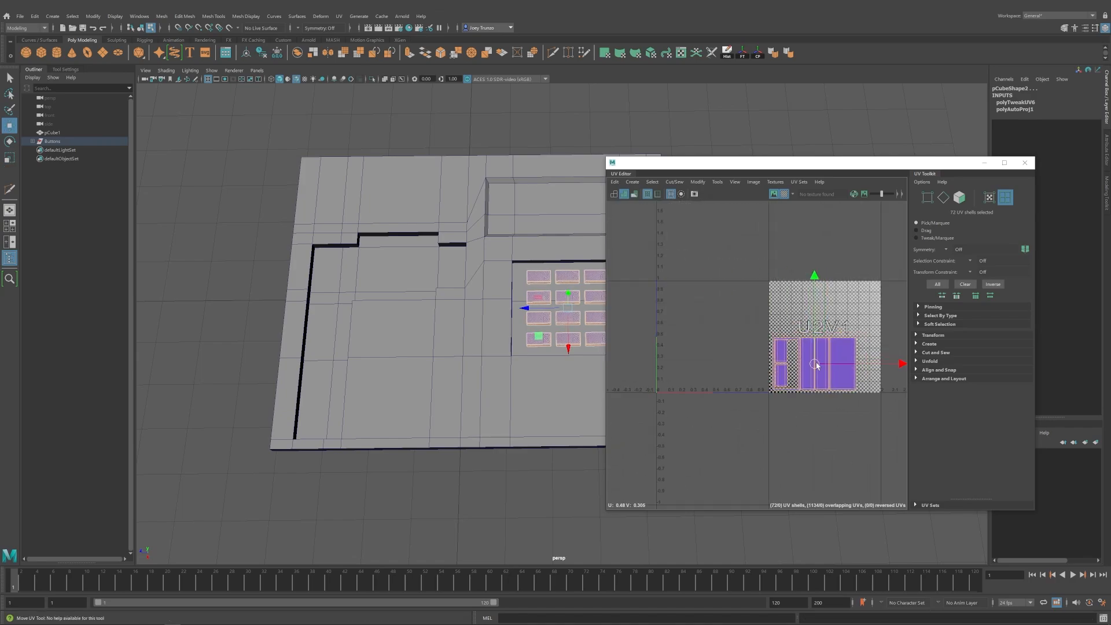
{"action": "left_click", "coordinate": [707, 311]}
{"action": "left_click", "coordinate": [1025, 163]}
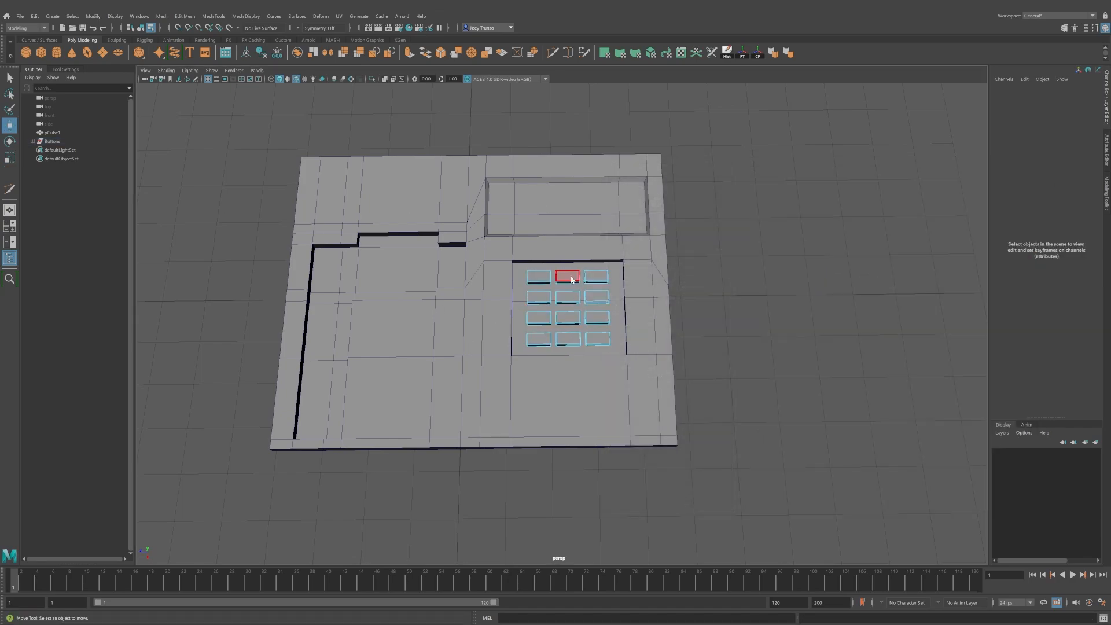
{"action": "key", "text": "F8"}
{"action": "left_click_drag", "start_coordinate": [747, 298], "coordinate": [750, 308], "text": "alt"}
{"action": "left_click_drag", "start_coordinate": [577, 398], "coordinate": [533, 387], "text": "alt"}
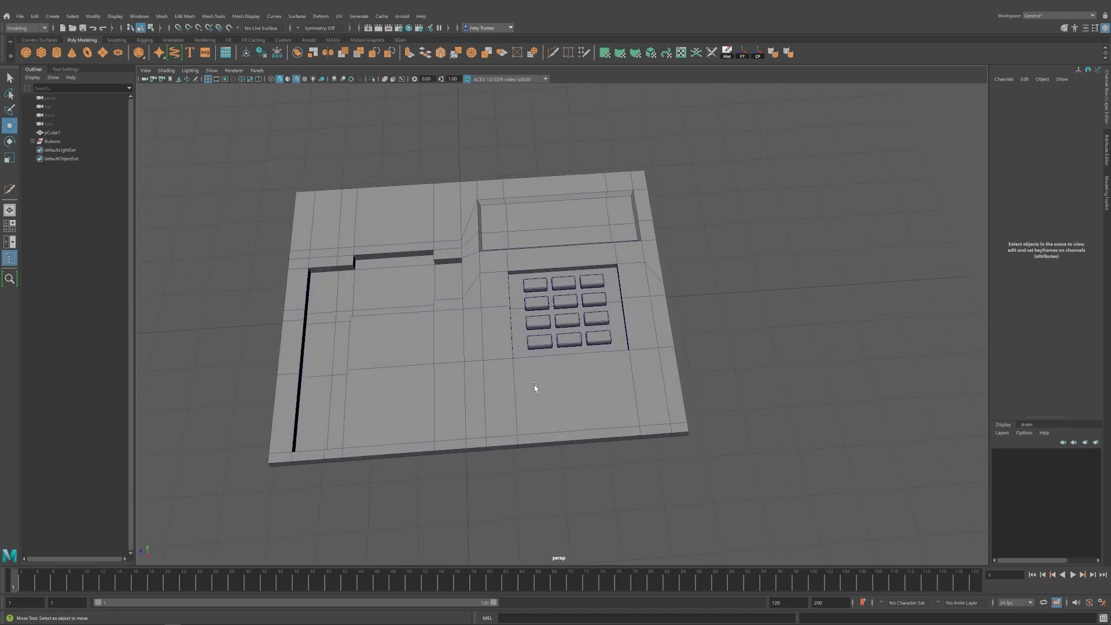
Delete the slab's narrow top face and the front side face directly in front of the keypad.
{"action": "left_click", "coordinate": [533, 395]}
{"action": "middle_click_drag", "start_coordinate": [532, 395], "coordinate": [499, 355], "text": "alt"}
{"action": "right_click_drag", "start_coordinate": [498, 356], "coordinate": [550, 384], "text": "alt"}
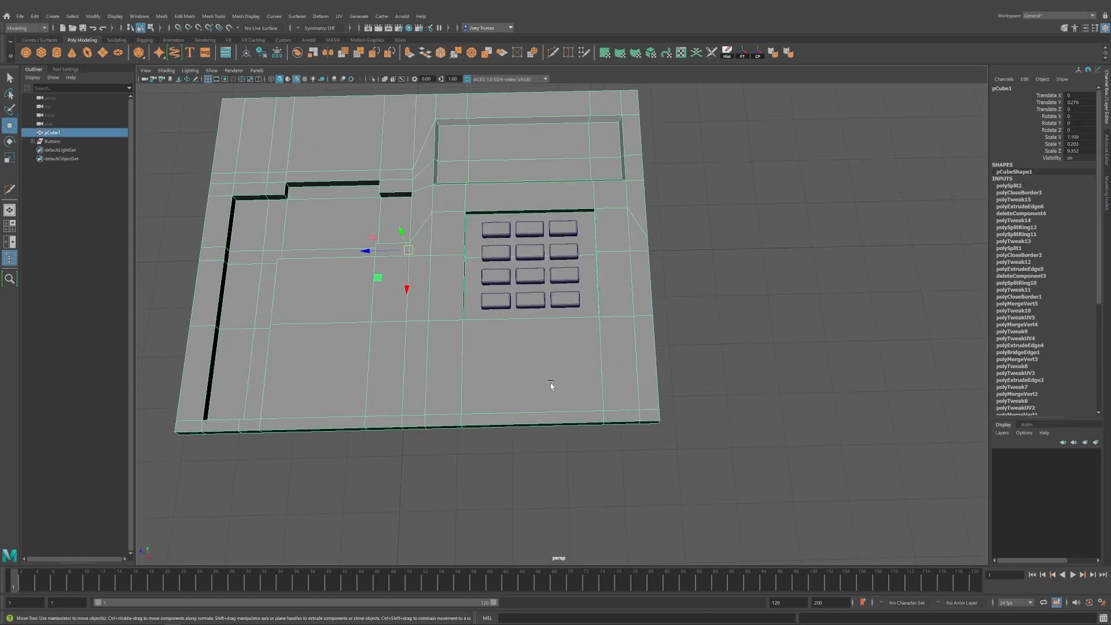
{"action": "left_click_drag", "start_coordinate": [506, 378], "coordinate": [498, 369], "text": "alt"}
{"action": "scroll", "coordinate": [499, 368], "scroll_direction": "up", "scroll_amount": 3}
{"action": "right_click_drag", "start_coordinate": [509, 362], "coordinate": [511, 387]}
{"action": "left_click", "coordinate": [505, 385]}
{"action": "left_click", "coordinate": [480, 394], "text": "shift"}
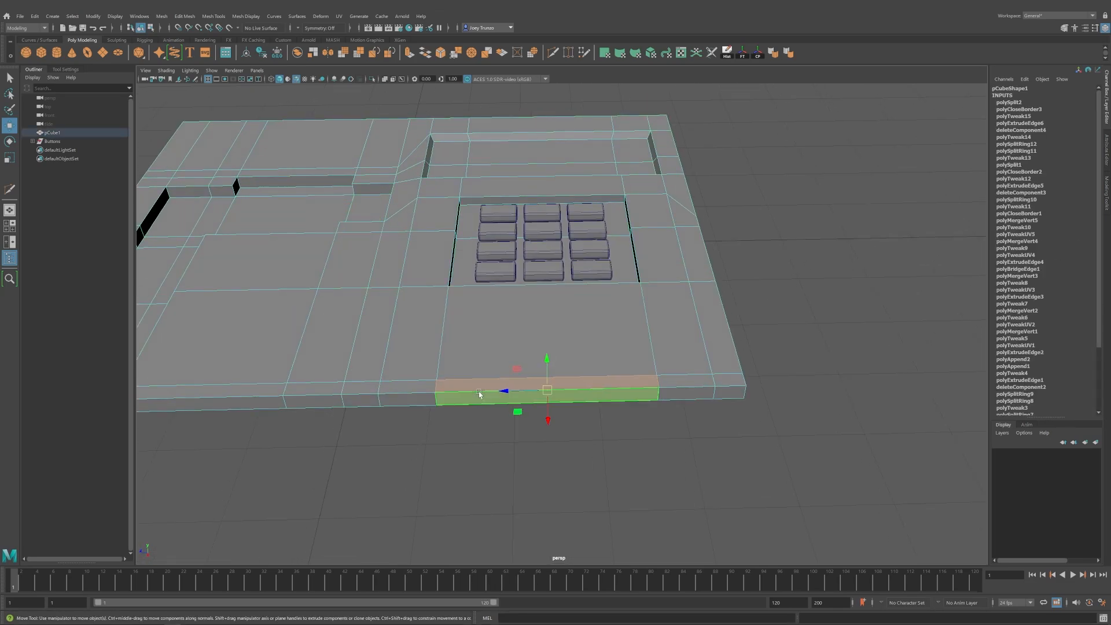
{"action": "key", "text": "Delete"}
Move the top edge of the front opening inward toward the keypad to deepen the notch.
{"action": "left_click", "coordinate": [530, 375]}
{"action": "left_click_drag", "start_coordinate": [533, 366], "coordinate": [547, 428], "text": "alt"}
{"action": "left_click_drag", "start_coordinate": [547, 427], "coordinate": [561, 287], "text": "alt"}
Extrude the notch's inner edge straight down to the underside level of the slab, using the side view.
{"action": "key", "text": "ctrl+e"}
{"action": "key", "text": "w"}
{"action": "key", "text": "space"}
{"action": "key", "text": "f"}
{"action": "key", "text": "space"}
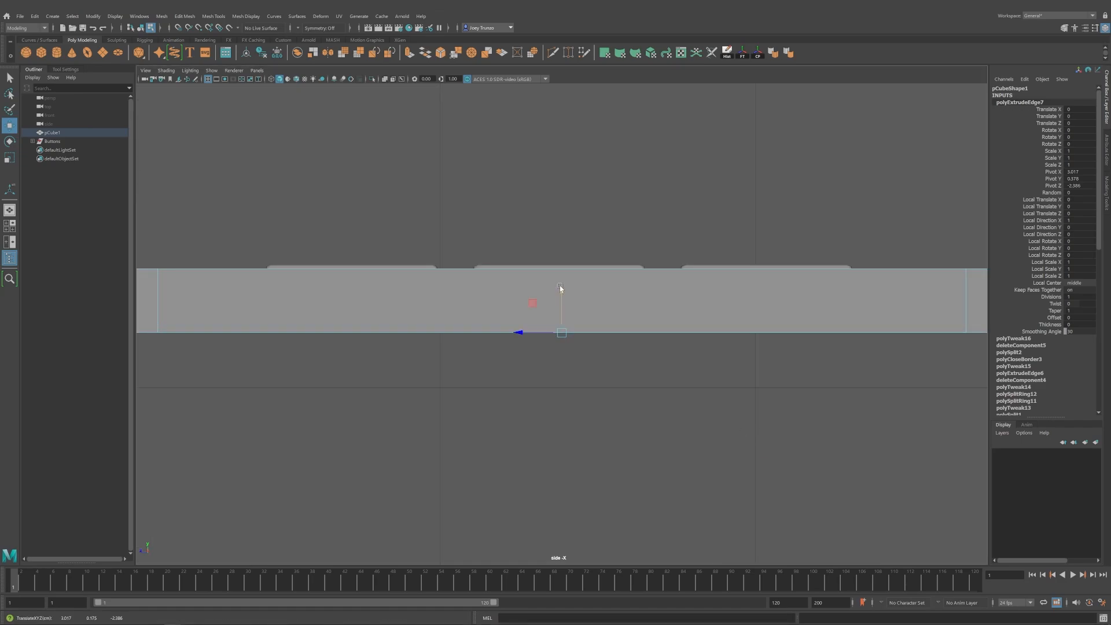
{"action": "key", "text": "space"}
{"action": "key", "text": "space"}
Extrude the notch's lower edge forward as a floor and weld its end vertices to the slab's front corners.
{"action": "mouse_move", "coordinate": [620, 318]}
{"action": "left_mouse_down", "text": "alt"}
{"action": "mouse_move", "coordinate": [610, 357]}
{"action": "mouse_move", "coordinate": [617, 323]}
{"action": "left_mouse_up", "text": "alt"}
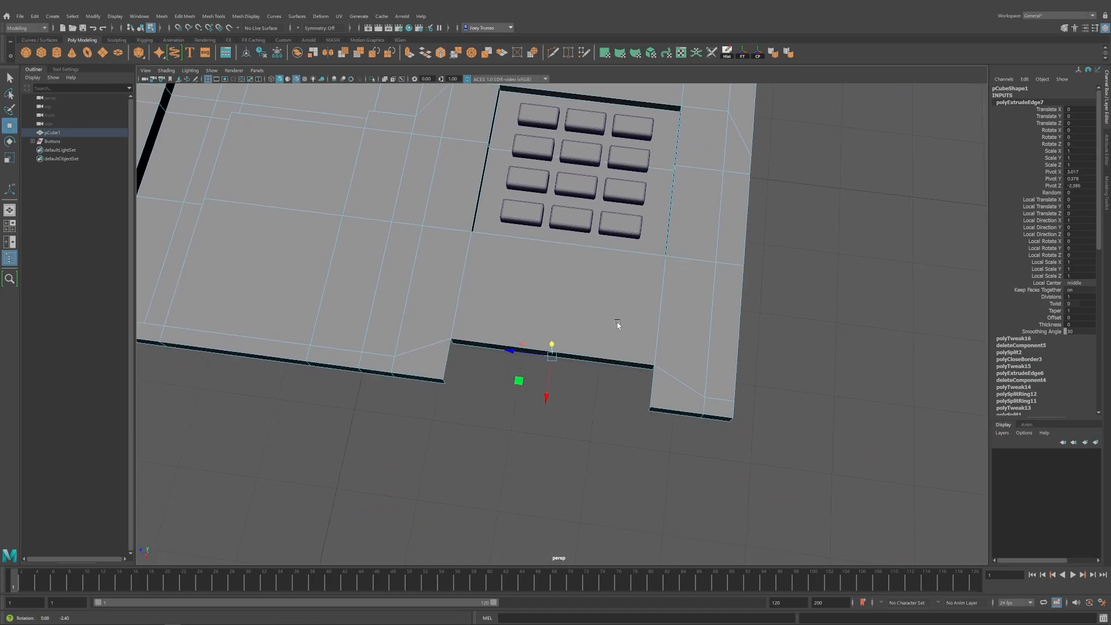
{"action": "left_click_drag", "start_coordinate": [547, 383], "coordinate": [561, 338], "text": "shift"}
{"action": "left_click", "coordinate": [553, 52]}
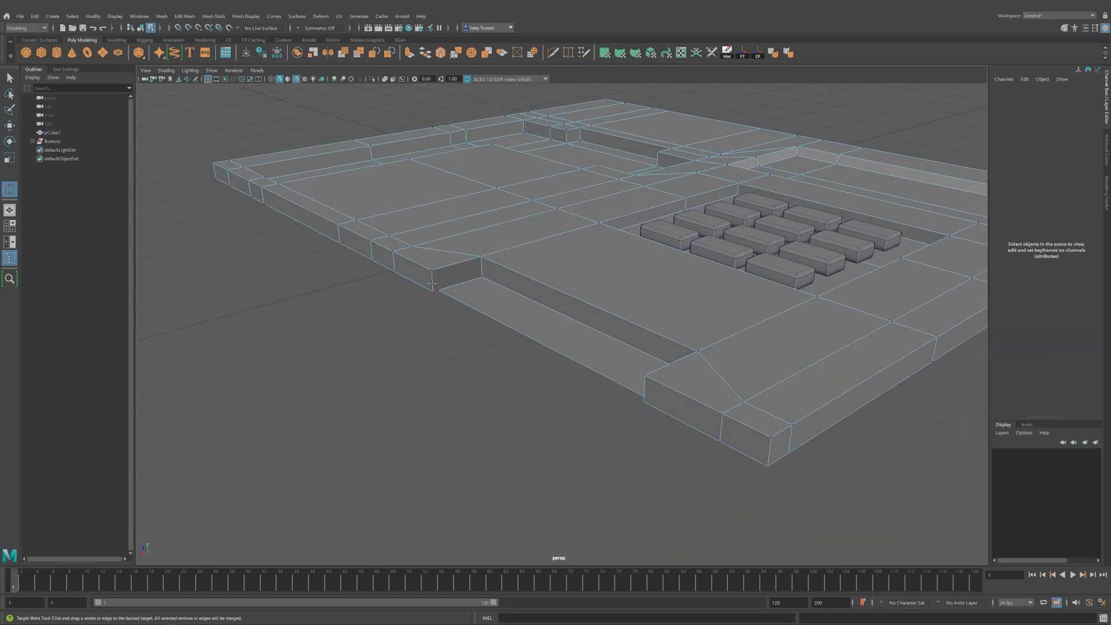
{"action": "left_click_drag", "start_coordinate": [418, 295], "coordinate": [735, 289], "text": "alt"}
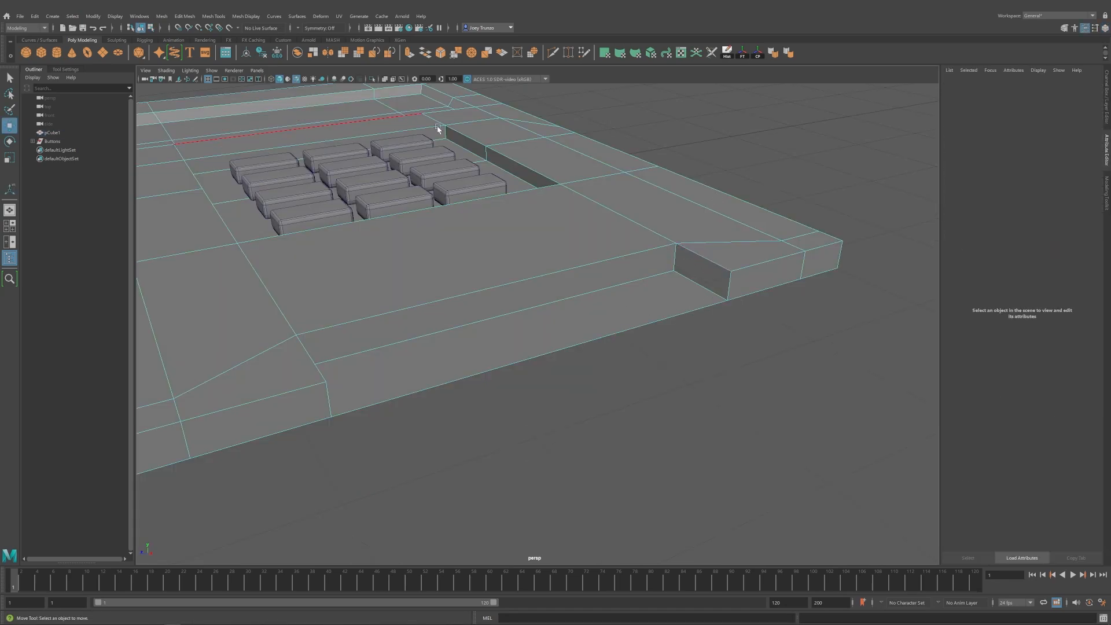
Bridge the vertical edges at the notch end nearest the slab's corner to close that side wall.
{"action": "left_click", "coordinate": [702, 278]}
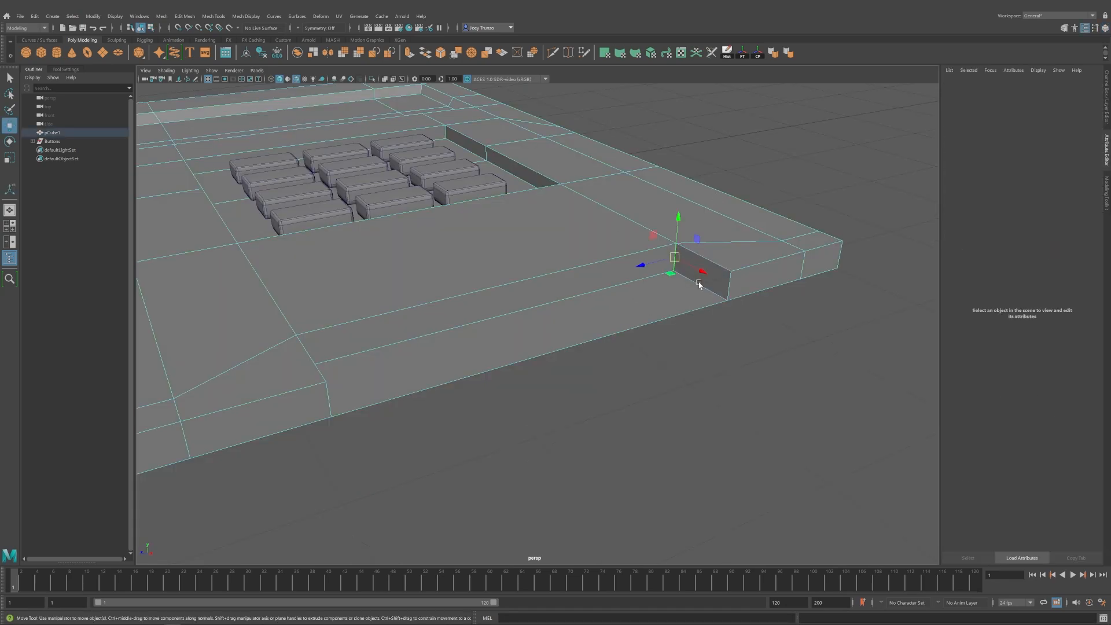
{"action": "left_click", "coordinate": [185, 16]}
{"action": "left_click", "coordinate": [201, 58]}
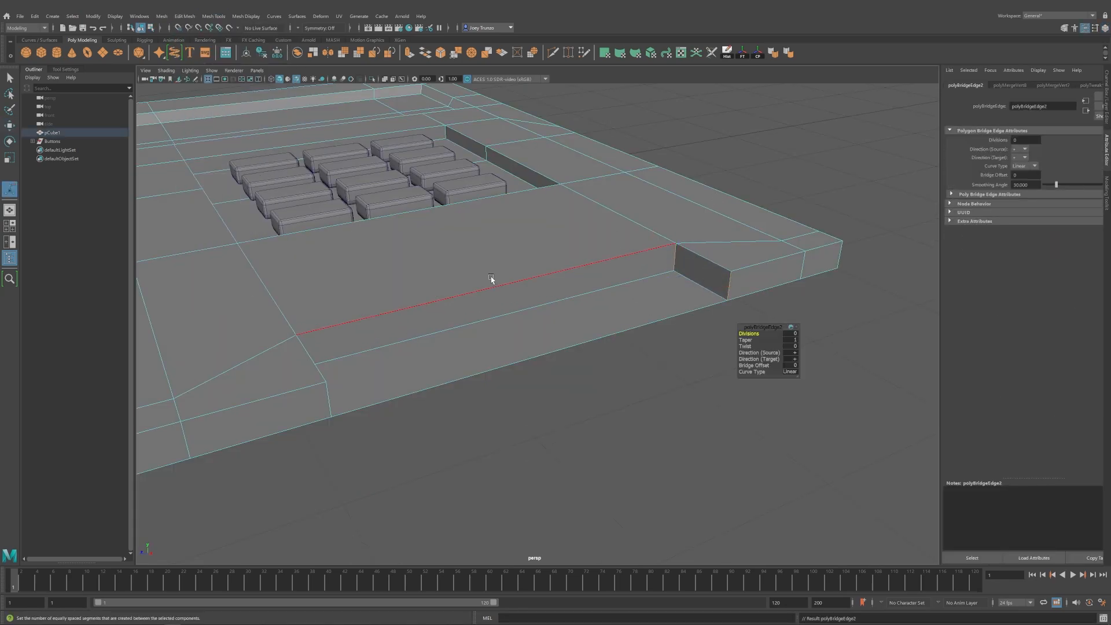
{"action": "left_click_drag", "start_coordinate": [492, 280], "coordinate": [614, 313], "text": "alt"}
{"action": "key", "text": "w"}
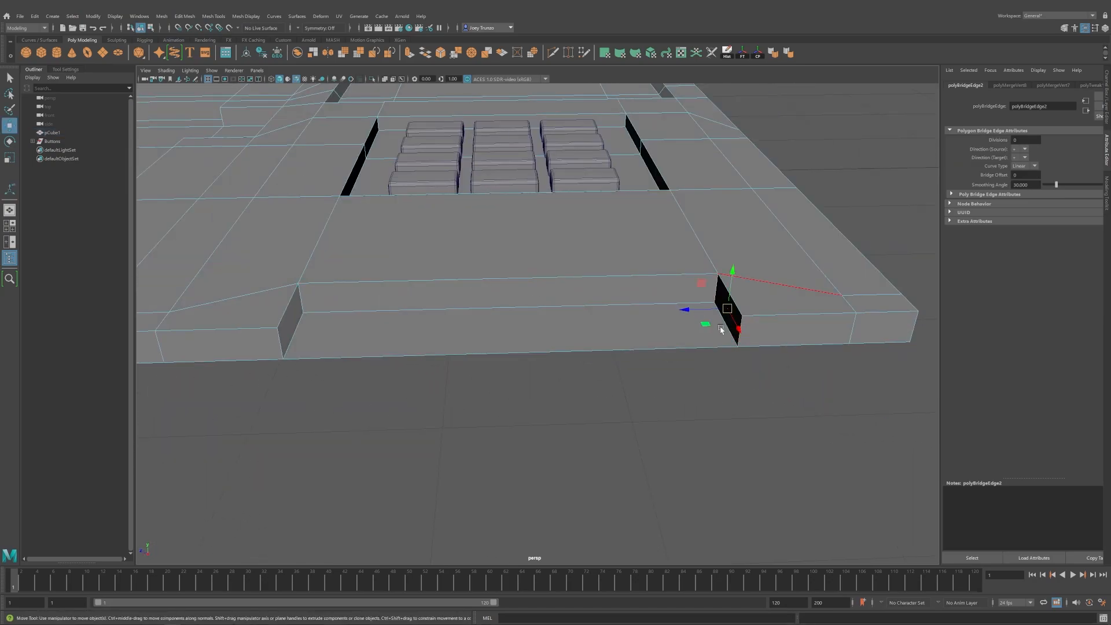
Bridge the vertical edges at the opposite end of the notch, undoing the accidental nudge of the edge.
{"action": "left_click", "coordinate": [723, 327]}
{"action": "left_click_drag", "start_coordinate": [730, 288], "coordinate": [731, 284]}
{"action": "key", "text": "ctrl+z"}
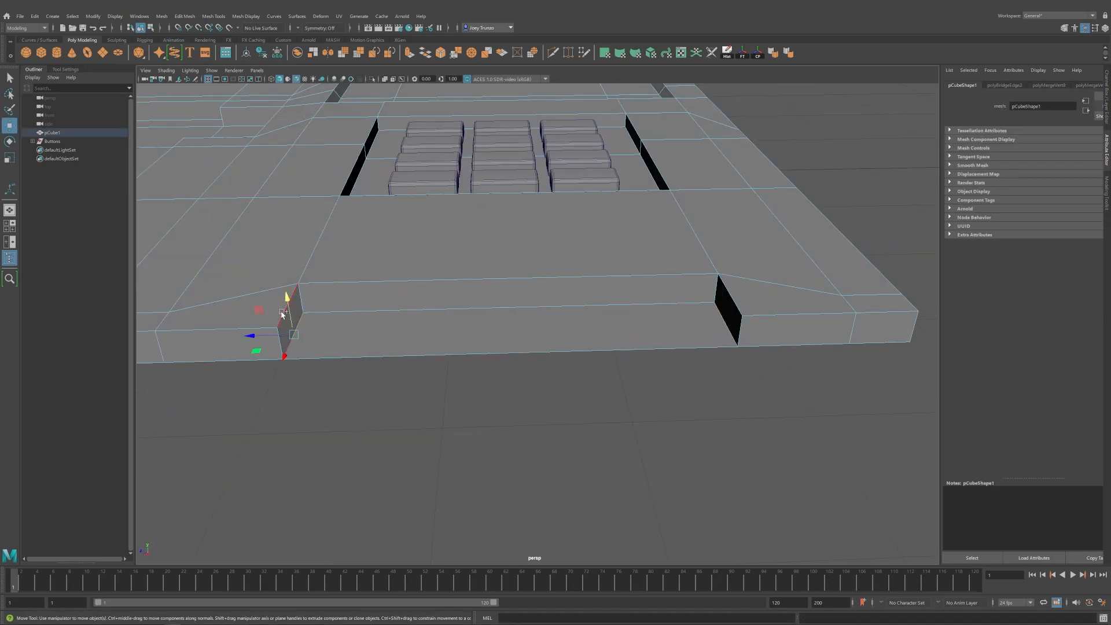
{"action": "left_click", "coordinate": [282, 313], "text": "shift"}
{"action": "key", "text": "g"}
{"action": "left_click_drag", "start_coordinate": [303, 318], "coordinate": [324, 315], "text": "alt"}
{"action": "key", "text": "q"}
{"action": "left_click", "coordinate": [602, 376]}
{"action": "right_click_drag", "start_coordinate": [602, 376], "coordinate": [477, 359], "text": "alt"}
{"action": "left_click_drag", "start_coordinate": [477, 360], "coordinate": [480, 393], "text": "alt"}
Extrude the slab's bottom border edge loop downward to thicken the panel's sides.
{"action": "left_click", "coordinate": [494, 316]}
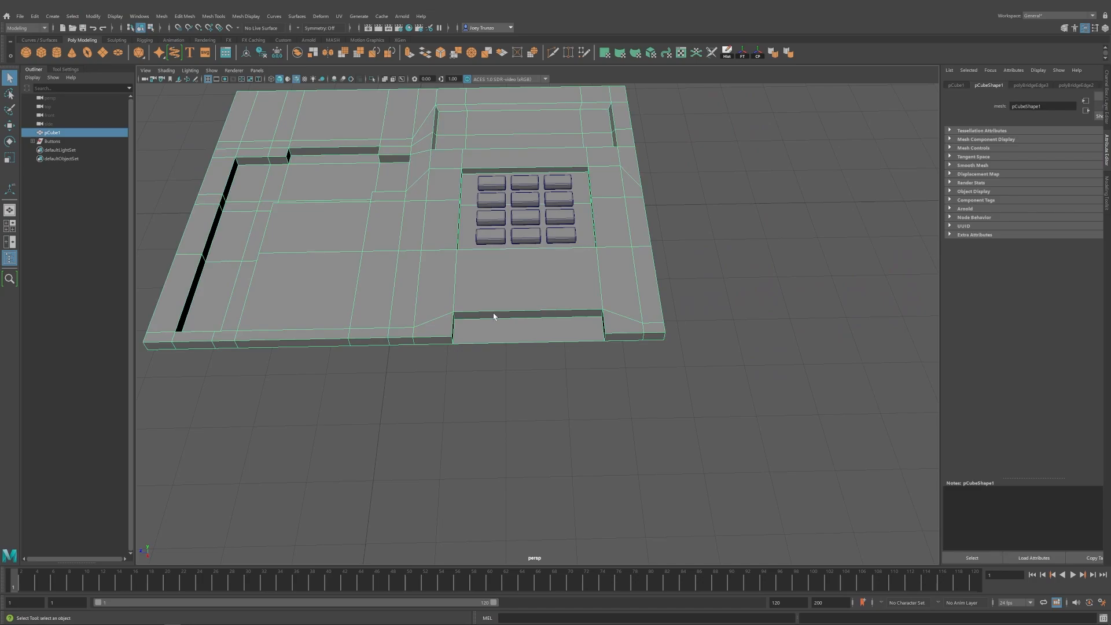
{"action": "key", "text": "F10"}
{"action": "key", "text": "w"}
{"action": "left_click_drag", "start_coordinate": [493, 317], "coordinate": [487, 286], "text": "alt"}
{"action": "double_click", "coordinate": [479, 332]}
{"action": "left_click_drag", "start_coordinate": [566, 333], "coordinate": [544, 316], "text": "alt"}
{"action": "key", "text": "ctrl+e"}
{"action": "key", "text": "w"}
{"action": "left_click_drag", "start_coordinate": [417, 225], "coordinate": [476, 322]}
{"action": "left_click", "coordinate": [714, 311]}
{"action": "left_click_drag", "start_coordinate": [714, 310], "coordinate": [489, 322], "text": "alt"}
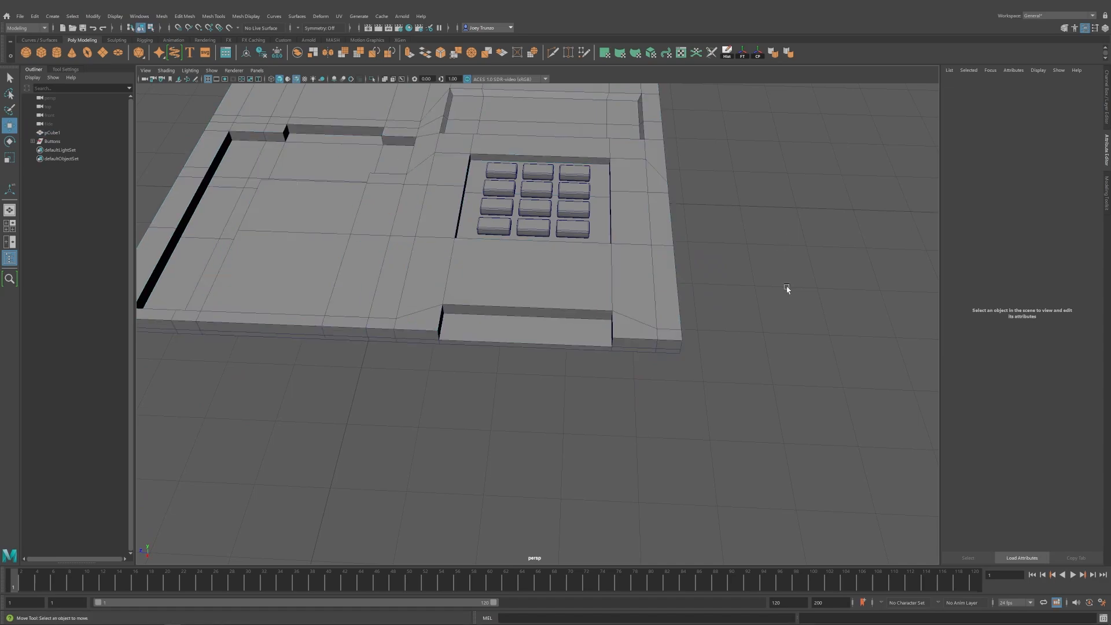
{"action": "left_click_drag", "start_coordinate": [787, 288], "coordinate": [663, 299], "text": "alt"}
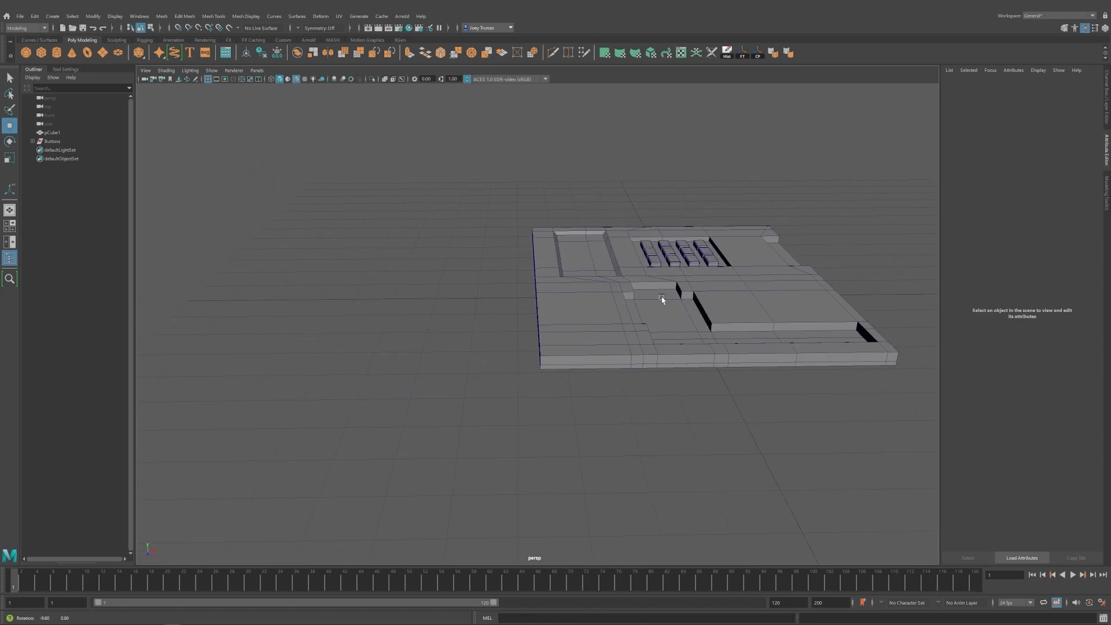
Create a cube and align it to the slab with Align Objects, Mid mode on world X, Y and Z, to the last selected object.
{"action": "left_click", "coordinate": [41, 53]}
{"action": "left_click_drag", "start_coordinate": [685, 255], "coordinate": [495, 266], "text": "alt"}
{"action": "left_click", "coordinate": [495, 266], "text": "shift"}
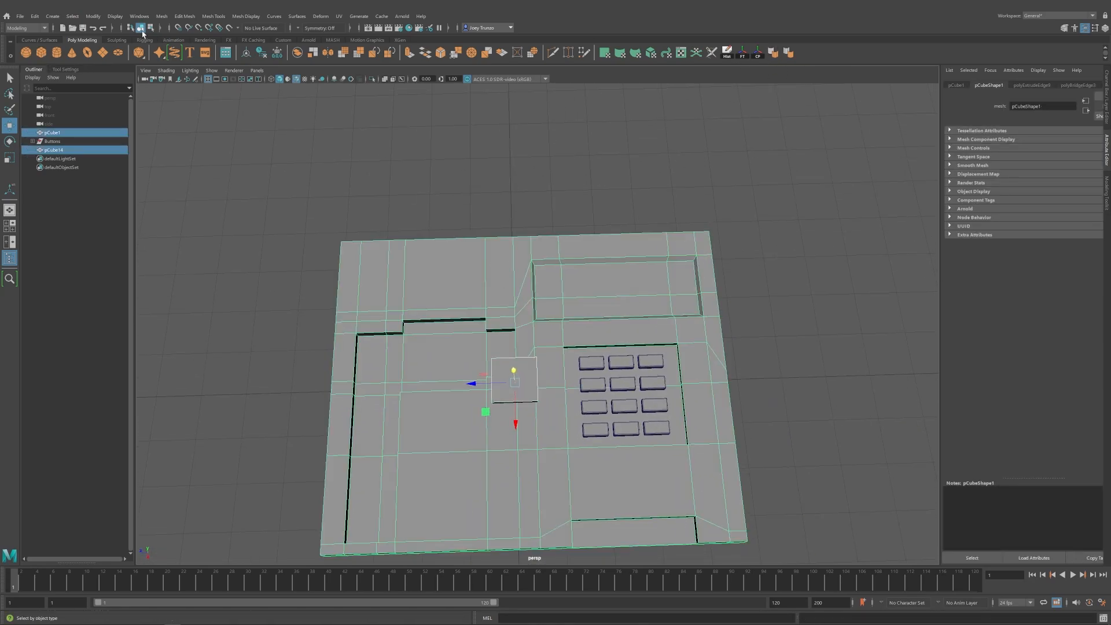
{"action": "left_click", "coordinate": [93, 16]}
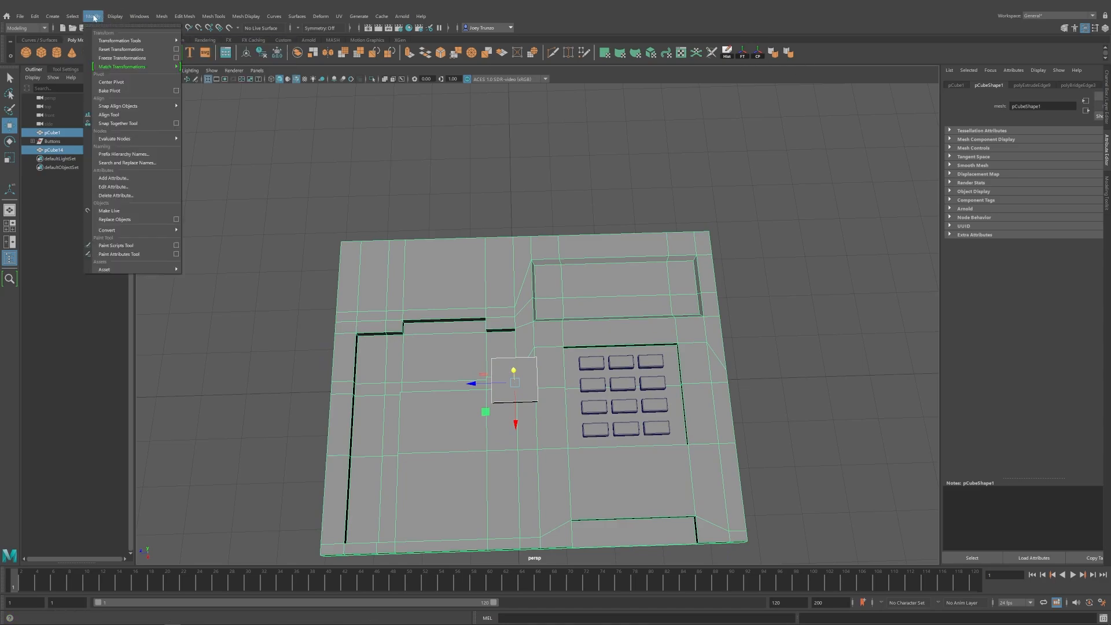
{"action": "mouse_move", "coordinate": [165, 107]}
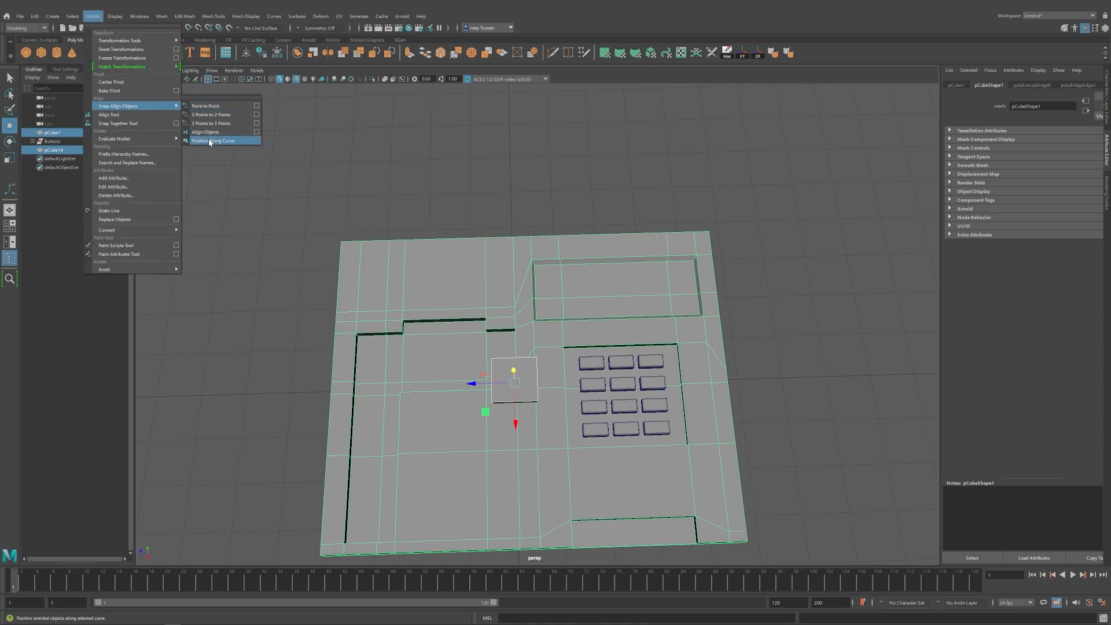
{"action": "left_click", "coordinate": [256, 132]}
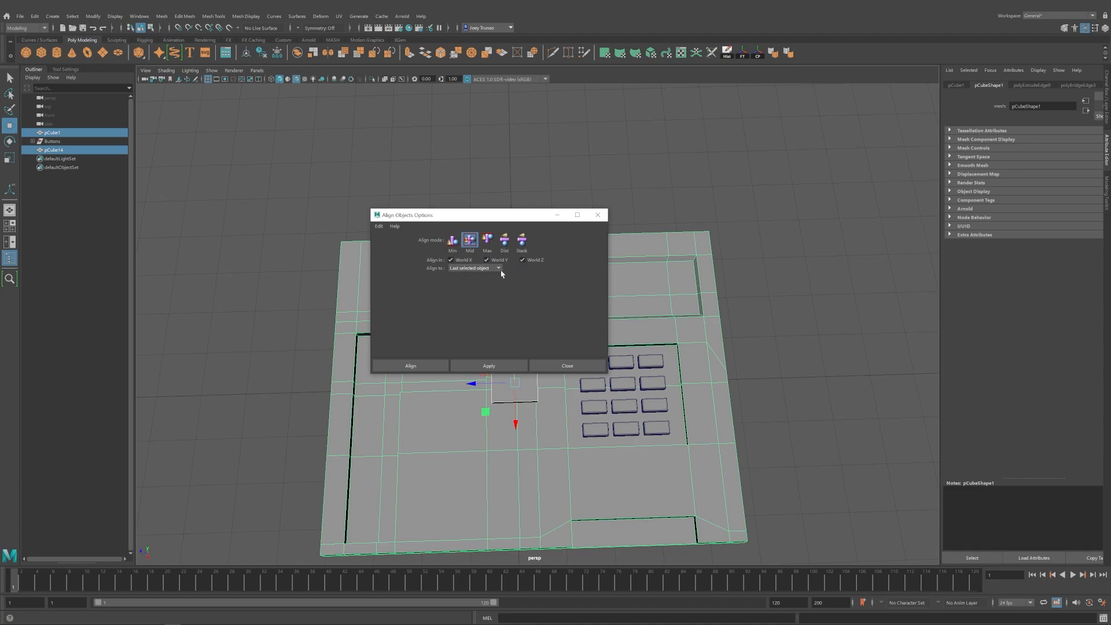
{"action": "left_click", "coordinate": [601, 220]}
Add the Align Objects command to the modeling shelf.
{"action": "left_click", "coordinate": [94, 17]}
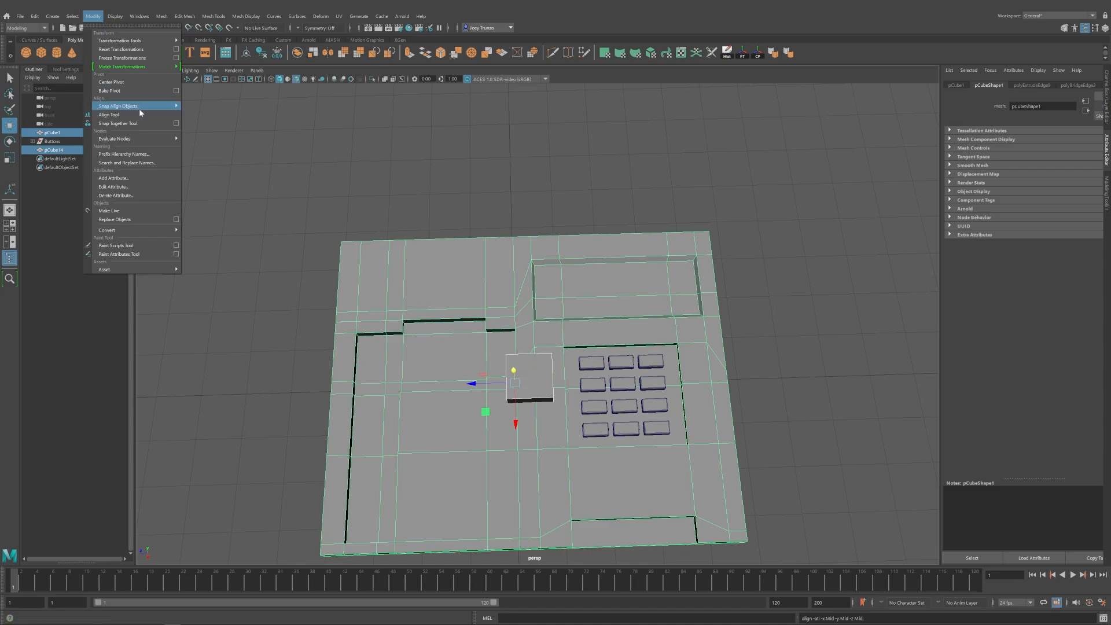
{"action": "mouse_move", "coordinate": [143, 107]}
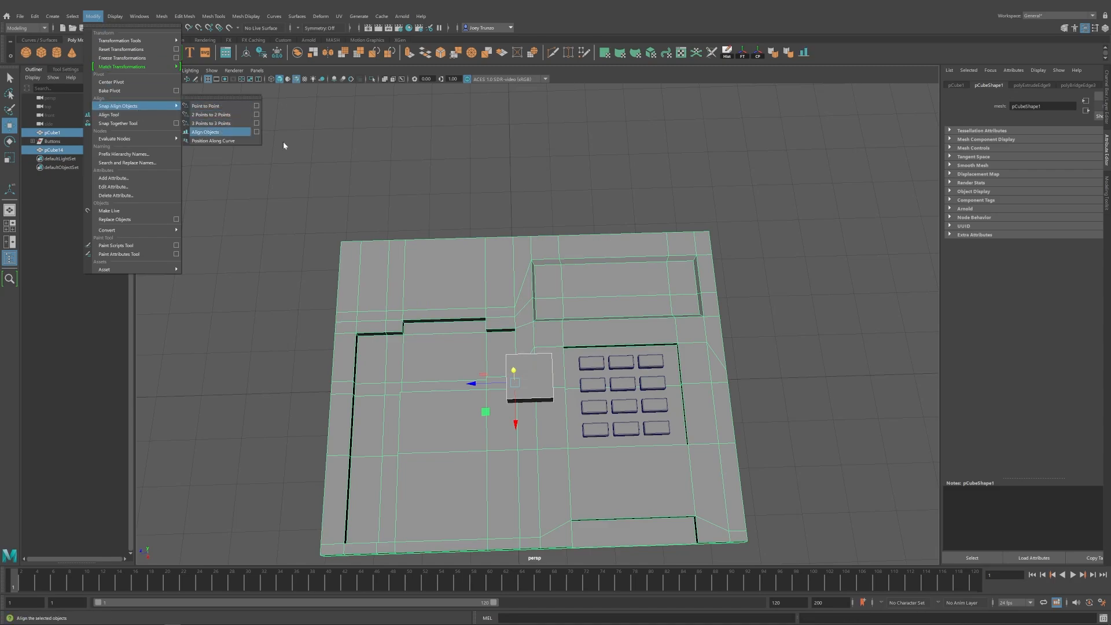
{"action": "left_click", "coordinate": [370, 173]}
Move the cube away from the slab and repeat the centre alignment with both objects selected.
{"action": "left_click_drag", "start_coordinate": [575, 300], "coordinate": [565, 249], "text": "alt"}
{"action": "left_click", "coordinate": [540, 301]}
{"action": "left_click_drag", "start_coordinate": [543, 305], "coordinate": [544, 345], "text": "alt"}
{"action": "left_click_drag", "start_coordinate": [536, 351], "coordinate": [522, 184]}
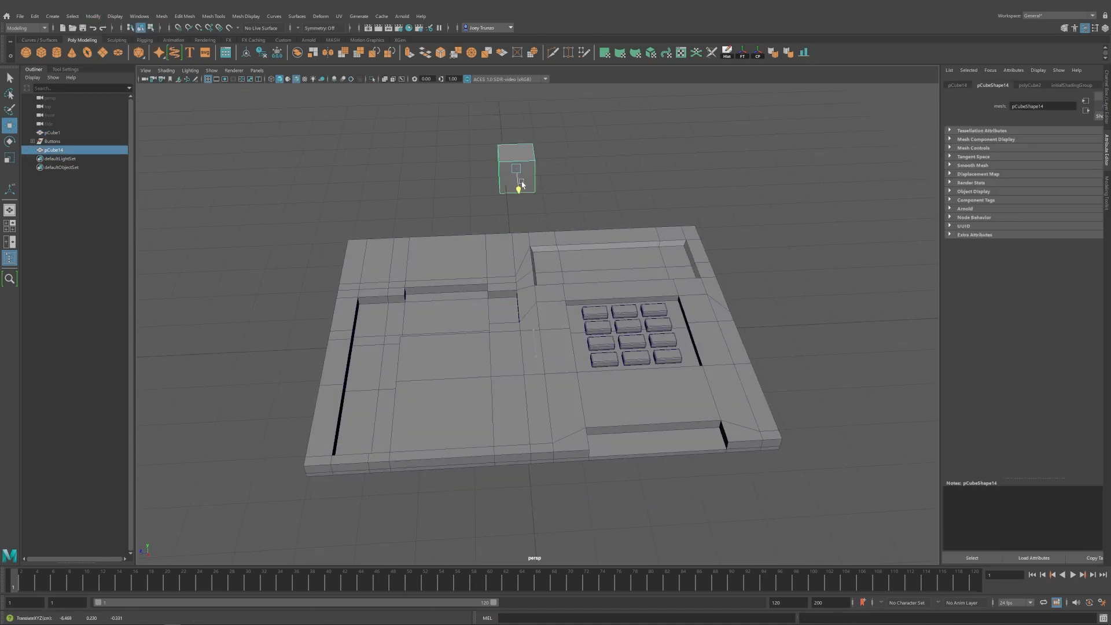
{"action": "left_click", "coordinate": [518, 347], "text": "shift"}
{"action": "key", "text": "g"}
{"action": "left_click", "coordinate": [762, 183]}
{"action": "left_click_drag", "start_coordinate": [536, 339], "coordinate": [526, 360], "text": "alt"}
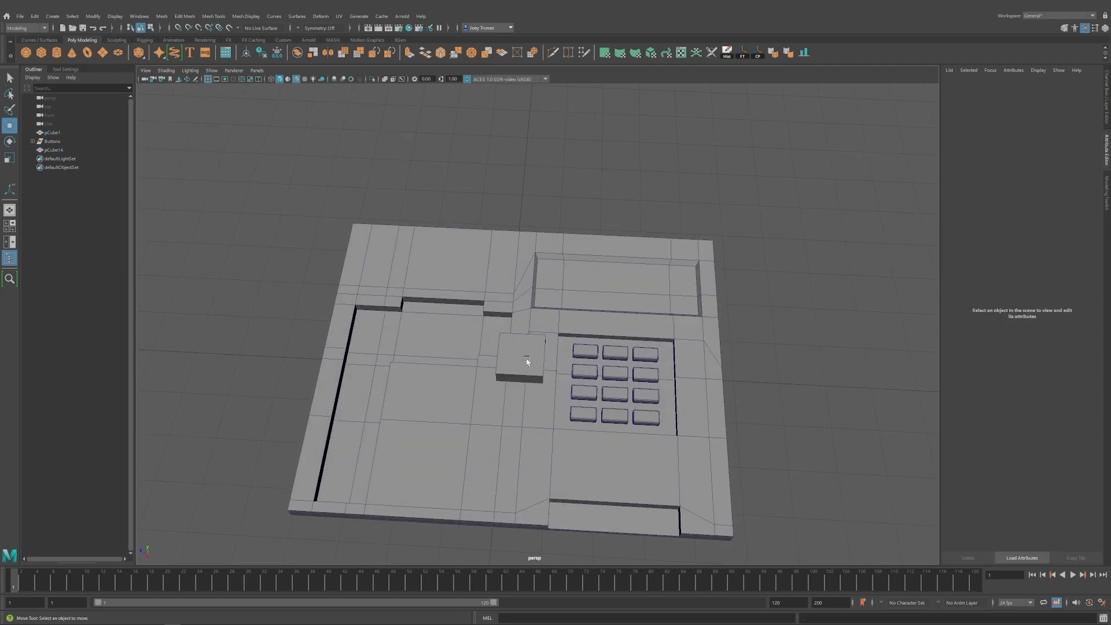
Move the cube behind the slab's rear edge and adjust its vertices to roughly match the slab's thickness.
{"action": "left_click", "coordinate": [526, 361]}
{"action": "left_click_drag", "start_coordinate": [370, 425], "coordinate": [498, 380], "text": "alt"}
{"action": "left_click_drag", "start_coordinate": [658, 281], "coordinate": [490, 265]}
{"action": "left_click_drag", "start_coordinate": [490, 265], "coordinate": [451, 356], "text": "alt"}
{"action": "key", "text": "F9"}
{"action": "mouse_move", "coordinate": [512, 289]}
{"action": "left_mouse_down"}
{"action": "mouse_move", "coordinate": [514, 267]}
{"action": "mouse_move", "coordinate": [520, 290]}
{"action": "mouse_move", "coordinate": [520, 275]}
{"action": "left_mouse_up"}
{"action": "left_click_drag", "start_coordinate": [387, 238], "coordinate": [558, 287]}
{"action": "left_click_drag", "start_coordinate": [558, 287], "coordinate": [552, 316], "text": "alt"}
Scale the cube to about 8 along Z into a bar spanning the slab's rear edge.
{"action": "left_click_drag", "start_coordinate": [503, 257], "coordinate": [180, 306]}
{"action": "key", "text": "F8"}
{"action": "key", "text": "r"}
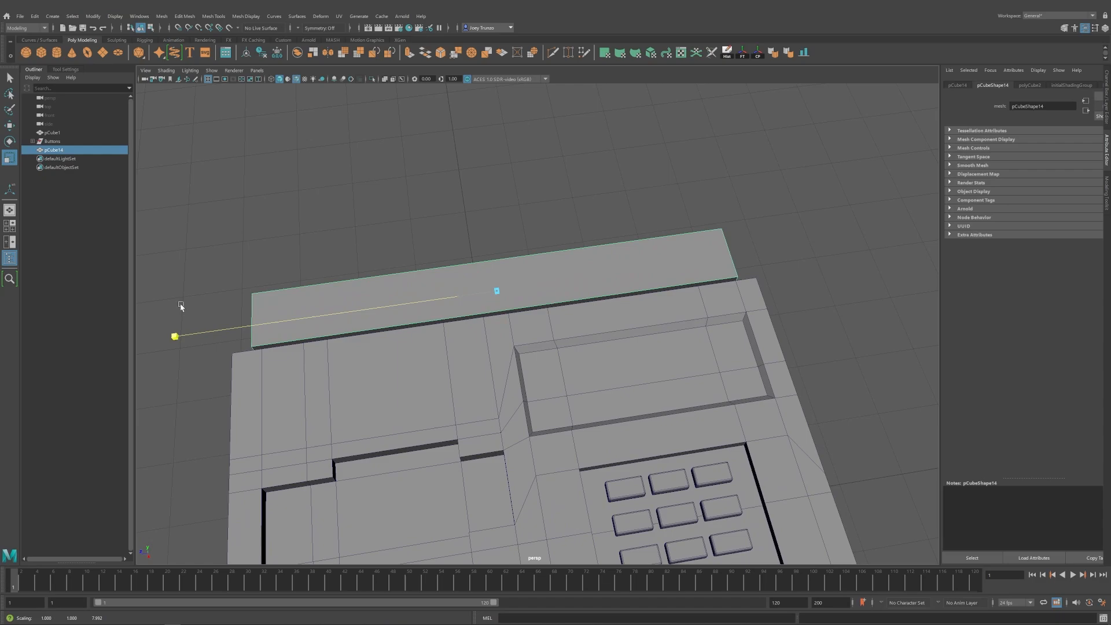
{"action": "scroll", "coordinate": [422, 346], "scroll_direction": "down", "scroll_amount": 5}
{"action": "left_click_drag", "start_coordinate": [422, 346], "coordinate": [536, 199], "text": "alt"}
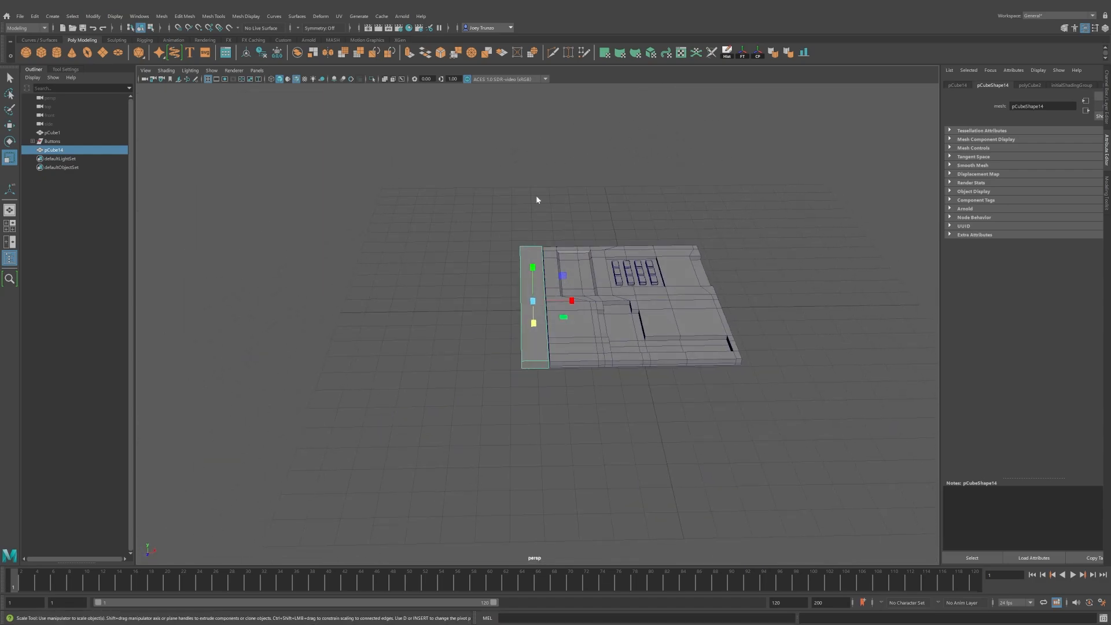
Move the bar's outer vertices away from the slab to widen the bar.
{"action": "left_click_drag", "start_coordinate": [465, 152], "coordinate": [515, 429]}
{"action": "key", "text": "w"}
{"action": "left_click_drag", "start_coordinate": [552, 300], "coordinate": [529, 342], "text": "alt"}
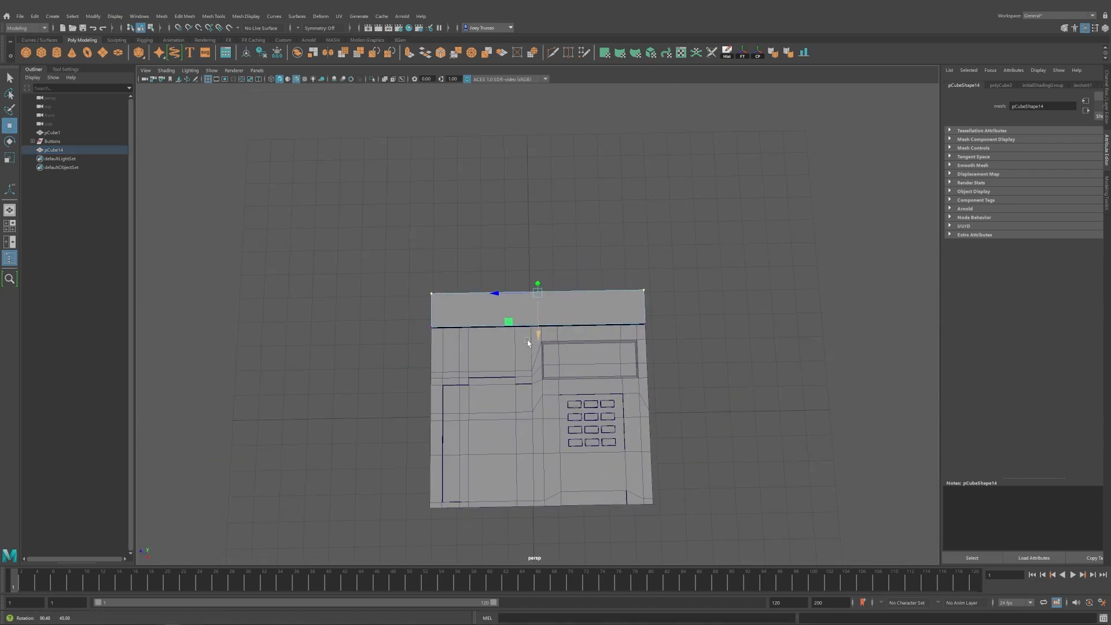
{"action": "middle_click_drag", "start_coordinate": [507, 345], "coordinate": [502, 325], "text": "alt"}
{"action": "scroll", "coordinate": [501, 324], "scroll_direction": "up", "scroll_amount": 5}
{"action": "scroll", "coordinate": [521, 243], "scroll_direction": "down", "scroll_amount": 2}
{"action": "middle_click_drag", "start_coordinate": [511, 232], "coordinate": [467, 254], "text": "alt"}
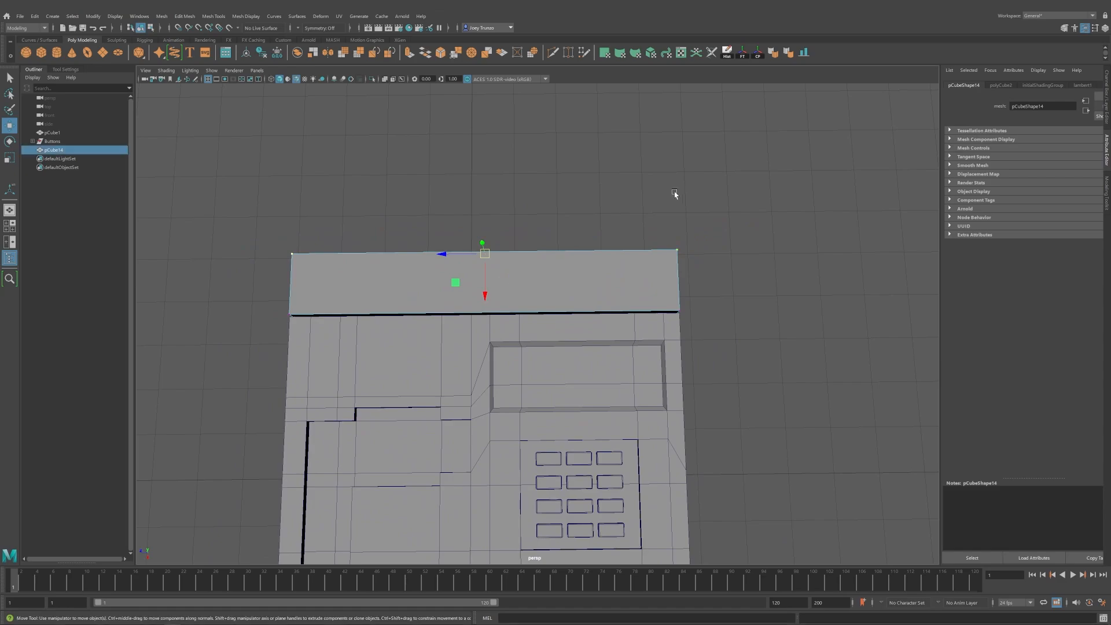
{"action": "left_click", "coordinate": [675, 194]}
Extrude the slab's bottom border edges outward into a ledge and again downward to form a wider base tier.
{"action": "scroll", "coordinate": [602, 278], "scroll_direction": "down", "scroll_amount": 3}
{"action": "left_click_drag", "start_coordinate": [515, 365], "coordinate": [507, 277], "text": "alt"}
{"action": "left_click", "coordinate": [410, 348]}
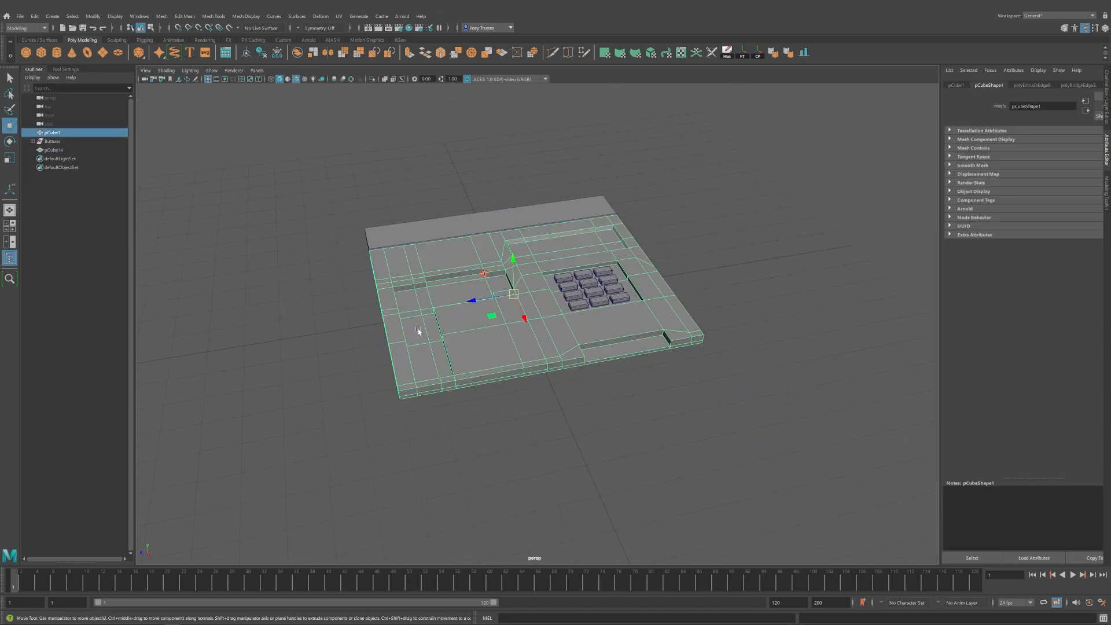
{"action": "left_click_drag", "start_coordinate": [418, 330], "coordinate": [449, 301], "text": "alt"}
{"action": "left_click", "coordinate": [431, 333]}
{"action": "left_click_drag", "start_coordinate": [485, 334], "coordinate": [602, 285], "text": "alt"}
{"action": "key", "text": "ctrl+e"}
{"action": "key", "text": "ctrl+e"}
{"action": "key", "text": "w"}
{"action": "left_click", "coordinate": [752, 261]}
{"action": "left_click_drag", "start_coordinate": [751, 261], "coordinate": [732, 320], "text": "alt"}
Move the rear bar vertically to line up with the height of the slab's upper tier.
{"action": "right_click_drag", "start_coordinate": [647, 258], "coordinate": [724, 218]}
{"action": "key", "text": "f"}
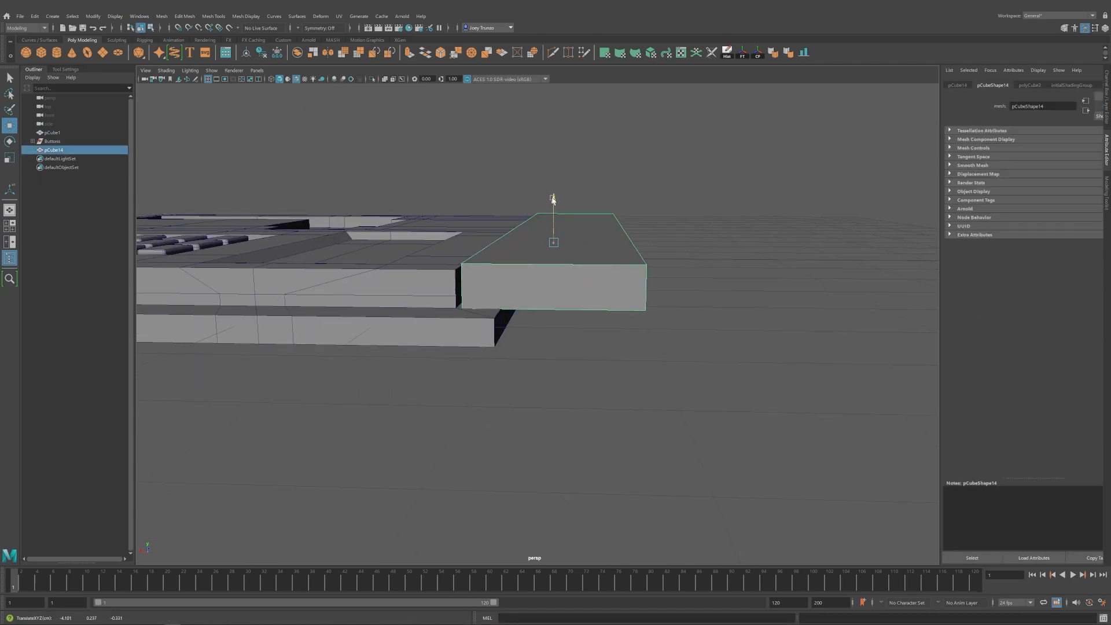
{"action": "left_click_drag", "start_coordinate": [553, 199], "coordinate": [509, 242], "text": "alt"}
{"action": "left_click", "coordinate": [487, 167]}
Examine the stepped panel and rear bar from several angles and select the panel.
{"action": "right_click_drag", "start_coordinate": [487, 167], "coordinate": [295, 318], "text": "alt"}
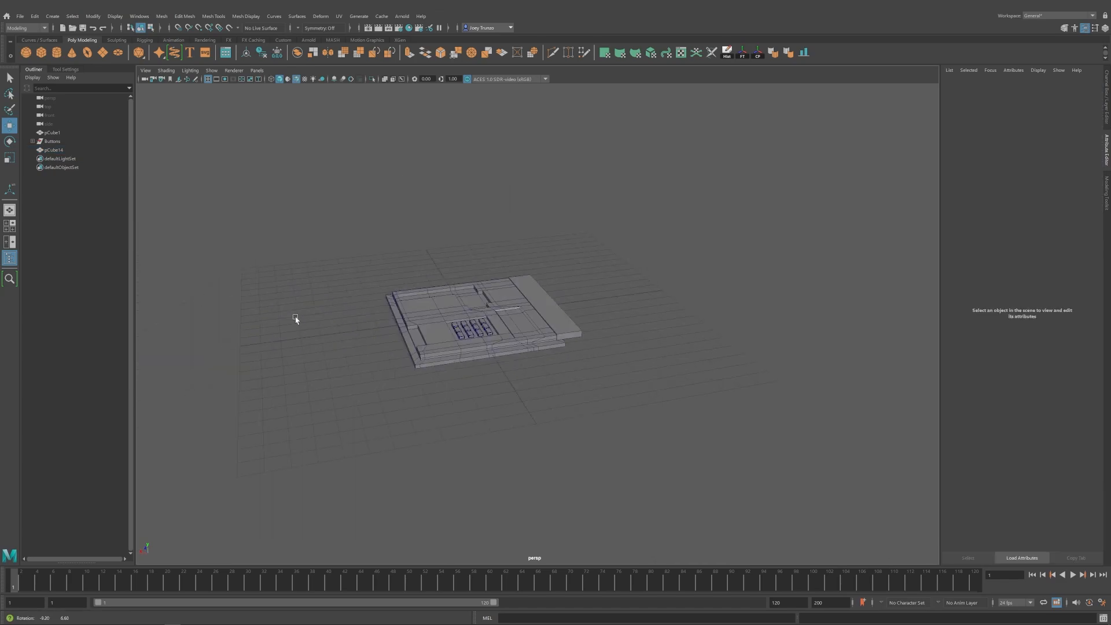
{"action": "left_click_drag", "start_coordinate": [296, 318], "coordinate": [422, 356], "text": "alt"}
{"action": "middle_click_drag", "start_coordinate": [422, 357], "coordinate": [406, 305], "text": "alt"}
{"action": "right_click_drag", "start_coordinate": [408, 304], "coordinate": [510, 318], "text": "alt"}
{"action": "left_click_drag", "start_coordinate": [509, 319], "coordinate": [495, 340], "text": "alt"}
{"action": "left_click", "coordinate": [459, 292]}
{"action": "middle_click_drag", "start_coordinate": [495, 340], "coordinate": [554, 344], "text": "alt"}
{"action": "left_click_drag", "start_coordinate": [554, 344], "coordinate": [479, 358], "text": "alt"}
{"action": "middle_click_drag", "start_coordinate": [479, 357], "coordinate": [531, 336], "text": "alt"}
{"action": "left_click_drag", "start_coordinate": [531, 336], "coordinate": [528, 362], "text": "alt"}
{"action": "middle_click_drag", "start_coordinate": [528, 362], "coordinate": [563, 298], "text": "alt"}
{"action": "scroll", "coordinate": [564, 301], "scroll_direction": "up", "scroll_amount": 2}
{"action": "mouse_move", "coordinate": [565, 303]}
{"action": "left_mouse_down", "text": "alt"}
{"action": "mouse_move", "coordinate": [563, 283]}
{"action": "mouse_move", "coordinate": [562, 300]}
{"action": "left_mouse_up", "text": "alt"}
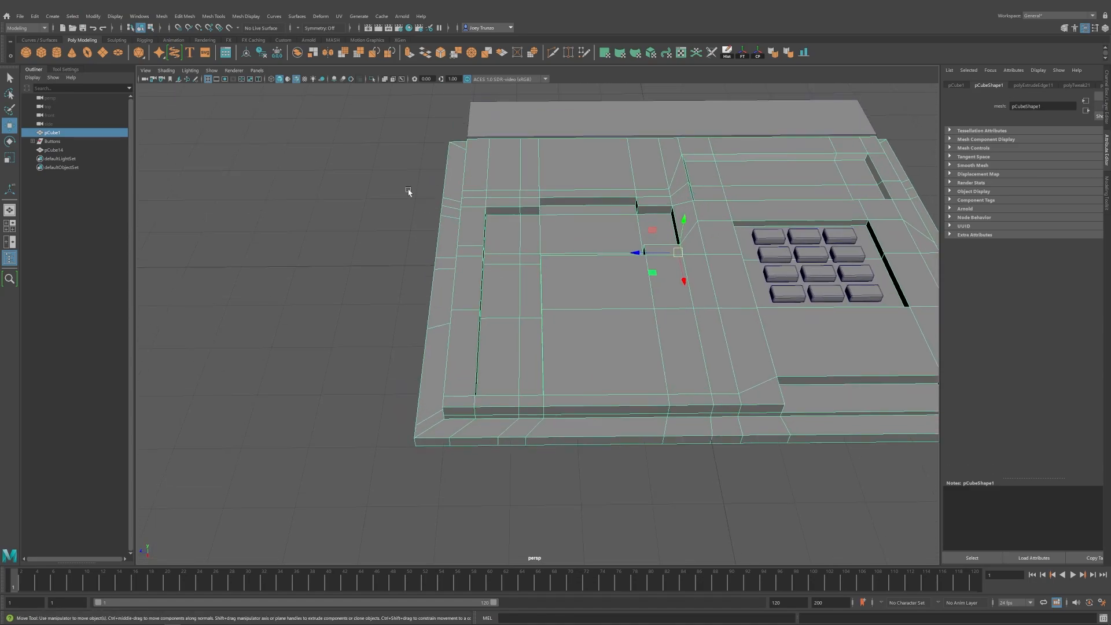
Try to insert an edge loop in the border strip beside the long recess.
{"action": "left_click", "coordinate": [185, 16]}
{"action": "mouse_move", "coordinate": [213, 16]}
{"action": "left_click", "coordinate": [234, 84]}
{"action": "middle_click_drag", "start_coordinate": [491, 304], "coordinate": [524, 285], "text": "alt"}
{"action": "scroll", "coordinate": [524, 285], "scroll_direction": "up", "scroll_amount": 2}
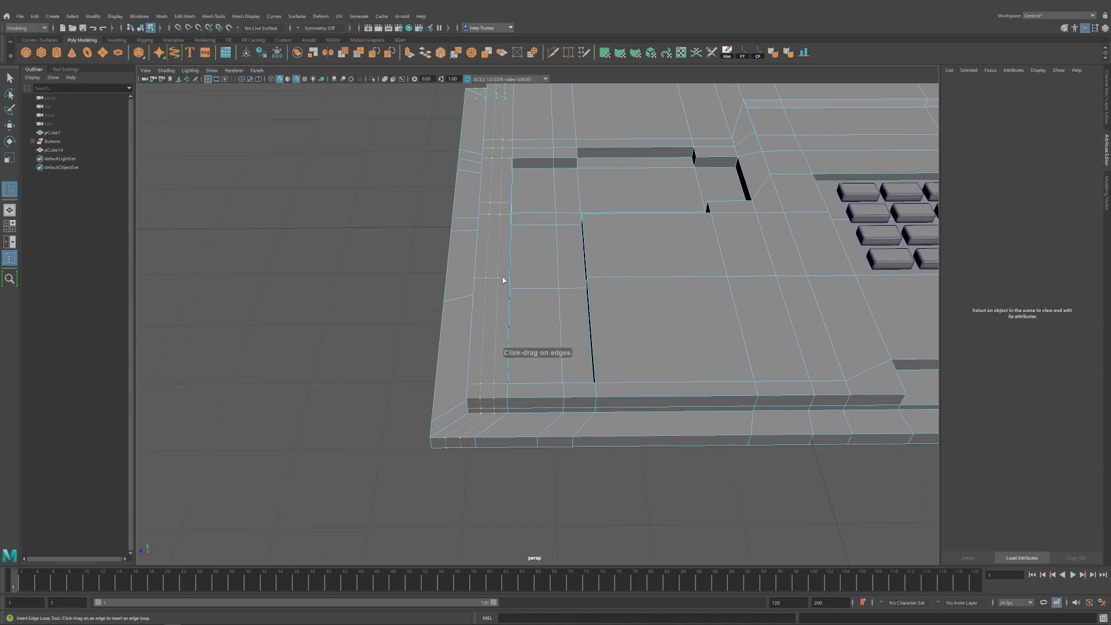
{"action": "key", "text": "ctrl+z"}
Set the Insert Edge Loop tool to maintain equal distance from edge.
{"action": "left_click", "coordinate": [65, 69]}
{"action": "left_click", "coordinate": [86, 131]}
{"action": "middle_click_drag", "start_coordinate": [579, 307], "coordinate": [560, 318], "text": "alt"}
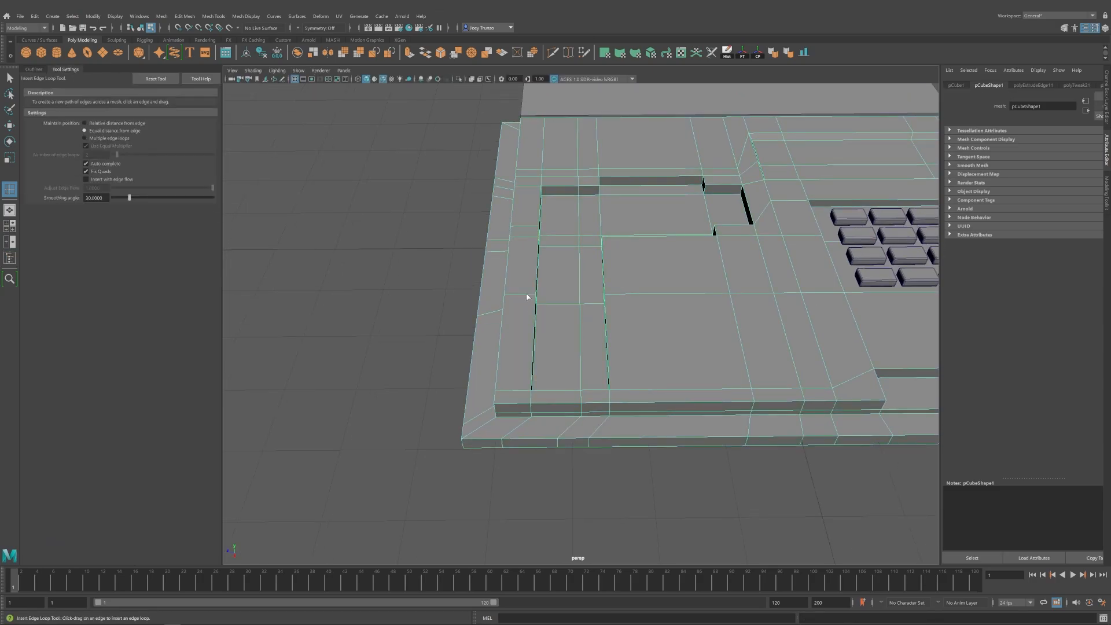
{"action": "scroll", "coordinate": [527, 297], "scroll_direction": "down", "scroll_amount": 4}
{"action": "left_click_drag", "start_coordinate": [564, 301], "coordinate": [602, 347], "text": "alt"}
Delete the unneeded edge loop running lengthwise through the narrow part of the long recess.
{"action": "key", "text": "w"}
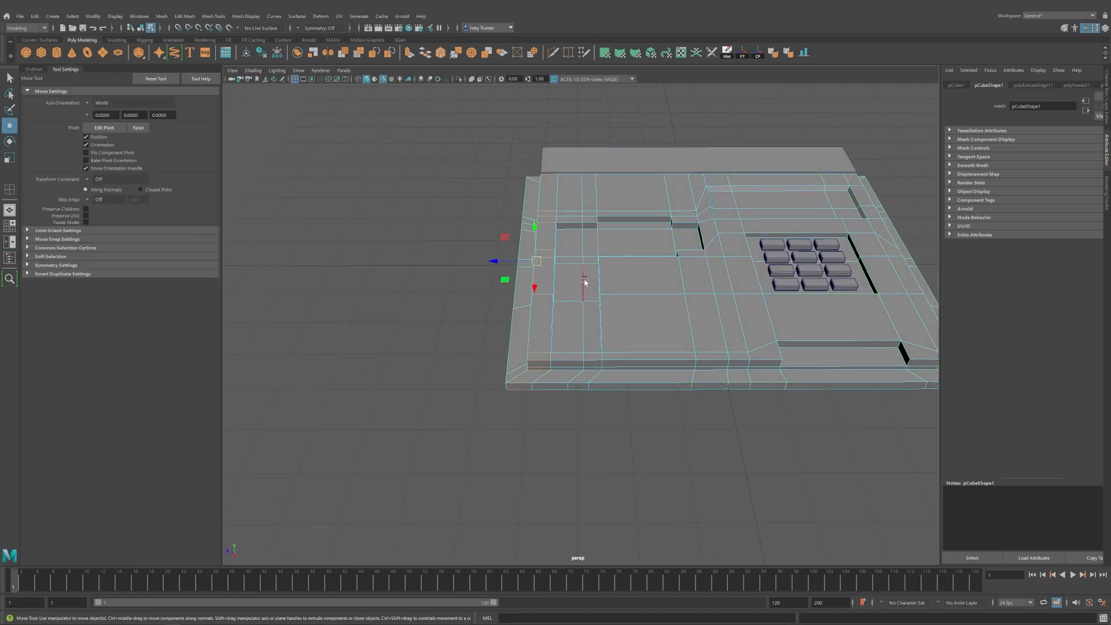
{"action": "left_click_drag", "start_coordinate": [585, 282], "coordinate": [628, 406], "text": "alt"}
{"action": "key", "text": "r"}
{"action": "key", "text": "ctrl+Delete"}
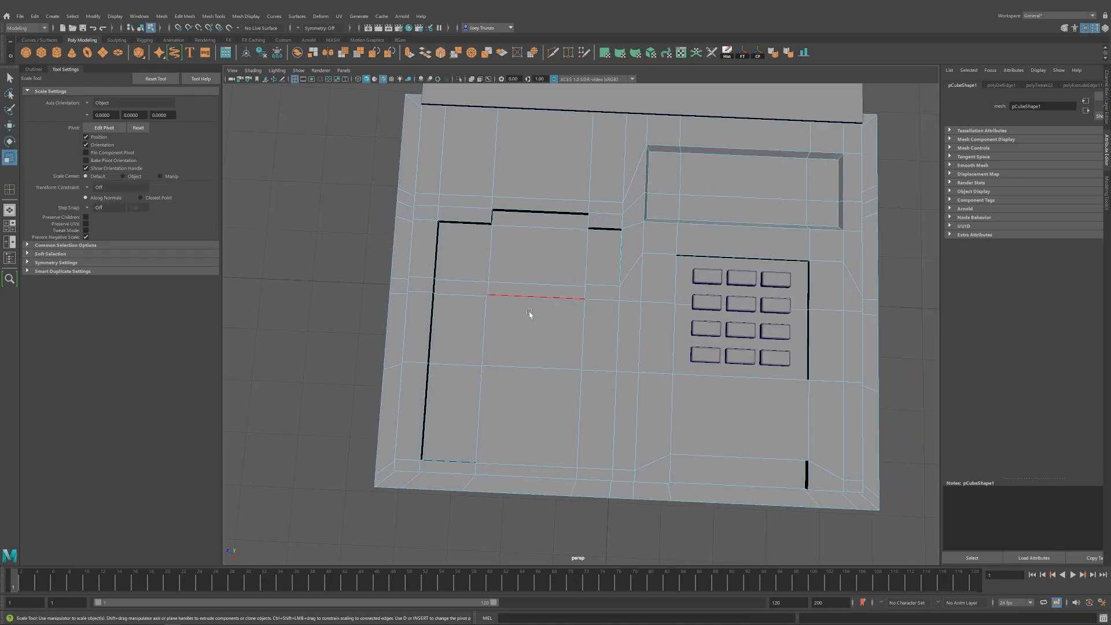
Create a new cube and move it into the front corner of the long recess.
{"action": "left_click_drag", "start_coordinate": [529, 311], "coordinate": [625, 328], "text": "alt"}
{"action": "key", "text": "w"}
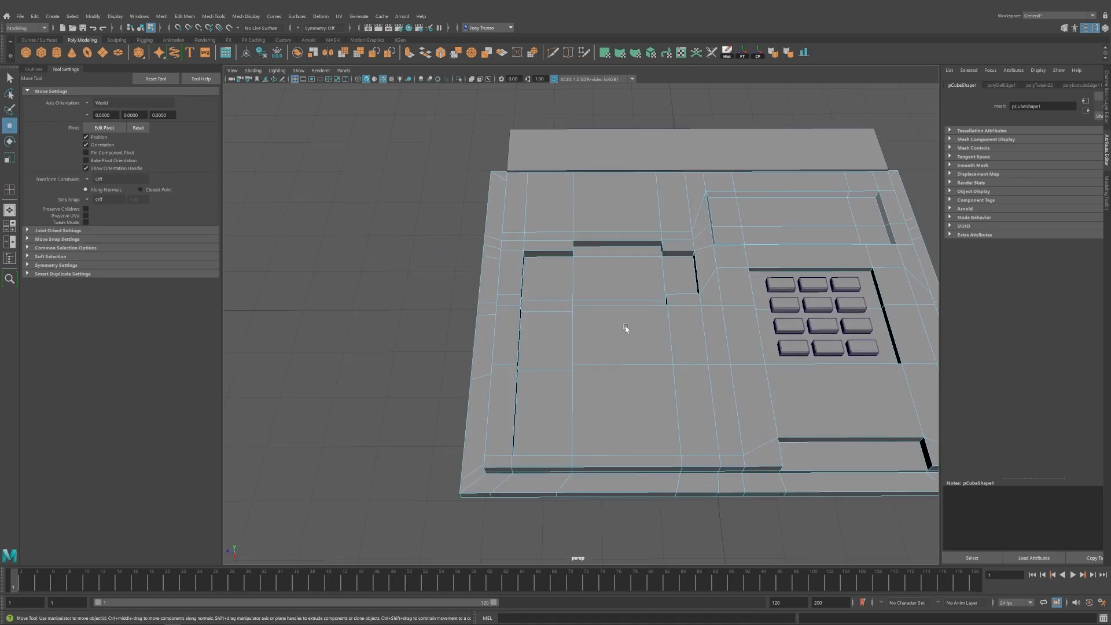
{"action": "middle_click_drag", "start_coordinate": [620, 326], "coordinate": [584, 336], "text": "alt"}
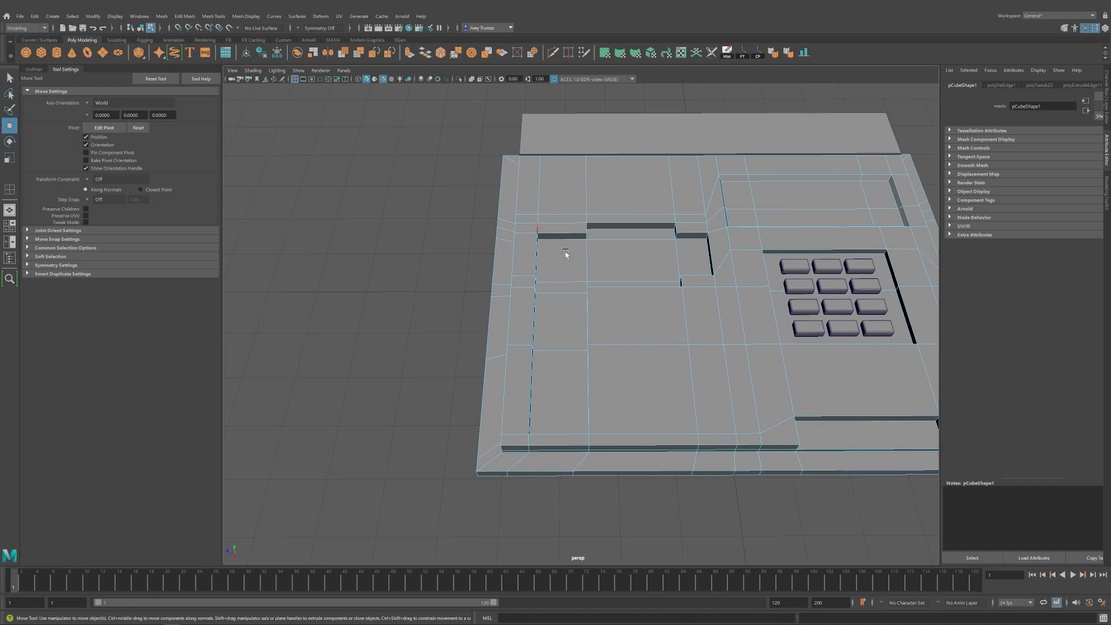
{"action": "scroll", "coordinate": [561, 263], "scroll_direction": "up", "scroll_amount": 1}
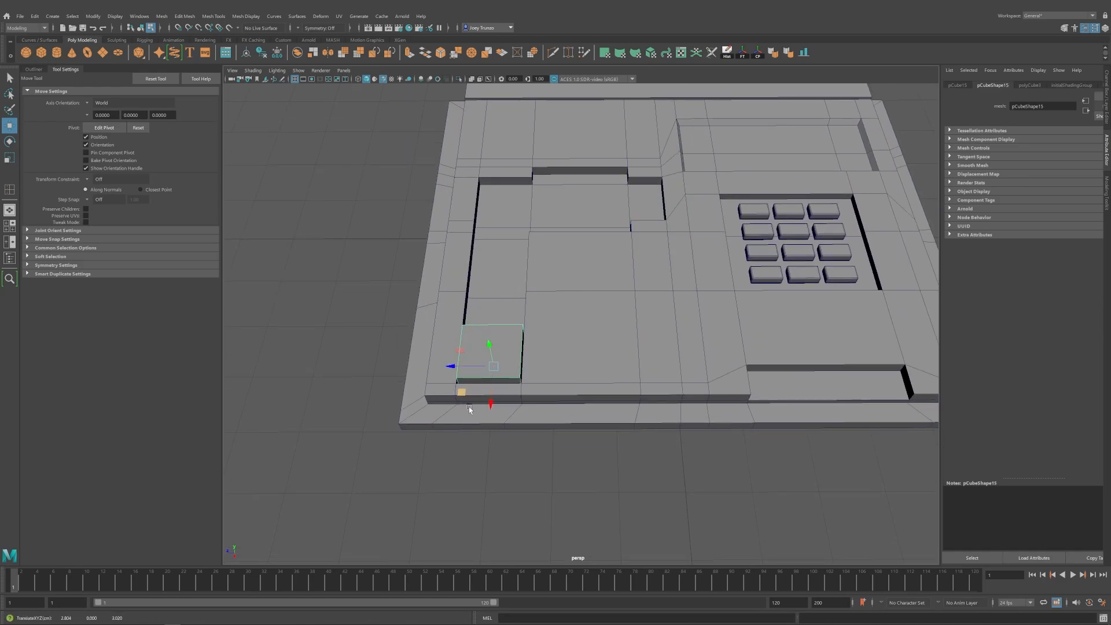
Stretch the corner block's rear vertices along the long recess and scale the block slightly wider to fill the recess.
{"action": "left_click_drag", "start_coordinate": [469, 409], "coordinate": [502, 403], "text": "alt"}
{"action": "middle_click_drag", "start_coordinate": [503, 403], "coordinate": [560, 389], "text": "alt"}
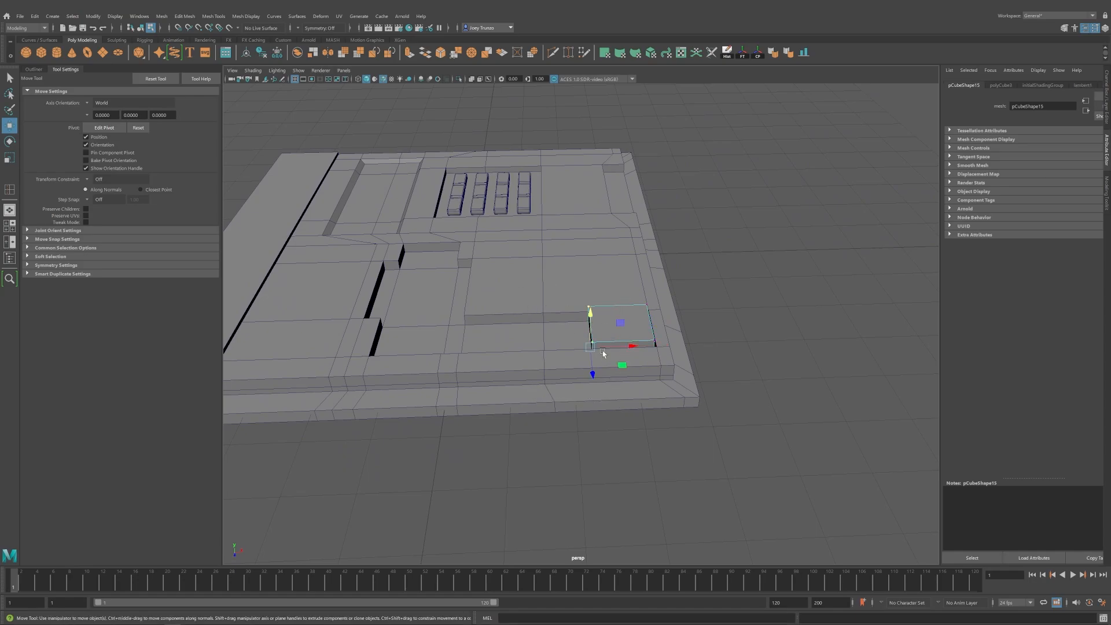
{"action": "left_click_drag", "start_coordinate": [587, 347], "coordinate": [605, 397], "text": "alt"}
{"action": "scroll", "coordinate": [550, 306], "scroll_direction": "up", "scroll_amount": 5}
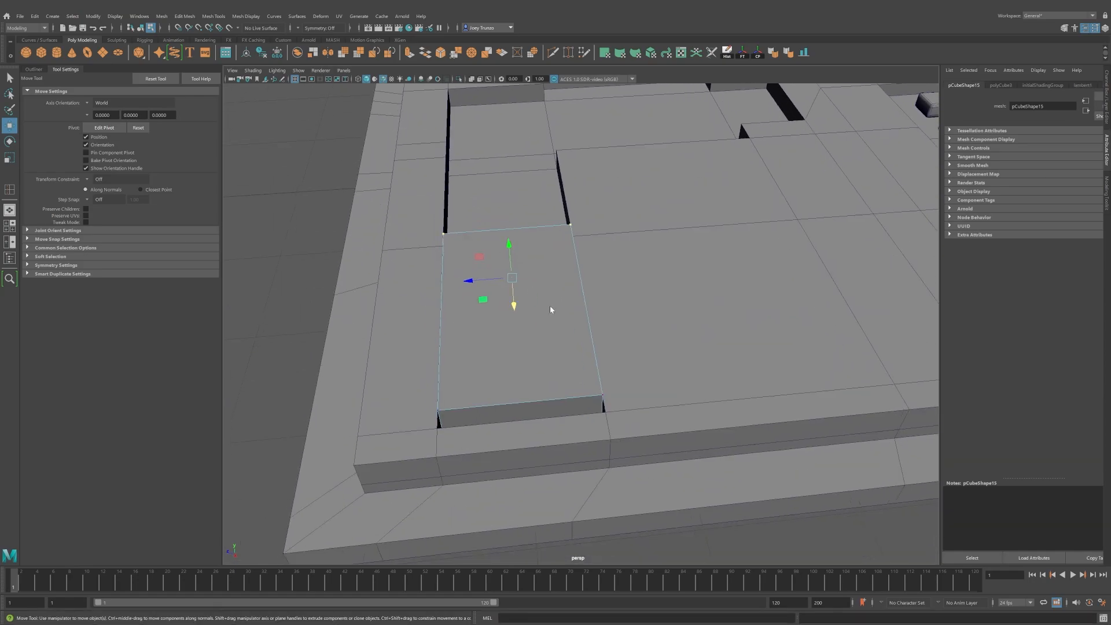
{"action": "key", "text": "r"}
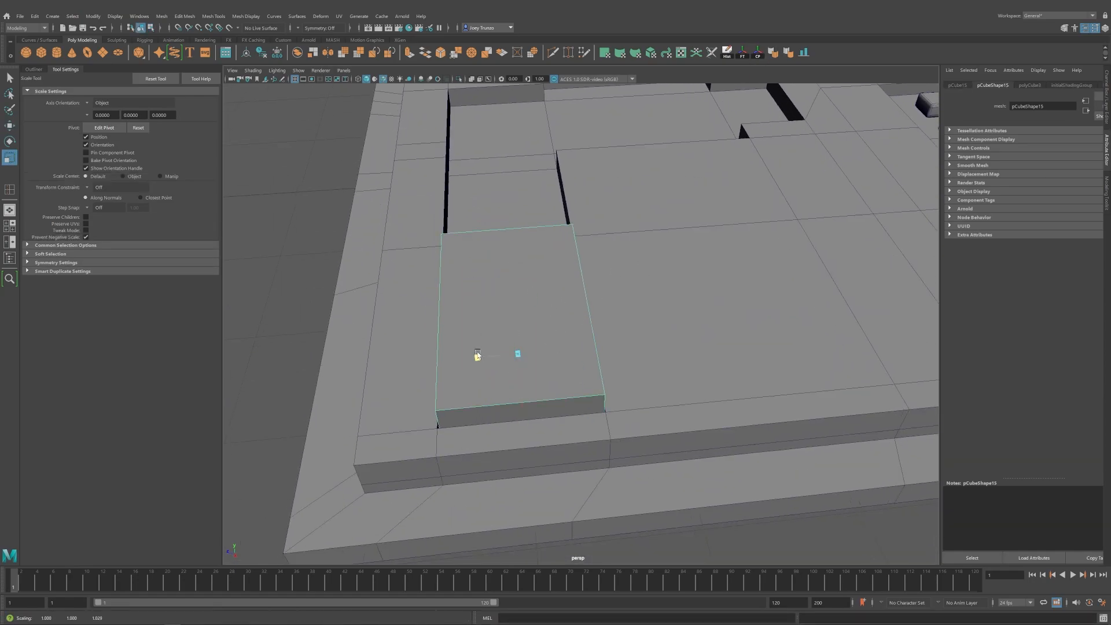
{"action": "left_click_drag", "start_coordinate": [477, 354], "coordinate": [618, 368], "text": "alt"}
{"action": "middle_click_drag", "start_coordinate": [618, 368], "coordinate": [517, 409], "text": "alt"}
{"action": "key", "text": "w"}
{"action": "left_click_drag", "start_coordinate": [627, 355], "coordinate": [538, 314], "text": "alt"}
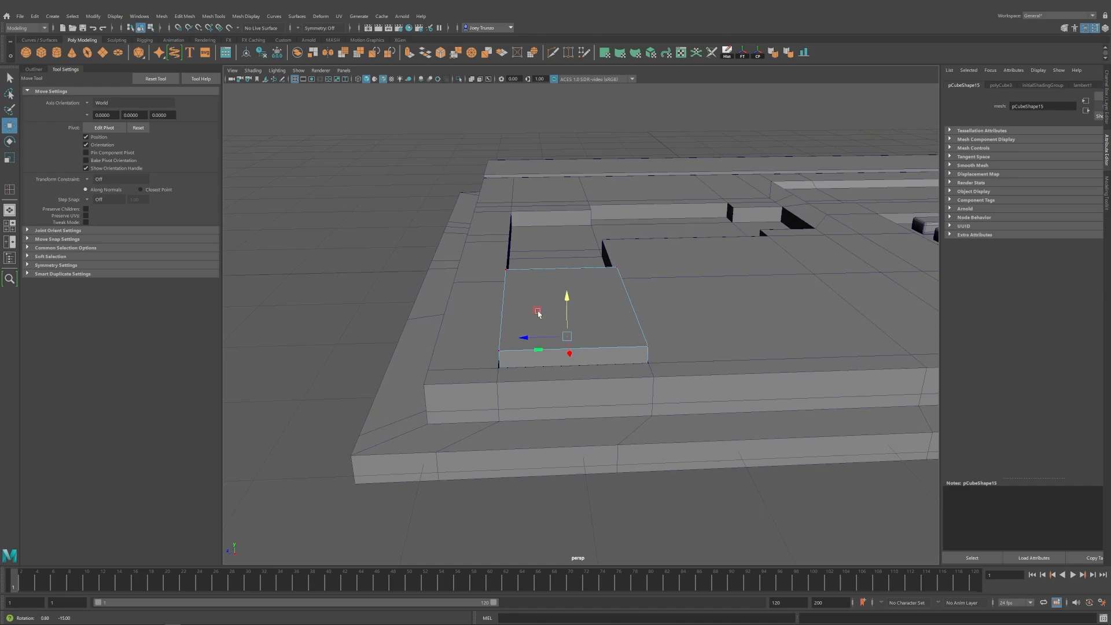
Reduce the corner block's thickness by raising its bottom vertices in the wireframe front view.
{"action": "key", "text": "space"}
{"action": "key", "text": "f"}
{"action": "key", "text": "space"}
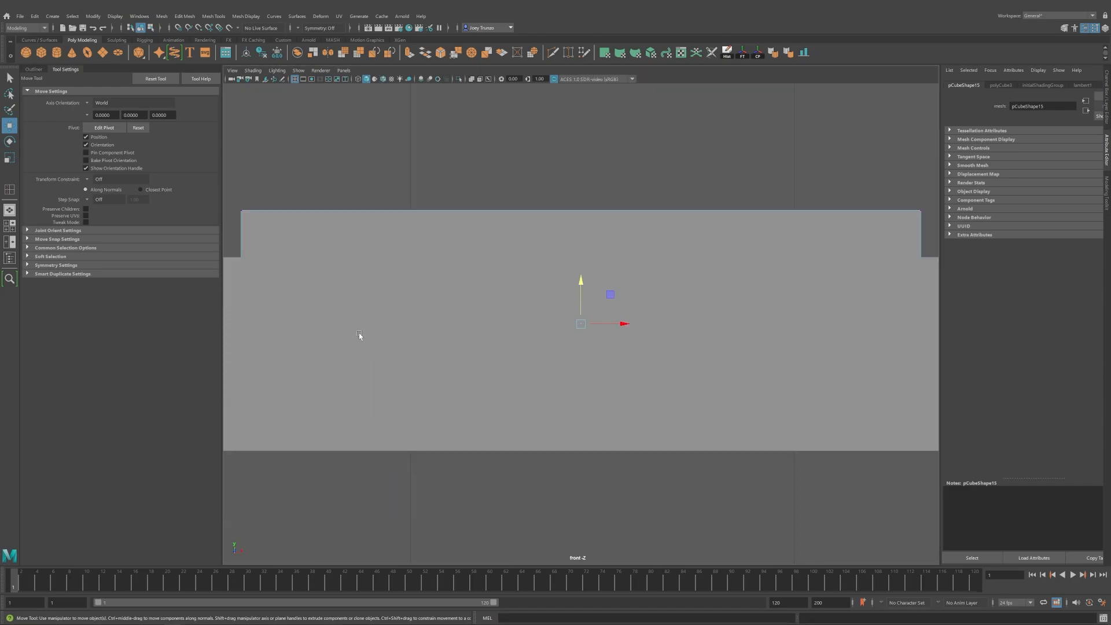
{"action": "left_click", "coordinate": [359, 79]}
{"action": "scroll", "coordinate": [594, 309], "scroll_direction": "down", "scroll_amount": 8}
{"action": "scroll", "coordinate": [658, 382], "scroll_direction": "up", "scroll_amount": 6}
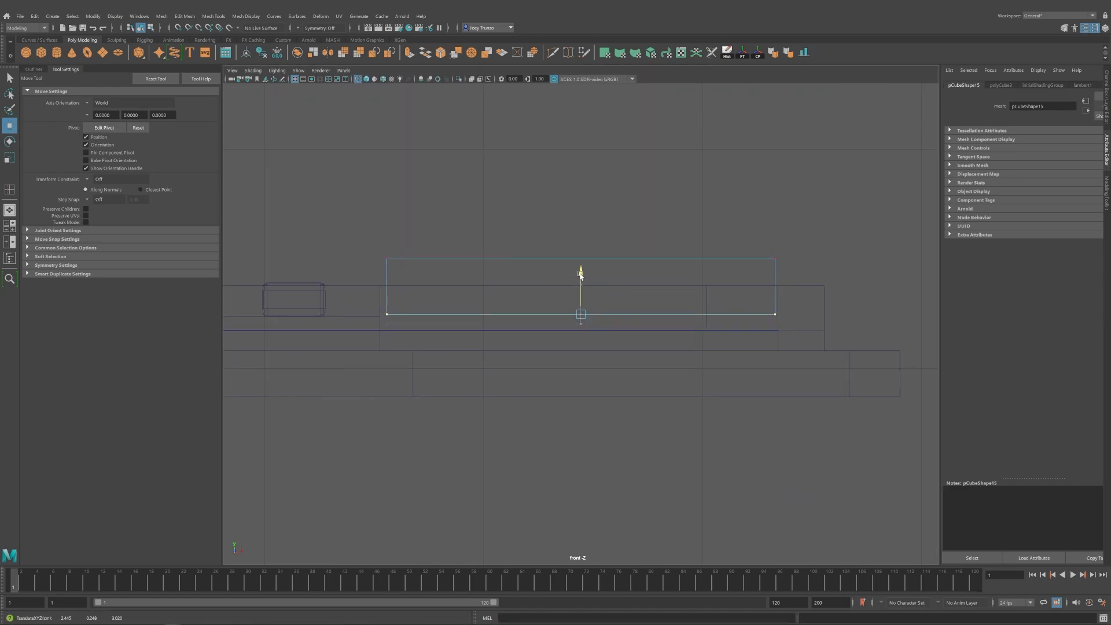
{"action": "key", "text": "space"}
{"action": "left_click_drag", "start_coordinate": [580, 297], "coordinate": [711, 242]}
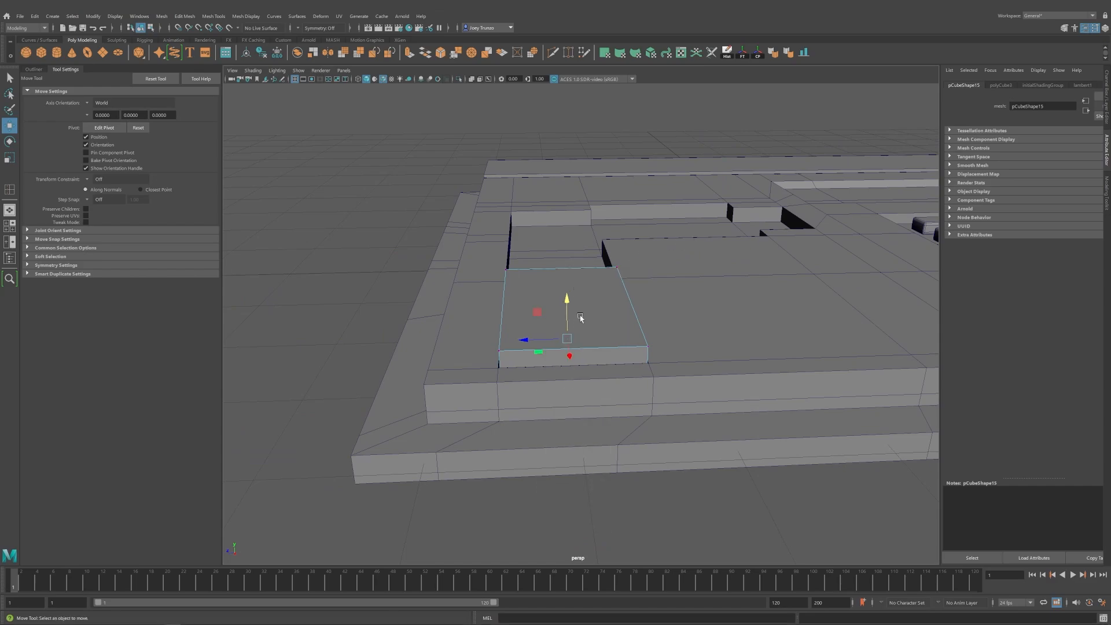
{"action": "mouse_move", "coordinate": [581, 318]}
{"action": "left_mouse_down"}
{"action": "mouse_move", "coordinate": [566, 269]}
{"action": "mouse_move", "coordinate": [574, 332]}
{"action": "left_mouse_up"}
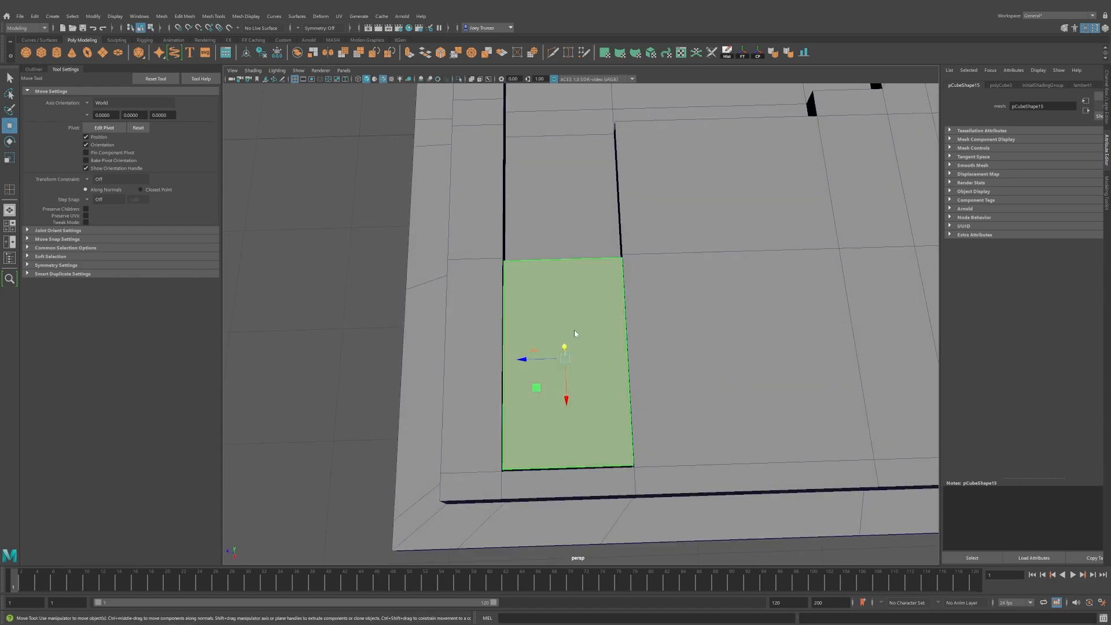
Shorten the corner block by moving its rear vertices toward the panel's front edge.
{"action": "scroll", "coordinate": [574, 330], "scroll_direction": "down", "scroll_amount": 5}
{"action": "key", "text": "F8"}
{"action": "middle_click_drag", "start_coordinate": [573, 322], "coordinate": [581, 345], "text": "alt"}
{"action": "right_click_drag", "start_coordinate": [585, 345], "coordinate": [619, 341], "text": "alt"}
{"action": "scroll", "coordinate": [620, 342], "scroll_direction": "up", "scroll_amount": 2}
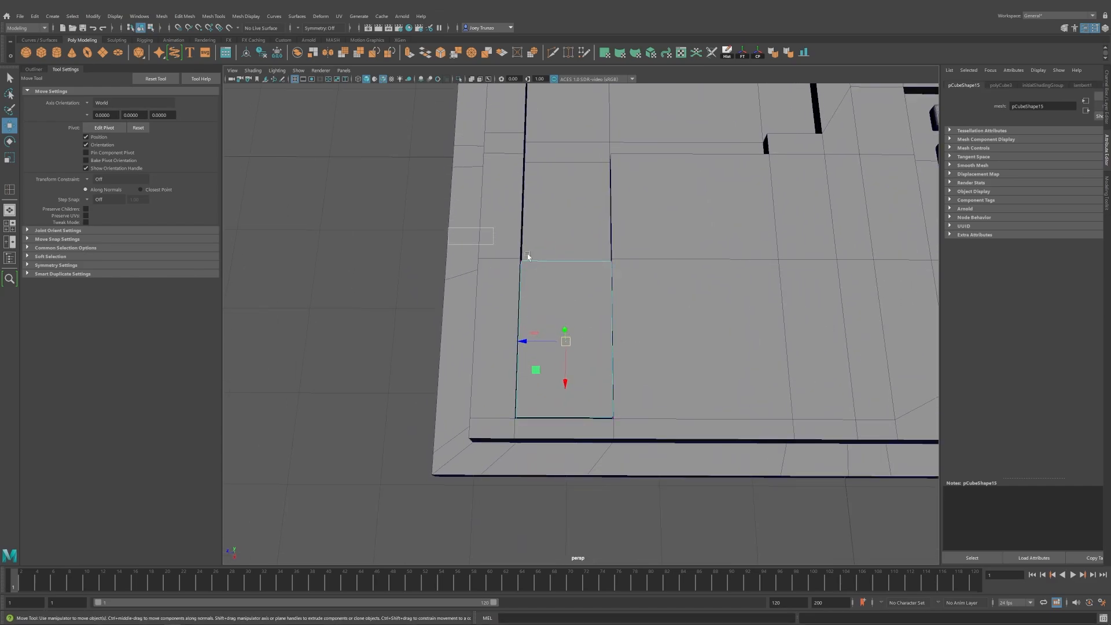
{"action": "left_click_drag", "start_coordinate": [564, 366], "coordinate": [570, 350], "text": "alt"}
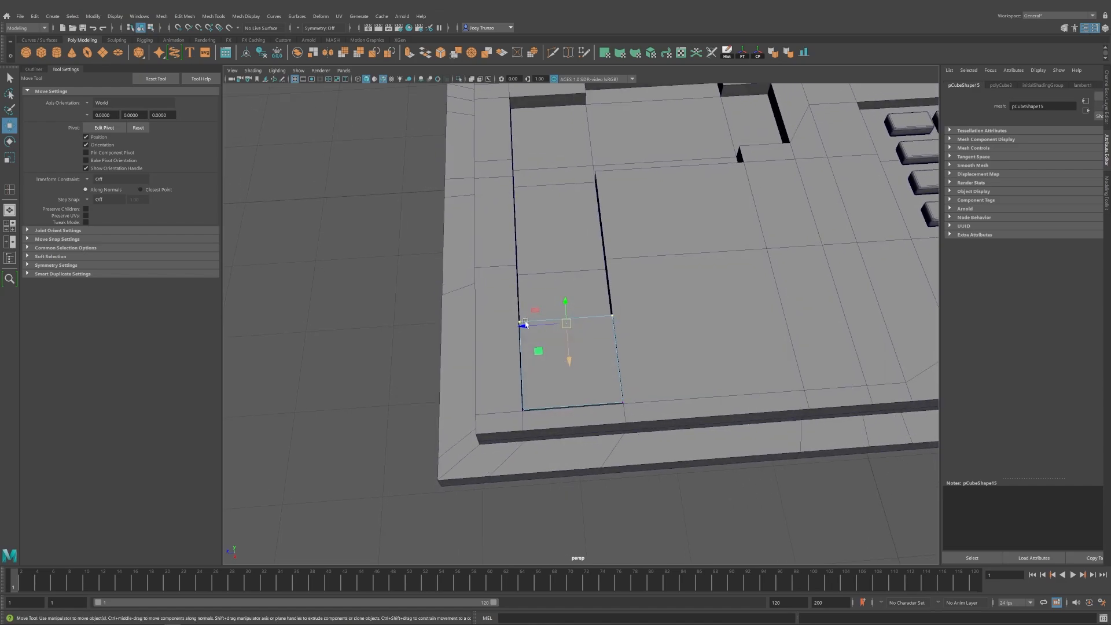
Insert two lengthwise edge loops in the corner block and scale them apart toward its sides.
{"action": "left_click", "coordinate": [191, 16]}
{"action": "mouse_move", "coordinate": [213, 16]}
{"action": "left_click", "coordinate": [227, 85]}
{"action": "left_click", "coordinate": [562, 317]}
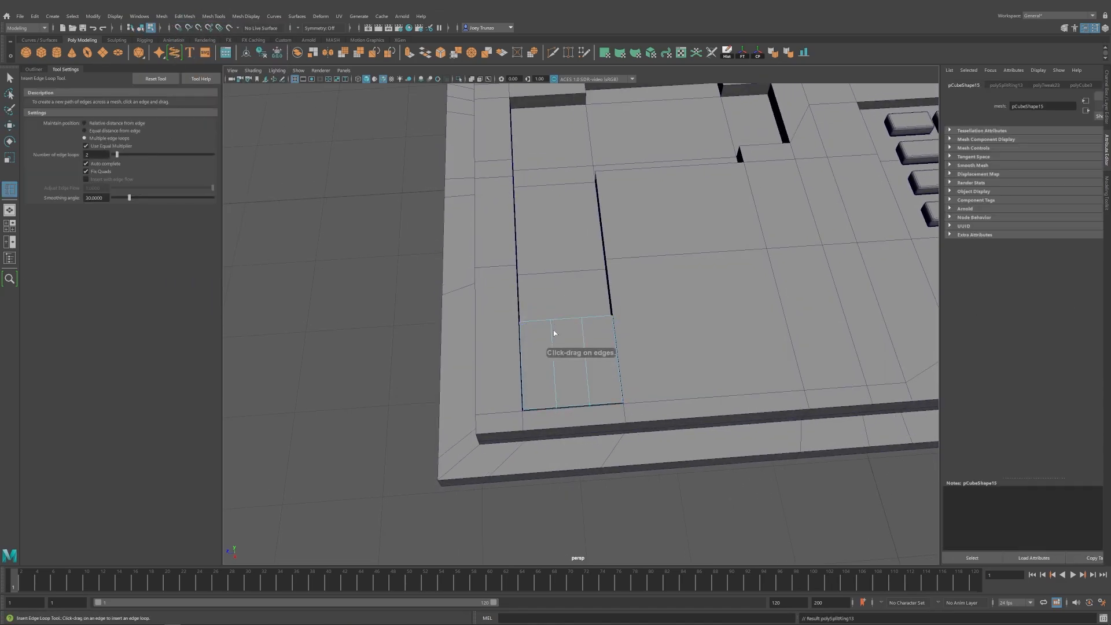
{"action": "key", "text": "r"}
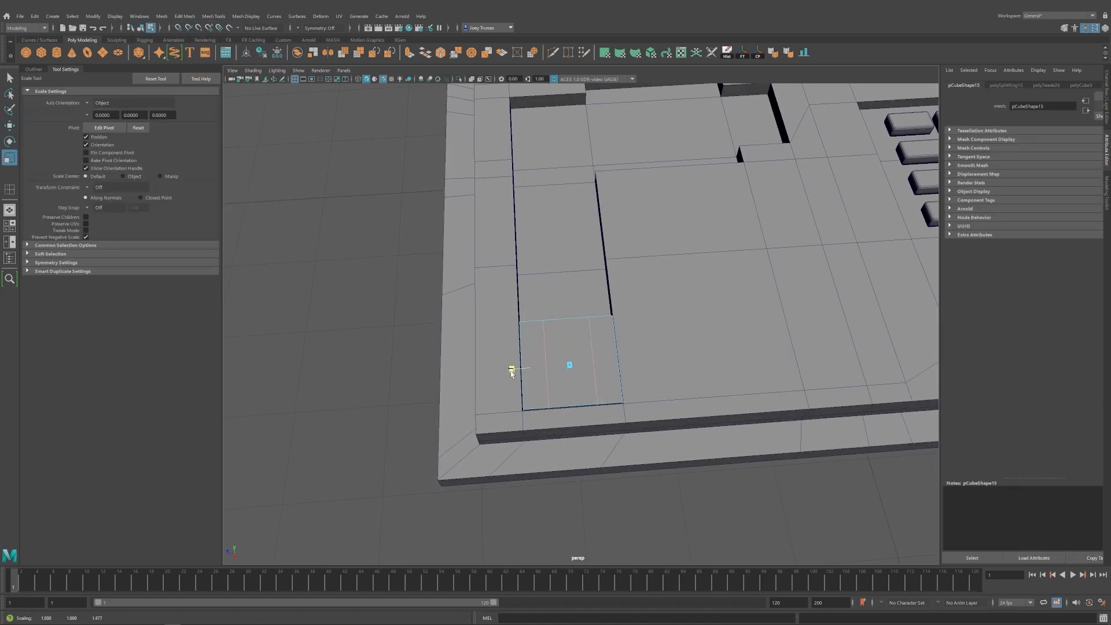
{"action": "key", "text": "w"}
Extrude the two outer top faces of the corner block upward into raised side strips.
{"action": "left_click_drag", "start_coordinate": [557, 374], "coordinate": [586, 341], "text": "alt"}
{"action": "right_click_drag", "start_coordinate": [588, 340], "coordinate": [588, 365]}
{"action": "left_click", "coordinate": [536, 349]}
{"action": "left_click", "coordinate": [573, 342], "text": "shift"}
{"action": "left_click", "coordinate": [606, 342], "text": "shift"}
{"action": "left_click_drag", "start_coordinate": [599, 341], "coordinate": [570, 308], "text": "alt"}
{"action": "key", "text": "ctrl+e"}
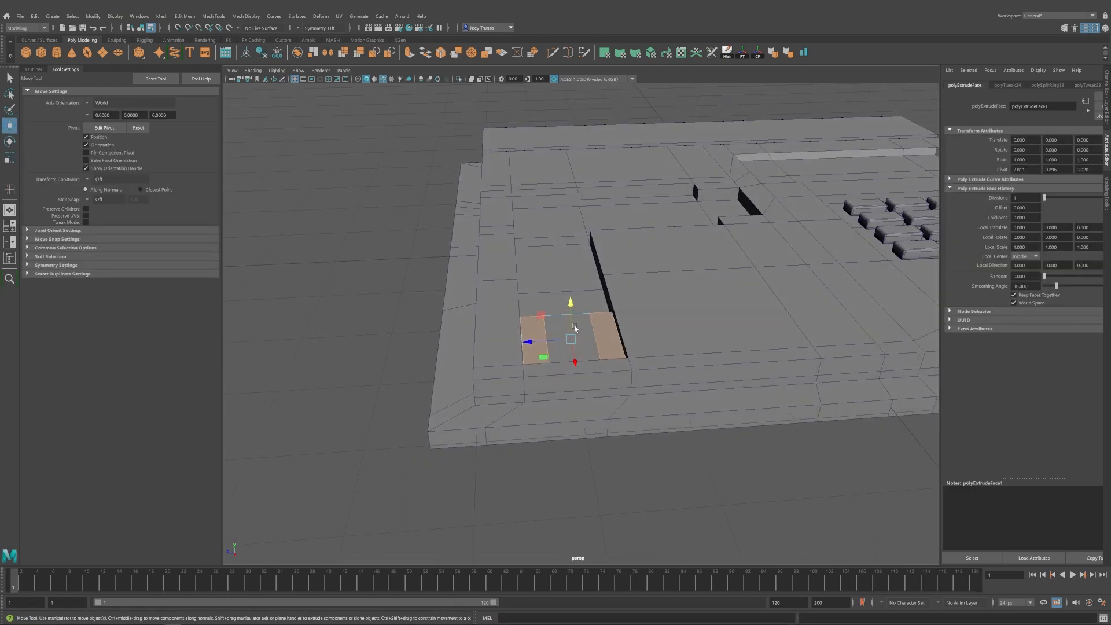
{"action": "right_click_drag", "start_coordinate": [607, 330], "coordinate": [643, 301]}
{"action": "left_click", "coordinate": [305, 235]}
{"action": "left_click_drag", "start_coordinate": [305, 235], "coordinate": [615, 332], "text": "alt"}
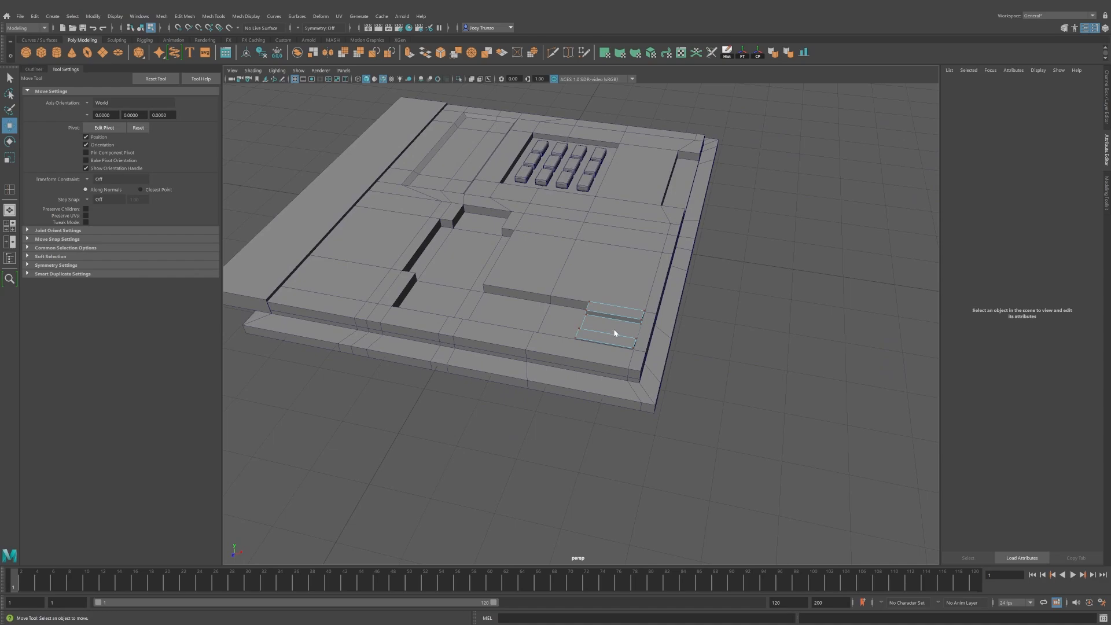
Adjust the height of the corner block's side strips and lower the middle face between them.
{"action": "left_click_drag", "start_coordinate": [799, 371], "coordinate": [602, 387], "text": "alt"}
{"action": "right_click_drag", "start_coordinate": [602, 388], "coordinate": [768, 450], "text": "alt"}
{"action": "left_click", "coordinate": [622, 370]}
{"action": "left_click_drag", "start_coordinate": [622, 371], "coordinate": [553, 306], "text": "alt"}
{"action": "right_click_drag", "start_coordinate": [553, 307], "coordinate": [553, 341]}
{"action": "left_click_drag", "start_coordinate": [553, 306], "coordinate": [556, 348], "text": "alt"}
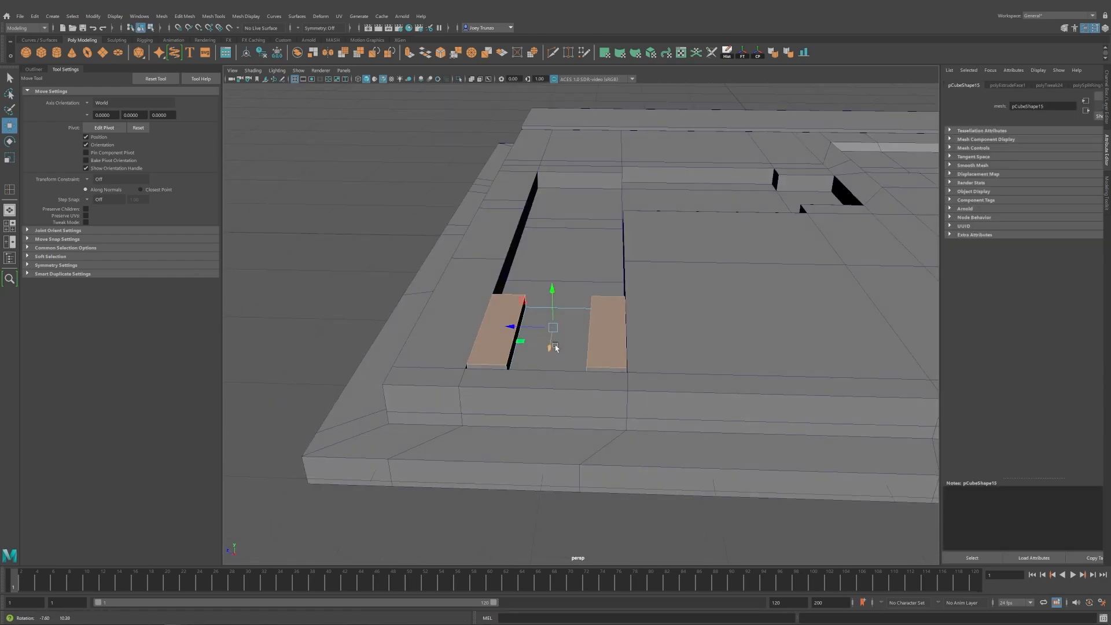
{"action": "right_click_drag", "start_coordinate": [555, 348], "coordinate": [556, 393]}
{"action": "left_click", "coordinate": [567, 330]}
{"action": "left_click_drag", "start_coordinate": [568, 330], "coordinate": [550, 281], "text": "alt"}
{"action": "left_click_drag", "start_coordinate": [542, 278], "coordinate": [542, 307]}
{"action": "left_click_drag", "start_coordinate": [542, 307], "coordinate": [557, 339], "text": "alt"}
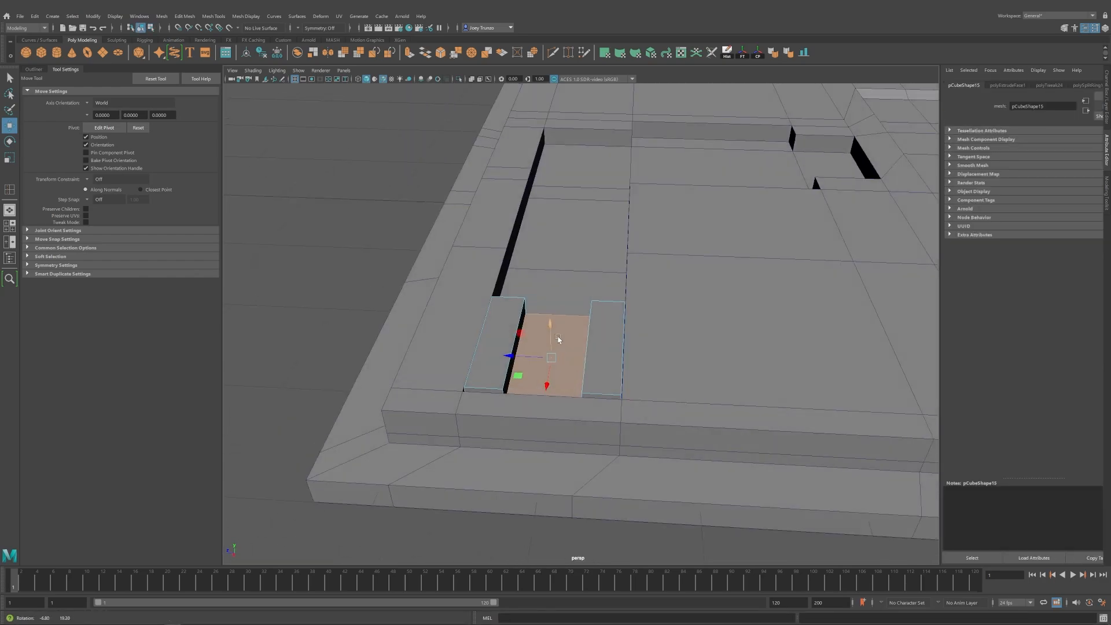
{"action": "right_click_drag", "start_coordinate": [558, 340], "coordinate": [591, 310]}
{"action": "left_click", "coordinate": [373, 308]}
Create a polygon cylinder, turn it on its side and scale it down to fit the long recess.
{"action": "right_click_drag", "start_coordinate": [590, 310], "coordinate": [617, 333], "text": "alt"}
{"action": "left_click_drag", "start_coordinate": [617, 332], "coordinate": [583, 365], "text": "alt"}
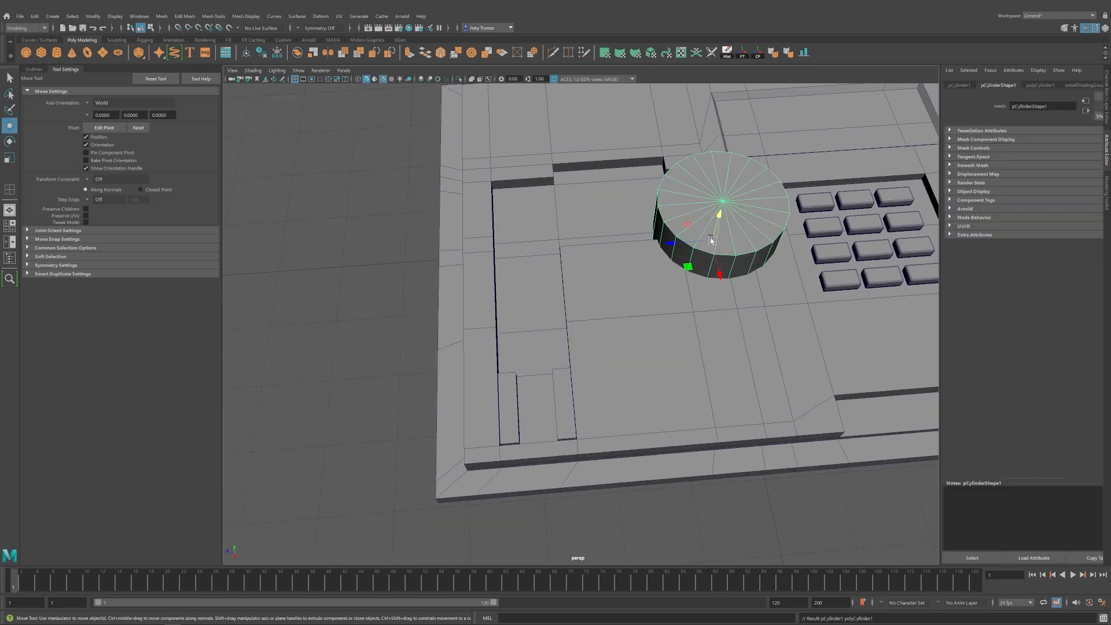
{"action": "key", "text": "e"}
{"action": "left_click_drag", "start_coordinate": [710, 216], "coordinate": [642, 151]}
{"action": "key", "text": "w"}
{"action": "key", "text": "r"}
{"action": "key", "text": "w"}
{"action": "key", "text": "r"}
{"action": "middle_click_drag", "start_coordinate": [362, 365], "coordinate": [536, 328], "text": "alt"}
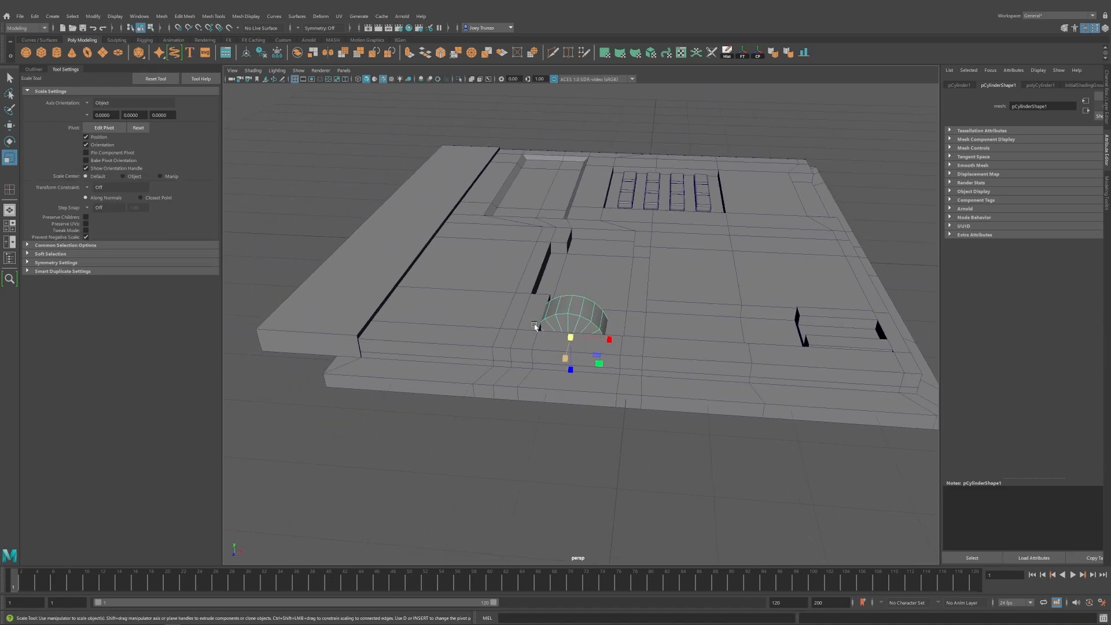
Move the cylinder into the rear end of the long recess and scale it to the recess width.
{"action": "left_click_drag", "start_coordinate": [536, 328], "coordinate": [579, 329], "text": "alt"}
{"action": "middle_click_drag", "start_coordinate": [579, 330], "coordinate": [566, 349], "text": "alt"}
{"action": "key", "text": "w"}
{"action": "left_click_drag", "start_coordinate": [593, 344], "coordinate": [568, 376], "text": "alt"}
{"action": "key", "text": "r"}
{"action": "key", "text": "w"}
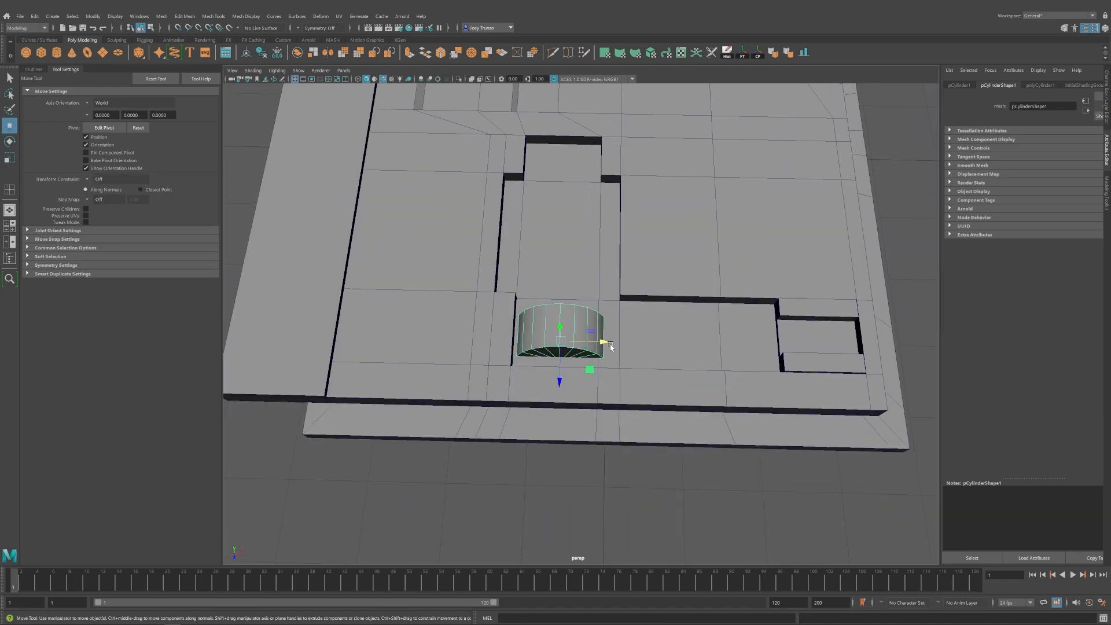
{"action": "left_click_drag", "start_coordinate": [600, 342], "coordinate": [527, 350]}
{"action": "key", "text": "r"}
{"action": "key", "text": "w"}
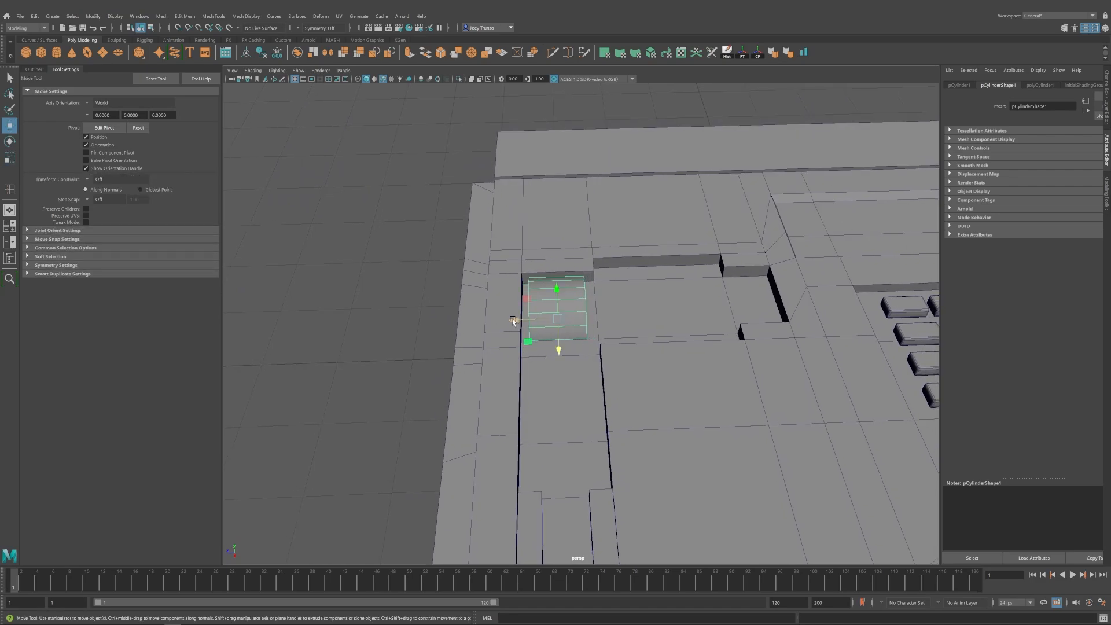
Duplicate the cylinder and move the copy into the opposite end of the recess's side arm.
{"action": "left_click_drag", "start_coordinate": [516, 320], "coordinate": [549, 337], "text": "alt"}
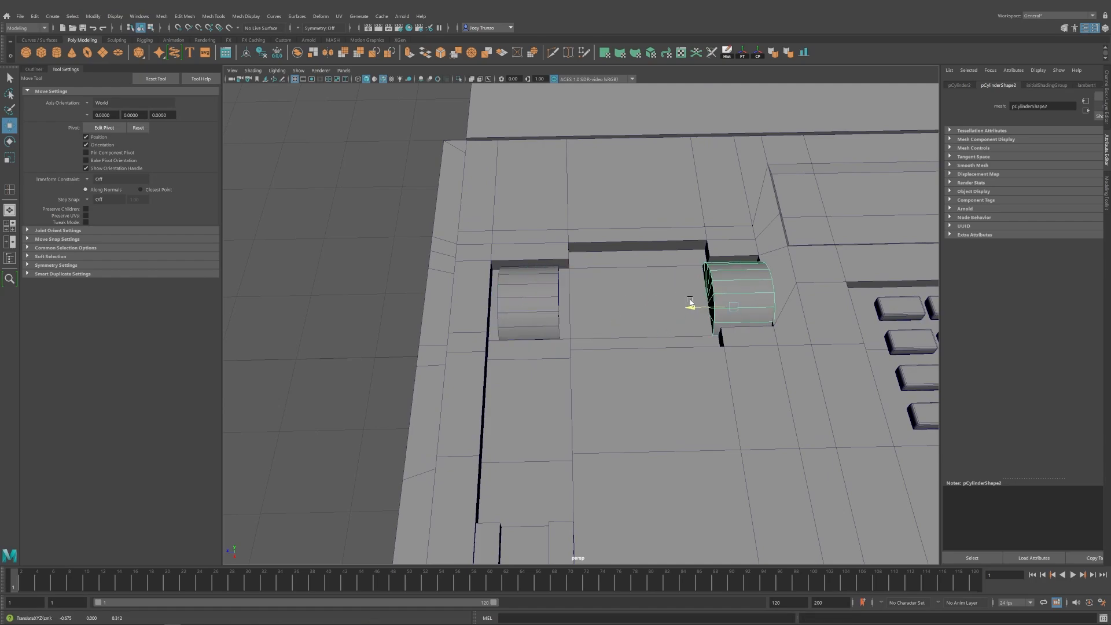
{"action": "middle_click_drag", "start_coordinate": [688, 297], "coordinate": [613, 297], "text": "alt"}
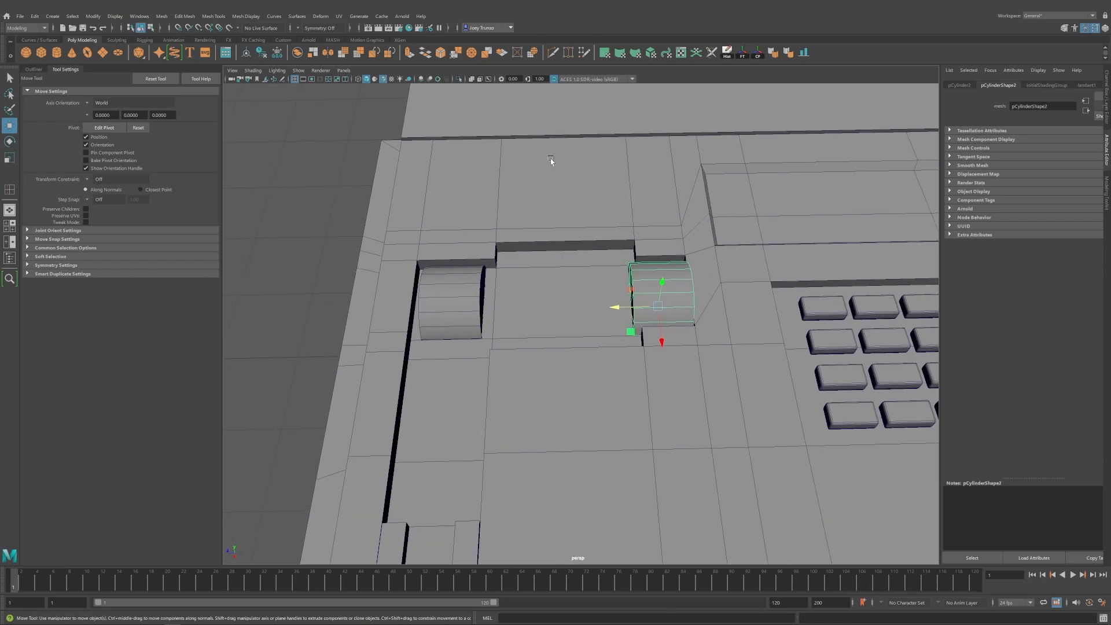
Move the panel's vertex row beside the second cylinder toward the first one to widen the pocket around the copy.
{"action": "scroll", "coordinate": [550, 162], "scroll_direction": "down", "scroll_amount": 5}
{"action": "left_click", "coordinate": [571, 251]}
{"action": "key", "text": "F9"}
{"action": "left_click_drag", "start_coordinate": [572, 210], "coordinate": [629, 499]}
{"action": "scroll", "coordinate": [689, 188], "scroll_direction": "up", "scroll_amount": 2}
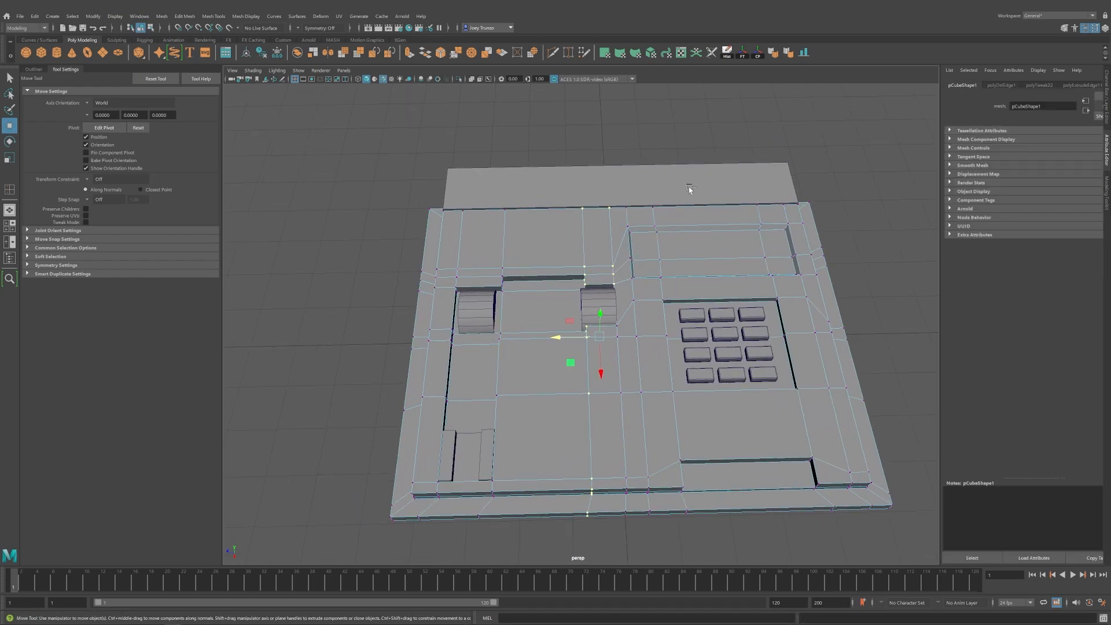
{"action": "scroll", "coordinate": [601, 384], "scroll_direction": "up", "scroll_amount": 2}
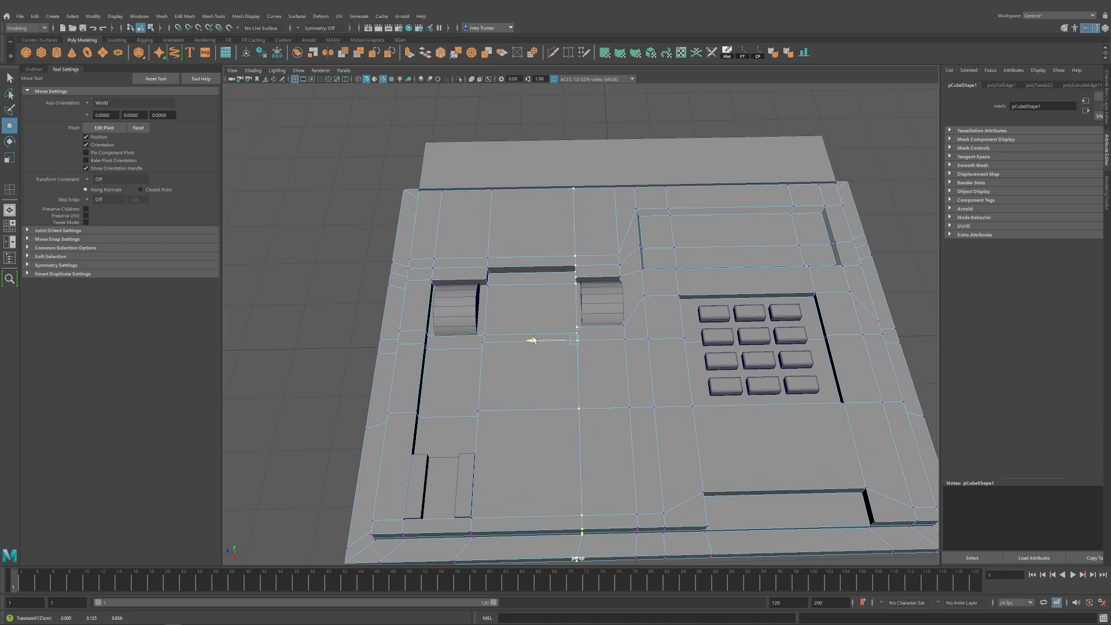
{"action": "middle_click_drag", "start_coordinate": [533, 339], "coordinate": [575, 294], "text": "alt"}
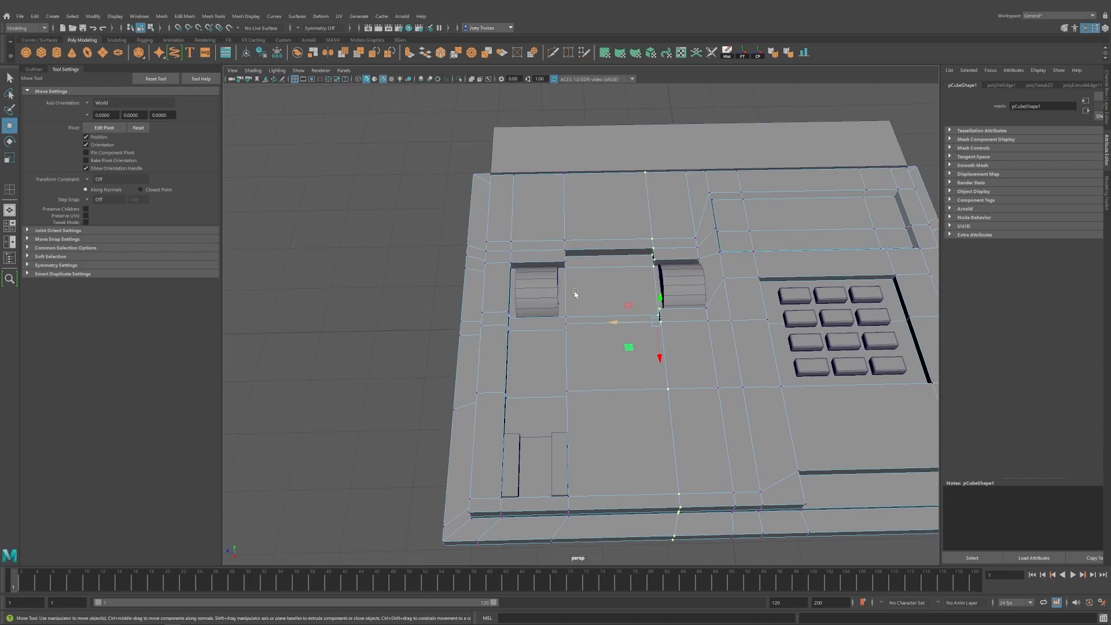
{"action": "scroll", "coordinate": [596, 360], "scroll_direction": "down", "scroll_amount": 5}
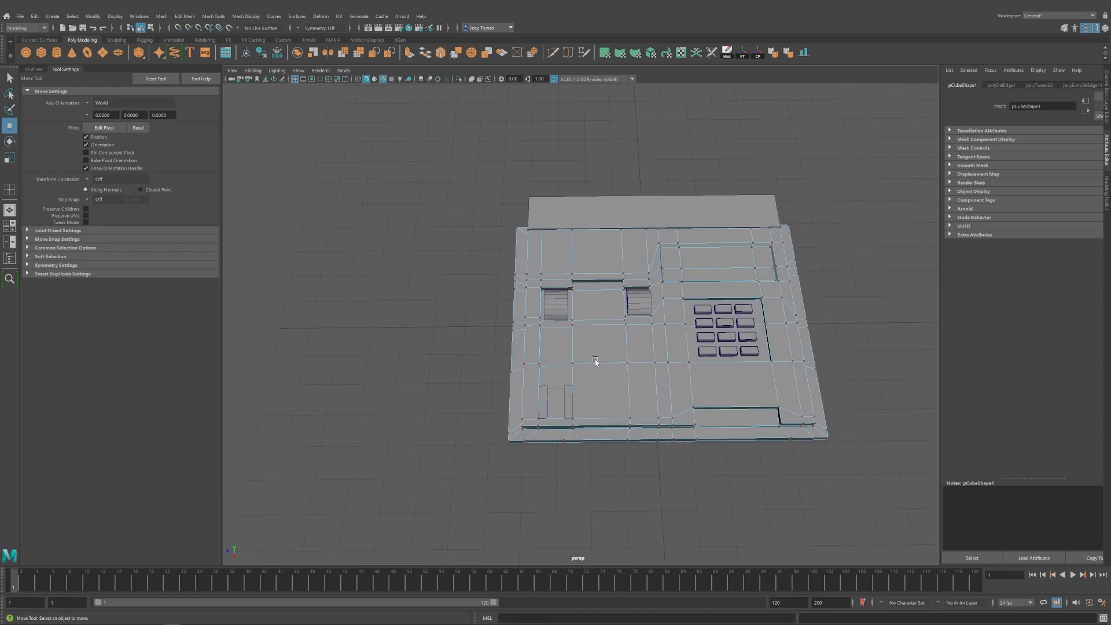
{"action": "right_click_drag", "start_coordinate": [595, 360], "coordinate": [640, 337]}
{"action": "scroll", "coordinate": [648, 369], "scroll_direction": "up", "scroll_amount": 5}
{"action": "left_click", "coordinate": [681, 293]}
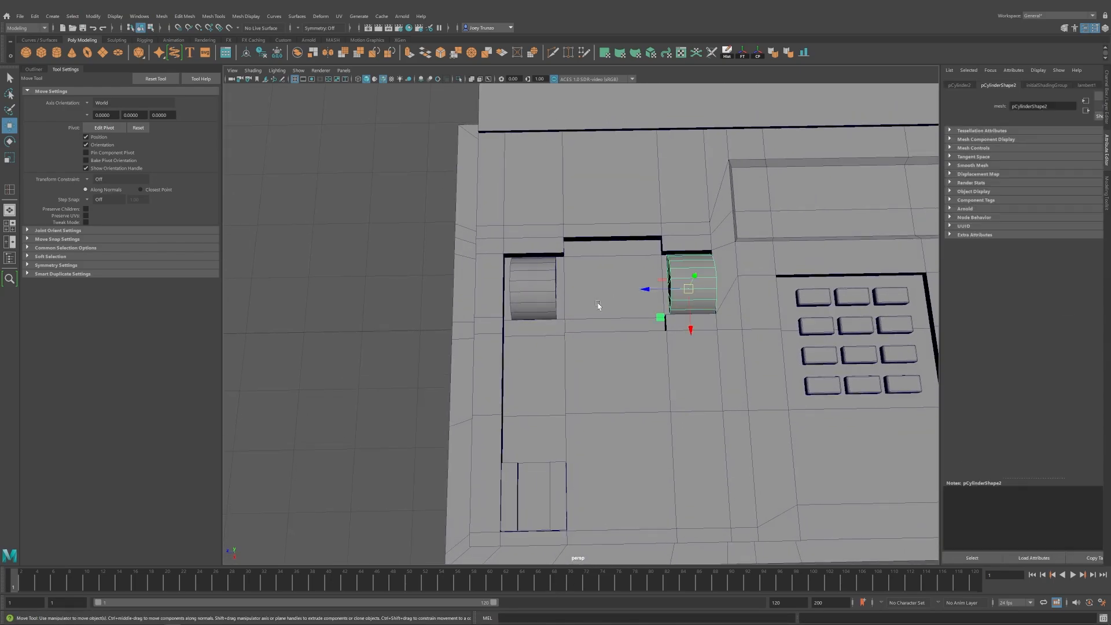
Select the panel's recess floor faces between the cylinders and along the long recess, and lower them.
{"action": "left_click", "coordinate": [585, 315]}
{"action": "left_click_drag", "start_coordinate": [584, 311], "coordinate": [580, 320], "text": "alt"}
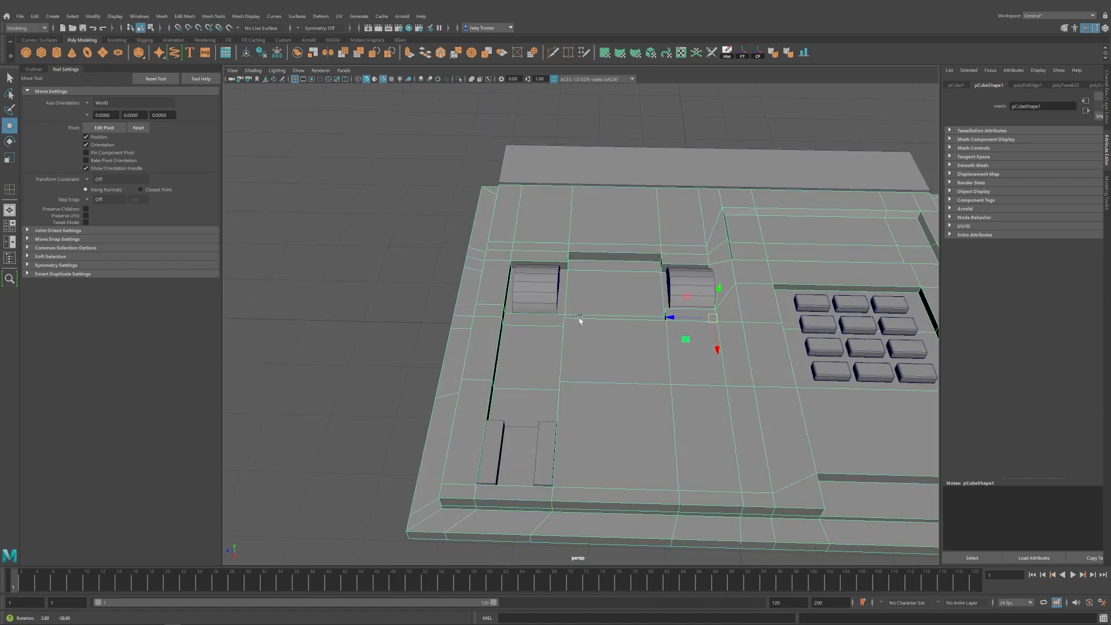
{"action": "right_click_drag", "start_coordinate": [586, 316], "coordinate": [588, 351]}
{"action": "left_click_drag", "start_coordinate": [594, 341], "coordinate": [603, 257], "text": "alt"}
{"action": "left_click", "coordinate": [603, 258]}
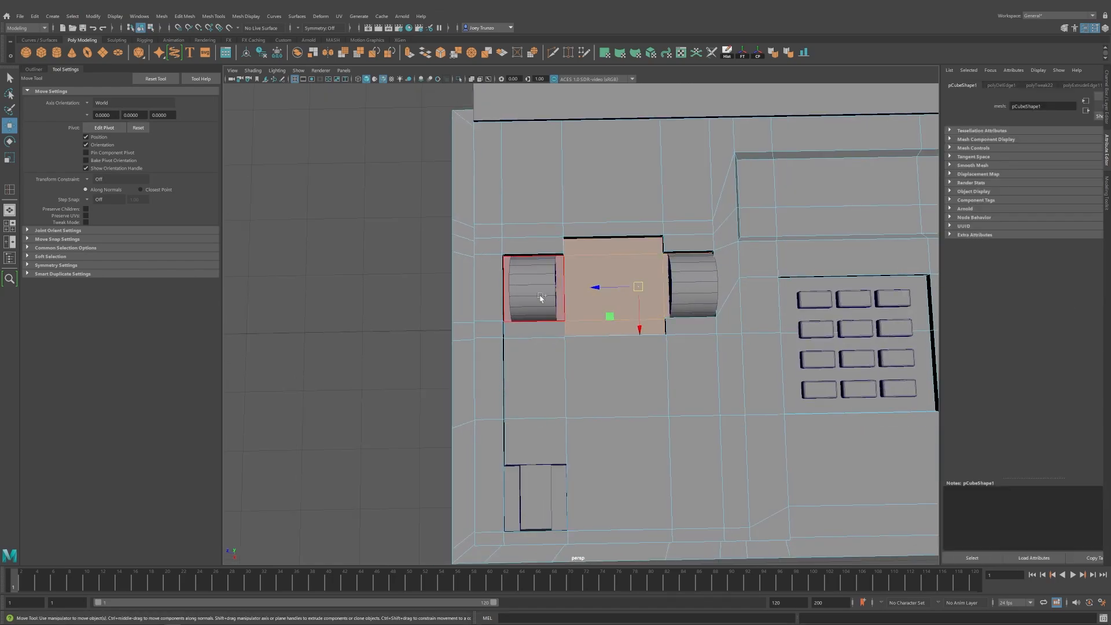
{"action": "left_click_drag", "start_coordinate": [531, 506], "coordinate": [532, 505], "text": "shift"}
{"action": "left_click_drag", "start_coordinate": [586, 464], "coordinate": [609, 386], "text": "alt"}
{"action": "left_click_drag", "start_coordinate": [637, 312], "coordinate": [641, 342], "text": "alt"}
{"action": "left_click_drag", "start_coordinate": [646, 291], "coordinate": [633, 324]}
{"action": "left_click_drag", "start_coordinate": [633, 324], "coordinate": [593, 344], "text": "alt"}
{"action": "left_click", "coordinate": [328, 300]}
{"action": "scroll", "coordinate": [553, 311], "scroll_direction": "down", "scroll_amount": 4}
{"action": "left_click_drag", "start_coordinate": [553, 311], "coordinate": [588, 366], "text": "alt"}
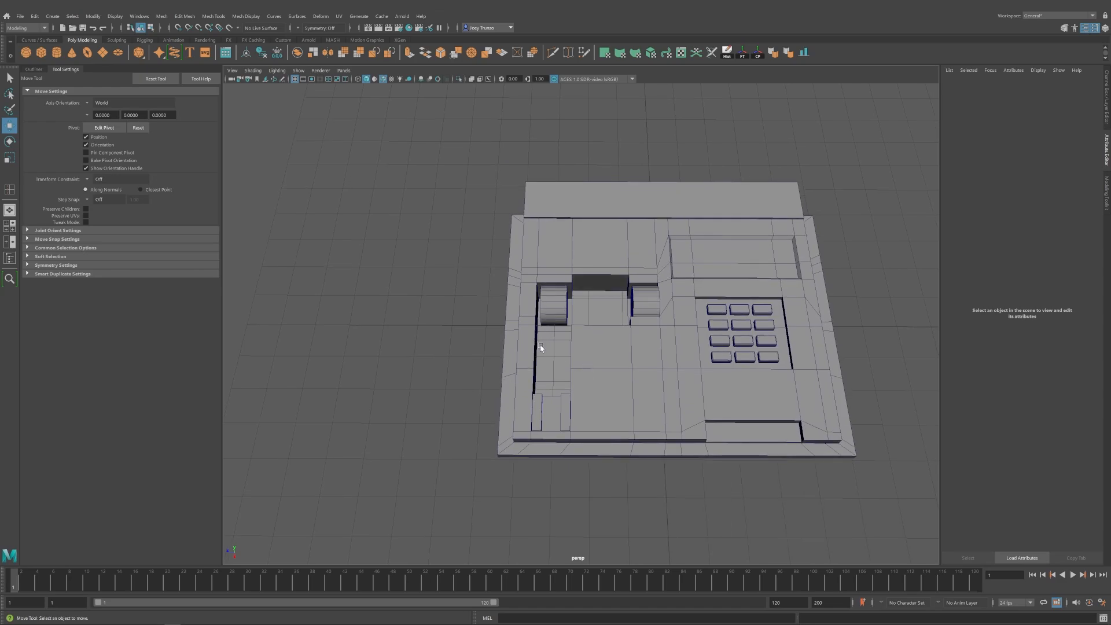
Select the cylinder at the rear end of the long recess and isolate it in the viewport.
{"action": "right_click_drag", "start_coordinate": [541, 347], "coordinate": [610, 379], "text": "alt"}
{"action": "left_click_drag", "start_coordinate": [610, 379], "coordinate": [610, 372], "text": "alt"}
{"action": "left_click", "coordinate": [541, 307]}
{"action": "left_click_drag", "start_coordinate": [694, 365], "coordinate": [556, 307], "text": "alt"}
{"action": "left_click", "coordinate": [521, 191]}
{"action": "left_click", "coordinate": [605, 301]}
{"action": "left_click", "coordinate": [459, 80]}
{"action": "left_click_drag", "start_coordinate": [628, 255], "coordinate": [582, 252], "text": "alt"}
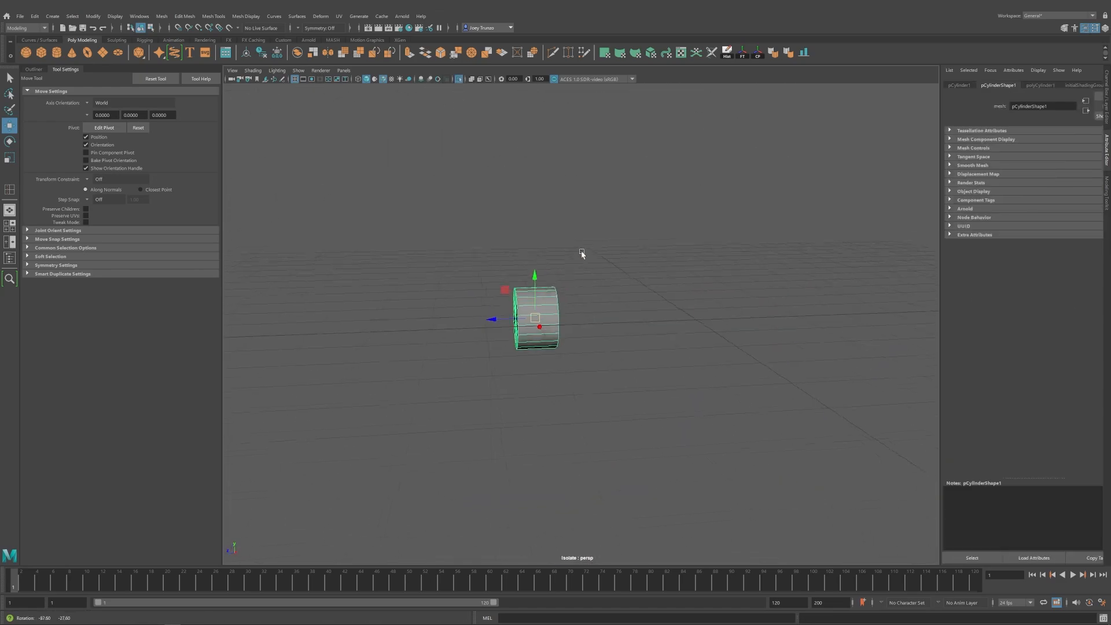
Delete a run of the isolated cylinder's side faces to open it toward the front corner block.
{"action": "right_click", "coordinate": [540, 315]}
{"action": "right_click", "coordinate": [526, 312]}
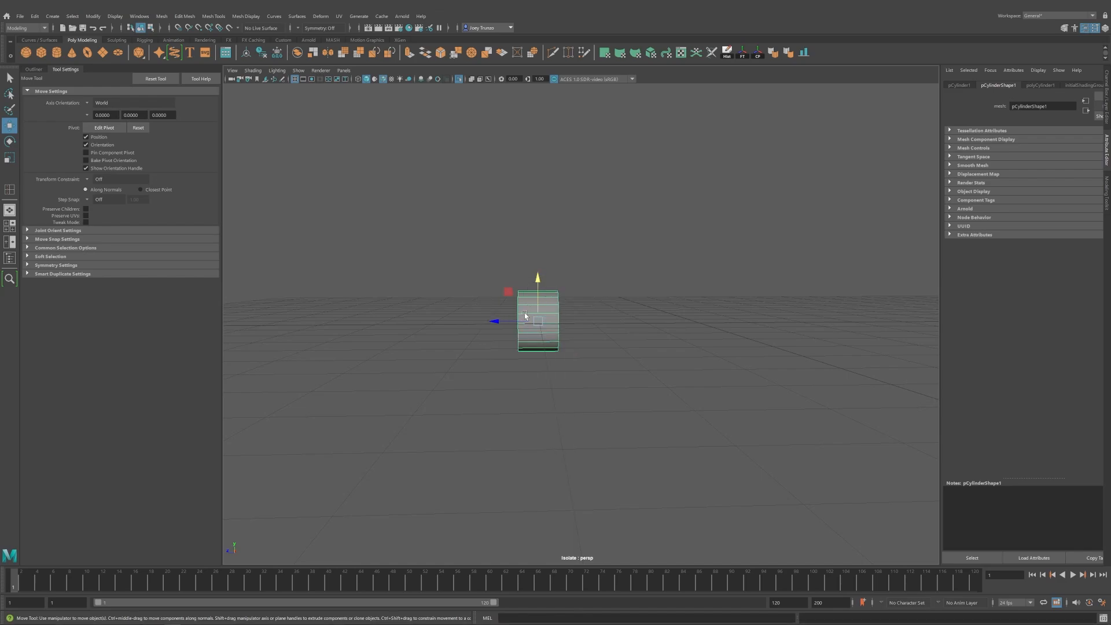
{"action": "key", "text": "F11"}
{"action": "left_click", "coordinate": [529, 310]}
{"action": "double_click", "coordinate": [533, 338], "text": "shift"}
{"action": "left_click_drag", "start_coordinate": [658, 351], "coordinate": [530, 360], "text": "alt"}
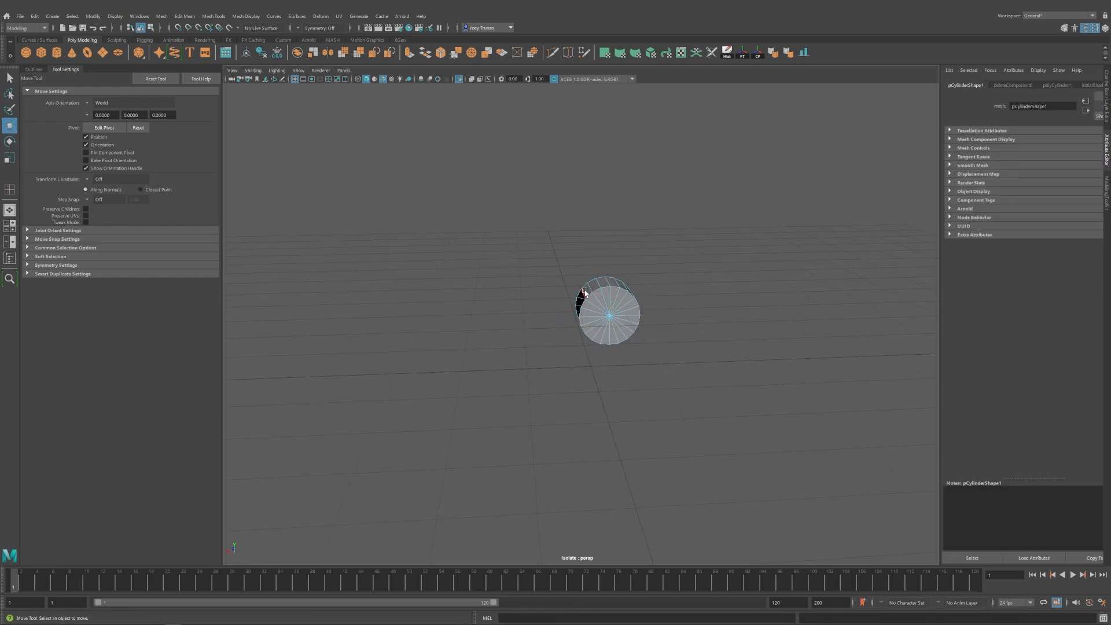
Extrude the cylinder's open edges along the long recess, flatten them, end isolation and move them to the corner block.
{"action": "left_click_drag", "start_coordinate": [585, 293], "coordinate": [374, 95], "text": "shift"}
{"action": "key", "text": "r"}
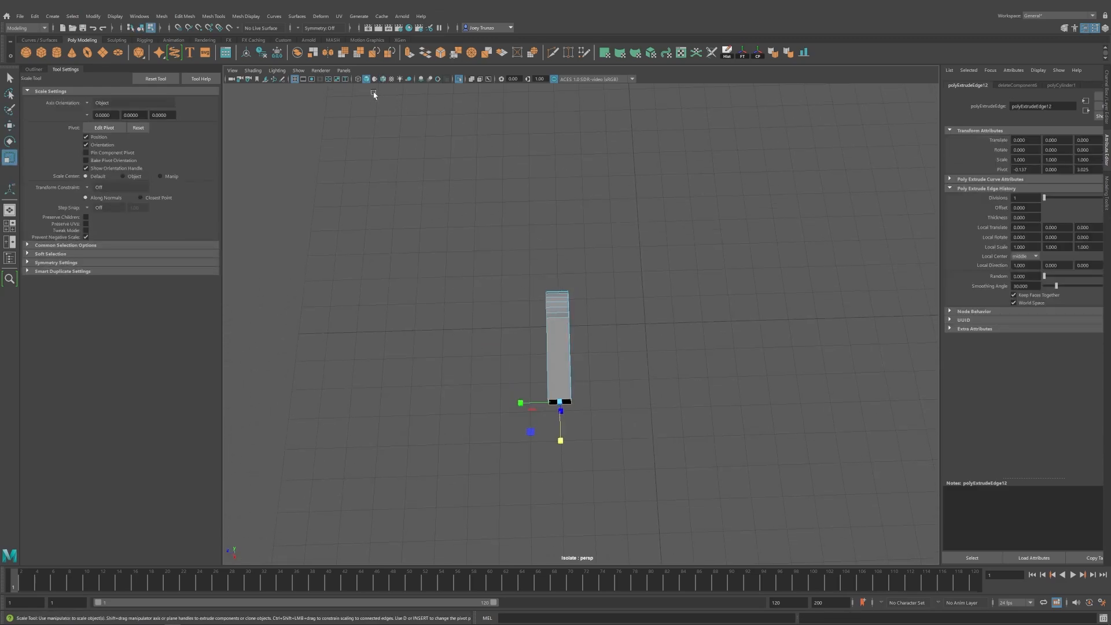
{"action": "left_click", "coordinate": [459, 81]}
{"action": "left_click_drag", "start_coordinate": [520, 290], "coordinate": [498, 338], "text": "alt"}
{"action": "scroll", "coordinate": [487, 330], "scroll_direction": "up", "scroll_amount": 3}
{"action": "key", "text": "w"}
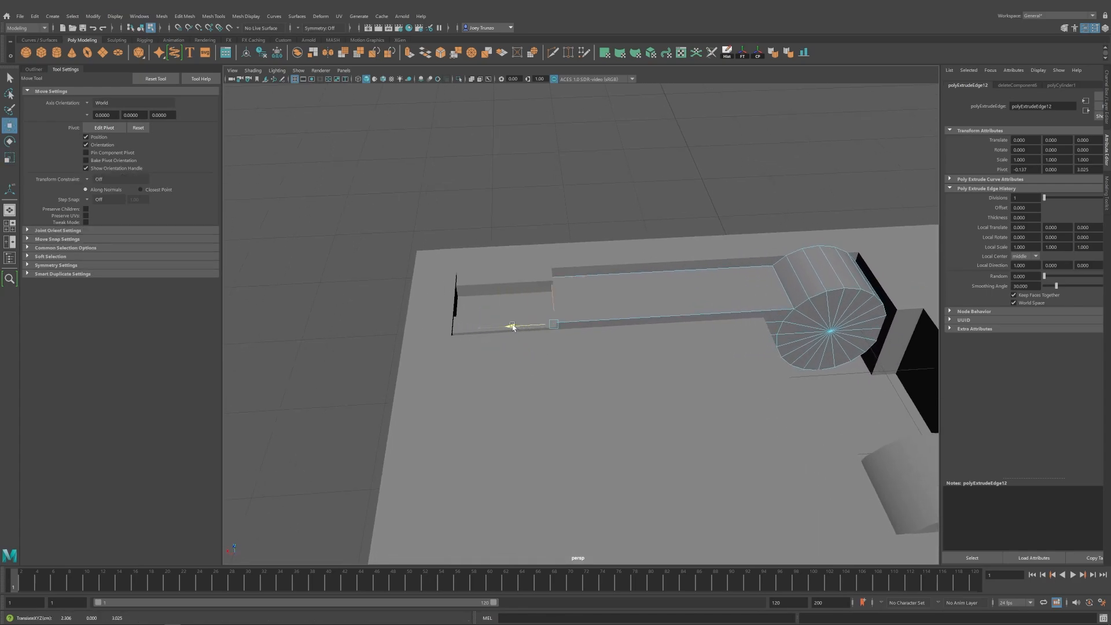
Isolate the arm extruded from the rear cylinder, bridge across its open front end, and end isolation.
{"action": "left_click_drag", "start_coordinate": [514, 326], "coordinate": [521, 371], "text": "alt"}
{"action": "key", "text": "F8"}
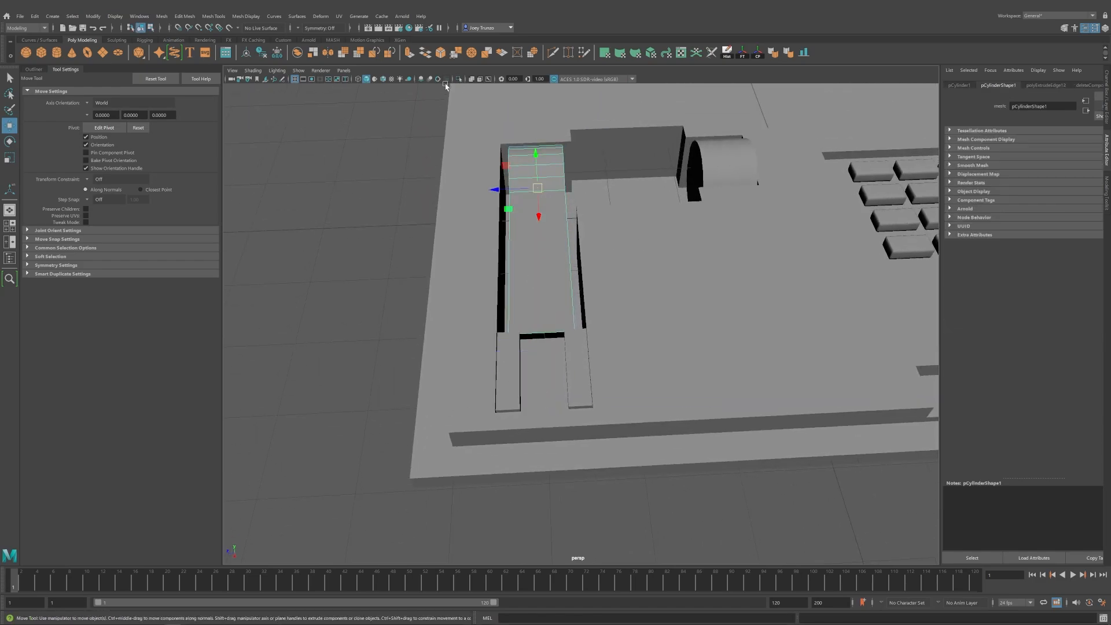
{"action": "key", "text": "ctrl+1"}
{"action": "left_click_drag", "start_coordinate": [506, 278], "coordinate": [558, 269], "text": "alt"}
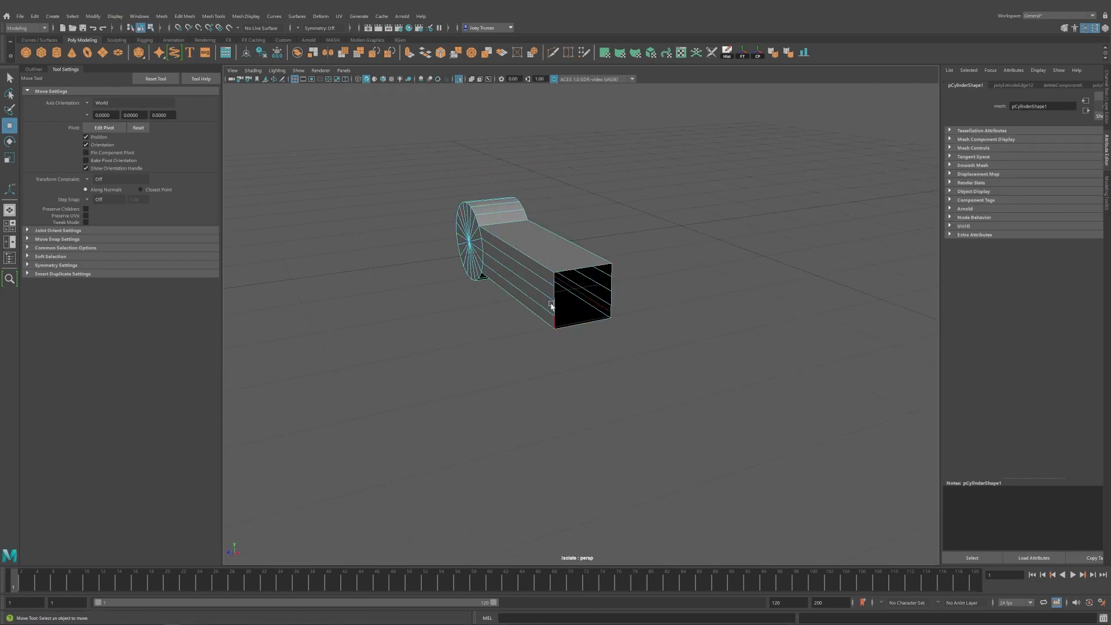
{"action": "left_click", "coordinate": [555, 285]}
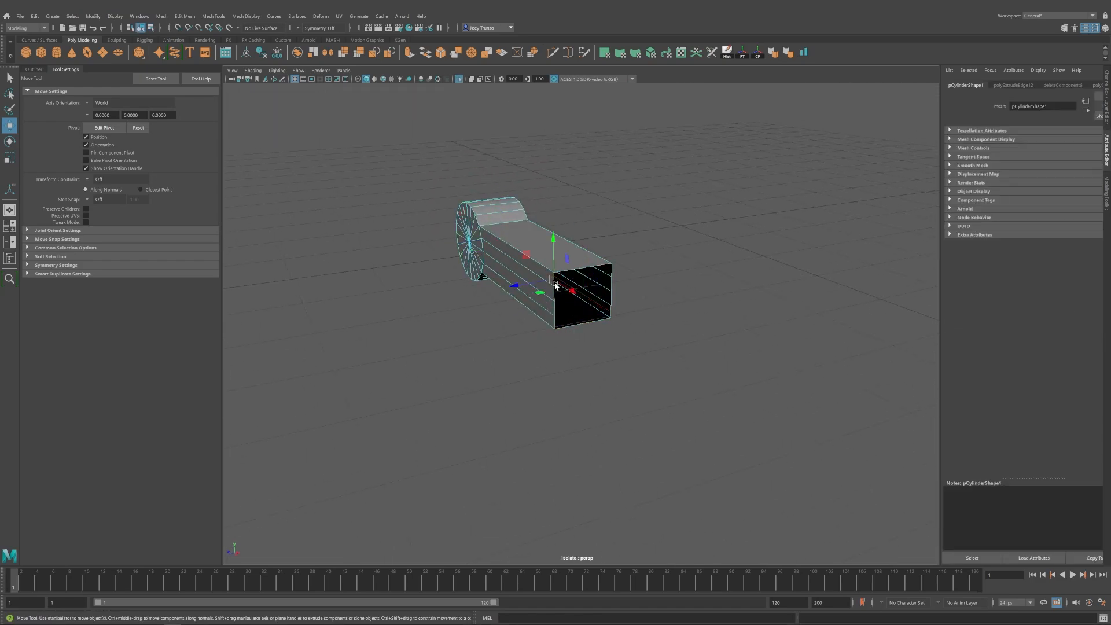
{"action": "left_click", "coordinate": [185, 17]}
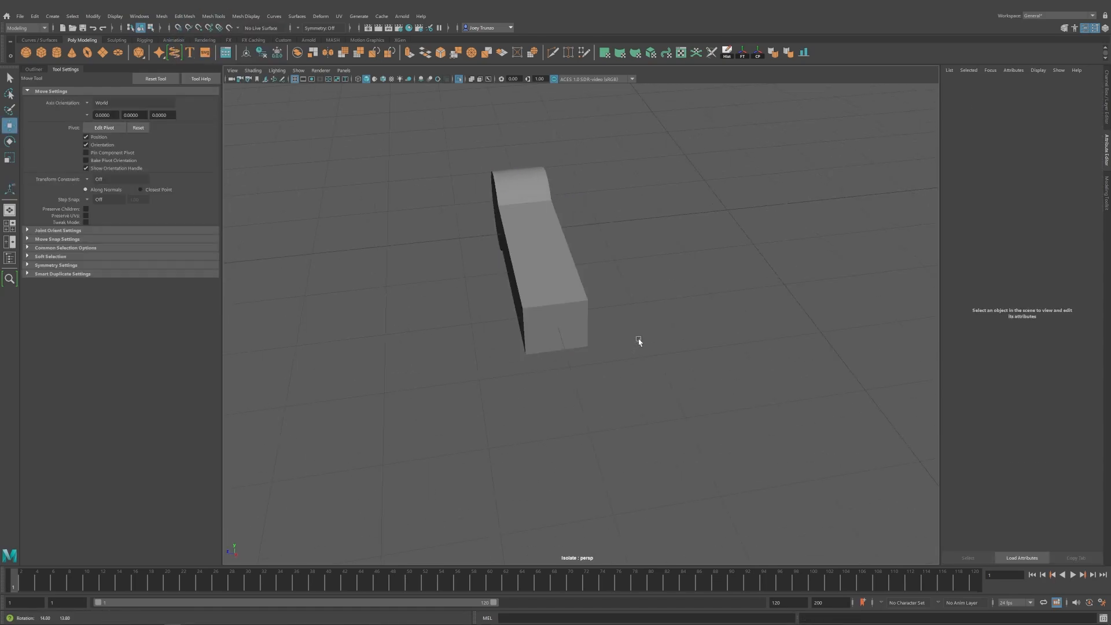
{"action": "left_click", "coordinate": [556, 254]}
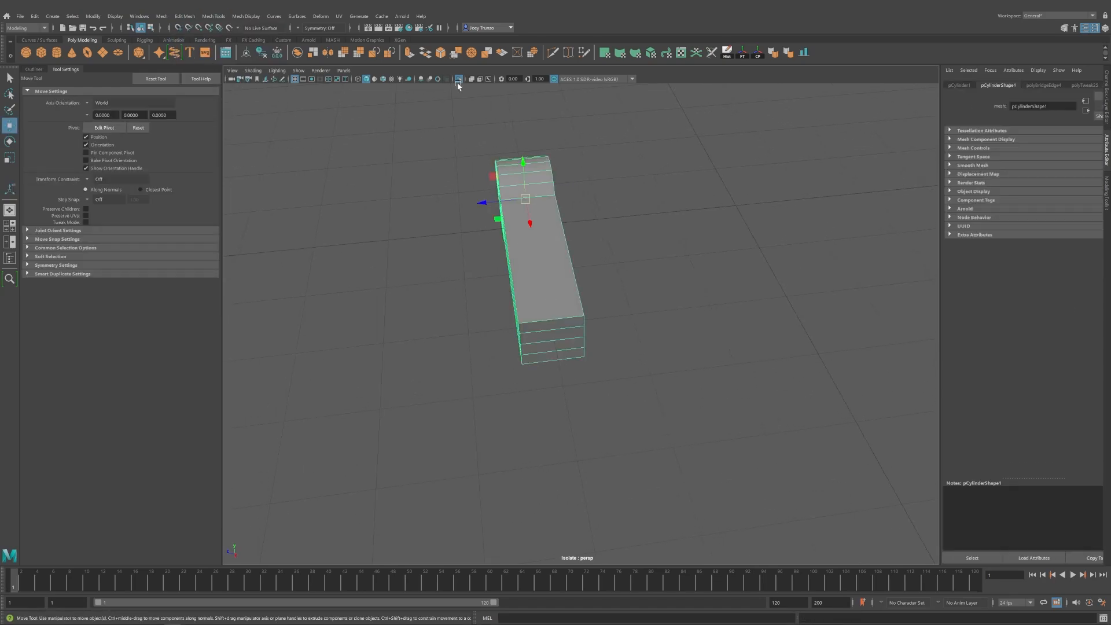
{"action": "left_click", "coordinate": [458, 80]}
Select the arm's side faces facing the panel's outer edge and extrude them outward.
{"action": "left_click_drag", "start_coordinate": [513, 280], "coordinate": [578, 280], "text": "alt"}
{"action": "scroll", "coordinate": [661, 338], "scroll_direction": "up", "scroll_amount": 5}
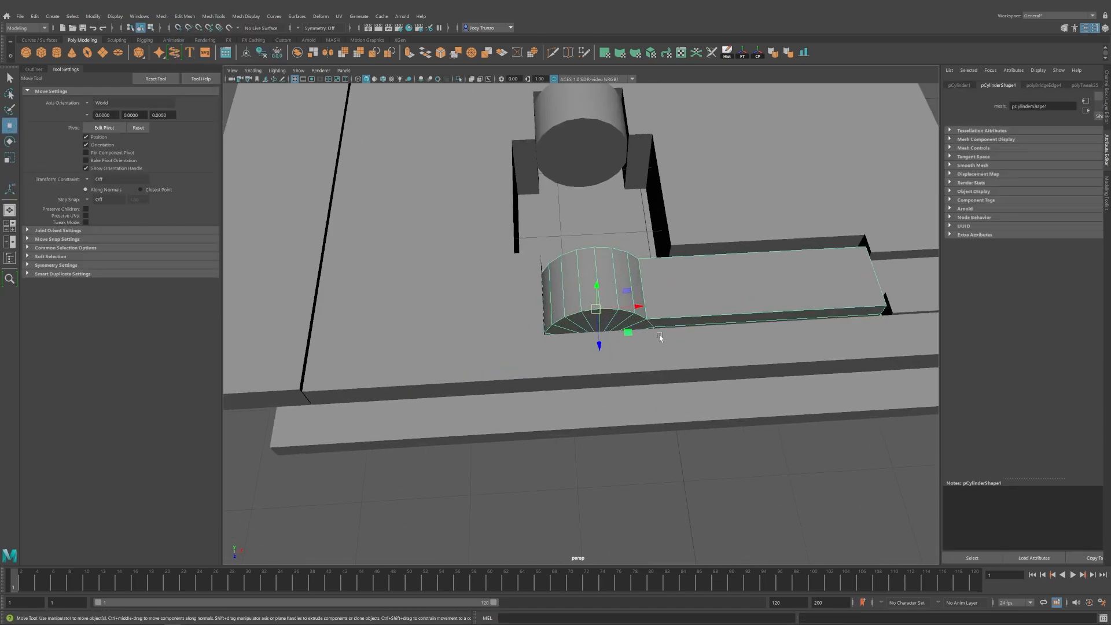
{"action": "right_click_drag", "start_coordinate": [576, 293], "coordinate": [576, 330]}
{"action": "left_click_drag", "start_coordinate": [621, 328], "coordinate": [602, 382], "text": "alt"}
{"action": "left_click_drag", "start_coordinate": [499, 363], "coordinate": [651, 406]}
{"action": "left_click_drag", "start_coordinate": [497, 320], "coordinate": [695, 373], "text": "ctrl"}
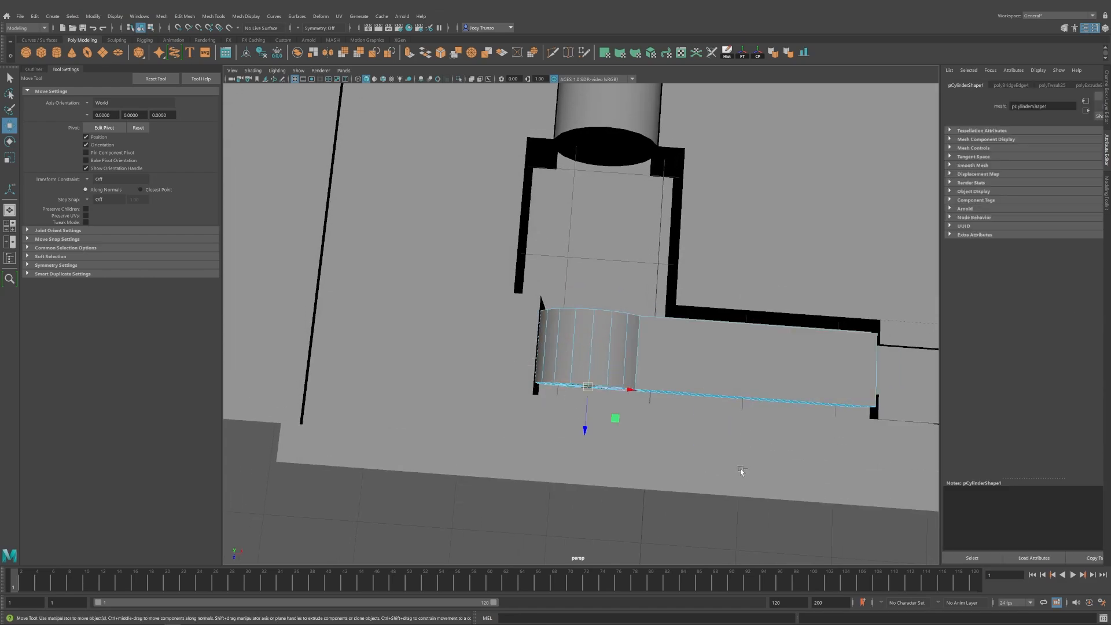
{"action": "left_click_drag", "start_coordinate": [741, 472], "coordinate": [739, 429], "text": "alt"}
{"action": "key", "text": "ctrl+e"}
{"action": "key", "text": "w"}
{"action": "left_click_drag", "start_coordinate": [645, 367], "coordinate": [605, 379], "text": "alt"}
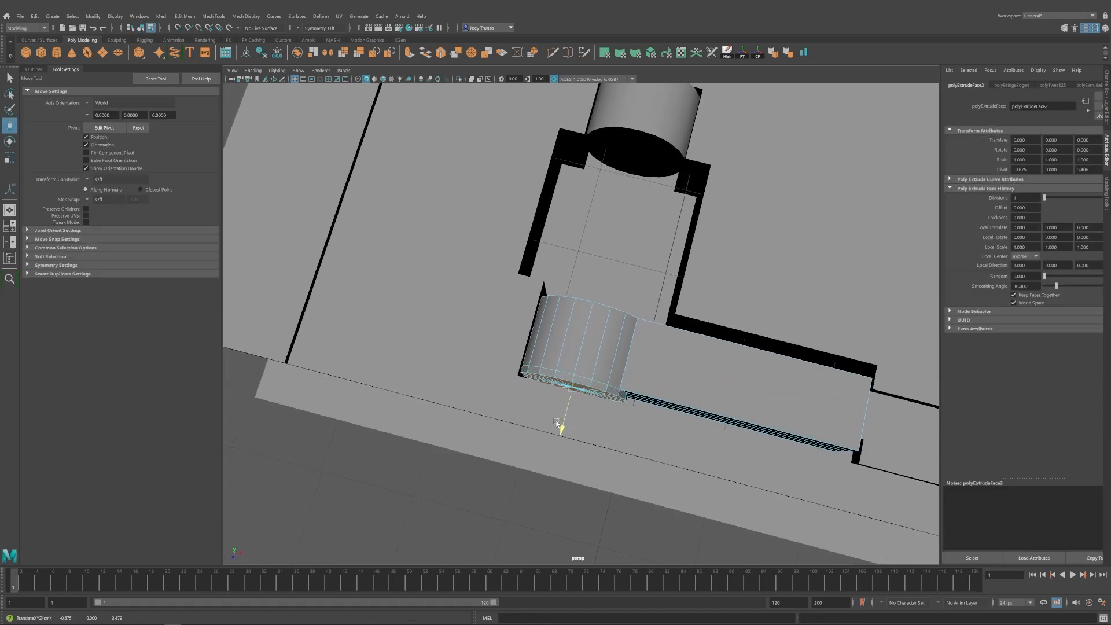
{"action": "left_click_drag", "start_coordinate": [551, 426], "coordinate": [551, 290], "text": "alt"}
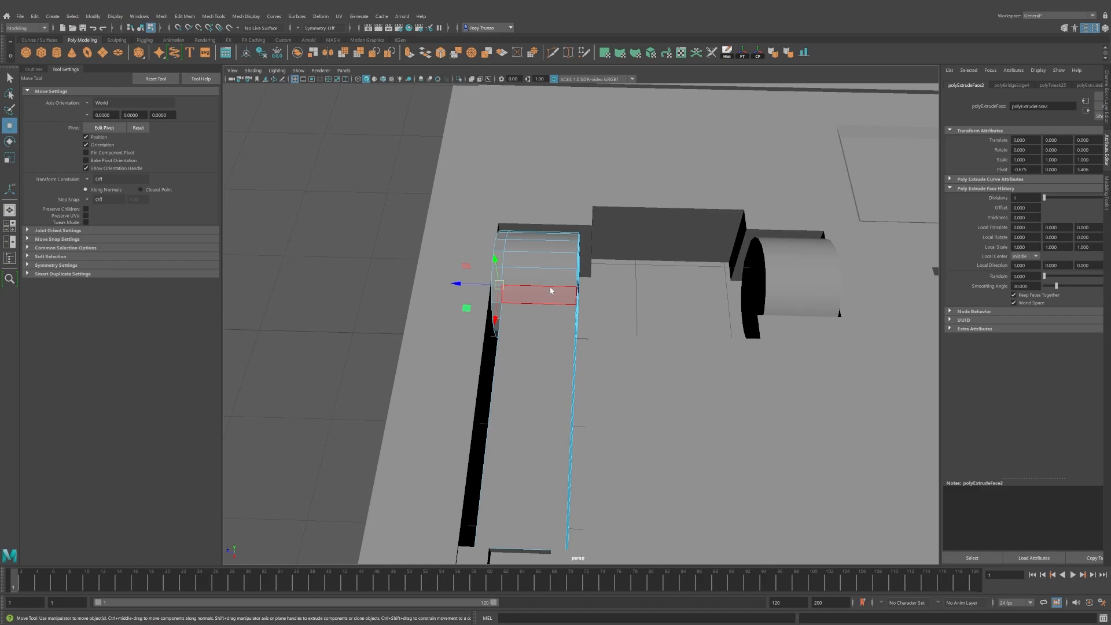
{"action": "key", "text": "F8"}
Duplicate the inner cylinder into the gap between the two cylinders and scale it to span them with a smaller diameter.
{"action": "left_click", "coordinate": [362, 249]}
{"action": "scroll", "coordinate": [463, 307], "scroll_direction": "down", "scroll_amount": 6}
{"action": "left_click_drag", "start_coordinate": [510, 330], "coordinate": [517, 350], "text": "alt"}
{"action": "left_click", "coordinate": [576, 342]}
{"action": "scroll", "coordinate": [575, 342], "scroll_direction": "up", "scroll_amount": 5}
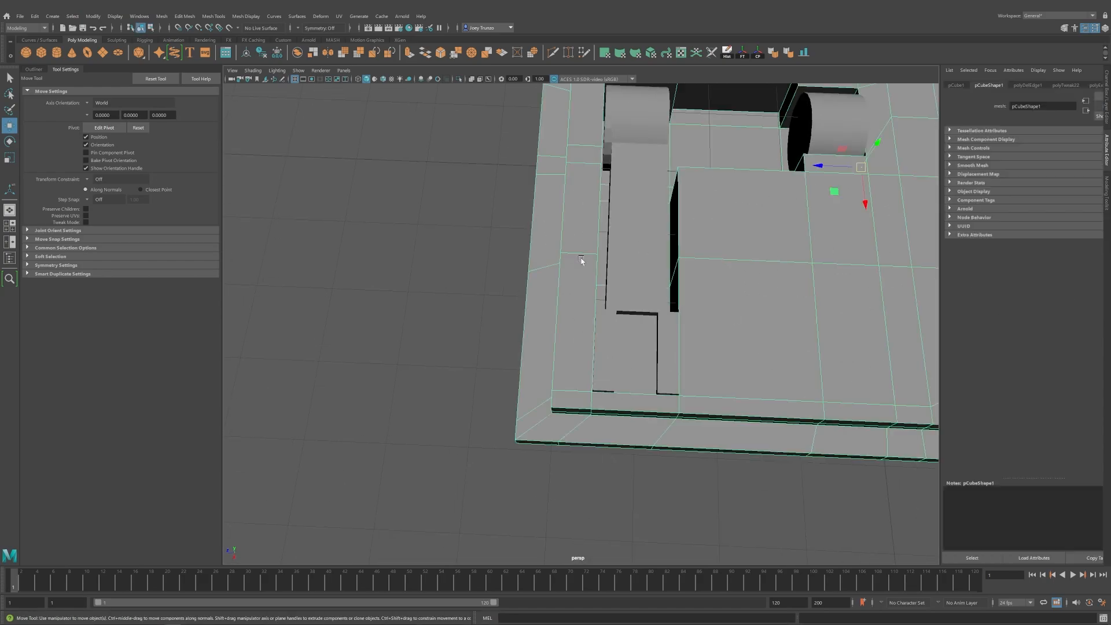
{"action": "left_click_drag", "start_coordinate": [584, 260], "coordinate": [559, 392], "text": "alt"}
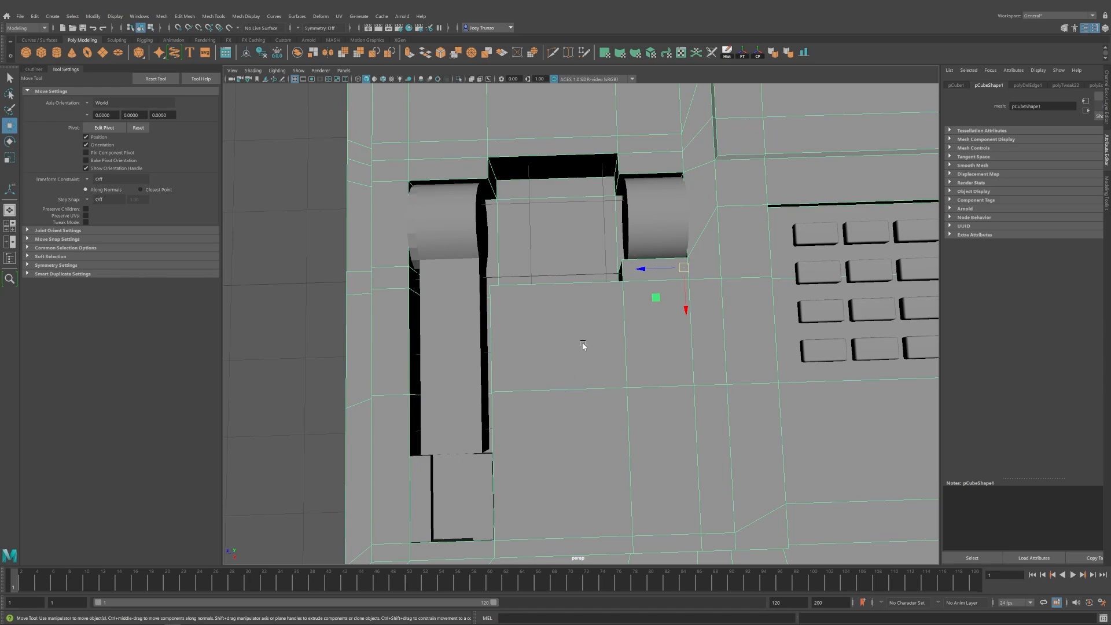
{"action": "left_click_drag", "start_coordinate": [583, 345], "coordinate": [573, 379], "text": "alt"}
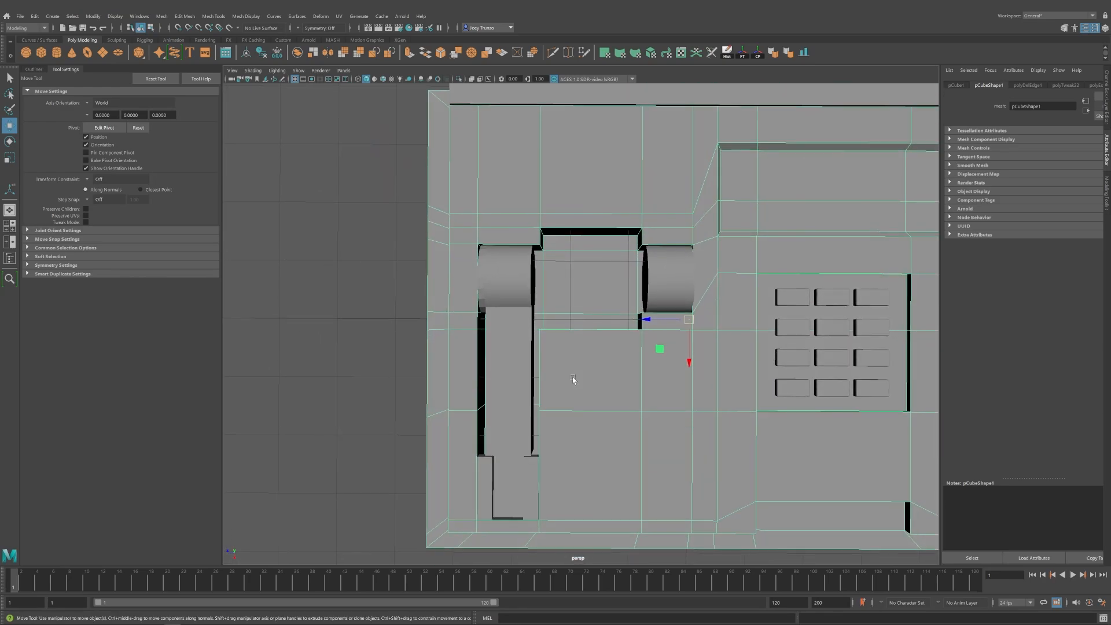
{"action": "left_click", "coordinate": [666, 281]}
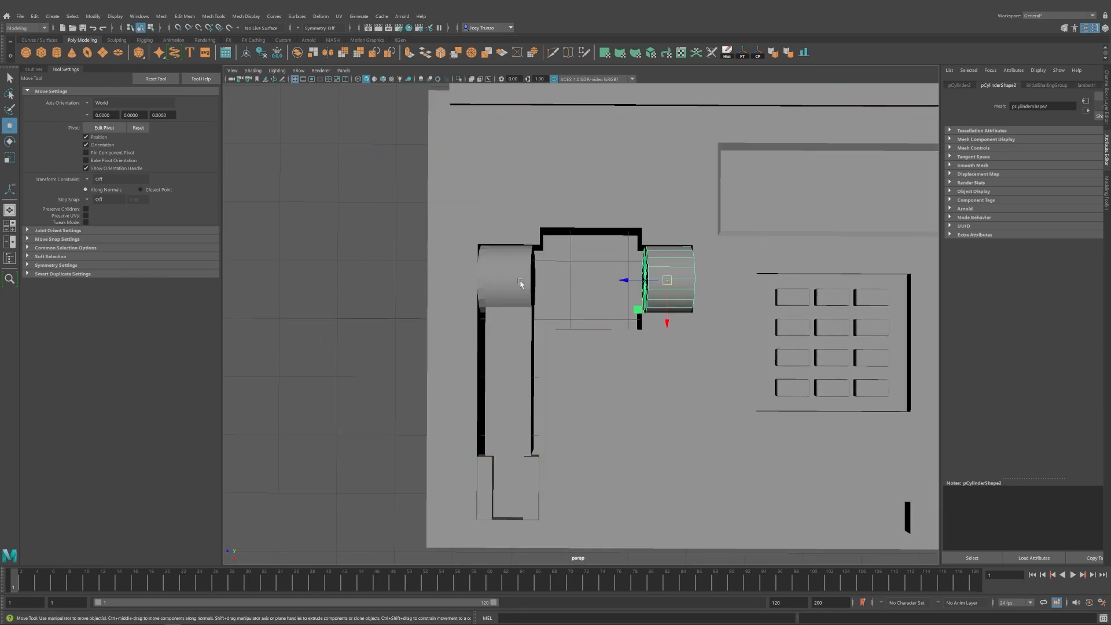
{"action": "left_click_drag", "start_coordinate": [623, 282], "coordinate": [575, 282], "text": "shift"}
{"action": "key", "text": "r"}
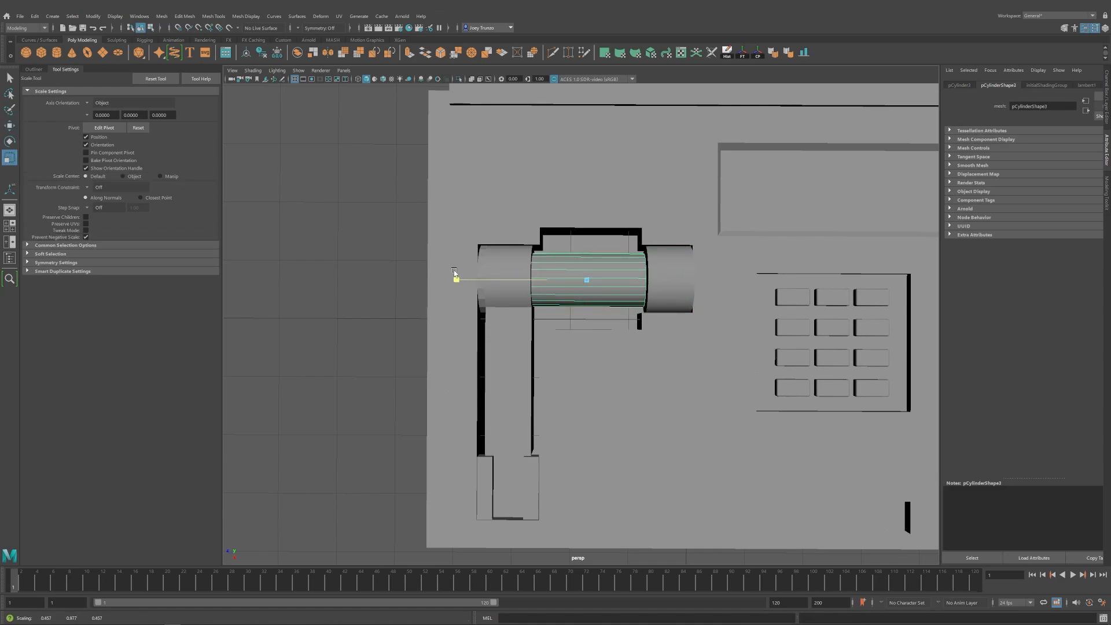
{"action": "key", "text": "w"}
{"action": "left_click_drag", "start_coordinate": [545, 281], "coordinate": [588, 310], "text": "alt"}
{"action": "key", "text": "r"}
{"action": "scroll", "coordinate": [596, 335], "scroll_direction": "down", "scroll_amount": 5}
{"action": "left_click_drag", "start_coordinate": [603, 355], "coordinate": [601, 363], "text": "alt"}
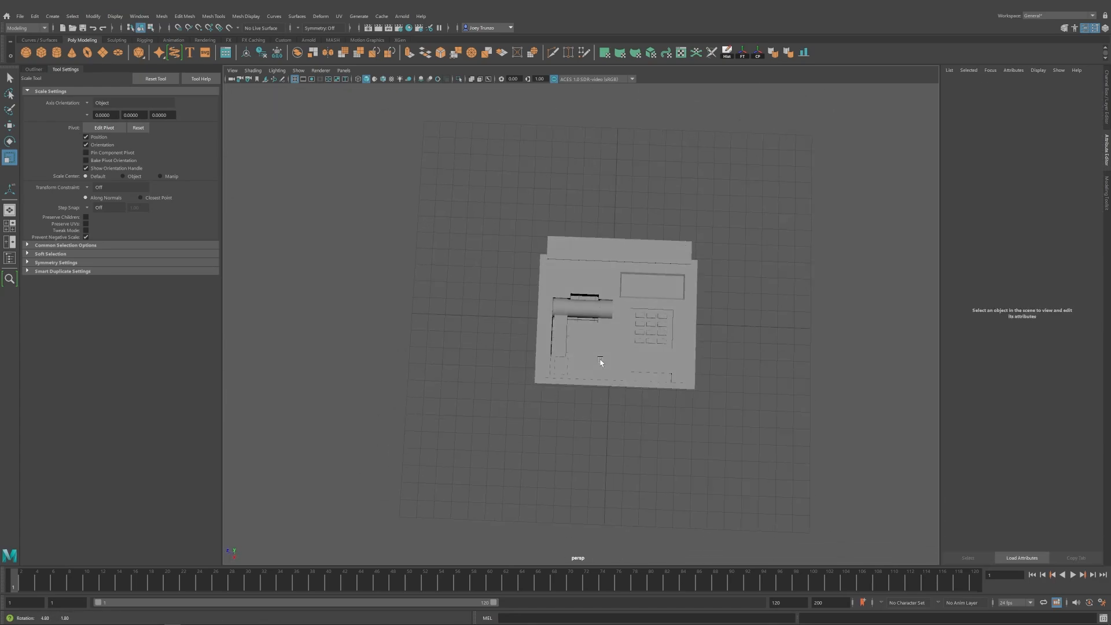
Select the panel's recess vertices together with the three cylinders' vertices and move them toward the panel's rear.
{"action": "left_click", "coordinate": [594, 352]}
{"action": "scroll", "coordinate": [579, 359], "scroll_direction": "up", "scroll_amount": 4}
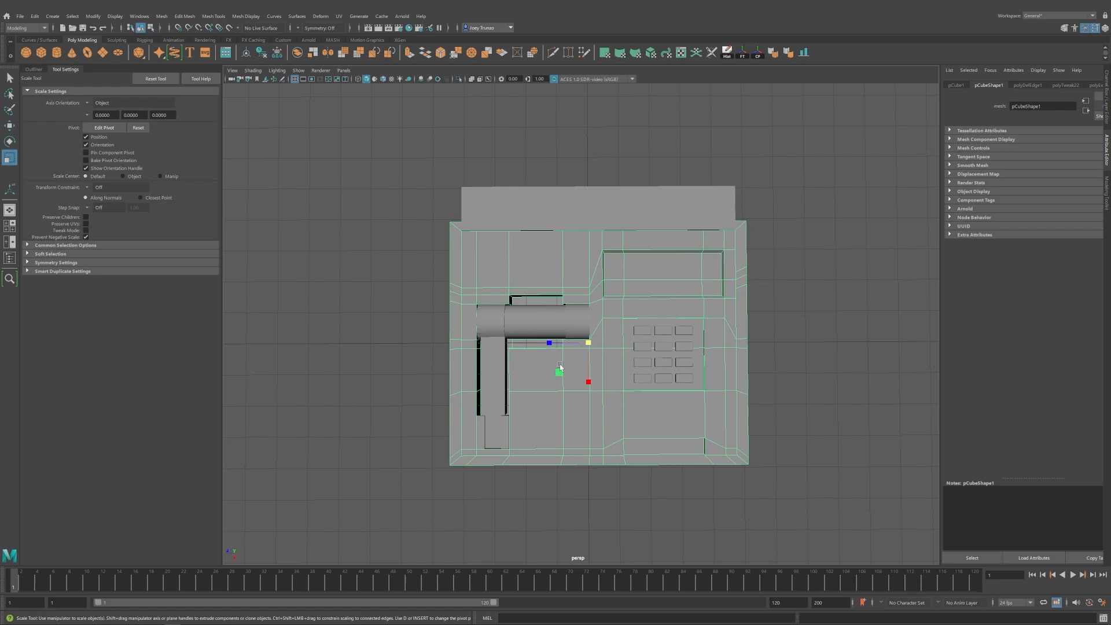
{"action": "left_click", "coordinate": [565, 329]}
{"action": "right_click_drag", "start_coordinate": [388, 266], "coordinate": [424, 314]}
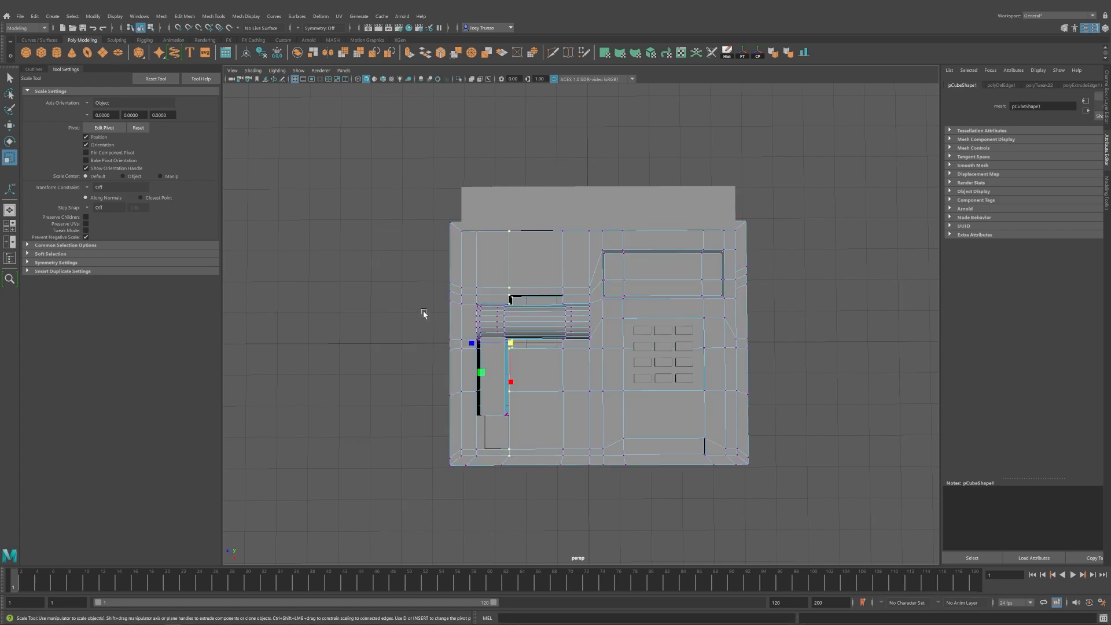
{"action": "key", "text": "w"}
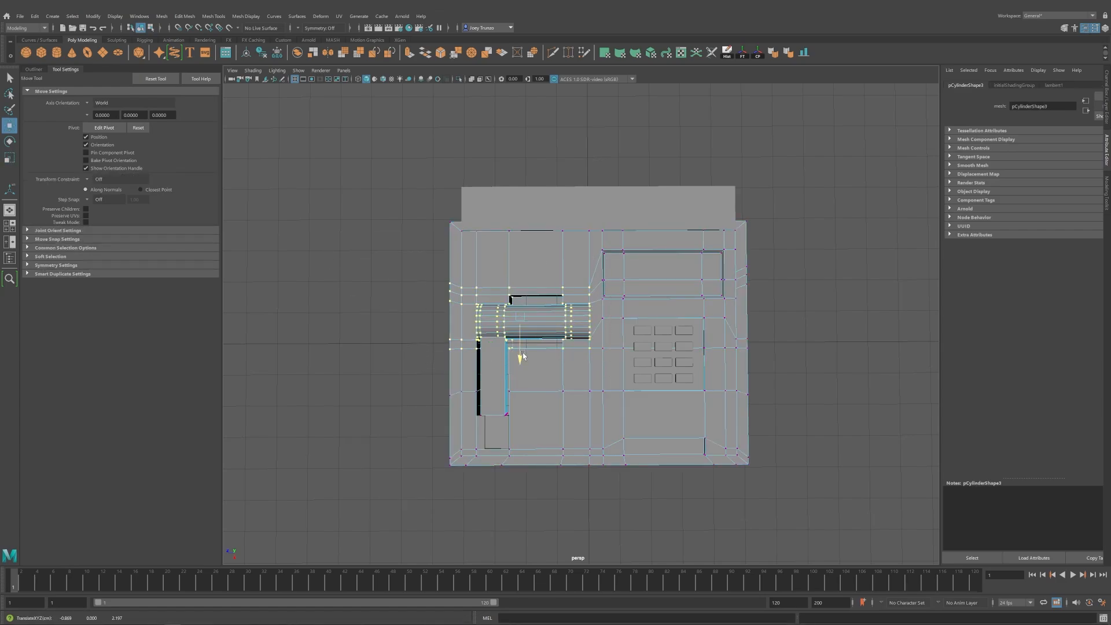
{"action": "left_click_drag", "start_coordinate": [522, 339], "coordinate": [523, 328]}
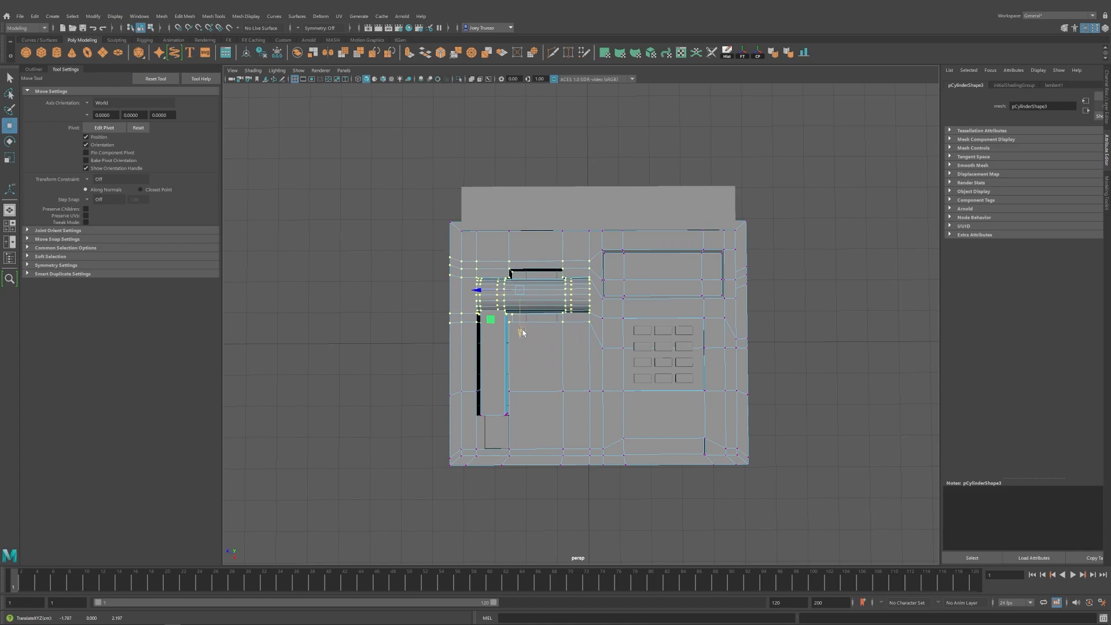
{"action": "left_click", "coordinate": [680, 201]}
Select the arm's front end vertices and move them along the long recess to meet the corner block.
{"action": "left_click_drag", "start_coordinate": [681, 201], "coordinate": [555, 392], "text": "alt"}
{"action": "left_click_drag", "start_coordinate": [495, 215], "coordinate": [555, 275]}
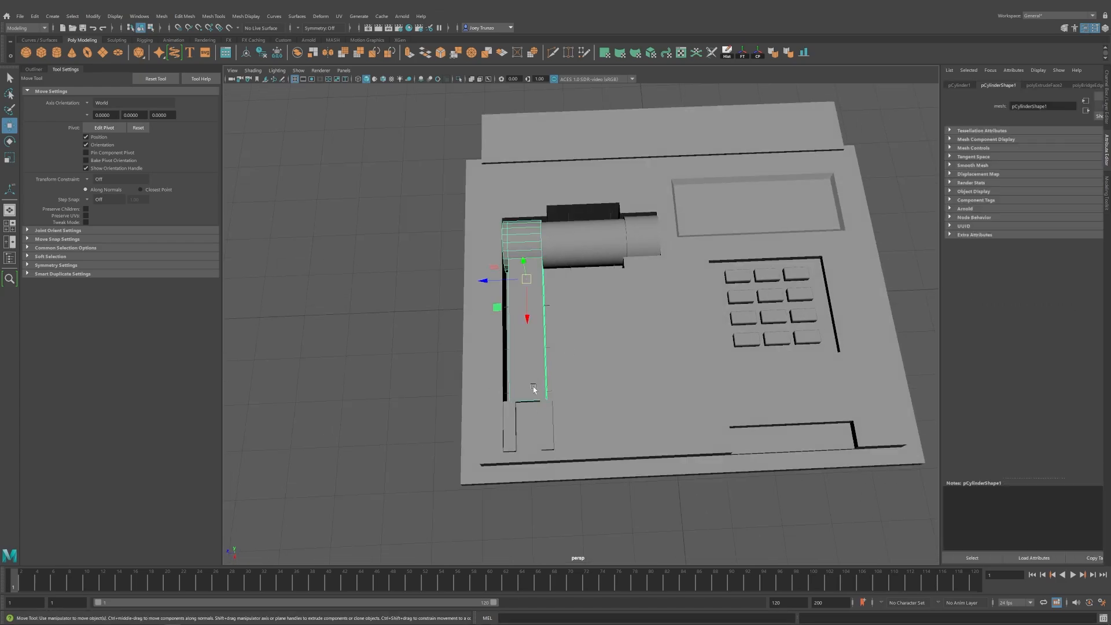
{"action": "left_click_drag", "start_coordinate": [416, 372], "coordinate": [423, 387], "text": "alt"}
{"action": "left_click_drag", "start_coordinate": [492, 391], "coordinate": [629, 419]}
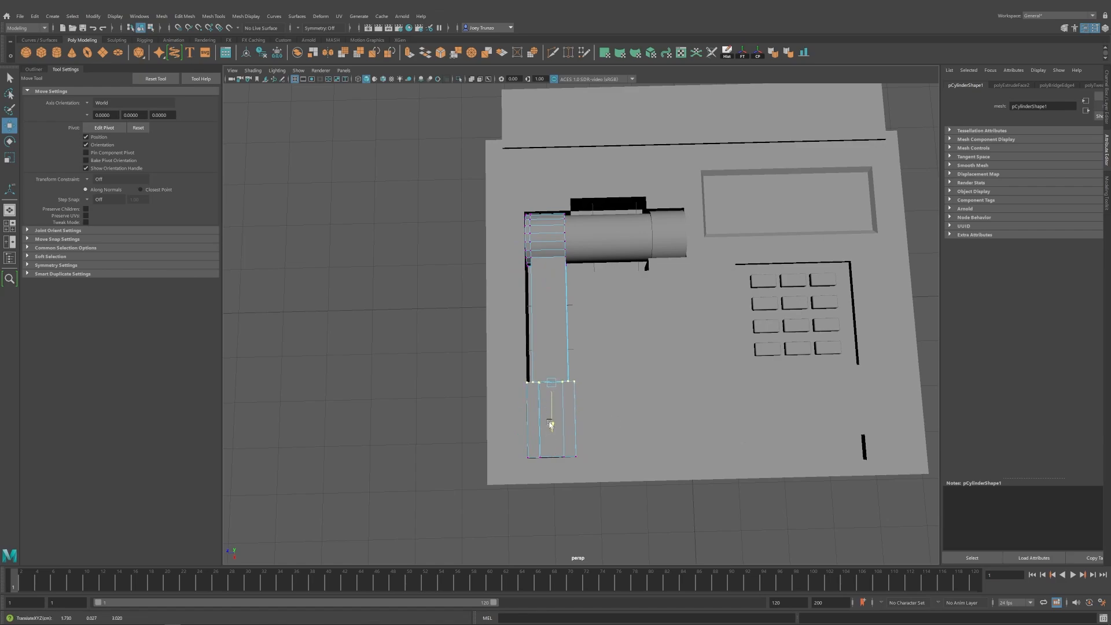
{"action": "left_click_drag", "start_coordinate": [551, 424], "coordinate": [564, 371], "text": "alt"}
{"action": "scroll", "coordinate": [556, 374], "scroll_direction": "up", "scroll_amount": 3}
Narrow the arm by moving the vertices along its long sides inward from the recess walls.
{"action": "left_click_drag", "start_coordinate": [580, 116], "coordinate": [621, 470]}
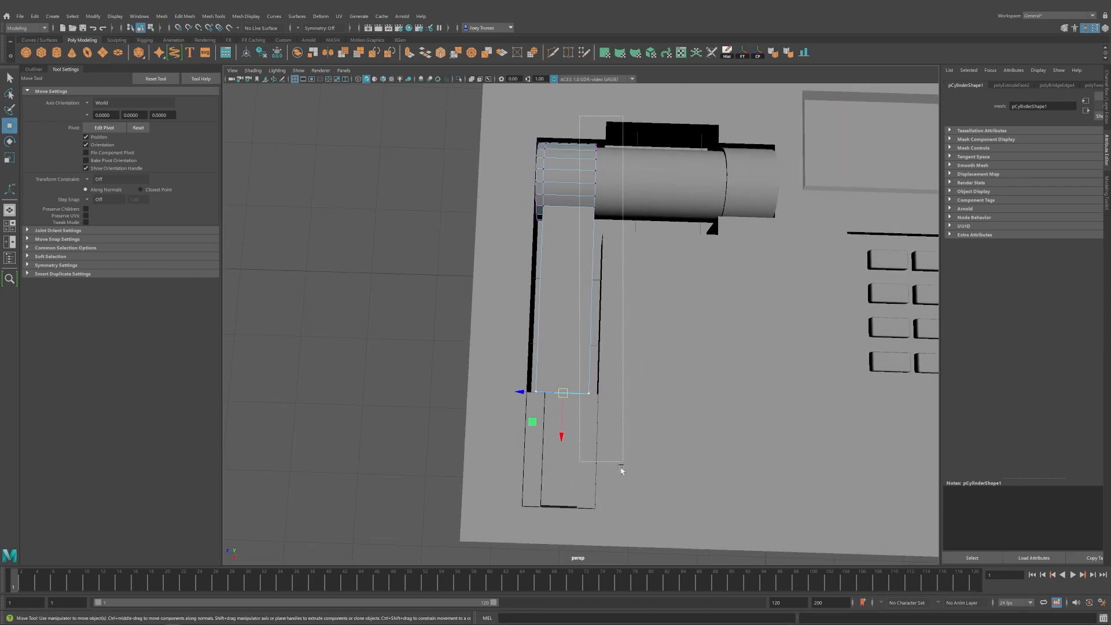
{"action": "left_click", "coordinate": [550, 180]}
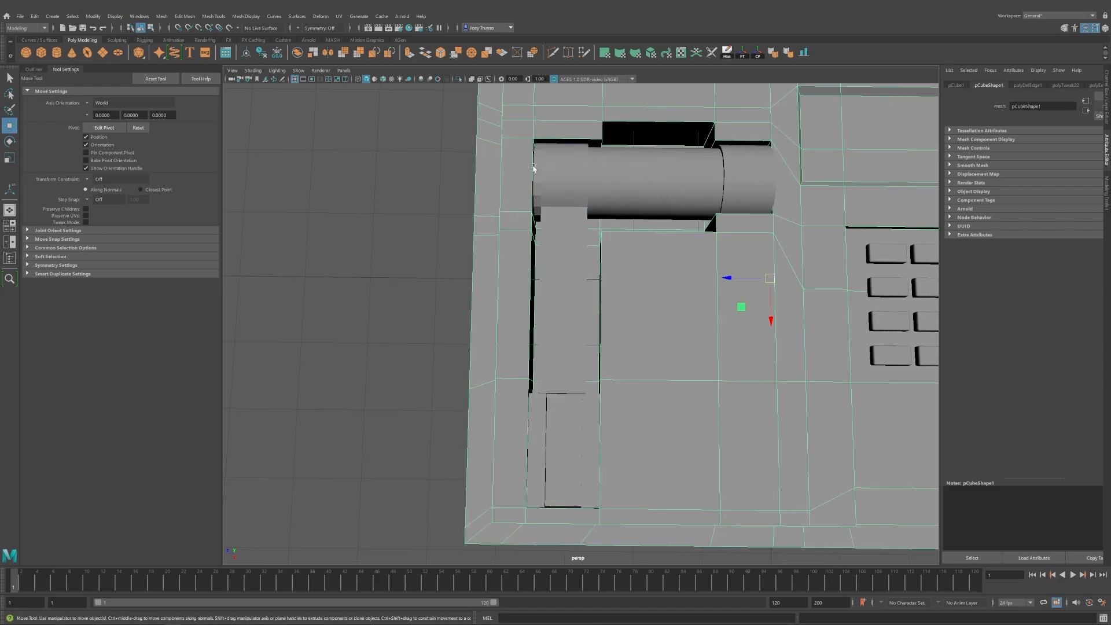
{"action": "left_click", "coordinate": [559, 179]}
{"action": "middle_click_drag", "start_coordinate": [560, 178], "coordinate": [609, 247], "text": "alt"}
{"action": "key", "text": "F9"}
{"action": "left_click_drag", "start_coordinate": [508, 156], "coordinate": [585, 336]}
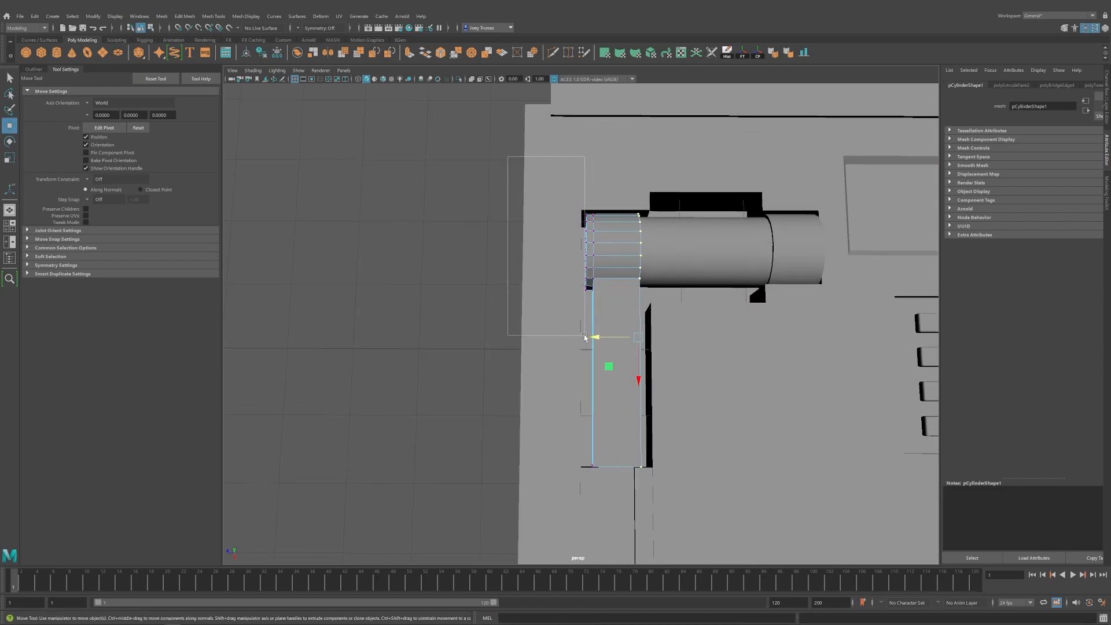
Show wireframe on the shaded model and scale the corner block's inner vertices apart to make its two side rails thinner.
{"action": "left_click_drag", "start_coordinate": [541, 277], "coordinate": [504, 317], "text": "alt"}
{"action": "key", "text": "r"}
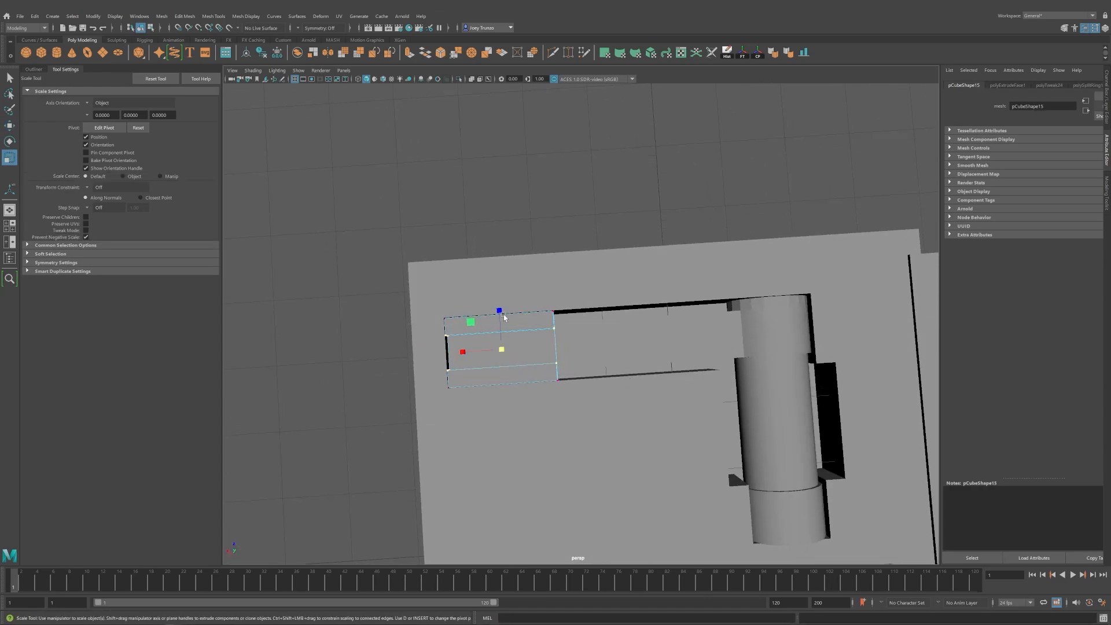
{"action": "left_click", "coordinate": [383, 79]}
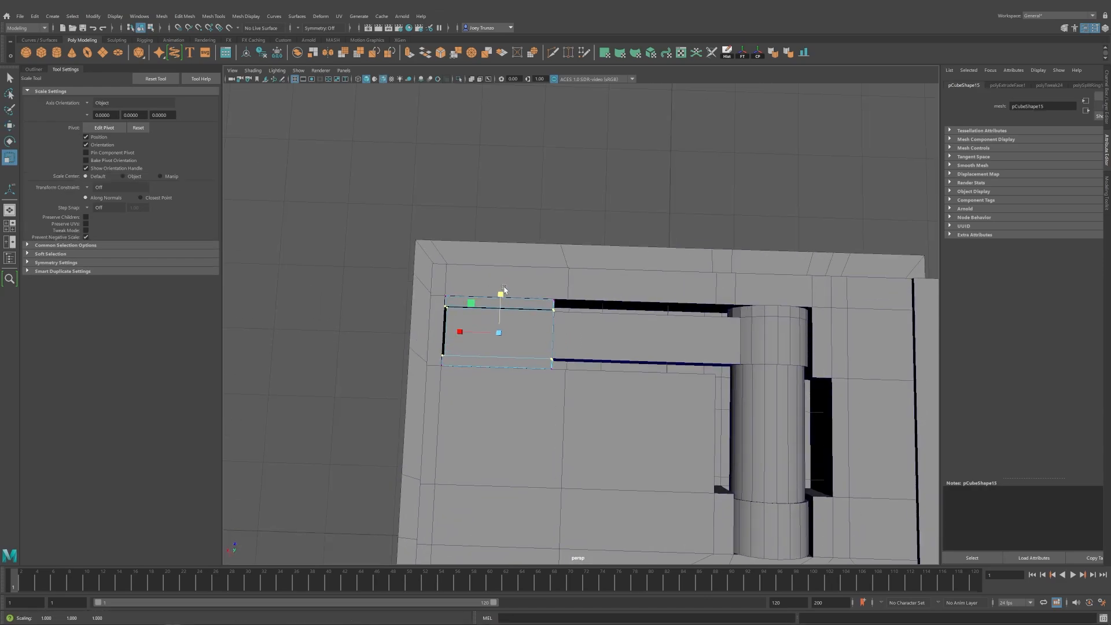
{"action": "left_click_drag", "start_coordinate": [504, 289], "coordinate": [566, 350], "text": "alt"}
Extend the arm's front end into the corner block between the rails and select its upper front edge.
{"action": "middle_click_drag", "start_coordinate": [568, 344], "coordinate": [573, 365], "text": "alt"}
{"action": "key", "text": "w"}
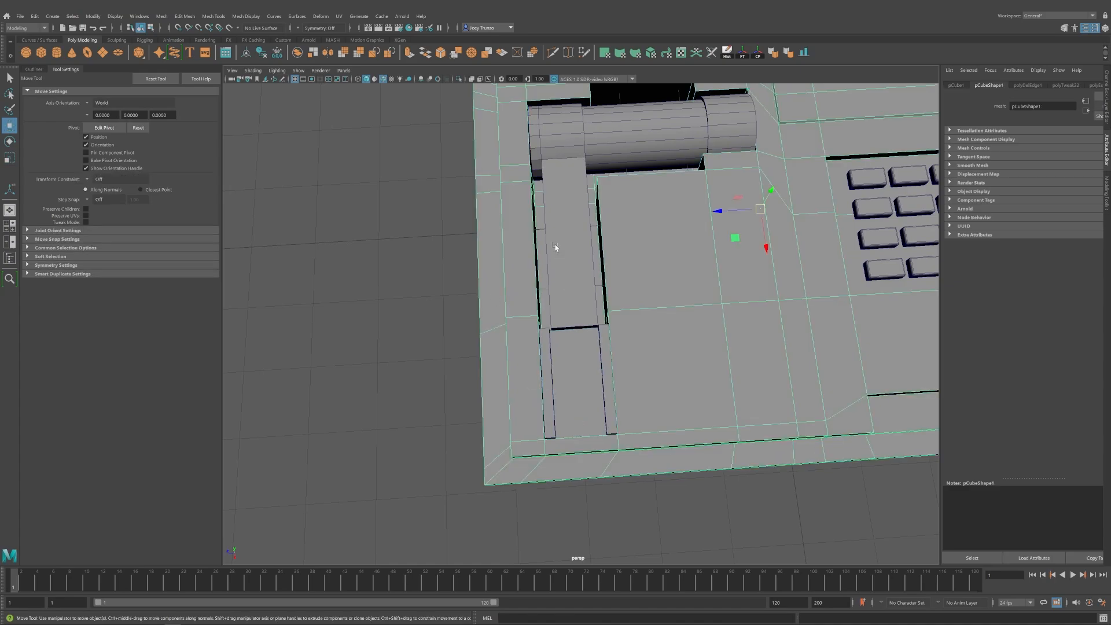
{"action": "left_click", "coordinate": [574, 347]}
{"action": "left_click_drag", "start_coordinate": [580, 395], "coordinate": [581, 328], "text": "alt"}
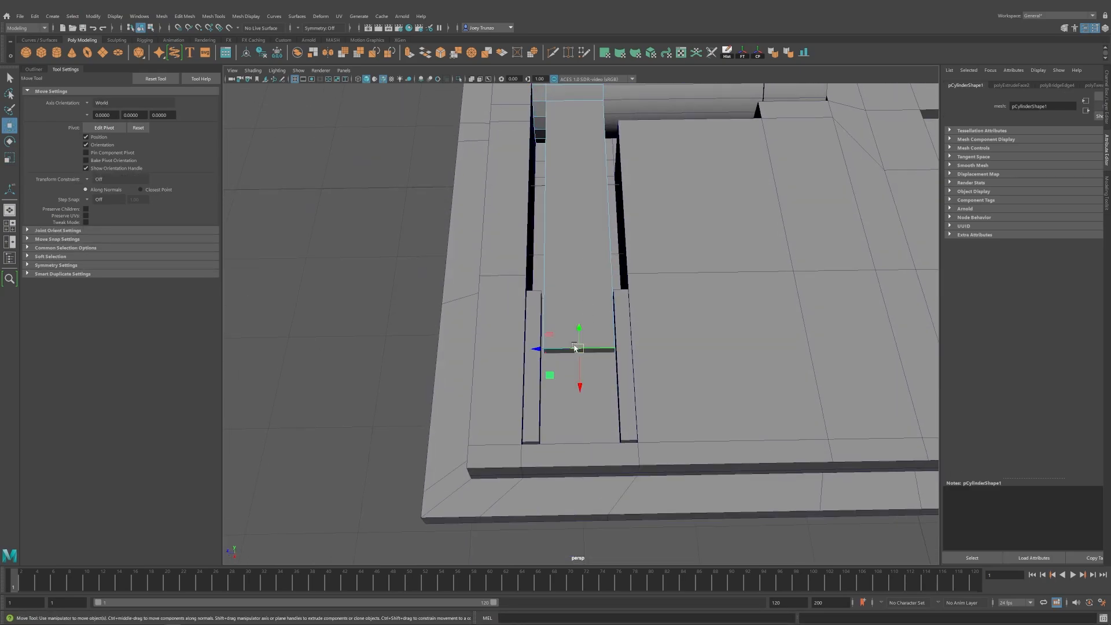
Bevel the arm's upper front edge with 3 segments.
{"action": "left_click", "coordinate": [175, 19]}
{"action": "left_click", "coordinate": [197, 43]}
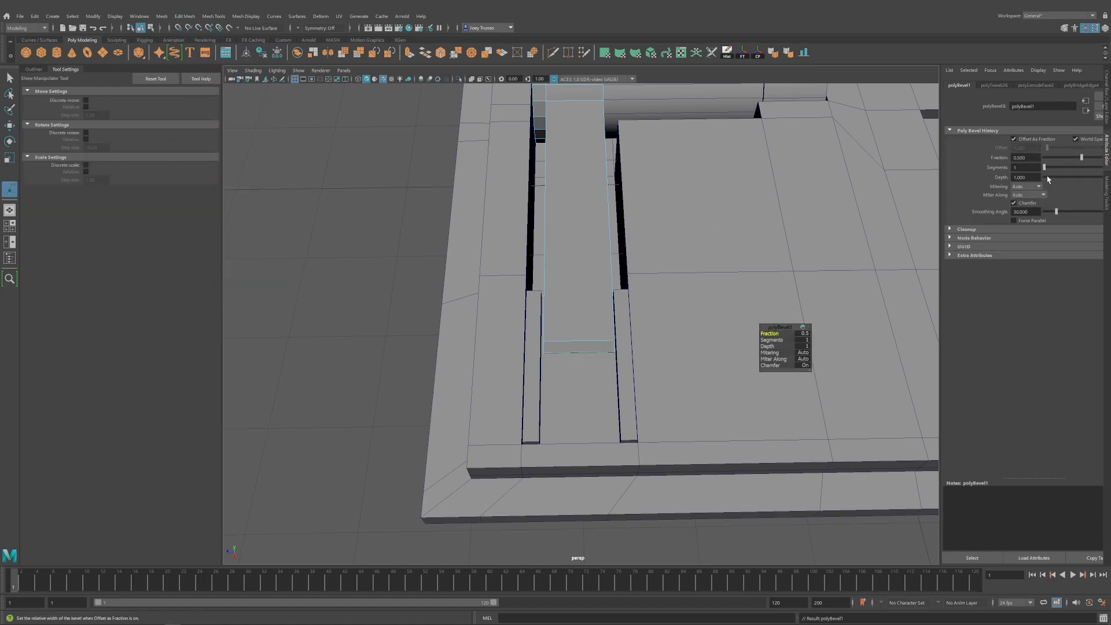
{"action": "key", "text": "w"}
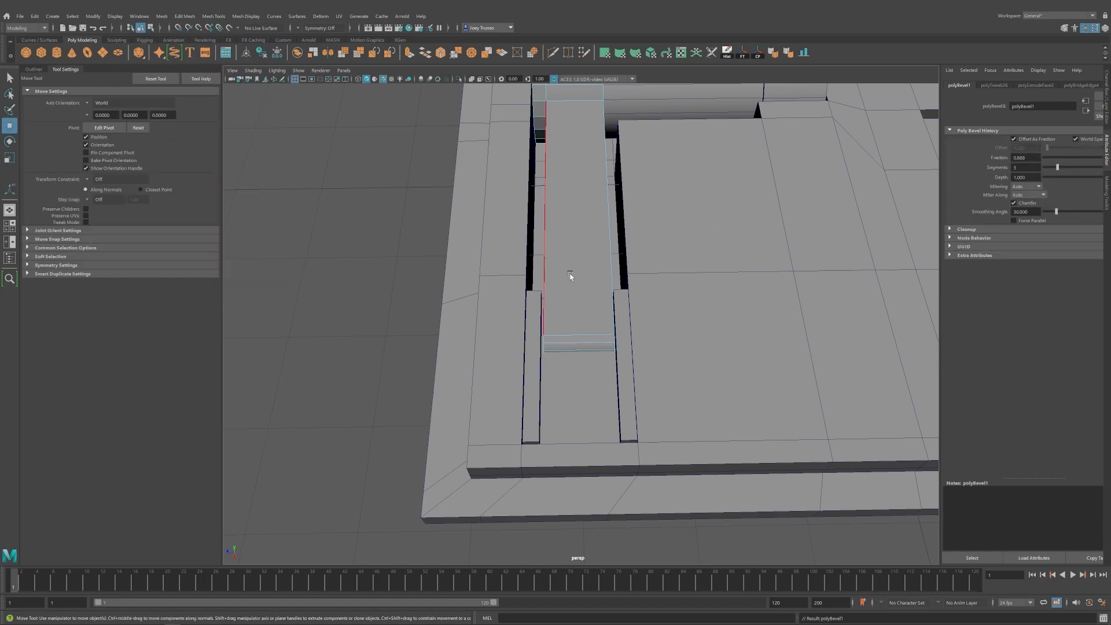
{"action": "left_click", "coordinate": [492, 263]}
{"action": "scroll", "coordinate": [266, 251], "scroll_direction": "down", "scroll_amount": 8}
{"action": "left_click_drag", "start_coordinate": [475, 295], "coordinate": [526, 329], "text": "alt"}
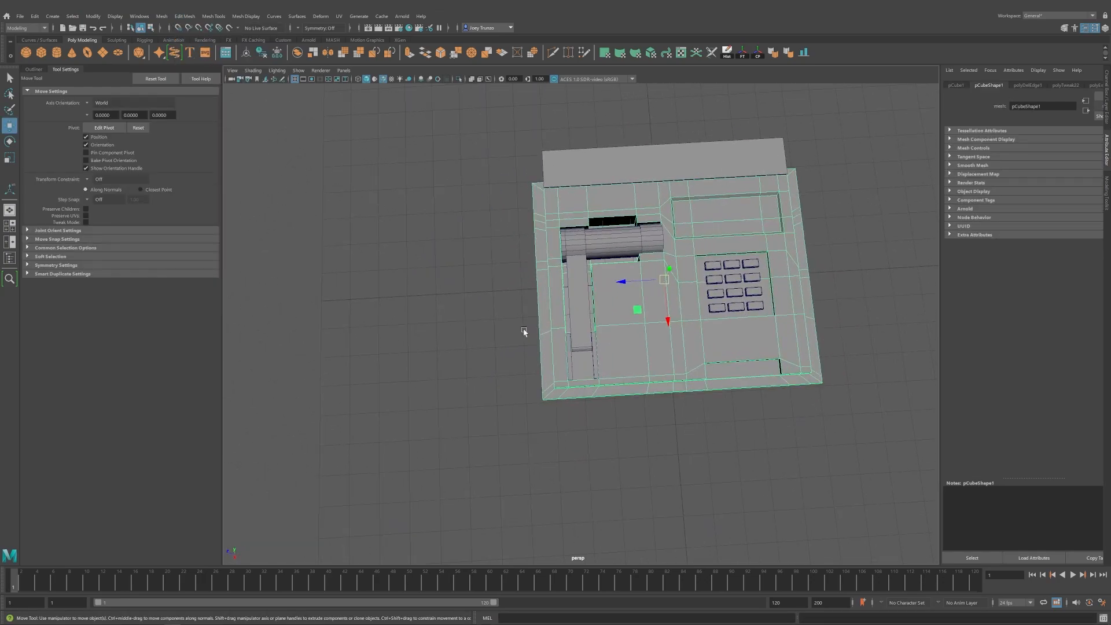
Insert an edge loop across the corner block's two side rails, about midway along their length.
{"action": "scroll", "coordinate": [602, 388], "scroll_direction": "up", "scroll_amount": 5}
{"action": "left_click", "coordinate": [579, 394]}
{"action": "mouse_move", "coordinate": [579, 394]}
{"action": "left_mouse_down", "text": "alt"}
{"action": "mouse_move", "coordinate": [539, 404]}
{"action": "mouse_move", "coordinate": [568, 401]}
{"action": "left_mouse_up", "text": "alt"}
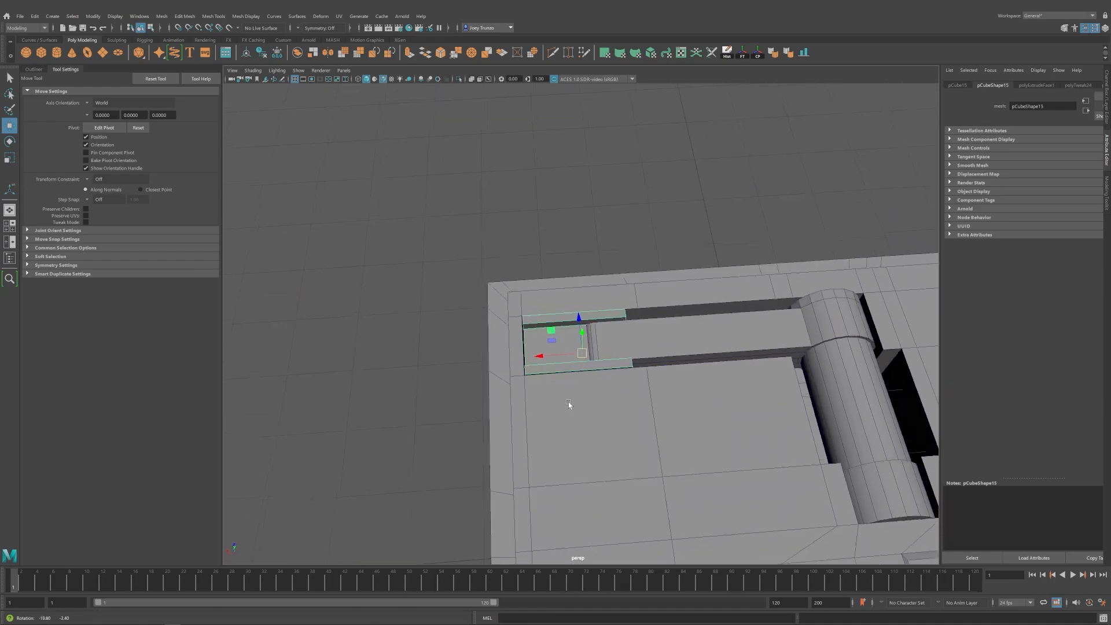
{"action": "scroll", "coordinate": [568, 402], "scroll_direction": "up", "scroll_amount": 5}
{"action": "left_click", "coordinate": [214, 16]}
{"action": "left_click", "coordinate": [232, 85]}
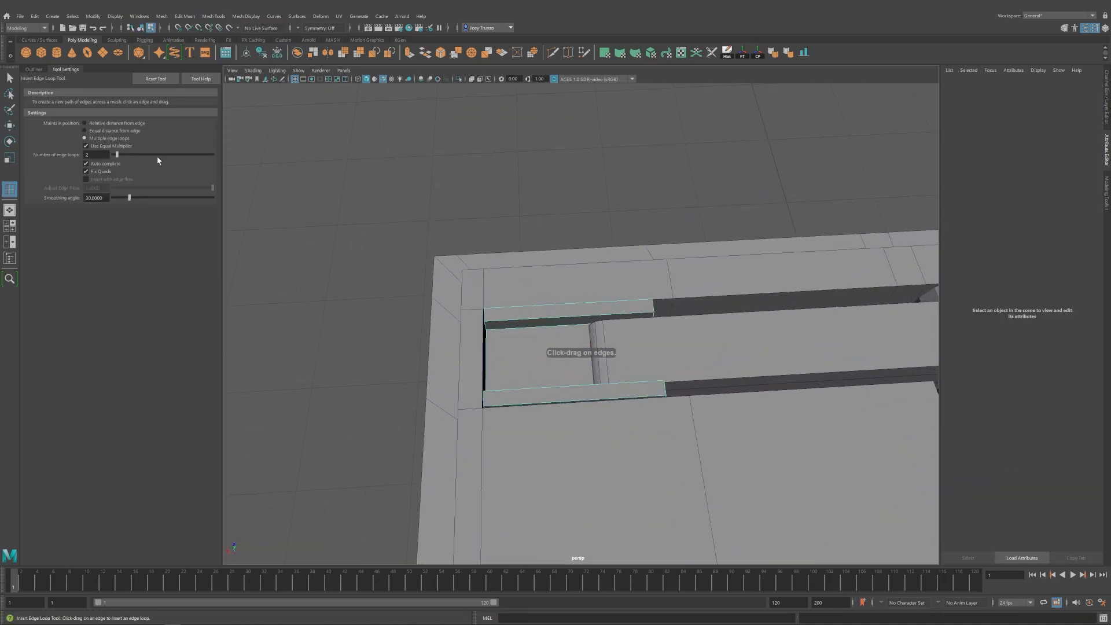
{"action": "left_click", "coordinate": [586, 317]}
Select the faces between the rails in the corner block's front half and delete them.
{"action": "key", "text": "w"}
{"action": "scroll", "coordinate": [620, 389], "scroll_direction": "down", "scroll_amount": 5}
{"action": "left_click_drag", "start_coordinate": [620, 390], "coordinate": [618, 328], "text": "alt"}
{"action": "left_click", "coordinate": [624, 320], "text": "shift"}
{"action": "key", "text": "Delete"}
Bridge the opposite open edges of the corner block's front half to close its top between the rails.
{"action": "scroll", "coordinate": [683, 356], "scroll_direction": "up", "scroll_amount": 5}
{"action": "left_click", "coordinate": [202, 17]}
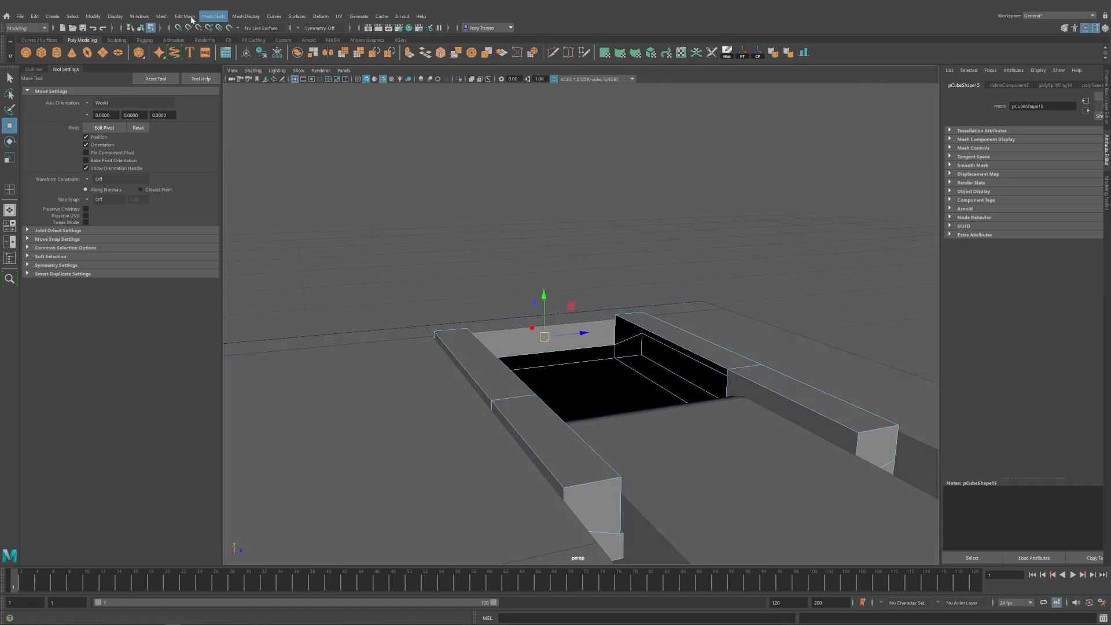
{"action": "mouse_move", "coordinate": [191, 17]}
{"action": "left_click", "coordinate": [189, 58]}
{"action": "left_click_drag", "start_coordinate": [489, 280], "coordinate": [525, 303], "text": "alt"}
{"action": "left_click", "coordinate": [643, 303]}
{"action": "left_click", "coordinate": [480, 355], "text": "shift"}
{"action": "key", "text": "g"}
{"action": "mouse_move", "coordinate": [496, 366]}
{"action": "left_mouse_down", "text": "alt"}
{"action": "mouse_move", "coordinate": [548, 372]}
{"action": "mouse_move", "coordinate": [492, 356]}
{"action": "left_mouse_up", "text": "alt"}
Fill the open hole beneath the corner block's bridged top and return to object selection.
{"action": "right_click_drag", "start_coordinate": [658, 370], "coordinate": [658, 346]}
{"action": "left_click", "coordinate": [650, 377]}
{"action": "left_click_drag", "start_coordinate": [651, 377], "coordinate": [602, 387], "text": "alt"}
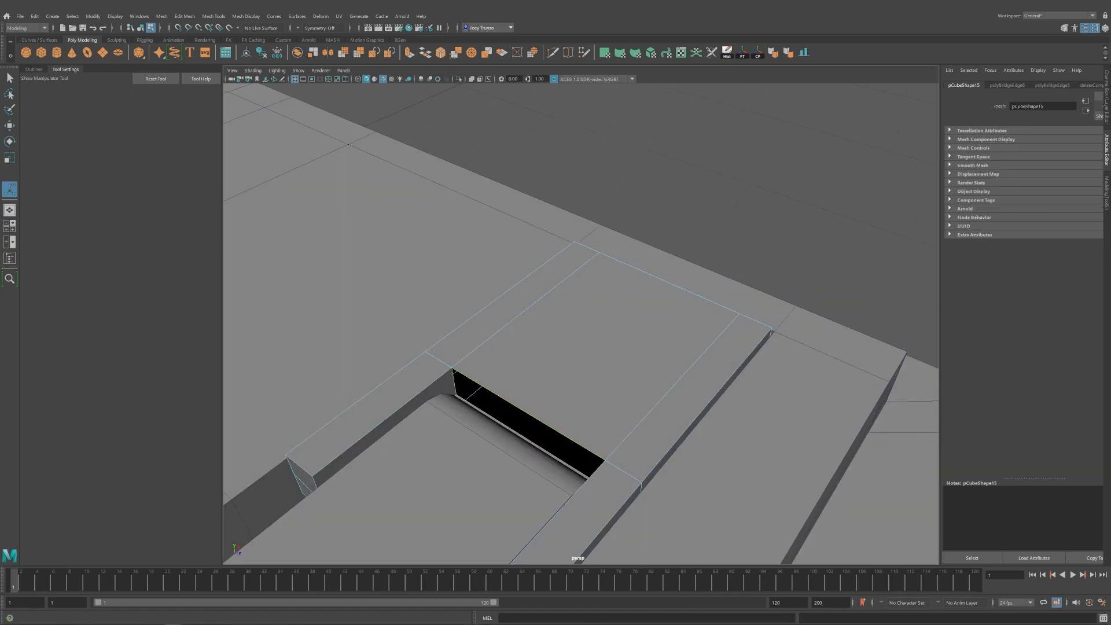
{"action": "left_click", "coordinate": [185, 16]}
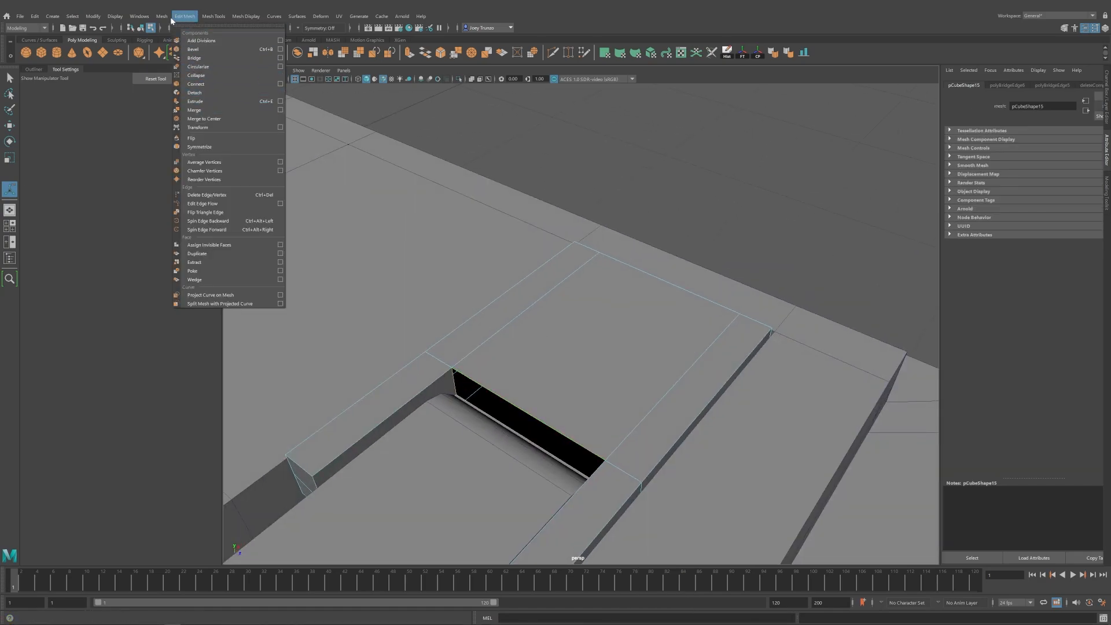
{"action": "mouse_move", "coordinate": [162, 16]}
{"action": "left_click", "coordinate": [178, 84]}
{"action": "key", "text": "w"}
{"action": "key", "text": "F8"}
{"action": "left_click", "coordinate": [756, 187]}
{"action": "right_click_drag", "start_coordinate": [757, 186], "coordinate": [405, 399], "text": "alt"}
{"action": "left_click_drag", "start_coordinate": [405, 400], "coordinate": [523, 351], "text": "alt"}
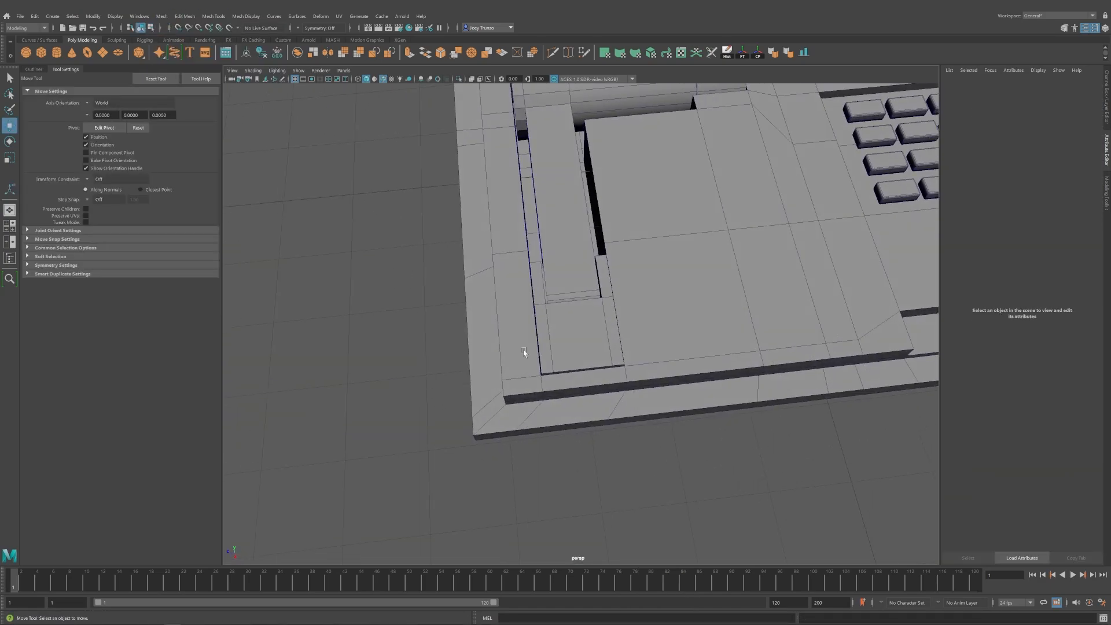
{"action": "right_click_drag", "start_coordinate": [523, 350], "coordinate": [435, 362], "text": "alt"}
{"action": "mouse_move", "coordinate": [522, 360]}
{"action": "left_mouse_down", "text": "alt"}
{"action": "mouse_move", "coordinate": [518, 345]}
{"action": "mouse_move", "coordinate": [512, 371]}
{"action": "left_mouse_up", "text": "alt"}
{"action": "scroll", "coordinate": [566, 338], "scroll_direction": "down", "scroll_amount": 5}
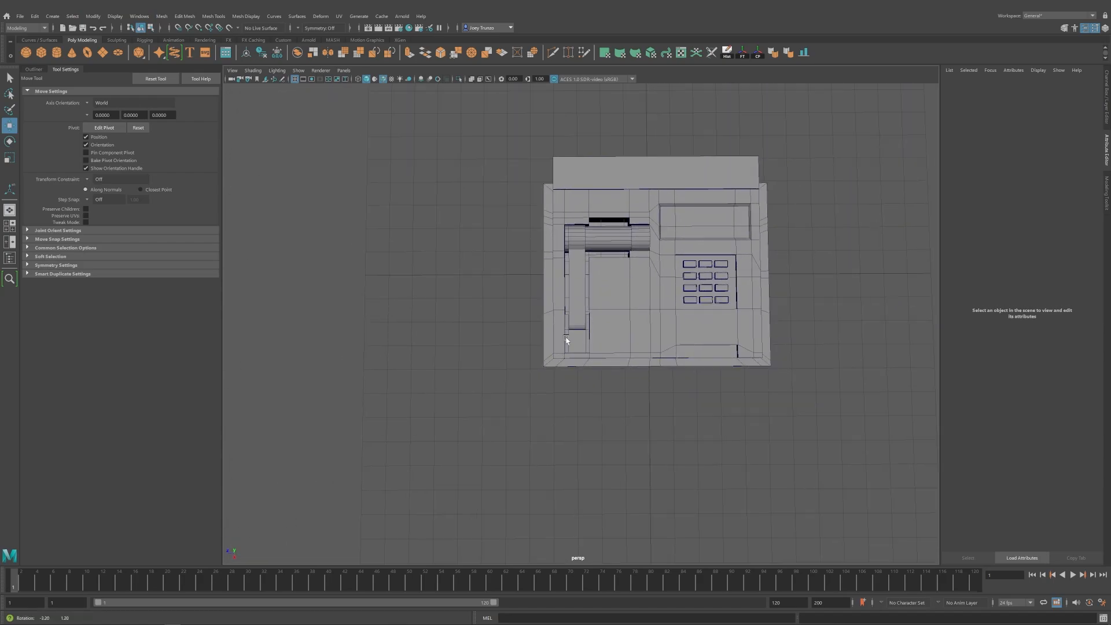
{"action": "right_click_drag", "start_coordinate": [566, 339], "coordinate": [517, 375], "text": "alt"}
{"action": "left_click", "coordinate": [573, 366]}
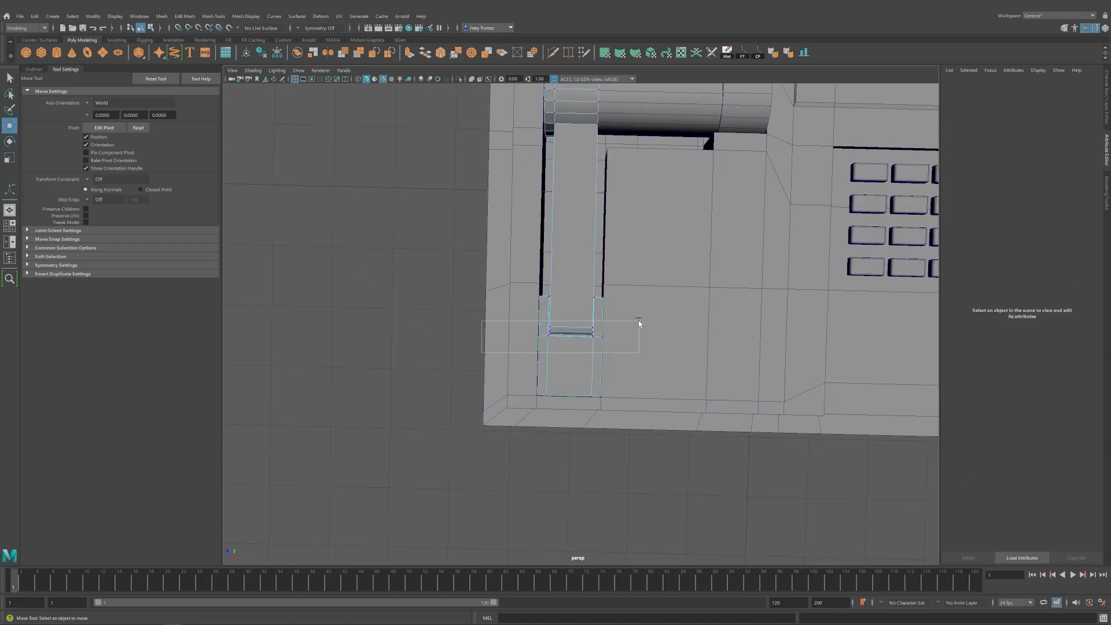
{"action": "left_click_drag", "start_coordinate": [639, 323], "coordinate": [639, 323]}
{"action": "left_click", "coordinate": [517, 322]}
{"action": "left_click", "coordinate": [400, 260]}
Turn off the wireframe overlay on shaded objects and view the whole device.
{"action": "scroll", "coordinate": [400, 260], "scroll_direction": "down", "scroll_amount": 5}
{"action": "mouse_move", "coordinate": [521, 333]}
{"action": "left_mouse_down", "text": "alt"}
{"action": "mouse_move", "coordinate": [541, 330]}
{"action": "mouse_move", "coordinate": [524, 330]}
{"action": "left_mouse_up", "text": "alt"}
{"action": "middle_click_drag", "start_coordinate": [524, 329], "coordinate": [356, 347], "text": "alt"}
{"action": "left_click", "coordinate": [384, 79]}
{"action": "left_click_drag", "start_coordinate": [454, 292], "coordinate": [444, 249], "text": "alt"}
{"action": "middle_click_drag", "start_coordinate": [444, 248], "coordinate": [496, 249], "text": "alt"}
{"action": "left_click_drag", "start_coordinate": [496, 248], "coordinate": [511, 308], "text": "alt"}
{"action": "left_click", "coordinate": [548, 278]}
{"action": "middle_click_drag", "start_coordinate": [548, 278], "coordinate": [538, 309], "text": "alt"}
Insert one centred edge loop running front to back through the panel, between the handset area and the keypad section.
{"action": "left_click", "coordinate": [746, 242]}
{"action": "left_click_drag", "start_coordinate": [746, 242], "coordinate": [614, 354], "text": "alt"}
{"action": "left_click", "coordinate": [616, 342]}
{"action": "middle_click_drag", "start_coordinate": [549, 352], "coordinate": [586, 345], "text": "alt"}
{"action": "right_click_drag", "start_coordinate": [586, 345], "coordinate": [599, 360], "text": "alt"}
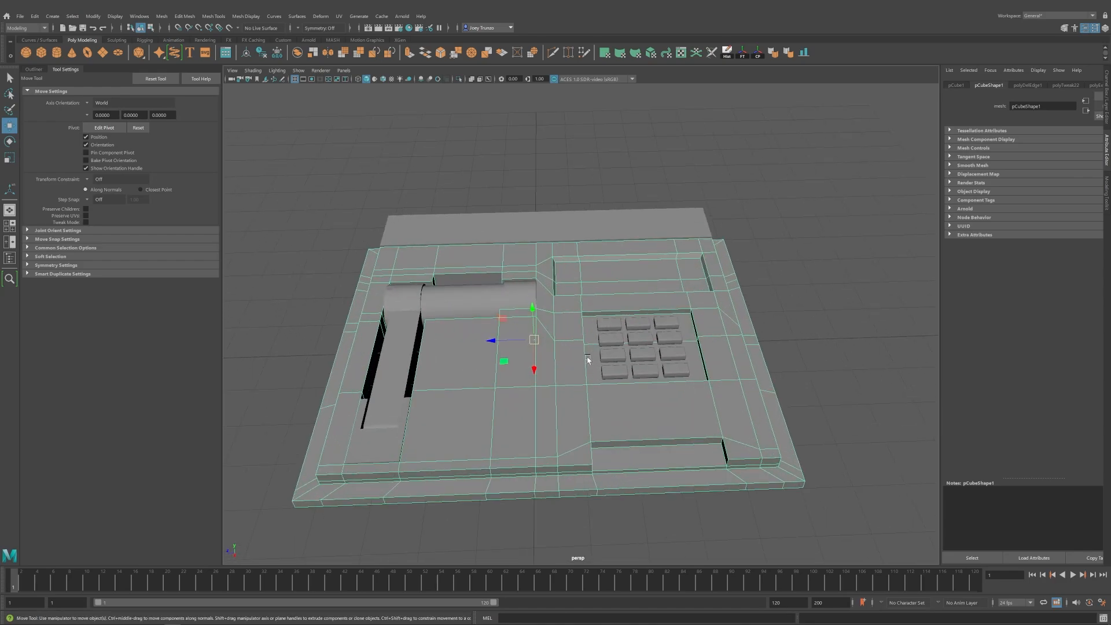
{"action": "left_click_drag", "start_coordinate": [588, 360], "coordinate": [585, 353], "text": "alt"}
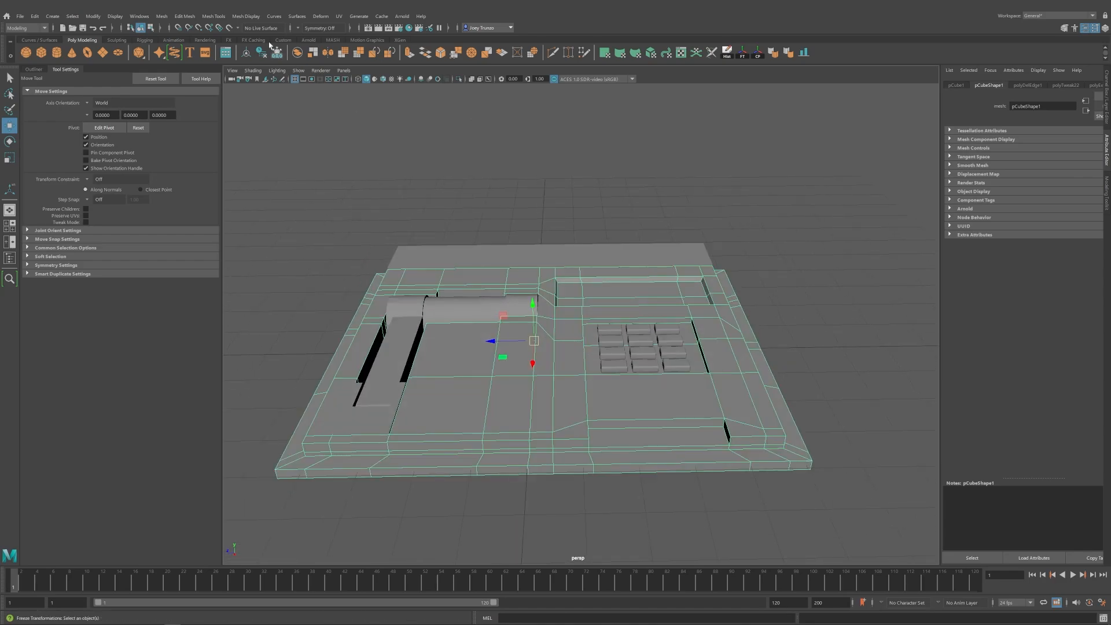
{"action": "left_click", "coordinate": [214, 16]}
{"action": "left_click", "coordinate": [232, 84]}
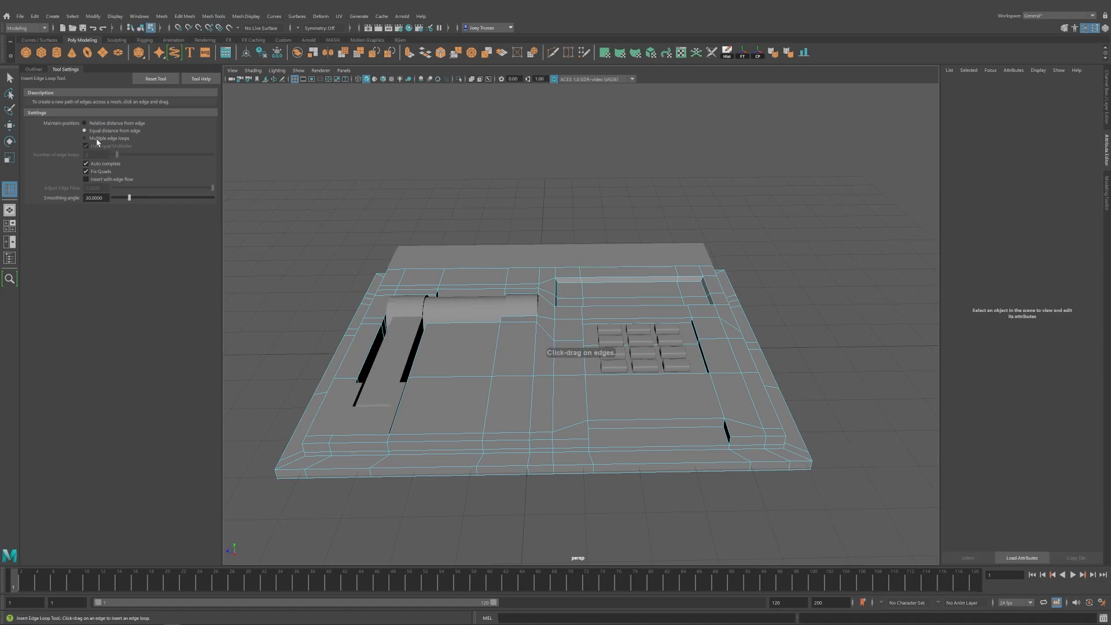
{"action": "left_click", "coordinate": [550, 301]}
{"action": "left_click_drag", "start_coordinate": [744, 333], "coordinate": [735, 326], "text": "alt"}
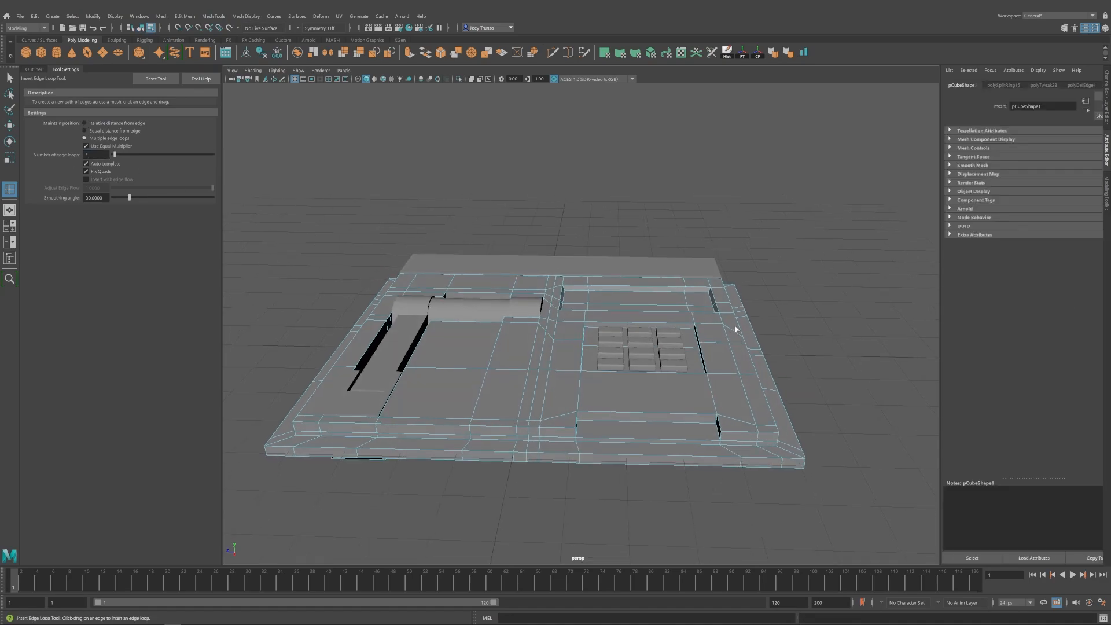
{"action": "left_click_drag", "start_coordinate": [671, 399], "coordinate": [653, 434], "text": "alt"}
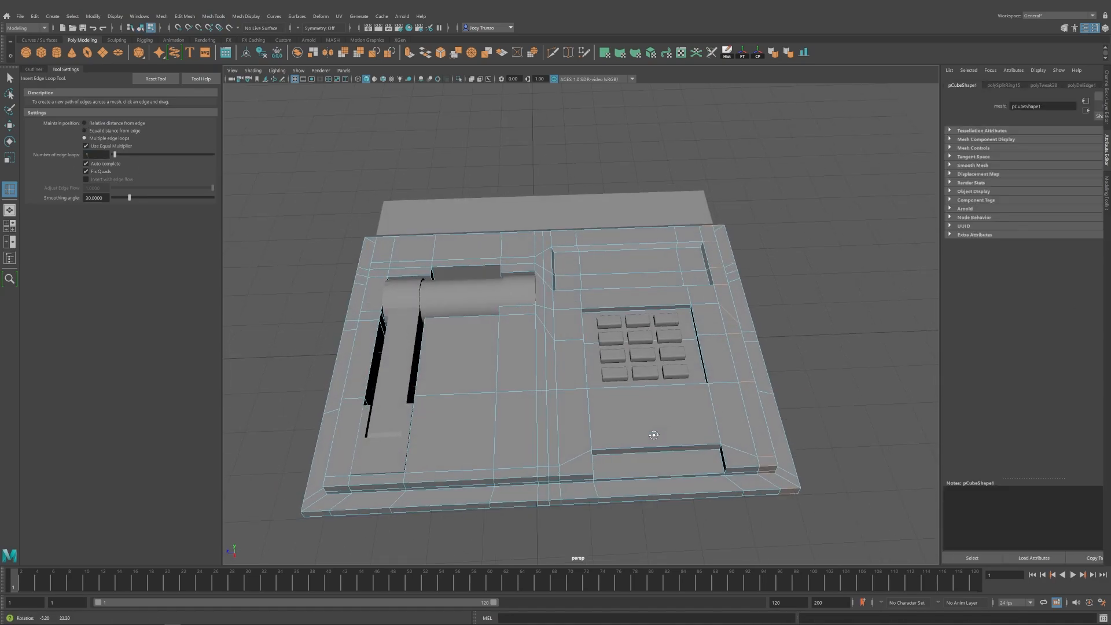
Select the panel's top faces surrounding the keypad, display recess and front notch, and extrude them upward.
{"action": "key", "text": "w"}
{"action": "left_click_drag", "start_coordinate": [573, 372], "coordinate": [566, 347], "text": "alt"}
{"action": "right_click_drag", "start_coordinate": [565, 380], "coordinate": [550, 445]}
{"action": "key", "text": "q"}
{"action": "left_click", "coordinate": [560, 444]}
{"action": "left_click", "coordinate": [570, 408], "text": "shift"}
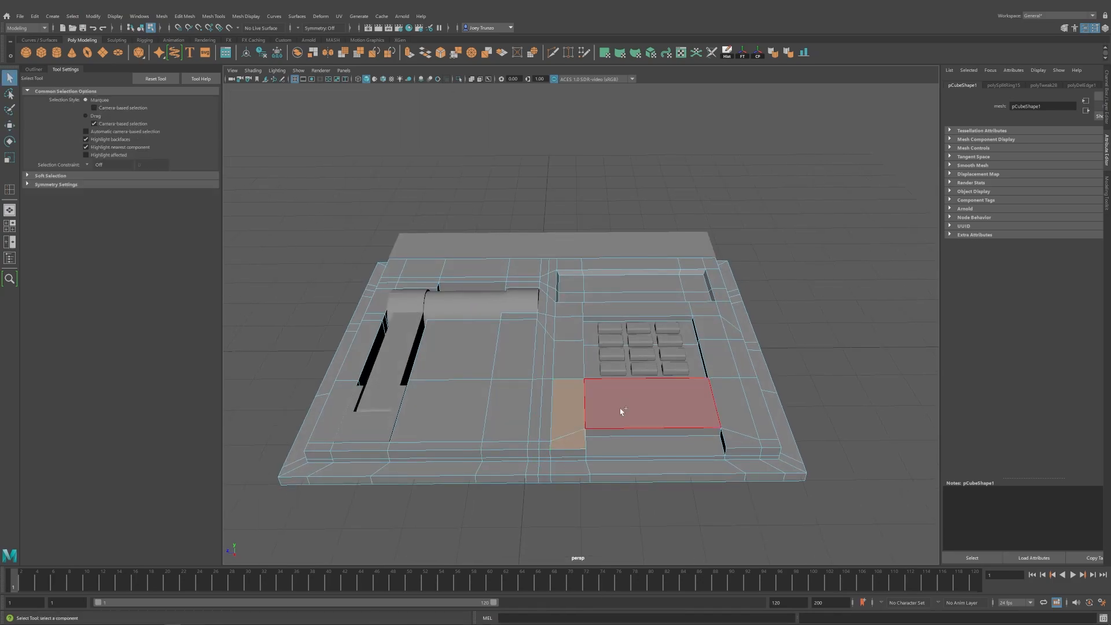
{"action": "left_click", "coordinate": [643, 409], "text": "shift"}
{"action": "left_click", "coordinate": [735, 427], "text": "shift"}
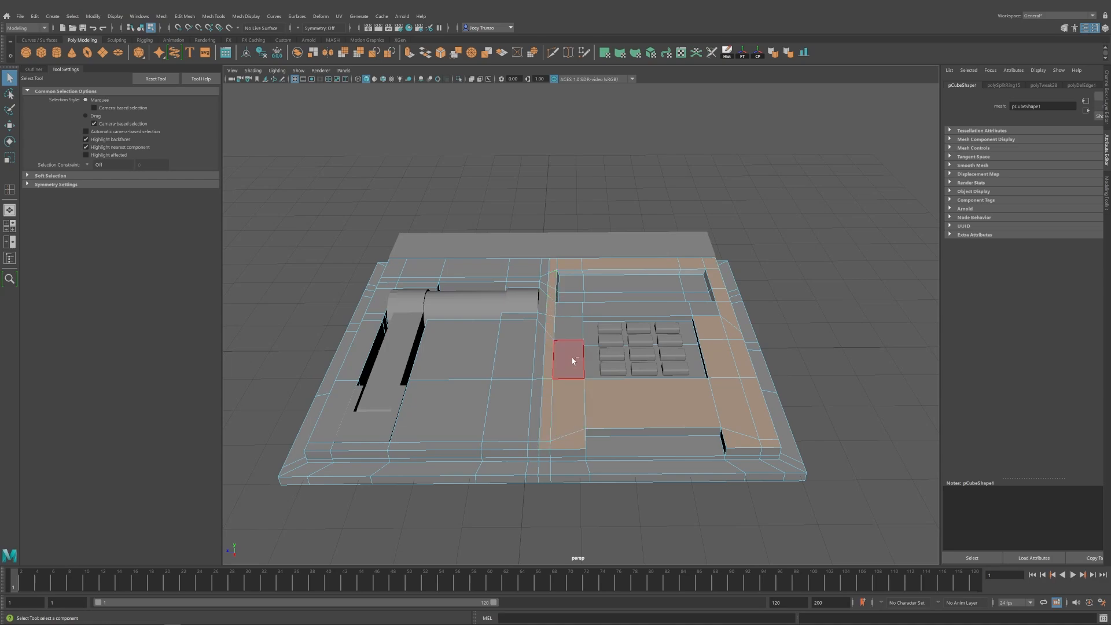
{"action": "left_click_drag", "start_coordinate": [717, 380], "coordinate": [678, 345], "text": "alt"}
{"action": "key", "text": "w"}
{"action": "scroll", "coordinate": [674, 348], "scroll_direction": "up", "scroll_amount": 2}
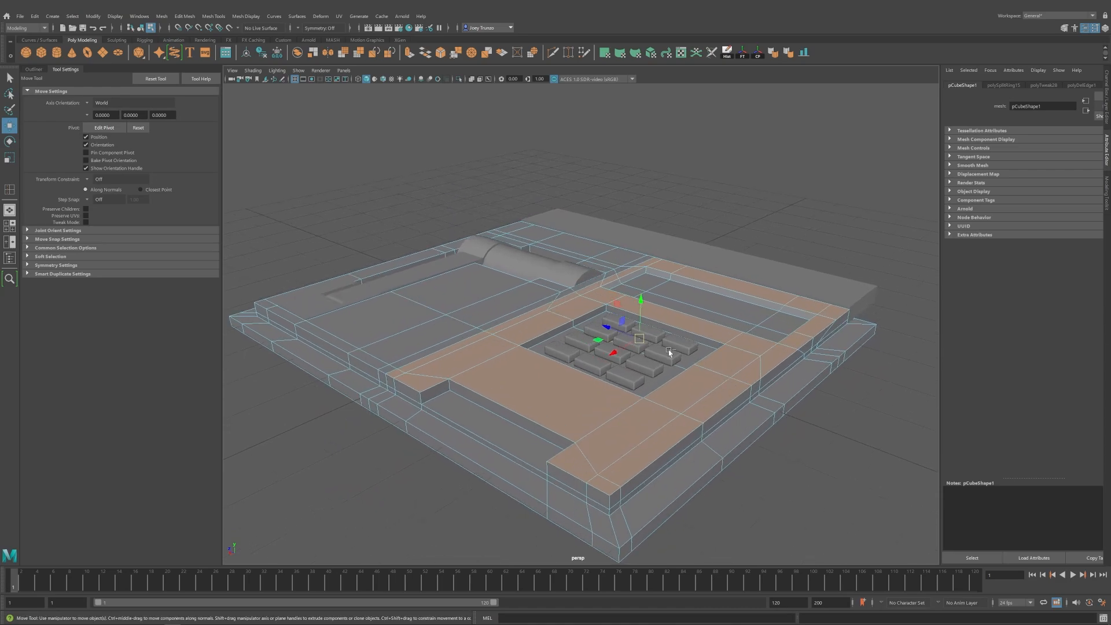
{"action": "key", "text": "ctrl+e"}
{"action": "key", "text": "w"}
{"action": "left_click_drag", "start_coordinate": [614, 335], "coordinate": [680, 325], "text": "alt"}
{"action": "left_click_drag", "start_coordinate": [654, 277], "coordinate": [654, 262]}
{"action": "left_click_drag", "start_coordinate": [671, 289], "coordinate": [702, 340], "text": "alt"}
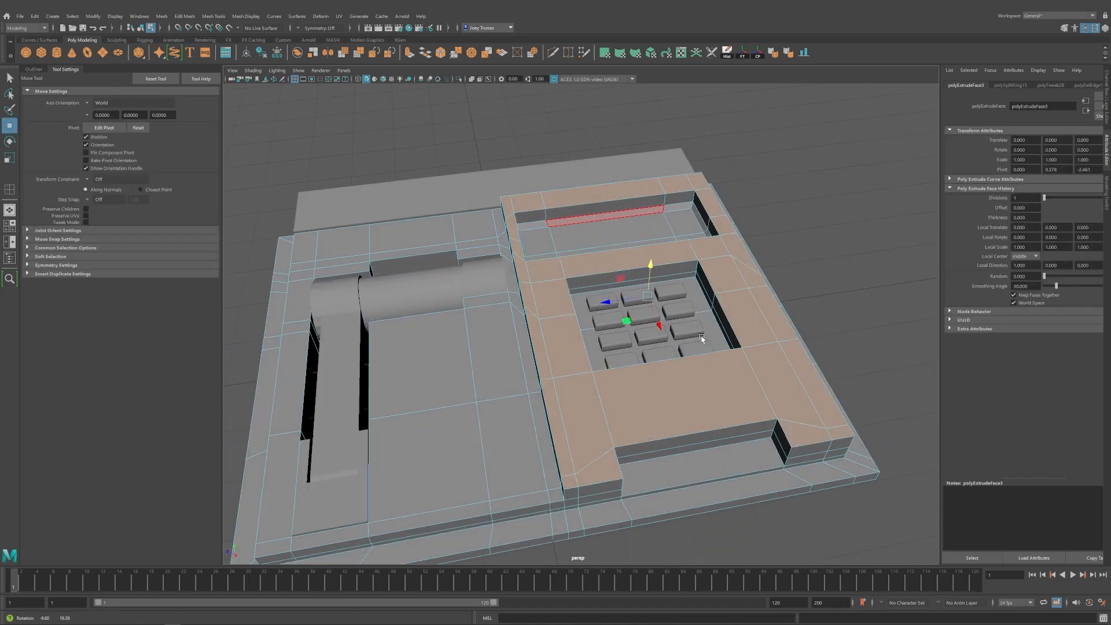
{"action": "scroll", "coordinate": [654, 339], "scroll_direction": "down", "scroll_amount": 3}
{"action": "left_click_drag", "start_coordinate": [559, 336], "coordinate": [550, 310], "text": "alt"}
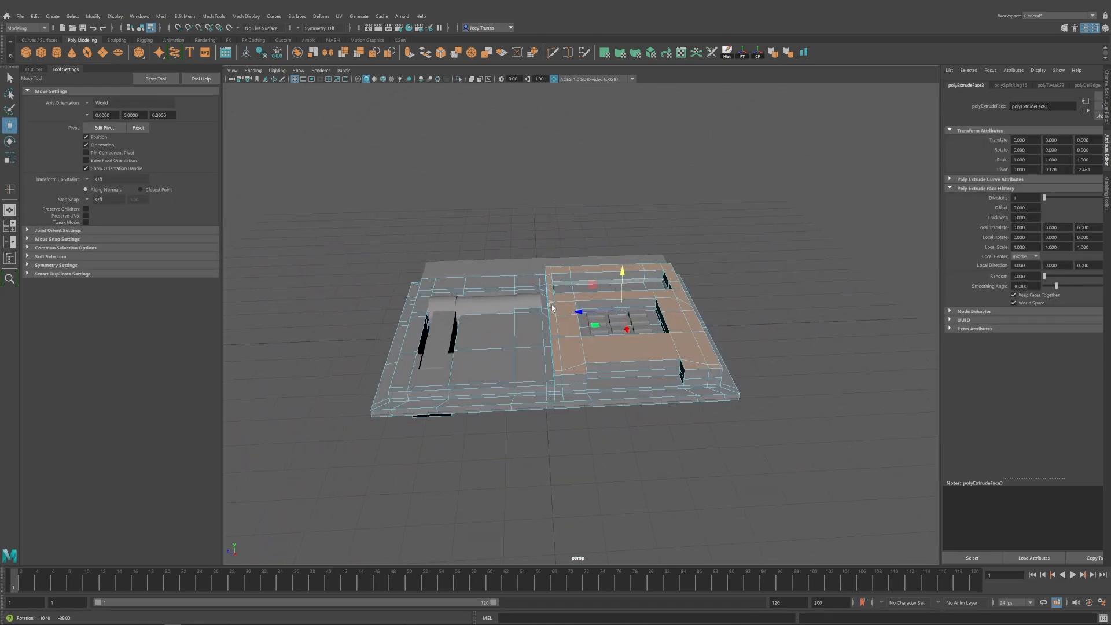
Raise the rear bar's top face so the bar stands above the panel.
{"action": "key", "text": "F9"}
{"action": "left_click_drag", "start_coordinate": [772, 308], "coordinate": [771, 347], "text": "alt"}
{"action": "right_click_drag", "start_coordinate": [771, 341], "coordinate": [822, 243]}
{"action": "left_click", "coordinate": [822, 243]}
{"action": "scroll", "coordinate": [752, 290], "scroll_direction": "down", "scroll_amount": 3}
{"action": "left_click_drag", "start_coordinate": [665, 359], "coordinate": [599, 311], "text": "alt"}
{"action": "left_click", "coordinate": [587, 375]}
{"action": "left_click_drag", "start_coordinate": [593, 260], "coordinate": [606, 293], "text": "alt"}
{"action": "middle_click_drag", "start_coordinate": [518, 369], "coordinate": [550, 339], "text": "alt"}
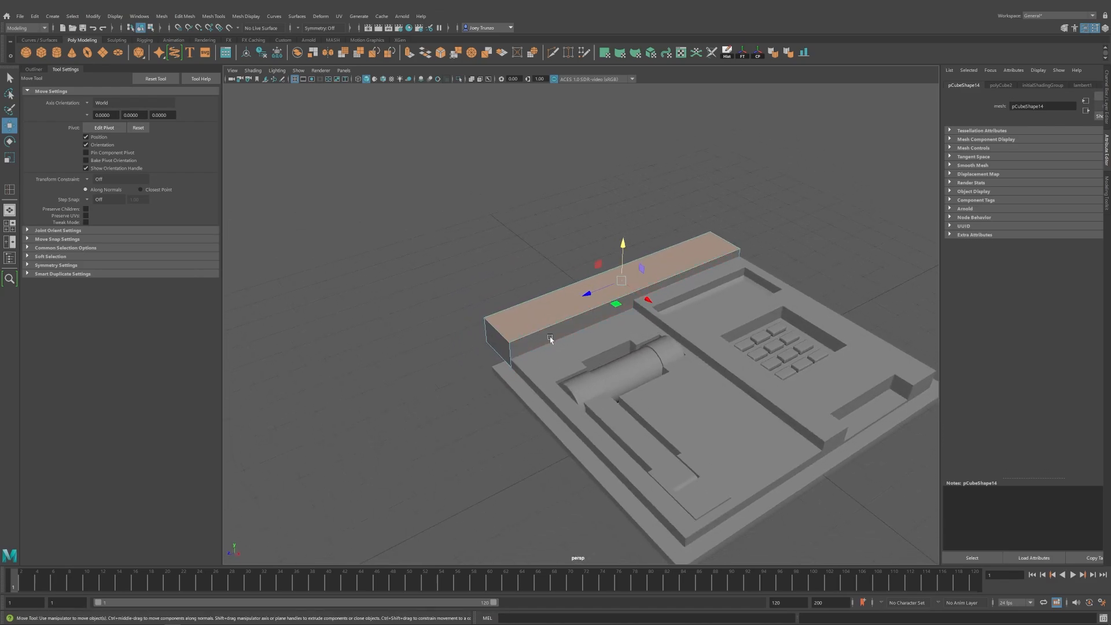
{"action": "left_click_drag", "start_coordinate": [509, 363], "coordinate": [546, 338], "text": "alt"}
Bevel the rear bar's two upper end edges with 3 segments and a fraction of 0.773.
{"action": "key", "text": "F10"}
{"action": "left_click", "coordinate": [184, 16]}
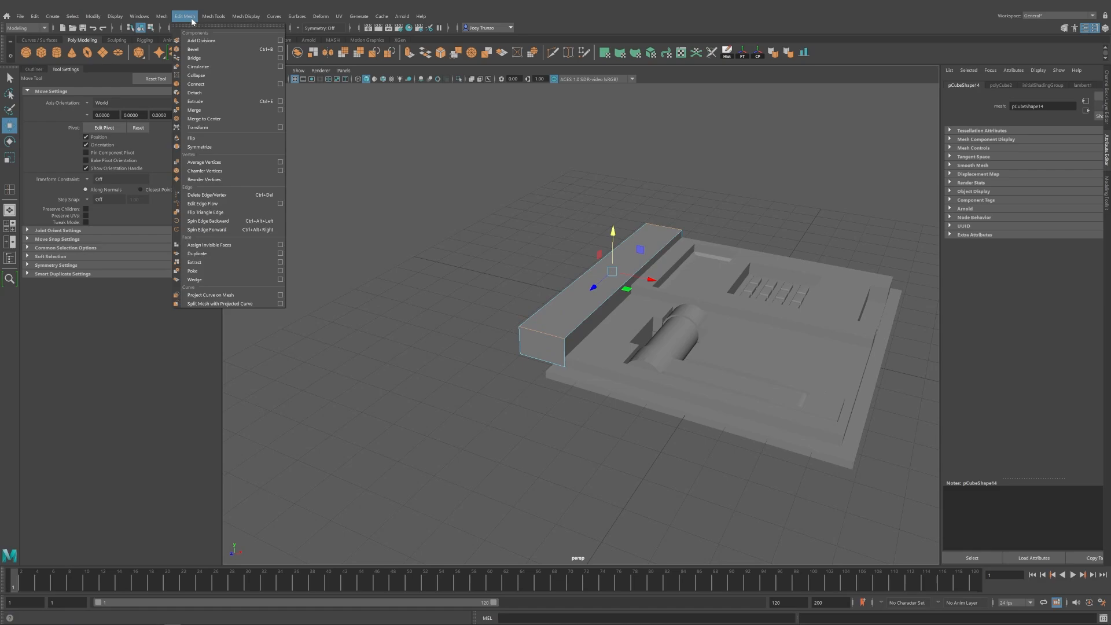
{"action": "left_click", "coordinate": [200, 49]}
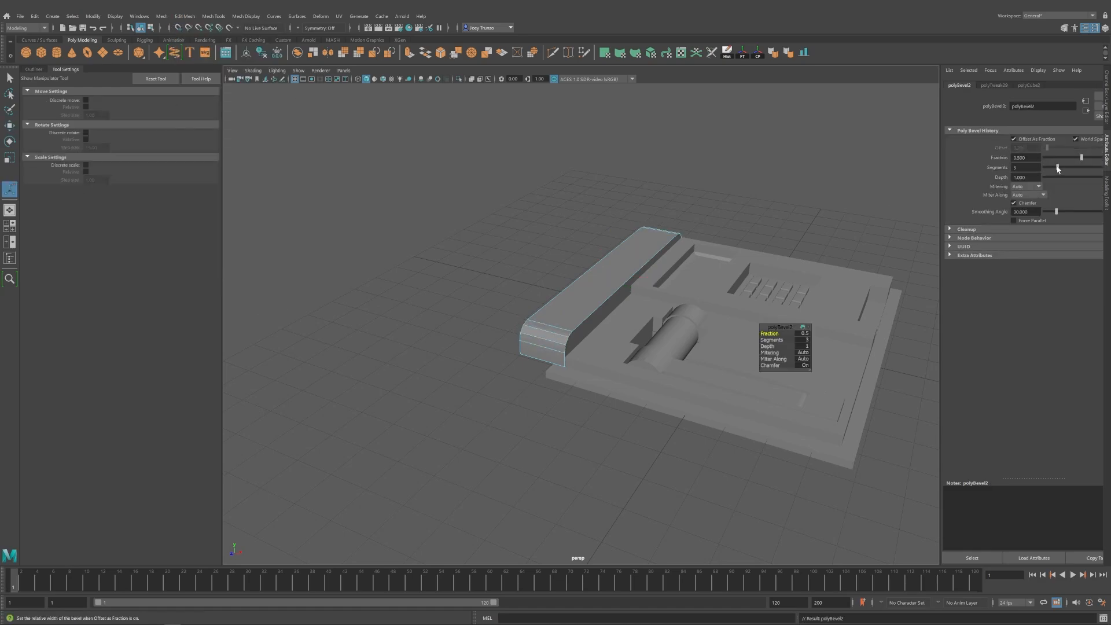
{"action": "left_click_drag", "start_coordinate": [747, 219], "coordinate": [625, 258], "text": "alt"}
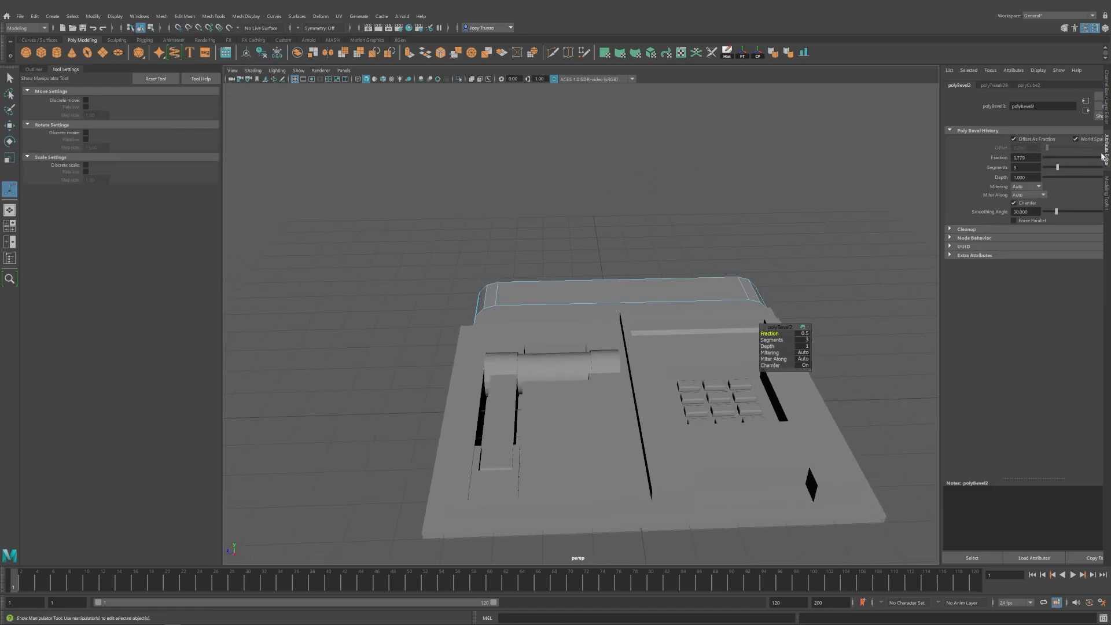
{"action": "key", "text": "w"}
{"action": "key", "text": "F8"}
{"action": "left_click", "coordinate": [683, 243]}
Scale the rear bar lengthwise to match the panel's width.
{"action": "left_click_drag", "start_coordinate": [734, 260], "coordinate": [739, 320], "text": "alt"}
{"action": "left_click", "coordinate": [629, 341]}
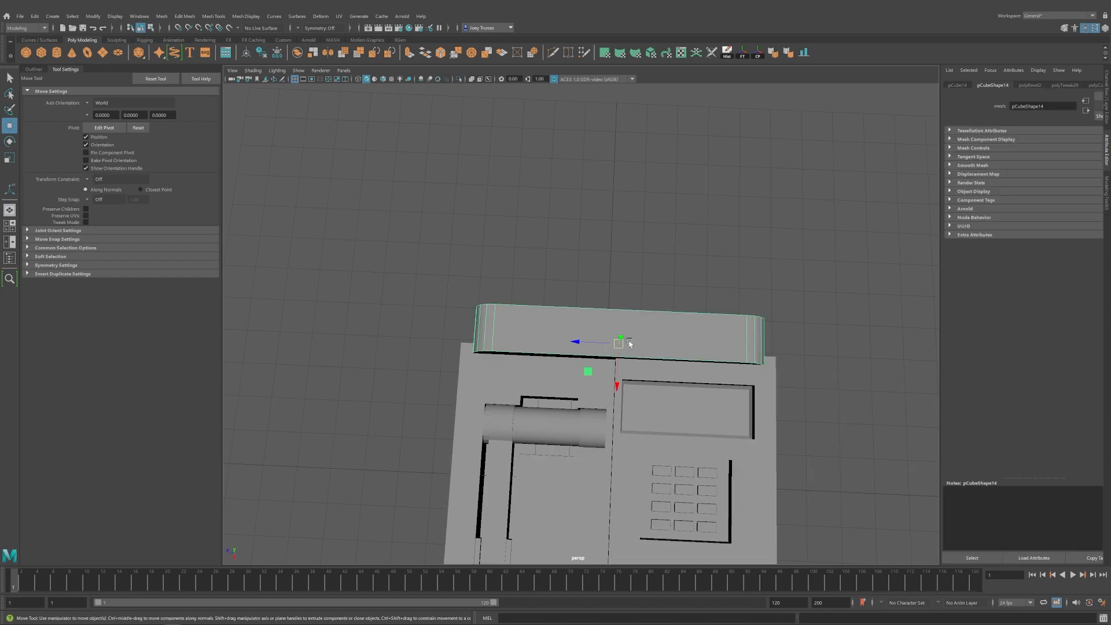
{"action": "left_click_drag", "start_coordinate": [628, 343], "coordinate": [576, 329], "text": "alt"}
{"action": "key", "text": "r"}
{"action": "left_click", "coordinate": [595, 281]}
{"action": "right_click_drag", "start_coordinate": [596, 320], "coordinate": [440, 371], "text": "alt"}
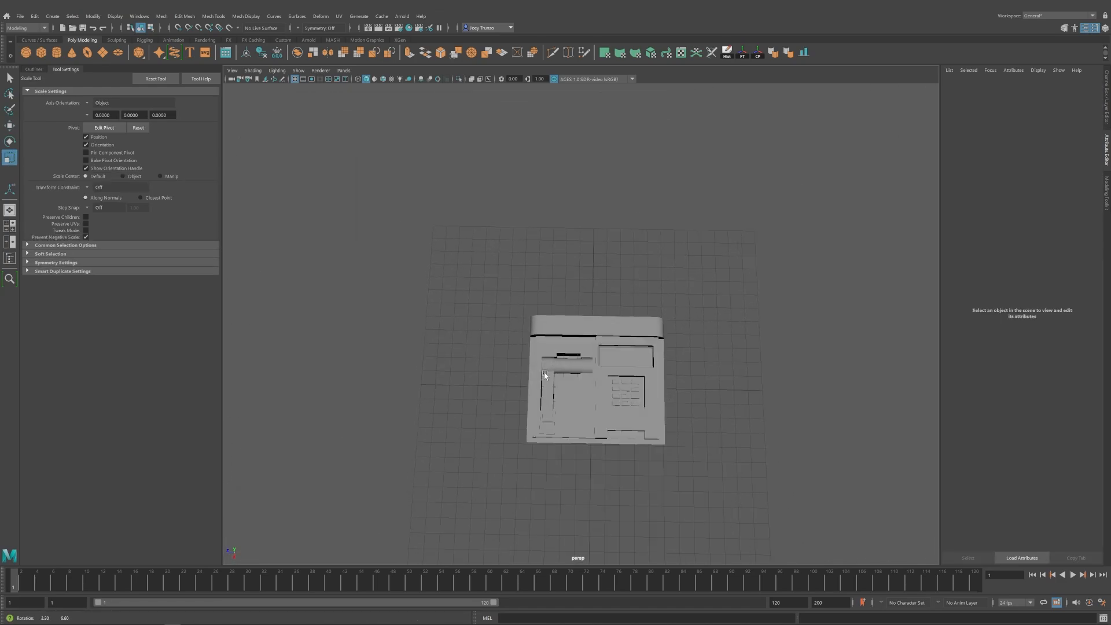
{"action": "left_click_drag", "start_coordinate": [533, 382], "coordinate": [576, 362], "text": "alt"}
{"action": "right_click_drag", "start_coordinate": [576, 361], "coordinate": [773, 425], "text": "alt"}
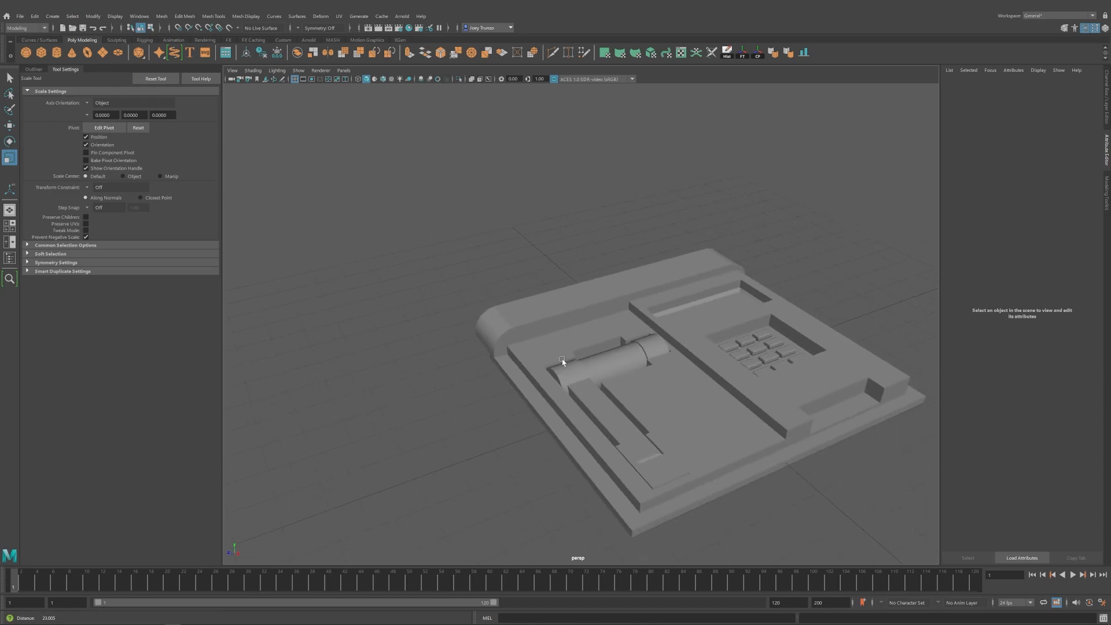
Inspect the rear bar's fit against the panel from the side, front and above.
{"action": "left_click_drag", "start_coordinate": [564, 362], "coordinate": [549, 363], "text": "alt"}
{"action": "left_click", "coordinate": [566, 313]}
{"action": "key", "text": "w"}
{"action": "left_click_drag", "start_coordinate": [566, 312], "coordinate": [552, 337], "text": "alt"}
{"action": "middle_click_drag", "start_coordinate": [552, 336], "coordinate": [530, 324], "text": "alt"}
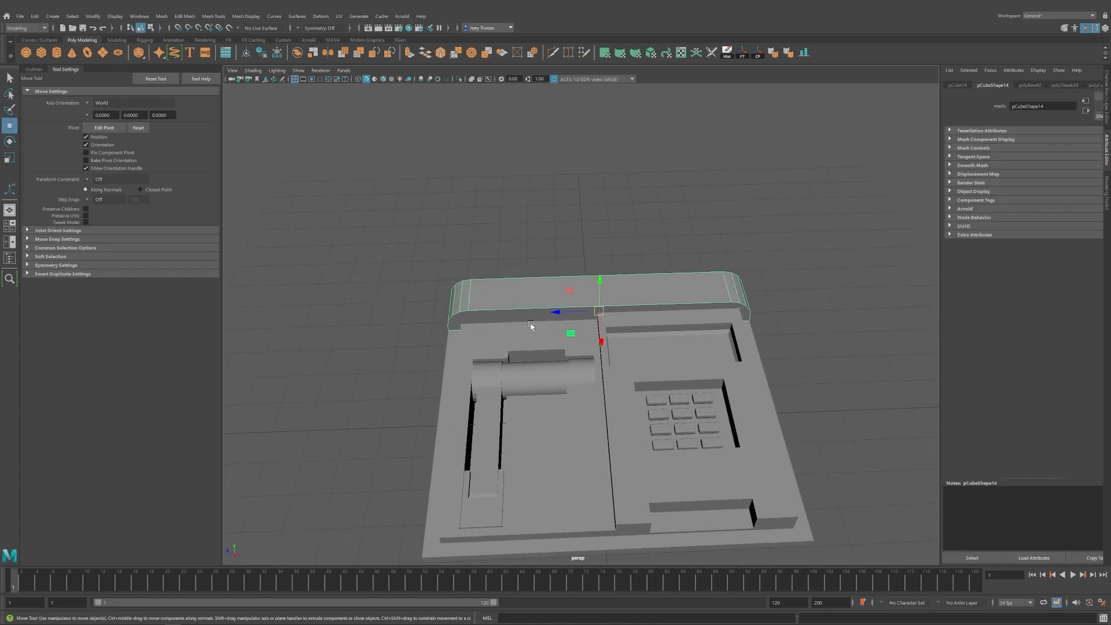
{"action": "left_click_drag", "start_coordinate": [531, 326], "coordinate": [631, 428], "text": "alt"}
{"action": "right_click_drag", "start_coordinate": [630, 428], "coordinate": [566, 359], "text": "alt"}
{"action": "left_click", "coordinate": [764, 357]}
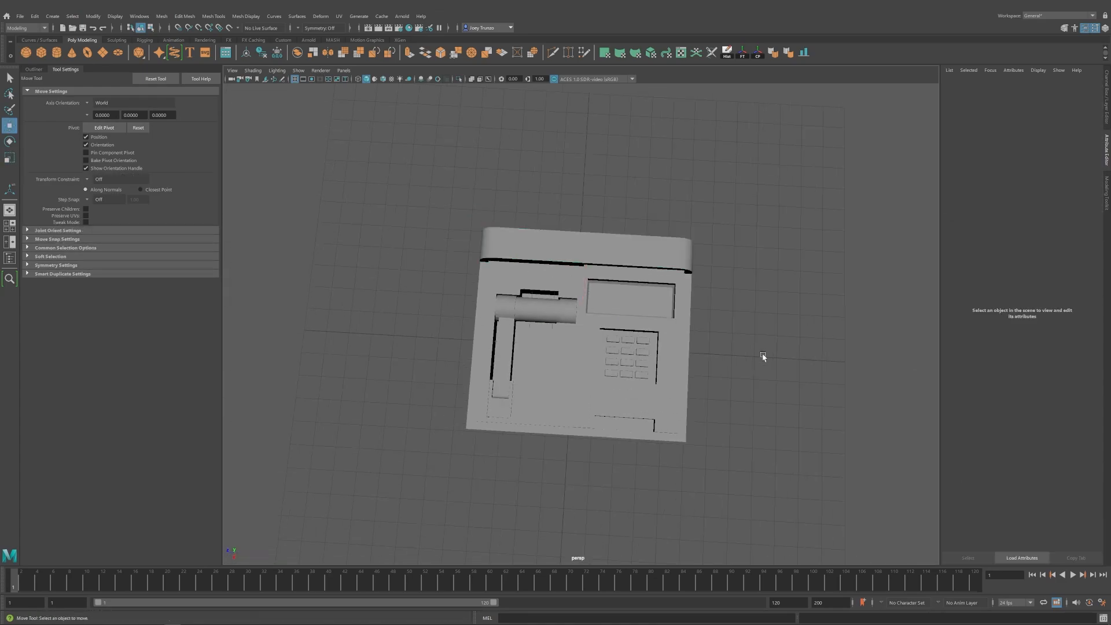
{"action": "left_click_drag", "start_coordinate": [764, 357], "coordinate": [578, 400], "text": "alt"}
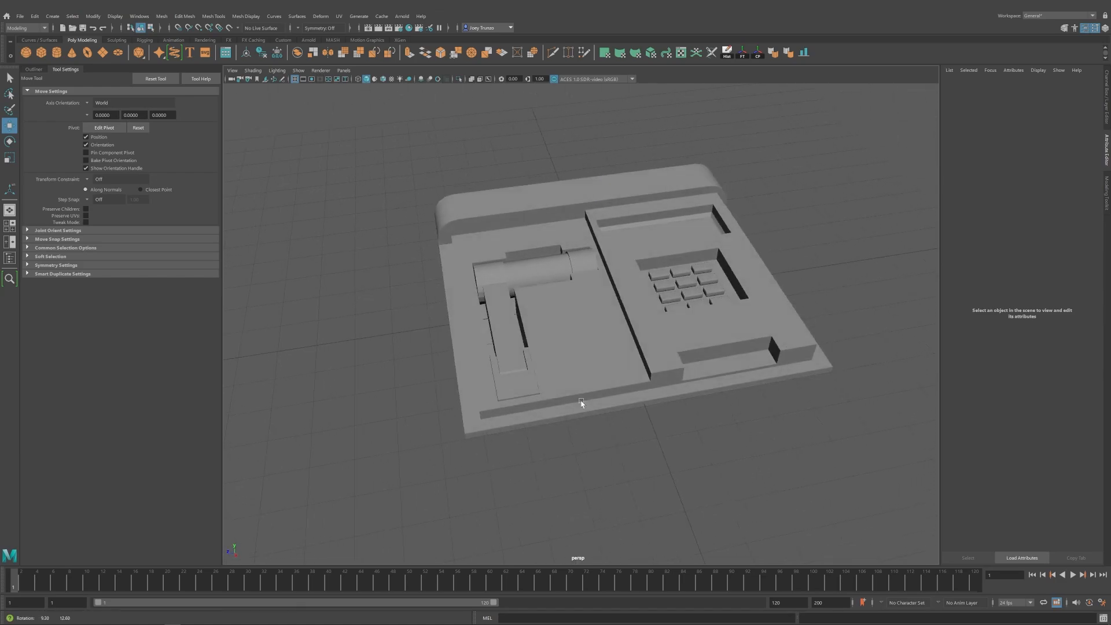
Select the main panel and turn the wireframe overlay on shaded objects back on.
{"action": "left_click", "coordinate": [498, 300]}
{"action": "left_click_drag", "start_coordinate": [527, 315], "coordinate": [543, 345], "text": "alt"}
{"action": "right_click_drag", "start_coordinate": [543, 345], "coordinate": [536, 379], "text": "alt"}
{"action": "left_click", "coordinate": [537, 379]}
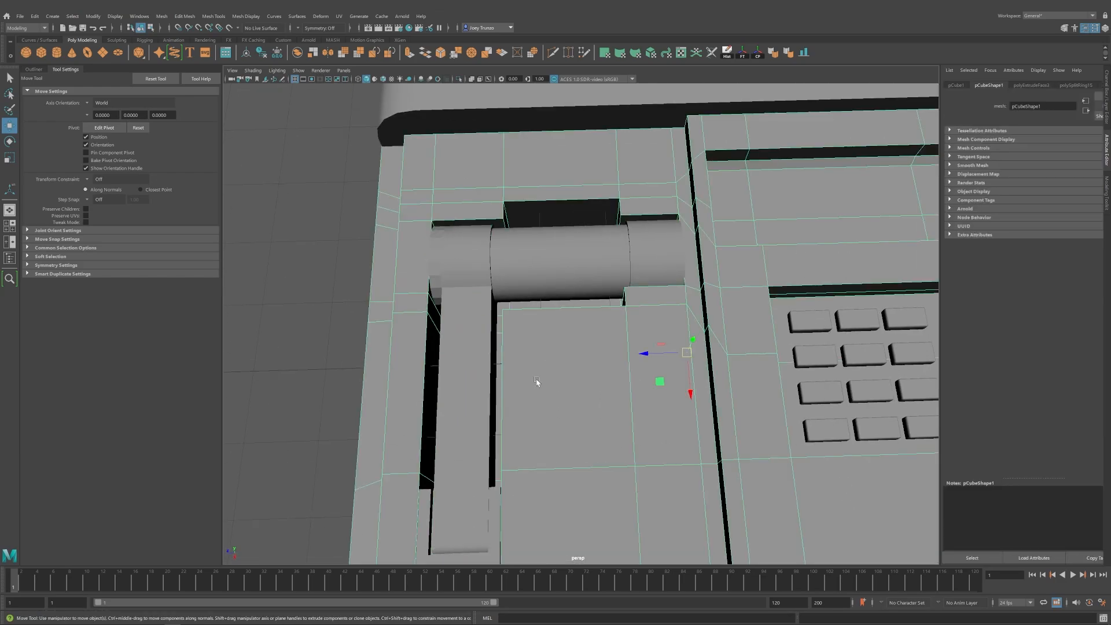
{"action": "left_click", "coordinate": [384, 78]}
Move the panel's vertex row at the arm slot's front end slightly forward to align with the corner block.
{"action": "left_click_drag", "start_coordinate": [550, 191], "coordinate": [560, 243], "text": "alt"}
{"action": "right_click_drag", "start_coordinate": [602, 243], "coordinate": [563, 223], "text": "alt"}
{"action": "middle_click_drag", "start_coordinate": [556, 308], "coordinate": [596, 272], "text": "alt"}
{"action": "mouse_move", "coordinate": [591, 256]}
{"action": "left_mouse_down", "text": "alt"}
{"action": "mouse_move", "coordinate": [593, 274]}
{"action": "mouse_move", "coordinate": [668, 312]}
{"action": "mouse_move", "coordinate": [620, 335]}
{"action": "mouse_move", "coordinate": [611, 322]}
{"action": "left_mouse_up", "text": "alt"}
{"action": "right_click_drag", "start_coordinate": [597, 271], "coordinate": [560, 267]}
{"action": "left_click_drag", "start_coordinate": [573, 269], "coordinate": [607, 308], "text": "alt"}
{"action": "middle_click_drag", "start_coordinate": [608, 308], "coordinate": [567, 301], "text": "alt"}
{"action": "left_click_drag", "start_coordinate": [486, 518], "coordinate": [583, 346]}
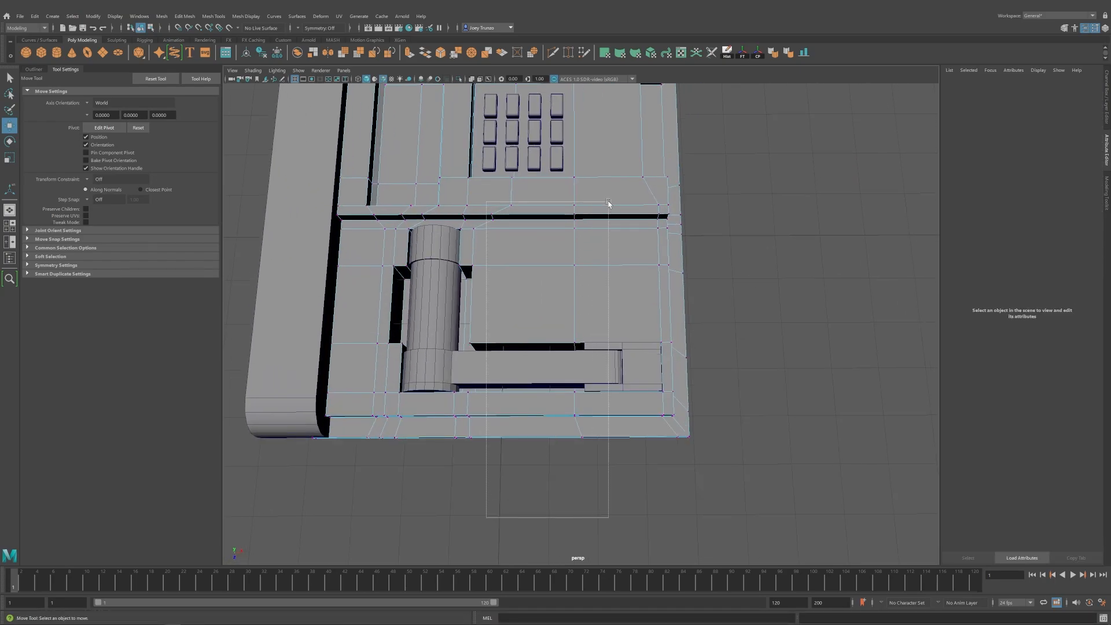
{"action": "left_click_drag", "start_coordinate": [608, 203], "coordinate": [608, 203]}
{"action": "middle_click_drag", "start_coordinate": [621, 319], "coordinate": [615, 311], "text": "alt"}
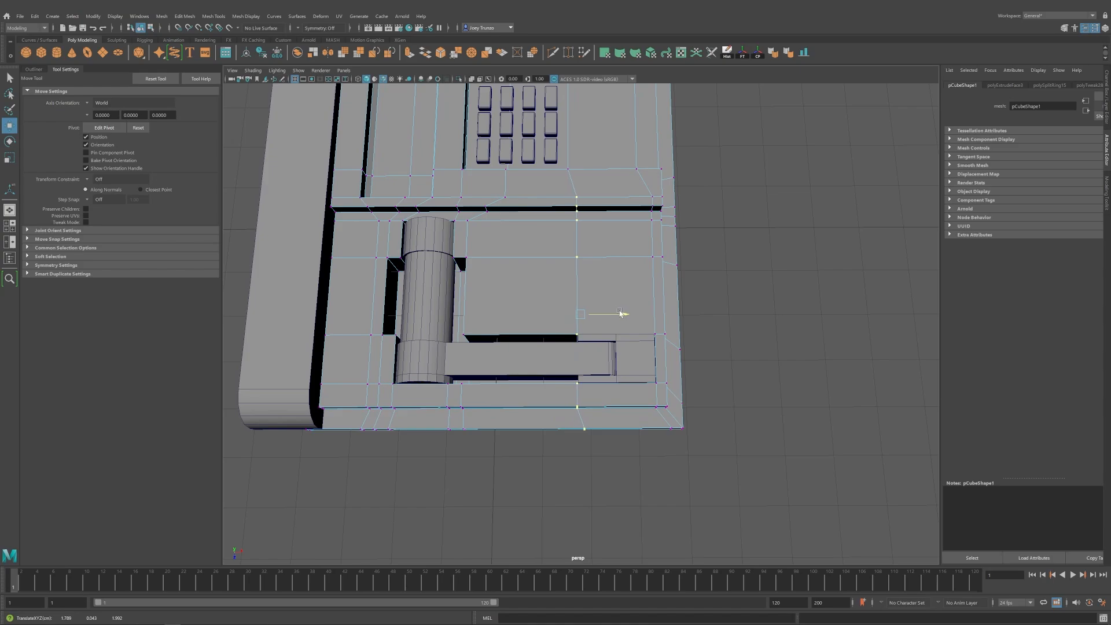
Extrude the two side walls of the arm slot and scale them toward each other to narrow the gaps beside the arm.
{"action": "left_click_drag", "start_coordinate": [620, 311], "coordinate": [512, 341], "text": "alt"}
{"action": "right_click_drag", "start_coordinate": [512, 341], "coordinate": [625, 361], "text": "alt"}
{"action": "left_click", "coordinate": [577, 333]}
{"action": "left_click_drag", "start_coordinate": [554, 325], "coordinate": [503, 334], "text": "alt"}
{"action": "left_click", "coordinate": [420, 302], "text": "shift"}
{"action": "middle_click_drag", "start_coordinate": [504, 333], "coordinate": [567, 345], "text": "alt"}
{"action": "right_click_drag", "start_coordinate": [567, 345], "coordinate": [593, 345], "text": "alt"}
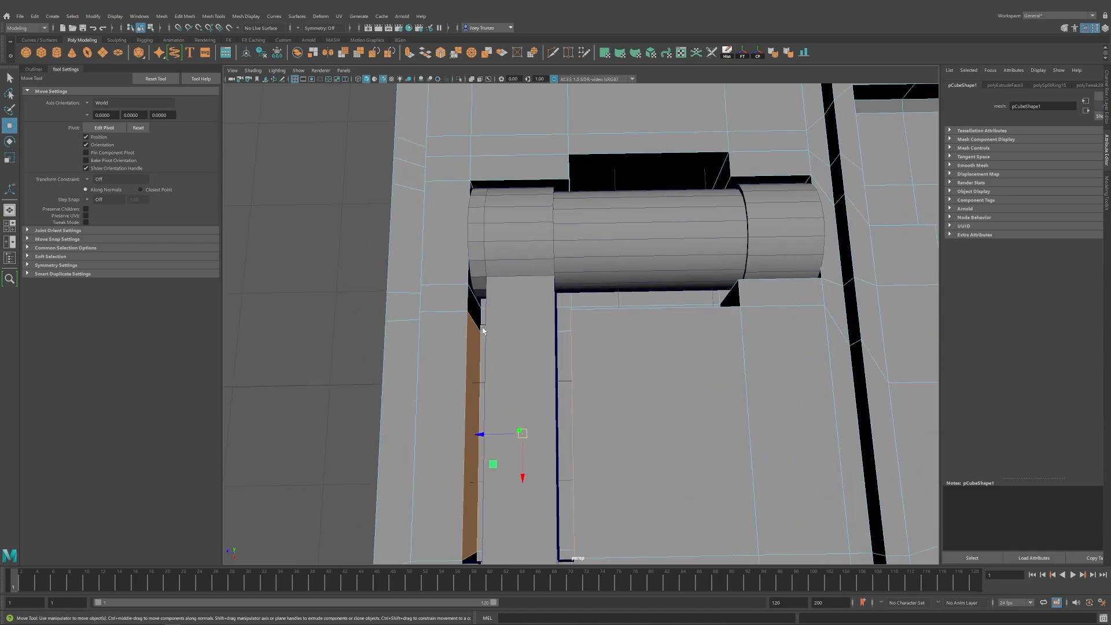
{"action": "mouse_move", "coordinate": [545, 368]}
{"action": "left_mouse_down", "text": "alt"}
{"action": "mouse_move", "coordinate": [535, 376]}
{"action": "mouse_move", "coordinate": [553, 360]}
{"action": "left_mouse_up", "text": "alt"}
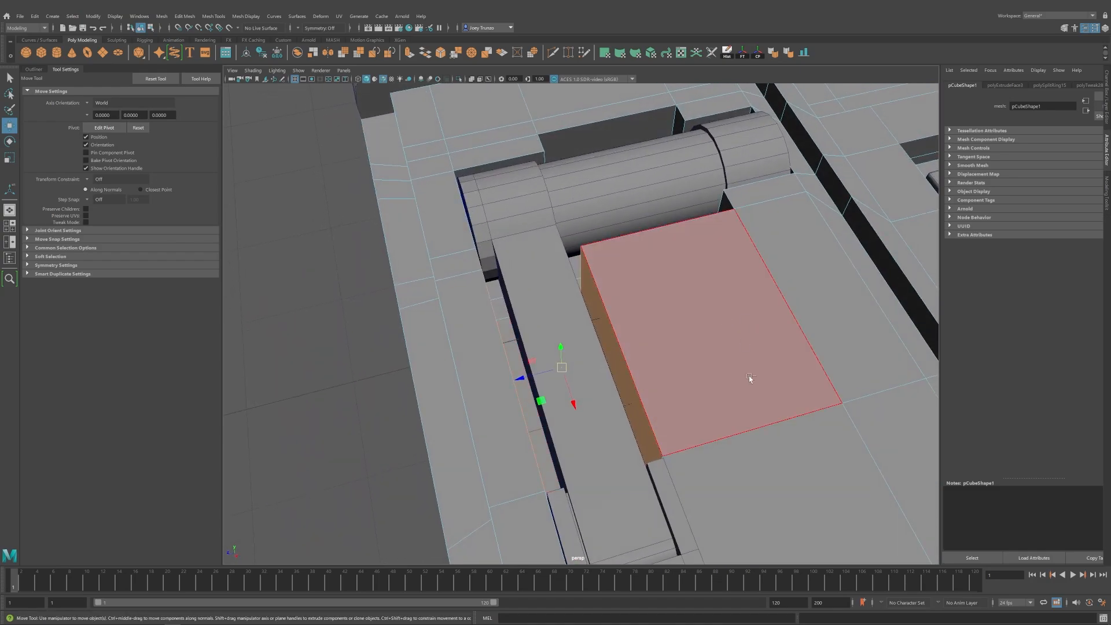
{"action": "key", "text": "ctrl+e"}
{"action": "key", "text": "r"}
{"action": "left_click_drag", "start_coordinate": [620, 380], "coordinate": [579, 376], "text": "alt"}
{"action": "left_click_drag", "start_coordinate": [480, 368], "coordinate": [493, 366]}
{"action": "middle_click_drag", "start_coordinate": [619, 360], "coordinate": [640, 352], "text": "alt"}
{"action": "middle_click_drag", "start_coordinate": [556, 391], "coordinate": [621, 391], "text": "alt"}
Shift the extruded slot walls slightly sideways, away from the keypad, and clear the selection.
{"action": "key", "text": "w"}
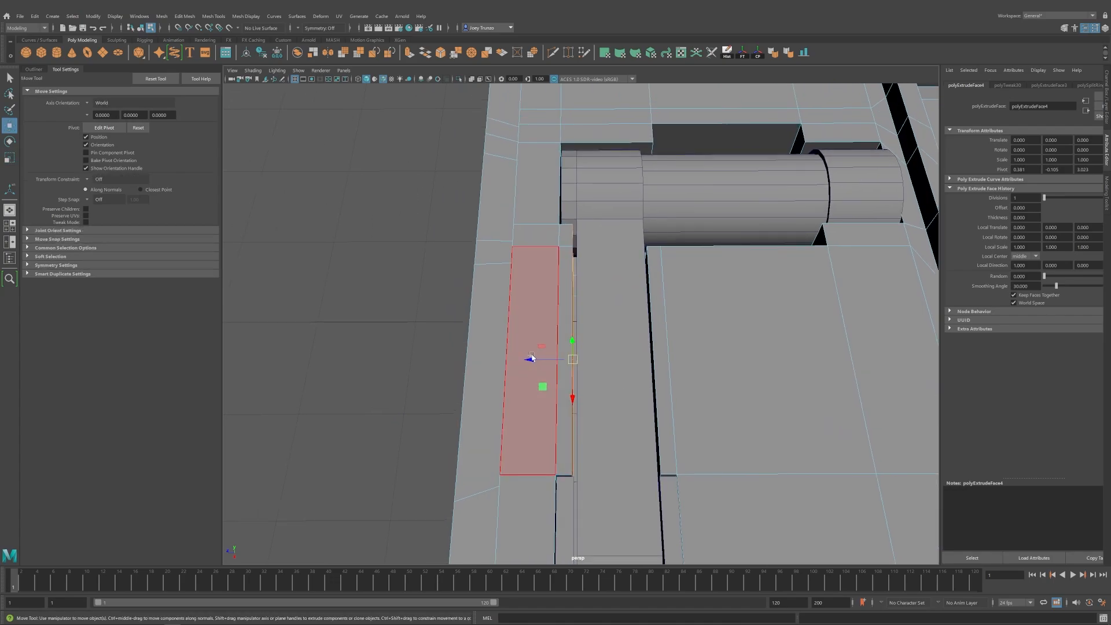
{"action": "left_click_drag", "start_coordinate": [531, 358], "coordinate": [530, 358]}
{"action": "left_click", "coordinate": [382, 259]}
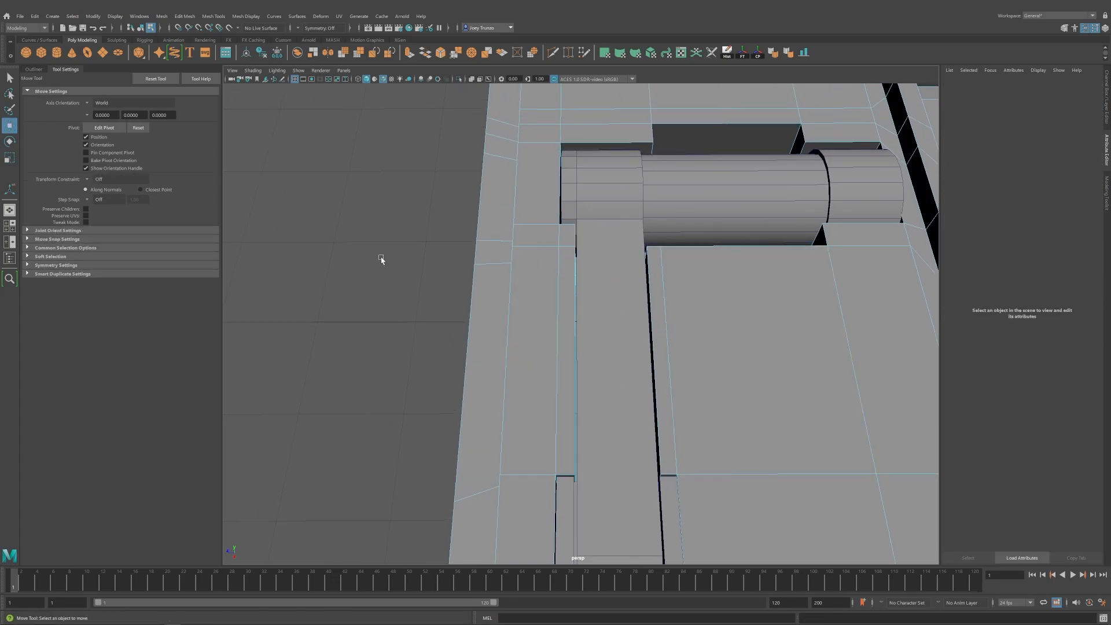
Return to object selection and inspect the narrowed arm slot within the whole device.
{"action": "scroll", "coordinate": [382, 258], "scroll_direction": "down", "scroll_amount": 6}
{"action": "mouse_move", "coordinate": [613, 348]}
{"action": "left_mouse_down", "text": "alt"}
{"action": "mouse_move", "coordinate": [601, 365]}
{"action": "mouse_move", "coordinate": [605, 356]}
{"action": "left_mouse_up", "text": "alt"}
{"action": "right_click_drag", "start_coordinate": [605, 356], "coordinate": [683, 306]}
{"action": "left_click", "coordinate": [913, 286]}
{"action": "left_click_drag", "start_coordinate": [750, 420], "coordinate": [752, 394], "text": "alt"}
{"action": "middle_click_drag", "start_coordinate": [700, 370], "coordinate": [568, 370], "text": "alt"}
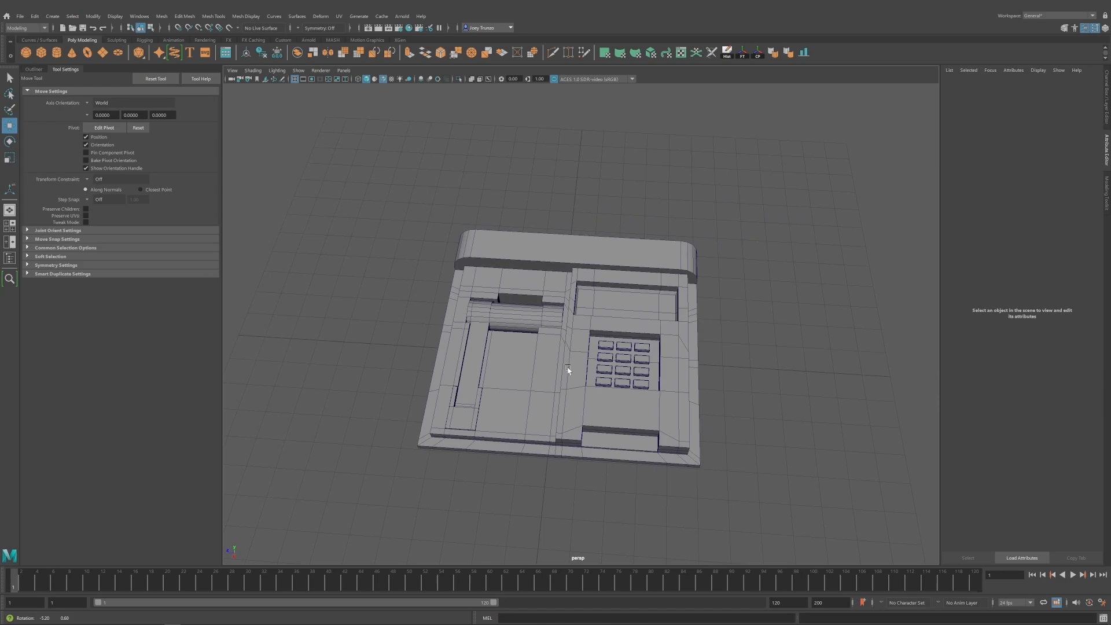
{"action": "left_click_drag", "start_coordinate": [568, 369], "coordinate": [578, 365], "text": "alt"}
{"action": "middle_click_drag", "start_coordinate": [577, 364], "coordinate": [668, 405], "text": "alt"}
Select the main panel and isolate it in the viewport.
{"action": "scroll", "coordinate": [618, 365], "scroll_direction": "up", "scroll_amount": 5}
{"action": "left_click_drag", "start_coordinate": [664, 402], "coordinate": [661, 394], "text": "alt"}
{"action": "right_click_drag", "start_coordinate": [661, 396], "coordinate": [582, 402], "text": "alt"}
{"action": "left_click_drag", "start_coordinate": [582, 403], "coordinate": [575, 429], "text": "alt"}
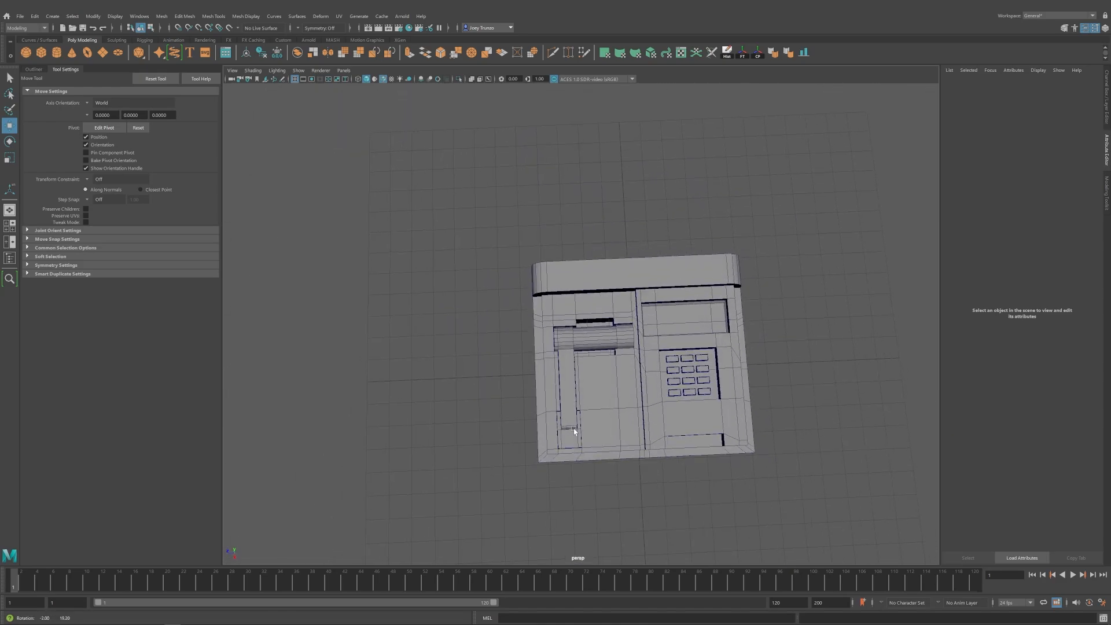
{"action": "middle_click_drag", "start_coordinate": [574, 430], "coordinate": [542, 416], "text": "alt"}
{"action": "right_click_drag", "start_coordinate": [541, 415], "coordinate": [706, 441], "text": "alt"}
{"action": "left_click", "coordinate": [577, 376]}
{"action": "left_click", "coordinate": [459, 79]}
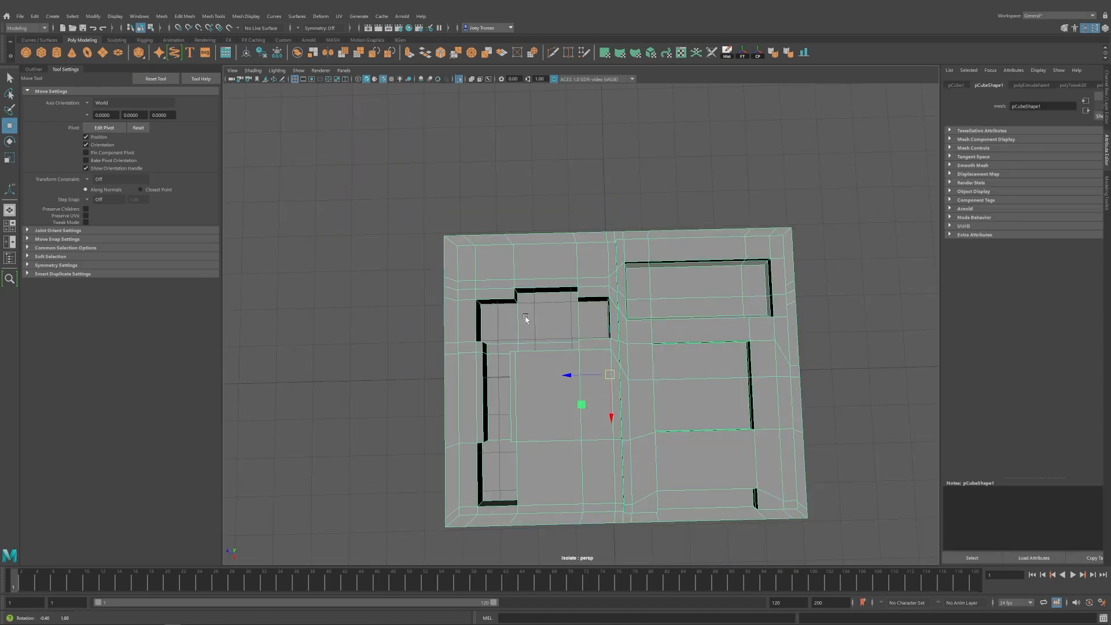
End the isolation and scale the panel vertices at the cylinder cutout's notches sideways to line up their side edges.
{"action": "middle_click_drag", "start_coordinate": [526, 317], "coordinate": [540, 307], "text": "alt"}
{"action": "scroll", "coordinate": [540, 307], "scroll_direction": "up", "scroll_amount": 2}
{"action": "left_click", "coordinate": [459, 80]}
{"action": "right_click_drag", "start_coordinate": [561, 238], "coordinate": [531, 257]}
{"action": "middle_click_drag", "start_coordinate": [531, 264], "coordinate": [579, 332], "text": "alt"}
{"action": "right_click_drag", "start_coordinate": [578, 299], "coordinate": [535, 300]}
{"action": "right_click_drag", "start_coordinate": [535, 300], "coordinate": [578, 349], "text": "alt"}
{"action": "left_click", "coordinate": [551, 339]}
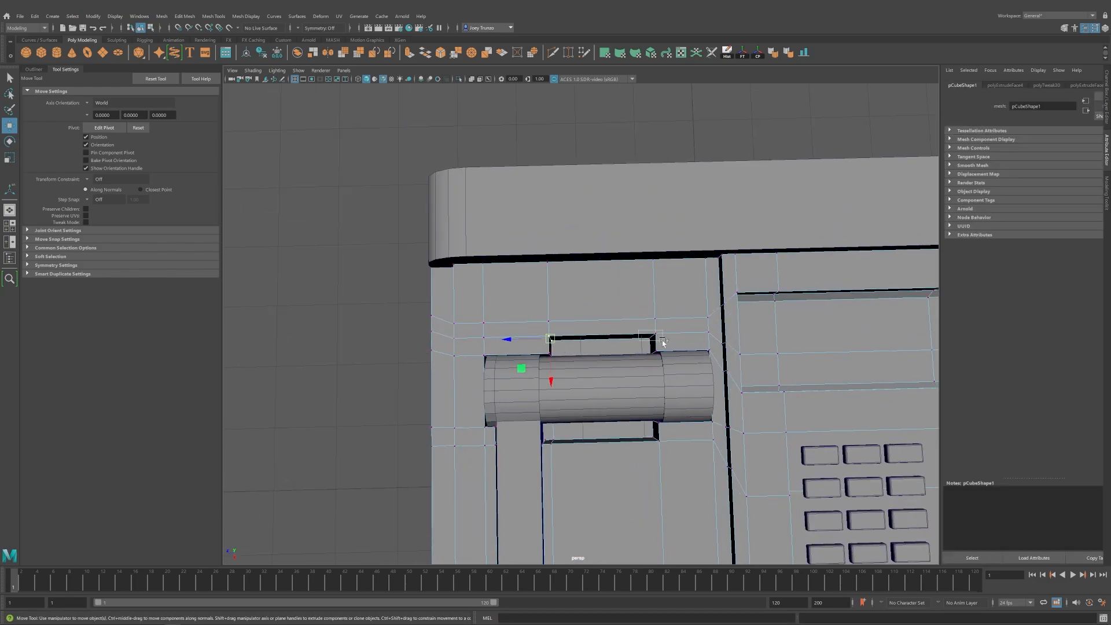
{"action": "left_click_drag", "start_coordinate": [662, 340], "coordinate": [663, 342], "text": "shift"}
{"action": "middle_click_drag", "start_coordinate": [575, 412], "coordinate": [591, 346], "text": "alt"}
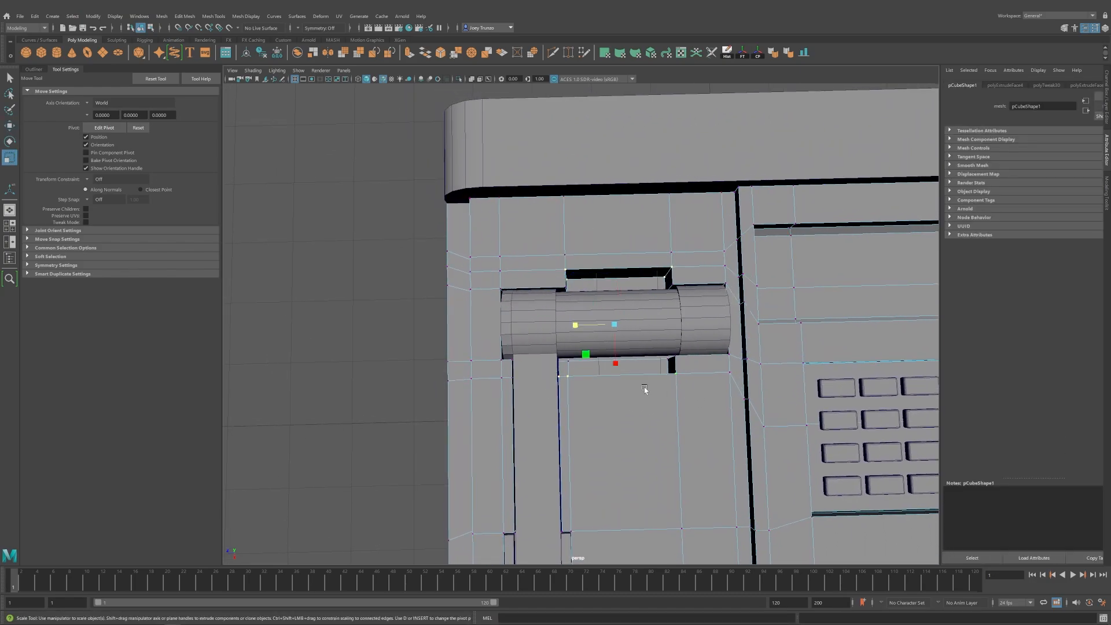
{"action": "left_click_drag", "start_coordinate": [615, 363], "coordinate": [618, 366]}
Flatten the vertex row between the cylinder recess and the rear bar, and move it closer to the bar.
{"action": "right_click_drag", "start_coordinate": [619, 371], "coordinate": [501, 380], "text": "alt"}
{"action": "middle_click_drag", "start_coordinate": [618, 368], "coordinate": [619, 429], "text": "alt"}
{"action": "right_click_drag", "start_coordinate": [618, 429], "coordinate": [711, 429], "text": "alt"}
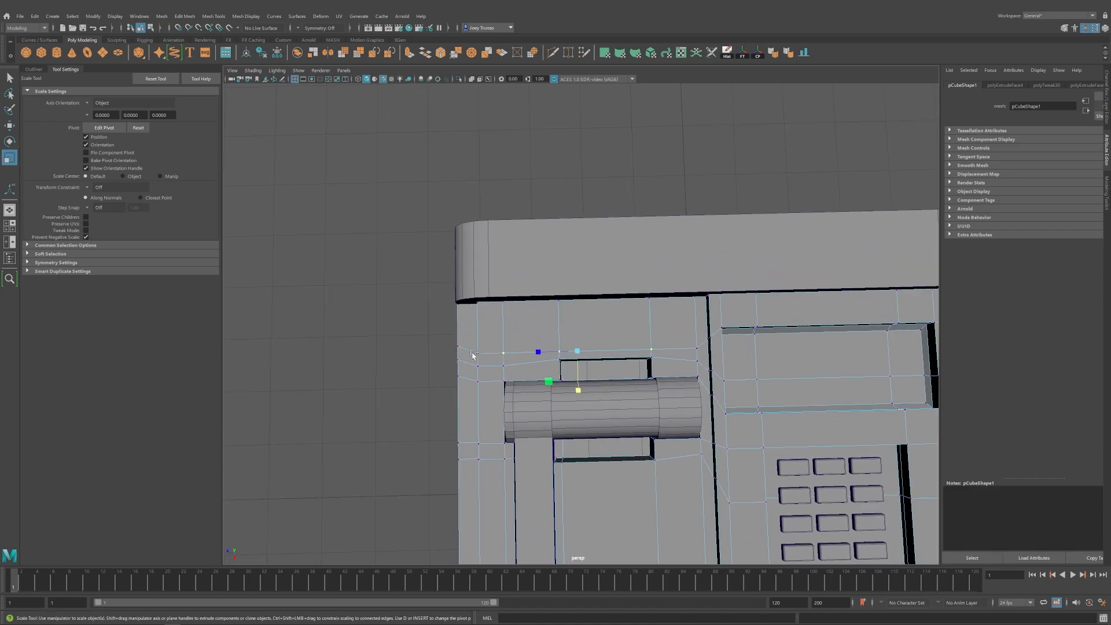
{"action": "left_click_drag", "start_coordinate": [473, 356], "coordinate": [573, 377], "text": "alt"}
{"action": "key", "text": "w"}
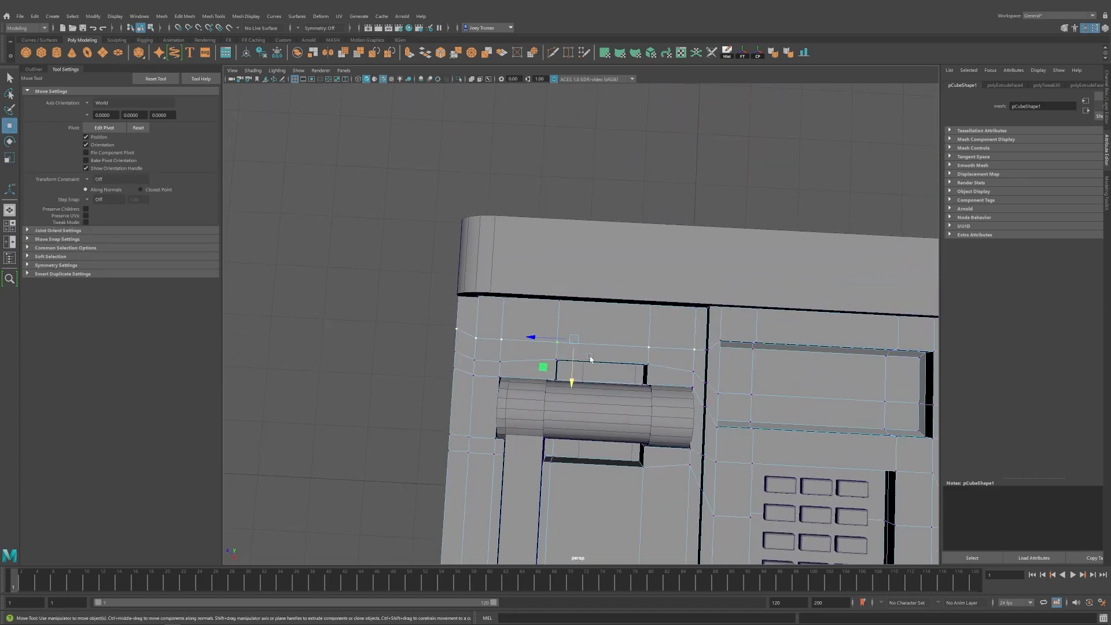
{"action": "left_click_drag", "start_coordinate": [573, 335], "coordinate": [630, 297], "text": "alt"}
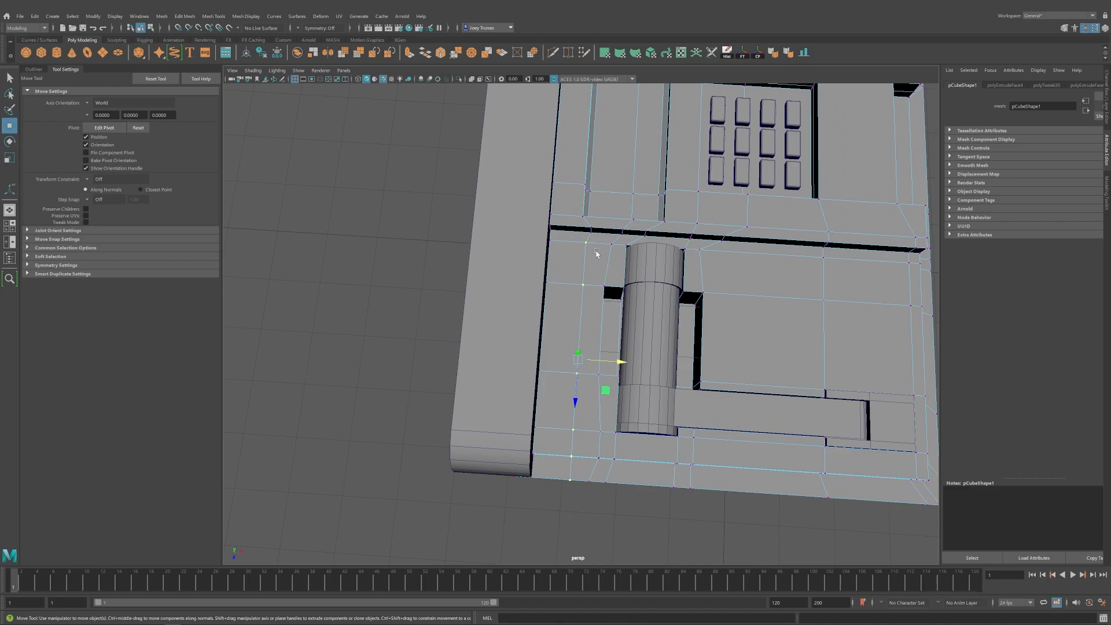
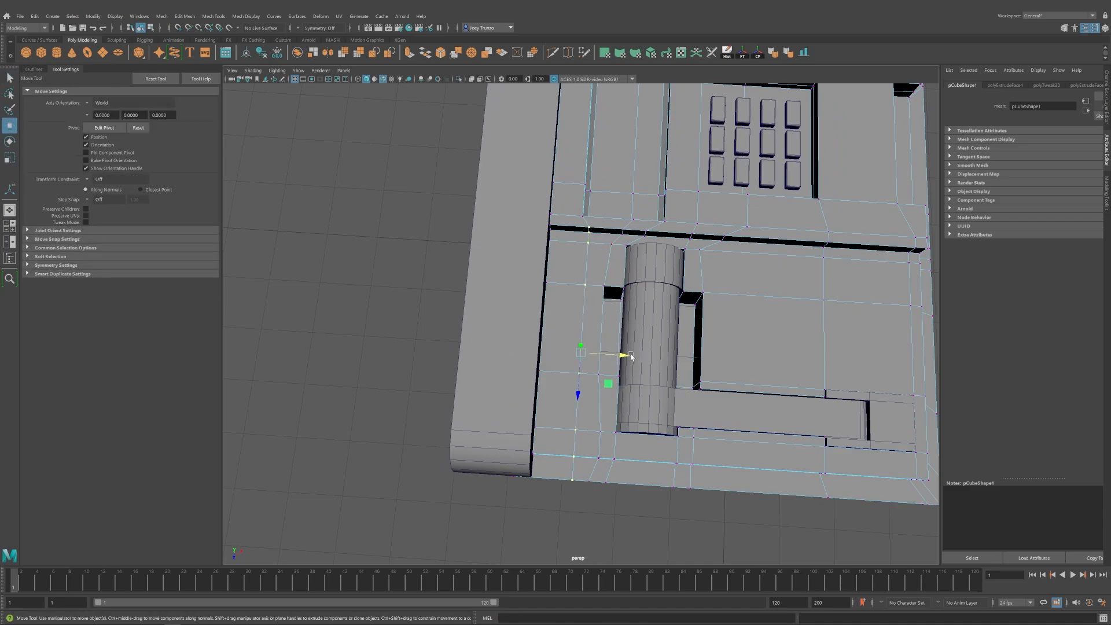
{"action": "left_click_drag", "start_coordinate": [618, 354], "coordinate": [641, 360], "text": "alt"}
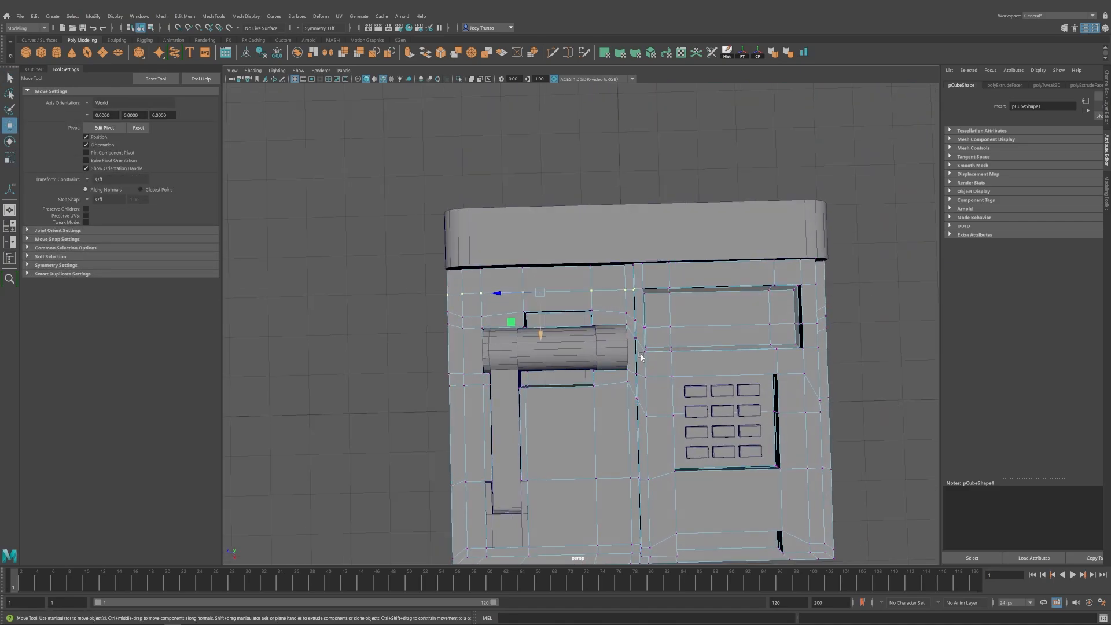
{"action": "middle_click_drag", "start_coordinate": [640, 359], "coordinate": [608, 331], "text": "alt"}
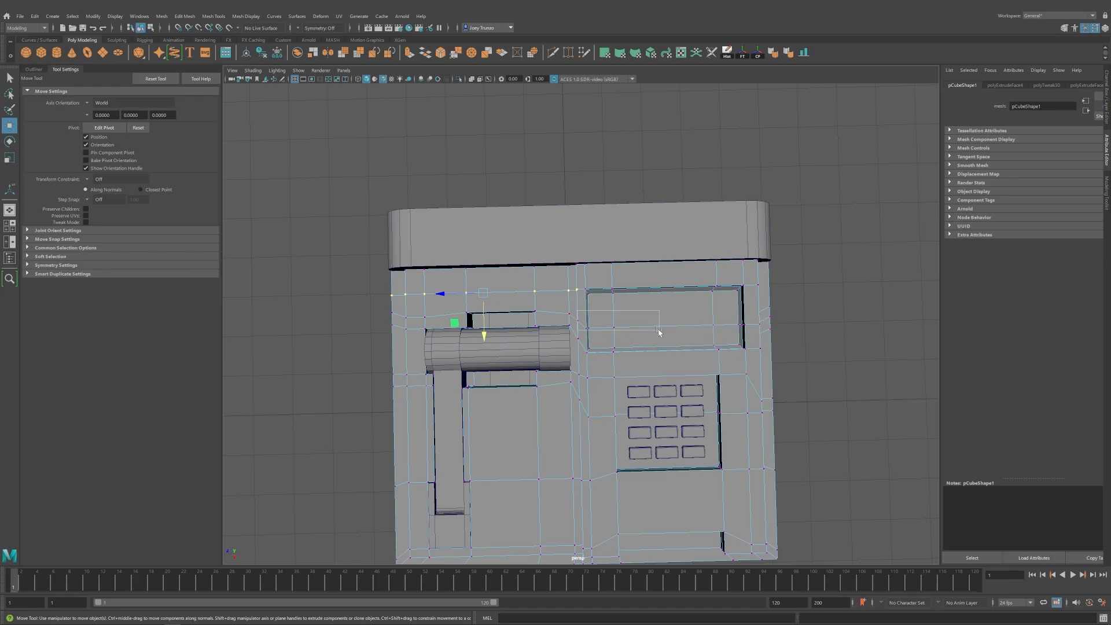
Straighten the vertex rows on the keypad half of the panel and shift them along the panel's length.
{"action": "left_click_drag", "start_coordinate": [658, 331], "coordinate": [575, 331]}
{"action": "left_click", "coordinate": [579, 320]}
{"action": "left_click_drag", "start_coordinate": [622, 352], "coordinate": [618, 352], "text": "alt"}
{"action": "middle_click_drag", "start_coordinate": [621, 352], "coordinate": [625, 377], "text": "alt"}
{"action": "key", "text": "r"}
{"action": "left_click_drag", "start_coordinate": [732, 409], "coordinate": [641, 367], "text": "alt"}
{"action": "key", "text": "w"}
{"action": "left_click_drag", "start_coordinate": [544, 413], "coordinate": [576, 416]}
{"action": "middle_click_drag", "start_coordinate": [559, 414], "coordinate": [588, 377], "text": "alt"}
{"action": "mouse_move", "coordinate": [549, 402]}
{"action": "left_mouse_down"}
{"action": "mouse_move", "coordinate": [572, 382]}
{"action": "mouse_move", "coordinate": [520, 372]}
{"action": "mouse_move", "coordinate": [541, 405]}
{"action": "mouse_move", "coordinate": [562, 397]}
{"action": "left_mouse_up"}
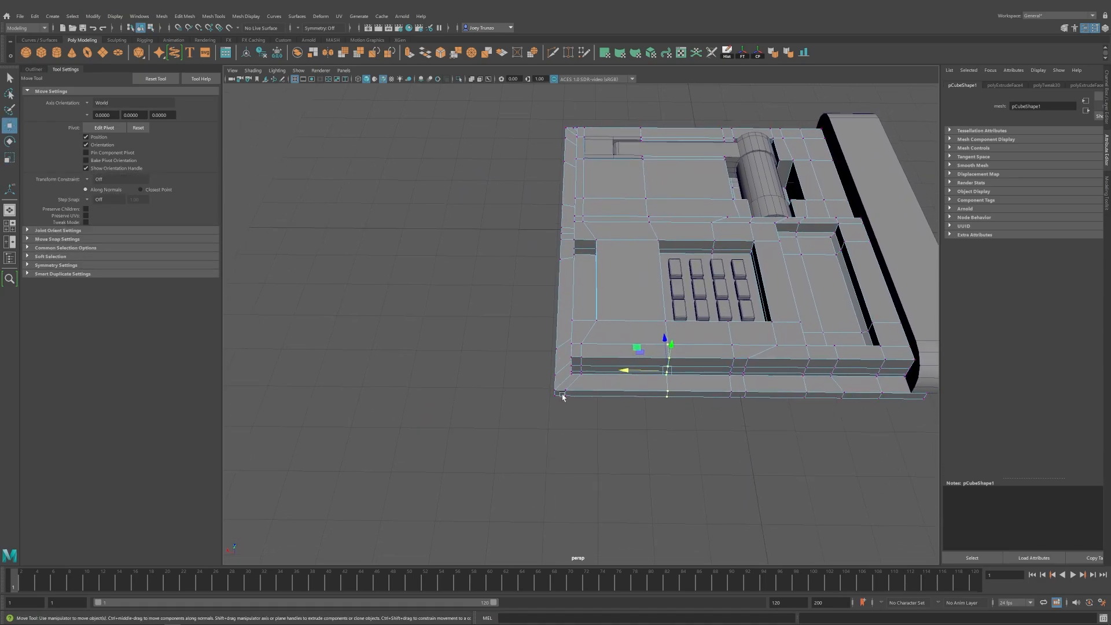
Flatten the vertex row near the panel's front corner and align it with the small front recess's edge.
{"action": "key", "text": "r"}
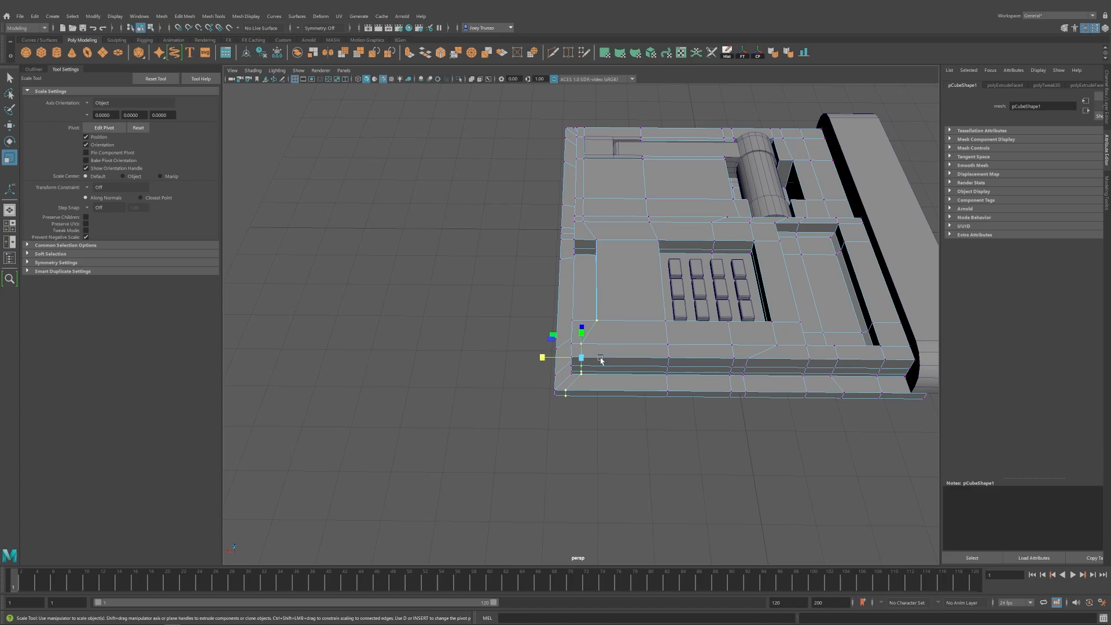
{"action": "key", "text": "w"}
{"action": "left_click_drag", "start_coordinate": [534, 370], "coordinate": [554, 371]}
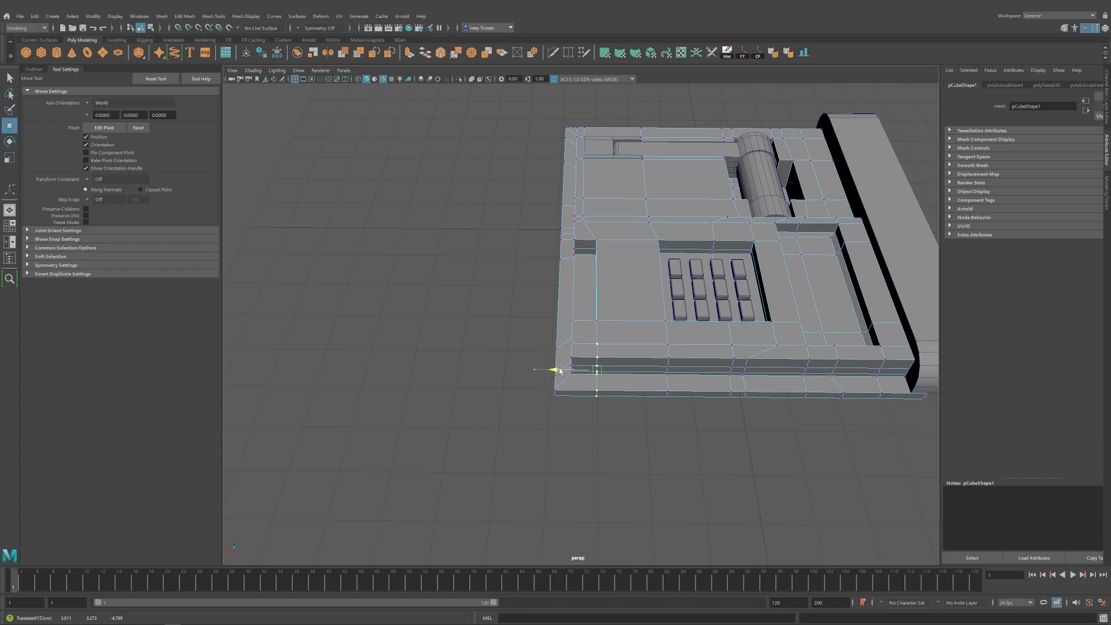
{"action": "key", "text": "F8"}
Straighten and reposition a vertex row on the panel's outer side beside the keypad, and clear the selection.
{"action": "left_click_drag", "start_coordinate": [616, 350], "coordinate": [613, 461], "text": "alt"}
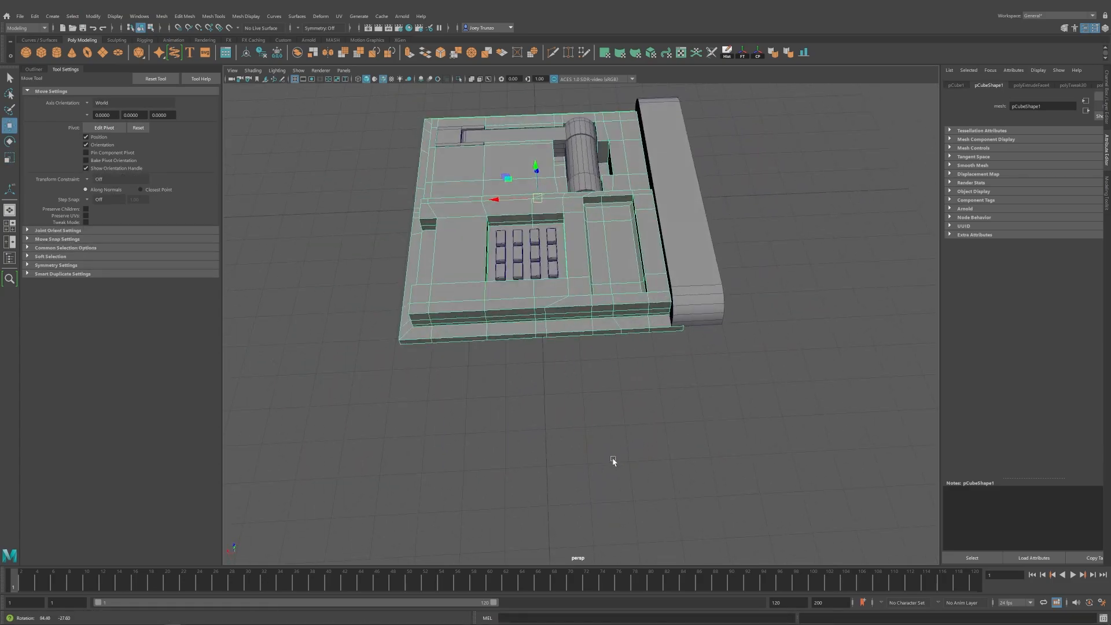
{"action": "scroll", "coordinate": [539, 276], "scroll_direction": "up", "scroll_amount": 5}
{"action": "key", "text": "F8"}
{"action": "left_click", "coordinate": [530, 342]}
{"action": "key", "text": "r"}
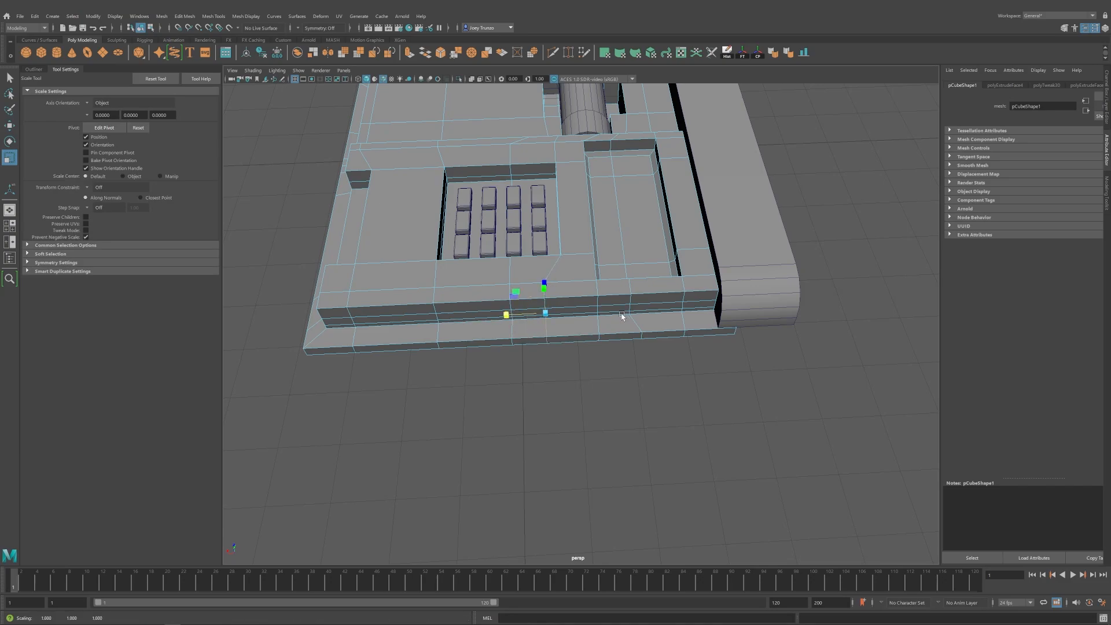
{"action": "key", "text": "w"}
{"action": "left_click_drag", "start_coordinate": [508, 315], "coordinate": [544, 355]}
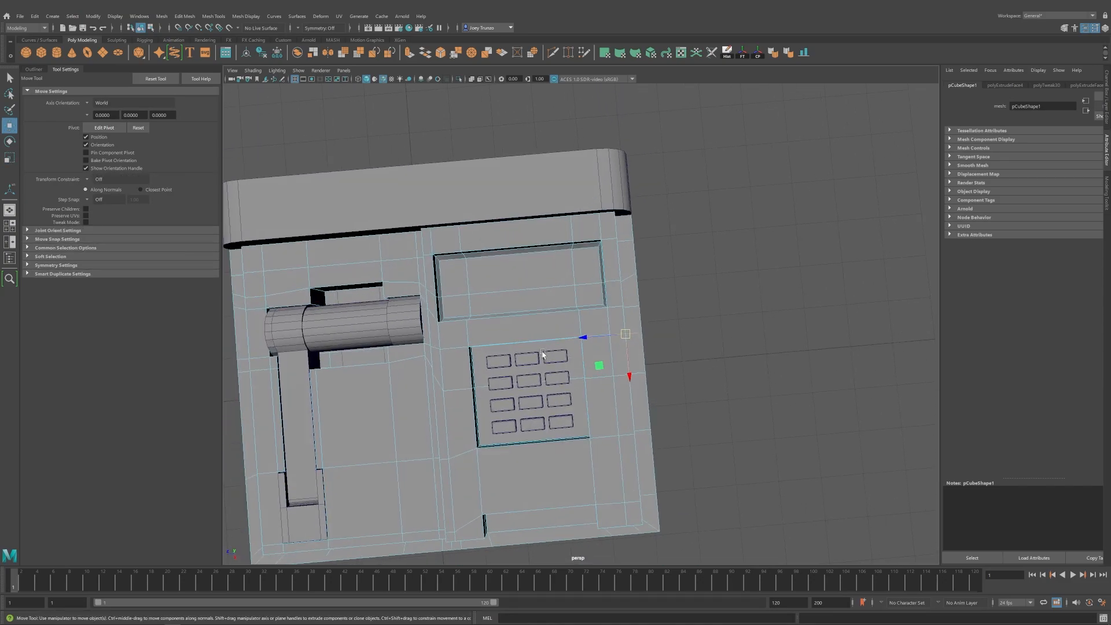
{"action": "key", "text": "F8"}
{"action": "scroll", "coordinate": [640, 364], "scroll_direction": "down", "scroll_amount": 4}
{"action": "left_click", "coordinate": [641, 364]}
Move the single vertex beside the divider into line with the cylinder cutout's lower edge, and inspect the panel.
{"action": "left_click_drag", "start_coordinate": [561, 416], "coordinate": [563, 364], "text": "alt"}
{"action": "middle_click_drag", "start_coordinate": [563, 365], "coordinate": [605, 364], "text": "alt"}
{"action": "right_click_drag", "start_coordinate": [440, 362], "coordinate": [488, 362], "text": "alt"}
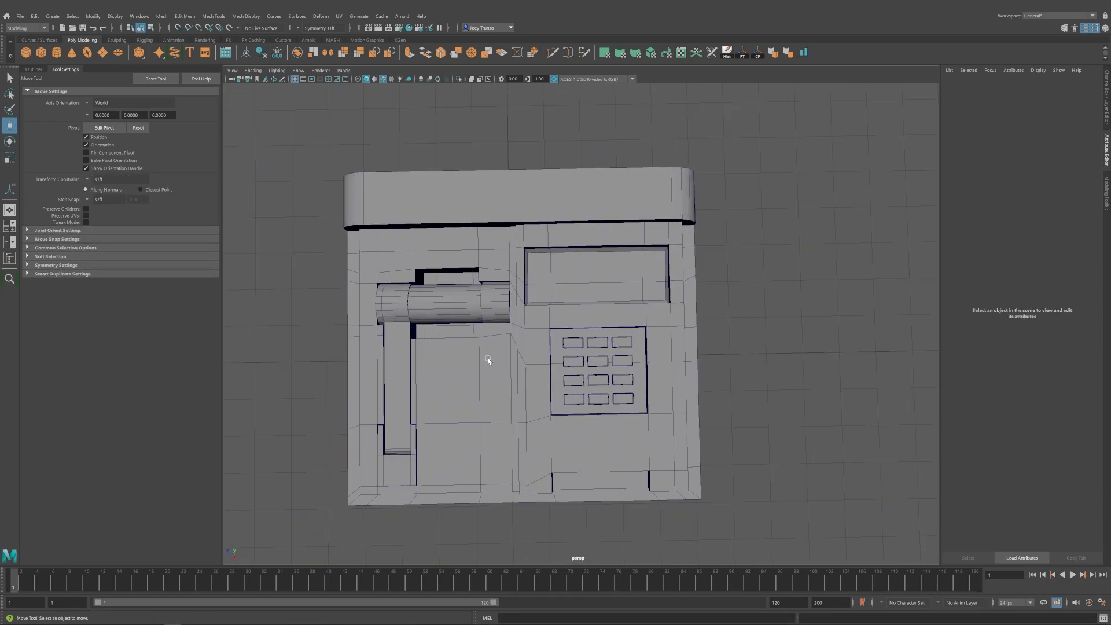
{"action": "left_click", "coordinate": [489, 362]}
{"action": "middle_click_drag", "start_coordinate": [509, 400], "coordinate": [582, 375], "text": "alt"}
{"action": "right_click_drag", "start_coordinate": [593, 376], "coordinate": [642, 383], "text": "alt"}
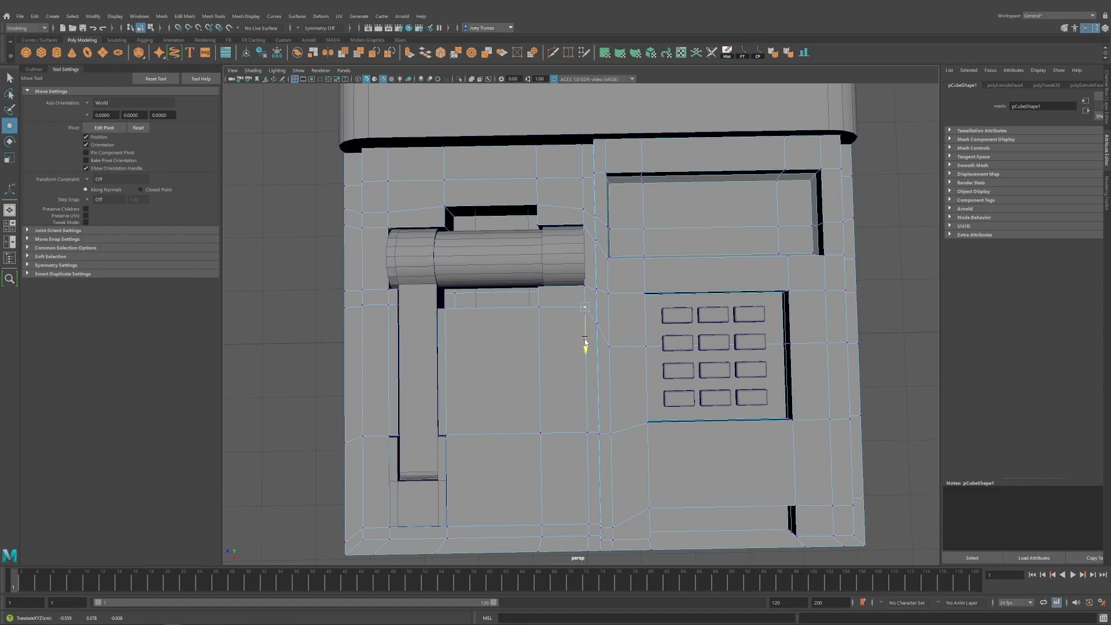
{"action": "left_click_drag", "start_coordinate": [585, 343], "coordinate": [640, 339], "text": "alt"}
{"action": "left_click_drag", "start_coordinate": [607, 347], "coordinate": [489, 333], "text": "alt"}
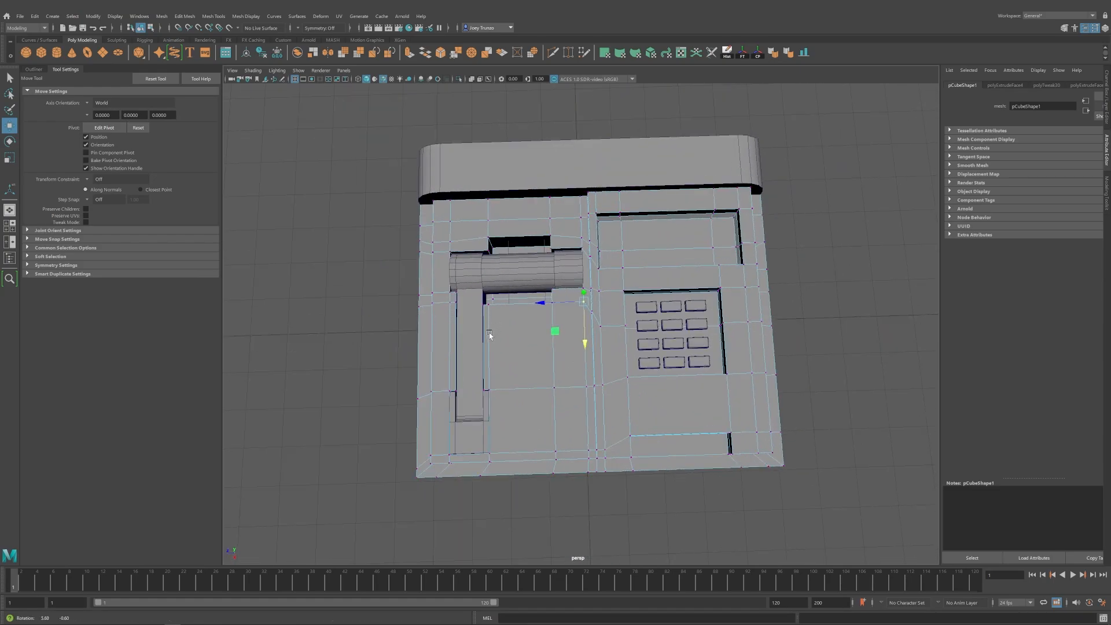
{"action": "left_click", "coordinate": [348, 492]}
{"action": "left_click_drag", "start_coordinate": [348, 492], "coordinate": [615, 331], "text": "alt"}
{"action": "middle_click_drag", "start_coordinate": [615, 331], "coordinate": [615, 352], "text": "alt"}
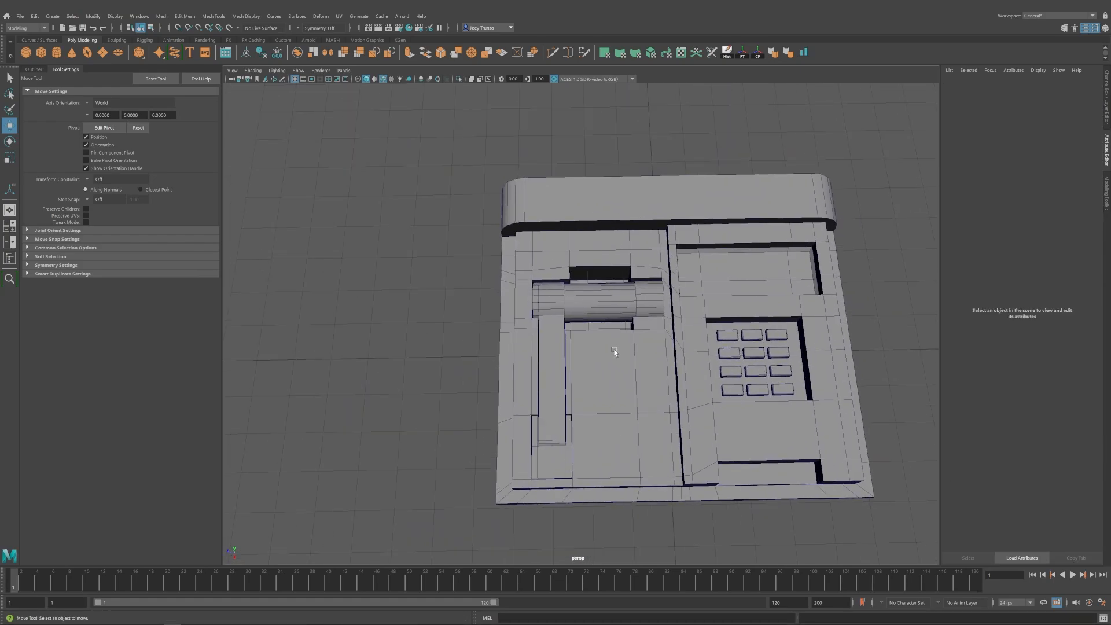
{"action": "left_click_drag", "start_coordinate": [615, 352], "coordinate": [595, 370], "text": "alt"}
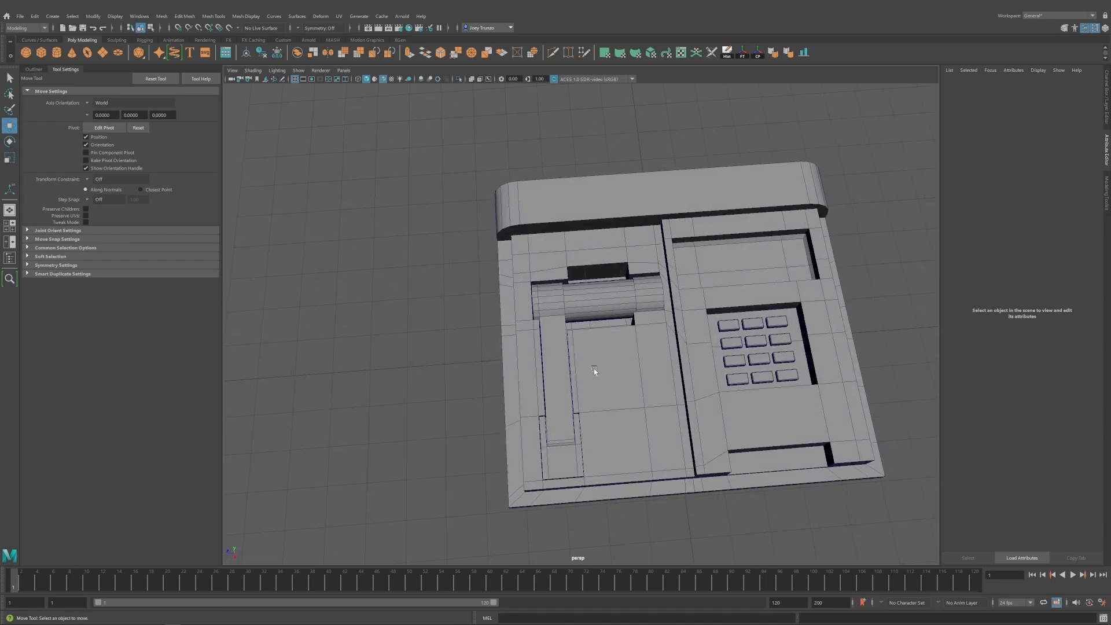
Insert two lengthwise edge loops along the handset arm and scale them slightly apart.
{"action": "left_click", "coordinate": [578, 365]}
{"action": "scroll", "coordinate": [568, 373], "scroll_direction": "up", "scroll_amount": 6}
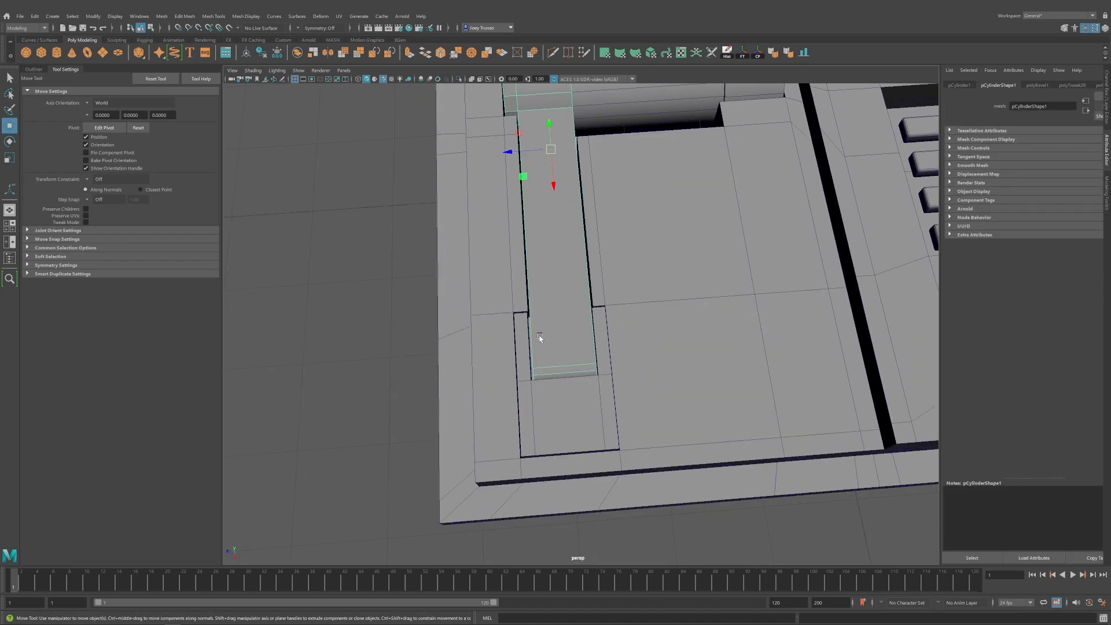
{"action": "left_click_drag", "start_coordinate": [546, 305], "coordinate": [563, 351], "text": "alt"}
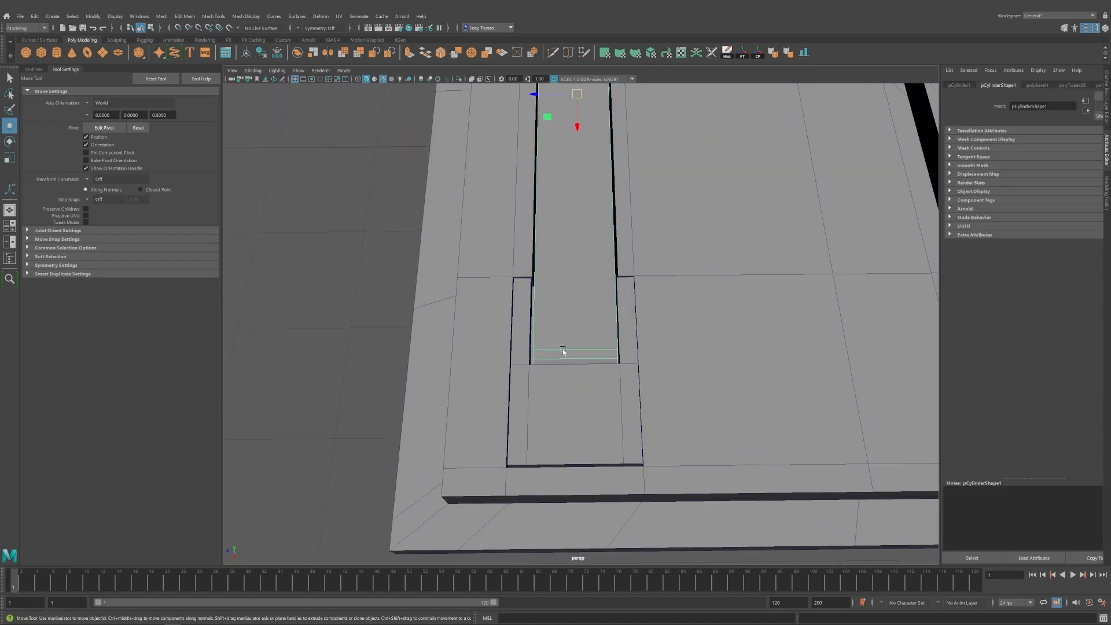
{"action": "left_click", "coordinate": [212, 16]}
{"action": "left_click", "coordinate": [235, 86]}
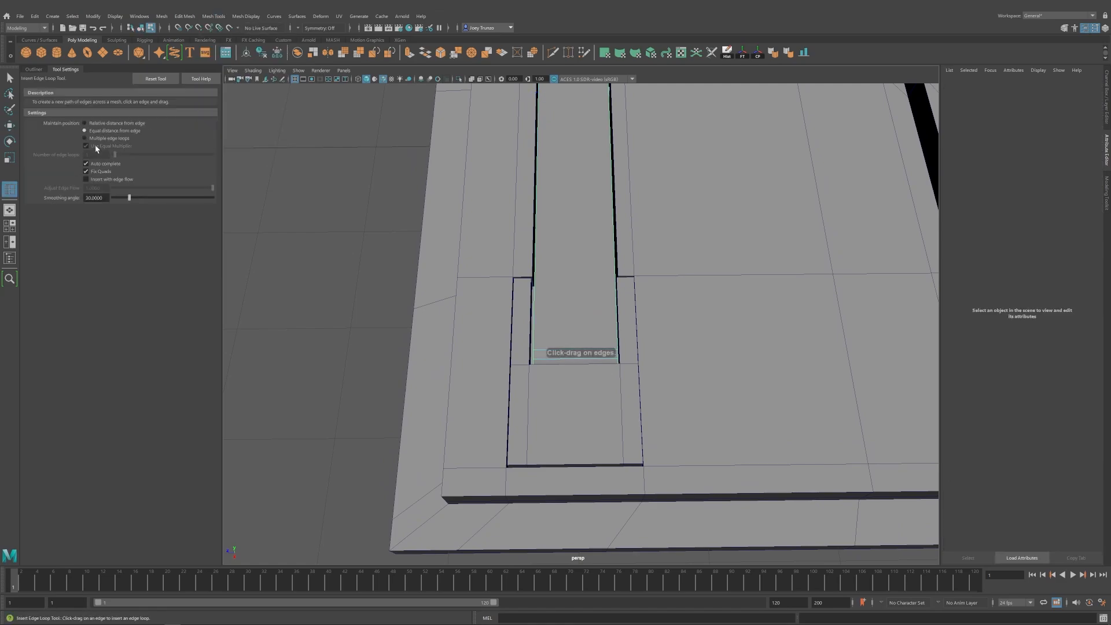
{"action": "left_click", "coordinate": [549, 351]}
{"action": "key", "text": "r"}
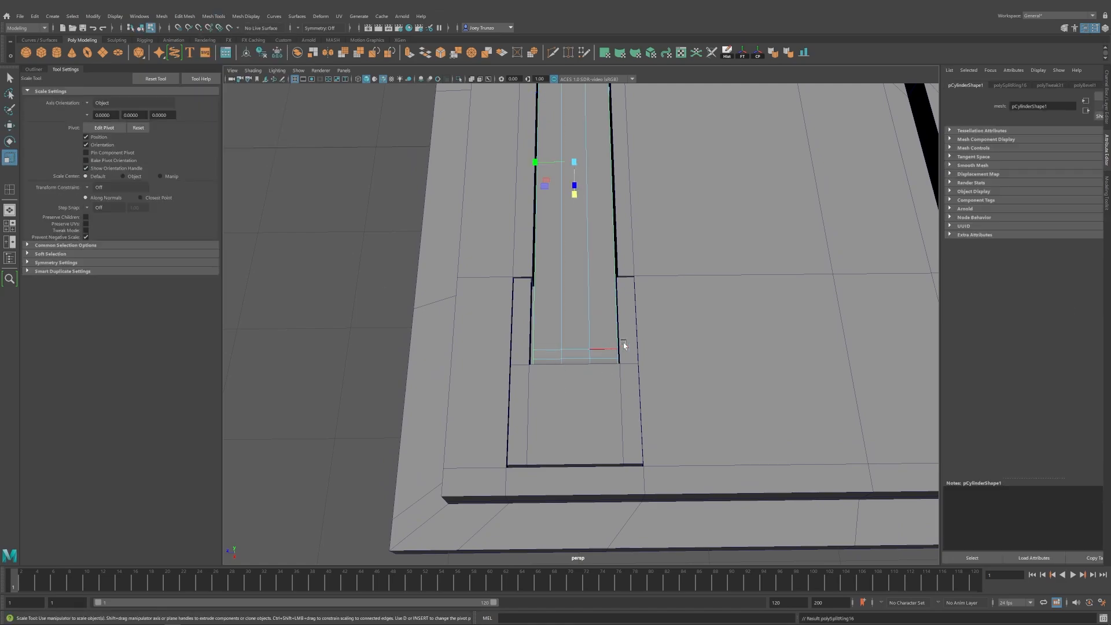
{"action": "scroll", "coordinate": [534, 180], "scroll_direction": "down", "scroll_amount": 2}
{"action": "key", "text": "w"}
Insert one edge loop across the handset arm near its free end.
{"action": "left_click", "coordinate": [213, 16]}
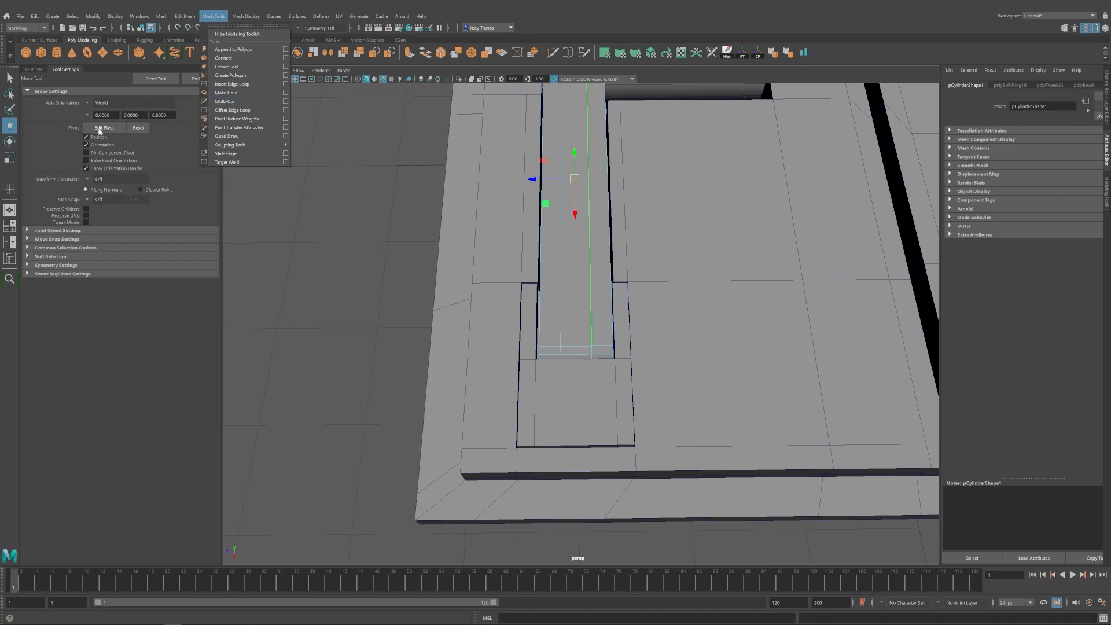
{"action": "key", "text": "y"}
{"action": "left_click", "coordinate": [65, 70]}
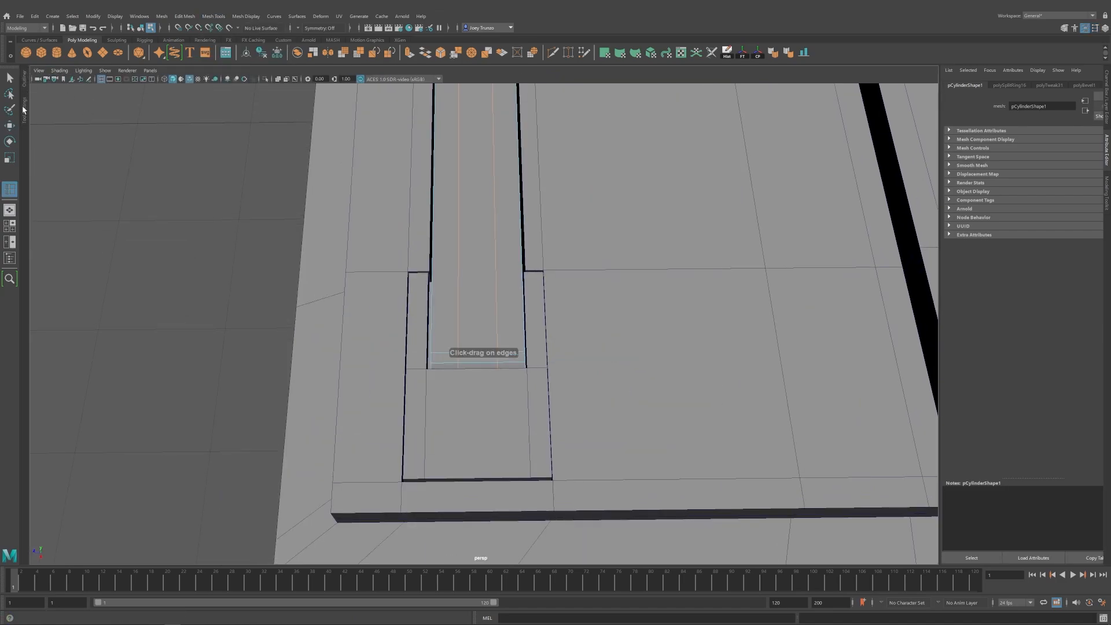
{"action": "left_click", "coordinate": [24, 109]}
{"action": "left_click_drag", "start_coordinate": [595, 349], "coordinate": [596, 321], "text": "alt"}
{"action": "left_click", "coordinate": [592, 339]}
{"action": "key", "text": "w"}
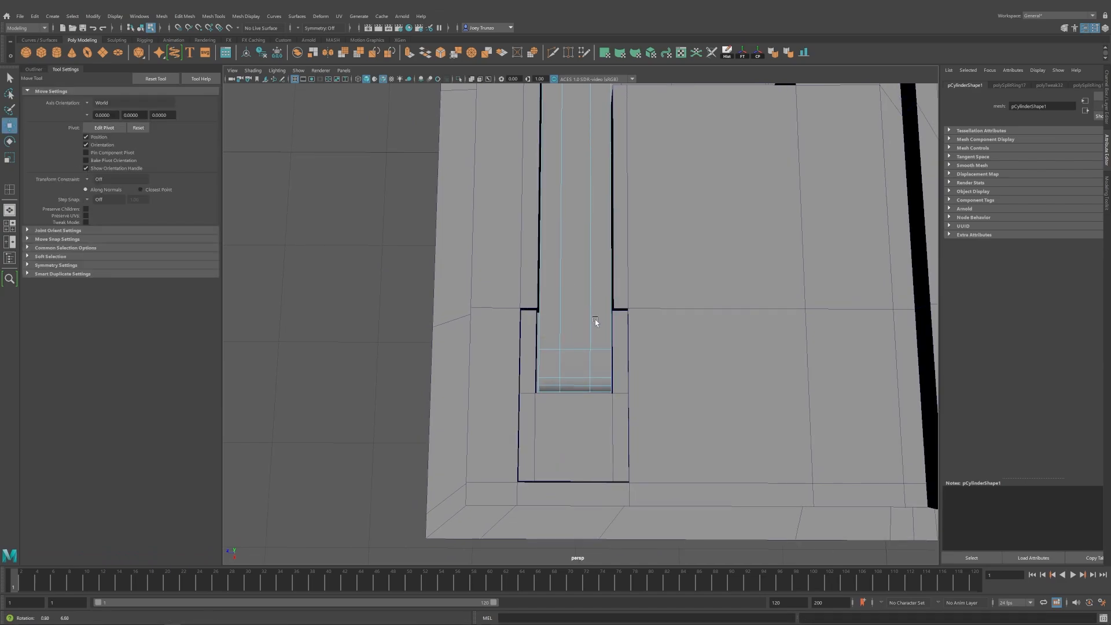
Delete the middle faces at the arm's free end, and isolate and frame the handset mesh.
{"action": "left_click", "coordinate": [576, 376]}
{"action": "left_click_drag", "start_coordinate": [576, 376], "coordinate": [583, 379], "text": "alt"}
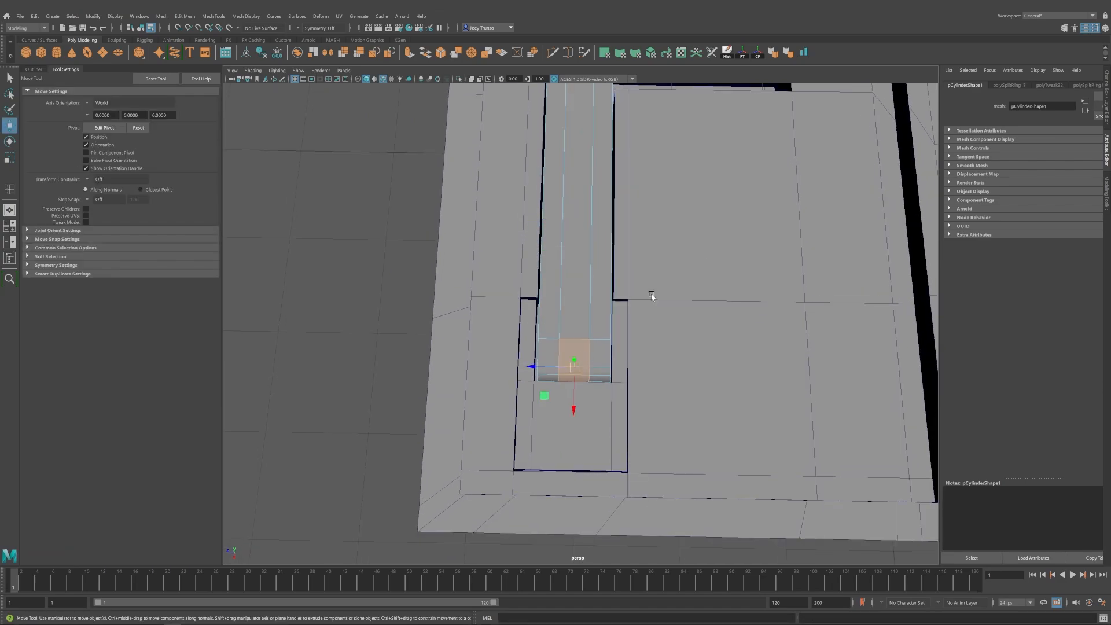
{"action": "double_click", "coordinate": [579, 231], "text": "shift"}
{"action": "left_click_drag", "start_coordinate": [579, 231], "coordinate": [607, 336], "text": "alt"}
{"action": "key", "text": "Delete"}
{"action": "key", "text": "F8"}
{"action": "key", "text": "ctrl+1"}
{"action": "key", "text": "f"}
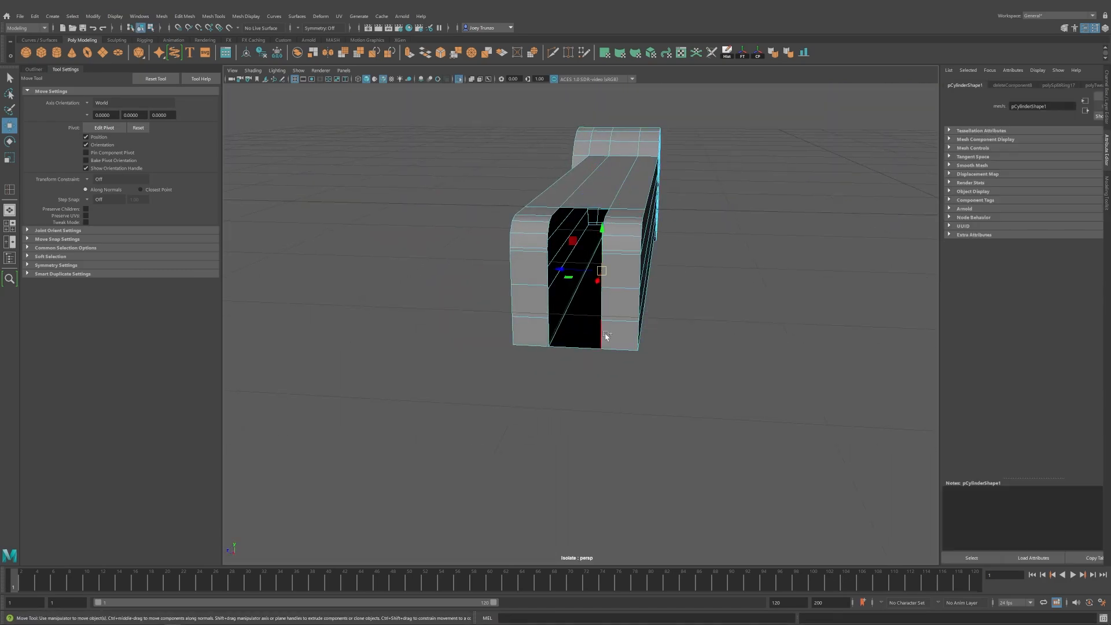
Bridge the side edges of the arm's open end to close the front wall below the rounded top.
{"action": "left_click", "coordinate": [205, 16]}
{"action": "left_click", "coordinate": [190, 56]}
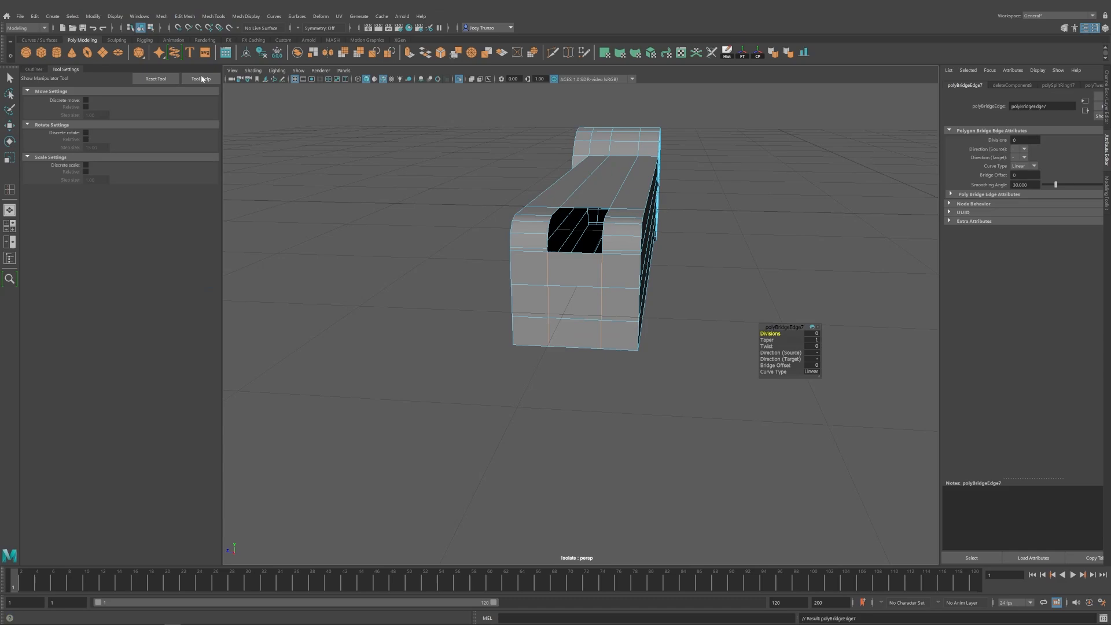
{"action": "left_click_drag", "start_coordinate": [544, 228], "coordinate": [499, 268], "text": "alt"}
{"action": "right_click_drag", "start_coordinate": [524, 289], "coordinate": [603, 355], "text": "alt"}
{"action": "key", "text": "w"}
{"action": "left_click_drag", "start_coordinate": [602, 355], "coordinate": [596, 305], "text": "alt"}
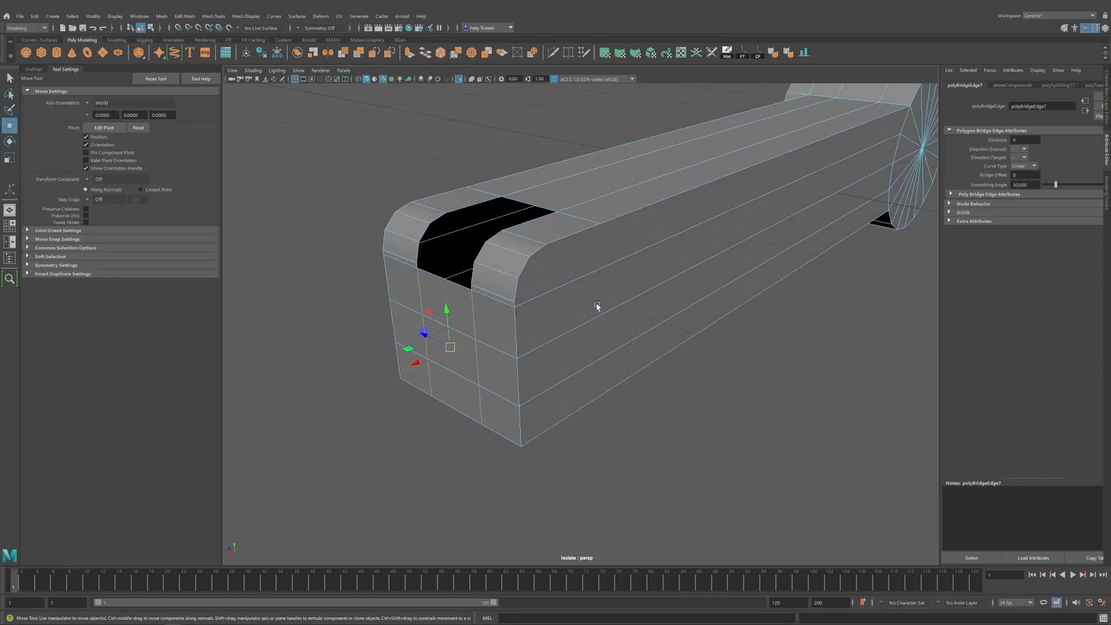
Extrude the top edge of the bridged wall inward along the arm to form the notch's floor.
{"action": "left_click_drag", "start_coordinate": [407, 259], "coordinate": [526, 356], "text": "alt"}
{"action": "middle_click_drag", "start_coordinate": [525, 352], "coordinate": [575, 349], "text": "alt"}
{"action": "scroll", "coordinate": [576, 349], "scroll_direction": "up", "scroll_amount": 1}
{"action": "left_click", "coordinate": [578, 349]}
{"action": "key", "text": "ctrl+z"}
{"action": "left_click_drag", "start_coordinate": [560, 353], "coordinate": [571, 352]}
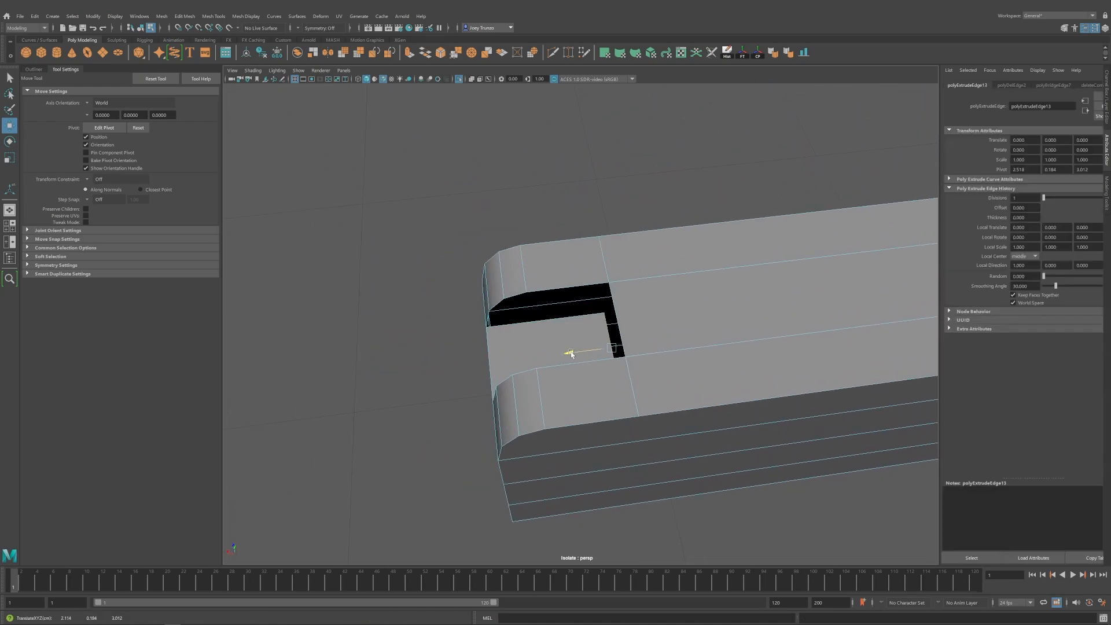
Align the extruded floor edge with the notch's inner edge in the wireframe top view.
{"action": "key", "text": "space"}
{"action": "key", "text": "f"}
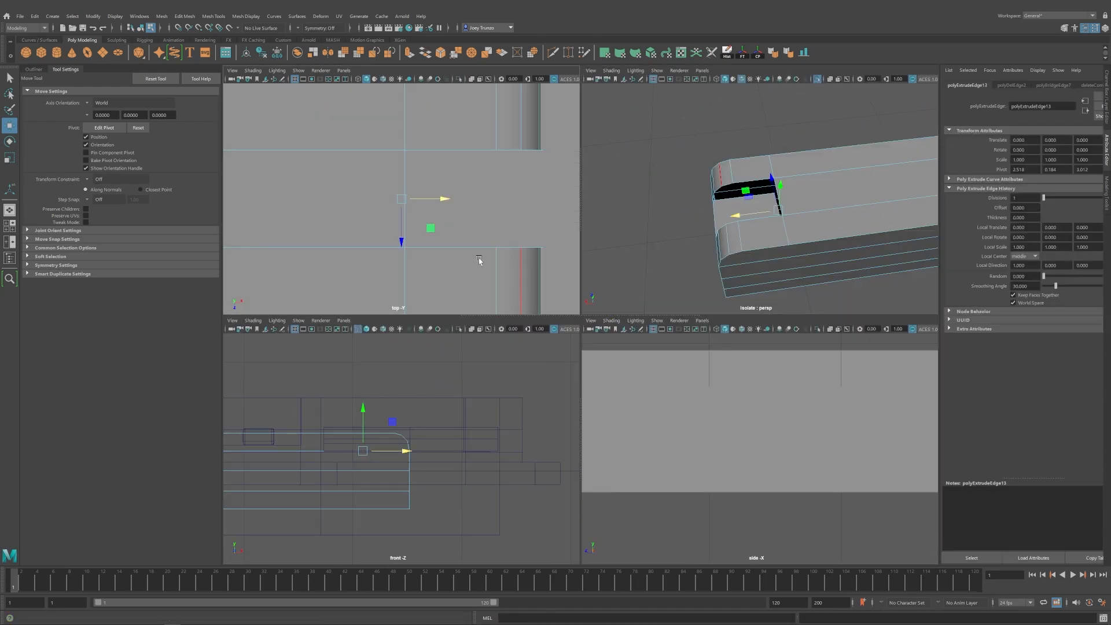
{"action": "middle_click_drag", "start_coordinate": [430, 188], "coordinate": [466, 213], "text": "alt"}
{"action": "scroll", "coordinate": [466, 214], "scroll_direction": "up", "scroll_amount": 3}
{"action": "key", "text": "4"}
{"action": "left_click_drag", "start_coordinate": [497, 237], "coordinate": [501, 237]}
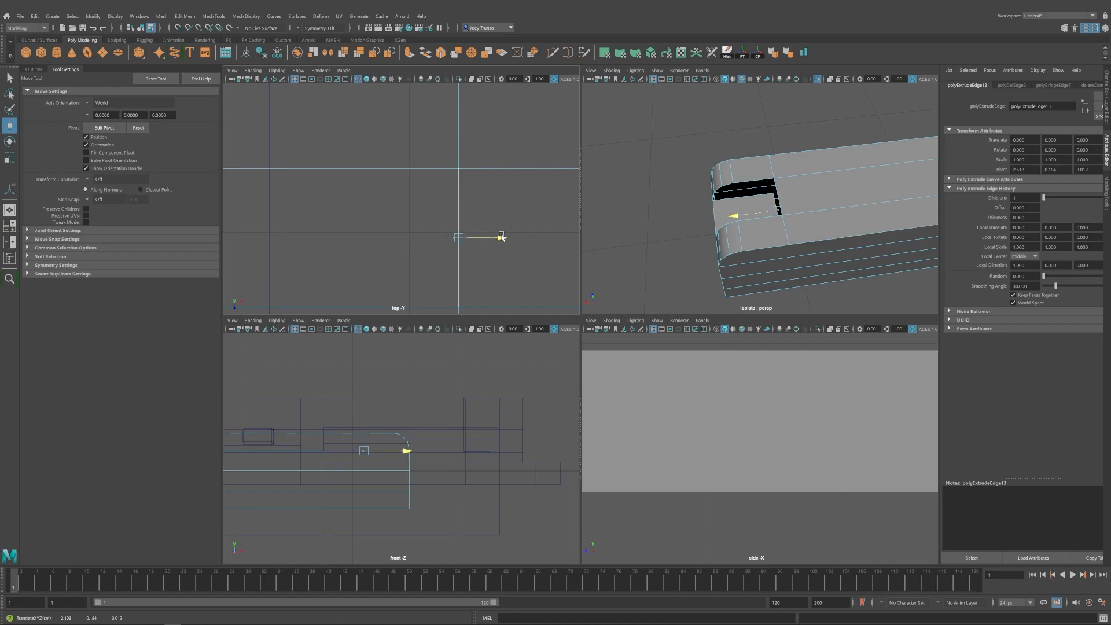
{"action": "key", "text": "space"}
Bridge the floor's inner edge to the arm's top edge to form the notch's back wall.
{"action": "left_click_drag", "start_coordinate": [781, 255], "coordinate": [688, 320], "text": "alt"}
{"action": "left_click", "coordinate": [213, 16]}
{"action": "mouse_move", "coordinate": [185, 16]}
{"action": "left_click", "coordinate": [202, 58]}
Try to fill the open side wall of the notch.
{"action": "double_click", "coordinate": [583, 300]}
{"action": "left_click", "coordinate": [161, 16]}
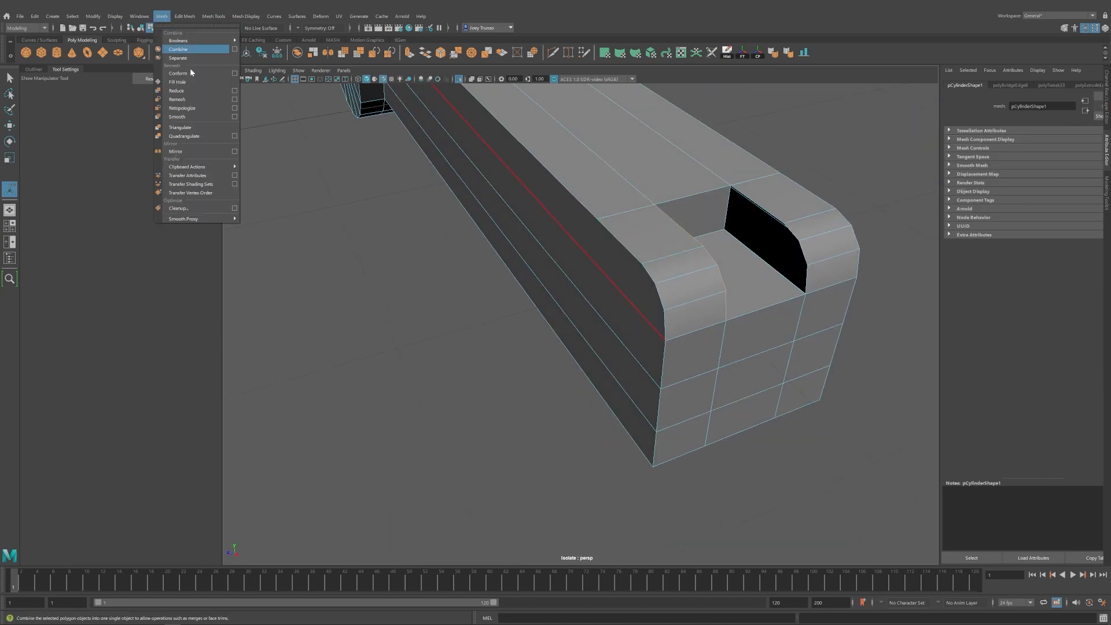
{"action": "left_click", "coordinate": [183, 90]}
{"action": "key", "text": "ctrl+z"}
Merge the arm's vertices and fill the open side walls of the notch.
{"action": "left_click_drag", "start_coordinate": [740, 250], "coordinate": [620, 277], "text": "alt"}
{"action": "key", "text": "q"}
{"action": "key", "text": "F8"}
{"action": "key", "text": "w"}
{"action": "left_click", "coordinate": [178, 18]}
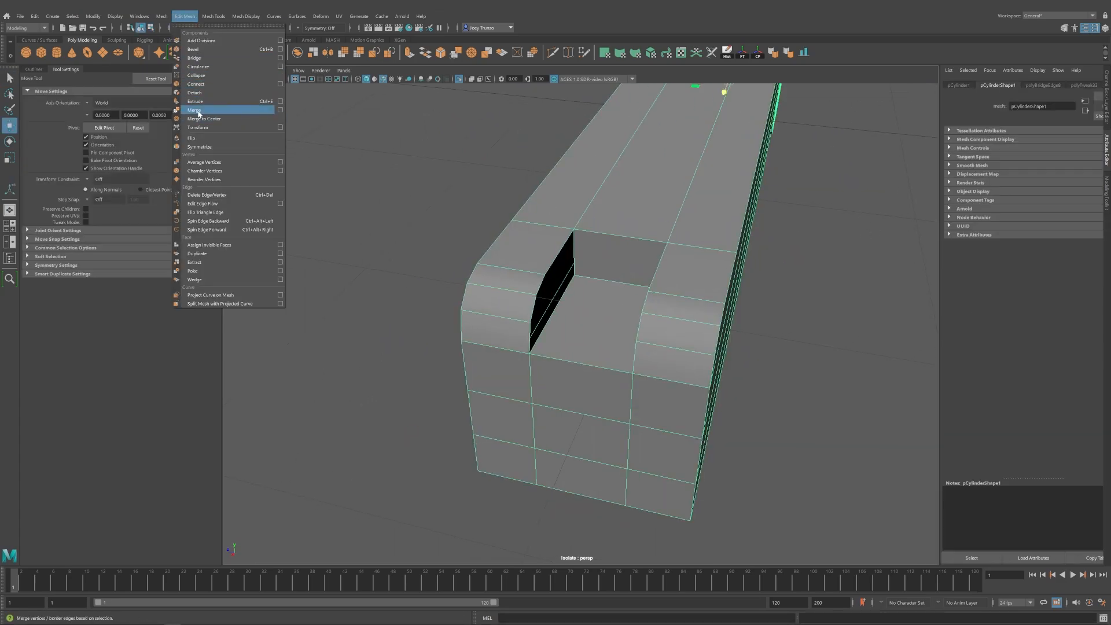
{"action": "left_click", "coordinate": [199, 113]}
{"action": "key", "text": "q"}
{"action": "left_click", "coordinate": [162, 16]}
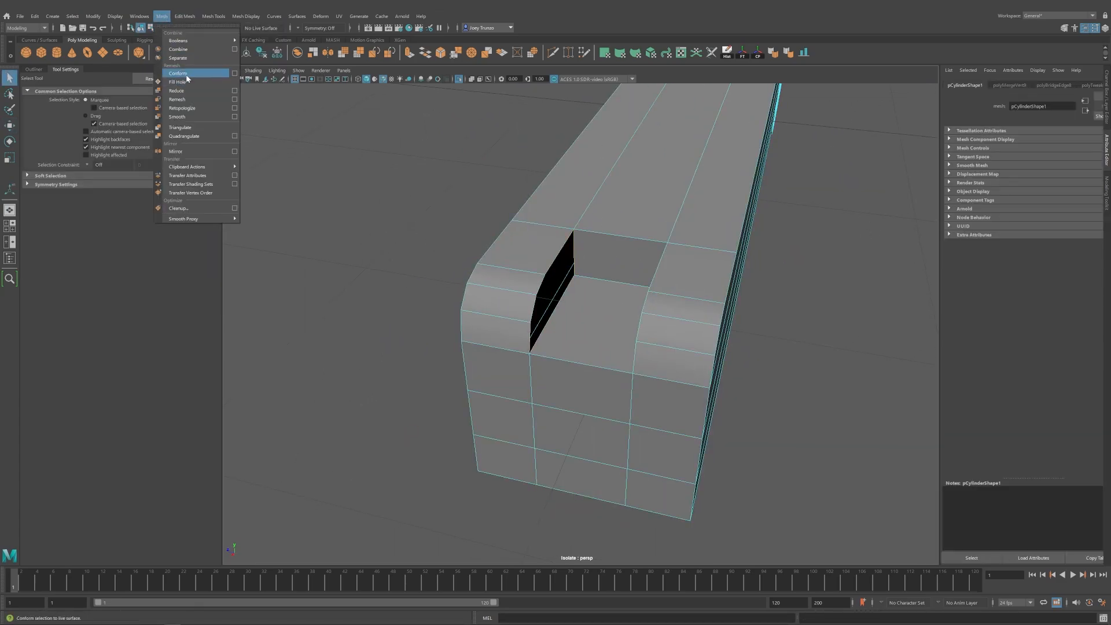
{"action": "left_click", "coordinate": [177, 82]}
{"action": "left_click_drag", "start_coordinate": [607, 267], "coordinate": [689, 267], "text": "alt"}
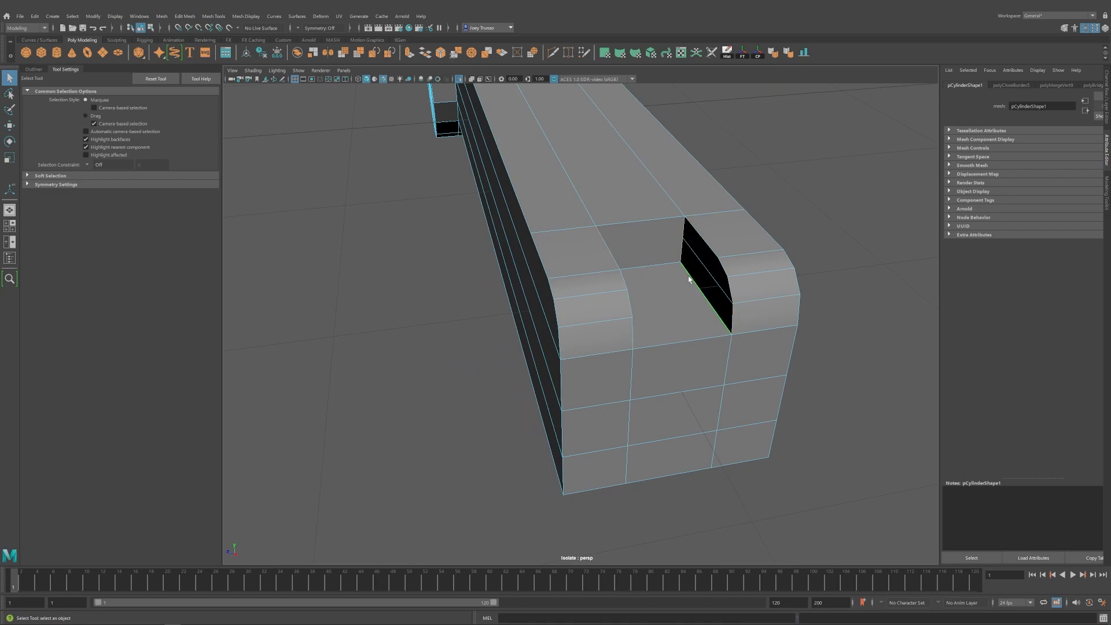
{"action": "key", "text": "g"}
Return to object selection, deselect the arm and leave isolation to show the whole device.
{"action": "right_click_drag", "start_coordinate": [687, 219], "coordinate": [735, 186]}
{"action": "left_click", "coordinate": [746, 186]}
{"action": "scroll", "coordinate": [665, 255], "scroll_direction": "down", "scroll_amount": 4}
{"action": "left_click_drag", "start_coordinate": [665, 260], "coordinate": [588, 309], "text": "alt"}
{"action": "left_click", "coordinate": [458, 79]}
Add a polygon cylinder above the handset arm.
{"action": "scroll", "coordinate": [549, 302], "scroll_direction": "down", "scroll_amount": 4}
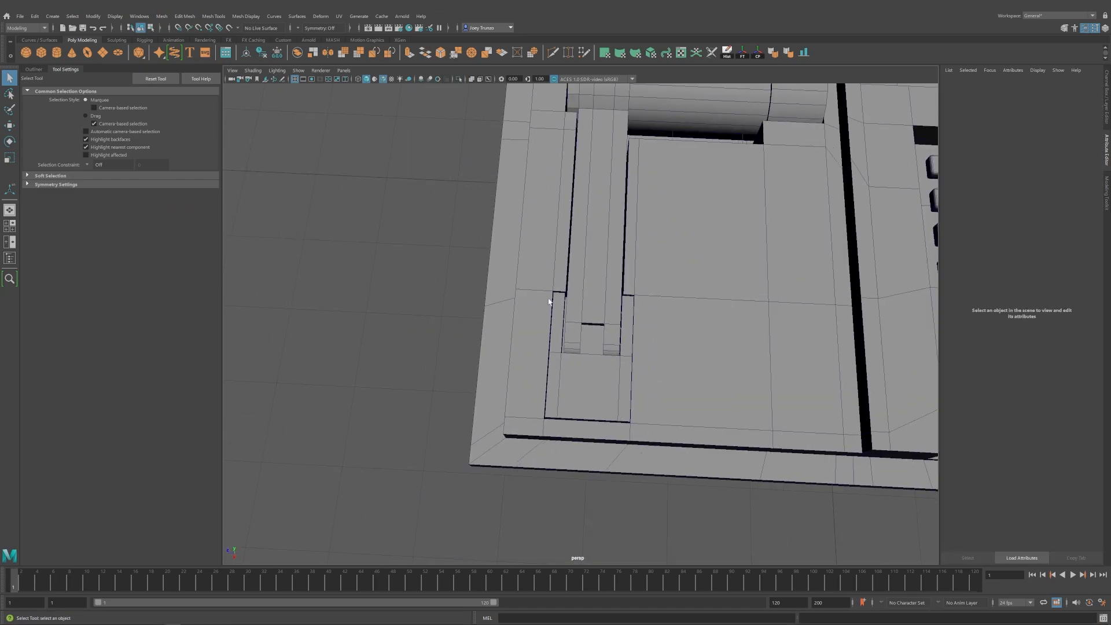
{"action": "mouse_move", "coordinate": [628, 340]}
{"action": "left_mouse_down", "text": "alt"}
{"action": "mouse_move", "coordinate": [631, 308]}
{"action": "mouse_move", "coordinate": [687, 327]}
{"action": "mouse_move", "coordinate": [641, 335]}
{"action": "left_mouse_up", "text": "alt"}
{"action": "scroll", "coordinate": [687, 328], "scroll_direction": "up", "scroll_amount": 4}
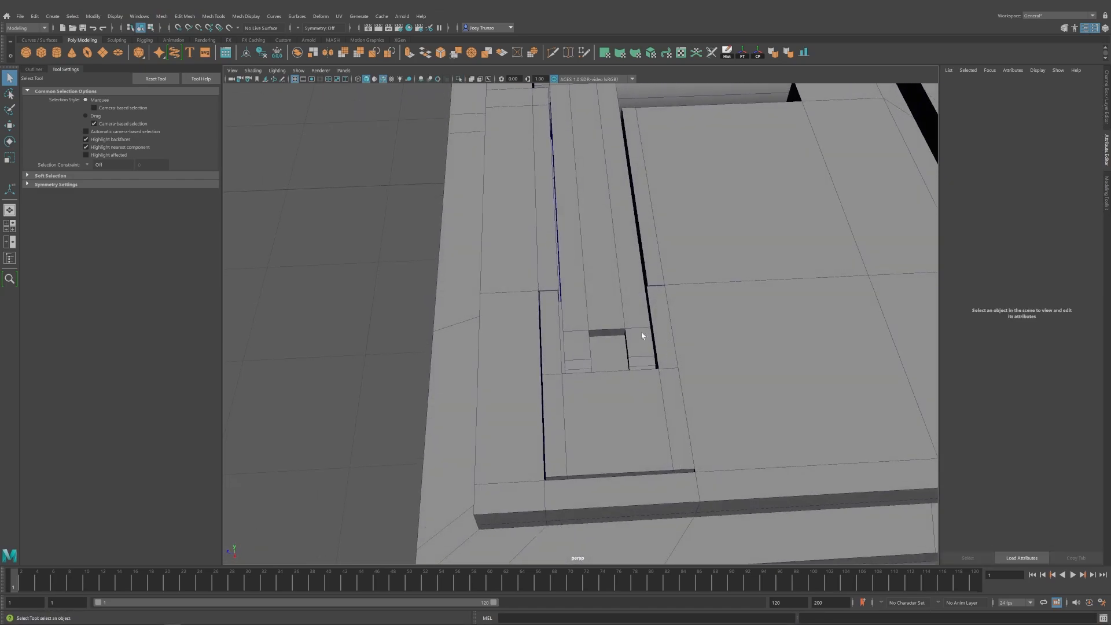
{"action": "left_click", "coordinate": [57, 53]}
{"action": "left_click", "coordinate": [803, 53]}
{"action": "scroll", "coordinate": [662, 266], "scroll_direction": "down", "scroll_amount": 5}
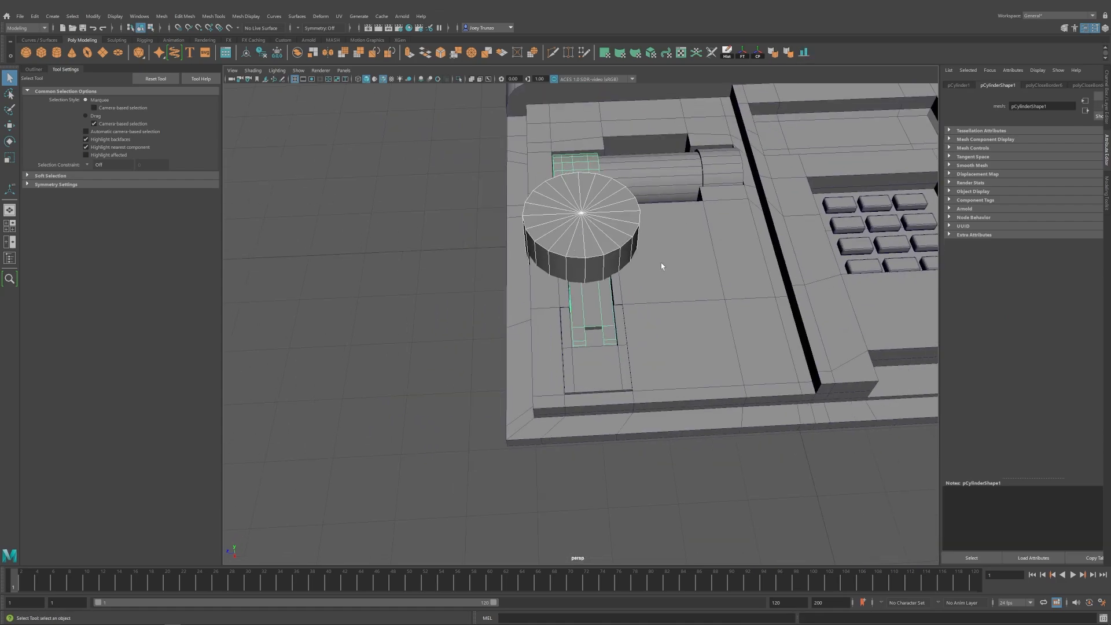
Turn the cylinder onto its side across the arm and scale it down to a thin pin.
{"action": "left_click", "coordinate": [582, 228]}
{"action": "key", "text": "e"}
{"action": "left_click_drag", "start_coordinate": [569, 225], "coordinate": [581, 253]}
{"action": "key", "text": "ctrl+z"}
{"action": "key", "text": "r"}
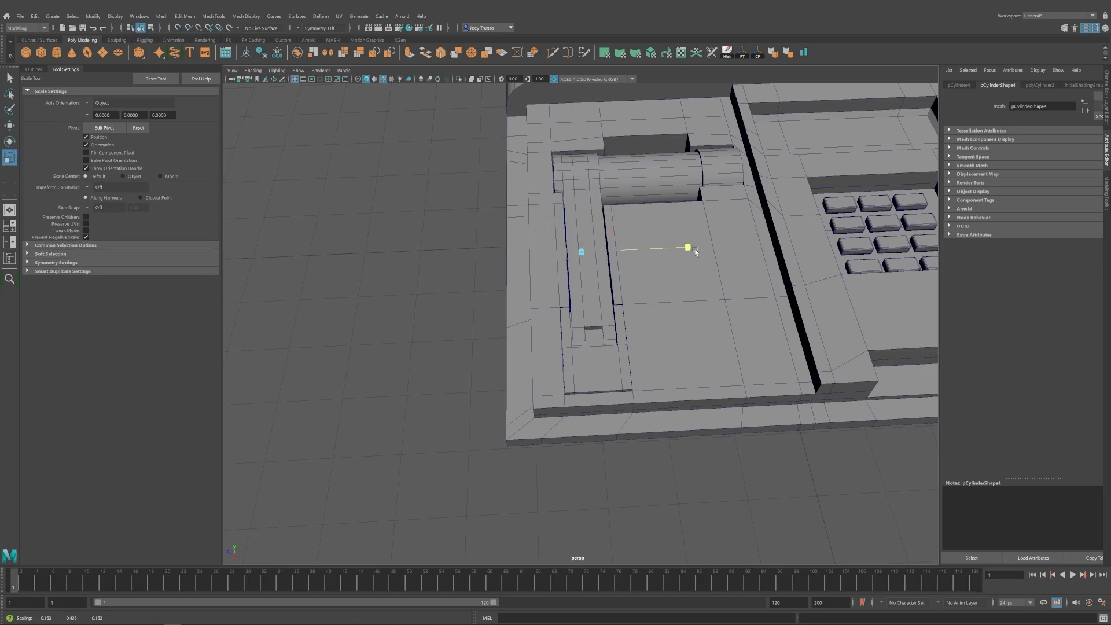
{"action": "left_click_drag", "start_coordinate": [695, 251], "coordinate": [711, 275], "text": "alt"}
Move the pin into the notch at the arm's free end and scale it to fit between the two prongs.
{"action": "key", "text": "w"}
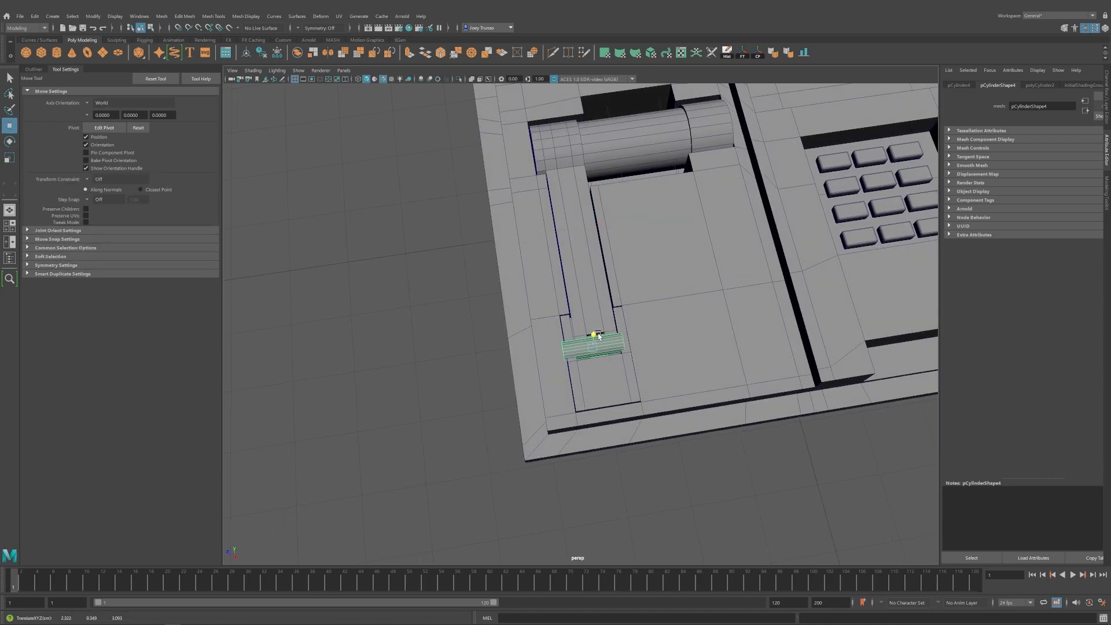
{"action": "left_click_drag", "start_coordinate": [599, 336], "coordinate": [597, 340]}
{"action": "left_click_drag", "start_coordinate": [568, 379], "coordinate": [632, 377], "text": "alt"}
{"action": "right_click_drag", "start_coordinate": [633, 376], "coordinate": [683, 376], "text": "alt"}
{"action": "key", "text": "r"}
{"action": "left_click_drag", "start_coordinate": [594, 369], "coordinate": [603, 403]}
{"action": "key", "text": "w"}
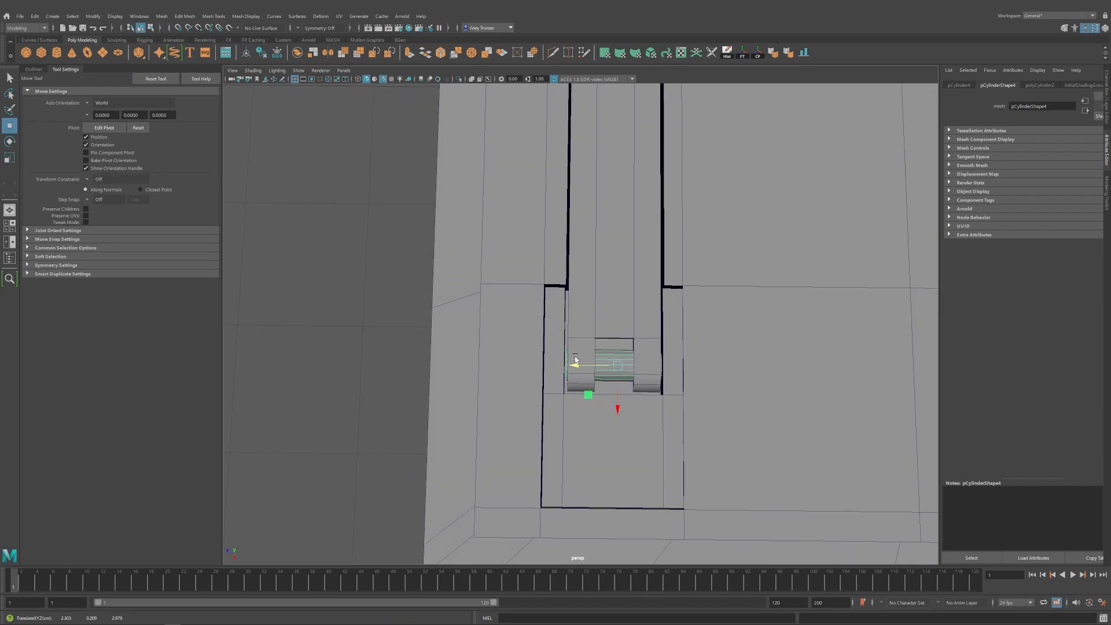
{"action": "left_click_drag", "start_coordinate": [594, 405], "coordinate": [600, 379], "text": "alt"}
{"action": "middle_click_drag", "start_coordinate": [600, 379], "coordinate": [539, 408], "text": "alt"}
Shift the handset arm slightly sideways in its slot, toward the device's outer edge.
{"action": "left_click", "coordinate": [567, 275]}
{"action": "left_click_drag", "start_coordinate": [568, 275], "coordinate": [569, 262], "text": "alt"}
{"action": "right_click_drag", "start_coordinate": [569, 262], "coordinate": [544, 283], "text": "alt"}
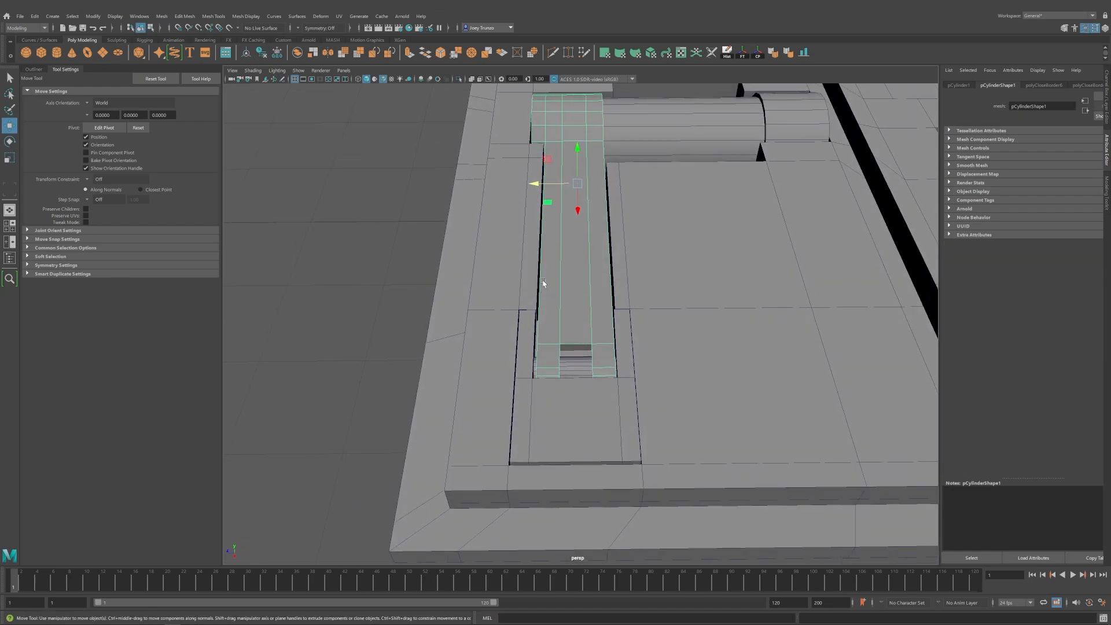
{"action": "middle_click_drag", "start_coordinate": [543, 283], "coordinate": [548, 304], "text": "alt"}
{"action": "left_click", "coordinate": [528, 139]}
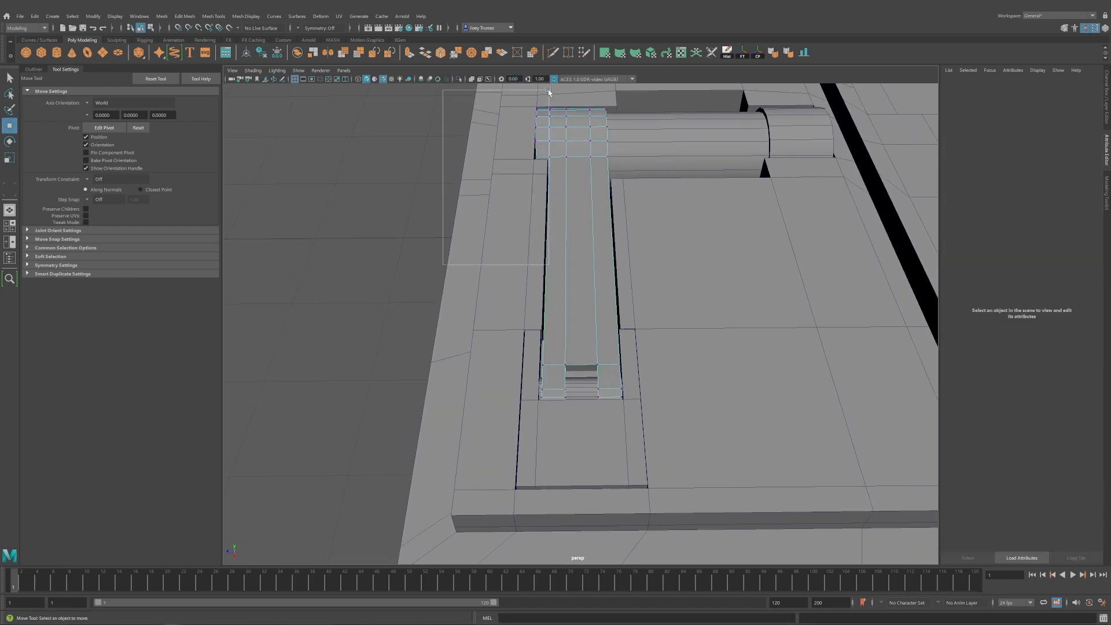
{"action": "left_click_drag", "start_coordinate": [549, 91], "coordinate": [549, 92]}
{"action": "left_click", "coordinate": [631, 150]}
{"action": "left_click", "coordinate": [580, 145]}
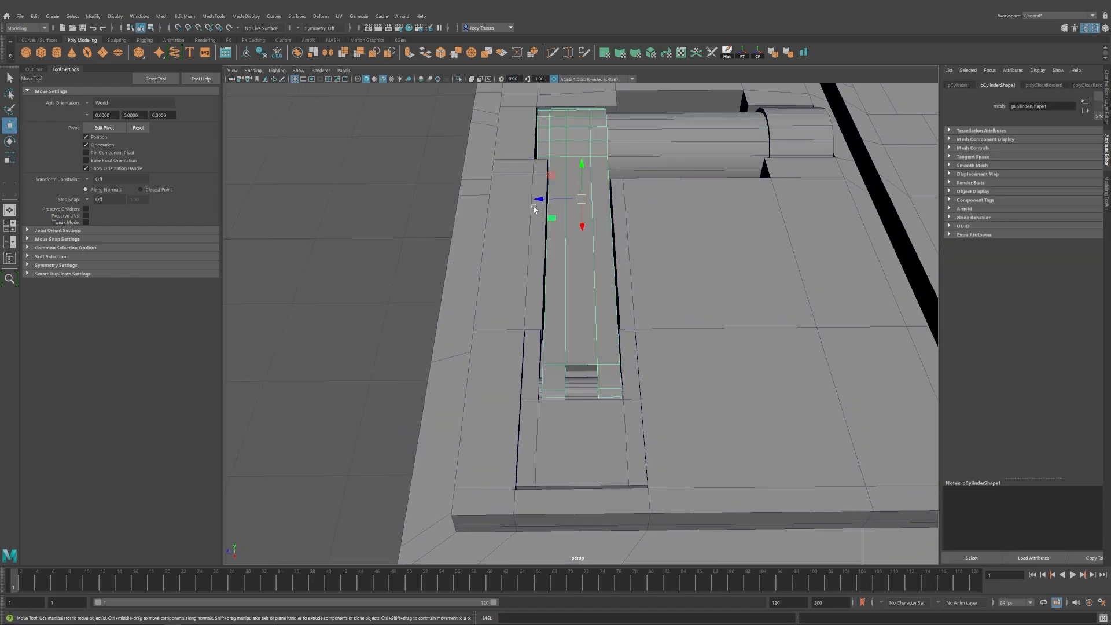
{"action": "left_click_drag", "start_coordinate": [540, 199], "coordinate": [538, 199]}
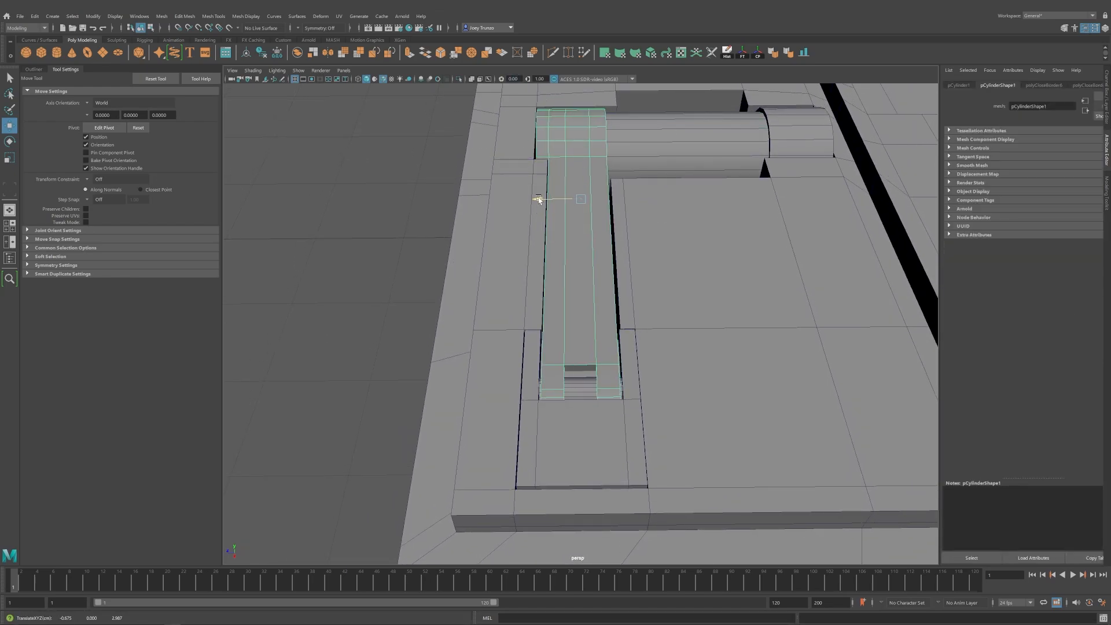
Shift the inset block around the arm's free end sideways toward the device's outer edge.
{"action": "left_click", "coordinate": [622, 282]}
{"action": "left_click_drag", "start_coordinate": [621, 283], "coordinate": [628, 371], "text": "alt"}
{"action": "left_click", "coordinate": [633, 373]}
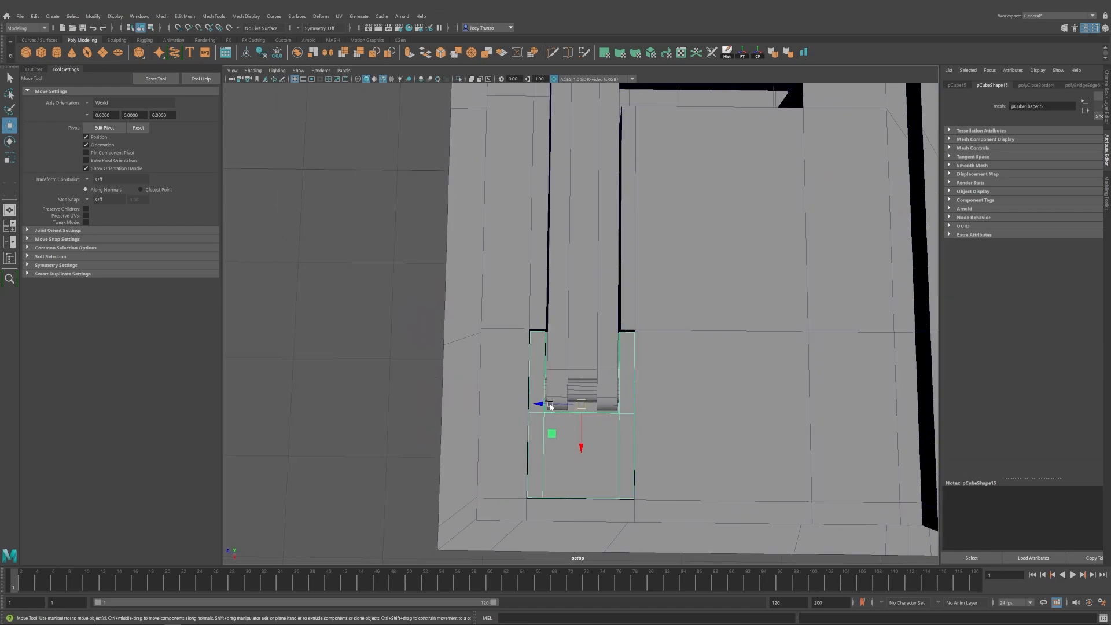
{"action": "left_click_drag", "start_coordinate": [550, 407], "coordinate": [538, 406]}
Move the base's vertices along the inner side of the arm's slot sideways to tighten the gap beside the arm.
{"action": "right_click_drag", "start_coordinate": [550, 429], "coordinate": [501, 368], "text": "alt"}
{"action": "middle_click_drag", "start_coordinate": [698, 366], "coordinate": [625, 352], "text": "alt"}
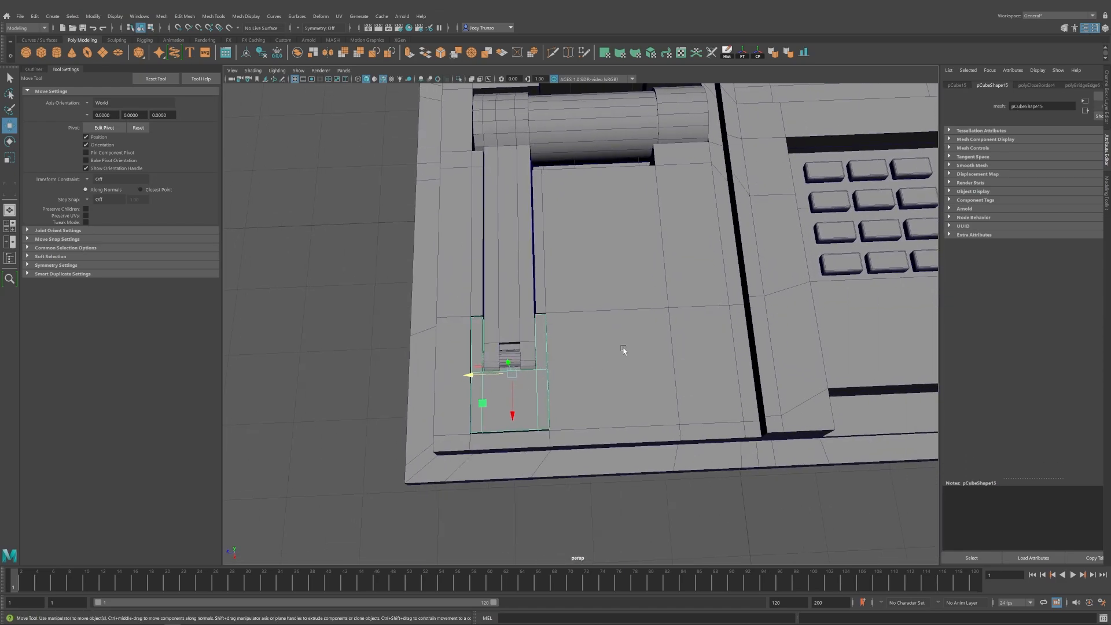
{"action": "right_click_drag", "start_coordinate": [630, 353], "coordinate": [573, 345]}
{"action": "middle_click_drag", "start_coordinate": [573, 345], "coordinate": [602, 355], "text": "alt"}
{"action": "left_click_drag", "start_coordinate": [617, 281], "coordinate": [608, 316]}
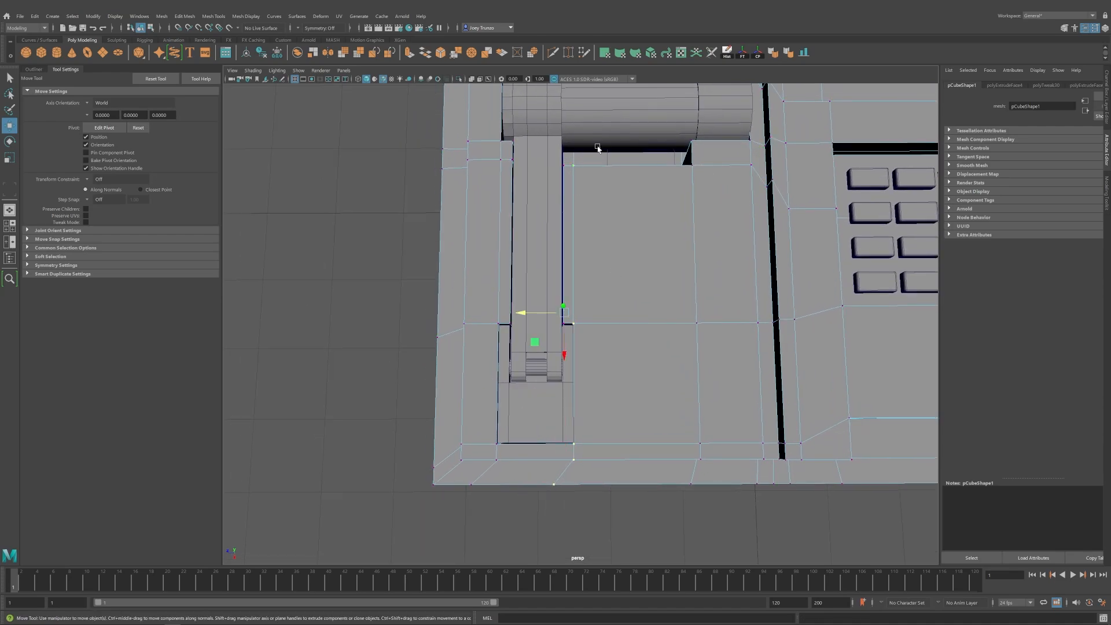
{"action": "middle_click_drag", "start_coordinate": [598, 148], "coordinate": [606, 222], "text": "alt"}
{"action": "left_click_drag", "start_coordinate": [582, 126], "coordinate": [565, 234], "text": "shift"}
{"action": "right_click_drag", "start_coordinate": [565, 234], "coordinate": [545, 230], "text": "alt"}
{"action": "middle_click_drag", "start_coordinate": [545, 231], "coordinate": [546, 162], "text": "alt"}
{"action": "right_click_drag", "start_coordinate": [546, 162], "coordinate": [536, 291], "text": "alt"}
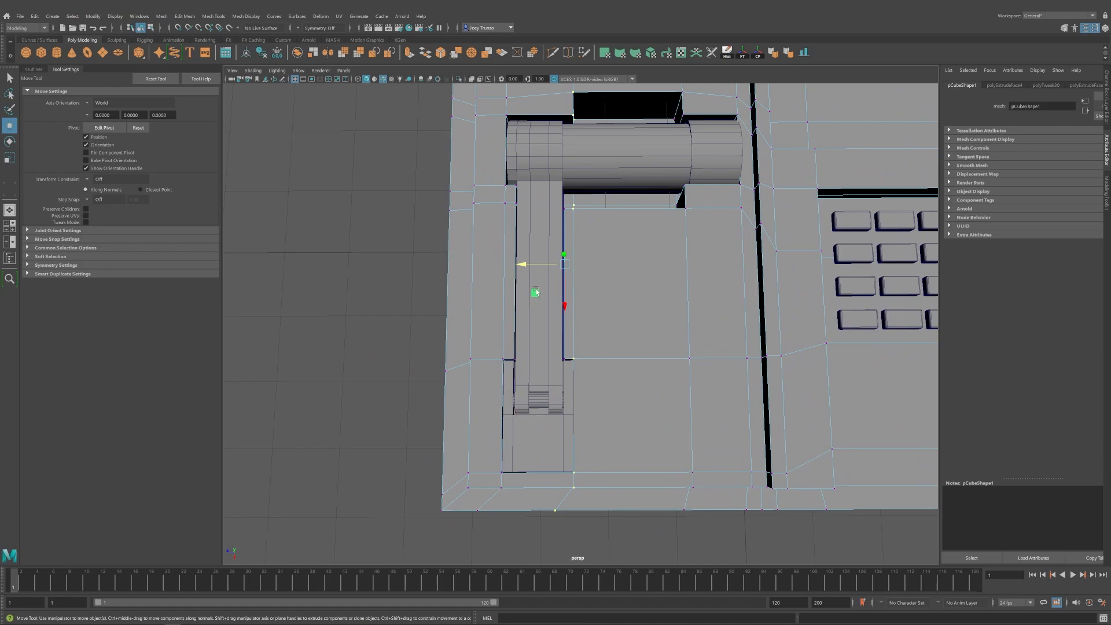
{"action": "left_click", "coordinate": [436, 278]}
{"action": "left_click_drag", "start_coordinate": [536, 272], "coordinate": [592, 186], "text": "alt"}
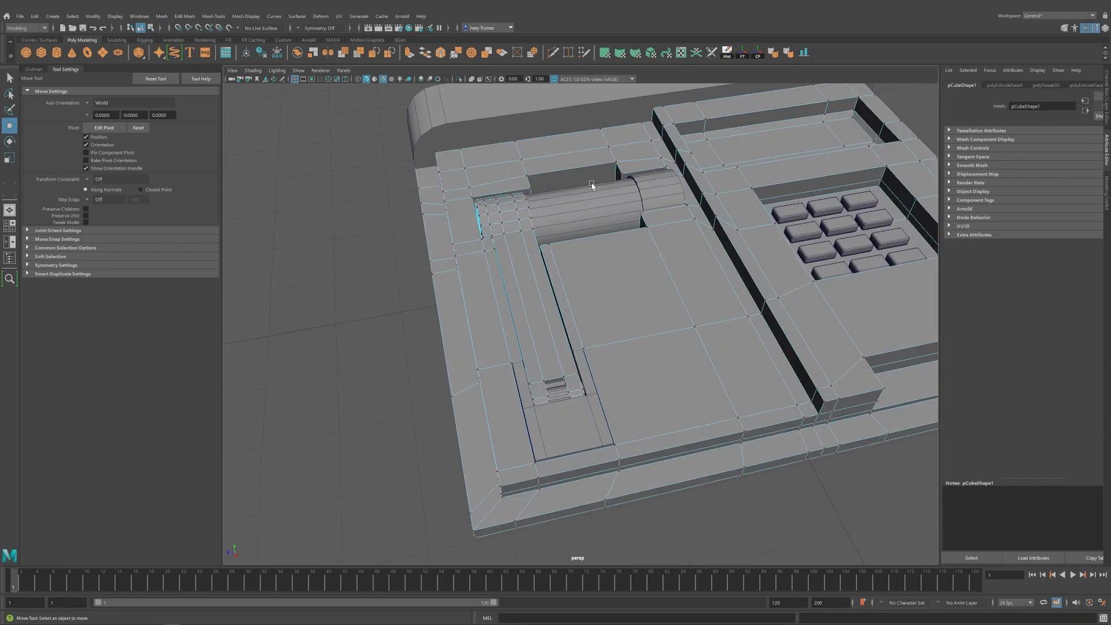
Return to object selection and isolate the handset arm.
{"action": "right_click_drag", "start_coordinate": [593, 186], "coordinate": [636, 144]}
{"action": "right_click_drag", "start_coordinate": [521, 243], "coordinate": [394, 298], "text": "alt"}
{"action": "left_click", "coordinate": [382, 300]}
{"action": "left_click_drag", "start_coordinate": [446, 304], "coordinate": [541, 347], "text": "alt"}
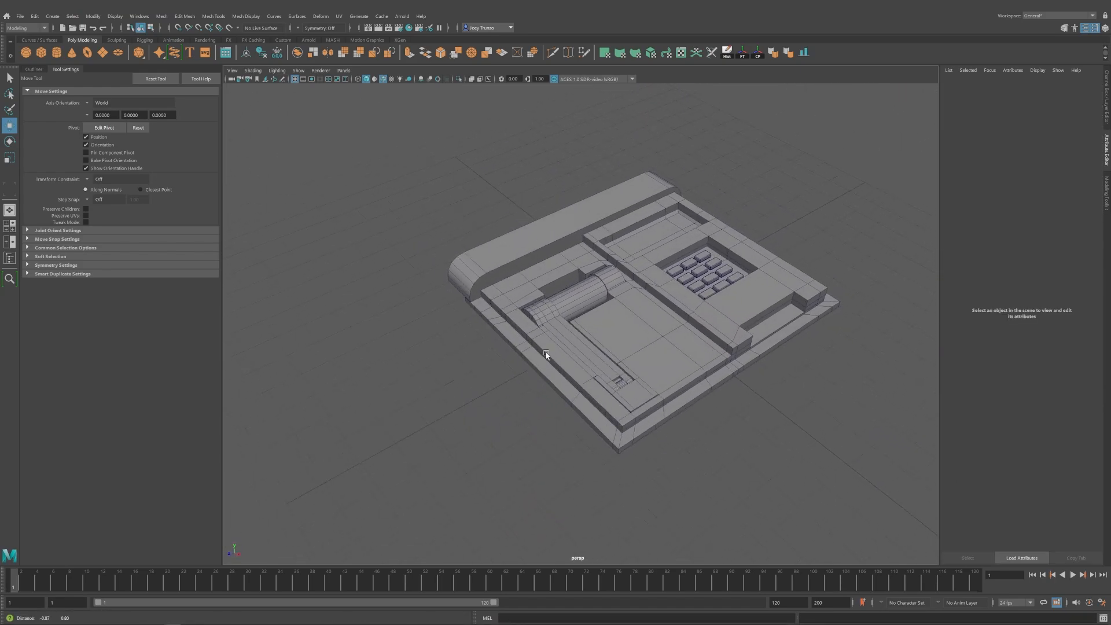
{"action": "right_click_drag", "start_coordinate": [541, 348], "coordinate": [587, 365], "text": "alt"}
{"action": "left_click", "coordinate": [586, 364]}
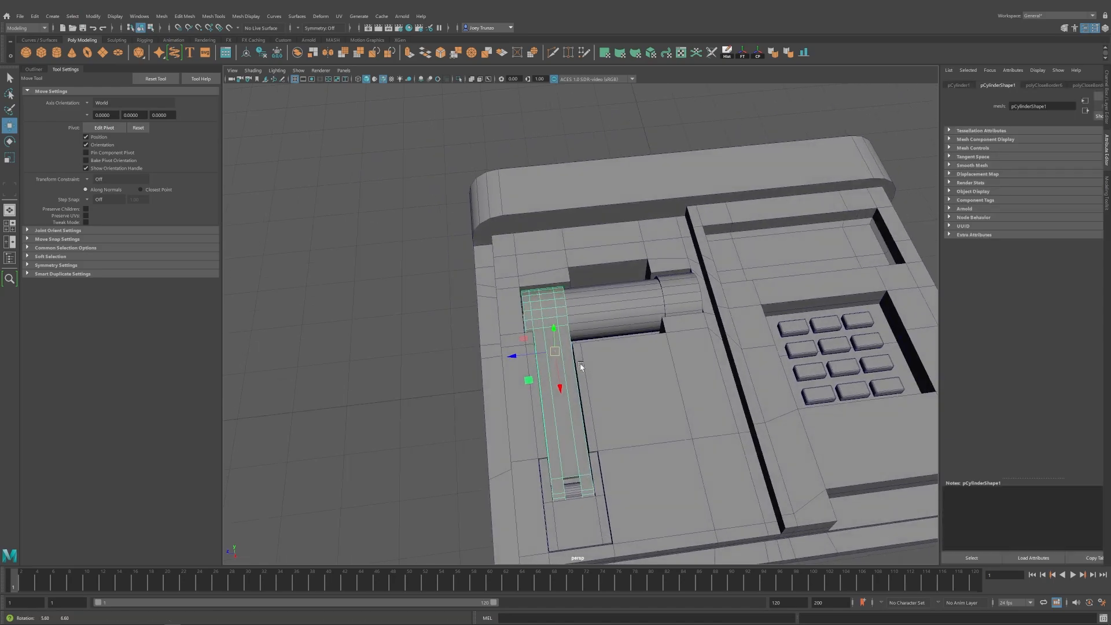
{"action": "key", "text": "f"}
{"action": "left_click", "coordinate": [459, 80]}
{"action": "left_click_drag", "start_coordinate": [677, 394], "coordinate": [602, 327], "text": "alt"}
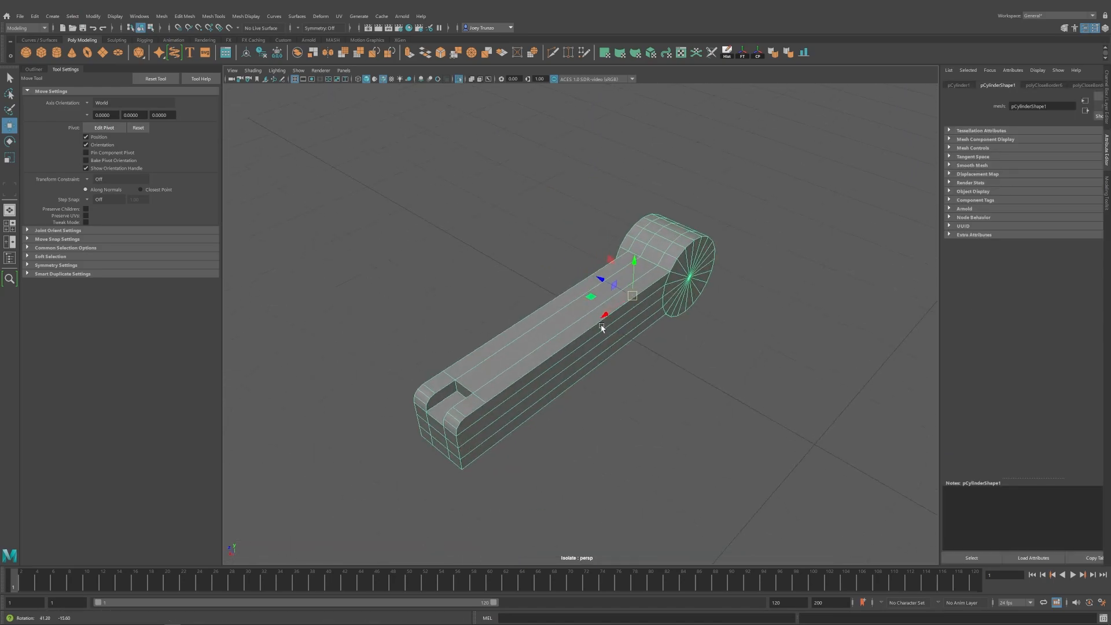
Cut an edge down the notch's side walls and across its floor, joining the vertices where the prongs' rounding starts.
{"action": "right_click_drag", "start_coordinate": [602, 326], "coordinate": [689, 319], "text": "alt"}
{"action": "left_click_drag", "start_coordinate": [681, 329], "coordinate": [597, 311], "text": "alt"}
{"action": "right_click_drag", "start_coordinate": [597, 312], "coordinate": [648, 317], "text": "alt"}
{"action": "left_click_drag", "start_coordinate": [648, 317], "coordinate": [615, 328], "text": "alt"}
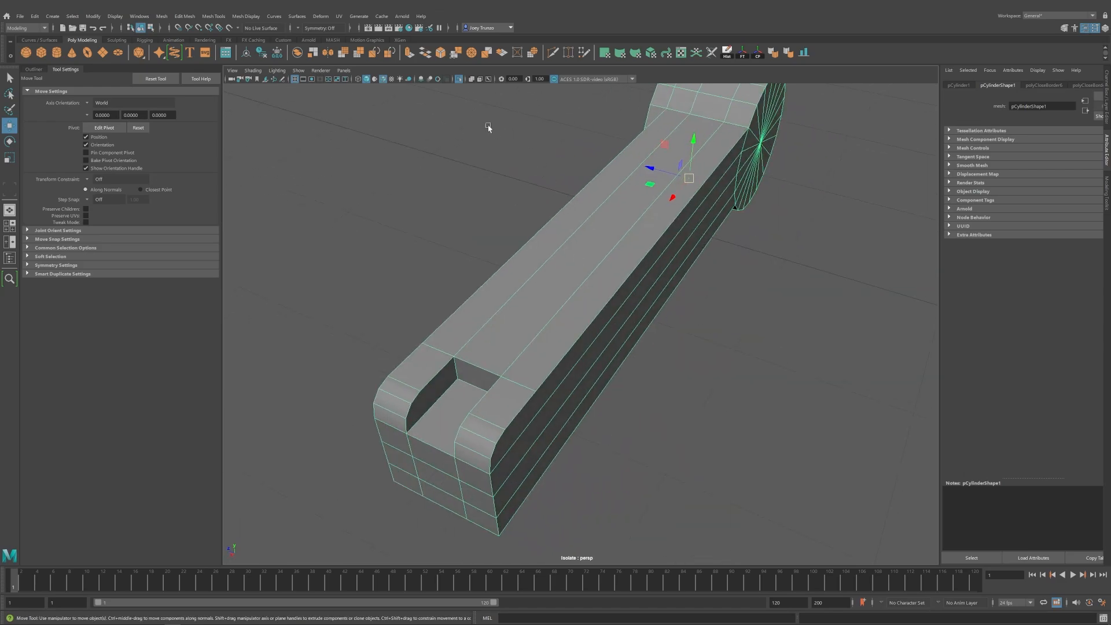
{"action": "left_click", "coordinate": [553, 52]}
{"action": "left_click", "coordinate": [420, 391]}
{"action": "left_click_drag", "start_coordinate": [422, 394], "coordinate": [576, 401], "text": "alt"}
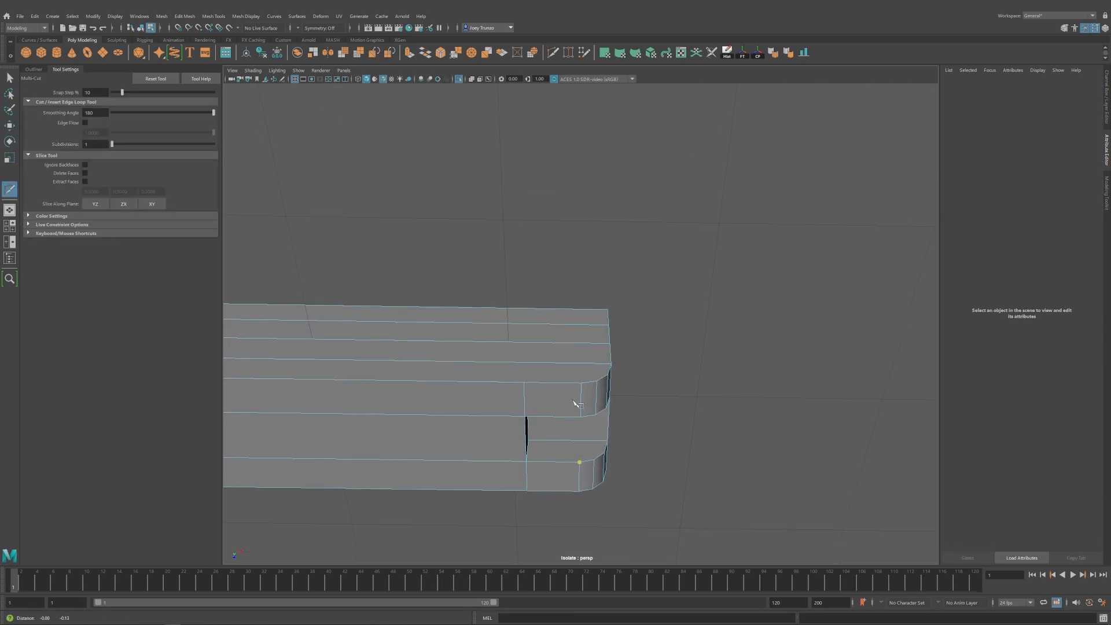
{"action": "middle_click_drag", "start_coordinate": [576, 402], "coordinate": [578, 369], "text": "alt"}
{"action": "left_click_drag", "start_coordinate": [583, 413], "coordinate": [585, 318], "text": "alt"}
{"action": "left_click", "coordinate": [583, 310]}
{"action": "key", "text": "w"}
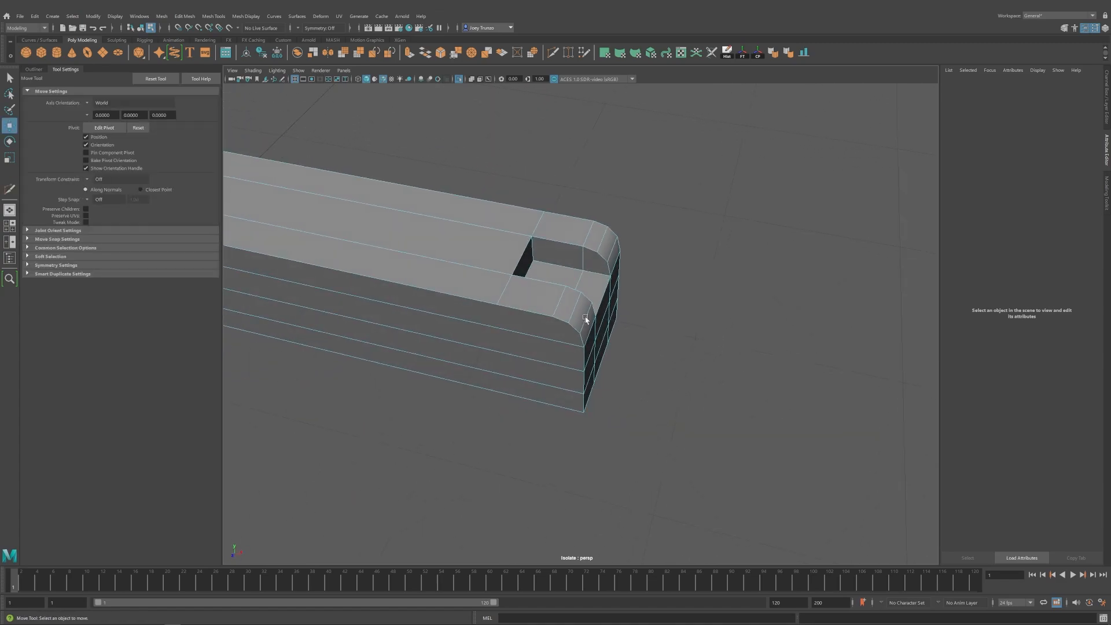
Cut edges on one notch side wall from the prong's rounded-edge vertices to the end of the floor cut.
{"action": "right_click_drag", "start_coordinate": [585, 318], "coordinate": [636, 370], "text": "alt"}
{"action": "key", "text": "y"}
{"action": "left_click", "coordinate": [573, 289]}
{"action": "key", "text": "q"}
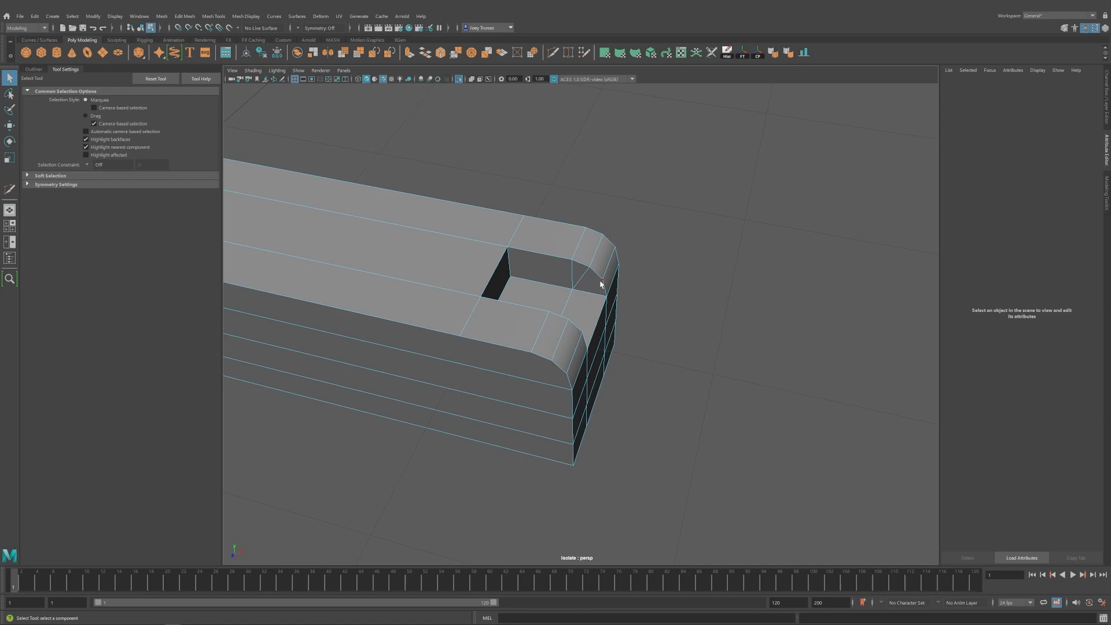
{"action": "key", "text": "y"}
{"action": "left_click", "coordinate": [602, 280]}
{"action": "key", "text": "q"}
{"action": "key", "text": "y"}
{"action": "left_click", "coordinate": [573, 290]}
{"action": "key", "text": "q"}
Cut matching edges on the opposite notch wall from the rounded-edge vertices to the floor cut.
{"action": "left_click_drag", "start_coordinate": [648, 322], "coordinate": [509, 322], "text": "alt"}
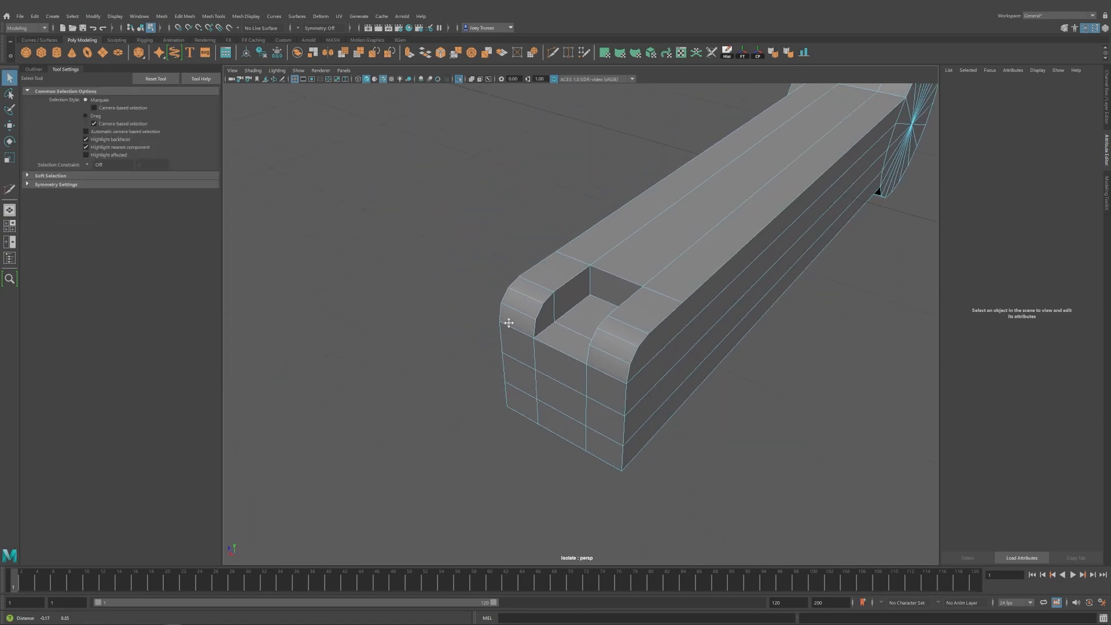
{"action": "right_click_drag", "start_coordinate": [509, 322], "coordinate": [550, 352], "text": "alt"}
{"action": "key", "text": "y"}
{"action": "key", "text": "q"}
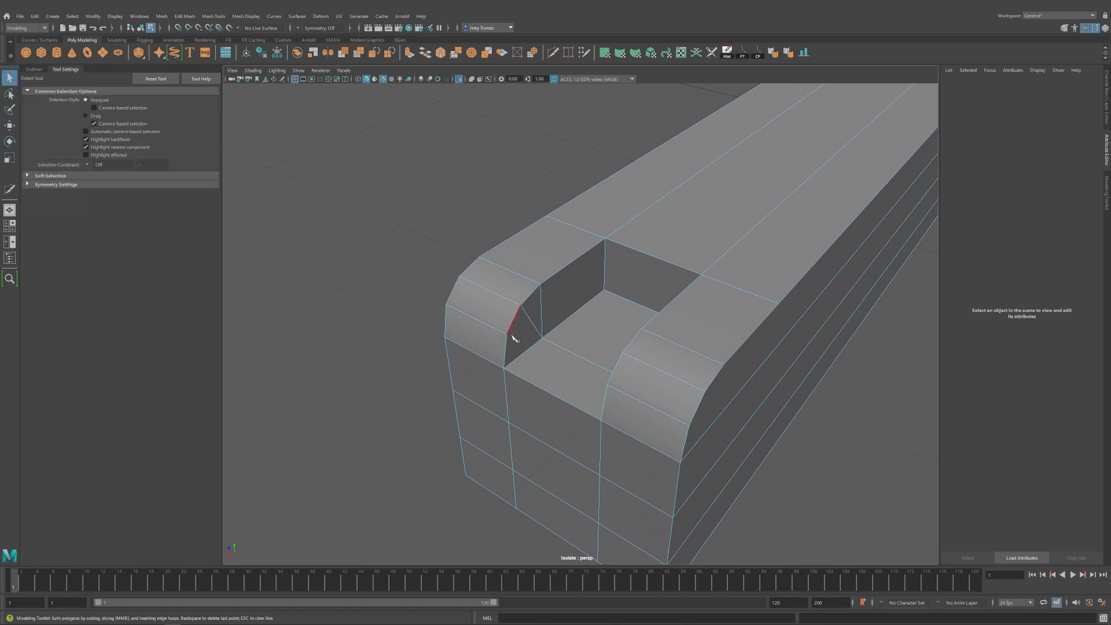
{"action": "key", "text": "y"}
{"action": "key", "text": "w"}
{"action": "left_click_drag", "start_coordinate": [665, 389], "coordinate": [601, 320], "text": "alt"}
Bevel the notch's rim and inner edges with 2 segments and a fraction below 0.5.
{"action": "left_click", "coordinate": [573, 267]}
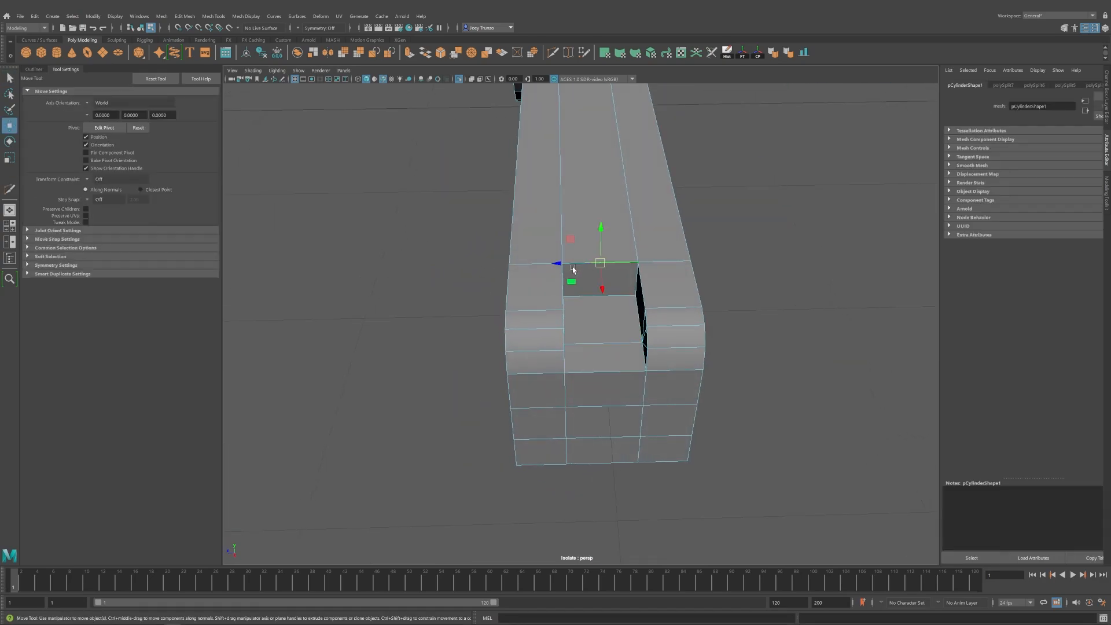
{"action": "left_click_drag", "start_coordinate": [654, 376], "coordinate": [579, 341], "text": "alt"}
{"action": "left_click", "coordinate": [184, 16]}
{"action": "left_click", "coordinate": [184, 17]}
{"action": "left_click_drag", "start_coordinate": [586, 299], "coordinate": [561, 340], "text": "alt"}
{"action": "left_click", "coordinate": [184, 16]}
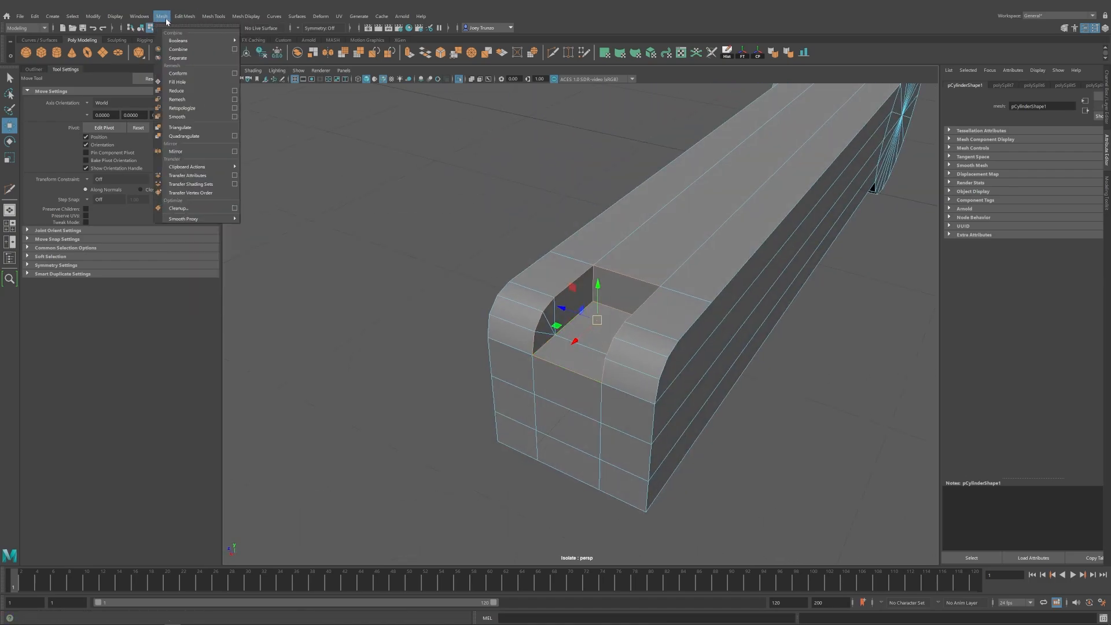
{"action": "left_click", "coordinate": [197, 44]}
{"action": "left_click", "coordinate": [1051, 168]}
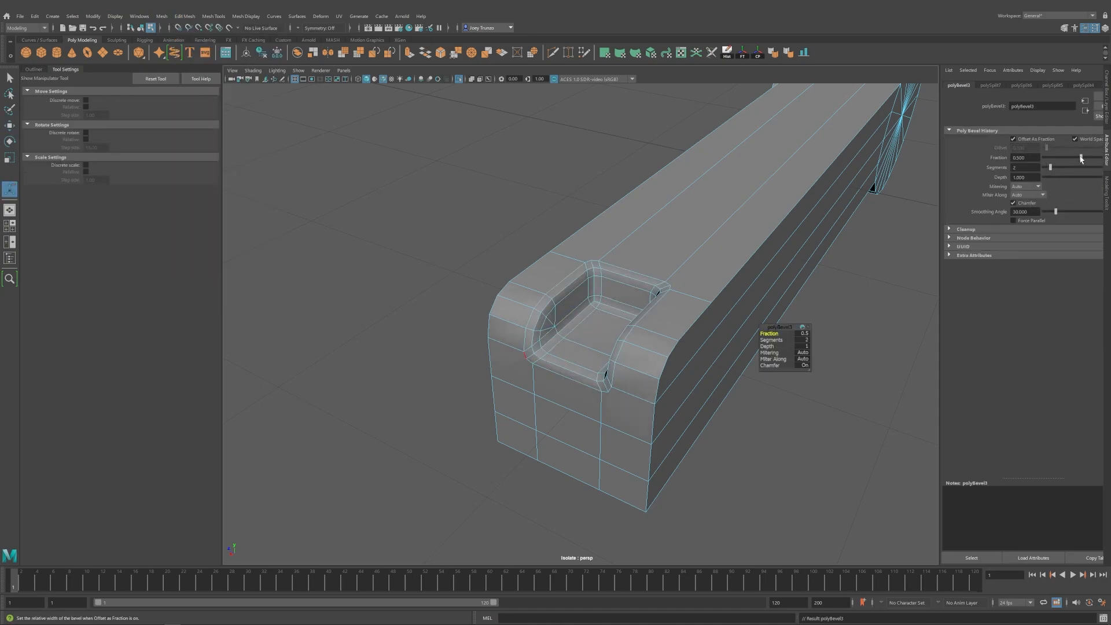
{"action": "left_click_drag", "start_coordinate": [1081, 157], "coordinate": [1065, 157]}
{"action": "left_click_drag", "start_coordinate": [574, 329], "coordinate": [707, 330], "text": "alt"}
{"action": "key", "text": "w"}
Insert edge loops across the arm's top strip and side faces just behind the notch.
{"action": "left_click", "coordinate": [695, 360]}
{"action": "left_click", "coordinate": [613, 373]}
{"action": "middle_click_drag", "start_coordinate": [612, 373], "coordinate": [672, 332], "text": "alt"}
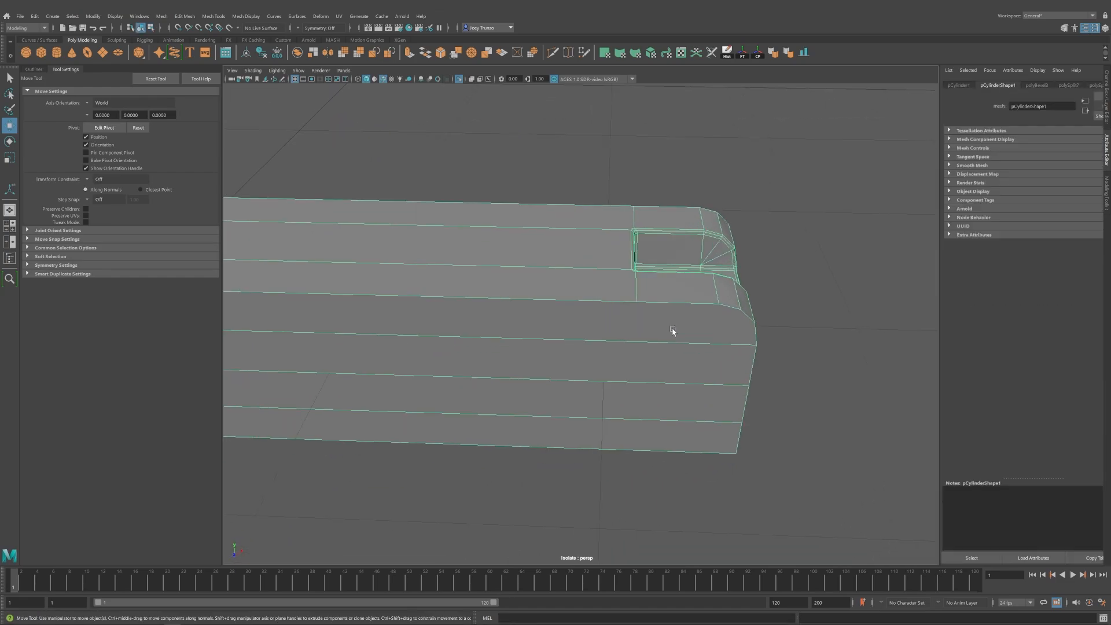
{"action": "left_click_drag", "start_coordinate": [619, 252], "coordinate": [614, 310], "text": "alt"}
{"action": "left_click", "coordinate": [220, 16]}
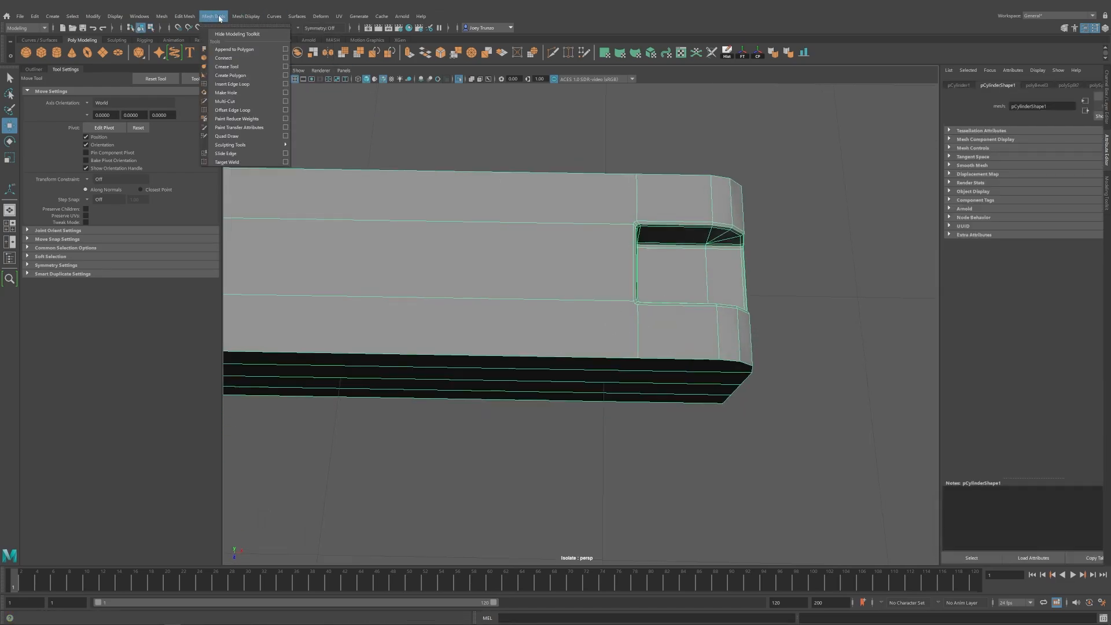
{"action": "left_click", "coordinate": [232, 83]}
{"action": "left_click_drag", "start_coordinate": [405, 243], "coordinate": [588, 275], "text": "alt"}
{"action": "left_click", "coordinate": [587, 272]}
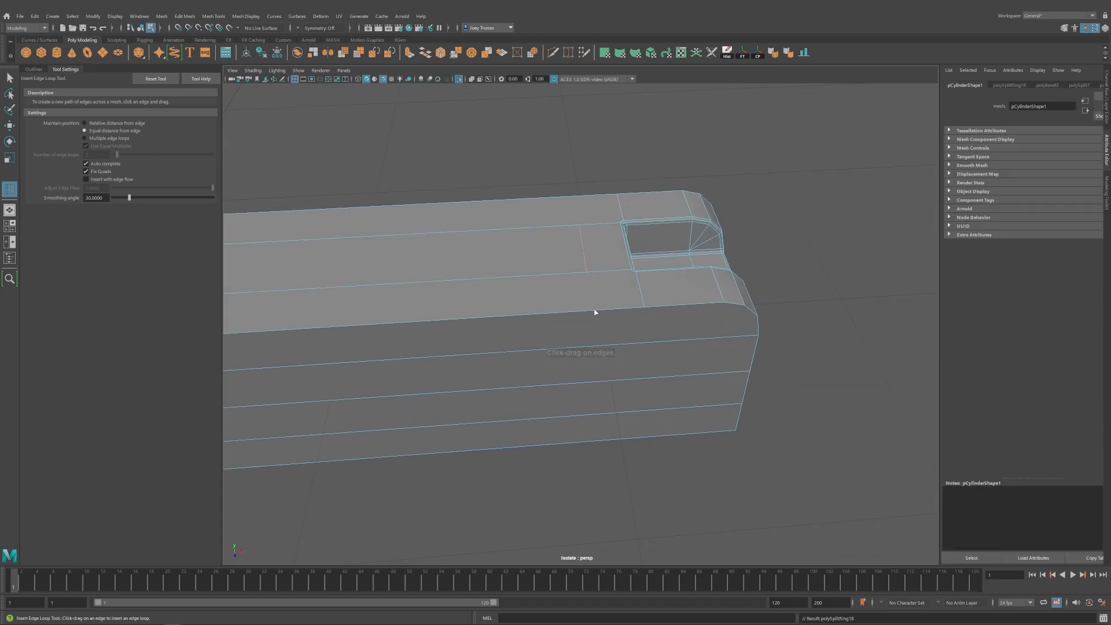
{"action": "left_click", "coordinate": [593, 347]}
{"action": "left_click_drag", "start_coordinate": [594, 347], "coordinate": [614, 297], "text": "alt"}
{"action": "key", "text": "w"}
Connect the separate edge cuts behind the notch across the arm's remaining top and side strips with Multi-Cut.
{"action": "left_click", "coordinate": [553, 52]}
{"action": "key", "text": "w"}
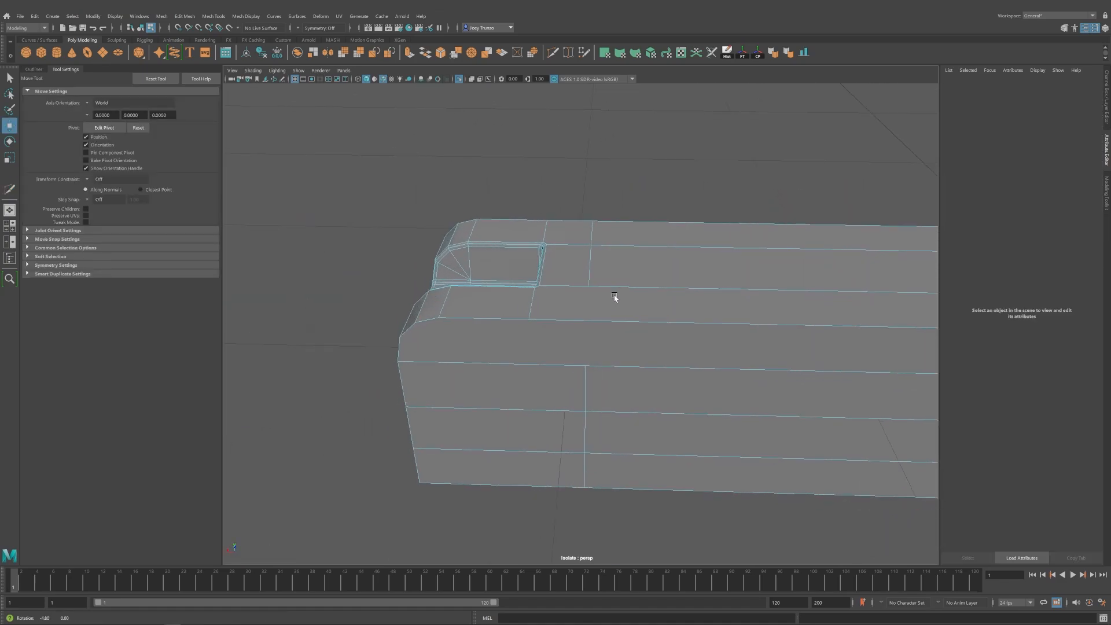
{"action": "key", "text": "y"}
{"action": "left_click", "coordinate": [589, 286]}
{"action": "key", "text": "w"}
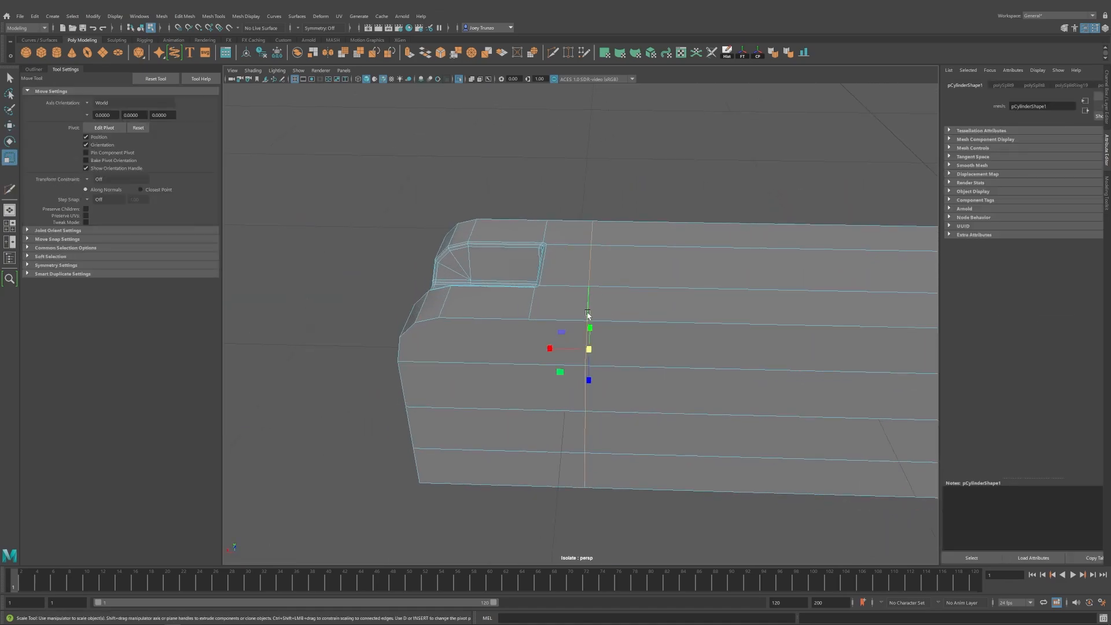
Scale the edge loop behind the notch to straighten it across the arm.
{"action": "key", "text": "r"}
{"action": "left_click_drag", "start_coordinate": [856, 380], "coordinate": [591, 330], "text": "alt"}
{"action": "key", "text": "w"}
{"action": "scroll", "coordinate": [591, 330], "scroll_direction": "up", "scroll_amount": 2}
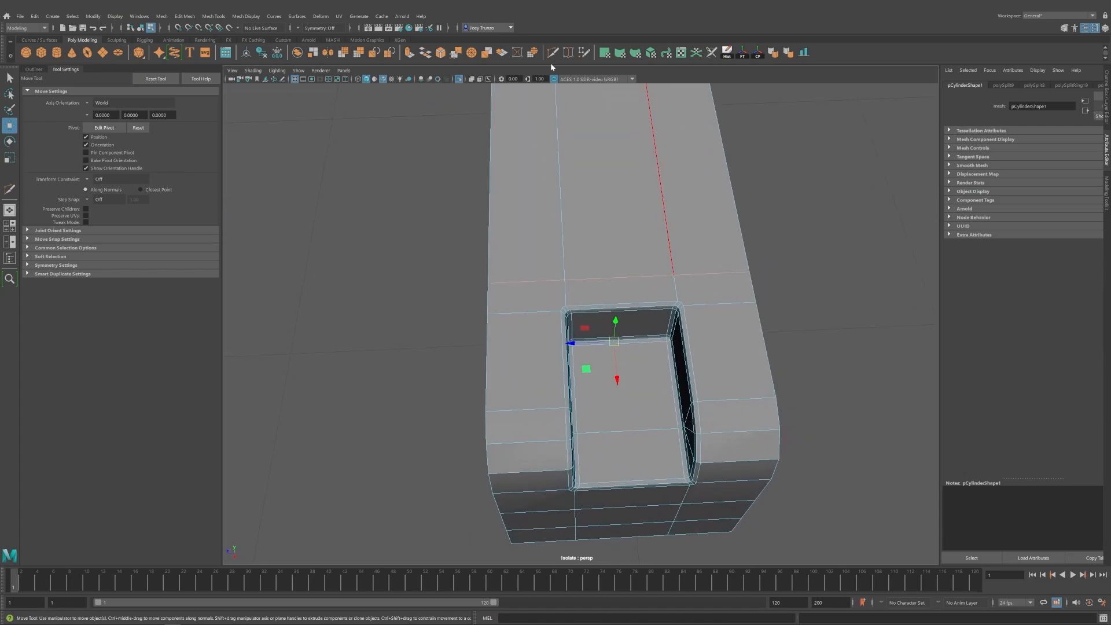
Cut diagonal edges on the arm's top from the notch's two rear corners to the outer ends of the edge loop behind it.
{"action": "left_click", "coordinate": [552, 53]}
{"action": "scroll", "coordinate": [556, 298], "scroll_direction": "up", "scroll_amount": 4}
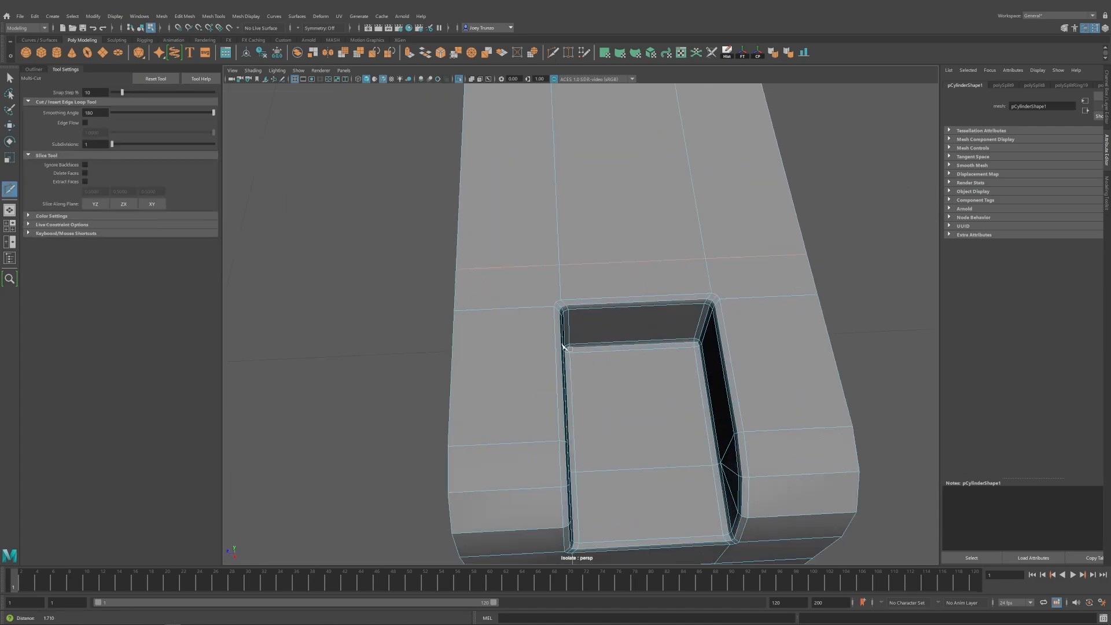
{"action": "left_click", "coordinate": [448, 266]}
{"action": "key", "text": "w"}
{"action": "key", "text": "g"}
{"action": "left_click", "coordinate": [720, 292]}
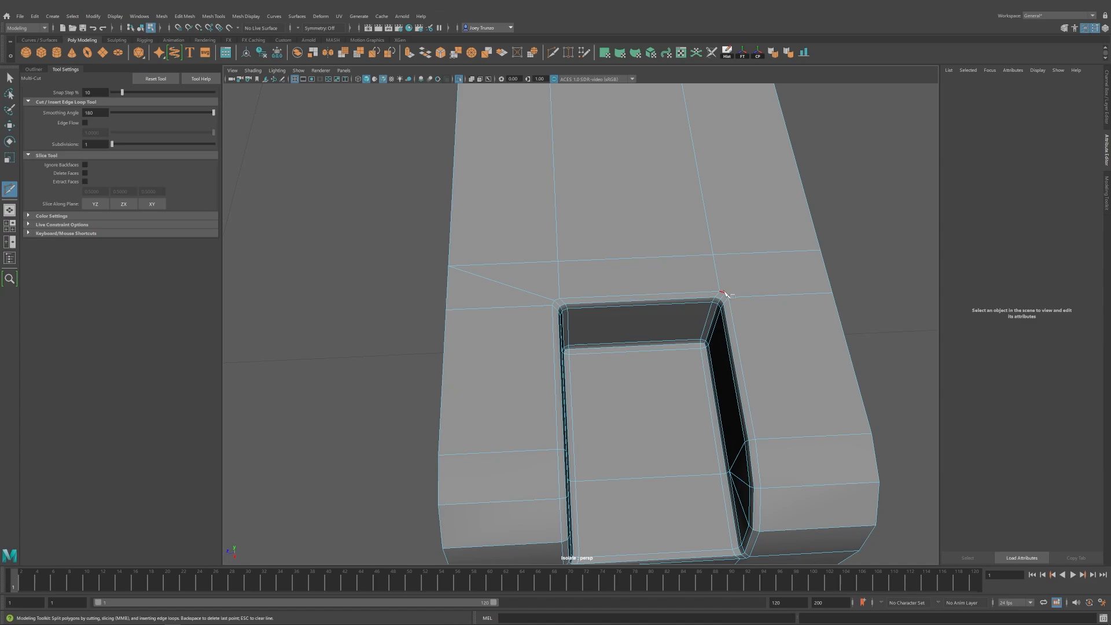
{"action": "left_click", "coordinate": [821, 251]}
{"action": "key", "text": "w"}
{"action": "scroll", "coordinate": [655, 376], "scroll_direction": "down", "scroll_amount": 2}
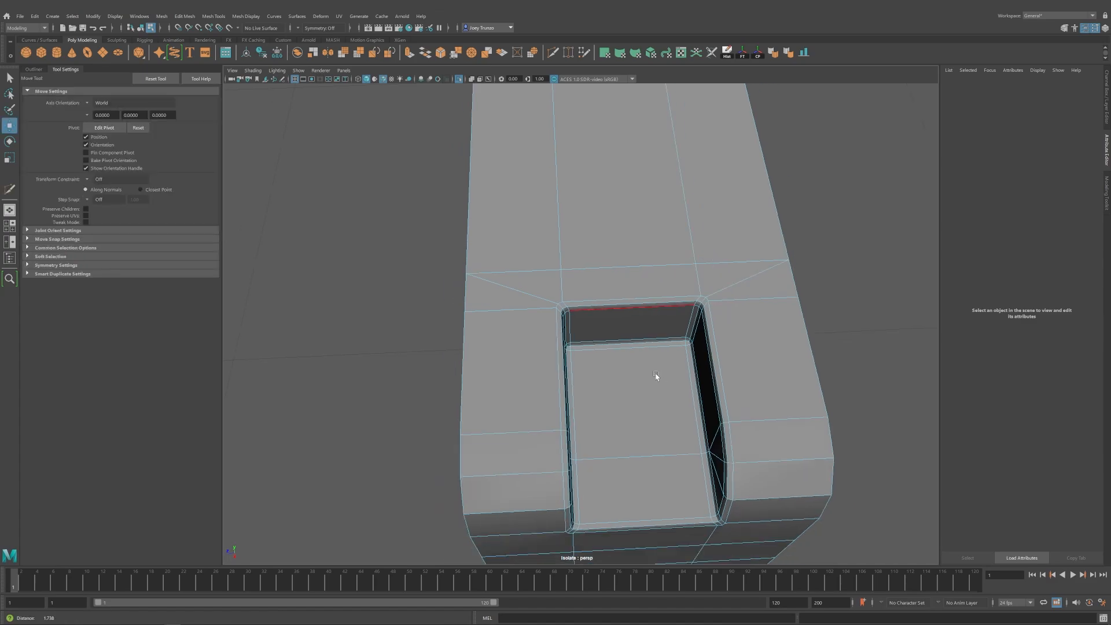
Cut a diagonal edge on the arm's end face from one lower notch corner to the outer vertex one row down.
{"action": "left_click_drag", "start_coordinate": [655, 377], "coordinate": [664, 353], "text": "alt"}
{"action": "middle_click_drag", "start_coordinate": [664, 353], "coordinate": [713, 288], "text": "alt"}
{"action": "key", "text": "g"}
{"action": "left_click", "coordinate": [599, 236]}
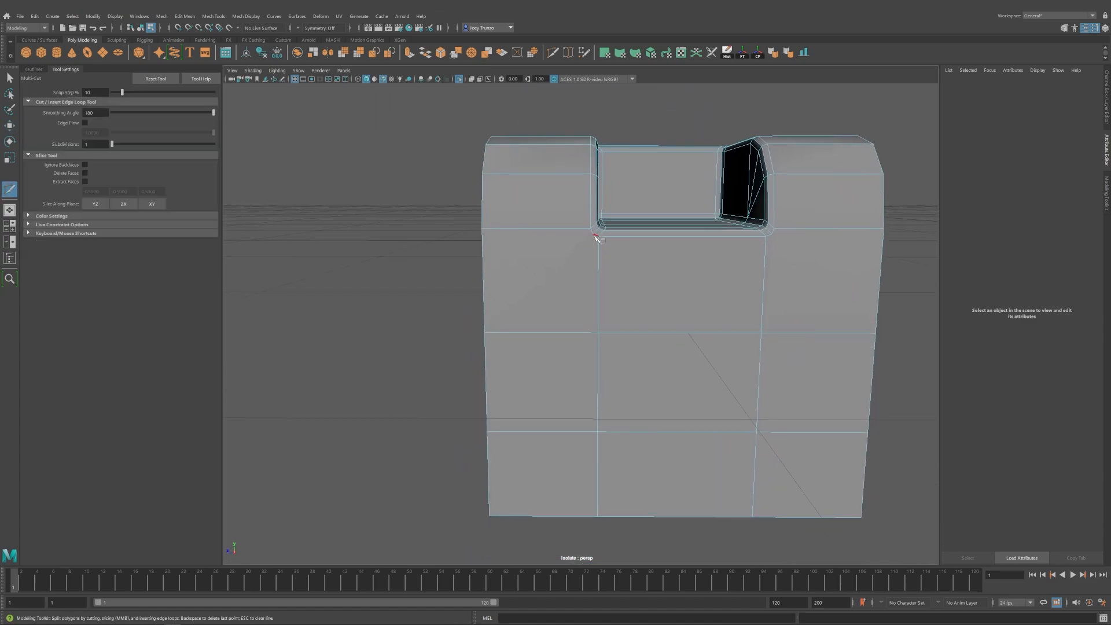
{"action": "left_click", "coordinate": [485, 333]}
{"action": "key", "text": "w"}
Cut the mirrored diagonal edge on the end face from the opposite lower notch corner to its outer vertex.
{"action": "middle_click_drag", "start_coordinate": [738, 331], "coordinate": [643, 322], "text": "alt"}
{"action": "left_click_drag", "start_coordinate": [642, 322], "coordinate": [660, 289], "text": "alt"}
{"action": "scroll", "coordinate": [659, 231], "scroll_direction": "down", "scroll_amount": 5}
{"action": "key", "text": "g"}
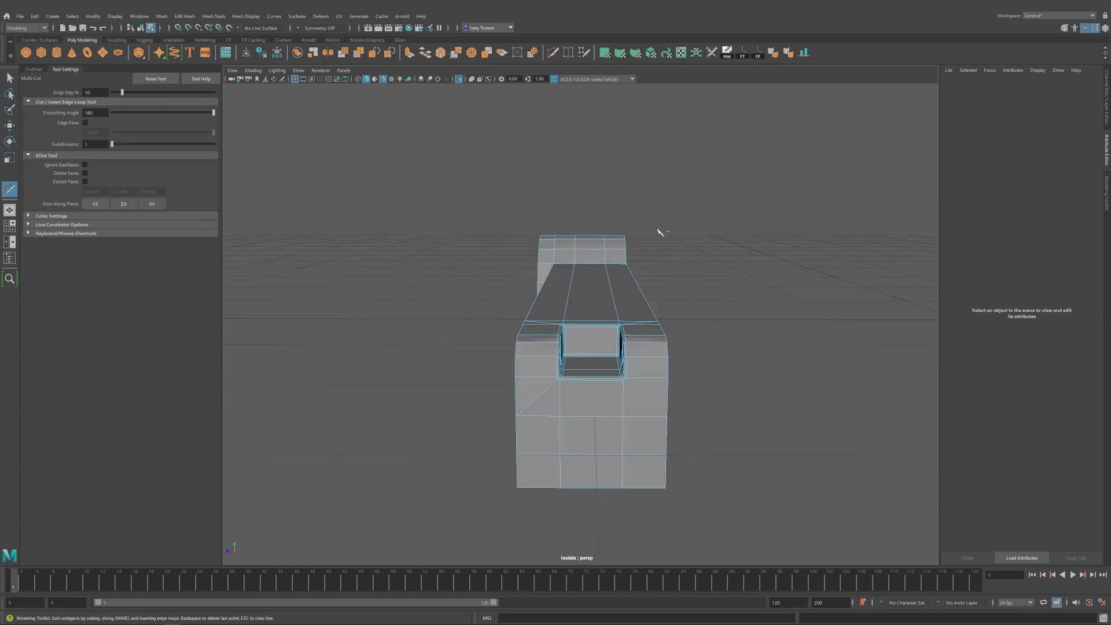
{"action": "right_click_drag", "start_coordinate": [595, 377], "coordinate": [744, 432], "text": "alt"}
{"action": "left_click", "coordinate": [713, 324]}
{"action": "scroll", "coordinate": [719, 364], "scroll_direction": "down", "scroll_amount": 5}
{"action": "middle_click_drag", "start_coordinate": [702, 404], "coordinate": [676, 361], "text": "alt"}
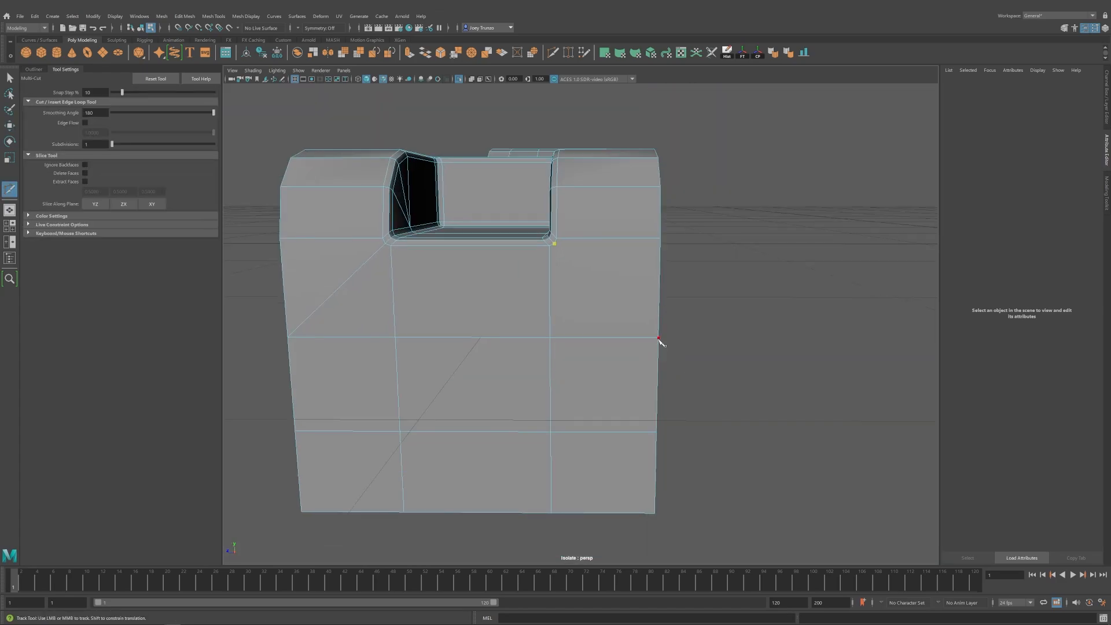
{"action": "left_click", "coordinate": [658, 340]}
{"action": "key", "text": "w"}
Cut a vertical edge down the arm's side from the vertex level with the notch's rear edge to the bottom edge.
{"action": "right_click_drag", "start_coordinate": [631, 336], "coordinate": [536, 335], "text": "alt"}
{"action": "left_click_drag", "start_coordinate": [536, 335], "coordinate": [601, 394], "text": "alt"}
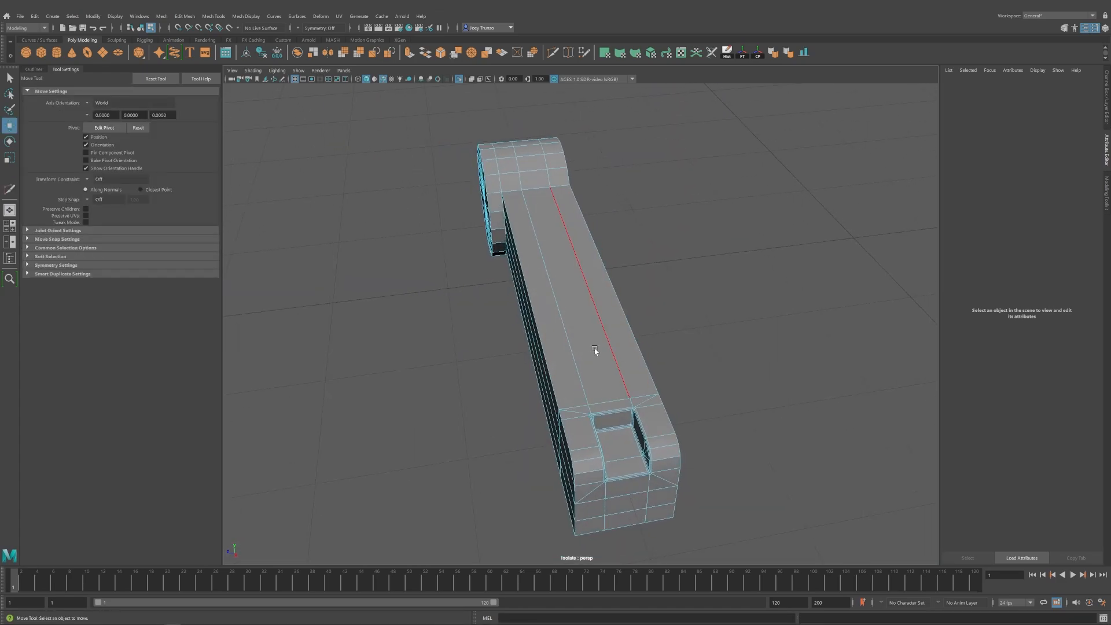
{"action": "left_click_drag", "start_coordinate": [737, 372], "coordinate": [484, 335], "text": "alt"}
{"action": "left_click", "coordinate": [484, 335]}
{"action": "right_click_drag", "start_coordinate": [459, 376], "coordinate": [494, 305], "text": "alt"}
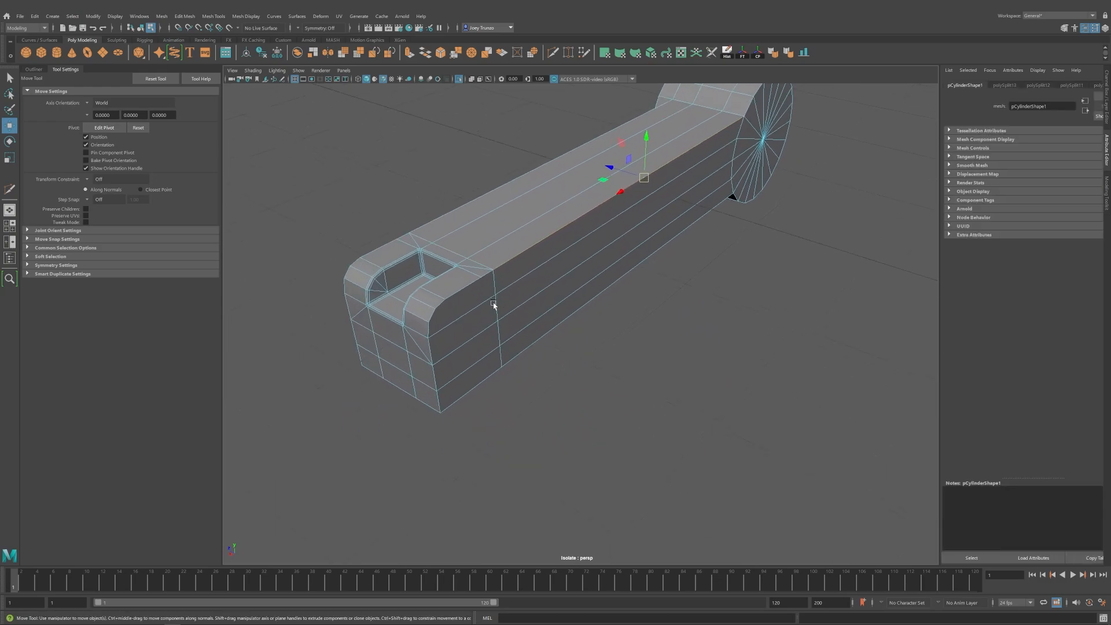
{"action": "left_click_drag", "start_coordinate": [493, 304], "coordinate": [594, 322], "text": "alt"}
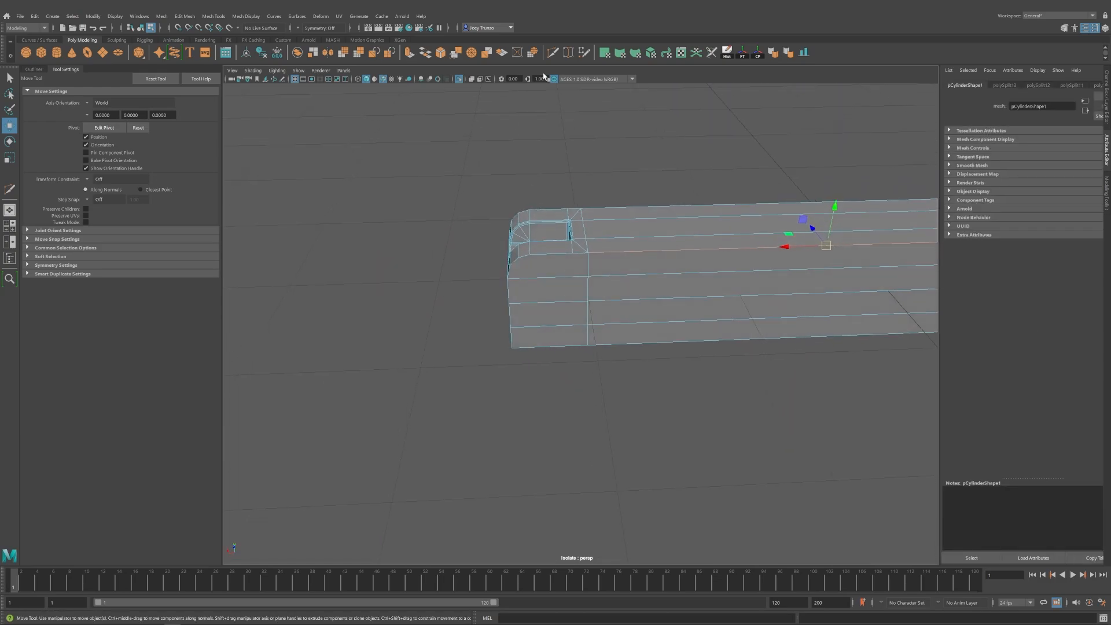
{"action": "left_click", "coordinate": [552, 52]}
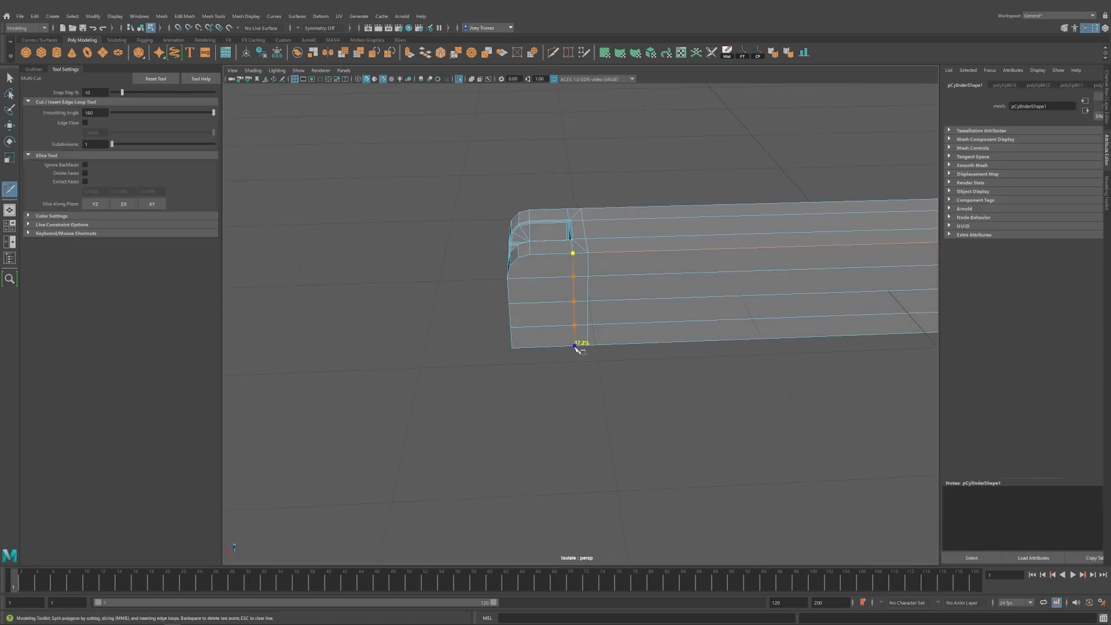
{"action": "left_click_drag", "start_coordinate": [576, 347], "coordinate": [599, 224], "text": "alt"}
{"action": "key", "text": "w"}
Select the border edges around both sides of the arm, including its top, bottom, rounded end and round head.
{"action": "left_click_drag", "start_coordinate": [634, 298], "coordinate": [606, 326], "text": "alt"}
{"action": "left_click", "coordinate": [606, 326]}
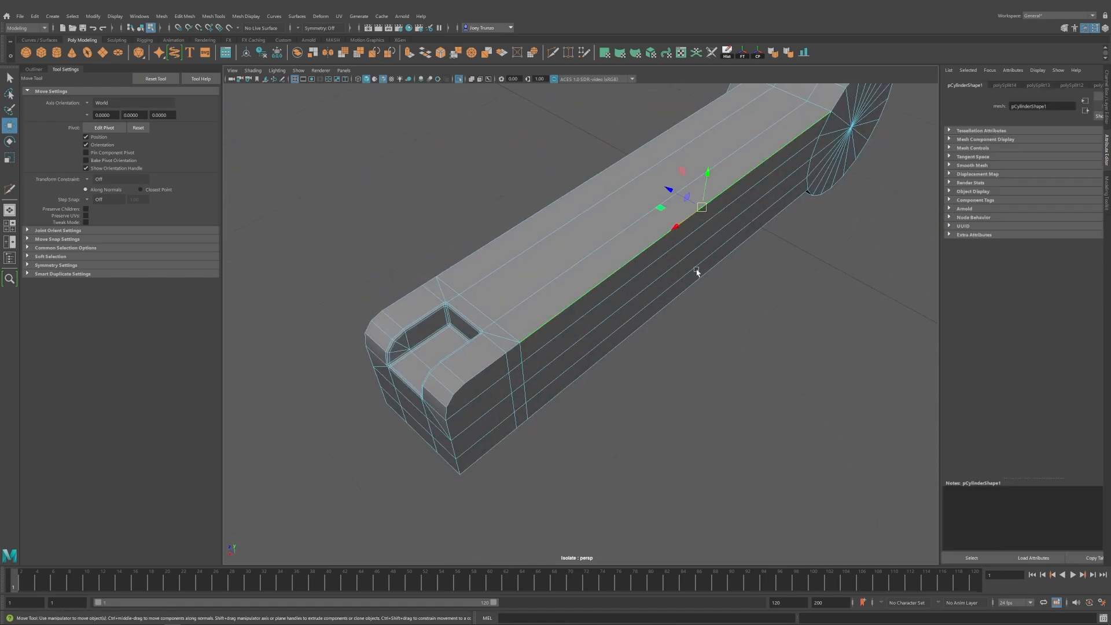
{"action": "left_click_drag", "start_coordinate": [697, 268], "coordinate": [826, 189], "text": "alt"}
{"action": "left_click_drag", "start_coordinate": [743, 292], "coordinate": [498, 219], "text": "alt"}
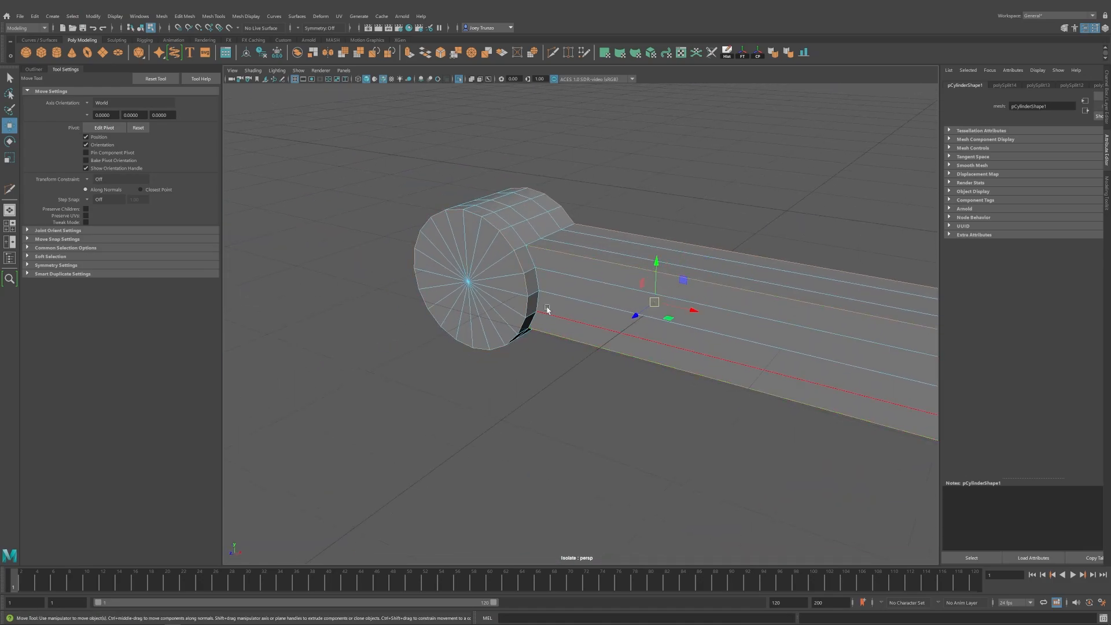
{"action": "left_click_drag", "start_coordinate": [548, 311], "coordinate": [561, 210], "text": "alt"}
{"action": "left_click_drag", "start_coordinate": [657, 242], "coordinate": [697, 248], "text": "alt"}
{"action": "left_click_drag", "start_coordinate": [664, 368], "coordinate": [652, 308], "text": "alt"}
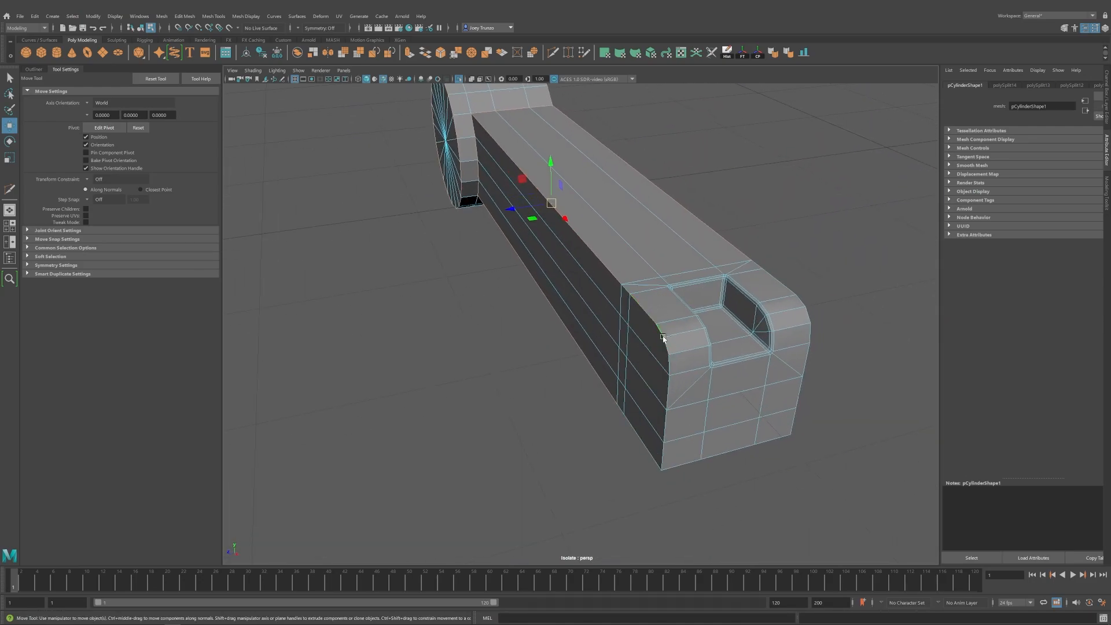
{"action": "left_click_drag", "start_coordinate": [754, 410], "coordinate": [453, 362], "text": "alt"}
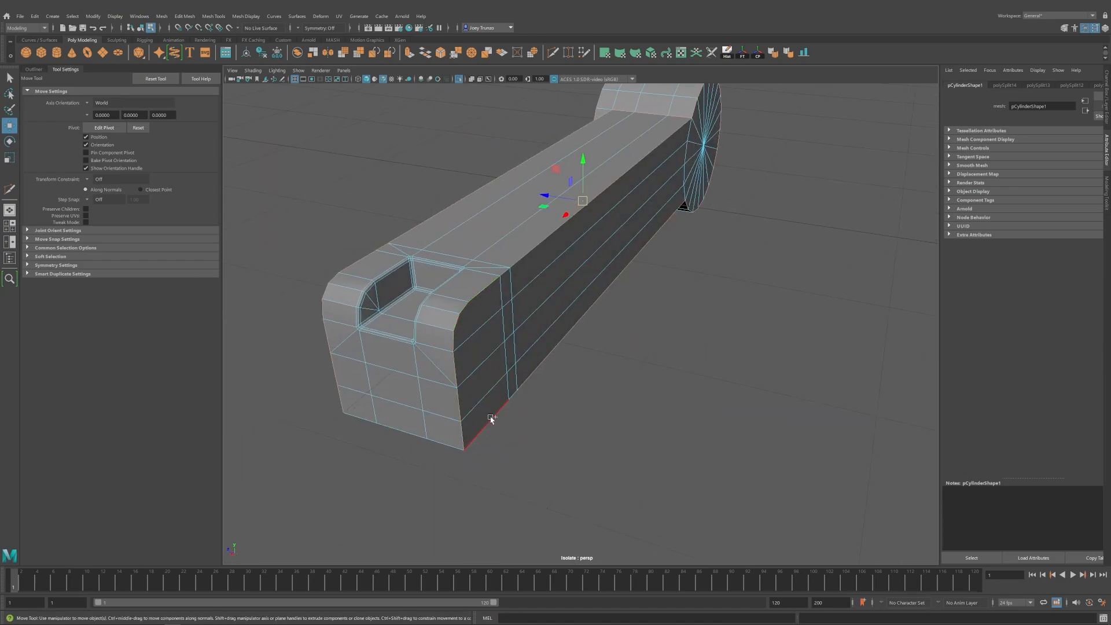
{"action": "left_click_drag", "start_coordinate": [412, 435], "coordinate": [669, 423], "text": "alt"}
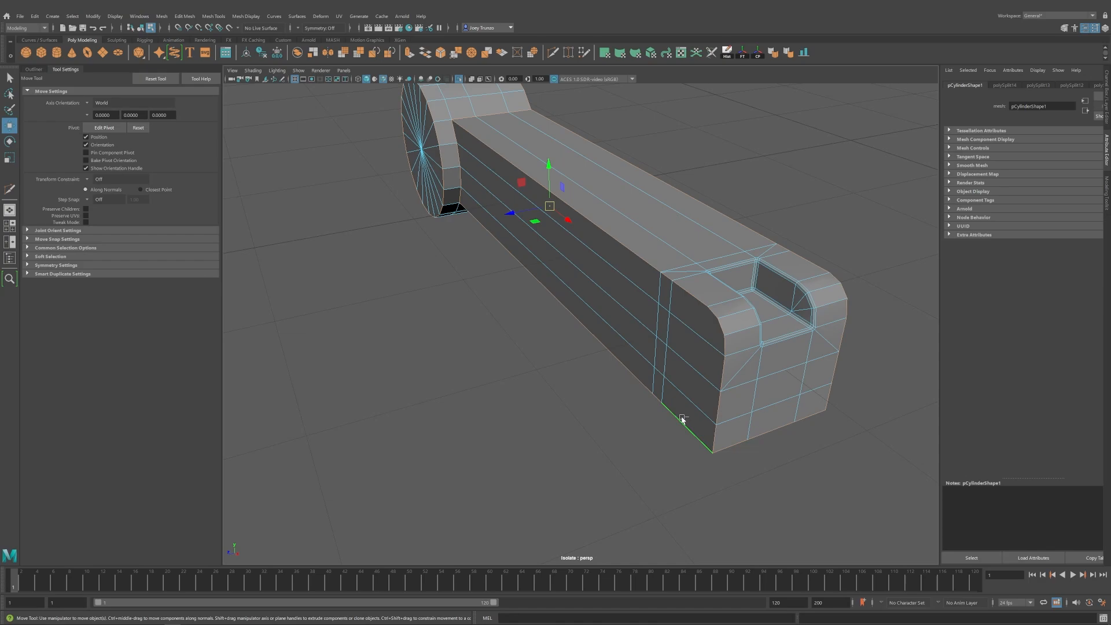
{"action": "right_click_drag", "start_coordinate": [683, 419], "coordinate": [484, 311], "text": "alt"}
Bevel the selected border edges of the arm with 2 segments and a fraction of 0.5.
{"action": "left_click", "coordinate": [184, 16]}
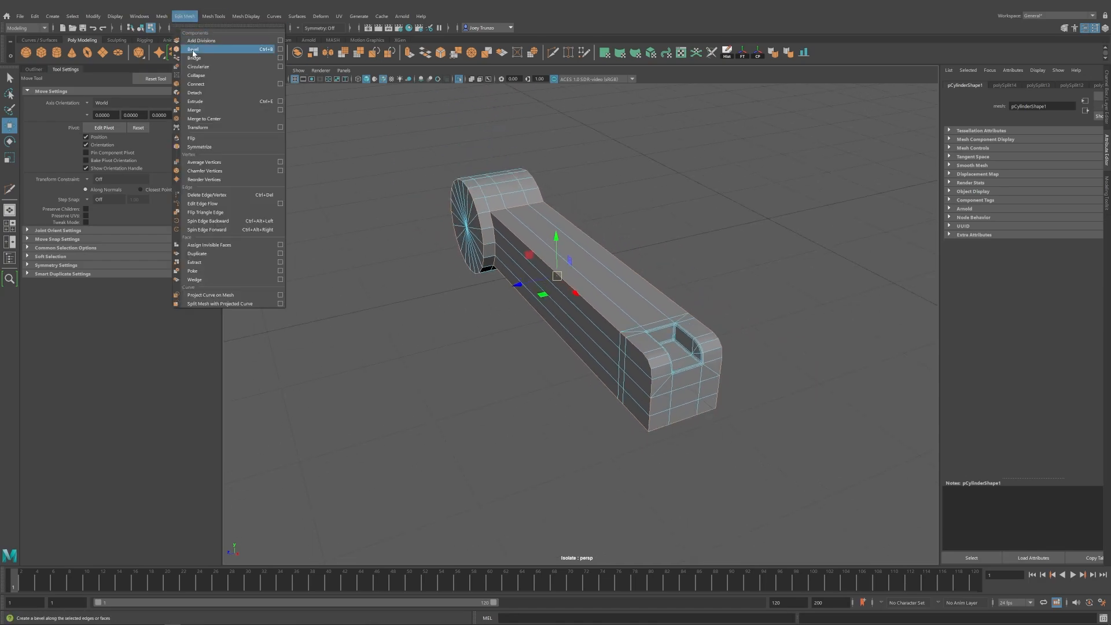
{"action": "left_click", "coordinate": [197, 51]}
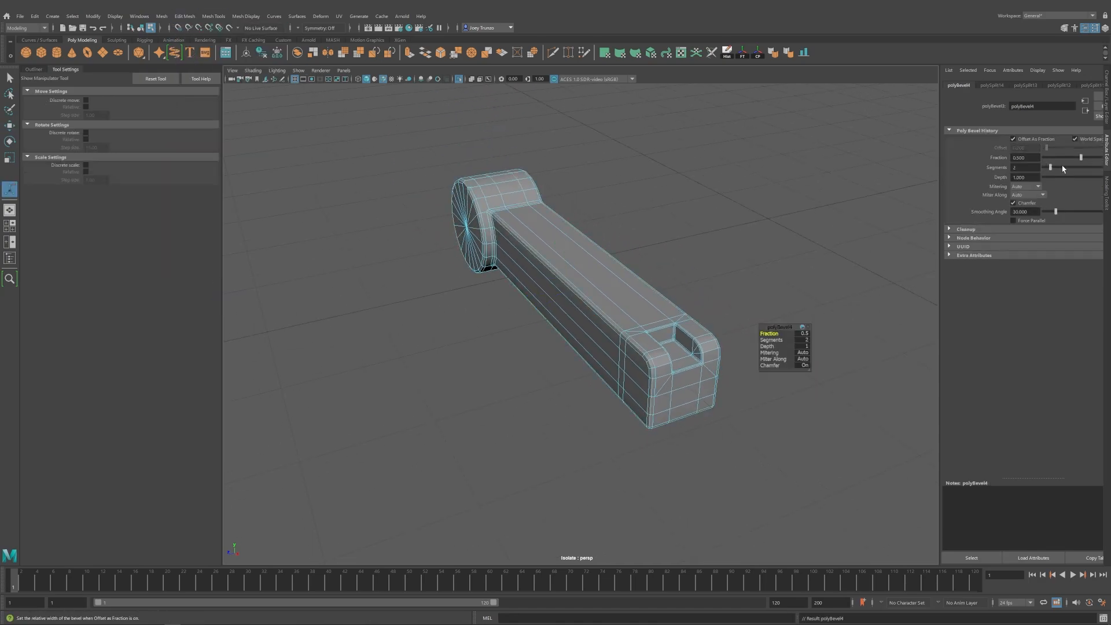
{"action": "left_click_drag", "start_coordinate": [526, 257], "coordinate": [425, 212], "text": "alt"}
{"action": "key", "text": "ctrl+z"}
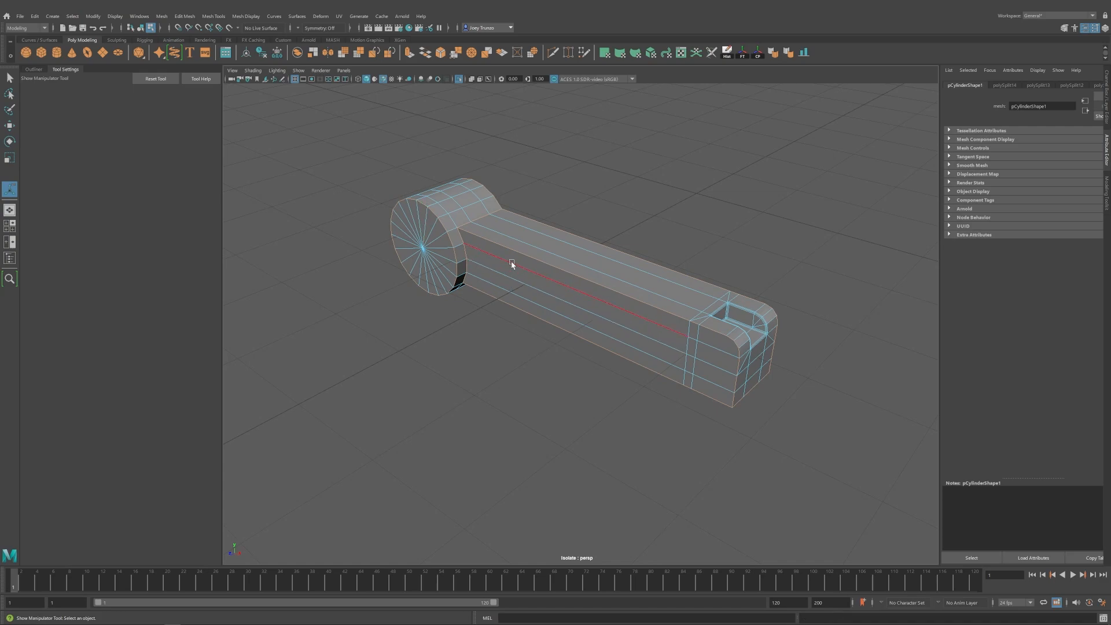
{"action": "key", "text": "shift+z"}
Bring back the full scene and soften the edges of the arm.
{"action": "left_click_drag", "start_coordinate": [579, 278], "coordinate": [568, 248], "text": "alt"}
{"action": "key", "text": "w"}
{"action": "left_click", "coordinate": [533, 312]}
{"action": "left_click", "coordinate": [460, 81]}
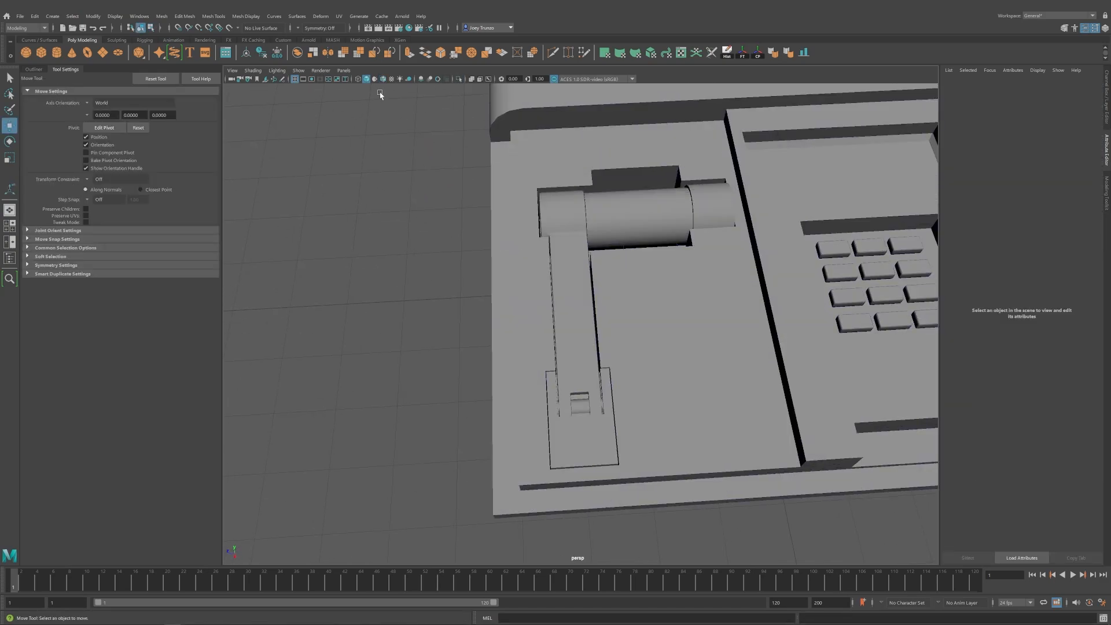
{"action": "left_click_drag", "start_coordinate": [381, 272], "coordinate": [584, 329], "text": "alt"}
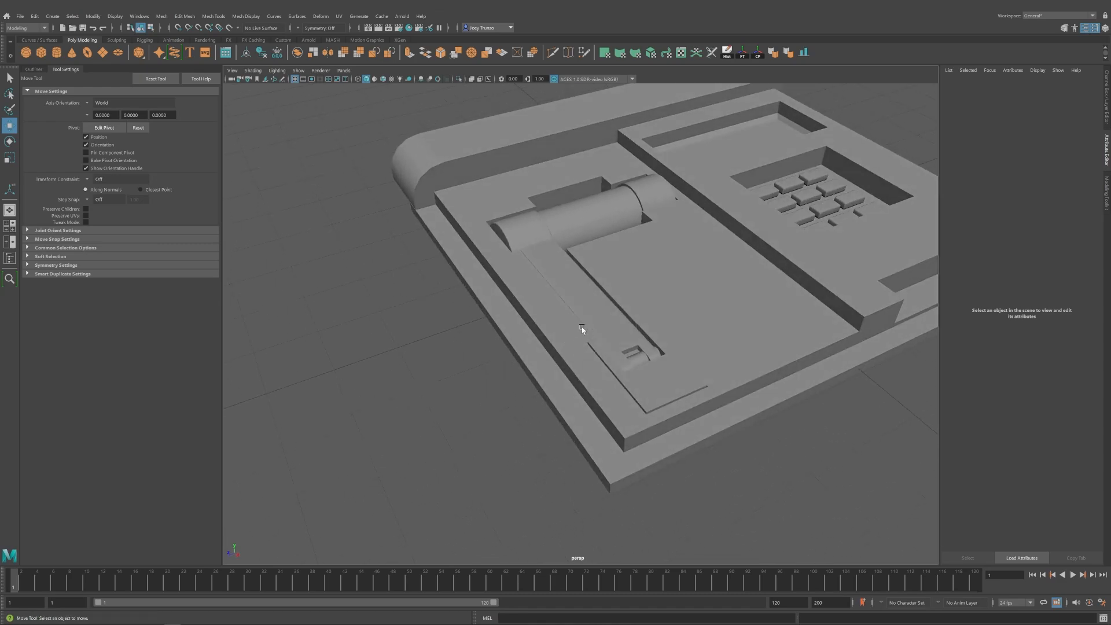
{"action": "left_click", "coordinate": [587, 324]}
{"action": "left_click_drag", "start_coordinate": [328, 282], "coordinate": [563, 245], "text": "alt"}
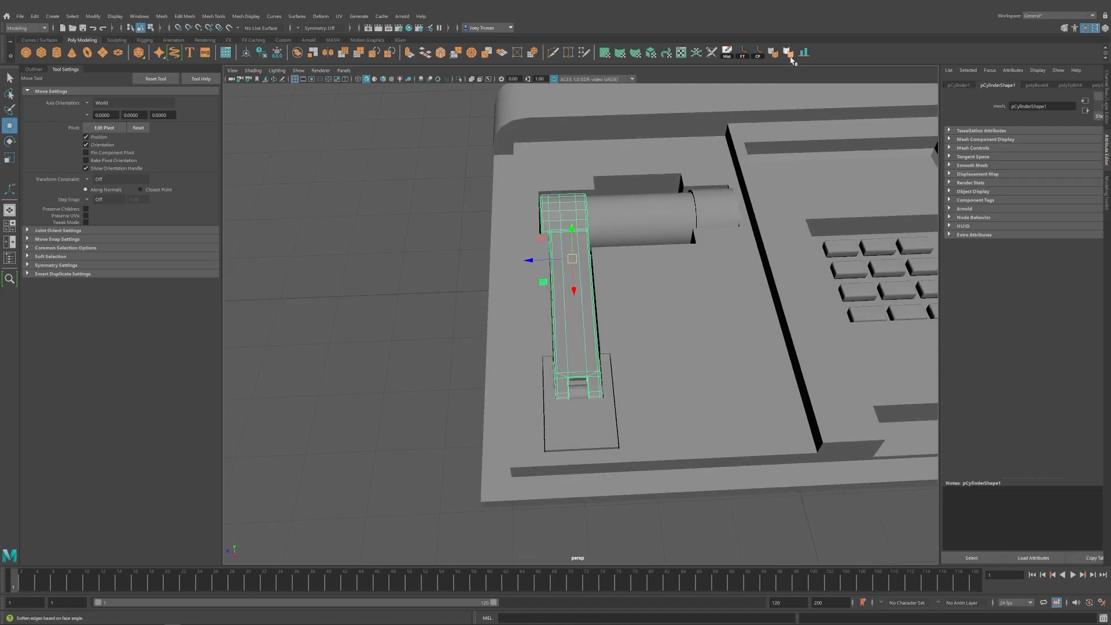
{"action": "left_click", "coordinate": [389, 208]}
Examine the bevel where the arm meets its round head, first in the scene and with the arm isolated.
{"action": "left_click_drag", "start_coordinate": [671, 341], "coordinate": [521, 302], "text": "alt"}
{"action": "left_click", "coordinate": [521, 303]}
{"action": "right_click_drag", "start_coordinate": [521, 302], "coordinate": [723, 405], "text": "alt"}
{"action": "left_click_drag", "start_coordinate": [723, 406], "coordinate": [590, 295], "text": "alt"}
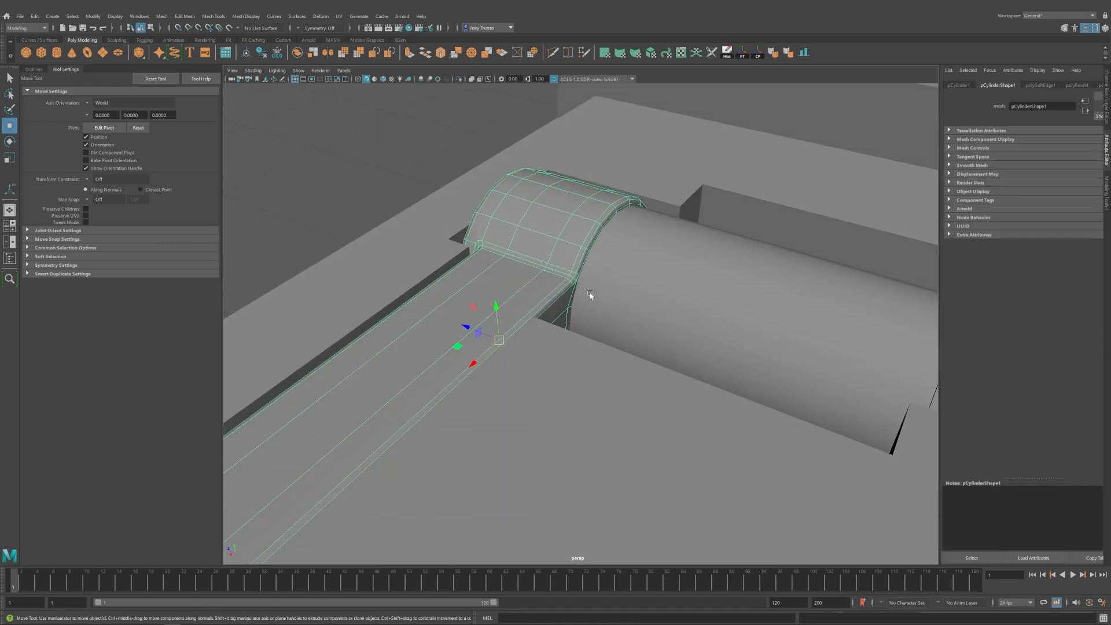
{"action": "right_click_drag", "start_coordinate": [723, 424], "coordinate": [534, 376], "text": "alt"}
{"action": "left_click_drag", "start_coordinate": [534, 375], "coordinate": [498, 371], "text": "alt"}
{"action": "right_click_drag", "start_coordinate": [497, 371], "coordinate": [573, 376], "text": "alt"}
{"action": "left_click", "coordinate": [459, 79]}
{"action": "left_click_drag", "start_coordinate": [570, 267], "coordinate": [521, 289], "text": "alt"}
{"action": "right_click_drag", "start_coordinate": [521, 290], "coordinate": [623, 362], "text": "alt"}
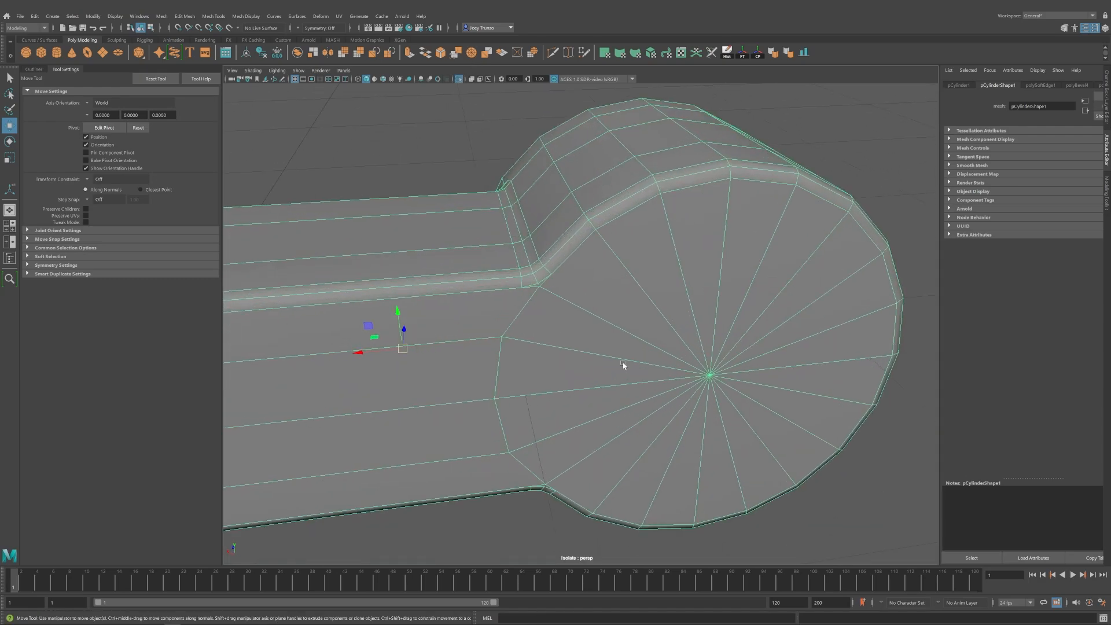
{"action": "left_click_drag", "start_coordinate": [623, 362], "coordinate": [556, 288], "text": "alt"}
{"action": "right_click_drag", "start_coordinate": [556, 288], "coordinate": [575, 323], "text": "alt"}
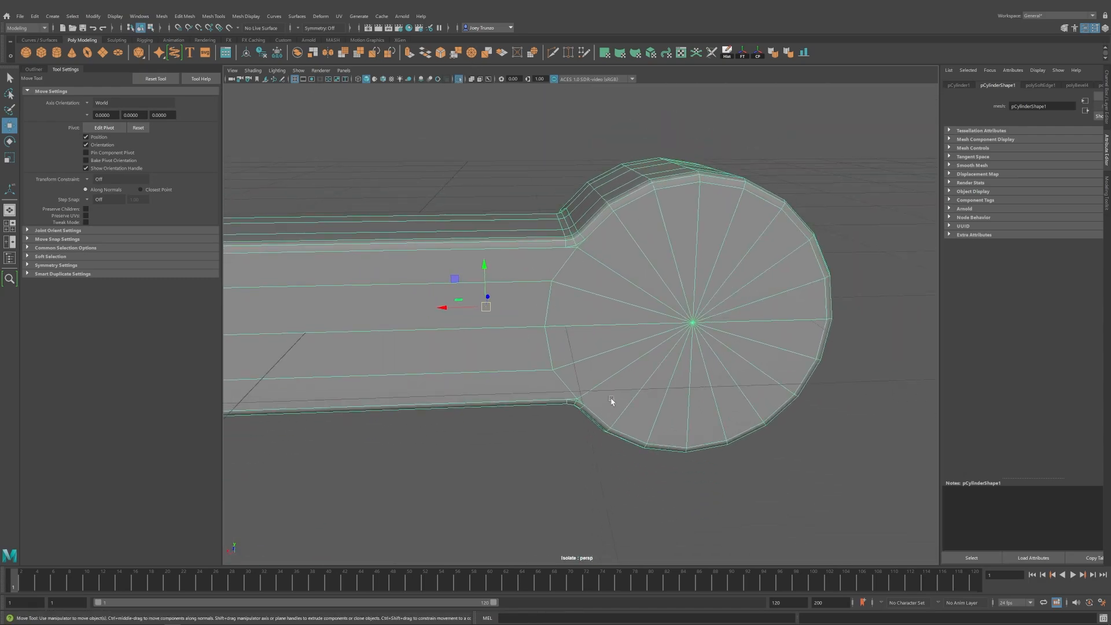
Undo the edge softening and the border bevel back to the border edge selection.
{"action": "key", "text": "ctrl+z"}
{"action": "key", "text": "ctrl+z"}
{"action": "key", "text": "ctrl+z"}
{"action": "key", "text": "ctrl+z"}
{"action": "key", "text": "ctrl+z"}
{"action": "key", "text": "ctrl+z"}
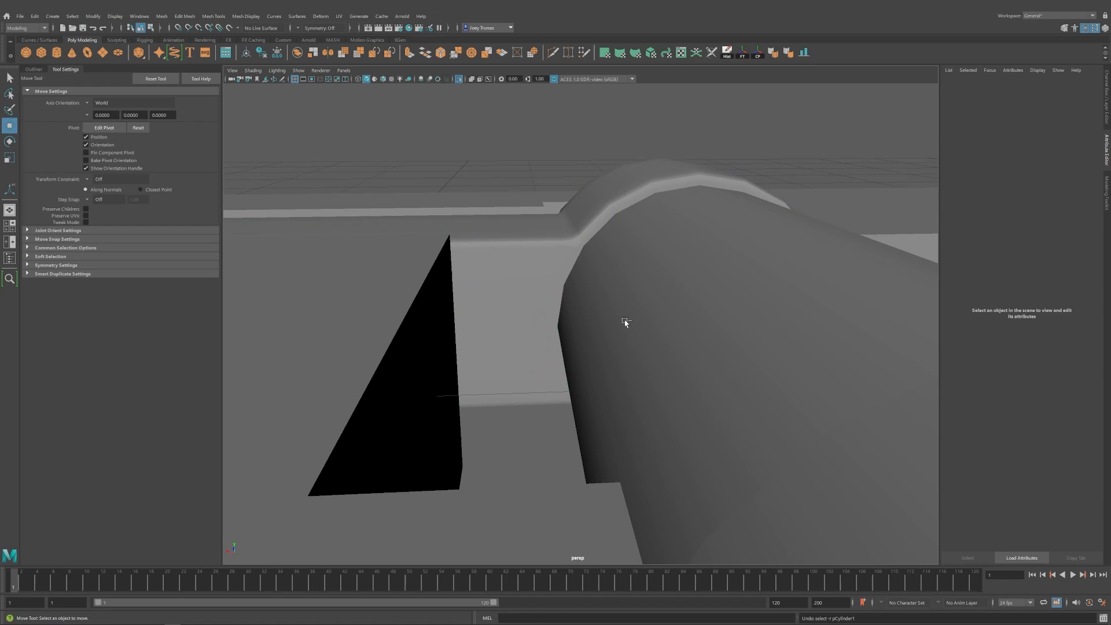
{"action": "key", "text": "ctrl+z"}
{"action": "key", "text": "ctrl+z"}
{"action": "key", "text": "ctrl+z"}
{"action": "key", "text": "ctrl+z"}
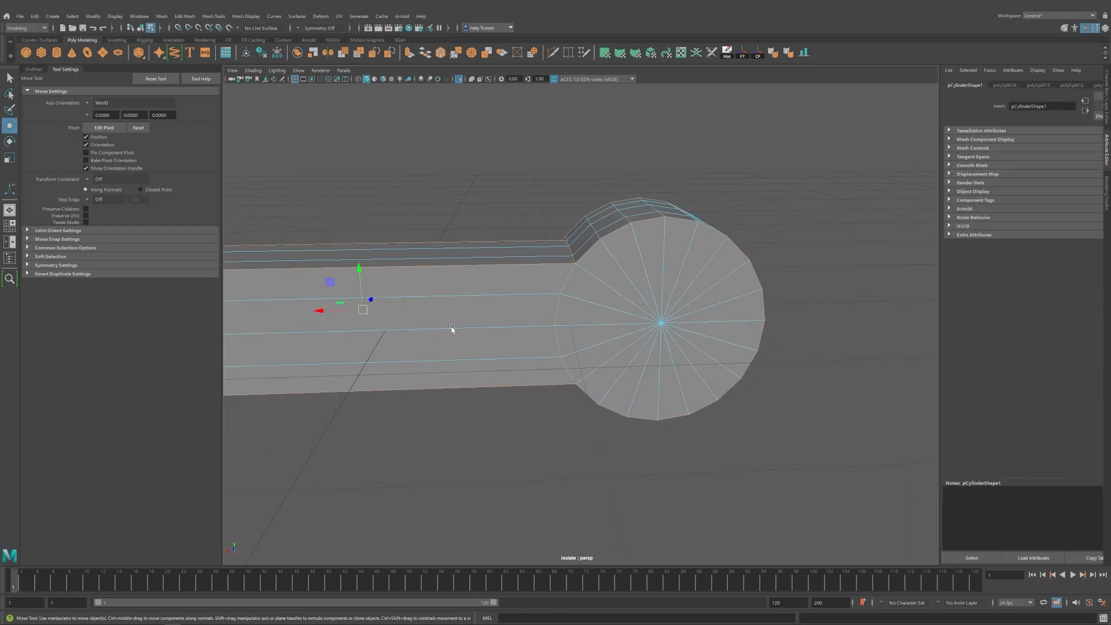
Bevel the arm's border edges again with 2 segments and a fraction of 0.469.
{"action": "left_click_drag", "start_coordinate": [631, 307], "coordinate": [645, 357], "text": "alt"}
{"action": "right_click_drag", "start_coordinate": [645, 357], "coordinate": [521, 260], "text": "alt"}
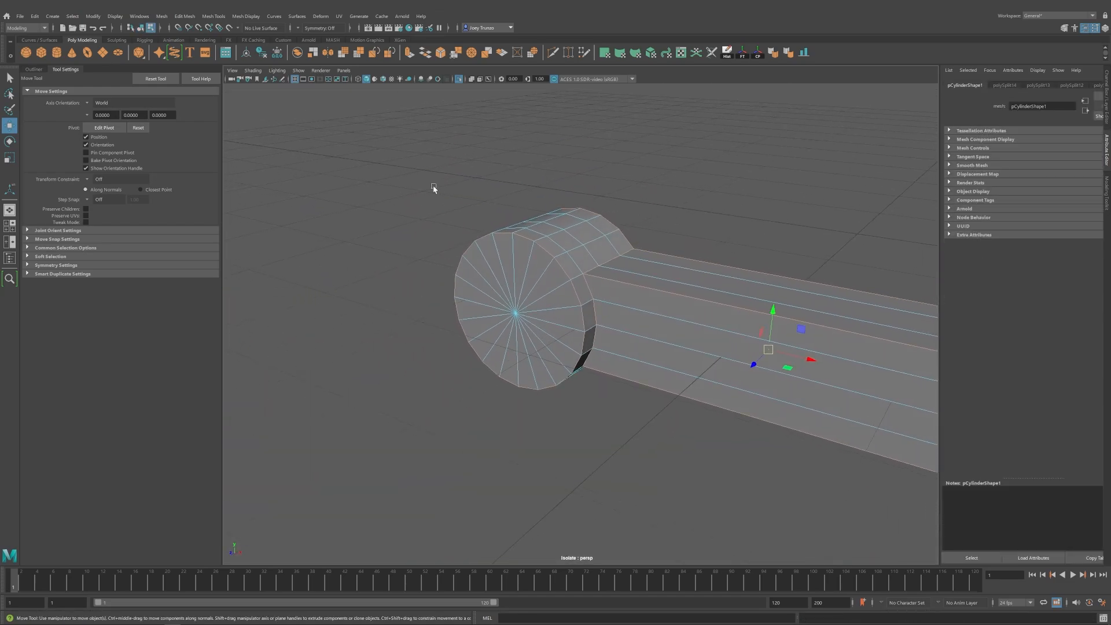
{"action": "left_click", "coordinate": [186, 17]}
{"action": "left_click", "coordinate": [203, 49]}
{"action": "left_click_drag", "start_coordinate": [440, 290], "coordinate": [614, 304], "text": "alt"}
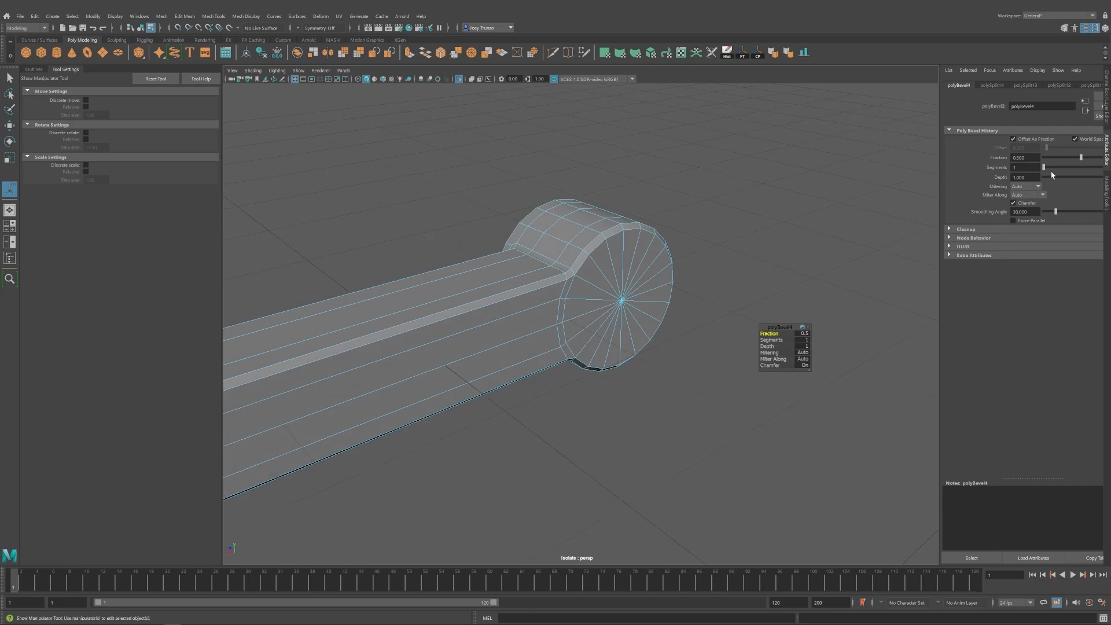
{"action": "left_click_drag", "start_coordinate": [1083, 157], "coordinate": [1079, 158]}
{"action": "left_click_drag", "start_coordinate": [451, 310], "coordinate": [655, 324], "text": "alt"}
{"action": "right_click_drag", "start_coordinate": [654, 324], "coordinate": [727, 362], "text": "alt"}
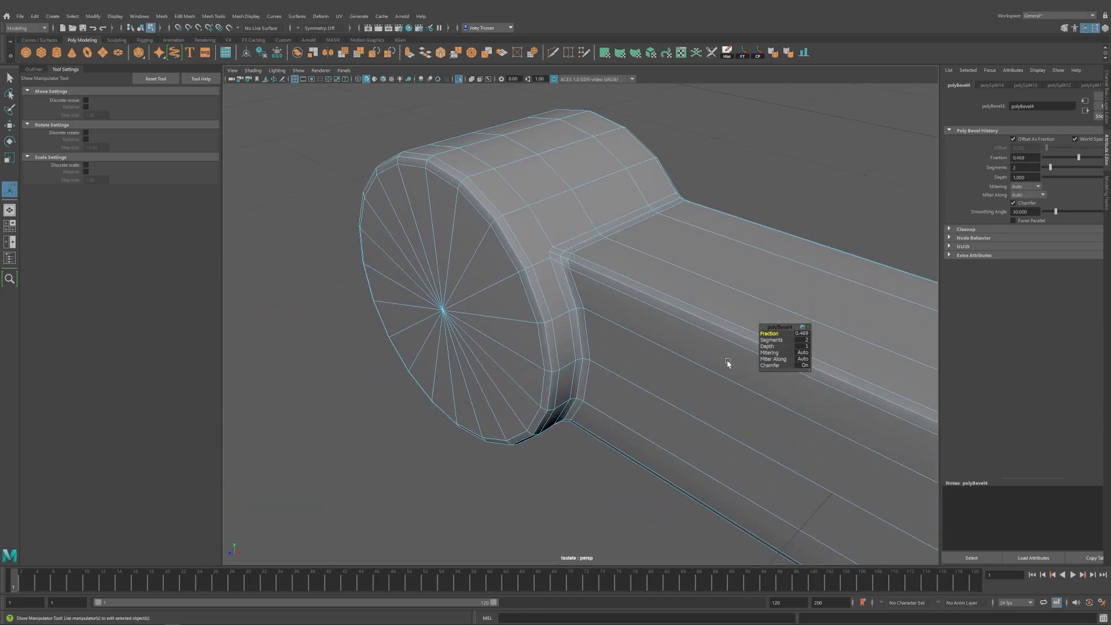
Inspect the bevel around the underside of the round head and undo it.
{"action": "left_click", "coordinate": [554, 53]}
{"action": "right_click_drag", "start_coordinate": [510, 289], "coordinate": [561, 314], "text": "alt"}
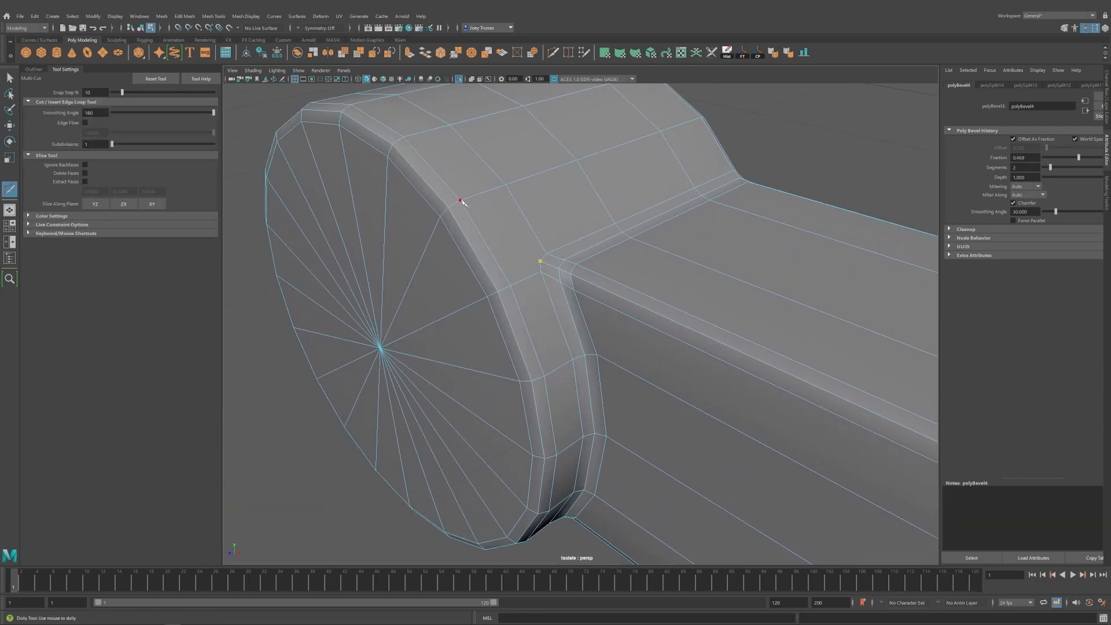
{"action": "key", "text": "w"}
{"action": "left_click_drag", "start_coordinate": [491, 246], "coordinate": [538, 349], "text": "alt"}
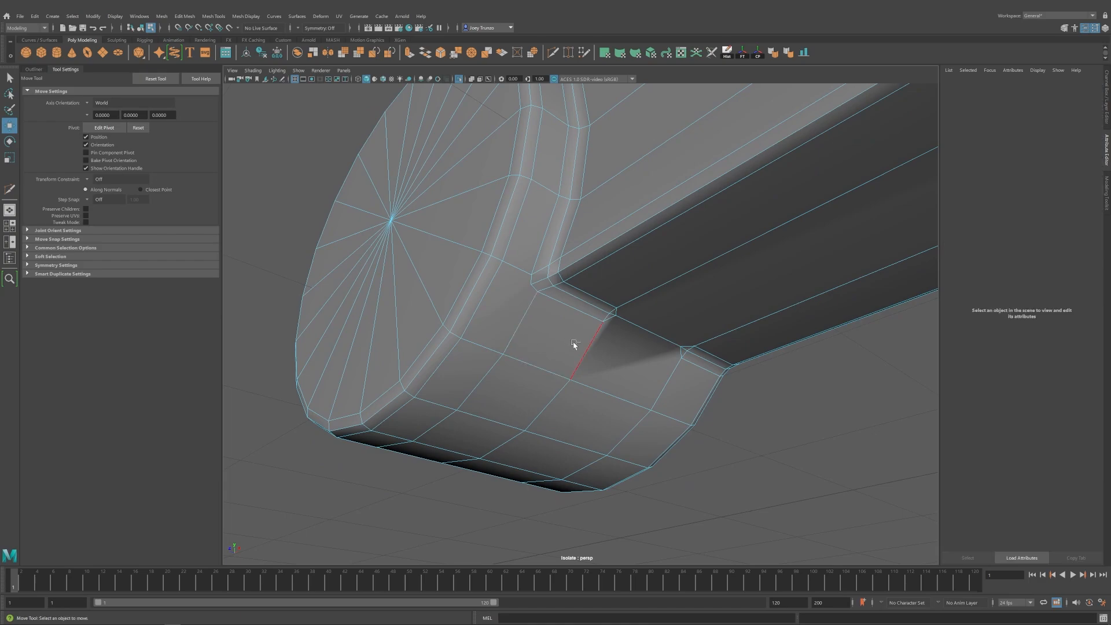
{"action": "key", "text": "ctrl+z"}
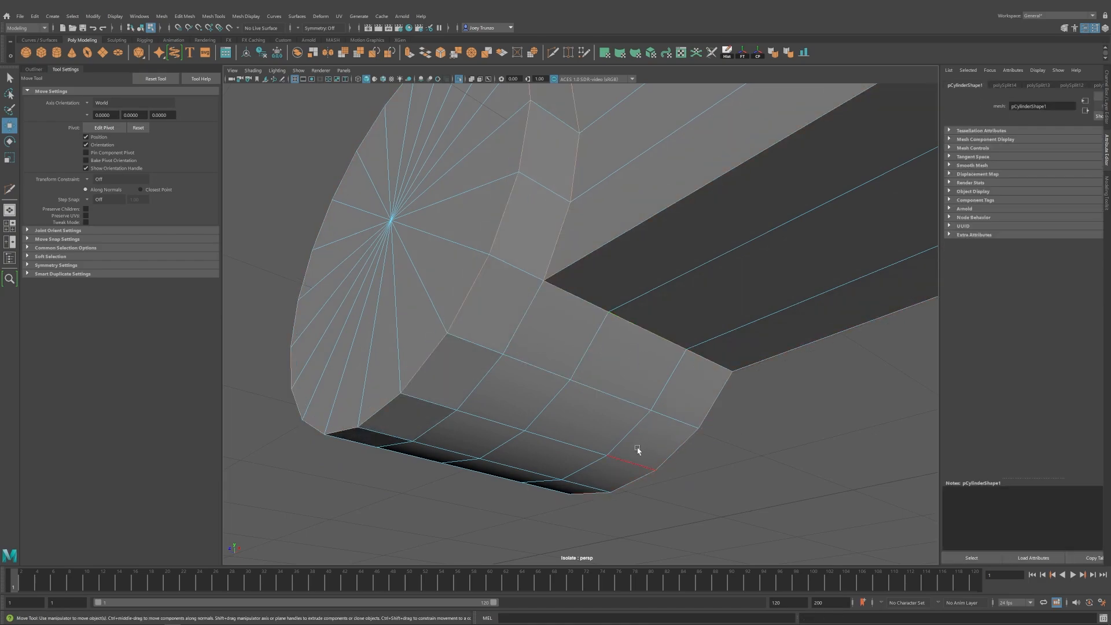
Reapply the bevel to the arm's border edges and raise its number of segments.
{"action": "key", "text": "ctrl+shift+x"}
{"action": "left_click", "coordinate": [213, 15]}
{"action": "mouse_move", "coordinate": [185, 15]}
{"action": "left_click", "coordinate": [192, 49]}
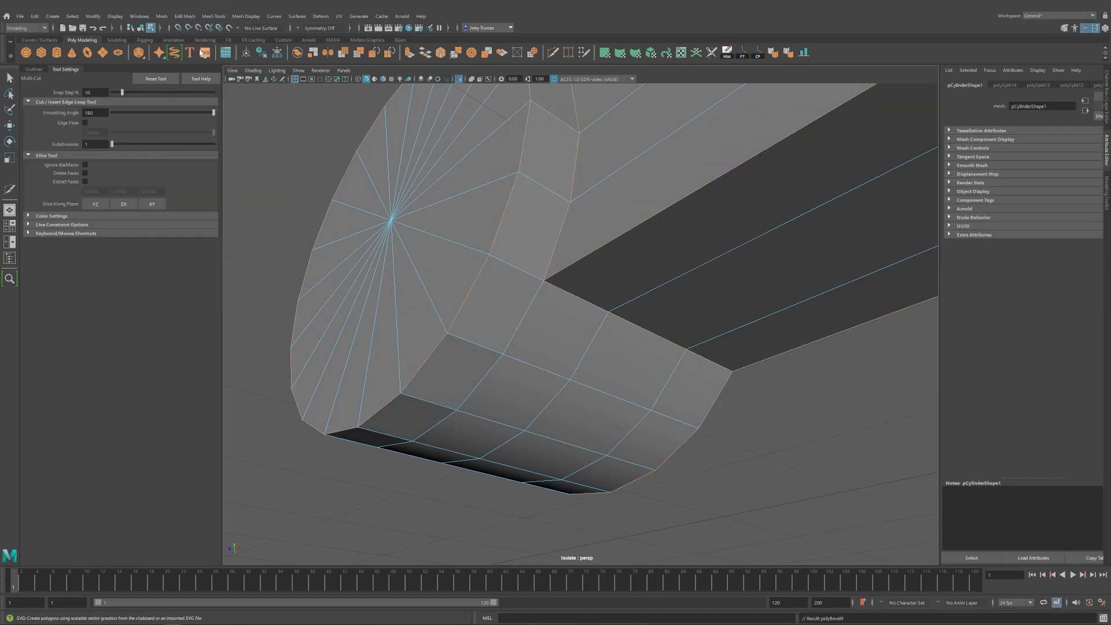
{"action": "left_click_drag", "start_coordinate": [1045, 167], "coordinate": [1068, 158]}
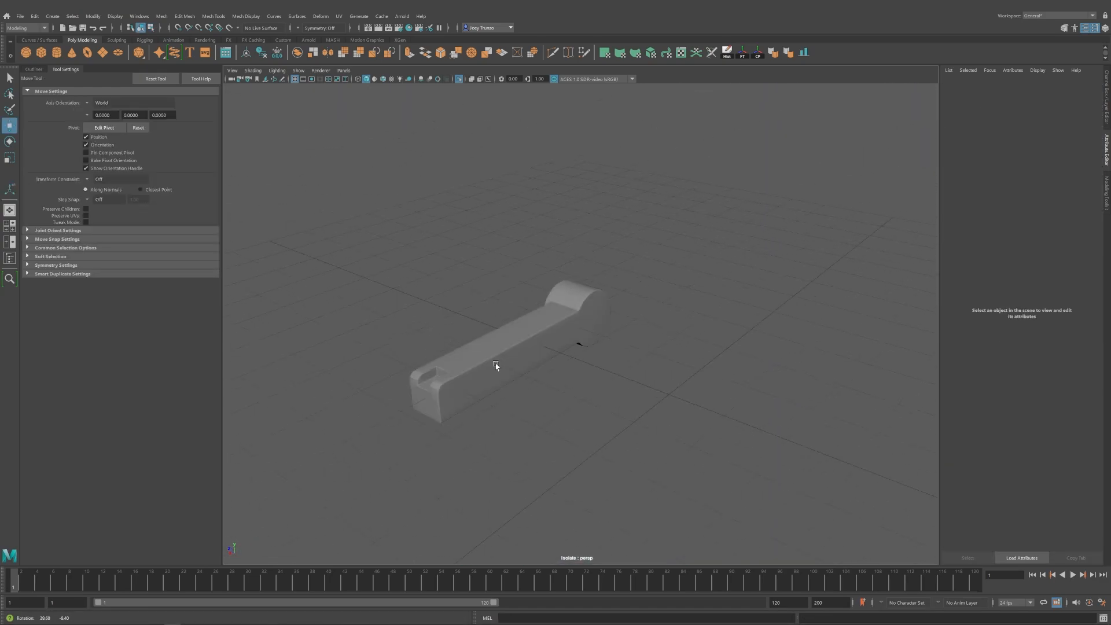
Soften the edges of the whole handset arm to smooth the shading on its new bevels.
{"action": "left_click_drag", "start_coordinate": [496, 365], "coordinate": [539, 365], "text": "alt"}
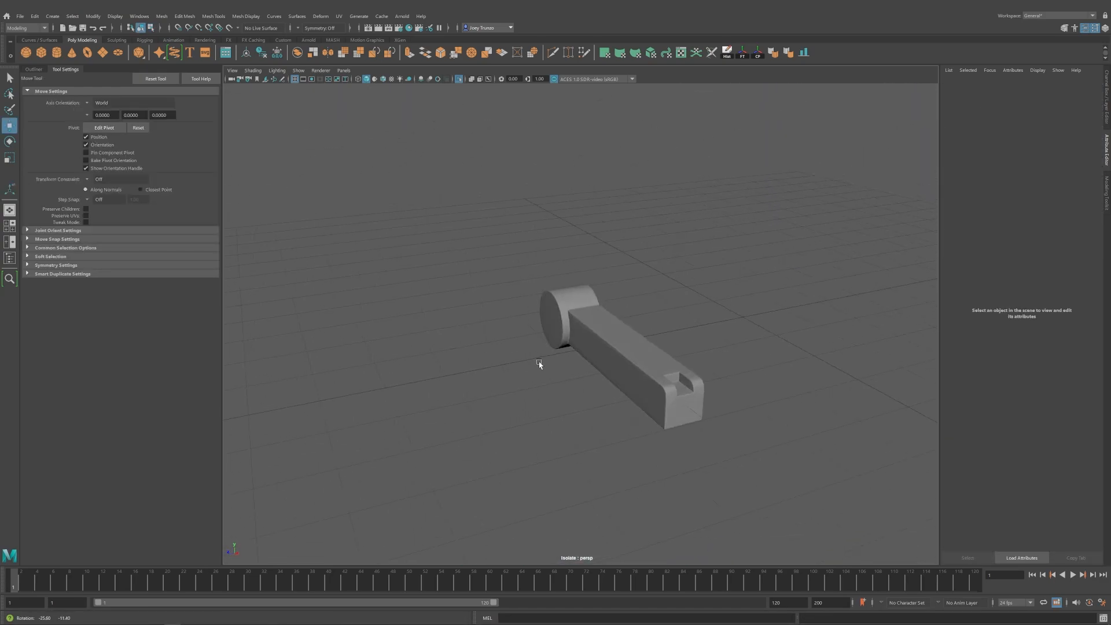
{"action": "right_click_drag", "start_coordinate": [538, 365], "coordinate": [695, 410], "text": "alt"}
{"action": "left_click", "coordinate": [575, 353]}
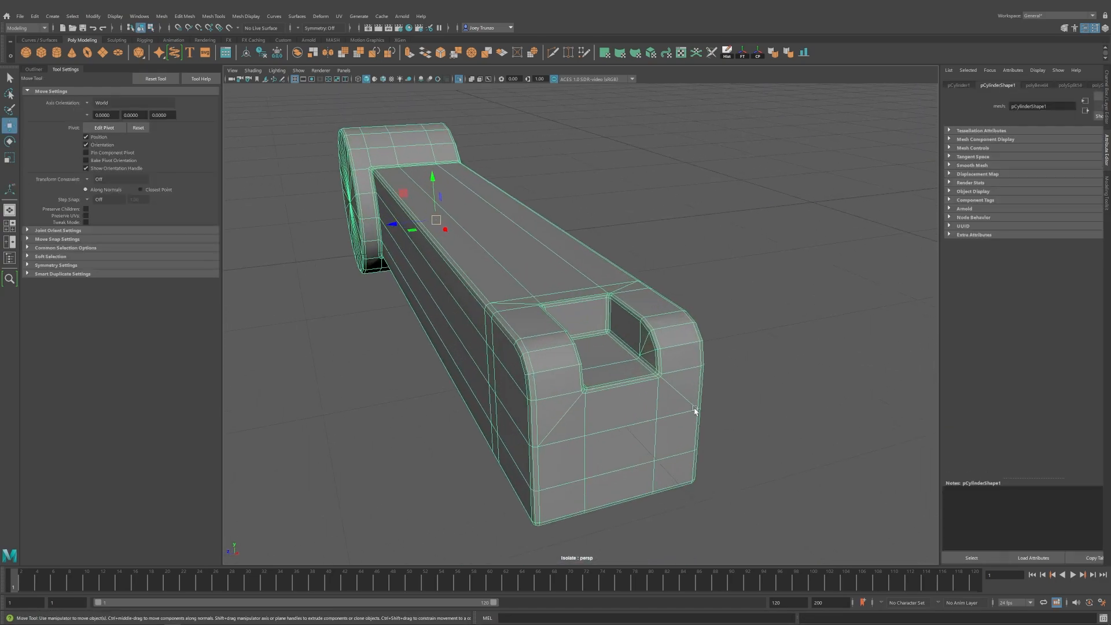
{"action": "left_click", "coordinate": [788, 53]}
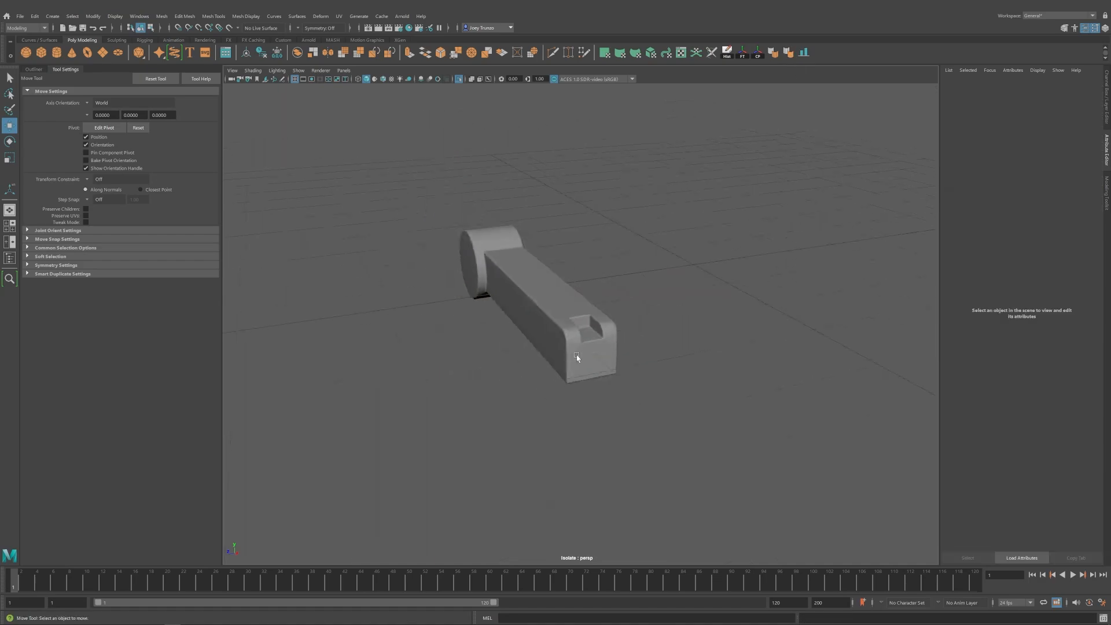
{"action": "left_click_drag", "start_coordinate": [576, 355], "coordinate": [653, 350], "text": "alt"}
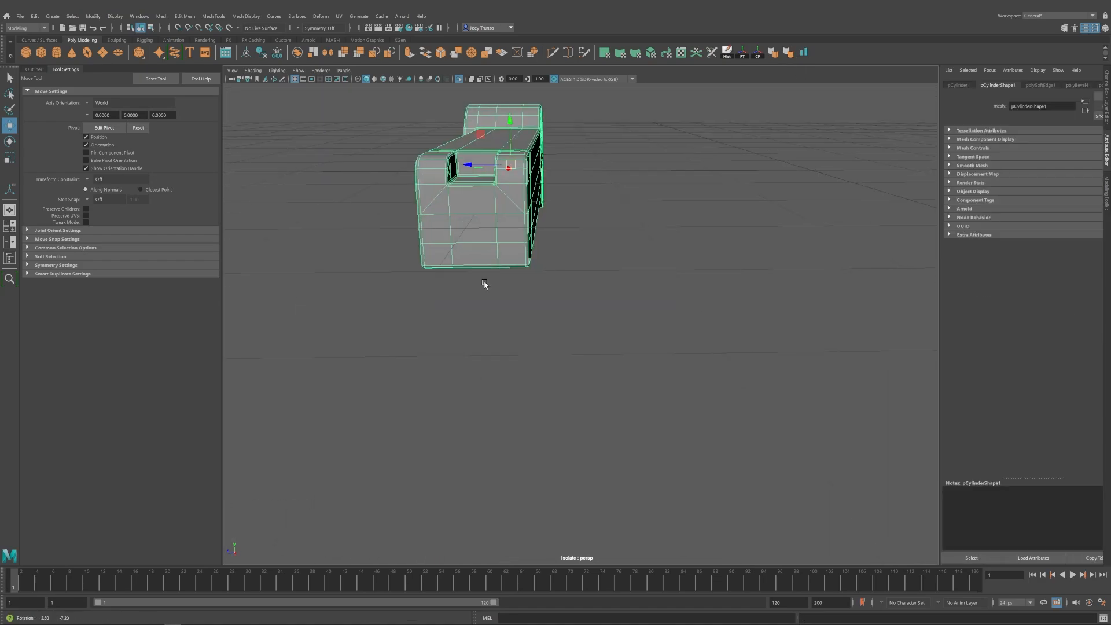
Switch the arm to face selection and examine how its notched end sits in the full model before isolating it again.
{"action": "left_click_drag", "start_coordinate": [484, 283], "coordinate": [619, 342], "text": "alt"}
{"action": "right_click_drag", "start_coordinate": [593, 332], "coordinate": [596, 372]}
{"action": "left_click_drag", "start_coordinate": [610, 372], "coordinate": [594, 368], "text": "alt"}
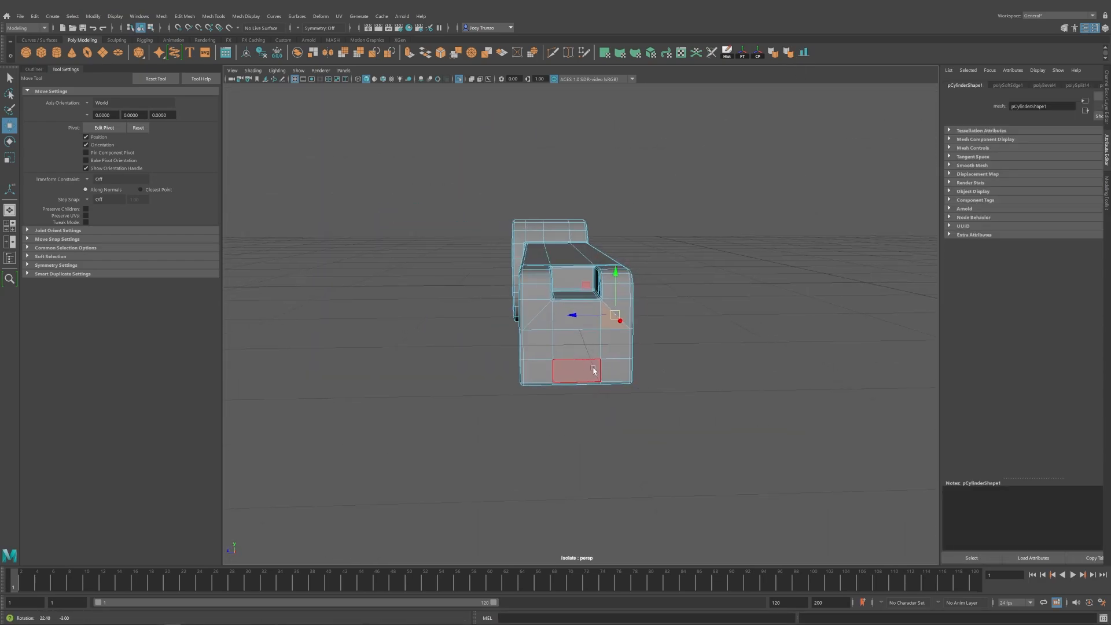
{"action": "left_click_drag", "start_coordinate": [696, 321], "coordinate": [696, 322]}
{"action": "left_click_drag", "start_coordinate": [695, 321], "coordinate": [521, 290], "text": "alt"}
{"action": "left_click", "coordinate": [459, 80]}
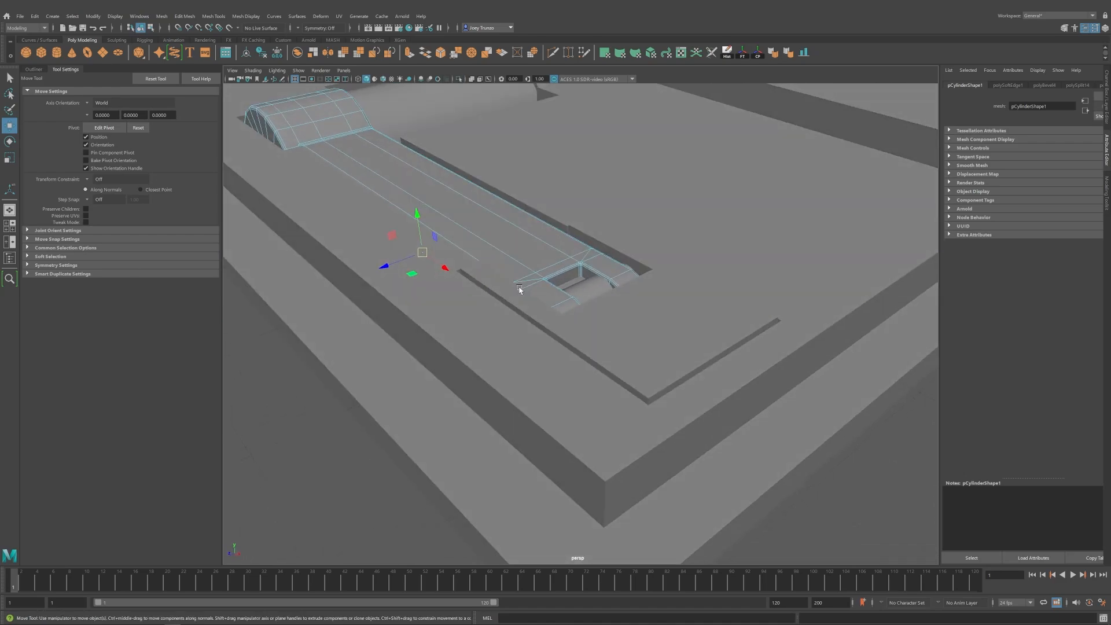
{"action": "key", "text": "ctrl+1"}
Select the faces on the lower half of the arm and its round head and delete them.
{"action": "left_click_drag", "start_coordinate": [405, 312], "coordinate": [521, 301], "text": "alt"}
{"action": "left_click_drag", "start_coordinate": [252, 368], "coordinate": [366, 308], "text": "ctrl"}
{"action": "left_click_drag", "start_coordinate": [366, 308], "coordinate": [499, 384], "text": "alt"}
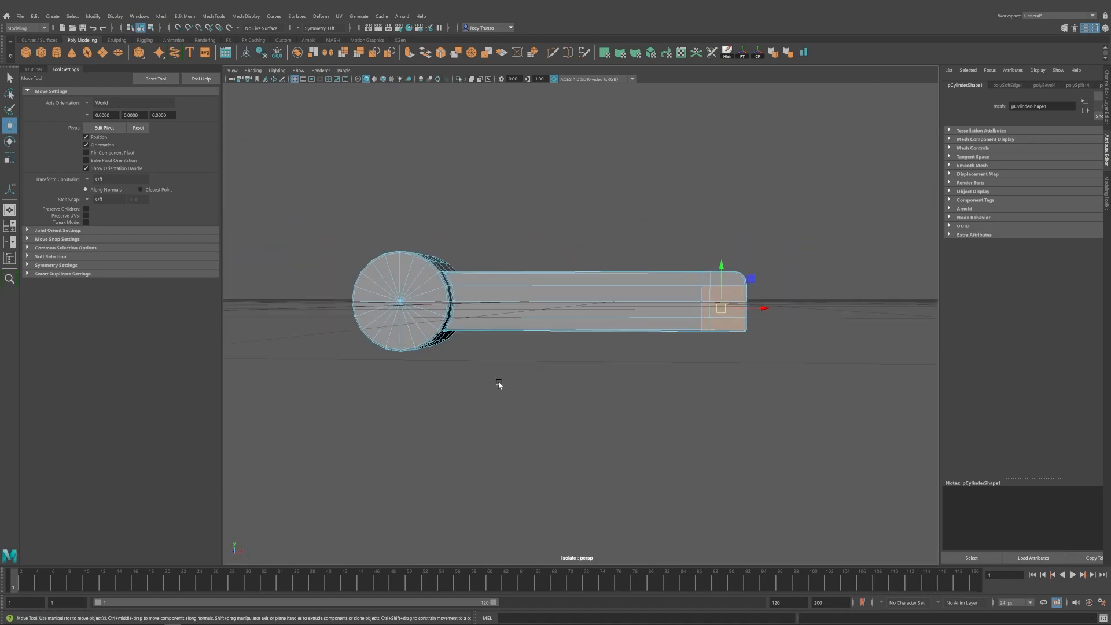
{"action": "left_click_drag", "start_coordinate": [761, 313], "coordinate": [556, 362], "text": "alt"}
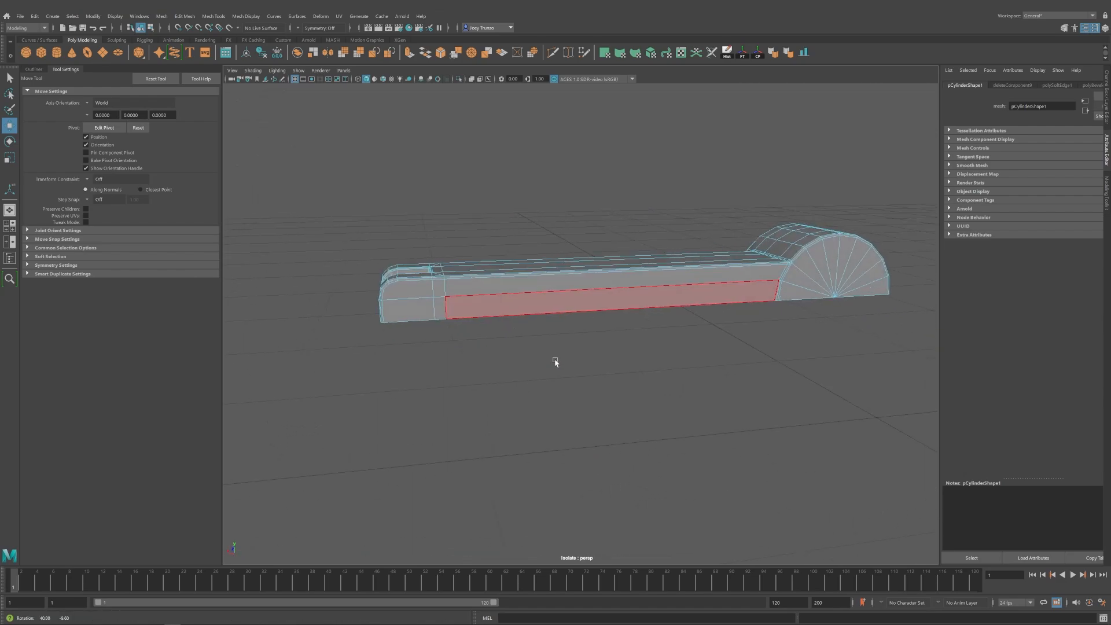
{"action": "key", "text": "Delete"}
Inspect the trimmed arm within the full device model, then isolate the arm again.
{"action": "right_click_drag", "start_coordinate": [555, 363], "coordinate": [602, 332], "text": "alt"}
{"action": "left_click_drag", "start_coordinate": [602, 333], "coordinate": [594, 331], "text": "alt"}
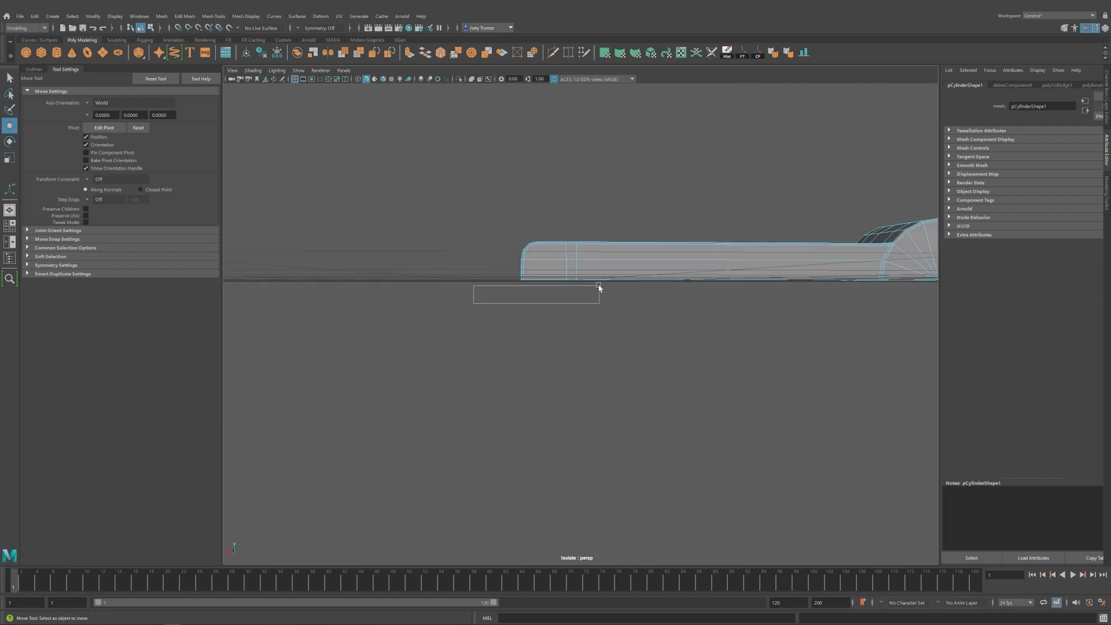
{"action": "left_click", "coordinate": [459, 81]}
{"action": "left_click_drag", "start_coordinate": [524, 238], "coordinate": [673, 260], "text": "alt"}
{"action": "left_click", "coordinate": [544, 266]}
{"action": "right_click_drag", "start_coordinate": [544, 266], "coordinate": [524, 270], "text": "alt"}
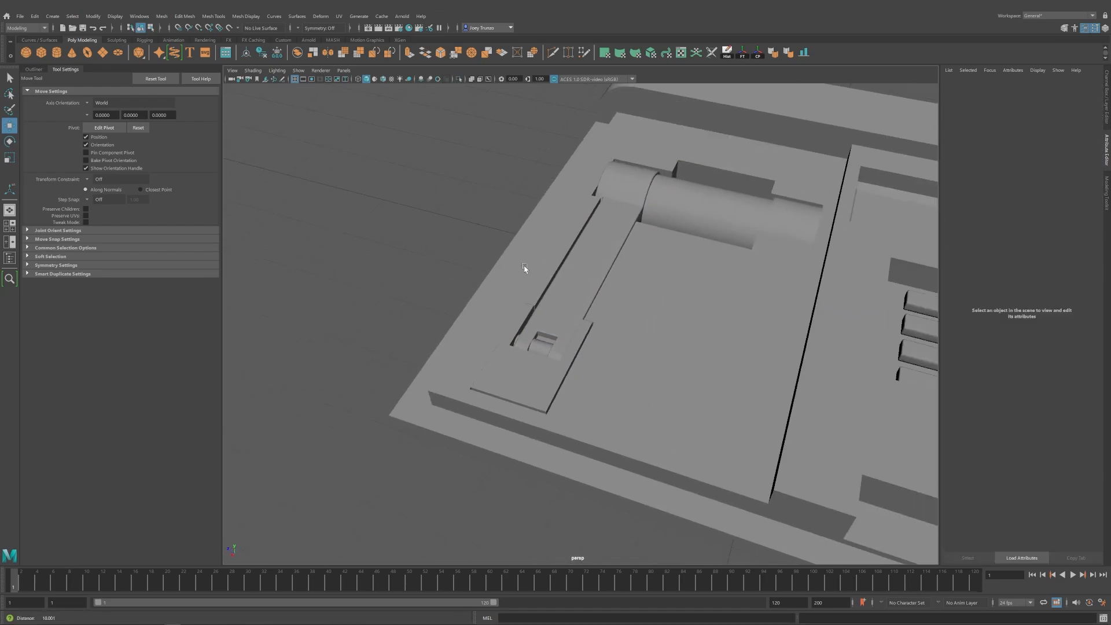
{"action": "left_click_drag", "start_coordinate": [523, 270], "coordinate": [526, 295], "text": "alt"}
{"action": "left_click", "coordinate": [617, 236]}
{"action": "left_click_drag", "start_coordinate": [617, 237], "coordinate": [614, 322], "text": "alt"}
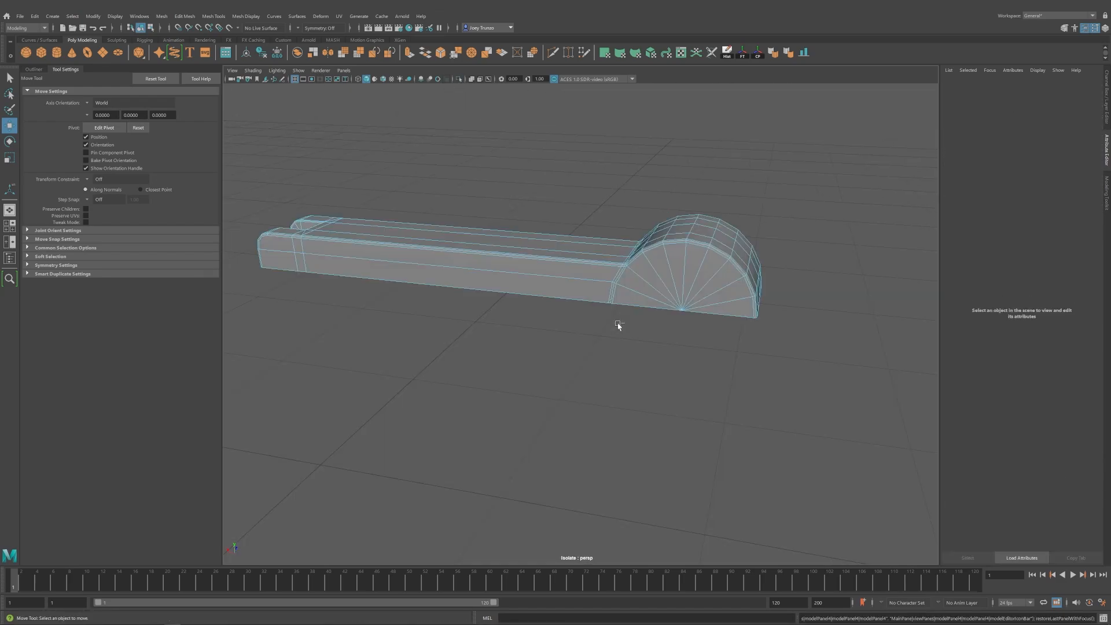
Undo the deletion of the arm's lower half and delete only the lower faces around its notched end.
{"action": "left_click_drag", "start_coordinate": [324, 272], "coordinate": [546, 343]}
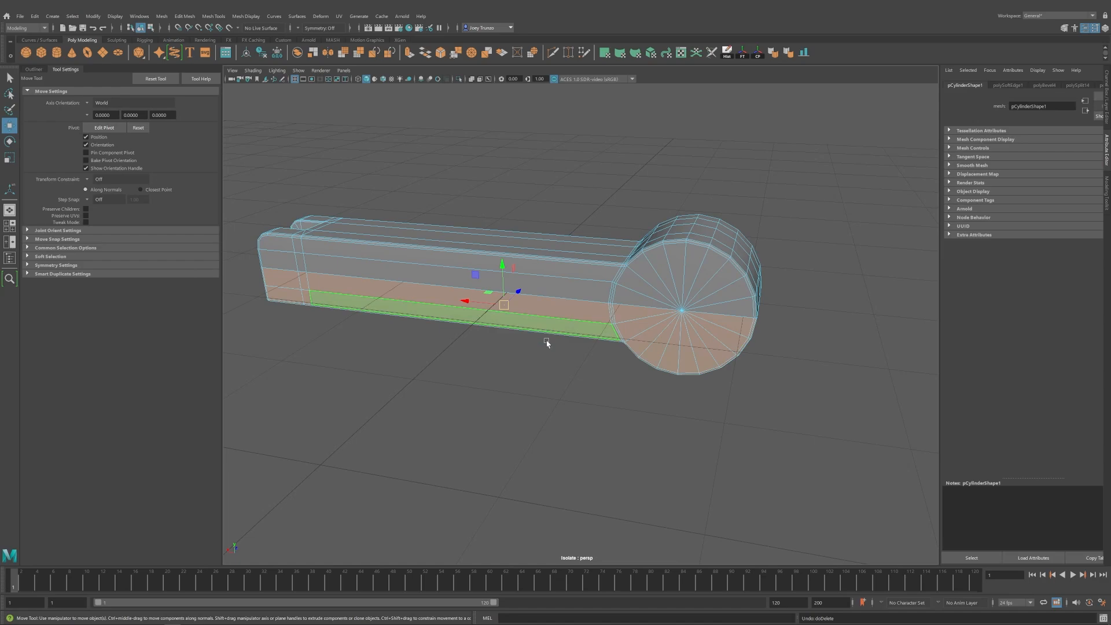
{"action": "right_click_drag", "start_coordinate": [547, 343], "coordinate": [566, 323], "text": "alt"}
{"action": "left_click_drag", "start_coordinate": [566, 323], "coordinate": [751, 371], "text": "alt"}
{"action": "left_click_drag", "start_coordinate": [773, 239], "coordinate": [572, 270], "text": "alt"}
{"action": "left_click", "coordinate": [655, 330]}
{"action": "middle_click_drag", "start_coordinate": [572, 270], "coordinate": [668, 291], "text": "alt"}
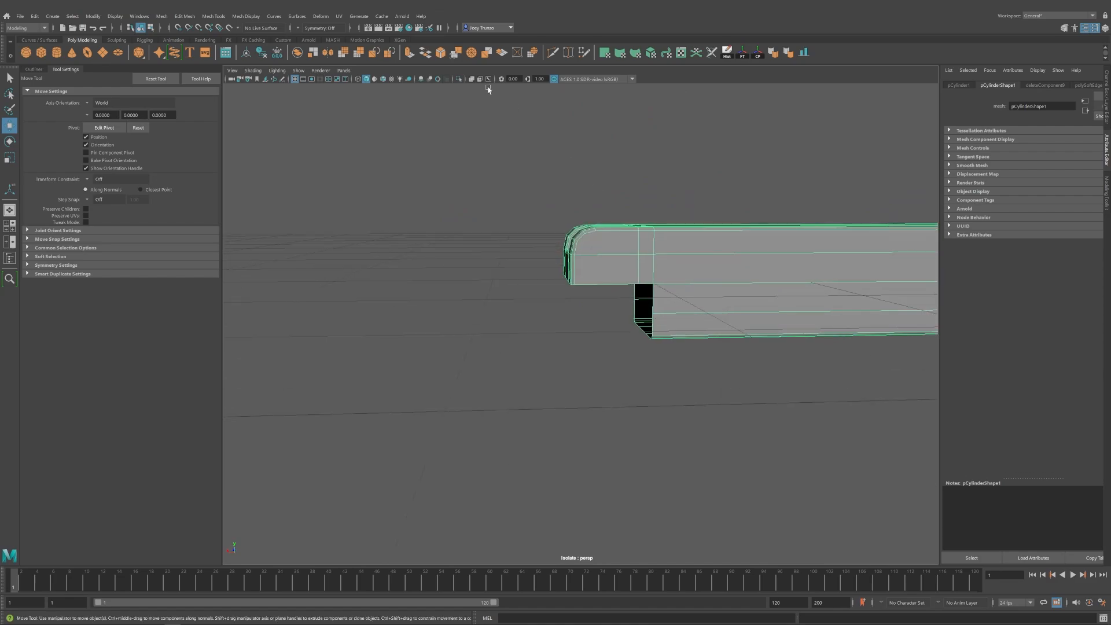
Bring the hidden objects back and nudge the small cylinder in the lever's end notch slightly downward.
{"action": "left_click", "coordinate": [459, 79]}
{"action": "left_click_drag", "start_coordinate": [515, 226], "coordinate": [518, 251], "text": "alt"}
{"action": "middle_click_drag", "start_coordinate": [518, 252], "coordinate": [426, 314], "text": "alt"}
{"action": "left_click_drag", "start_coordinate": [427, 315], "coordinate": [520, 327], "text": "alt"}
{"action": "right_click_drag", "start_coordinate": [519, 327], "coordinate": [618, 384], "text": "alt"}
{"action": "left_click_drag", "start_coordinate": [618, 385], "coordinate": [608, 383], "text": "alt"}
{"action": "left_click", "coordinate": [551, 307]}
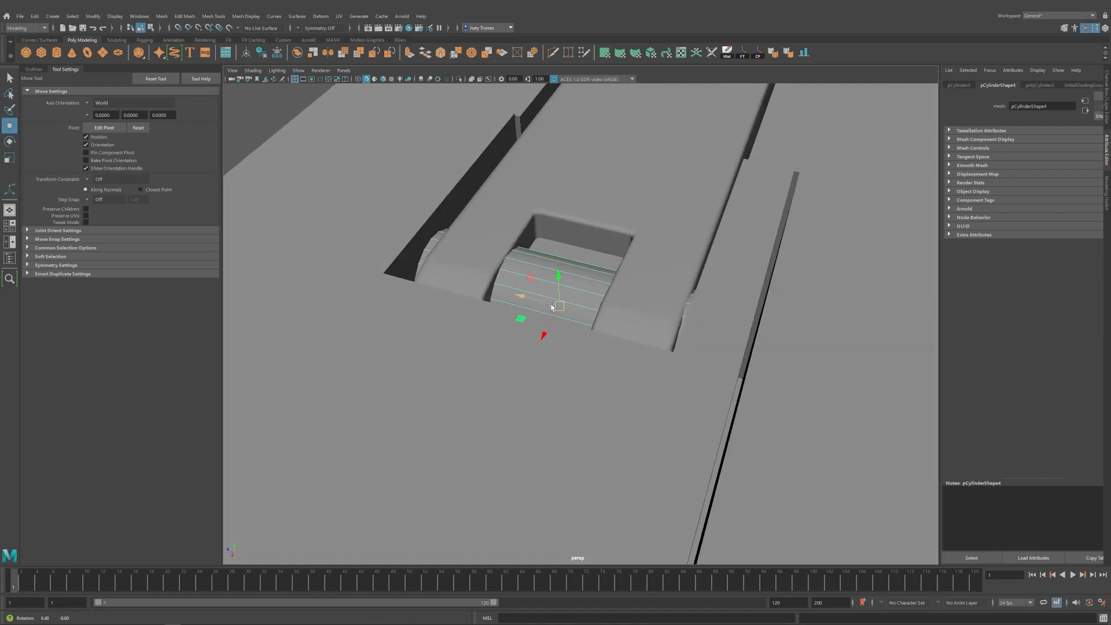
{"action": "left_click_drag", "start_coordinate": [551, 307], "coordinate": [516, 298], "text": "alt"}
{"action": "left_click_drag", "start_coordinate": [524, 259], "coordinate": [523, 272]}
{"action": "left_click_drag", "start_coordinate": [573, 255], "coordinate": [515, 287], "text": "alt"}
{"action": "right_click_drag", "start_coordinate": [516, 287], "coordinate": [440, 301], "text": "alt"}
{"action": "middle_click_drag", "start_coordinate": [440, 341], "coordinate": [524, 345], "text": "alt"}
{"action": "right_click_drag", "start_coordinate": [524, 344], "coordinate": [391, 173], "text": "alt"}
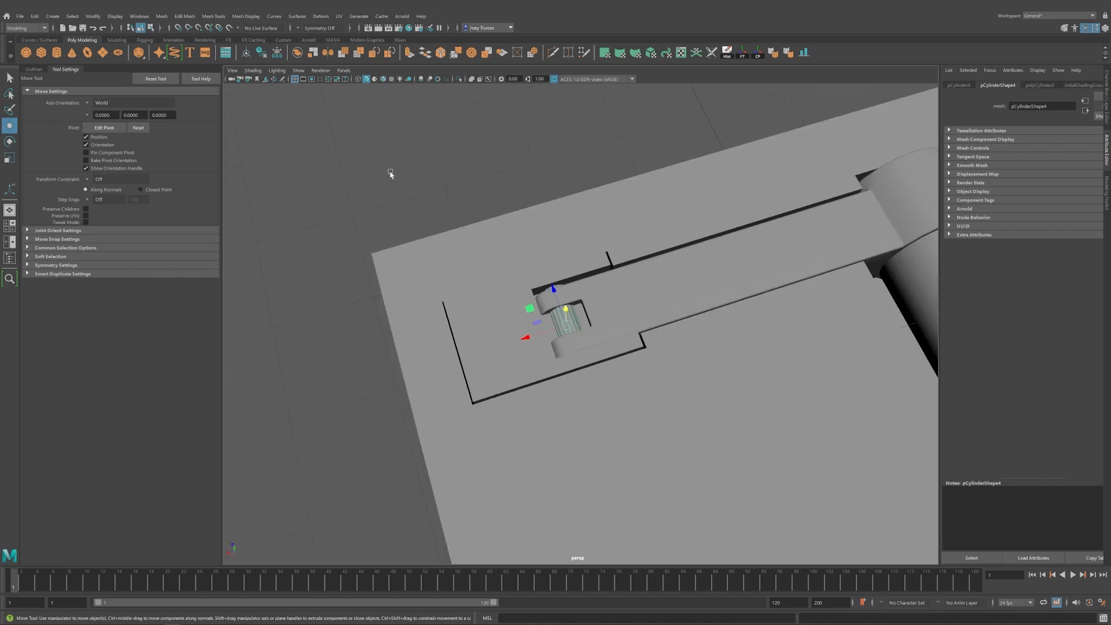
{"action": "left_click", "coordinate": [391, 172]}
Isolate the U-shaped catch plate beneath the free end of the lever.
{"action": "left_click_drag", "start_coordinate": [391, 173], "coordinate": [573, 300], "text": "alt"}
{"action": "scroll", "coordinate": [566, 320], "scroll_direction": "down", "scroll_amount": 5}
{"action": "scroll", "coordinate": [571, 303], "scroll_direction": "up", "scroll_amount": 4}
{"action": "left_click_drag", "start_coordinate": [592, 414], "coordinate": [588, 359], "text": "alt"}
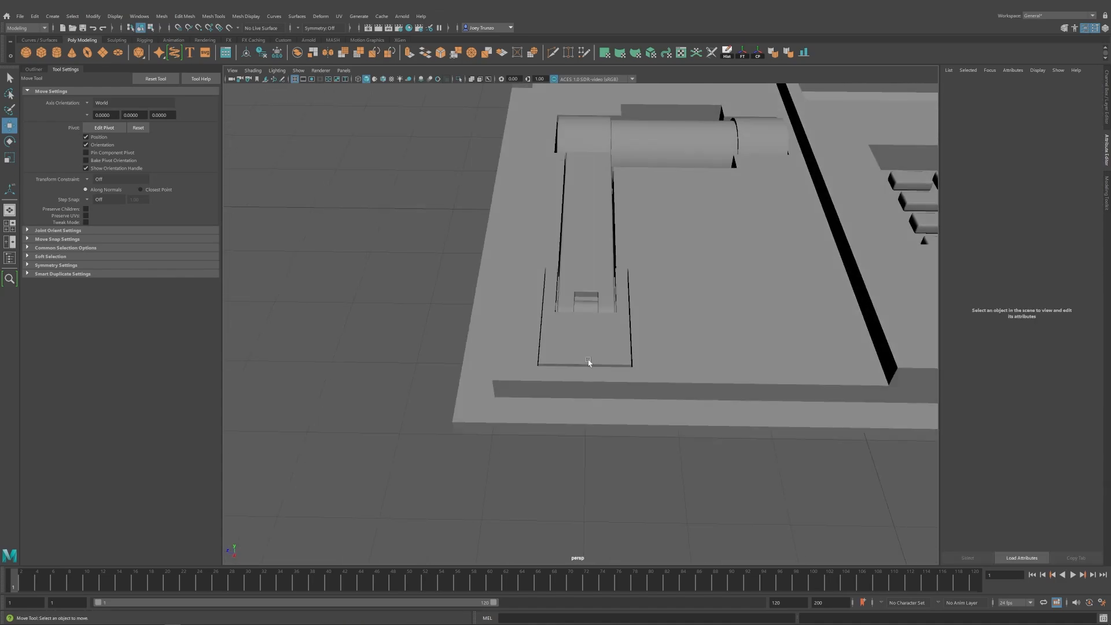
{"action": "left_click", "coordinate": [588, 359]}
{"action": "key", "text": "f"}
{"action": "left_click", "coordinate": [458, 79]}
{"action": "left_click_drag", "start_coordinate": [515, 301], "coordinate": [558, 272], "text": "alt"}
{"action": "right_click_drag", "start_coordinate": [558, 273], "coordinate": [395, 301], "text": "alt"}
{"action": "left_click_drag", "start_coordinate": [395, 302], "coordinate": [597, 246], "text": "alt"}
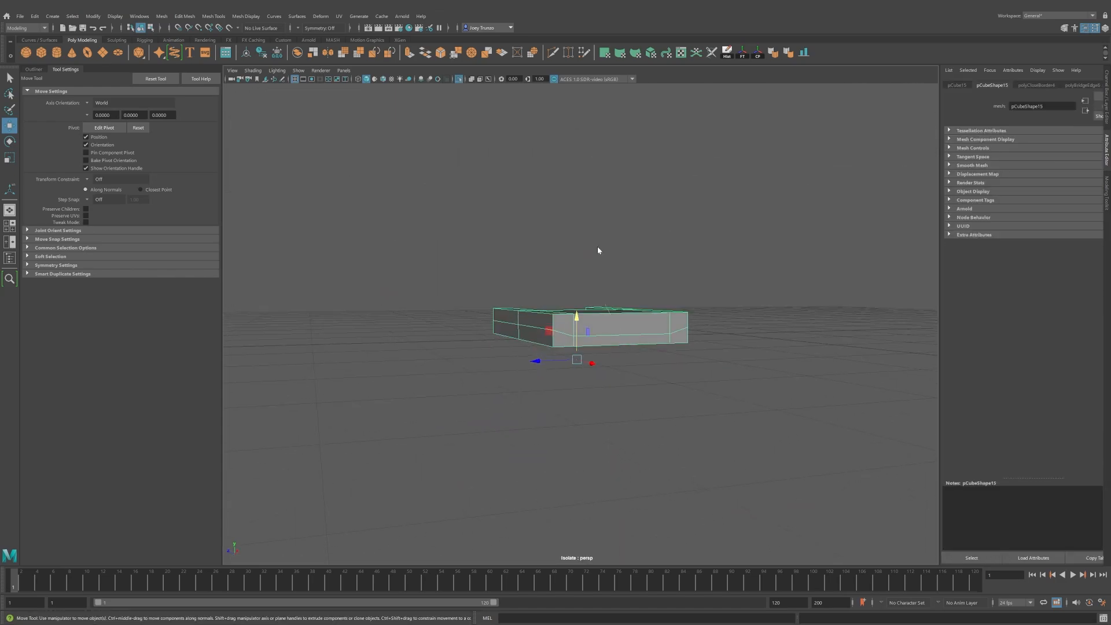
{"action": "left_click_drag", "start_coordinate": [636, 325], "coordinate": [605, 378], "text": "alt"}
Bevel the border and recess edges of the catch plate with a fraction of 0.57 and 2 segments.
{"action": "key", "text": "ctrl+shift+a"}
{"action": "right_click_drag", "start_coordinate": [605, 378], "coordinate": [647, 375], "text": "alt"}
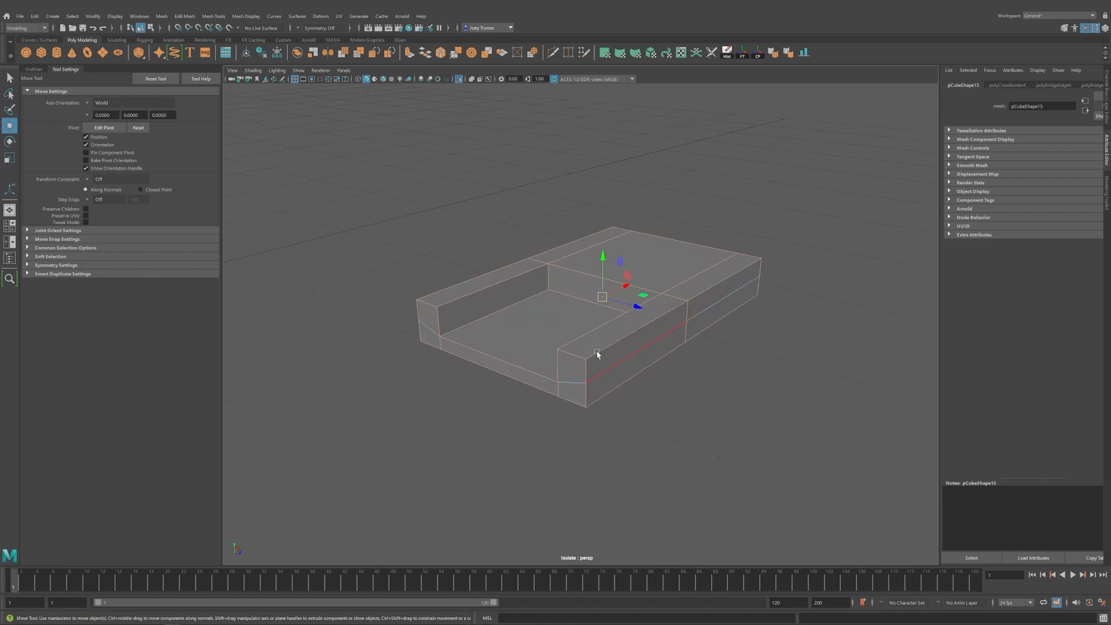
{"action": "left_click_drag", "start_coordinate": [612, 244], "coordinate": [678, 323], "text": "alt"}
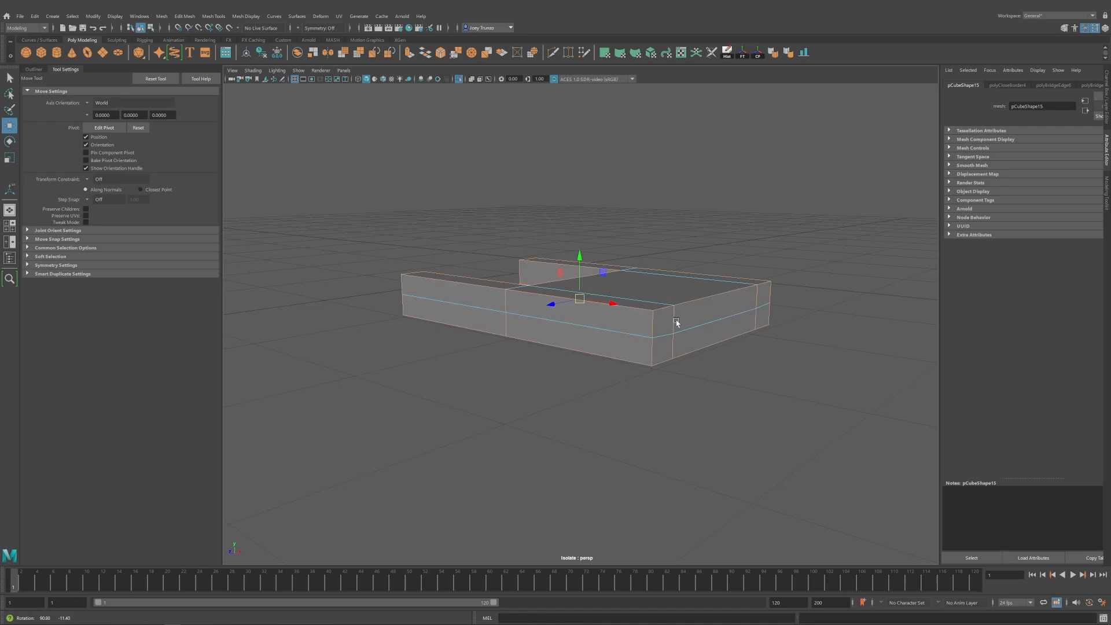
{"action": "left_click_drag", "start_coordinate": [751, 306], "coordinate": [452, 307], "text": "alt"}
{"action": "left_click", "coordinate": [185, 15]}
{"action": "left_click", "coordinate": [193, 51]}
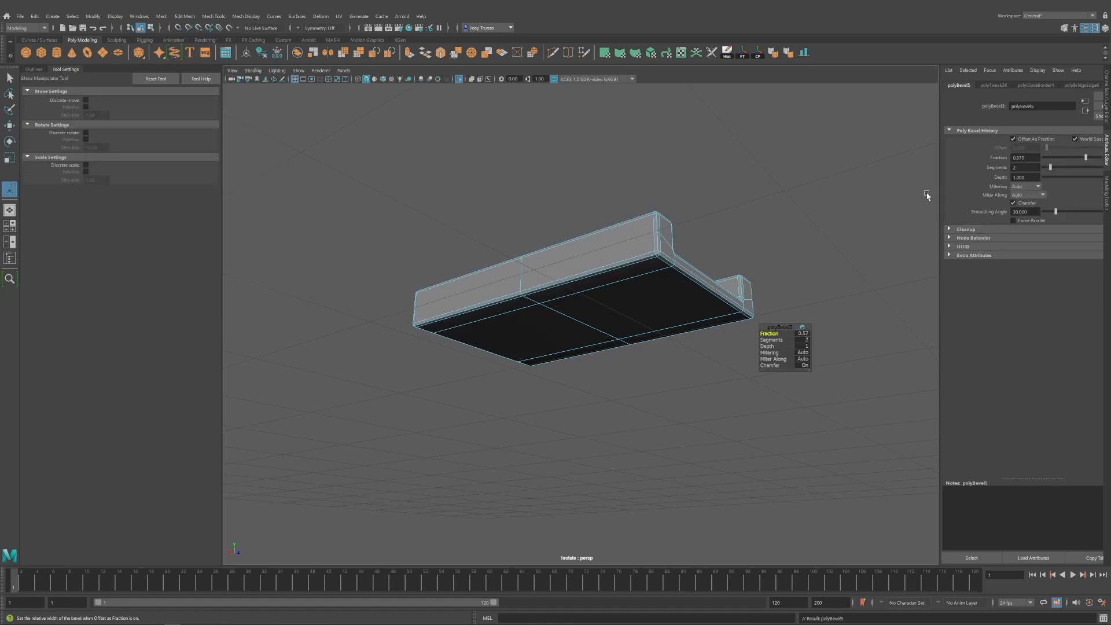
{"action": "left_click_drag", "start_coordinate": [928, 195], "coordinate": [914, 338], "text": "alt"}
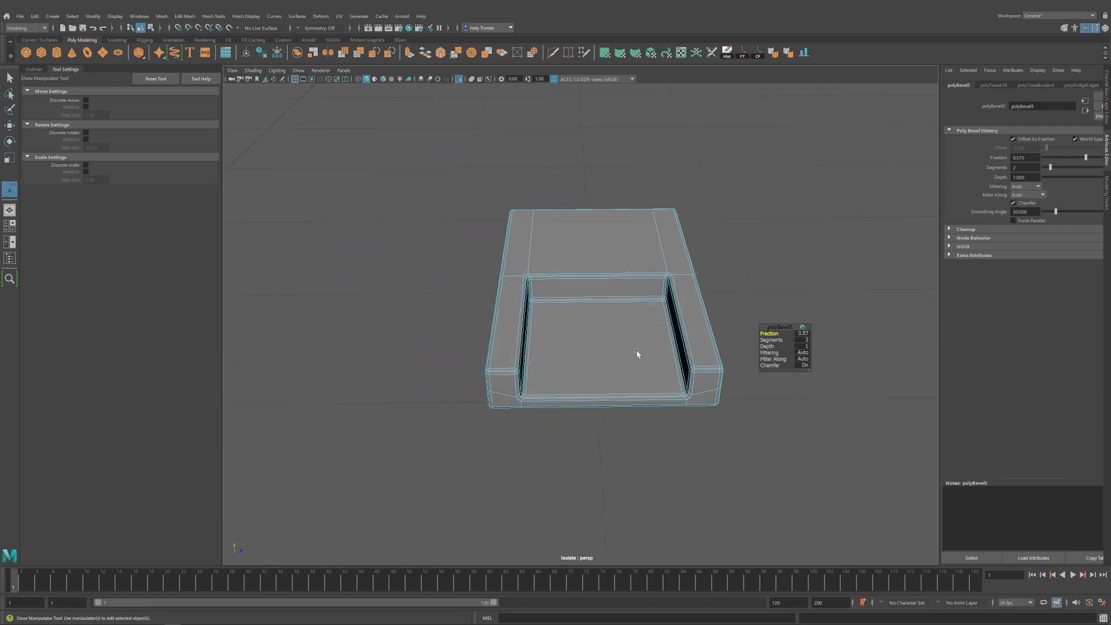
{"action": "key", "text": "w"}
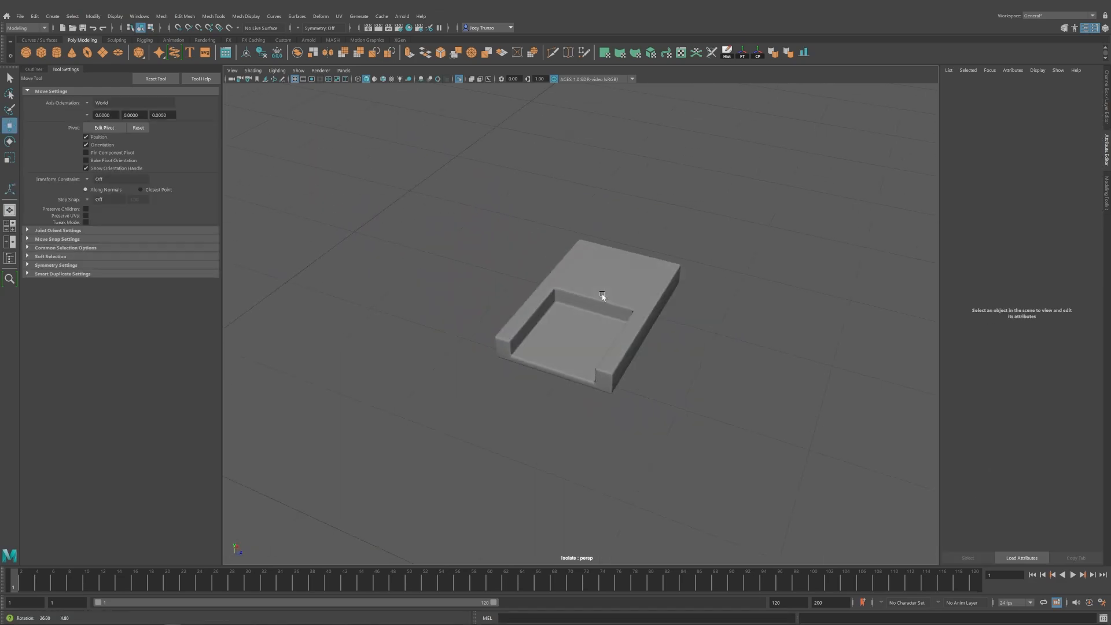
Deselect the catch plate and show the whole model again.
{"action": "left_click", "coordinate": [600, 298]}
{"action": "left_click", "coordinate": [773, 166]}
{"action": "left_click_drag", "start_coordinate": [774, 166], "coordinate": [750, 314], "text": "alt"}
{"action": "left_click", "coordinate": [460, 79]}
{"action": "left_click_drag", "start_coordinate": [495, 314], "coordinate": [591, 325], "text": "alt"}
{"action": "right_click_drag", "start_coordinate": [590, 325], "coordinate": [701, 398], "text": "alt"}
Bevel the short end cylinder opposite the lever arm with a fraction of 0.097 and 2 segments.
{"action": "left_click", "coordinate": [534, 292]}
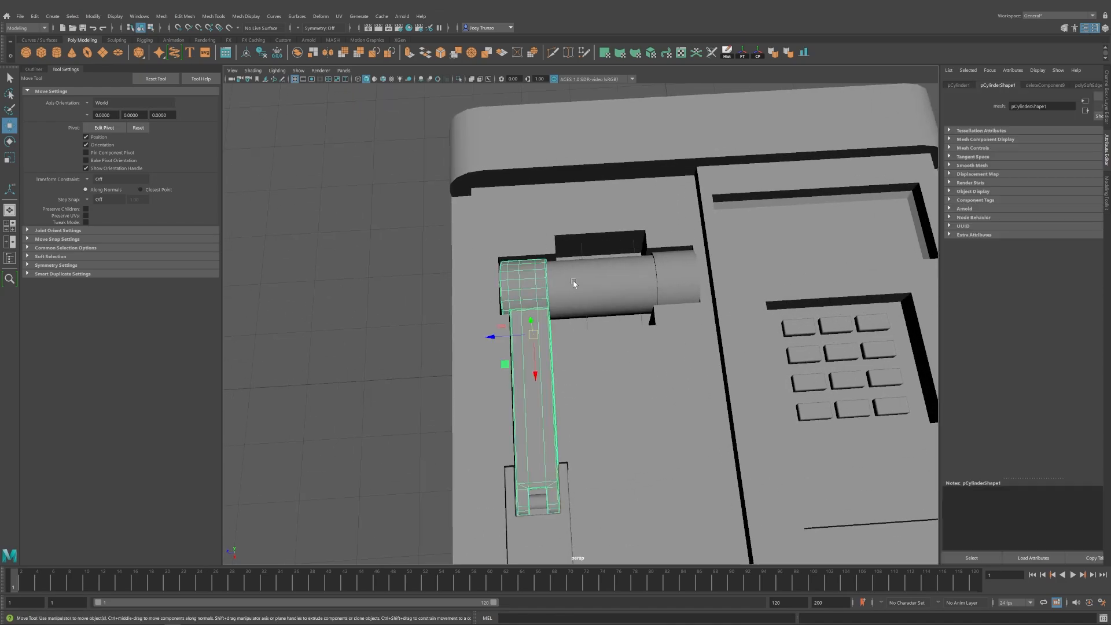
{"action": "left_click", "coordinate": [670, 275]}
{"action": "right_click_drag", "start_coordinate": [702, 272], "coordinate": [753, 290], "text": "alt"}
{"action": "middle_click_drag", "start_coordinate": [753, 289], "coordinate": [667, 269], "text": "alt"}
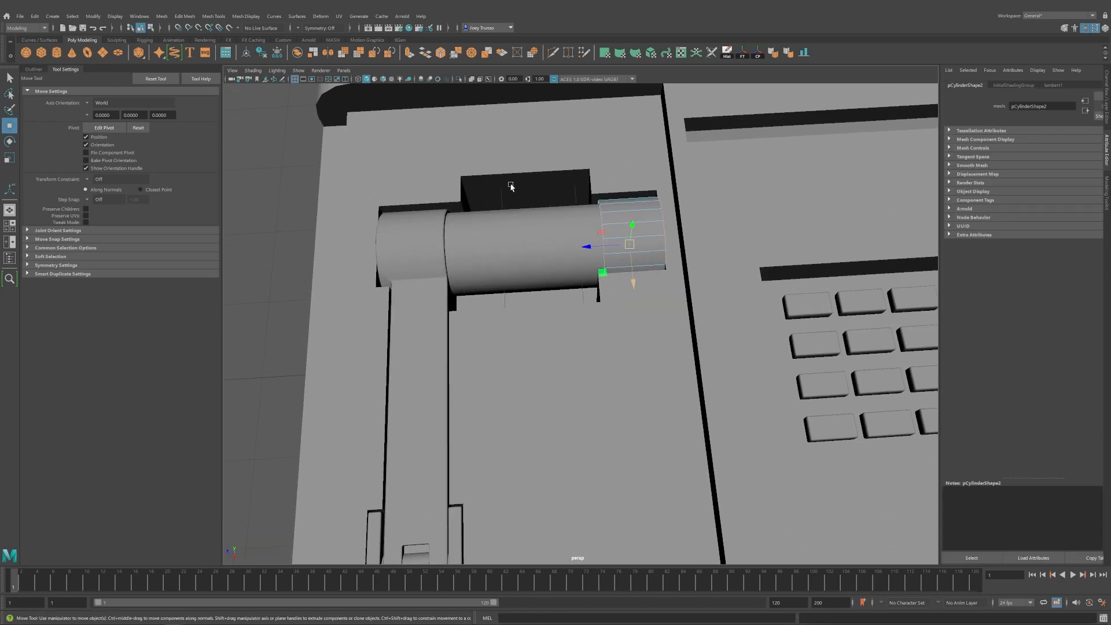
{"action": "left_click", "coordinate": [187, 15]}
{"action": "left_click", "coordinate": [207, 51]}
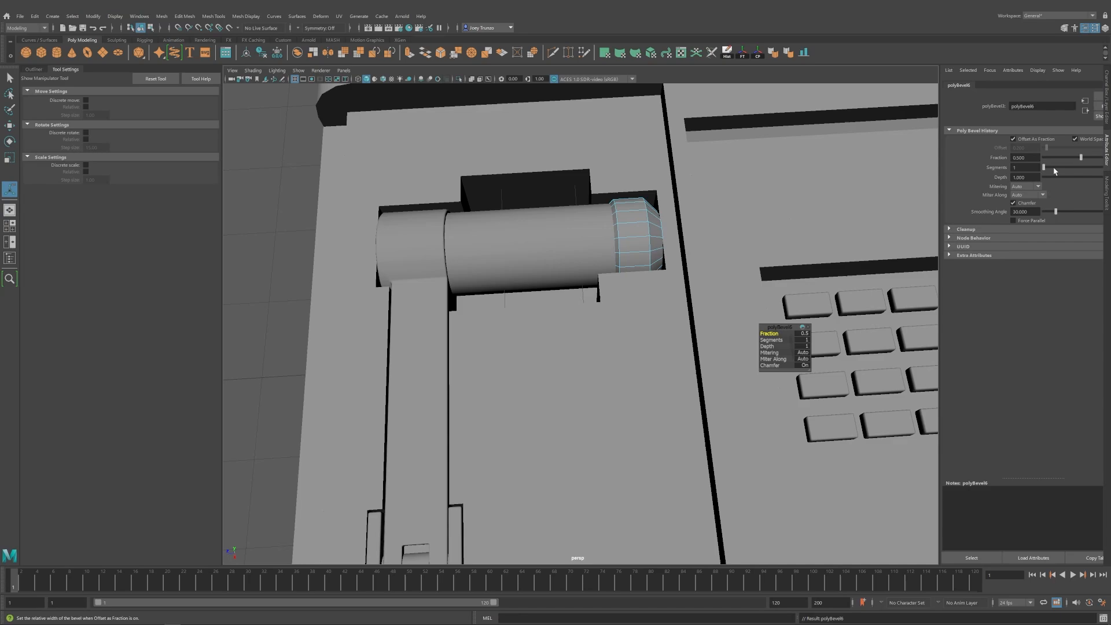
{"action": "key", "text": "w"}
{"action": "left_click", "coordinate": [637, 312]}
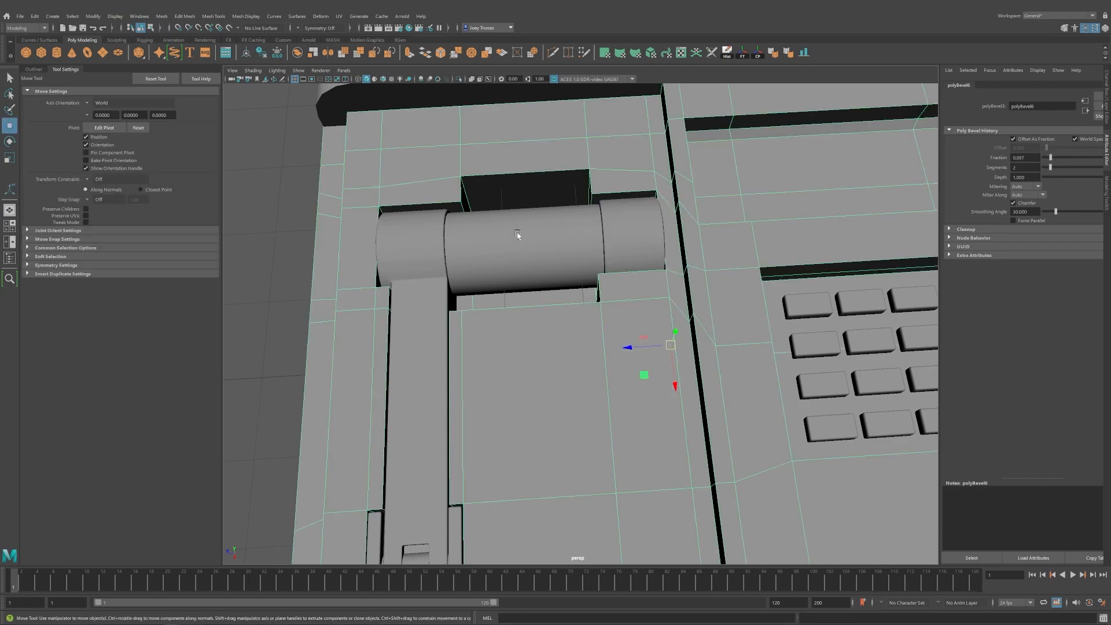
Widen the attribute display and set the short end cylinder's bevel fraction to 0.314.
{"action": "left_click", "coordinate": [420, 249]}
{"action": "left_click", "coordinate": [1088, 85]}
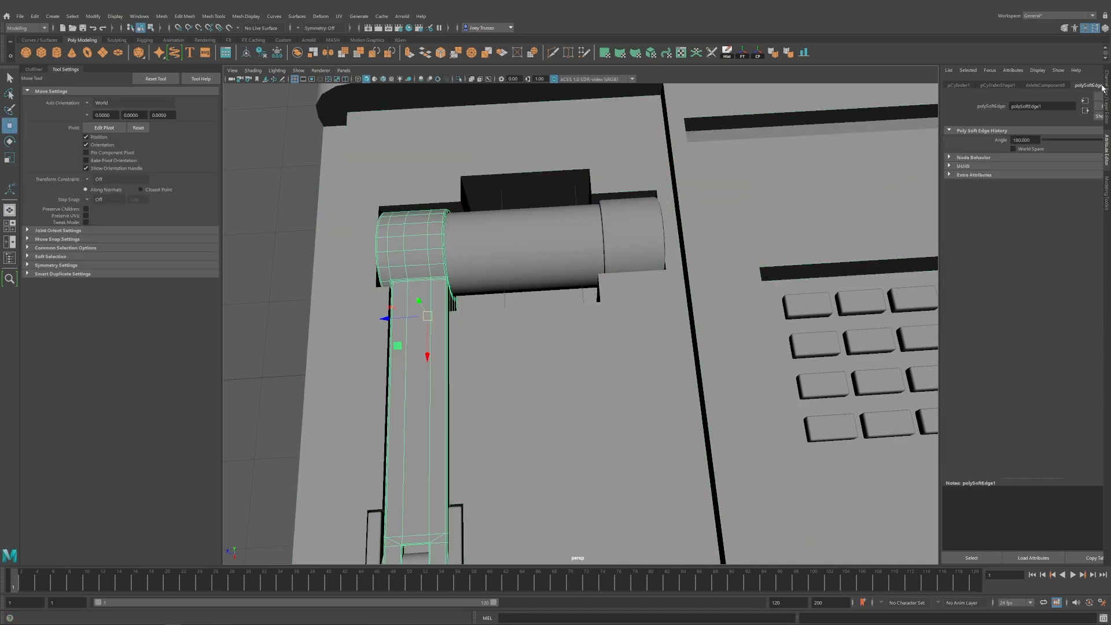
{"action": "left_click_drag", "start_coordinate": [939, 102], "coordinate": [906, 103]}
{"action": "left_click", "coordinate": [1099, 85]}
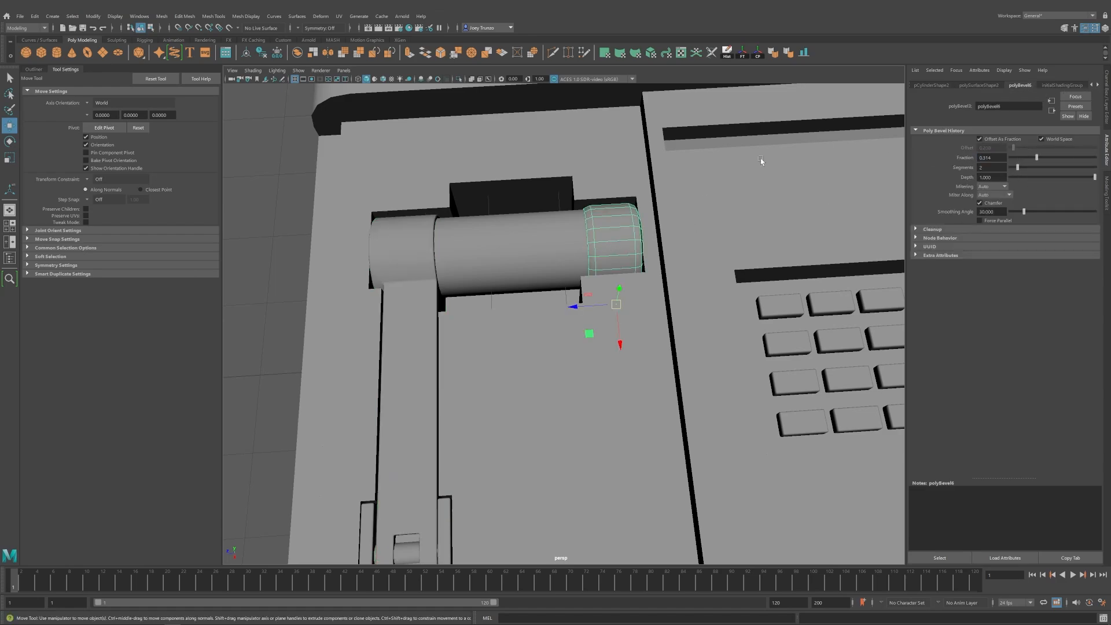
{"action": "left_click", "coordinate": [606, 222]}
{"action": "scroll", "coordinate": [724, 101], "scroll_direction": "down", "scroll_amount": 4}
{"action": "left_click", "coordinate": [724, 101]}
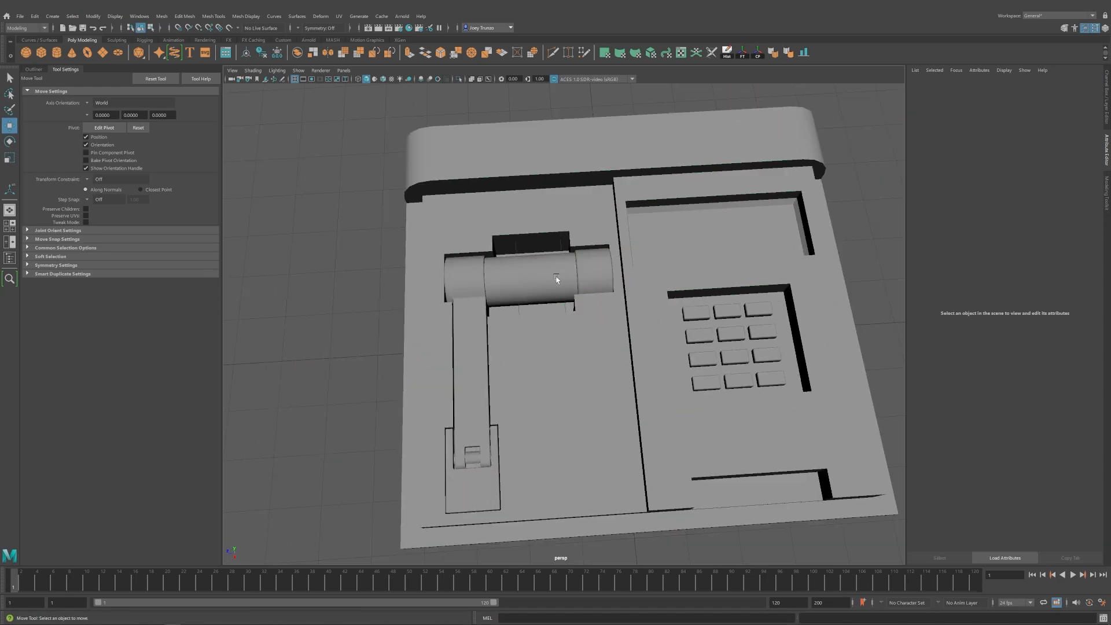
Examine the soft-edge settings of the short end cylinder and the shading of the adjoining middle cylinder.
{"action": "left_click_drag", "start_coordinate": [555, 280], "coordinate": [536, 282], "text": "alt"}
{"action": "scroll", "coordinate": [536, 283], "scroll_direction": "up", "scroll_amount": 4}
{"action": "middle_click_drag", "start_coordinate": [608, 264], "coordinate": [674, 261], "text": "alt"}
{"action": "left_click", "coordinate": [674, 262]}
{"action": "left_click", "coordinate": [1084, 85]}
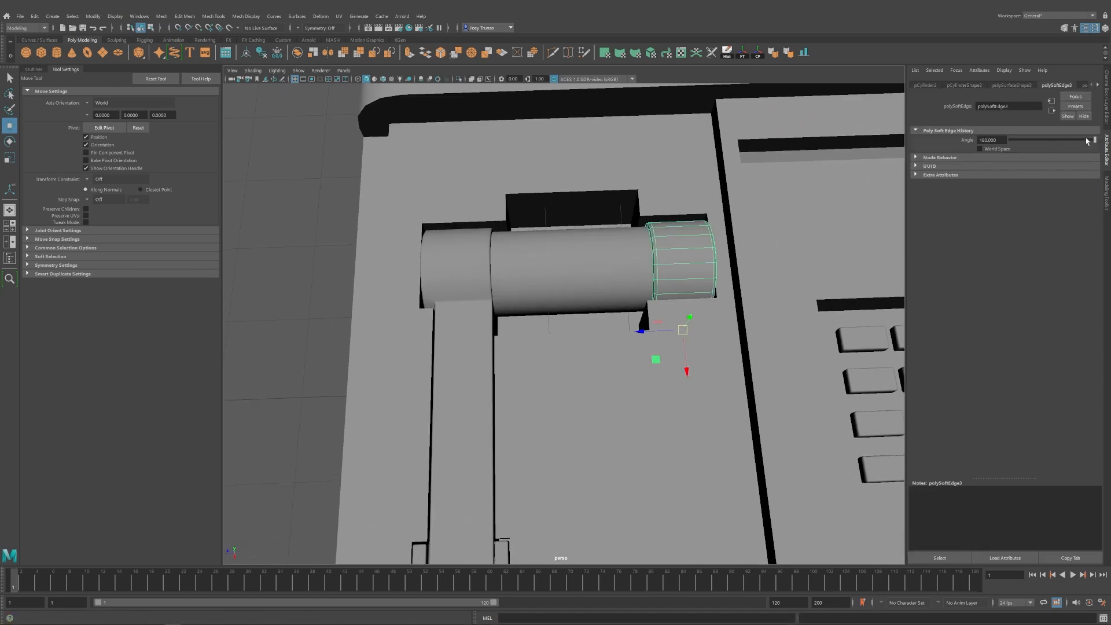
{"action": "scroll", "coordinate": [523, 328], "scroll_direction": "down", "scroll_amount": 5}
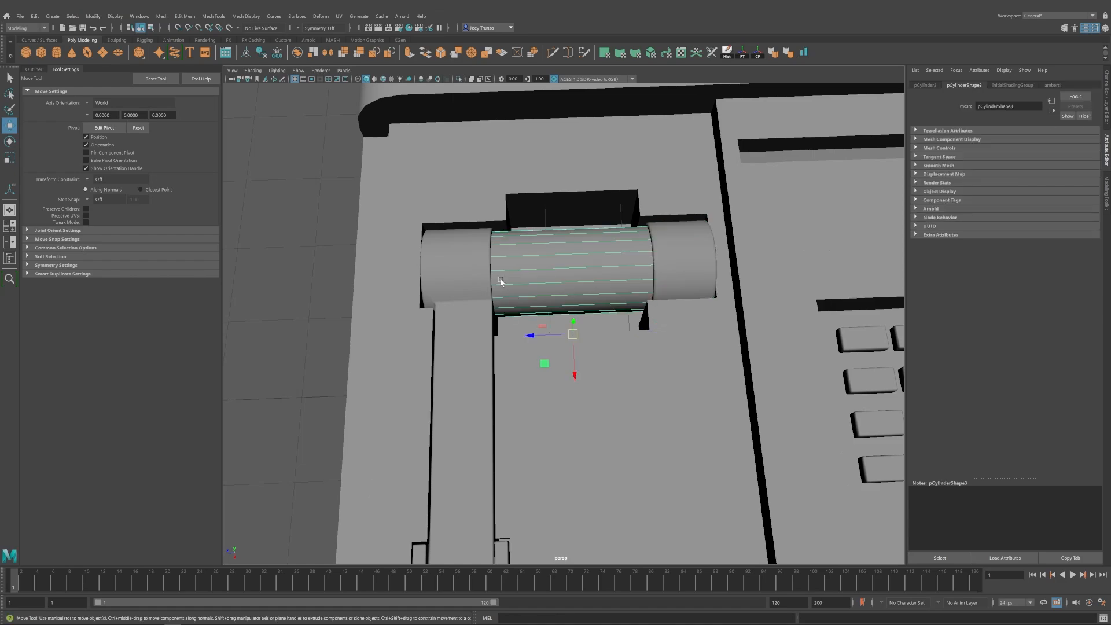
{"action": "left_click", "coordinate": [524, 327]}
{"action": "left_click_drag", "start_coordinate": [523, 328], "coordinate": [473, 330], "text": "alt"}
{"action": "middle_click_drag", "start_coordinate": [501, 330], "coordinate": [558, 339], "text": "alt"}
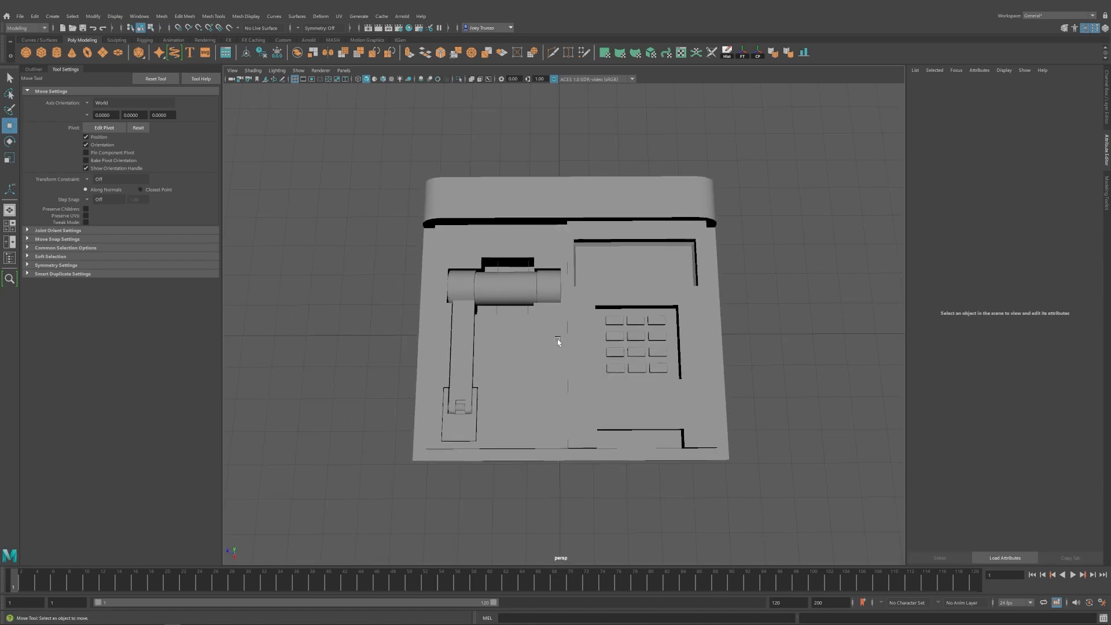
Raise the floor faces of the rectangular recess above the keypad to make it shallower.
{"action": "scroll", "coordinate": [558, 340], "scroll_direction": "up", "scroll_amount": 4}
{"action": "left_click", "coordinate": [533, 357]}
{"action": "left_click_drag", "start_coordinate": [533, 358], "coordinate": [555, 319], "text": "alt"}
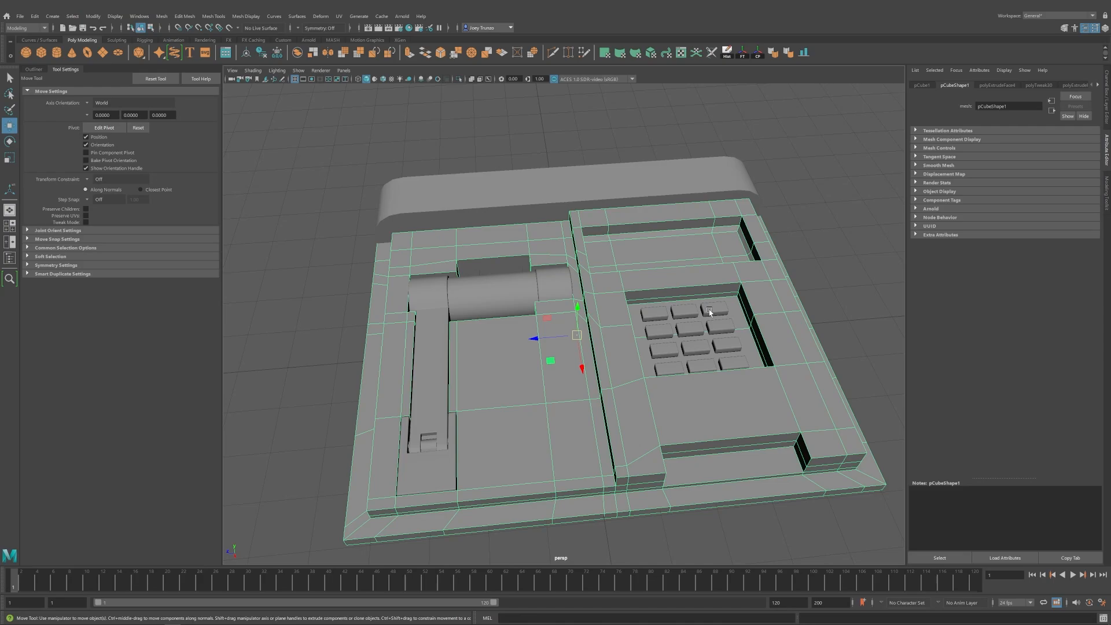
{"action": "left_click", "coordinate": [814, 273]}
{"action": "left_click_drag", "start_coordinate": [813, 273], "coordinate": [776, 281], "text": "alt"}
{"action": "left_click", "coordinate": [610, 305]}
{"action": "scroll", "coordinate": [610, 305], "scroll_direction": "up", "scroll_amount": 4}
{"action": "middle_click_drag", "start_coordinate": [610, 305], "coordinate": [486, 277], "text": "alt"}
{"action": "key", "text": "F3"}
{"action": "left_click", "coordinate": [473, 224]}
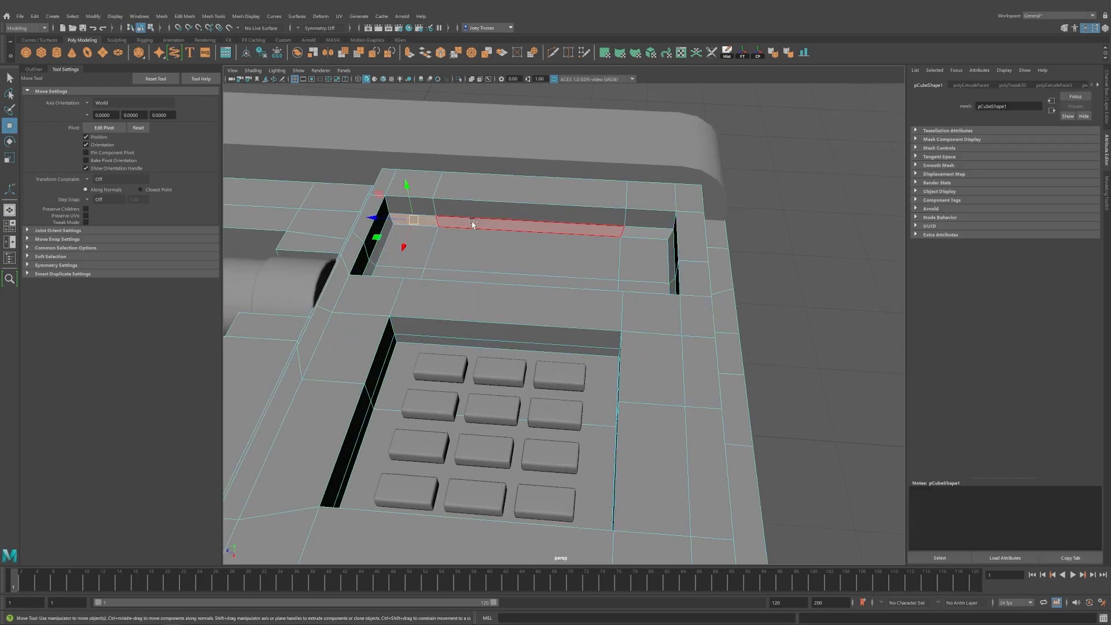
{"action": "left_click_drag", "start_coordinate": [544, 259], "coordinate": [669, 241], "text": "alt"}
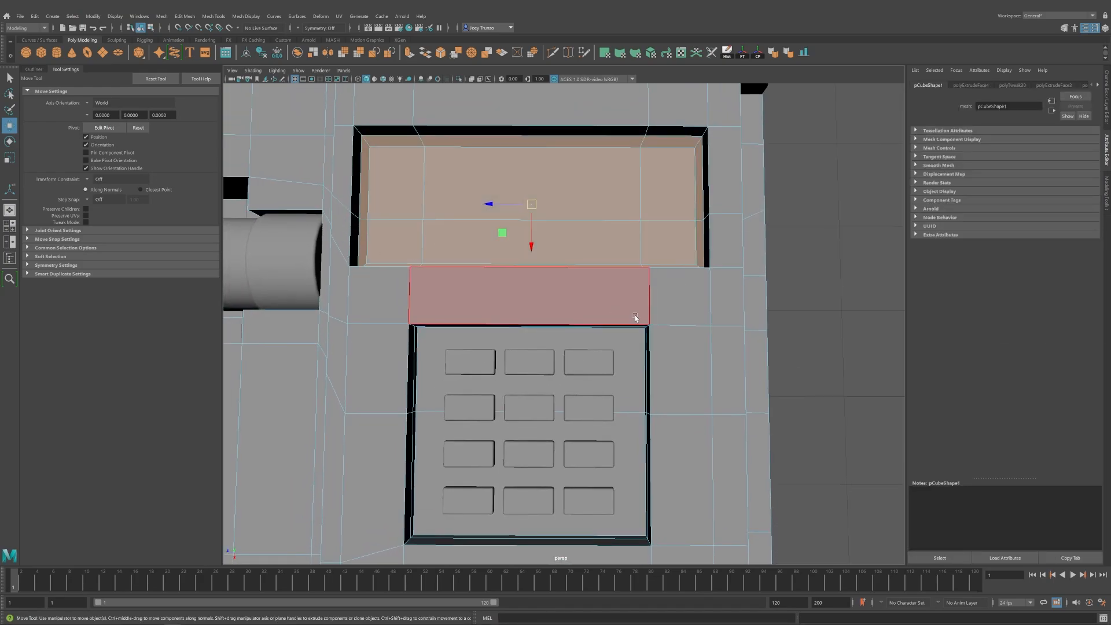
{"action": "left_click_drag", "start_coordinate": [635, 317], "coordinate": [567, 294], "text": "alt"}
{"action": "left_click_drag", "start_coordinate": [567, 294], "coordinate": [567, 299]}
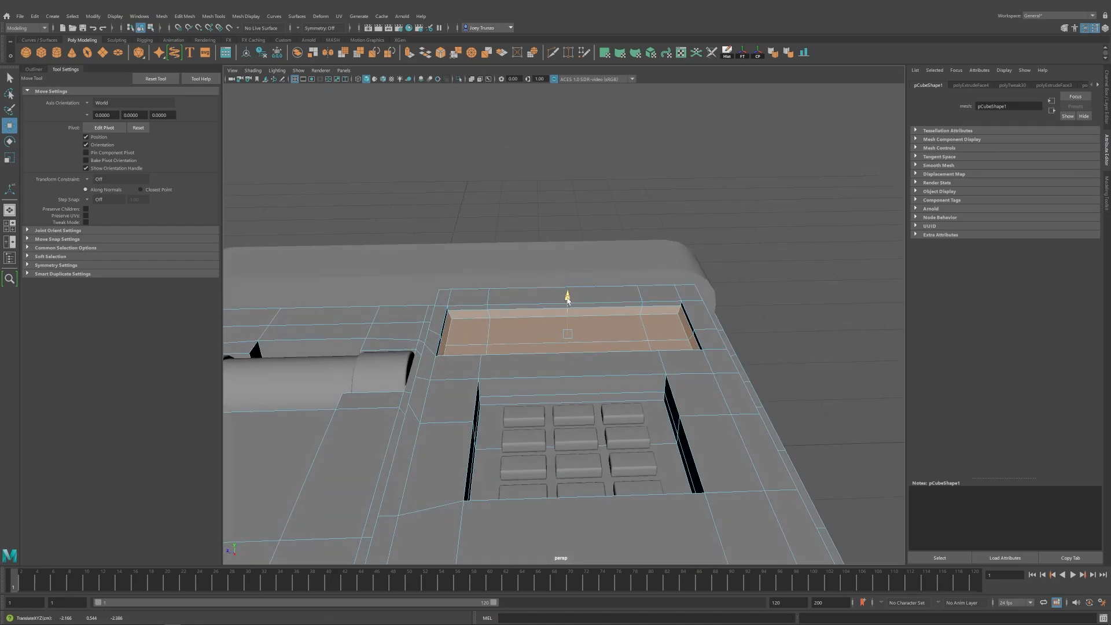
Isolate the device's main body from the cylinders, lever, keys and cover.
{"action": "left_click", "coordinate": [768, 326]}
{"action": "right_click_drag", "start_coordinate": [768, 326], "coordinate": [535, 349], "text": "alt"}
{"action": "left_click_drag", "start_coordinate": [535, 349], "coordinate": [576, 333], "text": "alt"}
{"action": "right_click_drag", "start_coordinate": [576, 333], "coordinate": [599, 253], "text": "alt"}
{"action": "left_click", "coordinate": [598, 254]}
{"action": "left_click_drag", "start_coordinate": [582, 272], "coordinate": [568, 297], "text": "alt"}
{"action": "right_click_drag", "start_coordinate": [568, 296], "coordinate": [498, 315], "text": "alt"}
{"action": "left_click_drag", "start_coordinate": [498, 315], "coordinate": [550, 315], "text": "alt"}
{"action": "left_click", "coordinate": [458, 80]}
{"action": "left_click_drag", "start_coordinate": [671, 333], "coordinate": [608, 289], "text": "alt"}
Bevel the upper rim and vertical corner edges of the stepped lever recess with a fraction of about 0.79 and 2 segments.
{"action": "right_click_drag", "start_coordinate": [386, 230], "coordinate": [385, 206]}
{"action": "left_click_drag", "start_coordinate": [683, 272], "coordinate": [484, 357], "text": "alt"}
{"action": "right_click_drag", "start_coordinate": [484, 357], "coordinate": [538, 342], "text": "alt"}
{"action": "left_click", "coordinate": [479, 275]}
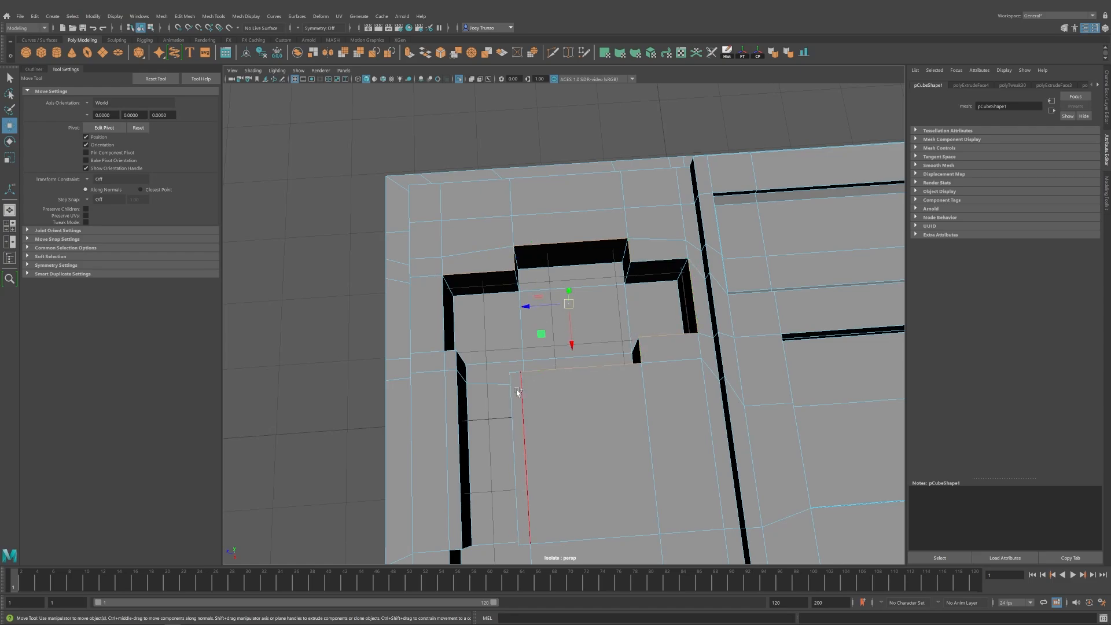
{"action": "left_click_drag", "start_coordinate": [474, 294], "coordinate": [417, 313], "text": "alt"}
{"action": "left_click", "coordinate": [184, 16]}
{"action": "left_click", "coordinate": [194, 50]}
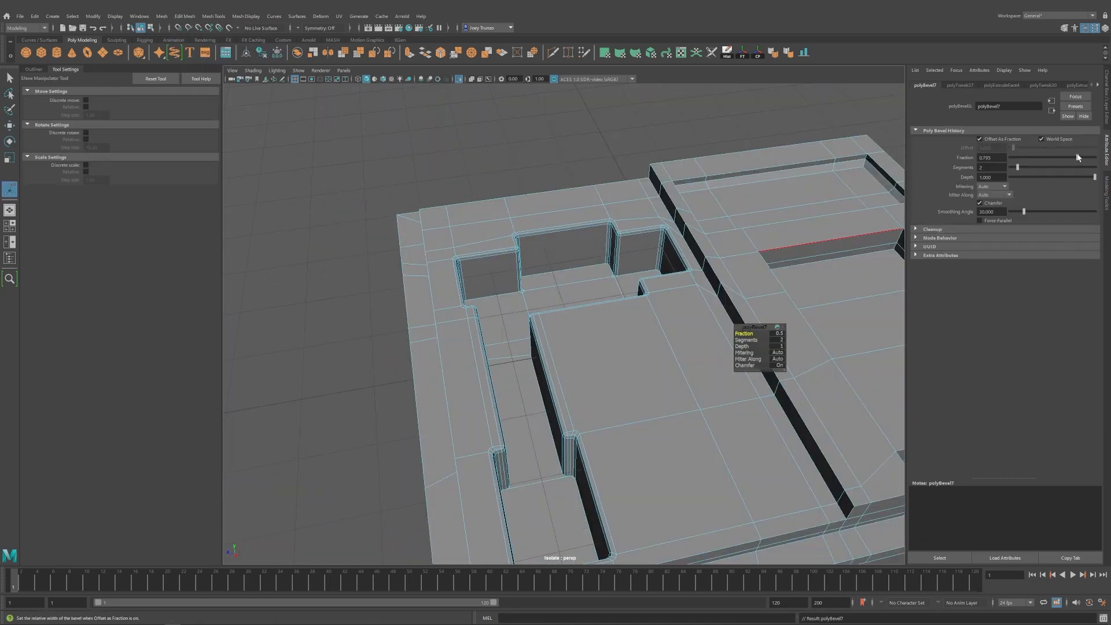
{"action": "left_click_drag", "start_coordinate": [1078, 157], "coordinate": [1077, 158]}
{"action": "left_click_drag", "start_coordinate": [630, 203], "coordinate": [618, 300], "text": "alt"}
{"action": "middle_click_drag", "start_coordinate": [618, 301], "coordinate": [516, 402], "text": "alt"}
{"action": "right_click_drag", "start_coordinate": [516, 401], "coordinate": [679, 419], "text": "alt"}
{"action": "left_click_drag", "start_coordinate": [597, 311], "coordinate": [593, 315], "text": "alt"}
{"action": "key", "text": "w"}
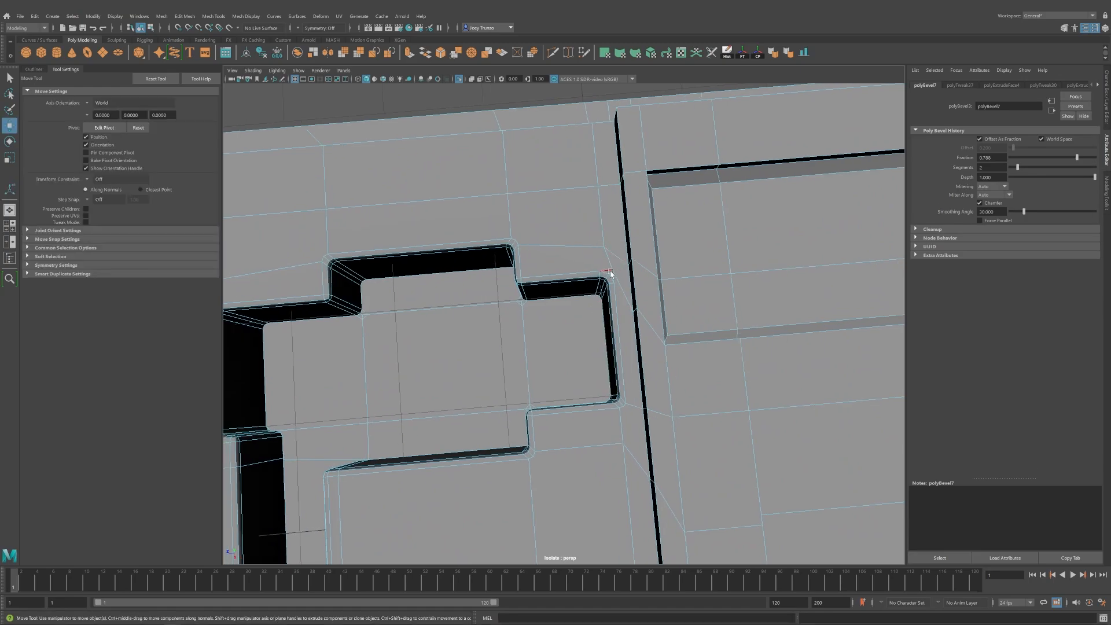
Delete the stray edges between the lever recess's narrow end and the long dividing step in the body.
{"action": "left_click", "coordinate": [610, 273]}
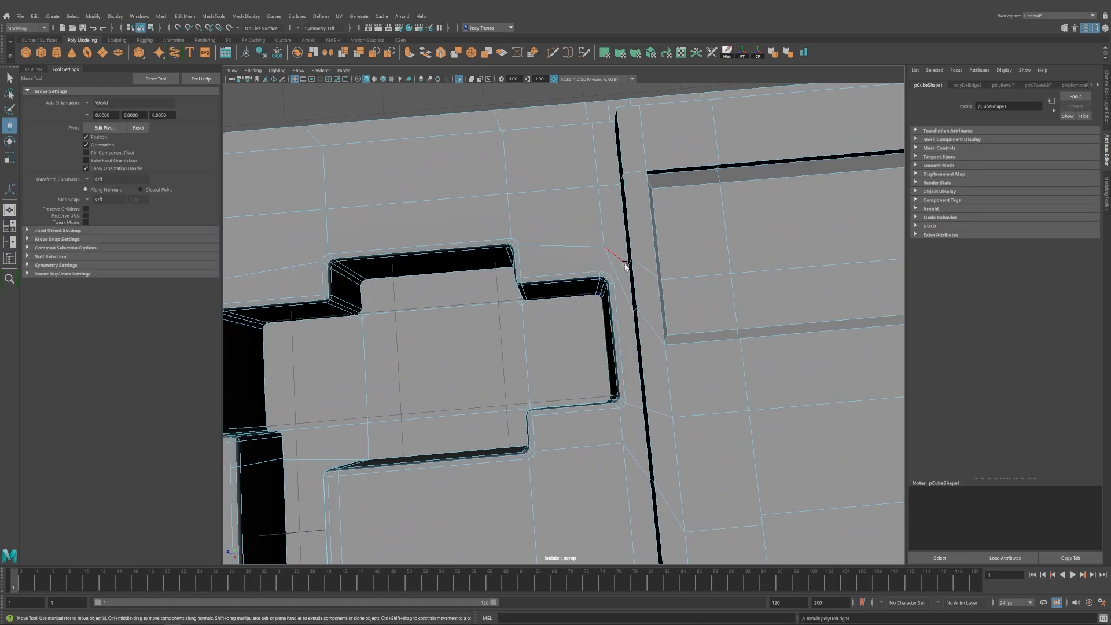
{"action": "left_click_drag", "start_coordinate": [611, 269], "coordinate": [556, 255], "text": "alt"}
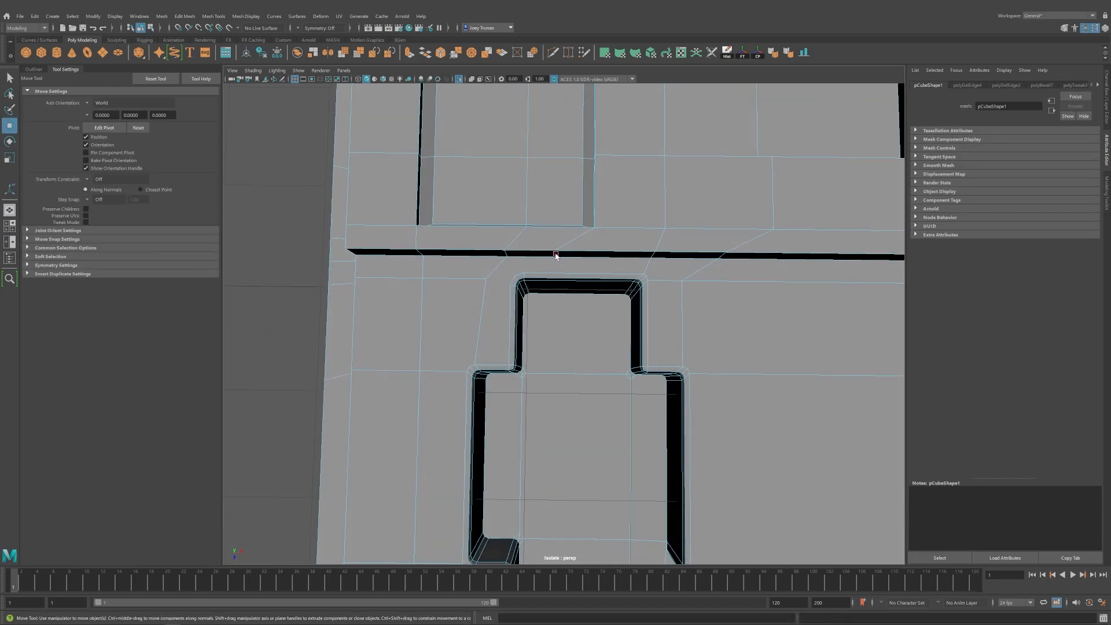
{"action": "left_click_drag", "start_coordinate": [635, 259], "coordinate": [683, 358], "text": "alt"}
Cut new edges with Multi-Cut from the dividing step to the rounded corners at the recess's narrow end.
{"action": "key", "text": "ctrl+shift+x"}
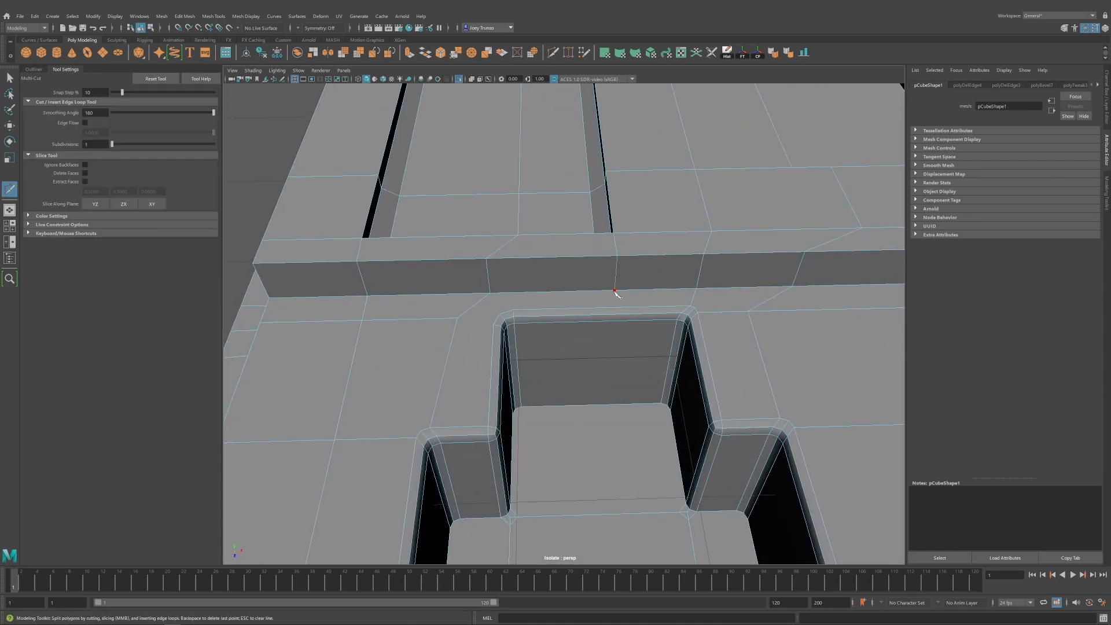
{"action": "left_click", "coordinate": [514, 310]}
{"action": "key", "text": "w"}
{"action": "middle_click_drag", "start_coordinate": [519, 328], "coordinate": [567, 321], "text": "alt"}
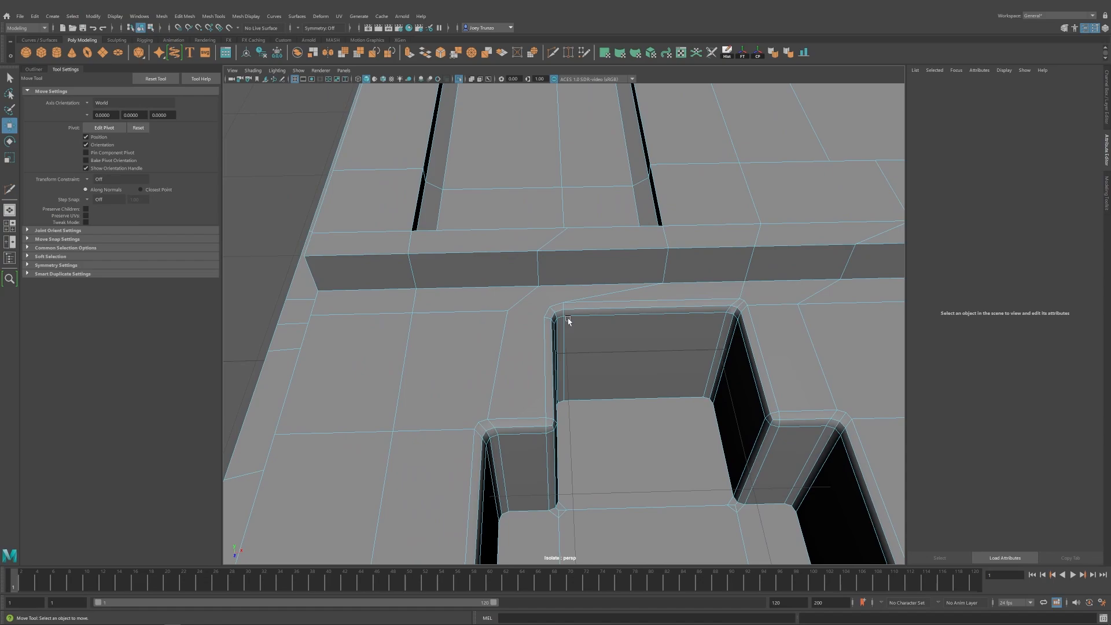
{"action": "key", "text": "ctrl+shift+x"}
{"action": "key", "text": "w"}
{"action": "key", "text": "ctrl+shift+x"}
{"action": "key", "text": "w"}
Shift the edge loops crossing the keypad side of the body toward the corners of the lever recess.
{"action": "left_click_drag", "start_coordinate": [509, 312], "coordinate": [590, 357], "text": "alt"}
{"action": "left_click", "coordinate": [565, 328]}
{"action": "key", "text": "r"}
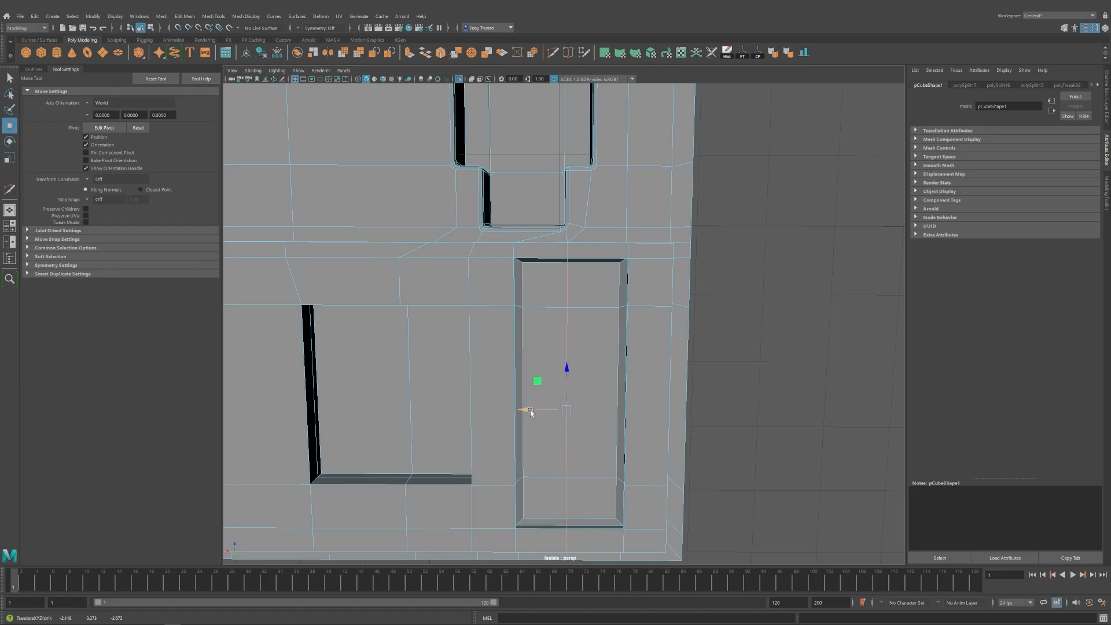
{"action": "left_click_drag", "start_coordinate": [530, 410], "coordinate": [655, 377], "text": "alt"}
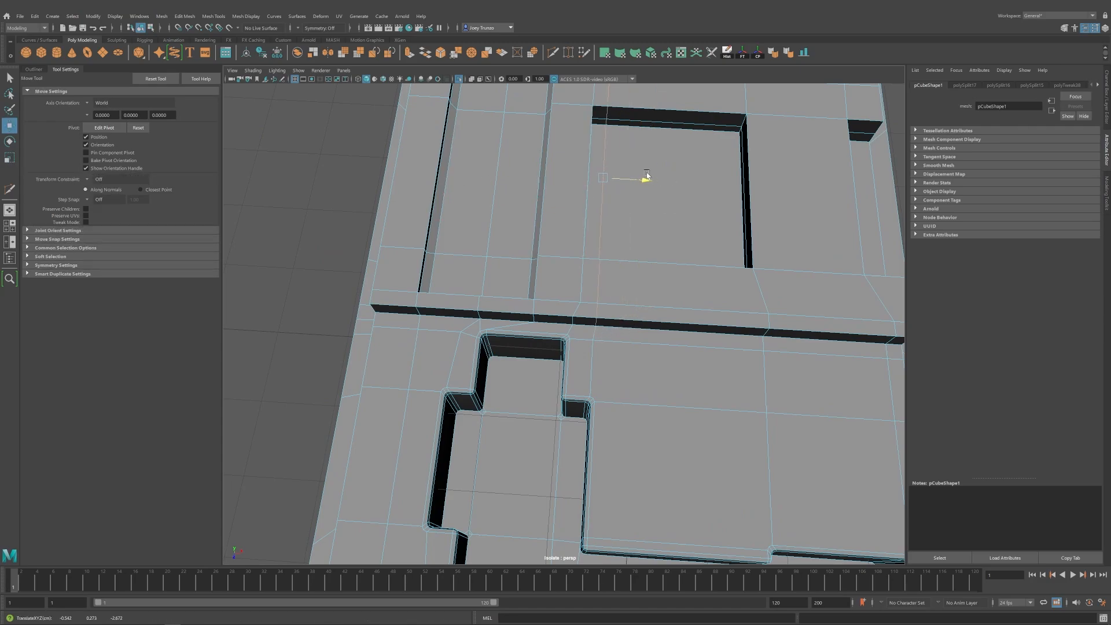
{"action": "scroll", "coordinate": [653, 179], "scroll_direction": "down", "scroll_amount": 5}
{"action": "left_click", "coordinate": [824, 265]}
Cut diagonal edges with Multi-Cut from the surrounding grid to the rounded corners at the lever recess's outer upper end.
{"action": "left_click_drag", "start_coordinate": [824, 265], "coordinate": [511, 359], "text": "alt"}
{"action": "left_click", "coordinate": [511, 359]}
{"action": "scroll", "coordinate": [510, 359], "scroll_direction": "up", "scroll_amount": 6}
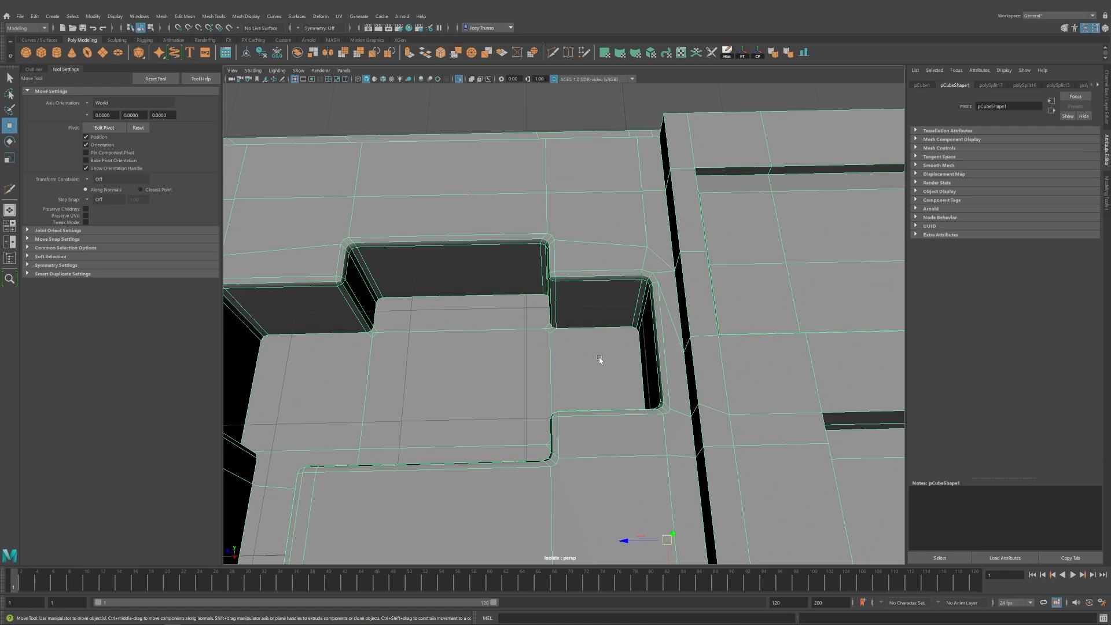
{"action": "scroll", "coordinate": [627, 327], "scroll_direction": "down", "scroll_amount": 4}
{"action": "left_click_drag", "start_coordinate": [745, 340], "coordinate": [608, 341], "text": "alt"}
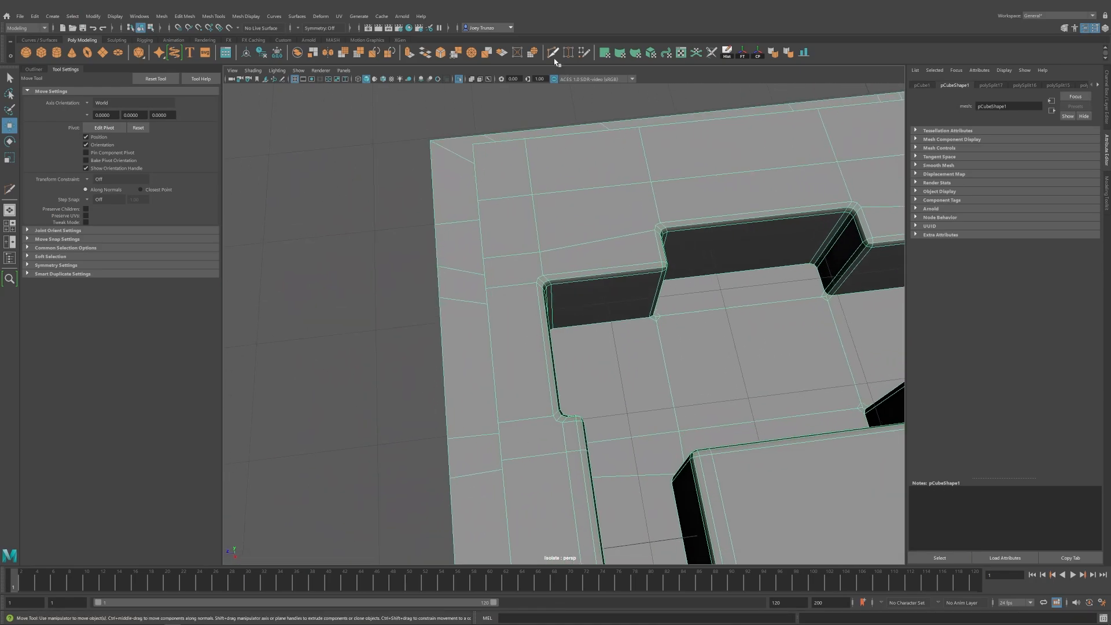
{"action": "left_click", "coordinate": [552, 52]}
{"action": "left_click_drag", "start_coordinate": [485, 260], "coordinate": [666, 238], "text": "alt"}
{"action": "scroll", "coordinate": [570, 242], "scroll_direction": "down", "scroll_amount": 4}
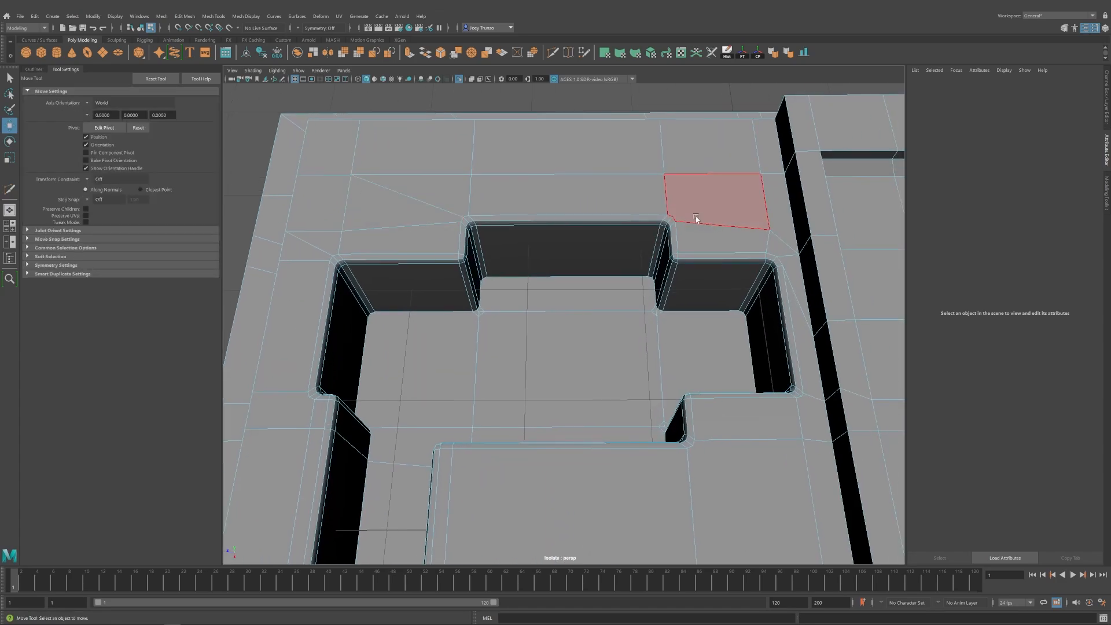
Cut a diagonal edge with Multi-Cut across the flat area between the lever slot's step and the wide recess's inner corner.
{"action": "key", "text": "w"}
{"action": "scroll", "coordinate": [578, 364], "scroll_direction": "down", "scroll_amount": 3}
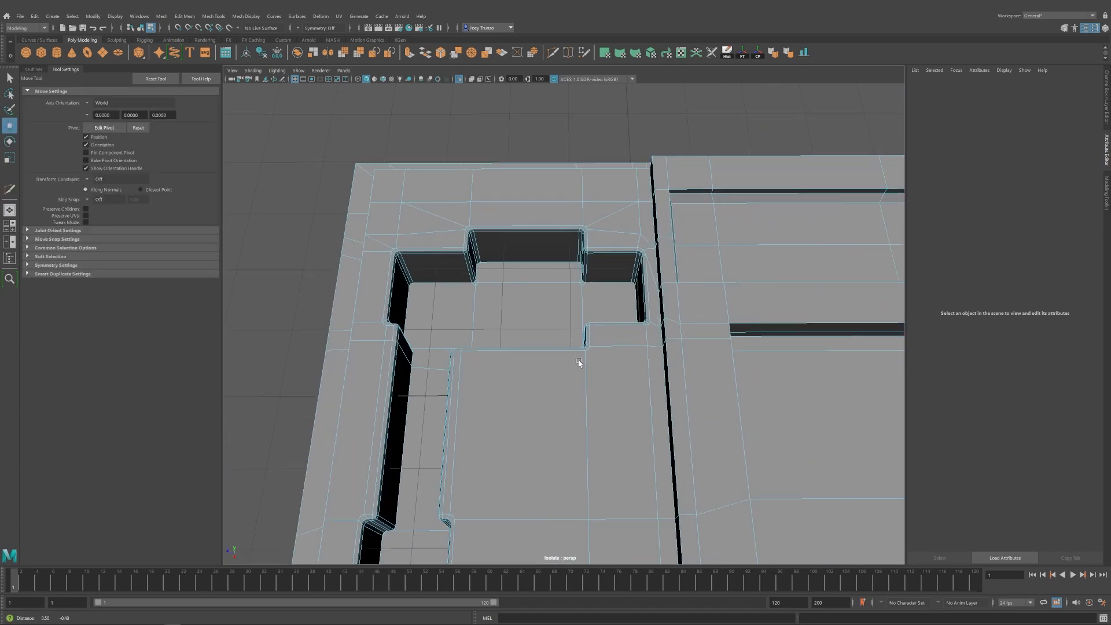
{"action": "left_click_drag", "start_coordinate": [578, 364], "coordinate": [590, 328], "text": "alt"}
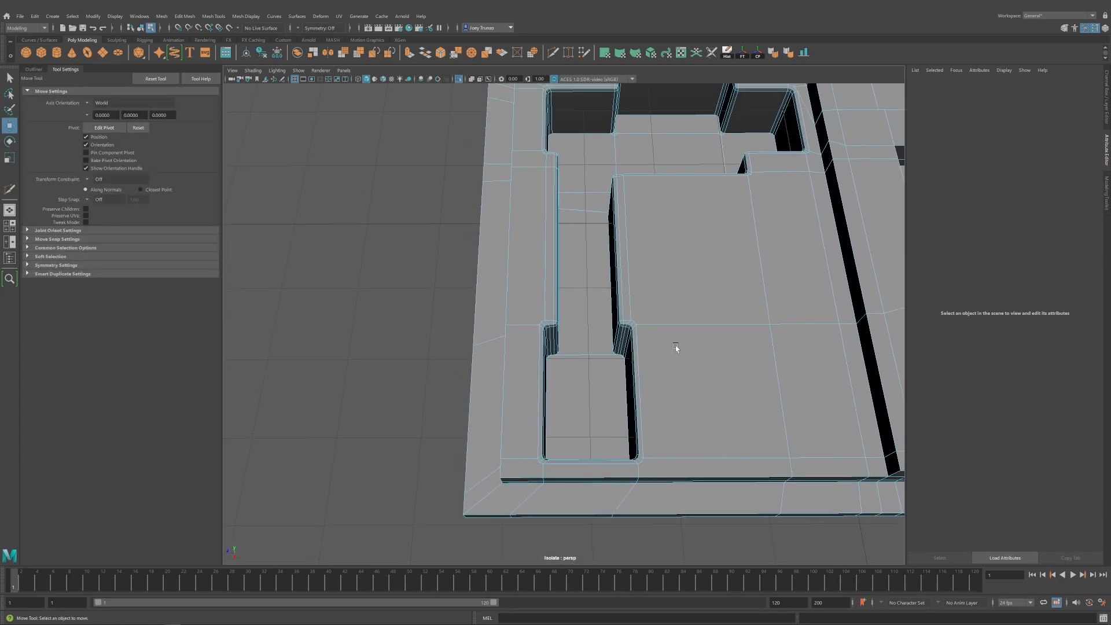
{"action": "right_click_drag", "start_coordinate": [676, 347], "coordinate": [635, 323], "text": "shift"}
{"action": "left_click", "coordinate": [634, 321]}
{"action": "left_click", "coordinate": [750, 176]}
{"action": "key", "text": "w"}
{"action": "middle_click_drag", "start_coordinate": [692, 458], "coordinate": [697, 302], "text": "alt"}
{"action": "scroll", "coordinate": [697, 302], "scroll_direction": "up", "scroll_amount": 1}
Cut edges with Multi-Cut from the lever slot's two lower corners to the raised section's outer corner and front edge.
{"action": "right_click_drag", "start_coordinate": [571, 310], "coordinate": [542, 290], "text": "shift"}
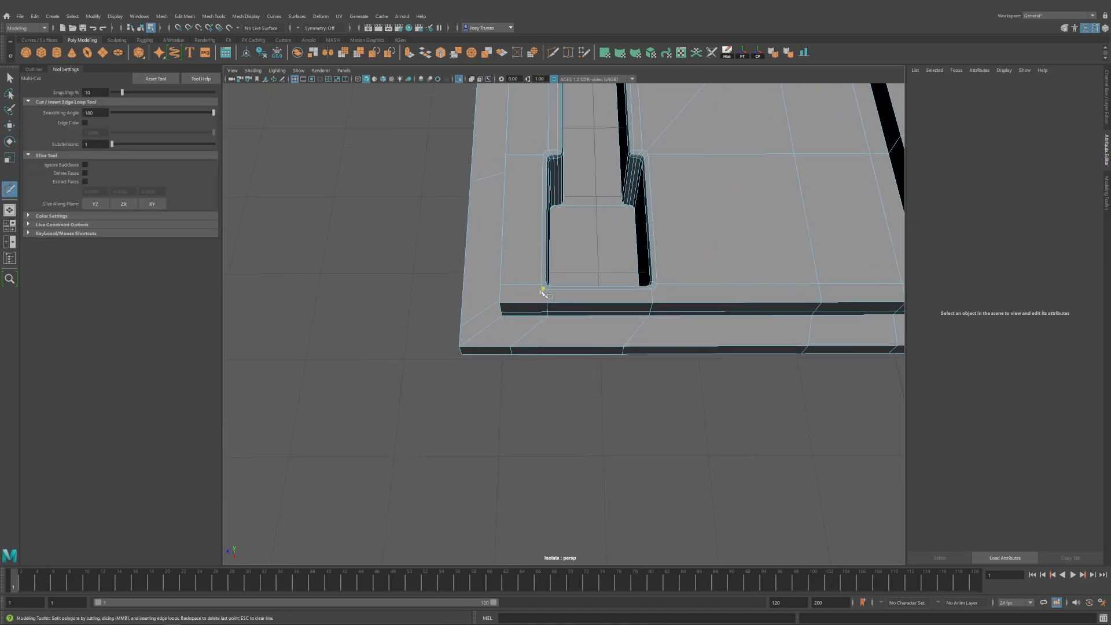
{"action": "left_click", "coordinate": [499, 303]}
{"action": "key", "text": "w"}
{"action": "middle_click_drag", "start_coordinate": [720, 309], "coordinate": [575, 310], "text": "alt"}
{"action": "right_click_drag", "start_coordinate": [576, 311], "coordinate": [544, 289], "text": "shift"}
{"action": "left_click", "coordinate": [509, 289]}
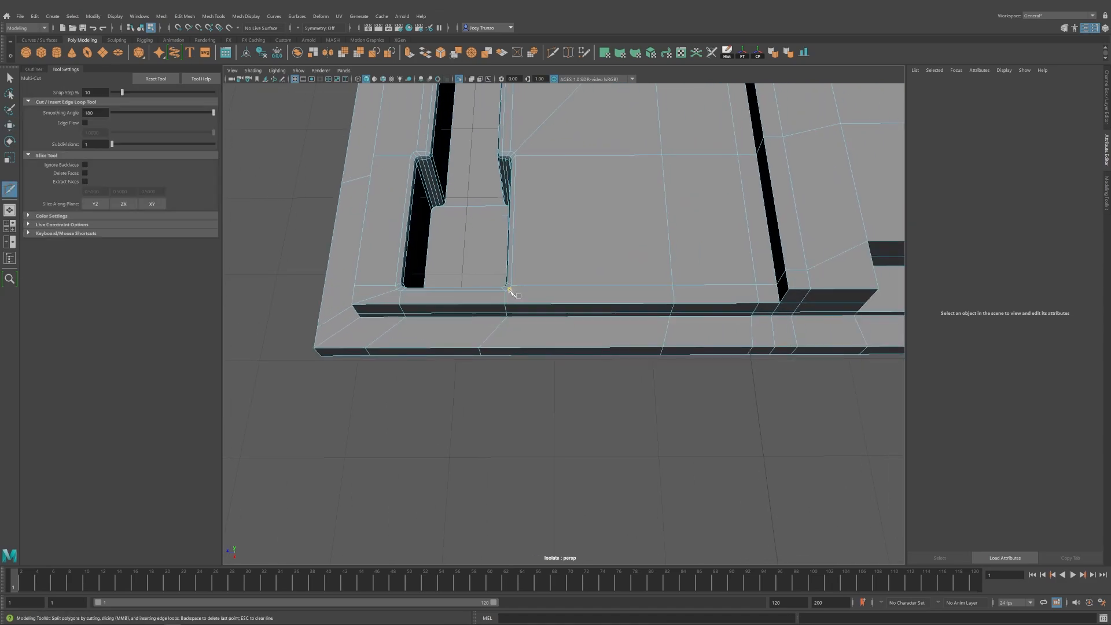
{"action": "left_click", "coordinate": [675, 303]}
Cut diagonal edges with Multi-Cut from the lever slot's outer-side corners to the neighbouring edge loop.
{"action": "key", "text": "w"}
{"action": "left_click_drag", "start_coordinate": [675, 303], "coordinate": [587, 362], "text": "alt"}
{"action": "right_click_drag", "start_coordinate": [587, 362], "coordinate": [560, 343], "text": "shift"}
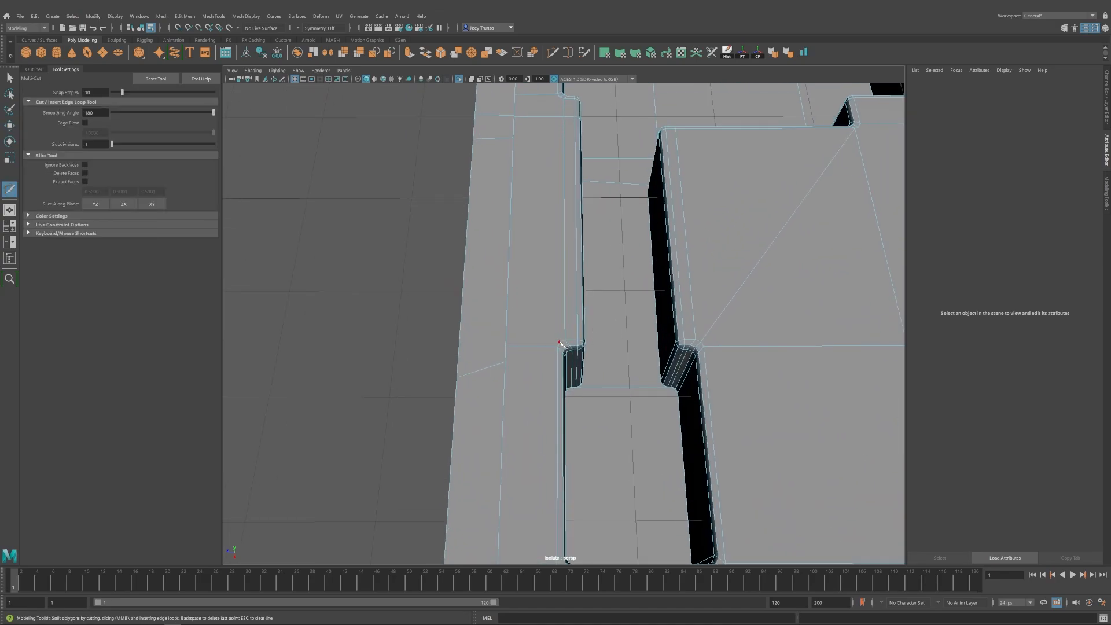
{"action": "left_click_drag", "start_coordinate": [511, 247], "coordinate": [479, 329], "text": "alt"}
{"action": "left_click", "coordinate": [591, 299]}
{"action": "key", "text": "w"}
{"action": "right_click_drag", "start_coordinate": [478, 330], "coordinate": [575, 326], "text": "alt"}
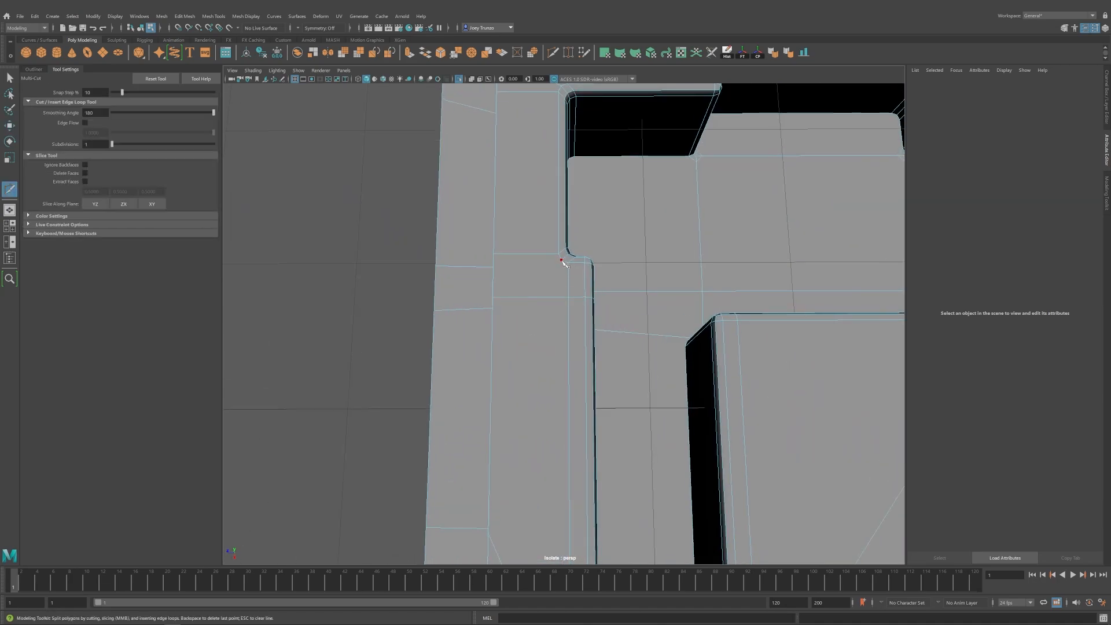
{"action": "left_click", "coordinate": [493, 298]}
{"action": "key", "text": "w"}
{"action": "right_click_drag", "start_coordinate": [677, 363], "coordinate": [526, 323], "text": "alt"}
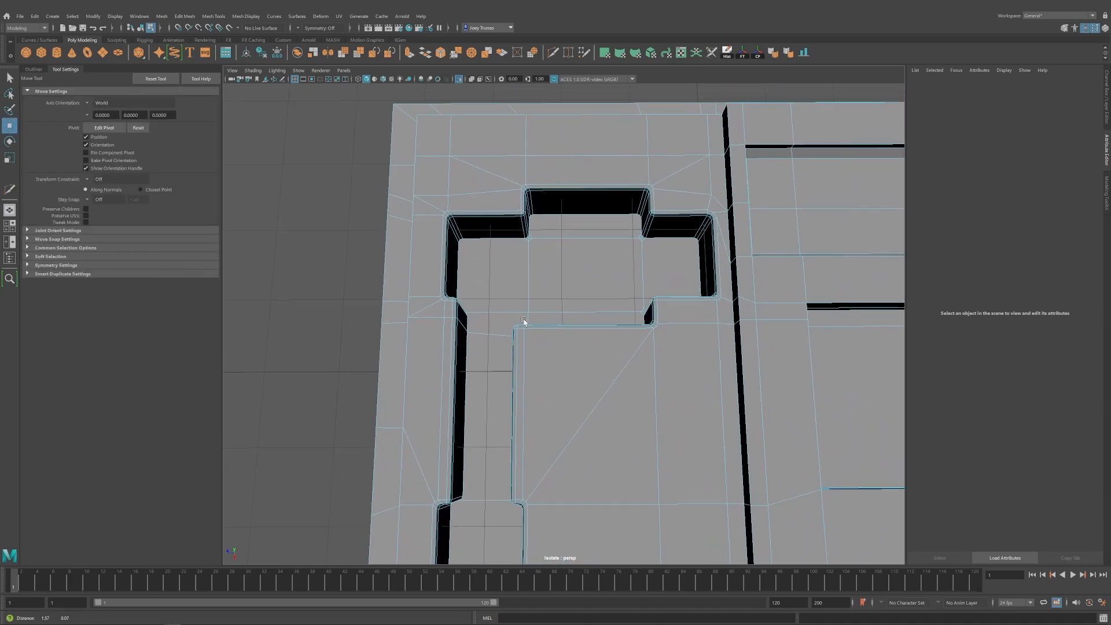
Return the body to object mode and bring all parts of the device back into view.
{"action": "left_click_drag", "start_coordinate": [526, 323], "coordinate": [608, 302], "text": "alt"}
{"action": "key", "text": "F8"}
{"action": "right_click_drag", "start_coordinate": [640, 342], "coordinate": [575, 332], "text": "alt"}
{"action": "key", "text": "alt+d"}
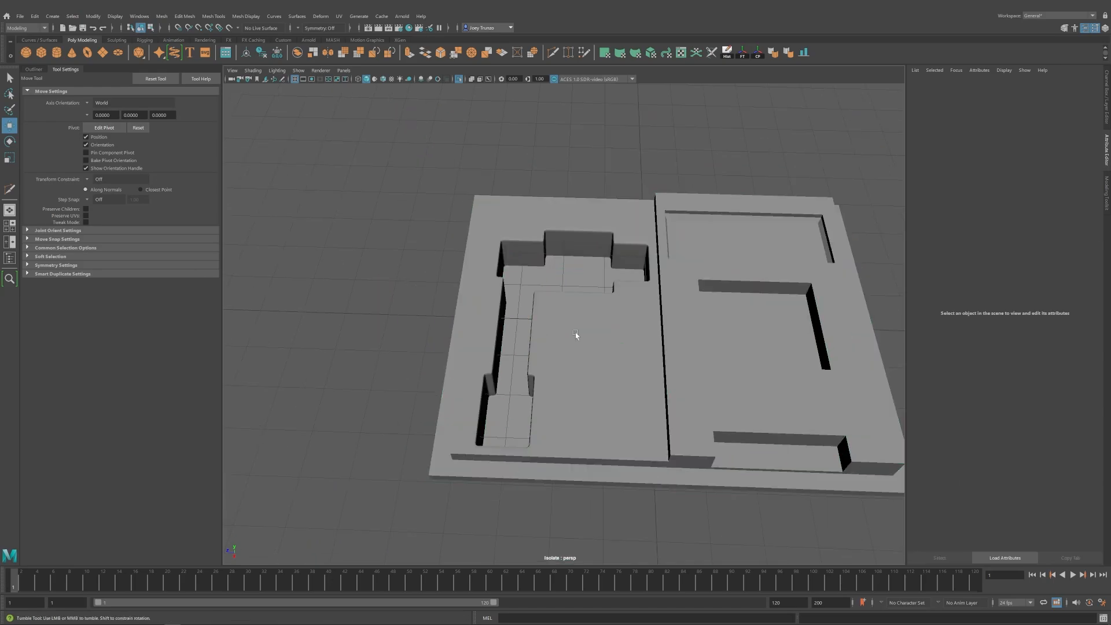
{"action": "left_click_drag", "start_coordinate": [575, 332], "coordinate": [580, 334], "text": "alt"}
{"action": "right_click_drag", "start_coordinate": [580, 335], "coordinate": [478, 308], "text": "alt"}
{"action": "left_click_drag", "start_coordinate": [478, 308], "coordinate": [583, 328], "text": "alt"}
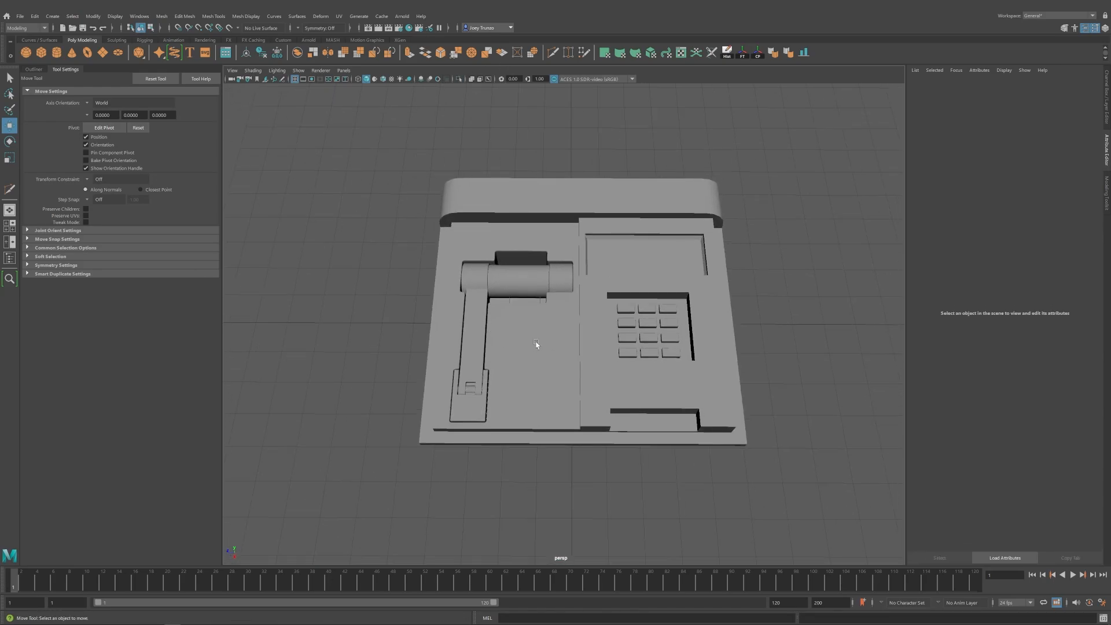
{"action": "left_click_drag", "start_coordinate": [536, 343], "coordinate": [586, 328], "text": "alt"}
Isolate the body and display its edges for selection.
{"action": "left_click", "coordinate": [600, 291]}
{"action": "left_click_drag", "start_coordinate": [600, 291], "coordinate": [677, 296], "text": "alt"}
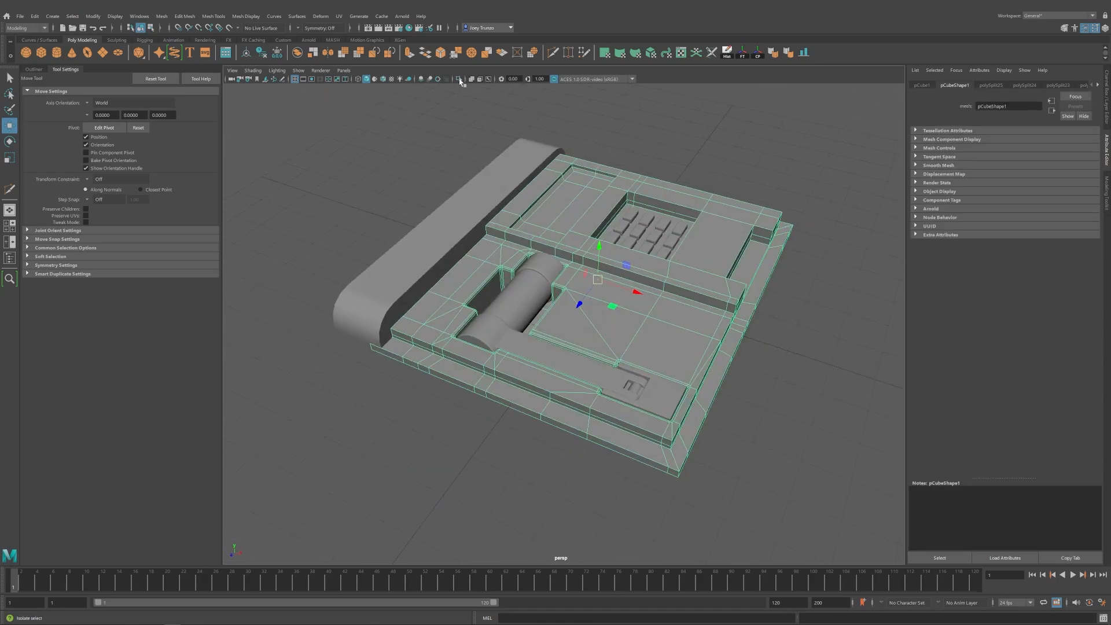
{"action": "left_click", "coordinate": [460, 79]}
{"action": "left_click_drag", "start_coordinate": [538, 330], "coordinate": [611, 363], "text": "alt"}
{"action": "scroll", "coordinate": [560, 326], "scroll_direction": "up", "scroll_amount": 5}
{"action": "scroll", "coordinate": [493, 169], "scroll_direction": "down", "scroll_amount": 1}
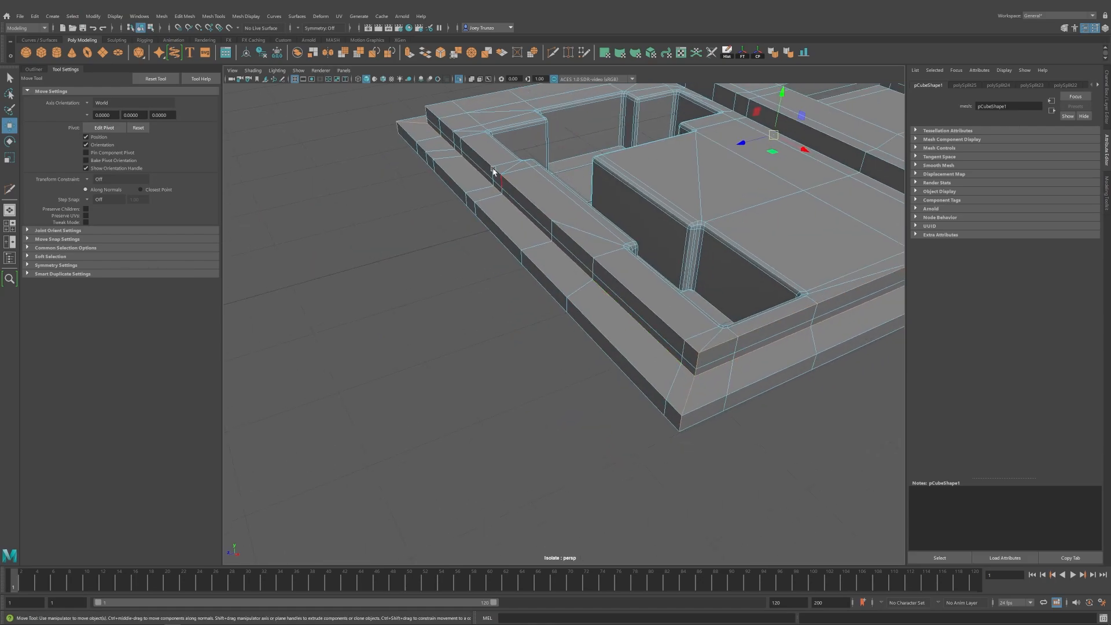
Bevel the body's outer perimeter, raised step, keypad recess and front notch edges with two segments and a larger fraction.
{"action": "left_click_drag", "start_coordinate": [452, 180], "coordinate": [448, 368], "text": "alt"}
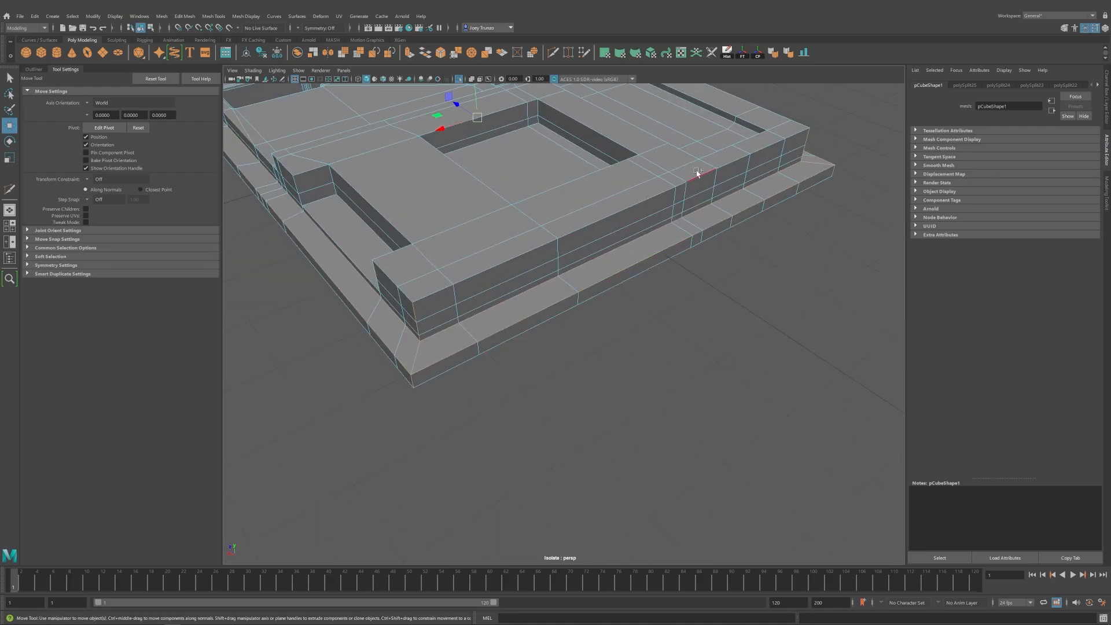
{"action": "left_click_drag", "start_coordinate": [697, 173], "coordinate": [724, 337], "text": "alt"}
{"action": "left_click_drag", "start_coordinate": [425, 362], "coordinate": [440, 339], "text": "alt"}
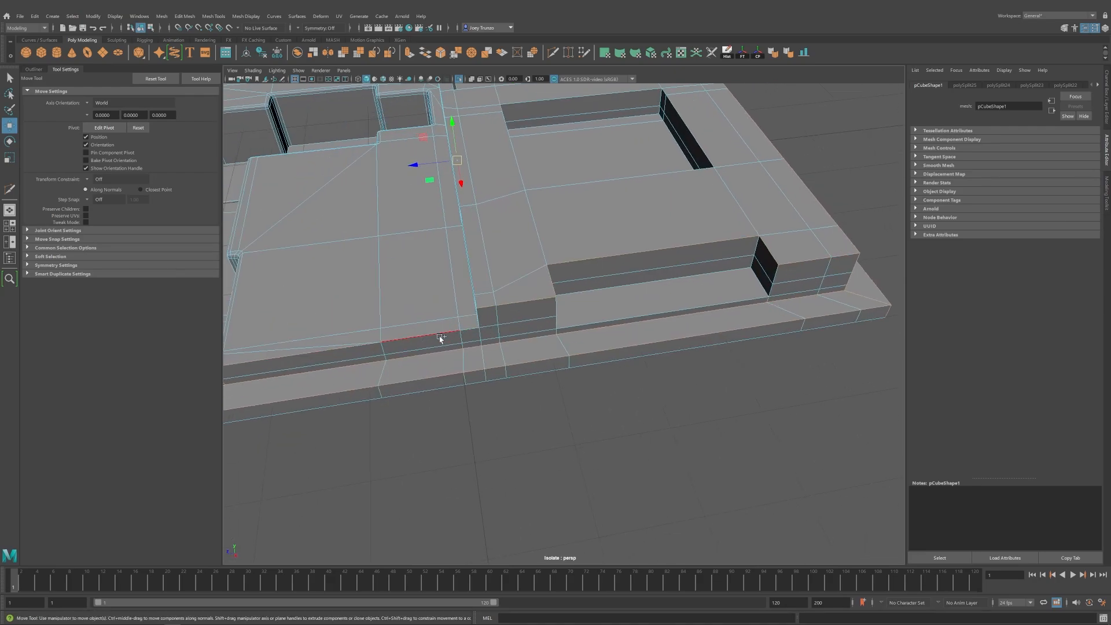
{"action": "left_click_drag", "start_coordinate": [583, 350], "coordinate": [615, 331], "text": "alt"}
{"action": "left_click", "coordinate": [519, 260], "text": "shift"}
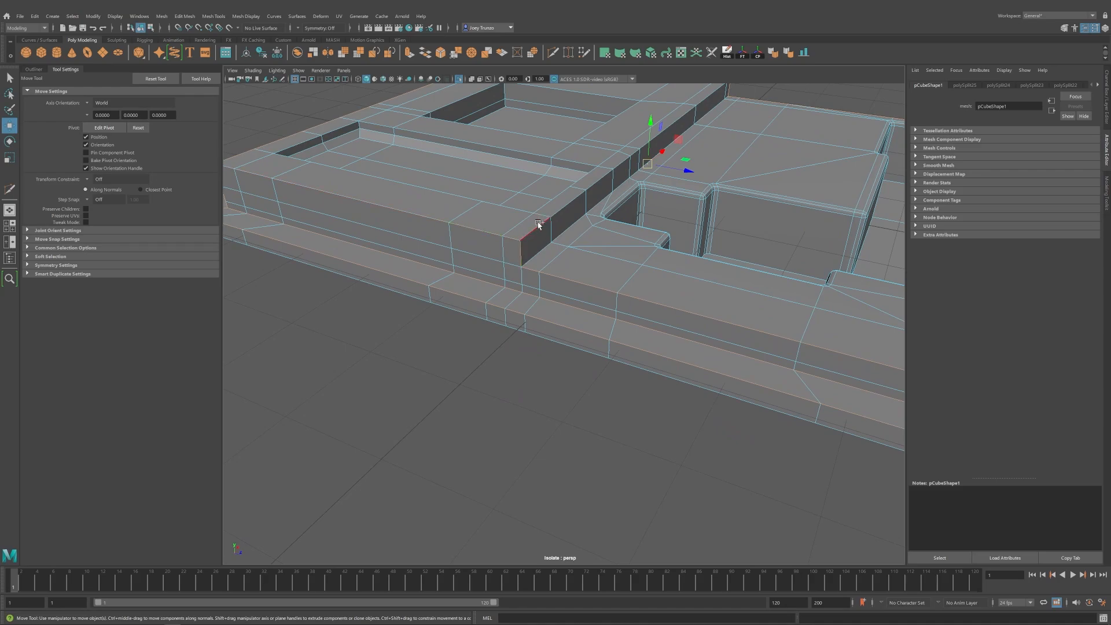
{"action": "left_click_drag", "start_coordinate": [595, 211], "coordinate": [687, 261], "text": "alt"}
{"action": "middle_click_drag", "start_coordinate": [687, 260], "coordinate": [605, 318], "text": "alt"}
{"action": "scroll", "coordinate": [606, 318], "scroll_direction": "up", "scroll_amount": 3}
{"action": "left_click_drag", "start_coordinate": [506, 273], "coordinate": [481, 312], "text": "alt"}
{"action": "left_click_drag", "start_coordinate": [630, 442], "coordinate": [403, 258], "text": "alt"}
{"action": "key", "text": "t"}
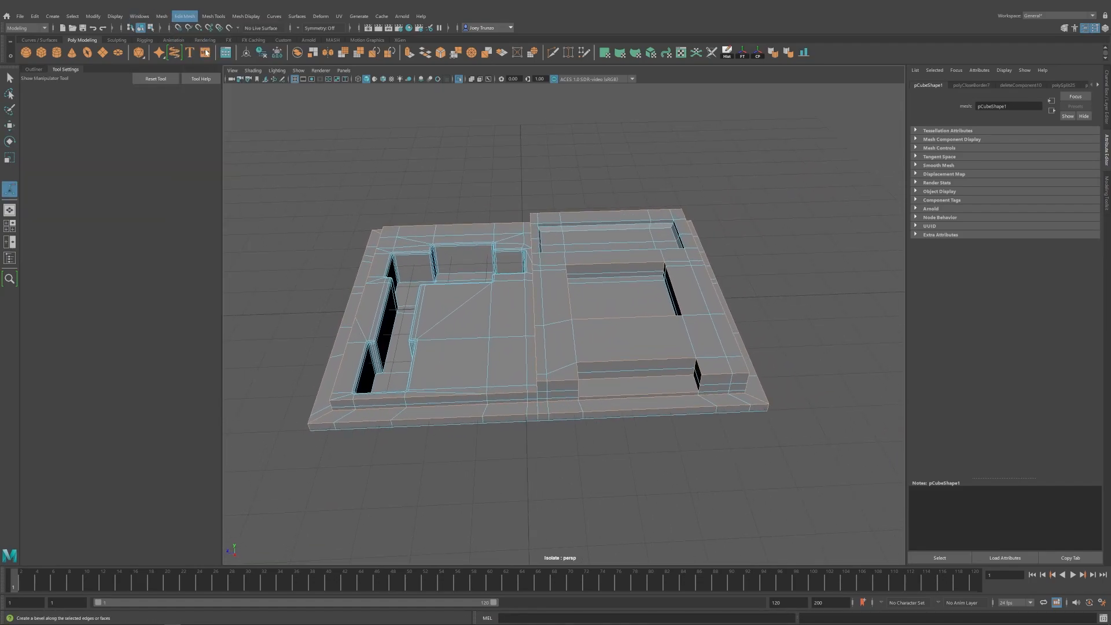
{"action": "left_click", "coordinate": [205, 53]}
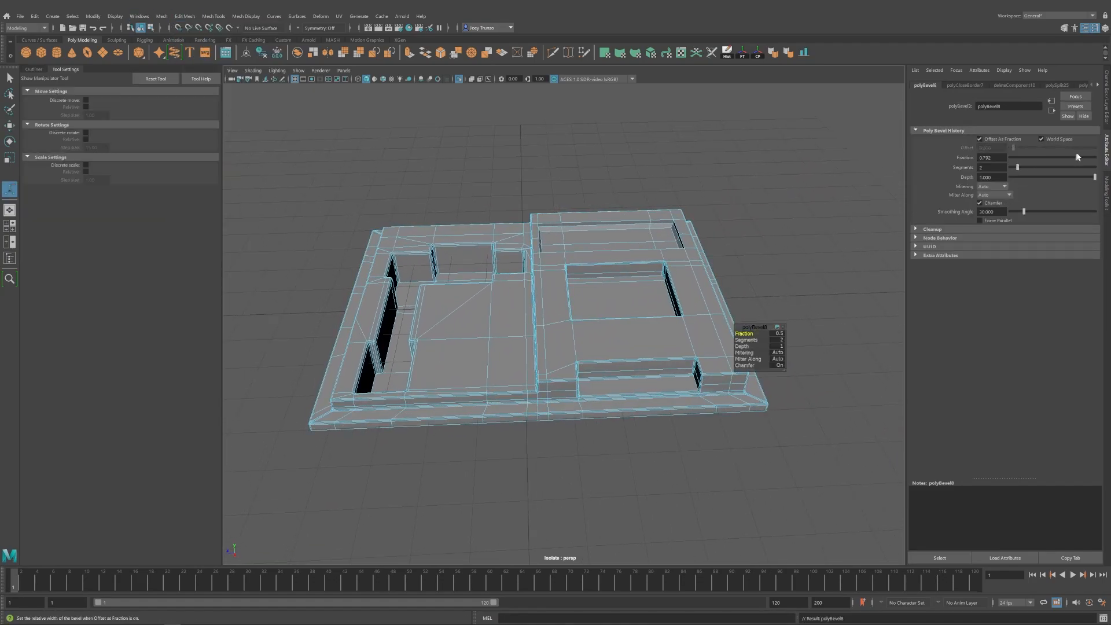
{"action": "left_click_drag", "start_coordinate": [769, 313], "coordinate": [718, 317], "text": "alt"}
{"action": "scroll", "coordinate": [585, 342], "scroll_direction": "up", "scroll_amount": 3}
{"action": "key", "text": "w"}
{"action": "left_click", "coordinate": [764, 360]}
Adjust the vertices at the lower corners of the body's front notch.
{"action": "scroll", "coordinate": [764, 360], "scroll_direction": "down", "scroll_amount": 3}
{"action": "left_click_drag", "start_coordinate": [652, 350], "coordinate": [685, 412], "text": "alt"}
{"action": "scroll", "coordinate": [685, 411], "scroll_direction": "up", "scroll_amount": 3}
{"action": "middle_click_drag", "start_coordinate": [685, 411], "coordinate": [602, 293], "text": "alt"}
{"action": "left_click", "coordinate": [608, 370]}
{"action": "left_click_drag", "start_coordinate": [611, 379], "coordinate": [553, 273], "text": "alt"}
{"action": "left_click", "coordinate": [622, 405]}
{"action": "left_click", "coordinate": [577, 256]}
{"action": "scroll", "coordinate": [554, 272], "scroll_direction": "up", "scroll_amount": 3}
{"action": "right_click_drag", "start_coordinate": [626, 230], "coordinate": [590, 228]}
{"action": "left_click_drag", "start_coordinate": [613, 255], "coordinate": [655, 290], "text": "alt"}
{"action": "left_click", "coordinate": [644, 282]}
{"action": "middle_click_drag", "start_coordinate": [512, 271], "coordinate": [609, 266], "text": "alt"}
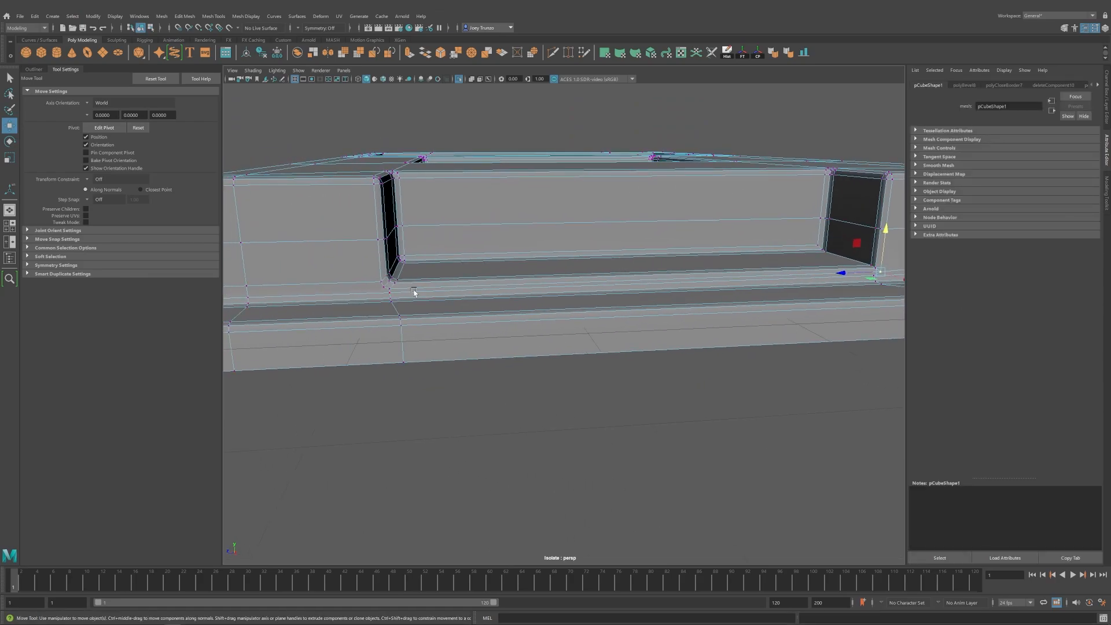
{"action": "middle_click_drag", "start_coordinate": [359, 292], "coordinate": [424, 295], "text": "alt"}
{"action": "scroll", "coordinate": [424, 296], "scroll_direction": "down", "scroll_amount": 3}
Bevel the edges around the display recess above the keypad.
{"action": "left_click_drag", "start_coordinate": [458, 296], "coordinate": [433, 335], "text": "alt"}
{"action": "scroll", "coordinate": [417, 335], "scroll_direction": "down", "scroll_amount": 6}
{"action": "middle_click_drag", "start_coordinate": [560, 98], "coordinate": [517, 146], "text": "alt"}
{"action": "scroll", "coordinate": [517, 147], "scroll_direction": "up", "scroll_amount": 5}
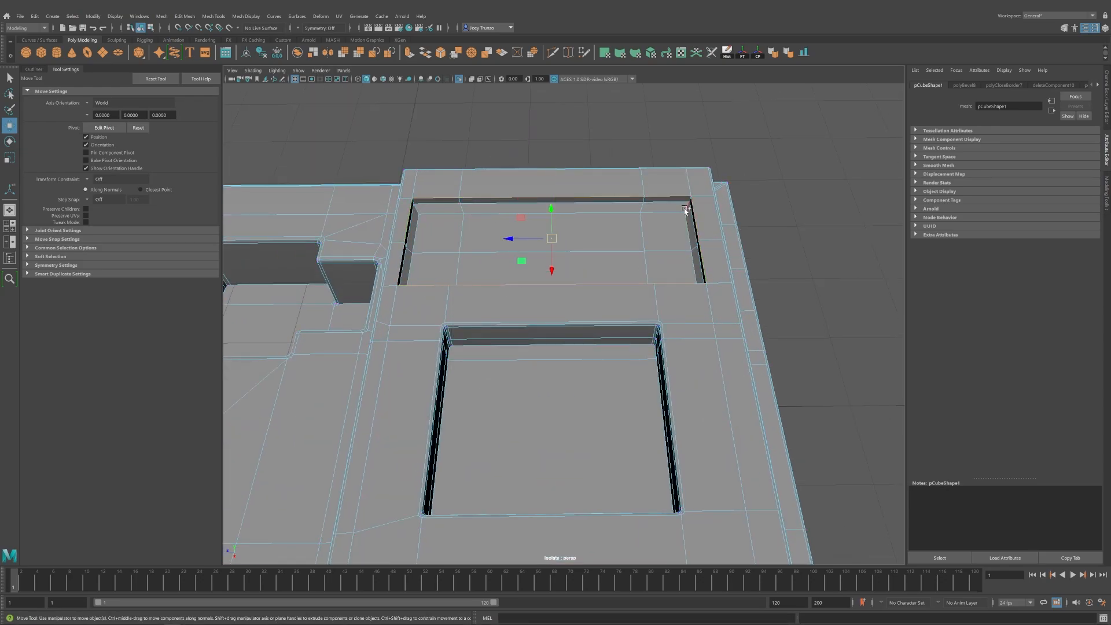
{"action": "left_click_drag", "start_coordinate": [418, 212], "coordinate": [606, 274], "text": "alt"}
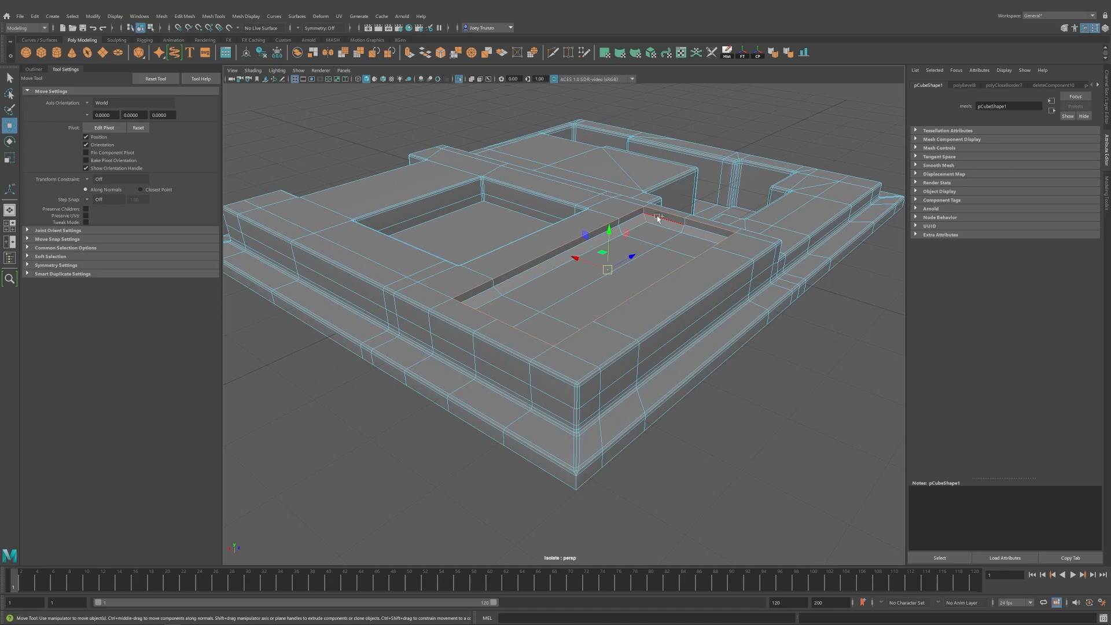
{"action": "left_click", "coordinate": [185, 16]}
{"action": "left_click", "coordinate": [200, 50]}
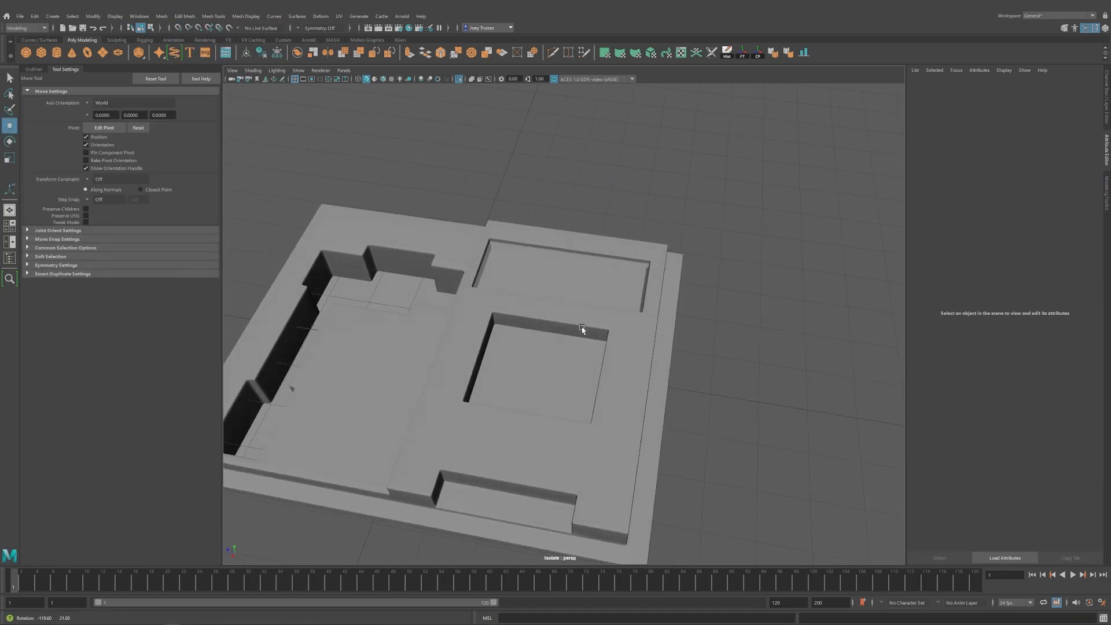
Show all parts and bevel the end outline edges of the rounded top bar with a fraction of 0.5 and two segments.
{"action": "scroll", "coordinate": [496, 314], "scroll_direction": "down", "scroll_amount": 5}
{"action": "left_click_drag", "start_coordinate": [496, 314], "coordinate": [556, 255], "text": "alt"}
{"action": "scroll", "coordinate": [513, 289], "scroll_direction": "up", "scroll_amount": 3}
{"action": "left_click", "coordinate": [498, 259]}
{"action": "left_click", "coordinate": [370, 236]}
{"action": "left_click", "coordinate": [434, 284]}
{"action": "left_click_drag", "start_coordinate": [440, 399], "coordinate": [556, 382], "text": "alt"}
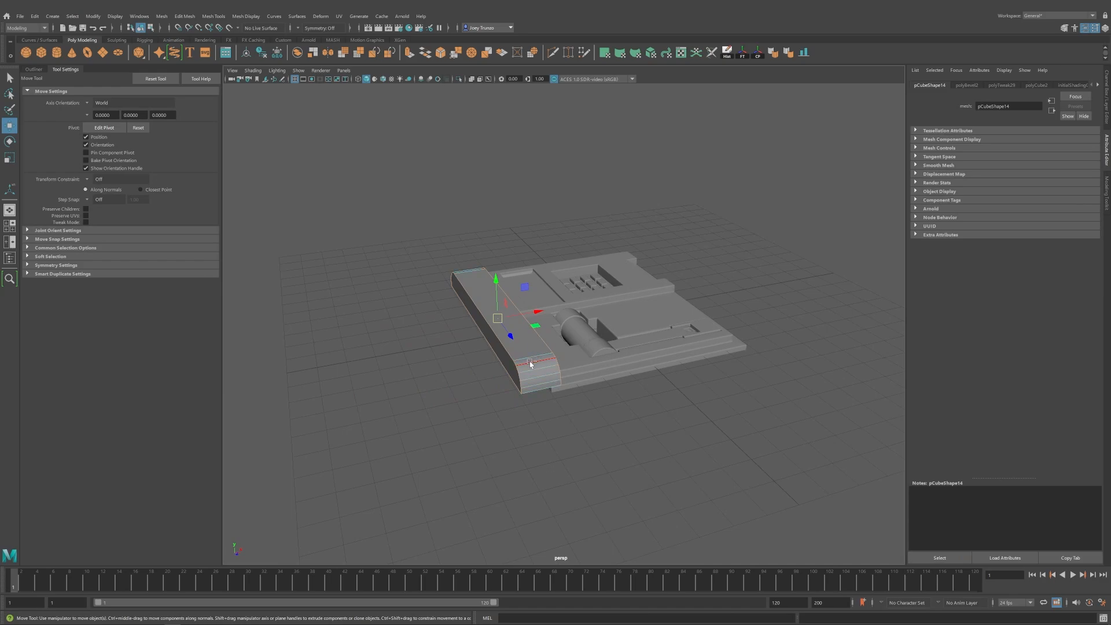
{"action": "left_click", "coordinate": [185, 16]}
{"action": "left_click", "coordinate": [199, 51]}
{"action": "left_click_drag", "start_coordinate": [577, 264], "coordinate": [502, 280], "text": "alt"}
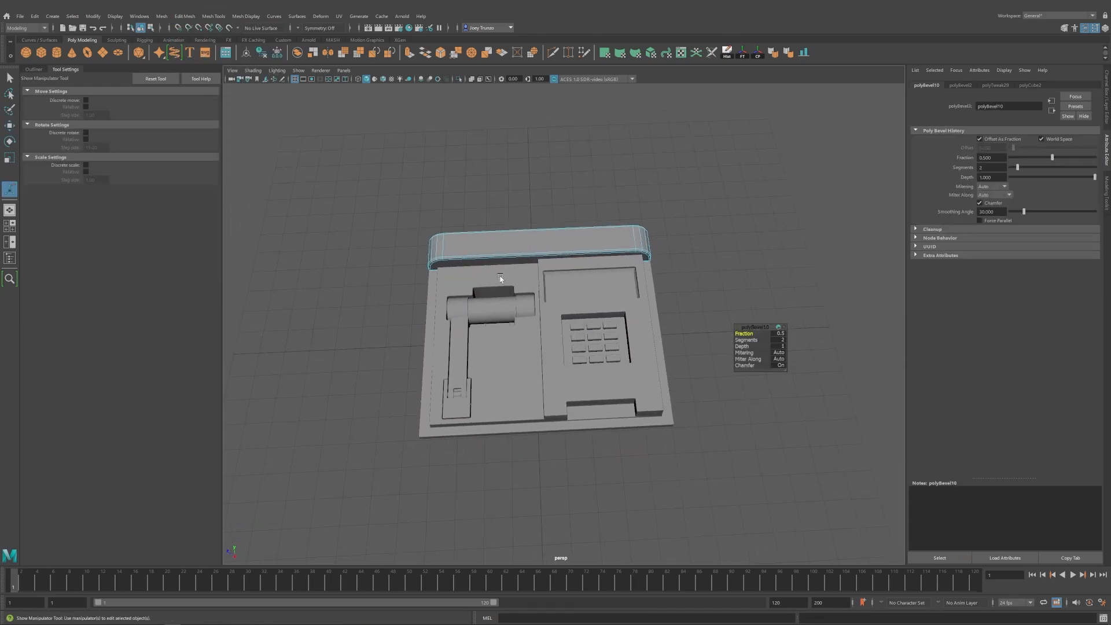
{"action": "key", "text": "w"}
{"action": "left_click", "coordinate": [806, 293]}
Examine the beveled body and top bar from several angles.
{"action": "right_click_drag", "start_coordinate": [806, 293], "coordinate": [660, 283], "text": "alt"}
{"action": "left_click_drag", "start_coordinate": [659, 283], "coordinate": [651, 310], "text": "alt"}
{"action": "middle_click_drag", "start_coordinate": [651, 310], "coordinate": [678, 286], "text": "alt"}
{"action": "left_click_drag", "start_coordinate": [539, 359], "coordinate": [434, 288], "text": "alt"}
{"action": "scroll", "coordinate": [529, 370], "scroll_direction": "up", "scroll_amount": 5}
{"action": "left_click", "coordinate": [536, 273]}
{"action": "left_click_drag", "start_coordinate": [293, 223], "coordinate": [443, 296], "text": "alt"}
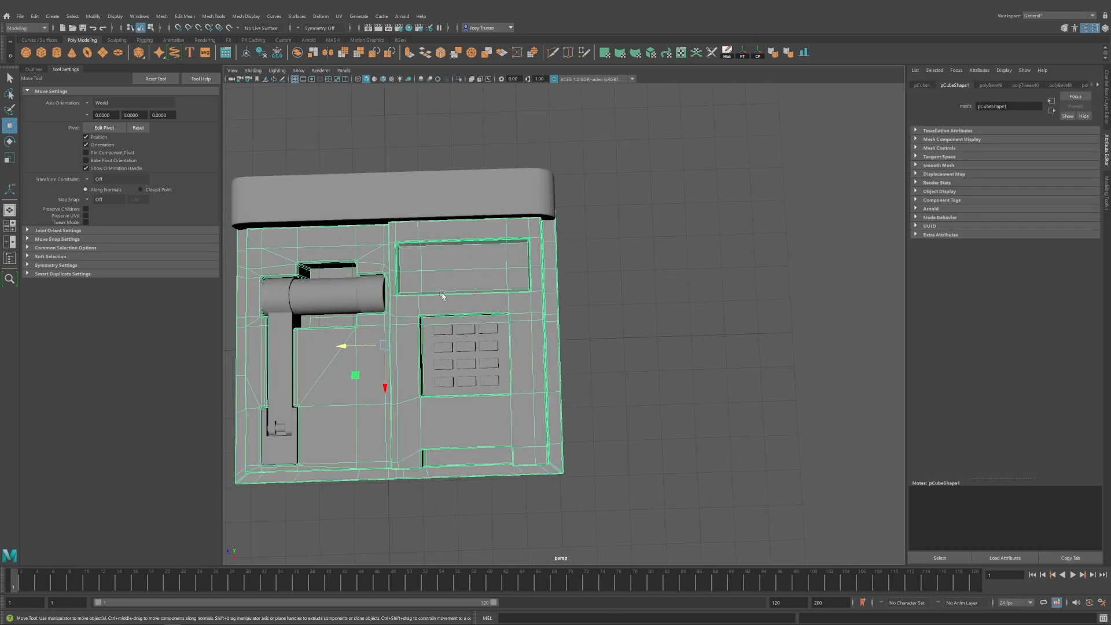
{"action": "left_click_drag", "start_coordinate": [513, 283], "coordinate": [520, 292], "text": "alt"}
{"action": "middle_click_drag", "start_coordinate": [558, 357], "coordinate": [549, 325], "text": "alt"}
Add a cube beside the keypad side of the body and scale it into a tall side plate.
{"action": "left_click", "coordinate": [41, 52]}
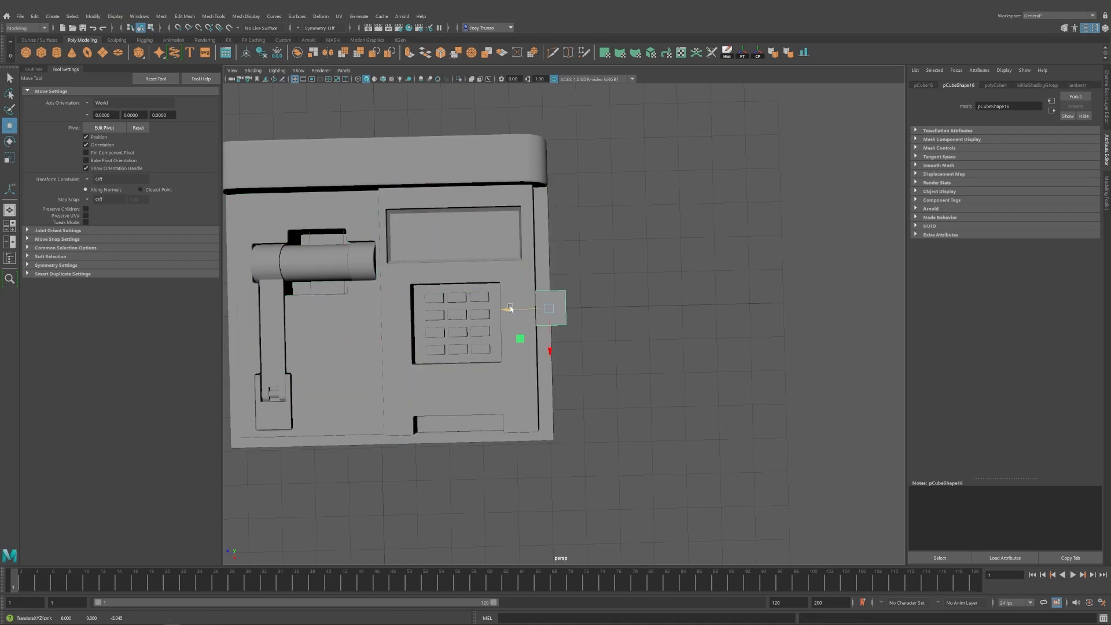
{"action": "mouse_move", "coordinate": [509, 305]}
{"action": "left_mouse_down", "text": "alt"}
{"action": "mouse_move", "coordinate": [558, 304]}
{"action": "mouse_move", "coordinate": [505, 313]}
{"action": "mouse_move", "coordinate": [511, 304]}
{"action": "left_mouse_up", "text": "alt"}
{"action": "left_click_drag", "start_coordinate": [544, 316], "coordinate": [401, 325], "text": "alt"}
{"action": "key", "text": "r"}
{"action": "left_click_drag", "start_coordinate": [509, 339], "coordinate": [558, 318], "text": "alt"}
Reshape the side plate so its lower outer corner slants in toward the body.
{"action": "key", "text": "w"}
{"action": "right_click_drag", "start_coordinate": [558, 318], "coordinate": [558, 284]}
{"action": "left_click", "coordinate": [527, 376]}
{"action": "left_click_drag", "start_coordinate": [526, 376], "coordinate": [606, 396], "text": "alt"}
{"action": "scroll", "coordinate": [605, 395], "scroll_direction": "up", "scroll_amount": 2}
{"action": "left_click_drag", "start_coordinate": [490, 535], "coordinate": [491, 534]}
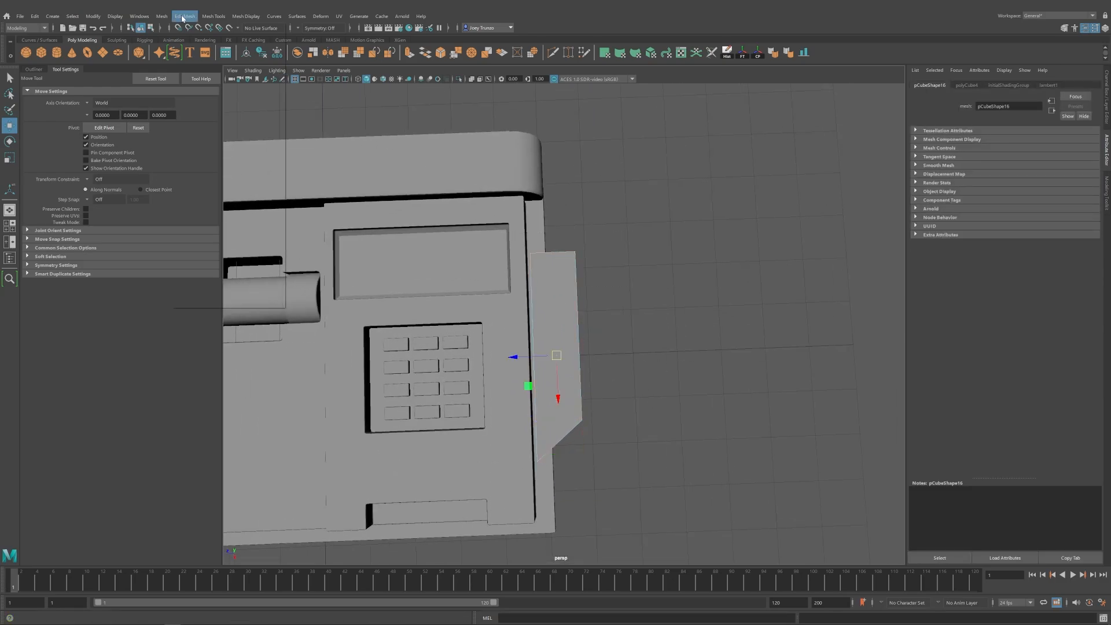
Try a two-segment bevel with a reduced fraction on the side plate's edges.
{"action": "key", "text": "ctrl+b"}
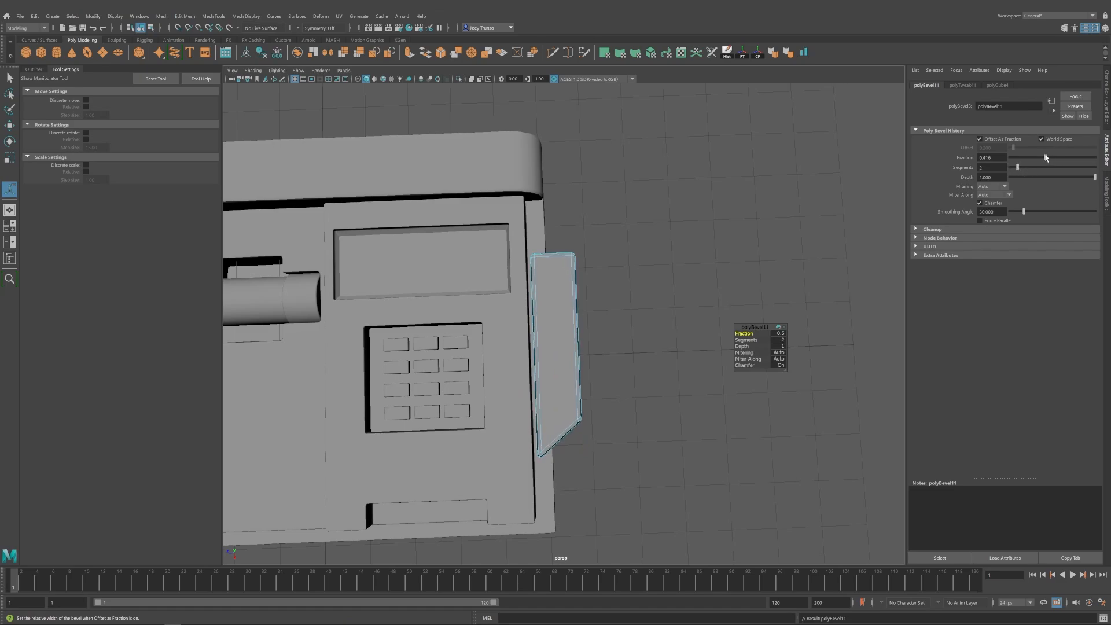
{"action": "key", "text": "w"}
{"action": "right_click_drag", "start_coordinate": [556, 345], "coordinate": [596, 307]}
{"action": "left_click", "coordinate": [614, 312]}
Set the side plate's bevel fraction to 0.235.
{"action": "scroll", "coordinate": [555, 347], "scroll_direction": "down", "scroll_amount": 5}
{"action": "left_click_drag", "start_coordinate": [523, 382], "coordinate": [521, 355], "text": "alt"}
{"action": "left_click", "coordinate": [553, 348]}
{"action": "scroll", "coordinate": [556, 359], "scroll_direction": "up", "scroll_amount": 5}
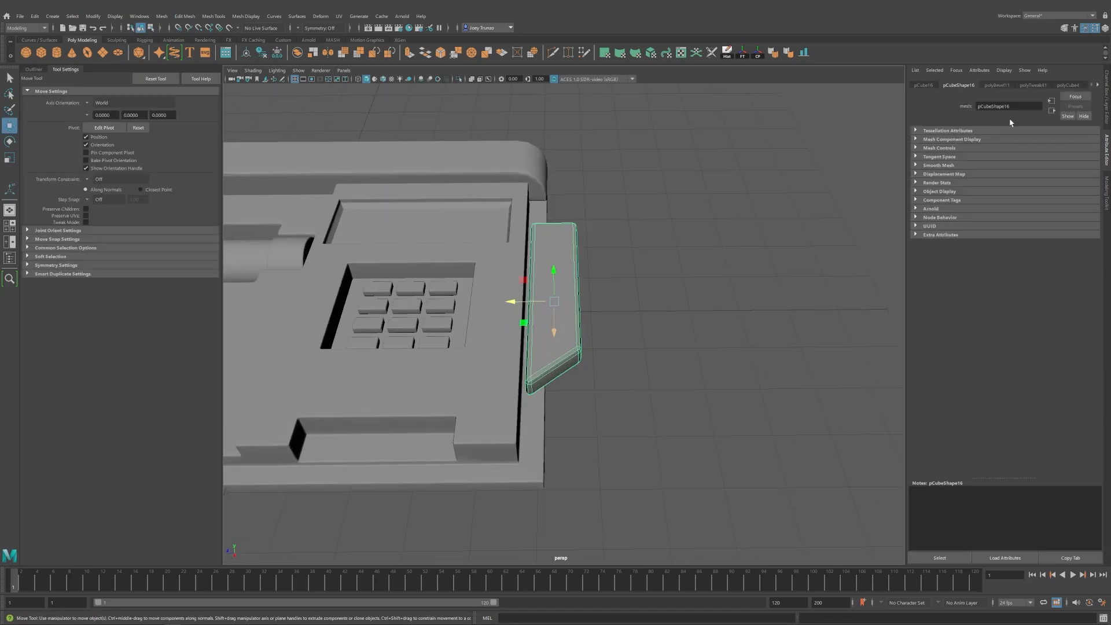
{"action": "left_click", "coordinate": [997, 85]}
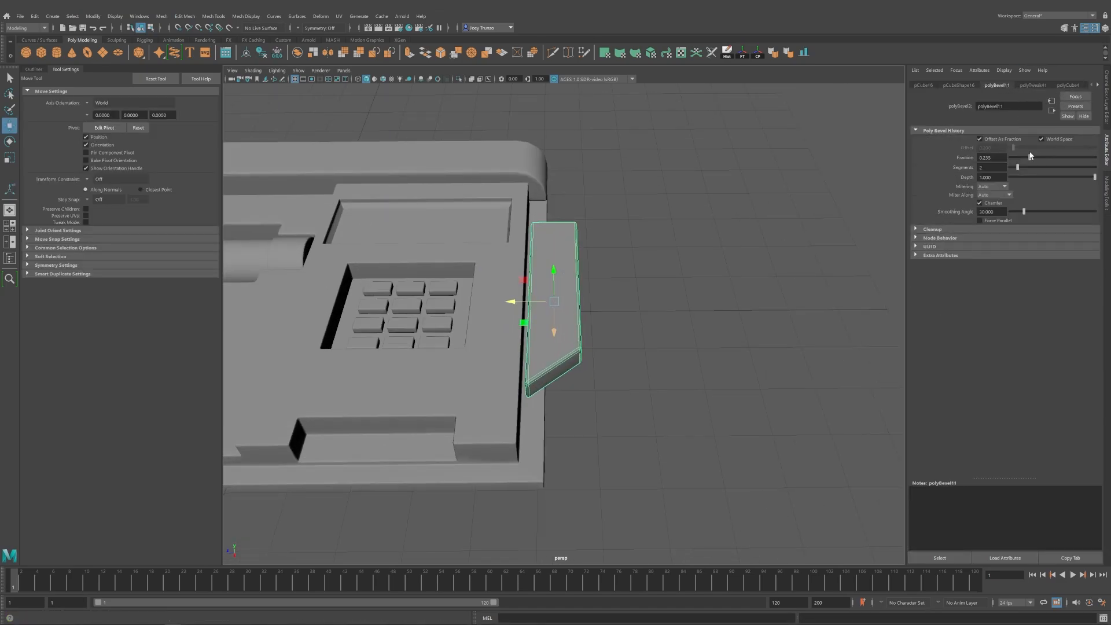
{"action": "left_click", "coordinate": [665, 261]}
Examine the side plate's shape and position against the body from above and from the front.
{"action": "right_click_drag", "start_coordinate": [590, 313], "coordinate": [476, 320], "text": "alt"}
{"action": "left_click_drag", "start_coordinate": [476, 319], "coordinate": [481, 340], "text": "alt"}
{"action": "right_click_drag", "start_coordinate": [481, 340], "coordinate": [540, 338], "text": "alt"}
{"action": "middle_click_drag", "start_coordinate": [540, 338], "coordinate": [554, 356], "text": "alt"}
{"action": "left_click", "coordinate": [580, 347]}
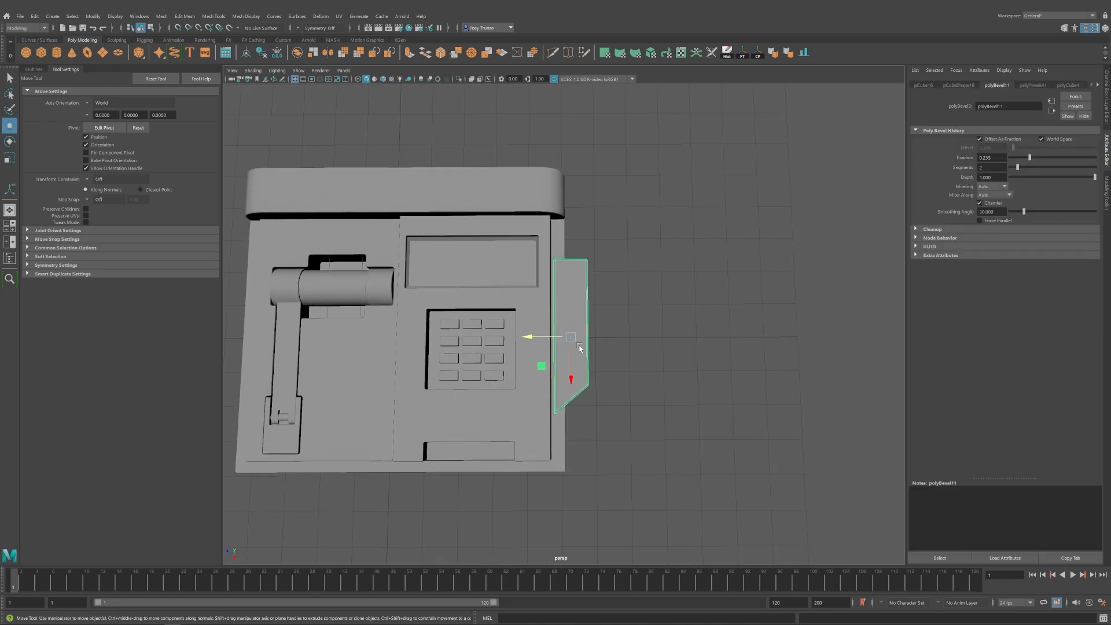
{"action": "right_click_drag", "start_coordinate": [580, 347], "coordinate": [636, 385], "text": "alt"}
{"action": "left_click", "coordinate": [683, 330]}
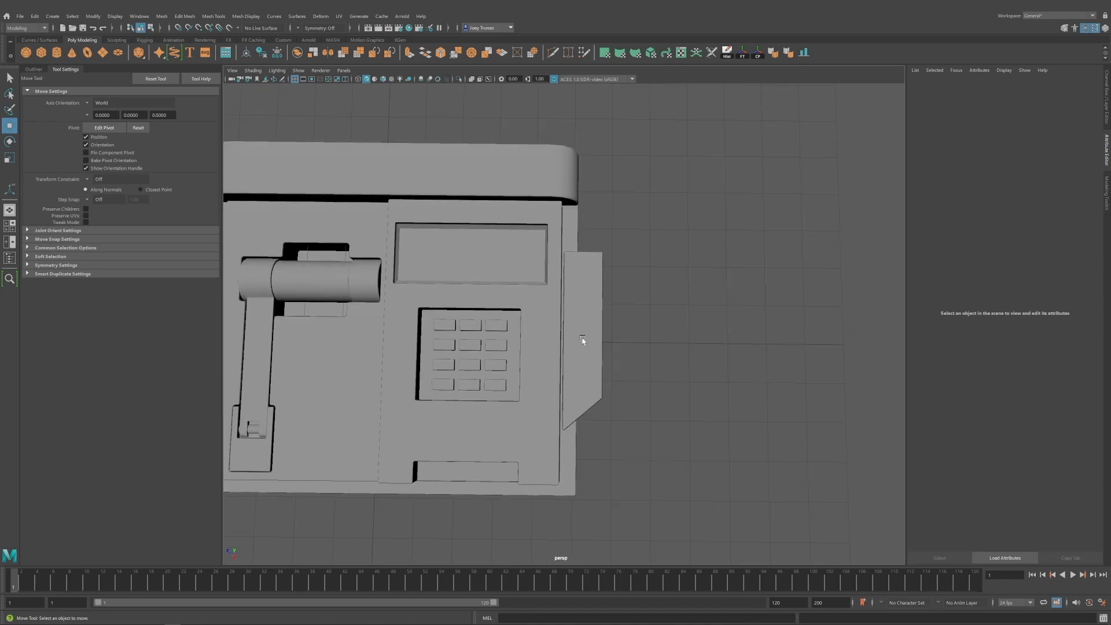
{"action": "left_click", "coordinate": [582, 339]}
{"action": "left_click_drag", "start_coordinate": [582, 339], "coordinate": [581, 328], "text": "alt"}
{"action": "right_click_drag", "start_coordinate": [582, 329], "coordinate": [623, 336], "text": "alt"}
Undo the side plate's bevel.
{"action": "key", "text": "ctrl+z"}
{"action": "key", "text": "ctrl+z"}
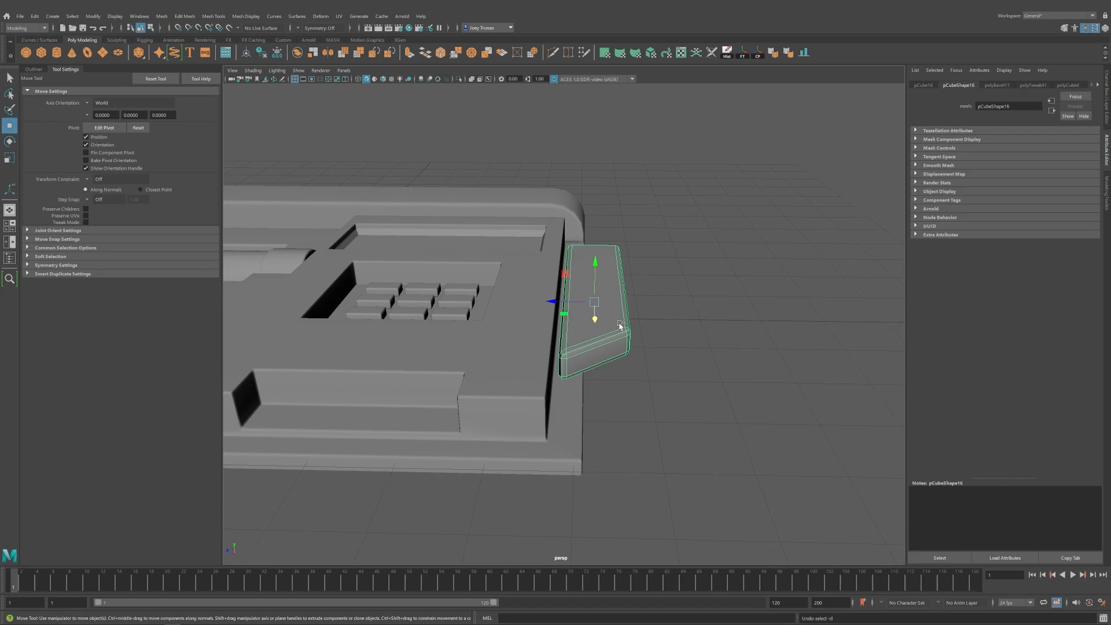
{"action": "key", "text": "ctrl+z"}
{"action": "key", "text": "ctrl+z"}
Insert two lengthwise edge loops in the side plate and scale them close together with the transform constraint set to Edge.
{"action": "left_click", "coordinate": [214, 16]}
{"action": "left_click", "coordinate": [214, 140]}
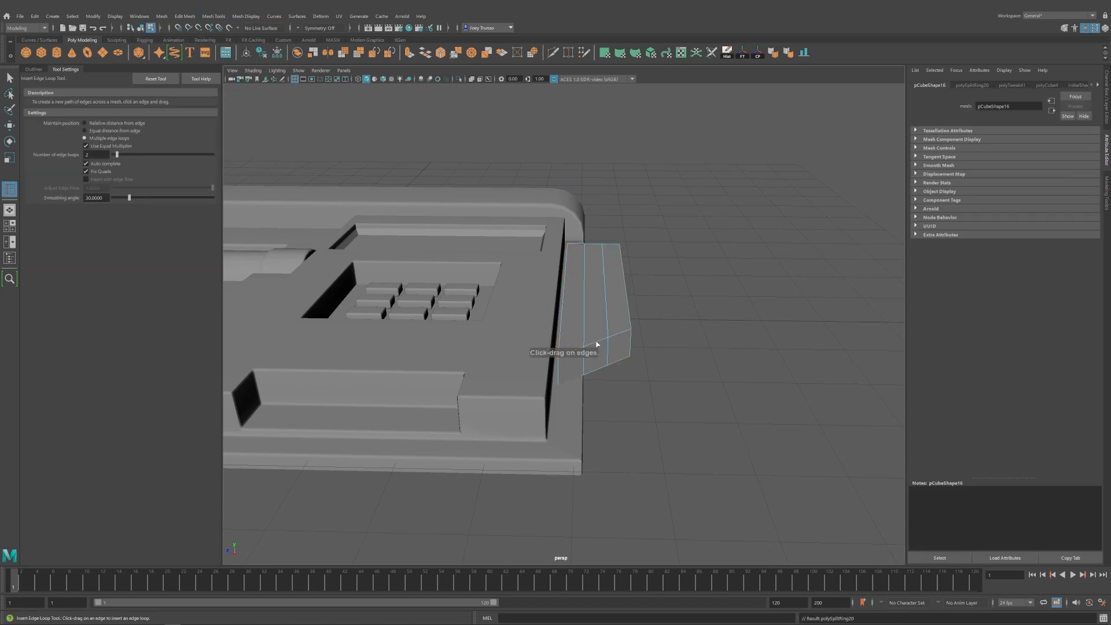
{"action": "key", "text": "r"}
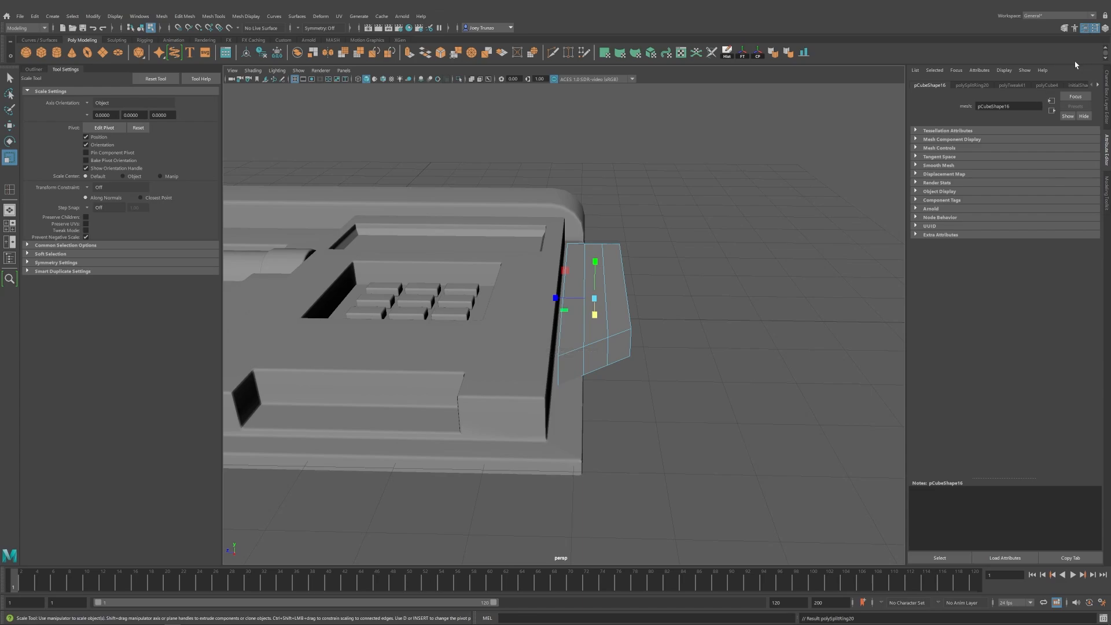
{"action": "left_click", "coordinate": [1065, 30]}
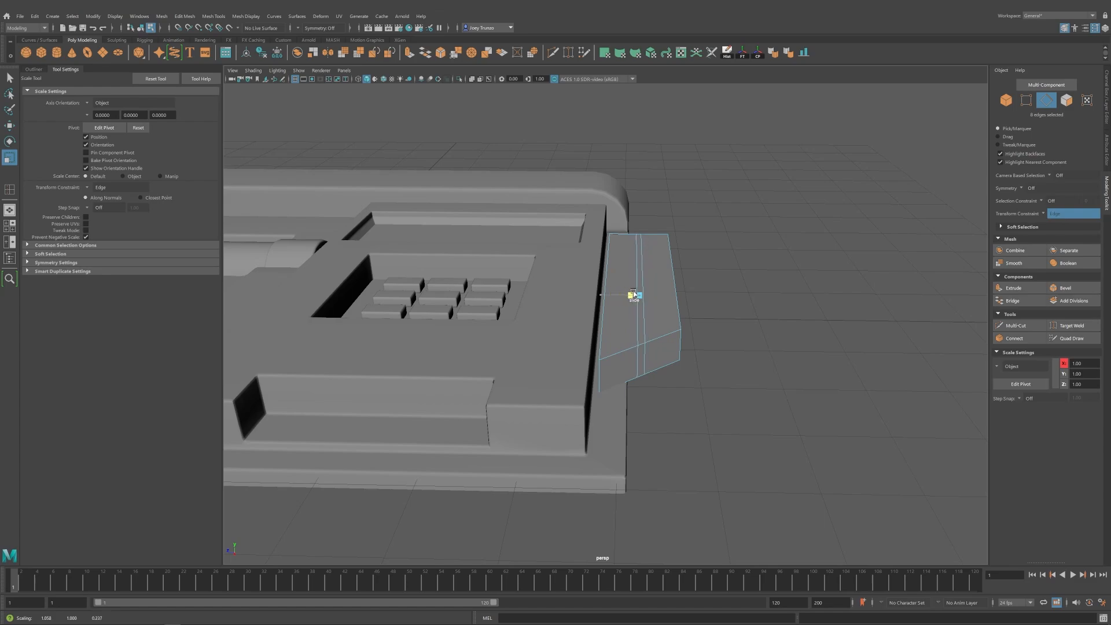
{"action": "left_click_drag", "start_coordinate": [633, 294], "coordinate": [634, 294]}
{"action": "left_click_drag", "start_coordinate": [802, 278], "coordinate": [807, 340], "text": "alt"}
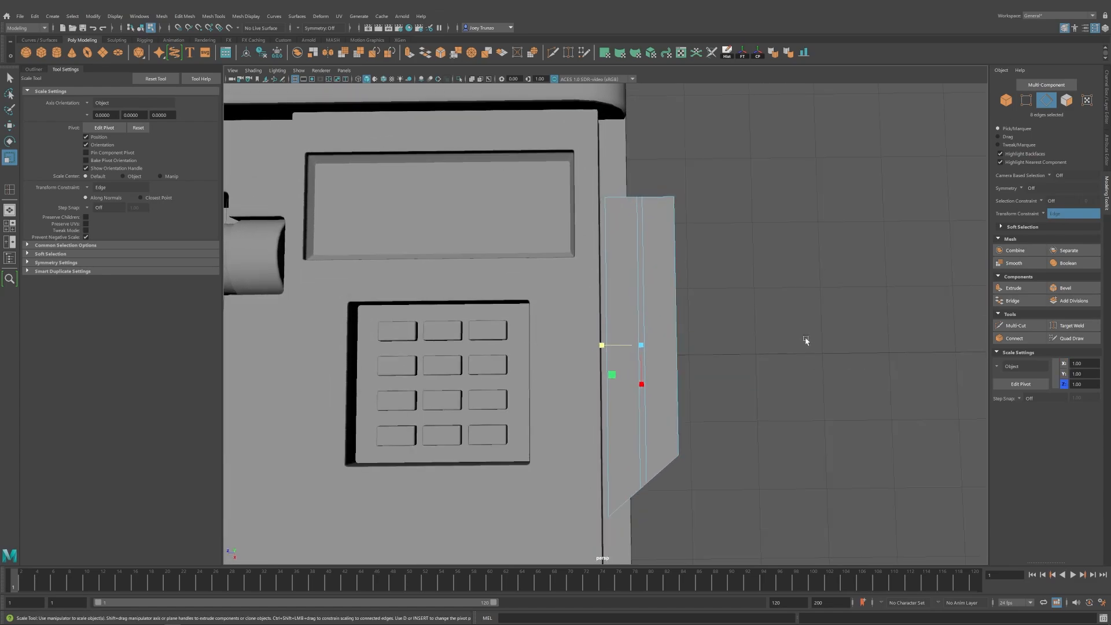
Turn the transform constraint off and raise the side plate's two wide top faces to leave a groove along the seam.
{"action": "middle_click_drag", "start_coordinate": [806, 339], "coordinate": [763, 308], "text": "alt"}
{"action": "right_click_drag", "start_coordinate": [738, 304], "coordinate": [705, 297], "text": "alt"}
{"action": "left_click_drag", "start_coordinate": [705, 297], "coordinate": [705, 272], "text": "alt"}
{"action": "key", "text": "w"}
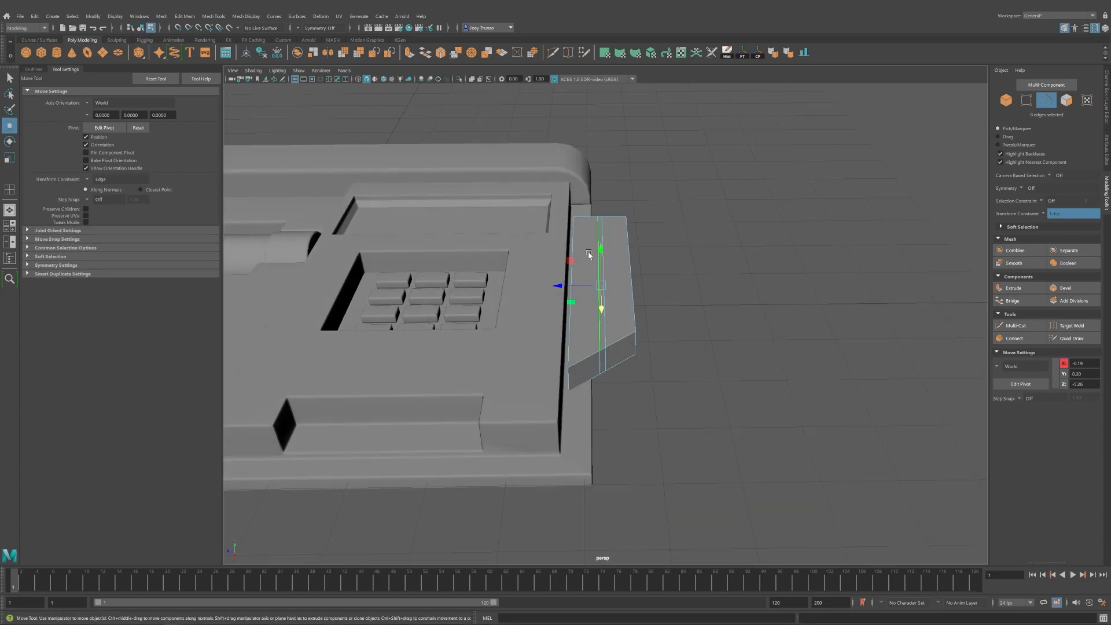
{"action": "key", "text": "ctrl+F11"}
{"action": "left_click_drag", "start_coordinate": [585, 277], "coordinate": [598, 291], "text": "alt"}
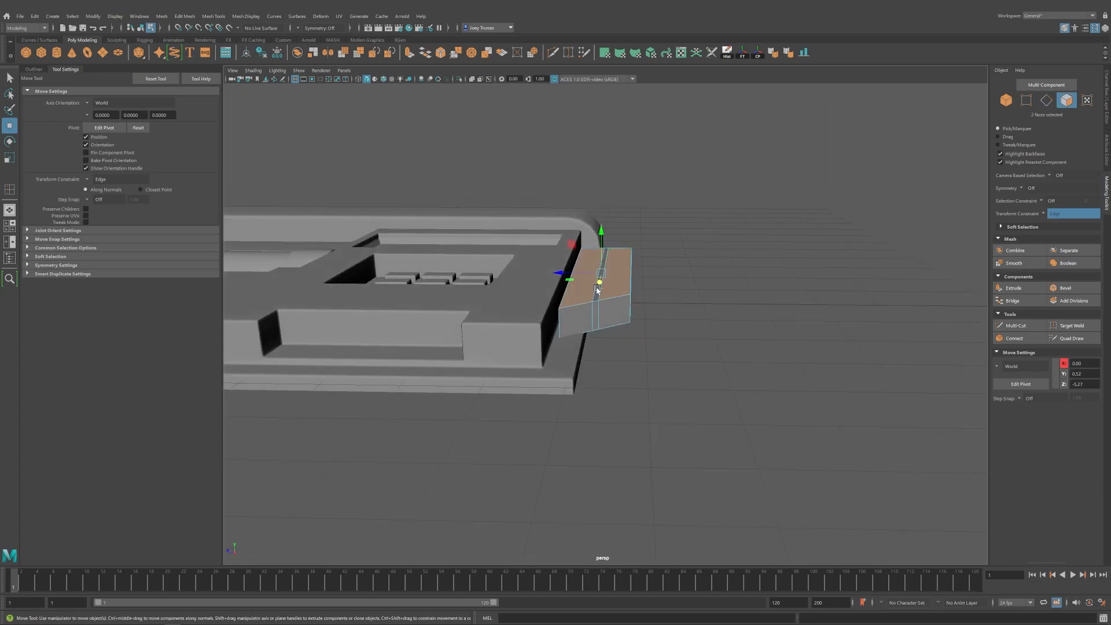
{"action": "left_click_drag", "start_coordinate": [601, 228], "coordinate": [600, 226]}
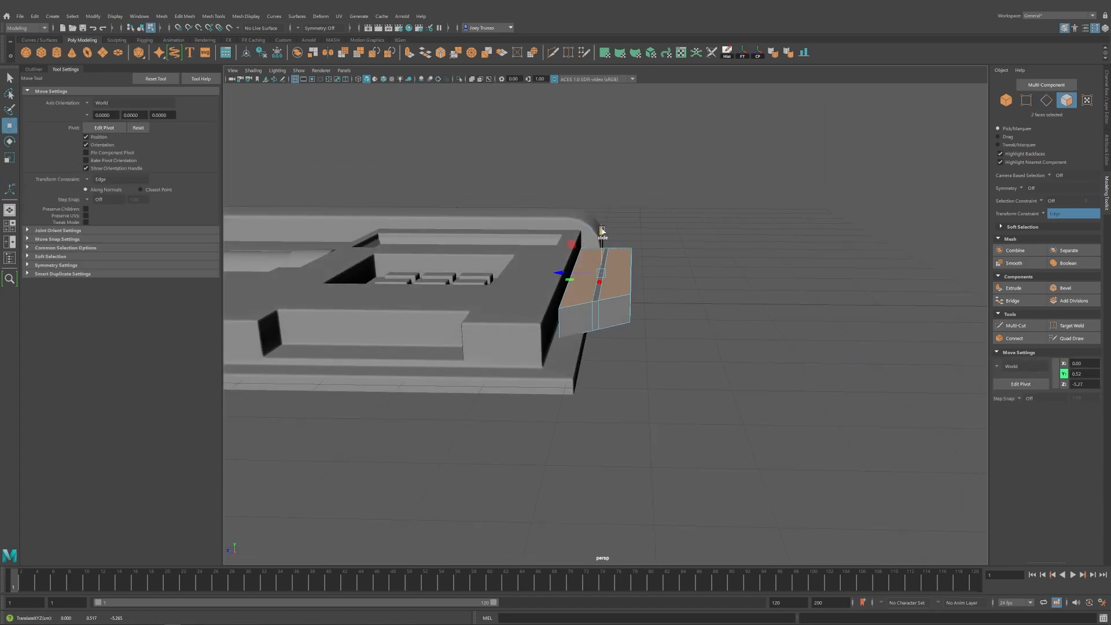
{"action": "left_click", "coordinate": [1059, 219]}
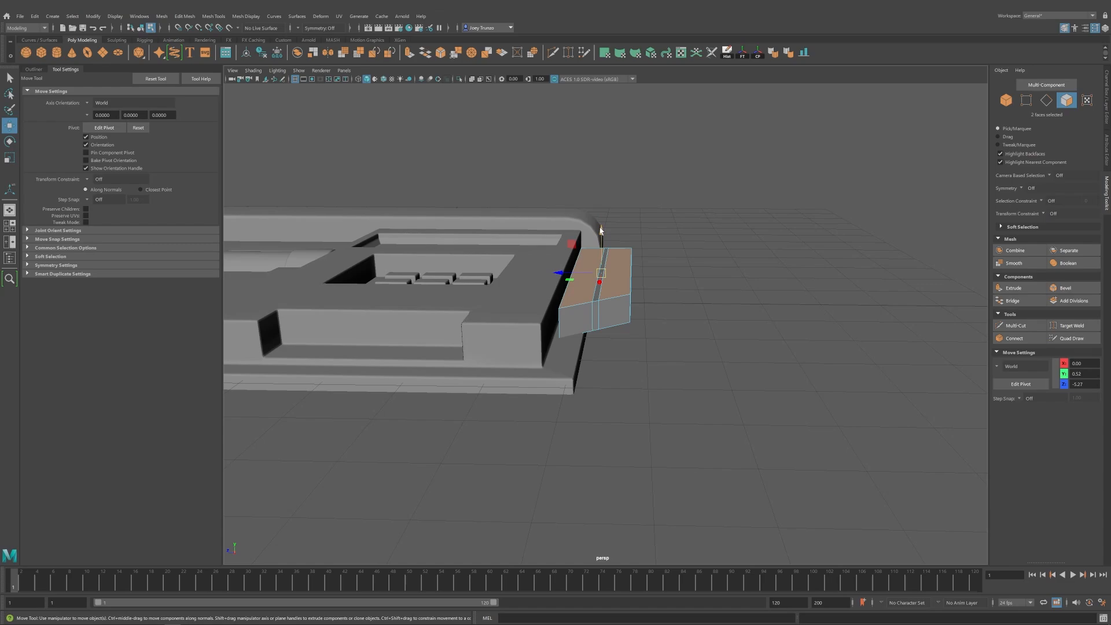
{"action": "left_click_drag", "start_coordinate": [601, 218], "coordinate": [601, 217]}
Select the whole side plate and move it slightly along Z toward the body.
{"action": "left_click_drag", "start_coordinate": [602, 225], "coordinate": [613, 275], "text": "alt"}
{"action": "key", "text": "F8"}
{"action": "scroll", "coordinate": [622, 307], "scroll_direction": "down", "scroll_amount": 4}
{"action": "left_click", "coordinate": [630, 335]}
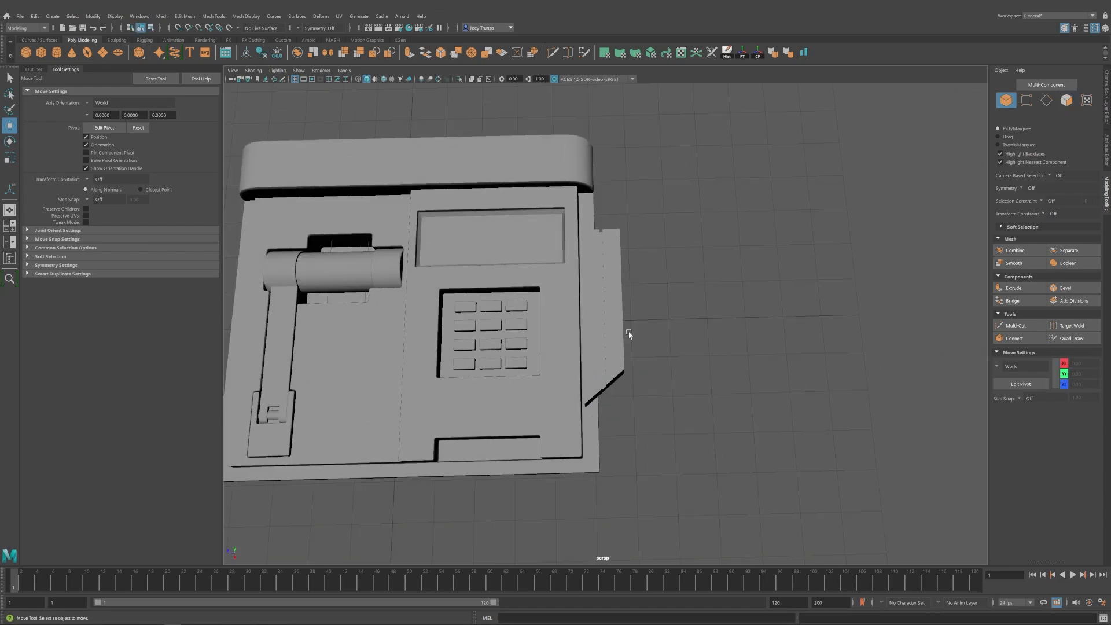
{"action": "left_click", "coordinate": [608, 297]}
{"action": "scroll", "coordinate": [608, 297], "scroll_direction": "up", "scroll_amount": 3}
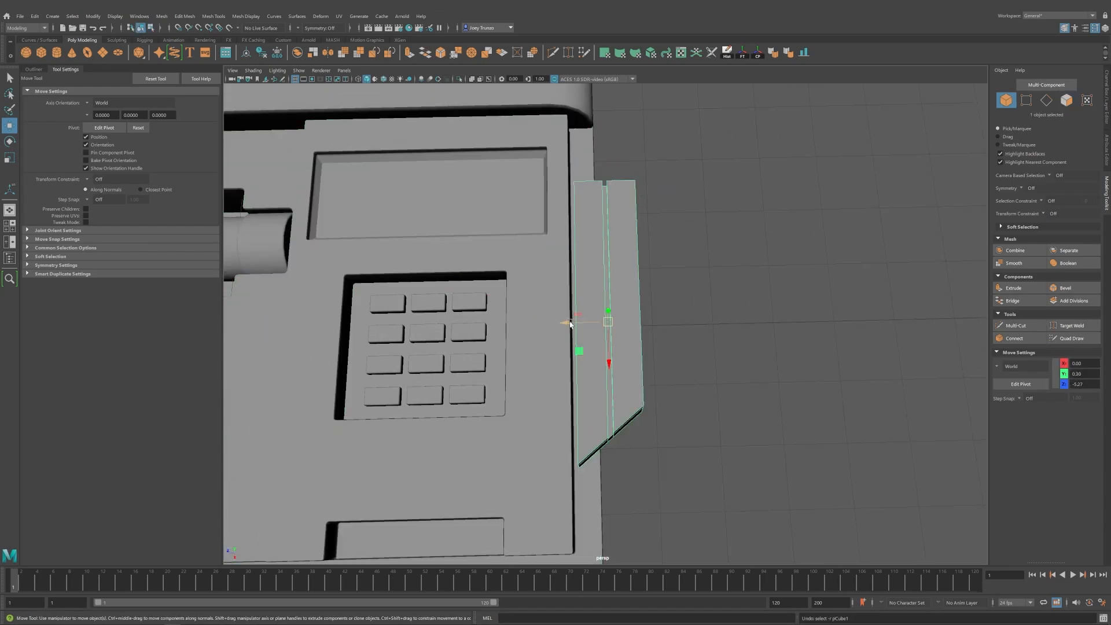
{"action": "left_click_drag", "start_coordinate": [570, 322], "coordinate": [559, 322]}
Try to slide the groove's vertices sideways with the transform constraint set to Edge.
{"action": "left_click_drag", "start_coordinate": [615, 278], "coordinate": [612, 266], "text": "alt"}
{"action": "key", "text": "F9"}
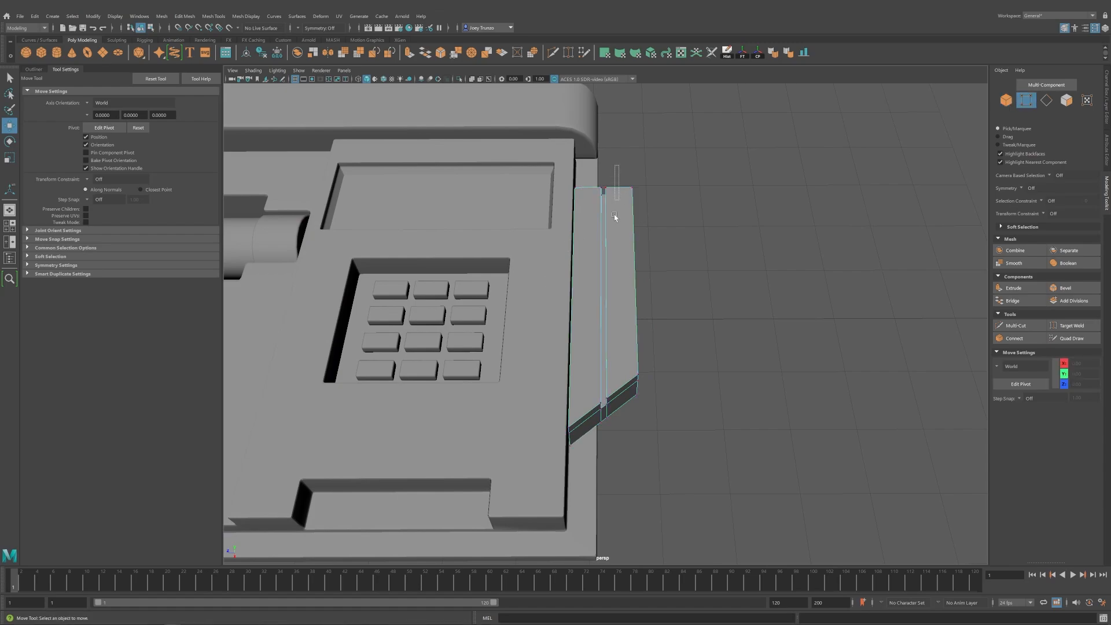
{"action": "left_click_drag", "start_coordinate": [603, 438], "coordinate": [604, 439]}
{"action": "left_click", "coordinate": [1045, 214]}
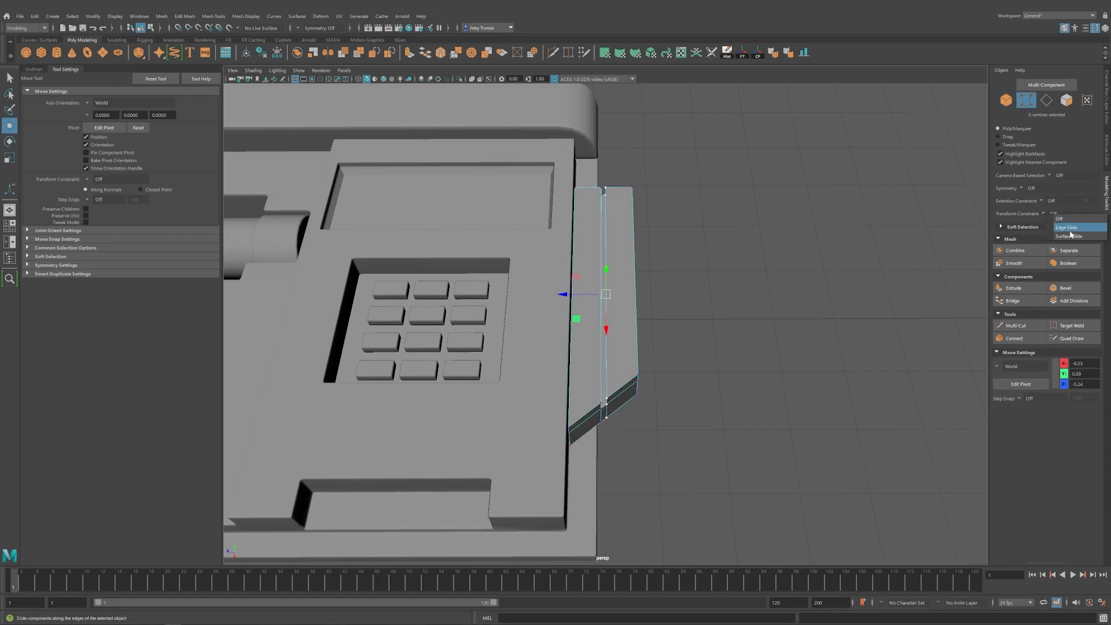
{"action": "left_click", "coordinate": [1062, 233]}
{"action": "left_click_drag", "start_coordinate": [819, 275], "coordinate": [694, 283], "text": "alt"}
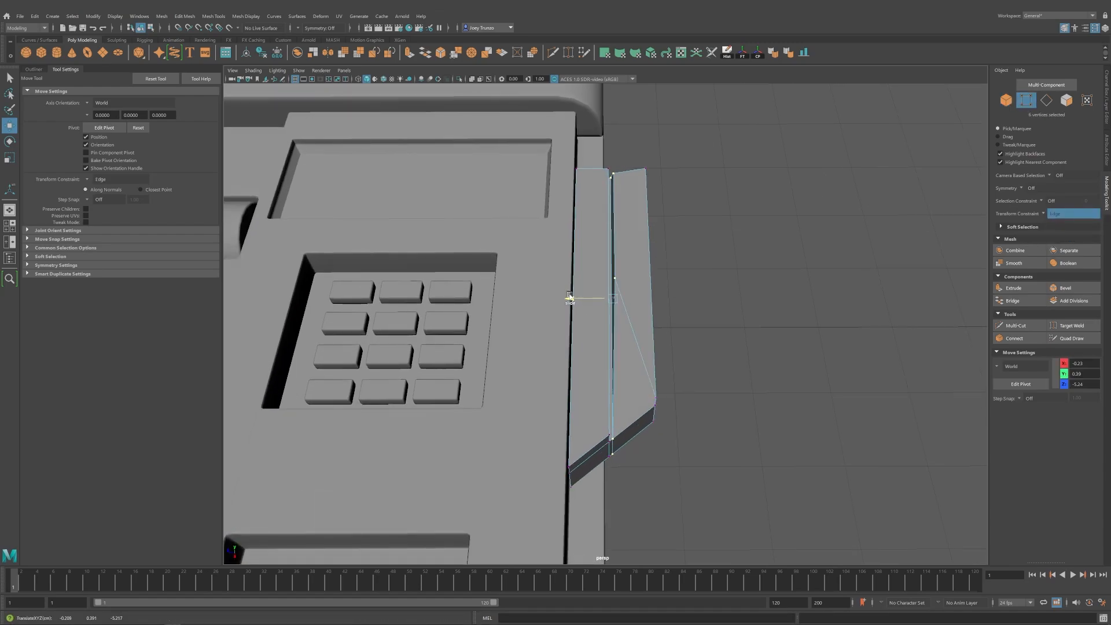
{"action": "left_click", "coordinate": [576, 443]}
{"action": "left_click_drag", "start_coordinate": [610, 464], "coordinate": [572, 441]}
{"action": "key", "text": "ctrl+z"}
Examine the side plate's height and groove from above and from a low side angle.
{"action": "scroll", "coordinate": [601, 290], "scroll_direction": "down", "scroll_amount": 6}
{"action": "right_click_drag", "start_coordinate": [622, 337], "coordinate": [645, 293]}
{"action": "left_click_drag", "start_coordinate": [614, 322], "coordinate": [602, 254], "text": "alt"}
{"action": "right_click_drag", "start_coordinate": [637, 341], "coordinate": [719, 372], "text": "alt"}
{"action": "left_click_drag", "start_coordinate": [719, 372], "coordinate": [695, 399], "text": "alt"}
{"action": "left_click", "coordinate": [606, 315]}
{"action": "left_click_drag", "start_coordinate": [605, 315], "coordinate": [593, 322], "text": "alt"}
Select the side plate's groove-floor row of vertices in the front view and lower it along Y to deepen the groove.
{"action": "right_click", "coordinate": [605, 312]}
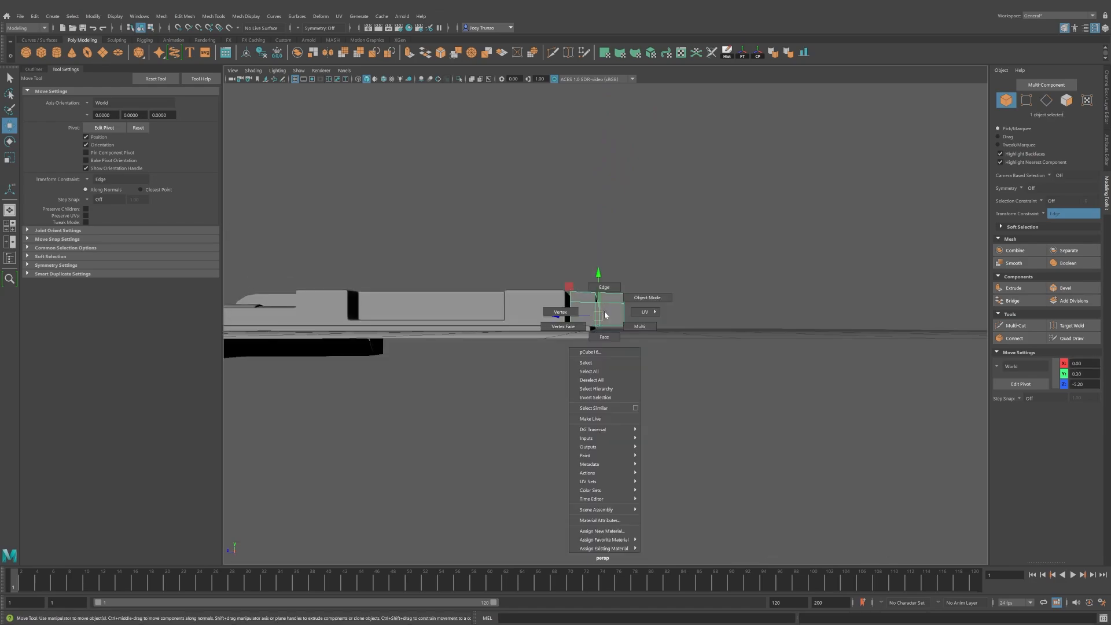
{"action": "key", "text": "space"}
{"action": "right_click_drag", "start_coordinate": [367, 428], "coordinate": [325, 382]}
{"action": "scroll", "coordinate": [382, 421], "scroll_direction": "down", "scroll_amount": 8}
{"action": "middle_click_drag", "start_coordinate": [382, 421], "coordinate": [449, 416], "text": "alt"}
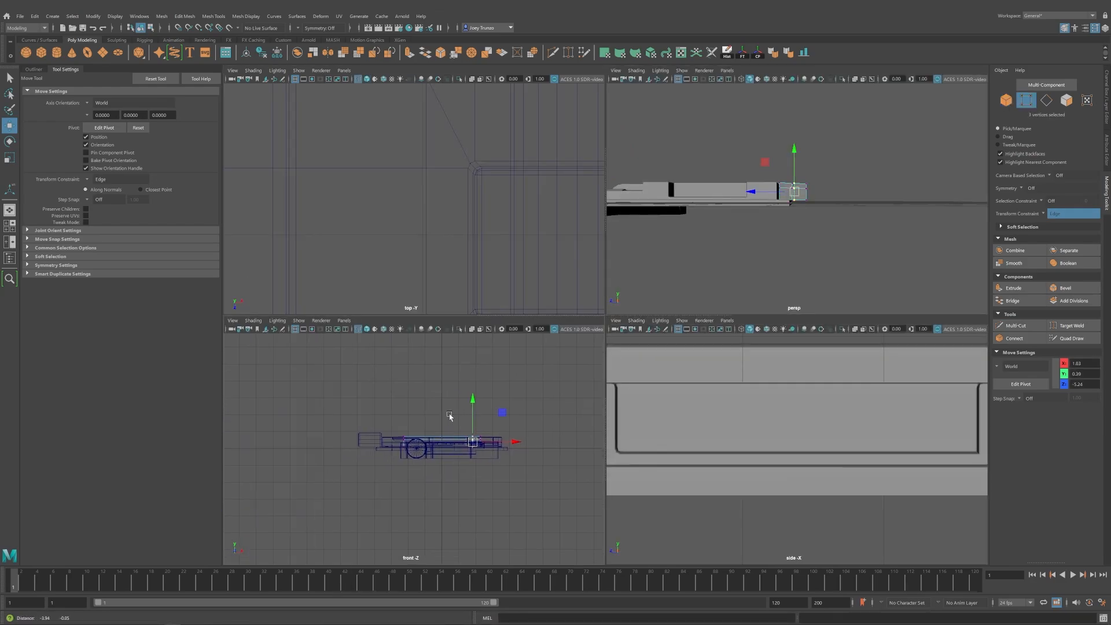
{"action": "scroll", "coordinate": [449, 417], "scroll_direction": "up", "scroll_amount": 4}
{"action": "middle_click_drag", "start_coordinate": [505, 486], "coordinate": [484, 474], "text": "alt"}
{"action": "left_click_drag", "start_coordinate": [349, 423], "coordinate": [557, 420]}
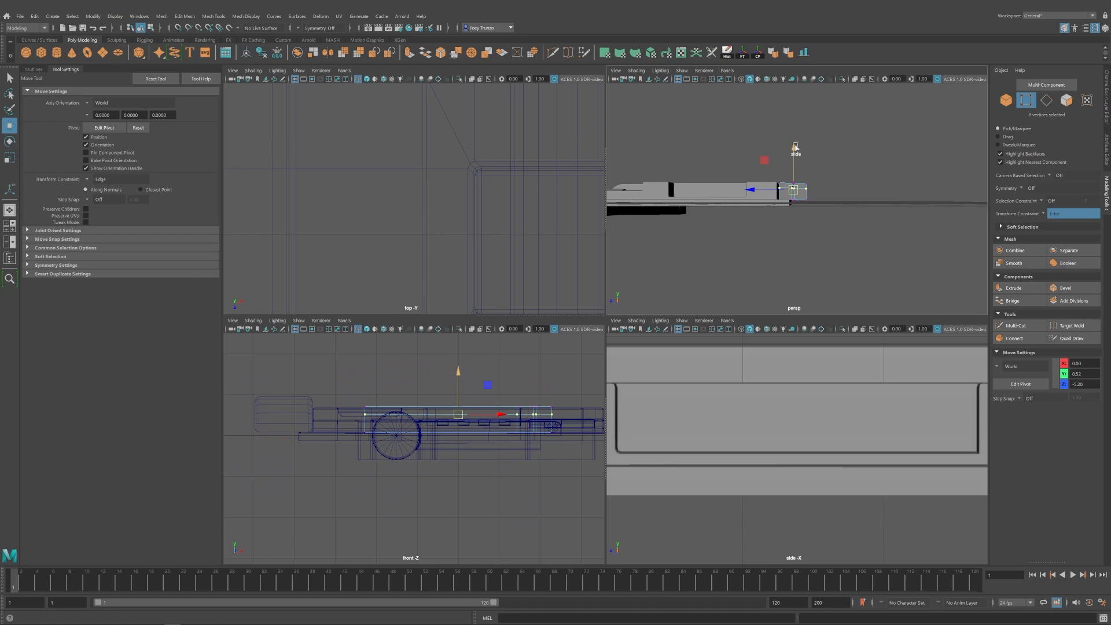
{"action": "left_click_drag", "start_coordinate": [801, 200], "coordinate": [838, 181], "text": "alt"}
{"action": "key", "text": "F8"}
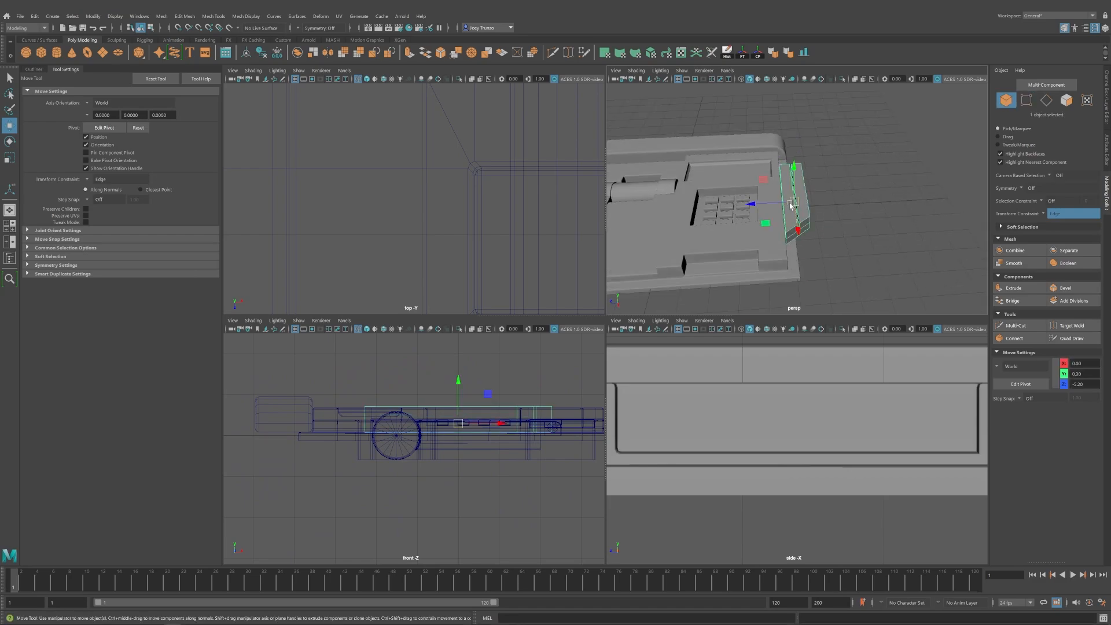
Select all of the side plate's edges and remove the flat mid-height edges from the selection.
{"action": "key", "text": "space"}
{"action": "middle_click_drag", "start_coordinate": [671, 280], "coordinate": [681, 241], "text": "alt"}
{"action": "scroll", "coordinate": [633, 243], "scroll_direction": "up", "scroll_amount": 5}
{"action": "right_click_drag", "start_coordinate": [657, 191], "coordinate": [671, 121]}
{"action": "left_click_drag", "start_coordinate": [674, 119], "coordinate": [567, 405]}
{"action": "left_click_drag", "start_coordinate": [651, 373], "coordinate": [620, 297], "text": "alt"}
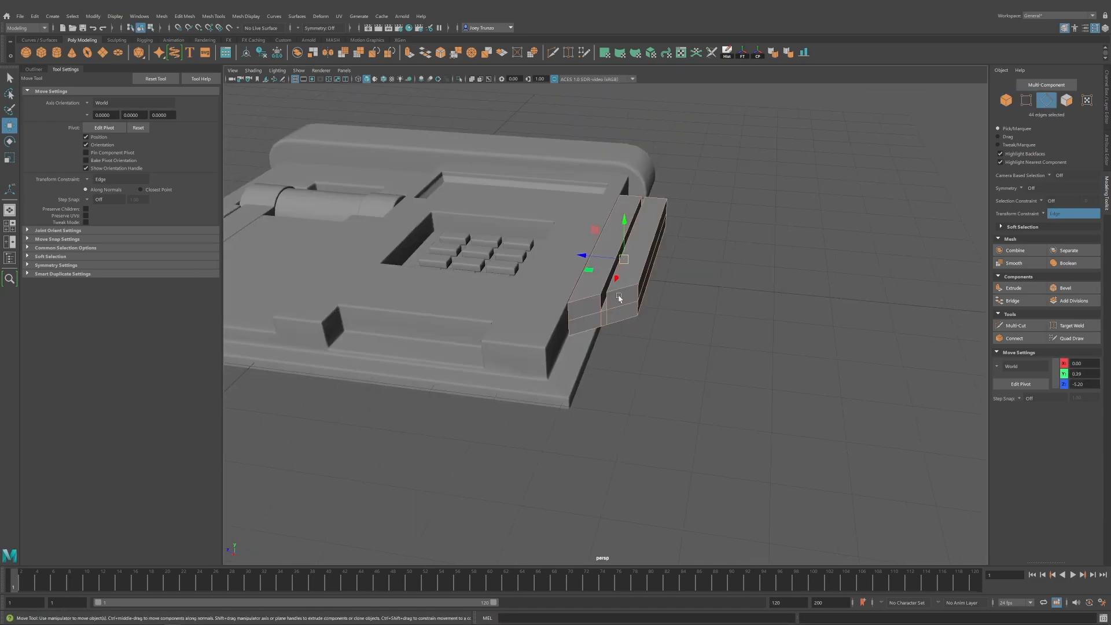
{"action": "scroll", "coordinate": [620, 298], "scroll_direction": "up", "scroll_amount": 2}
{"action": "middle_click_drag", "start_coordinate": [622, 299], "coordinate": [636, 335], "text": "alt"}
{"action": "left_click_drag", "start_coordinate": [636, 335], "coordinate": [594, 399], "text": "alt"}
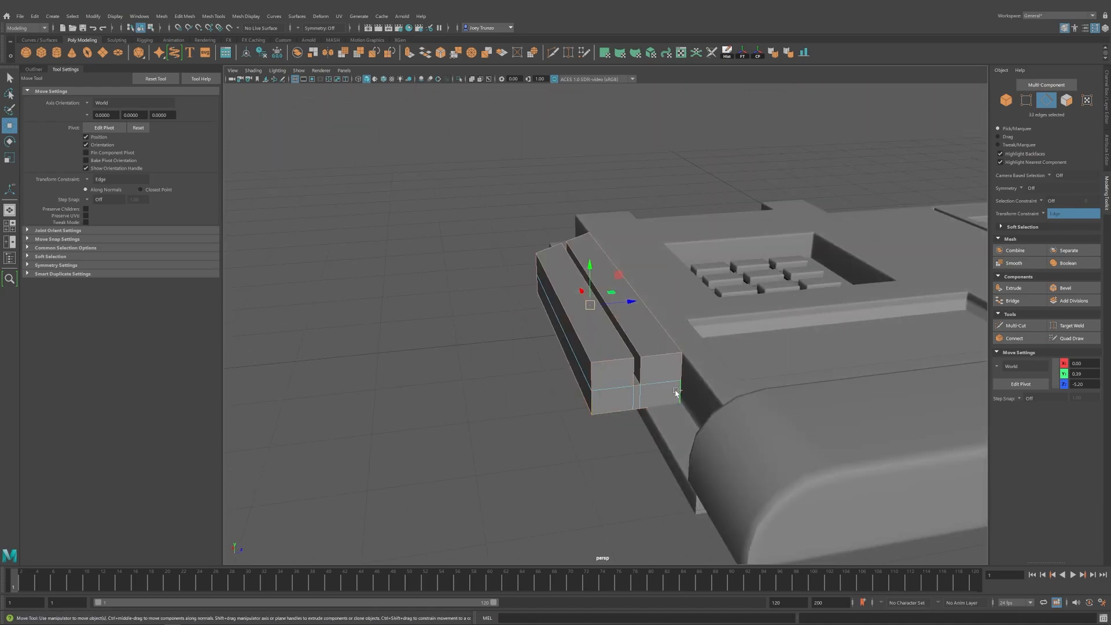
{"action": "left_click", "coordinate": [676, 394], "text": "shift"}
{"action": "left_click_drag", "start_coordinate": [676, 393], "coordinate": [770, 277], "text": "alt"}
Bevel the side plate's selected edges with 2 segments and adjust the bevel fraction.
{"action": "left_click", "coordinate": [185, 16]}
{"action": "left_click", "coordinate": [191, 43]}
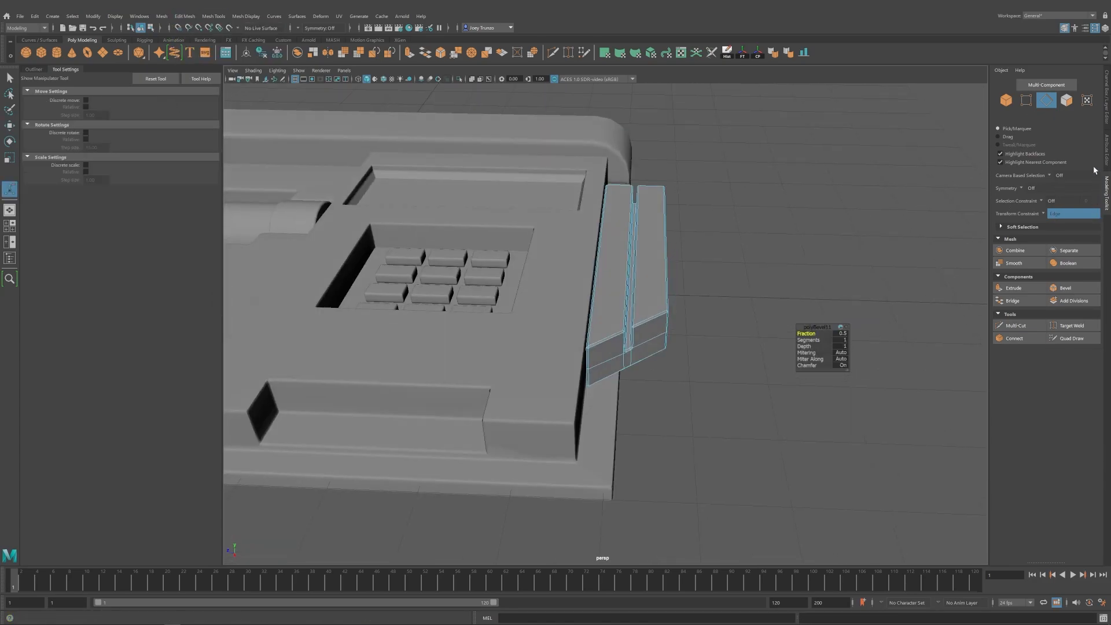
{"action": "key", "text": "ctrl+a"}
{"action": "left_click", "coordinate": [1106, 151]}
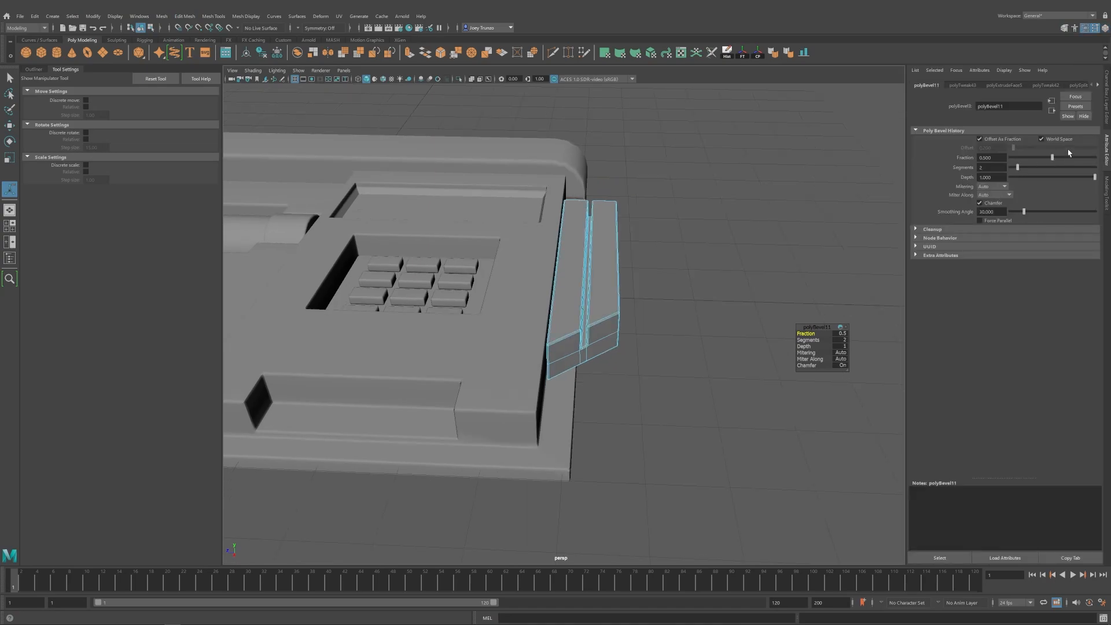
{"action": "left_click_drag", "start_coordinate": [1067, 158], "coordinate": [1061, 158]}
{"action": "key", "text": "w"}
Examine the bevelled side plate against the whole device from above and at an angle.
{"action": "right_click_drag", "start_coordinate": [688, 306], "coordinate": [439, 311], "text": "alt"}
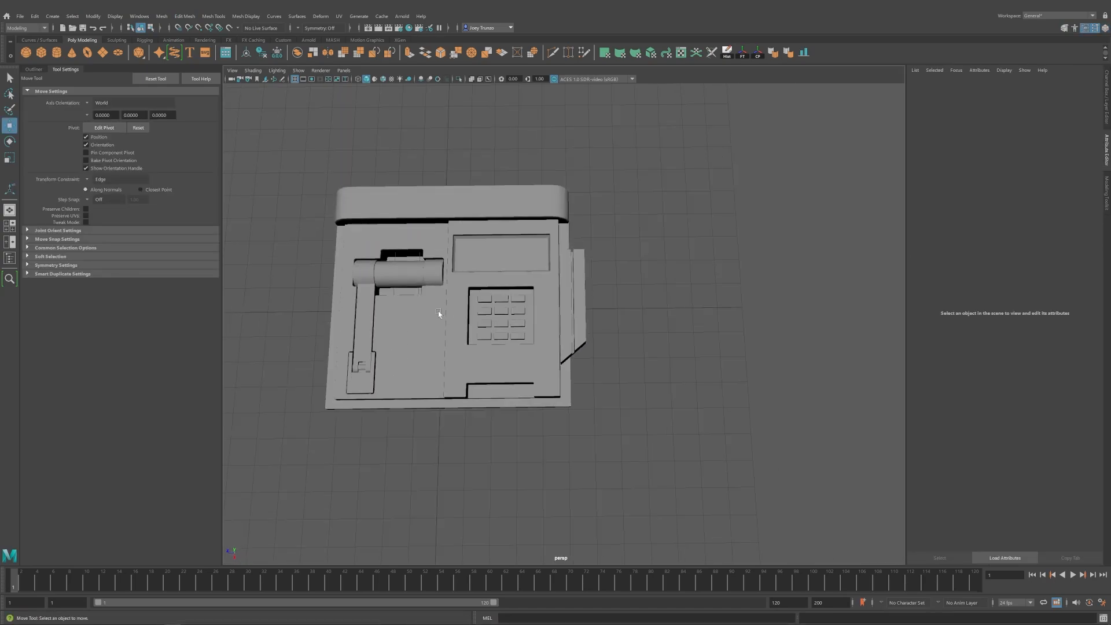
{"action": "left_click_drag", "start_coordinate": [439, 311], "coordinate": [581, 330], "text": "alt"}
{"action": "left_click", "coordinate": [602, 333]}
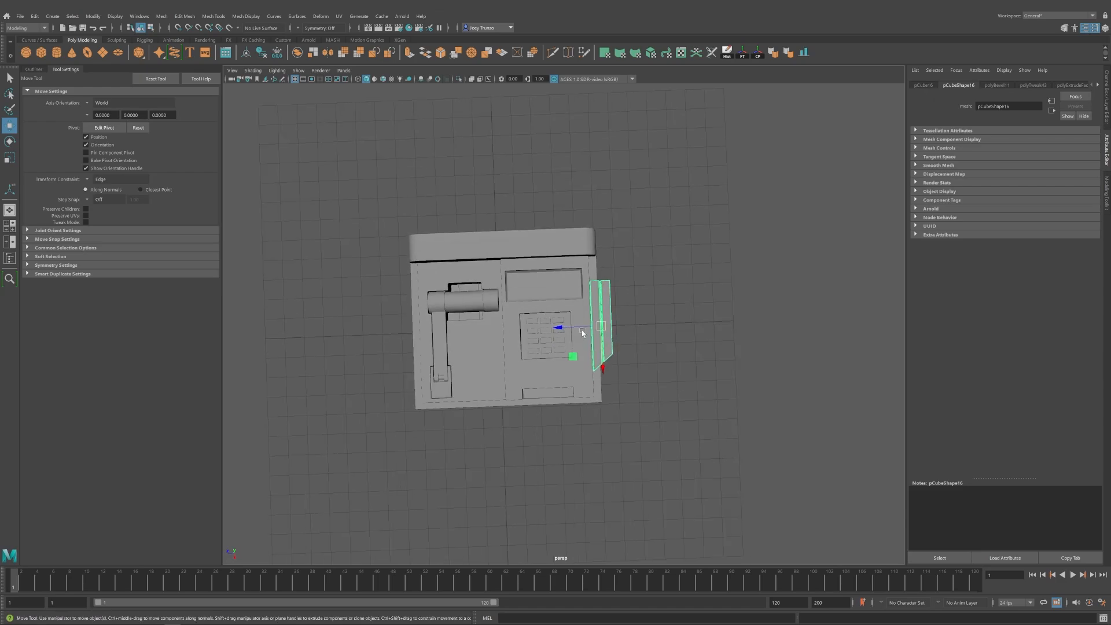
{"action": "left_click", "coordinate": [654, 342]}
{"action": "left_click_drag", "start_coordinate": [654, 341], "coordinate": [702, 355], "text": "alt"}
{"action": "right_click_drag", "start_coordinate": [702, 355], "coordinate": [701, 396], "text": "alt"}
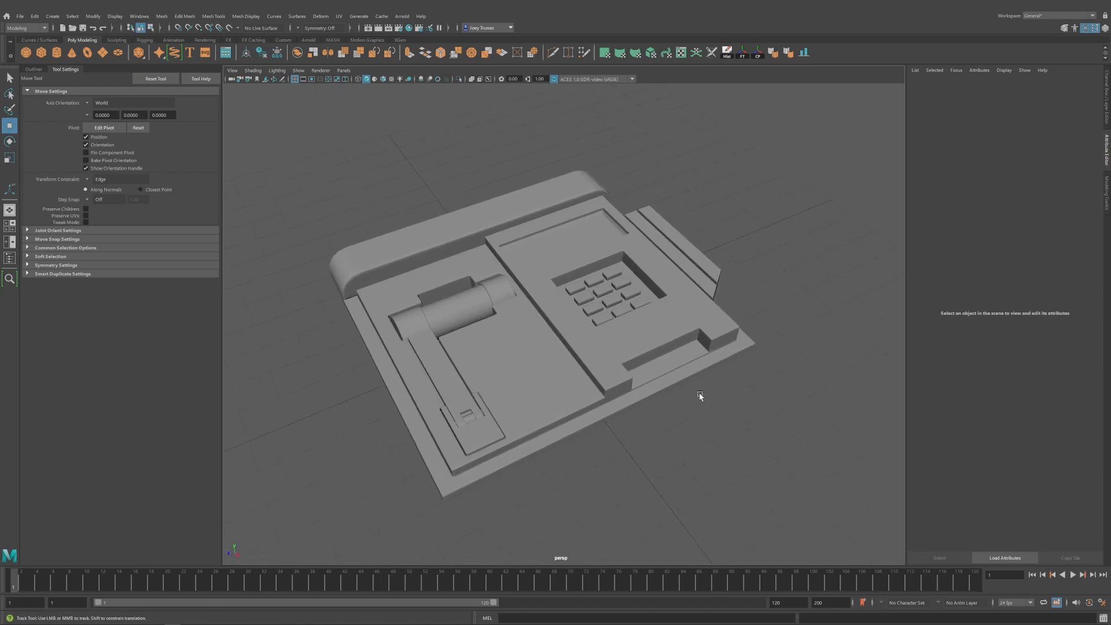
{"action": "middle_click_drag", "start_coordinate": [701, 395], "coordinate": [714, 370], "text": "alt"}
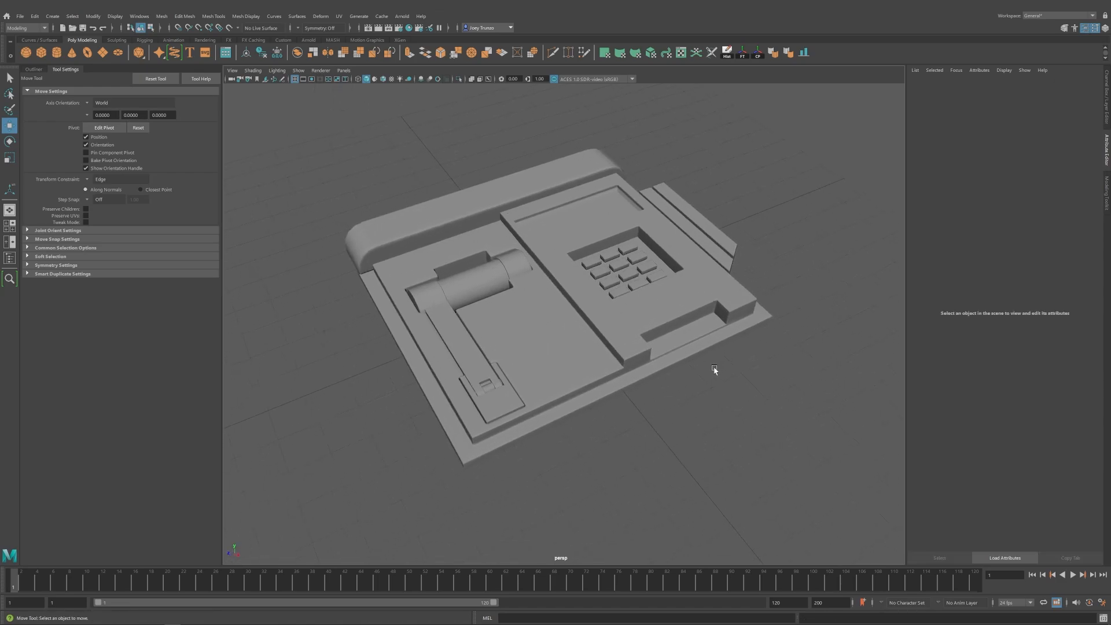
Create a polygon cylinder with 6 axis subdivisions above the body and flatten it into a hexagonal bolt head.
{"action": "left_click", "coordinate": [56, 53]}
{"action": "left_click_drag", "start_coordinate": [540, 263], "coordinate": [556, 243]}
{"action": "right_click_drag", "start_coordinate": [556, 243], "coordinate": [580, 312], "text": "alt"}
{"action": "left_click", "coordinate": [1006, 85]}
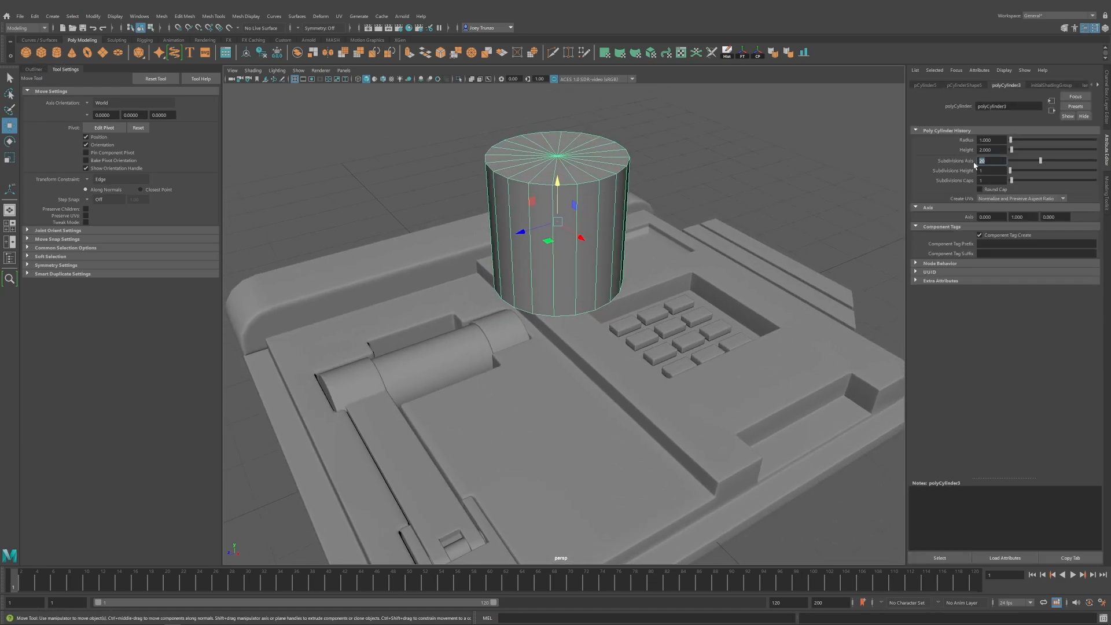
{"action": "type", "text": "6"}
{"action": "key", "text": "Return"}
{"action": "key", "text": "r"}
{"action": "left_click_drag", "start_coordinate": [558, 181], "coordinate": [242, 64]}
{"action": "key", "text": "w"}
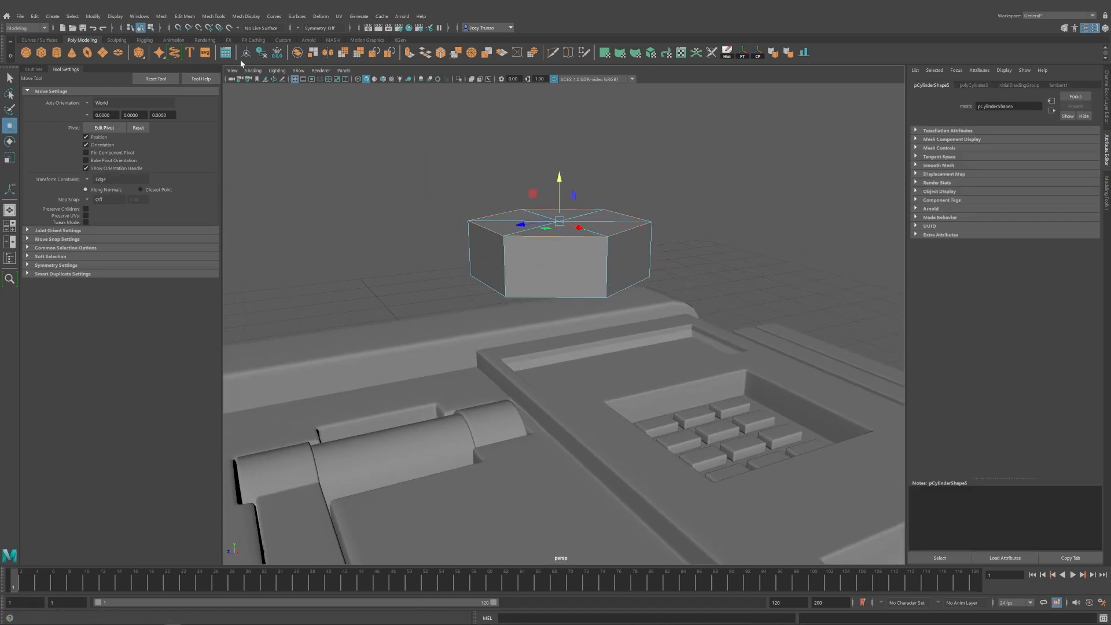
Bevel the hexagonal bolt's top rim edges with a fraction of 0.212.
{"action": "left_click", "coordinate": [184, 16]}
{"action": "left_click", "coordinate": [194, 42]}
{"action": "left_click_drag", "start_coordinate": [1042, 158], "coordinate": [1029, 160]}
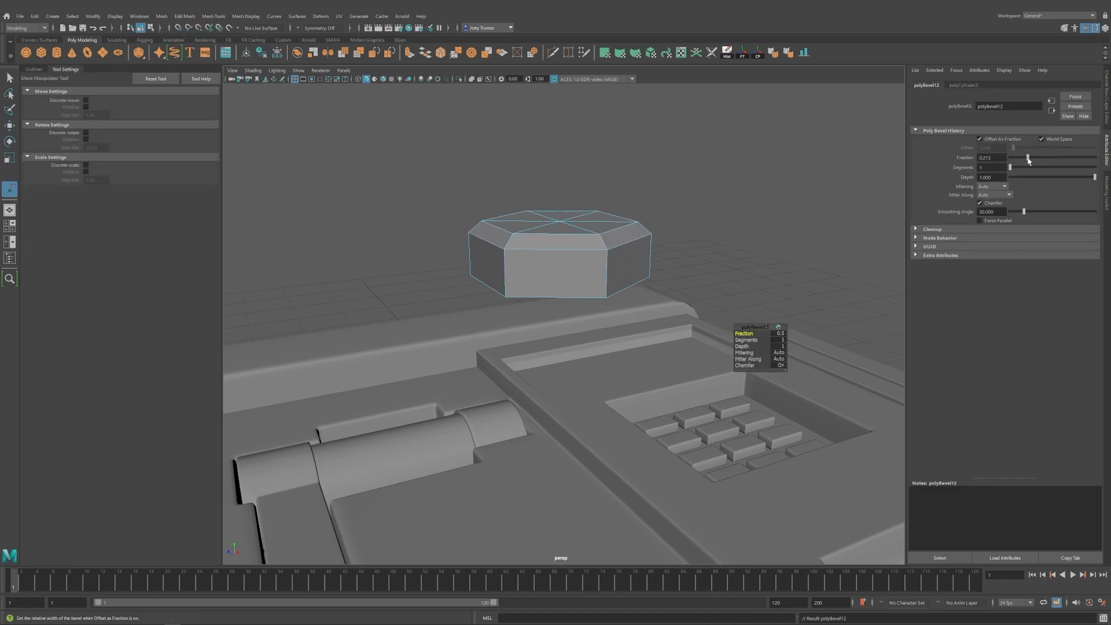
{"action": "left_click", "coordinate": [606, 284]}
{"action": "left_click_drag", "start_coordinate": [469, 254], "coordinate": [508, 297], "text": "alt"}
{"action": "key", "text": "w"}
{"action": "left_click", "coordinate": [668, 211]}
Bevel the bolt's rim and corner edges with 2 segments and a reduced fraction.
{"action": "scroll", "coordinate": [637, 254], "scroll_direction": "down", "scroll_amount": 5}
{"action": "left_click_drag", "start_coordinate": [605, 300], "coordinate": [570, 320], "text": "alt"}
{"action": "left_click", "coordinate": [571, 322]}
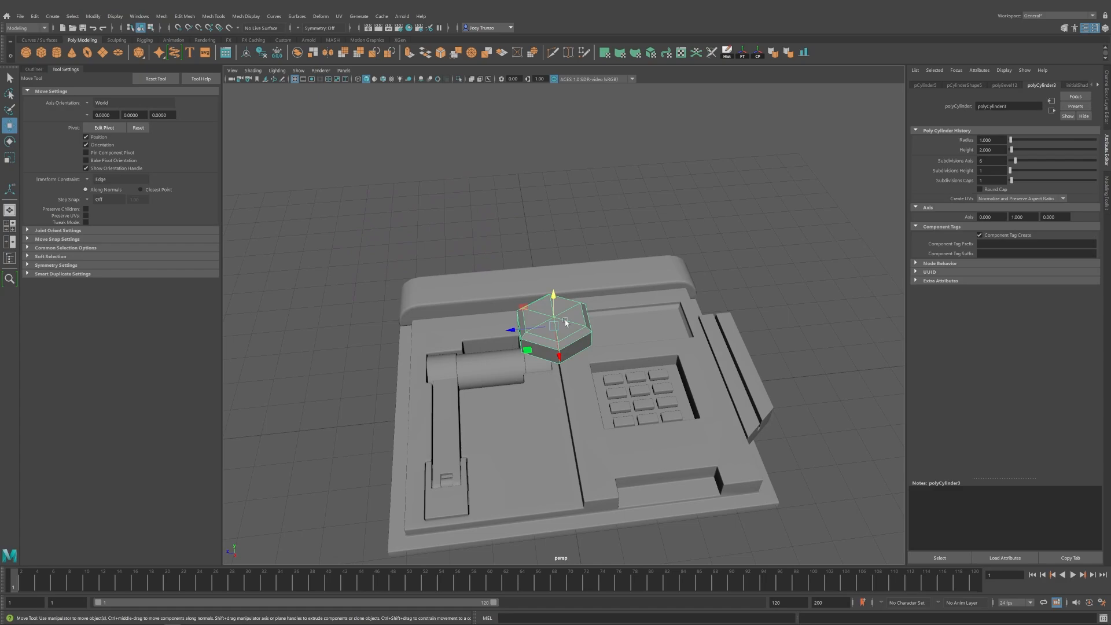
{"action": "scroll", "coordinate": [659, 324], "scroll_direction": "up", "scroll_amount": 4}
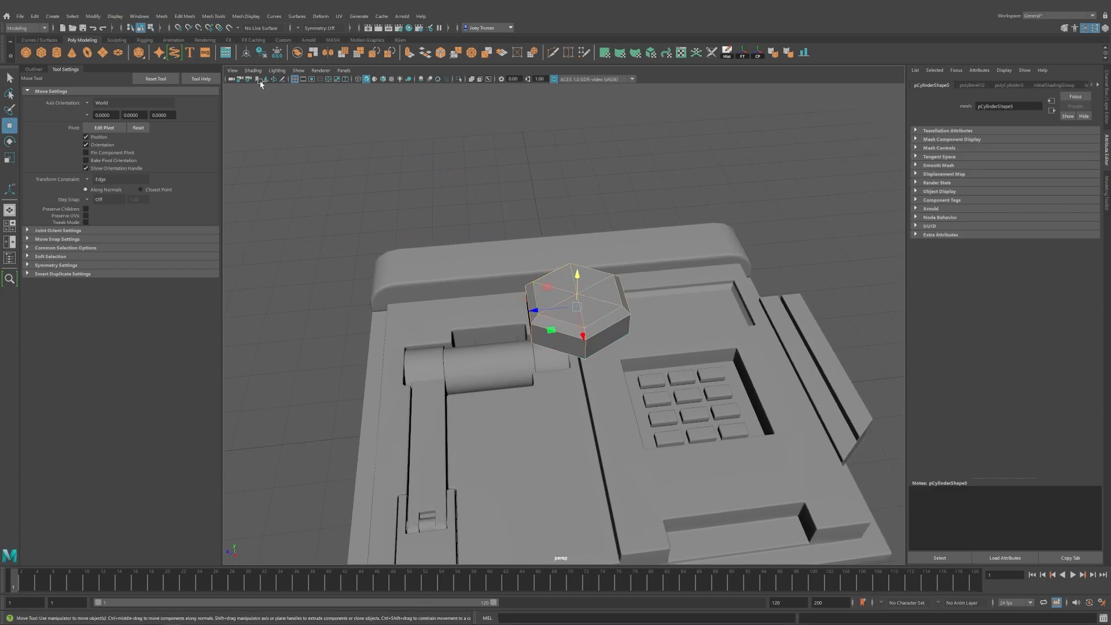
{"action": "left_click", "coordinate": [185, 17]}
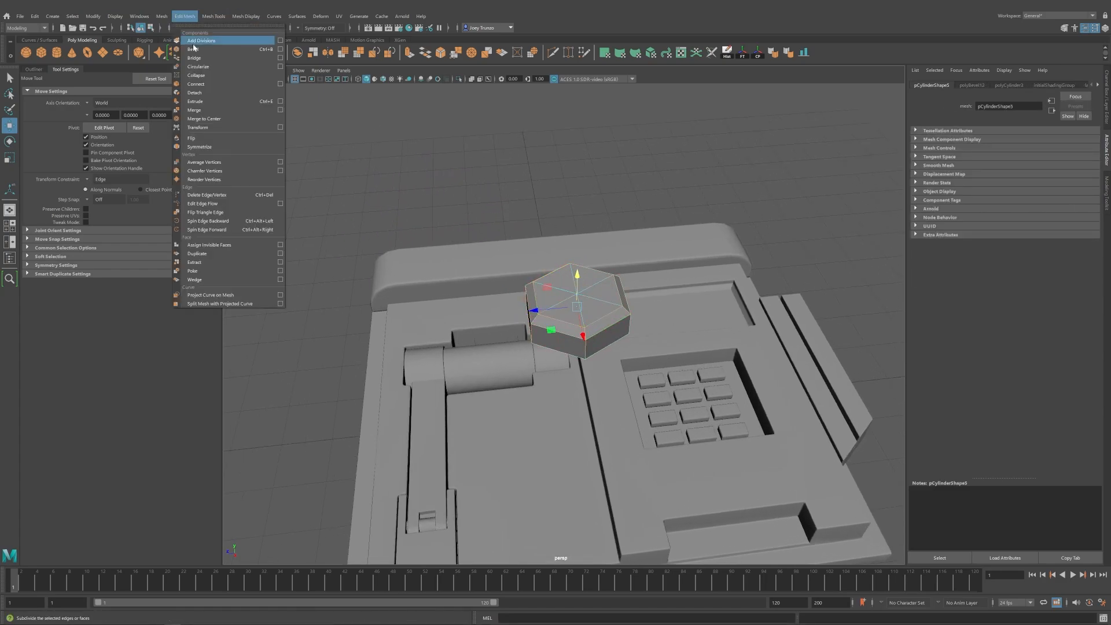
{"action": "left_click", "coordinate": [197, 45]}
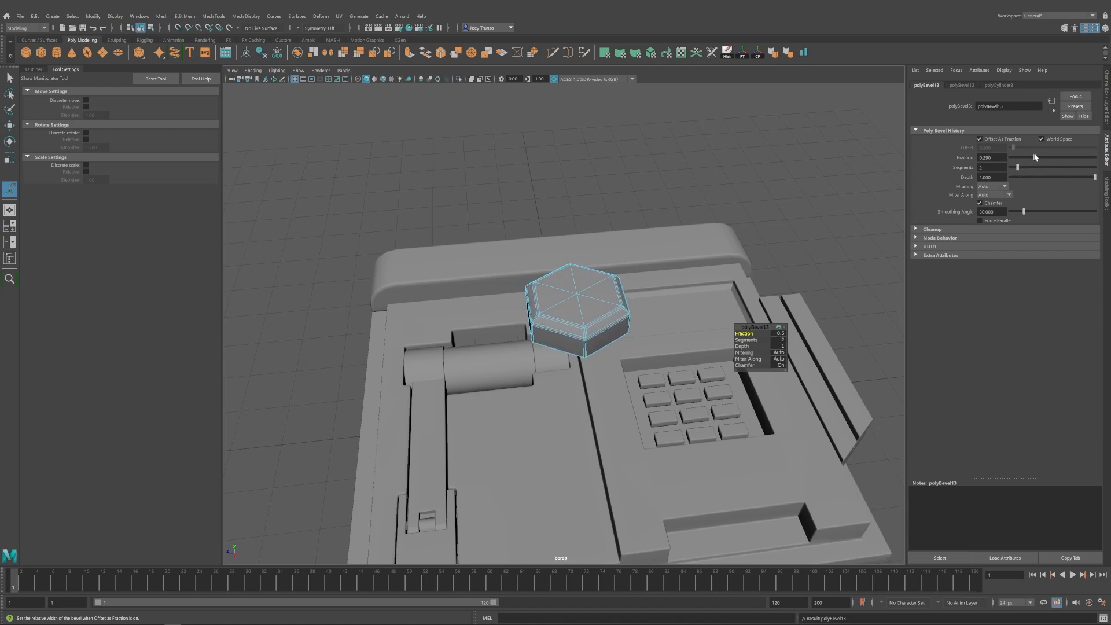
{"action": "key", "text": "w"}
{"action": "left_click", "coordinate": [715, 220]}
Scale the hexagonal bolt down and place it on the small plate at the end of the latch arm.
{"action": "left_click_drag", "start_coordinate": [715, 235], "coordinate": [735, 203], "text": "alt"}
{"action": "scroll", "coordinate": [666, 254], "scroll_direction": "down", "scroll_amount": 3}
{"action": "left_click", "coordinate": [591, 290]}
{"action": "key", "text": "r"}
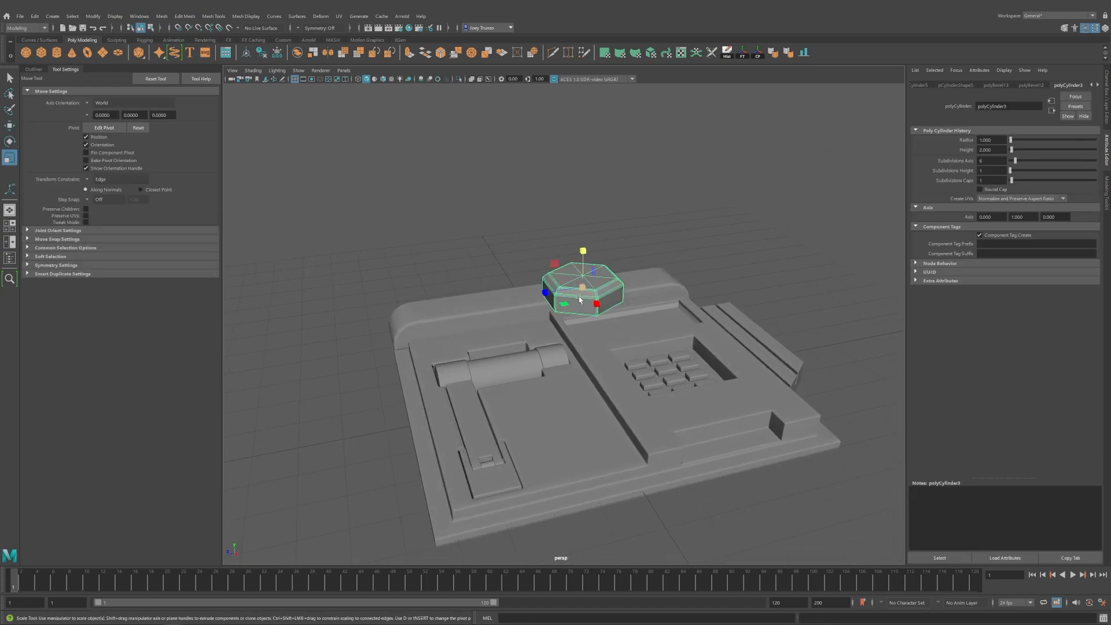
{"action": "left_click", "coordinate": [495, 473], "text": "shift"}
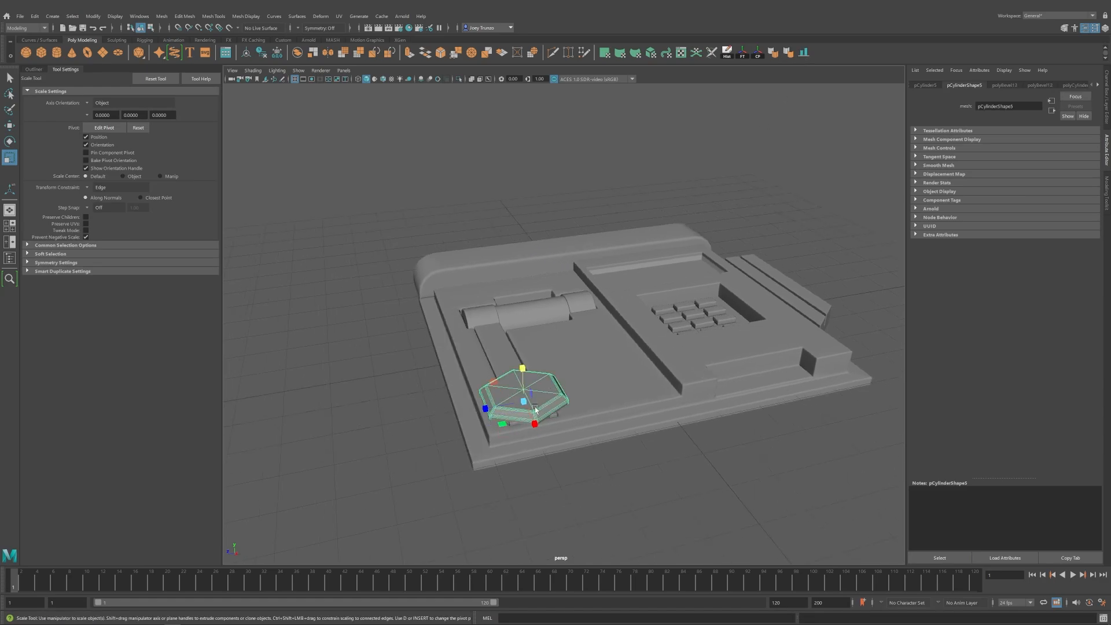
{"action": "mouse_move", "coordinate": [524, 402]}
{"action": "left_mouse_down"}
{"action": "mouse_move", "coordinate": [474, 407]}
{"action": "mouse_move", "coordinate": [531, 401]}
{"action": "left_mouse_up"}
{"action": "key", "text": "w"}
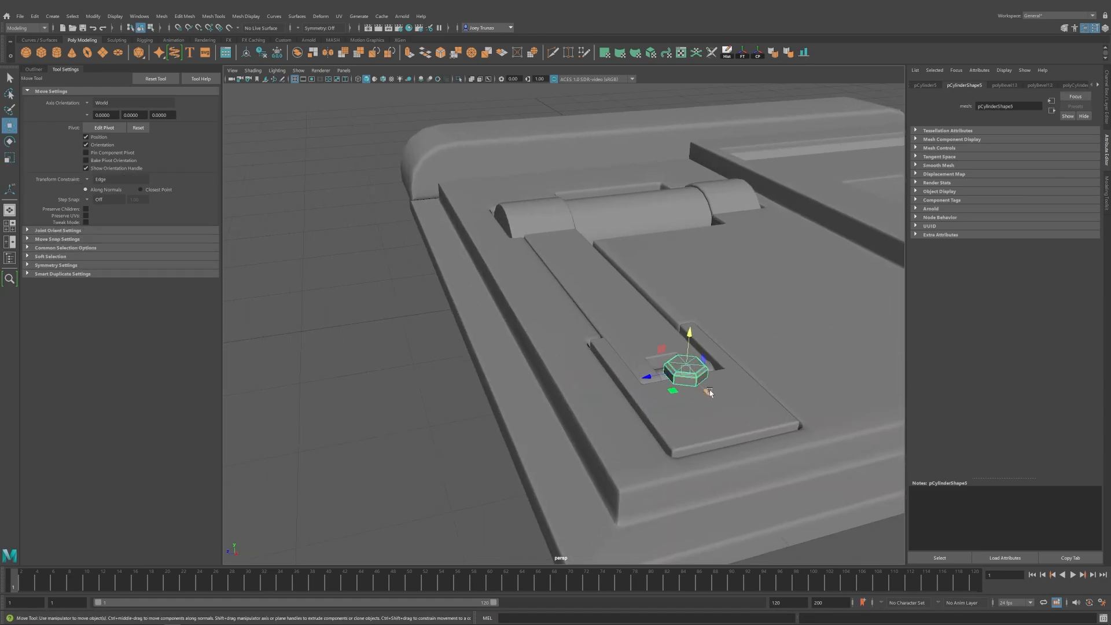
{"action": "left_click_drag", "start_coordinate": [710, 392], "coordinate": [725, 409]}
{"action": "left_click_drag", "start_coordinate": [725, 409], "coordinate": [637, 392], "text": "alt"}
Open the UV Editor for the hexagonal bolt and project its UVs from the current camera view.
{"action": "key", "text": "f"}
{"action": "left_click_drag", "start_coordinate": [574, 324], "coordinate": [527, 268], "text": "alt"}
{"action": "right_click_drag", "start_coordinate": [527, 268], "coordinate": [390, 268], "text": "alt"}
{"action": "left_click_drag", "start_coordinate": [389, 268], "coordinate": [392, 273], "text": "alt"}
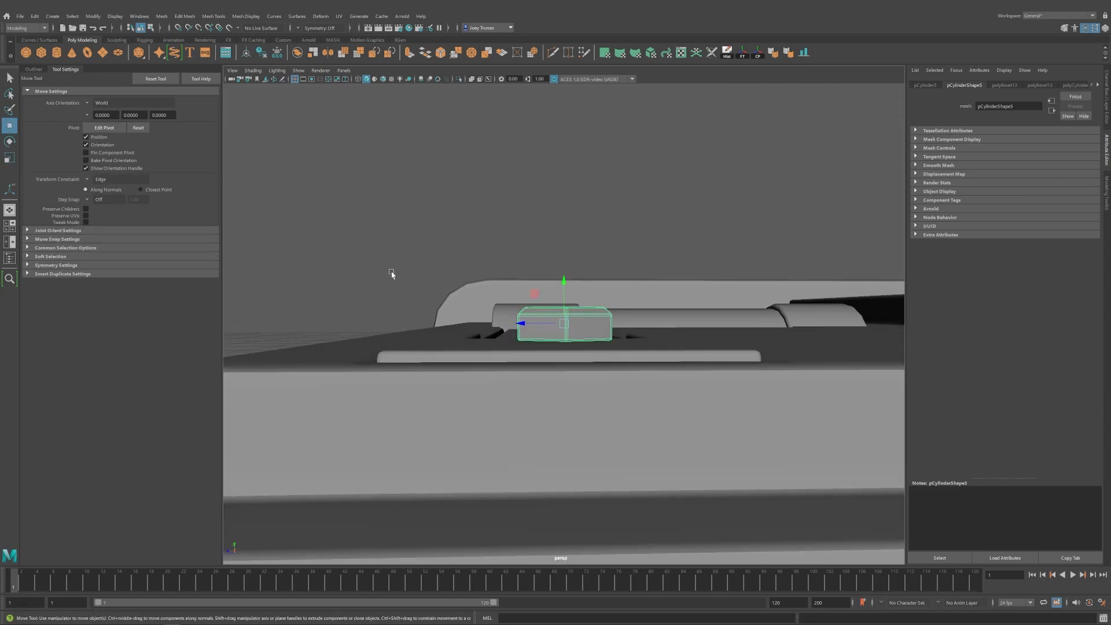
{"action": "left_click", "coordinate": [687, 57]}
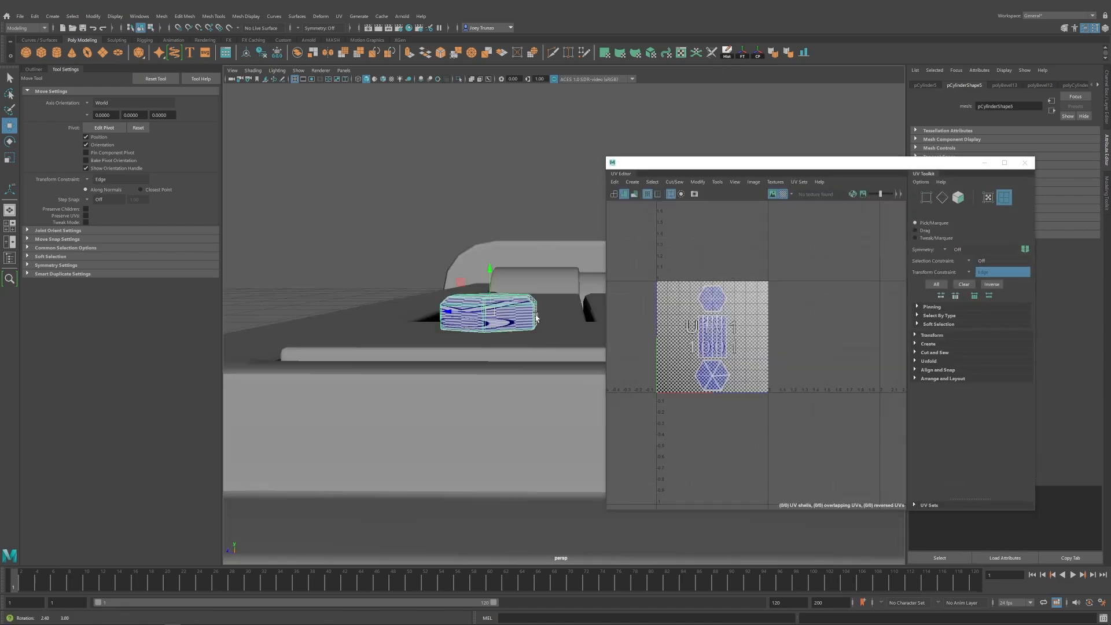
{"action": "left_click_drag", "start_coordinate": [492, 324], "coordinate": [463, 288], "text": "alt"}
{"action": "right_click_drag", "start_coordinate": [462, 288], "coordinate": [483, 243], "text": "alt"}
{"action": "left_click", "coordinate": [339, 16]}
{"action": "left_click", "coordinate": [379, 87]}
Cut UV seams along the hexagonal bolt's edges.
{"action": "key", "text": "y"}
{"action": "left_click_drag", "start_coordinate": [471, 313], "coordinate": [486, 237], "text": "alt"}
{"action": "right_click_drag", "start_coordinate": [496, 315], "coordinate": [521, 317], "text": "alt"}
{"action": "left_click_drag", "start_coordinate": [514, 341], "coordinate": [445, 325], "text": "alt"}
Select all of the bolt's UVs, unfold them and lay them out in the UV tile.
{"action": "key", "text": "w"}
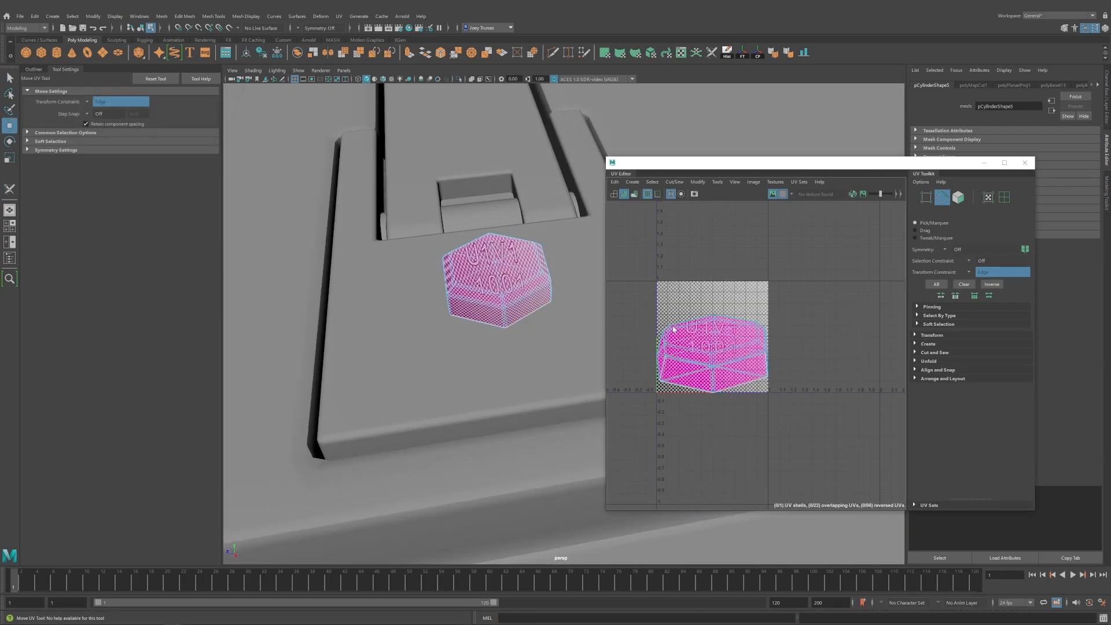
{"action": "right_click_drag", "start_coordinate": [716, 424], "coordinate": [764, 439]}
{"action": "left_click_drag", "start_coordinate": [805, 295], "coordinate": [617, 438]}
{"action": "key", "text": "ctrl+u"}
{"action": "key", "text": "ctrl+l"}
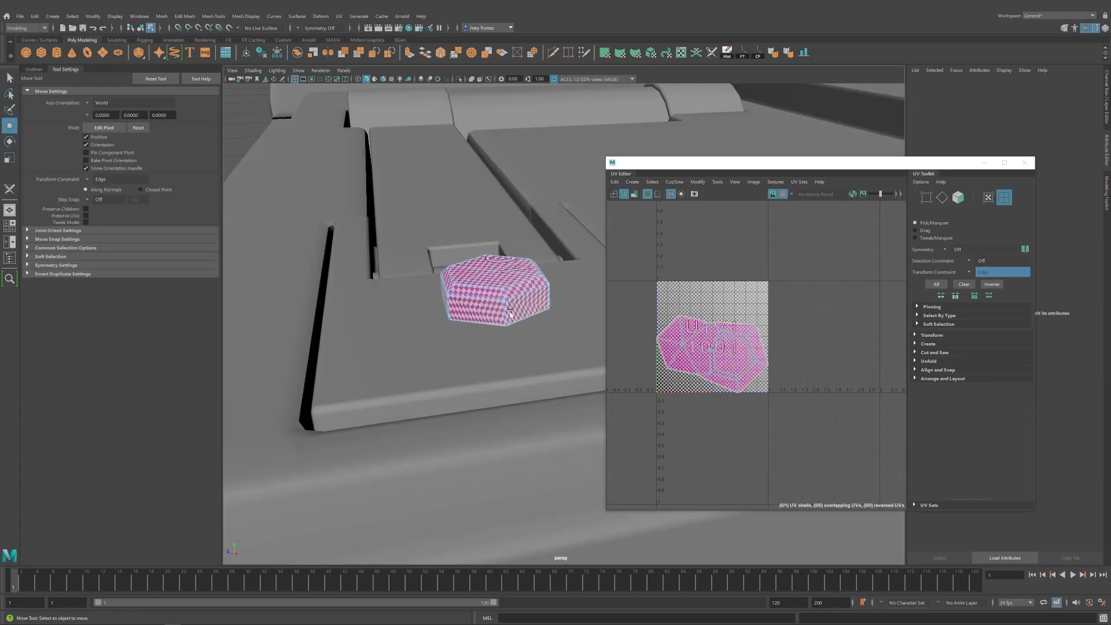
Isolate the hexagonal bolt to work on it alone and undo its last bevel.
{"action": "key", "text": "F8"}
{"action": "left_click", "coordinate": [459, 79]}
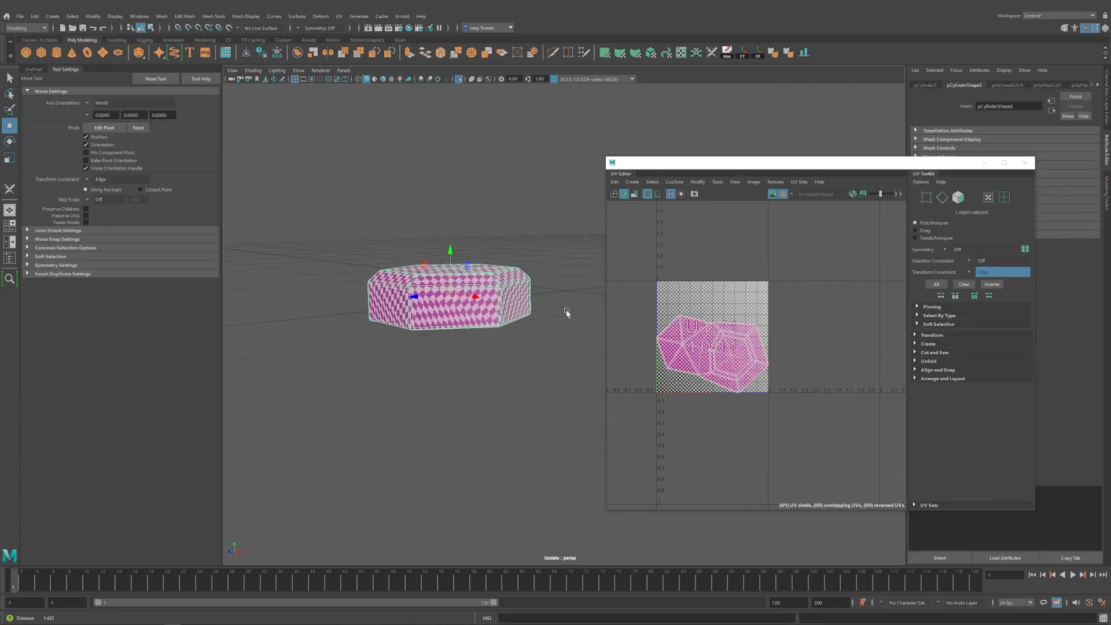
{"action": "left_click_drag", "start_coordinate": [567, 312], "coordinate": [531, 333], "text": "alt"}
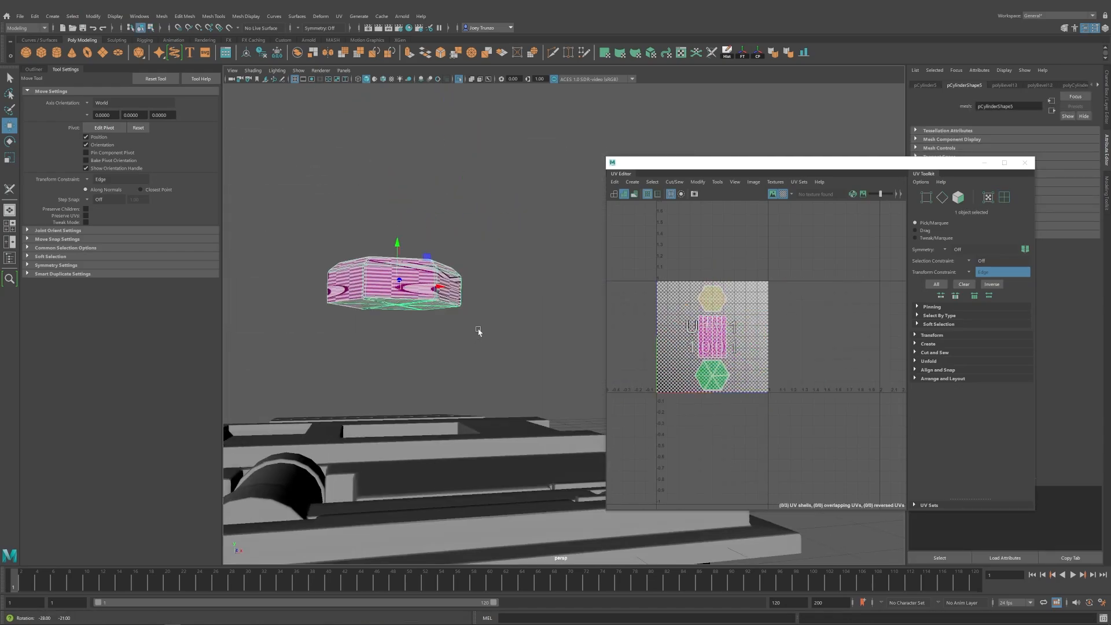
{"action": "key", "text": "ctrl+z"}
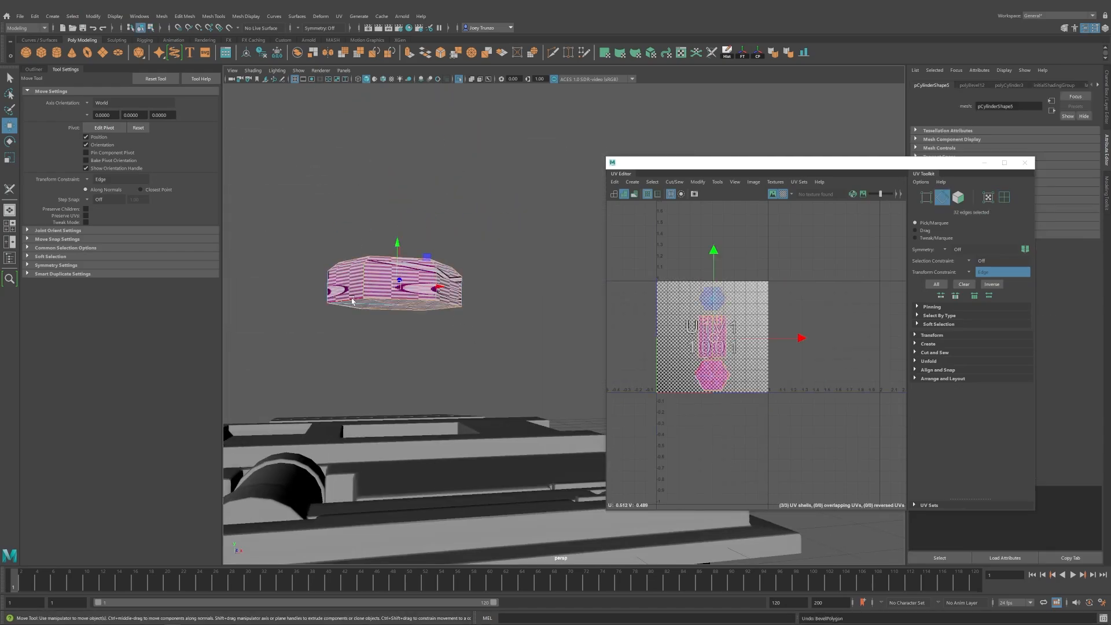
Bevel the hexagonal bolt's corner edges with a fraction of 0.086 and 2 segments.
{"action": "left_click_drag", "start_coordinate": [383, 318], "coordinate": [451, 373], "text": "alt"}
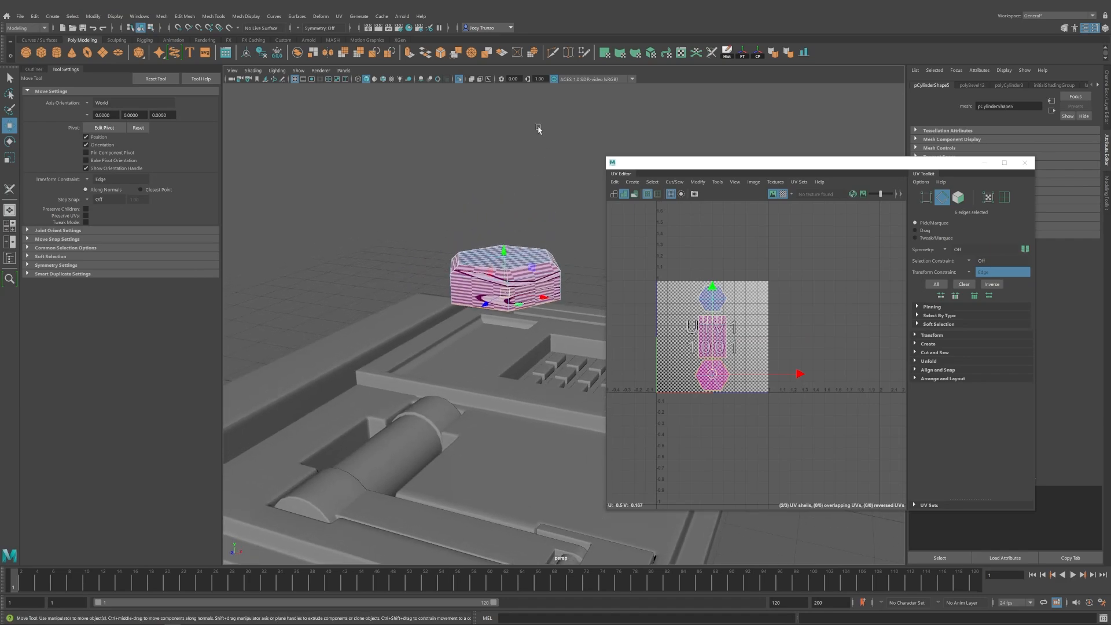
{"action": "key", "text": "q"}
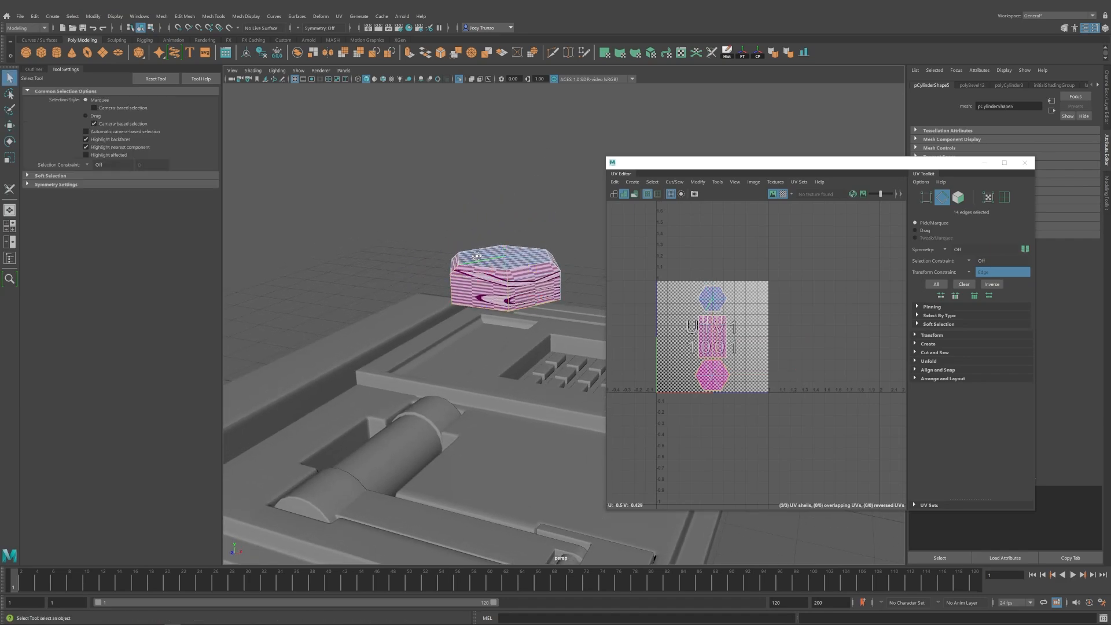
{"action": "left_click_drag", "start_coordinate": [476, 257], "coordinate": [552, 376], "text": "alt"}
{"action": "left_click_drag", "start_coordinate": [585, 414], "coordinate": [479, 258], "text": "alt"}
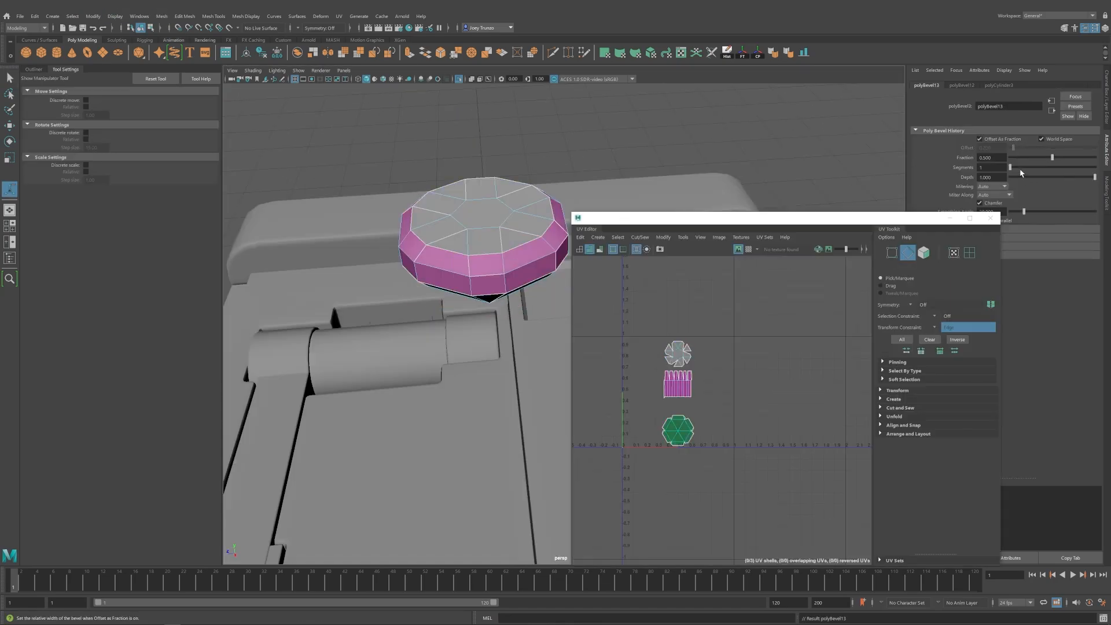
{"action": "left_click_drag", "start_coordinate": [1054, 157], "coordinate": [1020, 158]}
{"action": "key", "text": "w"}
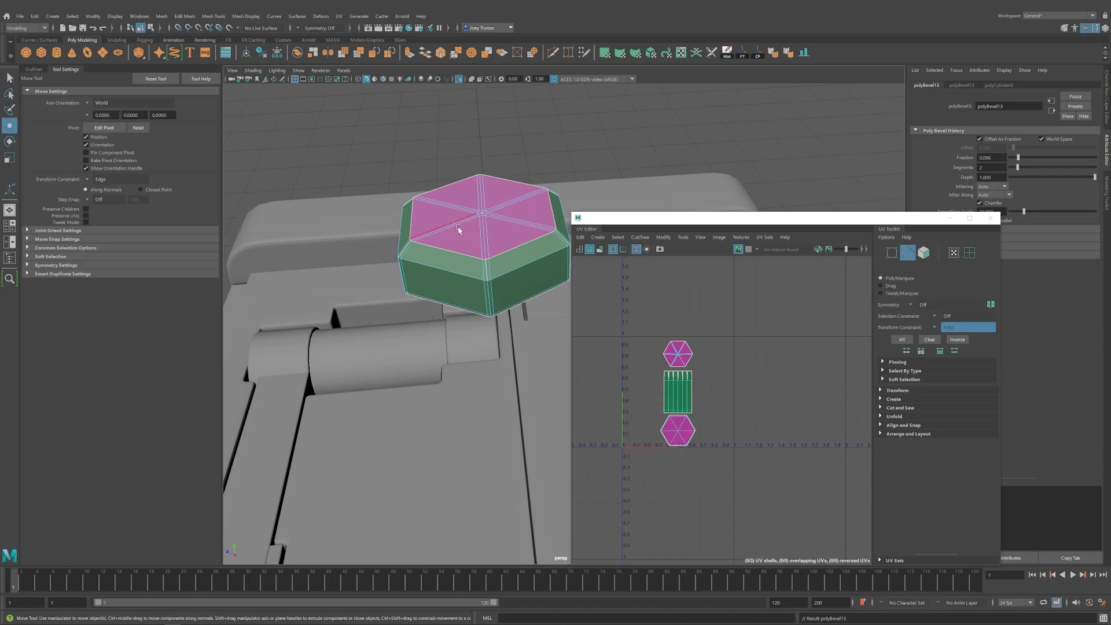
Bevel the edge loop around the rim of the hexagonal bolt's top face.
{"action": "key", "text": "F8"}
{"action": "scroll", "coordinate": [426, 272], "scroll_direction": "down", "scroll_amount": 5}
{"action": "left_click_drag", "start_coordinate": [434, 283], "coordinate": [480, 307], "text": "alt"}
{"action": "left_click", "coordinate": [480, 306]}
{"action": "scroll", "coordinate": [480, 307], "scroll_direction": "up", "scroll_amount": 4}
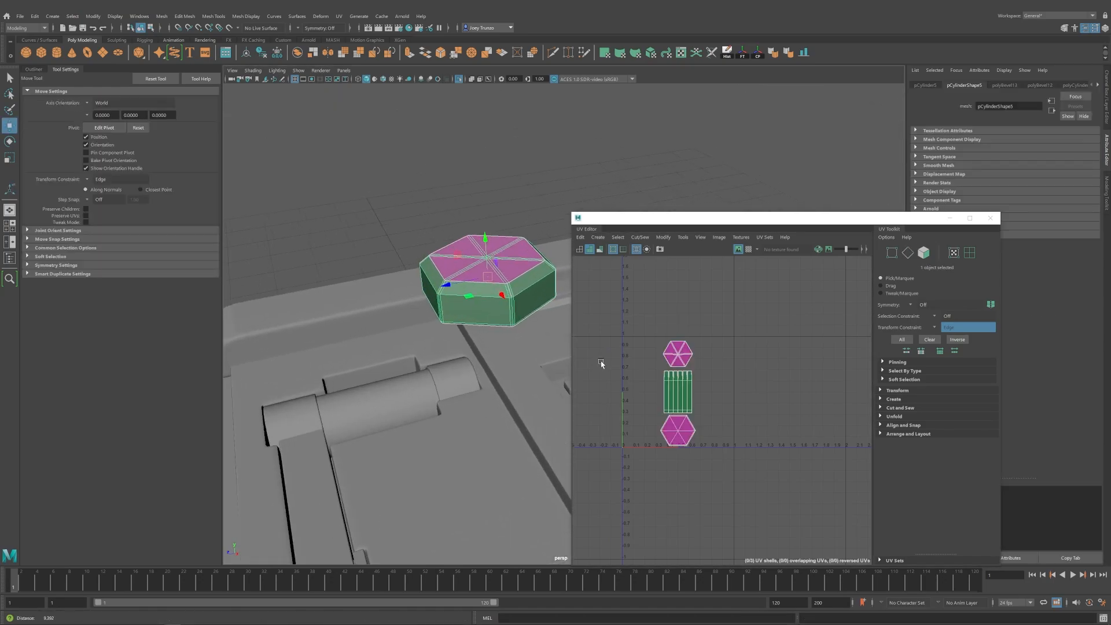
{"action": "key", "text": "t"}
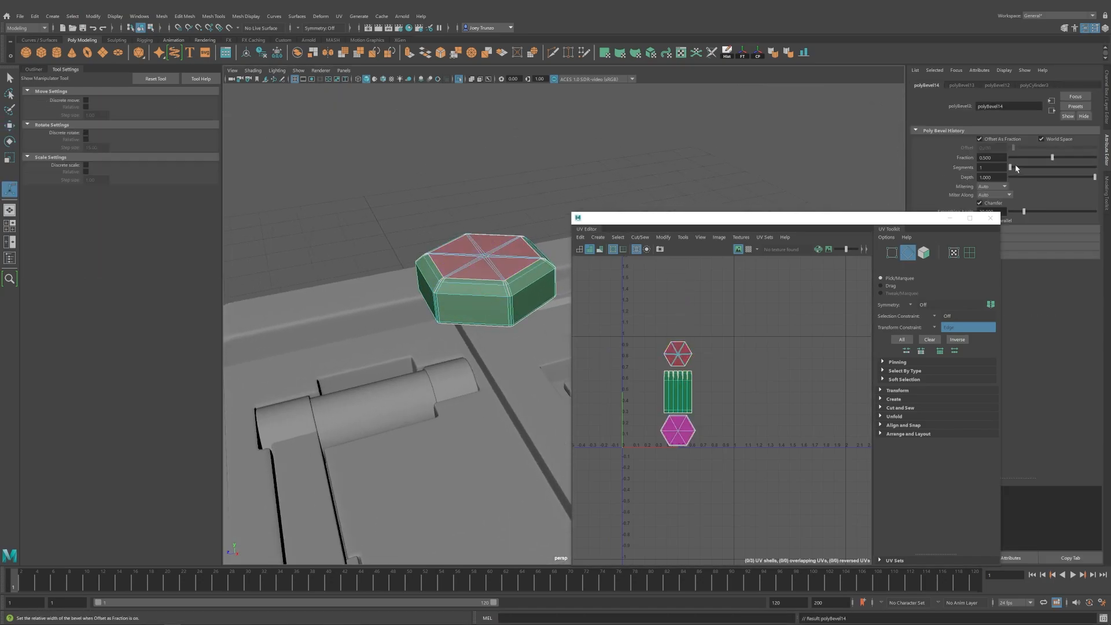
{"action": "key", "text": "w"}
Delete the bolt's top faces and close the hole by extruding the open border edges and merging them to the center.
{"action": "left_click_drag", "start_coordinate": [497, 231], "coordinate": [532, 290], "text": "alt"}
{"action": "key", "text": "F11"}
{"action": "key", "text": "Delete"}
{"action": "scroll", "coordinate": [484, 243], "scroll_direction": "up", "scroll_amount": 3}
{"action": "left_click", "coordinate": [492, 230]}
{"action": "double_click", "coordinate": [493, 232]}
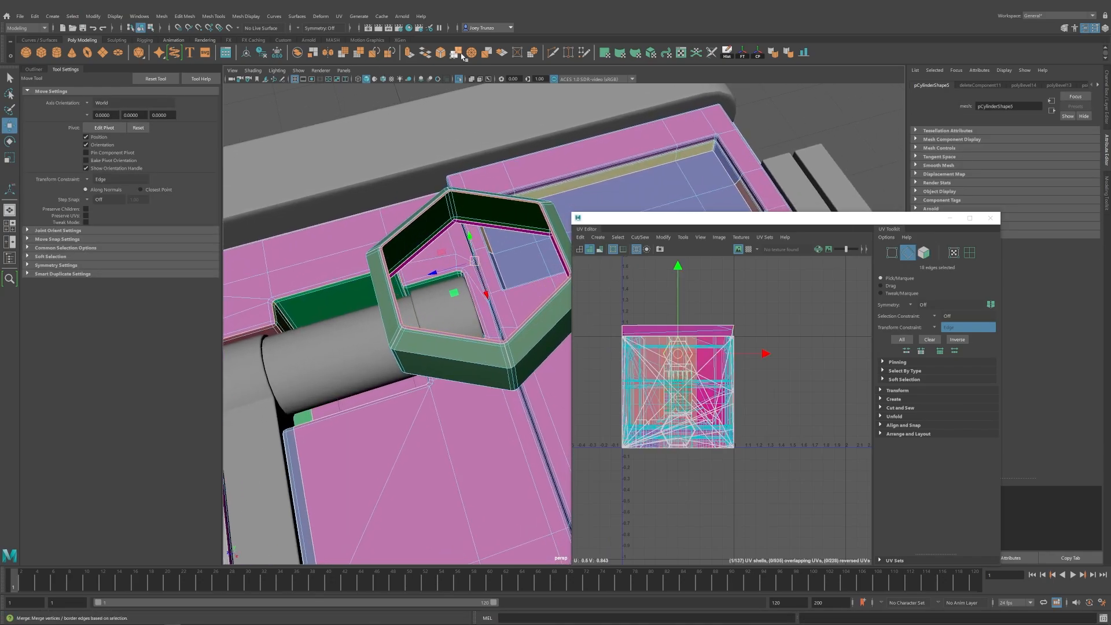
{"action": "left_click", "coordinate": [409, 53]}
{"action": "right_click_drag", "start_coordinate": [494, 243], "coordinate": [533, 211], "text": "shift"}
{"action": "left_click", "coordinate": [764, 124]}
Scale down the hexagonal bolt floating above the device.
{"action": "right_click_drag", "start_coordinate": [717, 182], "coordinate": [210, 288], "text": "alt"}
{"action": "left_click_drag", "start_coordinate": [457, 405], "coordinate": [450, 350], "text": "alt"}
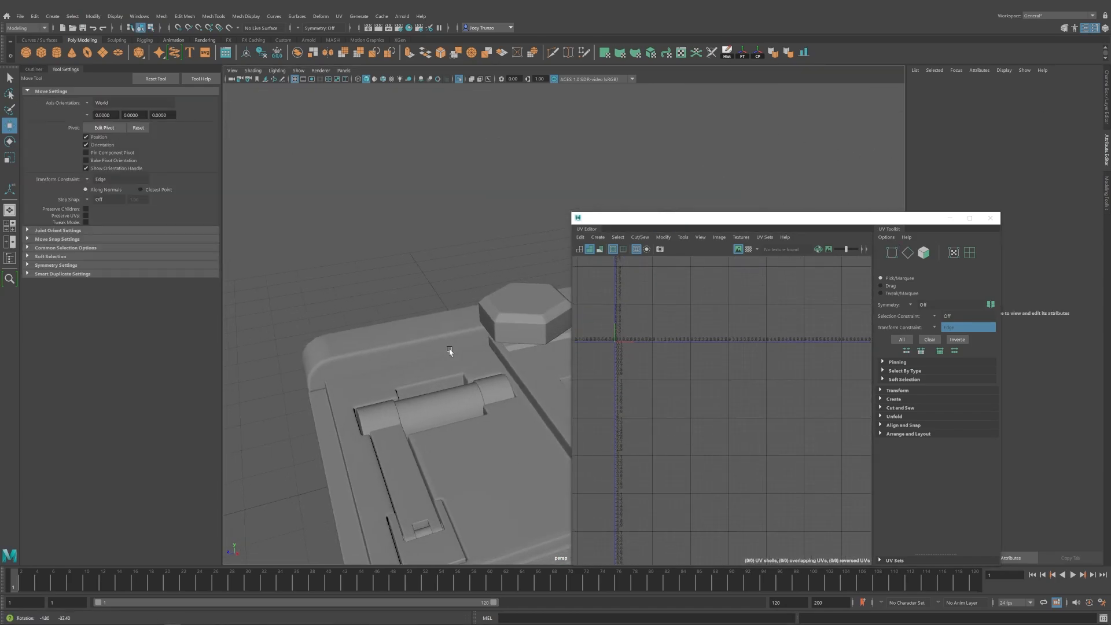
{"action": "left_click", "coordinate": [504, 317]}
{"action": "right_click_drag", "start_coordinate": [504, 317], "coordinate": [275, 255], "text": "alt"}
{"action": "left_click_drag", "start_coordinate": [482, 326], "coordinate": [502, 405], "text": "alt"}
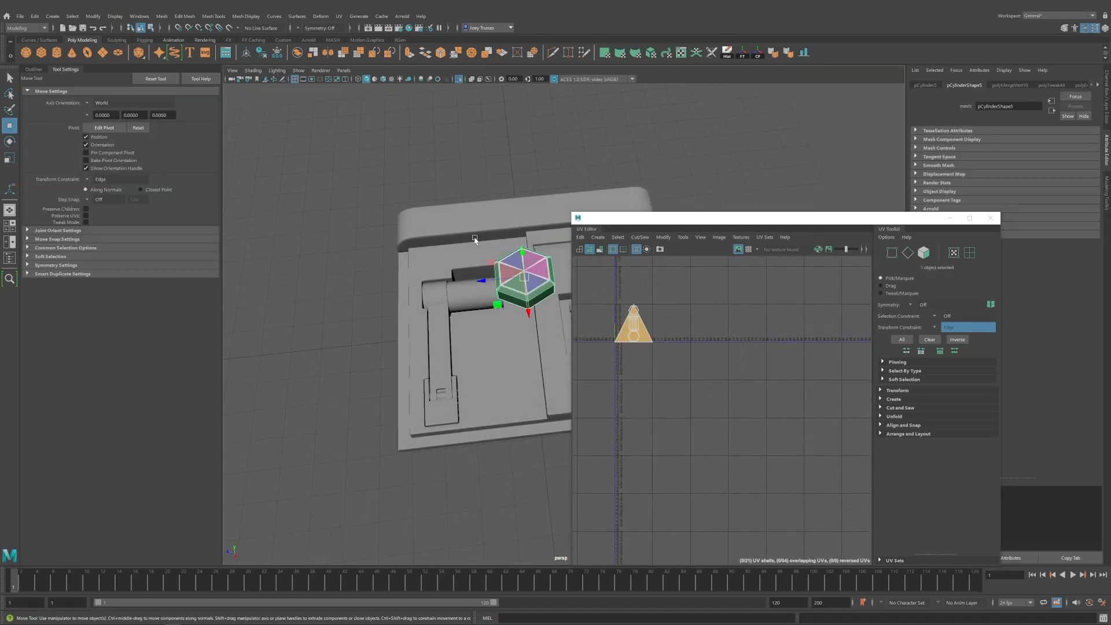
{"action": "left_click_drag", "start_coordinate": [434, 290], "coordinate": [432, 318], "text": "alt"}
{"action": "right_click_drag", "start_coordinate": [433, 317], "coordinate": [390, 333], "text": "alt"}
{"action": "left_click_drag", "start_coordinate": [390, 333], "coordinate": [399, 232], "text": "alt"}
{"action": "left_click", "coordinate": [424, 339]}
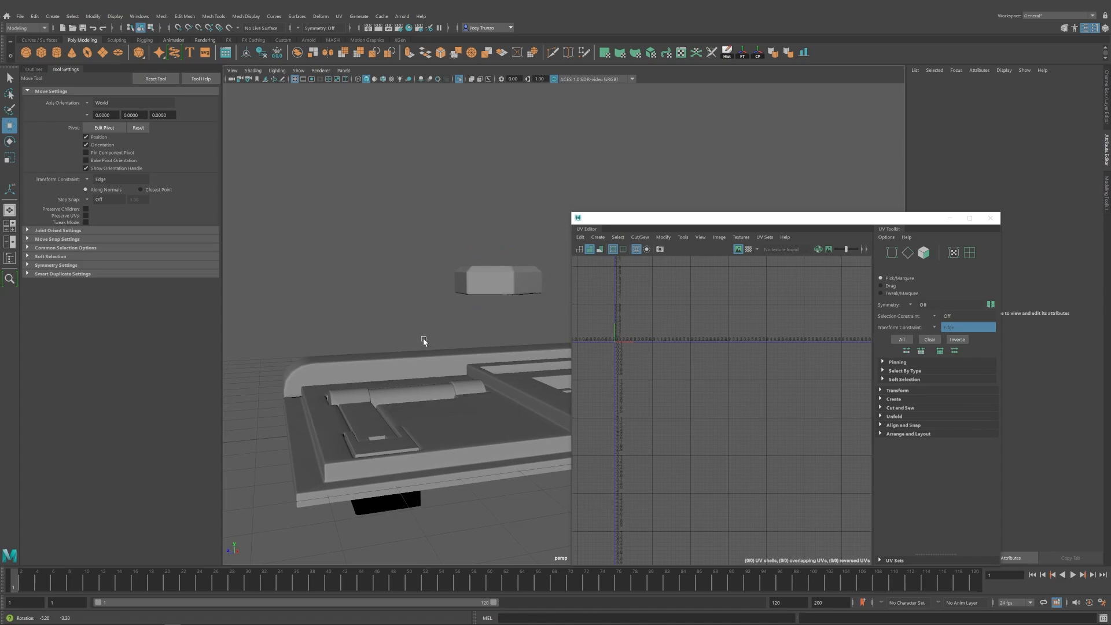
{"action": "left_click_drag", "start_coordinate": [424, 340], "coordinate": [455, 335], "text": "alt"}
{"action": "left_click", "coordinate": [499, 282]}
{"action": "key", "text": "r"}
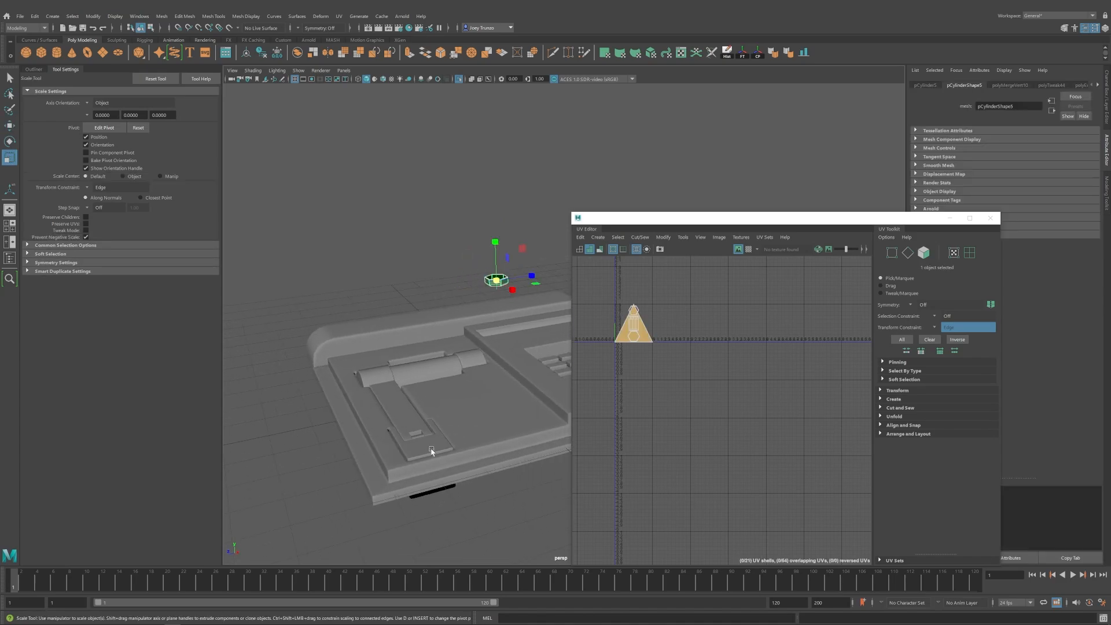
Place the bolt on the small plate at the end of the latch arm, scaling it down and raising it out of the plate.
{"action": "left_click", "coordinate": [804, 52]}
{"action": "middle_click_drag", "start_coordinate": [466, 364], "coordinate": [518, 265], "text": "alt"}
{"action": "right_click_drag", "start_coordinate": [517, 265], "coordinate": [564, 272], "text": "alt"}
{"action": "left_click", "coordinate": [405, 370]}
{"action": "left_click_drag", "start_coordinate": [388, 374], "coordinate": [429, 375]}
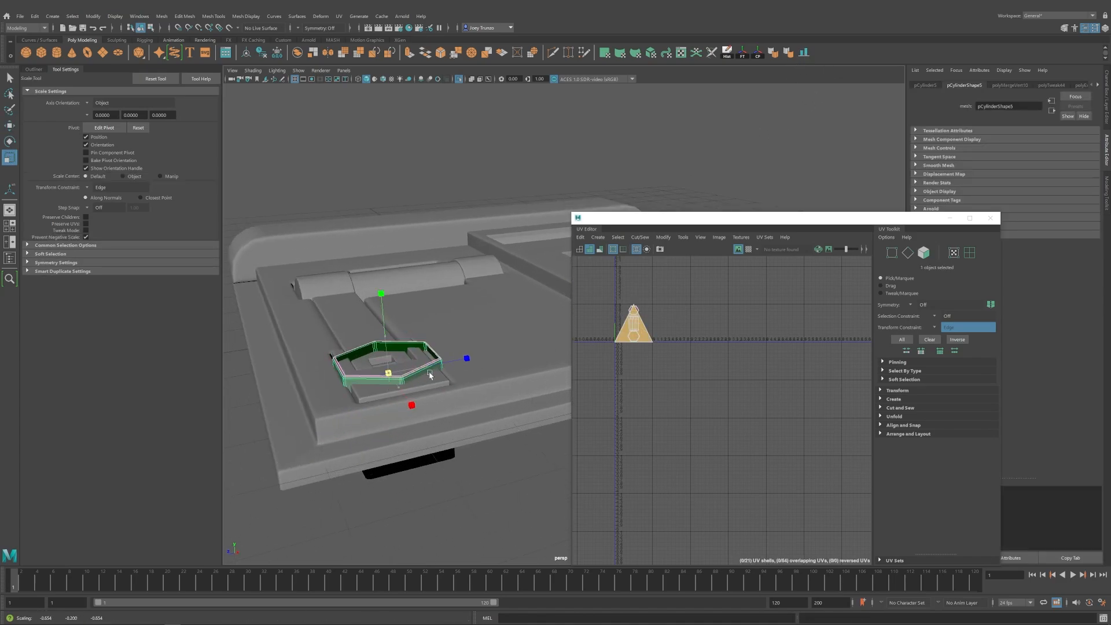
{"action": "middle_click_drag", "start_coordinate": [312, 371], "coordinate": [375, 327], "text": "alt"}
{"action": "right_click_drag", "start_coordinate": [375, 328], "coordinate": [533, 365], "text": "alt"}
{"action": "key", "text": "w"}
{"action": "left_click_drag", "start_coordinate": [397, 295], "coordinate": [396, 264]}
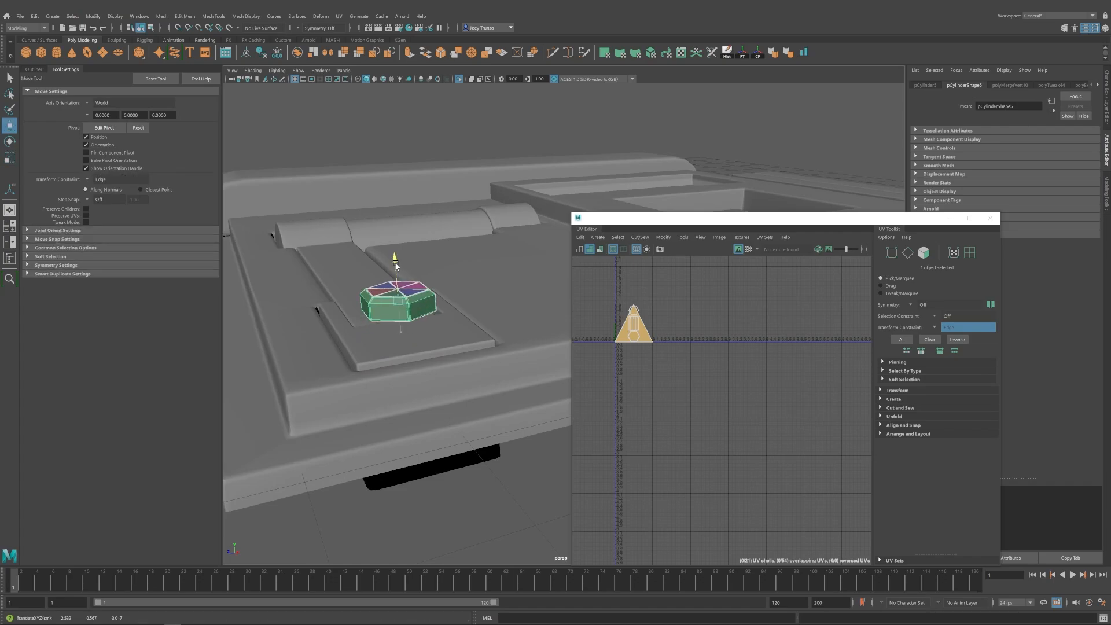
Project the bolt's UVs from the current camera view and unfold them, with the checker texture displayed.
{"action": "left_click_drag", "start_coordinate": [387, 337], "coordinate": [409, 403], "text": "alt"}
{"action": "right_click_drag", "start_coordinate": [409, 403], "coordinate": [382, 397], "text": "alt"}
{"action": "left_click", "coordinate": [466, 397]}
{"action": "left_click_drag", "start_coordinate": [466, 397], "coordinate": [488, 347], "text": "alt"}
{"action": "left_click", "coordinate": [499, 326]}
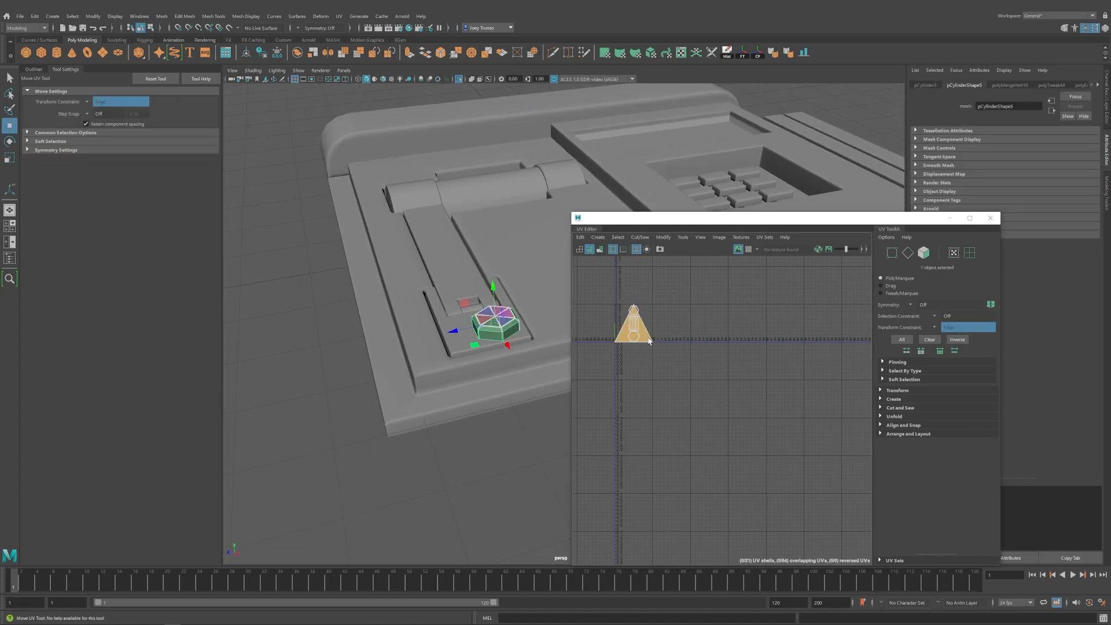
{"action": "right_click_drag", "start_coordinate": [499, 336], "coordinate": [526, 362], "text": "alt"}
{"action": "left_click", "coordinate": [339, 16]}
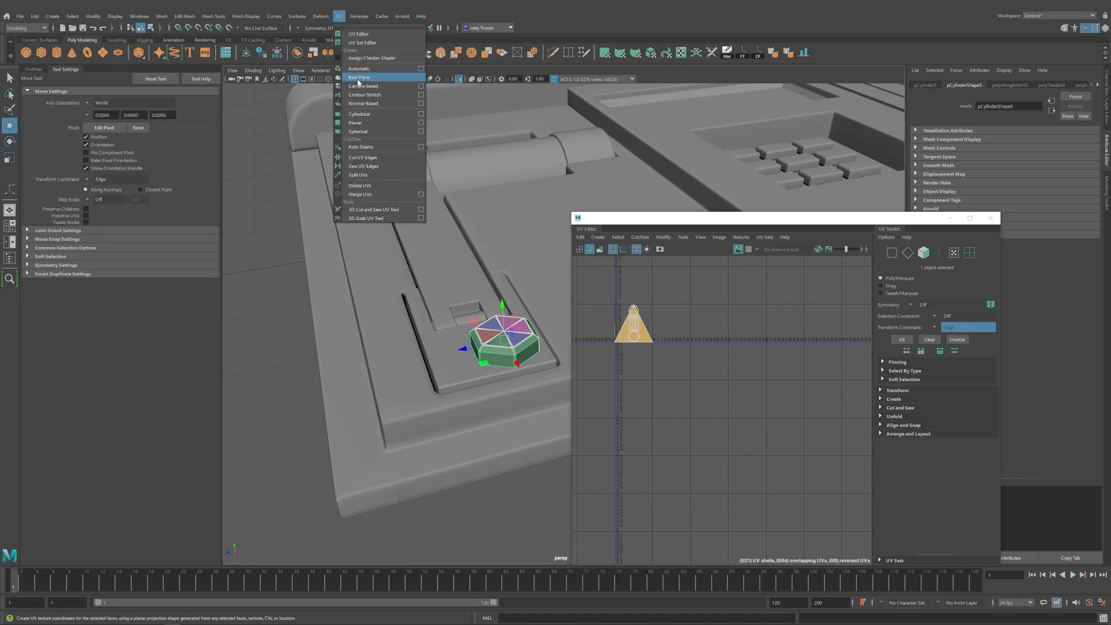
{"action": "left_click", "coordinate": [362, 80]}
{"action": "right_click_drag", "start_coordinate": [616, 328], "coordinate": [672, 356]}
{"action": "key", "text": "ctrl+u"}
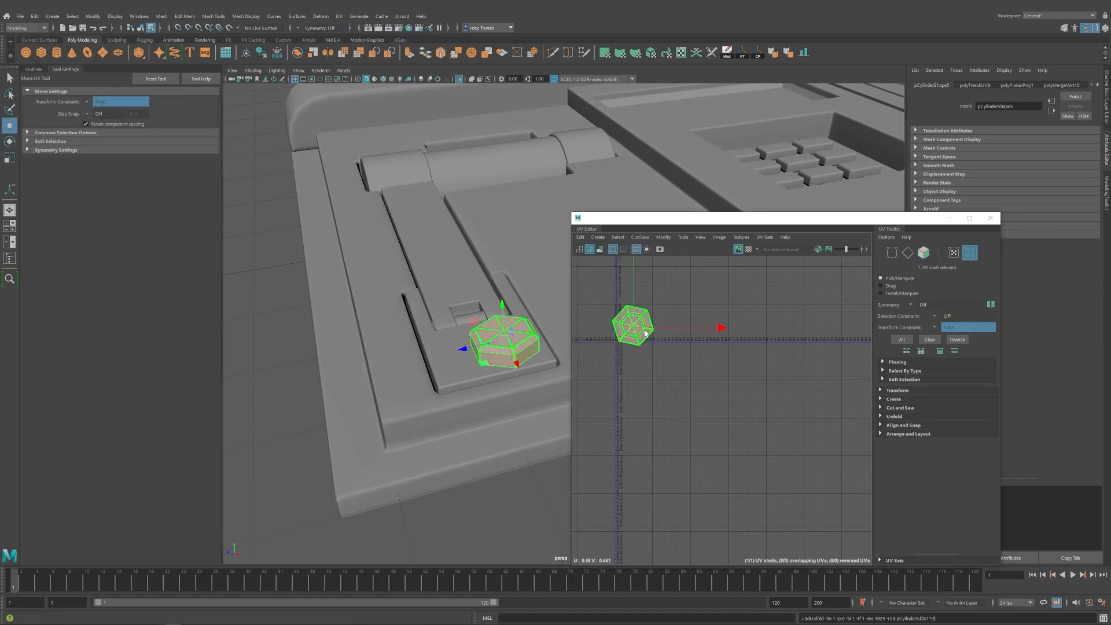
{"action": "left_click", "coordinate": [748, 249]}
Scale the bolt down further and adjust its height on the small plate.
{"action": "right_click_drag", "start_coordinate": [409, 373], "coordinate": [462, 366], "text": "alt"}
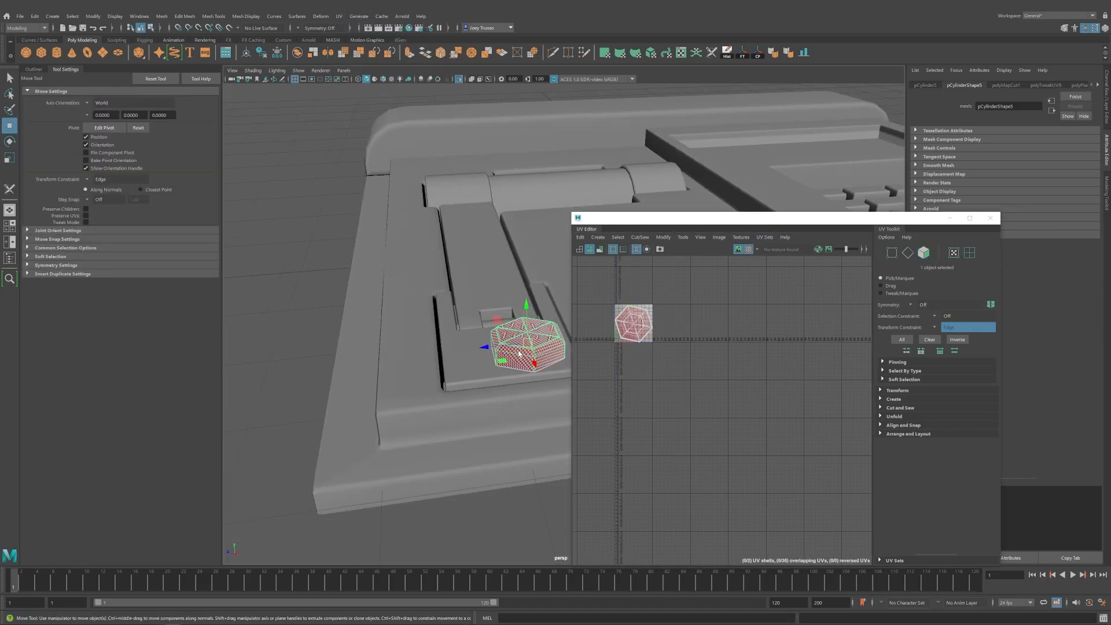
{"action": "key", "text": "r"}
{"action": "left_click_drag", "start_coordinate": [526, 348], "coordinate": [527, 313]}
{"action": "key", "text": "w"}
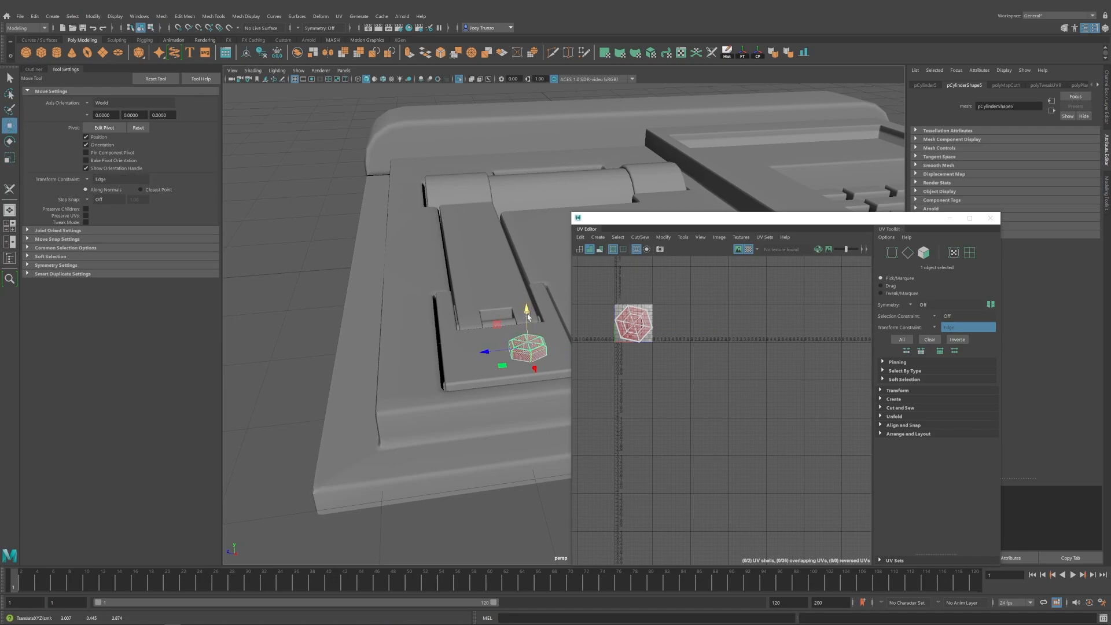
Frame the bolt up close in the viewport and close the UV Editor.
{"action": "key", "text": "r"}
{"action": "key", "text": "f"}
{"action": "key", "text": "e"}
{"action": "right_click_drag", "start_coordinate": [518, 367], "coordinate": [468, 362], "text": "alt"}
{"action": "left_click_drag", "start_coordinate": [468, 362], "coordinate": [465, 398], "text": "alt"}
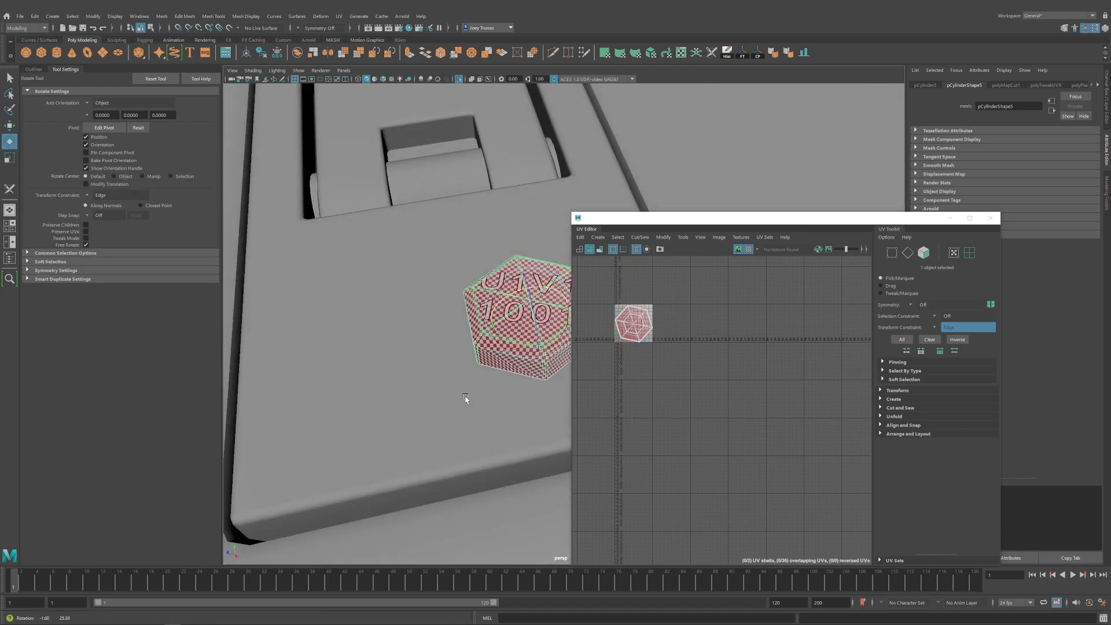
{"action": "left_click", "coordinate": [991, 219]}
{"action": "left_click_drag", "start_coordinate": [457, 260], "coordinate": [445, 302], "text": "alt"}
{"action": "left_click_drag", "start_coordinate": [503, 342], "coordinate": [526, 332]}
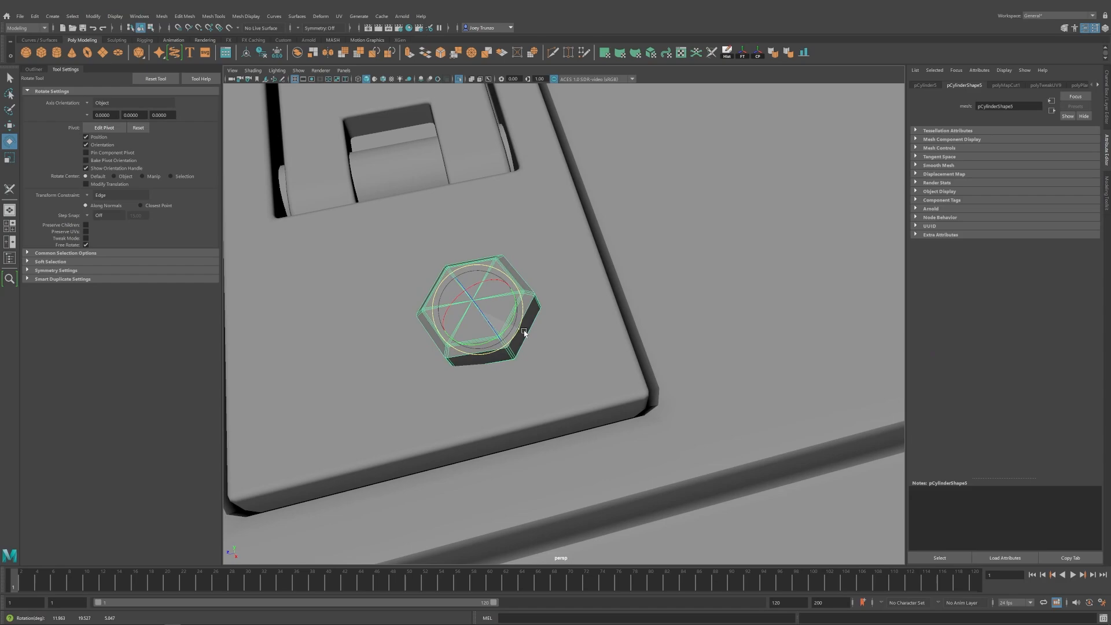
{"action": "key", "text": "ctrl+z"}
{"action": "key", "text": "ctrl+z"}
Scale the hexagonal bolt down to about 0.126 on the latch plate.
{"action": "right_click_drag", "start_coordinate": [504, 332], "coordinate": [271, 300], "text": "alt"}
{"action": "left_click_drag", "start_coordinate": [544, 339], "coordinate": [530, 321], "text": "alt"}
{"action": "key", "text": "r"}
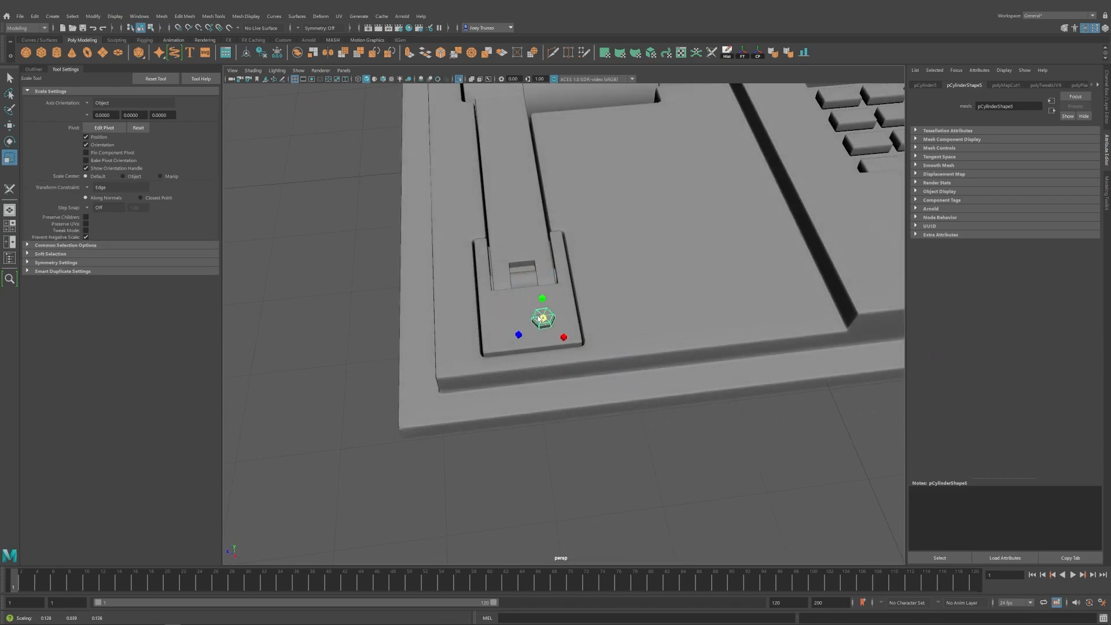
Duplicate the bolt, place the copy beside the original on the plate and rotate the copy to a different angle.
{"action": "key", "text": "w"}
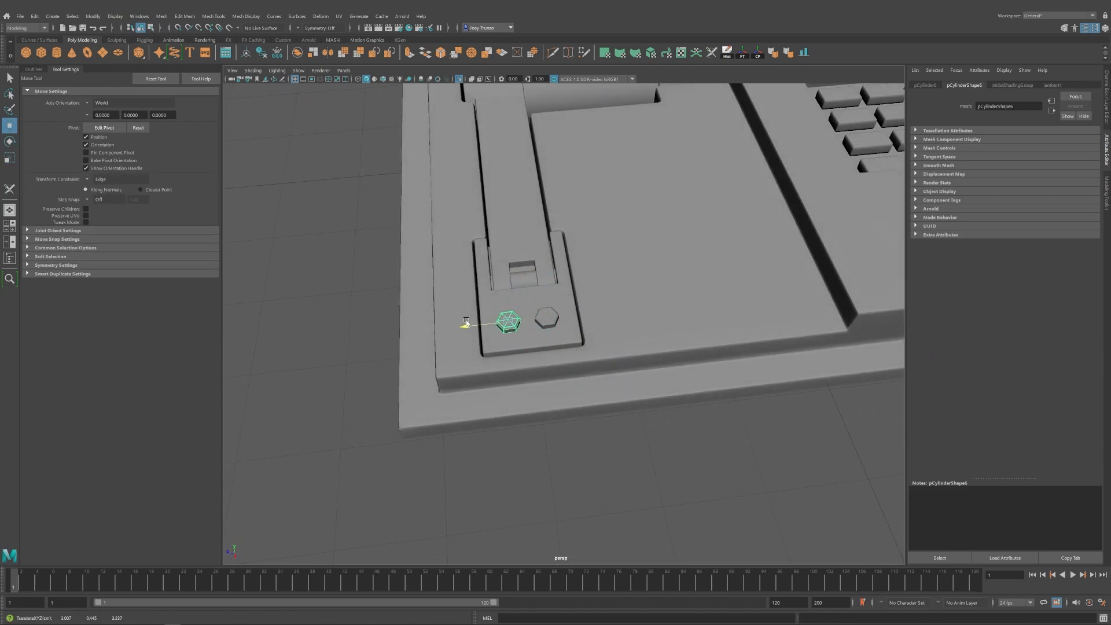
{"action": "key", "text": "e"}
{"action": "left_click_drag", "start_coordinate": [524, 346], "coordinate": [507, 360]}
{"action": "right_click_drag", "start_coordinate": [507, 360], "coordinate": [392, 337], "text": "alt"}
{"action": "left_click", "coordinate": [392, 338]}
{"action": "left_click_drag", "start_coordinate": [498, 341], "coordinate": [524, 379], "text": "alt"}
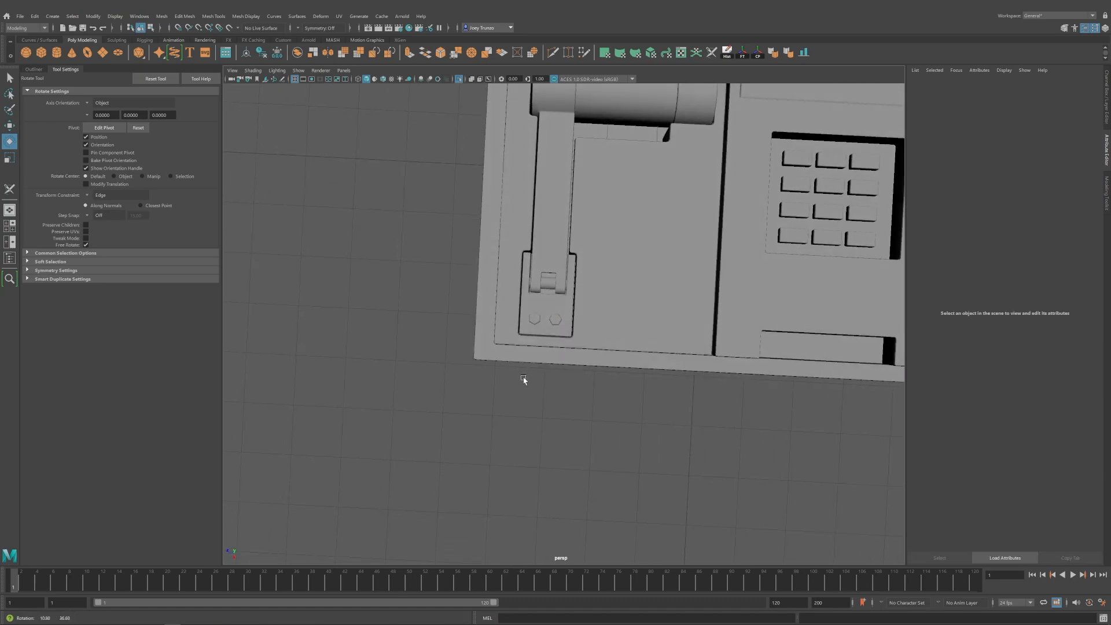
Position the pair of bolts near the plate's outer end and duplicate them to form a second row.
{"action": "scroll", "coordinate": [523, 380], "scroll_direction": "up", "scroll_amount": 2}
{"action": "left_click", "coordinate": [526, 319]}
{"action": "key", "text": "w"}
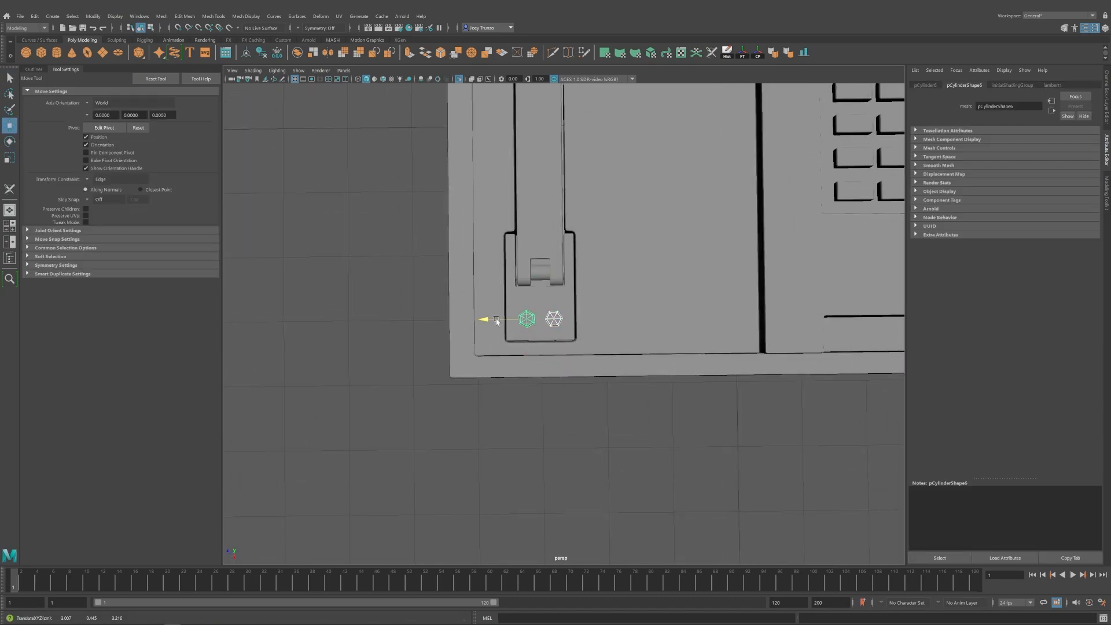
{"action": "left_click_drag", "start_coordinate": [507, 338], "coordinate": [587, 350], "text": "alt"}
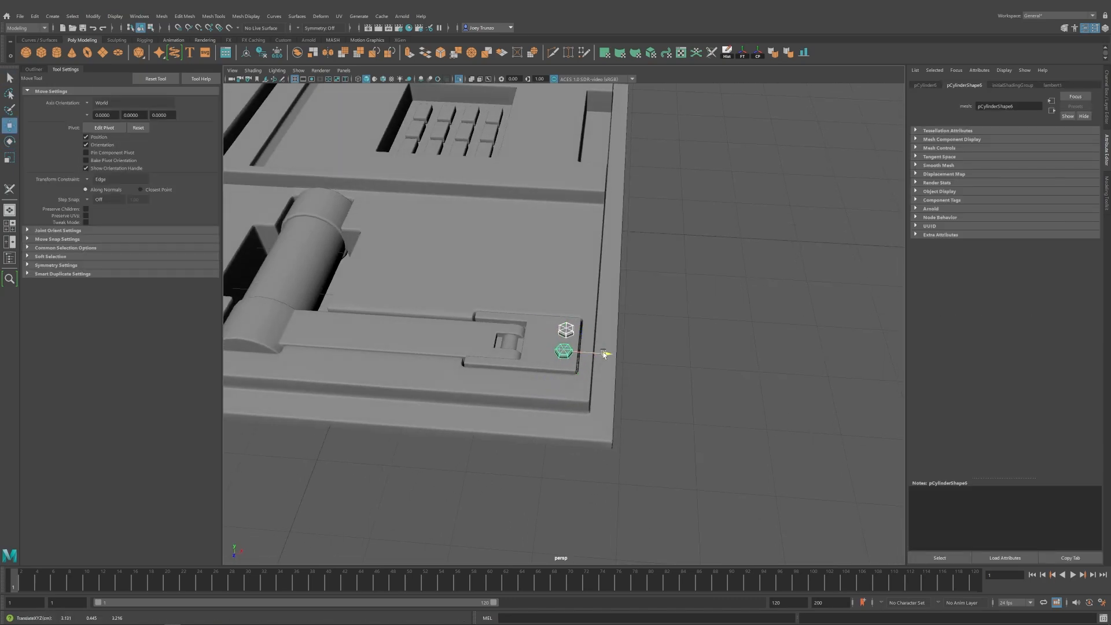
{"action": "left_click", "coordinate": [702, 312]}
{"action": "right_click_drag", "start_coordinate": [702, 312], "coordinate": [564, 342], "text": "alt"}
{"action": "left_click_drag", "start_coordinate": [564, 342], "coordinate": [461, 366], "text": "alt"}
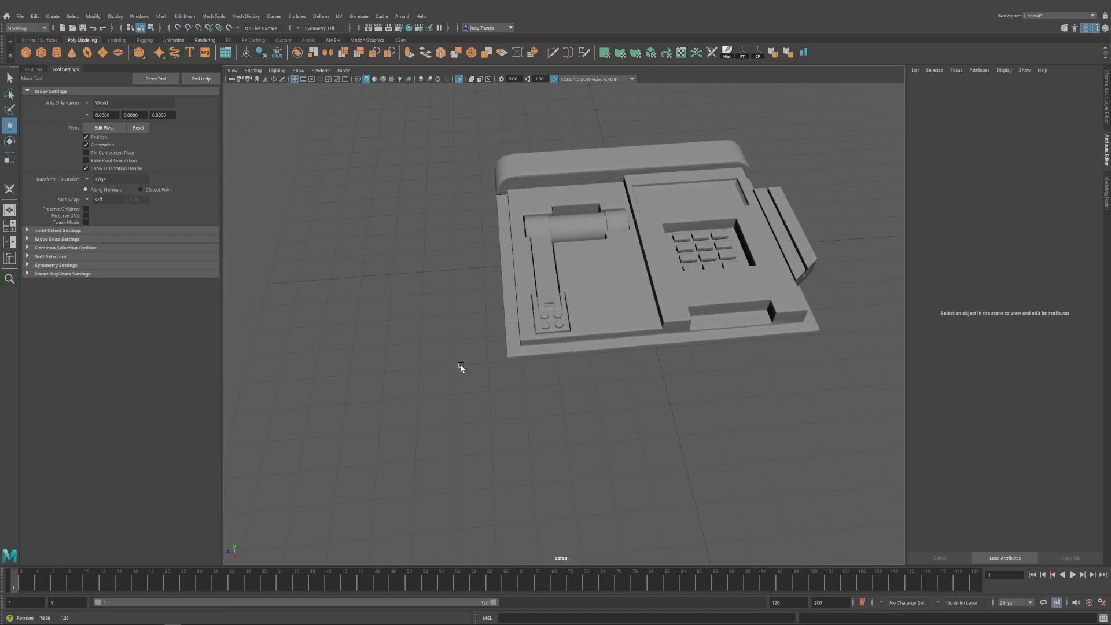
Select all four bolts and adjust their placement on the small plate together.
{"action": "right_click_drag", "start_coordinate": [461, 367], "coordinate": [632, 400], "text": "alt"}
{"action": "left_click", "coordinate": [545, 298]}
{"action": "key", "text": "q"}
{"action": "left_click", "coordinate": [519, 304]}
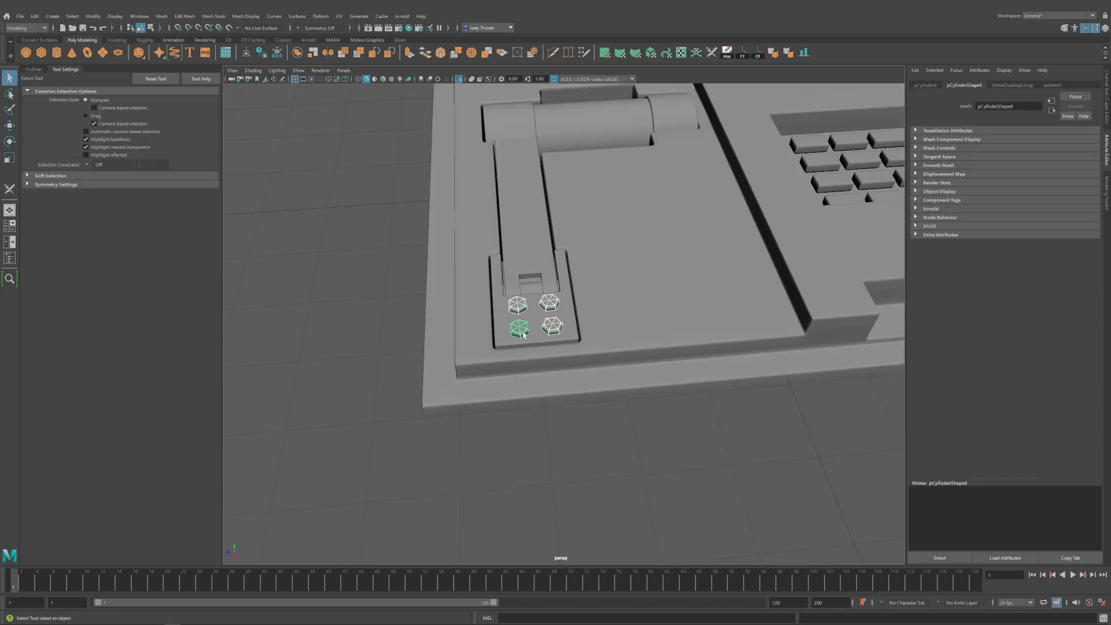
{"action": "key", "text": "w"}
{"action": "left_click_drag", "start_coordinate": [524, 335], "coordinate": [553, 305], "text": "alt"}
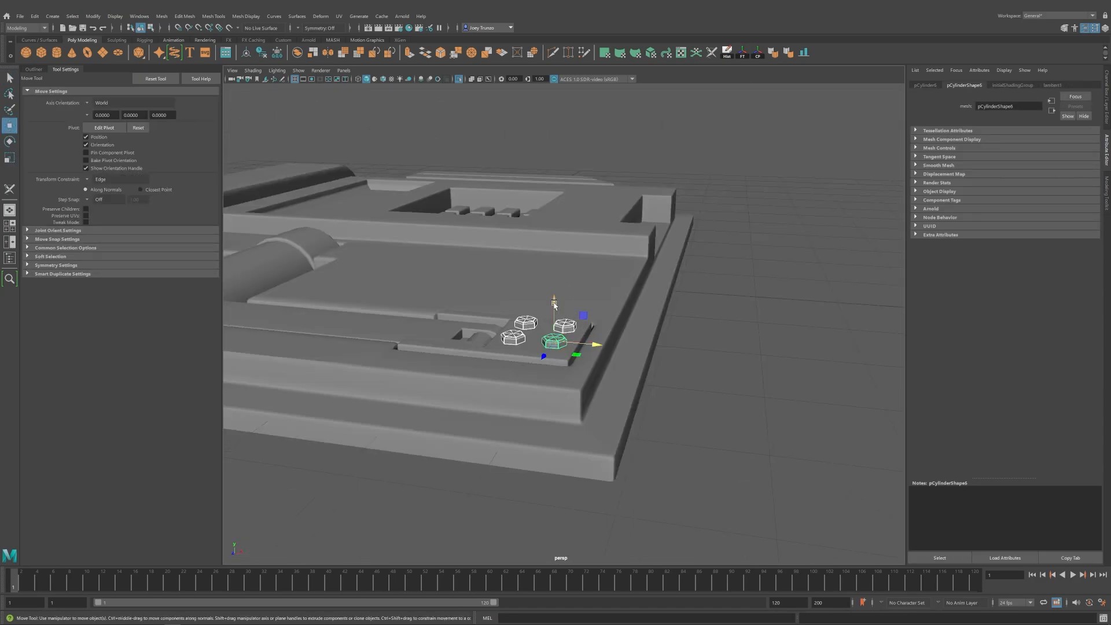
{"action": "left_click", "coordinate": [658, 306]}
Delete the row of two bolts closest to the latch arm.
{"action": "right_click_drag", "start_coordinate": [657, 306], "coordinate": [474, 325], "text": "alt"}
{"action": "left_click", "coordinate": [669, 365]}
{"action": "left_click_drag", "start_coordinate": [474, 325], "coordinate": [689, 391], "text": "alt"}
{"action": "right_click_drag", "start_coordinate": [688, 391], "coordinate": [532, 416], "text": "alt"}
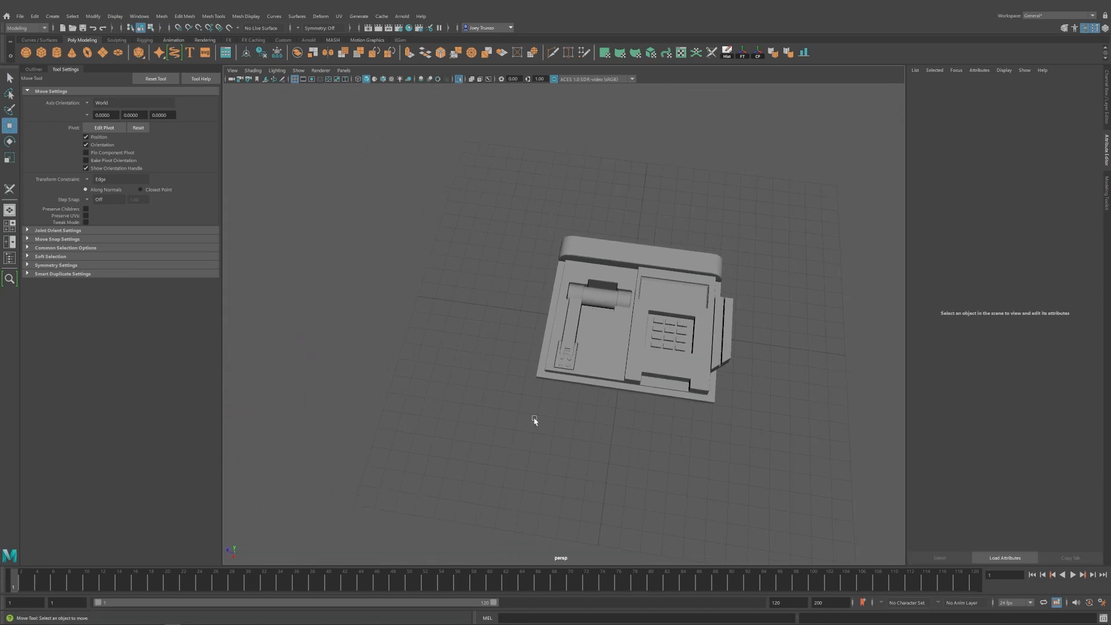
{"action": "middle_click_drag", "start_coordinate": [553, 427], "coordinate": [510, 368], "text": "alt"}
{"action": "right_click_drag", "start_coordinate": [509, 370], "coordinate": [538, 379], "text": "alt"}
{"action": "key", "text": "q"}
{"action": "left_click", "coordinate": [389, 307]}
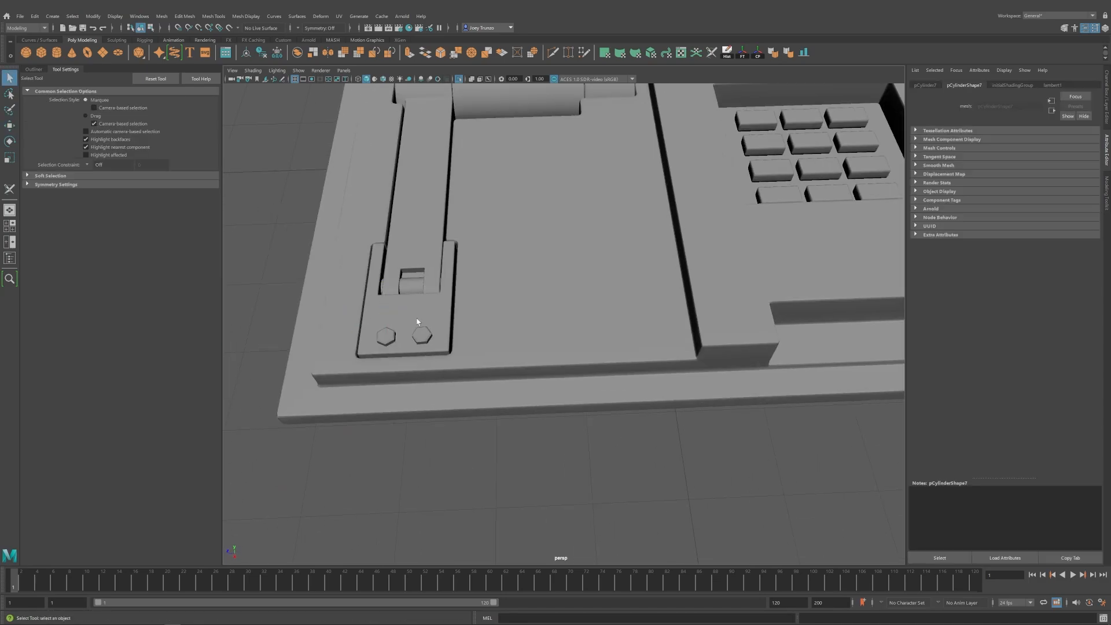
Move the remaining two bolts toward the latch arm and scale them up to about 0.14.
{"action": "left_click_drag", "start_coordinate": [417, 322], "coordinate": [379, 353]}
{"action": "key", "text": "w"}
{"action": "key", "text": "r"}
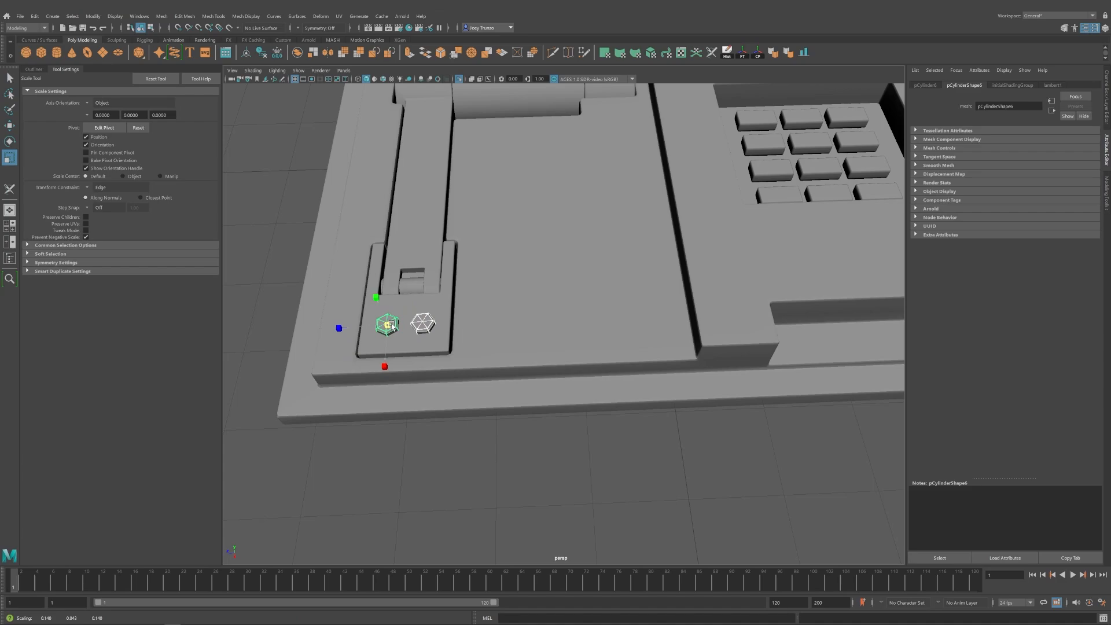
{"action": "key", "text": "w"}
{"action": "left_click", "coordinate": [472, 453]}
{"action": "right_click_drag", "start_coordinate": [471, 454], "coordinate": [414, 385], "text": "alt"}
{"action": "left_click_drag", "start_coordinate": [414, 385], "coordinate": [434, 389], "text": "alt"}
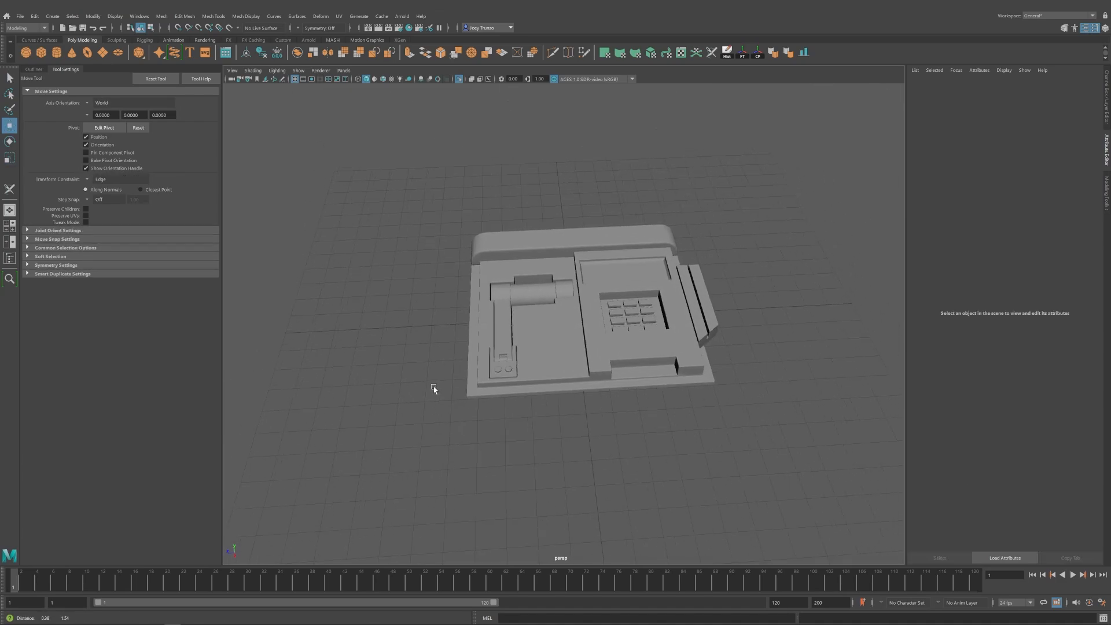
Turn off the transform constraint and pull the body's front-edge vertices on the latch side outward to form a bulge.
{"action": "right_click_drag", "start_coordinate": [434, 390], "coordinate": [506, 384], "text": "alt"}
{"action": "left_click_drag", "start_coordinate": [506, 384], "coordinate": [502, 341], "text": "alt"}
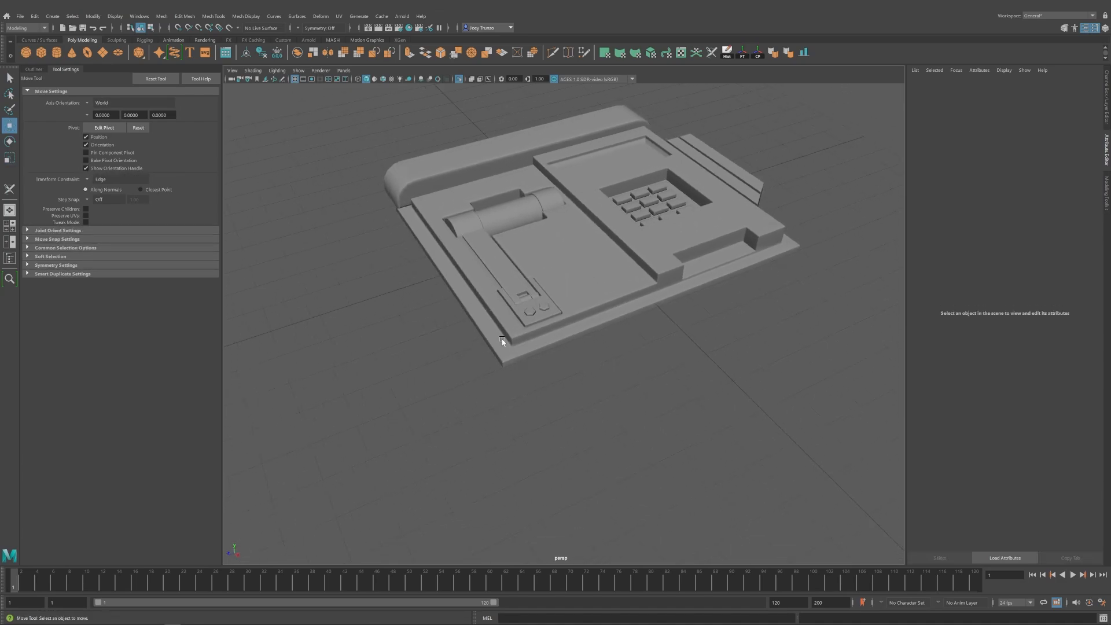
{"action": "left_click_drag", "start_coordinate": [574, 348], "coordinate": [576, 374], "text": "alt"}
{"action": "left_click", "coordinate": [577, 384]}
{"action": "right_click_drag", "start_coordinate": [573, 361], "coordinate": [529, 362]}
{"action": "left_click_drag", "start_coordinate": [527, 357], "coordinate": [632, 379]}
{"action": "left_click_drag", "start_coordinate": [633, 379], "coordinate": [587, 406], "text": "alt"}
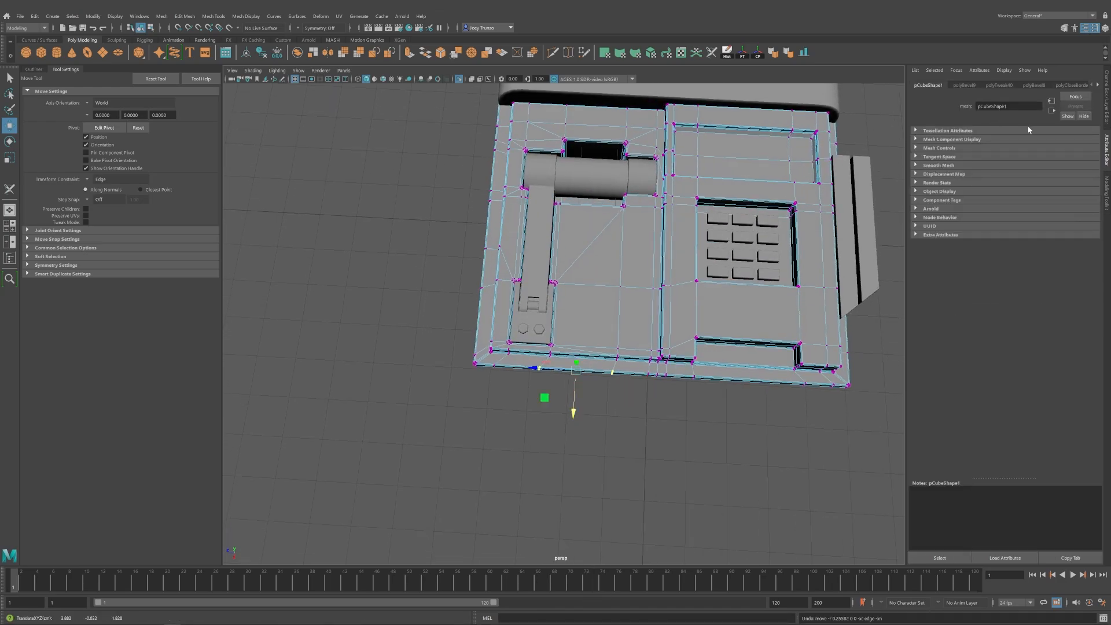
{"action": "left_click", "coordinate": [1107, 96]}
{"action": "left_click", "coordinate": [1107, 193]}
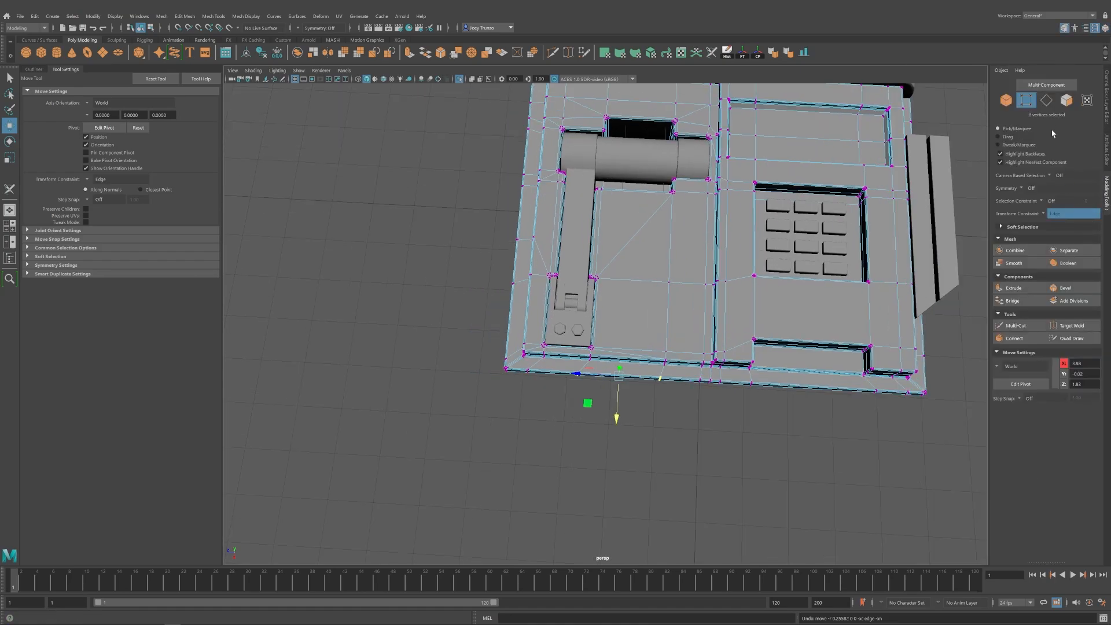
{"action": "left_click_drag", "start_coordinate": [627, 414], "coordinate": [665, 387]}
{"action": "key", "text": "F8"}
{"action": "left_click", "coordinate": [689, 404]}
{"action": "right_click_drag", "start_coordinate": [689, 403], "coordinate": [616, 366], "text": "alt"}
Slide the four vertices at the bulge's outer corner along the front edge to reshape its sloped end.
{"action": "left_click", "coordinate": [570, 355]}
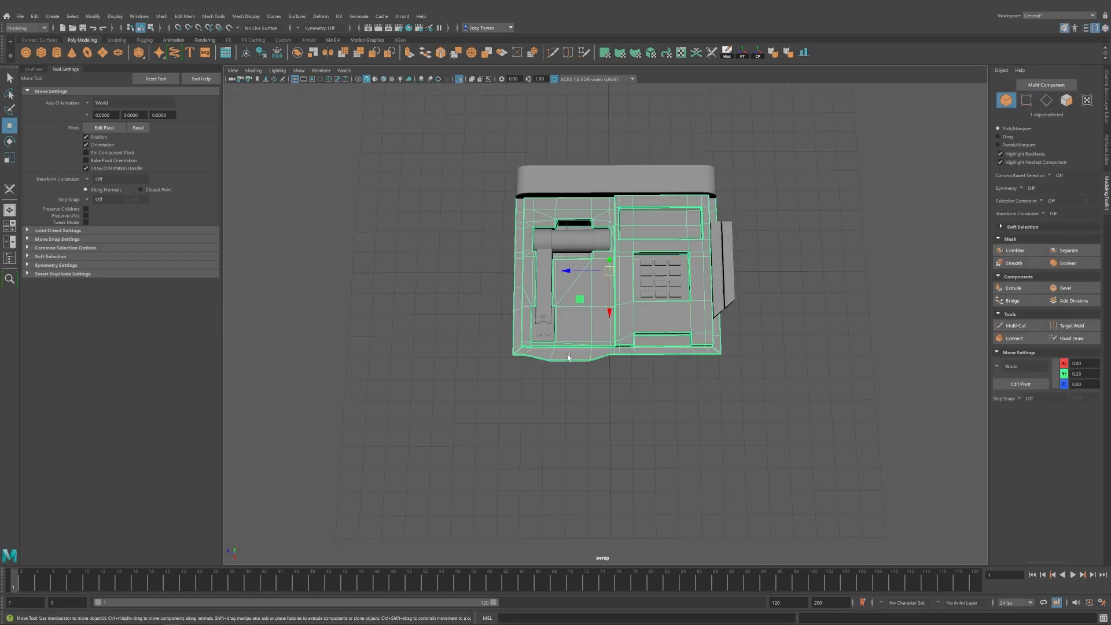
{"action": "scroll", "coordinate": [565, 362], "scroll_direction": "up", "scroll_amount": 2}
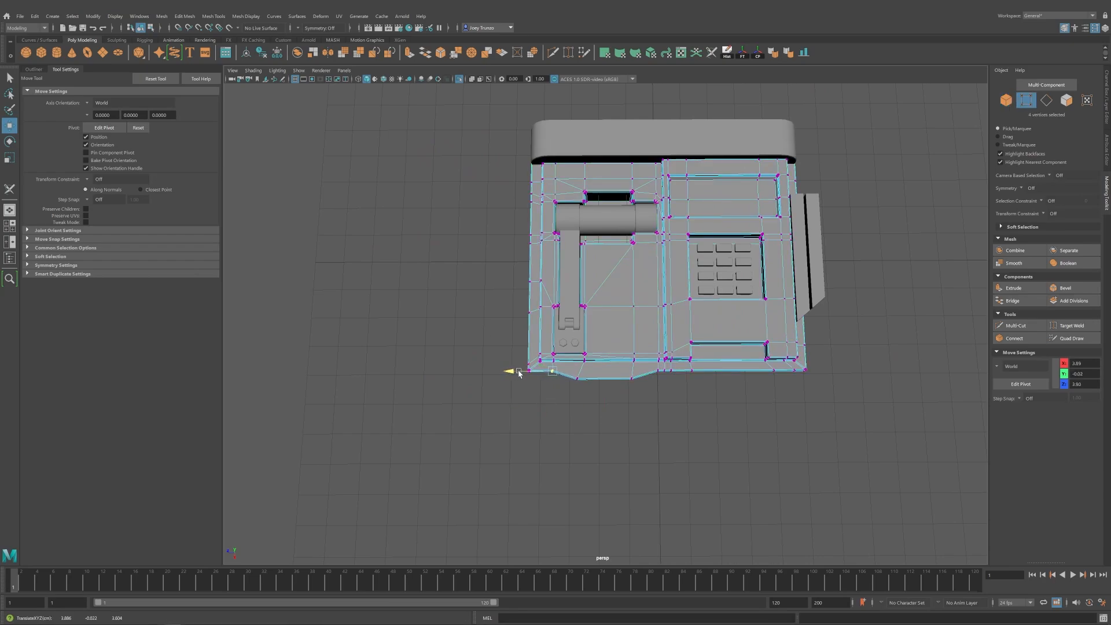
{"action": "key", "text": "F8"}
{"action": "left_click", "coordinate": [801, 444]}
{"action": "right_click_drag", "start_coordinate": [801, 444], "coordinate": [616, 392], "text": "alt"}
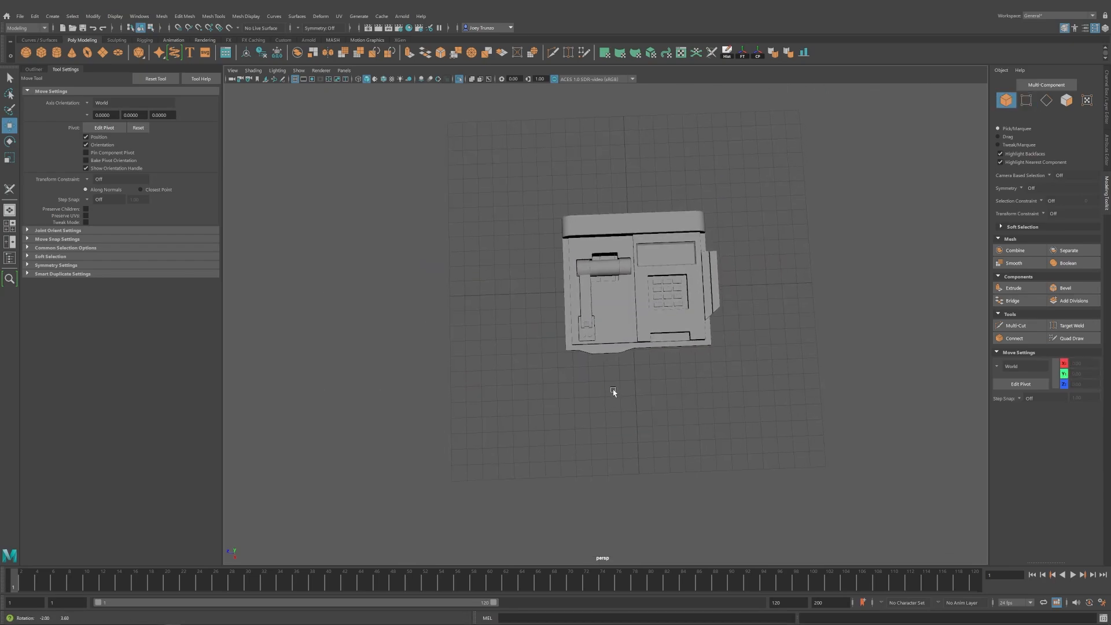
Create a polygon cylinder, scale it to about 0.15 and place it in the front recess below the keypad.
{"action": "middle_click_drag", "start_coordinate": [615, 392], "coordinate": [570, 443], "text": "alt"}
{"action": "scroll", "coordinate": [547, 383], "scroll_direction": "up", "scroll_amount": 3}
{"action": "mouse_move", "coordinate": [547, 384]}
{"action": "left_mouse_down", "text": "alt"}
{"action": "mouse_move", "coordinate": [564, 370]}
{"action": "mouse_move", "coordinate": [541, 372]}
{"action": "mouse_move", "coordinate": [554, 393]}
{"action": "left_mouse_up", "text": "alt"}
{"action": "scroll", "coordinate": [434, 375], "scroll_direction": "up", "scroll_amount": 4}
{"action": "scroll", "coordinate": [565, 397], "scroll_direction": "down", "scroll_amount": 2}
{"action": "left_click", "coordinate": [57, 52]}
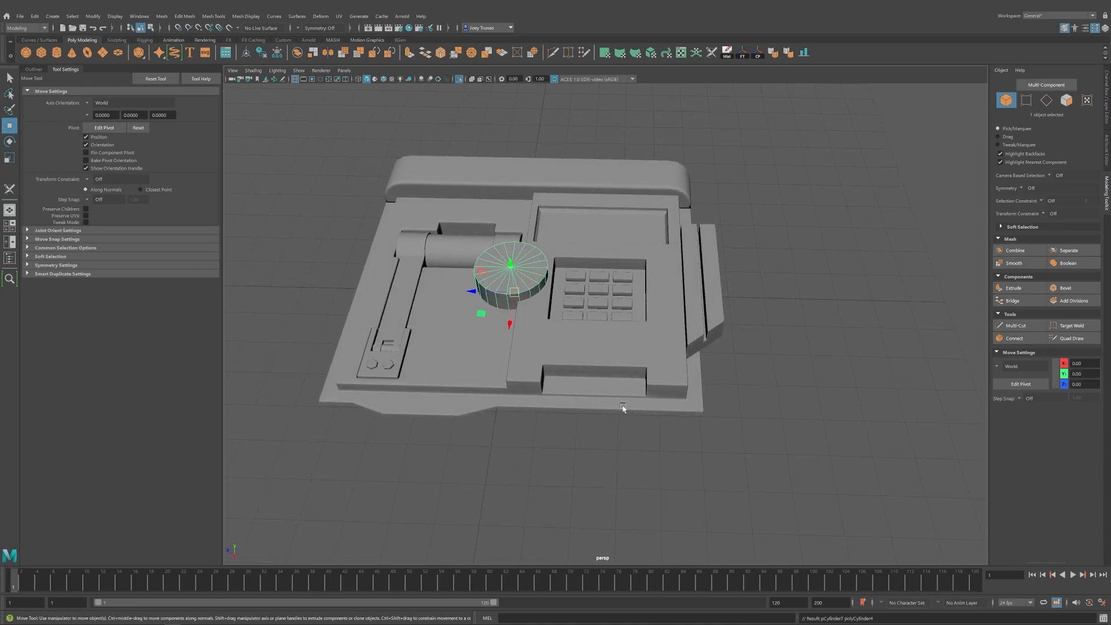
{"action": "left_click_drag", "start_coordinate": [514, 291], "coordinate": [539, 384]}
{"action": "key", "text": "r"}
{"action": "scroll", "coordinate": [579, 399], "scroll_direction": "up", "scroll_amount": 5}
{"action": "key", "text": "w"}
{"action": "key", "text": "r"}
Seat the small cylinder in the front recess and duplicate it twice to form an evenly spaced row of three.
{"action": "left_click_drag", "start_coordinate": [570, 428], "coordinate": [687, 367], "text": "alt"}
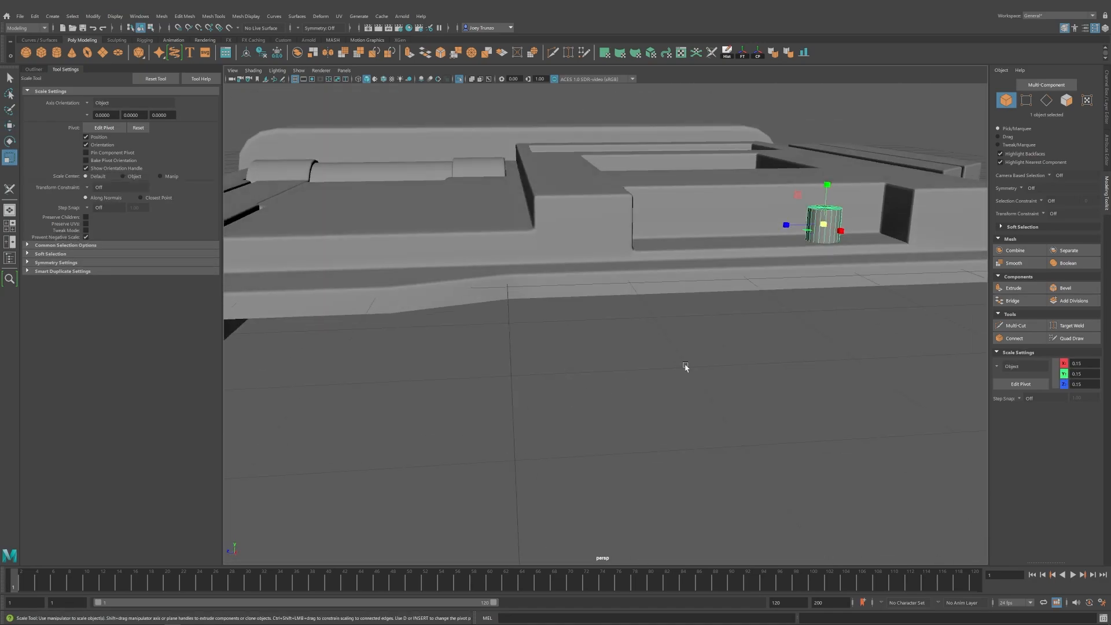
{"action": "key", "text": "f"}
{"action": "right_click_drag", "start_coordinate": [687, 367], "coordinate": [449, 312], "text": "alt"}
{"action": "left_click_drag", "start_coordinate": [450, 312], "coordinate": [479, 358], "text": "alt"}
{"action": "scroll", "coordinate": [479, 358], "scroll_direction": "down", "scroll_amount": 8}
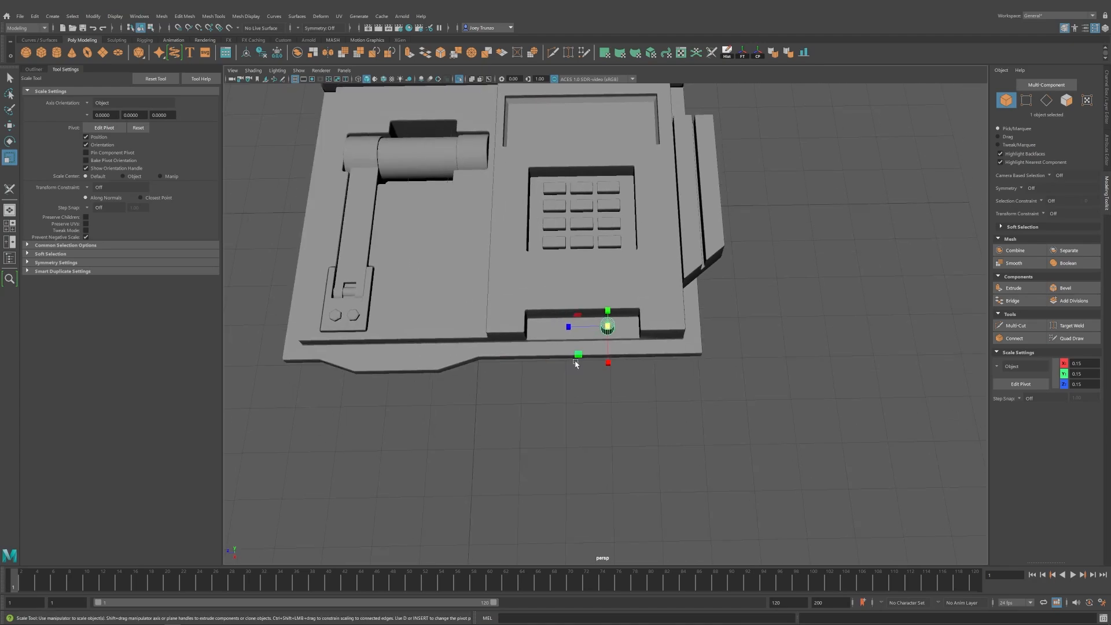
{"action": "middle_click_drag", "start_coordinate": [501, 347], "coordinate": [529, 347], "text": "alt"}
{"action": "key", "text": "w"}
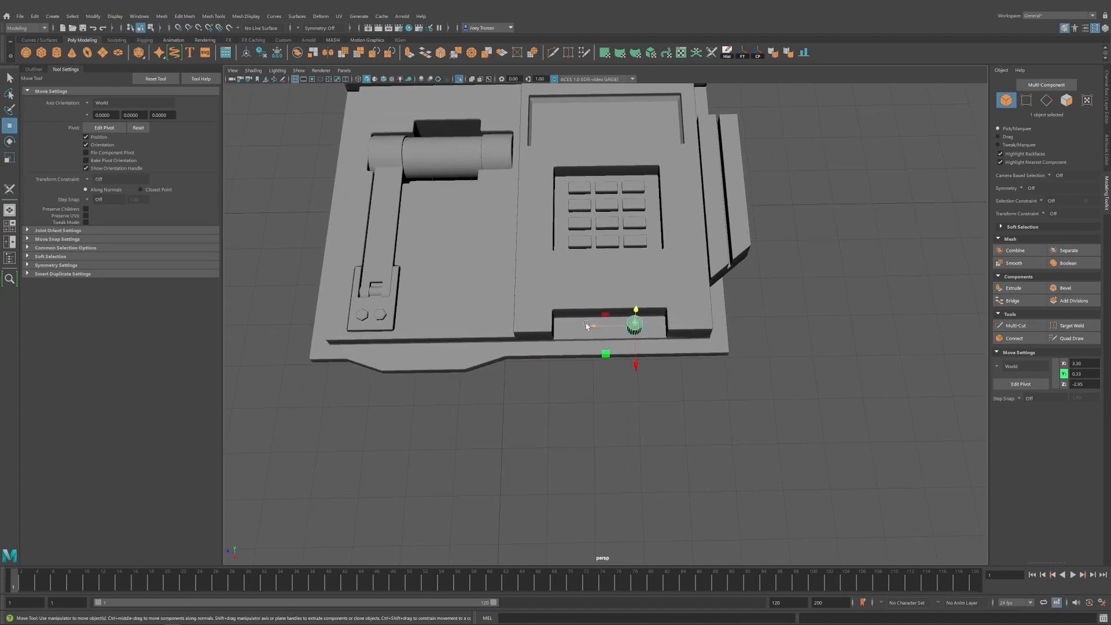
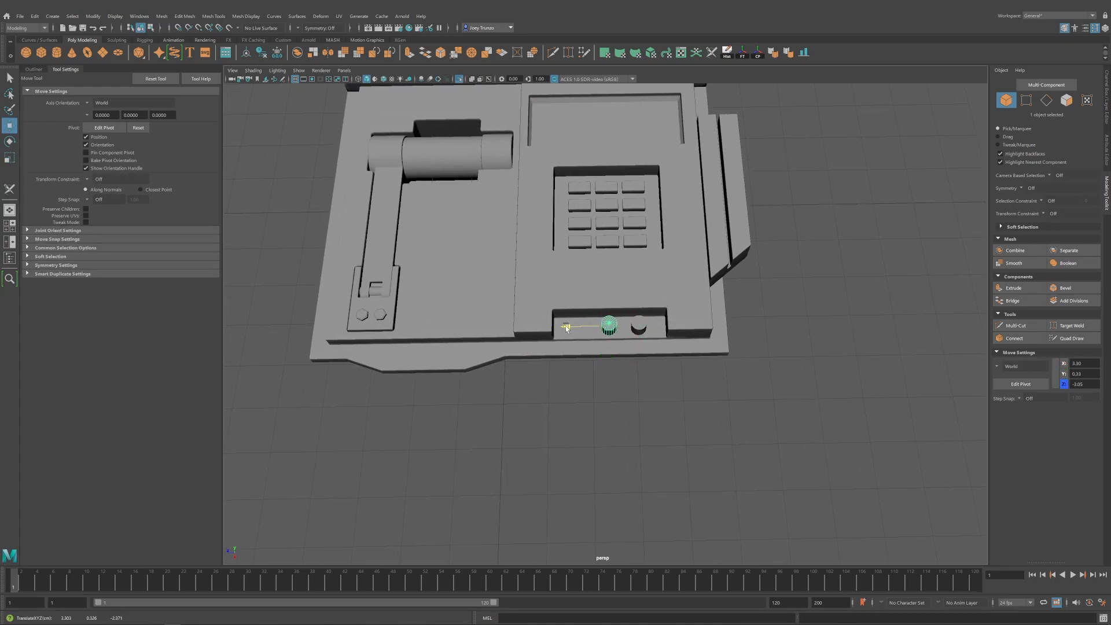
{"action": "left_click", "coordinate": [598, 404]}
{"action": "left_click_drag", "start_coordinate": [612, 381], "coordinate": [719, 412], "text": "alt"}
{"action": "scroll", "coordinate": [720, 412], "scroll_direction": "up", "scroll_amount": 5}
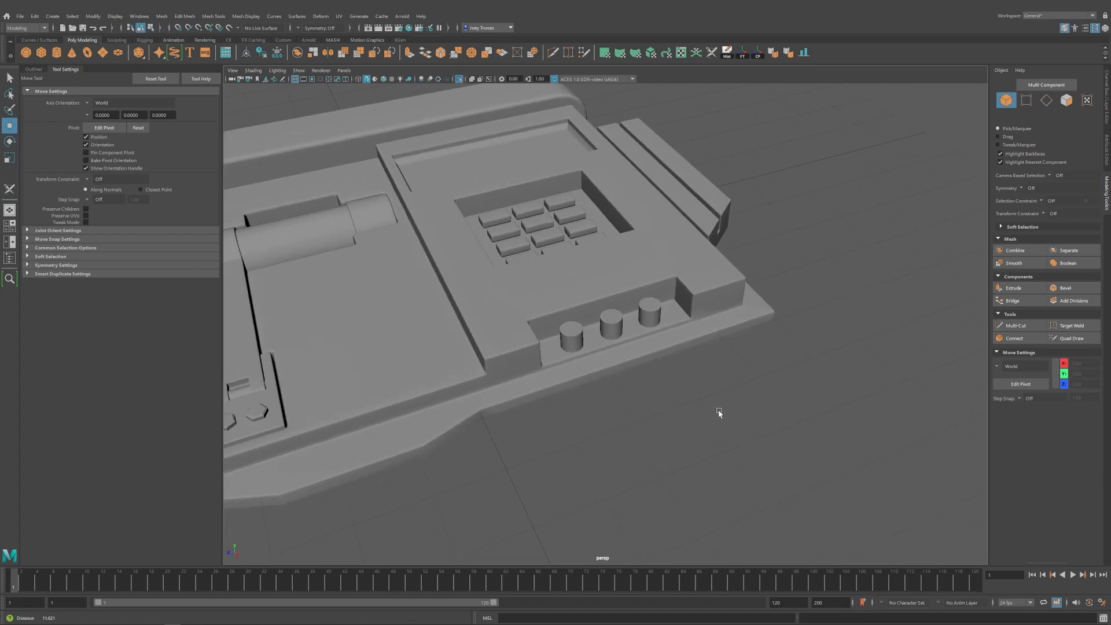
Duplicate the three cylinders and place the copies on the flat panel beside the latch plate.
{"action": "left_click_drag", "start_coordinate": [618, 342], "coordinate": [583, 379], "text": "alt"}
{"action": "scroll", "coordinate": [582, 380], "scroll_direction": "down", "scroll_amount": 3}
{"action": "left_click", "coordinate": [607, 332]}
{"action": "key", "text": "q"}
{"action": "left_click", "coordinate": [653, 334], "text": "shift"}
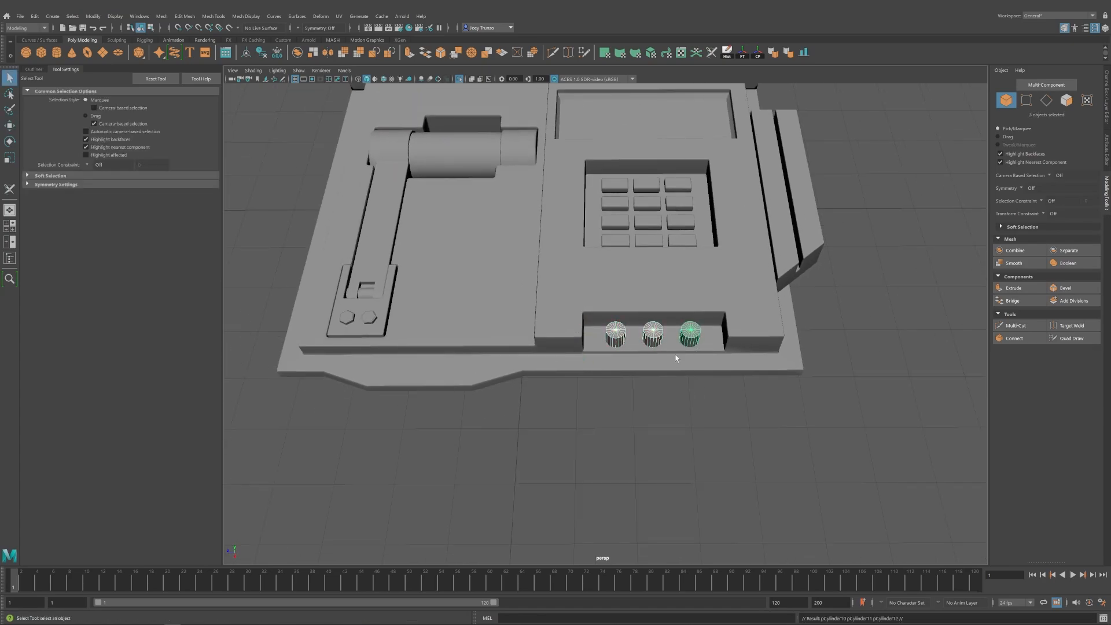
{"action": "key", "text": "w"}
{"action": "left_click_drag", "start_coordinate": [653, 335], "coordinate": [536, 284]}
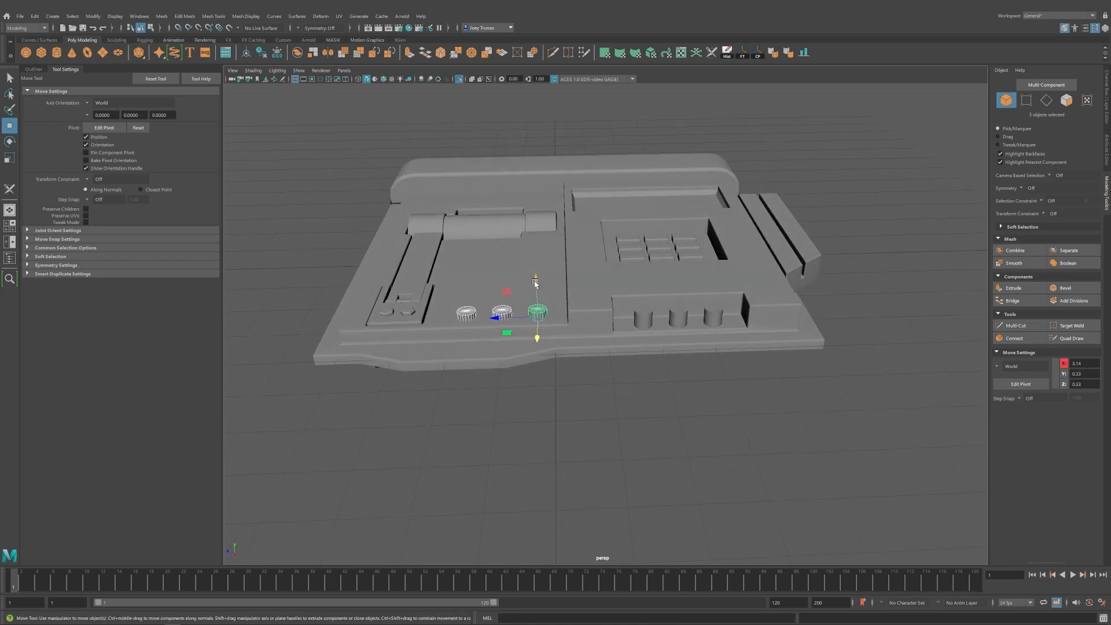
{"action": "right_click_drag", "start_coordinate": [584, 329], "coordinate": [451, 397], "text": "alt"}
{"action": "left_click", "coordinate": [451, 398]}
Delete the top cap faces of the recess cylinder nearest the grooved side plate.
{"action": "left_click_drag", "start_coordinate": [451, 397], "coordinate": [635, 318], "text": "alt"}
{"action": "scroll", "coordinate": [578, 363], "scroll_direction": "up", "scroll_amount": 3}
{"action": "left_click", "coordinate": [657, 325]}
{"action": "key", "text": "f"}
{"action": "key", "text": "F11"}
{"action": "left_click_drag", "start_coordinate": [749, 194], "coordinate": [690, 329]}
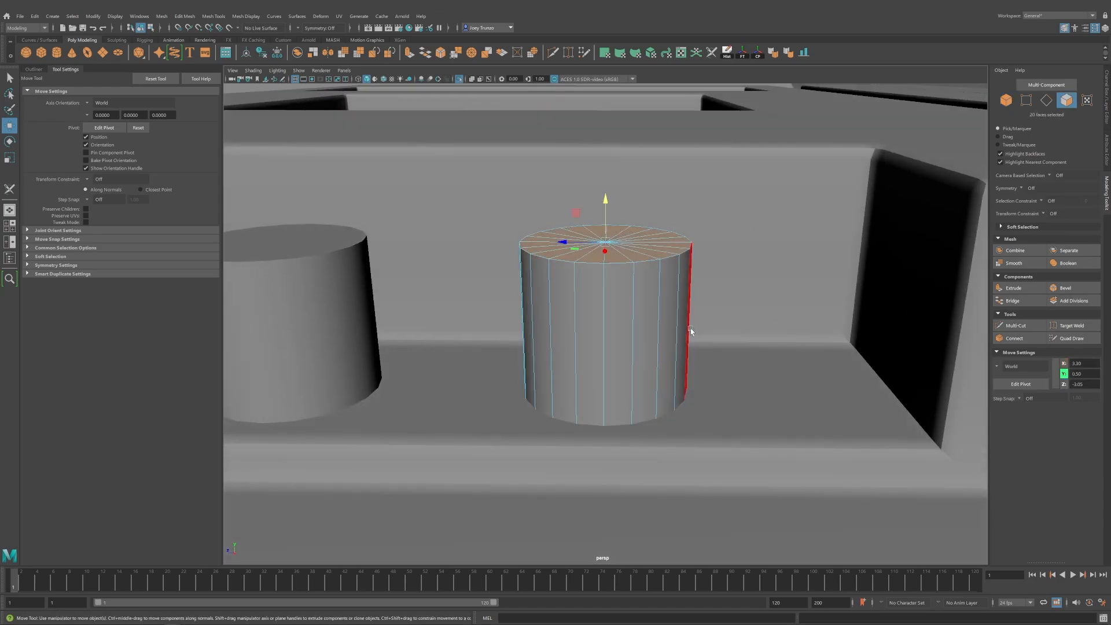
{"action": "key", "text": "Delete"}
Extrude the cylinder's open top border inward to about 0.675 and extend it down to form an inner wall.
{"action": "key", "text": "F10"}
{"action": "key", "text": "ctrl+e"}
{"action": "key", "text": "r"}
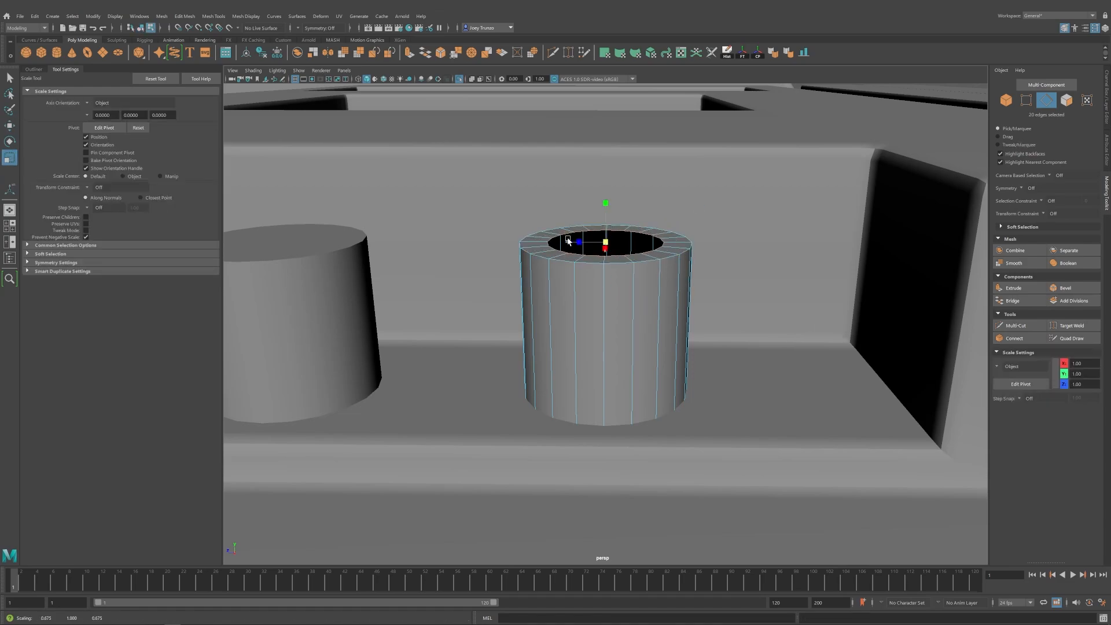
{"action": "left_click_drag", "start_coordinate": [568, 242], "coordinate": [604, 249], "text": "alt"}
{"action": "key", "text": "w"}
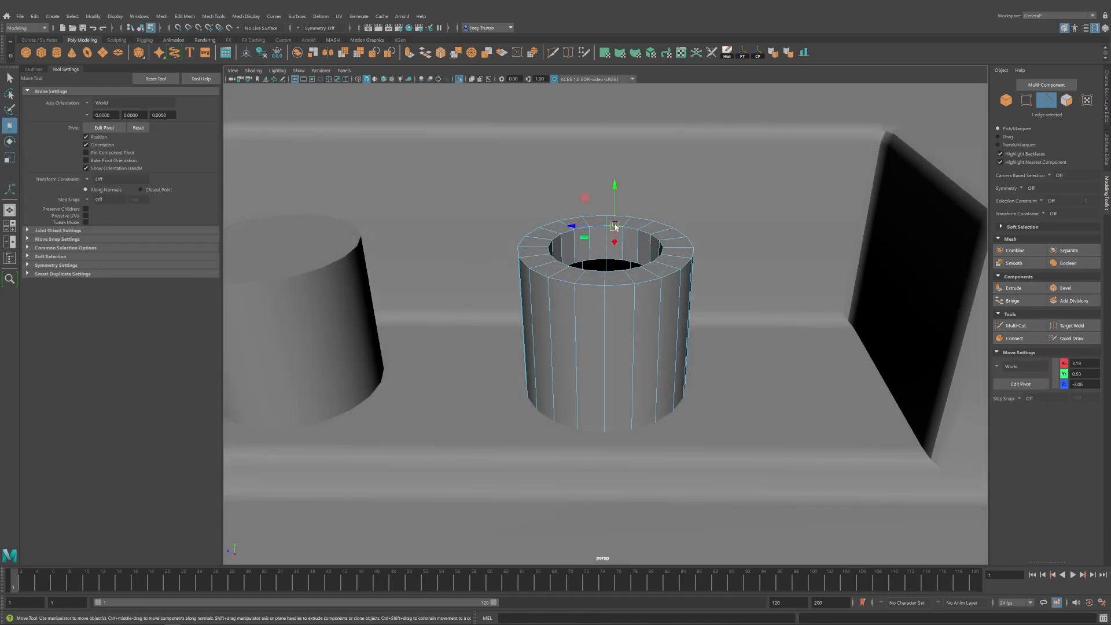
Bevel the hollow cylinder's rim edges with a fraction of 0.5 and 2 segments.
{"action": "left_click", "coordinate": [181, 17]}
{"action": "left_click", "coordinate": [196, 44]}
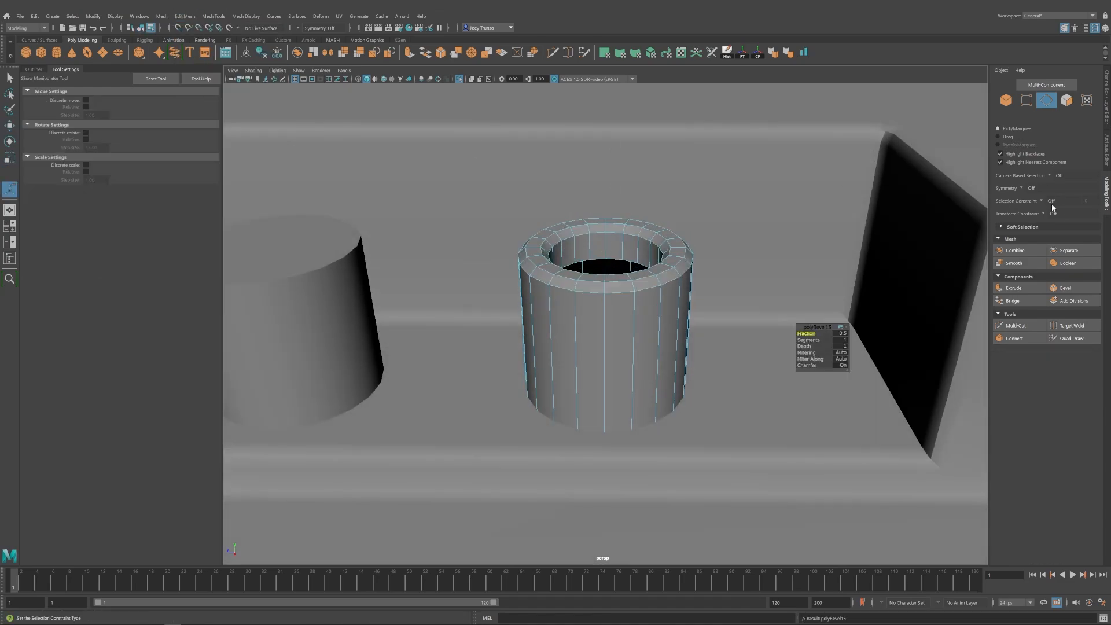
{"action": "scroll", "coordinate": [566, 317], "scroll_direction": "down", "scroll_amount": 3}
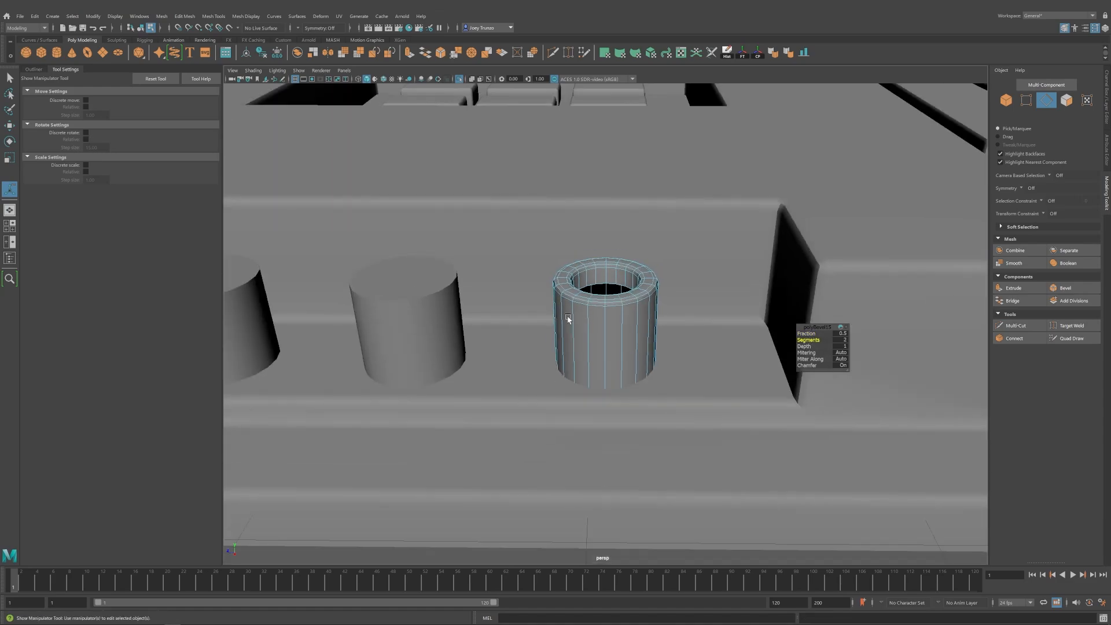
{"action": "key", "text": "w"}
{"action": "scroll", "coordinate": [598, 372], "scroll_direction": "down", "scroll_amount": 6}
{"action": "left_click_drag", "start_coordinate": [608, 342], "coordinate": [621, 379], "text": "alt"}
{"action": "right_click_drag", "start_coordinate": [860, 387], "coordinate": [896, 479], "text": "alt"}
Select the hollow cylinder's inner wall faces, scale them inward to narrow the hole, and return to object mode.
{"action": "right_click_drag", "start_coordinate": [586, 320], "coordinate": [580, 315]}
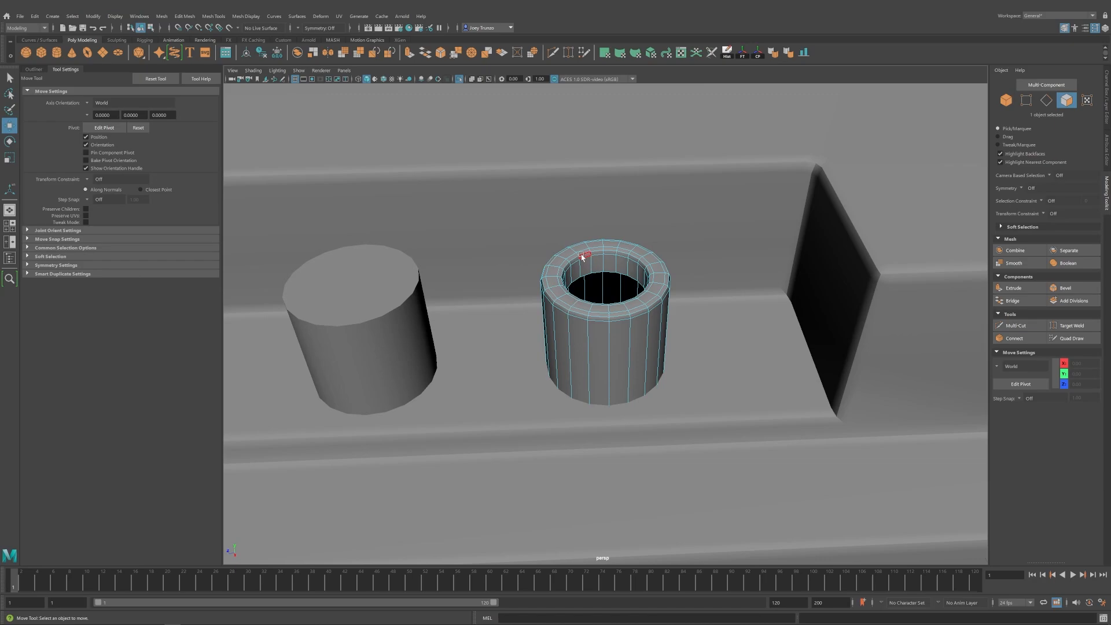
{"action": "key", "text": "q"}
{"action": "left_click", "coordinate": [579, 255]}
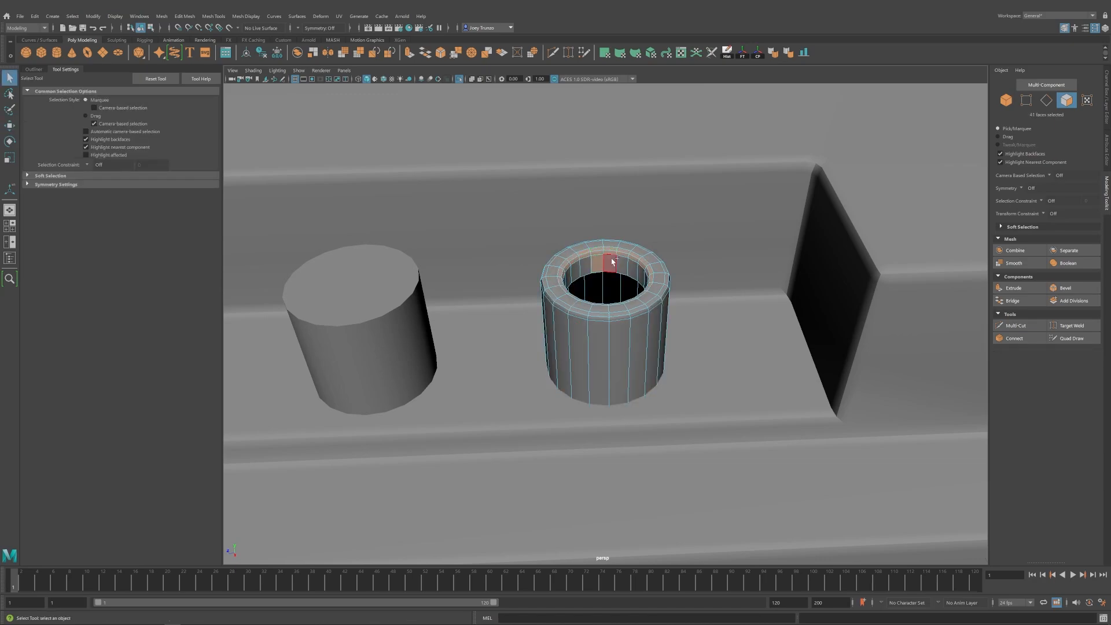
{"action": "key", "text": "r"}
{"action": "left_click_drag", "start_coordinate": [605, 286], "coordinate": [603, 289]}
{"action": "scroll", "coordinate": [648, 336], "scroll_direction": "down", "scroll_amount": 10}
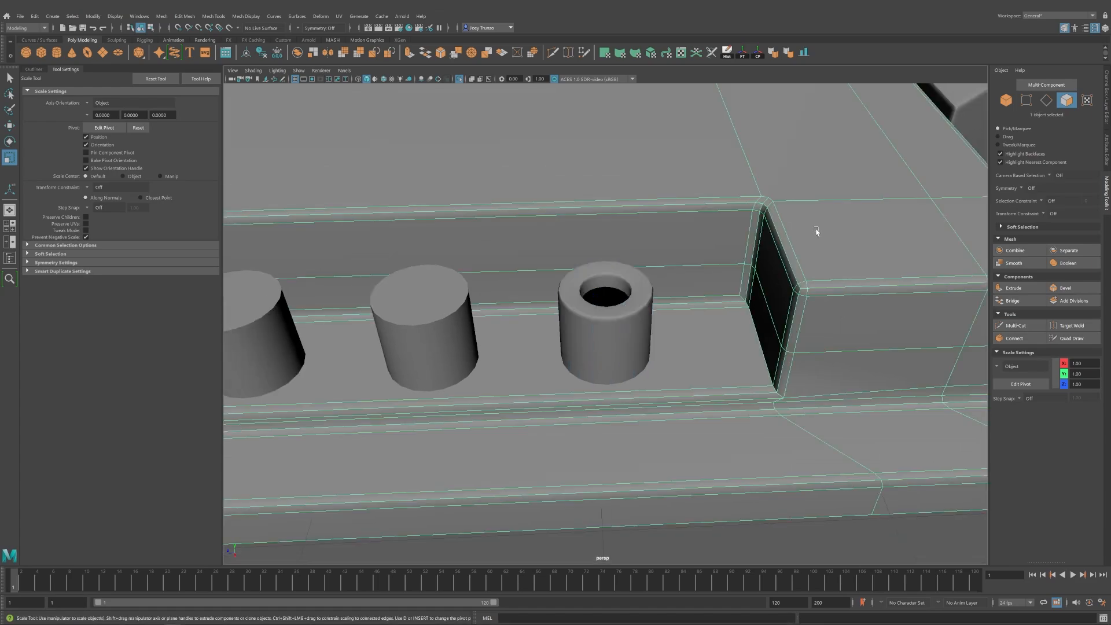
{"action": "key", "text": "F8"}
{"action": "left_click", "coordinate": [473, 369]}
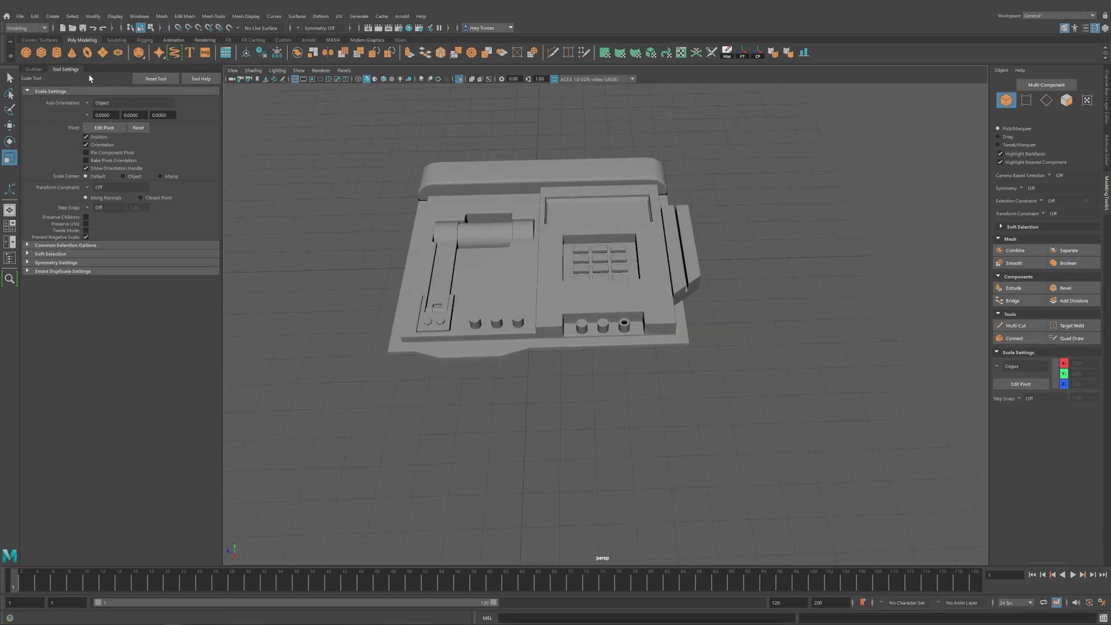
Draw a wavy cubic EP curve on the grid in front of the device.
{"action": "left_click", "coordinate": [53, 16]}
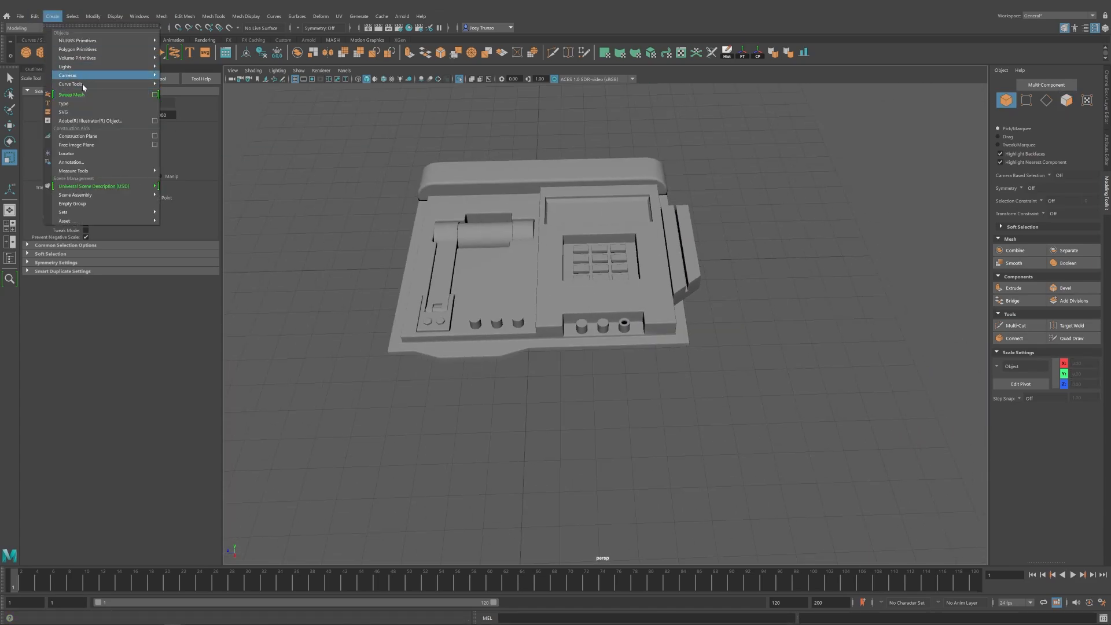
{"action": "mouse_move", "coordinate": [83, 85]}
{"action": "left_click", "coordinate": [185, 94]}
{"action": "left_click_drag", "start_coordinate": [579, 261], "coordinate": [633, 344], "text": "alt"}
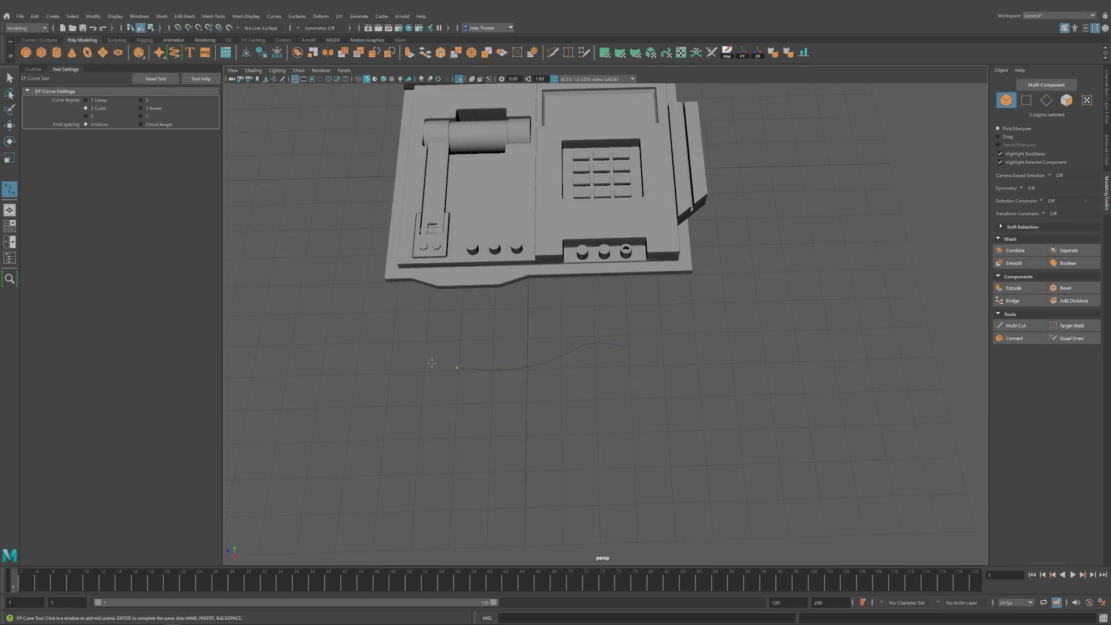
{"action": "key", "text": "Return"}
Center the curve's pivot and scale the curve down.
{"action": "key", "text": "w"}
{"action": "left_click_drag", "start_coordinate": [384, 354], "coordinate": [621, 225], "text": "alt"}
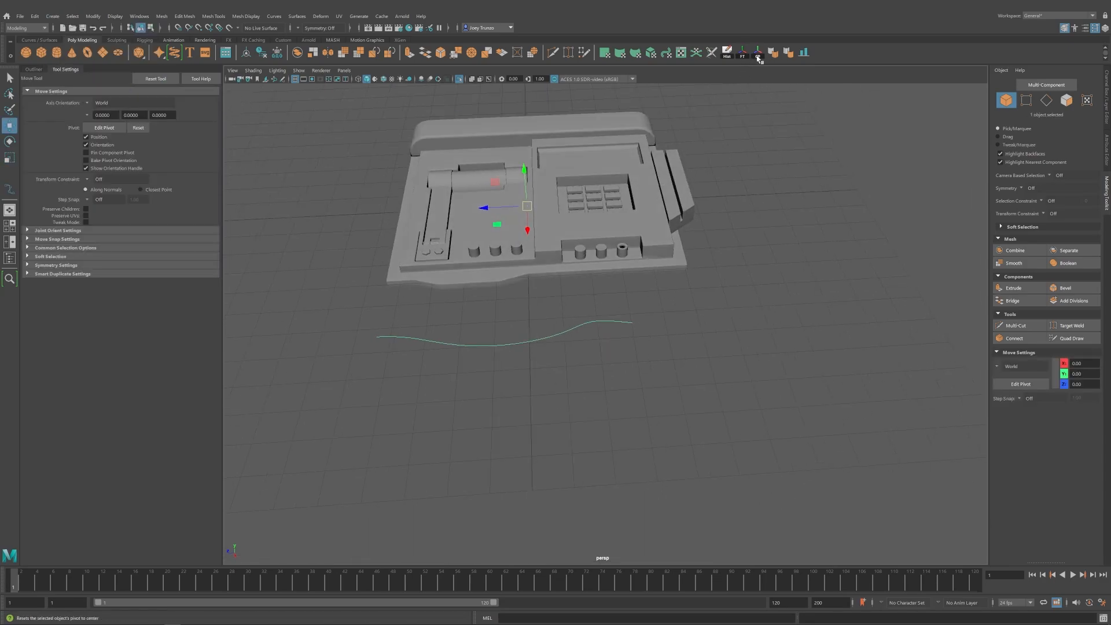
{"action": "left_click_drag", "start_coordinate": [493, 341], "coordinate": [503, 333], "text": "alt"}
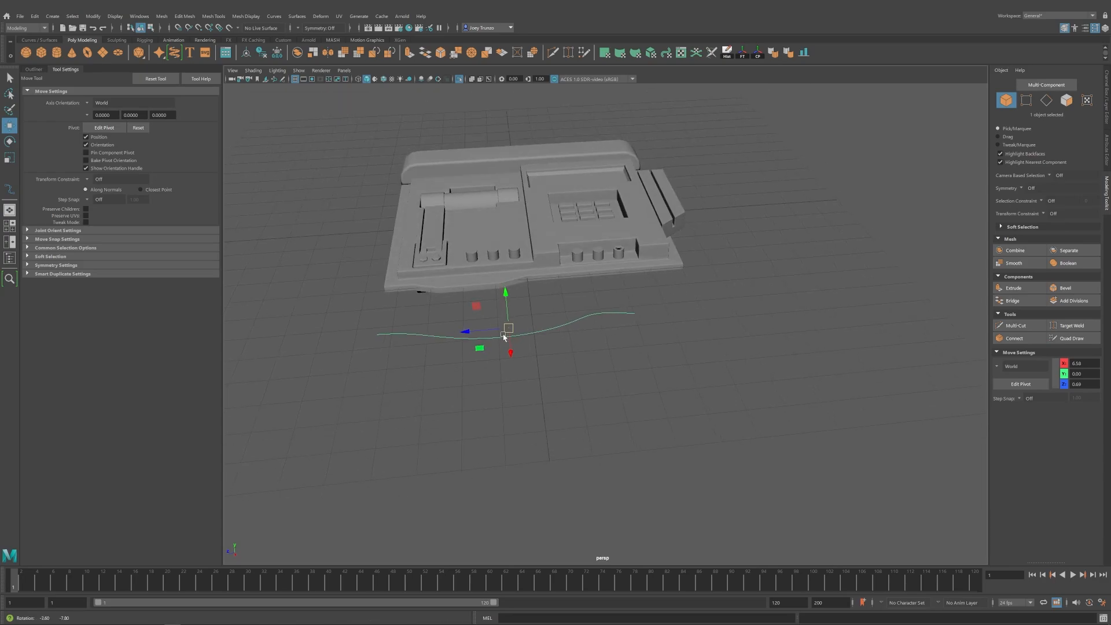
{"action": "key", "text": "r"}
{"action": "key", "text": "w"}
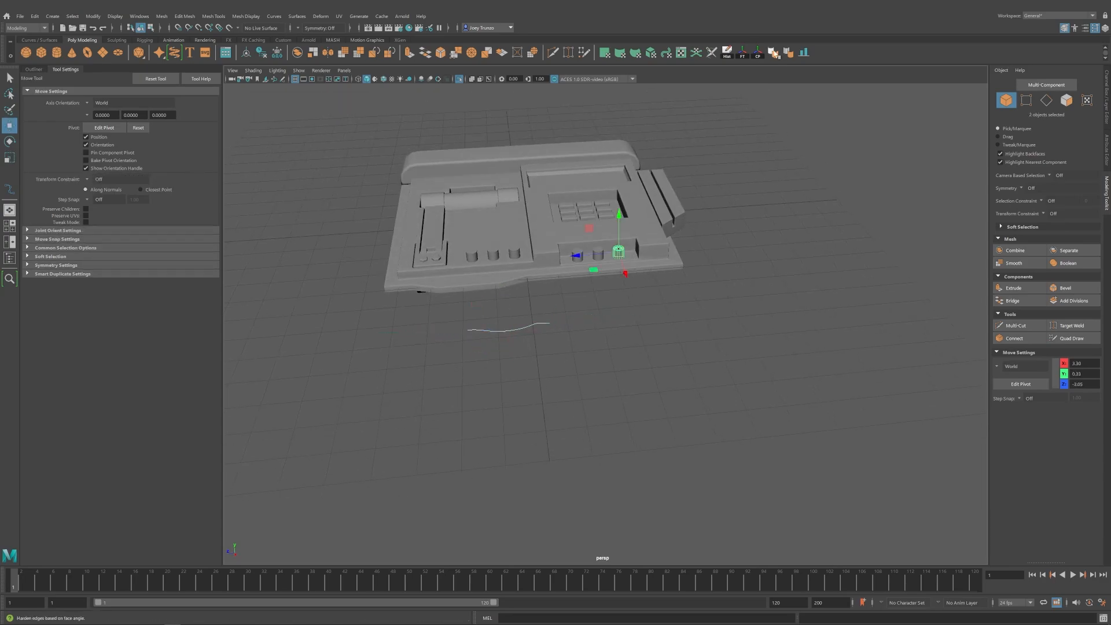
Match the curve's position to the hollow cylinder and adjust its size and placement so one end sits above the opening.
{"action": "key", "text": "f"}
{"action": "left_click_drag", "start_coordinate": [579, 348], "coordinate": [616, 253], "text": "alt"}
{"action": "left_click", "coordinate": [652, 244]}
{"action": "key", "text": "r"}
{"action": "key", "text": "w"}
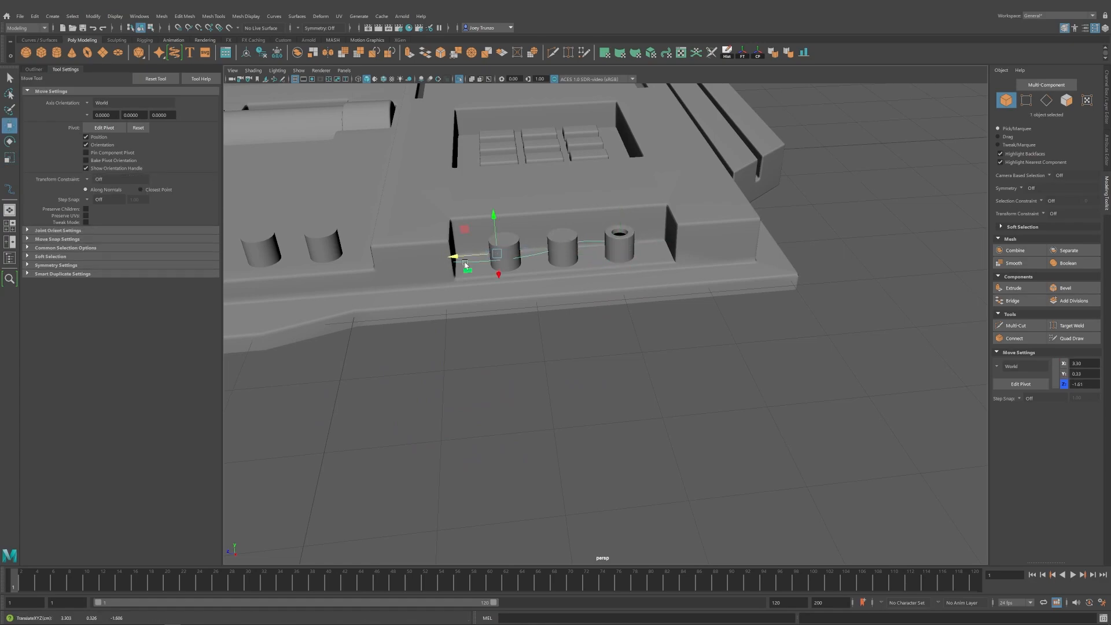
{"action": "left_click_drag", "start_coordinate": [526, 193], "coordinate": [880, 214], "text": "alt"}
Rotate and move the control vertices at the curve's end to bend it down into the hollow cylinder.
{"action": "right_click_drag", "start_coordinate": [645, 231], "coordinate": [637, 208]}
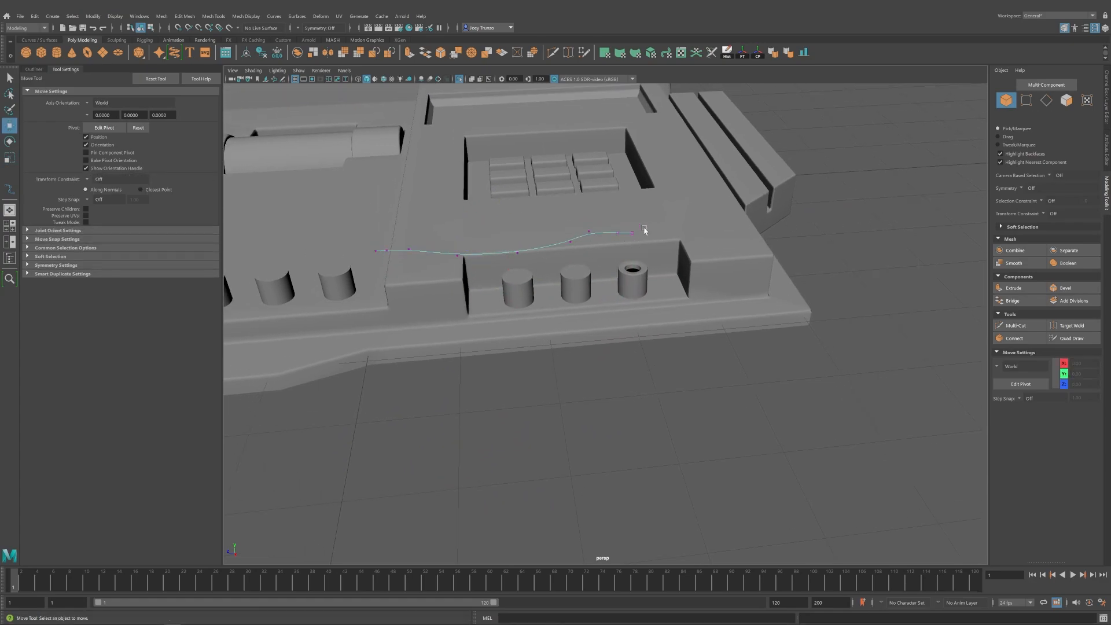
{"action": "left_click", "coordinate": [632, 233]}
{"action": "key", "text": "e"}
{"action": "left_click_drag", "start_coordinate": [604, 212], "coordinate": [621, 198]}
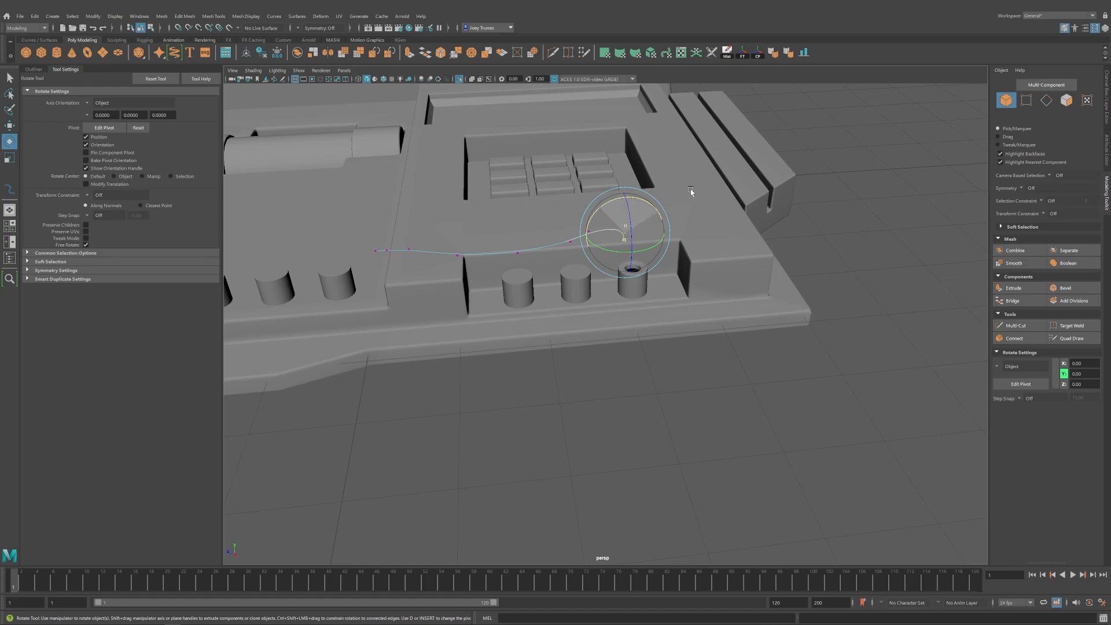
{"action": "left_click_drag", "start_coordinate": [691, 192], "coordinate": [672, 144], "text": "alt"}
{"action": "key", "text": "w"}
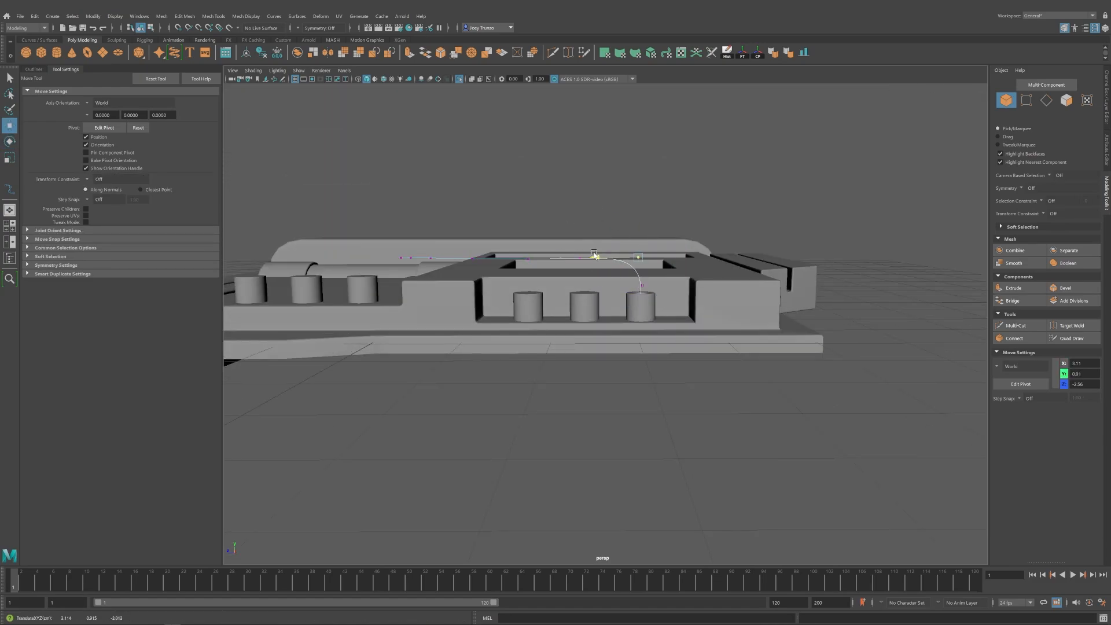
Rotate and move the control vertices at the curve's opposite end toward the nearest cylinder on the latch-side panel.
{"action": "middle_click_drag", "start_coordinate": [504, 286], "coordinate": [569, 284], "text": "alt"}
{"action": "left_click_drag", "start_coordinate": [450, 240], "coordinate": [503, 270]}
{"action": "middle_click_drag", "start_coordinate": [503, 269], "coordinate": [616, 287], "text": "alt"}
{"action": "key", "text": "e"}
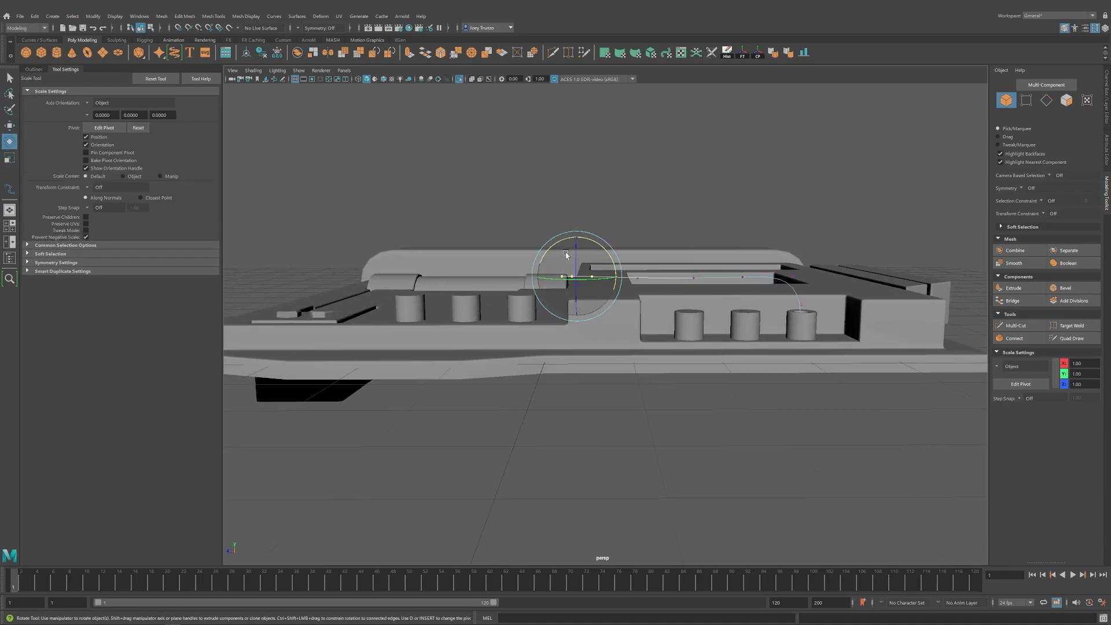
{"action": "key", "text": "w"}
{"action": "mouse_move", "coordinate": [525, 246]}
{"action": "left_mouse_down", "text": "alt"}
{"action": "mouse_move", "coordinate": [515, 267]}
{"action": "mouse_move", "coordinate": [513, 250]}
{"action": "left_mouse_up", "text": "alt"}
{"action": "scroll", "coordinate": [512, 273], "scroll_direction": "up", "scroll_amount": 3}
{"action": "left_click_drag", "start_coordinate": [513, 250], "coordinate": [578, 283], "text": "alt"}
Pull the curve's middle control vertices down and forward so it sags between the two cylinders.
{"action": "left_click_drag", "start_coordinate": [594, 237], "coordinate": [719, 298]}
{"action": "left_click_drag", "start_coordinate": [718, 308], "coordinate": [666, 261], "text": "alt"}
{"action": "left_click_drag", "start_coordinate": [639, 271], "coordinate": [607, 289]}
{"action": "left_click_drag", "start_coordinate": [607, 290], "coordinate": [648, 312], "text": "alt"}
{"action": "left_click_drag", "start_coordinate": [616, 297], "coordinate": [582, 260]}
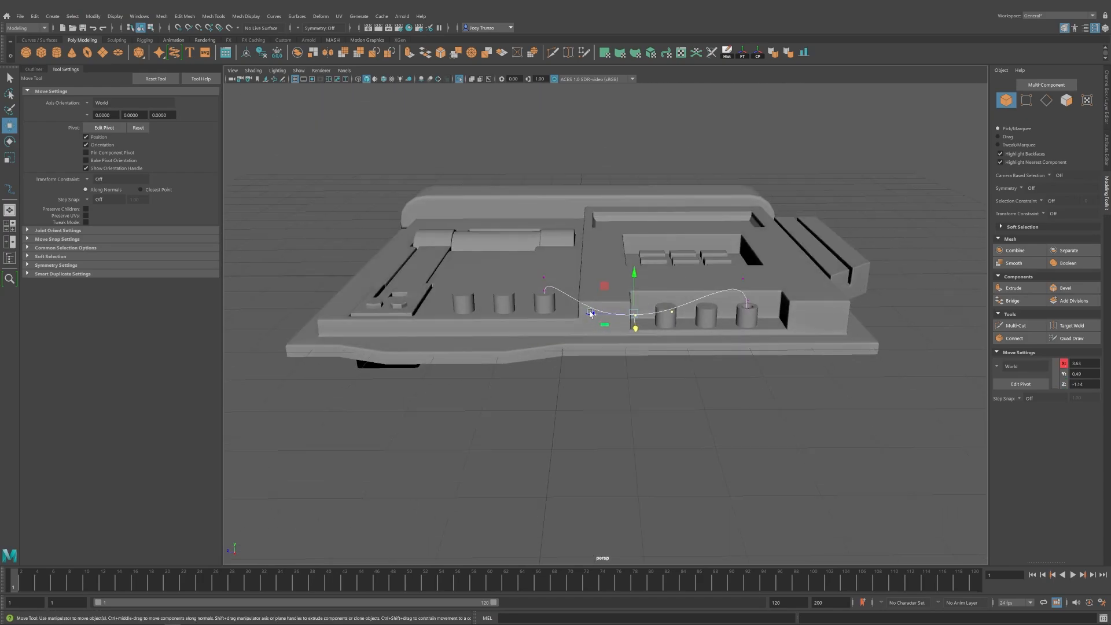
{"action": "left_click_drag", "start_coordinate": [591, 313], "coordinate": [562, 314]}
{"action": "left_click_drag", "start_coordinate": [562, 314], "coordinate": [671, 394], "text": "alt"}
Fine-tune the positions of the first curve's middle control vertices so it hangs over the device's front edge.
{"action": "left_click_drag", "start_coordinate": [631, 325], "coordinate": [628, 324]}
{"action": "left_click_drag", "start_coordinate": [628, 324], "coordinate": [582, 307], "text": "alt"}
{"action": "mouse_move", "coordinate": [582, 306]}
{"action": "left_mouse_down", "text": "alt"}
{"action": "mouse_move", "coordinate": [635, 340]}
{"action": "mouse_move", "coordinate": [570, 318]}
{"action": "left_mouse_up", "text": "alt"}
{"action": "left_click_drag", "start_coordinate": [589, 338], "coordinate": [591, 320]}
{"action": "left_click_drag", "start_coordinate": [591, 321], "coordinate": [653, 312], "text": "alt"}
{"action": "left_click_drag", "start_coordinate": [635, 287], "coordinate": [665, 317]}
{"action": "left_click_drag", "start_coordinate": [665, 318], "coordinate": [617, 321], "text": "alt"}
{"action": "left_click_drag", "start_coordinate": [639, 326], "coordinate": [640, 337]}
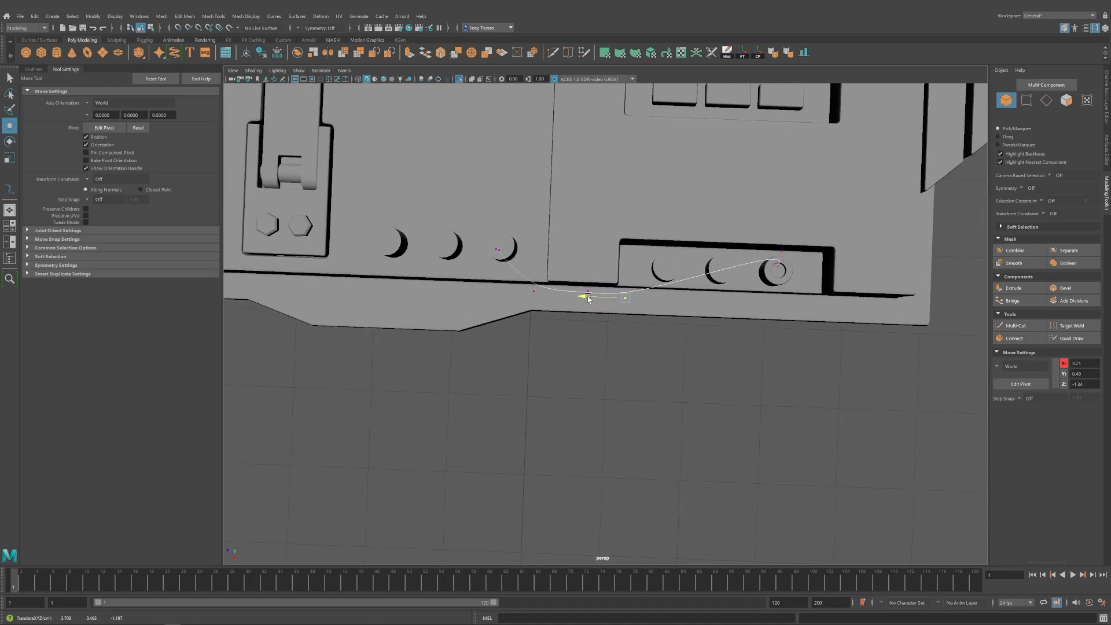
{"action": "left_click_drag", "start_coordinate": [588, 298], "coordinate": [643, 368], "text": "alt"}
Duplicate the first curve and move the copy sideways to the middle pair of cylinders.
{"action": "left_click", "coordinate": [782, 389]}
{"action": "left_click", "coordinate": [673, 312]}
{"action": "mouse_move", "coordinate": [673, 313]}
{"action": "left_mouse_down", "text": "alt"}
{"action": "mouse_move", "coordinate": [648, 342]}
{"action": "mouse_move", "coordinate": [643, 328]}
{"action": "mouse_move", "coordinate": [621, 345]}
{"action": "mouse_move", "coordinate": [672, 326]}
{"action": "left_mouse_up", "text": "alt"}
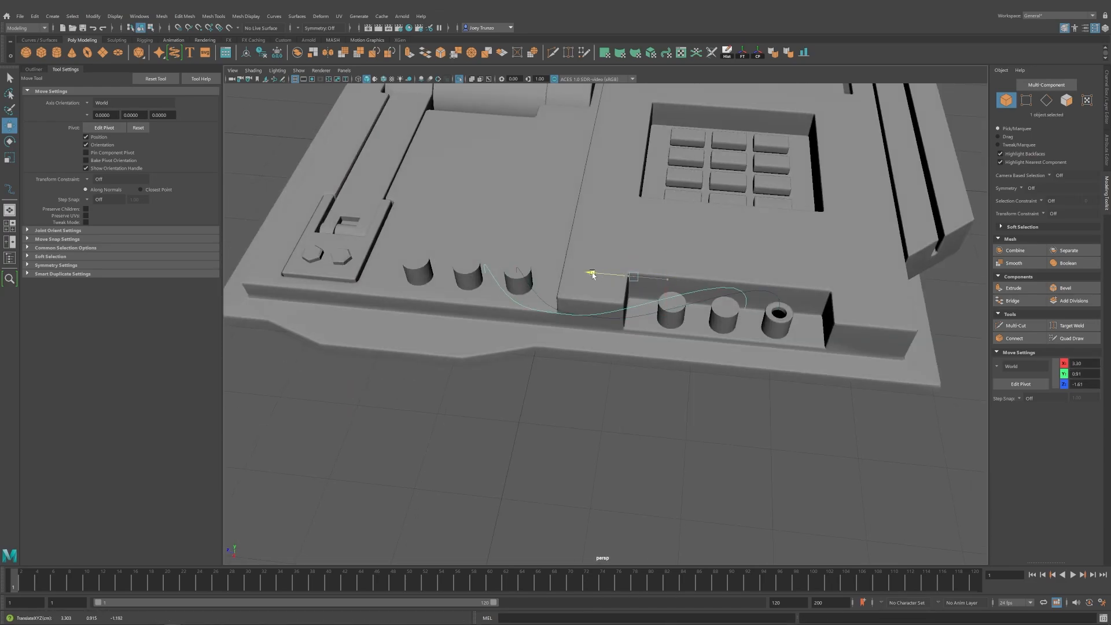
{"action": "left_click_drag", "start_coordinate": [592, 274], "coordinate": [572, 271]}
{"action": "left_click_drag", "start_coordinate": [572, 271], "coordinate": [596, 237], "text": "alt"}
Reposition the second curve's control vertices so its sagging middle follows a slightly different path from the first.
{"action": "right_click_drag", "start_coordinate": [596, 237], "coordinate": [549, 235]}
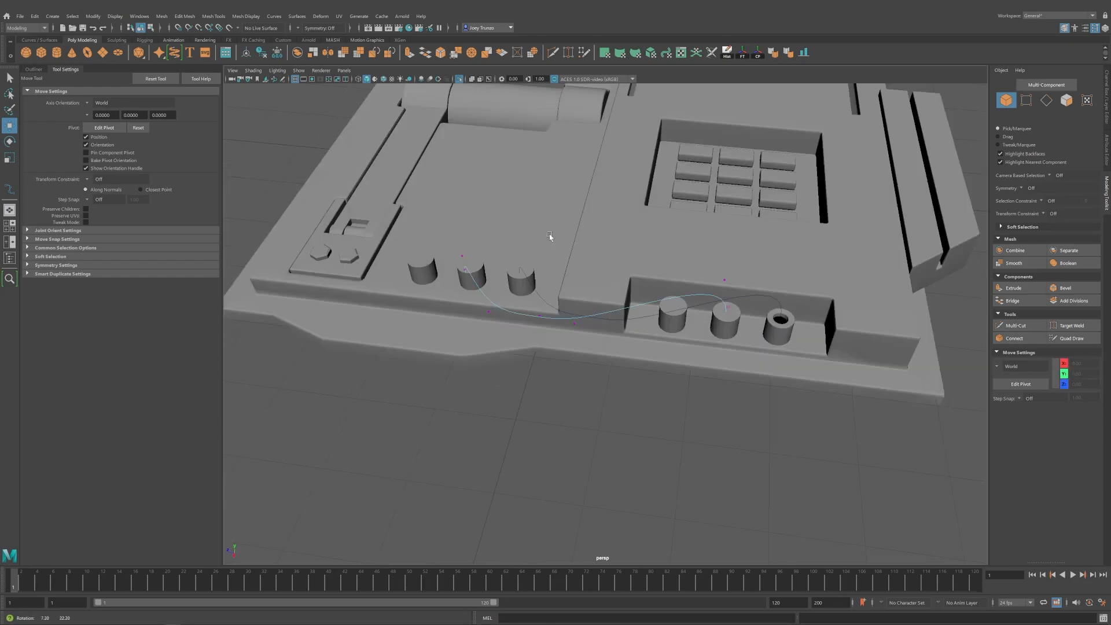
{"action": "left_click_drag", "start_coordinate": [549, 234], "coordinate": [561, 272], "text": "alt"}
{"action": "left_click_drag", "start_coordinate": [475, 295], "coordinate": [593, 341]}
{"action": "left_click_drag", "start_coordinate": [498, 325], "coordinate": [527, 325]}
{"action": "left_click_drag", "start_coordinate": [526, 325], "coordinate": [577, 278], "text": "alt"}
{"action": "left_click_drag", "start_coordinate": [615, 346], "coordinate": [564, 333]}
{"action": "left_click", "coordinate": [532, 298]}
{"action": "key", "text": "z"}
{"action": "left_click", "coordinate": [526, 305]}
{"action": "left_click_drag", "start_coordinate": [526, 290], "coordinate": [531, 261], "text": "alt"}
{"action": "left_click_drag", "start_coordinate": [532, 261], "coordinate": [533, 365]}
{"action": "right_click_drag", "start_coordinate": [689, 342], "coordinate": [804, 273]}
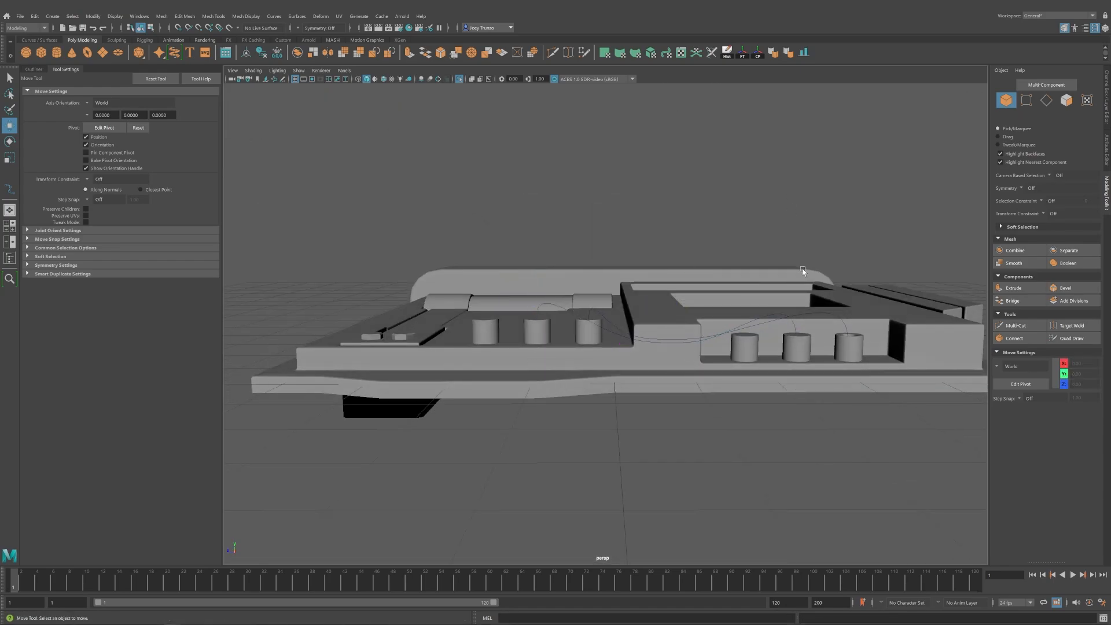
Duplicate the second curve and move the copy sideways to the remaining pair of cylinders.
{"action": "left_click", "coordinate": [801, 316]}
{"action": "left_click_drag", "start_coordinate": [801, 318], "coordinate": [788, 331], "text": "alt"}
{"action": "key", "text": "ctrl+d"}
{"action": "left_click_drag", "start_coordinate": [703, 296], "coordinate": [594, 294]}
{"action": "left_click_drag", "start_coordinate": [594, 296], "coordinate": [636, 322], "text": "alt"}
{"action": "mouse_move", "coordinate": [645, 337]}
{"action": "left_mouse_down", "text": "alt"}
{"action": "mouse_move", "coordinate": [651, 321]}
{"action": "mouse_move", "coordinate": [642, 347]}
{"action": "left_mouse_up", "text": "alt"}
Select and reposition the control vertices at the curve's end above the keypad-side cylinders.
{"action": "left_click", "coordinate": [732, 285]}
{"action": "right_click_drag", "start_coordinate": [732, 285], "coordinate": [677, 285]}
{"action": "left_click_drag", "start_coordinate": [751, 270], "coordinate": [791, 300]}
{"action": "middle_click_drag", "start_coordinate": [791, 300], "coordinate": [633, 313], "text": "alt"}
{"action": "left_click_drag", "start_coordinate": [611, 326], "coordinate": [611, 334]}
{"action": "left_click_drag", "start_coordinate": [611, 348], "coordinate": [627, 318], "text": "alt"}
Reposition the third curve's middle control vertices so it sags in front of the body between its two cylinders.
{"action": "left_click", "coordinate": [628, 316]}
{"action": "right_click_drag", "start_coordinate": [628, 316], "coordinate": [567, 312]}
{"action": "left_click_drag", "start_coordinate": [435, 272], "coordinate": [449, 313], "text": "alt"}
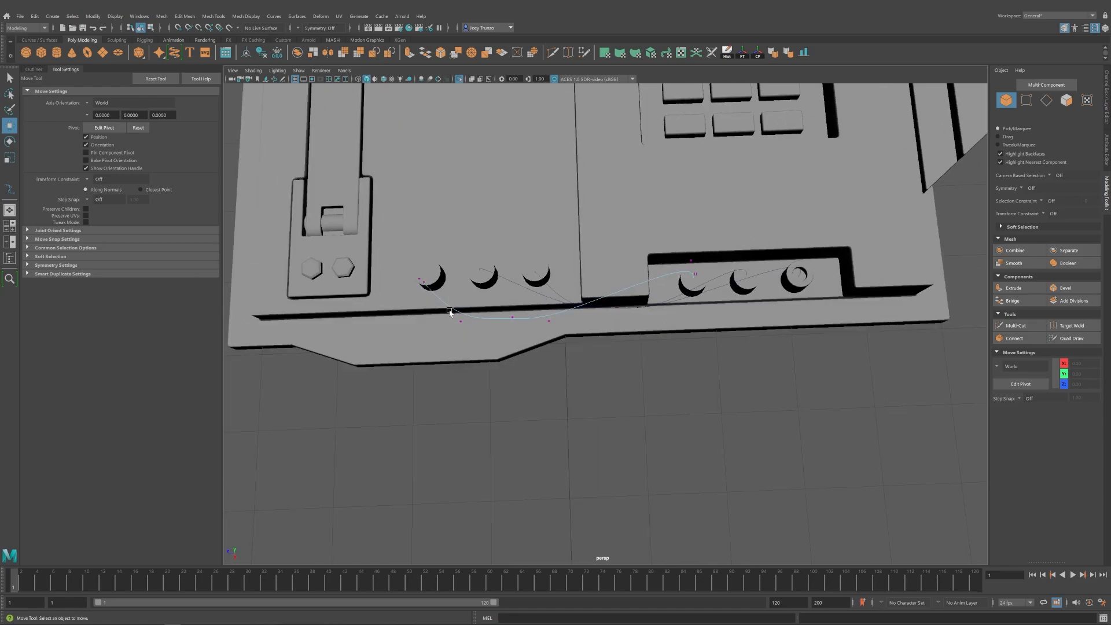
{"action": "middle_click_drag", "start_coordinate": [449, 312], "coordinate": [554, 363], "text": "alt"}
{"action": "left_click_drag", "start_coordinate": [524, 325], "coordinate": [592, 347]}
{"action": "left_click_drag", "start_coordinate": [592, 348], "coordinate": [547, 370], "text": "alt"}
{"action": "left_click_drag", "start_coordinate": [540, 363], "coordinate": [543, 363]}
{"action": "left_click_drag", "start_coordinate": [550, 380], "coordinate": [622, 338], "text": "alt"}
{"action": "left_click_drag", "start_coordinate": [633, 288], "coordinate": [633, 286]}
Adjust the height of the control vertices at the third curve's end above the latch-side cylinder.
{"action": "left_click_drag", "start_coordinate": [634, 286], "coordinate": [487, 339], "text": "alt"}
{"action": "left_click_drag", "start_coordinate": [487, 359], "coordinate": [488, 339], "text": "alt"}
{"action": "left_click", "coordinate": [438, 297]}
{"action": "left_click_drag", "start_coordinate": [438, 301], "coordinate": [440, 288], "text": "alt"}
{"action": "left_click_drag", "start_coordinate": [440, 248], "coordinate": [440, 251]}
{"action": "left_click_drag", "start_coordinate": [501, 260], "coordinate": [509, 357], "text": "alt"}
{"action": "right_click_drag", "start_coordinate": [833, 313], "coordinate": [722, 286], "text": "alt"}
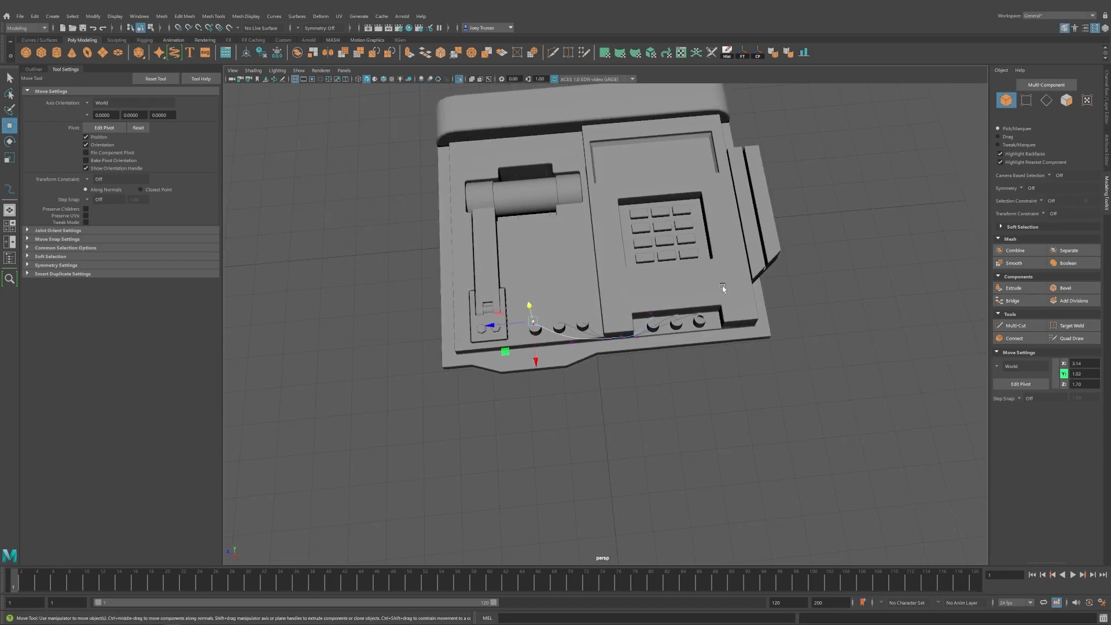
{"action": "left_click", "coordinate": [786, 358]}
Create a polygon torus, move it clear of the device and rotate it upright.
{"action": "left_click_drag", "start_coordinate": [776, 405], "coordinate": [746, 339], "text": "alt"}
{"action": "right_click_drag", "start_coordinate": [694, 342], "coordinate": [740, 369], "text": "alt"}
{"action": "left_click_drag", "start_coordinate": [739, 358], "coordinate": [742, 370], "text": "alt"}
{"action": "middle_click_drag", "start_coordinate": [742, 370], "coordinate": [689, 347], "text": "alt"}
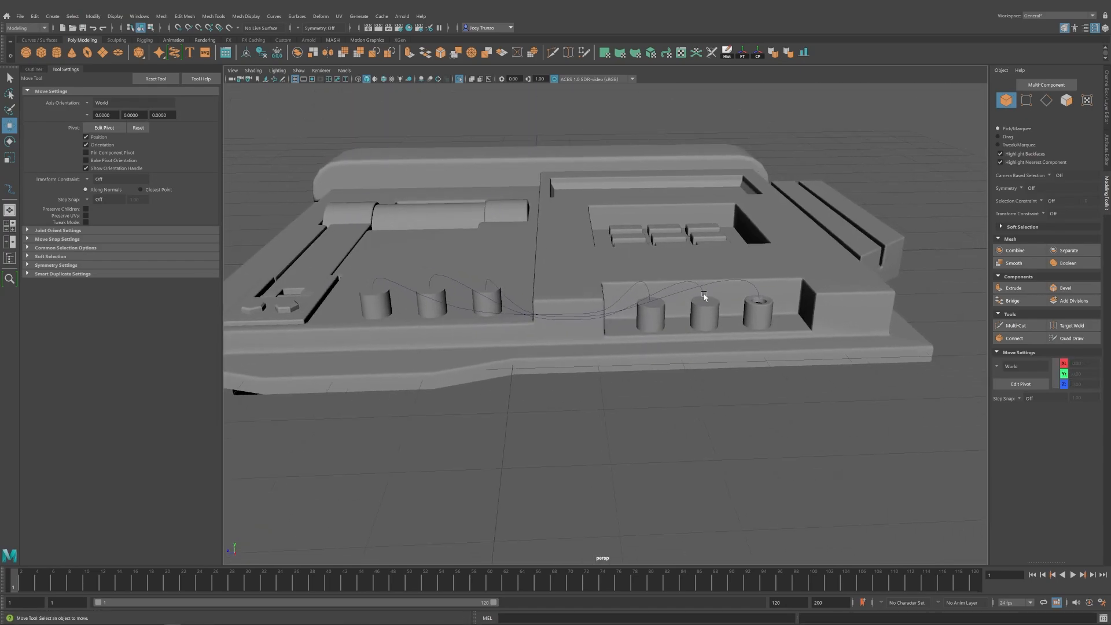
{"action": "left_click", "coordinate": [89, 56]}
{"action": "left_click_drag", "start_coordinate": [563, 327], "coordinate": [625, 359], "text": "alt"}
{"action": "right_click_drag", "start_coordinate": [625, 358], "coordinate": [538, 320], "text": "alt"}
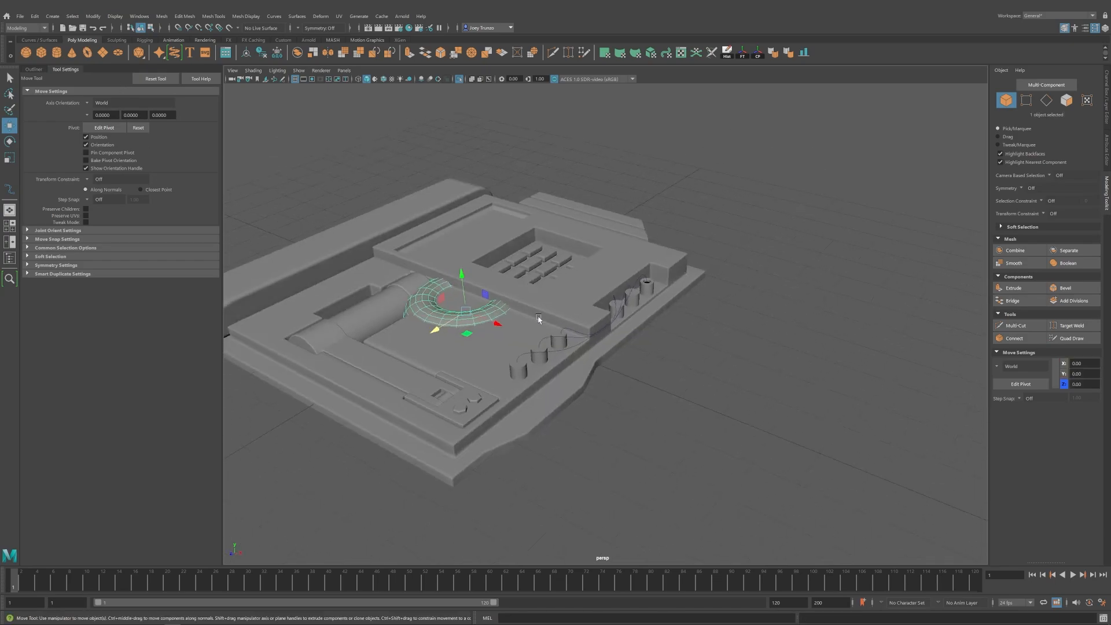
{"action": "left_click_drag", "start_coordinate": [496, 324], "coordinate": [734, 415]}
{"action": "middle_click_drag", "start_coordinate": [735, 415], "coordinate": [675, 356], "text": "alt"}
{"action": "key", "text": "e"}
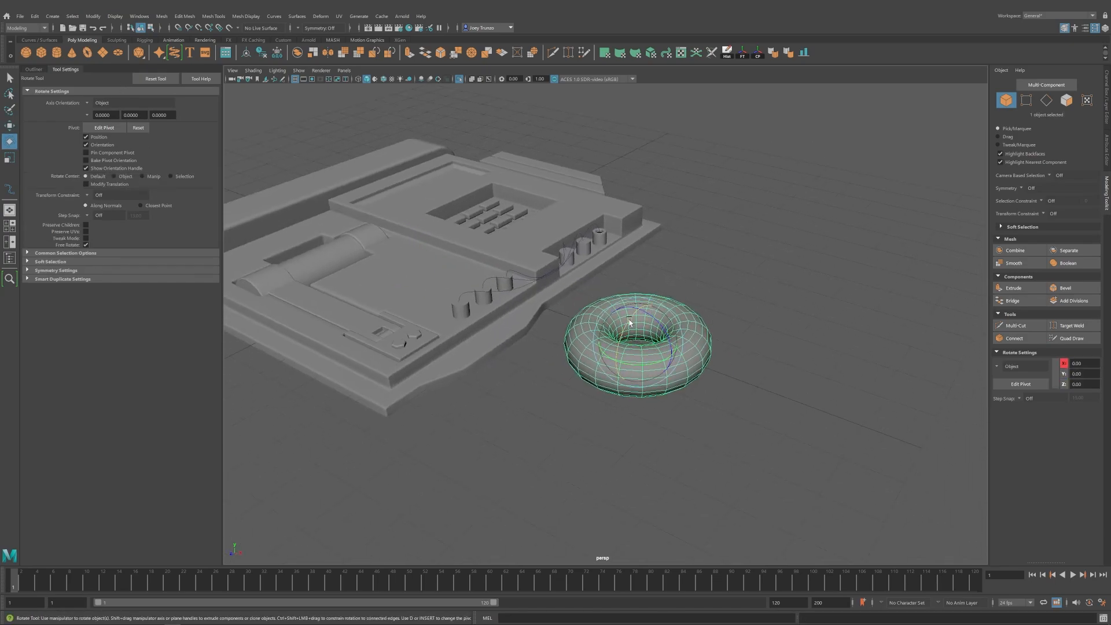
{"action": "left_click_drag", "start_coordinate": [629, 322], "coordinate": [642, 286]}
Set the torus's radius to 2.740 and scale the whole ring down.
{"action": "key", "text": "ctrl+a"}
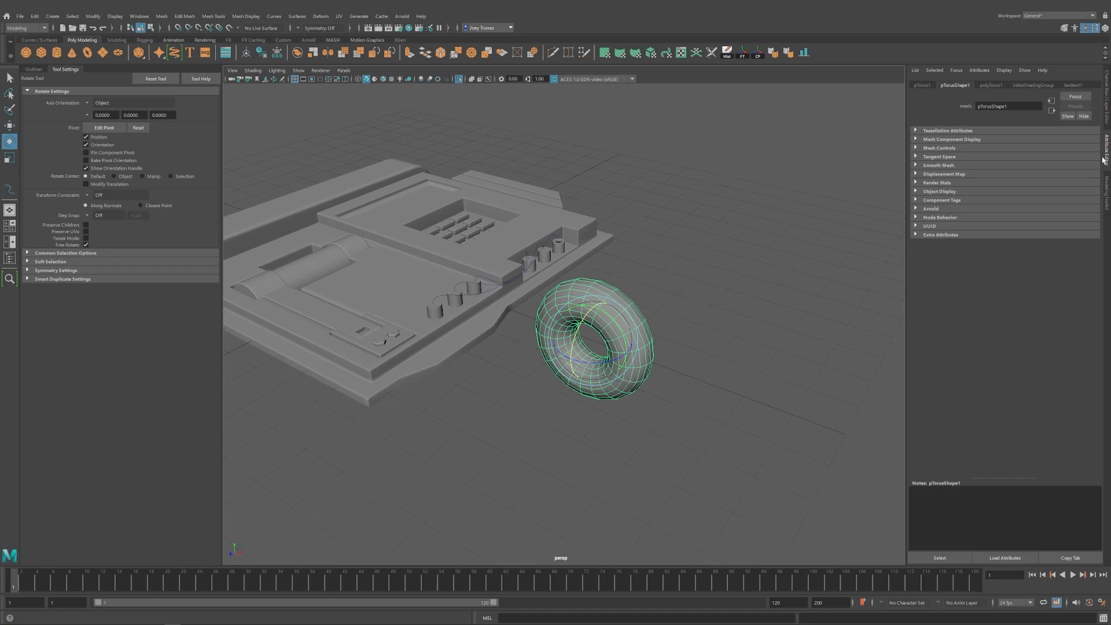
{"action": "left_click", "coordinate": [991, 85]}
{"action": "left_click_drag", "start_coordinate": [1011, 140], "coordinate": [1012, 139]}
{"action": "key", "text": "r"}
{"action": "left_click_drag", "start_coordinate": [602, 336], "coordinate": [525, 339]}
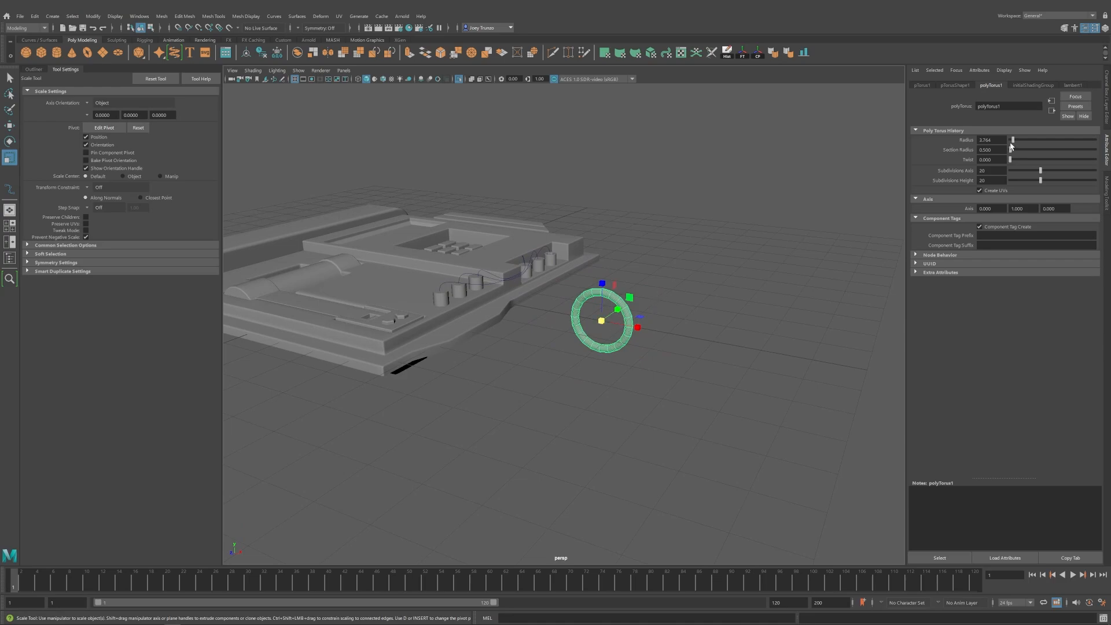
{"action": "left_click_drag", "start_coordinate": [1013, 141], "coordinate": [1012, 140]}
Move the ring to the body's front edge beside the cylinders, shrink it and raise it to the cables' height.
{"action": "key", "text": "w"}
{"action": "left_click_drag", "start_coordinate": [639, 327], "coordinate": [532, 308]}
{"action": "middle_click_drag", "start_coordinate": [443, 326], "coordinate": [459, 372], "text": "alt"}
{"action": "scroll", "coordinate": [459, 372], "scroll_direction": "up", "scroll_amount": 5}
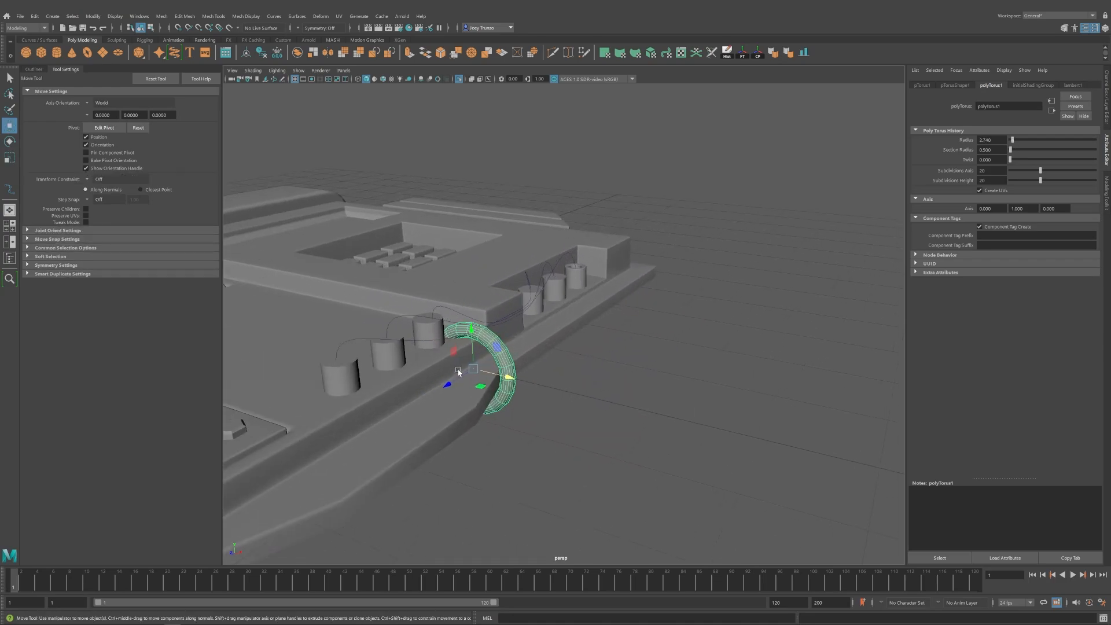
{"action": "key", "text": "r"}
{"action": "left_click_drag", "start_coordinate": [473, 369], "coordinate": [436, 374]}
{"action": "key", "text": "w"}
{"action": "left_click_drag", "start_coordinate": [472, 329], "coordinate": [468, 296]}
{"action": "left_click_drag", "start_coordinate": [468, 297], "coordinate": [405, 316], "text": "alt"}
{"action": "middle_click_drag", "start_coordinate": [405, 316], "coordinate": [492, 361], "text": "alt"}
{"action": "scroll", "coordinate": [492, 361], "scroll_direction": "up", "scroll_amount": 3}
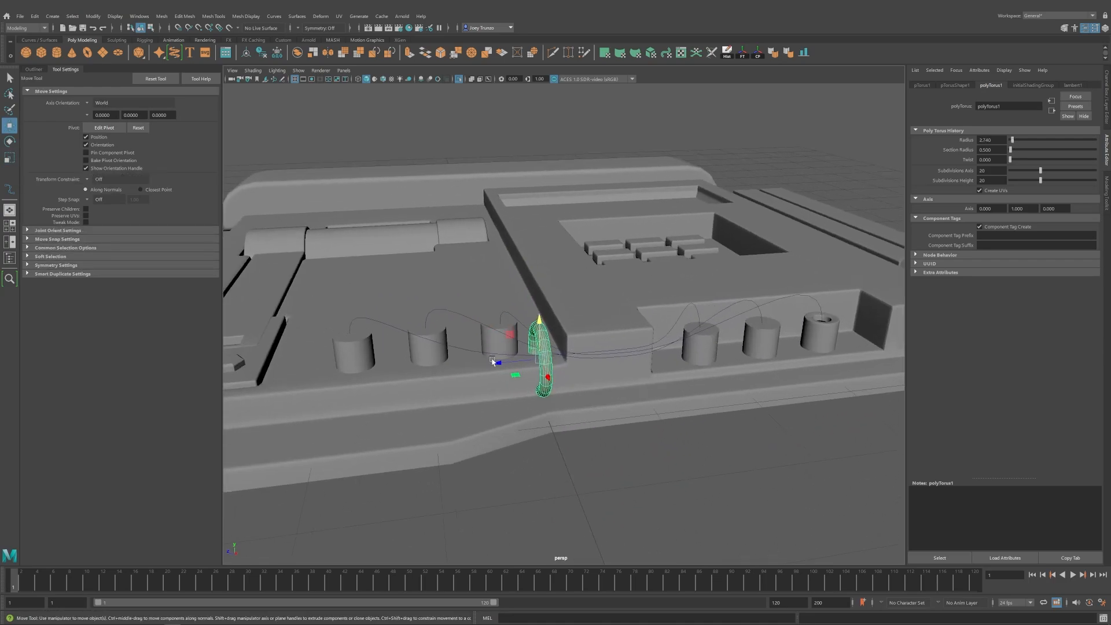
Slide the ring to the front face of the keypad block and scale it down to fit there.
{"action": "left_click_drag", "start_coordinate": [496, 360], "coordinate": [633, 368]}
{"action": "key", "text": "r"}
{"action": "left_click_drag", "start_coordinate": [565, 354], "coordinate": [531, 357]}
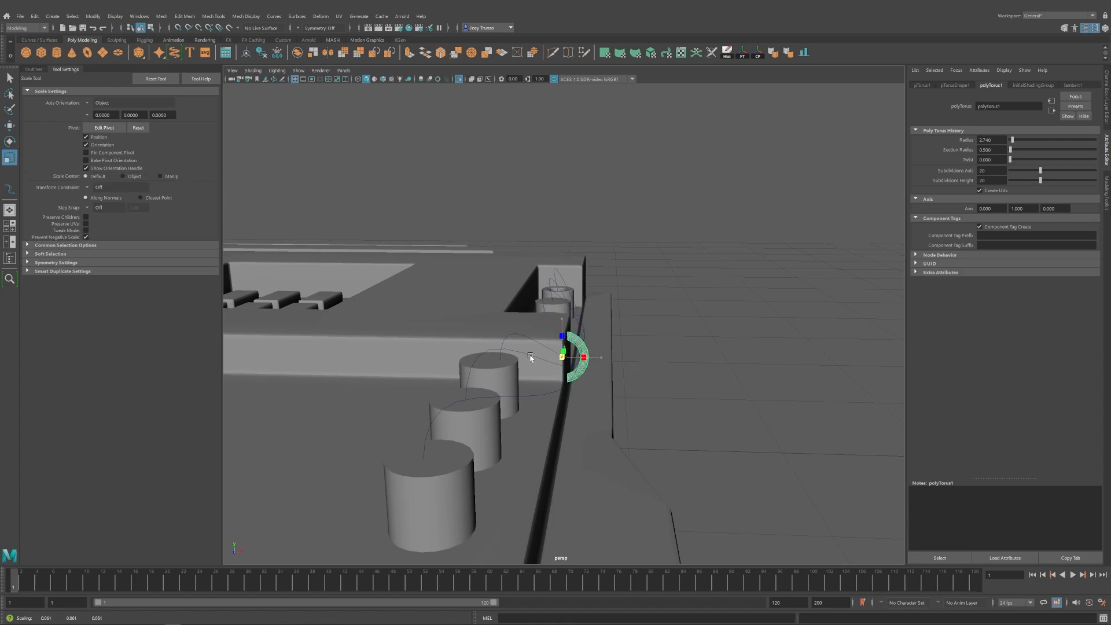
{"action": "key", "text": "w"}
{"action": "left_click_drag", "start_coordinate": [608, 360], "coordinate": [614, 306], "text": "alt"}
{"action": "scroll", "coordinate": [615, 321], "scroll_direction": "up", "scroll_amount": 4}
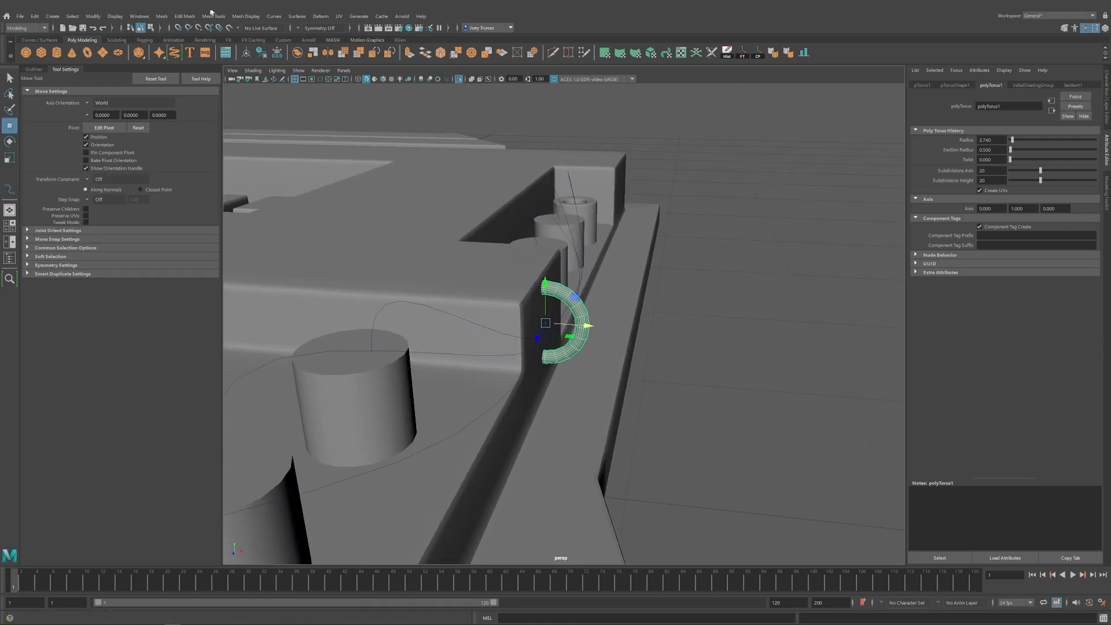
Thicken the ring by offsetting its vertices along their normals with the component Transform operation.
{"action": "left_click", "coordinate": [183, 16]}
{"action": "left_click", "coordinate": [198, 128]}
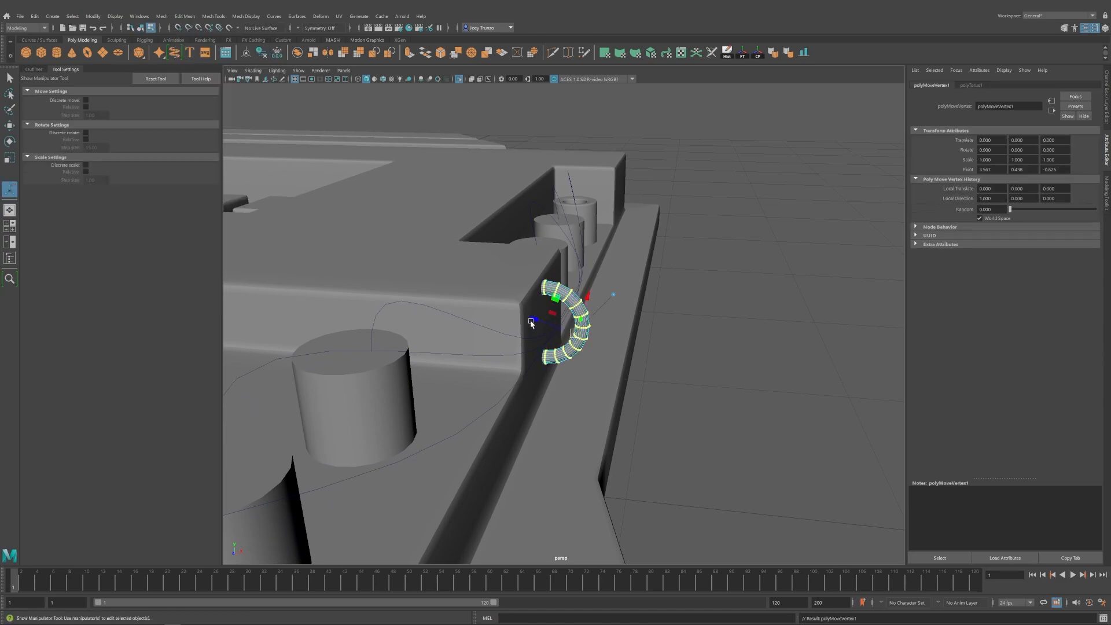
{"action": "key", "text": "w"}
{"action": "left_click", "coordinate": [715, 324]}
{"action": "left_click_drag", "start_coordinate": [715, 324], "coordinate": [712, 277], "text": "alt"}
{"action": "left_click", "coordinate": [573, 308]}
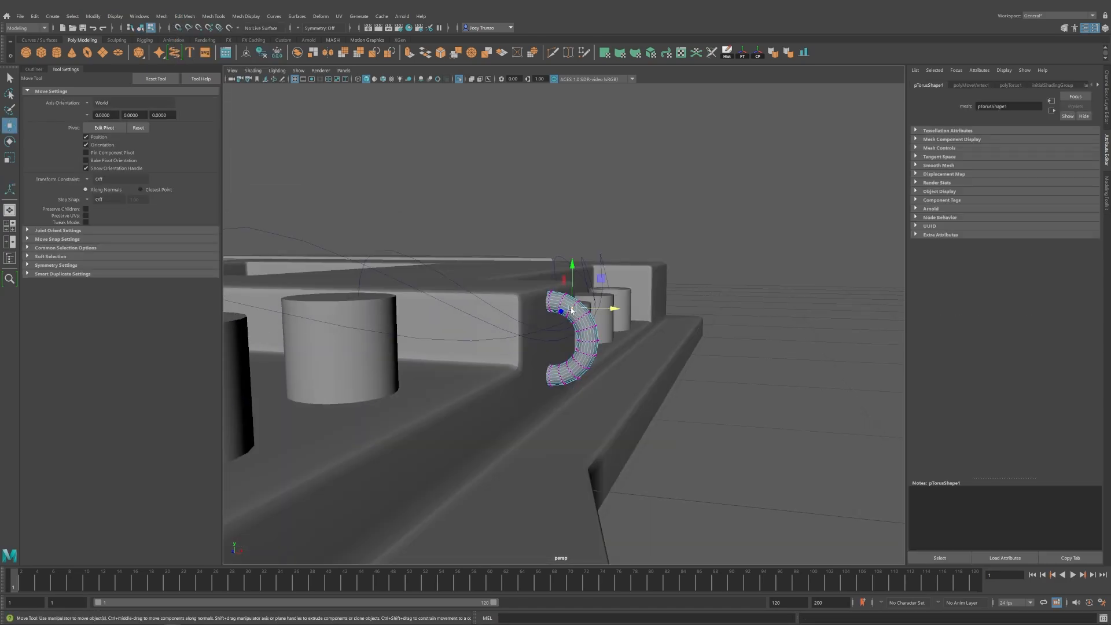
{"action": "key", "text": "F8"}
Move the third curve's middle control vertex so the curve passes through the ring.
{"action": "left_click", "coordinate": [573, 307]}
{"action": "key", "text": "r"}
{"action": "left_click_drag", "start_coordinate": [553, 339], "coordinate": [612, 341], "text": "alt"}
{"action": "left_click", "coordinate": [548, 352]}
{"action": "left_click", "coordinate": [720, 303]}
{"action": "left_click", "coordinate": [557, 301]}
{"action": "key", "text": "w"}
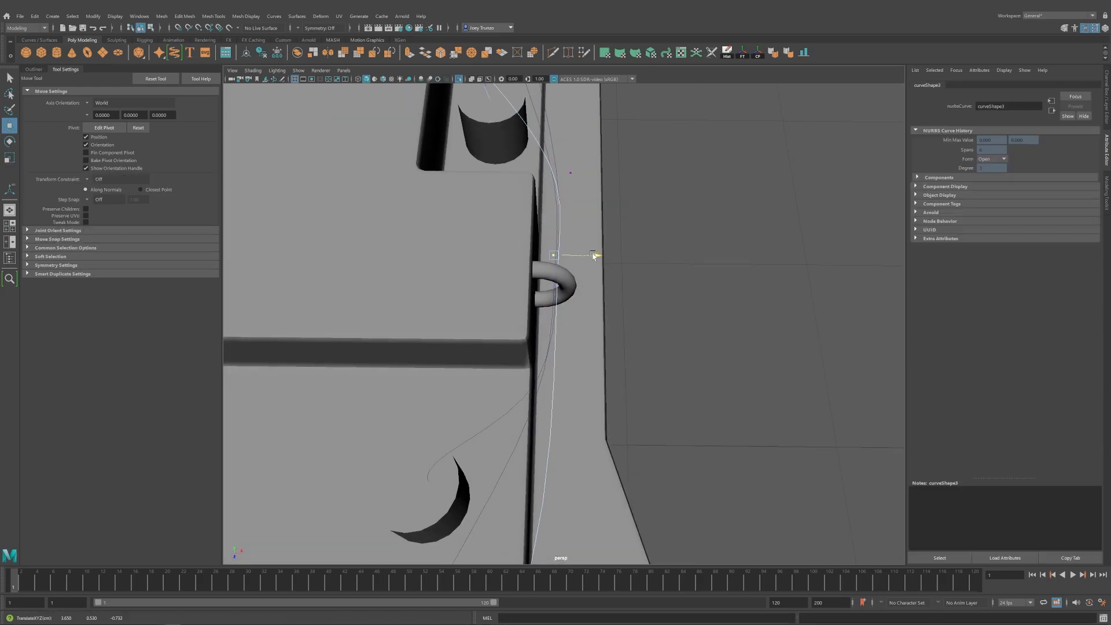
Adjust the middle control vertices of the first curve so it also runs through the ring.
{"action": "left_click_drag", "start_coordinate": [535, 289], "coordinate": [566, 329], "text": "alt"}
{"action": "left_click", "coordinate": [617, 280]}
{"action": "key", "text": "ctrl+z"}
{"action": "left_click", "coordinate": [561, 268]}
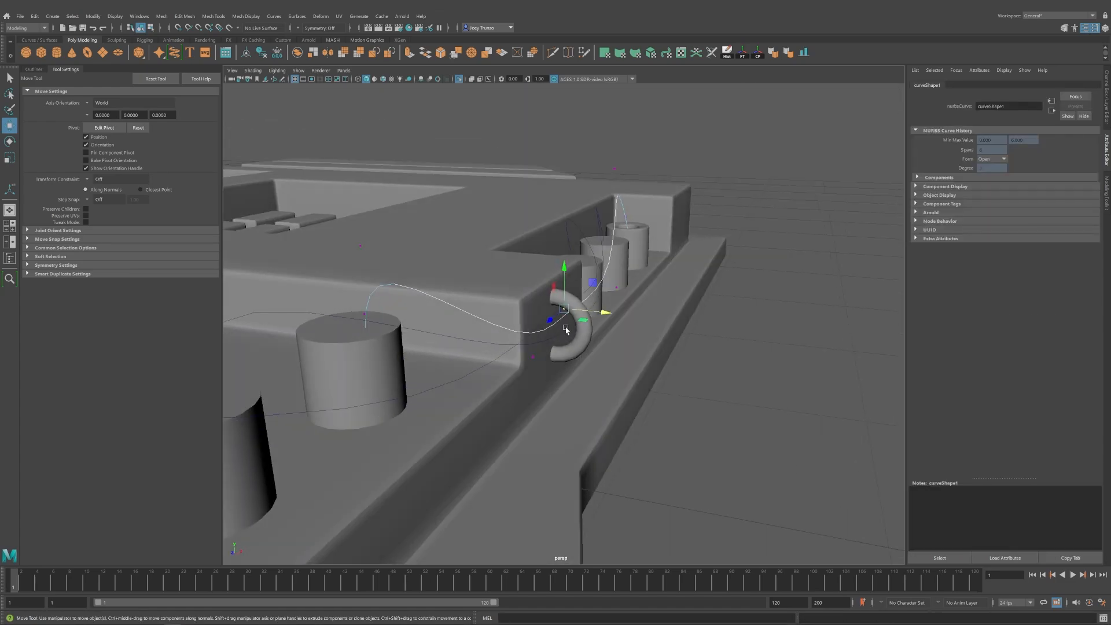
{"action": "right_click_drag", "start_coordinate": [482, 317], "coordinate": [440, 318]}
{"action": "left_click_drag", "start_coordinate": [588, 306], "coordinate": [602, 387]}
{"action": "left_click_drag", "start_coordinate": [595, 288], "coordinate": [486, 254]}
{"action": "left_click", "coordinate": [665, 206]}
{"action": "left_click_drag", "start_coordinate": [665, 206], "coordinate": [580, 394], "text": "alt"}
{"action": "left_click", "coordinate": [550, 330]}
{"action": "left_click", "coordinate": [549, 449]}
{"action": "scroll", "coordinate": [593, 368], "scroll_direction": "down", "scroll_amount": 5}
{"action": "scroll", "coordinate": [580, 395], "scroll_direction": "up", "scroll_amount": 5}
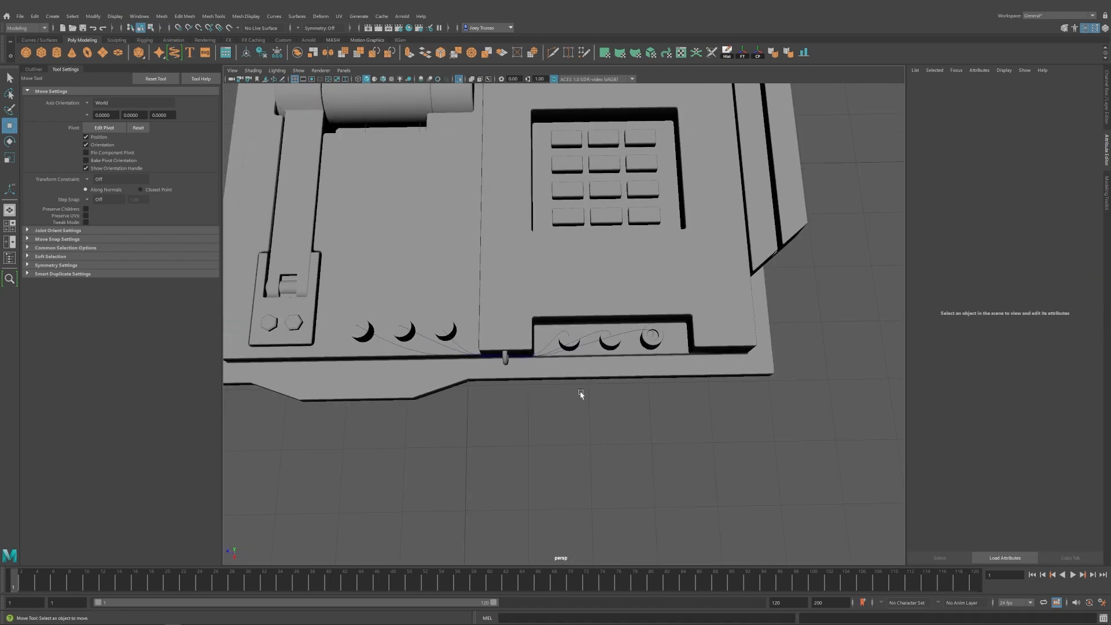
Create a sweep mesh along the first curve with a profile scale of 0.275 and precision of about 98.
{"action": "middle_click_drag", "start_coordinate": [580, 394], "coordinate": [604, 309], "text": "alt"}
{"action": "left_click", "coordinate": [668, 249]}
{"action": "left_click", "coordinate": [53, 16]}
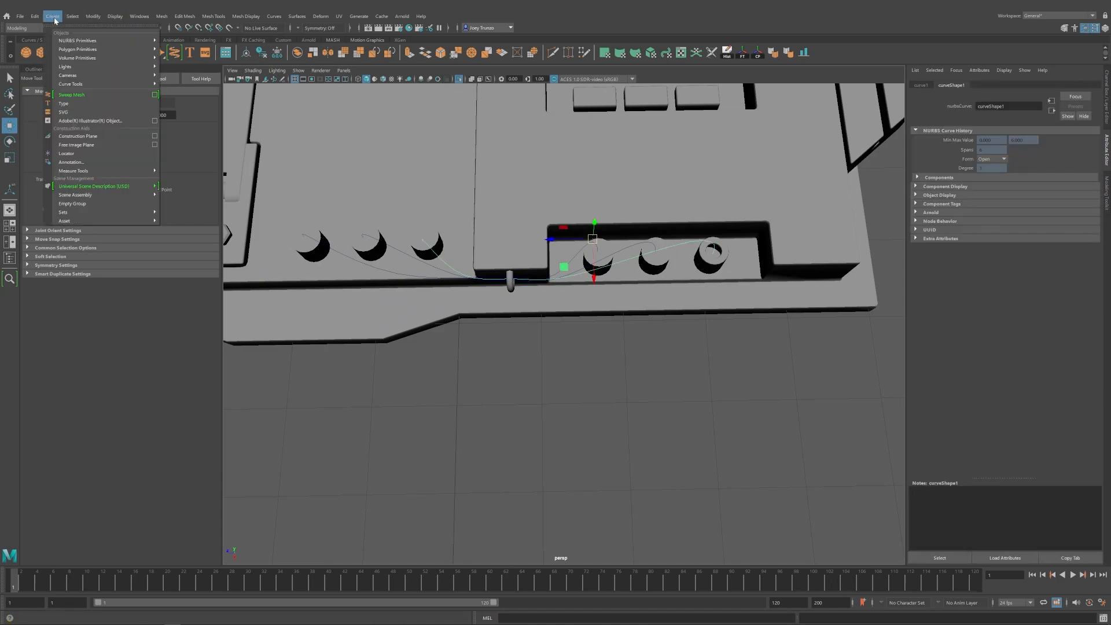
{"action": "left_click", "coordinate": [72, 95]}
{"action": "left_click_drag", "start_coordinate": [1028, 238], "coordinate": [1014, 239]}
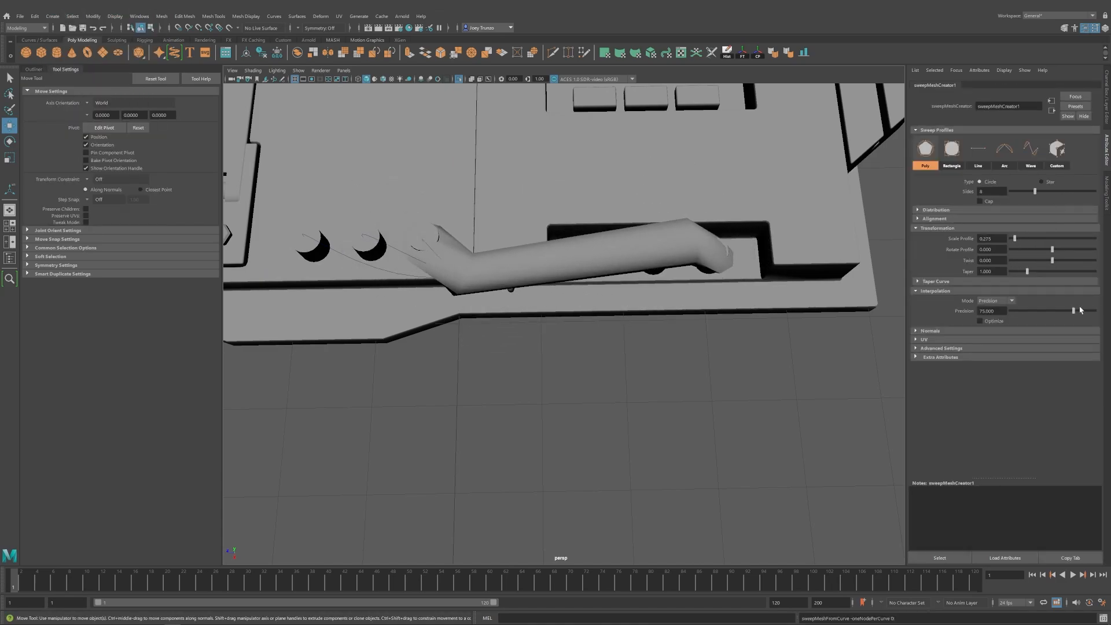
{"action": "left_click_drag", "start_coordinate": [1074, 311], "coordinate": [1089, 311]}
Thin the first swept cable to a profile scale of 0.042 and set its precision to 100.
{"action": "left_click_drag", "start_coordinate": [794, 305], "coordinate": [796, 252], "text": "alt"}
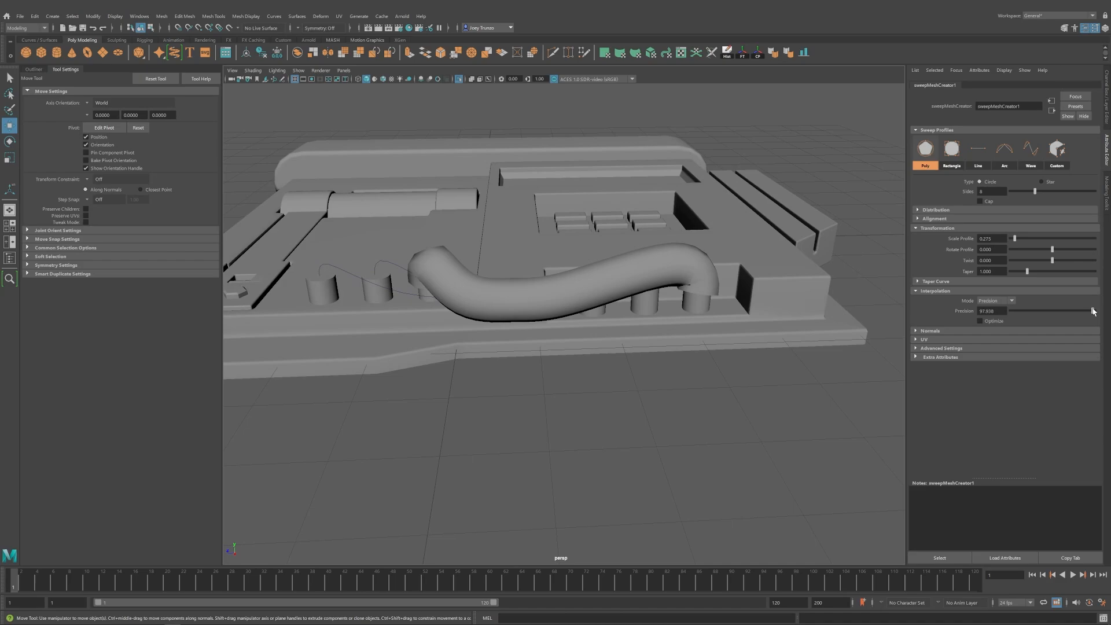
{"action": "left_click_drag", "start_coordinate": [1018, 239], "coordinate": [1012, 239]}
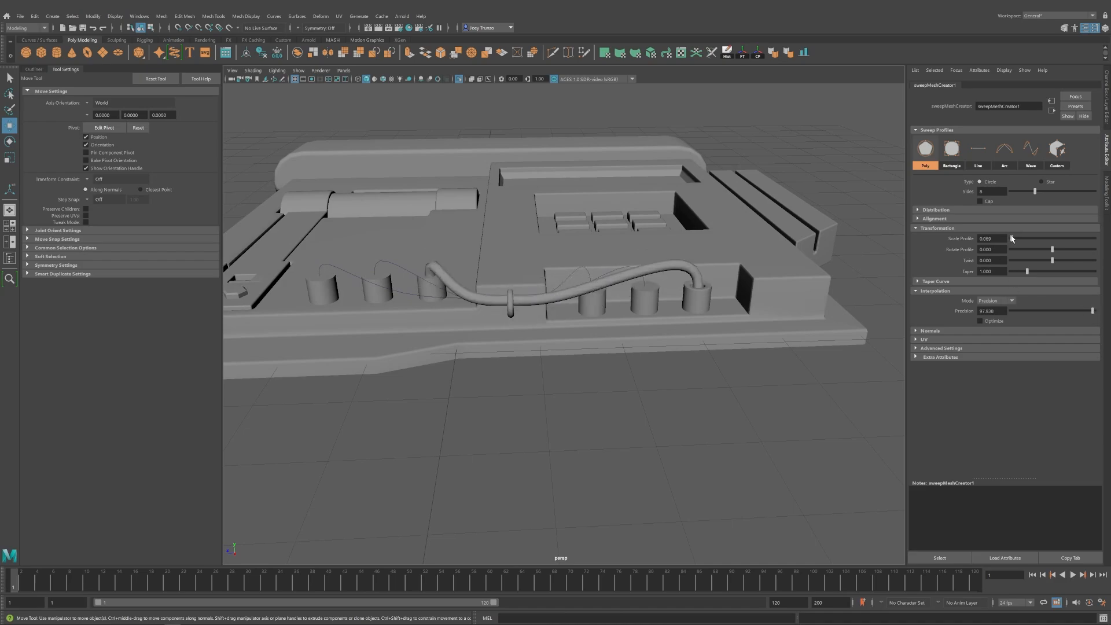
{"action": "right_click_drag", "start_coordinate": [695, 283], "coordinate": [497, 243], "text": "alt"}
{"action": "mouse_move", "coordinate": [498, 243]}
{"action": "left_mouse_down", "text": "alt"}
{"action": "mouse_move", "coordinate": [486, 279]}
{"action": "mouse_move", "coordinate": [496, 277]}
{"action": "mouse_move", "coordinate": [497, 232]}
{"action": "left_mouse_up", "text": "alt"}
{"action": "right_click_drag", "start_coordinate": [521, 312], "coordinate": [690, 340], "text": "alt"}
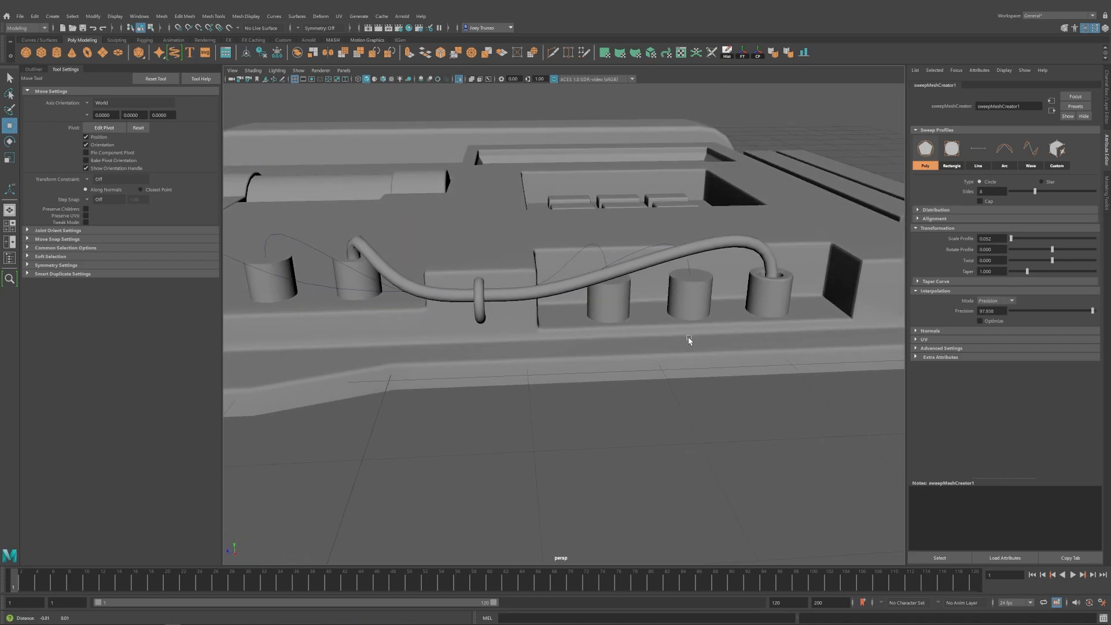
{"action": "left_click_drag", "start_coordinate": [690, 340], "coordinate": [692, 353], "text": "alt"}
{"action": "left_click_drag", "start_coordinate": [524, 324], "coordinate": [885, 293], "text": "alt"}
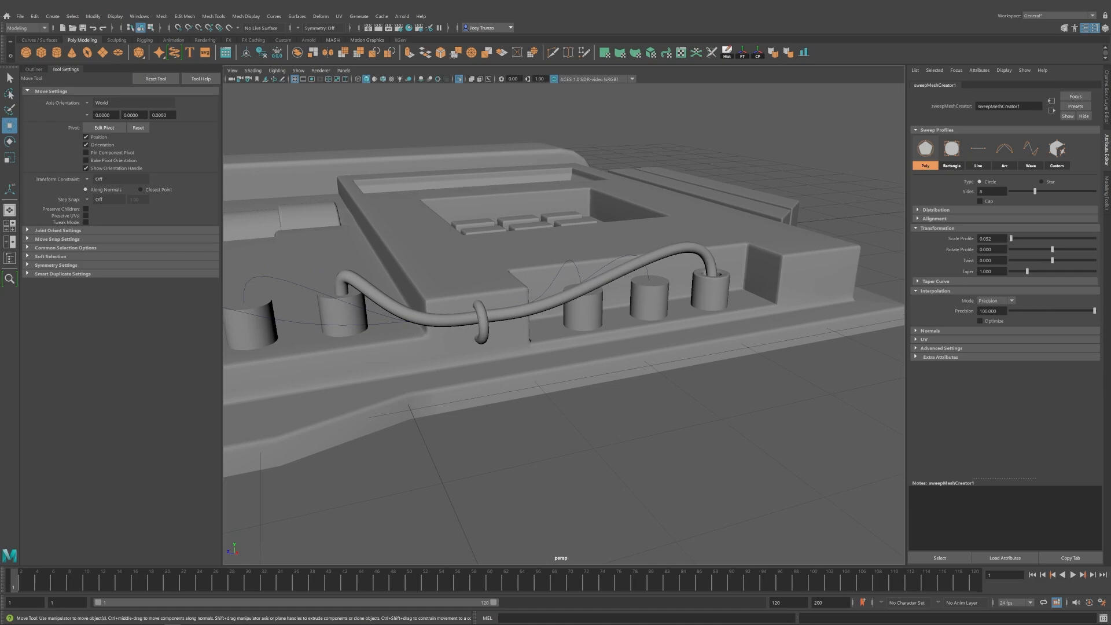
{"action": "right_click_drag", "start_coordinate": [800, 264], "coordinate": [405, 324], "text": "alt"}
{"action": "left_click_drag", "start_coordinate": [405, 324], "coordinate": [549, 407], "text": "alt"}
{"action": "right_click_drag", "start_coordinate": [548, 407], "coordinate": [698, 469], "text": "alt"}
{"action": "left_click_drag", "start_coordinate": [698, 468], "coordinate": [711, 352], "text": "alt"}
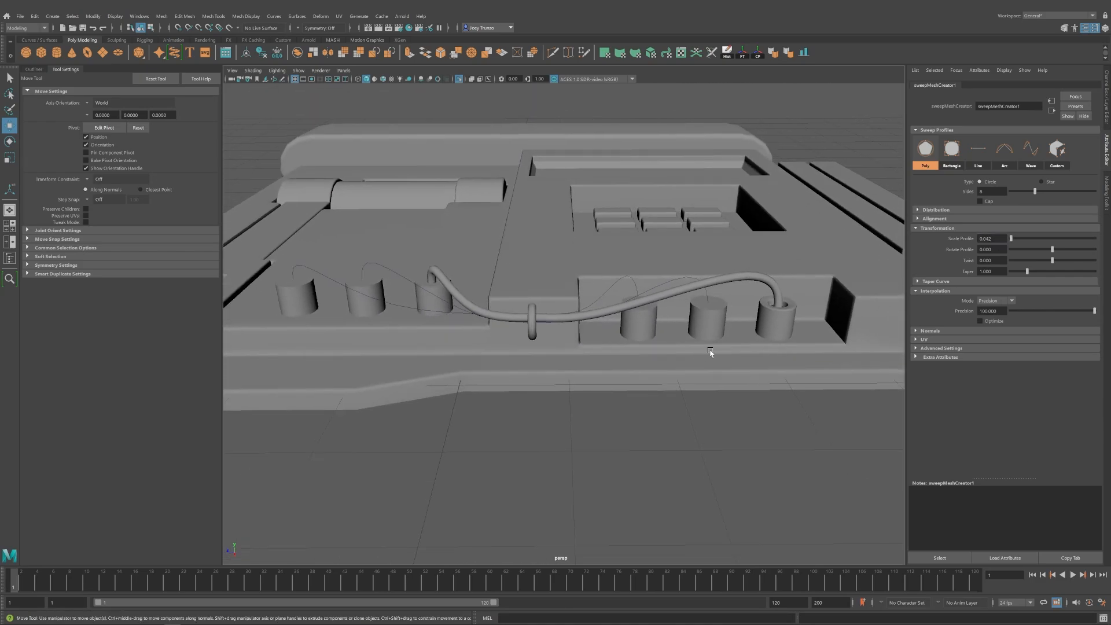
{"action": "left_click_drag", "start_coordinate": [686, 398], "coordinate": [671, 303], "text": "alt"}
Create a sweep mesh along the second curve, matching the first cable's 0.042 profile scale, and raise its precision.
{"action": "left_click", "coordinate": [672, 301]}
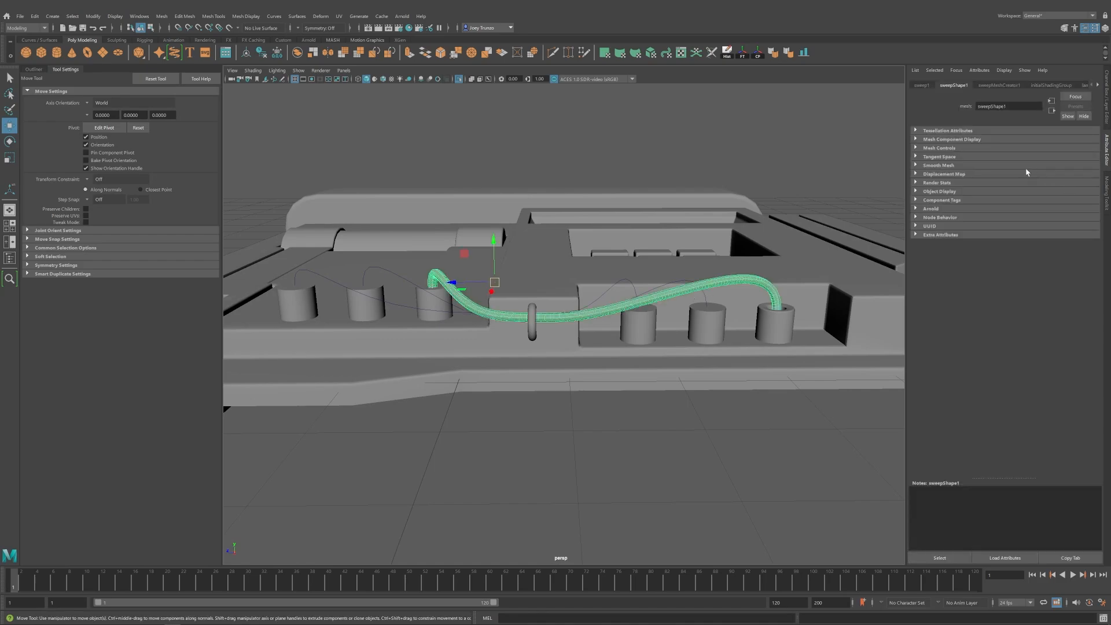
{"action": "left_click", "coordinate": [1000, 85]}
{"action": "left_click", "coordinate": [726, 451]}
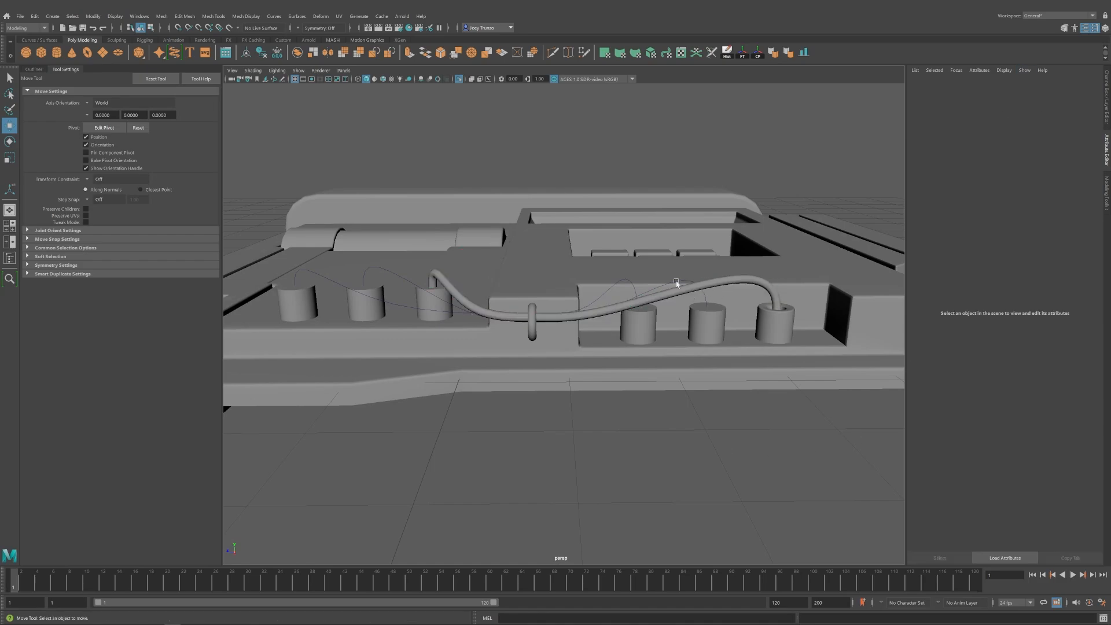
{"action": "left_click", "coordinate": [670, 284]}
{"action": "left_click", "coordinate": [53, 16]}
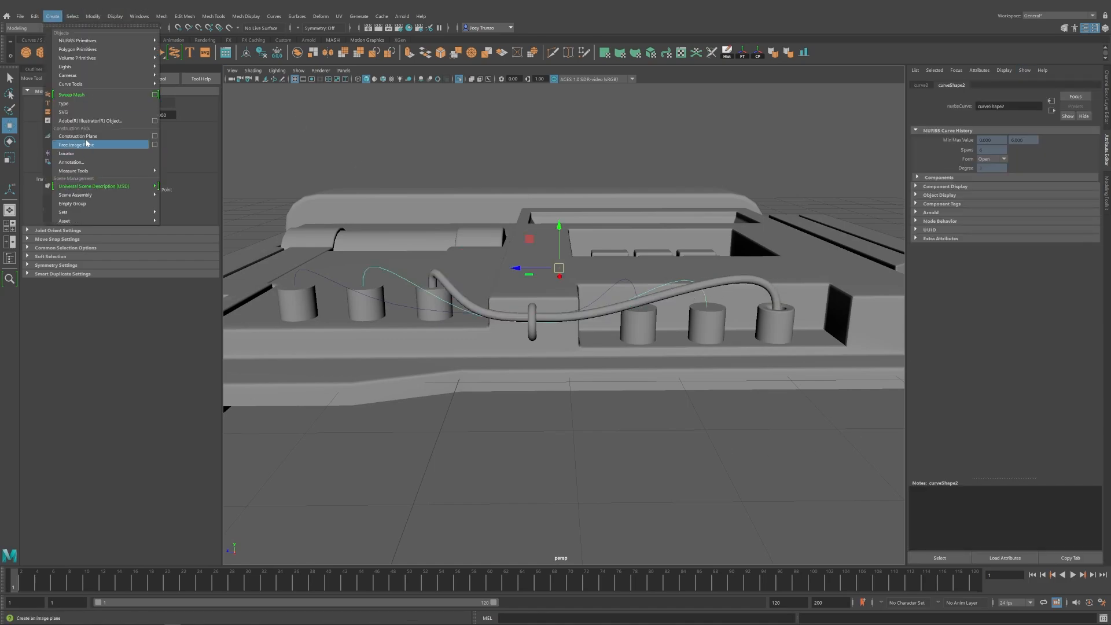
{"action": "left_click", "coordinate": [71, 94]}
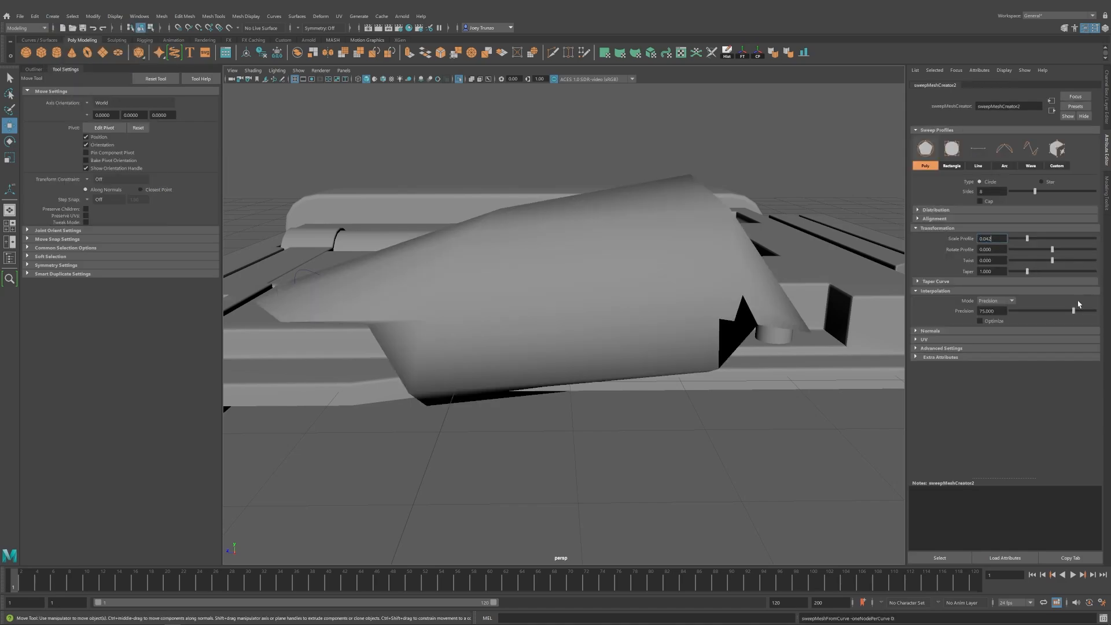
{"action": "left_click_drag", "start_coordinate": [1075, 311], "coordinate": [1106, 314]}
{"action": "key", "text": "ctrl+z"}
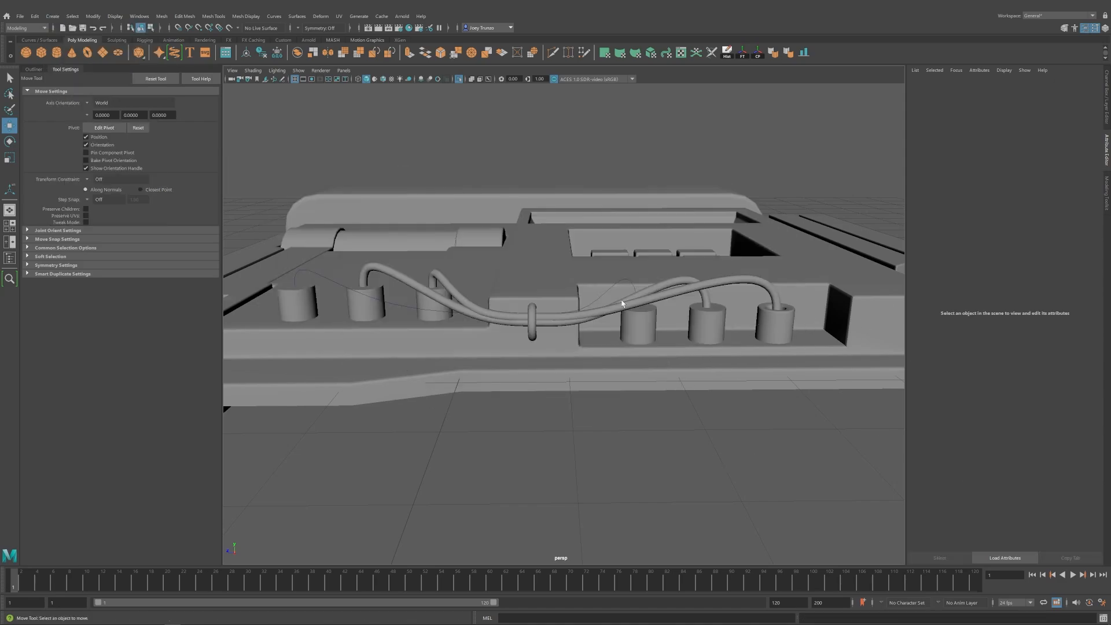
Create a sweep mesh along the third curve and reduce its profile scale to match the other two cables.
{"action": "left_click", "coordinate": [53, 15]}
{"action": "left_click", "coordinate": [71, 95]}
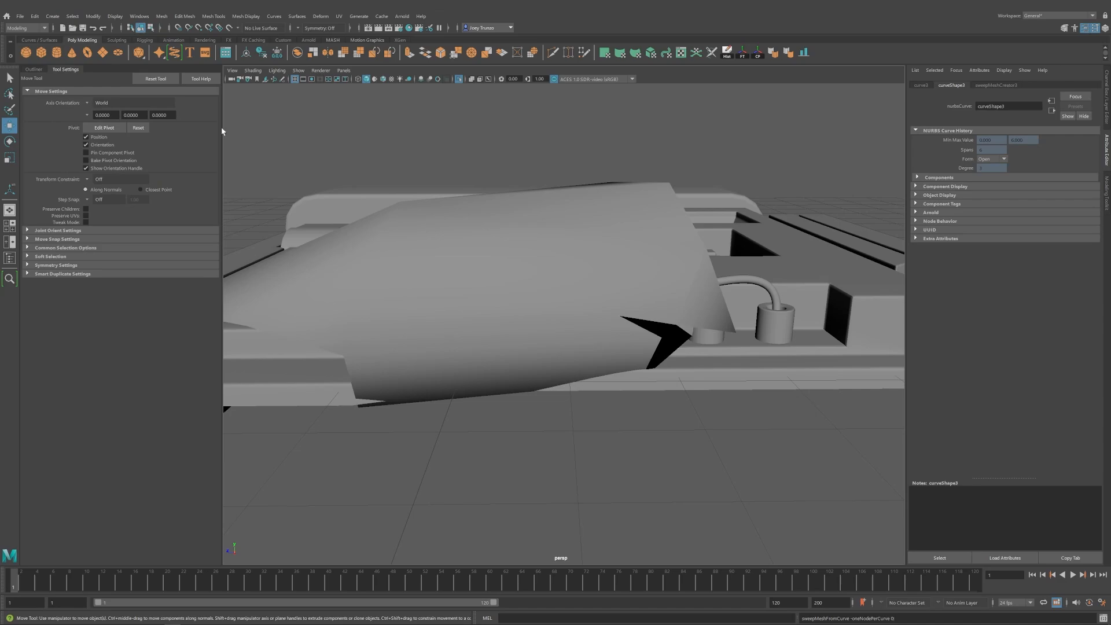
{"action": "type", "text": "0.1"}
{"action": "key", "text": "Return"}
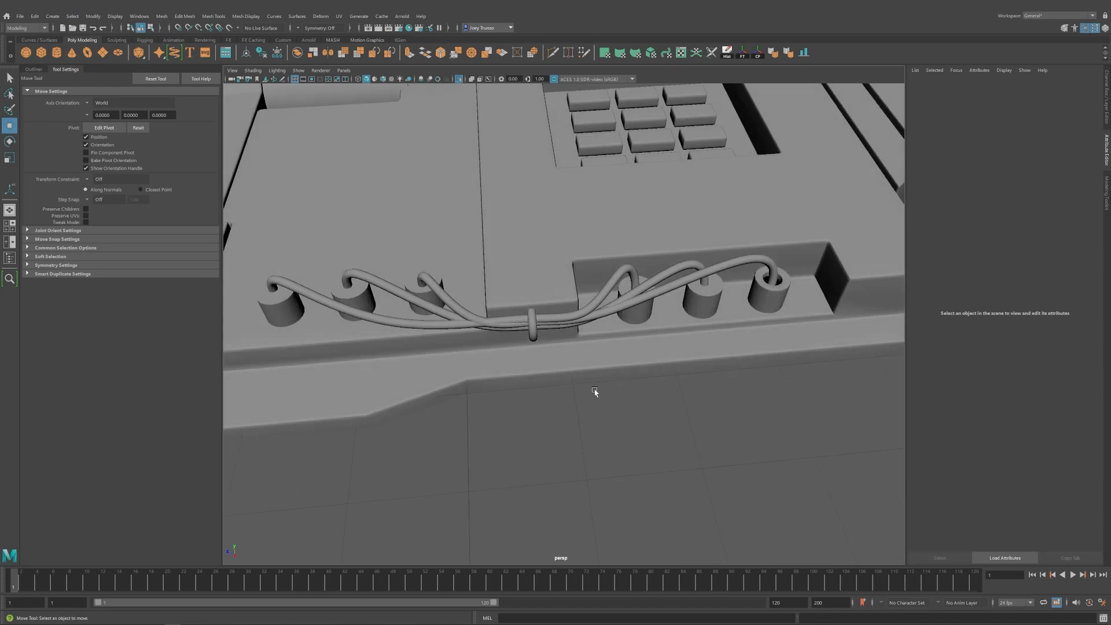
Raise the third cable's middle vertices where it passes through the ring, using soft selection with a reduced falloff.
{"action": "left_click_drag", "start_coordinate": [595, 389], "coordinate": [636, 399], "text": "alt"}
{"action": "left_click", "coordinate": [528, 334]}
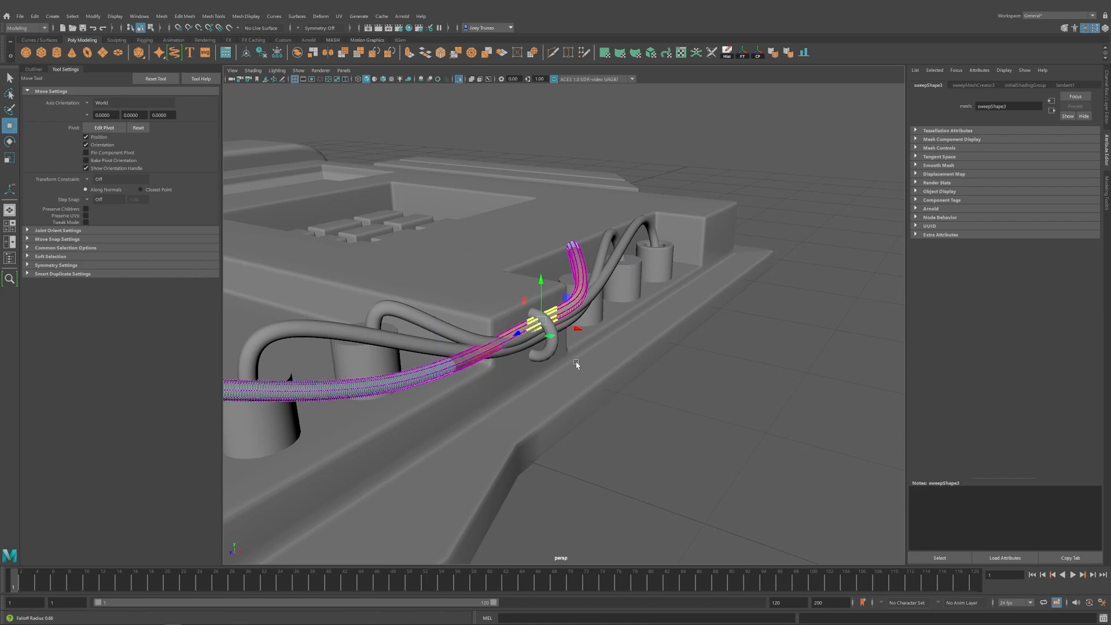
{"action": "left_click_drag", "start_coordinate": [588, 380], "coordinate": [581, 289], "text": "alt"}
{"action": "key", "text": "b"}
{"action": "left_click_drag", "start_coordinate": [596, 333], "coordinate": [655, 333]}
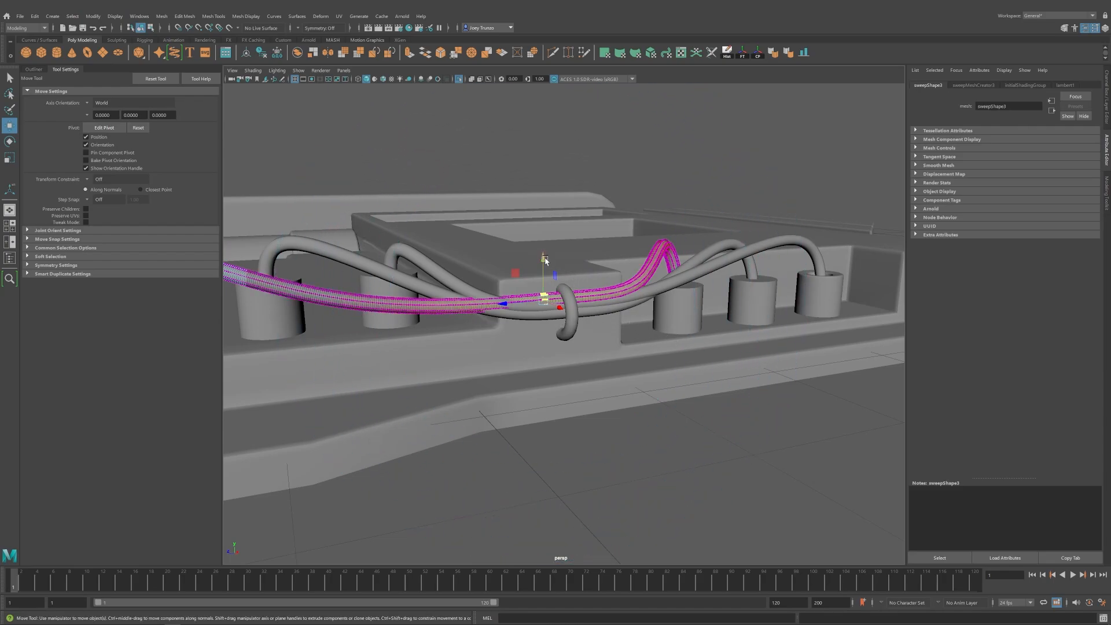
{"action": "left_click_drag", "start_coordinate": [544, 258], "coordinate": [607, 313]}
Examine how the three cables pass through the ring.
{"action": "left_click", "coordinate": [679, 239]}
{"action": "scroll", "coordinate": [576, 328], "scroll_direction": "up", "scroll_amount": 4}
{"action": "left_click", "coordinate": [584, 292]}
{"action": "key", "text": "F9"}
{"action": "left_click_drag", "start_coordinate": [582, 246], "coordinate": [526, 374], "text": "alt"}
{"action": "scroll", "coordinate": [633, 436], "scroll_direction": "down", "scroll_amount": 5}
{"action": "left_click", "coordinate": [633, 405]}
{"action": "left_click", "coordinate": [632, 437]}
{"action": "scroll", "coordinate": [526, 375], "scroll_direction": "up", "scroll_amount": 5}
{"action": "left_click", "coordinate": [566, 300]}
{"action": "left_click_drag", "start_coordinate": [565, 301], "coordinate": [567, 305], "text": "alt"}
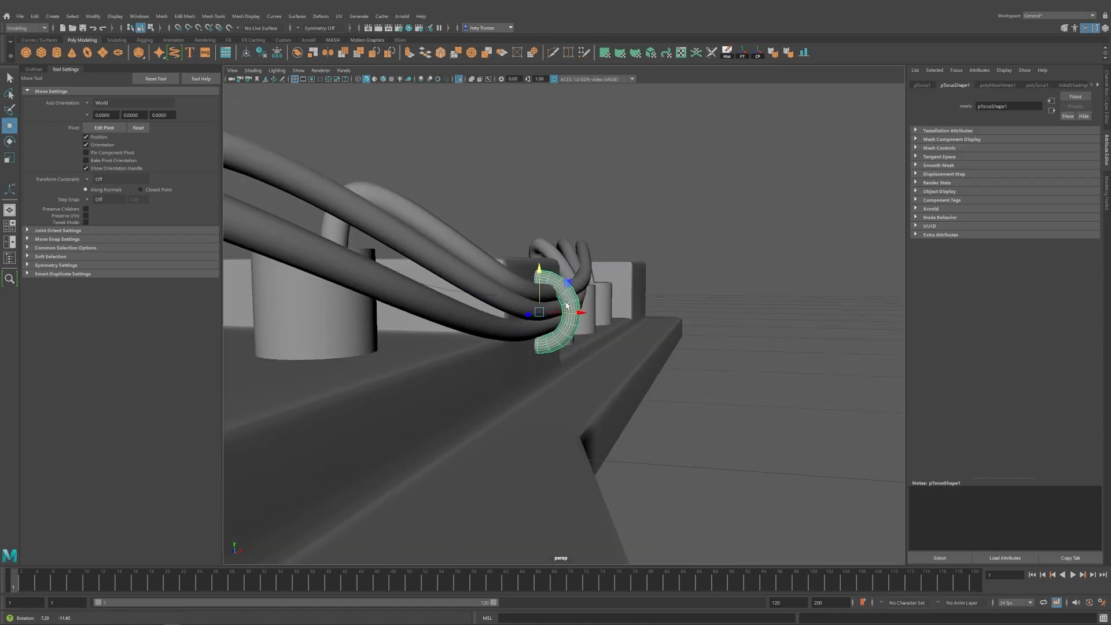
{"action": "key", "text": "r"}
{"action": "key", "text": "w"}
Adjust the first cable's vertices near the ring.
{"action": "left_click", "coordinate": [447, 271]}
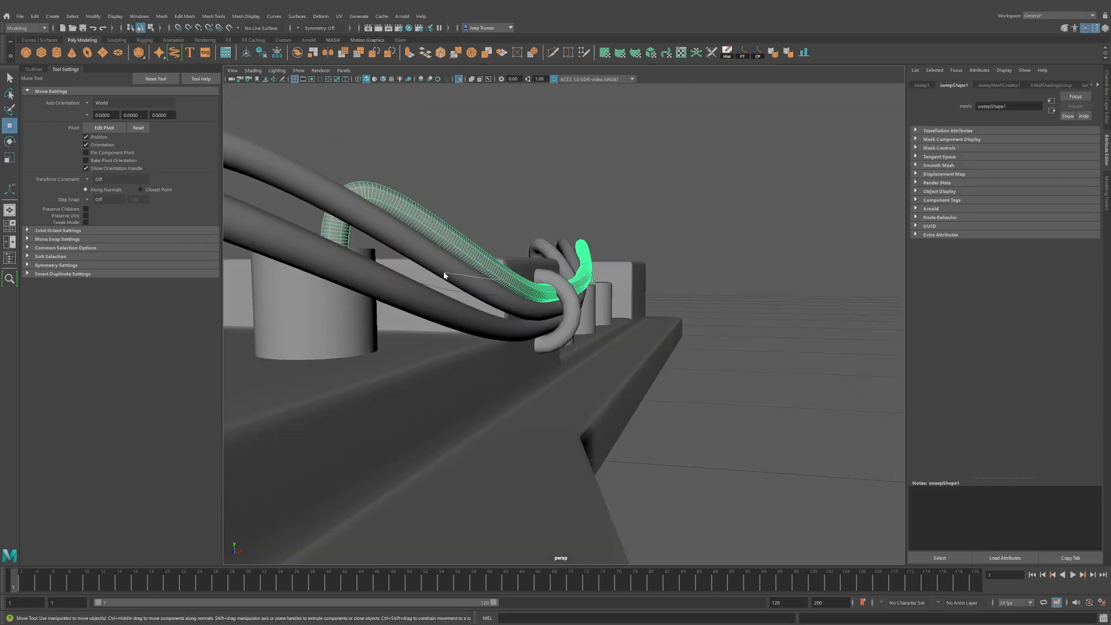
{"action": "left_click_drag", "start_coordinate": [447, 271], "coordinate": [583, 275], "text": "alt"}
{"action": "right_click_drag", "start_coordinate": [550, 308], "coordinate": [480, 307]}
{"action": "left_click", "coordinate": [553, 324]}
{"action": "left_click", "coordinate": [513, 306]}
{"action": "left_click_drag", "start_coordinate": [544, 318], "coordinate": [570, 342], "text": "alt"}
{"action": "left_click", "coordinate": [553, 313]}
{"action": "left_click", "coordinate": [553, 404]}
Scale the outermost connector in the recess below the keypad to make it narrower.
{"action": "left_click_drag", "start_coordinate": [552, 404], "coordinate": [449, 388], "text": "alt"}
{"action": "right_click_drag", "start_coordinate": [448, 387], "coordinate": [330, 337], "text": "alt"}
{"action": "left_click_drag", "start_coordinate": [614, 324], "coordinate": [628, 416], "text": "alt"}
{"action": "scroll", "coordinate": [628, 415], "scroll_direction": "up", "scroll_amount": 3}
{"action": "scroll", "coordinate": [625, 390], "scroll_direction": "down", "scroll_amount": 3}
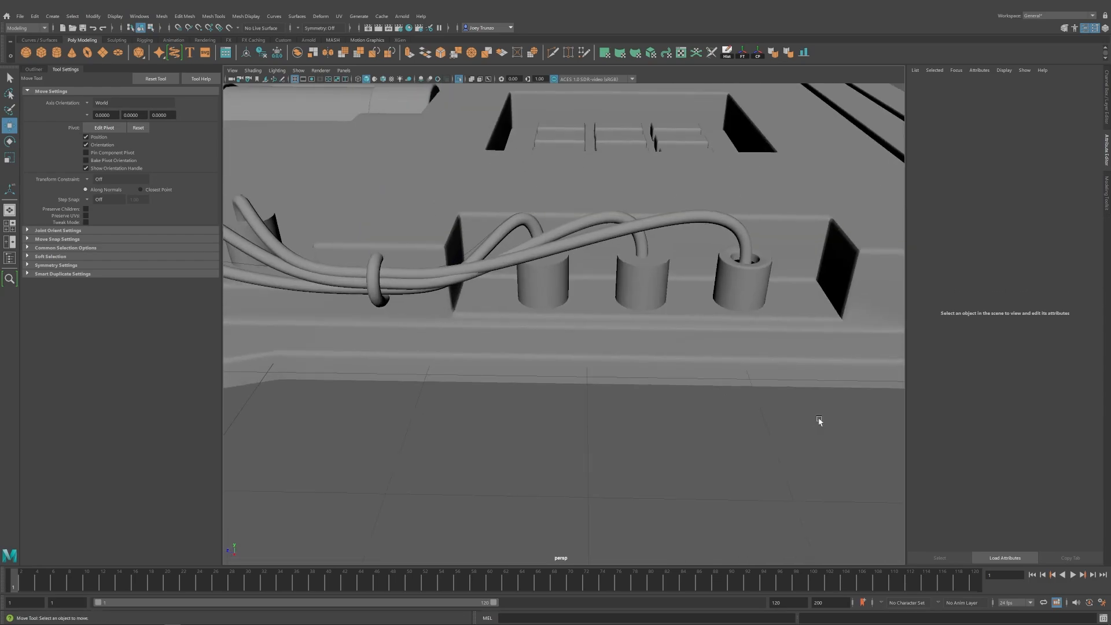
{"action": "left_click", "coordinate": [732, 279]}
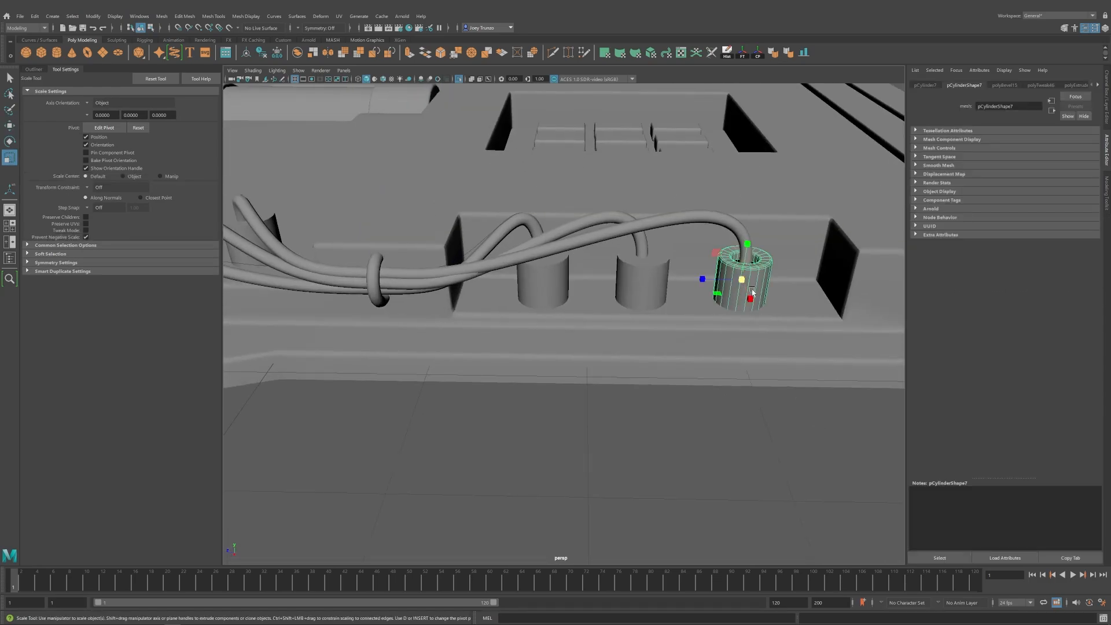
{"action": "key", "text": "r"}
{"action": "left_click", "coordinate": [695, 416]}
Scale down the inner edge loop of the outermost connector's opening and nudge it to fit around the cable.
{"action": "right_click_drag", "start_coordinate": [694, 417], "coordinate": [660, 343], "text": "alt"}
{"action": "left_click_drag", "start_coordinate": [660, 342], "coordinate": [683, 301], "text": "alt"}
{"action": "left_click", "coordinate": [711, 284]}
{"action": "left_click", "coordinate": [718, 307], "text": "shift"}
{"action": "middle_click_drag", "start_coordinate": [712, 293], "coordinate": [525, 329], "text": "alt"}
{"action": "right_click_drag", "start_coordinate": [524, 329], "coordinate": [790, 472], "text": "alt"}
{"action": "left_click_drag", "start_coordinate": [428, 298], "coordinate": [457, 312], "text": "alt"}
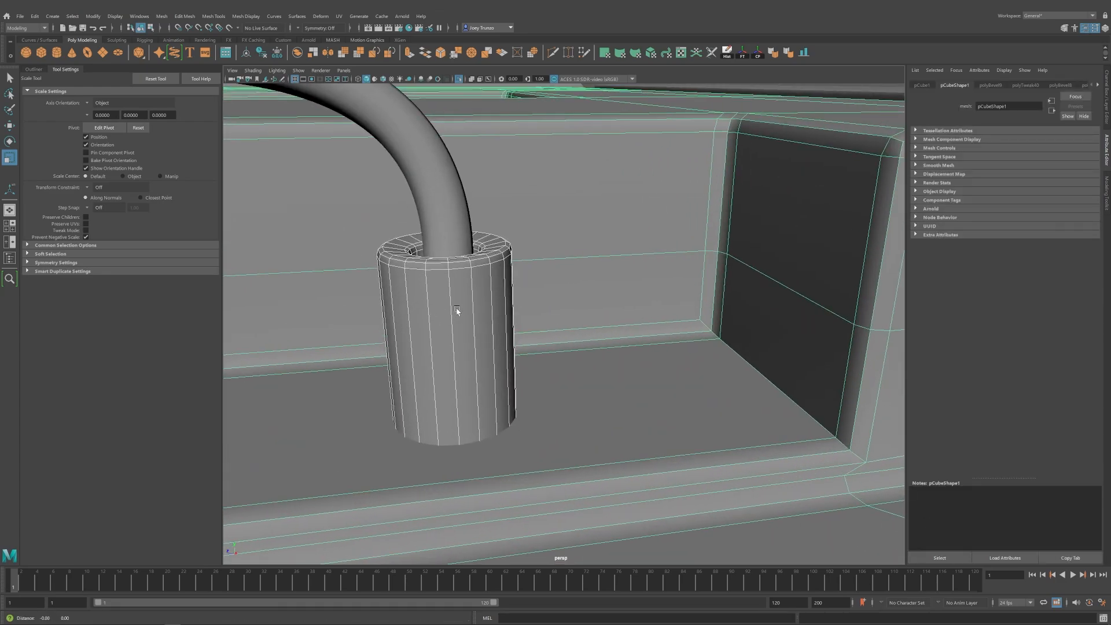
{"action": "middle_click_drag", "start_coordinate": [457, 313], "coordinate": [560, 318], "text": "alt"}
{"action": "left_click", "coordinate": [560, 319]}
{"action": "right_click_drag", "start_coordinate": [560, 319], "coordinate": [559, 255]}
{"action": "left_click_drag", "start_coordinate": [557, 249], "coordinate": [553, 272], "text": "alt"}
{"action": "key", "text": "q"}
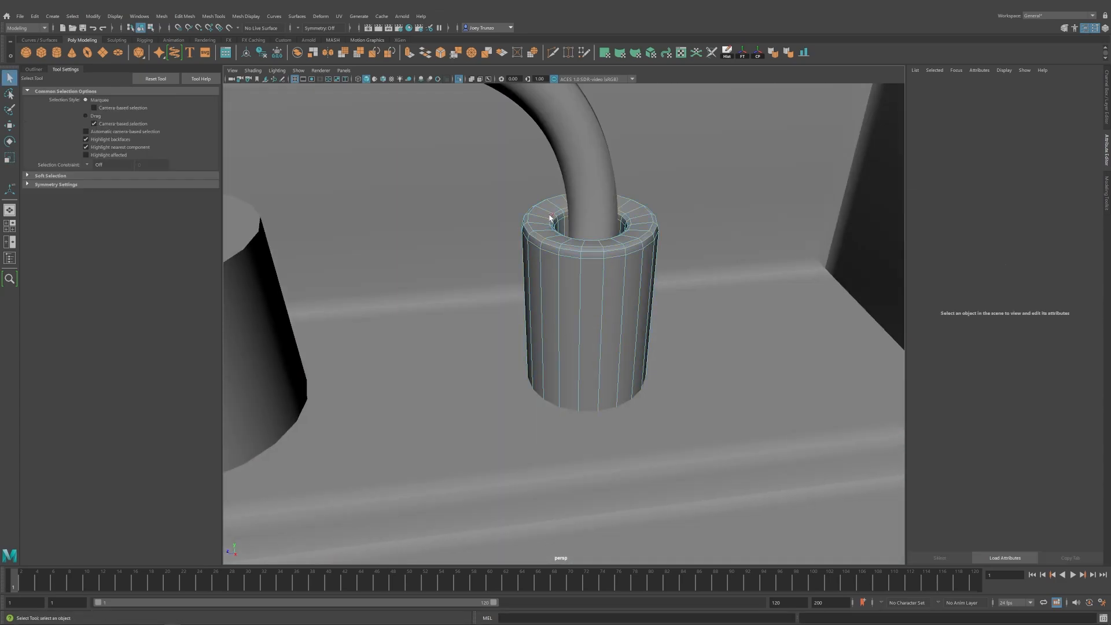
{"action": "left_click", "coordinate": [551, 219]}
{"action": "key", "text": "r"}
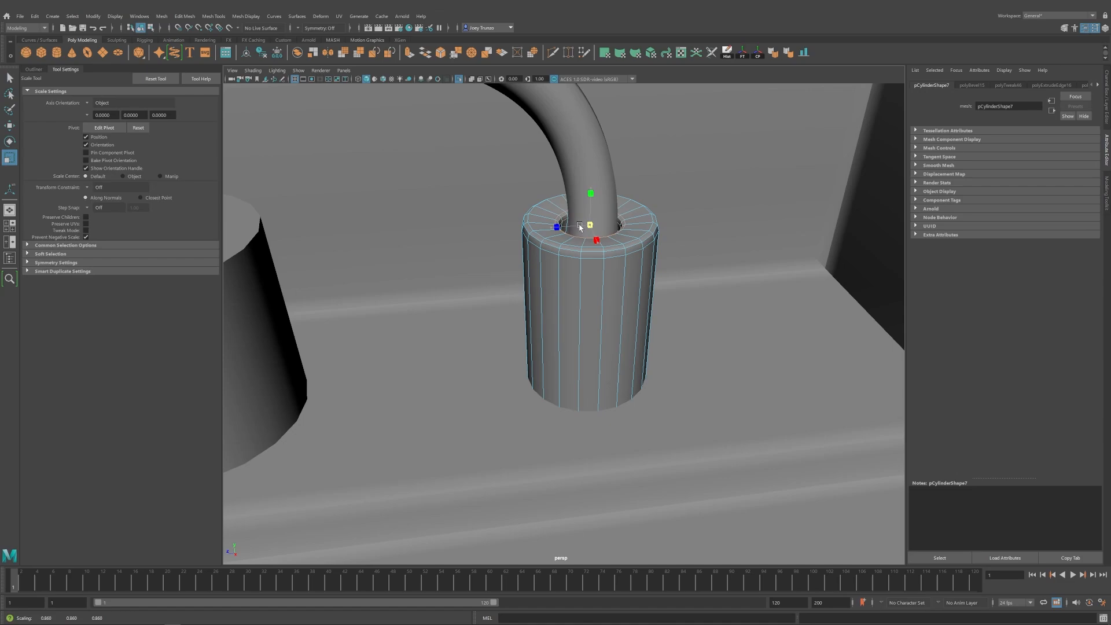
{"action": "left_click_drag", "start_coordinate": [579, 225], "coordinate": [571, 227]}
{"action": "left_click_drag", "start_coordinate": [571, 227], "coordinate": [590, 240], "text": "alt"}
{"action": "key", "text": "w"}
{"action": "left_click_drag", "start_coordinate": [599, 231], "coordinate": [598, 229]}
{"action": "scroll", "coordinate": [598, 228], "scroll_direction": "down", "scroll_amount": 8}
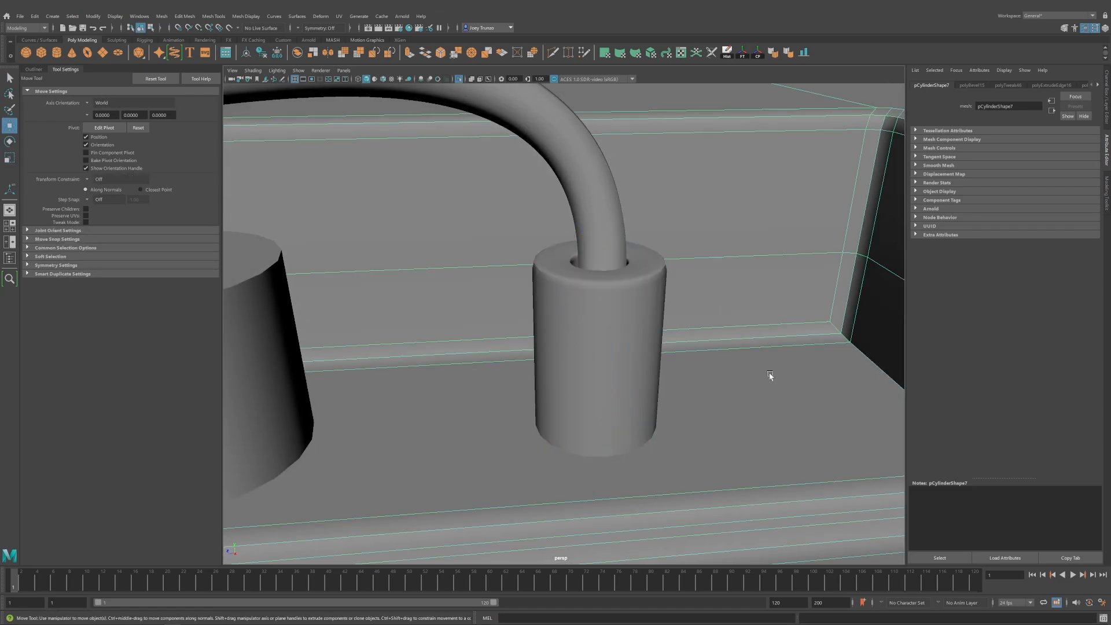
Resize the whole outermost connector in the recess and reposition it around the cable's end.
{"action": "left_click", "coordinate": [551, 352]}
{"action": "scroll", "coordinate": [548, 355], "scroll_direction": "up", "scroll_amount": 5}
{"action": "key", "text": "r"}
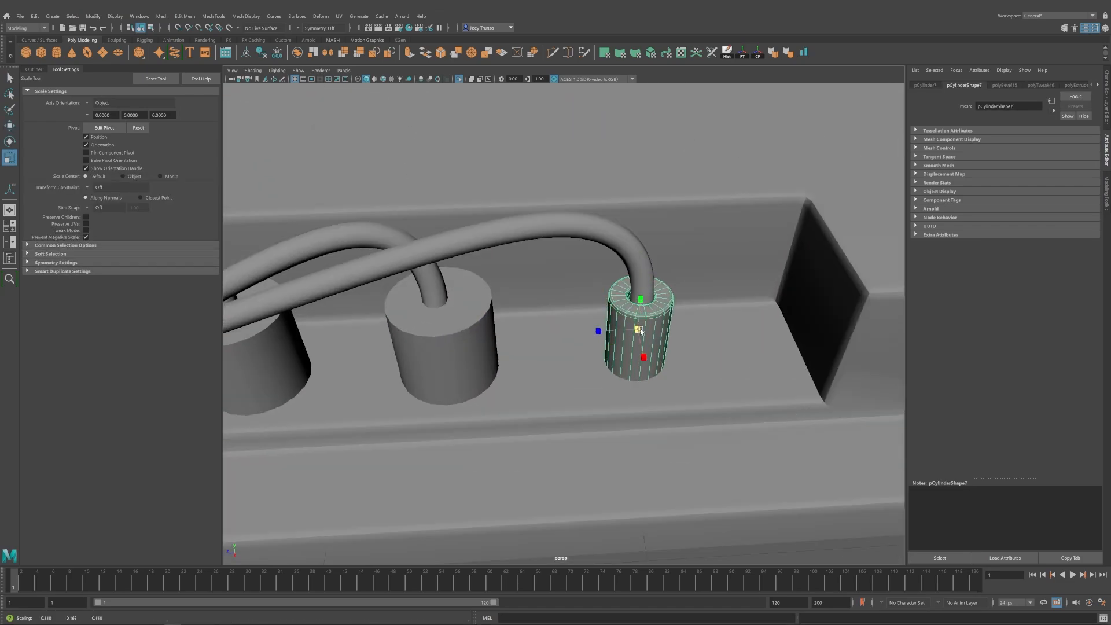
{"action": "key", "text": "w"}
{"action": "left_click_drag", "start_coordinate": [592, 336], "coordinate": [625, 350]}
Delete the other two connectors in the recess and replace them with copies of the slimmed connector.
{"action": "key", "text": "Delete"}
{"action": "left_click", "coordinate": [613, 322]}
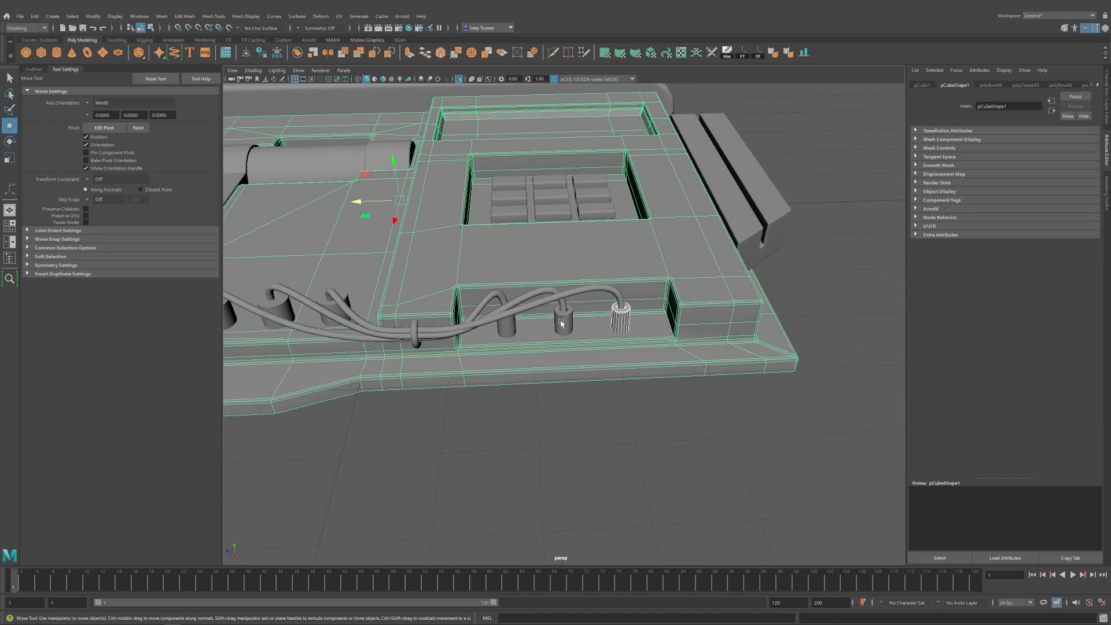
{"action": "left_click", "coordinate": [614, 323]}
{"action": "left_click_drag", "start_coordinate": [511, 340], "coordinate": [539, 341], "text": "alt"}
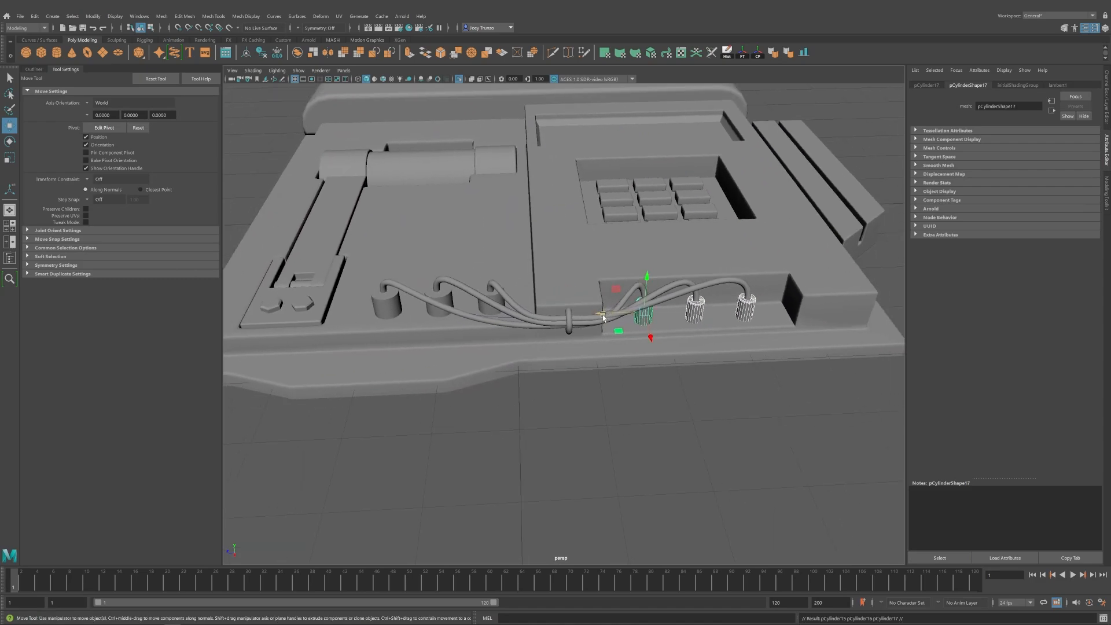
Duplicate the three slim connectors to the cables' left ends and delete the old wide connectors there.
{"action": "mouse_move", "coordinate": [603, 317]}
{"action": "left_mouse_down", "text": "shift"}
{"action": "mouse_move", "coordinate": [346, 327]}
{"action": "mouse_move", "coordinate": [554, 395]}
{"action": "left_mouse_up", "text": "shift"}
{"action": "right_click_drag", "start_coordinate": [499, 335], "coordinate": [600, 384], "text": "alt"}
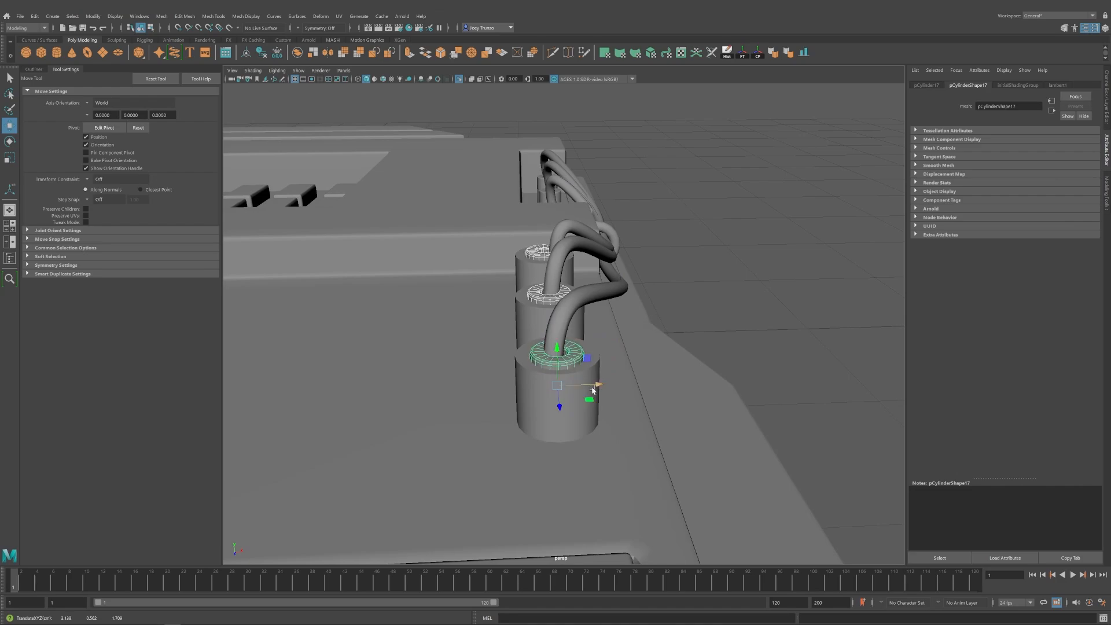
{"action": "left_click_drag", "start_coordinate": [593, 390], "coordinate": [439, 351], "text": "alt"}
{"action": "left_click", "coordinate": [575, 300], "text": "shift"}
{"action": "key", "text": "Delete"}
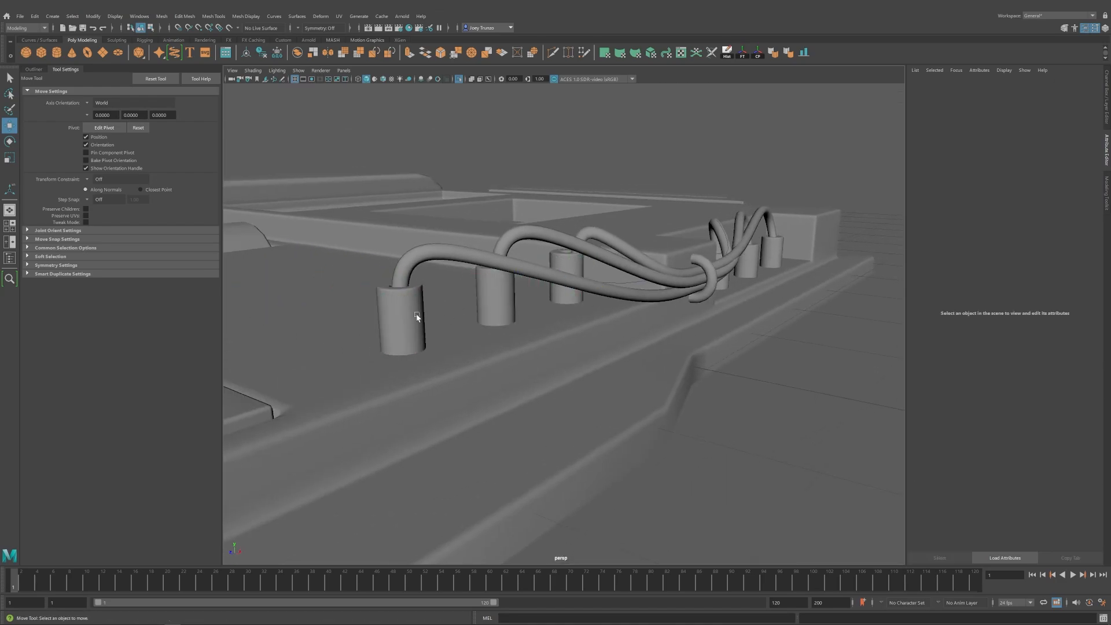
Lower the three new connectors at the cables' left ends slightly into the panel surface.
{"action": "left_click", "coordinate": [415, 318]}
{"action": "left_click", "coordinate": [497, 295], "text": "shift"}
{"action": "left_click_drag", "start_coordinate": [566, 237], "coordinate": [562, 250]}
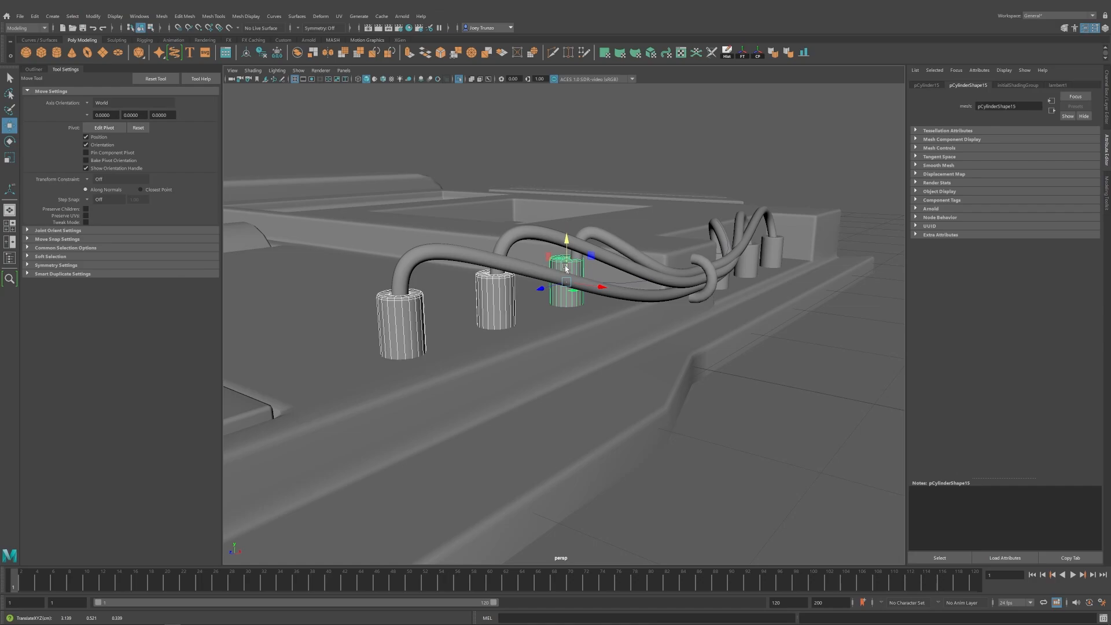
Select the first cable's left end vertices and adjust the soft selection around them.
{"action": "left_click", "coordinate": [594, 230]}
{"action": "right_click_drag", "start_coordinate": [594, 233], "coordinate": [549, 231]}
{"action": "left_click_drag", "start_coordinate": [548, 243], "coordinate": [603, 289], "text": "alt"}
{"action": "left_click_drag", "start_coordinate": [590, 292], "coordinate": [591, 350], "text": "alt"}
{"action": "key", "text": "b"}
{"action": "right_click_drag", "start_coordinate": [590, 350], "coordinate": [675, 356], "text": "alt"}
Try shifting the first cable's left end and a section near the panel corner, and undo these moves.
{"action": "left_click_drag", "start_coordinate": [674, 357], "coordinate": [660, 354]}
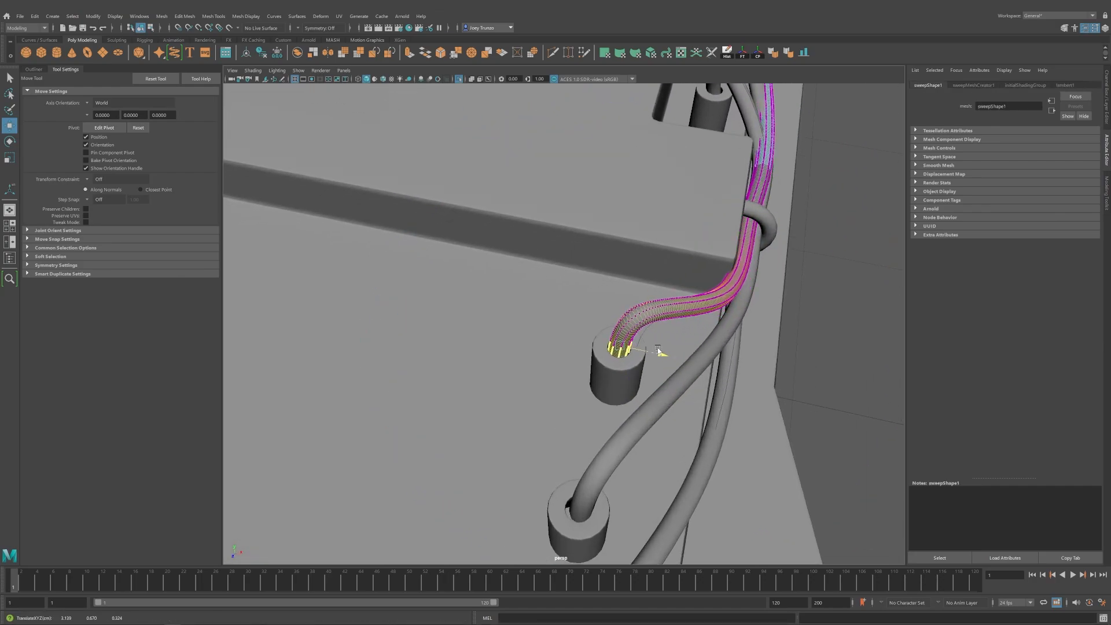
{"action": "left_click_drag", "start_coordinate": [692, 413], "coordinate": [683, 376], "text": "alt"}
{"action": "left_click_drag", "start_coordinate": [579, 475], "coordinate": [563, 444]}
{"action": "left_click_drag", "start_coordinate": [564, 457], "coordinate": [551, 492], "text": "alt"}
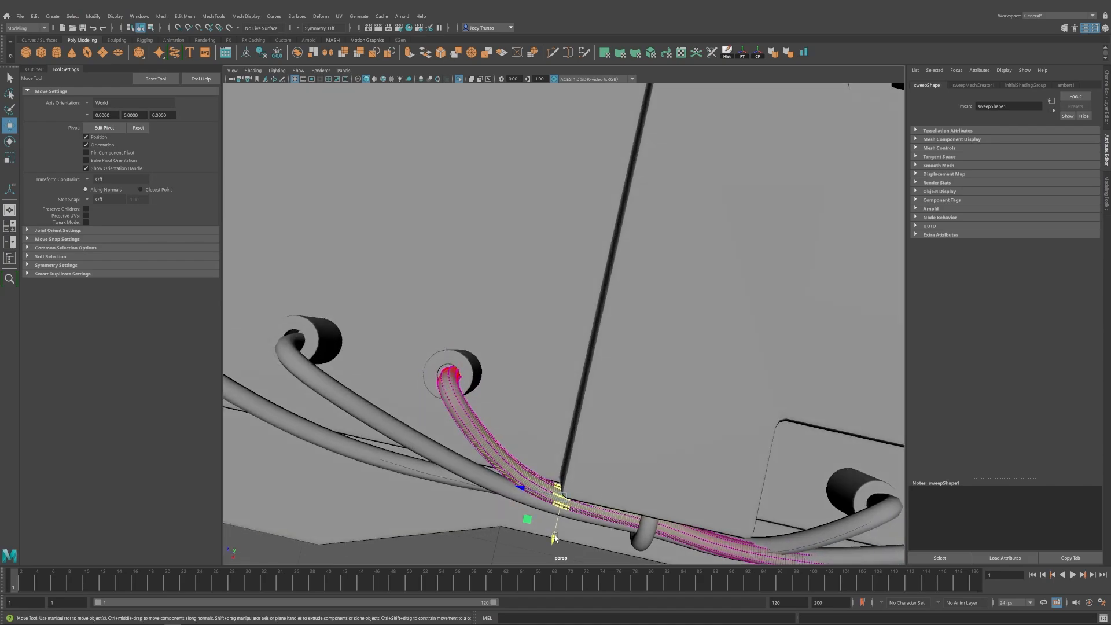
{"action": "left_click_drag", "start_coordinate": [553, 533], "coordinate": [547, 537]}
{"action": "left_click_drag", "start_coordinate": [546, 536], "coordinate": [550, 502], "text": "alt"}
{"action": "key", "text": "ctrl+z"}
{"action": "key", "text": "ctrl+z"}
{"action": "key", "text": "ctrl+z"}
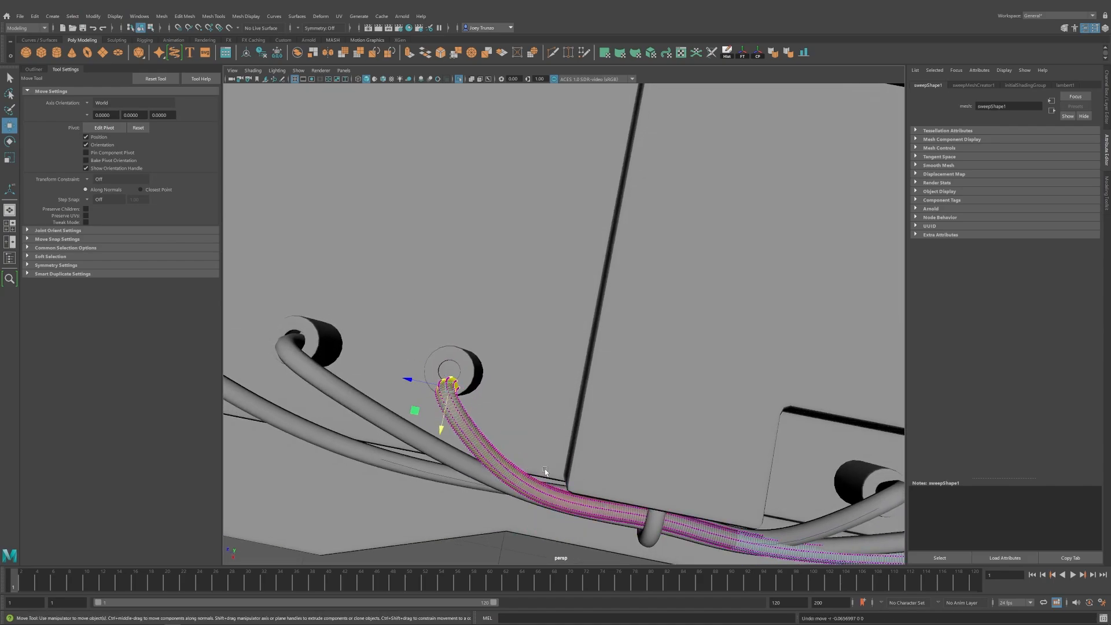
Reduce the soft selection radius and move the first cable's left end into its connector's opening.
{"action": "middle_click_drag", "start_coordinate": [545, 471], "coordinate": [550, 410], "text": "alt"}
{"action": "key", "text": "b"}
{"action": "left_click_drag", "start_coordinate": [550, 409], "coordinate": [440, 383]}
{"action": "left_click_drag", "start_coordinate": [563, 386], "coordinate": [512, 375]}
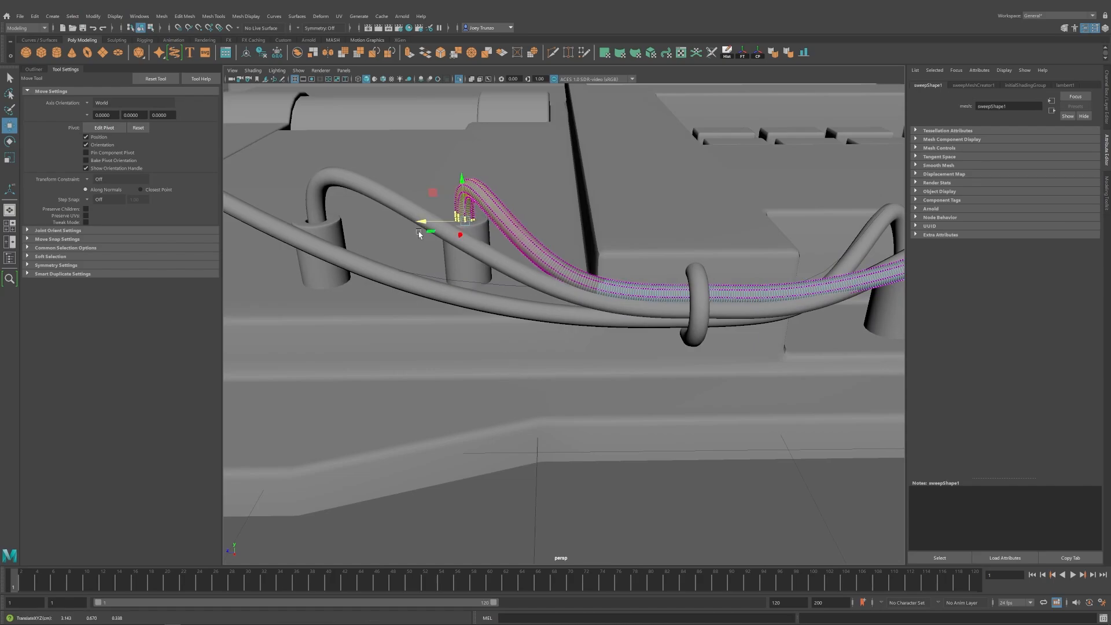
{"action": "middle_click_drag", "start_coordinate": [419, 232], "coordinate": [590, 249], "text": "alt"}
Move the second cable's left end vertices to centre them in the middle connector's opening.
{"action": "left_click_drag", "start_coordinate": [590, 249], "coordinate": [576, 295], "text": "alt"}
{"action": "key", "text": "F8"}
{"action": "left_click", "coordinate": [422, 250]}
{"action": "key", "text": "F9"}
{"action": "middle_click_drag", "start_coordinate": [425, 330], "coordinate": [503, 331], "text": "alt"}
{"action": "left_click_drag", "start_coordinate": [517, 225], "coordinate": [445, 261]}
{"action": "key", "text": "F8"}
{"action": "left_click", "coordinate": [633, 271]}
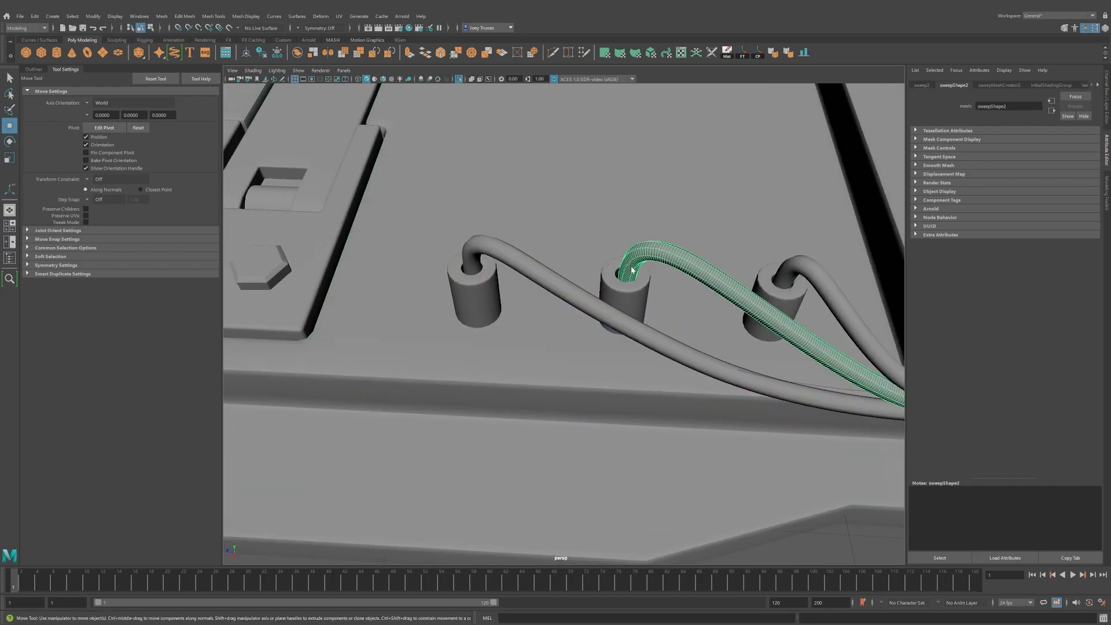
{"action": "key", "text": "F9"}
{"action": "left_click_drag", "start_coordinate": [650, 314], "coordinate": [590, 260]}
{"action": "left_click_drag", "start_coordinate": [590, 259], "coordinate": [662, 294], "text": "alt"}
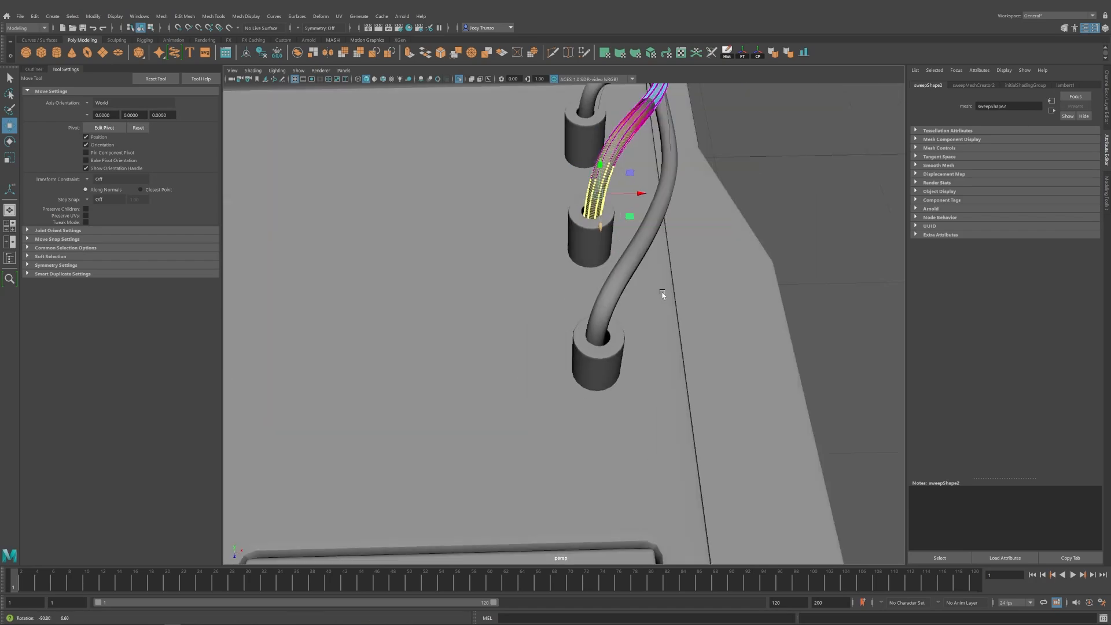
{"action": "middle_click_drag", "start_coordinate": [662, 294], "coordinate": [590, 398], "text": "alt"}
{"action": "right_click_drag", "start_coordinate": [590, 398], "coordinate": [642, 386], "text": "alt"}
{"action": "left_click_drag", "start_coordinate": [536, 286], "coordinate": [530, 286]}
{"action": "key", "text": "F8"}
{"action": "left_click", "coordinate": [707, 254]}
Examine the cable layout and the whole device from above.
{"action": "right_click_drag", "start_coordinate": [695, 261], "coordinate": [509, 290], "text": "alt"}
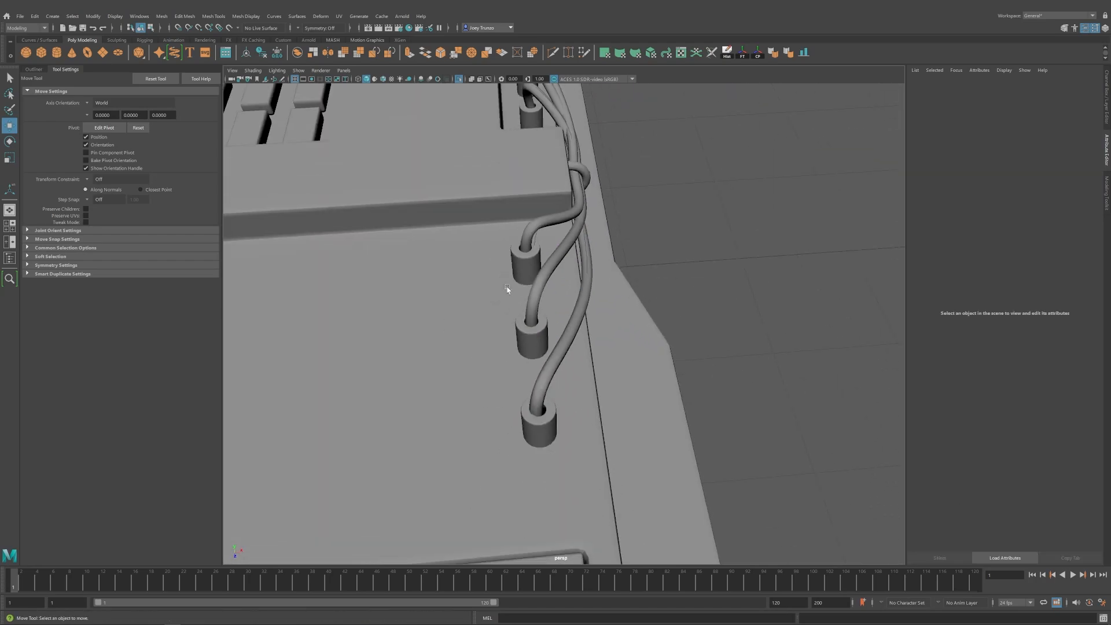
{"action": "left_click_drag", "start_coordinate": [508, 290], "coordinate": [561, 363], "text": "alt"}
{"action": "middle_click_drag", "start_coordinate": [619, 352], "coordinate": [590, 389], "text": "alt"}
{"action": "right_click_drag", "start_coordinate": [579, 394], "coordinate": [600, 422], "text": "alt"}
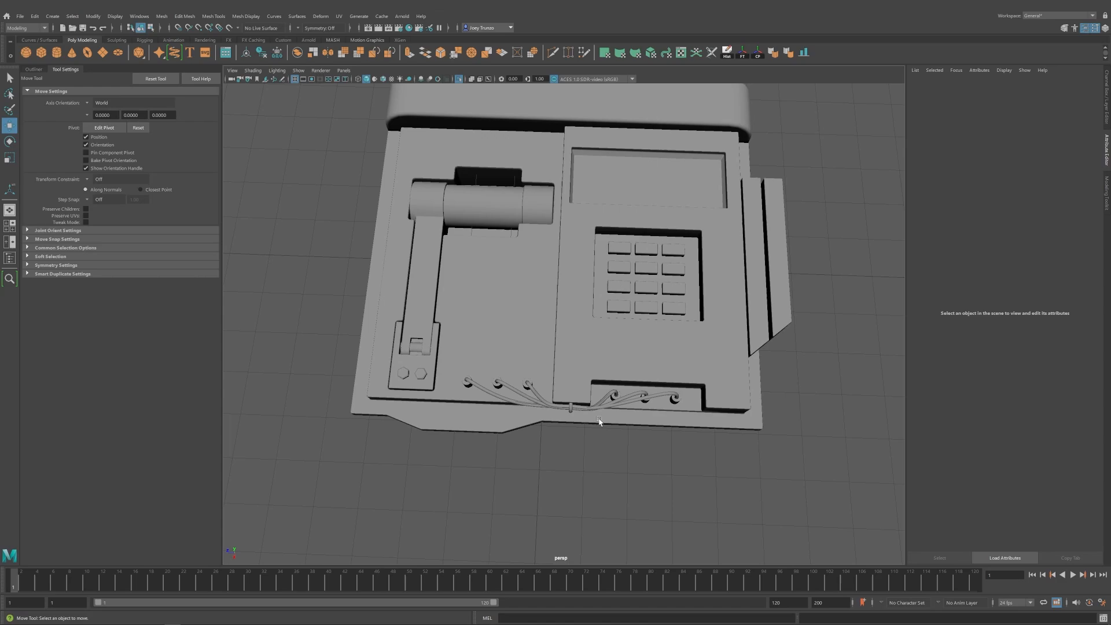
{"action": "left_click_drag", "start_coordinate": [600, 422], "coordinate": [615, 411], "text": "alt"}
{"action": "right_click_drag", "start_coordinate": [615, 412], "coordinate": [599, 399], "text": "alt"}
{"action": "left_click_drag", "start_coordinate": [599, 399], "coordinate": [607, 417], "text": "alt"}
{"action": "right_click_drag", "start_coordinate": [586, 387], "coordinate": [566, 426], "text": "alt"}
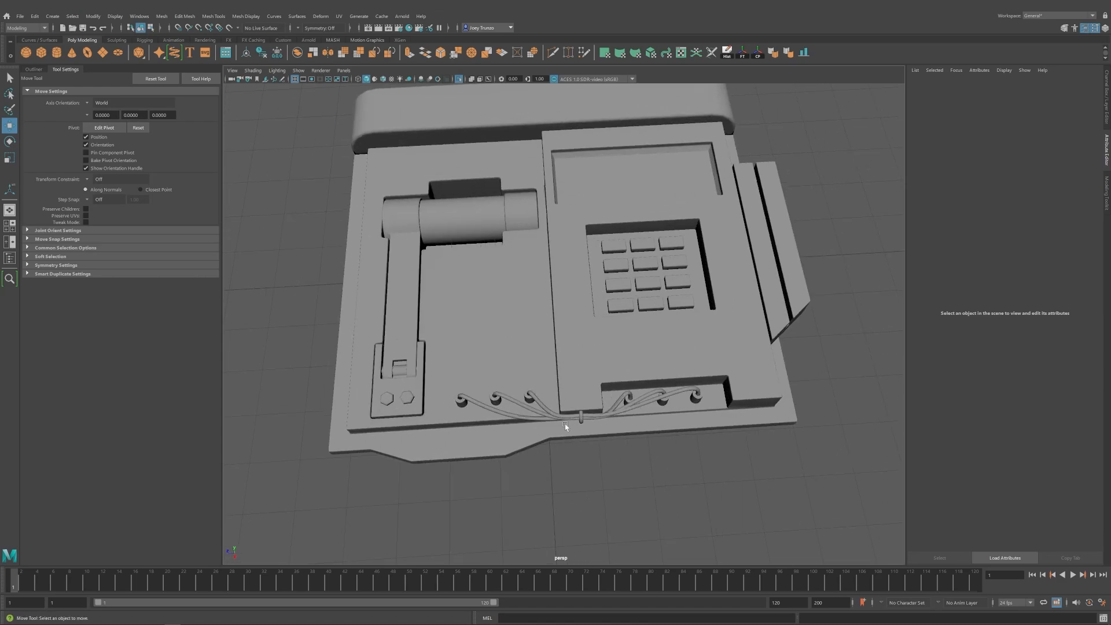
Duplicate a bracket bolt and place the copy on the keypad panel's lower left corner beside the cable recess.
{"action": "left_click", "coordinate": [407, 405]}
{"action": "right_click_drag", "start_coordinate": [407, 405], "coordinate": [370, 376], "text": "alt"}
{"action": "left_click_drag", "start_coordinate": [370, 376], "coordinate": [341, 368], "text": "alt"}
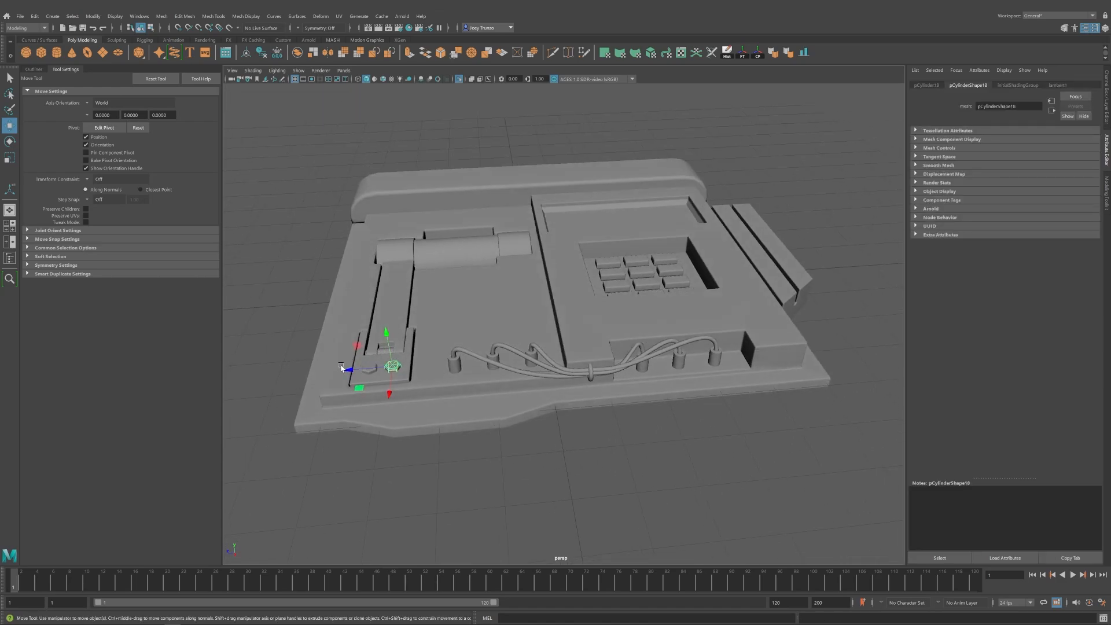
{"action": "right_click_drag", "start_coordinate": [537, 361], "coordinate": [598, 236], "text": "alt"}
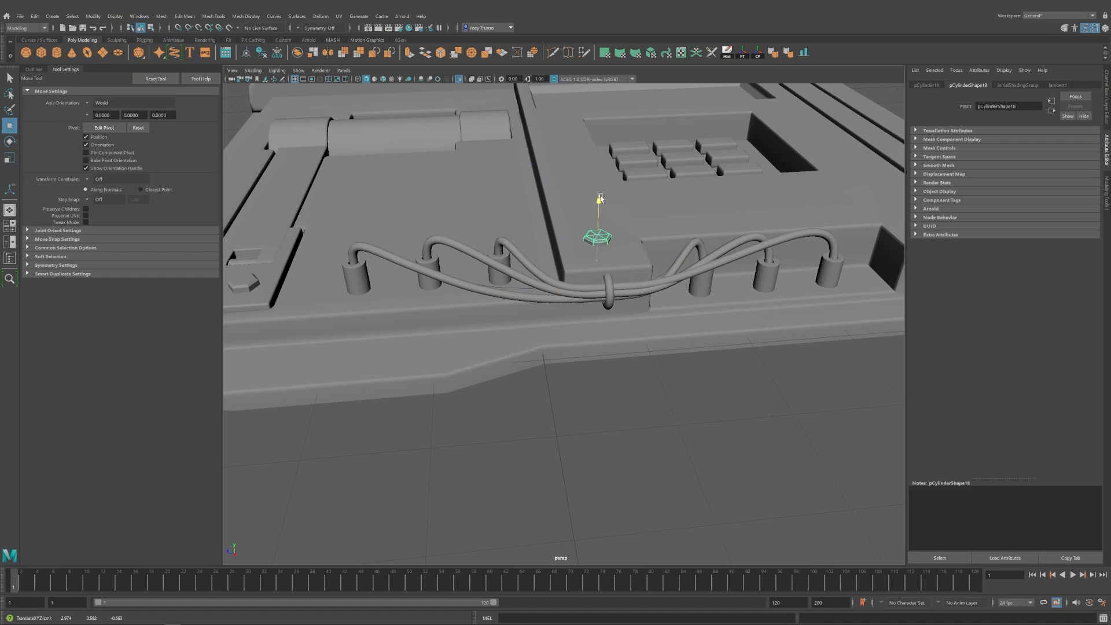
{"action": "left_click_drag", "start_coordinate": [600, 199], "coordinate": [675, 359], "text": "alt"}
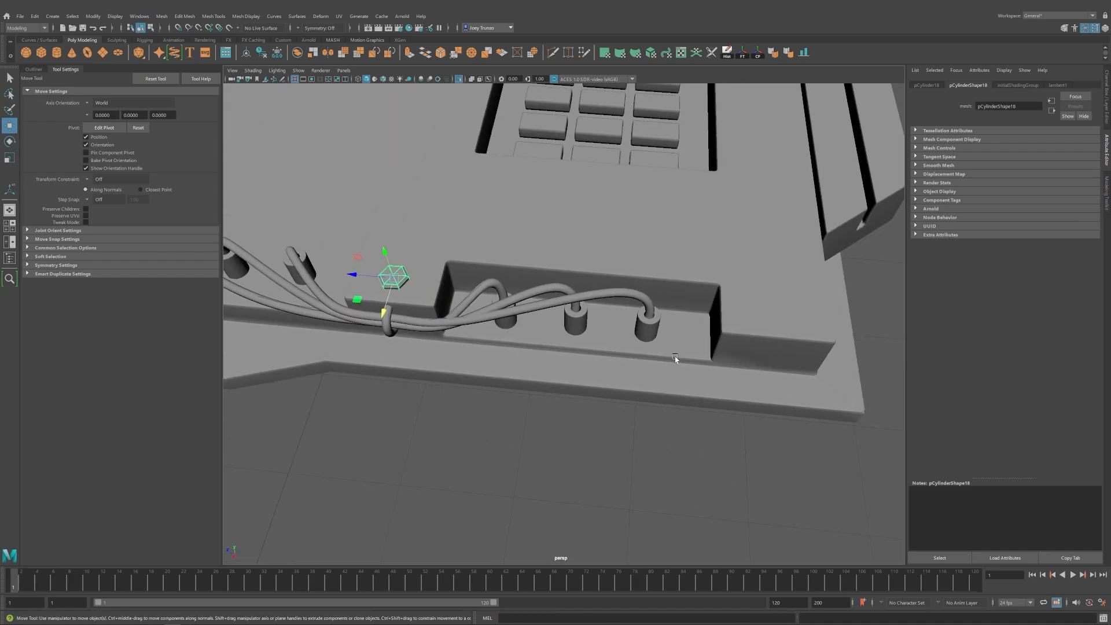
Duplicate the keypad panel's bolt, place the copy on the lower right corner and rotate it.
{"action": "right_click_drag", "start_coordinate": [675, 359], "coordinate": [538, 322], "text": "alt"}
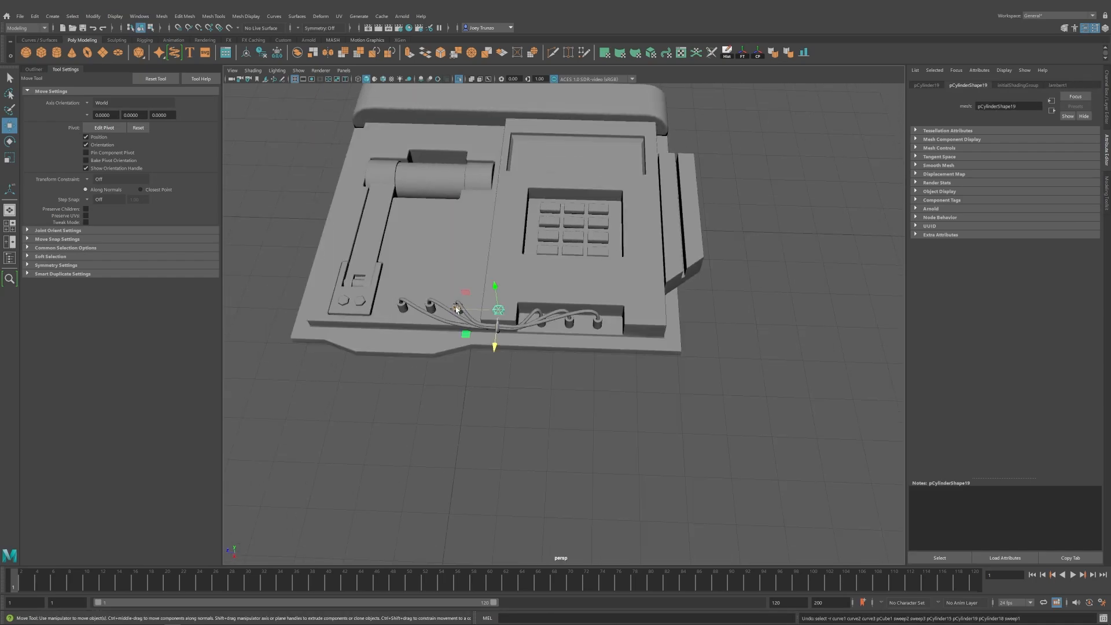
{"action": "key", "text": "e"}
{"action": "left_click_drag", "start_coordinate": [640, 347], "coordinate": [668, 346], "text": "alt"}
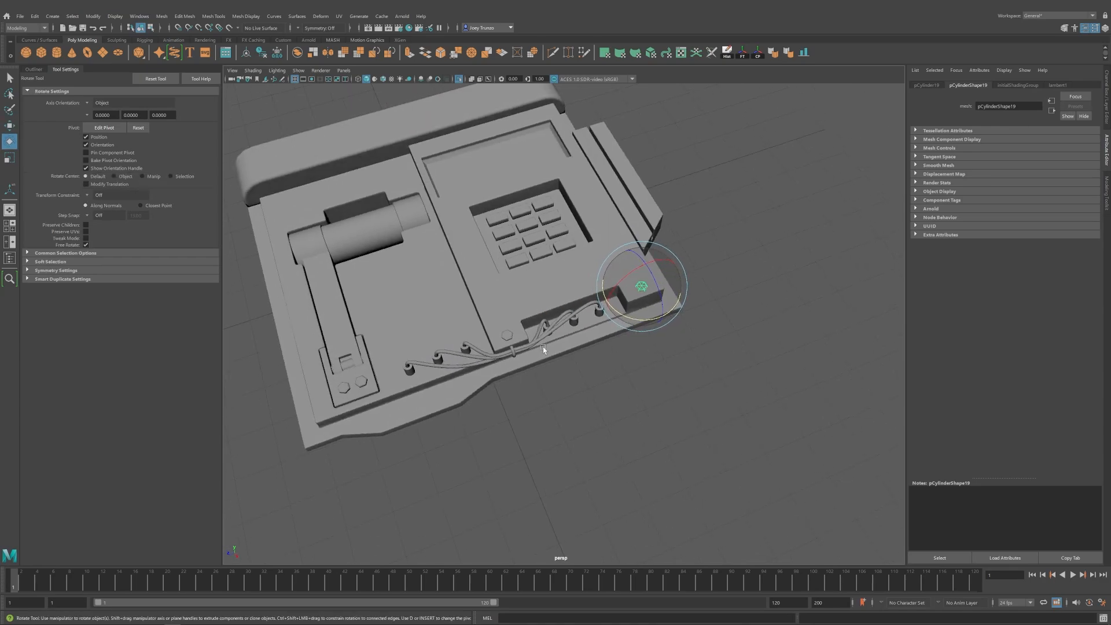
Duplicate both lower bolts on the keypad panel and move the copies to its two upper corners.
{"action": "left_click", "coordinate": [510, 337], "text": "shift"}
{"action": "left_click_drag", "start_coordinate": [515, 341], "coordinate": [612, 358], "text": "alt"}
{"action": "key", "text": "w"}
{"action": "key", "text": "ctrl+d"}
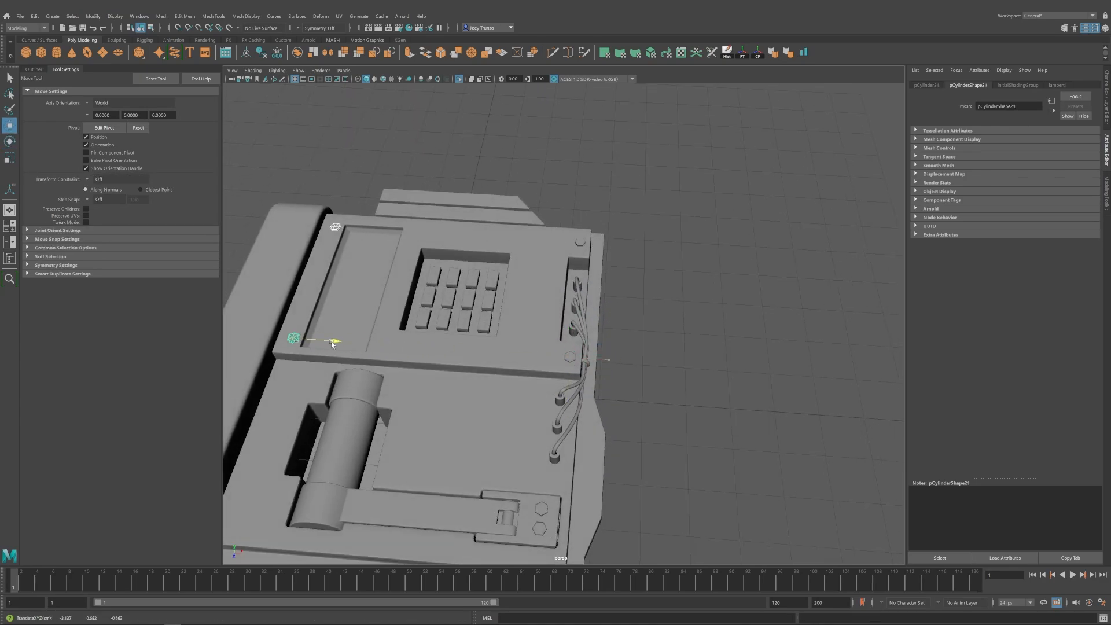
{"action": "left_click_drag", "start_coordinate": [442, 341], "coordinate": [370, 339], "text": "alt"}
{"action": "right_click_drag", "start_coordinate": [370, 339], "coordinate": [344, 335], "text": "alt"}
{"action": "middle_click_drag", "start_coordinate": [344, 334], "coordinate": [473, 364], "text": "alt"}
{"action": "left_click", "coordinate": [389, 316]}
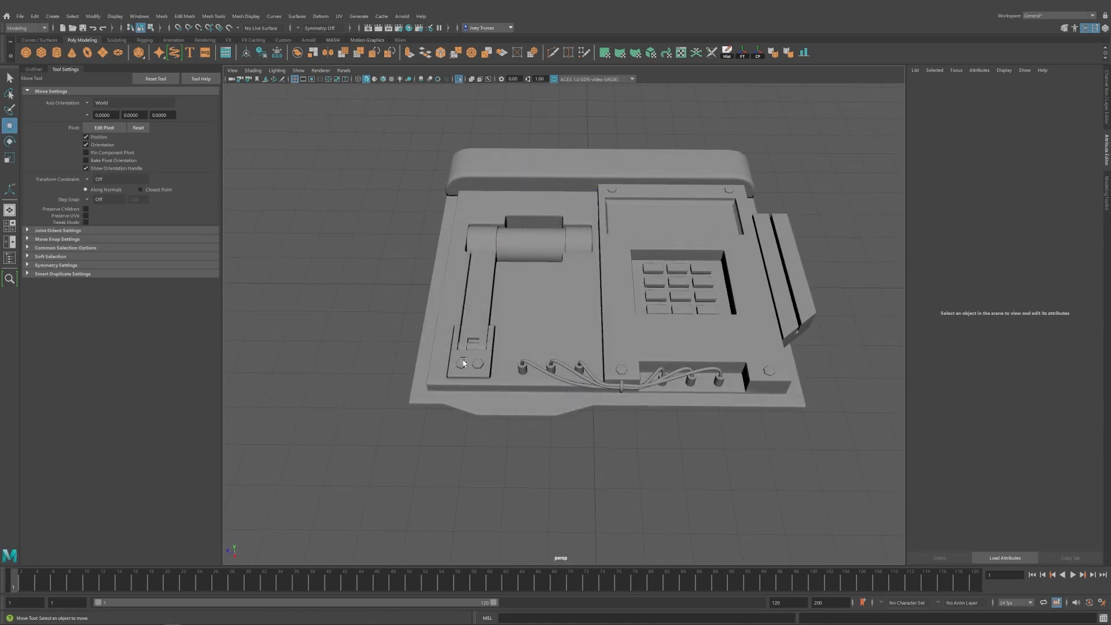
Duplicate a bracket bolt and move the copy to the left panel's upper outer corner.
{"action": "left_click", "coordinate": [464, 362]}
{"action": "left_click_drag", "start_coordinate": [464, 362], "coordinate": [529, 363], "text": "alt"}
{"action": "middle_click_drag", "start_coordinate": [530, 365], "coordinate": [556, 359], "text": "alt"}
{"action": "key", "text": "ctrl+d"}
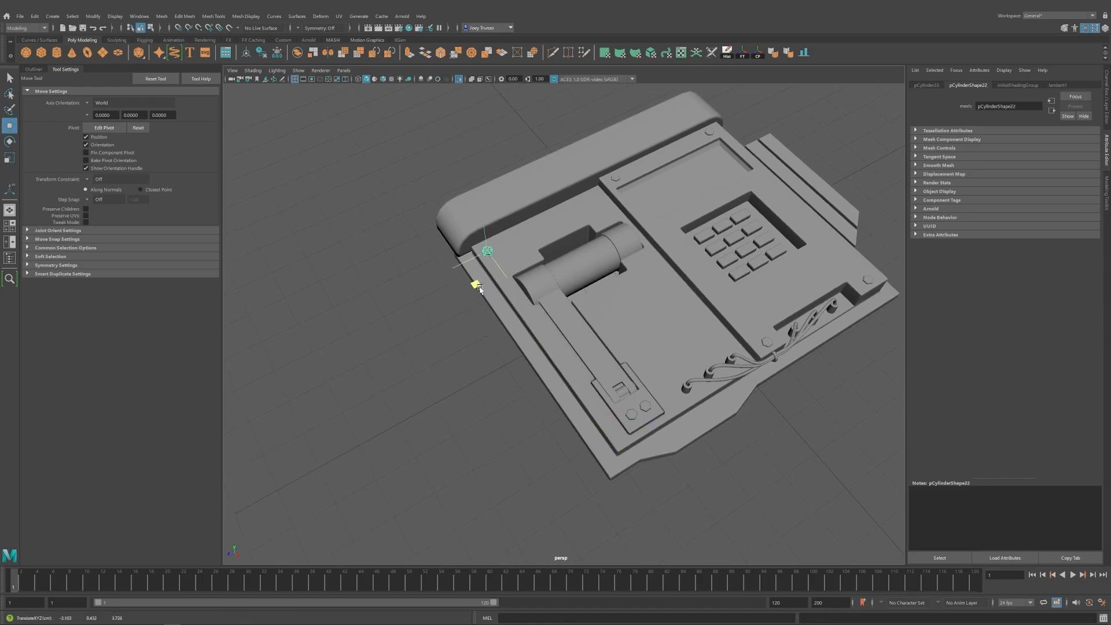
{"action": "left_click_drag", "start_coordinate": [477, 287], "coordinate": [476, 288]}
Lower the bolt at the left panel's upper outer corner so it seats in the surface.
{"action": "key", "text": "f"}
{"action": "right_click_drag", "start_coordinate": [591, 332], "coordinate": [544, 330], "text": "alt"}
{"action": "left_click_drag", "start_coordinate": [564, 330], "coordinate": [509, 301], "text": "alt"}
{"action": "left_click_drag", "start_coordinate": [561, 285], "coordinate": [562, 292]}
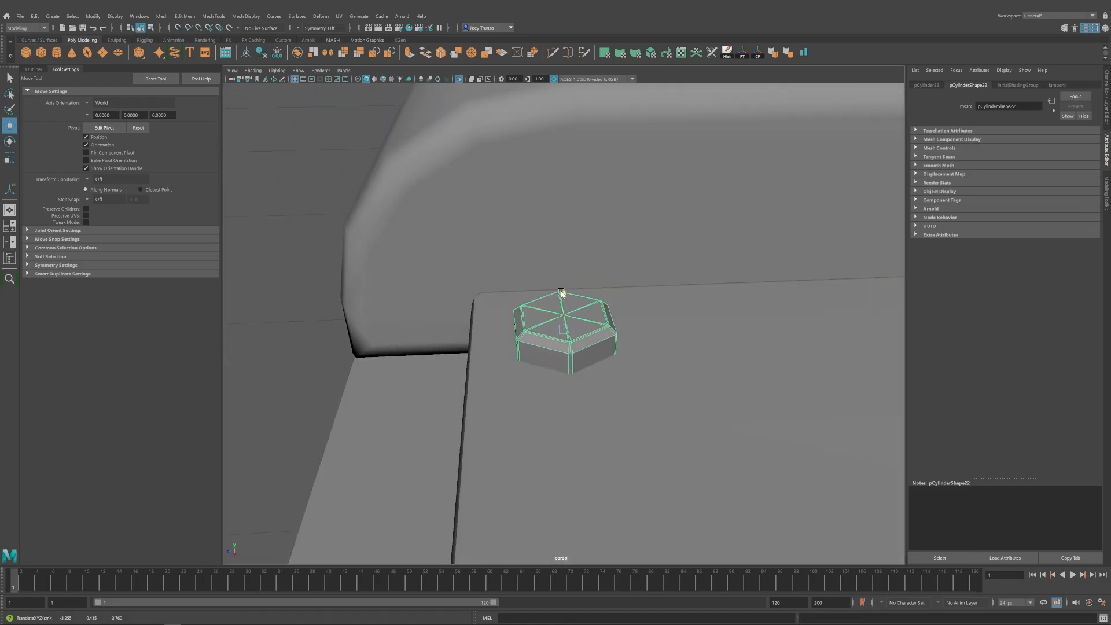
{"action": "right_click_drag", "start_coordinate": [522, 328], "coordinate": [441, 342], "text": "alt"}
{"action": "middle_click_drag", "start_coordinate": [599, 331], "coordinate": [530, 318], "text": "alt"}
{"action": "left_click_drag", "start_coordinate": [530, 317], "coordinate": [534, 352], "text": "alt"}
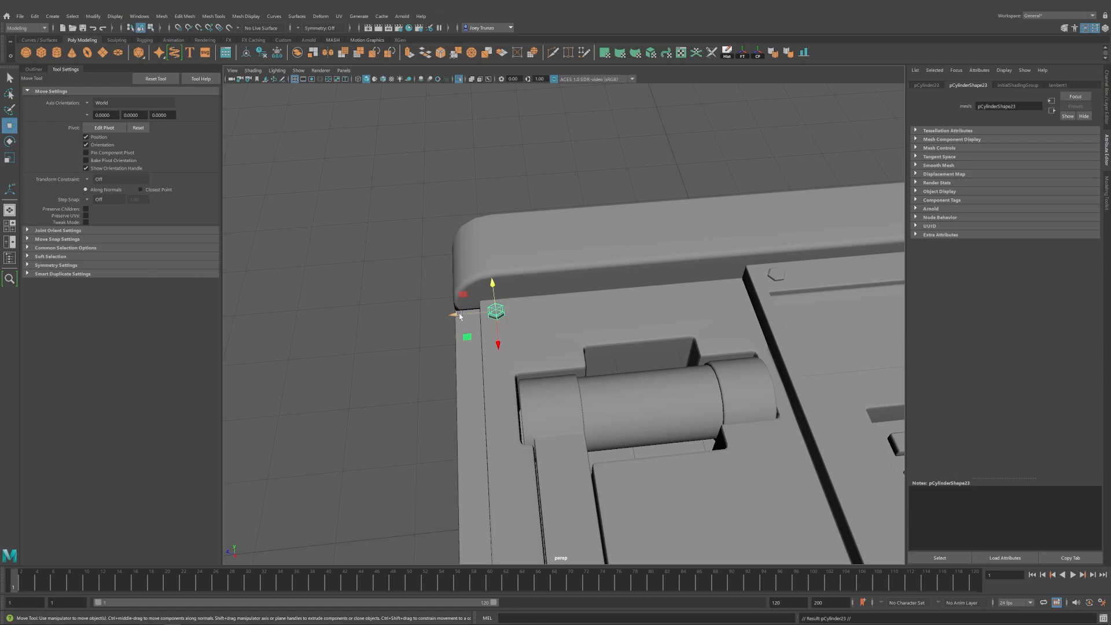
Place the bolt copy at the left panel's upper inner corner and rotate it.
{"action": "key", "text": "e"}
{"action": "right_click_drag", "start_coordinate": [747, 320], "coordinate": [588, 380], "text": "alt"}
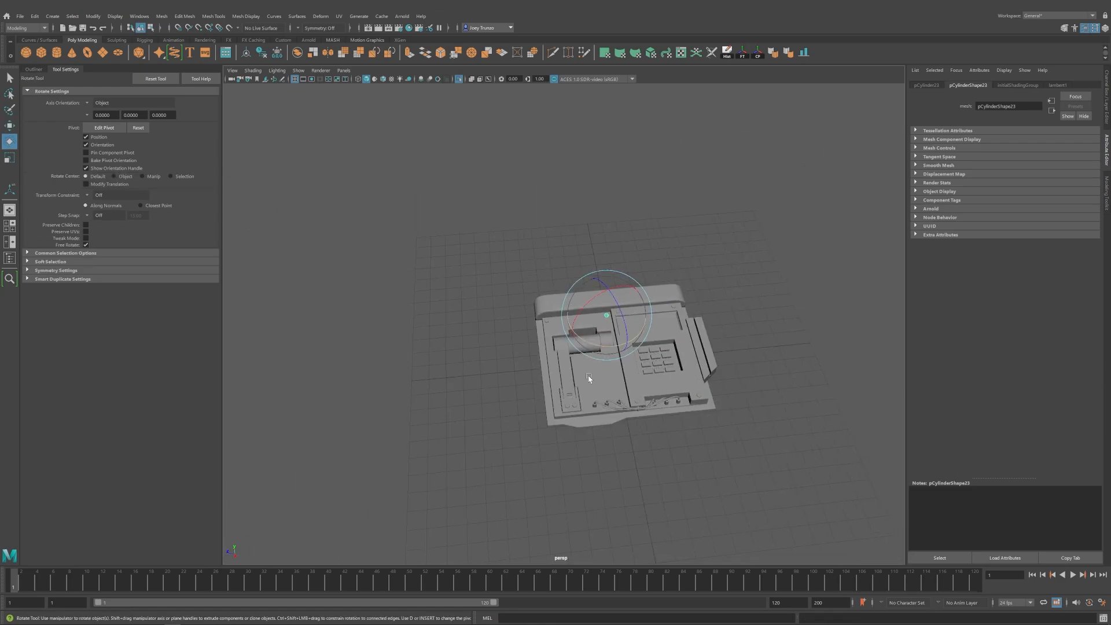
{"action": "middle_click_drag", "start_coordinate": [588, 380], "coordinate": [573, 350], "text": "alt"}
{"action": "left_click_drag", "start_coordinate": [573, 350], "coordinate": [633, 371], "text": "alt"}
{"action": "left_click", "coordinate": [440, 336]}
{"action": "right_click_drag", "start_coordinate": [449, 339], "coordinate": [544, 353], "text": "alt"}
{"action": "left_click_drag", "start_coordinate": [545, 353], "coordinate": [588, 377], "text": "alt"}
Duplicate both upper bolts on the left panel and move the copies to its two lower corners.
{"action": "left_click", "coordinate": [491, 282]}
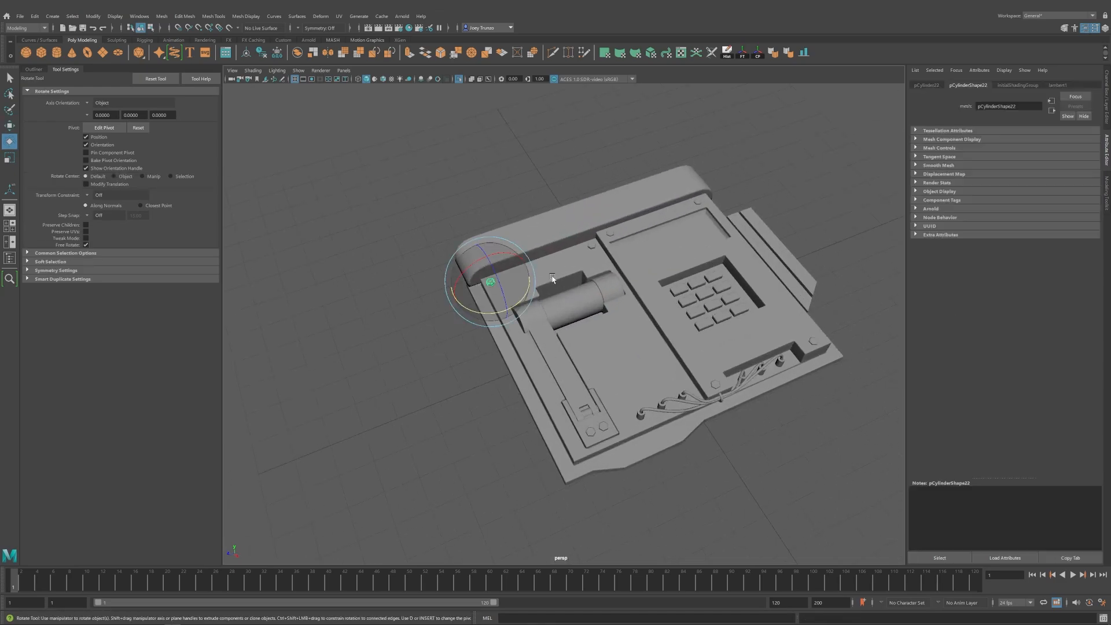
{"action": "key", "text": "q"}
{"action": "left_click", "coordinate": [591, 246], "text": "shift"}
{"action": "key", "text": "w"}
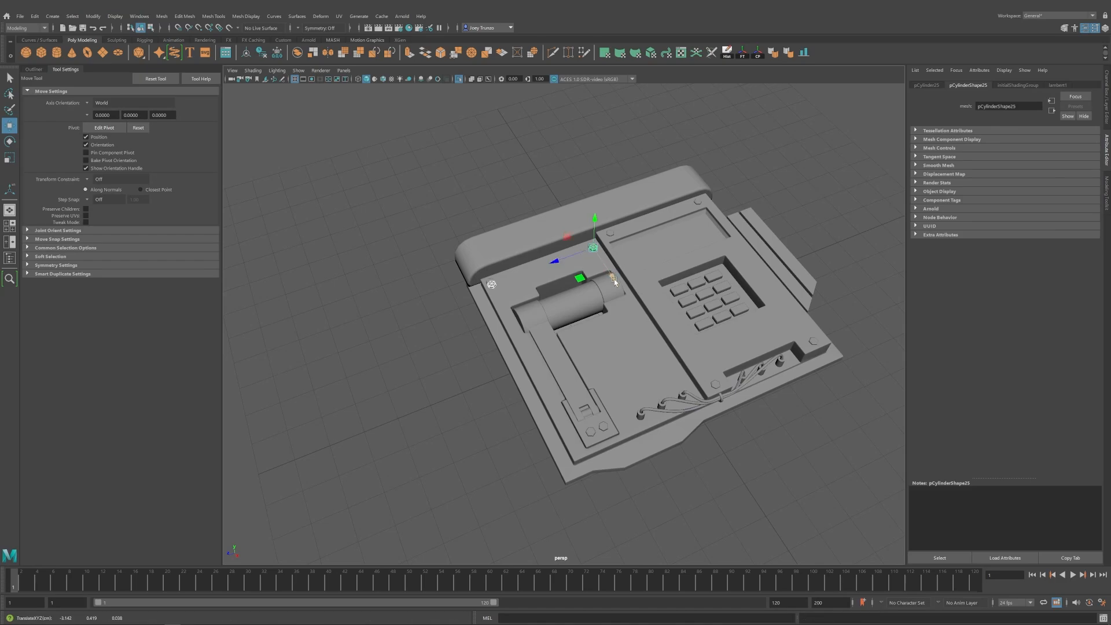
{"action": "left_click_drag", "start_coordinate": [713, 443], "coordinate": [622, 426], "text": "alt"}
{"action": "middle_click_drag", "start_coordinate": [623, 426], "coordinate": [638, 364], "text": "alt"}
{"action": "right_click_drag", "start_coordinate": [637, 365], "coordinate": [692, 379], "text": "alt"}
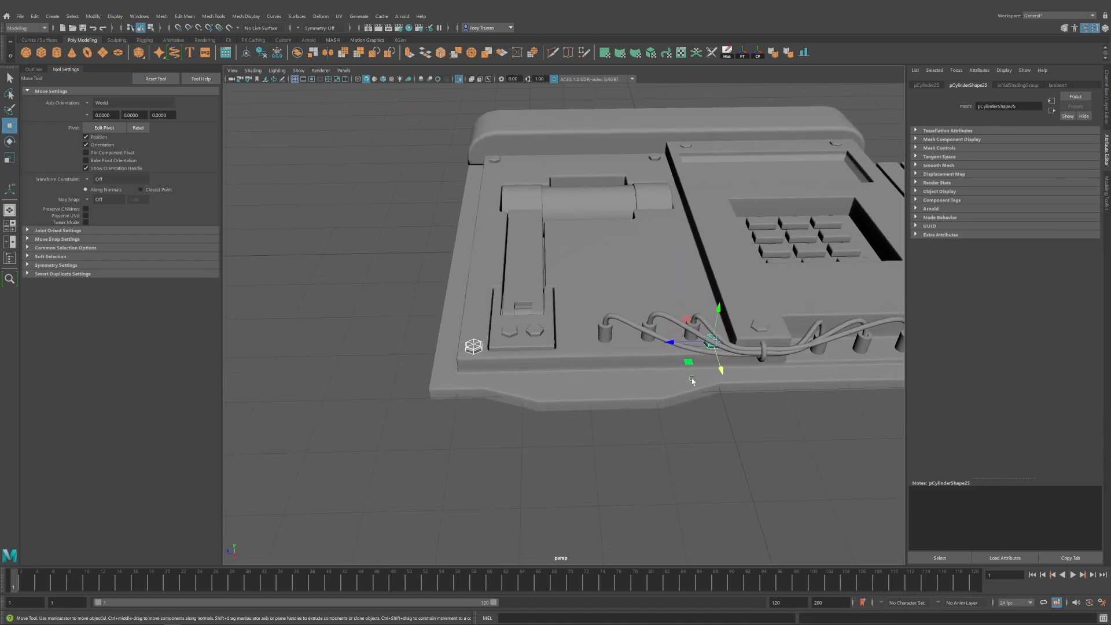
Delete the two lower bolt copies and the upper inner bolt from the left panel.
{"action": "left_click", "coordinate": [644, 475]}
{"action": "right_click_drag", "start_coordinate": [645, 474], "coordinate": [524, 404], "text": "alt"}
{"action": "left_click_drag", "start_coordinate": [597, 395], "coordinate": [598, 417], "text": "alt"}
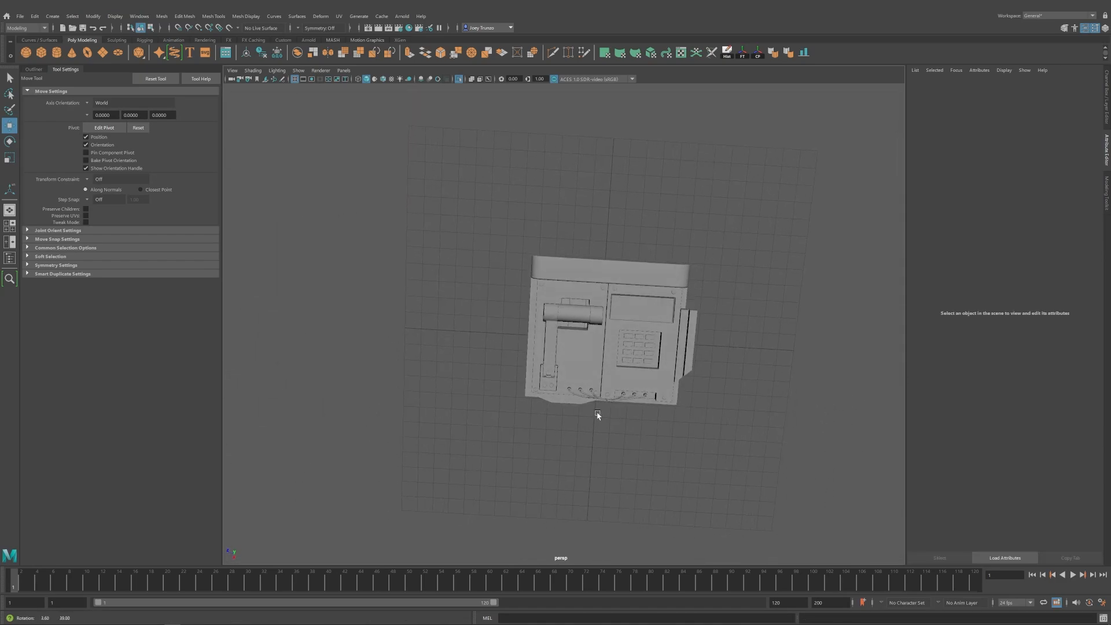
{"action": "middle_click_drag", "start_coordinate": [615, 410], "coordinate": [595, 415], "text": "alt"}
{"action": "left_click_drag", "start_coordinate": [595, 415], "coordinate": [583, 377], "text": "alt"}
{"action": "scroll", "coordinate": [587, 375], "scroll_direction": "up", "scroll_amount": 3}
{"action": "key", "text": "ctrl+z"}
{"action": "key", "text": "ctrl+z"}
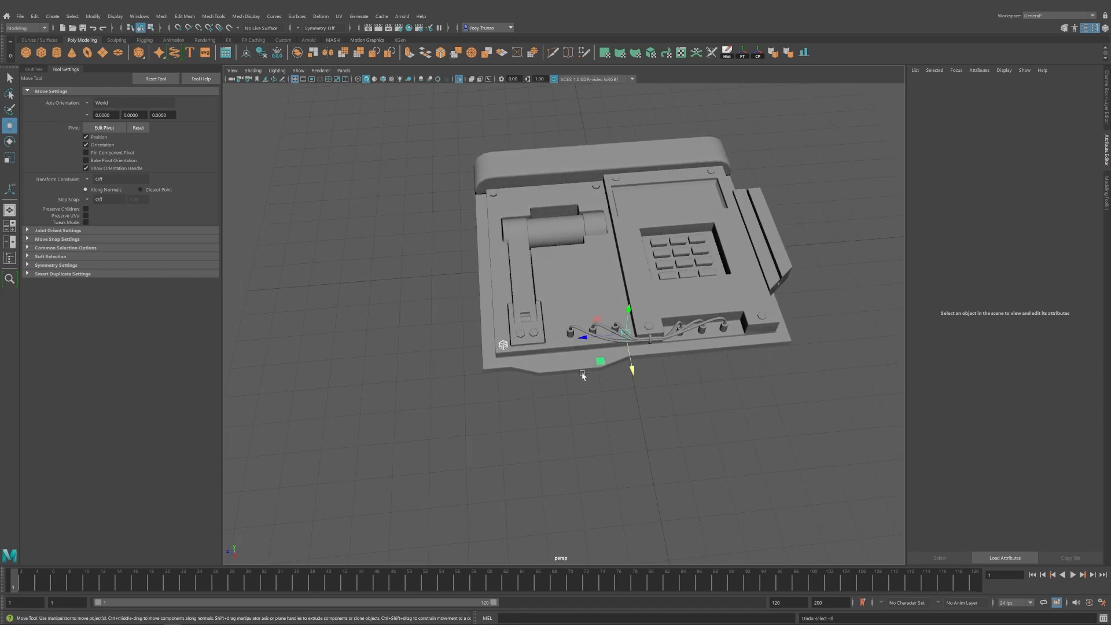
{"action": "left_click", "coordinate": [582, 375]}
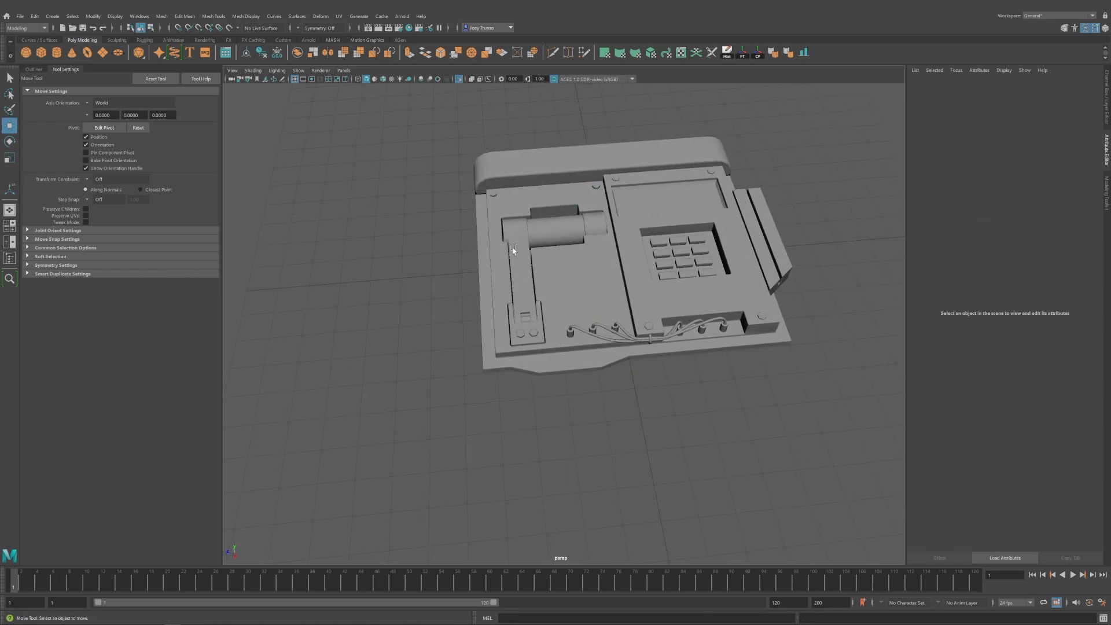
{"action": "left_click", "coordinate": [494, 196]}
{"action": "key", "text": "Delete"}
{"action": "left_click", "coordinate": [495, 197]}
Bevel the lower edges of the rounded top bar with a fraction of 0.5 and one segment.
{"action": "left_click_drag", "start_coordinate": [547, 339], "coordinate": [627, 305], "text": "alt"}
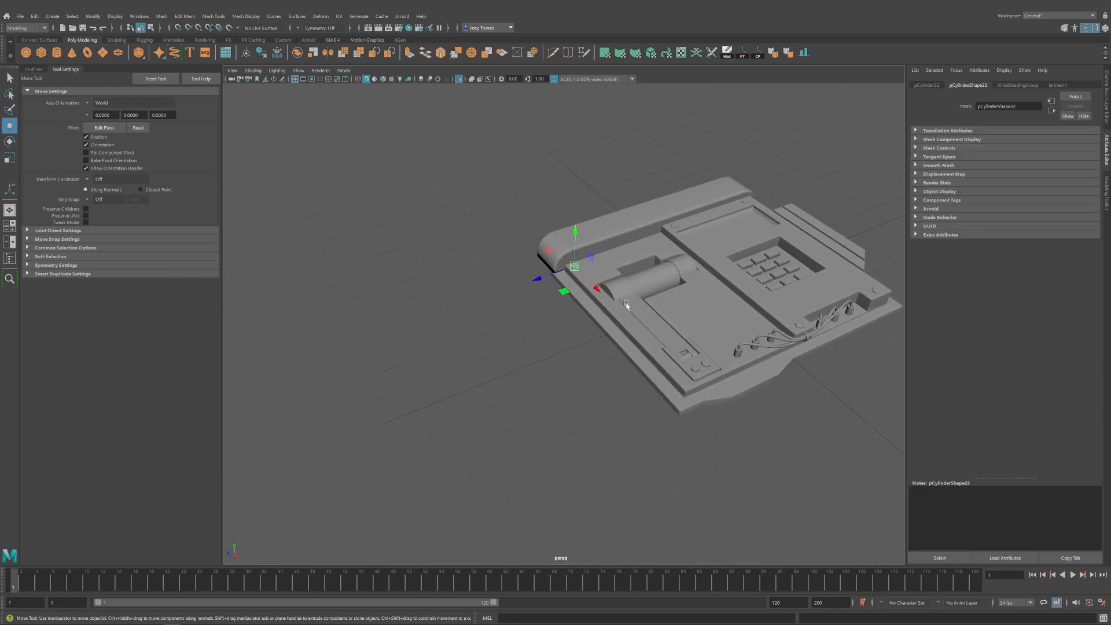
{"action": "scroll", "coordinate": [628, 305], "scroll_direction": "up", "scroll_amount": 8}
{"action": "middle_click_drag", "start_coordinate": [619, 312], "coordinate": [571, 375], "text": "alt"}
{"action": "left_click_drag", "start_coordinate": [570, 374], "coordinate": [535, 307], "text": "alt"}
{"action": "left_click", "coordinate": [500, 286]}
{"action": "right_click_drag", "start_coordinate": [501, 287], "coordinate": [493, 232]}
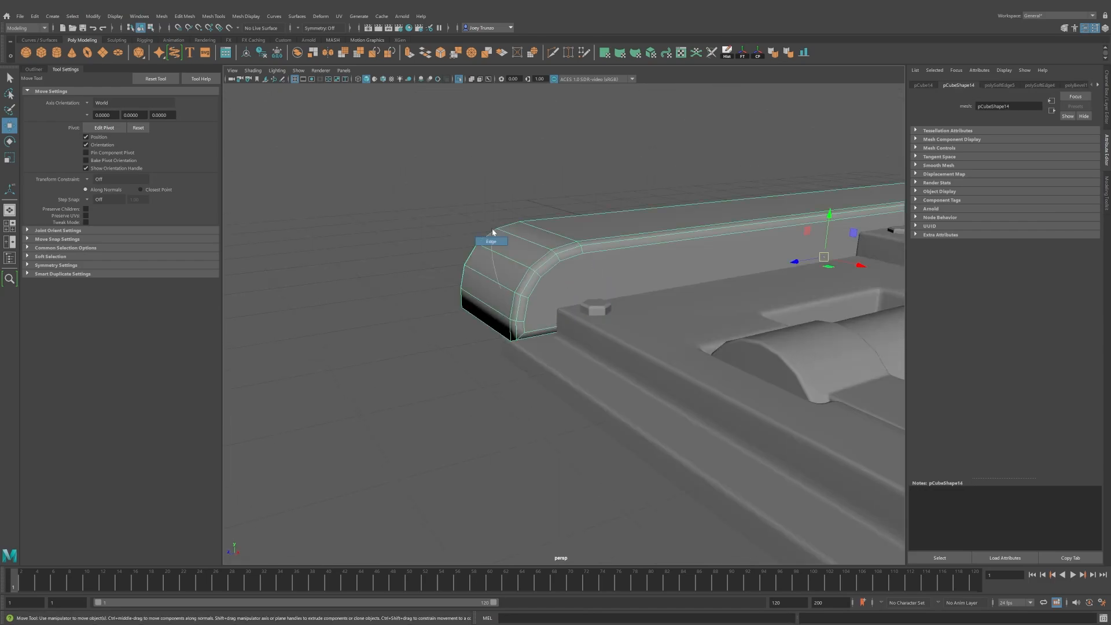
{"action": "scroll", "coordinate": [612, 389], "scroll_direction": "down", "scroll_amount": 5}
{"action": "left_click_drag", "start_coordinate": [613, 389], "coordinate": [566, 325], "text": "alt"}
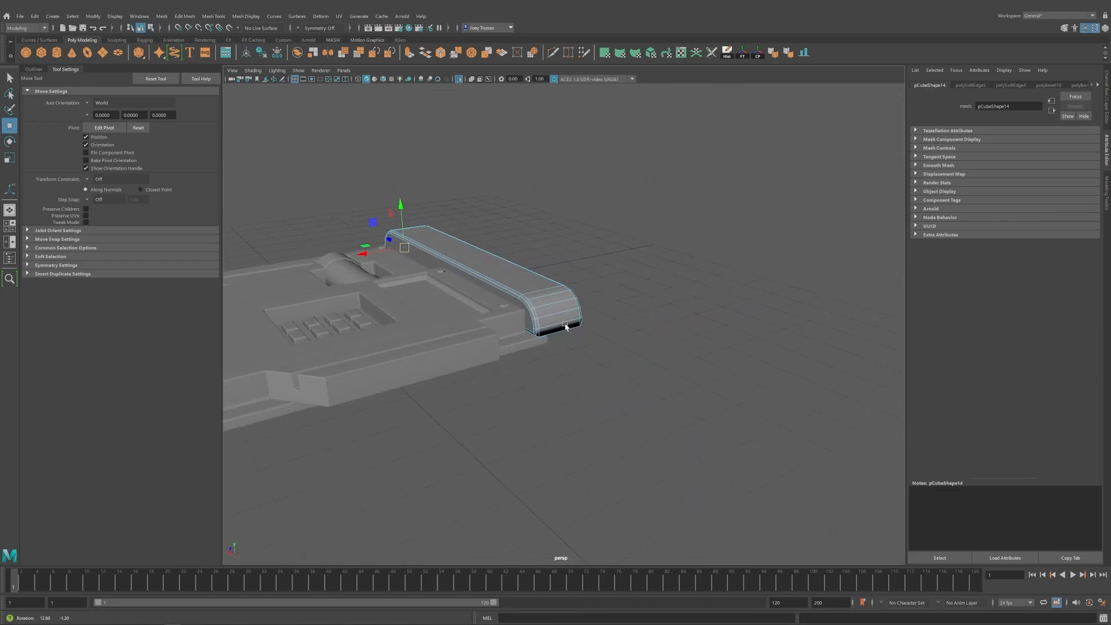
{"action": "left_click", "coordinate": [182, 18]}
{"action": "left_click", "coordinate": [191, 50]}
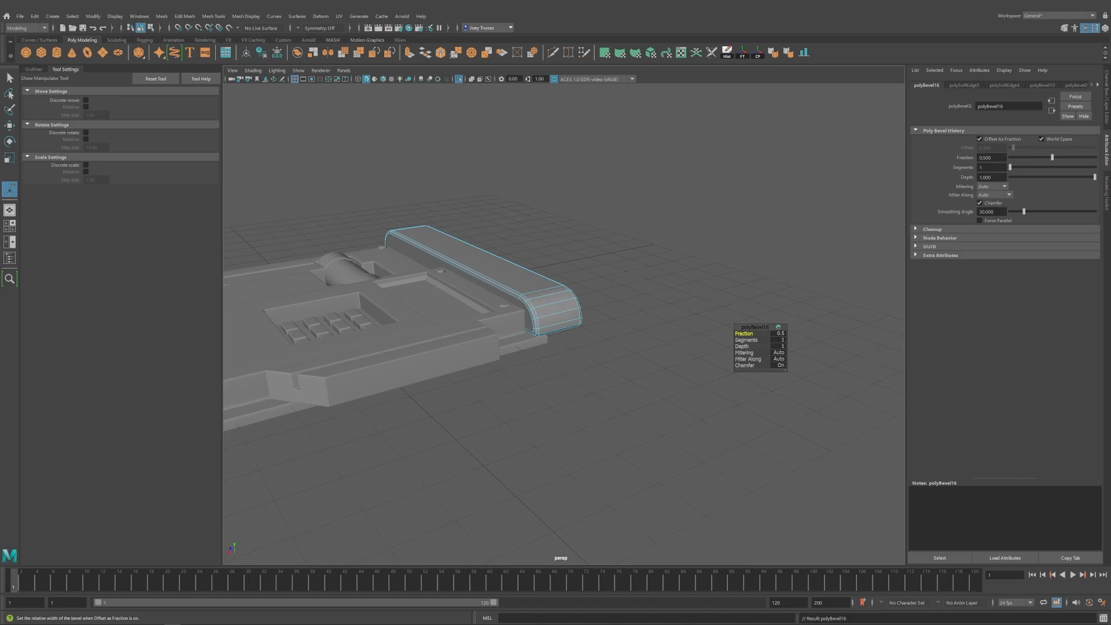
{"action": "key", "text": "w"}
{"action": "right_click_drag", "start_coordinate": [526, 283], "coordinate": [570, 243]}
{"action": "left_click", "coordinate": [571, 243]}
Move the left panel's upper outer bolt down onto the base plate's ledge near the bar's end and seat it in the surface.
{"action": "scroll", "coordinate": [423, 292], "scroll_direction": "down", "scroll_amount": 5}
{"action": "left_click_drag", "start_coordinate": [422, 292], "coordinate": [496, 310], "text": "alt"}
{"action": "scroll", "coordinate": [508, 290], "scroll_direction": "up", "scroll_amount": 8}
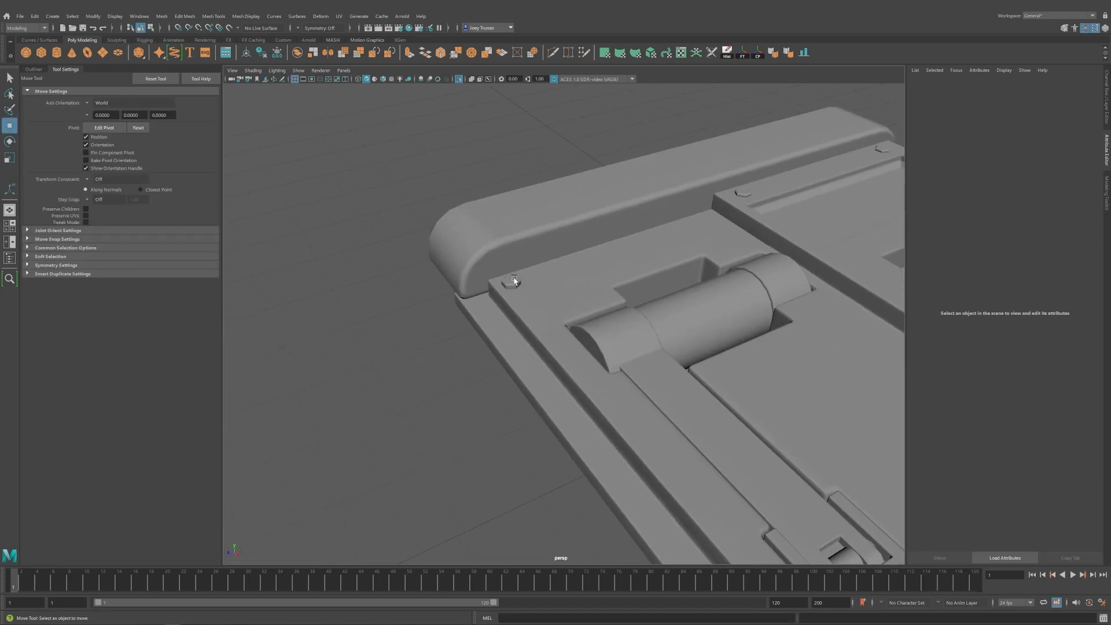
{"action": "left_click", "coordinate": [557, 277]}
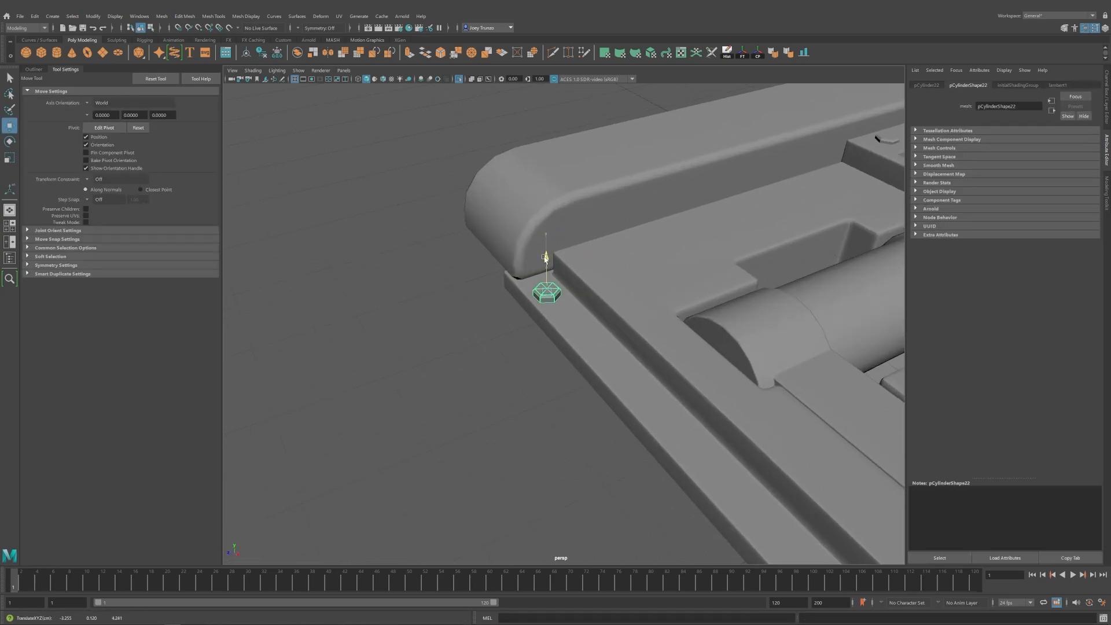
{"action": "key", "text": "r"}
{"action": "key", "text": "w"}
{"action": "key", "text": "f"}
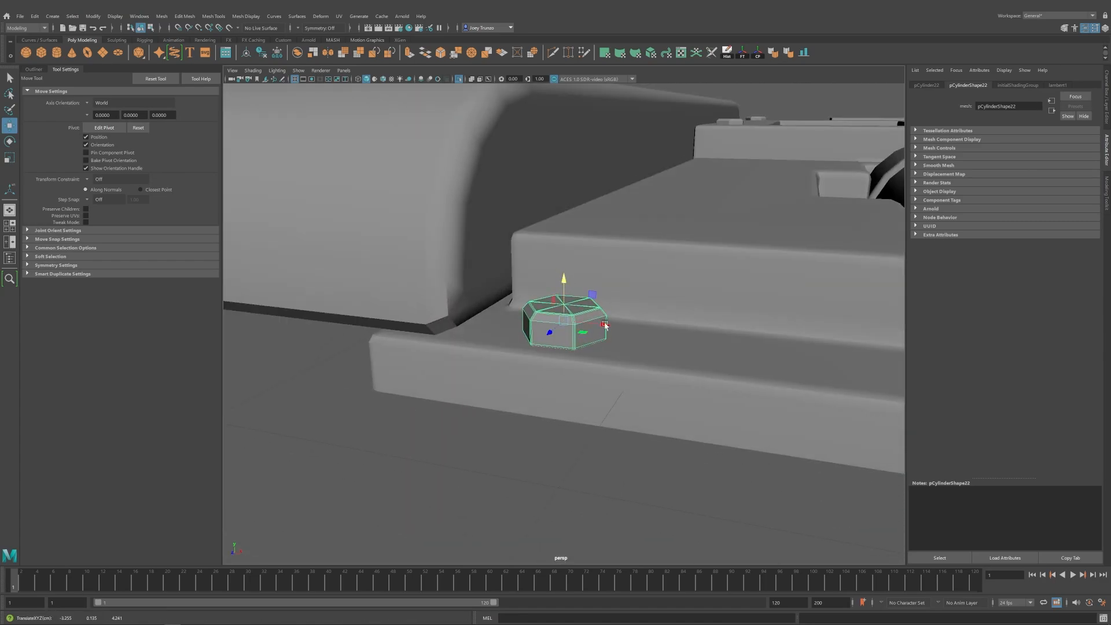
{"action": "left_click_drag", "start_coordinate": [605, 325], "coordinate": [493, 379]}
Duplicate the base plate bolt and move the copy across to the plate's opposite upper corner.
{"action": "scroll", "coordinate": [503, 353], "scroll_direction": "down", "scroll_amount": 5}
{"action": "scroll", "coordinate": [509, 315], "scroll_direction": "down", "scroll_amount": 5}
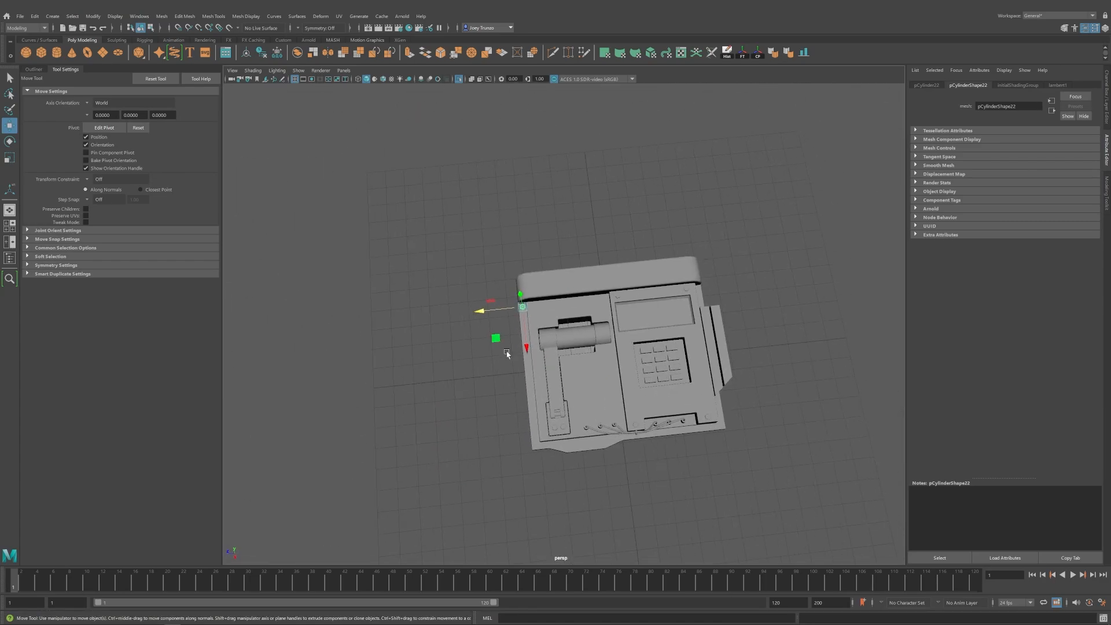
{"action": "scroll", "coordinate": [581, 371], "scroll_direction": "up", "scroll_amount": 3}
{"action": "left_click_drag", "start_coordinate": [461, 292], "coordinate": [690, 293]}
{"action": "middle_click_drag", "start_coordinate": [680, 317], "coordinate": [503, 335], "text": "alt"}
{"action": "scroll", "coordinate": [503, 336], "scroll_direction": "up", "scroll_amount": 5}
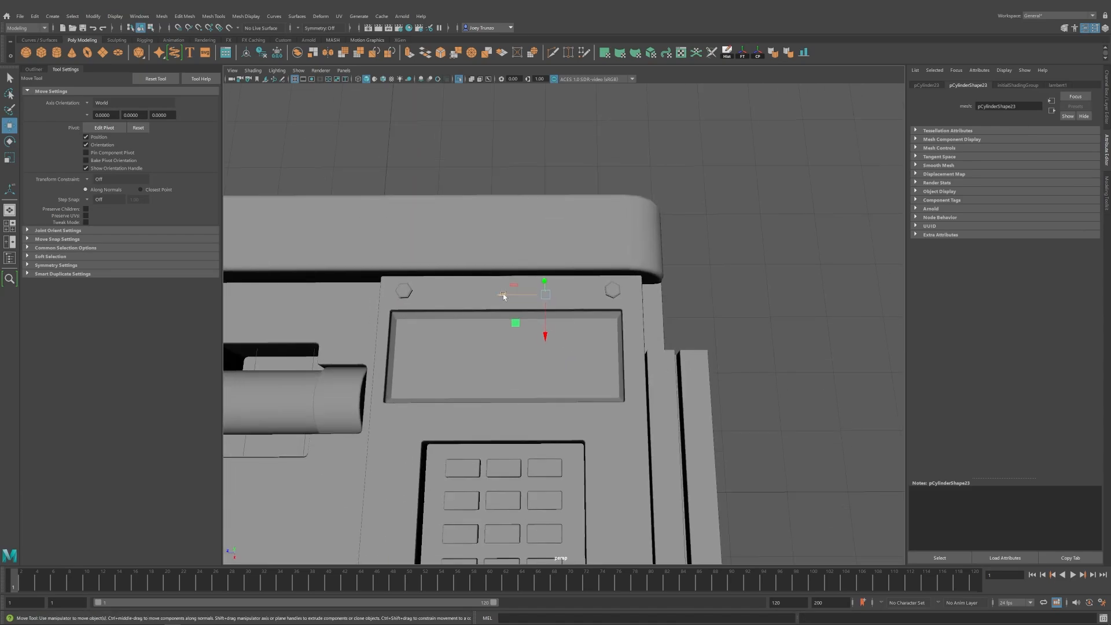
{"action": "left_click_drag", "start_coordinate": [608, 300], "coordinate": [605, 300]}
Duplicate both upper base plate bolts and move the copies to the plate's two lower corners.
{"action": "scroll", "coordinate": [383, 356], "scroll_direction": "down", "scroll_amount": 5}
{"action": "middle_click_drag", "start_coordinate": [383, 356], "coordinate": [502, 262], "text": "alt"}
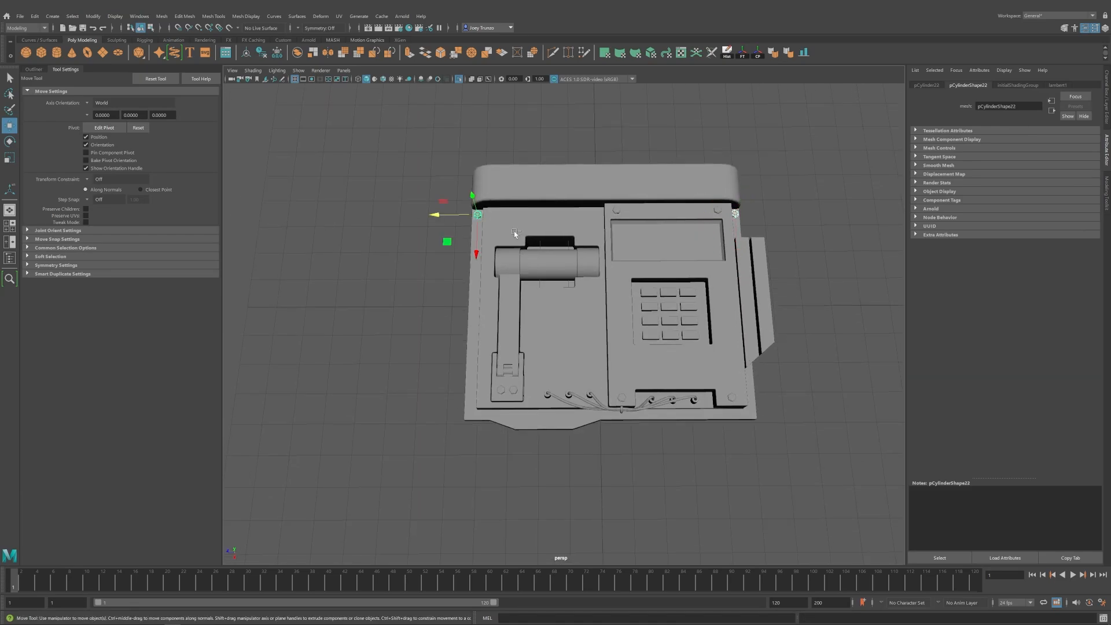
{"action": "left_click", "coordinate": [487, 458]}
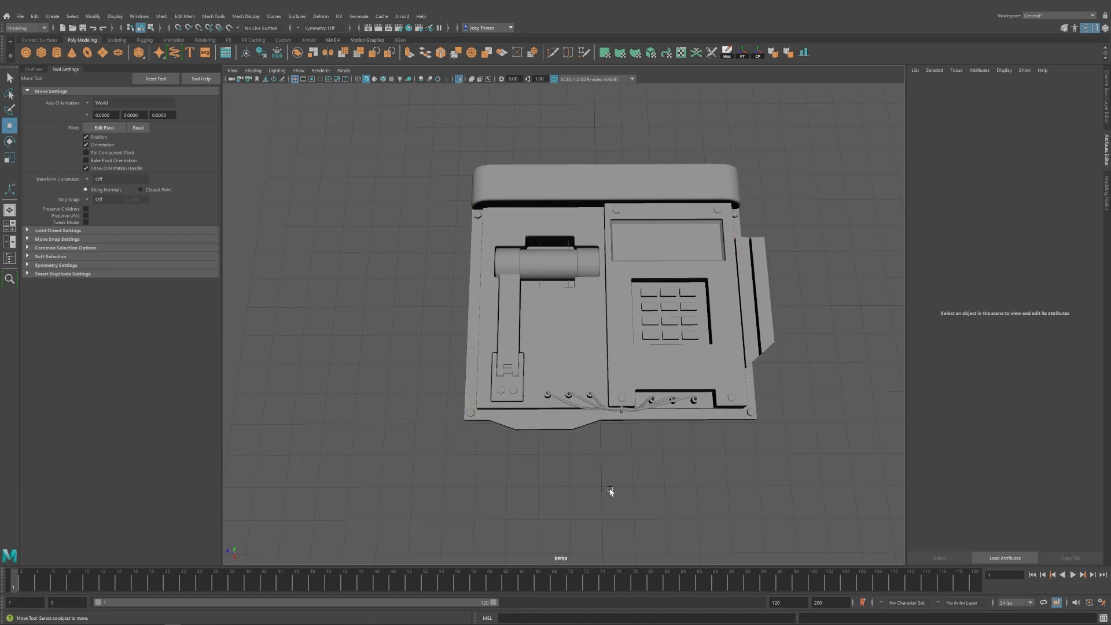
{"action": "left_click_drag", "start_coordinate": [610, 459], "coordinate": [544, 451], "text": "alt"}
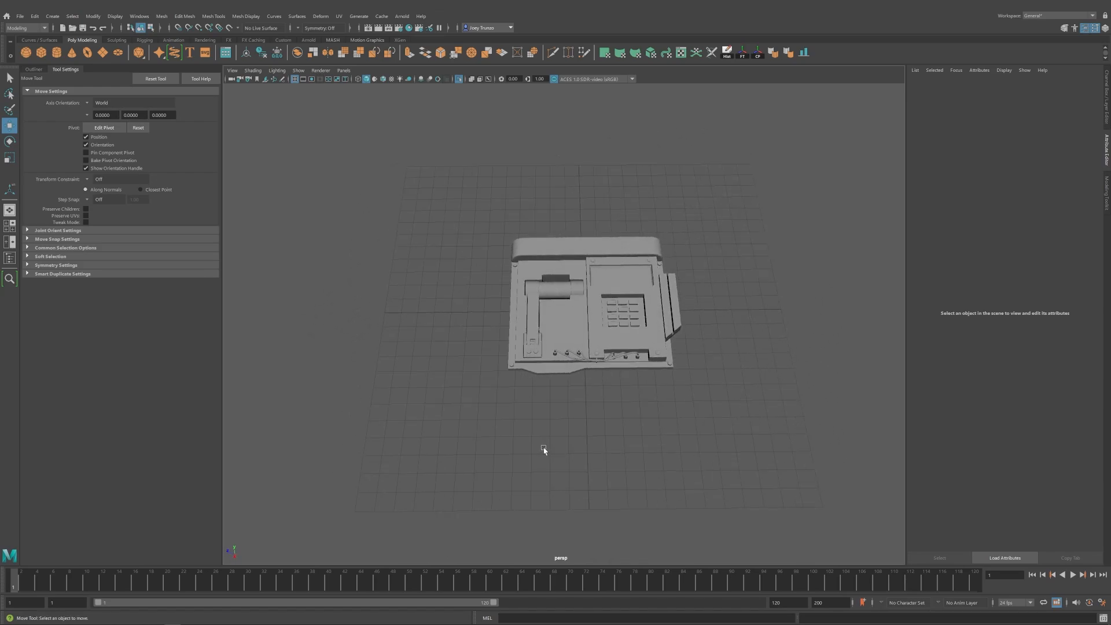
{"action": "right_click_drag", "start_coordinate": [532, 412], "coordinate": [596, 461], "text": "alt"}
{"action": "middle_click_drag", "start_coordinate": [596, 461], "coordinate": [555, 338], "text": "alt"}
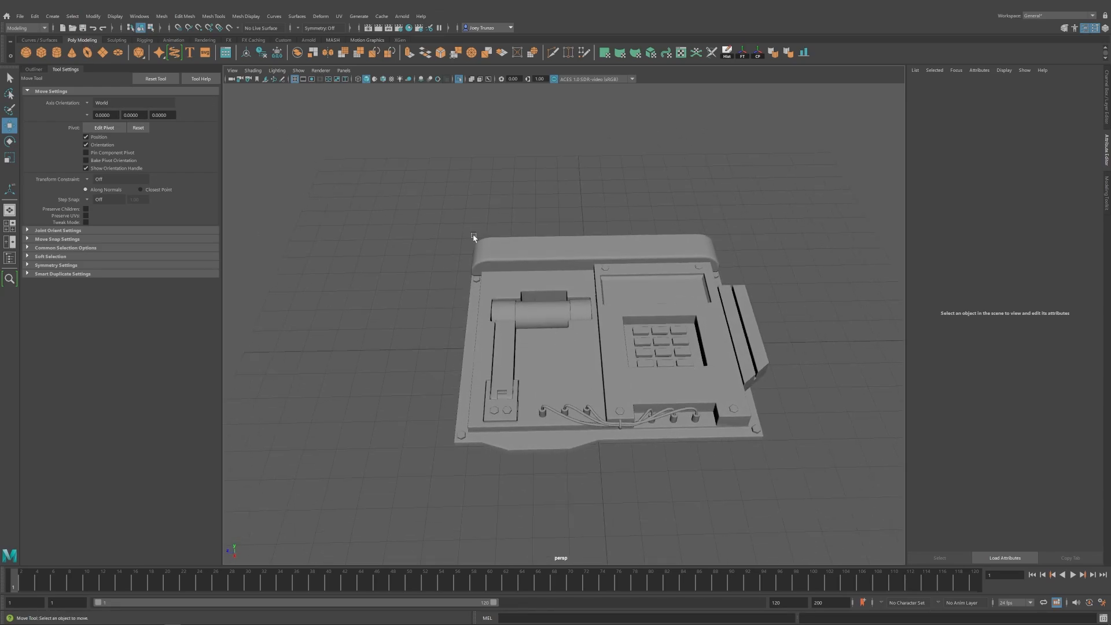
Add a cube at the left panel's upper edge beside the rounded bar and scale it narrower.
{"action": "left_click", "coordinate": [554, 313]}
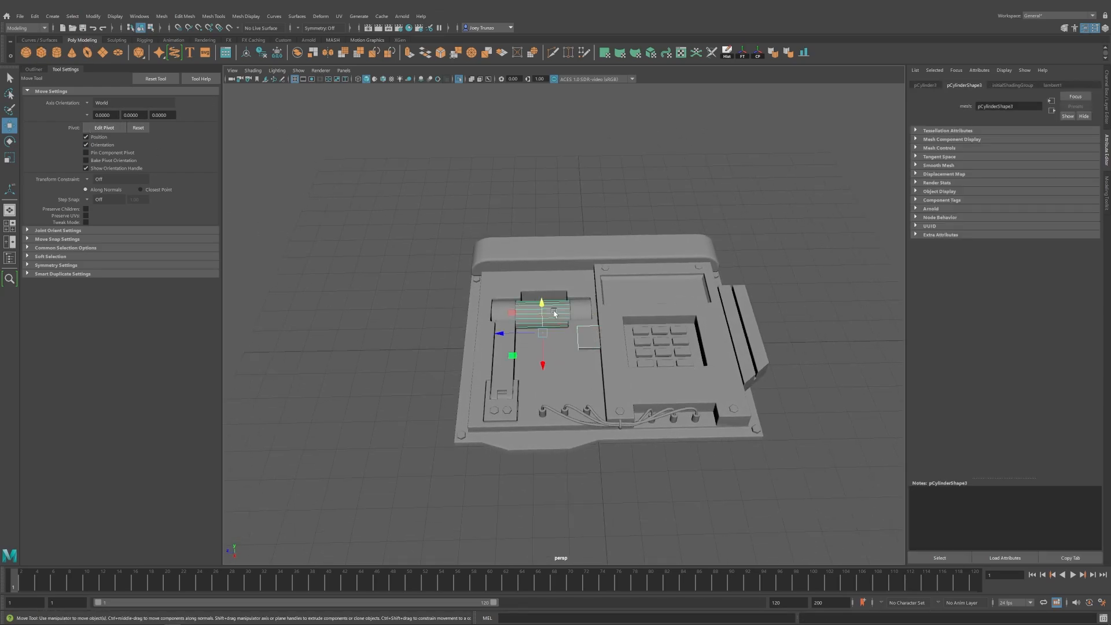
{"action": "left_click", "coordinate": [804, 51]}
{"action": "left_click_drag", "start_coordinate": [405, 359], "coordinate": [553, 313], "text": "alt"}
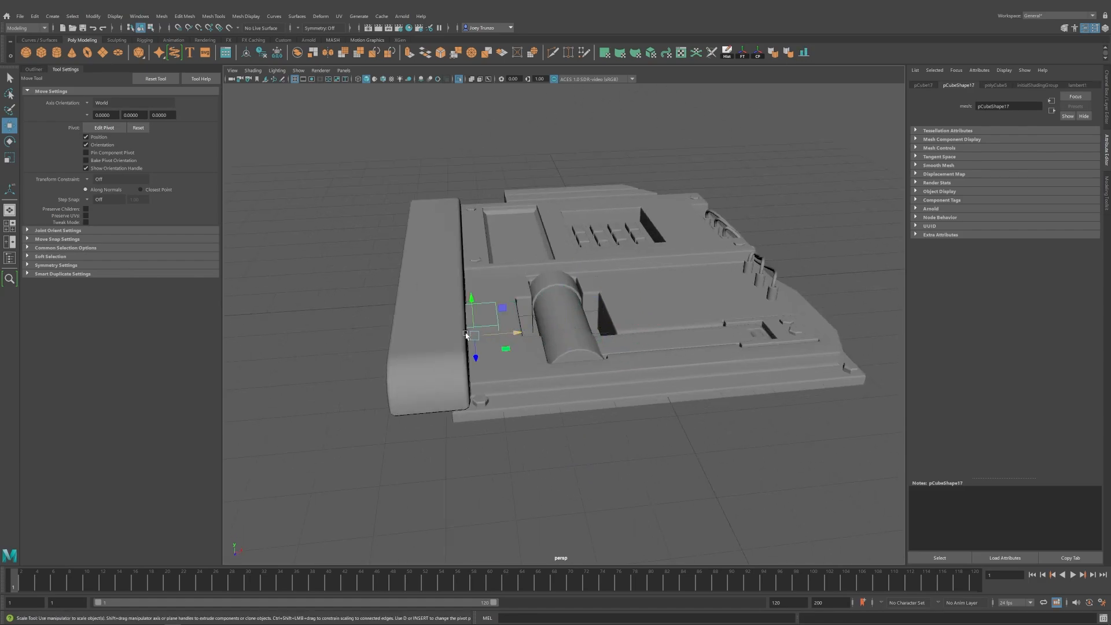
{"action": "key", "text": "r"}
{"action": "left_click_drag", "start_coordinate": [466, 333], "coordinate": [452, 337]}
{"action": "key", "text": "w"}
Stretch the cube into a long thin strip and position it along the left panel's upper edge.
{"action": "left_click_drag", "start_coordinate": [468, 286], "coordinate": [487, 237], "text": "alt"}
{"action": "key", "text": "r"}
{"action": "key", "text": "w"}
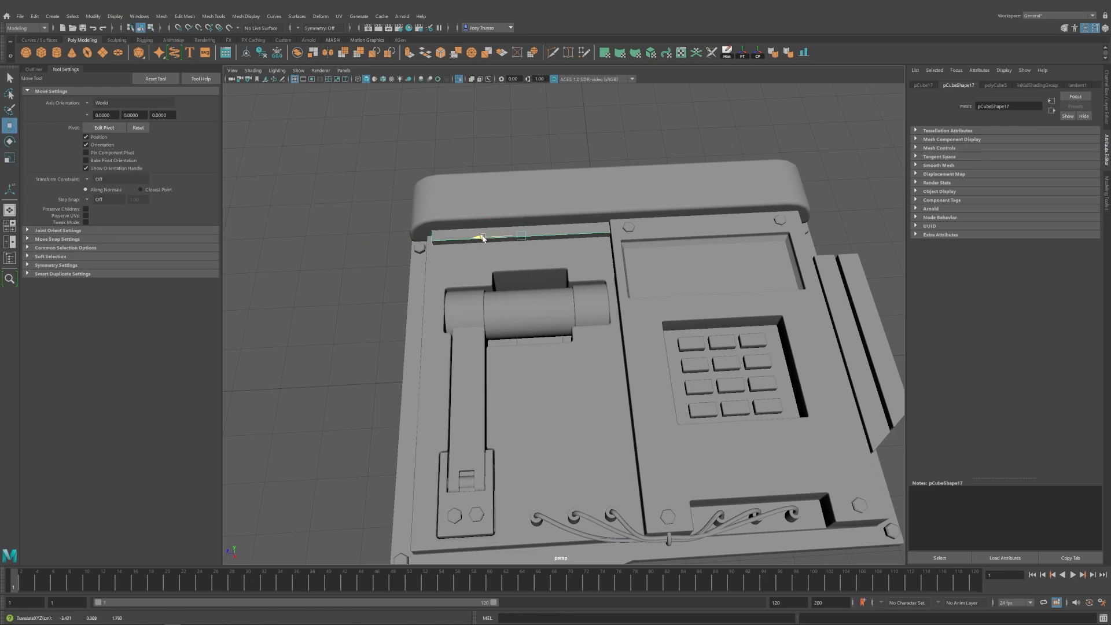
{"action": "left_click_drag", "start_coordinate": [484, 236], "coordinate": [580, 252], "text": "alt"}
{"action": "left_click_drag", "start_coordinate": [538, 223], "coordinate": [507, 209], "text": "alt"}
{"action": "left_click", "coordinate": [430, 213]}
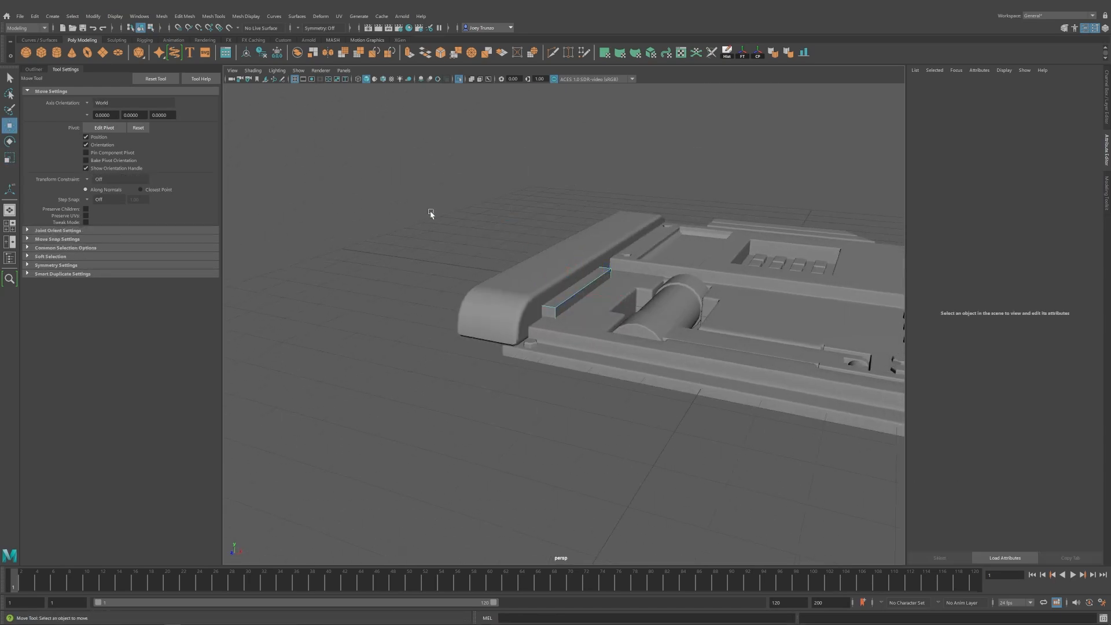
Delete the strip's hidden faces, using the wireframe display to check them.
{"action": "left_click", "coordinate": [579, 292]}
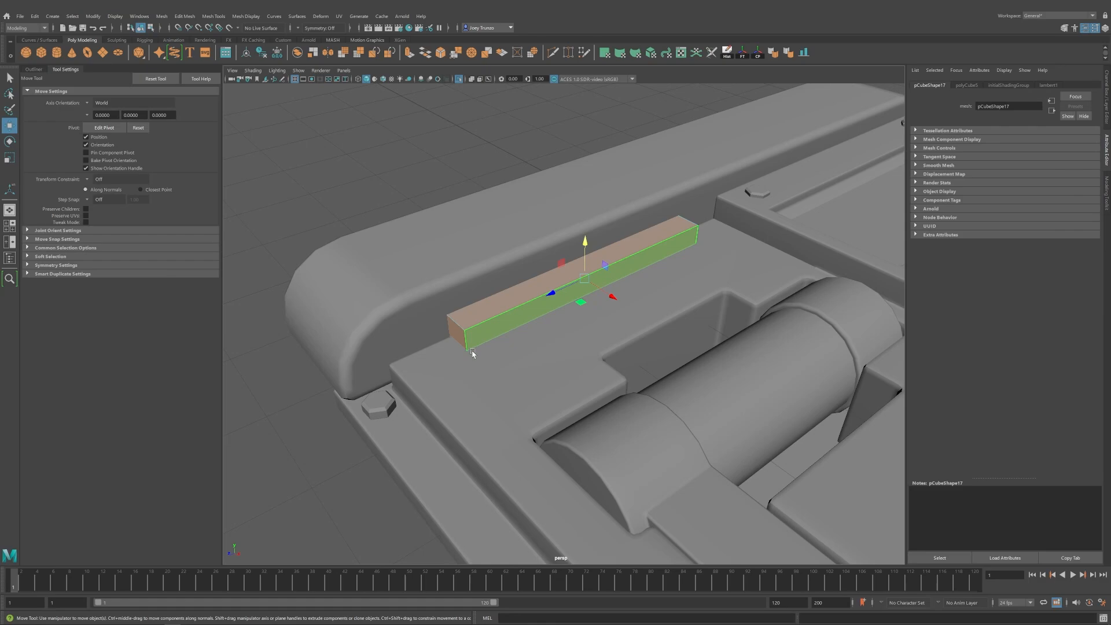
{"action": "left_click_drag", "start_coordinate": [472, 354], "coordinate": [408, 96], "text": "alt"}
{"action": "key", "text": "4"}
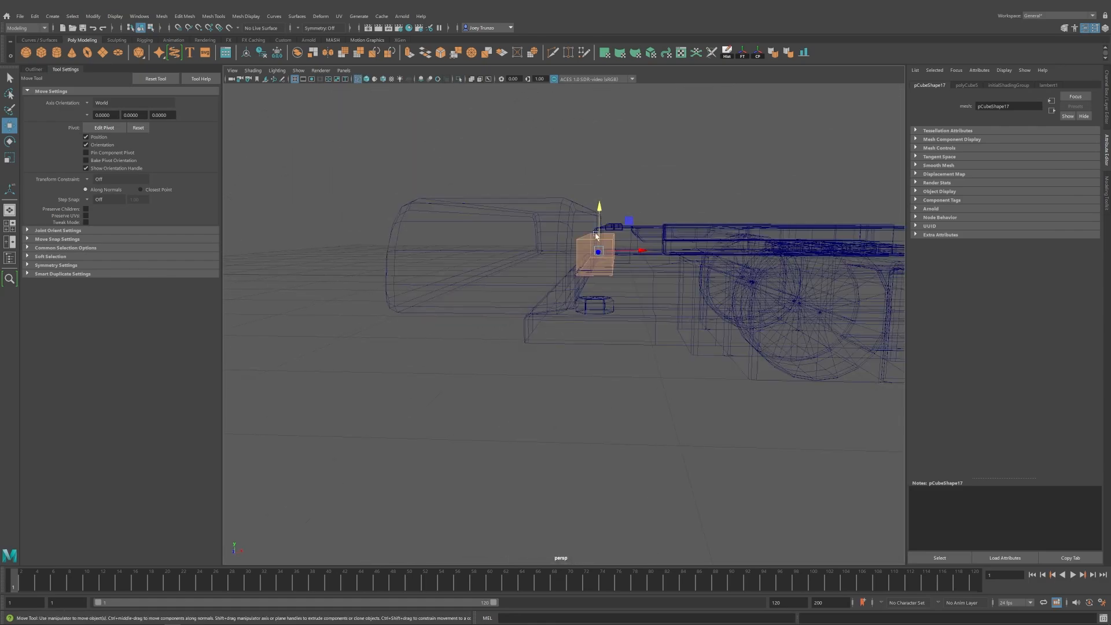
{"action": "left_click_drag", "start_coordinate": [598, 238], "coordinate": [597, 263], "text": "alt"}
{"action": "key", "text": "Delete"}
{"action": "right_click_drag", "start_coordinate": [599, 259], "coordinate": [648, 201]}
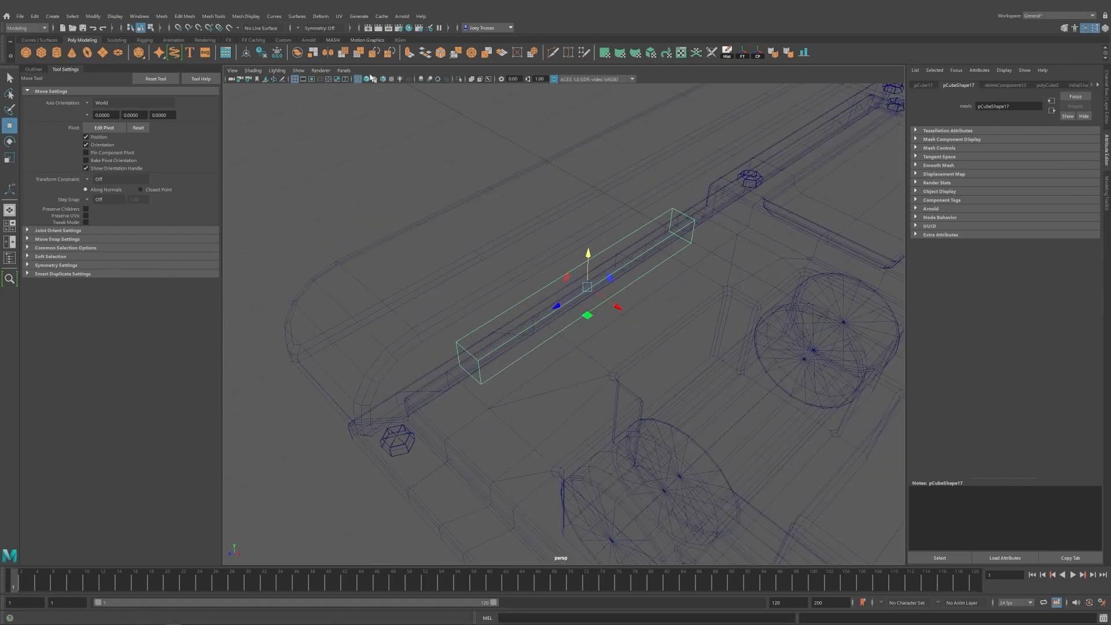
{"action": "left_click", "coordinate": [367, 78]}
Bevel the strip's upper front edge into a sloped chamfer.
{"action": "right_click_drag", "start_coordinate": [535, 341], "coordinate": [536, 320]}
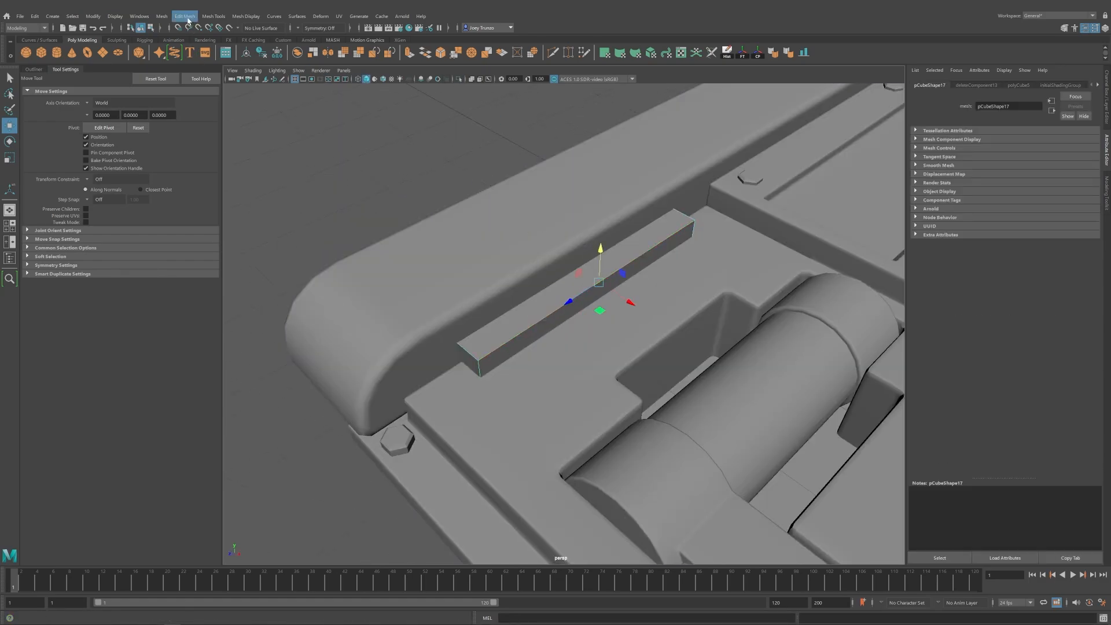
{"action": "left_click", "coordinate": [185, 16]}
{"action": "left_click", "coordinate": [197, 42]}
{"action": "left_click_drag", "start_coordinate": [544, 318], "coordinate": [610, 301], "text": "alt"}
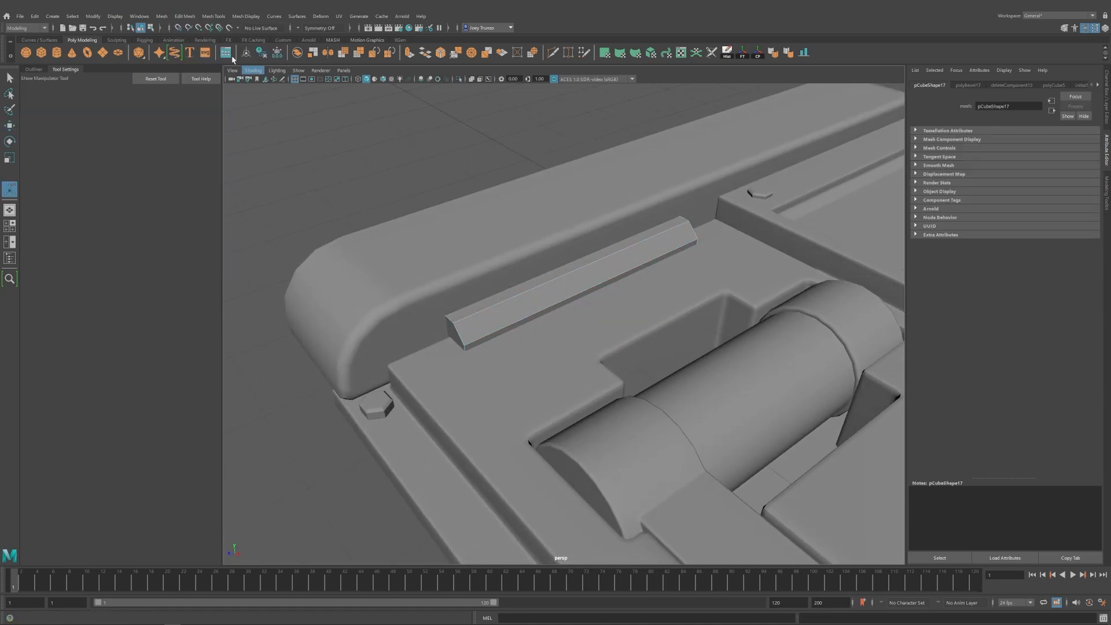
Bevel the strip's remaining edges with 2 segments and a reduced fraction.
{"action": "left_click", "coordinate": [185, 16]}
{"action": "left_click", "coordinate": [196, 42]}
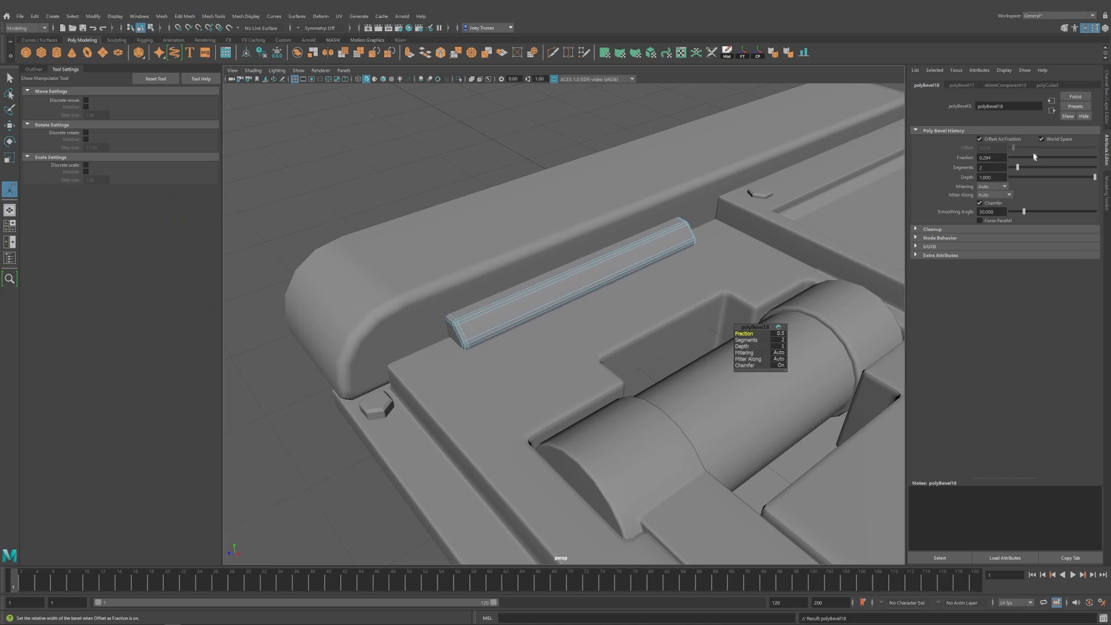
{"action": "key", "text": "w"}
{"action": "left_click", "coordinate": [530, 300]}
Adjust the end vertices of the cylinder section nearest the keypad panel.
{"action": "scroll", "coordinate": [550, 335], "scroll_direction": "down", "scroll_amount": 8}
{"action": "left_click_drag", "start_coordinate": [560, 354], "coordinate": [583, 361], "text": "alt"}
{"action": "mouse_move", "coordinate": [466, 288]}
{"action": "middle_mouse_down", "text": "alt"}
{"action": "mouse_move", "coordinate": [496, 286]}
{"action": "mouse_move", "coordinate": [452, 277]}
{"action": "middle_mouse_up", "text": "alt"}
{"action": "right_click_drag", "start_coordinate": [452, 278], "coordinate": [559, 318], "text": "alt"}
{"action": "left_click", "coordinate": [560, 317]}
{"action": "key", "text": "F9"}
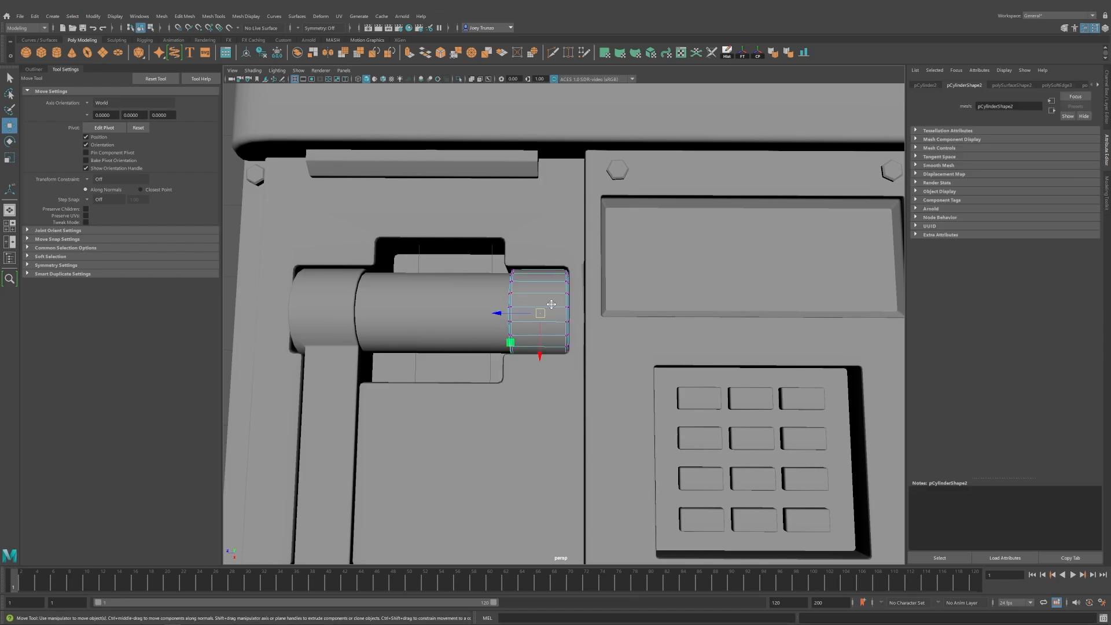
{"action": "scroll", "coordinate": [551, 305], "scroll_direction": "up", "scroll_amount": 1}
{"action": "middle_click_drag", "start_coordinate": [551, 305], "coordinate": [572, 333], "text": "alt"}
{"action": "left_click_drag", "start_coordinate": [610, 252], "coordinate": [589, 321]}
{"action": "key", "text": "F8"}
Select the panel body's recess vertices along the cylinder side facing the rounded bar and shift them slightly.
{"action": "left_click", "coordinate": [553, 396]}
{"action": "right_click_drag", "start_coordinate": [553, 365], "coordinate": [481, 337], "text": "alt"}
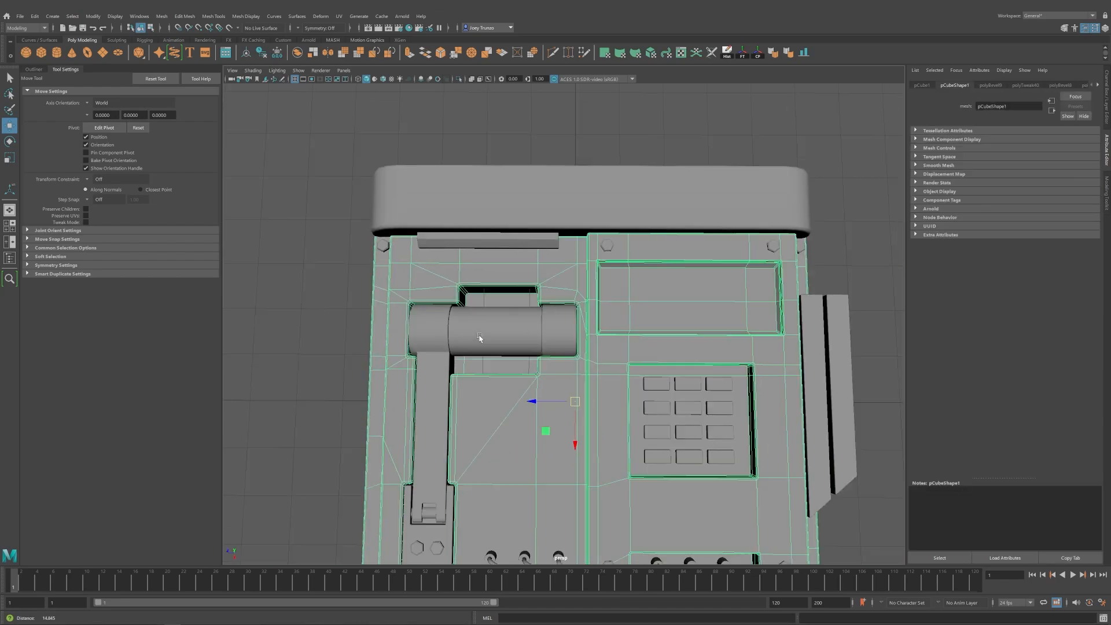
{"action": "left_click", "coordinate": [409, 390]}
{"action": "left_click_drag", "start_coordinate": [409, 389], "coordinate": [574, 301], "text": "alt"}
{"action": "left_click", "coordinate": [476, 347]}
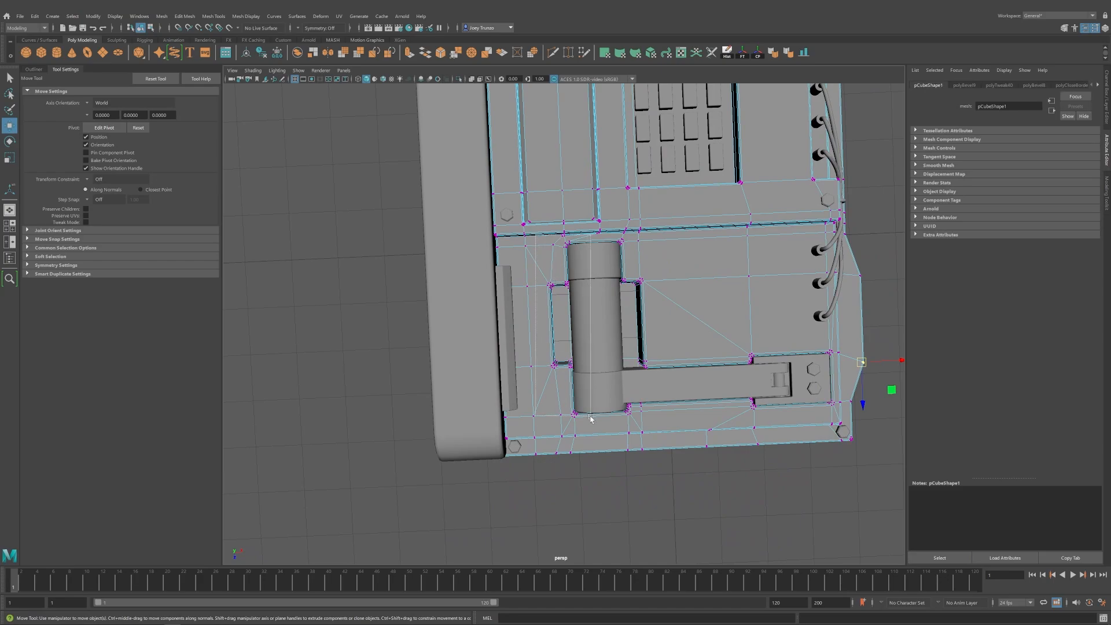
{"action": "left_click_drag", "start_coordinate": [573, 244], "coordinate": [574, 244], "text": "ctrl"}
{"action": "mouse_move", "coordinate": [579, 272]}
{"action": "left_mouse_down", "text": "alt"}
{"action": "mouse_move", "coordinate": [586, 264]}
{"action": "mouse_move", "coordinate": [573, 265]}
{"action": "left_mouse_up", "text": "alt"}
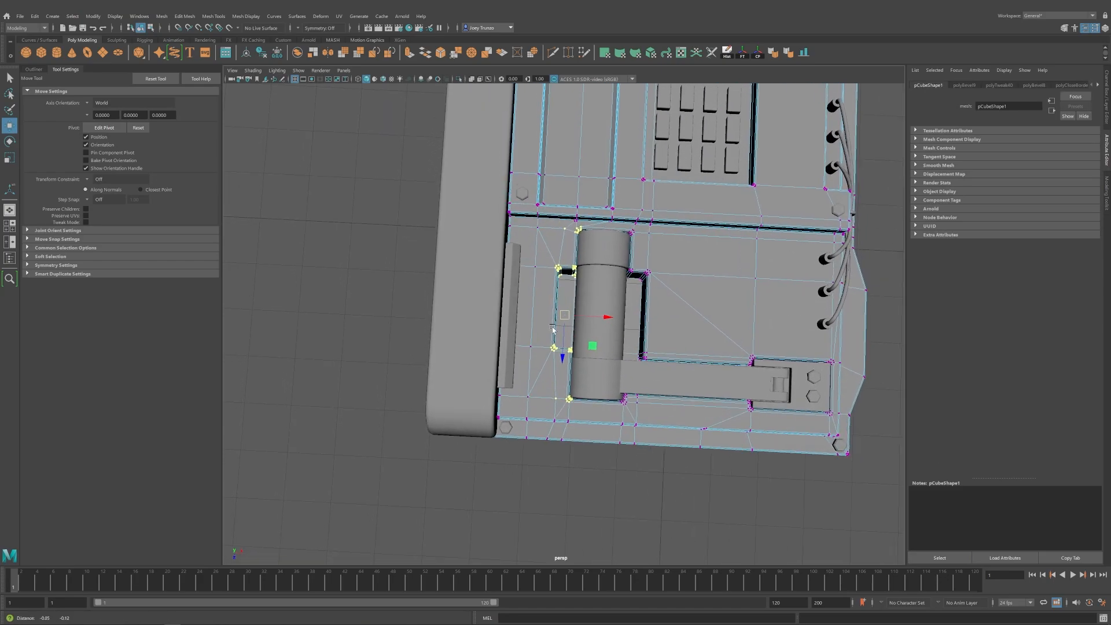
{"action": "scroll", "coordinate": [602, 306], "scroll_direction": "up", "scroll_amount": 2}
{"action": "left_click_drag", "start_coordinate": [608, 312], "coordinate": [606, 311]}
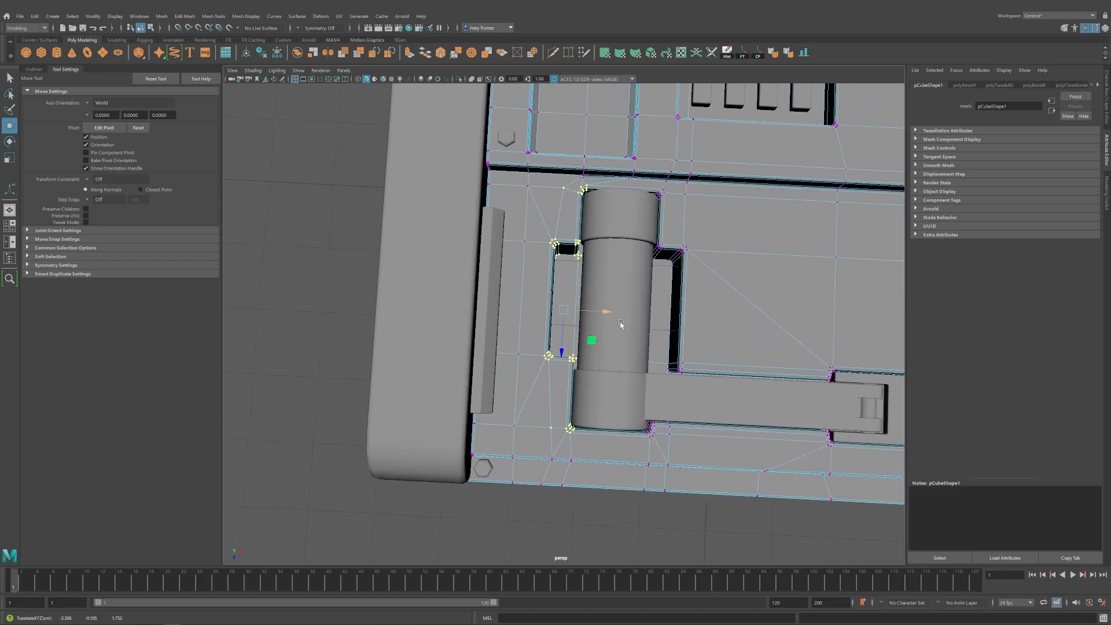
Add a new cube on top of the rounded bar behind the panels, near its middle.
{"action": "middle_click_drag", "start_coordinate": [682, 334], "coordinate": [567, 332], "text": "alt"}
{"action": "left_click", "coordinate": [714, 237]}
{"action": "right_click_drag", "start_coordinate": [874, 193], "coordinate": [780, 228], "text": "alt"}
{"action": "left_click", "coordinate": [780, 229]}
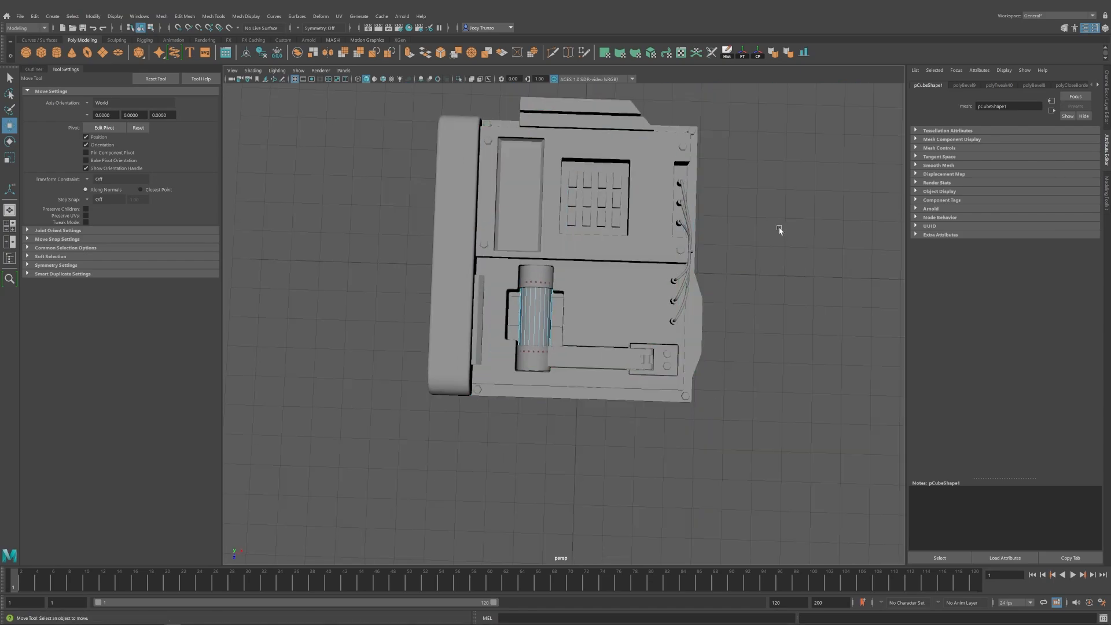
{"action": "left_click_drag", "start_coordinate": [780, 228], "coordinate": [581, 355], "text": "alt"}
{"action": "right_click_drag", "start_coordinate": [580, 355], "coordinate": [603, 386], "text": "alt"}
{"action": "left_click_drag", "start_coordinate": [602, 386], "coordinate": [595, 379], "text": "alt"}
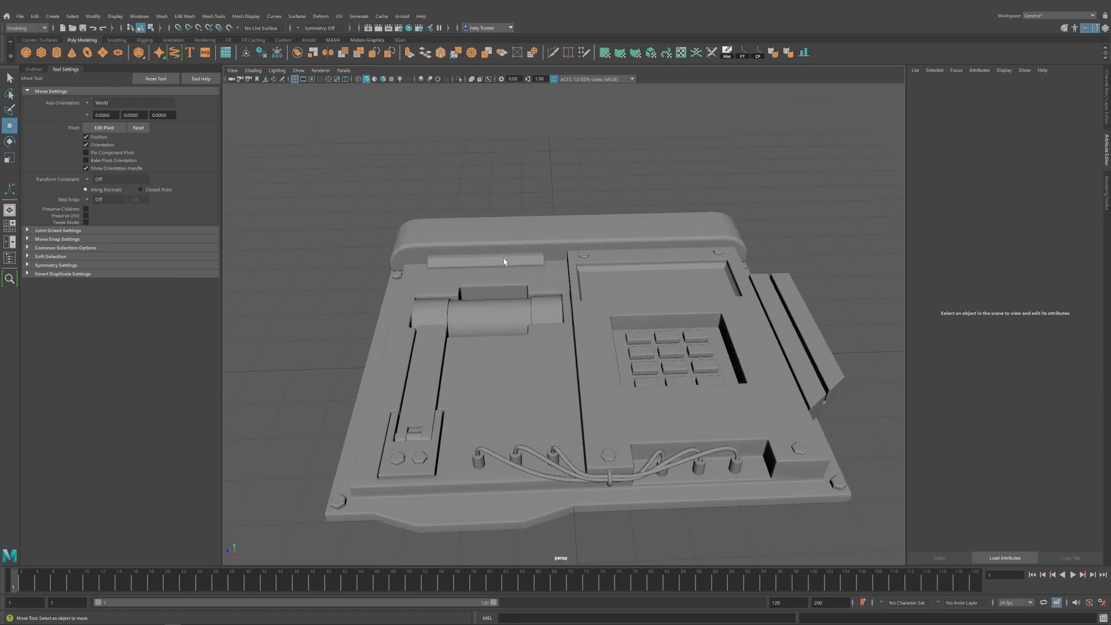
{"action": "left_click", "coordinate": [476, 227]}
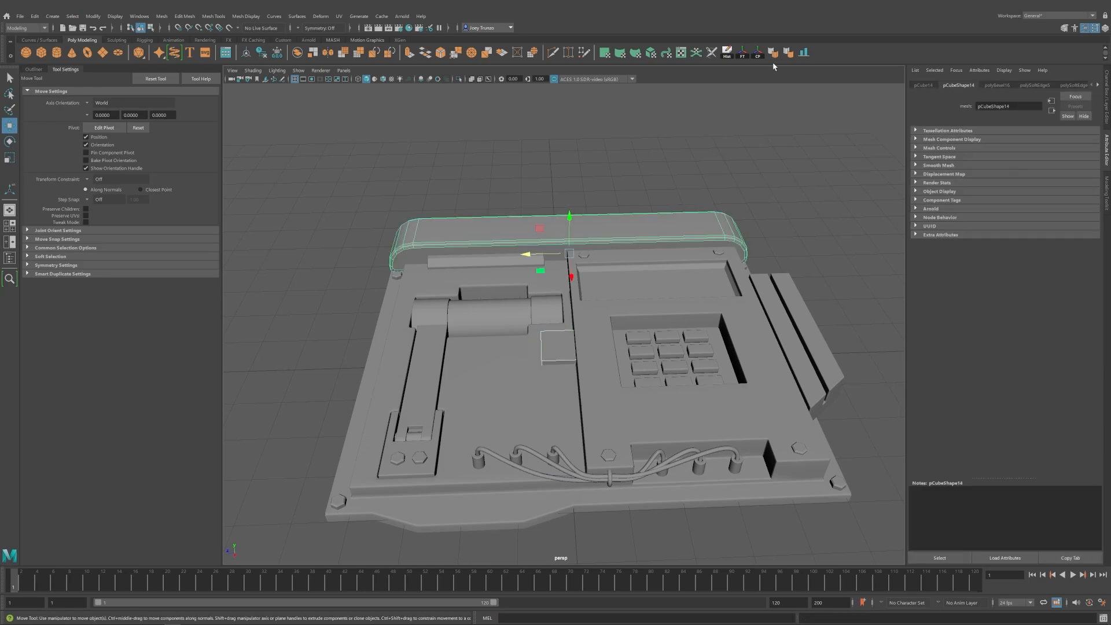
{"action": "left_click", "coordinate": [603, 166]}
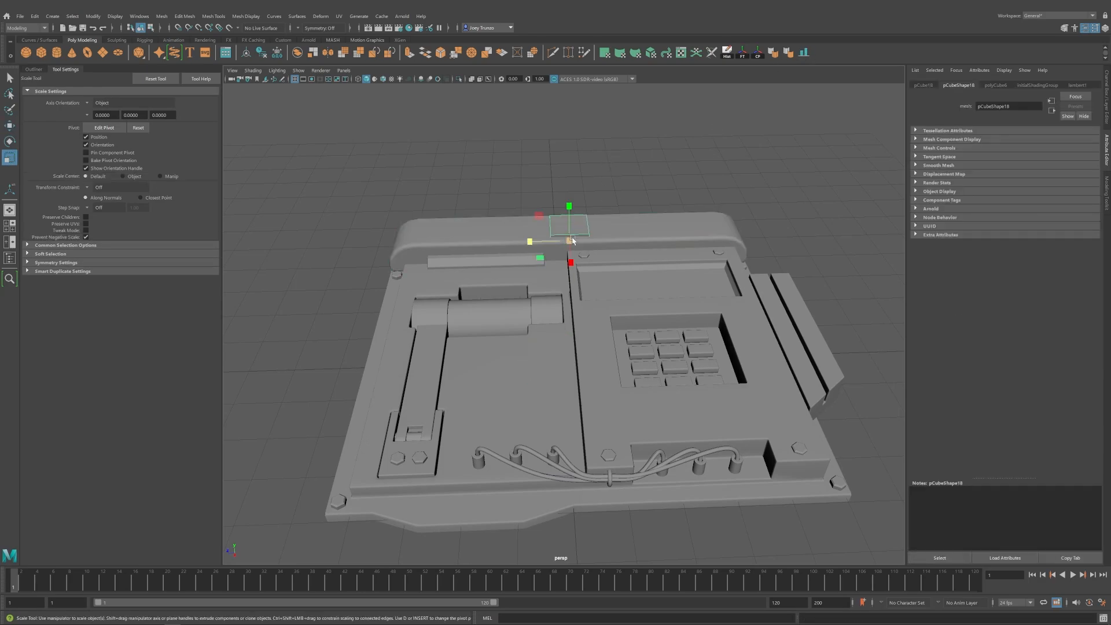
Shrink and flatten the new cube into a small rectangular block sitting on the rounded bar.
{"action": "left_click_drag", "start_coordinate": [521, 278], "coordinate": [550, 222], "text": "alt"}
{"action": "scroll", "coordinate": [654, 290], "scroll_direction": "up", "scroll_amount": 3}
{"action": "key", "text": "w"}
{"action": "key", "text": "r"}
{"action": "key", "text": "w"}
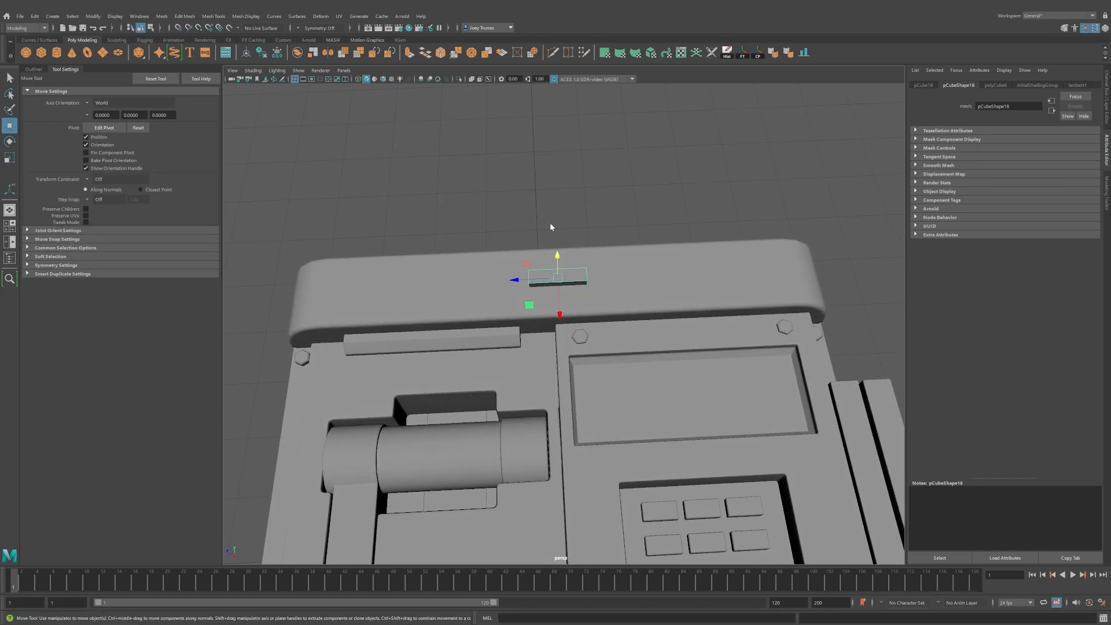
Bevel the small block's upper long edges into sloped chamfers.
{"action": "scroll", "coordinate": [544, 248], "scroll_direction": "up", "scroll_amount": 5}
{"action": "left_click", "coordinate": [184, 16]}
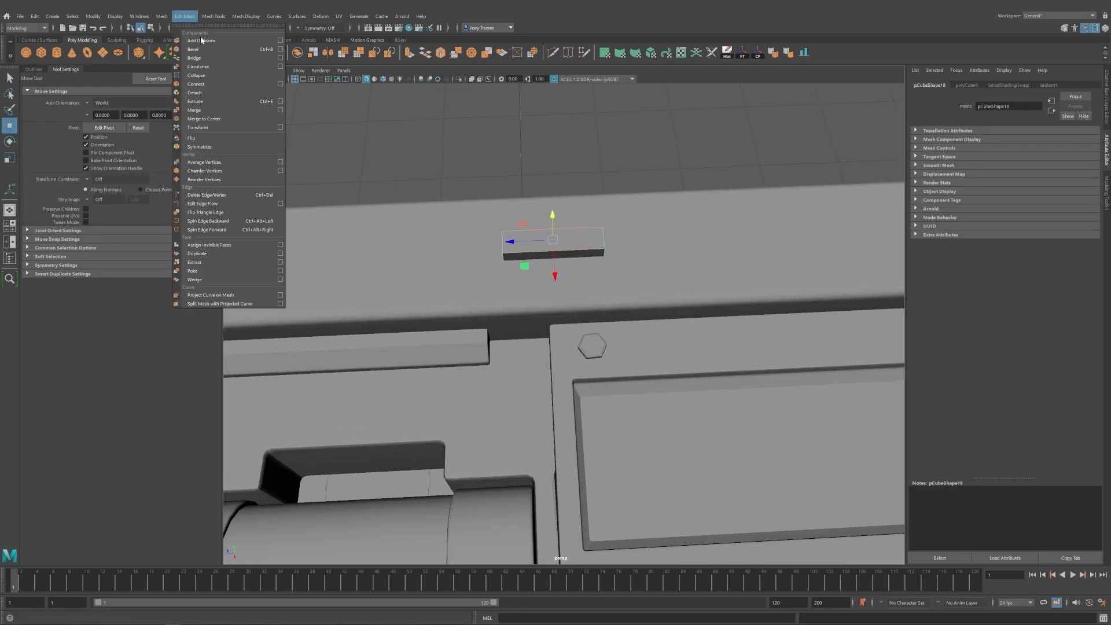
{"action": "left_click", "coordinate": [194, 41]}
{"action": "left_click_drag", "start_coordinate": [426, 141], "coordinate": [633, 187], "text": "alt"}
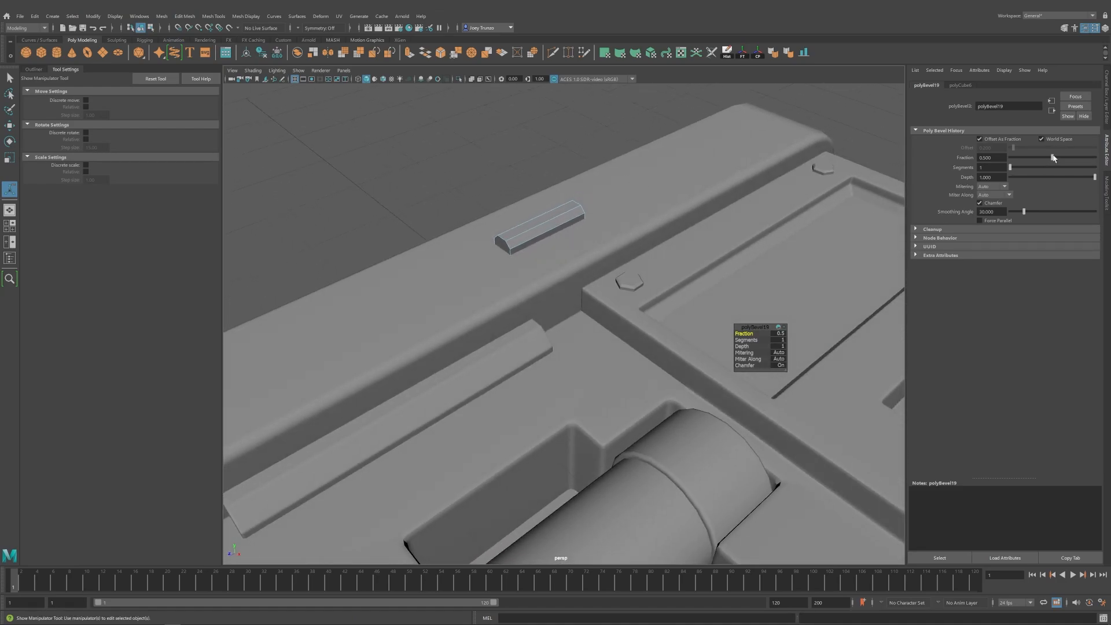
{"action": "left_click_drag", "start_coordinate": [728, 246], "coordinate": [695, 251], "text": "alt"}
Bevel the small block's remaining edges with 1 segment and a fraction of 0.259.
{"action": "left_click_drag", "start_coordinate": [409, 170], "coordinate": [623, 260]}
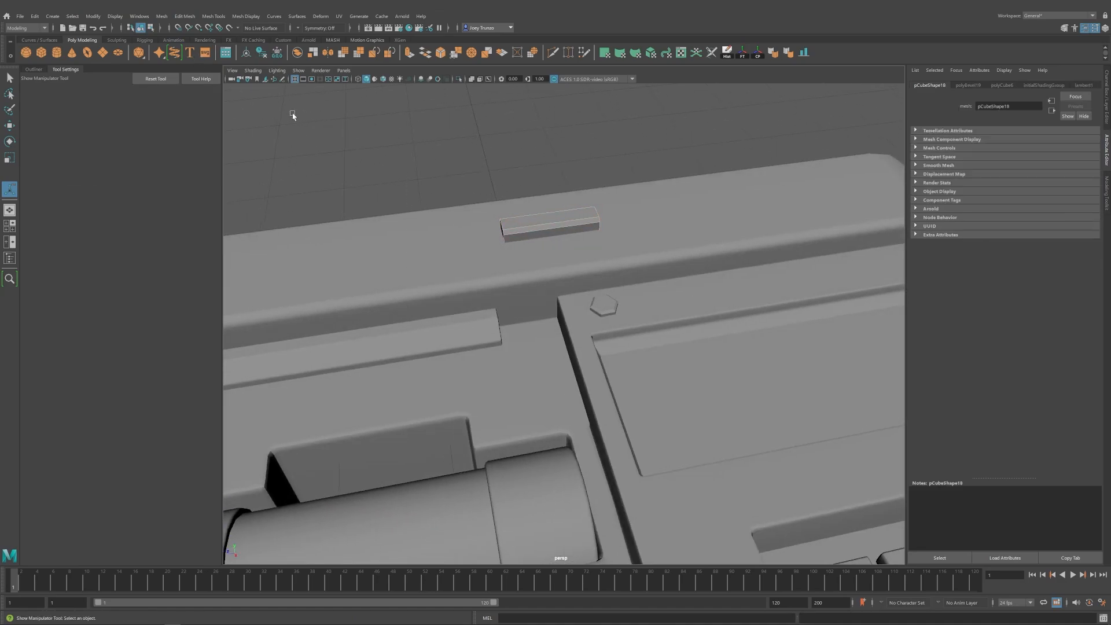
{"action": "key", "text": "g"}
{"action": "left_click_drag", "start_coordinate": [682, 227], "coordinate": [713, 229], "text": "alt"}
{"action": "key", "text": "w"}
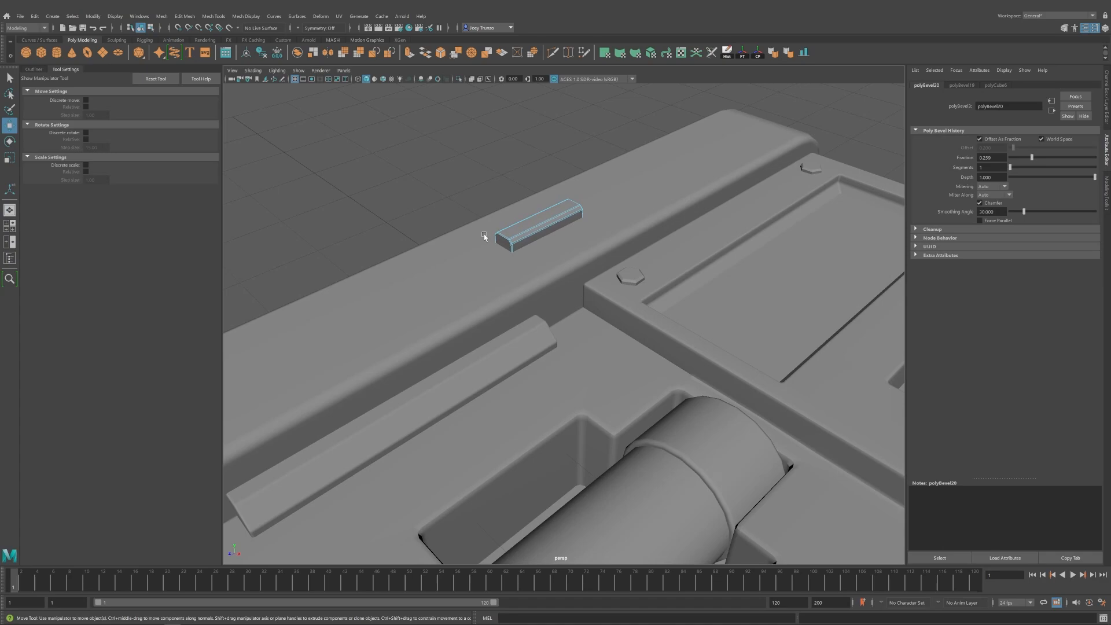
Flatten the beveled block, move it to one end of the rounded bar and place a duplicate at the other end.
{"action": "left_click", "coordinate": [641, 259]}
{"action": "left_click_drag", "start_coordinate": [641, 259], "coordinate": [596, 281], "text": "alt"}
{"action": "left_click", "coordinate": [544, 261]}
{"action": "key", "text": "r"}
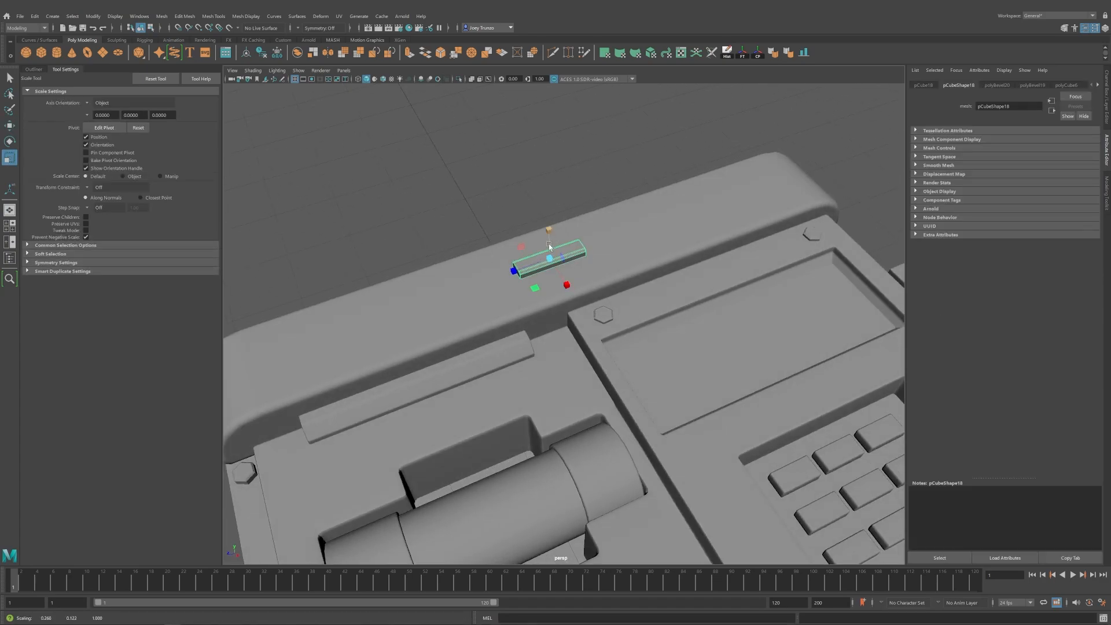
{"action": "key", "text": "w"}
{"action": "left_click_drag", "start_coordinate": [549, 244], "coordinate": [521, 307], "text": "alt"}
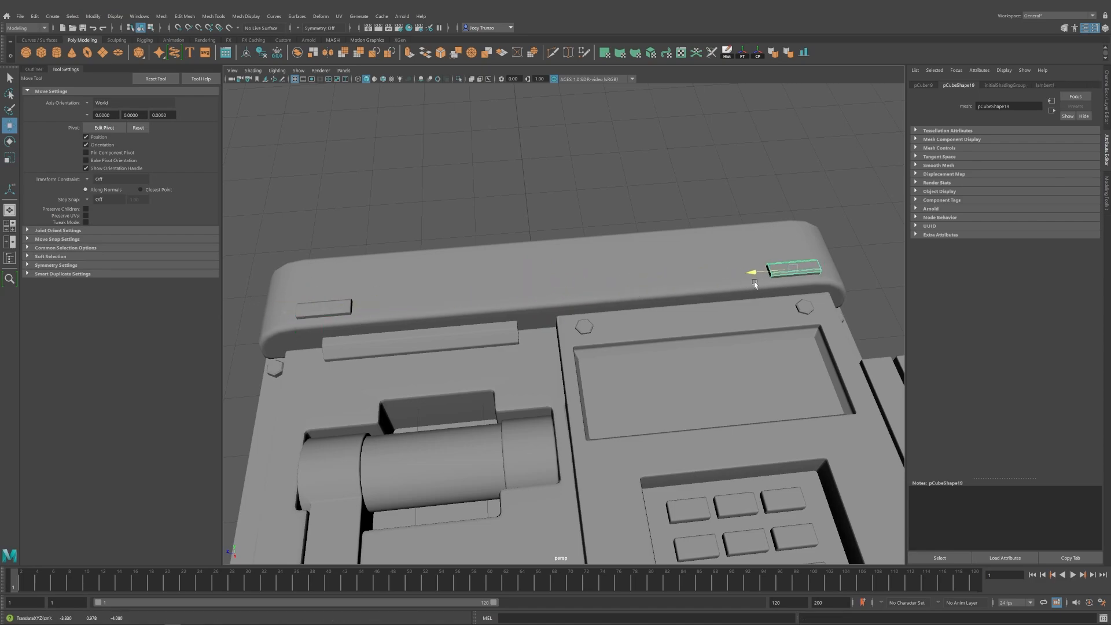
Examine the whole device, the keypad area and the side fins from several angles.
{"action": "left_click", "coordinate": [632, 218]}
{"action": "right_click_drag", "start_coordinate": [633, 218], "coordinate": [401, 284], "text": "alt"}
{"action": "left_click_drag", "start_coordinate": [402, 285], "coordinate": [596, 339], "text": "alt"}
{"action": "left_click_drag", "start_coordinate": [526, 339], "coordinate": [504, 366], "text": "alt"}
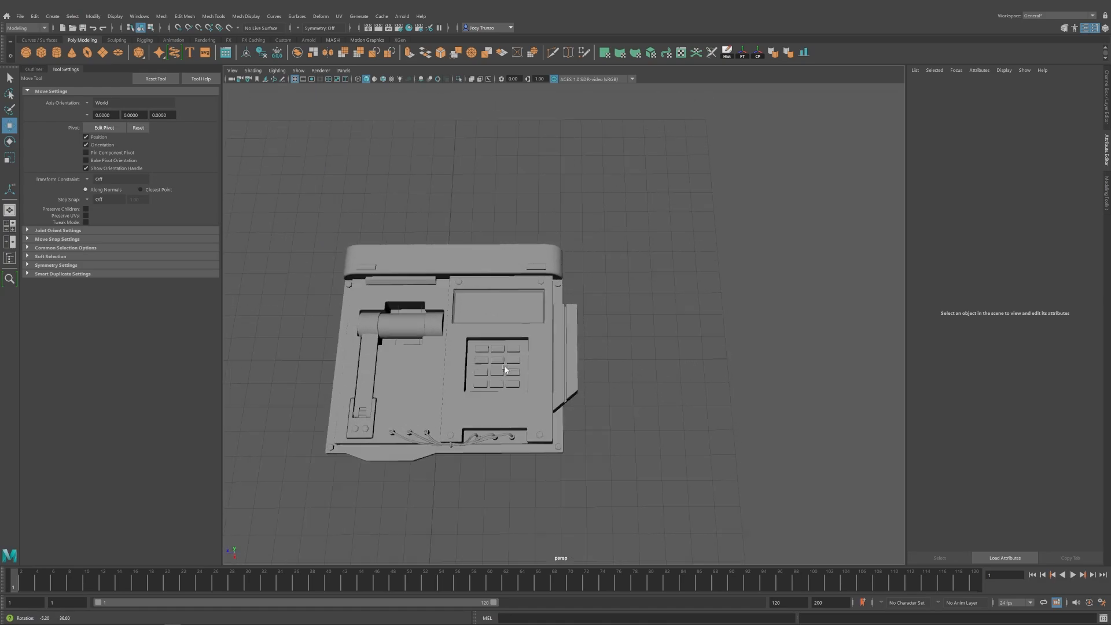
{"action": "right_click_drag", "start_coordinate": [504, 366], "coordinate": [573, 399], "text": "alt"}
{"action": "left_click", "coordinate": [577, 407]}
{"action": "middle_click_drag", "start_coordinate": [578, 407], "coordinate": [599, 275], "text": "alt"}
{"action": "left_click_drag", "start_coordinate": [561, 296], "coordinate": [557, 296]}
{"action": "left_click", "coordinate": [752, 365]}
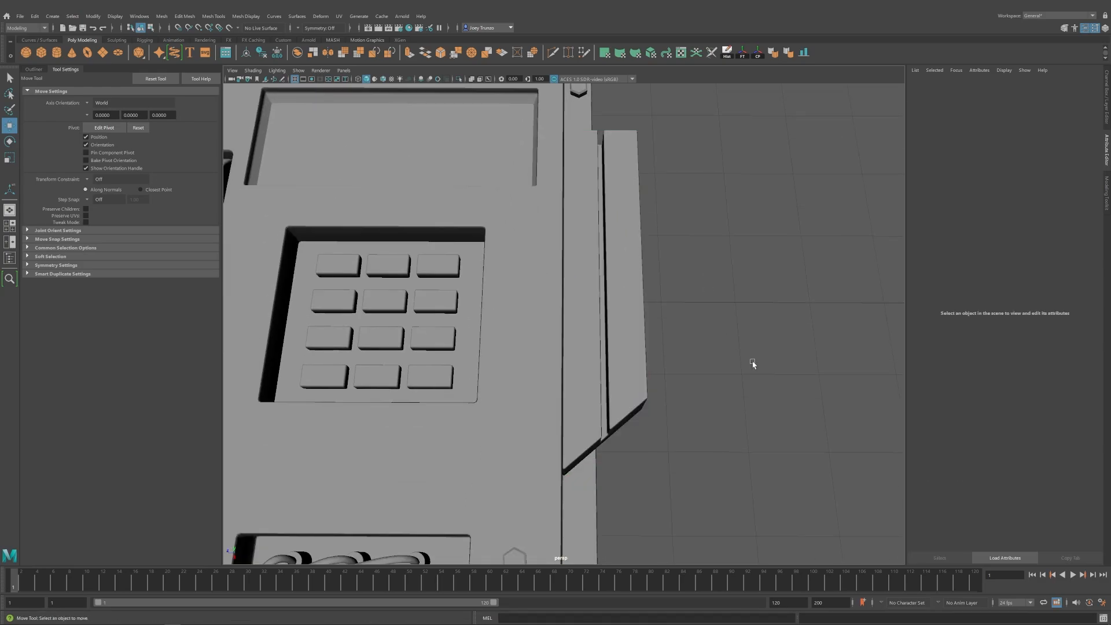
{"action": "right_click_drag", "start_coordinate": [752, 365], "coordinate": [376, 325], "text": "alt"}
{"action": "middle_click_drag", "start_coordinate": [377, 325], "coordinate": [503, 338], "text": "alt"}
{"action": "left_click_drag", "start_coordinate": [503, 337], "coordinate": [560, 372], "text": "alt"}
{"action": "left_click_drag", "start_coordinate": [365, 253], "coordinate": [480, 325], "text": "alt"}
Show the Outliner and select all floor and wall faces of the display recess above the keypad.
{"action": "left_click", "coordinate": [33, 69]}
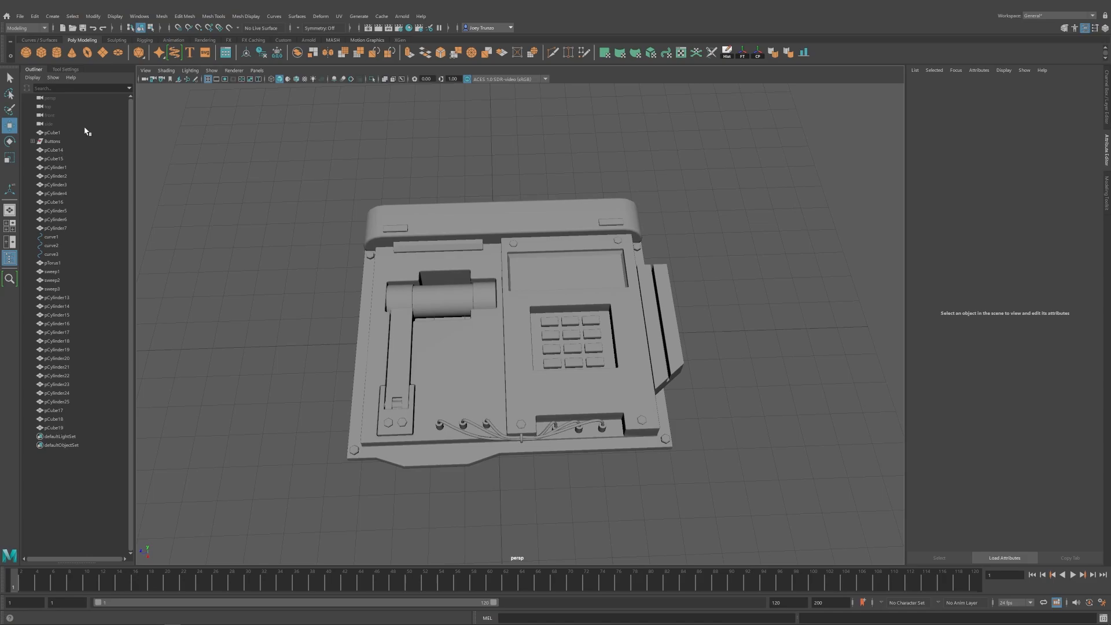
{"action": "left_click_drag", "start_coordinate": [412, 312], "coordinate": [474, 315], "text": "alt"}
{"action": "left_click", "coordinate": [543, 282]}
{"action": "middle_click_drag", "start_coordinate": [568, 301], "coordinate": [527, 316], "text": "alt"}
{"action": "right_click_drag", "start_coordinate": [528, 316], "coordinate": [572, 329], "text": "alt"}
{"action": "right_click_drag", "start_coordinate": [485, 275], "coordinate": [485, 275]}
{"action": "scroll", "coordinate": [457, 280], "scroll_direction": "up", "scroll_amount": 4}
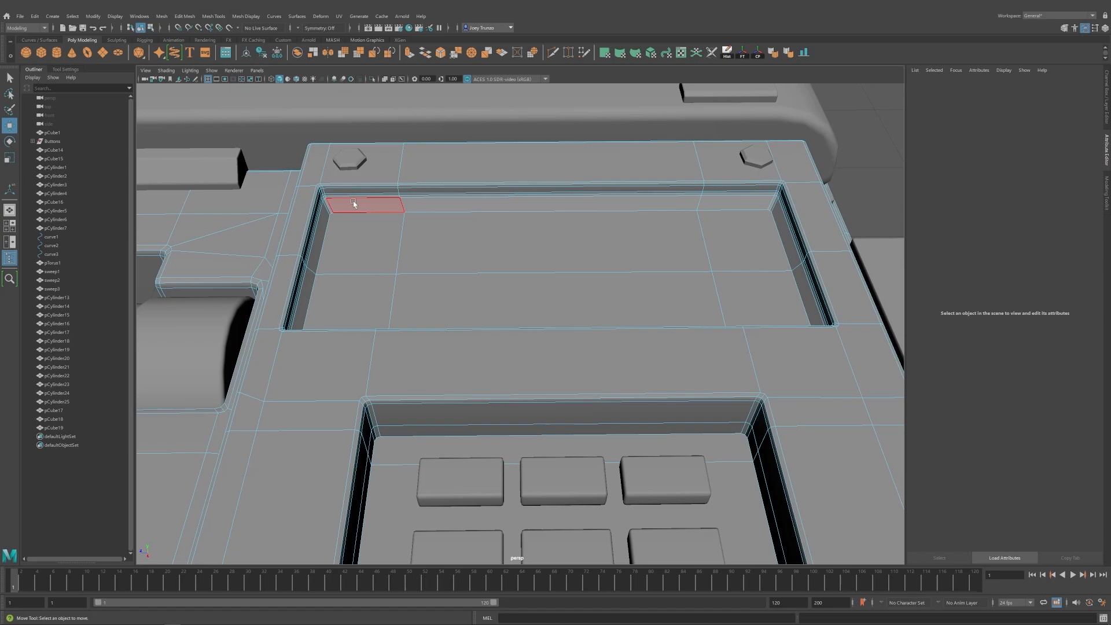
{"action": "double_click", "coordinate": [353, 200]}
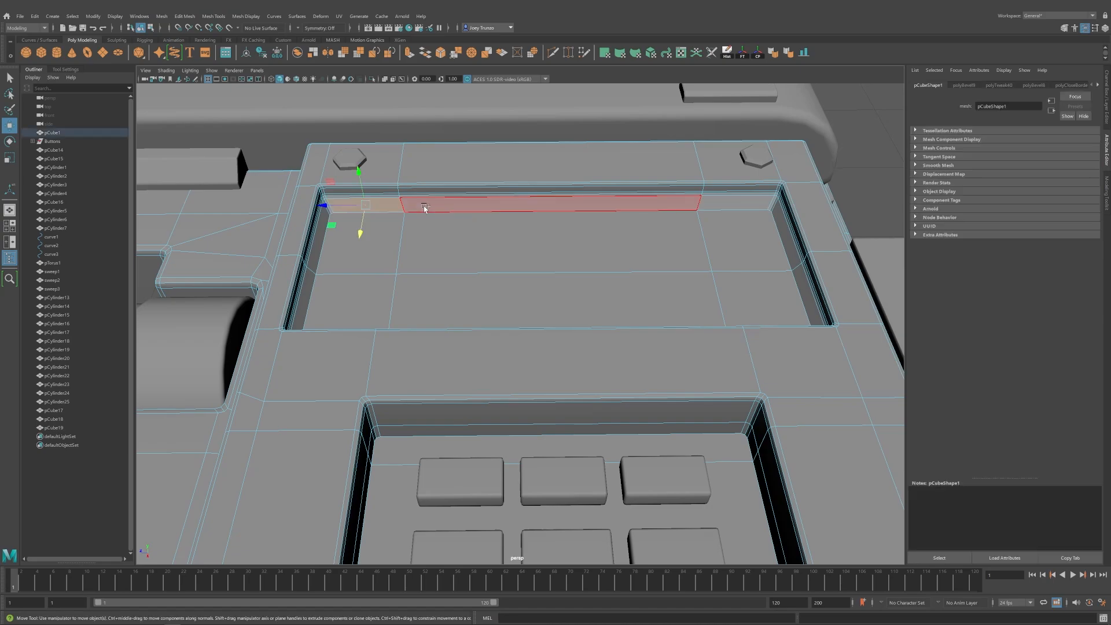
{"action": "scroll", "coordinate": [366, 245], "scroll_direction": "up", "scroll_amount": 5}
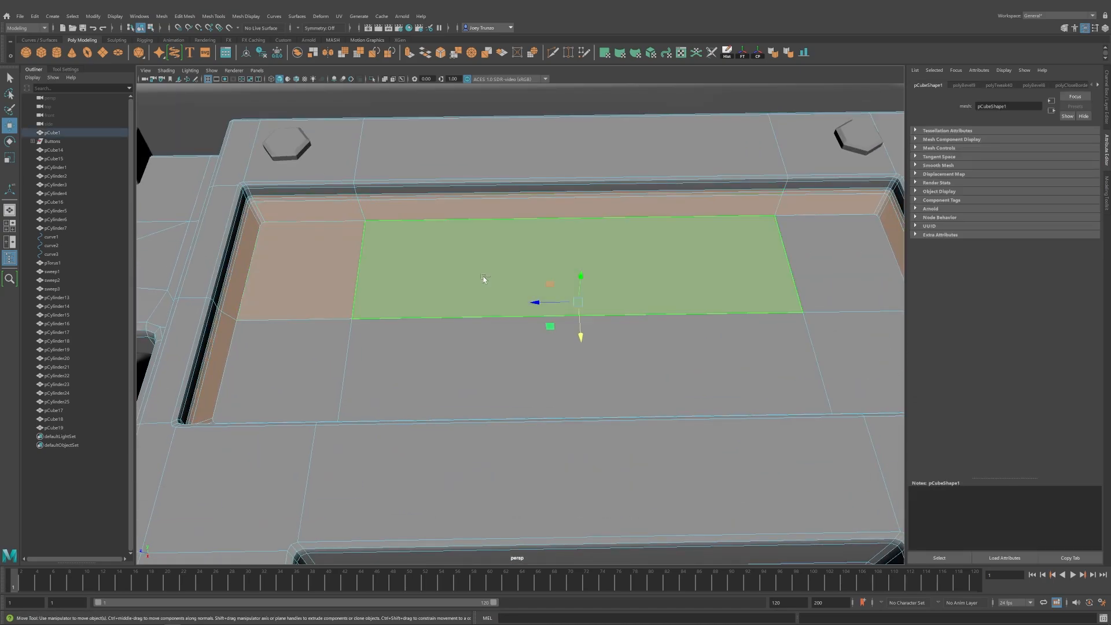
{"action": "scroll", "coordinate": [615, 338], "scroll_direction": "down", "scroll_amount": 5}
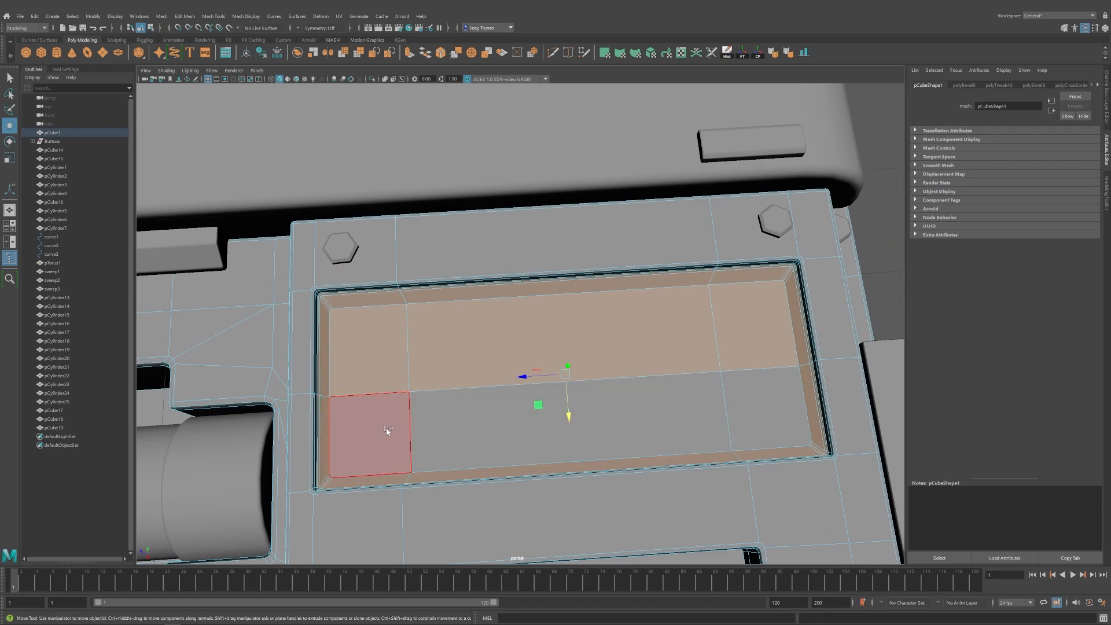
{"action": "left_click_drag", "start_coordinate": [748, 404], "coordinate": [335, 199], "text": "alt"}
{"action": "left_click", "coordinate": [184, 16]}
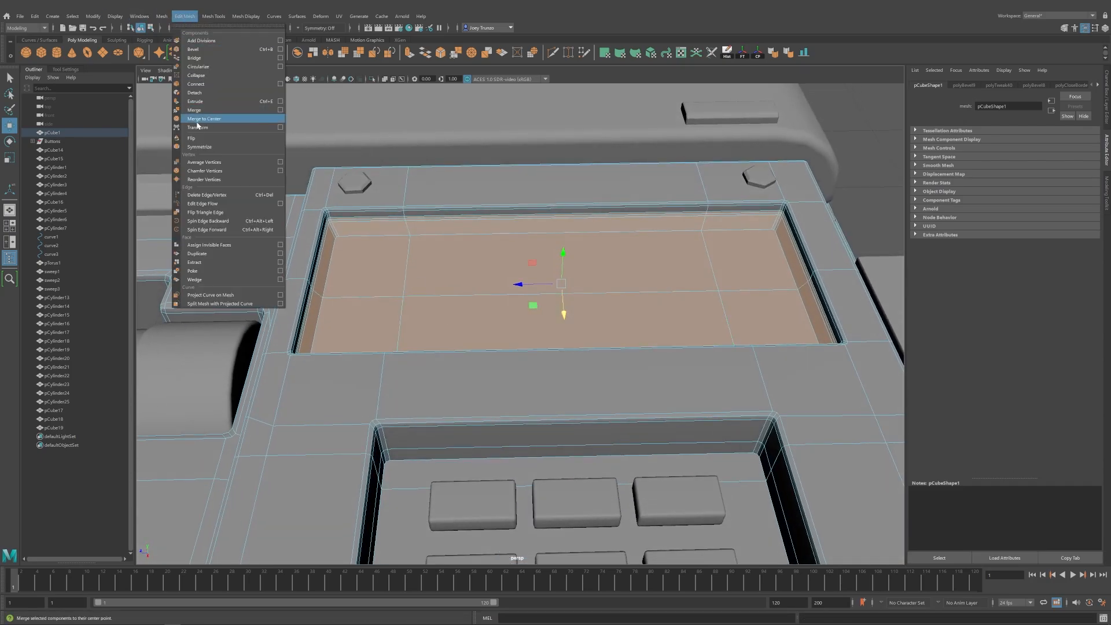
{"action": "mouse_move", "coordinate": [164, 17]}
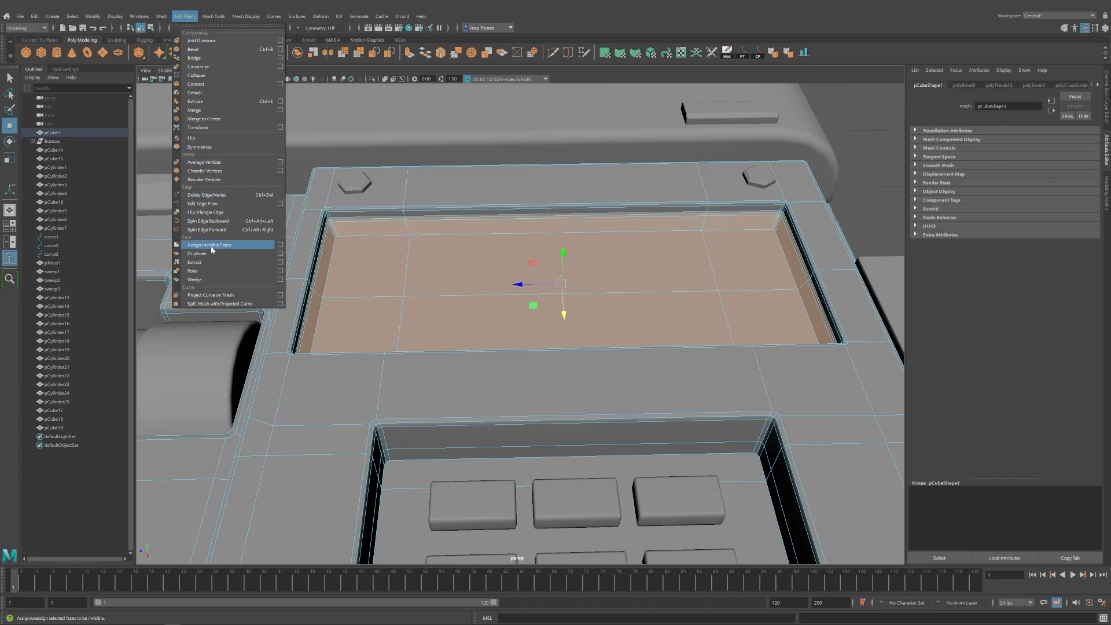
{"action": "left_click", "coordinate": [638, 285]}
{"action": "left_click_drag", "start_coordinate": [638, 285], "coordinate": [474, 287], "text": "alt"}
{"action": "scroll", "coordinate": [536, 261], "scroll_direction": "down", "scroll_amount": 3}
{"action": "key", "text": "ctrl+z"}
{"action": "key", "text": "alt+d"}
{"action": "left_click", "coordinate": [844, 207]}
{"action": "left_click", "coordinate": [564, 283]}
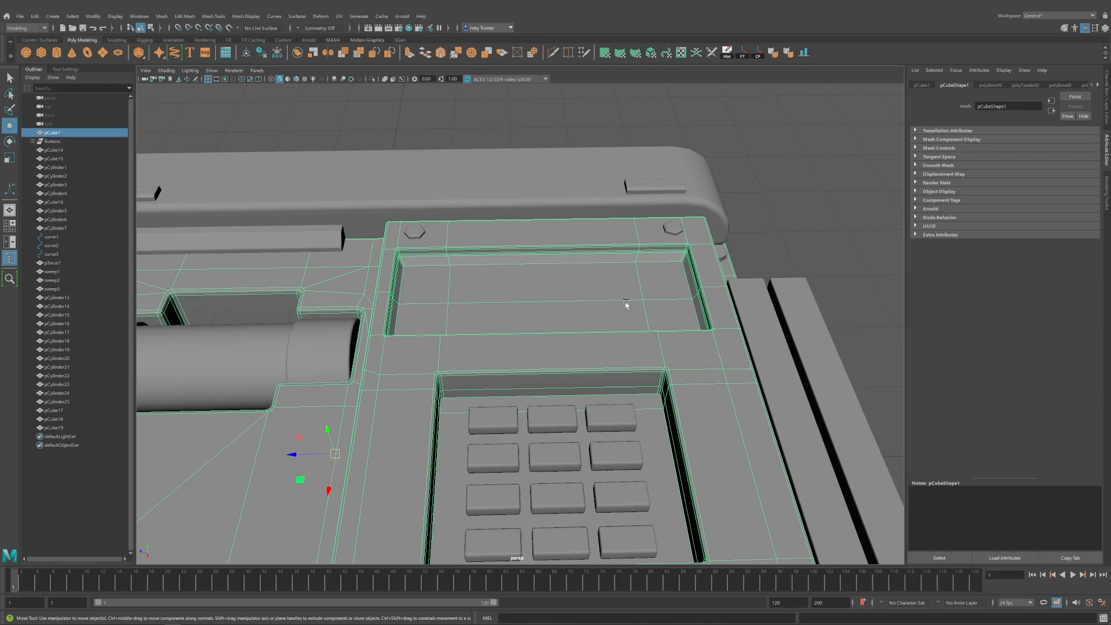
{"action": "scroll", "coordinate": [626, 304], "scroll_direction": "down", "scroll_amount": 4}
{"action": "left_click", "coordinate": [666, 301]}
{"action": "left_click_drag", "start_coordinate": [666, 302], "coordinate": [581, 324], "text": "alt"}
{"action": "scroll", "coordinate": [555, 314], "scroll_direction": "up", "scroll_amount": 5}
{"action": "left_click", "coordinate": [499, 298]}
{"action": "scroll", "coordinate": [440, 249], "scroll_direction": "up", "scroll_amount": 4}
{"action": "right_click_drag", "start_coordinate": [420, 248], "coordinate": [422, 283]}
{"action": "left_click_drag", "start_coordinate": [440, 272], "coordinate": [475, 315], "text": "alt"}
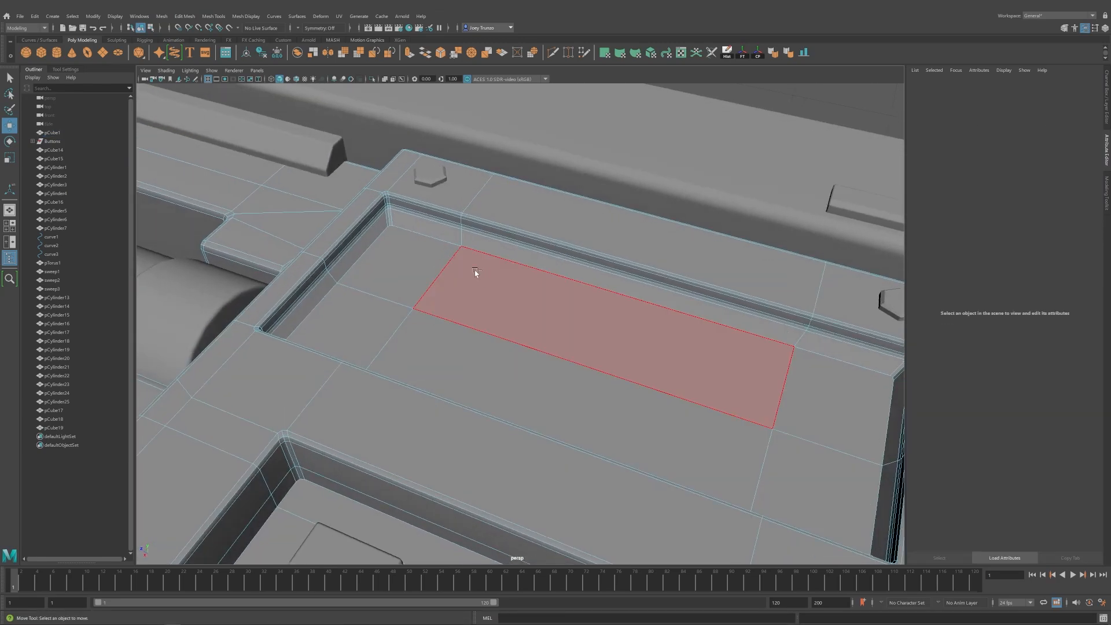
Undo back to the face selection of the display recess.
{"action": "key", "text": "ctrl+z"}
{"action": "key", "text": "ctrl+z"}
{"action": "key", "text": "ctrl+z"}
{"action": "key", "text": "ctrl+z"}
{"action": "key", "text": "ctrl+z"}
{"action": "key", "text": "ctrl+z"}
Extract the selected display recess faces from the panel body into a separate piece.
{"action": "left_click_drag", "start_coordinate": [432, 281], "coordinate": [404, 272], "text": "alt"}
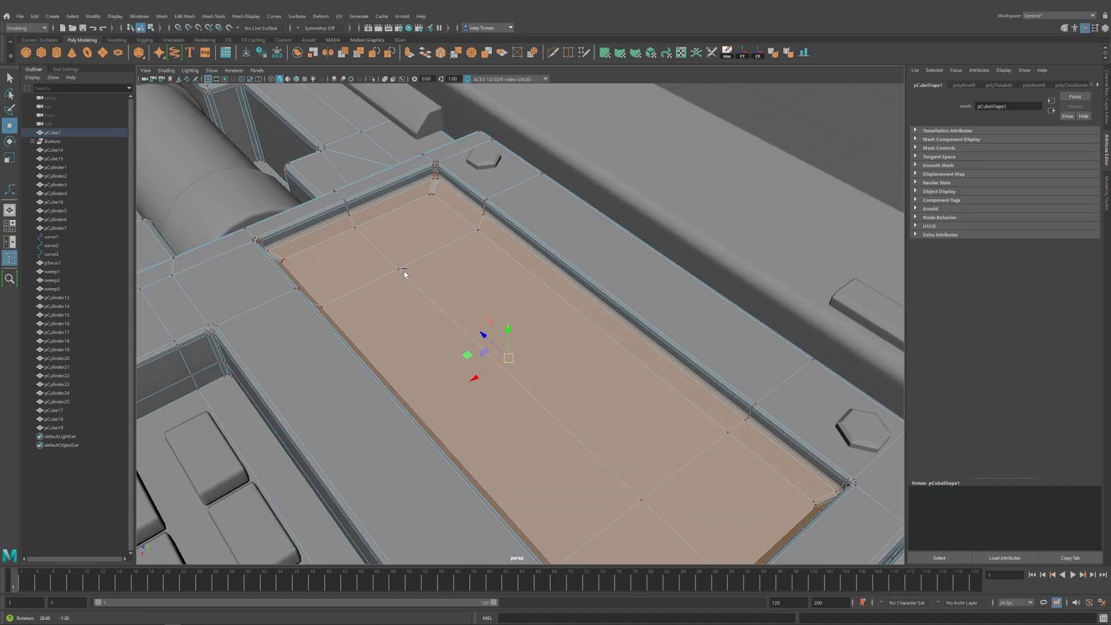
{"action": "mouse_move", "coordinate": [459, 250]}
{"action": "right_mouse_down"}
{"action": "mouse_move", "coordinate": [508, 231]}
{"action": "mouse_move", "coordinate": [454, 265]}
{"action": "right_mouse_up"}
{"action": "scroll", "coordinate": [453, 245], "scroll_direction": "down", "scroll_amount": 2}
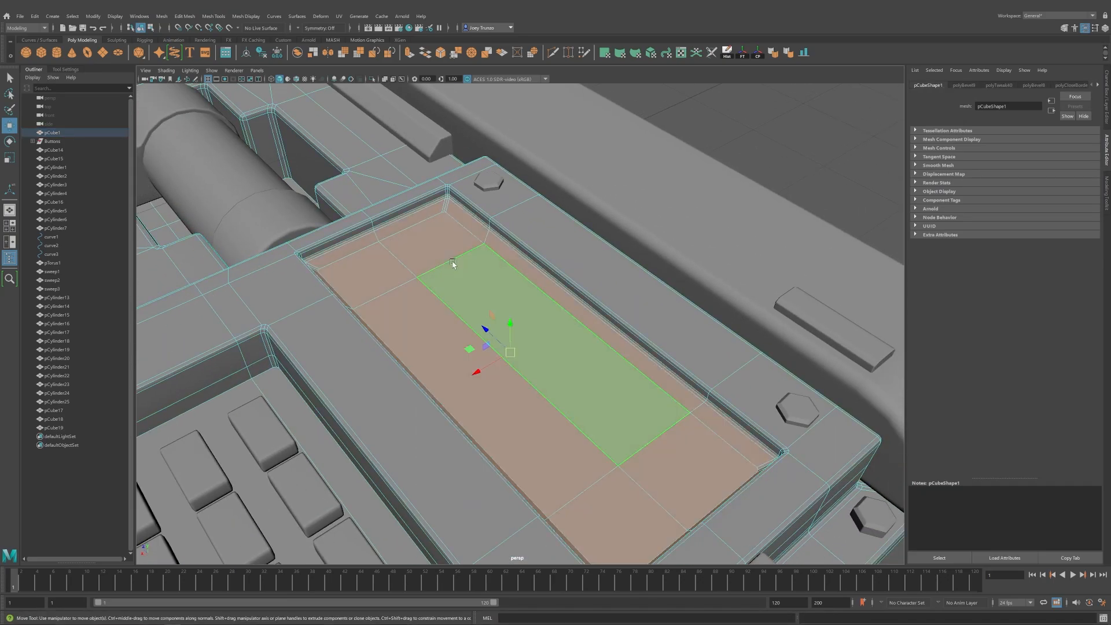
{"action": "left_click_drag", "start_coordinate": [454, 265], "coordinate": [509, 256], "text": "alt"}
{"action": "left_click", "coordinate": [185, 15]}
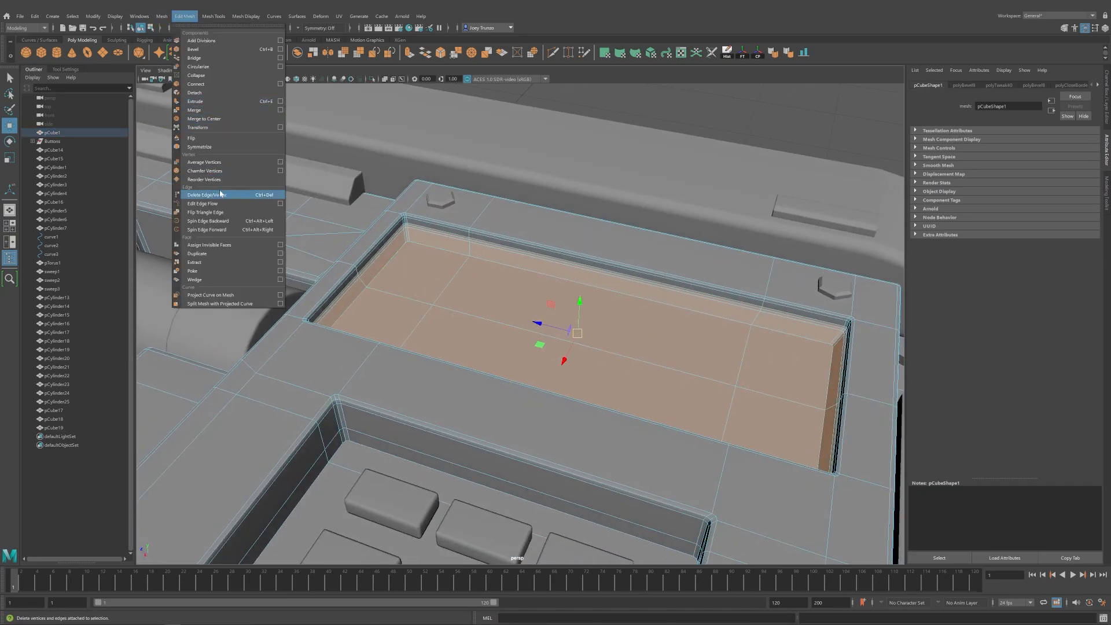
{"action": "left_click", "coordinate": [211, 262]}
{"action": "key", "text": "w"}
{"action": "scroll", "coordinate": [469, 301], "scroll_direction": "down", "scroll_amount": 3}
{"action": "left_click", "coordinate": [705, 159]}
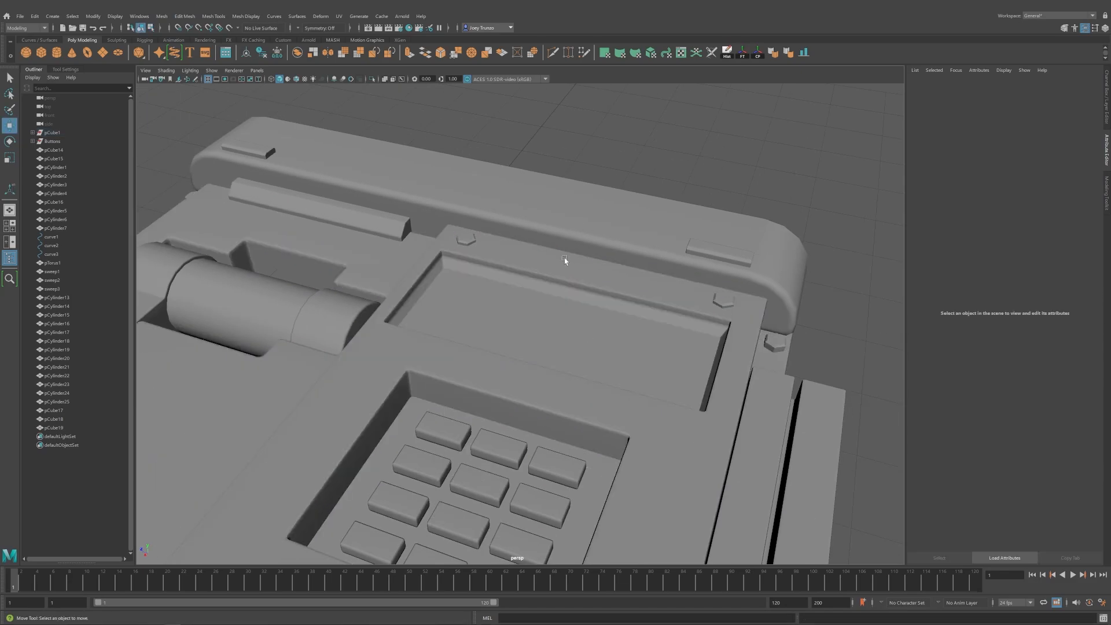
Center the extracted display piece's pivot, raise it slightly and scale it down a little inside its opening.
{"action": "left_click_drag", "start_coordinate": [565, 260], "coordinate": [585, 319], "text": "alt"}
{"action": "left_click", "coordinate": [518, 318]}
{"action": "left_click", "coordinate": [757, 56]}
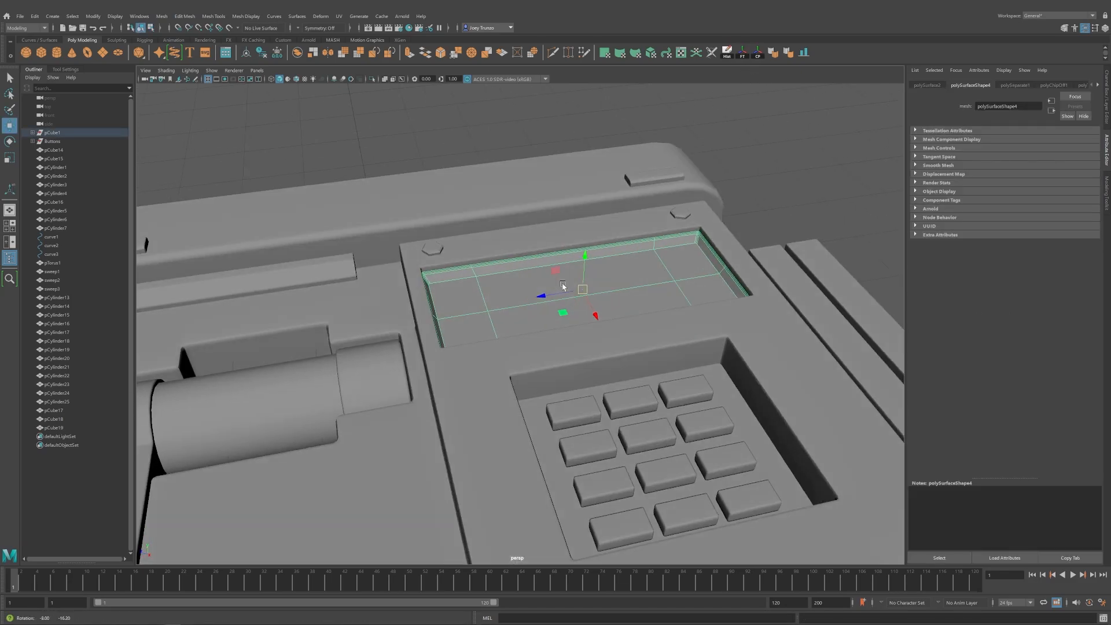
{"action": "scroll", "coordinate": [666, 245], "scroll_direction": "up", "scroll_amount": 3}
{"action": "key", "text": "r"}
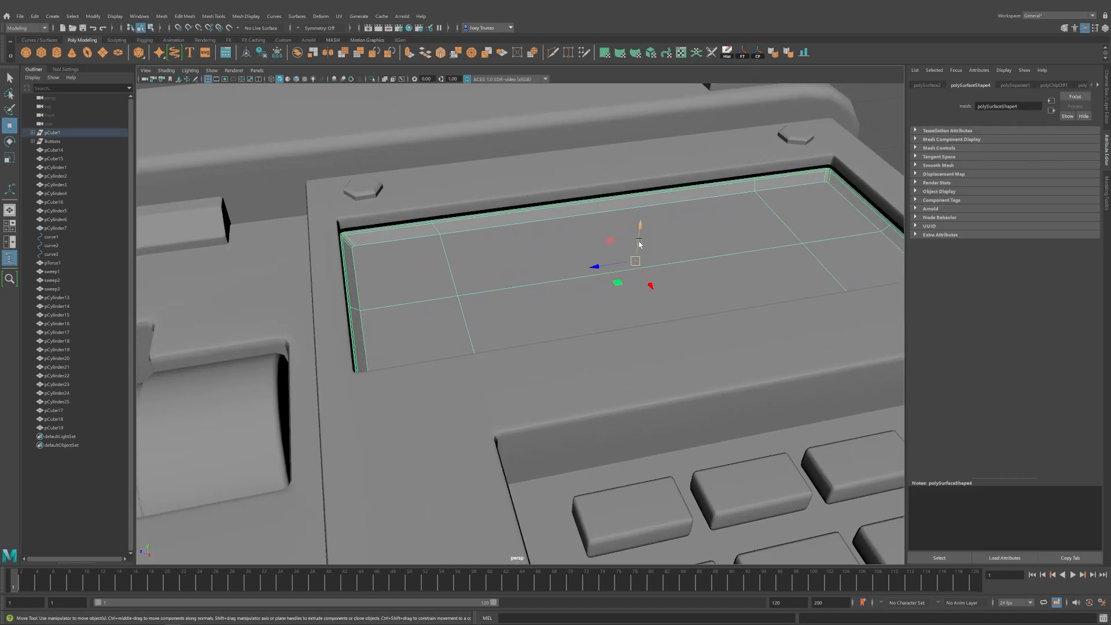
{"action": "left_click_drag", "start_coordinate": [639, 245], "coordinate": [641, 220]}
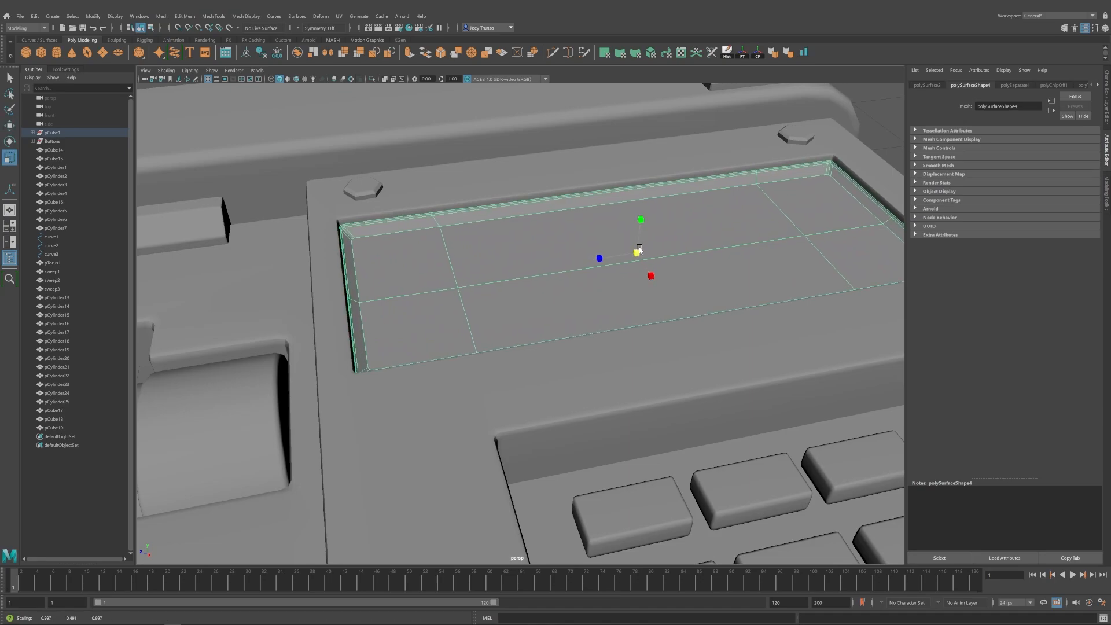
{"action": "left_click_drag", "start_coordinate": [640, 250], "coordinate": [612, 228], "text": "alt"}
{"action": "left_click_drag", "start_coordinate": [611, 229], "coordinate": [615, 228]}
Select the extracted display piece and delete its construction history.
{"action": "right_click_drag", "start_coordinate": [614, 228], "coordinate": [434, 223], "text": "alt"}
{"action": "left_click", "coordinate": [368, 183]}
{"action": "left_click_drag", "start_coordinate": [434, 224], "coordinate": [575, 344], "text": "alt"}
{"action": "left_click", "coordinate": [513, 308]}
{"action": "scroll", "coordinate": [576, 345], "scroll_direction": "down", "scroll_amount": 4}
{"action": "left_click", "coordinate": [705, 303]}
{"action": "mouse_move", "coordinate": [705, 303]}
{"action": "left_mouse_down", "text": "alt"}
{"action": "mouse_move", "coordinate": [677, 345]}
{"action": "mouse_move", "coordinate": [691, 318]}
{"action": "left_mouse_up", "text": "alt"}
{"action": "left_click", "coordinate": [553, 334]}
{"action": "key", "text": "w"}
{"action": "left_click_drag", "start_coordinate": [552, 335], "coordinate": [550, 235], "text": "alt"}
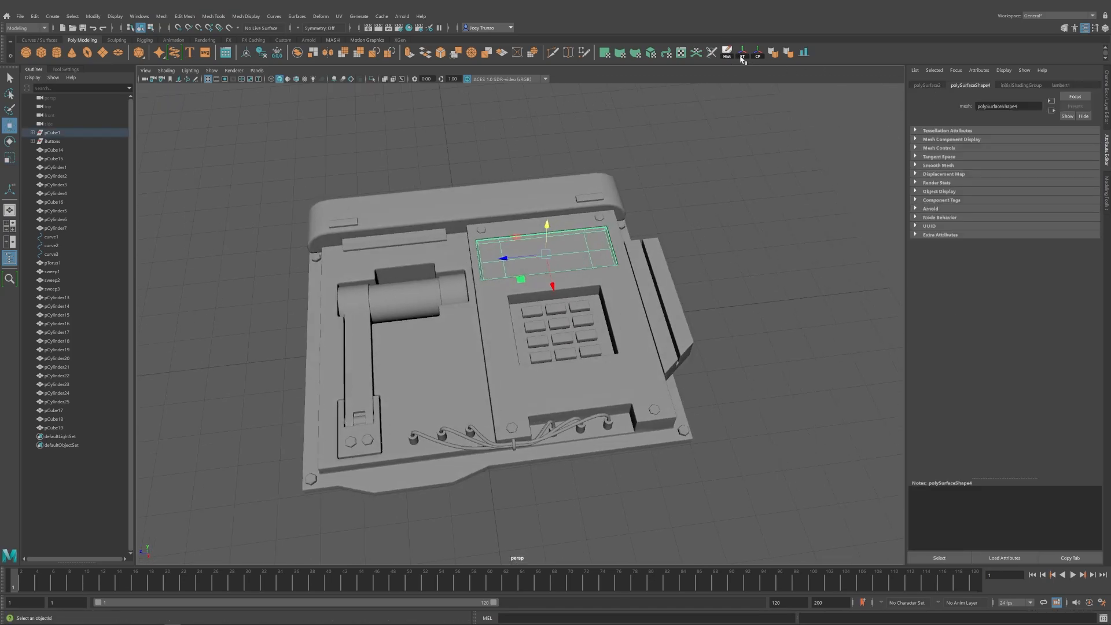
{"action": "left_click", "coordinate": [676, 252]}
Isolate the main panel body in the viewport.
{"action": "left_click_drag", "start_coordinate": [676, 256], "coordinate": [667, 243], "text": "alt"}
{"action": "left_click", "coordinate": [481, 334]}
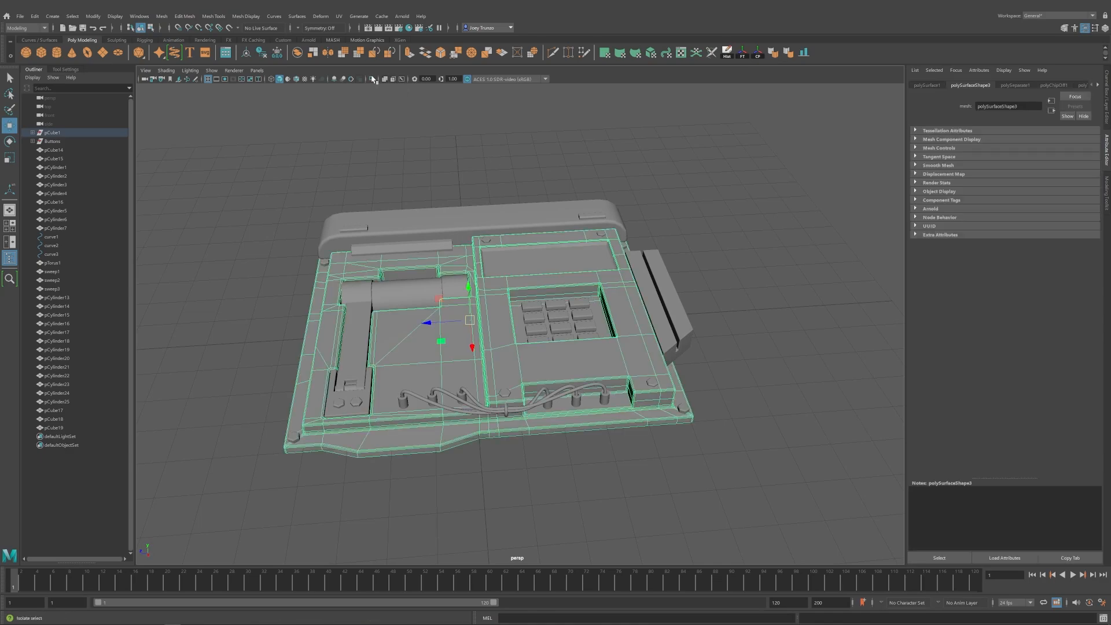
{"action": "left_click", "coordinate": [373, 79]}
{"action": "left_click_drag", "start_coordinate": [451, 116], "coordinate": [475, 191], "text": "alt"}
Delete the surplus edge loops around the panel body's open display hole.
{"action": "left_click", "coordinate": [548, 176]}
{"action": "left_click", "coordinate": [523, 239]}
{"action": "left_click_drag", "start_coordinate": [548, 176], "coordinate": [508, 252], "text": "alt"}
{"action": "right_click_drag", "start_coordinate": [508, 253], "coordinate": [508, 227]}
{"action": "double_click", "coordinate": [497, 276]}
{"action": "key", "text": "ctrl+Delete"}
{"action": "left_click_drag", "start_coordinate": [587, 299], "coordinate": [496, 309], "text": "alt"}
{"action": "right_click_drag", "start_coordinate": [496, 309], "coordinate": [578, 327], "text": "alt"}
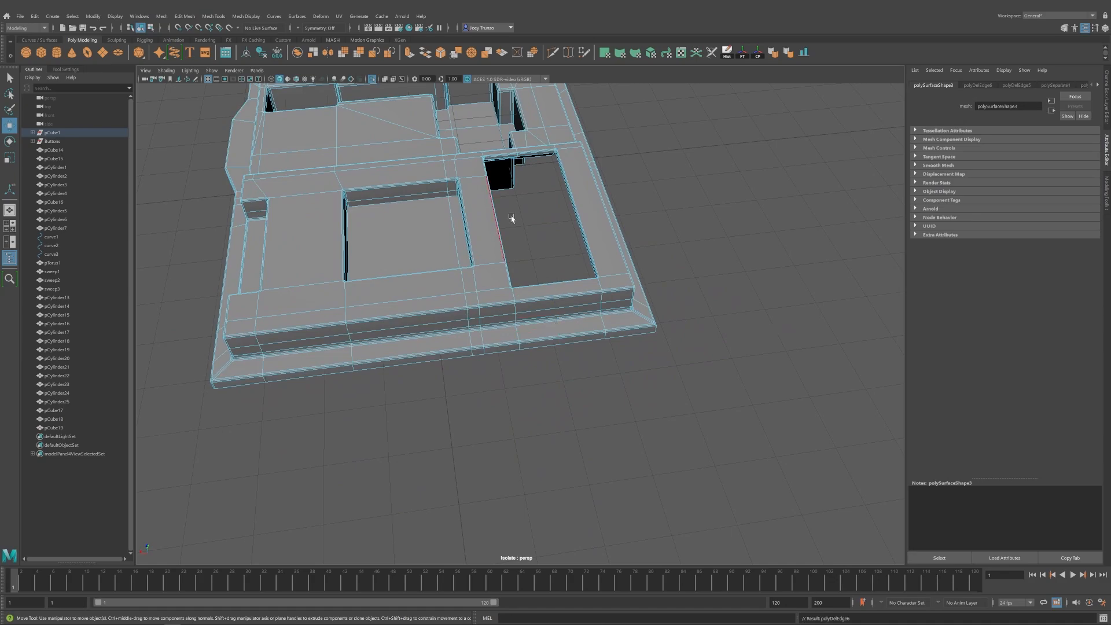
Delete a surplus edge loop along the rim of the cylinder and arm recess on the panel body.
{"action": "left_click_drag", "start_coordinate": [512, 218], "coordinate": [643, 361], "text": "alt"}
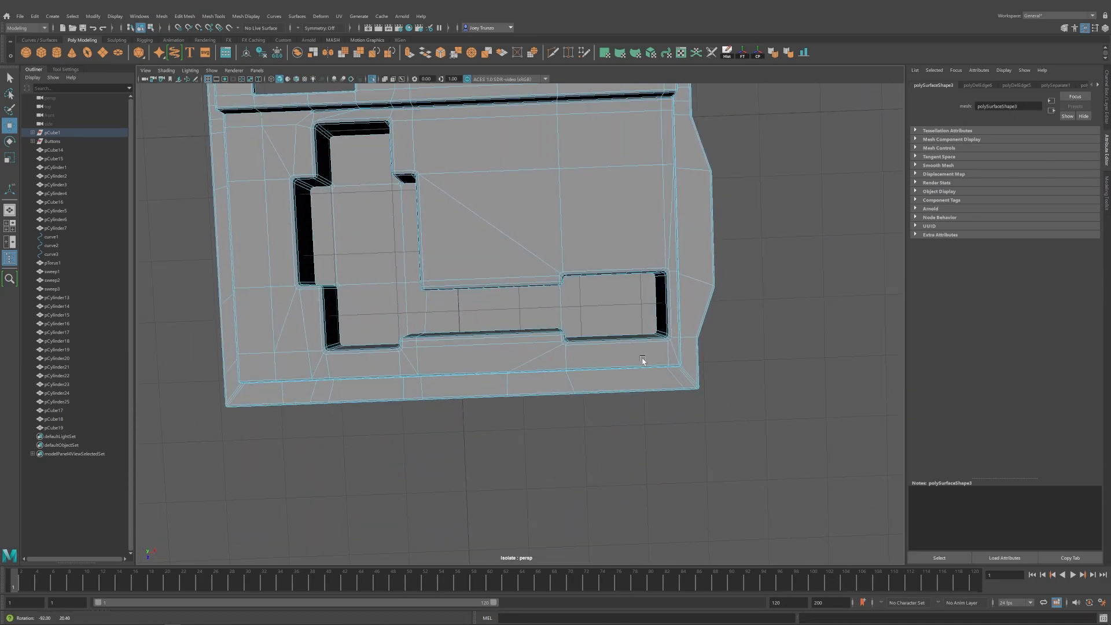
{"action": "middle_click_drag", "start_coordinate": [426, 333], "coordinate": [550, 348], "text": "alt"}
{"action": "left_click_drag", "start_coordinate": [550, 348], "coordinate": [560, 312], "text": "alt"}
{"action": "double_click", "coordinate": [547, 302]}
{"action": "right_click_drag", "start_coordinate": [549, 303], "coordinate": [595, 303], "text": "alt"}
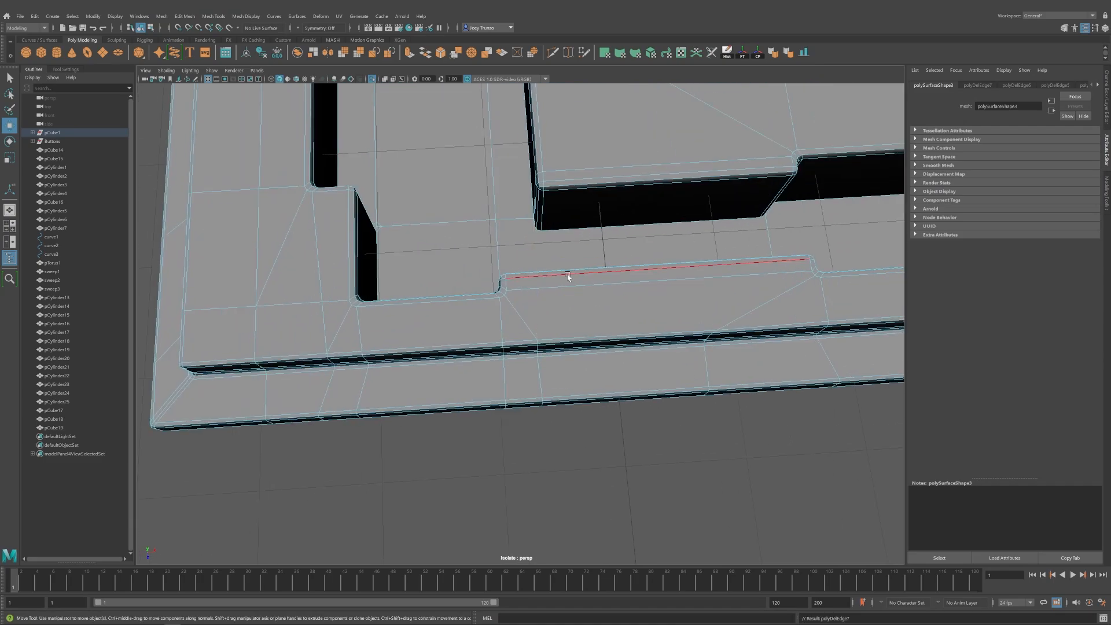
{"action": "left_click_drag", "start_coordinate": [568, 277], "coordinate": [529, 367], "text": "alt"}
{"action": "right_click_drag", "start_coordinate": [528, 367], "coordinate": [655, 403], "text": "alt"}
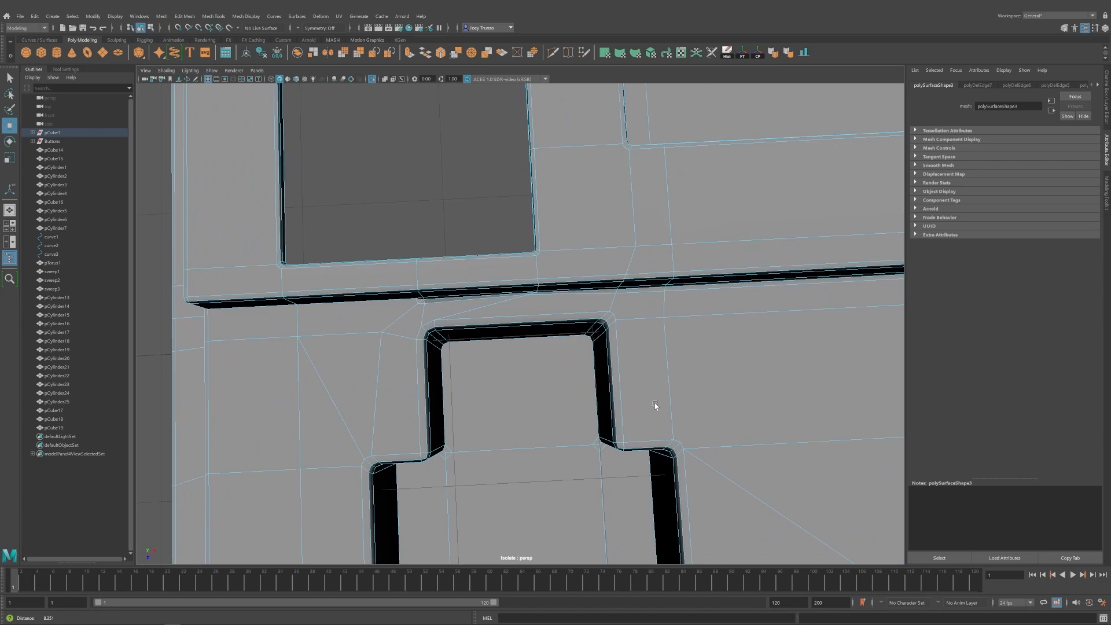
Delete a surplus edge loop between the raised section's wall and the cylinder recess on the panel body.
{"action": "middle_click_drag", "start_coordinate": [463, 357], "coordinate": [502, 338], "text": "alt"}
{"action": "left_click_drag", "start_coordinate": [467, 326], "coordinate": [538, 272], "text": "alt"}
{"action": "middle_click_drag", "start_coordinate": [539, 272], "coordinate": [443, 366], "text": "alt"}
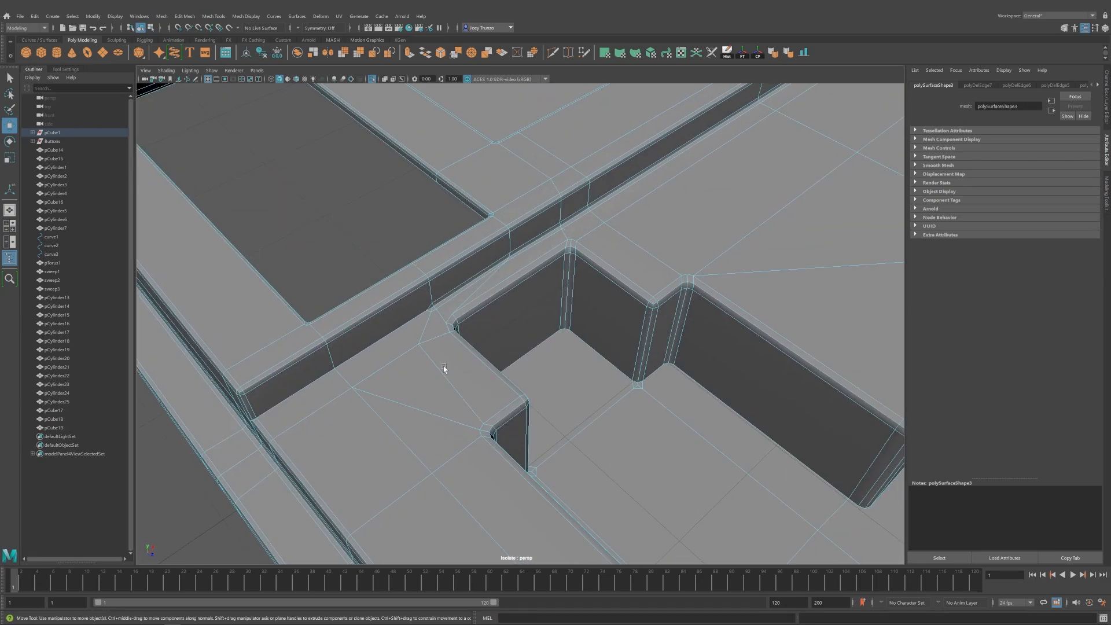
{"action": "left_click_drag", "start_coordinate": [443, 366], "coordinate": [524, 376], "text": "alt"}
{"action": "double_click", "coordinate": [521, 318]}
{"action": "left_click_drag", "start_coordinate": [394, 374], "coordinate": [524, 342], "text": "alt"}
{"action": "left_click_drag", "start_coordinate": [534, 299], "coordinate": [492, 339], "text": "alt"}
{"action": "left_click_drag", "start_coordinate": [609, 326], "coordinate": [544, 71], "text": "alt"}
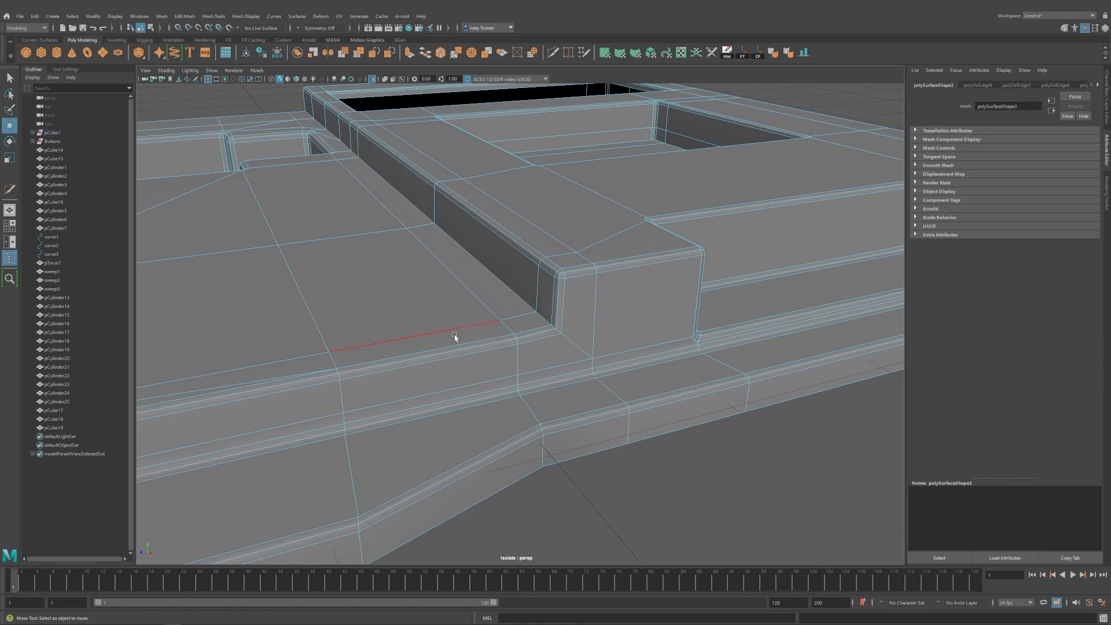
Cut a new edge near the raised section's wall and merge the stray vertices along its base.
{"action": "double_click", "coordinate": [486, 270]}
{"action": "mouse_move", "coordinate": [484, 294]}
{"action": "left_mouse_down", "text": "alt"}
{"action": "mouse_move", "coordinate": [511, 298]}
{"action": "mouse_move", "coordinate": [491, 295]}
{"action": "left_mouse_up", "text": "alt"}
{"action": "right_click_drag", "start_coordinate": [491, 295], "coordinate": [496, 342], "text": "alt"}
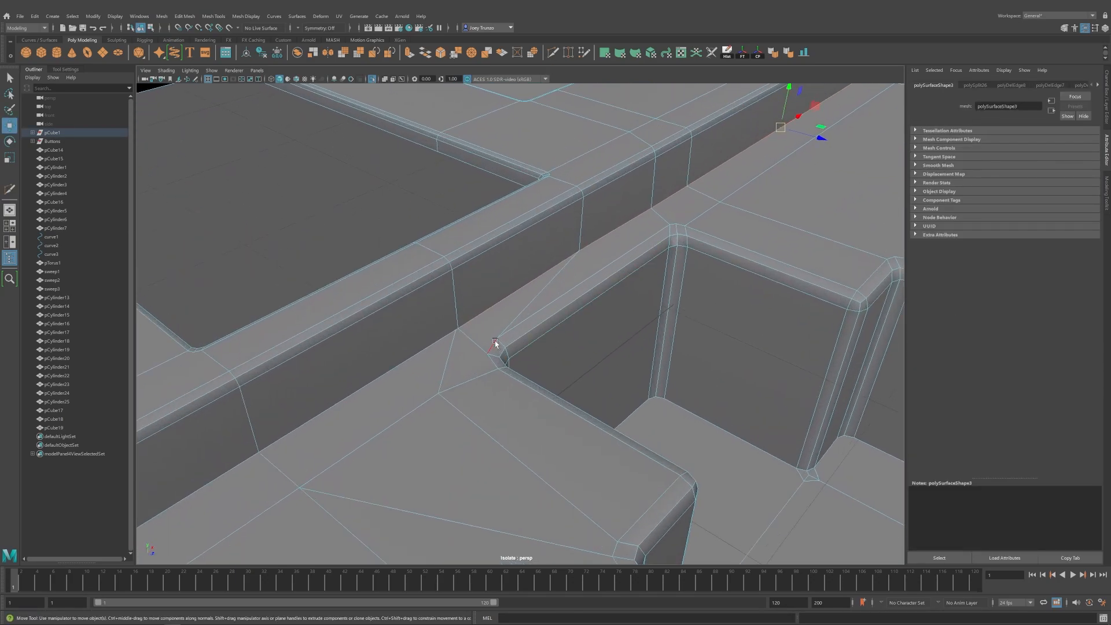
{"action": "left_click_drag", "start_coordinate": [457, 328], "coordinate": [579, 250]}
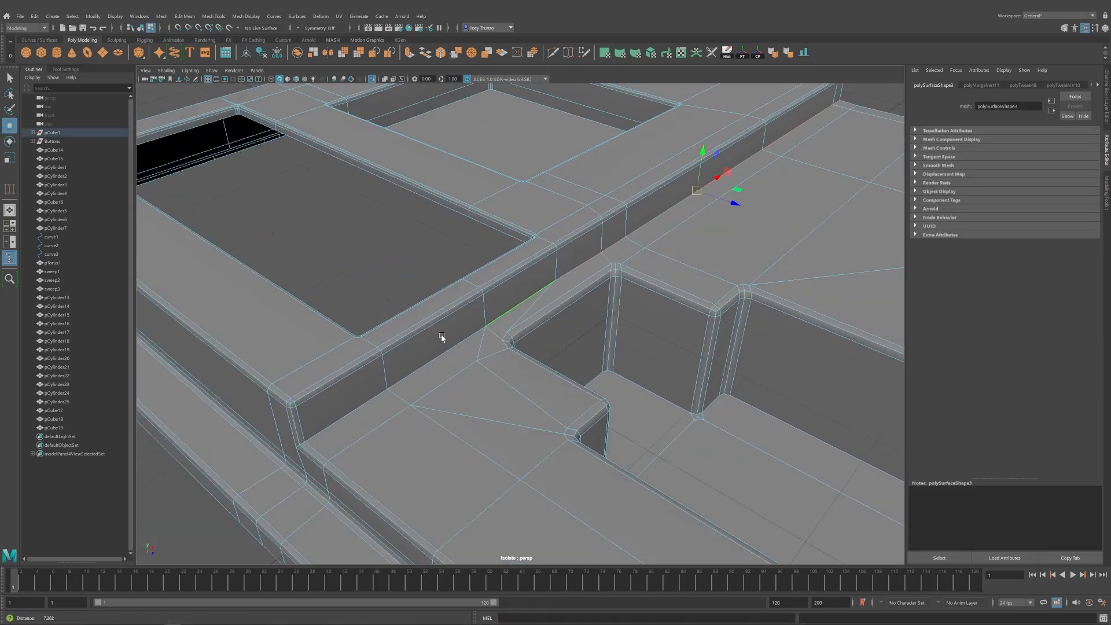
Bevel the edge loop along the base of the raised section's wall with 2 segments and a fraction of 0.248.
{"action": "scroll", "coordinate": [455, 343], "scroll_direction": "down", "scroll_amount": 3}
{"action": "left_click", "coordinate": [185, 16]}
{"action": "left_click", "coordinate": [194, 46]}
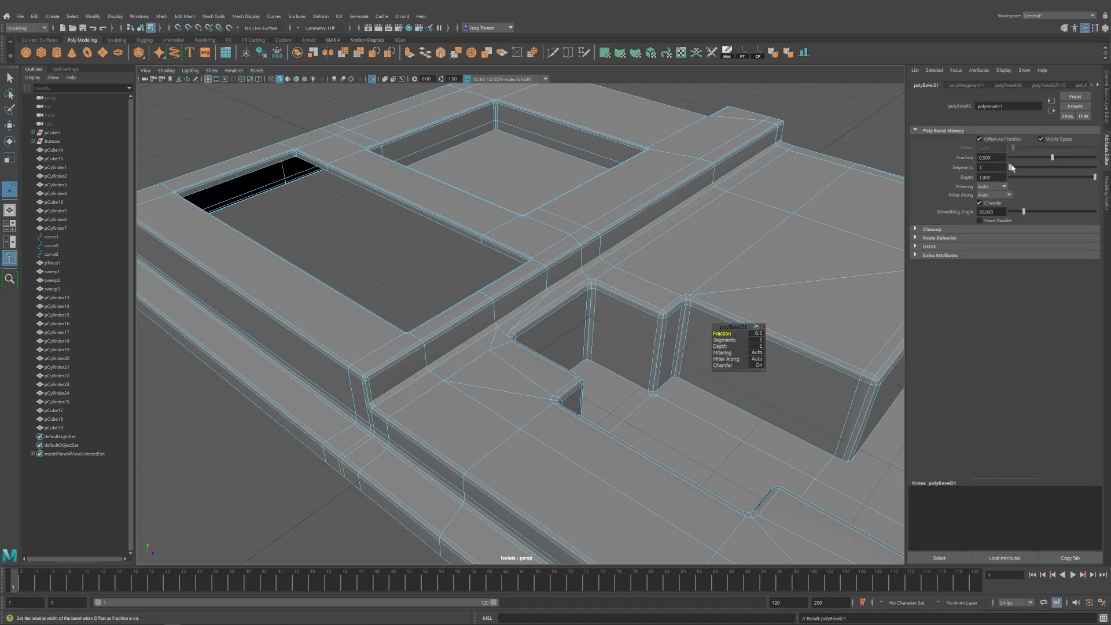
{"action": "left_click_drag", "start_coordinate": [521, 399], "coordinate": [576, 351], "text": "alt"}
Delete the surplus bevel edges running down the panel's outer sides at both ends of the raised section's wall.
{"action": "right_click_drag", "start_coordinate": [575, 351], "coordinate": [595, 263], "text": "alt"}
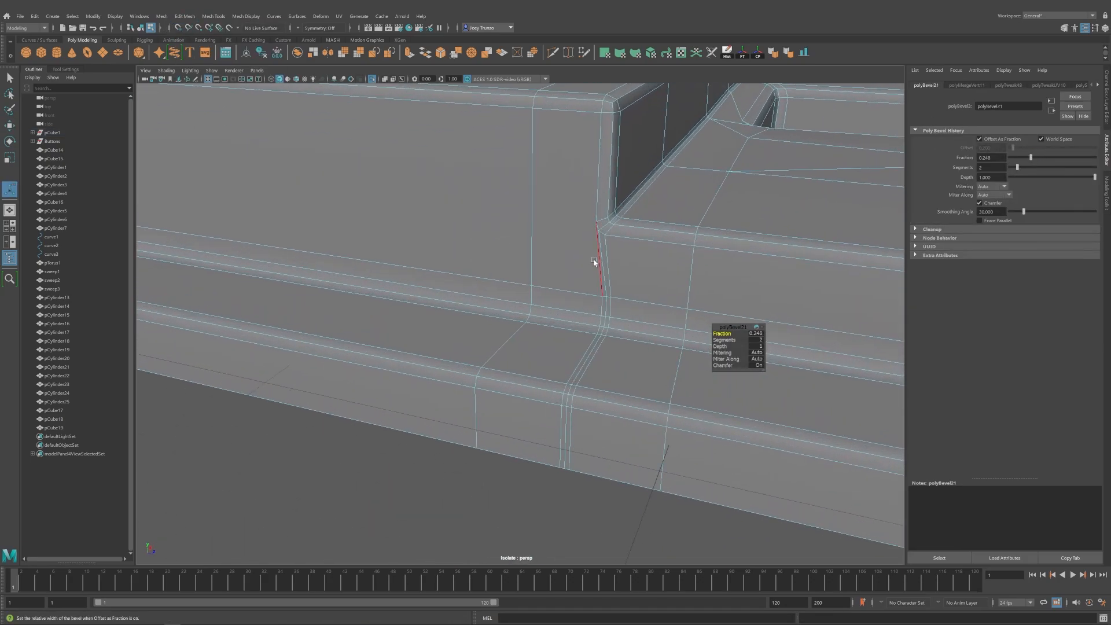
{"action": "left_click", "coordinate": [595, 261]}
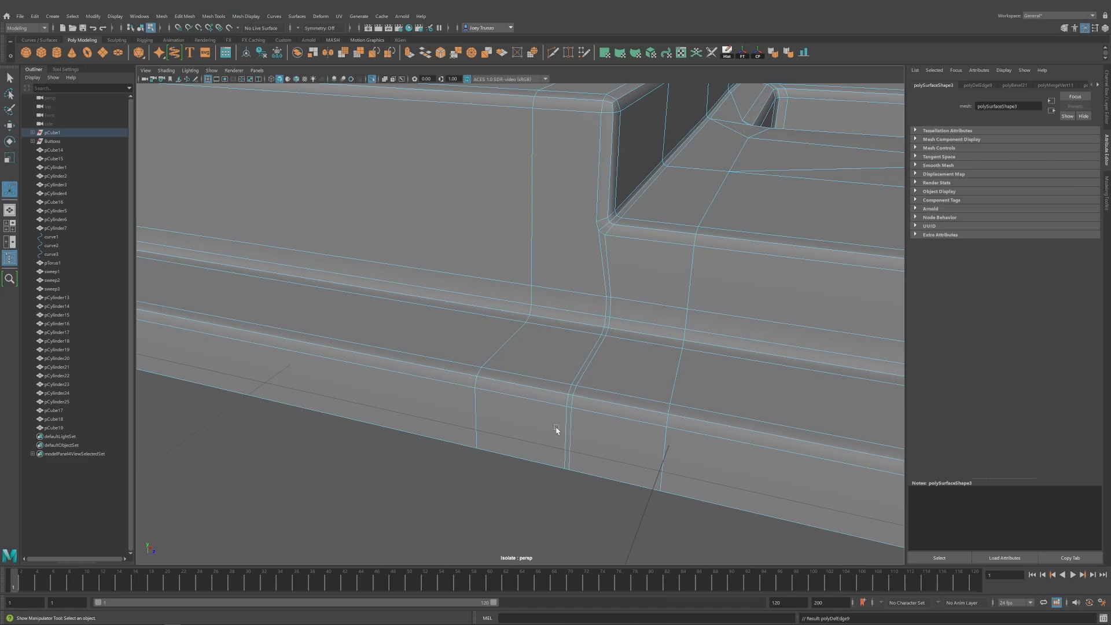
{"action": "right_click_drag", "start_coordinate": [574, 451], "coordinate": [608, 316], "text": "alt"}
{"action": "left_click_drag", "start_coordinate": [608, 316], "coordinate": [655, 308], "text": "alt"}
{"action": "middle_click_drag", "start_coordinate": [654, 307], "coordinate": [582, 312], "text": "alt"}
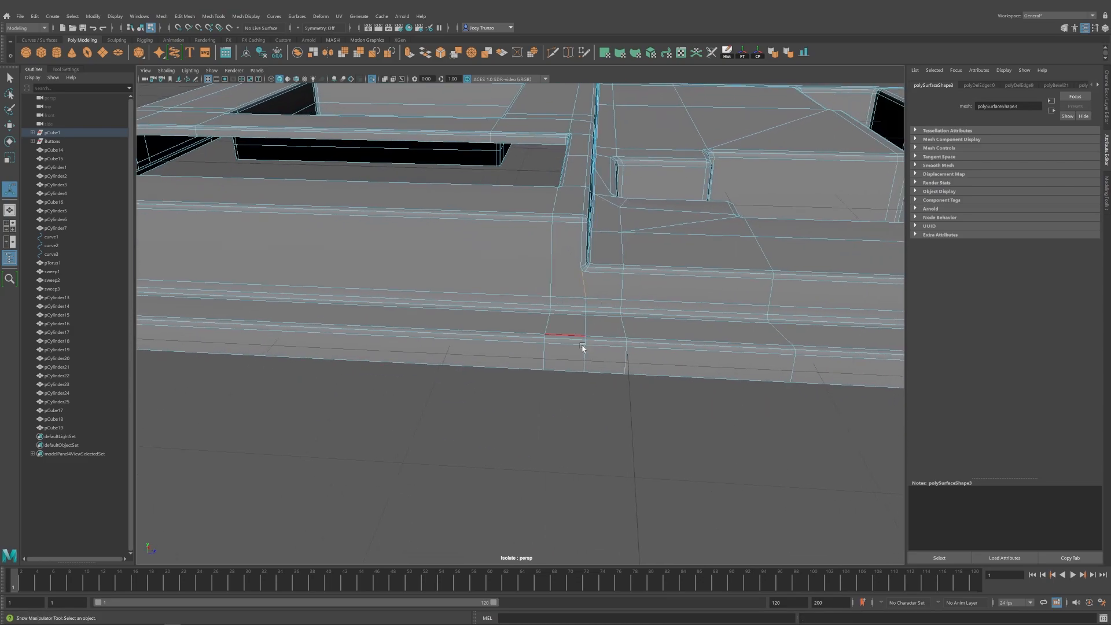
{"action": "scroll", "coordinate": [643, 305], "scroll_direction": "down", "scroll_amount": 2}
{"action": "left_click_drag", "start_coordinate": [622, 322], "coordinate": [557, 345]}
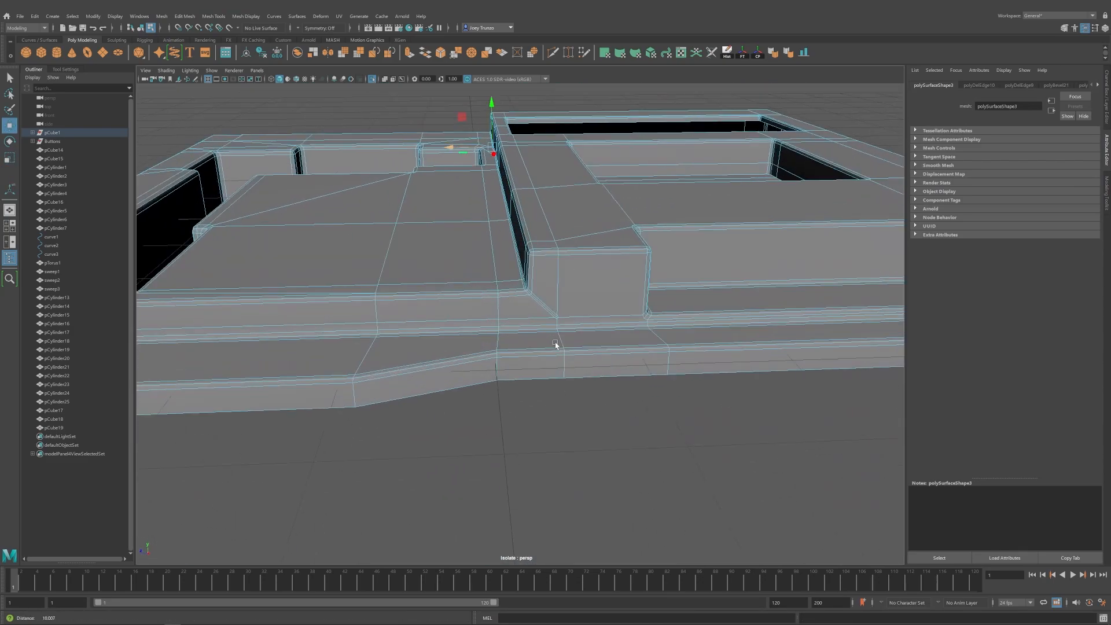
{"action": "right_click_drag", "start_coordinate": [558, 345], "coordinate": [602, 265], "text": "alt"}
{"action": "left_click", "coordinate": [602, 265]}
{"action": "key", "text": "ctrl+Delete"}
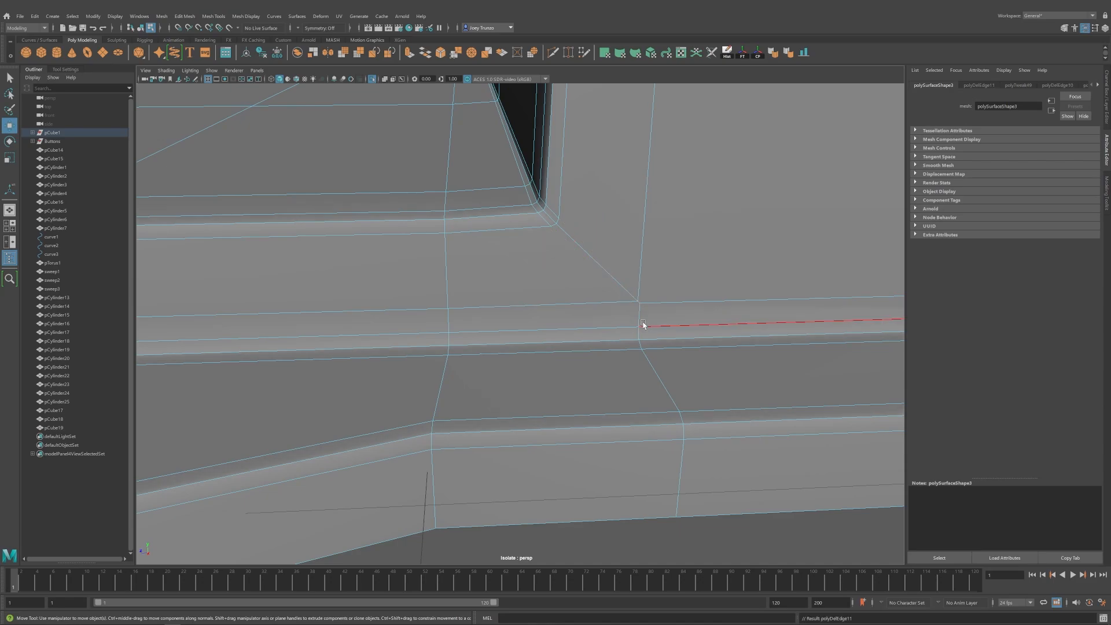
Cut a new edge from the raised section's lower corner straight down the outer side to the panel's bottom edge.
{"action": "right_click_drag", "start_coordinate": [662, 199], "coordinate": [639, 302], "text": "shift"}
{"action": "right_click_drag", "start_coordinate": [550, 277], "coordinate": [564, 303], "text": "alt"}
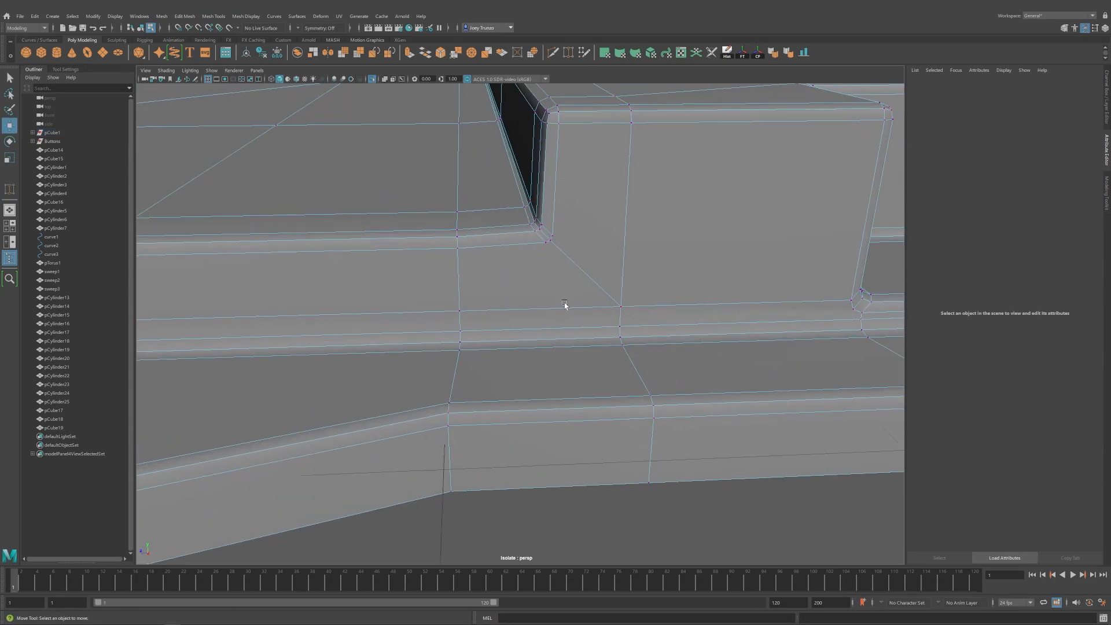
{"action": "middle_click_drag", "start_coordinate": [564, 304], "coordinate": [555, 295], "text": "alt"}
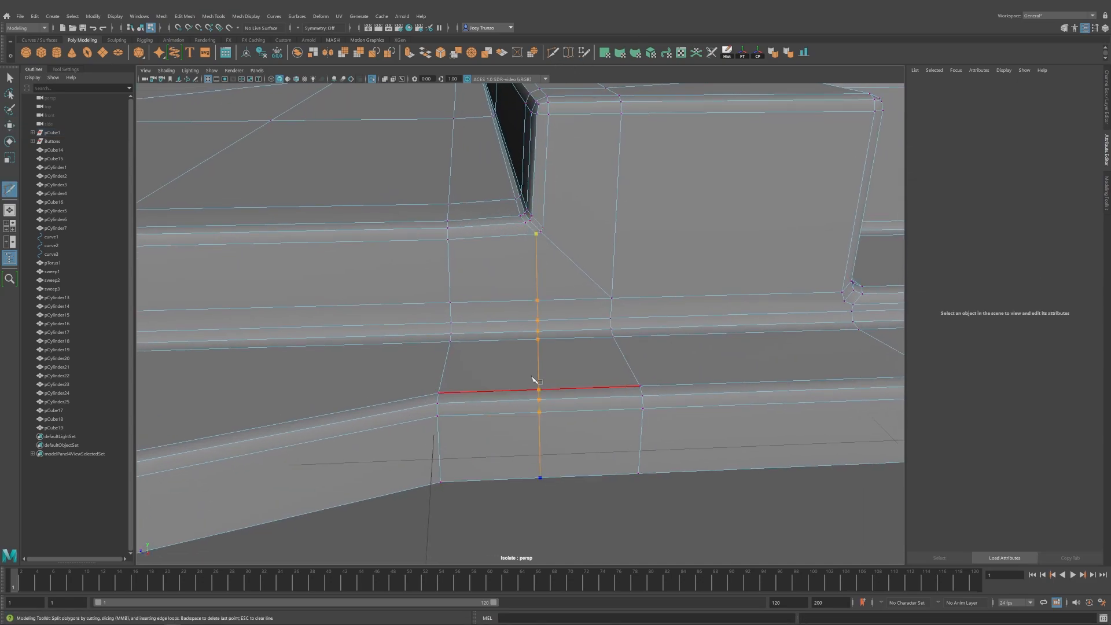
{"action": "key", "text": "w"}
{"action": "left_click_drag", "start_coordinate": [537, 380], "coordinate": [541, 340], "text": "alt"}
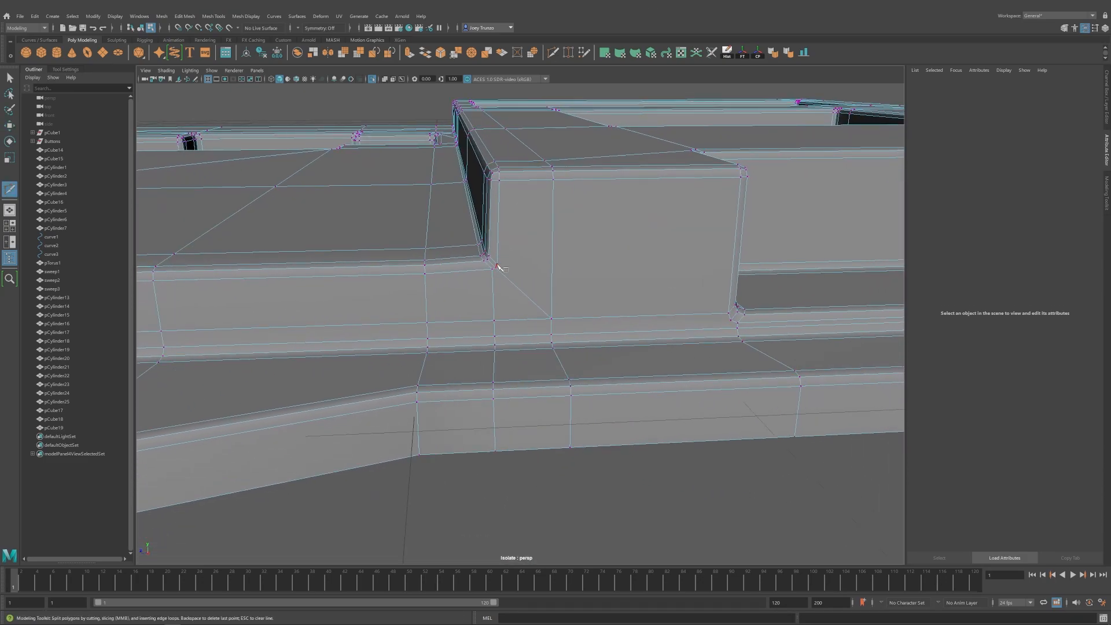
Cut a diagonal edge across the raised section's side face from its lower corner to the top of the vertical edge.
{"action": "left_click", "coordinate": [553, 180]}
{"action": "key", "text": "w"}
{"action": "left_click_drag", "start_coordinate": [571, 270], "coordinate": [613, 317], "text": "alt"}
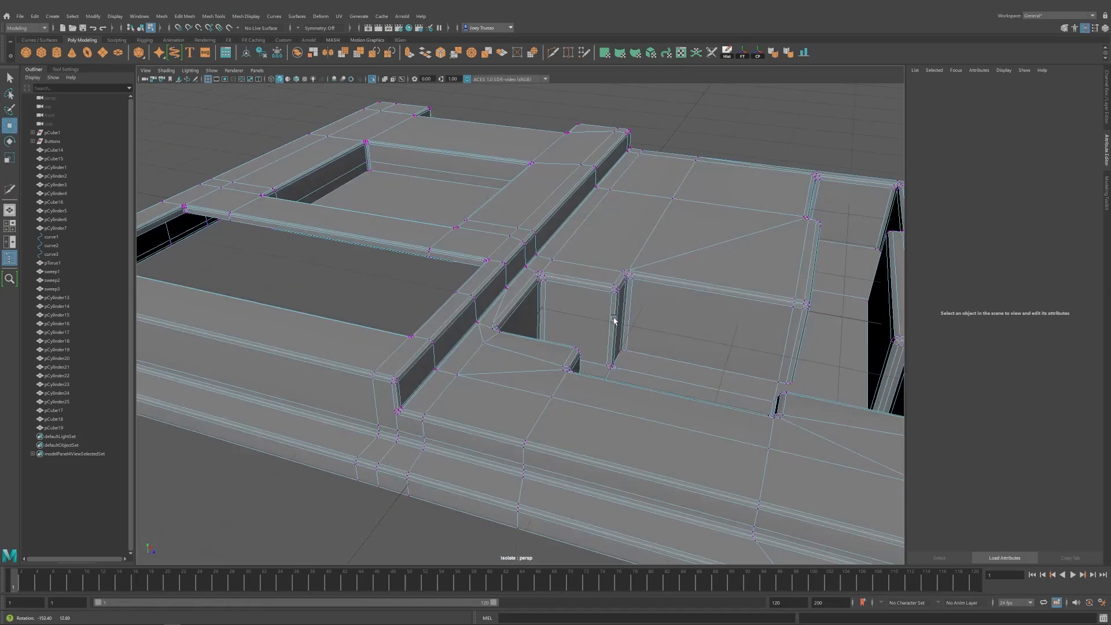
Cut matching corner edges at the opposite end of the raised section's wall, undoing the stray cut.
{"action": "right_click_drag", "start_coordinate": [613, 318], "coordinate": [714, 367], "text": "alt"}
{"action": "right_click_drag", "start_coordinate": [639, 353], "coordinate": [603, 320], "text": "alt"}
{"action": "key", "text": "y"}
{"action": "left_click", "coordinate": [603, 320]}
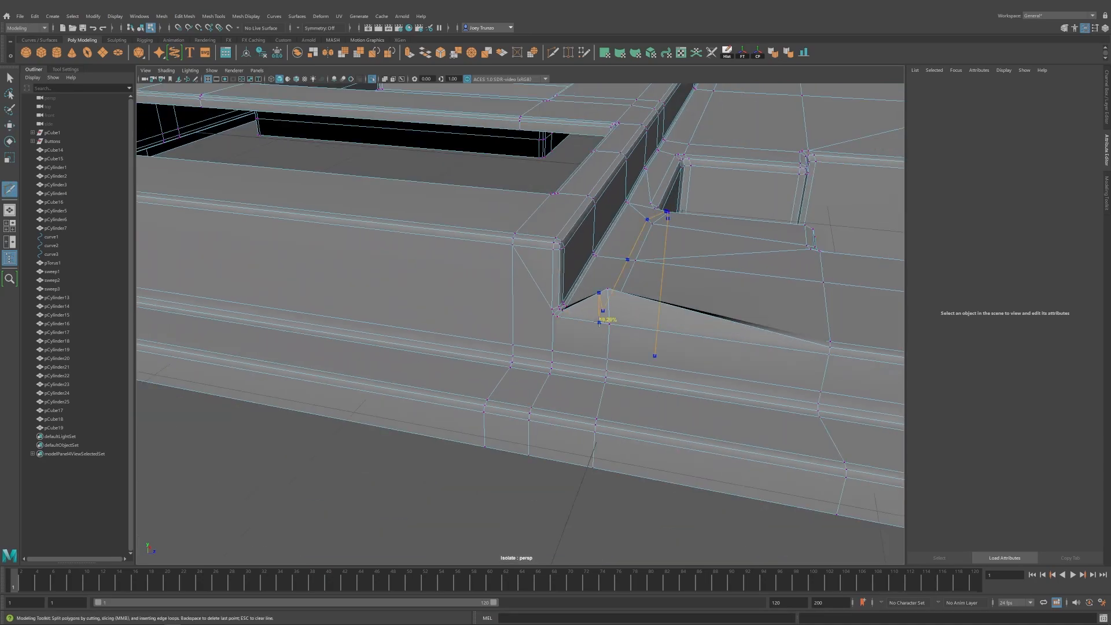
{"action": "key", "text": "ctrl+z"}
{"action": "key", "text": "q"}
{"action": "middle_click_drag", "start_coordinate": [603, 320], "coordinate": [575, 300], "text": "alt"}
{"action": "scroll", "coordinate": [575, 300], "scroll_direction": "up", "scroll_amount": 2}
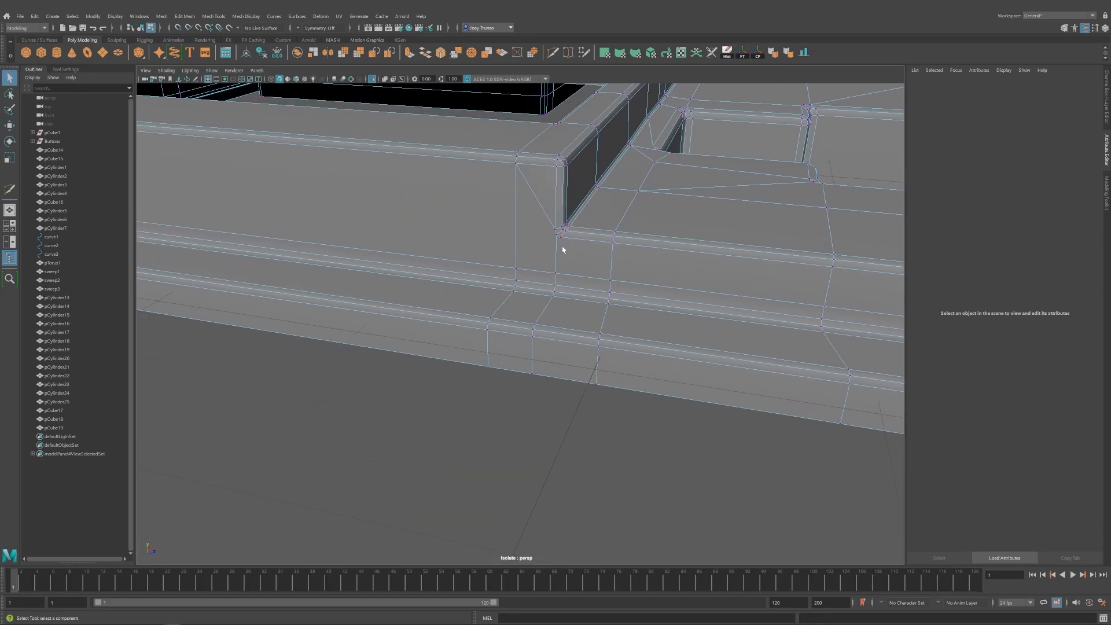
{"action": "left_click", "coordinate": [605, 285]}
{"action": "key", "text": "w"}
Cut diagonal edges from the square recess's corner to the display hole's corner and on to the wall's top edge.
{"action": "left_click_drag", "start_coordinate": [605, 285], "coordinate": [644, 377], "text": "alt"}
{"action": "right_click_drag", "start_coordinate": [645, 377], "coordinate": [419, 327], "text": "alt"}
{"action": "left_click_drag", "start_coordinate": [419, 328], "coordinate": [451, 382], "text": "alt"}
{"action": "right_click_drag", "start_coordinate": [452, 382], "coordinate": [779, 456], "text": "alt"}
{"action": "middle_click_drag", "start_coordinate": [479, 290], "coordinate": [536, 299], "text": "alt"}
{"action": "scroll", "coordinate": [536, 298], "scroll_direction": "up", "scroll_amount": 2}
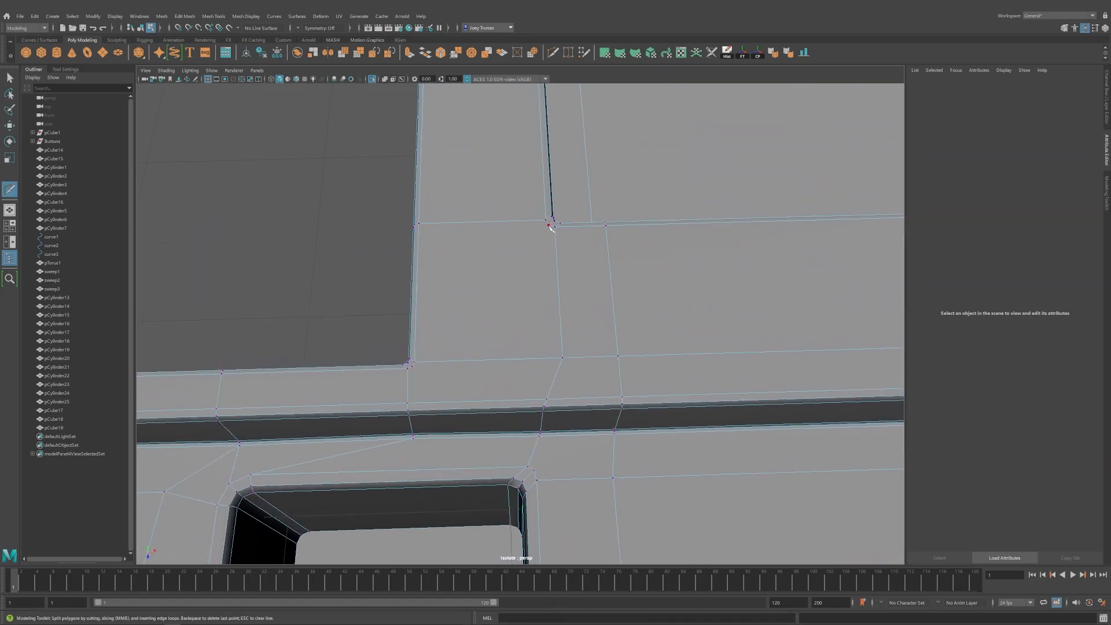
{"action": "left_click", "coordinate": [547, 399]}
{"action": "key", "text": "w"}
{"action": "right_click_drag", "start_coordinate": [547, 399], "coordinate": [503, 340], "text": "alt"}
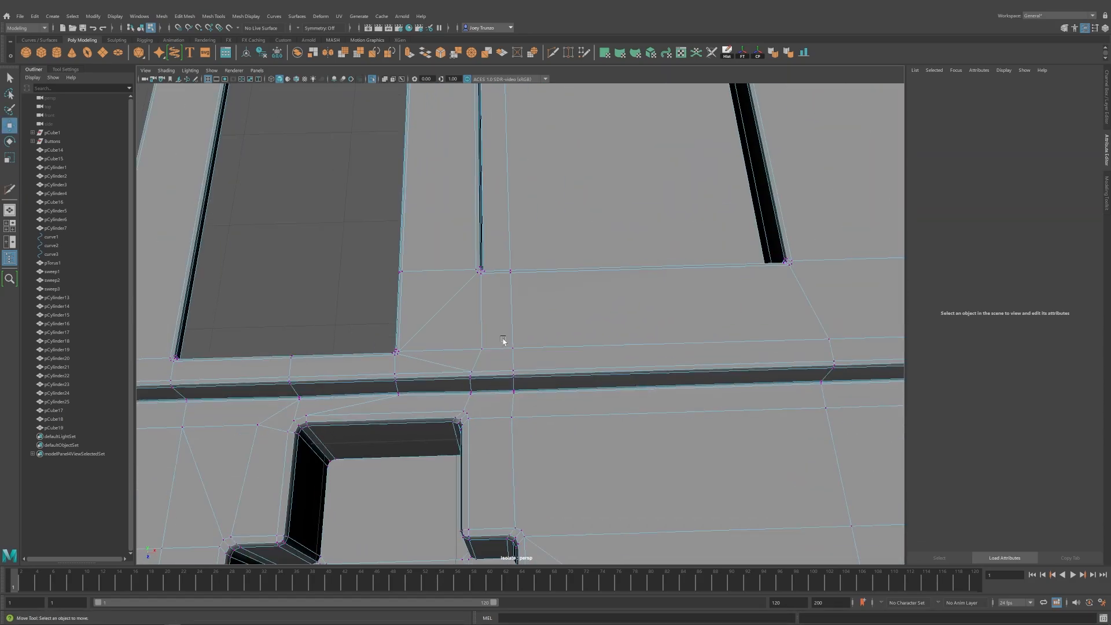
Examine the edge flow around the raised section's openings, wall and outer corners from several angles.
{"action": "left_click_drag", "start_coordinate": [503, 339], "coordinate": [527, 294], "text": "alt"}
{"action": "middle_click_drag", "start_coordinate": [528, 294], "coordinate": [546, 366], "text": "alt"}
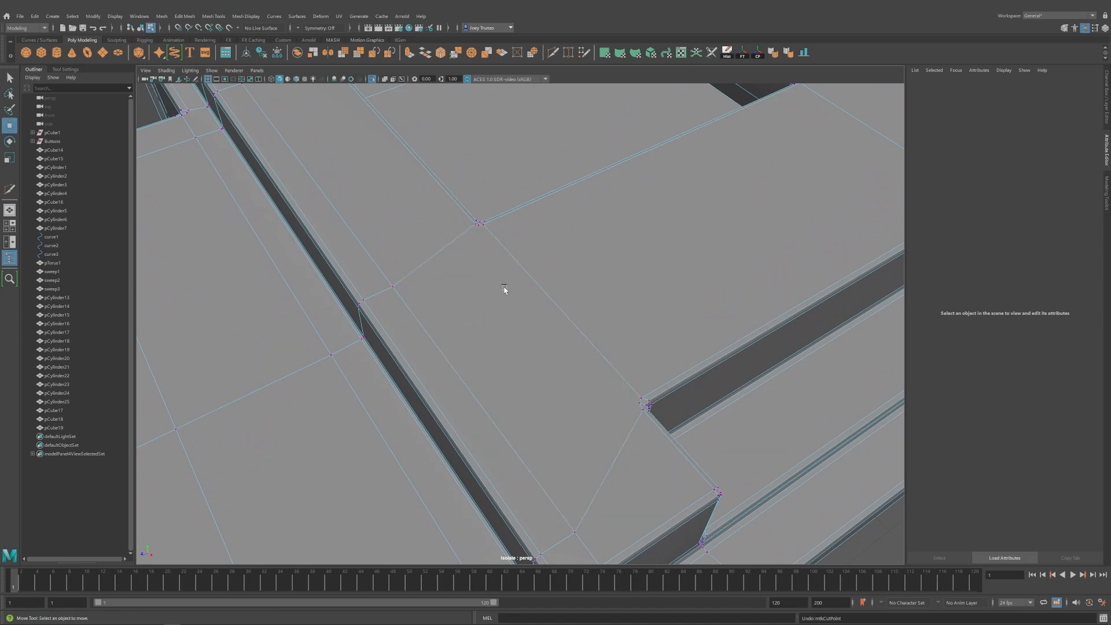
{"action": "right_click_drag", "start_coordinate": [504, 290], "coordinate": [417, 393], "text": "alt"}
{"action": "left_click_drag", "start_coordinate": [417, 393], "coordinate": [479, 385], "text": "alt"}
{"action": "right_click_drag", "start_coordinate": [479, 384], "coordinate": [493, 389], "text": "alt"}
{"action": "middle_click_drag", "start_coordinate": [494, 389], "coordinate": [509, 293], "text": "alt"}
{"action": "left_click_drag", "start_coordinate": [509, 293], "coordinate": [463, 321], "text": "alt"}
{"action": "right_click_drag", "start_coordinate": [463, 321], "coordinate": [436, 322], "text": "alt"}
{"action": "left_click_drag", "start_coordinate": [436, 323], "coordinate": [394, 313], "text": "alt"}
{"action": "right_click_drag", "start_coordinate": [393, 313], "coordinate": [519, 362], "text": "alt"}
{"action": "left_click_drag", "start_coordinate": [519, 363], "coordinate": [377, 214], "text": "alt"}
{"action": "right_click_drag", "start_coordinate": [377, 213], "coordinate": [350, 203], "text": "alt"}
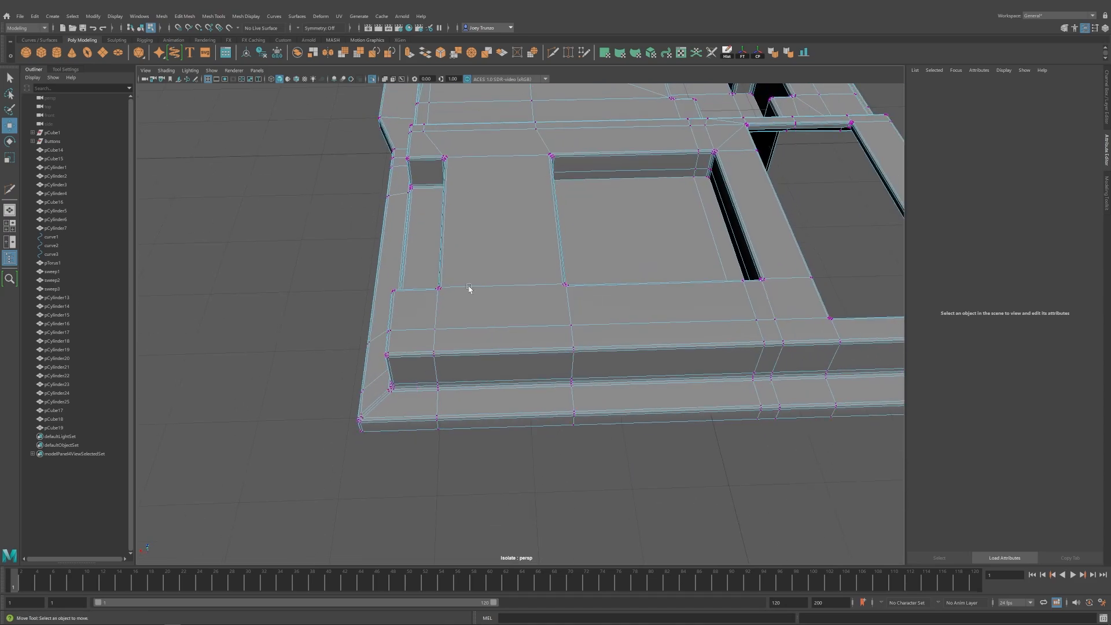
Cut edges from two neighbouring opening corners to a shared point on the raised section's rim and down its outer side.
{"action": "right_click_drag", "start_coordinate": [469, 289], "coordinate": [579, 353], "text": "alt"}
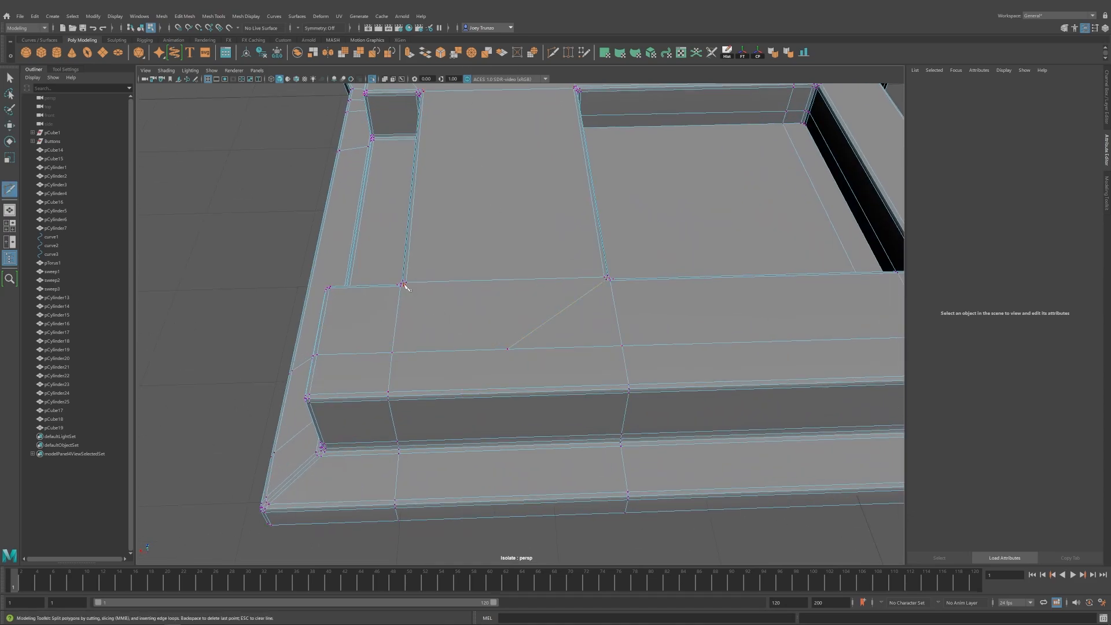
{"action": "middle_click_drag", "start_coordinate": [507, 349], "coordinate": [511, 268], "text": "alt"}
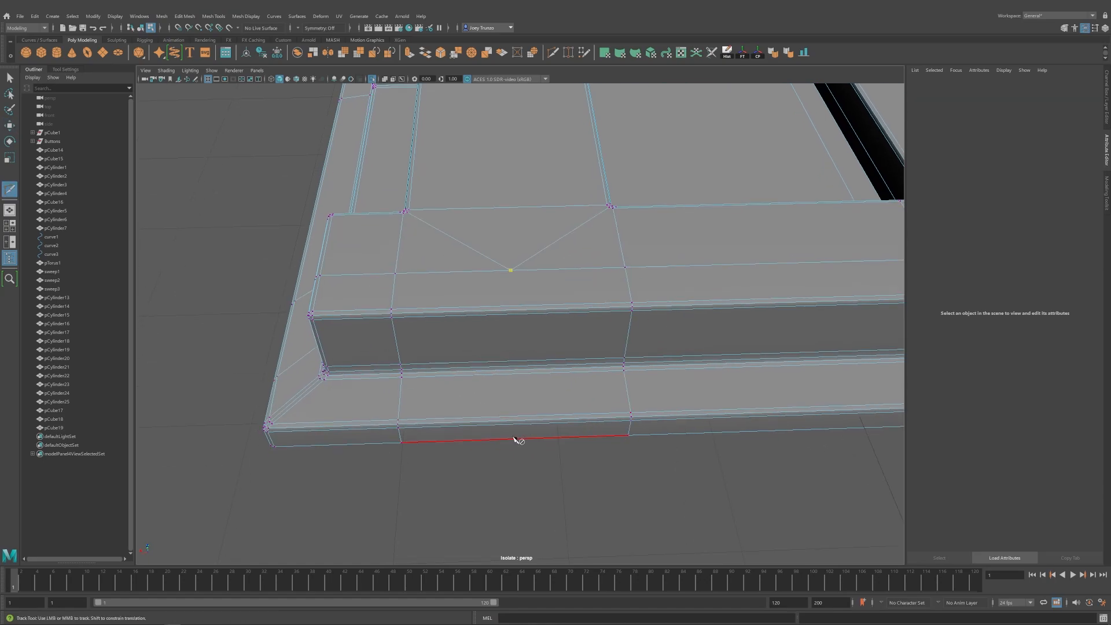
{"action": "key", "text": "w"}
{"action": "right_click_drag", "start_coordinate": [518, 442], "coordinate": [504, 377], "text": "alt"}
{"action": "left_click_drag", "start_coordinate": [504, 376], "coordinate": [614, 348], "text": "alt"}
{"action": "middle_click_drag", "start_coordinate": [614, 347], "coordinate": [519, 283], "text": "alt"}
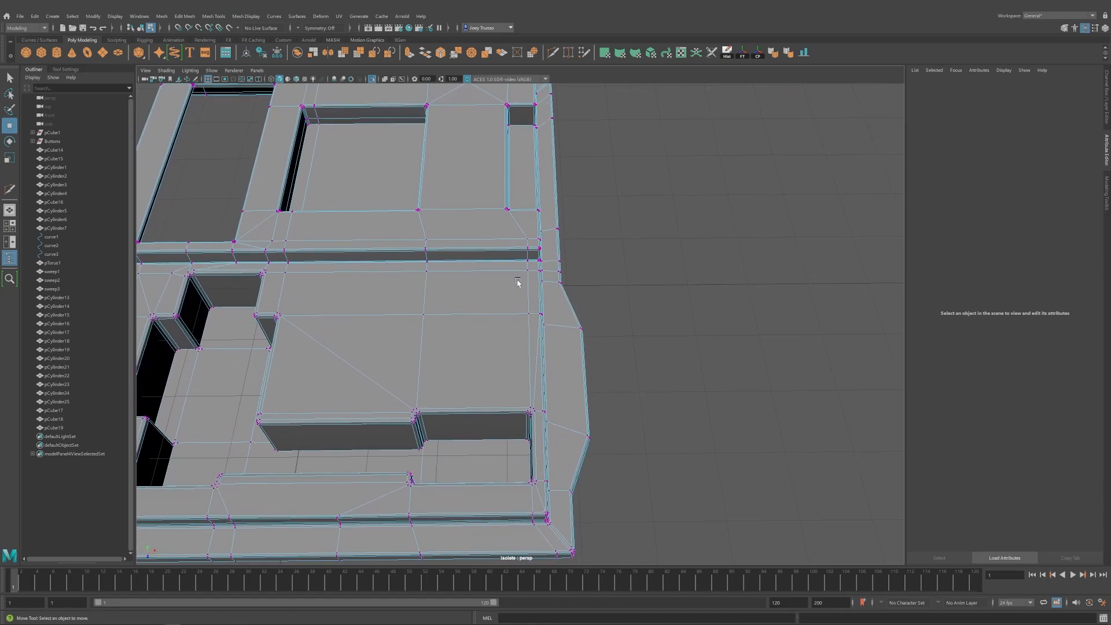
Cut a diagonal edge from the cylinder recess's upper corner to the base of the raised section's wall.
{"action": "mouse_move", "coordinate": [518, 283]}
{"action": "left_mouse_down", "text": "alt"}
{"action": "mouse_move", "coordinate": [444, 320]}
{"action": "mouse_move", "coordinate": [509, 292]}
{"action": "left_mouse_up", "text": "alt"}
{"action": "middle_click_drag", "start_coordinate": [379, 347], "coordinate": [535, 375], "text": "alt"}
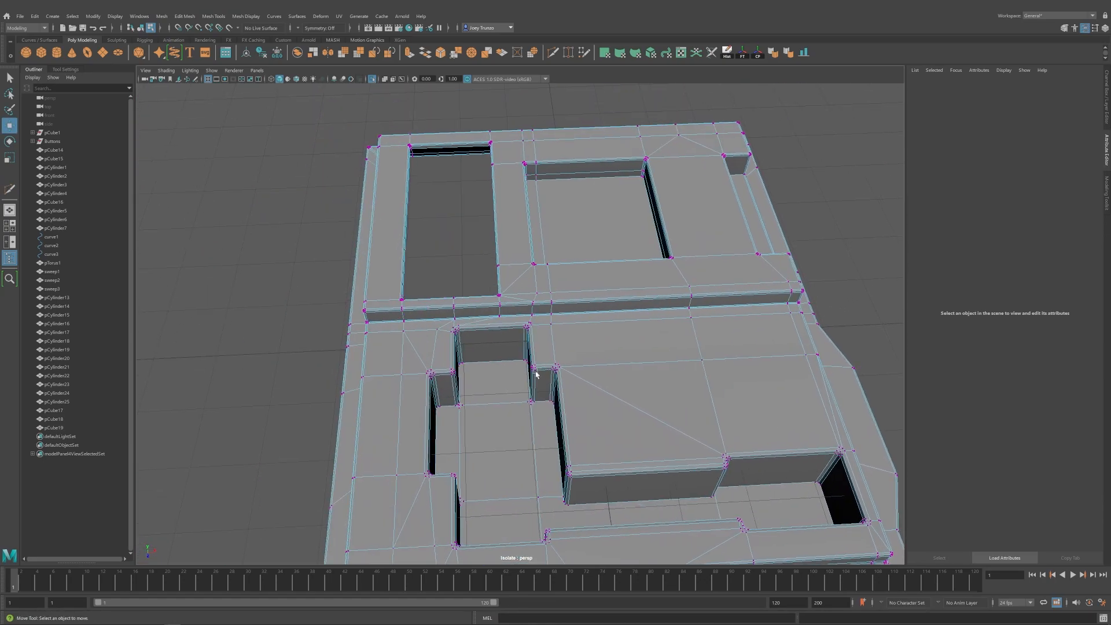
{"action": "scroll", "coordinate": [528, 322], "scroll_direction": "up", "scroll_amount": 8}
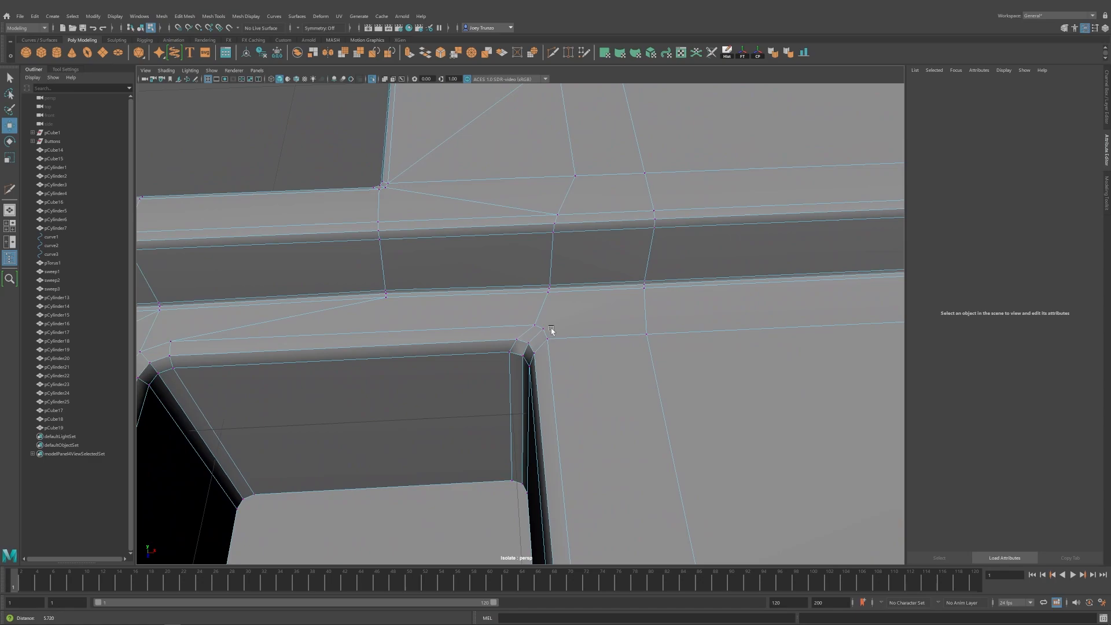
{"action": "key", "text": "g"}
{"action": "left_click", "coordinate": [642, 289]}
{"action": "key", "text": "w"}
Examine the topology around the cylinder recess, the wall and the notch in the panel's outer side.
{"action": "scroll", "coordinate": [367, 342], "scroll_direction": "down", "scroll_amount": 3}
{"action": "middle_click_drag", "start_coordinate": [367, 342], "coordinate": [547, 310], "text": "alt"}
{"action": "left_click", "coordinate": [448, 317]}
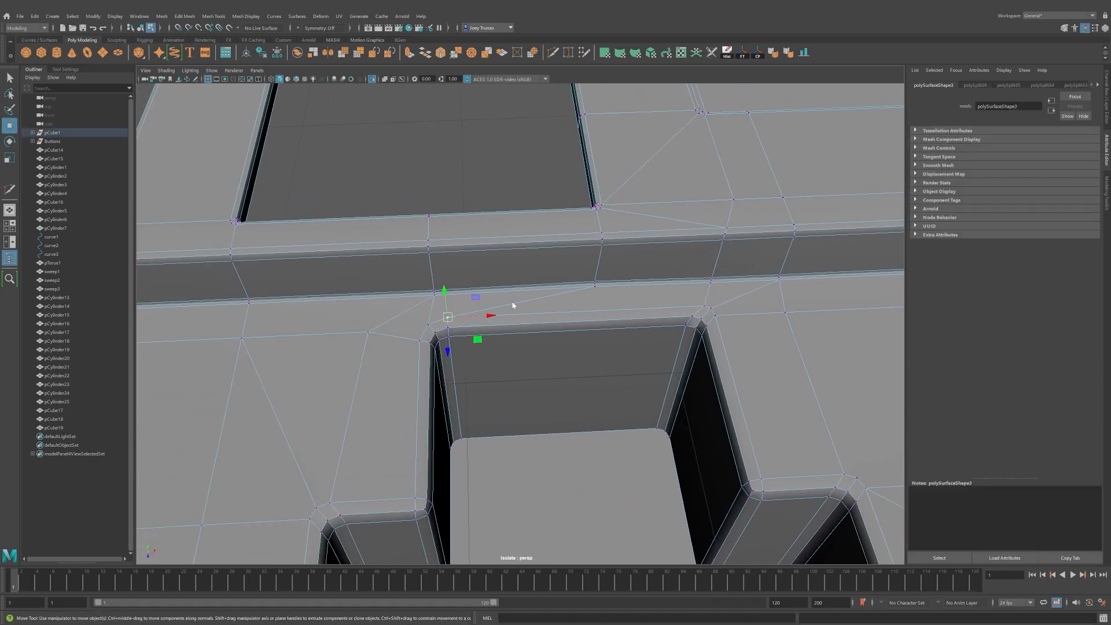
{"action": "right_click_drag", "start_coordinate": [522, 301], "coordinate": [460, 342], "text": "alt"}
{"action": "middle_click_drag", "start_coordinate": [399, 369], "coordinate": [417, 355], "text": "alt"}
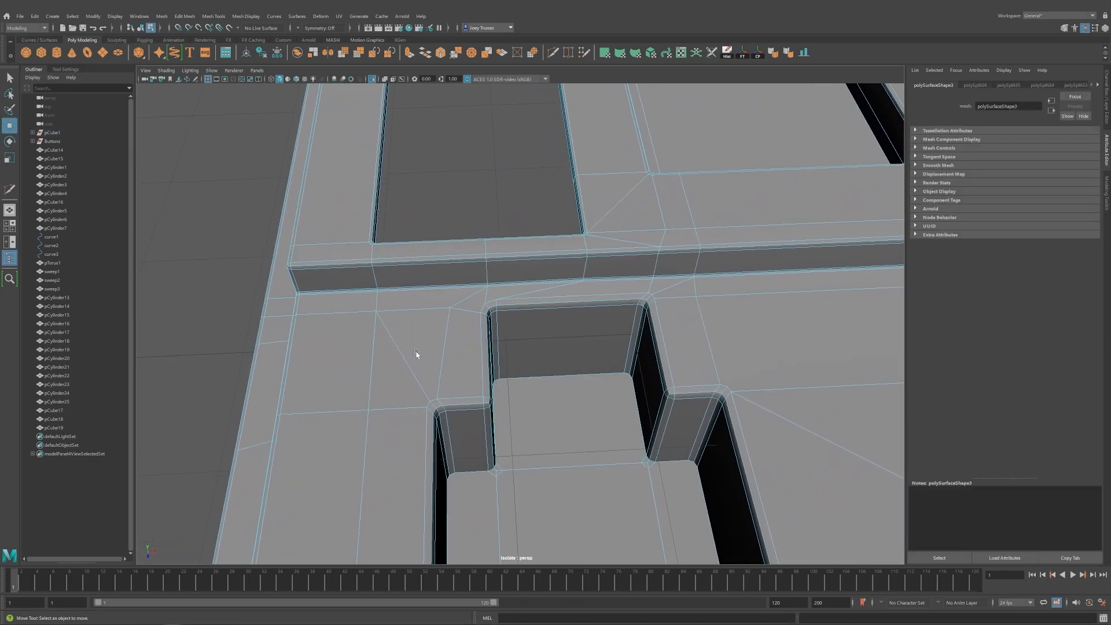
{"action": "left_click_drag", "start_coordinate": [499, 376], "coordinate": [510, 397], "text": "alt"}
{"action": "middle_click_drag", "start_coordinate": [655, 409], "coordinate": [454, 373], "text": "alt"}
{"action": "left_click_drag", "start_coordinate": [488, 432], "coordinate": [512, 384], "text": "alt"}
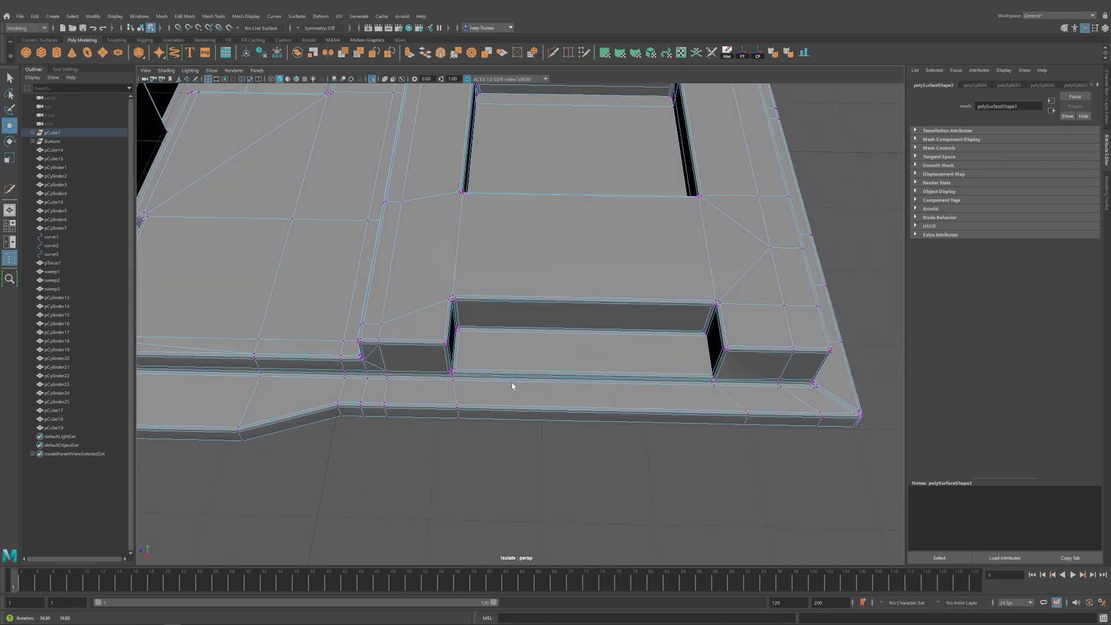
Return to whole-object selection and soften the edges of the panel body.
{"action": "key", "text": "F8"}
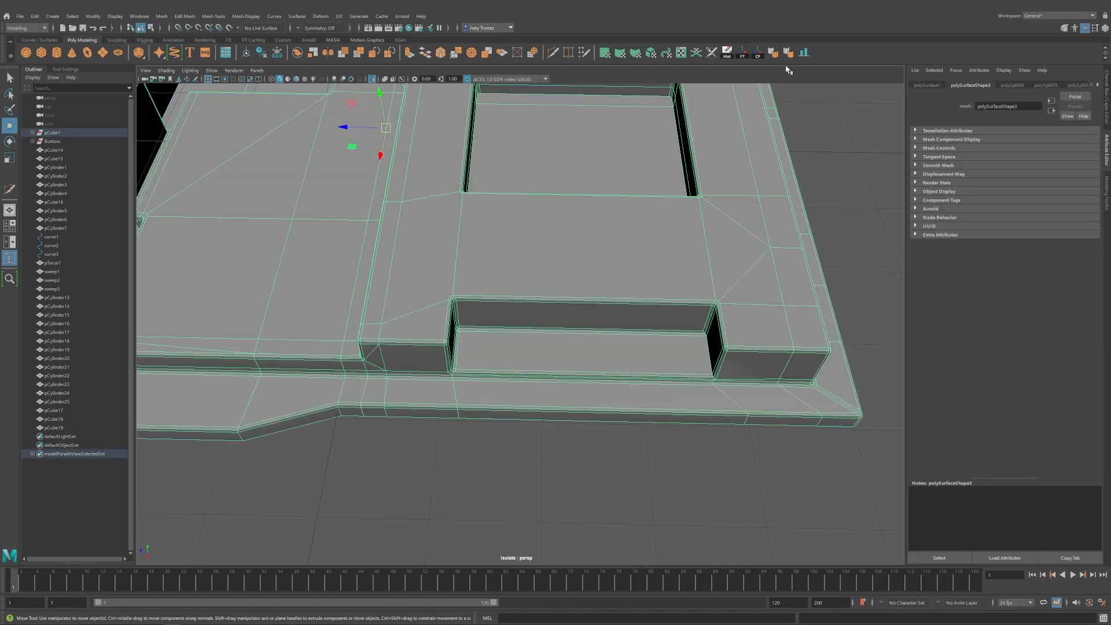
{"action": "left_click", "coordinate": [774, 53]}
{"action": "left_click_drag", "start_coordinate": [831, 161], "coordinate": [707, 169], "text": "alt"}
{"action": "scroll", "coordinate": [652, 210], "scroll_direction": "up", "scroll_amount": 5}
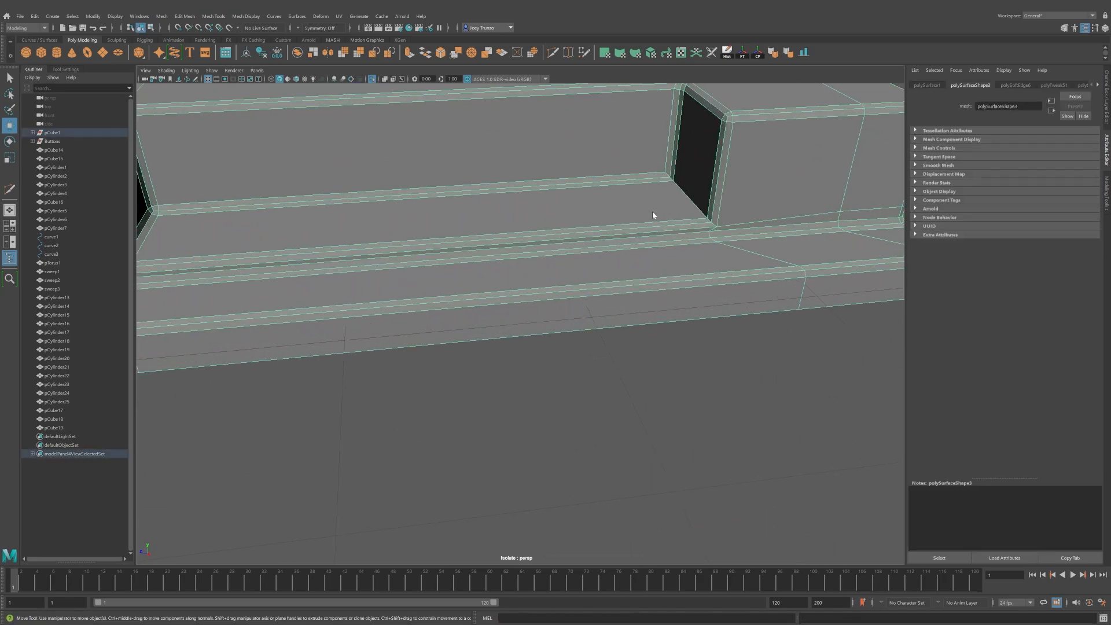
Bevel the base edge of the raised block beside the panel's side notch.
{"action": "left_click", "coordinate": [184, 15]}
{"action": "left_click", "coordinate": [200, 43]}
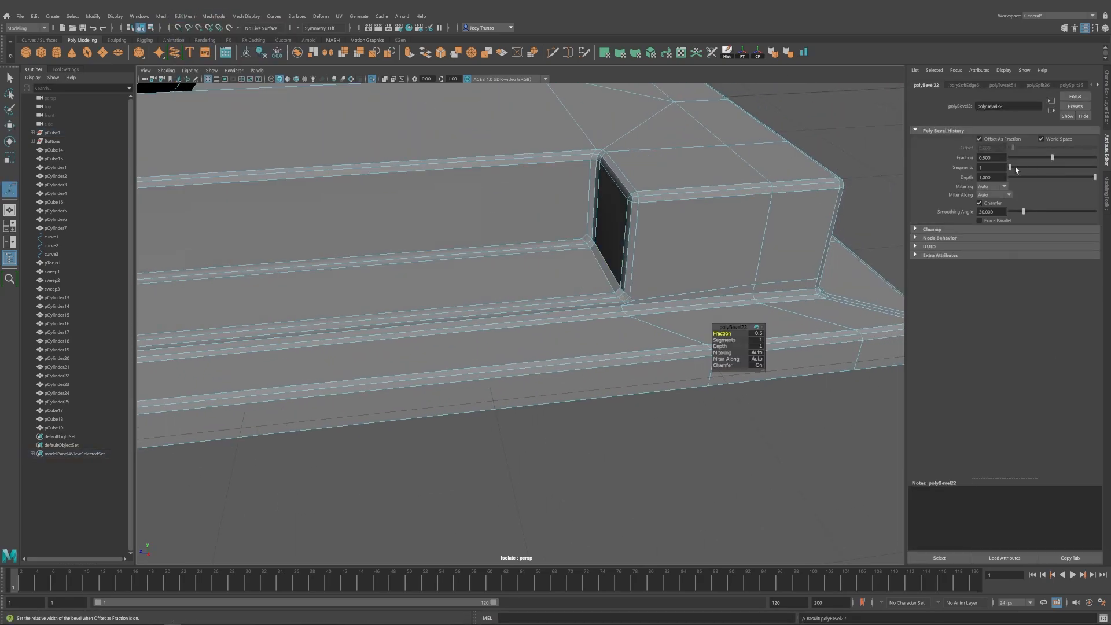
{"action": "left_click", "coordinate": [667, 344]}
{"action": "left_click_drag", "start_coordinate": [741, 356], "coordinate": [711, 293], "text": "alt"}
Delete the surplus bevel edges around the lower corner of the side notch.
{"action": "left_click", "coordinate": [711, 293]}
{"action": "key", "text": "ctrl+Delete"}
{"action": "left_click", "coordinate": [681, 302]}
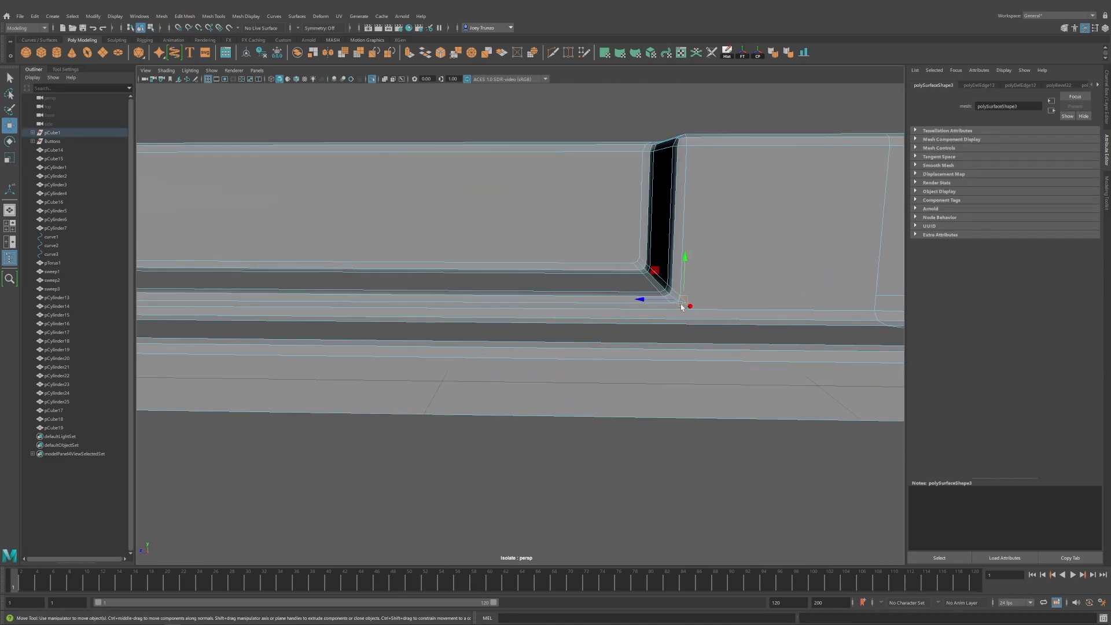
{"action": "key", "text": "ctrl+Delete"}
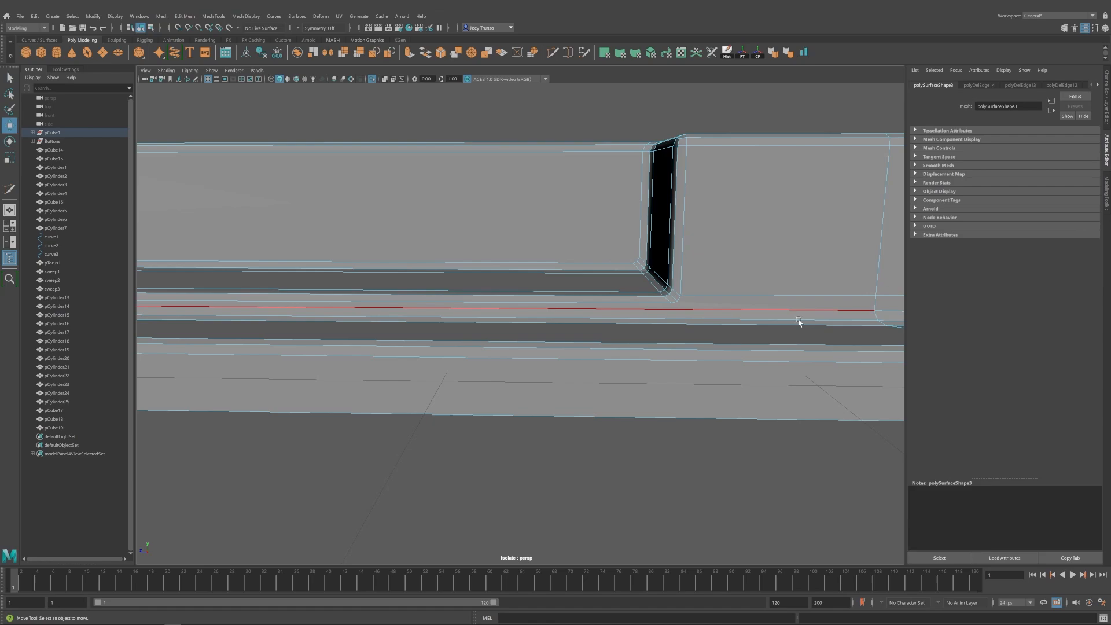
Cut a new edge from the side notch's lower corner down across the ledge to the panel's bottom edge.
{"action": "left_click_drag", "start_coordinate": [798, 322], "coordinate": [624, 292], "text": "alt"}
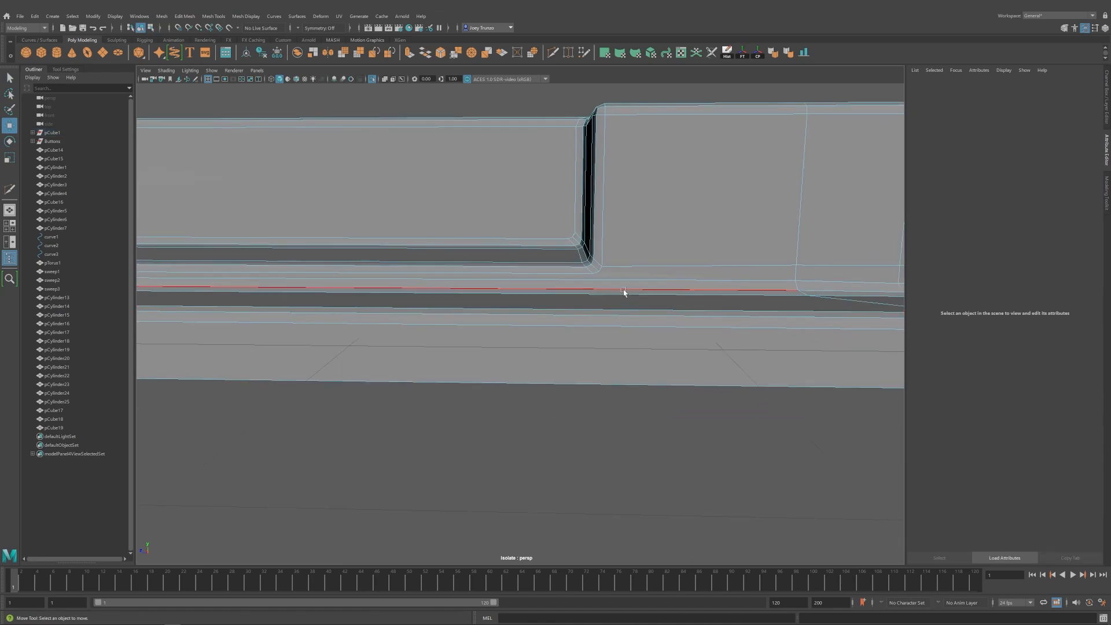
{"action": "left_click", "coordinate": [596, 385]}
{"action": "key", "text": "w"}
{"action": "scroll", "coordinate": [614, 365], "scroll_direction": "down", "scroll_amount": 2}
{"action": "middle_click_drag", "start_coordinate": [707, 341], "coordinate": [633, 347], "text": "alt"}
{"action": "left_click_drag", "start_coordinate": [633, 348], "coordinate": [602, 376], "text": "alt"}
{"action": "middle_click_drag", "start_coordinate": [602, 376], "coordinate": [579, 281], "text": "alt"}
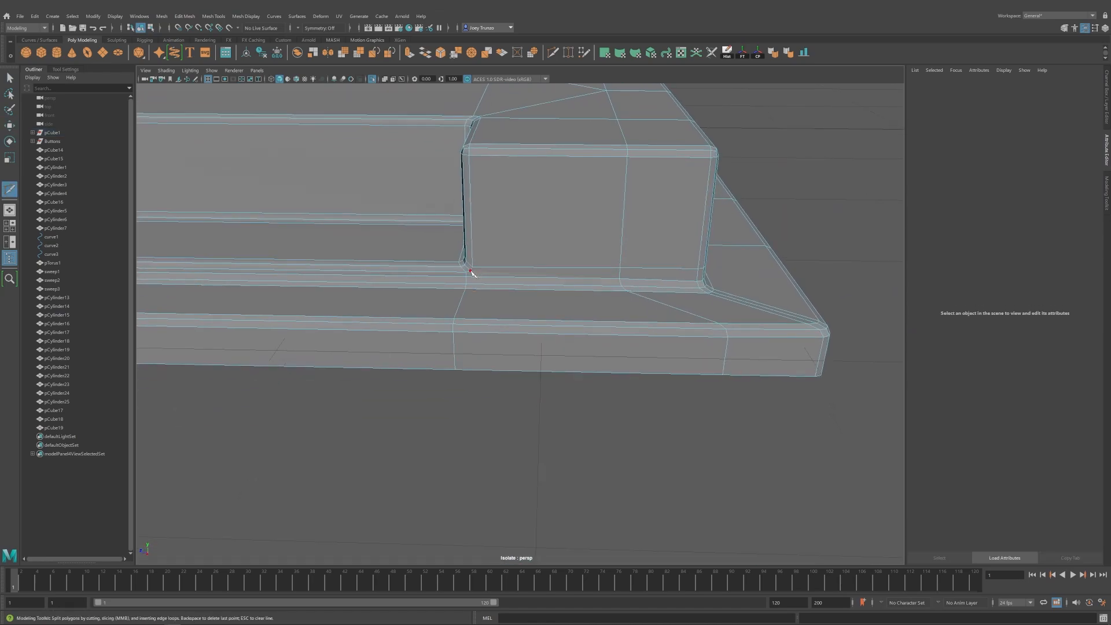
Cut an edge from the side notch's lower corner across the base of the raised block to its vertical edge.
{"action": "left_click", "coordinate": [618, 278]}
{"action": "key", "text": "w"}
Inspect the topology around the notch's inner corners, the ledge and the neighbouring openings of the panel body.
{"action": "scroll", "coordinate": [592, 342], "scroll_direction": "down", "scroll_amount": 3}
{"action": "left_click_drag", "start_coordinate": [592, 342], "coordinate": [533, 322], "text": "alt"}
{"action": "left_click_drag", "start_coordinate": [451, 322], "coordinate": [513, 345], "text": "alt"}
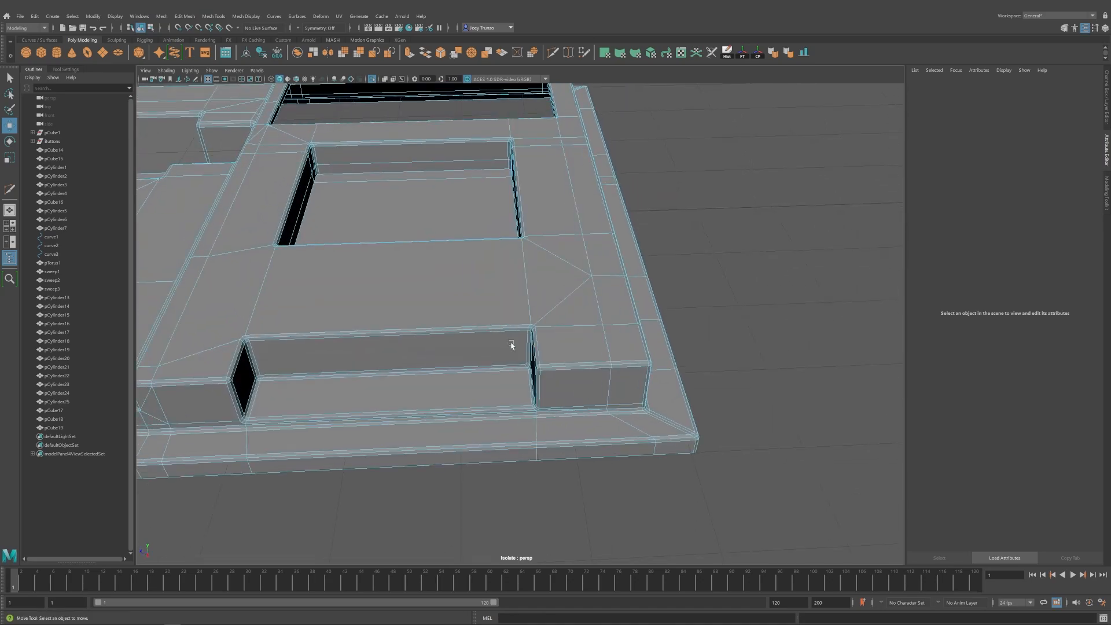
{"action": "middle_click_drag", "start_coordinate": [359, 342], "coordinate": [482, 331], "text": "alt"}
{"action": "left_click_drag", "start_coordinate": [482, 332], "coordinate": [483, 317], "text": "alt"}
{"action": "right_click_drag", "start_coordinate": [484, 318], "coordinate": [685, 313], "text": "alt"}
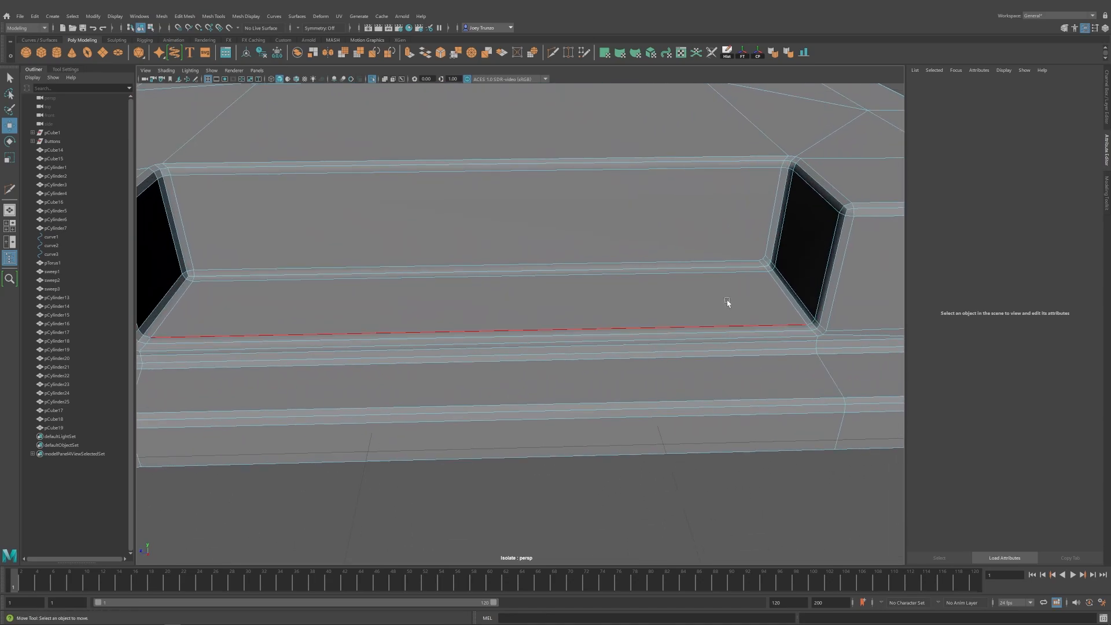
{"action": "left_click_drag", "start_coordinate": [727, 301], "coordinate": [744, 296], "text": "alt"}
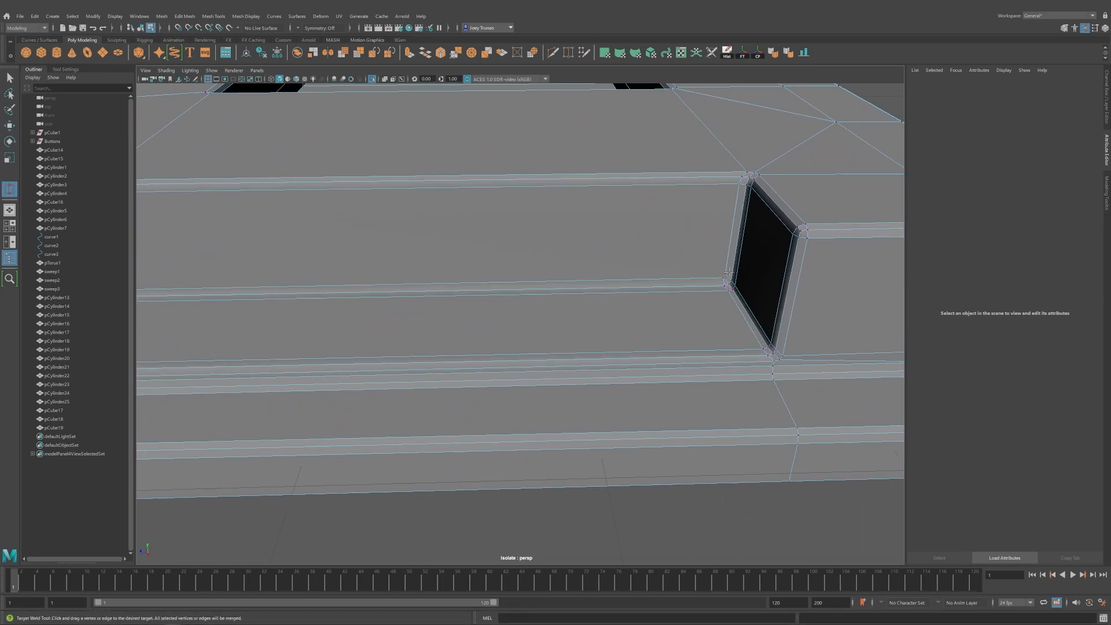
{"action": "middle_click_drag", "start_coordinate": [559, 319], "coordinate": [536, 327], "text": "alt"}
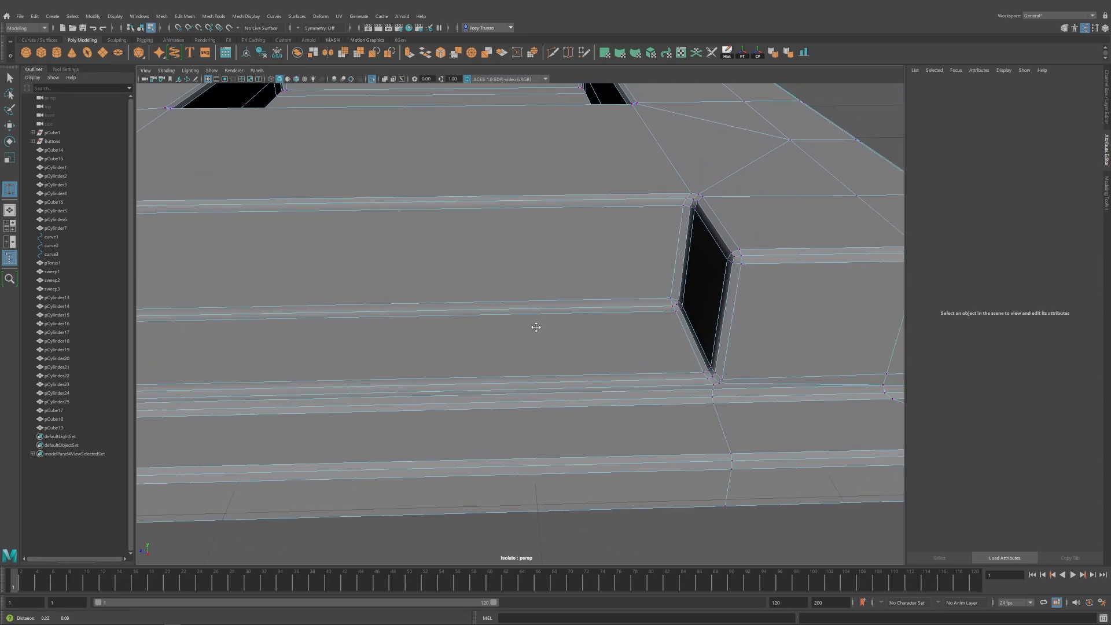
{"action": "scroll", "coordinate": [835, 146], "scroll_direction": "down", "scroll_amount": 5}
{"action": "left_click_drag", "start_coordinate": [826, 191], "coordinate": [641, 330], "text": "alt"}
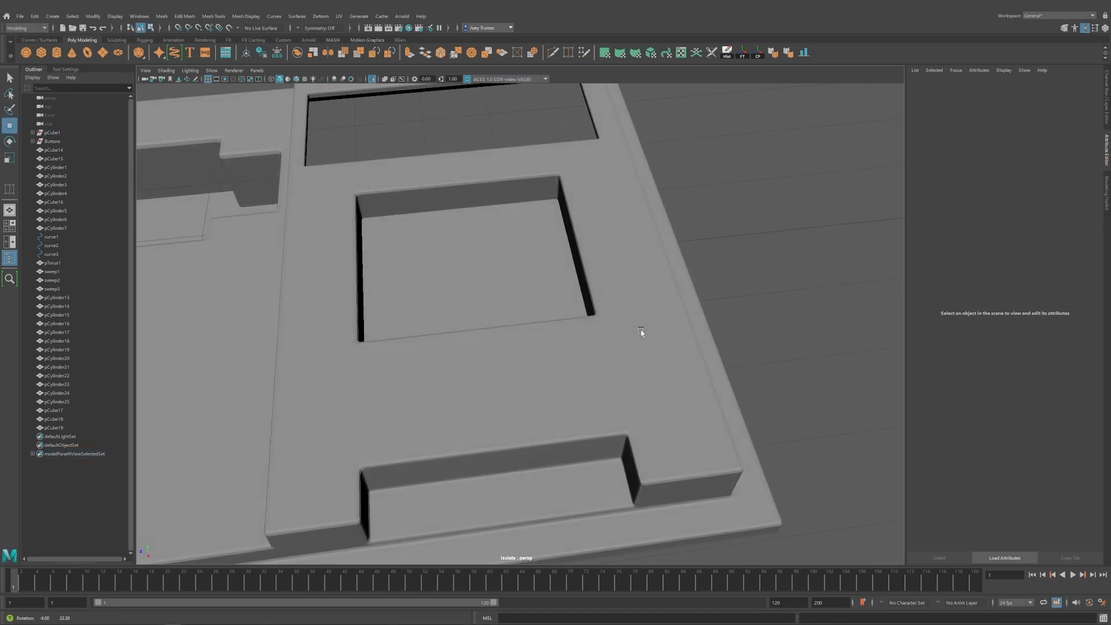
Cut a diagonal edge from the recess's rounded corner to the nearest corner of the adjacent rectangular cutout.
{"action": "middle_click_drag", "start_coordinate": [451, 457], "coordinate": [544, 363], "text": "alt"}
{"action": "right_click_drag", "start_coordinate": [544, 362], "coordinate": [628, 291]}
{"action": "middle_click_drag", "start_coordinate": [628, 291], "coordinate": [615, 349], "text": "alt"}
{"action": "left_click_drag", "start_coordinate": [615, 348], "coordinate": [508, 392], "text": "alt"}
{"action": "right_click_drag", "start_coordinate": [509, 392], "coordinate": [657, 411], "text": "alt"}
{"action": "middle_click_drag", "start_coordinate": [658, 411], "coordinate": [587, 399], "text": "alt"}
{"action": "left_click", "coordinate": [552, 52]}
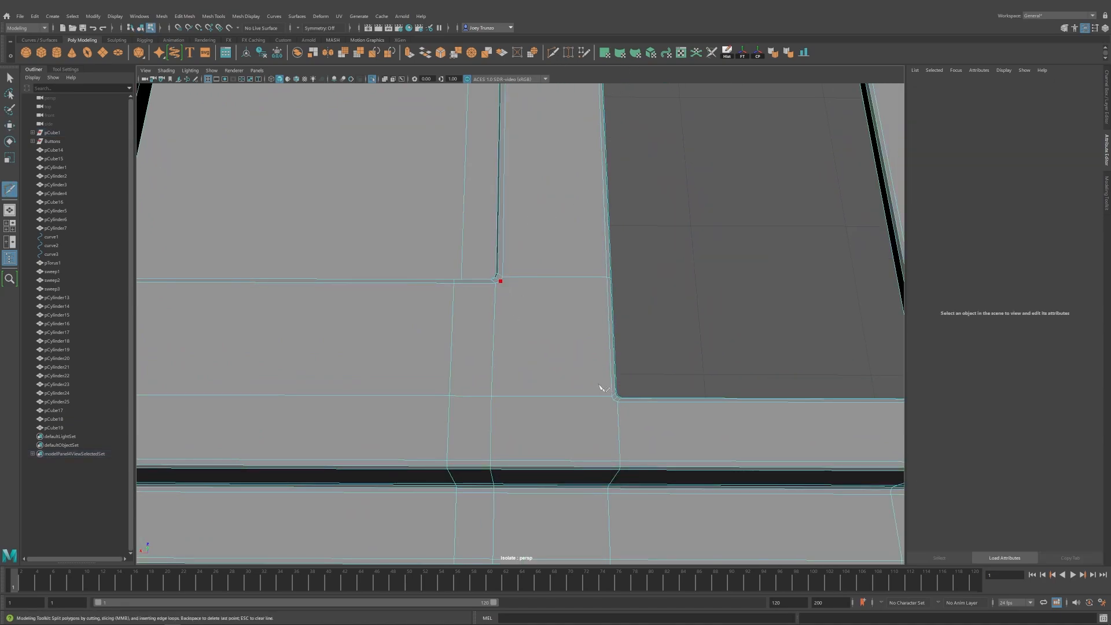
{"action": "key", "text": "w"}
Cut a diagonal edge from the rectangular cutout's outer corner to the outer corner of the raised panel surface.
{"action": "left_click_drag", "start_coordinate": [550, 429], "coordinate": [564, 394], "text": "alt"}
{"action": "middle_click_drag", "start_coordinate": [724, 386], "coordinate": [609, 382], "text": "alt"}
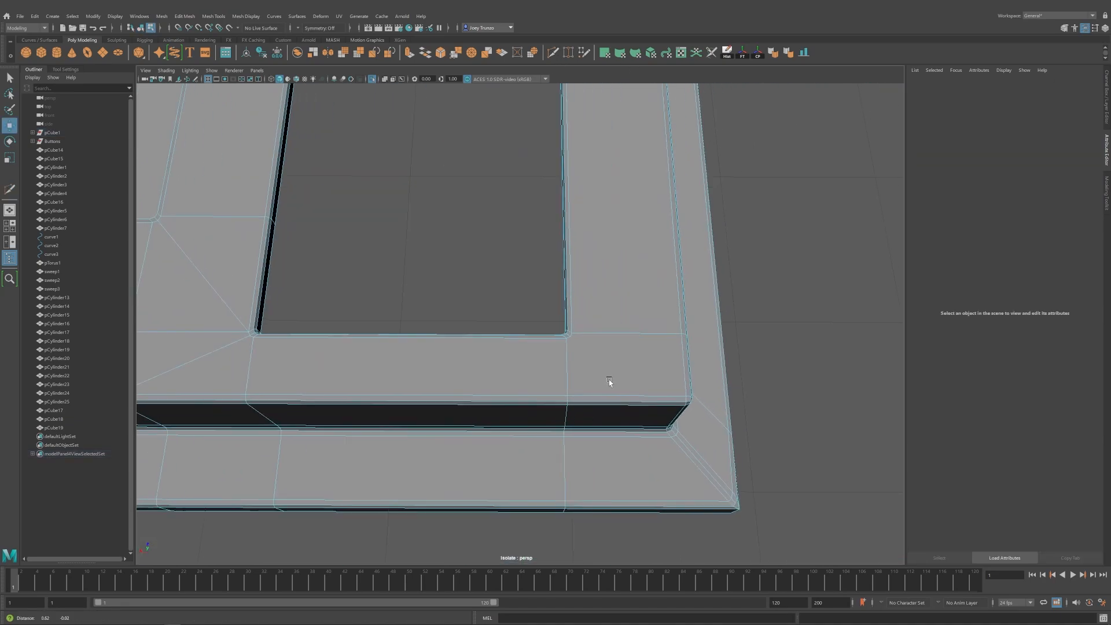
{"action": "left_click", "coordinate": [686, 397]}
{"action": "key", "text": "w"}
{"action": "right_click_drag", "start_coordinate": [686, 396], "coordinate": [544, 348], "text": "alt"}
{"action": "left_click_drag", "start_coordinate": [544, 347], "coordinate": [440, 324], "text": "alt"}
{"action": "right_click_drag", "start_coordinate": [440, 324], "coordinate": [548, 362], "text": "alt"}
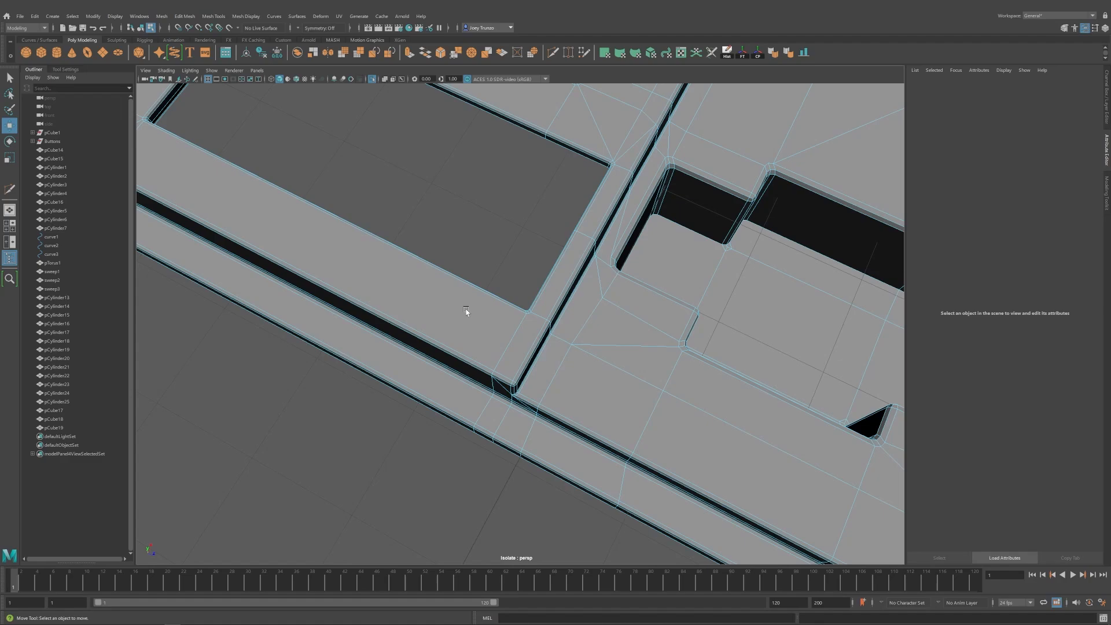
{"action": "scroll", "coordinate": [560, 310], "scroll_direction": "down", "scroll_amount": 3}
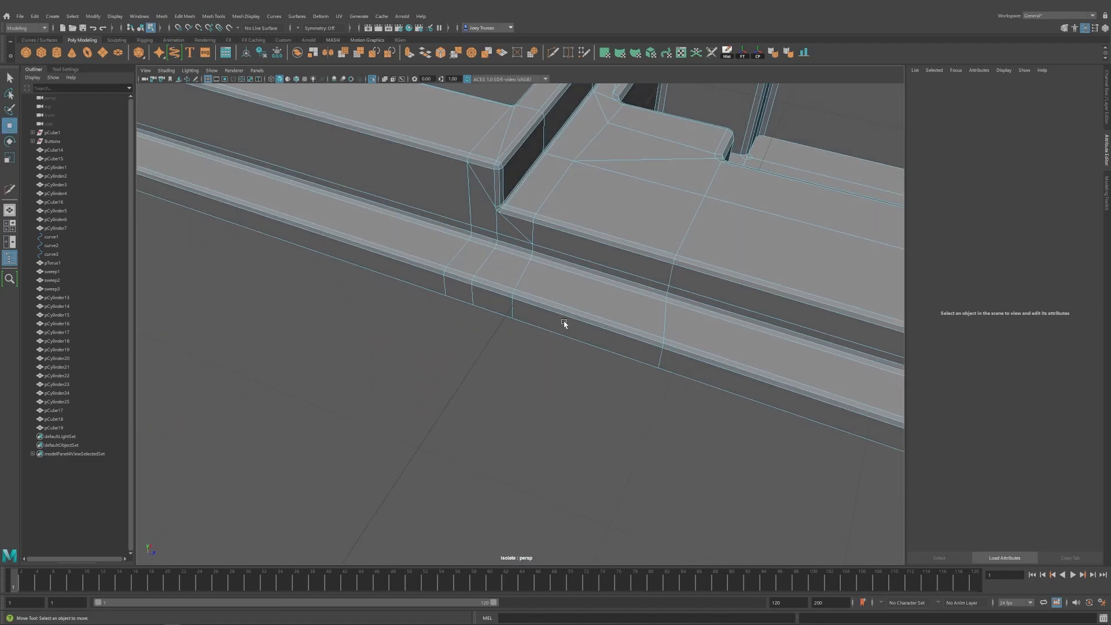
Delete the diagonal edge on the side wall beside the inner corner where the wall steps down.
{"action": "left_click_drag", "start_coordinate": [558, 313], "coordinate": [472, 187], "text": "alt"}
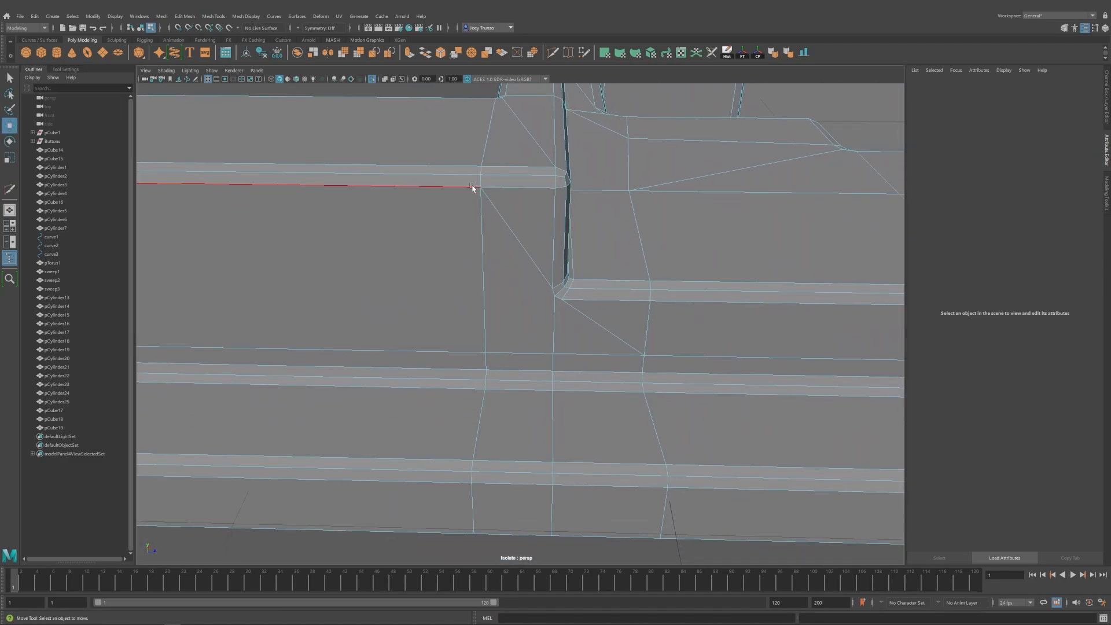
{"action": "left_click", "coordinate": [505, 230]}
{"action": "key", "text": "ctrl+Delete"}
{"action": "left_click_drag", "start_coordinate": [548, 293], "coordinate": [512, 289], "text": "alt"}
{"action": "middle_click_drag", "start_coordinate": [513, 290], "coordinate": [508, 264], "text": "alt"}
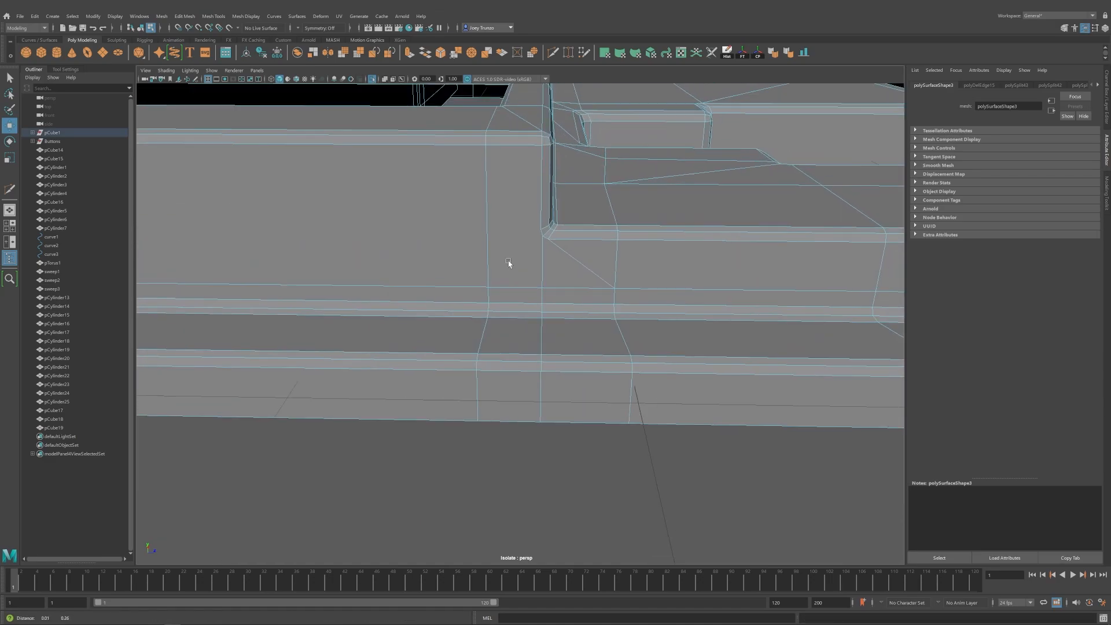
Cut a new edge with Multi-Cut from the stepped wall's inner corner to the adjacent vertical edge lower down.
{"action": "left_click", "coordinate": [541, 230]}
{"action": "right_click_drag", "start_coordinate": [541, 230], "coordinate": [508, 280], "text": "alt"}
{"action": "left_click", "coordinate": [508, 279]}
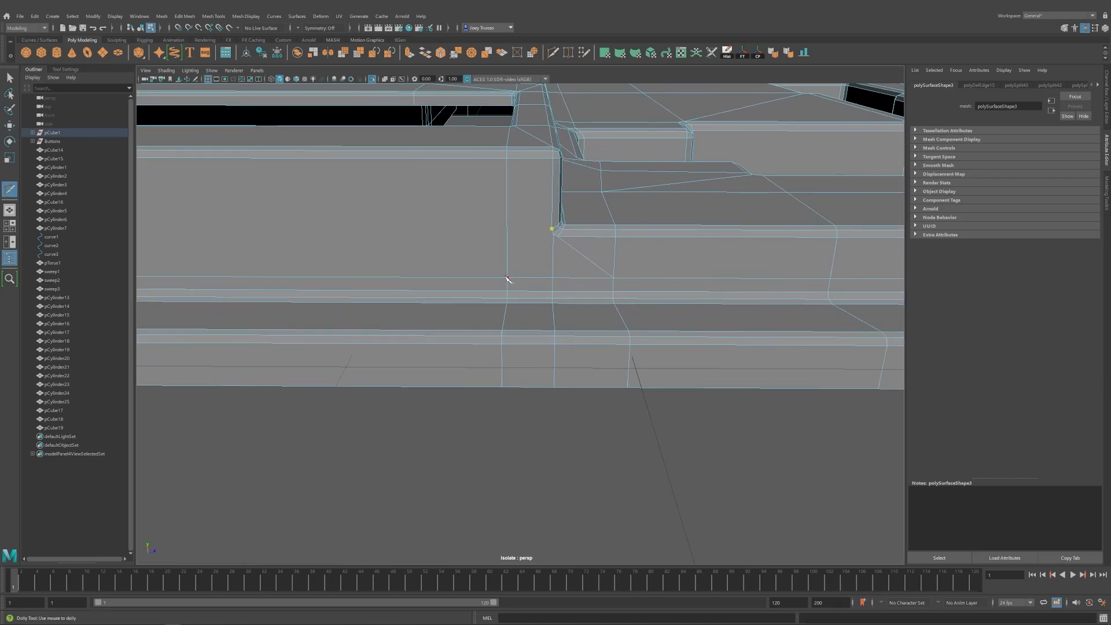
{"action": "key", "text": "w"}
Delete the redundant edge left near the stepped section of the body.
{"action": "left_click_drag", "start_coordinate": [643, 341], "coordinate": [535, 283], "text": "alt"}
{"action": "left_click", "coordinate": [534, 284]}
{"action": "right_click_drag", "start_coordinate": [534, 284], "coordinate": [445, 306], "text": "alt"}
{"action": "right_click_drag", "start_coordinate": [556, 290], "coordinate": [612, 258]}
{"action": "left_click", "coordinate": [613, 258]}
{"action": "left_click_drag", "start_coordinate": [550, 289], "coordinate": [505, 215], "text": "alt"}
{"action": "right_click_drag", "start_coordinate": [505, 215], "coordinate": [504, 174]}
{"action": "left_click", "coordinate": [501, 164]}
{"action": "key", "text": "ctrl+Delete"}
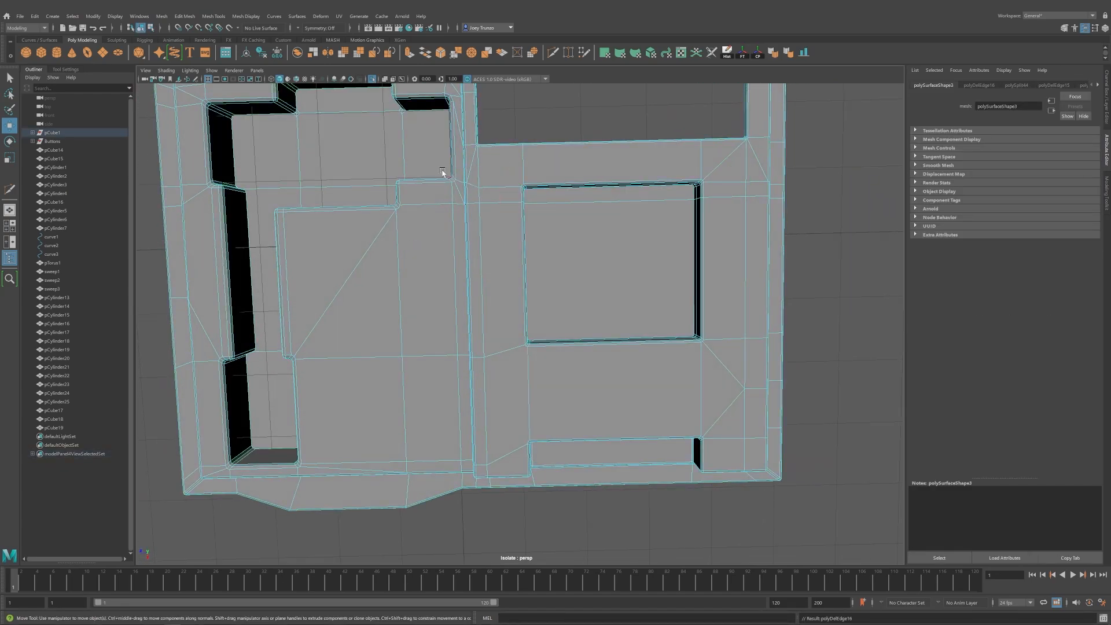
Set Insert Edge Loop to one loop and add edge loops along the strip between the raised step and the square pocket.
{"action": "left_click", "coordinate": [213, 16]}
{"action": "left_click", "coordinate": [238, 84]}
{"action": "left_click", "coordinate": [499, 202]}
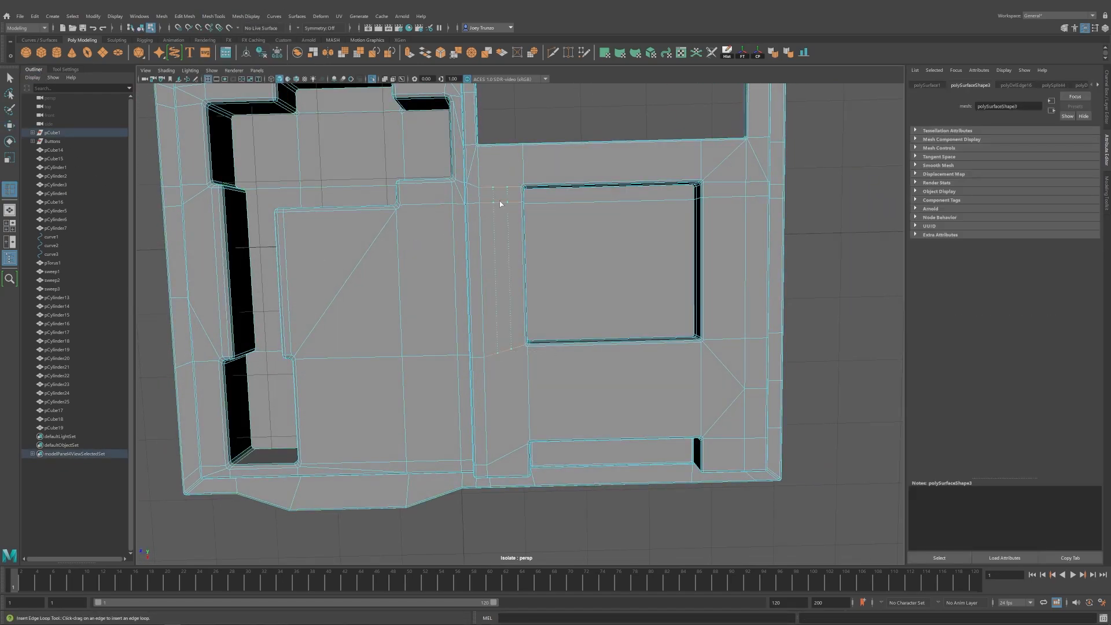
{"action": "key", "text": "ctrl+z"}
{"action": "left_click", "coordinate": [66, 69]}
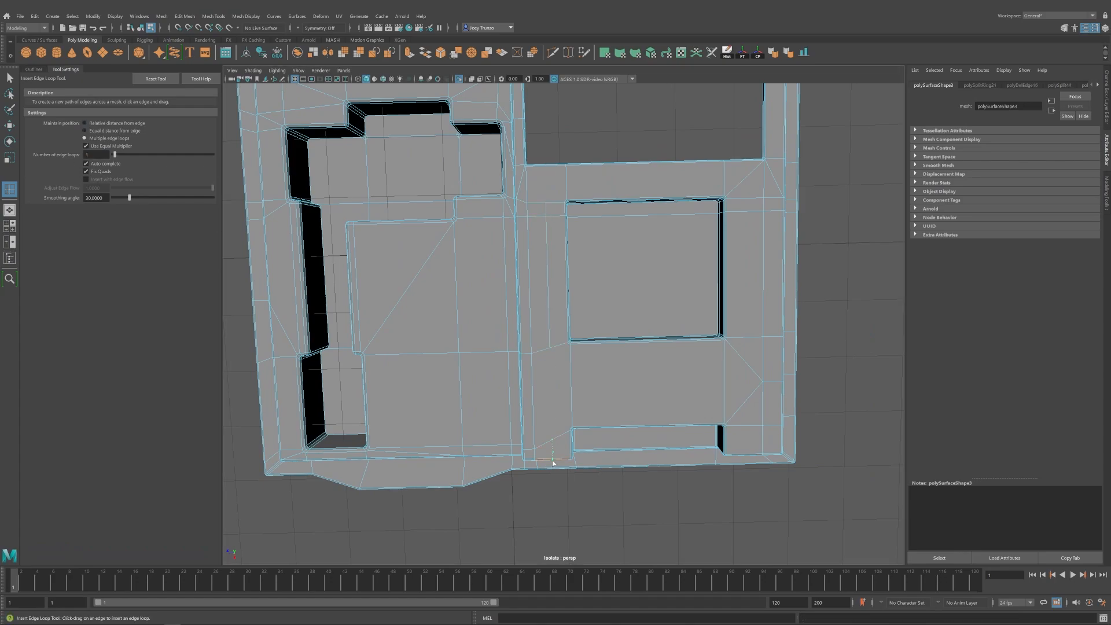
{"action": "left_click", "coordinate": [553, 461]}
{"action": "left_click_drag", "start_coordinate": [553, 463], "coordinate": [568, 412], "text": "alt"}
{"action": "left_click", "coordinate": [569, 410]}
{"action": "left_click_drag", "start_coordinate": [539, 151], "coordinate": [553, 204], "text": "alt"}
{"action": "left_click", "coordinate": [551, 244]}
{"action": "key", "text": "w"}
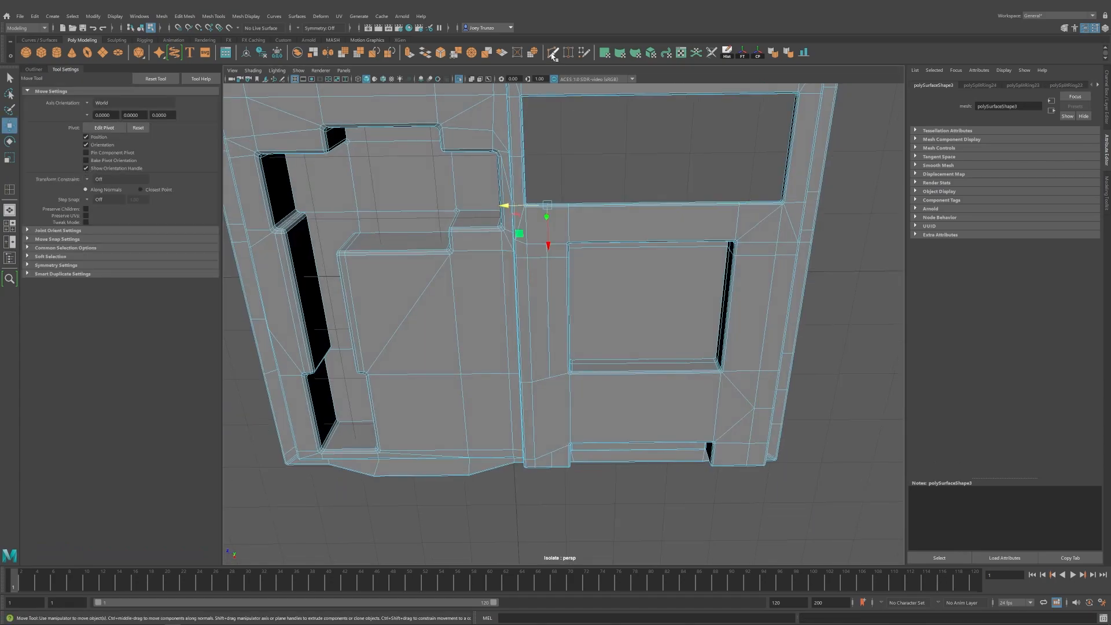
Cut an edge with Multi-Cut from the square pocket's corner to the new loop at the opening's border.
{"action": "left_click", "coordinate": [554, 54]}
{"action": "scroll", "coordinate": [645, 295], "scroll_direction": "up", "scroll_amount": 3}
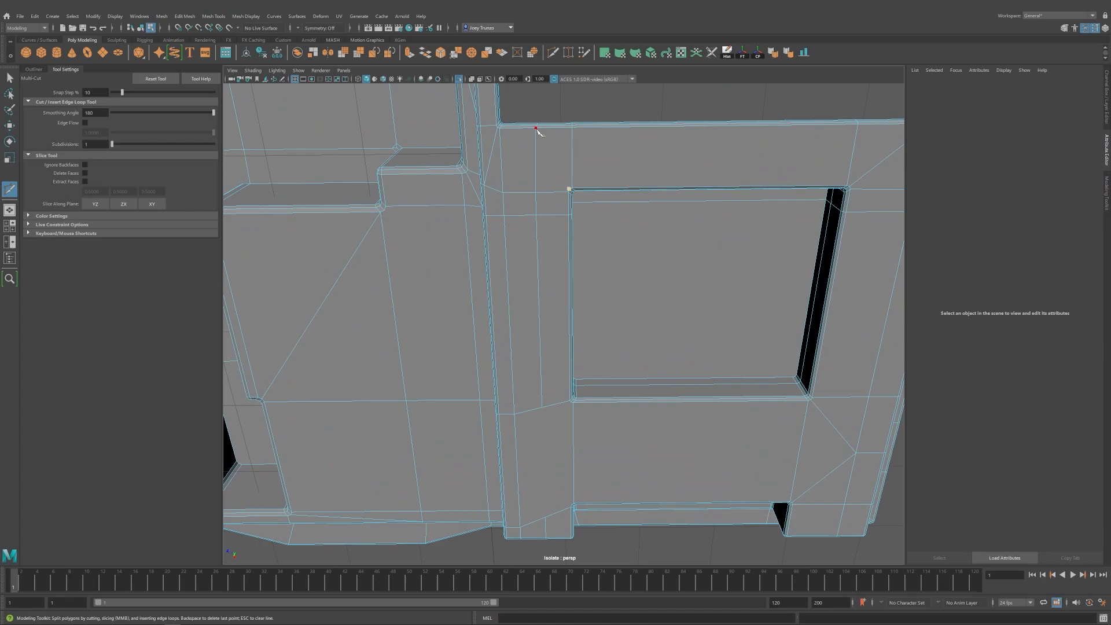
{"action": "left_click_drag", "start_coordinate": [537, 312], "coordinate": [525, 235], "text": "alt"}
{"action": "left_click_drag", "start_coordinate": [528, 389], "coordinate": [529, 345], "text": "alt"}
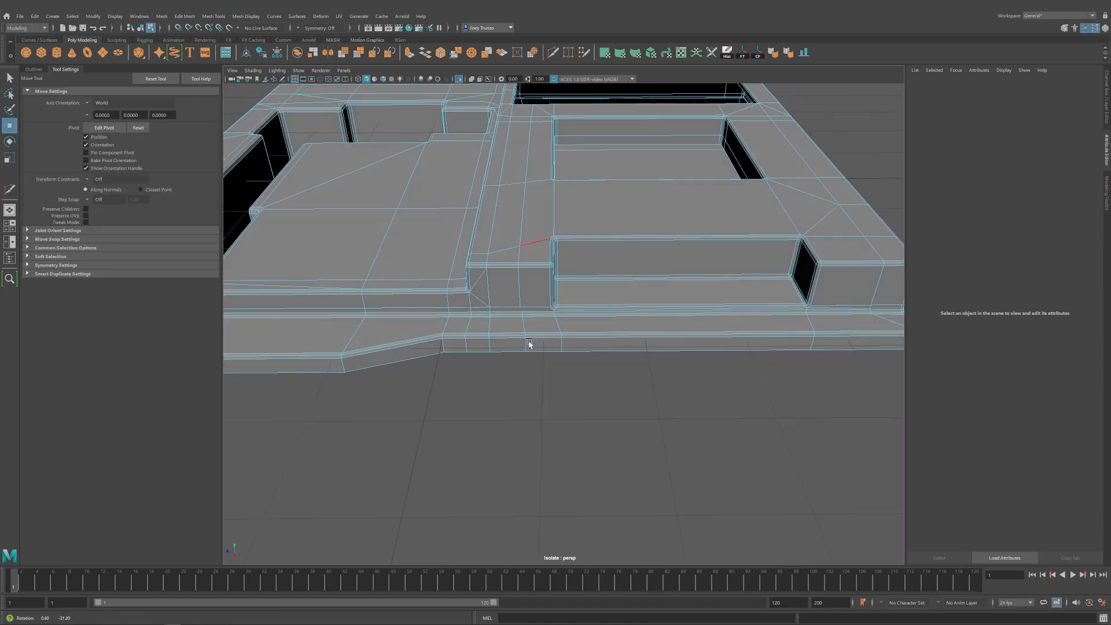
Cut an edge from the raised block's lower corner next to the front notch down to the ledge edge.
{"action": "right_click_drag", "start_coordinate": [529, 344], "coordinate": [582, 347], "text": "alt"}
{"action": "key", "text": "g"}
{"action": "left_click", "coordinate": [556, 321]}
{"action": "left_click", "coordinate": [559, 330]}
{"action": "key", "text": "w"}
{"action": "right_click_drag", "start_coordinate": [558, 268], "coordinate": [583, 289], "text": "alt"}
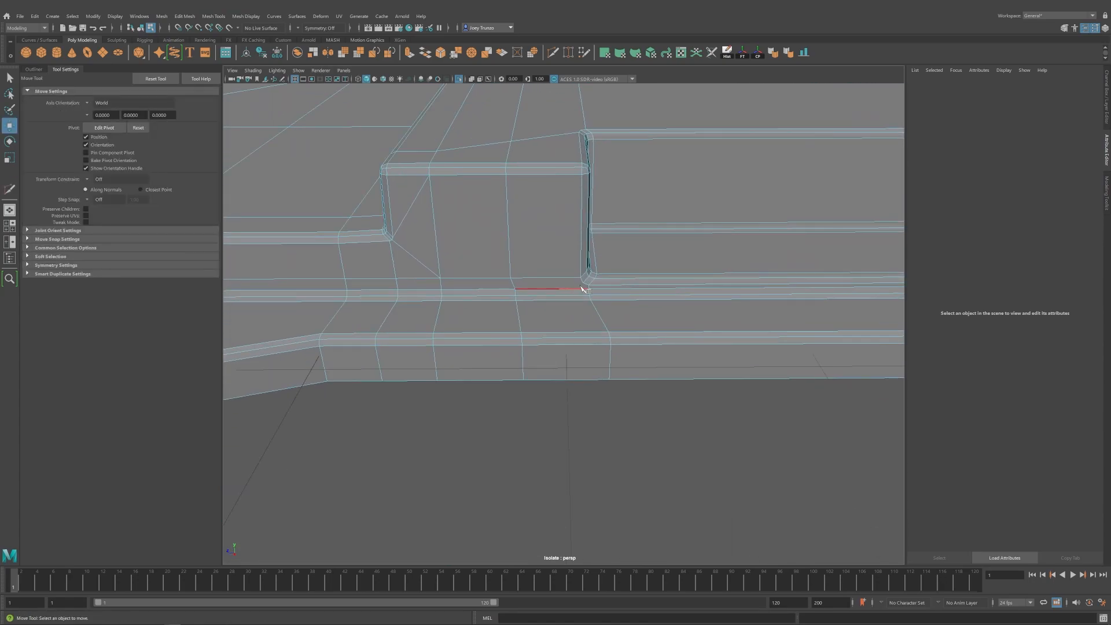
Cut an edge across the top face joining the corners of the two neighbouring recesses.
{"action": "left_click_drag", "start_coordinate": [519, 289], "coordinate": [503, 241], "text": "alt"}
{"action": "middle_click_drag", "start_coordinate": [519, 271], "coordinate": [578, 374], "text": "alt"}
{"action": "key", "text": "ctrl+shift+x"}
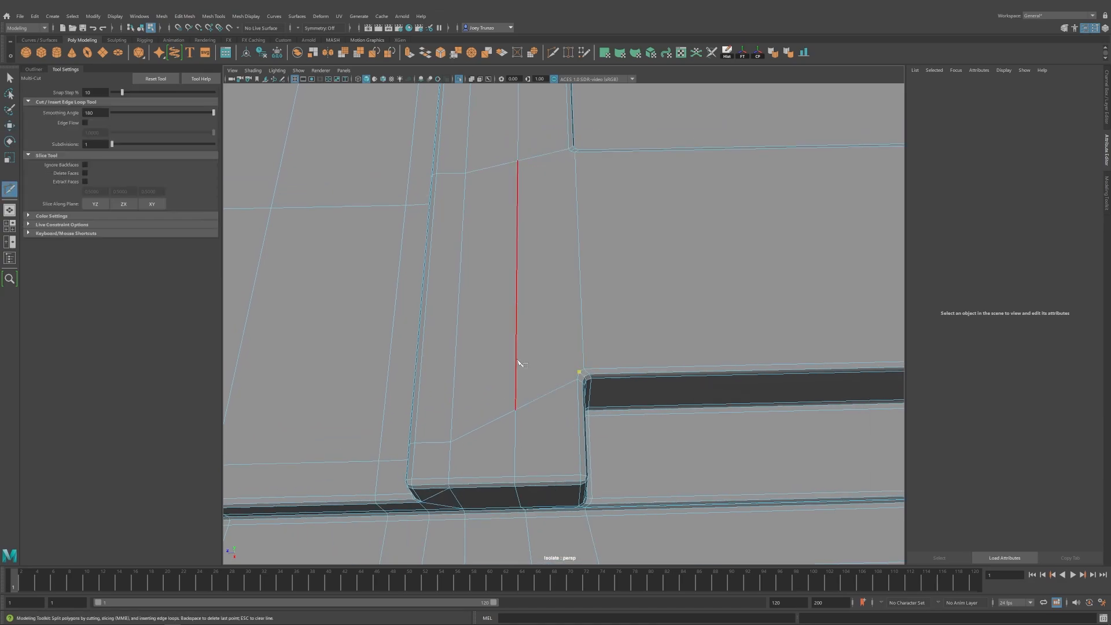
{"action": "middle_click_drag", "start_coordinate": [523, 212], "coordinate": [676, 251], "text": "alt"}
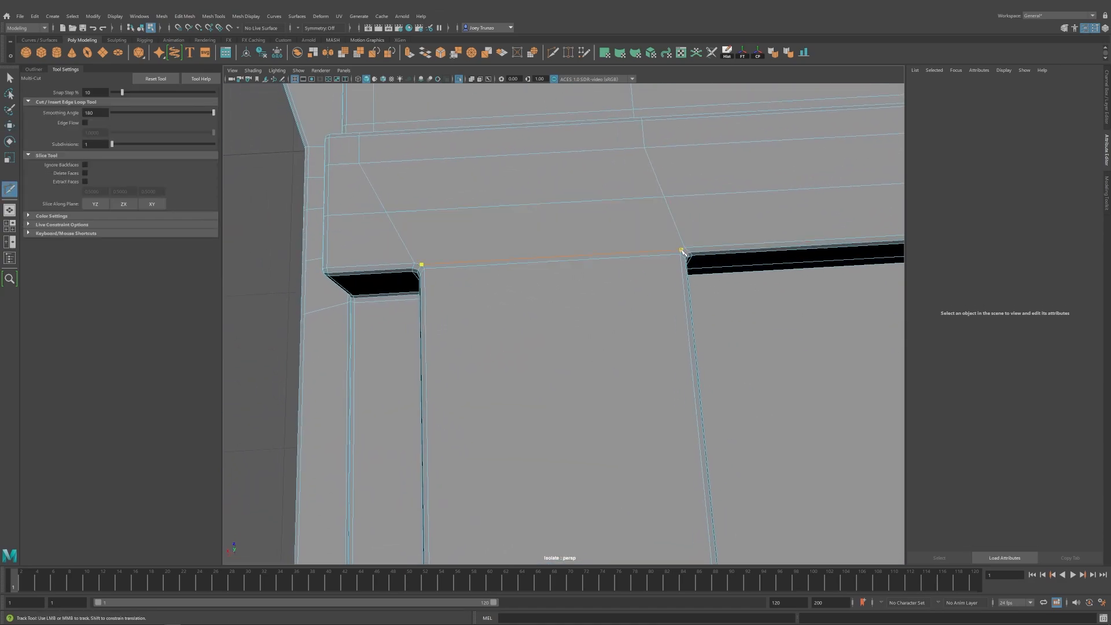
{"action": "left_click", "coordinate": [682, 251]}
{"action": "key", "text": "w"}
Cut a diagonal edge from the smaller recess's corner to the nearby parallel edge, and undo the extra cut point.
{"action": "key", "text": "ctrl+shift+x"}
{"action": "left_click", "coordinate": [526, 205]}
{"action": "key", "text": "Return"}
{"action": "left_click", "coordinate": [685, 268]}
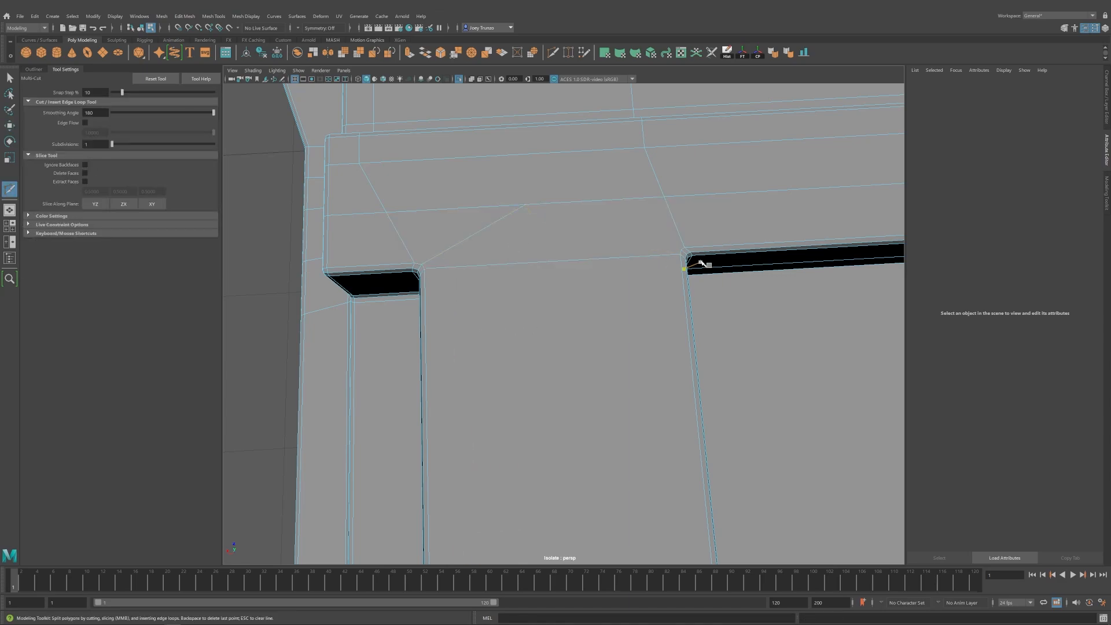
{"action": "key", "text": "ctrl+z"}
Try deleting the line of edges running from the long recess's end corner across the raised step.
{"action": "key", "text": "q"}
{"action": "left_click_drag", "start_coordinate": [578, 340], "coordinate": [578, 288], "text": "alt"}
{"action": "left_click", "coordinate": [577, 288]}
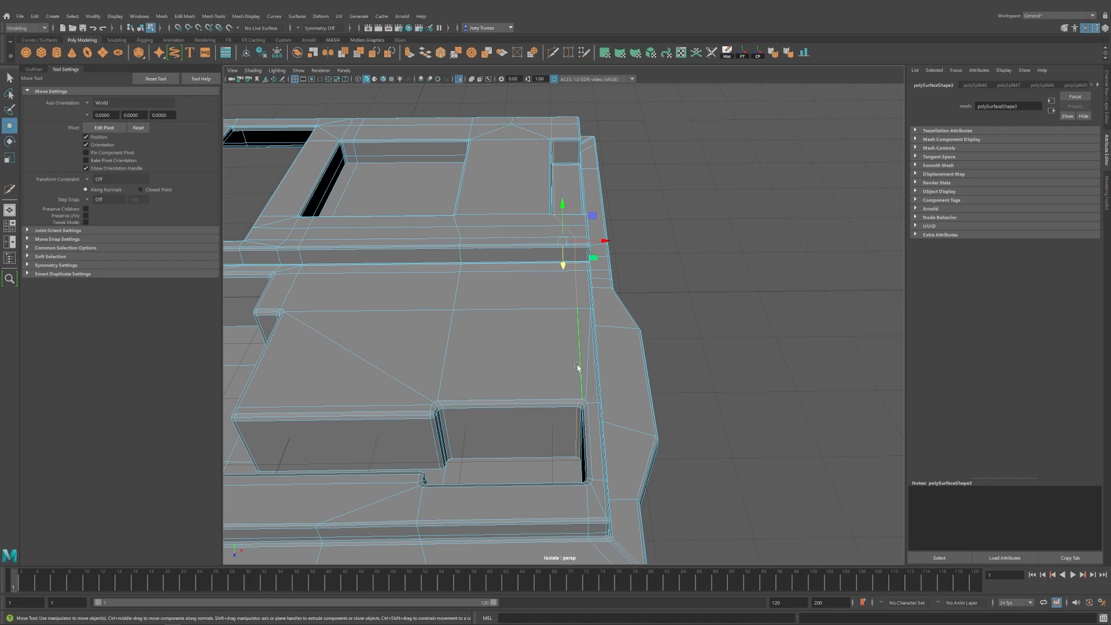
{"action": "left_click", "coordinate": [559, 222]}
{"action": "key", "text": "ctrl+shift+x"}
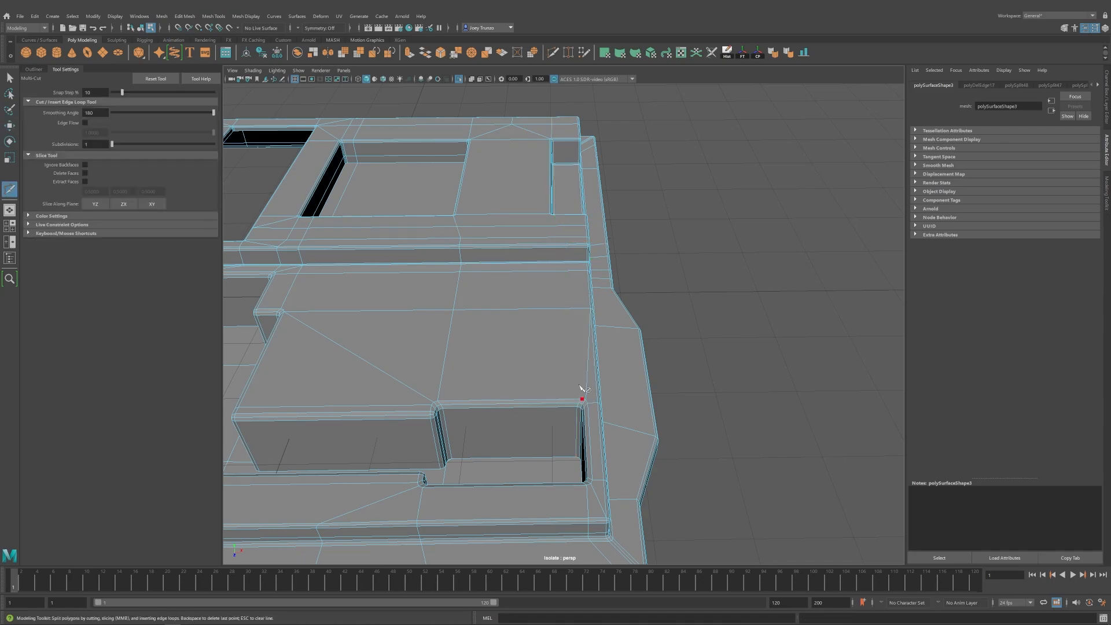
{"action": "left_click_drag", "start_coordinate": [583, 392], "coordinate": [558, 312], "text": "alt"}
{"action": "left_click_drag", "start_coordinate": [573, 404], "coordinate": [622, 372], "text": "alt"}
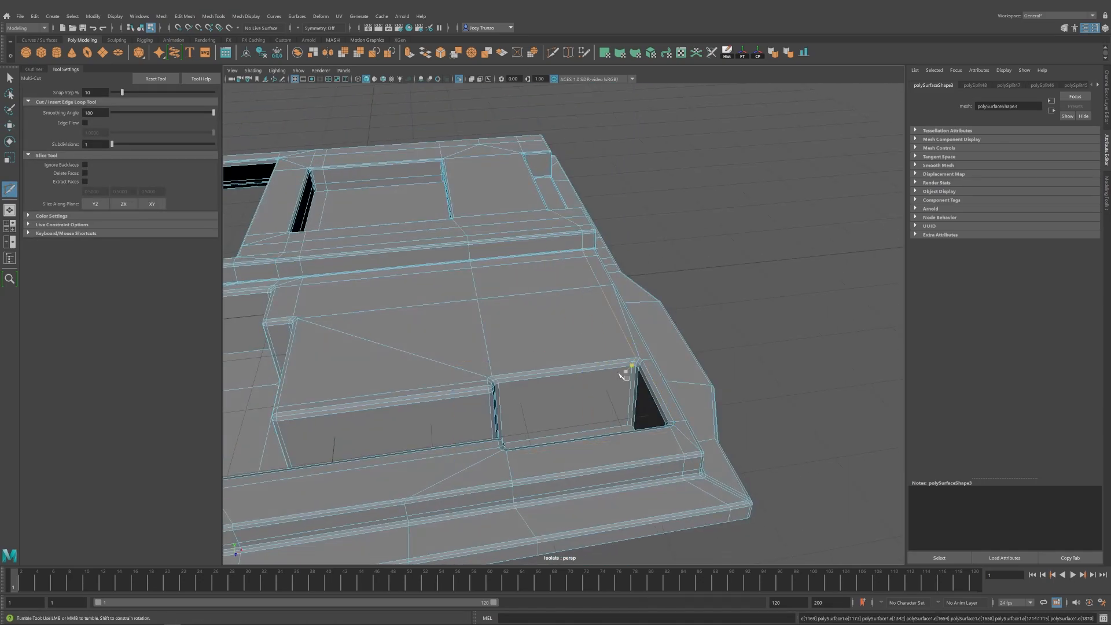
{"action": "key", "text": "w"}
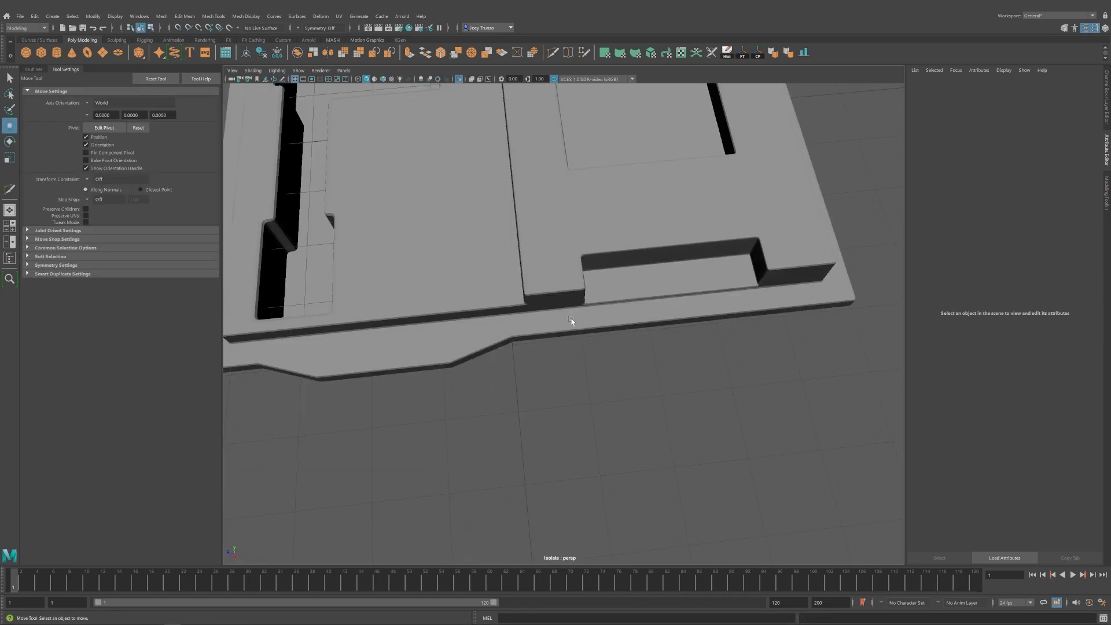
Select the body and cut a diagonal edge from the stepped recess's corner to the edge intersection below the raised step.
{"action": "left_click", "coordinate": [573, 323]}
{"action": "left_click_drag", "start_coordinate": [524, 281], "coordinate": [707, 384], "text": "alt"}
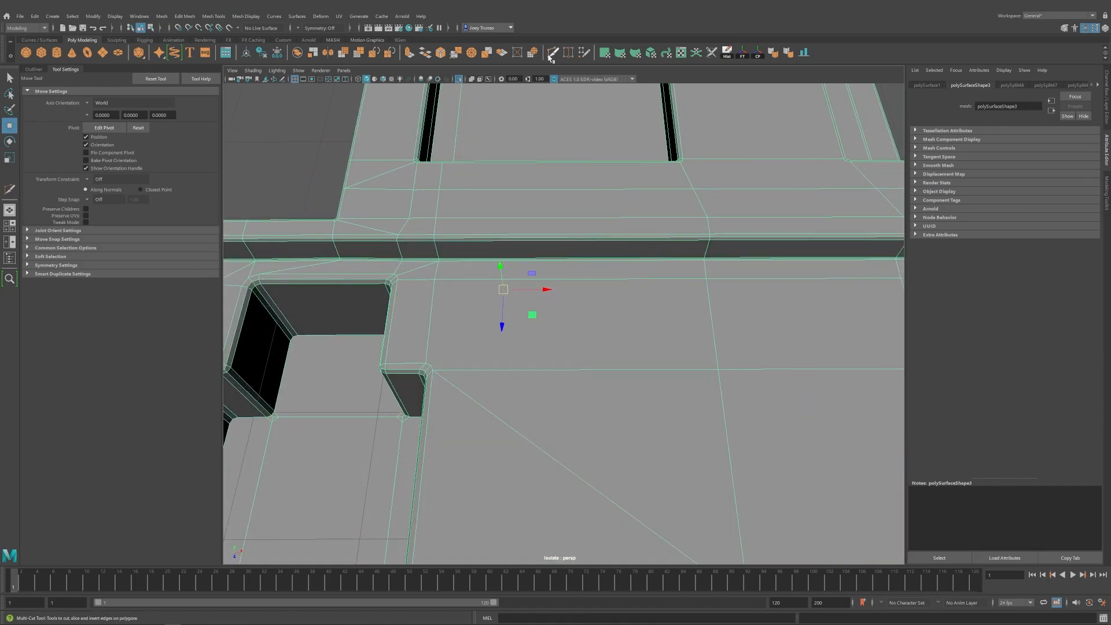
{"action": "key", "text": "ctrl+shift+x"}
{"action": "left_click", "coordinate": [707, 280]}
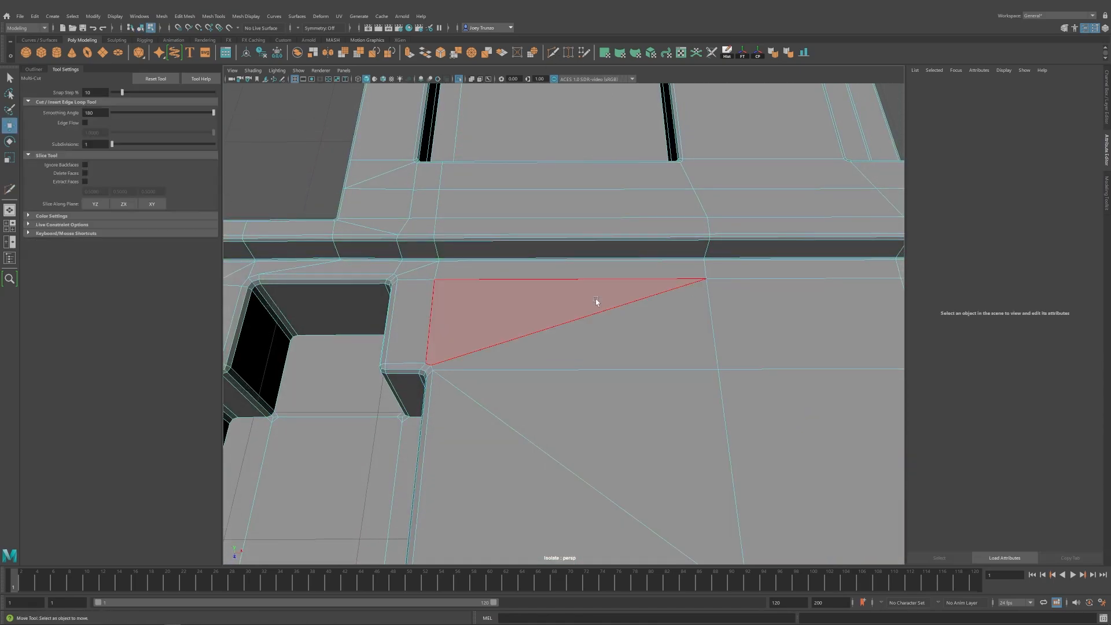
{"action": "key", "text": "w"}
Replace the slanted edge near the stepped recess's outer corner with a cut running up to the raised step.
{"action": "left_click_drag", "start_coordinate": [596, 300], "coordinate": [461, 399], "text": "alt"}
{"action": "middle_click_drag", "start_coordinate": [521, 416], "coordinate": [770, 434], "text": "alt"}
{"action": "scroll", "coordinate": [610, 332], "scroll_direction": "up", "scroll_amount": 3}
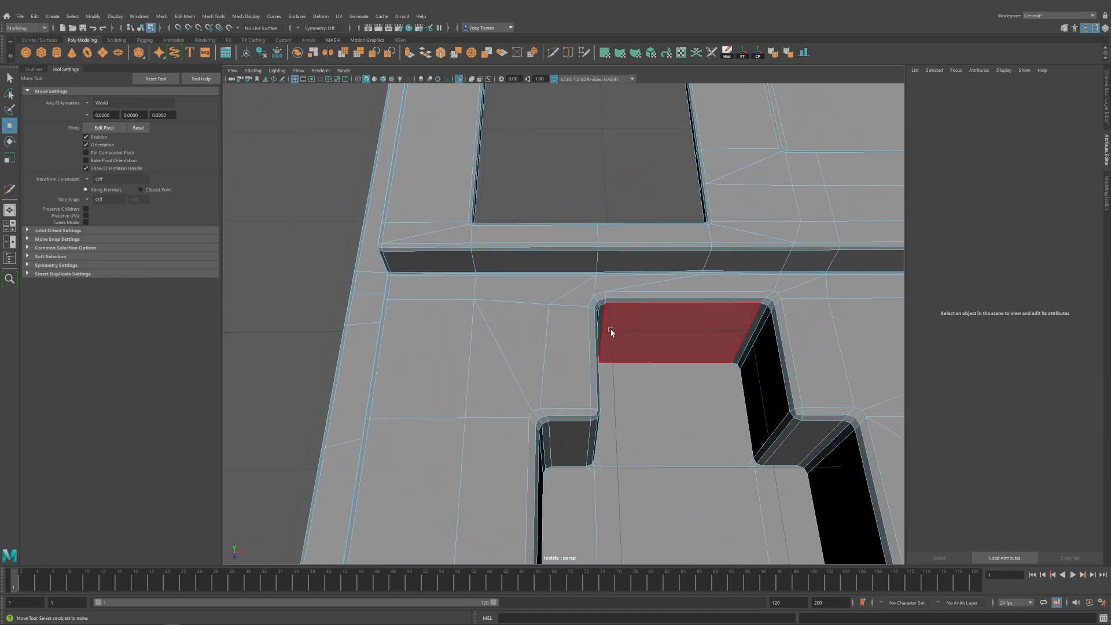
{"action": "left_click", "coordinate": [565, 286]}
{"action": "key", "text": "ctrl+shift+x"}
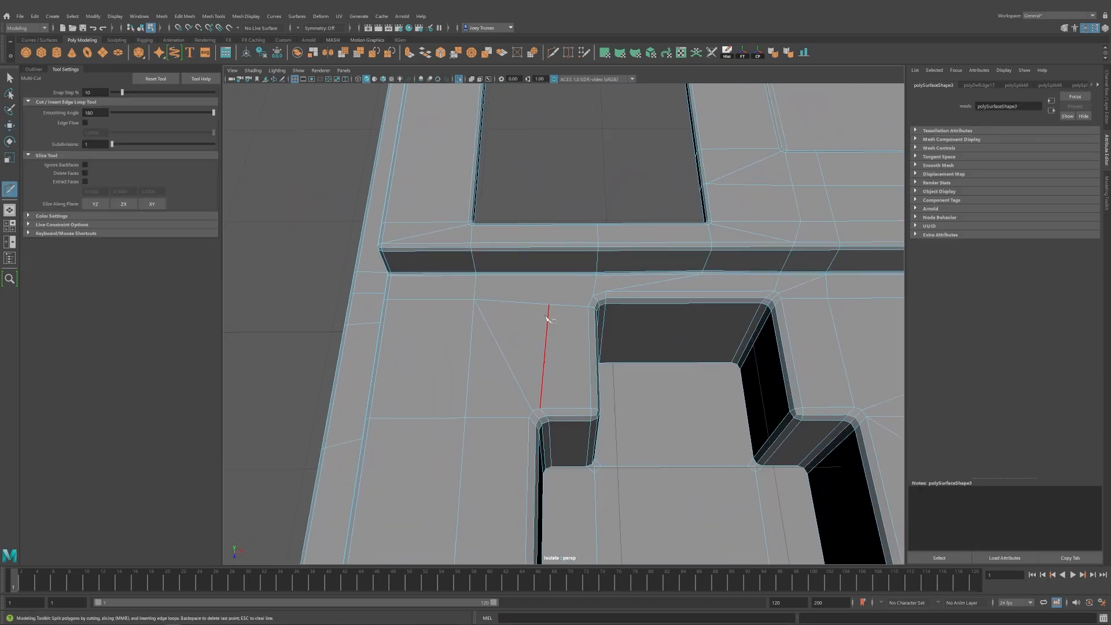
{"action": "left_click_drag", "start_coordinate": [557, 237], "coordinate": [542, 211], "text": "alt"}
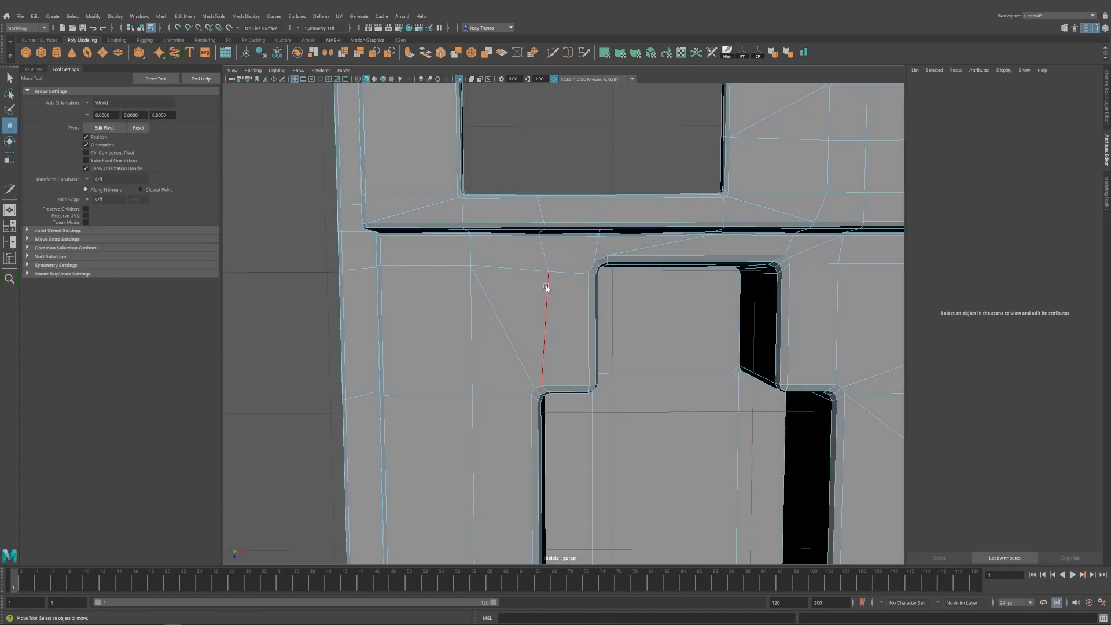
Scale the edge beside the stepped recess along X to straighten it.
{"action": "left_click", "coordinate": [548, 290]}
{"action": "key", "text": "r"}
{"action": "left_click_drag", "start_coordinate": [583, 296], "coordinate": [471, 292]}
{"action": "left_click_drag", "start_coordinate": [555, 339], "coordinate": [586, 386], "text": "alt"}
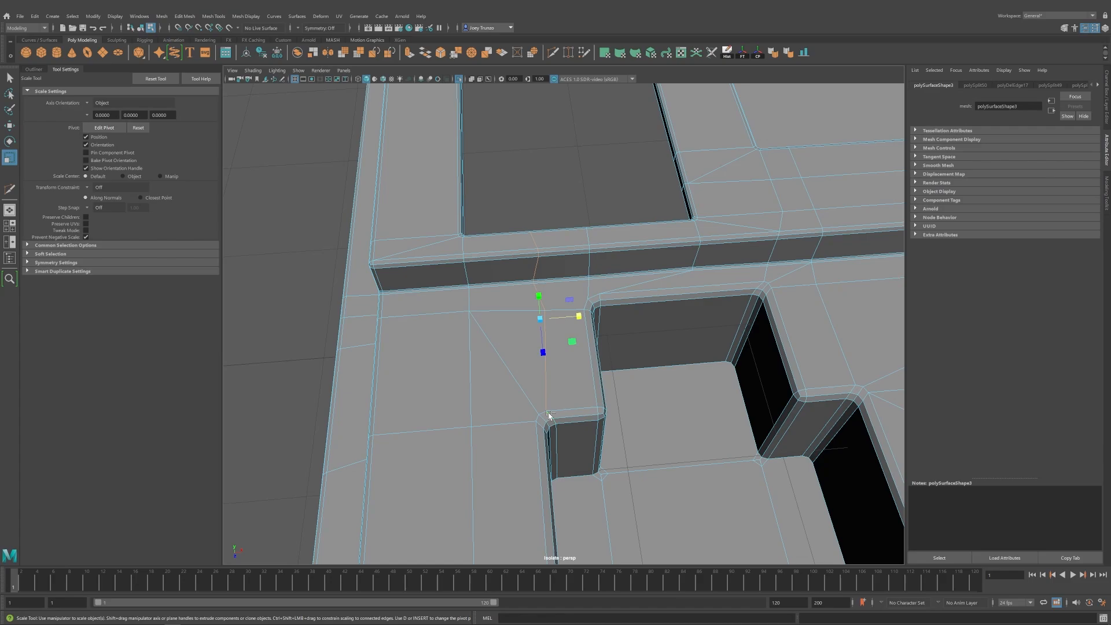
{"action": "left_click_drag", "start_coordinate": [579, 316], "coordinate": [593, 333]}
{"action": "key", "text": "w"}
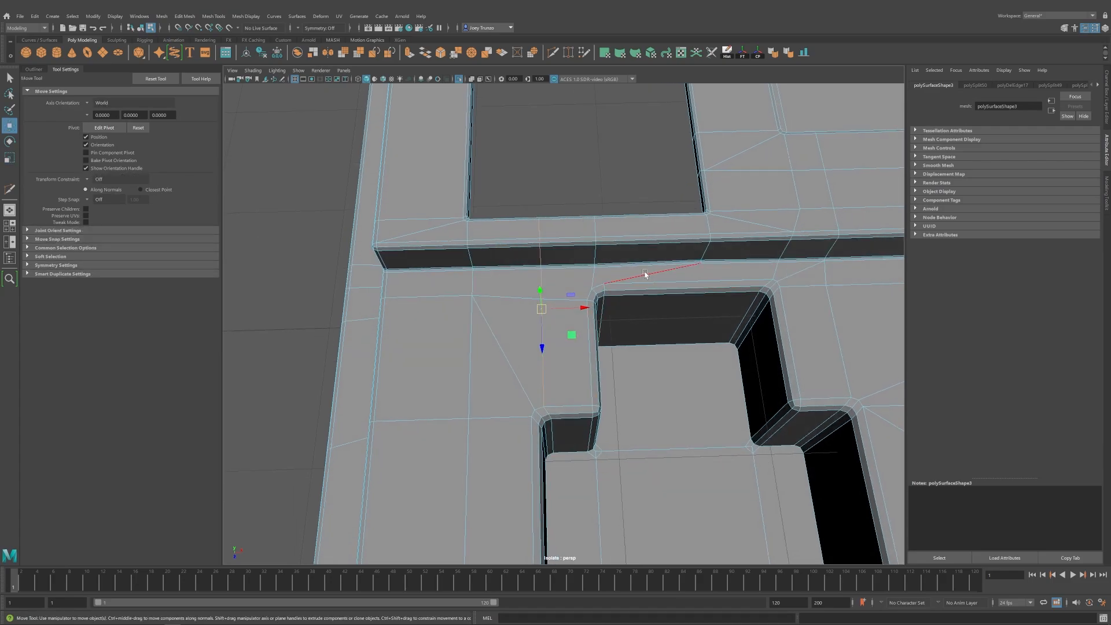
Delete the diagonal edge above the stepped recess and cut an edge from the step down the recess's back wall.
{"action": "middle_click_drag", "start_coordinate": [645, 273], "coordinate": [498, 268], "text": "alt"}
{"action": "right_click_drag", "start_coordinate": [542, 227], "coordinate": [546, 104], "text": "shift"}
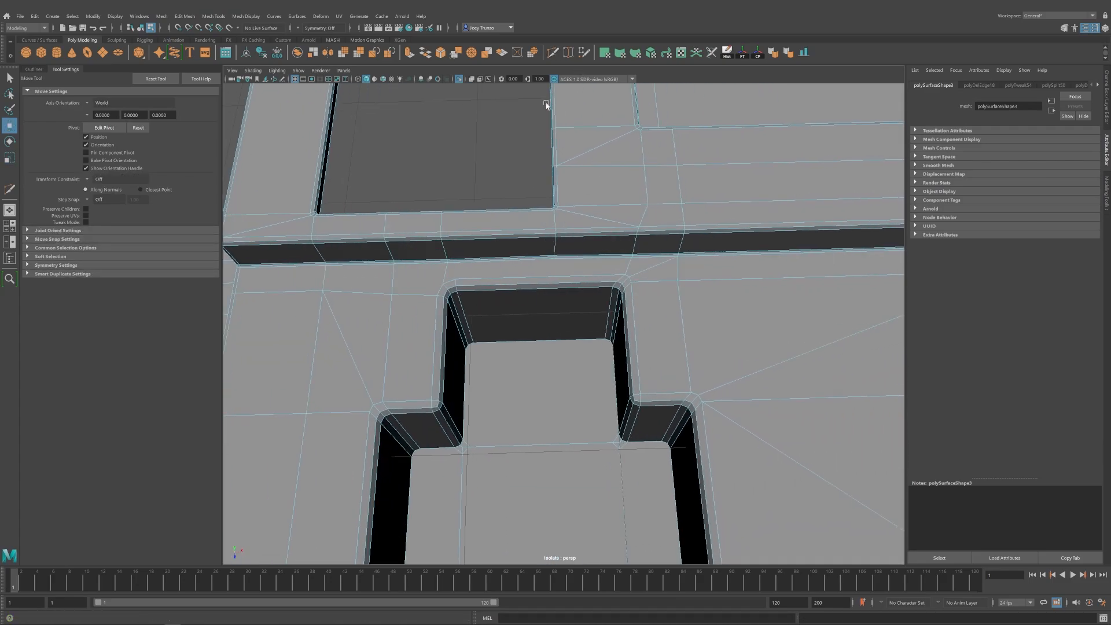
{"action": "left_click", "coordinate": [556, 341]}
{"action": "key", "text": "w"}
{"action": "right_click_drag", "start_coordinate": [556, 341], "coordinate": [484, 387], "text": "alt"}
{"action": "left_click_drag", "start_coordinate": [483, 387], "coordinate": [502, 372], "text": "alt"}
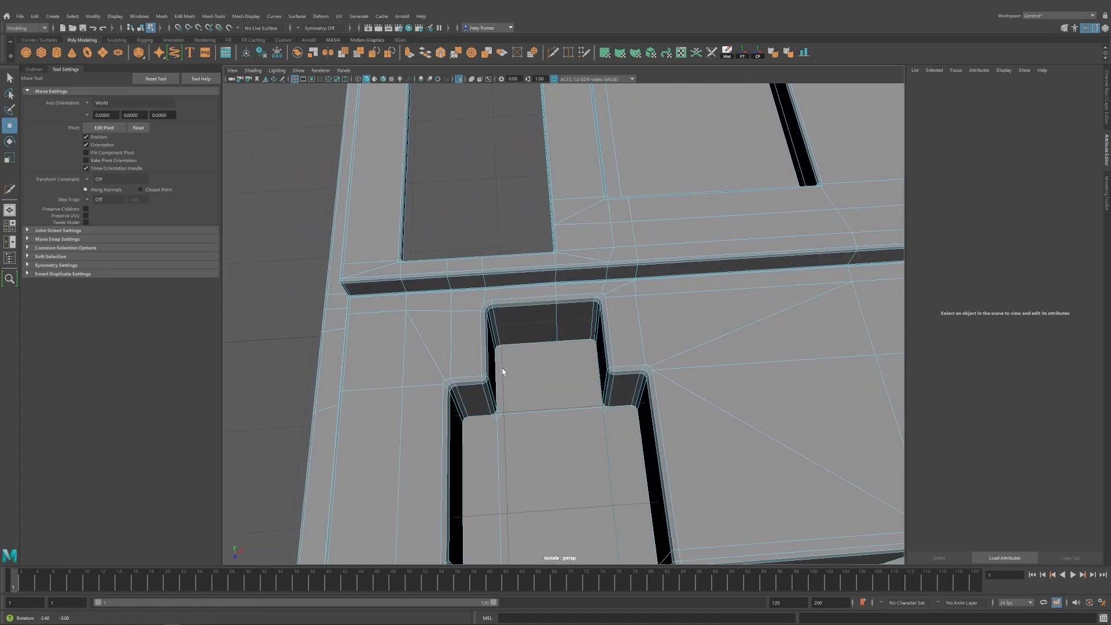
Cut an edge from the stepped recess's upper corner straight up to the base of the raised step.
{"action": "right_click_drag", "start_coordinate": [502, 372], "coordinate": [566, 366], "text": "alt"}
{"action": "middle_click_drag", "start_coordinate": [495, 313], "coordinate": [527, 321], "text": "alt"}
{"action": "right_click_drag", "start_coordinate": [527, 321], "coordinate": [555, 321], "text": "alt"}
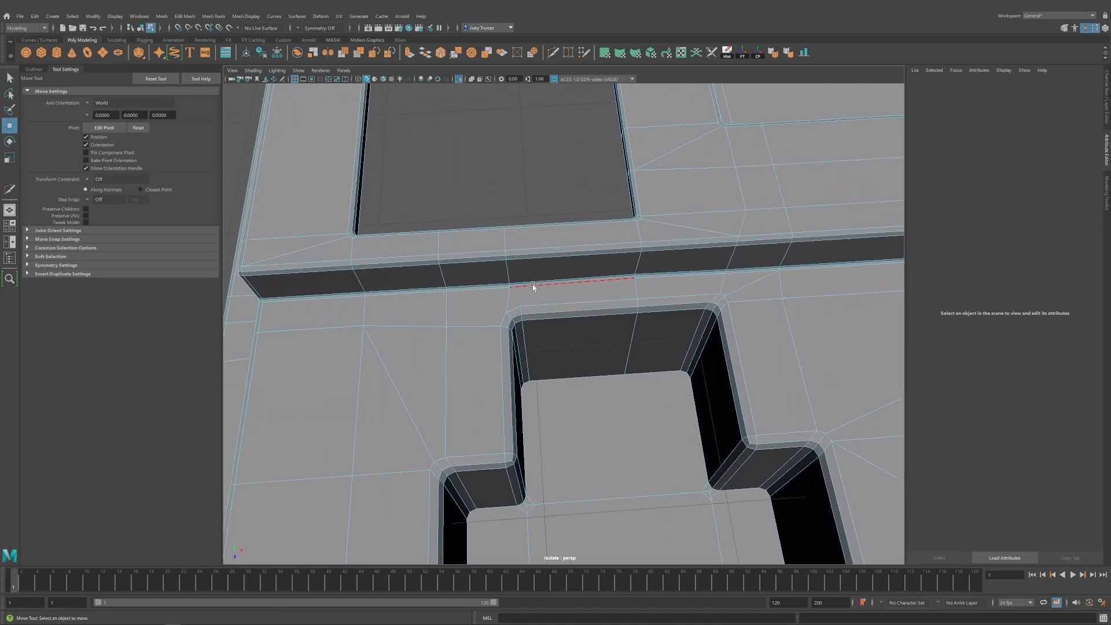
{"action": "key", "text": "g"}
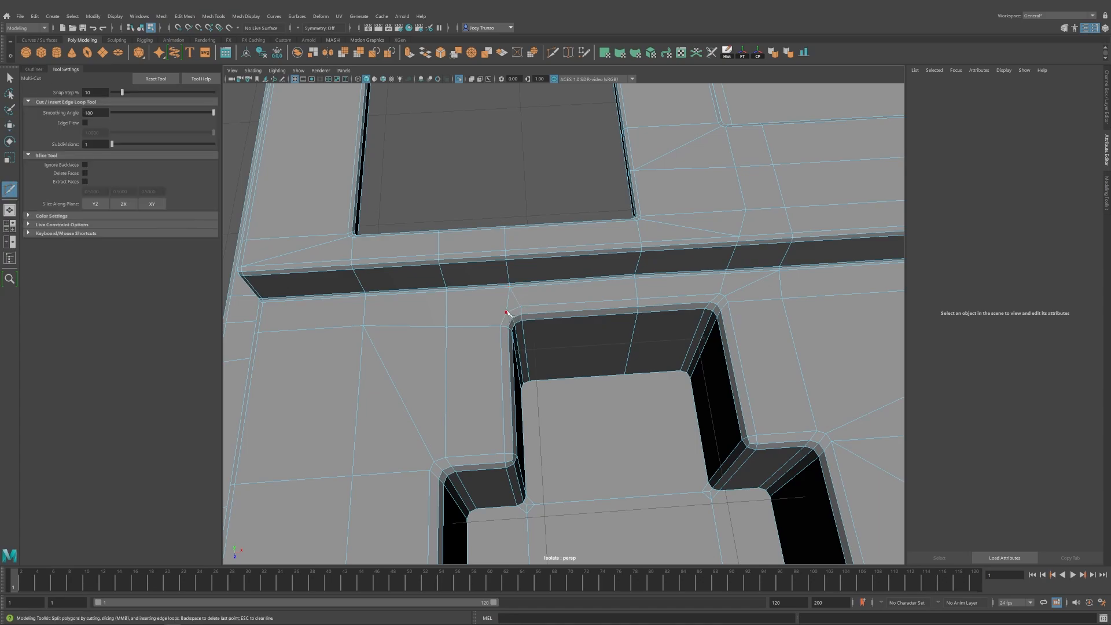
{"action": "key", "text": "w"}
{"action": "left_click_drag", "start_coordinate": [575, 380], "coordinate": [466, 348], "text": "alt"}
{"action": "left_click", "coordinate": [543, 305]}
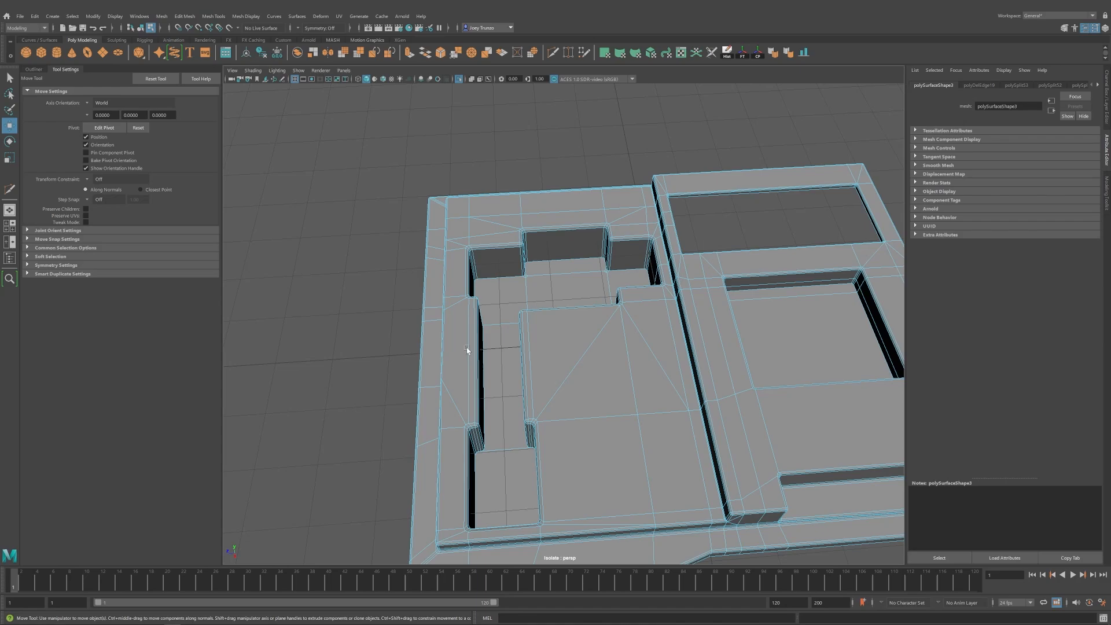
Check the body in smooth preview and examine the edge flow around the front notch and outer corner block.
{"action": "key", "text": "3"}
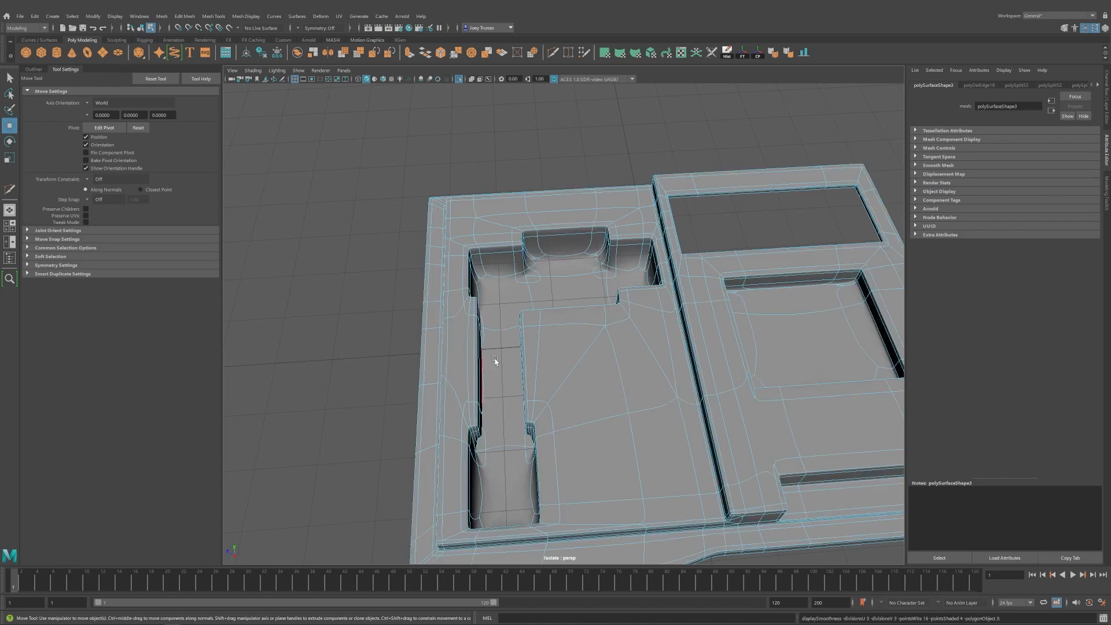
{"action": "middle_click_drag", "start_coordinate": [683, 396], "coordinate": [479, 369], "text": "alt"}
{"action": "key", "text": "1"}
{"action": "right_click_drag", "start_coordinate": [478, 370], "coordinate": [643, 394], "text": "alt"}
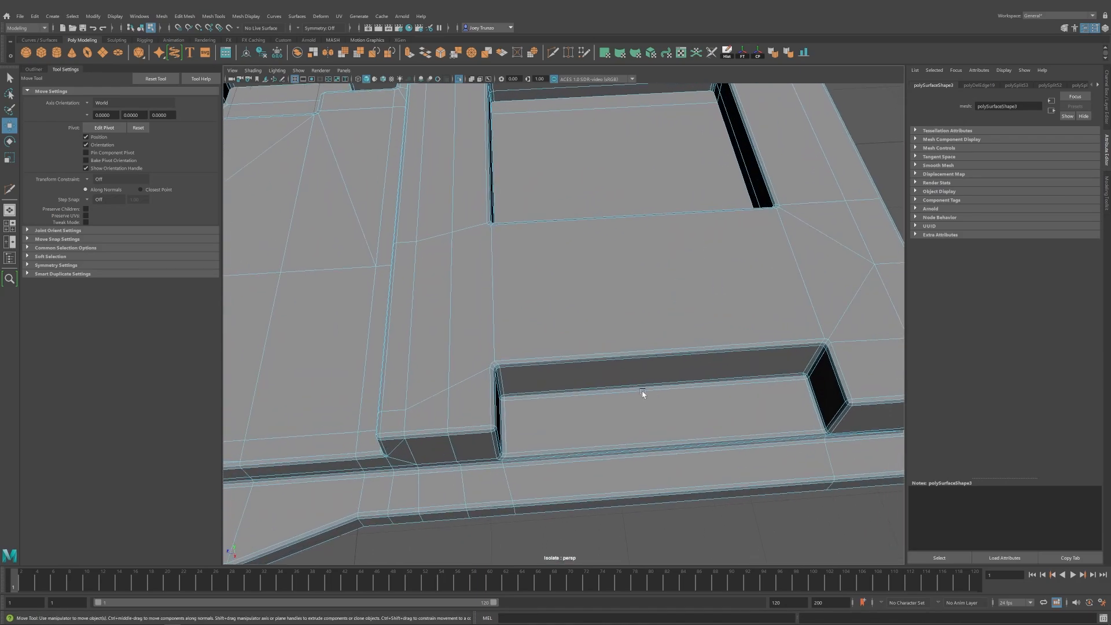
{"action": "middle_click_drag", "start_coordinate": [510, 349], "coordinate": [583, 362], "text": "alt"}
{"action": "middle_click_drag", "start_coordinate": [766, 368], "coordinate": [610, 369], "text": "alt"}
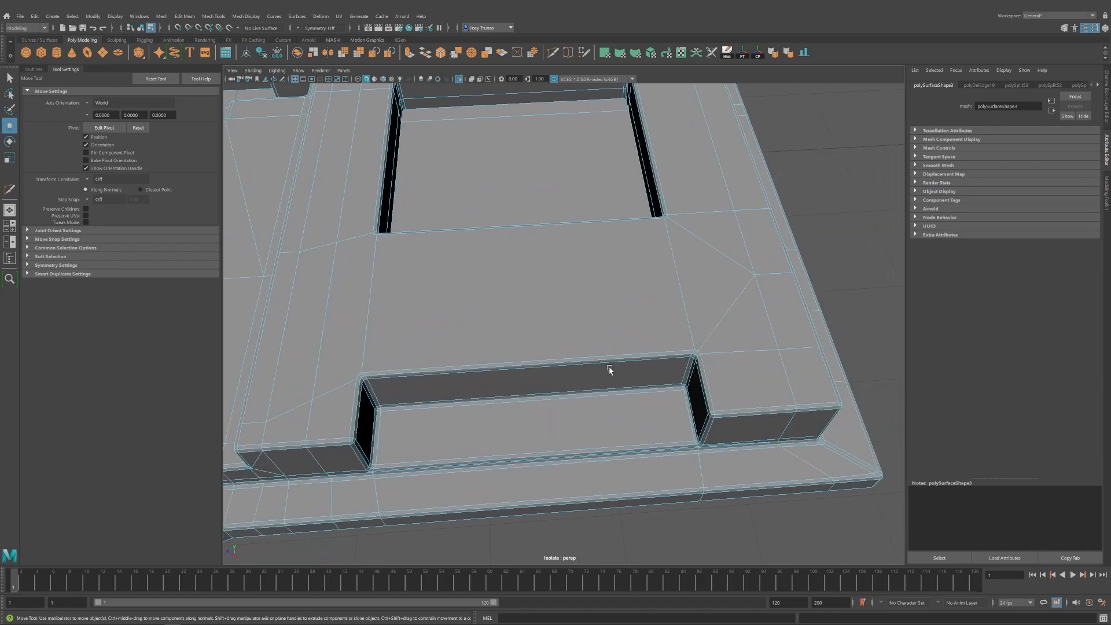
{"action": "mouse_move", "coordinate": [610, 371]}
{"action": "left_mouse_down", "text": "alt"}
{"action": "mouse_move", "coordinate": [648, 365]}
{"action": "mouse_move", "coordinate": [615, 365]}
{"action": "mouse_move", "coordinate": [628, 359]}
{"action": "left_mouse_up", "text": "alt"}
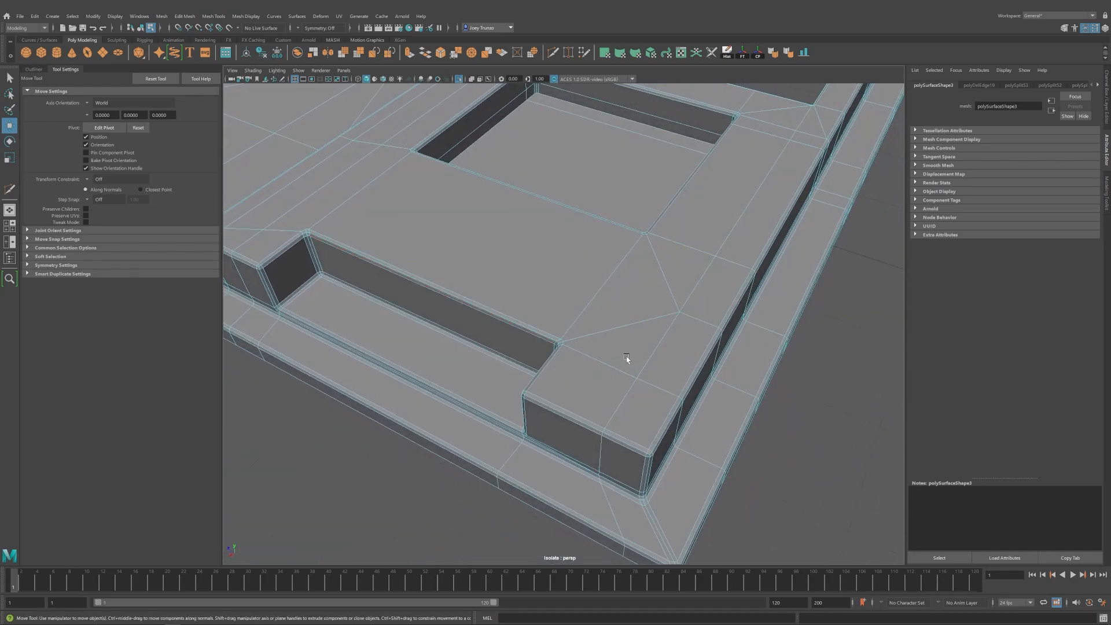
{"action": "scroll", "coordinate": [626, 359], "scroll_direction": "up", "scroll_amount": 2}
{"action": "left_click", "coordinate": [553, 52]}
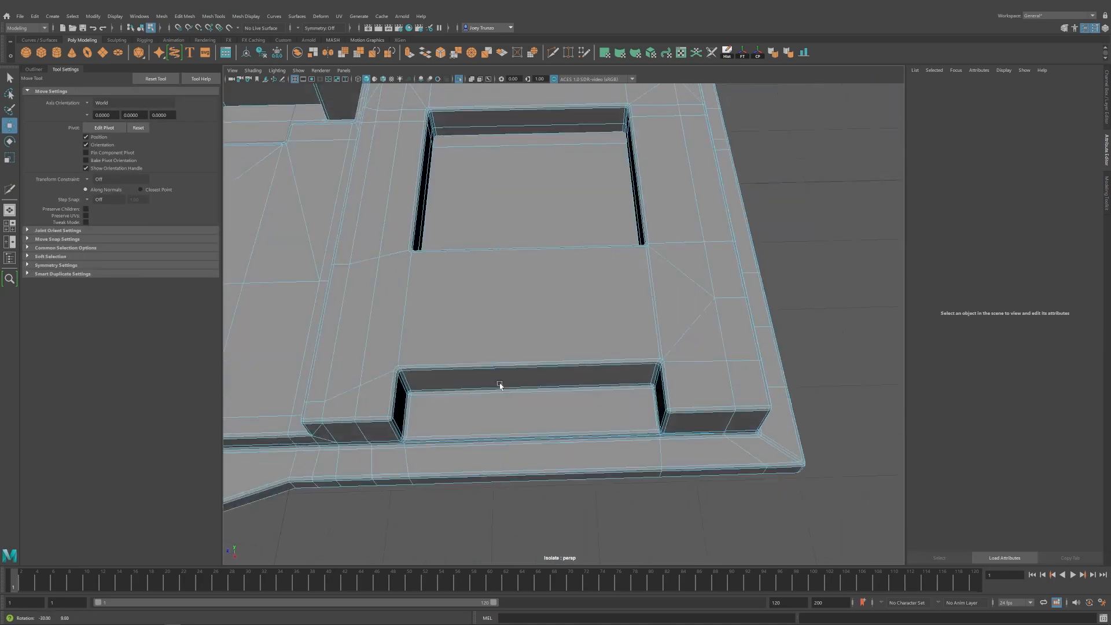
{"action": "scroll", "coordinate": [501, 385], "scroll_direction": "up", "scroll_amount": 6}
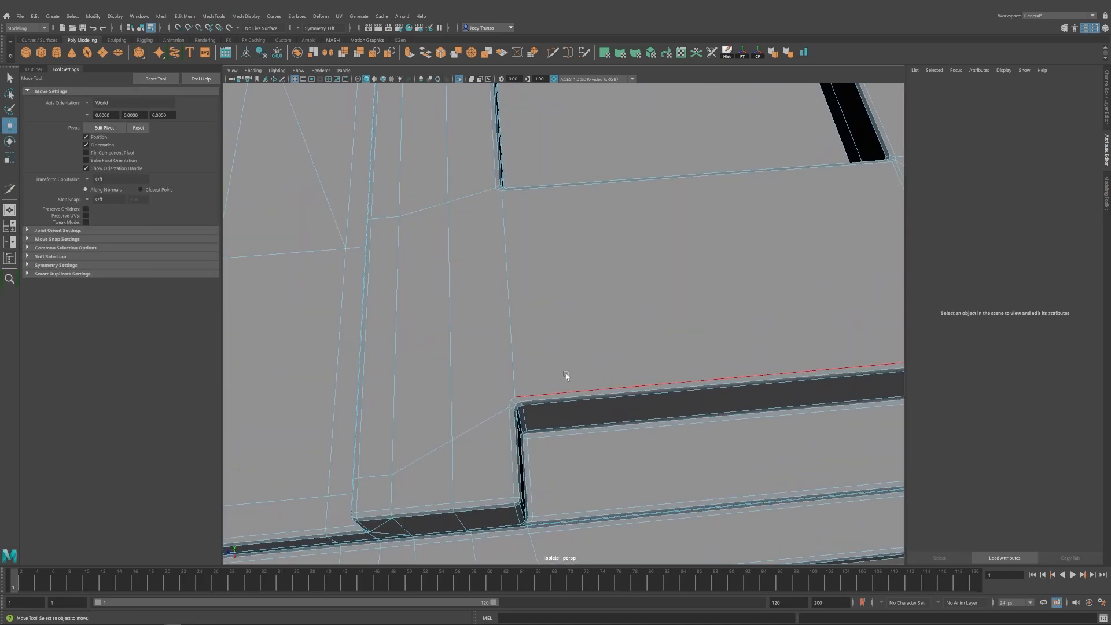
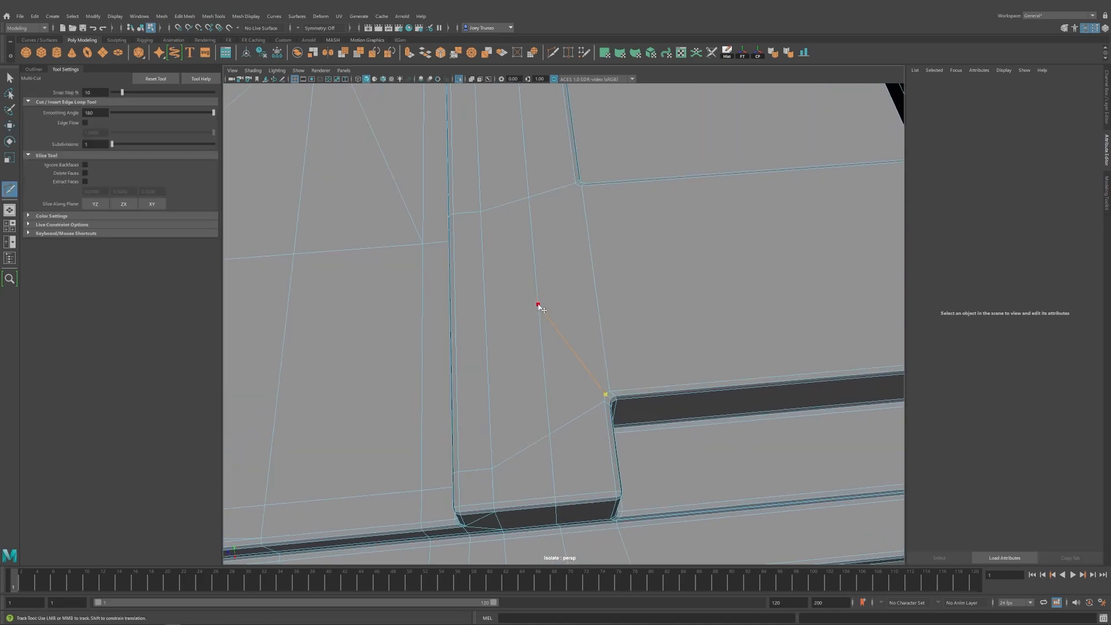
Cut an edge from the front notch's corner through the adjacent vertical edge to the square recess's lower corner.
{"action": "left_click", "coordinate": [538, 305]}
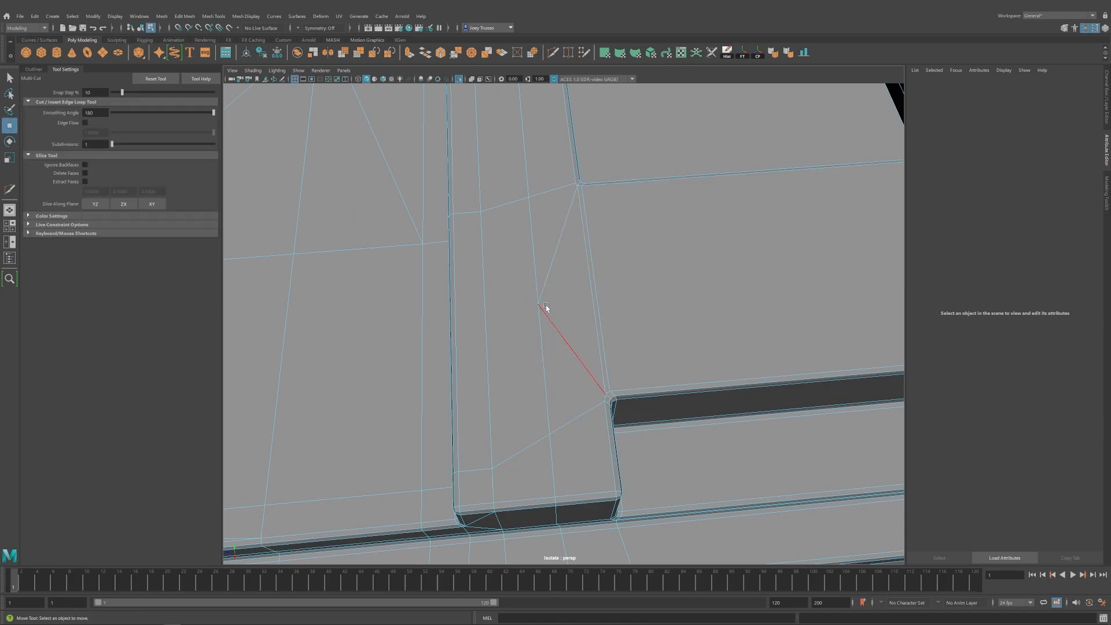
{"action": "left_click_drag", "start_coordinate": [566, 368], "coordinate": [699, 424], "text": "alt"}
{"action": "middle_click_drag", "start_coordinate": [699, 424], "coordinate": [555, 324], "text": "alt"}
{"action": "scroll", "coordinate": [556, 325], "scroll_direction": "down", "scroll_amount": 1}
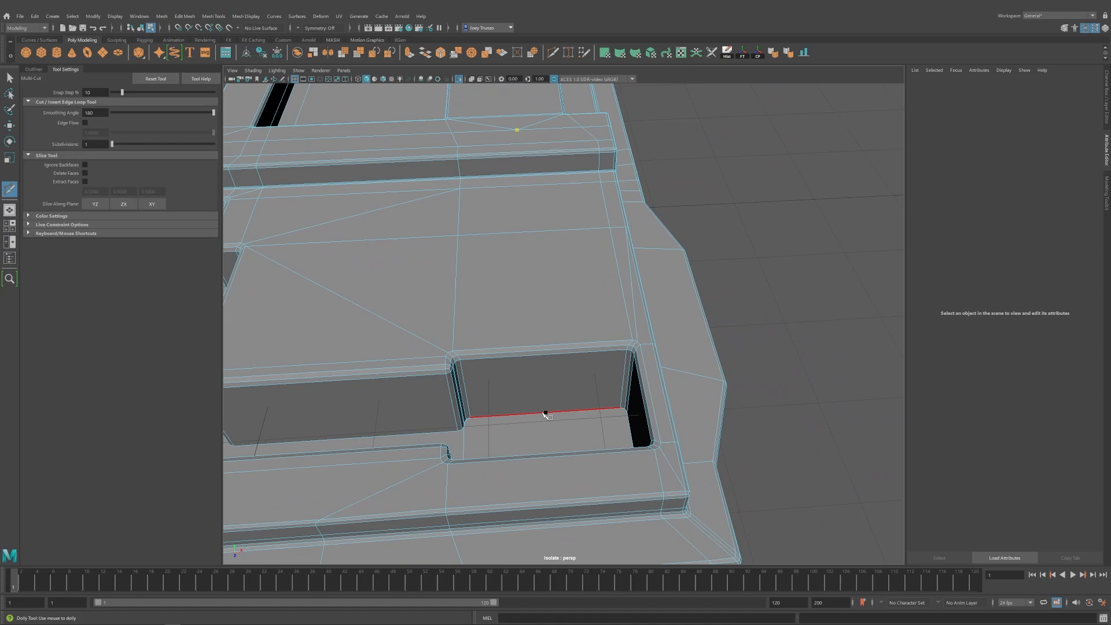
Cut an edge from the raised step down the stepped recess's back wall and shift the new edge line along X.
{"action": "left_click", "coordinate": [545, 411]}
{"action": "key", "text": "w"}
{"action": "right_click_drag", "start_coordinate": [544, 411], "coordinate": [499, 341], "text": "alt"}
{"action": "left_click_drag", "start_coordinate": [499, 341], "coordinate": [503, 350], "text": "alt"}
{"action": "double_click", "coordinate": [540, 362]}
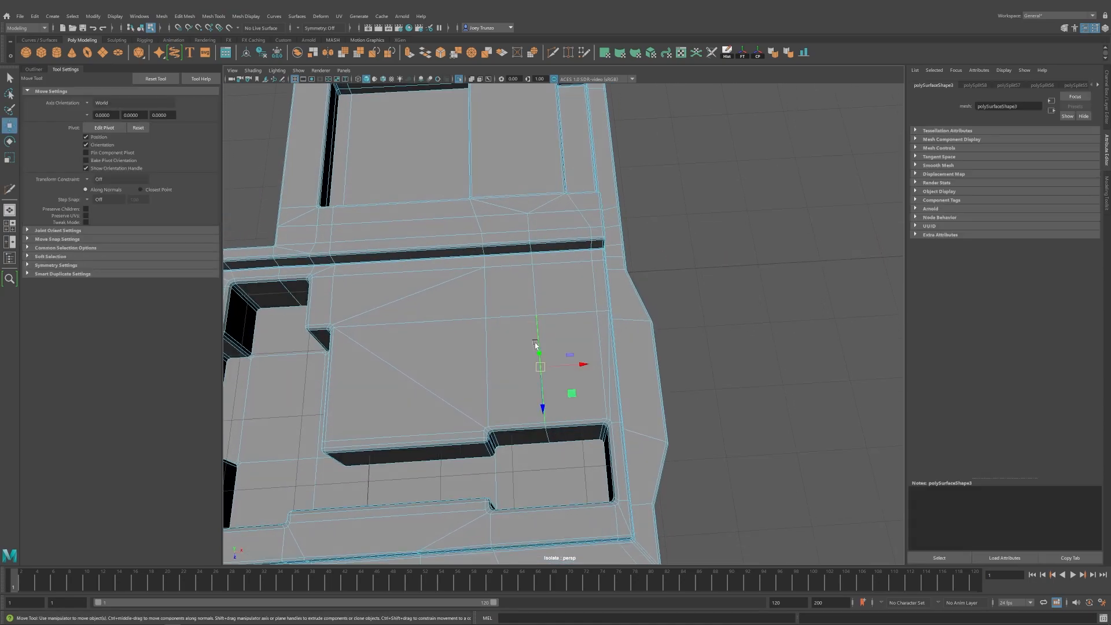
{"action": "key", "text": "r"}
{"action": "key", "text": "w"}
{"action": "left_click_drag", "start_coordinate": [579, 325], "coordinate": [571, 323]}
{"action": "left_click", "coordinate": [719, 294]}
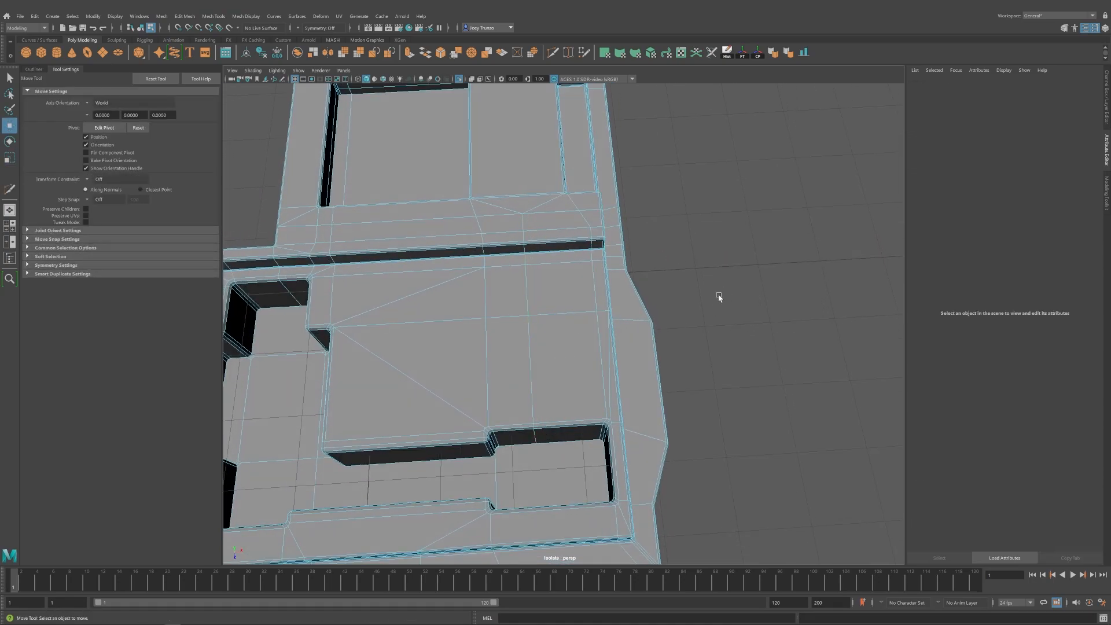
Examine the whole body and the edge flow around the square recess, the front notch and the outer corners.
{"action": "right_click_drag", "start_coordinate": [719, 294], "coordinate": [602, 330], "text": "alt"}
{"action": "left_click_drag", "start_coordinate": [602, 330], "coordinate": [535, 380], "text": "alt"}
{"action": "middle_click_drag", "start_coordinate": [534, 379], "coordinate": [610, 365], "text": "alt"}
{"action": "key", "text": "F8"}
{"action": "left_click_drag", "start_coordinate": [722, 337], "coordinate": [723, 290], "text": "alt"}
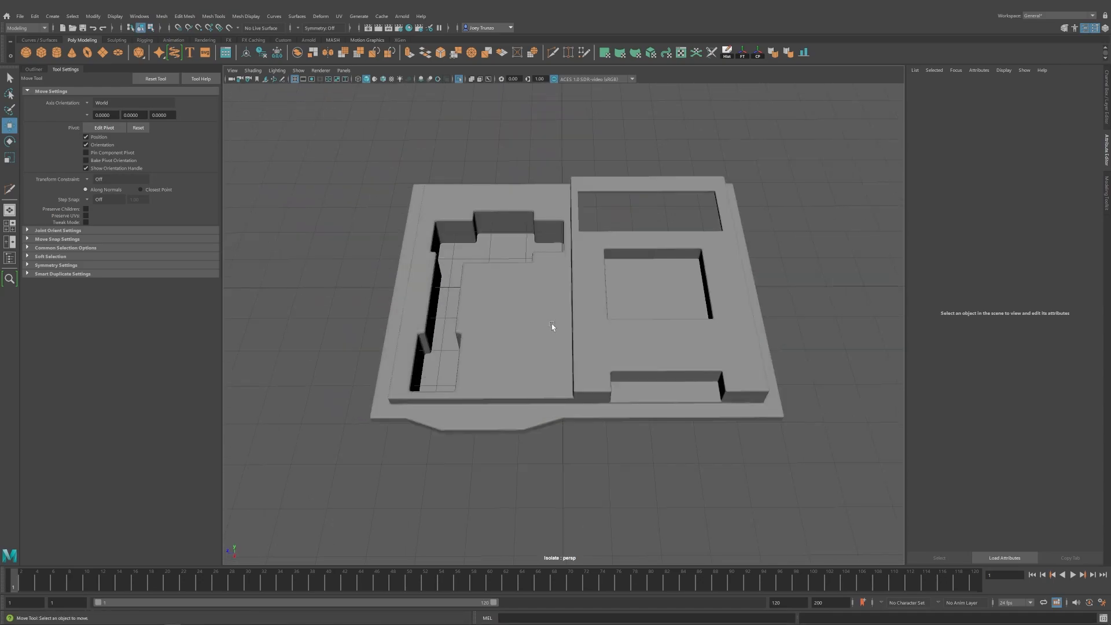
{"action": "left_click", "coordinate": [551, 324]}
{"action": "middle_click_drag", "start_coordinate": [551, 324], "coordinate": [386, 355], "text": "alt"}
{"action": "right_click_drag", "start_coordinate": [637, 371], "coordinate": [804, 401], "text": "alt"}
{"action": "mouse_move", "coordinate": [589, 349]}
{"action": "left_mouse_down", "text": "alt"}
{"action": "mouse_move", "coordinate": [527, 342]}
{"action": "mouse_move", "coordinate": [589, 352]}
{"action": "left_mouse_up", "text": "alt"}
{"action": "middle_click_drag", "start_coordinate": [589, 371], "coordinate": [644, 344], "text": "alt"}
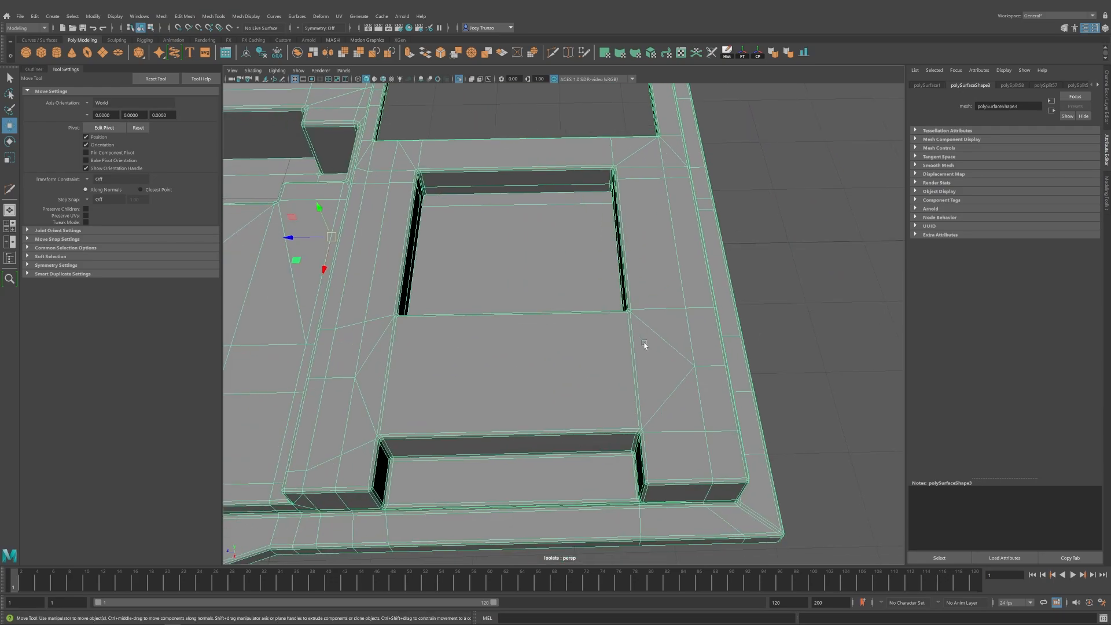
{"action": "right_click_drag", "start_coordinate": [676, 421], "coordinate": [568, 354], "text": "alt"}
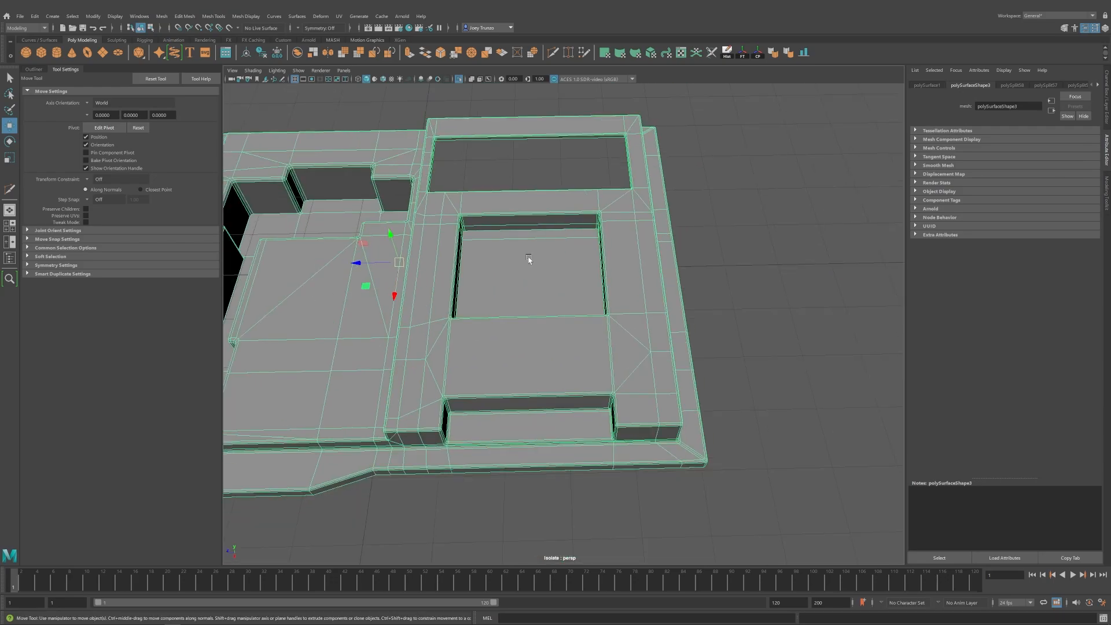
{"action": "middle_click_drag", "start_coordinate": [528, 258], "coordinate": [573, 382], "text": "alt"}
{"action": "left_click_drag", "start_coordinate": [573, 382], "coordinate": [565, 437], "text": "alt"}
{"action": "right_click_drag", "start_coordinate": [565, 436], "coordinate": [463, 343], "text": "alt"}
{"action": "middle_click_drag", "start_coordinate": [463, 342], "coordinate": [496, 312], "text": "alt"}
{"action": "middle_click_drag", "start_coordinate": [526, 401], "coordinate": [550, 387], "text": "alt"}
{"action": "left_click_drag", "start_coordinate": [550, 434], "coordinate": [527, 387], "text": "alt"}
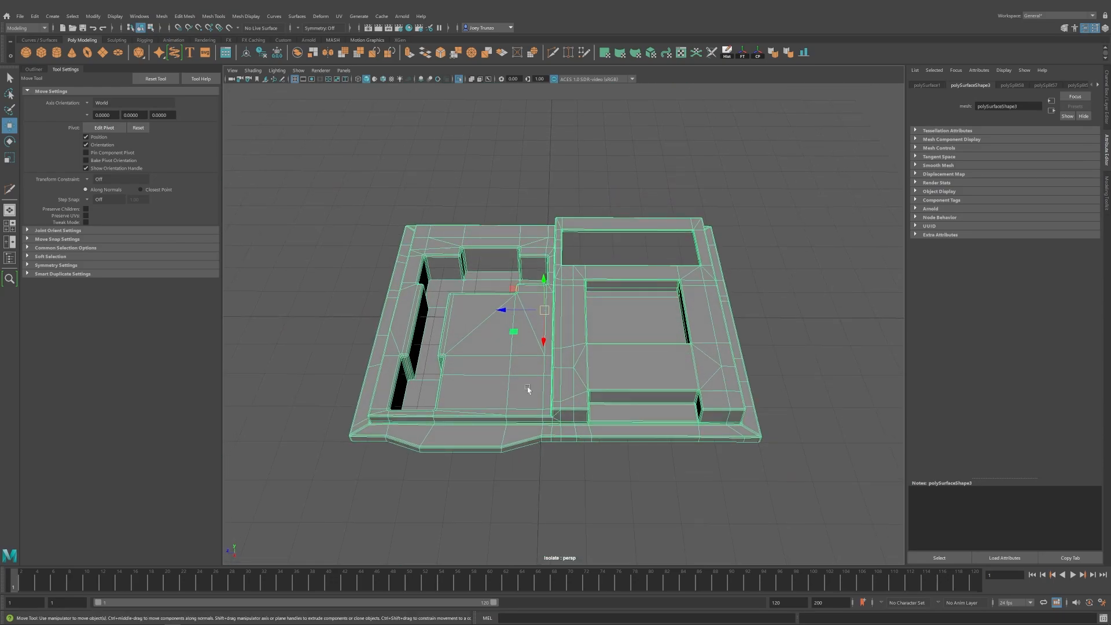
Delete the edges crossing the stepped recess's floor between the two rounded corners where its narrow arm widens.
{"action": "middle_click_drag", "start_coordinate": [527, 386], "coordinate": [631, 365], "text": "alt"}
{"action": "right_click_drag", "start_coordinate": [405, 405], "coordinate": [498, 467], "text": "alt"}
{"action": "middle_click_drag", "start_coordinate": [498, 466], "coordinate": [558, 347], "text": "alt"}
{"action": "right_click_drag", "start_coordinate": [503, 348], "coordinate": [561, 382], "text": "alt"}
{"action": "right_click_drag", "start_coordinate": [395, 334], "coordinate": [395, 304]}
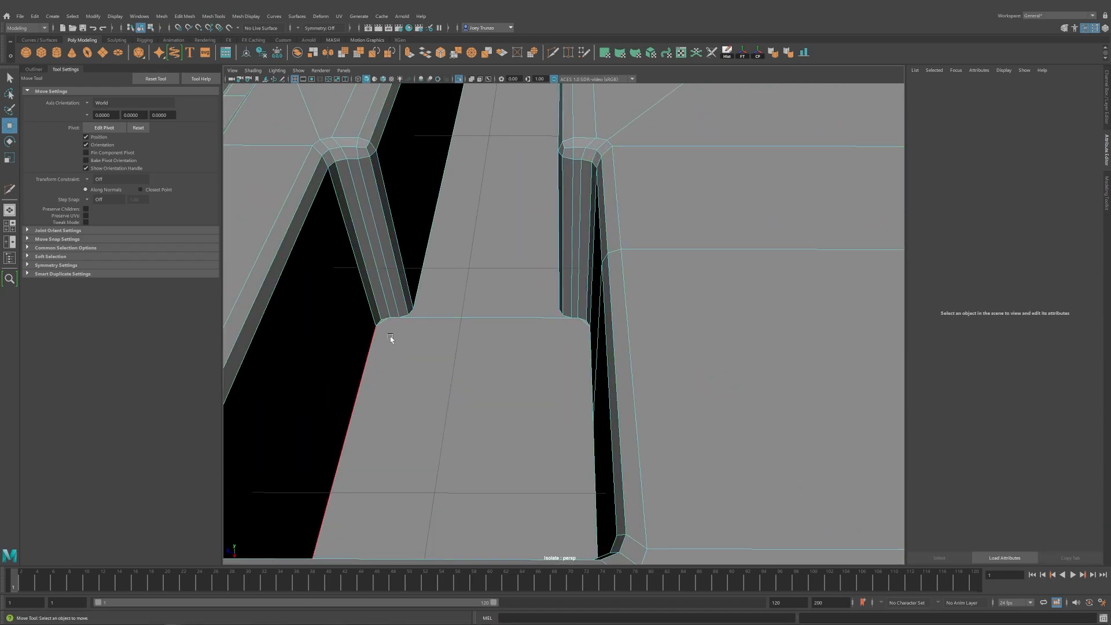
{"action": "left_click", "coordinate": [387, 328]}
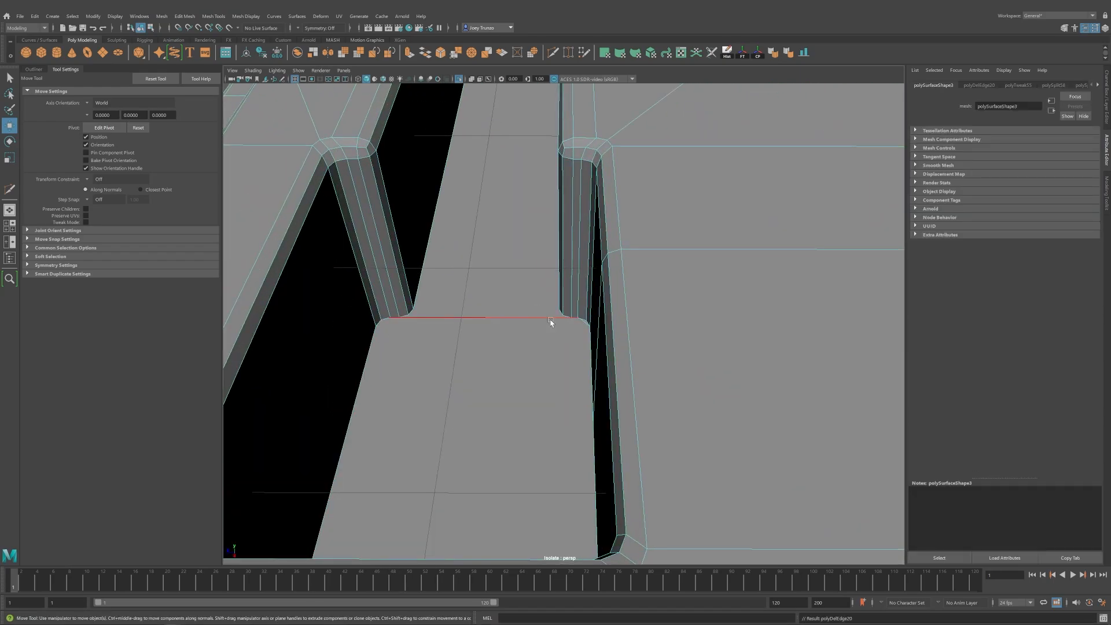
{"action": "left_click", "coordinate": [582, 322]}
{"action": "key", "text": "ctrl+Delete"}
{"action": "middle_click_drag", "start_coordinate": [481, 321], "coordinate": [541, 332], "text": "alt"}
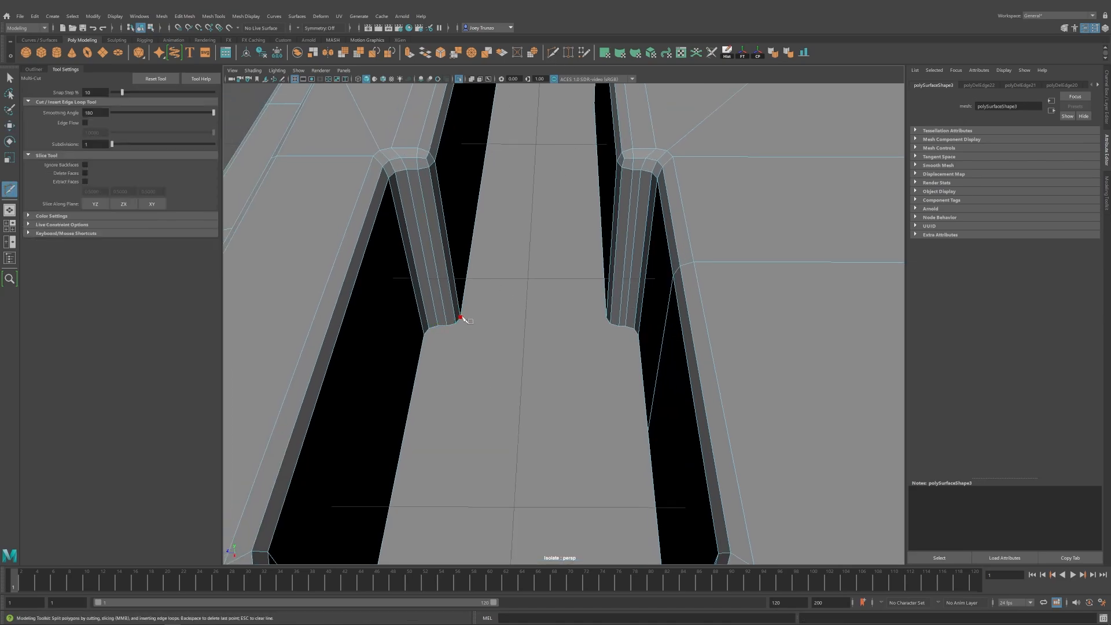
{"action": "key", "text": "w"}
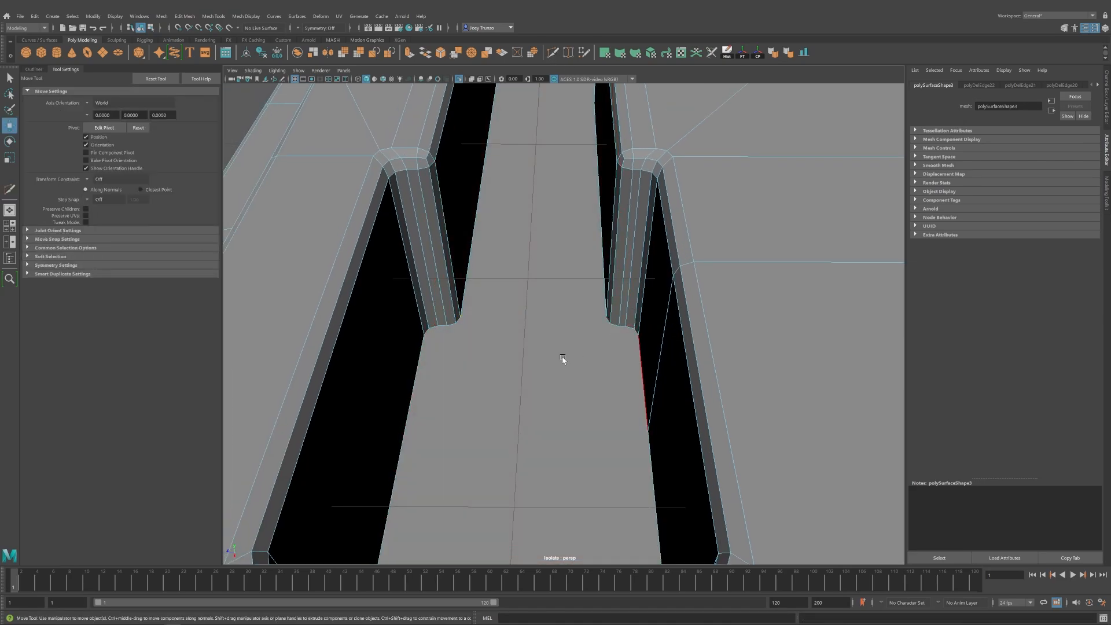
{"action": "left_click_drag", "start_coordinate": [566, 359], "coordinate": [577, 346], "text": "alt"}
{"action": "right_click_drag", "start_coordinate": [578, 345], "coordinate": [623, 321], "text": "alt"}
{"action": "key", "text": "ctrl+shift+x"}
{"action": "left_click", "coordinate": [636, 308]}
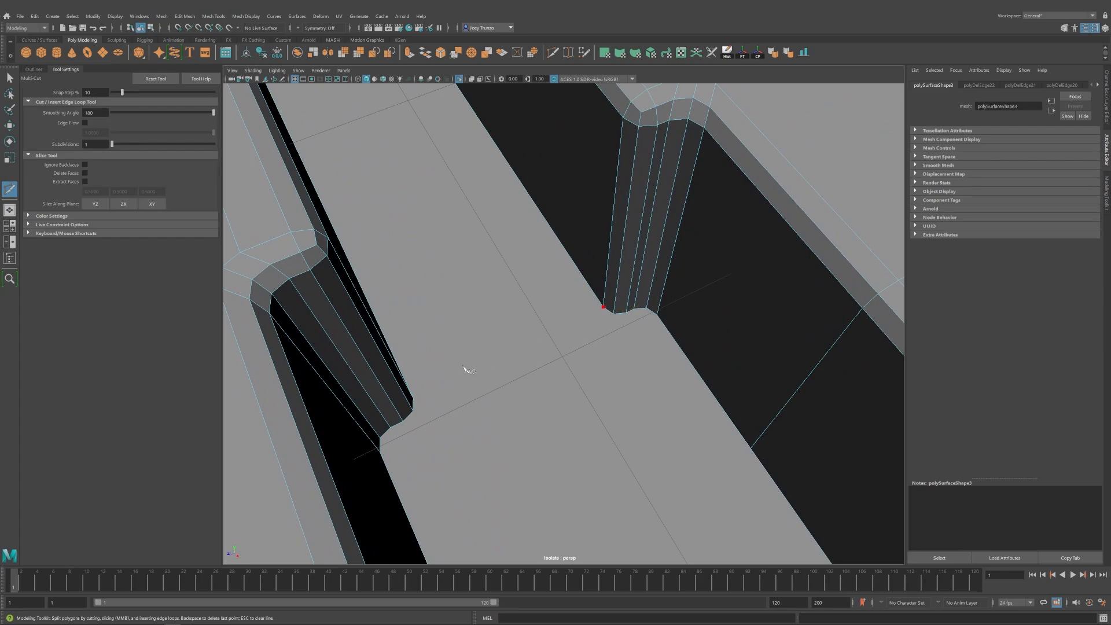
{"action": "left_click_drag", "start_coordinate": [463, 366], "coordinate": [407, 377], "text": "alt"}
{"action": "key", "text": "w"}
{"action": "right_click_drag", "start_coordinate": [509, 409], "coordinate": [458, 382], "text": "alt"}
{"action": "left_click_drag", "start_coordinate": [457, 382], "coordinate": [435, 382], "text": "alt"}
Delete the floor face of the stepped recess's long arm and try to fill the opening with Append to Polygon.
{"action": "right_click_drag", "start_coordinate": [506, 245], "coordinate": [508, 287]}
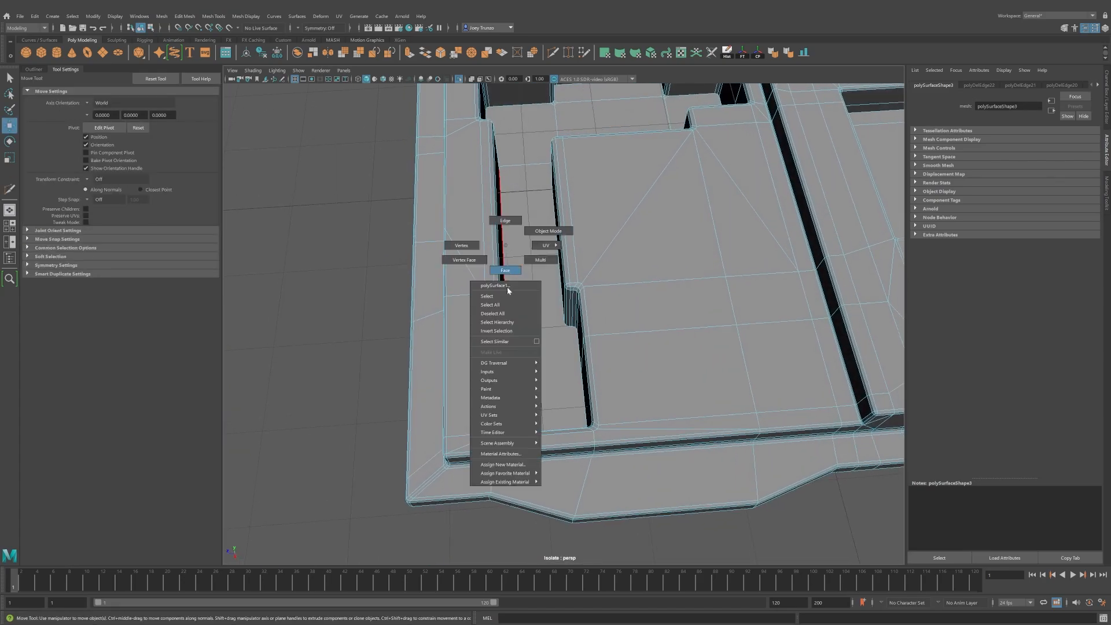
{"action": "double_click", "coordinate": [535, 339]}
{"action": "key", "text": "Delete"}
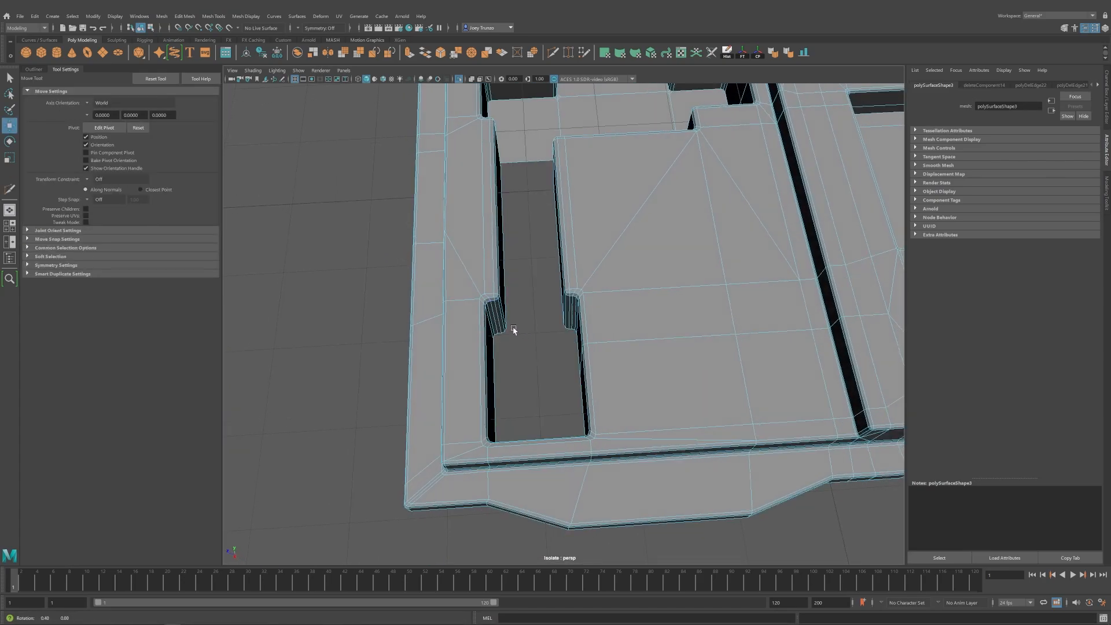
{"action": "left_click_drag", "start_coordinate": [514, 330], "coordinate": [644, 362], "text": "alt"}
{"action": "left_click", "coordinate": [239, 16]}
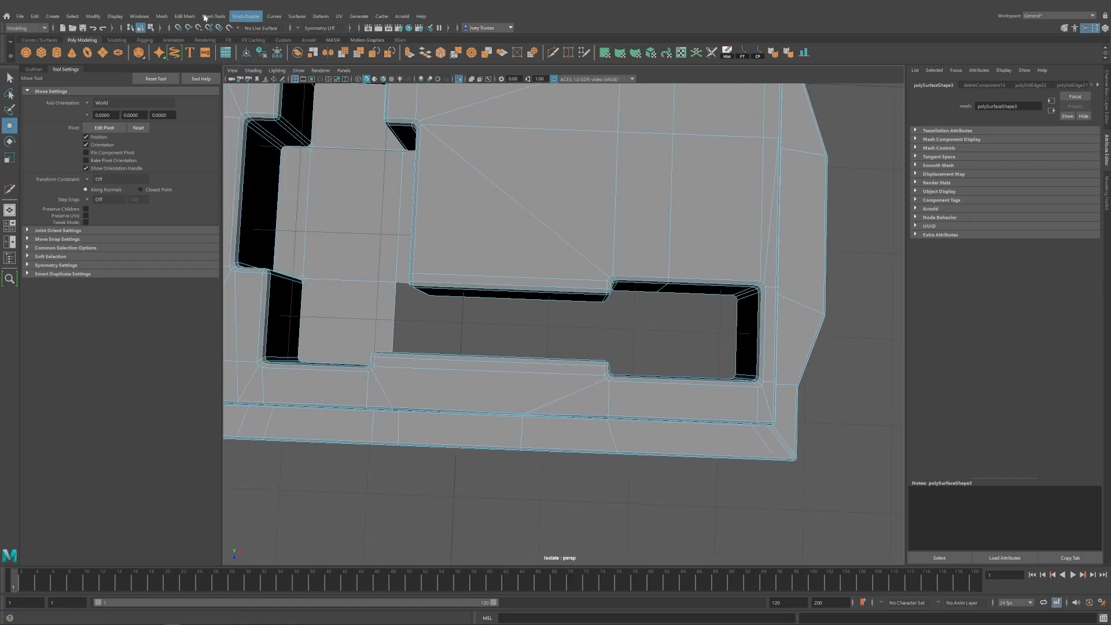
{"action": "mouse_move", "coordinate": [210, 17]}
{"action": "left_click", "coordinate": [228, 52]}
{"action": "scroll", "coordinate": [528, 324], "scroll_direction": "up", "scroll_amount": 3}
{"action": "left_click_drag", "start_coordinate": [502, 285], "coordinate": [427, 282], "text": "alt"}
{"action": "key", "text": "w"}
{"action": "scroll", "coordinate": [496, 149], "scroll_direction": "down", "scroll_amount": 4}
Leave isolation to examine how the other parts sit over the recess floor, and isolate the body again.
{"action": "key", "text": "ctrl+1"}
{"action": "right_click_drag", "start_coordinate": [595, 284], "coordinate": [489, 292], "text": "alt"}
{"action": "left_click_drag", "start_coordinate": [573, 307], "coordinate": [531, 301], "text": "alt"}
{"action": "middle_click_drag", "start_coordinate": [531, 301], "coordinate": [537, 390], "text": "alt"}
{"action": "left_click_drag", "start_coordinate": [538, 388], "coordinate": [454, 412], "text": "alt"}
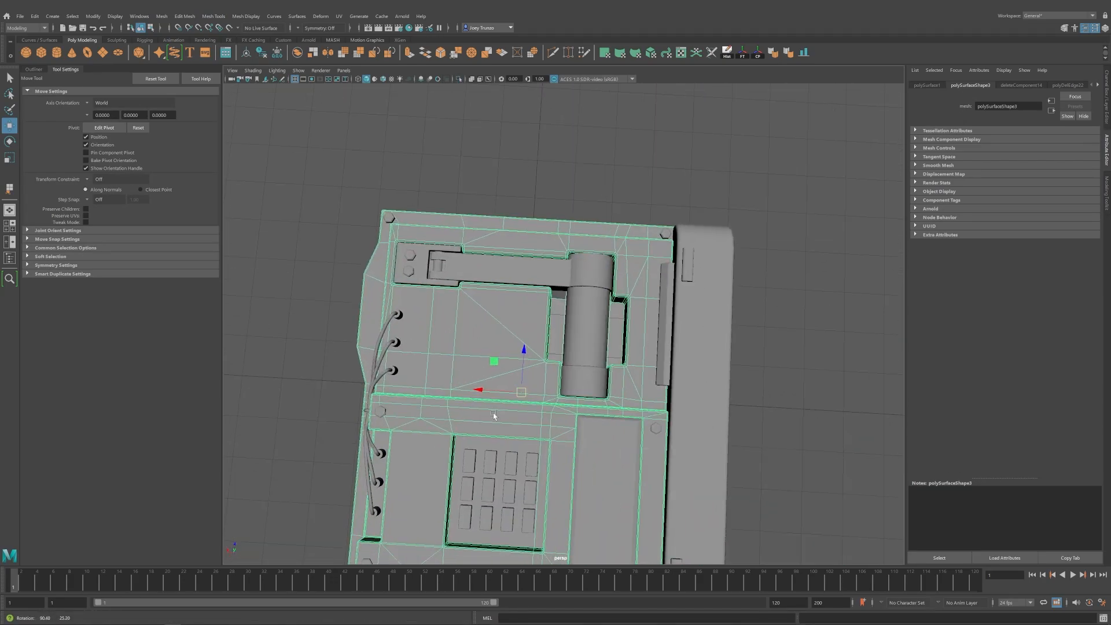
{"action": "left_click_drag", "start_coordinate": [591, 411], "coordinate": [593, 427], "text": "alt"}
{"action": "scroll", "coordinate": [596, 417], "scroll_direction": "up", "scroll_amount": 5}
{"action": "left_click_drag", "start_coordinate": [551, 393], "coordinate": [610, 372], "text": "alt"}
{"action": "scroll", "coordinate": [610, 372], "scroll_direction": "down", "scroll_amount": 2}
{"action": "key", "text": "ctrl+1"}
Undo the Append to Polygon attempt and the deletion of the recess's floor face.
{"action": "key", "text": "ctrl+z"}
{"action": "key", "text": "ctrl+z"}
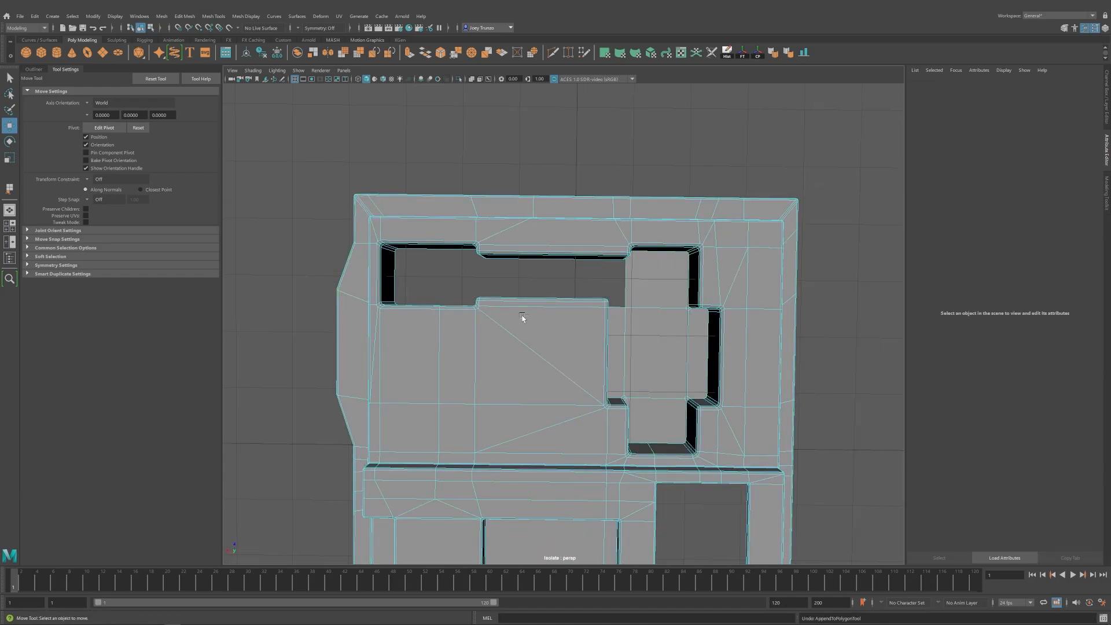
{"action": "key", "text": "F8"}
{"action": "left_click", "coordinate": [794, 154]}
Select all floor faces of the stepped recess, including the small ones at its inner corners, and extract them from the body.
{"action": "left_click", "coordinate": [582, 275]}
{"action": "key", "text": "F11"}
{"action": "left_click", "coordinate": [516, 279]}
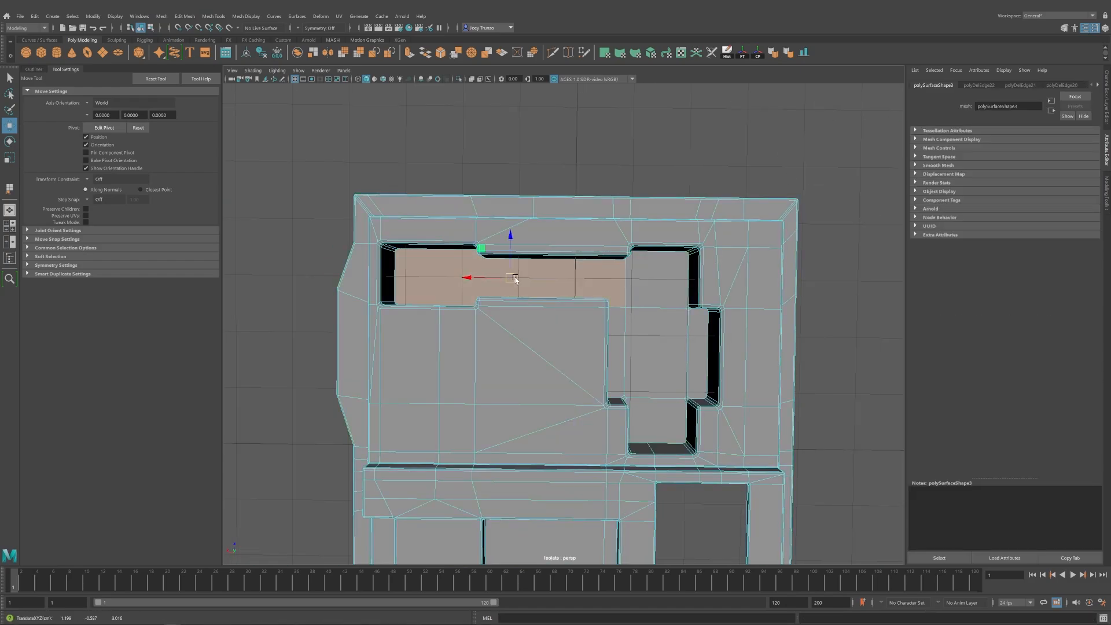
{"action": "left_click", "coordinate": [647, 295], "text": "shift"}
{"action": "left_click", "coordinate": [616, 350], "text": "shift"}
{"action": "left_click", "coordinate": [657, 356], "text": "shift"}
{"action": "left_click", "coordinate": [696, 353], "text": "shift"}
{"action": "left_click", "coordinate": [651, 415], "text": "shift"}
{"action": "left_click_drag", "start_coordinate": [651, 416], "coordinate": [535, 341], "text": "alt"}
{"action": "scroll", "coordinate": [541, 353], "scroll_direction": "up", "scroll_amount": 3}
{"action": "key", "text": "q"}
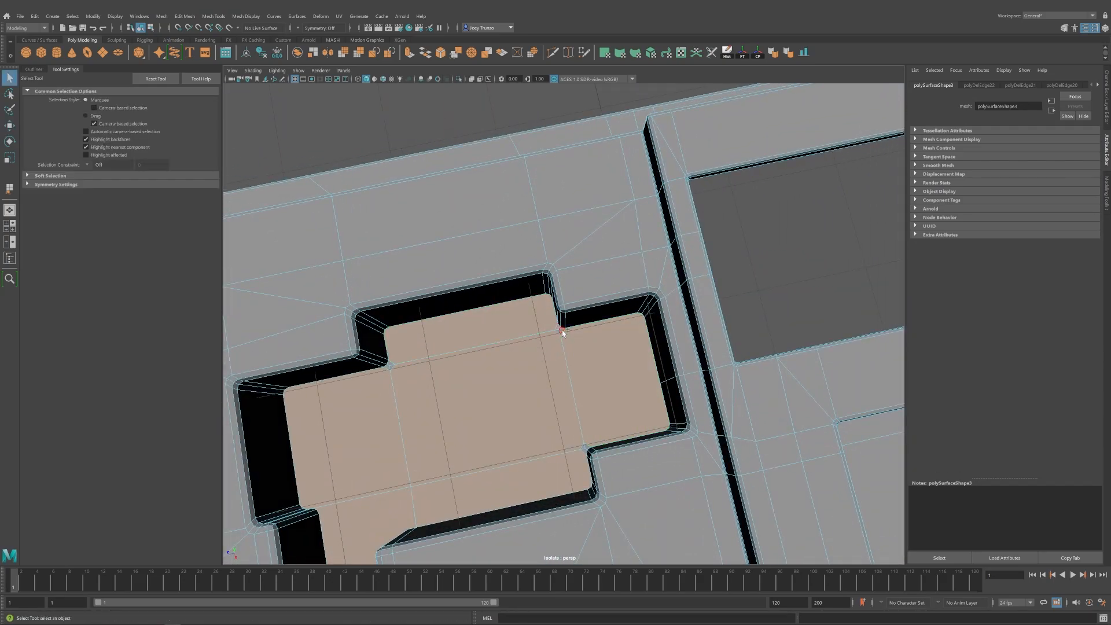
{"action": "middle_click_drag", "start_coordinate": [530, 352], "coordinate": [696, 289], "text": "alt"}
{"action": "scroll", "coordinate": [697, 289], "scroll_direction": "up", "scroll_amount": 3}
{"action": "left_click", "coordinate": [551, 294], "text": "shift"}
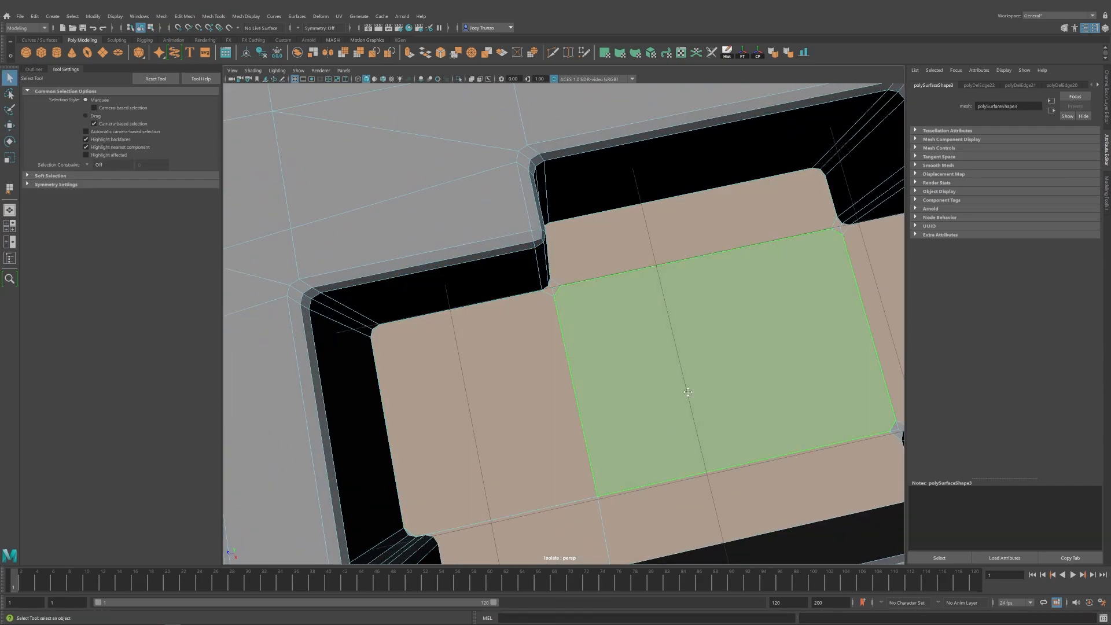
{"action": "middle_click_drag", "start_coordinate": [687, 392], "coordinate": [481, 326], "text": "alt"}
{"action": "left_click", "coordinate": [689, 368], "text": "shift"}
{"action": "scroll", "coordinate": [579, 394], "scroll_direction": "down", "scroll_amount": 5}
{"action": "middle_click_drag", "start_coordinate": [463, 417], "coordinate": [546, 328], "text": "alt"}
{"action": "left_click_drag", "start_coordinate": [546, 328], "coordinate": [474, 358], "text": "alt"}
{"action": "middle_click_drag", "start_coordinate": [521, 556], "coordinate": [549, 305], "text": "alt"}
{"action": "left_click", "coordinate": [184, 16]}
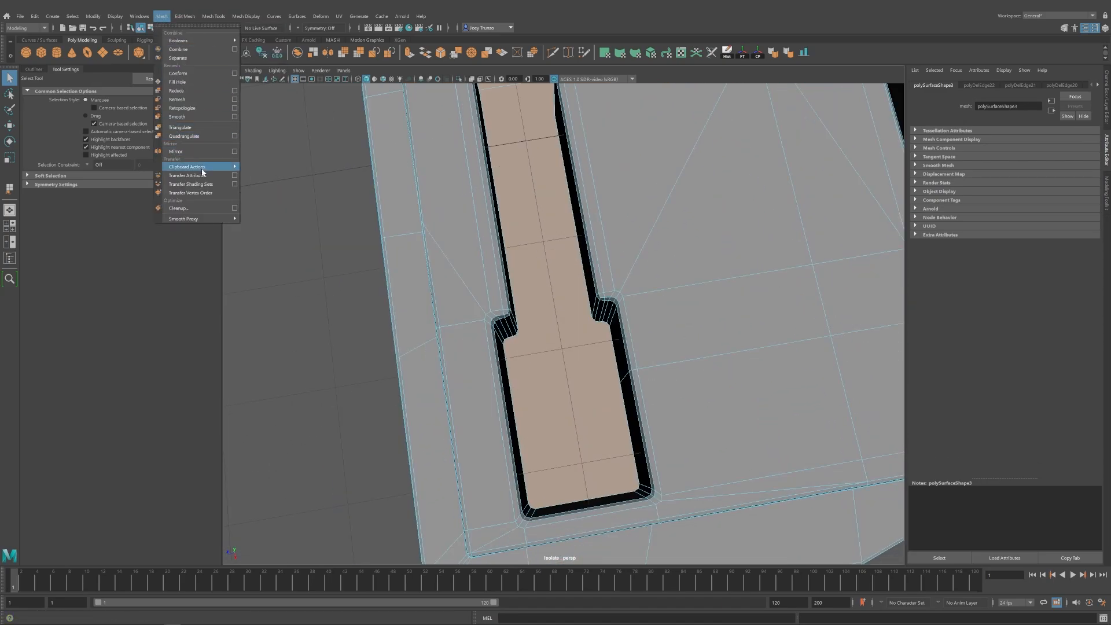
{"action": "left_click", "coordinate": [212, 262]}
Select the remaining body in object mode and isolate it without the extracted floor piece.
{"action": "key", "text": "w"}
{"action": "right_click_drag", "start_coordinate": [520, 227], "coordinate": [684, 139]}
{"action": "left_click", "coordinate": [557, 306]}
{"action": "right_click_drag", "start_coordinate": [557, 307], "coordinate": [533, 167], "text": "alt"}
{"action": "left_click_drag", "start_coordinate": [583, 253], "coordinate": [653, 287], "text": "alt"}
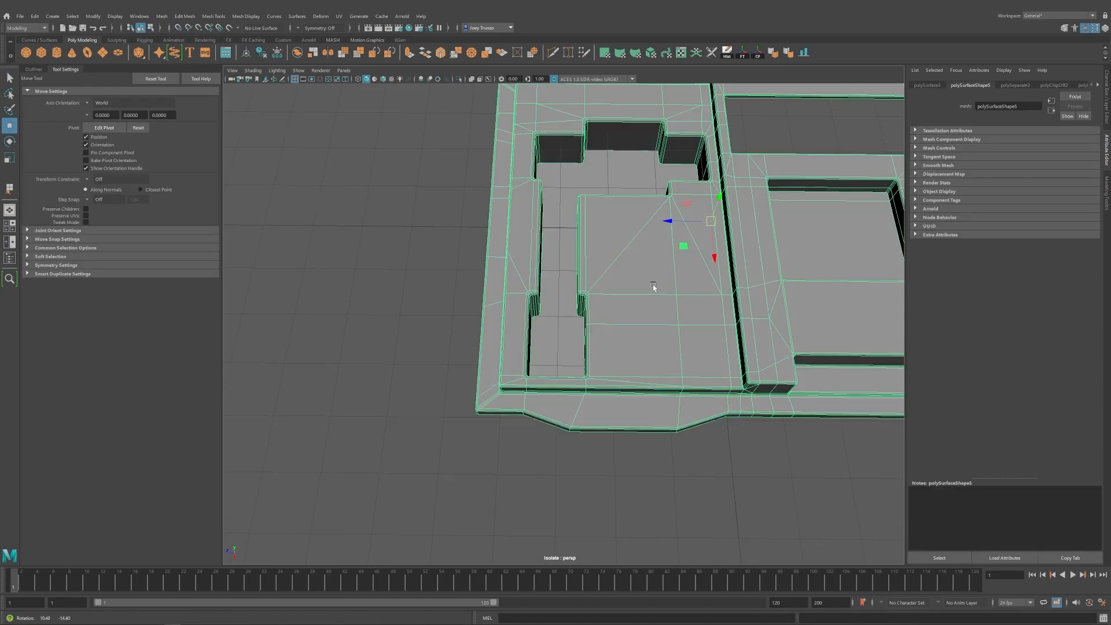
{"action": "left_click", "coordinate": [461, 79]}
{"action": "left_click", "coordinate": [419, 201]}
{"action": "middle_click_drag", "start_coordinate": [419, 200], "coordinate": [283, 236], "text": "alt"}
{"action": "scroll", "coordinate": [474, 272], "scroll_direction": "down", "scroll_amount": 2}
{"action": "left_click", "coordinate": [474, 272]}
{"action": "left_click", "coordinate": [804, 53]}
{"action": "left_click", "coordinate": [747, 162]}
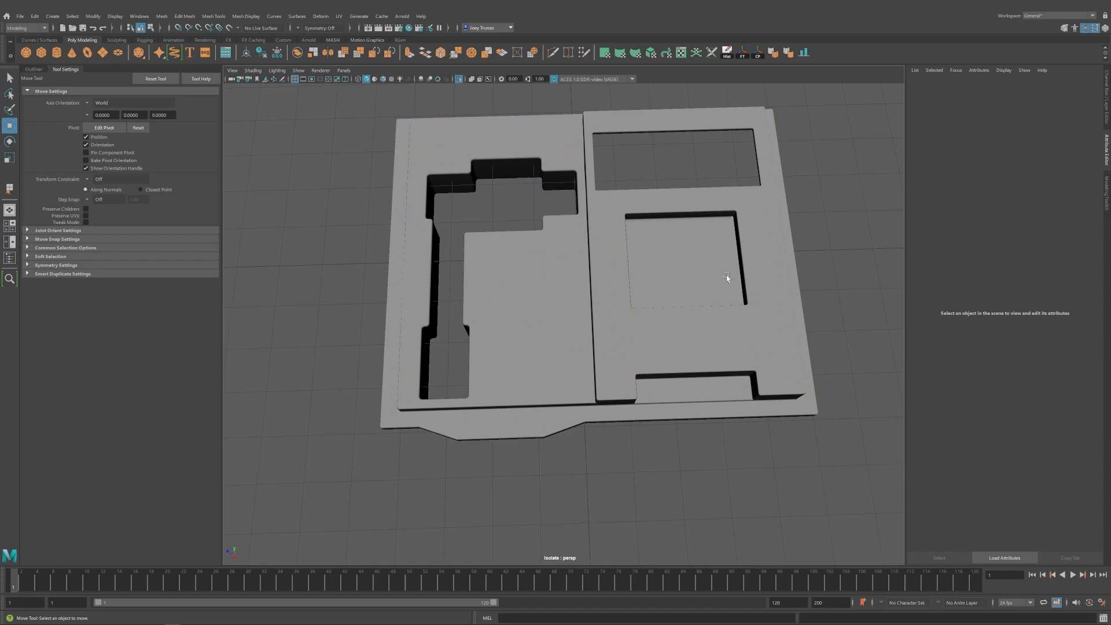
Inspect the shading of the body's recess walls and undo the last edge softening.
{"action": "left_click_drag", "start_coordinate": [727, 276], "coordinate": [629, 300], "text": "alt"}
{"action": "scroll", "coordinate": [614, 284], "scroll_direction": "up", "scroll_amount": 5}
{"action": "left_click", "coordinate": [608, 271]}
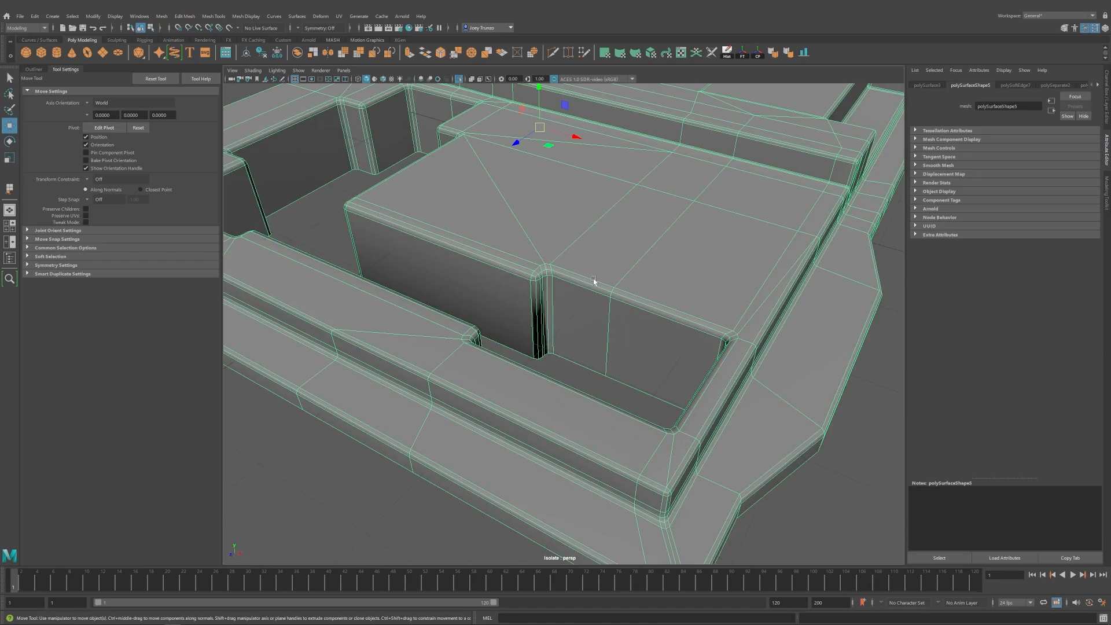
{"action": "key", "text": "ctrl+z"}
{"action": "key", "text": "ctrl+z"}
{"action": "key", "text": "ctrl+z"}
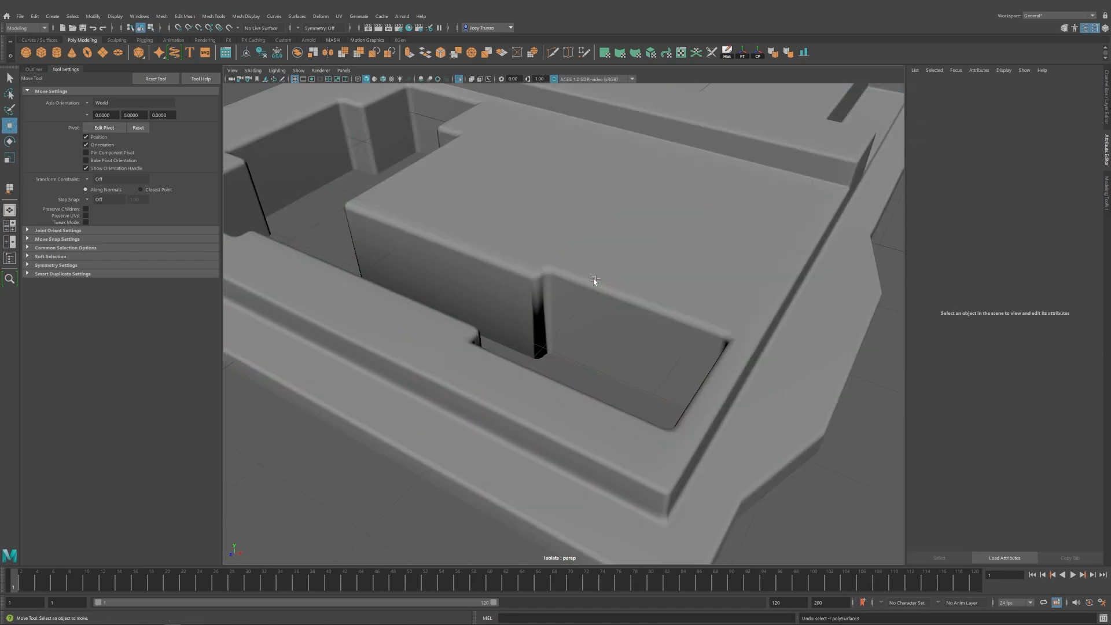
Reapply edge softening to the body and apply Soften/Harden Edges at the base of the recess wall's inner corner.
{"action": "mouse_move", "coordinate": [593, 280]}
{"action": "right_mouse_down"}
{"action": "mouse_move", "coordinate": [589, 252]}
{"action": "mouse_move", "coordinate": [742, 109]}
{"action": "right_mouse_up"}
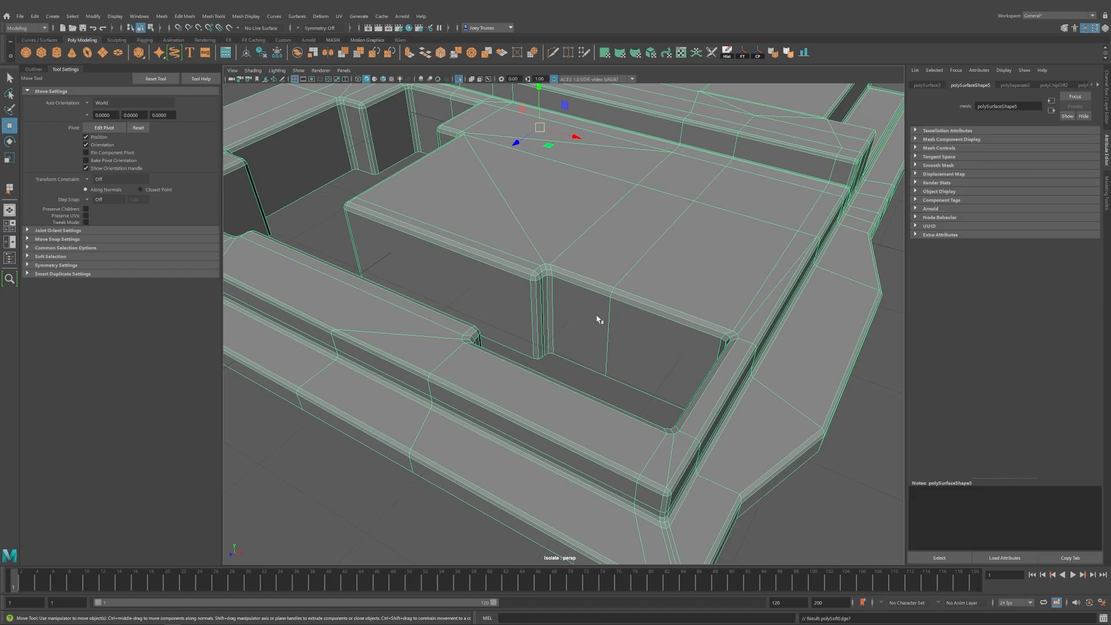
{"action": "right_click_drag", "start_coordinate": [599, 319], "coordinate": [576, 365], "text": "shift"}
{"action": "left_click_drag", "start_coordinate": [584, 363], "coordinate": [536, 390], "text": "alt"}
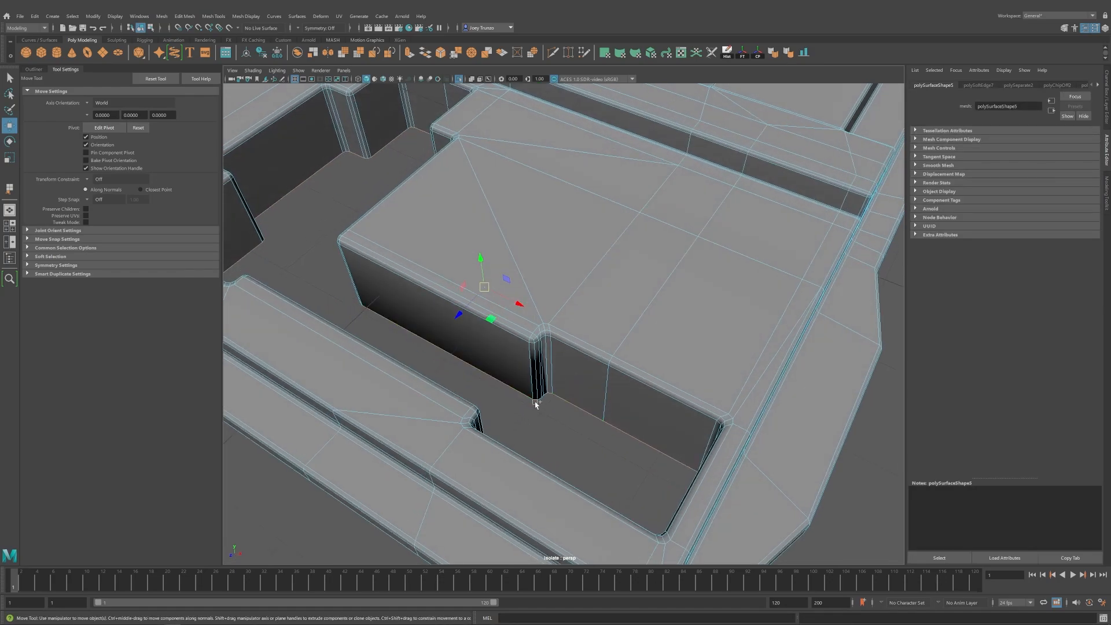
{"action": "right_click_drag", "start_coordinate": [544, 400], "coordinate": [634, 391], "text": "alt"}
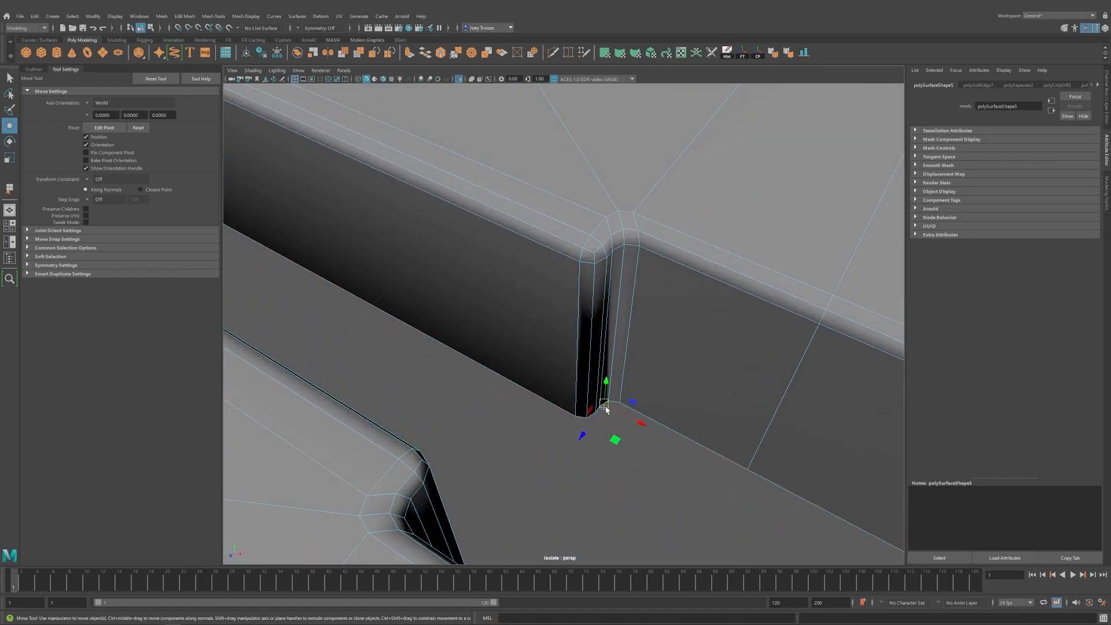
{"action": "key", "text": "q"}
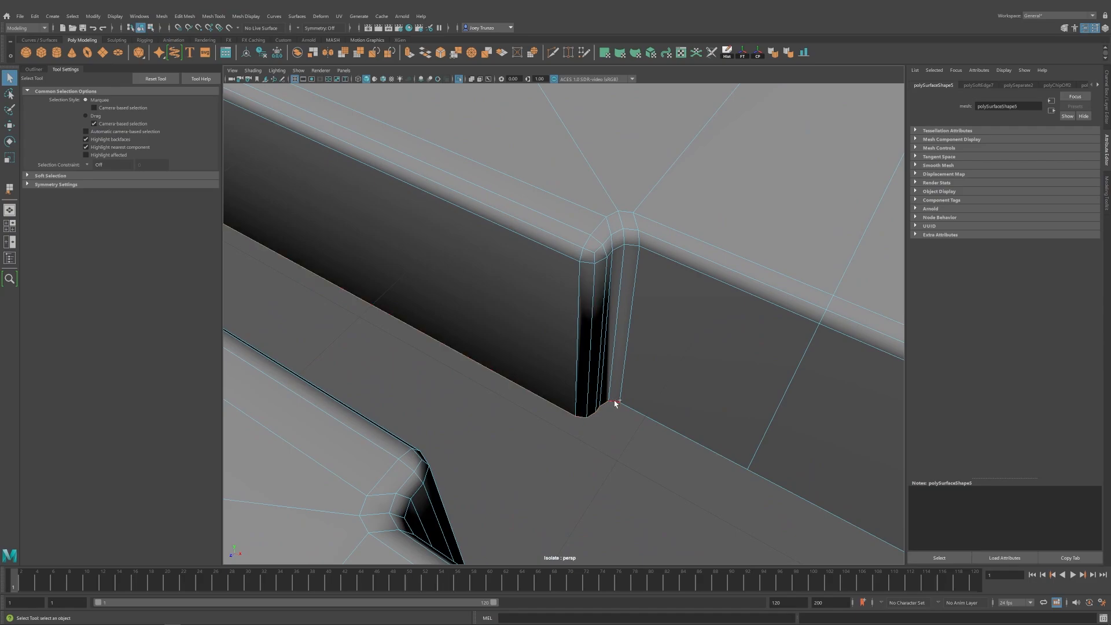
{"action": "left_click", "coordinate": [789, 53]}
{"action": "left_click", "coordinate": [774, 54]}
Delete the leftover sliver face at the base of the recess's inner corner.
{"action": "right_click_drag", "start_coordinate": [595, 219], "coordinate": [371, 272], "text": "alt"}
{"action": "left_click_drag", "start_coordinate": [370, 272], "coordinate": [449, 305], "text": "alt"}
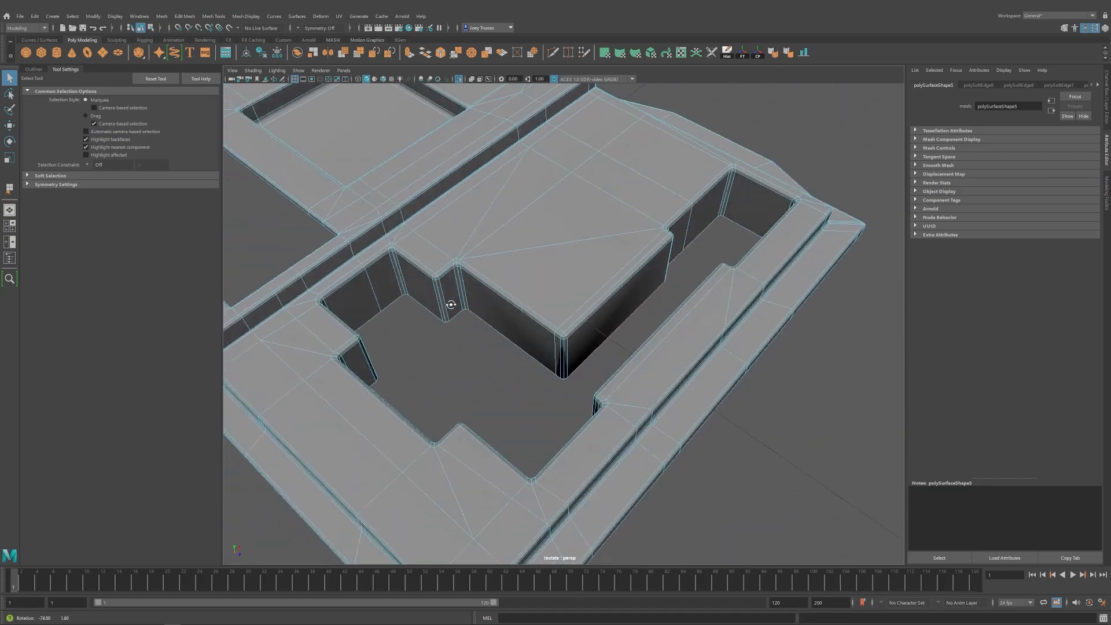
{"action": "right_click_drag", "start_coordinate": [449, 305], "coordinate": [646, 347], "text": "alt"}
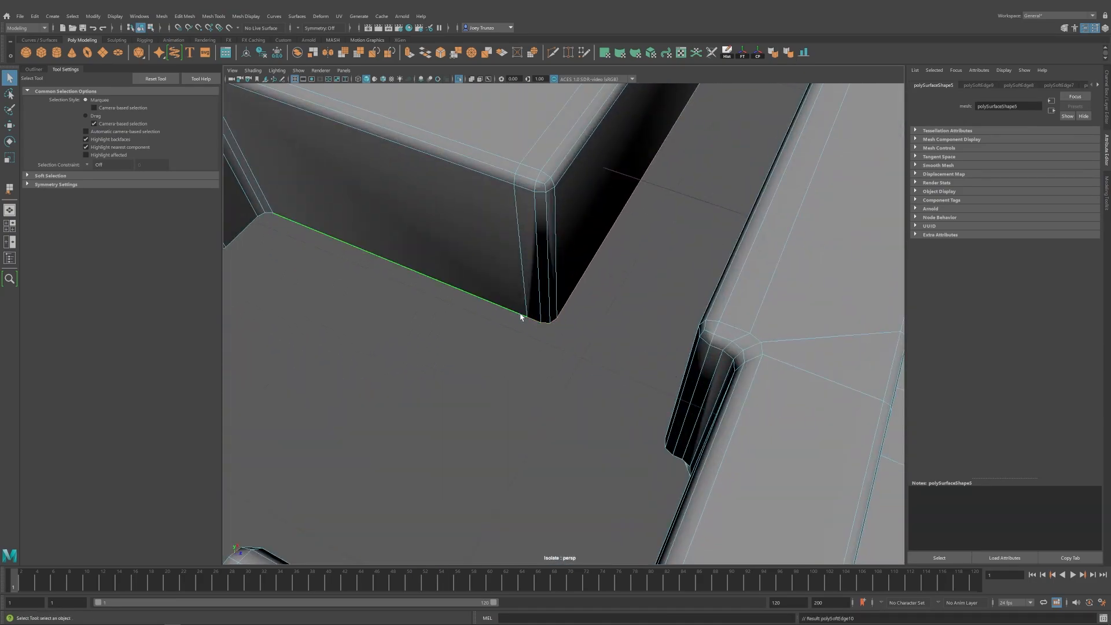
{"action": "right_click_drag", "start_coordinate": [521, 316], "coordinate": [533, 360], "text": "alt"}
{"action": "left_click_drag", "start_coordinate": [533, 360], "coordinate": [571, 427], "text": "alt"}
{"action": "right_click_drag", "start_coordinate": [571, 427], "coordinate": [573, 319], "text": "alt"}
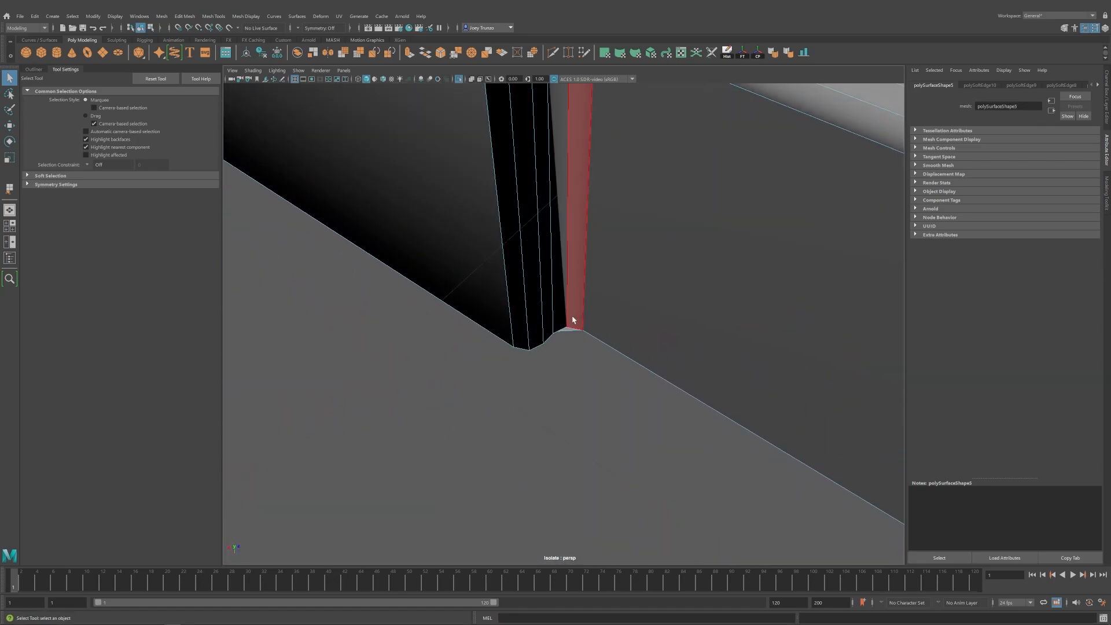
{"action": "left_click", "coordinate": [567, 331]}
{"action": "key", "text": "Delete"}
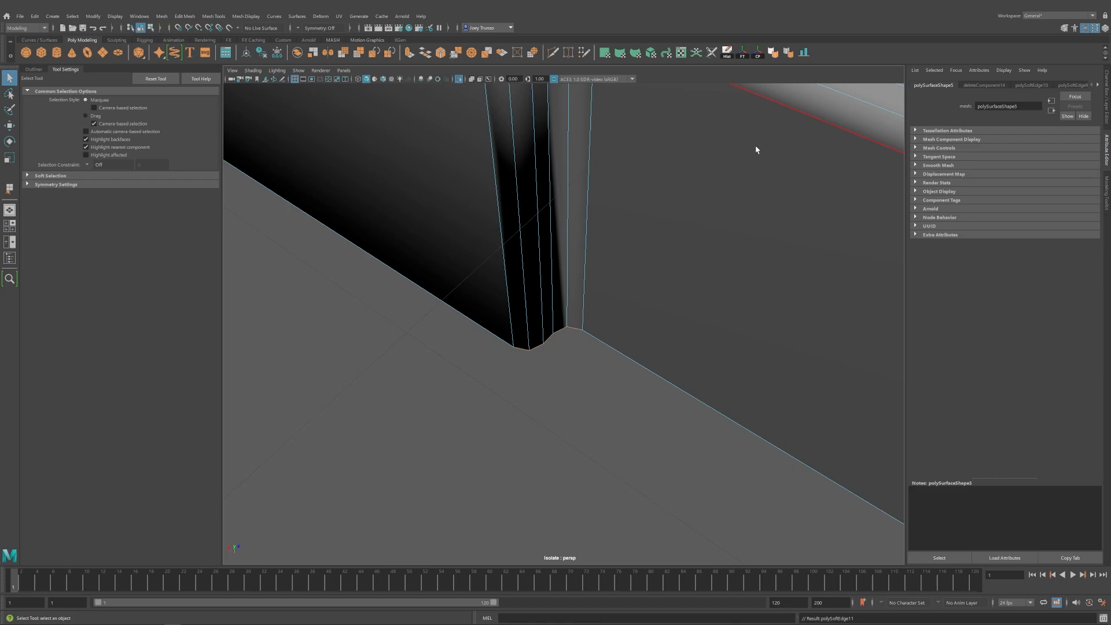
Undo the accidental face hiding and apply Soften/Harden Edges along the base of the long recess wall.
{"action": "right_click_drag", "start_coordinate": [756, 147], "coordinate": [608, 260], "text": "alt"}
{"action": "left_click_drag", "start_coordinate": [608, 261], "coordinate": [562, 349], "text": "alt"}
{"action": "key", "text": "ctrl+h"}
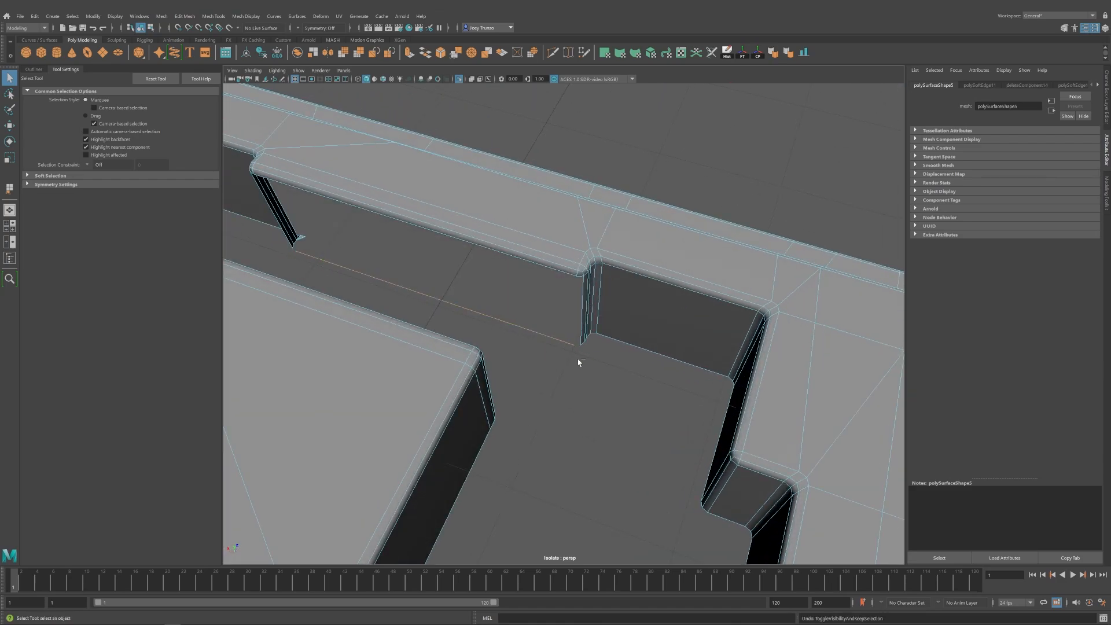
{"action": "key", "text": "ctrl+z"}
{"action": "key", "text": "g"}
{"action": "left_click", "coordinate": [578, 348]}
{"action": "key", "text": "g"}
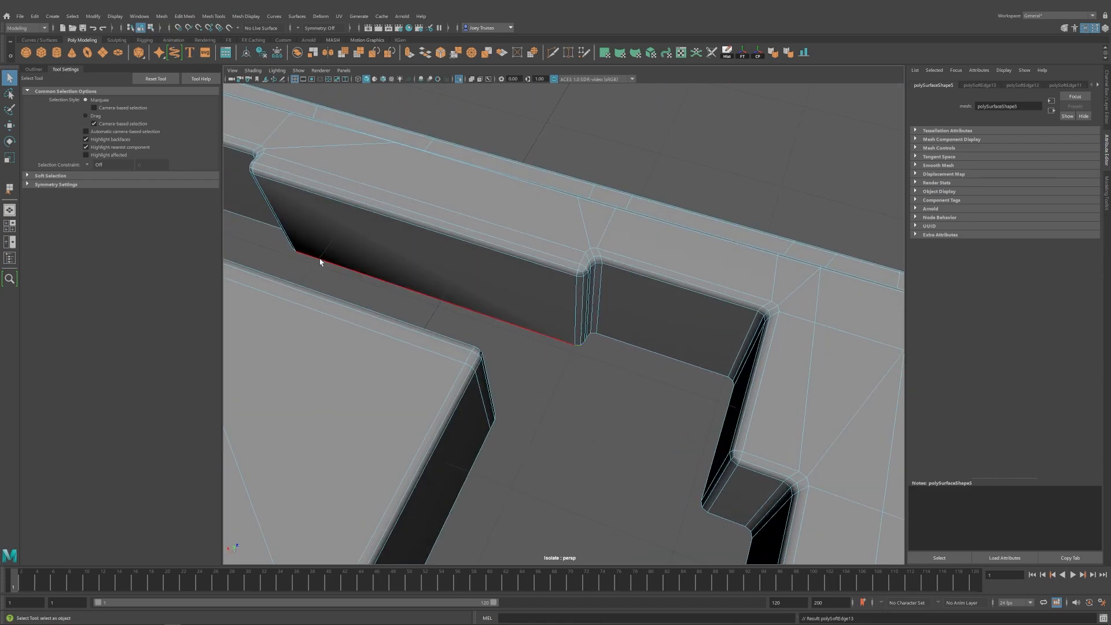
Apply Soften/Harden Edges to the short base edges around the recess wall's next inner corner.
{"action": "left_click_drag", "start_coordinate": [338, 290], "coordinate": [430, 322], "text": "alt"}
{"action": "middle_click_drag", "start_coordinate": [430, 322], "coordinate": [573, 208], "text": "alt"}
{"action": "left_click", "coordinate": [517, 356]}
{"action": "key", "text": "g"}
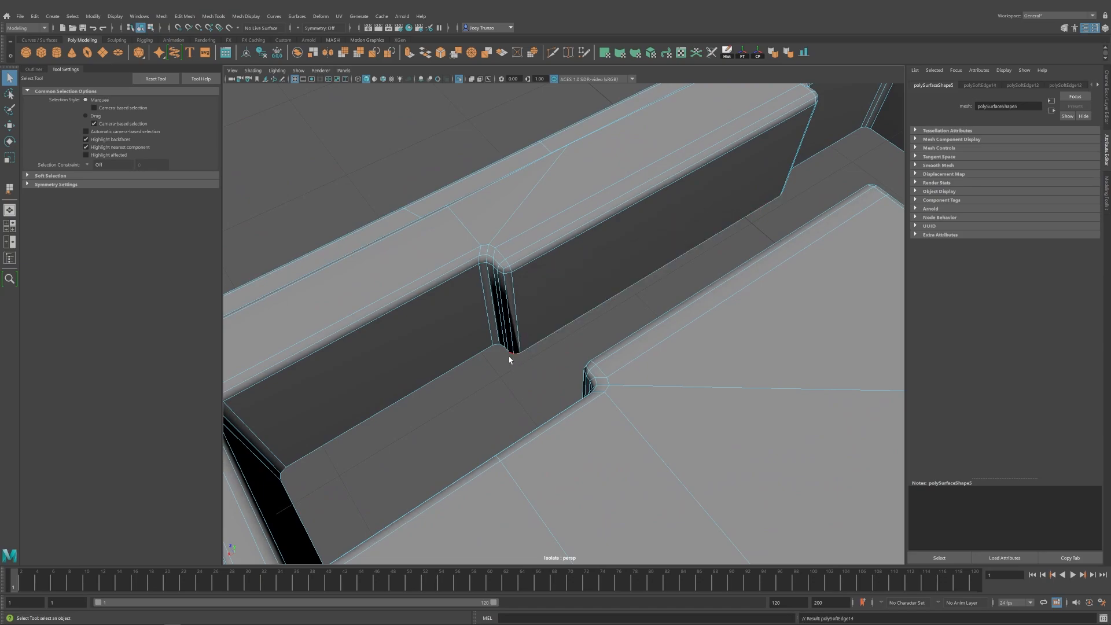
{"action": "left_click", "coordinate": [510, 349]}
{"action": "key", "text": "g"}
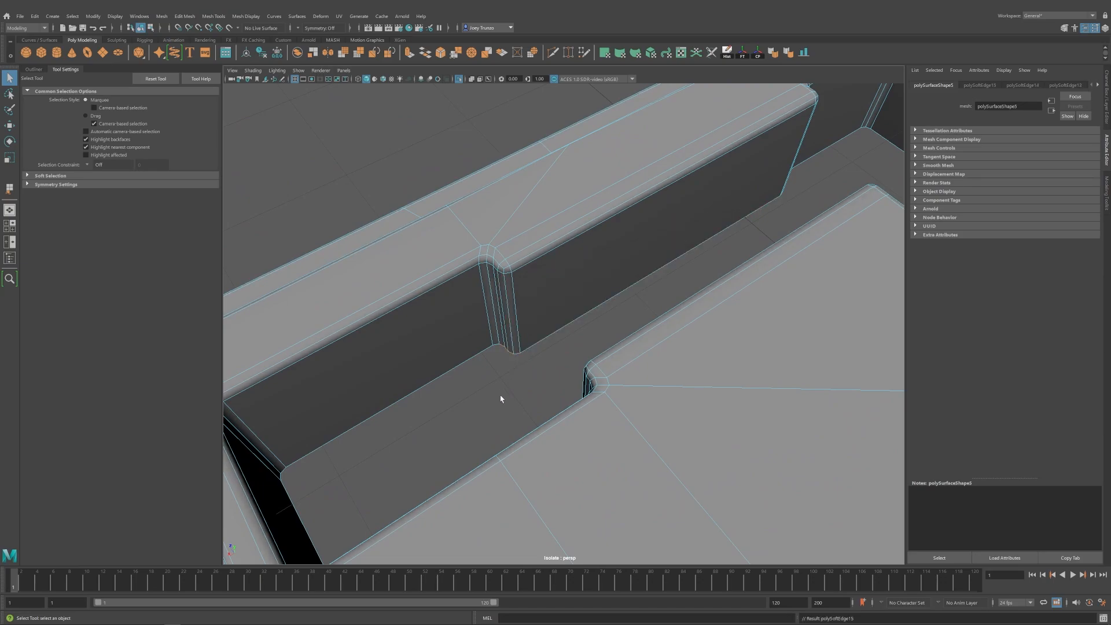
{"action": "left_click_drag", "start_coordinate": [501, 397], "coordinate": [497, 322], "text": "alt"}
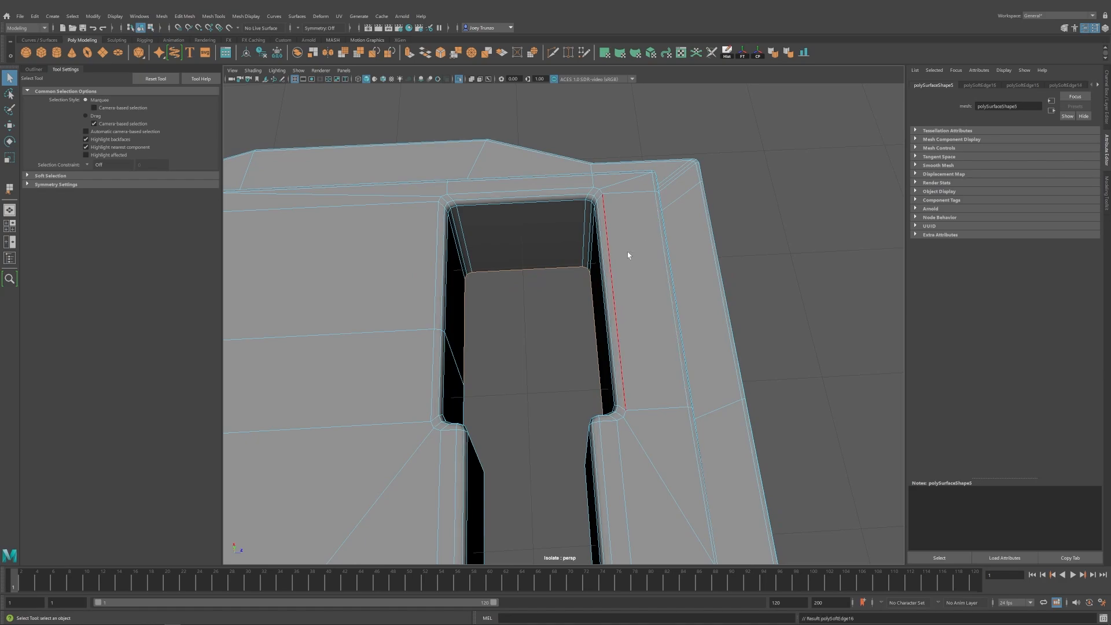
Leave isolation, bring back the full device model and clear the selection.
{"action": "left_click", "coordinate": [779, 174]}
{"action": "key", "text": "a"}
{"action": "left_click_drag", "start_coordinate": [471, 347], "coordinate": [571, 363], "text": "alt"}
{"action": "right_click_drag", "start_coordinate": [571, 363], "coordinate": [498, 365], "text": "alt"}
{"action": "middle_click_drag", "start_coordinate": [498, 365], "coordinate": [613, 326], "text": "alt"}
{"action": "left_click_drag", "start_coordinate": [613, 326], "coordinate": [613, 314], "text": "alt"}
{"action": "key", "text": "w"}
{"action": "left_click", "coordinate": [459, 79]}
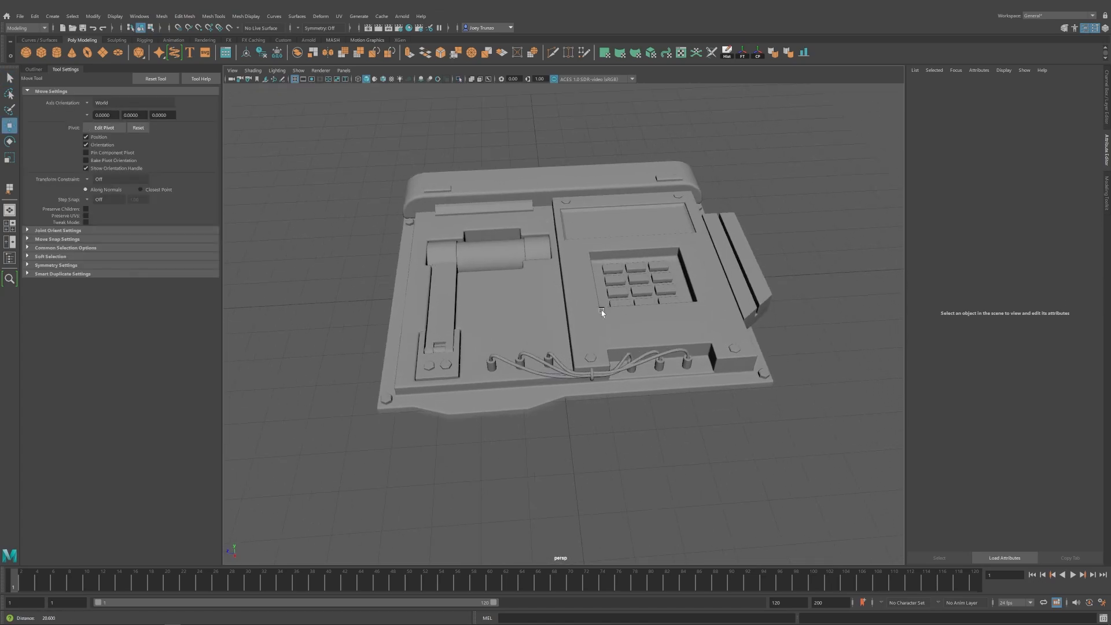
{"action": "left_click", "coordinate": [600, 312]}
{"action": "left_click", "coordinate": [790, 210]}
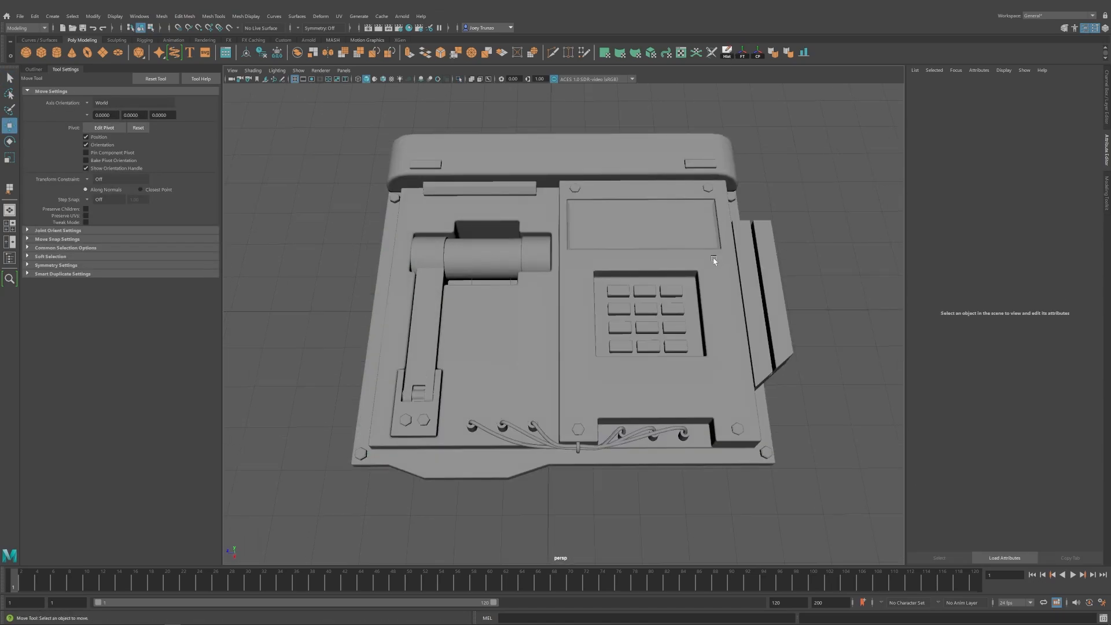
Frame the display inset above the keypad and select its inner faces to examine the face layout.
{"action": "left_click", "coordinate": [712, 243]}
{"action": "key", "text": "f"}
{"action": "right_click_drag", "start_coordinate": [702, 303], "coordinate": [594, 343], "text": "alt"}
{"action": "middle_click_drag", "start_coordinate": [595, 343], "coordinate": [593, 343], "text": "alt"}
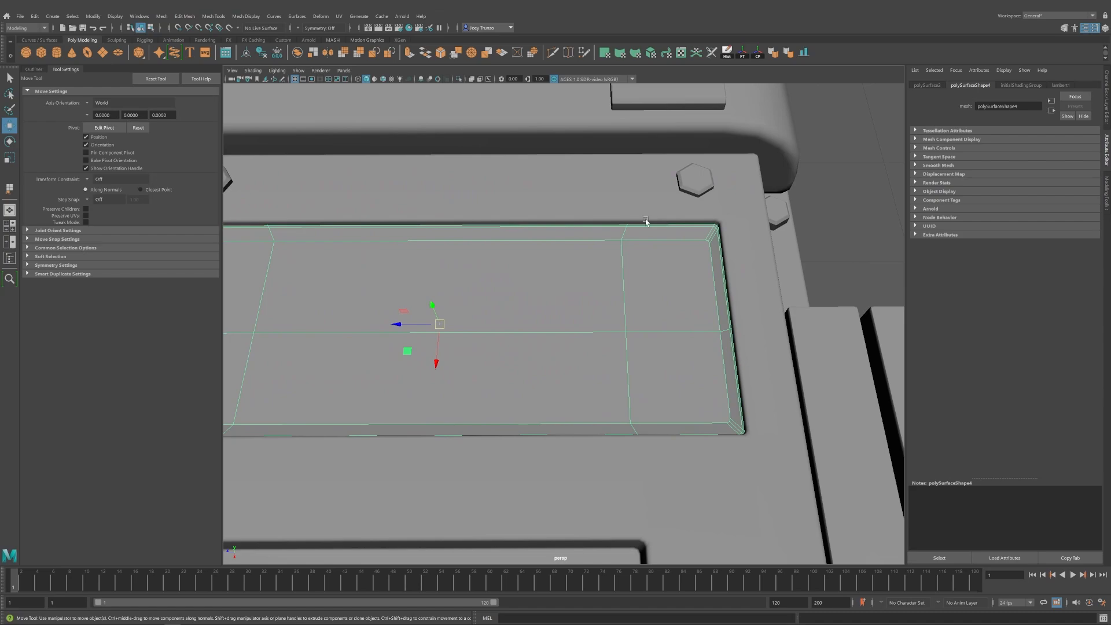
{"action": "right_click_drag", "start_coordinate": [680, 361], "coordinate": [606, 357], "text": "alt"}
{"action": "left_click_drag", "start_coordinate": [606, 357], "coordinate": [606, 361], "text": "alt"}
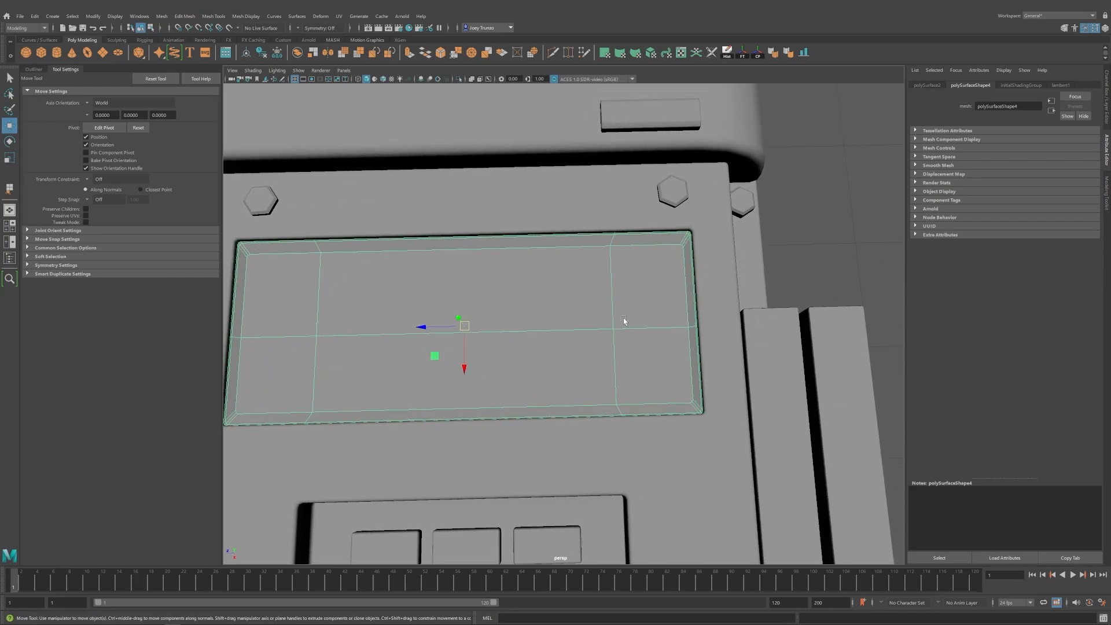
{"action": "right_click_drag", "start_coordinate": [624, 321], "coordinate": [609, 354]}
{"action": "middle_click_drag", "start_coordinate": [607, 349], "coordinate": [633, 347], "text": "alt"}
{"action": "left_click", "coordinate": [391, 322]}
{"action": "left_click_drag", "start_coordinate": [308, 307], "coordinate": [670, 369]}
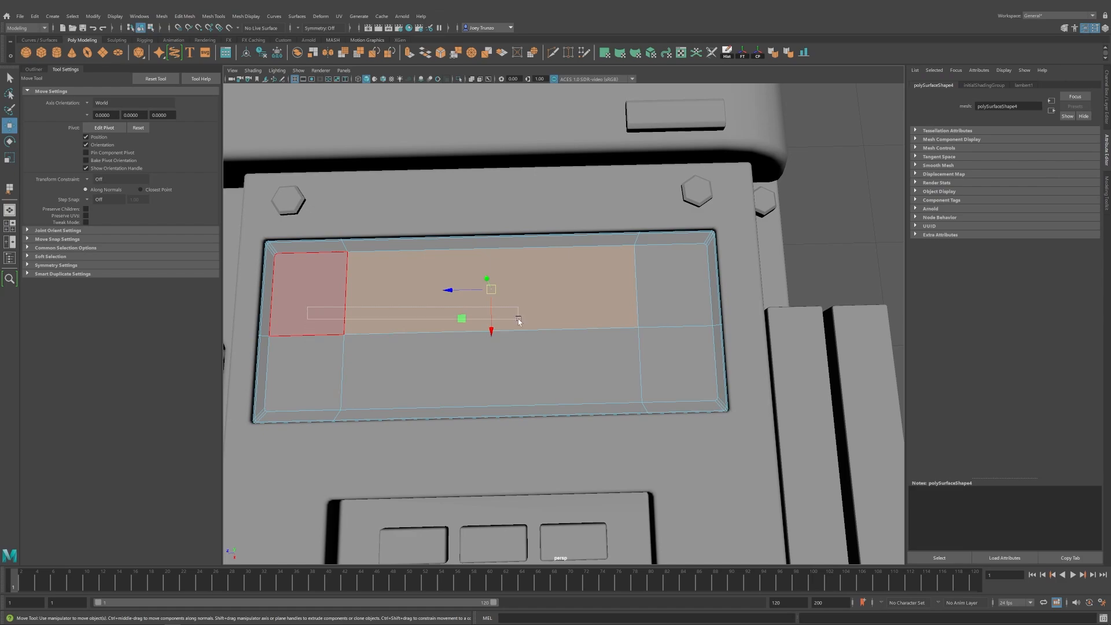
{"action": "left_click_drag", "start_coordinate": [526, 322], "coordinate": [525, 322], "text": "shift"}
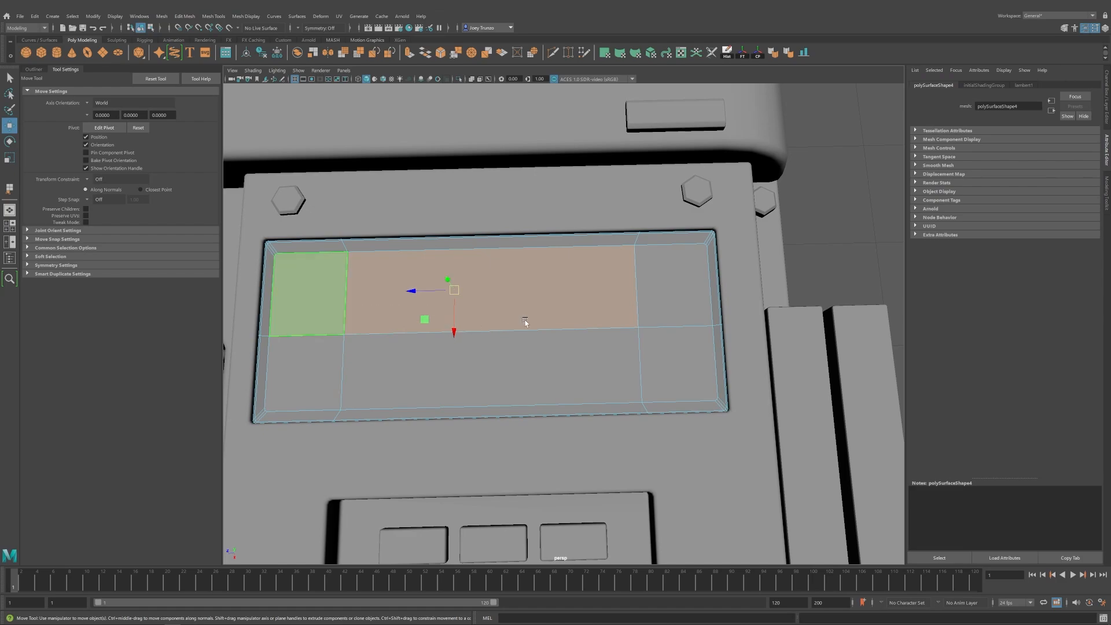
Multi-Cut diagonal edges from the display inset's two outer-side corners to the nearest grid intersection on the centre line.
{"action": "left_click", "coordinate": [553, 53]}
{"action": "right_click_drag", "start_coordinate": [597, 327], "coordinate": [764, 159], "text": "alt"}
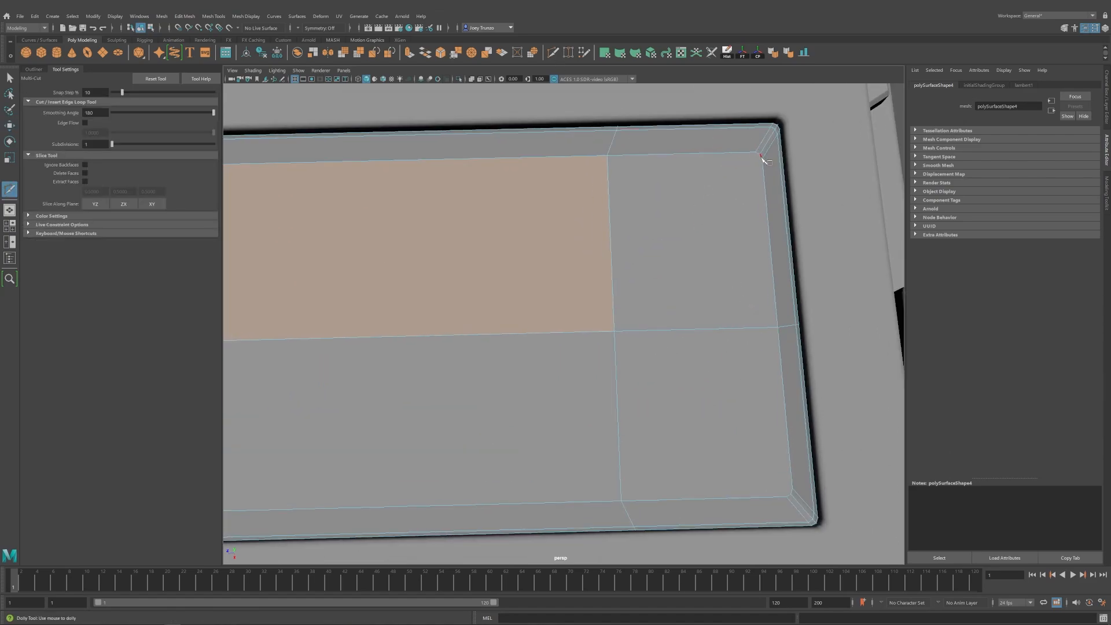
{"action": "left_click", "coordinate": [614, 332]}
{"action": "right_click", "coordinate": [625, 333]}
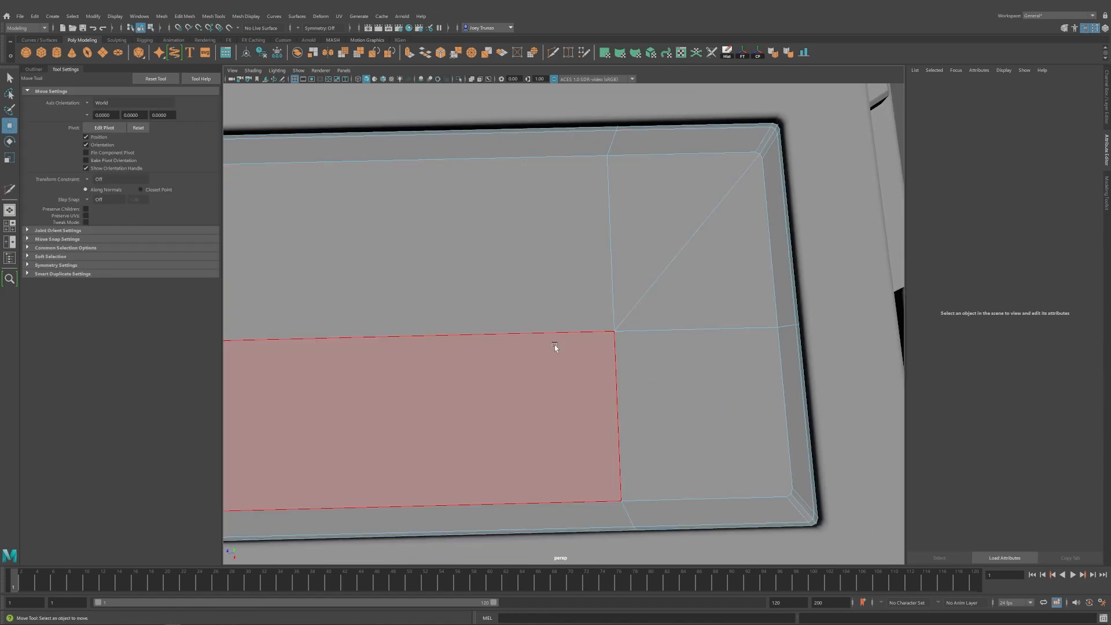
{"action": "right_click_drag", "start_coordinate": [556, 347], "coordinate": [788, 461], "text": "alt"}
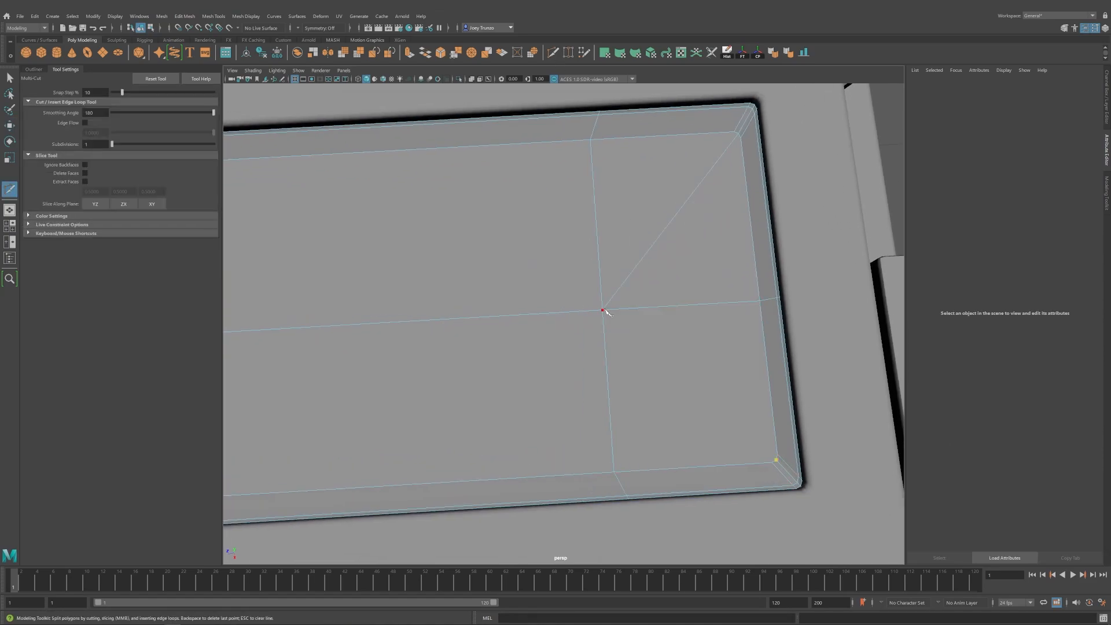
{"action": "right_click_drag", "start_coordinate": [605, 313], "coordinate": [698, 390], "text": "alt"}
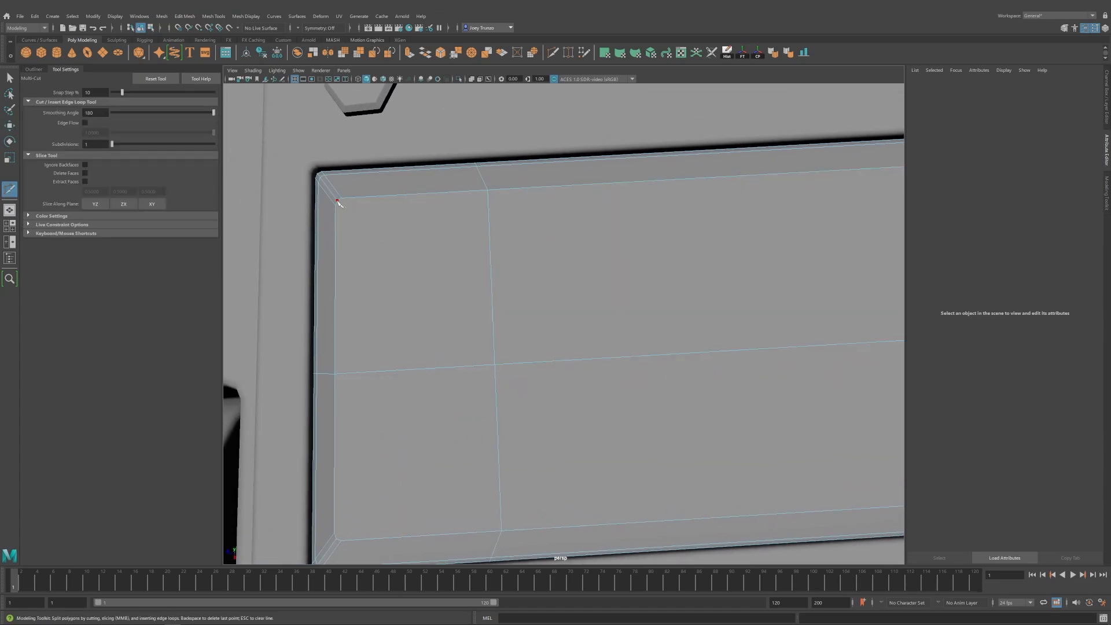
Multi-Cut matching diagonals from the display inset's two lever-side corners to their grid intersection, then leave component editing.
{"action": "left_click", "coordinate": [495, 366]}
{"action": "right_click", "coordinate": [495, 365]}
{"action": "right_click_drag", "start_coordinate": [495, 366], "coordinate": [746, 249], "text": "alt"}
{"action": "left_click", "coordinate": [387, 503]}
{"action": "right_click", "coordinate": [388, 502]}
{"action": "key", "text": "w"}
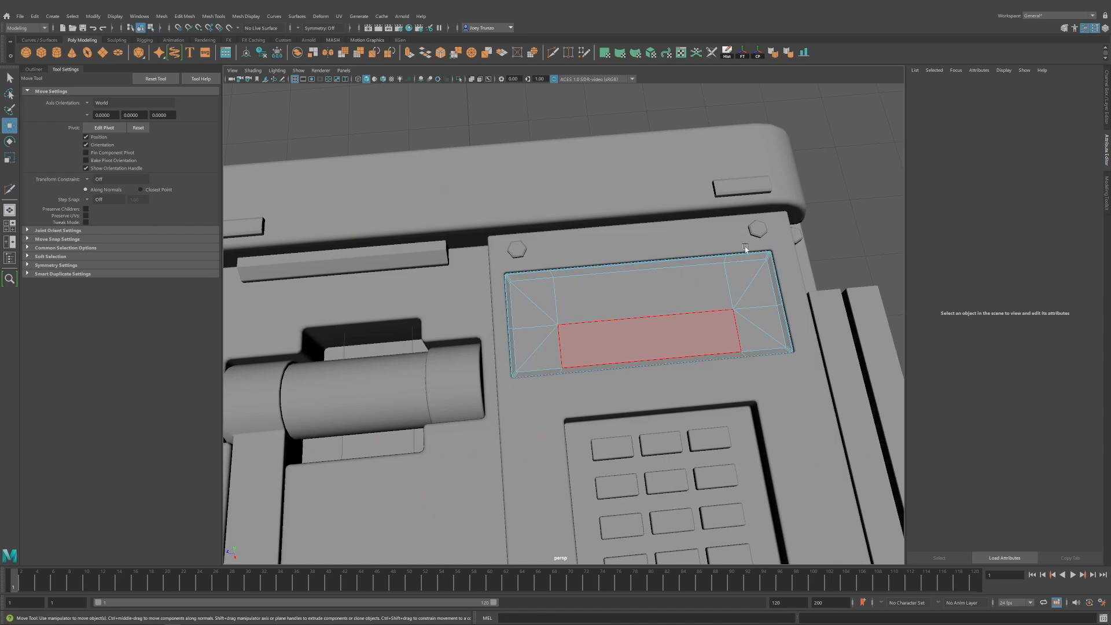
{"action": "left_click", "coordinate": [745, 249]}
{"action": "left_click_drag", "start_coordinate": [746, 249], "coordinate": [729, 272], "text": "alt"}
{"action": "left_click", "coordinate": [752, 317]}
{"action": "right_click_drag", "start_coordinate": [730, 272], "coordinate": [587, 298], "text": "alt"}
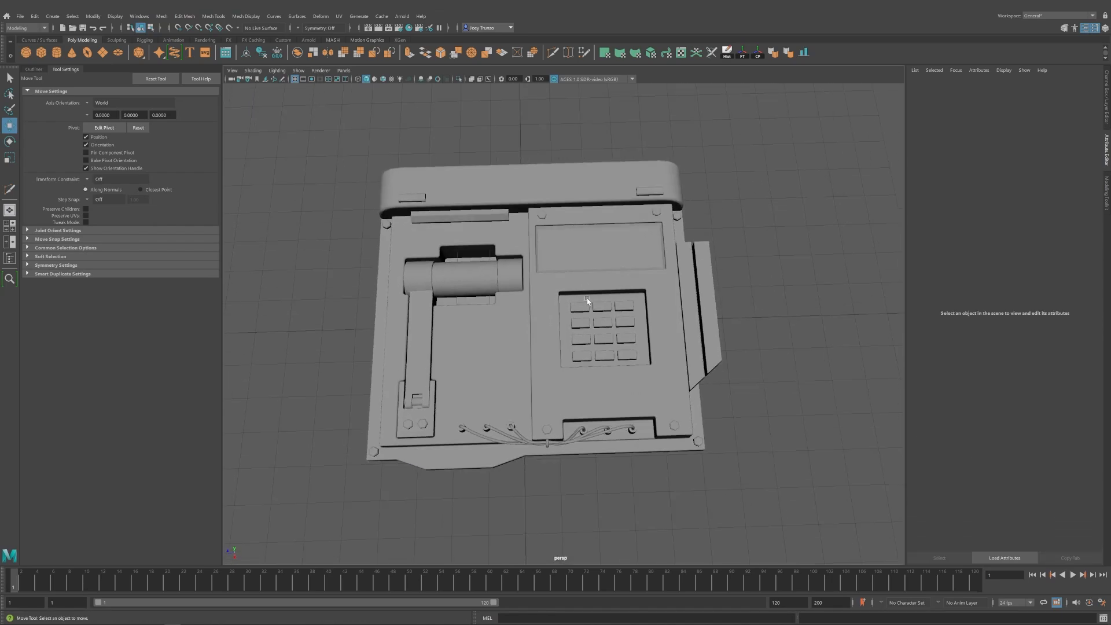
Duplicate a slim bar from the rounded top cover and align the copy to the middle cable connector beside the lever.
{"action": "left_click_drag", "start_coordinate": [587, 297], "coordinate": [586, 286], "text": "alt"}
{"action": "left_click_drag", "start_coordinate": [503, 361], "coordinate": [511, 382], "text": "alt"}
{"action": "middle_click_drag", "start_coordinate": [511, 382], "coordinate": [537, 393], "text": "alt"}
{"action": "left_click_drag", "start_coordinate": [536, 393], "coordinate": [544, 345], "text": "alt"}
{"action": "left_click", "coordinate": [538, 344]}
{"action": "left_click", "coordinate": [548, 379]}
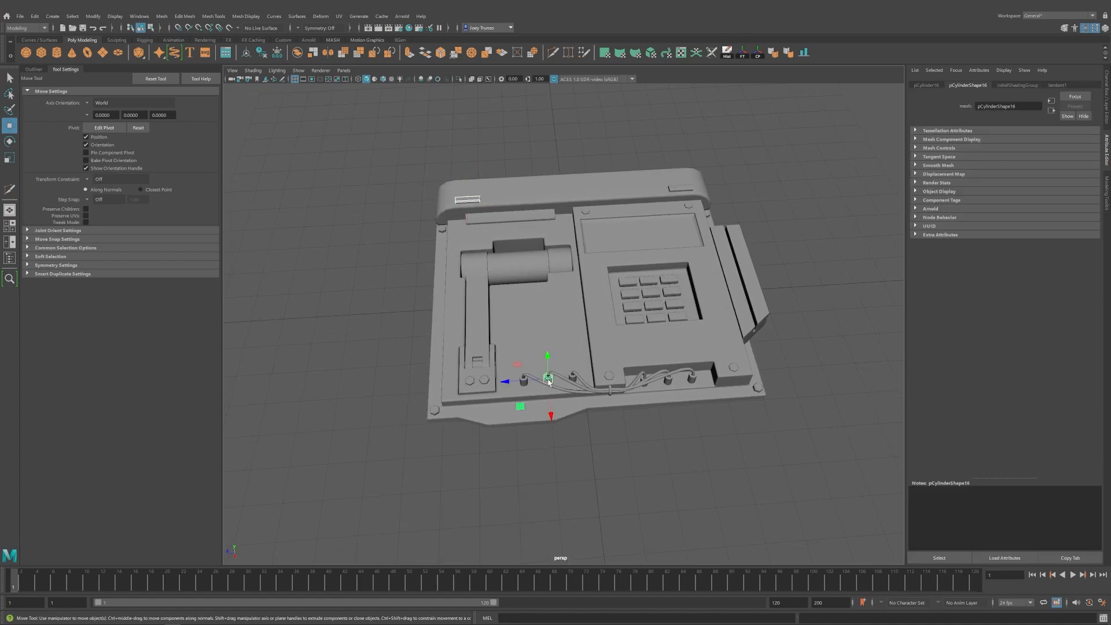
{"action": "scroll", "coordinate": [548, 379], "scroll_direction": "up", "scroll_amount": 5}
{"action": "middle_click_drag", "start_coordinate": [510, 498], "coordinate": [509, 358], "text": "alt"}
Scale the copied bar into a base plate spanning the three connectors and seat it on the panel surface.
{"action": "key", "text": "r"}
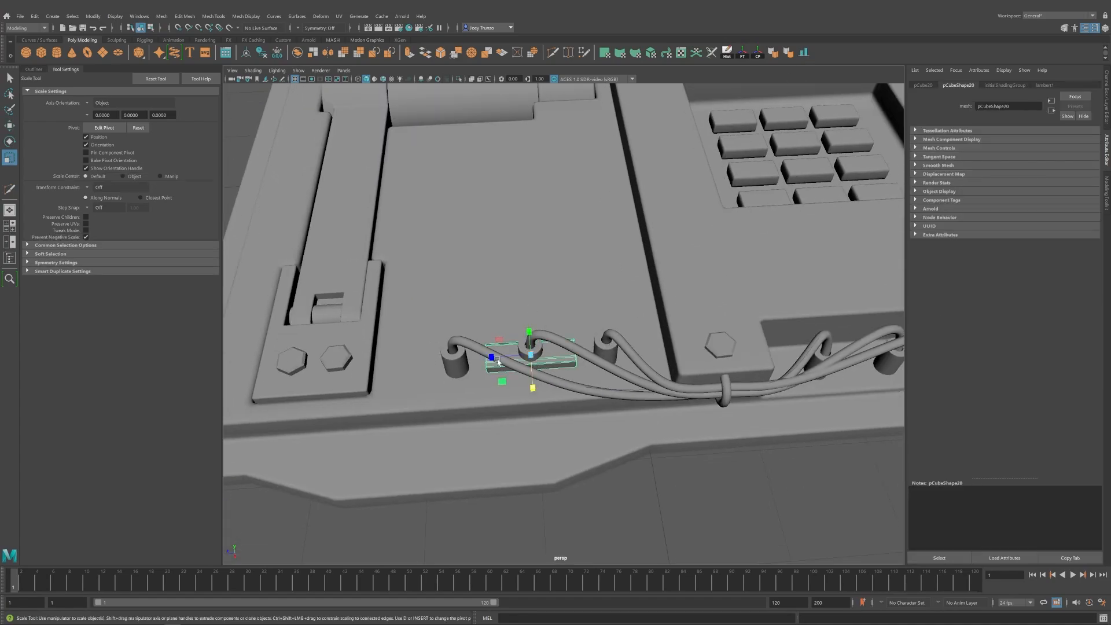
{"action": "left_click", "coordinate": [454, 360]}
{"action": "left_click_drag", "start_coordinate": [454, 360], "coordinate": [658, 306], "text": "alt"}
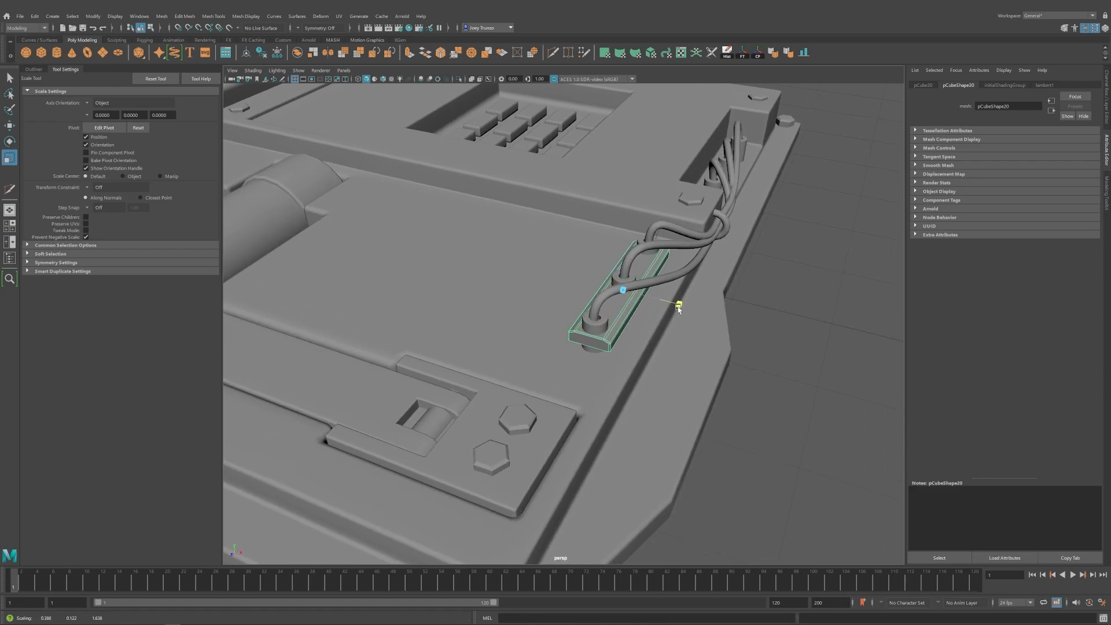
{"action": "left_click_drag", "start_coordinate": [659, 266], "coordinate": [459, 334], "text": "alt"}
{"action": "key", "text": "w"}
{"action": "left_click_drag", "start_coordinate": [476, 387], "coordinate": [593, 248], "text": "alt"}
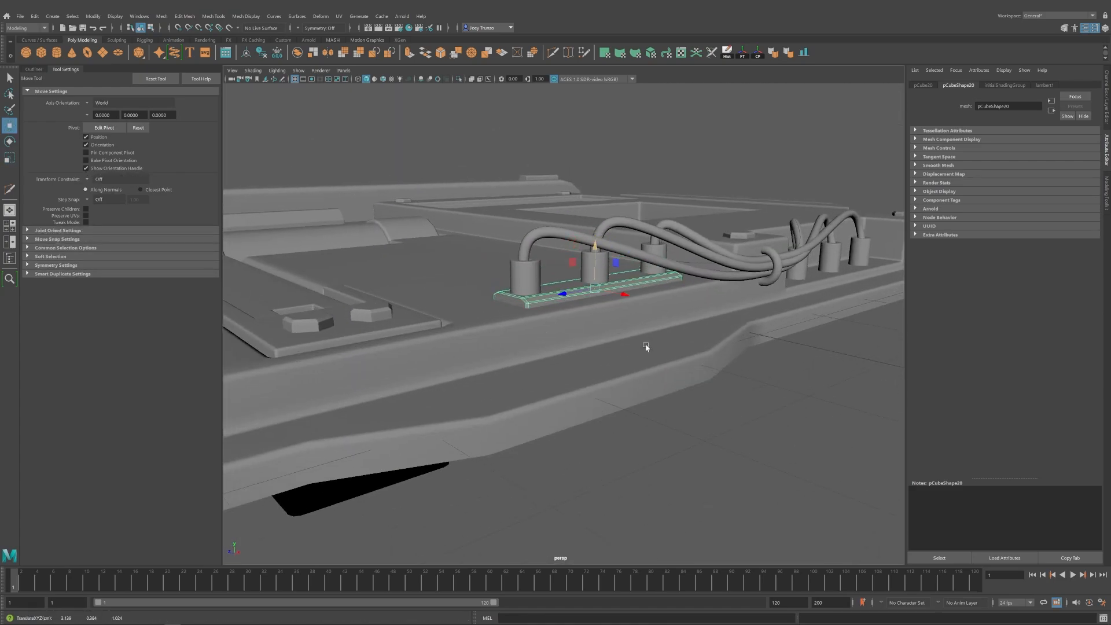
{"action": "left_click", "coordinate": [654, 405]}
Adjust the base plate's length and width to frame the three cable connectors evenly.
{"action": "right_click_drag", "start_coordinate": [654, 405], "coordinate": [556, 369], "text": "alt"}
{"action": "left_click_drag", "start_coordinate": [556, 370], "coordinate": [537, 382], "text": "alt"}
{"action": "right_click_drag", "start_coordinate": [537, 382], "coordinate": [602, 382], "text": "alt"}
{"action": "middle_click_drag", "start_coordinate": [492, 416], "coordinate": [543, 295], "text": "alt"}
{"action": "left_click", "coordinate": [539, 274]}
{"action": "key", "text": "r"}
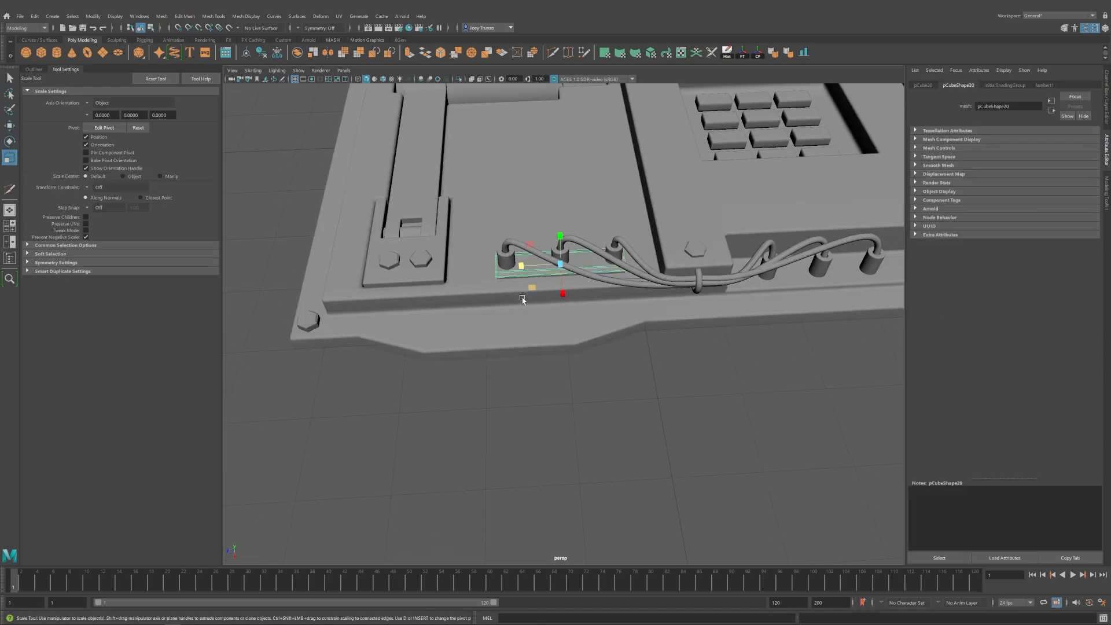
{"action": "left_click_drag", "start_coordinate": [523, 299], "coordinate": [519, 324], "text": "alt"}
{"action": "right_click_drag", "start_coordinate": [520, 324], "coordinate": [590, 370], "text": "alt"}
{"action": "middle_click_drag", "start_coordinate": [590, 371], "coordinate": [599, 334], "text": "alt"}
{"action": "left_click_drag", "start_coordinate": [565, 361], "coordinate": [561, 353]}
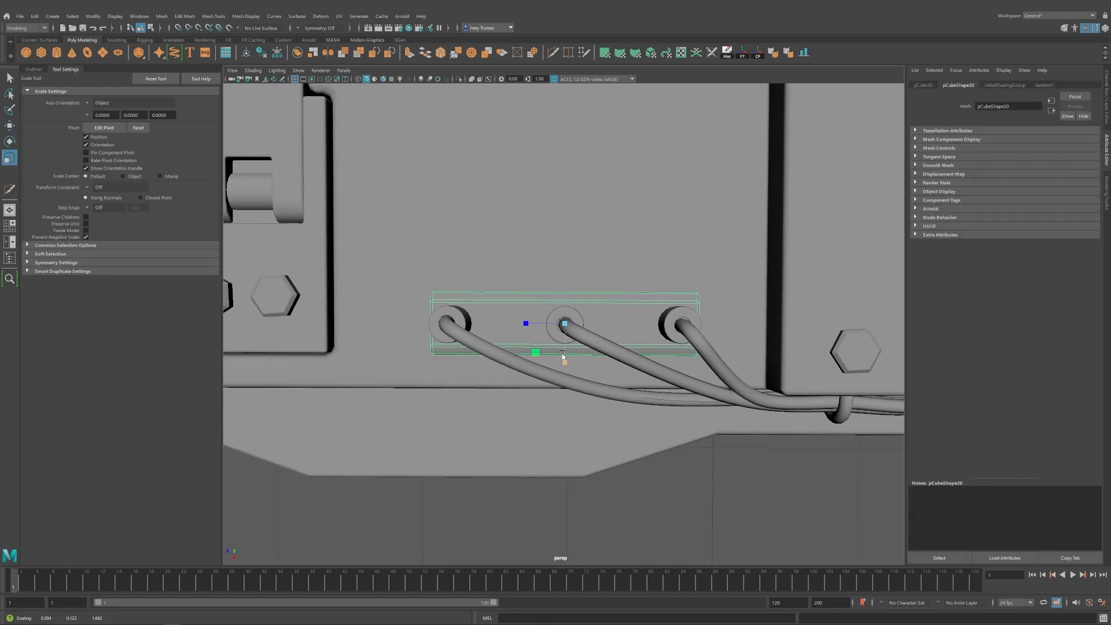
{"action": "left_click", "coordinate": [581, 516]}
Duplicate the connector base plate and align the copy to the middle connector in the recess below the keypad.
{"action": "right_click_drag", "start_coordinate": [581, 516], "coordinate": [521, 434], "text": "alt"}
{"action": "left_click_drag", "start_coordinate": [521, 434], "coordinate": [573, 399], "text": "alt"}
{"action": "middle_click_drag", "start_coordinate": [620, 386], "coordinate": [560, 434], "text": "alt"}
{"action": "left_click_drag", "start_coordinate": [560, 434], "coordinate": [549, 422], "text": "alt"}
{"action": "middle_click_drag", "start_coordinate": [547, 427], "coordinate": [576, 419], "text": "alt"}
{"action": "scroll", "coordinate": [577, 419], "scroll_direction": "up", "scroll_amount": 5}
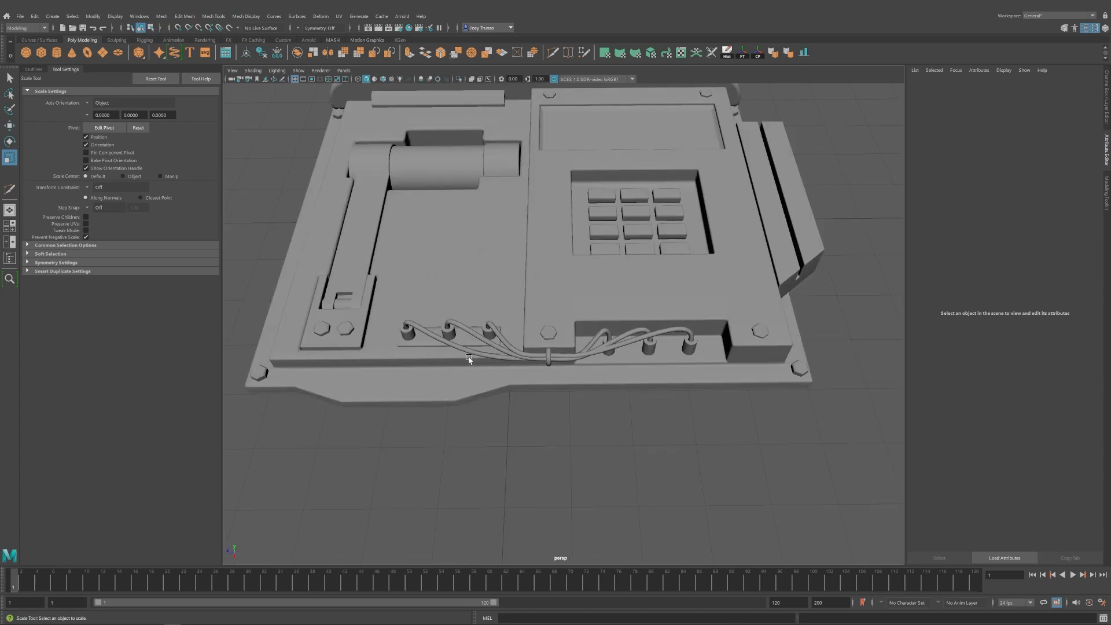
{"action": "left_click", "coordinate": [422, 342]}
{"action": "key", "text": "w"}
{"action": "left_click", "coordinate": [647, 350], "text": "shift"}
{"action": "key", "text": "g"}
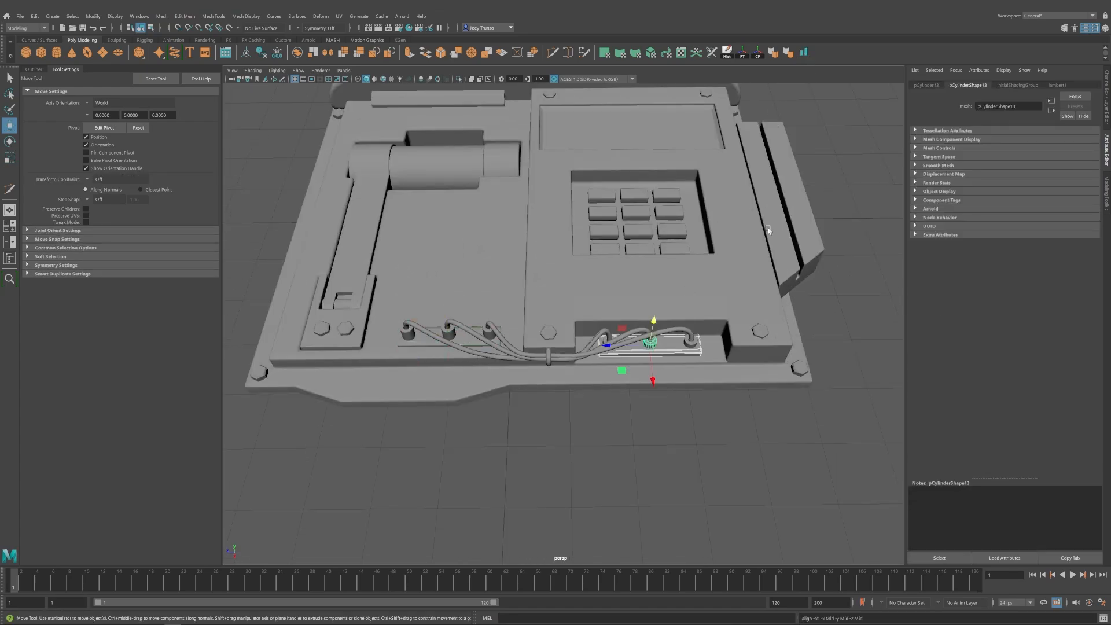
Adjust the copied base plate's height so it sits on the recess floor beneath the connectors.
{"action": "middle_click_drag", "start_coordinate": [690, 326], "coordinate": [625, 263], "text": "alt"}
{"action": "scroll", "coordinate": [625, 263], "scroll_direction": "up", "scroll_amount": 5}
{"action": "left_click", "coordinate": [626, 267]}
{"action": "left_click_drag", "start_coordinate": [607, 242], "coordinate": [601, 250]}
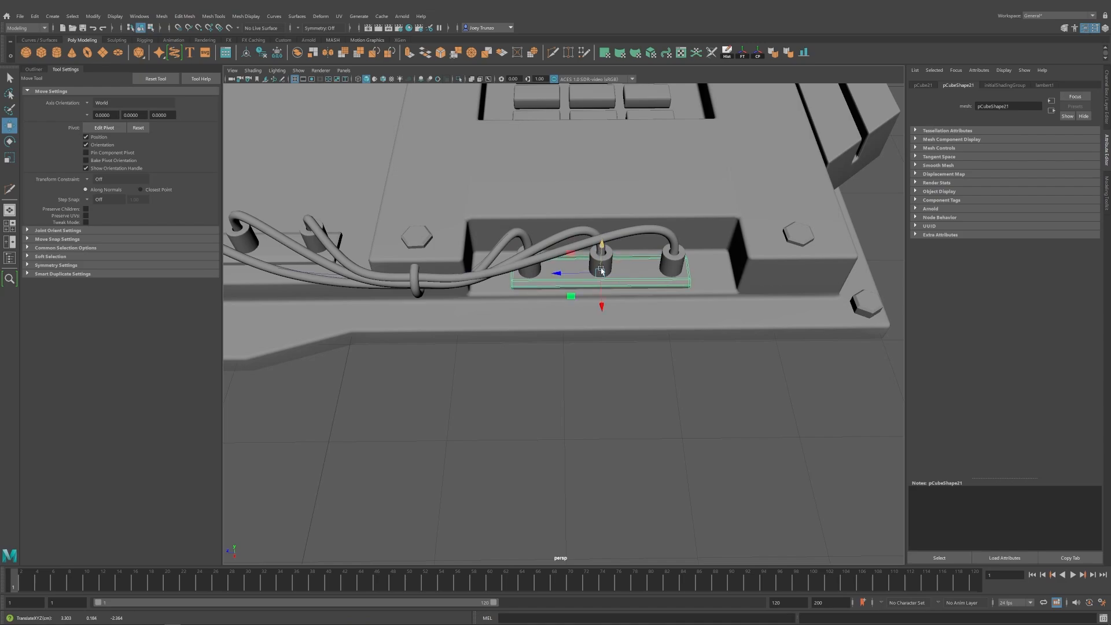
{"action": "left_click", "coordinate": [579, 367]}
Show the Outliner beside the viewport and select the whole model to check which scene items it contains.
{"action": "scroll", "coordinate": [578, 367], "scroll_direction": "down", "scroll_amount": 8}
{"action": "left_click_drag", "start_coordinate": [579, 367], "coordinate": [575, 377], "text": "alt"}
{"action": "middle_click_drag", "start_coordinate": [576, 376], "coordinate": [613, 478], "text": "alt"}
{"action": "left_click_drag", "start_coordinate": [575, 441], "coordinate": [572, 440], "text": "alt"}
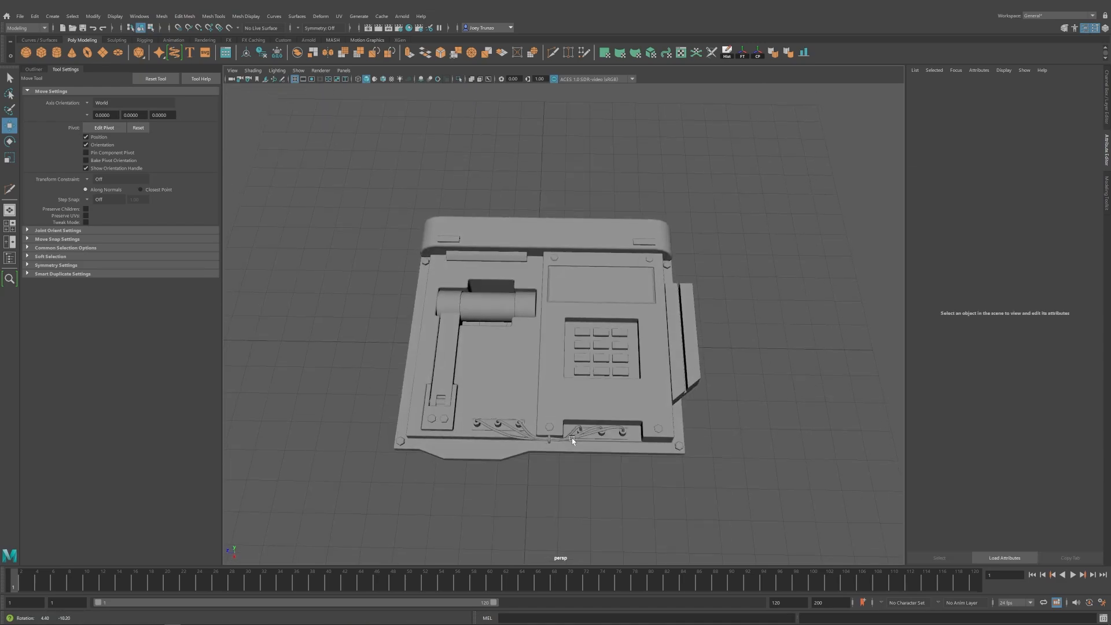
{"action": "left_click_drag", "start_coordinate": [702, 383], "coordinate": [541, 338], "text": "alt"}
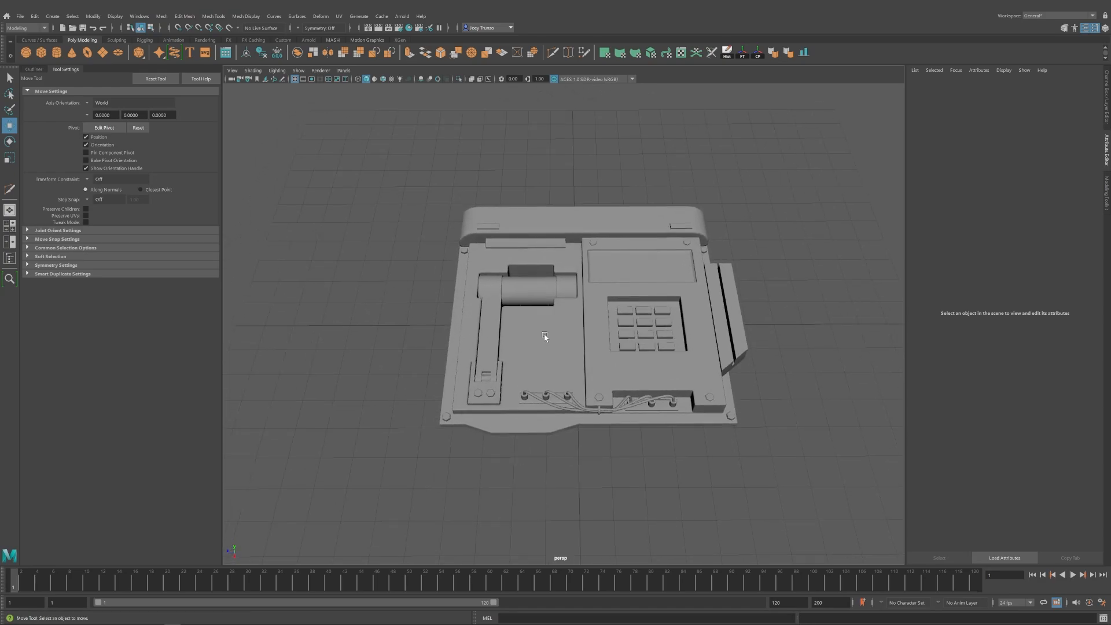
{"action": "left_click", "coordinate": [9, 258]}
{"action": "left_click_drag", "start_coordinate": [720, 327], "coordinate": [705, 326], "text": "alt"}
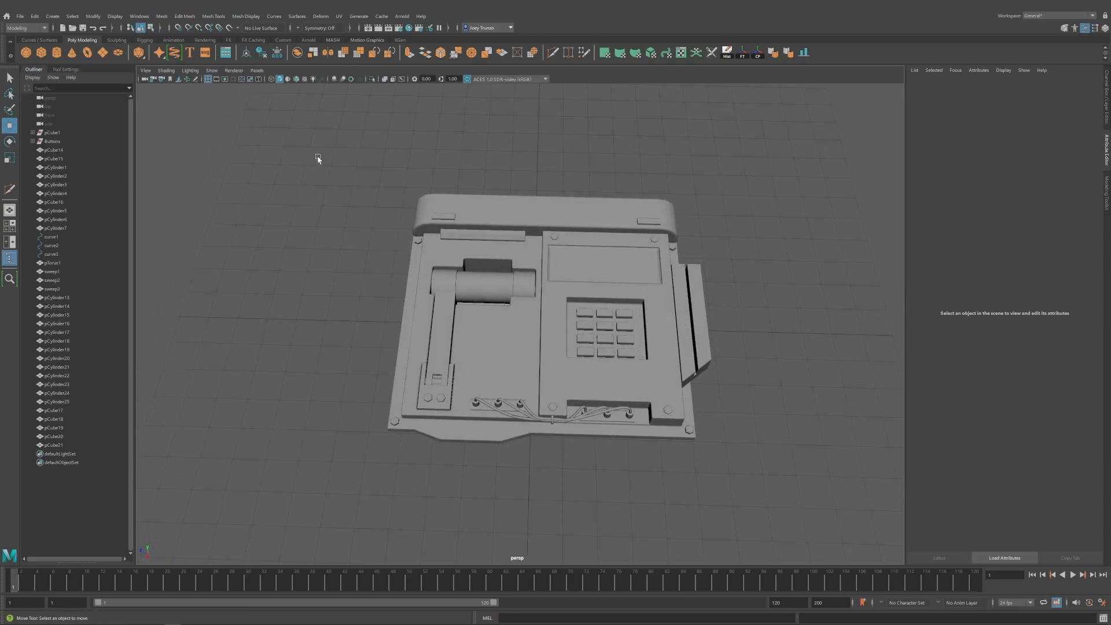
{"action": "left_click_drag", "start_coordinate": [318, 156], "coordinate": [840, 490]}
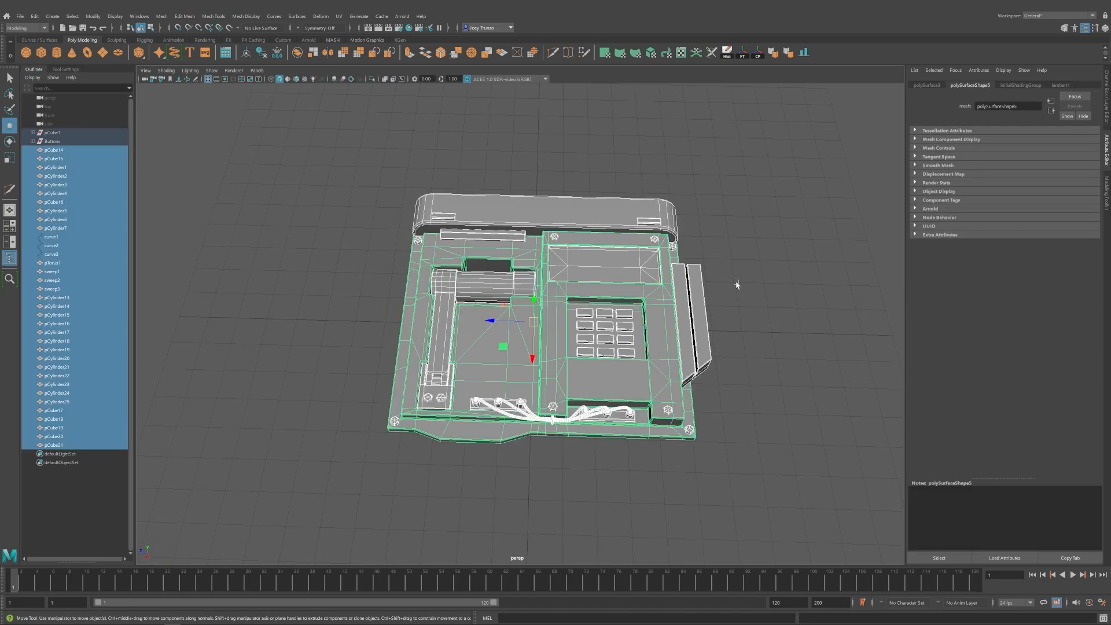
{"action": "left_click", "coordinate": [730, 135]}
Delete the three leftover cable curves curve1, curve2 and curve3.
{"action": "left_click_drag", "start_coordinate": [55, 255], "coordinate": [53, 239]}
{"action": "left_click_drag", "start_coordinate": [515, 353], "coordinate": [514, 331], "text": "alt"}
{"action": "right_click_drag", "start_coordinate": [515, 331], "coordinate": [580, 381], "text": "alt"}
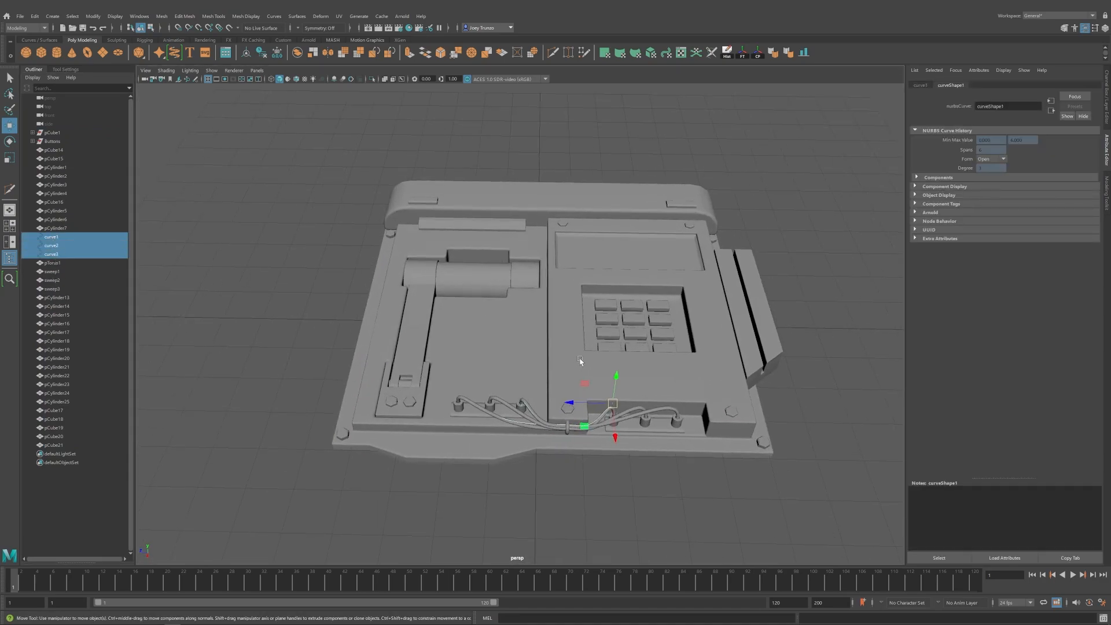
{"action": "key", "text": "Delete"}
Expand the pCube1 group and its polySurface1 subgroup, and select their surfaces to examine the hierarchy.
{"action": "left_click", "coordinate": [51, 134]}
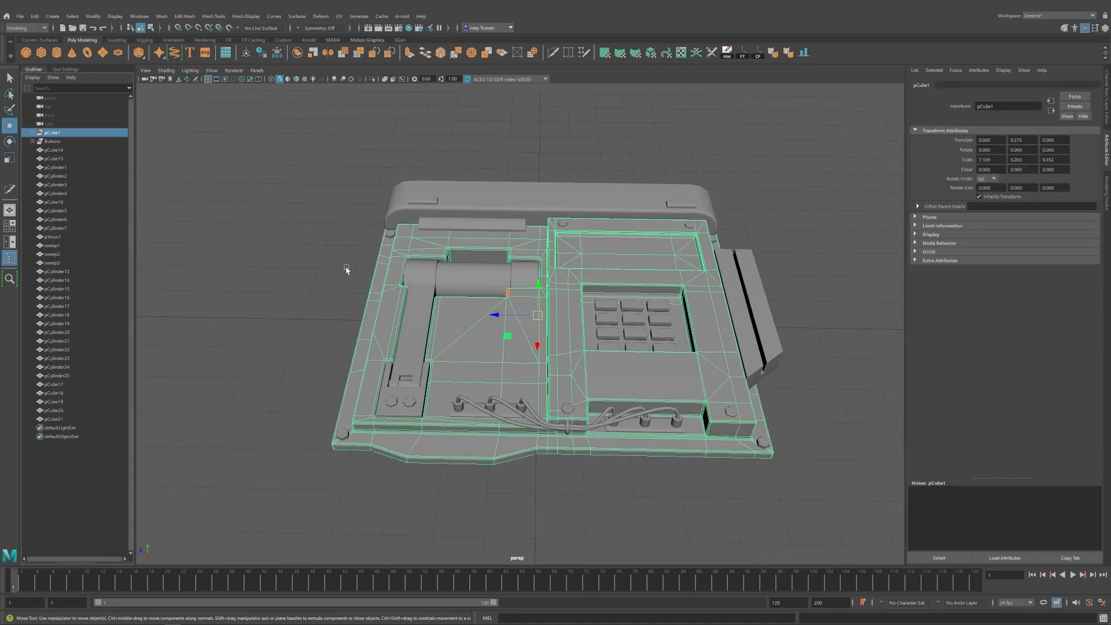
{"action": "left_click", "coordinate": [32, 133]}
{"action": "left_click", "coordinate": [58, 151]}
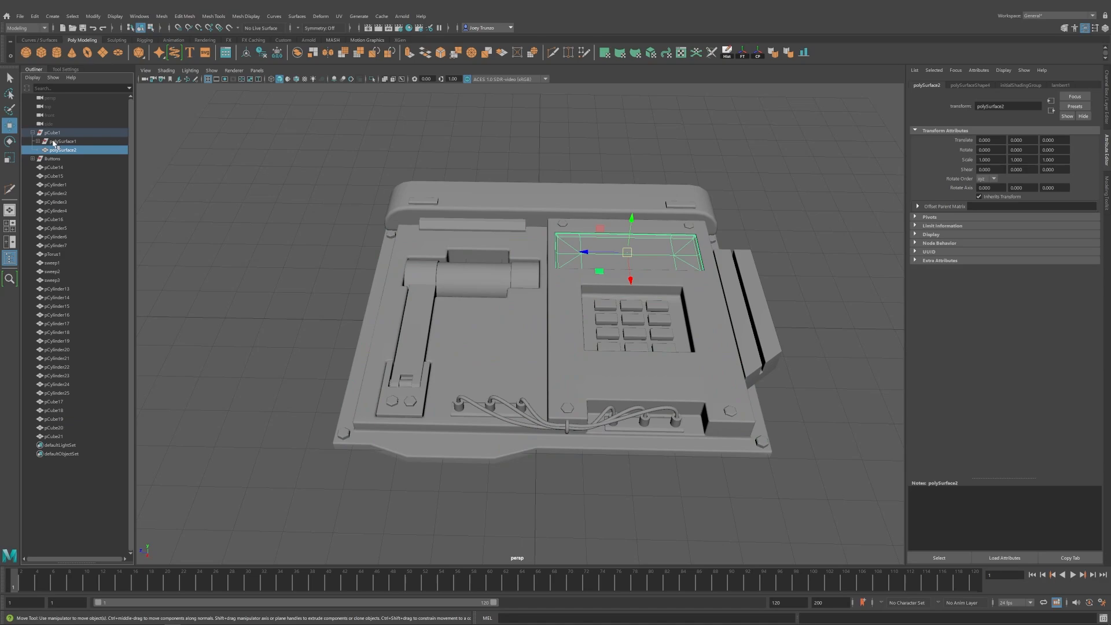
{"action": "left_click", "coordinate": [54, 141]}
{"action": "left_click", "coordinate": [37, 141]}
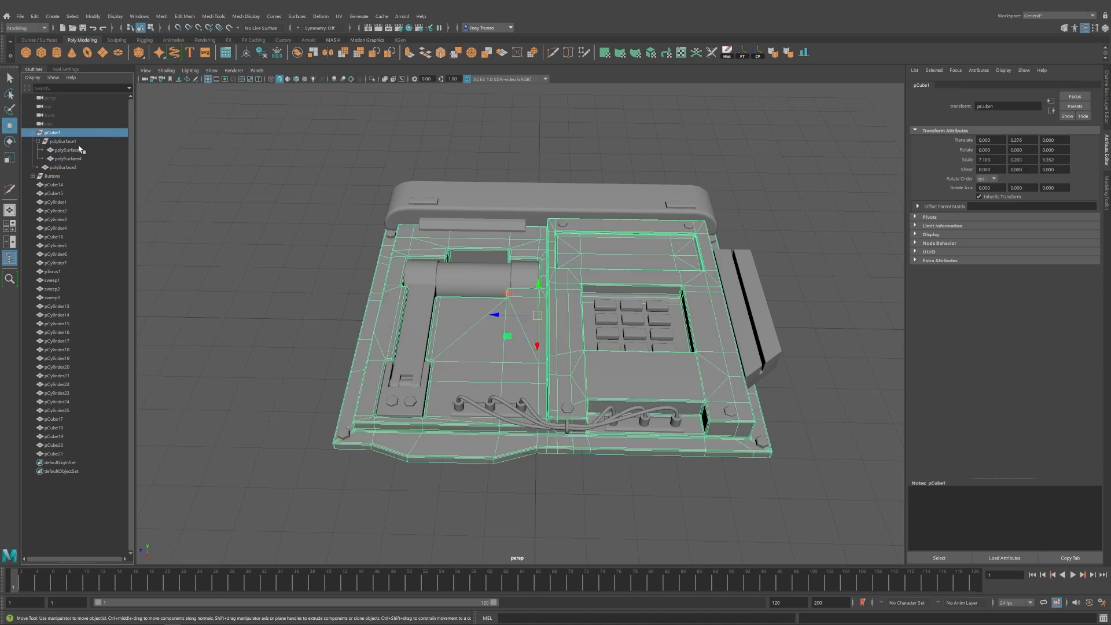
{"action": "left_click", "coordinate": [67, 150]}
{"action": "left_click", "coordinate": [66, 159]}
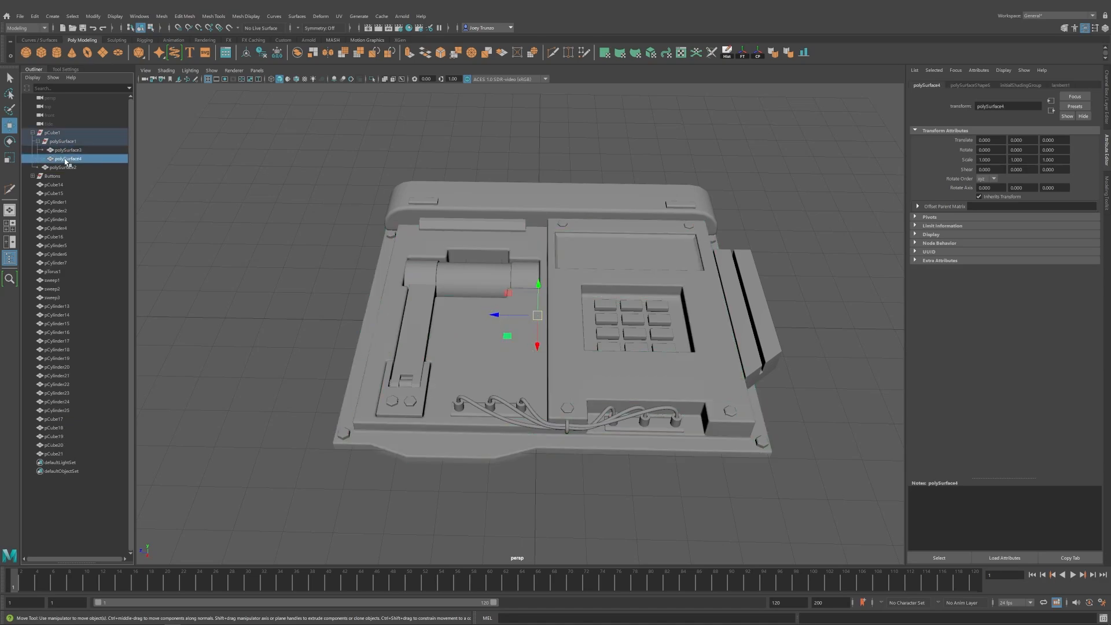
Collapse the pCube1 hierarchy and rename the group Case.
{"action": "left_click", "coordinate": [71, 152]}
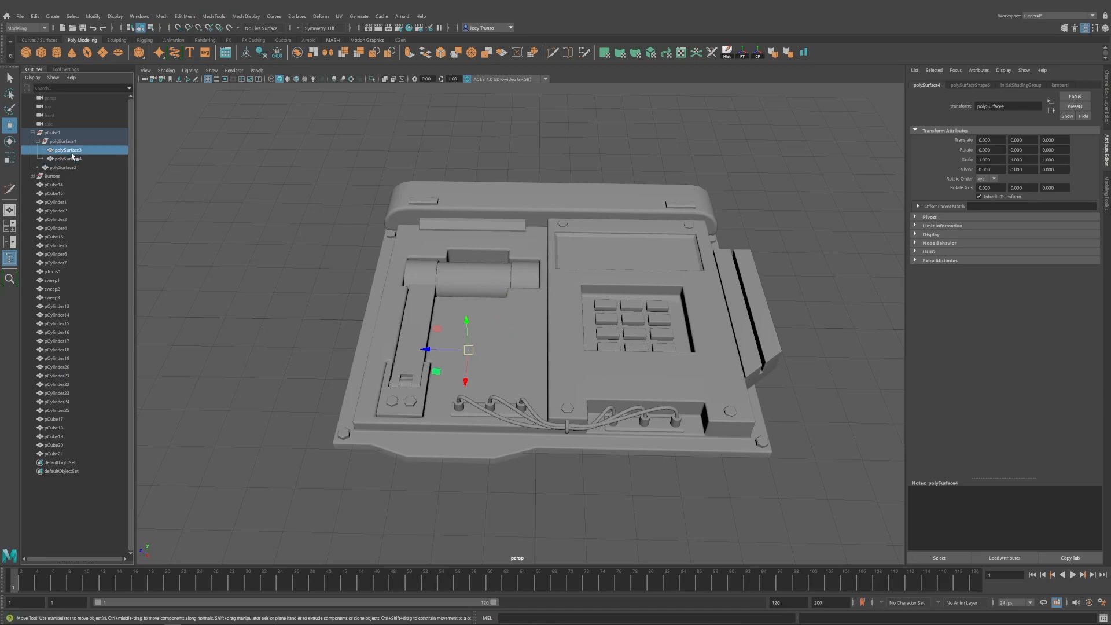
{"action": "left_click", "coordinate": [69, 167]}
{"action": "left_click", "coordinate": [38, 141]}
{"action": "left_click", "coordinate": [32, 132]}
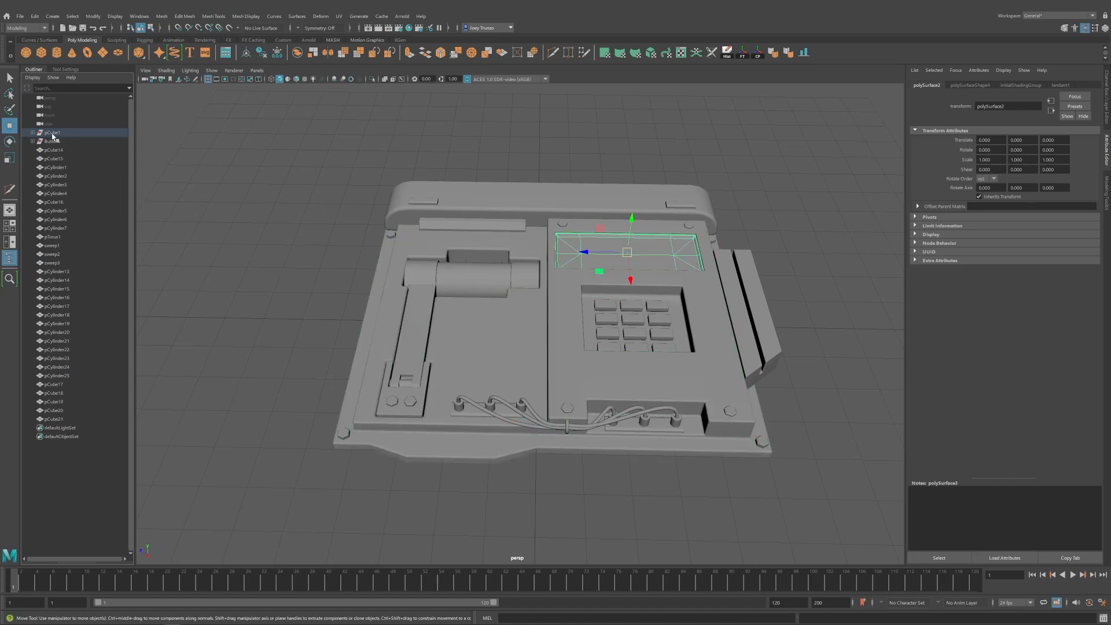
{"action": "double_click", "coordinate": [53, 133]}
Select the Buttons group and the loose cubes and cylinders to examine which model parts still need grouping.
{"action": "left_click", "coordinate": [53, 141]}
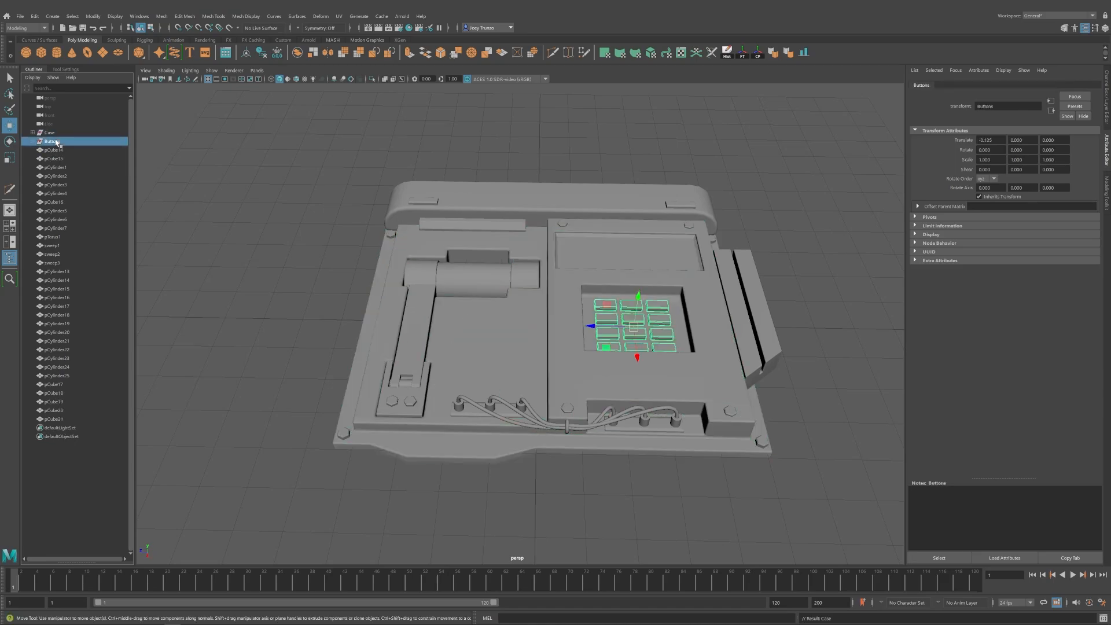
{"action": "mouse_move", "coordinate": [611, 288]}
{"action": "left_mouse_down", "text": "alt"}
{"action": "mouse_move", "coordinate": [612, 317]}
{"action": "mouse_move", "coordinate": [609, 308]}
{"action": "left_mouse_up", "text": "alt"}
{"action": "left_click", "coordinate": [56, 152]}
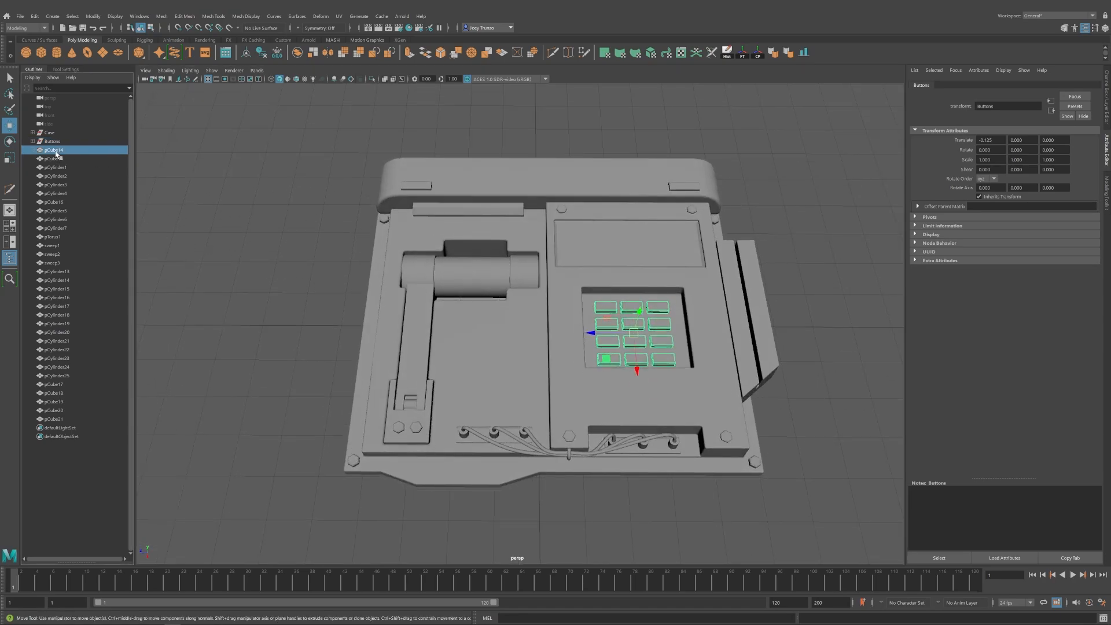
{"action": "left_click", "coordinate": [58, 161]}
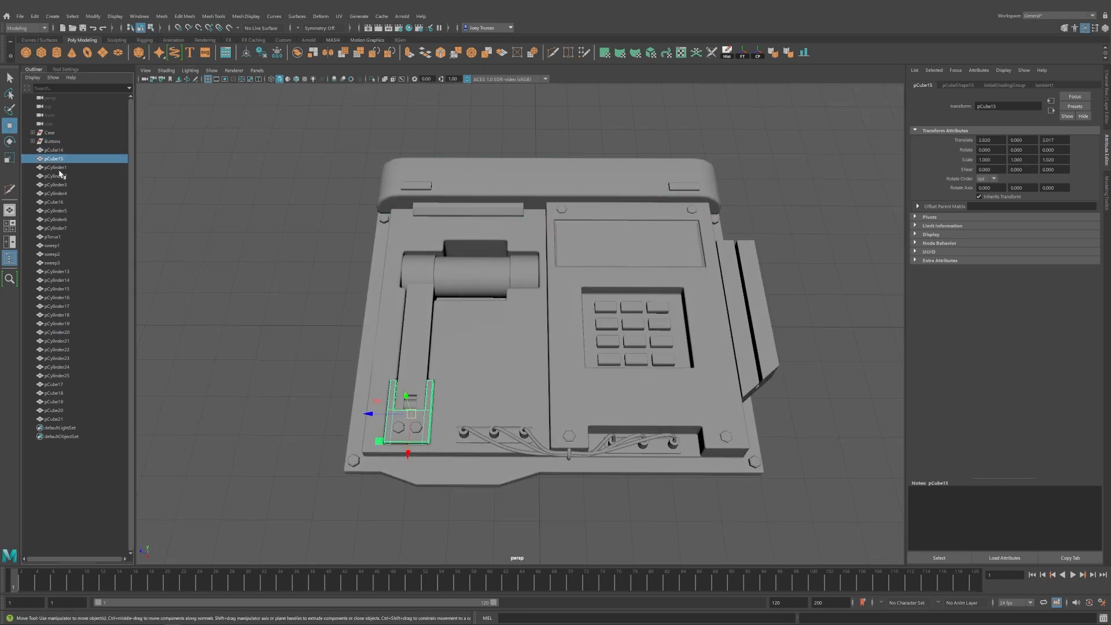
{"action": "left_click", "coordinate": [59, 152]}
{"action": "left_click", "coordinate": [60, 229], "text": "shift"}
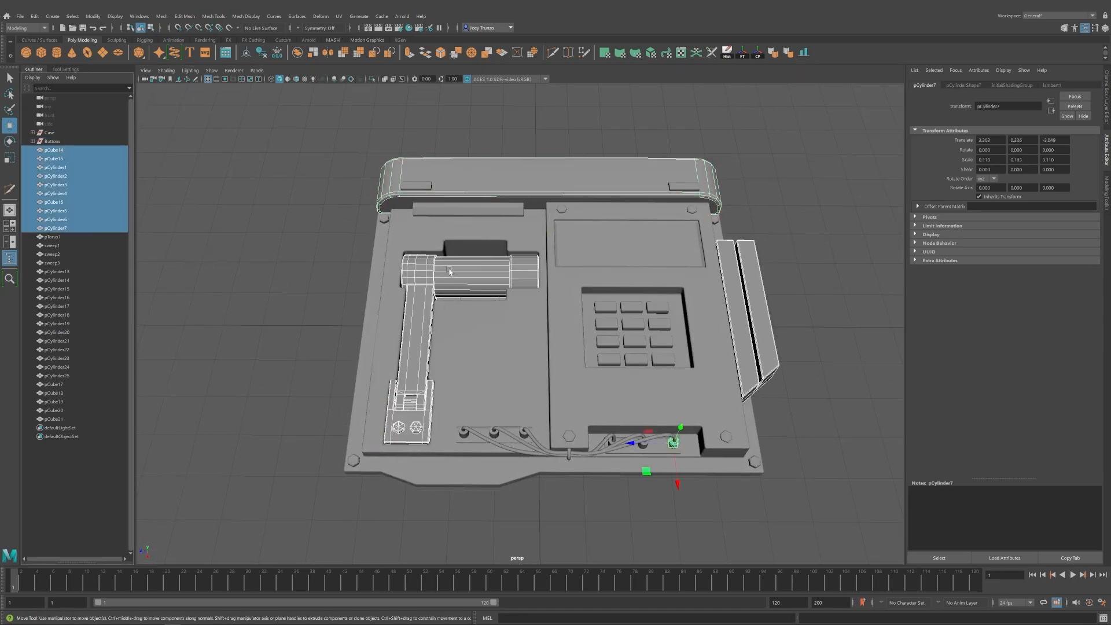
{"action": "left_click", "coordinate": [55, 185]}
{"action": "left_click", "coordinate": [62, 229], "text": "shift"}
{"action": "key", "text": "q"}
Group the handle's cylinders, arm and bracket plate, leaving the two bracket bolts out of the group.
{"action": "left_click", "coordinate": [475, 279]}
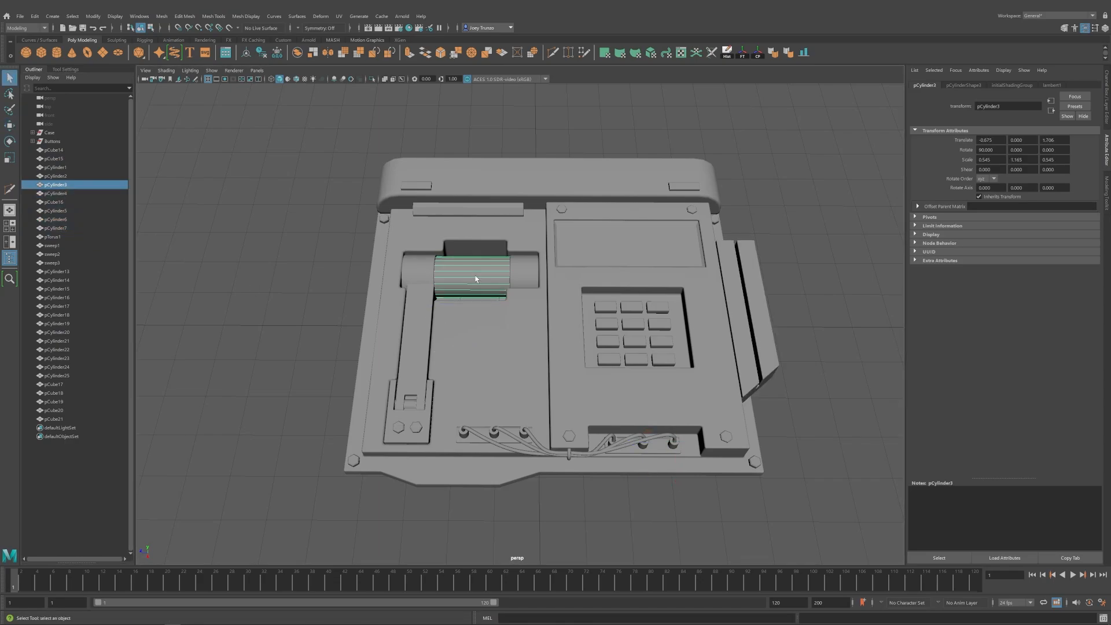
{"action": "left_click", "coordinate": [523, 272], "text": "shift"}
{"action": "left_click", "coordinate": [423, 279], "text": "shift"}
{"action": "left_click", "coordinate": [411, 404], "text": "shift"}
{"action": "left_click", "coordinate": [418, 424], "text": "shift"}
{"action": "left_click", "coordinate": [417, 428], "text": "shift"}
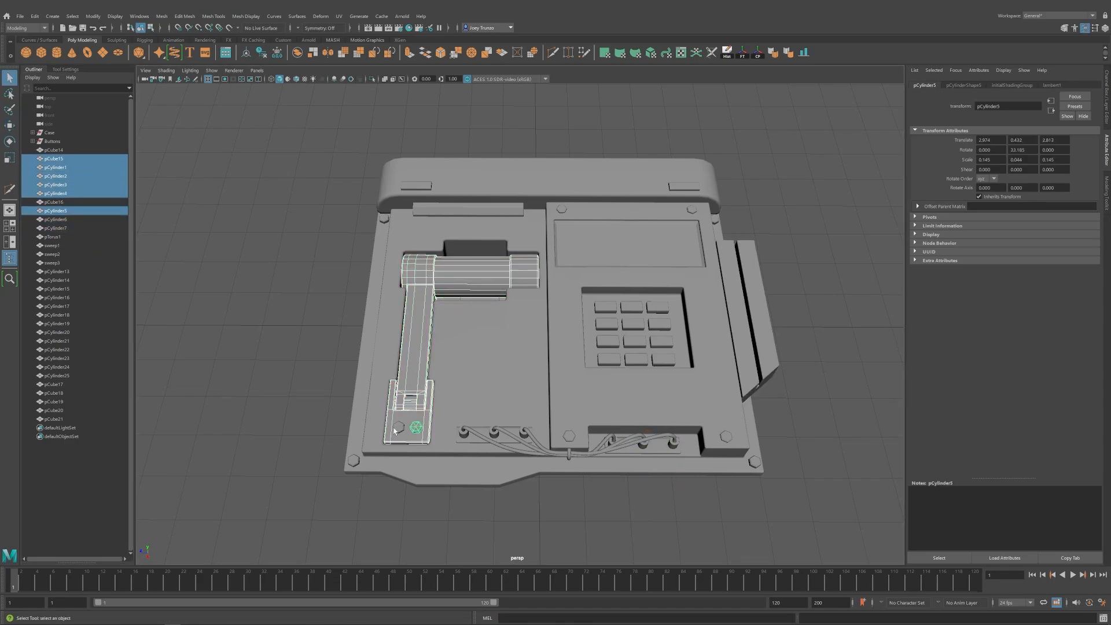
{"action": "left_click", "coordinate": [416, 429], "text": "shift"}
{"action": "left_click_drag", "start_coordinate": [463, 399], "coordinate": [499, 375], "text": "alt"}
{"action": "key", "text": "ctrl+g"}
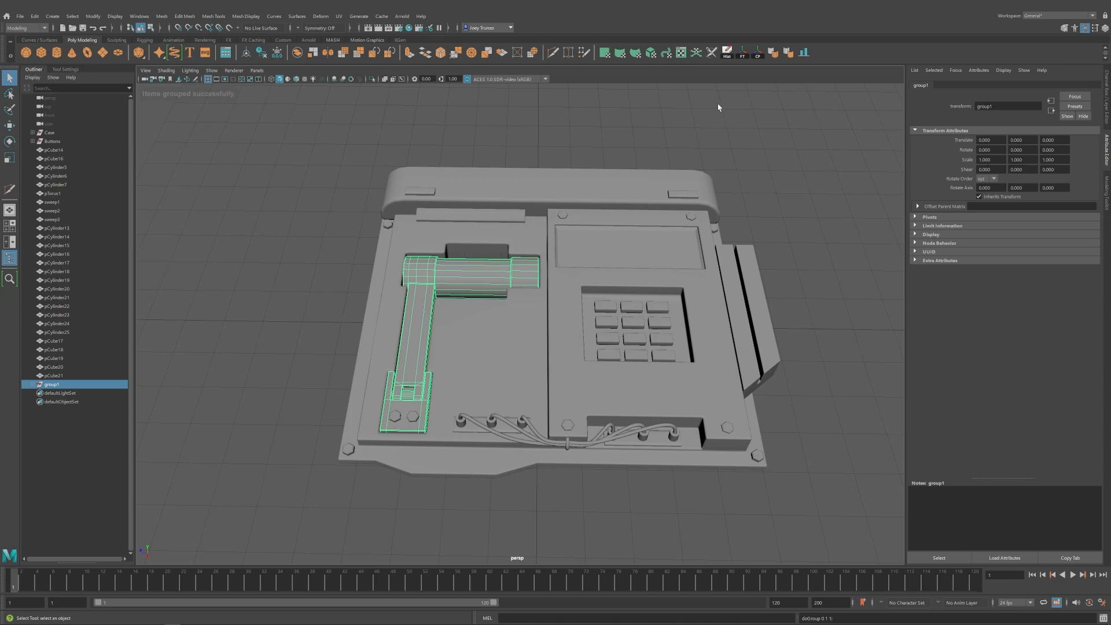
Freeze the new handle group's transformations, center its pivot and rename it Handle.
{"action": "key", "text": "w"}
{"action": "left_click", "coordinate": [743, 53]}
{"action": "left_click", "coordinate": [758, 53]}
{"action": "double_click", "coordinate": [51, 384]}
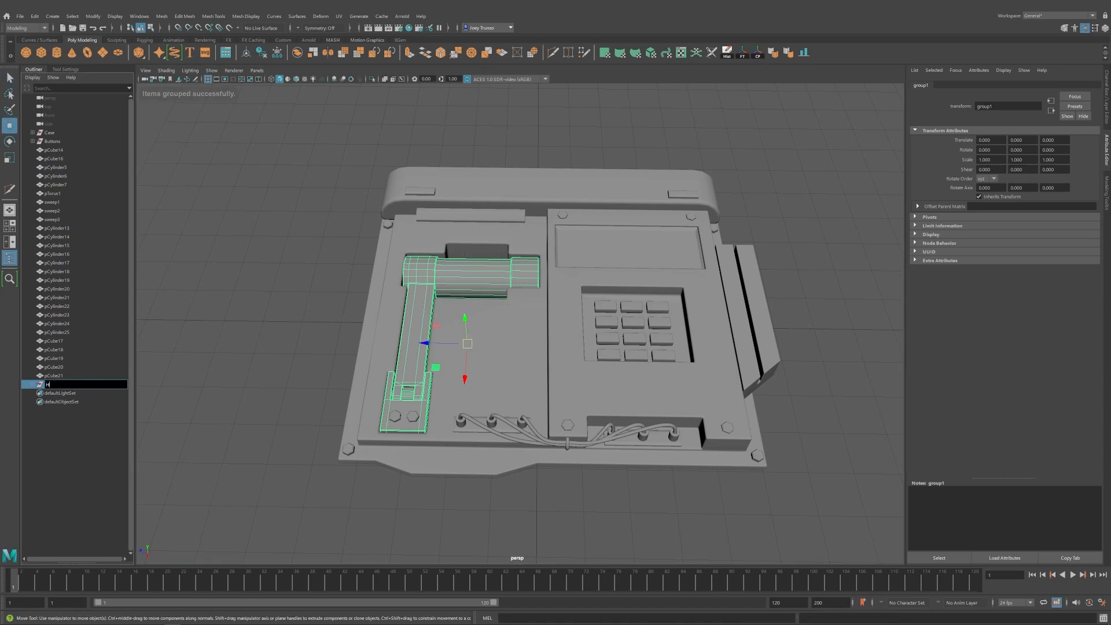
Group the three cables with their six connectors, the cable clip and both base plates, and name the group Wires.
{"action": "left_click_drag", "start_coordinate": [64, 376], "coordinate": [73, 351]}
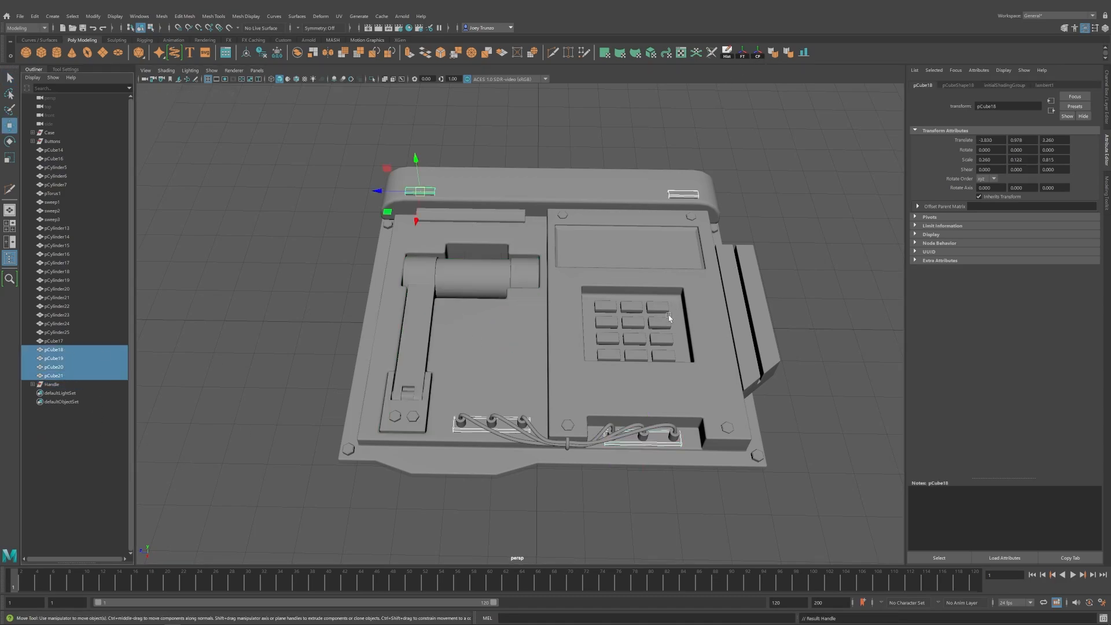
{"action": "scroll", "coordinate": [655, 376], "scroll_direction": "up", "scroll_amount": 1}
{"action": "middle_click_drag", "start_coordinate": [631, 418], "coordinate": [612, 365], "text": "alt"}
{"action": "key", "text": "q"}
{"action": "left_click_drag", "start_coordinate": [55, 220], "coordinate": [57, 202]}
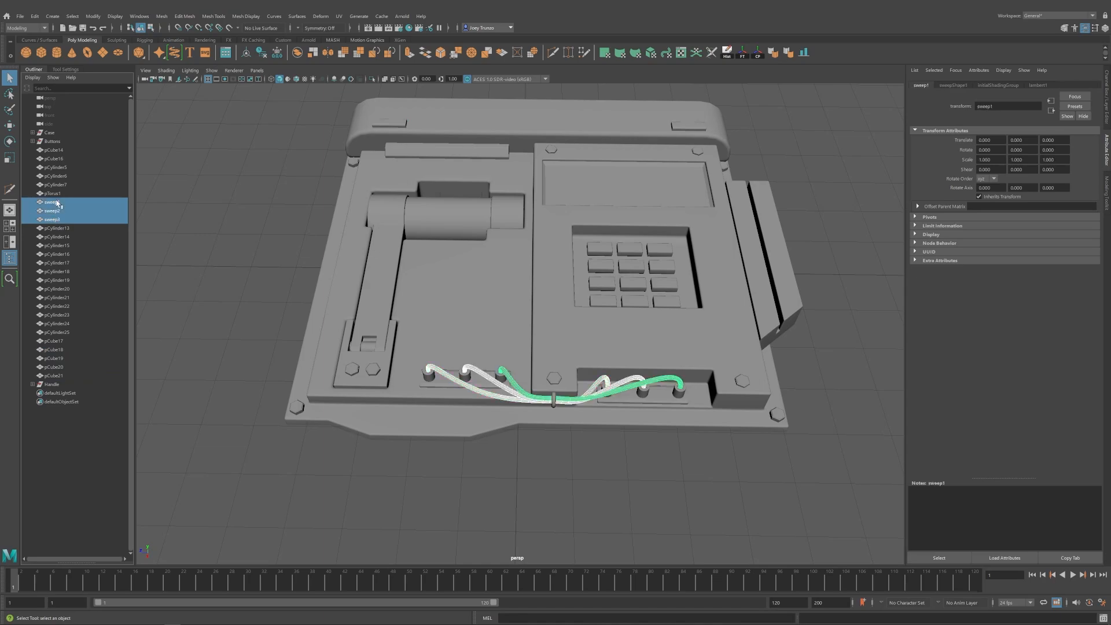
{"action": "left_click", "coordinate": [429, 375], "text": "shift"}
{"action": "left_click", "coordinate": [464, 376], "text": "shift"}
{"action": "left_click", "coordinate": [501, 376], "text": "shift"}
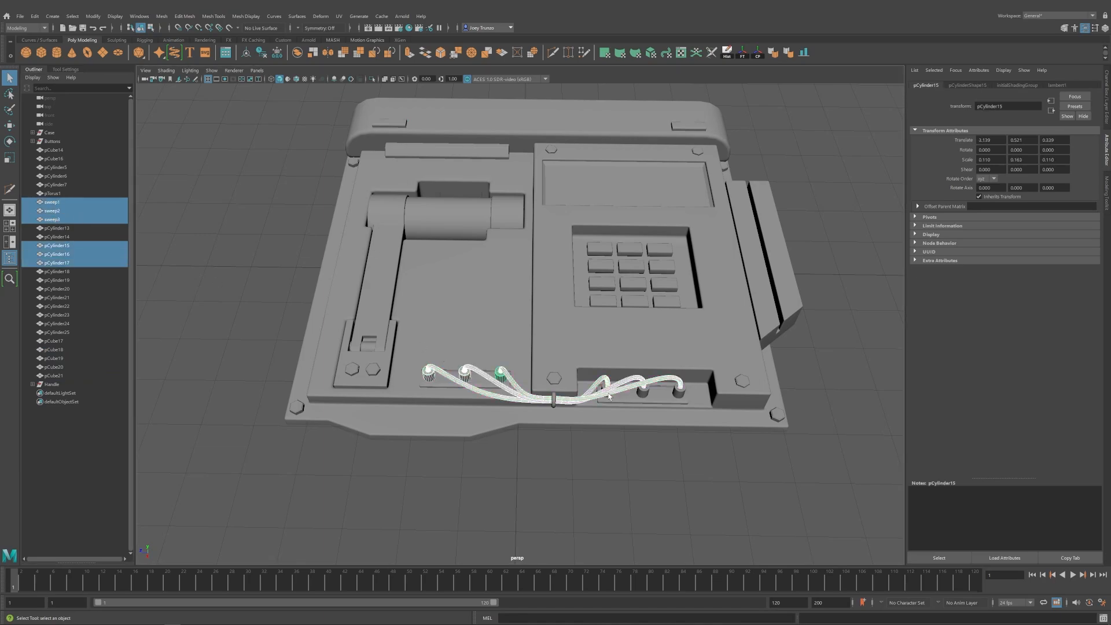
{"action": "left_click", "coordinate": [641, 395], "text": "shift"}
{"action": "left_click", "coordinate": [679, 390], "text": "shift"}
{"action": "left_click", "coordinate": [660, 400], "text": "shift"}
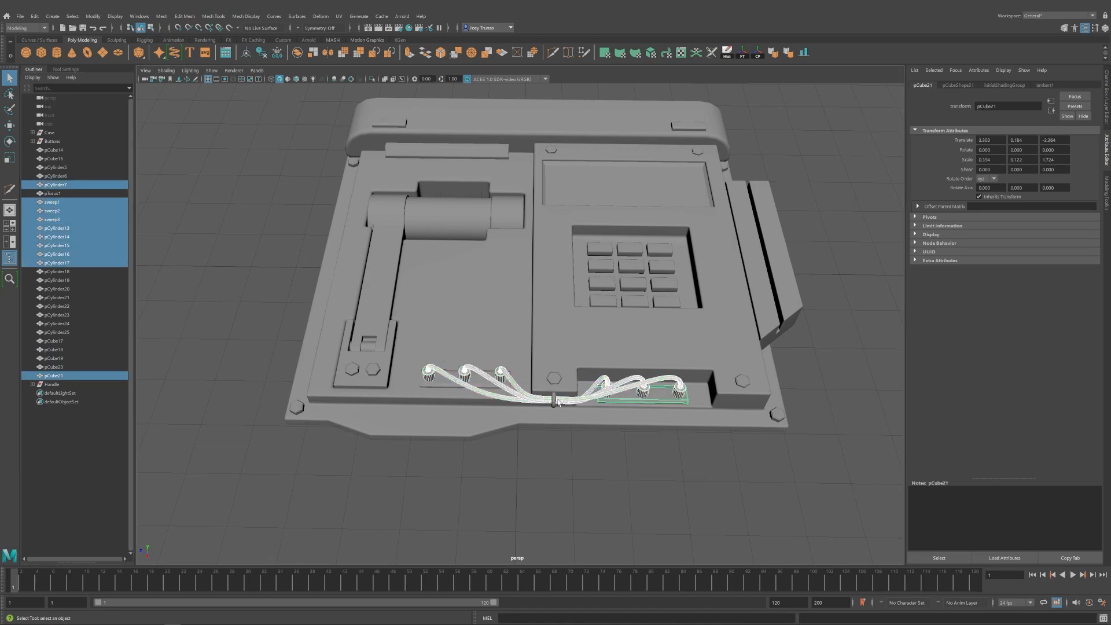
{"action": "left_click", "coordinate": [554, 401], "text": "shift"}
{"action": "left_click", "coordinate": [442, 382], "text": "shift"}
{"action": "key", "text": "ctrl+g"}
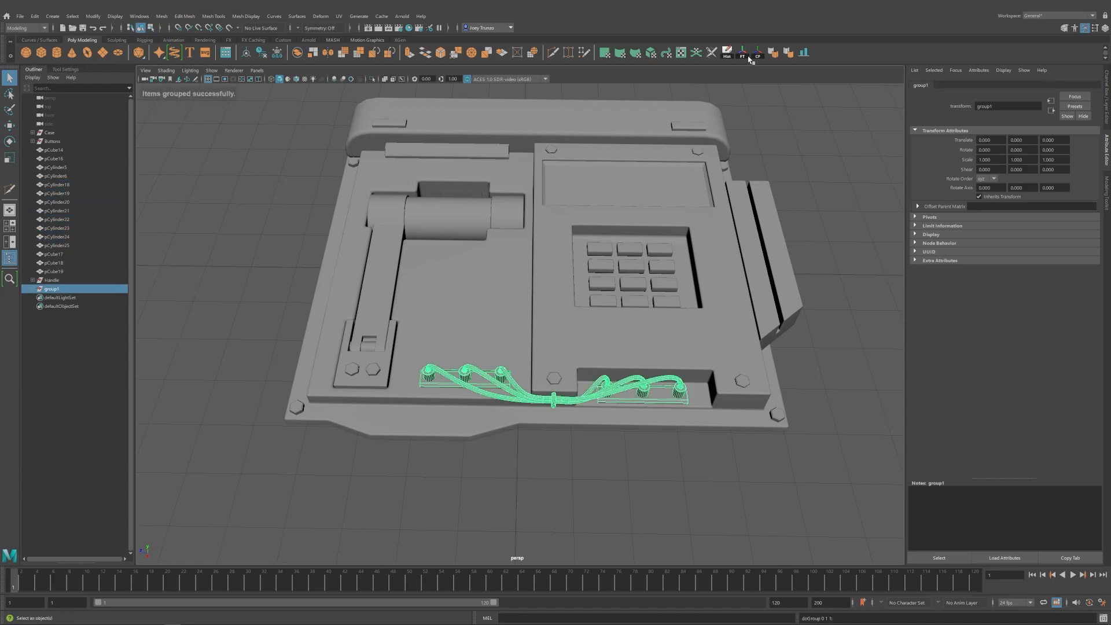
{"action": "key", "text": "w"}
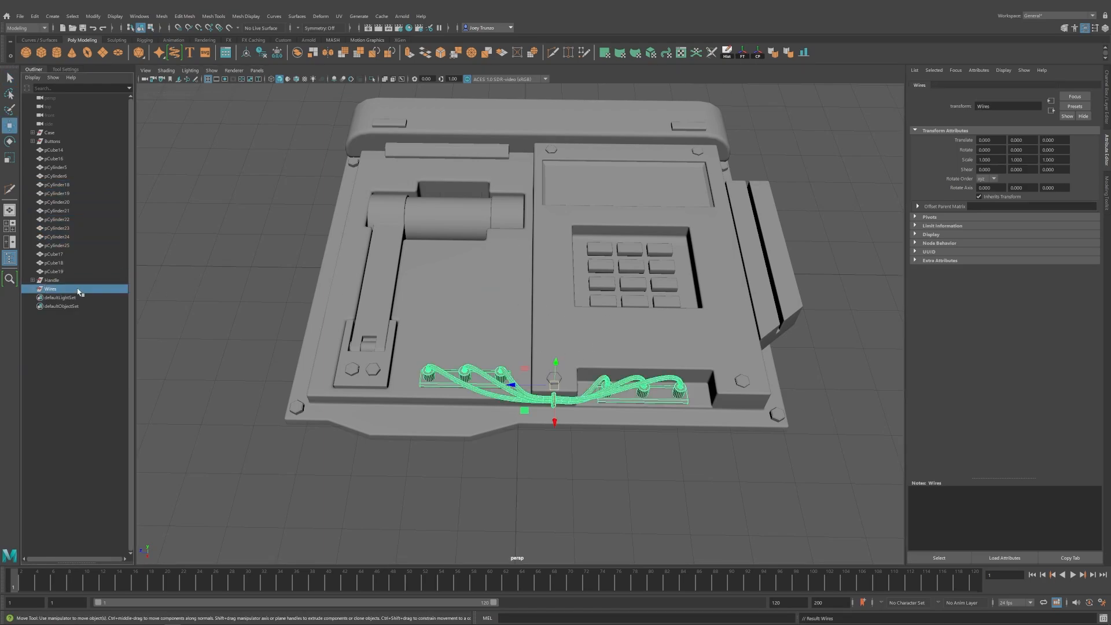
Isolate the remaining ungrouped parts and group all the bolts, from pCylinder5 to pCylinder25, under the name Bolts.
{"action": "left_click", "coordinate": [54, 150]}
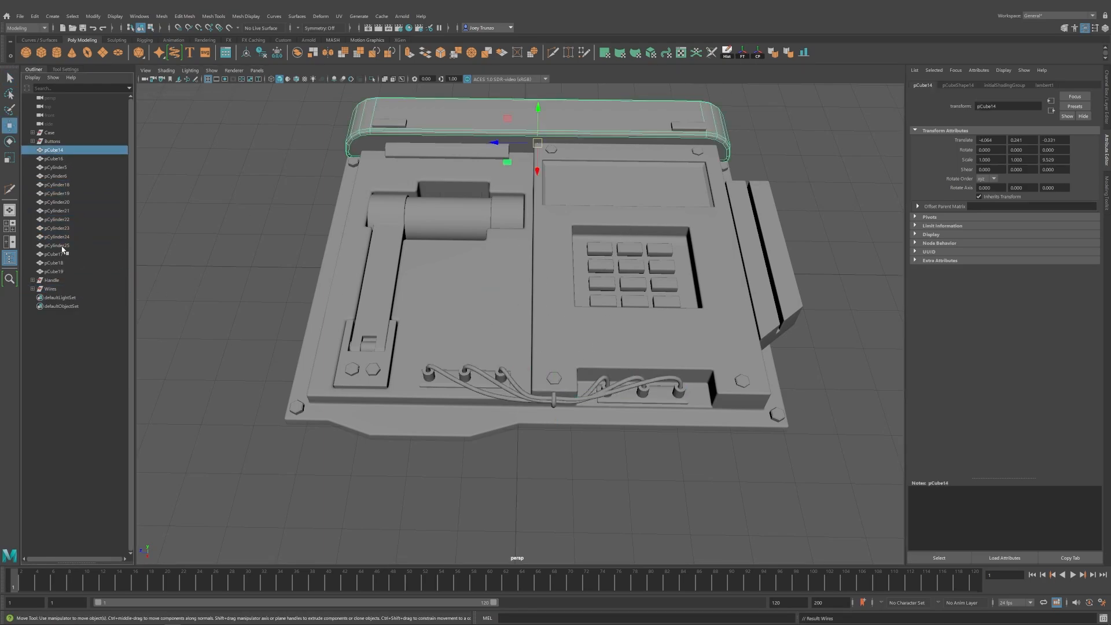
{"action": "left_click", "coordinate": [54, 271], "text": "shift"}
{"action": "key", "text": "f"}
{"action": "left_click", "coordinate": [372, 80]}
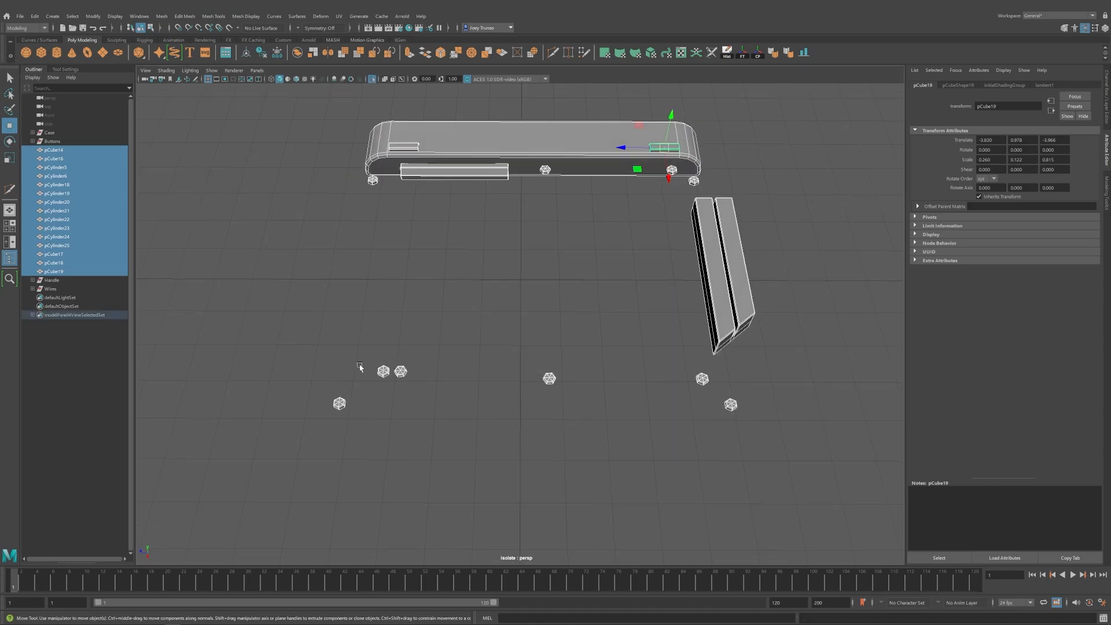
{"action": "left_click", "coordinate": [55, 167]}
{"action": "left_click", "coordinate": [56, 245], "text": "shift"}
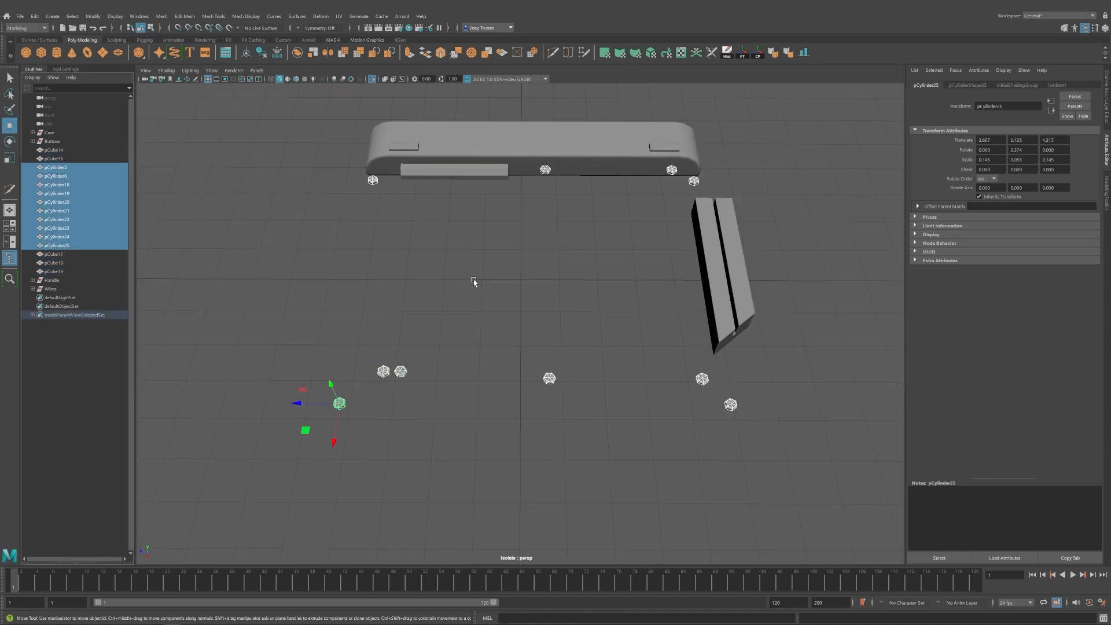
{"action": "key", "text": "ctrl+g"}
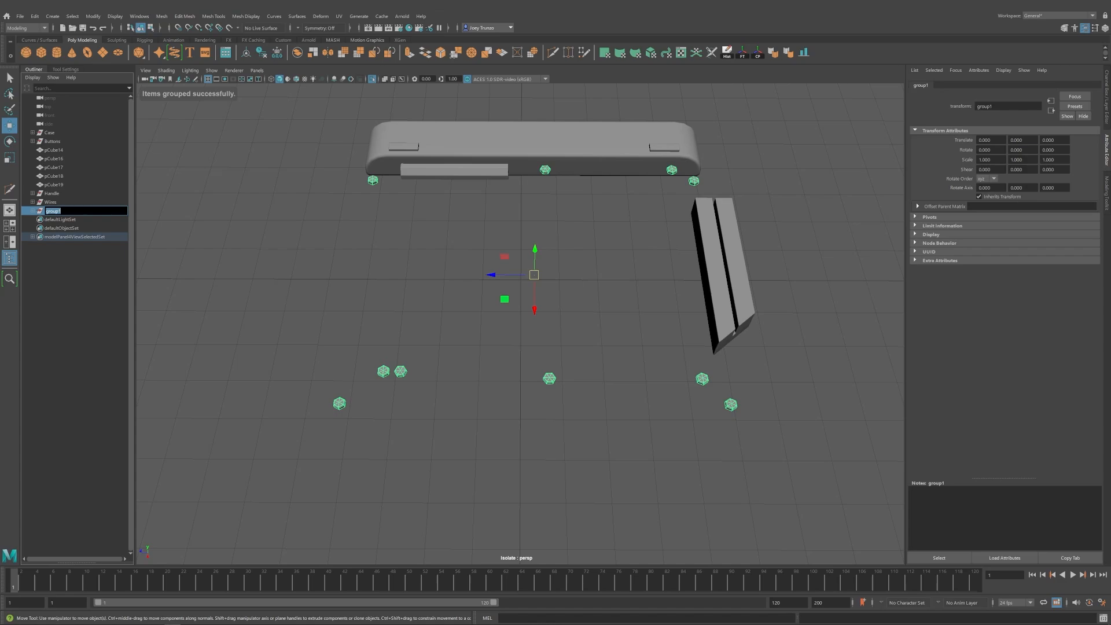
Show the whole model again, rename pCube16 as Keycard and move it directly below the Buttons group.
{"action": "left_click", "coordinate": [54, 185]}
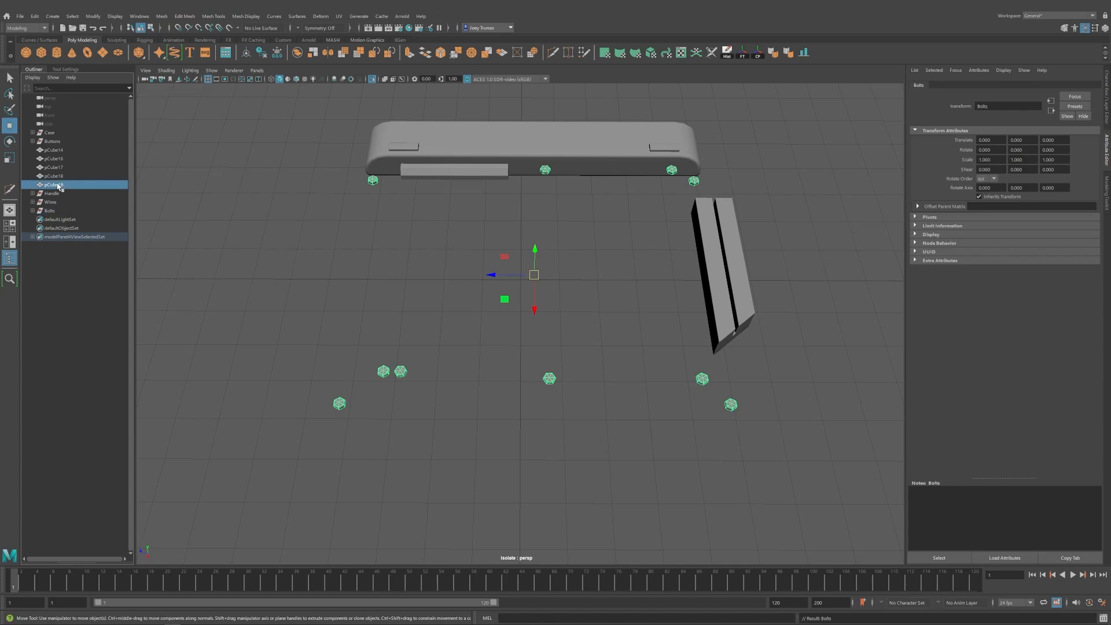
{"action": "left_click", "coordinate": [54, 150], "text": "shift"}
{"action": "left_click_drag", "start_coordinate": [464, 245], "coordinate": [467, 250], "text": "alt"}
{"action": "left_click", "coordinate": [372, 78]}
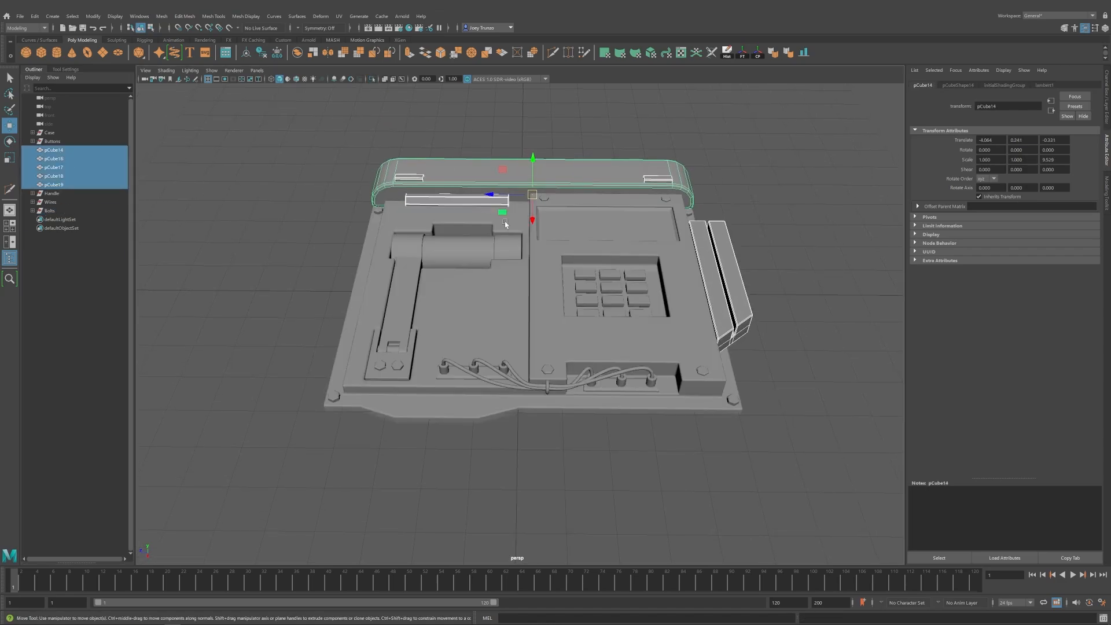
{"action": "left_click", "coordinate": [54, 159]}
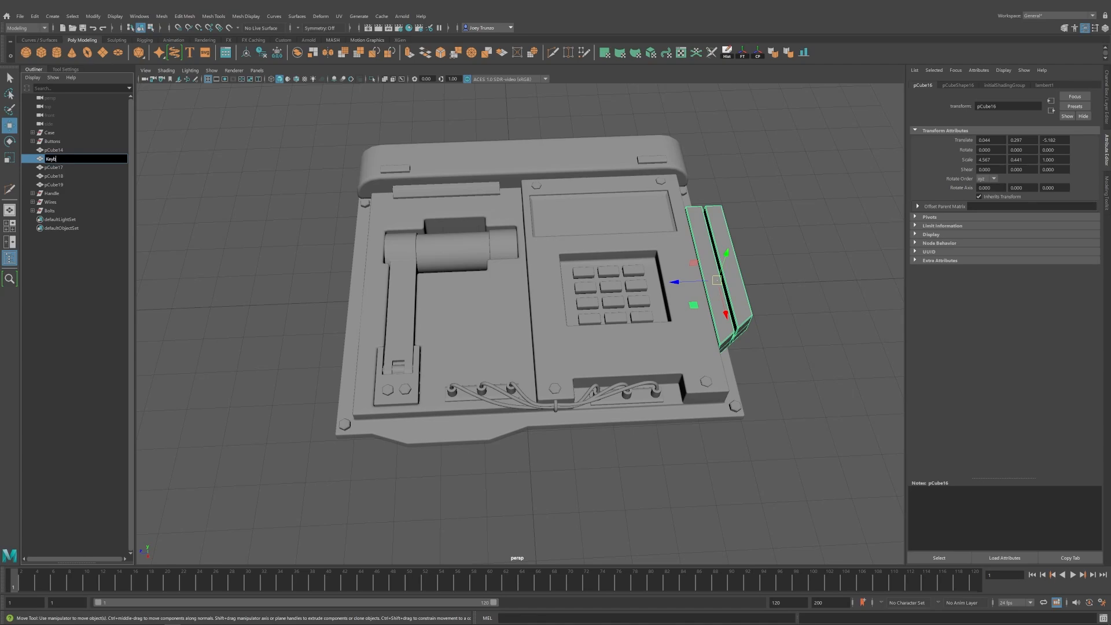
{"action": "middle_click_drag", "start_coordinate": [60, 152], "coordinate": [60, 146]}
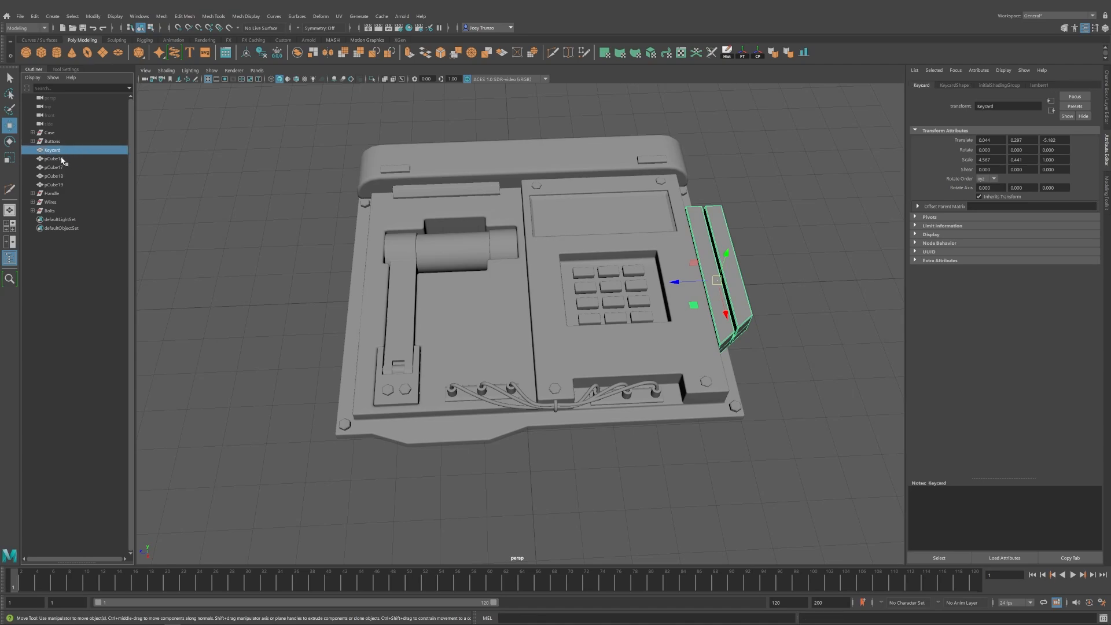
Group pCube14, pCube17, pCube18 and pCube19 and name the group TopBar.
{"action": "left_click", "coordinate": [61, 158]}
{"action": "left_click", "coordinate": [60, 185], "text": "shift"}
{"action": "left_click_drag", "start_coordinate": [343, 237], "coordinate": [338, 239], "text": "alt"}
{"action": "middle_click_drag", "start_coordinate": [338, 243], "coordinate": [339, 250], "text": "alt"}
{"action": "left_click_drag", "start_coordinate": [340, 252], "coordinate": [330, 243], "text": "alt"}
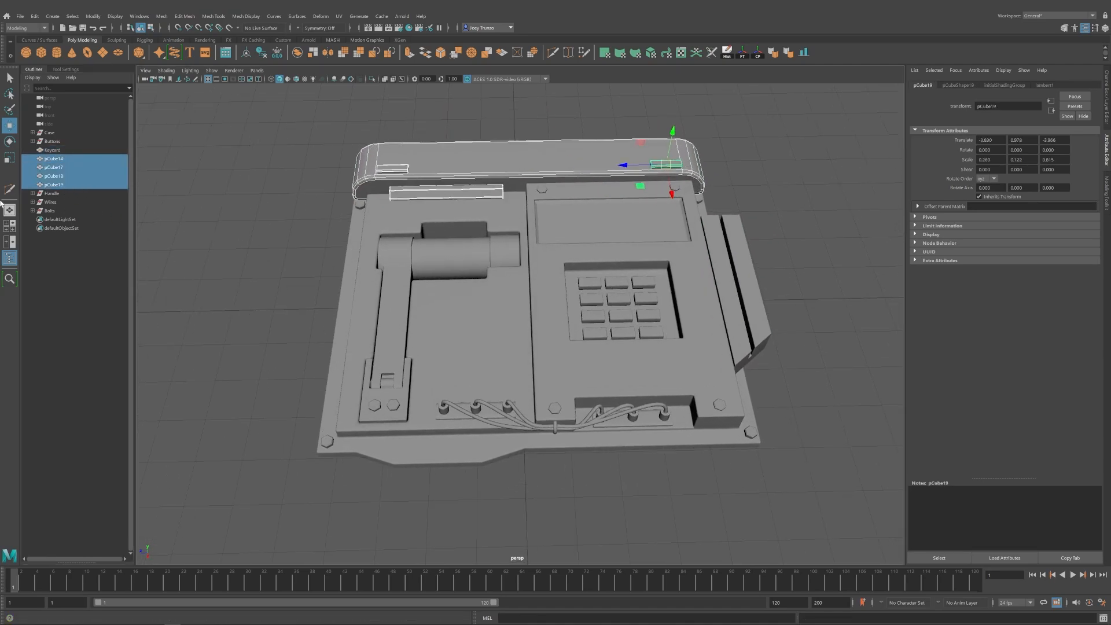
{"action": "key", "text": "ctrl+g"}
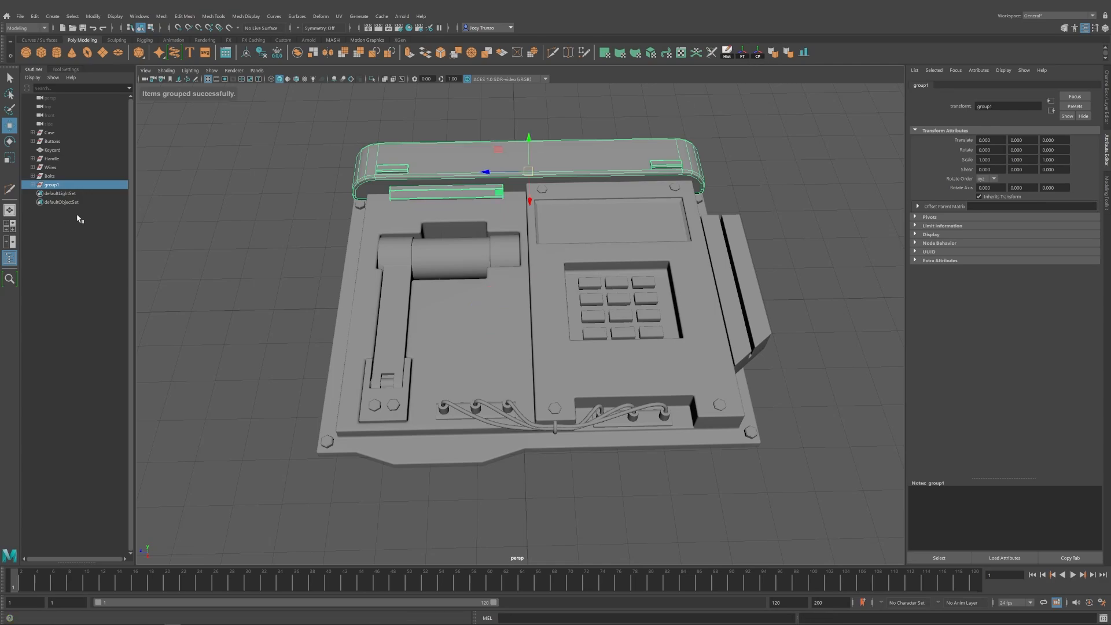
{"action": "double_click", "coordinate": [70, 186]}
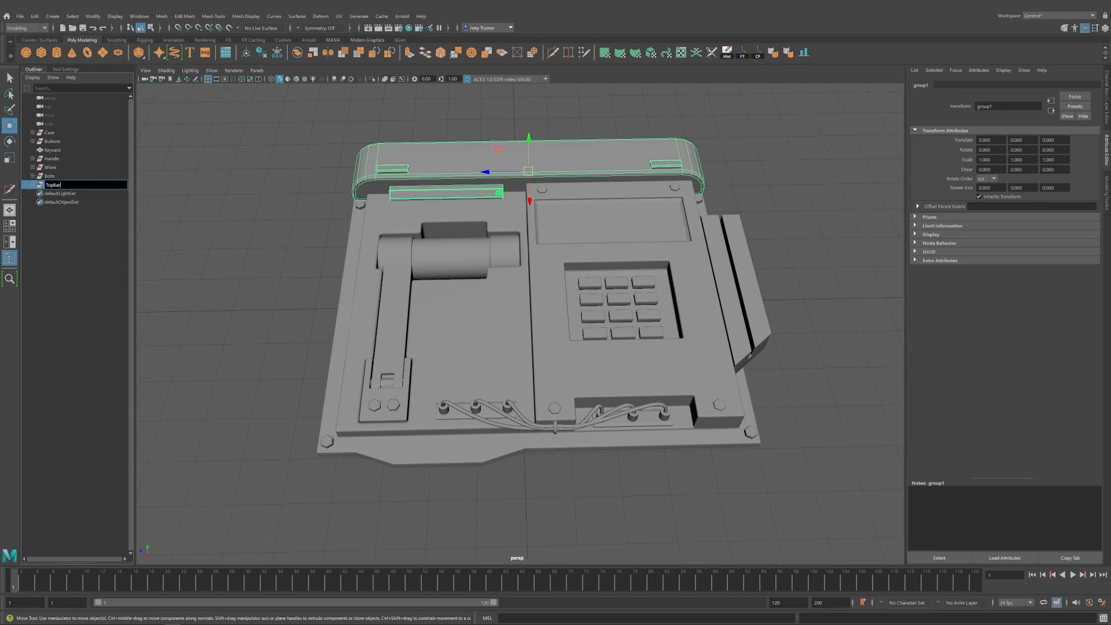
{"action": "scroll", "coordinate": [789, 176], "scroll_direction": "down", "scroll_amount": 3}
{"action": "left_click", "coordinate": [789, 176]}
Isolate the top bar's main body, pCube14, for a topology cleanup.
{"action": "left_click_drag", "start_coordinate": [728, 230], "coordinate": [719, 255], "text": "alt"}
{"action": "left_click", "coordinate": [540, 180]}
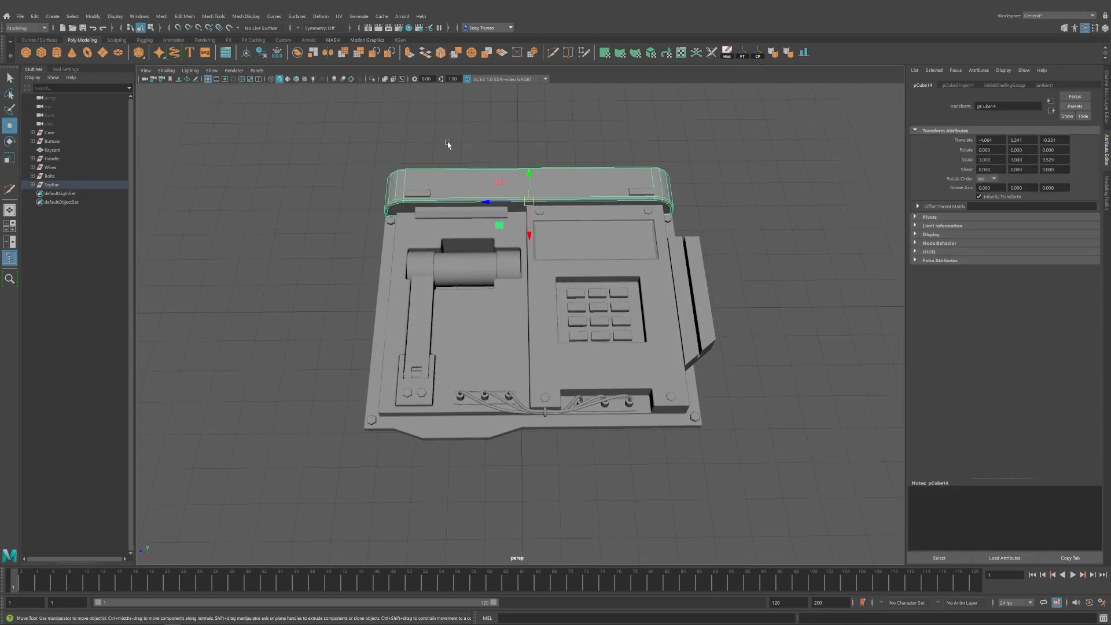
{"action": "left_click", "coordinate": [372, 79]}
{"action": "left_click_drag", "start_coordinate": [388, 213], "coordinate": [386, 199], "text": "alt"}
{"action": "scroll", "coordinate": [386, 199], "scroll_direction": "up", "scroll_amount": 5}
{"action": "left_click_drag", "start_coordinate": [602, 324], "coordinate": [588, 269], "text": "alt"}
Cut a vertical edge across the top bar's long side face near each rounded end with Multi-Cut.
{"action": "left_click", "coordinate": [553, 53]}
{"action": "left_click", "coordinate": [480, 351]}
{"action": "left_click_drag", "start_coordinate": [484, 426], "coordinate": [586, 315], "text": "alt"}
{"action": "left_click_drag", "start_coordinate": [548, 246], "coordinate": [548, 355], "text": "alt"}
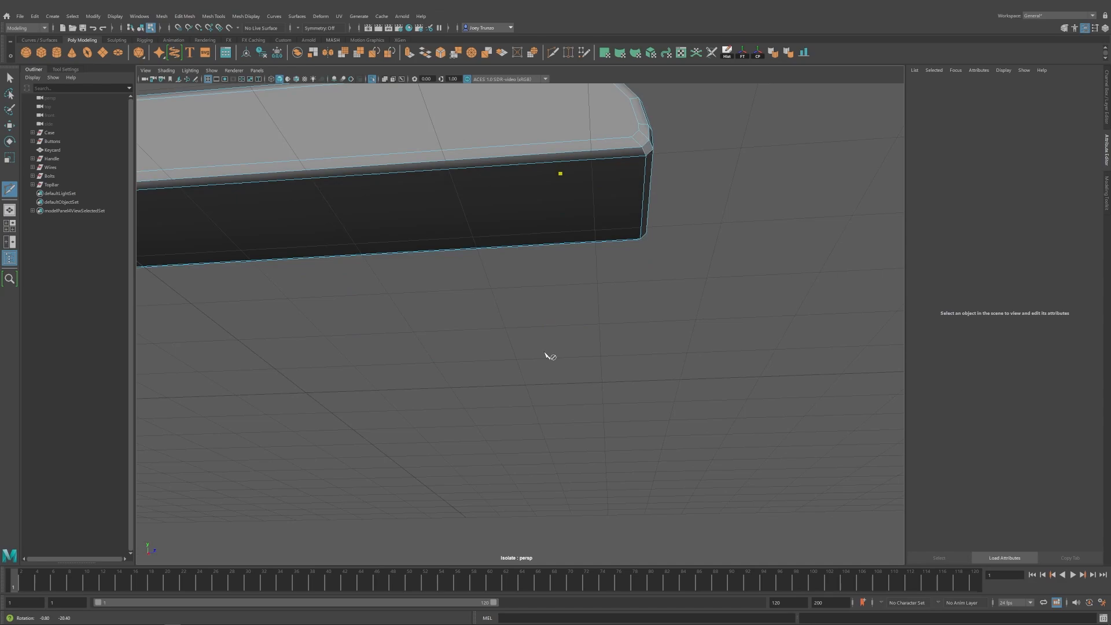
{"action": "left_click_drag", "start_coordinate": [561, 213], "coordinate": [587, 341], "text": "alt"}
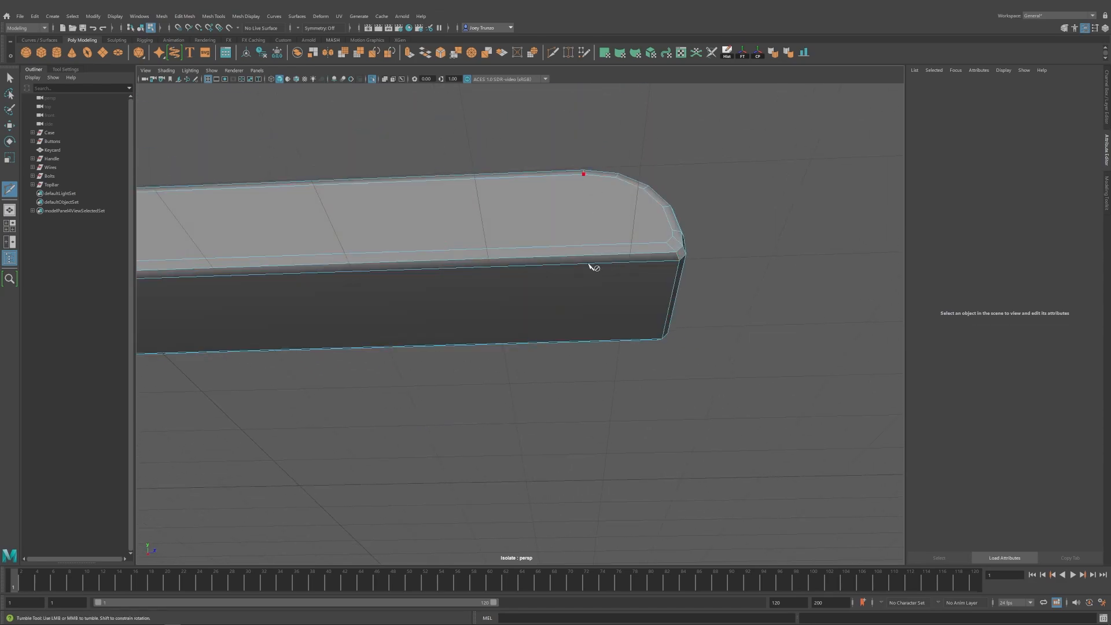
{"action": "left_click_drag", "start_coordinate": [591, 264], "coordinate": [469, 375], "text": "alt"}
{"action": "left_click", "coordinate": [465, 354]}
{"action": "key", "text": "w"}
{"action": "double_click", "coordinate": [469, 380]}
{"action": "double_click", "coordinate": [464, 379]}
{"action": "key", "text": "r"}
{"action": "left_click", "coordinate": [470, 388]}
{"action": "middle_click_drag", "start_coordinate": [478, 362], "coordinate": [496, 345], "text": "alt"}
{"action": "left_click_drag", "start_coordinate": [446, 371], "coordinate": [518, 384]}
{"action": "key", "text": "w"}
{"action": "left_click", "coordinate": [461, 366]}
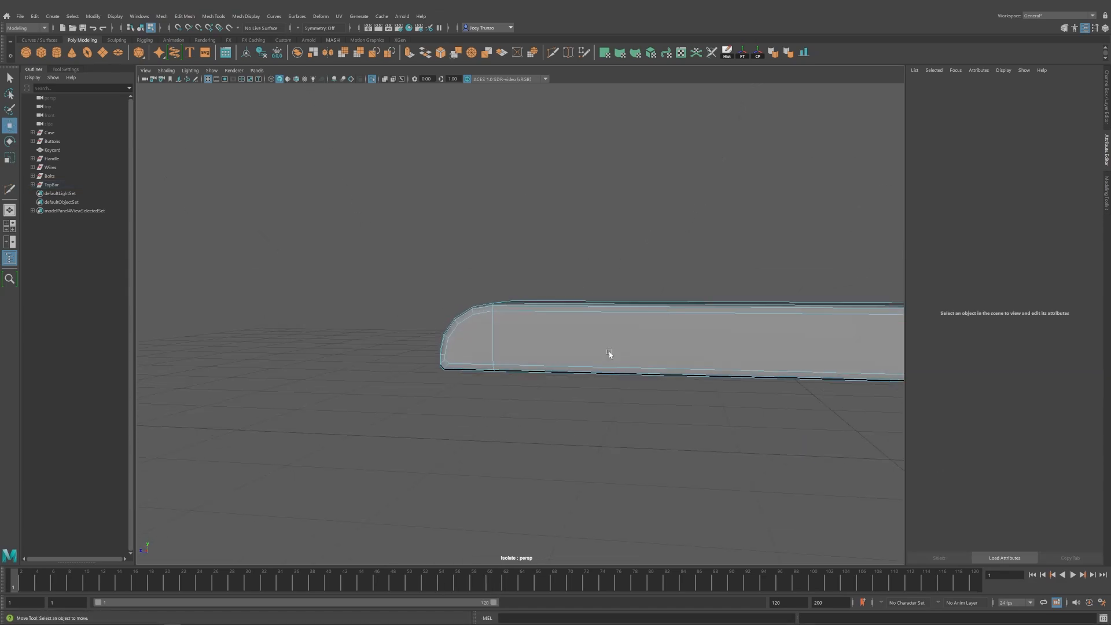
Cut a fan of edges from one rounded end's curved vertices to the foot of its vertical edge.
{"action": "left_click_drag", "start_coordinate": [607, 352], "coordinate": [628, 324], "text": "alt"}
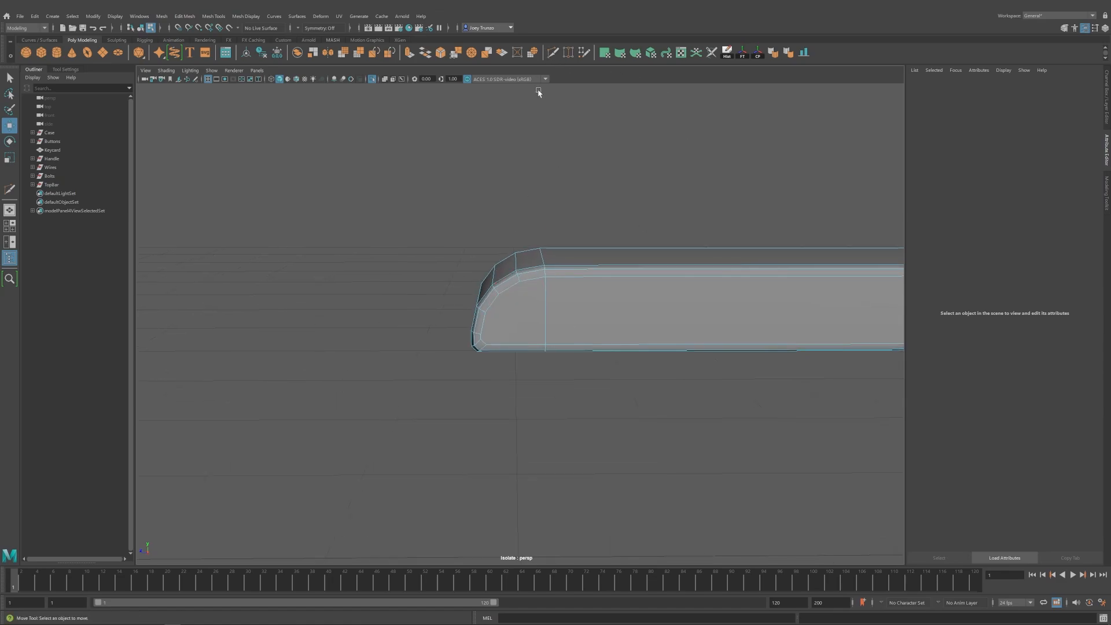
{"action": "key", "text": "ctrl+shift+x"}
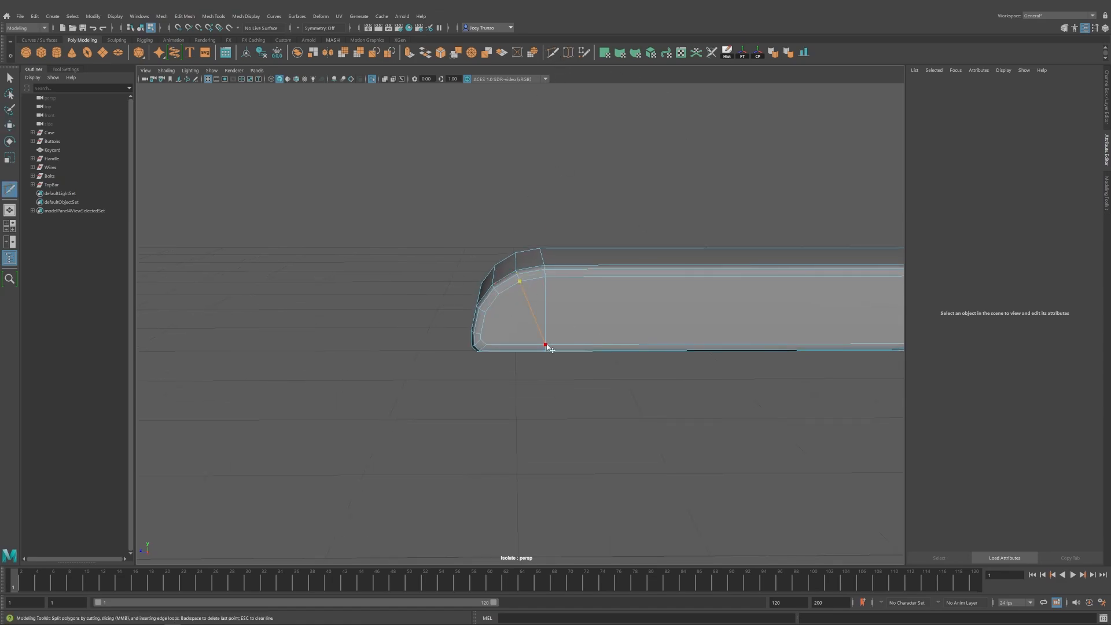
{"action": "left_click", "coordinate": [538, 343]}
{"action": "key", "text": "Return"}
{"action": "key", "text": "q"}
{"action": "left_click_drag", "start_coordinate": [547, 348], "coordinate": [522, 340], "text": "alt"}
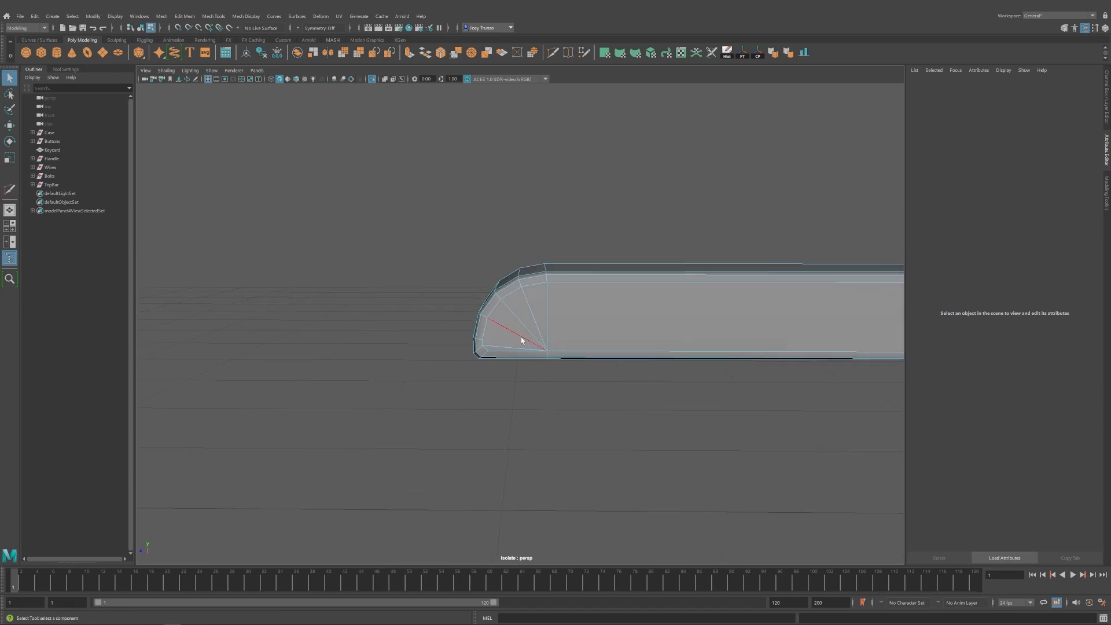
{"action": "key", "text": "y"}
{"action": "left_click", "coordinate": [546, 352]}
{"action": "key", "text": "q"}
Cut a fan of edges on the opposite long side of the same rounded end, from the curved vertices to the vertical edge's foot.
{"action": "left_click_drag", "start_coordinate": [553, 351], "coordinate": [502, 321], "text": "alt"}
{"action": "key", "text": "y"}
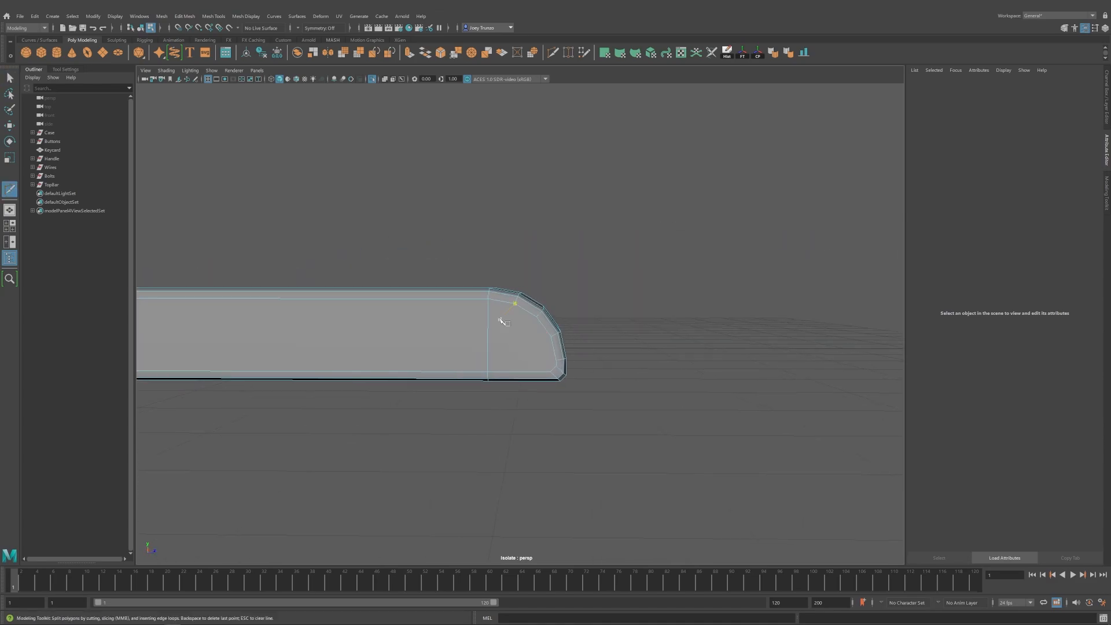
{"action": "left_click", "coordinate": [489, 371]}
{"action": "right_click", "coordinate": [491, 371]}
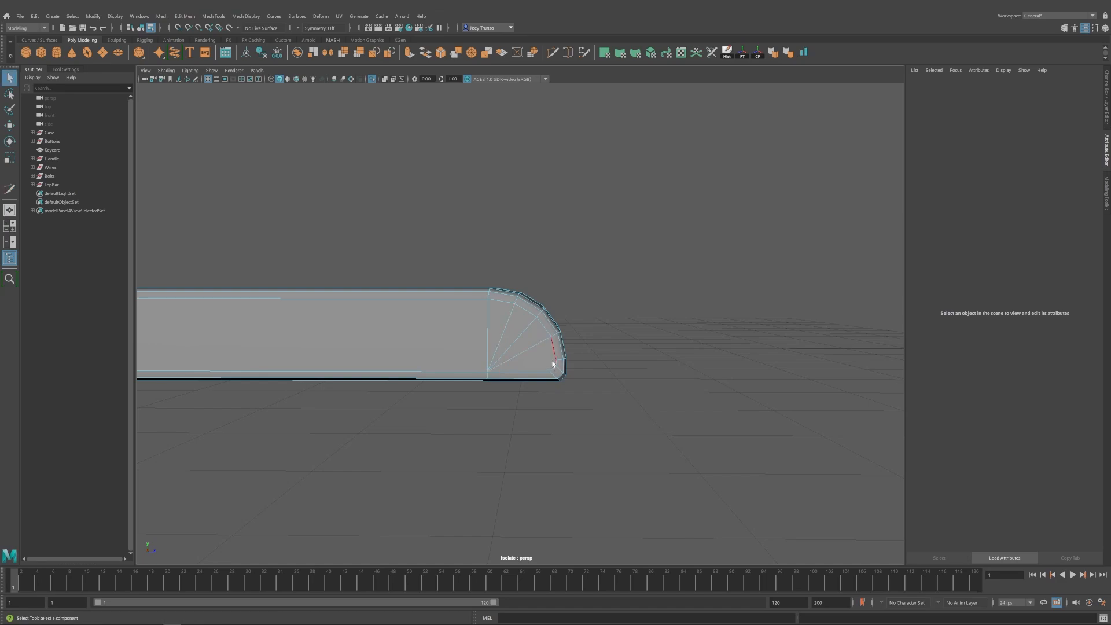
{"action": "right_click", "coordinate": [488, 372]}
{"action": "key", "text": "w"}
{"action": "right_click_drag", "start_coordinate": [488, 372], "coordinate": [369, 325], "text": "alt"}
{"action": "left_click_drag", "start_coordinate": [370, 324], "coordinate": [348, 360], "text": "alt"}
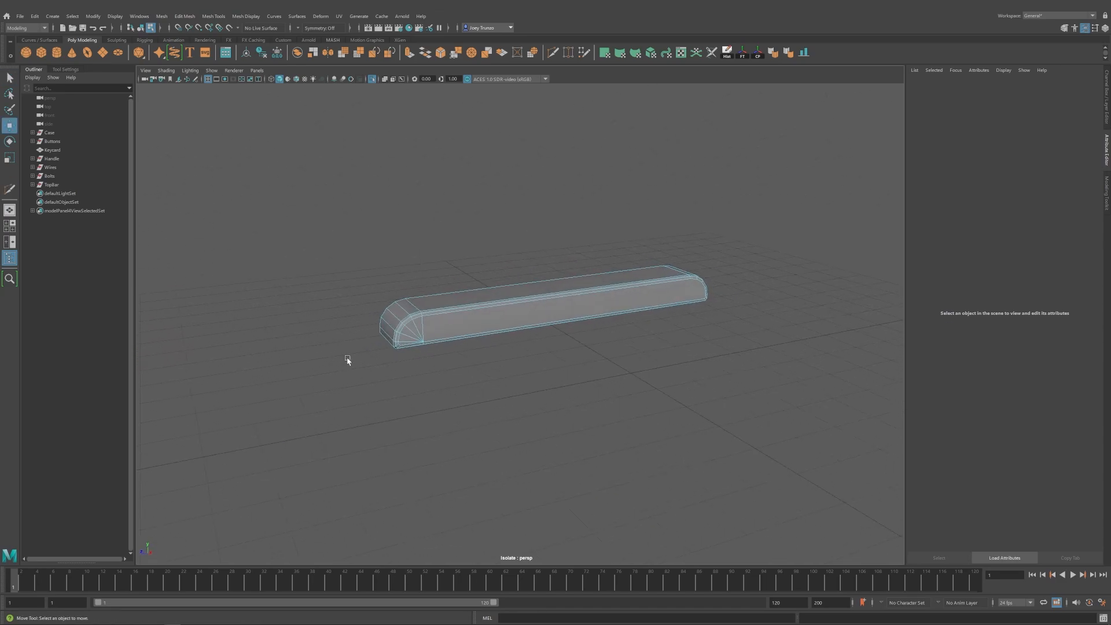
Insert an edge loop across the top bar's upper surface, about midway along its length.
{"action": "key", "text": "3"}
{"action": "key", "text": "F8"}
{"action": "left_click", "coordinate": [674, 235]}
{"action": "left_click_drag", "start_coordinate": [674, 235], "coordinate": [485, 317], "text": "alt"}
{"action": "left_click", "coordinate": [485, 317]}
{"action": "right_click_drag", "start_coordinate": [484, 314], "coordinate": [657, 341], "text": "alt"}
{"action": "left_click_drag", "start_coordinate": [657, 341], "coordinate": [530, 346], "text": "alt"}
{"action": "mouse_move", "coordinate": [463, 333]}
{"action": "left_mouse_down", "text": "alt"}
{"action": "mouse_move", "coordinate": [462, 297]}
{"action": "mouse_move", "coordinate": [459, 316]}
{"action": "left_mouse_up", "text": "alt"}
{"action": "left_click", "coordinate": [218, 14]}
{"action": "left_click", "coordinate": [231, 81]}
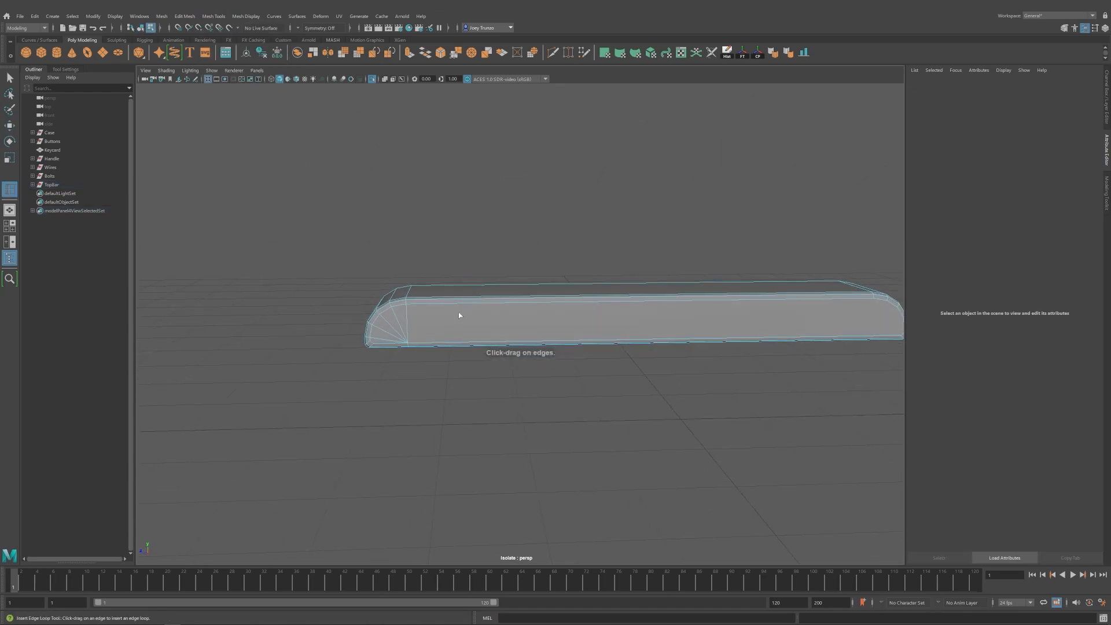
{"action": "left_click", "coordinate": [442, 301]}
{"action": "key", "text": "w"}
Extend the new cross edge down the bar's long side face to its lower edge with Multi-Cut.
{"action": "left_click_drag", "start_coordinate": [650, 345], "coordinate": [416, 321], "text": "alt"}
{"action": "key", "text": "ctrl+shift+x"}
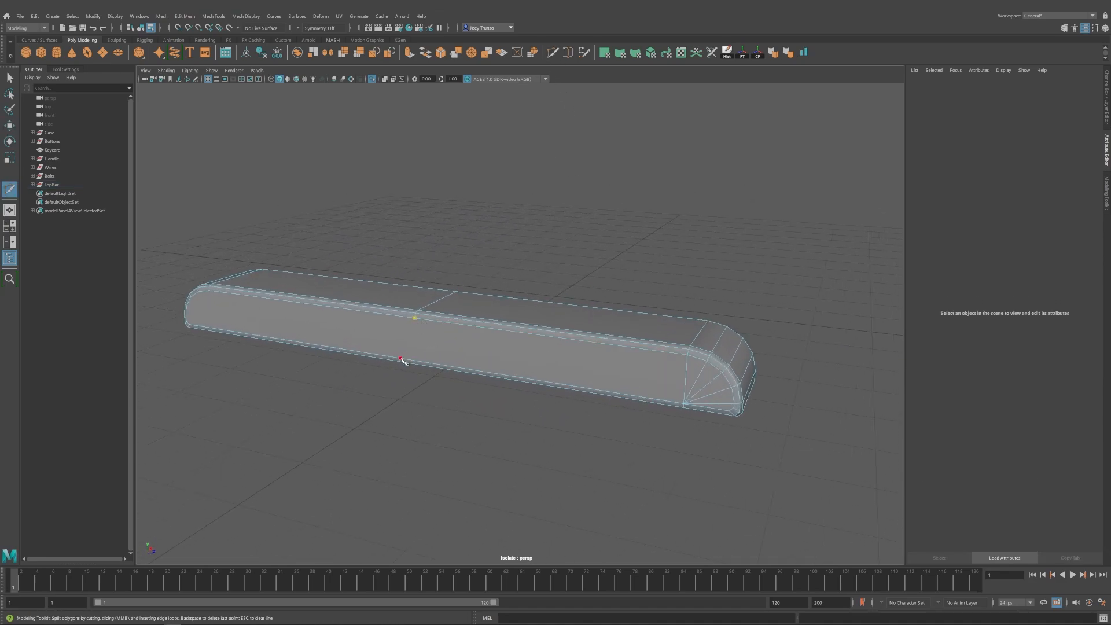
{"action": "left_click", "coordinate": [416, 320]}
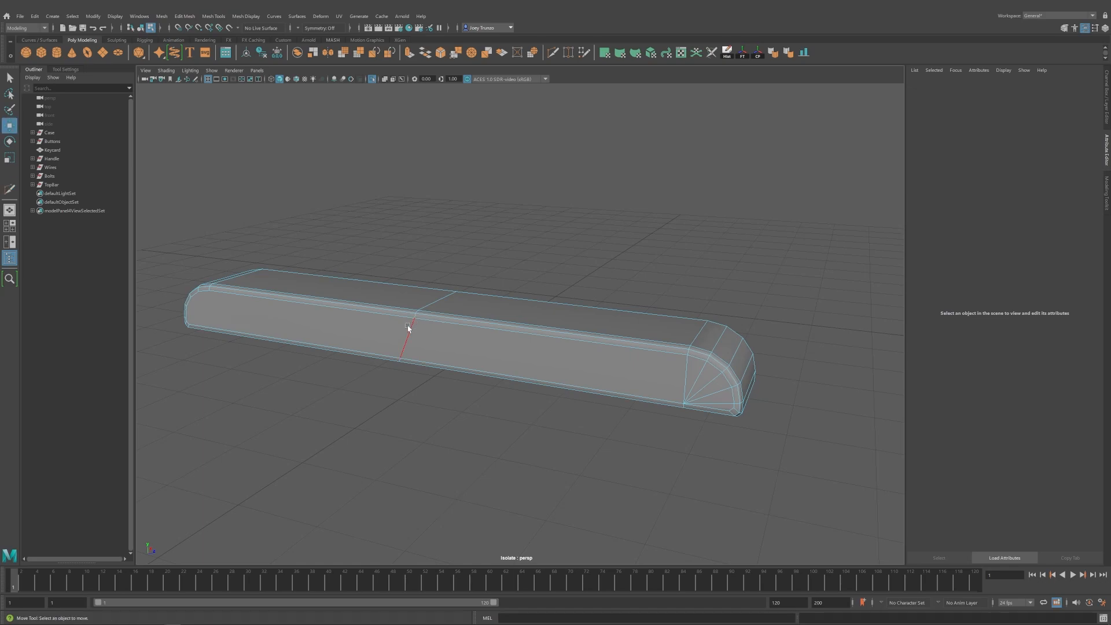
{"action": "key", "text": "w"}
Move the new cross-section edges along the bar until they sit close to the fanned rounded end.
{"action": "left_click_drag", "start_coordinate": [466, 327], "coordinate": [519, 345], "text": "alt"}
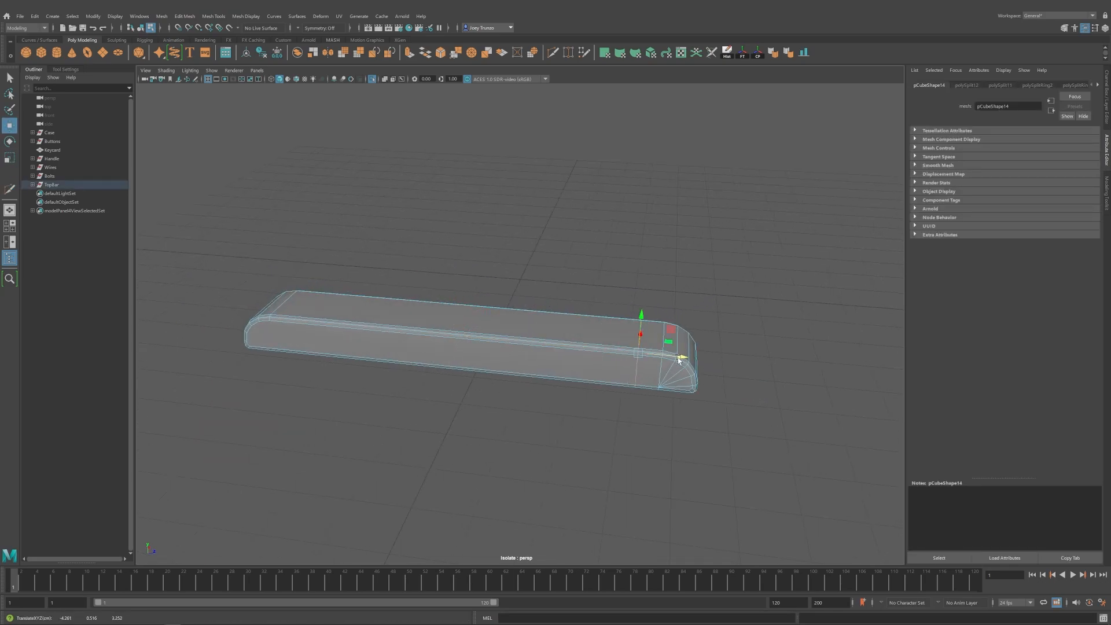
{"action": "key", "text": "F8"}
{"action": "left_click_drag", "start_coordinate": [638, 367], "coordinate": [607, 405], "text": "alt"}
{"action": "left_click", "coordinate": [479, 354]}
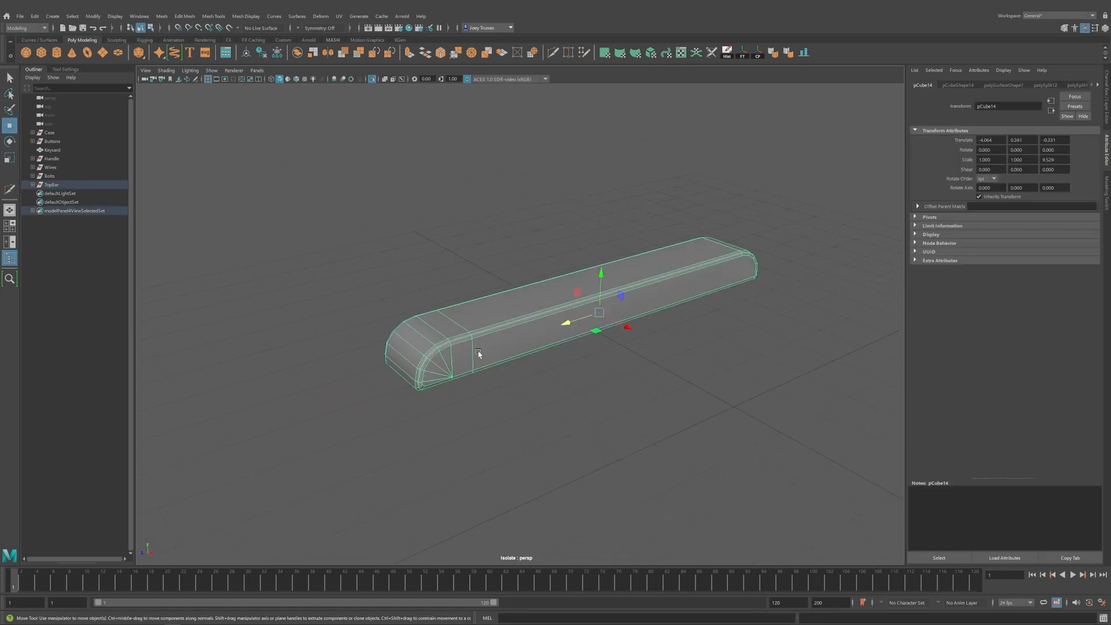
{"action": "right_click_drag", "start_coordinate": [479, 352], "coordinate": [499, 315]}
{"action": "left_click_drag", "start_coordinate": [423, 351], "coordinate": [556, 337]}
{"action": "key", "text": "F8"}
{"action": "right_click_drag", "start_coordinate": [557, 337], "coordinate": [622, 322], "text": "alt"}
{"action": "key", "text": "ctrl+z"}
{"action": "key", "text": "ctrl+z"}
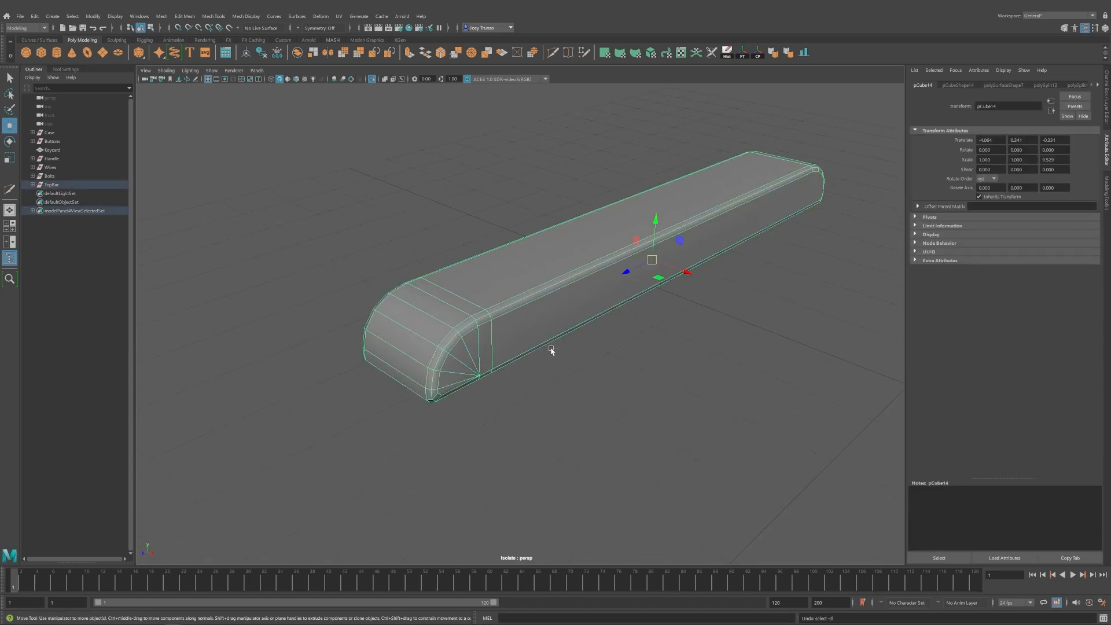
{"action": "left_click_drag", "start_coordinate": [421, 340], "coordinate": [536, 334]}
{"action": "key", "text": "F8"}
{"action": "left_click", "coordinate": [586, 156]}
{"action": "left_click", "coordinate": [454, 324]}
{"action": "middle_click_drag", "start_coordinate": [441, 225], "coordinate": [467, 218], "text": "alt"}
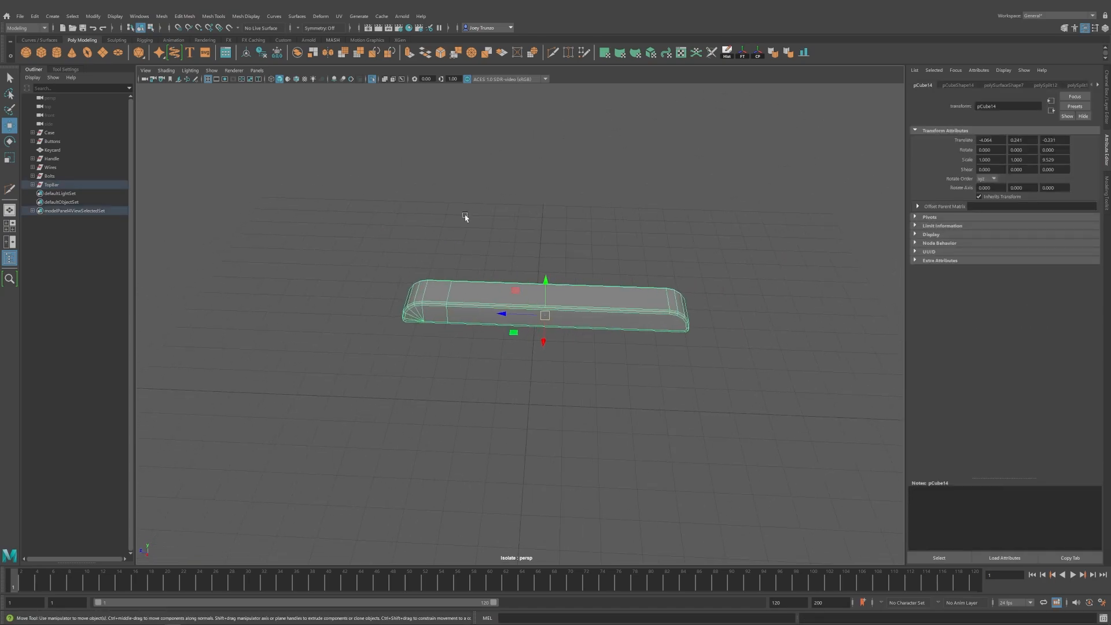
Cut a vertical edge down each long side face at the start of the other rounded end with Multi-Cut.
{"action": "middle_click_drag", "start_coordinate": [540, 318], "coordinate": [516, 303], "text": "alt"}
{"action": "right_click_drag", "start_coordinate": [516, 303], "coordinate": [632, 304], "text": "alt"}
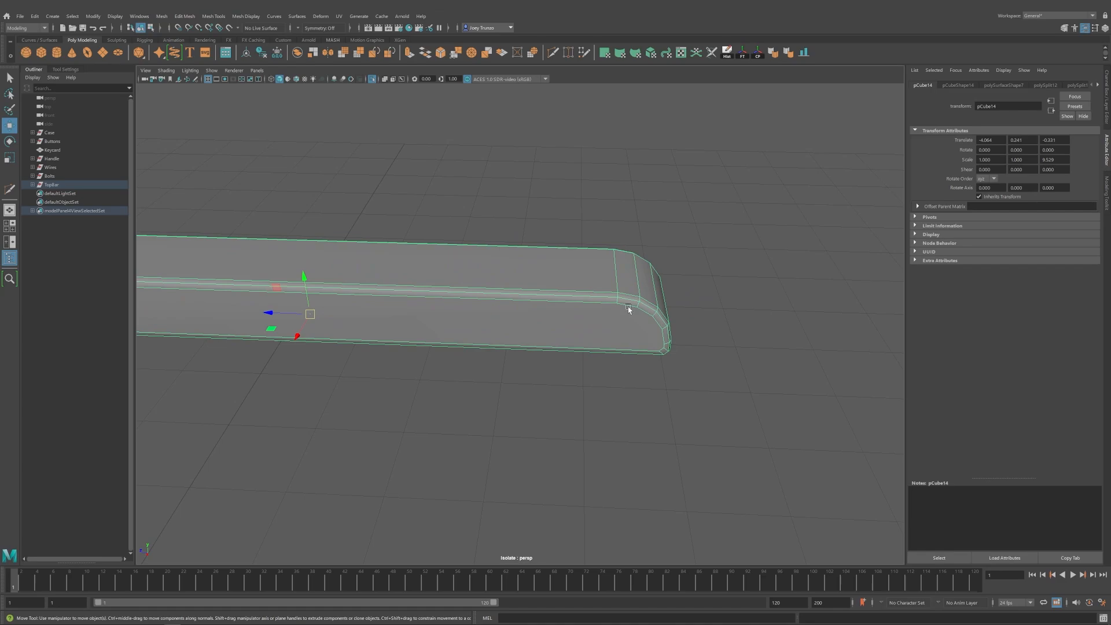
{"action": "key", "text": "y"}
{"action": "left_click", "coordinate": [620, 306]}
{"action": "left_click_drag", "start_coordinate": [631, 346], "coordinate": [462, 310], "text": "alt"}
{"action": "right_click_drag", "start_coordinate": [461, 310], "coordinate": [480, 261], "text": "alt"}
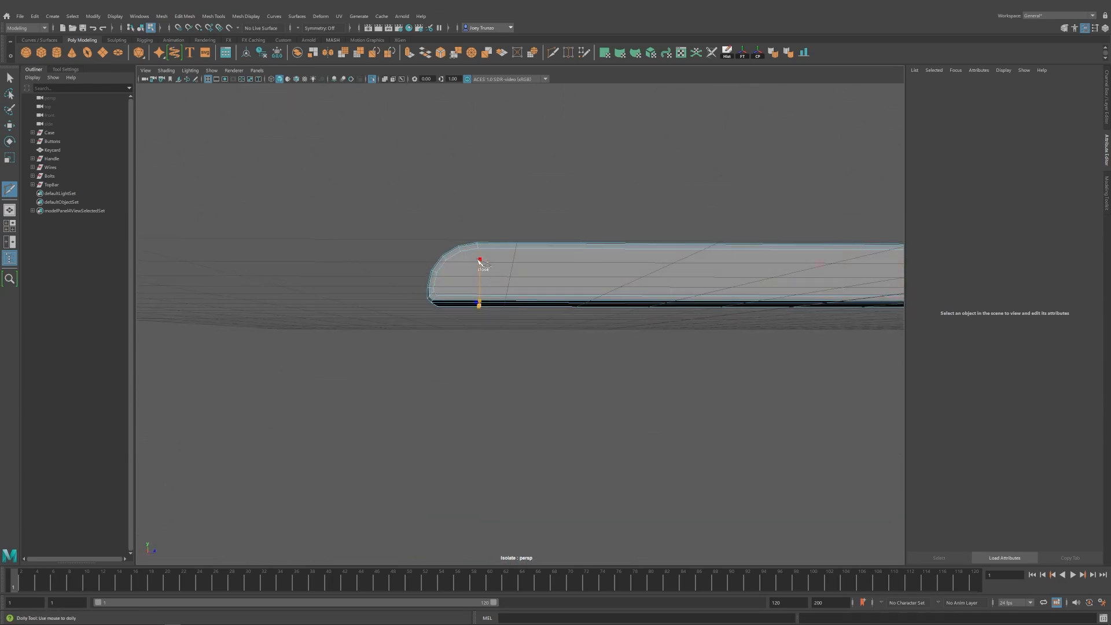
Cut fans of edges on both sides of this rounded end, joining the curved vertices to the foot of each vertical edge.
{"action": "left_click_drag", "start_coordinate": [479, 250], "coordinate": [542, 311], "text": "alt"}
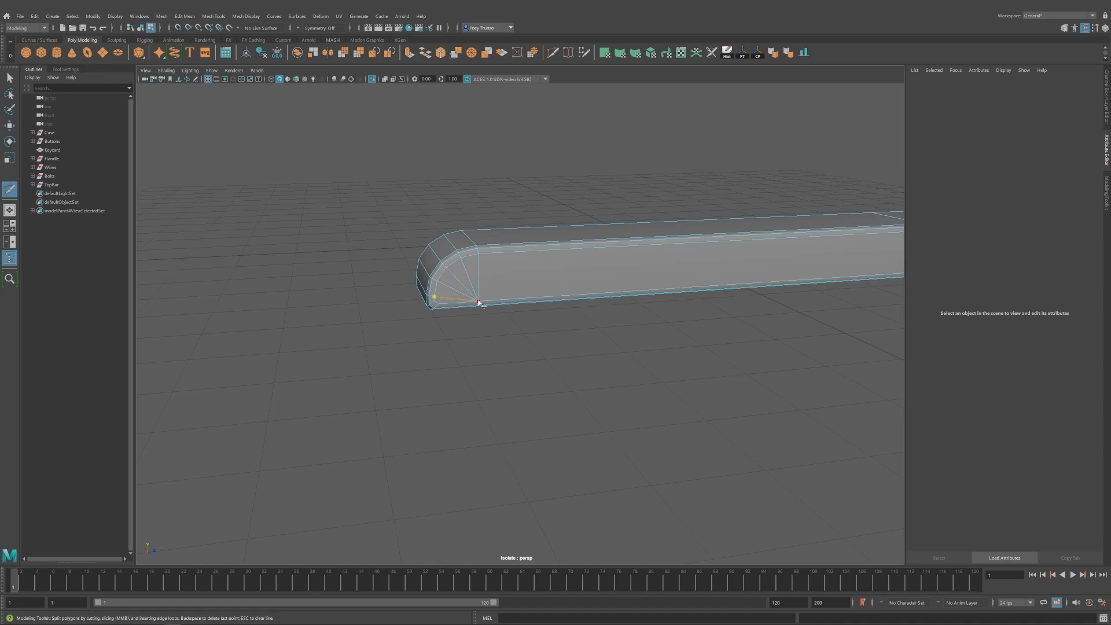
{"action": "key", "text": "w"}
{"action": "left_click_drag", "start_coordinate": [484, 305], "coordinate": [587, 333], "text": "alt"}
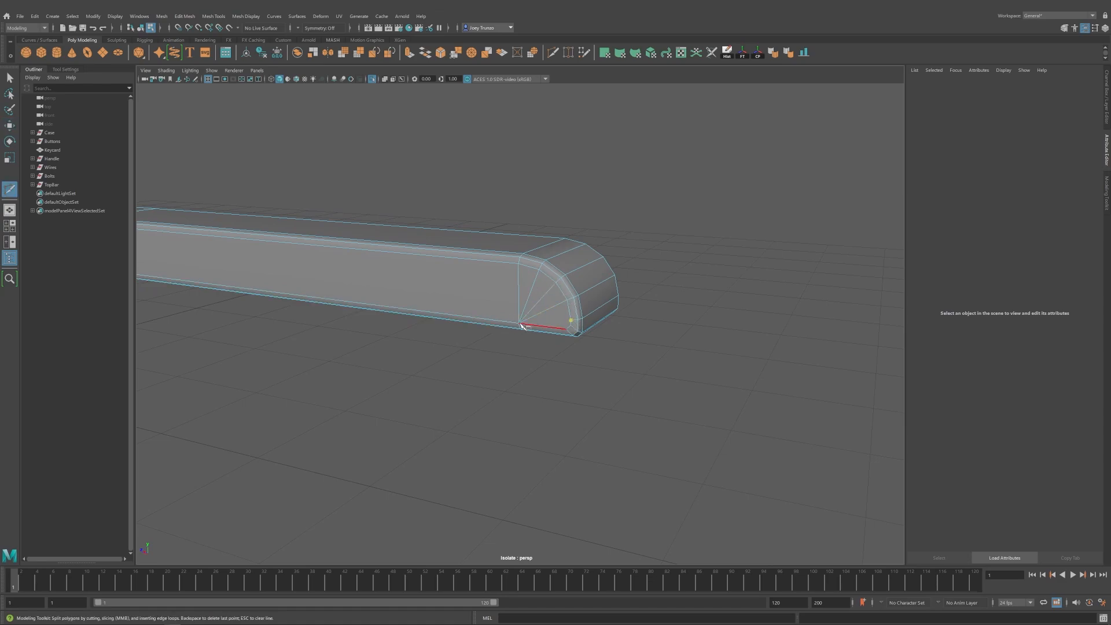
{"action": "key", "text": "w"}
Bevel the cross-section edge loop into two loops and spread them so one sits near each rounded end.
{"action": "scroll", "coordinate": [461, 305], "scroll_direction": "down", "scroll_amount": 3}
{"action": "scroll", "coordinate": [459, 310], "scroll_direction": "up", "scroll_amount": 3}
{"action": "left_click_drag", "start_coordinate": [459, 310], "coordinate": [347, 295], "text": "alt"}
{"action": "left_click", "coordinate": [256, 278]}
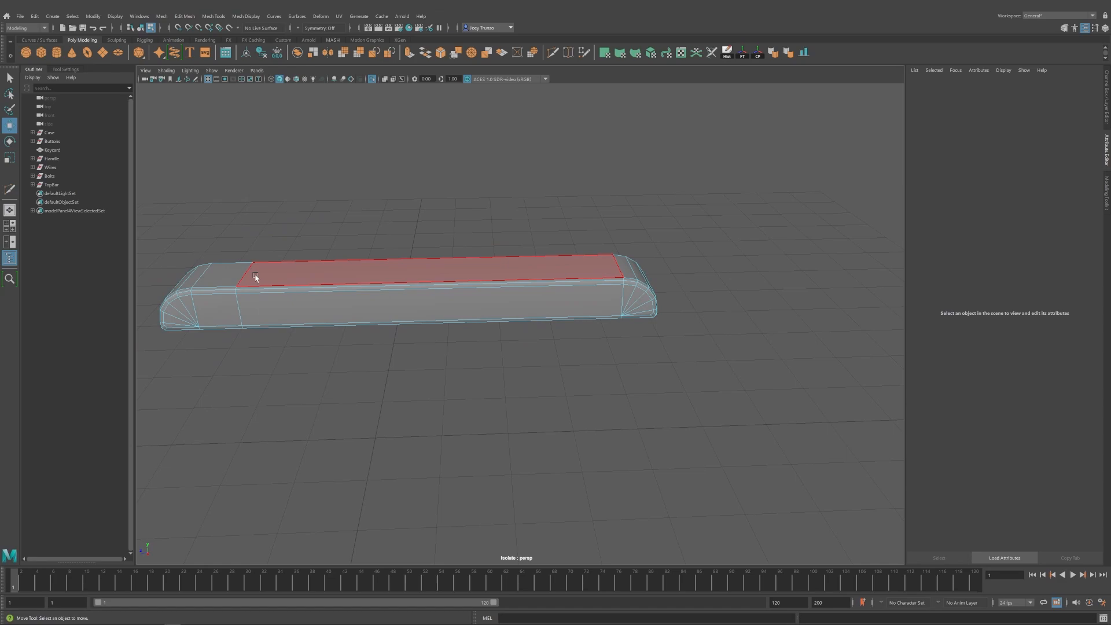
{"action": "left_click", "coordinate": [248, 312]}
{"action": "left_click", "coordinate": [185, 16]}
{"action": "left_click", "coordinate": [197, 47]}
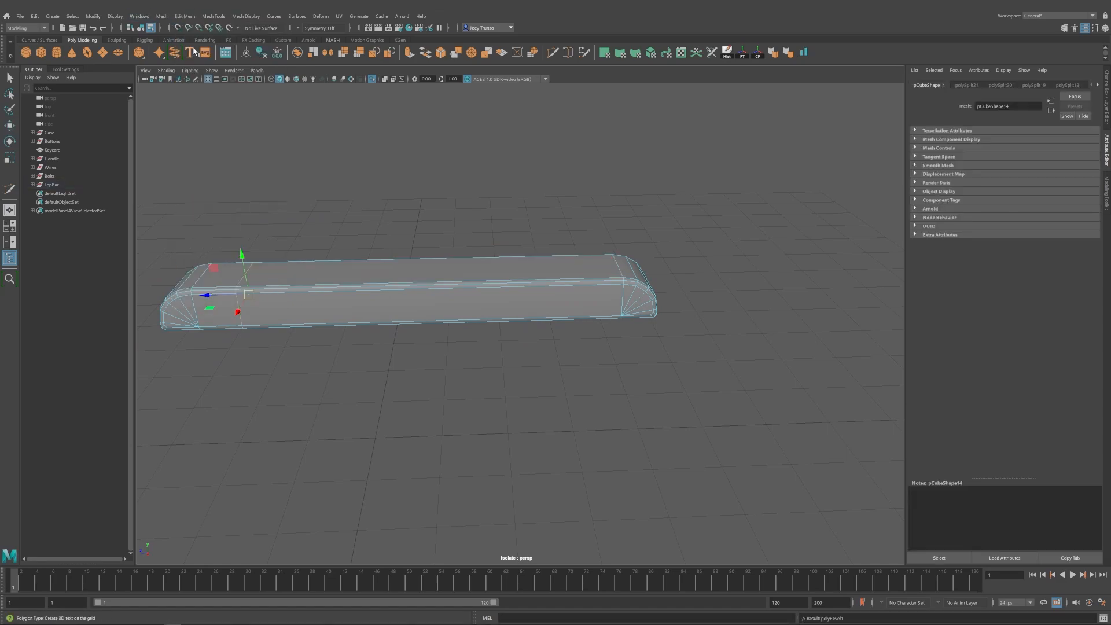
{"action": "key", "text": "t"}
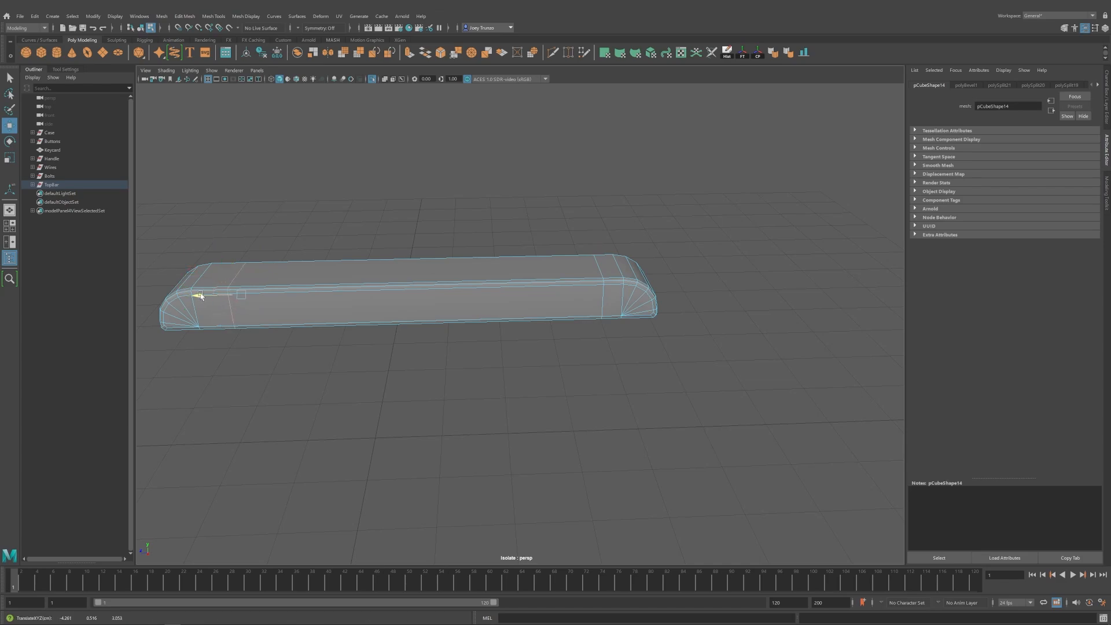
Leave the top bar's isolated view to show the whole device again.
{"action": "scroll", "coordinate": [518, 288], "scroll_direction": "down", "scroll_amount": 3}
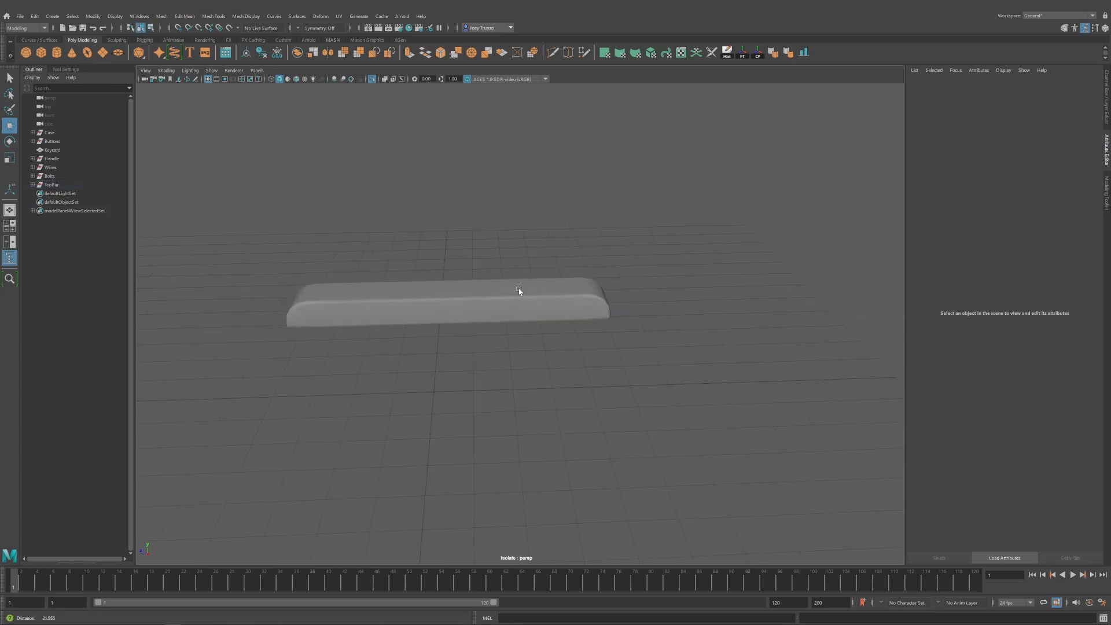
{"action": "left_click_drag", "start_coordinate": [519, 288], "coordinate": [566, 274], "text": "alt"}
{"action": "left_click", "coordinate": [371, 79]}
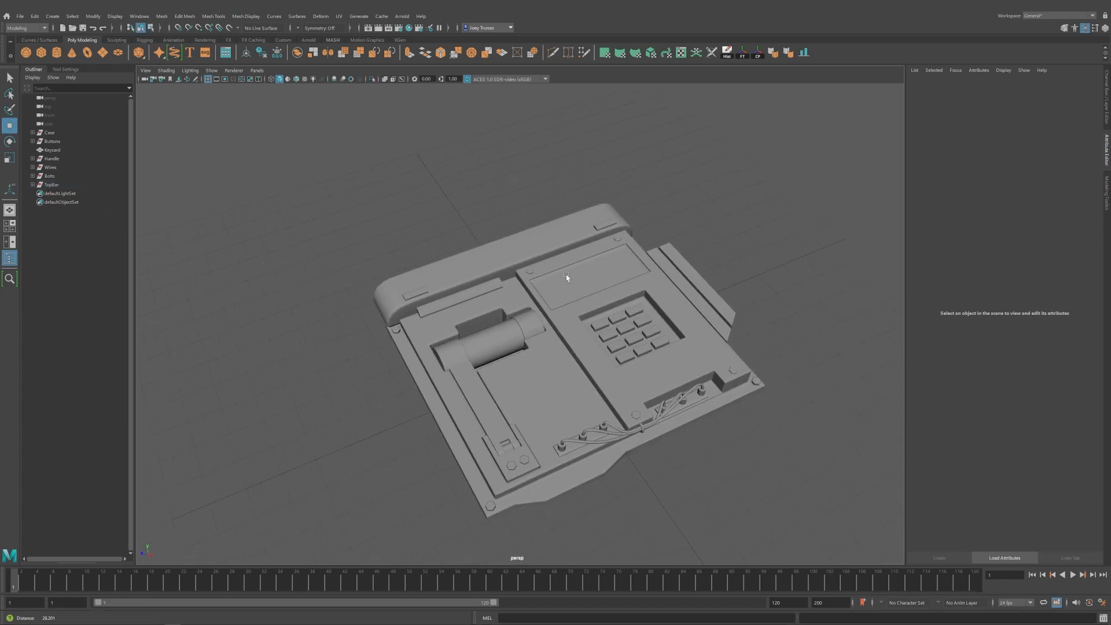
Isolate pCube18, the small raised plate near one end of the top bar.
{"action": "left_click", "coordinate": [398, 285]}
{"action": "key", "text": "f"}
{"action": "left_click_drag", "start_coordinate": [376, 324], "coordinate": [454, 293], "text": "alt"}
{"action": "left_click", "coordinate": [372, 79]}
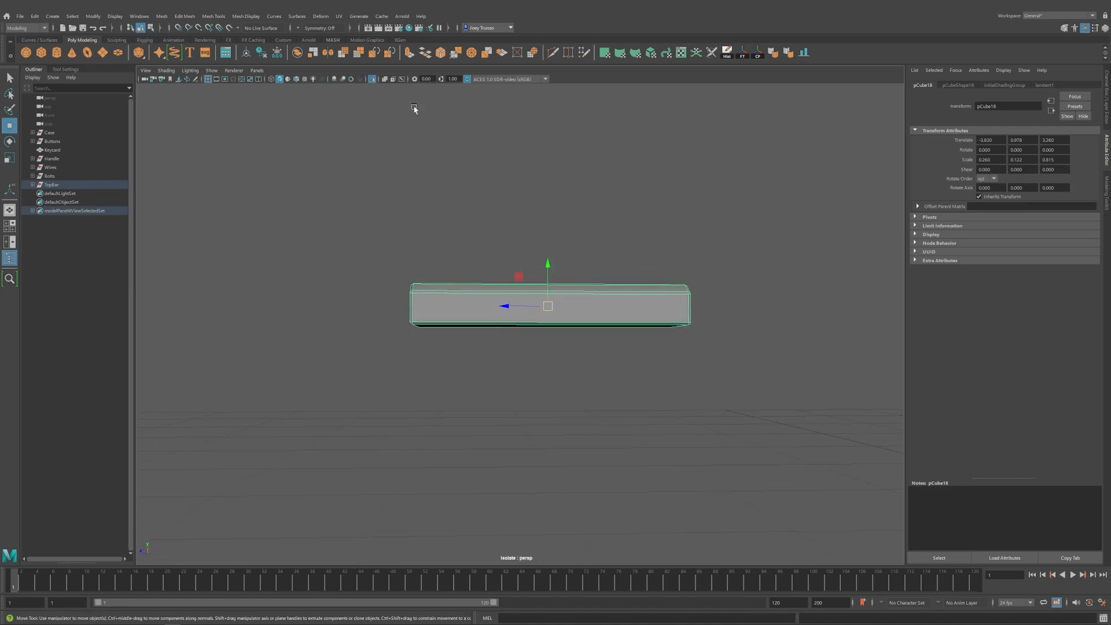
{"action": "left_click", "coordinate": [372, 79]}
{"action": "left_click_drag", "start_coordinate": [446, 196], "coordinate": [436, 150], "text": "alt"}
{"action": "left_click", "coordinate": [373, 78]}
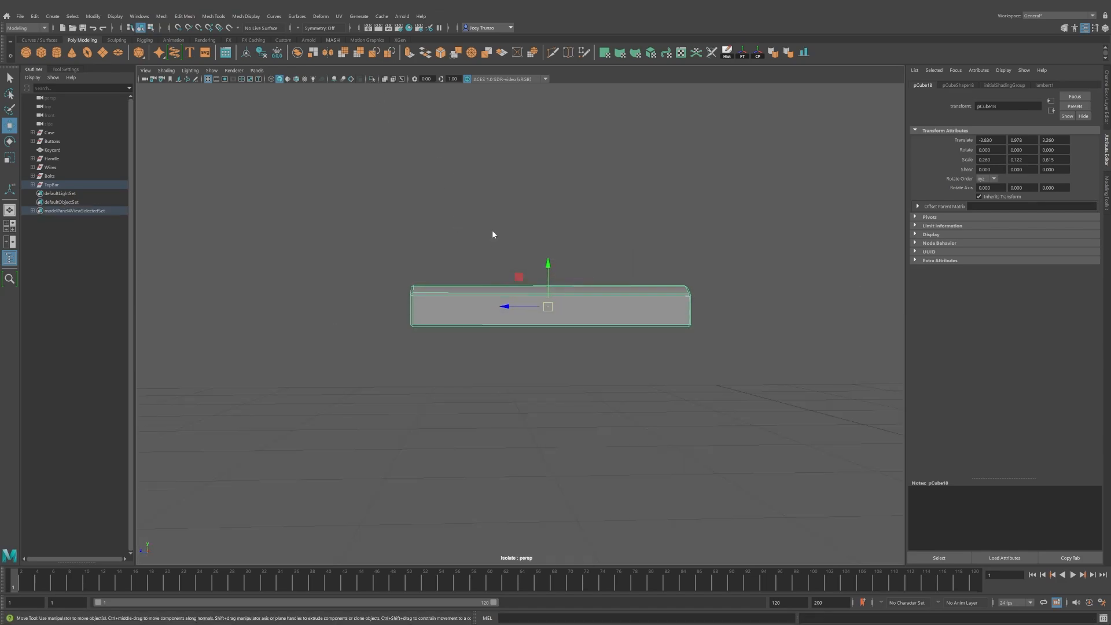
Delete the hidden underside face of pCube18.
{"action": "right_click_drag", "start_coordinate": [492, 230], "coordinate": [492, 272]}
{"action": "left_click_drag", "start_coordinate": [340, 387], "coordinate": [708, 311]}
{"action": "left_click_drag", "start_coordinate": [763, 242], "coordinate": [352, 308], "text": "ctrl"}
{"action": "key", "text": "Delete"}
{"action": "left_click_drag", "start_coordinate": [550, 278], "coordinate": [586, 324], "text": "alt"}
{"action": "right_click_drag", "start_coordinate": [479, 322], "coordinate": [521, 285]}
Freeze pCube18's transforms and apply an automatic UV projection with 6 planes.
{"action": "scroll", "coordinate": [556, 329], "scroll_direction": "down", "scroll_amount": 2}
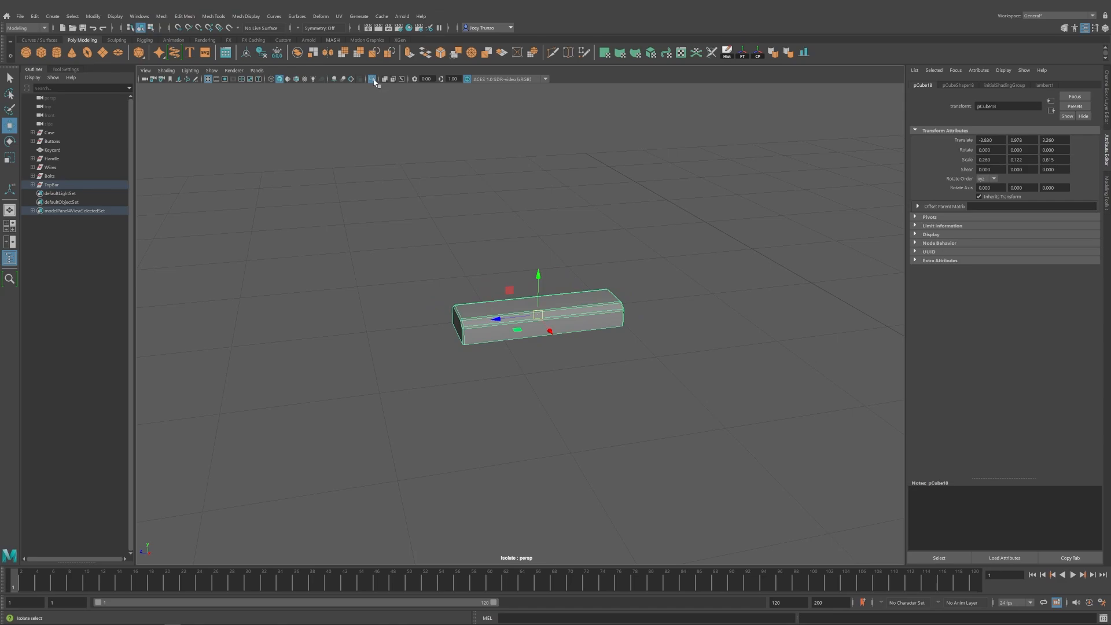
{"action": "key", "text": "ctrl+1"}
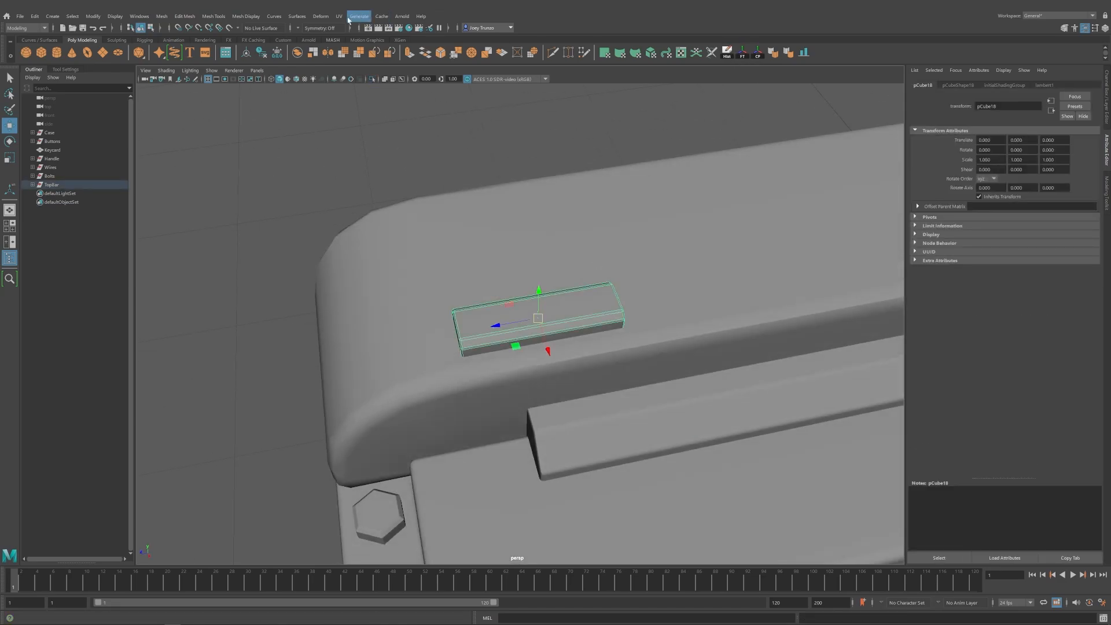
{"action": "left_click", "coordinate": [339, 16]}
{"action": "left_click", "coordinate": [359, 79]}
{"action": "left_click", "coordinate": [681, 52]}
{"action": "right_click_drag", "start_coordinate": [711, 354], "coordinate": [841, 436]}
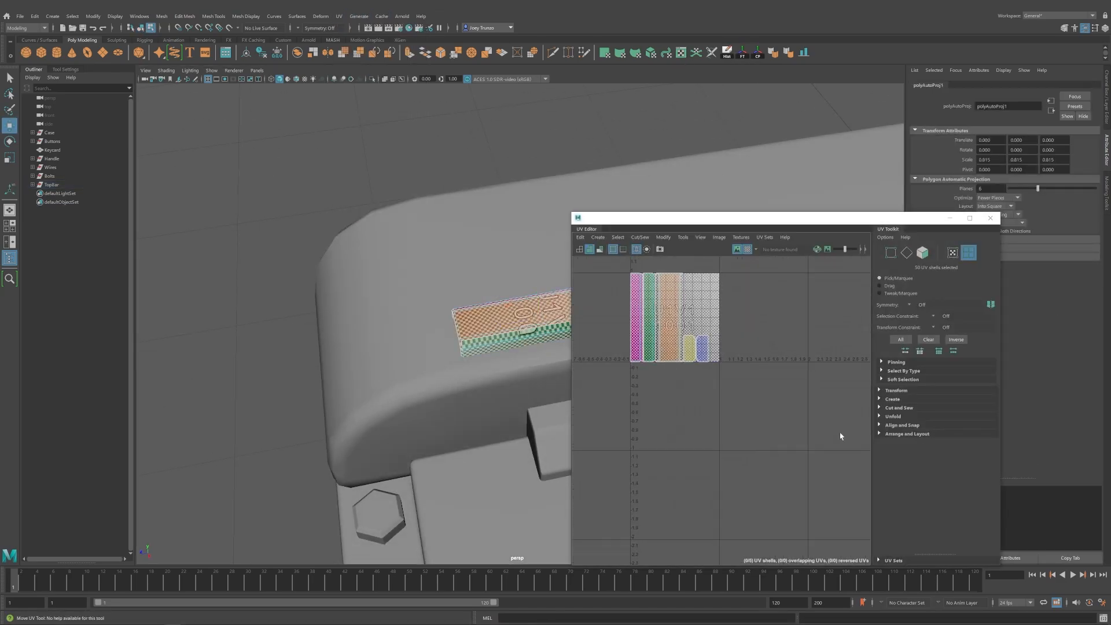
Lay out all of pCube18's UV shells within the 0–1 UV square and turn off the checker display.
{"action": "middle_click_drag", "start_coordinate": [805, 324], "coordinate": [818, 366], "text": "alt"}
{"action": "left_click_drag", "start_coordinate": [787, 292], "coordinate": [591, 478]}
{"action": "key", "text": "ctrl+l"}
{"action": "left_click", "coordinate": [747, 249]}
{"action": "key", "text": "F8"}
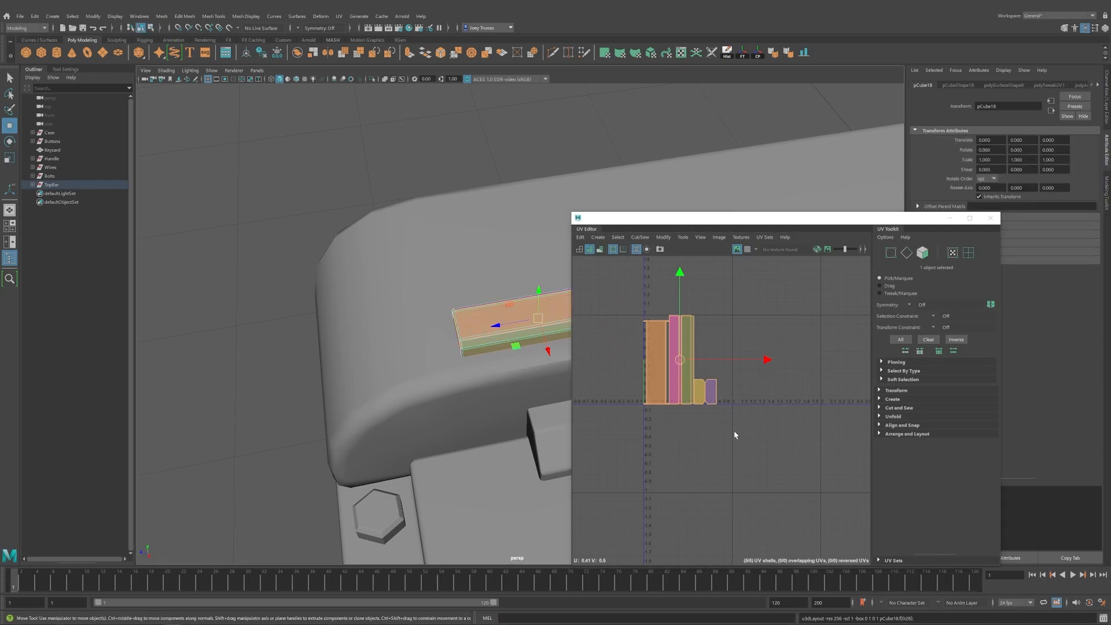
Duplicate pCube18 and move the copy to the other end of the top bar at Translate Z -7.248.
{"action": "right_click_drag", "start_coordinate": [492, 380], "coordinate": [290, 380], "text": "alt"}
{"action": "middle_click_drag", "start_coordinate": [483, 376], "coordinate": [368, 360], "text": "alt"}
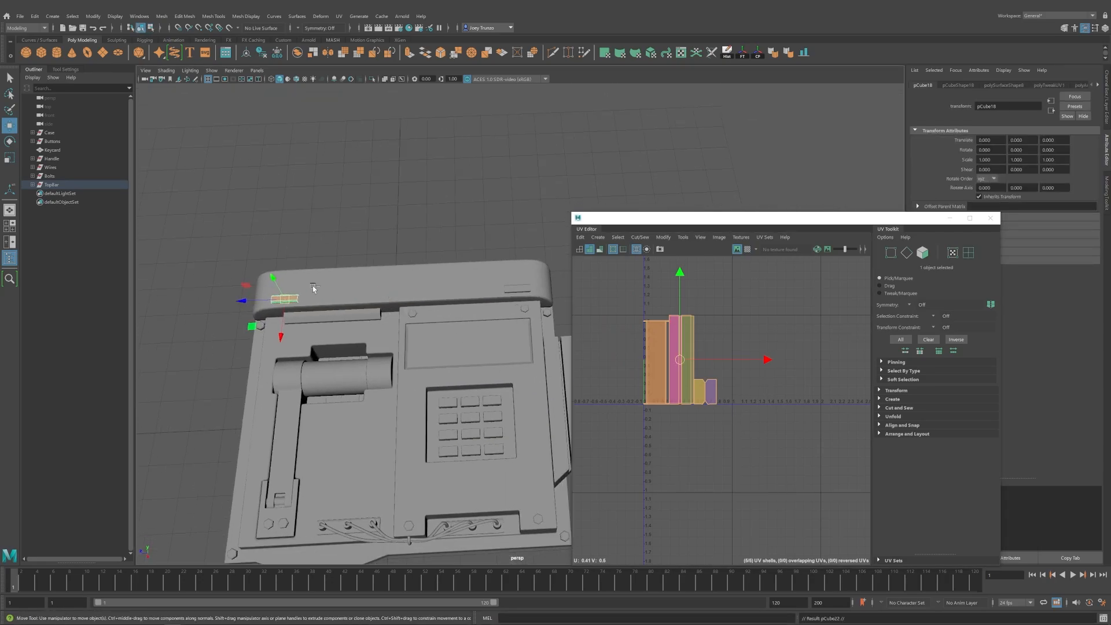
{"action": "right_click_drag", "start_coordinate": [475, 306], "coordinate": [477, 354], "text": "alt"}
{"action": "middle_click_drag", "start_coordinate": [476, 355], "coordinate": [465, 415], "text": "alt"}
Delete the old small plate that the copy replaces at that end of the top bar.
{"action": "key", "text": "q"}
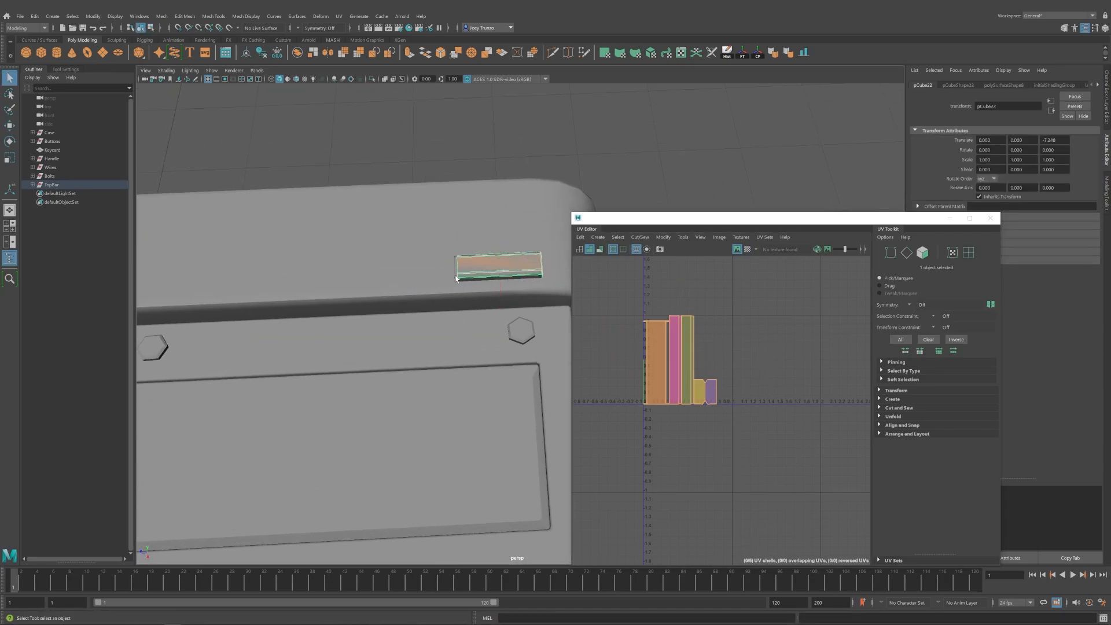
{"action": "left_click", "coordinate": [492, 267]}
{"action": "key", "text": "Delete"}
Select both small plates and move their UV shells together diagonally outside the 0–1 UV square.
{"action": "left_click", "coordinate": [492, 267]}
{"action": "right_click_drag", "start_coordinate": [481, 362], "coordinate": [337, 317], "text": "alt"}
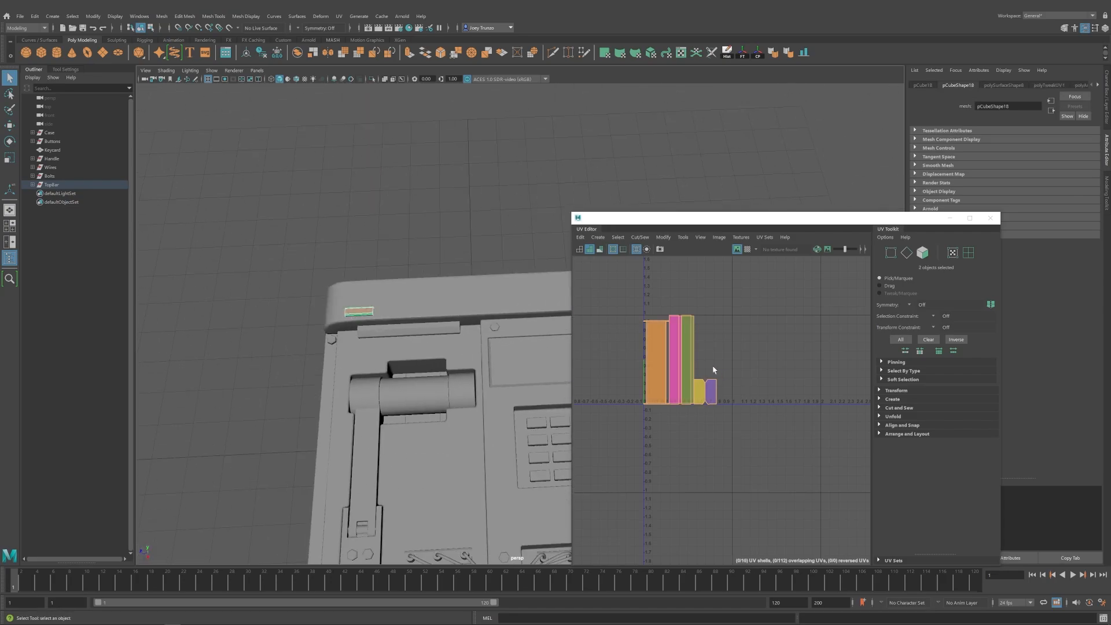
{"action": "key", "text": "F8"}
{"action": "key", "text": "r"}
{"action": "left_click_drag", "start_coordinate": [680, 363], "coordinate": [772, 286]}
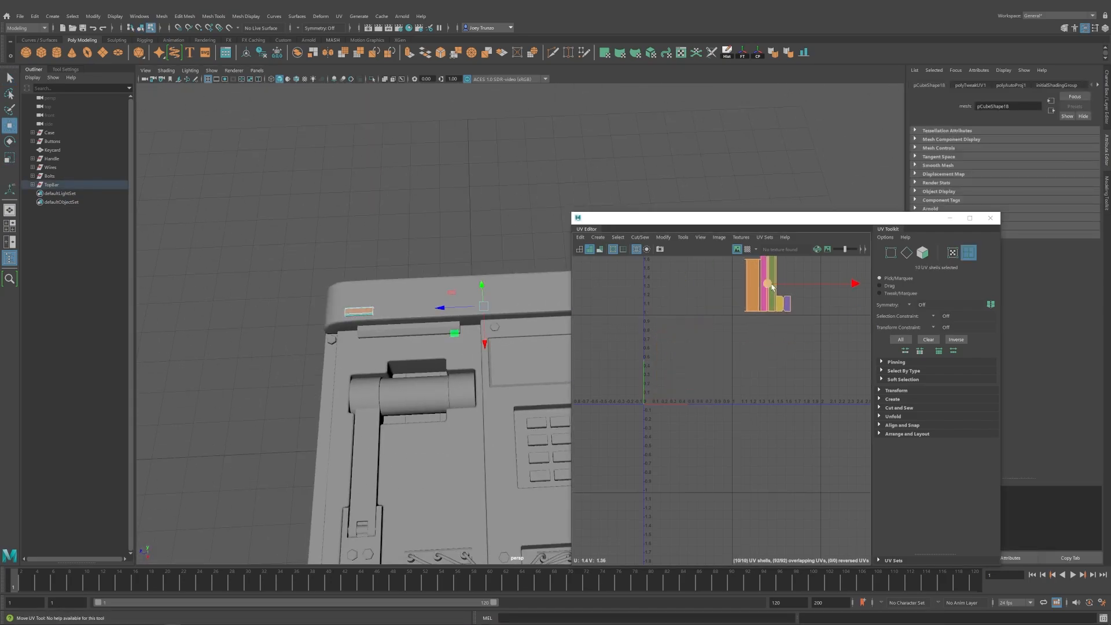
Group the two small plates, pCube18 and pCube22, inside TopBar.
{"action": "middle_click_drag", "start_coordinate": [533, 278], "coordinate": [449, 227], "text": "alt"}
{"action": "right_click_drag", "start_coordinate": [449, 227], "coordinate": [376, 215], "text": "alt"}
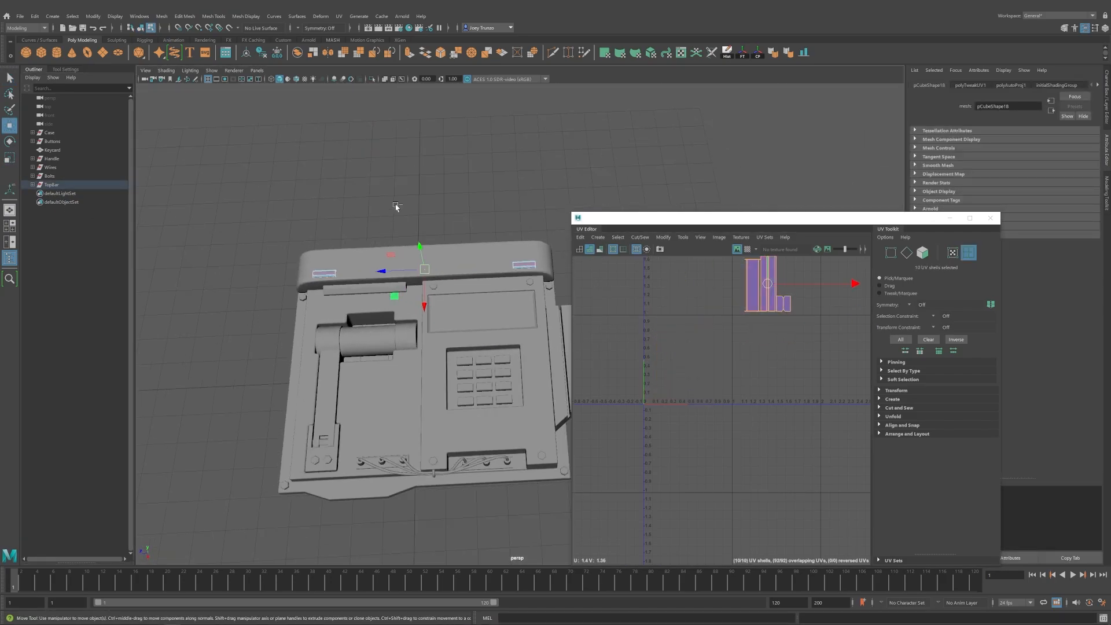
{"action": "key", "text": "ctrl+g"}
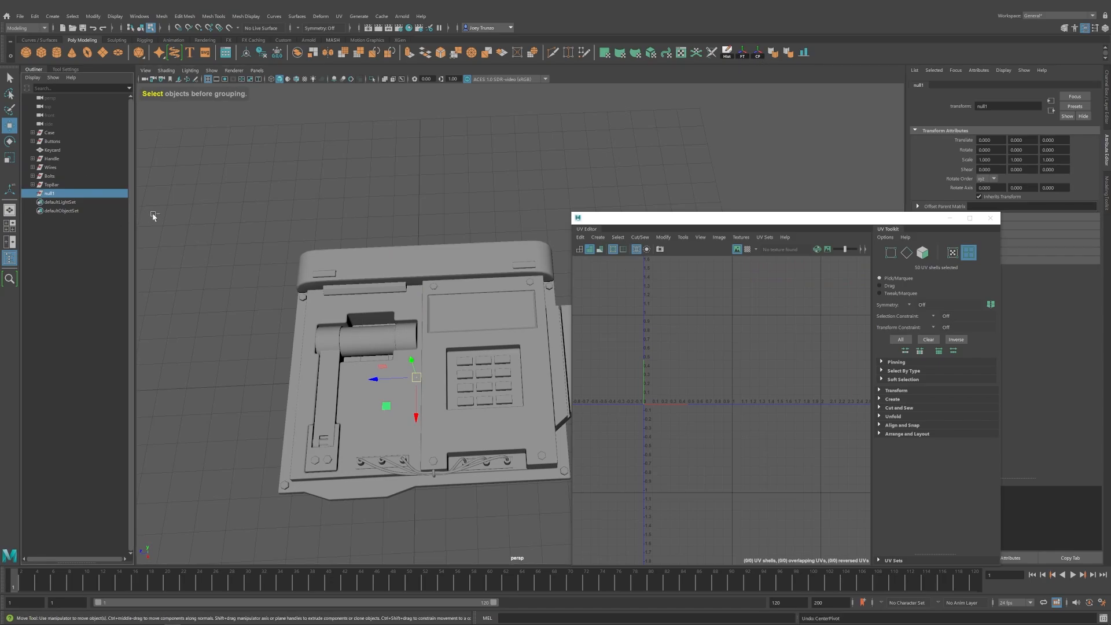
{"action": "key", "text": "ctrl+z"}
{"action": "left_click", "coordinate": [524, 264]}
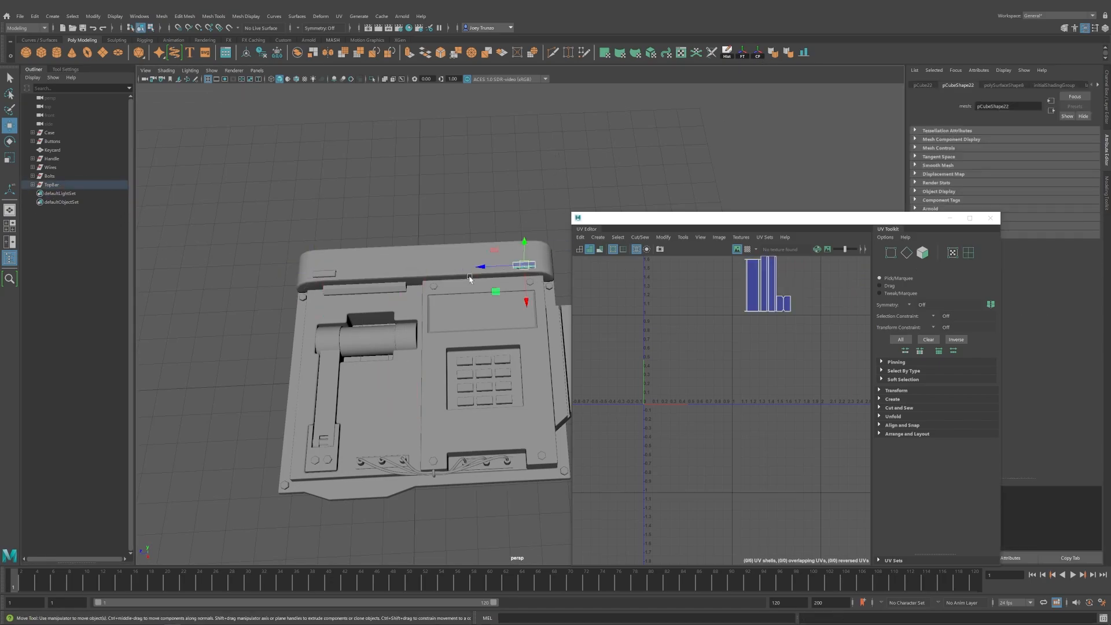
{"action": "key", "text": "ctrl+g"}
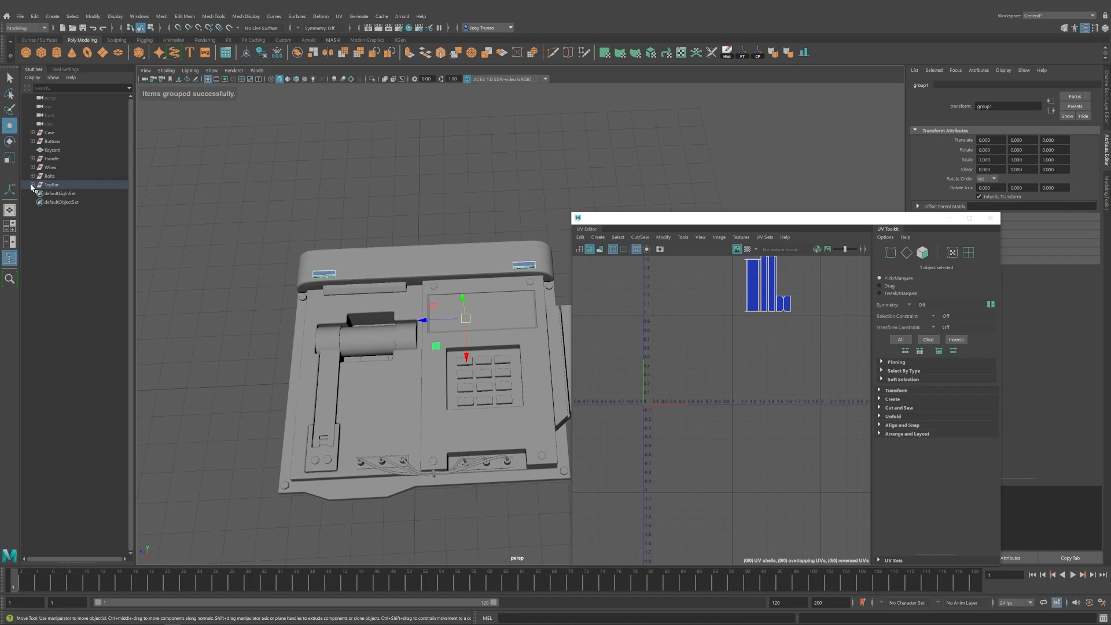
{"action": "left_click", "coordinate": [304, 182]}
Expand the TopBar group and select the bar's main body, pCube14.
{"action": "middle_click_drag", "start_coordinate": [322, 283], "coordinate": [265, 250], "text": "alt"}
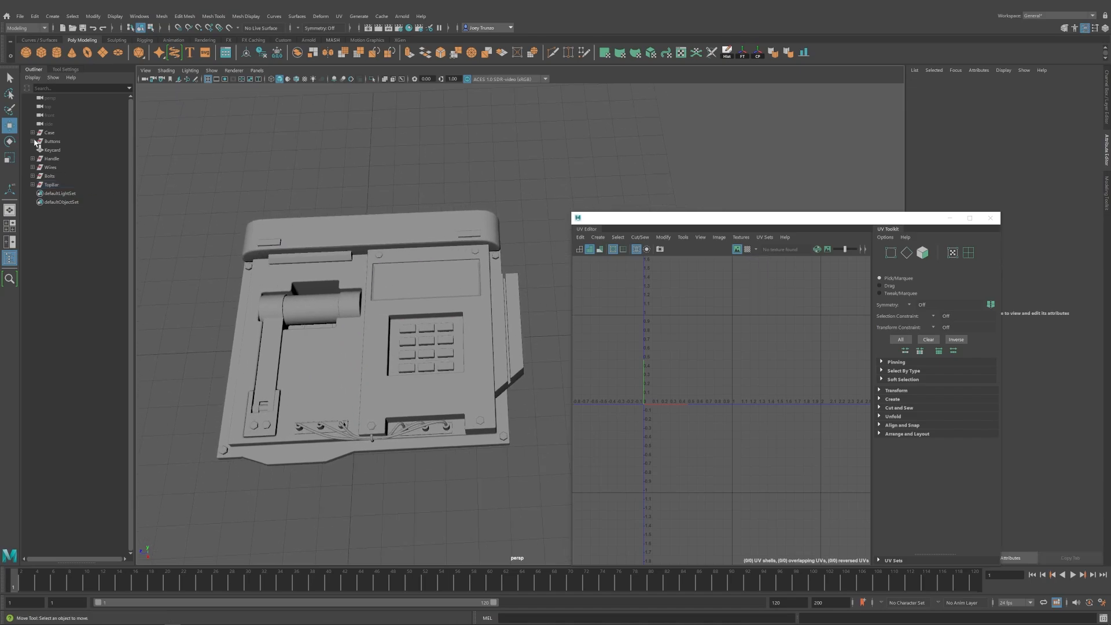
{"action": "left_click", "coordinate": [52, 185]}
{"action": "left_click", "coordinate": [61, 194]}
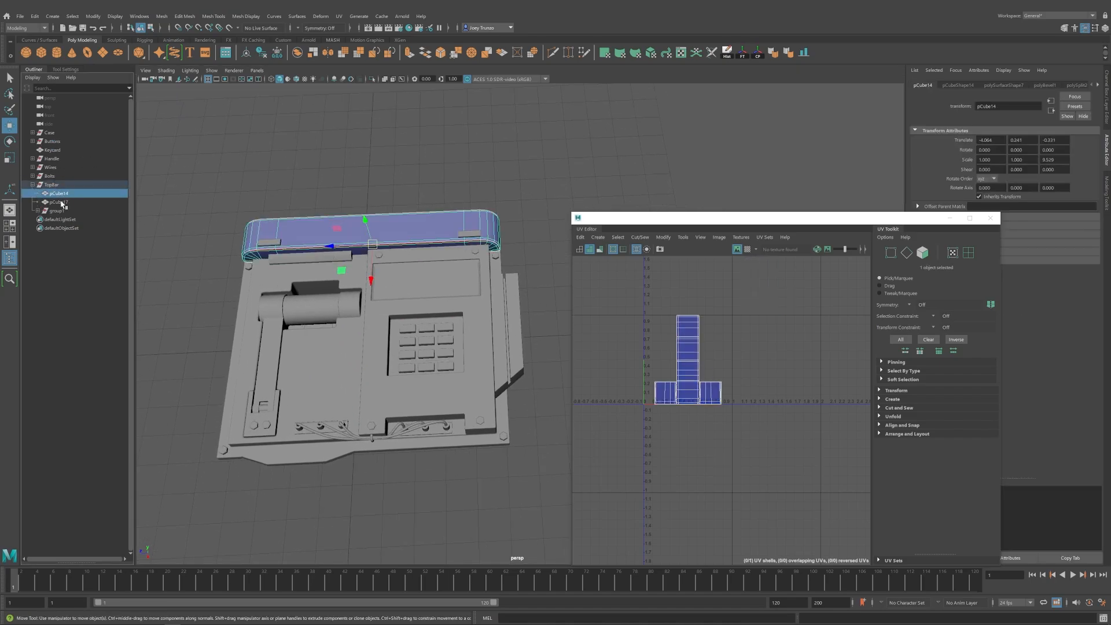
Select the hidden faces along the underside of the top bar's main body, including the narrow strip beneath the case.
{"action": "left_click_drag", "start_coordinate": [324, 325], "coordinate": [394, 253], "text": "alt"}
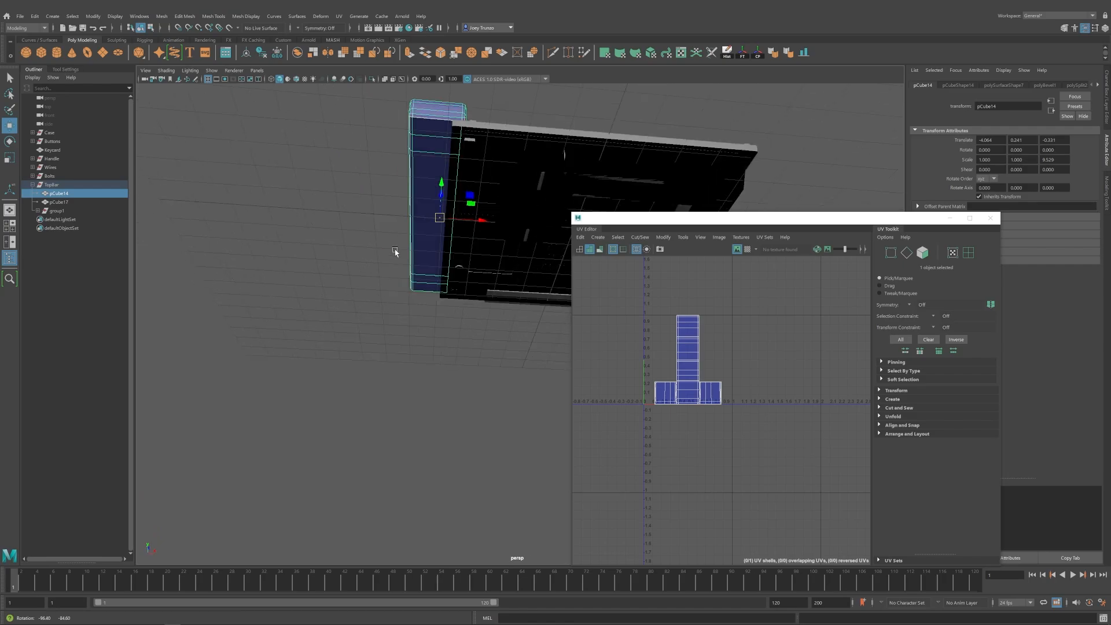
{"action": "right_click_drag", "start_coordinate": [394, 253], "coordinate": [441, 243], "text": "alt"}
{"action": "middle_click_drag", "start_coordinate": [441, 243], "coordinate": [471, 302], "text": "alt"}
{"action": "key", "text": "F11"}
{"action": "left_click", "coordinate": [409, 127]}
{"action": "left_click_drag", "start_coordinate": [412, 298], "coordinate": [438, 196], "text": "shift"}
{"action": "left_click", "coordinate": [401, 328], "text": "shift"}
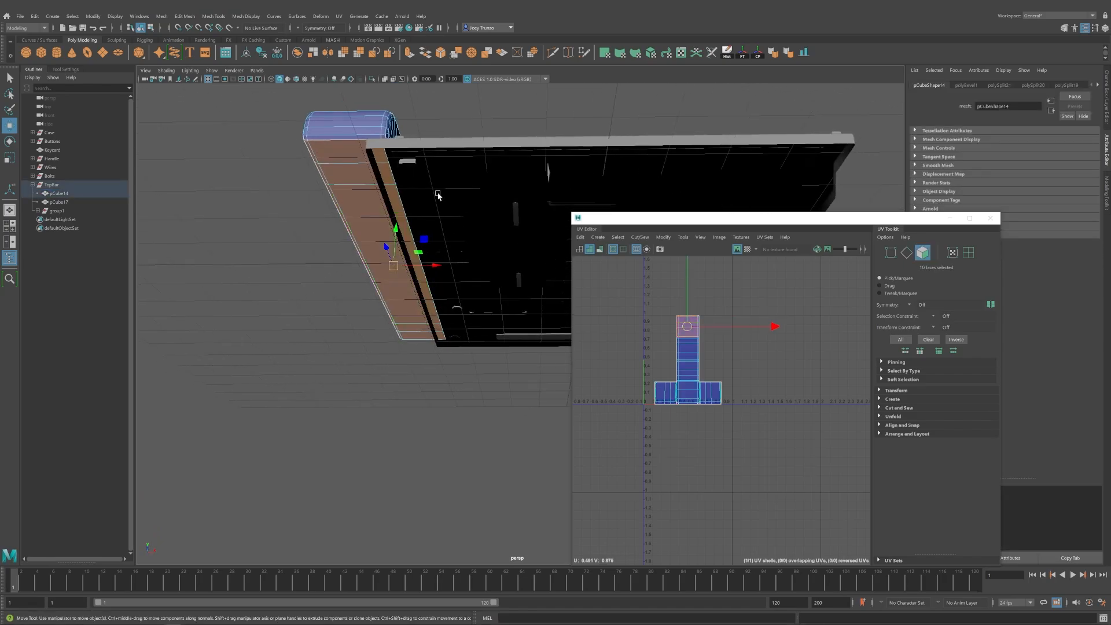
{"action": "left_click", "coordinate": [389, 154], "text": "shift"}
{"action": "double_click", "coordinate": [447, 340], "text": "shift"}
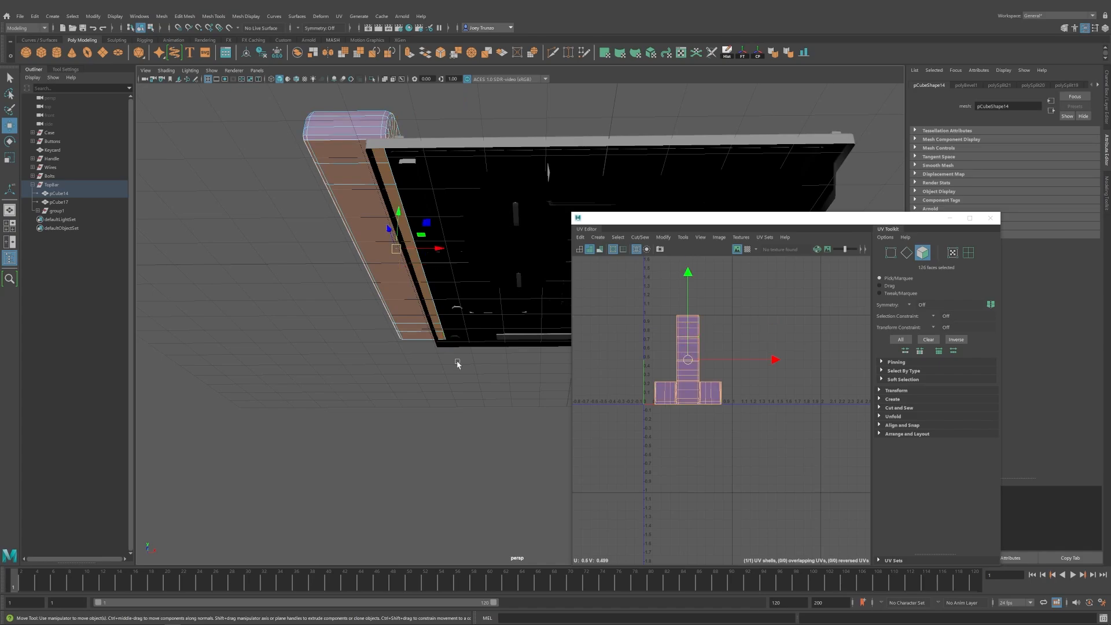
{"action": "left_click_drag", "start_coordinate": [456, 363], "coordinate": [361, 312], "text": "alt"}
{"action": "left_click_drag", "start_coordinate": [361, 313], "coordinate": [521, 371], "text": "alt"}
{"action": "key", "text": "f"}
{"action": "left_click_drag", "start_coordinate": [440, 393], "coordinate": [459, 380], "text": "alt"}
{"action": "key", "text": "ctrl+z"}
{"action": "key", "text": "ctrl+z"}
Refine the selection to the faces along the main body's hidden underside and delete them.
{"action": "left_click_drag", "start_coordinate": [483, 455], "coordinate": [405, 359], "text": "alt"}
{"action": "key", "text": "f"}
{"action": "middle_click_drag", "start_coordinate": [483, 339], "coordinate": [280, 336], "text": "alt"}
{"action": "left_click_drag", "start_coordinate": [280, 336], "coordinate": [394, 346], "text": "alt"}
{"action": "middle_click_drag", "start_coordinate": [394, 346], "coordinate": [275, 351], "text": "alt"}
{"action": "right_click_drag", "start_coordinate": [275, 350], "coordinate": [342, 354], "text": "alt"}
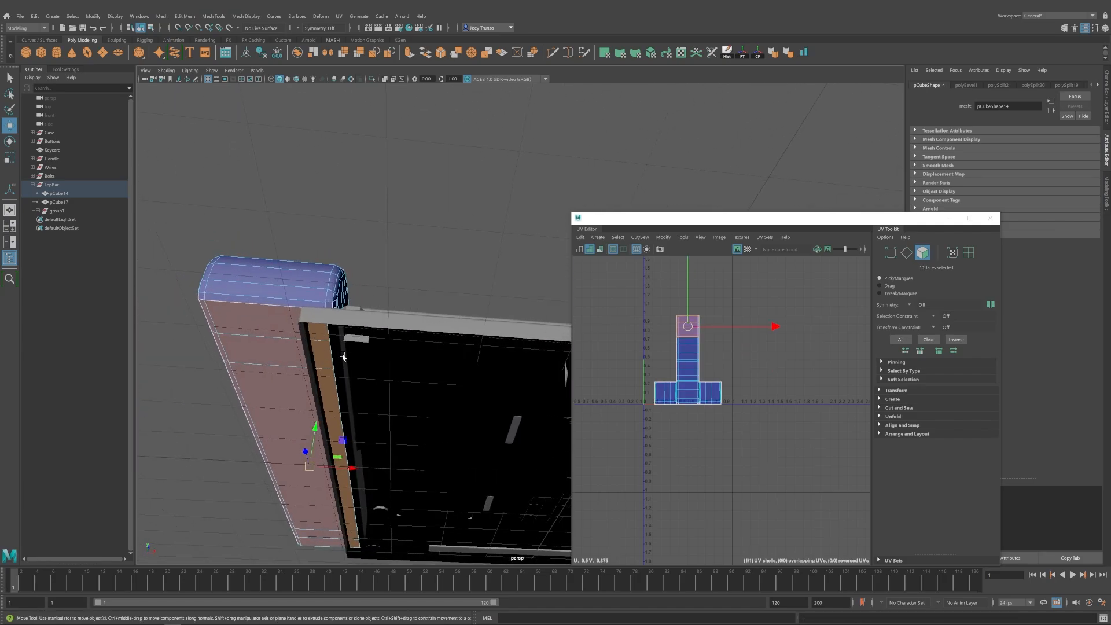
{"action": "left_click_drag", "start_coordinate": [342, 354], "coordinate": [419, 353], "text": "alt"}
{"action": "middle_click_drag", "start_coordinate": [419, 352], "coordinate": [466, 197], "text": "alt"}
{"action": "left_click", "coordinate": [456, 291], "text": "ctrl"}
{"action": "right_click_drag", "start_coordinate": [347, 393], "coordinate": [315, 399], "text": "alt"}
{"action": "middle_click_drag", "start_coordinate": [315, 399], "coordinate": [257, 168], "text": "alt"}
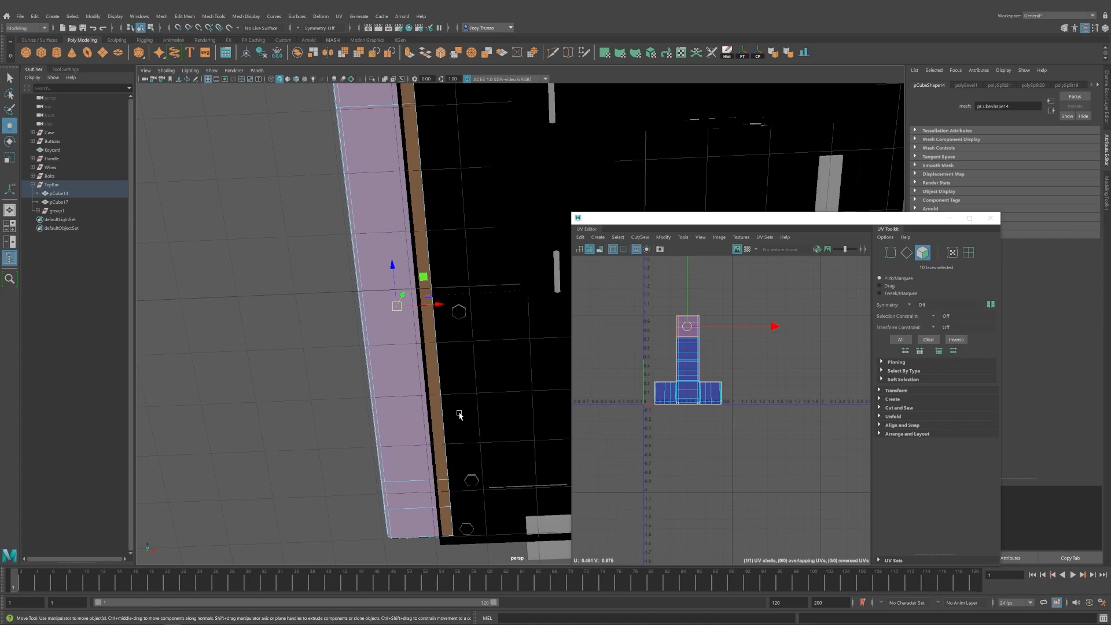
{"action": "middle_click_drag", "start_coordinate": [461, 417], "coordinate": [456, 345], "text": "alt"}
{"action": "double_click", "coordinate": [452, 459], "text": "shift"}
{"action": "left_click_drag", "start_coordinate": [426, 357], "coordinate": [410, 402], "text": "alt"}
{"action": "key", "text": "ctrl+z"}
{"action": "left_click", "coordinate": [493, 207], "text": "shift"}
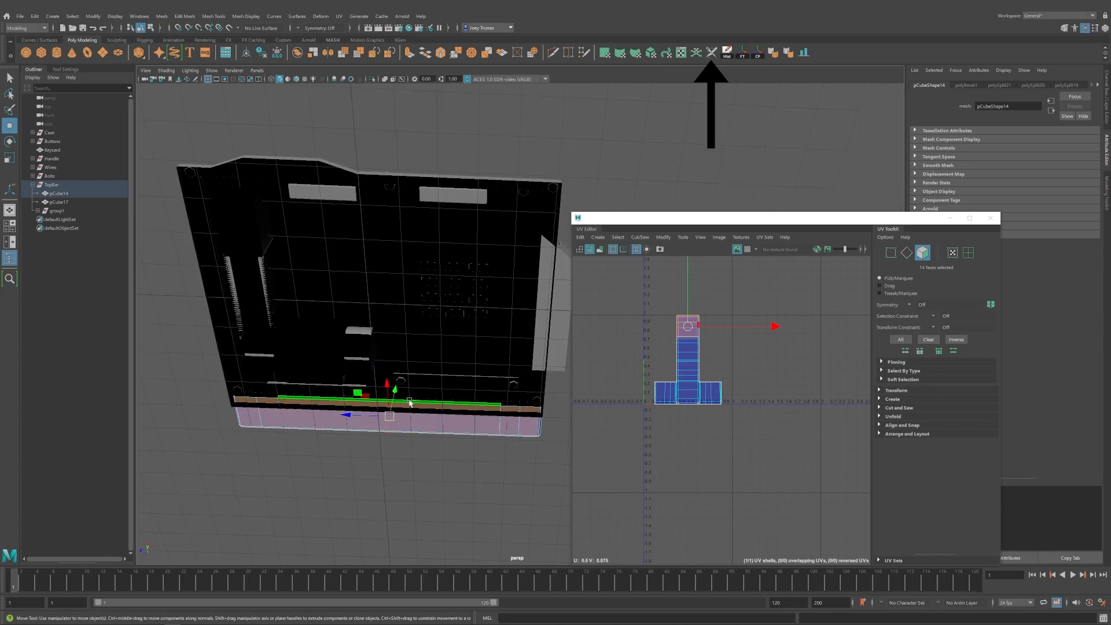
{"action": "left_click", "coordinate": [410, 403], "text": "ctrl"}
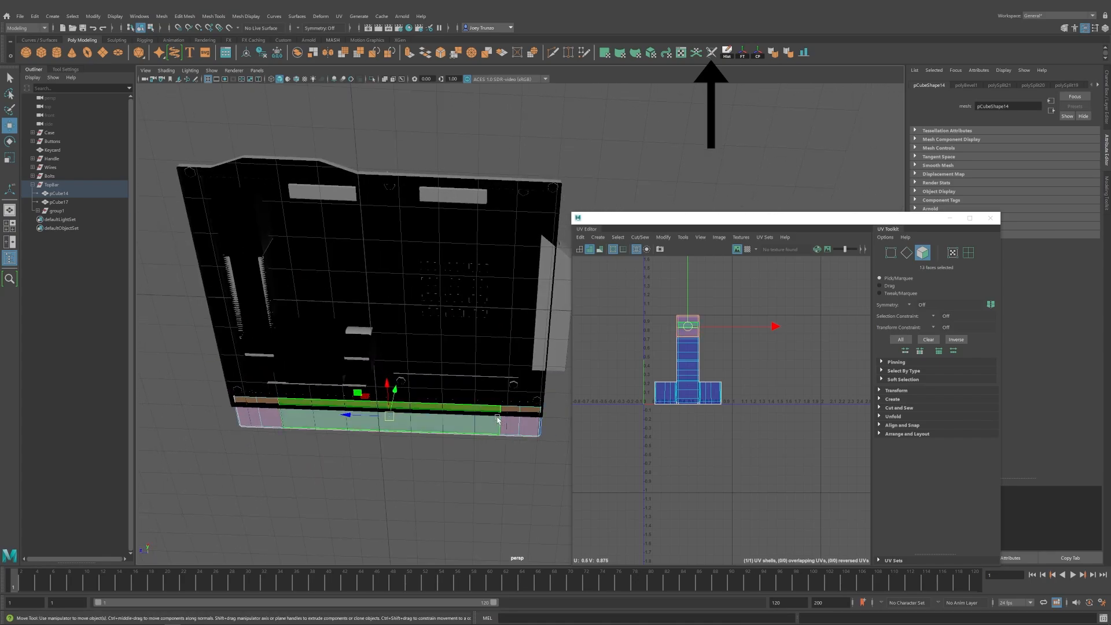
{"action": "key", "text": "Delete"}
Select the bar's main body as an object and apply a camera-based UV projection to it.
{"action": "left_click_drag", "start_coordinate": [532, 409], "coordinate": [346, 253], "text": "alt"}
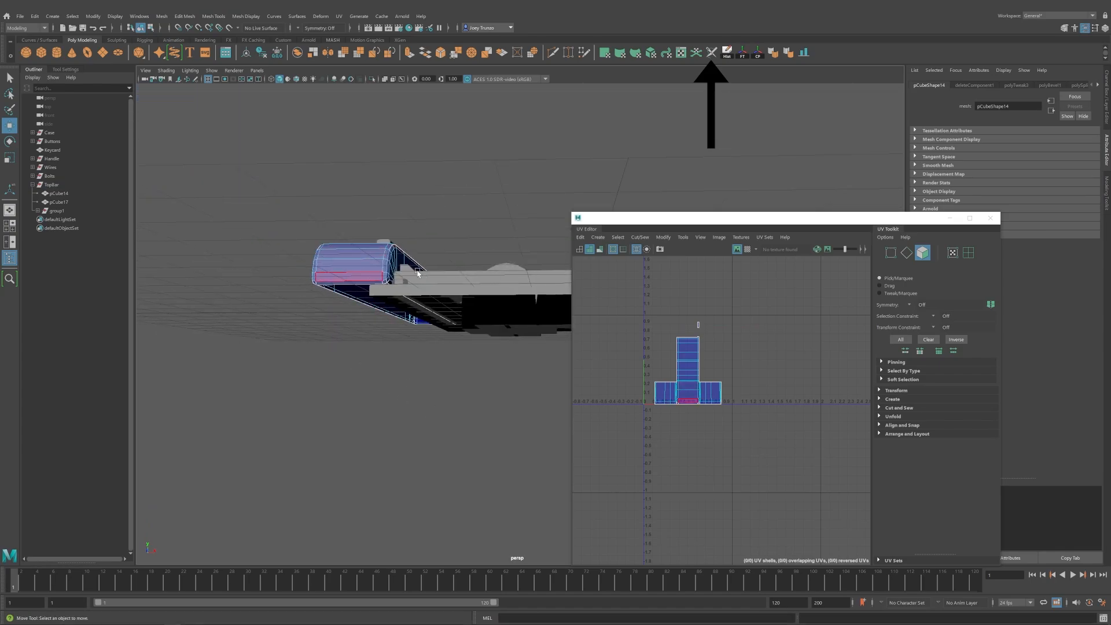
{"action": "left_click_drag", "start_coordinate": [418, 272], "coordinate": [550, 289], "text": "alt"}
{"action": "left_click", "coordinate": [330, 227]}
{"action": "left_click", "coordinate": [375, 217]}
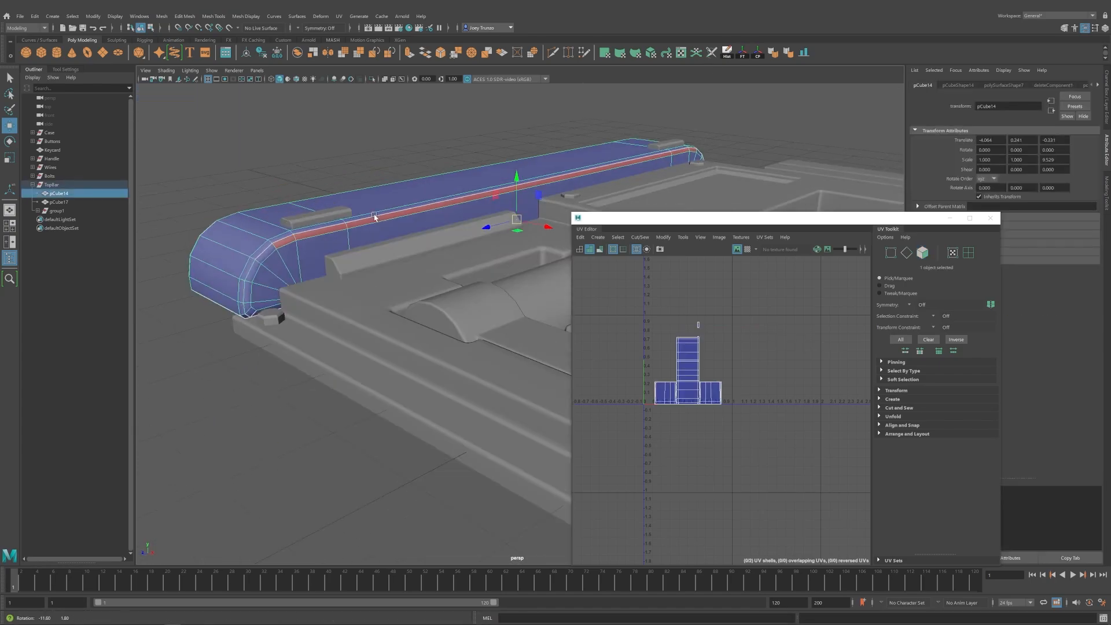
{"action": "left_click_drag", "start_coordinate": [375, 217], "coordinate": [433, 141], "text": "alt"}
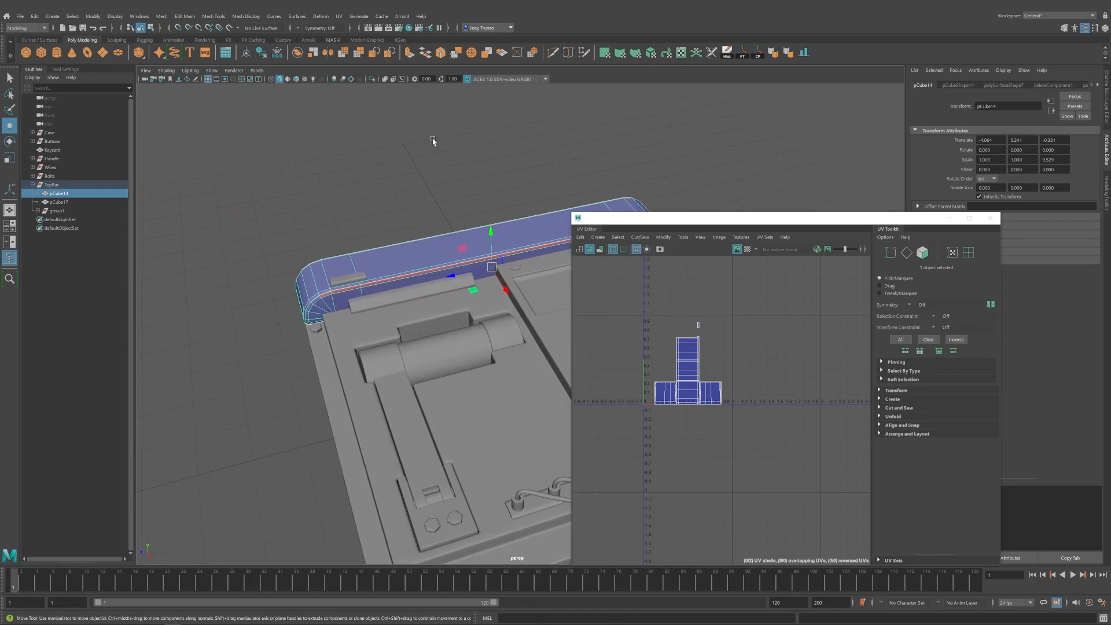
{"action": "left_click", "coordinate": [339, 16]}
{"action": "left_click", "coordinate": [365, 95]}
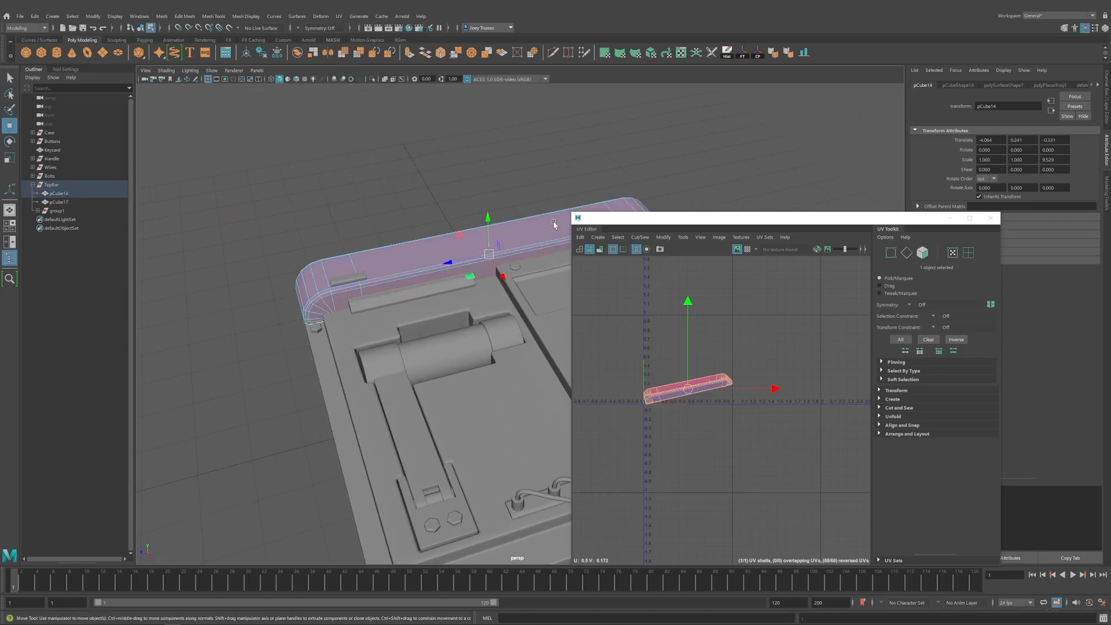
Cut UV seams along the main body's long edges with 3D Cut and Sew, separating both sides from the wraparound surface.
{"action": "left_click", "coordinate": [707, 56]}
{"action": "left_click_drag", "start_coordinate": [342, 290], "coordinate": [461, 328], "text": "alt"}
{"action": "left_click_drag", "start_coordinate": [294, 353], "coordinate": [359, 331], "text": "alt"}
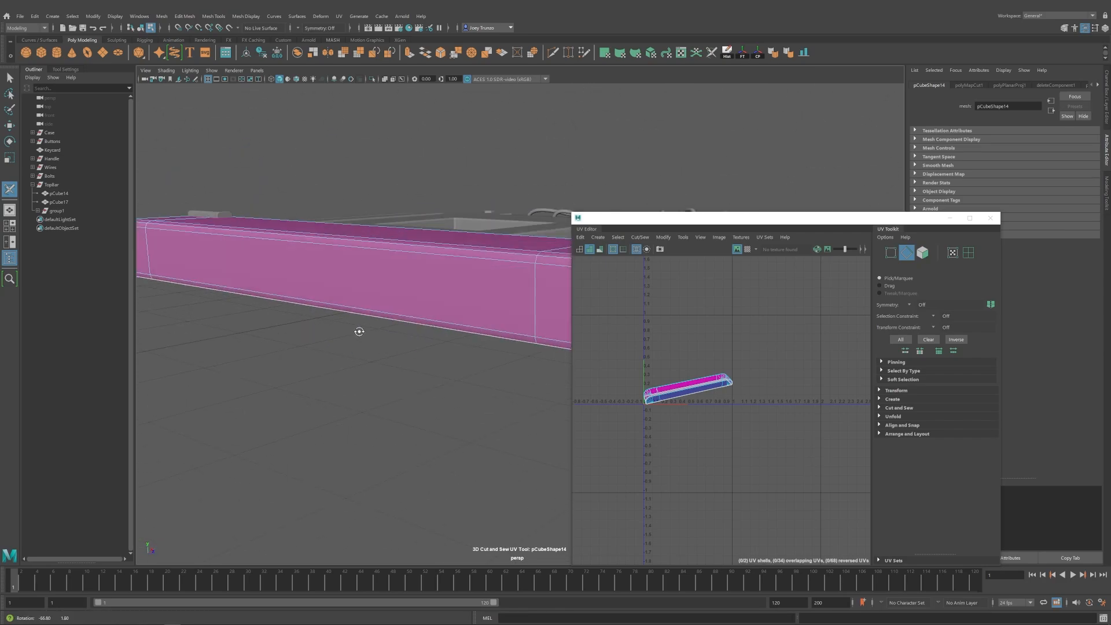
{"action": "double_click", "coordinate": [478, 252]}
{"action": "left_click_drag", "start_coordinate": [478, 252], "coordinate": [347, 301], "text": "alt"}
Select all of the main body's UV shells, unfold them and lay them out in the 0–1 square.
{"action": "key", "text": "alt+F12"}
{"action": "left_click_drag", "start_coordinate": [605, 308], "coordinate": [695, 429]}
{"action": "key", "text": "w"}
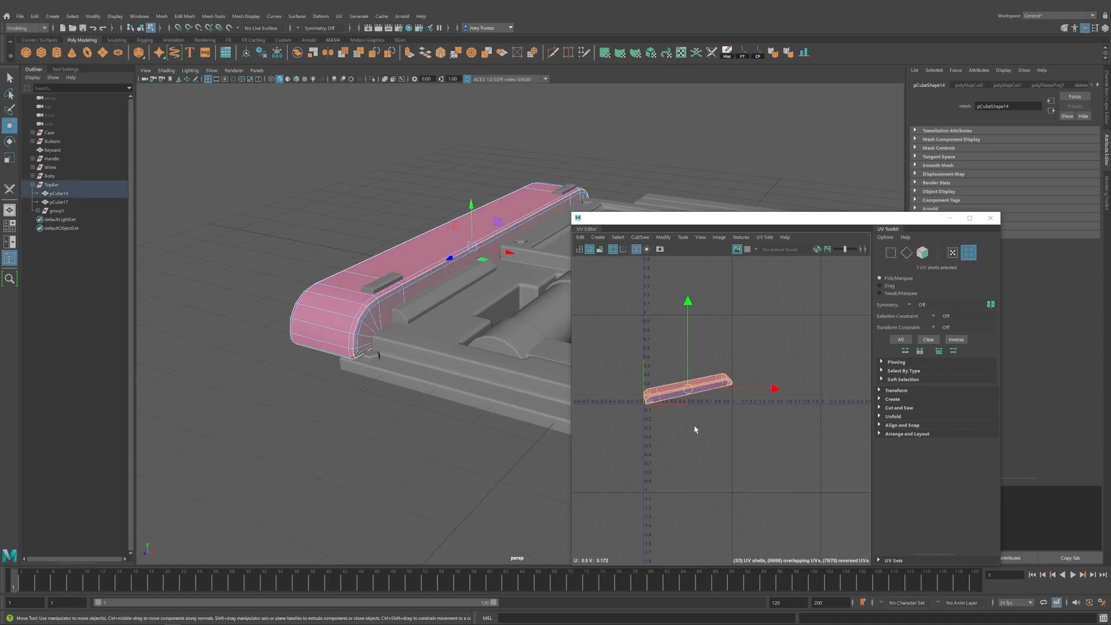
{"action": "key", "text": "ctrl+u"}
{"action": "key", "text": "ctrl+l"}
{"action": "left_click", "coordinate": [693, 429]}
{"action": "right_click_drag", "start_coordinate": [623, 382], "coordinate": [702, 420], "text": "alt"}
{"action": "middle_click_drag", "start_coordinate": [702, 419], "coordinate": [580, 382], "text": "alt"}
{"action": "middle_click_drag", "start_coordinate": [670, 377], "coordinate": [702, 386], "text": "alt"}
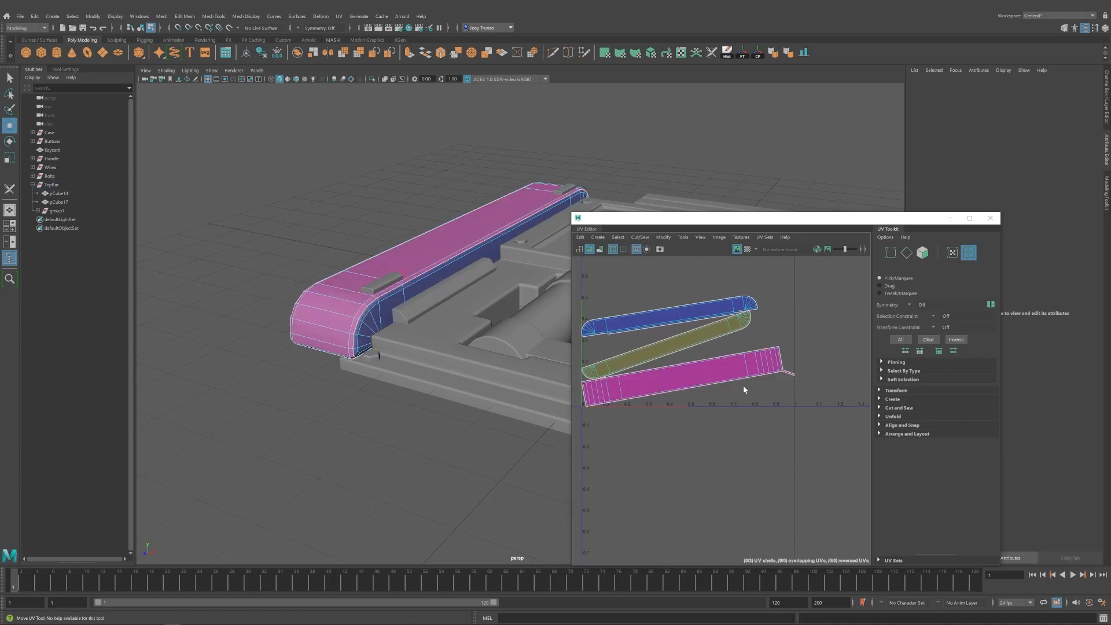
Select the stray UV tail's vertices to locate it on the mesh, and isolate the bar's main body.
{"action": "key", "text": "F9"}
{"action": "left_click_drag", "start_coordinate": [805, 365], "coordinate": [788, 389]}
{"action": "key", "text": "f"}
{"action": "right_click_drag", "start_coordinate": [496, 297], "coordinate": [260, 272], "text": "alt"}
{"action": "left_click_drag", "start_coordinate": [261, 272], "coordinate": [171, 255], "text": "alt"}
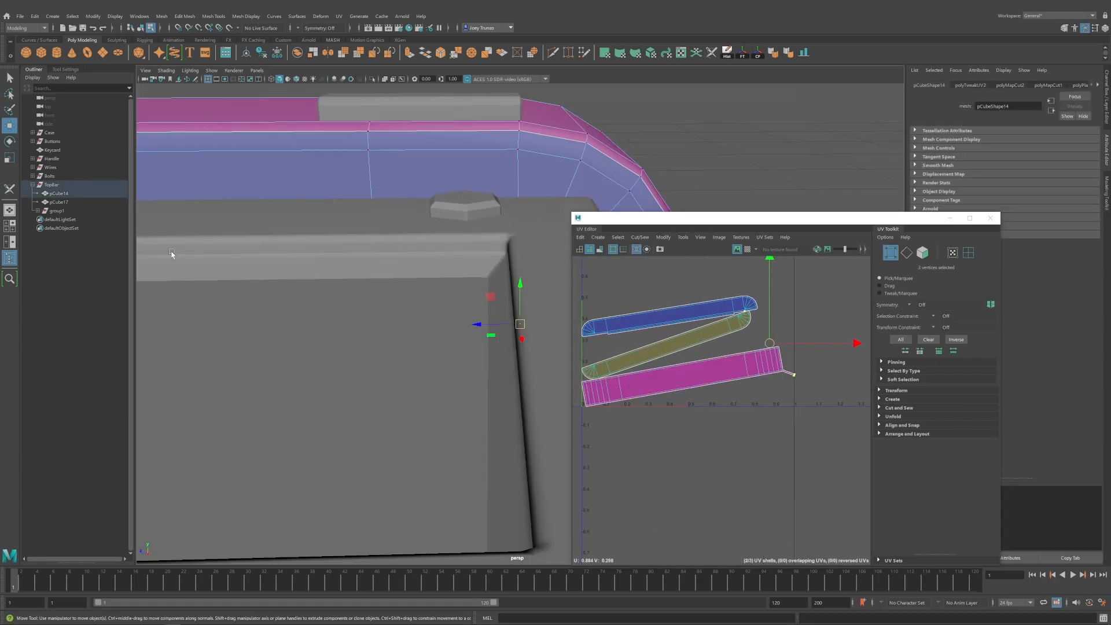
{"action": "left_click_drag", "start_coordinate": [504, 191], "coordinate": [438, 183], "text": "alt"}
{"action": "left_click", "coordinate": [438, 183]}
{"action": "right_click_drag", "start_coordinate": [471, 171], "coordinate": [506, 165]}
{"action": "left_click", "coordinate": [372, 78]}
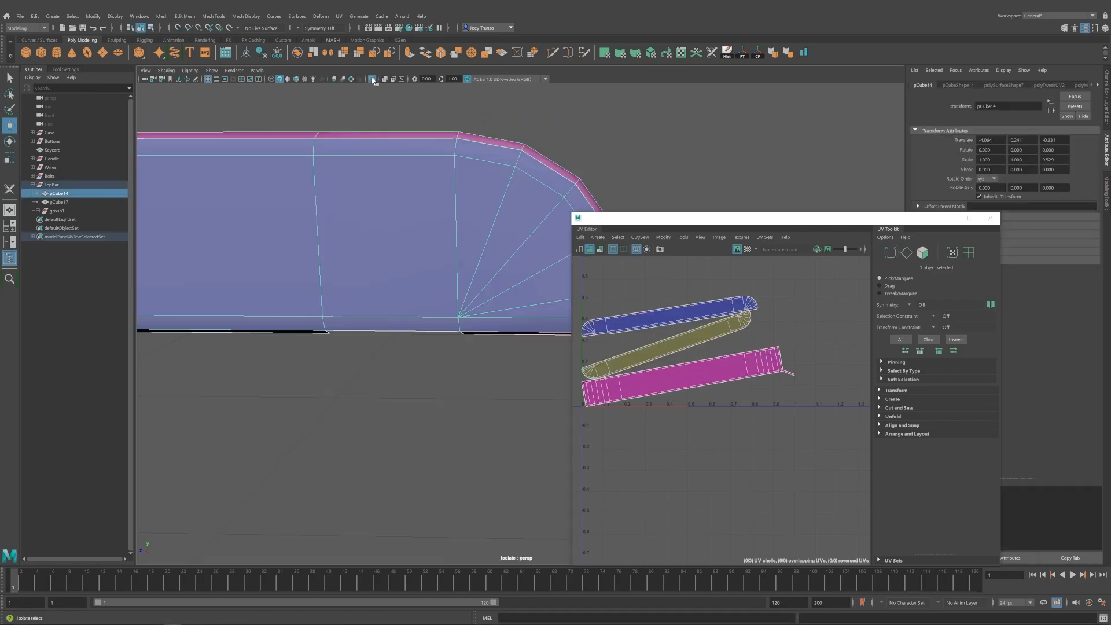
{"action": "left_click_drag", "start_coordinate": [394, 145], "coordinate": [243, 320], "text": "alt"}
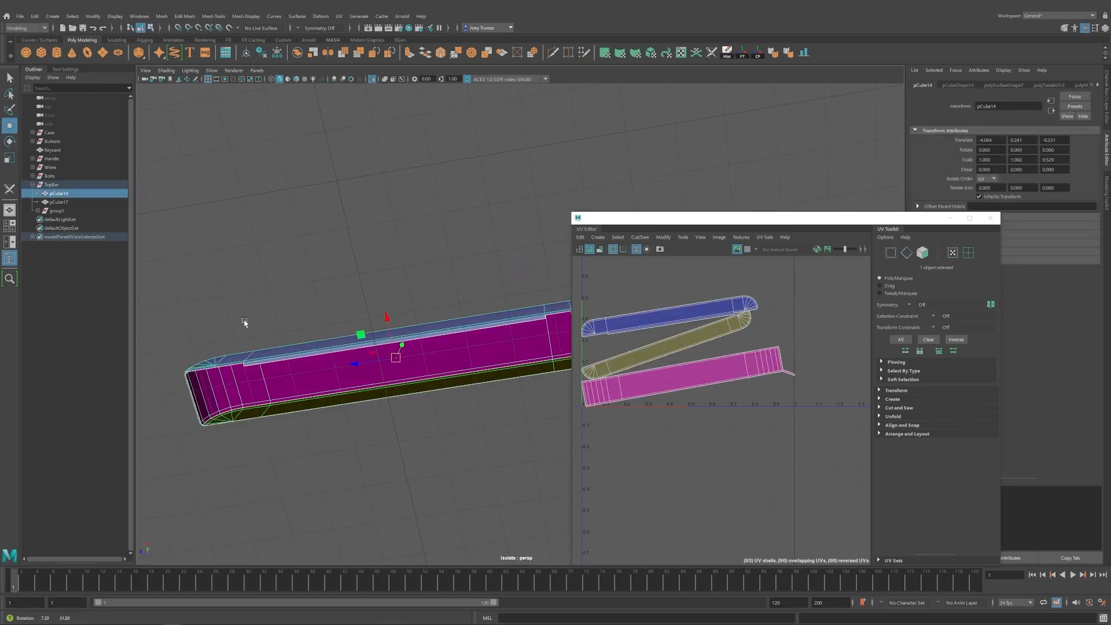
Delete the thin leftover faces along the main body's open underside.
{"action": "left_click", "coordinate": [243, 320]}
{"action": "left_click", "coordinate": [314, 356]}
{"action": "left_click_drag", "start_coordinate": [315, 356], "coordinate": [434, 381], "text": "alt"}
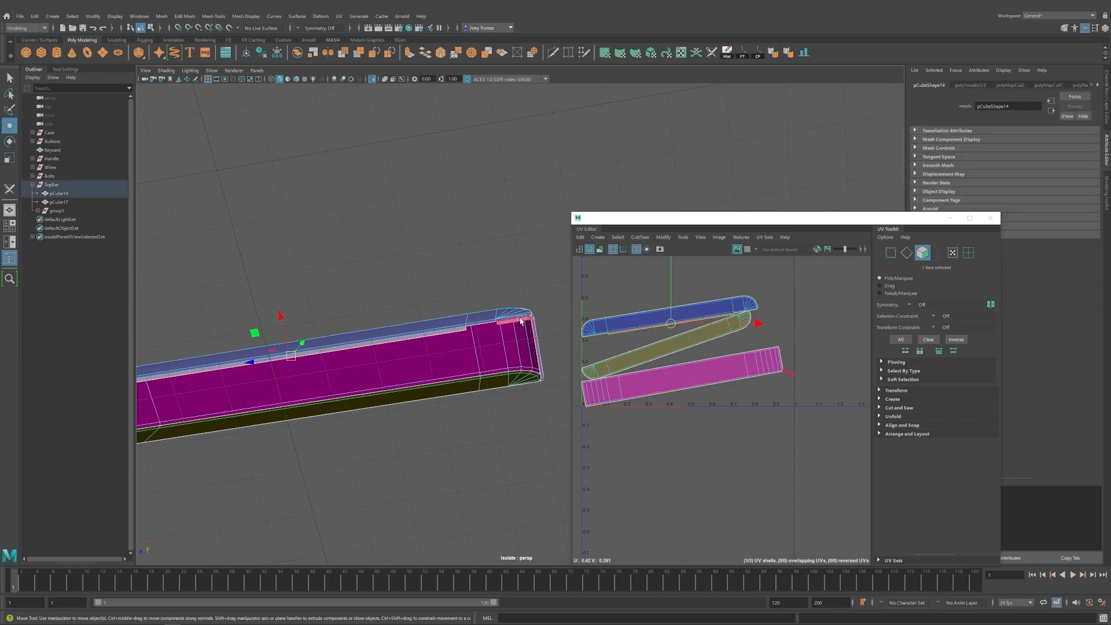
{"action": "key", "text": "Delete"}
Rotate the main body's three UV shells level and lay them out again.
{"action": "key", "text": "F9"}
{"action": "scroll", "coordinate": [702, 367], "scroll_direction": "down", "scroll_amount": 3}
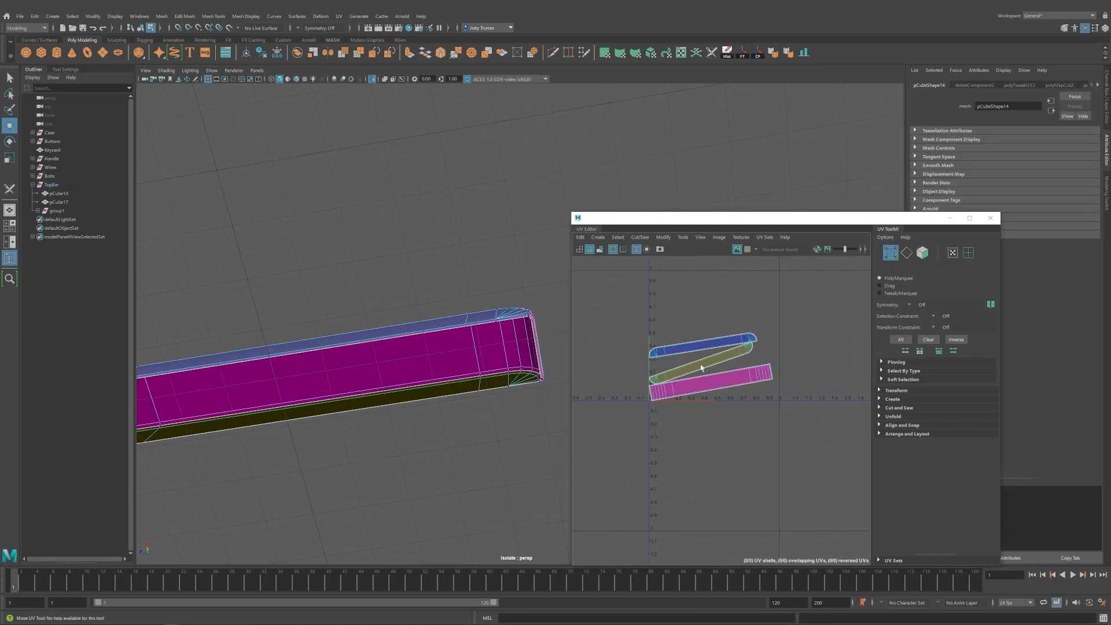
{"action": "key", "text": "alt+F12"}
{"action": "left_click", "coordinate": [702, 345]}
{"action": "key", "text": "e"}
{"action": "left_click_drag", "start_coordinate": [686, 264], "coordinate": [706, 262]}
{"action": "left_click", "coordinate": [702, 363]}
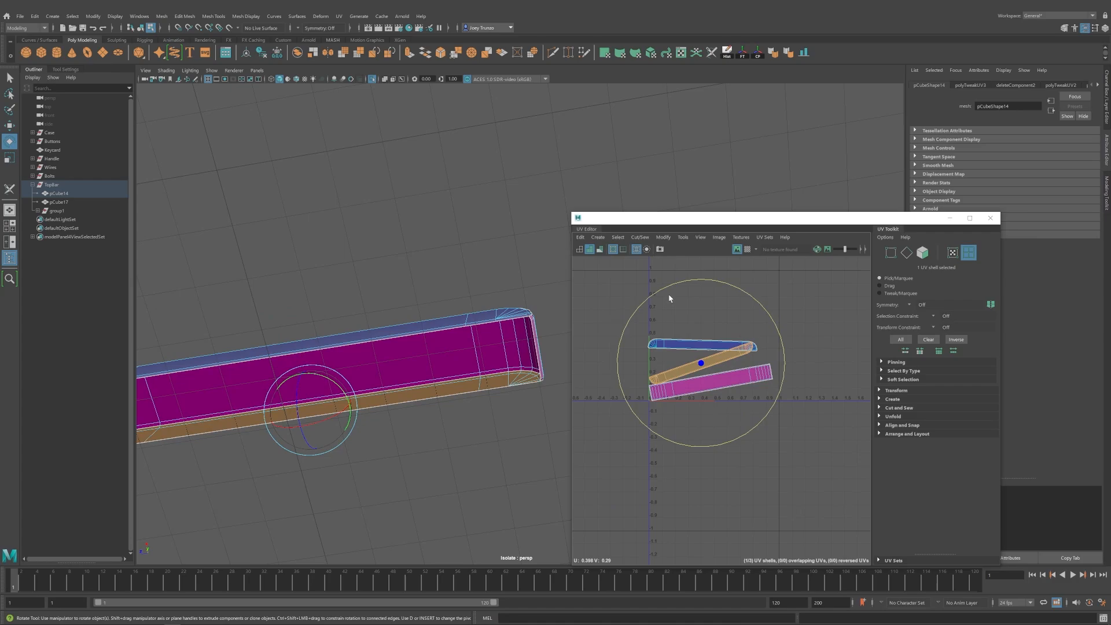
{"action": "mouse_move", "coordinate": [668, 294]}
{"action": "left_mouse_down"}
{"action": "mouse_move", "coordinate": [702, 283]}
{"action": "mouse_move", "coordinate": [685, 302]}
{"action": "left_mouse_up"}
{"action": "left_click", "coordinate": [684, 395]}
{"action": "left_click_drag", "start_coordinate": [608, 307], "coordinate": [743, 413]}
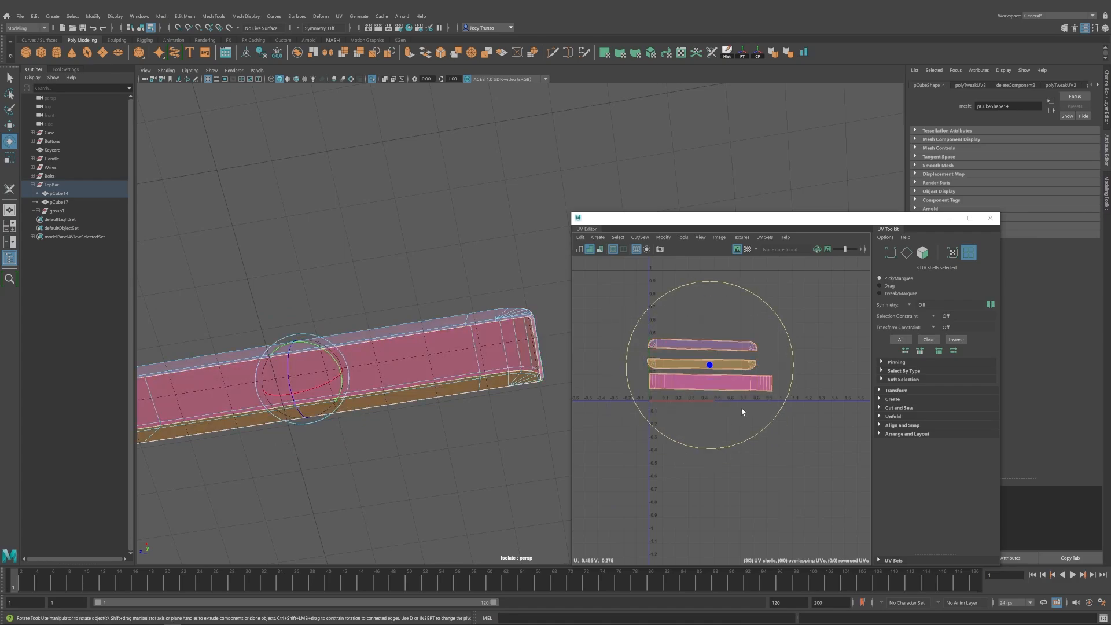
{"action": "key", "text": "ctrl+l"}
{"action": "left_click", "coordinate": [462, 289]}
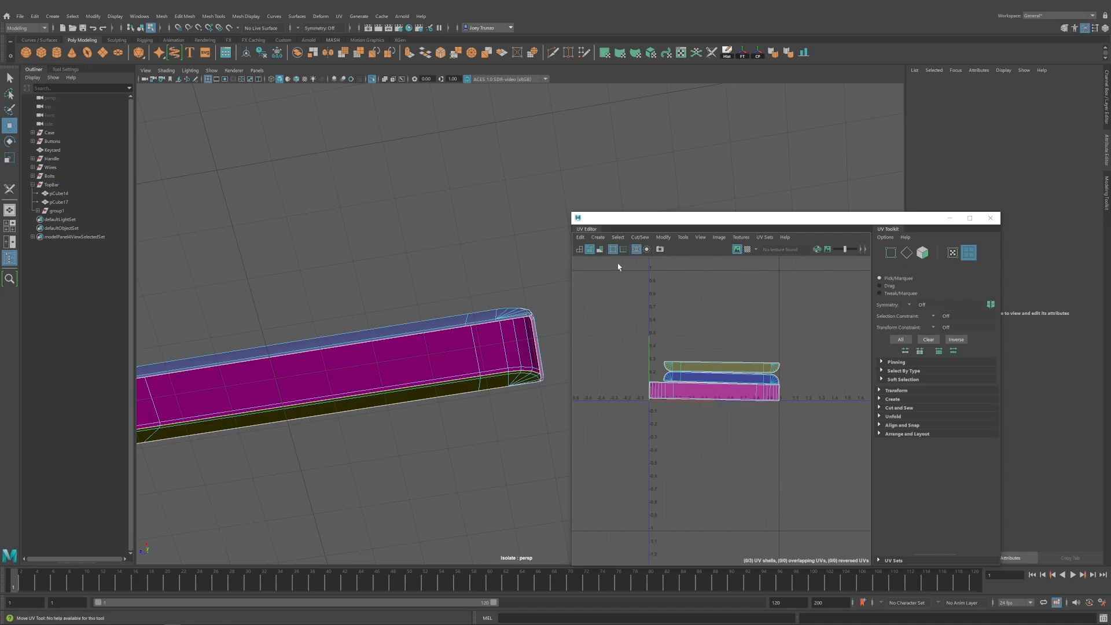
Return the main body to object mode, turn off isolation to show the whole device, and clear the selection.
{"action": "right_click_drag", "start_coordinate": [328, 398], "coordinate": [362, 361]}
{"action": "left_click_drag", "start_coordinate": [324, 272], "coordinate": [300, 380], "text": "alt"}
{"action": "left_click", "coordinate": [313, 348]}
{"action": "left_click", "coordinate": [372, 78]}
{"action": "scroll", "coordinate": [285, 310], "scroll_direction": "down", "scroll_amount": 5}
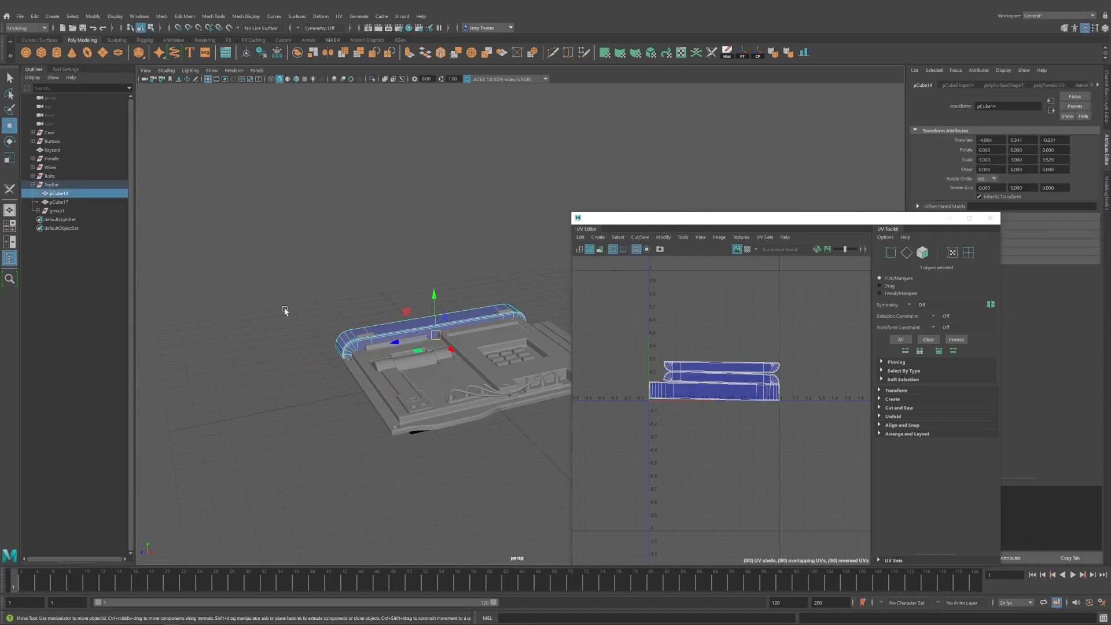
{"action": "left_click", "coordinate": [284, 310]}
{"action": "left_click_drag", "start_coordinate": [297, 296], "coordinate": [392, 315], "text": "alt"}
{"action": "middle_click_drag", "start_coordinate": [392, 315], "coordinate": [380, 290], "text": "alt"}
{"action": "scroll", "coordinate": [380, 290], "scroll_direction": "up", "scroll_amount": 3}
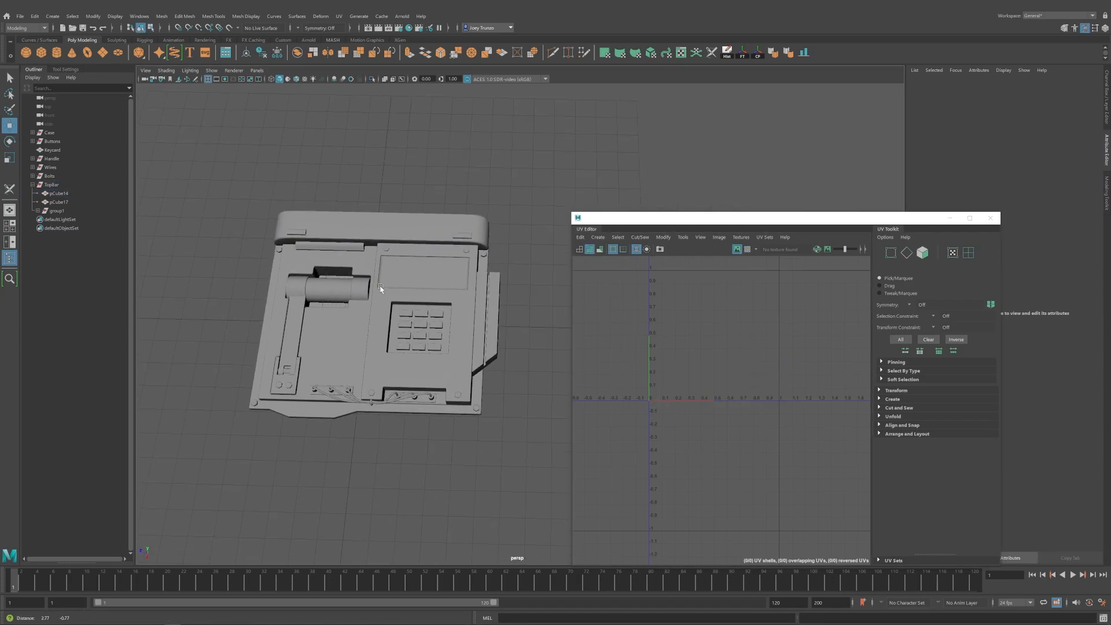
Select the narrow beveled strip, pCube17, below the top bar and create automatic UVs for it.
{"action": "left_click", "coordinate": [58, 202]}
{"action": "key", "text": "f"}
{"action": "left_click_drag", "start_coordinate": [347, 301], "coordinate": [283, 62], "text": "alt"}
{"action": "left_click", "coordinate": [340, 16]}
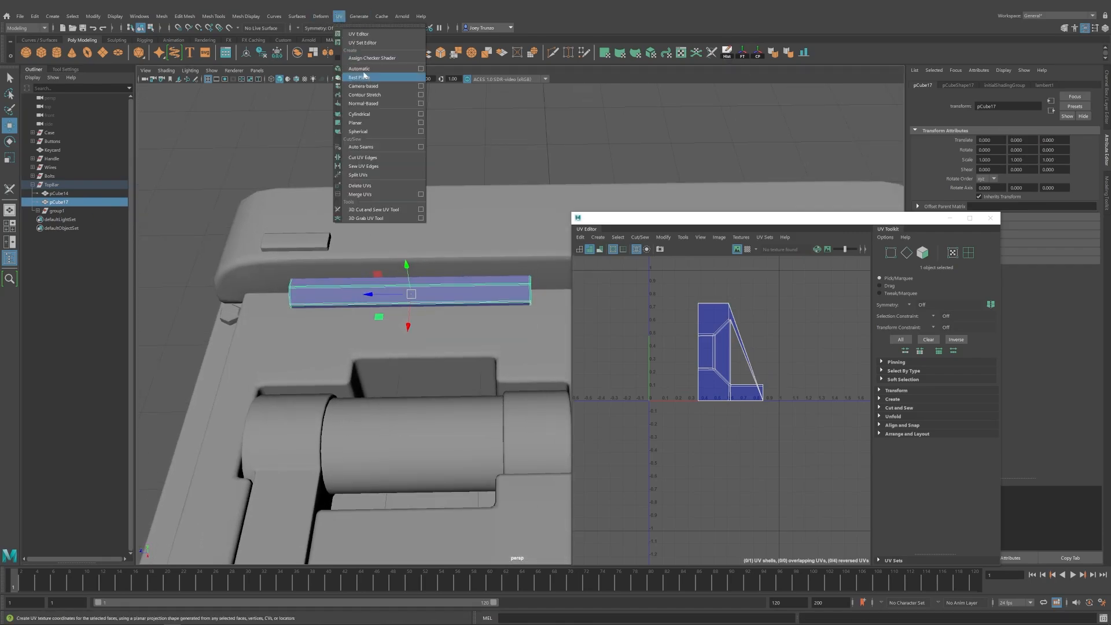
{"action": "left_click", "coordinate": [364, 77]}
{"action": "key", "text": "w"}
{"action": "right_click_drag", "start_coordinate": [685, 315], "coordinate": [764, 338]}
{"action": "left_click", "coordinate": [742, 422]}
{"action": "key", "text": "F8"}
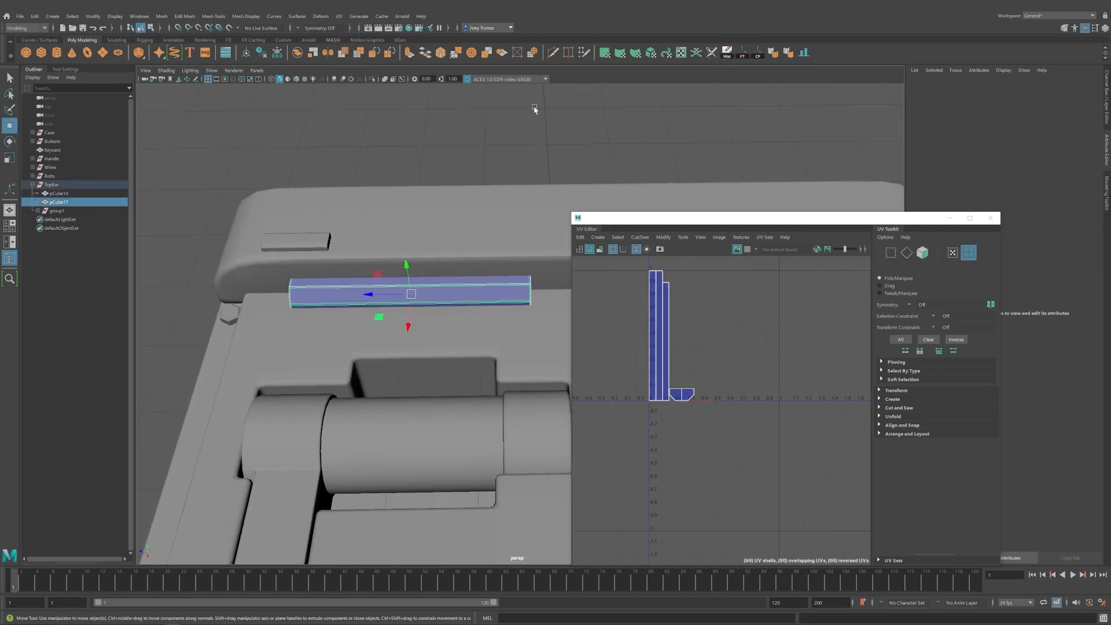
Sew the strip's UV seams along its long edges with 3D Cut and Sew.
{"action": "left_click_drag", "start_coordinate": [372, 297], "coordinate": [598, 89], "text": "alt"}
{"action": "scroll", "coordinate": [392, 337], "scroll_direction": "up", "scroll_amount": 4}
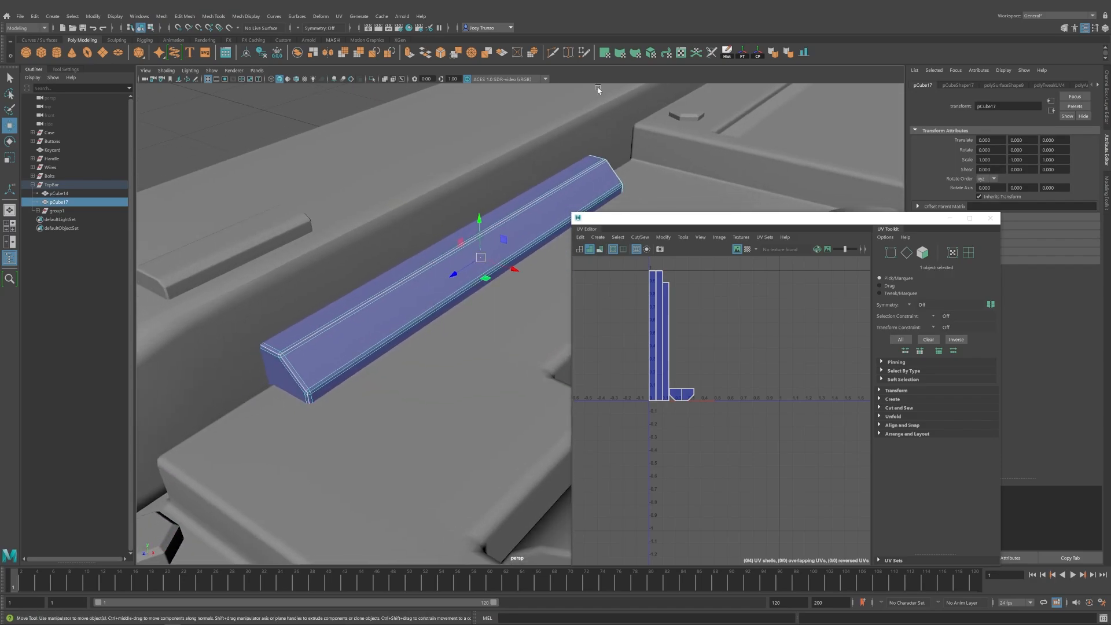
{"action": "left_click", "coordinate": [711, 53]}
{"action": "mouse_move", "coordinate": [350, 315]}
{"action": "right_mouse_down"}
{"action": "mouse_move", "coordinate": [349, 273]}
{"action": "mouse_move", "coordinate": [352, 316]}
{"action": "right_mouse_up"}
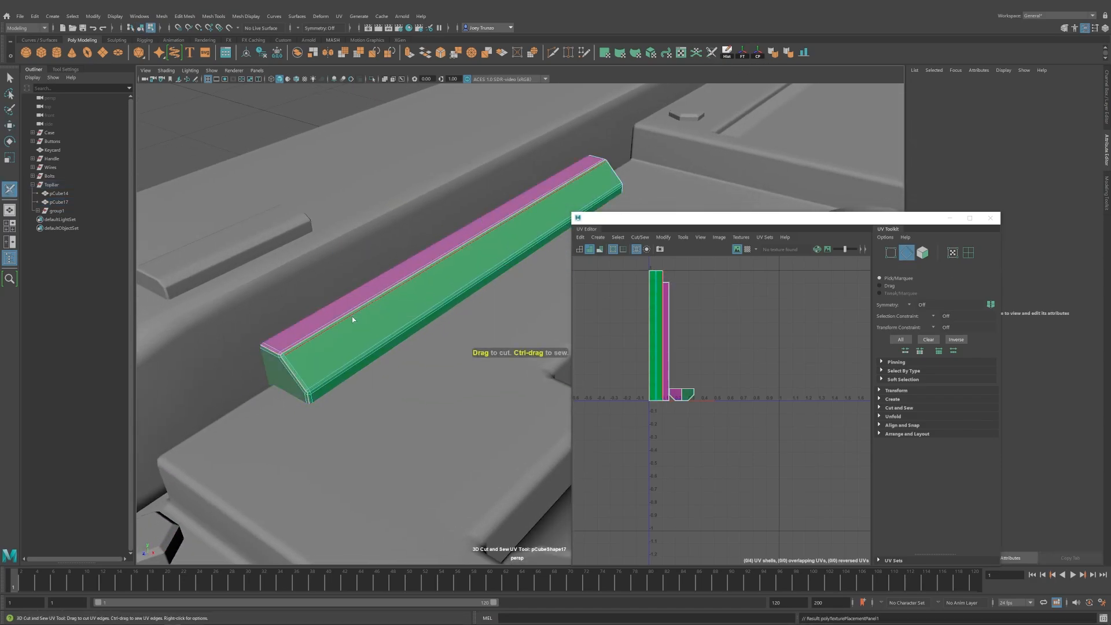
{"action": "key", "text": "w"}
Select all of the strip's UV shells, unfold them and lay them out.
{"action": "left_click_drag", "start_coordinate": [361, 380], "coordinate": [400, 343], "text": "alt"}
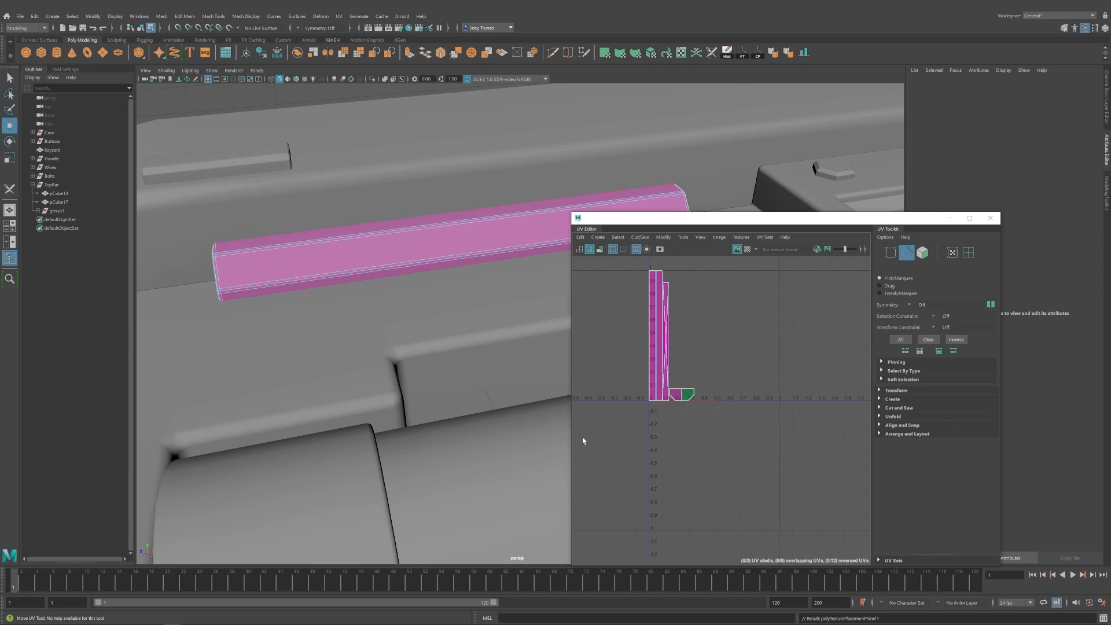
{"action": "left_click_drag", "start_coordinate": [571, 300], "coordinate": [550, 315]}
{"action": "middle_click_drag", "start_coordinate": [733, 443], "coordinate": [719, 491], "text": "alt"}
{"action": "left_click_drag", "start_coordinate": [719, 491], "coordinate": [698, 296]}
{"action": "key", "text": "ctrl+u"}
{"action": "key", "text": "ctrl+l"}
Straighten the strip's long UV shell with small rotations and lay out all its shells again.
{"action": "left_click", "coordinate": [651, 325]}
{"action": "key", "text": "e"}
{"action": "left_click_drag", "start_coordinate": [758, 469], "coordinate": [761, 470]}
{"action": "key", "text": "ctrl+l"}
{"action": "left_click", "coordinate": [814, 477]}
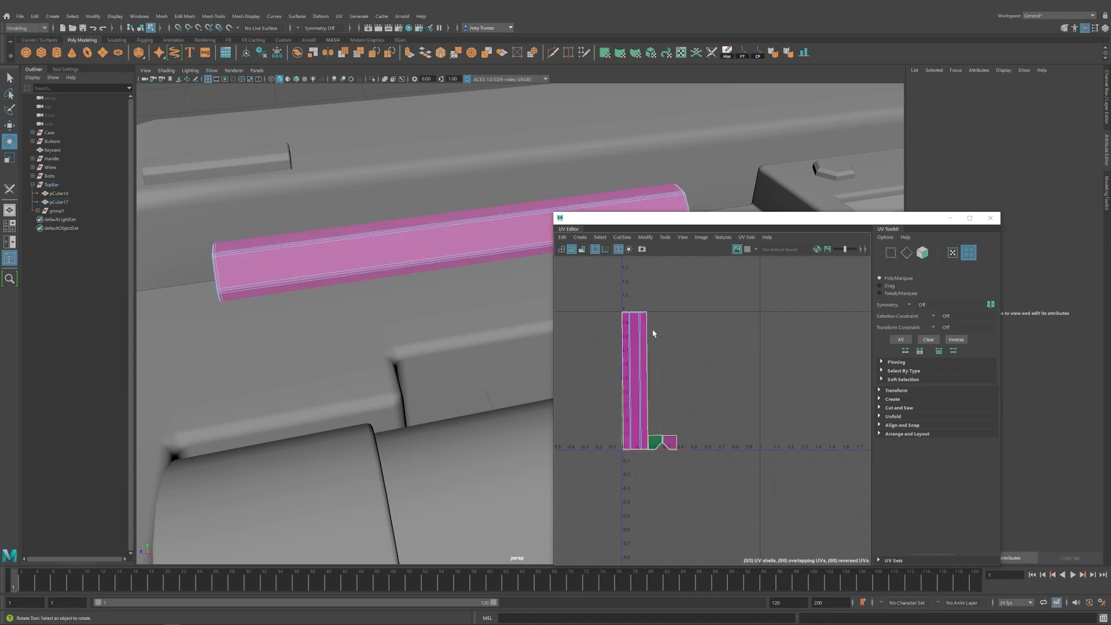
{"action": "left_click", "coordinate": [640, 327]}
{"action": "left_click_drag", "start_coordinate": [626, 296], "coordinate": [627, 295]}
{"action": "left_click_drag", "start_coordinate": [744, 319], "coordinate": [590, 490]}
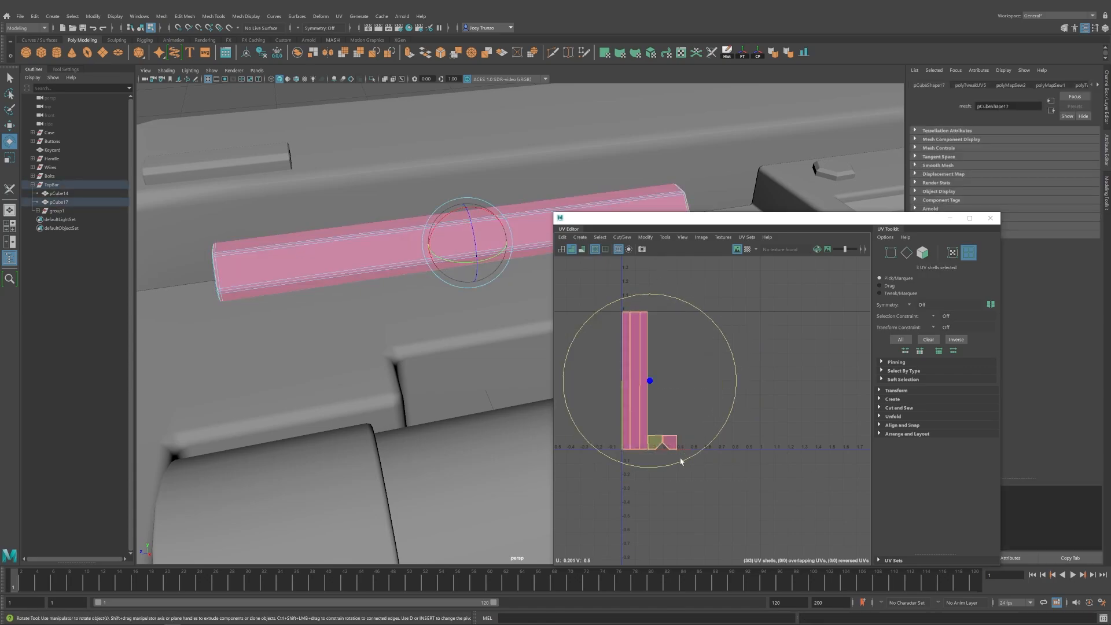
{"action": "key", "text": "ctrl+l"}
{"action": "left_click", "coordinate": [682, 461]}
Select the TopBar group and lay out the UV shells of all its parts together in the 0–1 square.
{"action": "key", "text": "w"}
{"action": "right_click_drag", "start_coordinate": [266, 257], "coordinate": [307, 226]}
{"action": "scroll", "coordinate": [290, 266], "scroll_direction": "down", "scroll_amount": 5}
{"action": "left_click_drag", "start_coordinate": [290, 278], "coordinate": [236, 317], "text": "alt"}
{"action": "left_click", "coordinate": [51, 185]}
{"action": "left_click_drag", "start_coordinate": [685, 328], "coordinate": [600, 365]}
{"action": "key", "text": "e"}
{"action": "left_click_drag", "start_coordinate": [624, 293], "coordinate": [744, 377]}
{"action": "middle_click_drag", "start_coordinate": [628, 294], "coordinate": [598, 313], "text": "alt"}
{"action": "scroll", "coordinate": [598, 312], "scroll_direction": "down", "scroll_amount": 2}
{"action": "left_click_drag", "start_coordinate": [851, 510], "coordinate": [851, 511]}
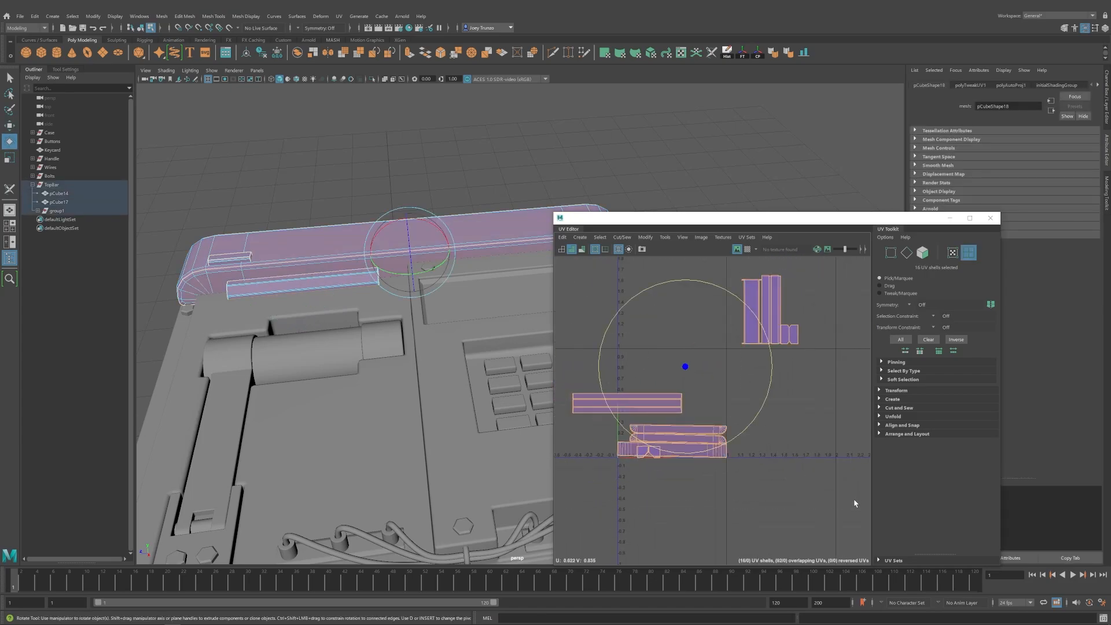
{"action": "key", "text": "ctrl+l"}
Return the TopBar group to object mode, delete its history and centre its pivot.
{"action": "key", "text": "w"}
{"action": "right_click_drag", "start_coordinate": [351, 237], "coordinate": [231, 186]}
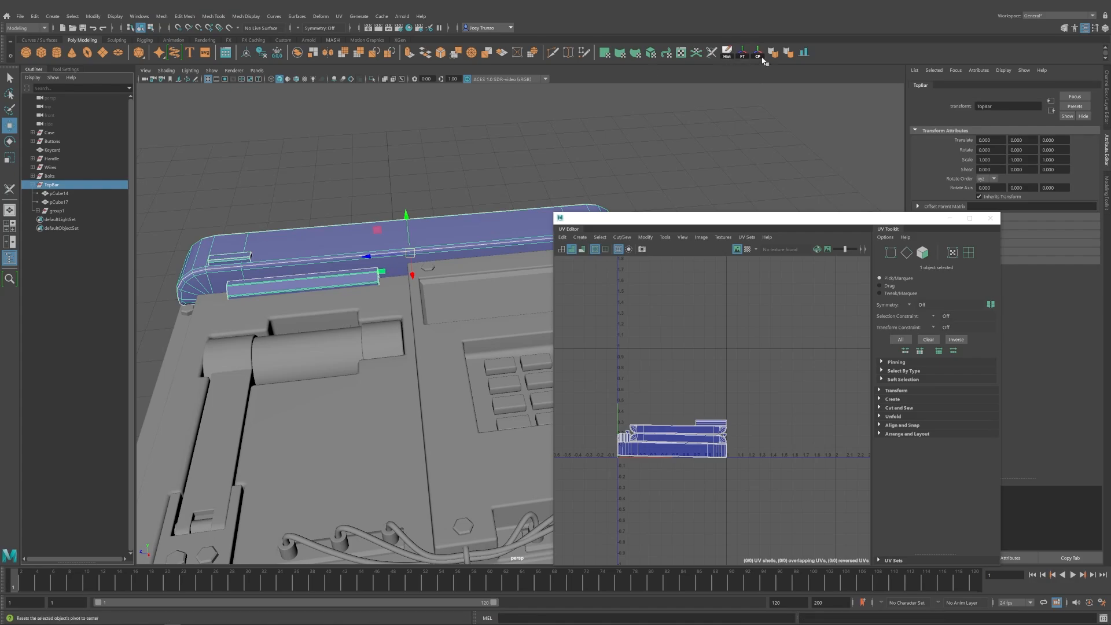
Adjust the rotation of the TopBar group's long UV shells and lay out all of its shells together again.
{"action": "left_click_drag", "start_coordinate": [571, 373], "coordinate": [804, 495]}
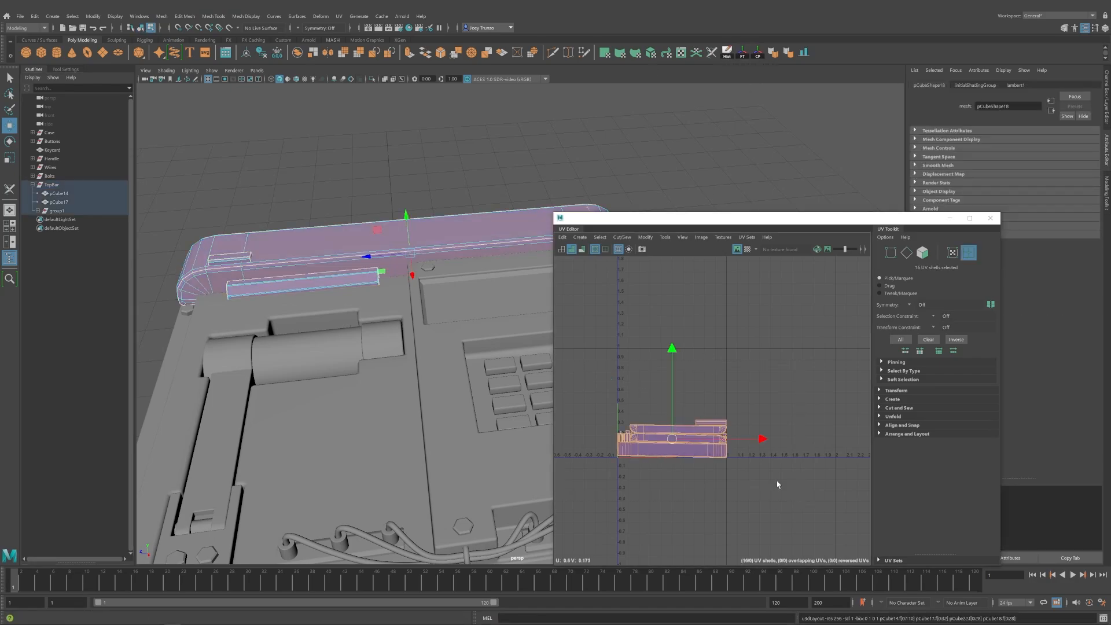
{"action": "left_click", "coordinate": [777, 484]}
{"action": "right_click_drag", "start_coordinate": [601, 448], "coordinate": [739, 498], "text": "alt"}
{"action": "left_click", "coordinate": [657, 423]}
{"action": "key", "text": "e"}
{"action": "middle_click_drag", "start_coordinate": [739, 498], "coordinate": [689, 447], "text": "alt"}
{"action": "left_click_drag", "start_coordinate": [676, 448], "coordinate": [653, 340]}
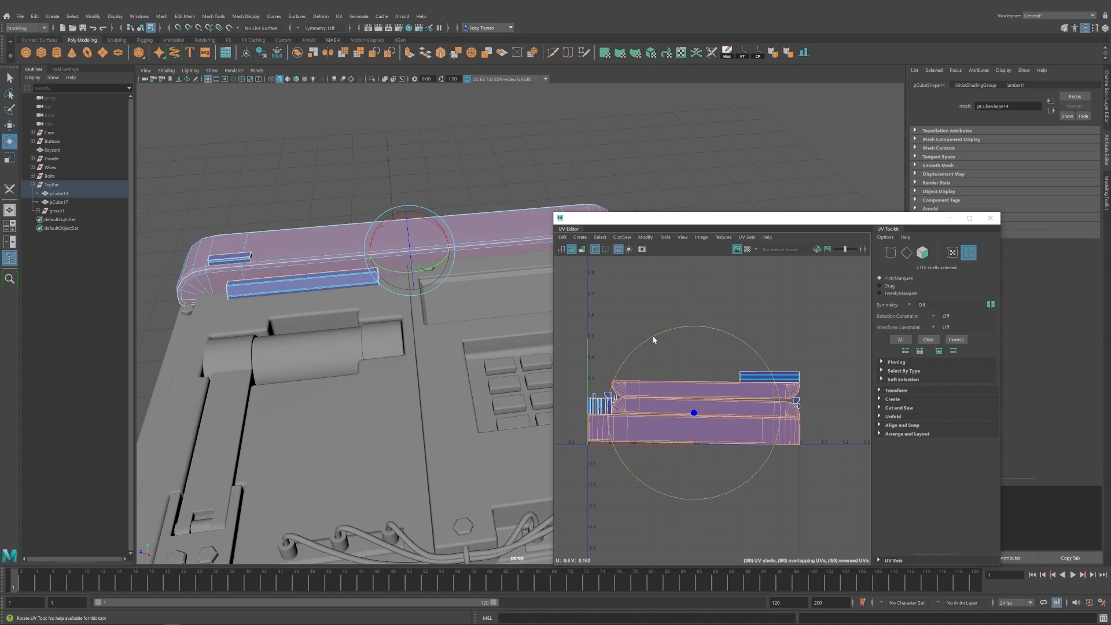
{"action": "left_click_drag", "start_coordinate": [576, 327], "coordinate": [843, 483]}
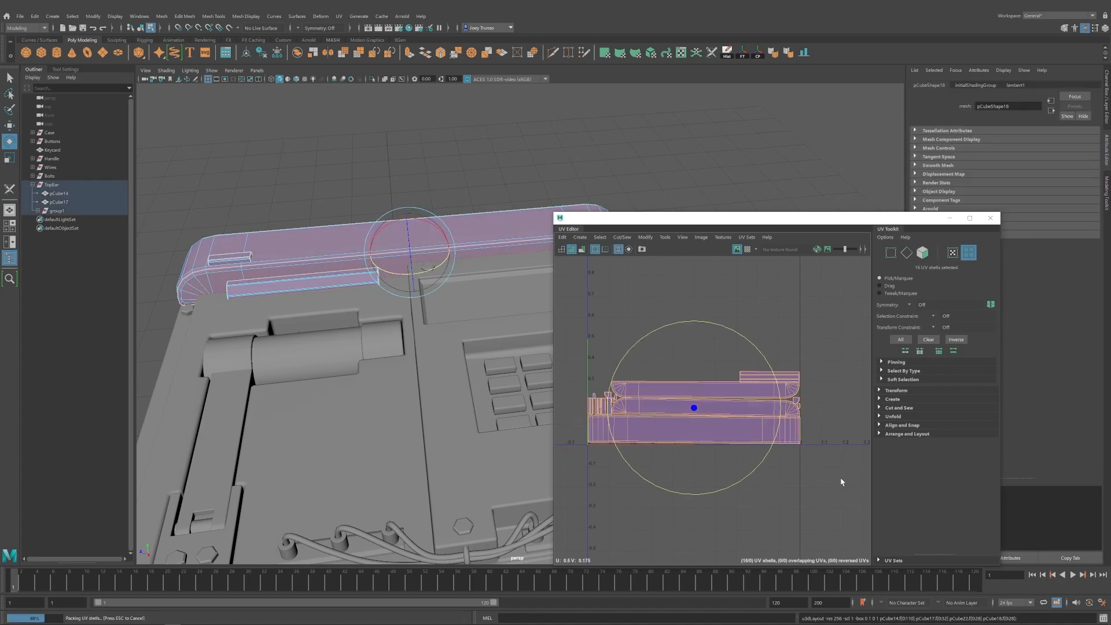
Turn on the checker map and inspect the TopBar group's packed UV shells.
{"action": "left_click", "coordinate": [662, 472]}
{"action": "right_click_drag", "start_coordinate": [662, 471], "coordinate": [620, 457], "text": "alt"}
{"action": "key", "text": "w"}
{"action": "left_click", "coordinate": [748, 250]}
{"action": "left_click_drag", "start_coordinate": [647, 417], "coordinate": [807, 480]}
{"action": "scroll", "coordinate": [405, 371], "scroll_direction": "down", "scroll_amount": 4}
{"action": "left_click_drag", "start_coordinate": [393, 370], "coordinate": [373, 381], "text": "alt"}
{"action": "left_click", "coordinate": [107, 185]}
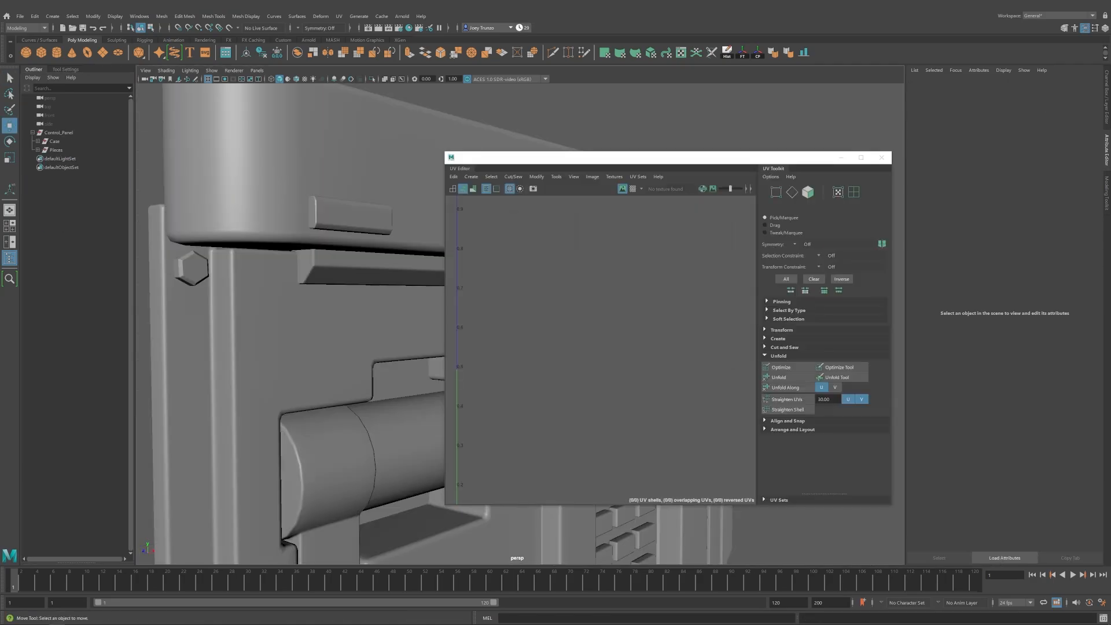
Isolate the long chamfered strip below the top bar and close the UV Editor.
{"action": "left_click", "coordinate": [368, 222]}
{"action": "left_click", "coordinate": [350, 276]}
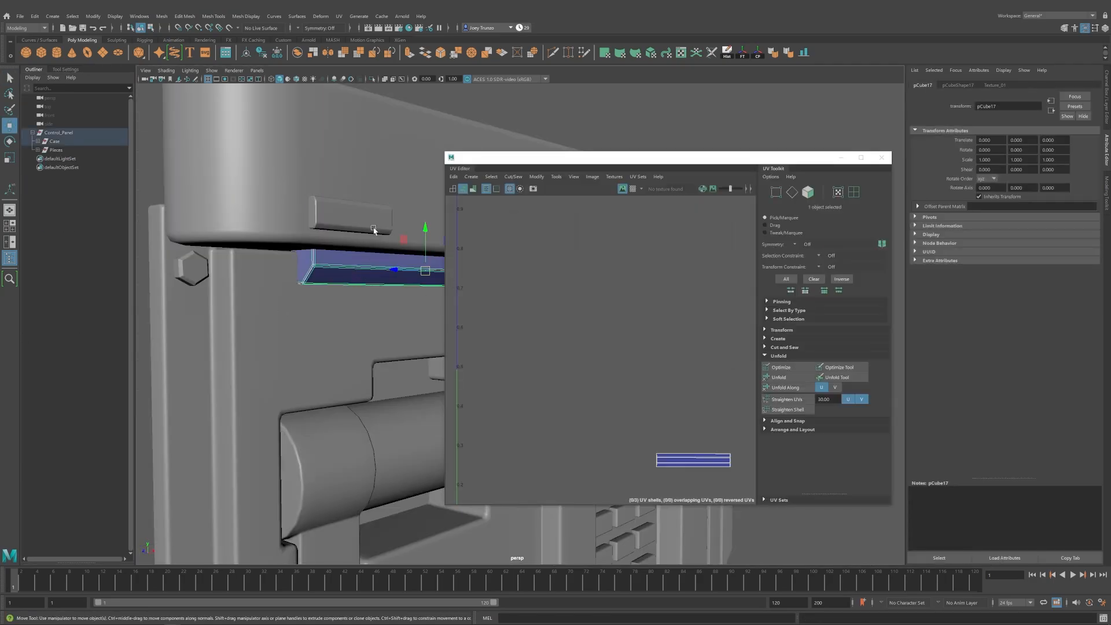
{"action": "left_click", "coordinate": [372, 78]}
{"action": "left_click_drag", "start_coordinate": [406, 278], "coordinate": [309, 322], "text": "alt"}
{"action": "left_click", "coordinate": [553, 53]}
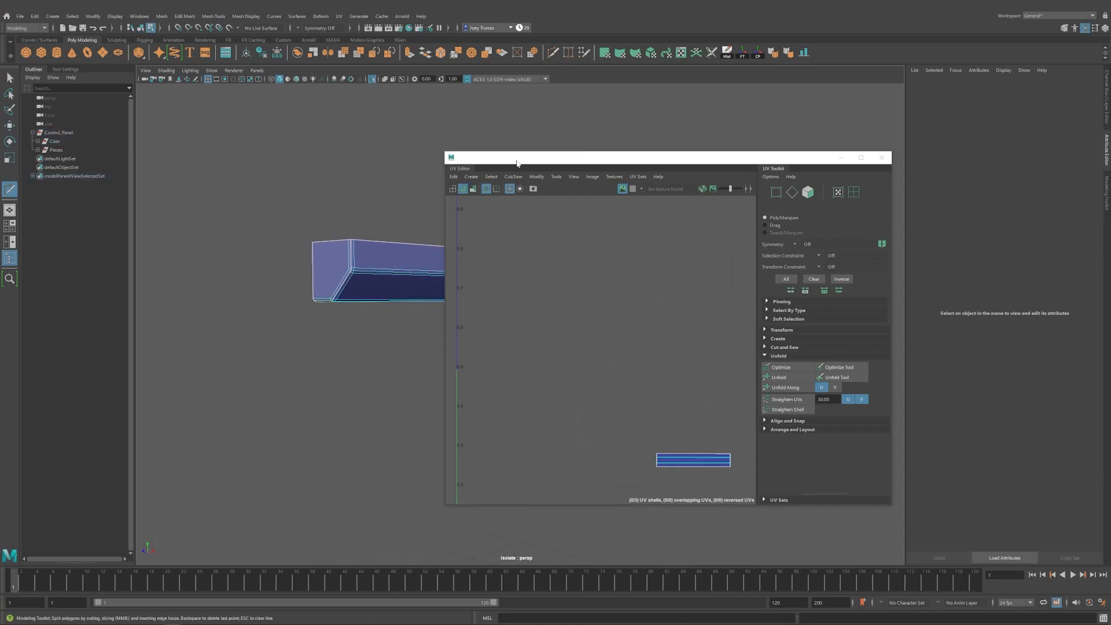
{"action": "left_click_drag", "start_coordinate": [587, 158], "coordinate": [672, 180]}
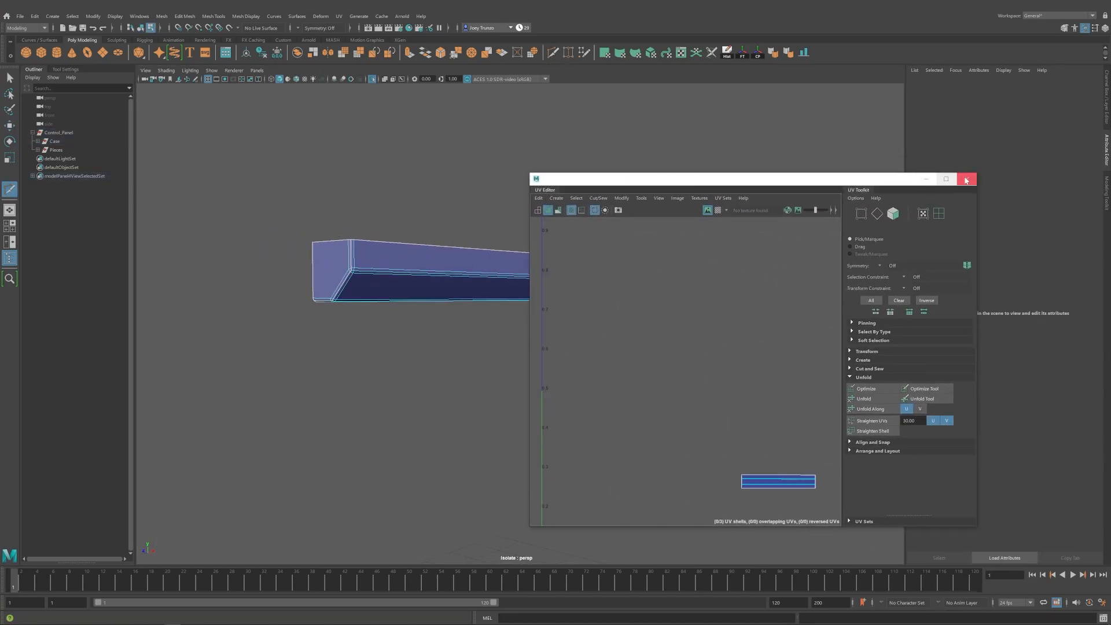
{"action": "left_click", "coordinate": [966, 181]}
Cut a horizontal edge across both end faces of the strip, from the chamfer's corner to the back edge.
{"action": "middle_click_drag", "start_coordinate": [421, 303], "coordinate": [510, 306], "text": "alt"}
{"action": "right_click_drag", "start_coordinate": [509, 307], "coordinate": [477, 346], "text": "alt"}
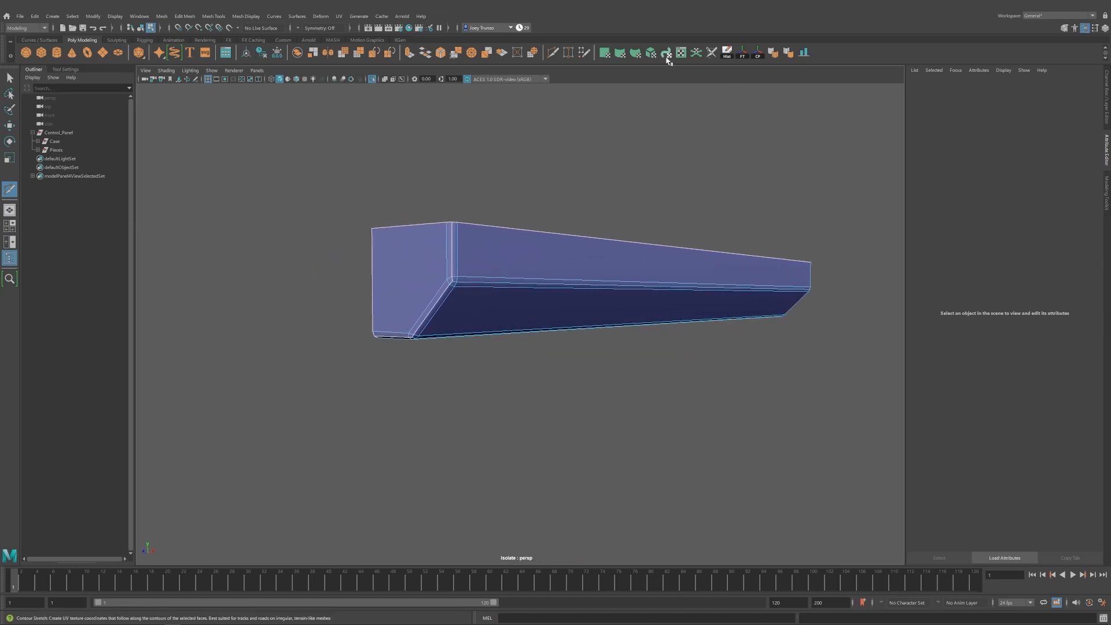
{"action": "key", "text": "q"}
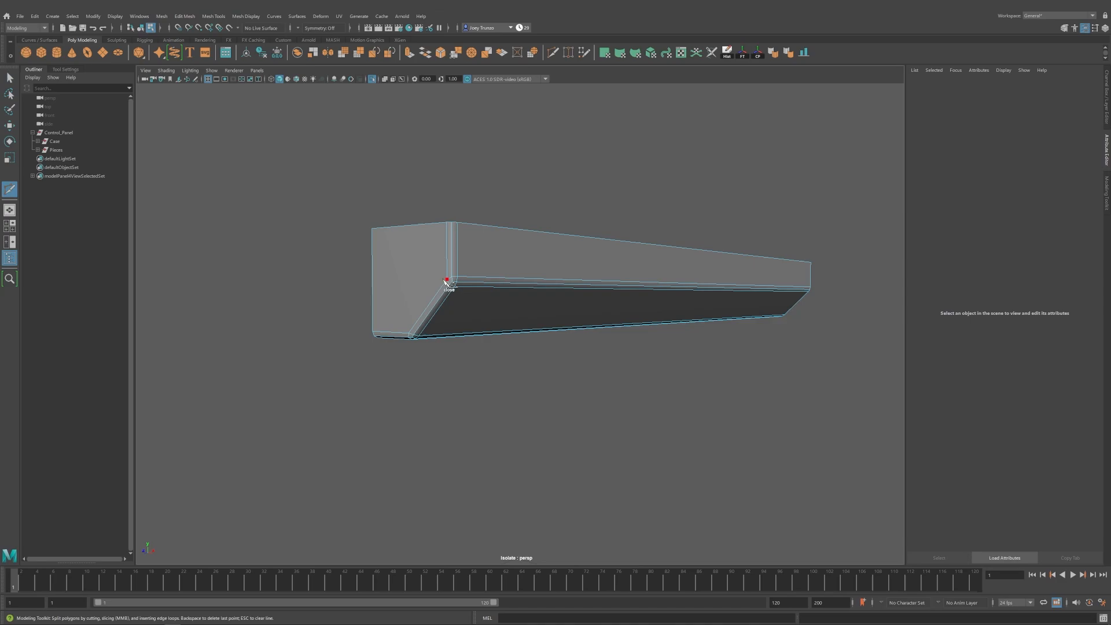
{"action": "left_click_drag", "start_coordinate": [382, 288], "coordinate": [474, 302], "text": "alt"}
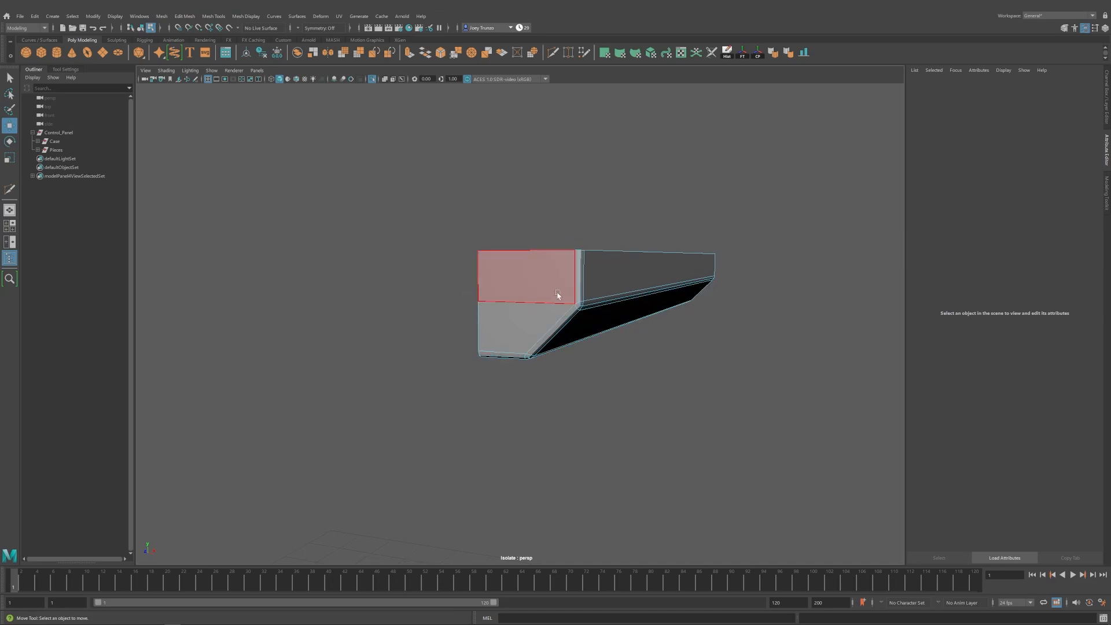
{"action": "left_click_drag", "start_coordinate": [665, 305], "coordinate": [525, 347], "text": "alt"}
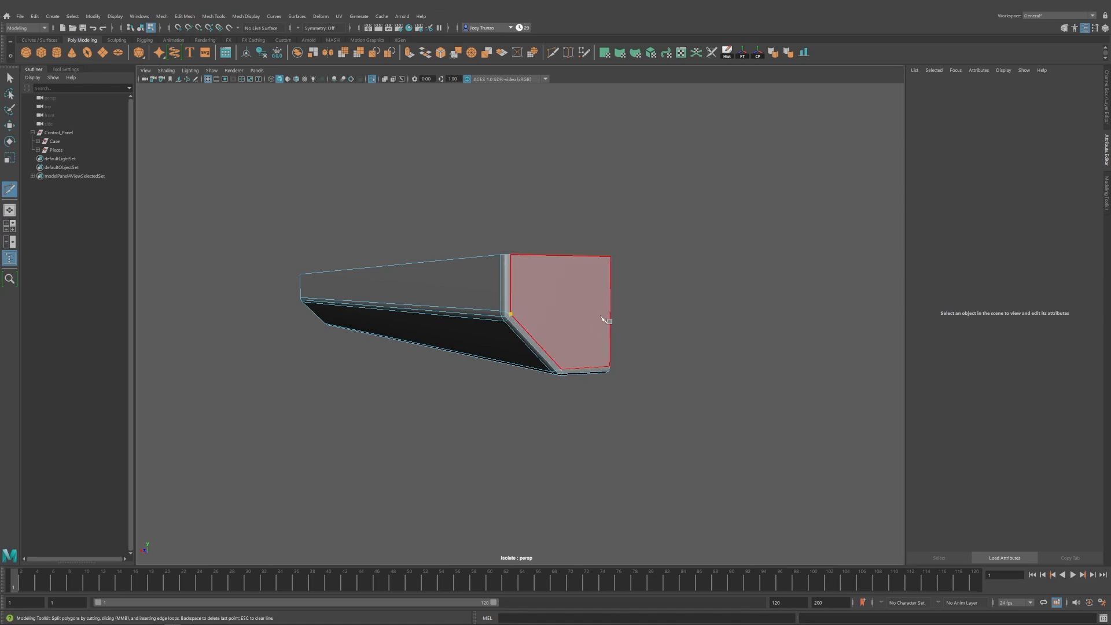
{"action": "left_click", "coordinate": [560, 315]}
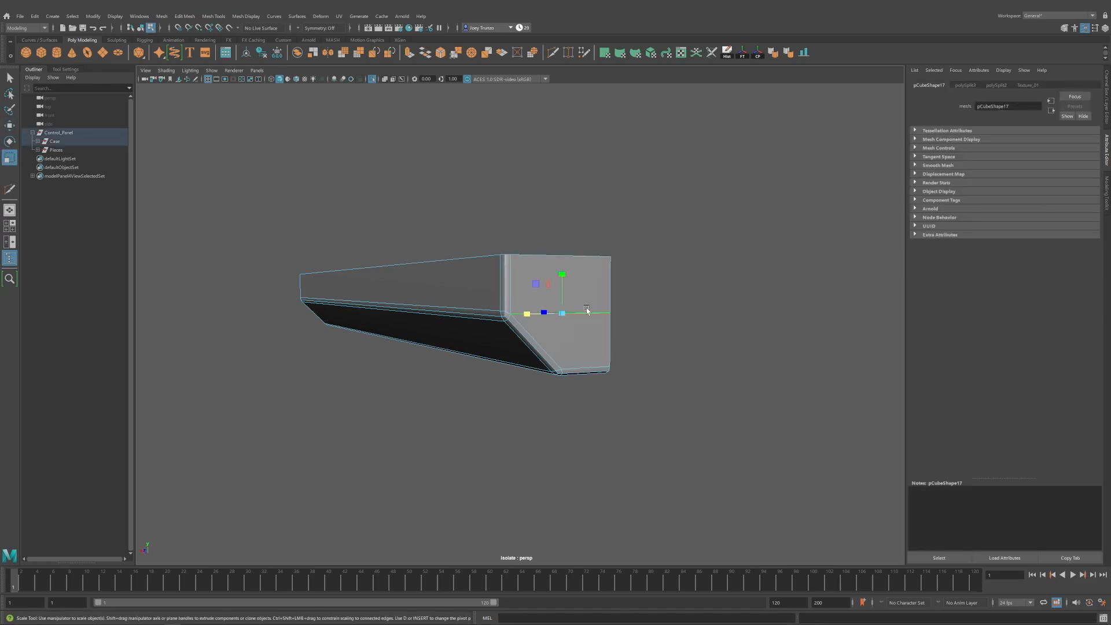
{"action": "key", "text": "w"}
{"action": "left_click_drag", "start_coordinate": [566, 270], "coordinate": [378, 357], "text": "alt"}
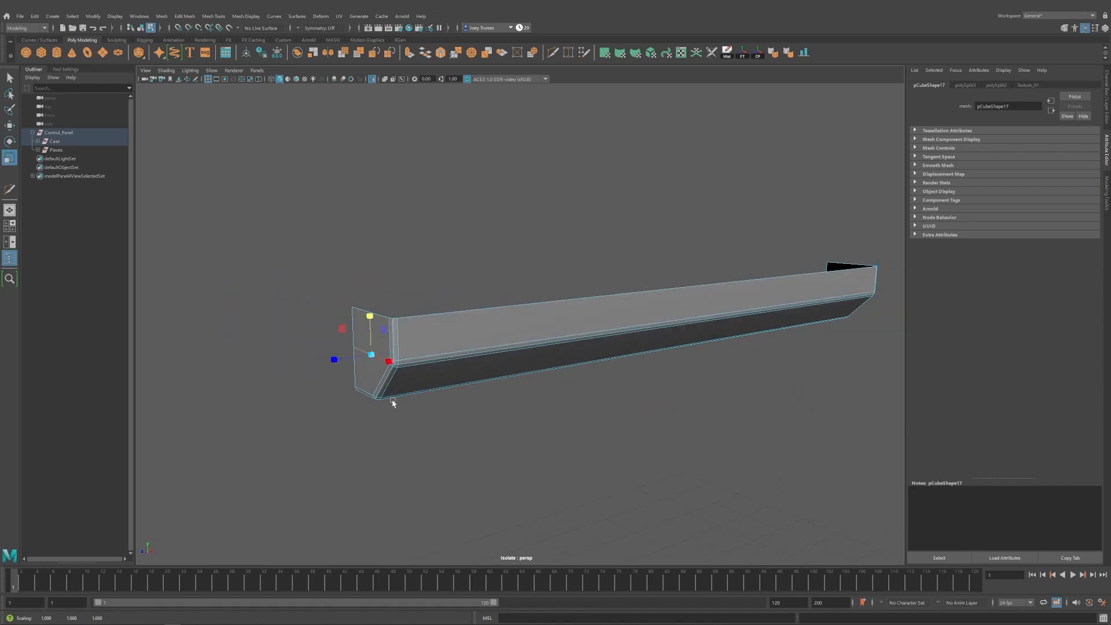
Return the strip to object mode, leave its isolation and isolate the small chamfered plate on the top bar.
{"action": "key", "text": "w"}
{"action": "key", "text": "F8"}
{"action": "left_click", "coordinate": [470, 340]}
{"action": "key", "text": "f"}
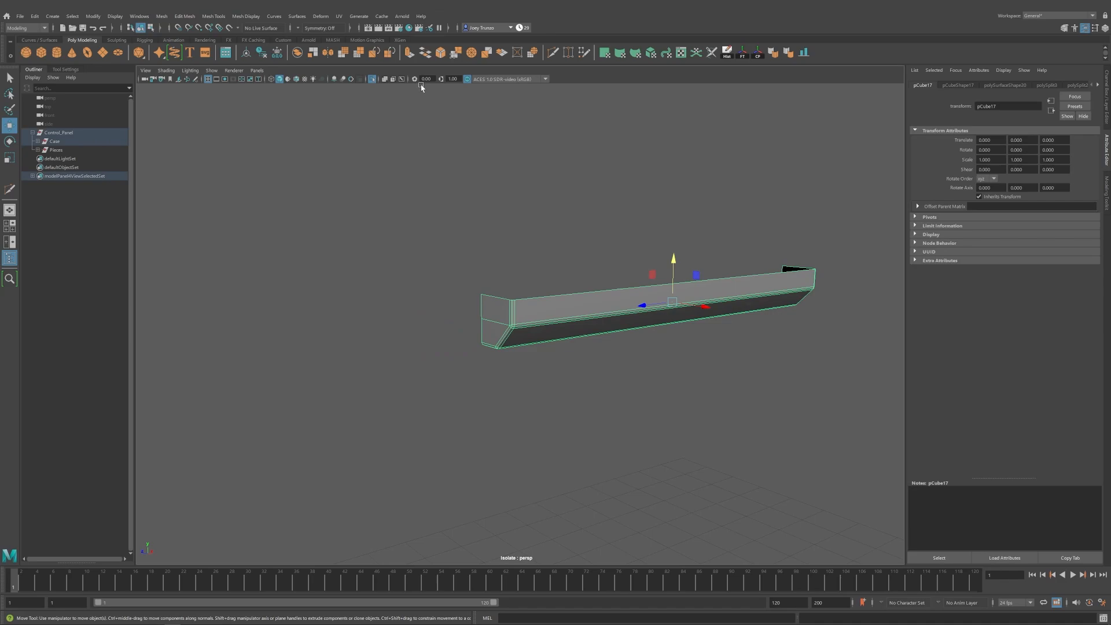
{"action": "left_click", "coordinate": [372, 78]}
{"action": "key", "text": "ctrl+z"}
{"action": "key", "text": "bracketleft"}
{"action": "left_click", "coordinate": [372, 79]}
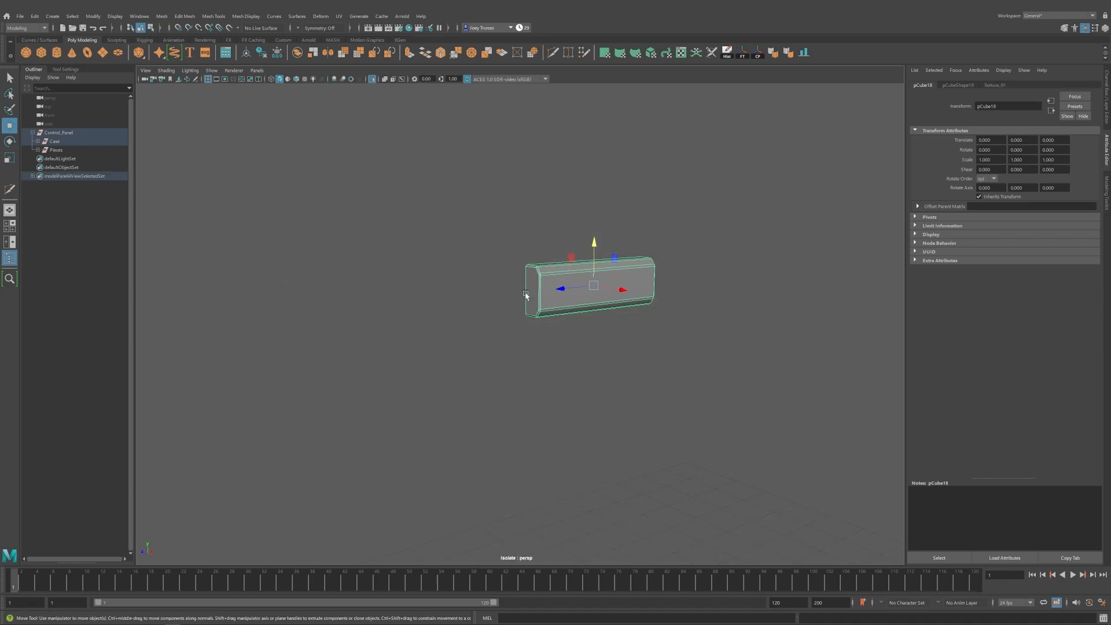
Cut a vertical edge through both end faces of the small plate, joining its upper and lower chamfer corners.
{"action": "scroll", "coordinate": [645, 380], "scroll_direction": "up", "scroll_amount": 5}
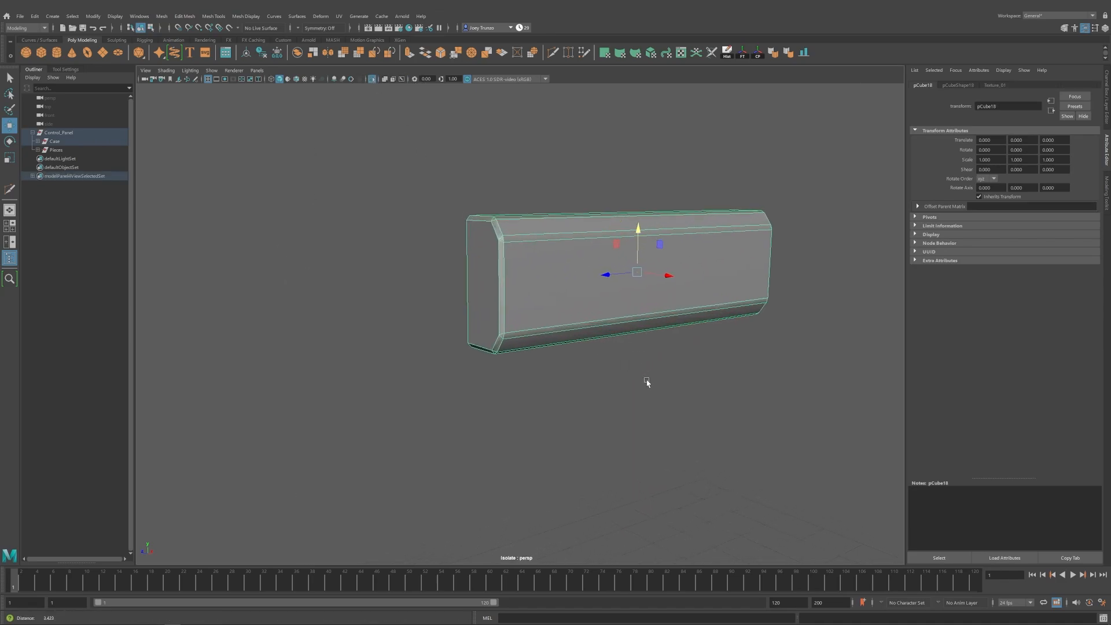
{"action": "left_click", "coordinate": [568, 53]}
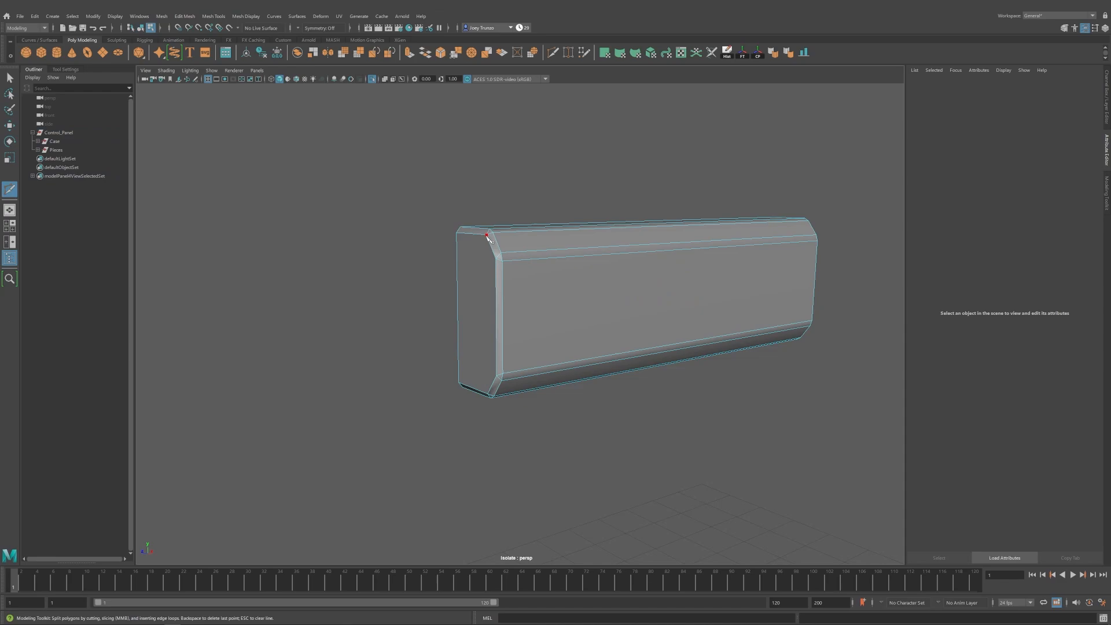
{"action": "left_click_drag", "start_coordinate": [605, 335], "coordinate": [486, 339], "text": "alt"}
{"action": "right_click_drag", "start_coordinate": [486, 338], "coordinate": [549, 348], "text": "alt"}
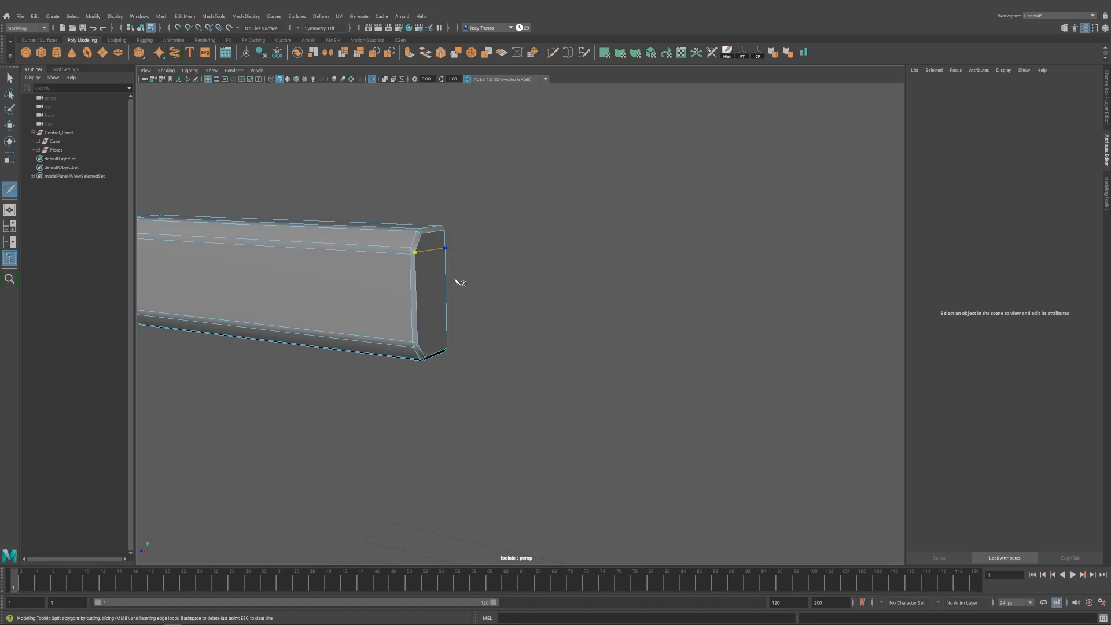
{"action": "key", "text": "q"}
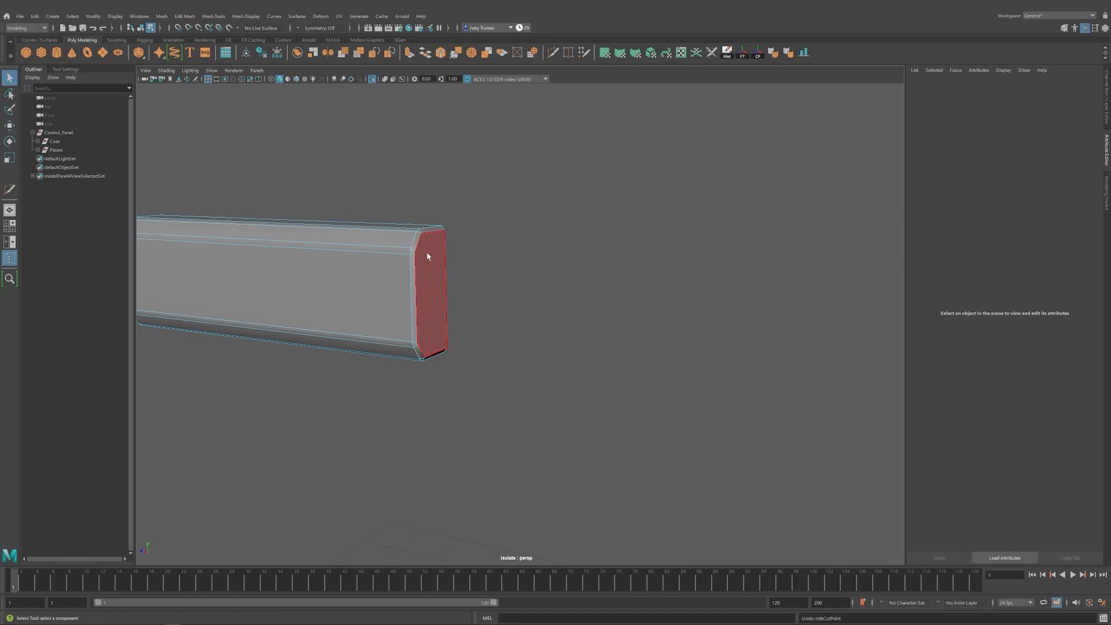
{"action": "key", "text": "ctrl+shift+x"}
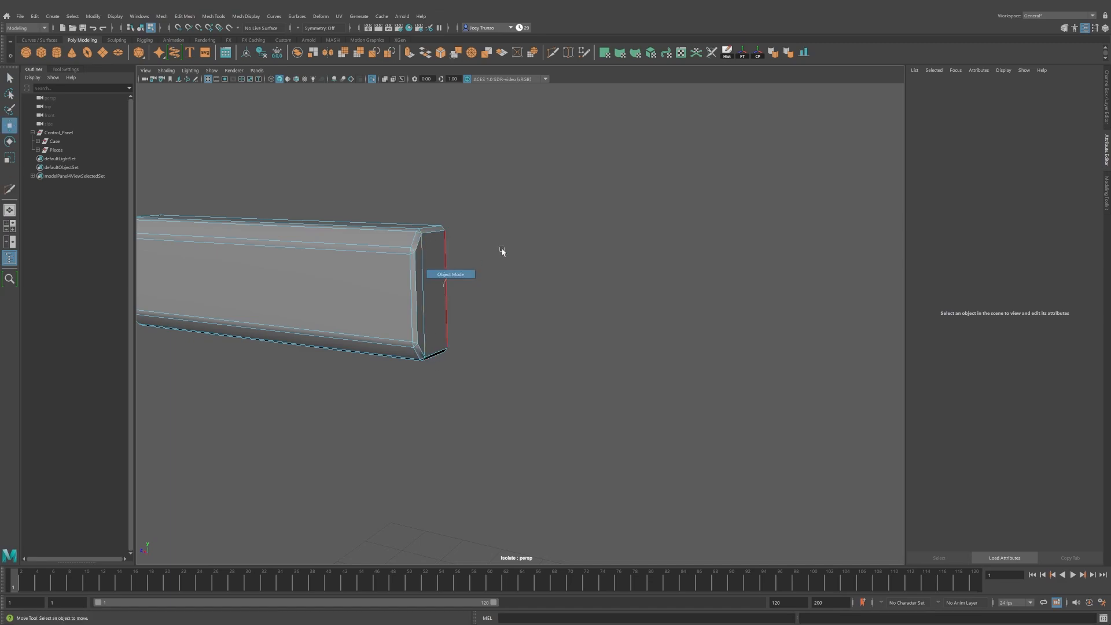
Return the small plate to object mode, show the whole model again and clear the selection.
{"action": "left_click", "coordinate": [422, 294]}
{"action": "key", "text": "a"}
{"action": "left_click_drag", "start_coordinate": [324, 357], "coordinate": [446, 363], "text": "alt"}
{"action": "middle_click_drag", "start_coordinate": [446, 363], "coordinate": [338, 377], "text": "alt"}
{"action": "right_click_drag", "start_coordinate": [337, 377], "coordinate": [518, 417], "text": "alt"}
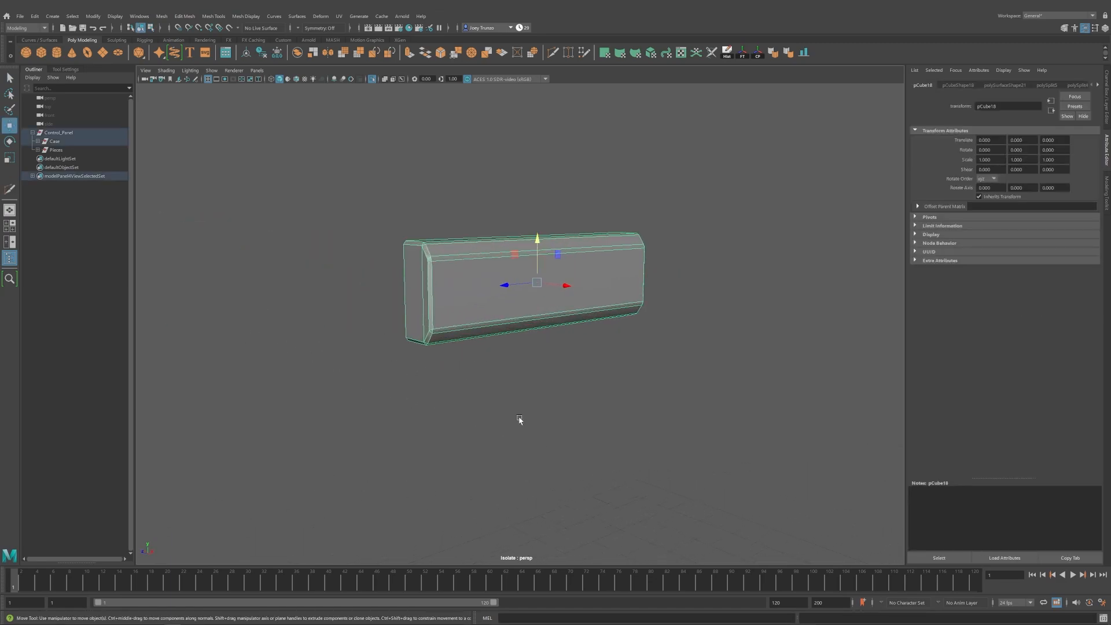
{"action": "scroll", "coordinate": [452, 329], "scroll_direction": "down", "scroll_amount": 1}
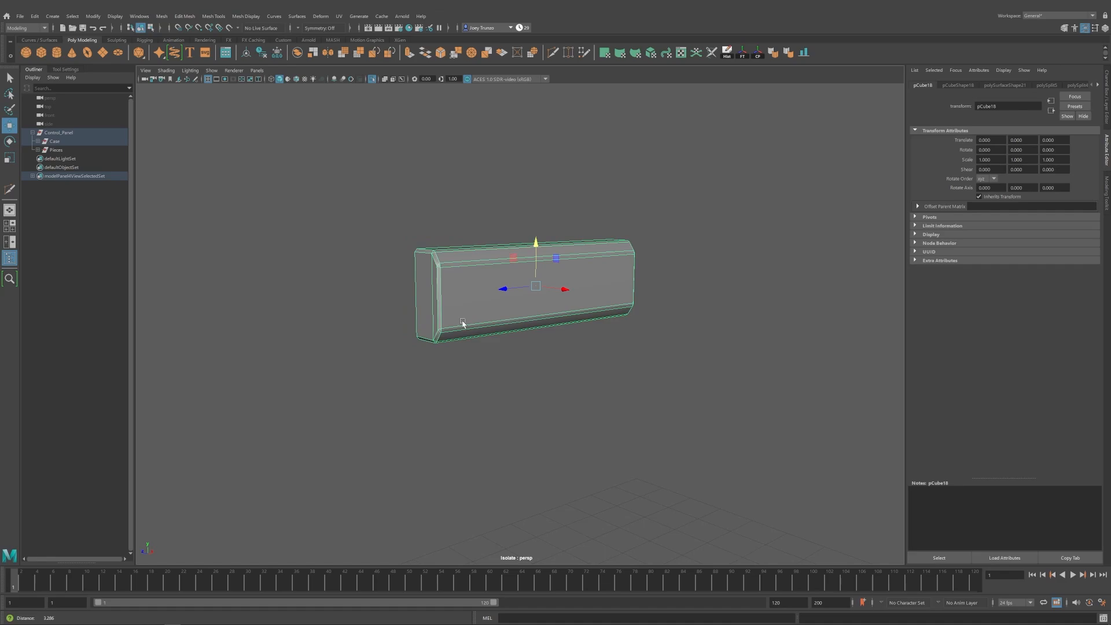
{"action": "left_click_drag", "start_coordinate": [461, 325], "coordinate": [467, 296], "text": "alt"}
{"action": "left_click", "coordinate": [372, 79]}
{"action": "scroll", "coordinate": [415, 330], "scroll_direction": "down", "scroll_amount": 6}
{"action": "scroll", "coordinate": [414, 330], "scroll_direction": "down", "scroll_amount": 1}
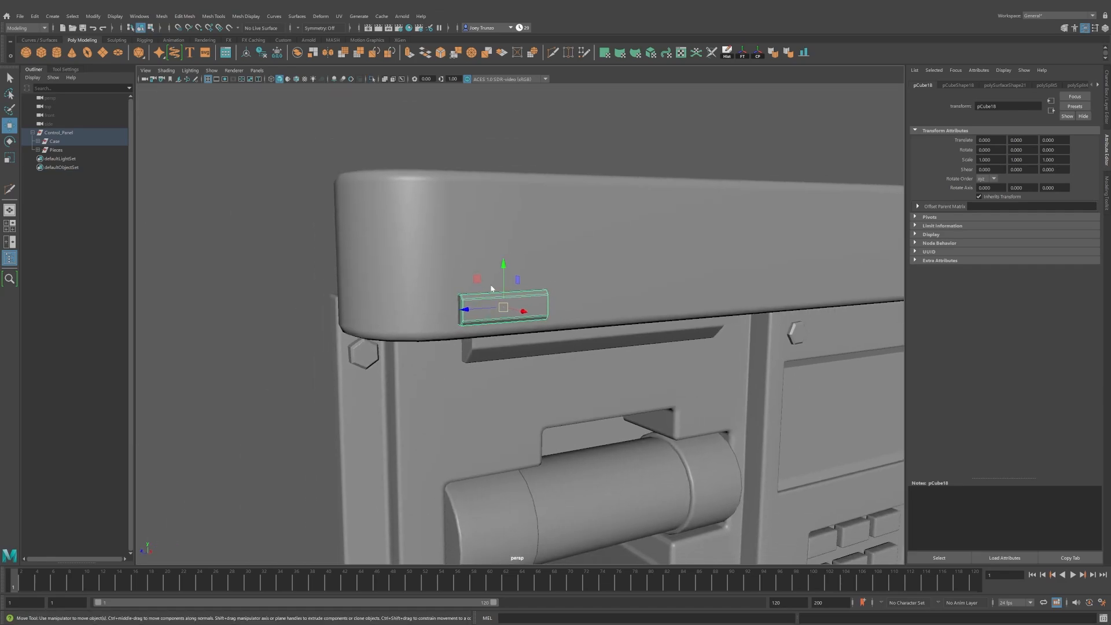
{"action": "left_click", "coordinate": [495, 145]}
{"action": "scroll", "coordinate": [507, 408], "scroll_direction": "down", "scroll_amount": 4}
{"action": "middle_click_drag", "start_coordinate": [605, 419], "coordinate": [480, 314], "text": "alt"}
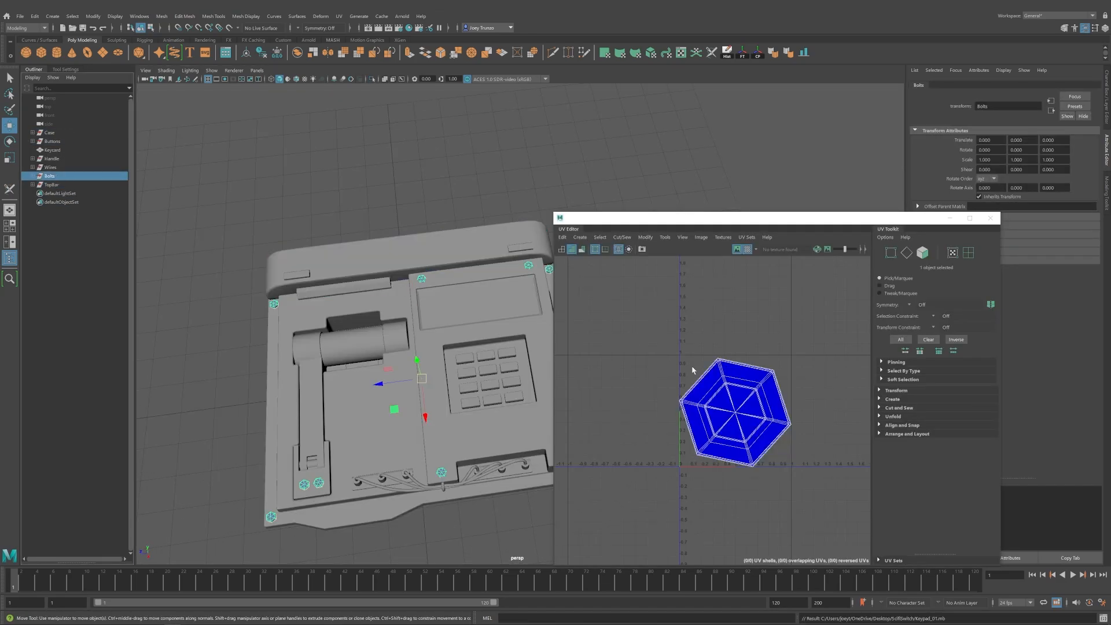
Select all UV shells of the Bolts group and scale them down uniformly.
{"action": "left_click_drag", "start_coordinate": [312, 387], "coordinate": [405, 405], "text": "alt"}
{"action": "left_click_drag", "start_coordinate": [624, 344], "coordinate": [784, 475]}
{"action": "key", "text": "r"}
{"action": "left_click_drag", "start_coordinate": [721, 413], "coordinate": [622, 308]}
{"action": "key", "text": "w"}
Lay out the UV shells of the three wires together and move them along U outside the 0–1 square.
{"action": "left_click", "coordinate": [51, 167]}
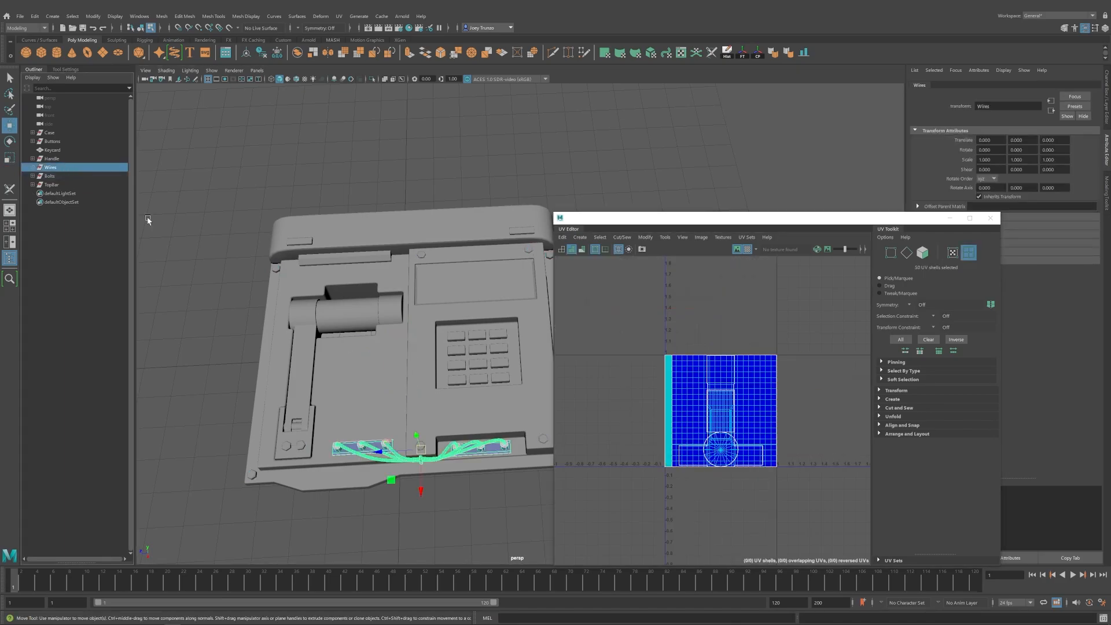
{"action": "key", "text": "f"}
{"action": "left_click", "coordinate": [438, 306]}
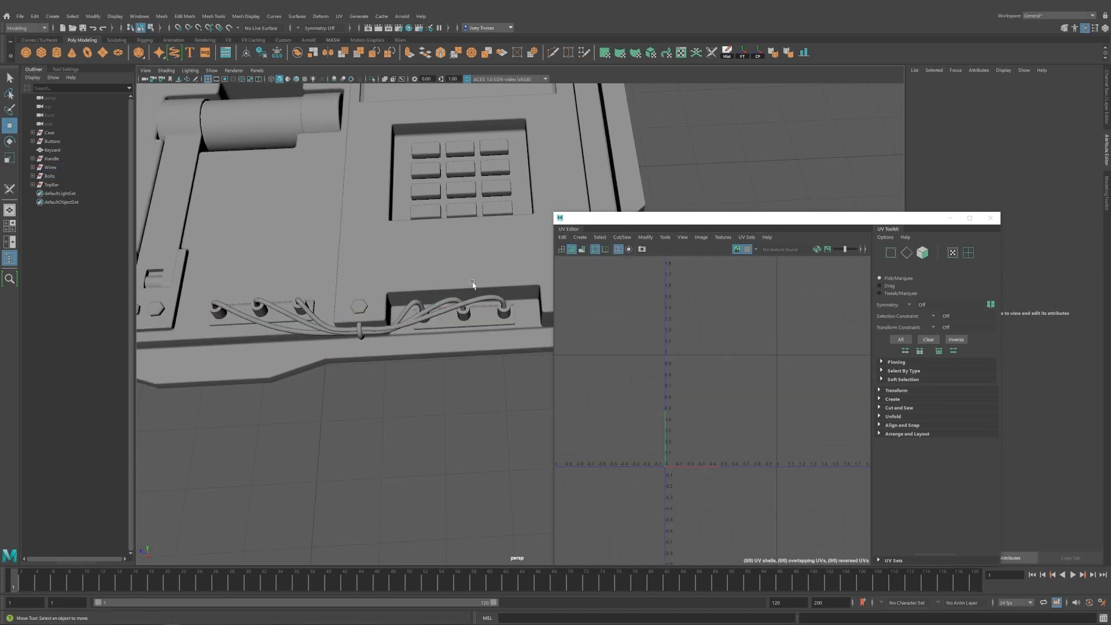
{"action": "left_click", "coordinate": [446, 301], "text": "shift"}
{"action": "left_click", "coordinate": [481, 299], "text": "shift"}
{"action": "right_click_drag", "start_coordinate": [705, 407], "coordinate": [705, 462], "text": "ctrl"}
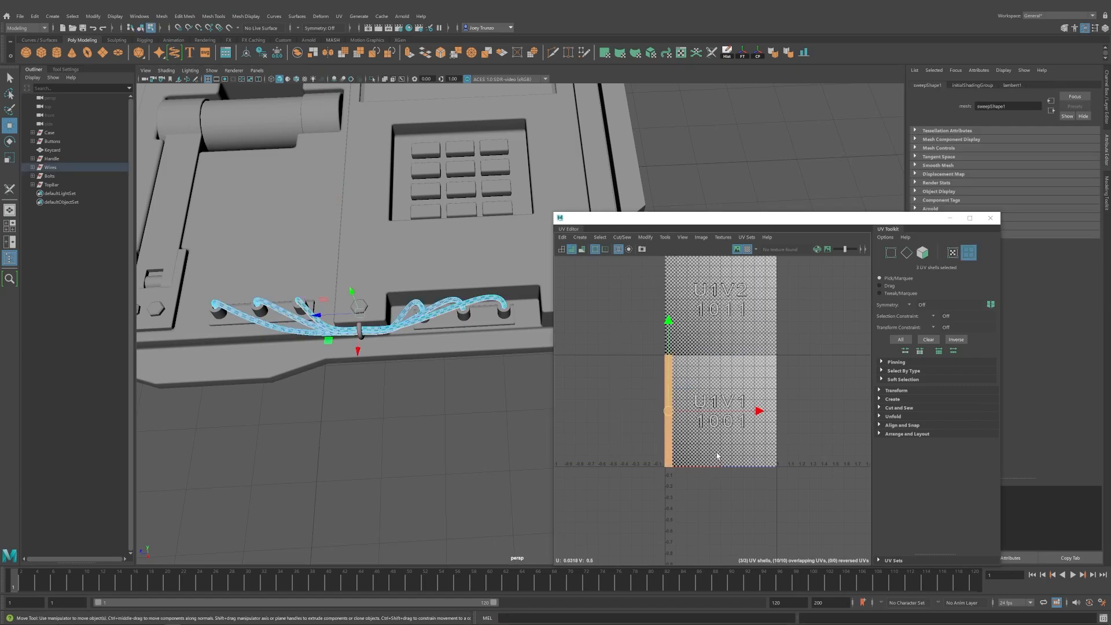
{"action": "key", "text": "ctrl+l"}
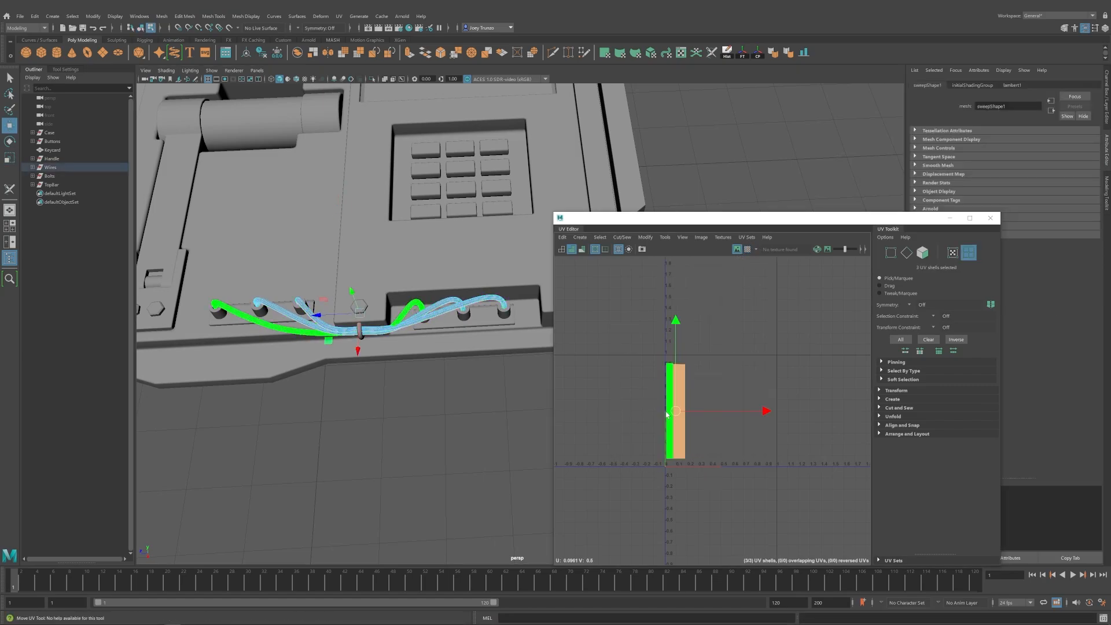
{"action": "left_click_drag", "start_coordinate": [674, 411], "coordinate": [836, 411]}
Expand the Wires group and delete the bottom cap faces of pCylinder17.
{"action": "left_click", "coordinate": [32, 167]}
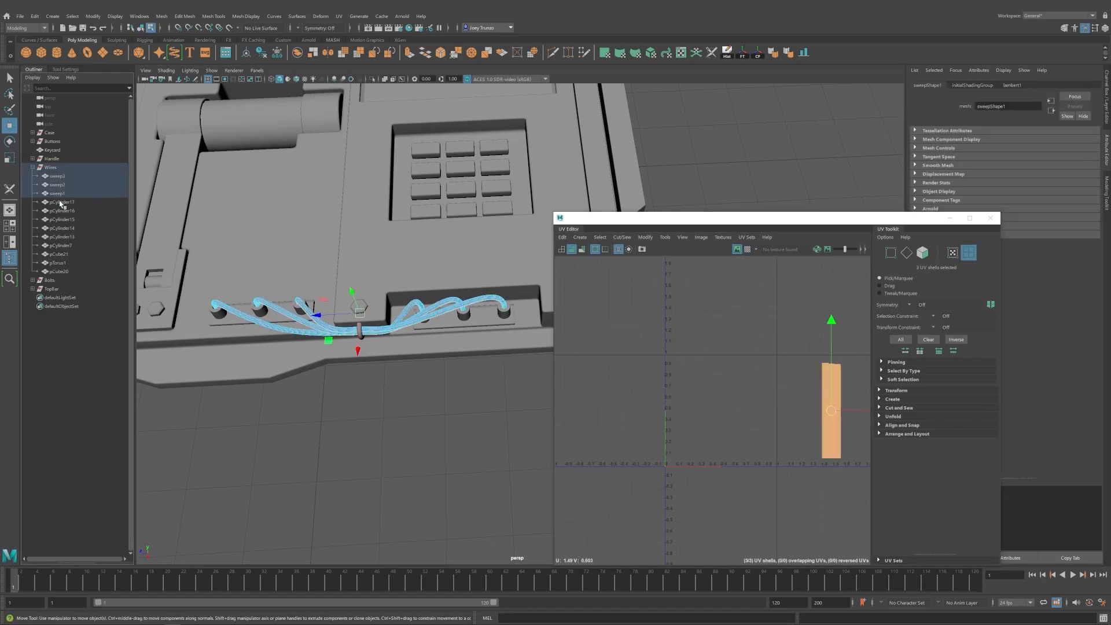
{"action": "left_click", "coordinate": [62, 202]}
{"action": "key", "text": "f"}
{"action": "right_click_drag", "start_coordinate": [373, 299], "coordinate": [235, 375], "text": "alt"}
{"action": "middle_click_drag", "start_coordinate": [456, 377], "coordinate": [415, 353], "text": "alt"}
{"action": "left_click_drag", "start_coordinate": [440, 343], "coordinate": [480, 325], "text": "alt"}
{"action": "right_click_drag", "start_coordinate": [480, 325], "coordinate": [480, 370]}
{"action": "left_click_drag", "start_coordinate": [261, 431], "coordinate": [578, 324]}
{"action": "left_click_drag", "start_coordinate": [329, 214], "coordinate": [565, 298], "text": "ctrl"}
{"action": "left_click_drag", "start_coordinate": [443, 292], "coordinate": [479, 293], "text": "alt"}
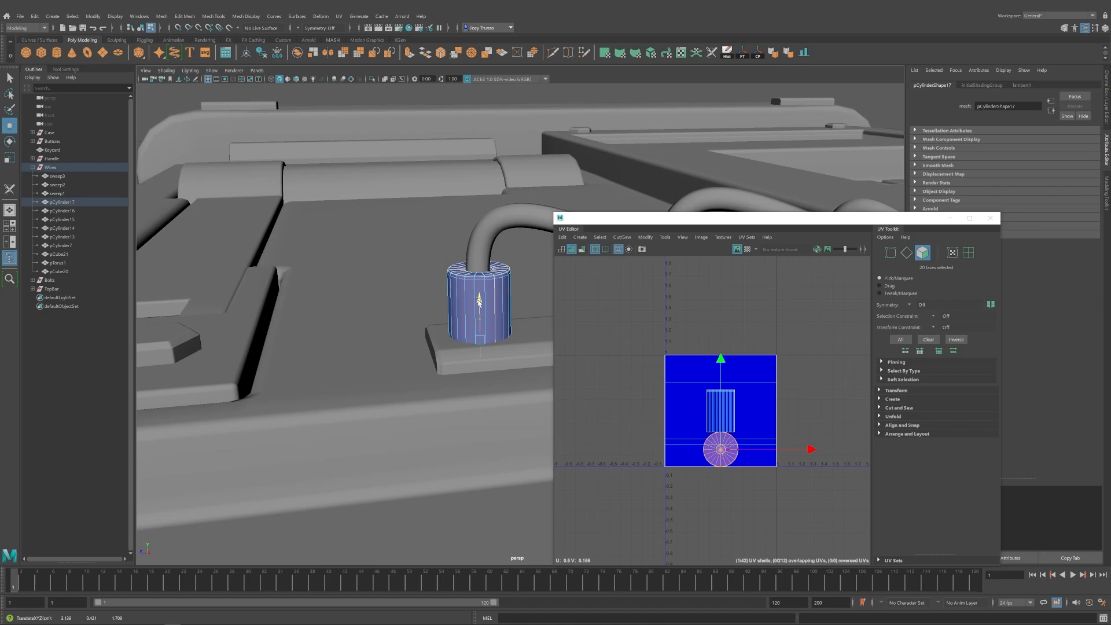
{"action": "key", "text": "Delete"}
Isolate pCylinder17 in object mode and create its UVs with a camera-based projection.
{"action": "right_click_drag", "start_coordinate": [477, 308], "coordinate": [505, 287]}
{"action": "left_click_drag", "start_coordinate": [503, 288], "coordinate": [456, 317], "text": "alt"}
{"action": "key", "text": "ctrl+1"}
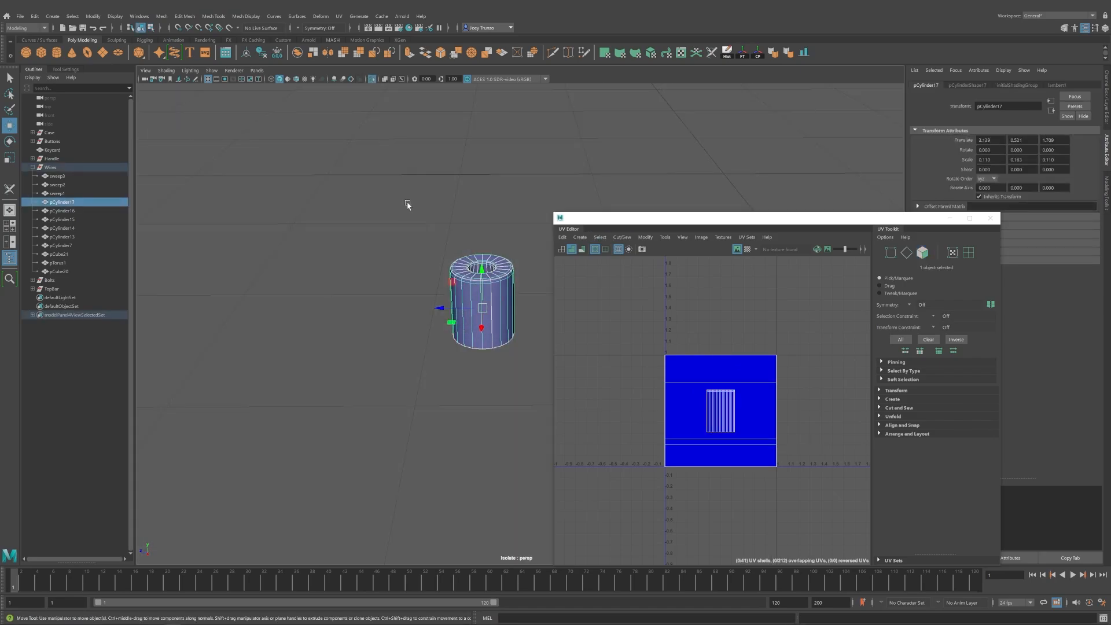
{"action": "left_click", "coordinate": [339, 16]}
{"action": "left_click", "coordinate": [359, 86]}
{"action": "key", "text": "w"}
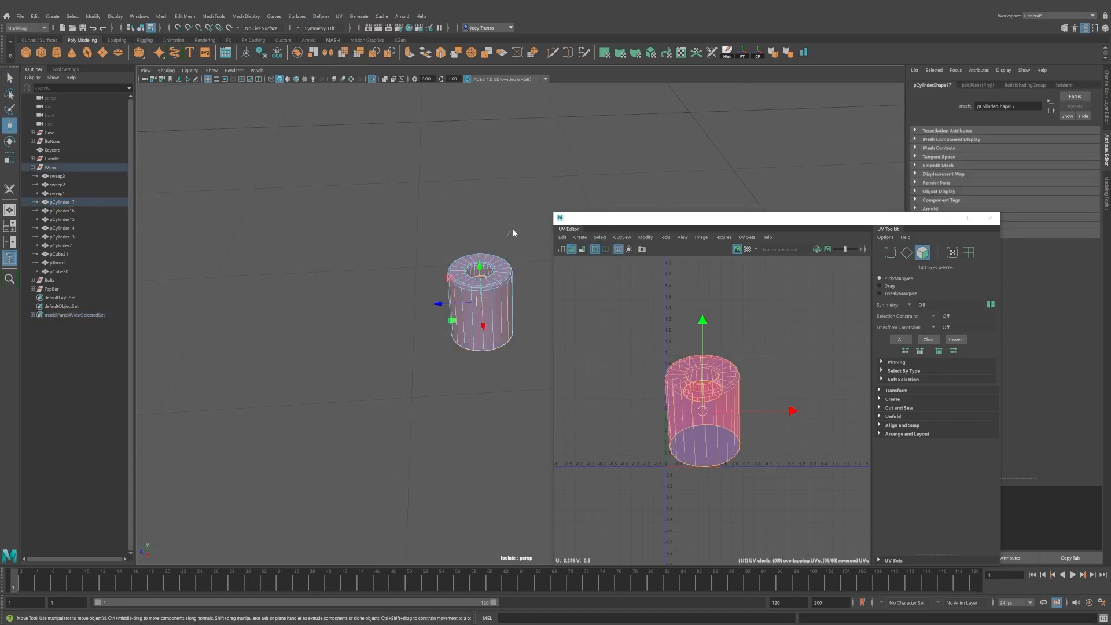
Freeze the cylinder's transformations, delete its history and soften its edges.
{"action": "key", "text": "F8"}
{"action": "left_click", "coordinate": [481, 302]}
{"action": "left_click", "coordinate": [743, 54]}
{"action": "left_click", "coordinate": [728, 53]}
{"action": "left_click", "coordinate": [789, 53]}
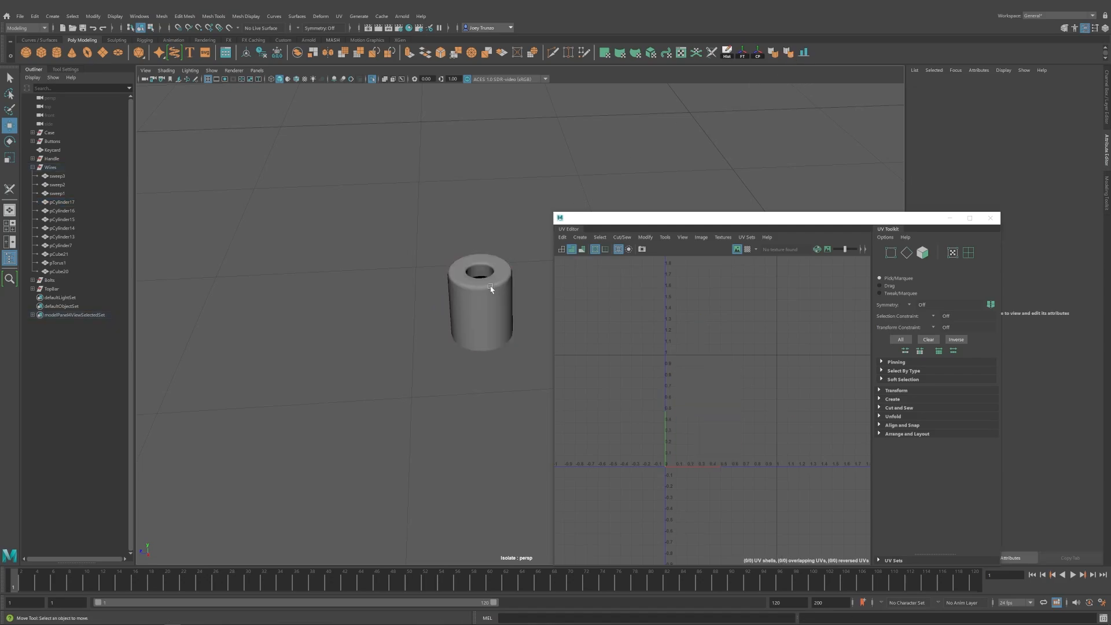
Cut UV seams along the cylinder's edges and unfold it into a single flat shell.
{"action": "left_click_drag", "start_coordinate": [494, 243], "coordinate": [449, 233], "text": "alt"}
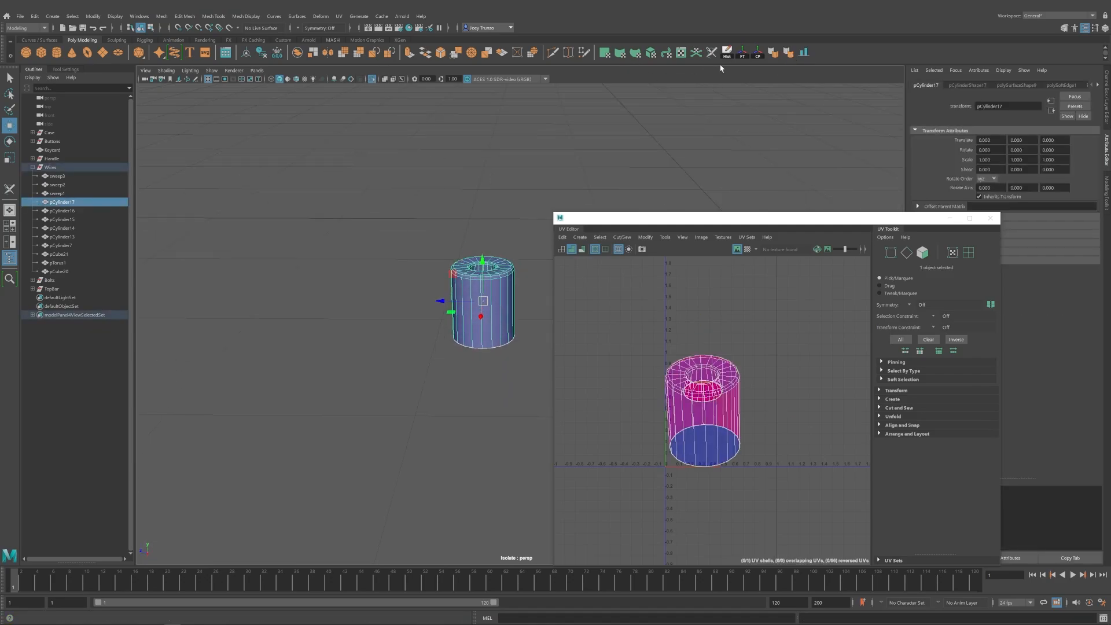
{"action": "key", "text": "y"}
{"action": "double_click", "coordinate": [482, 332]}
{"action": "key", "text": "w"}
{"action": "right_click_drag", "start_coordinate": [628, 341], "coordinate": [655, 323]}
{"action": "left_click_drag", "start_coordinate": [655, 323], "coordinate": [781, 505]}
{"action": "key", "text": "ctrl+u"}
{"action": "left_click", "coordinate": [750, 473]}
{"action": "left_click", "coordinate": [714, 370]}
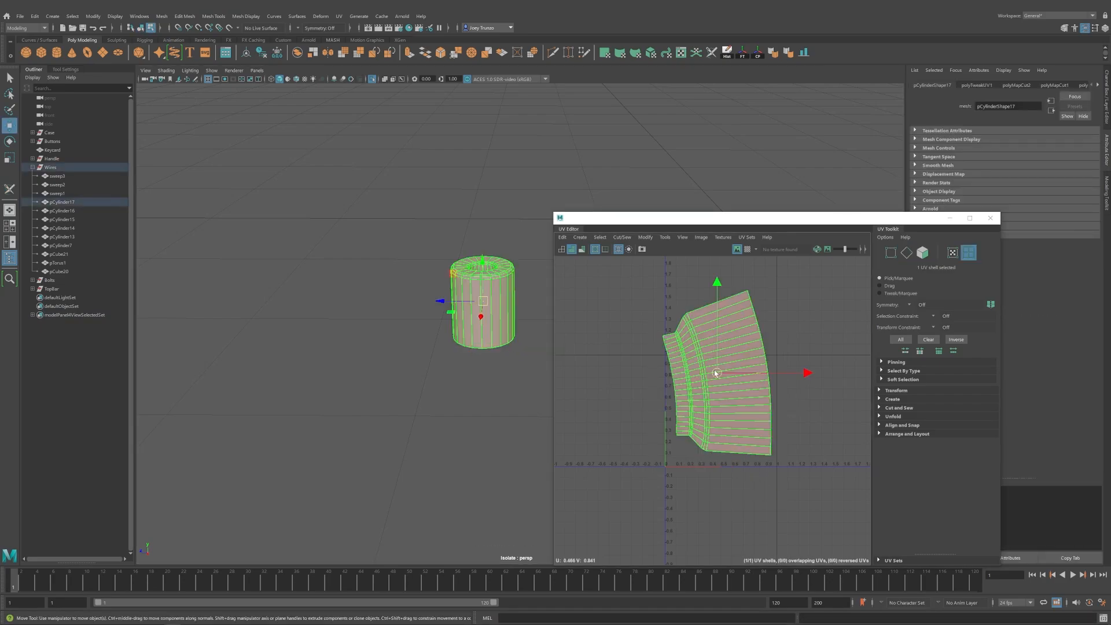
Lay out pCylinder17's UV shell in the 0-1 tile, check it with the checker map, and rotate the shell level.
{"action": "key", "text": "ctrl+l"}
{"action": "left_click", "coordinate": [748, 249]}
{"action": "left_click", "coordinate": [748, 249]}
{"action": "scroll", "coordinate": [701, 406], "scroll_direction": "up", "scroll_amount": 4}
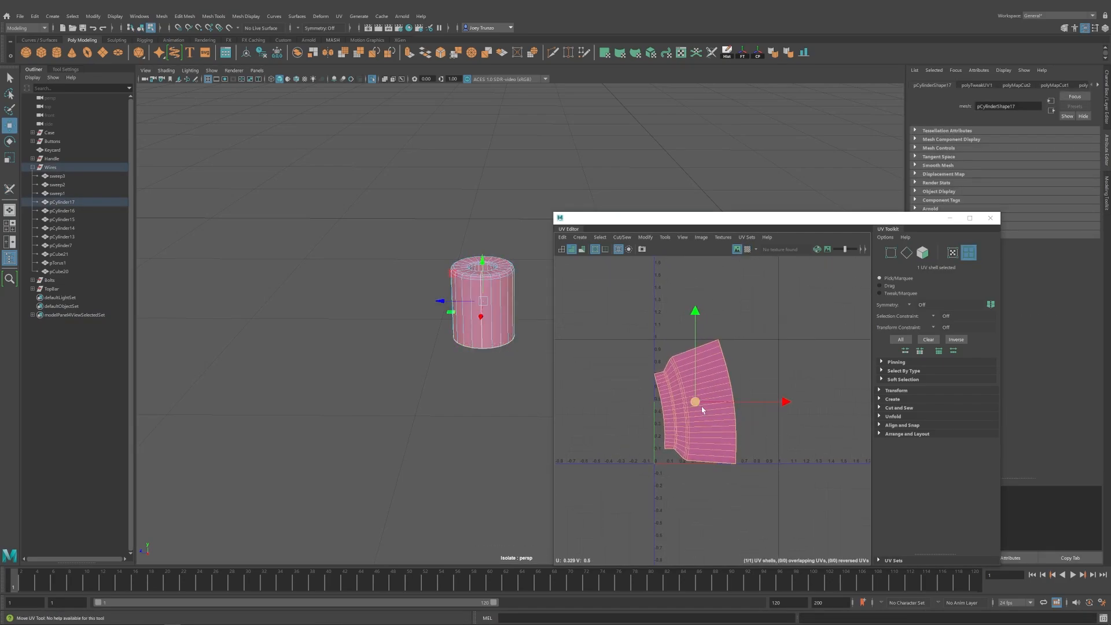
{"action": "key", "text": "e"}
{"action": "left_click_drag", "start_coordinate": [723, 319], "coordinate": [737, 324]}
{"action": "key", "text": "w"}
Straighten the UVs of pCylinder17's shell in U and V with a 30 degree angle.
{"action": "right_click", "coordinate": [471, 287]}
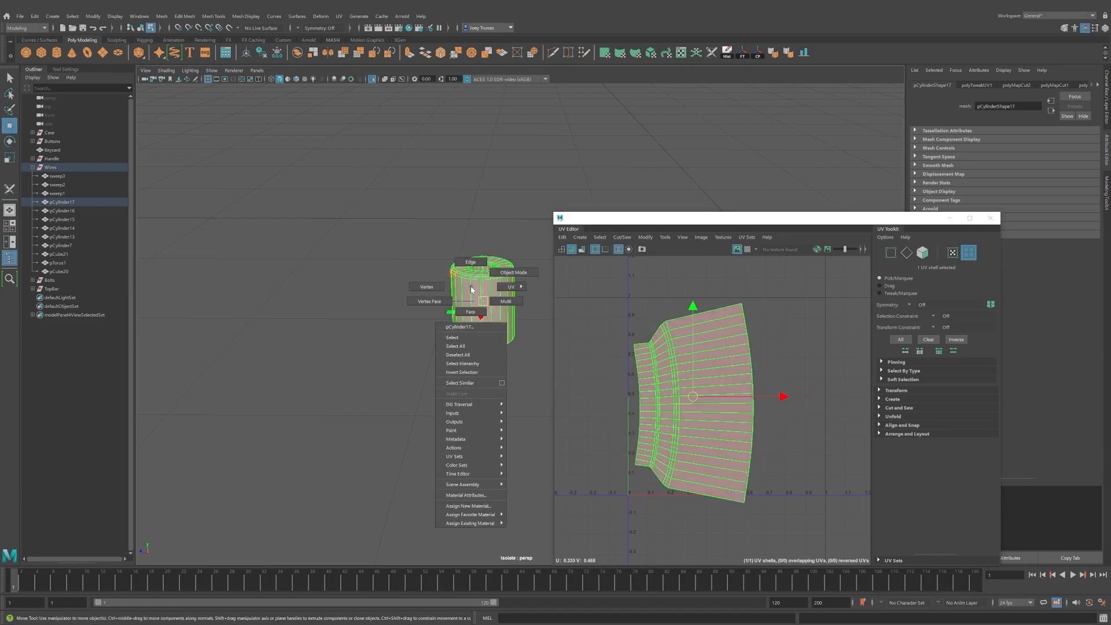
{"action": "left_click", "coordinate": [893, 417]}
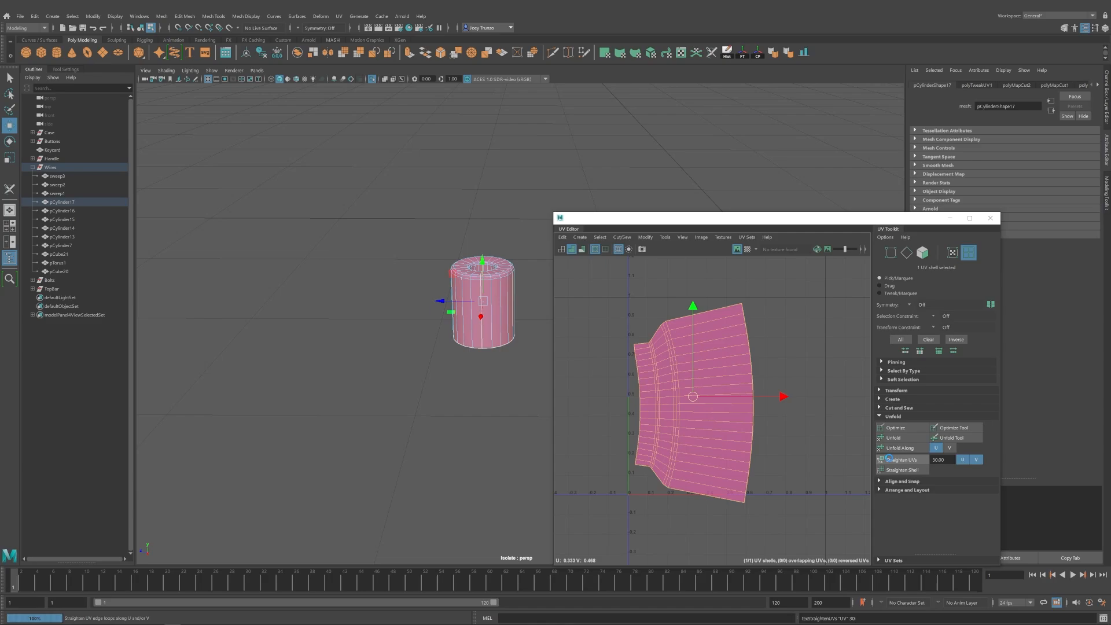
{"action": "left_click", "coordinate": [902, 460]}
{"action": "left_click", "coordinate": [798, 387]}
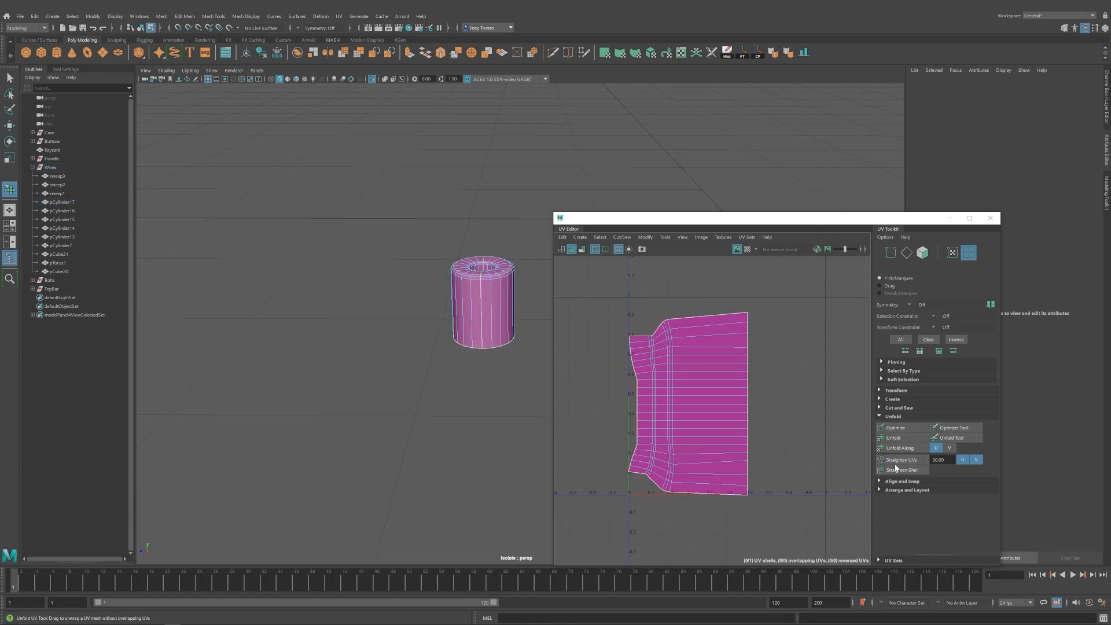
{"action": "key", "text": "w"}
{"action": "right_click_drag", "start_coordinate": [695, 404], "coordinate": [653, 350]}
{"action": "left_click", "coordinate": [673, 363]}
{"action": "left_click", "coordinate": [905, 460]}
{"action": "key", "text": "ctrl+z"}
{"action": "key", "text": "ctrl+z"}
{"action": "key", "text": "ctrl+z"}
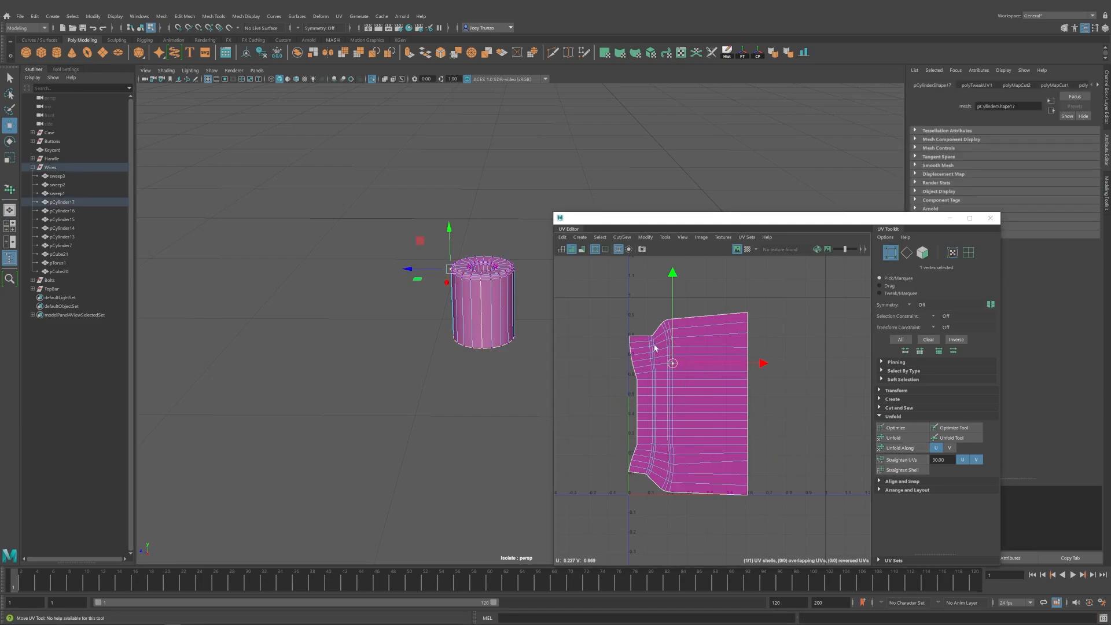
Straighten pCylinder17's UV shell again and relax its distorted borders with the Unfold tool.
{"action": "left_click", "coordinate": [901, 460]}
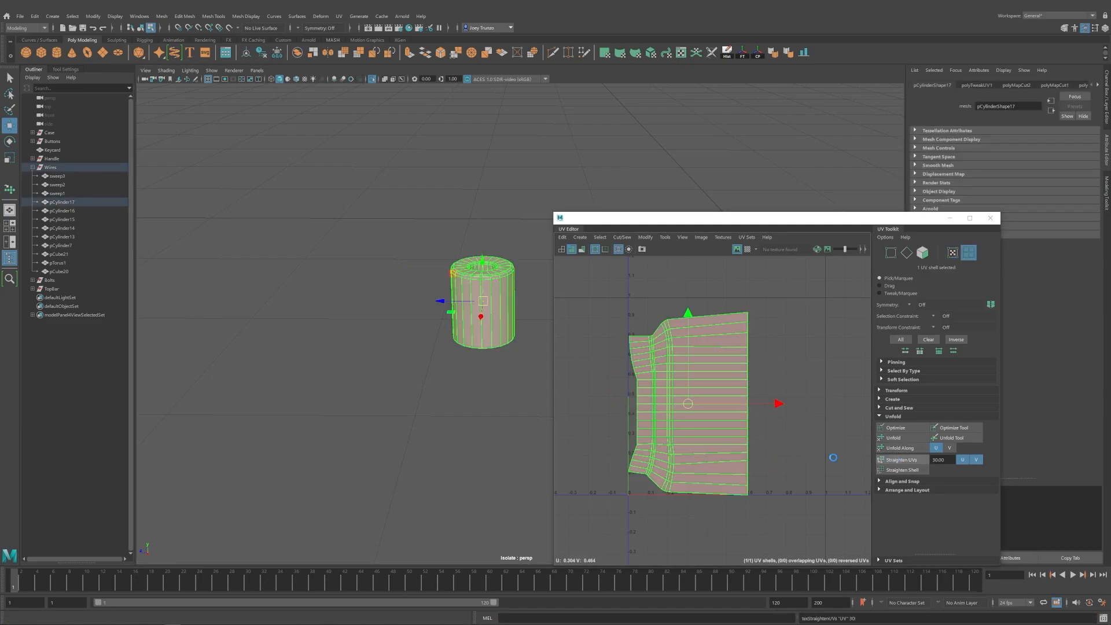
{"action": "left_click", "coordinate": [960, 440]}
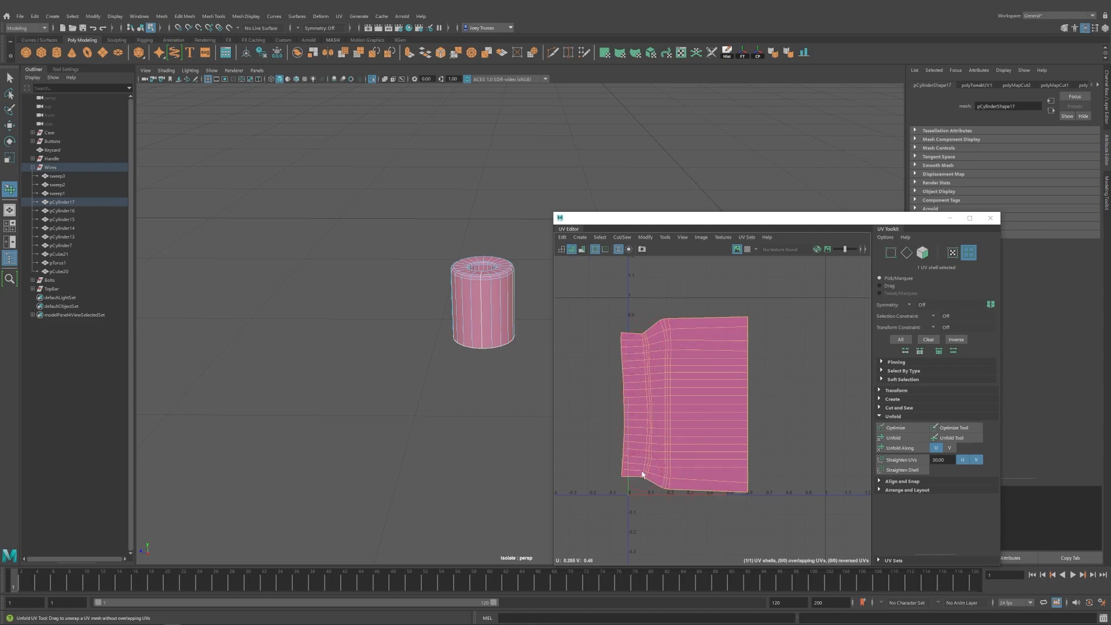
Examine the checker map on pCylinder17 from several angles for stretching, and turn the map off.
{"action": "left_click", "coordinate": [747, 250]}
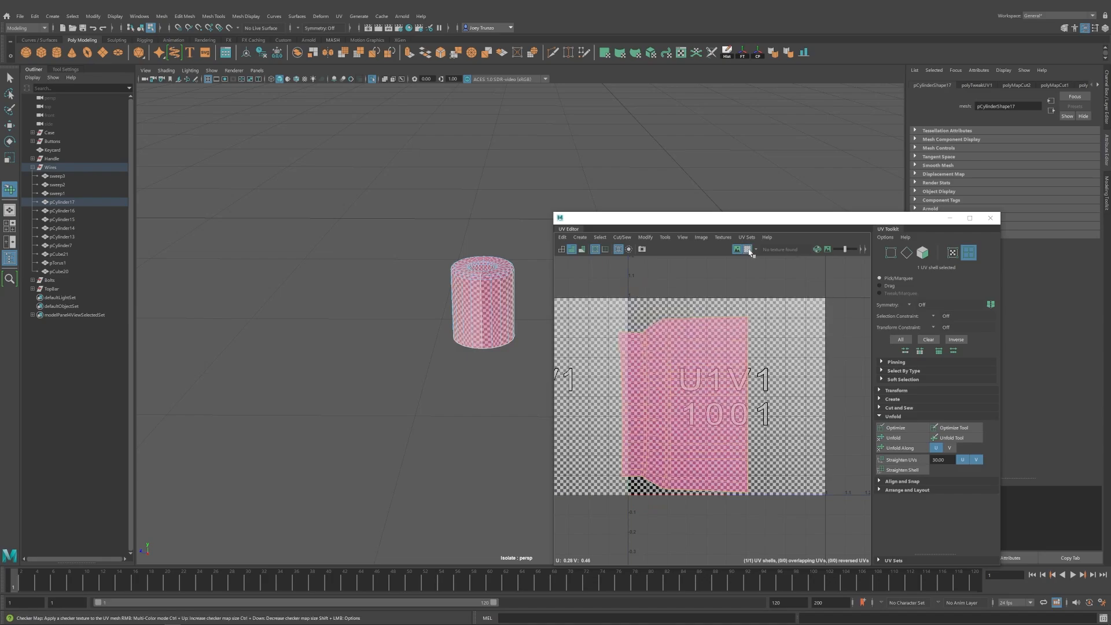
{"action": "left_click_drag", "start_coordinate": [412, 355], "coordinate": [354, 372], "text": "alt"}
{"action": "right_click_drag", "start_coordinate": [355, 372], "coordinate": [535, 445], "text": "alt"}
{"action": "left_click_drag", "start_coordinate": [534, 446], "coordinate": [502, 476], "text": "alt"}
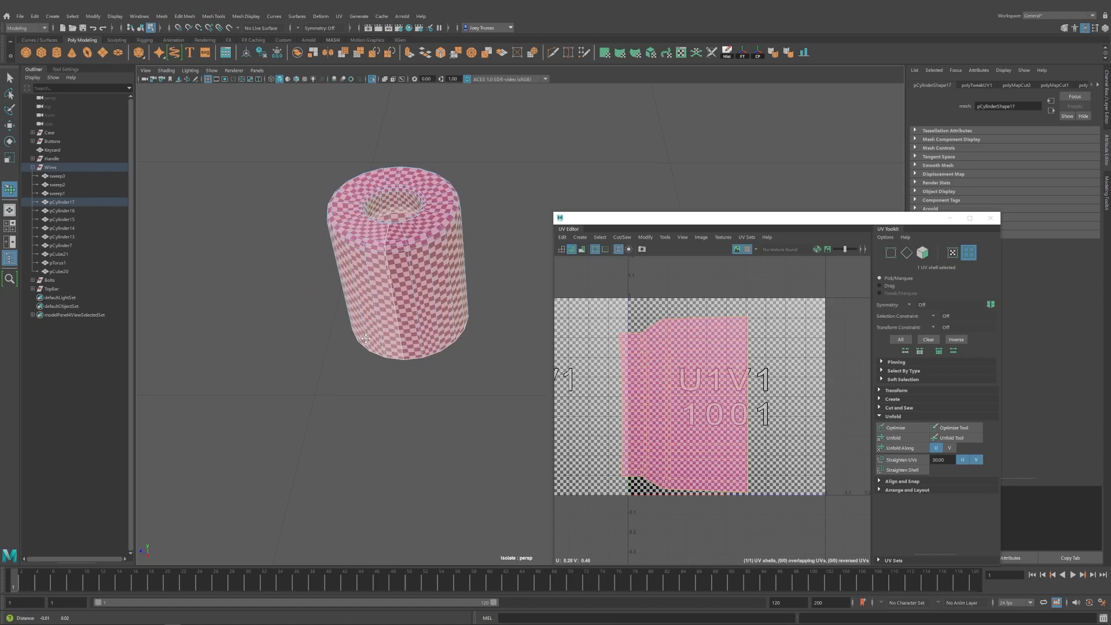
{"action": "middle_click_drag", "start_coordinate": [353, 301], "coordinate": [307, 359], "text": "alt"}
{"action": "left_click_drag", "start_coordinate": [307, 359], "coordinate": [341, 392], "text": "alt"}
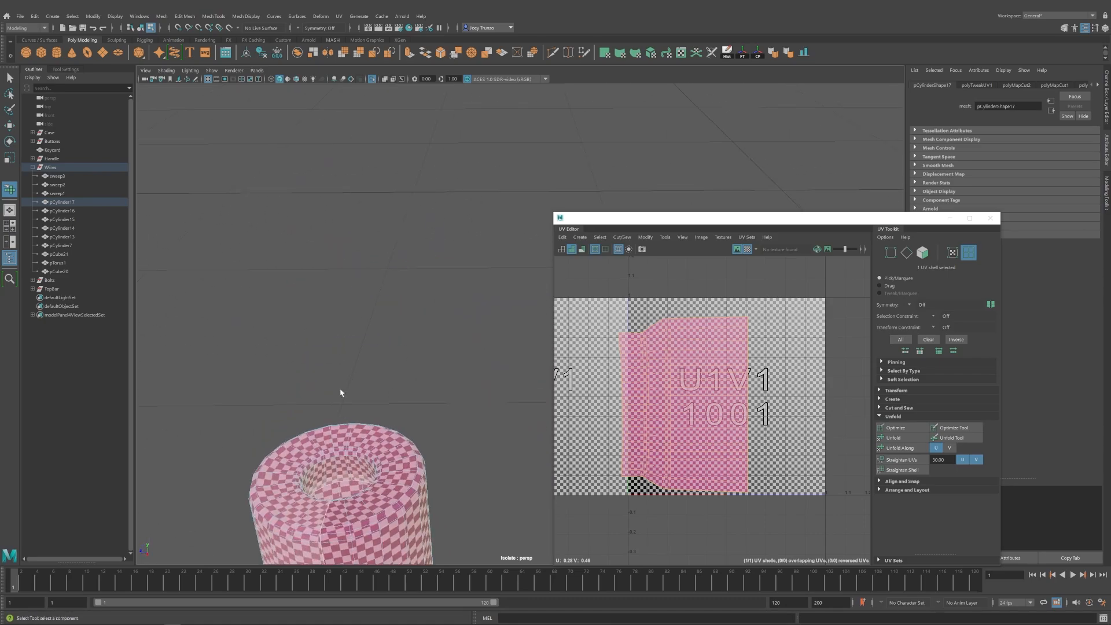
{"action": "scroll", "coordinate": [340, 392], "scroll_direction": "down", "scroll_amount": 5}
{"action": "middle_click_drag", "start_coordinate": [388, 482], "coordinate": [369, 375], "text": "alt"}
{"action": "scroll", "coordinate": [370, 376], "scroll_direction": "down", "scroll_amount": 4}
{"action": "key", "text": "w"}
{"action": "left_click", "coordinate": [382, 371]}
{"action": "left_click", "coordinate": [747, 249]}
Scale pCylinder17's UV shell down, place it just outside the 0-1 tile, and return to object mode.
{"action": "right_click_drag", "start_coordinate": [752, 384], "coordinate": [675, 404], "text": "alt"}
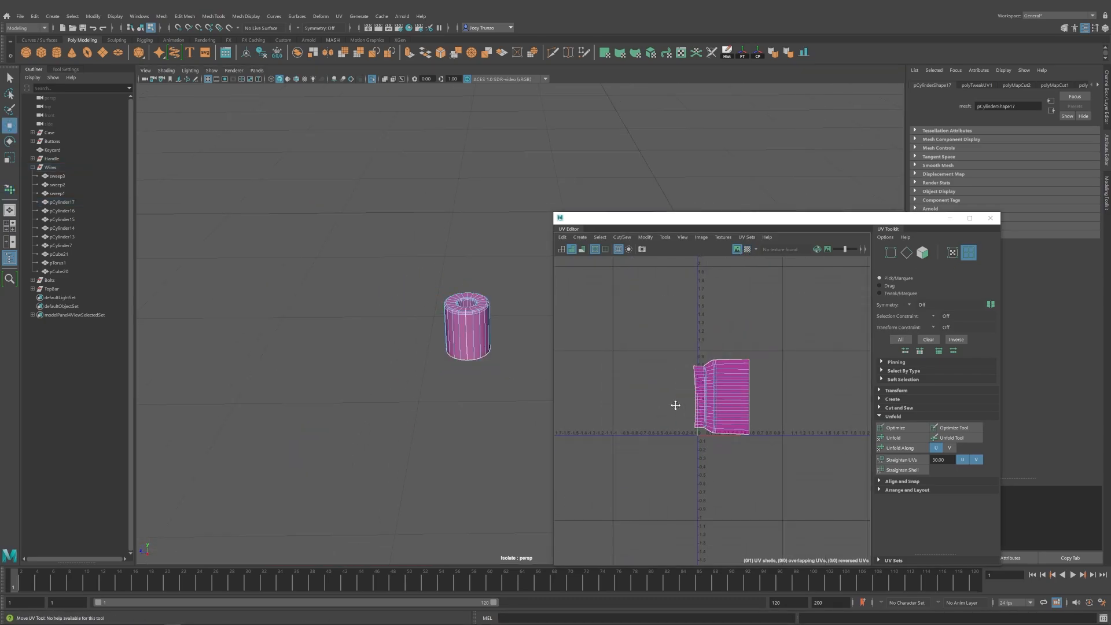
{"action": "middle_click_drag", "start_coordinate": [675, 405], "coordinate": [665, 382], "text": "alt"}
{"action": "left_click", "coordinate": [715, 389]}
{"action": "key", "text": "r"}
{"action": "left_click_drag", "start_coordinate": [709, 374], "coordinate": [661, 394]}
{"action": "key", "text": "w"}
{"action": "right_click_drag", "start_coordinate": [451, 330], "coordinate": [480, 294]}
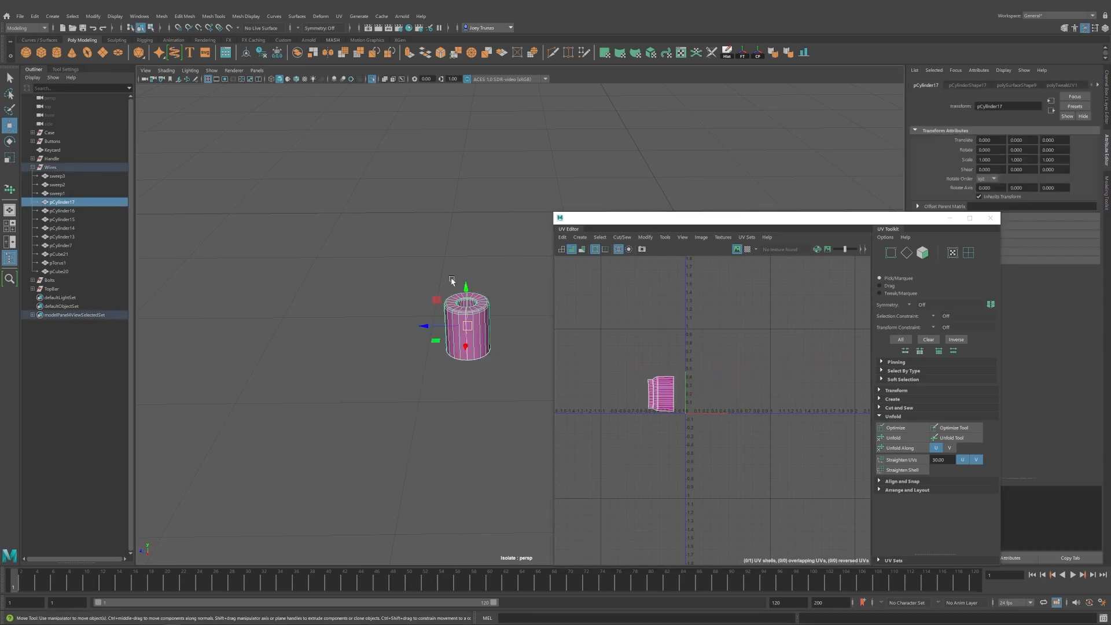
Exit isolation and duplicate pCylinder17 onto the other two connector positions in its row.
{"action": "left_click", "coordinate": [373, 79]}
{"action": "scroll", "coordinate": [463, 289], "scroll_direction": "down", "scroll_amount": 3}
{"action": "middle_click_drag", "start_coordinate": [544, 306], "coordinate": [391, 318], "text": "alt"}
{"action": "key", "text": "ctrl+d"}
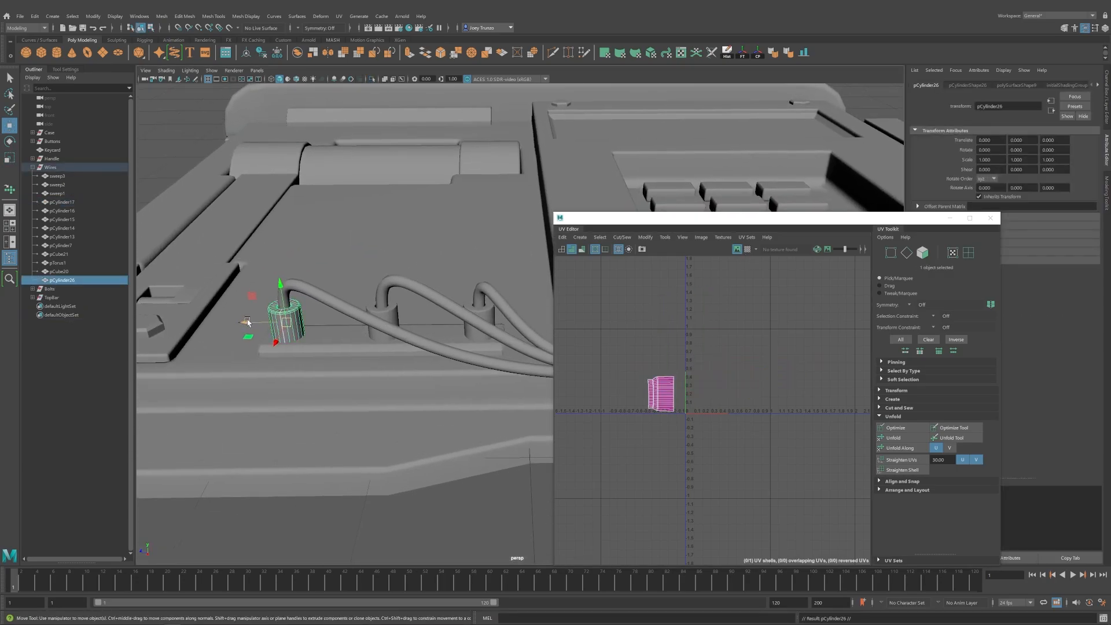
{"action": "left_click_drag", "start_coordinate": [248, 323], "coordinate": [345, 329]}
{"action": "key", "text": "shift+d"}
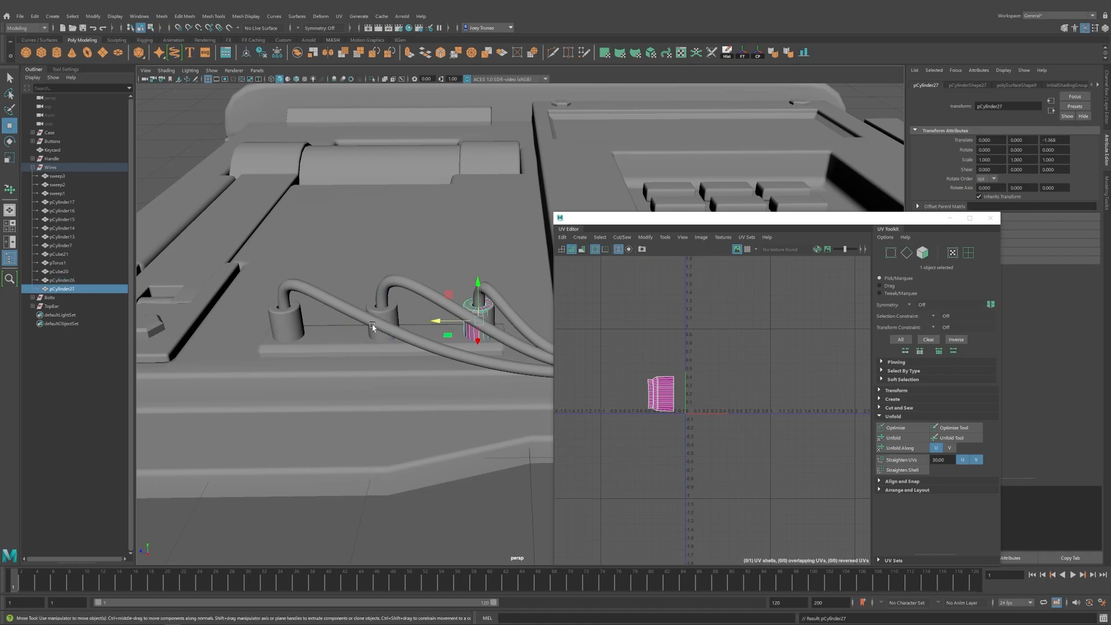
Delete the old connector cylinders pCylinder16 and pCylinder15.
{"action": "middle_click_drag", "start_coordinate": [372, 327], "coordinate": [335, 332], "text": "alt"}
{"action": "scroll", "coordinate": [429, 325], "scroll_direction": "up", "scroll_amount": 3}
{"action": "left_click", "coordinate": [429, 322]}
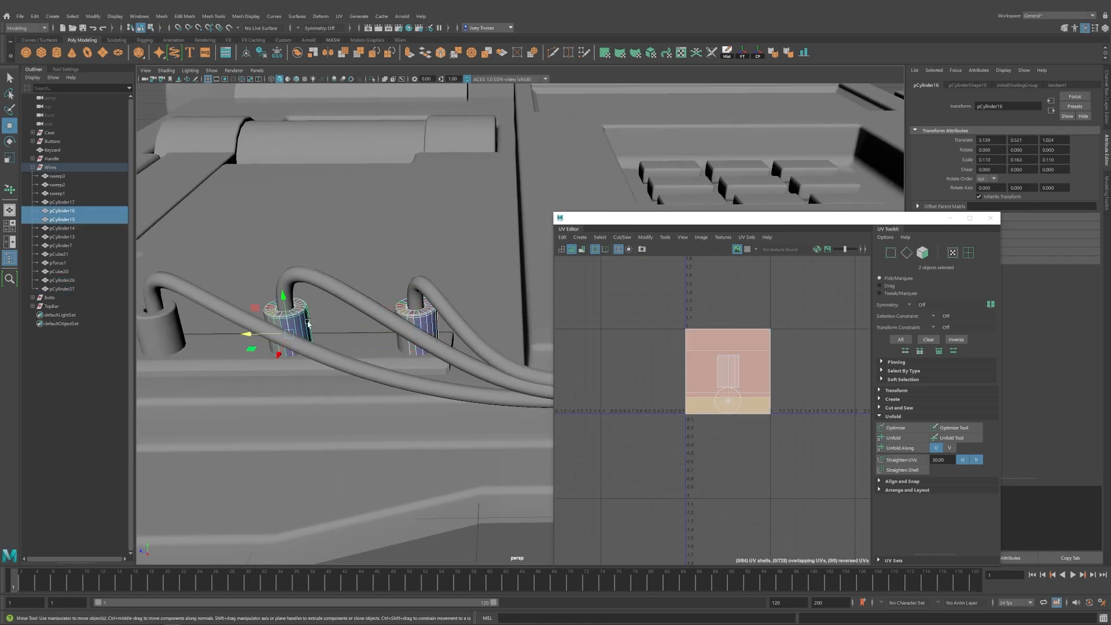
{"action": "key", "text": "Delete"}
Duplicate the three unwrapped connector cylinders and move the copies along the case to the second connector row.
{"action": "left_click", "coordinate": [301, 321]}
{"action": "left_click", "coordinate": [421, 321], "text": "shift"}
{"action": "left_click", "coordinate": [165, 333], "text": "shift"}
{"action": "scroll", "coordinate": [398, 379], "scroll_direction": "down", "scroll_amount": 4}
{"action": "scroll", "coordinate": [398, 379], "scroll_direction": "down", "scroll_amount": 2}
{"action": "middle_click_drag", "start_coordinate": [398, 380], "coordinate": [283, 365], "text": "alt"}
{"action": "key", "text": "ctrl+d"}
{"action": "left_click_drag", "start_coordinate": [154, 317], "coordinate": [426, 348]}
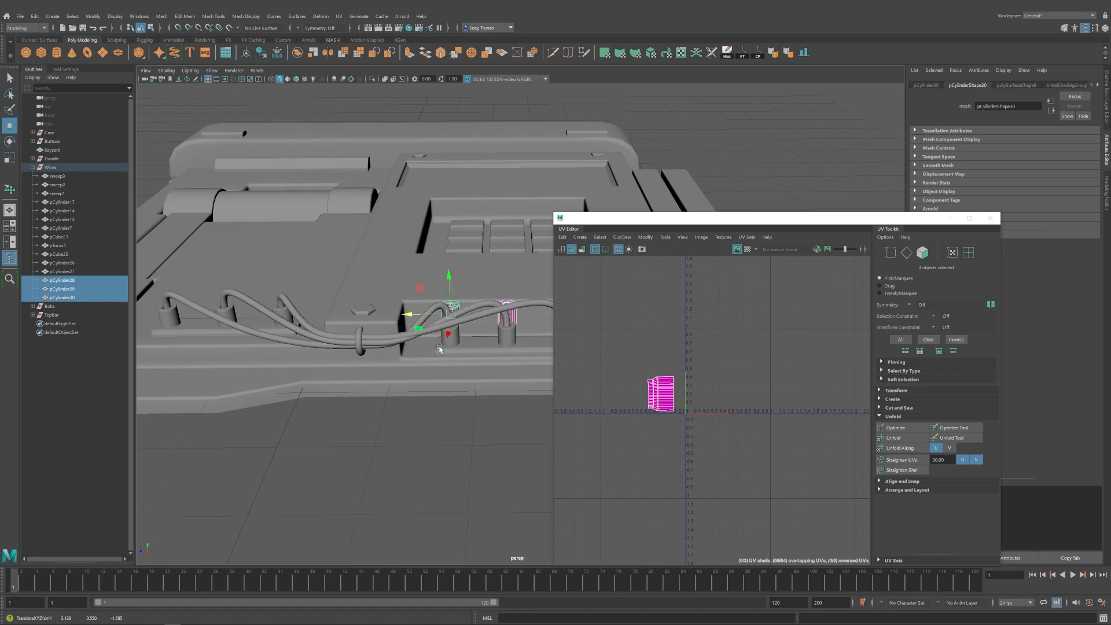
Fine-tune the height, depth and sideways position of the copied cylinders to match the second row's wires and base plate.
{"action": "scroll", "coordinate": [439, 348], "scroll_direction": "up", "scroll_amount": 3}
{"action": "middle_click_drag", "start_coordinate": [440, 347], "coordinate": [326, 342], "text": "alt"}
{"action": "left_click_drag", "start_coordinate": [308, 267], "coordinate": [310, 288]}
{"action": "left_click_drag", "start_coordinate": [492, 255], "coordinate": [380, 277], "text": "alt"}
{"action": "left_click_drag", "start_coordinate": [456, 213], "coordinate": [444, 213]}
{"action": "scroll", "coordinate": [443, 214], "scroll_direction": "up", "scroll_amount": 4}
{"action": "left_click_drag", "start_coordinate": [382, 370], "coordinate": [463, 322], "text": "alt"}
{"action": "left_click_drag", "start_coordinate": [315, 249], "coordinate": [313, 258]}
{"action": "left_click_drag", "start_coordinate": [316, 258], "coordinate": [327, 283], "text": "alt"}
{"action": "left_click_drag", "start_coordinate": [268, 308], "coordinate": [266, 308]}
Delete the old connector cylinders left in the second row.
{"action": "left_click_drag", "start_coordinate": [334, 338], "coordinate": [238, 299], "text": "alt"}
{"action": "left_click", "coordinate": [235, 299]}
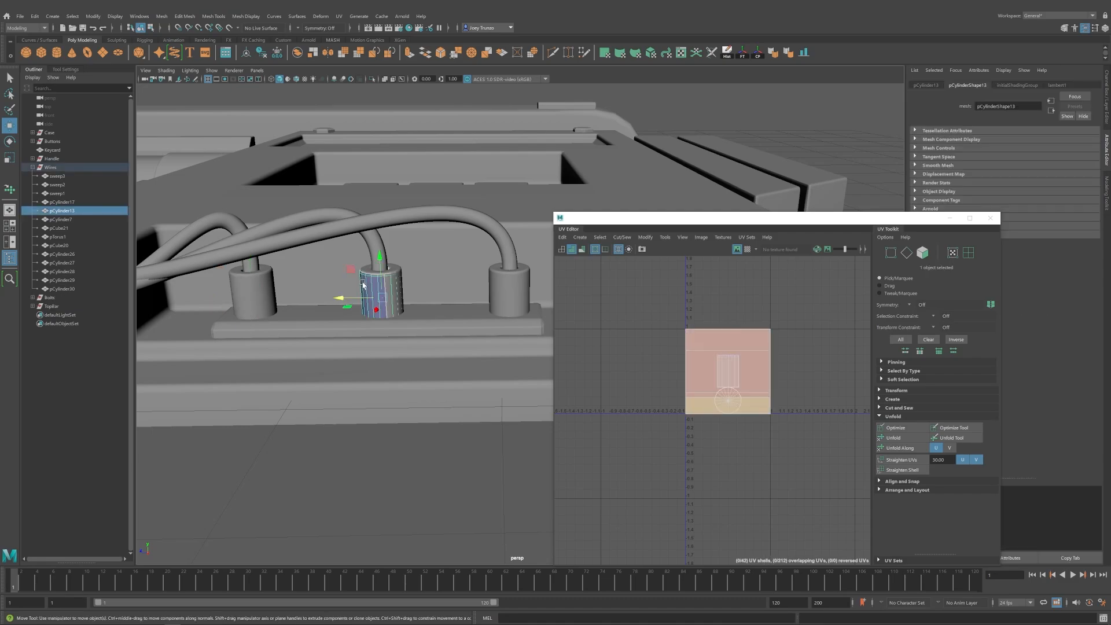
{"action": "key", "text": "Delete"}
Isolate pCube20, the base plate under the first connector row.
{"action": "scroll", "coordinate": [243, 318], "scroll_direction": "down", "scroll_amount": 3}
{"action": "mouse_move", "coordinate": [243, 318]}
{"action": "left_mouse_down", "text": "alt"}
{"action": "mouse_move", "coordinate": [437, 330]}
{"action": "mouse_move", "coordinate": [474, 364]}
{"action": "mouse_move", "coordinate": [228, 333]}
{"action": "left_mouse_up", "text": "alt"}
{"action": "left_click", "coordinate": [219, 326]}
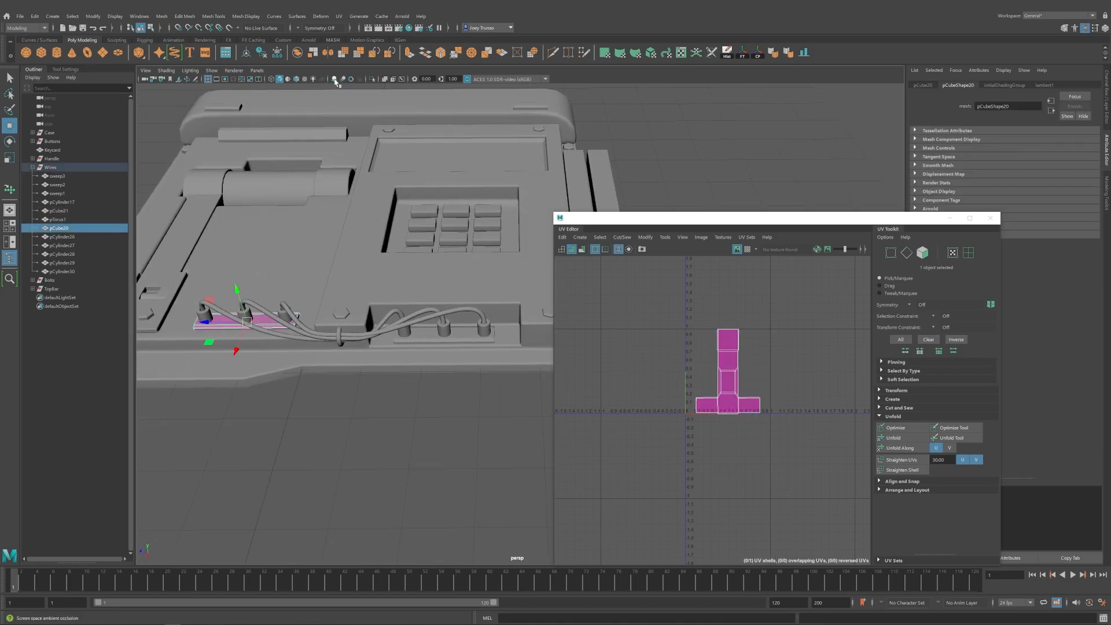
{"action": "left_click", "coordinate": [372, 79]}
{"action": "scroll", "coordinate": [389, 310], "scroll_direction": "up", "scroll_amount": 3}
{"action": "left_click_drag", "start_coordinate": [452, 385], "coordinate": [335, 310], "text": "alt"}
{"action": "key", "text": "w"}
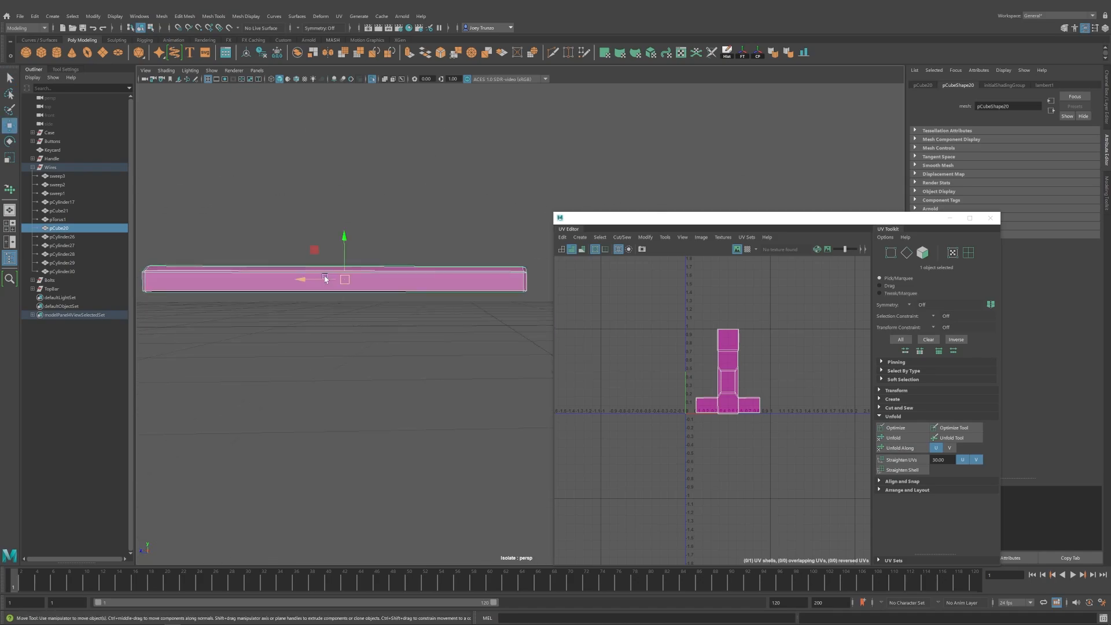
Delete the bottom faces of pCube20 and return to object mode.
{"action": "left_click", "coordinate": [445, 296]}
{"action": "left_click_drag", "start_coordinate": [445, 296], "coordinate": [232, 361], "text": "alt"}
{"action": "left_click_drag", "start_coordinate": [232, 362], "coordinate": [523, 310]}
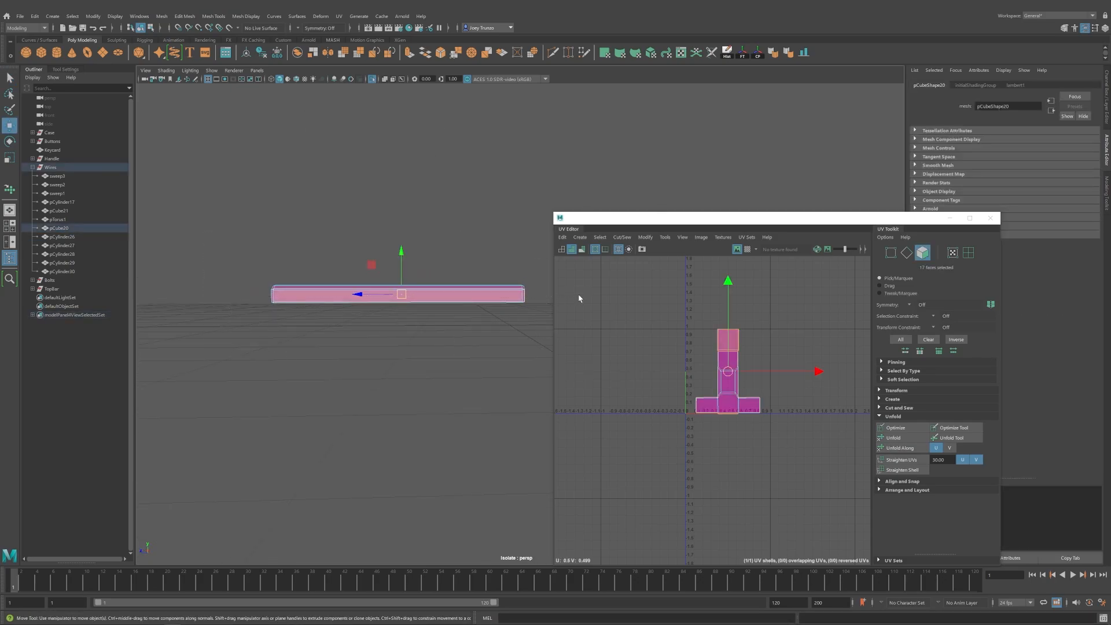
{"action": "left_click", "coordinate": [498, 245]}
{"action": "left_click_drag", "start_coordinate": [498, 246], "coordinate": [432, 338], "text": "alt"}
{"action": "key", "text": "F12"}
{"action": "key", "text": "F8"}
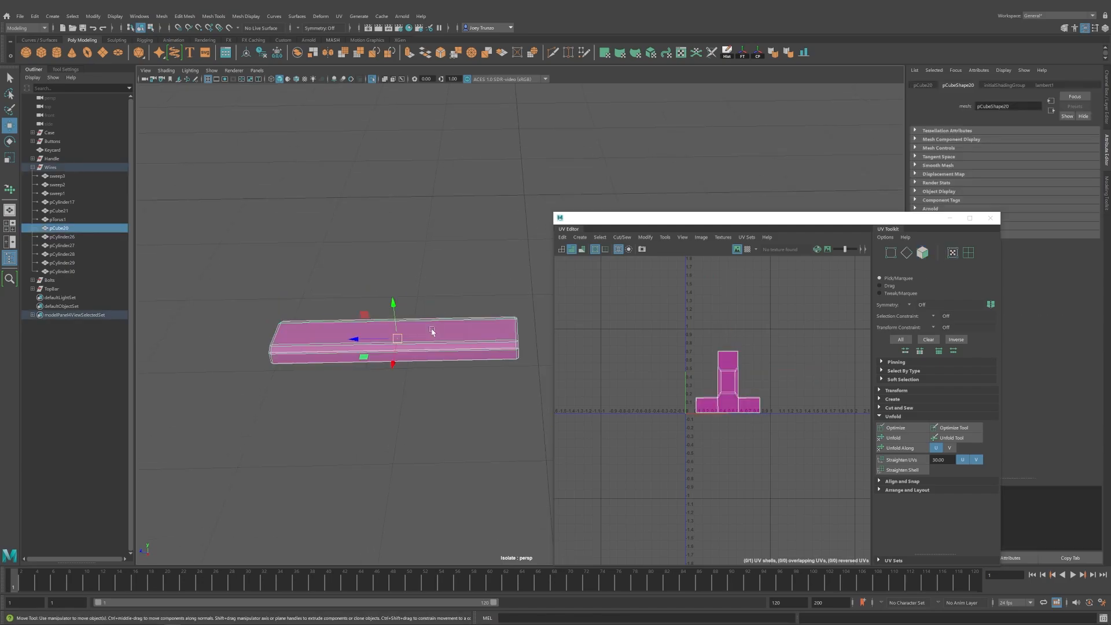
Create new UVs for pCube20 with an automatic projection.
{"action": "left_click", "coordinate": [339, 16]}
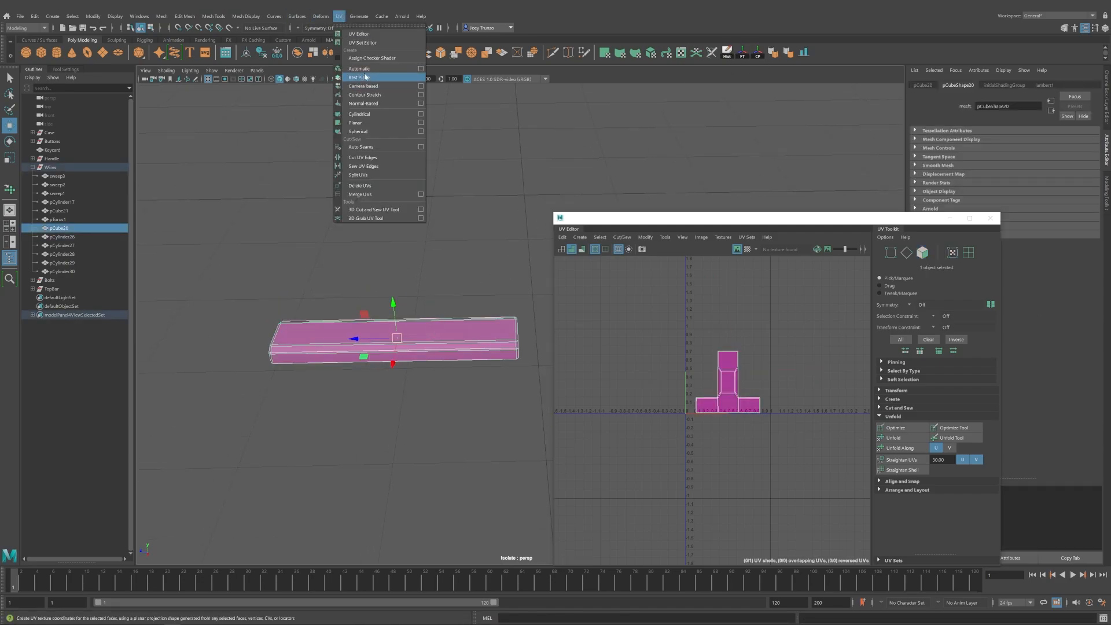
{"action": "left_click", "coordinate": [359, 87]}
{"action": "left_click_drag", "start_coordinate": [371, 325], "coordinate": [414, 300], "text": "alt"}
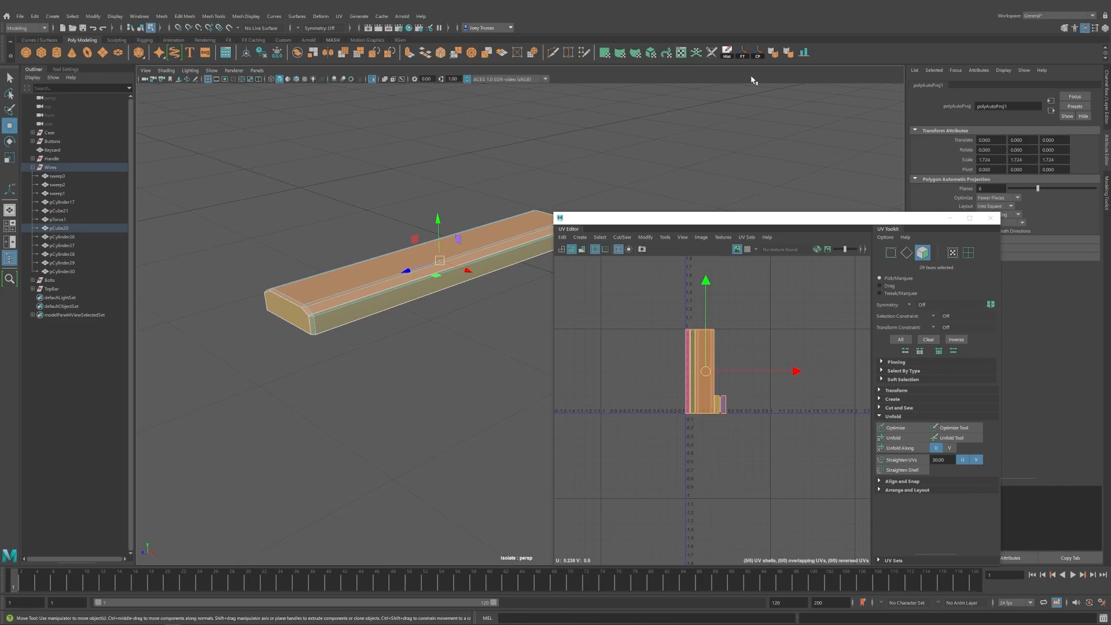
Sew pCube20's UV pieces together and cut seams around one end with the 3D Cut and Sew UV tool.
{"action": "left_click", "coordinate": [711, 53]}
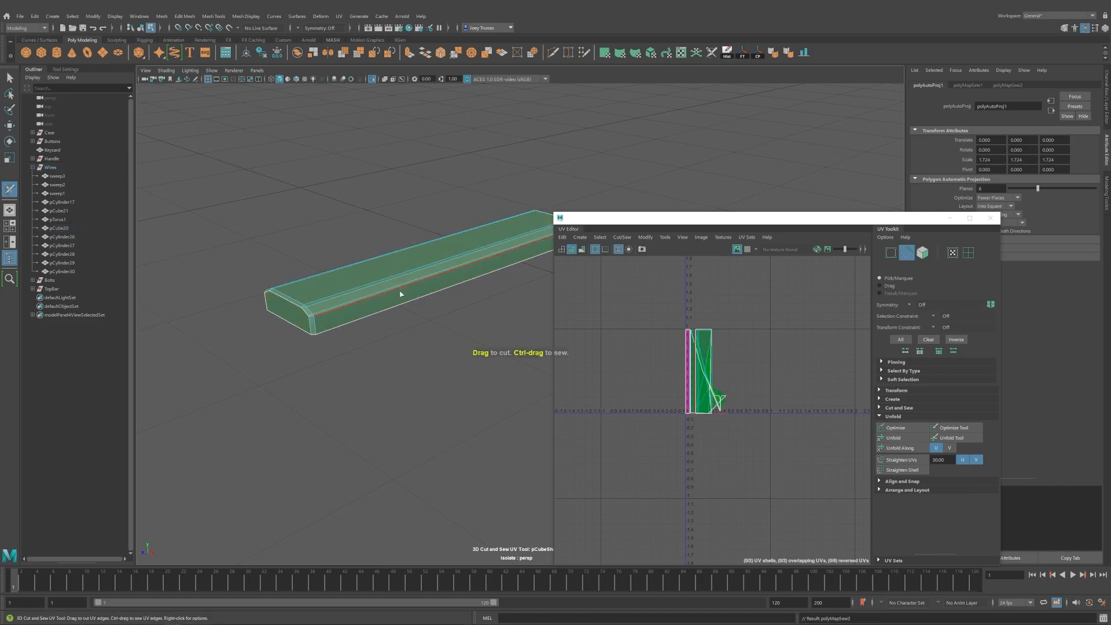
{"action": "scroll", "coordinate": [419, 360], "scroll_direction": "up", "scroll_amount": 2}
{"action": "left_click", "coordinate": [419, 360]}
{"action": "left_click_drag", "start_coordinate": [419, 360], "coordinate": [399, 318], "text": "alt"}
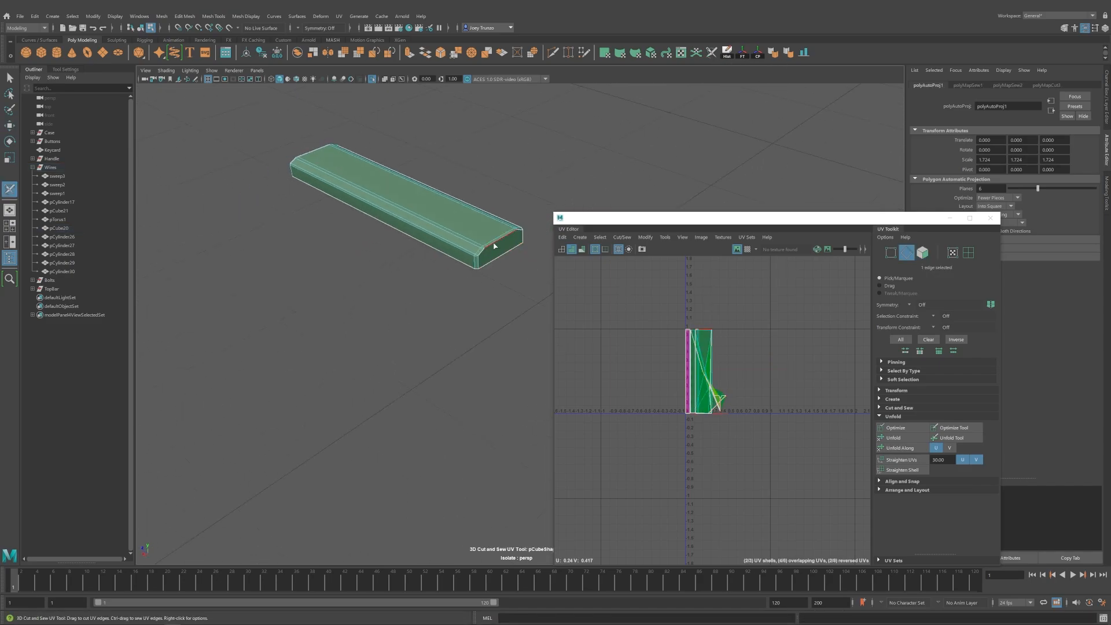
{"action": "mouse_move", "coordinate": [495, 246]}
{"action": "left_mouse_down"}
{"action": "mouse_move", "coordinate": [468, 252]}
{"action": "mouse_move", "coordinate": [477, 263]}
{"action": "mouse_move", "coordinate": [394, 254]}
{"action": "left_mouse_up"}
{"action": "right_click_drag", "start_coordinate": [503, 313], "coordinate": [570, 314], "text": "alt"}
{"action": "left_click_drag", "start_coordinate": [499, 232], "coordinate": [509, 220], "text": "ctrl"}
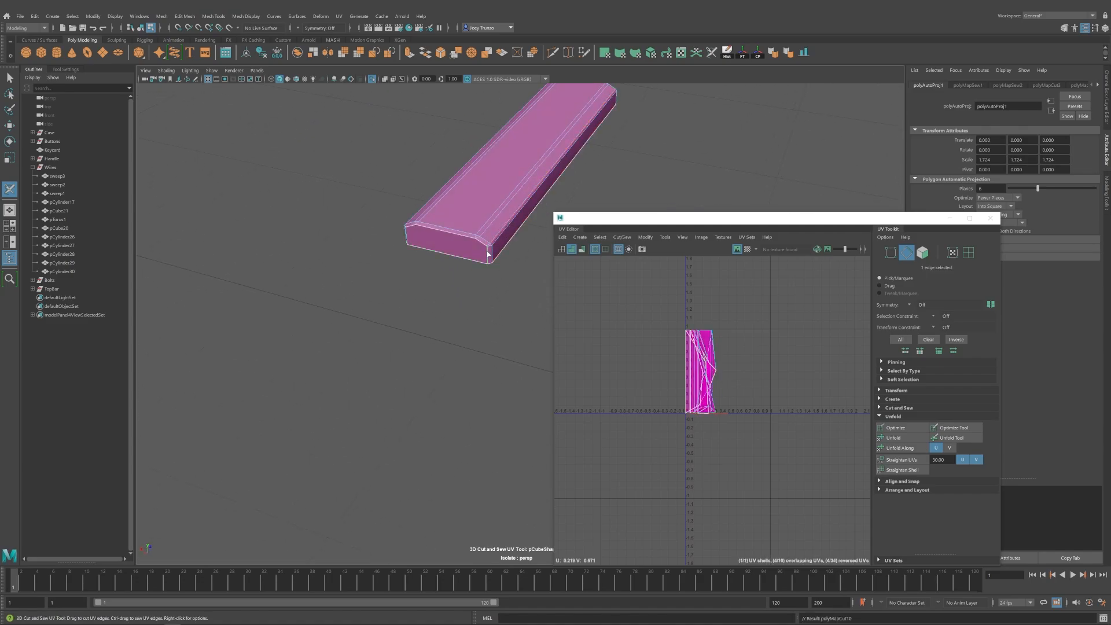
Cut the remaining UV seams on pCube20 so both end faces become separate shells.
{"action": "left_click_drag", "start_coordinate": [425, 243], "coordinate": [459, 274], "text": "alt"}
{"action": "left_click_drag", "start_coordinate": [405, 322], "coordinate": [482, 303], "text": "alt"}
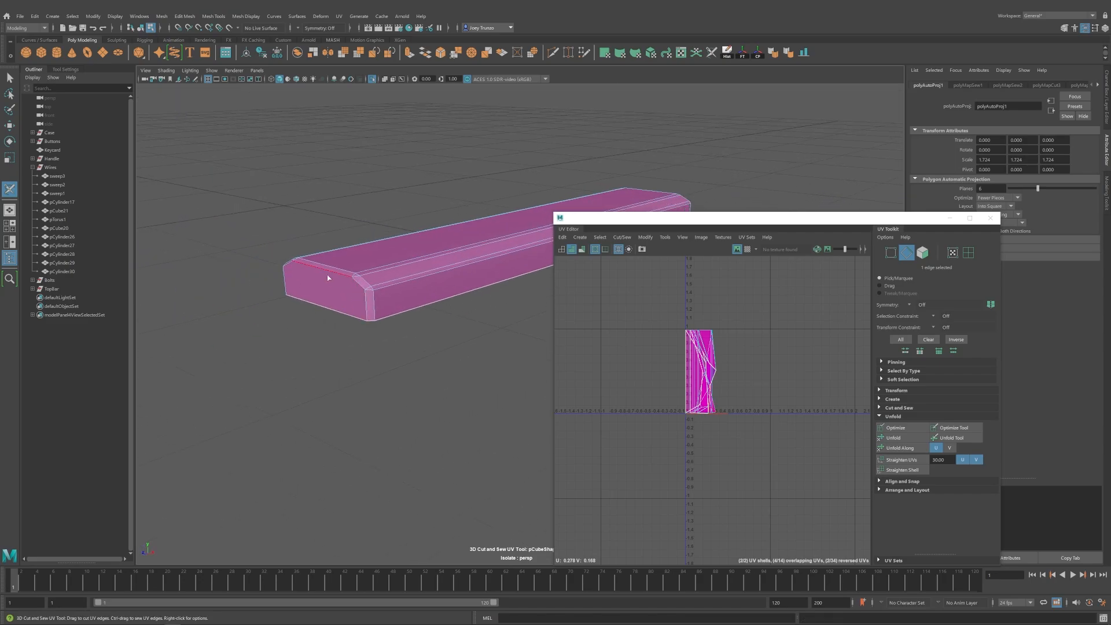
{"action": "left_click", "coordinate": [323, 277]}
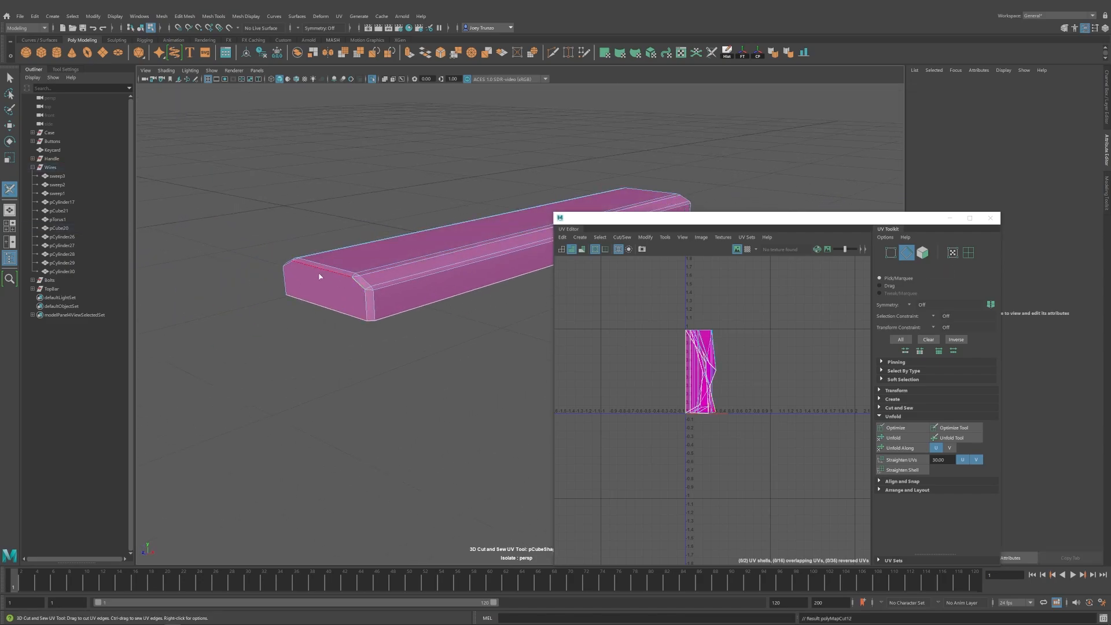
{"action": "left_click", "coordinate": [365, 302]}
{"action": "left_click_drag", "start_coordinate": [364, 303], "coordinate": [417, 313], "text": "alt"}
{"action": "left_click", "coordinate": [477, 247]}
{"action": "scroll", "coordinate": [486, 290], "scroll_direction": "down", "scroll_amount": 3}
{"action": "key", "text": "w"}
Unfold all of pCube20's UV shells and lay them out in the 0-1 tile.
{"action": "left_click_drag", "start_coordinate": [642, 324], "coordinate": [770, 432]}
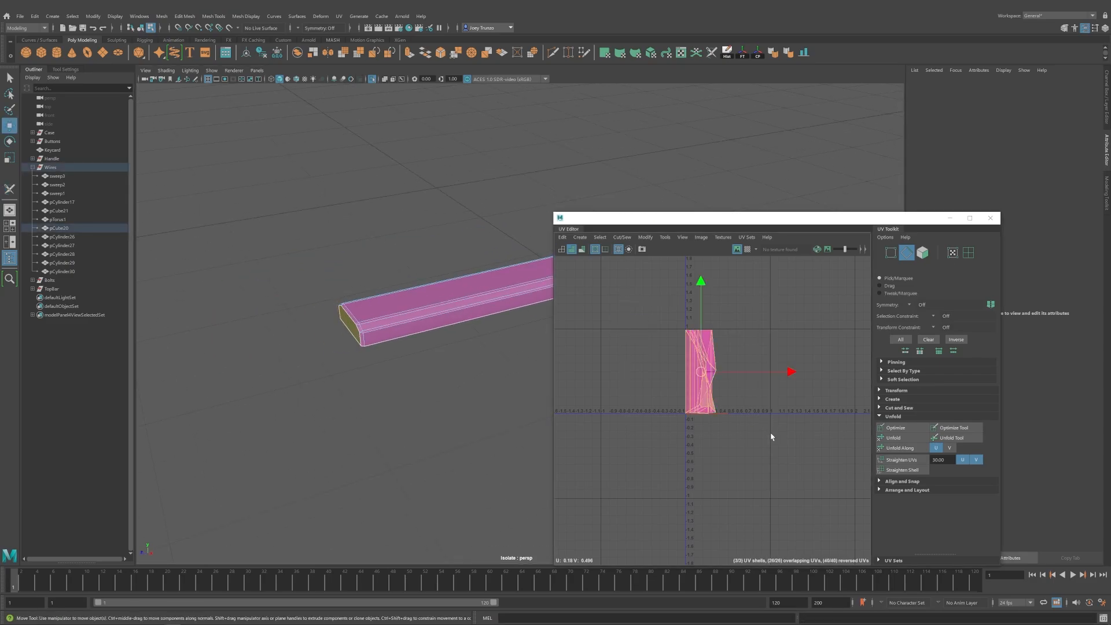
{"action": "key", "text": "ctrl+u"}
{"action": "key", "text": "ctrl+l"}
{"action": "left_click", "coordinate": [768, 420]}
{"action": "scroll", "coordinate": [770, 442], "scroll_direction": "up", "scroll_amount": 4}
Rotate pCube20's main UV shell and its two end shells so they all lie horizontally.
{"action": "left_click", "coordinate": [731, 362]}
{"action": "key", "text": "e"}
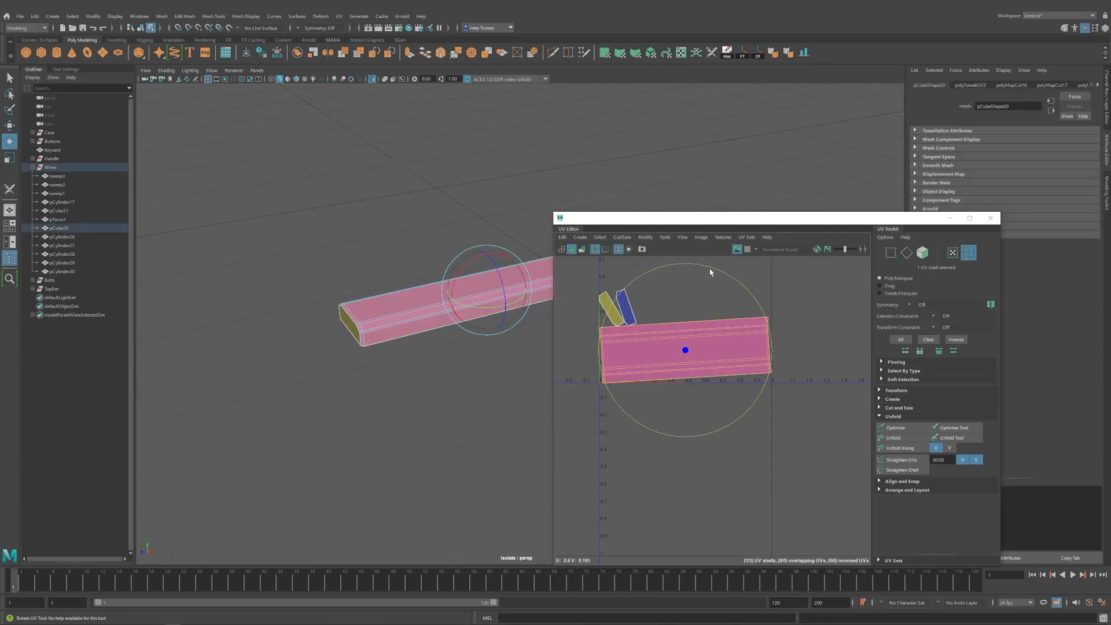
{"action": "left_click_drag", "start_coordinate": [712, 268], "coordinate": [721, 270]}
{"action": "left_click_drag", "start_coordinate": [658, 306], "coordinate": [607, 278]}
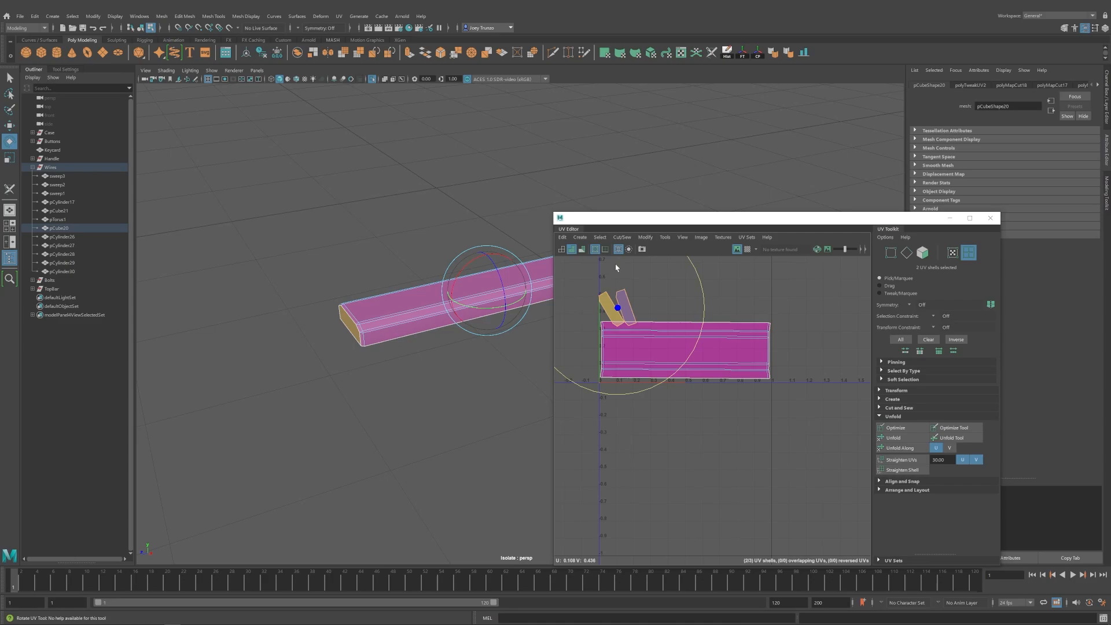
{"action": "left_click_drag", "start_coordinate": [695, 272], "coordinate": [623, 372]}
{"action": "left_click", "coordinate": [634, 297]}
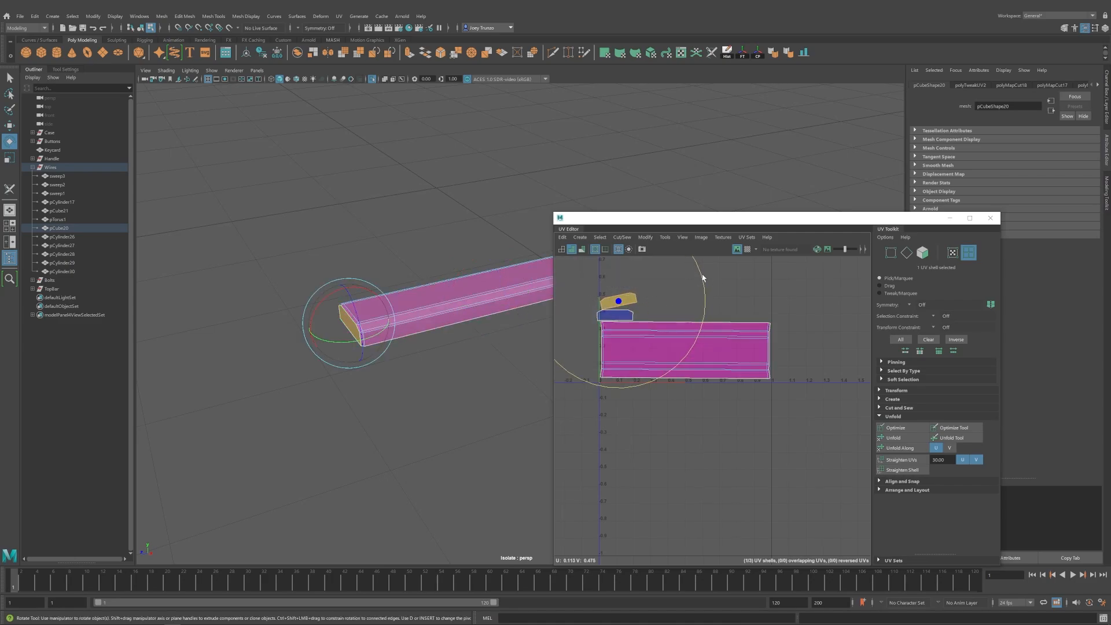
{"action": "left_click_drag", "start_coordinate": [703, 278], "coordinate": [712, 293]}
Lay out pCube20's three UV shells again, return to object mode and exit isolation.
{"action": "left_click_drag", "start_coordinate": [579, 284], "coordinate": [818, 409]}
{"action": "key", "text": "ctrl+l"}
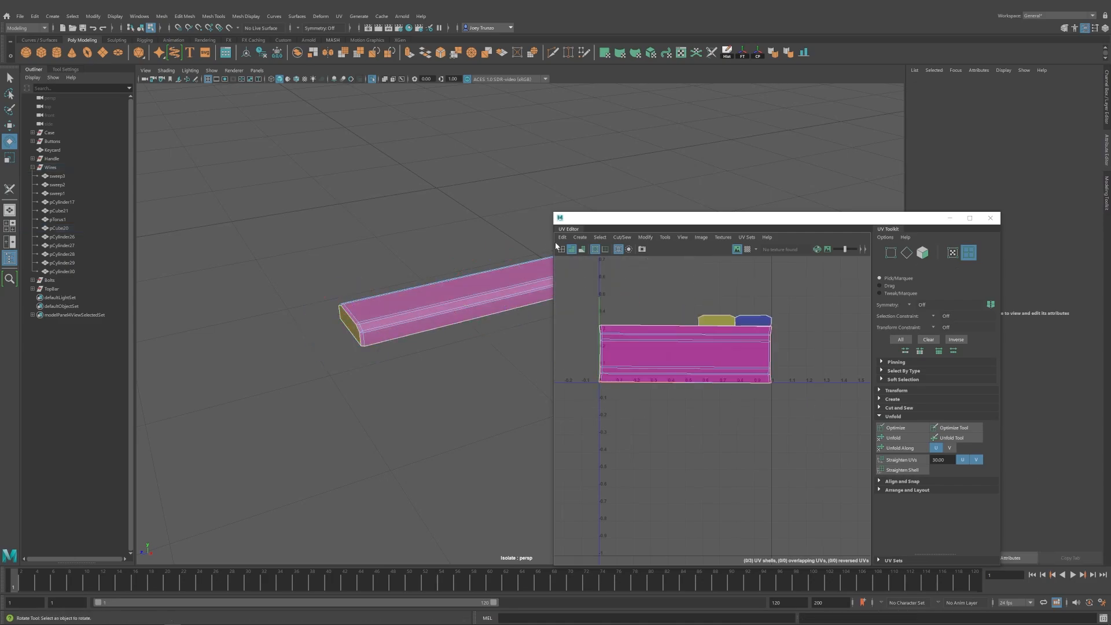
{"action": "key", "text": "w"}
{"action": "key", "text": "F8"}
{"action": "scroll", "coordinate": [352, 120], "scroll_direction": "down", "scroll_amount": 3}
{"action": "left_click", "coordinate": [372, 79]}
Duplicate pCube20 and align the copy to the second row's base plate pCube21 using Mid on X, Y and Z.
{"action": "left_click_drag", "start_coordinate": [370, 301], "coordinate": [315, 346], "text": "alt"}
{"action": "key", "text": "ctrl+d"}
{"action": "left_click", "coordinate": [463, 318], "text": "shift"}
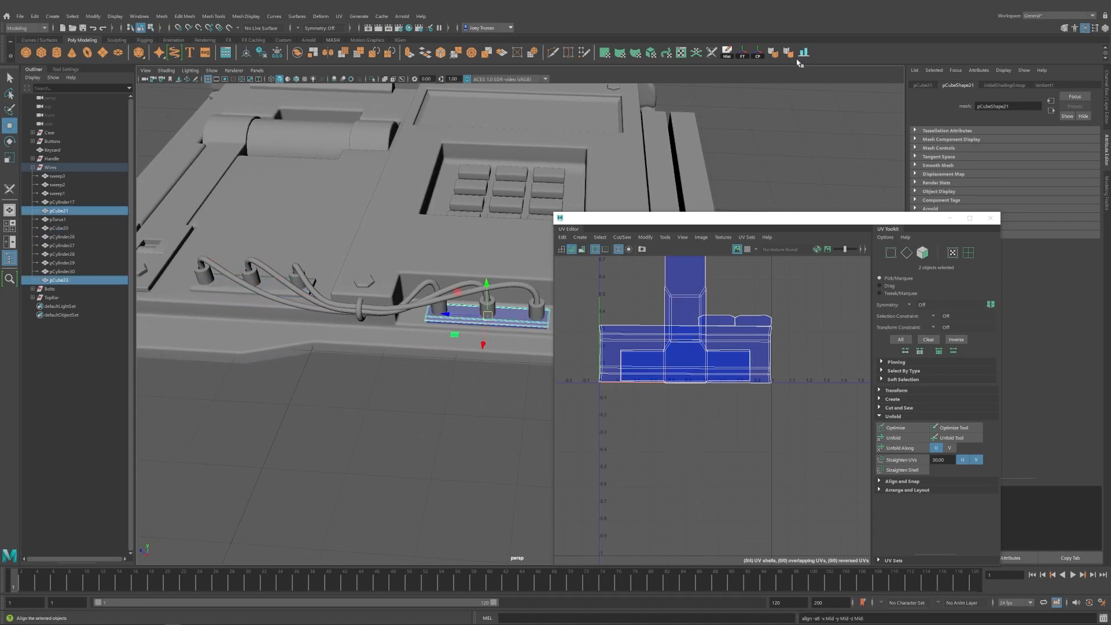
{"action": "scroll", "coordinate": [399, 313], "scroll_direction": "up", "scroll_amount": 3}
Delete the old base plate pCube21 and select its aligned replacement.
{"action": "left_click", "coordinate": [399, 314]}
{"action": "key", "text": "Delete"}
{"action": "left_click", "coordinate": [399, 317]}
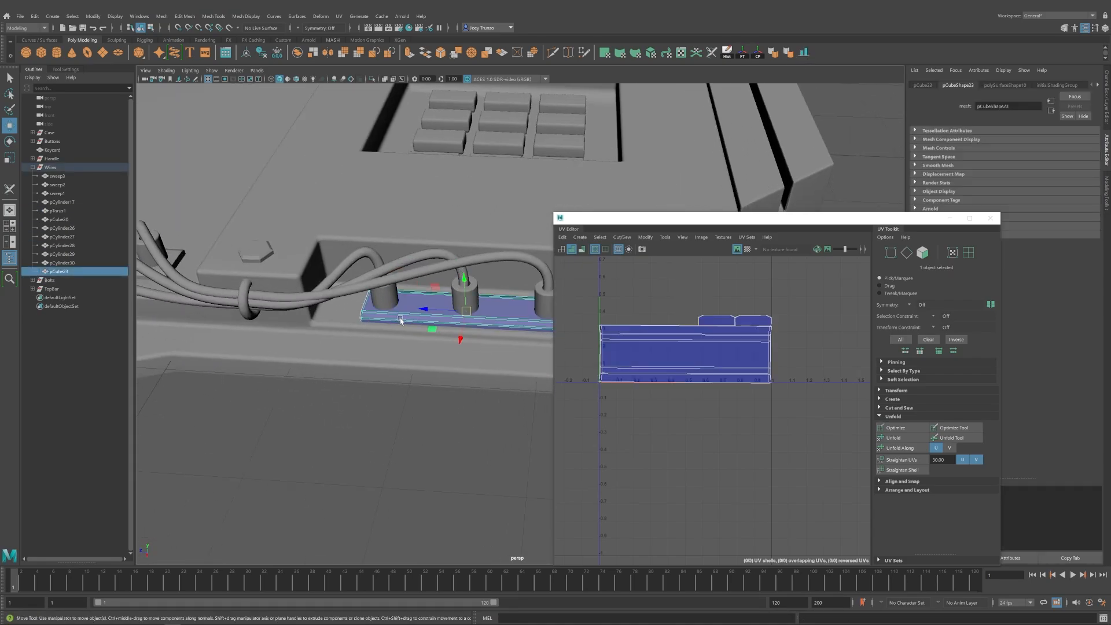
Show the whole Wires group's UVs, then unfold and lay out the UV shell of the cable ring pTorus1.
{"action": "scroll", "coordinate": [399, 317], "scroll_direction": "down", "scroll_amount": 4}
{"action": "left_click_drag", "start_coordinate": [214, 296], "coordinate": [223, 299], "text": "alt"}
{"action": "left_click", "coordinate": [51, 167]}
{"action": "scroll", "coordinate": [700, 376], "scroll_direction": "down", "scroll_amount": 3}
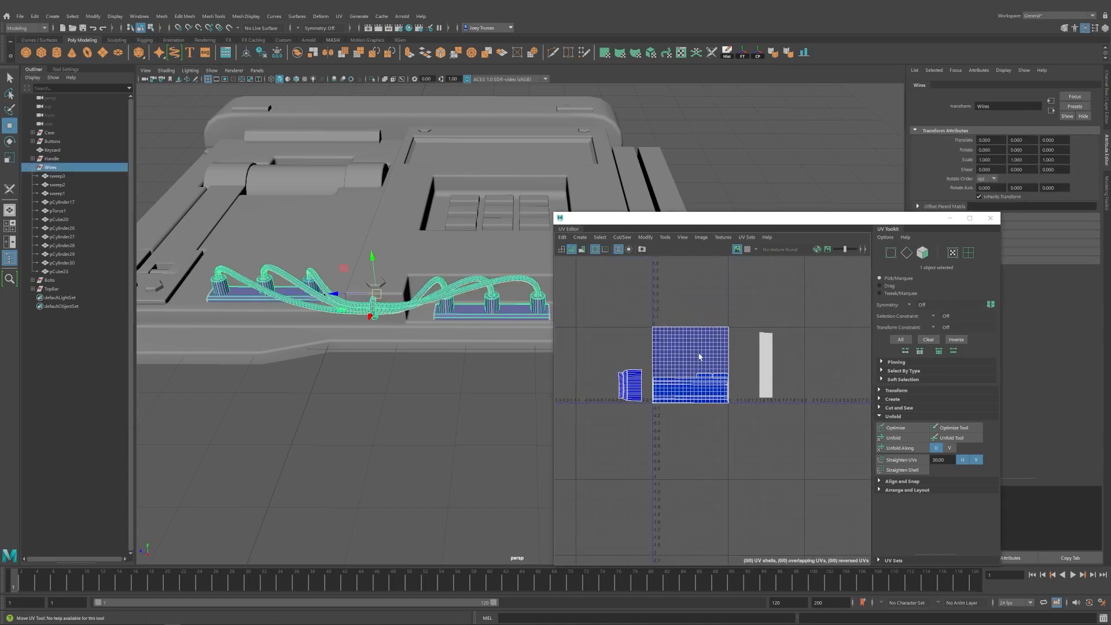
{"action": "left_click", "coordinate": [722, 347]}
{"action": "left_click_drag", "start_coordinate": [305, 350], "coordinate": [354, 350], "text": "alt"}
{"action": "scroll", "coordinate": [355, 350], "scroll_direction": "up", "scroll_amount": 4}
{"action": "middle_click_drag", "start_coordinate": [354, 350], "coordinate": [330, 255], "text": "alt"}
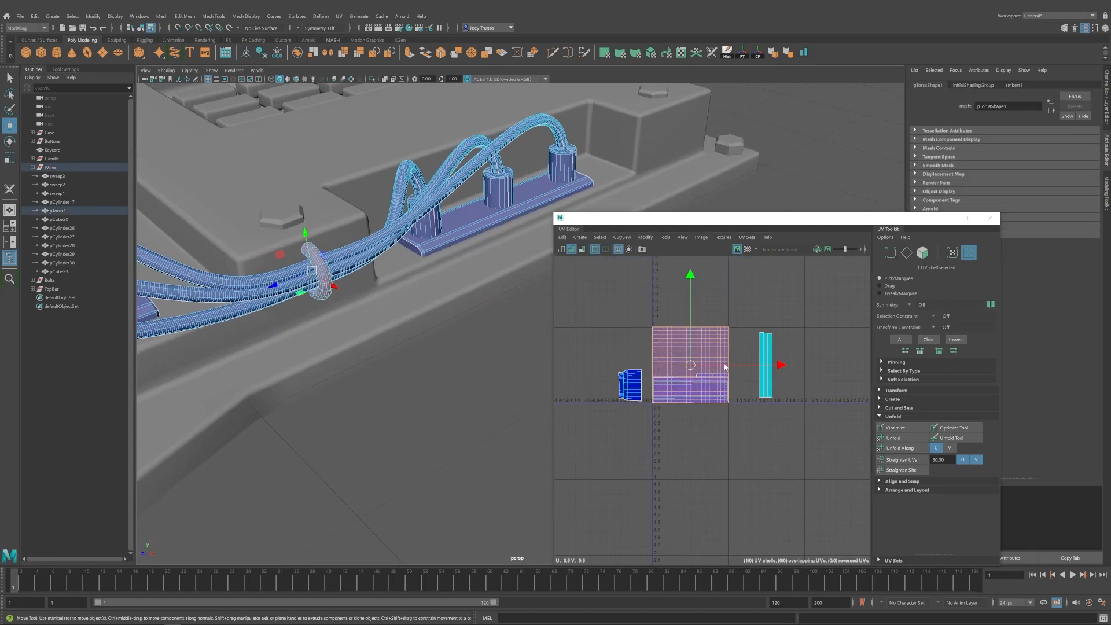
{"action": "key", "text": "ctrl+u"}
{"action": "key", "text": "ctrl+l"}
Rotate pTorus1's UV shell horizontal and place it directly above the base plate shells.
{"action": "key", "text": "e"}
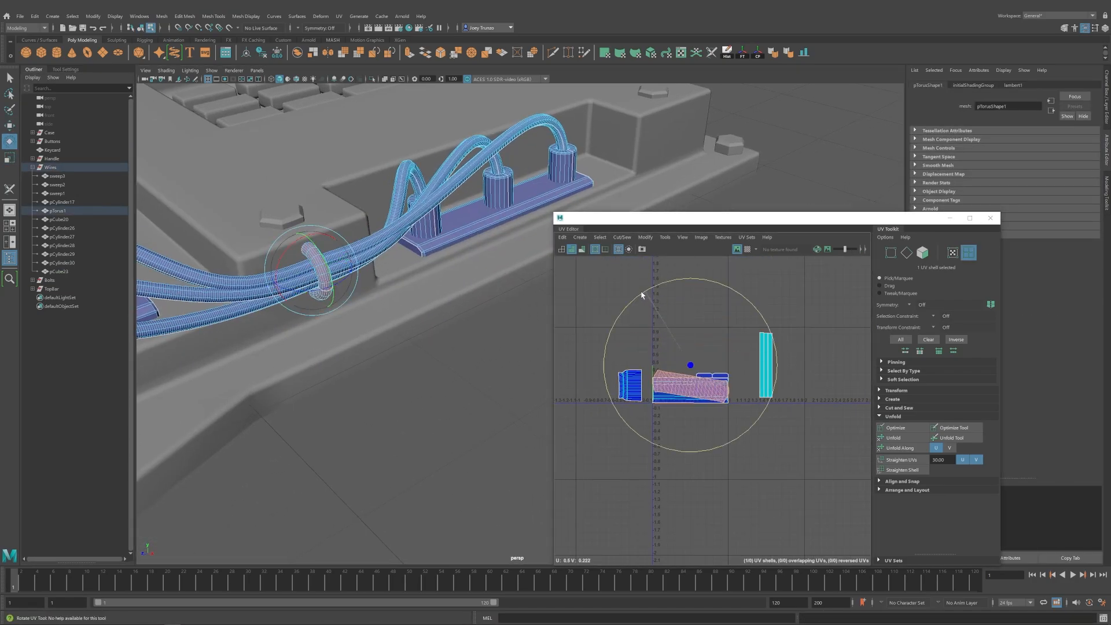
{"action": "left_click_drag", "start_coordinate": [642, 295], "coordinate": [630, 297]}
{"action": "key", "text": "w"}
{"action": "left_click_drag", "start_coordinate": [699, 384], "coordinate": [742, 360]}
Rotate the three stacked sweep wire shells horizontal and place them directly below the base plate shells.
{"action": "left_click", "coordinate": [636, 361]}
{"action": "key", "text": "e"}
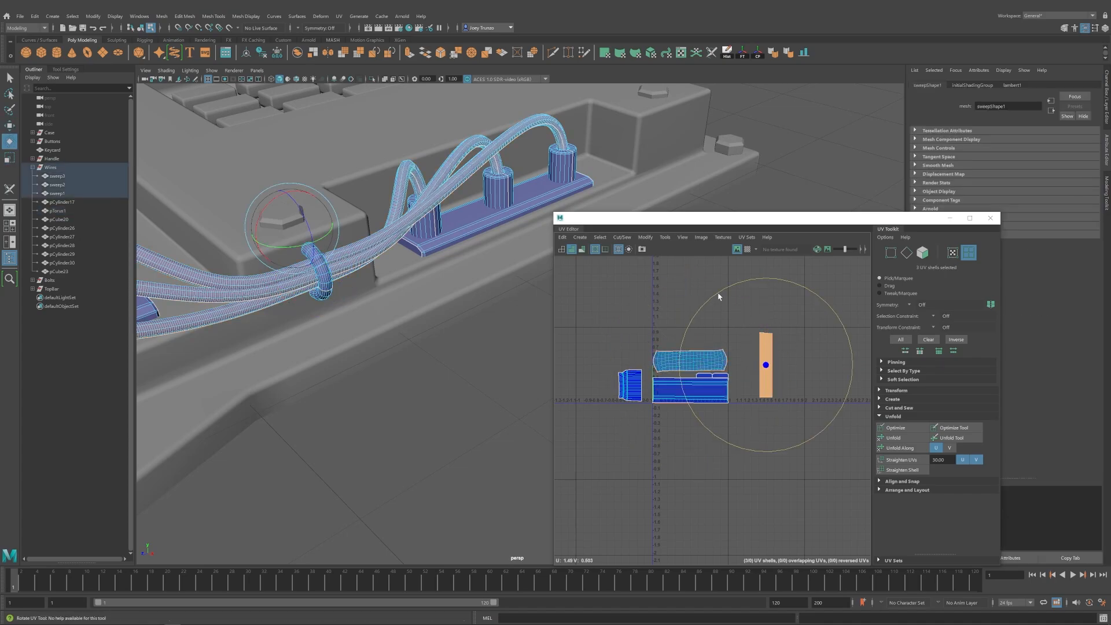
{"action": "left_click_drag", "start_coordinate": [761, 301], "coordinate": [697, 341]}
{"action": "key", "text": "w"}
{"action": "left_click_drag", "start_coordinate": [764, 366], "coordinate": [688, 412]}
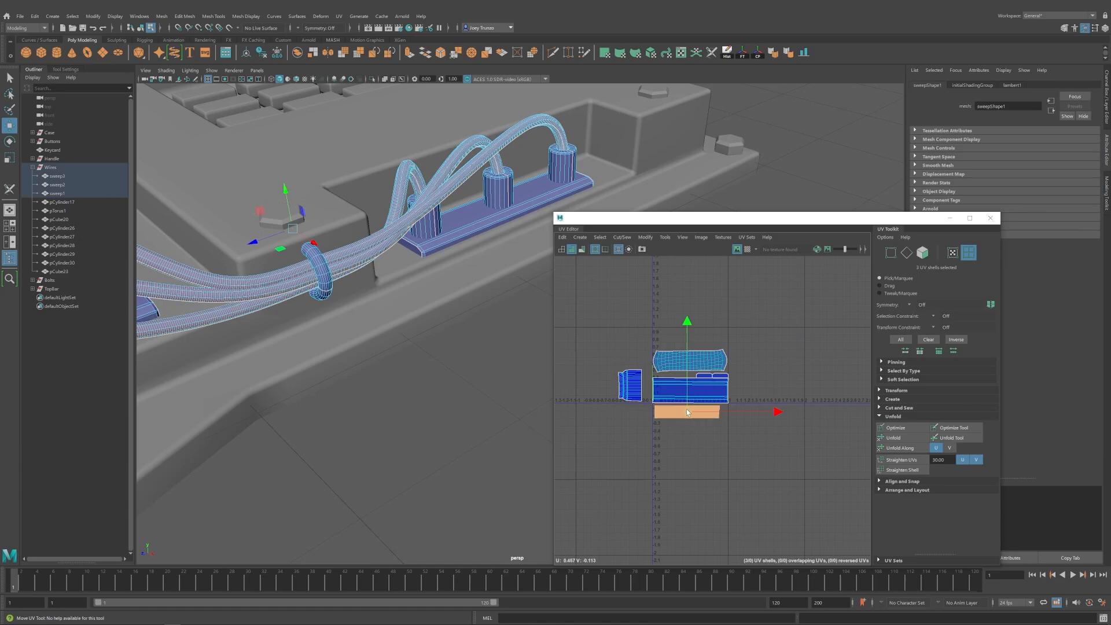
Move all of the Wires group's UV shells together outside the 0–1 tile and collapse the group.
{"action": "left_click_drag", "start_coordinate": [759, 432], "coordinate": [758, 432]}
{"action": "left_click_drag", "start_coordinate": [673, 385], "coordinate": [791, 509]}
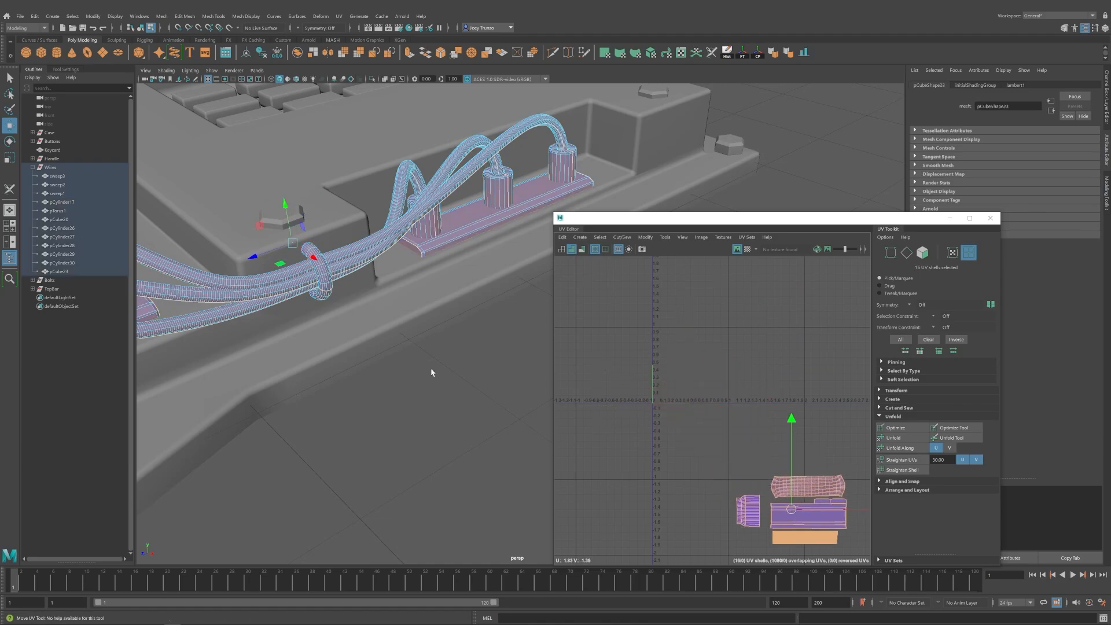
{"action": "left_click", "coordinate": [33, 168]}
Return to object mode and examine the main case piece polySurface3 and its existing UVs.
{"action": "scroll", "coordinate": [325, 278], "scroll_direction": "down", "scroll_amount": 5}
{"action": "left_click_drag", "start_coordinate": [324, 278], "coordinate": [355, 298], "text": "alt"}
{"action": "right_click_drag", "start_coordinate": [400, 243], "coordinate": [437, 240]}
{"action": "left_click_drag", "start_coordinate": [437, 240], "coordinate": [414, 278], "text": "alt"}
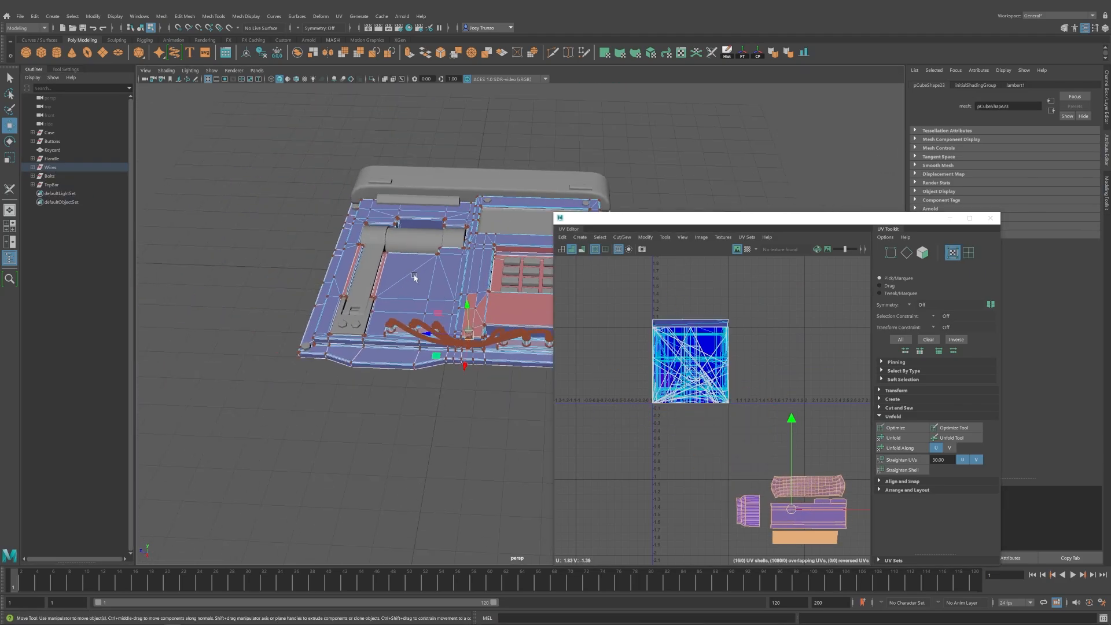
{"action": "right_click_drag", "start_coordinate": [415, 276], "coordinate": [448, 243]}
{"action": "left_click", "coordinate": [480, 145]}
{"action": "left_click_drag", "start_coordinate": [480, 209], "coordinate": [466, 260], "text": "alt"}
{"action": "left_click", "coordinate": [478, 304]}
{"action": "scroll", "coordinate": [479, 304], "scroll_direction": "up", "scroll_amount": 2}
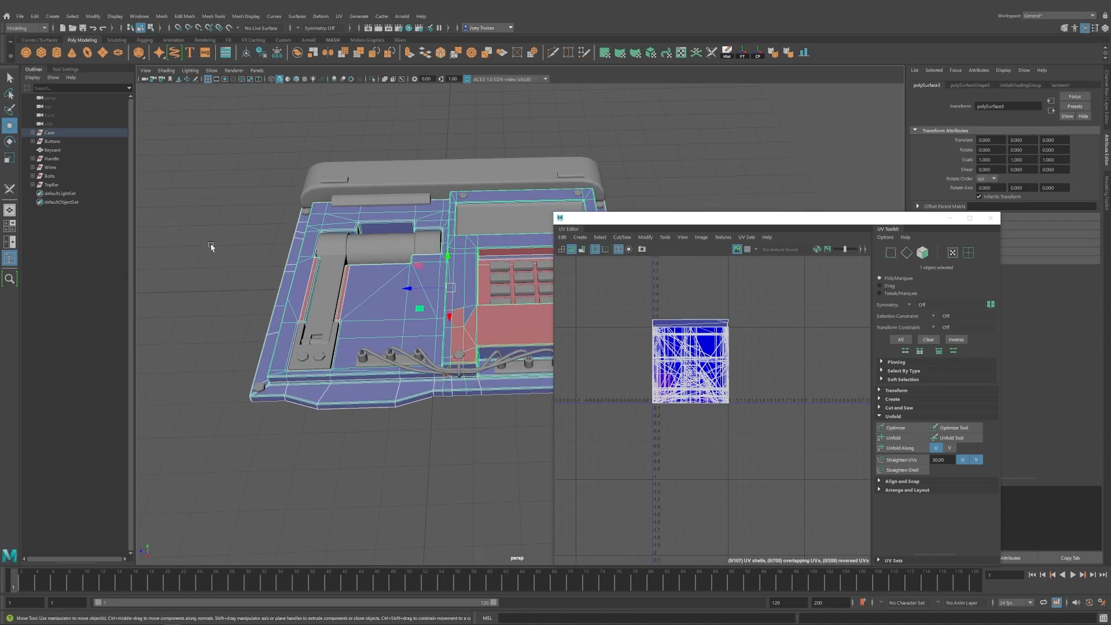
{"action": "left_click", "coordinate": [211, 247]}
{"action": "left_click_drag", "start_coordinate": [211, 247], "coordinate": [331, 342], "text": "alt"}
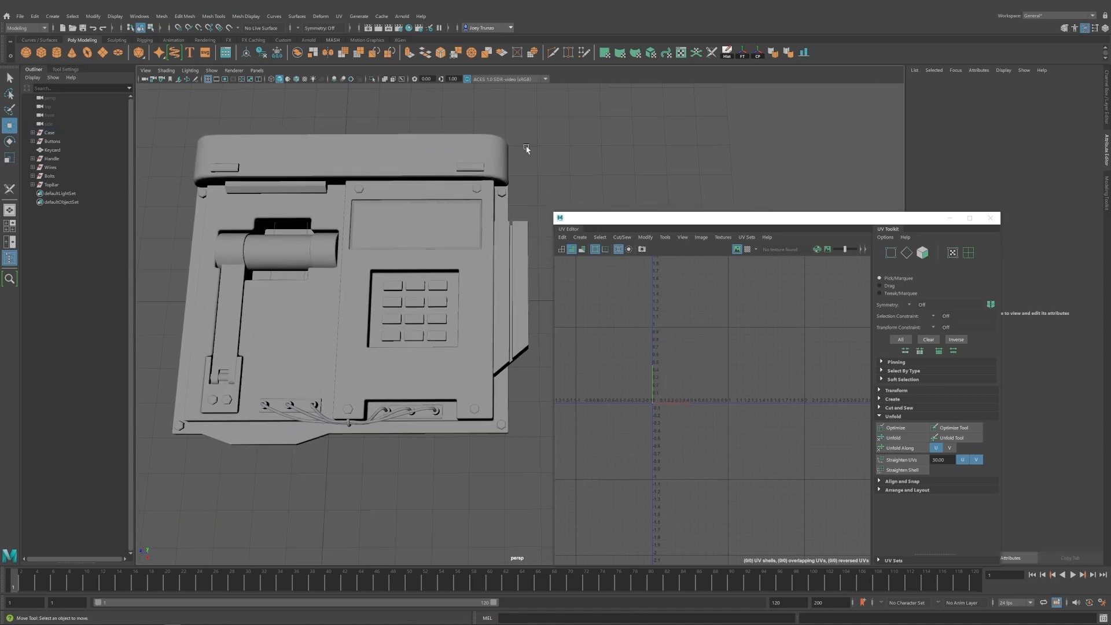
Duplicate two adjacent keypad buttons, place the copies on the case below the keypad and scale them uniformly to 1.259.
{"action": "left_click", "coordinate": [428, 339]}
{"action": "left_click", "coordinate": [419, 338], "text": "shift"}
{"action": "left_click_drag", "start_coordinate": [419, 338], "coordinate": [372, 316], "text": "alt"}
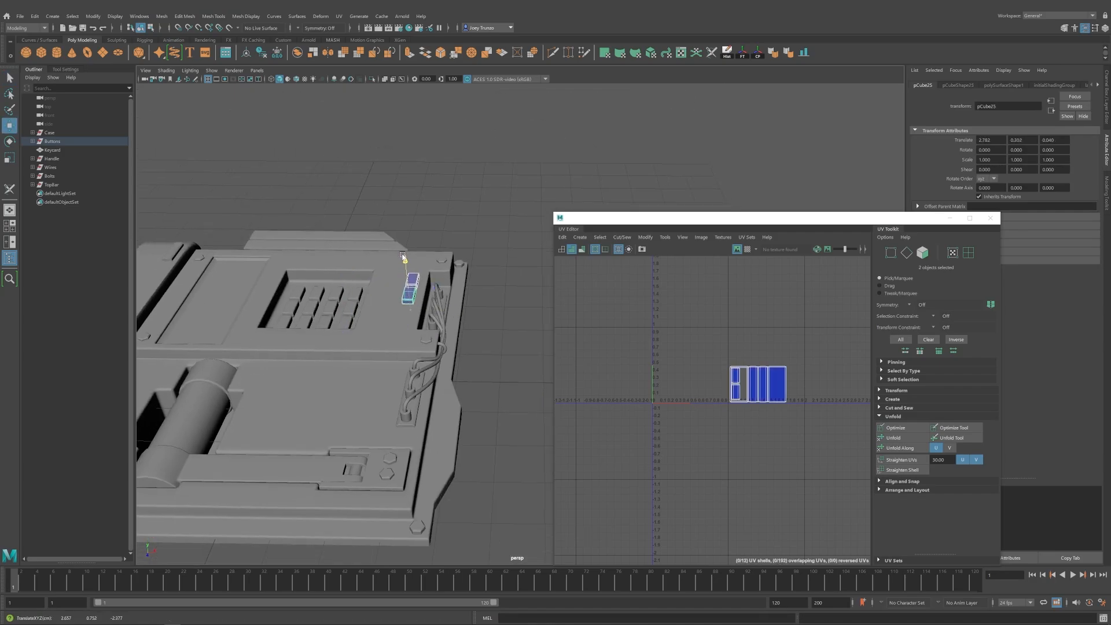
{"action": "left_click_drag", "start_coordinate": [403, 257], "coordinate": [404, 262]}
{"action": "left_click_drag", "start_coordinate": [403, 261], "coordinate": [415, 230], "text": "alt"}
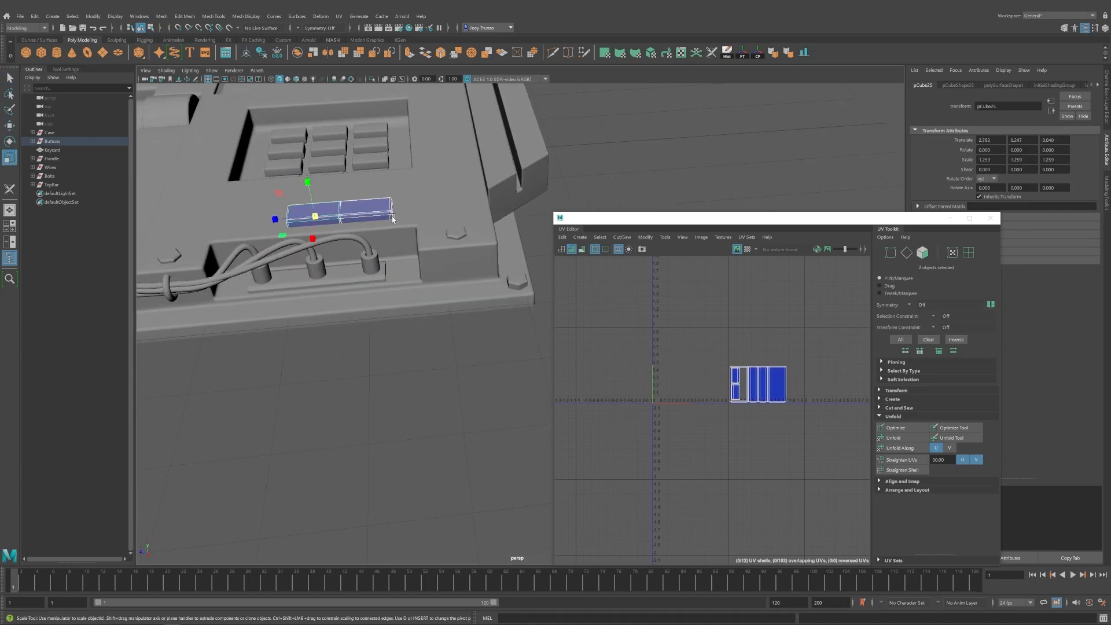
Position the enlarged button pair near the case corner above the wire connectors, with pCube25 at X 2.669 and Z -0.743.
{"action": "left_click_drag", "start_coordinate": [371, 220], "coordinate": [459, 273], "text": "alt"}
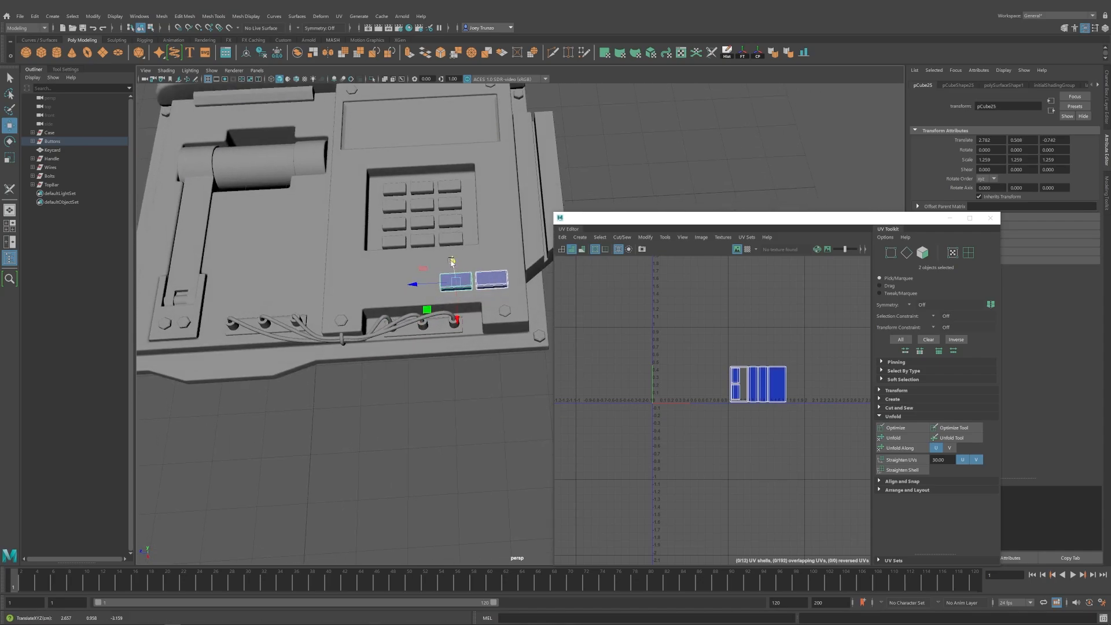
{"action": "left_click", "coordinate": [444, 296]}
{"action": "left_click", "coordinate": [415, 281]}
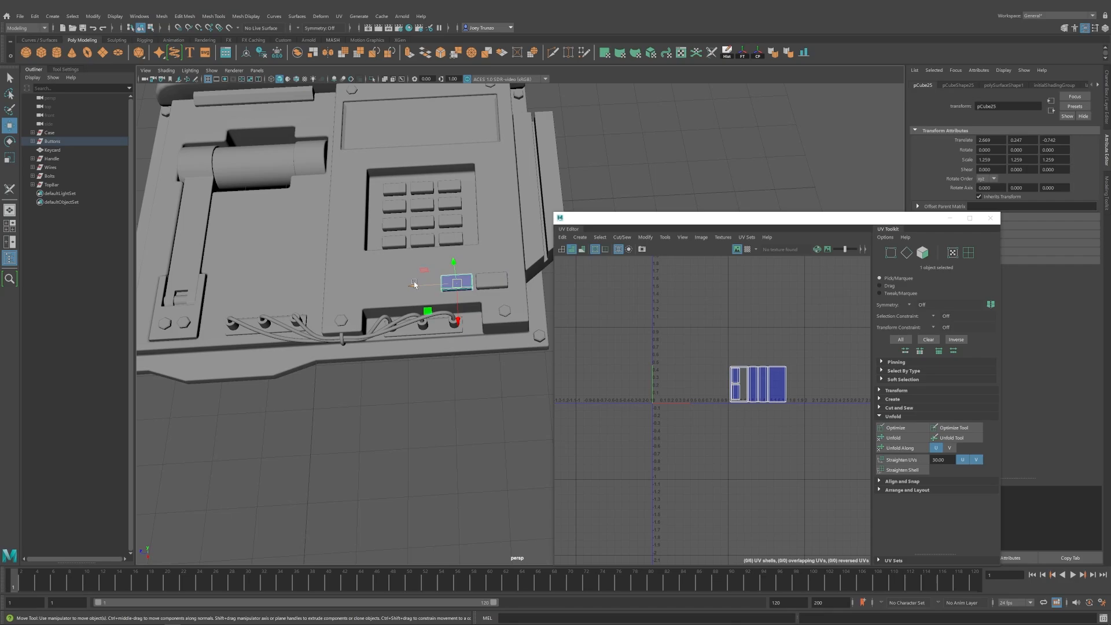
{"action": "left_click", "coordinate": [689, 164]}
In the top view, shift the vertices of the case's display recess and its screen panel slightly in negative Z.
{"action": "left_click_drag", "start_coordinate": [689, 163], "coordinate": [385, 249], "text": "alt"}
{"action": "left_click_drag", "start_coordinate": [514, 338], "coordinate": [449, 338], "text": "alt"}
{"action": "scroll", "coordinate": [449, 337], "scroll_direction": "up", "scroll_amount": 3}
{"action": "key", "text": "space"}
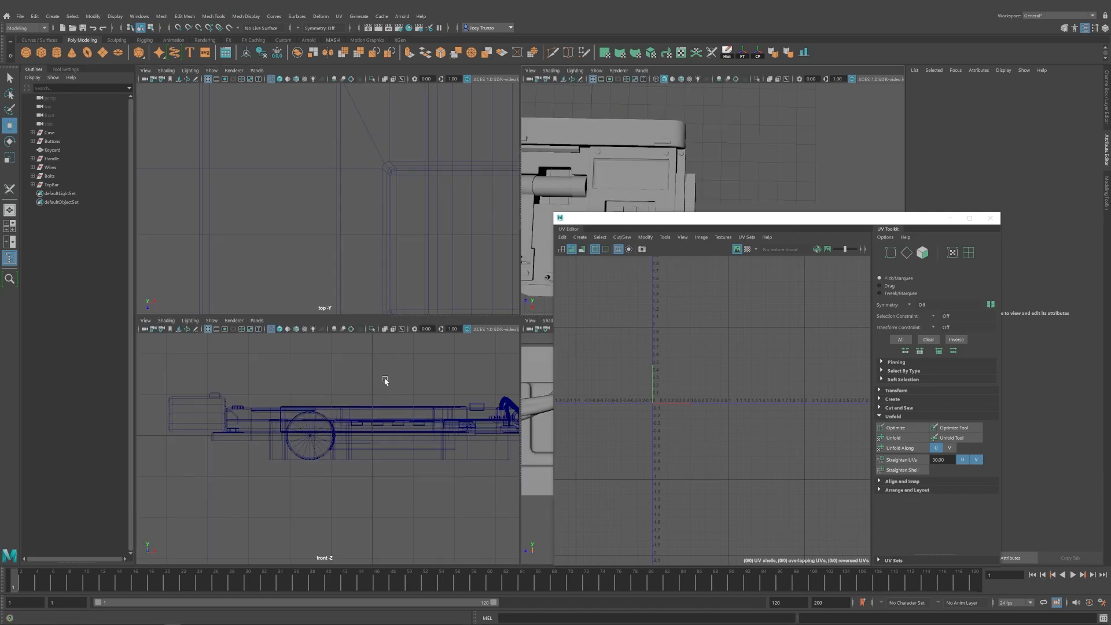
{"action": "key", "text": "space"}
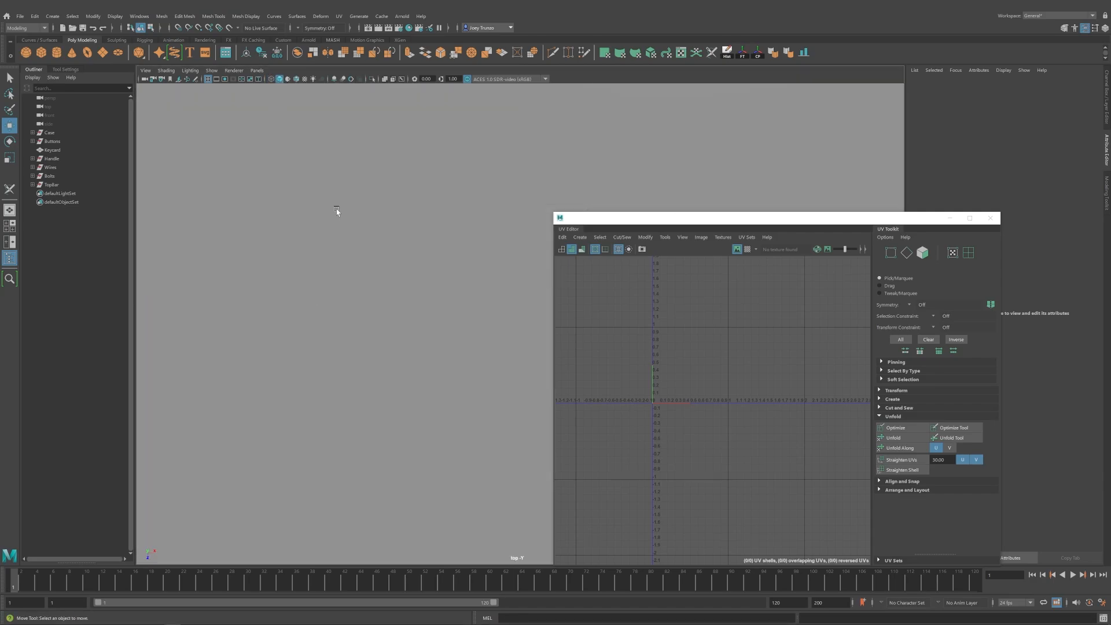
{"action": "key", "text": "f"}
{"action": "scroll", "coordinate": [400, 322], "scroll_direction": "up", "scroll_amount": 5}
{"action": "left_click", "coordinate": [402, 315]}
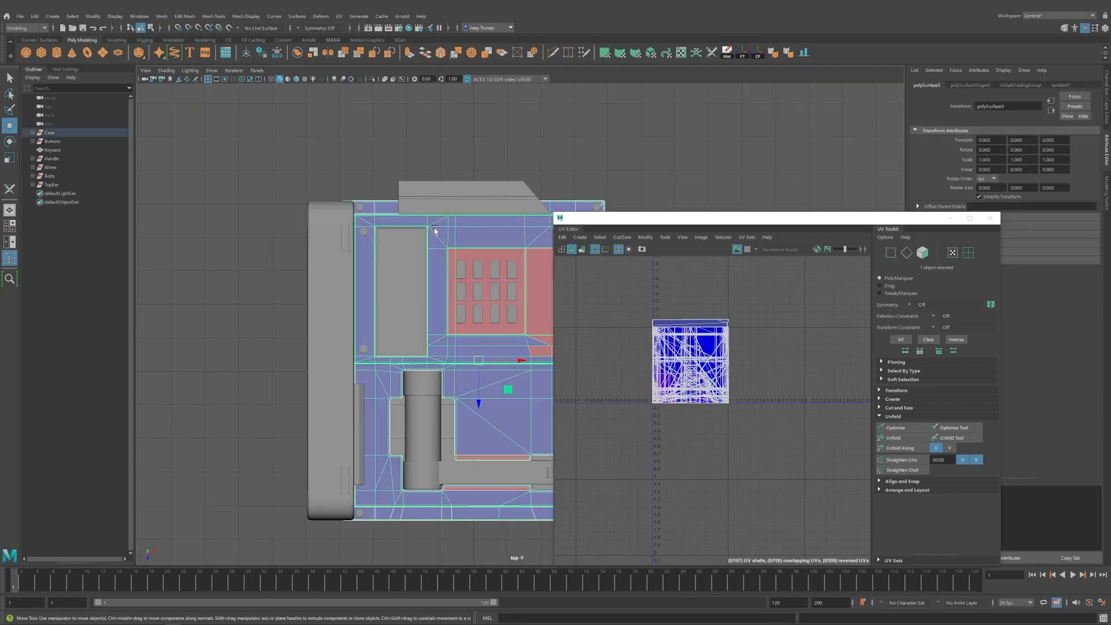
{"action": "left_click_drag", "start_coordinate": [435, 362], "coordinate": [435, 362]}
{"action": "scroll", "coordinate": [399, 347], "scroll_direction": "up", "scroll_amount": 2}
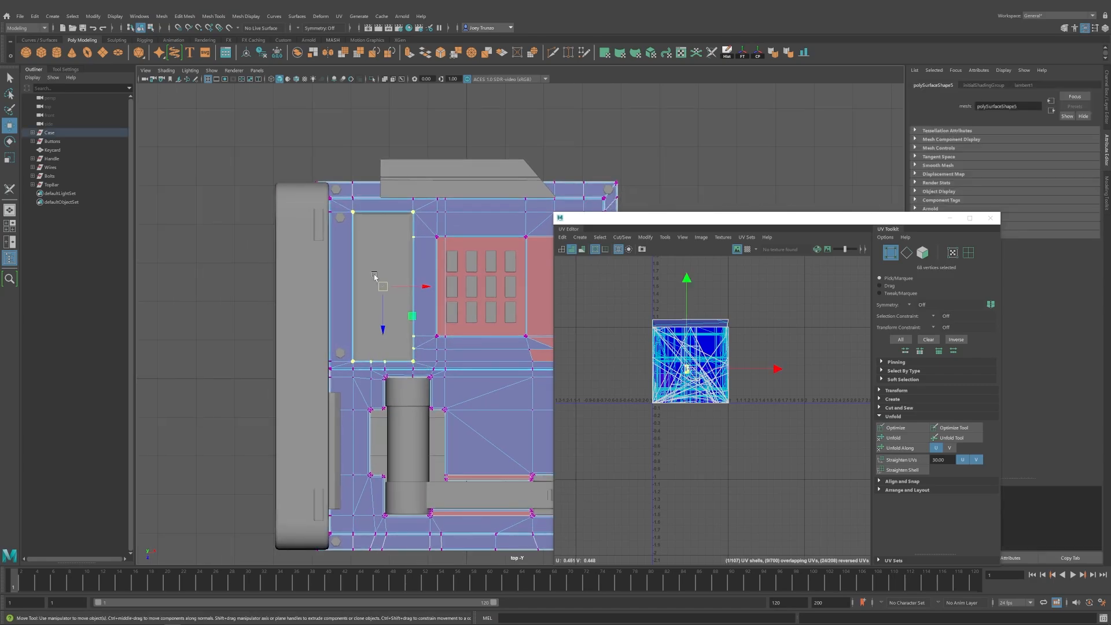
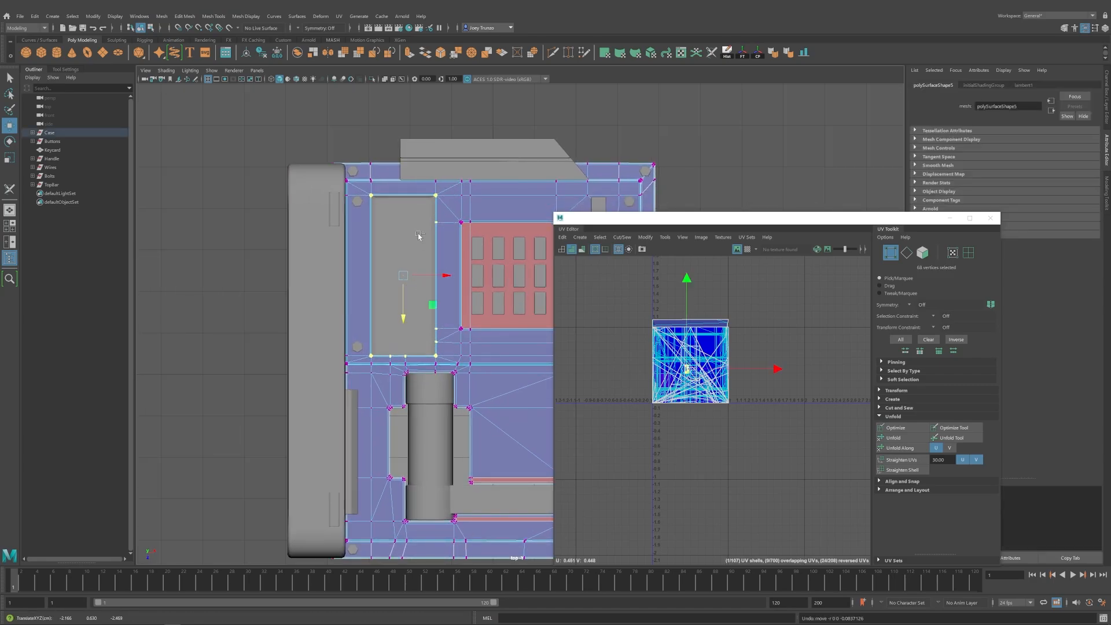
{"action": "key", "text": "ctrl+e"}
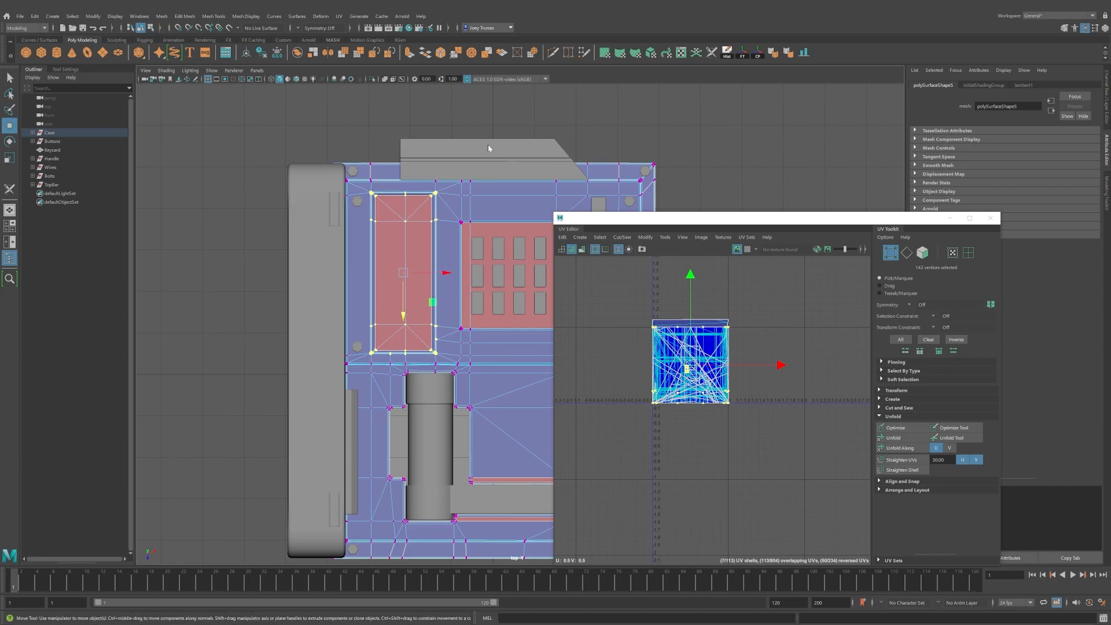
Return to the perspective view in object mode, look over the whole device and save the scene.
{"action": "key", "text": "space"}
{"action": "left_click", "coordinate": [405, 133]}
{"action": "right_click_drag", "start_coordinate": [405, 133], "coordinate": [380, 232], "text": "alt"}
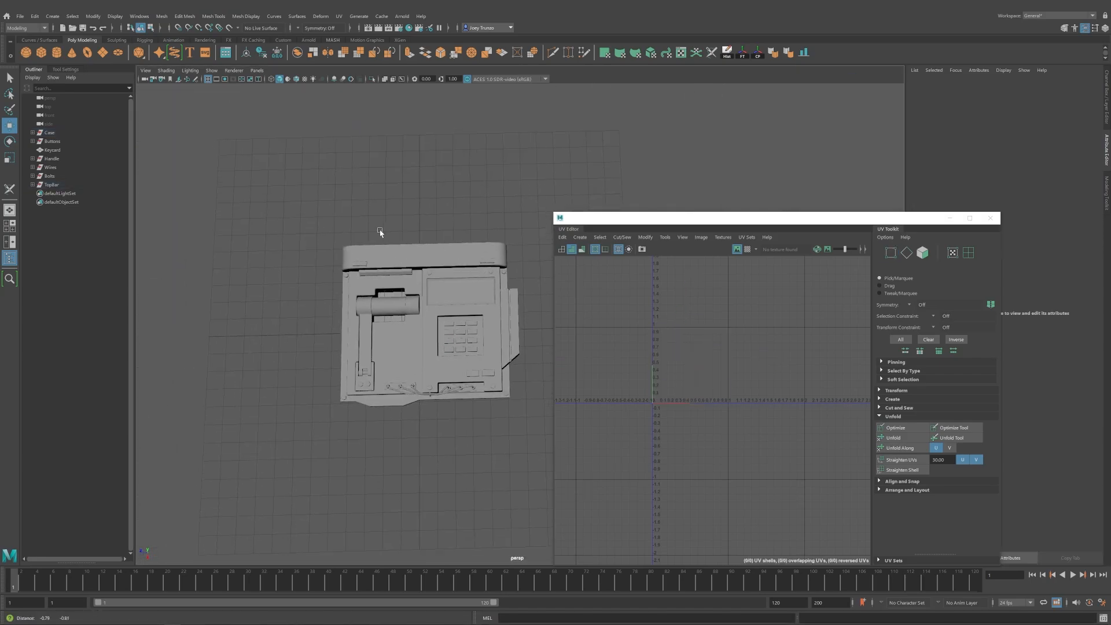
{"action": "left_click_drag", "start_coordinate": [381, 232], "coordinate": [405, 293], "text": "alt"}
{"action": "left_click", "coordinate": [506, 346]}
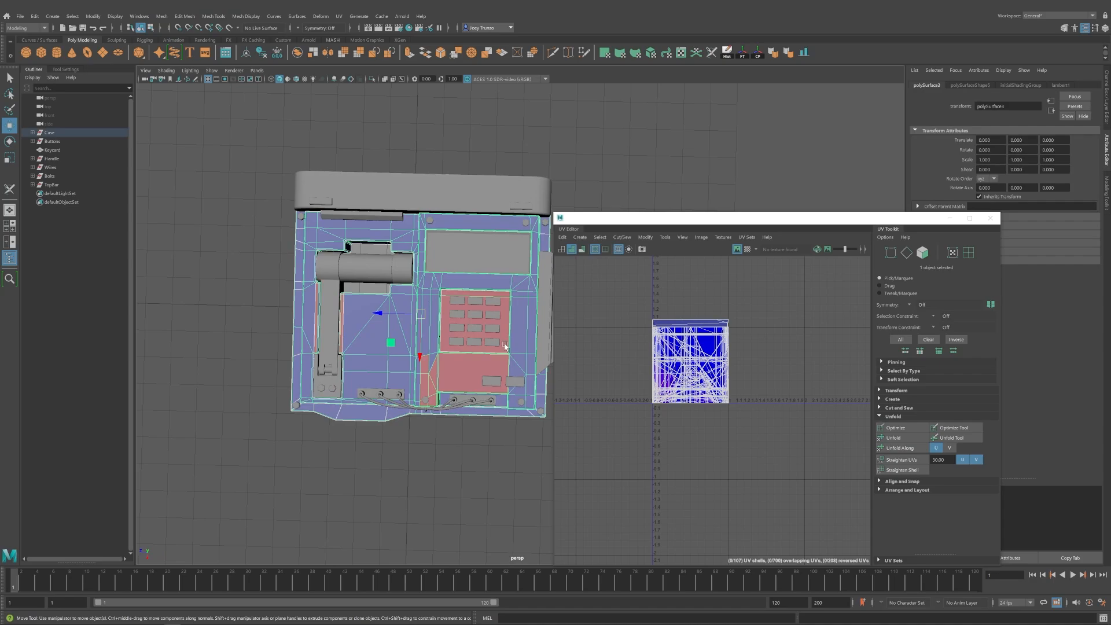
{"action": "left_click", "coordinate": [592, 148]}
{"action": "left_click_drag", "start_coordinate": [591, 149], "coordinate": [371, 305], "text": "alt"}
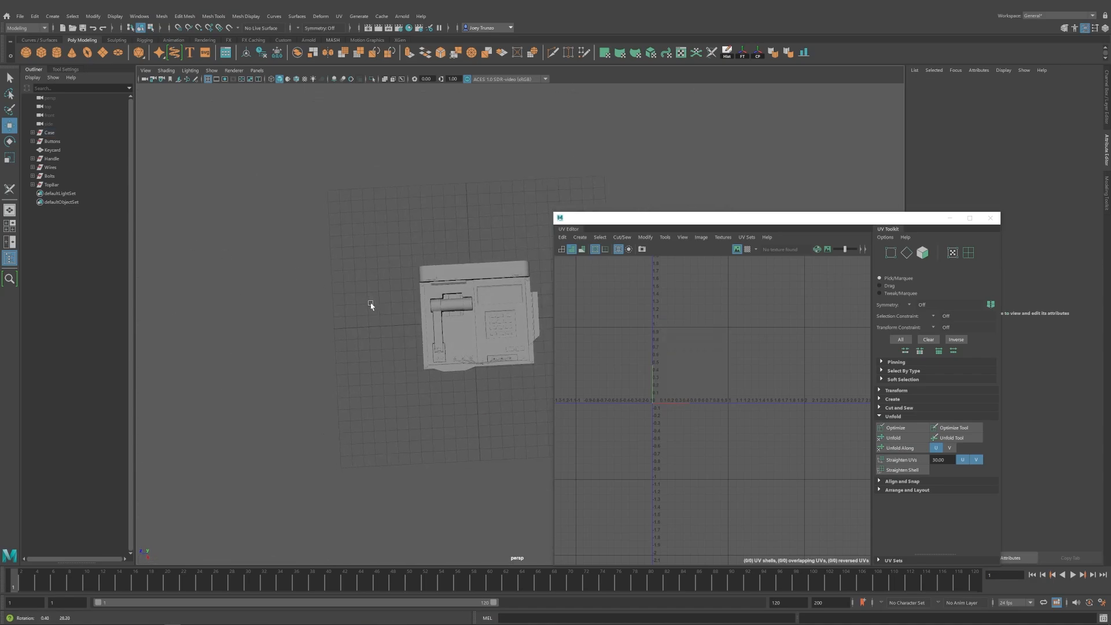
{"action": "right_click_drag", "start_coordinate": [370, 305], "coordinate": [423, 324], "text": "alt"}
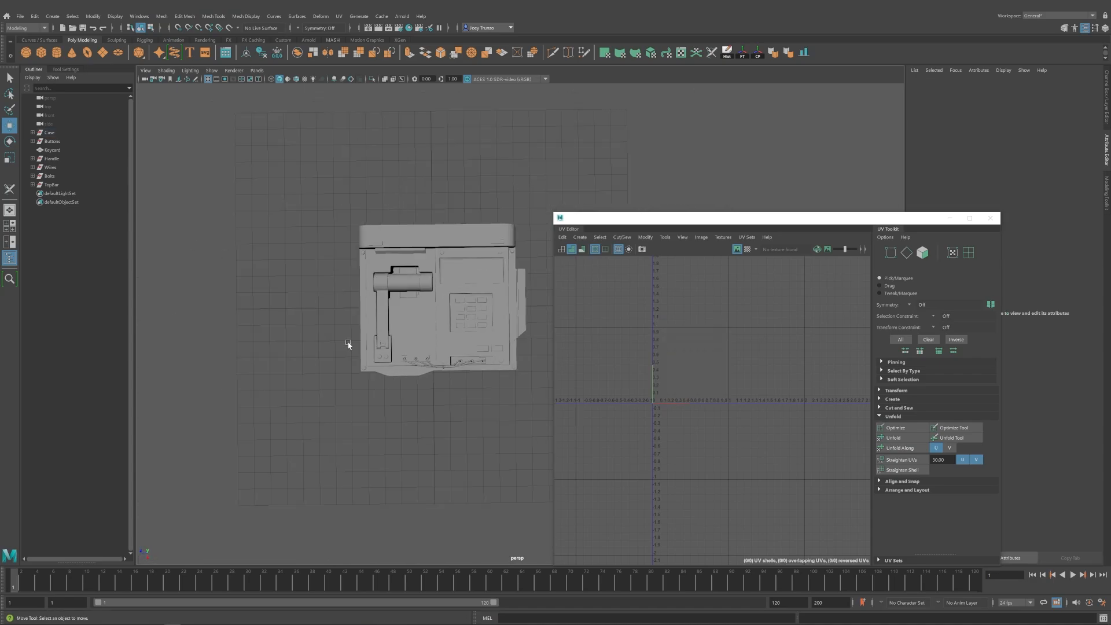
{"action": "left_click_drag", "start_coordinate": [360, 346], "coordinate": [350, 329], "text": "alt"}
{"action": "right_click_drag", "start_coordinate": [350, 328], "coordinate": [486, 411], "text": "alt"}
{"action": "mouse_move", "coordinate": [359, 343]}
{"action": "middle_mouse_down", "text": "alt"}
{"action": "mouse_move", "coordinate": [427, 356]}
{"action": "mouse_move", "coordinate": [338, 348]}
{"action": "middle_mouse_up", "text": "alt"}
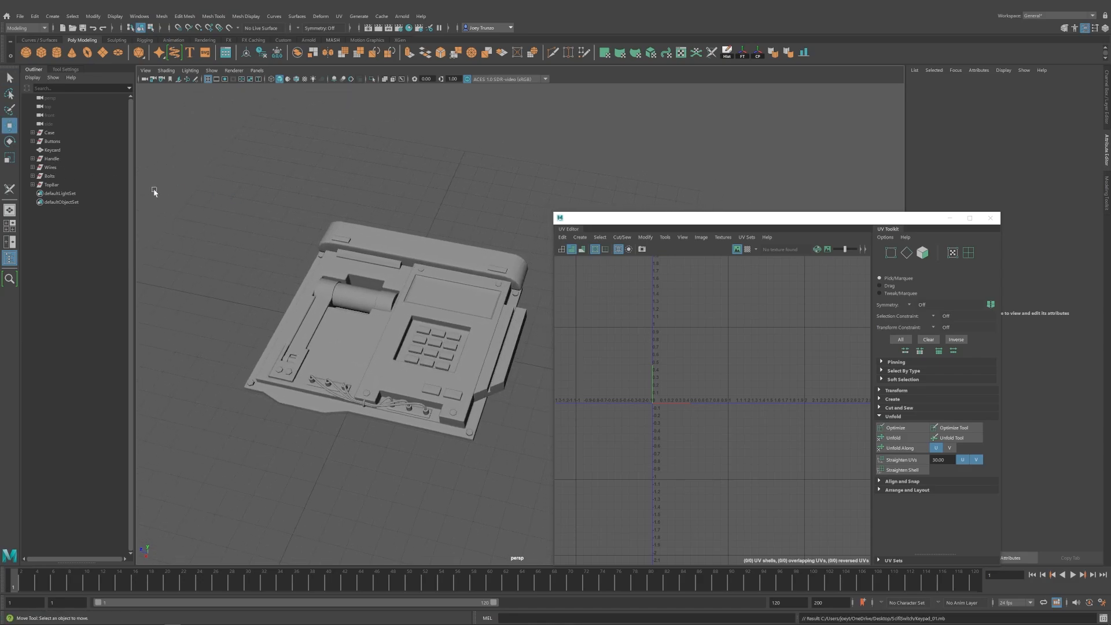
Select the Handle group, frame it and isolate it in the perspective view.
{"action": "left_click", "coordinate": [55, 168]}
{"action": "left_click", "coordinate": [54, 159]}
{"action": "key", "text": "f"}
{"action": "scroll", "coordinate": [315, 318], "scroll_direction": "down", "scroll_amount": 4}
{"action": "left_click_drag", "start_coordinate": [315, 318], "coordinate": [408, 342], "text": "alt"}
{"action": "middle_click_drag", "start_coordinate": [408, 341], "coordinate": [360, 342], "text": "alt"}
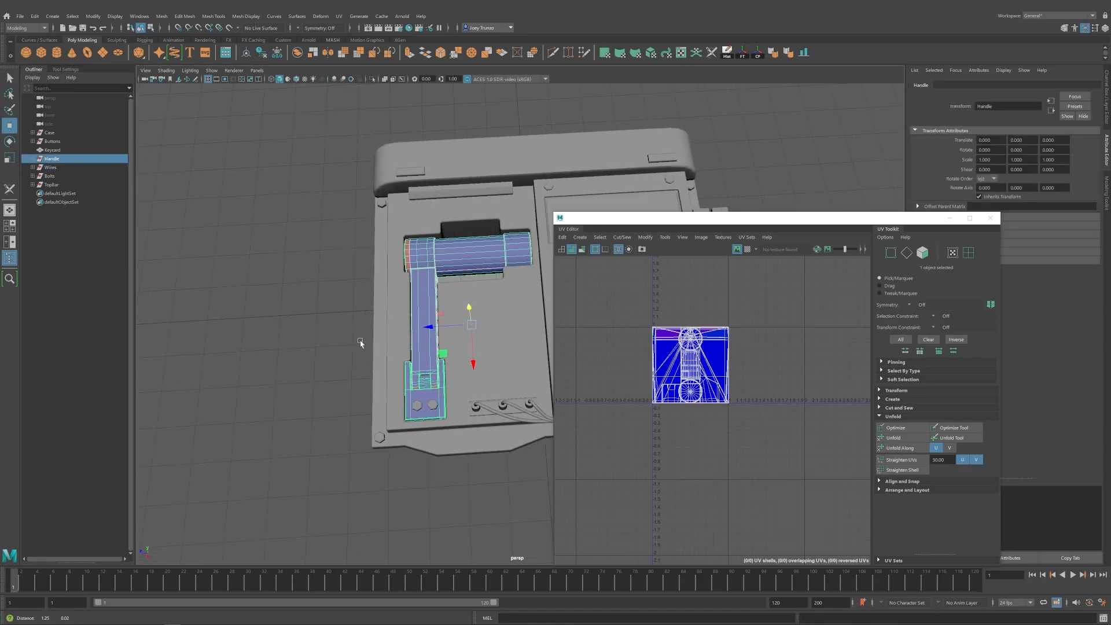
{"action": "left_click_drag", "start_coordinate": [360, 341], "coordinate": [354, 324], "text": "alt"}
{"action": "left_click", "coordinate": [373, 79]}
{"action": "left_click", "coordinate": [326, 286]}
Examine the underside of the isolated handle arm and its faces around the hinge.
{"action": "mouse_move", "coordinate": [327, 286]}
{"action": "left_mouse_down", "text": "alt"}
{"action": "mouse_move", "coordinate": [369, 284]}
{"action": "mouse_move", "coordinate": [339, 277]}
{"action": "left_mouse_up", "text": "alt"}
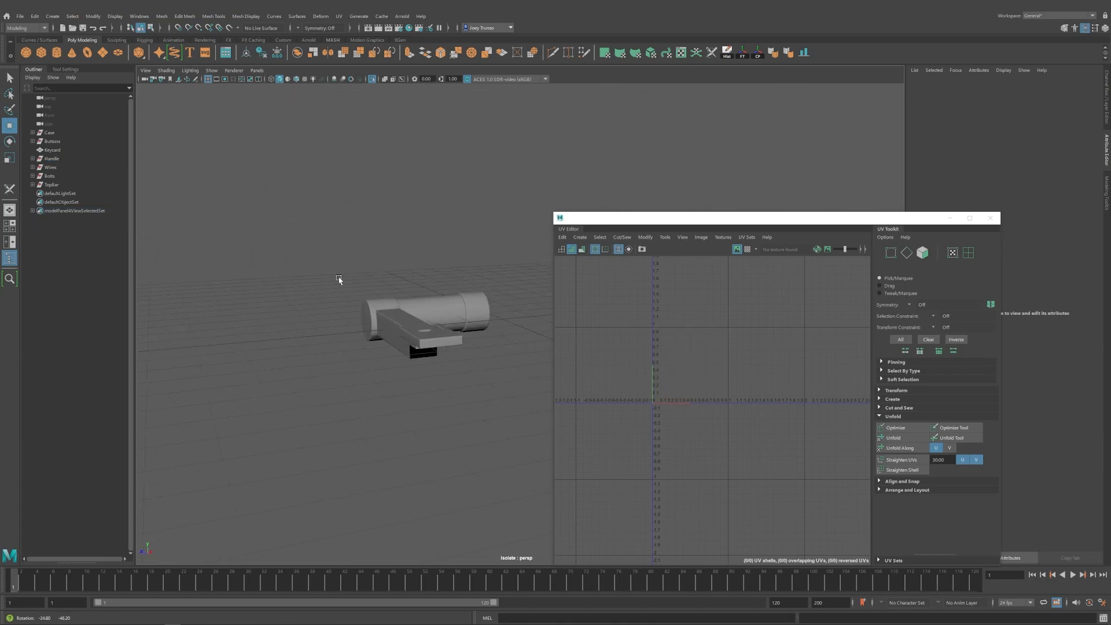
{"action": "left_click_drag", "start_coordinate": [267, 276], "coordinate": [302, 278], "text": "alt"}
{"action": "left_click", "coordinate": [414, 319]}
{"action": "left_click_drag", "start_coordinate": [415, 319], "coordinate": [370, 365], "text": "alt"}
{"action": "right_click", "coordinate": [366, 359]}
{"action": "right_click_drag", "start_coordinate": [366, 360], "coordinate": [367, 384]}
{"action": "left_click_drag", "start_coordinate": [383, 370], "coordinate": [388, 369], "text": "alt"}
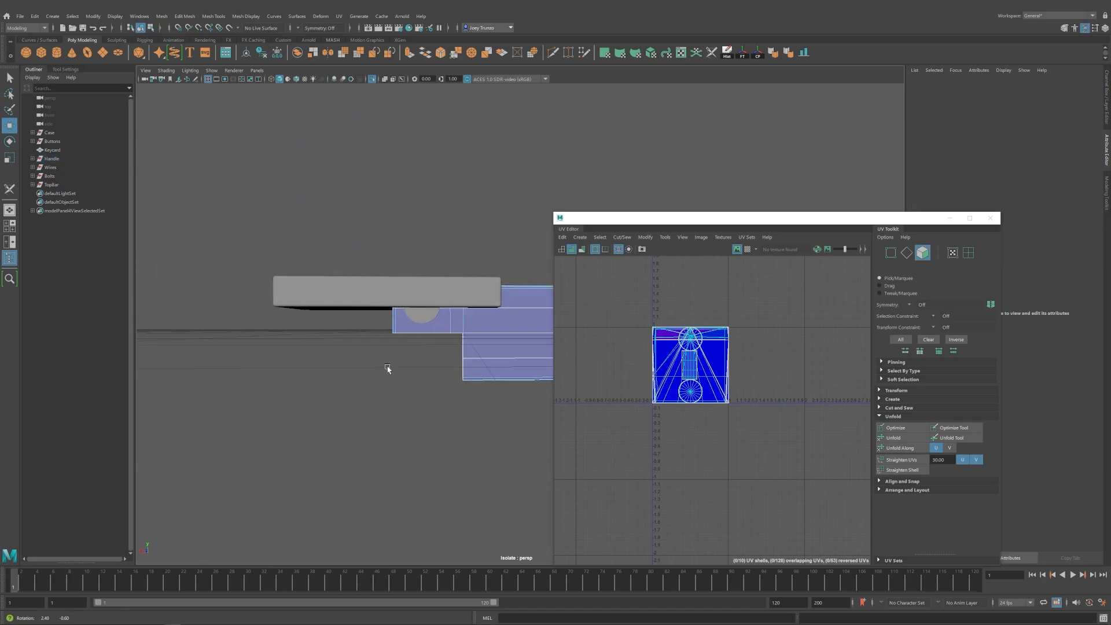
{"action": "left_click_drag", "start_coordinate": [453, 335], "coordinate": [452, 337]}
{"action": "left_click_drag", "start_coordinate": [452, 336], "coordinate": [419, 380], "text": "alt"}
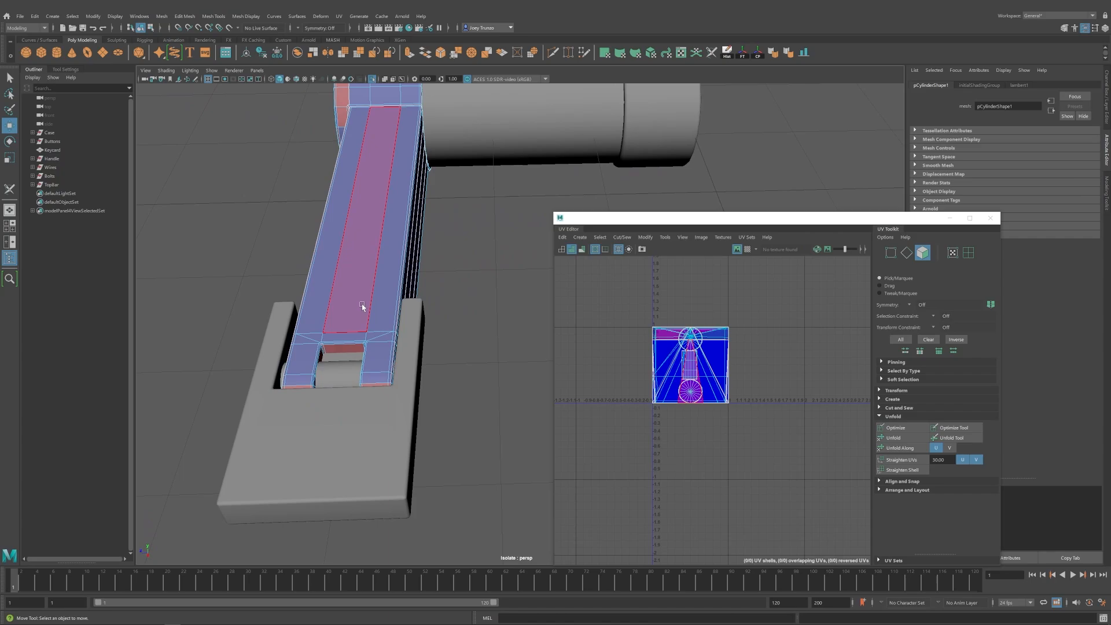
{"action": "mouse_move", "coordinate": [362, 305]}
{"action": "left_mouse_down", "text": "alt"}
{"action": "mouse_move", "coordinate": [409, 265]}
{"action": "mouse_move", "coordinate": [401, 340]}
{"action": "mouse_move", "coordinate": [340, 318]}
{"action": "mouse_move", "coordinate": [365, 307]}
{"action": "left_mouse_up", "text": "alt"}
{"action": "left_click", "coordinate": [434, 269]}
Try to delete the hidden lower faces of the hinge pin pCylinder4.
{"action": "left_click", "coordinate": [443, 334]}
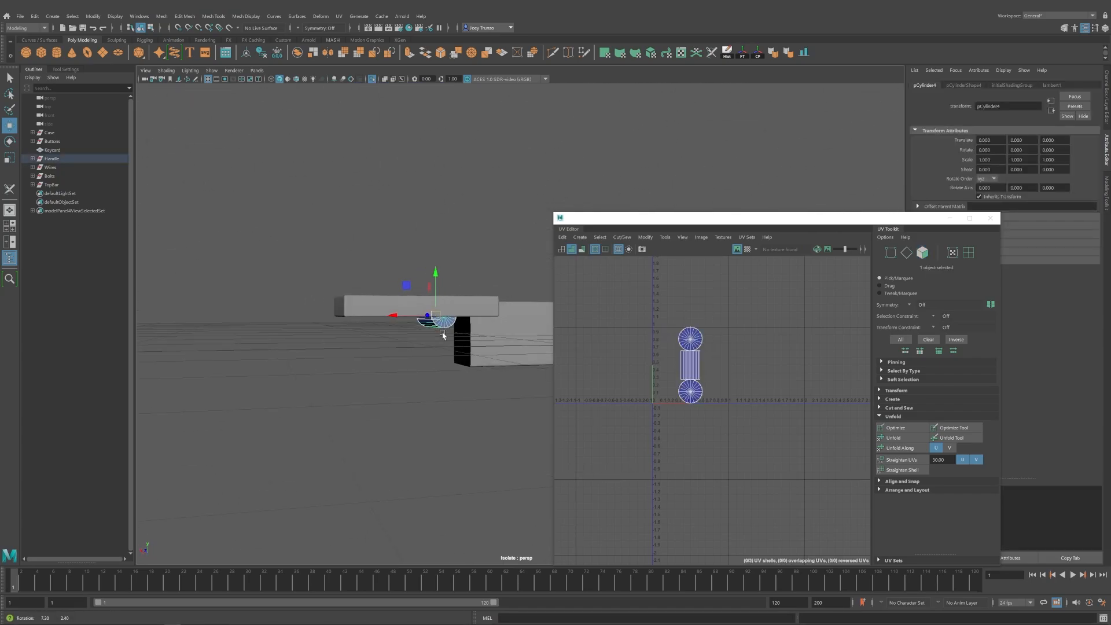
{"action": "left_click", "coordinate": [436, 372]}
{"action": "left_click_drag", "start_coordinate": [437, 372], "coordinate": [422, 362], "text": "alt"}
{"action": "left_click_drag", "start_coordinate": [483, 318], "coordinate": [484, 318]}
{"action": "left_click_drag", "start_coordinate": [484, 318], "coordinate": [459, 372], "text": "alt"}
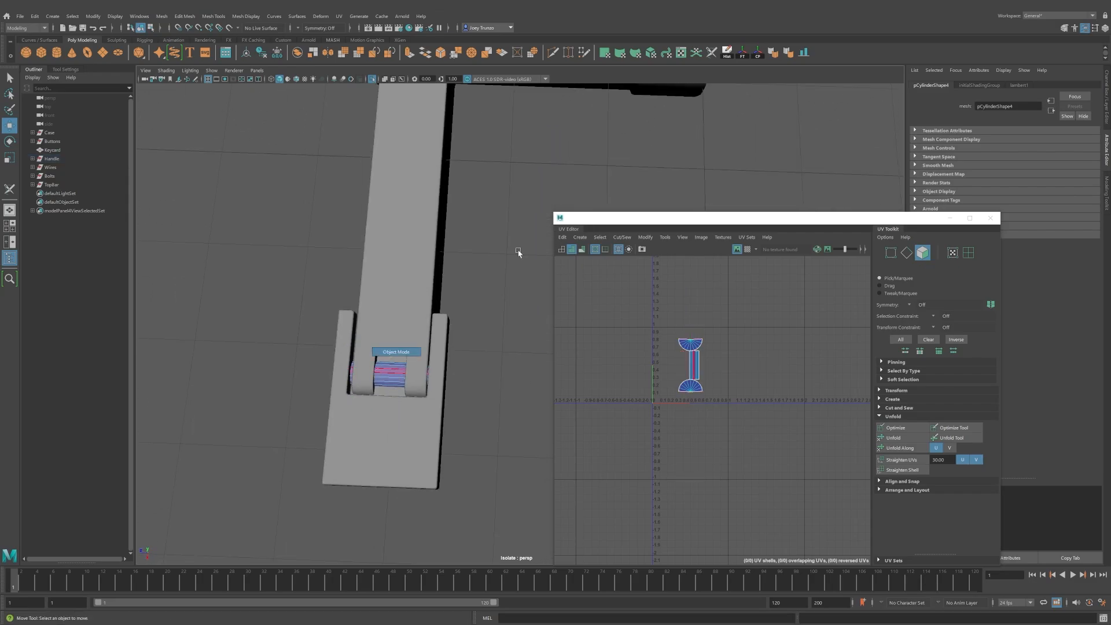
Undo the face deletion on the hinge pin and return it to object mode.
{"action": "left_click_drag", "start_coordinate": [518, 253], "coordinate": [300, 286], "text": "alt"}
{"action": "right_click_drag", "start_coordinate": [285, 255], "coordinate": [278, 296]}
{"action": "left_click_drag", "start_coordinate": [264, 297], "coordinate": [475, 434]}
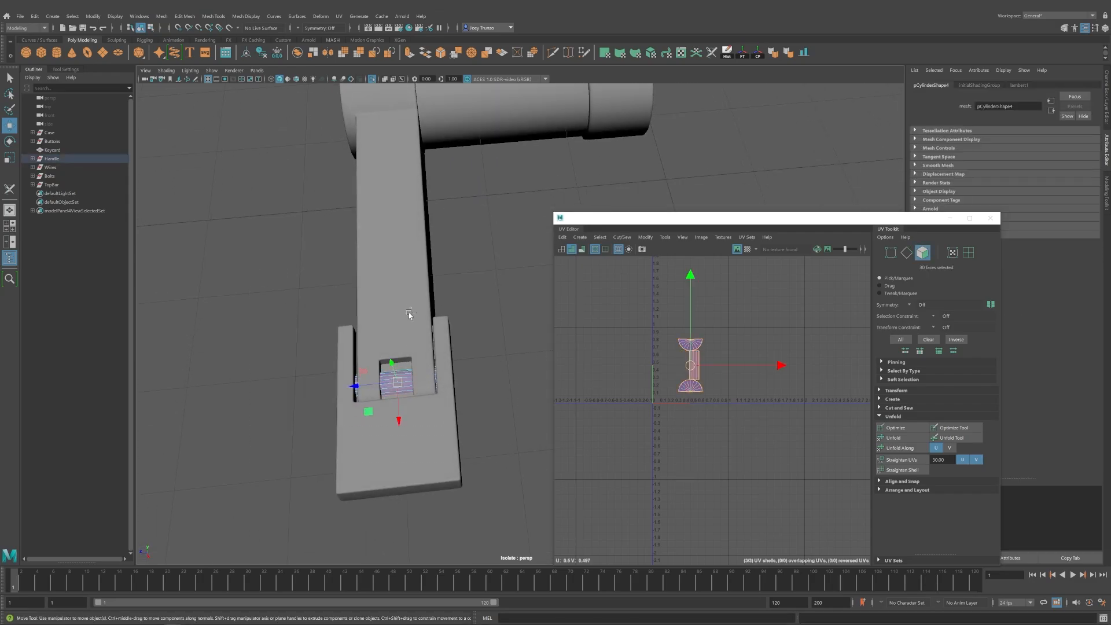
{"action": "key", "text": "F8"}
{"action": "left_click_drag", "start_coordinate": [459, 374], "coordinate": [495, 386], "text": "alt"}
{"action": "right_click_drag", "start_coordinate": [495, 385], "coordinate": [349, 380], "text": "alt"}
{"action": "left_click_drag", "start_coordinate": [350, 380], "coordinate": [394, 327], "text": "alt"}
{"action": "left_click", "coordinate": [513, 190]}
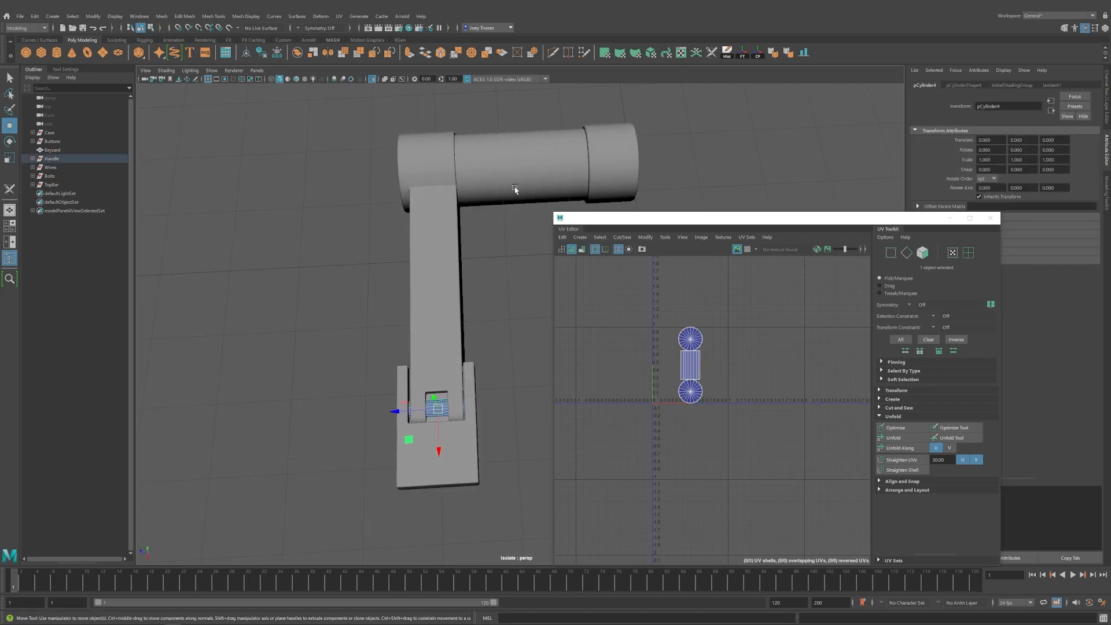
Examine the isolated handle arm and select the hinge bracket pCube15 at its base.
{"action": "mouse_move", "coordinate": [509, 230]}
{"action": "left_mouse_down", "text": "alt"}
{"action": "mouse_move", "coordinate": [511, 196]}
{"action": "mouse_move", "coordinate": [509, 230]}
{"action": "left_mouse_up", "text": "alt"}
{"action": "right_click_drag", "start_coordinate": [509, 231], "coordinate": [476, 304], "text": "alt"}
{"action": "left_click", "coordinate": [476, 304]}
{"action": "left_click", "coordinate": [447, 231]}
{"action": "left_click", "coordinate": [305, 267]}
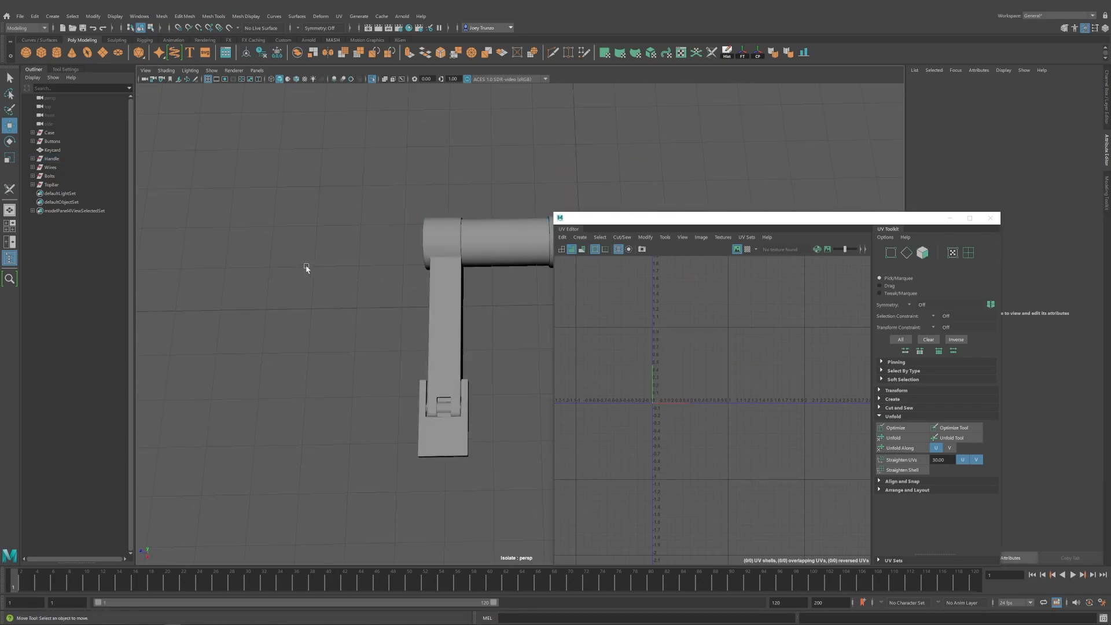
{"action": "left_click_drag", "start_coordinate": [305, 268], "coordinate": [350, 328], "text": "alt"}
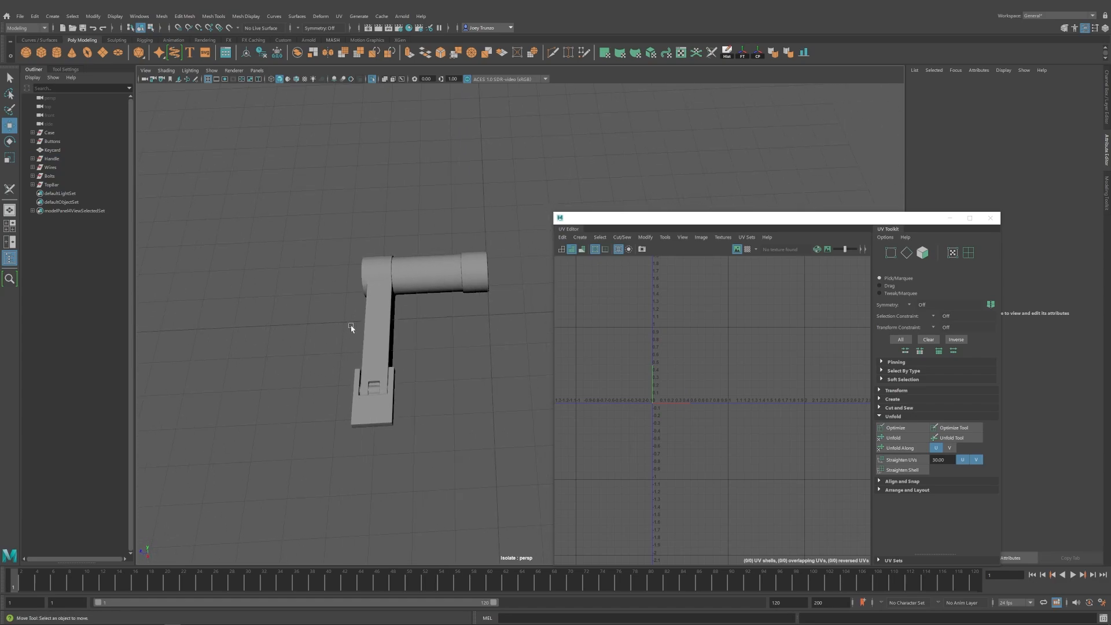
{"action": "middle_click_drag", "start_coordinate": [350, 324], "coordinate": [402, 311], "text": "alt"}
{"action": "right_click_drag", "start_coordinate": [403, 311], "coordinate": [409, 374], "text": "alt"}
{"action": "middle_click_drag", "start_coordinate": [409, 374], "coordinate": [543, 324], "text": "alt"}
{"action": "left_click", "coordinate": [478, 415]}
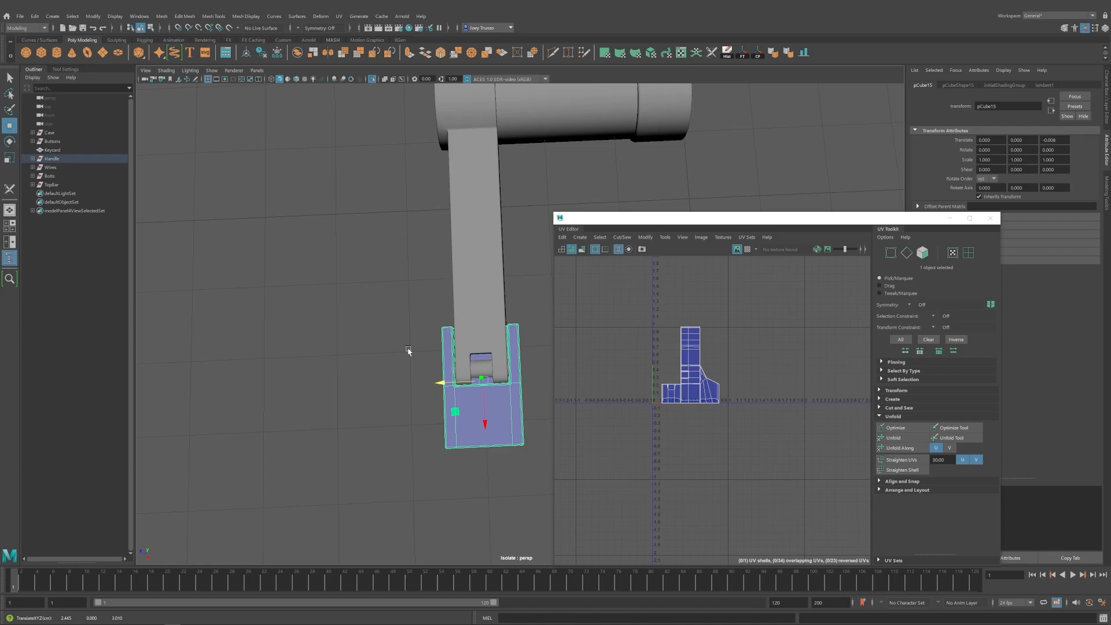
Compare the hinge bracket within the full device and isolated alone, ending on the full device with nothing selected.
{"action": "left_click", "coordinate": [378, 328]}
{"action": "left_click", "coordinate": [373, 81]}
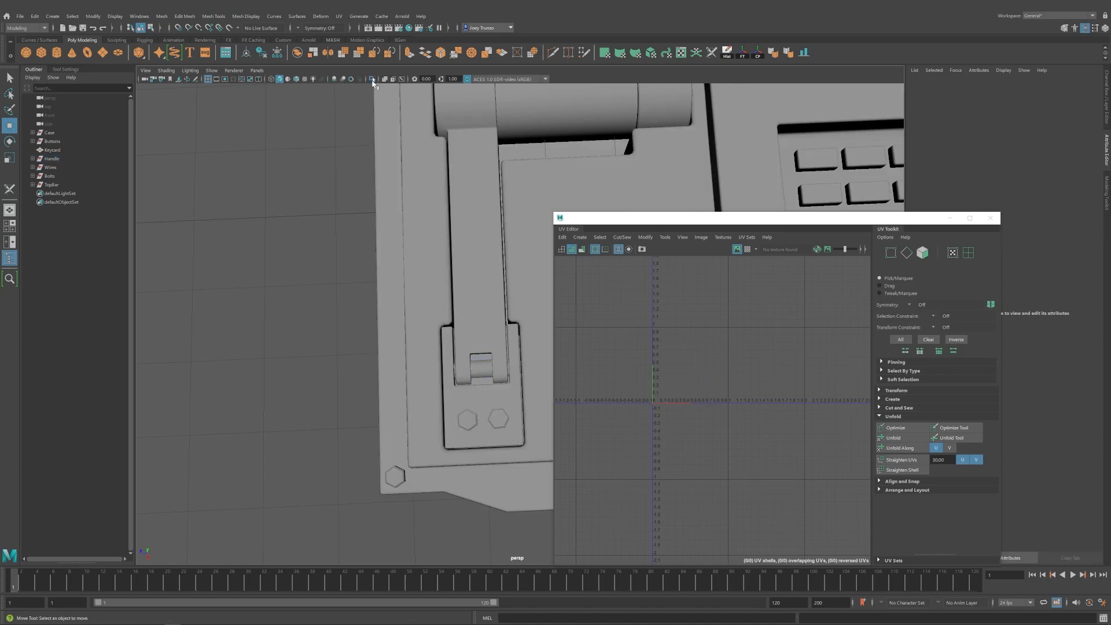
{"action": "key", "text": "ctrl+z"}
{"action": "left_click", "coordinate": [372, 81]}
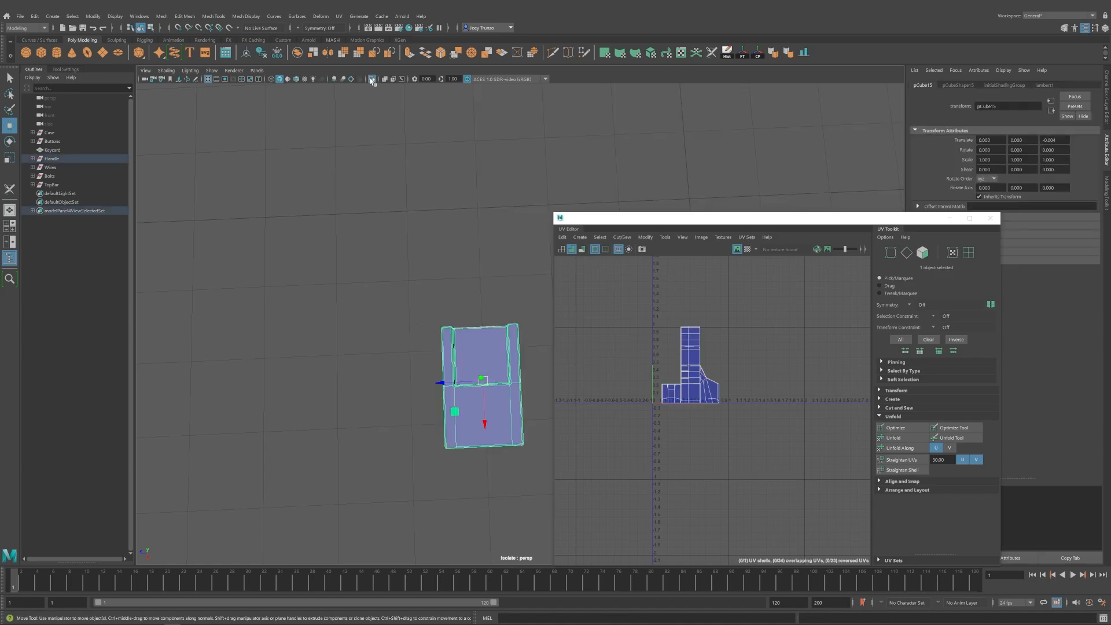
{"action": "left_click", "coordinate": [372, 80]}
{"action": "left_click", "coordinate": [441, 298]}
{"action": "left_click", "coordinate": [422, 294], "text": "shift"}
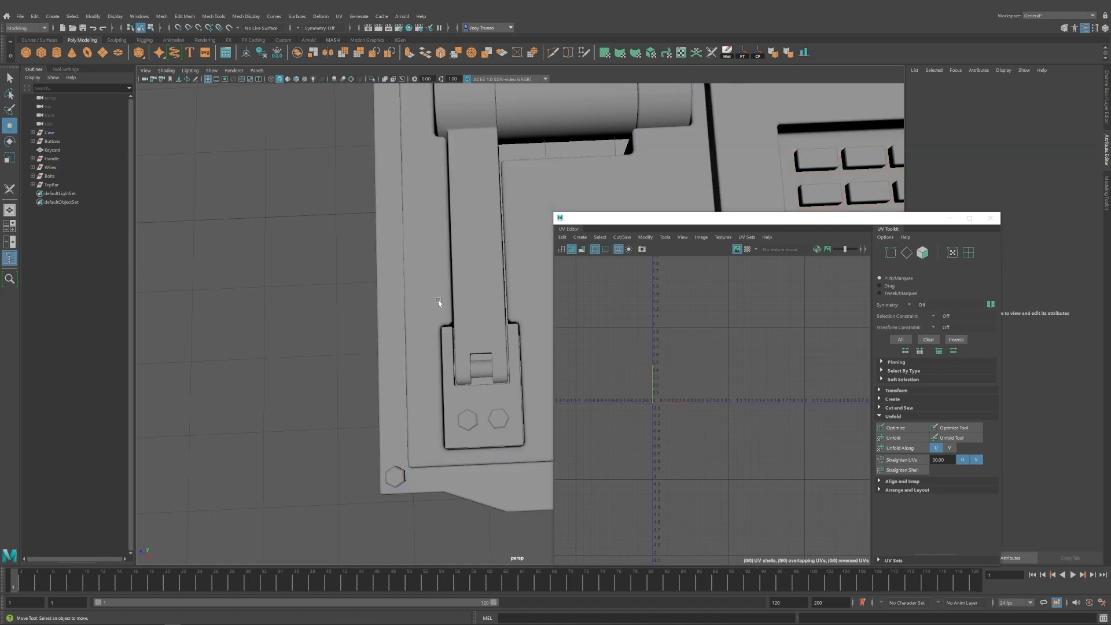
Preview the case panel smoothed and inspect its surface around the handle and keypad.
{"action": "mouse_move", "coordinate": [438, 300]}
{"action": "right_mouse_down", "text": "alt"}
{"action": "mouse_move", "coordinate": [358, 262]}
{"action": "mouse_move", "coordinate": [441, 280]}
{"action": "right_mouse_up", "text": "alt"}
{"action": "left_click", "coordinate": [434, 285]}
{"action": "left_click_drag", "start_coordinate": [425, 288], "coordinate": [470, 270], "text": "alt"}
{"action": "key", "text": "3"}
{"action": "left_click", "coordinate": [441, 294], "text": "shift"}
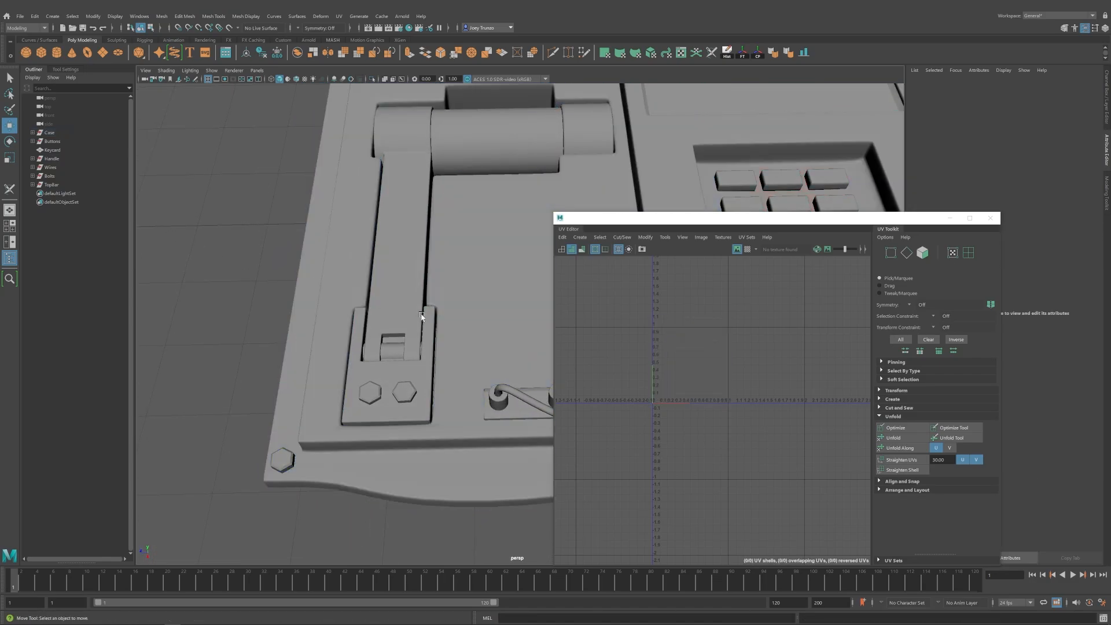
{"action": "right_click_drag", "start_coordinate": [422, 318], "coordinate": [384, 316], "text": "alt"}
{"action": "left_click_drag", "start_coordinate": [384, 316], "coordinate": [353, 312], "text": "alt"}
{"action": "middle_click_drag", "start_coordinate": [353, 312], "coordinate": [241, 290], "text": "alt"}
{"action": "left_click", "coordinate": [236, 267]}
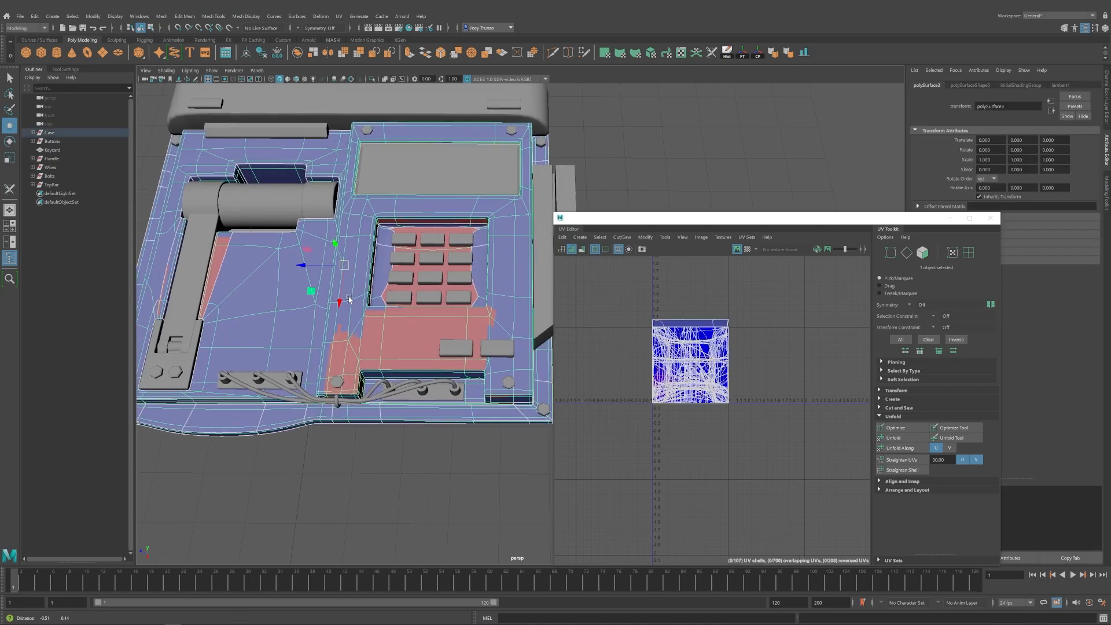
{"action": "left_click_drag", "start_coordinate": [349, 299], "coordinate": [355, 273], "text": "alt"}
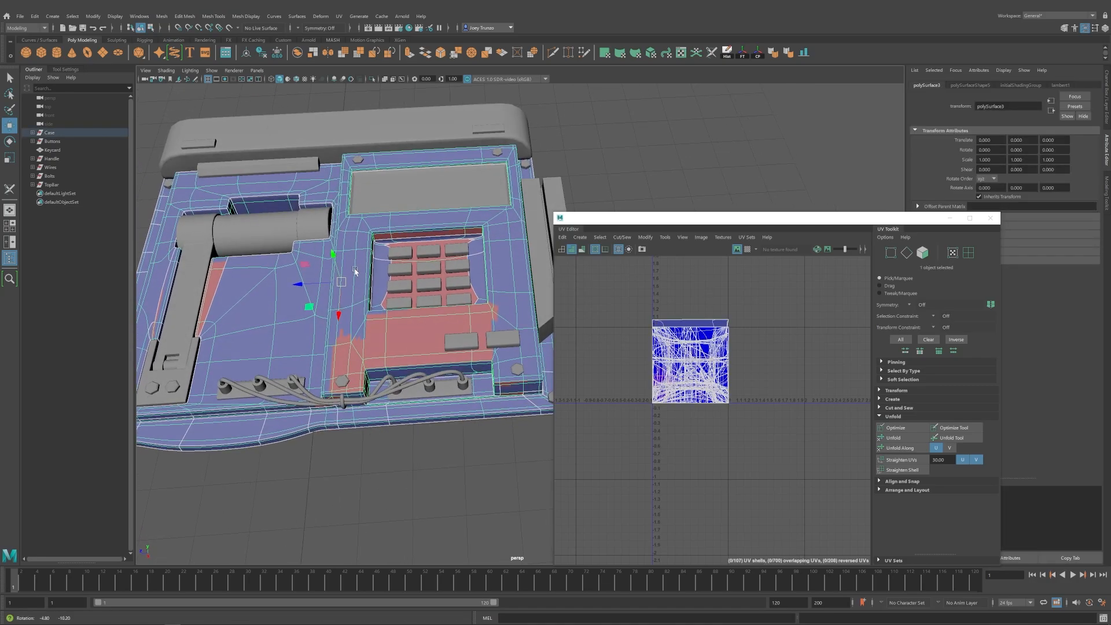
Return the case panel polySurface3 to unsmoothed display, isolate it and examine its keypad recess.
{"action": "key", "text": "1"}
{"action": "left_click_drag", "start_coordinate": [439, 263], "coordinate": [413, 250], "text": "alt"}
{"action": "left_click", "coordinate": [408, 249], "text": "shift"}
{"action": "left_click", "coordinate": [379, 243]}
{"action": "right_click_drag", "start_coordinate": [378, 245], "coordinate": [420, 267], "text": "alt"}
{"action": "left_click", "coordinate": [372, 78]}
{"action": "left_click_drag", "start_coordinate": [370, 222], "coordinate": [352, 230], "text": "alt"}
{"action": "middle_click_drag", "start_coordinate": [351, 231], "coordinate": [412, 294], "text": "alt"}
{"action": "left_click_drag", "start_coordinate": [412, 294], "coordinate": [458, 278], "text": "alt"}
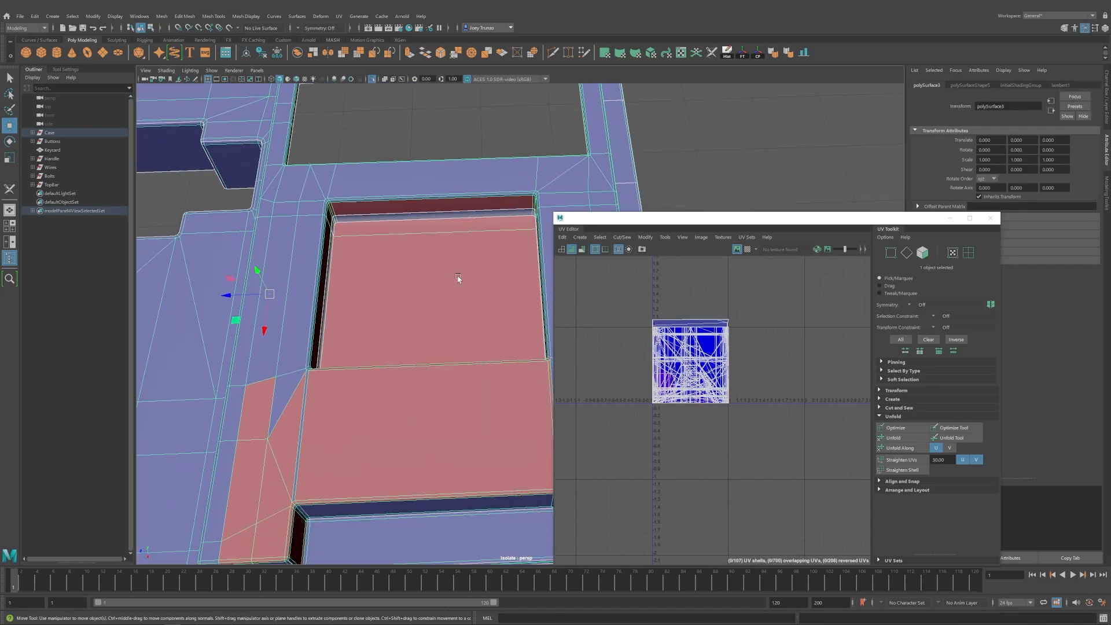
{"action": "left_click_drag", "start_coordinate": [404, 250], "coordinate": [466, 285], "text": "alt"}
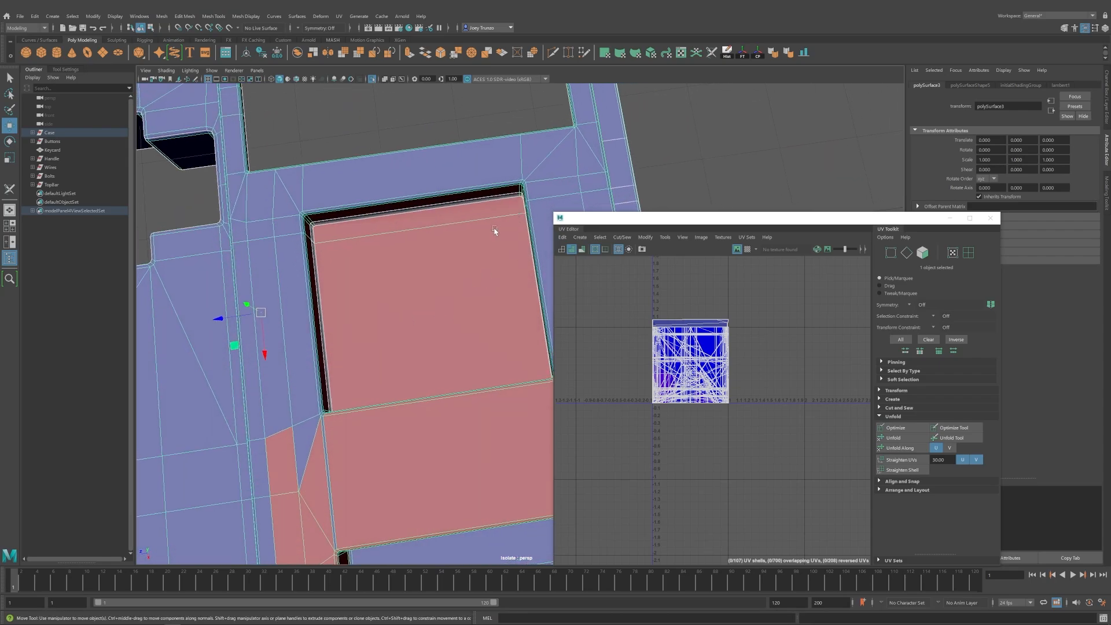
{"action": "left_click_drag", "start_coordinate": [461, 246], "coordinate": [472, 261], "text": "alt"}
{"action": "right_click_drag", "start_coordinate": [472, 260], "coordinate": [394, 272], "text": "alt"}
{"action": "left_click_drag", "start_coordinate": [394, 272], "coordinate": [364, 280], "text": "alt"}
{"action": "right_click_drag", "start_coordinate": [364, 281], "coordinate": [459, 270], "text": "alt"}
{"action": "middle_click_drag", "start_coordinate": [460, 270], "coordinate": [404, 238], "text": "alt"}
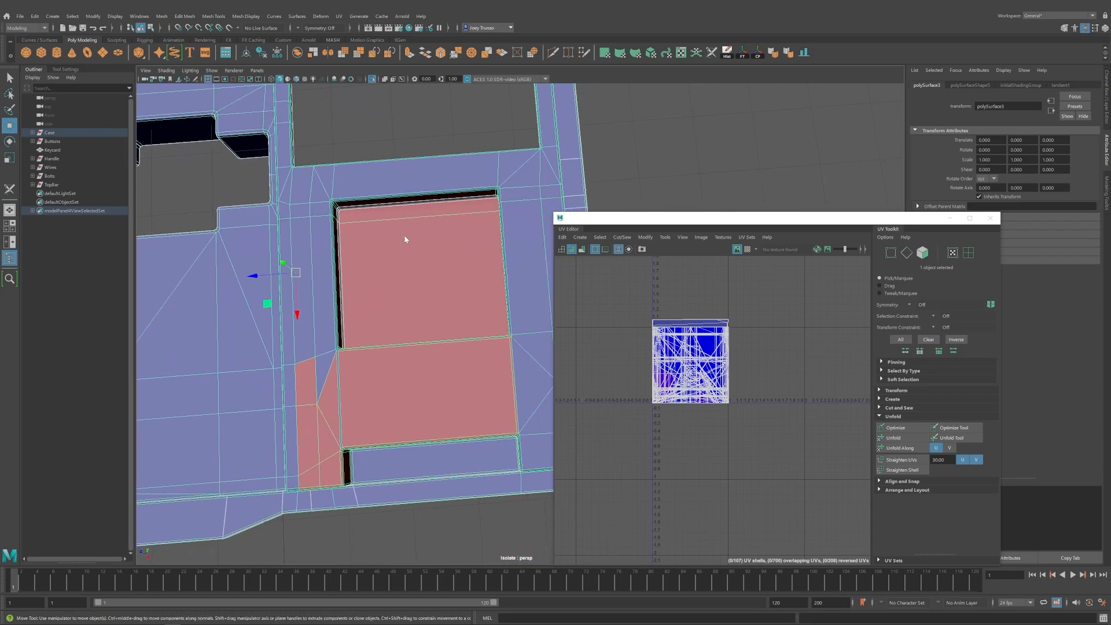
Delete the floor face of the keypad recess on the case panel.
{"action": "right_click", "coordinate": [383, 234]}
{"action": "right_click_drag", "start_coordinate": [377, 218], "coordinate": [377, 238]}
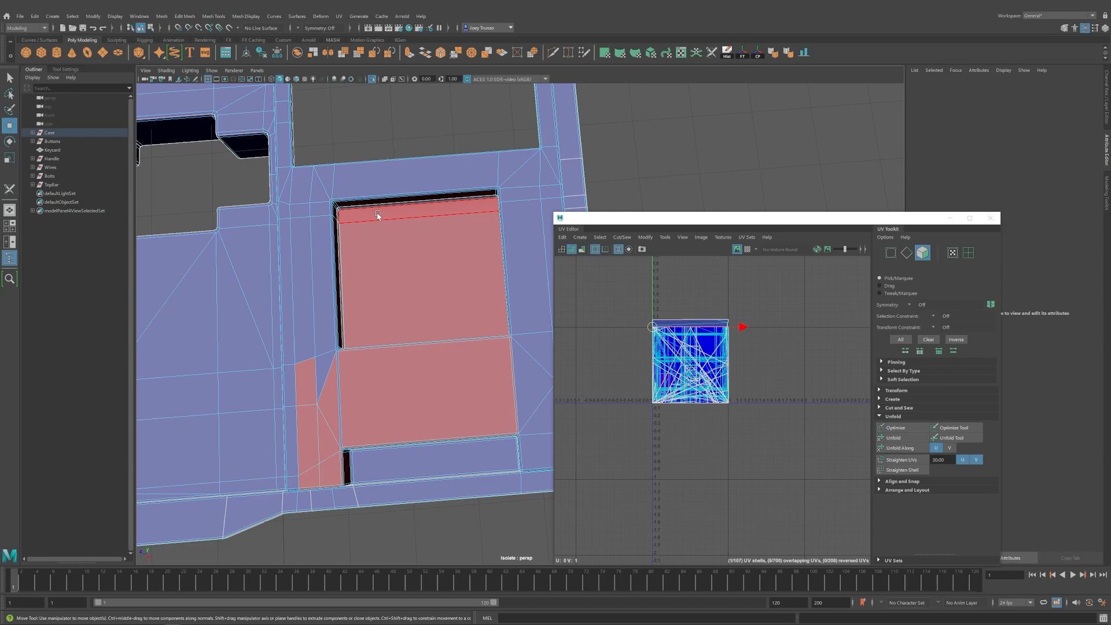
{"action": "left_click", "coordinate": [405, 260]}
{"action": "left_click_drag", "start_coordinate": [407, 263], "coordinate": [409, 282], "text": "alt"}
{"action": "middle_click_drag", "start_coordinate": [408, 283], "coordinate": [416, 318], "text": "alt"}
{"action": "right_click_drag", "start_coordinate": [415, 317], "coordinate": [464, 332], "text": "alt"}
{"action": "key", "text": "Delete"}
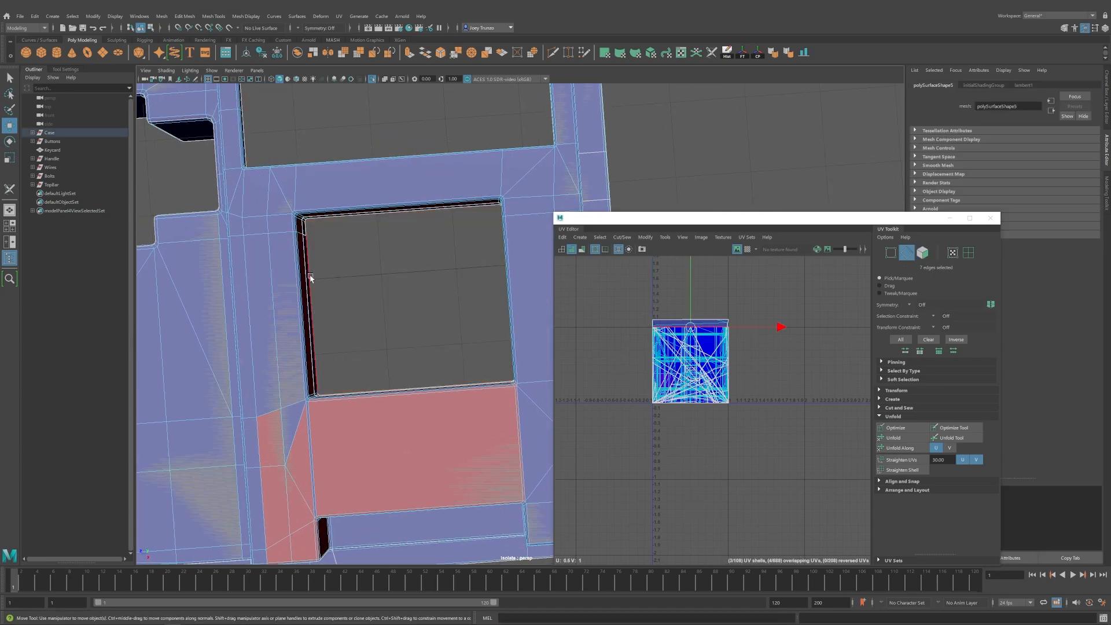
Extrude the open border edges of the keypad recess and merge them to the center to close its floor.
{"action": "double_click", "coordinate": [311, 278]}
{"action": "left_click_drag", "start_coordinate": [338, 308], "coordinate": [383, 322], "text": "alt"}
{"action": "double_click", "coordinate": [347, 241]}
{"action": "double_click", "coordinate": [401, 279]}
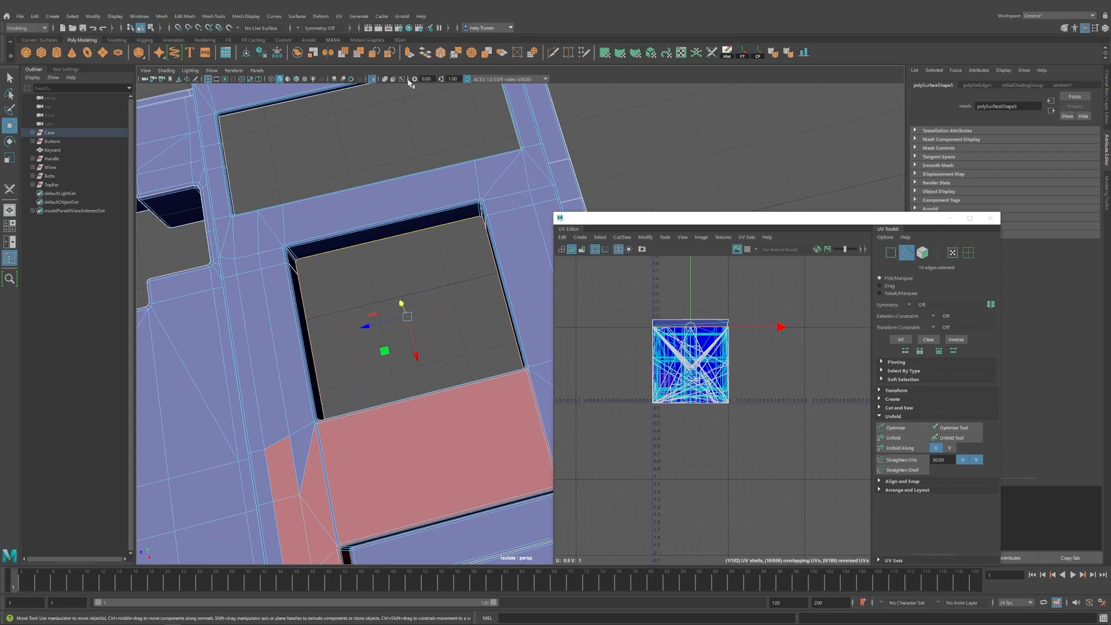
{"action": "left_click", "coordinate": [409, 52]}
{"action": "left_click", "coordinate": [471, 53]}
{"action": "left_click", "coordinate": [700, 144]}
Inspect the closed keypad recess and bring the whole device back into view.
{"action": "right_click_drag", "start_coordinate": [700, 145], "coordinate": [509, 174], "text": "alt"}
{"action": "left_click_drag", "start_coordinate": [510, 174], "coordinate": [476, 199], "text": "alt"}
{"action": "left_click", "coordinate": [442, 294]}
{"action": "left_click_drag", "start_coordinate": [443, 294], "coordinate": [468, 325], "text": "alt"}
{"action": "left_click", "coordinate": [372, 79]}
{"action": "left_click", "coordinate": [611, 163]}
Bevel the edges where the keypad recess floor meets its walls and check the recess in object mode.
{"action": "left_click", "coordinate": [413, 257]}
{"action": "right_click_drag", "start_coordinate": [415, 258], "coordinate": [416, 229]}
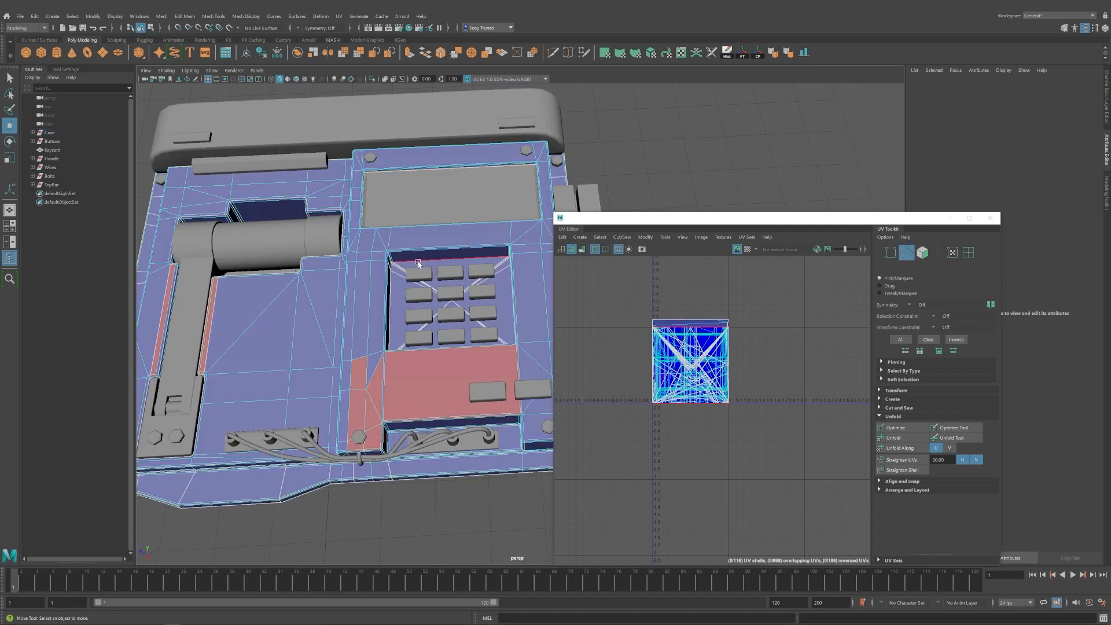
{"action": "left_click", "coordinate": [185, 16]}
{"action": "left_click", "coordinate": [208, 51]}
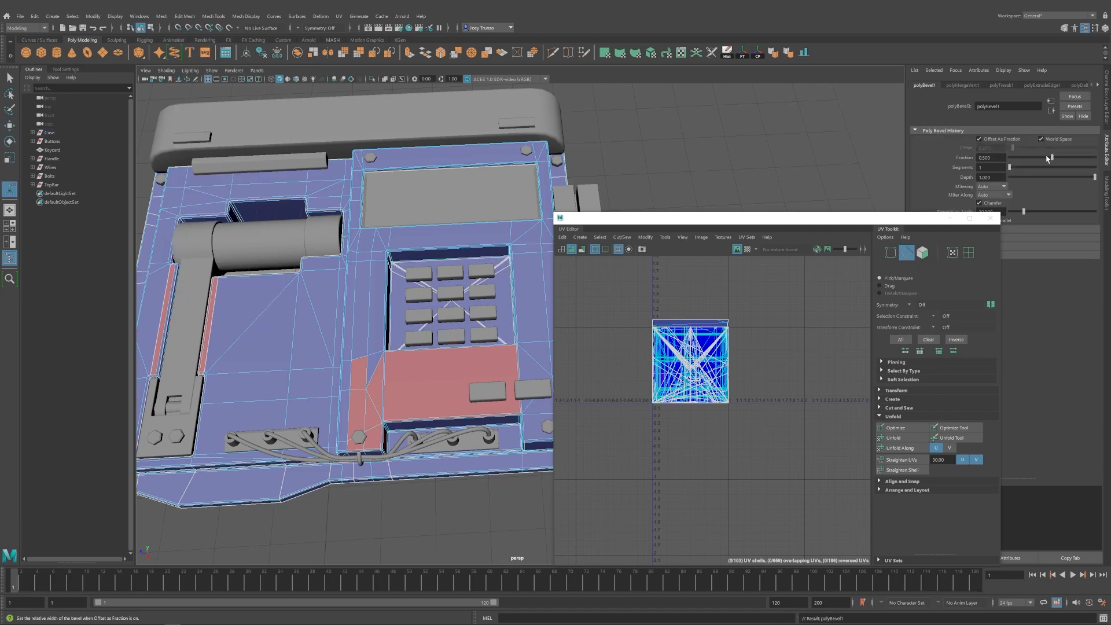
{"action": "key", "text": "w"}
{"action": "left_click", "coordinate": [736, 119]}
{"action": "right_click_drag", "start_coordinate": [737, 119], "coordinate": [514, 167], "text": "alt"}
{"action": "left_click_drag", "start_coordinate": [514, 167], "coordinate": [515, 216], "text": "alt"}
{"action": "scroll", "coordinate": [515, 216], "scroll_direction": "up", "scroll_amount": 5}
{"action": "left_click_drag", "start_coordinate": [472, 277], "coordinate": [449, 322], "text": "alt"}
{"action": "scroll", "coordinate": [448, 312], "scroll_direction": "down", "scroll_amount": 5}
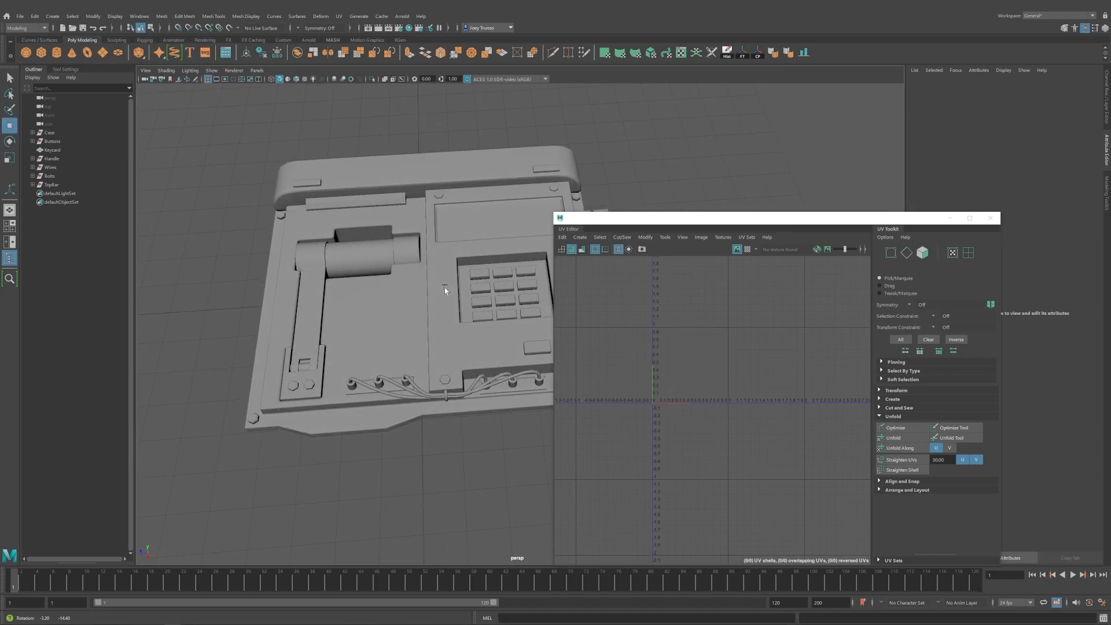
Examine the case panel's vertices around the display opening and keypad recess.
{"action": "left_click", "coordinate": [465, 302]}
{"action": "middle_click_drag", "start_coordinate": [464, 301], "coordinate": [421, 296], "text": "alt"}
{"action": "left_click_drag", "start_coordinate": [421, 295], "coordinate": [394, 360], "text": "alt"}
{"action": "key", "text": "F9"}
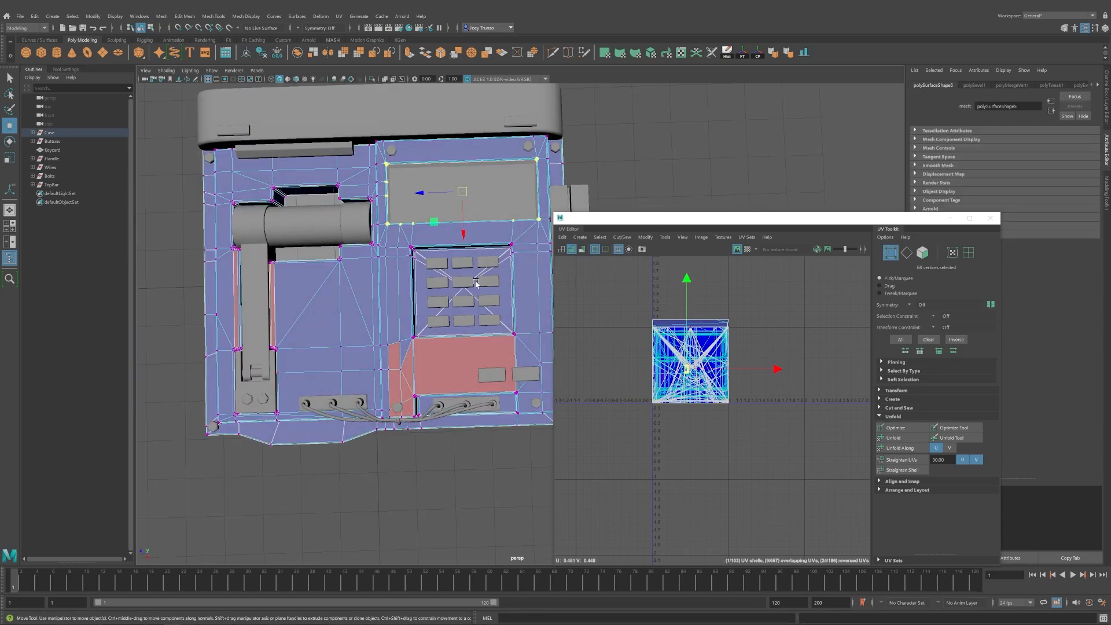
{"action": "left_click", "coordinate": [522, 253]}
{"action": "scroll", "coordinate": [523, 254], "scroll_direction": "down", "scroll_amount": 3}
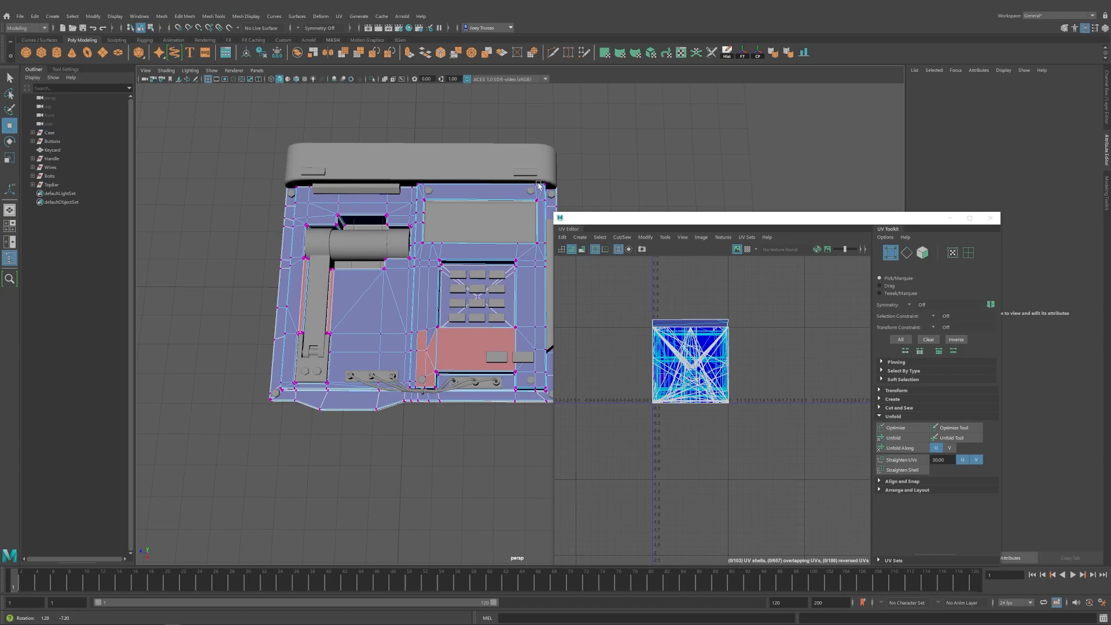
{"action": "right_click_drag", "start_coordinate": [523, 254], "coordinate": [640, 144]}
{"action": "left_click", "coordinate": [640, 145]}
{"action": "left_click_drag", "start_coordinate": [638, 174], "coordinate": [564, 191], "text": "alt"}
Isolate and frame the Handle group, expand it and select the hinge bracket pCube15.
{"action": "left_click", "coordinate": [51, 158]}
{"action": "left_click", "coordinate": [372, 78]}
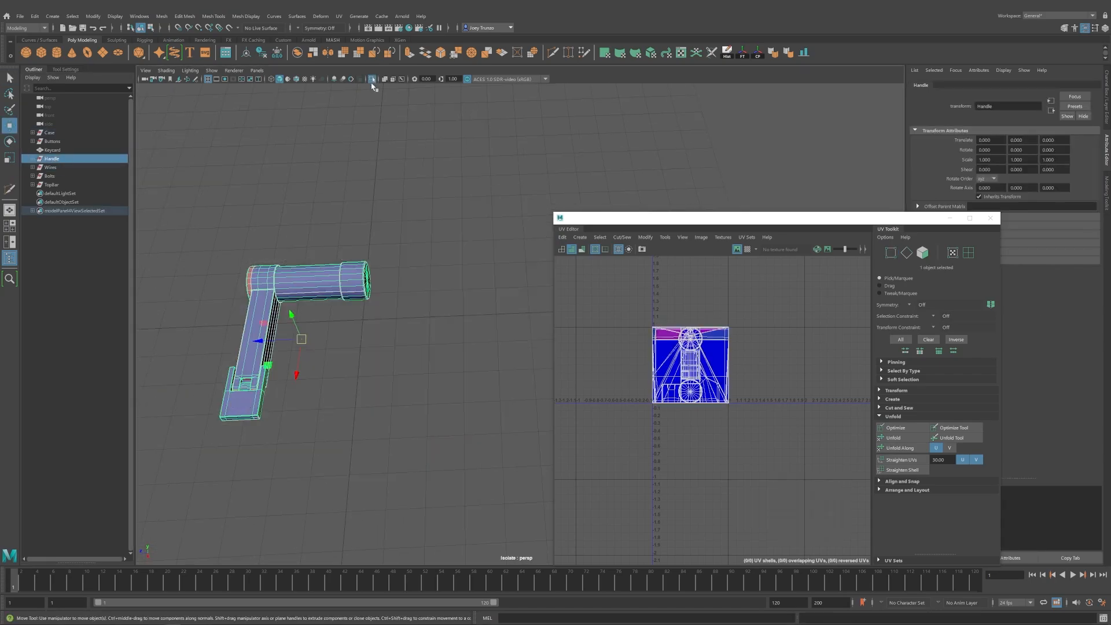
{"action": "key", "text": "f"}
{"action": "scroll", "coordinate": [424, 375], "scroll_direction": "down", "scroll_amount": 3}
{"action": "middle_click_drag", "start_coordinate": [424, 375], "coordinate": [305, 289], "text": "alt"}
{"action": "scroll", "coordinate": [333, 303], "scroll_direction": "down", "scroll_amount": 1}
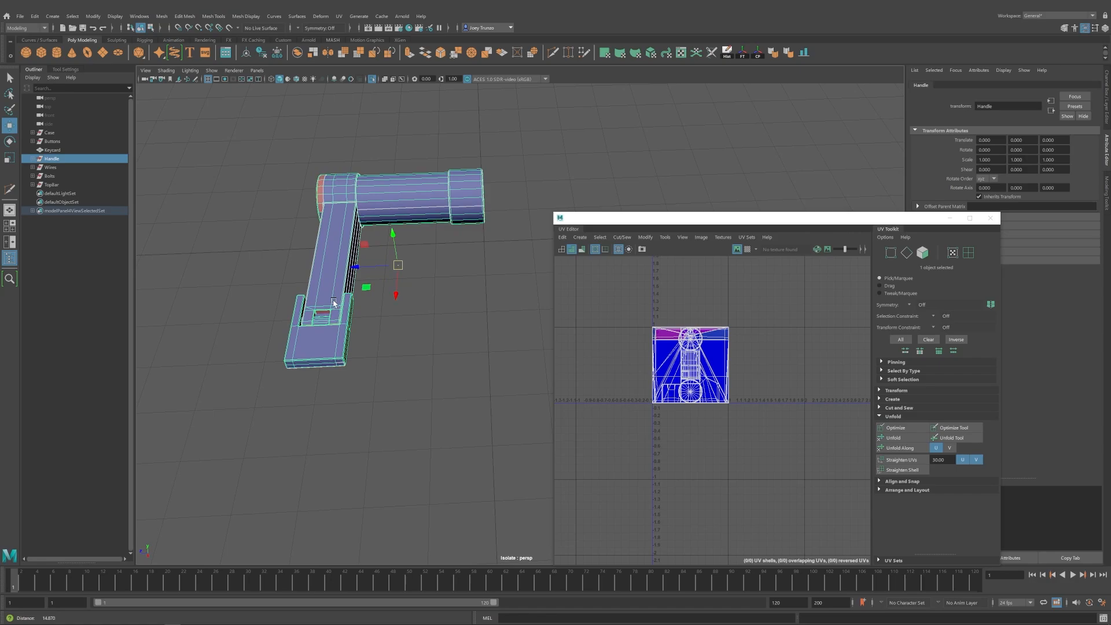
{"action": "left_click", "coordinate": [33, 159]}
{"action": "left_click_drag", "start_coordinate": [307, 347], "coordinate": [281, 368], "text": "alt"}
{"action": "left_click", "coordinate": [75, 202]}
{"action": "left_click_drag", "start_coordinate": [353, 228], "coordinate": [375, 252], "text": "alt"}
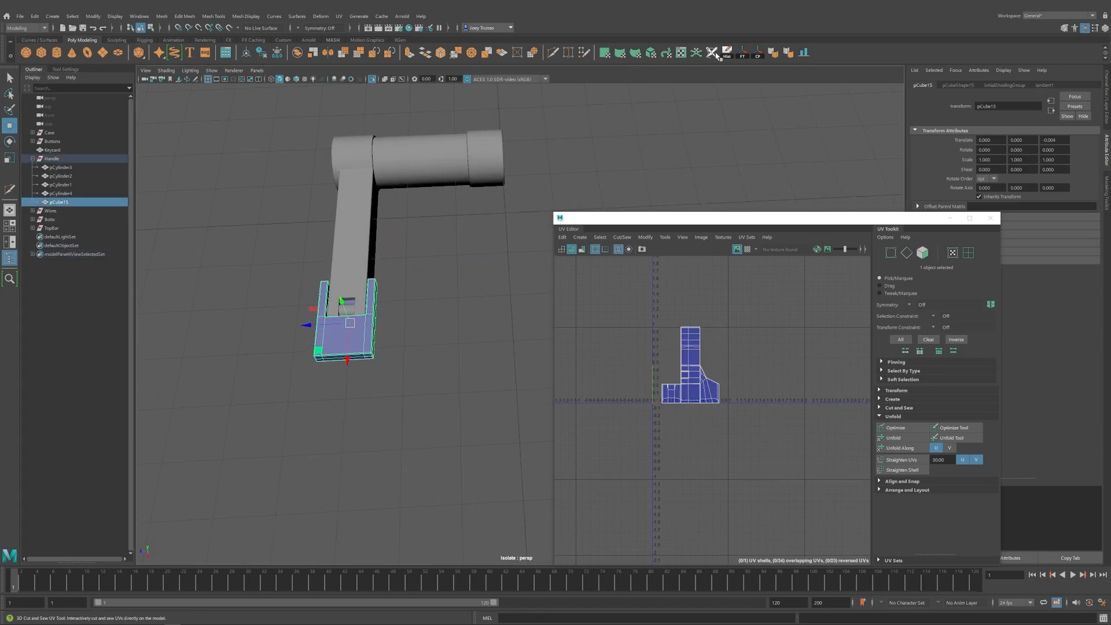
Create camera-based UVs on the hinge bracket pCube15 and inspect the bracket up close.
{"action": "left_click", "coordinate": [339, 15]}
{"action": "left_click", "coordinate": [359, 95]}
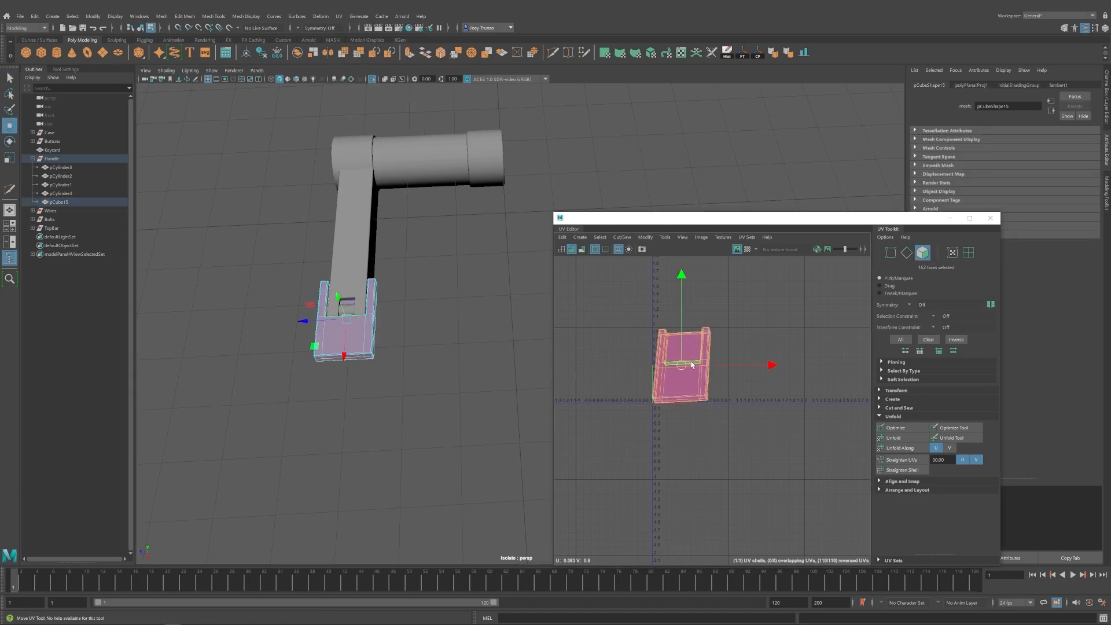
{"action": "key", "text": "F9"}
{"action": "left_click_drag", "start_coordinate": [358, 352], "coordinate": [333, 336], "text": "alt"}
{"action": "right_click_drag", "start_coordinate": [333, 335], "coordinate": [670, 444], "text": "alt"}
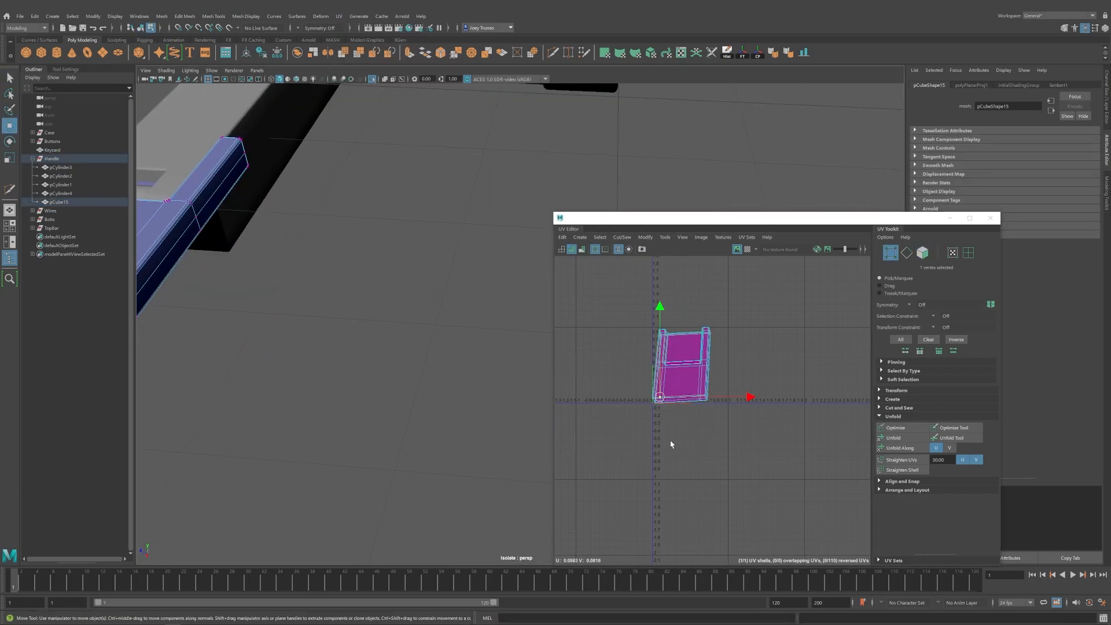
{"action": "middle_click_drag", "start_coordinate": [203, 191], "coordinate": [340, 320], "text": "alt"}
{"action": "right_click_drag", "start_coordinate": [340, 320], "coordinate": [370, 303]}
Create automatic UVs on the hinge bracket pCube15 and inspect the resulting shells in UV shell mode.
{"action": "left_click", "coordinate": [338, 16]}
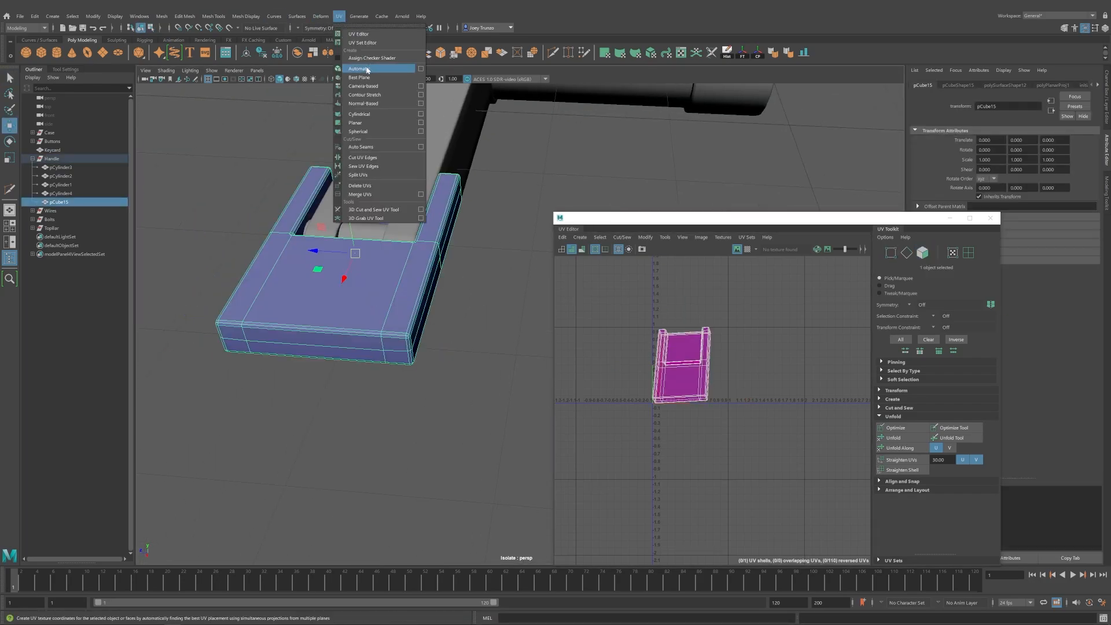
{"action": "left_click", "coordinate": [354, 56]}
{"action": "key", "text": "ctrl+l"}
{"action": "left_click", "coordinate": [667, 426]}
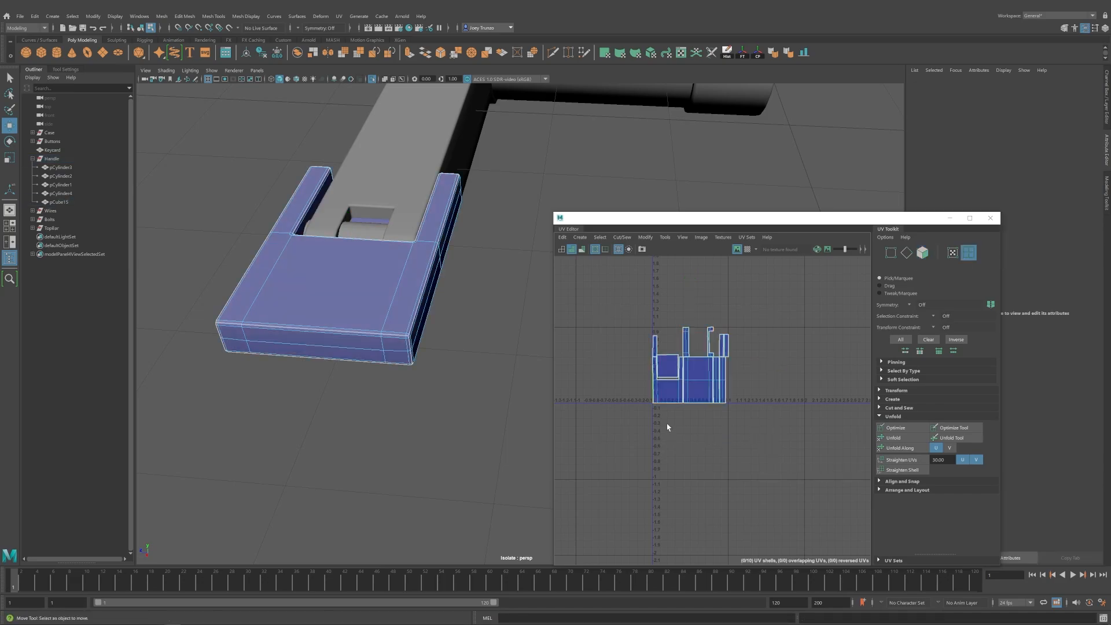
{"action": "left_click", "coordinate": [748, 249]}
{"action": "left_click_drag", "start_coordinate": [385, 320], "coordinate": [384, 348], "text": "alt"}
{"action": "left_click", "coordinate": [748, 250]}
Try scaling down all of the hinge bracket's UV shells and undo the scaling.
{"action": "left_click_drag", "start_coordinate": [634, 307], "coordinate": [796, 434]}
{"action": "key", "text": "r"}
{"action": "left_click_drag", "start_coordinate": [690, 365], "coordinate": [670, 368]}
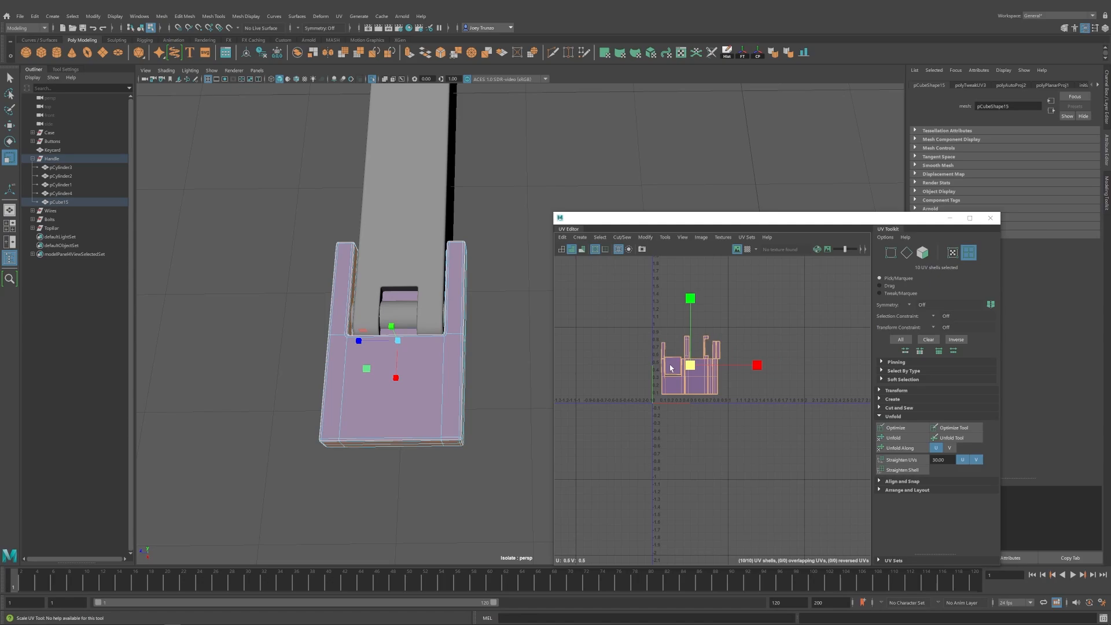
{"action": "key", "text": "ctrl+z"}
{"action": "key", "text": "ctrl+z"}
{"action": "key", "text": "ctrl+z"}
{"action": "key", "text": "ctrl+z"}
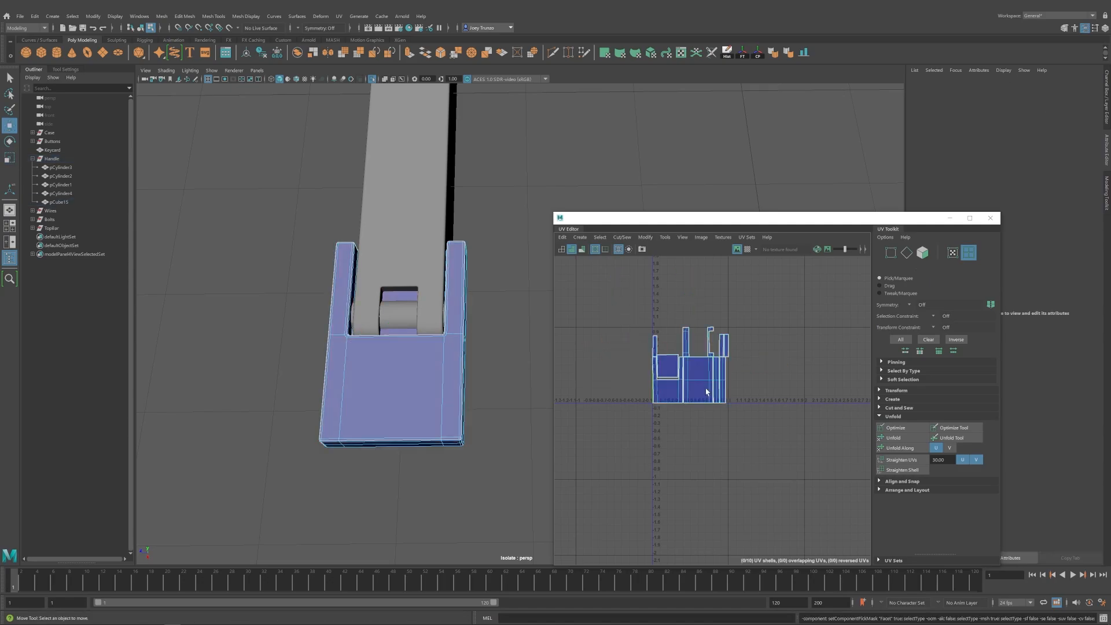
Move all of the hinge bracket's UV shells out of the 0–1 UV square toward negative U.
{"action": "key", "text": "w"}
{"action": "left_click_drag", "start_coordinate": [684, 370], "coordinate": [612, 371]}
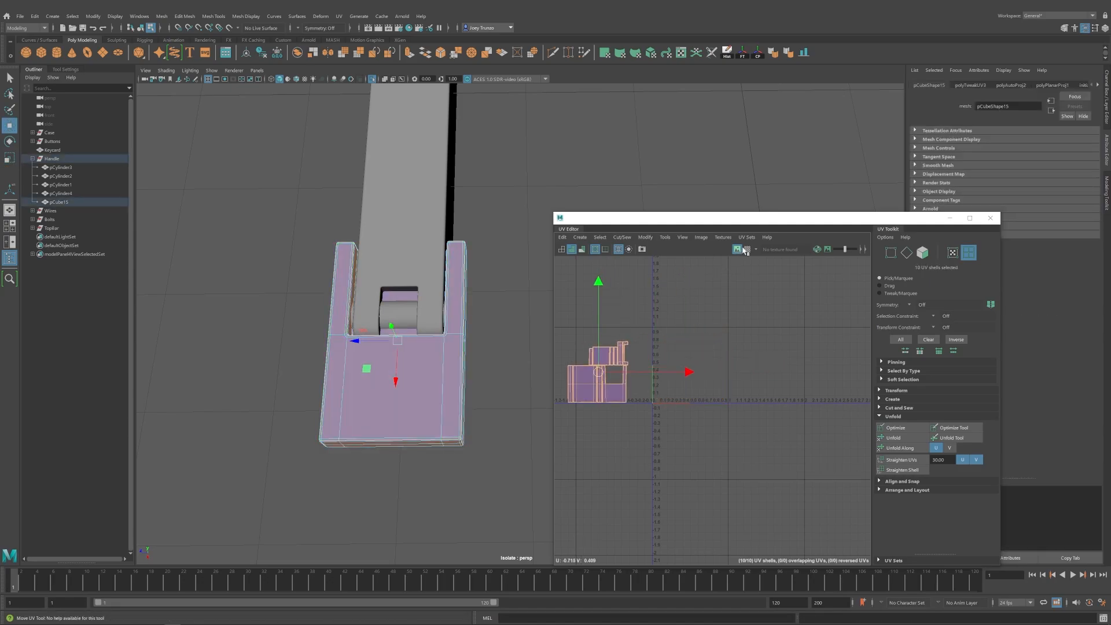
{"action": "left_click", "coordinate": [653, 437]}
{"action": "key", "text": "F8"}
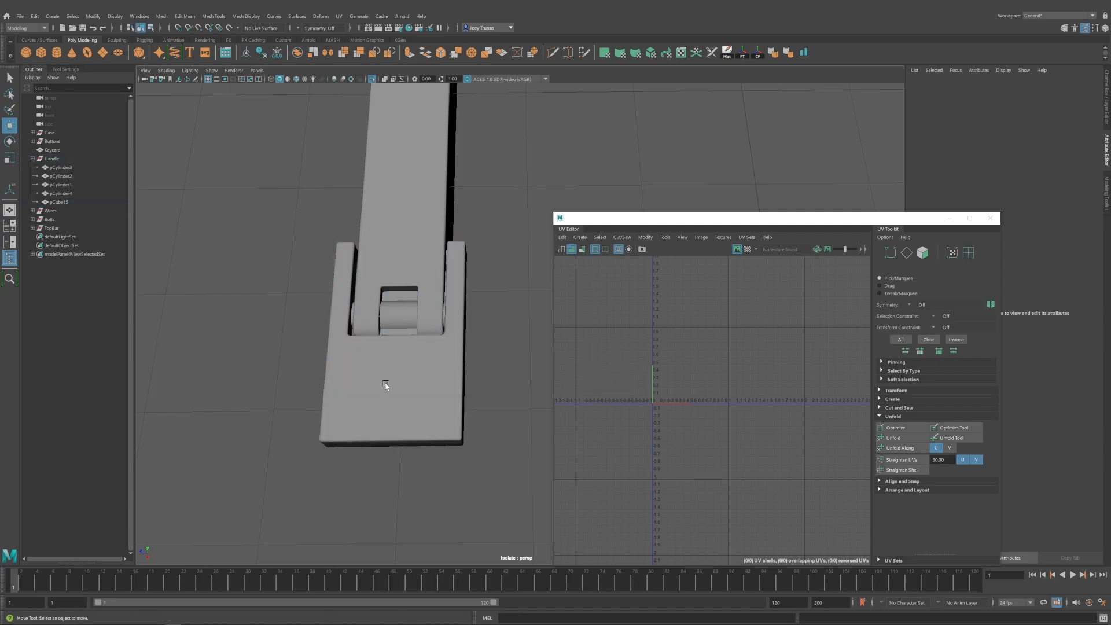
Cut diagonal edges with Multi-Cut across the hinge bracket's top face, from each inner notch corner to the nearest outer corner.
{"action": "left_click", "coordinate": [387, 386]}
{"action": "left_click_drag", "start_coordinate": [386, 387], "coordinate": [290, 345], "text": "alt"}
{"action": "scroll", "coordinate": [290, 345], "scroll_direction": "up", "scroll_amount": 3}
{"action": "key", "text": "ctrl+shift+x"}
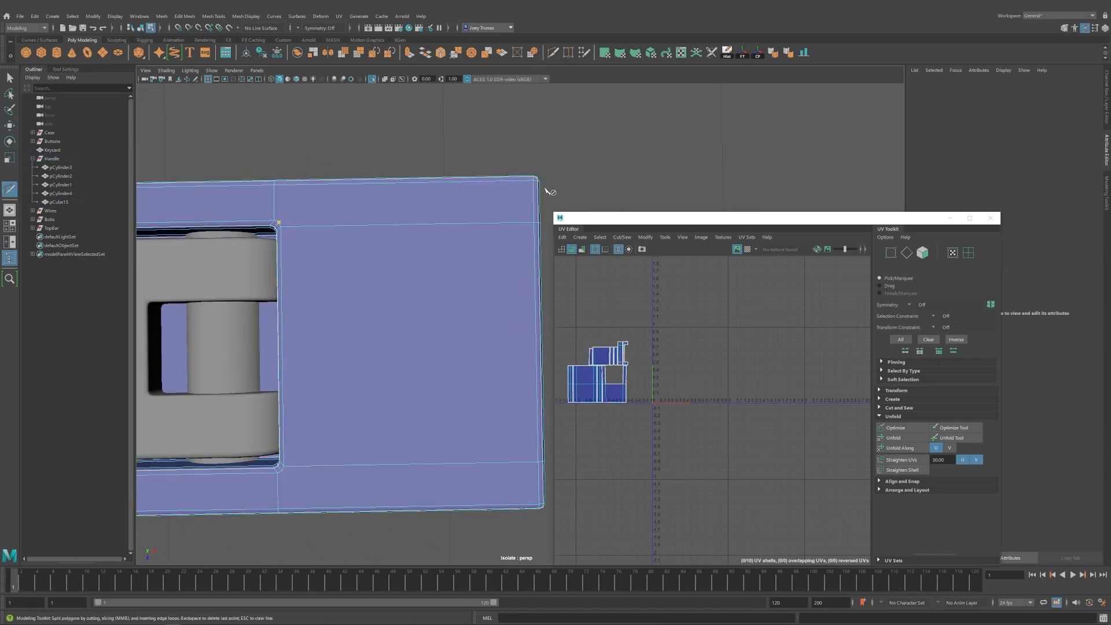
{"action": "left_click_drag", "start_coordinate": [437, 333], "coordinate": [444, 234], "text": "alt"}
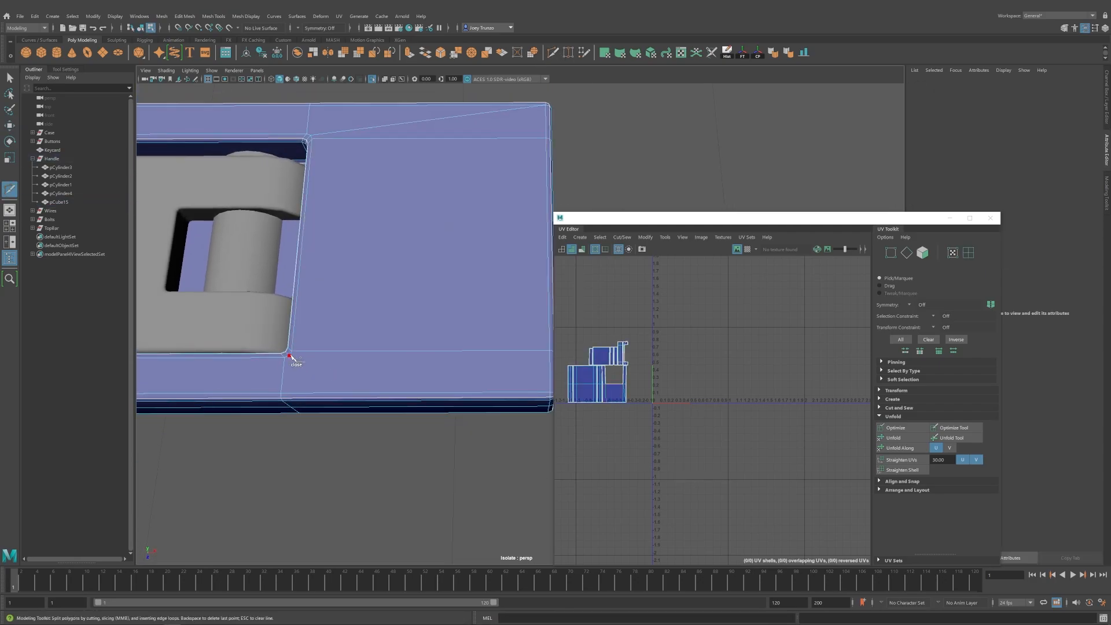
{"action": "scroll", "coordinate": [290, 357], "scroll_direction": "down", "scroll_amount": 4}
{"action": "key", "text": "w"}
{"action": "left_click_drag", "start_coordinate": [332, 315], "coordinate": [430, 283], "text": "alt"}
{"action": "scroll", "coordinate": [461, 326], "scroll_direction": "up", "scroll_amount": 5}
{"action": "key", "text": "w"}
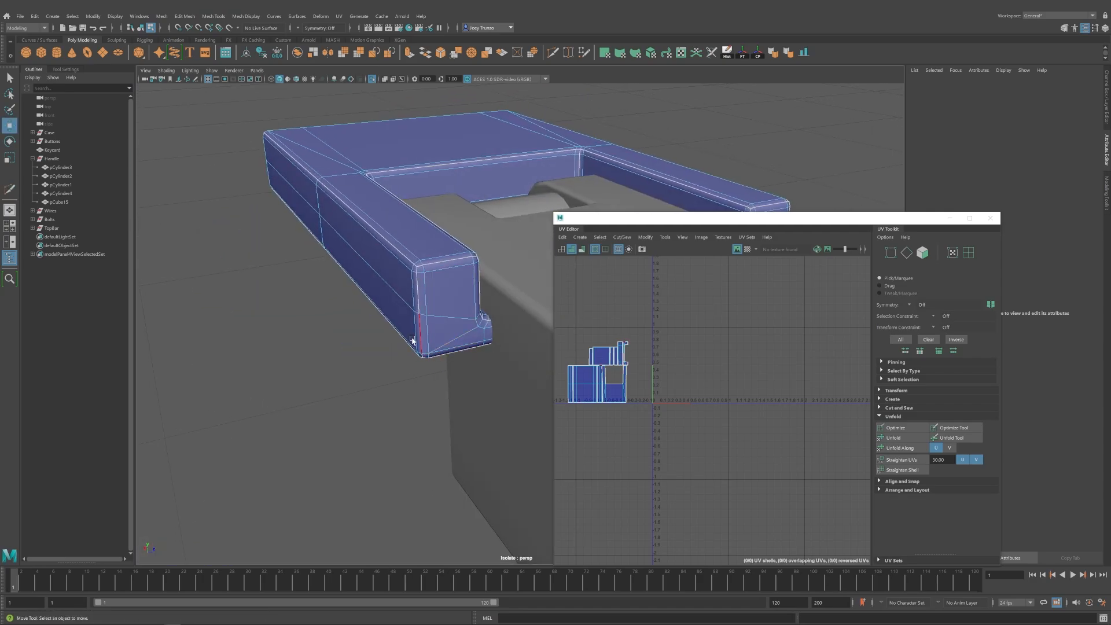
{"action": "left_click_drag", "start_coordinate": [413, 341], "coordinate": [444, 252], "text": "alt"}
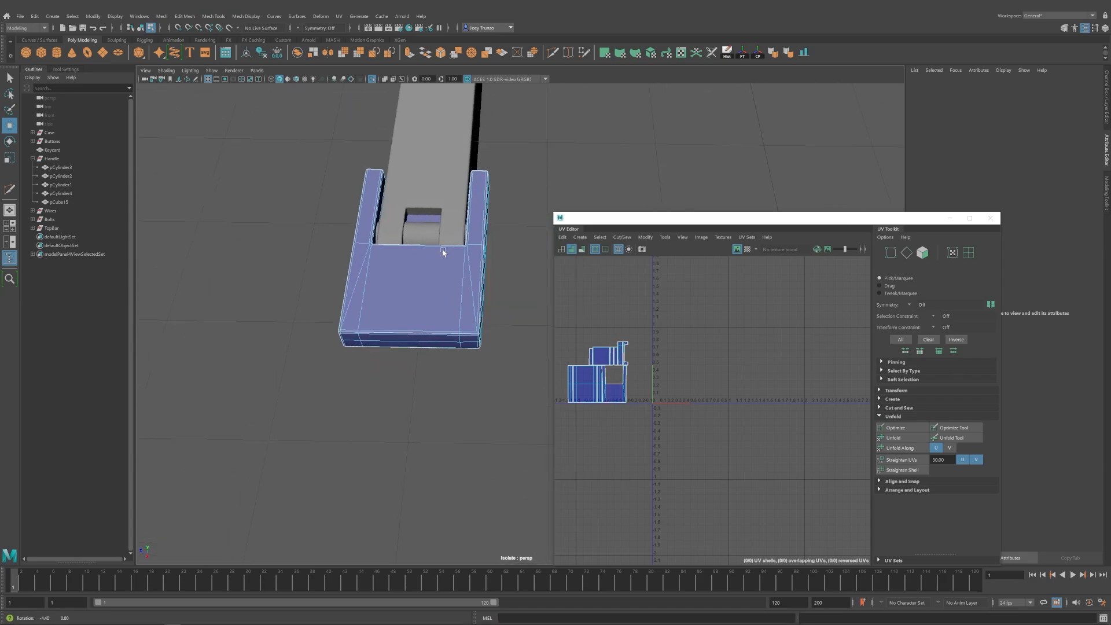
Select the small hinge pin pCylinder4 and lay out its UV shell to fill the height of the 0–1 UV square.
{"action": "right_click_drag", "start_coordinate": [444, 253], "coordinate": [509, 202]}
{"action": "left_click", "coordinate": [556, 169]}
{"action": "right_click_drag", "start_coordinate": [556, 169], "coordinate": [488, 260], "text": "alt"}
{"action": "key", "text": "f"}
{"action": "middle_click_drag", "start_coordinate": [536, 304], "coordinate": [438, 308], "text": "alt"}
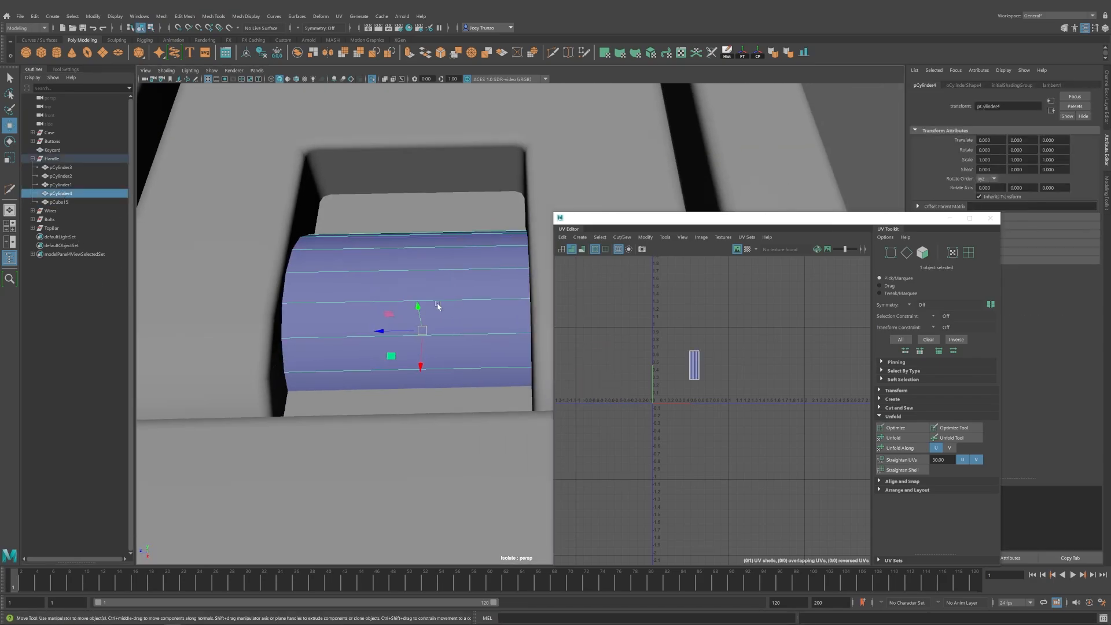
{"action": "right_click_drag", "start_coordinate": [437, 308], "coordinate": [370, 254], "text": "alt"}
{"action": "right_click_drag", "start_coordinate": [703, 347], "coordinate": [675, 339]}
{"action": "left_click_drag", "start_coordinate": [672, 339], "coordinate": [729, 403]}
{"action": "key", "text": "ctrl+l"}
{"action": "left_click", "coordinate": [682, 453]}
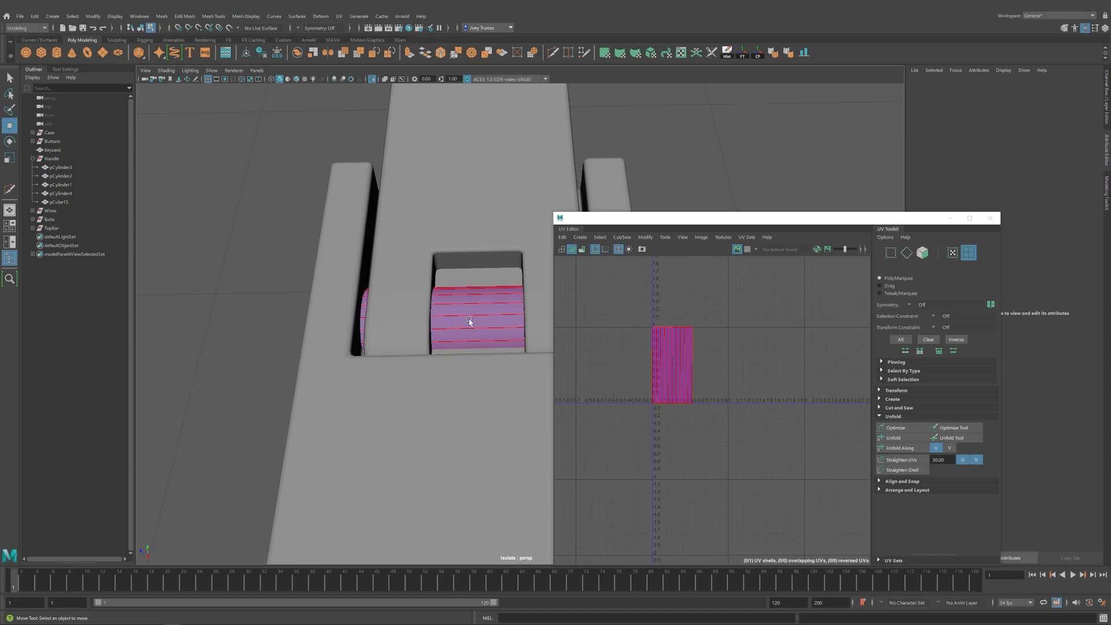
Straighten the UVs of the hinge pin's shell.
{"action": "left_click", "coordinate": [469, 318]}
{"action": "left_click", "coordinate": [884, 461]}
{"action": "left_click", "coordinate": [747, 418]}
Select the handle arm pCylinder1 and isolate it in the viewport.
{"action": "left_click", "coordinate": [58, 185]}
{"action": "scroll", "coordinate": [440, 261], "scroll_direction": "down", "scroll_amount": 3}
{"action": "middle_click_drag", "start_coordinate": [469, 231], "coordinate": [392, 320], "text": "alt"}
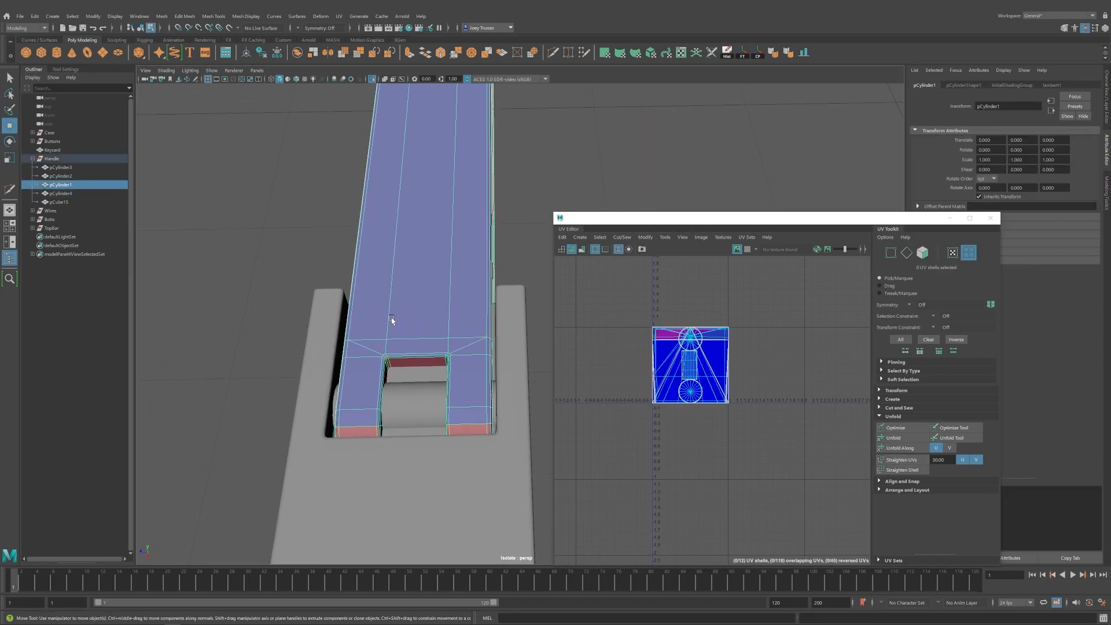
{"action": "right_click_drag", "start_coordinate": [392, 320], "coordinate": [446, 272]}
{"action": "left_click", "coordinate": [509, 243]}
{"action": "middle_click_drag", "start_coordinate": [517, 191], "coordinate": [476, 255], "text": "alt"}
{"action": "scroll", "coordinate": [477, 256], "scroll_direction": "down", "scroll_amount": 6}
{"action": "left_click", "coordinate": [436, 258]}
{"action": "left_click_drag", "start_coordinate": [415, 218], "coordinate": [492, 168], "text": "alt"}
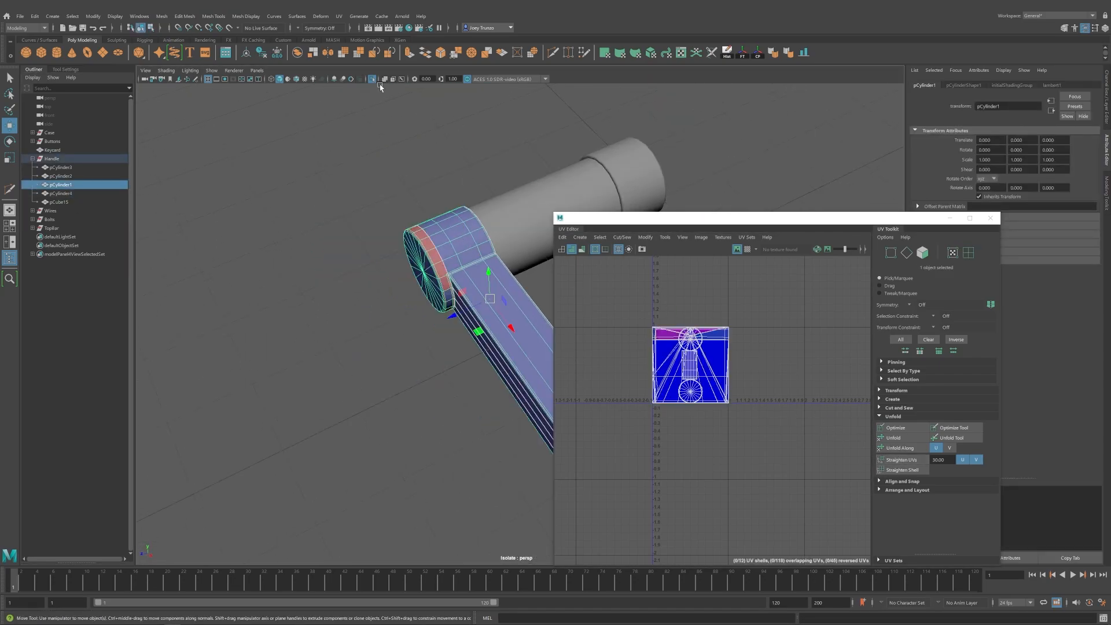
{"action": "key", "text": "ctrl+1"}
{"action": "key", "text": "ctrl+1"}
Cut an edge with Multi-Cut on the handle arm's round end, beside the corner where it meets the straight section.
{"action": "right_click_drag", "start_coordinate": [422, 268], "coordinate": [496, 353], "text": "alt"}
{"action": "left_click_drag", "start_coordinate": [496, 353], "coordinate": [509, 306], "text": "alt"}
{"action": "left_click", "coordinate": [552, 53]}
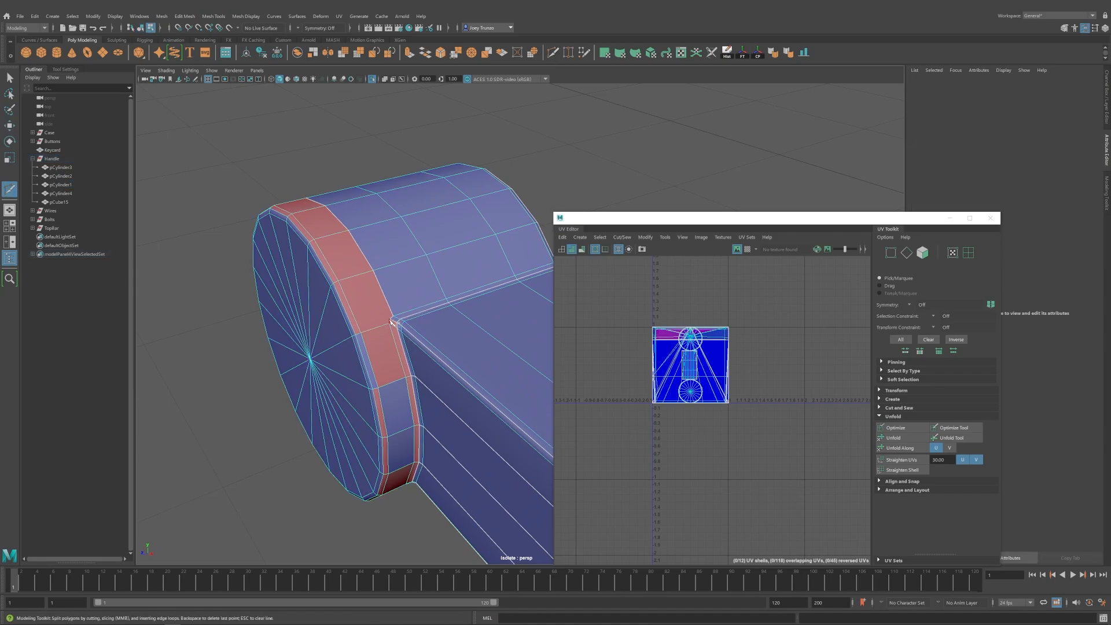
{"action": "left_click_drag", "start_coordinate": [355, 338], "coordinate": [387, 316], "text": "alt"}
{"action": "left_click", "coordinate": [341, 346]}
{"action": "key", "text": "w"}
{"action": "left_click_drag", "start_coordinate": [341, 346], "coordinate": [22, 371], "text": "alt"}
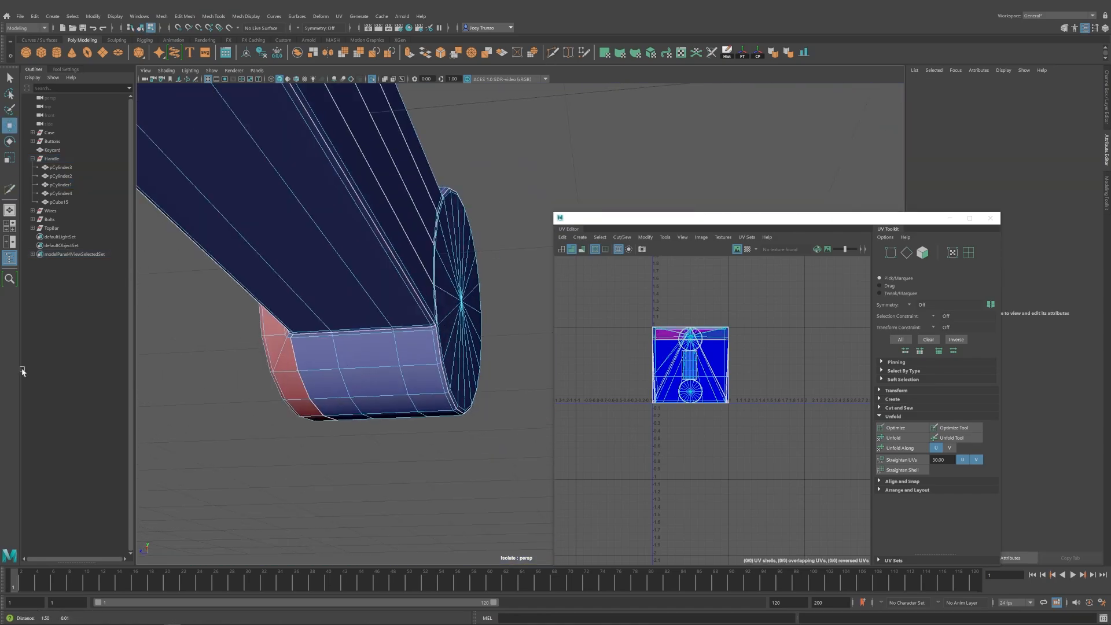
Create camera-based UVs on the whole handle arm from an angled view along its length.
{"action": "left_click_drag", "start_coordinate": [399, 290], "coordinate": [330, 352], "text": "alt"}
{"action": "left_click_drag", "start_coordinate": [333, 278], "coordinate": [448, 222], "text": "alt"}
{"action": "left_click", "coordinate": [448, 222]}
{"action": "left_click", "coordinate": [426, 272]}
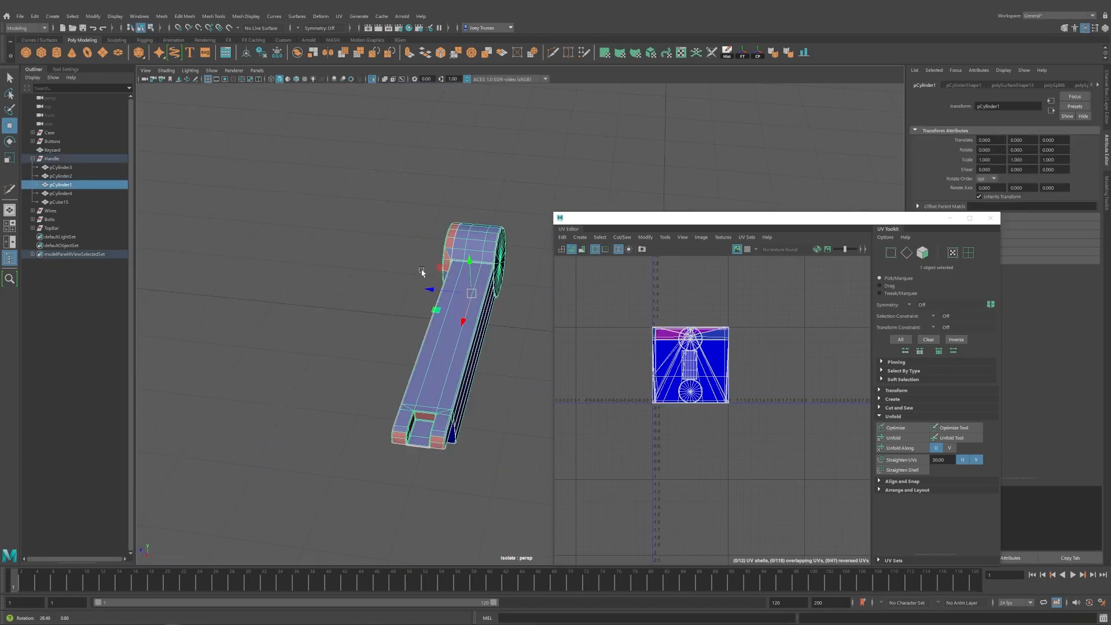
{"action": "left_click_drag", "start_coordinate": [426, 273], "coordinate": [434, 246], "text": "alt"}
{"action": "left_click", "coordinate": [338, 18]}
{"action": "left_click", "coordinate": [360, 76]}
Cut UV seams with 3D Cut and Sew along the handle arm's long edges and disc rim to separate its side.
{"action": "left_click", "coordinate": [711, 52]}
{"action": "middle_click_drag", "start_coordinate": [434, 246], "coordinate": [456, 267], "text": "alt"}
{"action": "left_click_drag", "start_coordinate": [455, 267], "coordinate": [413, 253], "text": "alt"}
{"action": "left_click", "coordinate": [412, 253]}
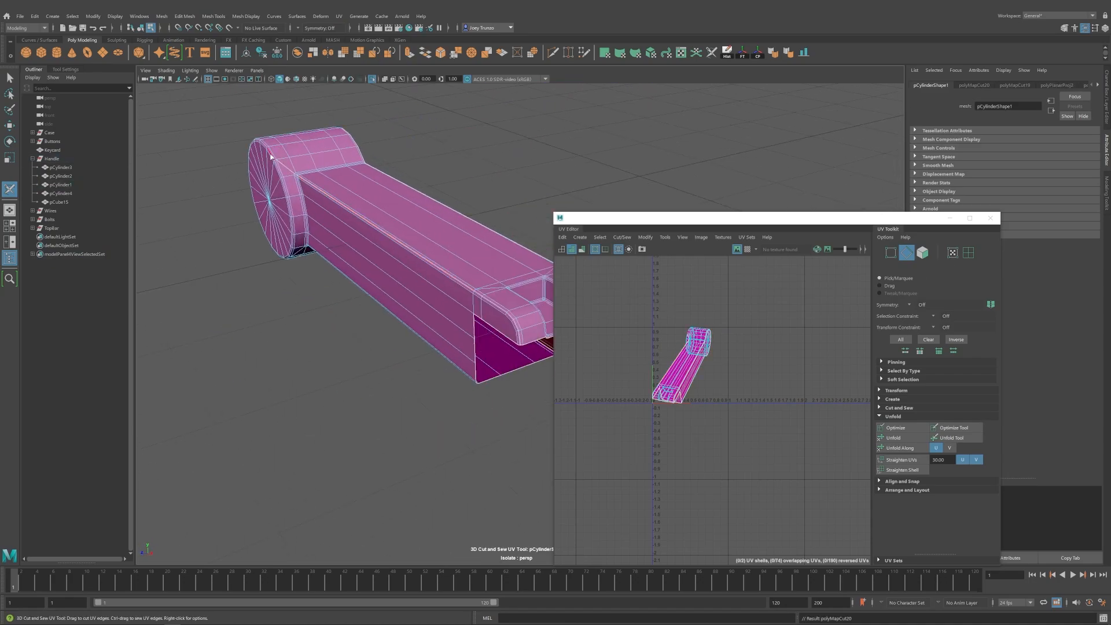
{"action": "left_click_drag", "start_coordinate": [270, 157], "coordinate": [441, 180], "text": "alt"}
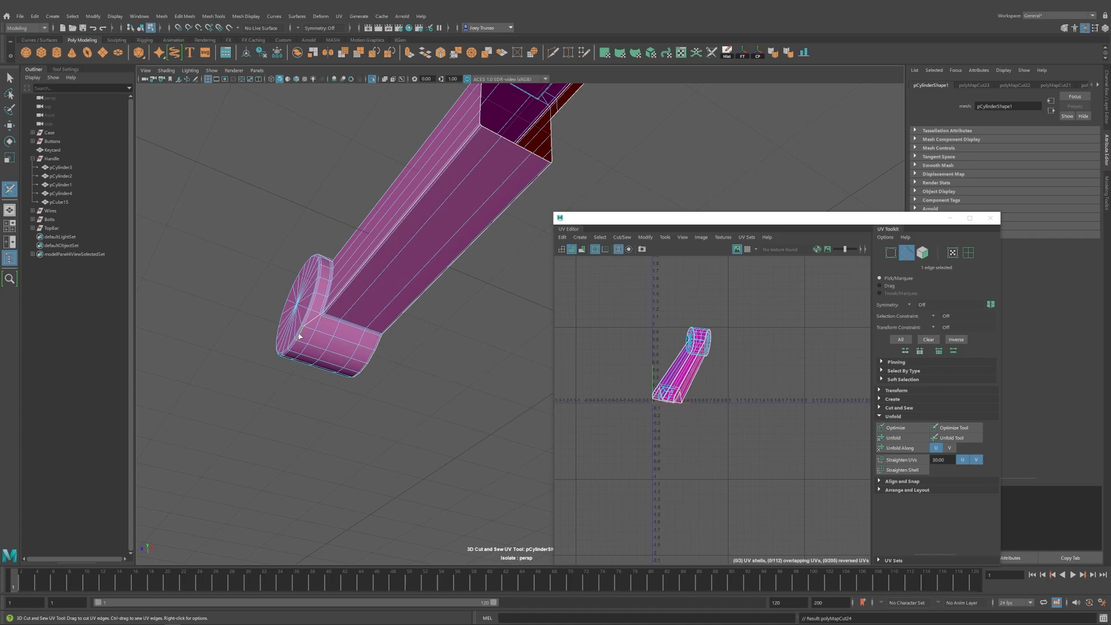
{"action": "left_click_drag", "start_coordinate": [300, 336], "coordinate": [286, 269], "text": "alt"}
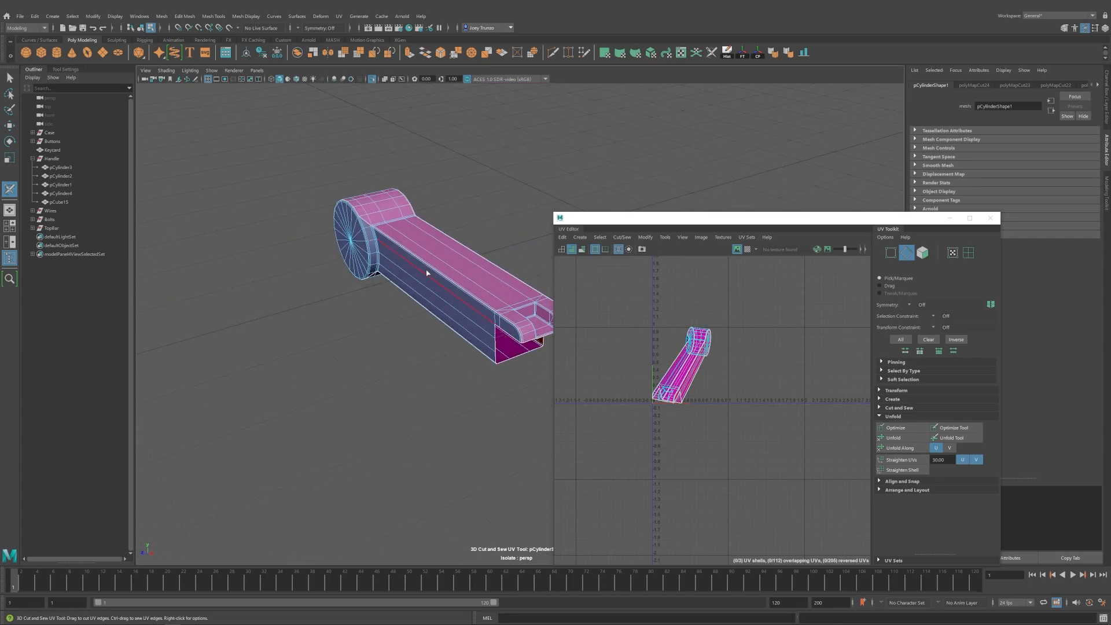
Cut UV seams around the handle arm's round end to separate its curved outer band from the caps and straight section.
{"action": "left_click_drag", "start_coordinate": [388, 230], "coordinate": [381, 267], "text": "alt"}
{"action": "double_click", "coordinate": [389, 310]}
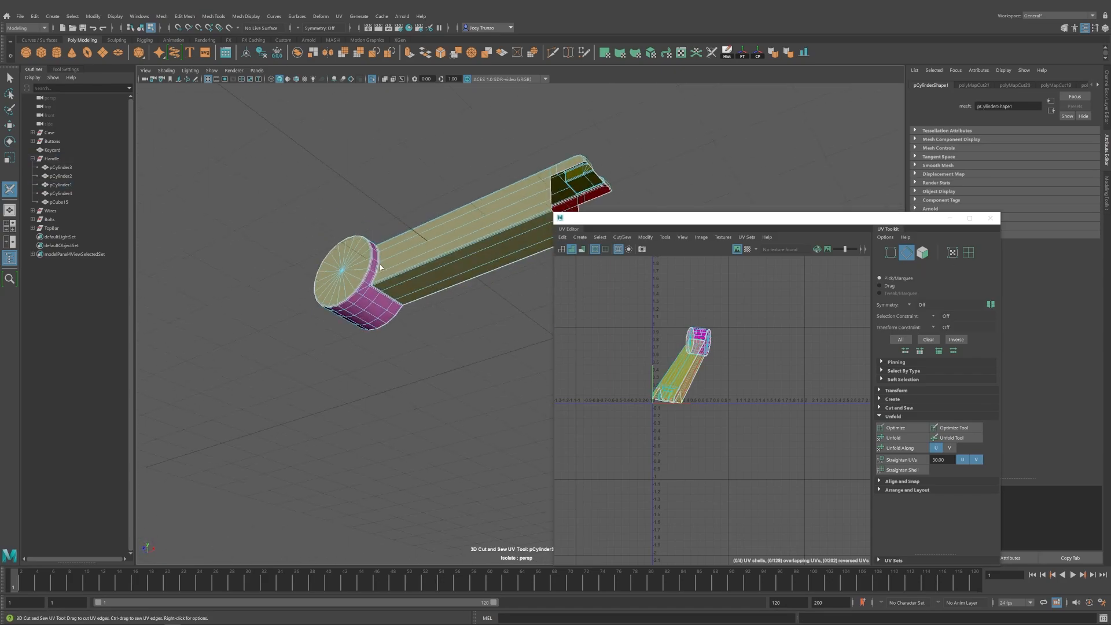
{"action": "right_click_drag", "start_coordinate": [380, 268], "coordinate": [439, 308], "text": "alt"}
{"action": "scroll", "coordinate": [470, 324], "scroll_direction": "down", "scroll_amount": 4}
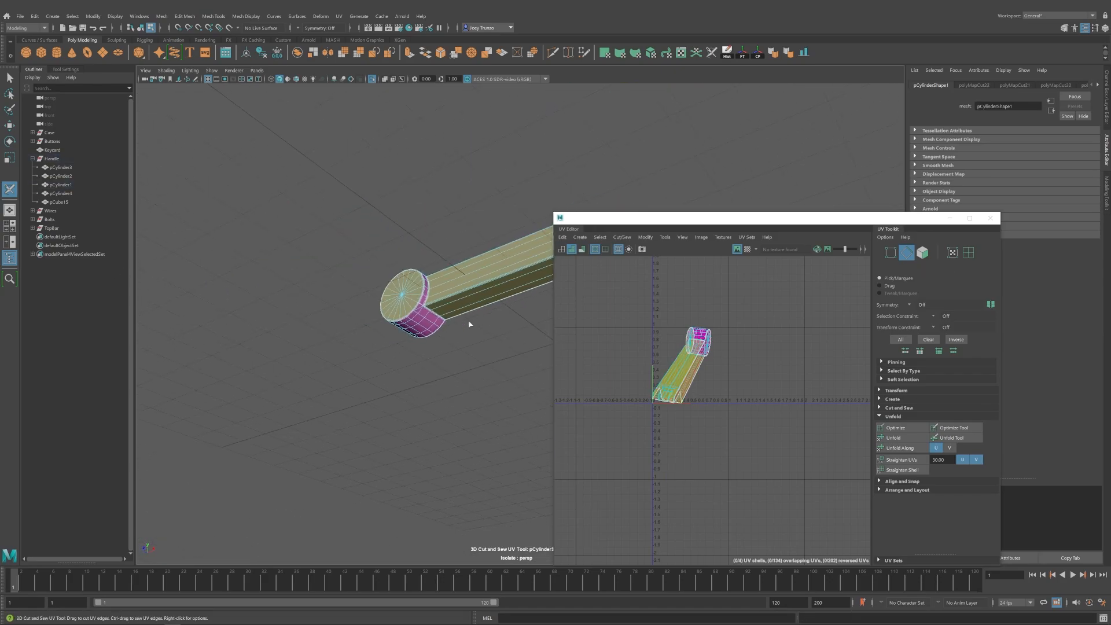
Cut the UV seam around the rectangular recess at the handle's free end with the 3D Cut and Sew UV tool.
{"action": "left_click_drag", "start_coordinate": [356, 295], "coordinate": [311, 353], "text": "alt"}
{"action": "key", "text": "w"}
{"action": "scroll", "coordinate": [382, 308], "scroll_direction": "up", "scroll_amount": 5}
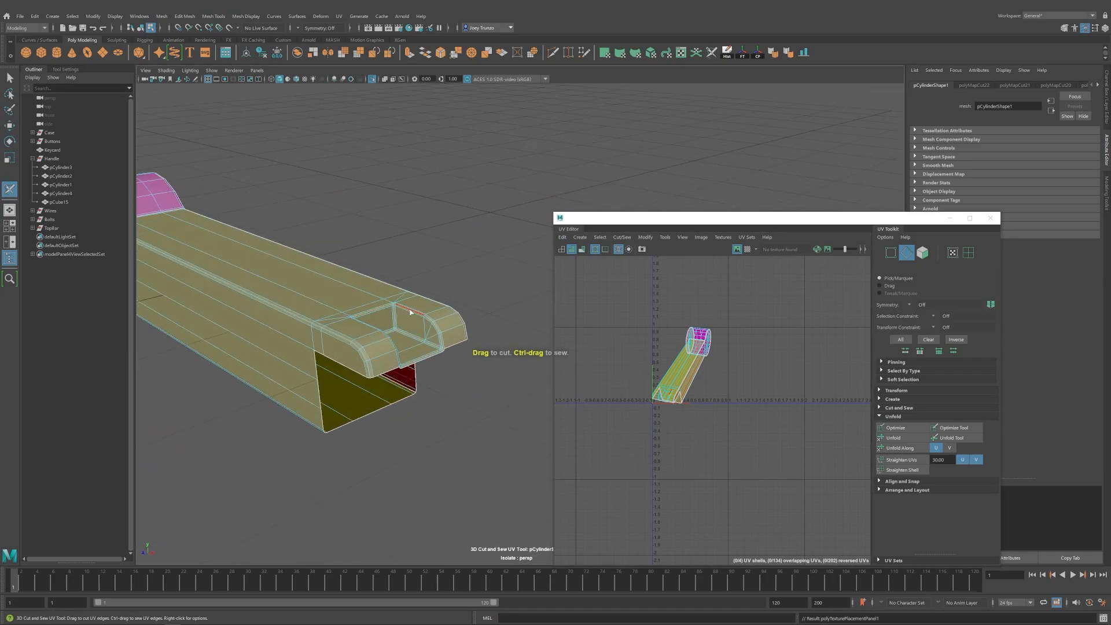
{"action": "double_click", "coordinate": [410, 312]}
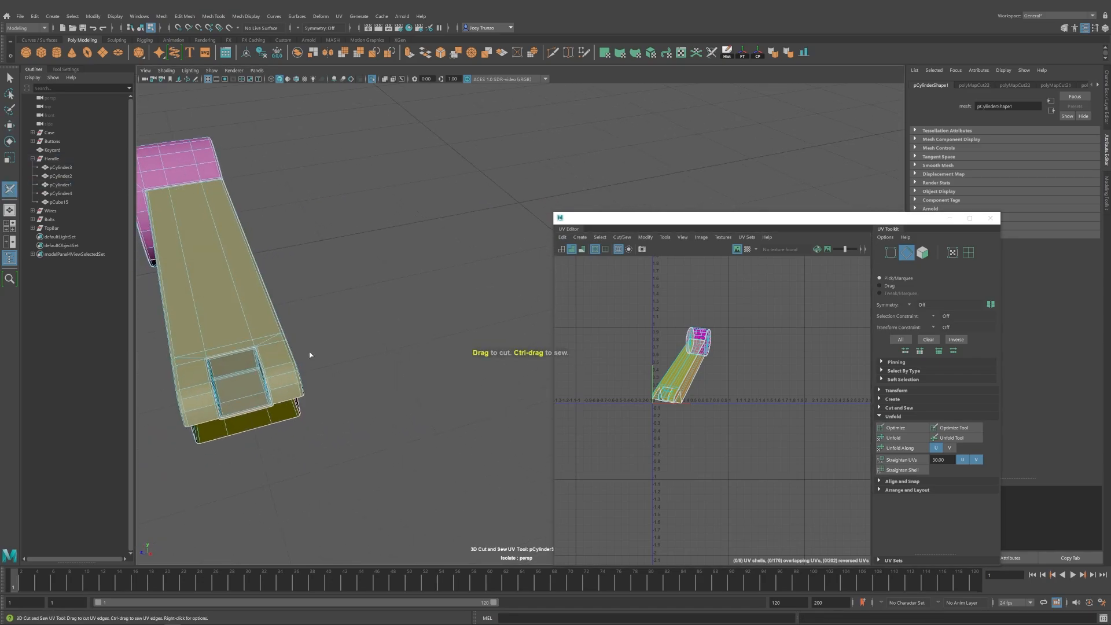
{"action": "left_click_drag", "start_coordinate": [243, 347], "coordinate": [322, 328], "text": "alt"}
{"action": "scroll", "coordinate": [322, 327], "scroll_direction": "up", "scroll_amount": 5}
{"action": "left_click_drag", "start_coordinate": [414, 276], "coordinate": [205, 278], "text": "alt"}
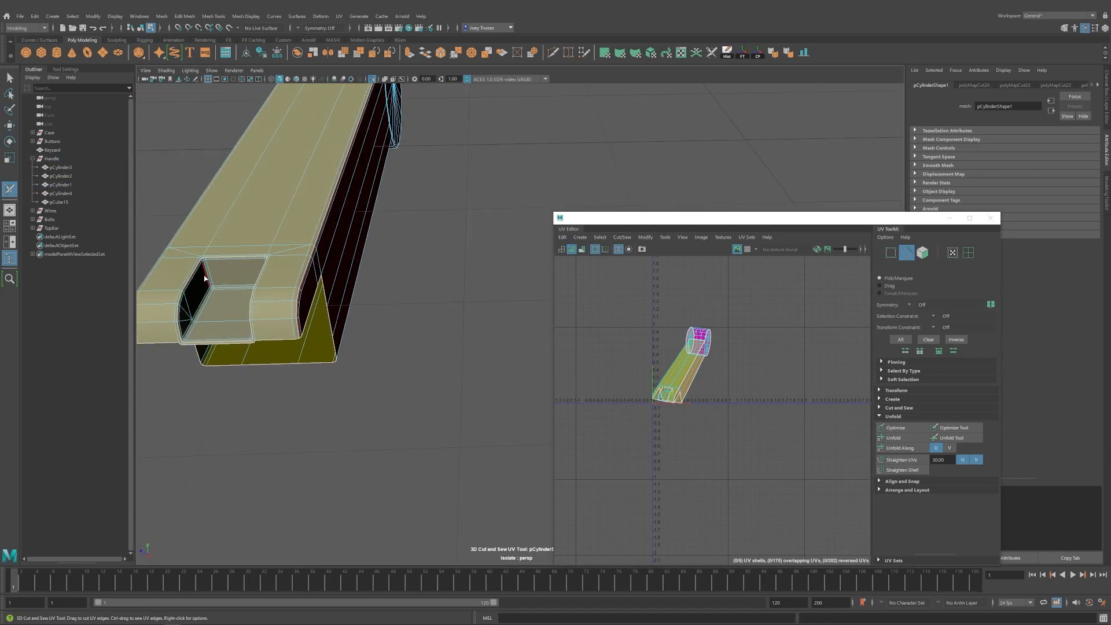
{"action": "left_click_drag", "start_coordinate": [267, 327], "coordinate": [416, 272], "text": "alt"}
Unfold all the handle's UV shells and rotate the long purple and red shells upright.
{"action": "left_click_drag", "start_coordinate": [602, 268], "coordinate": [746, 437]}
{"action": "key", "text": "f"}
{"action": "key", "text": "e"}
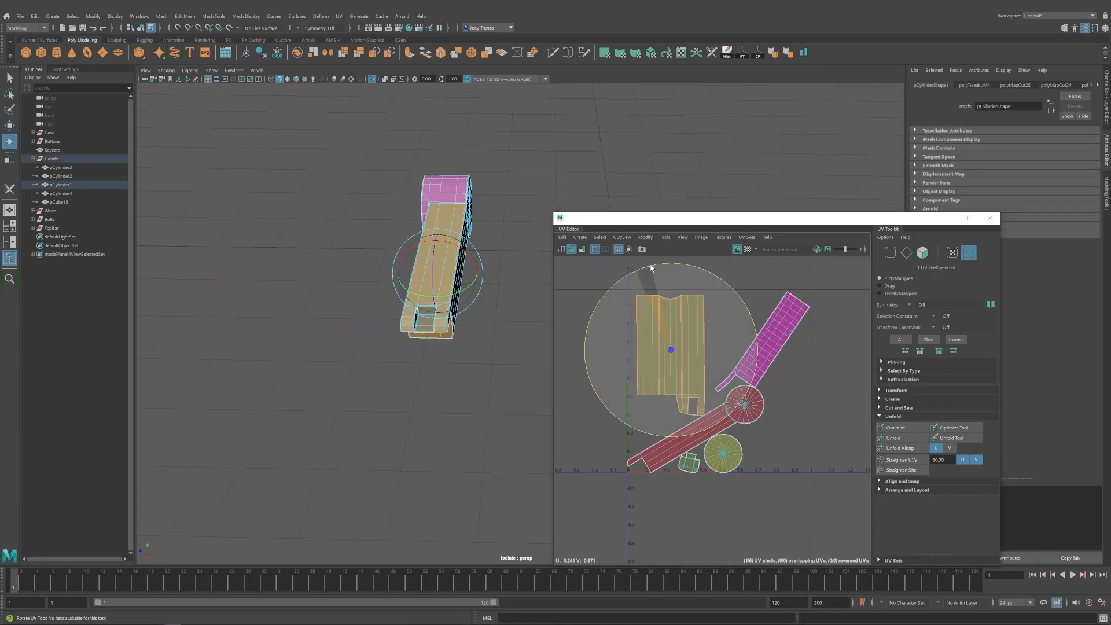
{"action": "left_click", "coordinate": [769, 335]}
{"action": "left_click_drag", "start_coordinate": [732, 268], "coordinate": [689, 303]}
{"action": "left_click", "coordinate": [694, 431]}
{"action": "left_click_drag", "start_coordinate": [661, 351], "coordinate": [616, 399]}
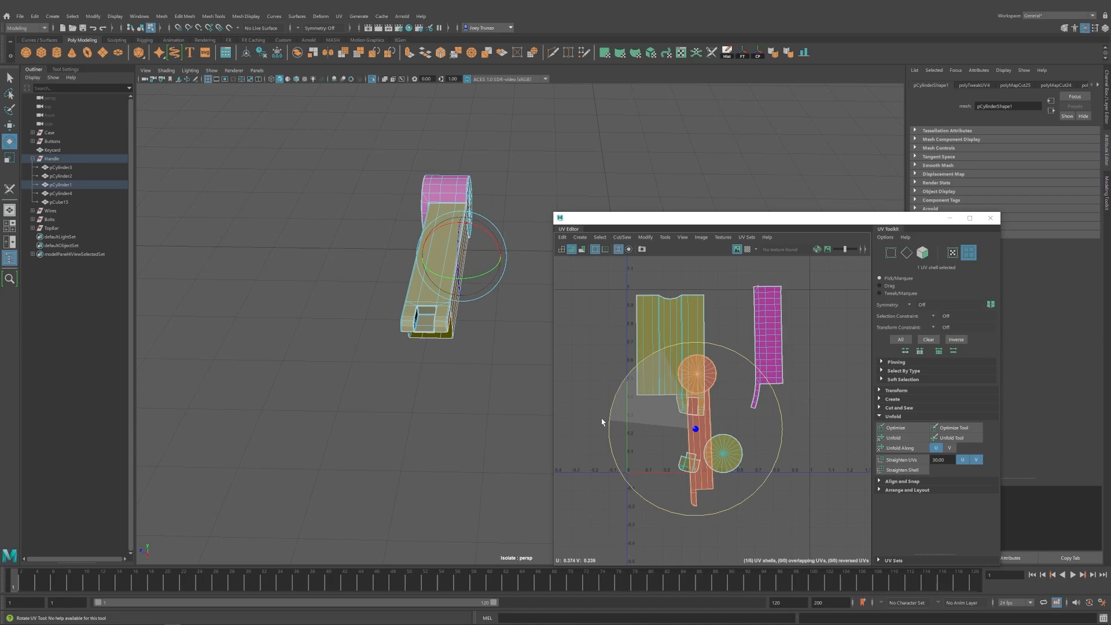
Lay out all the handle's UV shells together within the UV tile.
{"action": "left_click_drag", "start_coordinate": [591, 280], "coordinate": [779, 464]}
{"action": "key", "text": "ctrl+l"}
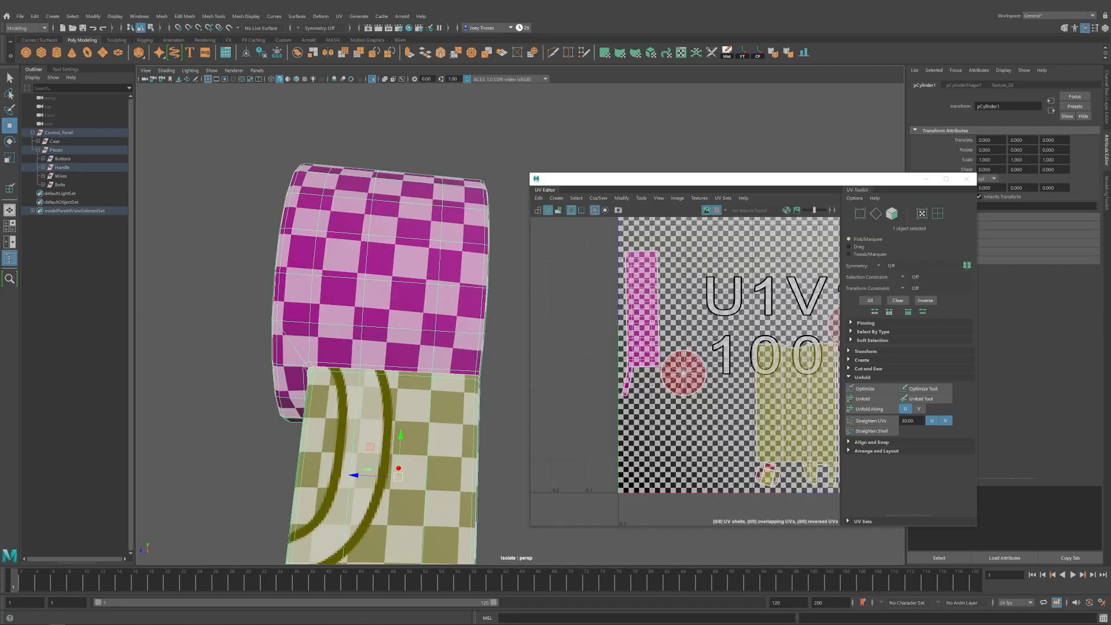
{"action": "middle_click_drag", "start_coordinate": [417, 346], "coordinate": [402, 340]}
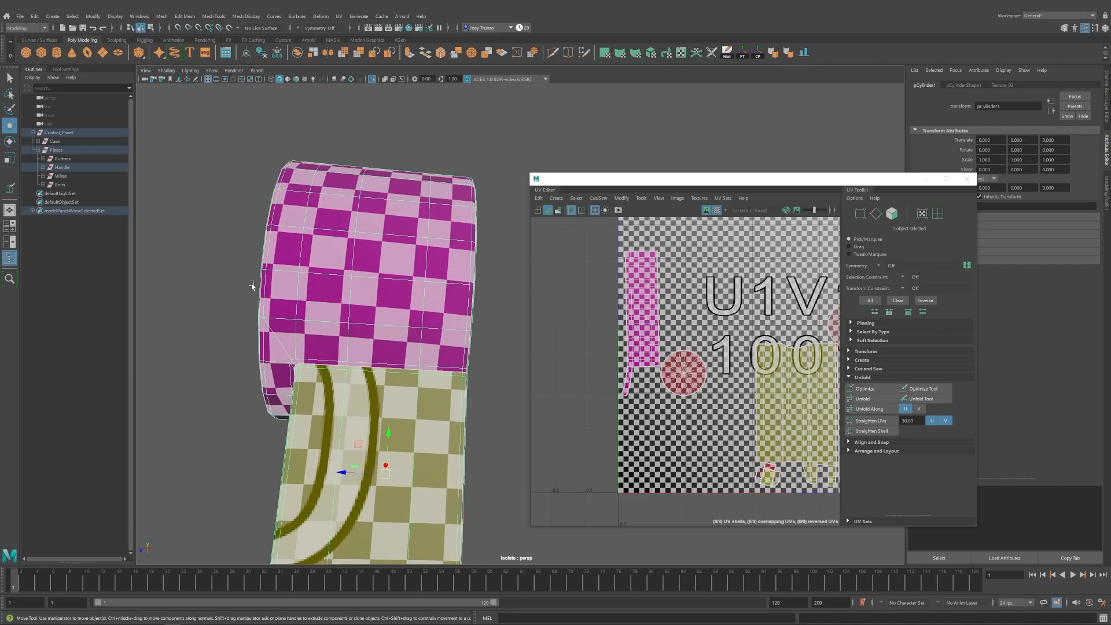
{"action": "left_click_drag", "start_coordinate": [290, 316], "coordinate": [288, 327], "text": "alt"}
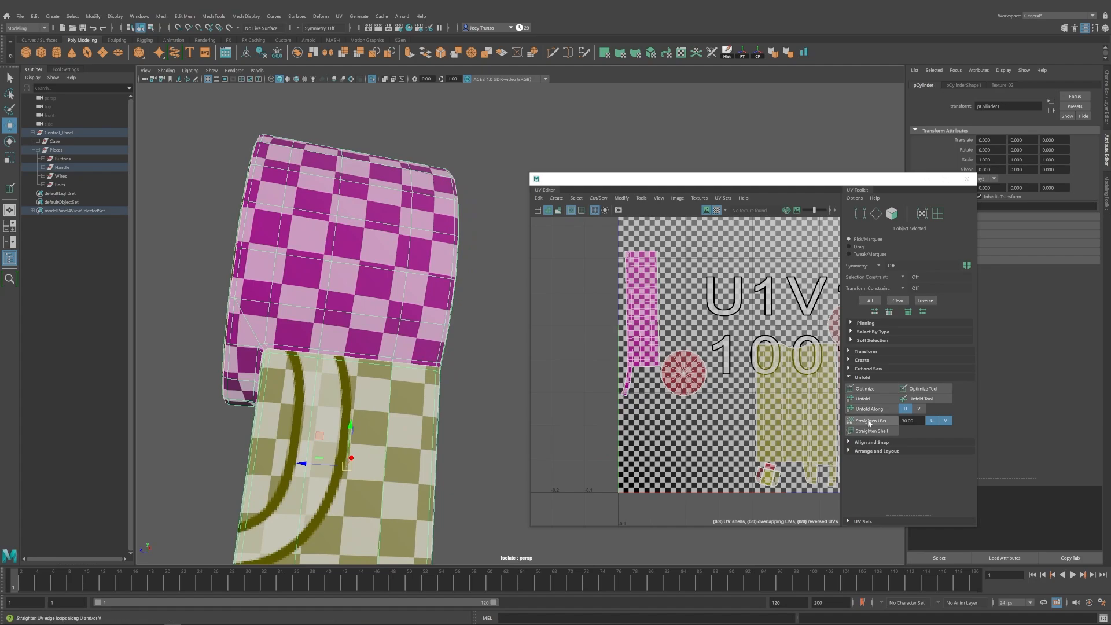
Try to straighten the purple cap shell's UVs at 30 in U and V with the checker hidden, and optimize them.
{"action": "left_click", "coordinate": [718, 210]}
{"action": "right_click_drag", "start_coordinate": [635, 315], "coordinate": [593, 297]}
{"action": "left_click", "coordinate": [637, 295]}
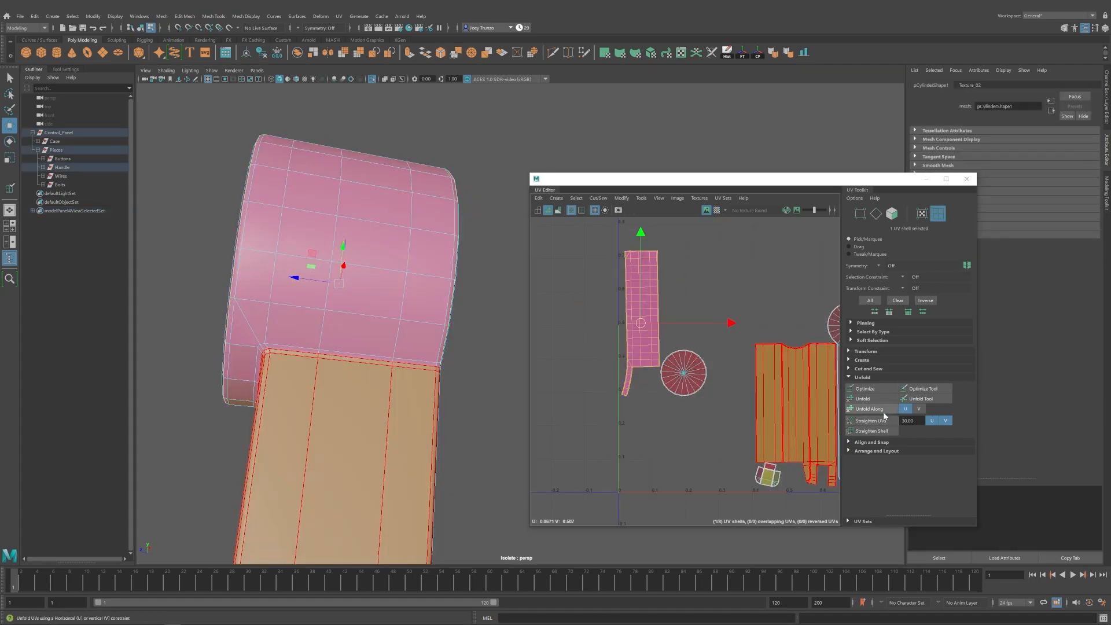
{"action": "left_click", "coordinate": [878, 420]}
{"action": "key", "text": "ctrl+z"}
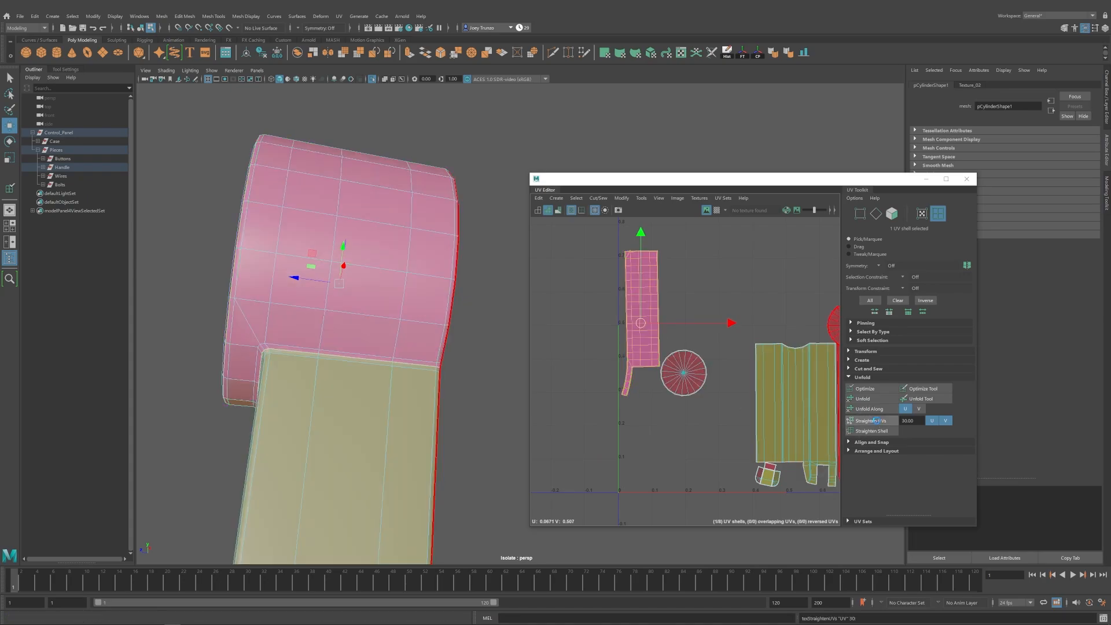
{"action": "left_click", "coordinate": [877, 421]}
{"action": "left_click", "coordinate": [923, 389]}
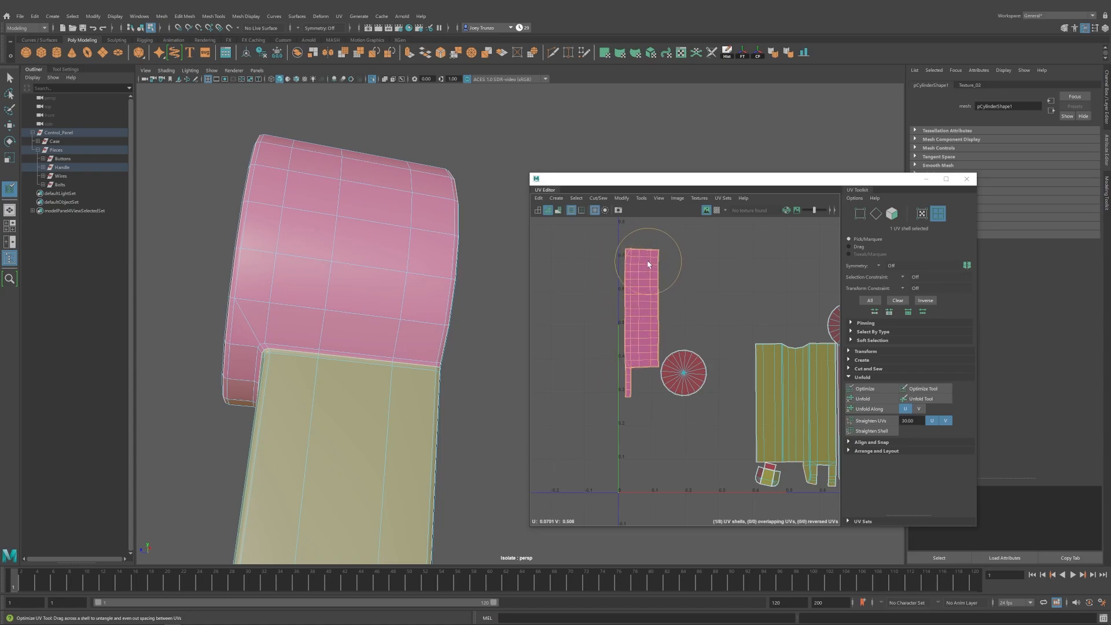
Show the checker pattern again and repeat Straighten UVs on the purple cap shell.
{"action": "left_click", "coordinate": [717, 210]}
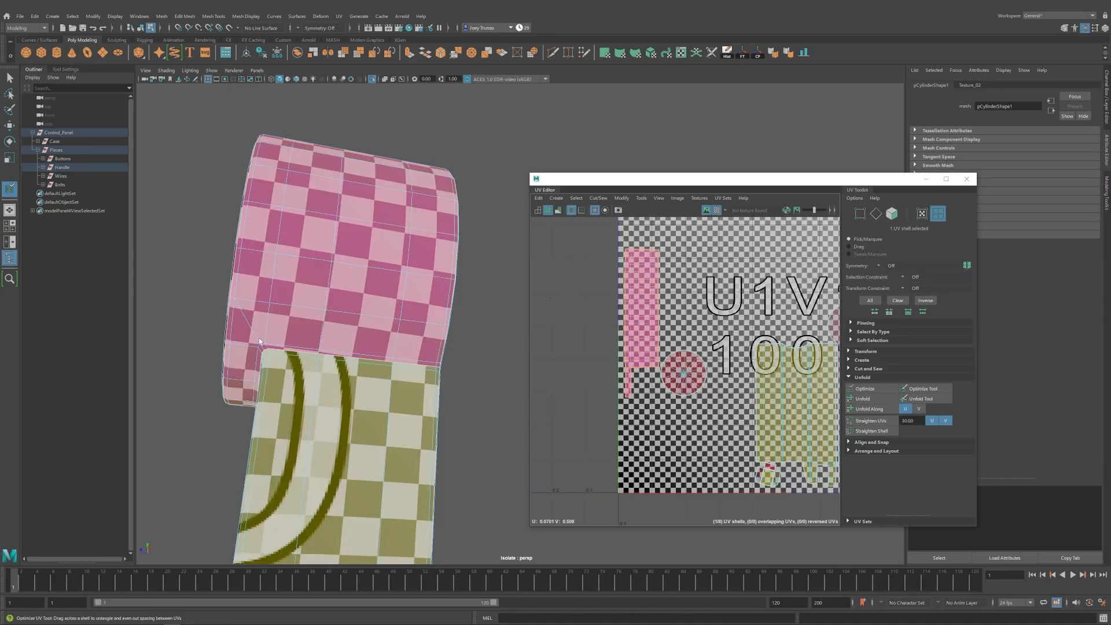
{"action": "left_click_drag", "start_coordinate": [313, 370], "coordinate": [296, 359], "text": "alt"}
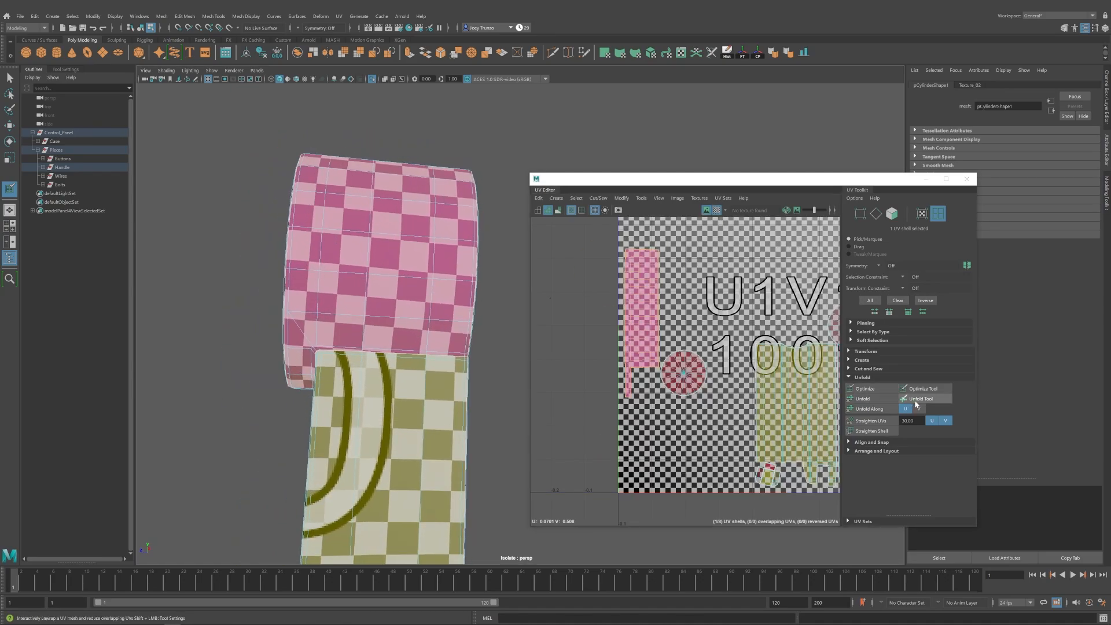
{"action": "right_click_drag", "start_coordinate": [647, 288], "coordinate": [599, 267]}
{"action": "key", "text": "w"}
{"action": "left_click", "coordinate": [642, 290]}
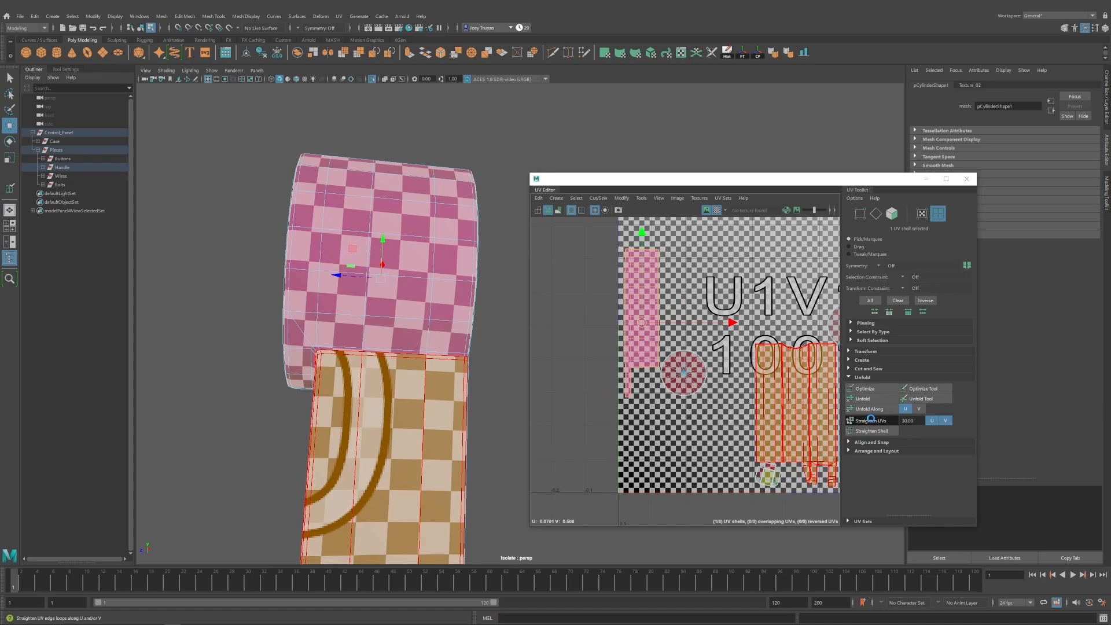
{"action": "left_click", "coordinate": [871, 421]}
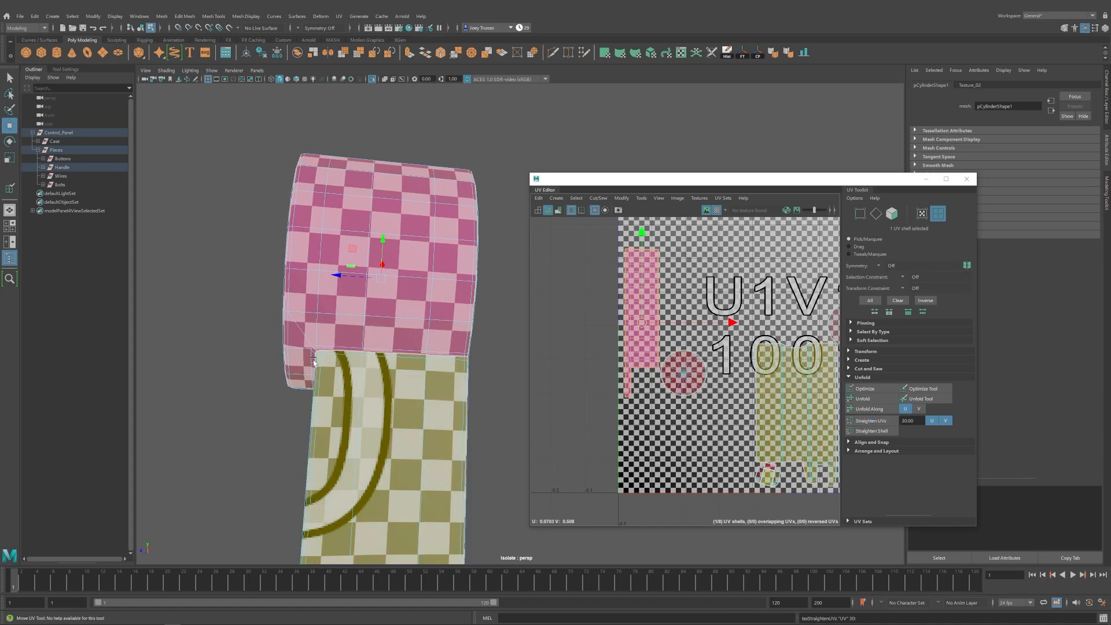
Compare the straightened shell's narrow strip in the UV layout with the checker pattern on the handle's cap.
{"action": "right_click_drag", "start_coordinate": [598, 348], "coordinate": [695, 370], "text": "alt"}
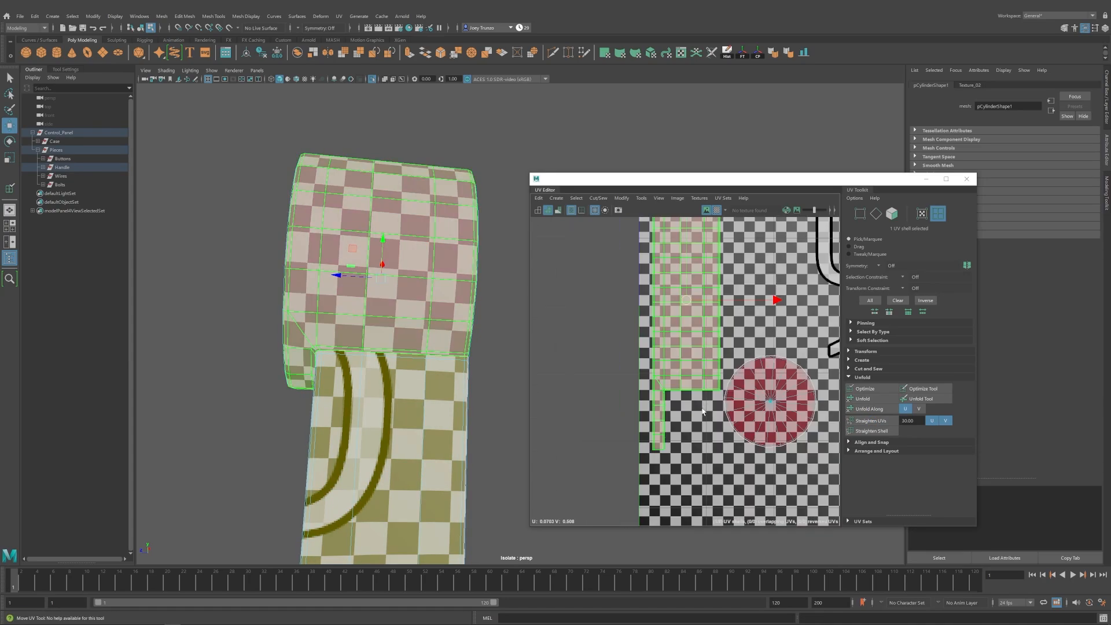
{"action": "middle_click_drag", "start_coordinate": [700, 426], "coordinate": [696, 356], "text": "alt"}
{"action": "right_click_drag", "start_coordinate": [696, 357], "coordinate": [787, 394], "text": "alt"}
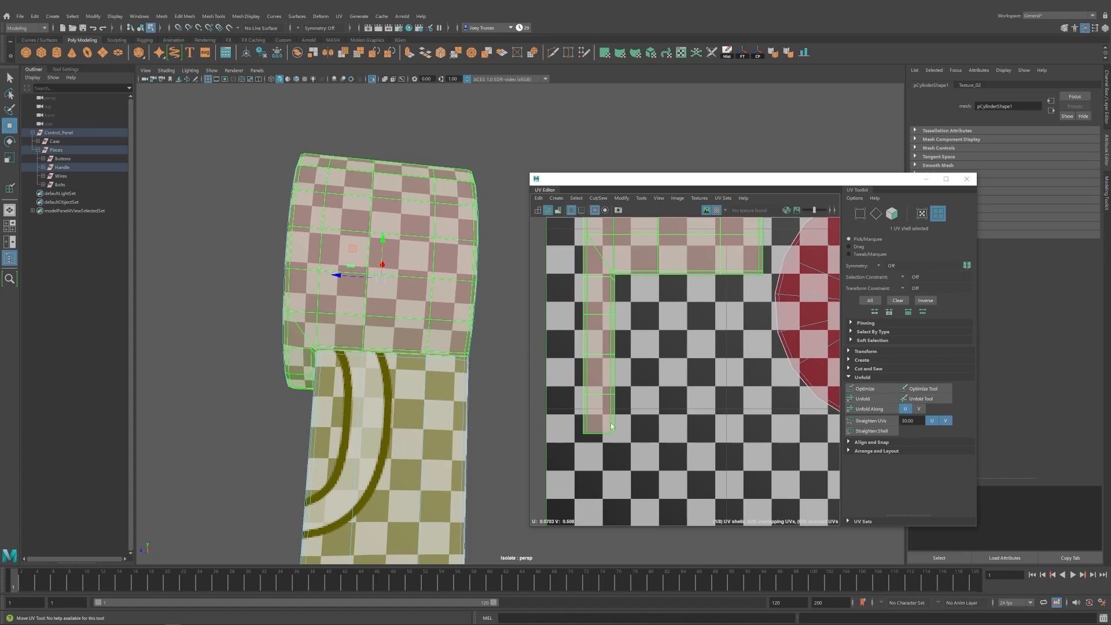
{"action": "mouse_move", "coordinate": [262, 364]}
{"action": "left_mouse_down", "text": "alt"}
{"action": "mouse_move", "coordinate": [299, 363]}
{"action": "mouse_move", "coordinate": [270, 372]}
{"action": "left_mouse_up", "text": "alt"}
{"action": "right_click_drag", "start_coordinate": [353, 362], "coordinate": [288, 370], "text": "alt"}
{"action": "right_click_drag", "start_coordinate": [362, 402], "coordinate": [449, 441], "text": "alt"}
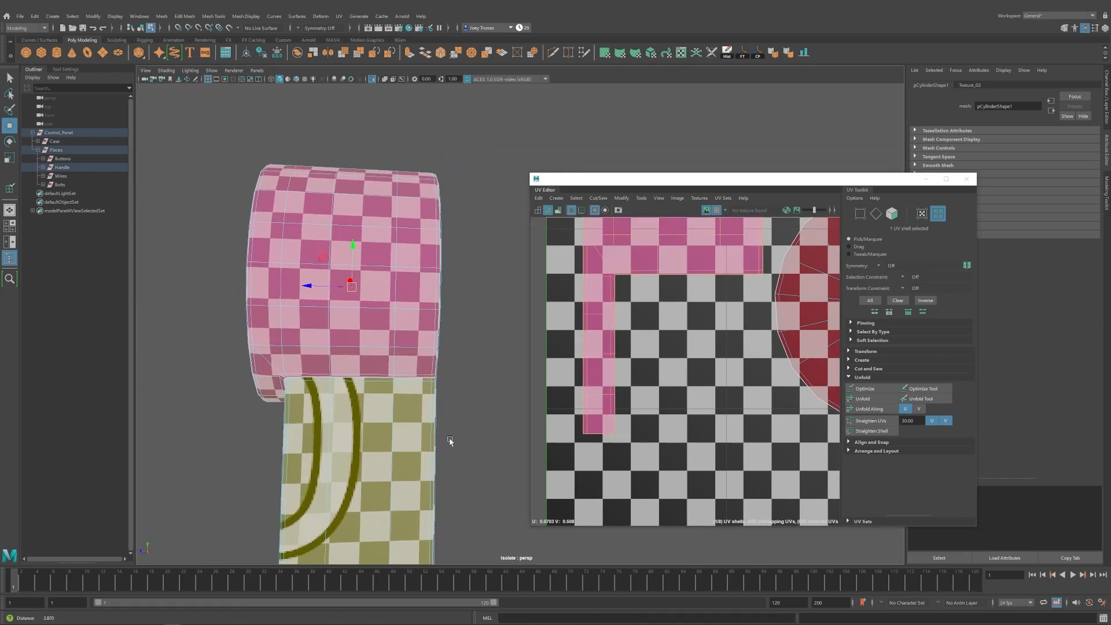
{"action": "middle_click_drag", "start_coordinate": [382, 412], "coordinate": [441, 420], "text": "alt"}
{"action": "right_click_drag", "start_coordinate": [442, 419], "coordinate": [475, 431], "text": "alt"}
{"action": "right_click_drag", "start_coordinate": [632, 389], "coordinate": [550, 362], "text": "alt"}
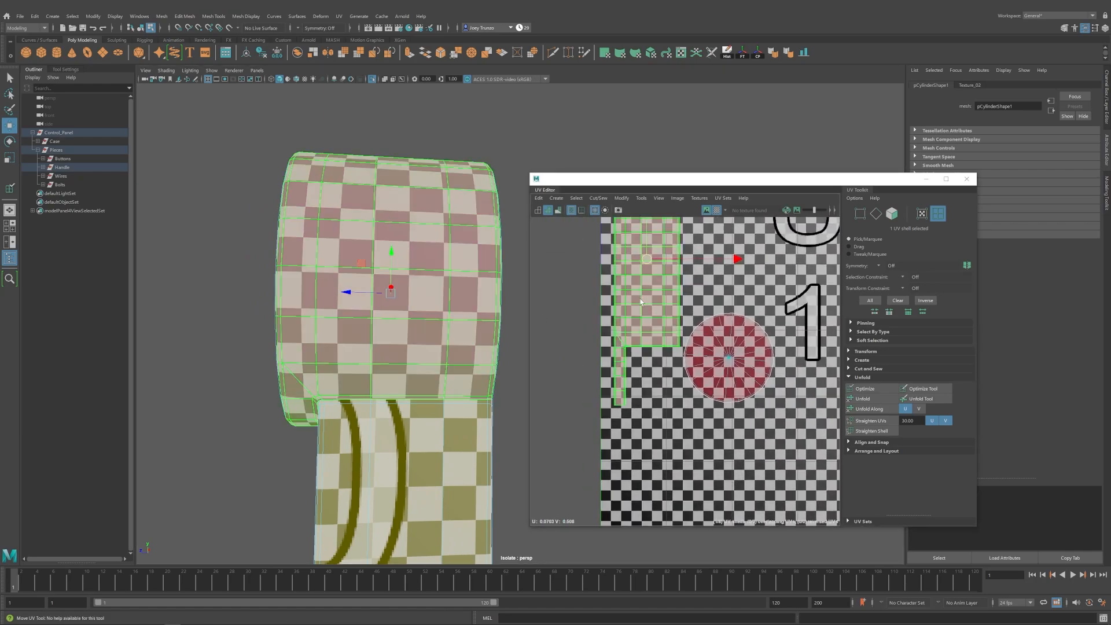
Undo the straightening of the purple cap shell.
{"action": "left_click", "coordinate": [650, 370]}
{"action": "left_click", "coordinate": [659, 307]}
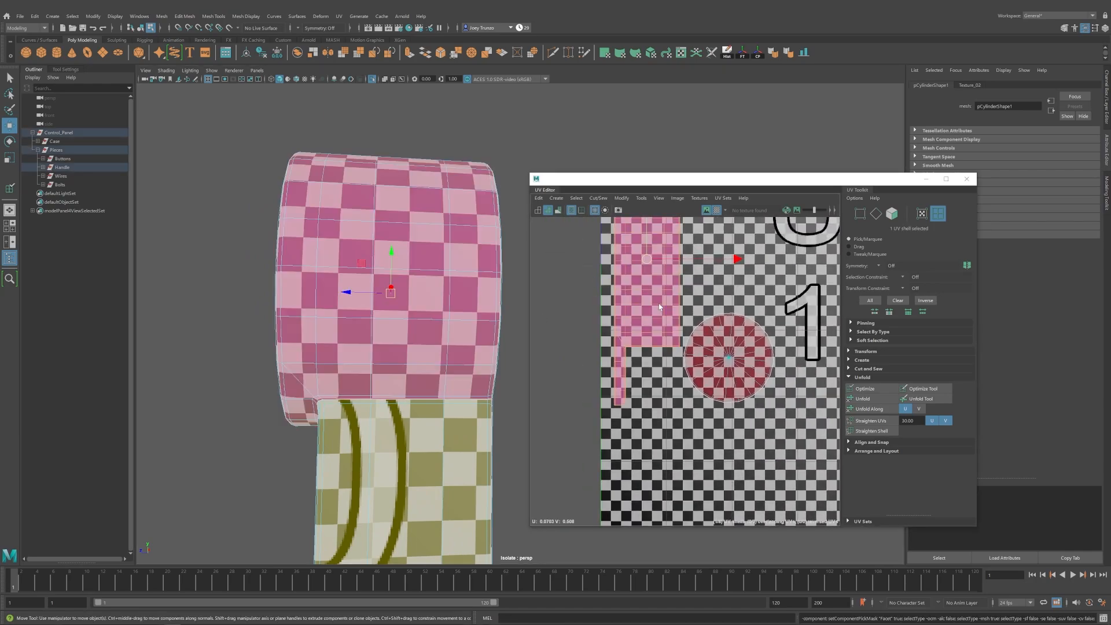
{"action": "key", "text": "ctrl+z"}
{"action": "key", "text": "ctrl+z"}
{"action": "key", "text": "ctrl+z"}
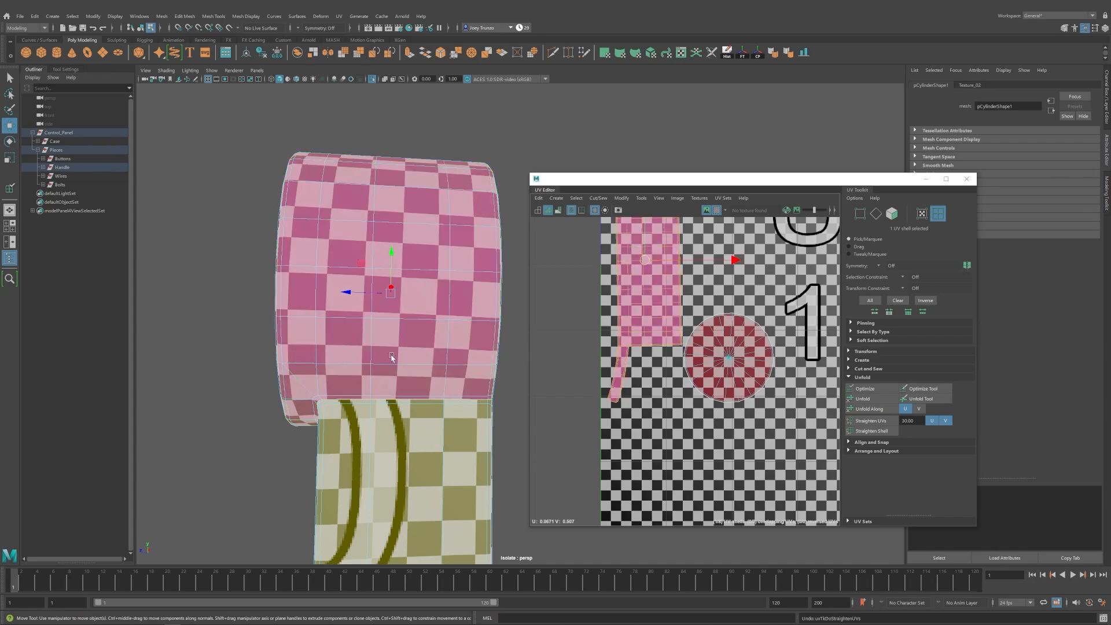
Examine the checker pattern on the cap and the pronged end of the yellow arm shell.
{"action": "left_click_drag", "start_coordinate": [394, 301], "coordinate": [377, 399], "text": "alt"}
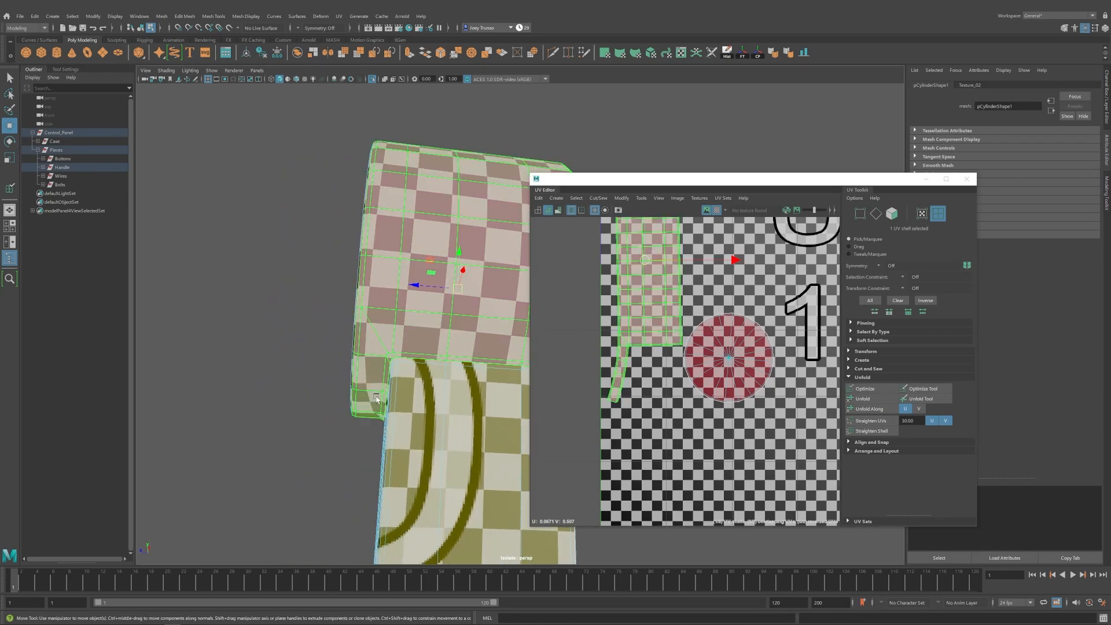
{"action": "left_click_drag", "start_coordinate": [405, 342], "coordinate": [177, 264], "text": "alt"}
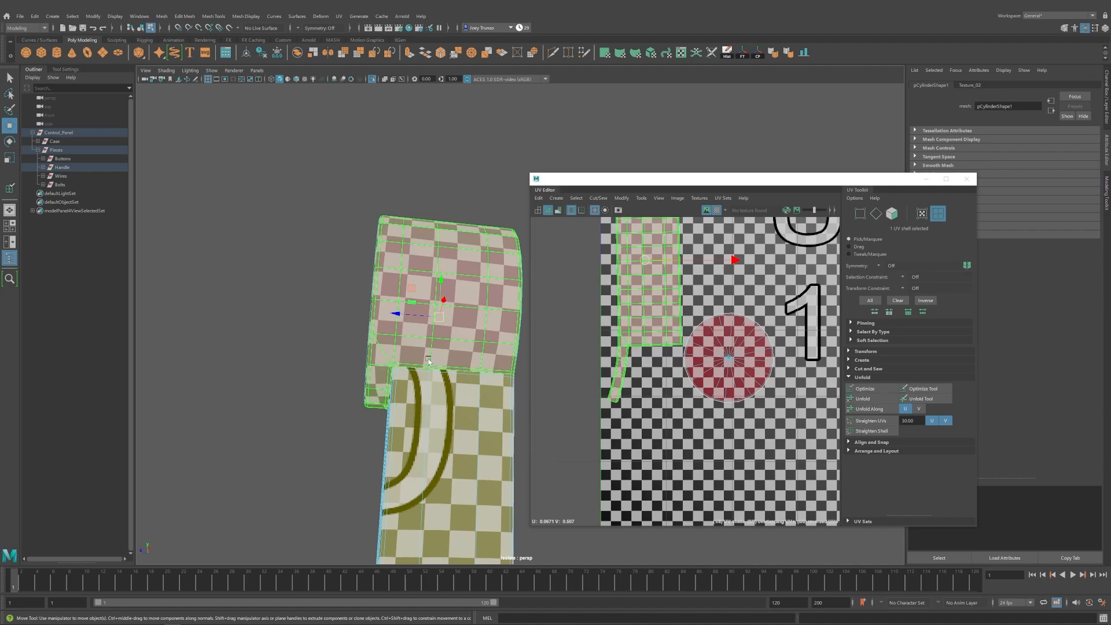
{"action": "left_click_drag", "start_coordinate": [405, 347], "coordinate": [437, 302], "text": "alt"}
{"action": "middle_click_drag", "start_coordinate": [754, 390], "coordinate": [537, 280], "text": "alt"}
{"action": "scroll", "coordinate": [727, 389], "scroll_direction": "down", "scroll_amount": 3}
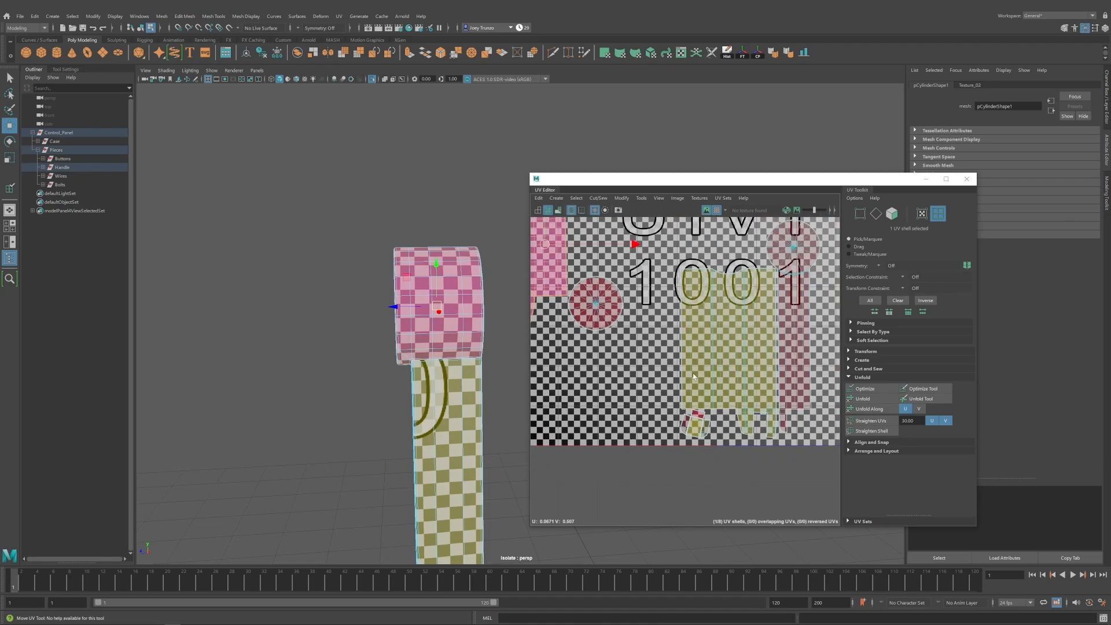
{"action": "middle_click_drag", "start_coordinate": [727, 389], "coordinate": [668, 325], "text": "alt"}
{"action": "left_click", "coordinate": [684, 415]}
{"action": "scroll", "coordinate": [668, 324], "scroll_direction": "up", "scroll_amount": 4}
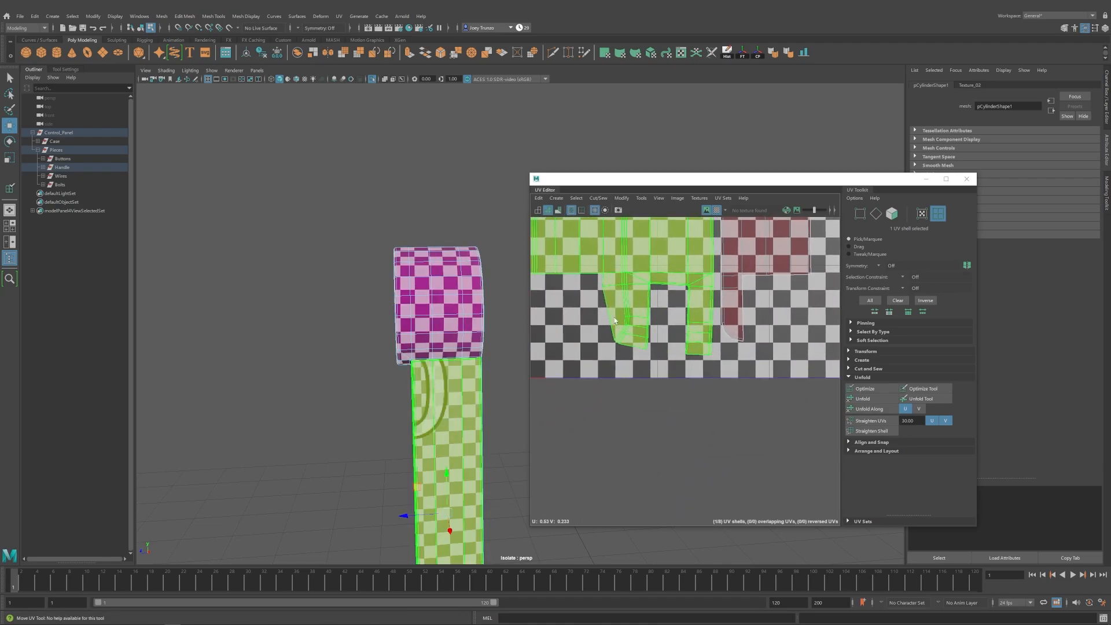
Delete the floor faces inside the recess at the handle's free end.
{"action": "middle_click_drag", "start_coordinate": [492, 417], "coordinate": [479, 380], "text": "alt"}
{"action": "left_click_drag", "start_coordinate": [480, 379], "coordinate": [484, 415], "text": "alt"}
{"action": "scroll", "coordinate": [484, 416], "scroll_direction": "up", "scroll_amount": 2}
{"action": "right_click_drag", "start_coordinate": [402, 228], "coordinate": [444, 210]}
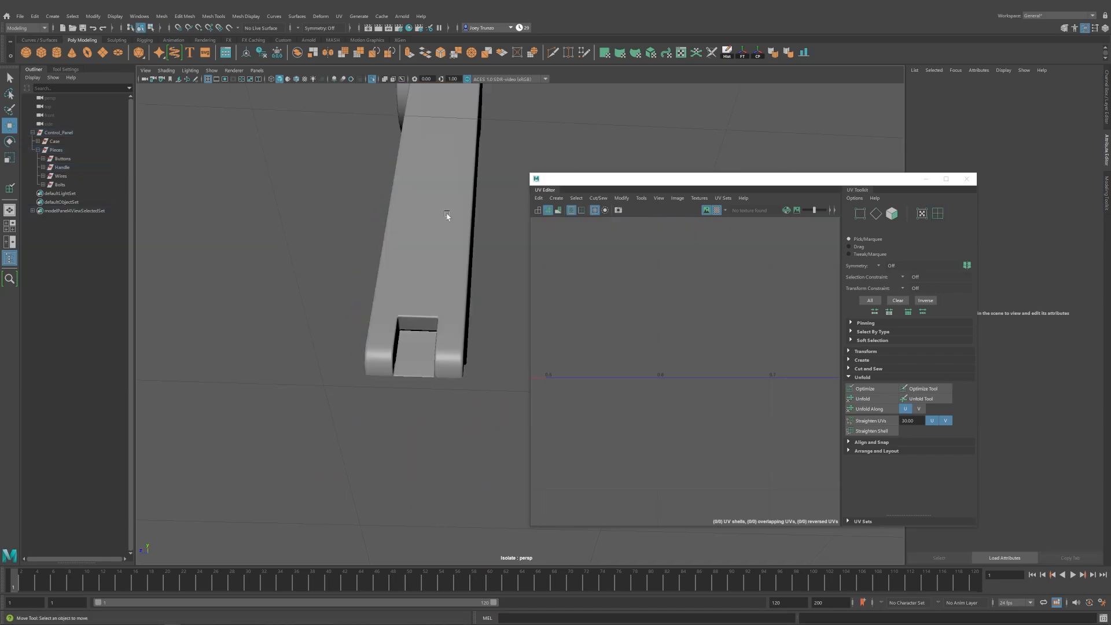
{"action": "left_click", "coordinate": [444, 211]}
{"action": "right_click_drag", "start_coordinate": [386, 304], "coordinate": [463, 371], "text": "alt"}
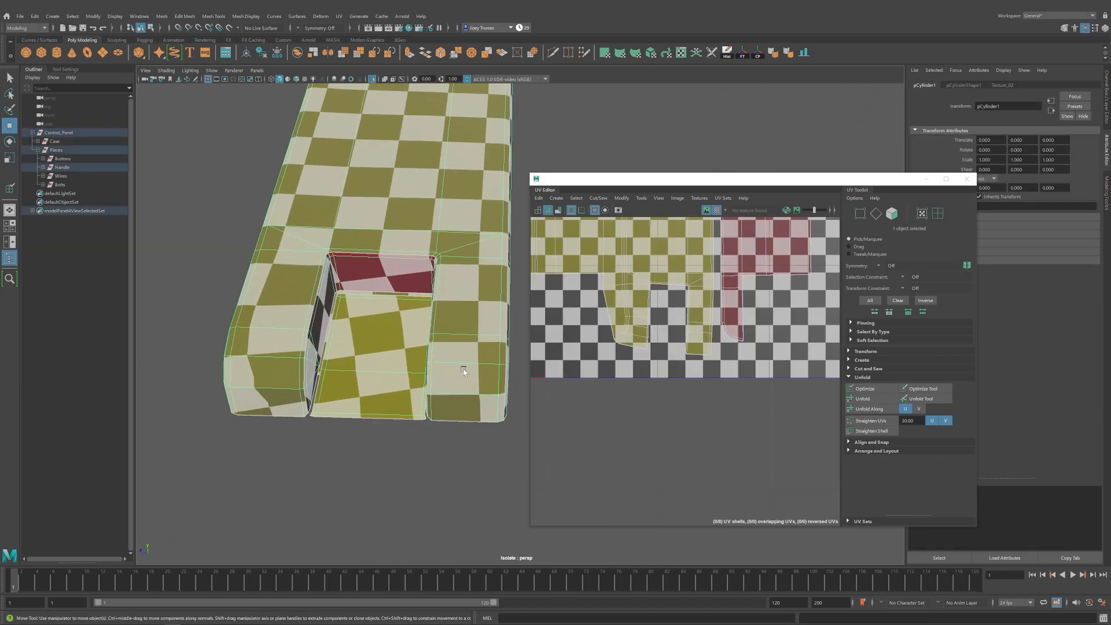
{"action": "right_click_drag", "start_coordinate": [372, 315], "coordinate": [370, 347]}
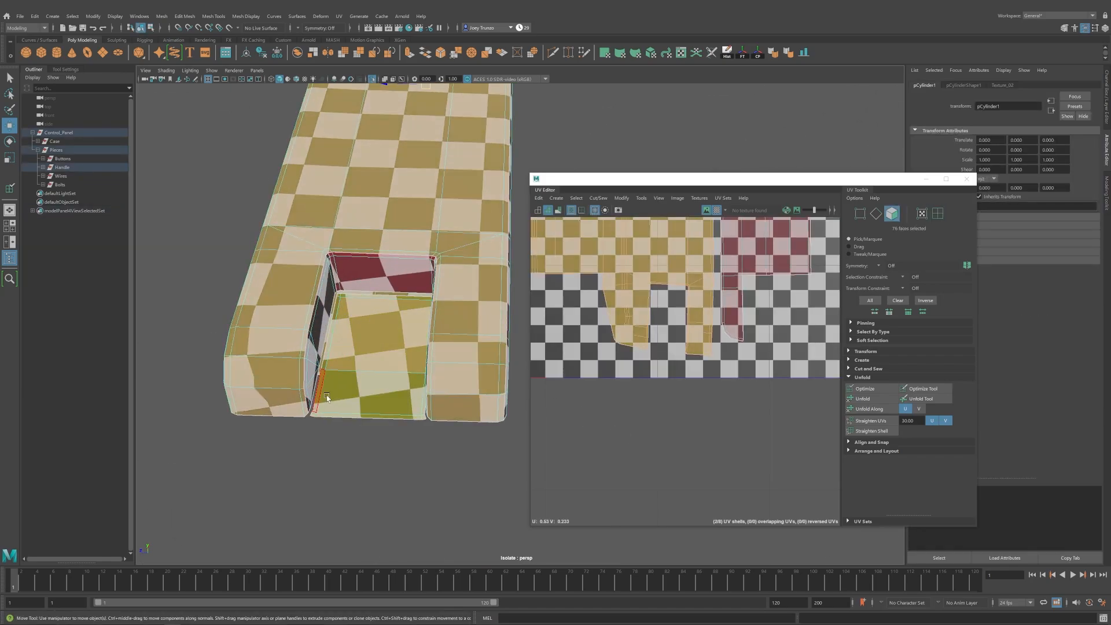
{"action": "left_click", "coordinate": [343, 301]}
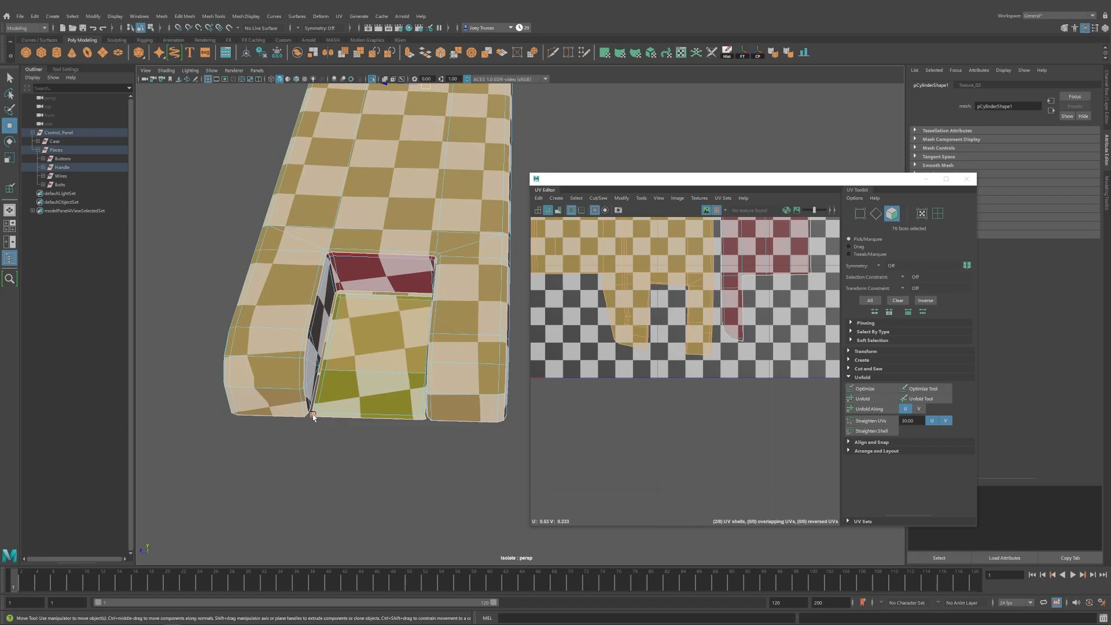
{"action": "left_click", "coordinate": [353, 297], "text": "shift"}
{"action": "left_click_drag", "start_coordinate": [353, 298], "coordinate": [455, 305], "text": "alt"}
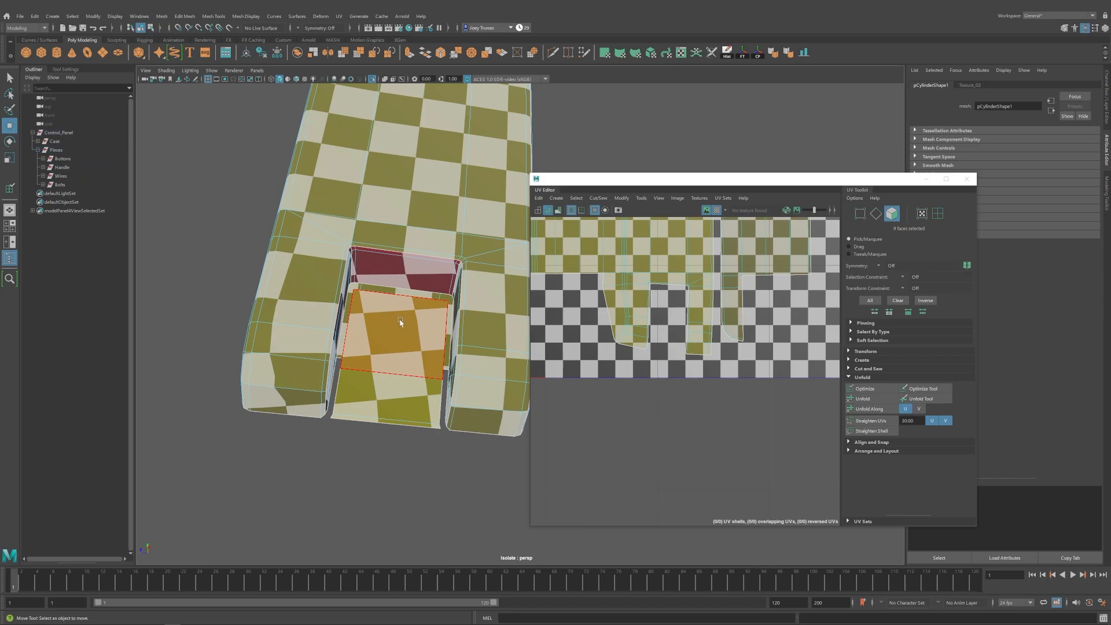
{"action": "left_click", "coordinate": [371, 421]}
{"action": "key", "text": "Delete"}
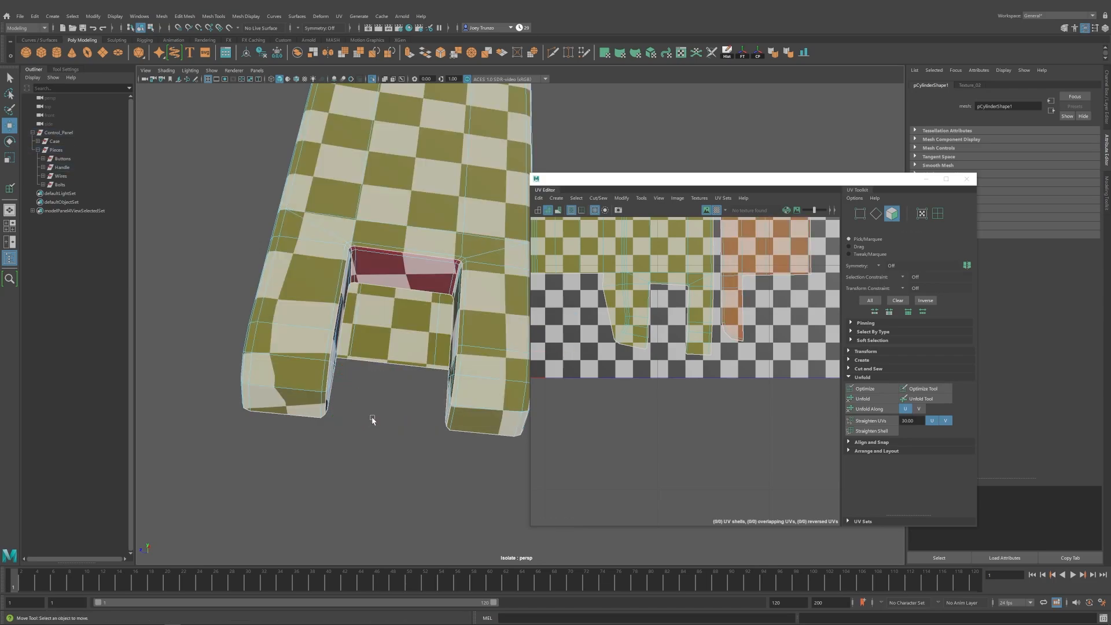
Show the rest of the model and examine how the handle's recessed end sits in the control panel.
{"action": "right_click_drag", "start_coordinate": [428, 312], "coordinate": [307, 372]}
{"action": "left_click_drag", "start_coordinate": [307, 372], "coordinate": [294, 377], "text": "alt"}
{"action": "left_click", "coordinate": [292, 339]}
{"action": "left_click", "coordinate": [405, 294]}
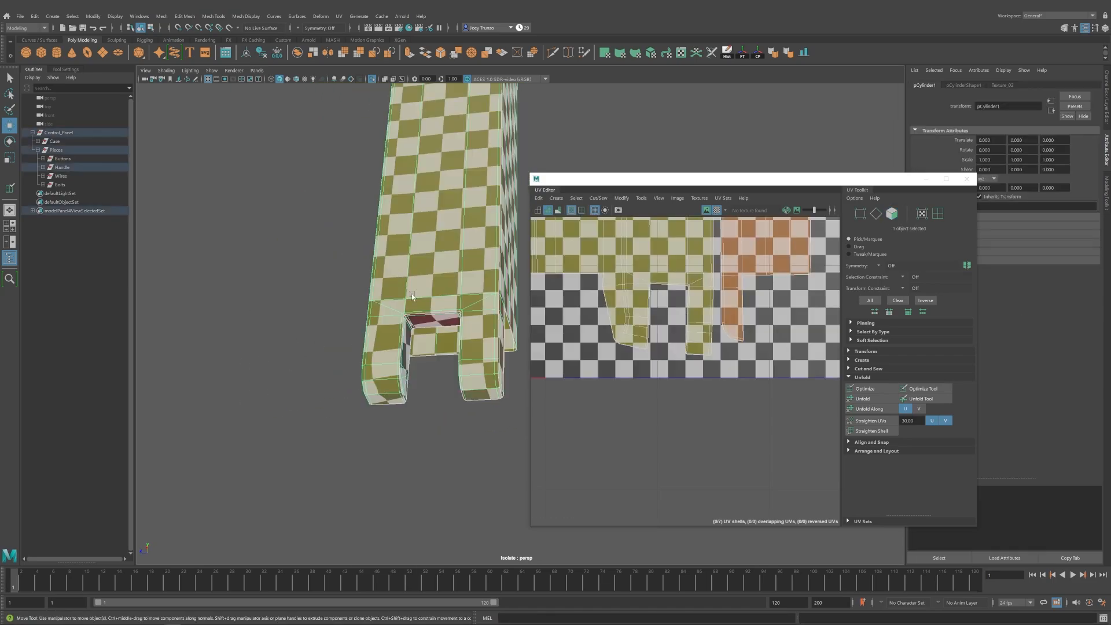
{"action": "middle_click_drag", "start_coordinate": [406, 294], "coordinate": [364, 257], "text": "alt"}
{"action": "left_click", "coordinate": [373, 79]}
{"action": "left_click_drag", "start_coordinate": [354, 303], "coordinate": [420, 338], "text": "alt"}
{"action": "middle_click_drag", "start_coordinate": [420, 337], "coordinate": [431, 440], "text": "alt"}
{"action": "right_click_drag", "start_coordinate": [431, 440], "coordinate": [625, 446], "text": "alt"}
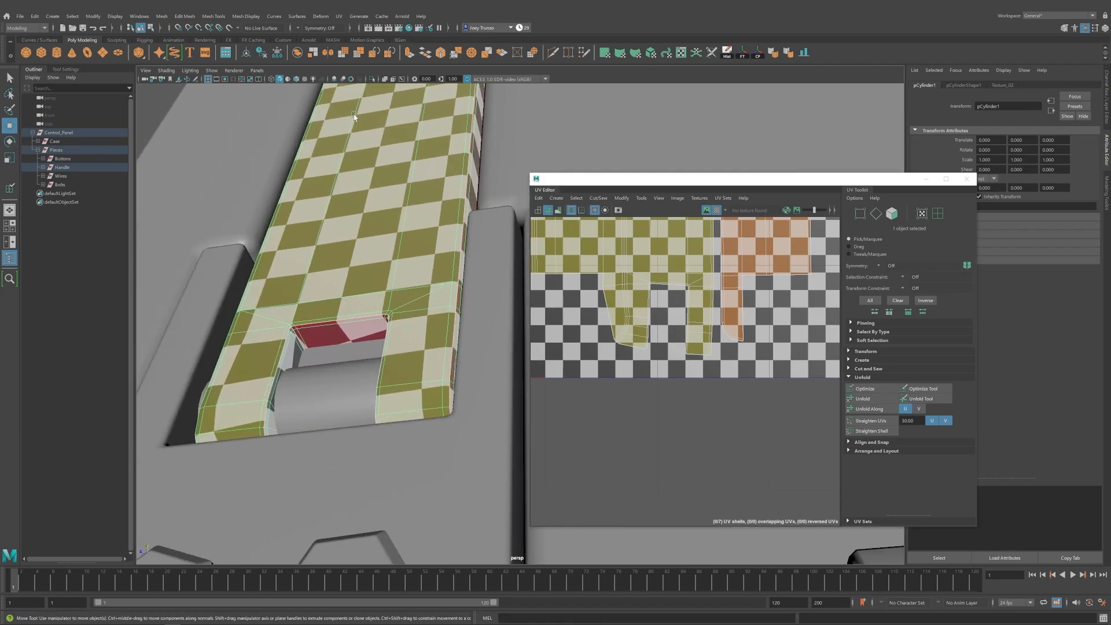
Isolate the handle arm and cut a UV seam around the base of one prong at its forked end.
{"action": "left_click", "coordinate": [372, 79]}
{"action": "left_click_drag", "start_coordinate": [306, 347], "coordinate": [330, 336], "text": "alt"}
{"action": "right_click_drag", "start_coordinate": [433, 264], "coordinate": [439, 233], "text": "shift"}
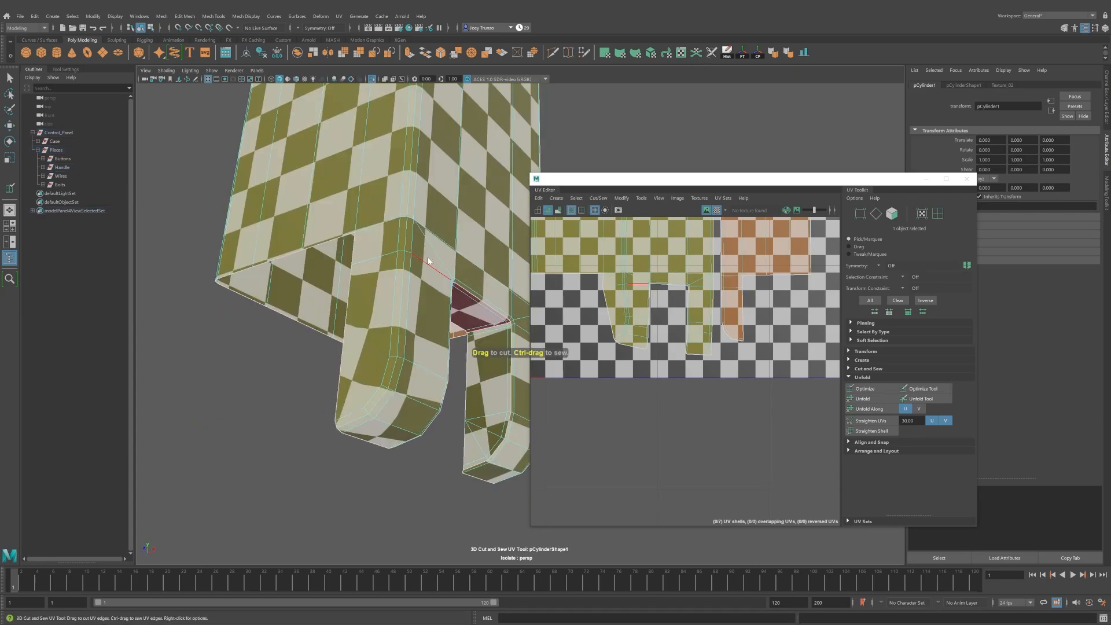
{"action": "left_click_drag", "start_coordinate": [434, 210], "coordinate": [418, 256], "text": "alt"}
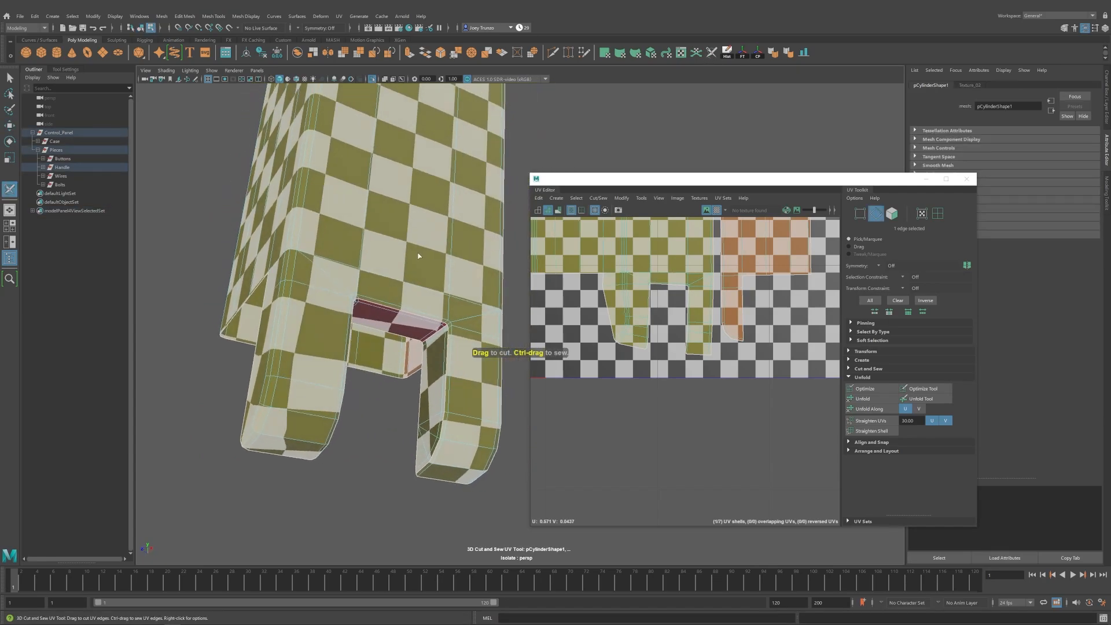
{"action": "left_click", "coordinate": [315, 293]}
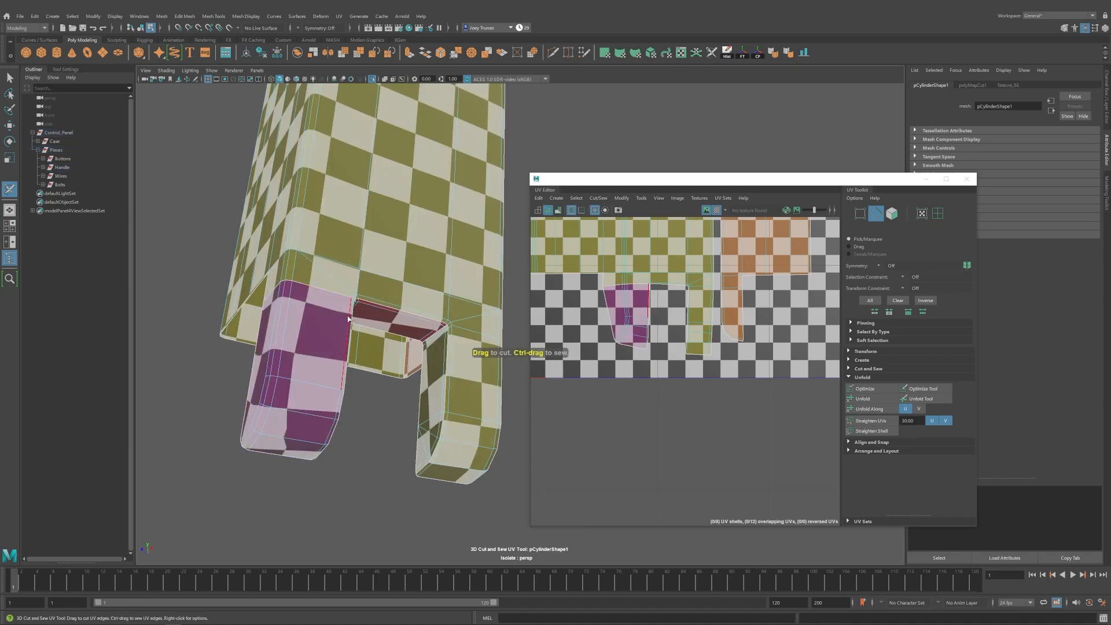
Sew the prong back to the arm and cut off only its outer side face as a separate shell.
{"action": "left_click_drag", "start_coordinate": [316, 293], "coordinate": [408, 351], "text": "alt"}
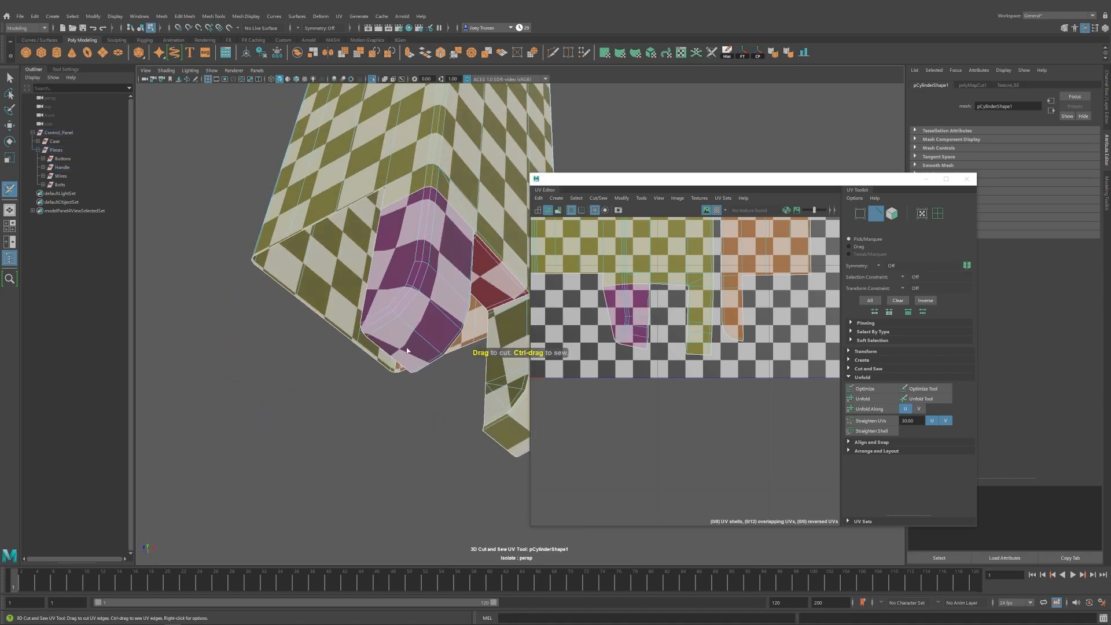
{"action": "left_click", "coordinate": [397, 300]}
{"action": "left_click_drag", "start_coordinate": [397, 301], "coordinate": [439, 328], "text": "alt"}
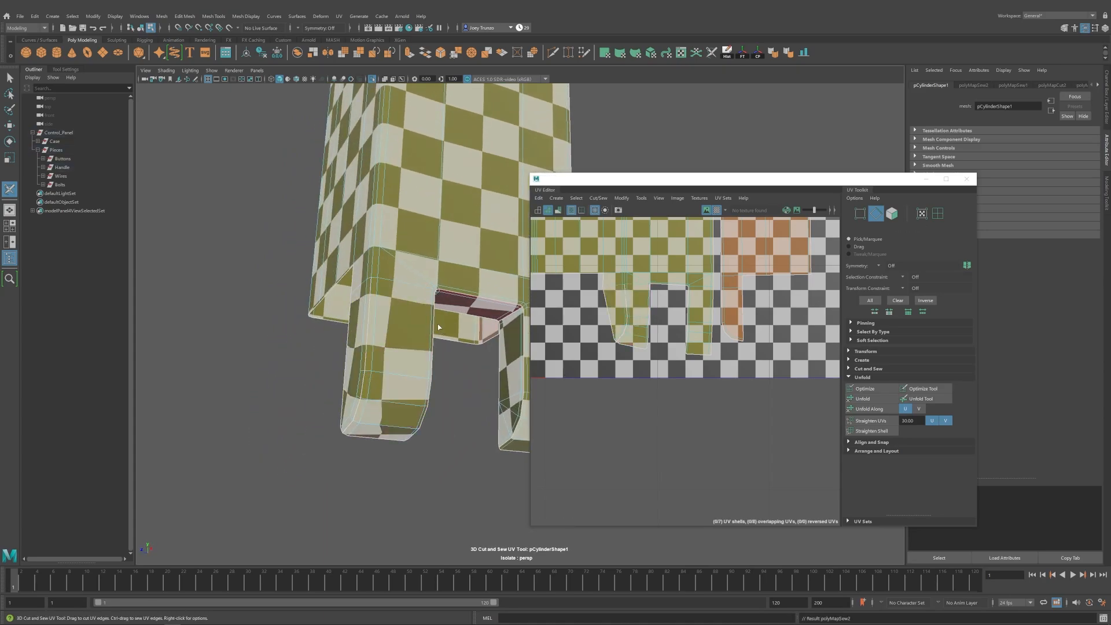
{"action": "double_click", "coordinate": [366, 283]}
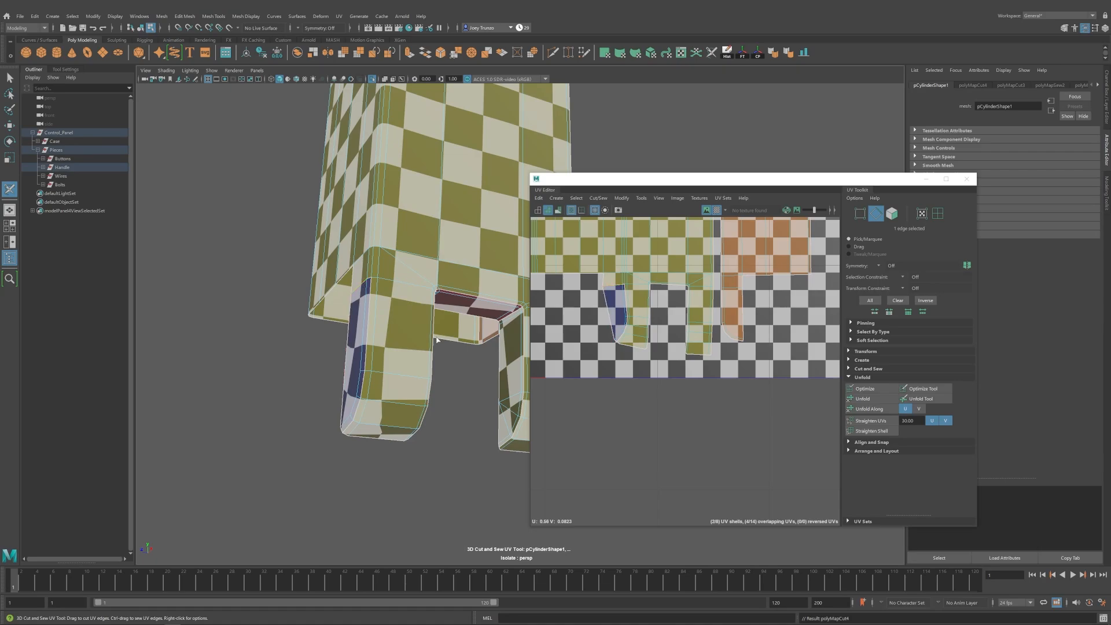
{"action": "left_click_drag", "start_coordinate": [437, 340], "coordinate": [374, 352], "text": "alt"}
Unfold the yellow arm shell together with the newly cut prong side shell.
{"action": "key", "text": "w"}
{"action": "right_click_drag", "start_coordinate": [654, 319], "coordinate": [679, 345]}
{"action": "middle_click_drag", "start_coordinate": [680, 345], "coordinate": [664, 369], "text": "alt"}
{"action": "scroll", "coordinate": [664, 369], "scroll_direction": "down", "scroll_amount": 4}
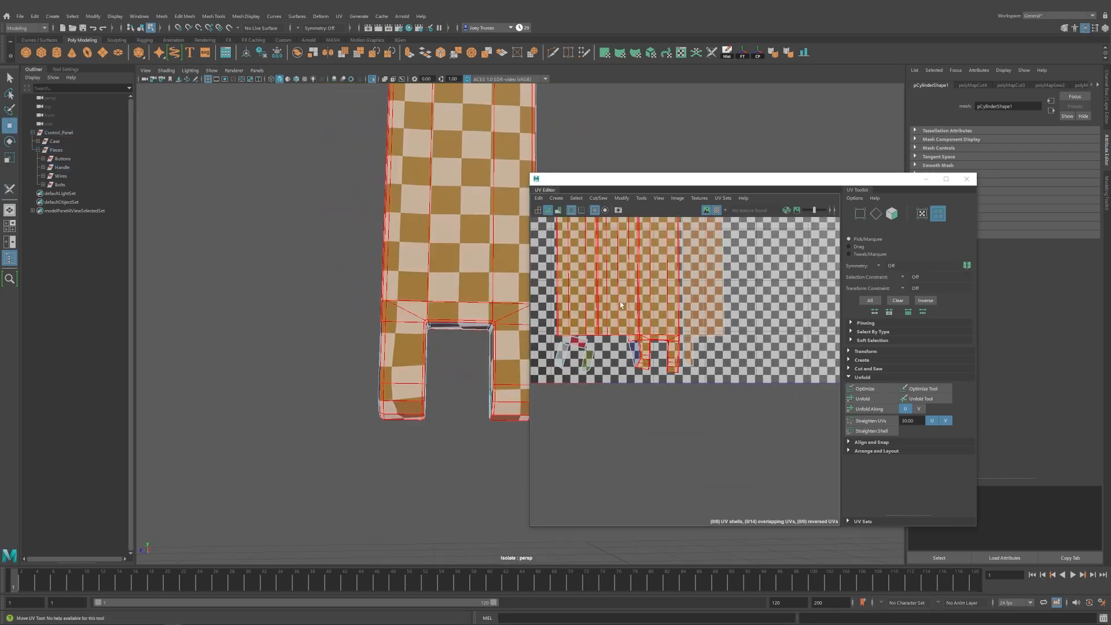
{"action": "left_click", "coordinate": [621, 305]}
{"action": "key", "text": "ctrl+u"}
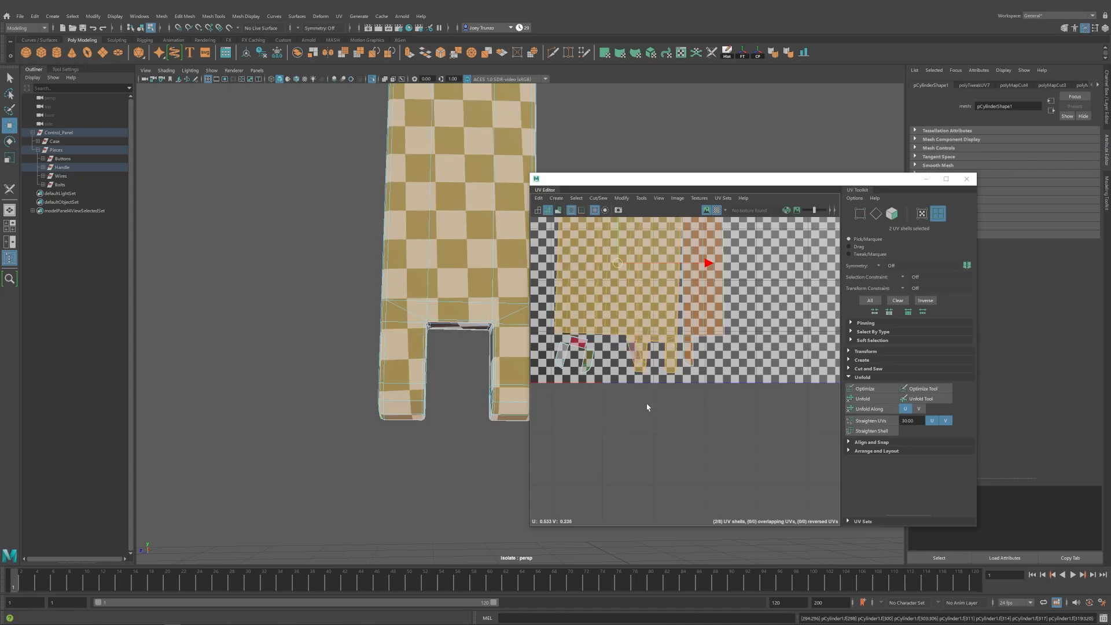
Move the prong's side shell slightly away from the arm shell's prongs.
{"action": "left_click", "coordinate": [648, 407]}
{"action": "left_click", "coordinate": [642, 324]}
{"action": "left_click", "coordinate": [627, 359]}
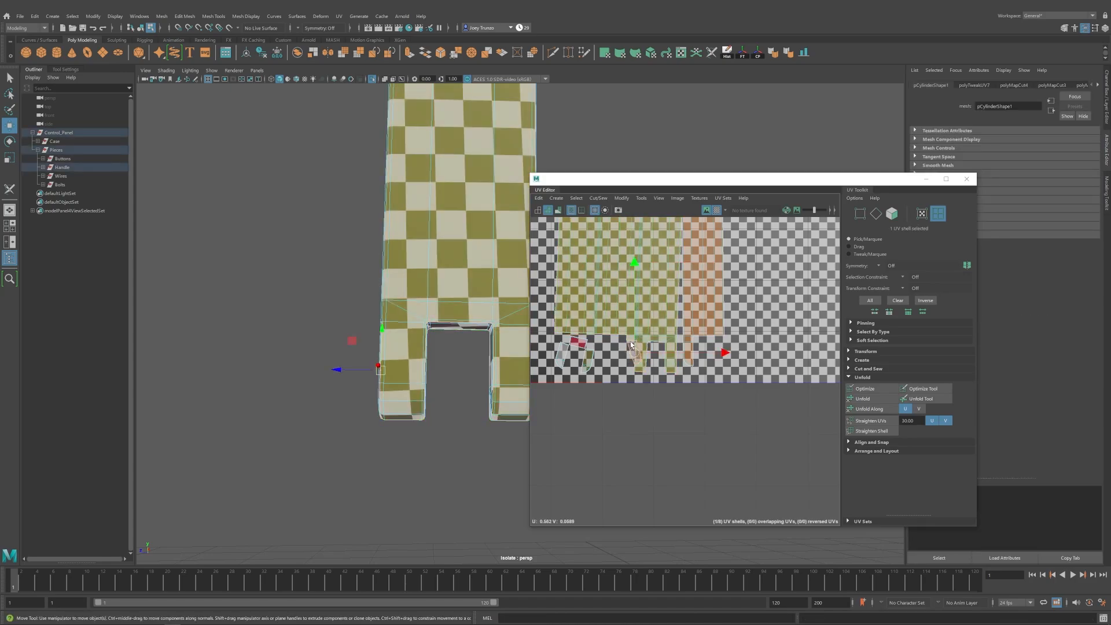
{"action": "key", "text": "e"}
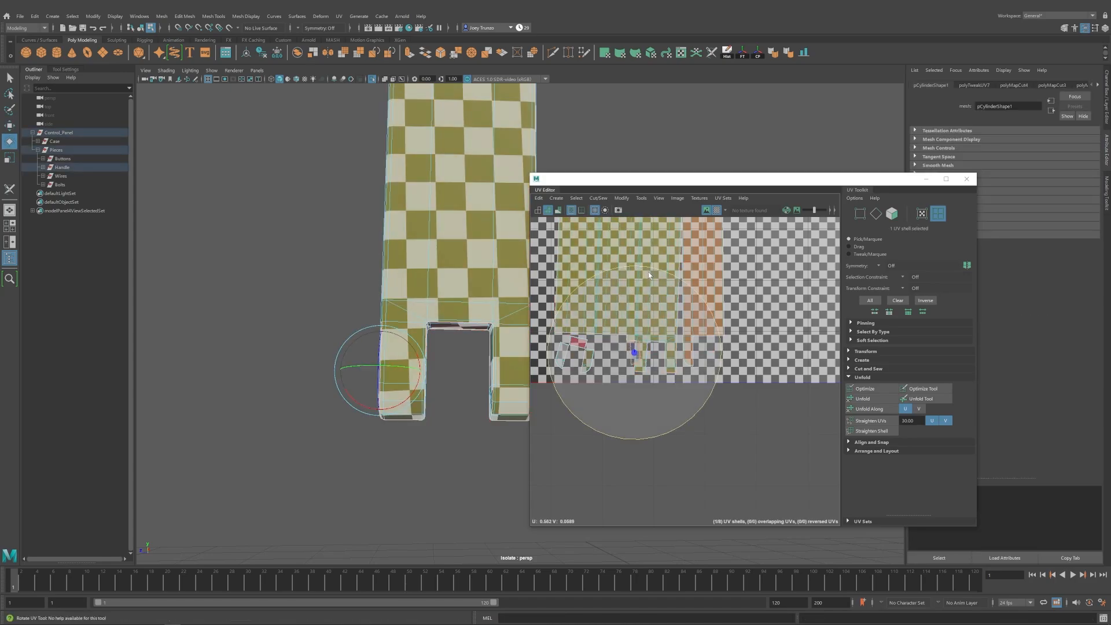
{"action": "key", "text": "q"}
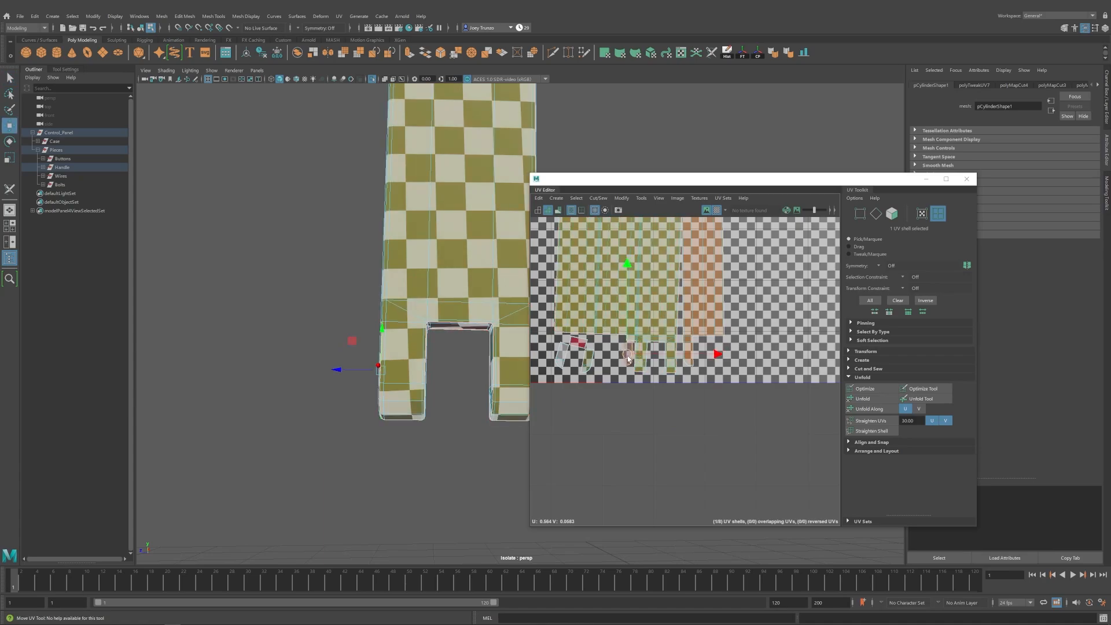
{"action": "left_click", "coordinate": [805, 352]}
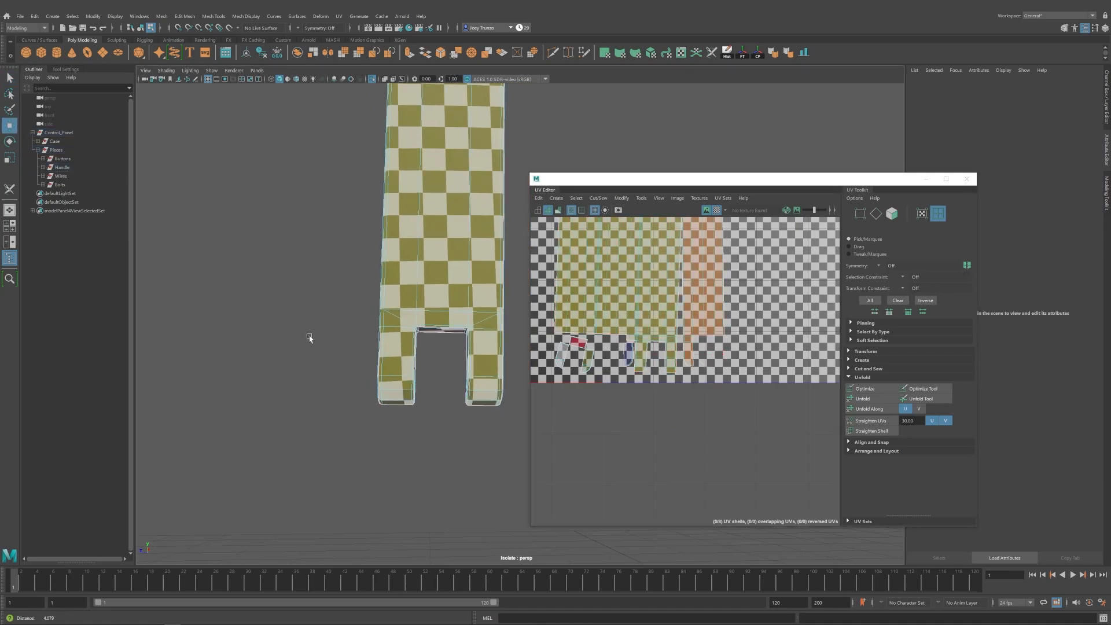
Straighten the arm shell's UVs in both U and V.
{"action": "left_click_drag", "start_coordinate": [311, 338], "coordinate": [346, 355], "text": "alt"}
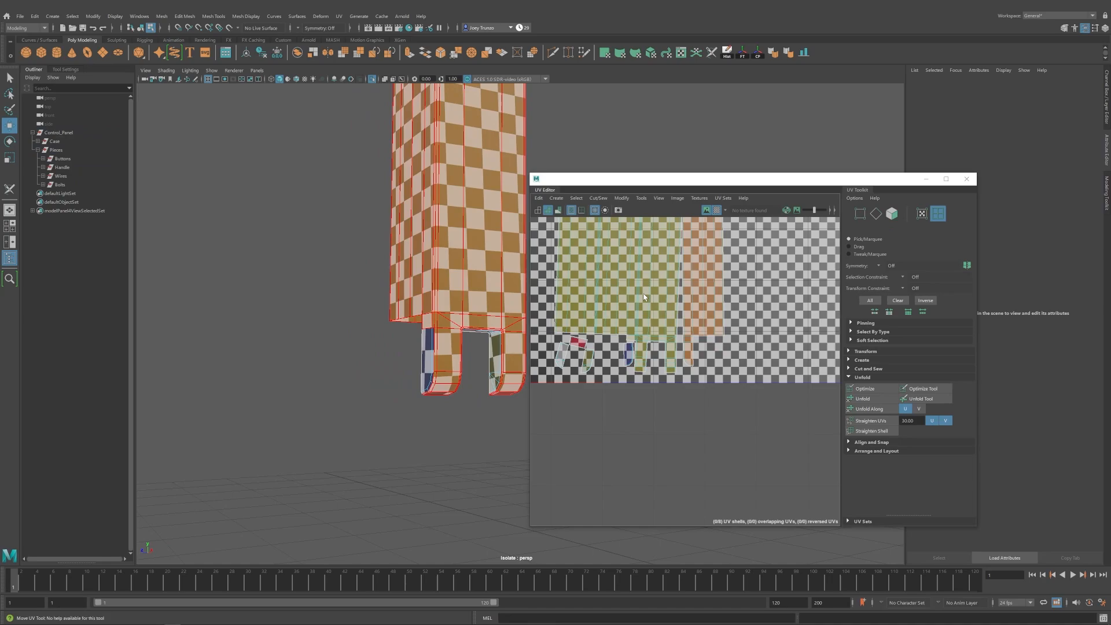
{"action": "left_click", "coordinate": [612, 249]}
{"action": "key", "text": "e"}
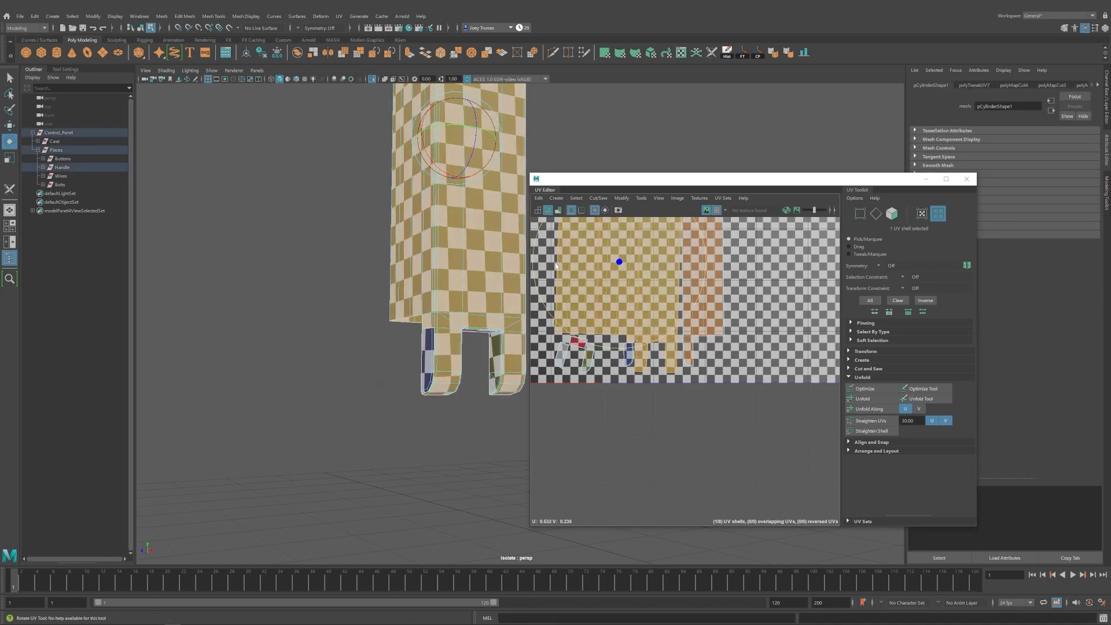
{"action": "left_click", "coordinate": [871, 421]}
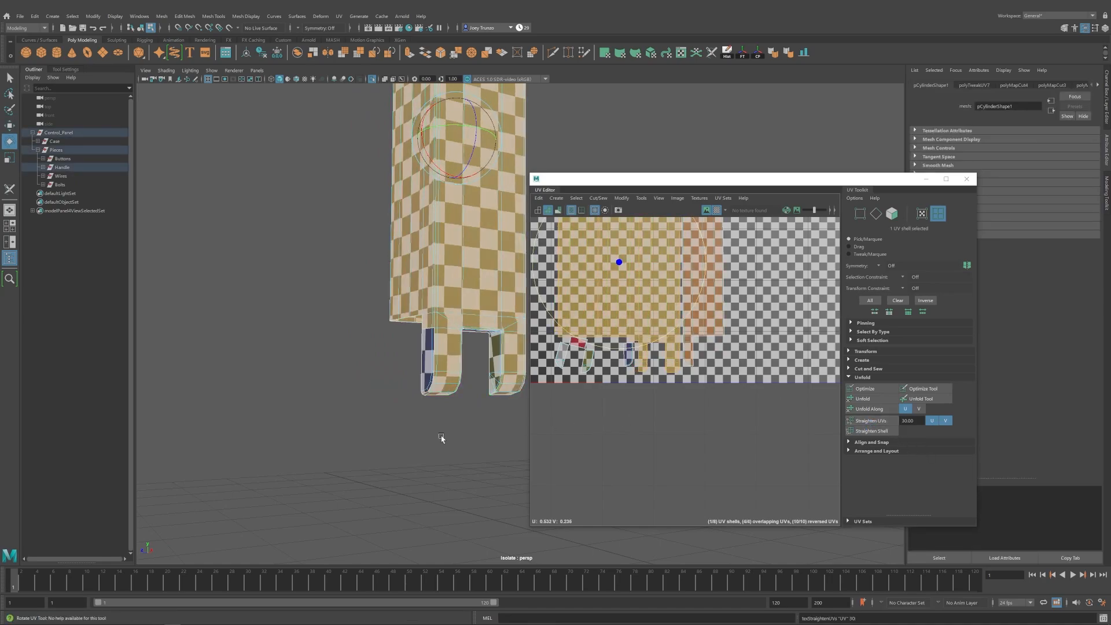
Even out the arm shell's UVs with the Optimize Tool while the checker texture is hidden.
{"action": "left_click", "coordinate": [924, 388]}
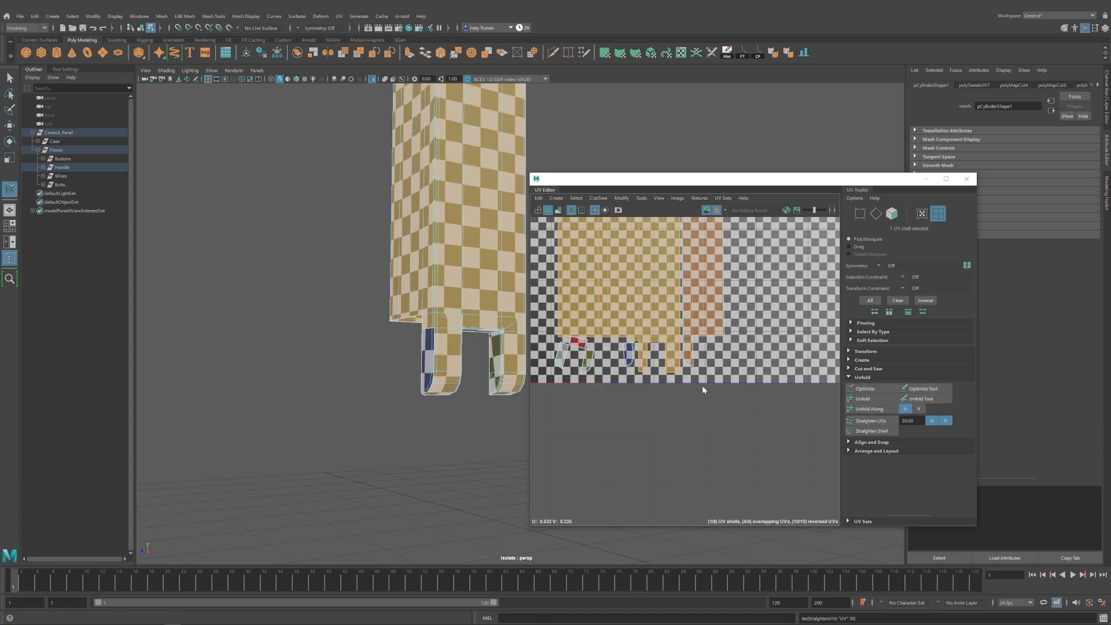
{"action": "middle_click_drag", "start_coordinate": [660, 365], "coordinate": [636, 412], "text": "alt"}
{"action": "left_click", "coordinate": [718, 210]}
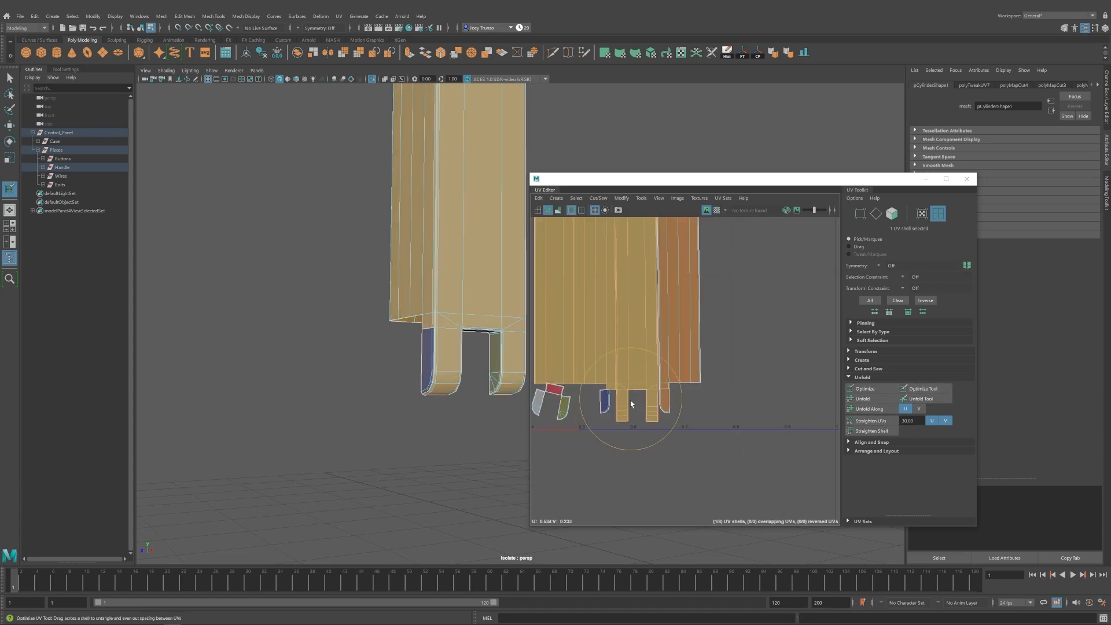
{"action": "scroll", "coordinate": [631, 446], "scroll_direction": "down", "scroll_amount": 2}
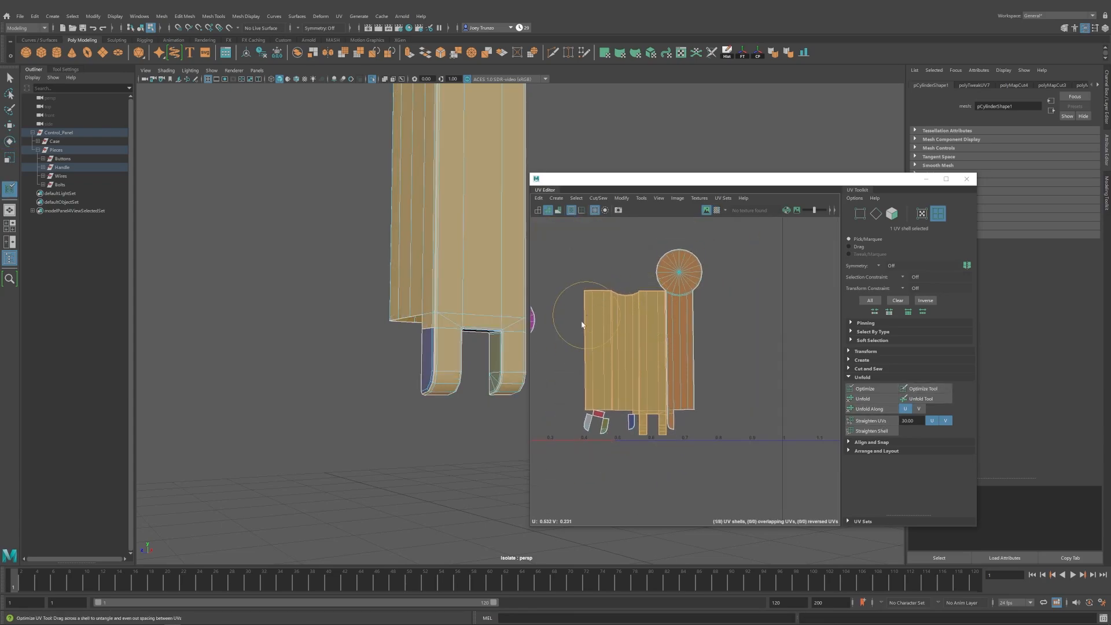
{"action": "right_click_drag", "start_coordinate": [487, 288], "coordinate": [424, 194], "text": "alt"}
{"action": "mouse_move", "coordinate": [425, 194]}
{"action": "middle_mouse_down", "text": "alt"}
{"action": "mouse_move", "coordinate": [397, 315]}
{"action": "mouse_move", "coordinate": [375, 270]}
{"action": "middle_mouse_up", "text": "alt"}
{"action": "key", "text": "w"}
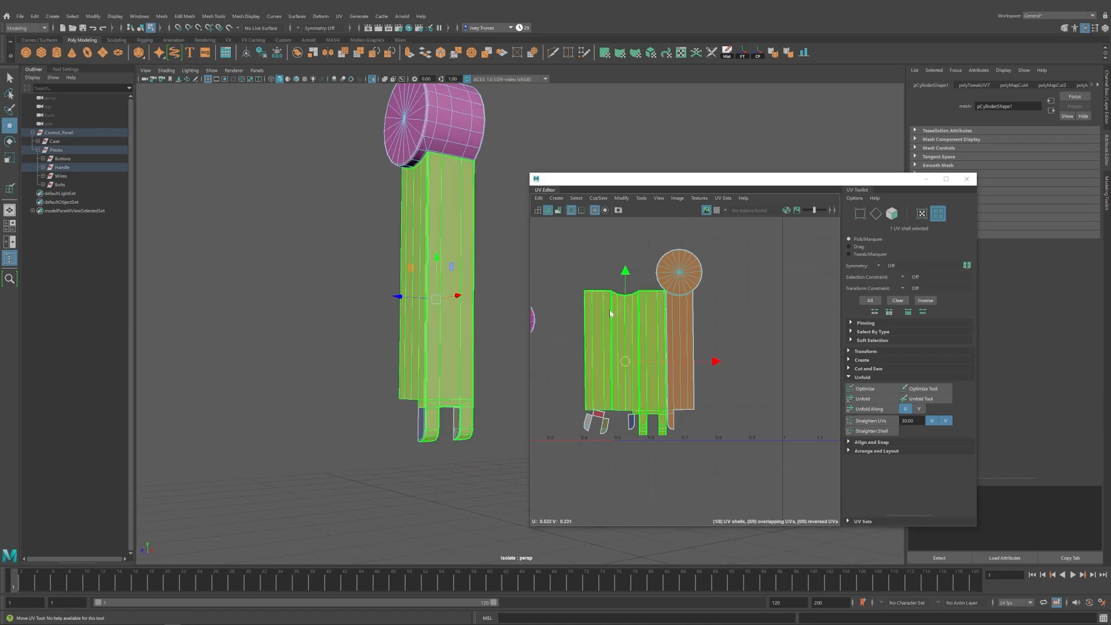
Try straightening the optimized arm shell's UVs again and check the handle with the checker texture shown.
{"action": "middle_click_drag", "start_coordinate": [627, 389], "coordinate": [631, 363], "text": "alt"}
{"action": "right_click_drag", "start_coordinate": [631, 362], "coordinate": [660, 364], "text": "alt"}
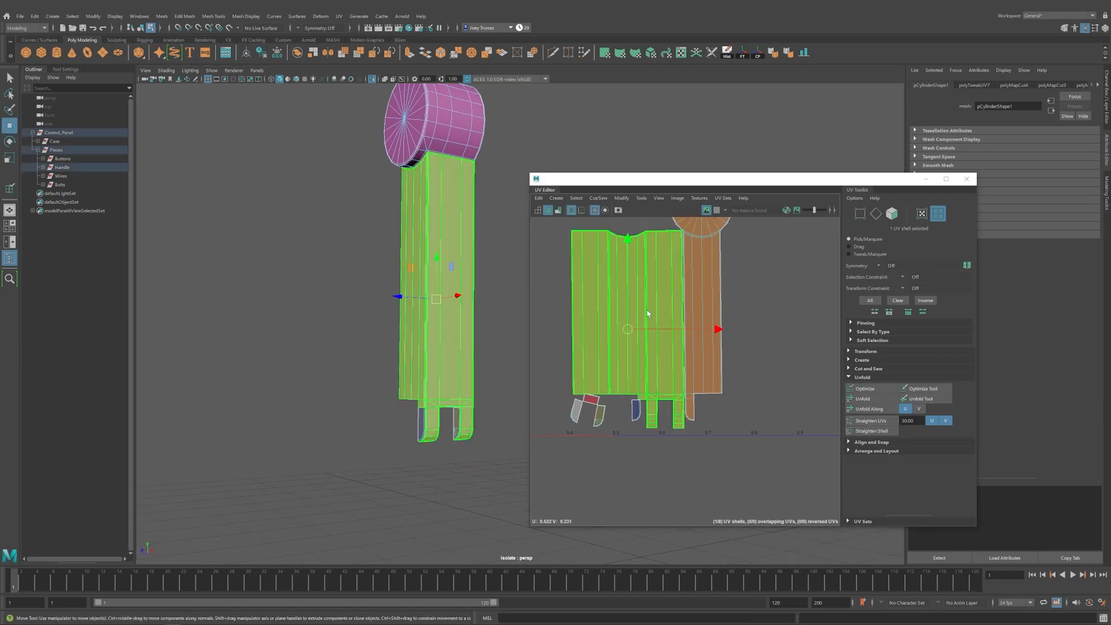
{"action": "left_click", "coordinate": [886, 420]}
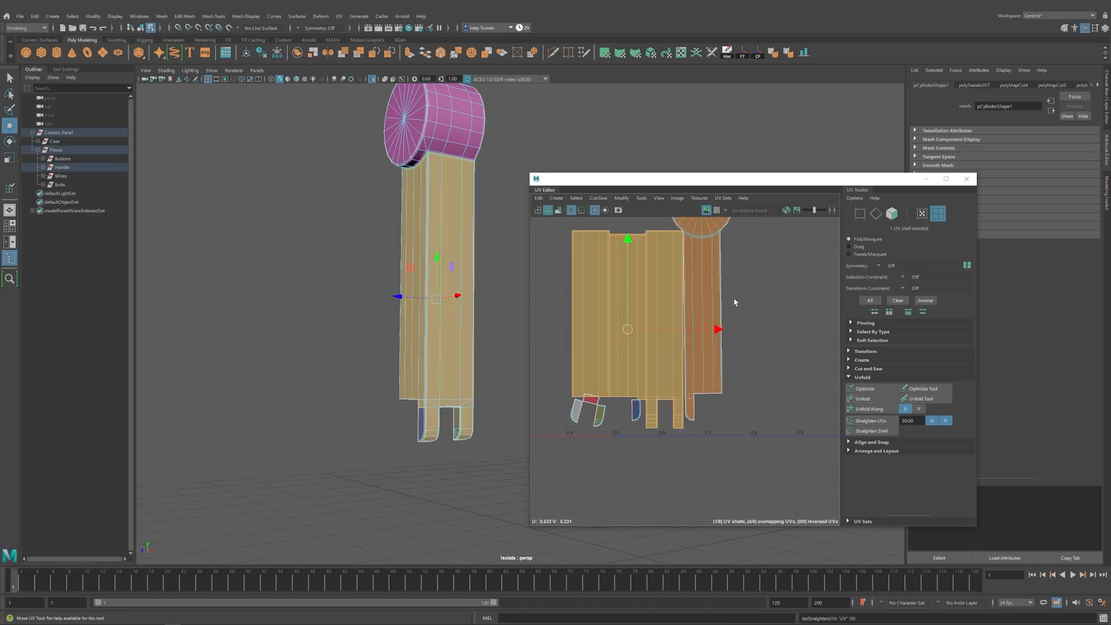
{"action": "left_click", "coordinate": [717, 210]}
{"action": "left_click_drag", "start_coordinate": [350, 176], "coordinate": [390, 196], "text": "alt"}
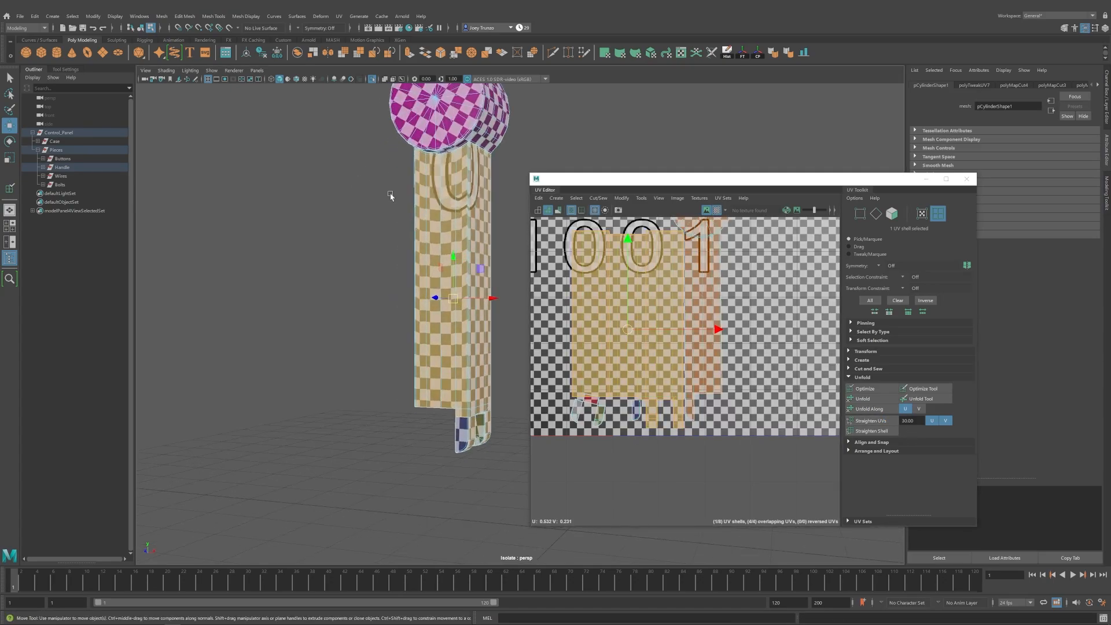
{"action": "middle_click_drag", "start_coordinate": [390, 196], "coordinate": [367, 207], "text": "alt"}
{"action": "key", "text": "ctrl+z"}
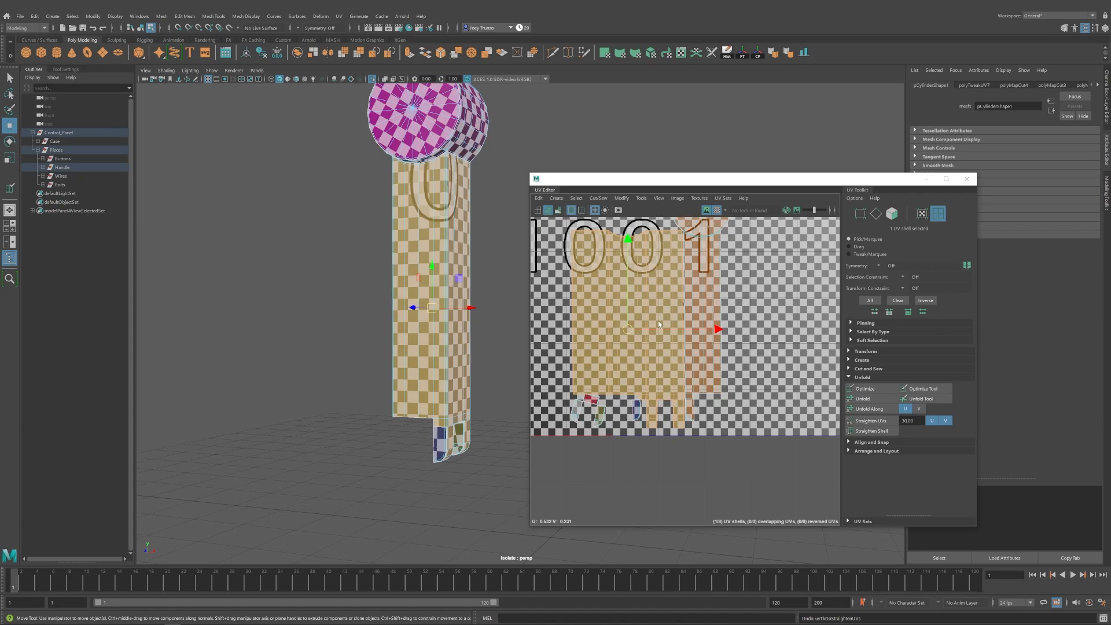
Examine the checker pattern along the arm and on the prongs at its free end.
{"action": "mouse_move", "coordinate": [372, 380]}
{"action": "left_mouse_down", "text": "alt"}
{"action": "mouse_move", "coordinate": [365, 367]}
{"action": "mouse_move", "coordinate": [345, 372]}
{"action": "mouse_move", "coordinate": [437, 373]}
{"action": "mouse_move", "coordinate": [380, 373]}
{"action": "left_mouse_up", "text": "alt"}
{"action": "scroll", "coordinate": [460, 408], "scroll_direction": "up", "scroll_amount": 4}
{"action": "left_click_drag", "start_coordinate": [435, 439], "coordinate": [506, 387], "text": "alt"}
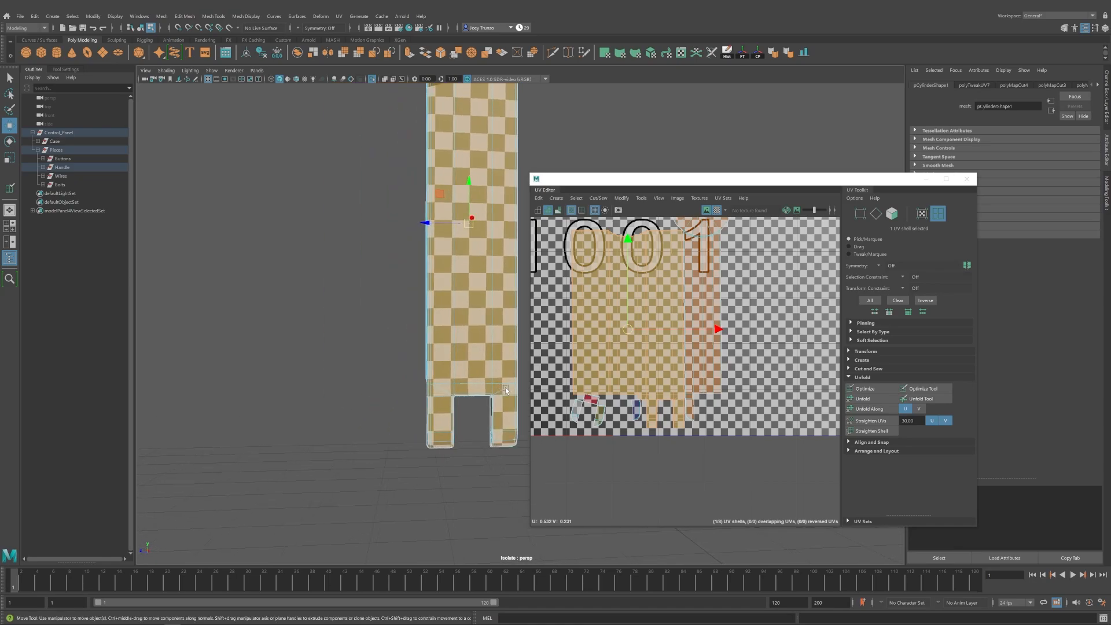
{"action": "middle_click_drag", "start_coordinate": [505, 387], "coordinate": [472, 402], "text": "alt"}
{"action": "right_click_drag", "start_coordinate": [472, 402], "coordinate": [280, 349], "text": "alt"}
{"action": "middle_click_drag", "start_coordinate": [280, 350], "coordinate": [254, 396], "text": "alt"}
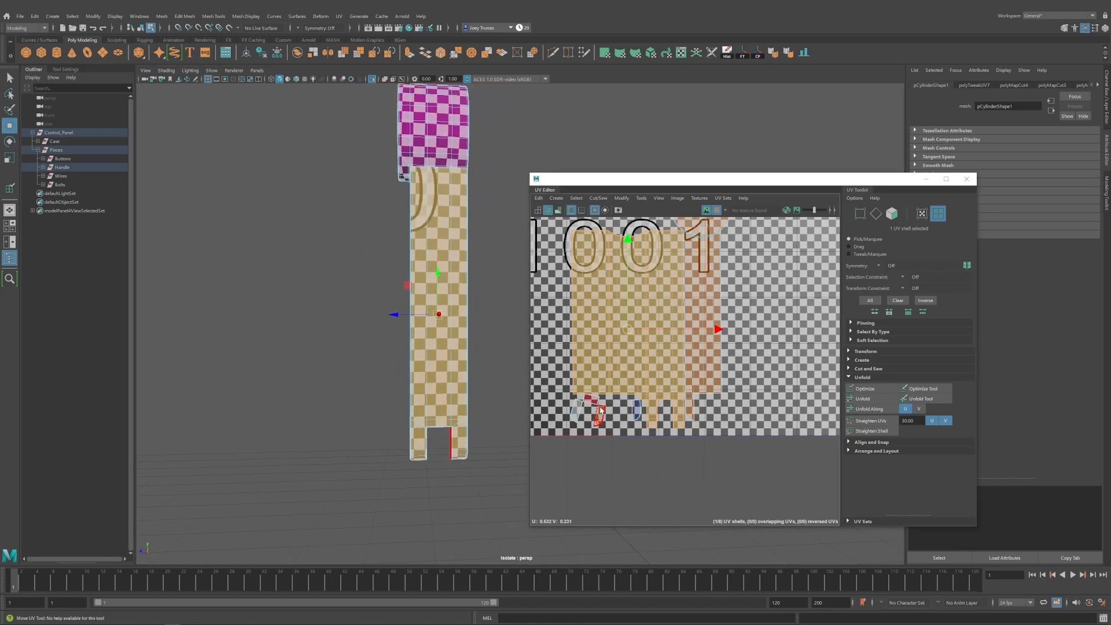
Select the three small recess shells below the arm shell and switch to rotating them.
{"action": "left_click", "coordinate": [617, 451]}
{"action": "left_click_drag", "start_coordinate": [614, 443], "coordinate": [564, 400]}
{"action": "key", "text": "e"}
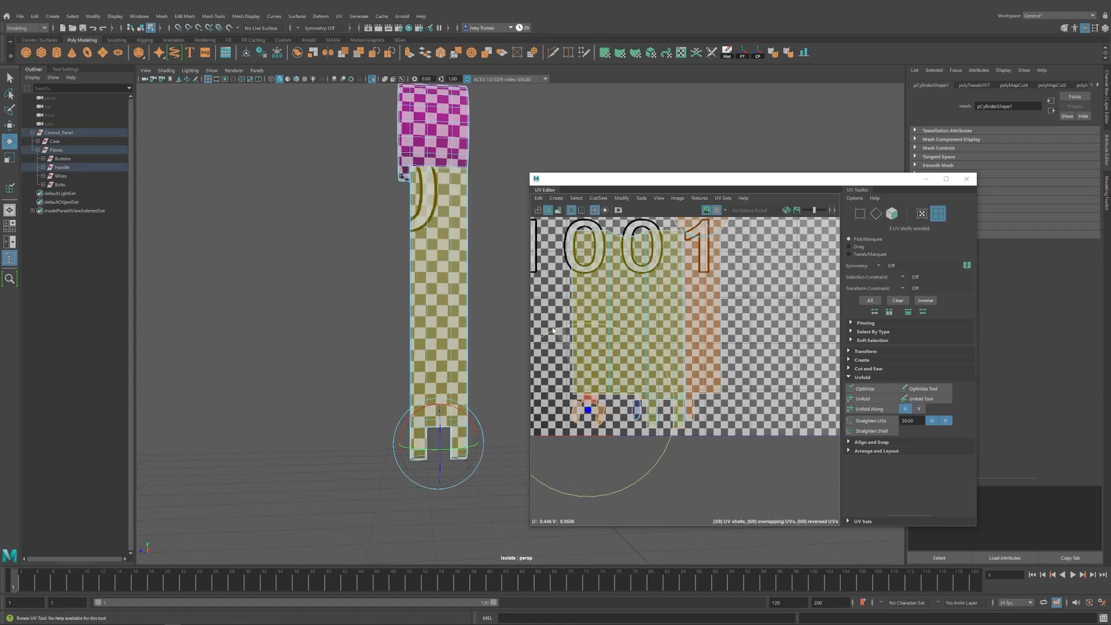
{"action": "left_click", "coordinate": [588, 447]}
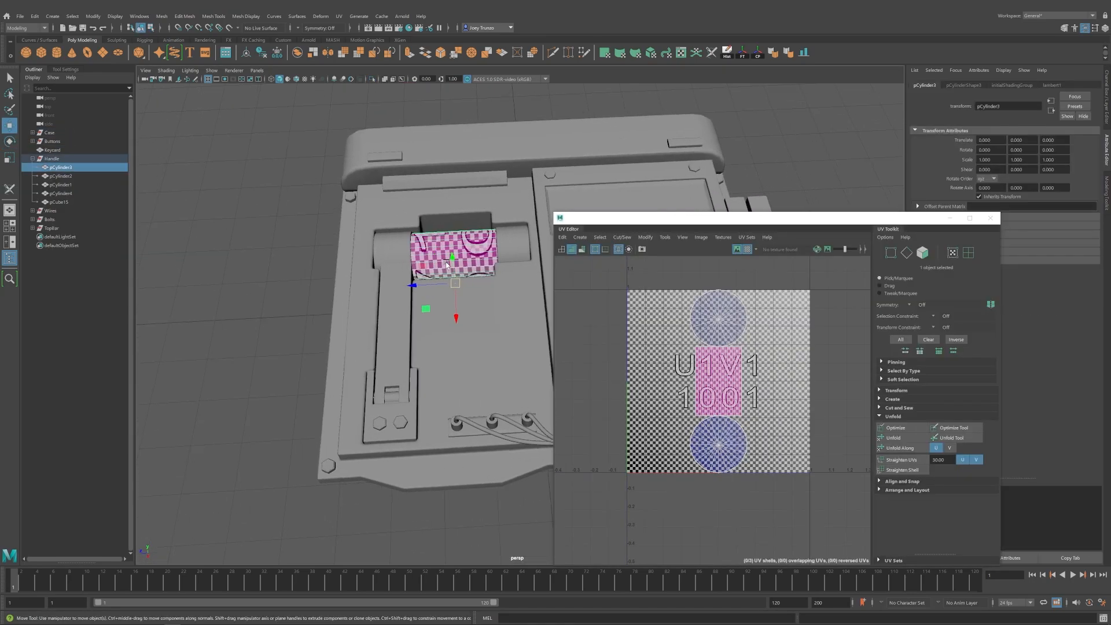
Delete both round end caps of the handle's wide middle cylinder.
{"action": "double_click", "coordinate": [421, 261]}
{"action": "left_click_drag", "start_coordinate": [450, 208], "coordinate": [455, 348], "text": "ctrl"}
{"action": "middle_click_drag", "start_coordinate": [455, 346], "coordinate": [462, 378], "text": "alt"}
{"action": "right_click_drag", "start_coordinate": [462, 377], "coordinate": [590, 235], "text": "alt"}
{"action": "key", "text": "Delete"}
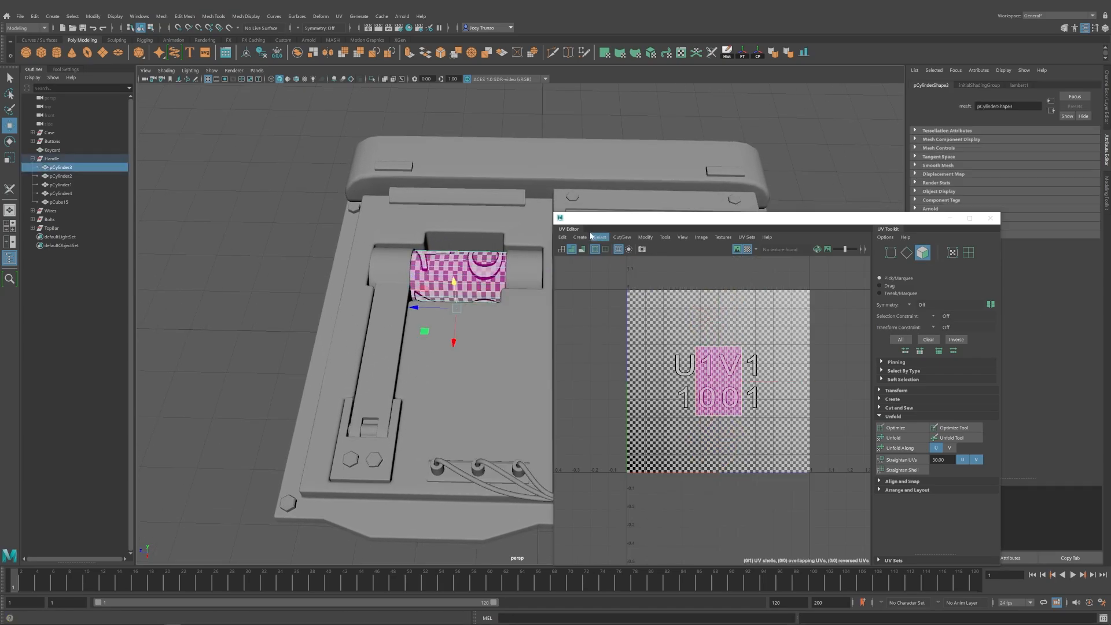
Rotate the wide middle cylinder to about -107.6° around Z.
{"action": "key", "text": "e"}
{"action": "key", "text": "ctrl+z"}
{"action": "left_click_drag", "start_coordinate": [455, 265], "coordinate": [444, 320]}
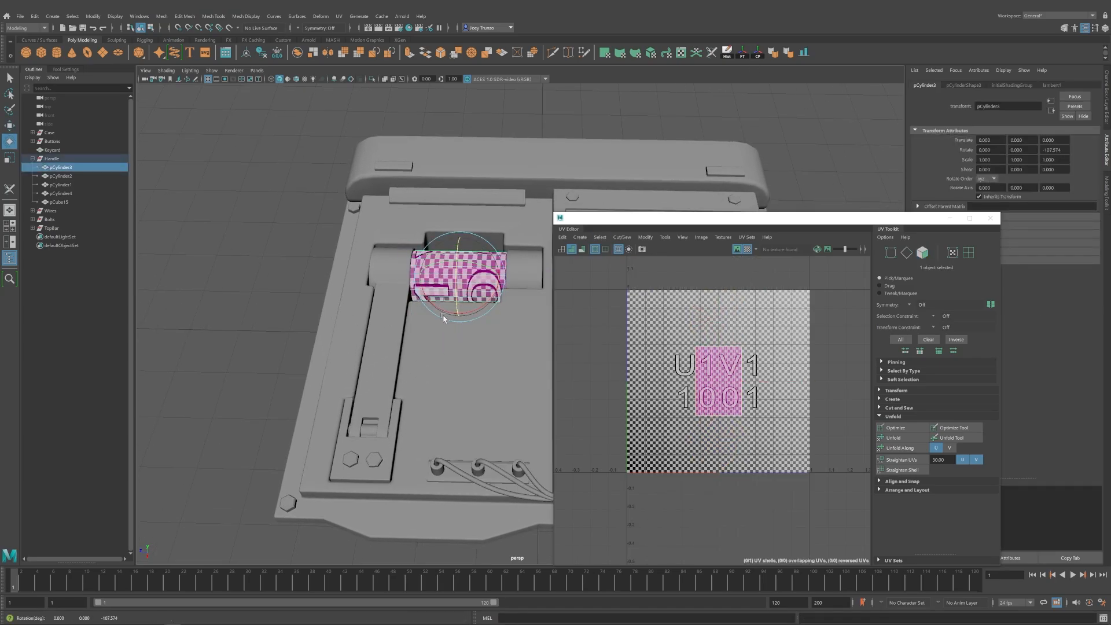
{"action": "key", "text": "w"}
Unfold the wide cylinder's shell, lay it out across the UV tile and straighten its UVs.
{"action": "right_click_drag", "start_coordinate": [718, 389], "coordinate": [752, 422]}
{"action": "left_click", "coordinate": [730, 405]}
{"action": "key", "text": "ctrl+u"}
{"action": "key", "text": "ctrl+l"}
{"action": "left_click", "coordinate": [891, 460]}
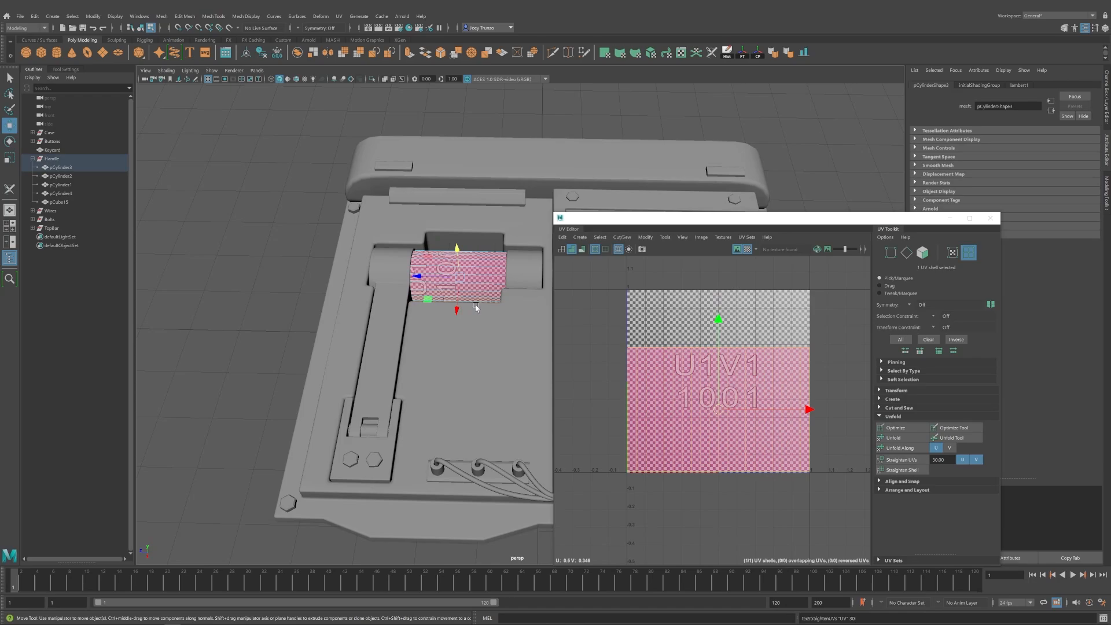
Select the narrow cylinder next to the wide one and freeze its transformations.
{"action": "left_click", "coordinate": [524, 267]}
{"action": "right_click_drag", "start_coordinate": [476, 289], "coordinate": [564, 268]}
{"action": "left_click_drag", "start_coordinate": [529, 268], "coordinate": [505, 273], "text": "alt"}
{"action": "right_click_drag", "start_coordinate": [505, 273], "coordinate": [710, 145]}
{"action": "left_click", "coordinate": [756, 54]}
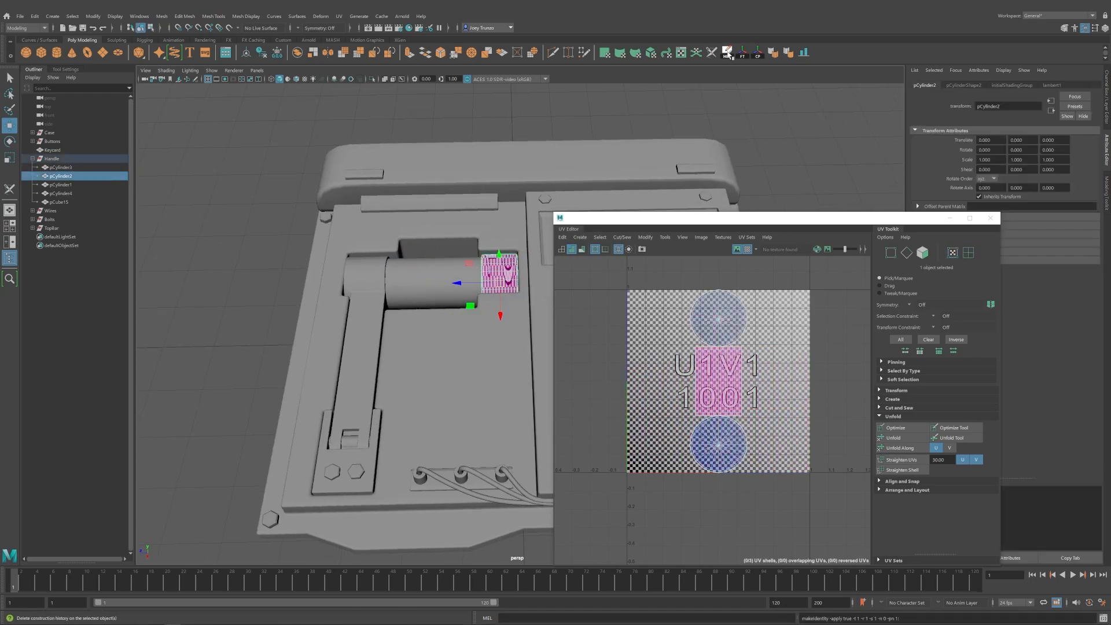
Cut and unfold the narrow cylinder into a side strip and two round caps, with the checker texture hidden.
{"action": "key", "text": "ctrl+F10"}
{"action": "key", "text": "ctrl+u"}
{"action": "key", "text": "e"}
{"action": "left_click", "coordinate": [747, 249]}
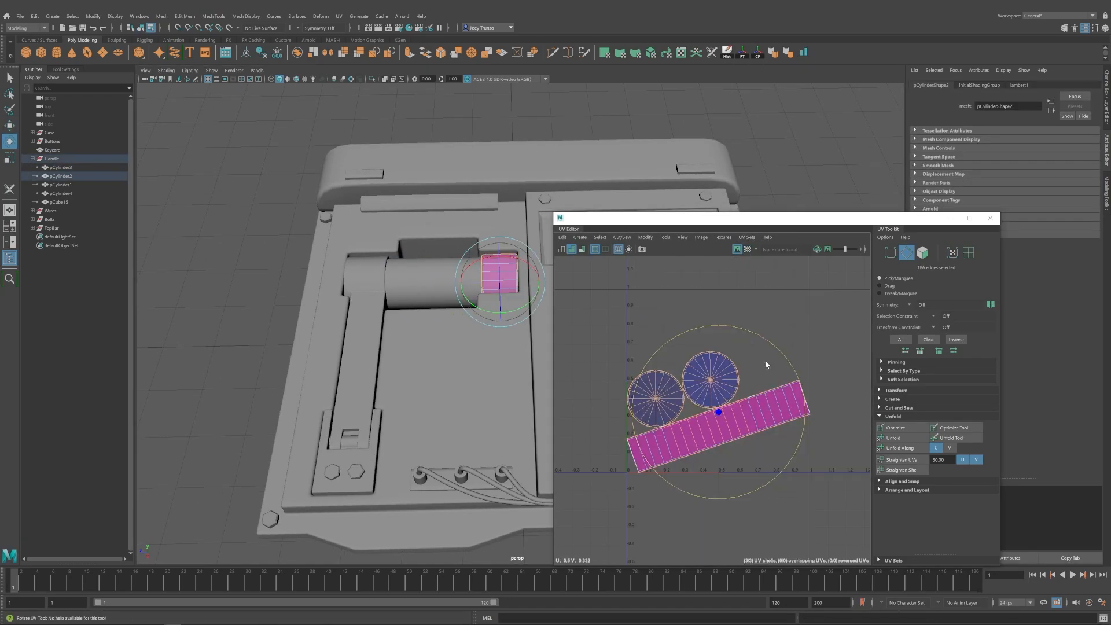
Rotate the narrow cylinder's three shells until the strip is horizontal, lay them out in the UV tile and return to object selection.
{"action": "left_click_drag", "start_coordinate": [742, 328], "coordinate": [763, 342]}
{"action": "key", "text": "ctrl+z"}
{"action": "right_click_drag", "start_coordinate": [672, 370], "coordinate": [703, 402]}
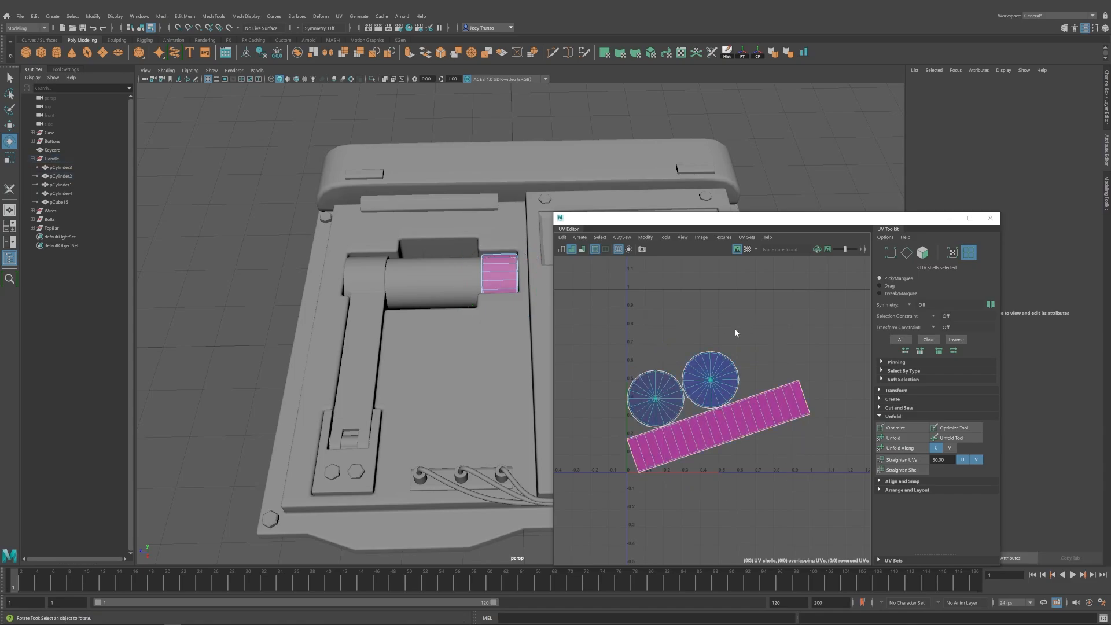
{"action": "left_click_drag", "start_coordinate": [720, 325], "coordinate": [735, 340]}
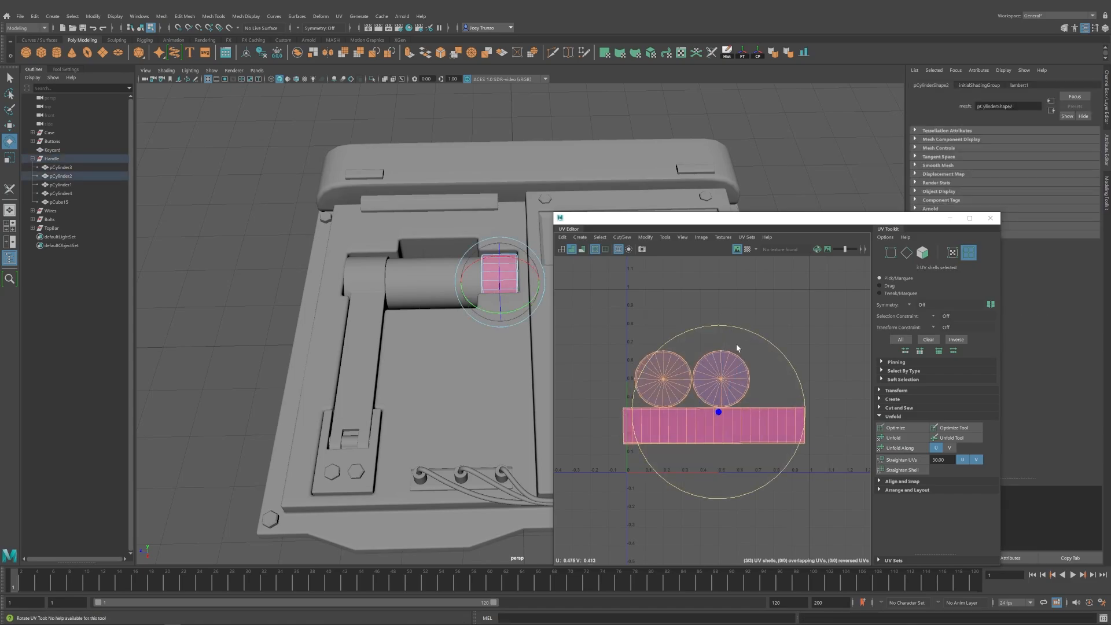
{"action": "key", "text": "w"}
{"action": "left_click", "coordinate": [580, 286]}
{"action": "right_click_drag", "start_coordinate": [501, 270], "coordinate": [527, 245]}
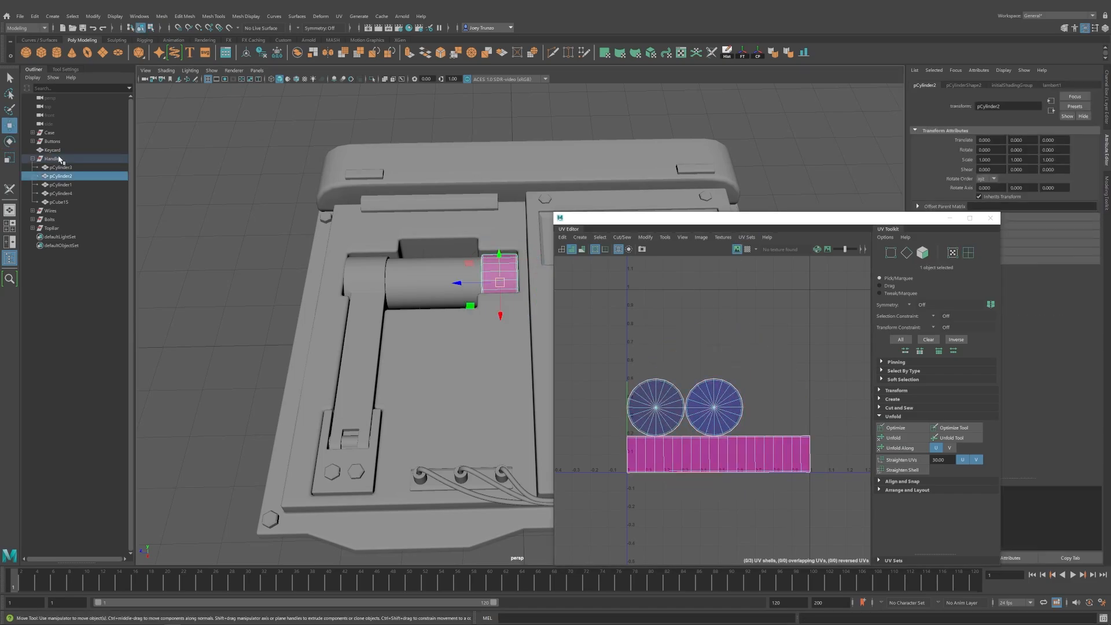
Select the Keycard object beside the keypad housing for UV work.
{"action": "left_click", "coordinate": [53, 159]}
{"action": "right_click_drag", "start_coordinate": [631, 353], "coordinate": [662, 384]}
{"action": "scroll", "coordinate": [662, 385], "scroll_direction": "down", "scroll_amount": 3}
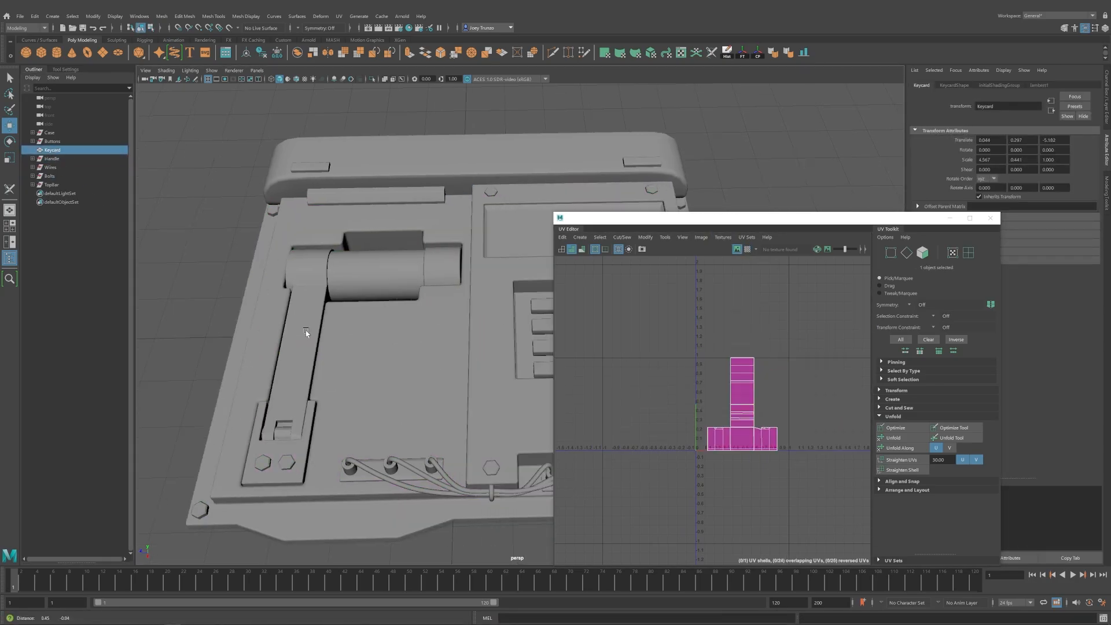
{"action": "middle_click_drag", "start_coordinate": [306, 332], "coordinate": [44, 311], "text": "alt"}
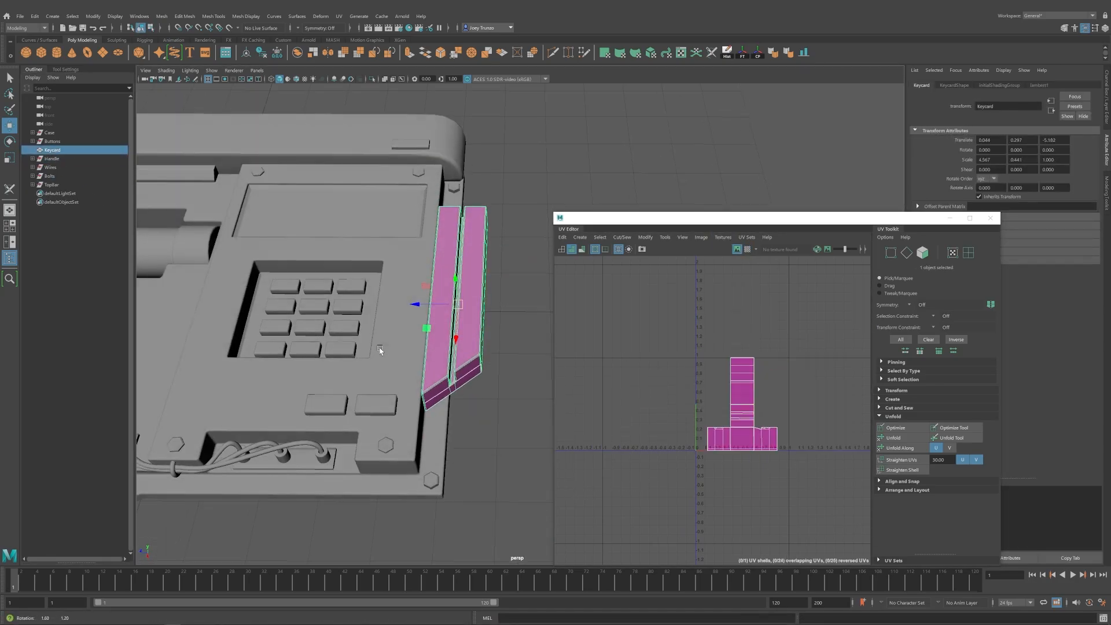
{"action": "left_click", "coordinate": [550, 186]}
{"action": "left_click", "coordinate": [476, 313]}
{"action": "middle_click_drag", "start_coordinate": [476, 313], "coordinate": [484, 313], "text": "alt"}
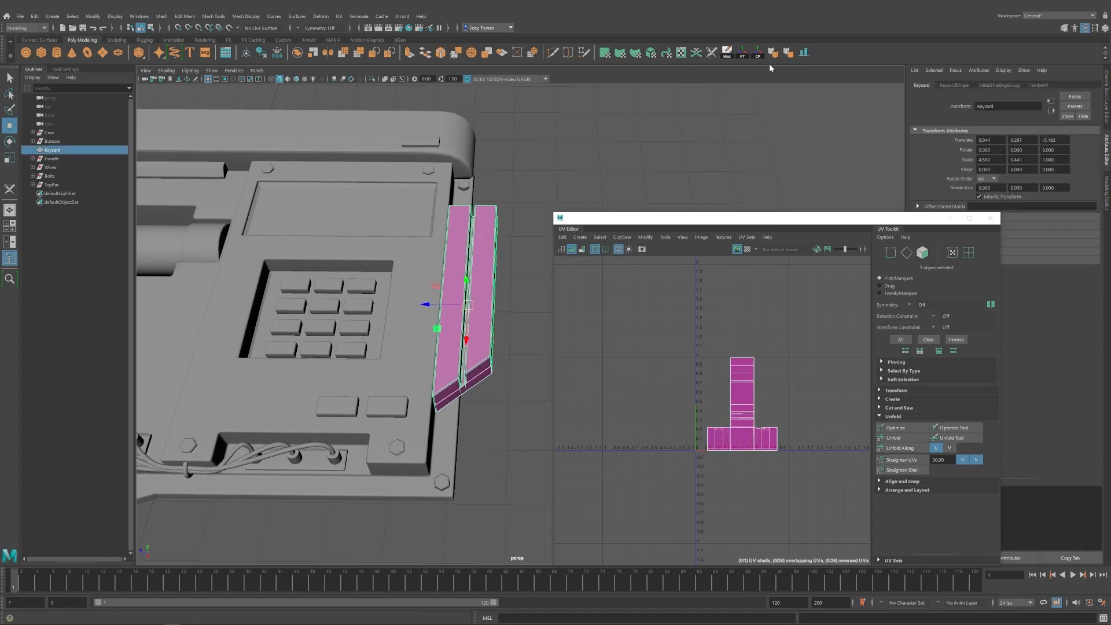
Delete the unwanted diagonal edges below the slot on the keycard's end faces.
{"action": "key", "text": "f"}
{"action": "left_click_drag", "start_coordinate": [544, 342], "coordinate": [417, 335], "text": "alt"}
{"action": "scroll", "coordinate": [416, 335], "scroll_direction": "up", "scroll_amount": 2}
{"action": "key", "text": "F10"}
{"action": "key", "text": "q"}
{"action": "left_click", "coordinate": [384, 273]}
{"action": "key", "text": "Delete"}
{"action": "key", "text": "w"}
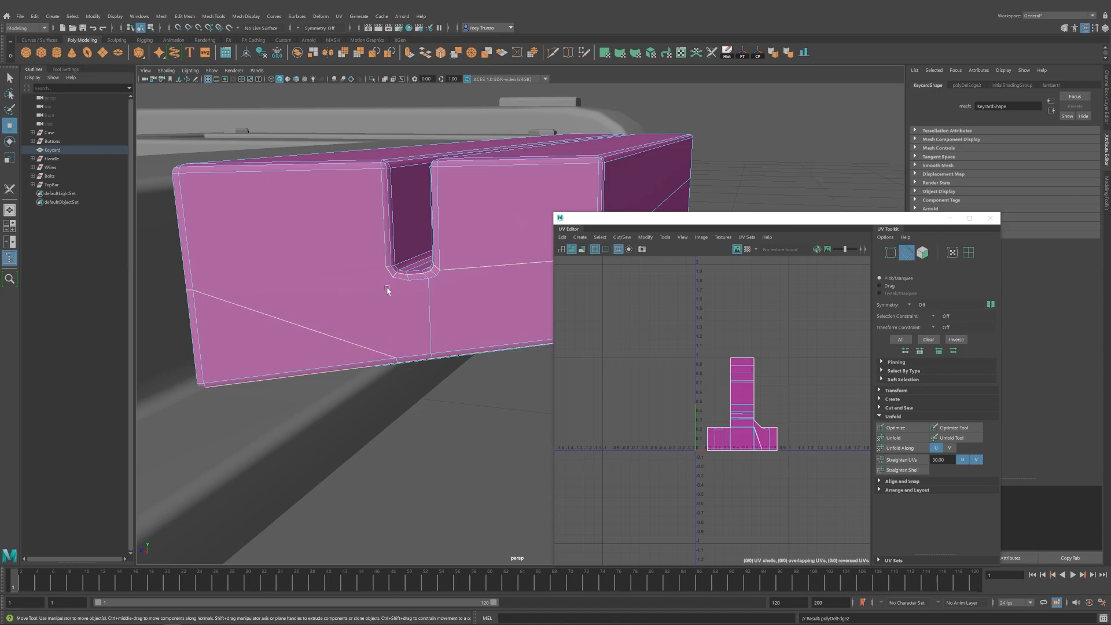
{"action": "right_click_drag", "start_coordinate": [429, 267], "coordinate": [407, 248], "text": "alt"}
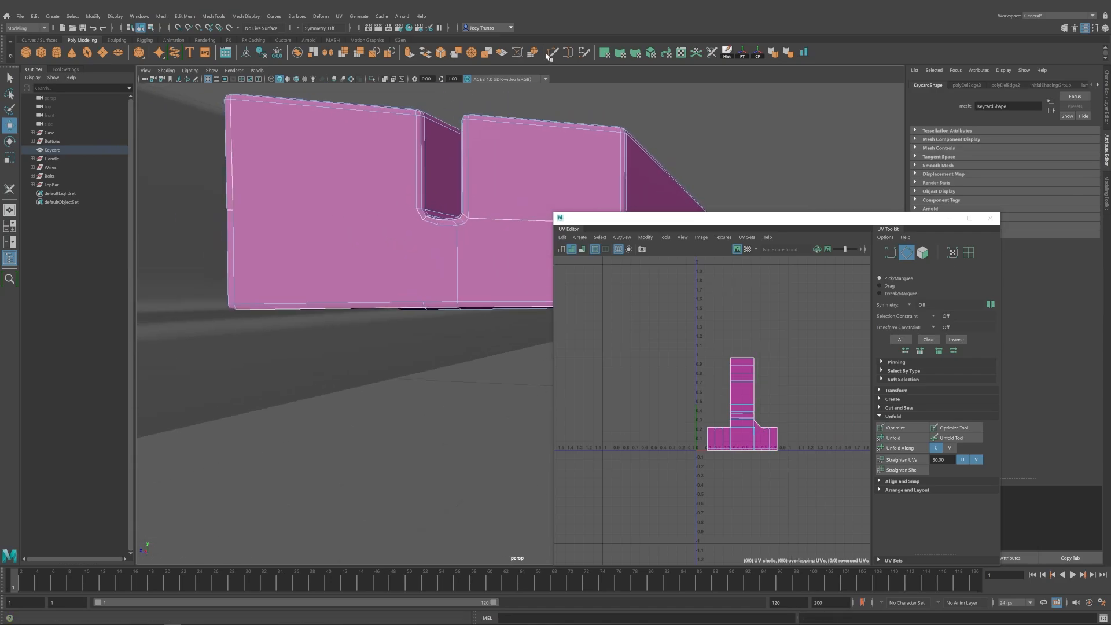
Cut new edges with Multi-Cut from the slot's lower corners to the outer corners of both keycard end faces.
{"action": "left_click_drag", "start_coordinate": [243, 211], "coordinate": [342, 320], "text": "alt"}
{"action": "right_click_drag", "start_coordinate": [342, 320], "coordinate": [284, 279], "text": "alt"}
{"action": "right_click_drag", "start_coordinate": [513, 266], "coordinate": [491, 280], "text": "alt"}
{"action": "left_click_drag", "start_coordinate": [457, 316], "coordinate": [366, 271], "text": "alt"}
{"action": "key", "text": "y"}
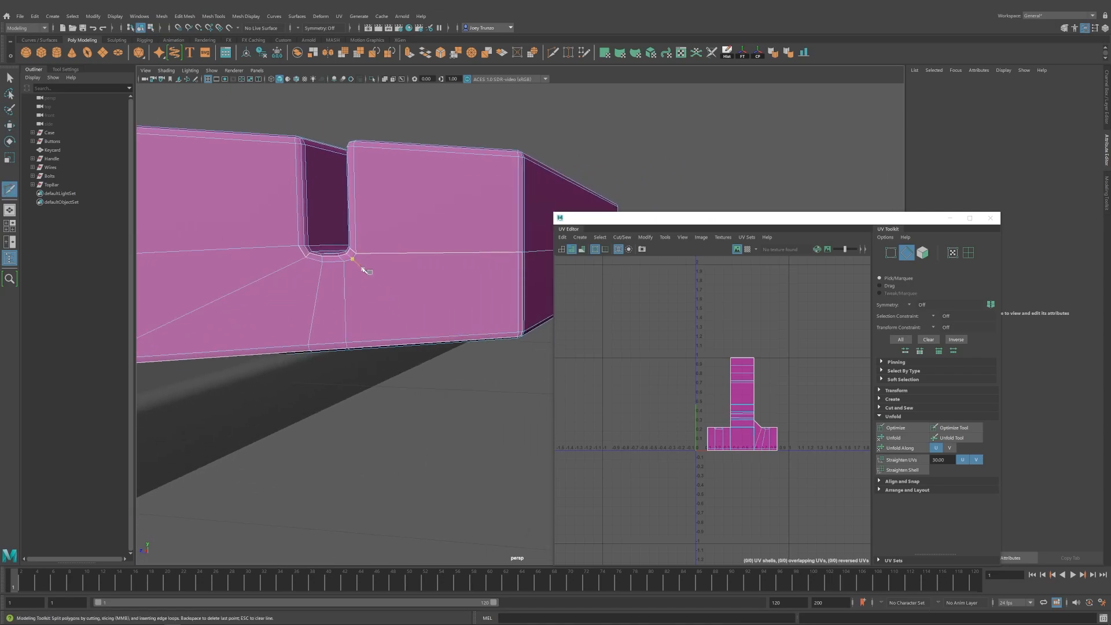
{"action": "left_click_drag", "start_coordinate": [413, 309], "coordinate": [372, 315], "text": "alt"}
{"action": "right_click_drag", "start_coordinate": [373, 315], "coordinate": [410, 244], "text": "alt"}
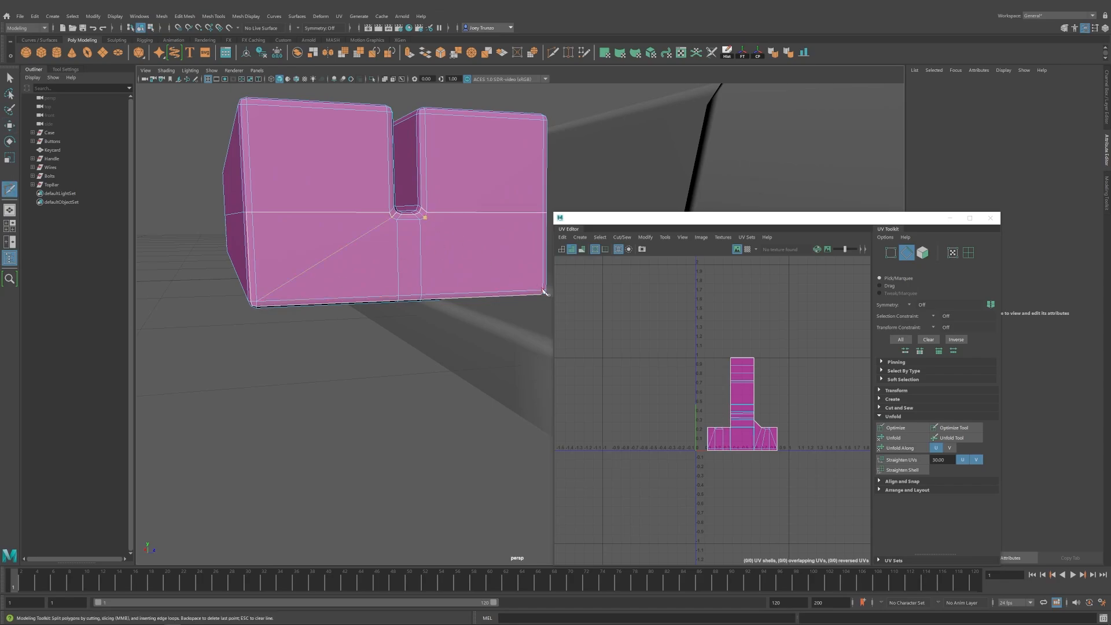
{"action": "key", "text": "w"}
Select the whole keycard and apply an automatic UV projection to it.
{"action": "left_click_drag", "start_coordinate": [283, 273], "coordinate": [507, 248], "text": "alt"}
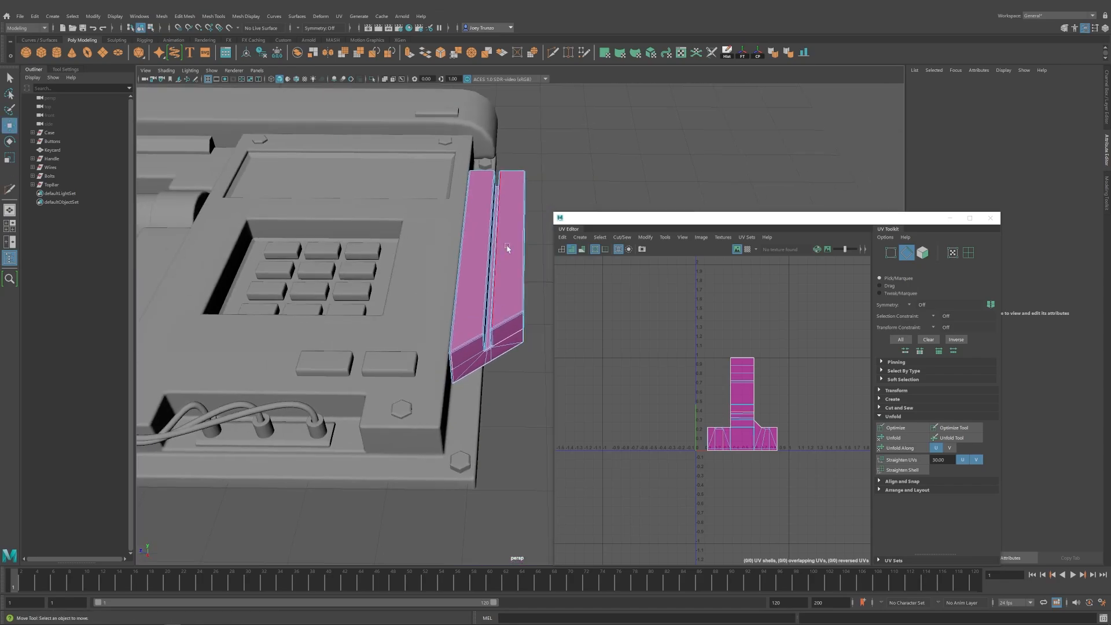
{"action": "left_click", "coordinate": [486, 250]}
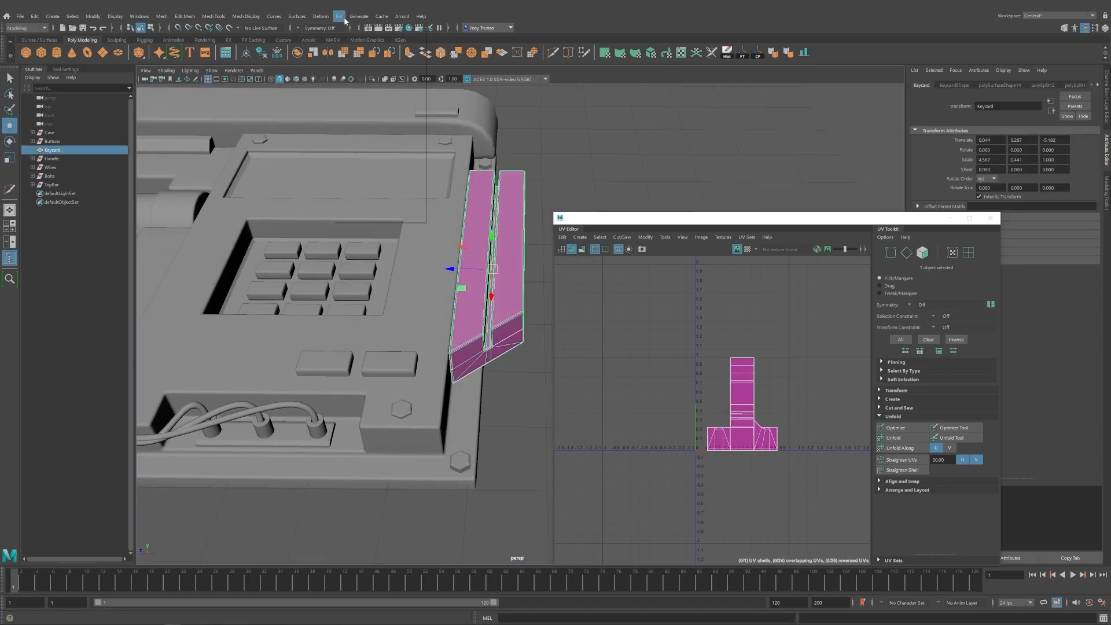
{"action": "left_click", "coordinate": [356, 61]}
{"action": "key", "text": "w"}
{"action": "left_click", "coordinate": [497, 243]}
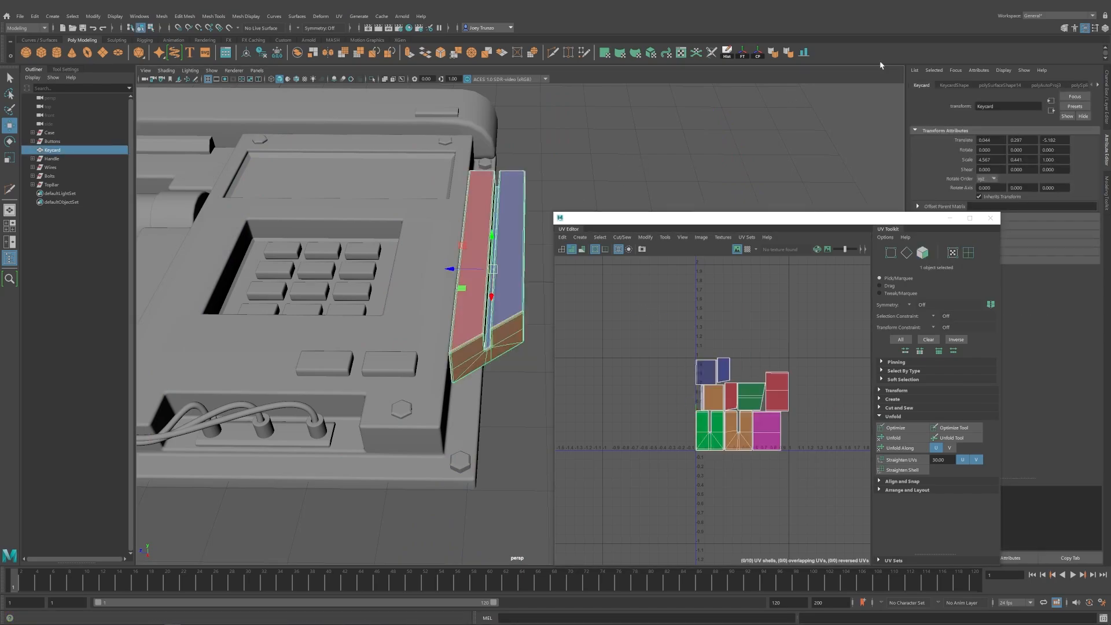
{"action": "left_click", "coordinate": [339, 16]}
{"action": "left_click", "coordinate": [347, 67]}
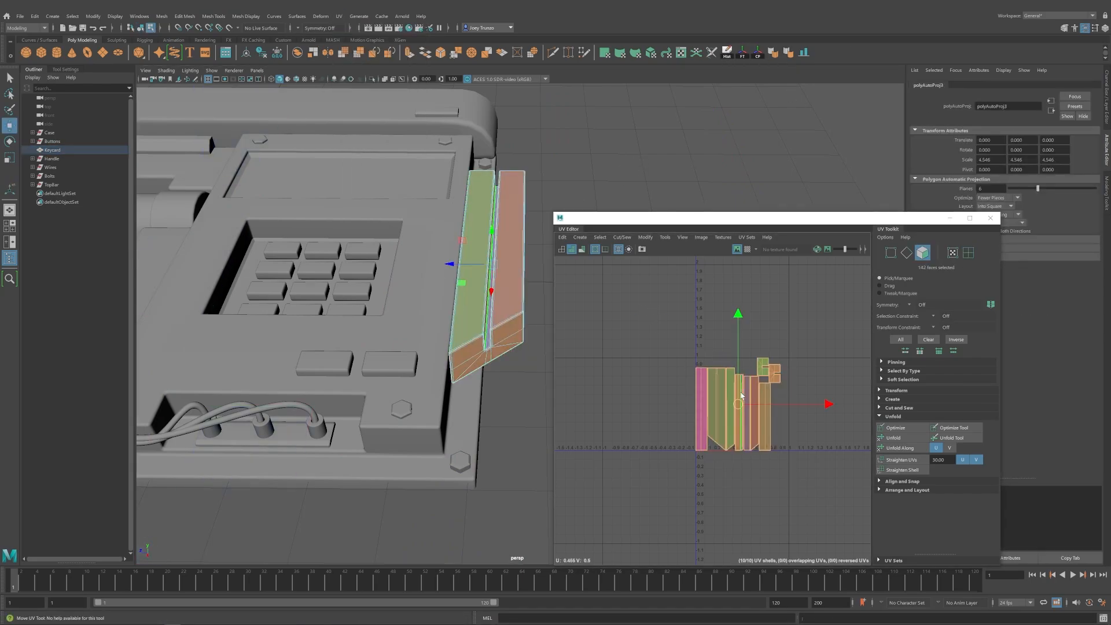
Select all the keycard's UV shells, lay them out in the UV tile and return to object selection.
{"action": "right_click_drag", "start_coordinate": [741, 399], "coordinate": [775, 434]}
{"action": "left_click_drag", "start_coordinate": [677, 342], "coordinate": [808, 486]}
{"action": "key", "text": "ctrl+l"}
{"action": "left_click", "coordinate": [791, 494]}
{"action": "scroll", "coordinate": [635, 168], "scroll_direction": "down", "scroll_amount": 5}
{"action": "right_click_drag", "start_coordinate": [491, 255], "coordinate": [630, 154]}
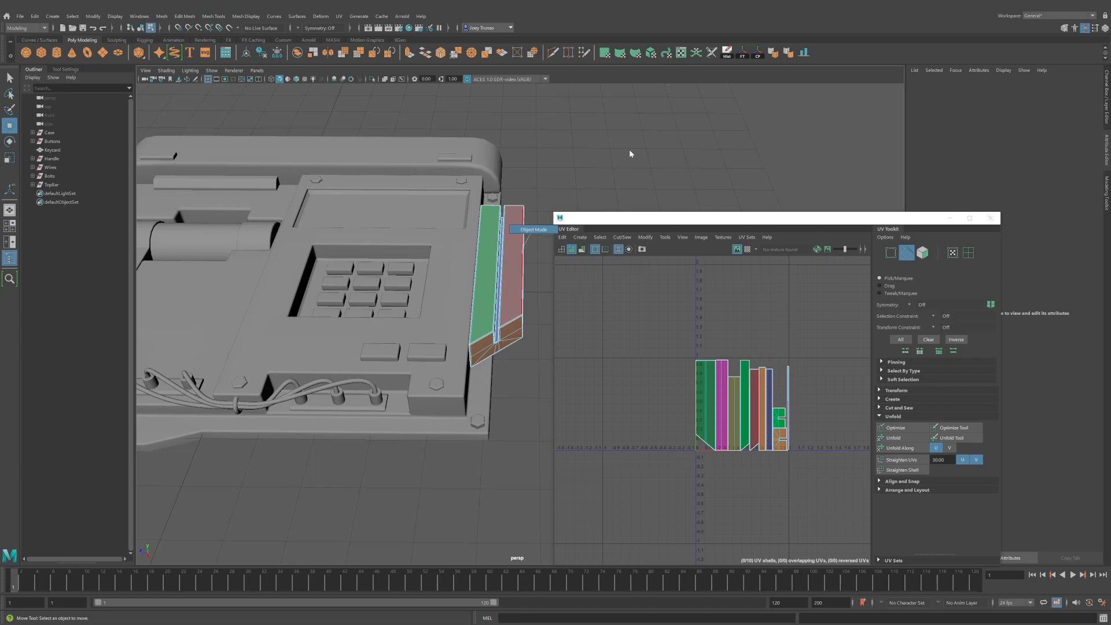
{"action": "left_click", "coordinate": [630, 154]}
Select the Buttons group and lay out the overlapping UV shells of the button tops in the UV tile.
{"action": "left_click", "coordinate": [52, 142]}
{"action": "left_click_drag", "start_coordinate": [430, 376], "coordinate": [433, 404], "text": "alt"}
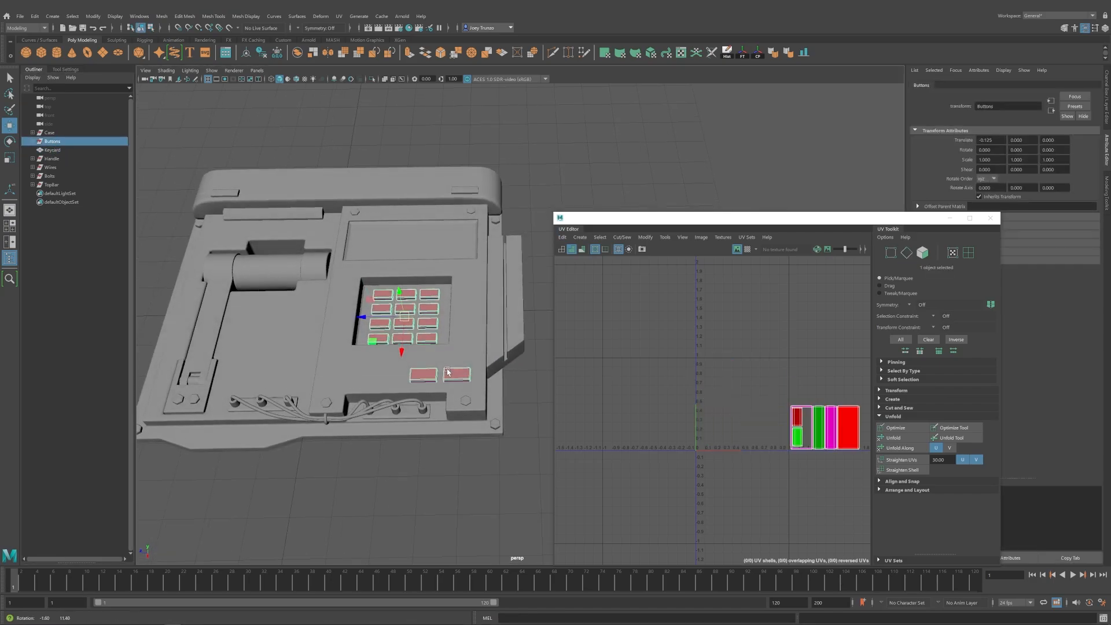
{"action": "middle_click_drag", "start_coordinate": [433, 404], "coordinate": [415, 356], "text": "alt"}
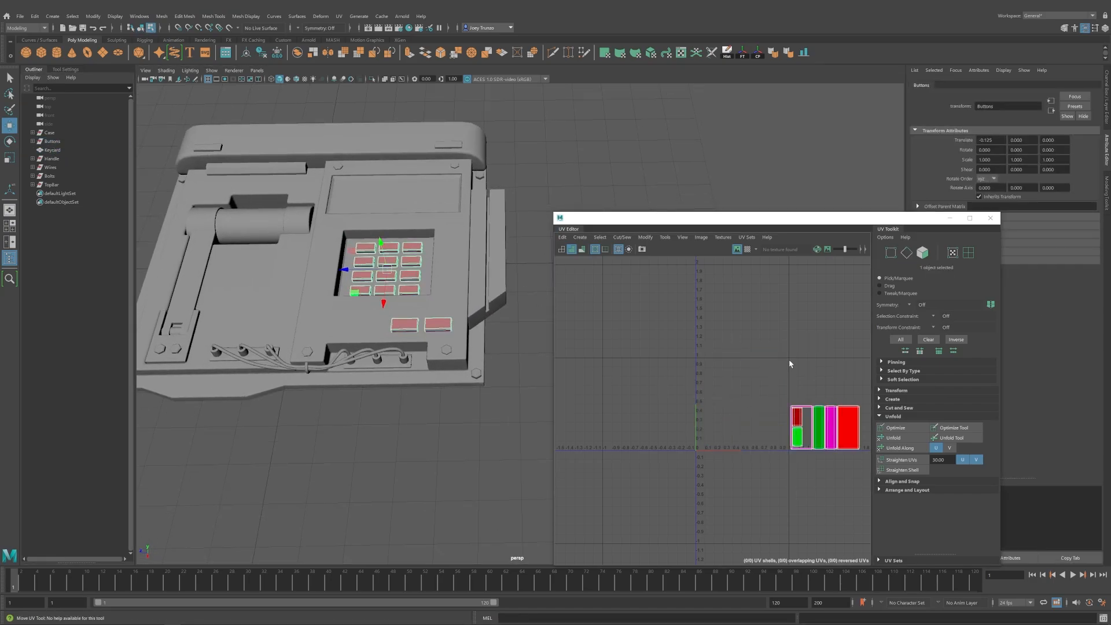
{"action": "right_click_drag", "start_coordinate": [789, 364], "coordinate": [852, 386]}
{"action": "left_click_drag", "start_coordinate": [853, 388], "coordinate": [850, 426]}
{"action": "key", "text": "ctrl+l"}
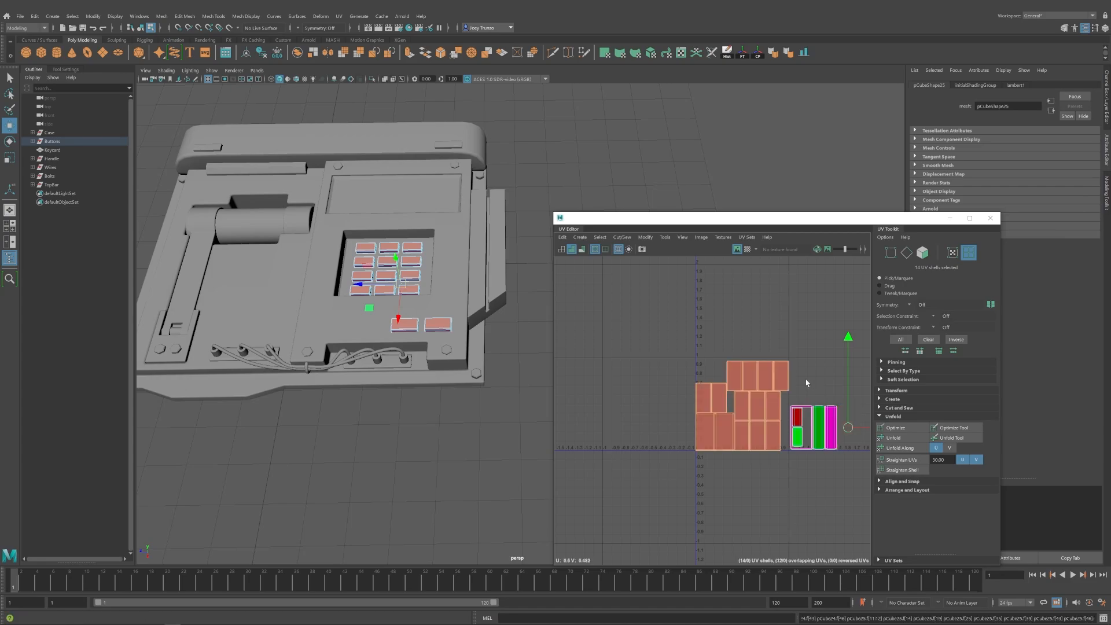
Scale all the button UV shells down together and move them out of the first UV tile as one compact group.
{"action": "left_click_drag", "start_coordinate": [872, 476], "coordinate": [871, 475]}
{"action": "left_click_drag", "start_coordinate": [766, 404], "coordinate": [846, 294]}
{"action": "key", "text": "r"}
{"action": "key", "text": "w"}
{"action": "middle_click_drag", "start_coordinate": [750, 390], "coordinate": [697, 382], "text": "alt"}
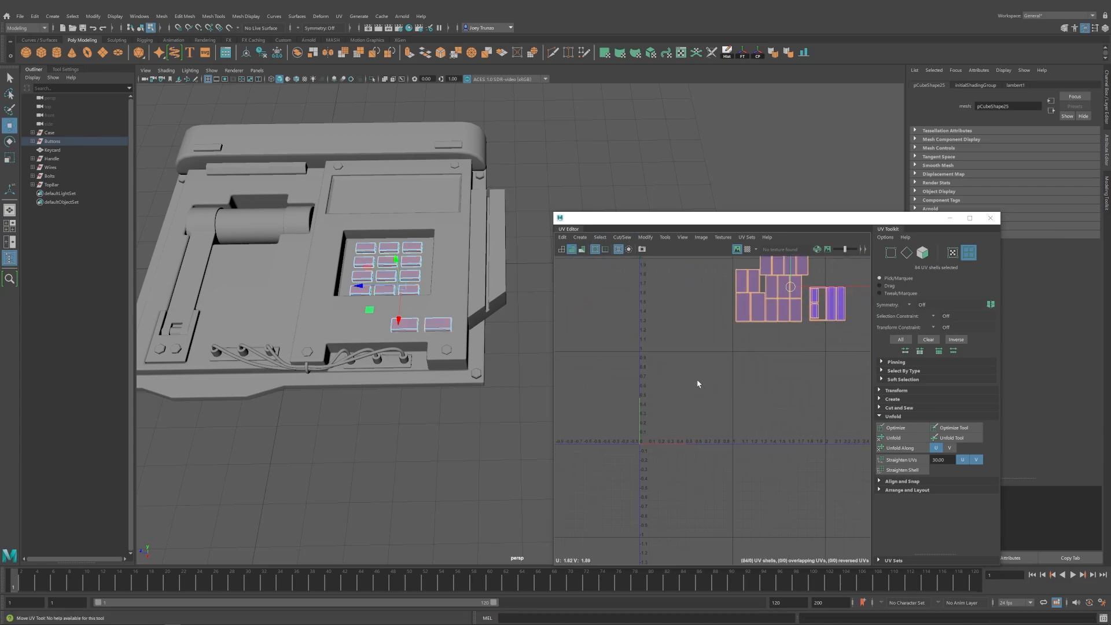
{"action": "scroll", "coordinate": [697, 382], "scroll_direction": "down", "scroll_amount": 2}
{"action": "left_click_drag", "start_coordinate": [766, 312], "coordinate": [835, 333]}
{"action": "middle_click_drag", "start_coordinate": [832, 352], "coordinate": [697, 353], "text": "alt"}
{"action": "scroll", "coordinate": [697, 354], "scroll_direction": "up", "scroll_amount": 3}
{"action": "left_click_drag", "start_coordinate": [816, 384], "coordinate": [738, 321]}
{"action": "left_click", "coordinate": [778, 327]}
{"action": "scroll", "coordinate": [764, 372], "scroll_direction": "down", "scroll_amount": 4}
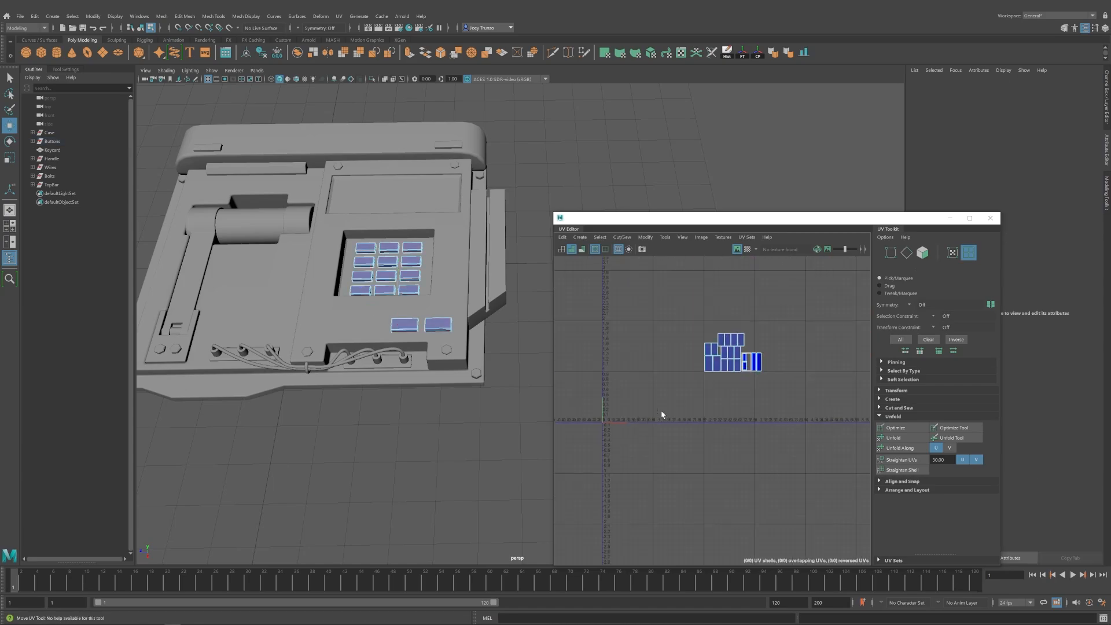
Select the Case group's main frame mesh and isolate it in the viewport without the backing surfaces.
{"action": "middle_click_drag", "start_coordinate": [662, 415], "coordinate": [714, 374], "text": "alt"}
{"action": "left_click", "coordinate": [49, 133]}
{"action": "key", "text": "f"}
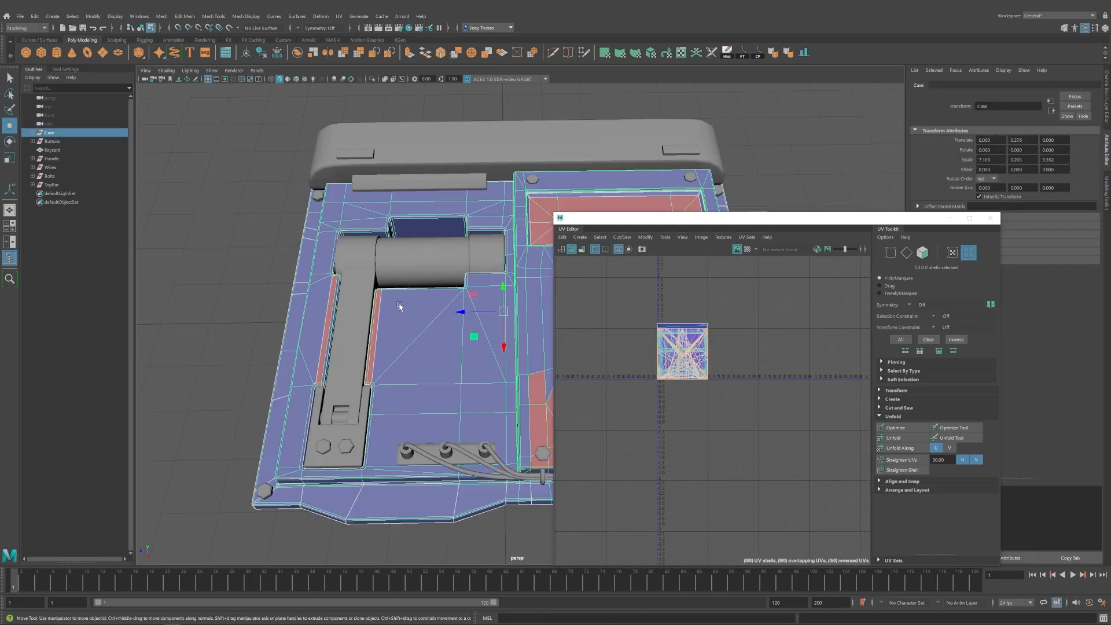
{"action": "left_click", "coordinate": [372, 80]}
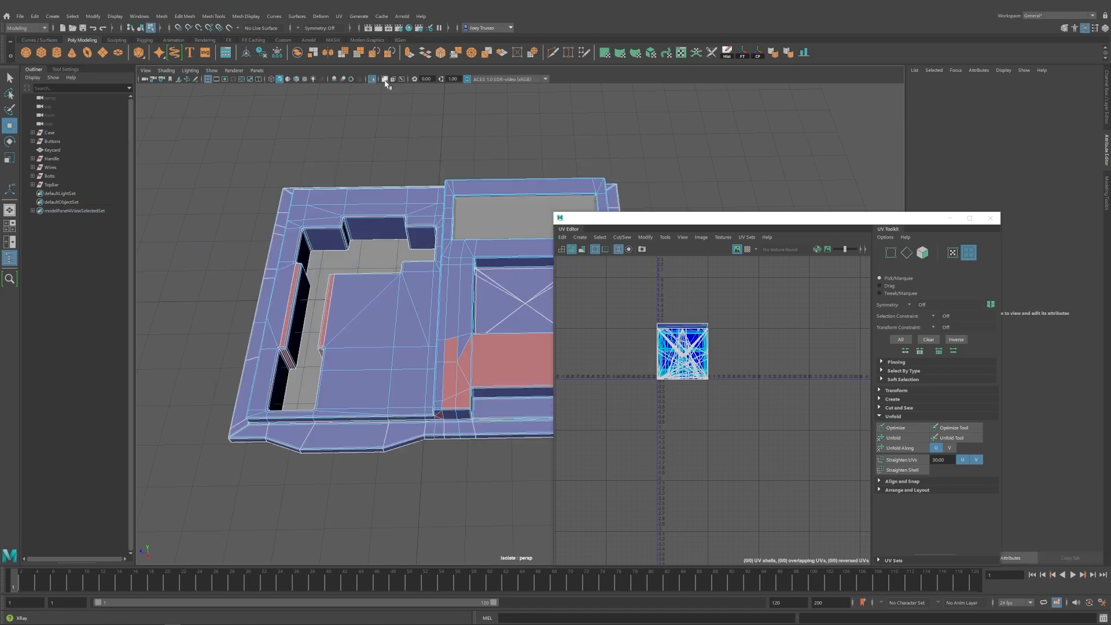
{"action": "left_click", "coordinate": [360, 196]}
{"action": "left_click", "coordinate": [373, 79]}
{"action": "left_click", "coordinate": [372, 79]}
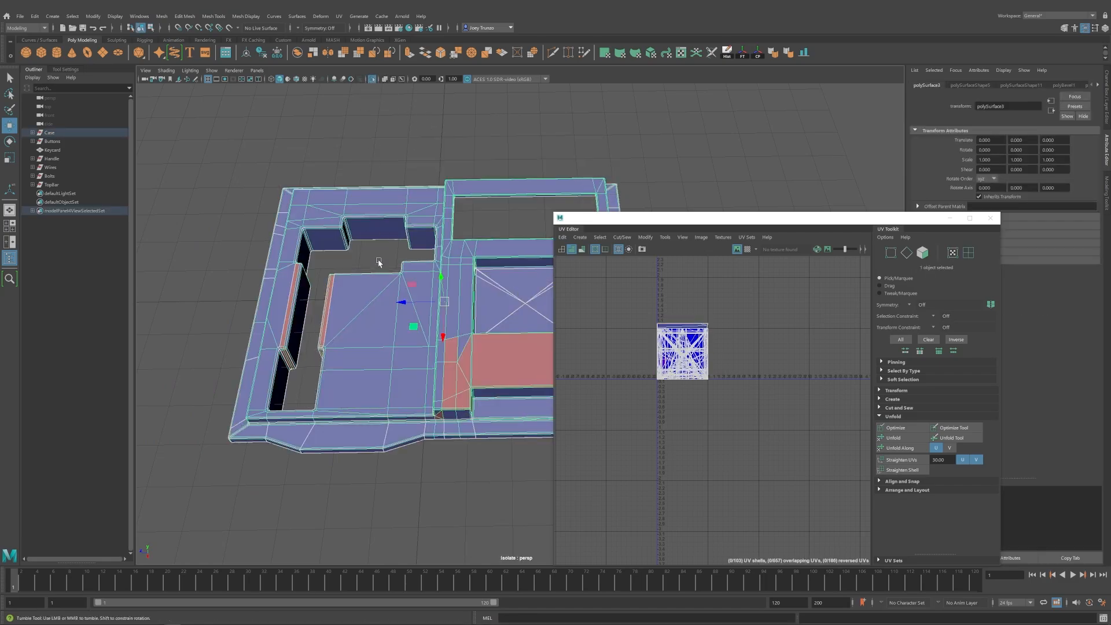
Apply a camera-based UV projection to the isolated case frame from an angled overview.
{"action": "left_click_drag", "start_coordinate": [380, 260], "coordinate": [383, 238], "text": "alt"}
{"action": "left_click", "coordinate": [397, 154]}
{"action": "scroll", "coordinate": [412, 301], "scroll_direction": "down", "scroll_amount": 2}
{"action": "left_click_drag", "start_coordinate": [412, 301], "coordinate": [405, 342], "text": "alt"}
{"action": "left_click", "coordinate": [424, 325]}
{"action": "middle_click_drag", "start_coordinate": [405, 342], "coordinate": [406, 281], "text": "alt"}
{"action": "scroll", "coordinate": [406, 281], "scroll_direction": "up", "scroll_amount": 2}
{"action": "left_click_drag", "start_coordinate": [407, 281], "coordinate": [420, 313], "text": "alt"}
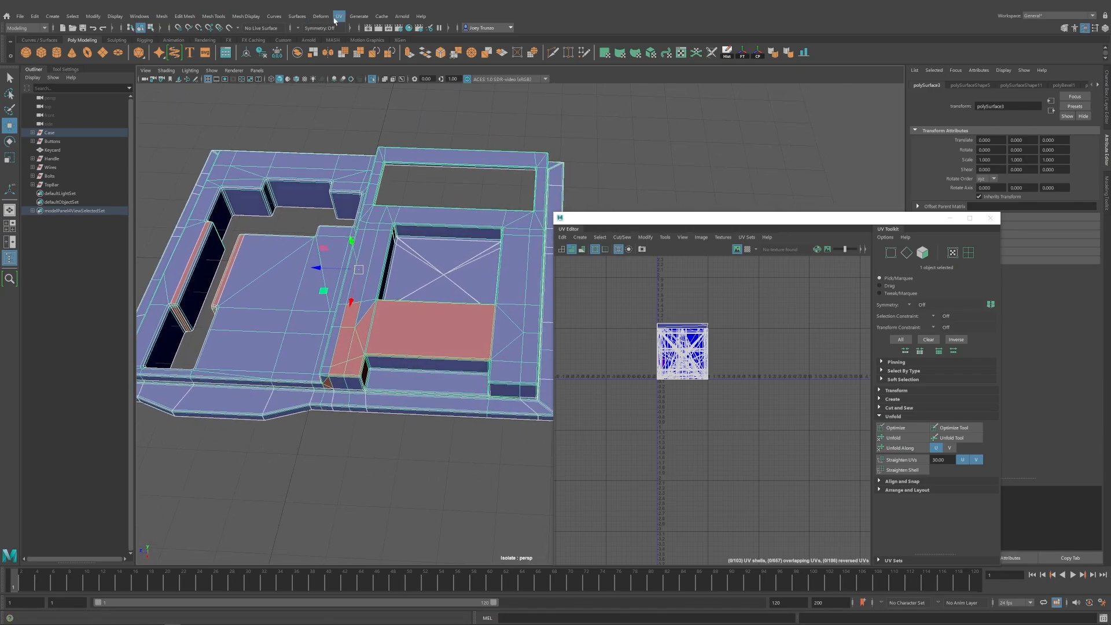
{"action": "left_click", "coordinate": [340, 16]}
{"action": "left_click", "coordinate": [369, 86]}
Cut UV seams with the 3D Cut and Sew UV tool to separate the inner walls of the handle opening.
{"action": "left_click", "coordinate": [712, 52]}
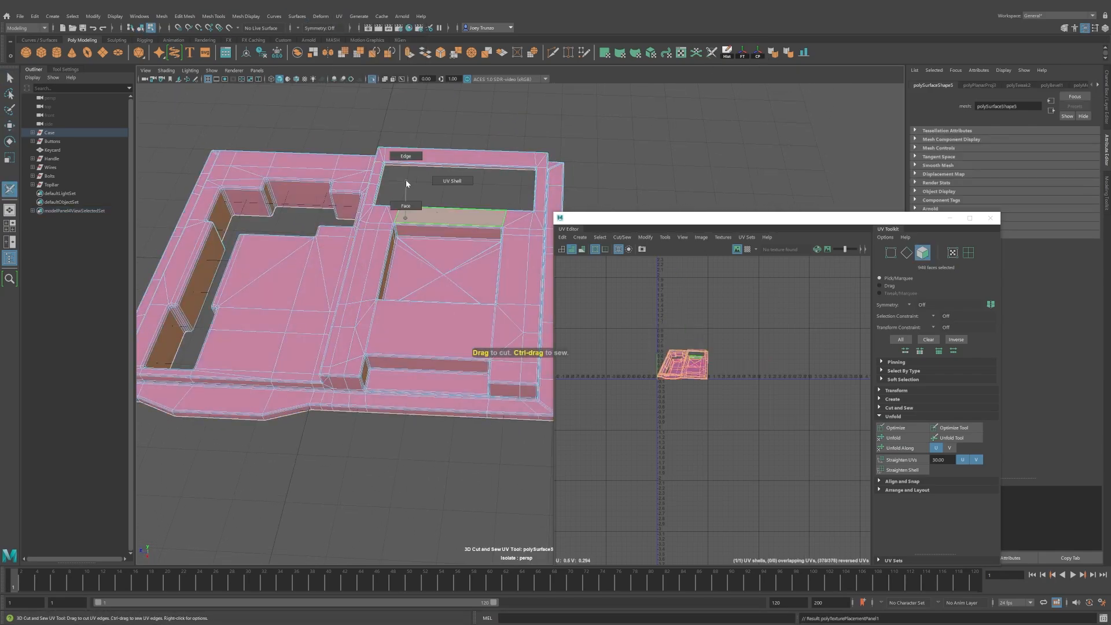
{"action": "right_click_drag", "start_coordinate": [406, 180], "coordinate": [406, 156]}
{"action": "middle_click_drag", "start_coordinate": [278, 250], "coordinate": [439, 268], "text": "alt"}
{"action": "scroll", "coordinate": [439, 268], "scroll_direction": "up", "scroll_amount": 2}
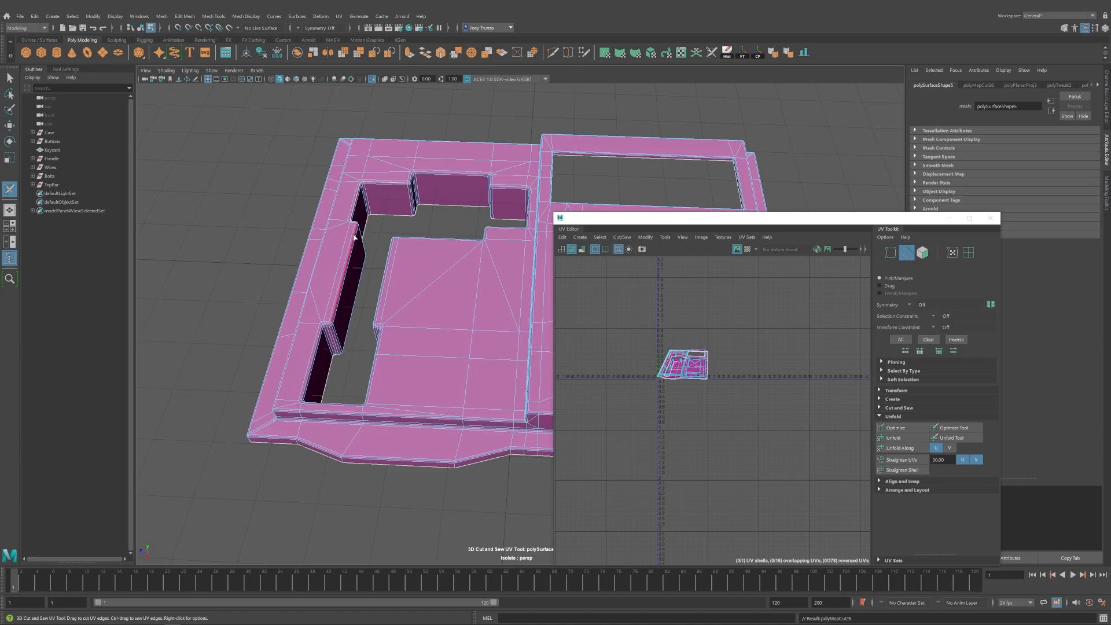
{"action": "left_click_drag", "start_coordinate": [320, 336], "coordinate": [434, 354], "text": "alt"}
{"action": "double_click", "coordinate": [342, 283]}
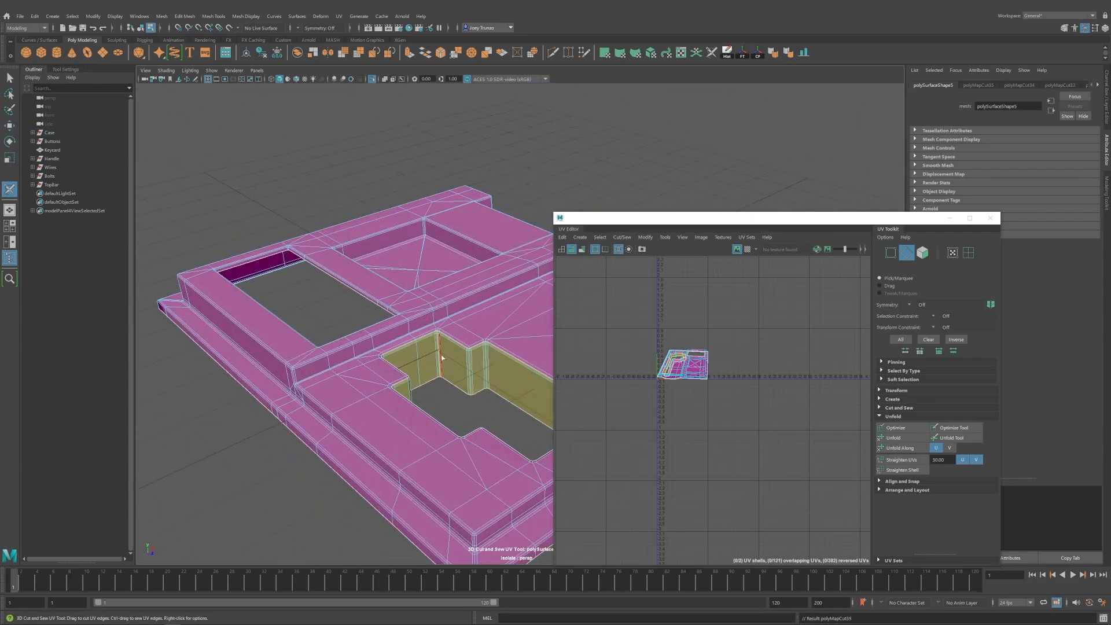
{"action": "double_click", "coordinate": [442, 357]}
{"action": "middle_click_drag", "start_coordinate": [442, 358], "coordinate": [369, 342], "text": "alt"}
Cut the keypad recess into its own UV shell and sew the unwanted diagonal cut on its floor.
{"action": "left_click_drag", "start_coordinate": [369, 342], "coordinate": [418, 292], "text": "alt"}
{"action": "left_click", "coordinate": [528, 294]}
{"action": "left_click", "coordinate": [441, 255]}
{"action": "left_click_drag", "start_coordinate": [441, 255], "coordinate": [382, 306], "text": "alt"}
{"action": "right_click_drag", "start_coordinate": [382, 307], "coordinate": [418, 280], "text": "alt"}
{"action": "left_click_drag", "start_coordinate": [417, 281], "coordinate": [360, 272], "text": "alt"}
{"action": "left_click", "coordinate": [367, 255]}
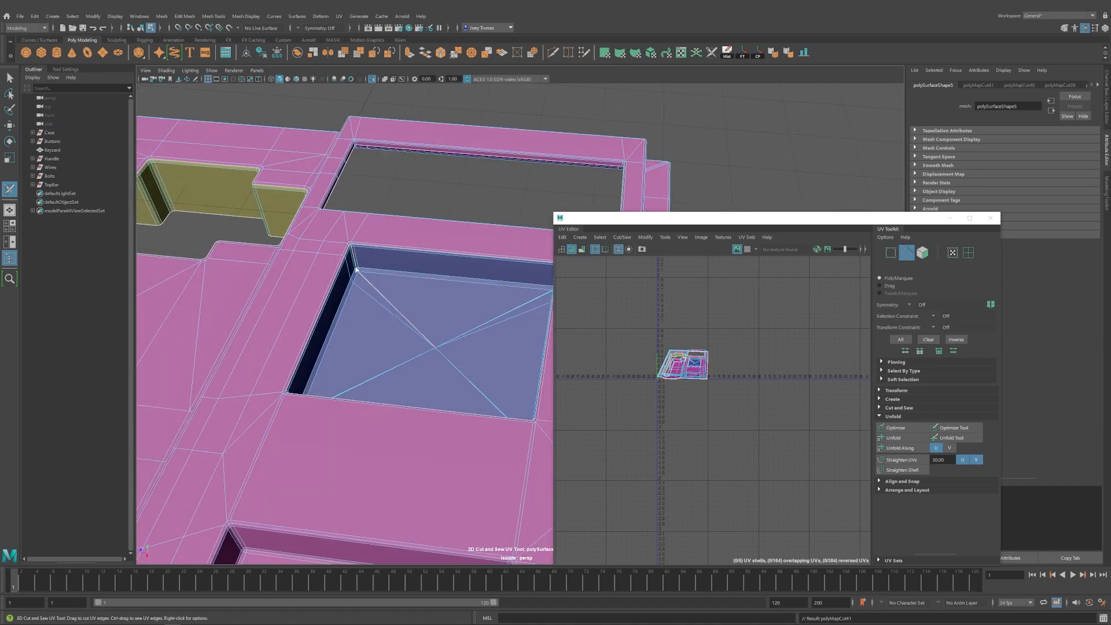
{"action": "right_click_drag", "start_coordinate": [357, 270], "coordinate": [386, 338], "text": "alt"}
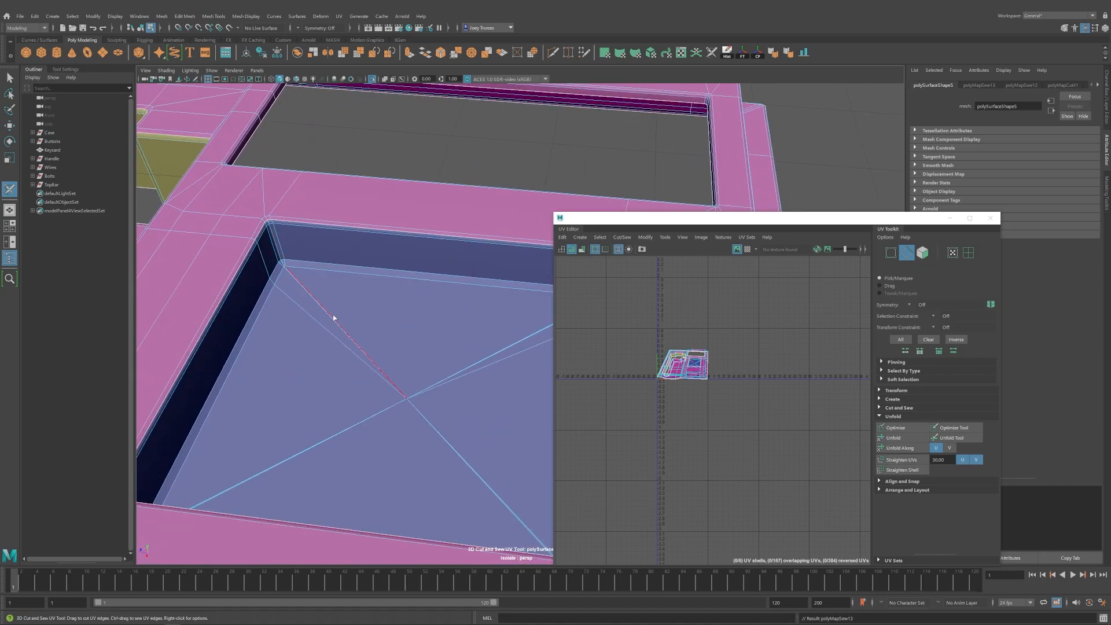
Reposition the four corner vertices of the keypad recess floor individually and return to object selection.
{"action": "left_click_drag", "start_coordinate": [334, 318], "coordinate": [344, 337], "text": "alt"}
{"action": "key", "text": "w"}
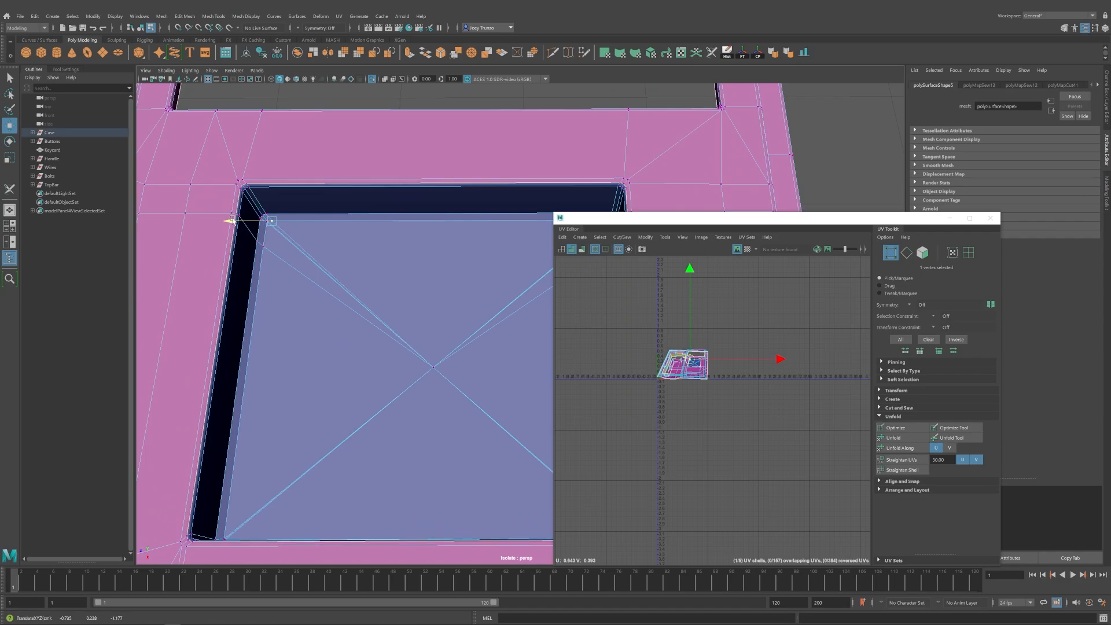
{"action": "left_click_drag", "start_coordinate": [262, 261], "coordinate": [431, 270], "text": "alt"}
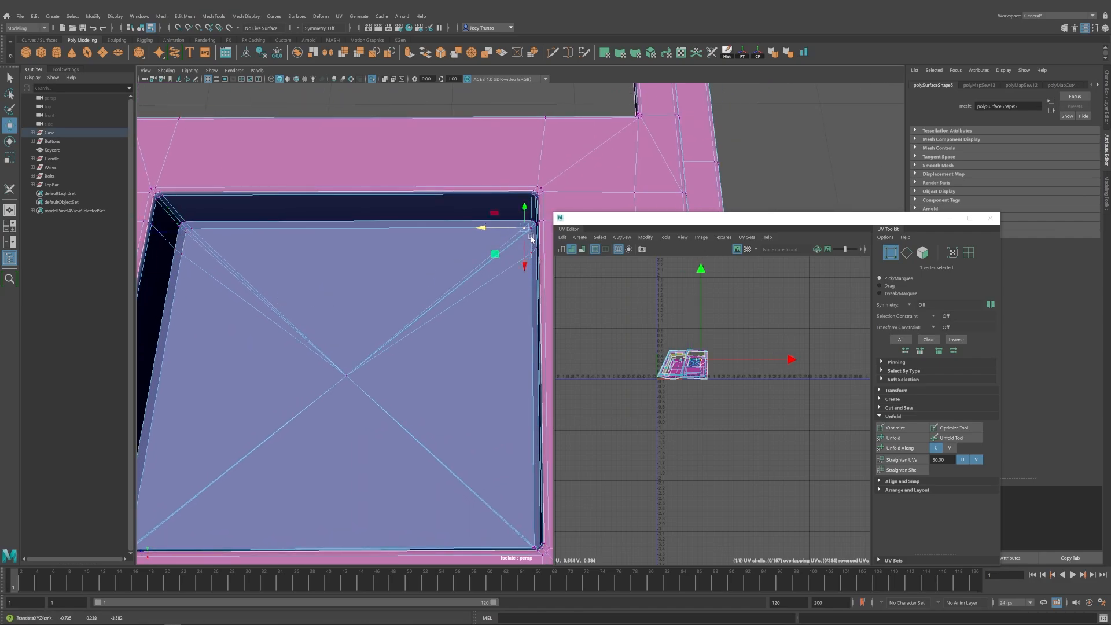
{"action": "left_click_drag", "start_coordinate": [530, 256], "coordinate": [341, 341], "text": "alt"}
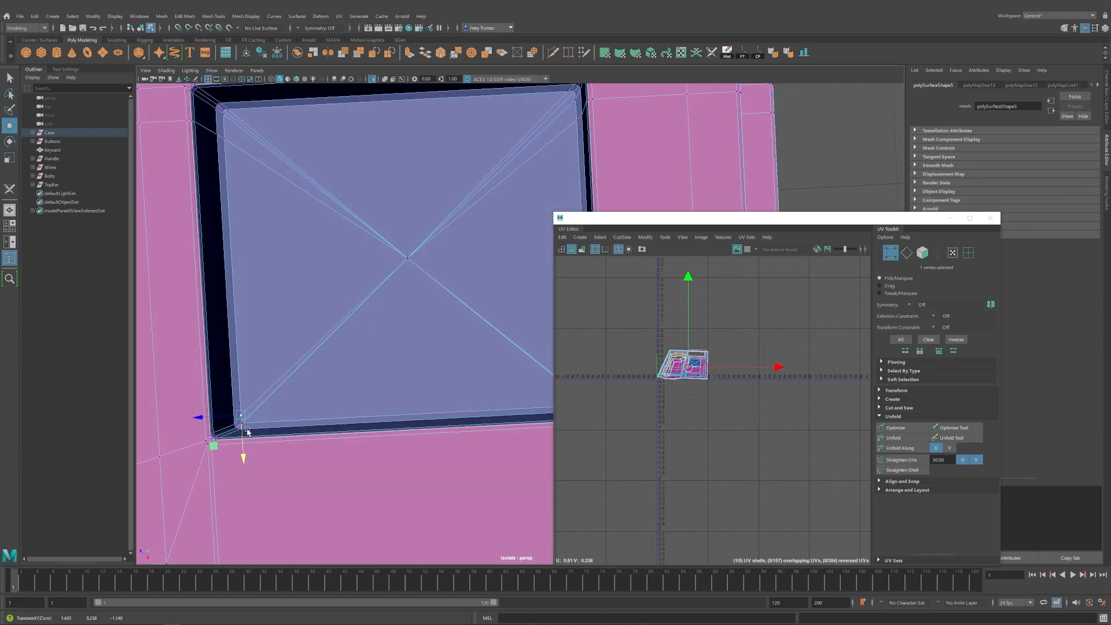
{"action": "middle_click_drag", "start_coordinate": [229, 426], "coordinate": [437, 381], "text": "alt"}
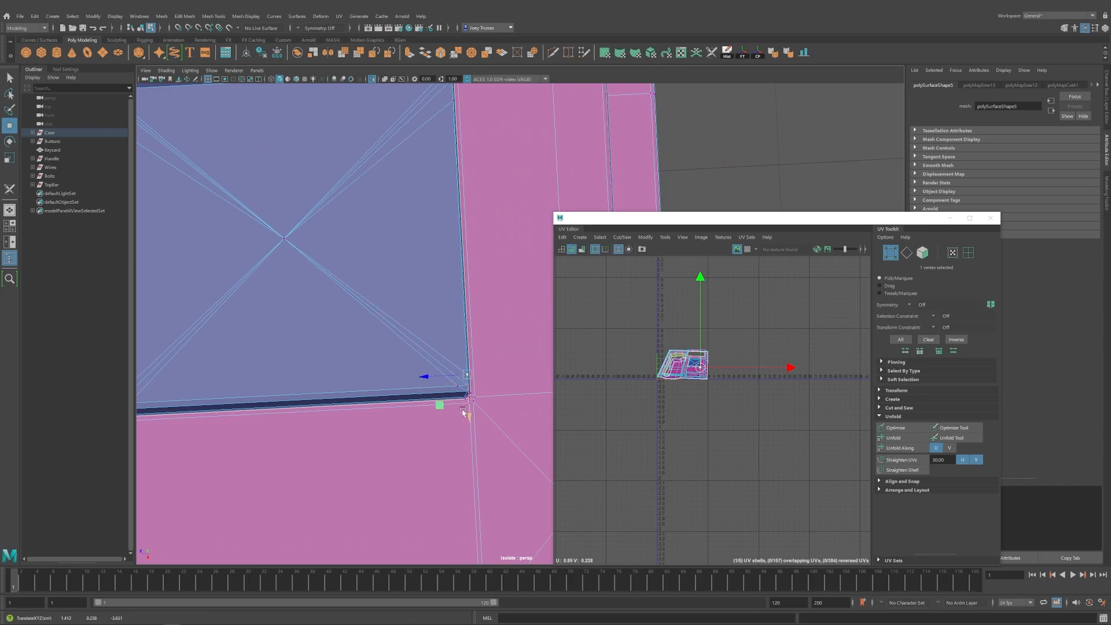
{"action": "left_click_drag", "start_coordinate": [462, 412], "coordinate": [445, 299], "text": "alt"}
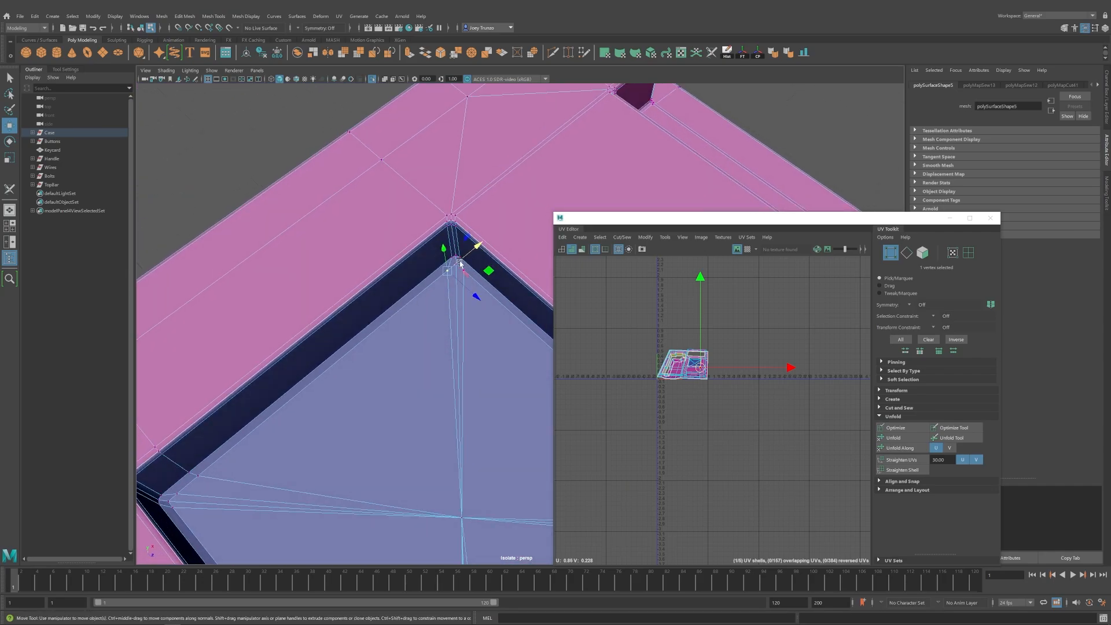
{"action": "right_click_drag", "start_coordinate": [747, 123], "coordinate": [413, 284], "text": "alt"}
{"action": "left_click_drag", "start_coordinate": [413, 285], "coordinate": [357, 308], "text": "alt"}
{"action": "right_click_drag", "start_coordinate": [357, 308], "coordinate": [473, 270]}
{"action": "left_click", "coordinate": [657, 154]}
Reselect the case frame and cut further UV seams around the keypad recess with the 3D Cut and Sew UV tool.
{"action": "left_click_drag", "start_coordinate": [486, 244], "coordinate": [444, 258], "text": "alt"}
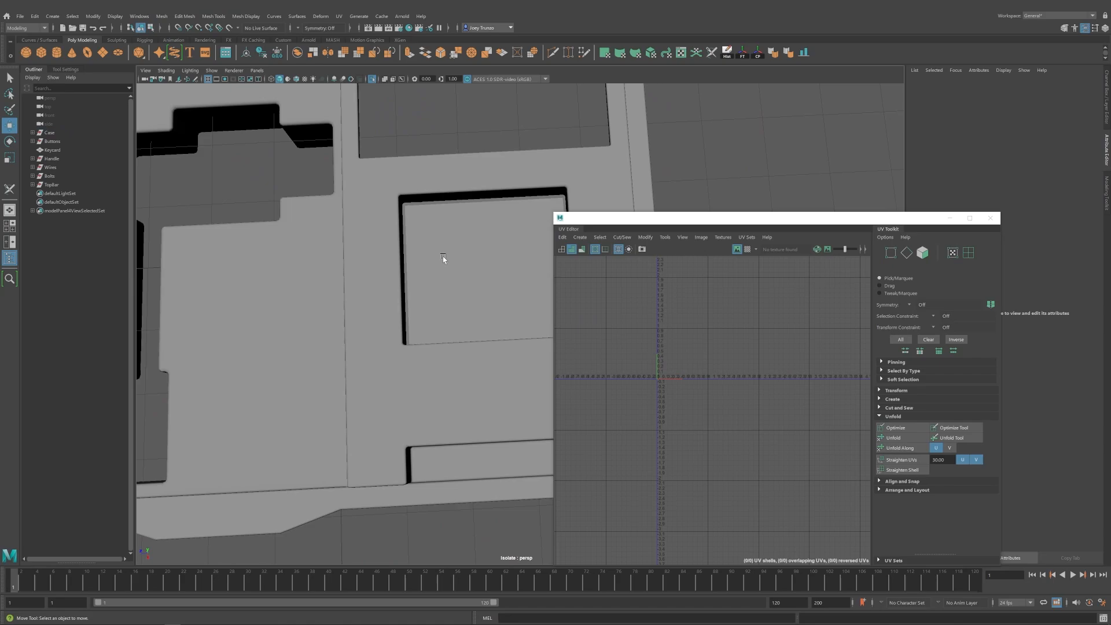
{"action": "left_click", "coordinate": [444, 258]}
{"action": "middle_click_drag", "start_coordinate": [485, 270], "coordinate": [417, 278], "text": "alt"}
{"action": "left_click_drag", "start_coordinate": [417, 279], "coordinate": [421, 317], "text": "alt"}
{"action": "left_click", "coordinate": [712, 53]}
{"action": "left_click_drag", "start_coordinate": [486, 278], "coordinate": [387, 356], "text": "alt"}
{"action": "key", "text": "w"}
Select all the case frame's UV shells and examine the existing seams around the raised section from several angles.
{"action": "left_click_drag", "start_coordinate": [639, 330], "coordinate": [781, 419]}
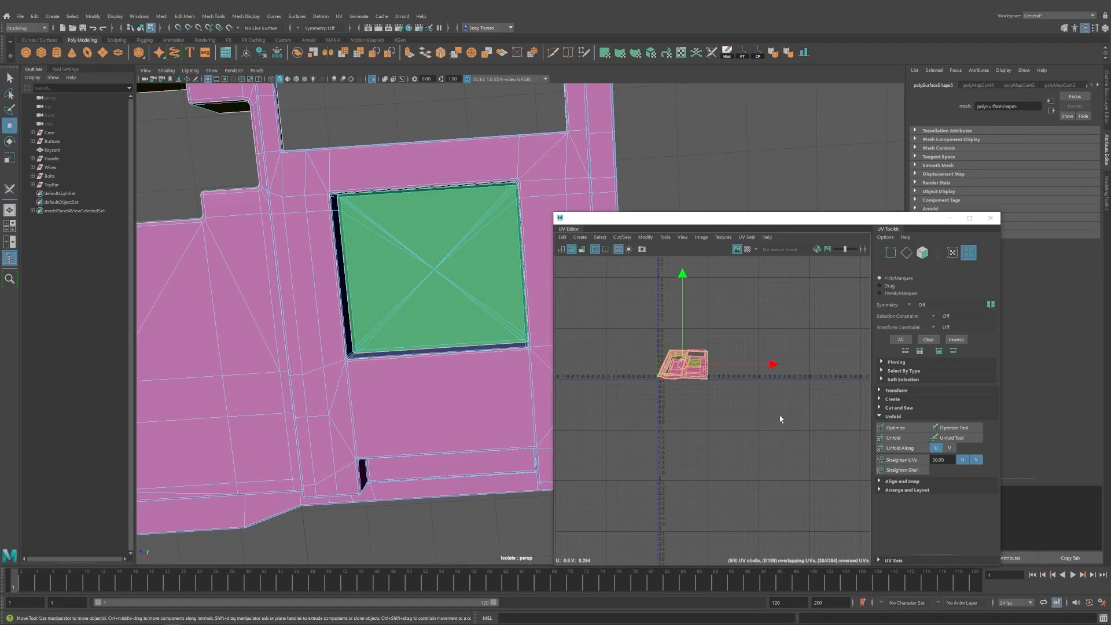
{"action": "right_click_drag", "start_coordinate": [359, 324], "coordinate": [102, 325], "text": "alt"}
{"action": "left_click_drag", "start_coordinate": [408, 436], "coordinate": [716, 140], "text": "alt"}
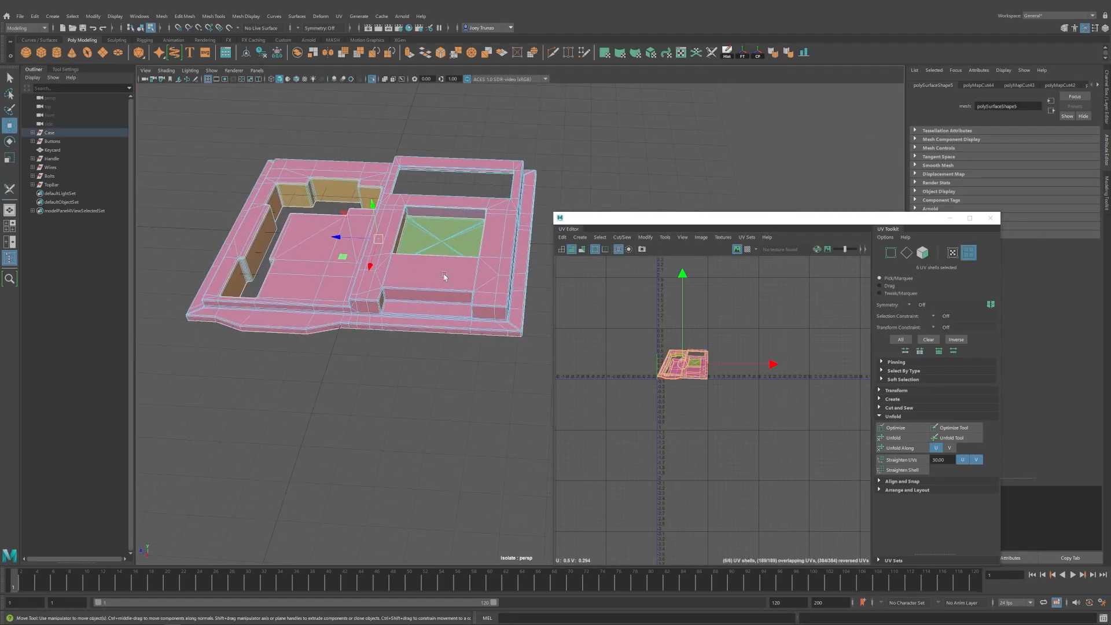
{"action": "key", "text": "y"}
{"action": "left_click_drag", "start_coordinate": [324, 301], "coordinate": [330, 330], "text": "alt"}
{"action": "scroll", "coordinate": [355, 312], "scroll_direction": "down", "scroll_amount": 3}
{"action": "left_click_drag", "start_coordinate": [428, 272], "coordinate": [412, 302], "text": "alt"}
{"action": "middle_click_drag", "start_coordinate": [412, 302], "coordinate": [327, 302], "text": "alt"}
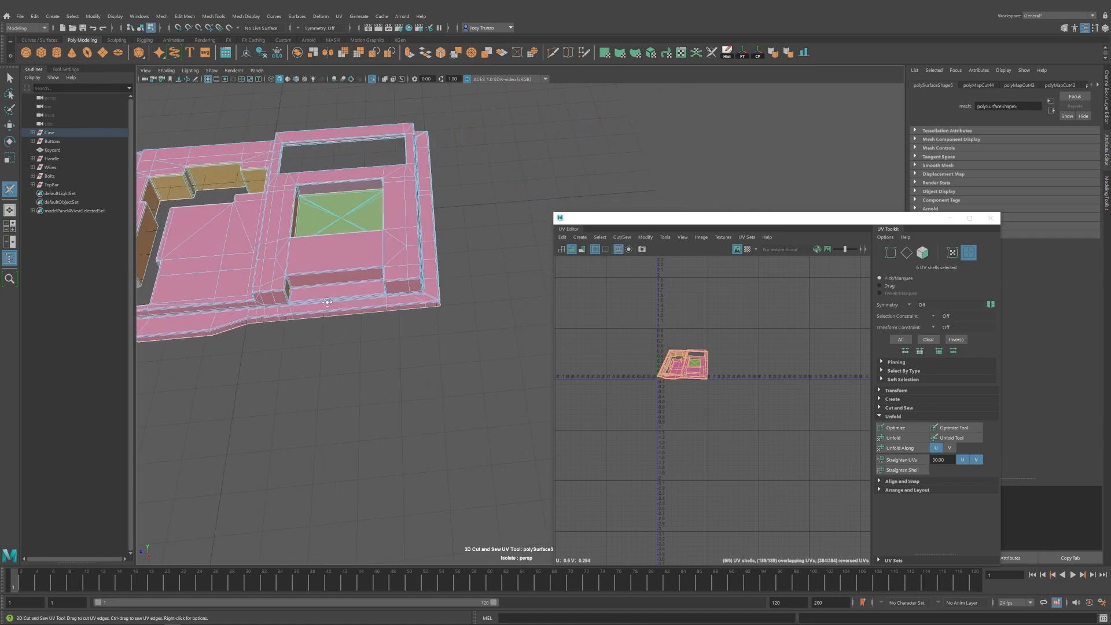
{"action": "left_click_drag", "start_coordinate": [327, 302], "coordinate": [319, 289], "text": "alt"}
{"action": "middle_click_drag", "start_coordinate": [318, 289], "coordinate": [405, 304], "text": "alt"}
{"action": "scroll", "coordinate": [405, 303], "scroll_direction": "up", "scroll_amount": 4}
{"action": "left_click_drag", "start_coordinate": [404, 303], "coordinate": [392, 313], "text": "alt"}
{"action": "key", "text": "w"}
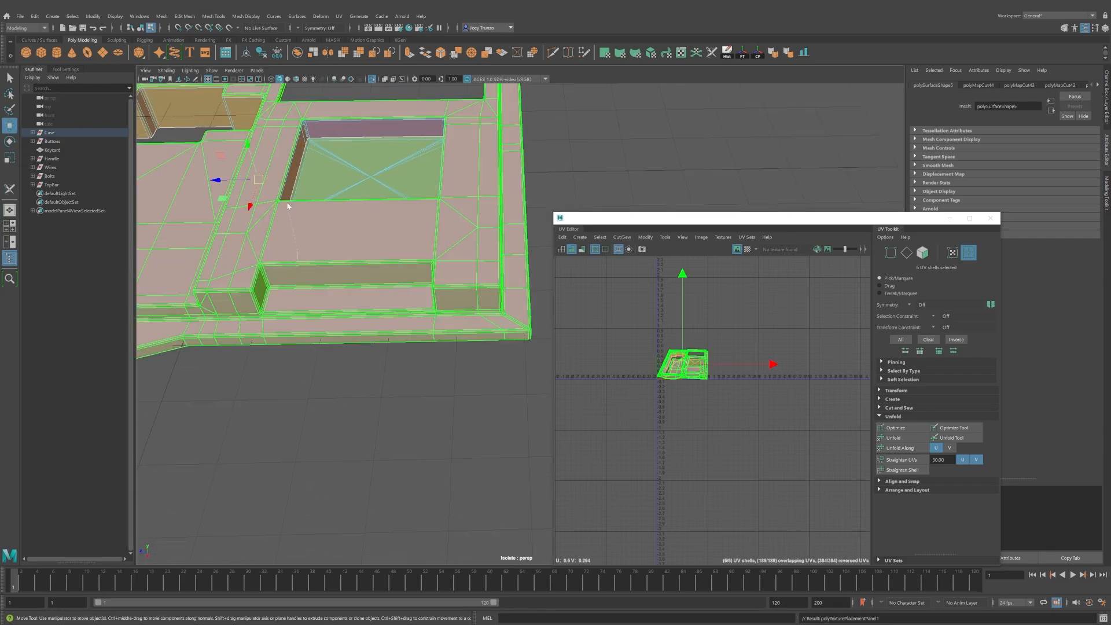
Cut the raised section's top face into its own UV shell with the 3D Cut and Sew UV tool.
{"action": "right_click_drag", "start_coordinate": [297, 255], "coordinate": [287, 204]}
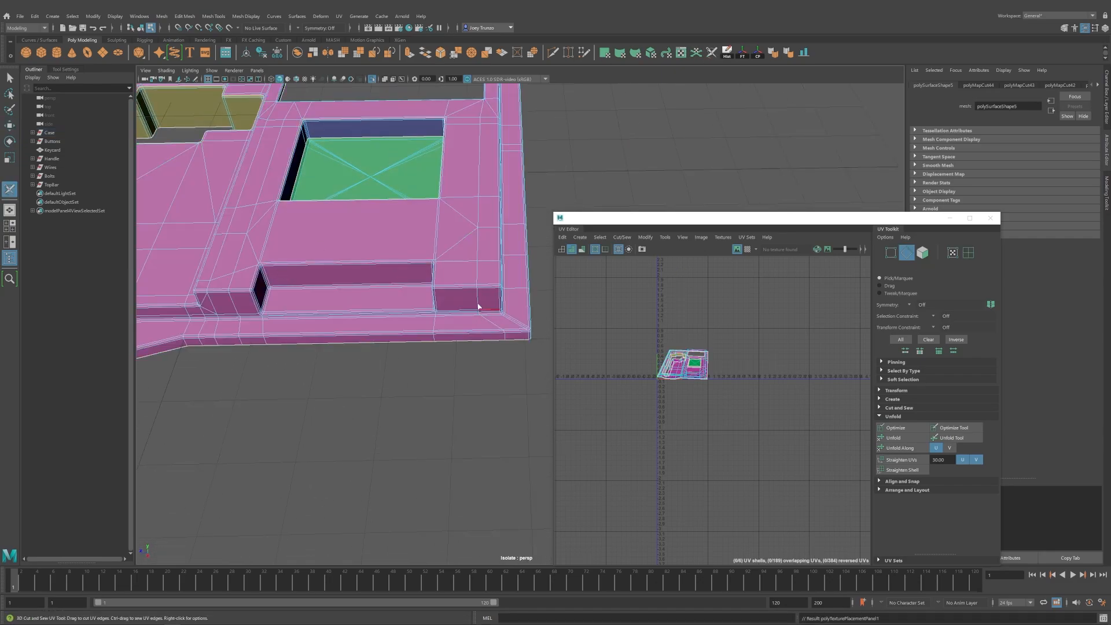
{"action": "left_click_drag", "start_coordinate": [442, 296], "coordinate": [331, 315], "text": "alt"}
{"action": "scroll", "coordinate": [331, 316], "scroll_direction": "down", "scroll_amount": 3}
{"action": "middle_click_drag", "start_coordinate": [331, 315], "coordinate": [346, 265], "text": "alt"}
{"action": "left_click_drag", "start_coordinate": [346, 265], "coordinate": [398, 281], "text": "alt"}
{"action": "right_click_drag", "start_coordinate": [398, 281], "coordinate": [462, 253], "text": "alt"}
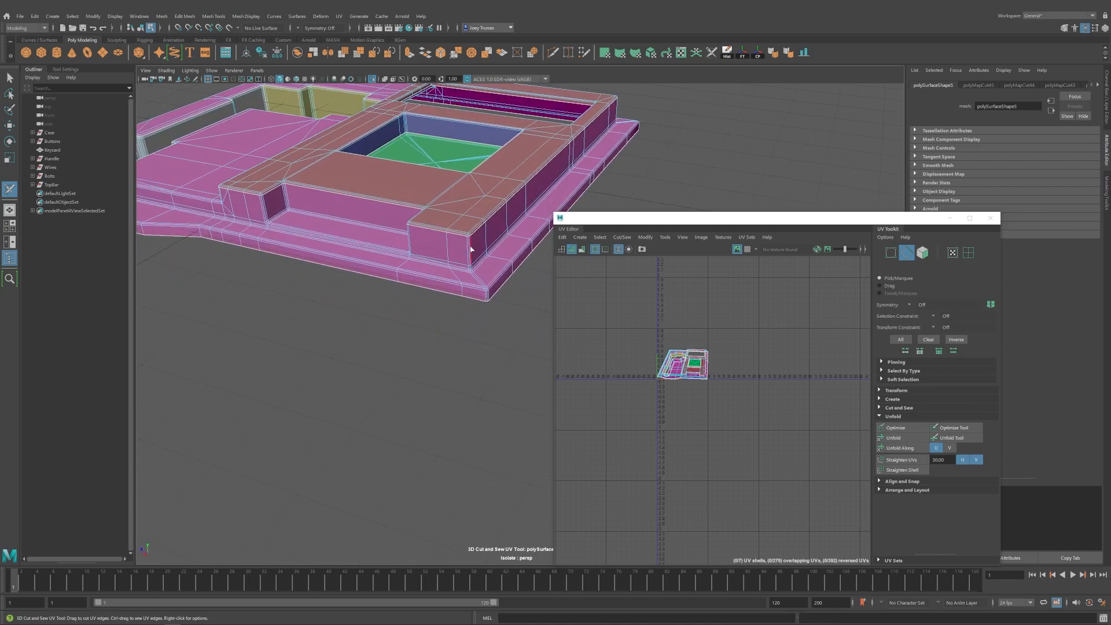
Cut vertical UV seams at the outer corners of the case frame's raised section.
{"action": "left_click_drag", "start_coordinate": [464, 252], "coordinate": [462, 333], "text": "alt"}
{"action": "double_click", "coordinate": [325, 294]}
{"action": "right_click_drag", "start_coordinate": [325, 294], "coordinate": [248, 337], "text": "alt"}
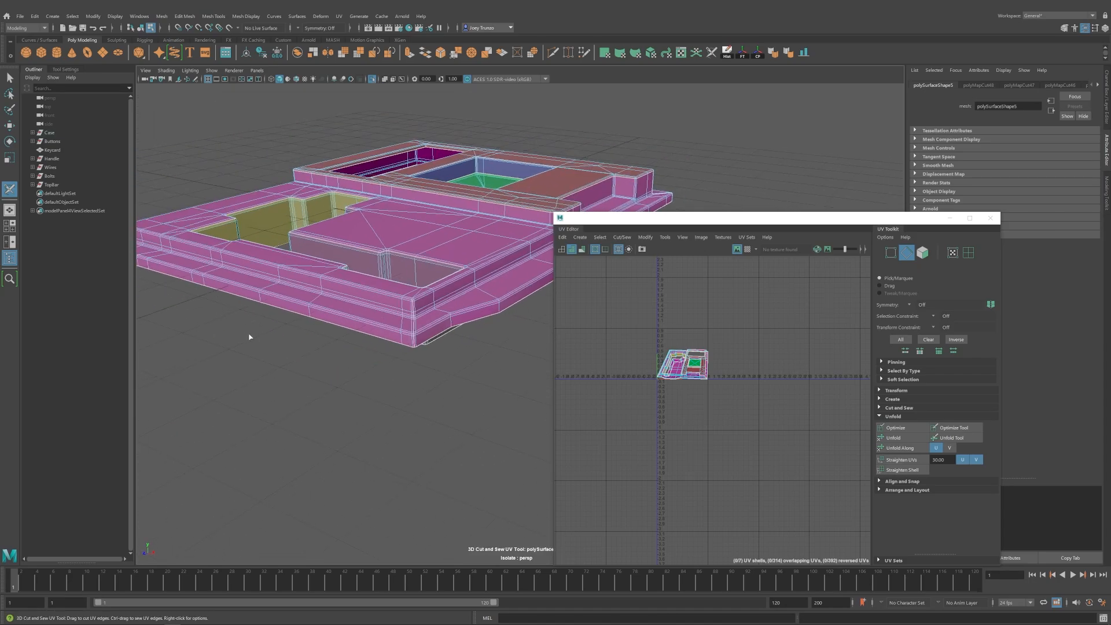
{"action": "left_click_drag", "start_coordinate": [248, 337], "coordinate": [483, 297], "text": "alt"}
{"action": "left_click", "coordinate": [416, 298]}
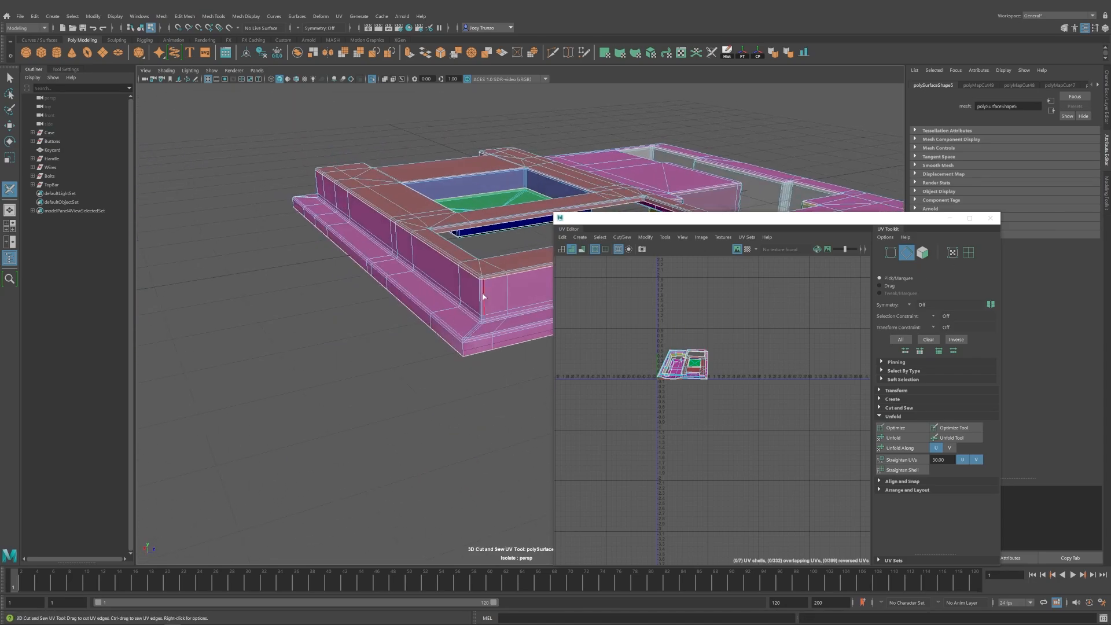
{"action": "right_click_drag", "start_coordinate": [481, 296], "coordinate": [417, 324], "text": "alt"}
{"action": "left_click_drag", "start_coordinate": [417, 324], "coordinate": [322, 344], "text": "alt"}
{"action": "middle_click_drag", "start_coordinate": [323, 345], "coordinate": [268, 370], "text": "alt"}
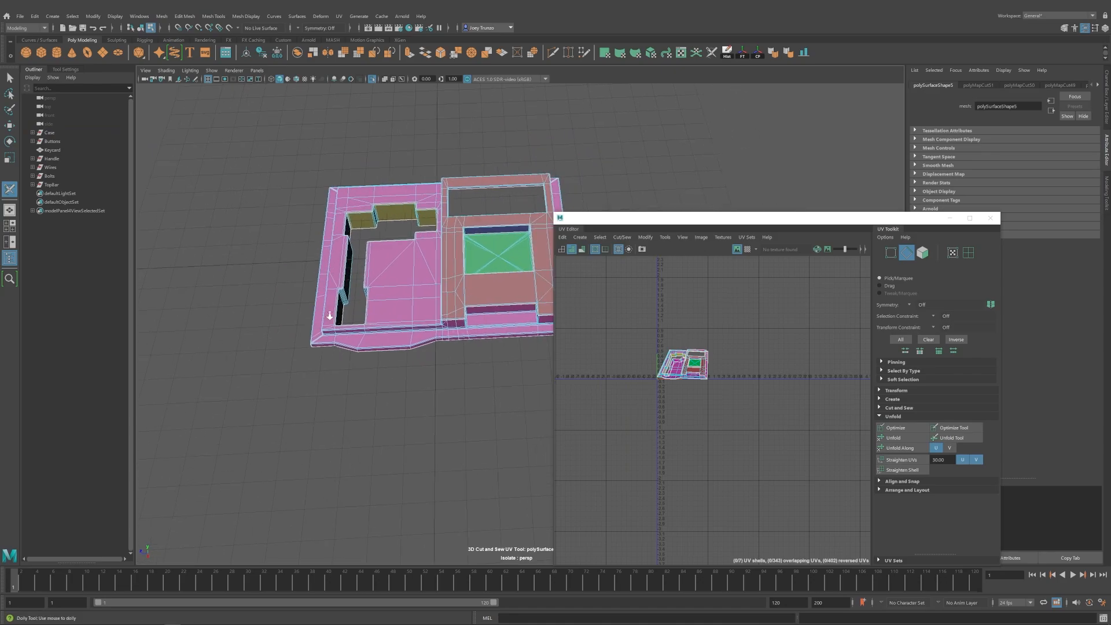
Unfold the case frame's UV shells and lay them out in the UV tile.
{"action": "right_click_drag", "start_coordinate": [268, 369], "coordinate": [315, 361], "text": "alt"}
{"action": "key", "text": "w"}
{"action": "right_click_drag", "start_coordinate": [675, 369], "coordinate": [745, 409]}
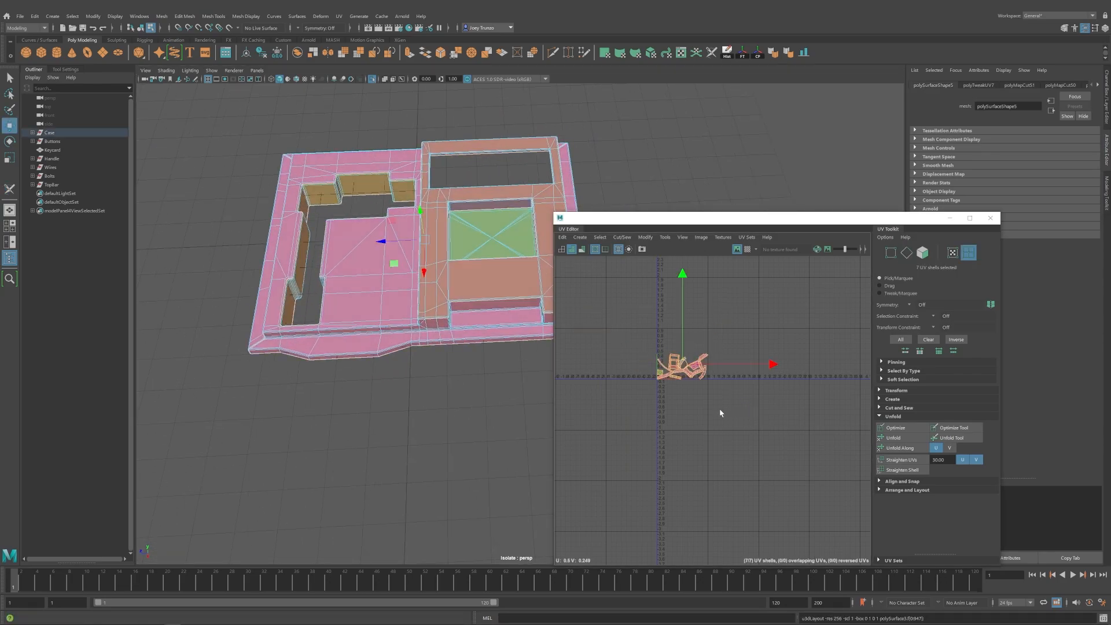
{"action": "right_click_drag", "start_coordinate": [593, 356], "coordinate": [793, 432], "text": "alt"}
{"action": "middle_click_drag", "start_coordinate": [794, 432], "coordinate": [531, 396], "text": "alt"}
{"action": "left_click", "coordinate": [602, 372]}
Cut UV seams along the lower section's outer edges to separate its top face from the surrounding side walls.
{"action": "left_click_drag", "start_coordinate": [410, 399], "coordinate": [441, 362], "text": "alt"}
{"action": "right_click_drag", "start_coordinate": [442, 362], "coordinate": [333, 362], "text": "alt"}
{"action": "left_click_drag", "start_coordinate": [333, 362], "coordinate": [412, 399], "text": "alt"}
{"action": "left_click", "coordinate": [711, 52]}
{"action": "right_click_drag", "start_coordinate": [443, 249], "coordinate": [443, 238]}
{"action": "right_click_drag", "start_coordinate": [444, 243], "coordinate": [546, 315], "text": "alt"}
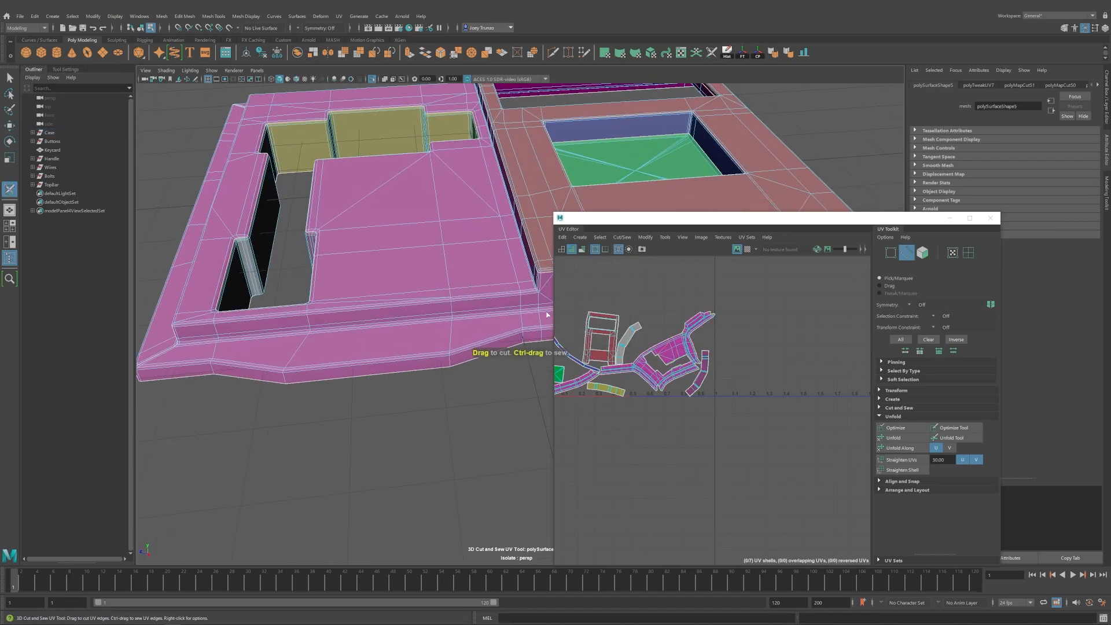
{"action": "mouse_move", "coordinate": [515, 296]}
{"action": "left_mouse_down"}
{"action": "mouse_move", "coordinate": [410, 318]}
{"action": "mouse_move", "coordinate": [394, 362]}
{"action": "mouse_move", "coordinate": [491, 342]}
{"action": "left_mouse_up"}
{"action": "right_click_drag", "start_coordinate": [324, 301], "coordinate": [391, 345], "text": "alt"}
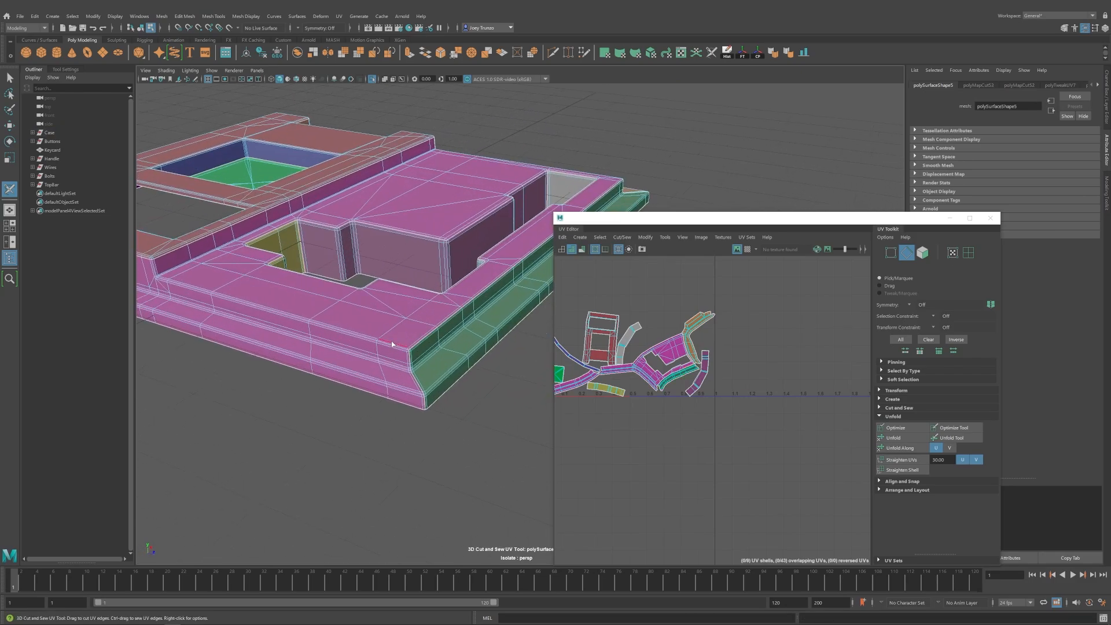
{"action": "left_click", "coordinate": [389, 347]}
{"action": "left_click_drag", "start_coordinate": [389, 346], "coordinate": [426, 322], "text": "alt"}
{"action": "right_click_drag", "start_coordinate": [427, 322], "coordinate": [430, 389], "text": "alt"}
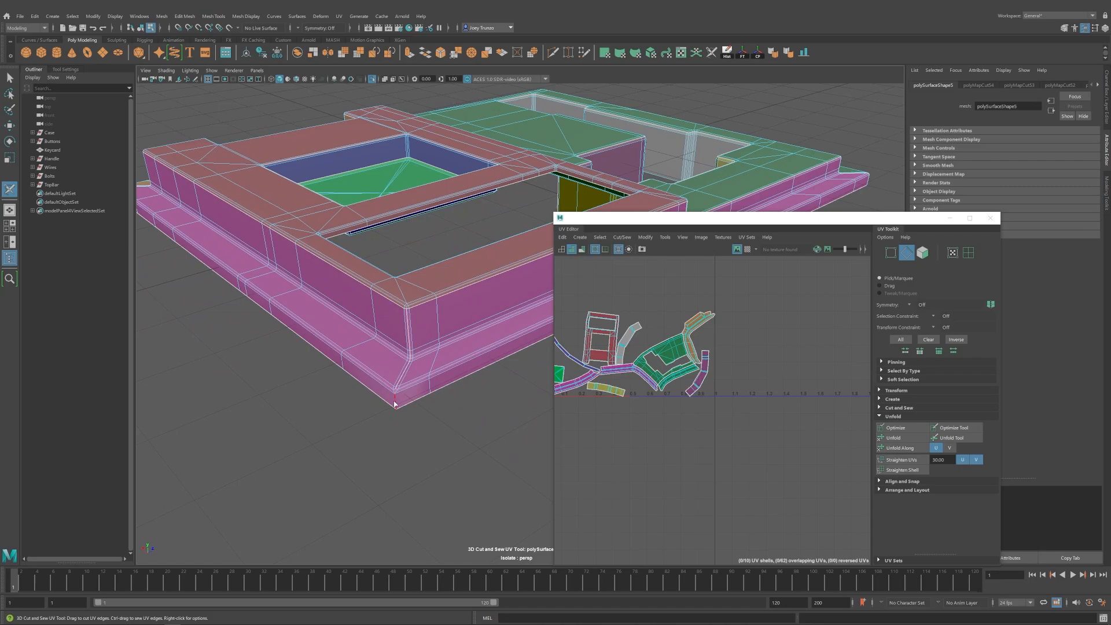
Cut a UV seam down the outer corner beside the handle opening to separate the two adjoining side walls.
{"action": "left_click_drag", "start_coordinate": [395, 404], "coordinate": [429, 357], "text": "alt"}
{"action": "right_click_drag", "start_coordinate": [429, 357], "coordinate": [509, 378], "text": "alt"}
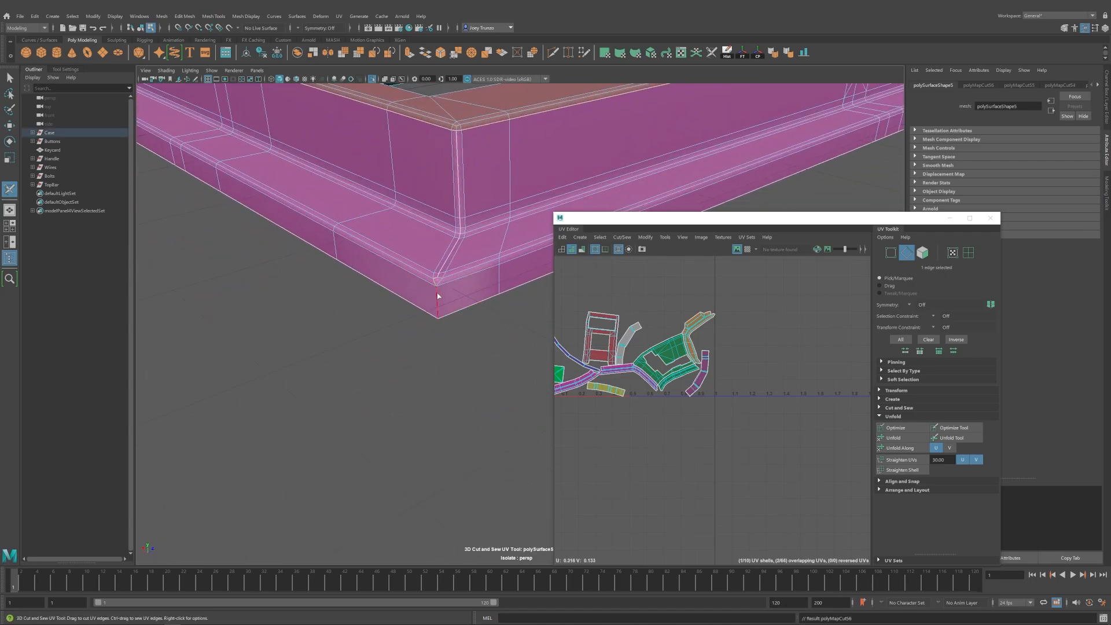
{"action": "left_click", "coordinate": [437, 297]}
{"action": "right_click_drag", "start_coordinate": [437, 296], "coordinate": [272, 293], "text": "alt"}
{"action": "mouse_move", "coordinate": [273, 293]}
{"action": "left_mouse_down", "text": "alt"}
{"action": "mouse_move", "coordinate": [397, 307]}
{"action": "mouse_move", "coordinate": [346, 305]}
{"action": "mouse_move", "coordinate": [377, 330]}
{"action": "left_mouse_up", "text": "alt"}
{"action": "right_click_drag", "start_coordinate": [376, 330], "coordinate": [436, 382], "text": "alt"}
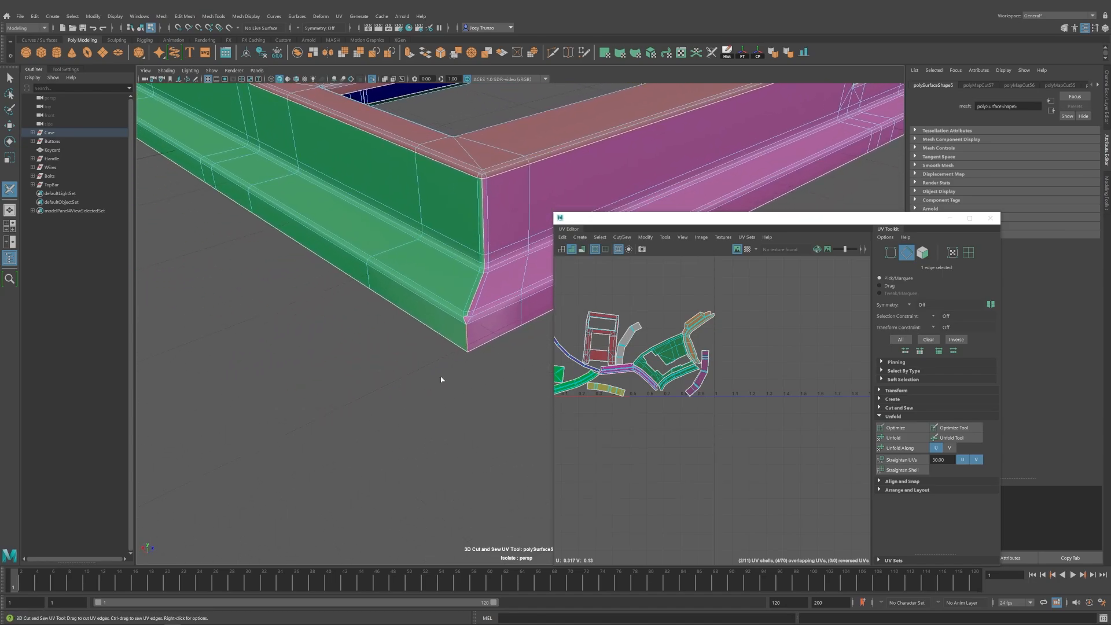
Examine the case frame from all sides to check how its outer walls are split into UV shells.
{"action": "key", "text": "w"}
{"action": "left_click", "coordinate": [448, 397]}
{"action": "right_click_drag", "start_coordinate": [471, 344], "coordinate": [298, 316], "text": "alt"}
{"action": "left_click_drag", "start_coordinate": [298, 315], "coordinate": [469, 321], "text": "alt"}
{"action": "middle_click_drag", "start_coordinate": [469, 321], "coordinate": [313, 351], "text": "alt"}
{"action": "left_click", "coordinate": [314, 351]}
{"action": "mouse_move", "coordinate": [313, 351]}
{"action": "left_mouse_down", "text": "alt"}
{"action": "mouse_move", "coordinate": [628, 137]}
{"action": "mouse_move", "coordinate": [528, 206]}
{"action": "mouse_move", "coordinate": [485, 192]}
{"action": "mouse_move", "coordinate": [522, 218]}
{"action": "left_mouse_up", "text": "alt"}
{"action": "left_click", "coordinate": [387, 339]}
{"action": "middle_click_drag", "start_coordinate": [388, 340], "coordinate": [437, 317], "text": "alt"}
{"action": "right_click_drag", "start_coordinate": [437, 317], "coordinate": [475, 318], "text": "alt"}
Select all the case frame's UV shells, unfold them and lay them out again.
{"action": "right_click_drag", "start_coordinate": [649, 345], "coordinate": [672, 365]}
{"action": "middle_click_drag", "start_coordinate": [648, 347], "coordinate": [715, 353], "text": "alt"}
{"action": "scroll", "coordinate": [694, 348], "scroll_direction": "down", "scroll_amount": 1}
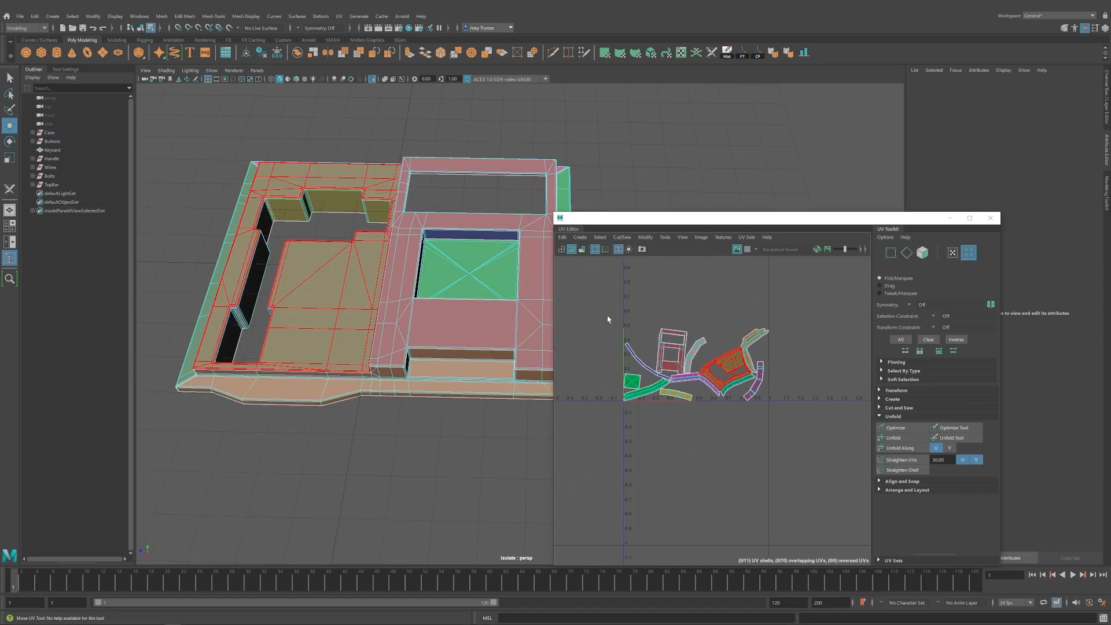
{"action": "left_click_drag", "start_coordinate": [606, 318], "coordinate": [799, 434]}
{"action": "key", "text": "ctrl+u"}
{"action": "key", "text": "ctrl+l"}
{"action": "left_click", "coordinate": [735, 451]}
{"action": "middle_click_drag", "start_coordinate": [718, 429], "coordinate": [720, 439], "text": "alt"}
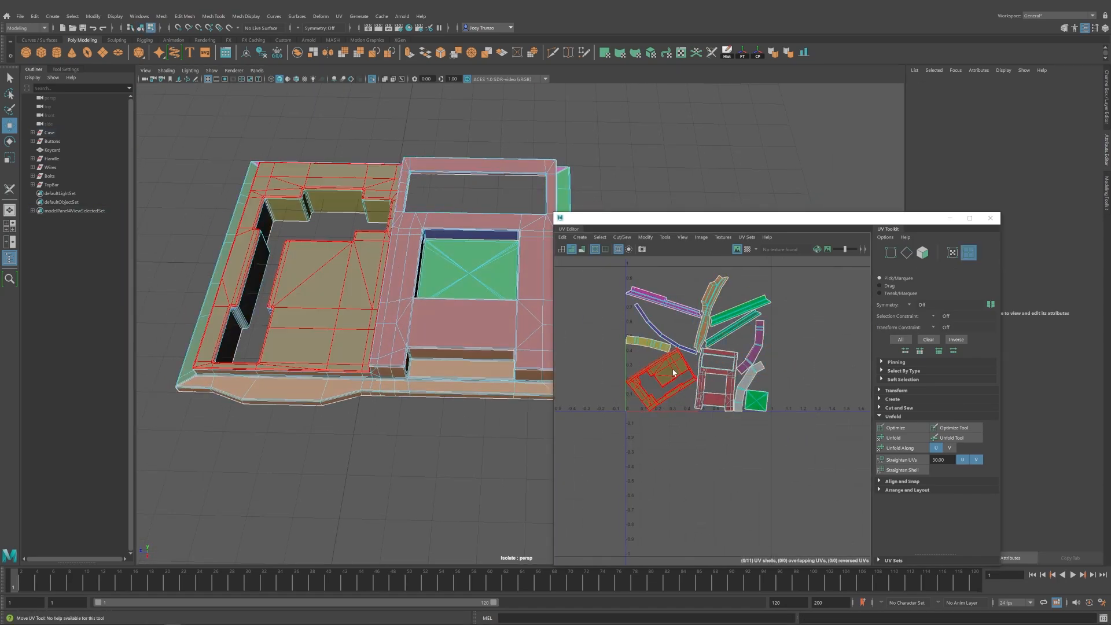
Rotate the lower section's top shell and the long double-strip side wall shell upright in the UV layout.
{"action": "left_click", "coordinate": [674, 372]}
{"action": "key", "text": "e"}
{"action": "left_click_drag", "start_coordinate": [632, 302], "coordinate": [572, 337]}
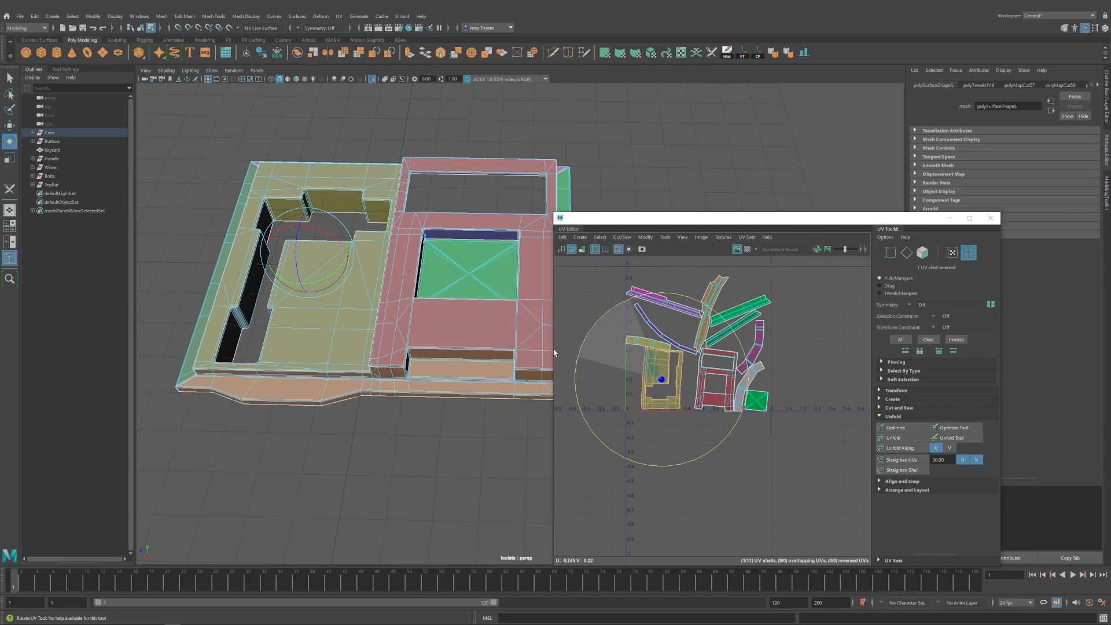
{"action": "left_click", "coordinate": [655, 299]}
{"action": "left_click_drag", "start_coordinate": [582, 273], "coordinate": [663, 216]}
{"action": "middle_click_drag", "start_coordinate": [676, 294], "coordinate": [652, 329], "text": "alt"}
{"action": "scroll", "coordinate": [652, 329], "scroll_direction": "up", "scroll_amount": 1}
Try to cut a UV seam in the raised section's front recess with the 3D Cut and Sew UV tool.
{"action": "left_click", "coordinate": [695, 325]}
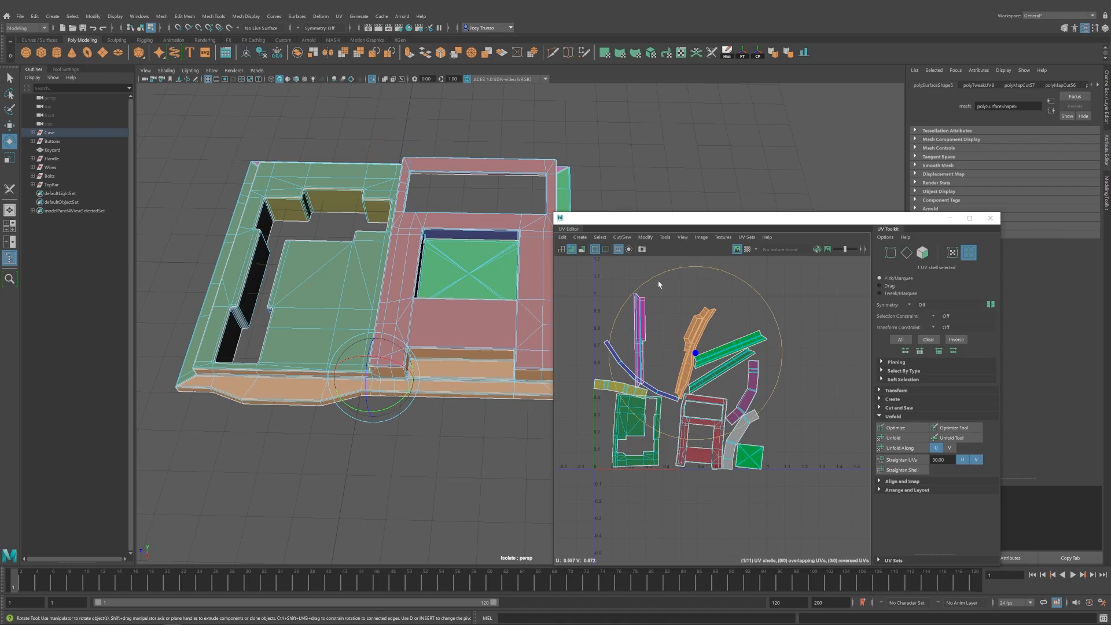
{"action": "left_click_drag", "start_coordinate": [389, 418], "coordinate": [391, 387], "text": "alt"}
{"action": "right_click_drag", "start_coordinate": [399, 396], "coordinate": [543, 442], "text": "alt"}
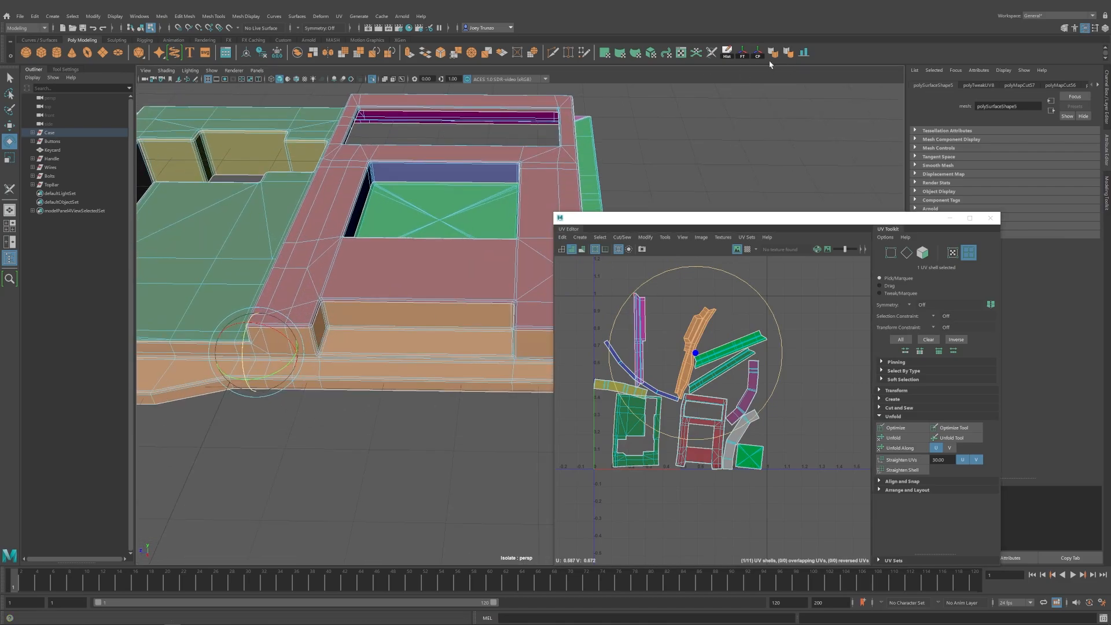
{"action": "key", "text": "y"}
{"action": "right_click_drag", "start_coordinate": [331, 280], "coordinate": [330, 233]}
{"action": "right_click_drag", "start_coordinate": [403, 380], "coordinate": [475, 393], "text": "alt"}
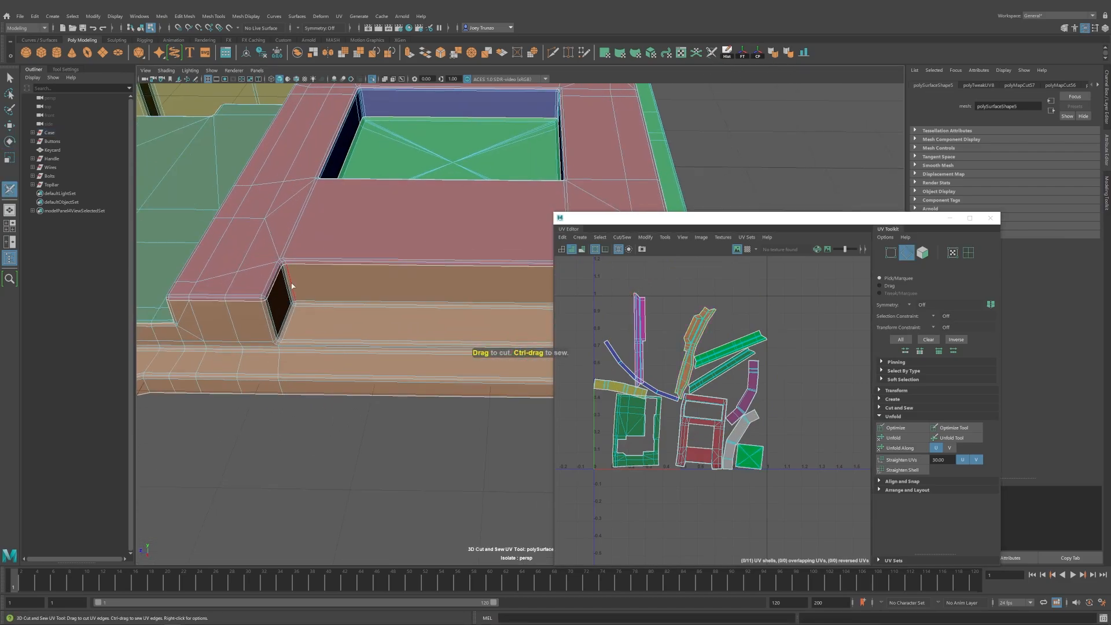
{"action": "left_click_drag", "start_coordinate": [292, 286], "coordinate": [378, 334], "text": "alt"}
{"action": "left_click_drag", "start_coordinate": [509, 231], "coordinate": [503, 255]}
{"action": "mouse_move", "coordinate": [503, 263]}
{"action": "left_mouse_down", "text": "alt"}
{"action": "mouse_move", "coordinate": [481, 308]}
{"action": "mouse_move", "coordinate": [464, 305]}
{"action": "mouse_move", "coordinate": [504, 243]}
{"action": "left_mouse_up", "text": "alt"}
{"action": "key", "text": "ctrl+z"}
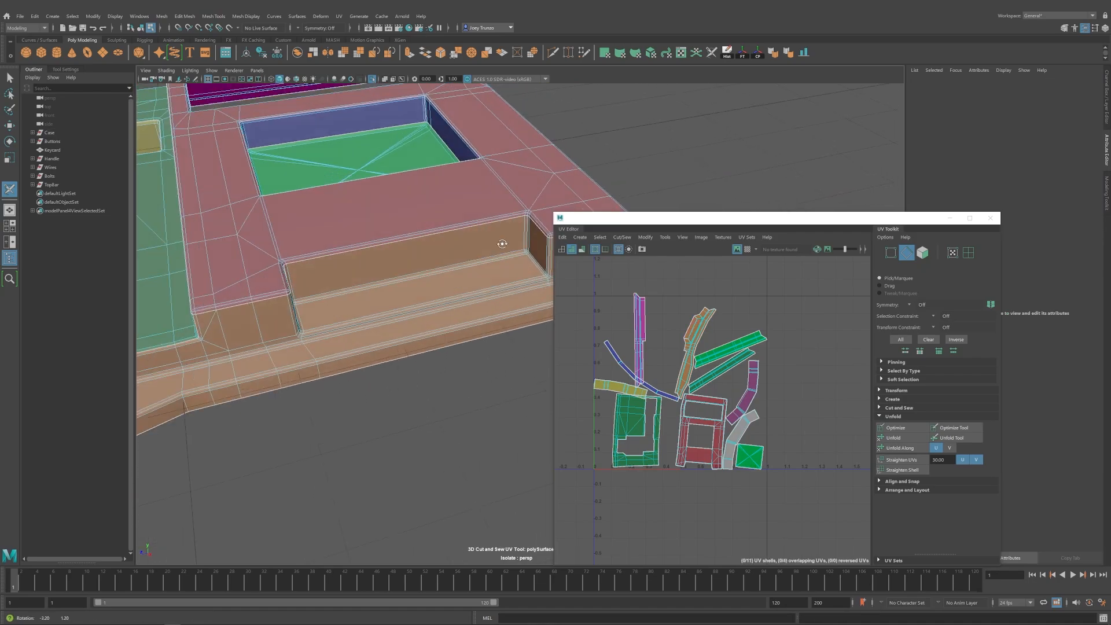
Cut UV seams along the recess floor edge and down the vertical corners at both ends of the front recess.
{"action": "right_click_drag", "start_coordinate": [504, 243], "coordinate": [502, 278], "text": "alt"}
{"action": "middle_click_drag", "start_coordinate": [501, 278], "coordinate": [459, 280], "text": "alt"}
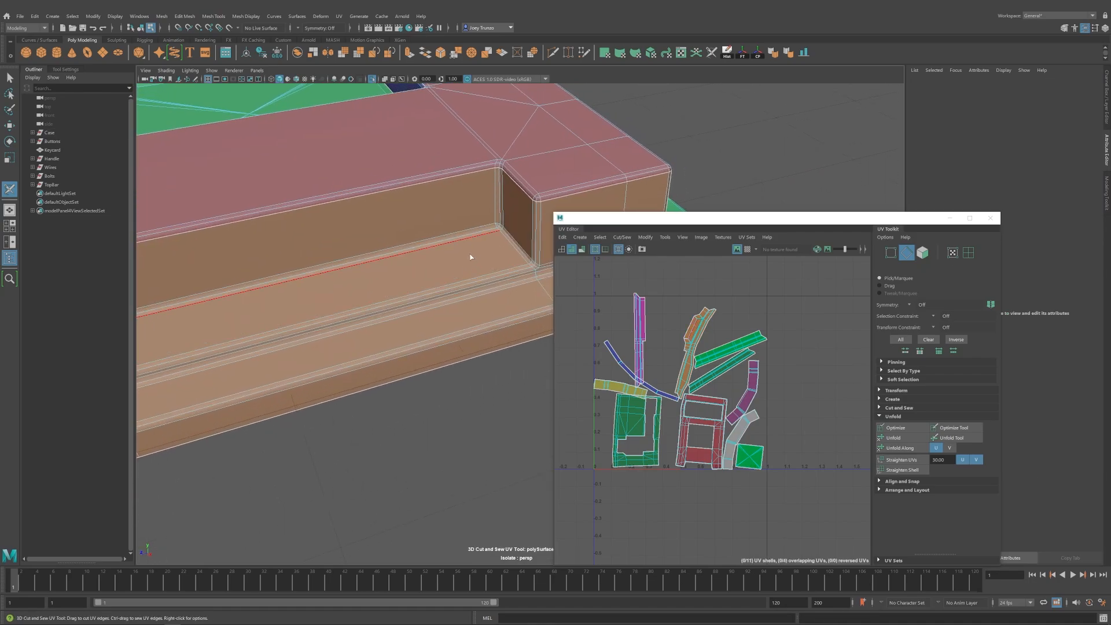
{"action": "left_click_drag", "start_coordinate": [470, 257], "coordinate": [345, 266], "text": "alt"}
{"action": "middle_click_drag", "start_coordinate": [345, 266], "coordinate": [453, 275], "text": "alt"}
{"action": "right_click_drag", "start_coordinate": [453, 275], "coordinate": [419, 277], "text": "alt"}
{"action": "left_click", "coordinate": [250, 267]}
{"action": "left_click_drag", "start_coordinate": [250, 267], "coordinate": [389, 268], "text": "alt"}
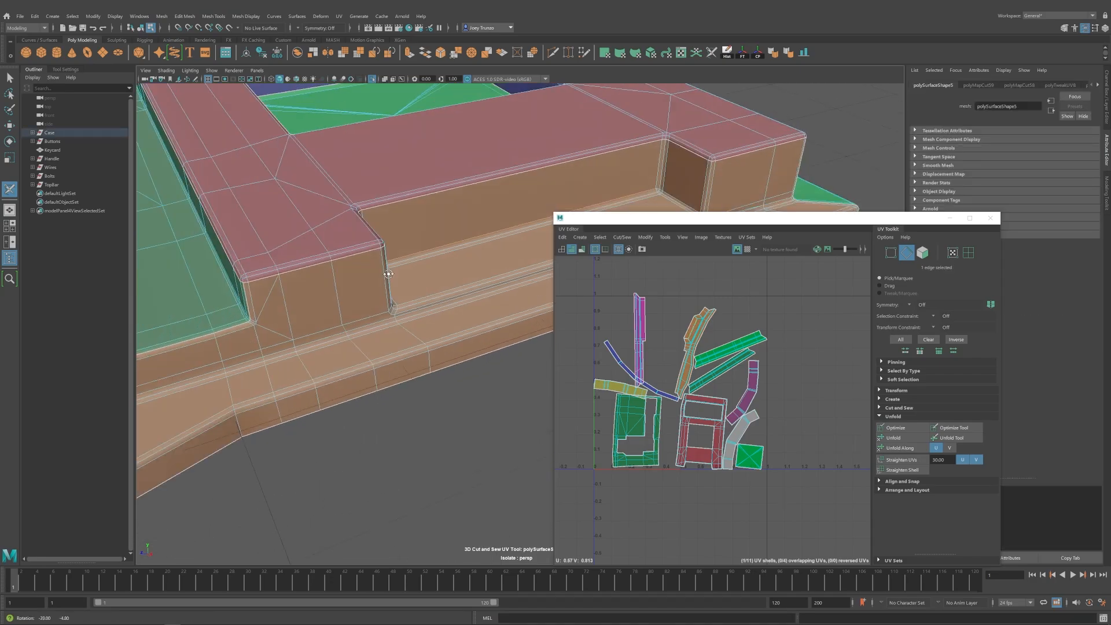
{"action": "middle_click_drag", "start_coordinate": [389, 268], "coordinate": [360, 376], "text": "alt"}
{"action": "right_click_drag", "start_coordinate": [360, 376], "coordinate": [421, 346], "text": "alt"}
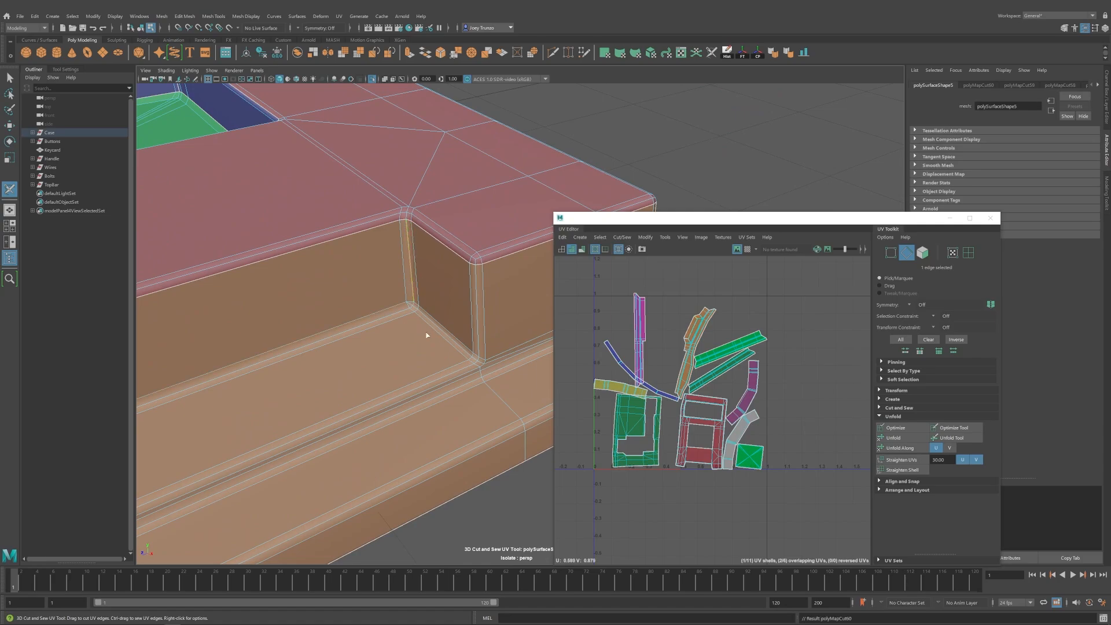
Cut the front recess's back wall and floor into two separate UV shells.
{"action": "left_click_drag", "start_coordinate": [426, 335], "coordinate": [371, 331], "text": "alt"}
{"action": "right_click_drag", "start_coordinate": [371, 331], "coordinate": [320, 325], "text": "alt"}
{"action": "left_click_drag", "start_coordinate": [320, 326], "coordinate": [401, 306], "text": "alt"}
{"action": "left_click_drag", "start_coordinate": [258, 275], "coordinate": [290, 313], "text": "alt"}
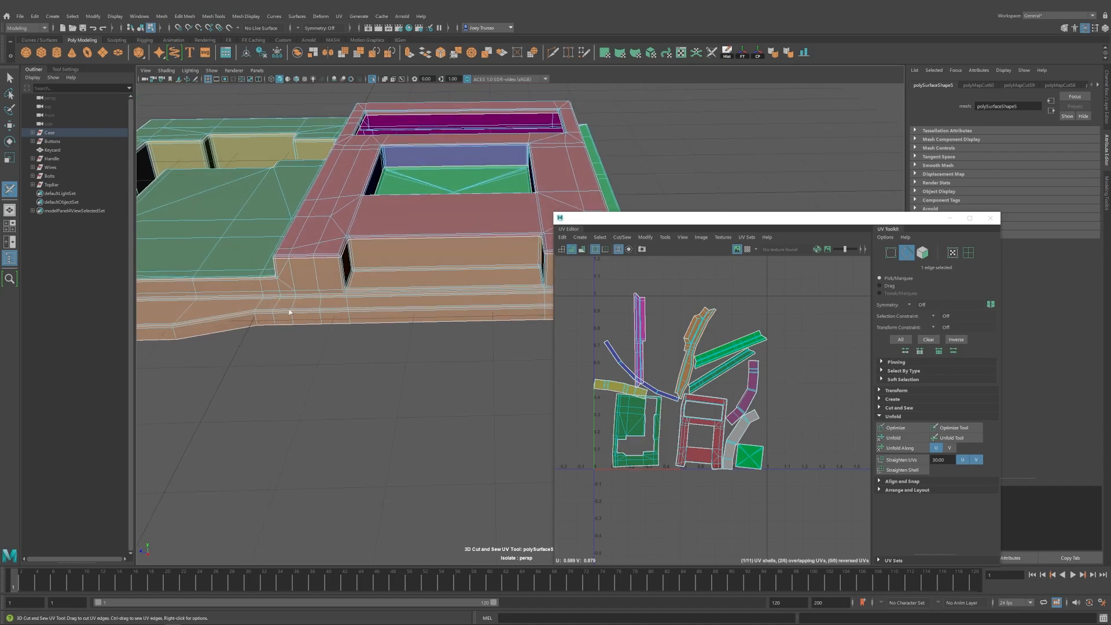
{"action": "left_click", "coordinate": [343, 273]}
{"action": "scroll", "coordinate": [391, 297], "scroll_direction": "up", "scroll_amount": 2}
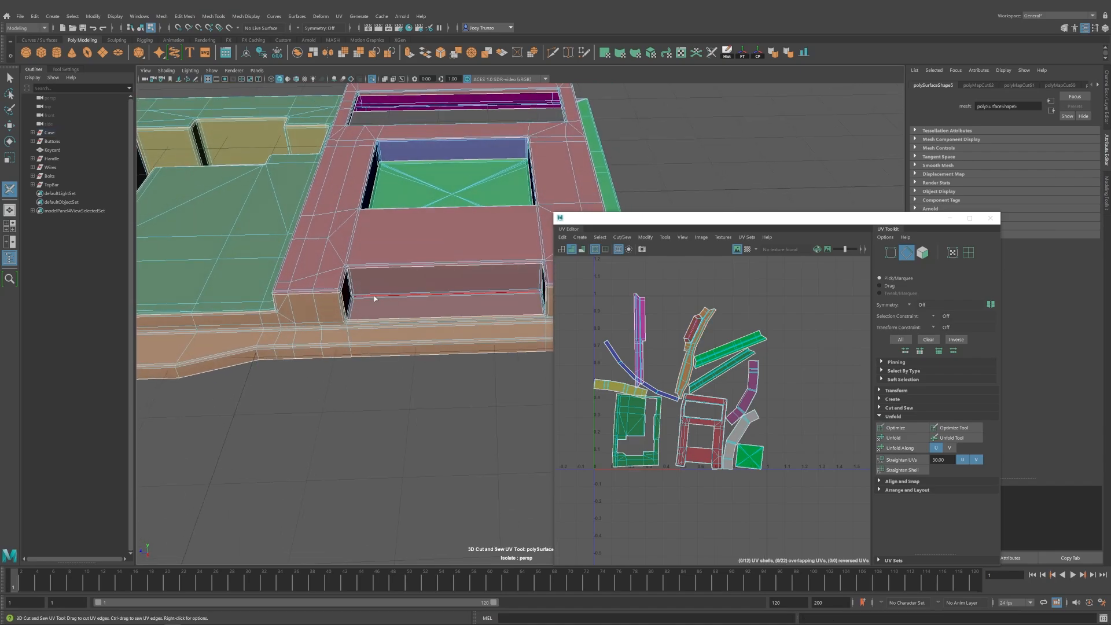
{"action": "scroll", "coordinate": [467, 335], "scroll_direction": "down", "scroll_amount": 3}
Select all the case frame's UV shells and rearrange them with an automatic layout.
{"action": "key", "text": "w"}
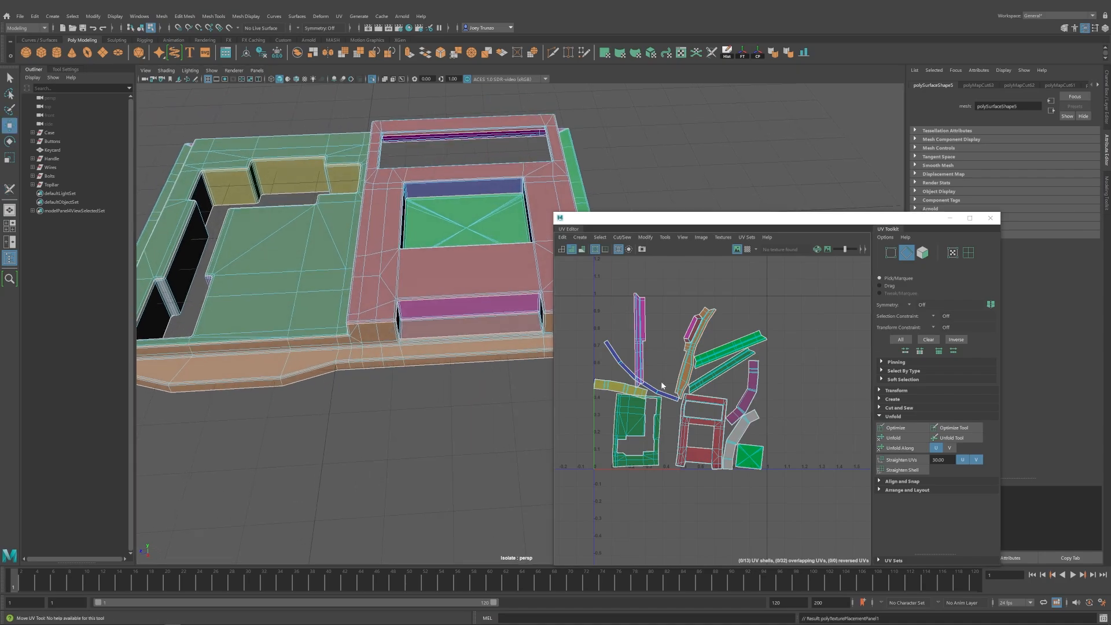
{"action": "left_click_drag", "start_coordinate": [791, 507], "coordinate": [805, 505]}
{"action": "key", "text": "ctrl+l"}
{"action": "left_click", "coordinate": [806, 505]}
{"action": "middle_click_drag", "start_coordinate": [664, 393], "coordinate": [682, 384], "text": "alt"}
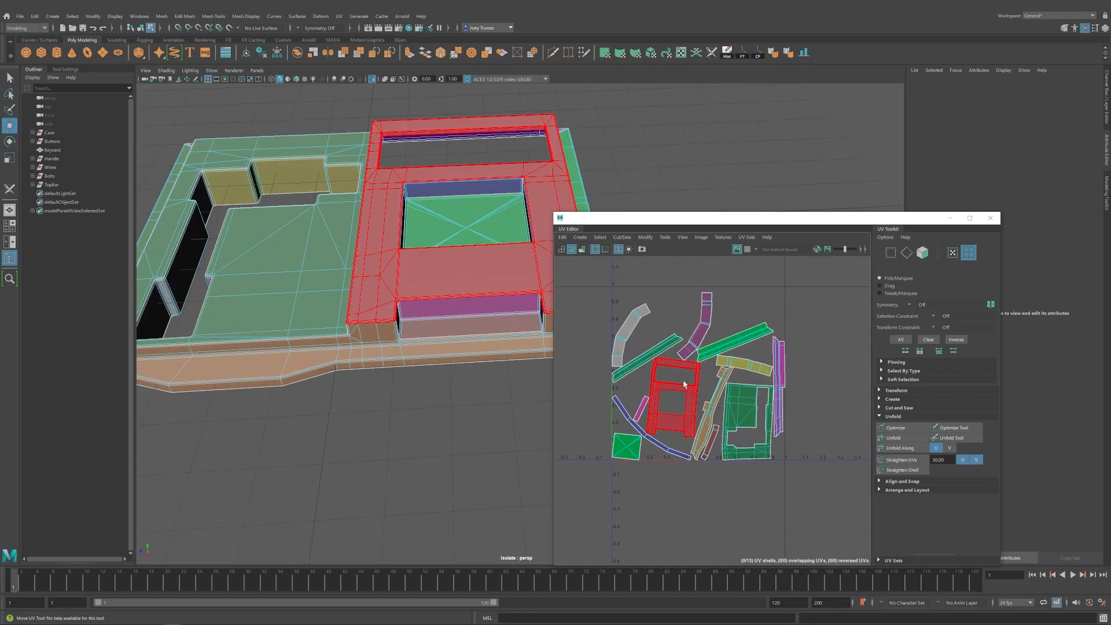
Apply a cylindrical UV projection to the curved inner wall shell of the lower section's opening.
{"action": "left_click", "coordinate": [706, 321]}
{"action": "middle_click_drag", "start_coordinate": [298, 368], "coordinate": [377, 380], "text": "alt"}
{"action": "mouse_move", "coordinate": [377, 380]}
{"action": "left_mouse_down", "text": "alt"}
{"action": "mouse_move", "coordinate": [444, 377]}
{"action": "mouse_move", "coordinate": [387, 380]}
{"action": "left_mouse_up", "text": "alt"}
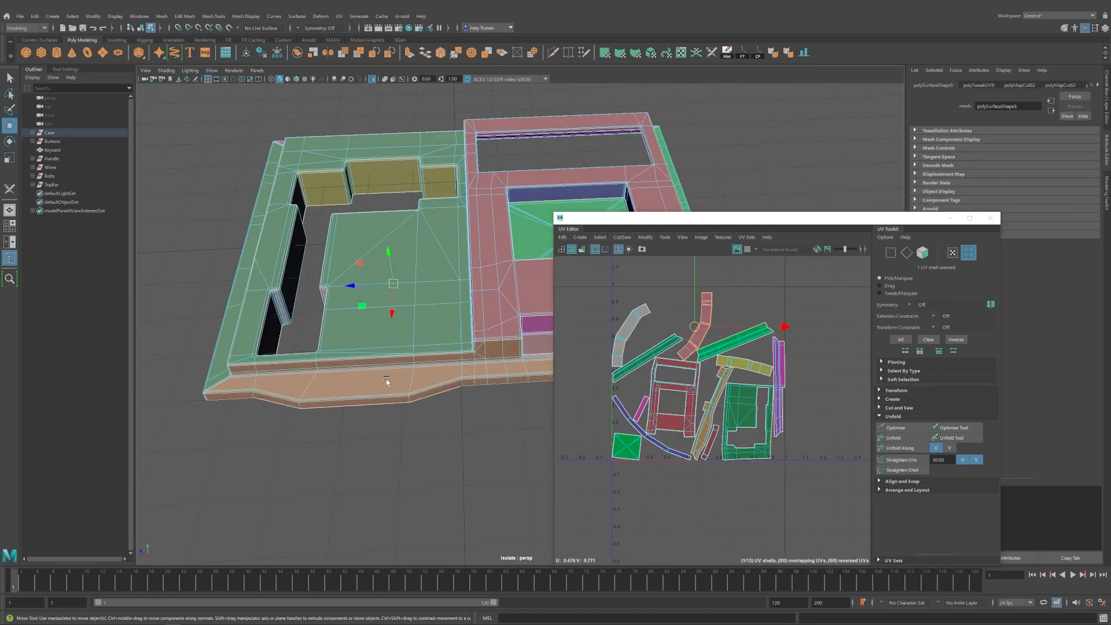
{"action": "left_click_drag", "start_coordinate": [364, 310], "coordinate": [378, 308], "text": "alt"}
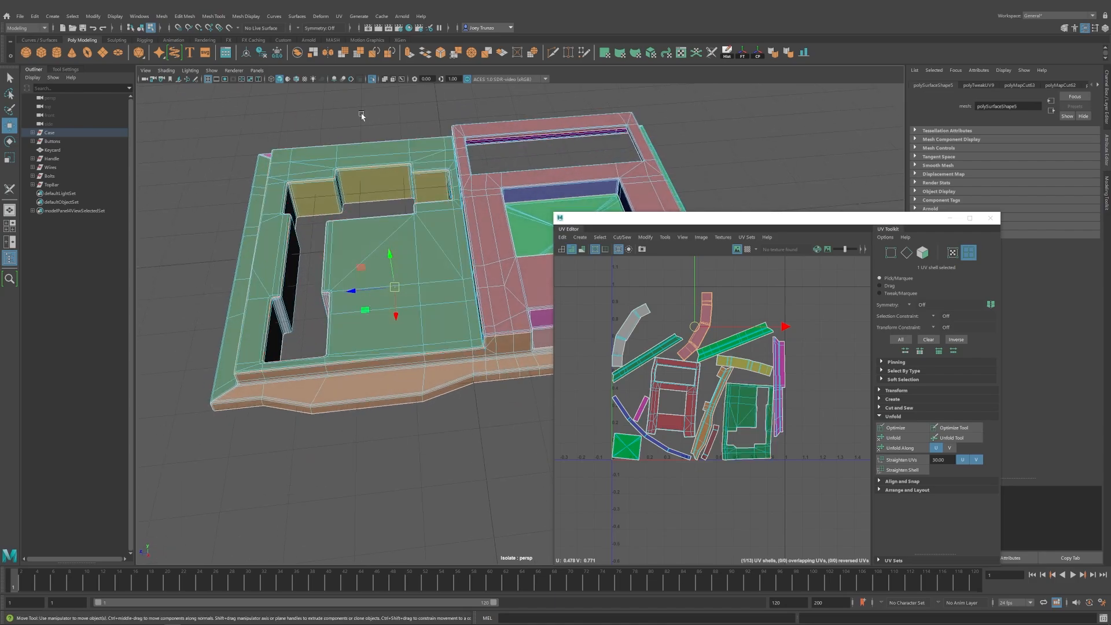
{"action": "left_click", "coordinate": [339, 16]}
{"action": "left_click", "coordinate": [365, 115]}
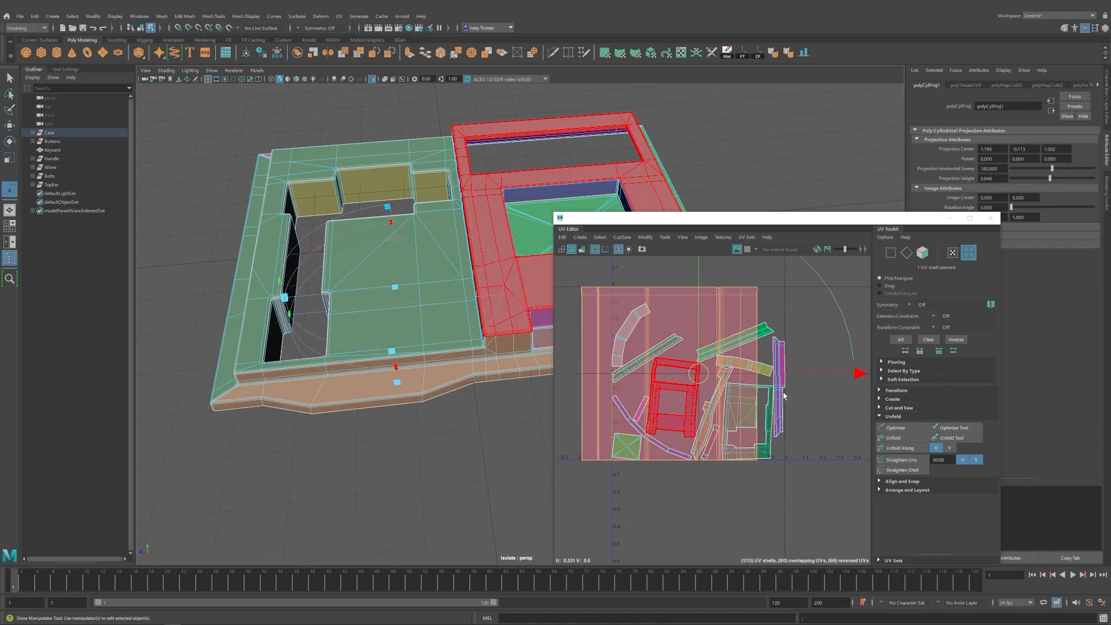
Scale the inner wall's UV shell flatter and wider to even out its checker pattern.
{"action": "left_click", "coordinate": [748, 249]}
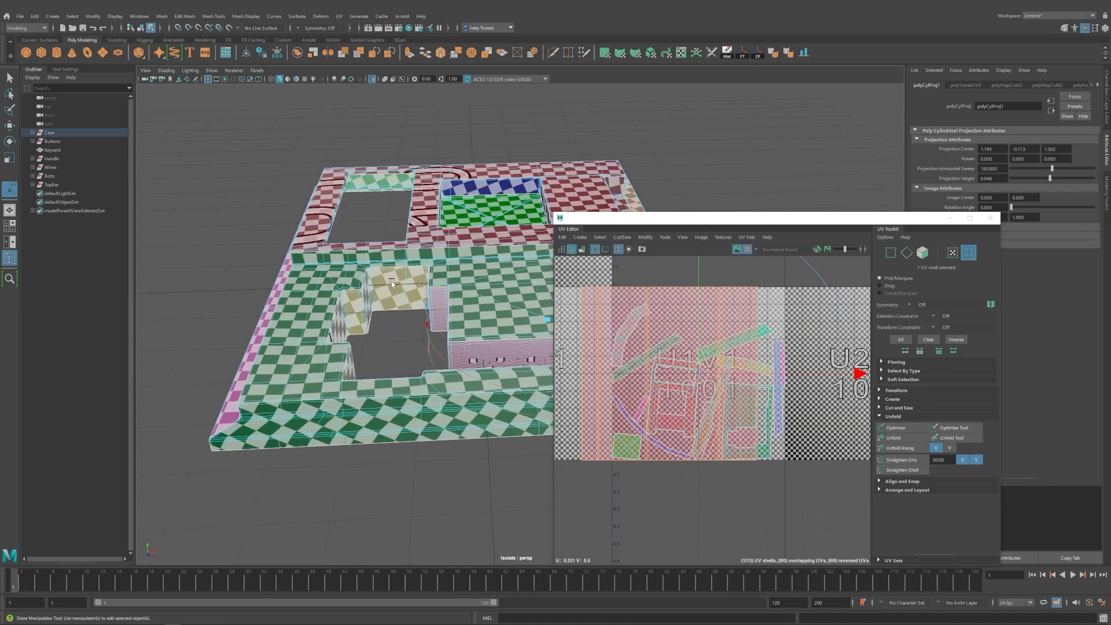
{"action": "left_click", "coordinate": [749, 250]}
{"action": "scroll", "coordinate": [732, 324], "scroll_direction": "down", "scroll_amount": 3}
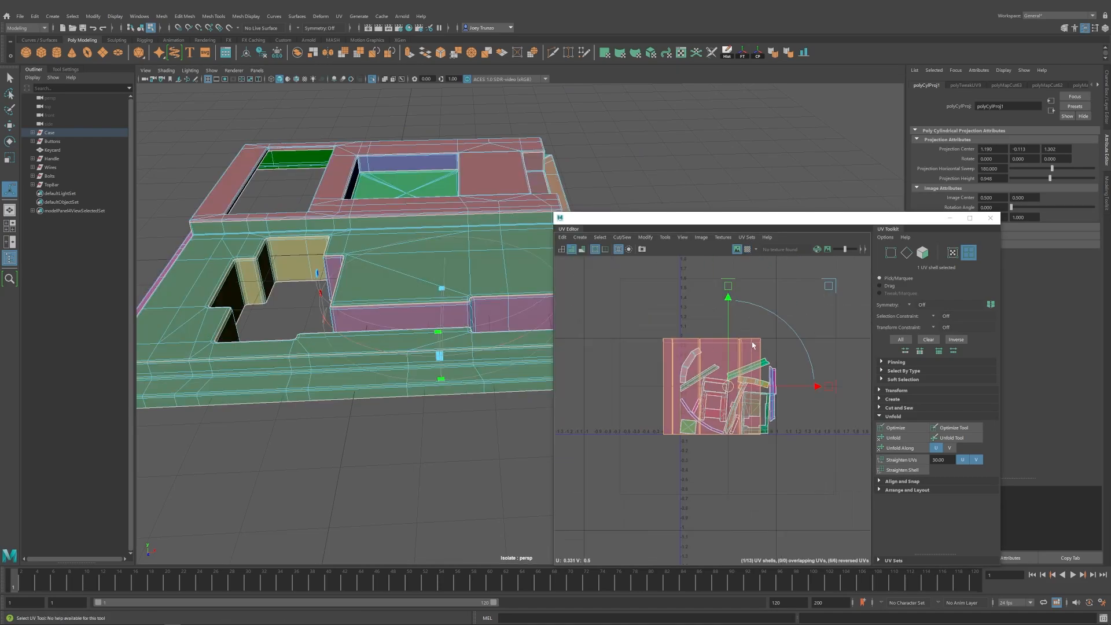
{"action": "key", "text": "r"}
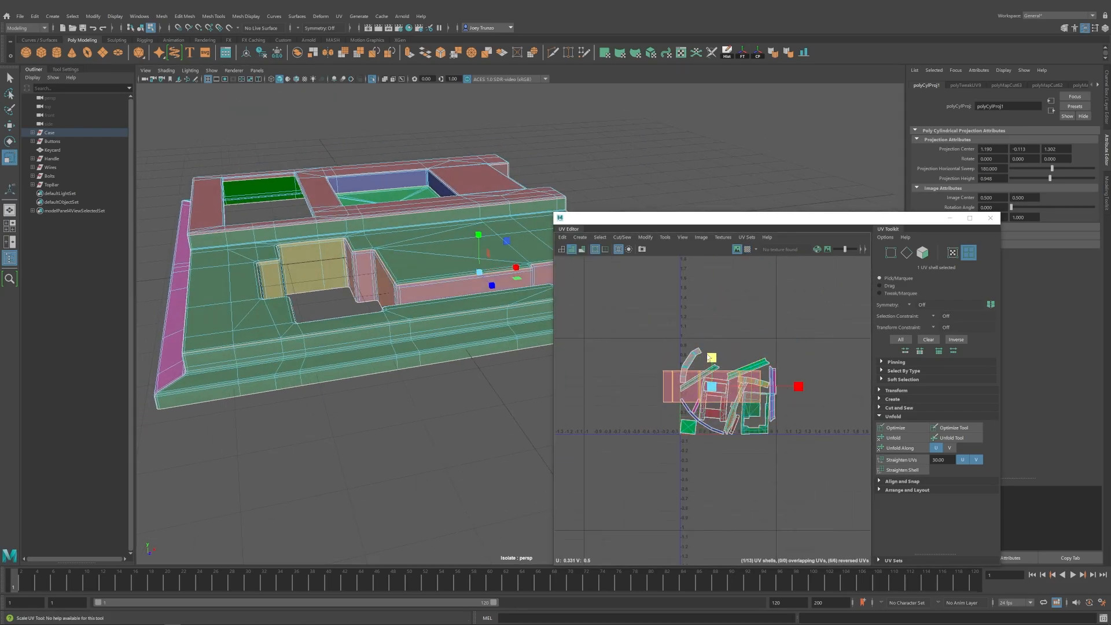
{"action": "left_click", "coordinate": [747, 249]}
{"action": "left_click_drag", "start_coordinate": [400, 292], "coordinate": [441, 302], "text": "alt"}
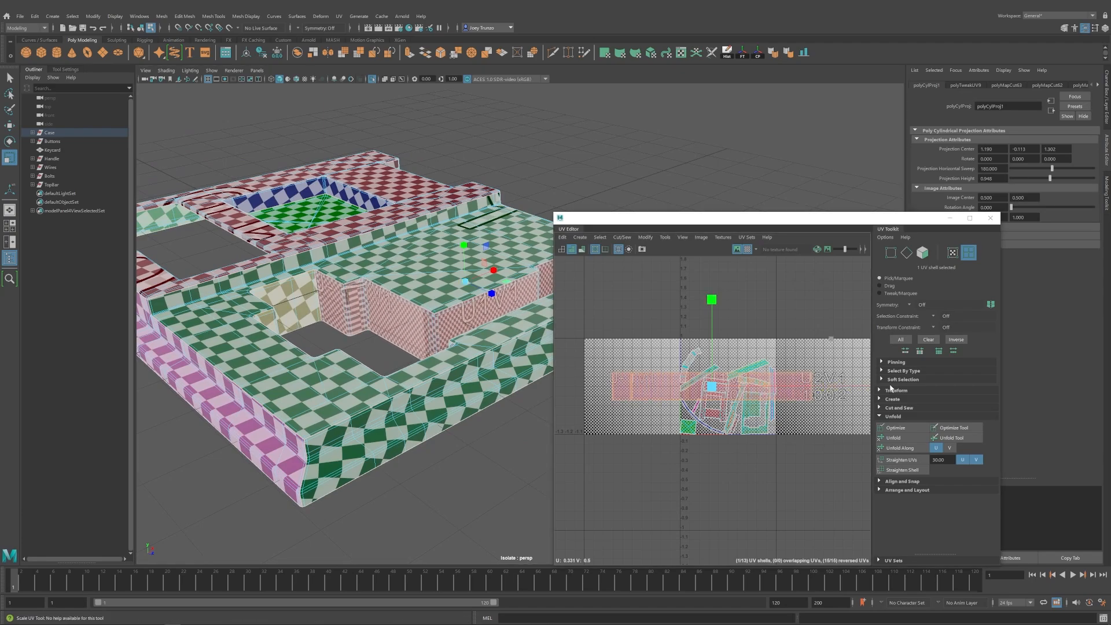
Move the inner wall's UV shell up, clear of the other shells and outside the first UV tile.
{"action": "scroll", "coordinate": [666, 374], "scroll_direction": "up", "scroll_amount": 3}
{"action": "key", "text": "w"}
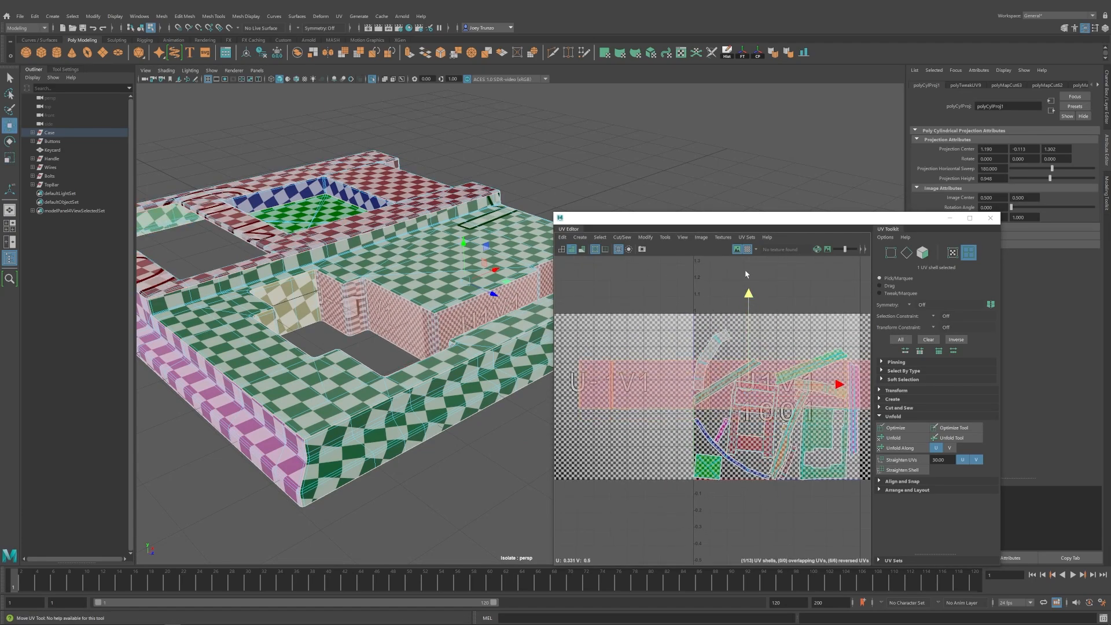
{"action": "left_click_drag", "start_coordinate": [746, 274], "coordinate": [746, 163]}
{"action": "left_click", "coordinate": [747, 250]}
{"action": "middle_click_drag", "start_coordinate": [747, 249], "coordinate": [747, 328], "text": "alt"}
Try to adjust the bevel edges and vertices at the inner wall's corners in its UV shell.
{"action": "right_click", "coordinate": [755, 359]}
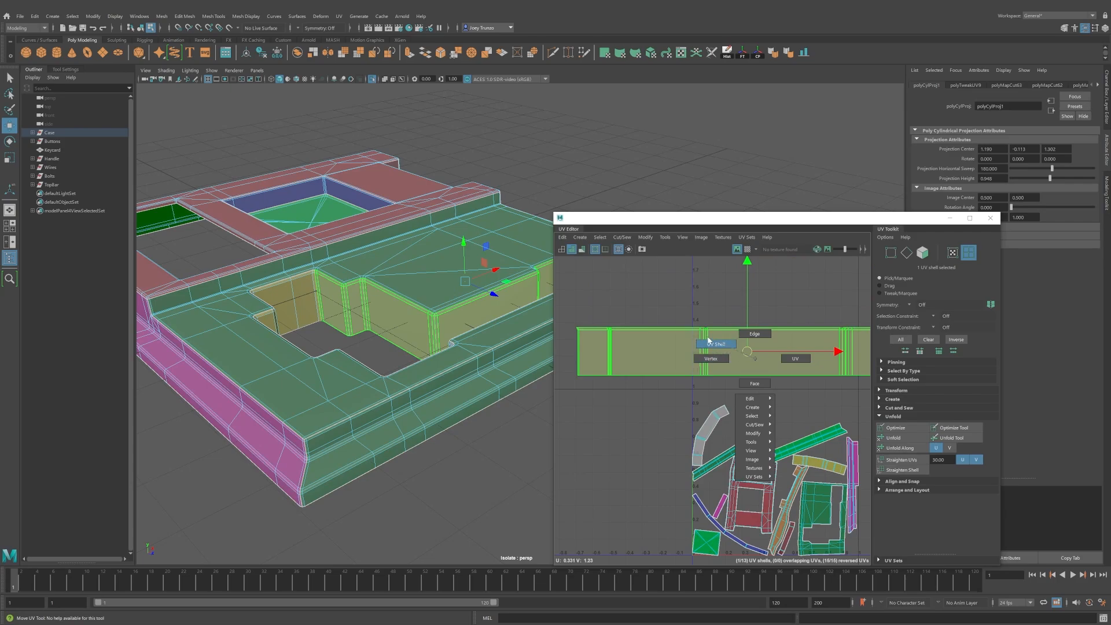
{"action": "left_click", "coordinate": [364, 298]}
{"action": "scroll", "coordinate": [654, 335], "scroll_direction": "up", "scroll_amount": 4}
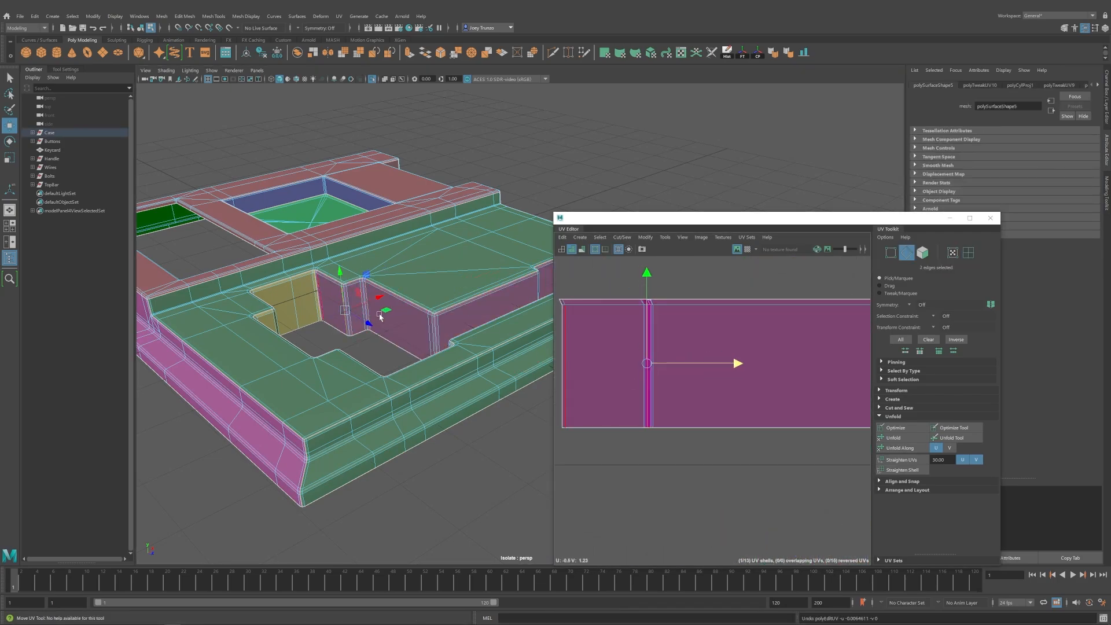
{"action": "right_click_drag", "start_coordinate": [665, 357], "coordinate": [647, 338]}
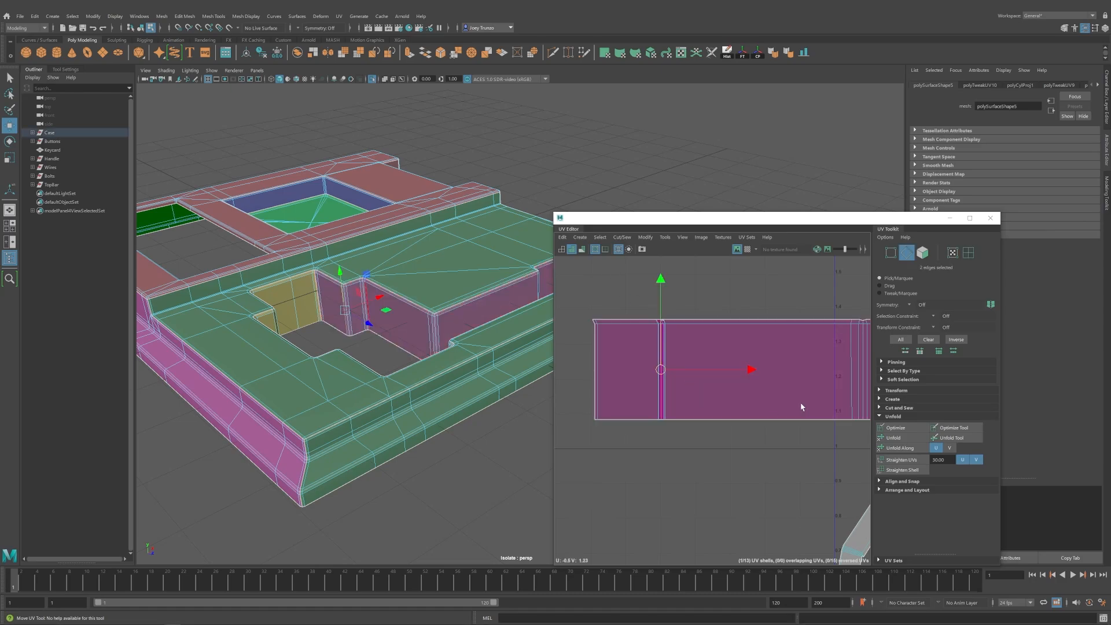
{"action": "scroll", "coordinate": [719, 330], "scroll_direction": "up", "scroll_amount": 3}
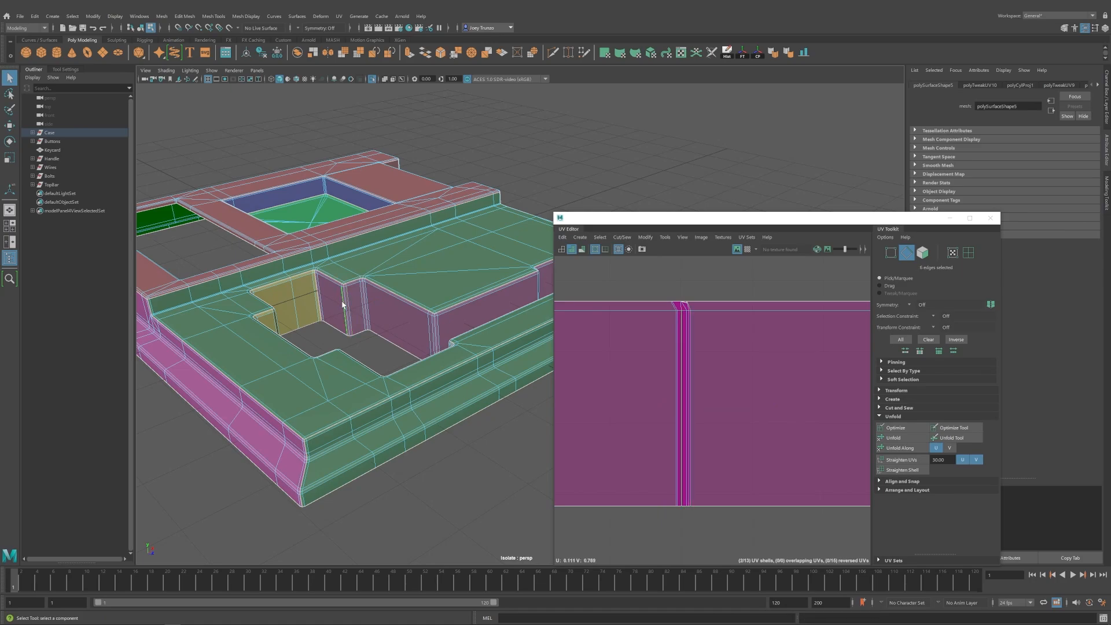
{"action": "scroll", "coordinate": [690, 348], "scroll_direction": "down", "scroll_amount": 2}
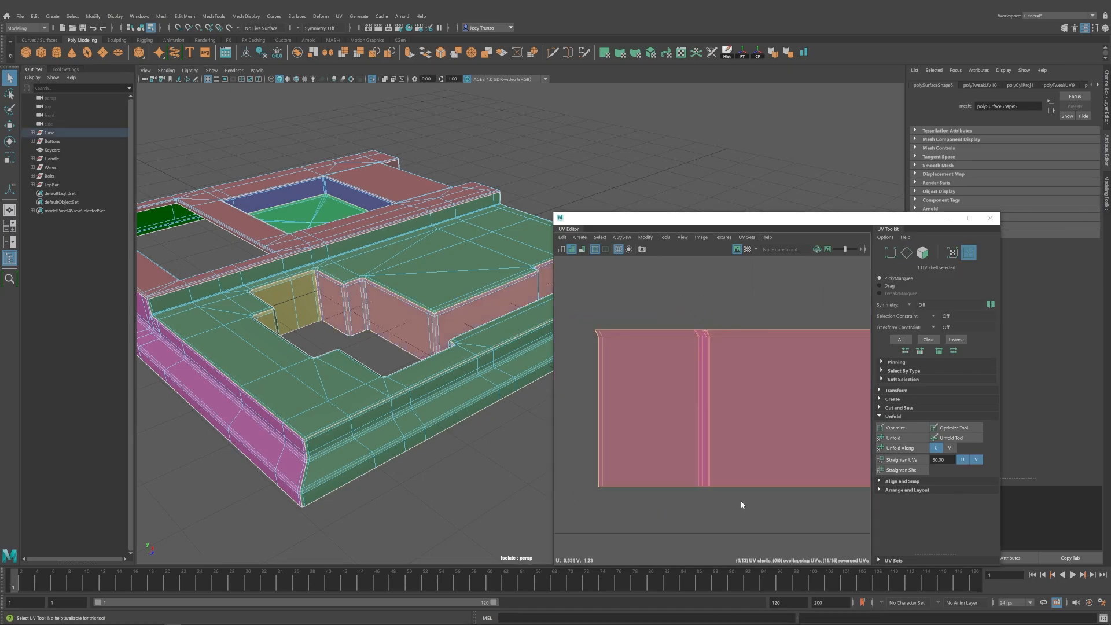
{"action": "right_click_drag", "start_coordinate": [729, 411], "coordinate": [678, 398]}
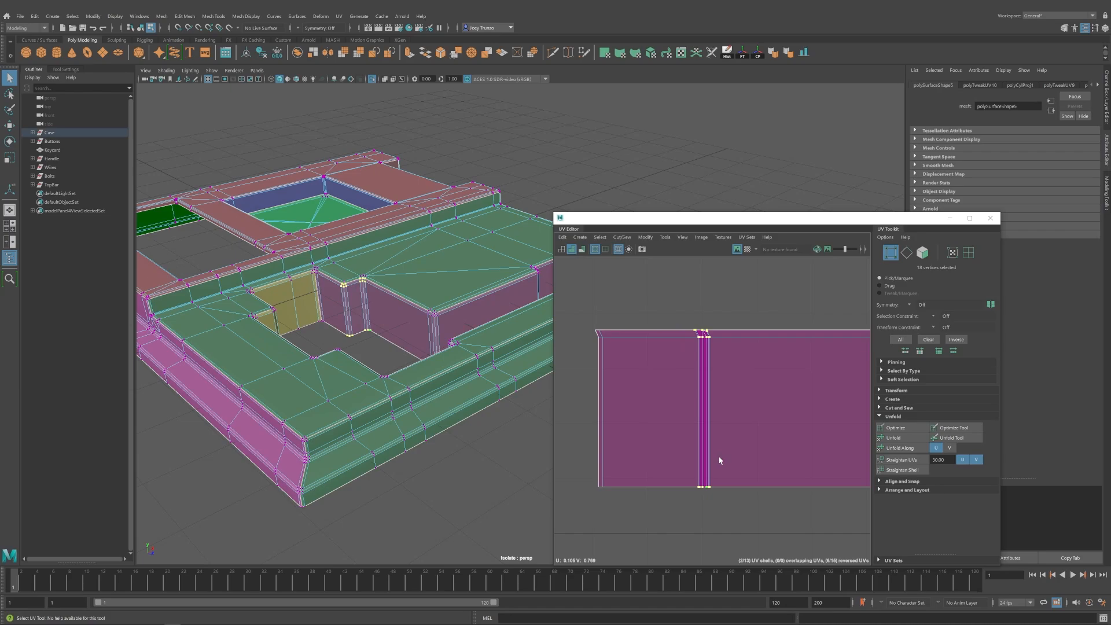
Unfold the inner wall's UV shell above the UV tile.
{"action": "scroll", "coordinate": [727, 454], "scroll_direction": "down", "scroll_amount": 3}
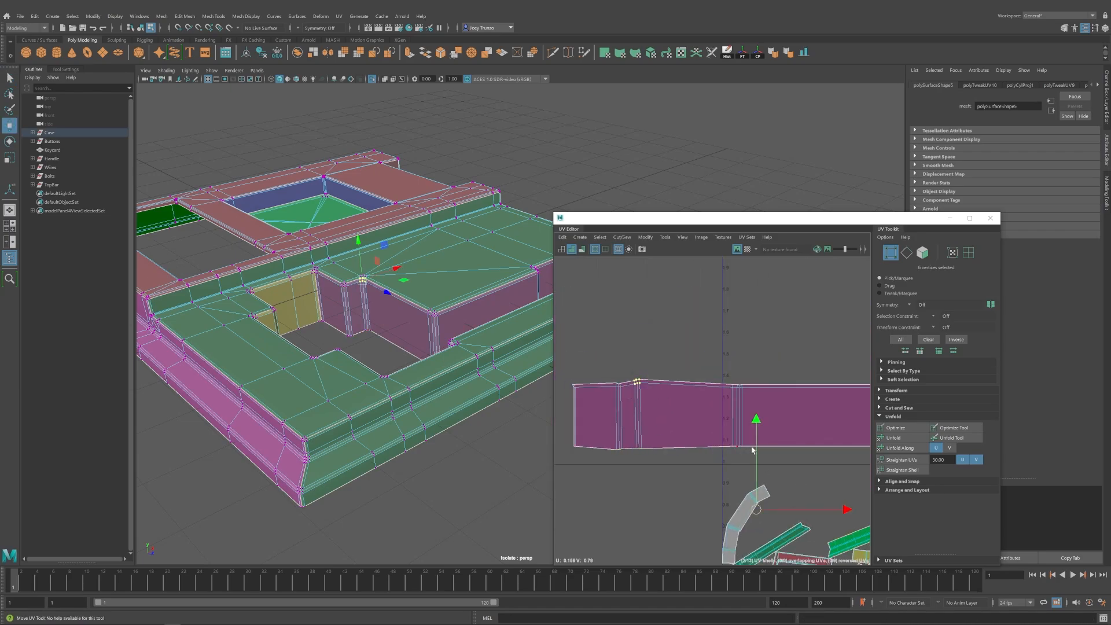
{"action": "scroll", "coordinate": [753, 451], "scroll_direction": "down", "scroll_amount": 3}
{"action": "left_click", "coordinate": [656, 389]}
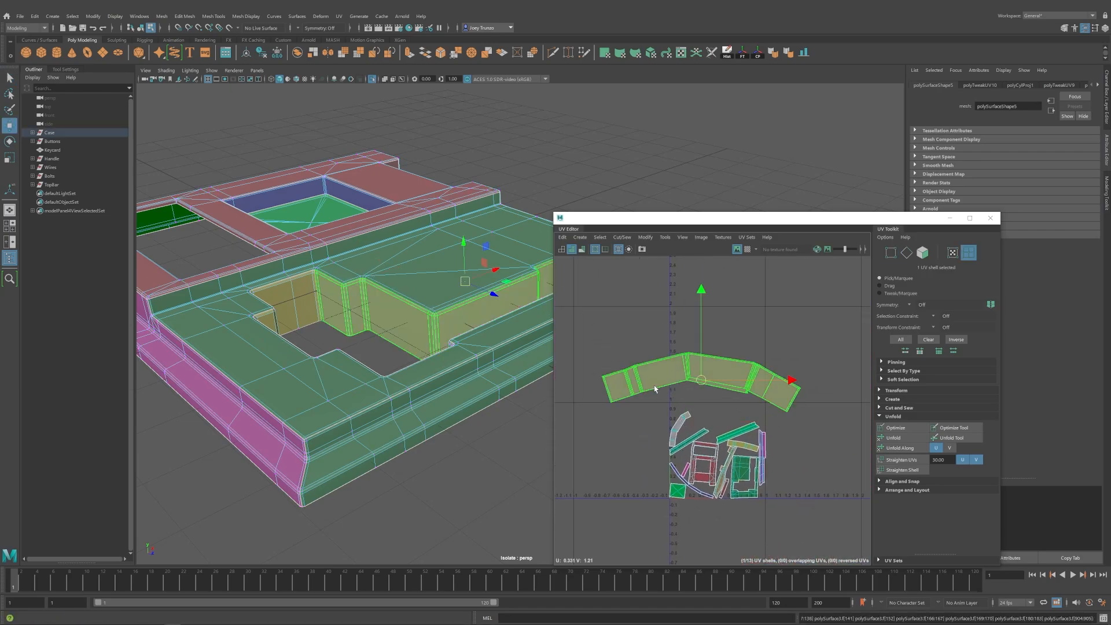
Delete the leftover narrow underside faces along the bottom edge of the inner wall, including the tiny ones at its beveled corner.
{"action": "left_click_drag", "start_coordinate": [440, 336], "coordinate": [370, 395], "text": "alt"}
{"action": "scroll", "coordinate": [406, 373], "scroll_direction": "down", "scroll_amount": 2}
{"action": "scroll", "coordinate": [269, 417], "scroll_direction": "up", "scroll_amount": 5}
{"action": "scroll", "coordinate": [270, 417], "scroll_direction": "down", "scroll_amount": 2}
{"action": "left_click_drag", "start_coordinate": [269, 416], "coordinate": [400, 382], "text": "alt"}
{"action": "scroll", "coordinate": [456, 388], "scroll_direction": "up", "scroll_amount": 3}
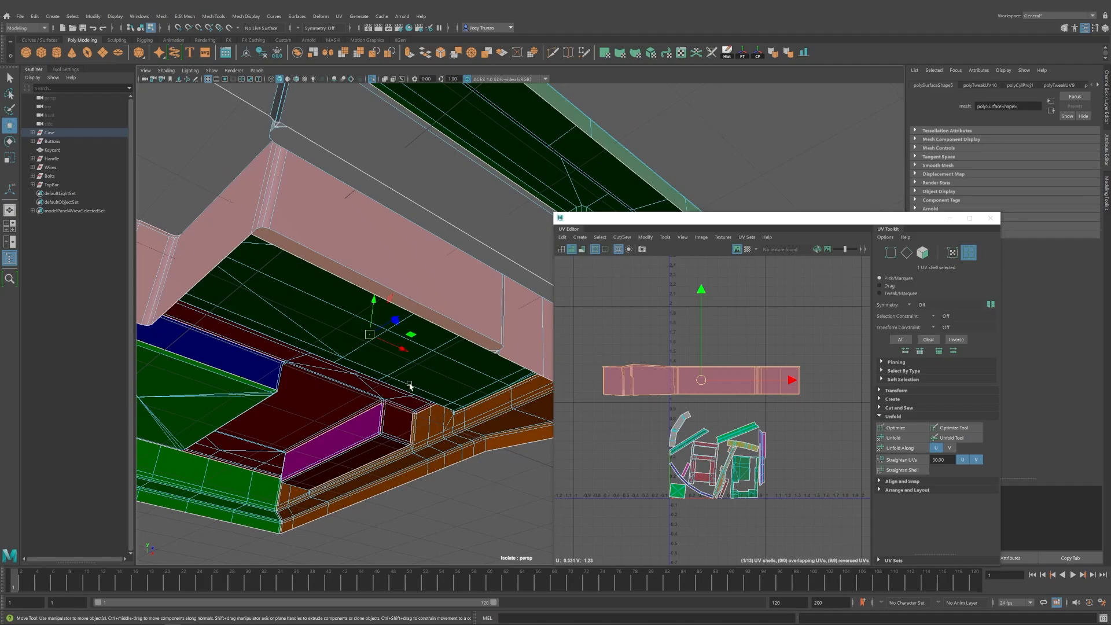
{"action": "left_click", "coordinate": [321, 264]}
{"action": "key", "text": "Delete"}
{"action": "left_click_drag", "start_coordinate": [322, 264], "coordinate": [405, 347], "text": "alt"}
{"action": "right_click_drag", "start_coordinate": [405, 347], "coordinate": [609, 420], "text": "alt"}
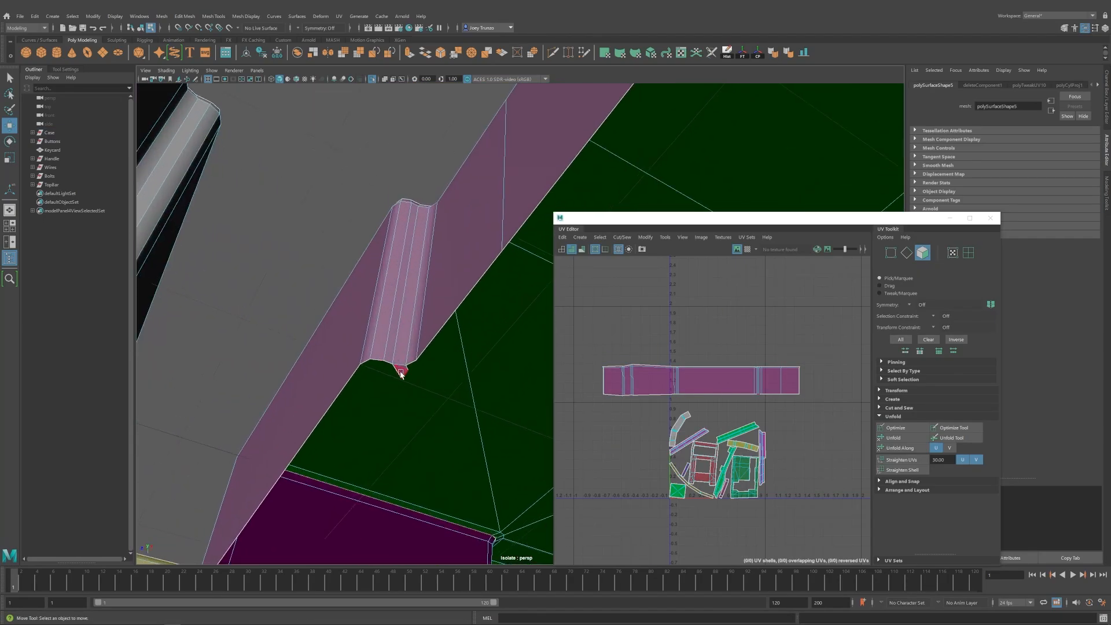
{"action": "left_click_drag", "start_coordinate": [403, 369], "coordinate": [417, 457], "text": "alt"}
Unfold and straighten the cleaned-up inner wall's UV shell again.
{"action": "left_click", "coordinate": [656, 379]}
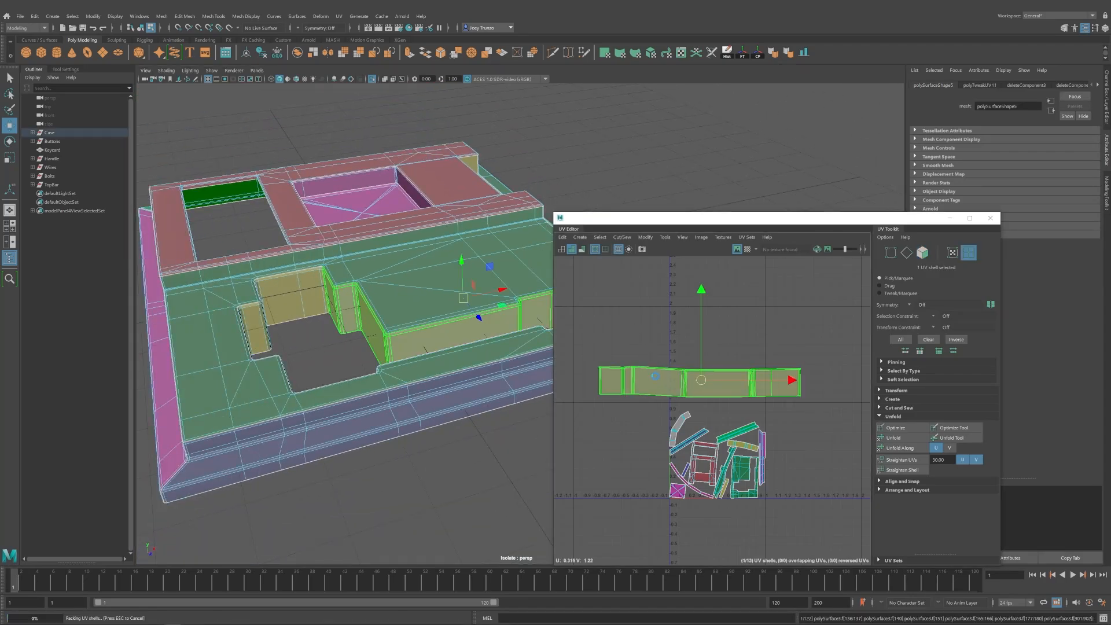
{"action": "middle_click_drag", "start_coordinate": [705, 393], "coordinate": [705, 325], "text": "alt"}
{"action": "scroll", "coordinate": [704, 325], "scroll_direction": "up", "scroll_amount": 1}
Delete the leftover underside faces along the bottom edge of the opening's opposite wall, including the small ones at its corners.
{"action": "left_click_drag", "start_coordinate": [700, 193], "coordinate": [394, 340], "text": "alt"}
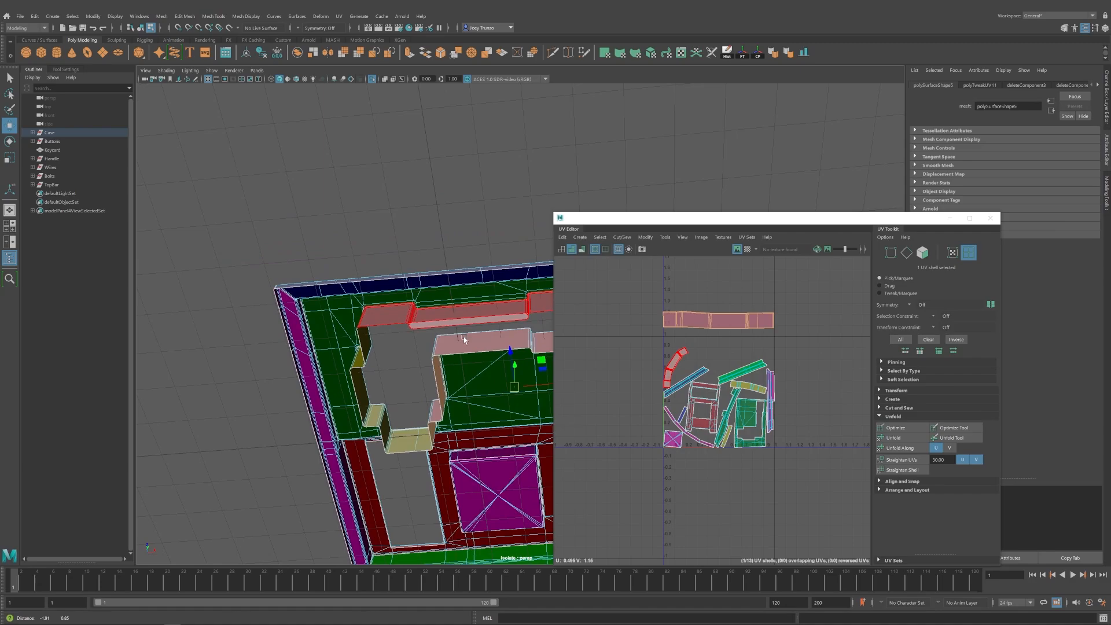
{"action": "scroll", "coordinate": [362, 337], "scroll_direction": "up", "scroll_amount": 5}
{"action": "key", "text": "F11"}
{"action": "left_click", "coordinate": [315, 357]}
{"action": "scroll", "coordinate": [315, 356], "scroll_direction": "down", "scroll_amount": 5}
{"action": "left_click_drag", "start_coordinate": [364, 301], "coordinate": [325, 349], "text": "alt"}
{"action": "scroll", "coordinate": [325, 350], "scroll_direction": "up", "scroll_amount": 3}
{"action": "key", "text": "Delete"}
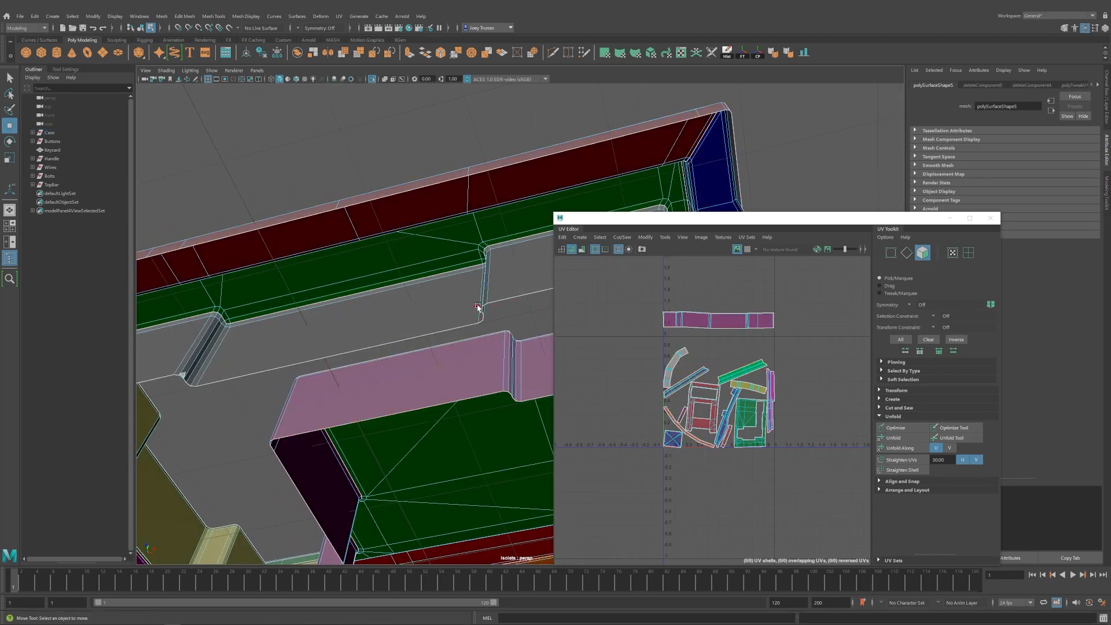
{"action": "key", "text": "Delete"}
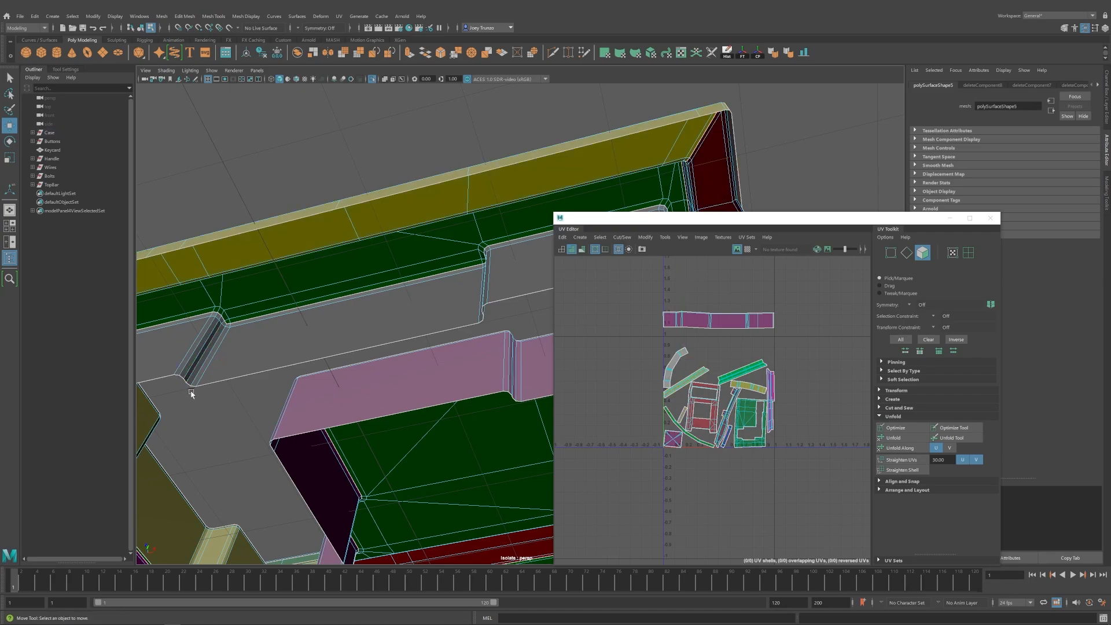
Select all the case's UV shells and rearrange them with an automatic layout.
{"action": "scroll", "coordinate": [408, 359], "scroll_direction": "down", "scroll_amount": 5}
{"action": "left_click_drag", "start_coordinate": [408, 359], "coordinate": [410, 393], "text": "alt"}
{"action": "key", "text": "alt+F12"}
{"action": "left_click_drag", "start_coordinate": [603, 290], "coordinate": [811, 498]}
{"action": "key", "text": "ctrl+l"}
{"action": "left_click", "coordinate": [770, 474]}
{"action": "middle_click_drag", "start_coordinate": [769, 474], "coordinate": [760, 480], "text": "alt"}
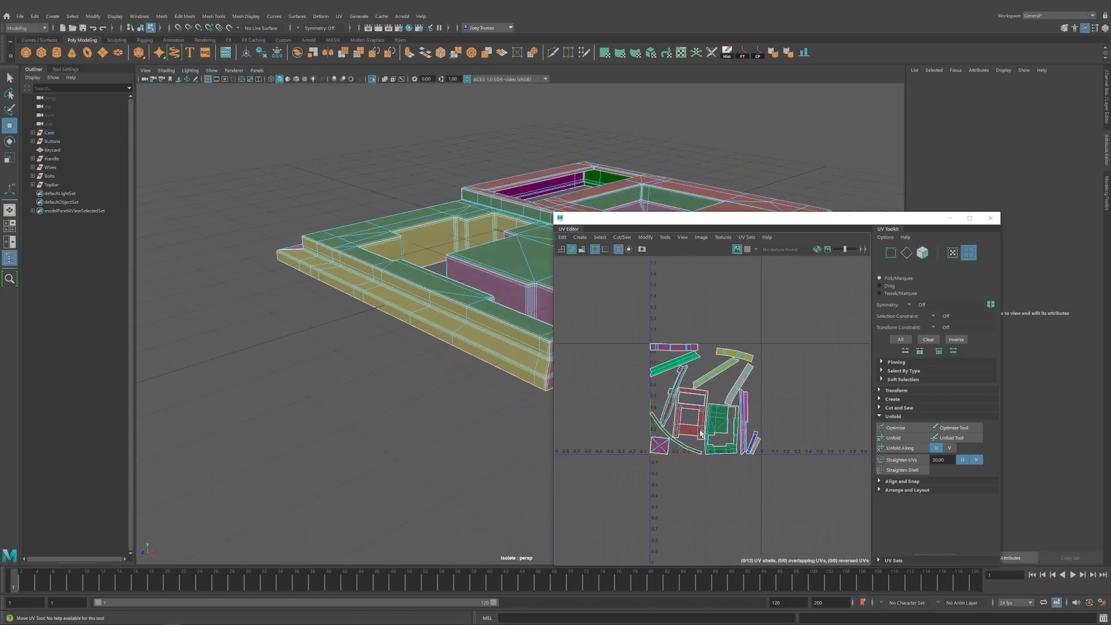
Rotate the green side strip, the yellow opening wall and the slanted yellow side strip's UV shells to lie horizontally.
{"action": "scroll", "coordinate": [707, 371], "scroll_direction": "up", "scroll_amount": 7}
{"action": "scroll", "coordinate": [677, 428], "scroll_direction": "down", "scroll_amount": 1}
{"action": "left_click", "coordinate": [635, 327]}
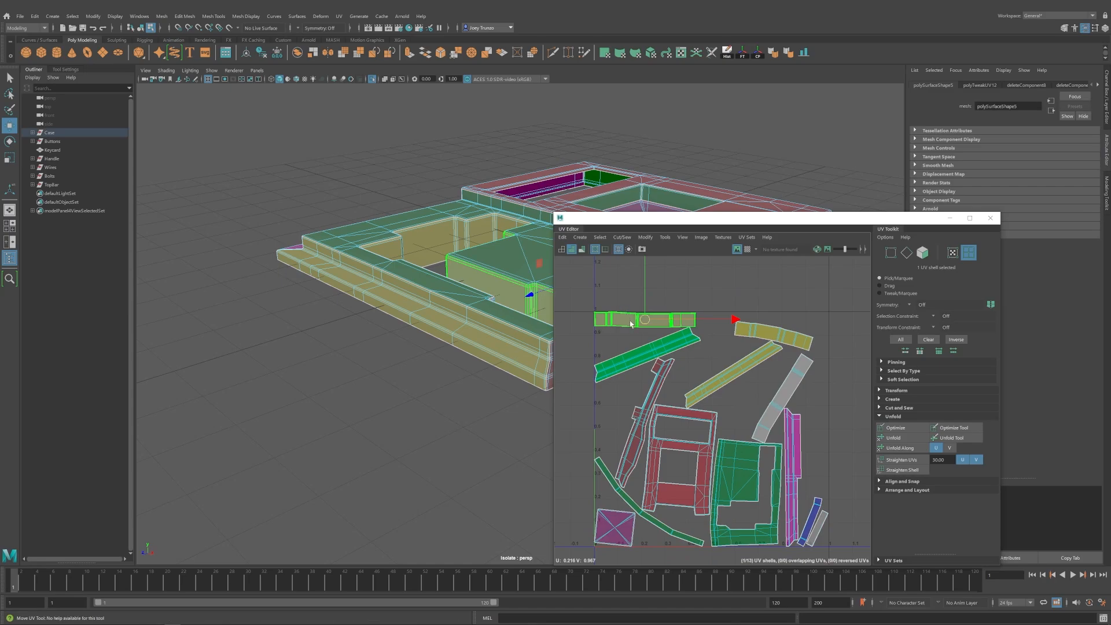
{"action": "left_click", "coordinate": [633, 359]}
{"action": "key", "text": "e"}
{"action": "left_click_drag", "start_coordinate": [606, 282], "coordinate": [646, 272]}
{"action": "left_click", "coordinate": [752, 330]}
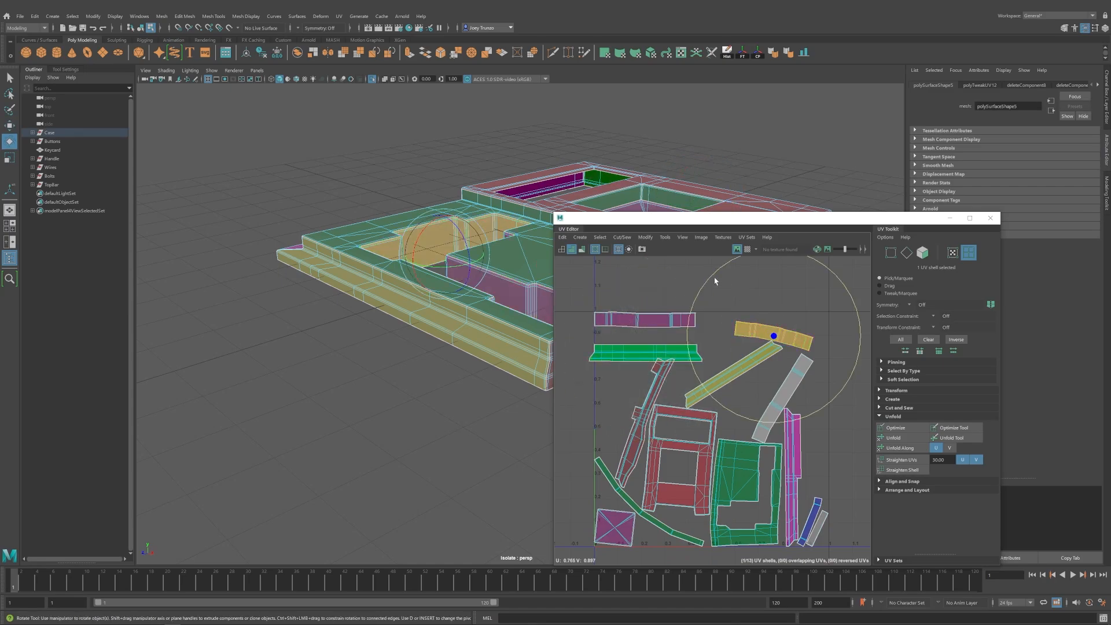
{"action": "left_click", "coordinate": [732, 374]}
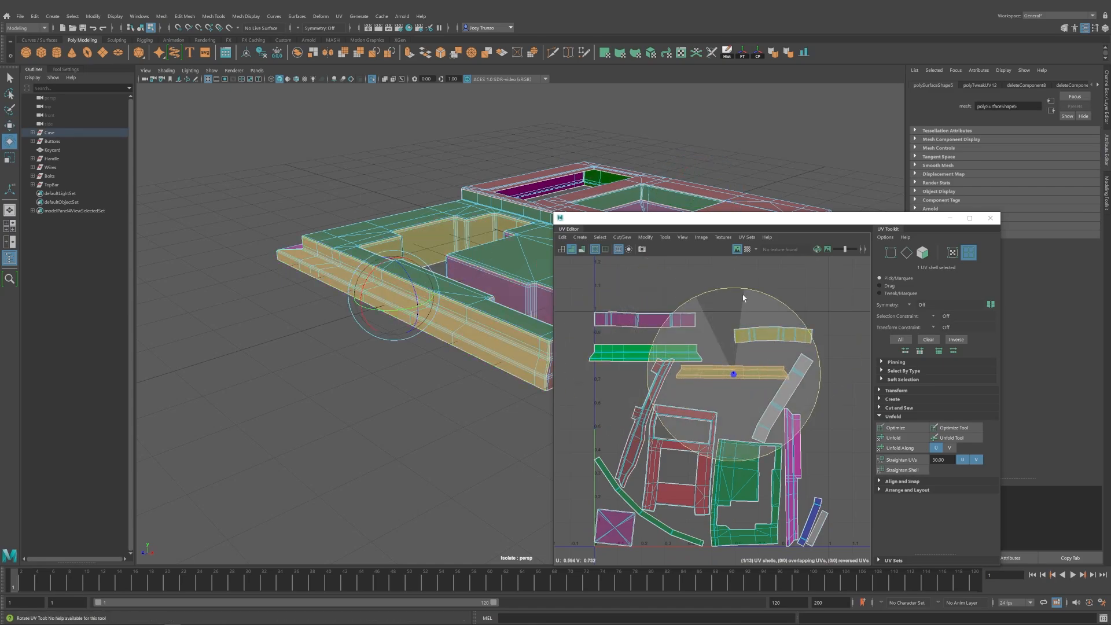
{"action": "left_click_drag", "start_coordinate": [743, 298], "coordinate": [742, 298]}
{"action": "middle_click_drag", "start_coordinate": [822, 354], "coordinate": [797, 337], "text": "alt"}
Rotate the grey opening wall's and the red side strip's UV shells to lie horizontally.
{"action": "left_click", "coordinate": [778, 354]}
{"action": "left_click_drag", "start_coordinate": [741, 299], "coordinate": [824, 317]}
{"action": "middle_click_drag", "start_coordinate": [641, 377], "coordinate": [617, 370], "text": "alt"}
{"action": "scroll", "coordinate": [631, 366], "scroll_direction": "down", "scroll_amount": 1}
{"action": "left_click", "coordinate": [609, 353]}
{"action": "left_click_drag", "start_coordinate": [610, 311], "coordinate": [688, 382]}
{"action": "scroll", "coordinate": [713, 400], "scroll_direction": "down", "scroll_amount": 2}
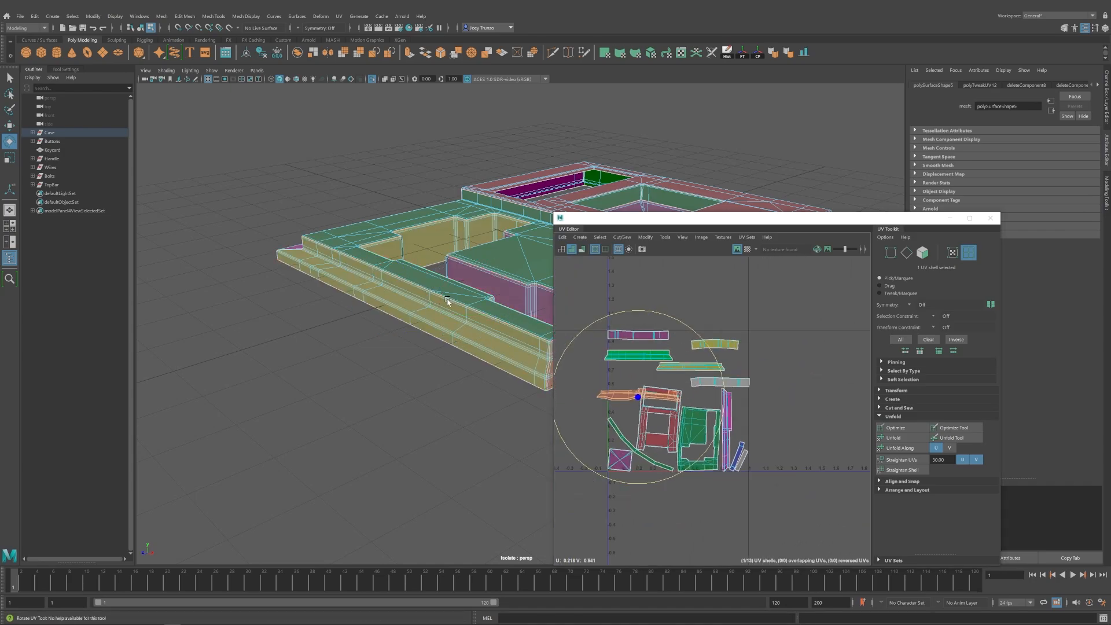
Check the case with the checker pattern and rotate the raised frame's and lower panel's UV shells about a quarter turn.
{"action": "scroll", "coordinate": [447, 303], "scroll_direction": "down", "scroll_amount": 3}
{"action": "left_click_drag", "start_coordinate": [446, 302], "coordinate": [301, 377], "text": "alt"}
{"action": "middle_click_drag", "start_coordinate": [301, 377], "coordinate": [224, 382], "text": "alt"}
{"action": "right_click_drag", "start_coordinate": [258, 375], "coordinate": [481, 420], "text": "alt"}
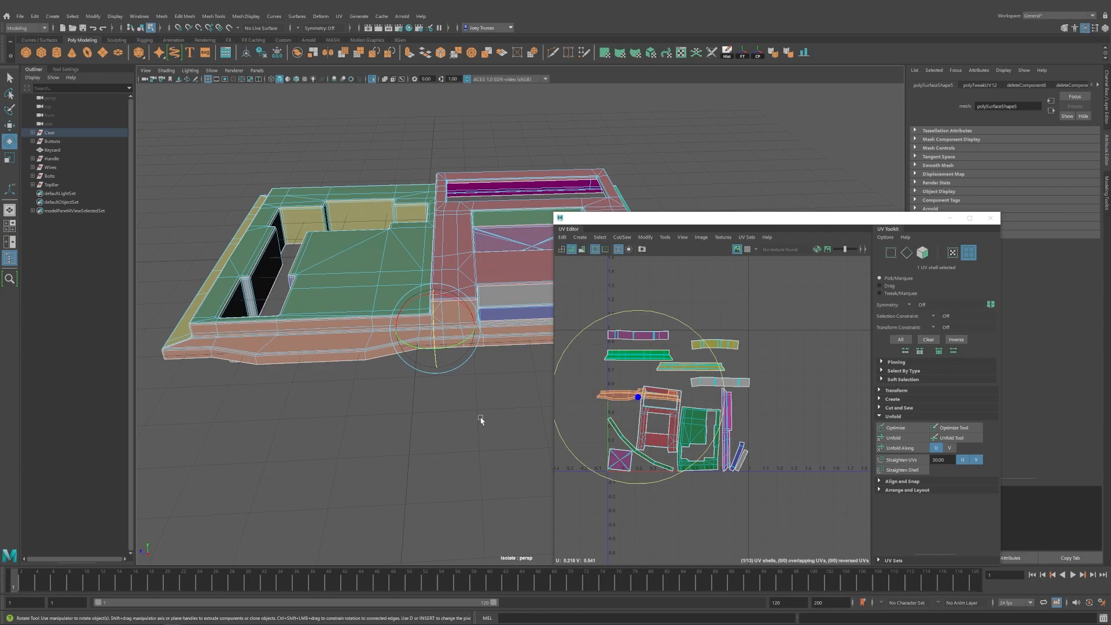
{"action": "left_click", "coordinate": [748, 249]}
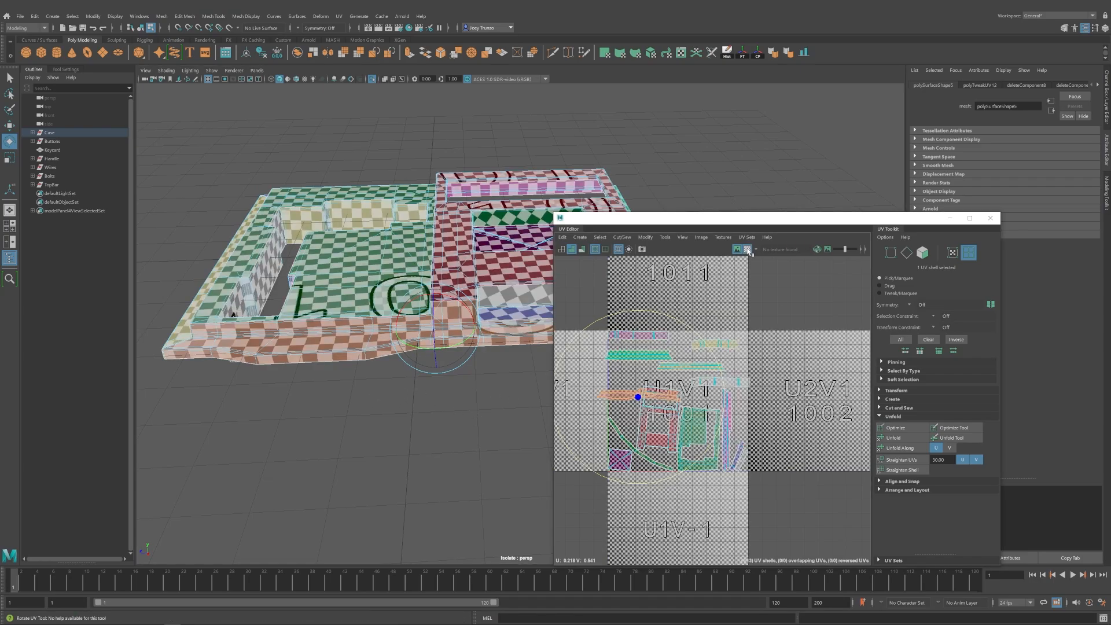
{"action": "left_click", "coordinate": [748, 250]}
{"action": "left_click", "coordinate": [661, 439]}
{"action": "left_click_drag", "start_coordinate": [638, 335], "coordinate": [766, 381]}
{"action": "left_click", "coordinate": [699, 428]}
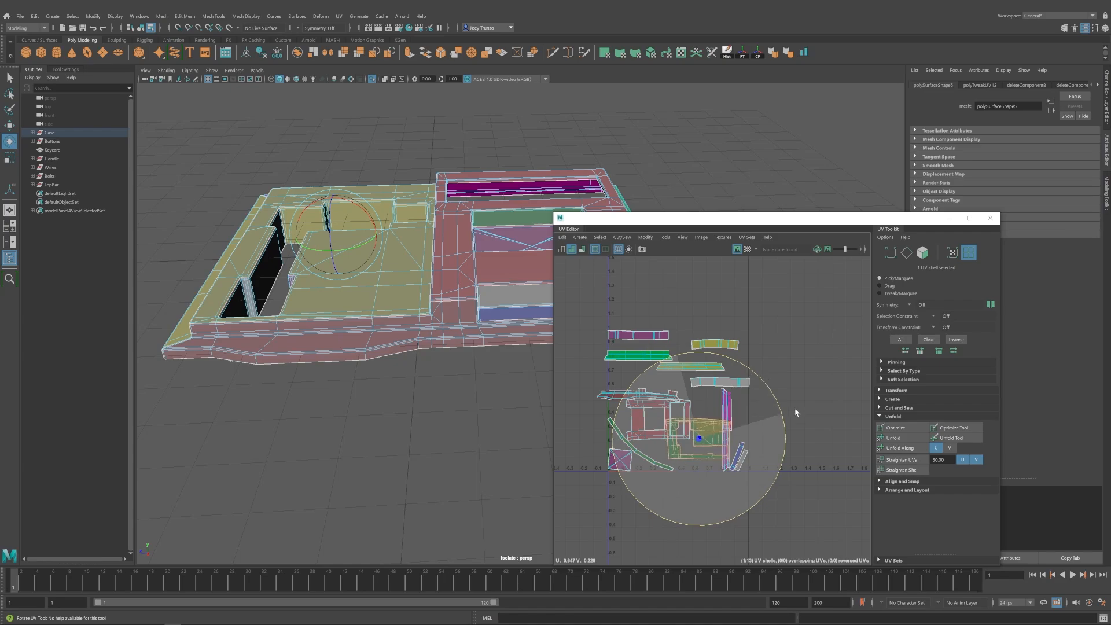
Rotate the remaining upright strips, the curved strip and the square recess floor's UV shells into line with the UV axes.
{"action": "left_click", "coordinate": [727, 428]}
{"action": "left_click_drag", "start_coordinate": [704, 347], "coordinate": [813, 418]}
{"action": "left_click", "coordinate": [738, 457], "text": "shift"}
{"action": "left_click", "coordinate": [637, 451]}
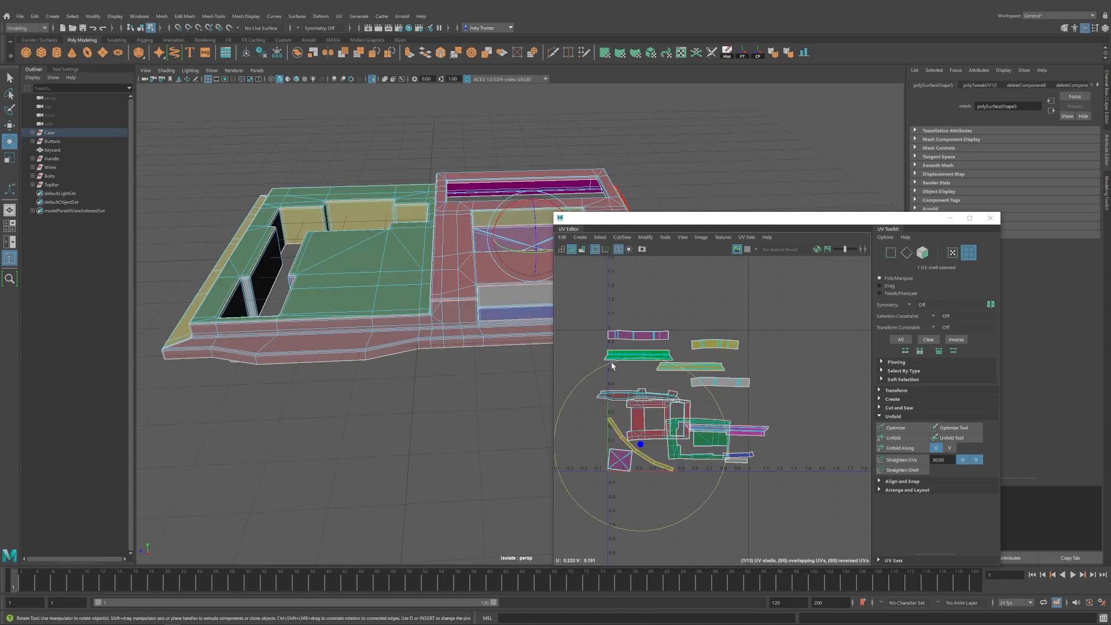
{"action": "left_click", "coordinate": [616, 469]}
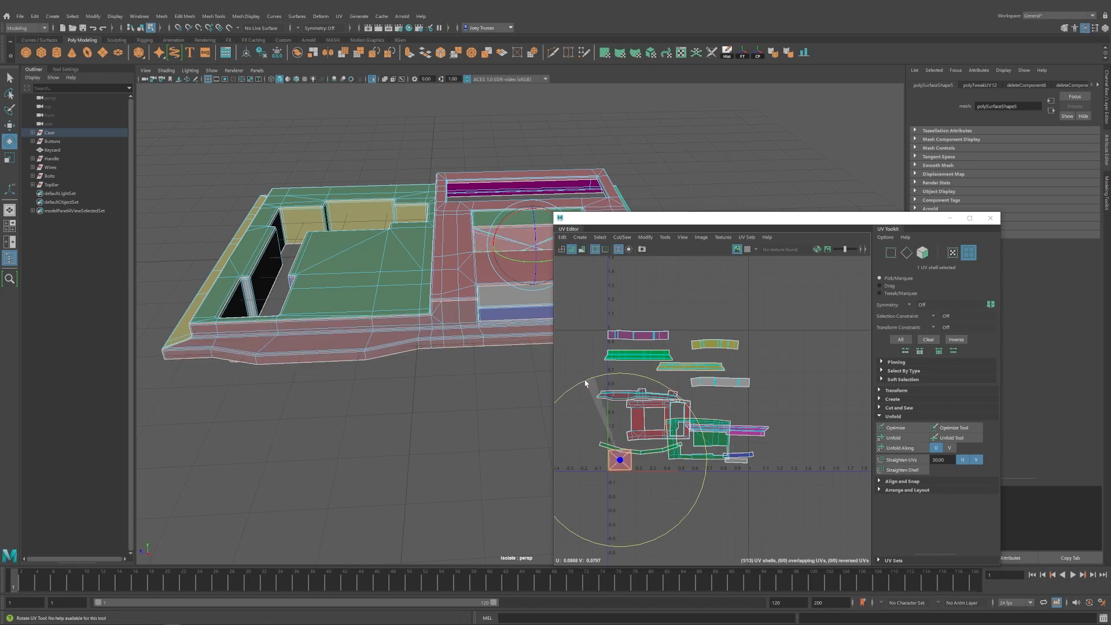
Select all the aligned UV shells and repack them inside the first UV tile.
{"action": "left_click_drag", "start_coordinate": [804, 479], "coordinate": [805, 480]}
{"action": "key", "text": "ctrl+l"}
{"action": "left_click", "coordinate": [711, 260]}
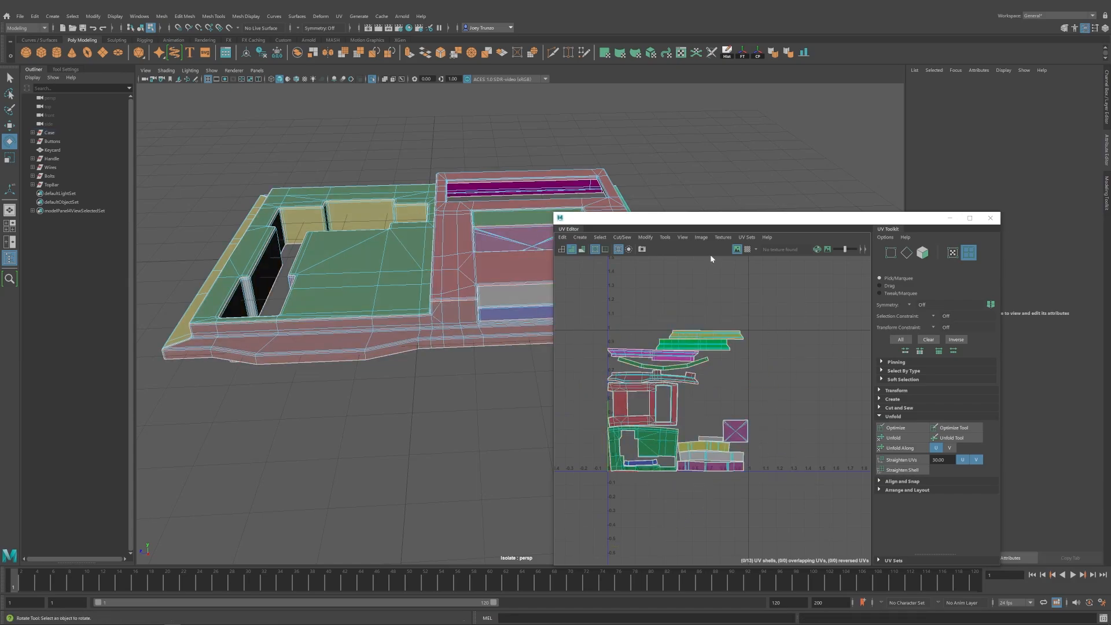
Inspect the case's unwrap for stretching using distortion shading and the checker pattern.
{"action": "left_click", "coordinate": [572, 252]}
{"action": "left_click_drag", "start_coordinate": [434, 278], "coordinate": [427, 322], "text": "alt"}
{"action": "right_click_drag", "start_coordinate": [427, 322], "coordinate": [303, 327], "text": "alt"}
{"action": "left_click", "coordinate": [746, 249]}
{"action": "mouse_move", "coordinate": [445, 335]}
{"action": "left_mouse_down", "text": "alt"}
{"action": "mouse_move", "coordinate": [420, 393]}
{"action": "mouse_move", "coordinate": [451, 366]}
{"action": "left_mouse_up", "text": "alt"}
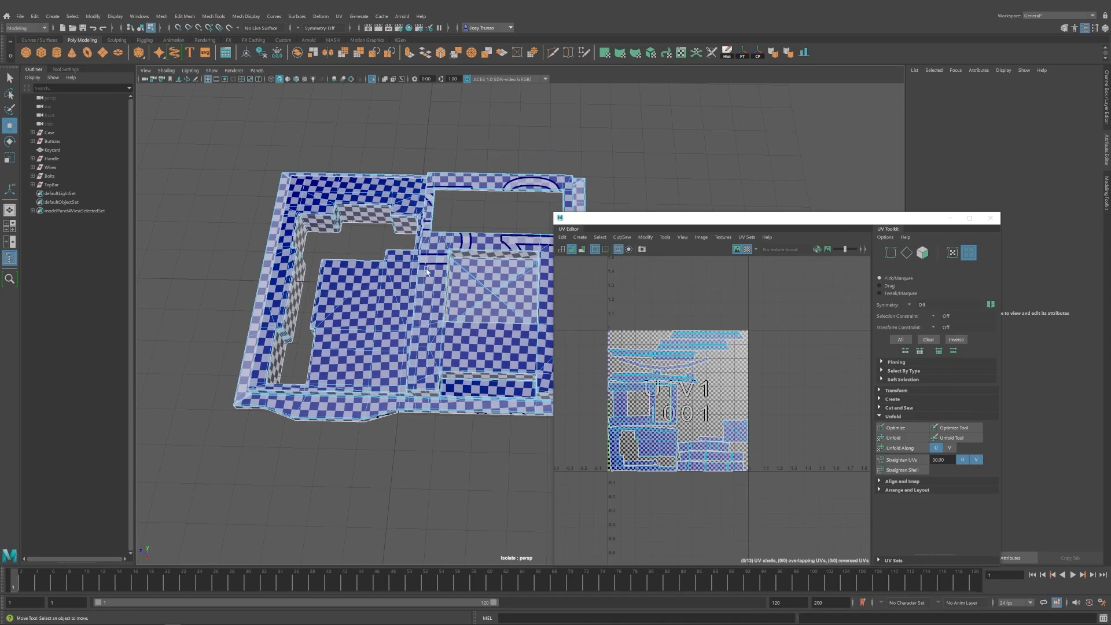
{"action": "middle_click_drag", "start_coordinate": [362, 210], "coordinate": [445, 313], "text": "alt"}
{"action": "right_click_drag", "start_coordinate": [444, 313], "coordinate": [452, 316], "text": "alt"}
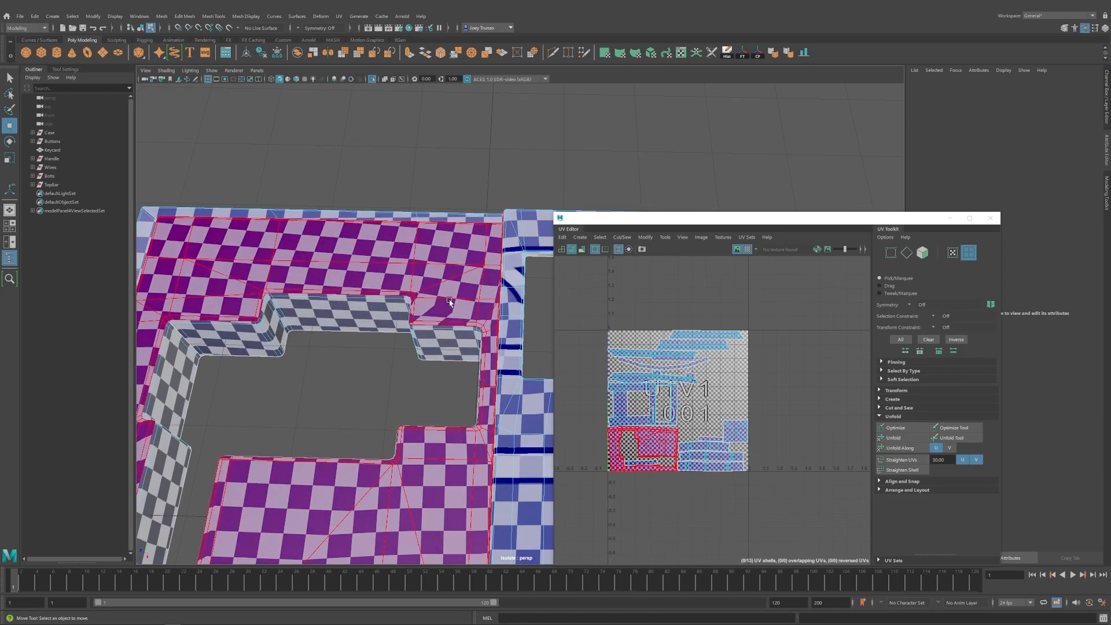
{"action": "left_click_drag", "start_coordinate": [278, 295], "coordinate": [466, 156], "text": "alt"}
{"action": "left_click_drag", "start_coordinate": [338, 327], "coordinate": [717, 113], "text": "alt"}
Cut a UV seam separating the raised section's side wall from the lower panel using the 3D Cut and Sew UV tool.
{"action": "left_click", "coordinate": [712, 52]}
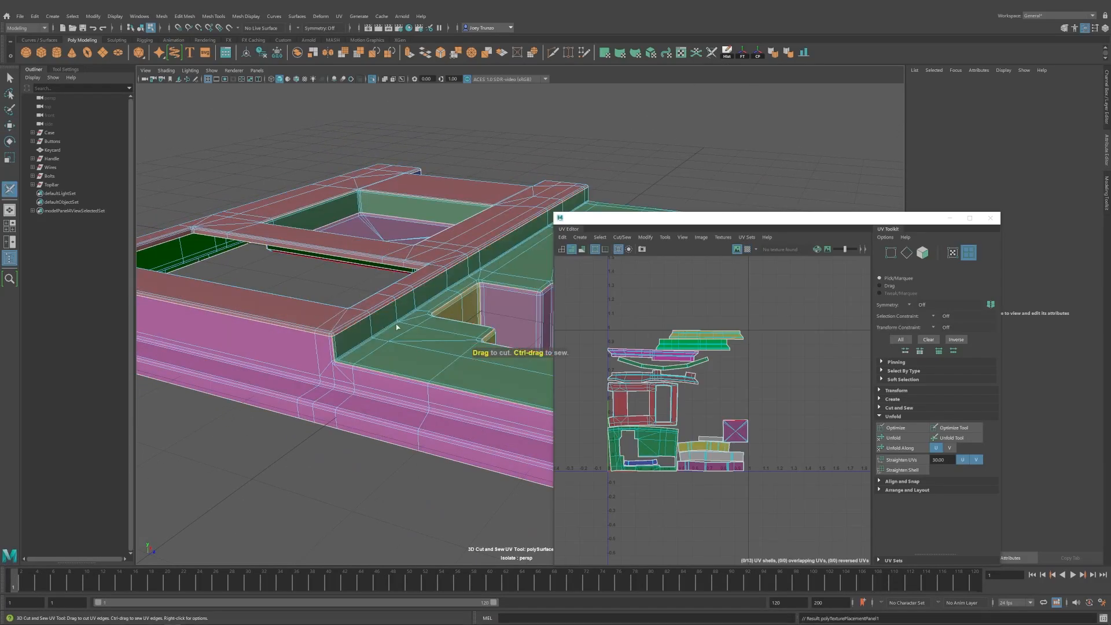
{"action": "mouse_move", "coordinate": [385, 330]}
{"action": "left_mouse_down", "text": "alt"}
{"action": "mouse_move", "coordinate": [397, 328]}
{"action": "mouse_move", "coordinate": [375, 331]}
{"action": "left_mouse_up", "text": "alt"}
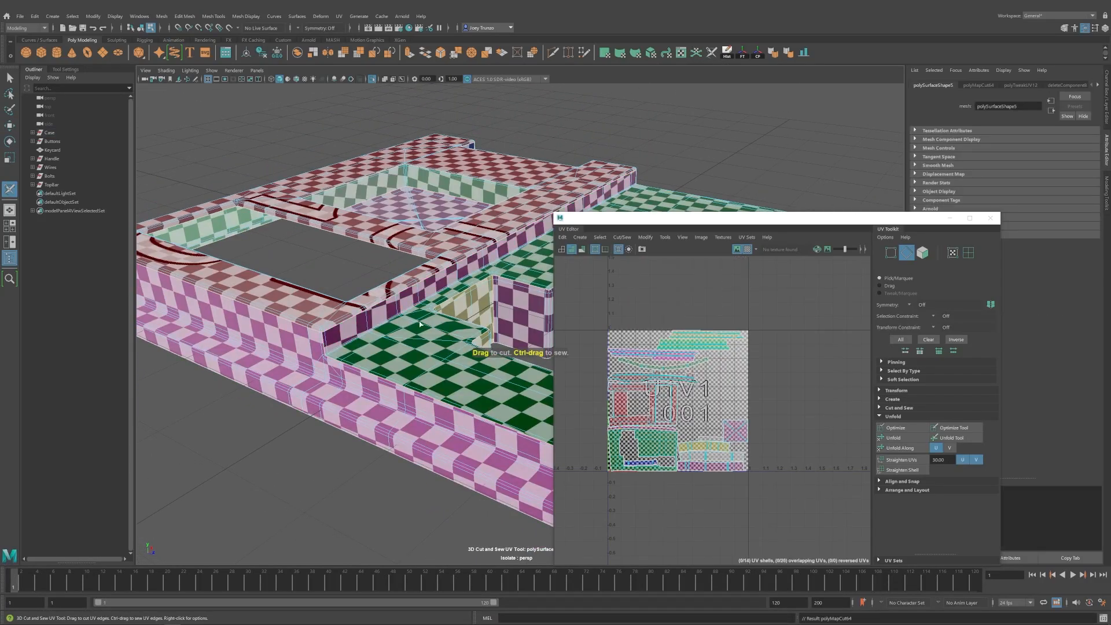
{"action": "key", "text": "w"}
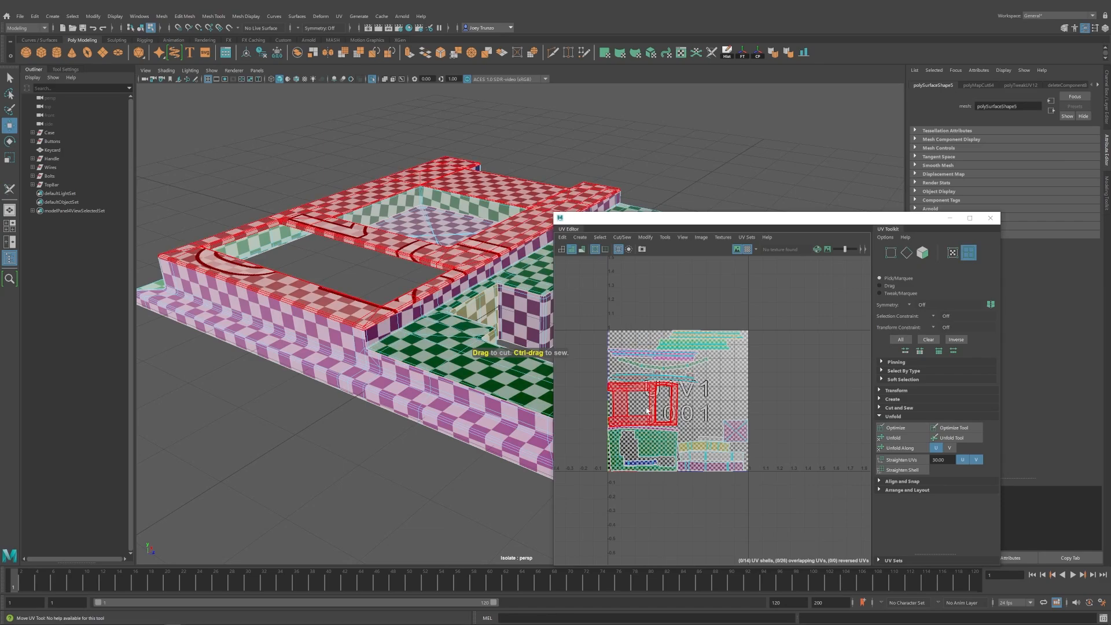
Examine the lower panel's UV shell along the notched cutout edge for distortion, in the model and the UV layout.
{"action": "left_click", "coordinate": [669, 441]}
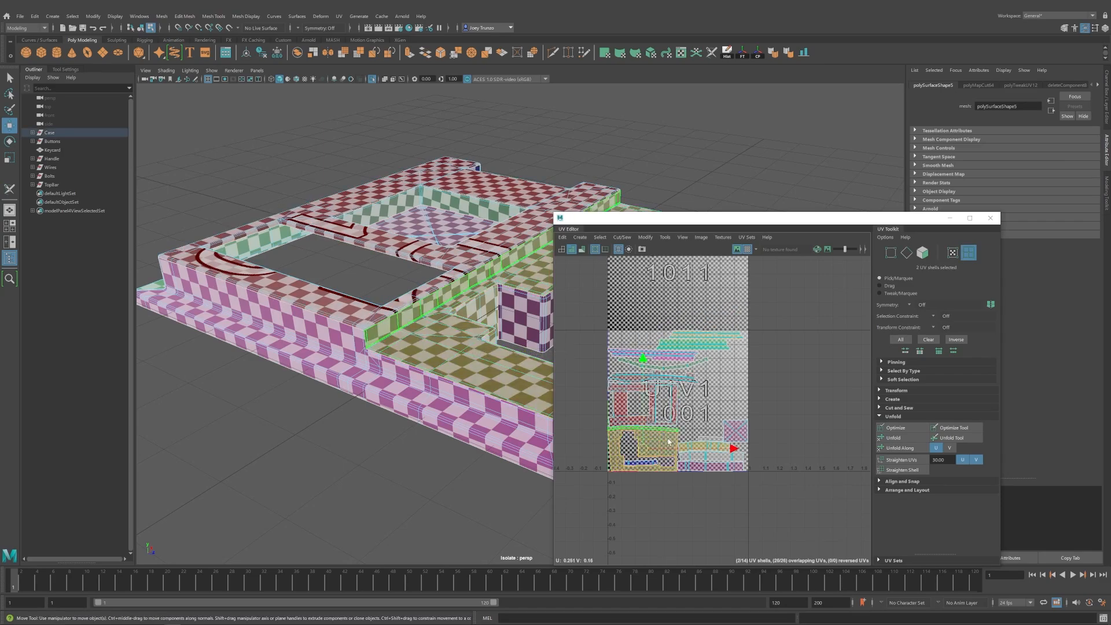
{"action": "left_click", "coordinate": [668, 440]}
{"action": "left_click_drag", "start_coordinate": [497, 370], "coordinate": [312, 365], "text": "alt"}
{"action": "right_click_drag", "start_coordinate": [312, 365], "coordinate": [382, 371], "text": "alt"}
{"action": "left_click_drag", "start_coordinate": [382, 371], "coordinate": [455, 327], "text": "alt"}
{"action": "right_click_drag", "start_coordinate": [443, 322], "coordinate": [400, 322]}
{"action": "left_click", "coordinate": [435, 342]}
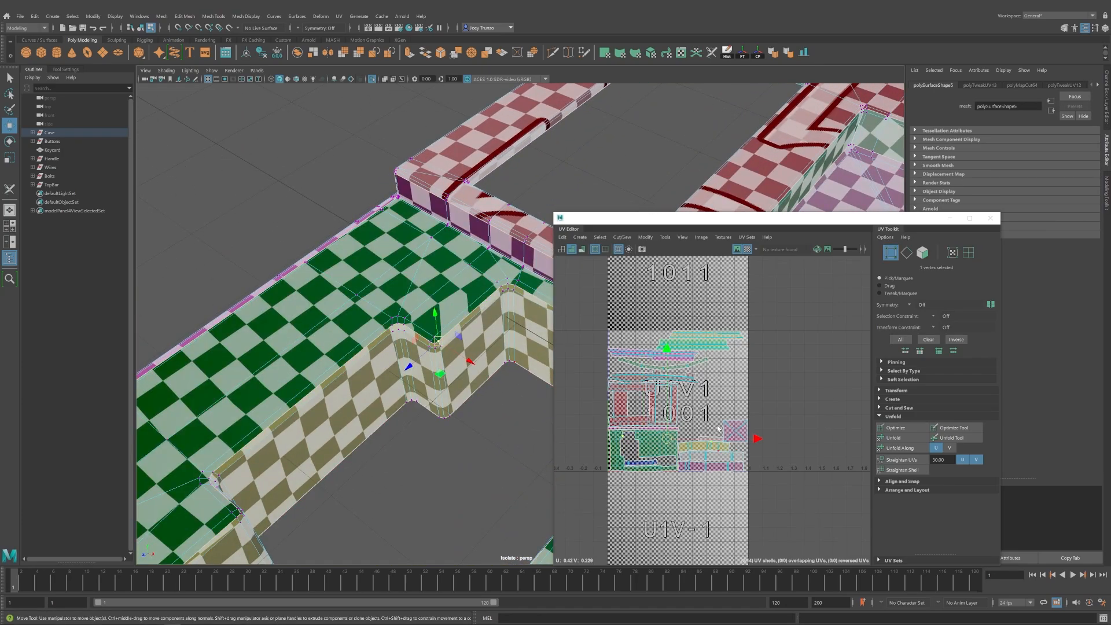
{"action": "scroll", "coordinate": [645, 410], "scroll_direction": "up", "scroll_amount": 8}
{"action": "scroll", "coordinate": [644, 381], "scroll_direction": "up", "scroll_amount": 5}
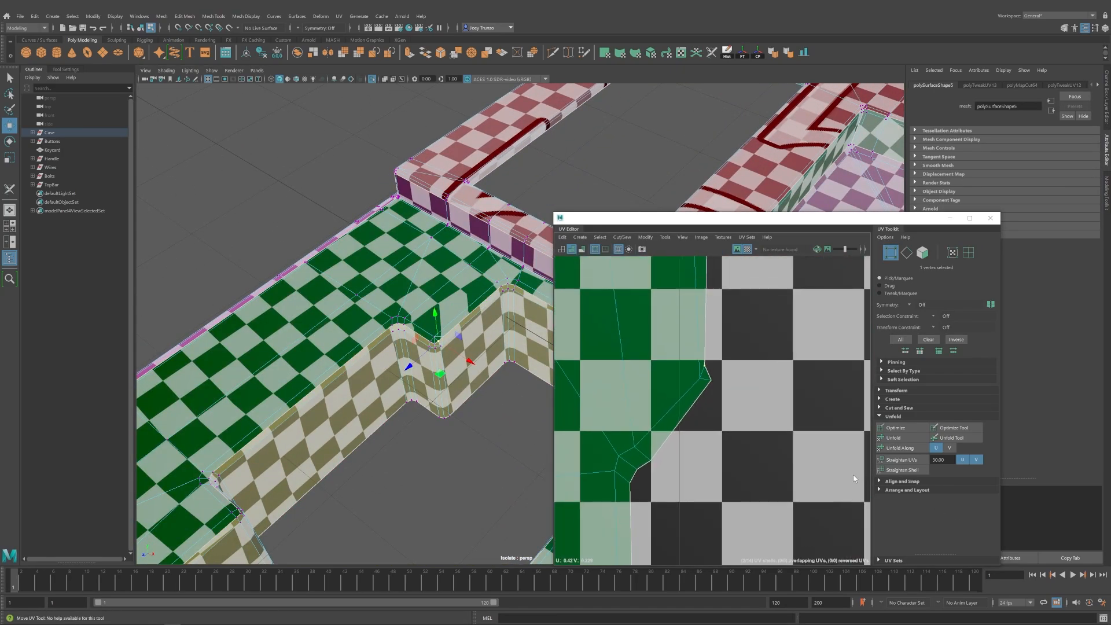
{"action": "scroll", "coordinate": [687, 436], "scroll_direction": "down", "scroll_amount": 10}
{"action": "right_click_drag", "start_coordinate": [693, 424], "coordinate": [724, 451]}
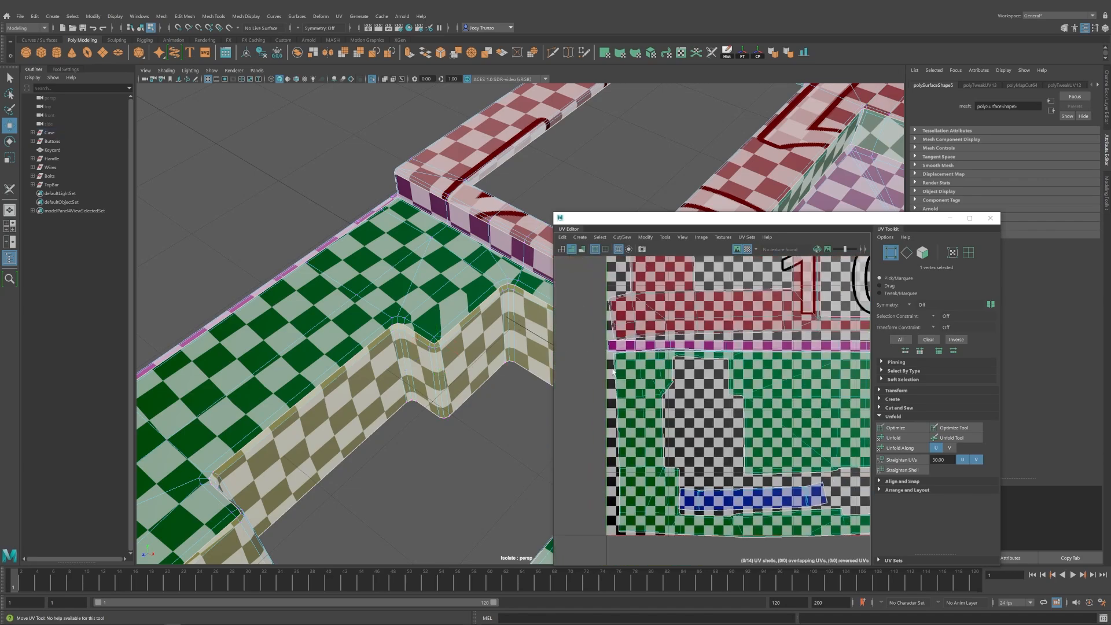
Apply a planar projection from the Y axis, fitted to the bounding box, to the lower panel's UV shell.
{"action": "left_click", "coordinate": [667, 384]}
{"action": "scroll", "coordinate": [712, 405], "scroll_direction": "down", "scroll_amount": 5}
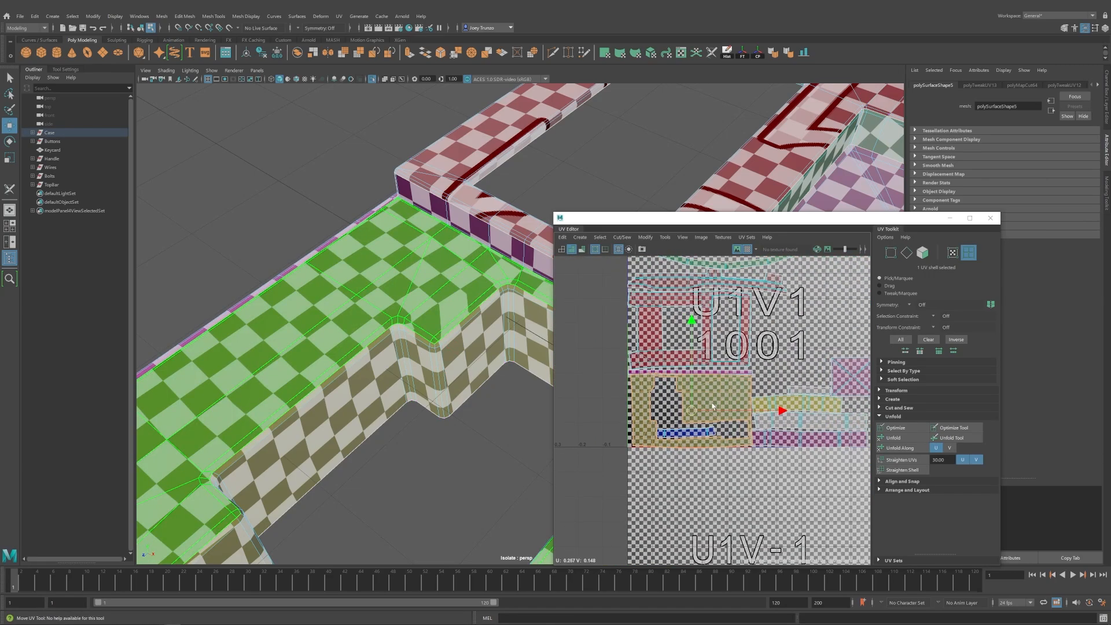
{"action": "right_click_drag", "start_coordinate": [438, 424], "coordinate": [292, 429], "text": "alt"}
{"action": "middle_click_drag", "start_coordinate": [410, 438], "coordinate": [371, 390], "text": "alt"}
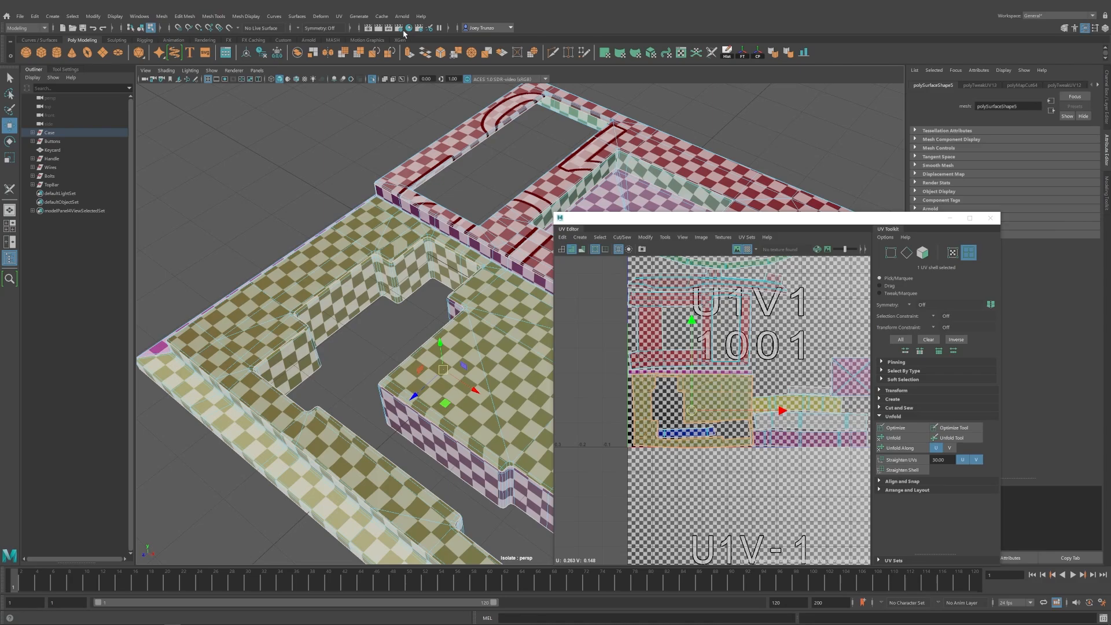
{"action": "left_click", "coordinate": [339, 16]}
{"action": "left_click", "coordinate": [419, 122]}
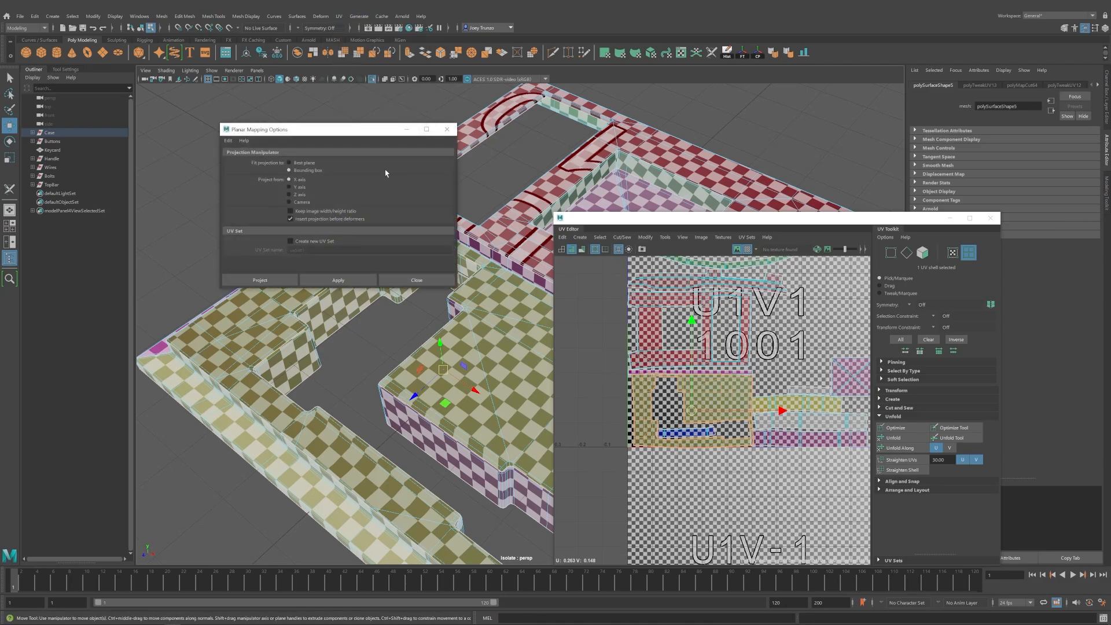
{"action": "left_click", "coordinate": [359, 281]}
Scale down the reprojected lower panel's UV shell and move it into the second UV tile, clear of the other shells.
{"action": "left_click", "coordinate": [986, 219]}
{"action": "key", "text": "f"}
{"action": "key", "text": "w"}
{"action": "right_click_drag", "start_coordinate": [493, 377], "coordinate": [605, 285]}
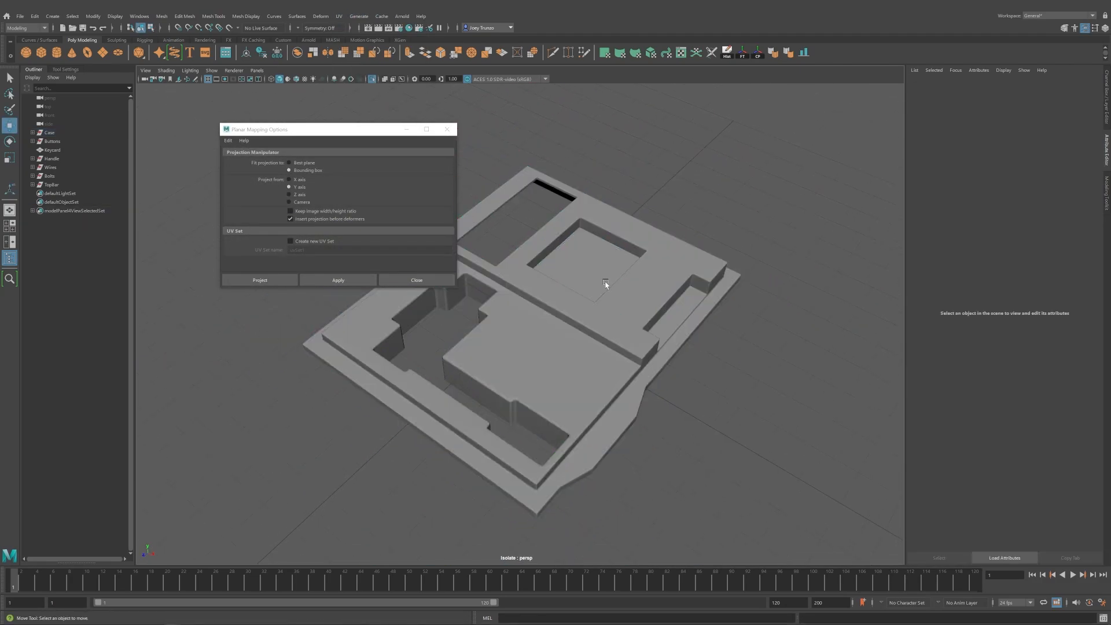
{"action": "left_click", "coordinate": [605, 285]}
{"action": "left_click", "coordinate": [712, 53]}
{"action": "left_click", "coordinate": [682, 53]}
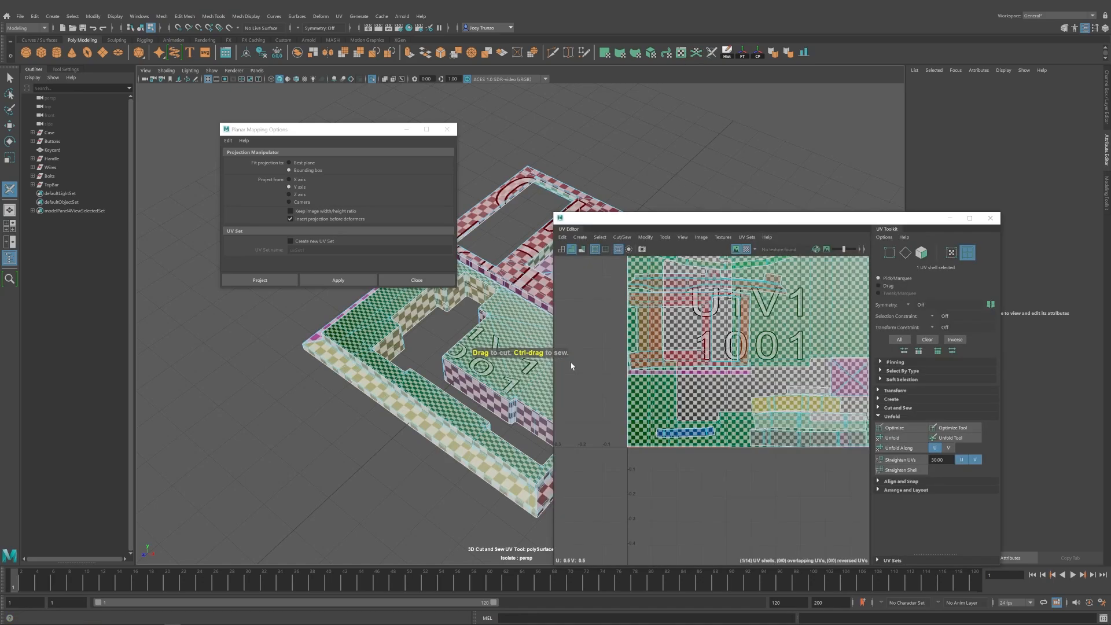
{"action": "key", "text": "w"}
{"action": "scroll", "coordinate": [727, 399], "scroll_direction": "down", "scroll_amount": 4}
{"action": "left_click", "coordinate": [758, 356]}
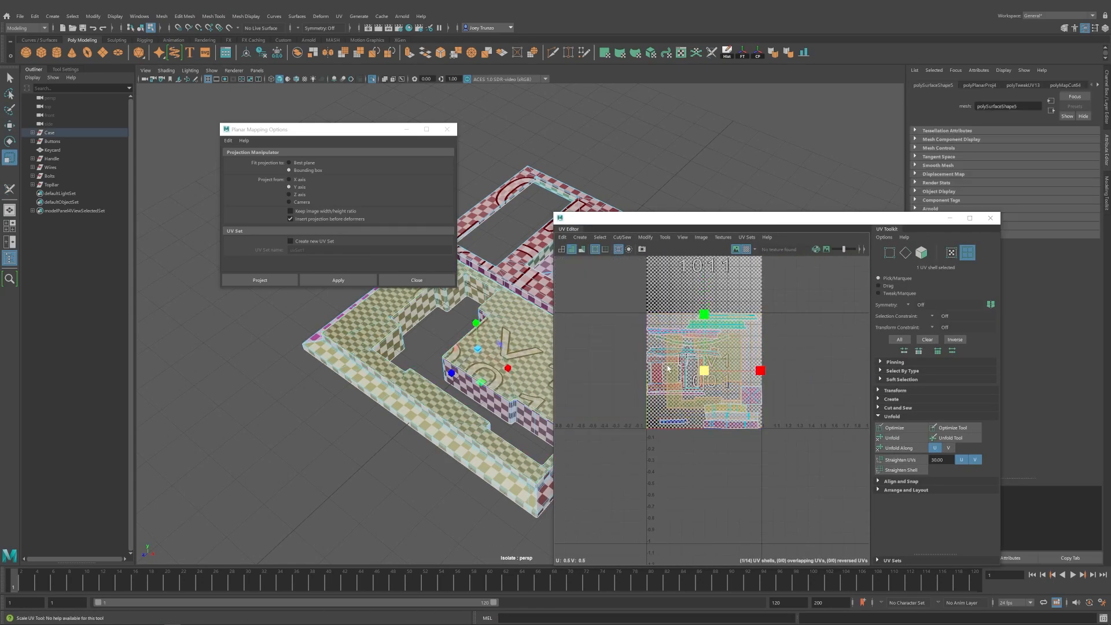
{"action": "left_click_drag", "start_coordinate": [706, 371], "coordinate": [821, 372]}
{"action": "middle_click_drag", "start_coordinate": [822, 373], "coordinate": [745, 369], "text": "alt"}
{"action": "scroll", "coordinate": [747, 372], "scroll_direction": "up", "scroll_amount": 1}
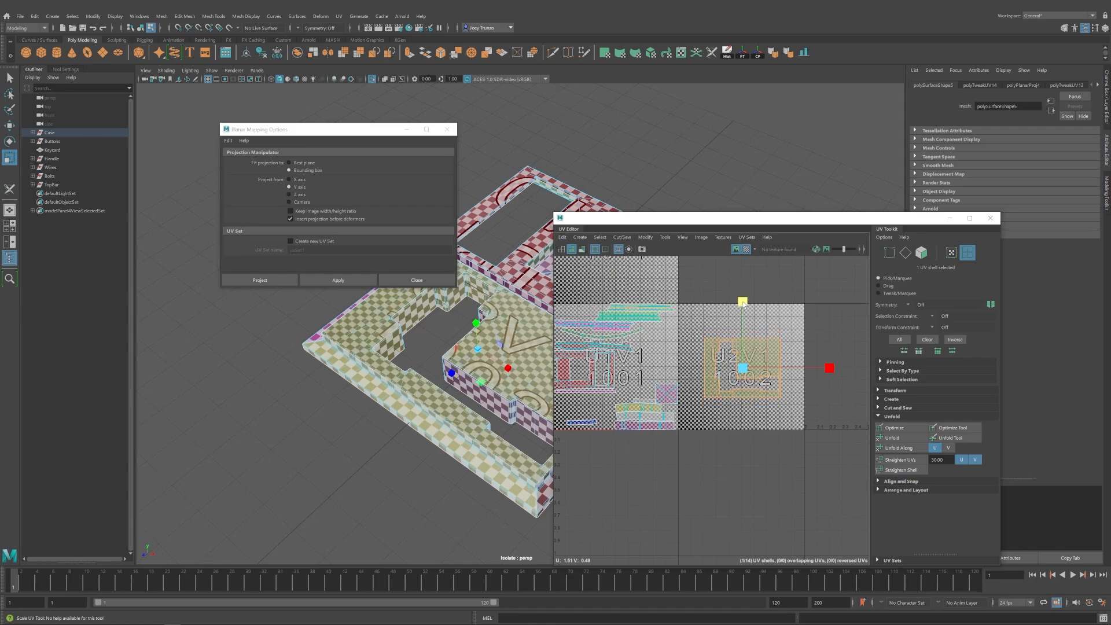
Adjust the lower panel's UV shell proportions with the Scale tool to make the checker squares even.
{"action": "mouse_move", "coordinate": [364, 389]}
{"action": "left_mouse_down", "text": "alt"}
{"action": "mouse_move", "coordinate": [351, 402]}
{"action": "mouse_move", "coordinate": [355, 372]}
{"action": "mouse_move", "coordinate": [367, 371]}
{"action": "left_mouse_up", "text": "alt"}
{"action": "left_click_drag", "start_coordinate": [510, 417], "coordinate": [341, 426], "text": "alt"}
{"action": "left_click_drag", "start_coordinate": [830, 368], "coordinate": [835, 369]}
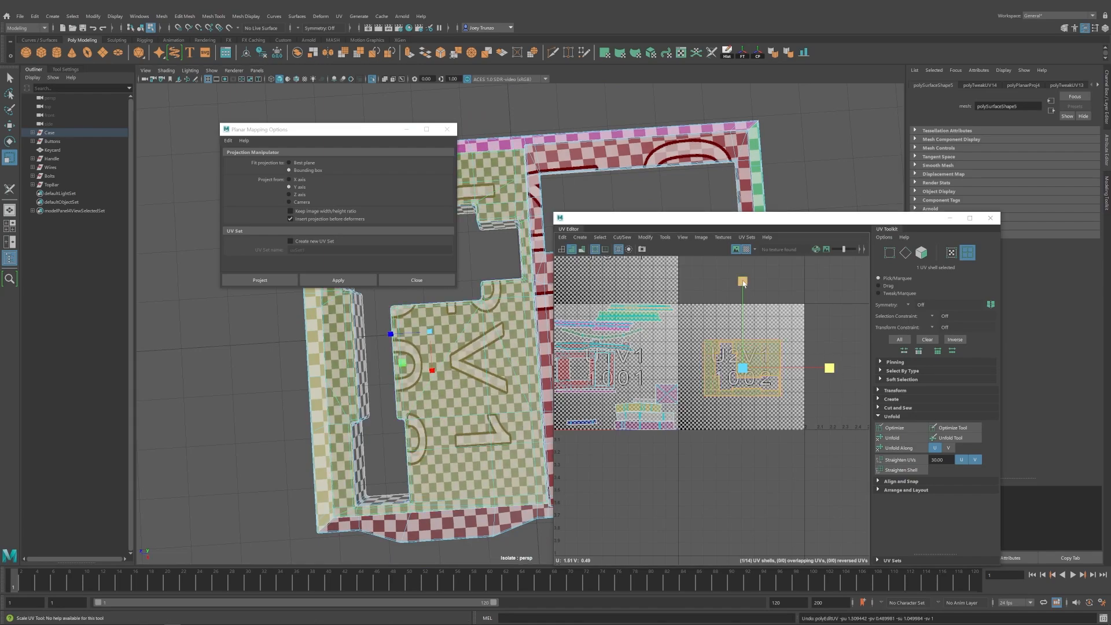
{"action": "left_click_drag", "start_coordinate": [744, 282], "coordinate": [744, 298]}
{"action": "middle_click_drag", "start_coordinate": [717, 400], "coordinate": [767, 389], "text": "alt"}
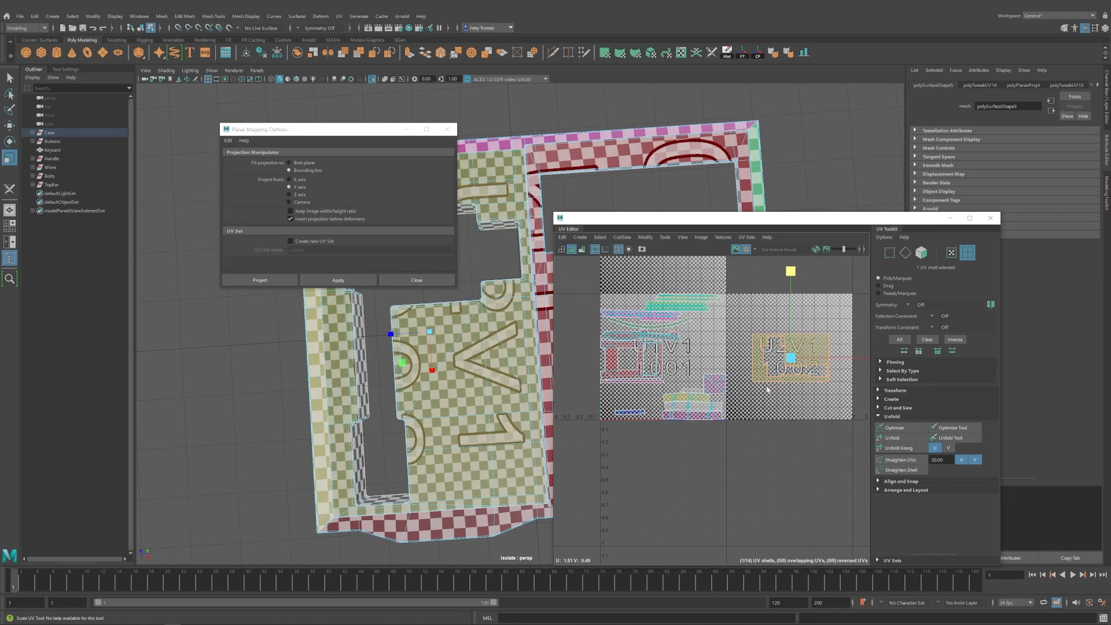
Project the raised frame's UV shell planar from the Y axis and scale it vertically to even out the checkers.
{"action": "scroll", "coordinate": [766, 390], "scroll_direction": "down", "scroll_amount": 1}
{"action": "left_click", "coordinate": [662, 371]}
{"action": "left_click_drag", "start_coordinate": [347, 455], "coordinate": [362, 369], "text": "alt"}
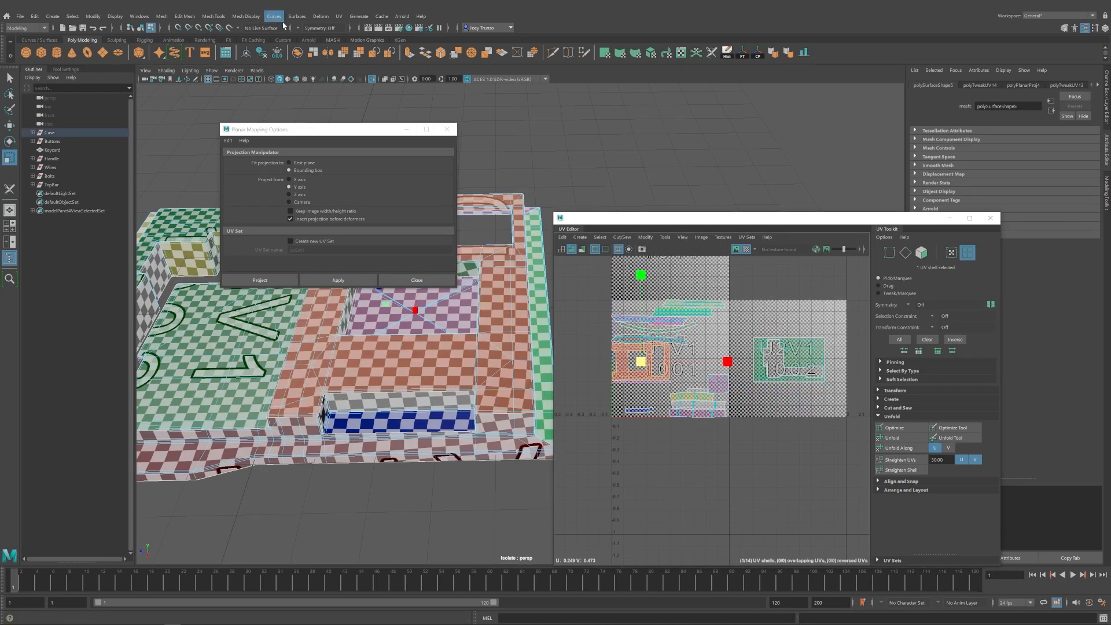
{"action": "left_click", "coordinate": [336, 281]}
{"action": "left_click_drag", "start_coordinate": [675, 275], "coordinate": [673, 311]}
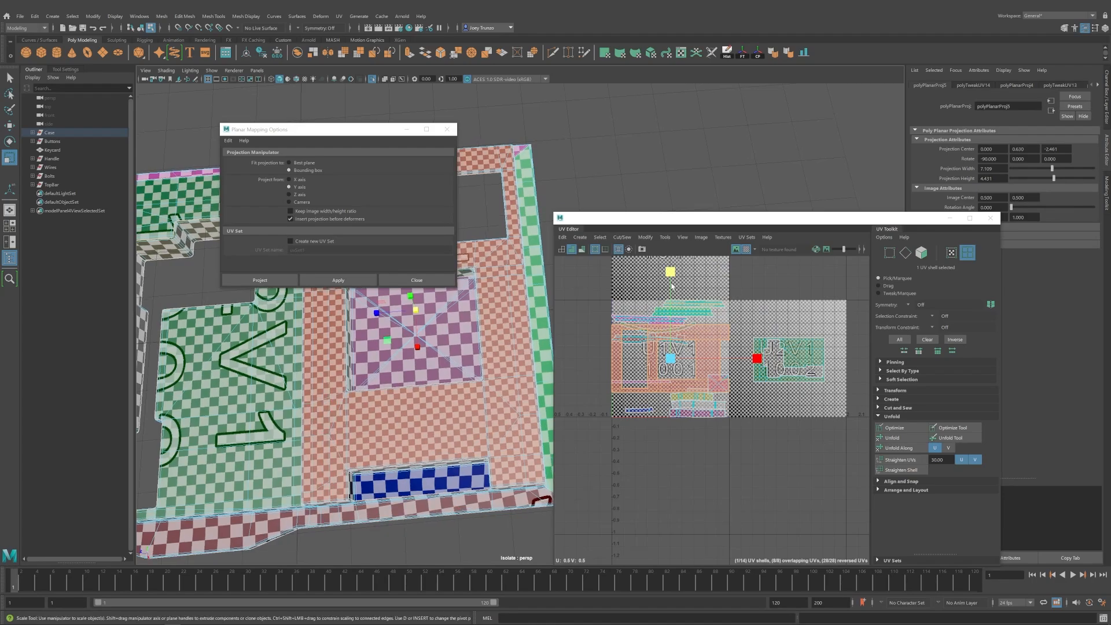
{"action": "left_click_drag", "start_coordinate": [671, 274], "coordinate": [670, 270]}
Repack all the UV shells inside the first UV tile and check the result with the checker pattern.
{"action": "scroll", "coordinate": [767, 379], "scroll_direction": "down", "scroll_amount": 1}
{"action": "key", "text": "w"}
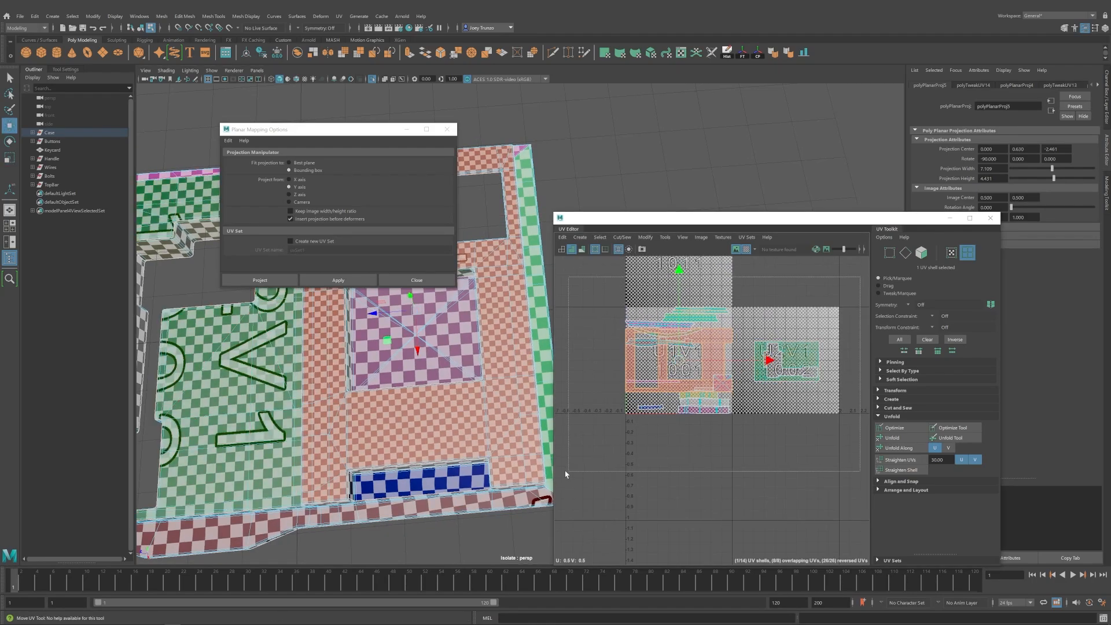
{"action": "left_click_drag", "start_coordinate": [565, 471], "coordinate": [568, 471]}
{"action": "key", "text": "ctrl+l"}
{"action": "left_click", "coordinate": [745, 251]}
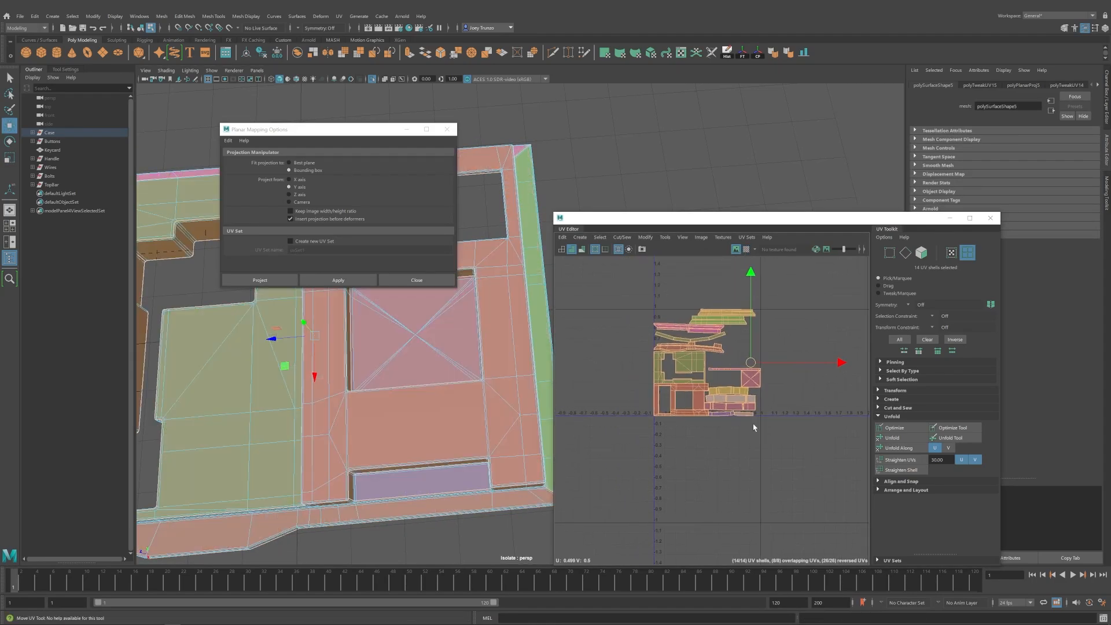
{"action": "left_click", "coordinate": [544, 399]}
{"action": "left_click_drag", "start_coordinate": [347, 463], "coordinate": [371, 412], "text": "alt"}
{"action": "left_click_drag", "start_coordinate": [628, 440], "coordinate": [773, 298]}
{"action": "left_click", "coordinate": [746, 250]}
{"action": "left_click", "coordinate": [447, 129]}
{"action": "left_click_drag", "start_coordinate": [434, 318], "coordinate": [463, 370], "text": "alt"}
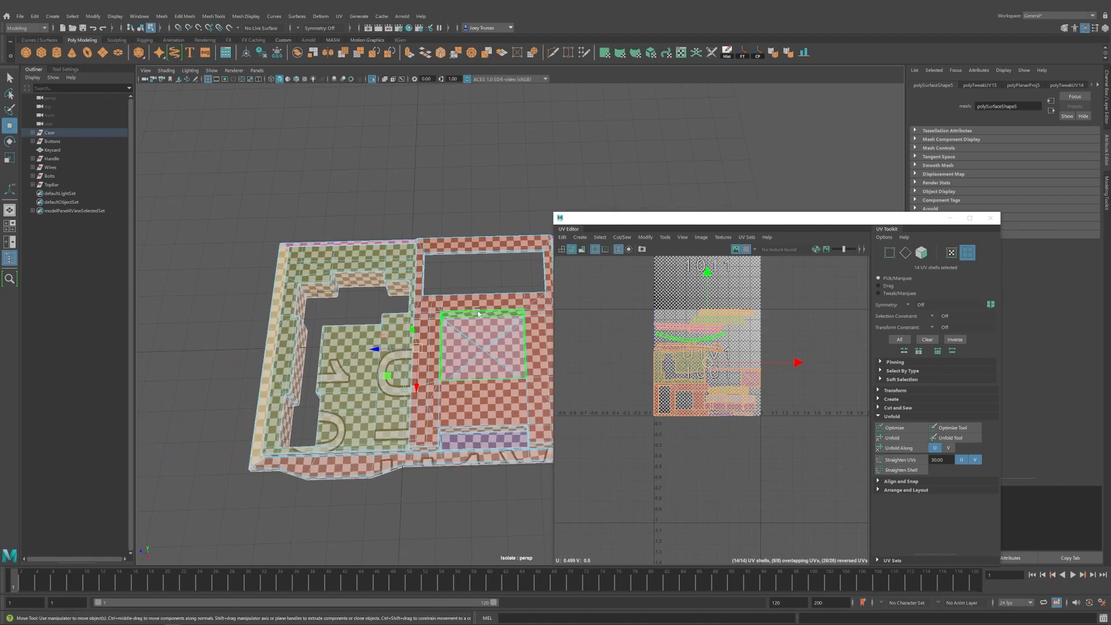
Straighten the UVs of the long curved strip above the case's outer side shell into a horizontal rectangle.
{"action": "left_click", "coordinate": [690, 346]}
{"action": "scroll", "coordinate": [691, 346], "scroll_direction": "up", "scroll_amount": 5}
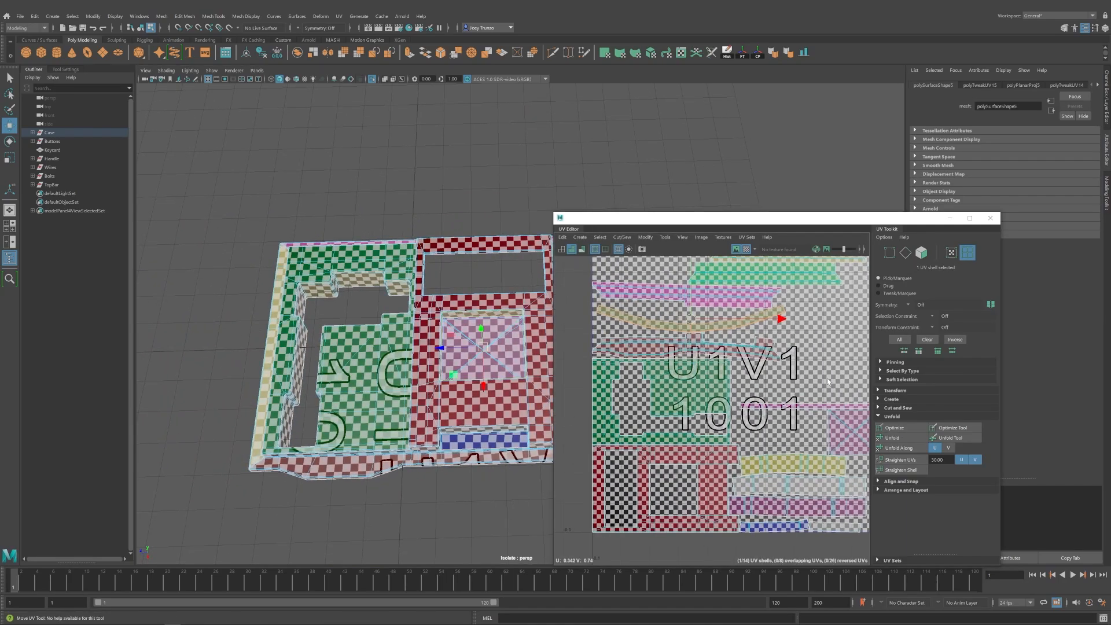
{"action": "left_click", "coordinate": [747, 249]}
{"action": "left_click", "coordinate": [899, 460]}
{"action": "scroll", "coordinate": [788, 388], "scroll_direction": "up", "scroll_amount": 2}
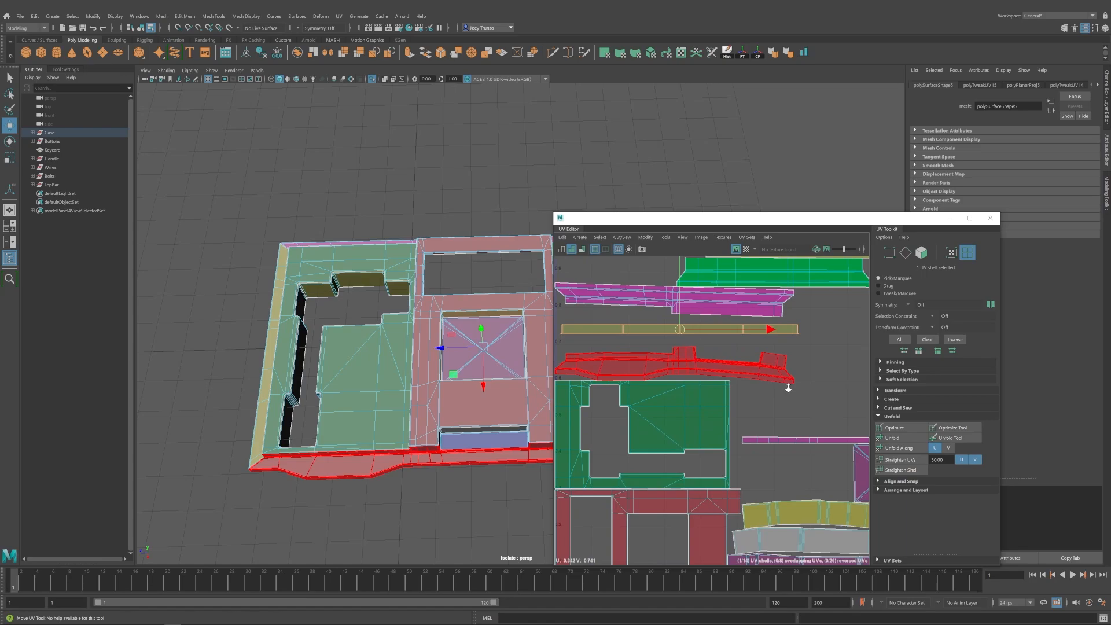
{"action": "scroll", "coordinate": [788, 388], "scroll_direction": "up", "scroll_amount": 2}
{"action": "left_click", "coordinate": [952, 428]}
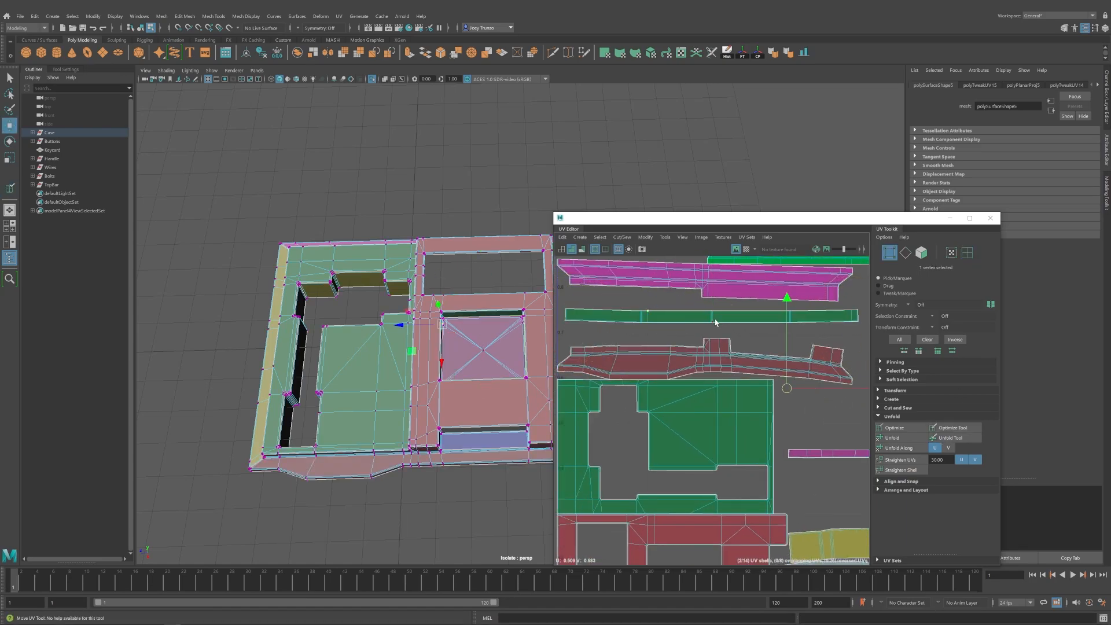
{"action": "right_click_drag", "start_coordinate": [690, 319], "coordinate": [676, 305]}
{"action": "key", "text": "w"}
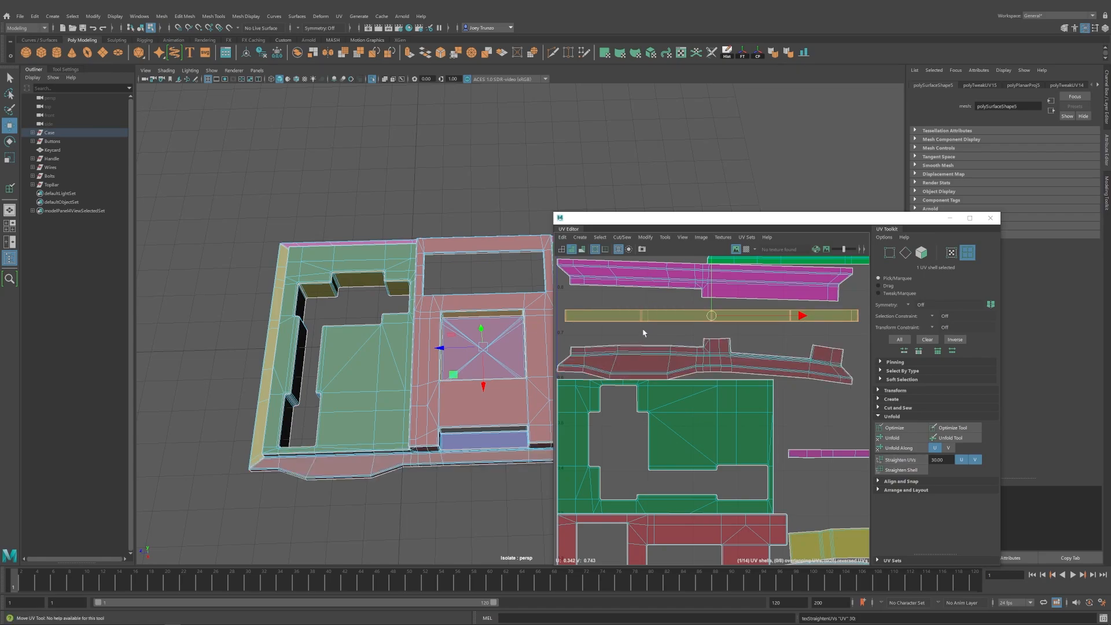
Check the straightened strip against the checker pattern and repack all the UV shells inside the first UV tile.
{"action": "left_click", "coordinate": [746, 250]}
{"action": "left_click_drag", "start_coordinate": [359, 371], "coordinate": [492, 405], "text": "alt"}
{"action": "middle_click_drag", "start_coordinate": [439, 371], "coordinate": [382, 327], "text": "alt"}
{"action": "scroll", "coordinate": [713, 406], "scroll_direction": "down", "scroll_amount": 5}
{"action": "left_click", "coordinate": [793, 382]}
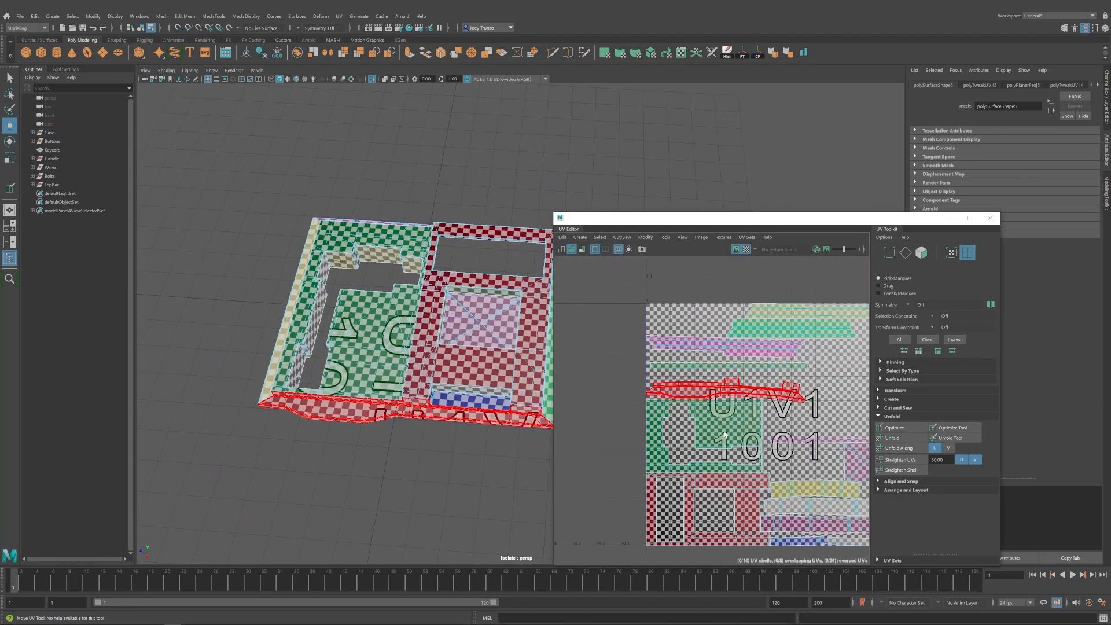
{"action": "left_click", "coordinate": [745, 249]}
{"action": "left_click_drag", "start_coordinate": [605, 305], "coordinate": [846, 518]}
{"action": "key", "text": "ctrl+l"}
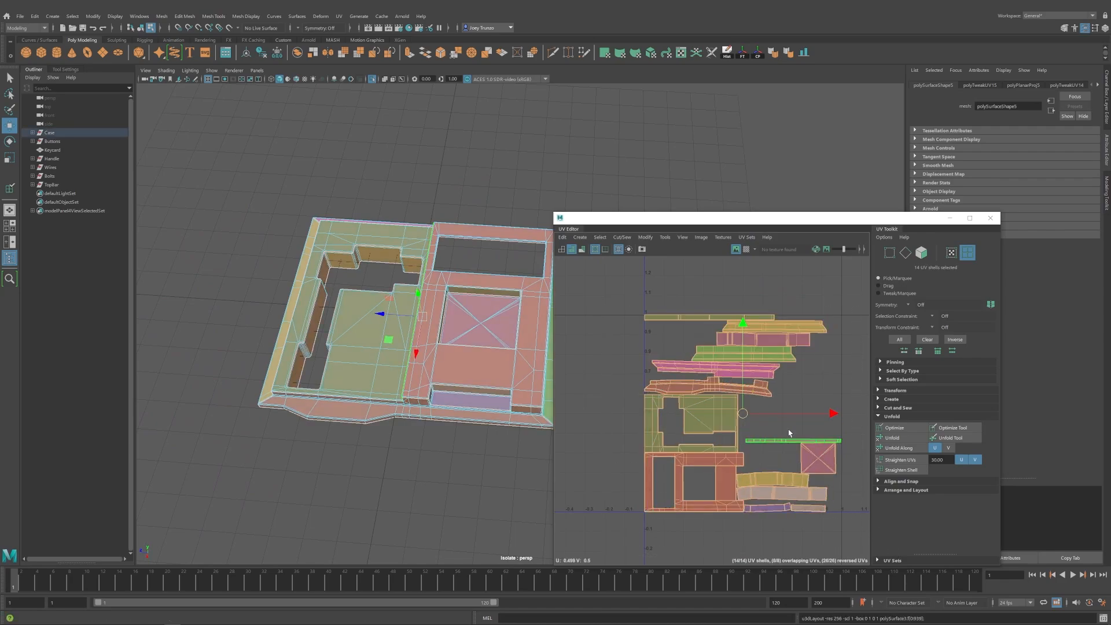
Straighten the curved UV shell of the front slot into a horizontal rectangle.
{"action": "left_click", "coordinate": [702, 331]}
{"action": "left_click", "coordinate": [788, 439]}
{"action": "scroll", "coordinate": [789, 439], "scroll_direction": "up", "scroll_amount": 3}
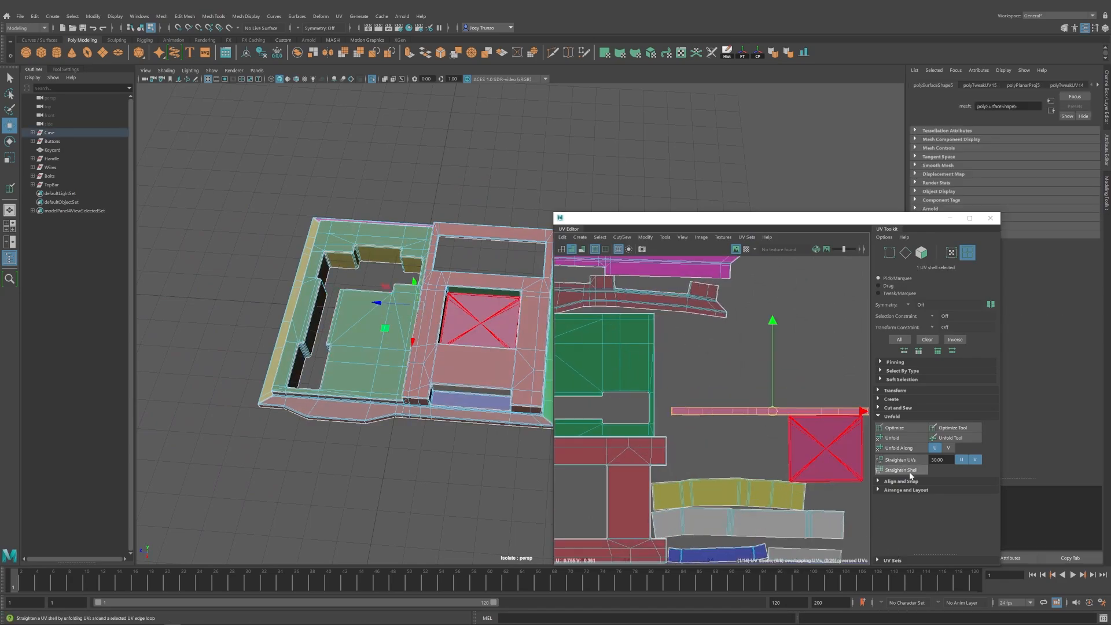
{"action": "scroll", "coordinate": [734, 457], "scroll_direction": "down", "scroll_amount": 2}
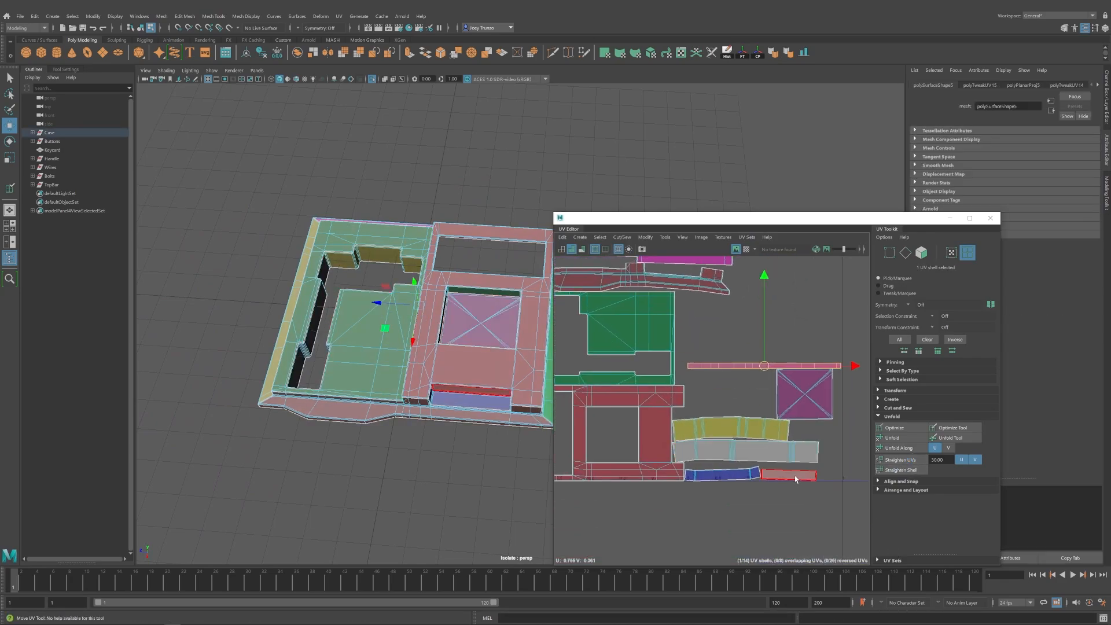
{"action": "mouse_move", "coordinate": [681, 365]}
{"action": "middle_mouse_down", "text": "alt"}
{"action": "mouse_move", "coordinate": [706, 452]}
{"action": "mouse_move", "coordinate": [693, 348]}
{"action": "middle_mouse_up", "text": "alt"}
{"action": "left_click", "coordinate": [730, 462]}
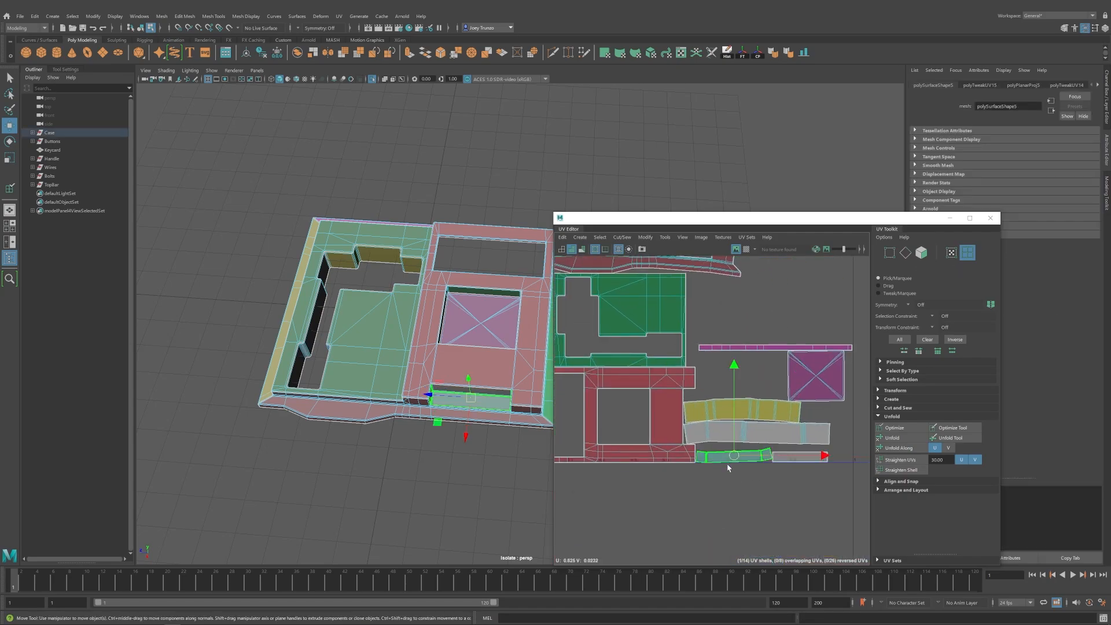
{"action": "key", "text": "f"}
{"action": "key", "text": "f"}
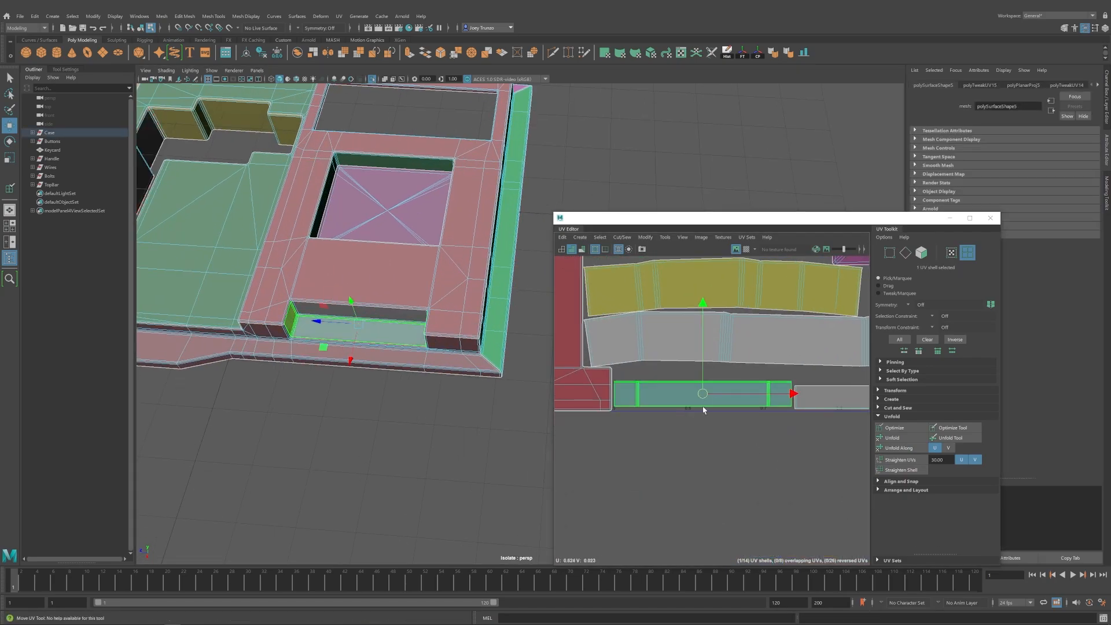
{"action": "left_click", "coordinate": [747, 249]}
{"action": "left_click", "coordinate": [748, 249]}
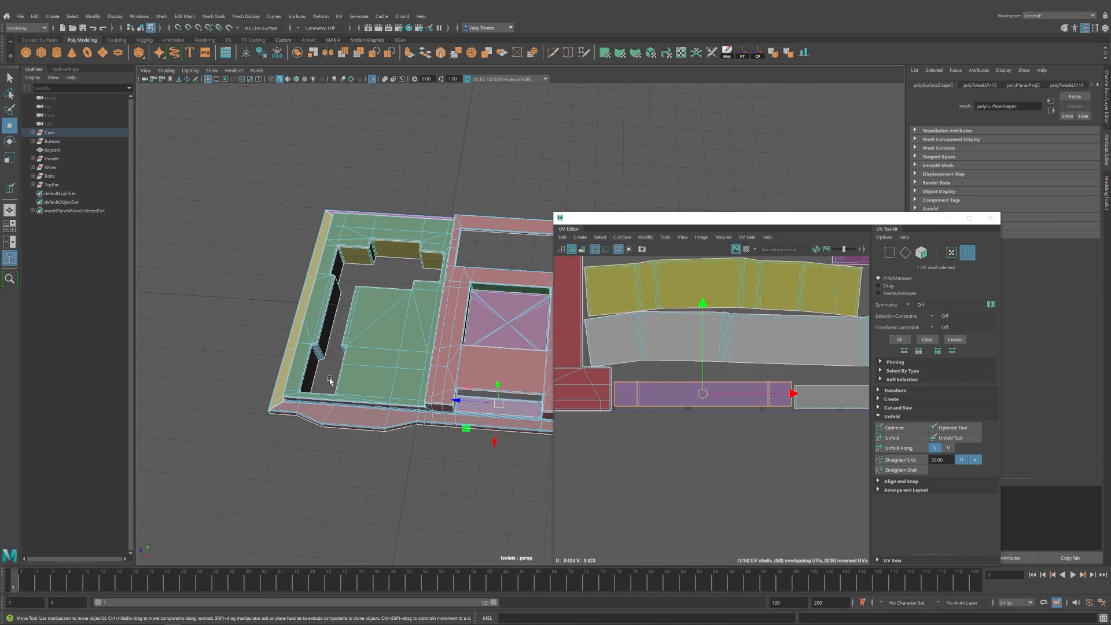
Repack all the case frame's UV shells and leave the isolated view to bring back the whole control panel.
{"action": "key", "text": "a"}
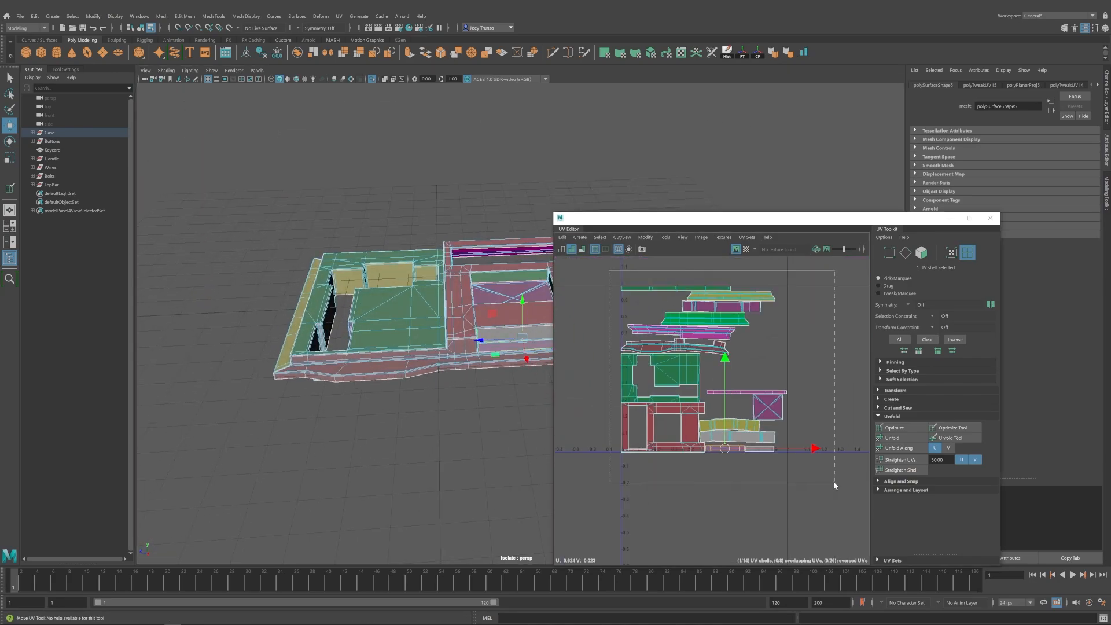
{"action": "key", "text": "F8"}
{"action": "left_click", "coordinate": [781, 478]}
{"action": "left_click", "coordinate": [572, 249]}
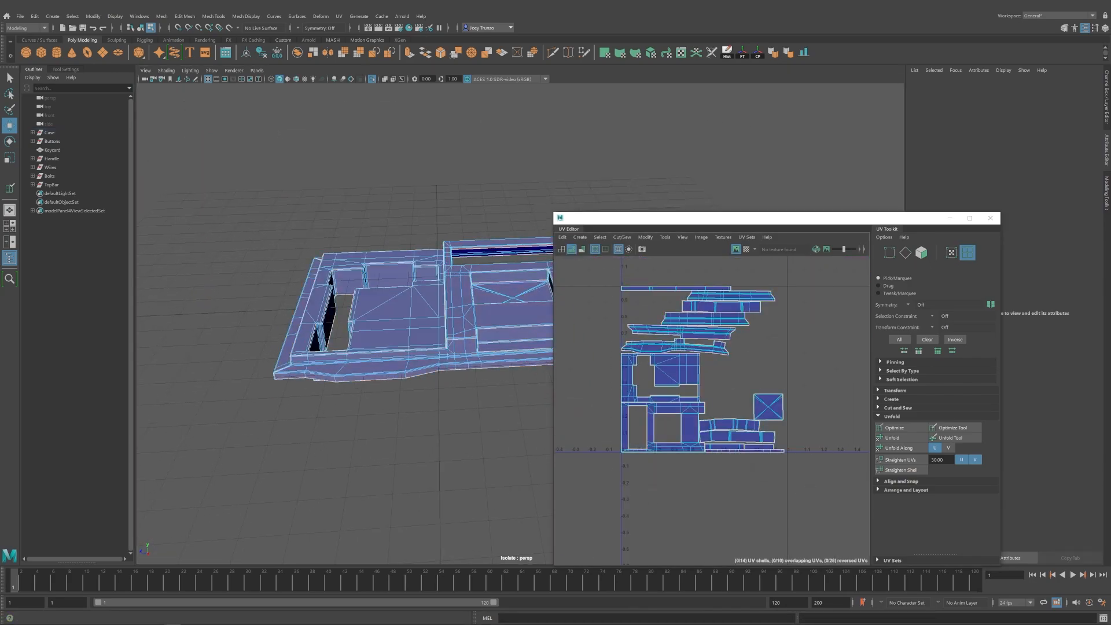
{"action": "left_click", "coordinate": [50, 132]}
{"action": "middle_click_drag", "start_coordinate": [487, 289], "coordinate": [380, 342], "text": "alt"}
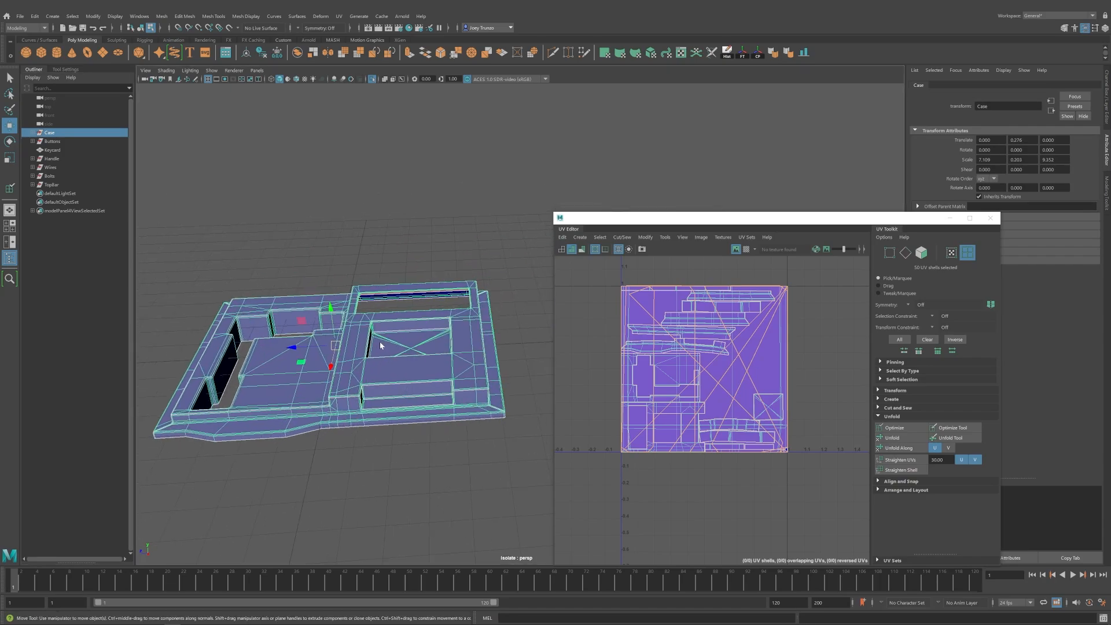
{"action": "left_click", "coordinate": [480, 229]}
{"action": "left_click", "coordinate": [372, 78]}
{"action": "left_click_drag", "start_coordinate": [406, 280], "coordinate": [411, 314], "text": "alt"}
Select the rectangular display panel above the keypad and project its UVs from the camera view.
{"action": "left_click", "coordinate": [423, 305]}
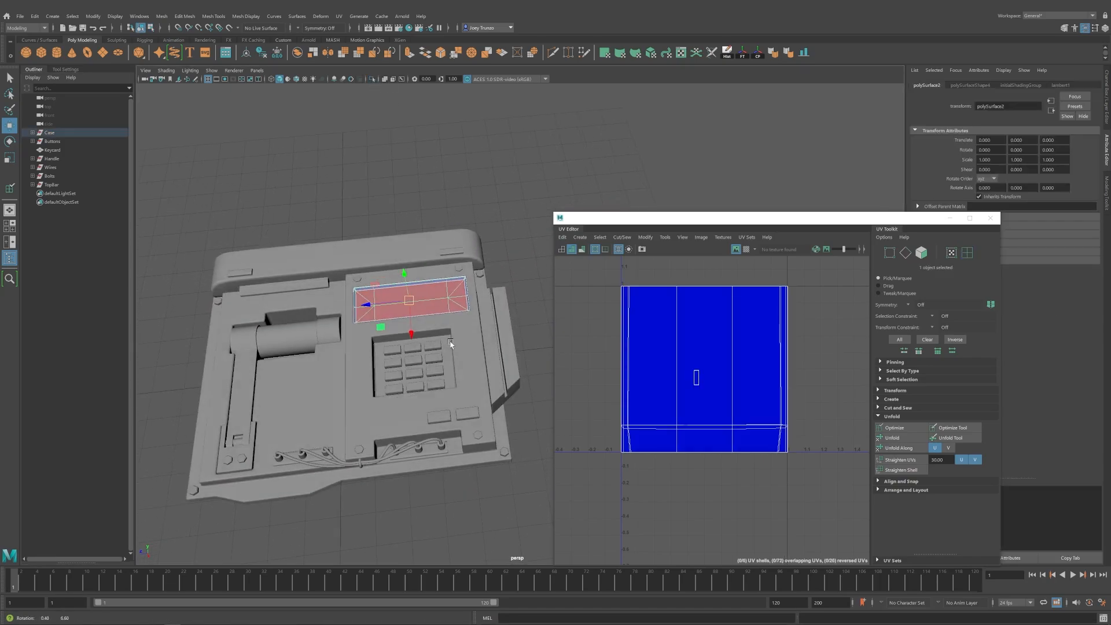
{"action": "scroll", "coordinate": [423, 305], "scroll_direction": "up", "scroll_amount": 3}
{"action": "left_click", "coordinate": [339, 16]}
{"action": "left_click", "coordinate": [363, 85]}
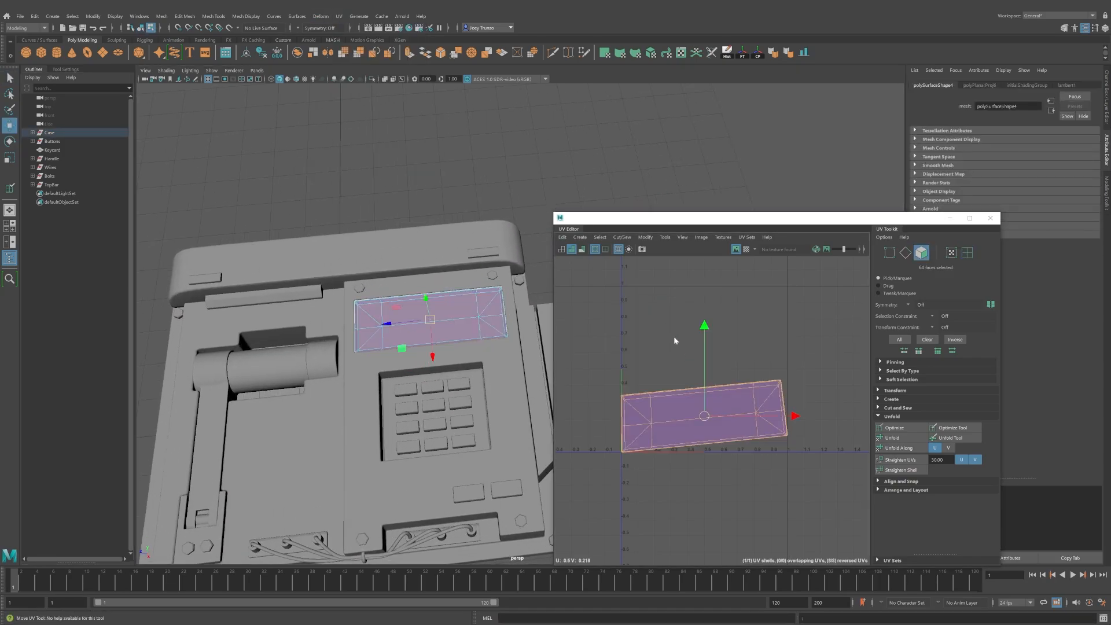
Rotate the display panel's UV shell roughly into line with the UV axes.
{"action": "left_click", "coordinate": [746, 432]}
{"action": "key", "text": "e"}
{"action": "left_click_drag", "start_coordinate": [672, 345], "coordinate": [682, 334]}
{"action": "scroll", "coordinate": [379, 310], "scroll_direction": "up", "scroll_amount": 2}
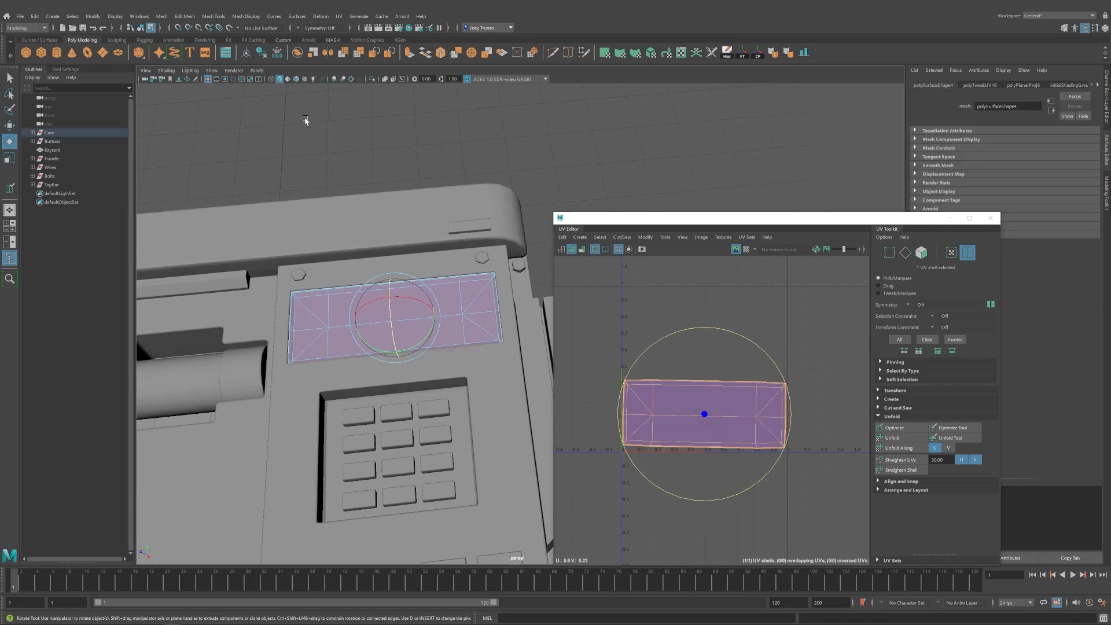
Planar-project the display panel's UVs, show the checker map and narrow the shell until the checks look square.
{"action": "left_click", "coordinate": [335, 17]}
{"action": "left_click", "coordinate": [365, 122]}
{"action": "key", "text": "w"}
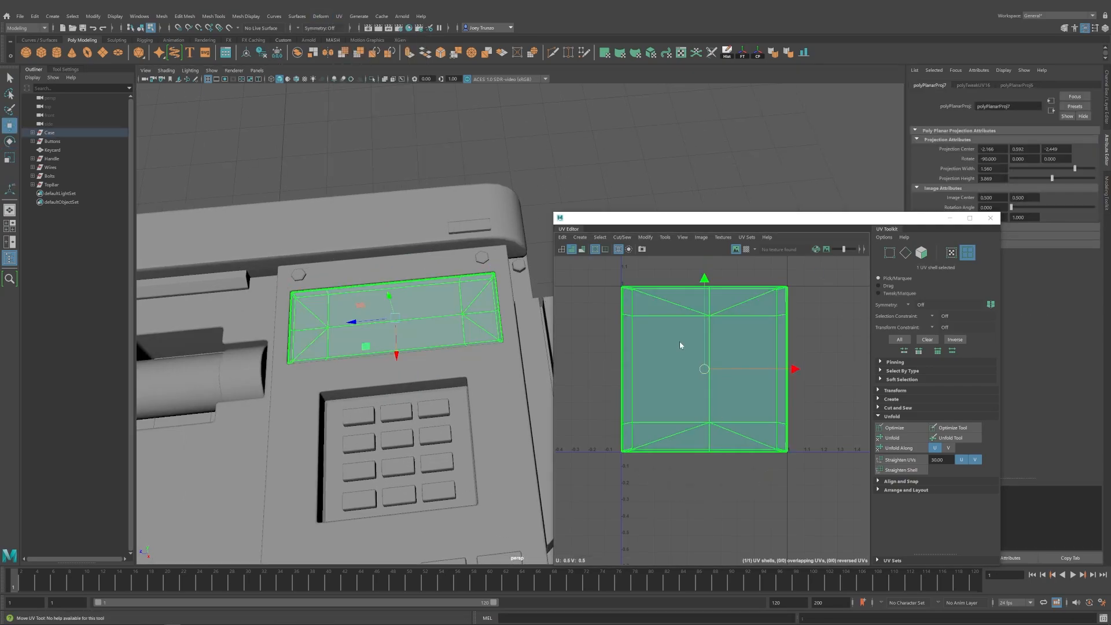
{"action": "left_click", "coordinate": [746, 249]}
{"action": "key", "text": "r"}
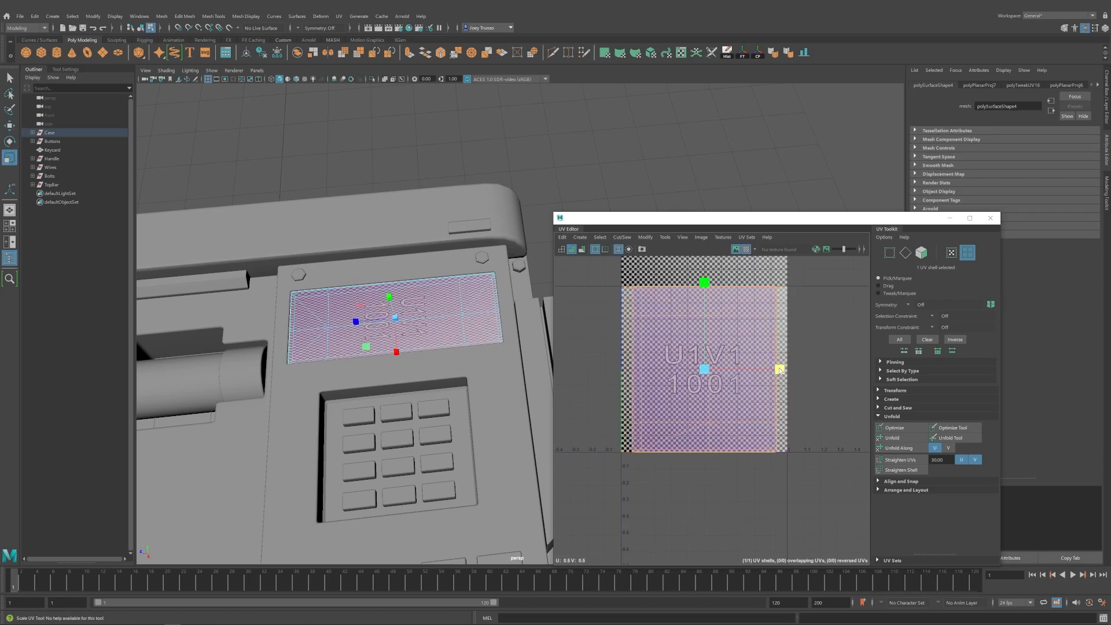
{"action": "left_click_drag", "start_coordinate": [779, 368], "coordinate": [804, 370]}
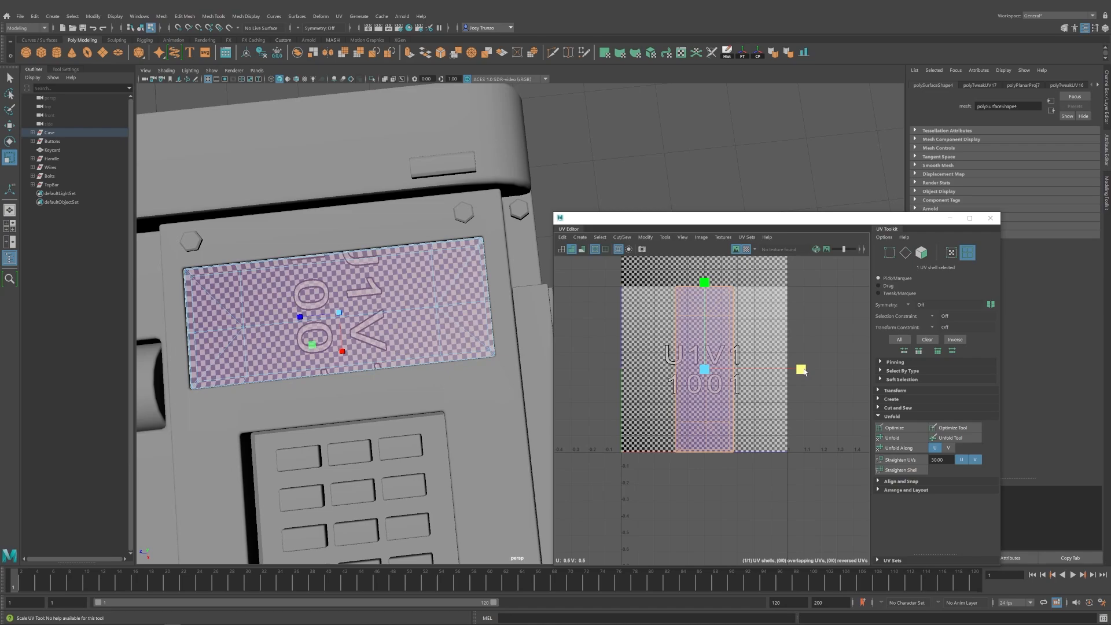
{"action": "key", "text": "w"}
{"action": "key", "text": "F8"}
{"action": "key", "text": "f"}
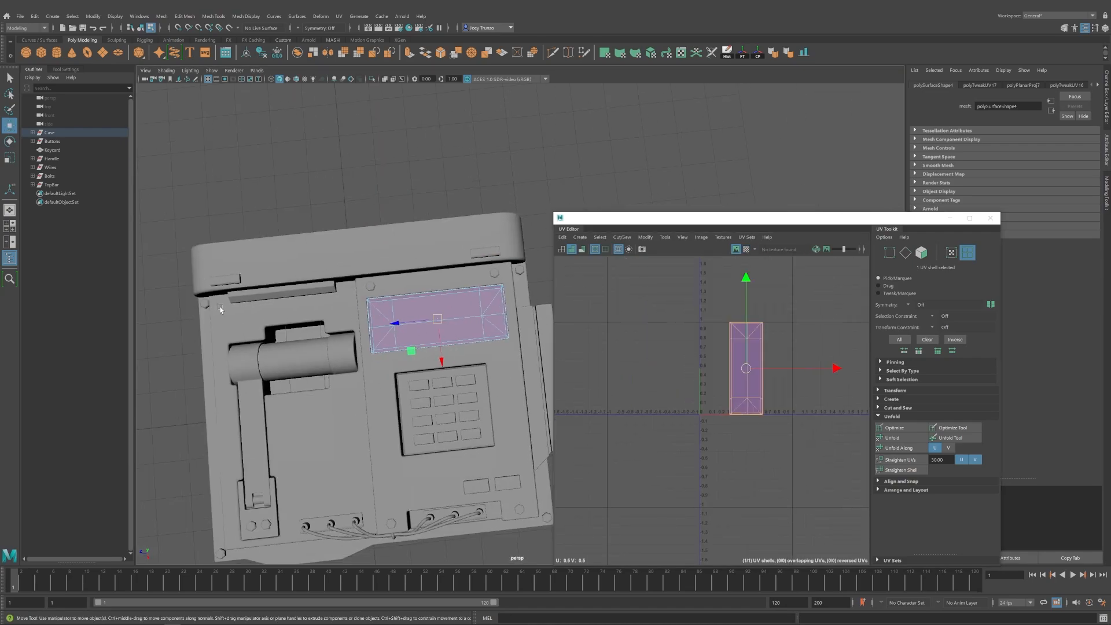
Select the L-shaped backing plate behind the handset, project its UVs from the camera view and rotate the shell upright.
{"action": "left_click", "coordinate": [503, 234]}
{"action": "left_click", "coordinate": [49, 132]}
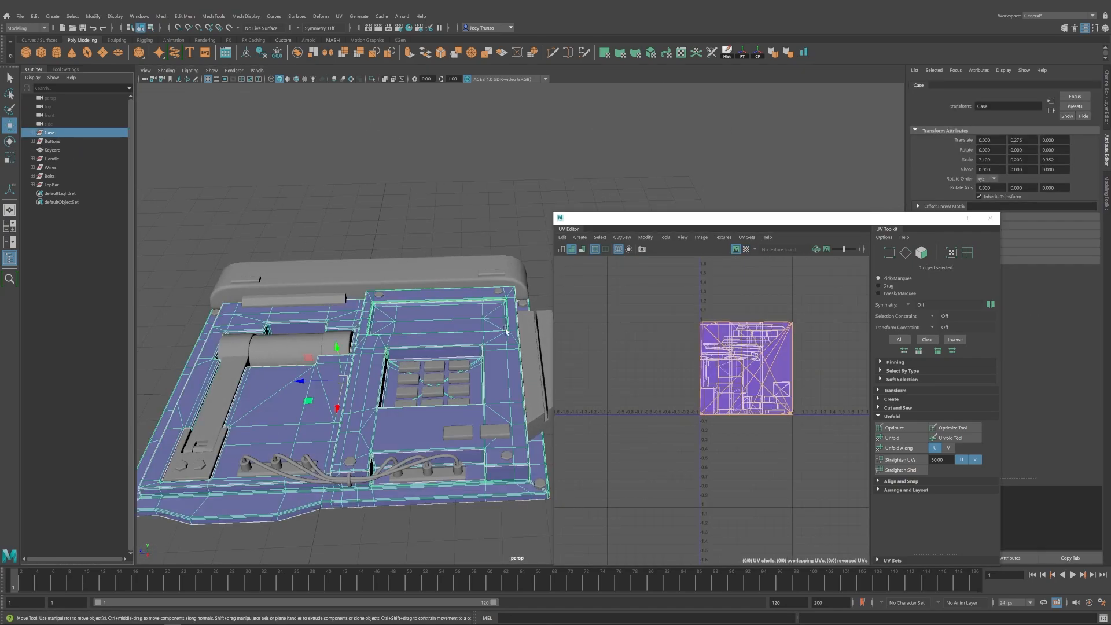
{"action": "left_click_drag", "start_coordinate": [484, 385], "coordinate": [440, 324], "text": "alt"}
{"action": "left_click", "coordinate": [284, 266]}
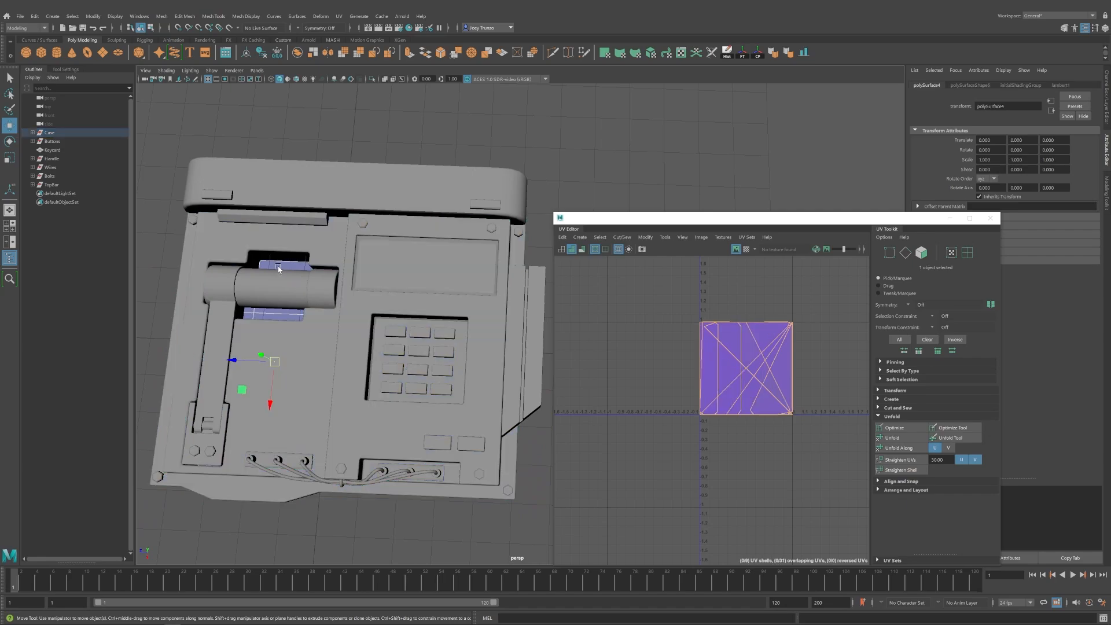
{"action": "left_click", "coordinate": [339, 16]}
{"action": "left_click", "coordinate": [362, 86]}
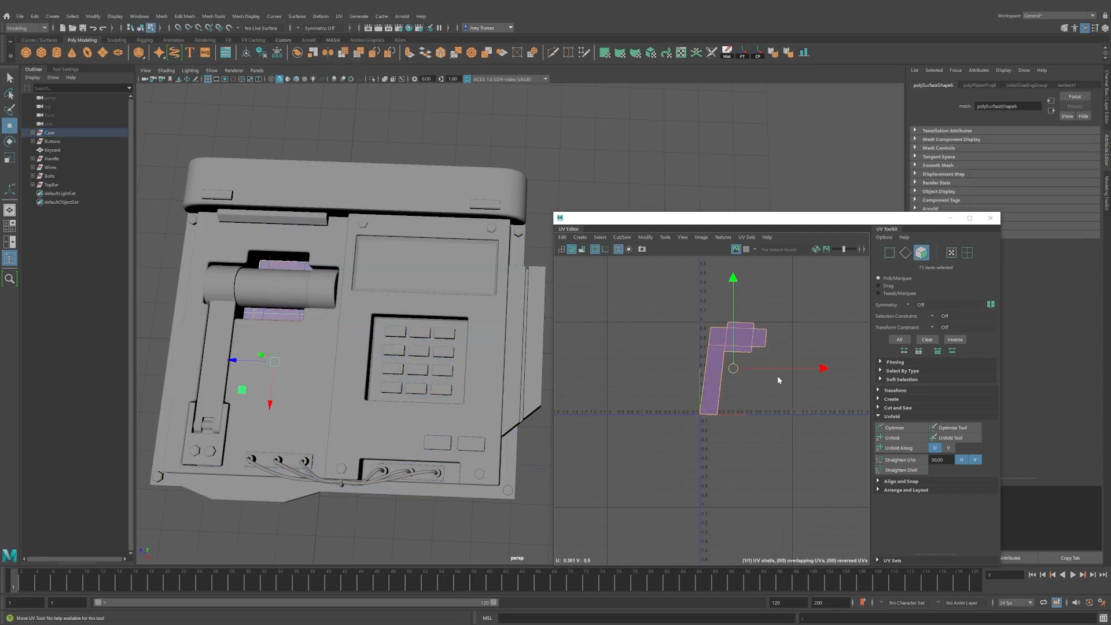
{"action": "key", "text": "e"}
{"action": "left_click_drag", "start_coordinate": [698, 288], "coordinate": [690, 291]}
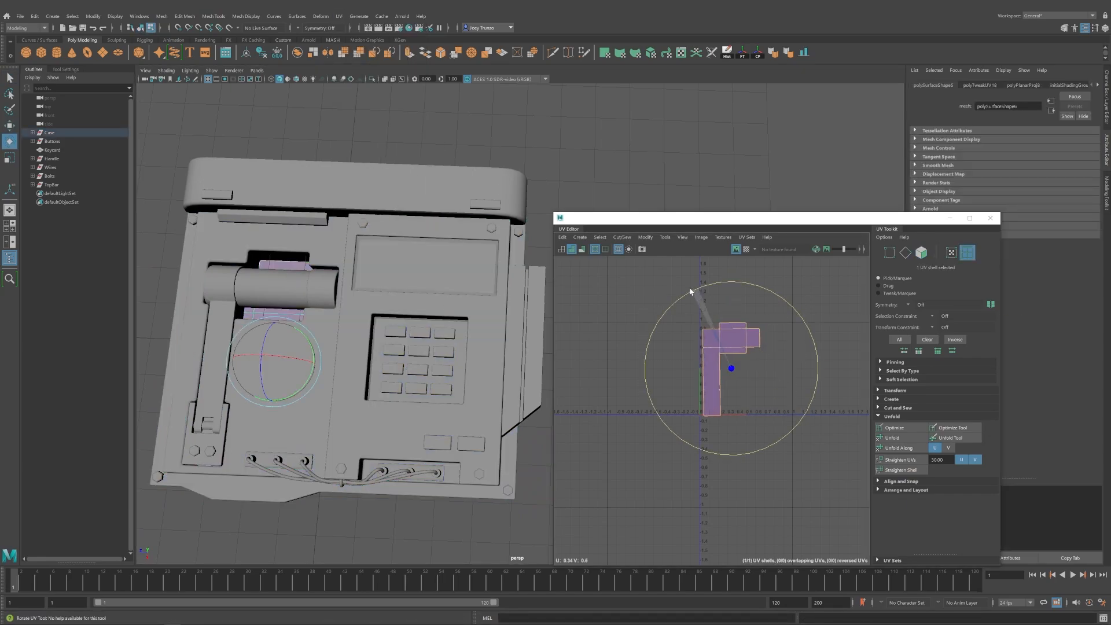
{"action": "left_click", "coordinate": [679, 294]}
{"action": "scroll", "coordinate": [744, 417], "scroll_direction": "up", "scroll_amount": 5}
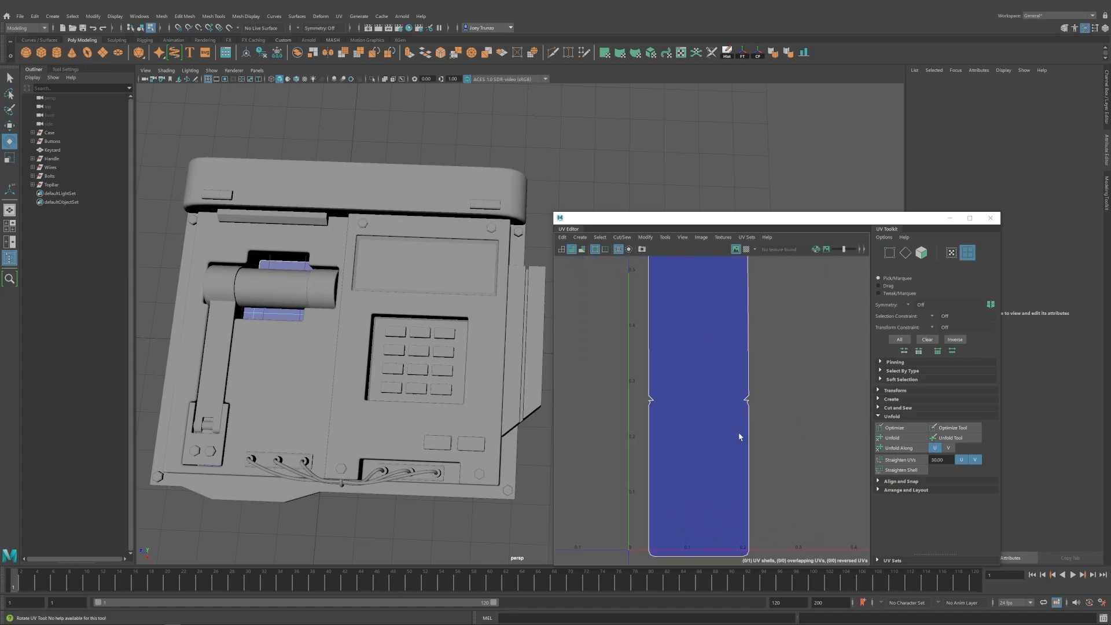
Isolate the L-shaped backing plate and frame it from above.
{"action": "left_click_drag", "start_coordinate": [405, 325], "coordinate": [457, 300], "text": "alt"}
{"action": "key", "text": "w"}
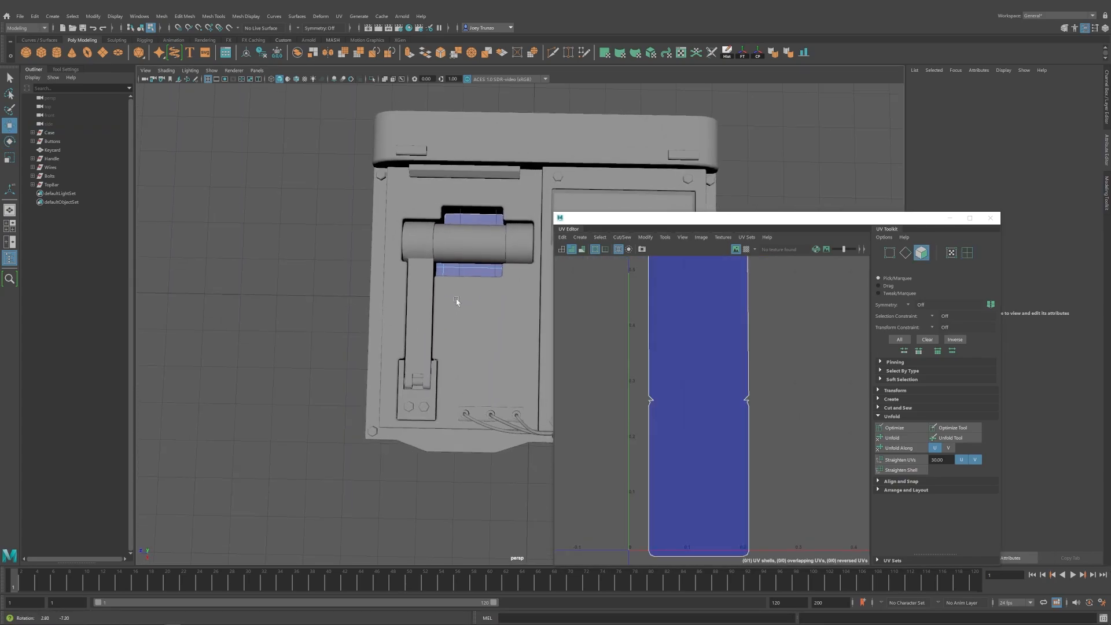
{"action": "left_click", "coordinate": [461, 268]}
{"action": "key", "text": "ctrl+1"}
{"action": "key", "text": "f"}
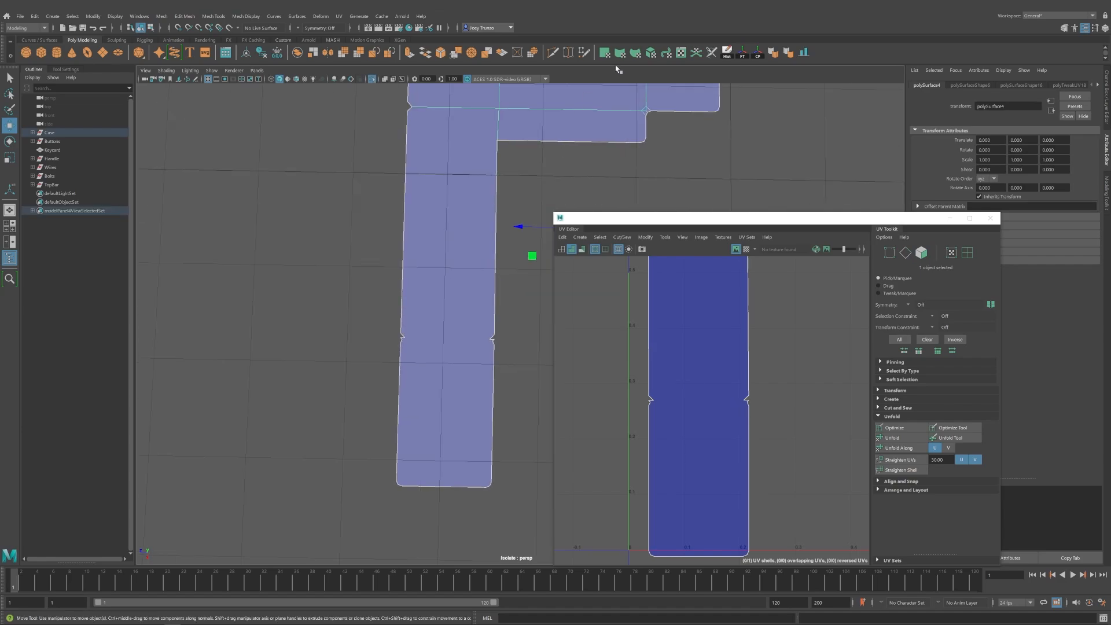
Cut across the backing plate's long leg at its paired side notches and delete the end piece beyond the cut.
{"action": "right_click_drag", "start_coordinate": [411, 355], "coordinate": [411, 355], "text": "shift"}
{"action": "scroll", "coordinate": [486, 323], "scroll_direction": "up", "scroll_amount": 3}
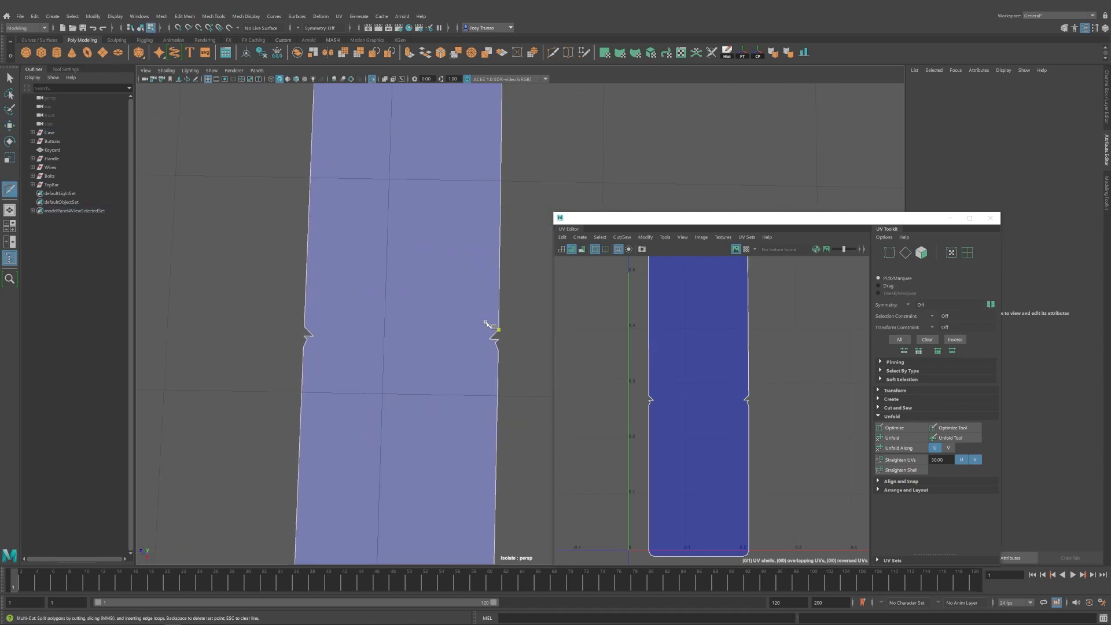
{"action": "left_click", "coordinate": [305, 328]}
{"action": "key", "text": "Return"}
{"action": "scroll", "coordinate": [440, 384], "scroll_direction": "down", "scroll_amount": 2}
{"action": "key", "text": "Delete"}
{"action": "left_click_drag", "start_coordinate": [434, 415], "coordinate": [386, 386], "text": "alt"}
{"action": "left_click", "coordinate": [385, 386]}
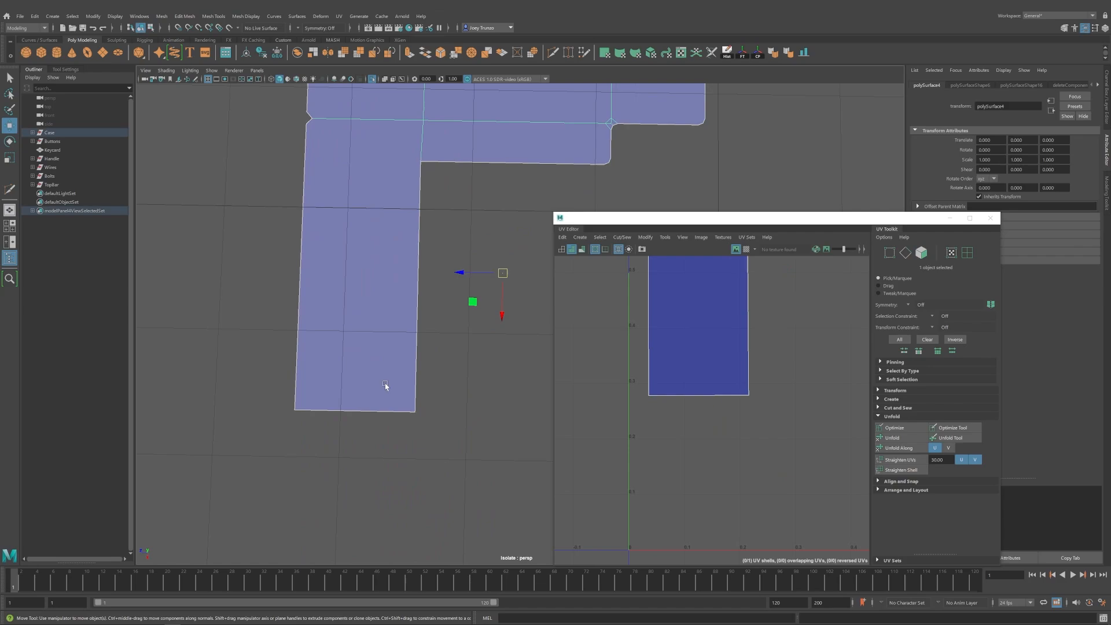
{"action": "scroll", "coordinate": [386, 386], "scroll_direction": "down", "scroll_amount": 3}
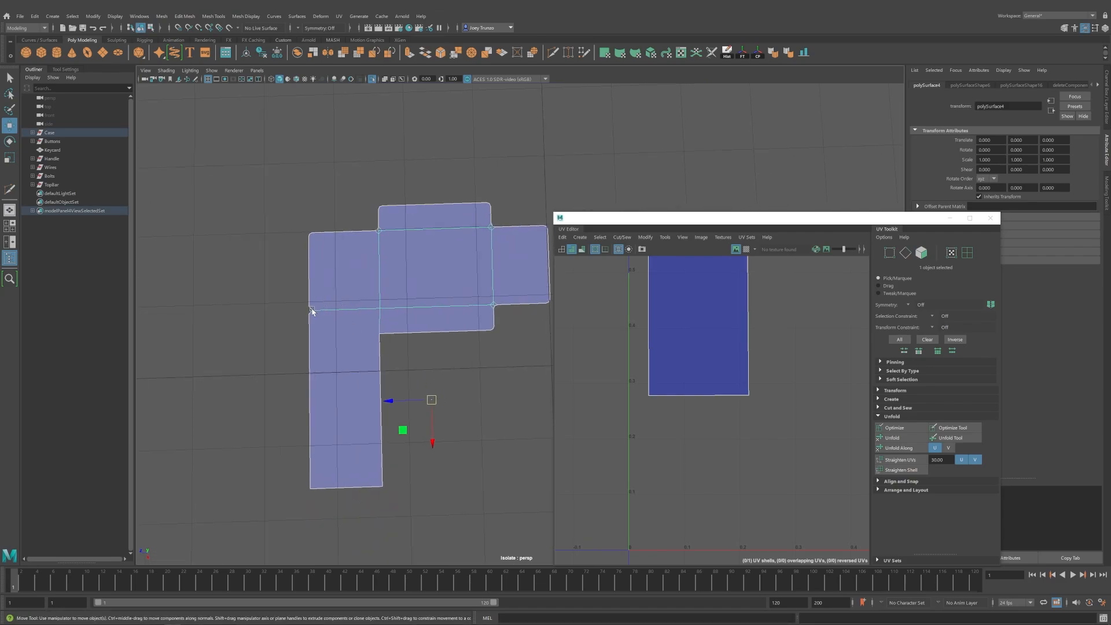
Target-weld the small notch vertices on the backing plate's long outer edge to make that edge straight.
{"action": "right_click_drag", "start_coordinate": [311, 311], "coordinate": [287, 318]}
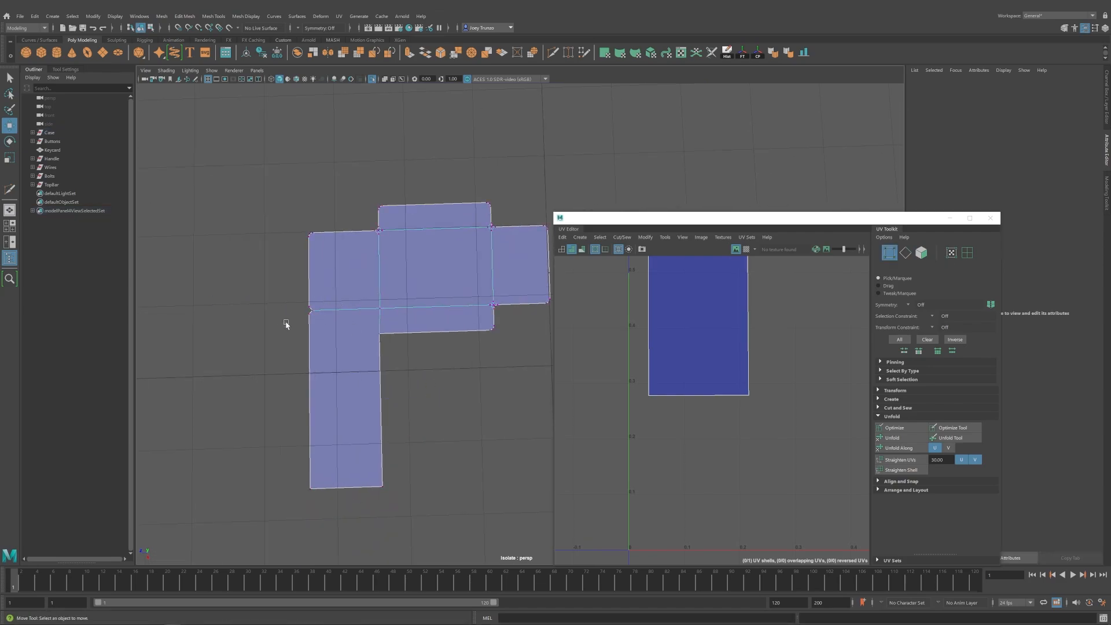
{"action": "scroll", "coordinate": [288, 318], "scroll_direction": "up", "scroll_amount": 3}
{"action": "left_click", "coordinate": [270, 317]}
{"action": "middle_click_drag", "start_coordinate": [224, 318], "coordinate": [176, 317], "text": "alt"}
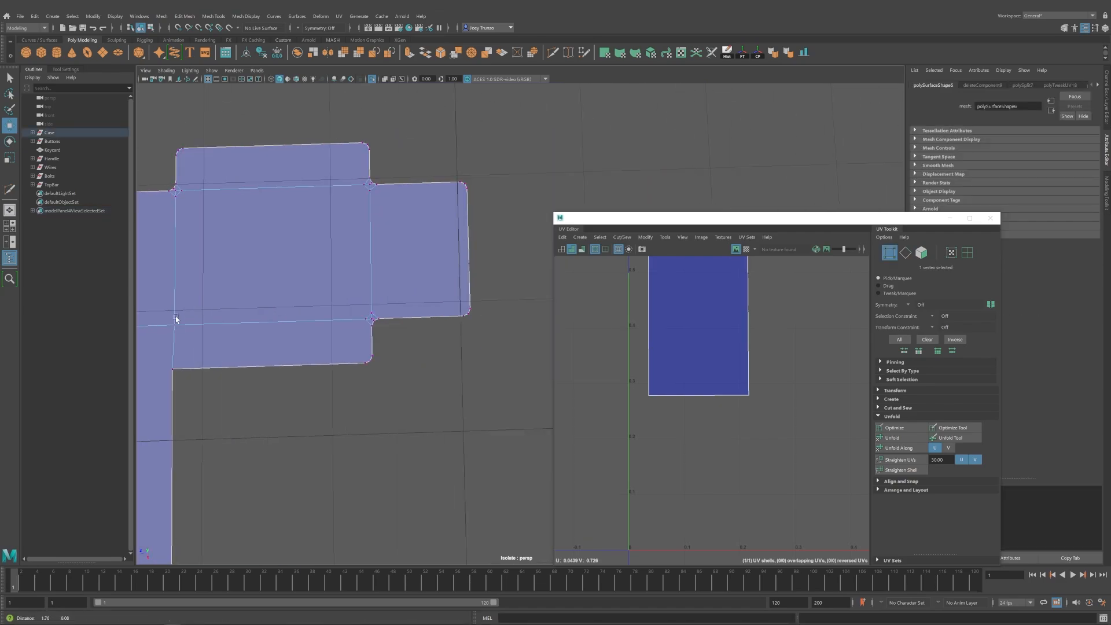
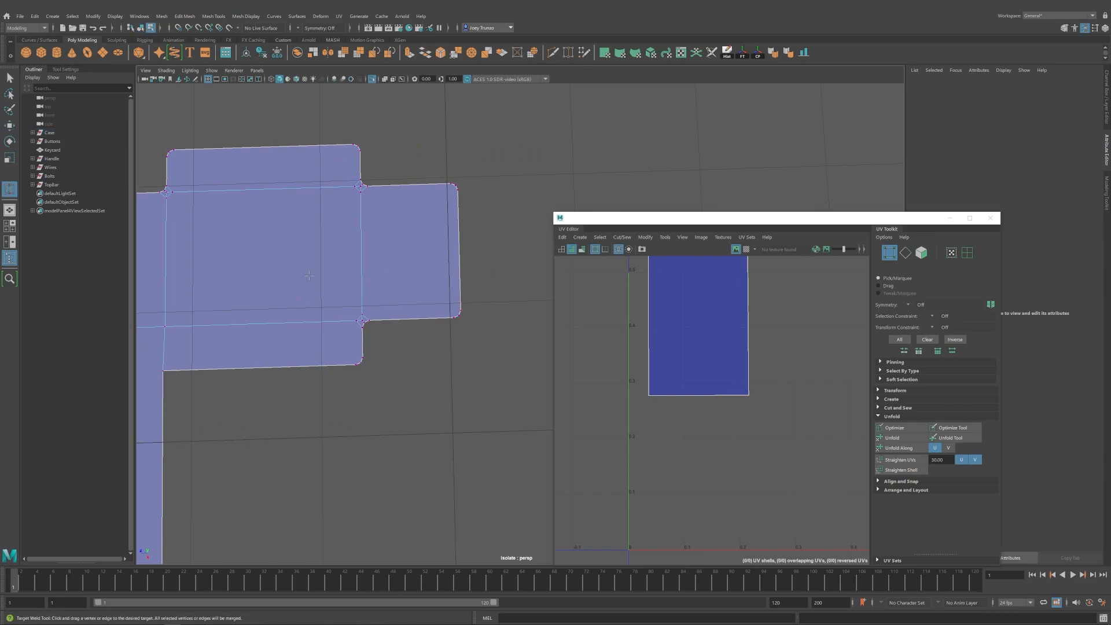
{"action": "middle_click_drag", "start_coordinate": [310, 275], "coordinate": [433, 309], "text": "alt"}
{"action": "middle_click_drag", "start_coordinate": [226, 308], "coordinate": [282, 302], "text": "alt"}
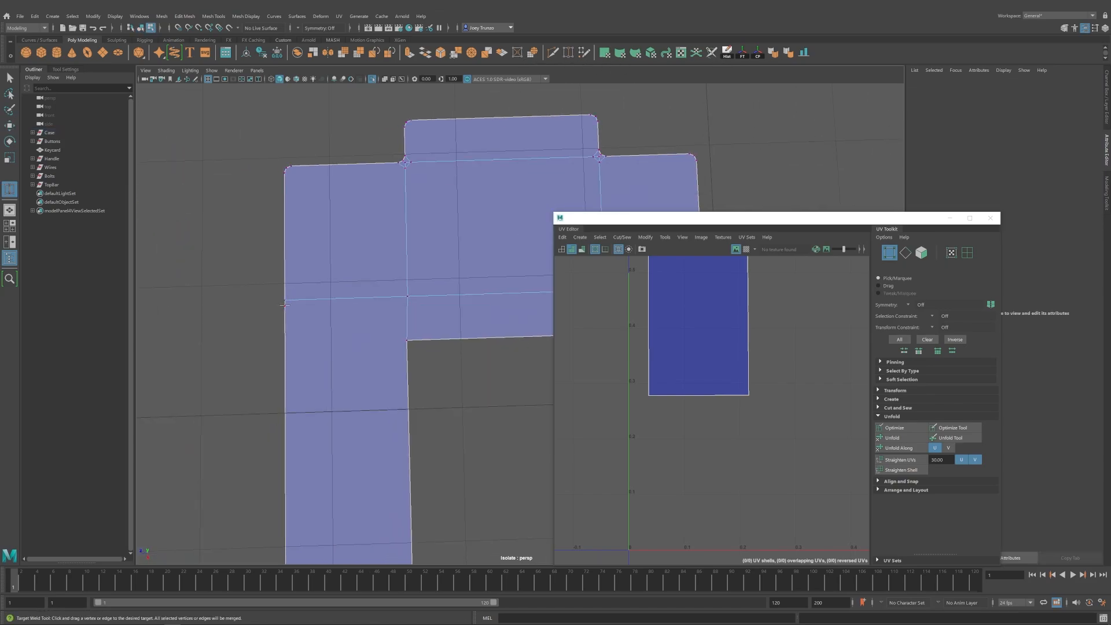
{"action": "scroll", "coordinate": [284, 305], "scroll_direction": "down", "scroll_amount": 3}
{"action": "middle_click_drag", "start_coordinate": [318, 390], "coordinate": [403, 283], "text": "alt"}
{"action": "left_click_drag", "start_coordinate": [408, 280], "coordinate": [360, 339], "text": "alt"}
{"action": "key", "text": "w"}
{"action": "right_click_drag", "start_coordinate": [382, 275], "coordinate": [432, 258]}
{"action": "scroll", "coordinate": [460, 286], "scroll_direction": "down", "scroll_amount": 5}
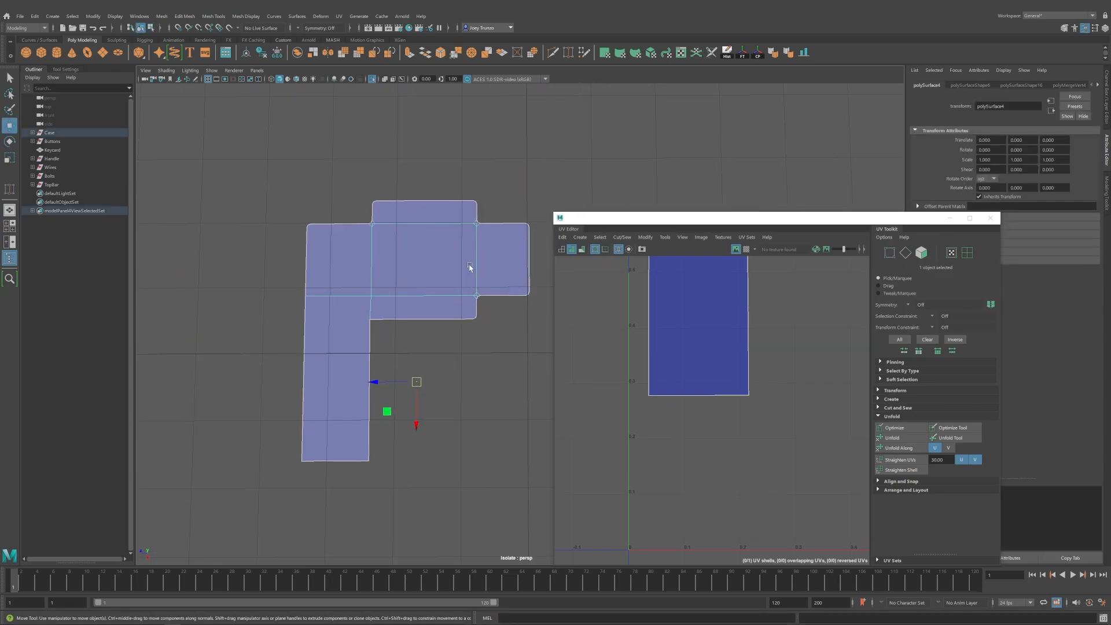
Check the trimmed backing plate's UV shell and leave the isolated view to bring back the whole control panel.
{"action": "middle_click_drag", "start_coordinate": [428, 283], "coordinate": [405, 275], "text": "alt"}
{"action": "middle_click_drag", "start_coordinate": [665, 349], "coordinate": [656, 519], "text": "alt"}
{"action": "scroll", "coordinate": [729, 440], "scroll_direction": "down", "scroll_amount": 5}
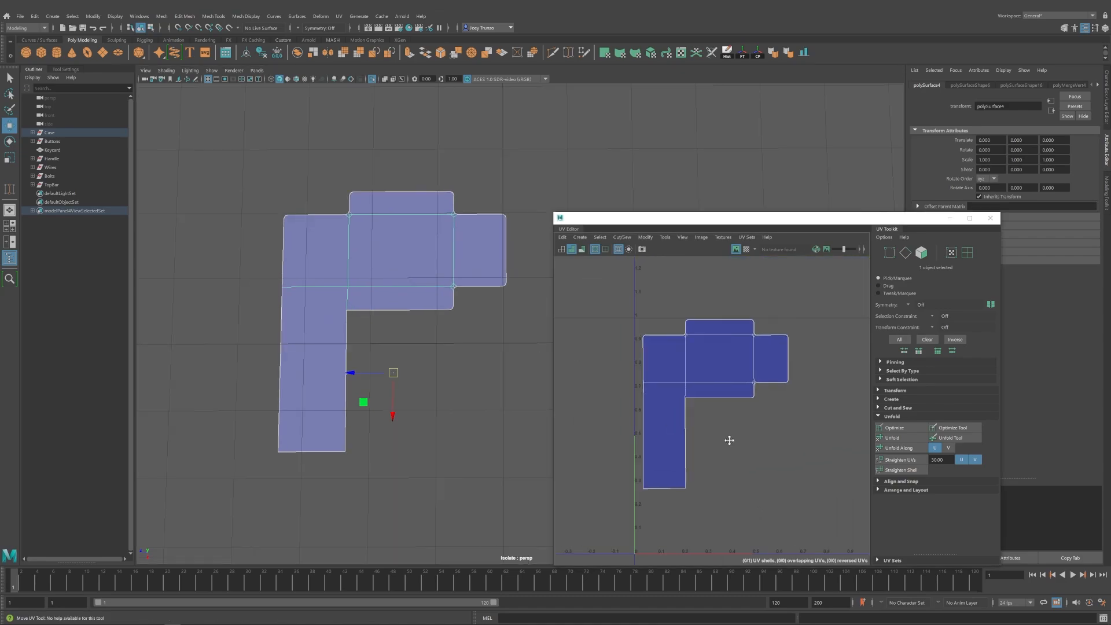
{"action": "middle_click_drag", "start_coordinate": [730, 440], "coordinate": [655, 361], "text": "alt"}
{"action": "left_click", "coordinate": [371, 80]}
{"action": "scroll", "coordinate": [700, 394], "scroll_direction": "down", "scroll_amount": 4}
Select all UV shells of the Case group and pack them into the UV tile.
{"action": "right_click_drag", "start_coordinate": [655, 360], "coordinate": [633, 320]}
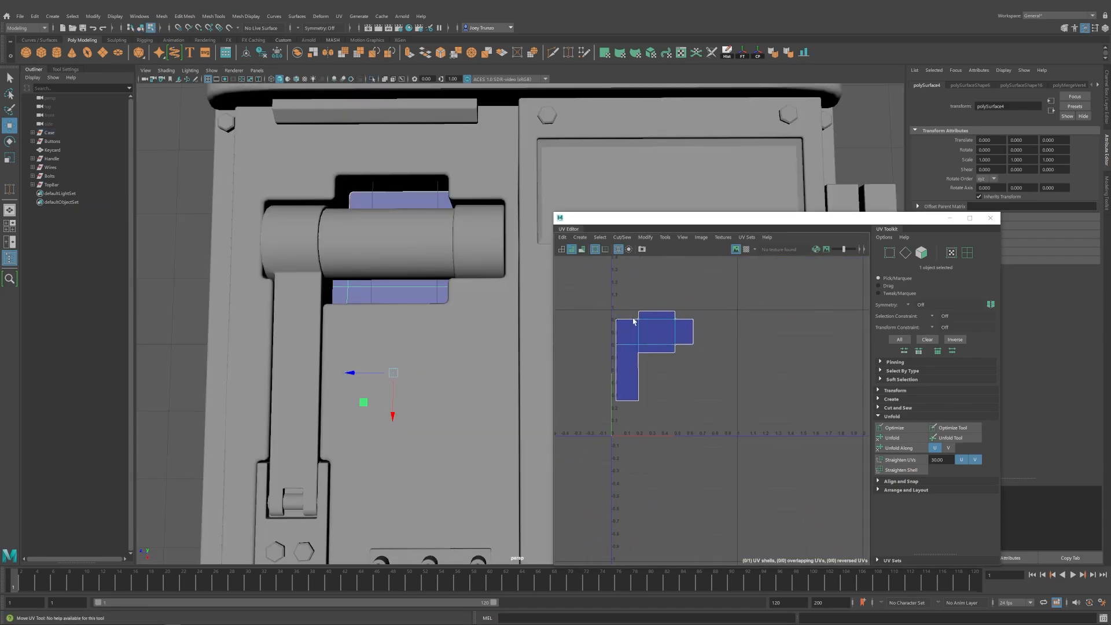
{"action": "left_click", "coordinate": [633, 321]}
{"action": "key", "text": "r"}
{"action": "left_click", "coordinate": [49, 132]}
{"action": "left_click_drag", "start_coordinate": [790, 275], "coordinate": [568, 496]}
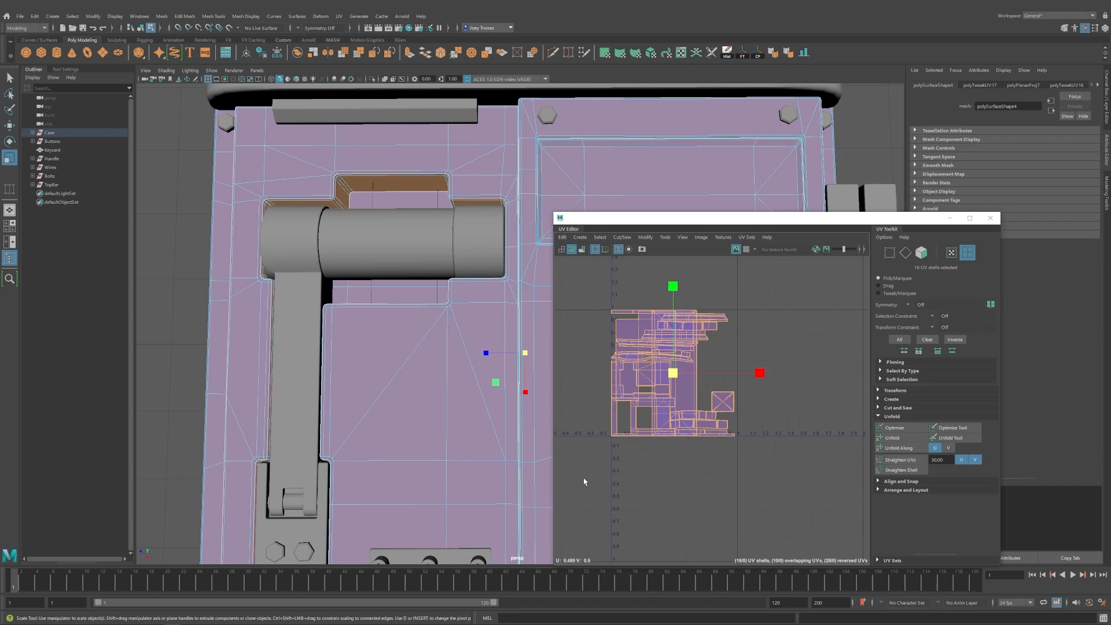
{"action": "key", "text": "ctrl+l"}
{"action": "left_click", "coordinate": [749, 476]}
{"action": "key", "text": "w"}
{"action": "scroll", "coordinate": [682, 379], "scroll_direction": "down", "scroll_amount": 3}
{"action": "middle_click_drag", "start_coordinate": [682, 379], "coordinate": [716, 403], "text": "alt"}
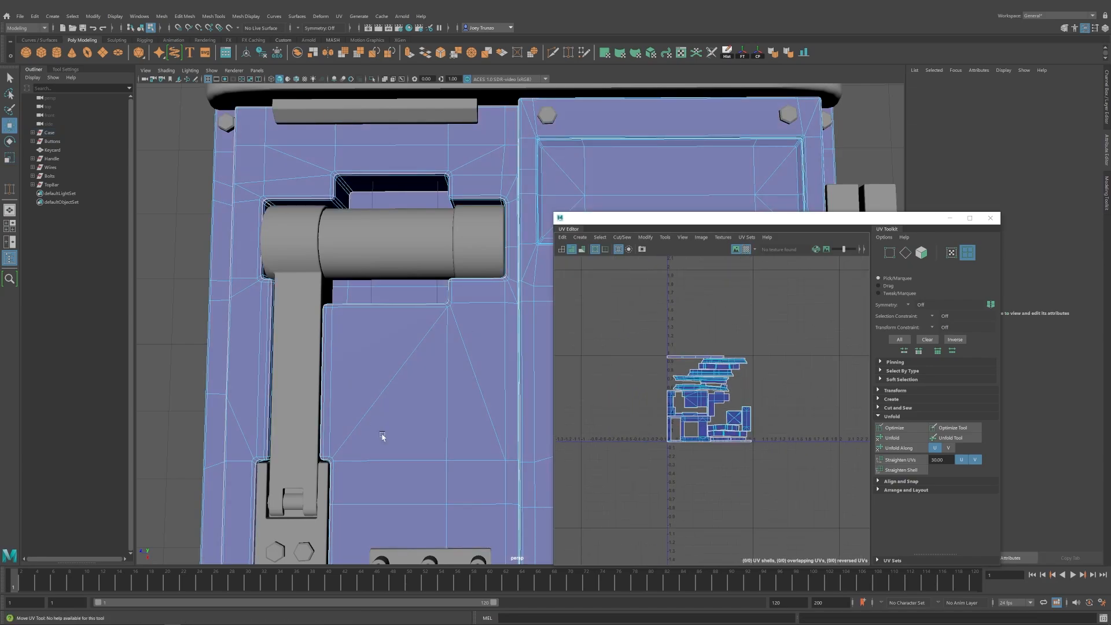
Examine the whole control panel to check which parts belong to the Case group.
{"action": "scroll", "coordinate": [382, 436], "scroll_direction": "down", "scroll_amount": 5}
{"action": "double_click", "coordinate": [448, 312]}
{"action": "mouse_move", "coordinate": [440, 324]}
{"action": "left_mouse_down", "text": "alt"}
{"action": "mouse_move", "coordinate": [437, 245]}
{"action": "mouse_move", "coordinate": [386, 248]}
{"action": "mouse_move", "coordinate": [371, 292]}
{"action": "mouse_move", "coordinate": [403, 320]}
{"action": "mouse_move", "coordinate": [450, 319]}
{"action": "left_mouse_up", "text": "alt"}
{"action": "key", "text": "F8"}
{"action": "left_click", "coordinate": [766, 127]}
{"action": "scroll", "coordinate": [371, 292], "scroll_direction": "down", "scroll_amount": 2}
{"action": "left_click", "coordinate": [50, 133]}
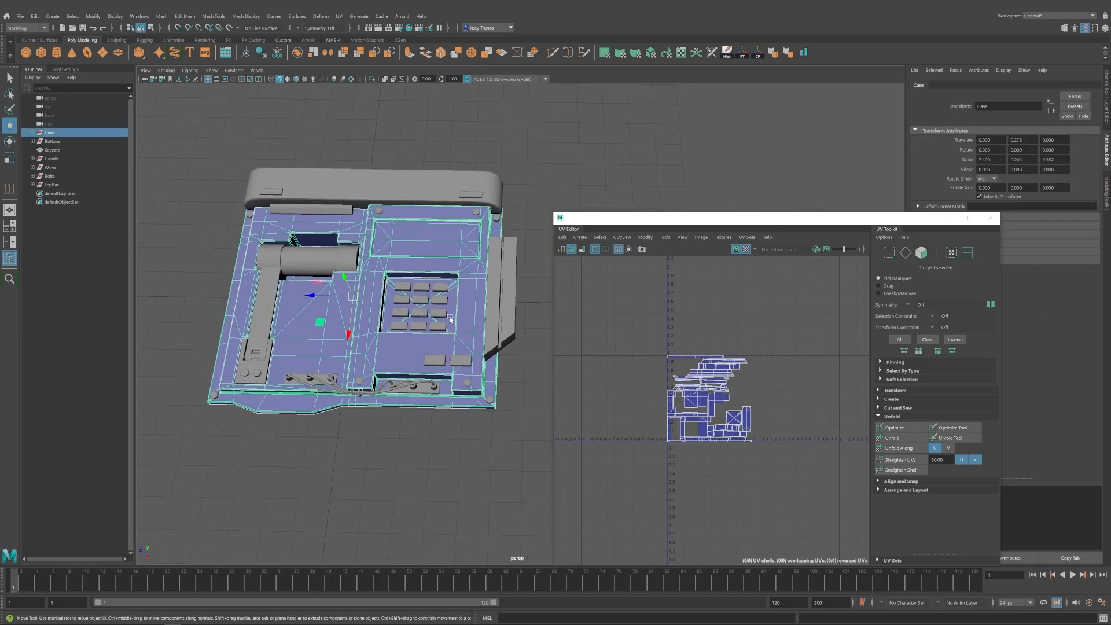
{"action": "left_click", "coordinate": [521, 191]}
{"action": "left_click", "coordinate": [61, 132]}
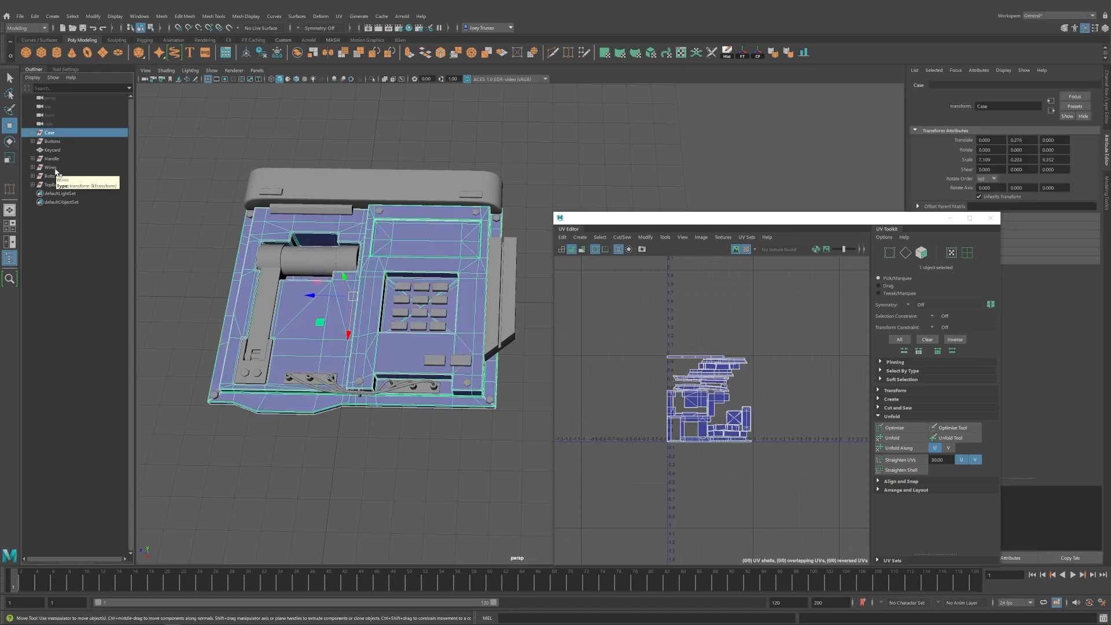
Move the Keycard object into the Case group.
{"action": "left_click", "coordinate": [53, 150]}
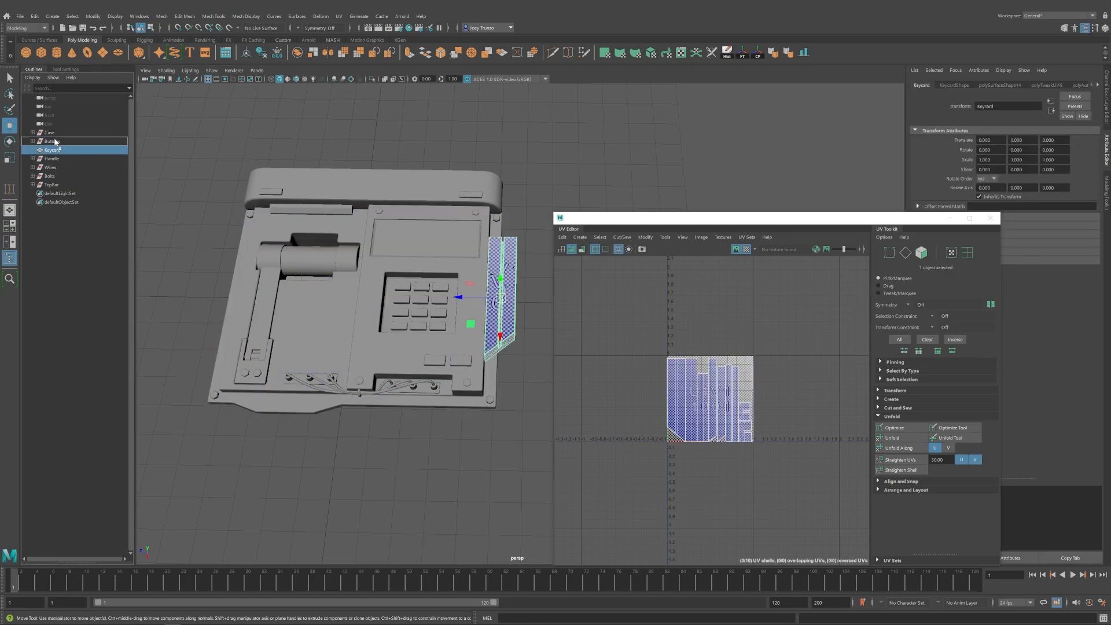
{"action": "middle_click_drag", "start_coordinate": [54, 139], "coordinate": [53, 135]}
{"action": "left_click", "coordinate": [52, 134]}
Undo the stray move of the top bar's main body and place the whole TopBar group inside the Case group.
{"action": "left_click", "coordinate": [337, 183]}
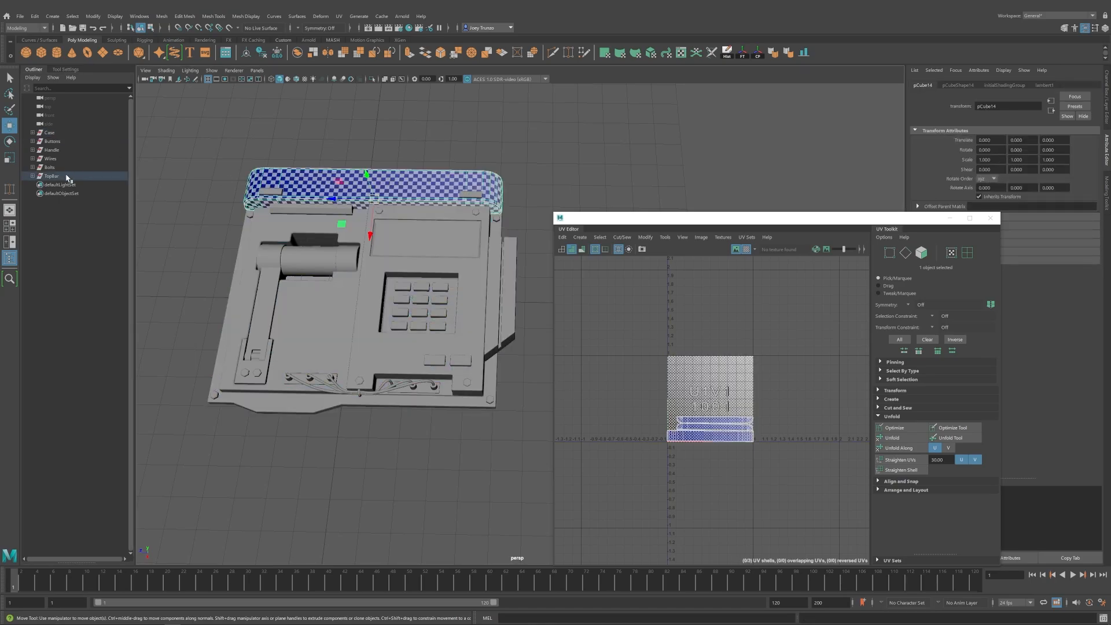
{"action": "left_click", "coordinate": [49, 133]}
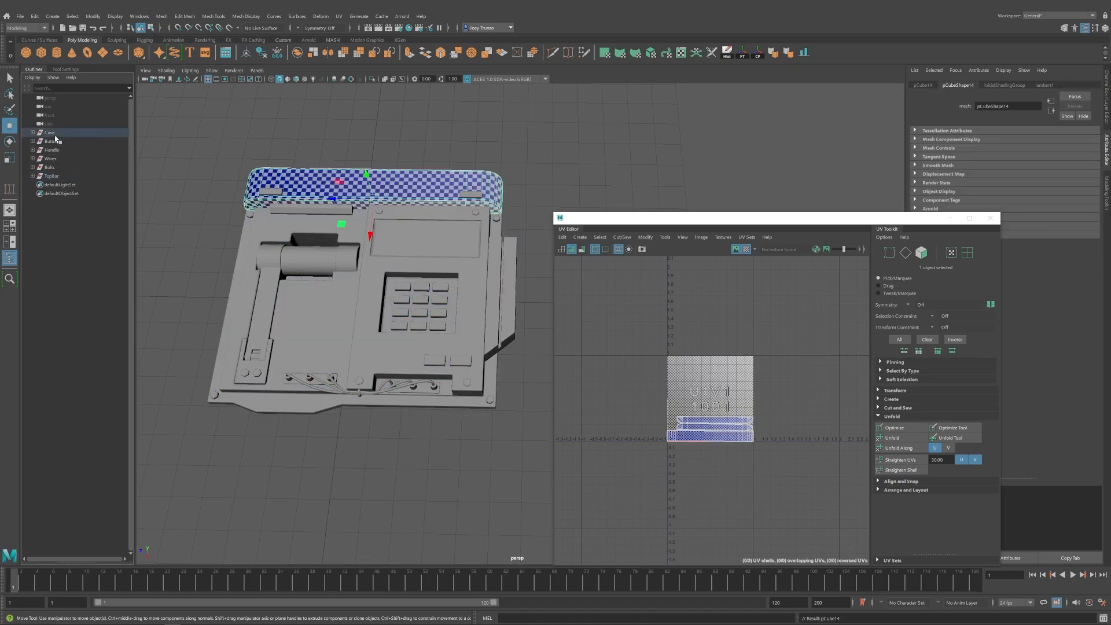
{"action": "key", "text": "ctrl+z"}
{"action": "key", "text": "ctrl+z"}
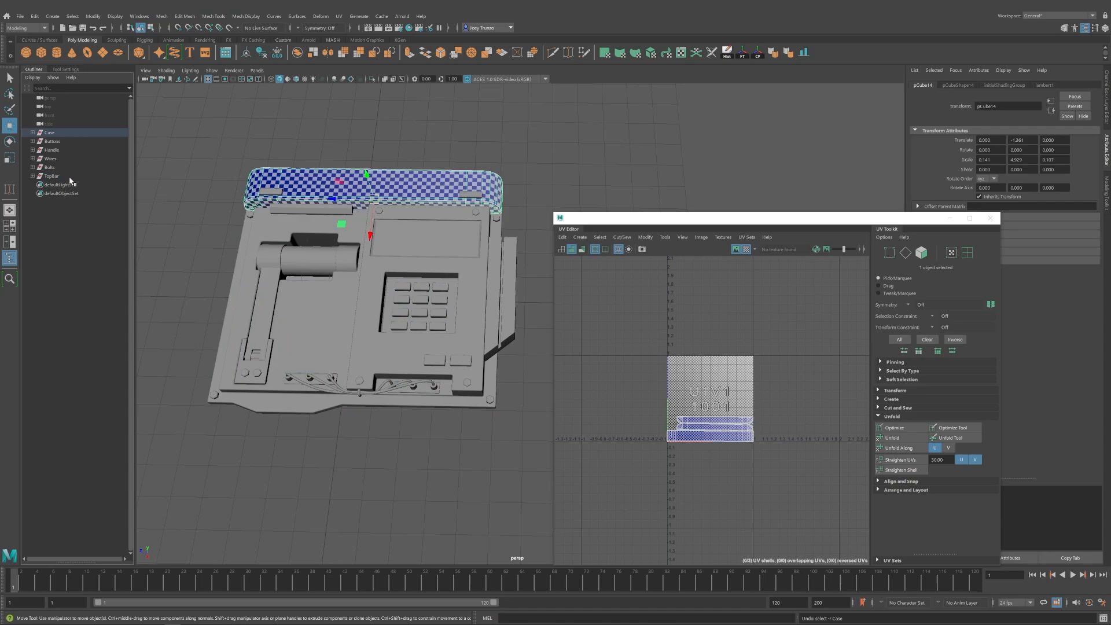
{"action": "middle_click_drag", "start_coordinate": [54, 134], "coordinate": [54, 134]}
{"action": "left_click", "coordinate": [53, 134]}
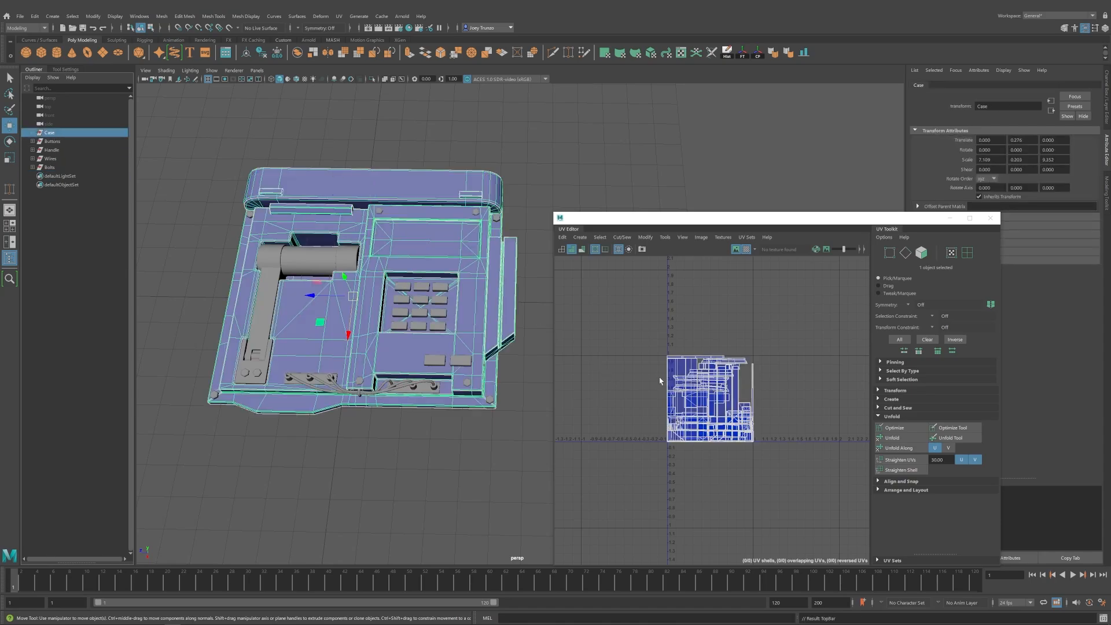
Pack the UV shells of the enlarged Case group, including the top bar and keycard, together into the UV tile.
{"action": "right_click_drag", "start_coordinate": [660, 380], "coordinate": [634, 327]}
{"action": "left_click_drag", "start_coordinate": [630, 321], "coordinate": [802, 478]}
{"action": "key", "text": "ctrl+l"}
{"action": "left_click", "coordinate": [767, 410]}
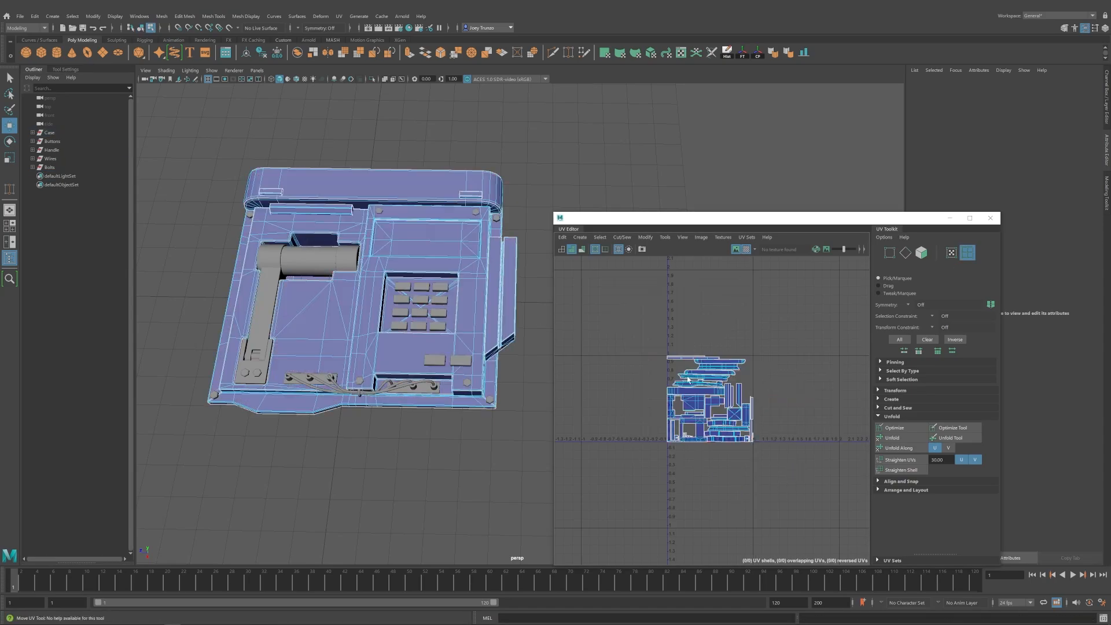
{"action": "left_click", "coordinate": [402, 394]}
{"action": "scroll", "coordinate": [666, 385], "scroll_direction": "up", "scroll_amount": 3}
{"action": "middle_click_drag", "start_coordinate": [674, 391], "coordinate": [600, 347], "text": "alt"}
Examine the checker pattern on the top bar and the rest of the case to compare their texture scale.
{"action": "left_click", "coordinate": [746, 249]}
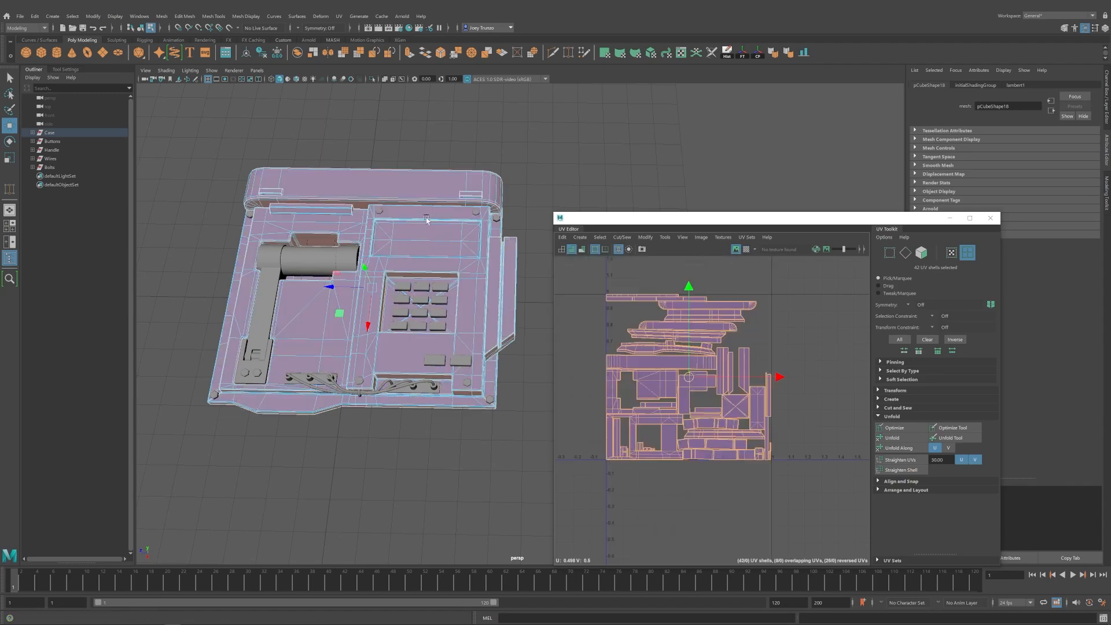
{"action": "right_click_drag", "start_coordinate": [392, 185], "coordinate": [529, 132]}
{"action": "left_click", "coordinate": [748, 251]}
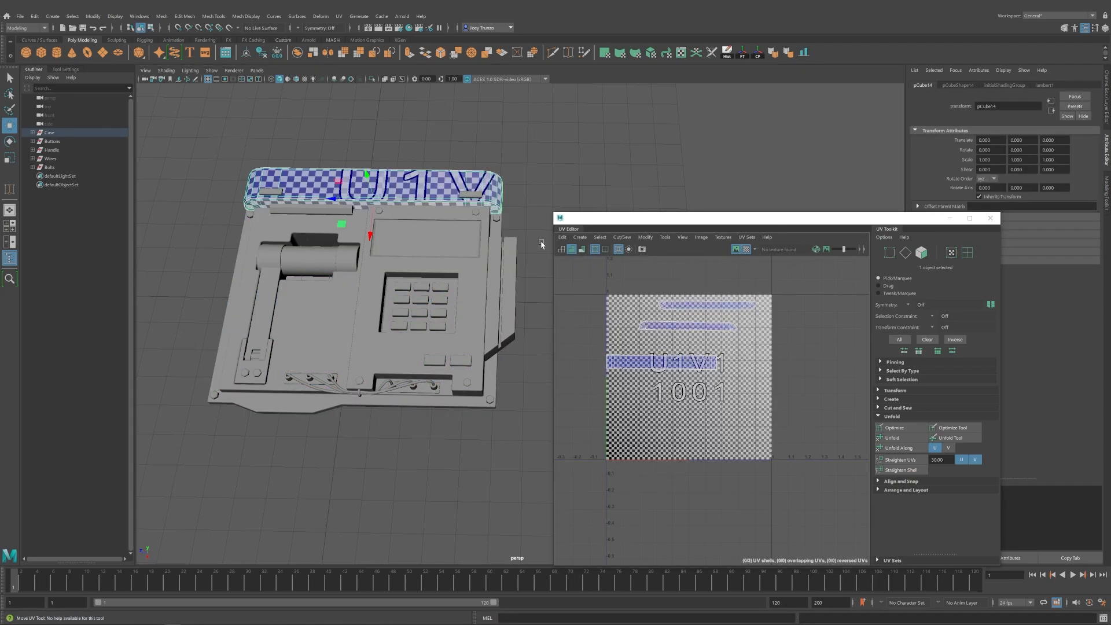
{"action": "left_click", "coordinate": [67, 133]}
{"action": "middle_click_drag", "start_coordinate": [657, 347], "coordinate": [653, 357], "text": "alt"}
{"action": "right_click_drag", "start_coordinate": [654, 357], "coordinate": [683, 387]}
{"action": "left_click_drag", "start_coordinate": [603, 293], "coordinate": [629, 315]}
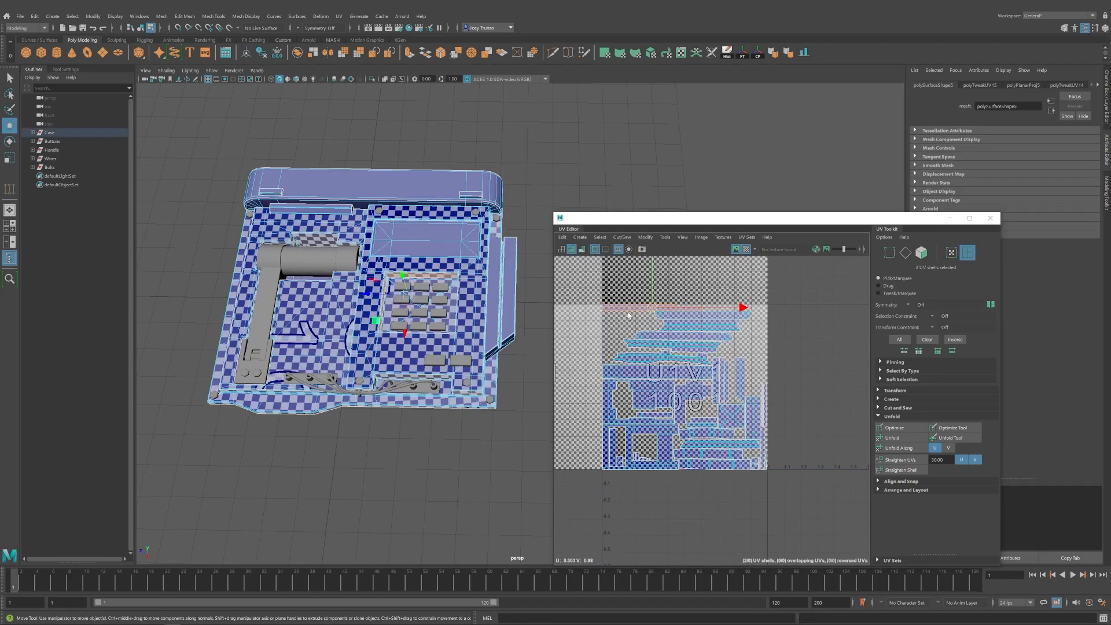
{"action": "left_click", "coordinate": [808, 355]}
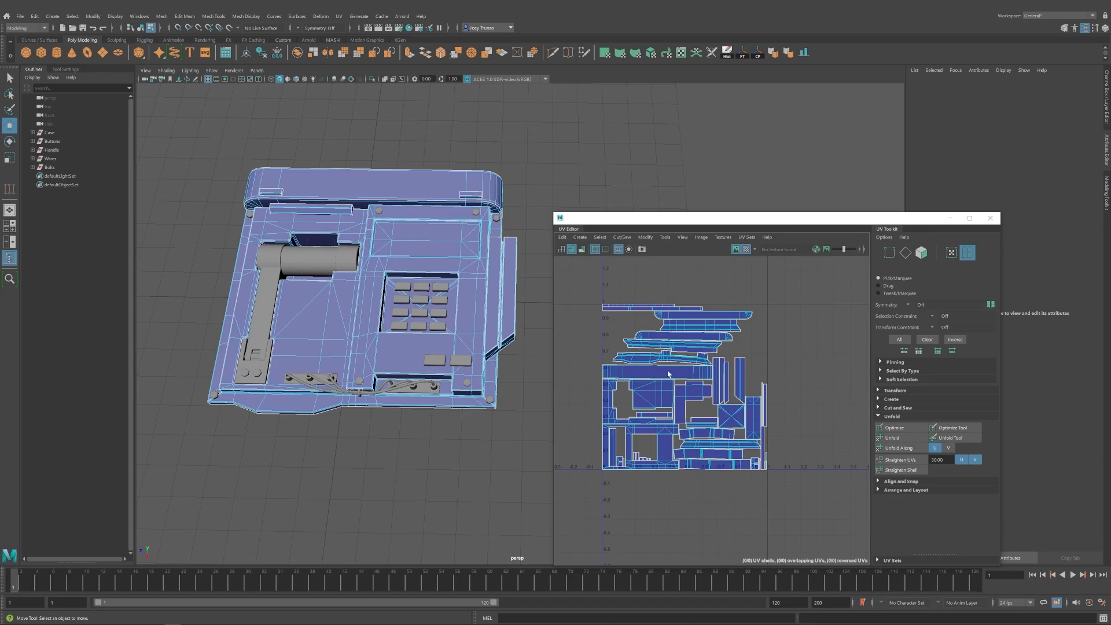
Move the two long thin strip shells at the layout's upper edge out of the UV tile.
{"action": "left_click_drag", "start_coordinate": [605, 294], "coordinate": [625, 324]}
{"action": "right_click_drag", "start_coordinate": [736, 330], "coordinate": [757, 349], "text": "alt"}
{"action": "left_click", "coordinate": [747, 249]}
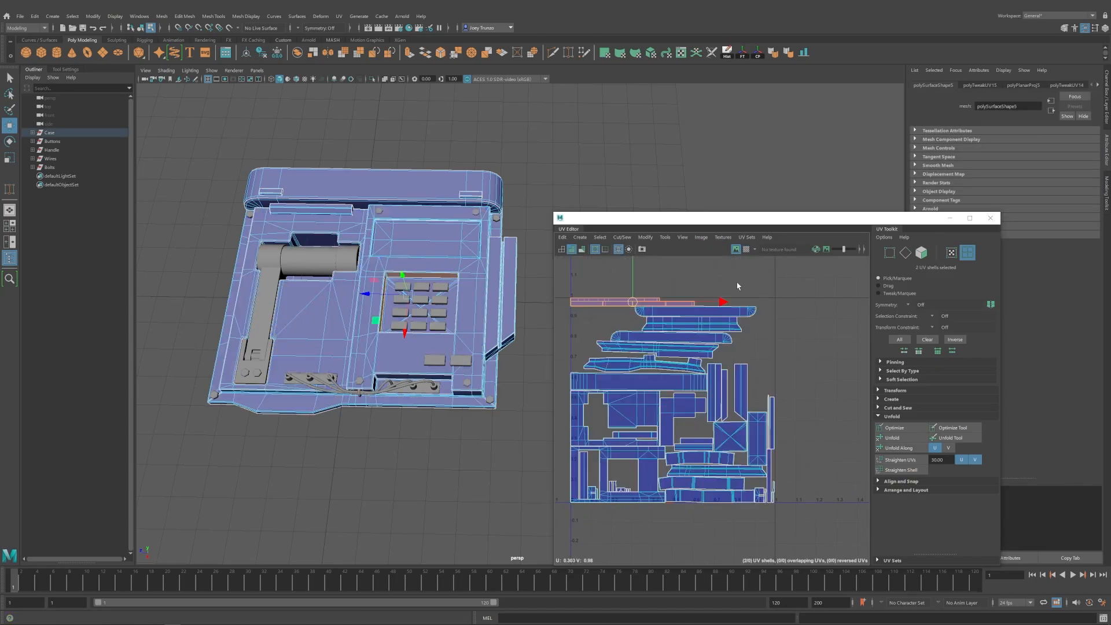
{"action": "left_click_drag", "start_coordinate": [711, 267], "coordinate": [720, 265]}
Straighten the long stepped shell and move it into line with the stack of top bar shells.
{"action": "left_click_drag", "start_coordinate": [647, 313], "coordinate": [590, 345]}
{"action": "left_click", "coordinate": [632, 322]}
{"action": "key", "text": "r"}
{"action": "middle_click_drag", "start_coordinate": [587, 300], "coordinate": [657, 337], "text": "alt"}
{"action": "left_click", "coordinate": [593, 344]}
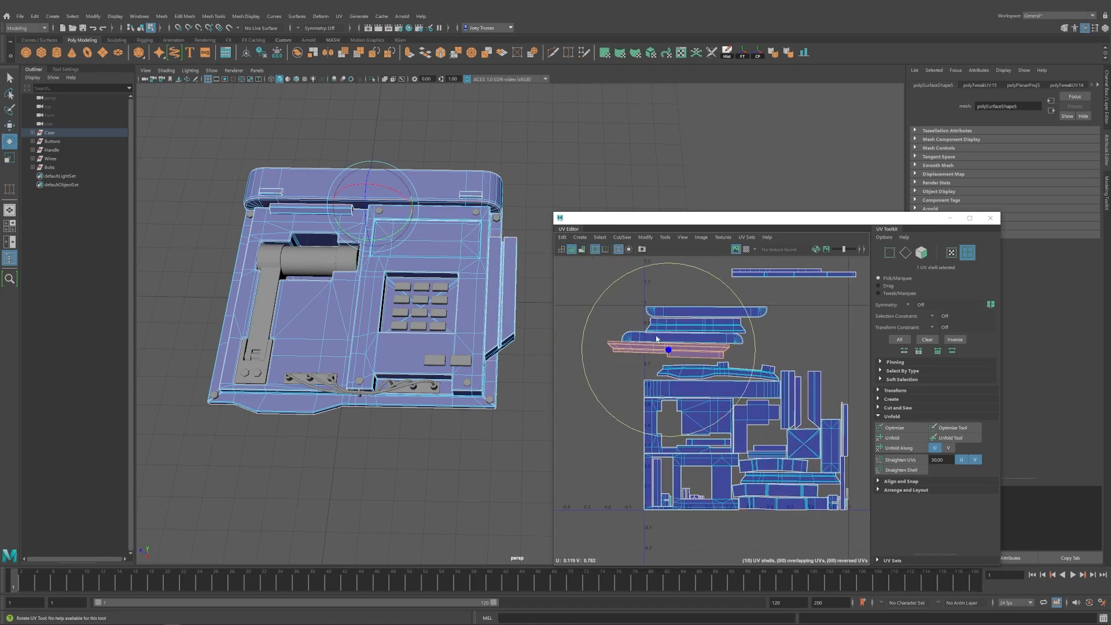
{"action": "key", "text": "w"}
{"action": "left_click_drag", "start_coordinate": [668, 347], "coordinate": [700, 356]}
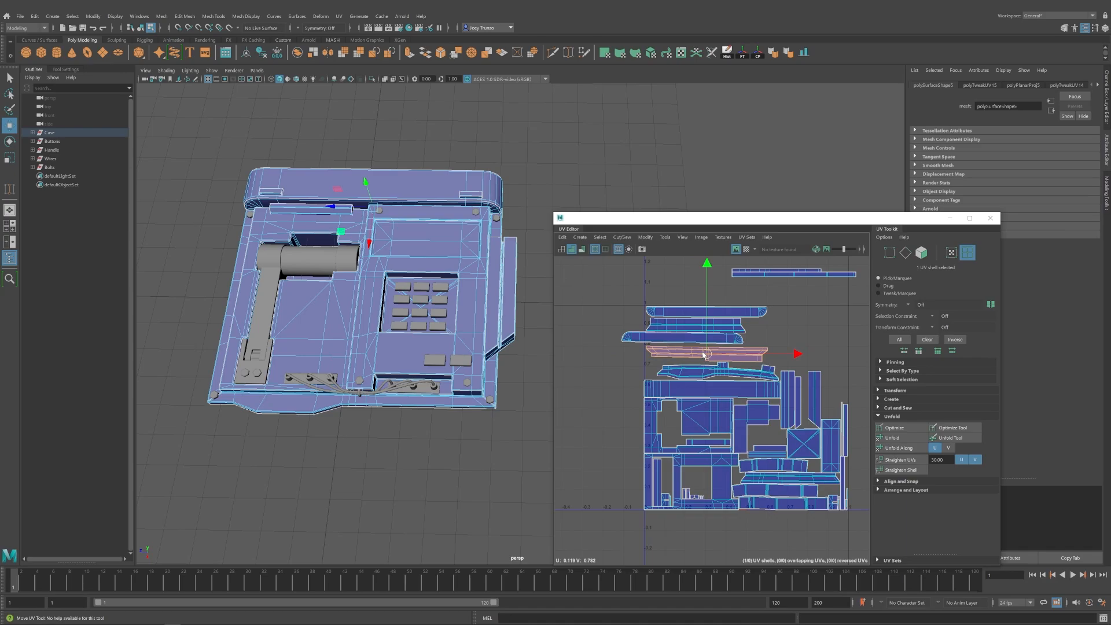
Level the long rounded shell, align it within the stack, and adjust the stepped shell directly beneath it.
{"action": "scroll", "coordinate": [654, 341], "scroll_direction": "up", "scroll_amount": 3}
{"action": "left_click", "coordinate": [637, 334]}
{"action": "key", "text": "e"}
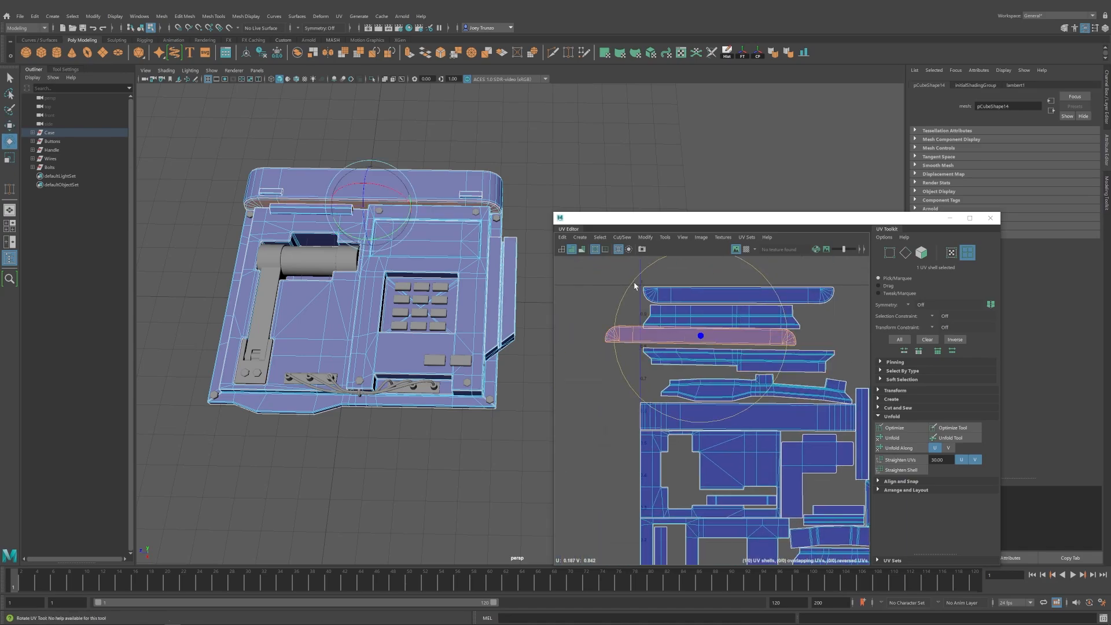
{"action": "key", "text": "w"}
{"action": "left_click_drag", "start_coordinate": [700, 337], "coordinate": [735, 339]}
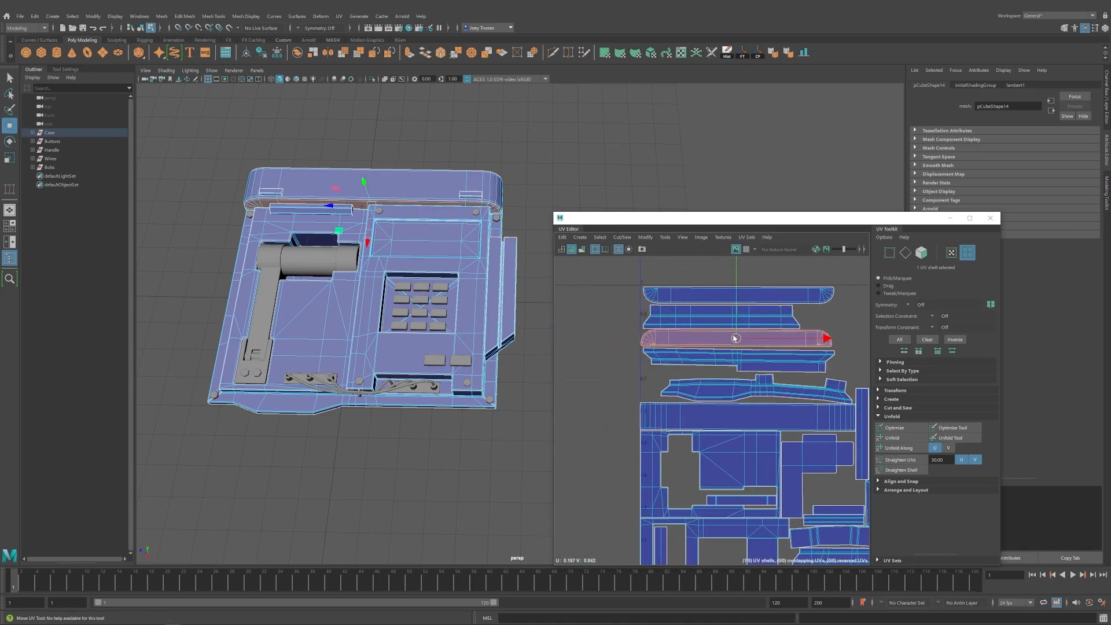
{"action": "middle_click_drag", "start_coordinate": [748, 353], "coordinate": [722, 355], "text": "alt"}
{"action": "left_click", "coordinate": [735, 364]}
{"action": "key", "text": "e"}
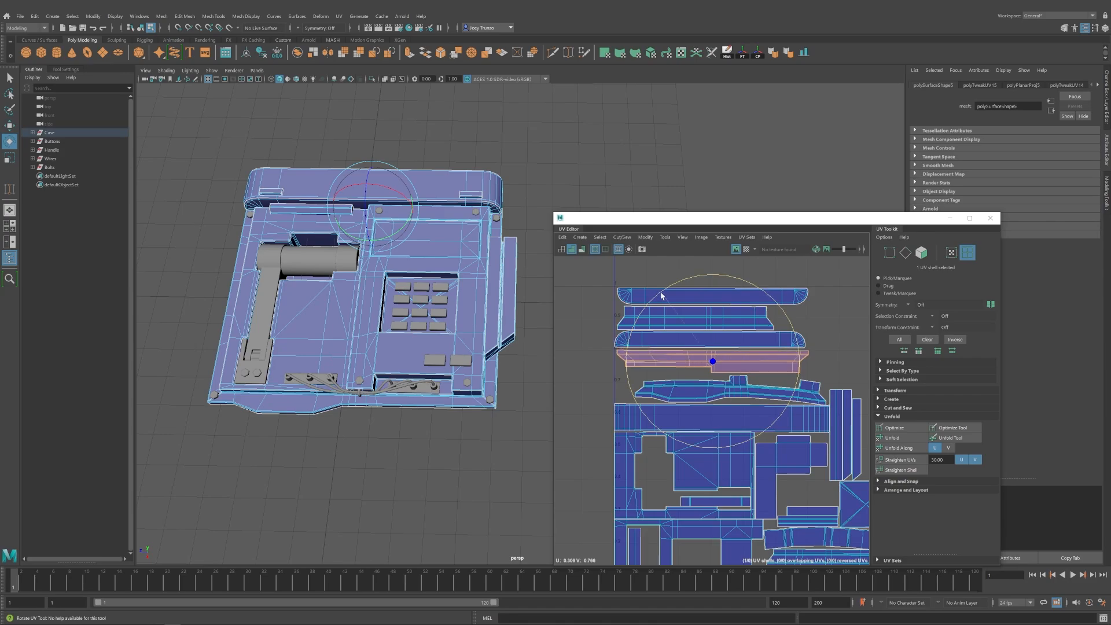
{"action": "key", "text": "w"}
{"action": "middle_click_drag", "start_coordinate": [715, 363], "coordinate": [580, 353], "text": "alt"}
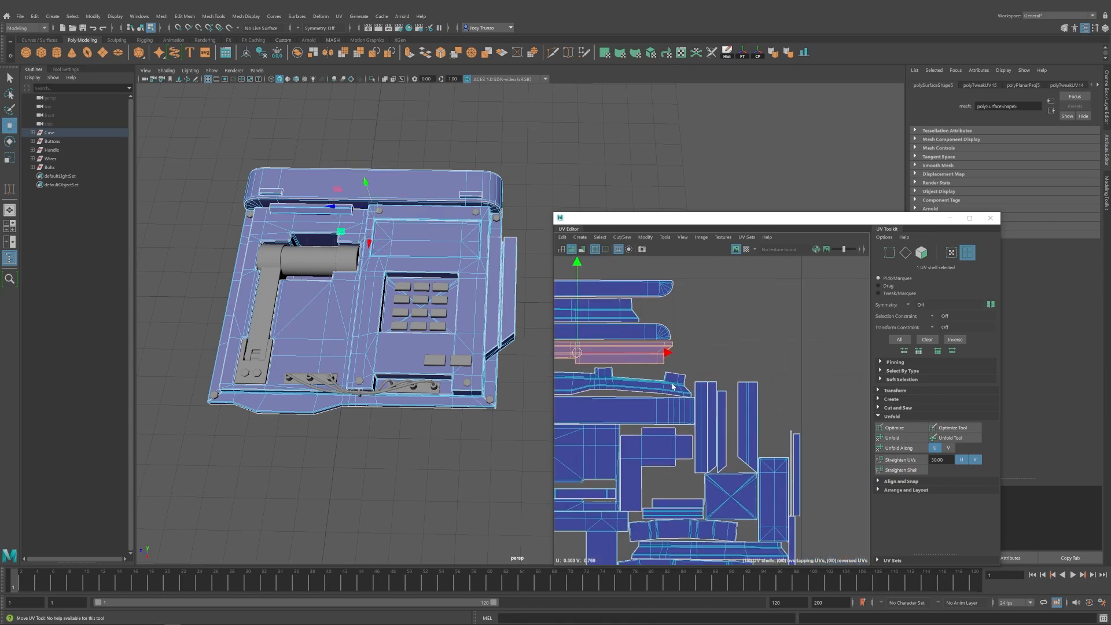
Rotate the two long thin strip shells upright and fit them into the free space near the tile's right edge.
{"action": "scroll", "coordinate": [692, 393], "scroll_direction": "down", "scroll_amount": 4}
{"action": "left_click_drag", "start_coordinate": [695, 301], "coordinate": [718, 272]}
{"action": "key", "text": "e"}
{"action": "middle_click_drag", "start_coordinate": [717, 268], "coordinate": [727, 323], "text": "alt"}
{"action": "scroll", "coordinate": [678, 304], "scroll_direction": "down", "scroll_amount": 1}
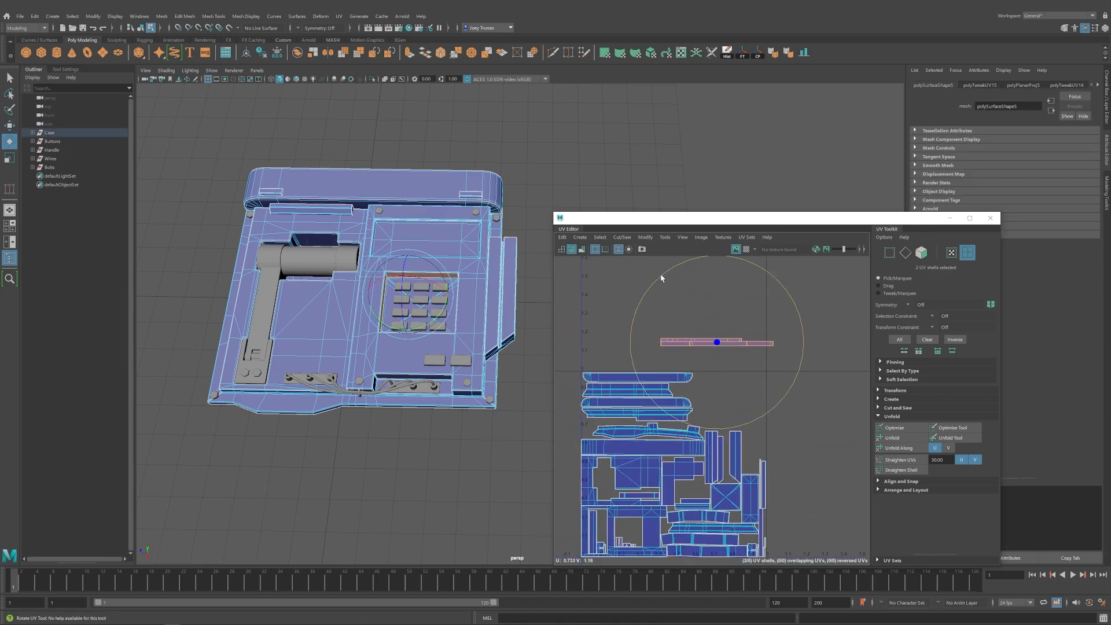
{"action": "left_click_drag", "start_coordinate": [661, 278], "coordinate": [649, 385]}
{"action": "key", "text": "r"}
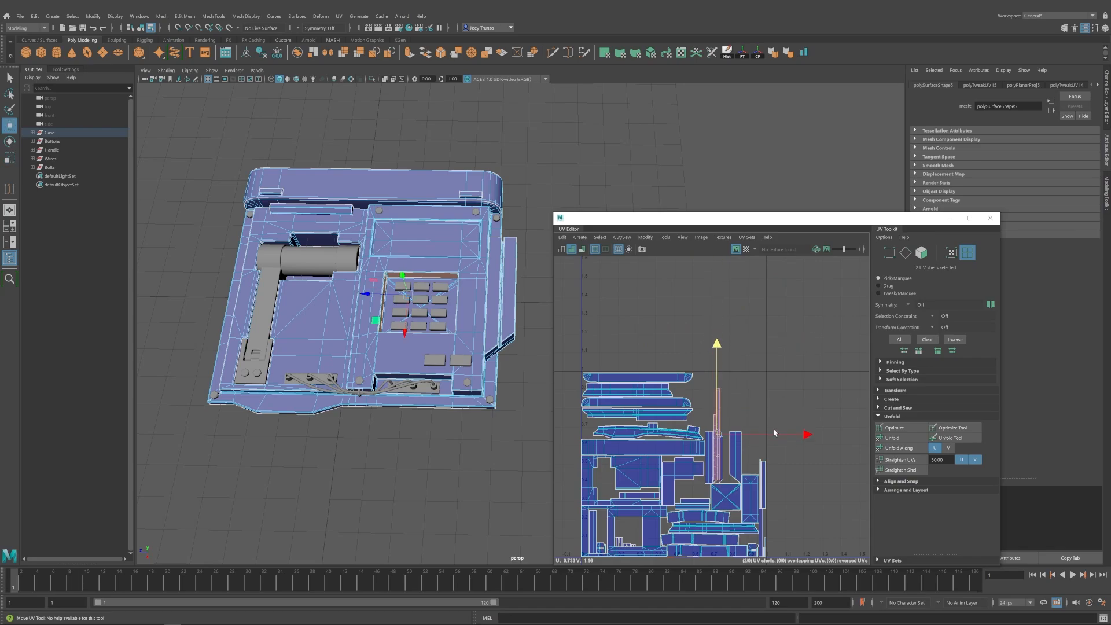
{"action": "middle_click_drag", "start_coordinate": [790, 375], "coordinate": [762, 333], "text": "alt"}
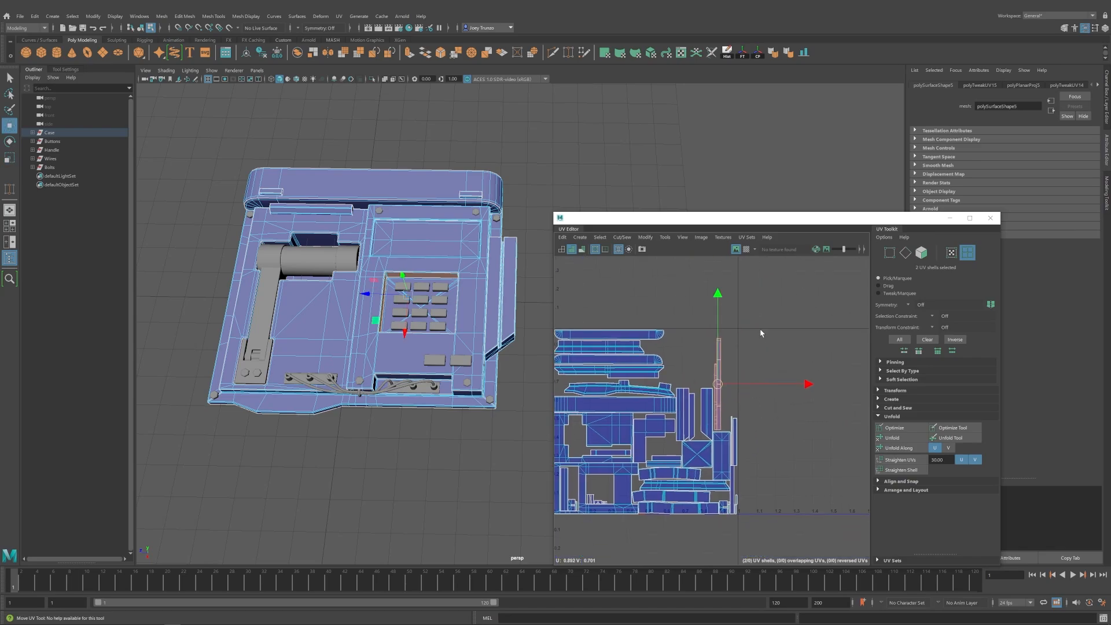
Move the keycard's two thin shells above the crossed shell's neighbour and set the long strips along the tile's right edge.
{"action": "left_click", "coordinate": [762, 333]}
{"action": "middle_click_drag", "start_coordinate": [752, 392], "coordinate": [744, 372], "text": "alt"}
{"action": "scroll", "coordinate": [733, 351], "scroll_direction": "up", "scroll_amount": 3}
{"action": "left_click_drag", "start_coordinate": [738, 431], "coordinate": [720, 445]}
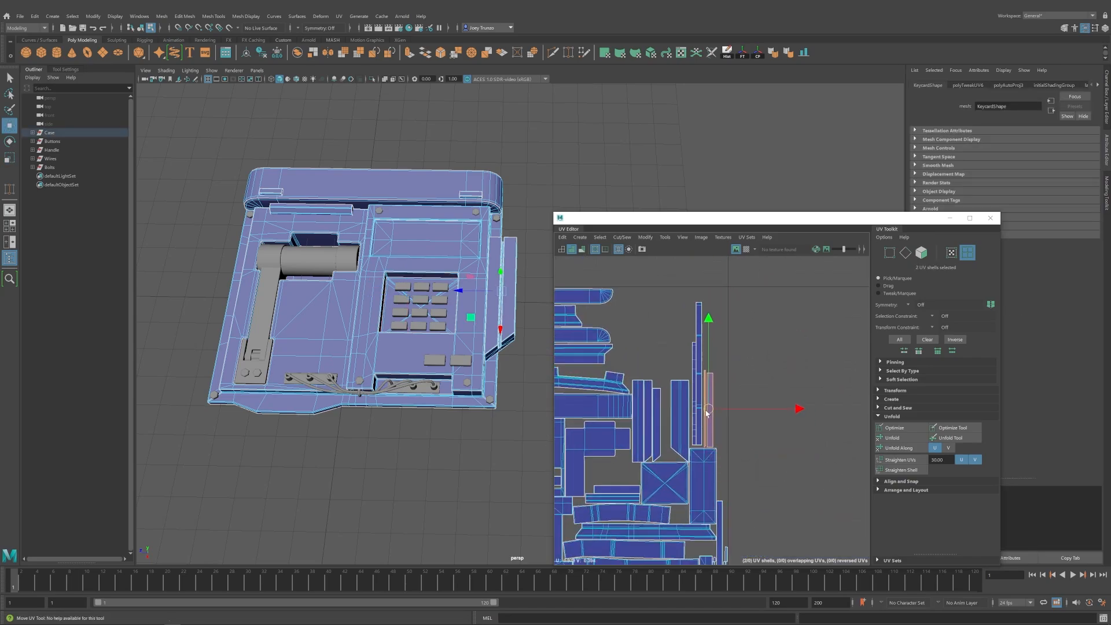
{"action": "left_click_drag", "start_coordinate": [721, 354], "coordinate": [695, 339]}
{"action": "left_click_drag", "start_coordinate": [737, 375], "coordinate": [766, 375]}
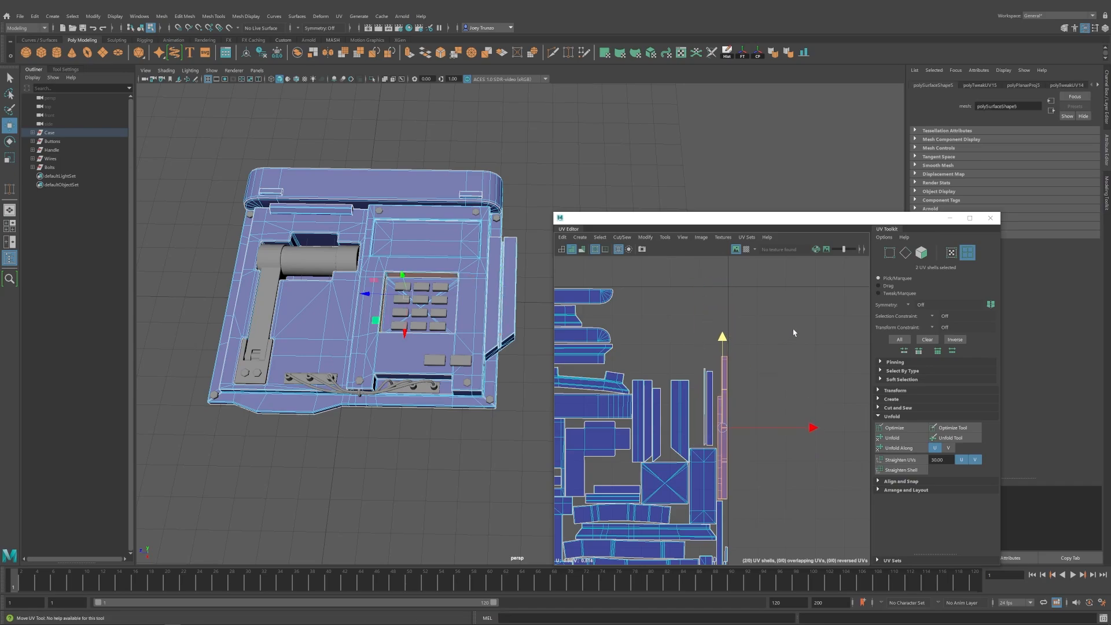
Position the keycard's thin shells beside the long strips in the packed case layout.
{"action": "scroll", "coordinate": [795, 333], "scroll_direction": "down", "scroll_amount": 4}
{"action": "middle_click_drag", "start_coordinate": [706, 374], "coordinate": [764, 398], "text": "alt"}
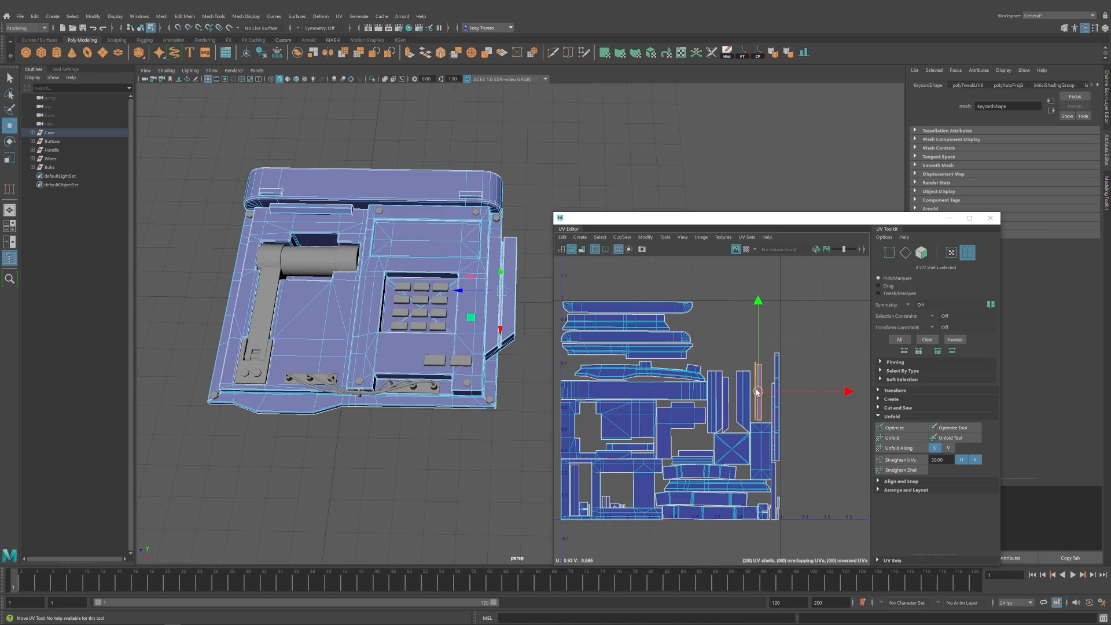
{"action": "left_click", "coordinate": [744, 337]}
{"action": "scroll", "coordinate": [755, 460], "scroll_direction": "down", "scroll_amount": 2}
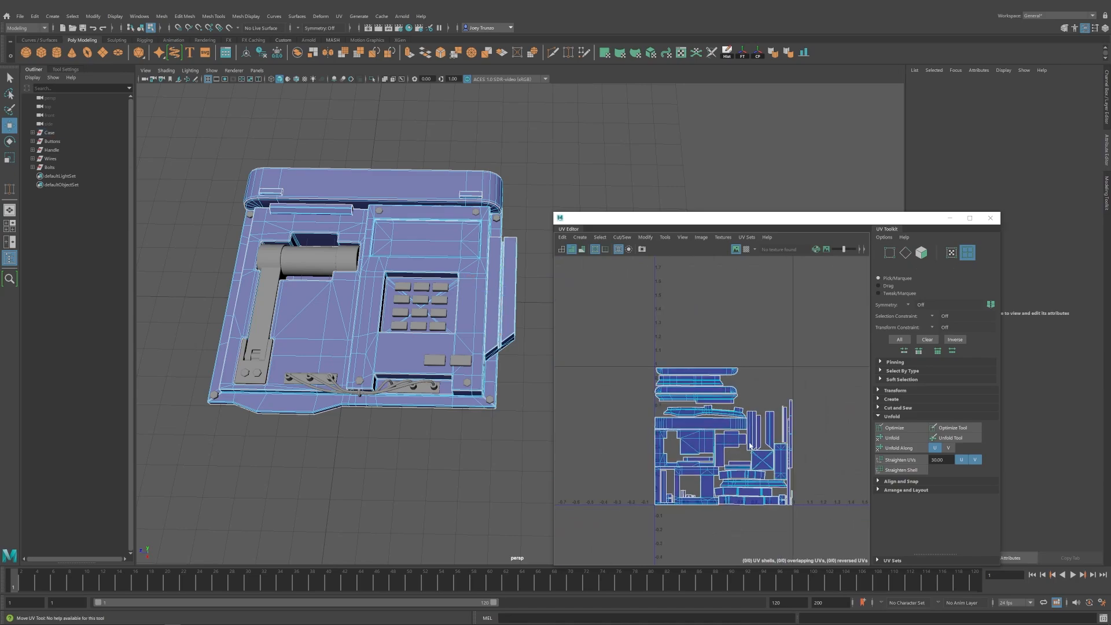
{"action": "scroll", "coordinate": [750, 446], "scroll_direction": "up", "scroll_amount": 4}
{"action": "middle_click_drag", "start_coordinate": [782, 415], "coordinate": [727, 392], "text": "alt"}
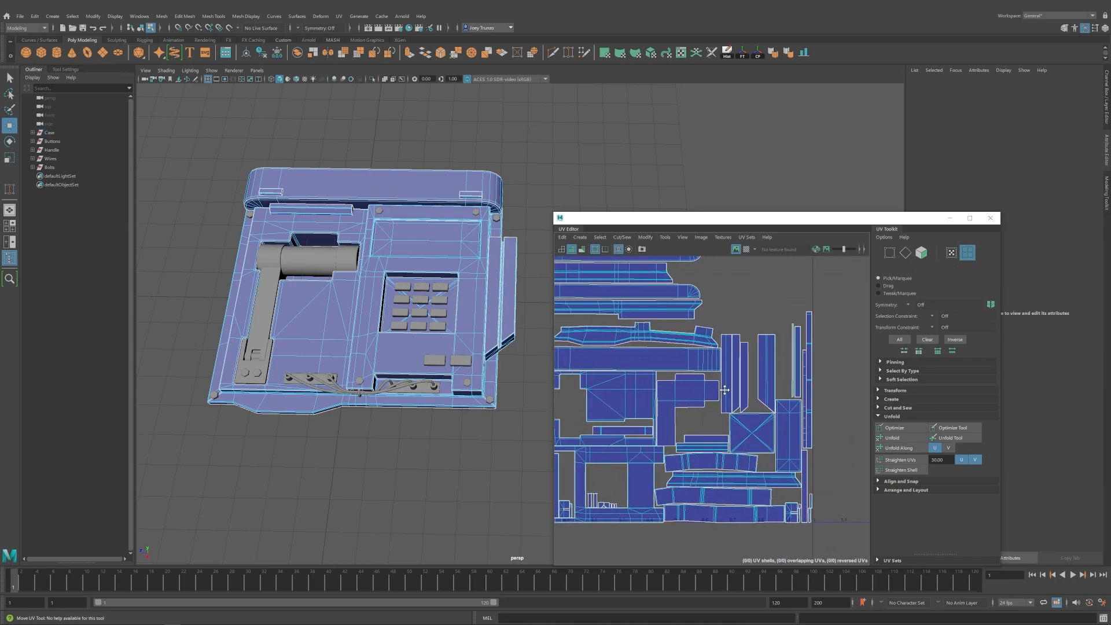
Display the checker map on the Case group, inspect its texture scale on the model, and turn the map off.
{"action": "left_click", "coordinate": [584, 342]}
{"action": "right_click_drag", "start_coordinate": [493, 301], "coordinate": [538, 260]}
{"action": "left_click", "coordinate": [569, 159]}
{"action": "left_click", "coordinate": [56, 133]}
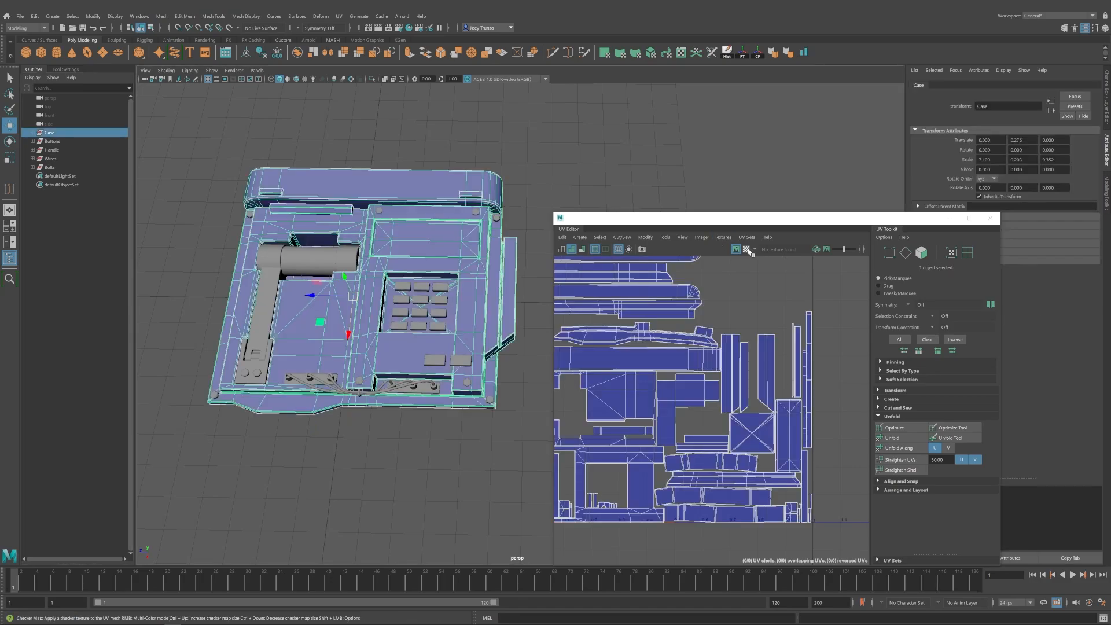
{"action": "left_click_drag", "start_coordinate": [370, 333], "coordinate": [365, 306], "text": "alt"}
{"action": "right_click_drag", "start_coordinate": [620, 278], "coordinate": [655, 310]}
{"action": "scroll", "coordinate": [711, 368], "scroll_direction": "down", "scroll_amount": 3}
{"action": "left_click_drag", "start_coordinate": [584, 480], "coordinate": [793, 277]}
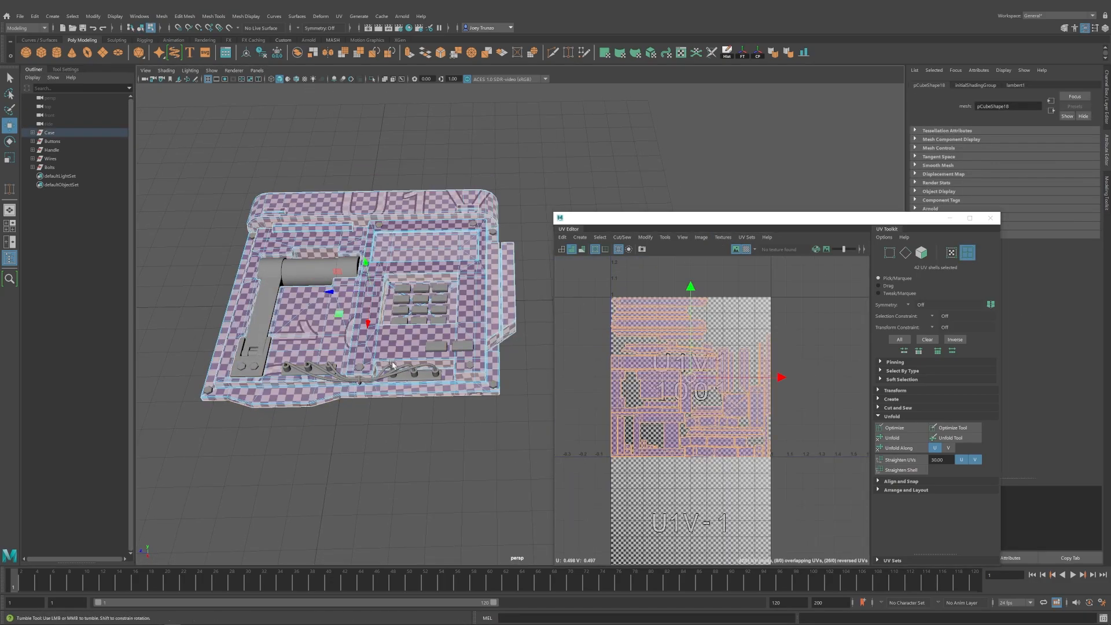
{"action": "middle_click_drag", "start_coordinate": [498, 272], "coordinate": [510, 313], "text": "alt"}
{"action": "right_click_drag", "start_coordinate": [511, 312], "coordinate": [595, 322], "text": "alt"}
{"action": "left_click", "coordinate": [746, 249]}
Select the Handle, Wires and Bolts groups together and scale the handle's shells down into the UV tile's lower-left corner.
{"action": "left_click", "coordinate": [52, 141]}
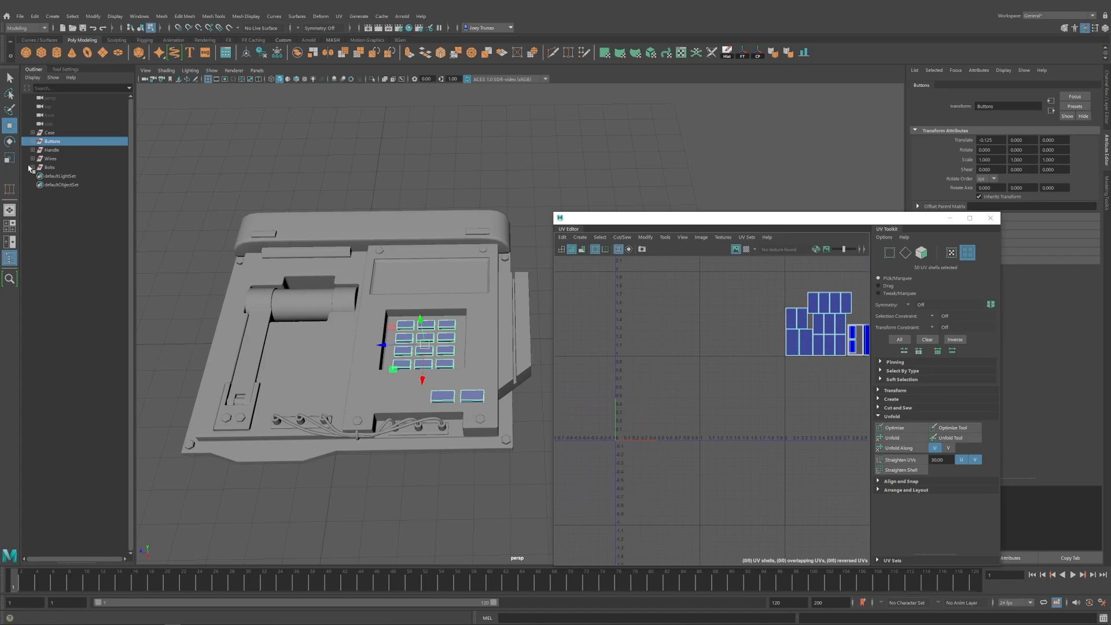
{"action": "left_click", "coordinate": [51, 150]}
{"action": "left_click", "coordinate": [51, 159], "text": "ctrl"}
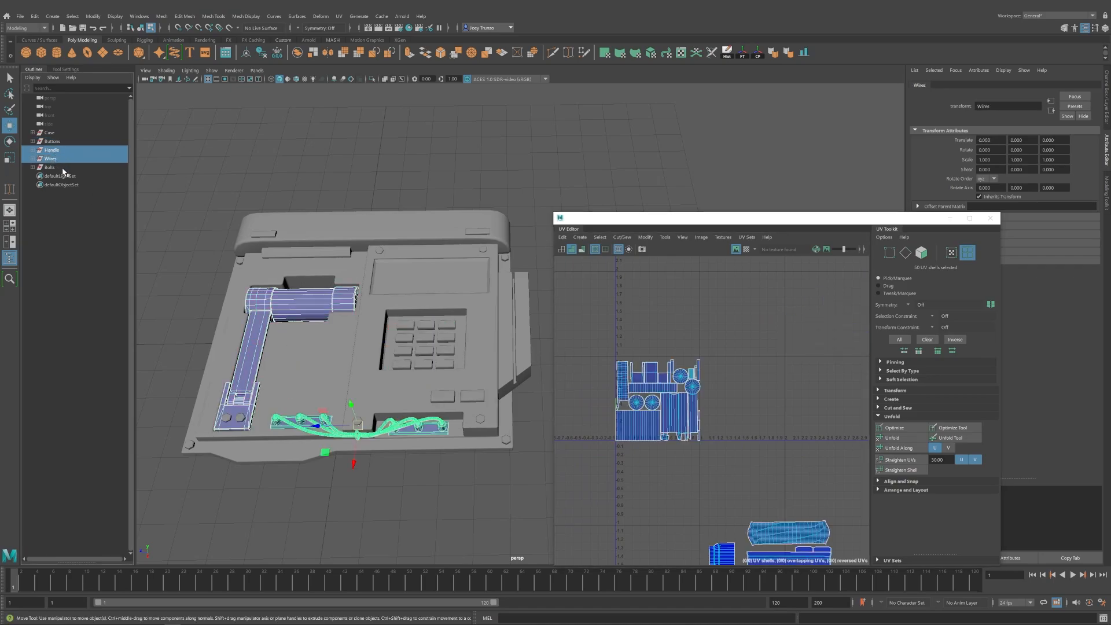
{"action": "left_click", "coordinate": [59, 168], "text": "ctrl"}
{"action": "scroll", "coordinate": [755, 463], "scroll_direction": "down", "scroll_amount": 1}
{"action": "middle_click_drag", "start_coordinate": [755, 463], "coordinate": [749, 401], "text": "alt"}
{"action": "left_click_drag", "start_coordinate": [737, 306], "coordinate": [615, 387]}
{"action": "key", "text": "r"}
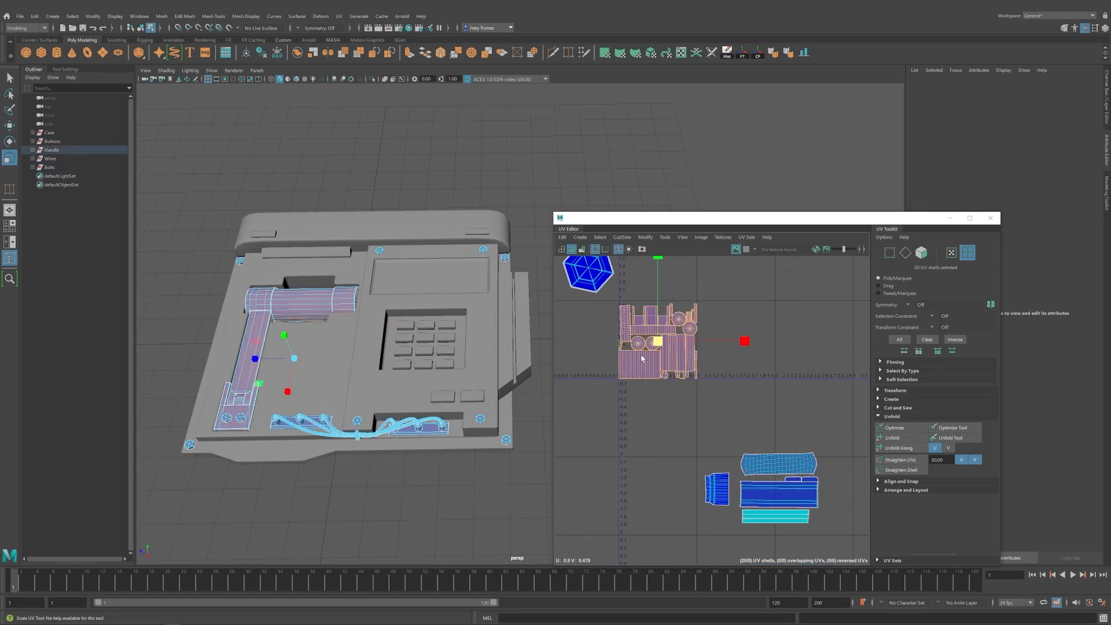
{"action": "mouse_move", "coordinate": [657, 341]}
{"action": "left_mouse_down"}
{"action": "mouse_move", "coordinate": [639, 342]}
{"action": "mouse_move", "coordinate": [648, 350]}
{"action": "left_mouse_up"}
{"action": "key", "text": "w"}
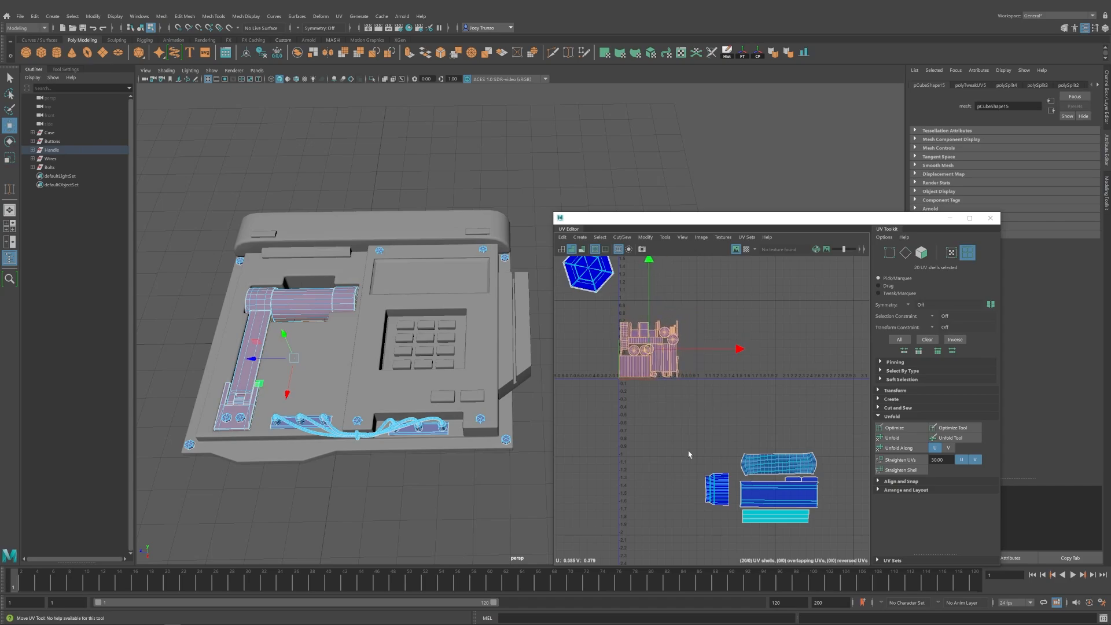
Bring the Wires group's shells into the UV tile and scale them down over the handle's shells.
{"action": "left_click_drag", "start_coordinate": [689, 455], "coordinate": [825, 525]}
{"action": "left_click_drag", "start_coordinate": [763, 489], "coordinate": [686, 328]}
{"action": "scroll", "coordinate": [686, 329], "scroll_direction": "up", "scroll_amount": 3}
{"action": "middle_click_drag", "start_coordinate": [685, 328], "coordinate": [765, 400], "text": "alt"}
{"action": "key", "text": "r"}
{"action": "left_click_drag", "start_coordinate": [765, 400], "coordinate": [613, 365]}
{"action": "key", "text": "w"}
{"action": "key", "text": "r"}
{"action": "left_click_drag", "start_coordinate": [684, 366], "coordinate": [669, 399]}
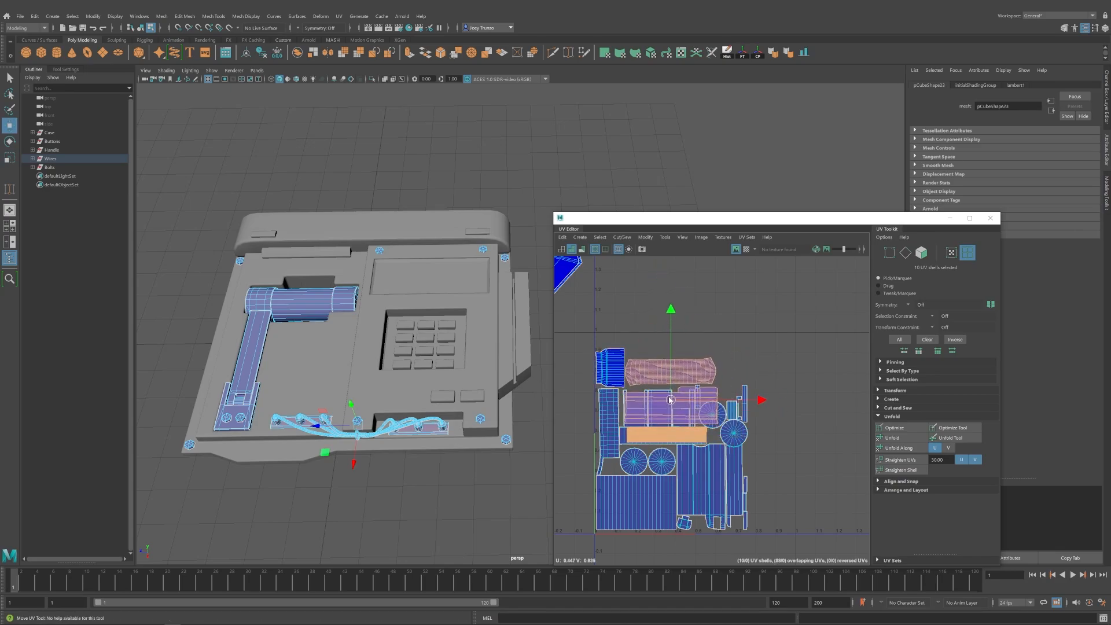
Leave out the curved shell, rotate the remaining wire group shells upright, and place them right of the handle's shells.
{"action": "left_click", "coordinate": [708, 364], "text": "ctrl"}
{"action": "right_click_drag", "start_coordinate": [757, 434], "coordinate": [711, 423], "text": "alt"}
{"action": "left_click_drag", "start_coordinate": [692, 419], "coordinate": [754, 476]}
{"action": "key", "text": "e"}
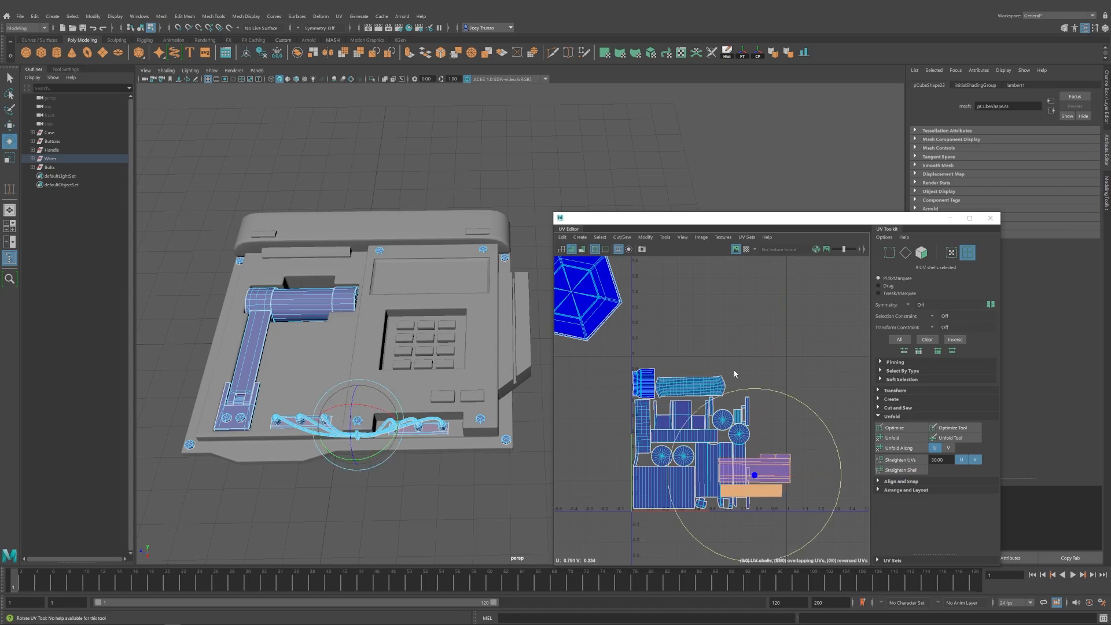
{"action": "left_click_drag", "start_coordinate": [737, 393], "coordinate": [837, 459]}
{"action": "key", "text": "w"}
{"action": "scroll", "coordinate": [707, 412], "scroll_direction": "up", "scroll_amount": 4}
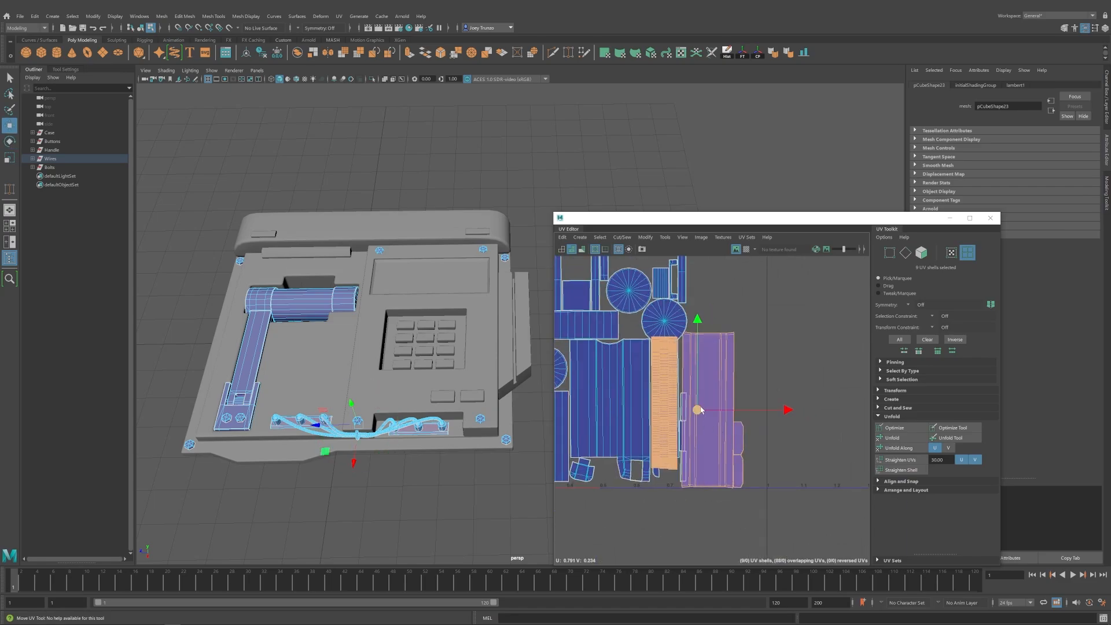
Separate the wire strip shells from the mounting block shells, move them above the blocks, and scale them down.
{"action": "middle_click_drag", "start_coordinate": [694, 414], "coordinate": [708, 412], "text": "alt"}
{"action": "left_click", "coordinate": [707, 412], "text": "ctrl"}
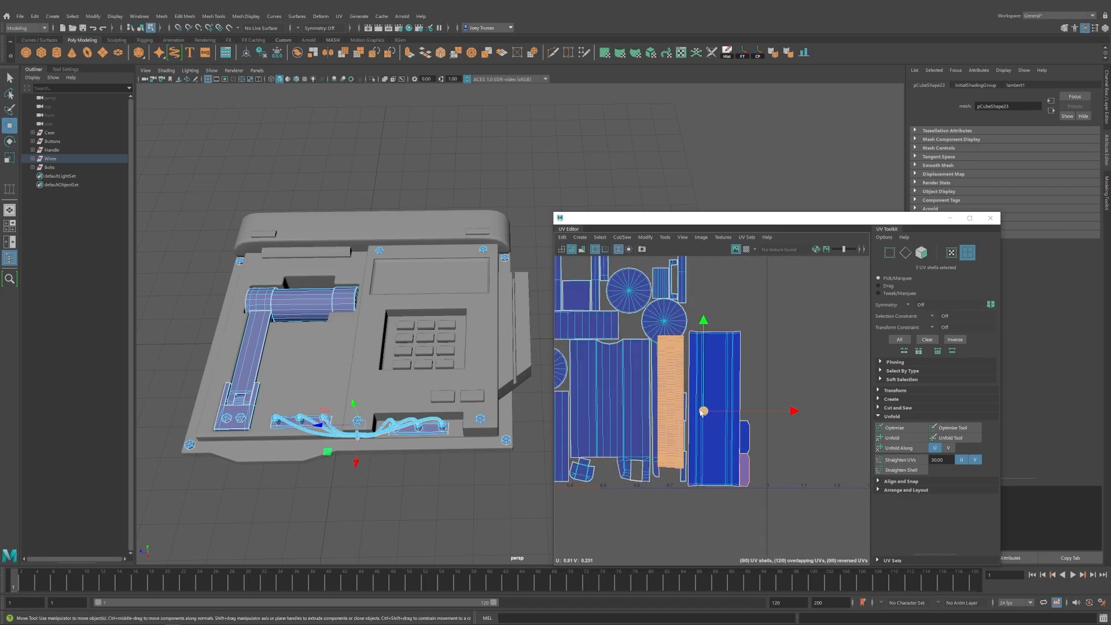
{"action": "left_click_drag", "start_coordinate": [707, 412], "coordinate": [747, 305]}
{"action": "middle_click_drag", "start_coordinate": [746, 302], "coordinate": [745, 359], "text": "alt"}
{"action": "left_click", "coordinate": [742, 523], "text": "ctrl"}
{"action": "left_click_drag", "start_coordinate": [752, 365], "coordinate": [721, 319]}
{"action": "scroll", "coordinate": [699, 409], "scroll_direction": "down", "scroll_amount": 4}
{"action": "left_click_drag", "start_coordinate": [726, 414], "coordinate": [720, 415]}
{"action": "middle_click_drag", "start_coordinate": [798, 482], "coordinate": [729, 407], "text": "alt"}
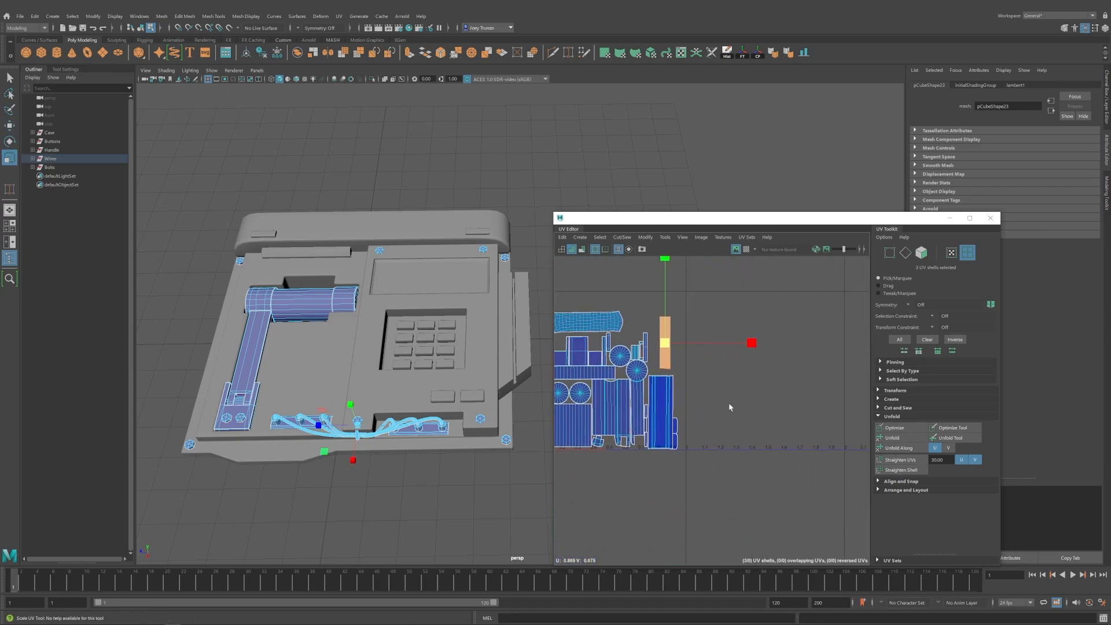
Place the wire strip shells beside the mounting block shells and spread them into three parallel columns.
{"action": "scroll", "coordinate": [705, 391], "scroll_direction": "up", "scroll_amount": 4}
{"action": "key", "text": "w"}
{"action": "left_click_drag", "start_coordinate": [626, 298], "coordinate": [650, 456]}
{"action": "scroll", "coordinate": [654, 458], "scroll_direction": "up", "scroll_amount": 5}
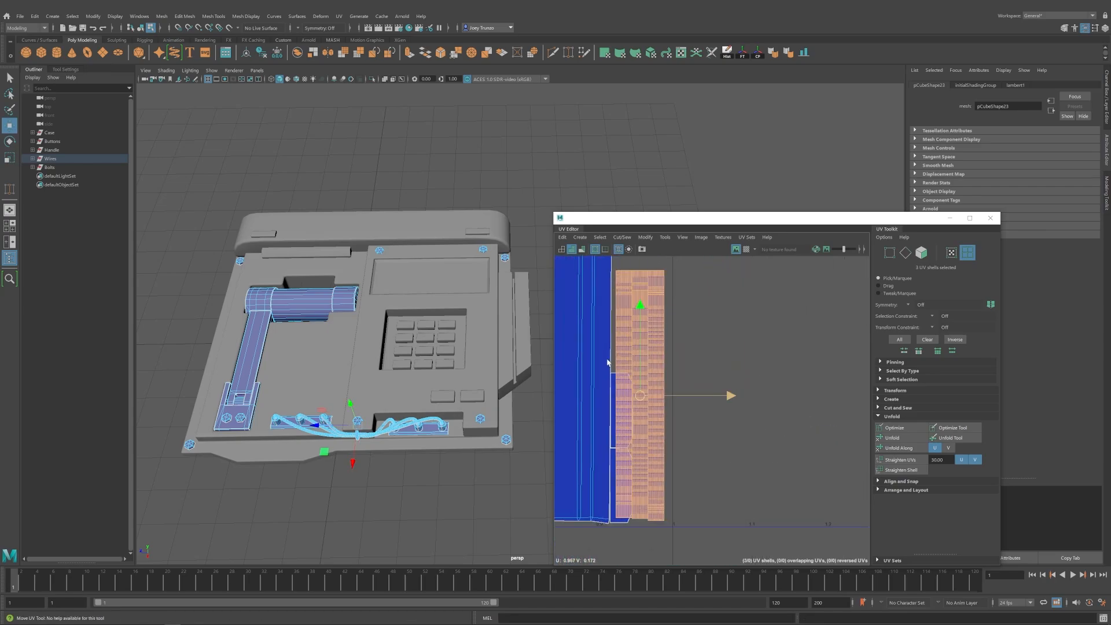
{"action": "left_click", "coordinate": [711, 342]}
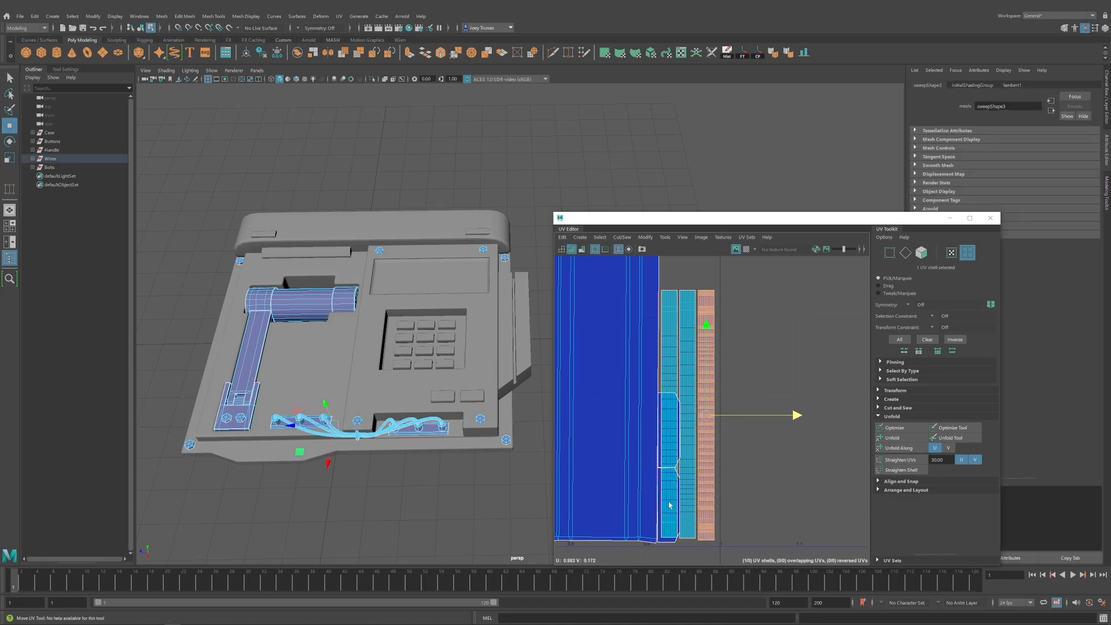
Move the small mounting block end shells above the wire strips and set them side by side.
{"action": "left_click_drag", "start_coordinate": [669, 505], "coordinate": [705, 390]}
{"action": "right_click_drag", "start_coordinate": [765, 539], "coordinate": [715, 453], "text": "alt"}
{"action": "middle_click_drag", "start_coordinate": [736, 514], "coordinate": [768, 473], "text": "alt"}
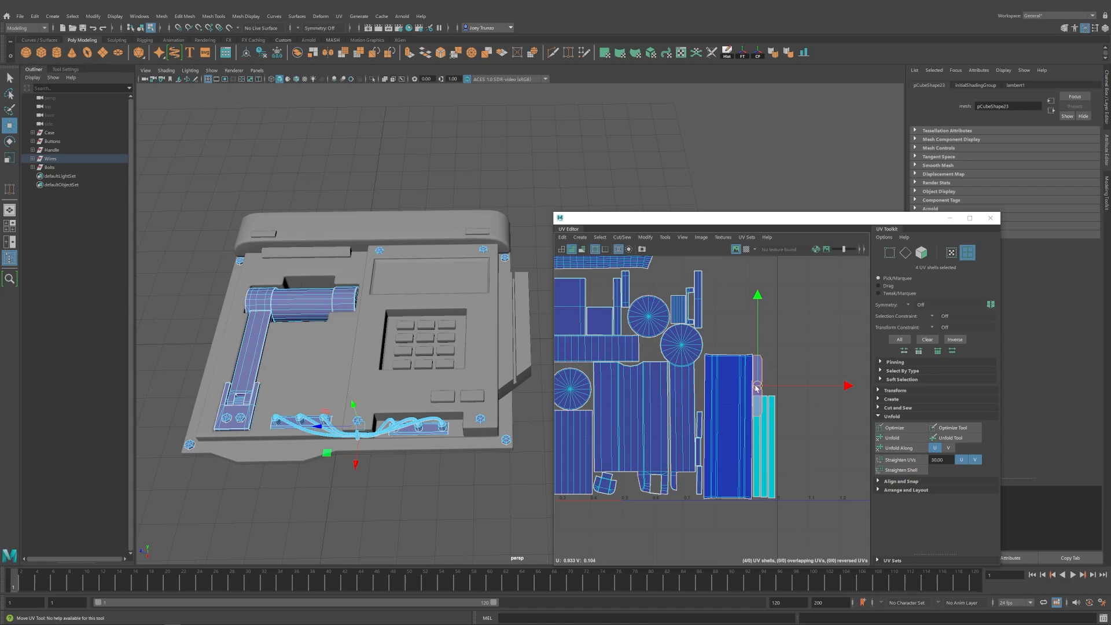
{"action": "left_click", "coordinate": [773, 385]}
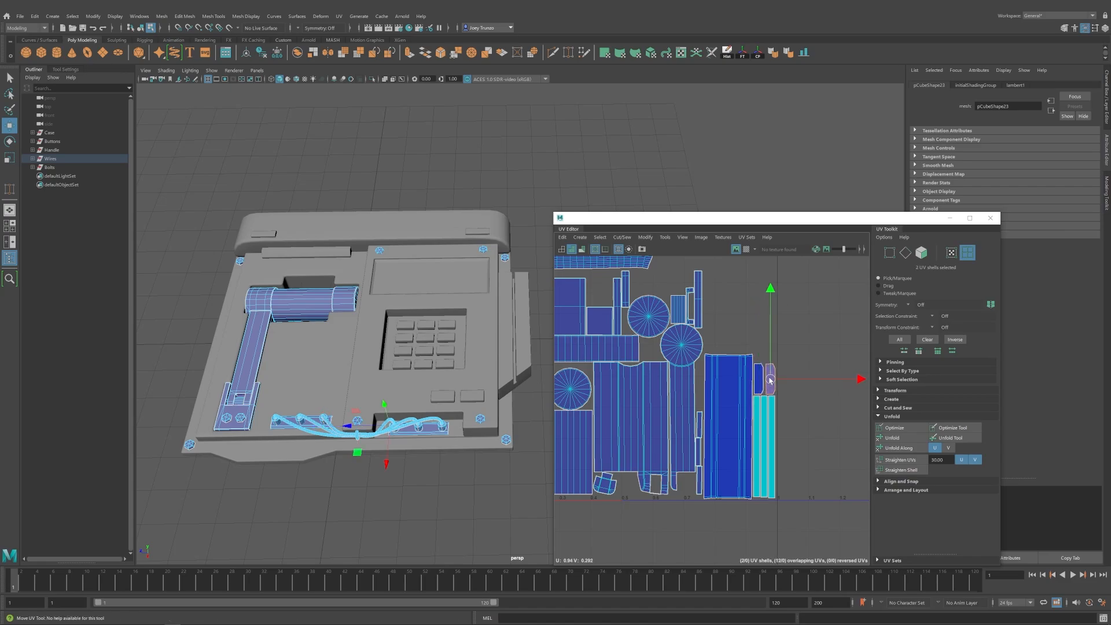
{"action": "left_click", "coordinate": [812, 345]}
Scale the stacked bolt shells down and place them in the UV tile above the mounting block shells.
{"action": "right_click_drag", "start_coordinate": [812, 345], "coordinate": [724, 342], "text": "alt"}
{"action": "middle_click_drag", "start_coordinate": [651, 341], "coordinate": [665, 382], "text": "alt"}
{"action": "left_click_drag", "start_coordinate": [636, 361], "coordinate": [559, 283]}
{"action": "key", "text": "r"}
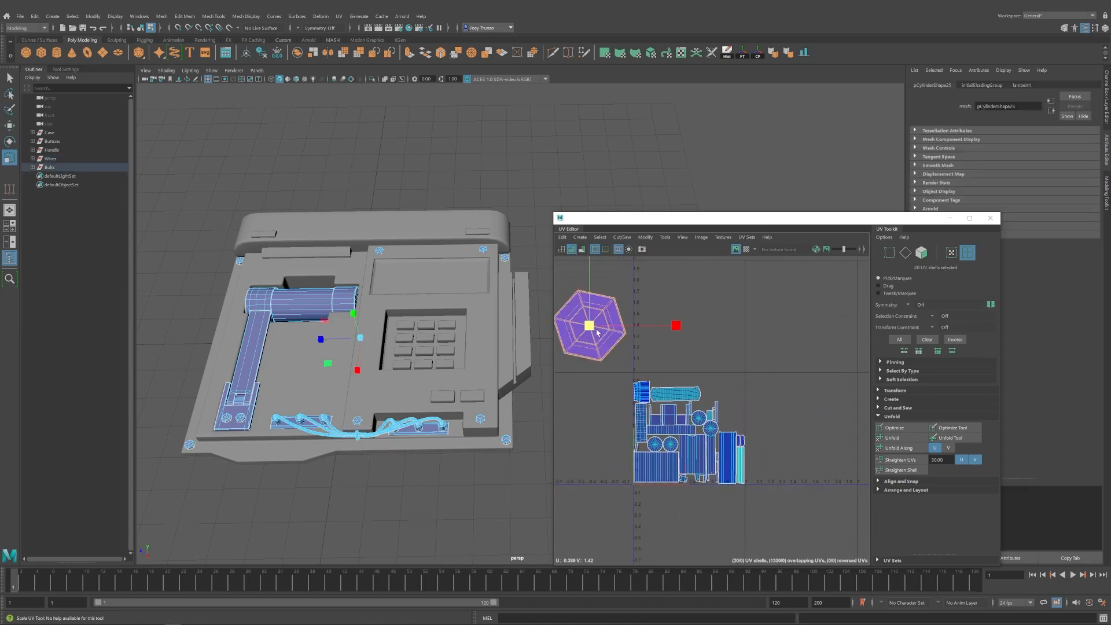
{"action": "left_click_drag", "start_coordinate": [590, 325], "coordinate": [544, 333]}
{"action": "scroll", "coordinate": [600, 360], "scroll_direction": "up", "scroll_amount": 2}
{"action": "middle_click_drag", "start_coordinate": [600, 360], "coordinate": [576, 245], "text": "alt"}
{"action": "left_click_drag", "start_coordinate": [612, 293], "coordinate": [772, 322]}
{"action": "key", "text": "r"}
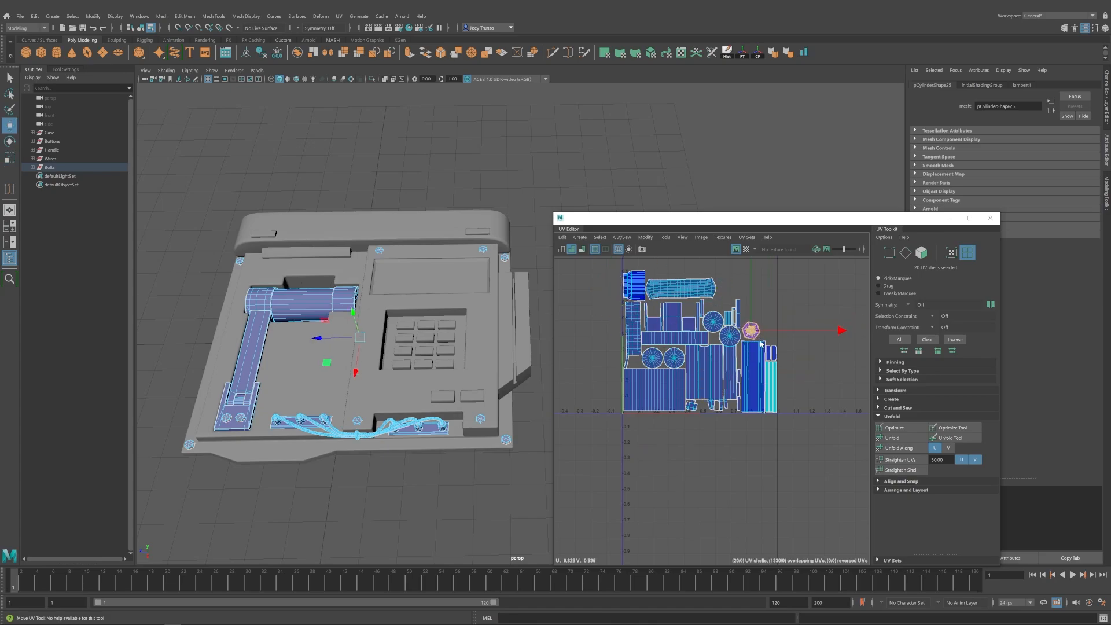
Select the right-hand bolt at the base of the handle so only its UV shells are shown.
{"action": "right_click_drag", "start_coordinate": [249, 420], "coordinate": [281, 368]}
{"action": "left_click", "coordinate": [237, 414]}
{"action": "mouse_move", "coordinate": [745, 332]}
{"action": "right_mouse_down"}
{"action": "mouse_move", "coordinate": [763, 336]}
{"action": "mouse_move", "coordinate": [748, 334]}
{"action": "right_mouse_up"}
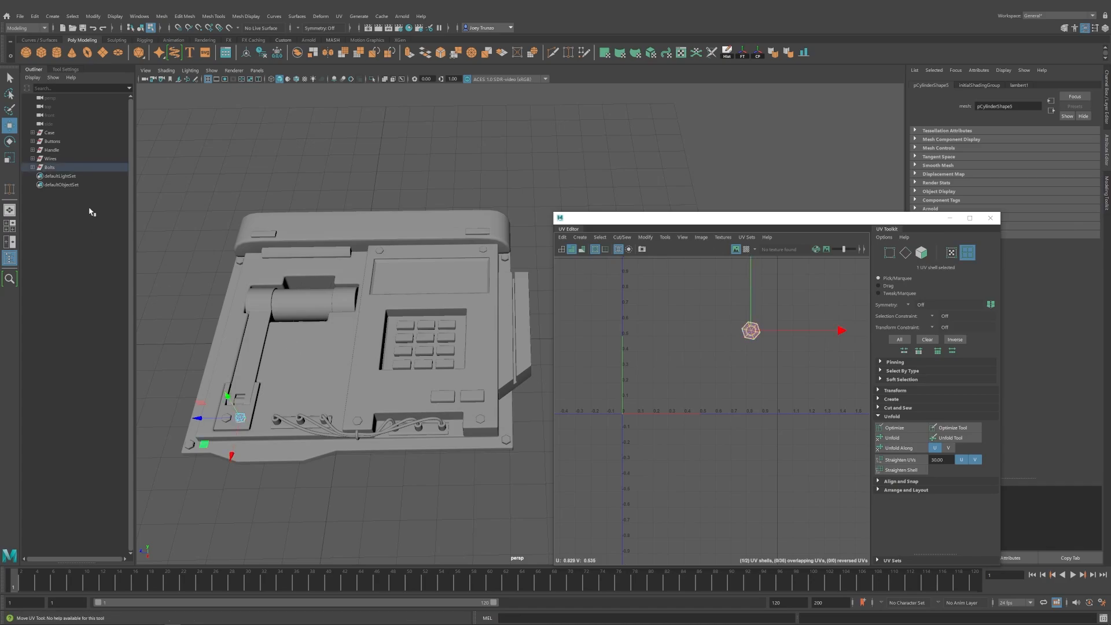
{"action": "left_click", "coordinate": [62, 167]}
{"action": "left_click", "coordinate": [751, 331]}
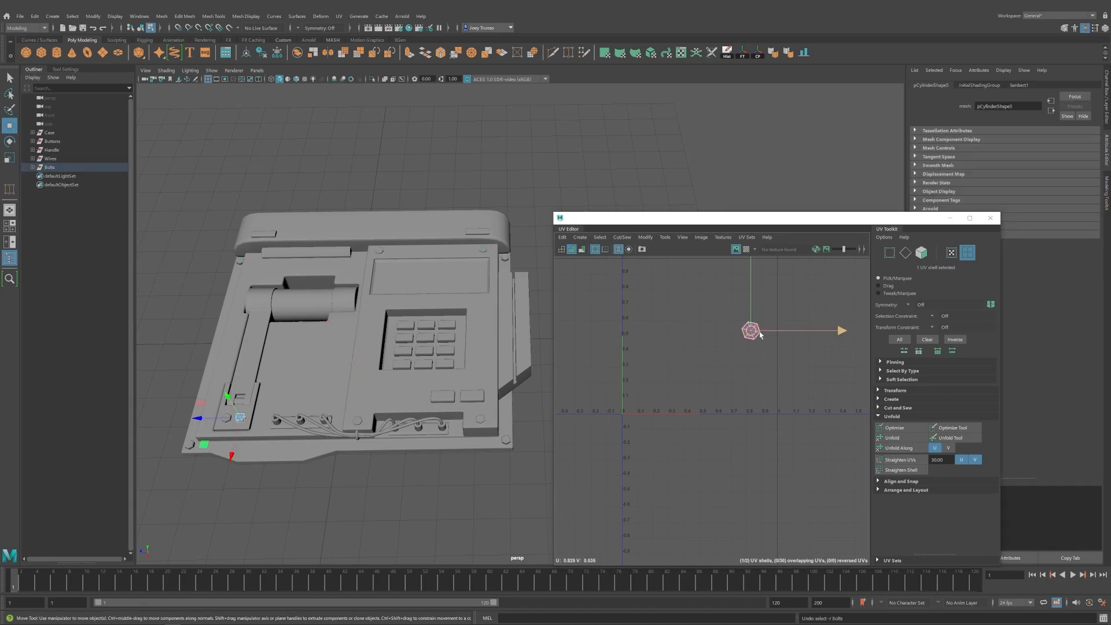
{"action": "left_click_drag", "start_coordinate": [751, 330], "coordinate": [770, 332]}
{"action": "scroll", "coordinate": [790, 335], "scroll_direction": "up", "scroll_amount": 5}
{"action": "key", "text": "e"}
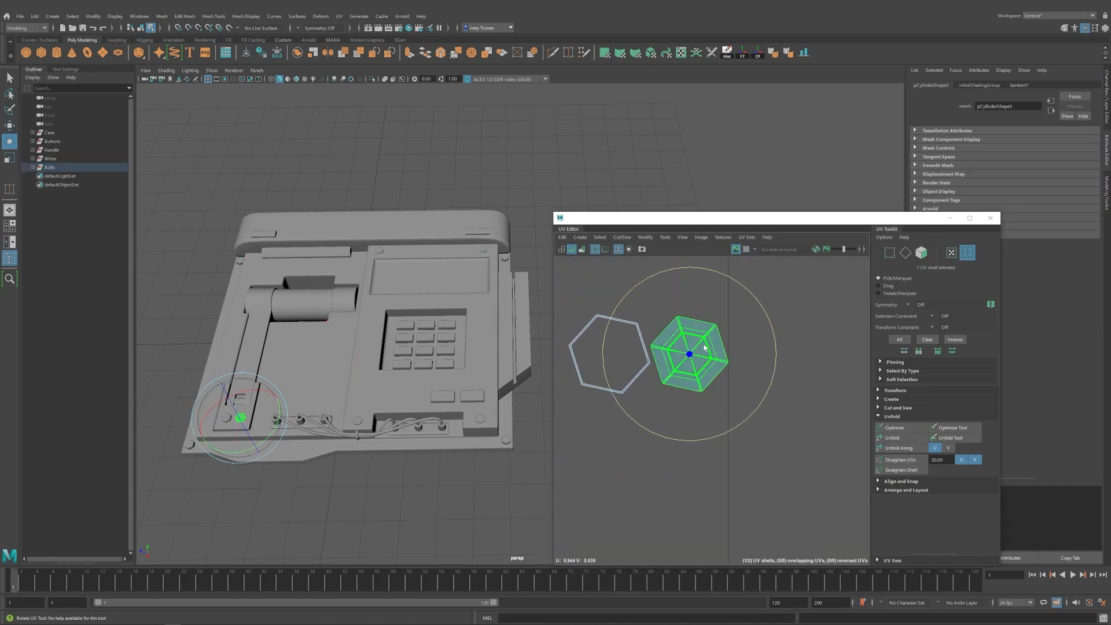
{"action": "key", "text": "ctrl+z"}
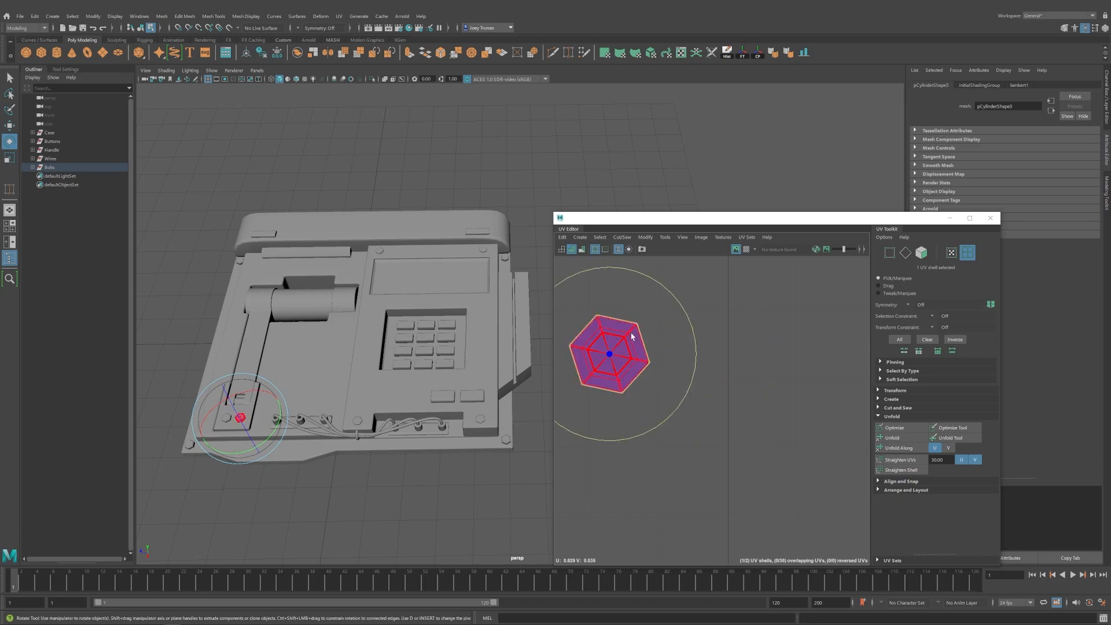
{"action": "left_click", "coordinate": [626, 355]}
{"action": "key", "text": "r"}
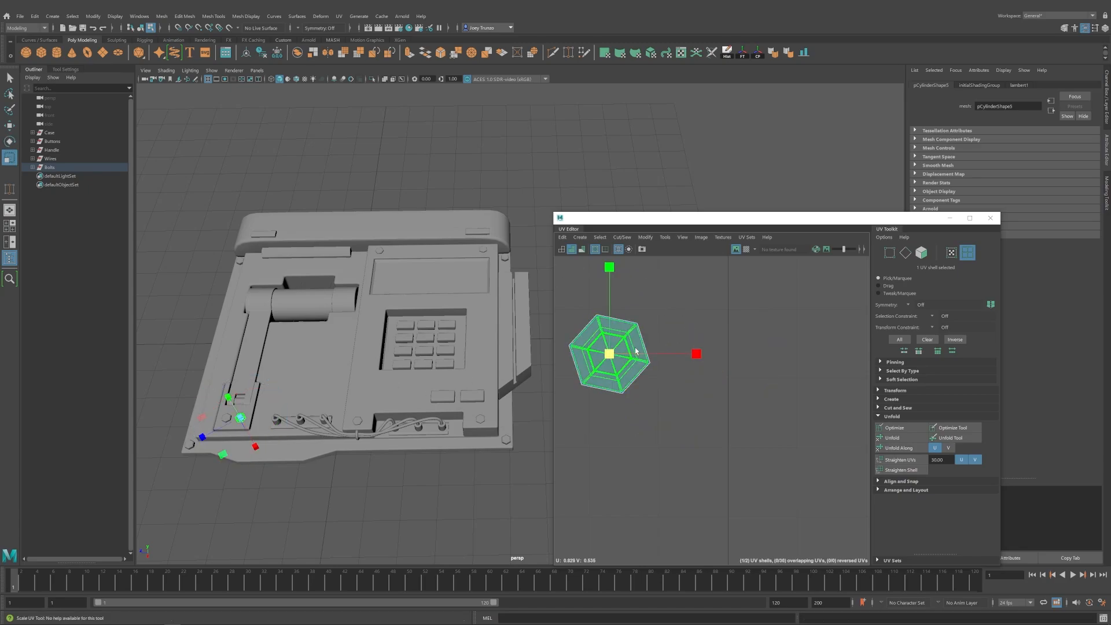
{"action": "key", "text": "ctrl+z"}
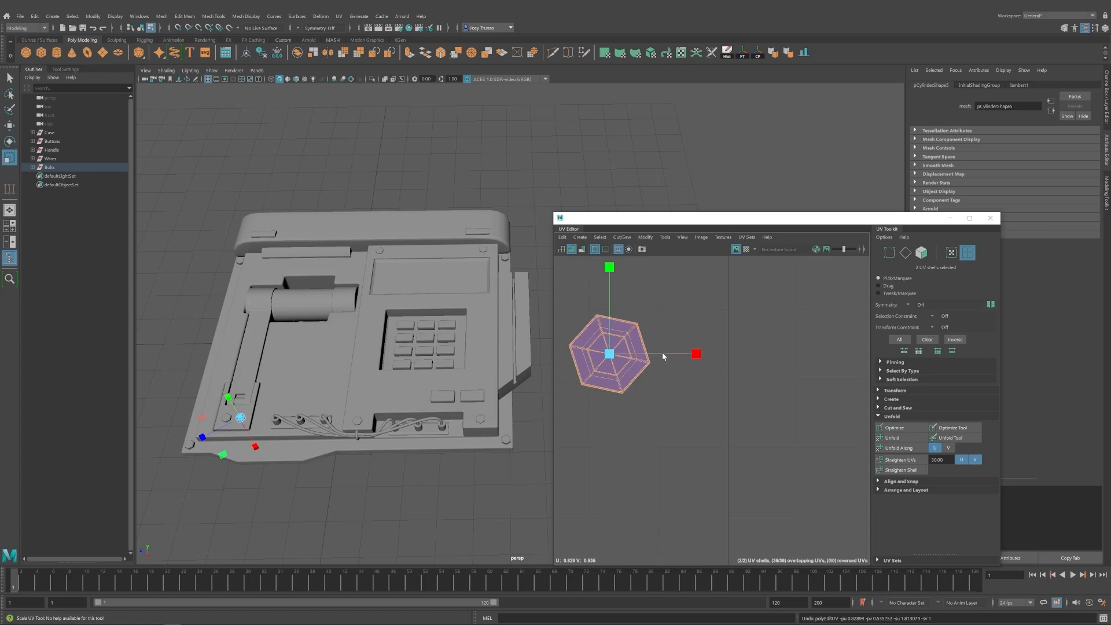
Move both shells of the handle bolt beside the stacked bolt shells and rotate the hexagon so one corner points straight up.
{"action": "left_click_drag", "start_coordinate": [666, 356], "coordinate": [751, 354]}
{"action": "key", "text": "r"}
{"action": "key", "text": "e"}
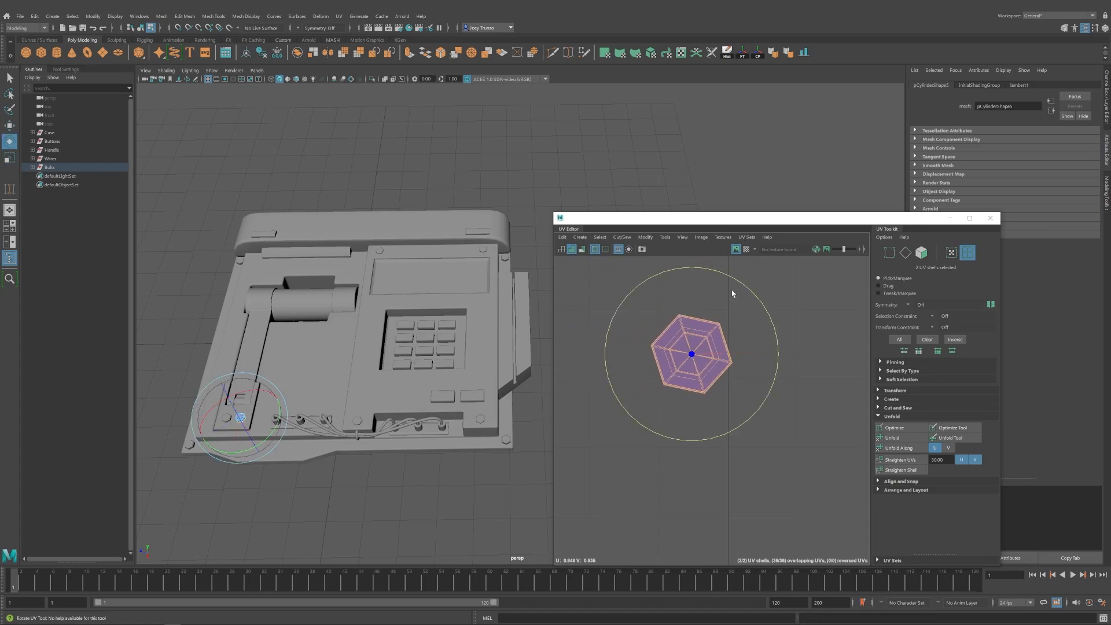
{"action": "left_click_drag", "start_coordinate": [752, 295], "coordinate": [753, 296]}
{"action": "key", "text": "w"}
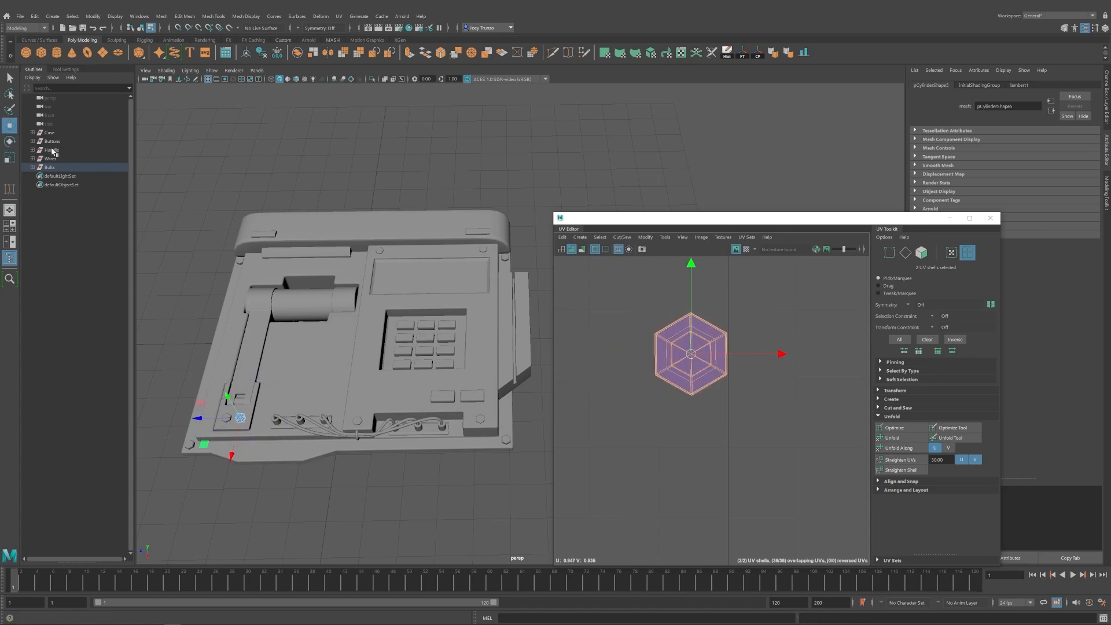
Separate the shells of the bolt at the case's front-left corner from the bolt stack by moving them up and outward.
{"action": "left_click", "coordinate": [51, 168]}
{"action": "left_click", "coordinate": [52, 149], "text": "shift"}
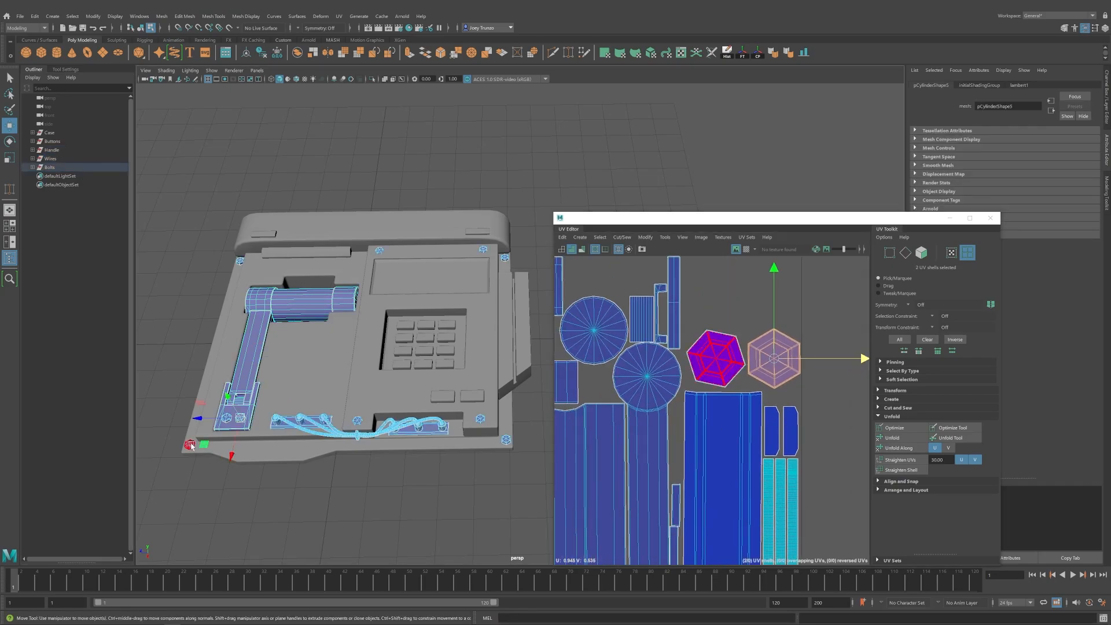
{"action": "left_click", "coordinate": [161, 410]}
{"action": "left_click", "coordinate": [186, 442]}
{"action": "left_click_drag", "start_coordinate": [680, 321], "coordinate": [744, 398]}
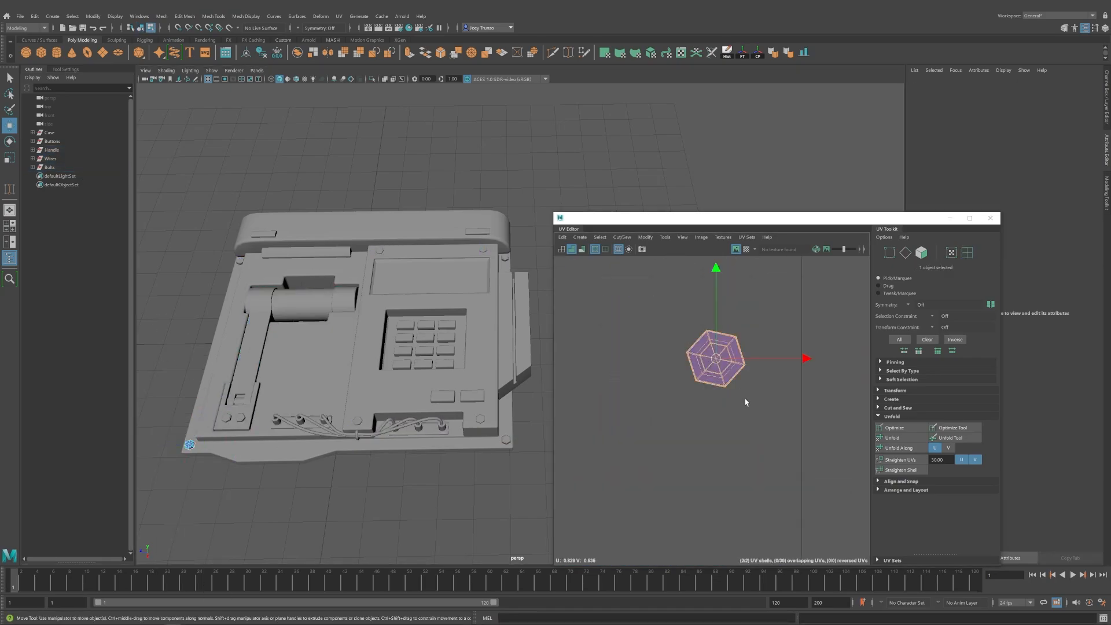
{"action": "middle_click_drag", "start_coordinate": [720, 262], "coordinate": [758, 260], "text": "shift"}
{"action": "left_click_drag", "start_coordinate": [752, 359], "coordinate": [821, 275]}
Scale the corner bolt's shells down and place them just above the remaining stacked bolt shells in the handle, wires and bolts layout.
{"action": "left_click", "coordinate": [50, 167]}
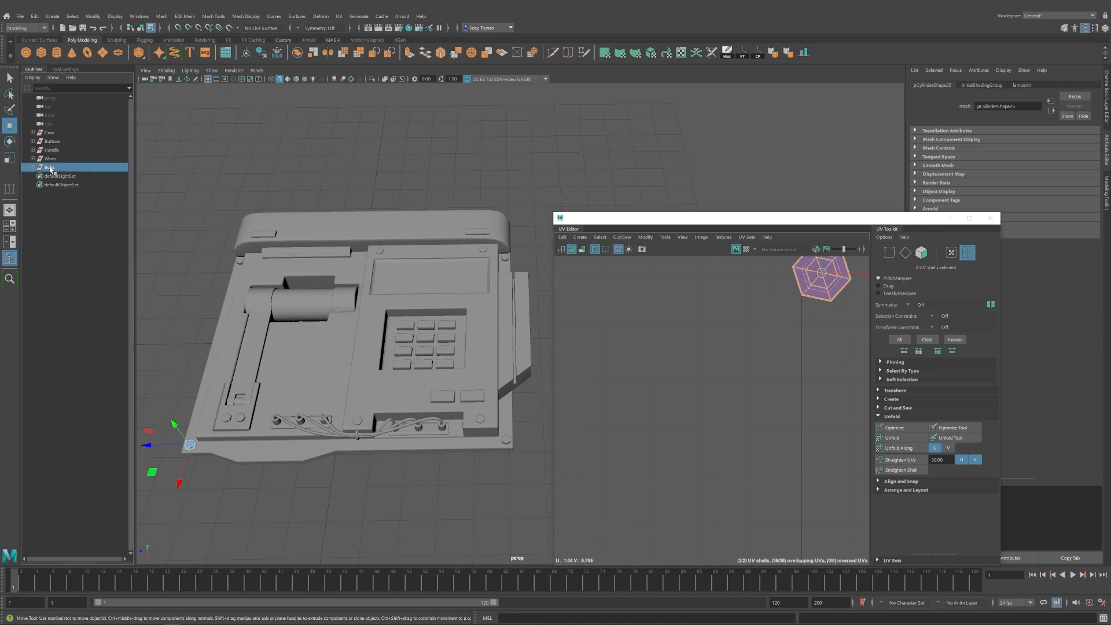
{"action": "left_click", "coordinate": [51, 150], "text": "shift"}
{"action": "left_click", "coordinate": [751, 311]}
{"action": "scroll", "coordinate": [751, 311], "scroll_direction": "down", "scroll_amount": 1}
{"action": "middle_click_drag", "start_coordinate": [769, 283], "coordinate": [737, 357], "text": "alt"}
{"action": "scroll", "coordinate": [737, 357], "scroll_direction": "down", "scroll_amount": 1}
{"action": "key", "text": "r"}
{"action": "left_click_drag", "start_coordinate": [769, 307], "coordinate": [704, 361]}
{"action": "key", "text": "w"}
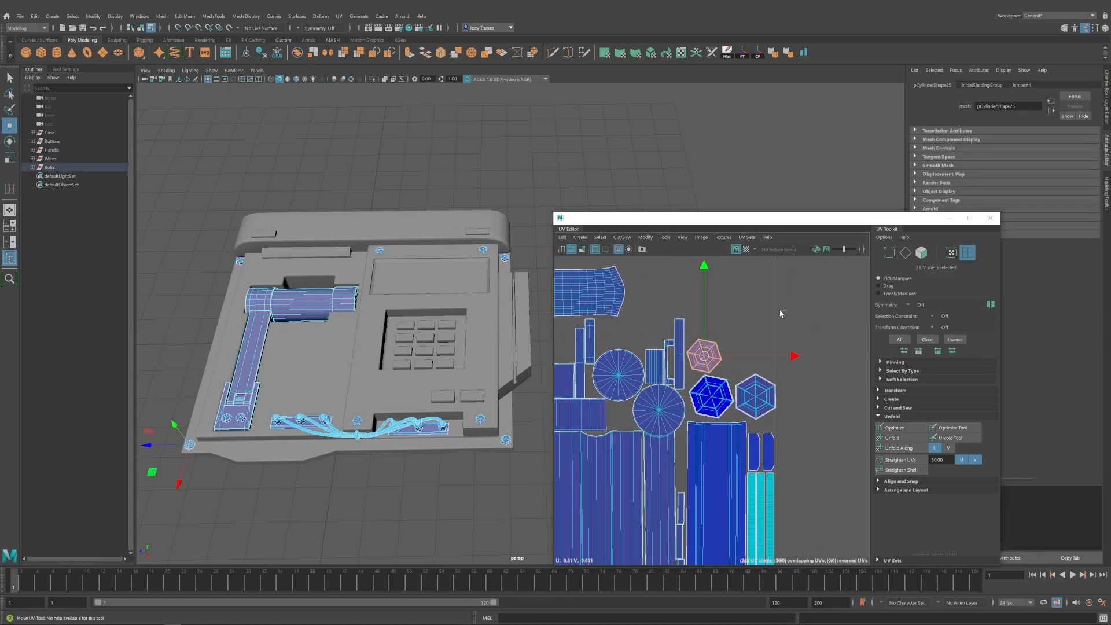
{"action": "left_click", "coordinate": [781, 314]}
{"action": "scroll", "coordinate": [781, 314], "scroll_direction": "down", "scroll_amount": 3}
{"action": "middle_click_drag", "start_coordinate": [688, 339], "coordinate": [670, 379], "text": "alt"}
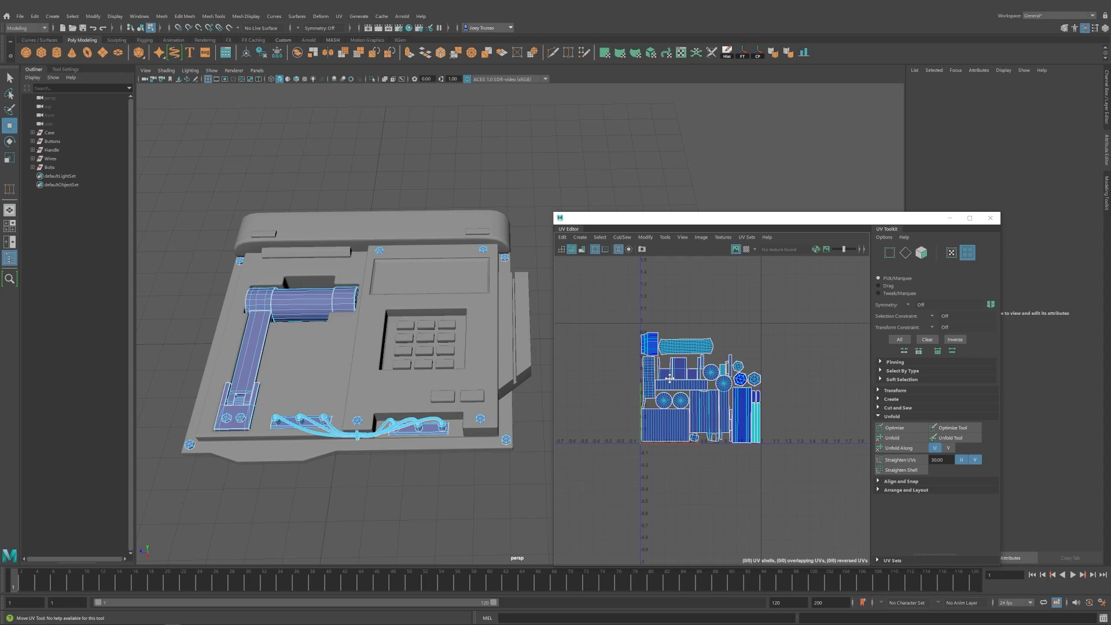
{"action": "left_click", "coordinate": [55, 141]}
{"action": "left_click", "coordinate": [54, 167], "text": "shift"}
{"action": "scroll", "coordinate": [670, 372], "scroll_direction": "down", "scroll_amount": 3}
{"action": "middle_click_drag", "start_coordinate": [704, 376], "coordinate": [664, 385], "text": "alt"}
{"action": "left_click", "coordinate": [759, 335]}
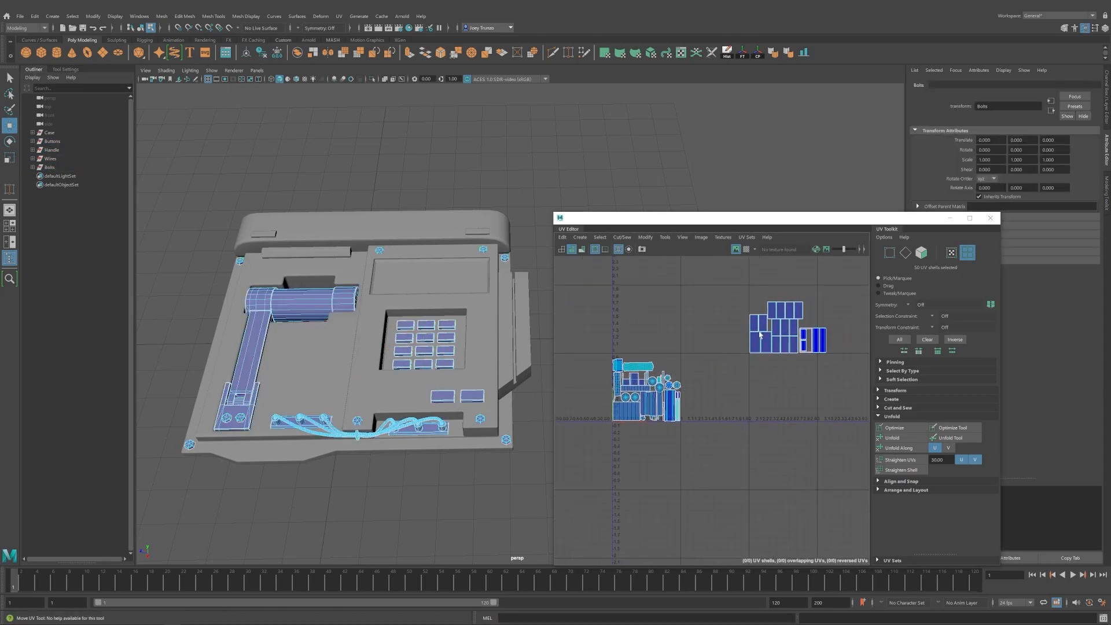
{"action": "left_click_drag", "start_coordinate": [726, 280], "coordinate": [641, 380]}
{"action": "scroll", "coordinate": [776, 336], "scroll_direction": "up", "scroll_amount": 2}
{"action": "scroll", "coordinate": [699, 347], "scroll_direction": "up", "scroll_amount": 2}
{"action": "key", "text": "r"}
{"action": "key", "text": "a"}
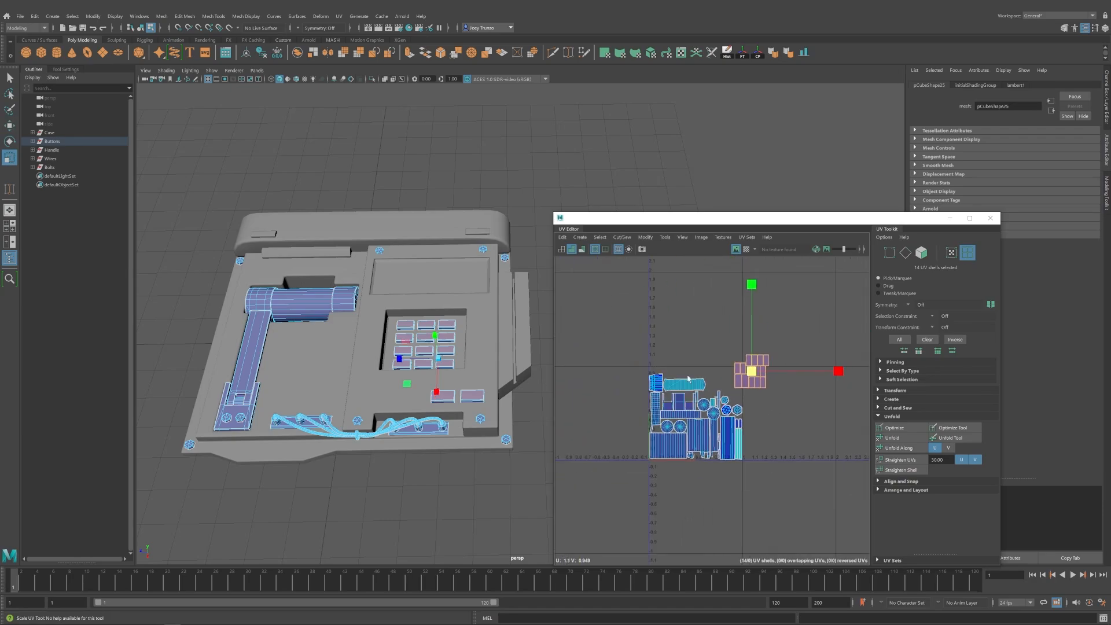
{"action": "key", "text": "ctrl+z"}
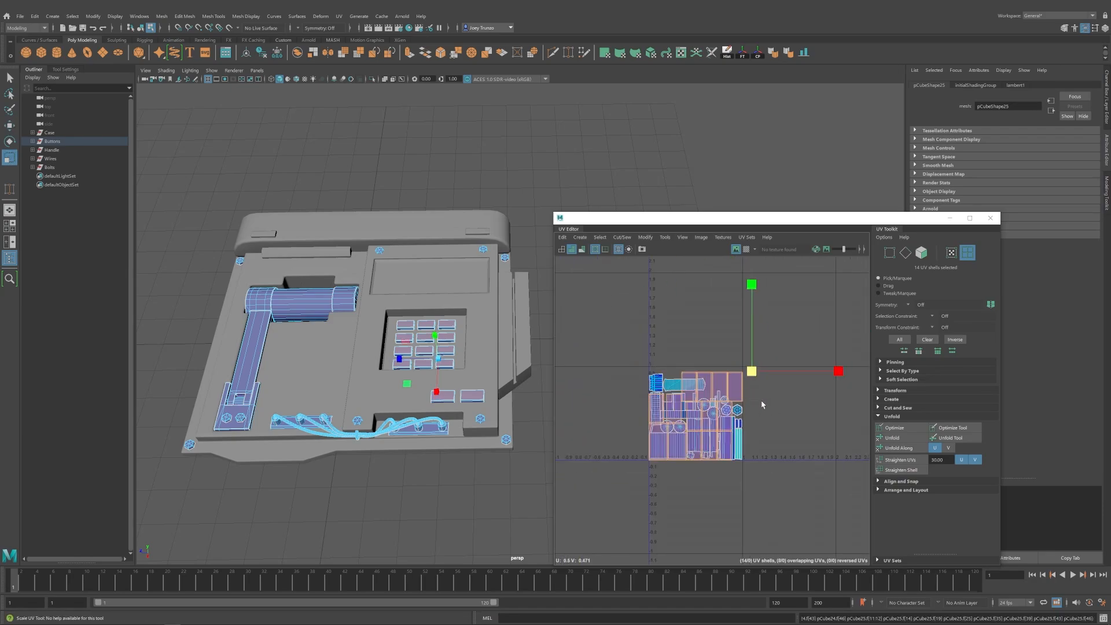
Select the top-face shells of the Buttons group and move them into the empty area above the main UV tile.
{"action": "left_click", "coordinate": [68, 146]}
{"action": "key", "text": "F9"}
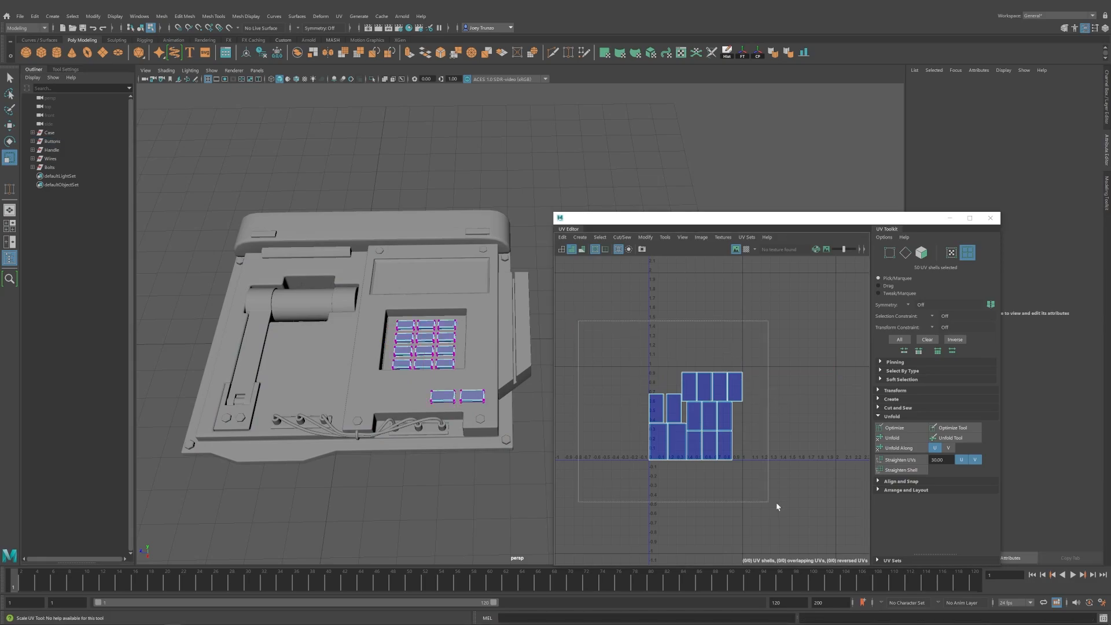
{"action": "right_click_drag", "start_coordinate": [725, 418], "coordinate": [712, 399]}
{"action": "key", "text": "w"}
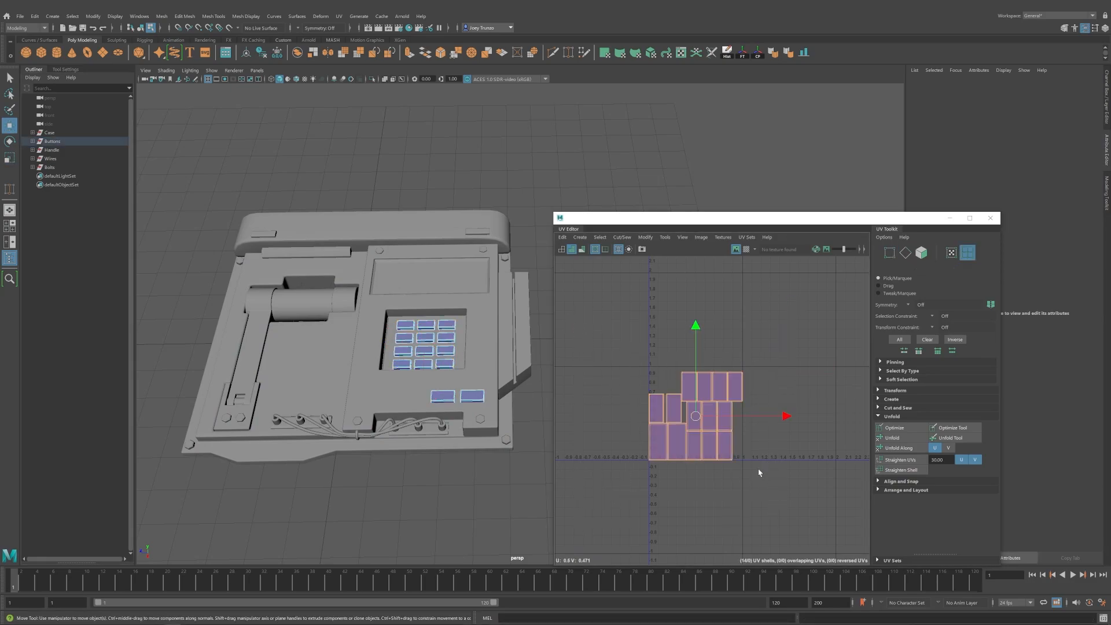
{"action": "left_click_drag", "start_coordinate": [702, 415], "coordinate": [701, 317]}
Show the Buttons through Bolts UVs together, then scale the button top shells down beside the upper corner of the packed layout.
{"action": "left_click", "coordinate": [50, 167], "text": "shift"}
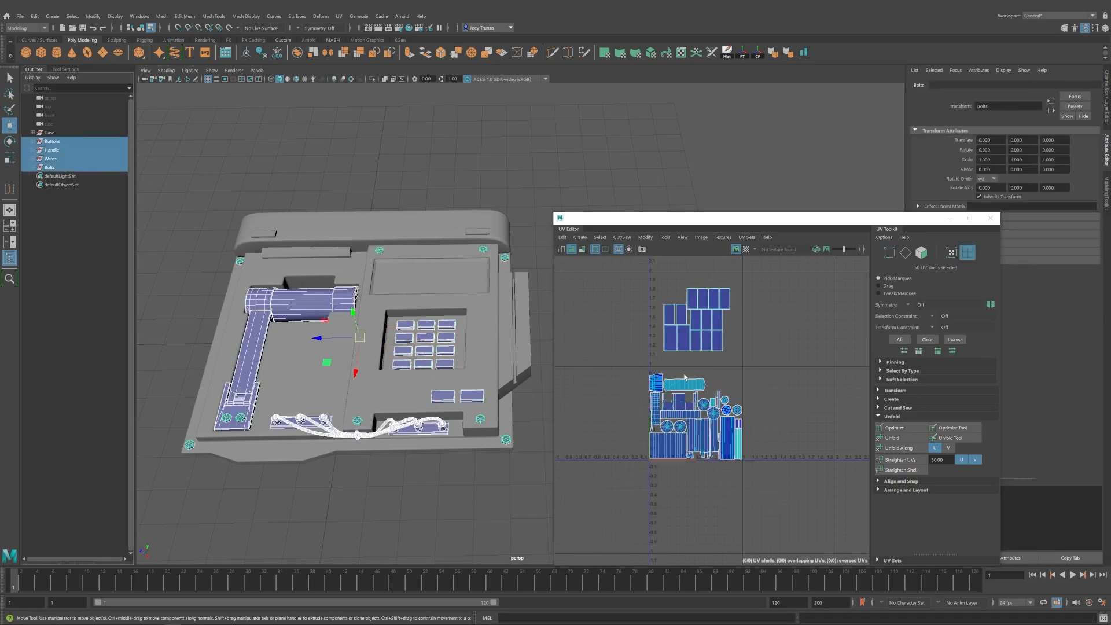
{"action": "left_click_drag", "start_coordinate": [669, 414], "coordinate": [750, 466]}
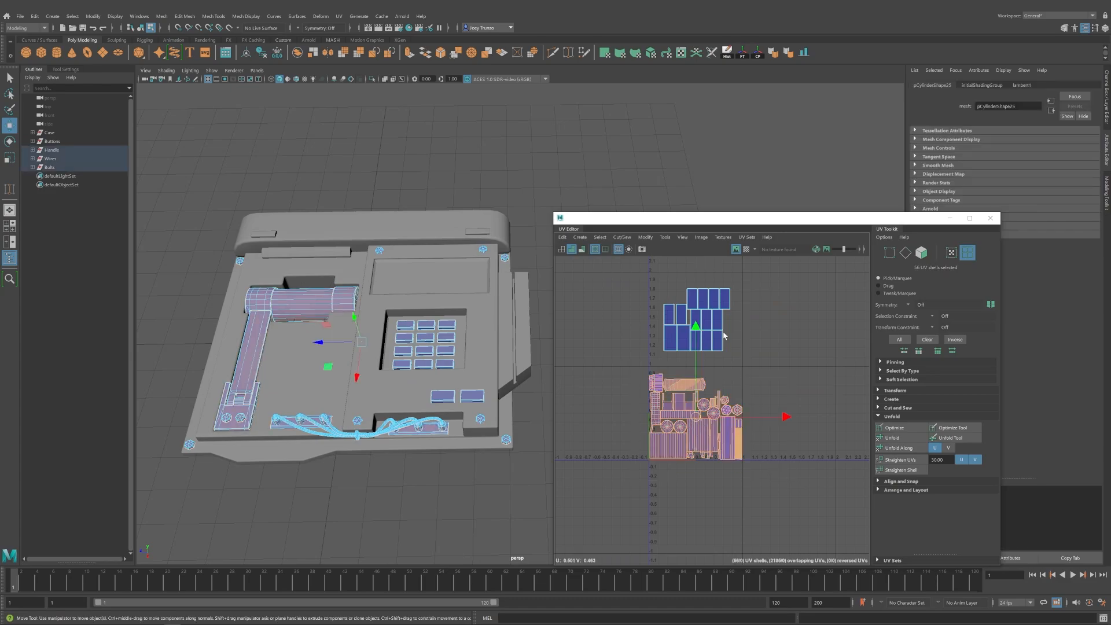
{"action": "key", "text": "r"}
{"action": "left_click_drag", "start_coordinate": [654, 278], "coordinate": [741, 359]}
{"action": "left_click_drag", "start_coordinate": [697, 320], "coordinate": [747, 381]}
{"action": "scroll", "coordinate": [665, 323], "scroll_direction": "up", "scroll_amount": 3}
Scale down the curved shell of the ring around the wires and shift it toward the neighbouring shells.
{"action": "key", "text": "w"}
{"action": "left_click", "coordinate": [637, 376]}
{"action": "key", "text": "r"}
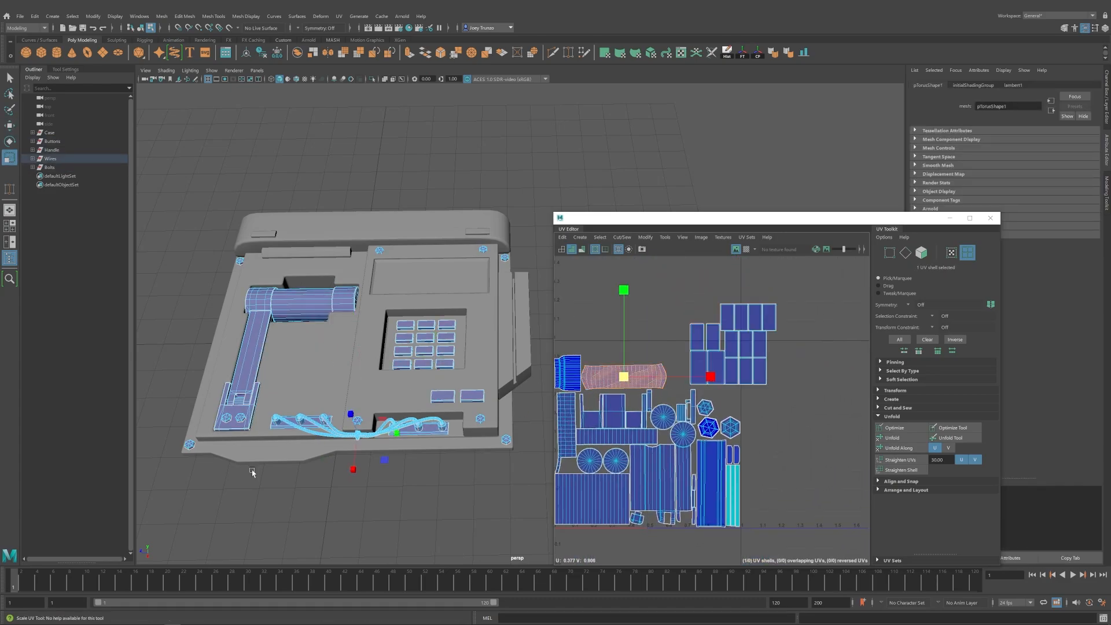
{"action": "key", "text": "f"}
{"action": "key", "text": "w"}
{"action": "left_click_drag", "start_coordinate": [624, 377], "coordinate": [602, 377]}
{"action": "mouse_move", "coordinate": [657, 446]}
{"action": "middle_mouse_down", "text": "alt"}
{"action": "mouse_move", "coordinate": [725, 418]}
{"action": "mouse_move", "coordinate": [649, 458]}
{"action": "middle_mouse_up", "text": "alt"}
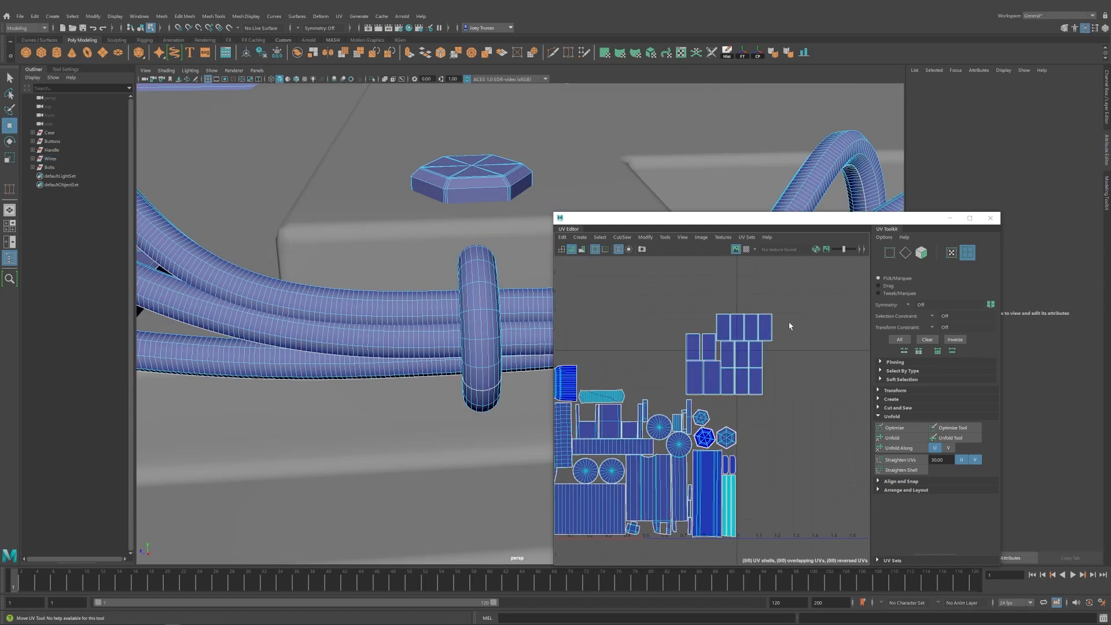
Place the button top shells above the packed shells and line them up in a row along the tile's upper edge.
{"action": "left_click_drag", "start_coordinate": [789, 323], "coordinate": [595, 383]}
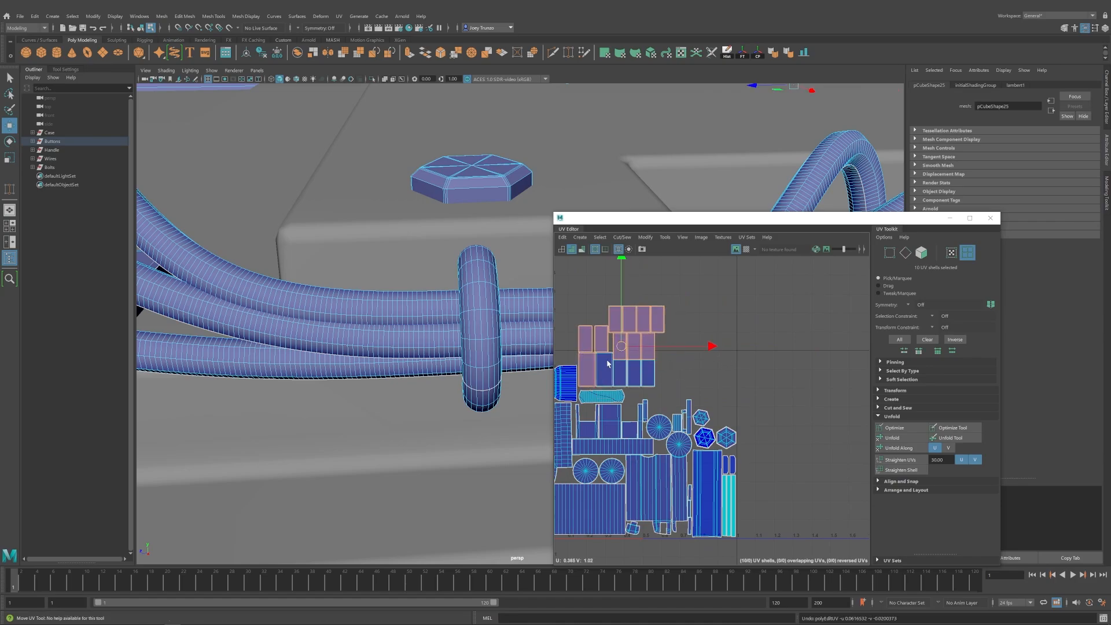
{"action": "left_click", "coordinate": [587, 370], "text": "ctrl"}
{"action": "left_click_drag", "start_coordinate": [619, 336], "coordinate": [720, 358]}
{"action": "left_click_drag", "start_coordinate": [665, 389], "coordinate": [749, 372]}
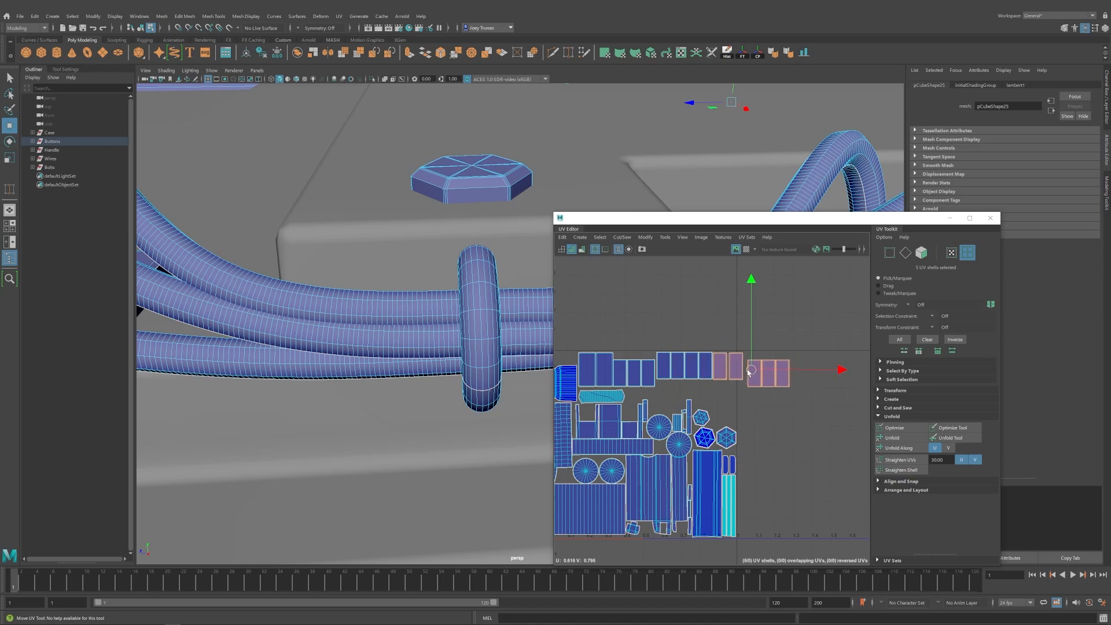
Rotate the four overflowing button top shells sideways beneath the row, and place the narrow handle strip at the row's end.
{"action": "scroll", "coordinate": [750, 372], "scroll_direction": "up", "scroll_amount": 4}
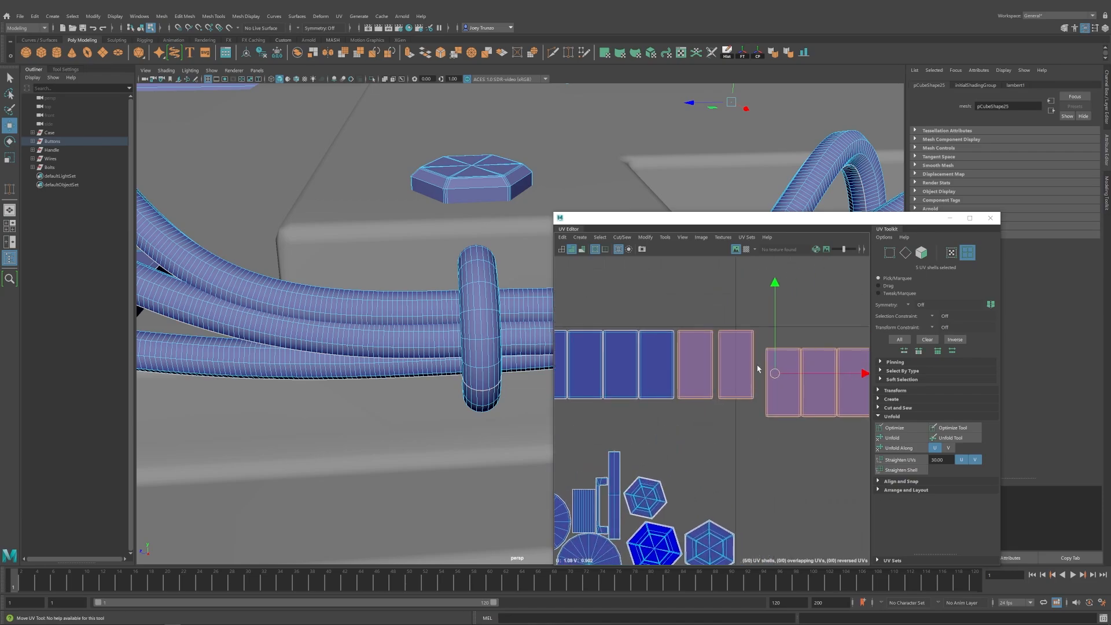
{"action": "left_click", "coordinate": [688, 373], "text": "ctrl"}
{"action": "scroll", "coordinate": [808, 301], "scroll_direction": "down", "scroll_amount": 2}
{"action": "key", "text": "e"}
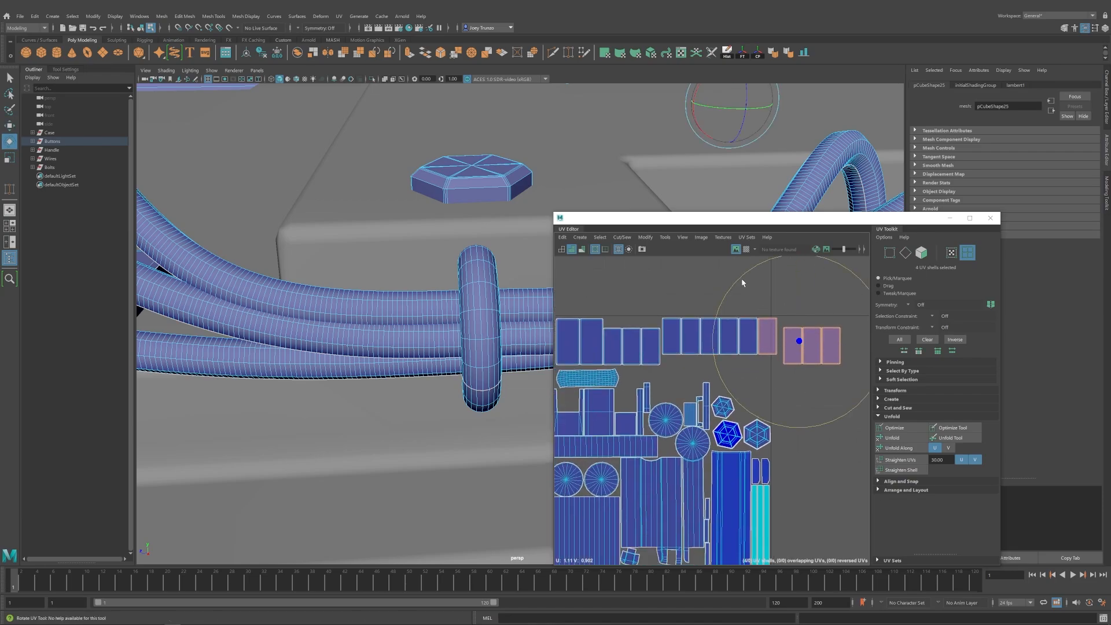
{"action": "left_click_drag", "start_coordinate": [742, 280], "coordinate": [861, 284]}
{"action": "key", "text": "w"}
{"action": "left_click_drag", "start_coordinate": [801, 342], "coordinate": [633, 421]}
{"action": "scroll", "coordinate": [670, 385], "scroll_direction": "up", "scroll_amount": 2}
{"action": "left_click", "coordinate": [744, 355], "text": "ctrl"}
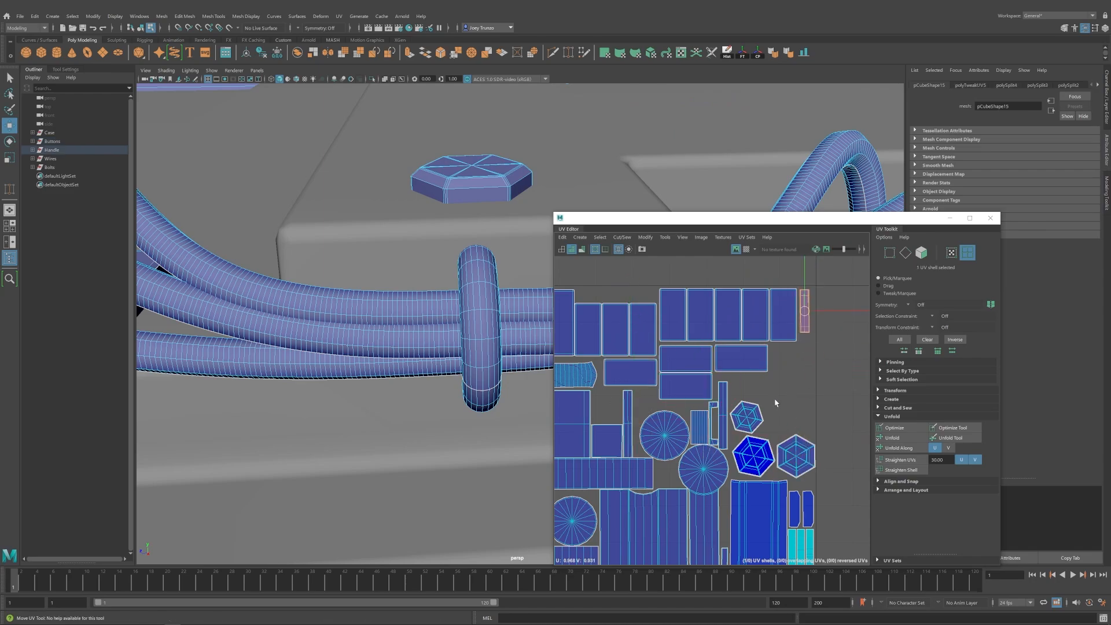
Select the button side shells, scale them down, and move them next to the packed UV tile.
{"action": "scroll", "coordinate": [775, 403], "scroll_direction": "down", "scroll_amount": 7}
{"action": "middle_click_drag", "start_coordinate": [775, 403], "coordinate": [582, 377], "text": "alt"}
{"action": "key", "text": "r"}
{"action": "left_click_drag", "start_coordinate": [738, 306], "coordinate": [735, 336]}
{"action": "middle_click_drag", "start_coordinate": [712, 359], "coordinate": [789, 355], "text": "alt"}
{"action": "key", "text": "w"}
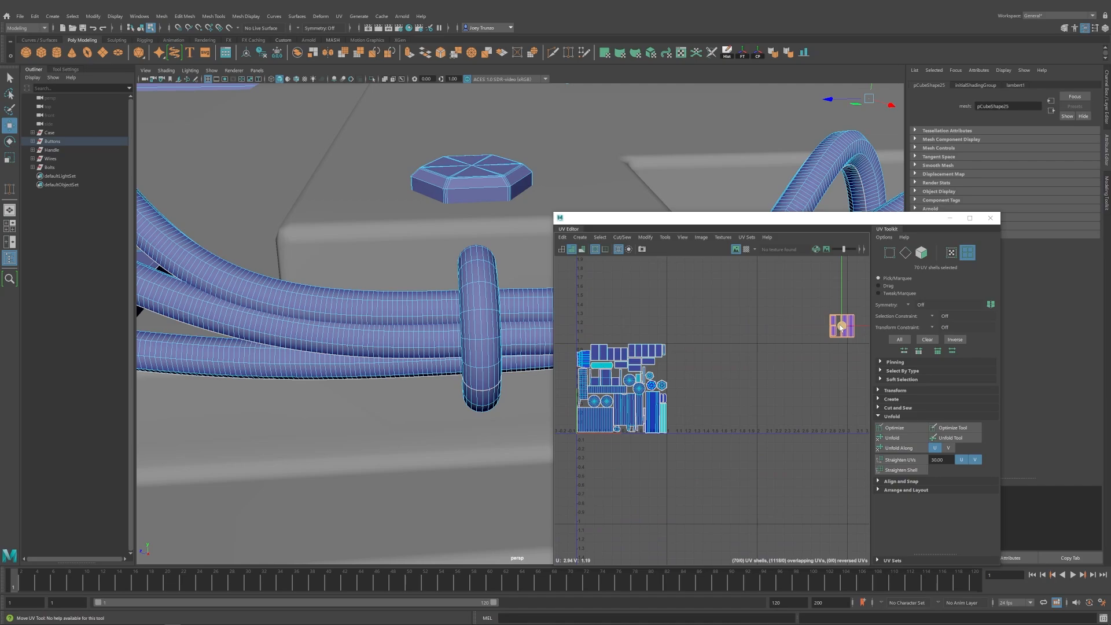
{"action": "left_click_drag", "start_coordinate": [841, 328], "coordinate": [713, 358]}
{"action": "middle_click_drag", "start_coordinate": [680, 403], "coordinate": [771, 415], "text": "alt"}
{"action": "scroll", "coordinate": [761, 382], "scroll_direction": "up", "scroll_amount": 5}
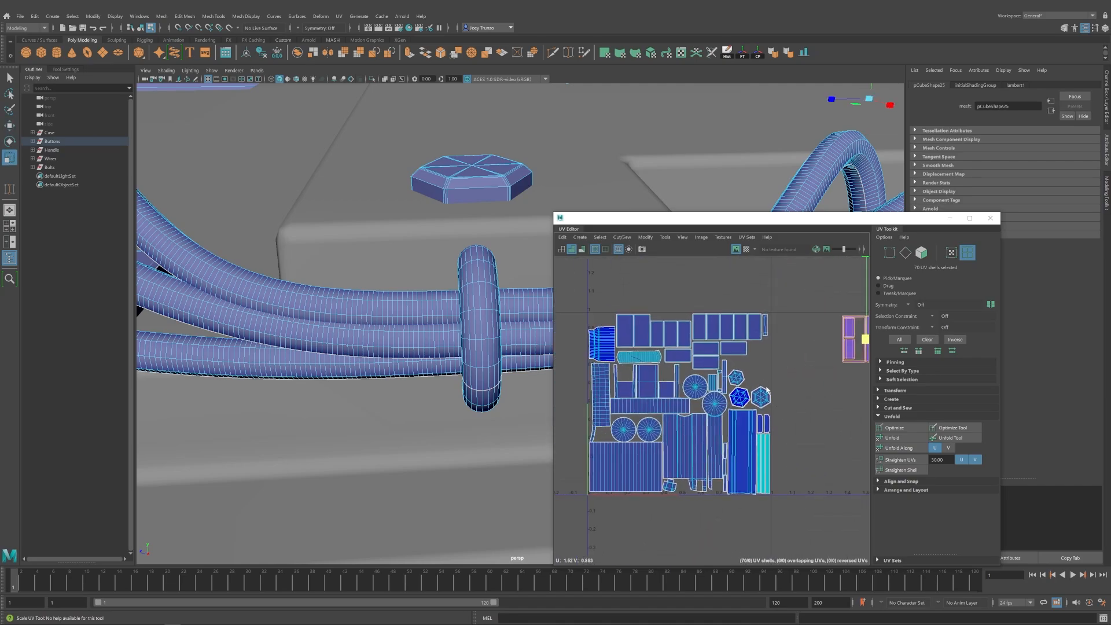
Fit the upright handle bolt shells and the smaller corner bolt shells into the gaps between the notched handle shells.
{"action": "left_click", "coordinate": [761, 399]}
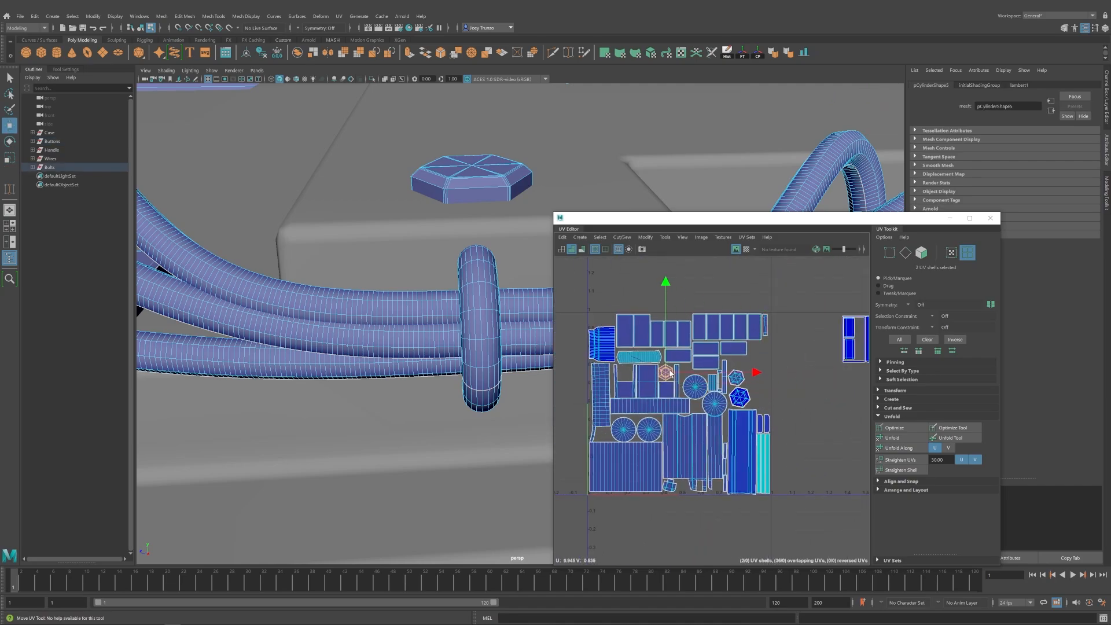
{"action": "scroll", "coordinate": [662, 336], "scroll_direction": "up", "scroll_amount": 8}
{"action": "scroll", "coordinate": [622, 313], "scroll_direction": "down", "scroll_amount": 8}
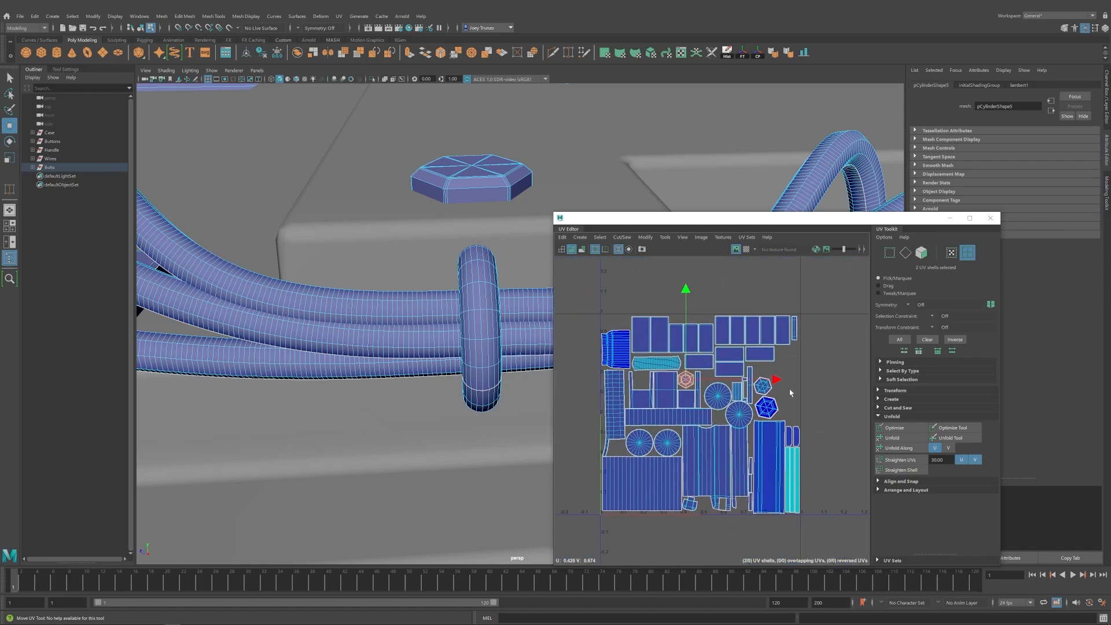
{"action": "scroll", "coordinate": [636, 384], "scroll_direction": "up", "scroll_amount": 10}
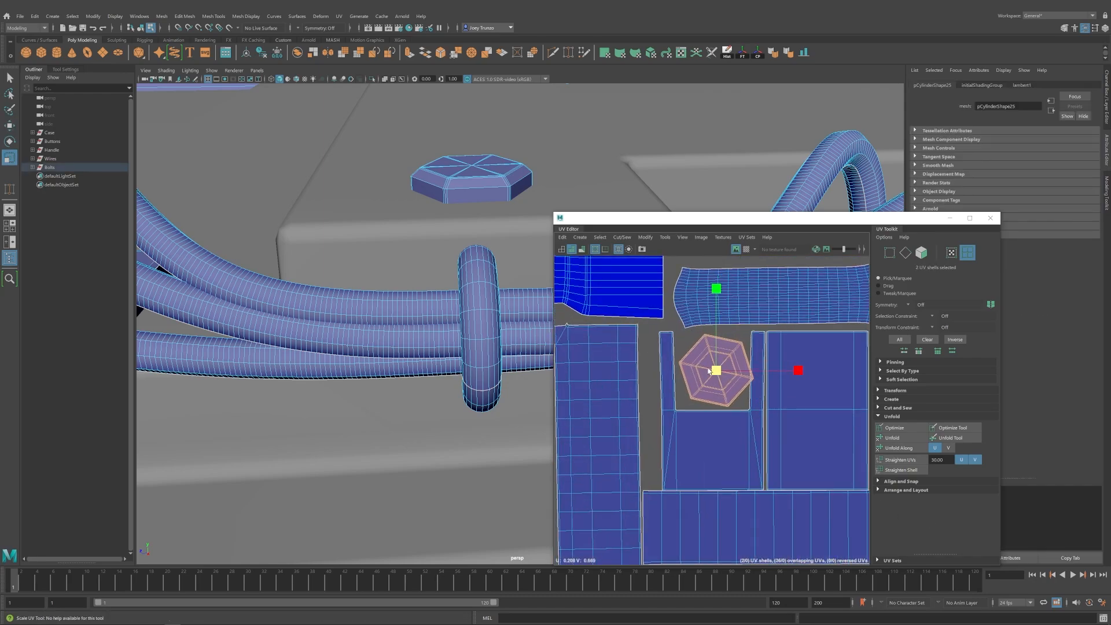
{"action": "scroll", "coordinate": [622, 382], "scroll_direction": "down", "scroll_amount": 3}
{"action": "scroll", "coordinate": [621, 383], "scroll_direction": "down", "scroll_amount": 5}
Move the button side shells into the UV tile, directly above the mounting block shells.
{"action": "middle_click_drag", "start_coordinate": [862, 408], "coordinate": [705, 424], "text": "alt"}
{"action": "scroll", "coordinate": [704, 423], "scroll_direction": "down", "scroll_amount": 3}
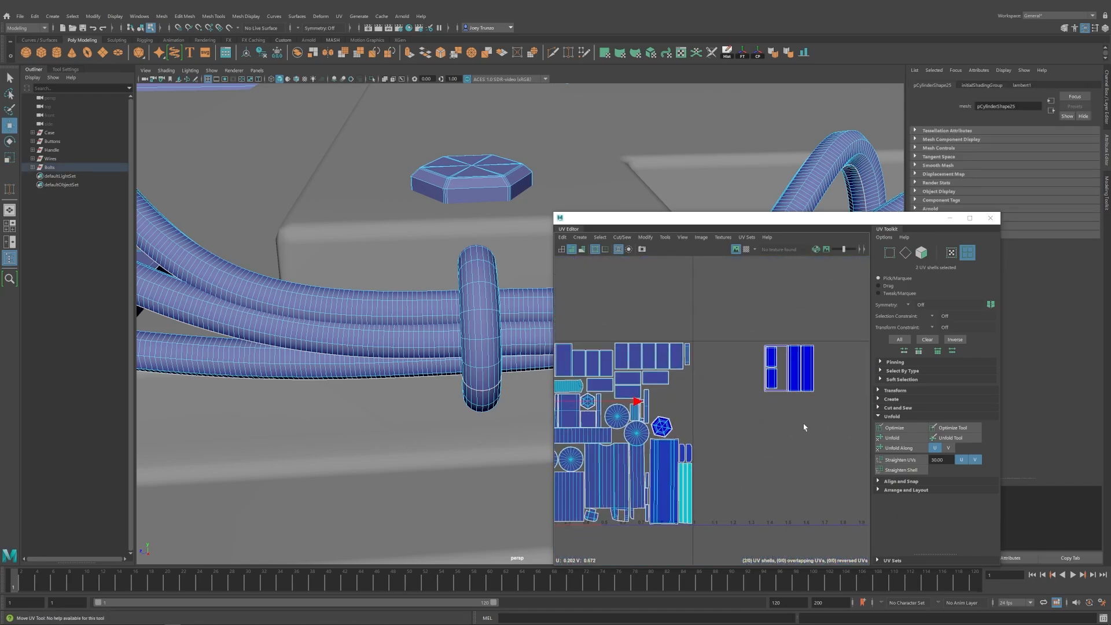
{"action": "left_click_drag", "start_coordinate": [825, 400], "coordinate": [678, 402]}
{"action": "scroll", "coordinate": [661, 417], "scroll_direction": "up", "scroll_amount": 3}
{"action": "scroll", "coordinate": [731, 417], "scroll_direction": "down", "scroll_amount": 2}
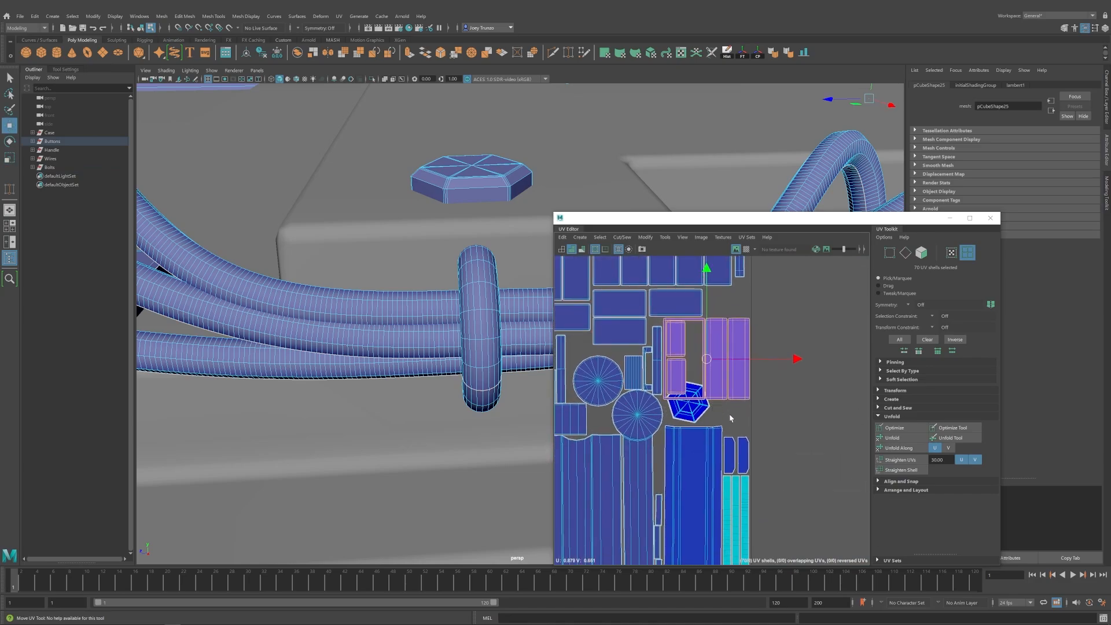
{"action": "left_click_drag", "start_coordinate": [705, 313], "coordinate": [709, 338]}
Place the remaining stacked bolt shells in the free space above the button side shells and deselect them.
{"action": "left_click_drag", "start_coordinate": [690, 377], "coordinate": [728, 324]}
{"action": "left_click", "coordinate": [787, 300]}
{"action": "scroll", "coordinate": [779, 392], "scroll_direction": "down", "scroll_amount": 4}
{"action": "middle_click_drag", "start_coordinate": [781, 397], "coordinate": [769, 382], "text": "alt"}
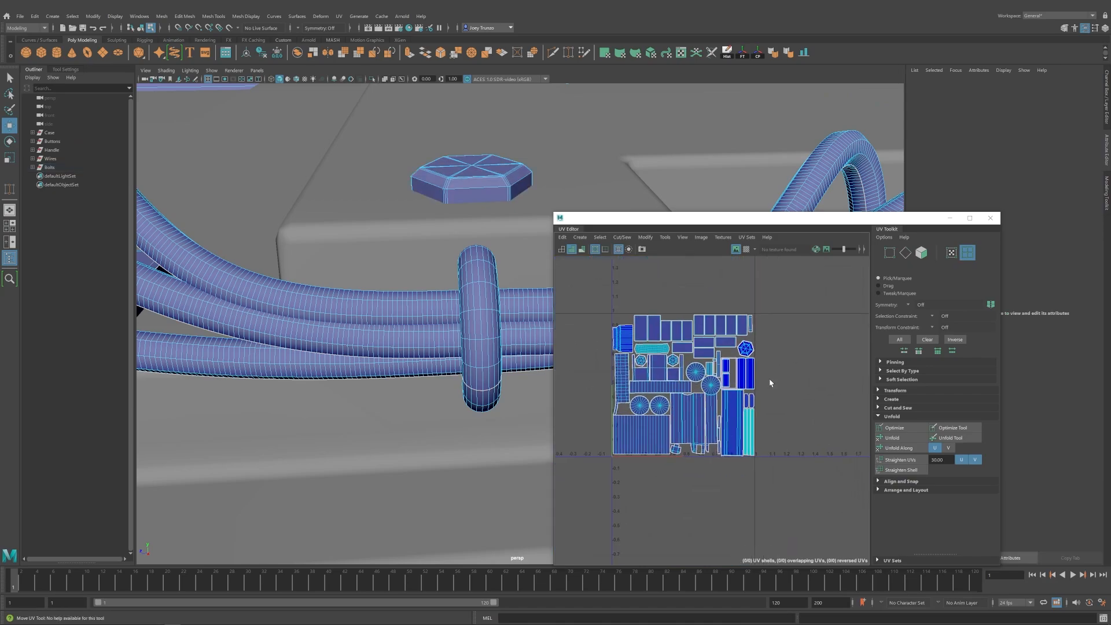
Select all the button, handle, wire and bolt UV shells and check their texel distribution on the model with the checker map.
{"action": "left_click_drag", "start_coordinate": [799, 288], "coordinate": [605, 466]}
{"action": "left_click", "coordinate": [746, 249]}
{"action": "right_click_drag", "start_coordinate": [521, 341], "coordinate": [355, 372], "text": "alt"}
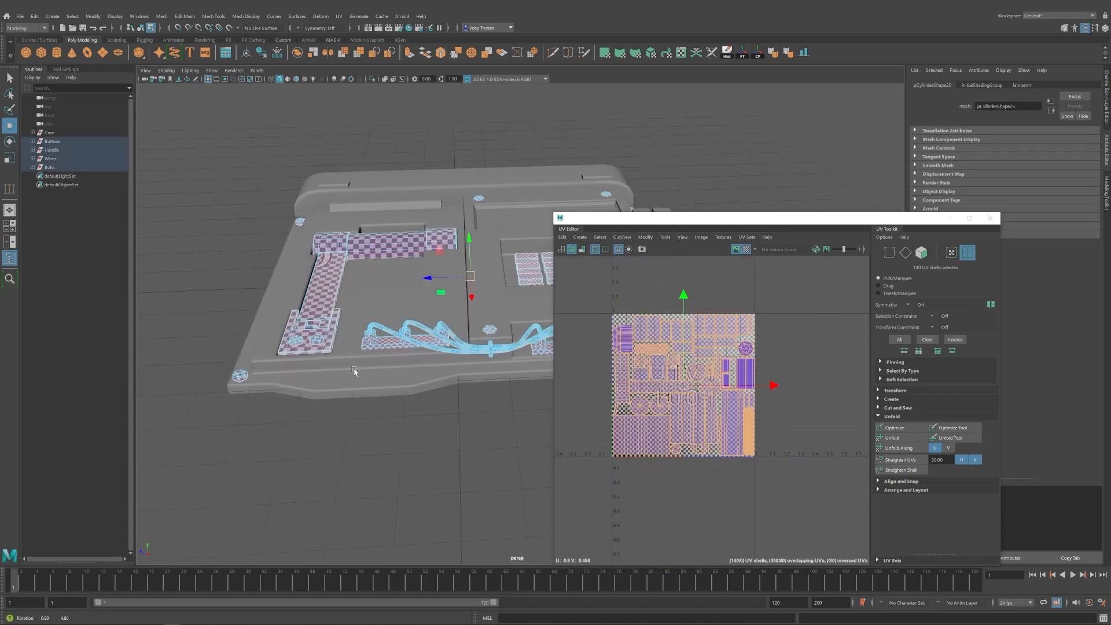
{"action": "left_click_drag", "start_coordinate": [354, 372], "coordinate": [359, 429], "text": "alt"}
{"action": "left_click", "coordinate": [746, 249]}
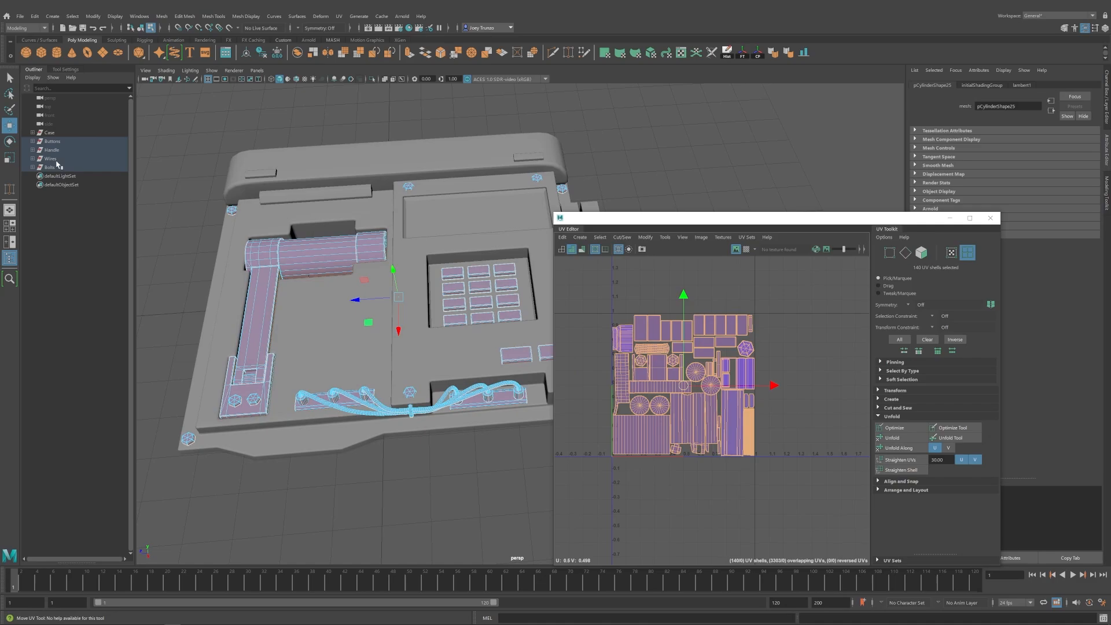
Group the Buttons, Handle, Wires and Bolts groups together under the name Pieces.
{"action": "left_click", "coordinate": [60, 141]}
{"action": "left_click", "coordinate": [58, 168], "text": "shift"}
{"action": "key", "text": "ctrl+g"}
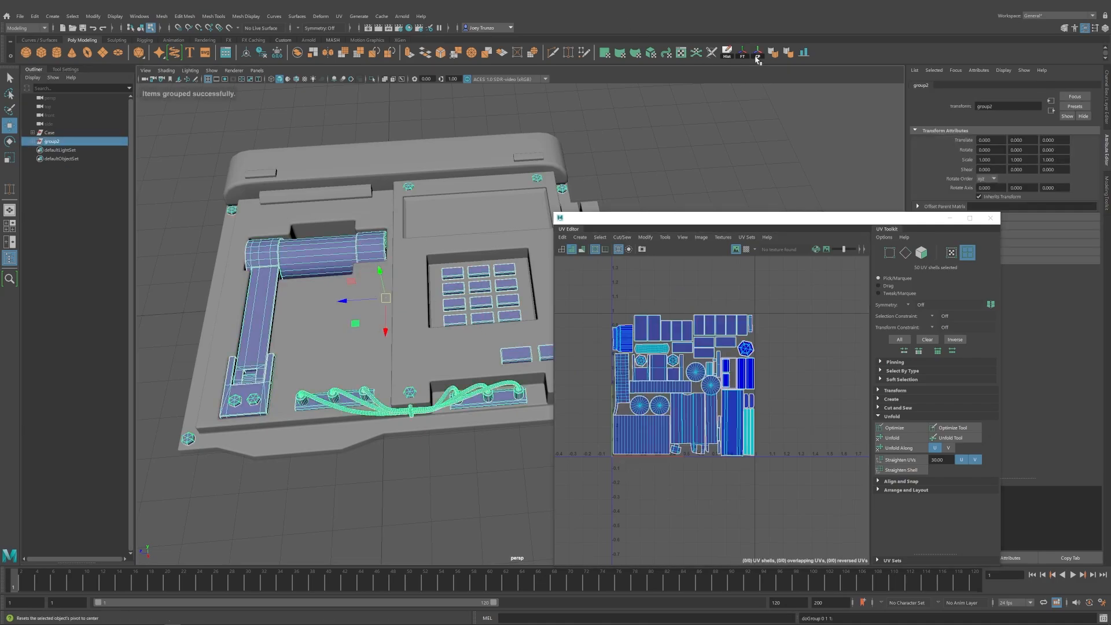
{"action": "left_click_drag", "start_coordinate": [300, 272], "coordinate": [342, 239], "text": "alt"}
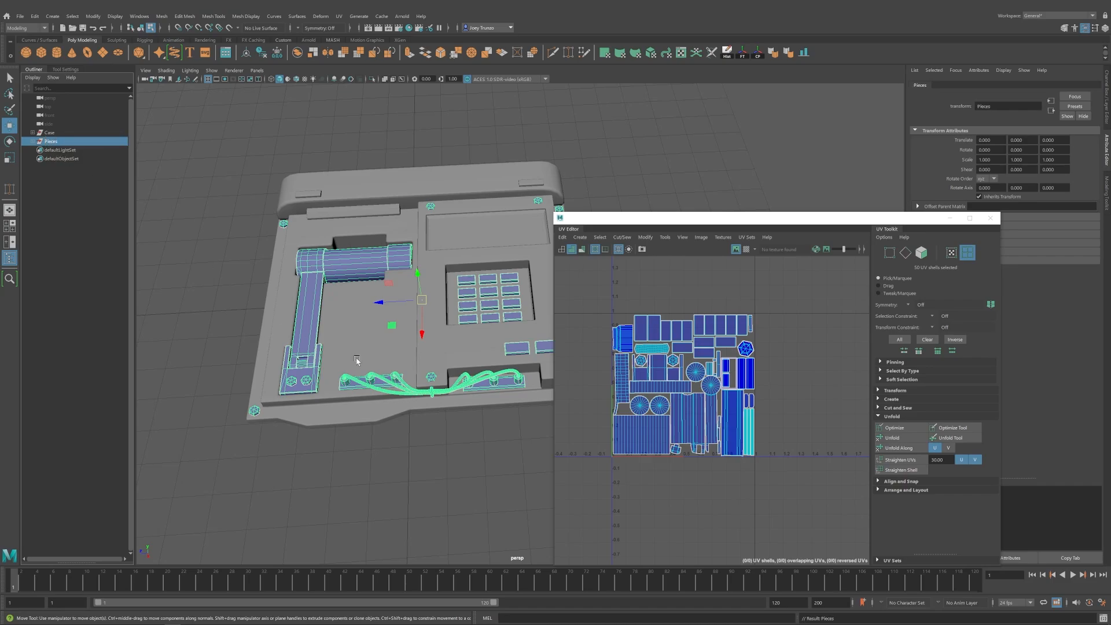
{"action": "left_click_drag", "start_coordinate": [515, 268], "coordinate": [495, 234], "text": "alt"}
Group Case and Pieces into one parent group named Control_Panel.
{"action": "left_click_drag", "start_coordinate": [65, 133], "coordinate": [55, 141]}
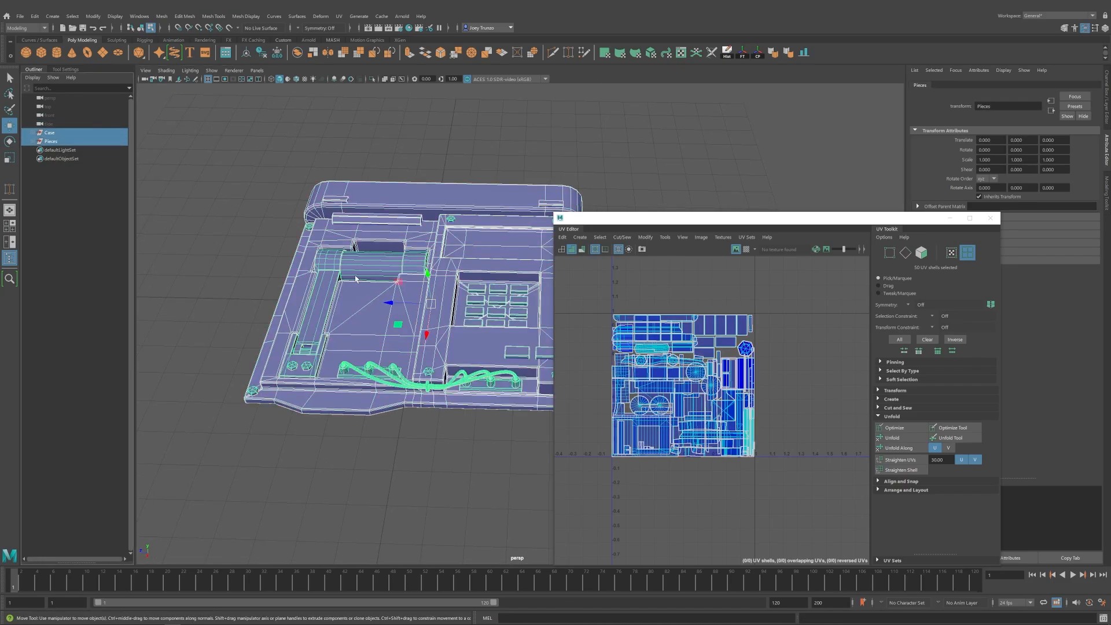
{"action": "key", "text": "ctrl+g"}
{"action": "double_click", "coordinate": [52, 133]}
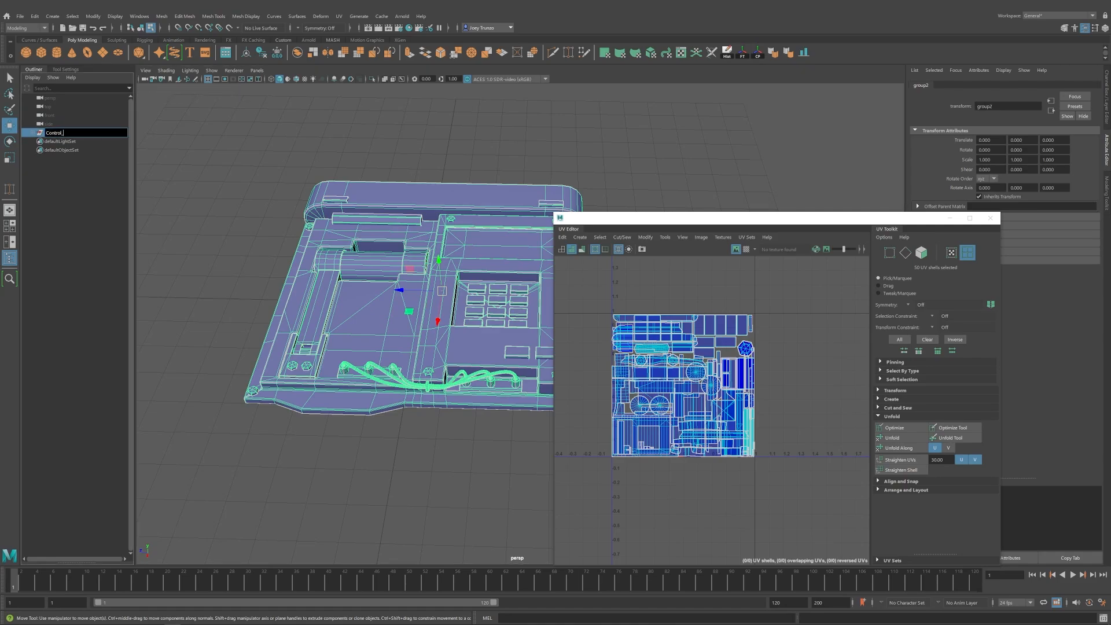
{"action": "left_click", "coordinate": [222, 211]}
{"action": "middle_click_drag", "start_coordinate": [319, 251], "coordinate": [256, 264], "text": "alt"}
Assign the Case group a new Blinn material named Texture_01.
{"action": "left_click", "coordinate": [58, 142]}
{"action": "right_click_drag", "start_coordinate": [342, 265], "coordinate": [333, 265], "text": "alt"}
{"action": "right_click_drag", "start_coordinate": [405, 142], "coordinate": [437, 298]}
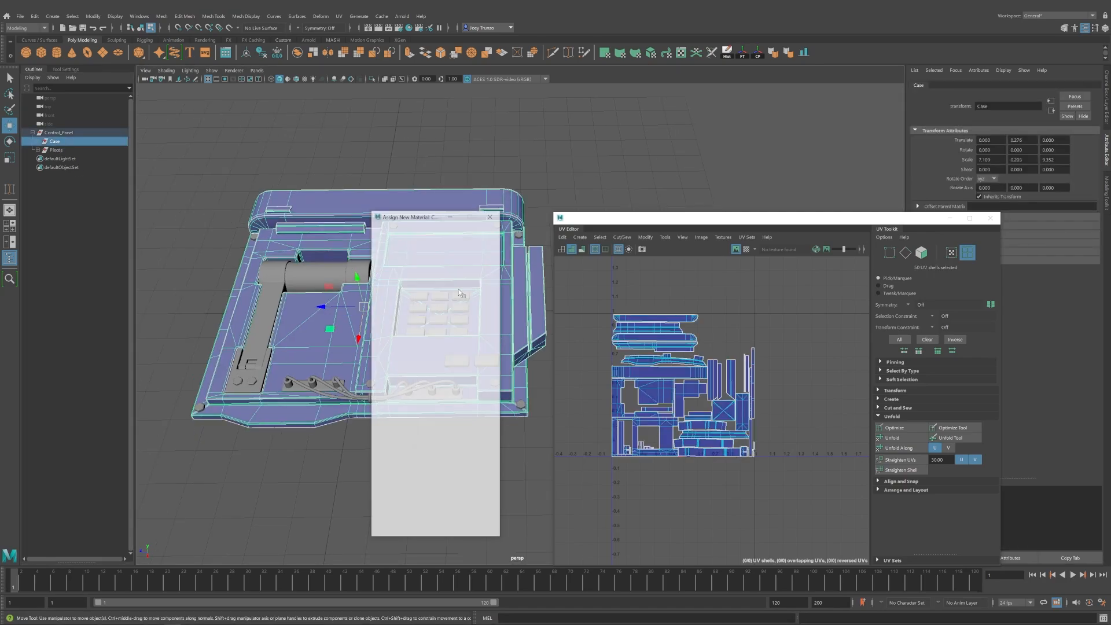
{"action": "left_click", "coordinate": [451, 272]}
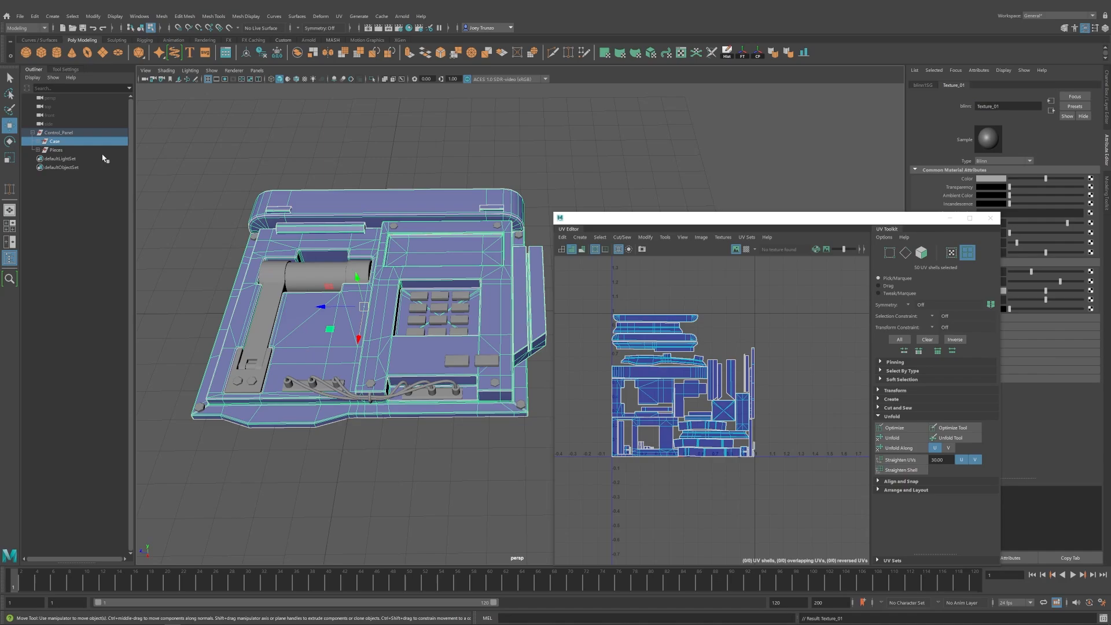
Assign the Pieces group a new Blinn material named Texture_02 and center the Control_Panel group's pivot.
{"action": "left_click", "coordinate": [58, 151]}
{"action": "right_click_drag", "start_coordinate": [484, 159], "coordinate": [510, 318]}
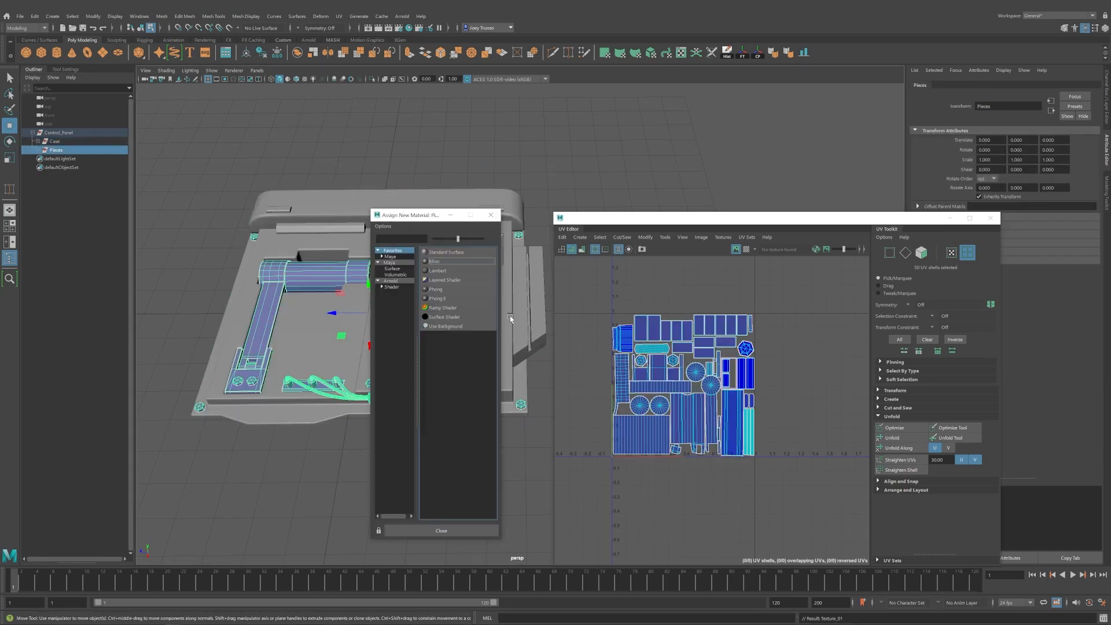
{"action": "left_click", "coordinate": [455, 262]}
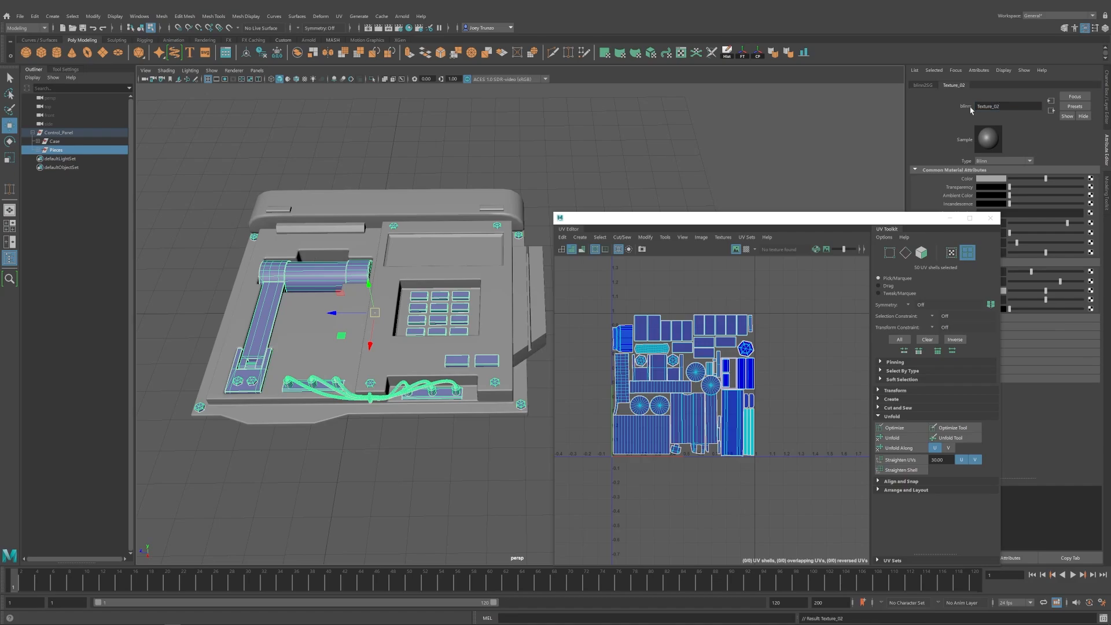
{"action": "left_click", "coordinate": [58, 132]}
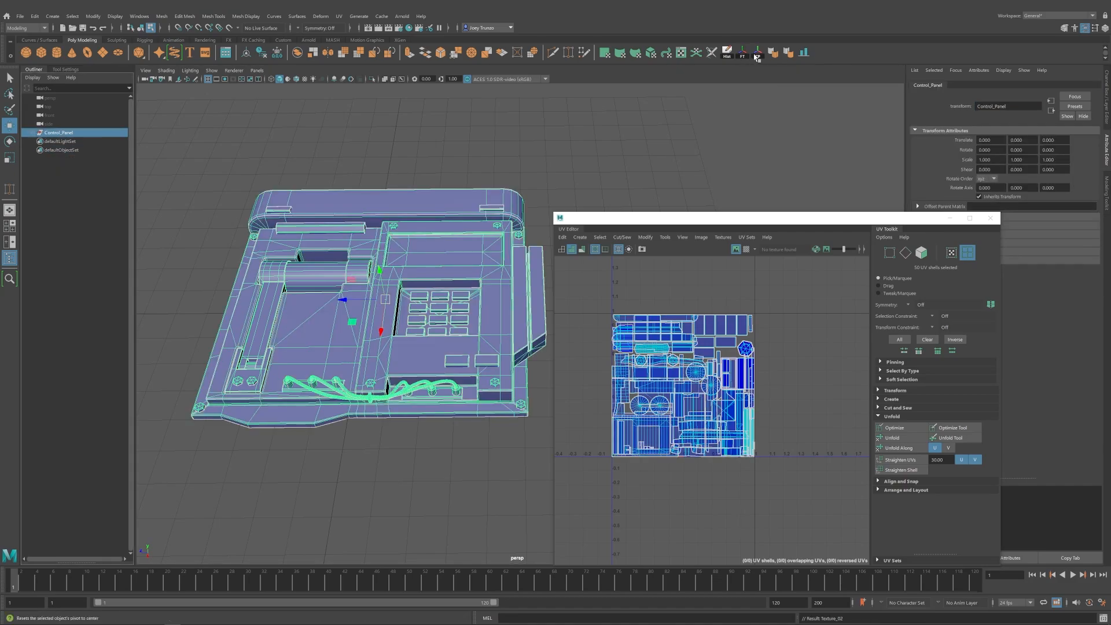
{"action": "left_click", "coordinate": [583, 152]}
Create a polygon cube and match its position to the card reader on the side of the panel.
{"action": "left_click_drag", "start_coordinate": [583, 151], "coordinate": [202, 312], "text": "alt"}
{"action": "left_click_drag", "start_coordinate": [400, 322], "coordinate": [443, 335], "text": "alt"}
{"action": "left_click", "coordinate": [41, 52]}
{"action": "left_click", "coordinate": [544, 347], "text": "shift"}
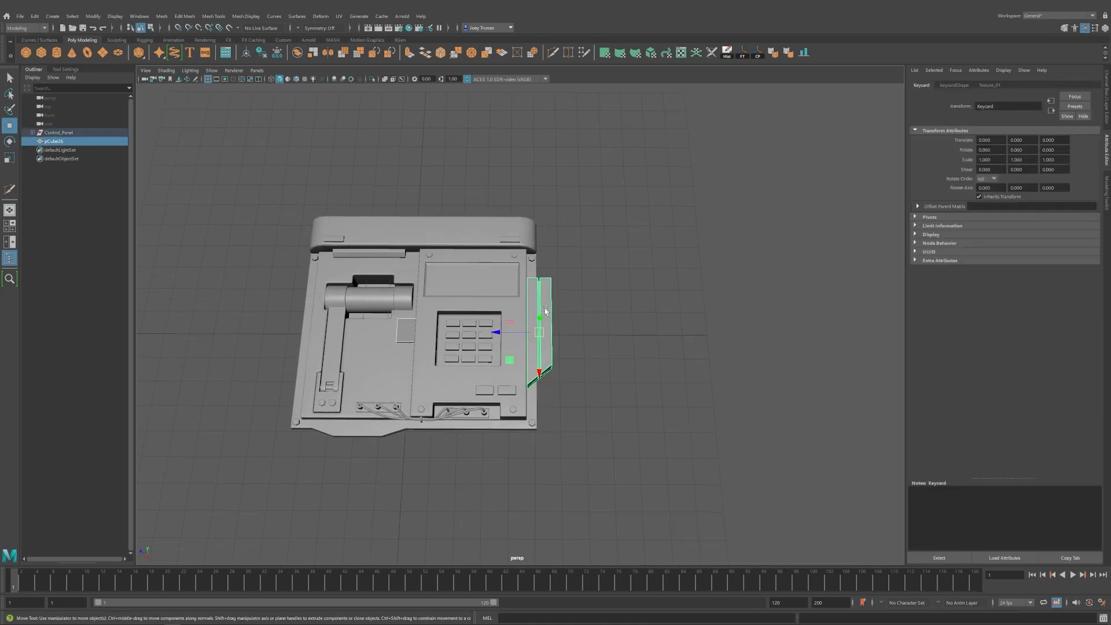
{"action": "left_click", "coordinate": [773, 52]}
Scale the cube down to a slim block of about 0.957 by 0.241 by 0.241 and place it inside the card slot.
{"action": "scroll", "coordinate": [597, 324], "scroll_direction": "up", "scroll_amount": 5}
{"action": "left_click", "coordinate": [481, 337]}
{"action": "key", "text": "r"}
{"action": "left_click_drag", "start_coordinate": [482, 340], "coordinate": [364, 469]}
{"action": "left_click_drag", "start_coordinate": [364, 446], "coordinate": [443, 455], "text": "alt"}
{"action": "scroll", "coordinate": [495, 423], "scroll_direction": "up", "scroll_amount": 3}
{"action": "middle_click_drag", "start_coordinate": [494, 423], "coordinate": [520, 353], "text": "alt"}
{"action": "key", "text": "w"}
Try to shift the block's vertices at the end nearer the slot's angled tip sideways, and undo the move.
{"action": "right_click_drag", "start_coordinate": [635, 332], "coordinate": [581, 299]}
{"action": "left_click_drag", "start_coordinate": [435, 429], "coordinate": [578, 342]}
{"action": "left_click_drag", "start_coordinate": [469, 365], "coordinate": [456, 363]}
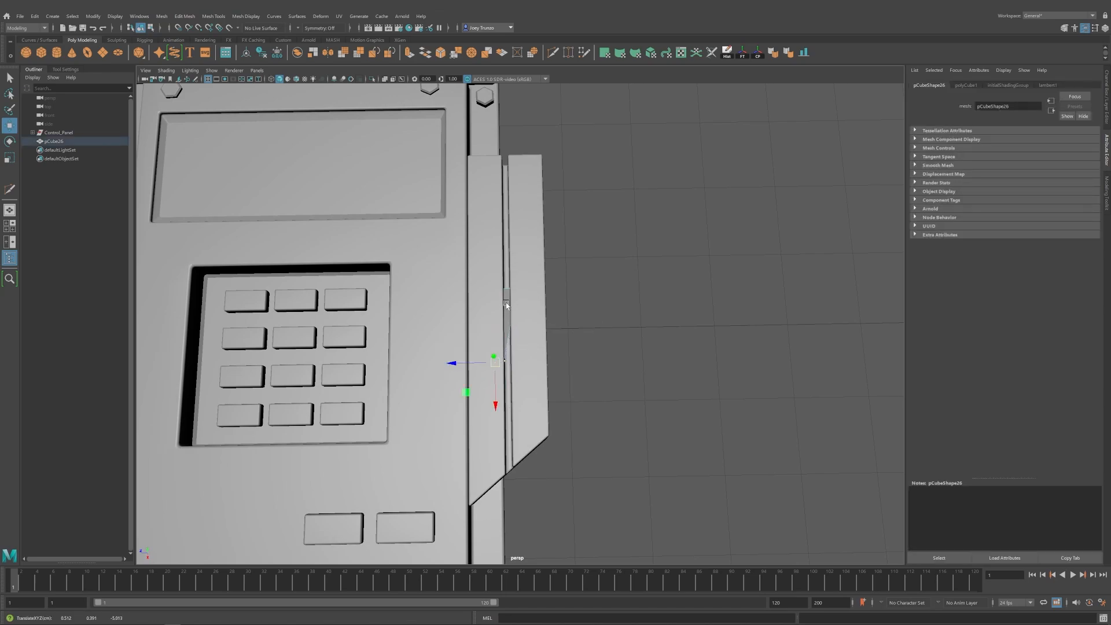
{"action": "left_click", "coordinate": [681, 280]}
{"action": "key", "text": "ctrl+z"}
{"action": "key", "text": "ctrl+z"}
{"action": "key", "text": "ctrl+z"}
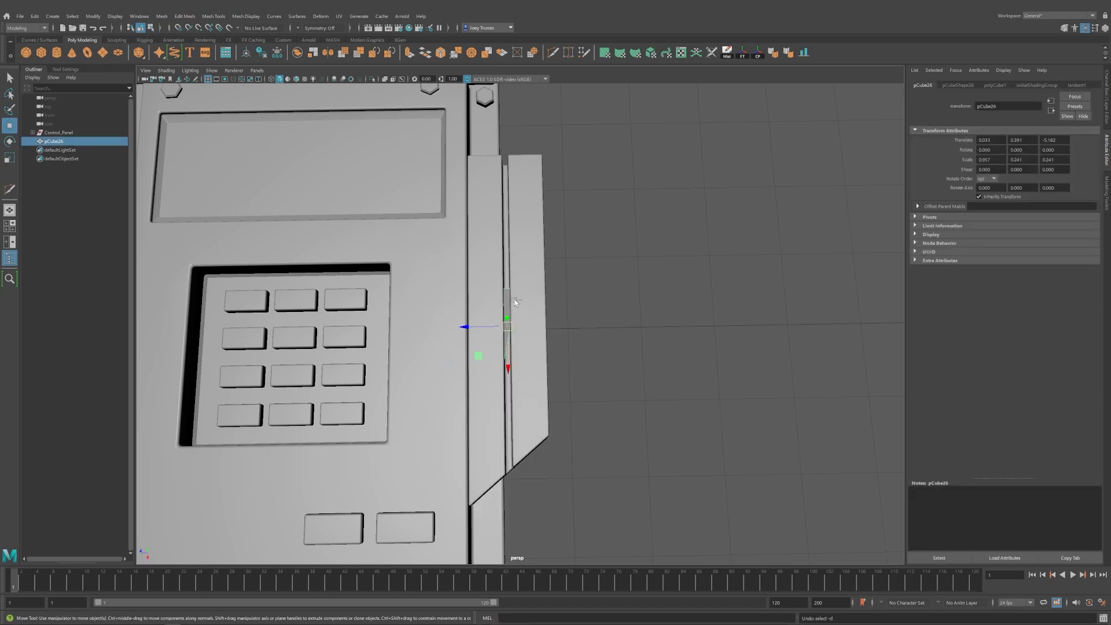
Move the vertices at the block's opposite end sideways into the slot's inner wall to taper that end.
{"action": "left_click_drag", "start_coordinate": [487, 297], "coordinate": [448, 292]}
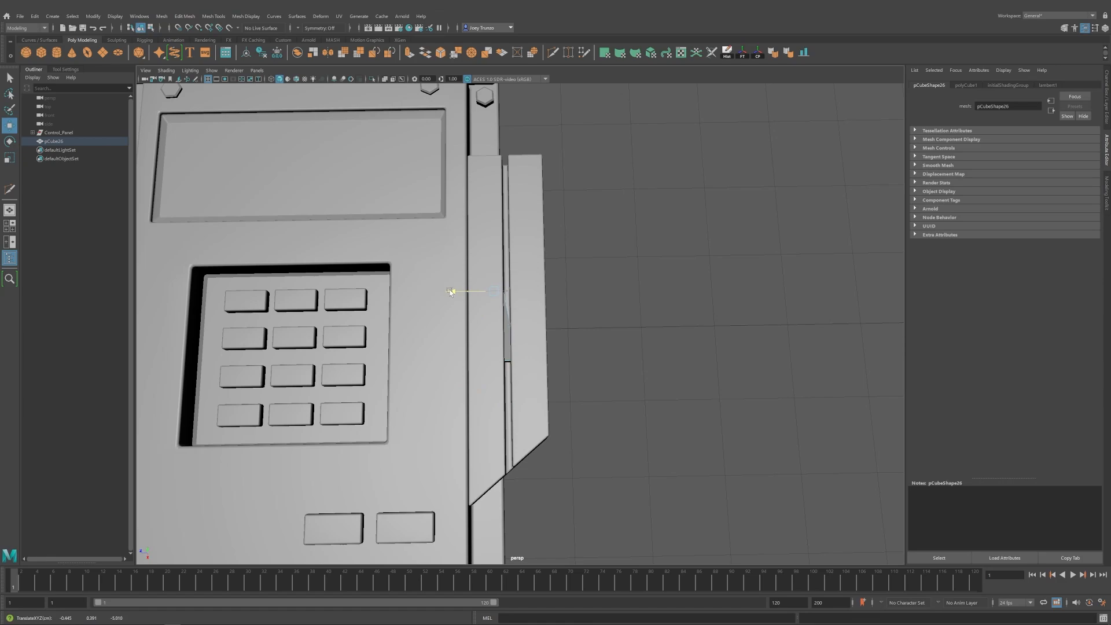
{"action": "left_click", "coordinate": [558, 376]}
{"action": "scroll", "coordinate": [558, 377], "scroll_direction": "down", "scroll_amount": 7}
{"action": "scroll", "coordinate": [558, 377], "scroll_direction": "up", "scroll_amount": 4}
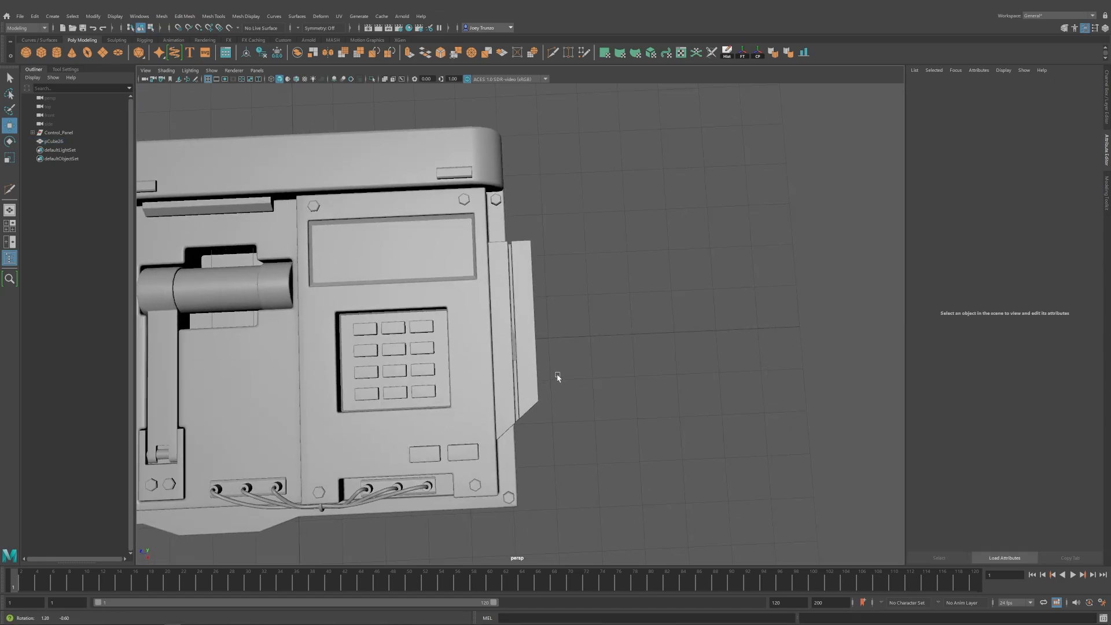
Raise the bottom vertices of the tapered block to make it shallower inside the card slot.
{"action": "left_click", "coordinate": [514, 338]}
{"action": "left_click_drag", "start_coordinate": [513, 338], "coordinate": [517, 337], "text": "alt"}
{"action": "key", "text": "f"}
{"action": "scroll", "coordinate": [479, 330], "scroll_direction": "down", "scroll_amount": 4}
{"action": "middle_click_drag", "start_coordinate": [412, 311], "coordinate": [392, 283], "text": "alt"}
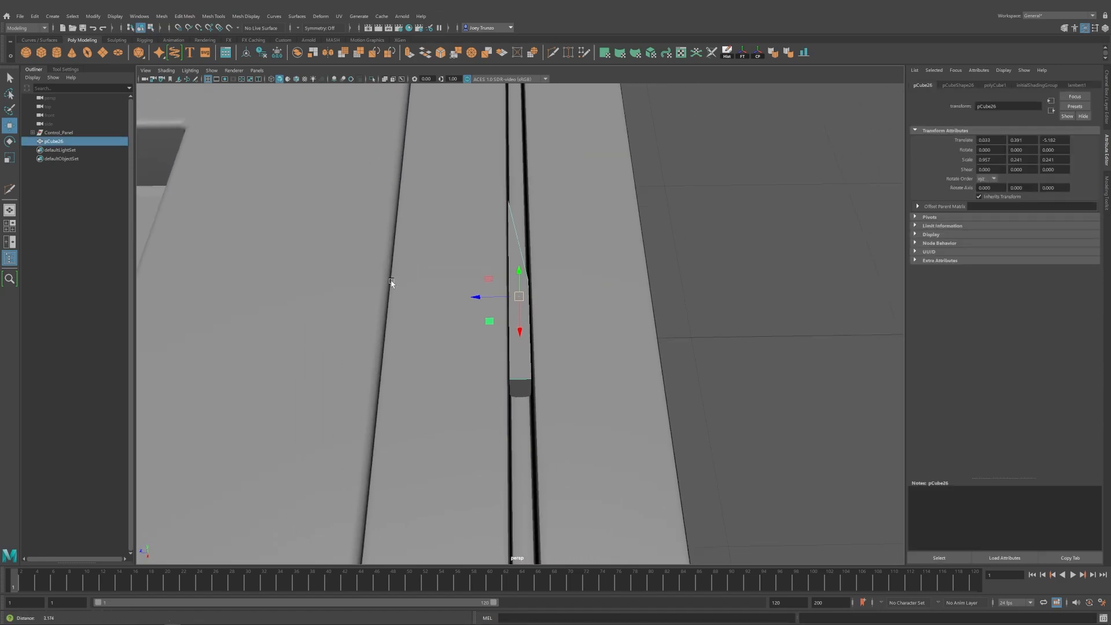
{"action": "scroll", "coordinate": [405, 287], "scroll_direction": "down", "scroll_amount": 4}
{"action": "left_click_drag", "start_coordinate": [616, 267], "coordinate": [616, 242], "text": "alt"}
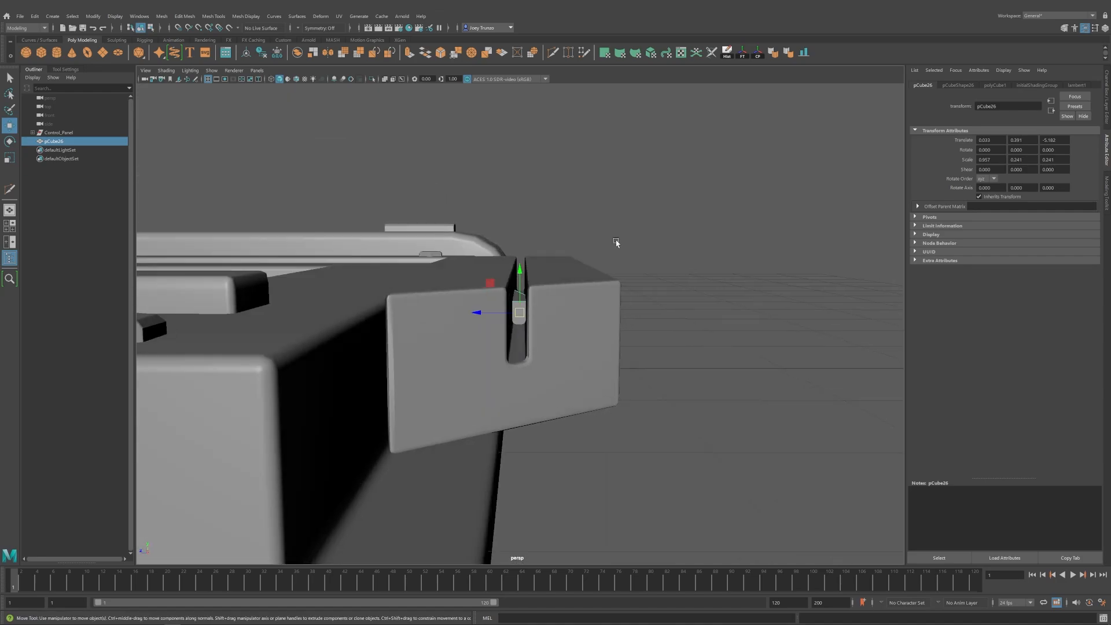
{"action": "right_click_drag", "start_coordinate": [644, 239], "coordinate": [605, 242]}
{"action": "left_click_drag", "start_coordinate": [611, 295], "coordinate": [613, 269], "text": "alt"}
{"action": "left_click_drag", "start_coordinate": [708, 439], "coordinate": [254, 307]}
{"action": "left_click_drag", "start_coordinate": [442, 342], "coordinate": [444, 365], "text": "alt"}
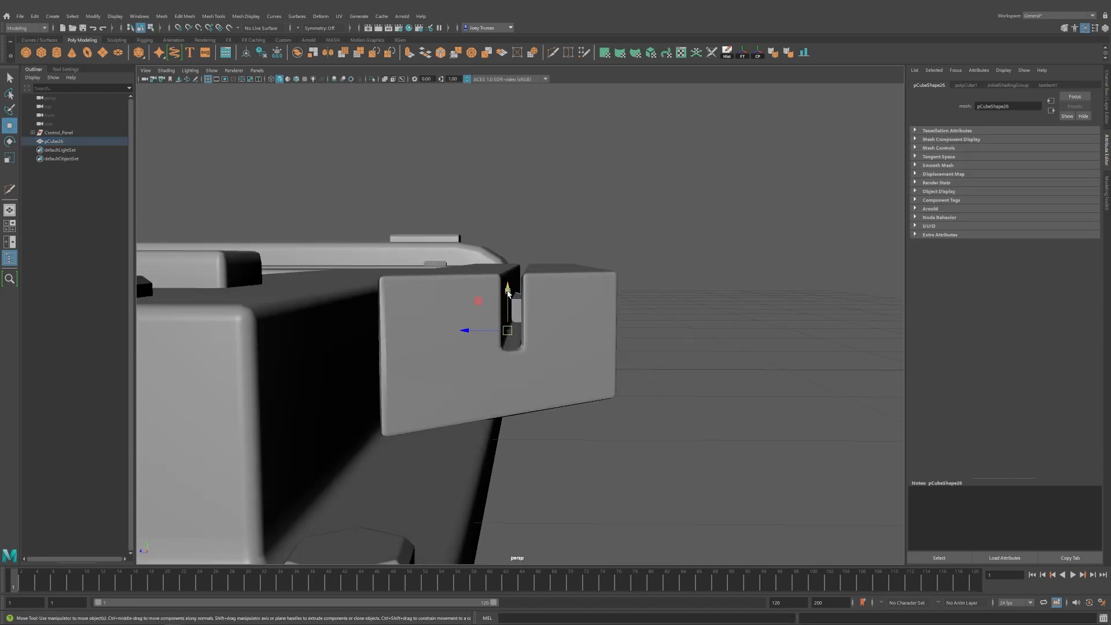
{"action": "left_click_drag", "start_coordinate": [508, 292], "coordinate": [508, 280]}
Delete the block's unneeded faces and bevel its edges with a fraction of 0.122 and one segment.
{"action": "left_click_drag", "start_coordinate": [590, 116], "coordinate": [514, 369], "text": "alt"}
{"action": "left_click_drag", "start_coordinate": [297, 496], "coordinate": [666, 178]}
{"action": "left_click_drag", "start_coordinate": [679, 199], "coordinate": [538, 366]}
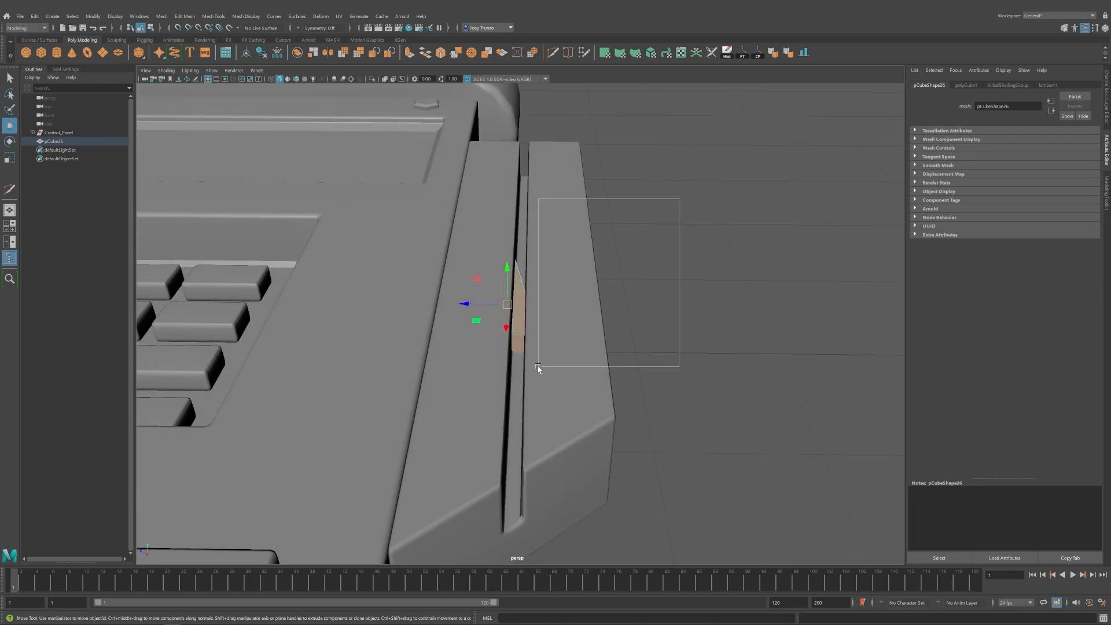
{"action": "left_click_drag", "start_coordinate": [621, 241], "coordinate": [651, 259], "text": "alt"}
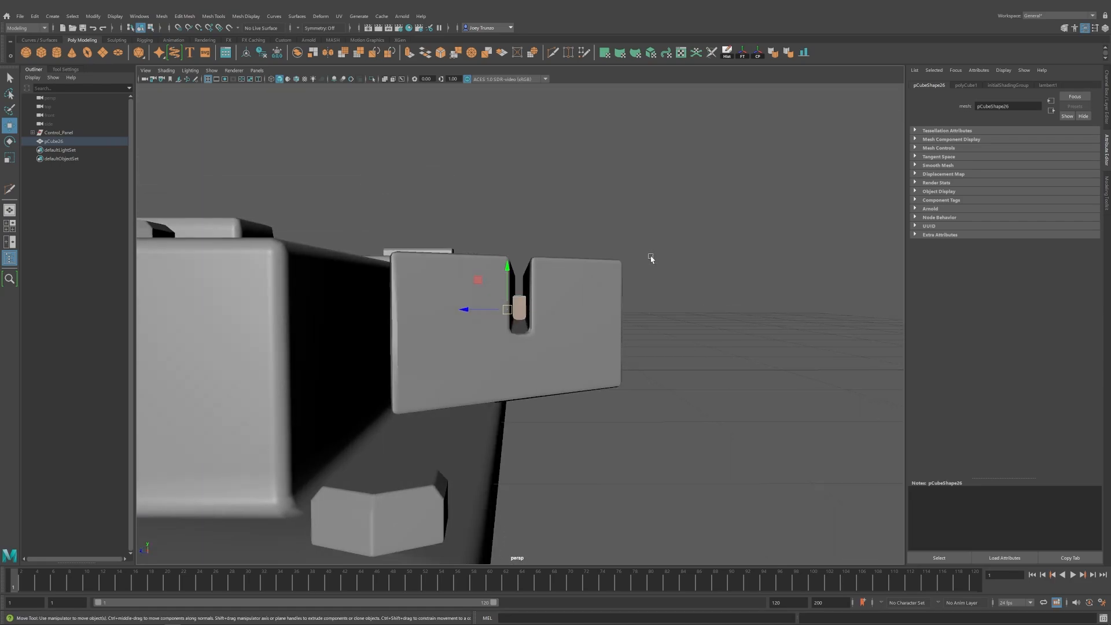
{"action": "left_click_drag", "start_coordinate": [521, 309], "coordinate": [567, 326], "text": "alt"}
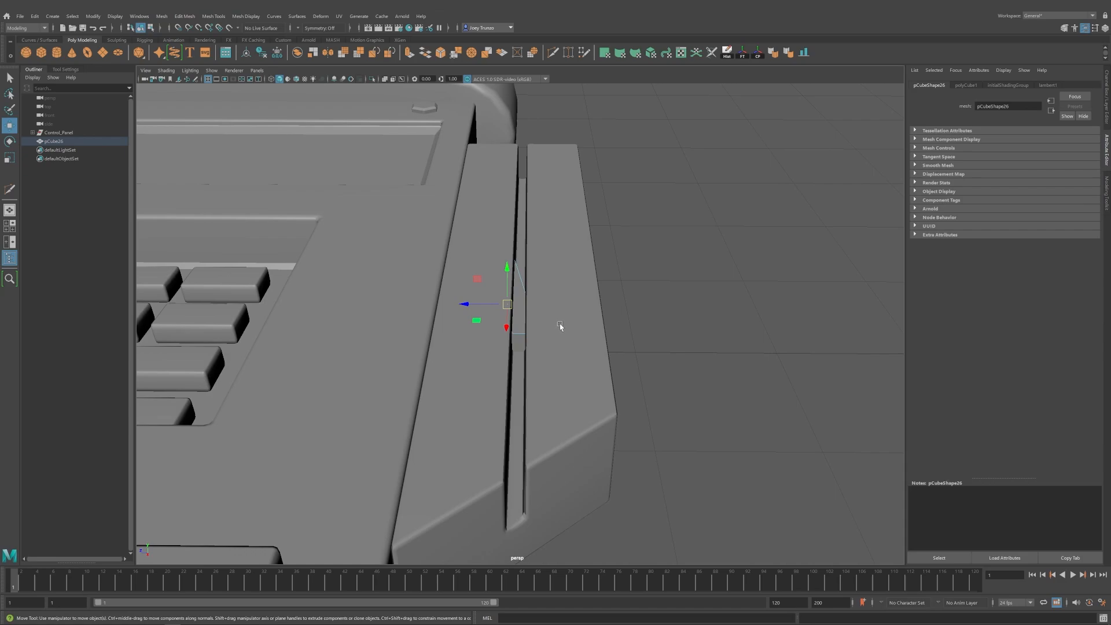
{"action": "left_click", "coordinate": [184, 15]}
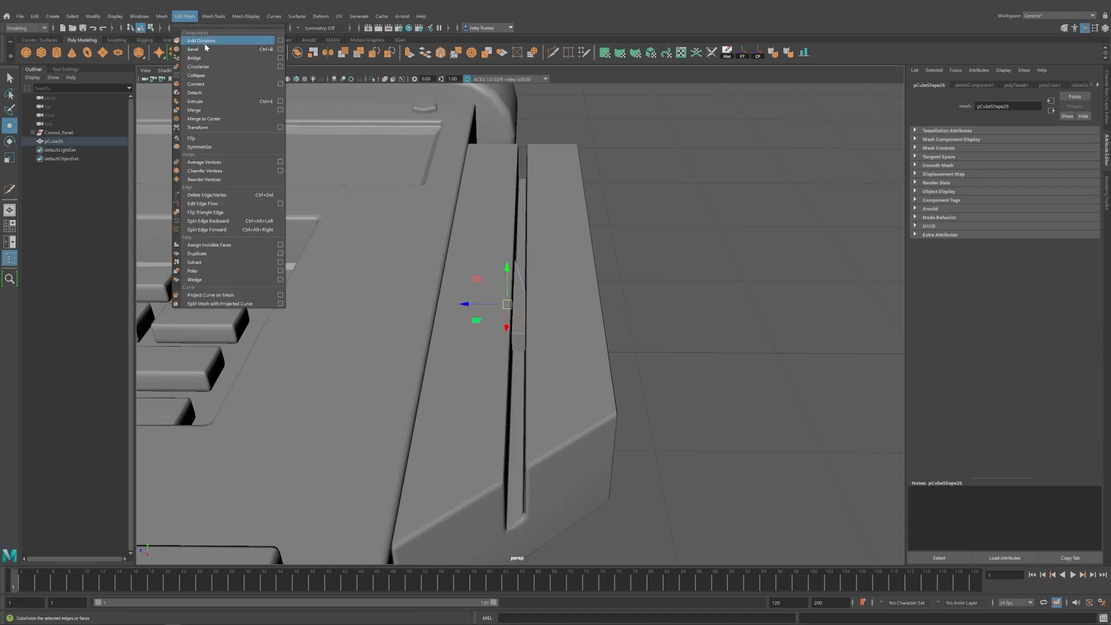
{"action": "left_click", "coordinate": [204, 49]}
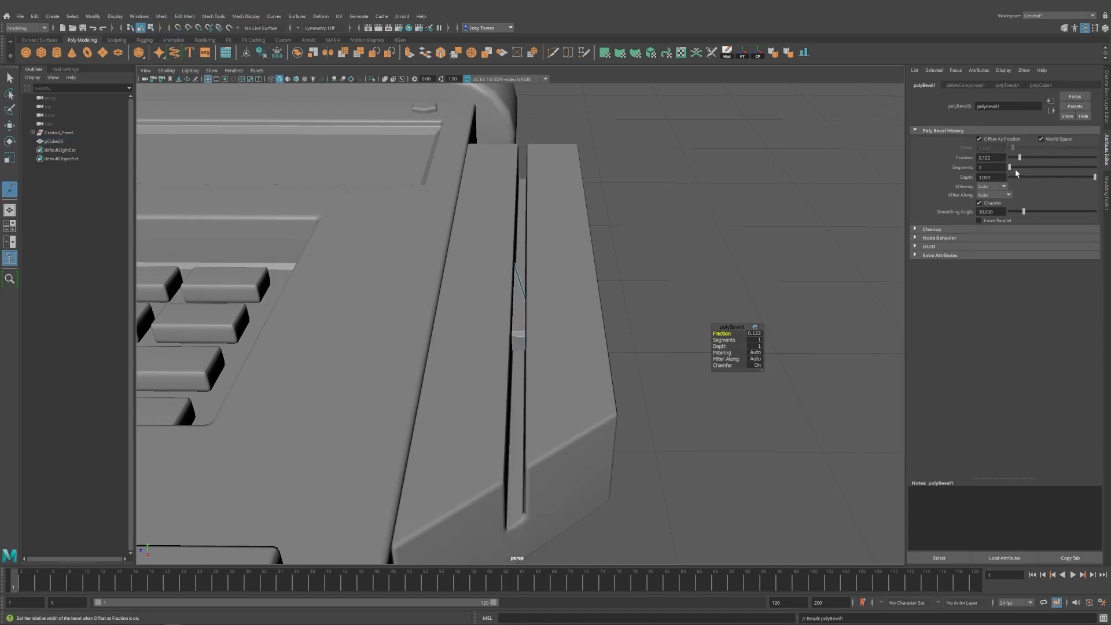
{"action": "key", "text": "w"}
{"action": "left_click", "coordinate": [637, 313]}
{"action": "right_click_drag", "start_coordinate": [625, 315], "coordinate": [484, 321], "text": "alt"}
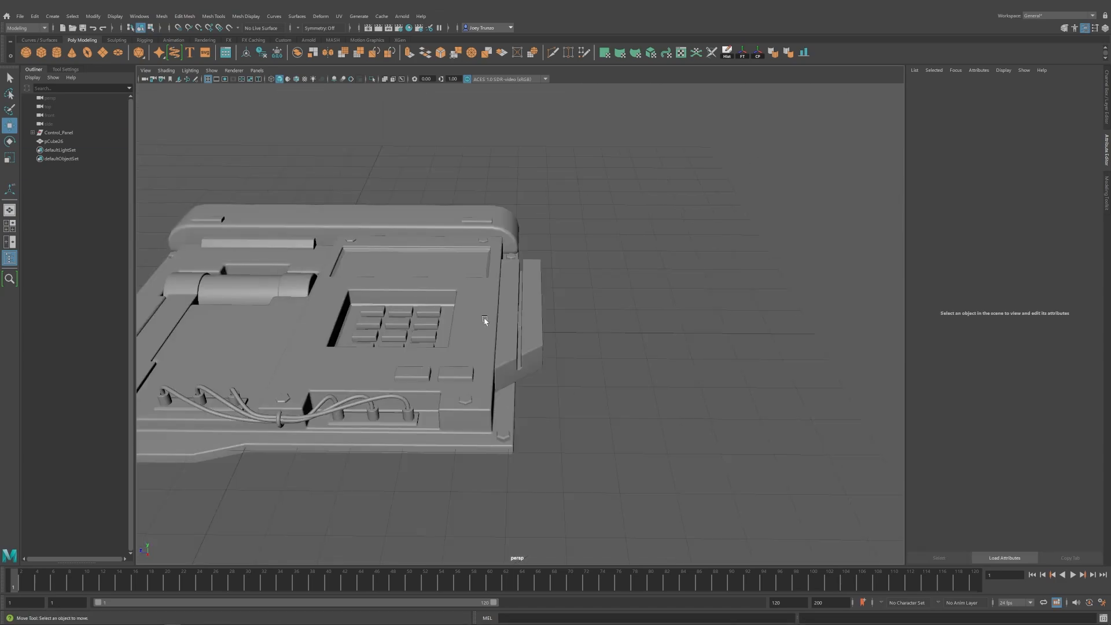
Slide the bevelled block along the card slot to a Translate X of about -1.141.
{"action": "left_click_drag", "start_coordinate": [483, 320], "coordinate": [488, 342], "text": "alt"}
{"action": "right_click_drag", "start_coordinate": [488, 341], "coordinate": [560, 405], "text": "alt"}
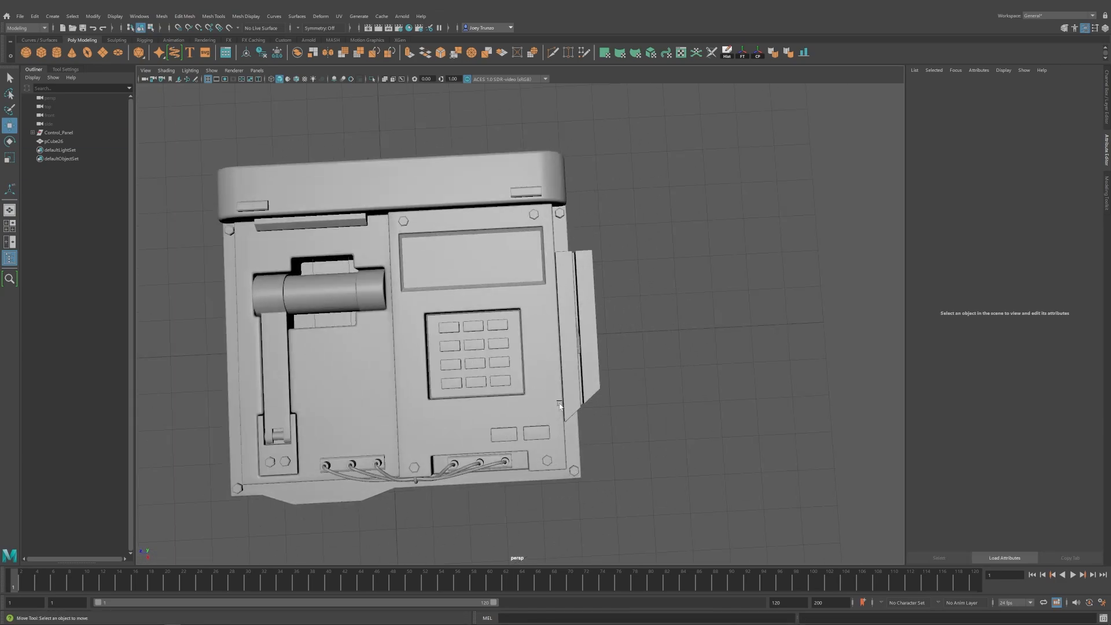
{"action": "left_click", "coordinate": [579, 341]}
{"action": "left_click", "coordinate": [581, 379]}
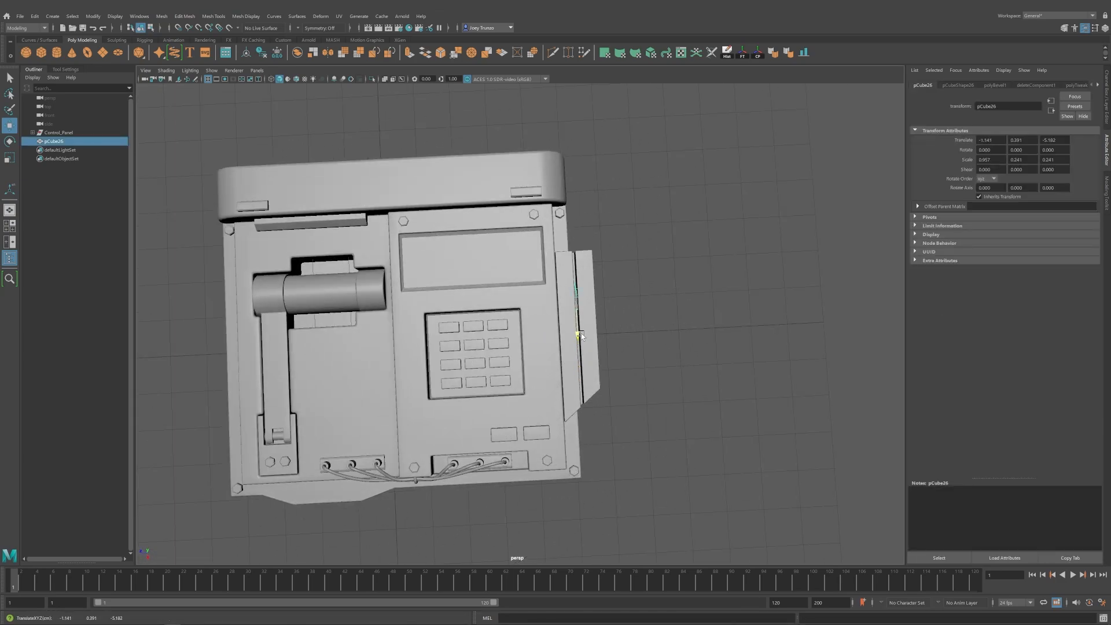
{"action": "left_click", "coordinate": [689, 405]}
Create a polygon plane and position it on the panel beside the two separate buttons below the keypad.
{"action": "right_click_drag", "start_coordinate": [691, 405], "coordinate": [454, 382], "text": "alt"}
{"action": "left_click_drag", "start_coordinate": [454, 382], "coordinate": [463, 321], "text": "alt"}
{"action": "right_click_drag", "start_coordinate": [463, 321], "coordinate": [590, 326], "text": "alt"}
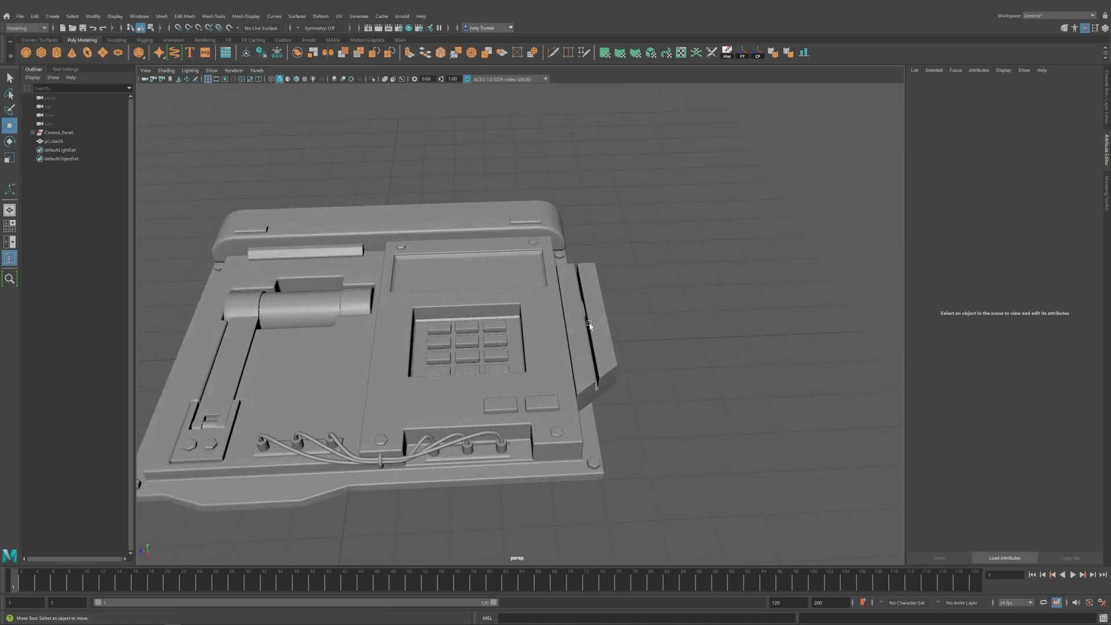
{"action": "left_click_drag", "start_coordinate": [484, 330], "coordinate": [487, 372], "text": "alt"}
{"action": "left_click", "coordinate": [102, 53]}
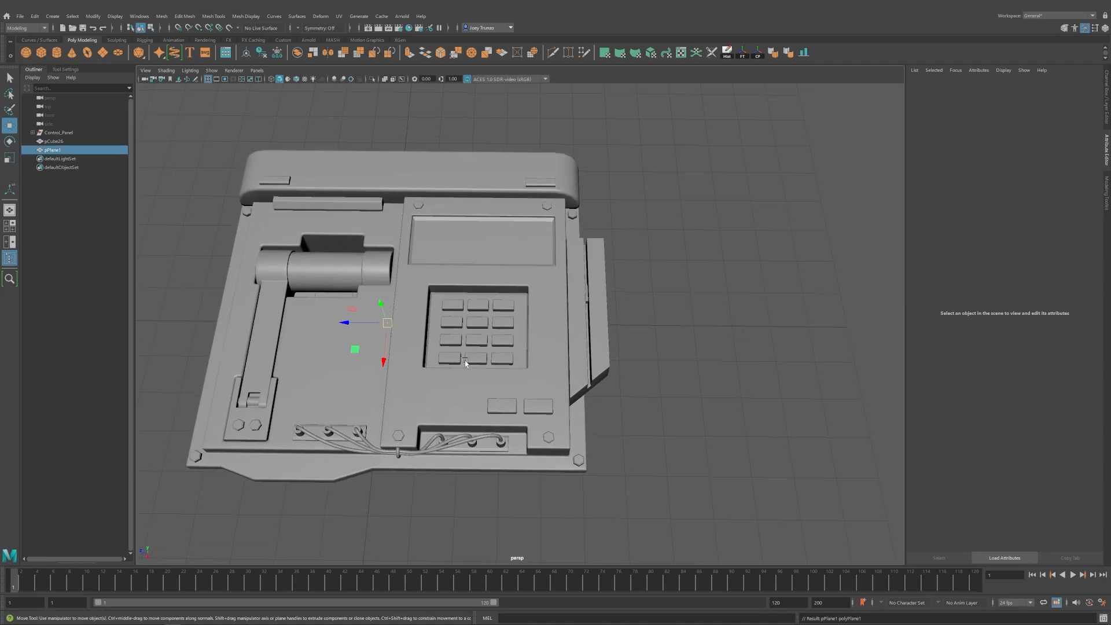
{"action": "left_click", "coordinate": [502, 406], "text": "shift"}
{"action": "middle_click_drag", "start_coordinate": [608, 360], "coordinate": [639, 312], "text": "alt"}
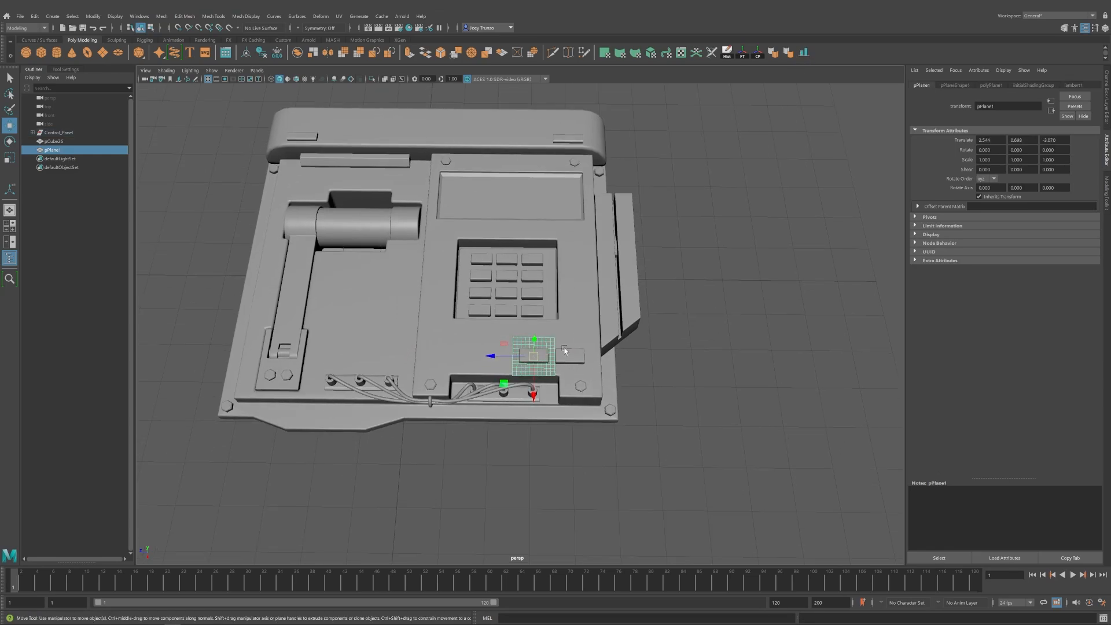
{"action": "middle_click_drag", "start_coordinate": [565, 351], "coordinate": [476, 364]}
Set the plane's width and height subdivisions to 2 and scale it into a rectangle.
{"action": "left_click", "coordinate": [991, 86]}
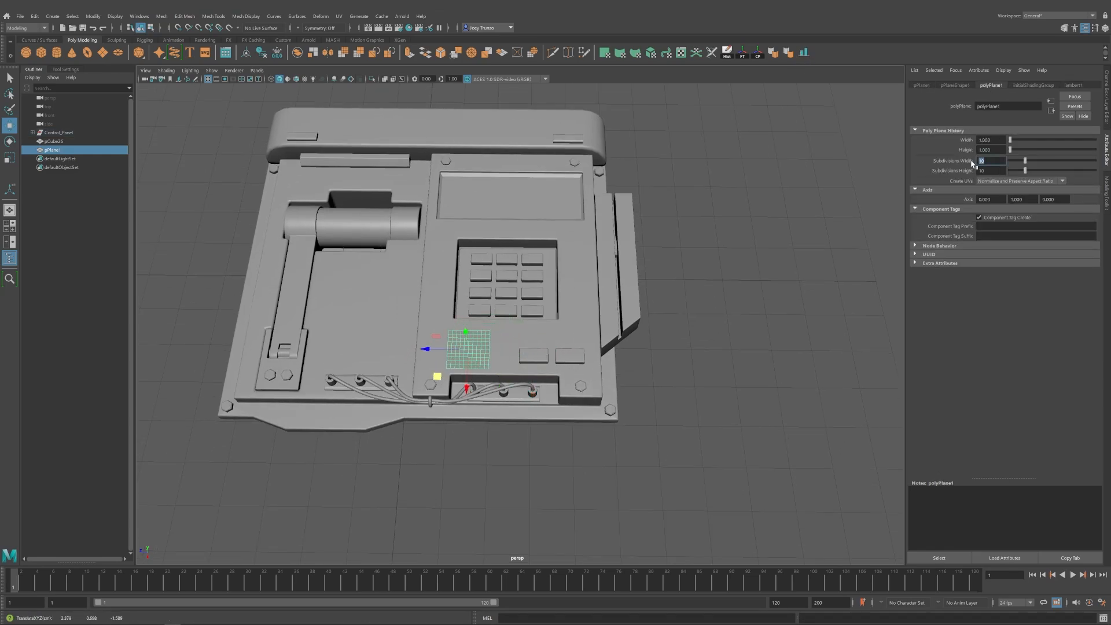
{"action": "key", "text": "Return"}
{"action": "key", "text": "r"}
{"action": "left_click_drag", "start_coordinate": [466, 351], "coordinate": [521, 356]}
{"action": "key", "text": "w"}
Fit the plane closely to the panel surface and resize the rectangle in the area below the keypad.
{"action": "left_click_drag", "start_coordinate": [520, 356], "coordinate": [562, 325], "text": "alt"}
{"action": "right_click_drag", "start_coordinate": [528, 346], "coordinate": [926, 474], "text": "alt"}
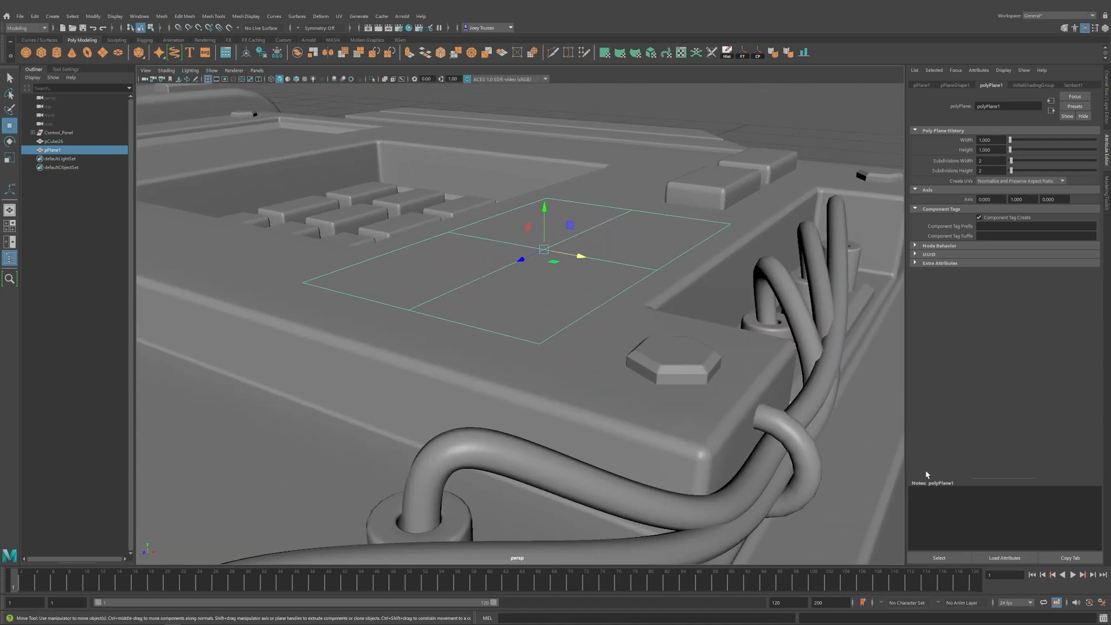
{"action": "left_click_drag", "start_coordinate": [717, 347], "coordinate": [658, 360], "text": "alt"}
{"action": "right_click_drag", "start_coordinate": [654, 358], "coordinate": [280, 310], "text": "alt"}
{"action": "left_click_drag", "start_coordinate": [498, 301], "coordinate": [572, 374], "text": "alt"}
{"action": "key", "text": "r"}
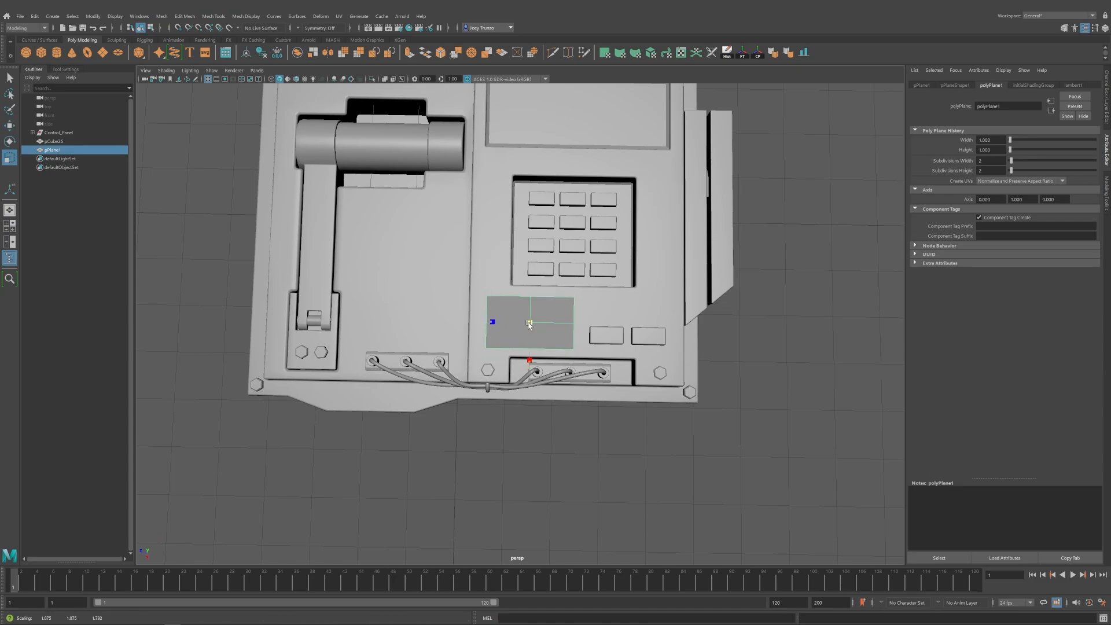
{"action": "left_click_drag", "start_coordinate": [492, 324], "coordinate": [544, 335], "text": "alt"}
Duplicate the rectangular plane below the keypad and scale the copy into a thin strip.
{"action": "key", "text": "w"}
{"action": "key", "text": "ctrl+d"}
{"action": "key", "text": "r"}
{"action": "left_click_drag", "start_coordinate": [546, 348], "coordinate": [537, 332], "text": "alt"}
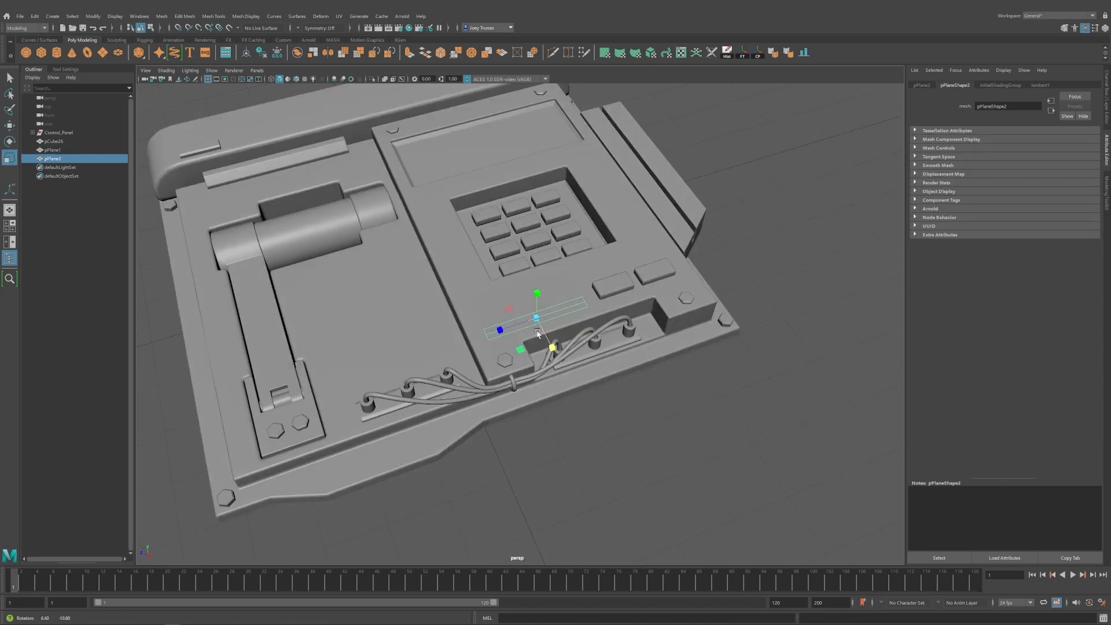
{"action": "scroll", "coordinate": [537, 334], "scroll_direction": "up", "scroll_amount": 5}
{"action": "key", "text": "w"}
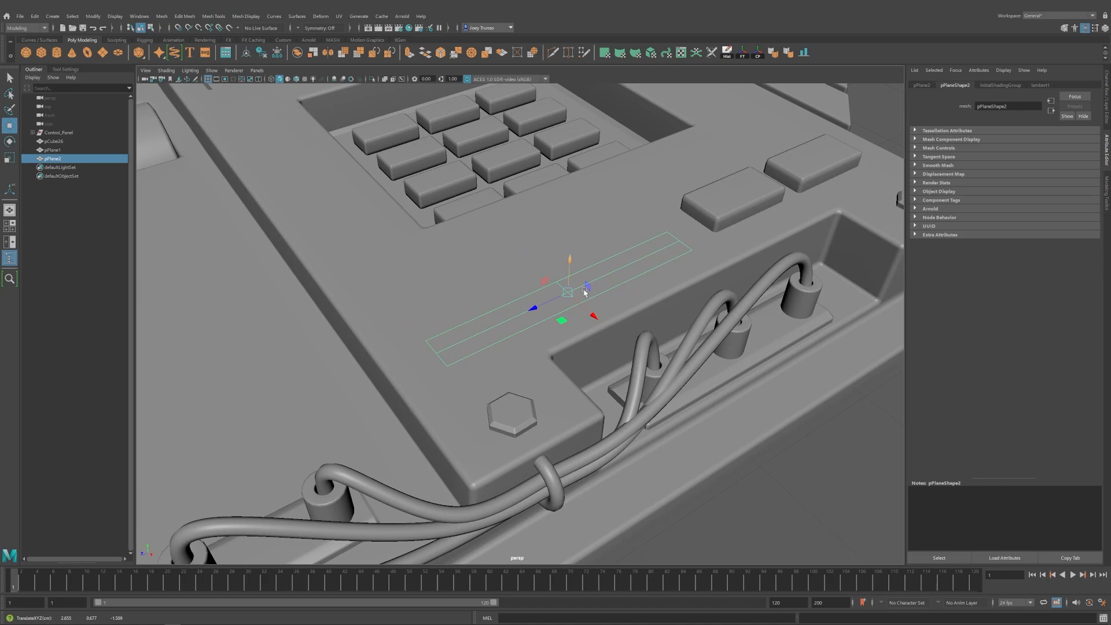
Place the thin strip along the rectangle's lower edge and widen it slightly past both sides of the rectangle.
{"action": "left_click_drag", "start_coordinate": [584, 291], "coordinate": [502, 341], "text": "alt"}
{"action": "left_click_drag", "start_coordinate": [546, 382], "coordinate": [546, 396]}
{"action": "key", "text": "r"}
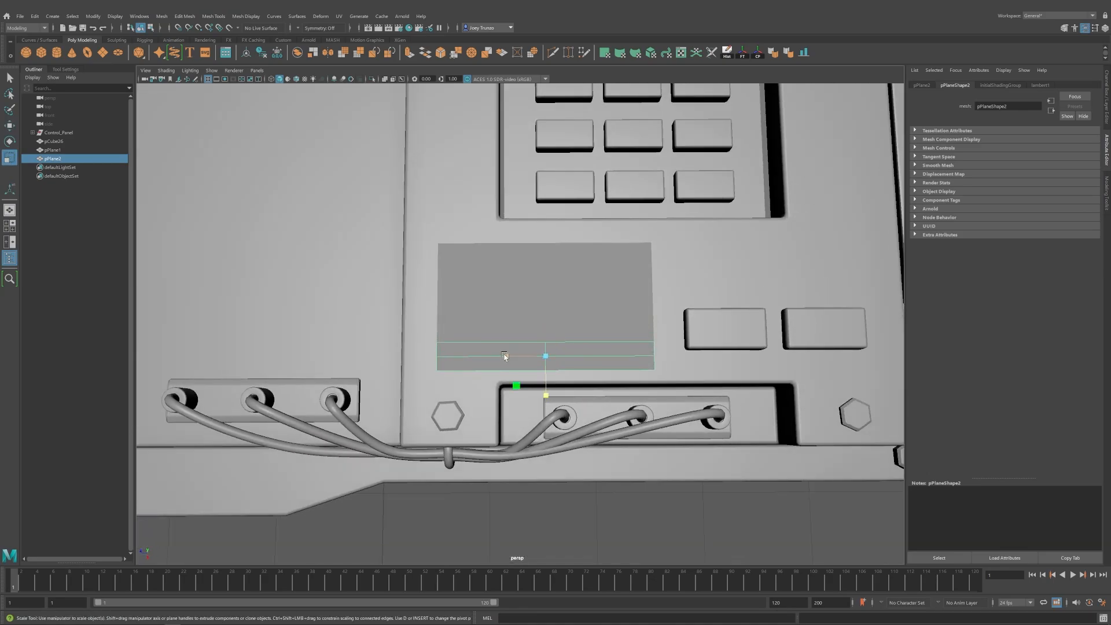
{"action": "mouse_move", "coordinate": [504, 356]}
{"action": "left_mouse_down"}
{"action": "mouse_move", "coordinate": [546, 359]}
{"action": "mouse_move", "coordinate": [510, 346]}
{"action": "left_mouse_up"}
{"action": "key", "text": "w"}
{"action": "key", "text": "r"}
{"action": "right_click_drag", "start_coordinate": [509, 347], "coordinate": [564, 376], "text": "alt"}
{"action": "left_click_drag", "start_coordinate": [564, 376], "coordinate": [550, 413], "text": "alt"}
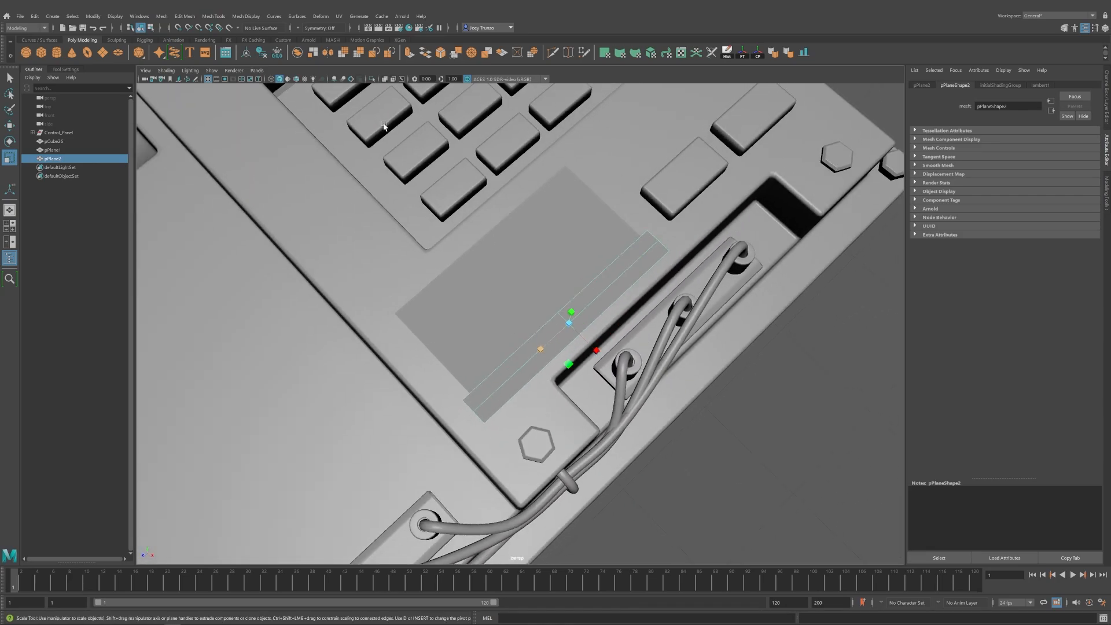
Display wireframe over the shading, then duplicate the strip and move the copy to the rectangle's upper edge.
{"action": "left_click", "coordinate": [296, 81]}
{"action": "key", "text": "w"}
{"action": "mouse_move", "coordinate": [556, 359]}
{"action": "left_mouse_down", "text": "alt"}
{"action": "mouse_move", "coordinate": [570, 352]}
{"action": "mouse_move", "coordinate": [550, 364]}
{"action": "mouse_move", "coordinate": [515, 354]}
{"action": "left_mouse_up", "text": "alt"}
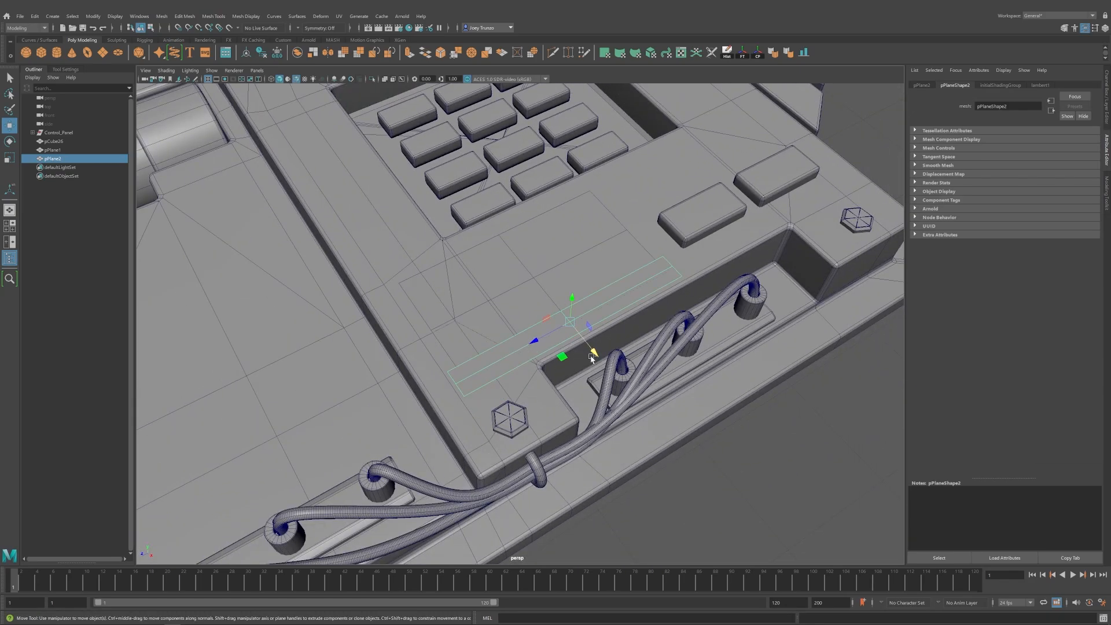
{"action": "key", "text": "ctrl+d"}
{"action": "left_click_drag", "start_coordinate": [591, 356], "coordinate": [436, 322]}
{"action": "right_click_drag", "start_coordinate": [631, 333], "coordinate": [567, 336], "text": "alt"}
{"action": "left_click_drag", "start_coordinate": [567, 336], "coordinate": [558, 345], "text": "alt"}
{"action": "right_click_drag", "start_coordinate": [558, 345], "coordinate": [509, 353], "text": "alt"}
{"action": "left_click_drag", "start_coordinate": [509, 353], "coordinate": [502, 351], "text": "alt"}
{"action": "right_click_drag", "start_coordinate": [503, 350], "coordinate": [571, 407], "text": "alt"}
{"action": "middle_click_drag", "start_coordinate": [470, 308], "coordinate": [502, 281], "text": "alt"}
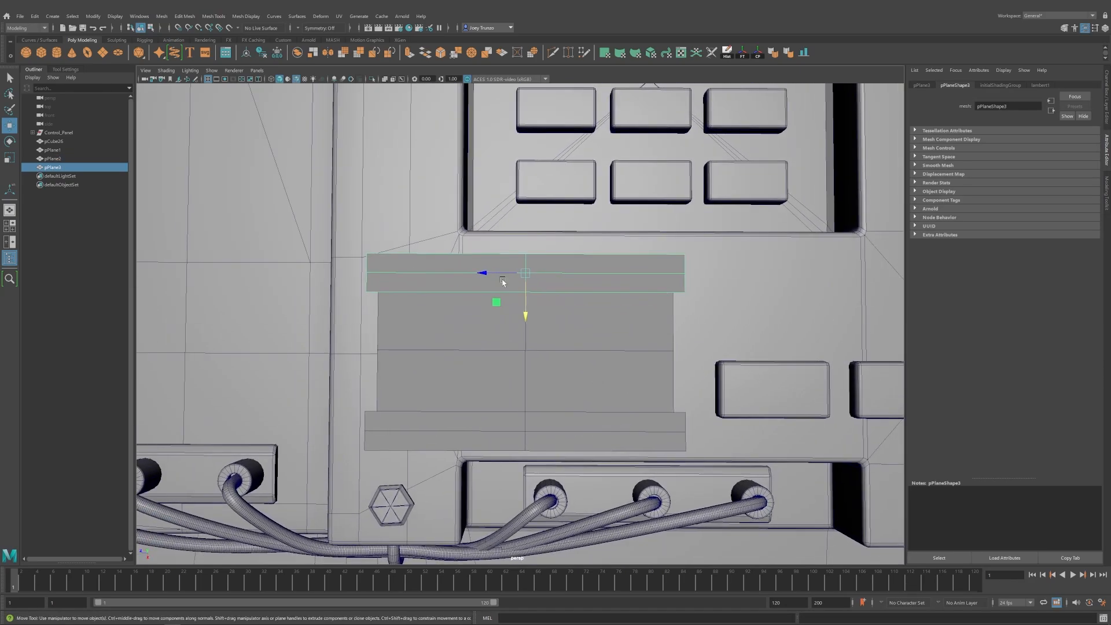
Insert a vertical edge loop midway through the left half of the upper strip and switch to vertex editing.
{"action": "left_click", "coordinate": [213, 16]}
{"action": "left_click", "coordinate": [234, 86]}
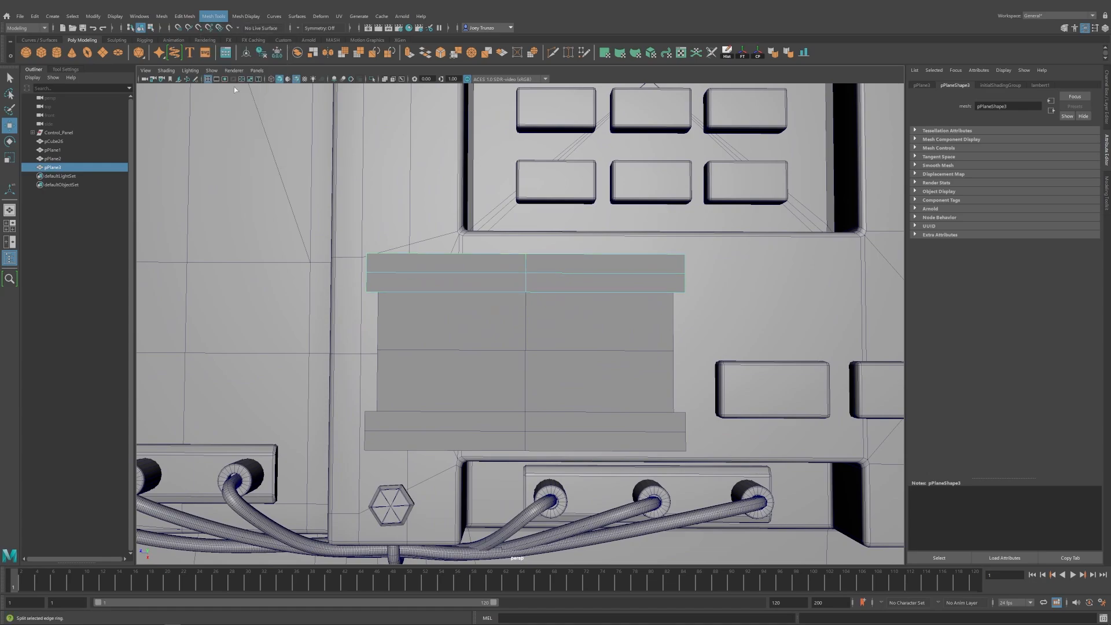
{"action": "left_click", "coordinate": [446, 272]}
{"action": "key", "text": "w"}
{"action": "right_click_drag", "start_coordinate": [460, 272], "coordinate": [400, 263]}
Reshape the left end of the upper strip by moving its upper corner vertices inward and slightly down.
{"action": "left_click", "coordinate": [446, 254]}
{"action": "left_click_drag", "start_coordinate": [446, 273], "coordinate": [447, 277]}
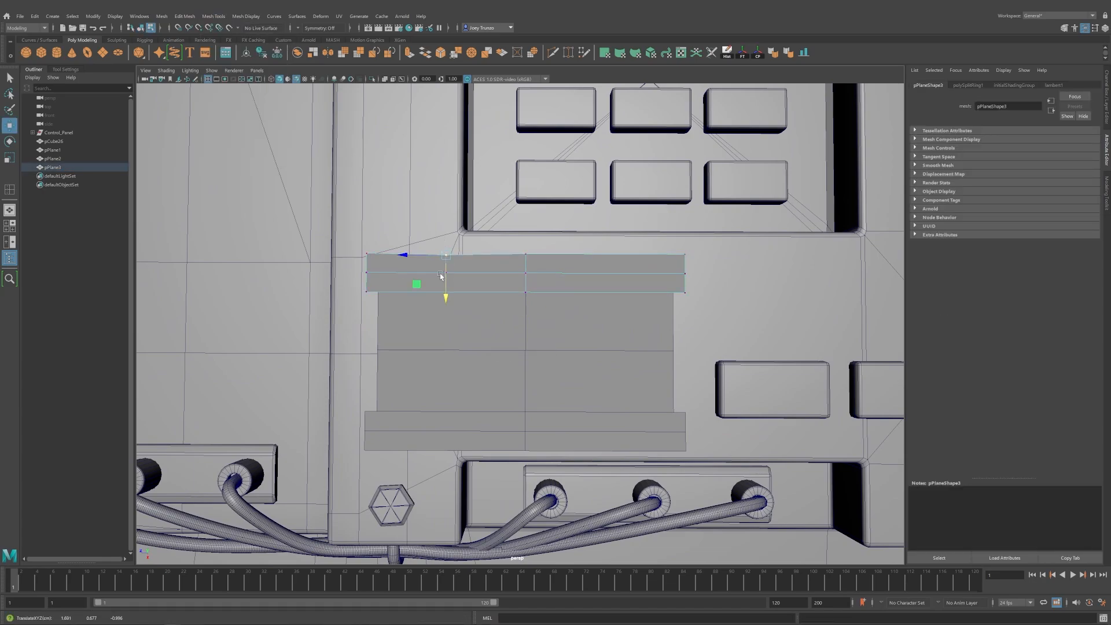
{"action": "key", "text": "ctrl+z"}
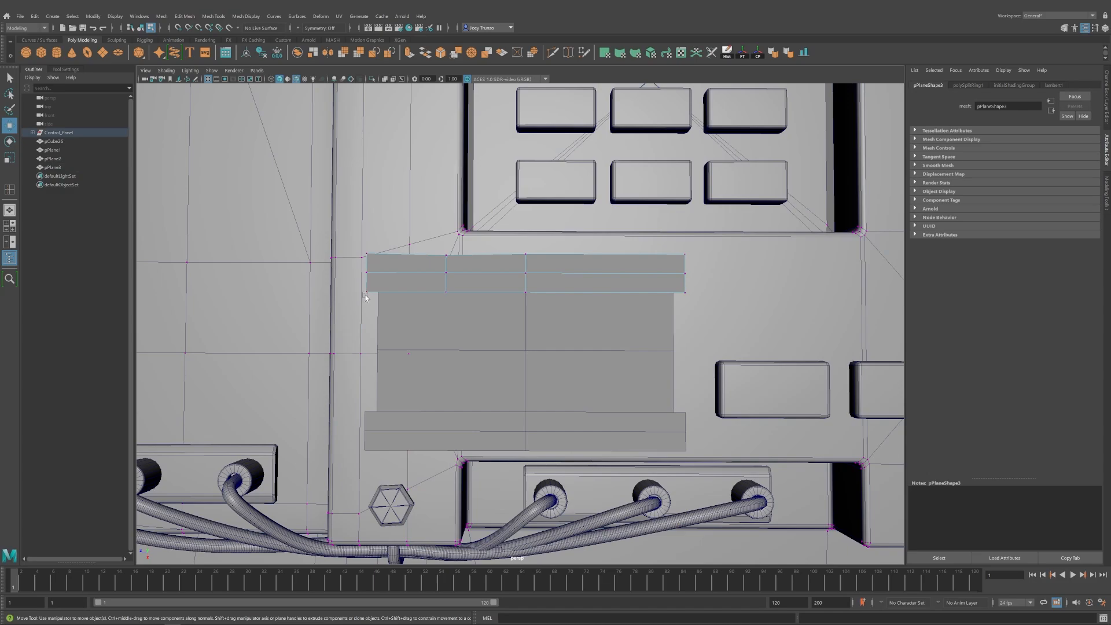
{"action": "left_click_drag", "start_coordinate": [366, 257], "coordinate": [365, 259]}
{"action": "left_click_drag", "start_coordinate": [366, 289], "coordinate": [365, 290]}
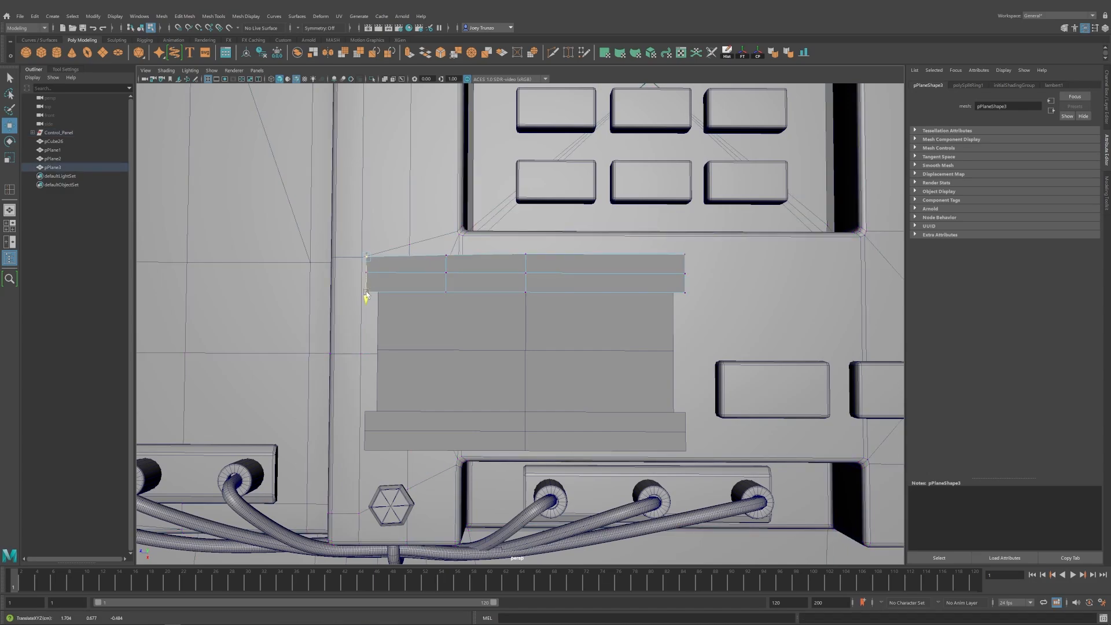
{"action": "left_click", "coordinate": [326, 266]}
{"action": "middle_click_drag", "start_coordinate": [359, 270], "coordinate": [302, 253], "text": "alt"}
{"action": "left_click_drag", "start_coordinate": [287, 271], "coordinate": [290, 275]}
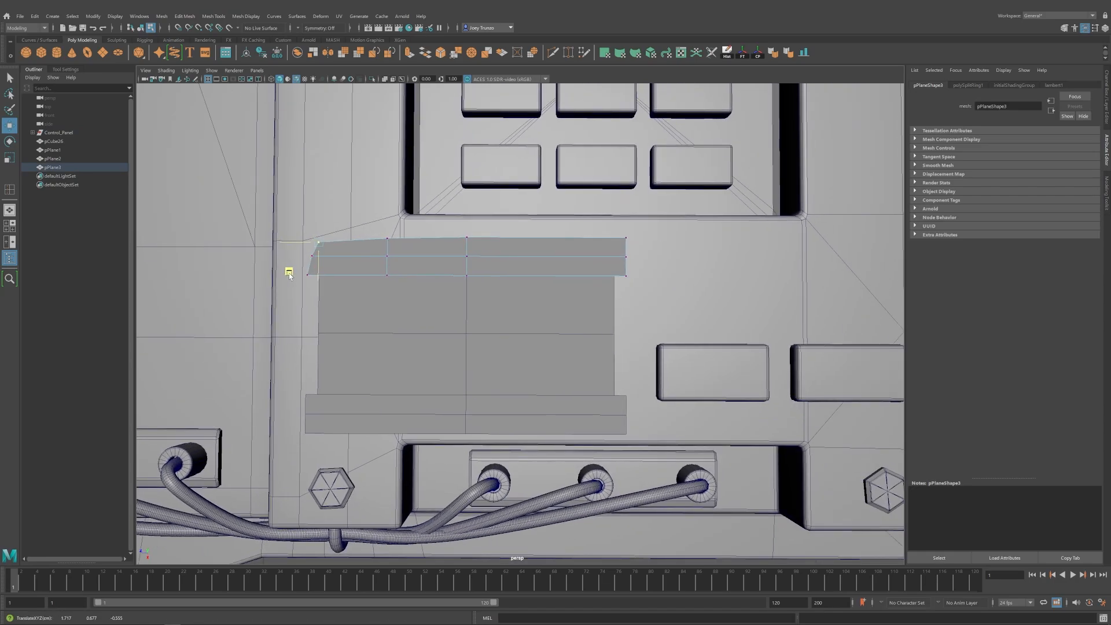
{"action": "middle_click_drag", "start_coordinate": [290, 276], "coordinate": [249, 280], "text": "alt"}
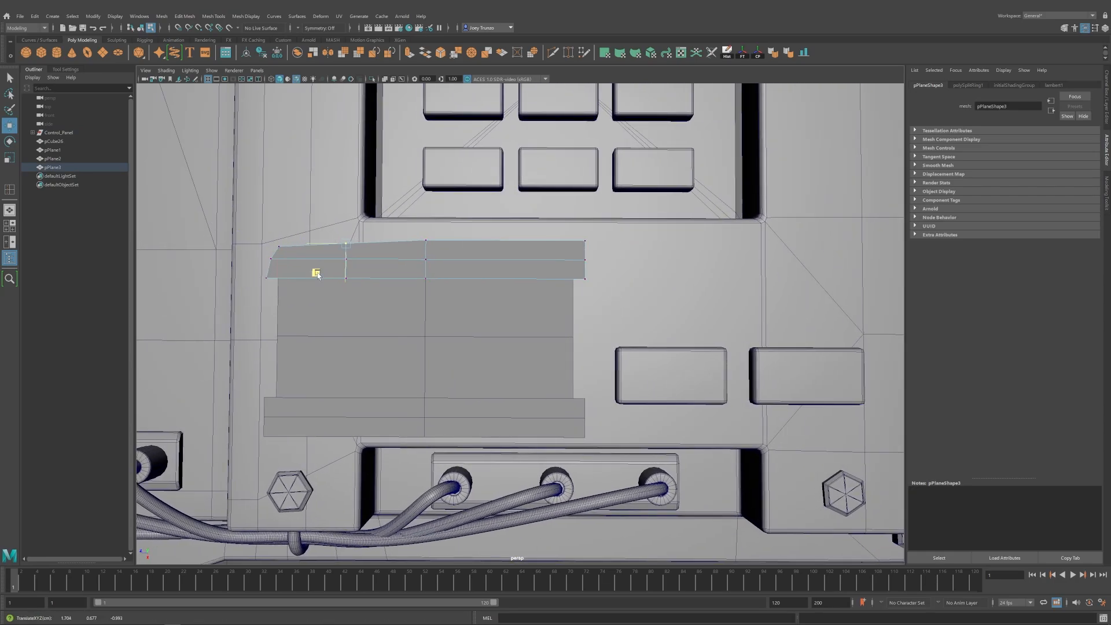
Nudge the upper vertices at the right end of the upper strip to make its outline slightly uneven.
{"action": "left_click", "coordinate": [431, 245]}
{"action": "left_click_drag", "start_coordinate": [555, 269], "coordinate": [553, 274]}
{"action": "scroll", "coordinate": [536, 268], "scroll_direction": "down", "scroll_amount": 5}
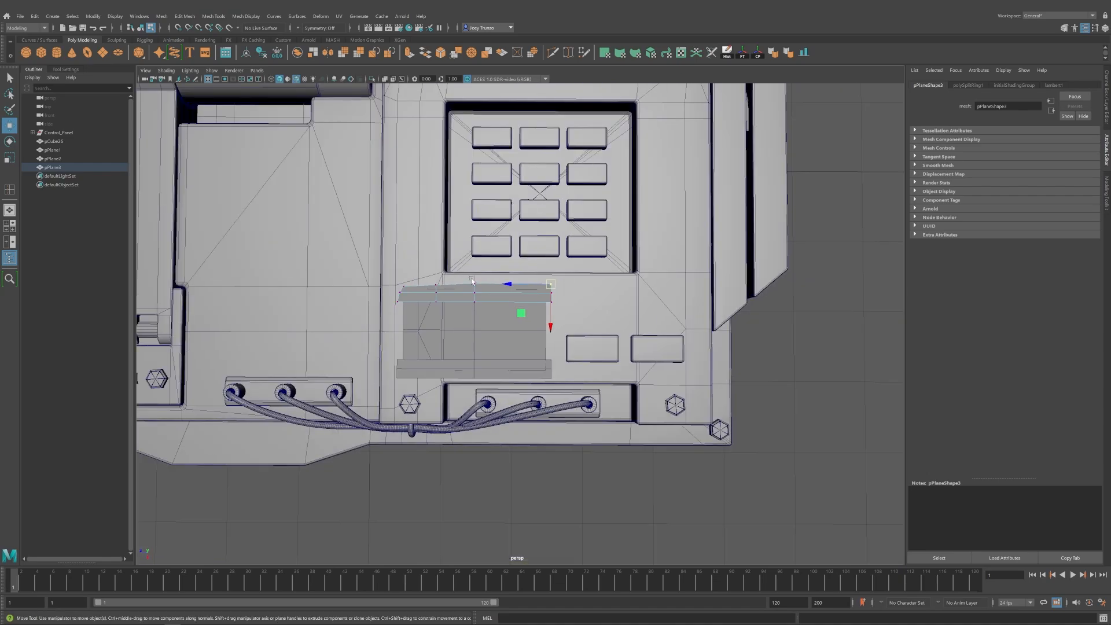
{"action": "left_click", "coordinate": [630, 286]}
Insert two vertical edge loops in the lower strip, one midway through each half.
{"action": "left_click_drag", "start_coordinate": [629, 286], "coordinate": [555, 325], "text": "alt"}
{"action": "scroll", "coordinate": [555, 325], "scroll_direction": "up", "scroll_amount": 5}
{"action": "middle_click_drag", "start_coordinate": [555, 325], "coordinate": [498, 344], "text": "alt"}
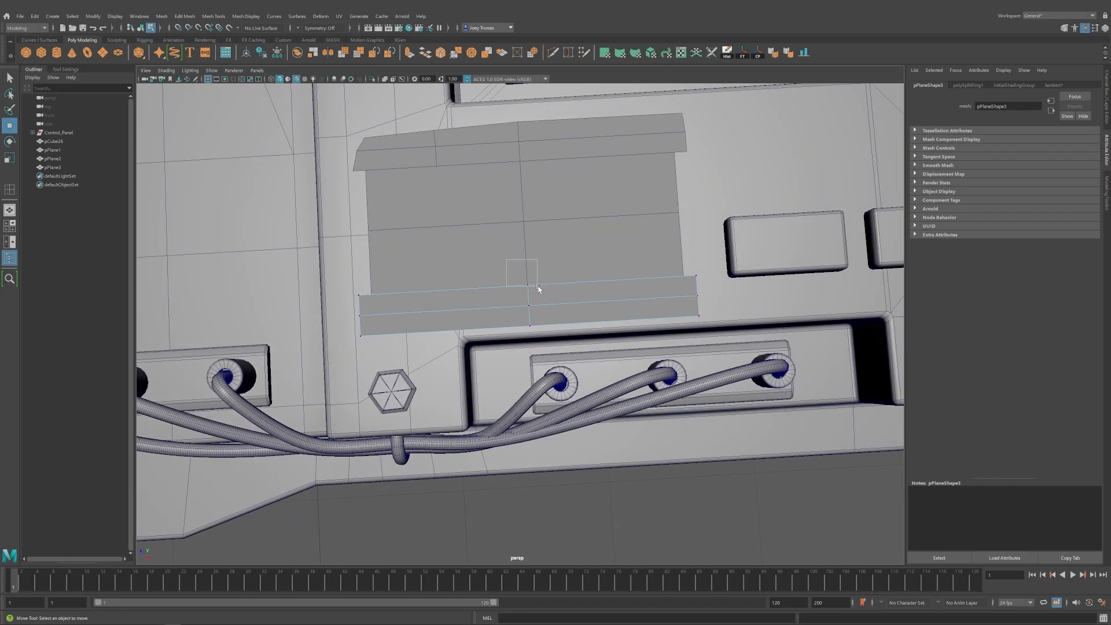
{"action": "left_click", "coordinate": [442, 327]}
{"action": "left_click_drag", "start_coordinate": [442, 328], "coordinate": [521, 310]}
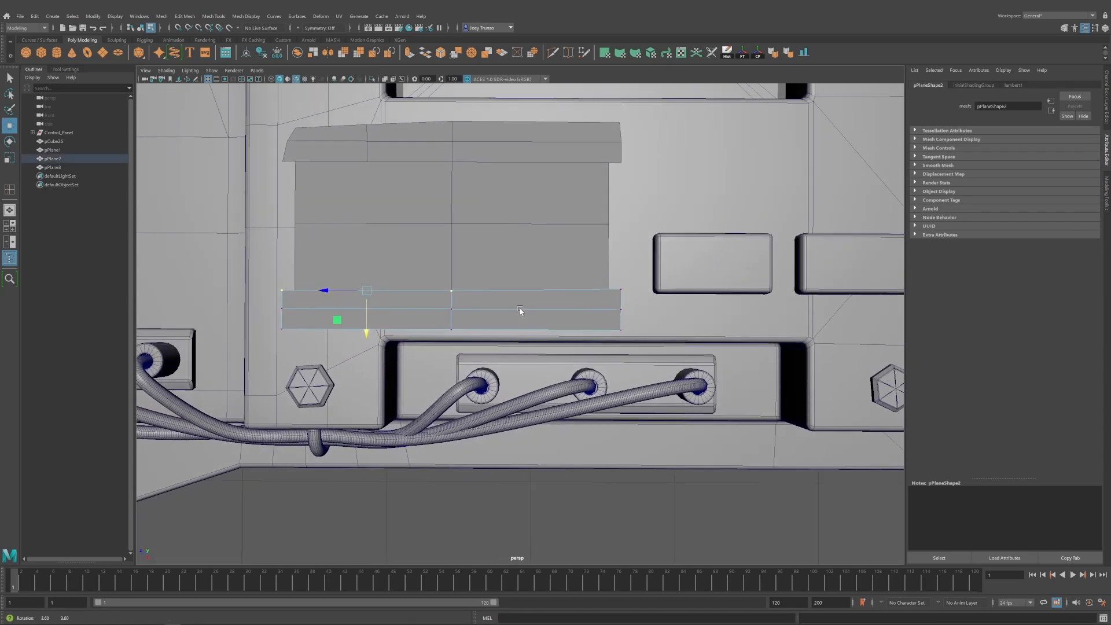
{"action": "left_click", "coordinate": [214, 16]}
{"action": "left_click", "coordinate": [231, 86]}
{"action": "left_click", "coordinate": [537, 311]}
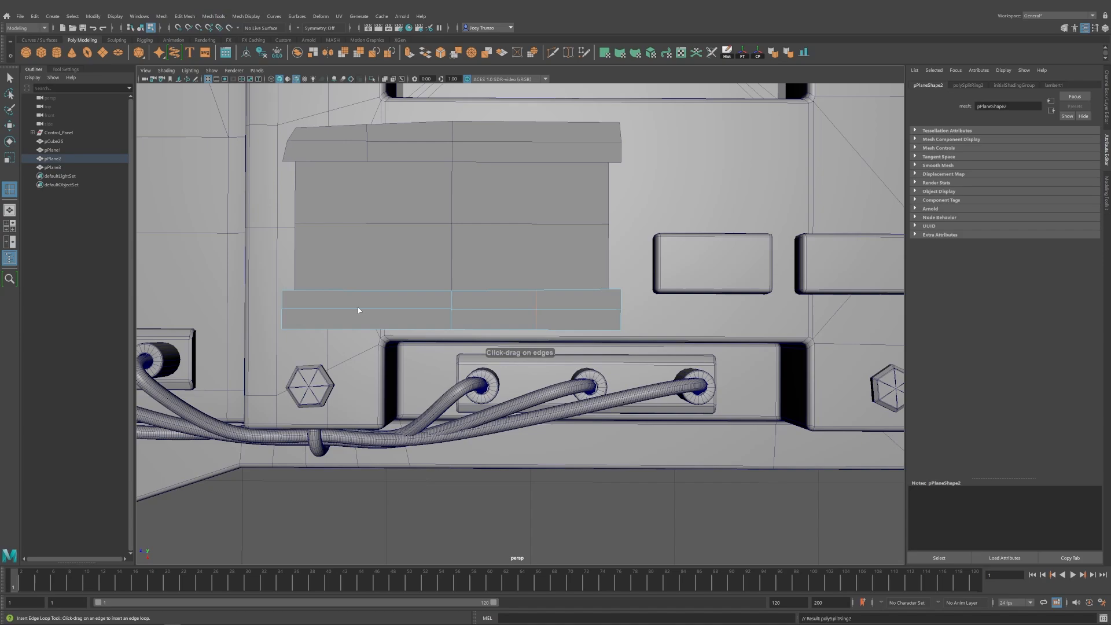
{"action": "left_click", "coordinate": [355, 310]}
{"action": "key", "text": "w"}
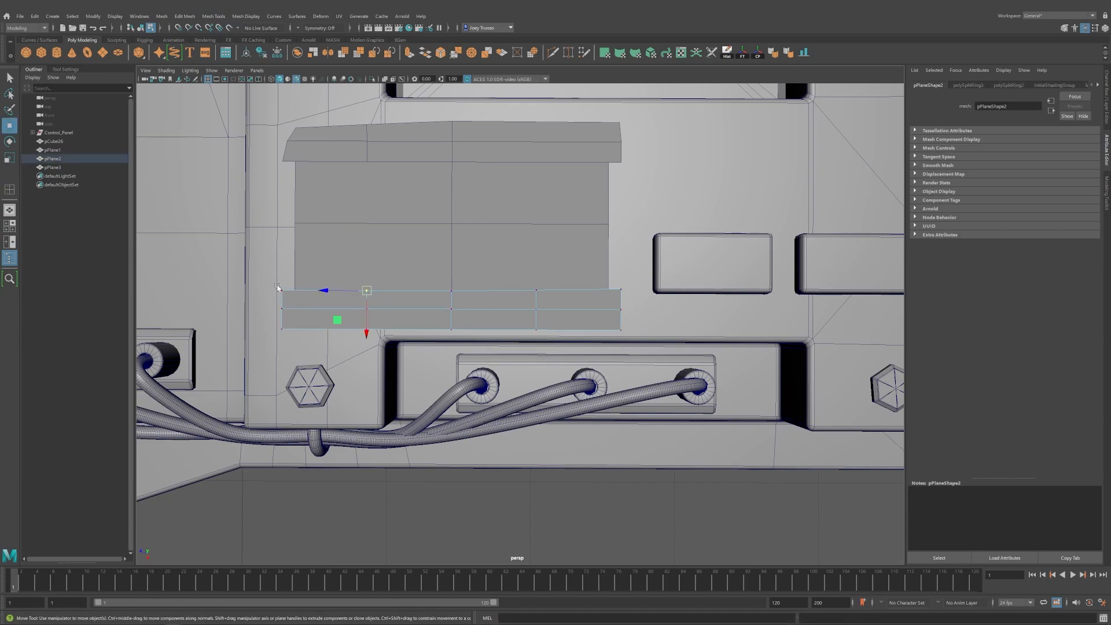
Lower an upper-edge vertex of the lower strip slightly and try shifting the vertices at its left end.
{"action": "left_click_drag", "start_coordinate": [528, 300], "coordinate": [528, 300]}
{"action": "left_click", "coordinate": [365, 317]}
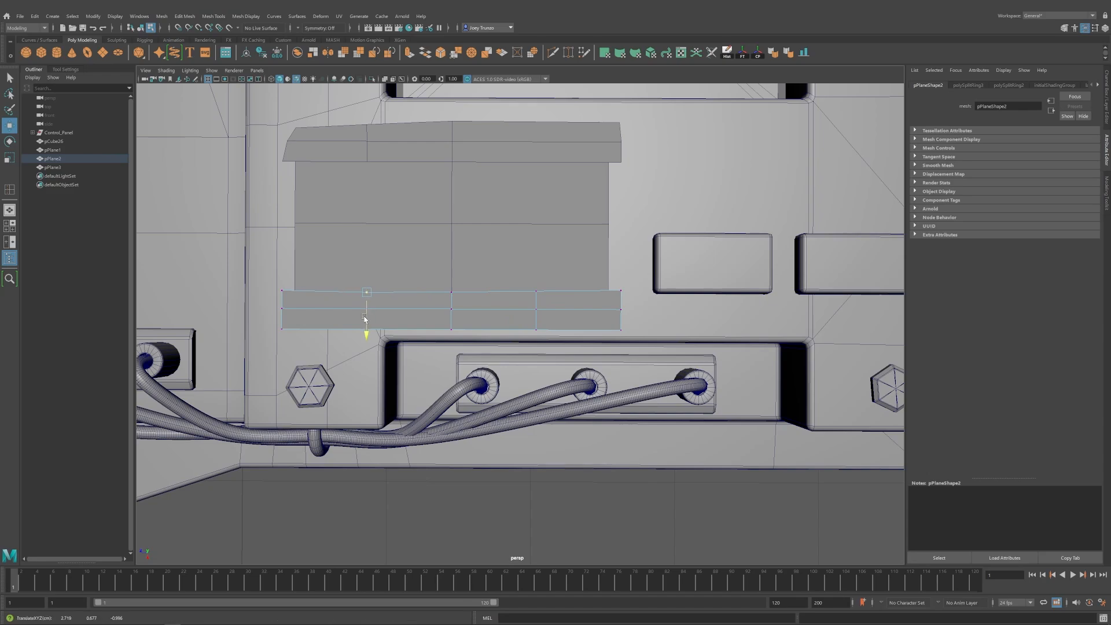
{"action": "left_click", "coordinate": [277, 307]}
{"action": "left_click_drag", "start_coordinate": [282, 331], "coordinate": [282, 336]}
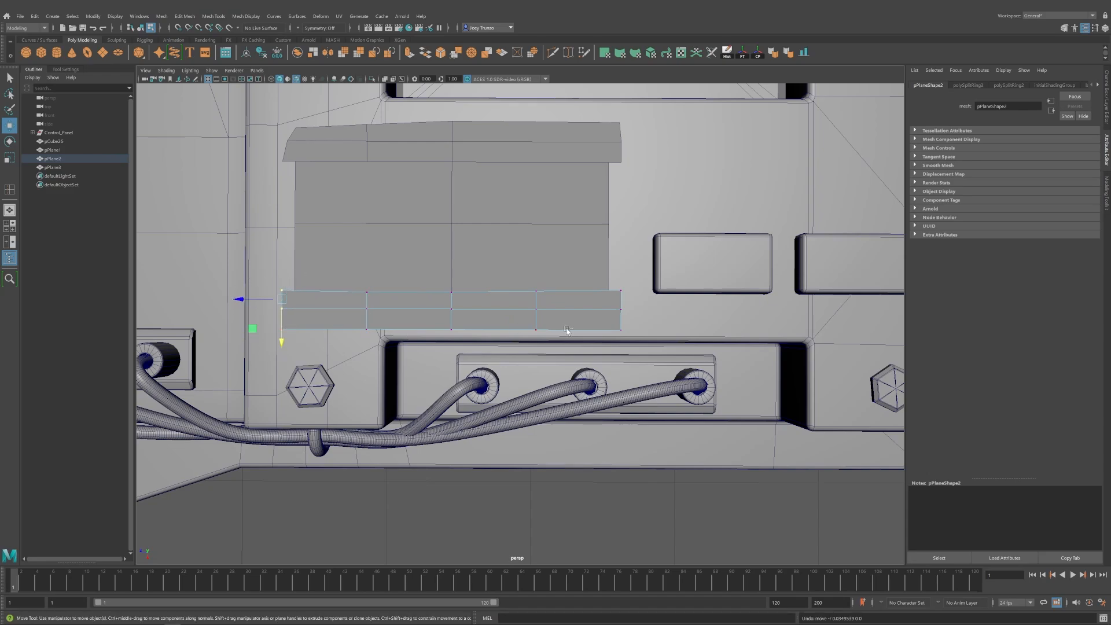
Shift the lower strip's right-end and bottom-edge vertices to give the strip a slanted, uneven outline.
{"action": "left_click_drag", "start_coordinate": [603, 317], "coordinate": [602, 318]}
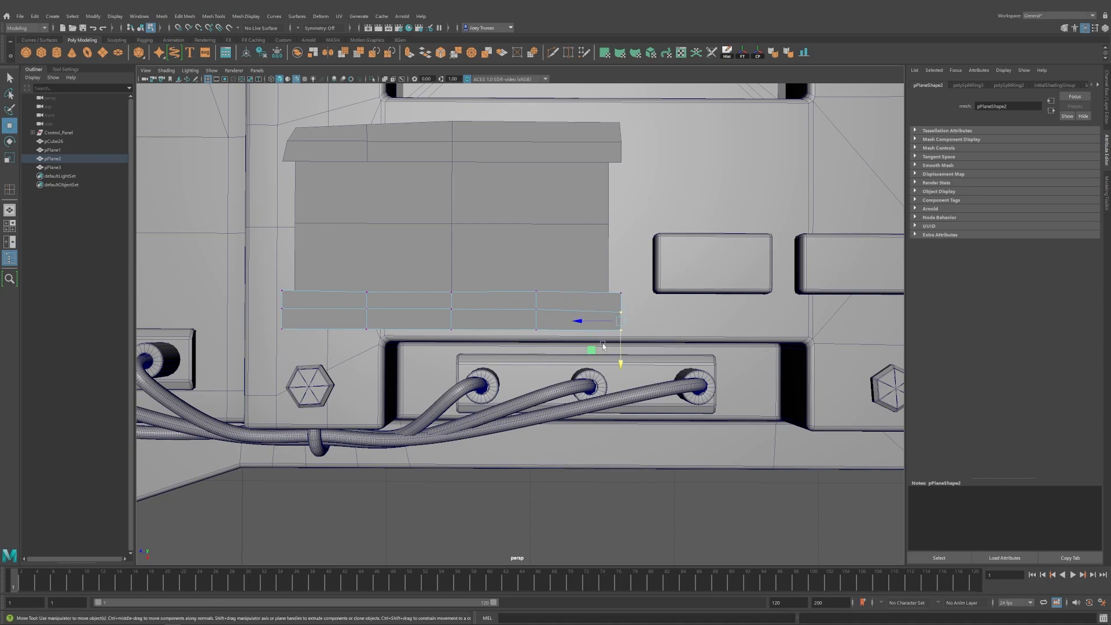
{"action": "left_click_drag", "start_coordinate": [576, 322], "coordinate": [577, 329]}
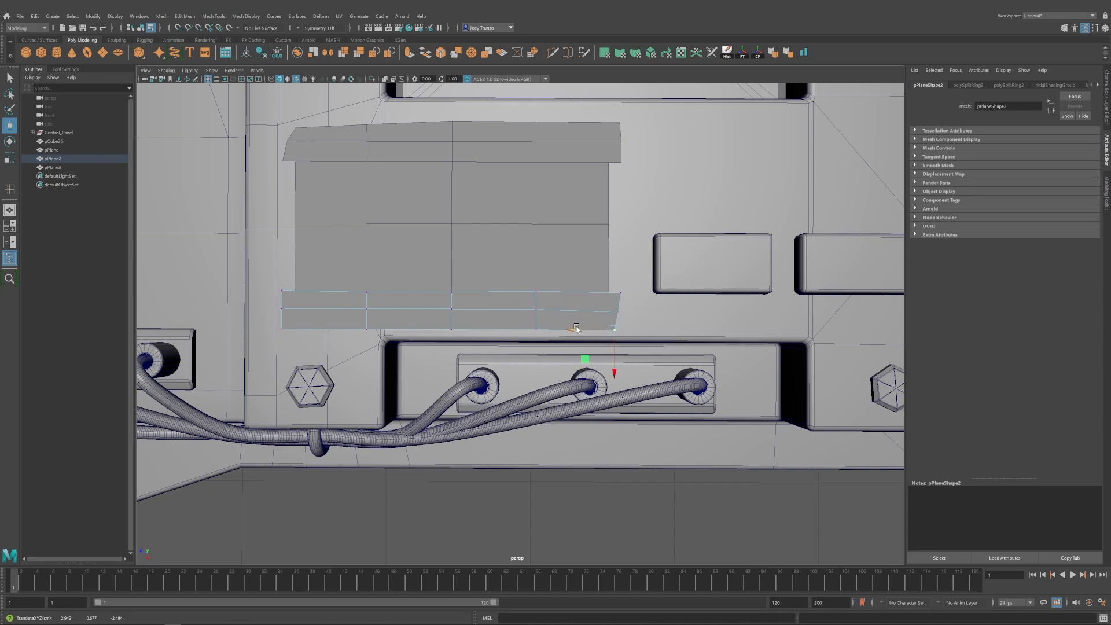
{"action": "scroll", "coordinate": [576, 329], "scroll_direction": "down", "scroll_amount": 2}
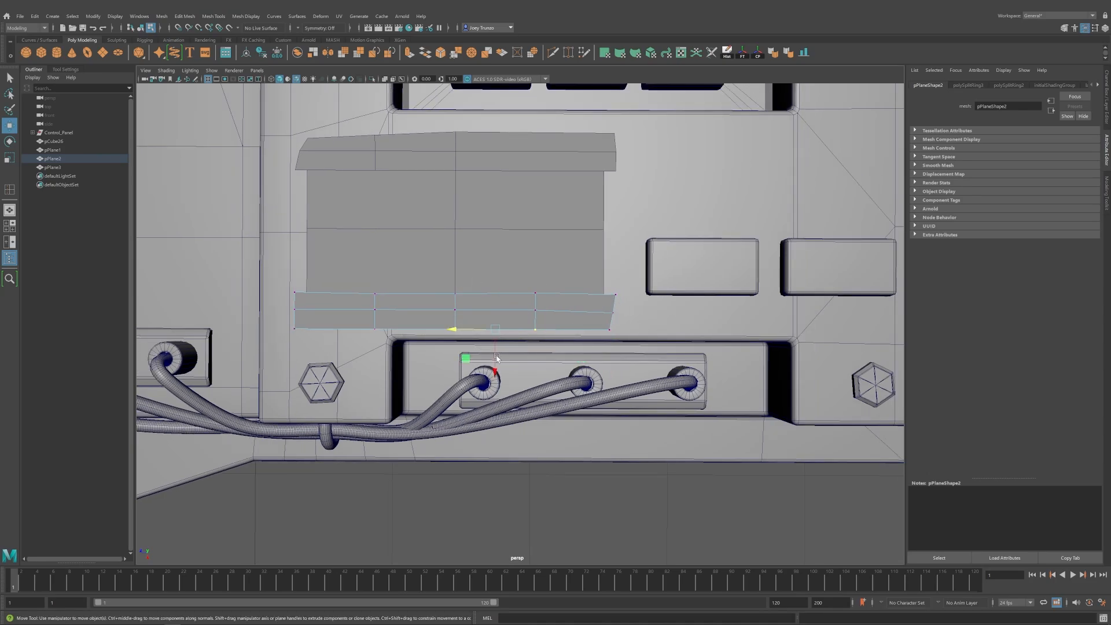
{"action": "left_click_drag", "start_coordinate": [496, 356], "coordinate": [497, 353]}
{"action": "left_click_drag", "start_coordinate": [639, 325], "coordinate": [606, 344]}
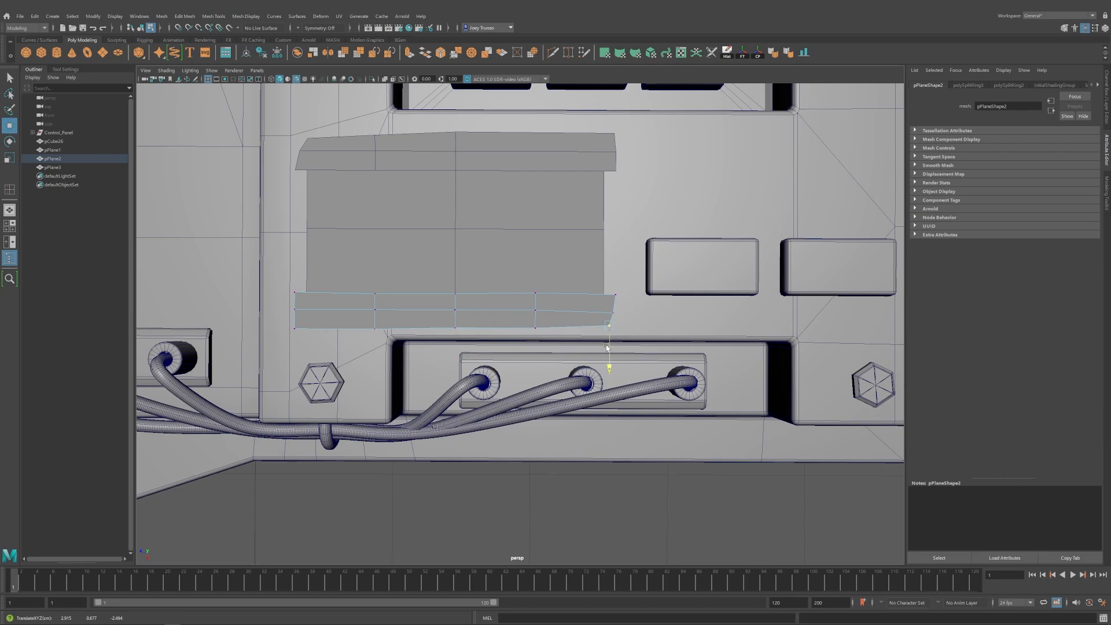
Shift the lower strip's left and middle vertices slightly to make its long edges irregular.
{"action": "right_click_drag", "start_coordinate": [581, 353], "coordinate": [702, 245]}
{"action": "left_click", "coordinate": [702, 247]}
{"action": "scroll", "coordinate": [566, 415], "scroll_direction": "down", "scroll_amount": 8}
{"action": "left_click", "coordinate": [566, 414]}
{"action": "left_click_drag", "start_coordinate": [565, 415], "coordinate": [534, 225], "text": "alt"}
{"action": "scroll", "coordinate": [602, 379], "scroll_direction": "up", "scroll_amount": 5}
{"action": "left_click", "coordinate": [491, 319]}
{"action": "right_click_drag", "start_coordinate": [501, 318], "coordinate": [451, 318]}
{"action": "scroll", "coordinate": [452, 318], "scroll_direction": "up", "scroll_amount": 3}
{"action": "left_click_drag", "start_coordinate": [452, 317], "coordinate": [434, 327], "text": "alt"}
{"action": "left_click_drag", "start_coordinate": [326, 273], "coordinate": [360, 293]}
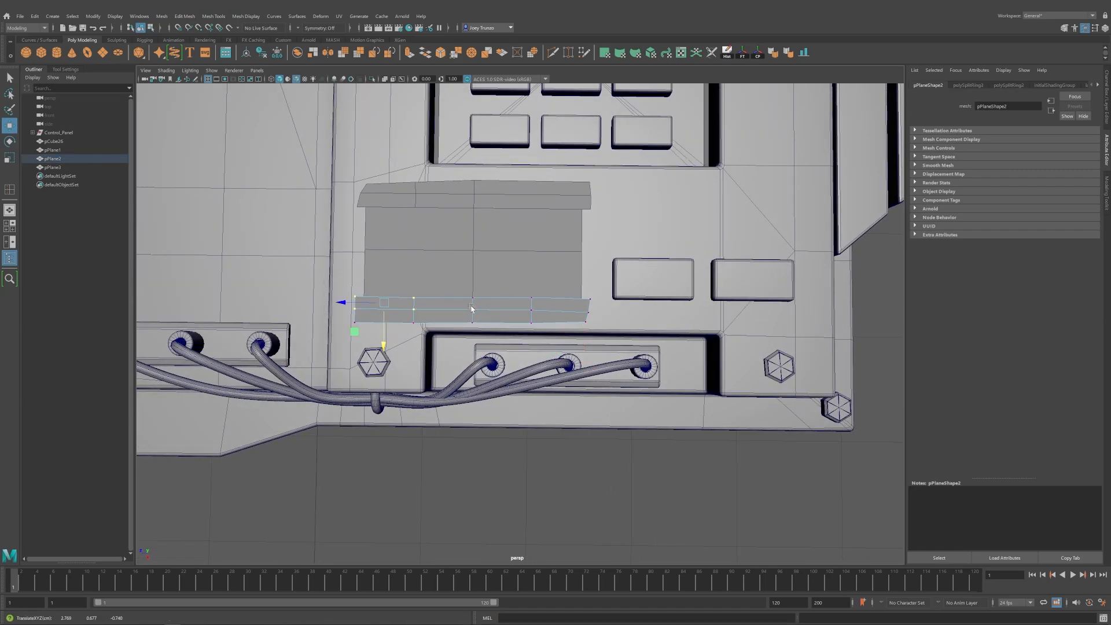
{"action": "left_click_drag", "start_coordinate": [489, 290], "coordinate": [464, 301]}
{"action": "left_click_drag", "start_coordinate": [412, 335], "coordinate": [412, 332]}
Fine-tune the large central plane's height in the front view so it sits close to the panel surface.
{"action": "left_click", "coordinate": [544, 280]}
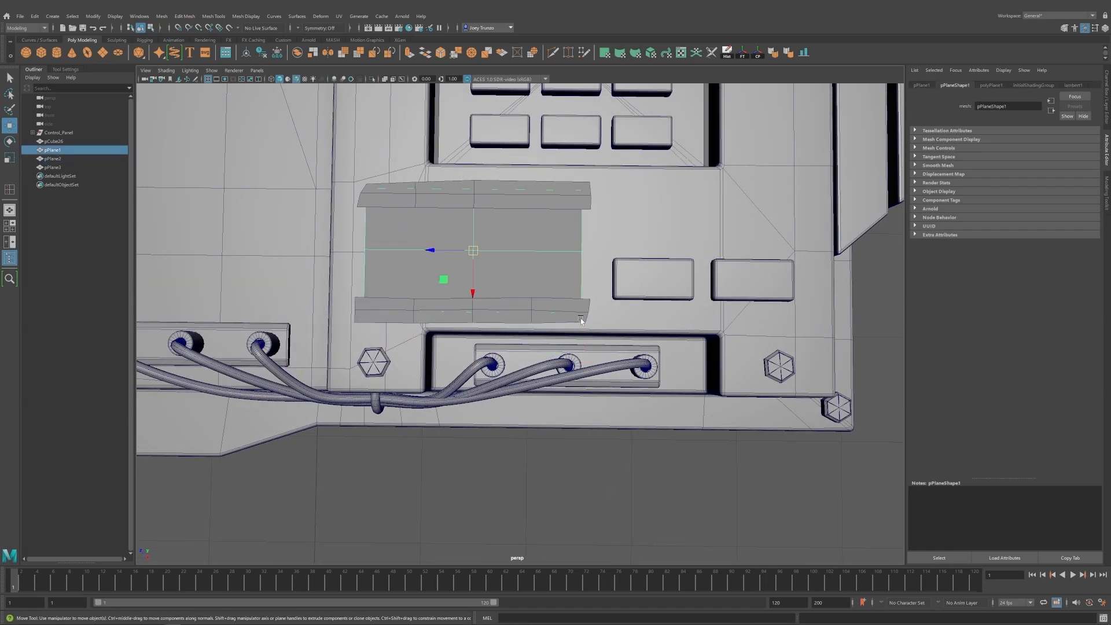
{"action": "scroll", "coordinate": [524, 359], "scroll_direction": "down", "scroll_amount": 5}
{"action": "left_click", "coordinate": [523, 397]}
{"action": "left_click_drag", "start_coordinate": [523, 397], "coordinate": [531, 381], "text": "alt"}
{"action": "scroll", "coordinate": [539, 250], "scroll_direction": "up", "scroll_amount": 1}
{"action": "left_click", "coordinate": [540, 250]}
{"action": "left_click_drag", "start_coordinate": [539, 324], "coordinate": [514, 288], "text": "alt"}
{"action": "scroll", "coordinate": [486, 305], "scroll_direction": "up", "scroll_amount": 6}
{"action": "left_click_drag", "start_coordinate": [426, 157], "coordinate": [427, 159]}
{"action": "key", "text": "space"}
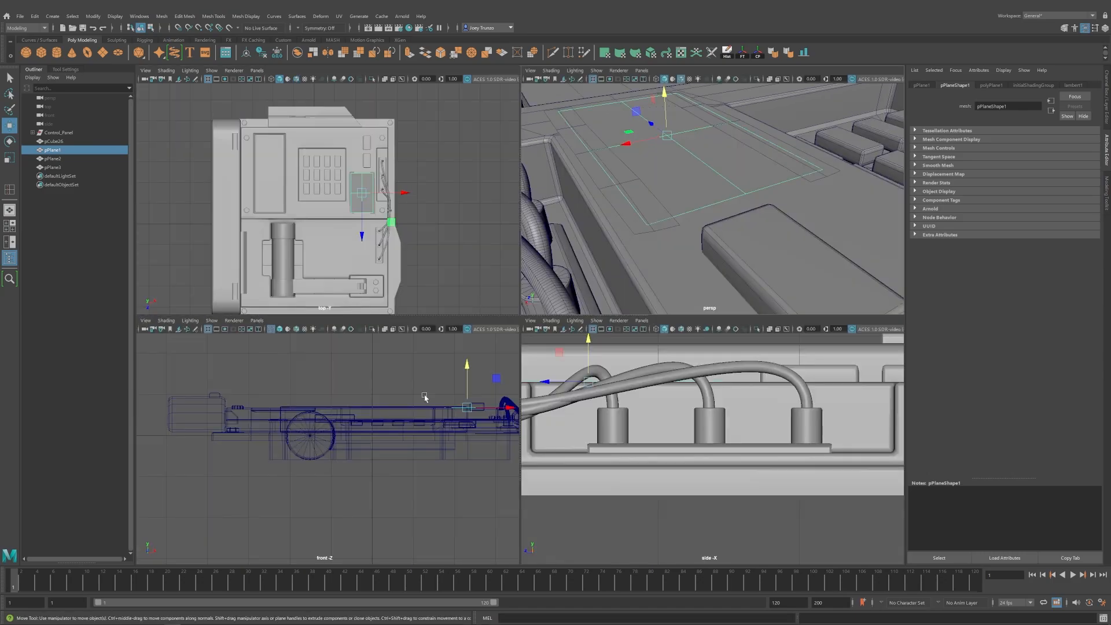
{"action": "key", "text": "f"}
{"action": "scroll", "coordinate": [346, 405], "scroll_direction": "up", "scroll_amount": 5}
{"action": "key", "text": "f"}
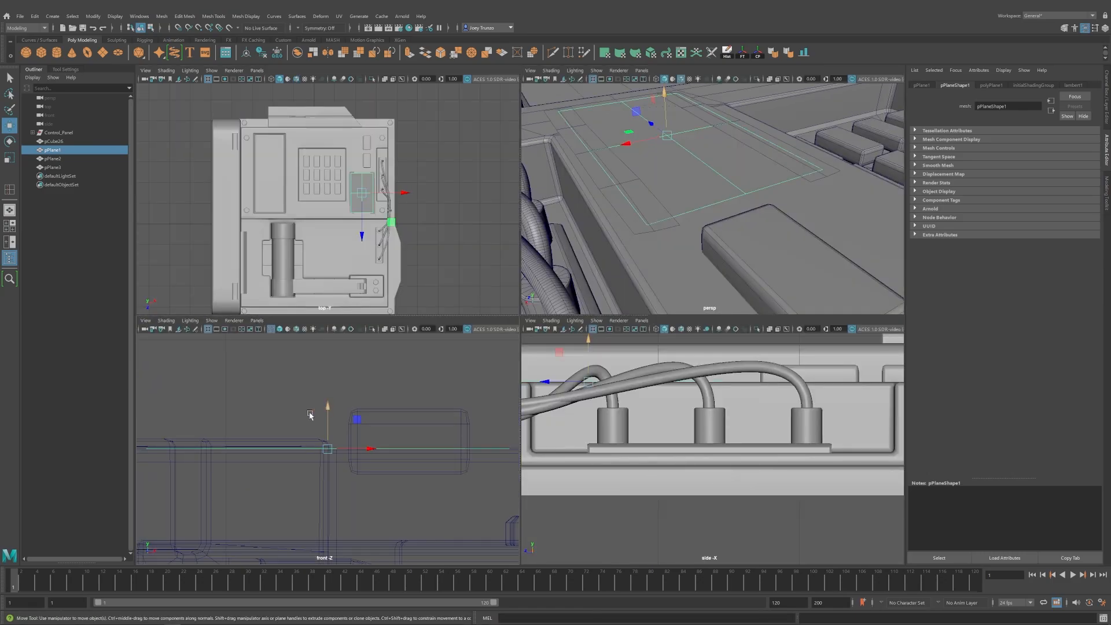
{"action": "right_click_drag", "start_coordinate": [310, 416], "coordinate": [602, 515], "text": "alt"}
{"action": "middle_click_drag", "start_coordinate": [270, 394], "coordinate": [285, 441], "text": "alt"}
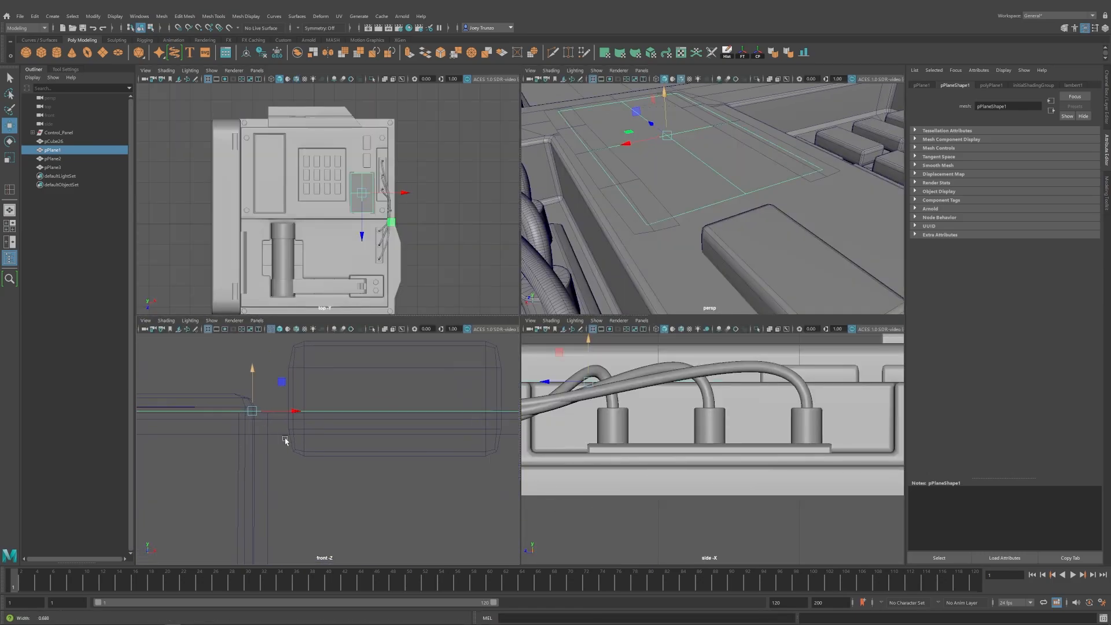
{"action": "right_click_drag", "start_coordinate": [285, 441], "coordinate": [315, 434], "text": "alt"}
{"action": "left_click_drag", "start_coordinate": [217, 353], "coordinate": [218, 354]}
{"action": "left_click_drag", "start_coordinate": [639, 260], "coordinate": [635, 218], "text": "alt"}
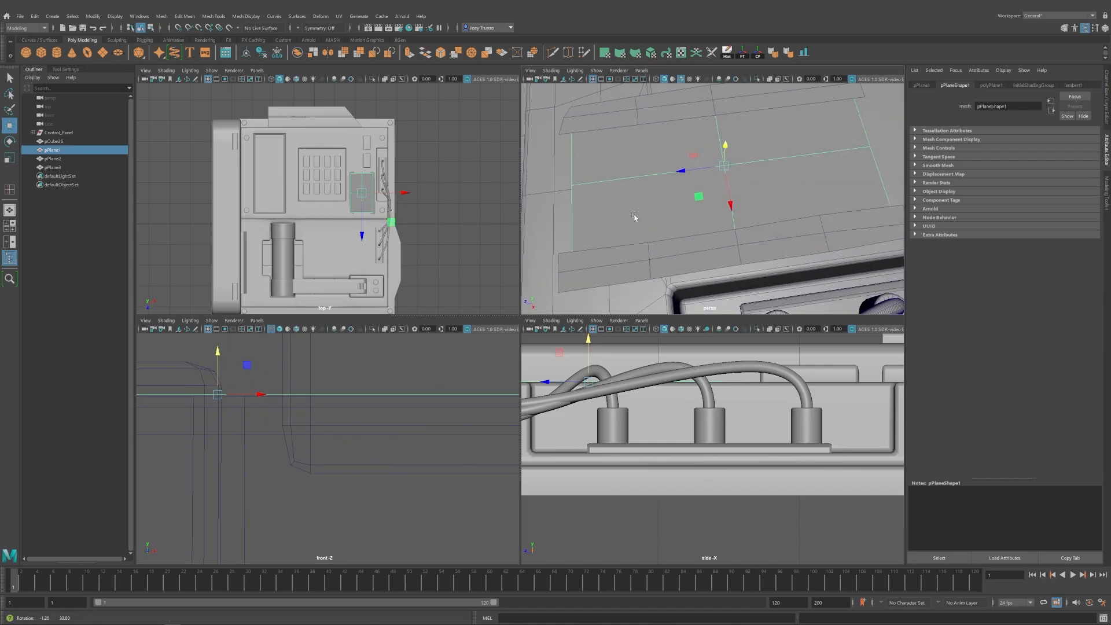
Select the upper and lower strips together and adjust their height against the panel surface in the front view.
{"action": "left_click", "coordinate": [690, 104]}
{"action": "left_click", "coordinate": [626, 268], "text": "shift"}
{"action": "key", "text": "f"}
{"action": "right_click_drag", "start_coordinate": [337, 414], "coordinate": [397, 451], "text": "alt"}
{"action": "middle_click_drag", "start_coordinate": [510, 432], "coordinate": [287, 431], "text": "alt"}
{"action": "right_click_drag", "start_coordinate": [389, 431], "coordinate": [380, 405], "text": "alt"}
{"action": "left_click_drag", "start_coordinate": [350, 384], "coordinate": [348, 384]}
{"action": "right_click_drag", "start_coordinate": [793, 215], "coordinate": [732, 235], "text": "alt"}
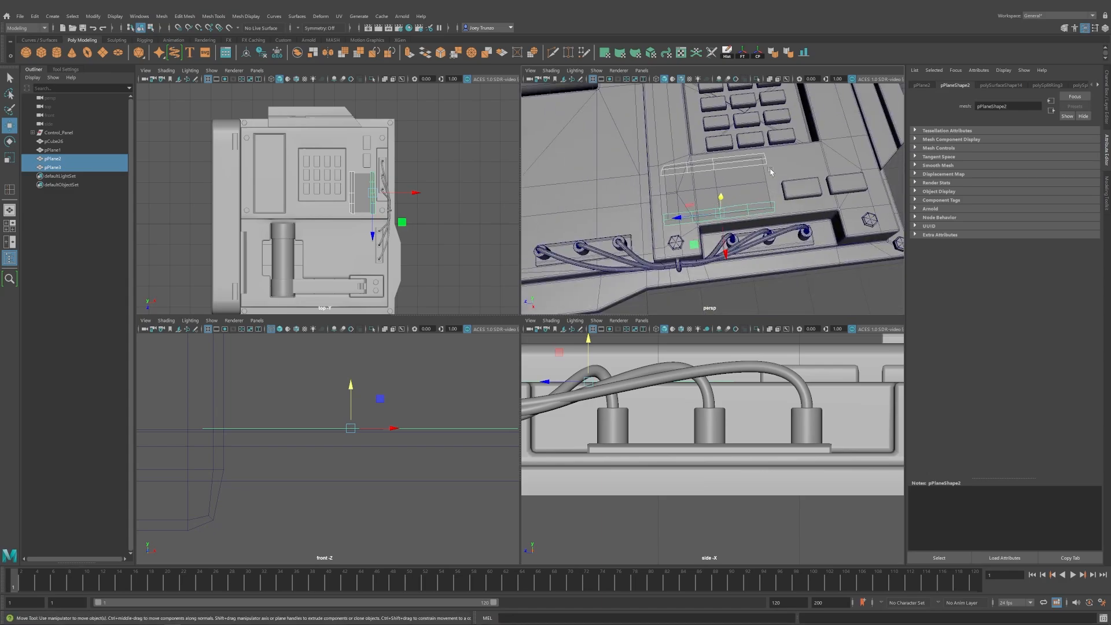
Extrude the lower strip's border edges downward to give the strip a thin side wall.
{"action": "right_click_drag", "start_coordinate": [771, 167], "coordinate": [802, 172], "text": "alt"}
{"action": "left_click_drag", "start_coordinate": [802, 172], "coordinate": [817, 173], "text": "alt"}
{"action": "double_click", "coordinate": [702, 231]}
{"action": "right_click_drag", "start_coordinate": [707, 237], "coordinate": [621, 155]}
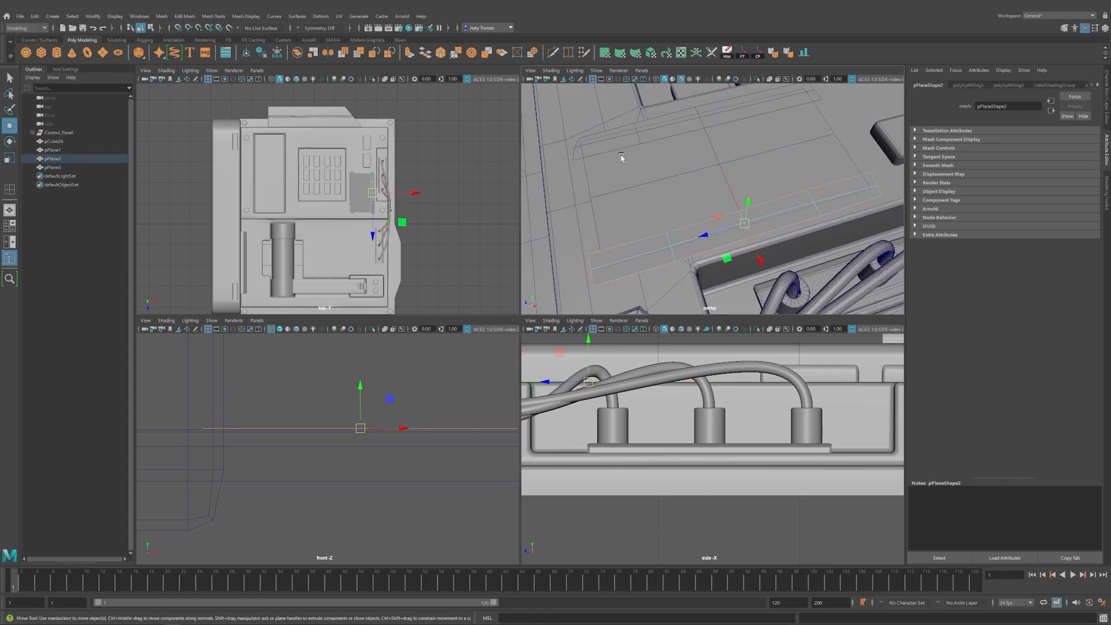
{"action": "key", "text": "ctrl+e"}
{"action": "key", "text": "w"}
{"action": "left_click_drag", "start_coordinate": [749, 200], "coordinate": [819, 250]}
{"action": "left_click_drag", "start_coordinate": [810, 150], "coordinate": [809, 149]}
{"action": "right_click_drag", "start_coordinate": [810, 159], "coordinate": [840, 135]}
Extrude the upper strip's border edges downward to give it the same thin side wall.
{"action": "right_click_drag", "start_coordinate": [810, 152], "coordinate": [719, 102], "text": "alt"}
{"action": "left_click", "coordinate": [658, 162]}
{"action": "left_click", "coordinate": [650, 155]}
{"action": "key", "text": "ctrl+e"}
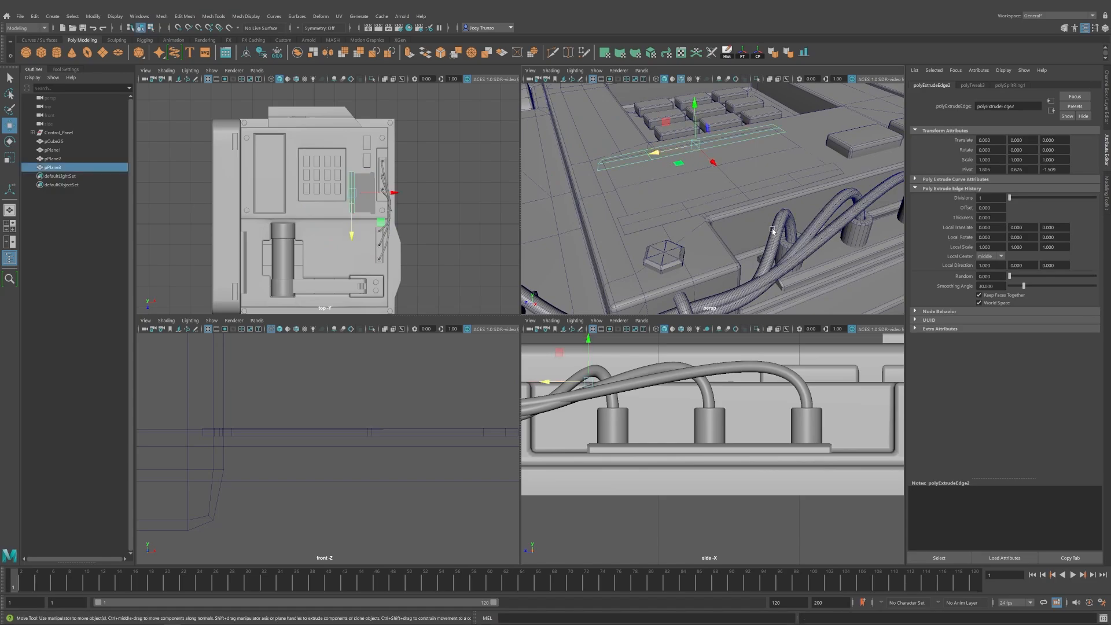
{"action": "scroll", "coordinate": [801, 277], "scroll_direction": "down", "scroll_amount": 4}
{"action": "left_click", "coordinate": [801, 278]}
{"action": "scroll", "coordinate": [801, 278], "scroll_direction": "up", "scroll_amount": 6}
Raise both thickened strips slightly above the central plane.
{"action": "left_click", "coordinate": [675, 243]}
{"action": "left_click", "coordinate": [704, 88], "text": "shift"}
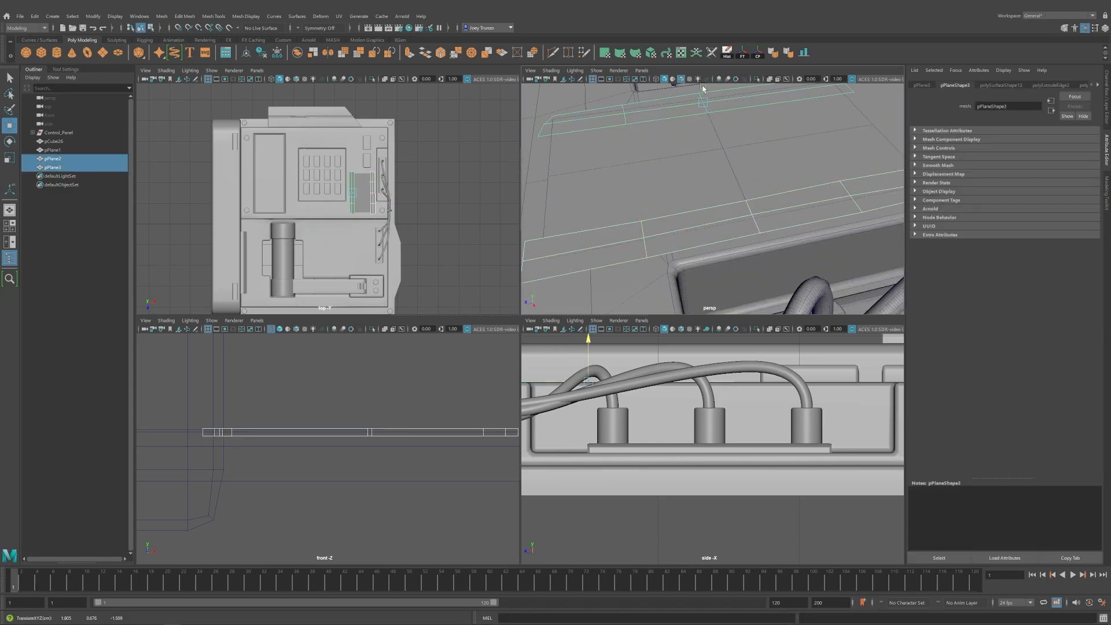
{"action": "left_click_drag", "start_coordinate": [703, 87], "coordinate": [702, 83]}
{"action": "scroll", "coordinate": [714, 216], "scroll_direction": "down", "scroll_amount": 6}
{"action": "left_click", "coordinate": [814, 283]}
{"action": "left_click_drag", "start_coordinate": [814, 283], "coordinate": [786, 276], "text": "alt"}
{"action": "scroll", "coordinate": [786, 275], "scroll_direction": "up", "scroll_amount": 1}
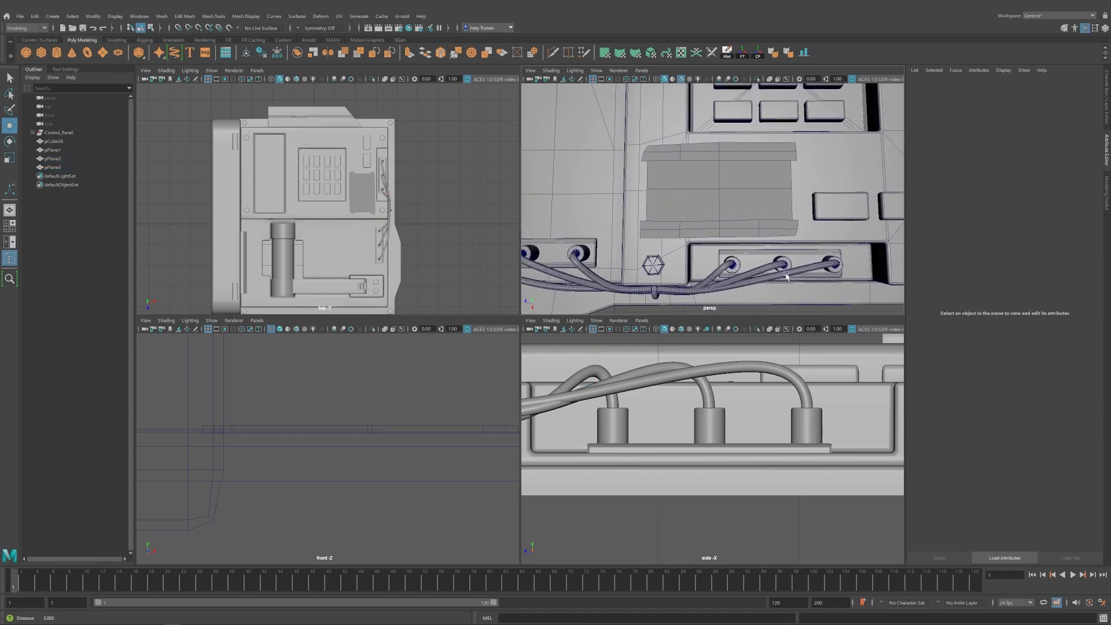
Maximize the perspective view and open the UV Editor beside the model.
{"action": "scroll", "coordinate": [786, 276], "scroll_direction": "down", "scroll_amount": 3}
{"action": "middle_click_drag", "start_coordinate": [752, 240], "coordinate": [716, 252], "text": "alt"}
{"action": "right_click_drag", "start_coordinate": [715, 253], "coordinate": [706, 195], "text": "alt"}
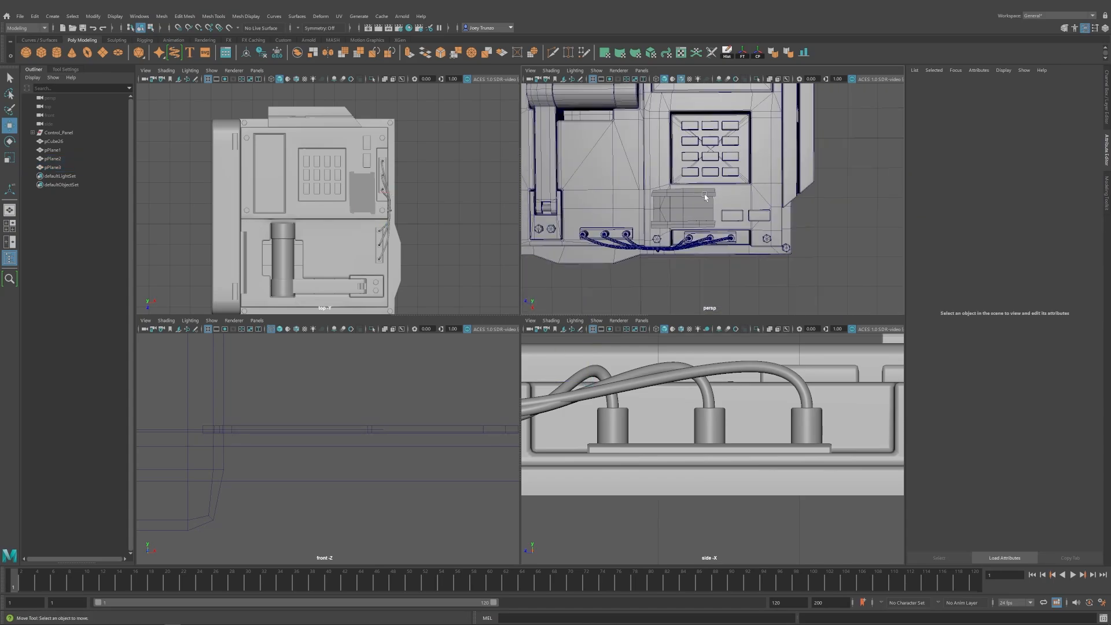
{"action": "key", "text": "space"}
{"action": "right_click_drag", "start_coordinate": [707, 255], "coordinate": [578, 102], "text": "alt"}
{"action": "middle_click_drag", "start_coordinate": [579, 102], "coordinate": [664, 124], "text": "alt"}
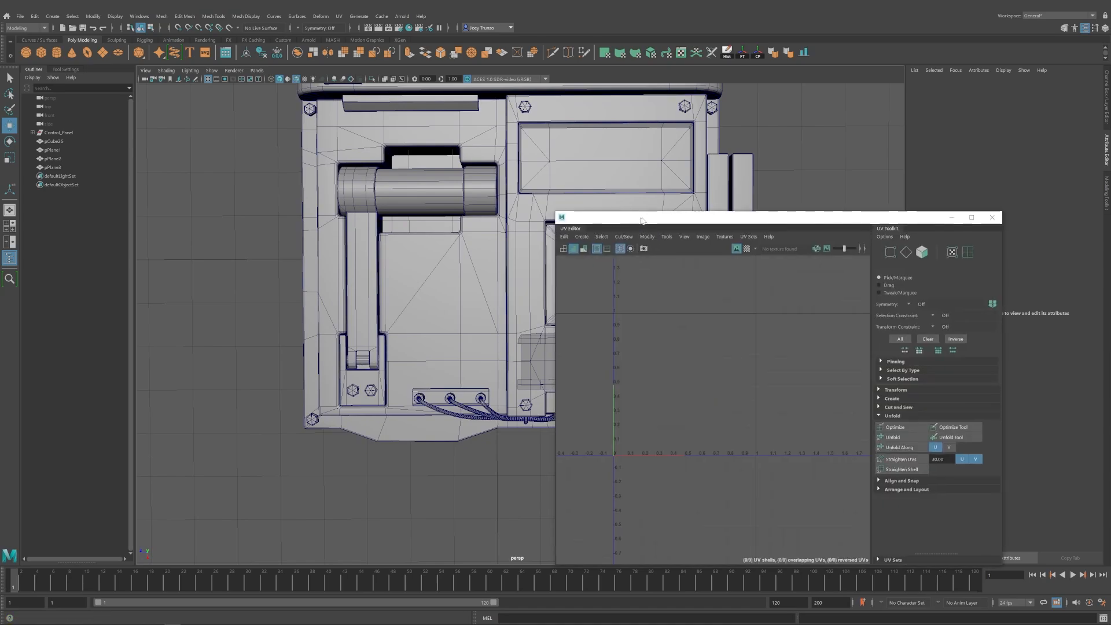
{"action": "left_click_drag", "start_coordinate": [770, 218], "coordinate": [870, 183]}
{"action": "middle_click_drag", "start_coordinate": [833, 329], "coordinate": [843, 375], "text": "alt"}
{"action": "middle_click_drag", "start_coordinate": [444, 307], "coordinate": [300, 314], "text": "alt"}
Create automatic UVs for pCube26, lay out its shells, and place them scaled down below the 0–1 tile.
{"action": "left_click", "coordinate": [54, 142]}
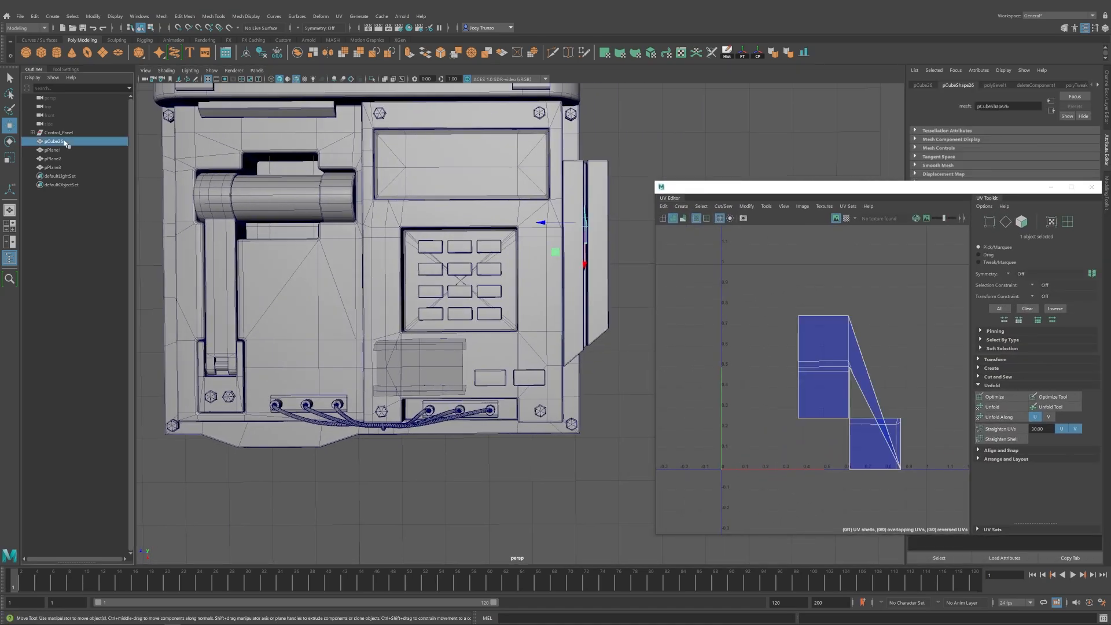
{"action": "left_click", "coordinate": [339, 17]}
{"action": "left_click", "coordinate": [353, 63]}
{"action": "left_click_drag", "start_coordinate": [752, 281], "coordinate": [908, 459]}
{"action": "key", "text": "ctrl+l"}
{"action": "key", "text": "r"}
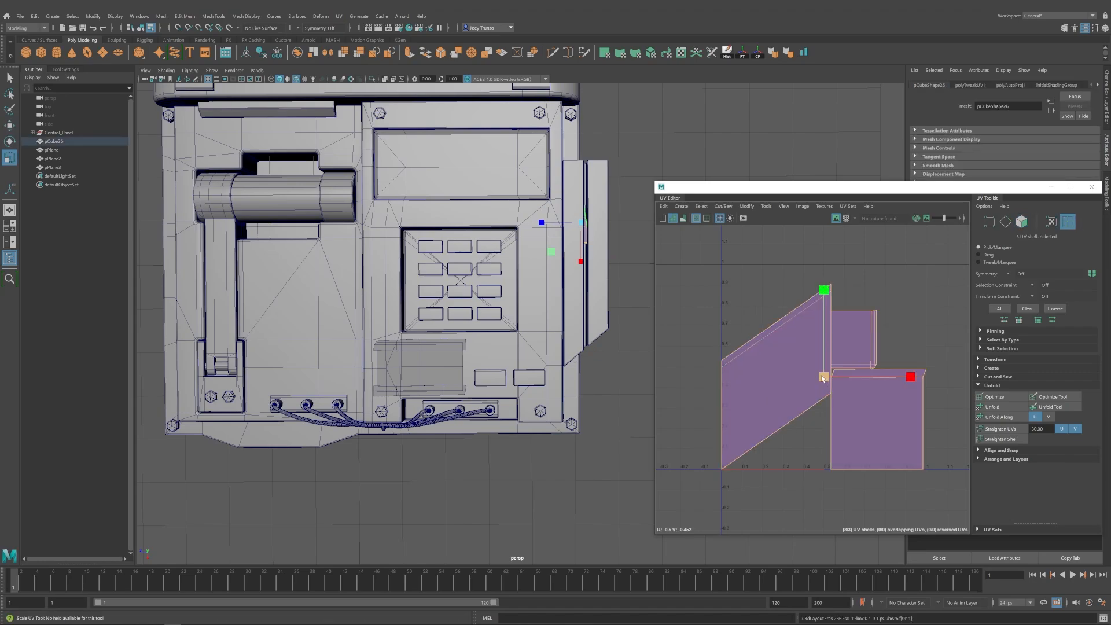
{"action": "left_click_drag", "start_coordinate": [823, 378], "coordinate": [754, 526]}
{"action": "key", "text": "w"}
Create automatic UVs for the large central plane pPlane1.
{"action": "left_click", "coordinate": [54, 152]}
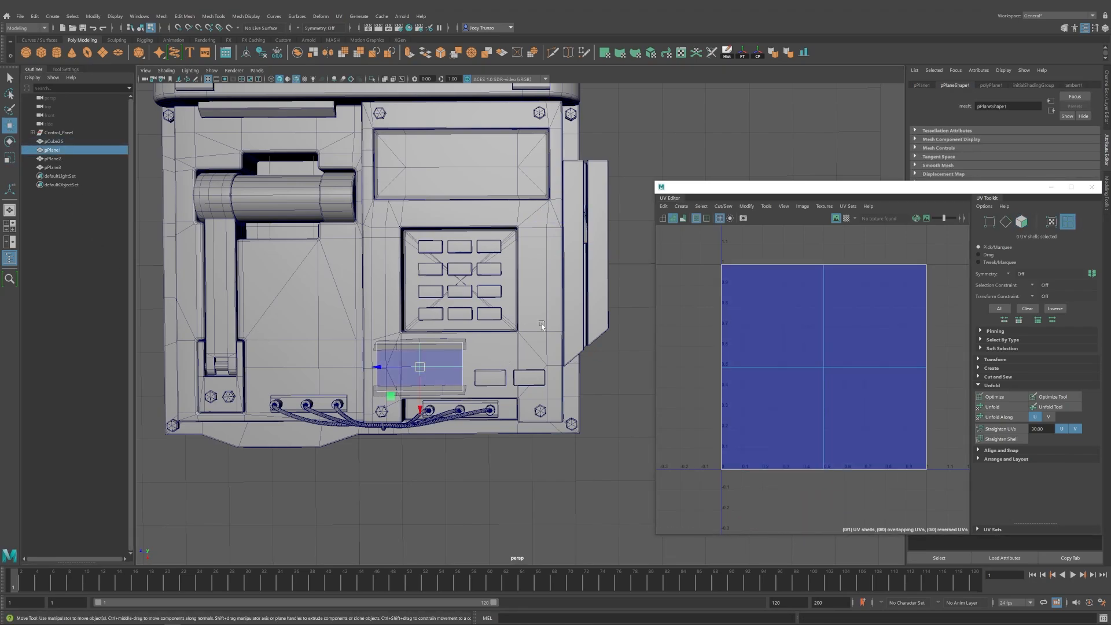
{"action": "left_click", "coordinate": [760, 59]}
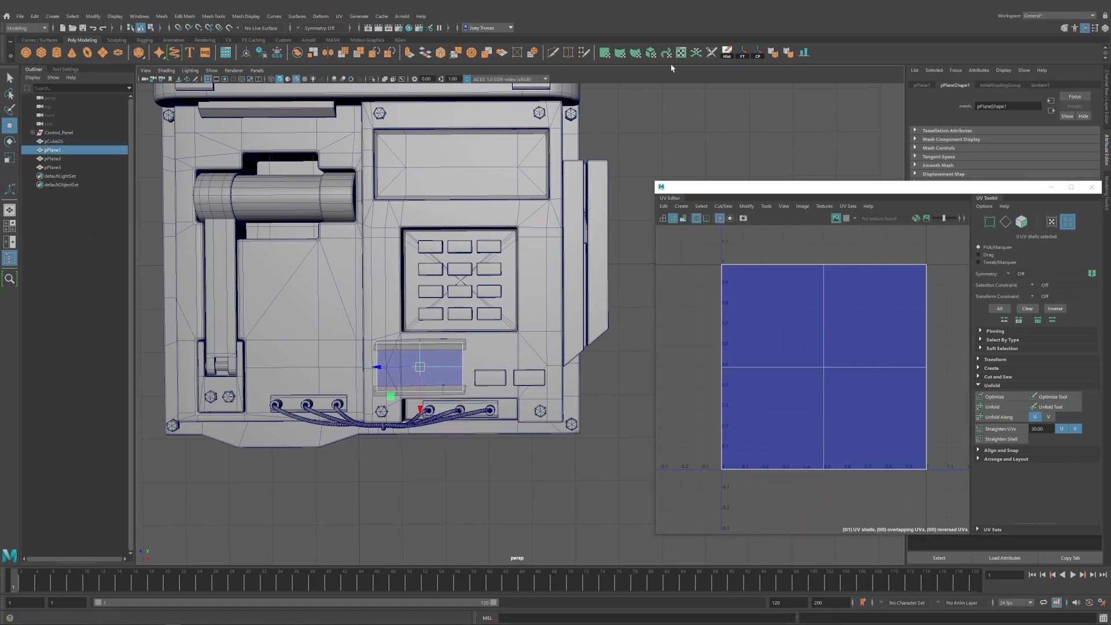
{"action": "left_click", "coordinate": [339, 17]}
{"action": "left_click", "coordinate": [353, 63]}
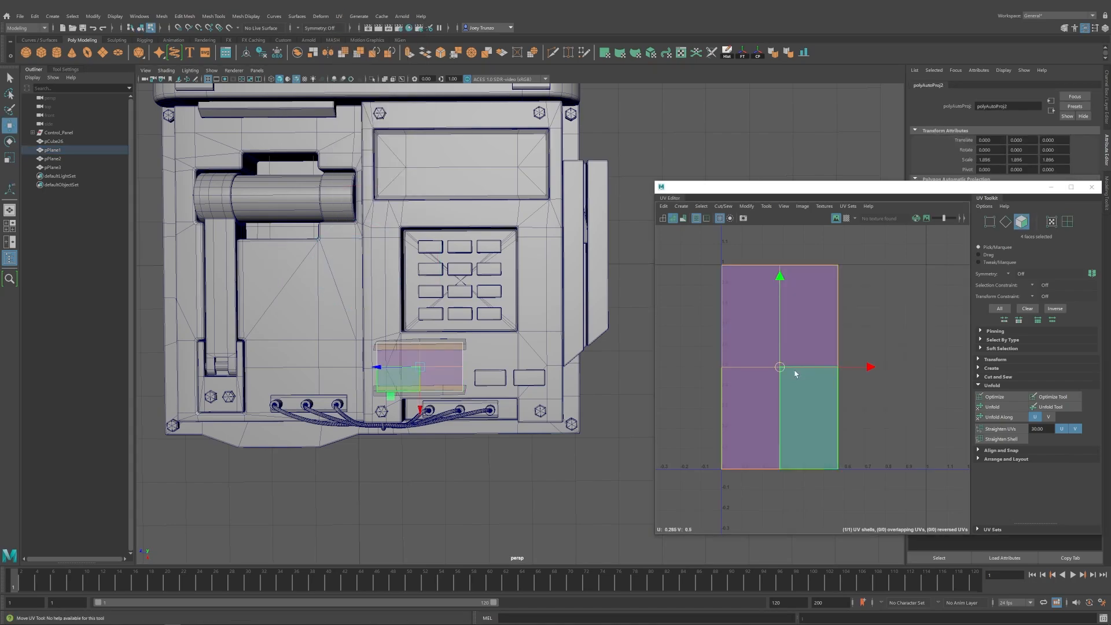
{"action": "right_click_drag", "start_coordinate": [444, 372], "coordinate": [513, 330]}
{"action": "left_click", "coordinate": [620, 315]}
Create automatic UVs for both strips and lay out their shells together.
{"action": "left_click", "coordinate": [461, 342]}
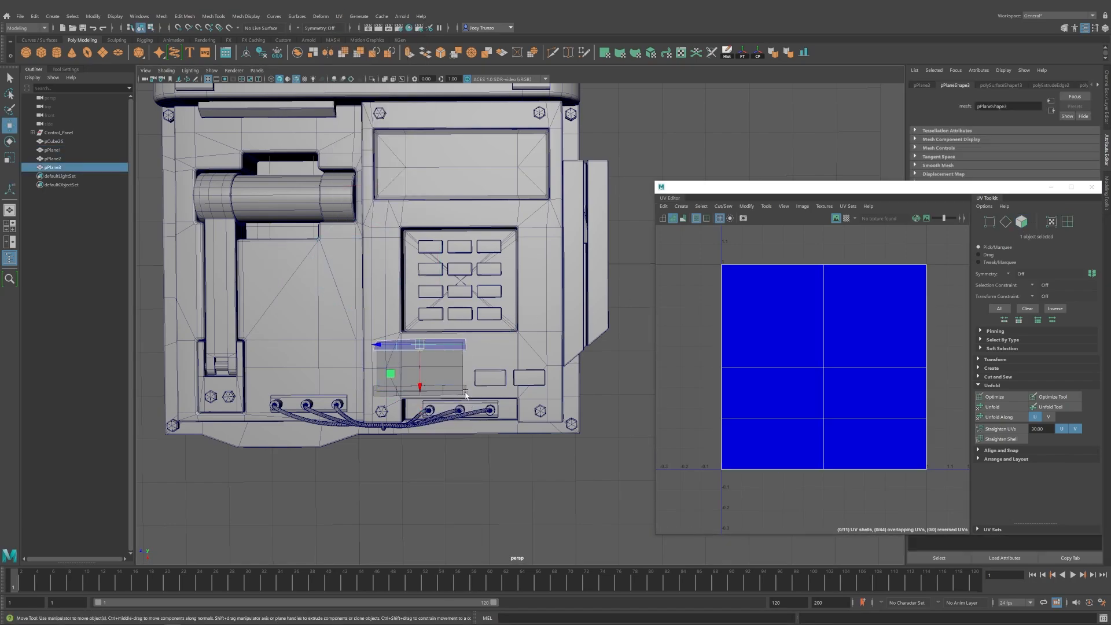
{"action": "left_click", "coordinate": [466, 393], "text": "shift"}
{"action": "left_click", "coordinate": [339, 16]}
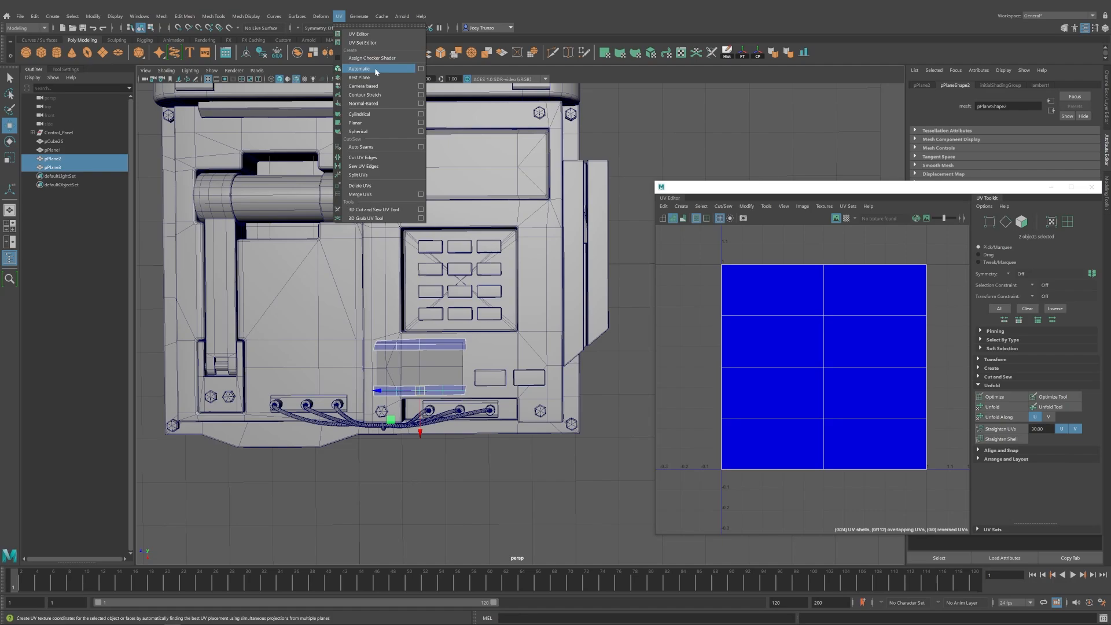
{"action": "left_click", "coordinate": [353, 65]}
{"action": "left_click_drag", "start_coordinate": [788, 503], "coordinate": [789, 503]}
{"action": "key", "text": "ctrl+l"}
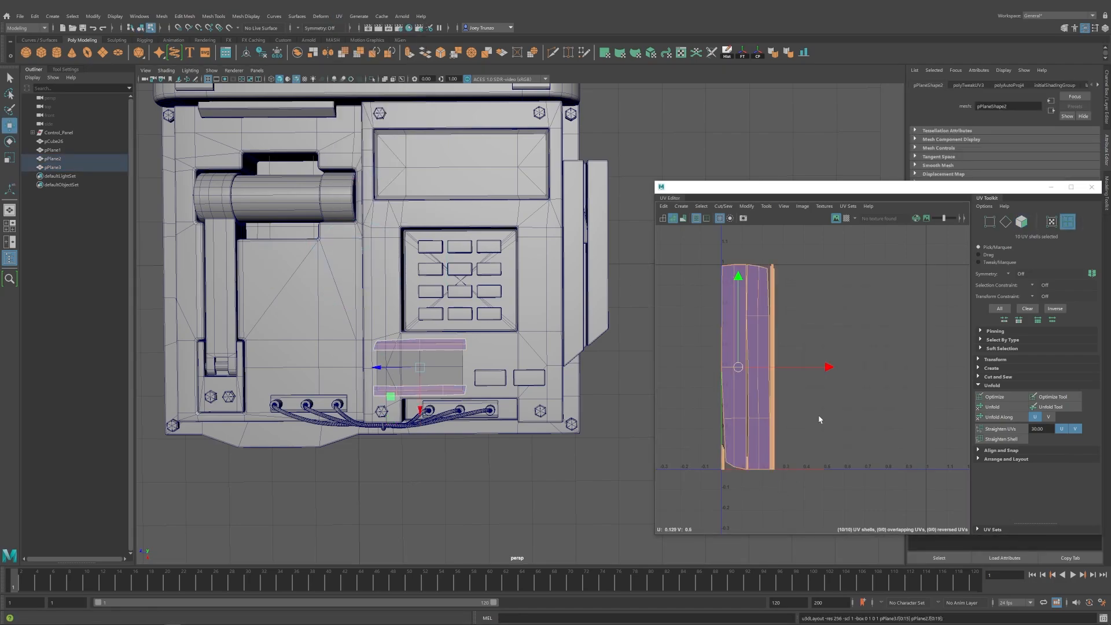
{"action": "left_click", "coordinate": [818, 419]}
{"action": "key", "text": "F8"}
Show all three planes' UVs together and move the central plane's shell beside the strip shells.
{"action": "left_click", "coordinate": [434, 364], "text": "shift"}
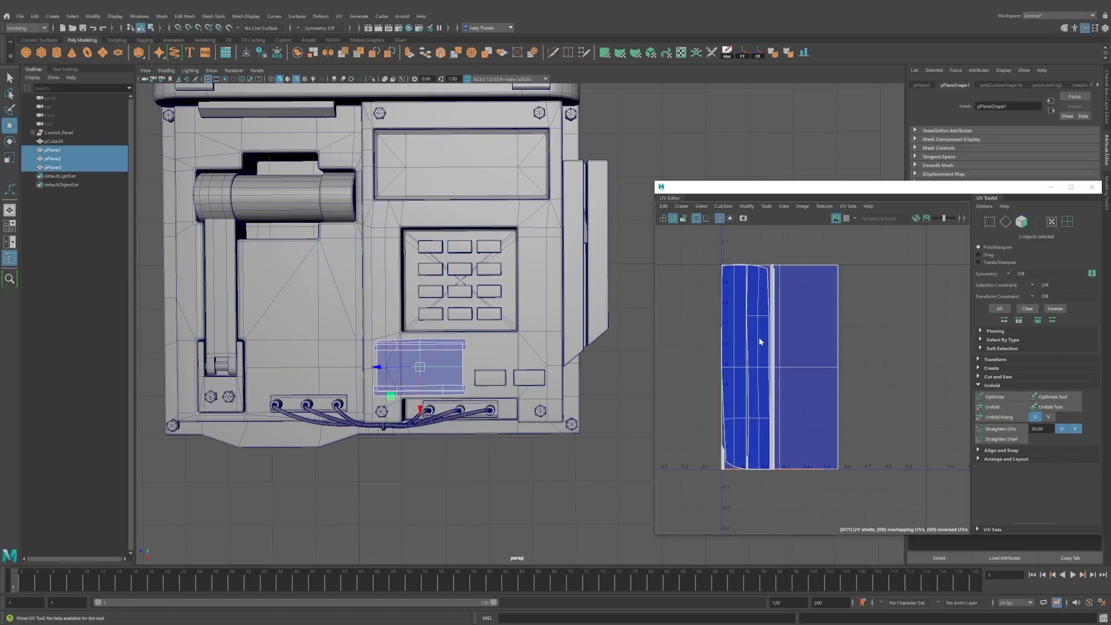
{"action": "right_click_drag", "start_coordinate": [759, 336], "coordinate": [794, 366]}
{"action": "left_click", "coordinate": [810, 366]}
{"action": "left_click_drag", "start_coordinate": [860, 368], "coordinate": [916, 360]}
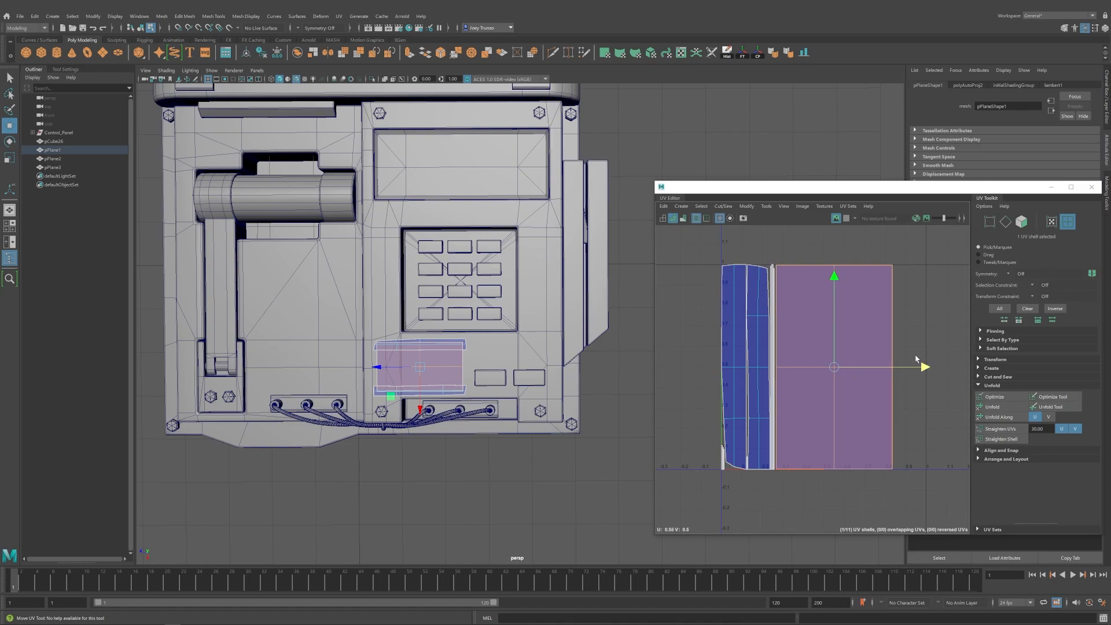
Scale down all the plane and strip UV shells and move them outside the 0–1 tile, on its left.
{"action": "left_click_drag", "start_coordinate": [703, 250], "coordinate": [903, 495]}
{"action": "key", "text": "r"}
{"action": "key", "text": "w"}
{"action": "left_click_drag", "start_coordinate": [810, 369], "coordinate": [642, 397]}
Parent pCube26 and the three planes into the Case group under Control_Panel, and show the group's combined UVs.
{"action": "left_click", "coordinate": [56, 142]}
{"action": "left_click", "coordinate": [56, 168], "text": "shift"}
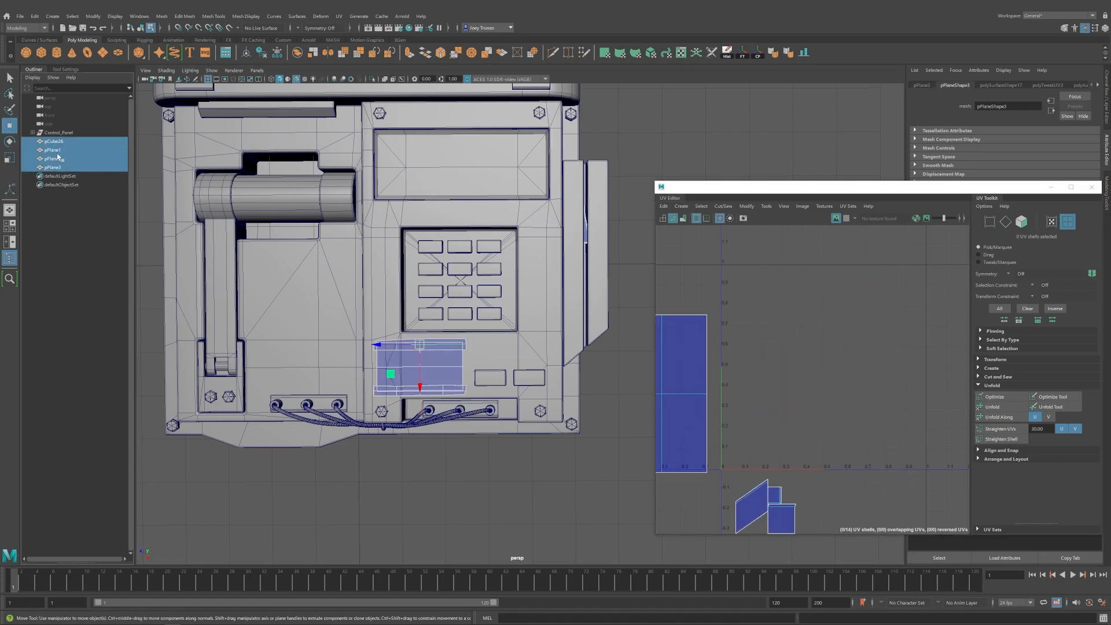
{"action": "left_click", "coordinate": [33, 132]}
{"action": "left_click", "coordinate": [61, 143]}
{"action": "scroll", "coordinate": [857, 388], "scroll_direction": "down", "scroll_amount": 3}
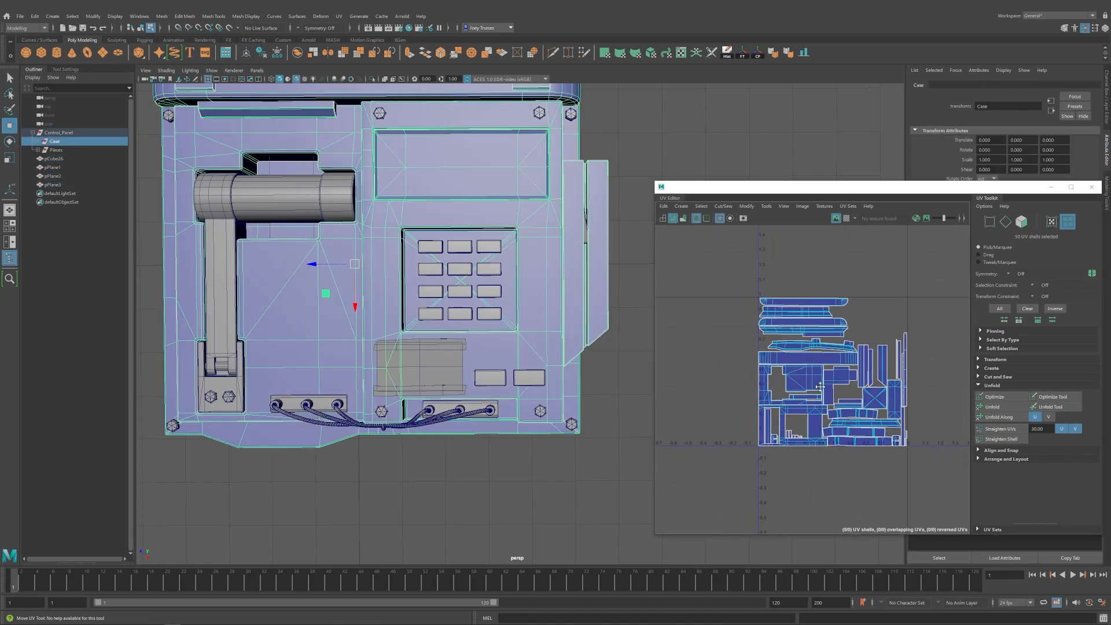
{"action": "middle_click_drag", "start_coordinate": [764, 370], "coordinate": [717, 367], "text": "alt"}
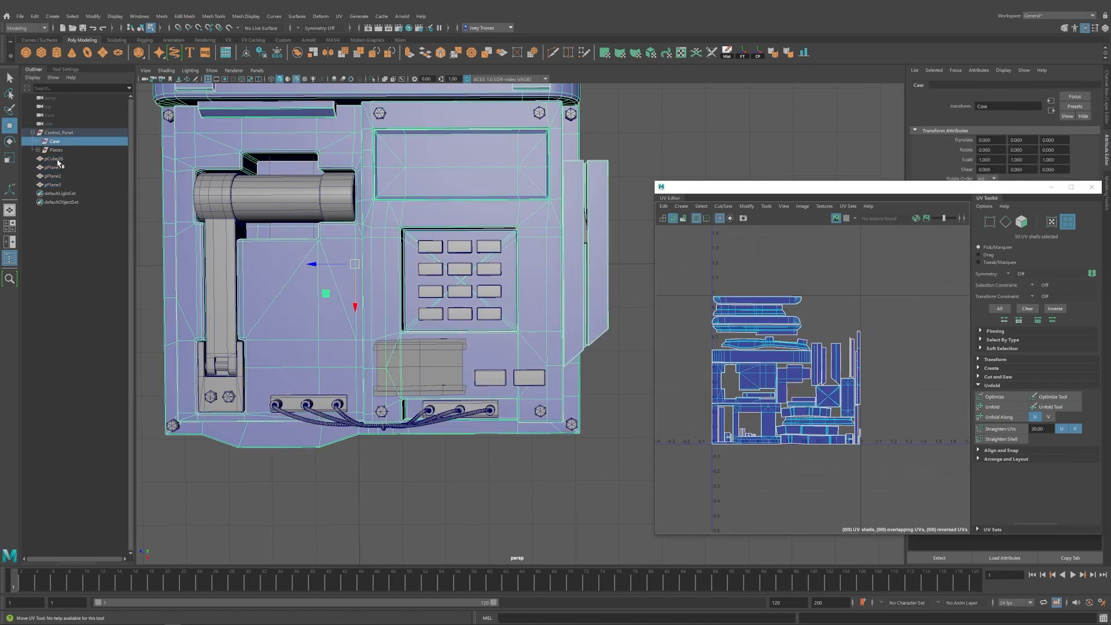
{"action": "left_click_drag", "start_coordinate": [57, 160], "coordinate": [56, 185]}
{"action": "middle_click_drag", "start_coordinate": [63, 136], "coordinate": [56, 142]}
{"action": "left_click", "coordinate": [57, 142]}
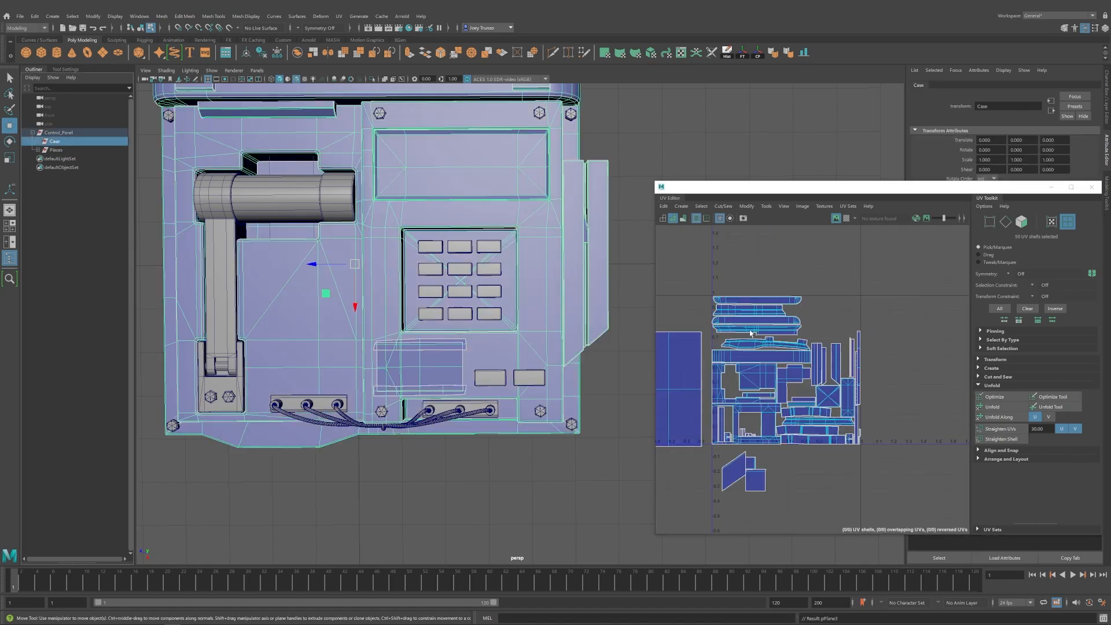
Select the plane and strip UV shells beside the case layout and rotate them 90 degrees clockwise.
{"action": "right_click_drag", "start_coordinate": [752, 332], "coordinate": [789, 397]}
{"action": "scroll", "coordinate": [789, 397], "scroll_direction": "down", "scroll_amount": 1}
{"action": "middle_click_drag", "start_coordinate": [776, 394], "coordinate": [812, 378], "text": "alt"}
{"action": "left_click", "coordinate": [719, 377]}
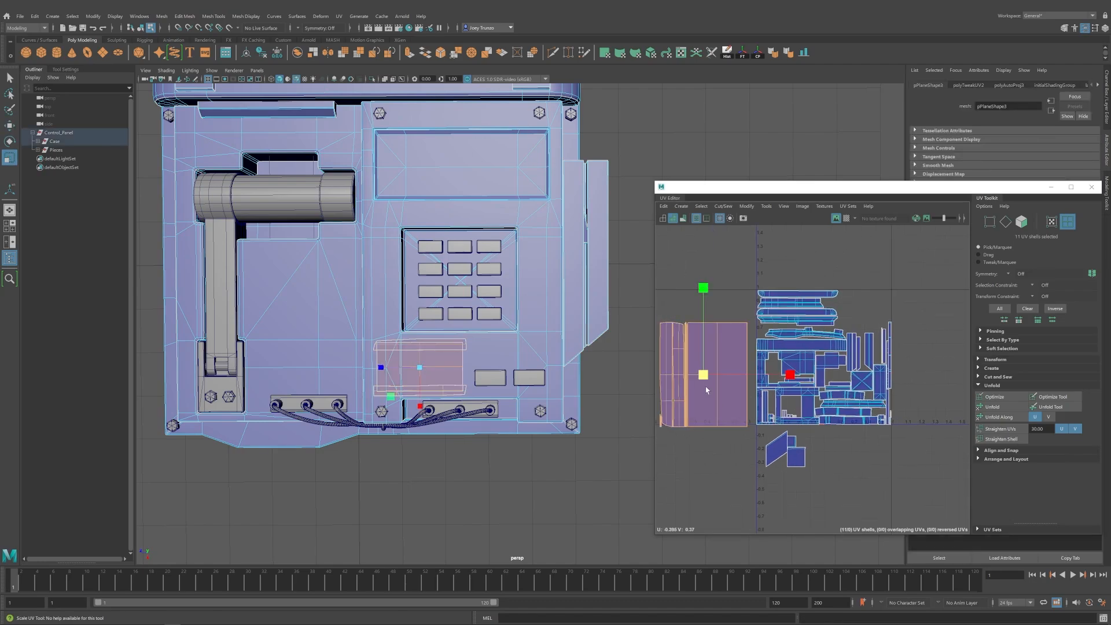
{"action": "key", "text": "e"}
{"action": "left_click_drag", "start_coordinate": [693, 292], "coordinate": [807, 360]}
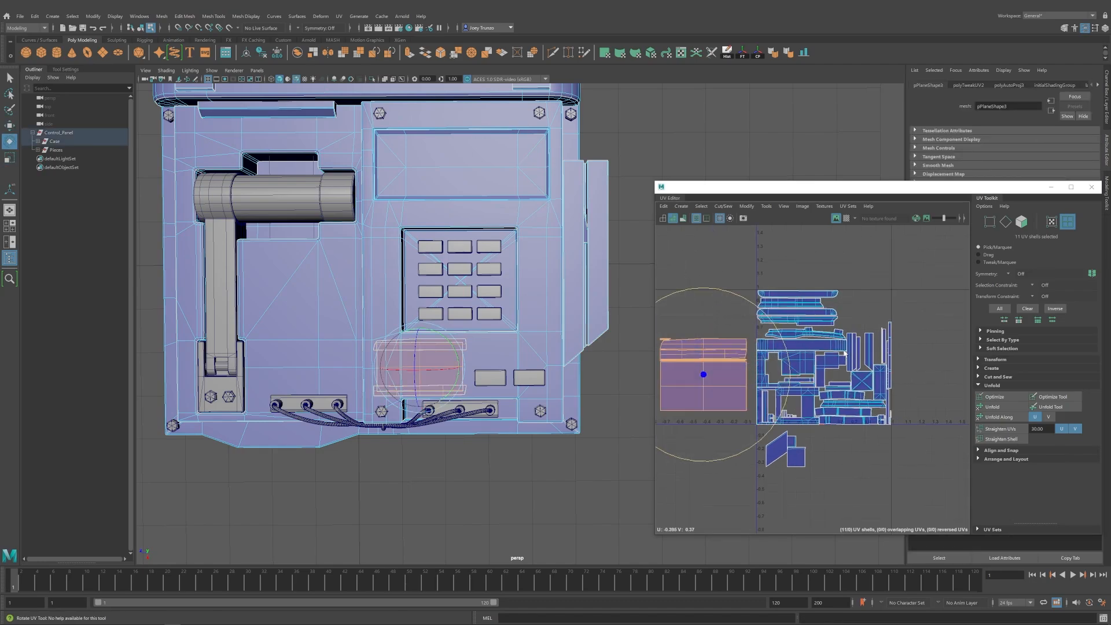
Move the plane and strip UV shells to the upper right of the case layout and scale them down.
{"action": "key", "text": "w"}
{"action": "left_click_drag", "start_coordinate": [698, 372], "coordinate": [859, 302]}
{"action": "scroll", "coordinate": [859, 302], "scroll_direction": "up", "scroll_amount": 2}
{"action": "middle_click_drag", "start_coordinate": [859, 302], "coordinate": [774, 314], "text": "alt"}
{"action": "key", "text": "r"}
{"action": "left_click_drag", "start_coordinate": [783, 315], "coordinate": [754, 316]}
Examine the case's long uppermost UV shell and the part of the model it belongs to.
{"action": "scroll", "coordinate": [777, 347], "scroll_direction": "up", "scroll_amount": 4}
{"action": "scroll", "coordinate": [776, 347], "scroll_direction": "down", "scroll_amount": 4}
{"action": "middle_click_drag", "start_coordinate": [683, 317], "coordinate": [775, 333], "text": "alt"}
{"action": "left_click", "coordinate": [760, 322]}
{"action": "left_click_drag", "start_coordinate": [579, 353], "coordinate": [550, 370], "text": "alt"}
{"action": "left_click_drag", "start_coordinate": [774, 324], "coordinate": [766, 328]}
{"action": "key", "text": "w"}
{"action": "scroll", "coordinate": [765, 328], "scroll_direction": "up", "scroll_amount": 3}
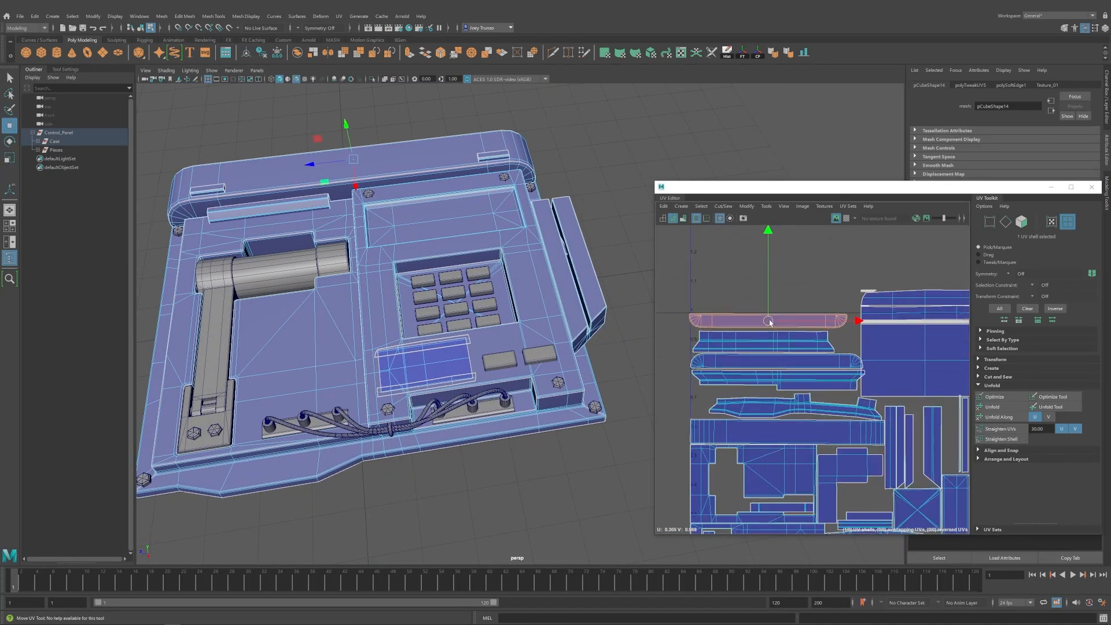
Select the plane and strip UV shells and move them flush into the upper-right corner of the case layout.
{"action": "middle_click_drag", "start_coordinate": [927, 372], "coordinate": [811, 352], "text": "alt"}
{"action": "scroll", "coordinate": [811, 350], "scroll_direction": "down", "scroll_amount": 1}
{"action": "left_click_drag", "start_coordinate": [904, 260], "coordinate": [767, 325]}
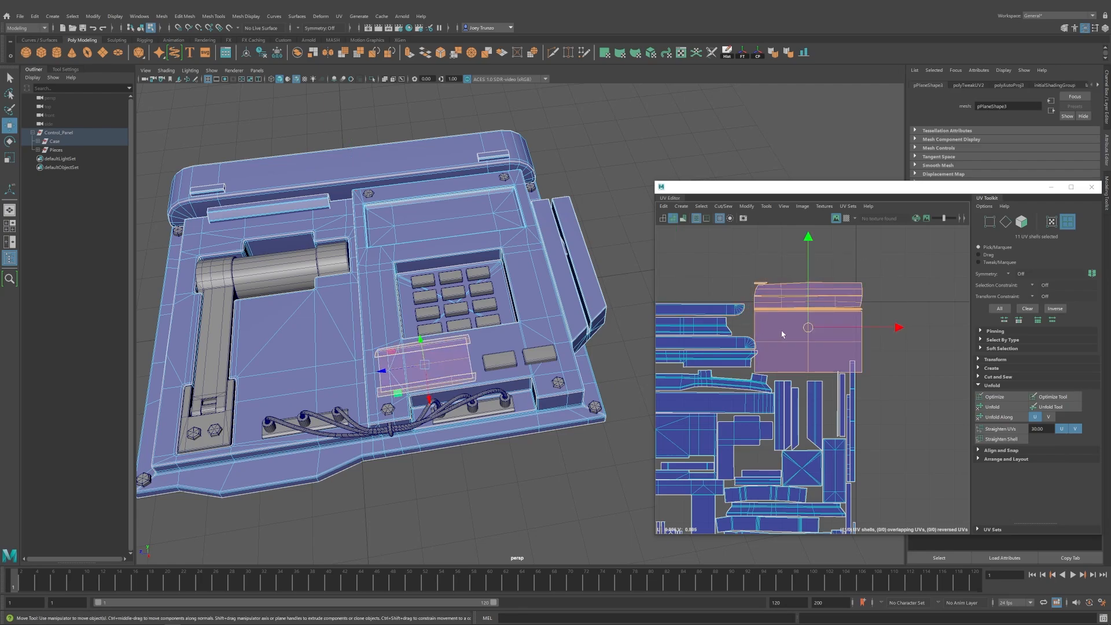
{"action": "key", "text": "r"}
{"action": "key", "text": "w"}
{"action": "scroll", "coordinate": [800, 342], "scroll_direction": "up", "scroll_amount": 2}
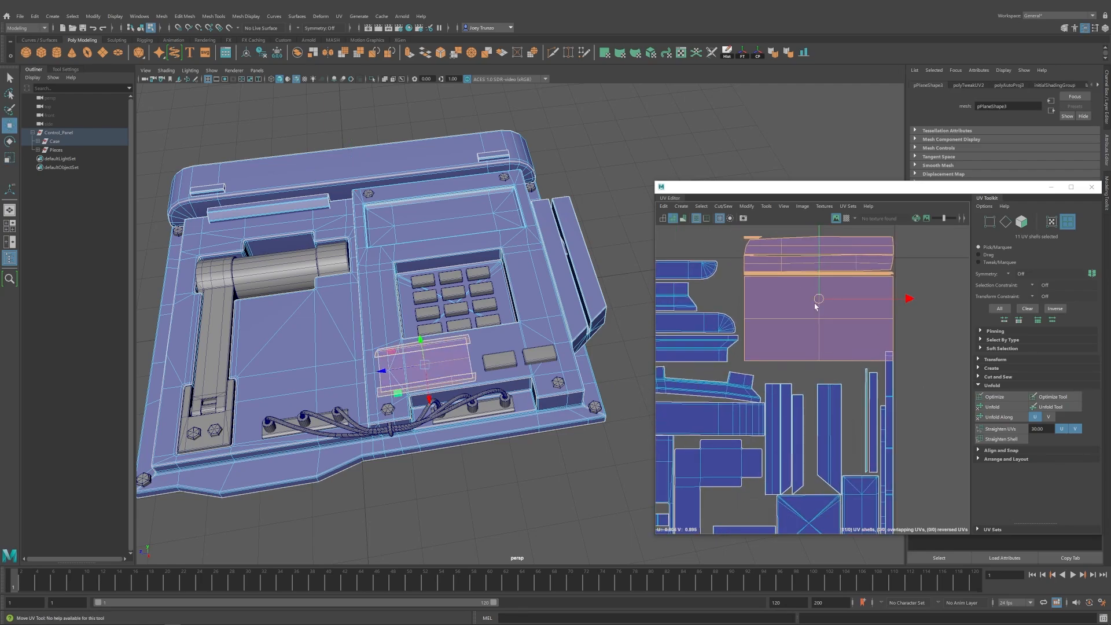
{"action": "left_click_drag", "start_coordinate": [818, 287], "coordinate": [822, 289]}
{"action": "right_click_drag", "start_coordinate": [876, 354], "coordinate": [888, 320], "text": "alt"}
{"action": "right_click_drag", "start_coordinate": [738, 264], "coordinate": [792, 350], "text": "alt"}
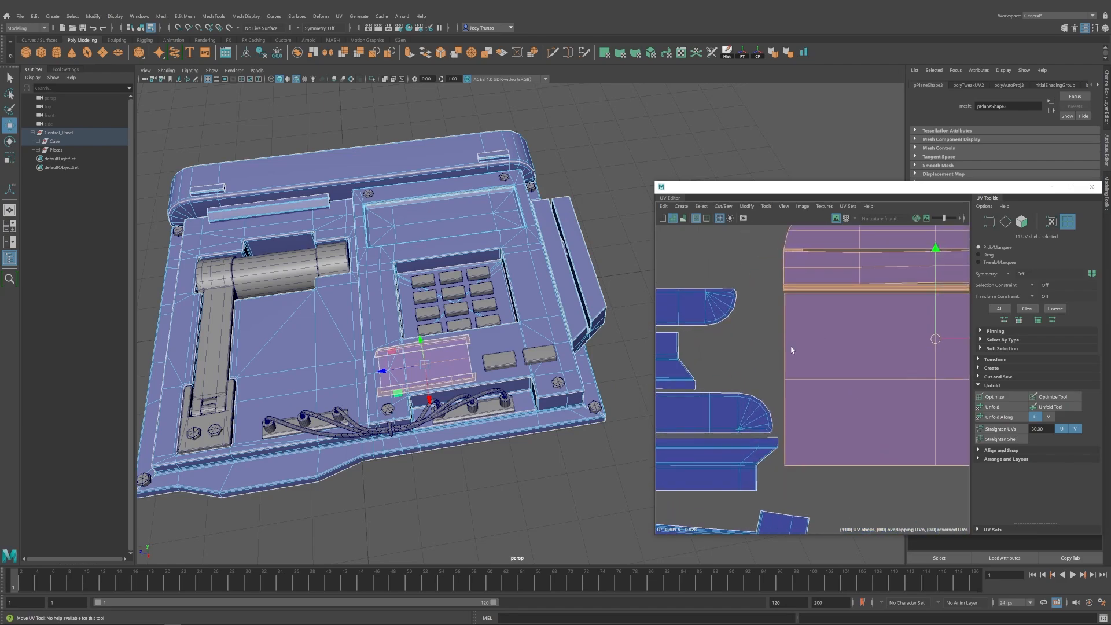
Separate the strip UV shells from the large plane shell, leaving the plane in the layout's upper-right corner and the strips above it.
{"action": "middle_click_drag", "start_coordinate": [883, 372], "coordinate": [655, 390], "text": "alt"}
{"action": "right_click_drag", "start_coordinate": [843, 427], "coordinate": [731, 400], "text": "alt"}
{"action": "left_click", "coordinate": [730, 400], "text": "ctrl"}
{"action": "middle_click_drag", "start_coordinate": [689, 395], "coordinate": [732, 291], "text": "alt"}
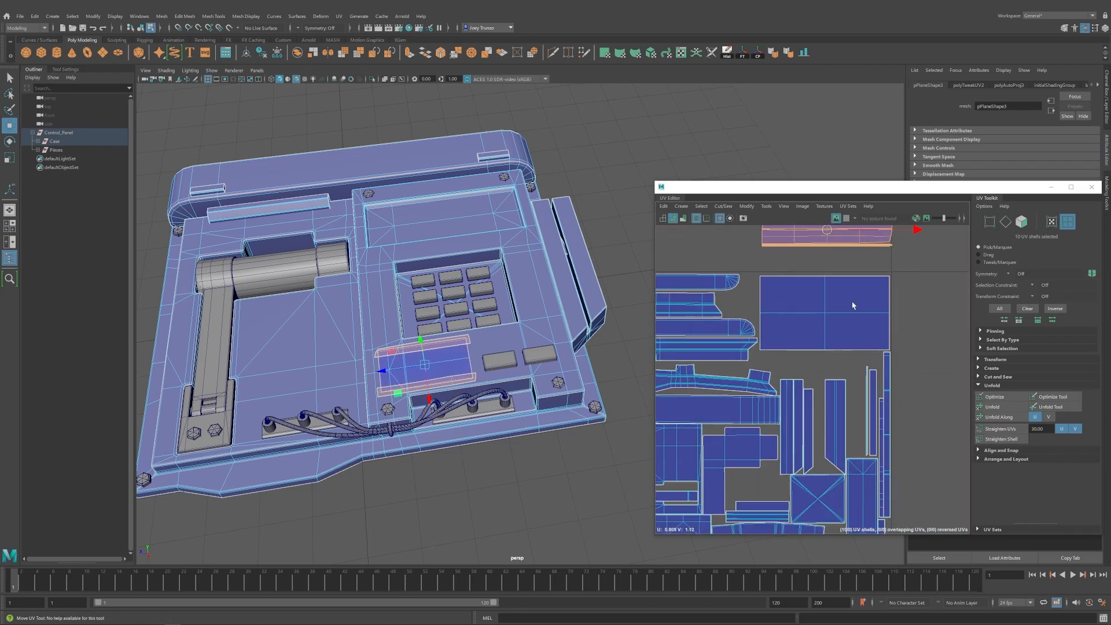
{"action": "left_click", "coordinate": [826, 308]}
{"action": "scroll", "coordinate": [876, 407], "scroll_direction": "down", "scroll_amount": 3}
{"action": "left_click", "coordinate": [936, 391]}
{"action": "middle_click_drag", "start_coordinate": [936, 392], "coordinate": [934, 374], "text": "alt"}
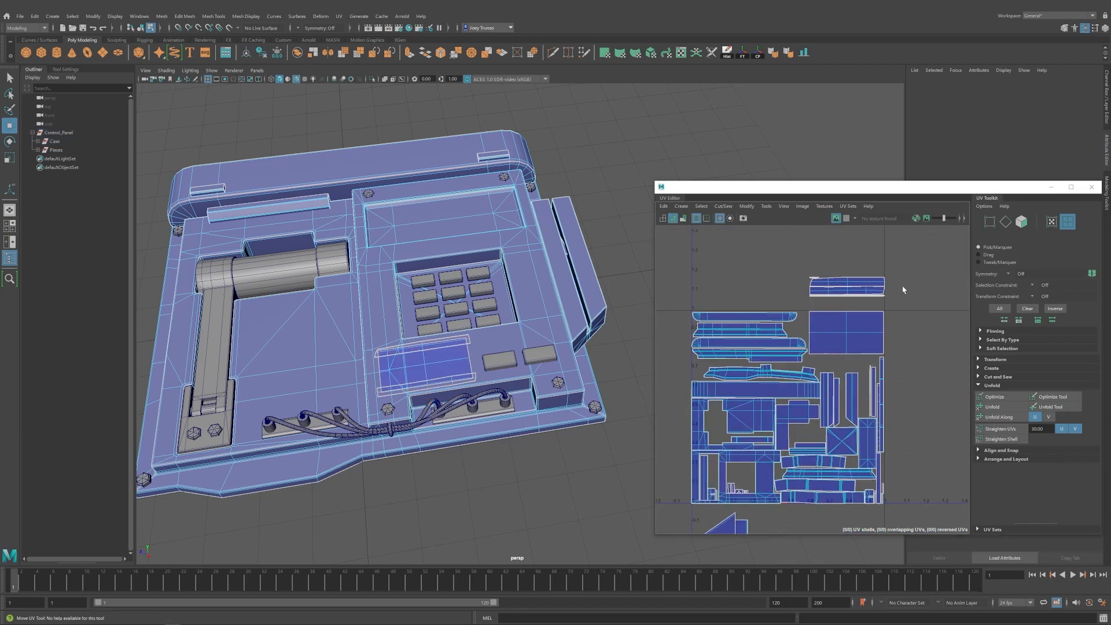
Move the strip UV shells into the gap beneath the plane shell and arrange them in two rows, scaled to fit.
{"action": "left_click_drag", "start_coordinate": [903, 285], "coordinate": [827, 289]}
{"action": "key", "text": "r"}
{"action": "key", "text": "r"}
{"action": "scroll", "coordinate": [843, 370], "scroll_direction": "up", "scroll_amount": 3}
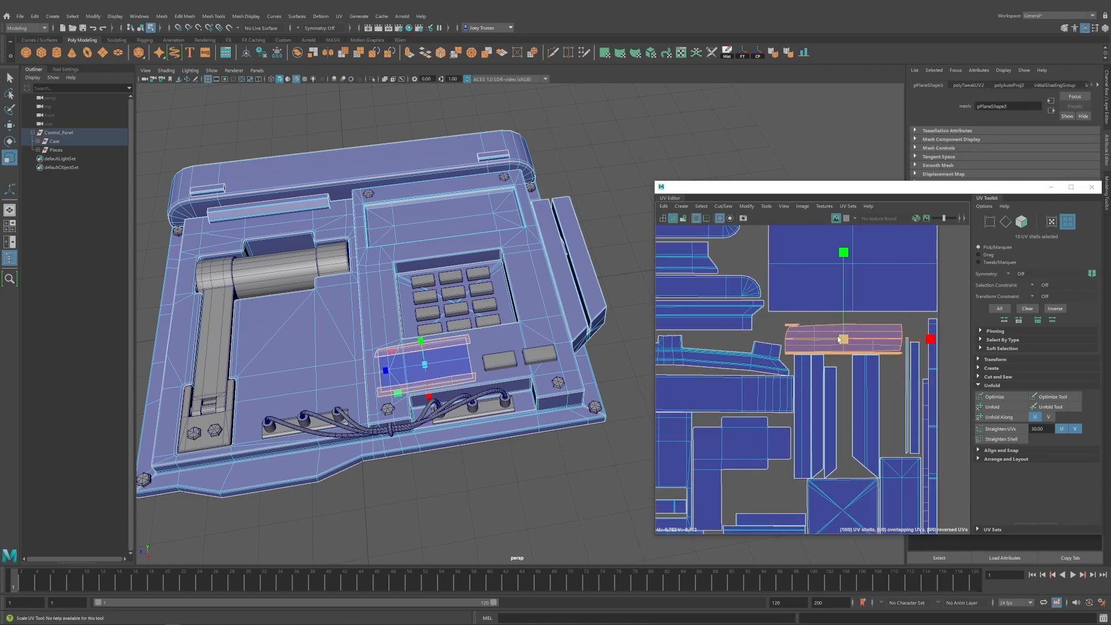
{"action": "scroll", "coordinate": [851, 331], "scroll_direction": "up", "scroll_amount": 2}
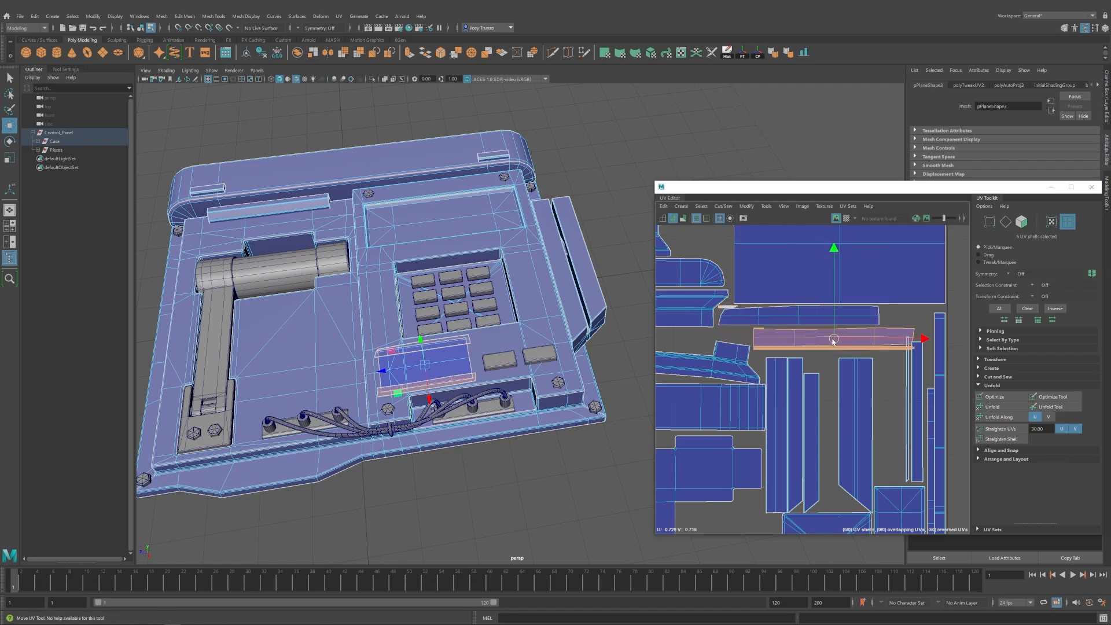
Move the thin strip UV shells into the narrow gap between the tall vertical shells.
{"action": "middle_click_drag", "start_coordinate": [906, 387], "coordinate": [856, 365], "text": "alt"}
{"action": "left_click_drag", "start_coordinate": [852, 376], "coordinate": [871, 436]}
{"action": "scroll", "coordinate": [871, 432], "scroll_direction": "down", "scroll_amount": 2}
{"action": "left_click_drag", "start_coordinate": [866, 397], "coordinate": [784, 412]}
{"action": "scroll", "coordinate": [807, 412], "scroll_direction": "up", "scroll_amount": 2}
{"action": "left_click", "coordinate": [886, 410]}
Select the pCube26 UV shells below the layout, then scale and move them toward the free space near its right edge.
{"action": "scroll", "coordinate": [886, 409], "scroll_direction": "down", "scroll_amount": 6}
{"action": "middle_click_drag", "start_coordinate": [835, 417], "coordinate": [829, 402], "text": "alt"}
{"action": "left_click_drag", "start_coordinate": [773, 524], "coordinate": [726, 499]}
{"action": "key", "text": "r"}
{"action": "scroll", "coordinate": [868, 370], "scroll_direction": "up", "scroll_amount": 3}
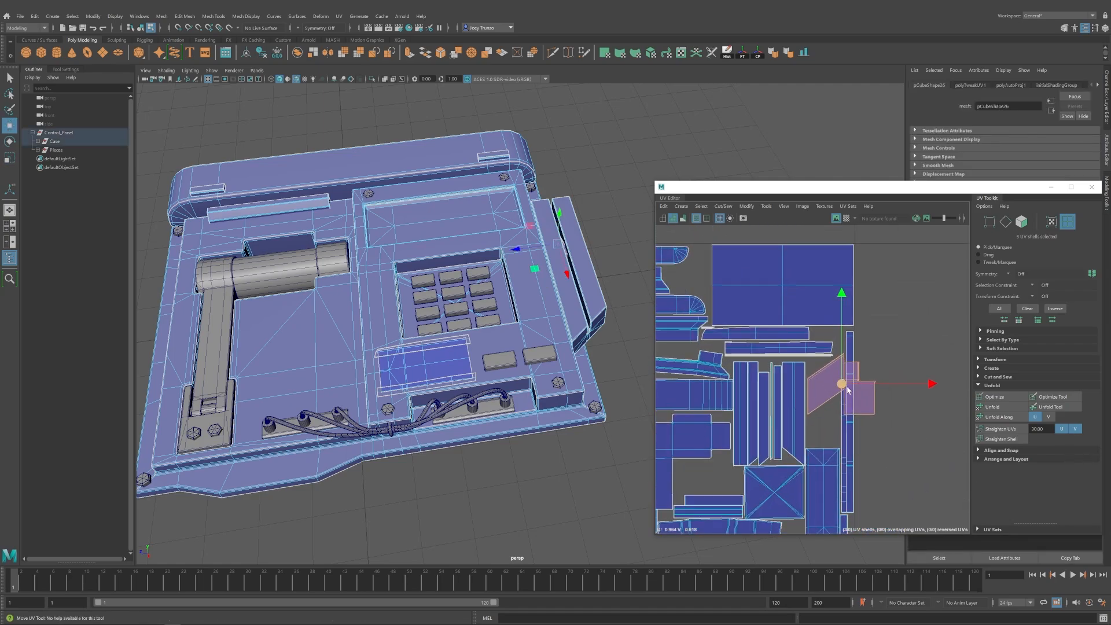
Rotate and scale pCube26's angled UV shells to fit the gap between the vertical shells and the layout's right edge.
{"action": "key", "text": "e"}
{"action": "left_click_drag", "start_coordinate": [800, 338], "coordinate": [787, 347]}
{"action": "key", "text": "w"}
{"action": "scroll", "coordinate": [787, 347], "scroll_direction": "up", "scroll_amount": 2}
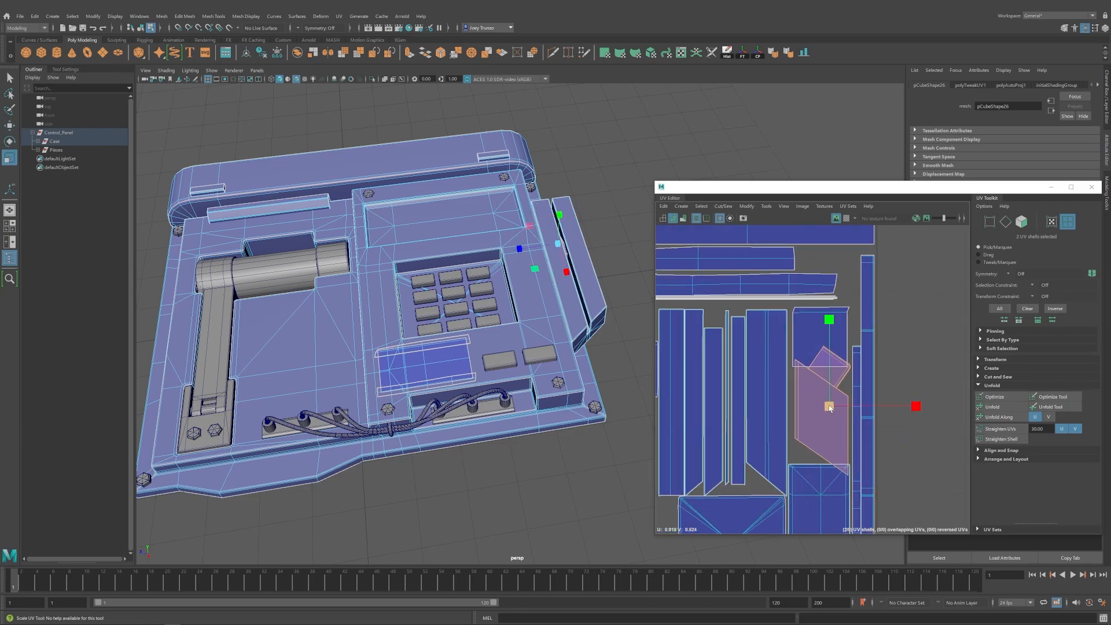
{"action": "left_click_drag", "start_coordinate": [819, 412], "coordinate": [819, 327]}
{"action": "key", "text": "r"}
{"action": "key", "text": "w"}
Move pCube26's small square UV shell into the empty pocket near the middle of the case layout.
{"action": "scroll", "coordinate": [833, 376], "scroll_direction": "down", "scroll_amount": 5}
{"action": "middle_click_drag", "start_coordinate": [848, 369], "coordinate": [907, 343], "text": "alt"}
{"action": "left_click_drag", "start_coordinate": [908, 342], "coordinate": [830, 405]}
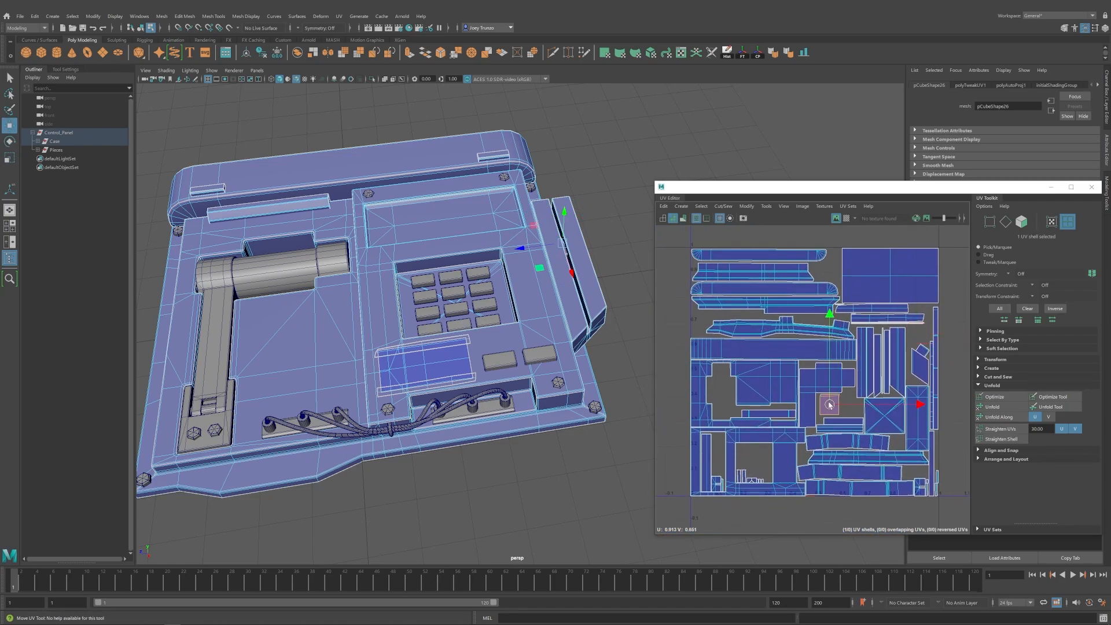
{"action": "left_click", "coordinate": [851, 405]}
{"action": "middle_click_drag", "start_coordinate": [851, 405], "coordinate": [776, 410], "text": "alt"}
{"action": "left_click", "coordinate": [845, 370]}
{"action": "left_click_drag", "start_coordinate": [845, 371], "coordinate": [843, 371]}
{"action": "left_click", "coordinate": [891, 379]}
Review the Case group's complete UV layout, deselect it, and view the control panel model from the front.
{"action": "scroll", "coordinate": [927, 380], "scroll_direction": "down", "scroll_amount": 3}
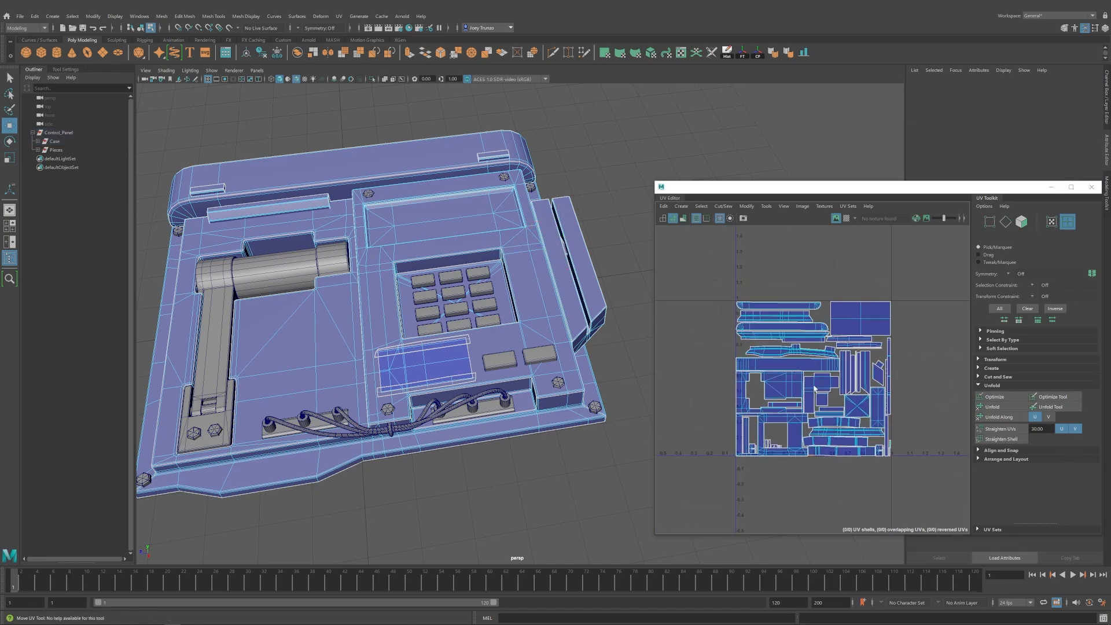
{"action": "middle_click_drag", "start_coordinate": [861, 410], "coordinate": [857, 391], "text": "alt"}
{"action": "left_click", "coordinate": [56, 149]}
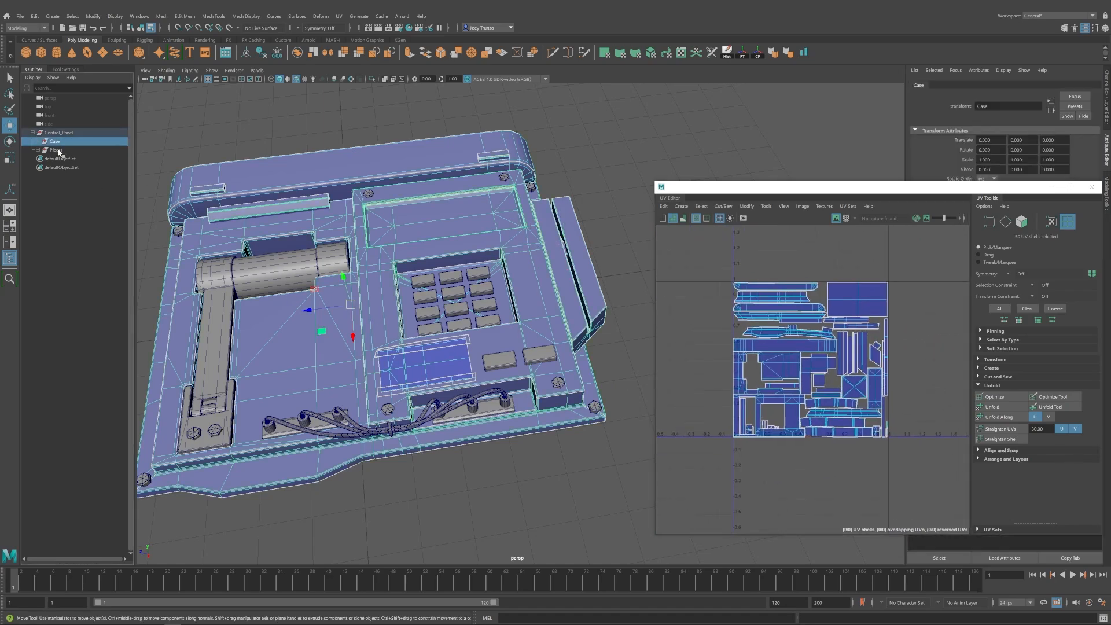
{"action": "left_click_drag", "start_coordinate": [521, 173], "coordinate": [636, 153], "text": "alt"}
{"action": "left_click", "coordinate": [661, 150]}
{"action": "right_click_drag", "start_coordinate": [660, 150], "coordinate": [555, 191], "text": "alt"}
{"action": "mouse_move", "coordinate": [556, 191]}
{"action": "left_mouse_down", "text": "alt"}
{"action": "mouse_move", "coordinate": [529, 200]}
{"action": "mouse_move", "coordinate": [541, 194]}
{"action": "left_mouse_up", "text": "alt"}
{"action": "right_click_drag", "start_coordinate": [541, 194], "coordinate": [626, 191], "text": "alt"}
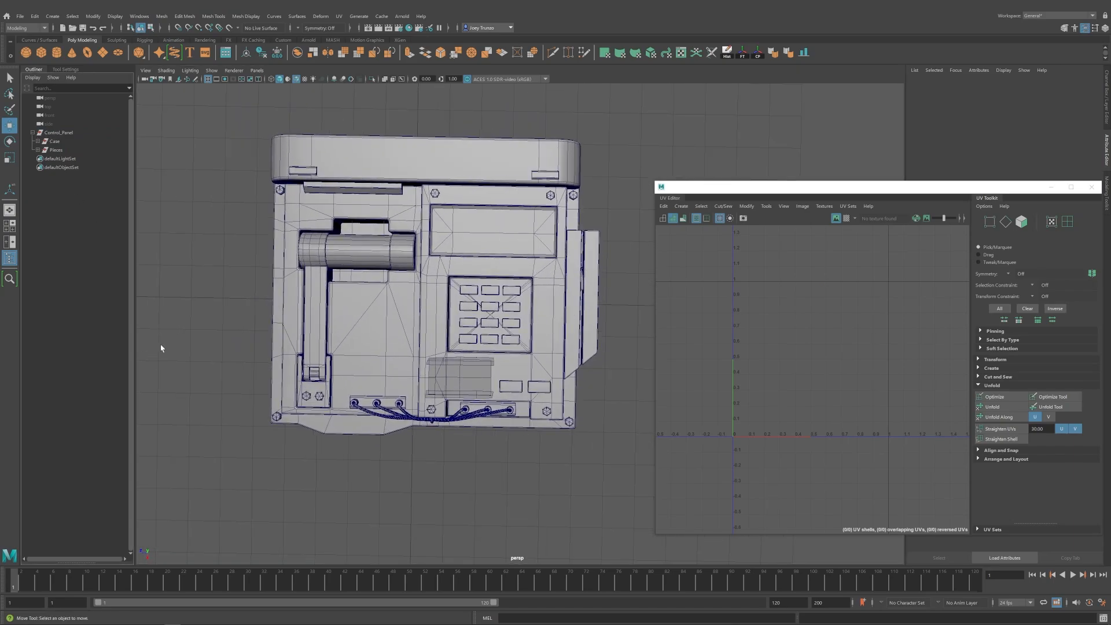
Check the Case group and the model's shaded display, and collapse the Control_Panel group.
{"action": "left_click_drag", "start_coordinate": [347, 345], "coordinate": [368, 342], "text": "alt"}
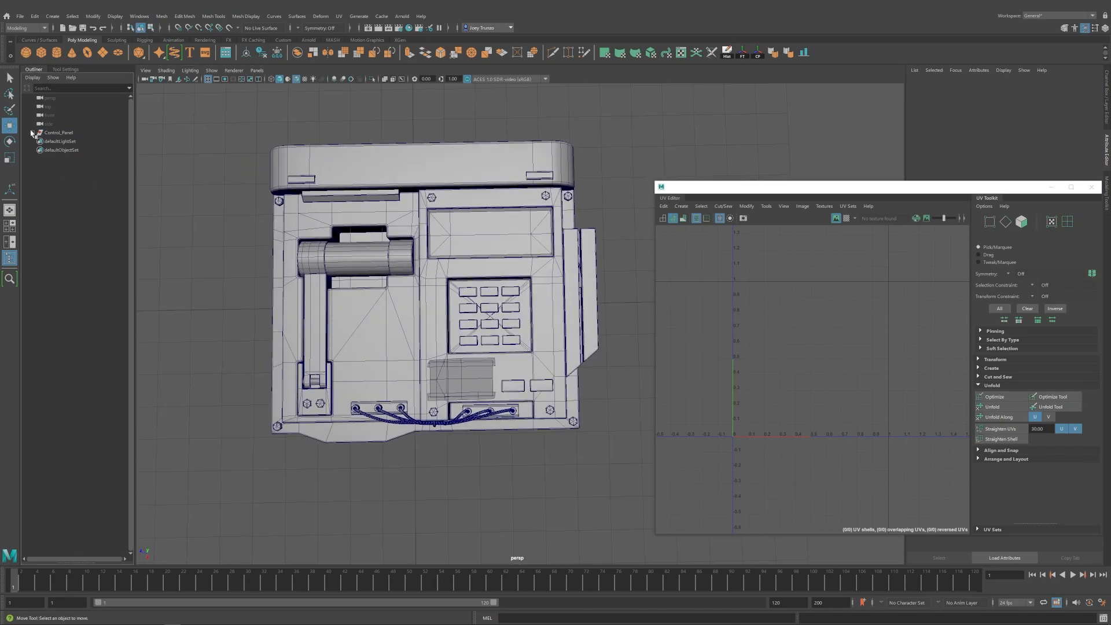
{"action": "left_click", "coordinate": [54, 142]}
{"action": "right_click_drag", "start_coordinate": [622, 152], "coordinate": [723, 328]}
{"action": "left_click", "coordinate": [485, 140]}
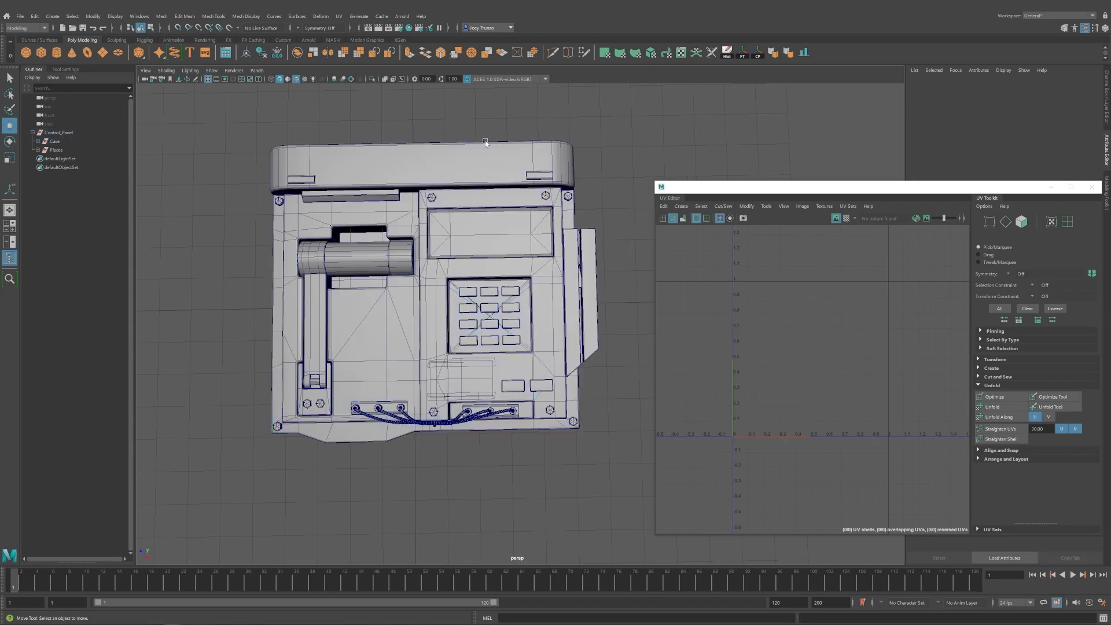
{"action": "left_click", "coordinate": [33, 132]}
{"action": "left_click", "coordinate": [297, 79]}
{"action": "mouse_move", "coordinate": [324, 278]}
{"action": "left_mouse_down", "text": "alt"}
{"action": "mouse_move", "coordinate": [359, 324]}
{"action": "mouse_move", "coordinate": [351, 309]}
{"action": "left_mouse_up", "text": "alt"}
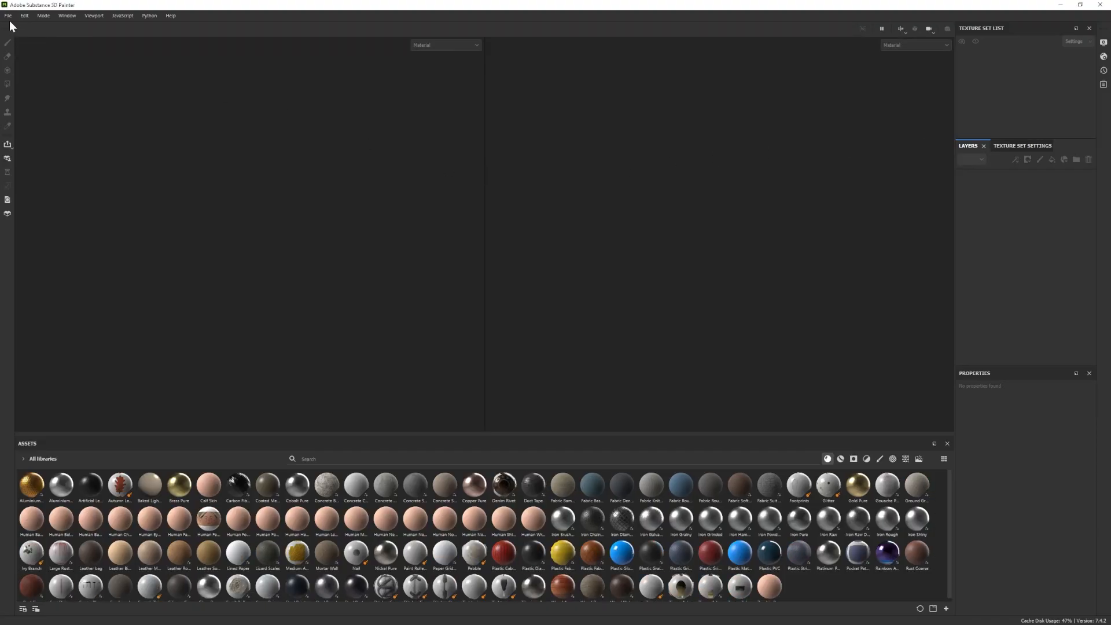
Switch to Substance 3D Painter and create a new project from ControlPanel_01.fbx without choosing a template.
{"action": "left_click", "coordinate": [8, 15]}
{"action": "left_click", "coordinate": [16, 23]}
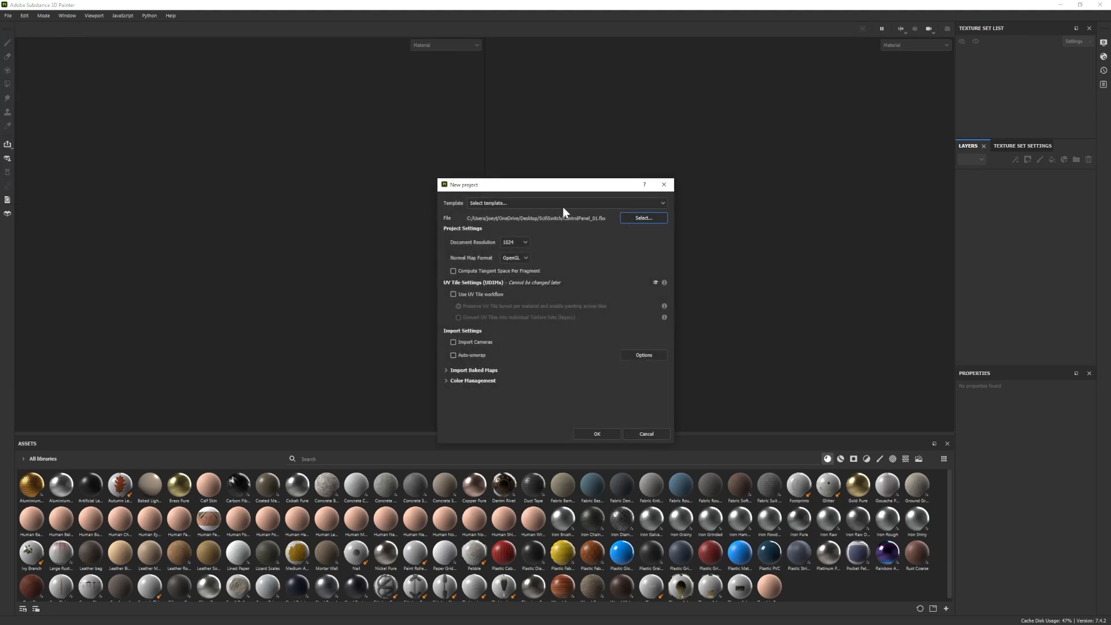
{"action": "left_click", "coordinate": [602, 203]}
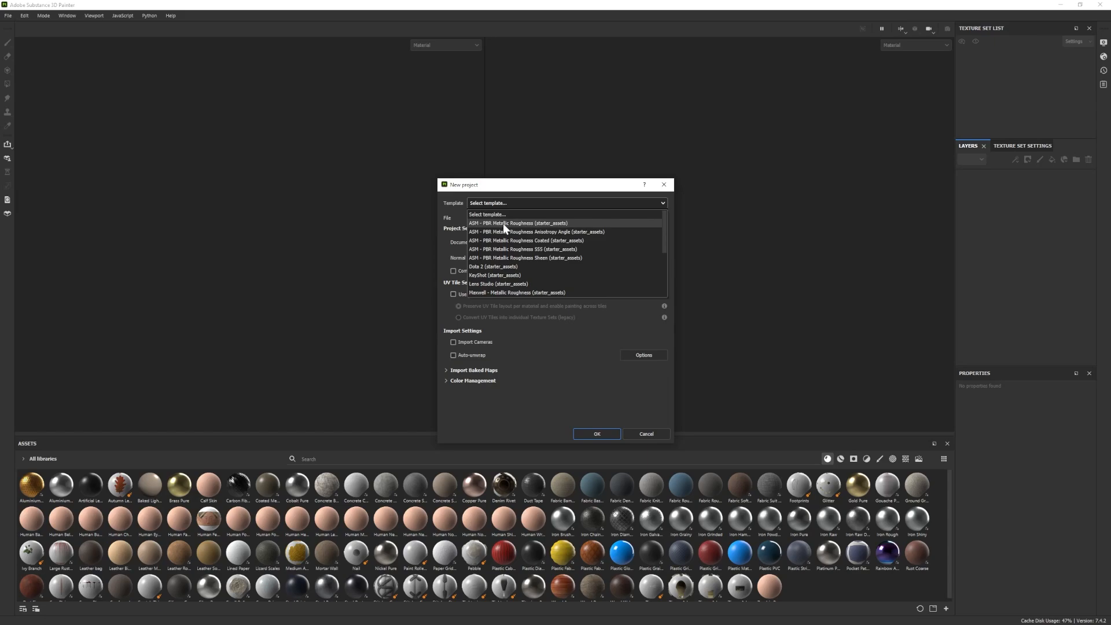
{"action": "scroll", "coordinate": [503, 223], "scroll_direction": "down", "scroll_amount": 1}
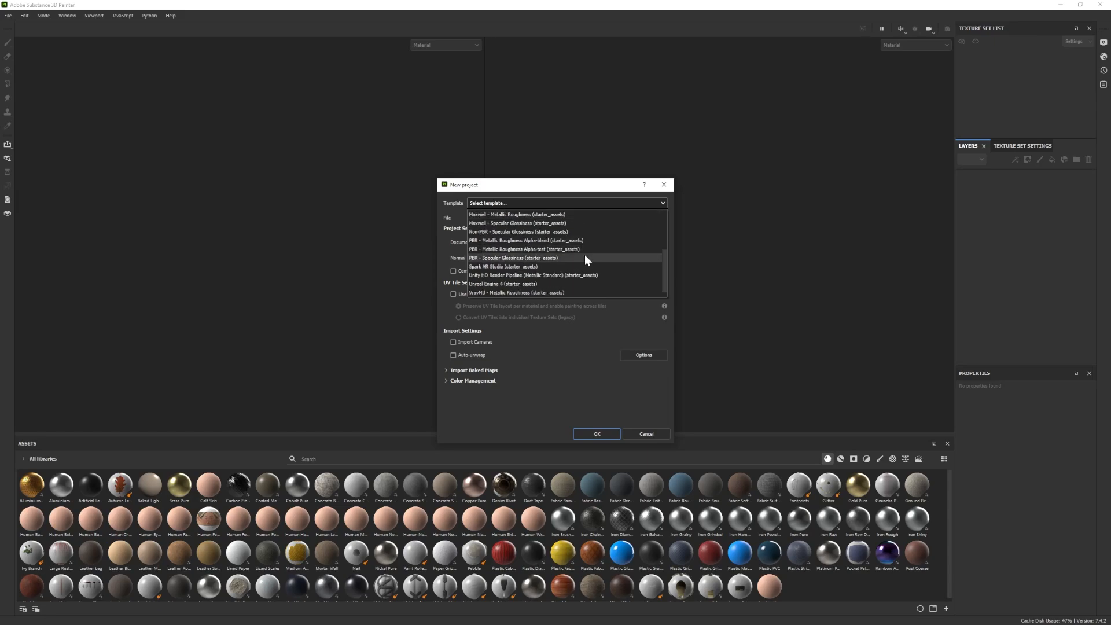
{"action": "scroll", "coordinate": [570, 256], "scroll_direction": "down", "scroll_amount": 2}
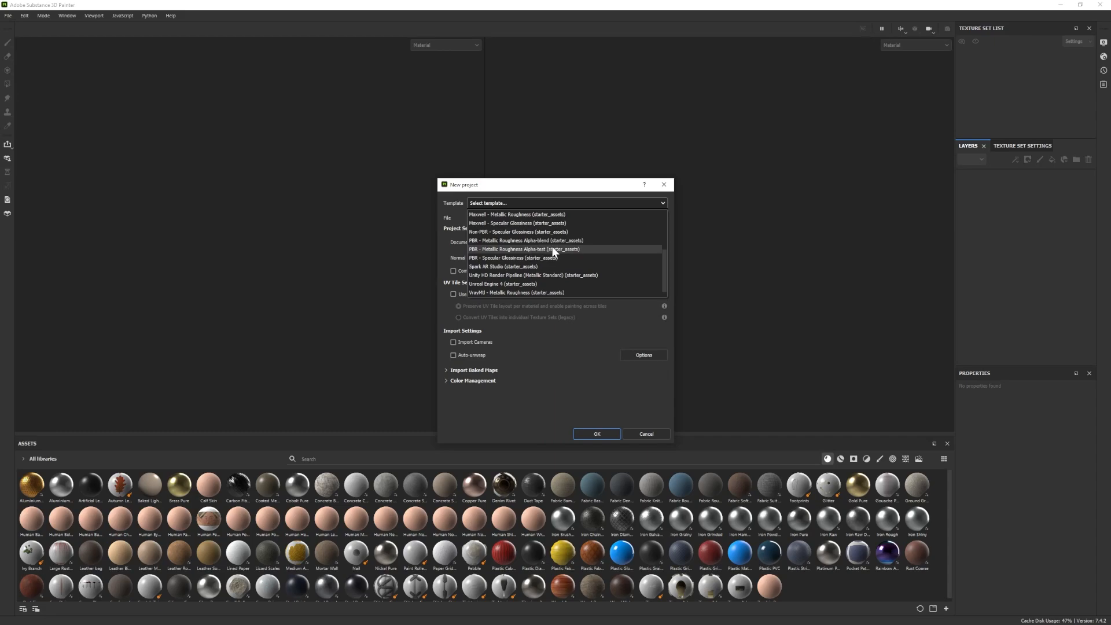
{"action": "scroll", "coordinate": [552, 247], "scroll_direction": "up", "scroll_amount": 3}
{"action": "left_click", "coordinate": [548, 391]}
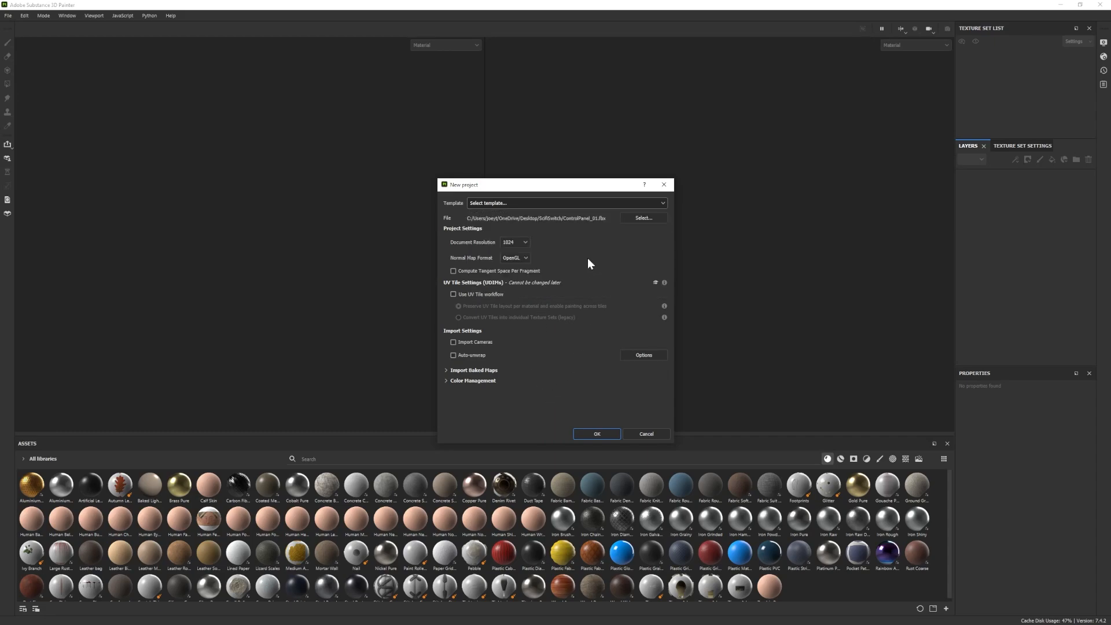
{"action": "left_click", "coordinate": [595, 433]}
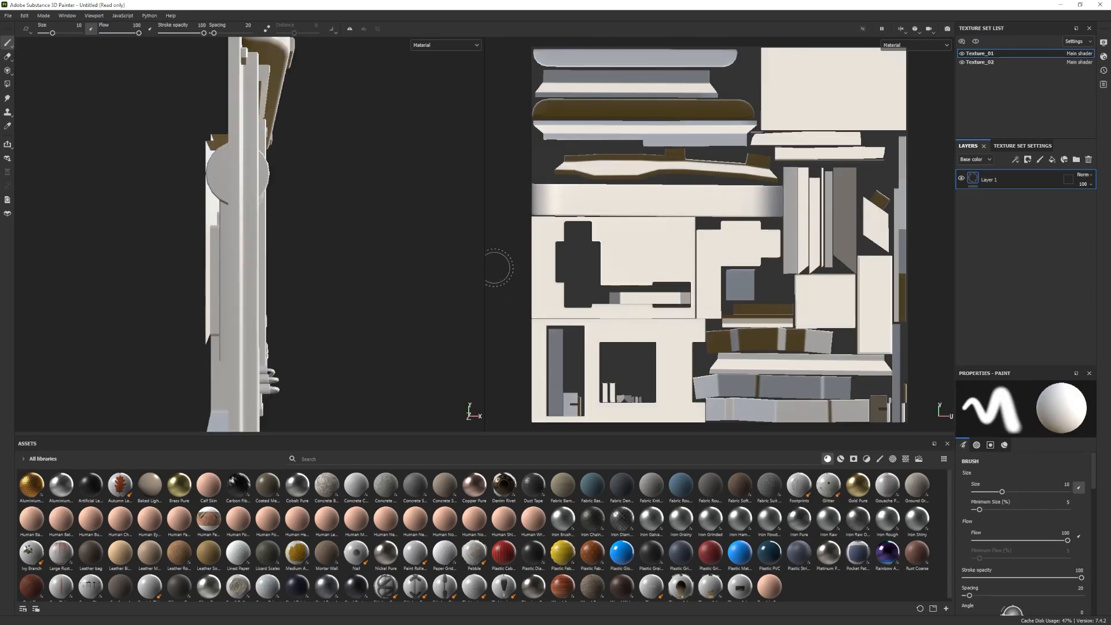
{"action": "left_click_drag", "start_coordinate": [258, 275], "coordinate": [308, 285], "text": "alt"}
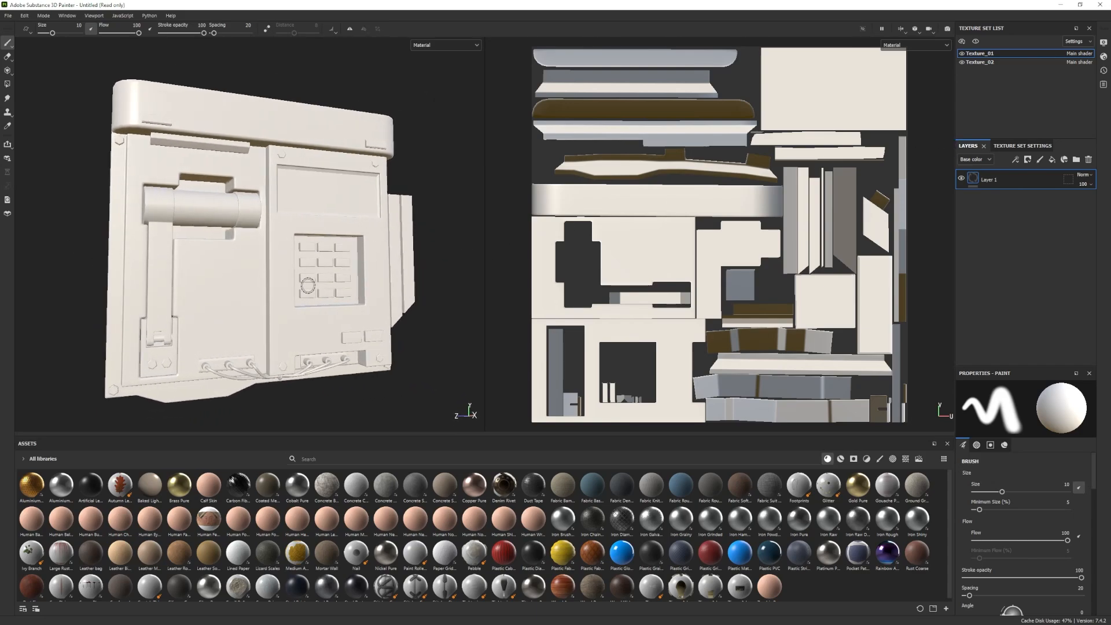
Configure mesh map baking with output size 4096, the low poly mesh as high poly mesh, and Subsampling 4x4 antialiasing.
{"action": "left_click", "coordinate": [1023, 146]}
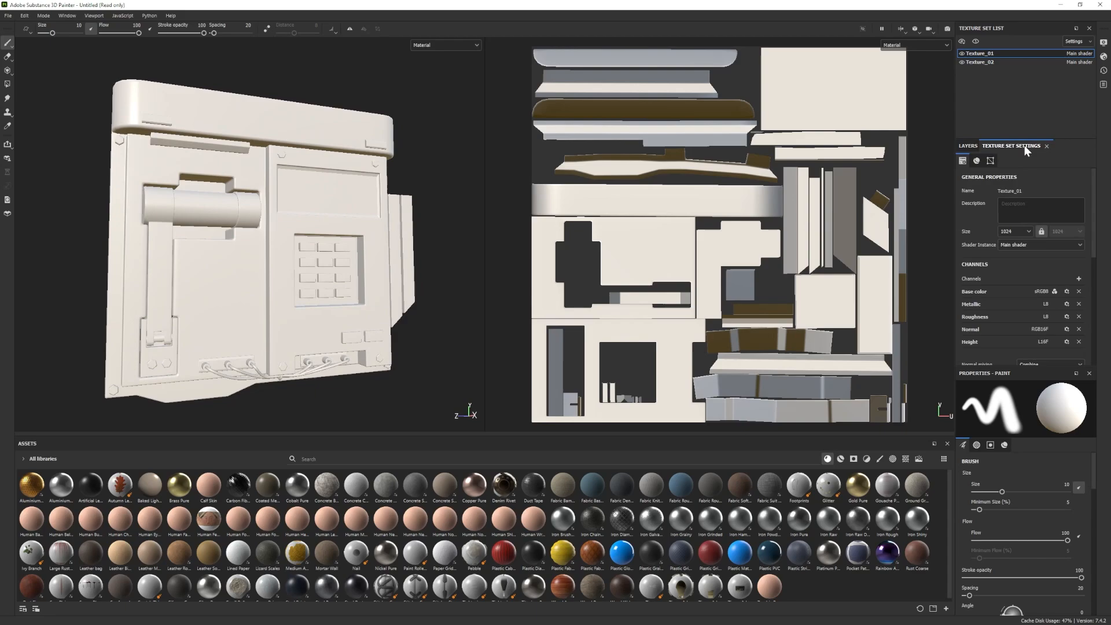
{"action": "scroll", "coordinate": [1042, 275], "scroll_direction": "down", "scroll_amount": 3}
{"action": "left_click", "coordinate": [1059, 333]}
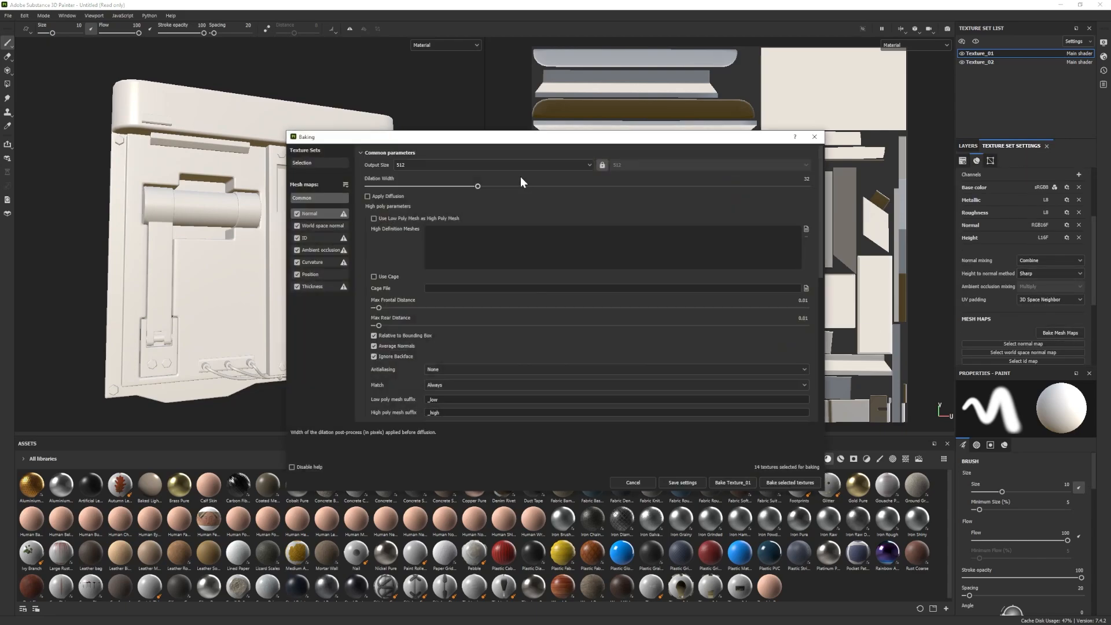
{"action": "left_click", "coordinate": [462, 166]}
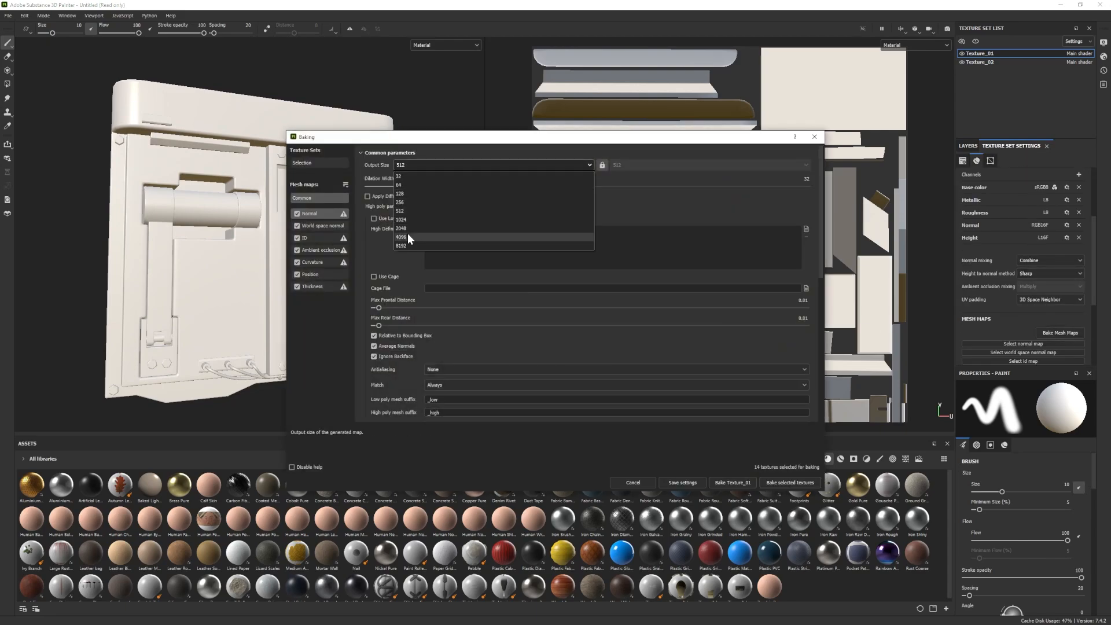
{"action": "left_click", "coordinate": [407, 237]}
{"action": "left_click", "coordinate": [373, 219]}
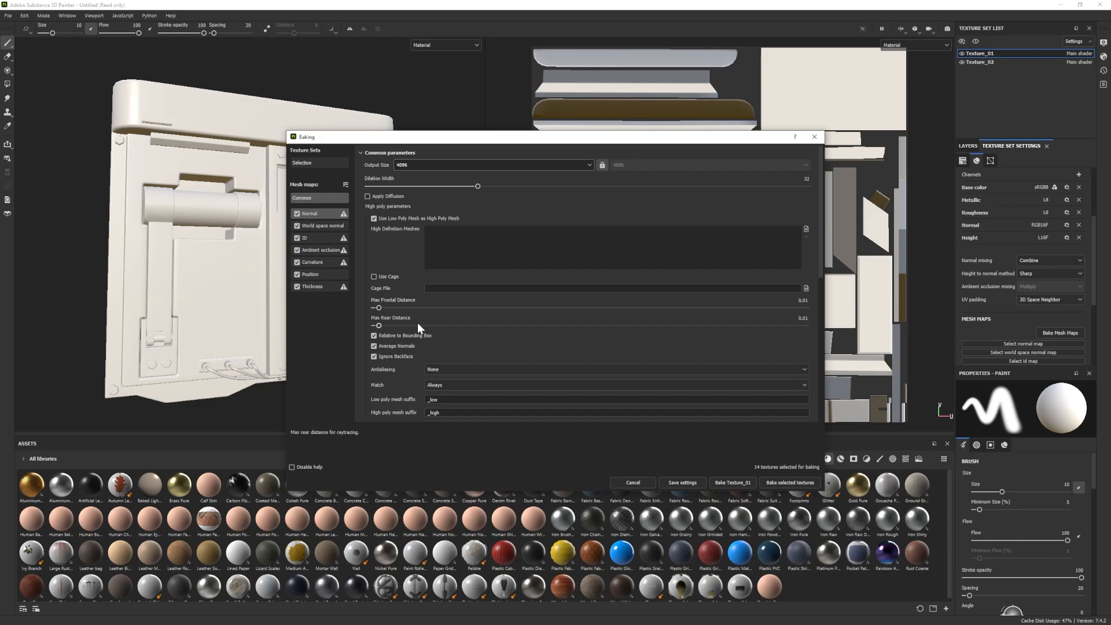
{"action": "left_click", "coordinate": [457, 369]}
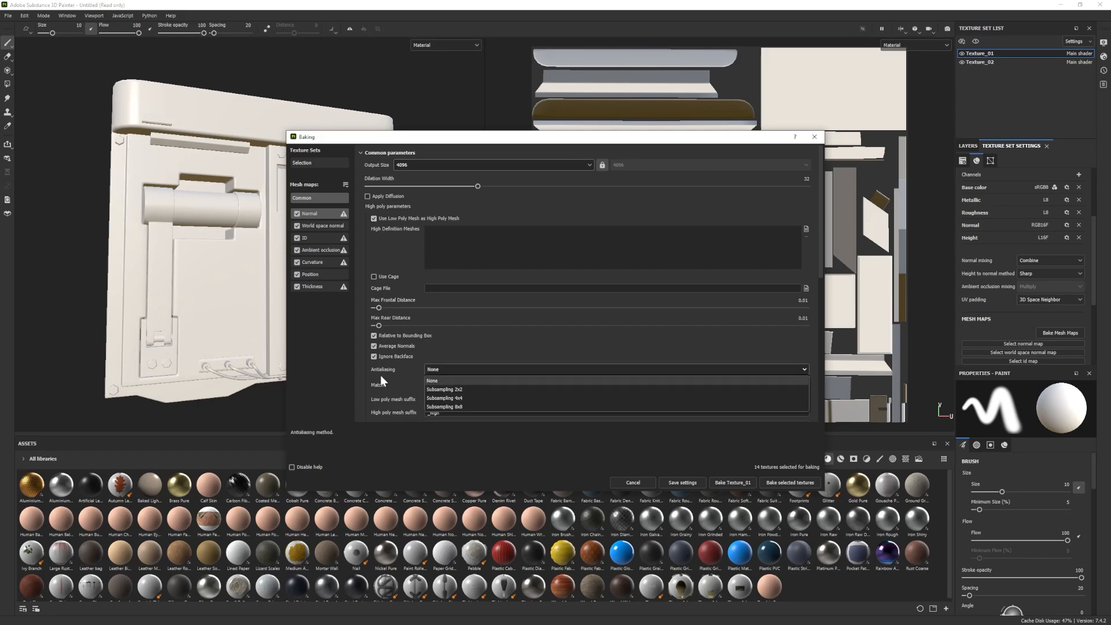
{"action": "left_click", "coordinate": [445, 398]}
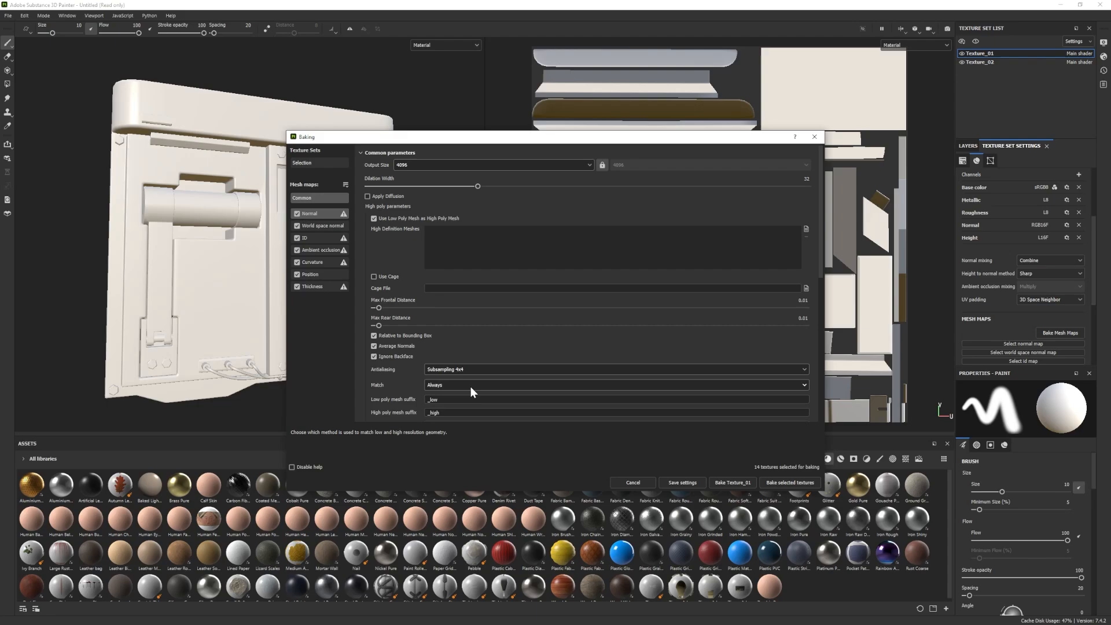
Set the ambient occlusion baker's secondary rays to 150.
{"action": "left_click", "coordinate": [325, 227]}
{"action": "left_click", "coordinate": [319, 237]}
{"action": "left_click", "coordinate": [316, 250]}
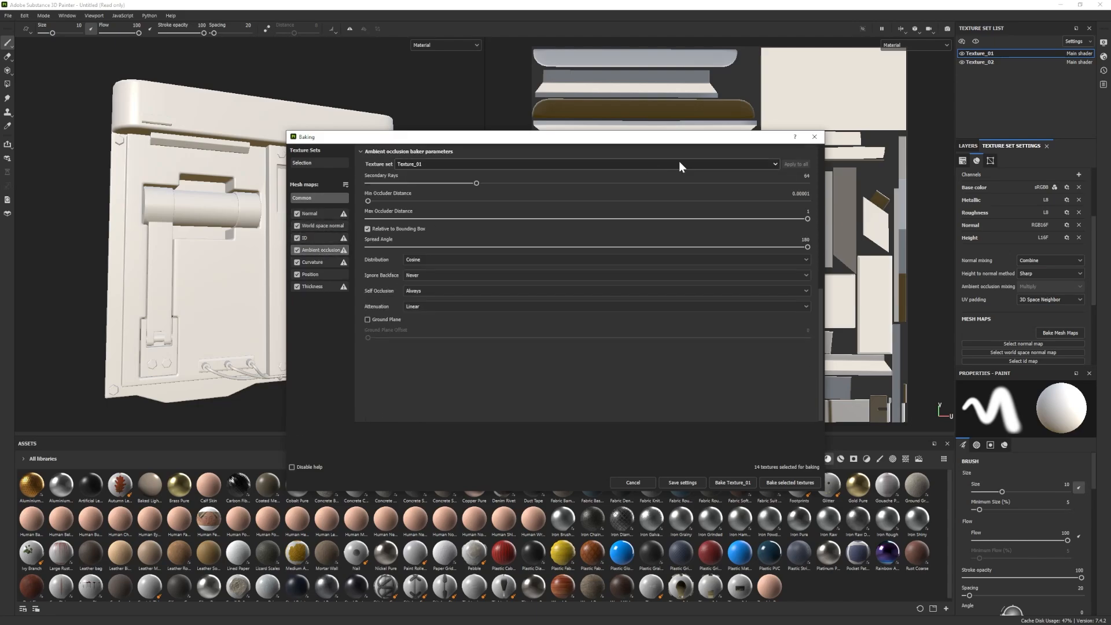
{"action": "double_click", "coordinate": [807, 176]}
{"action": "type", "text": "1"}
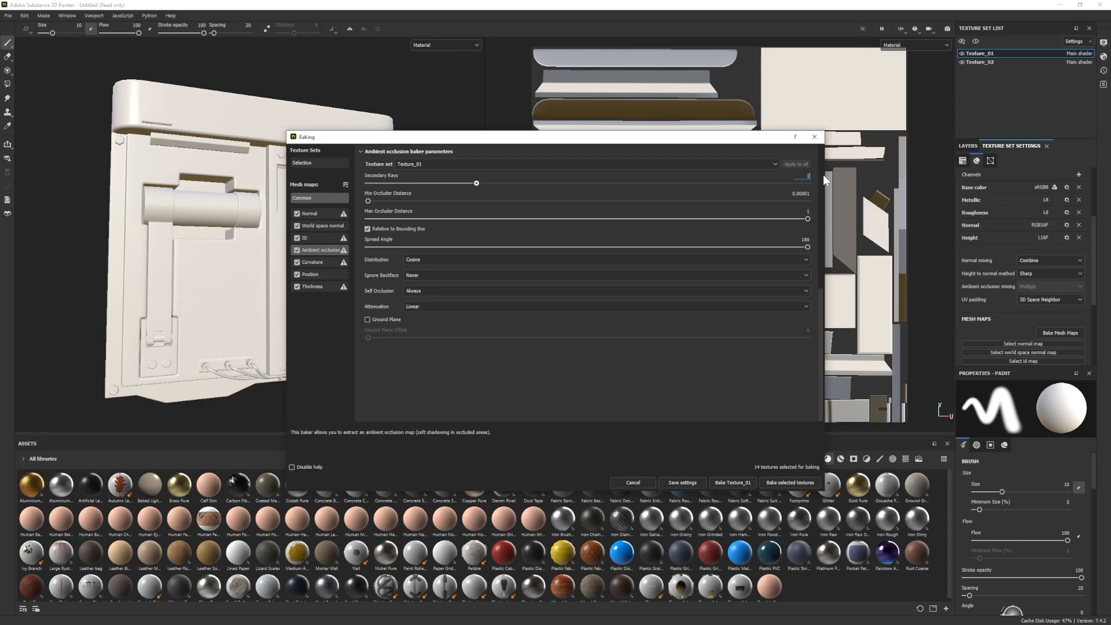
{"action": "type", "text": "50"}
{"action": "key", "text": "Return"}
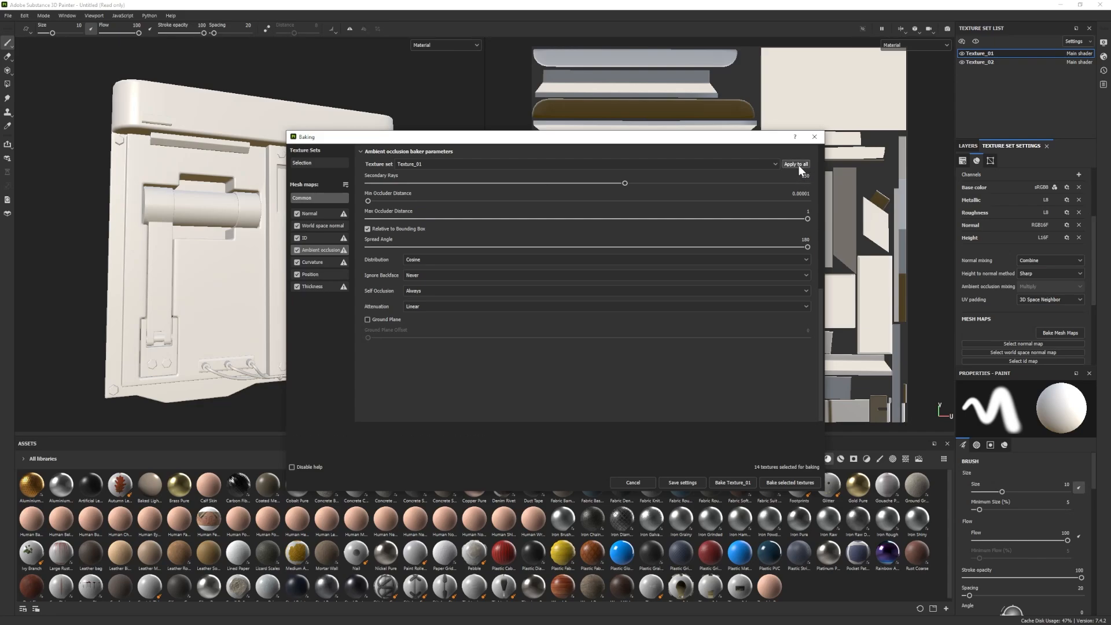
Set the curvature baker's secondary rays to 150.
{"action": "left_click", "coordinate": [315, 261]}
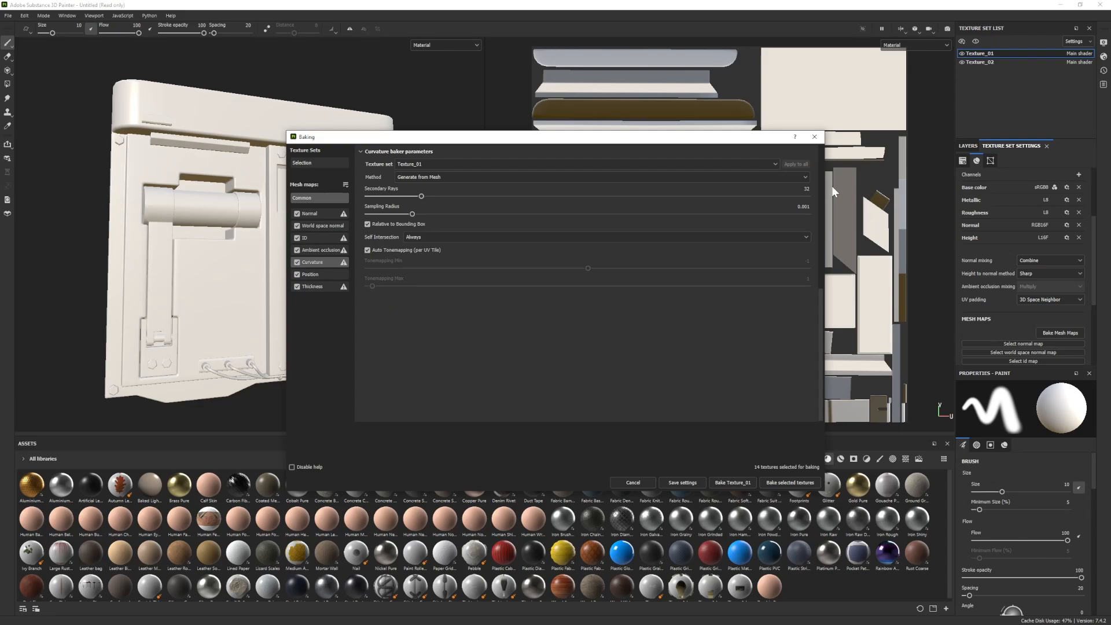
{"action": "double_click", "coordinate": [804, 188]}
{"action": "type", "text": "150"}
{"action": "key", "text": "Return"}
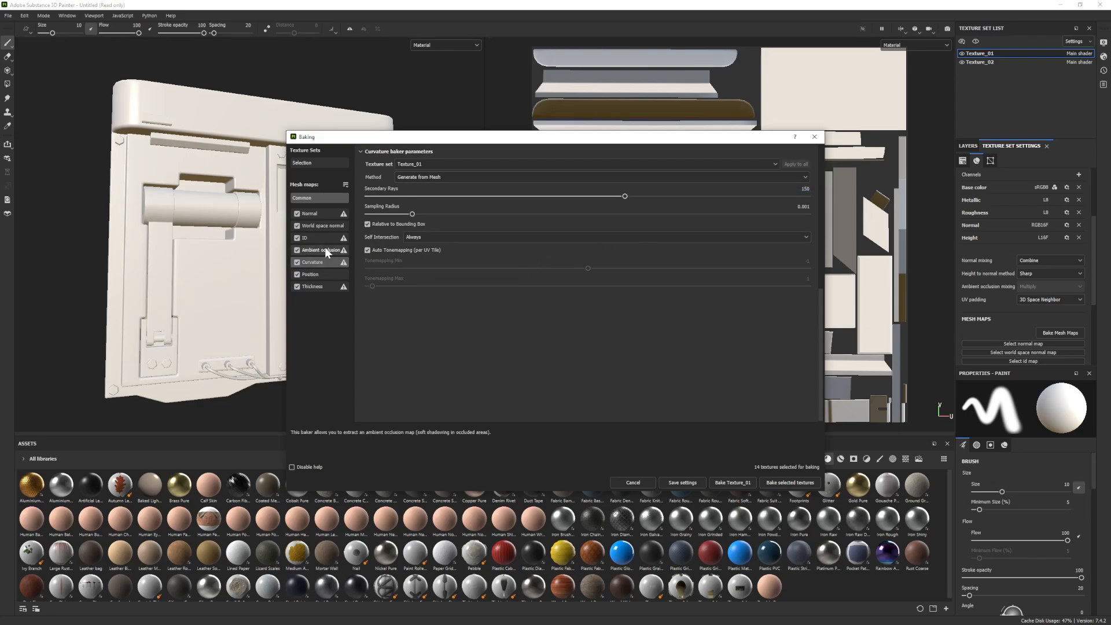
Set the thickness baker's secondary rays to 150.
{"action": "left_click", "coordinate": [314, 274]}
{"action": "left_click", "coordinate": [315, 287]}
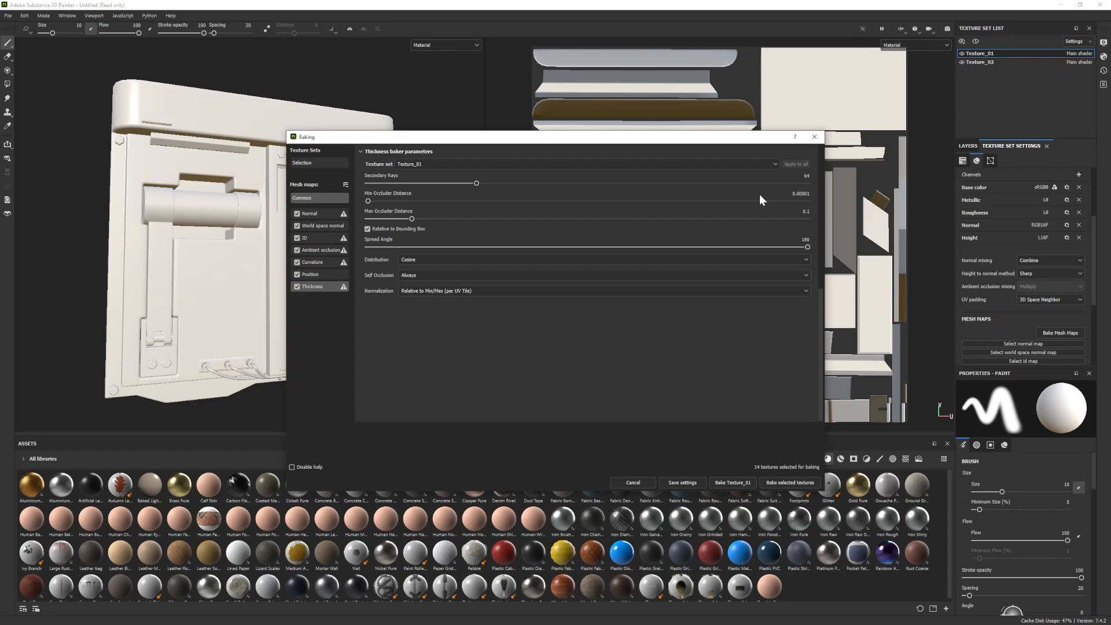
{"action": "double_click", "coordinate": [808, 175]}
{"action": "type", "text": "150"}
{"action": "key", "text": "Return"}
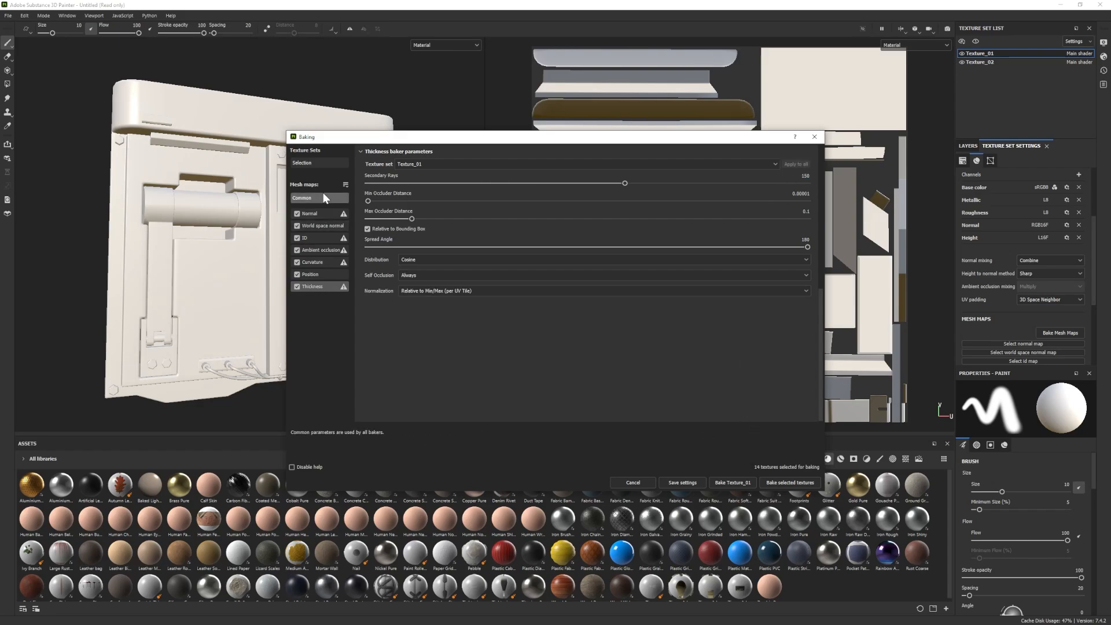
Bake the selected mesh maps for both texture sets and close the finished bake report.
{"action": "scroll", "coordinate": [509, 310], "scroll_direction": "up", "scroll_amount": 5}
{"action": "scroll", "coordinate": [509, 310], "scroll_direction": "up", "scroll_amount": 1}
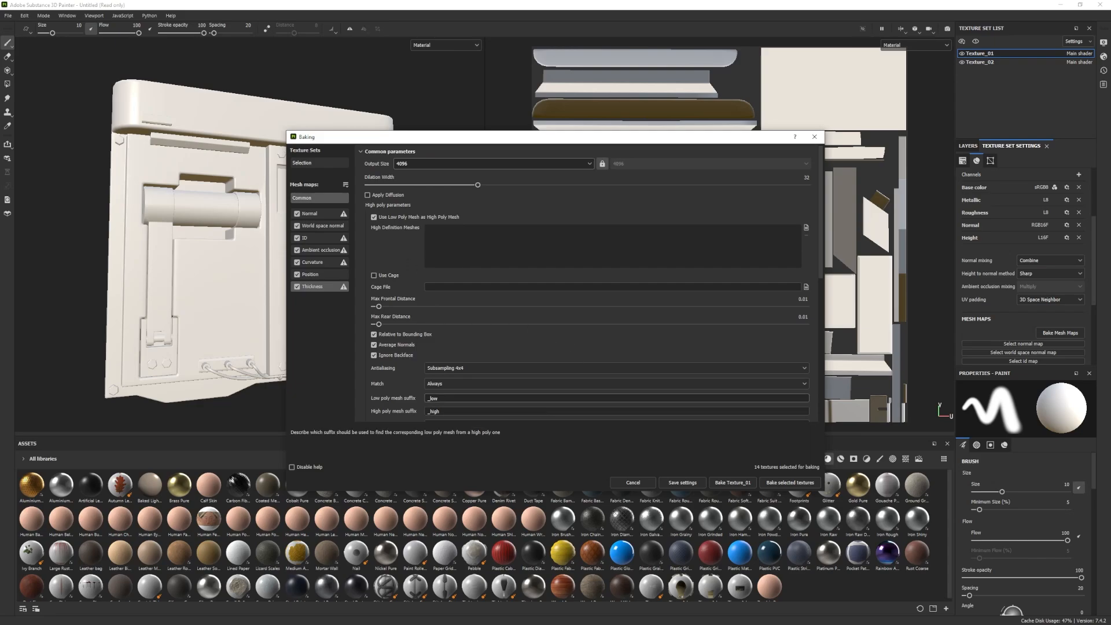
{"action": "left_click", "coordinate": [778, 483]}
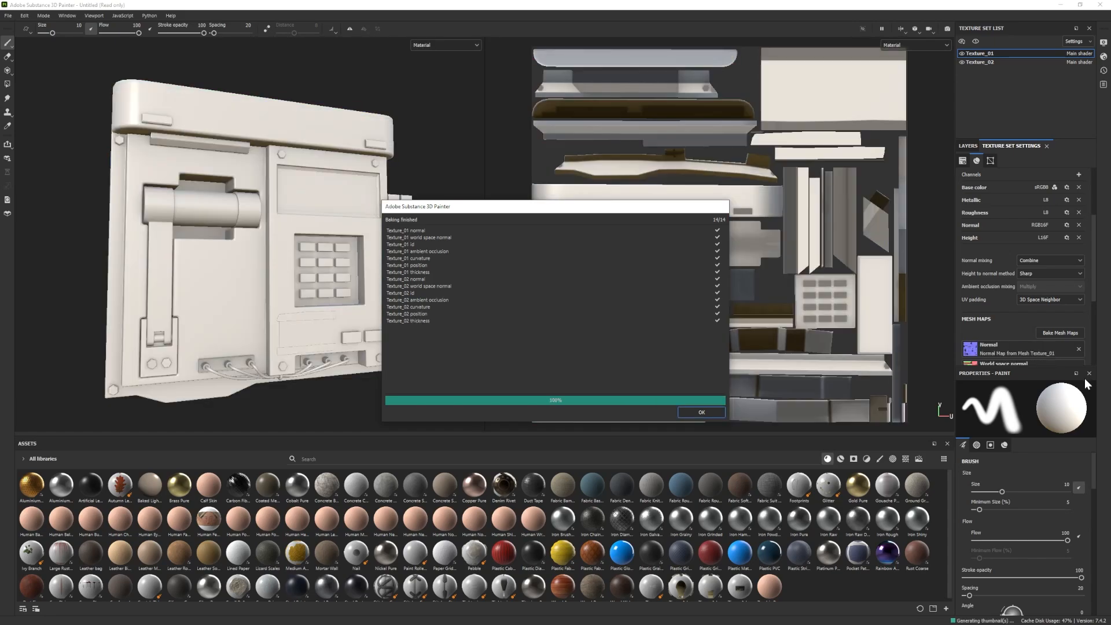
{"action": "left_click", "coordinate": [695, 411]}
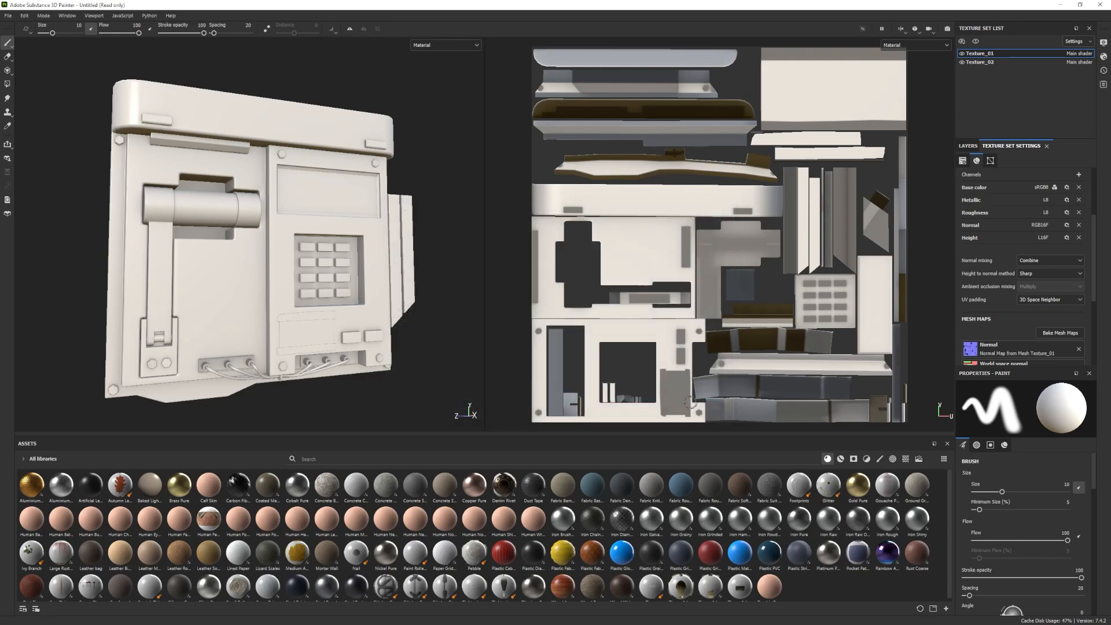
{"action": "scroll", "coordinate": [250, 292], "scroll_direction": "down", "scroll_amount": 1}
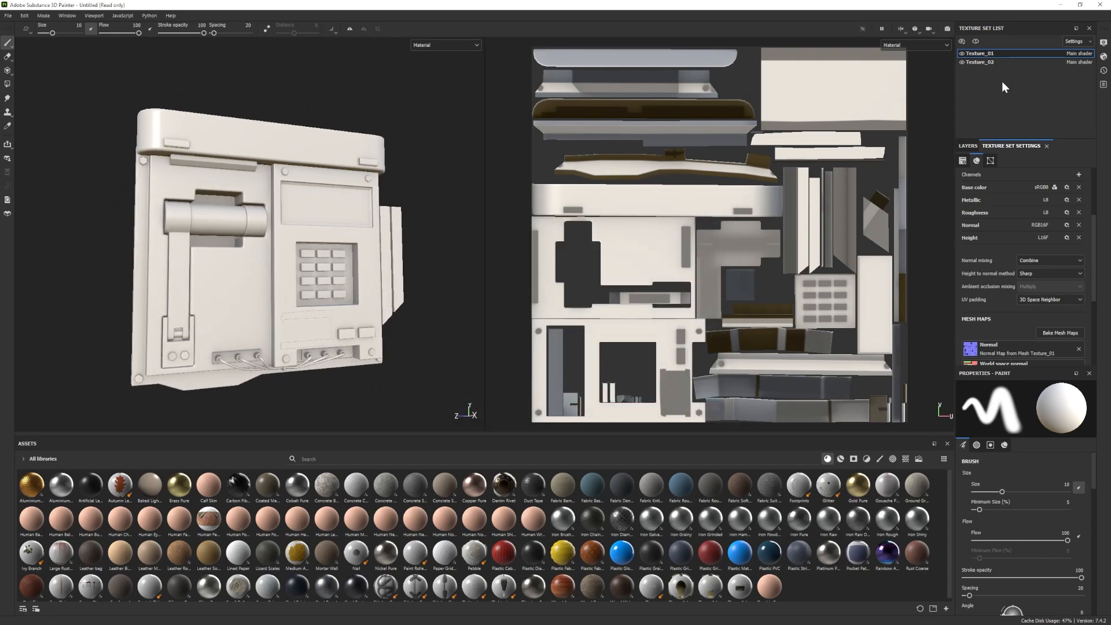
Isolate the Texture_01 set in the viewport and place the Plastic Glossy Stained smart material beneath Layer 1.
{"action": "left_click", "coordinate": [976, 42]}
{"action": "scroll", "coordinate": [287, 325], "scroll_direction": "up", "scroll_amount": 2}
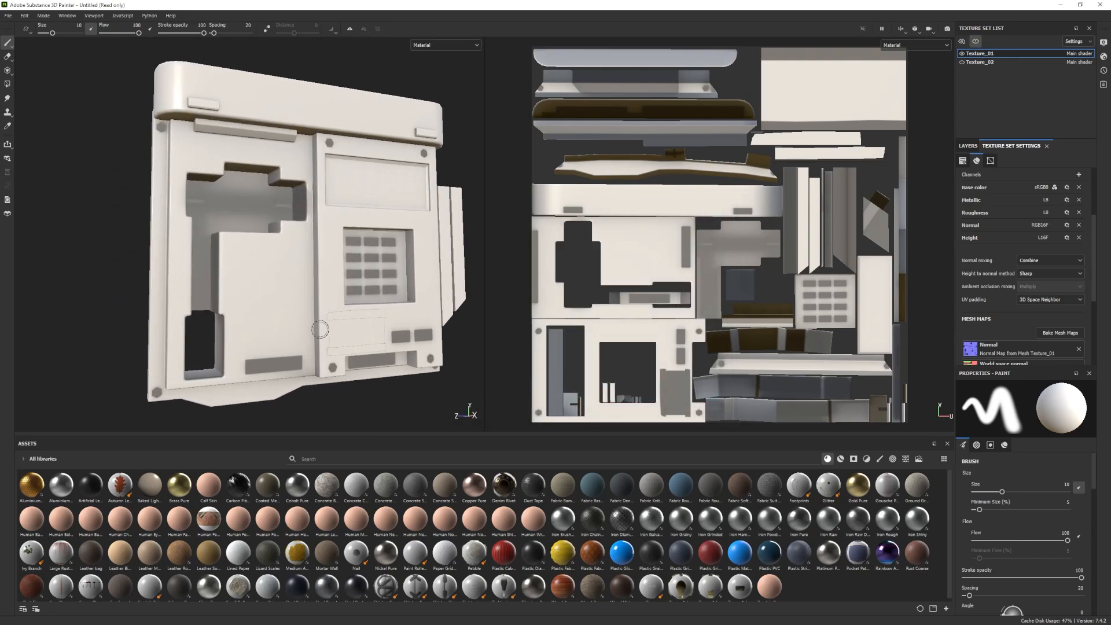
{"action": "left_click", "coordinate": [841, 458]}
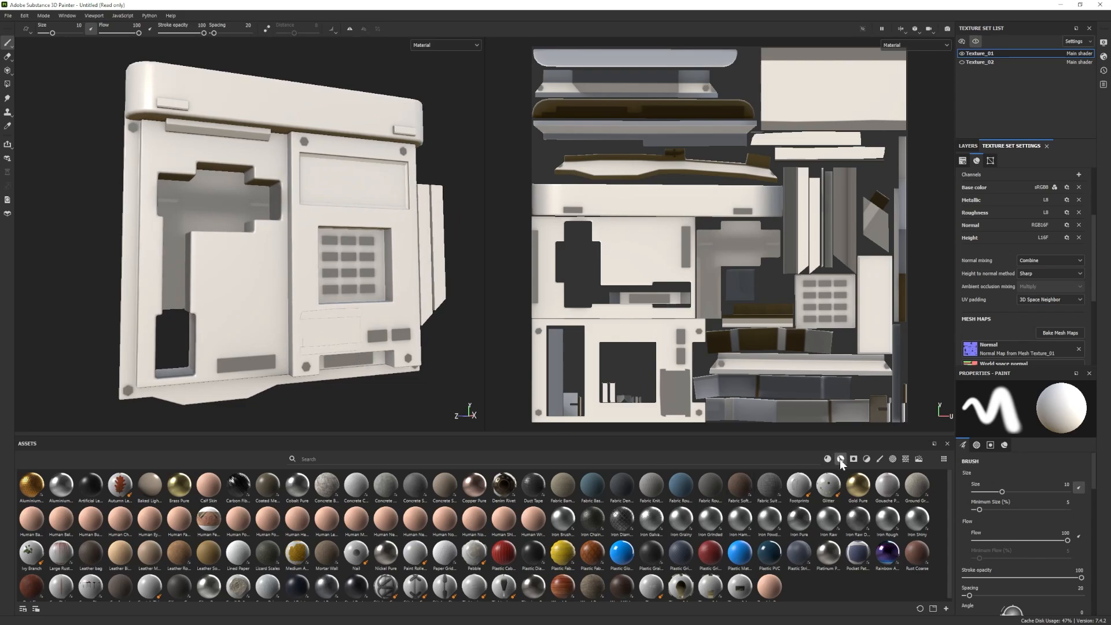
{"action": "left_click", "coordinate": [967, 145]}
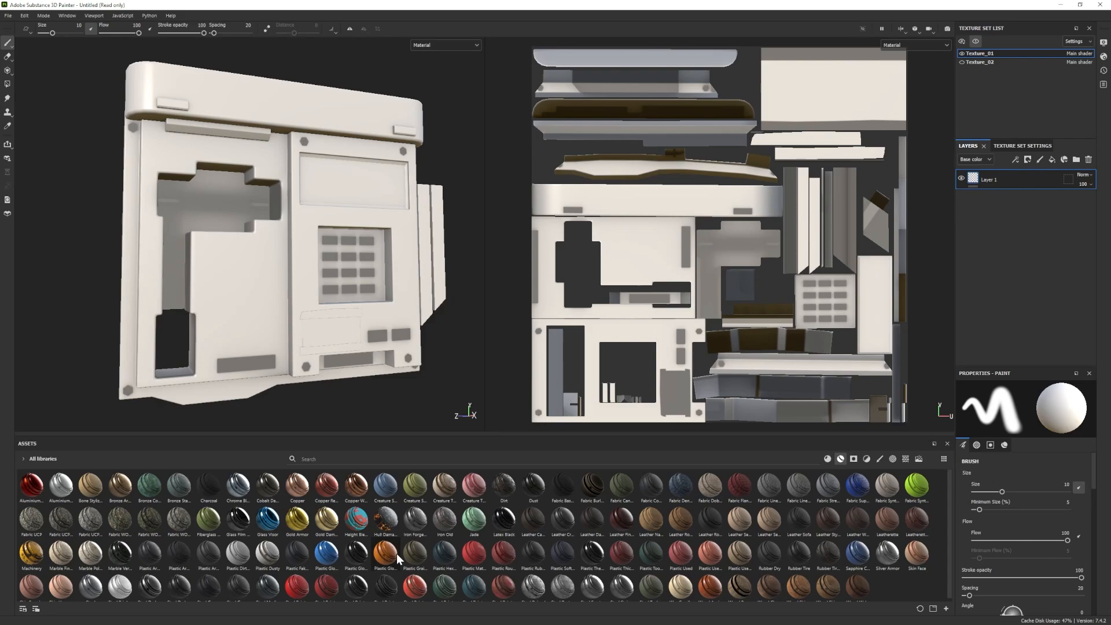
{"action": "left_click_drag", "start_coordinate": [385, 557], "coordinate": [991, 268]}
{"action": "left_click_drag", "start_coordinate": [264, 302], "coordinate": [348, 278], "text": "alt"}
Set the UV scale of the Grunge Stains Leaky fill in the Stain layer's mask to about 1.57.
{"action": "left_click", "coordinate": [970, 200]}
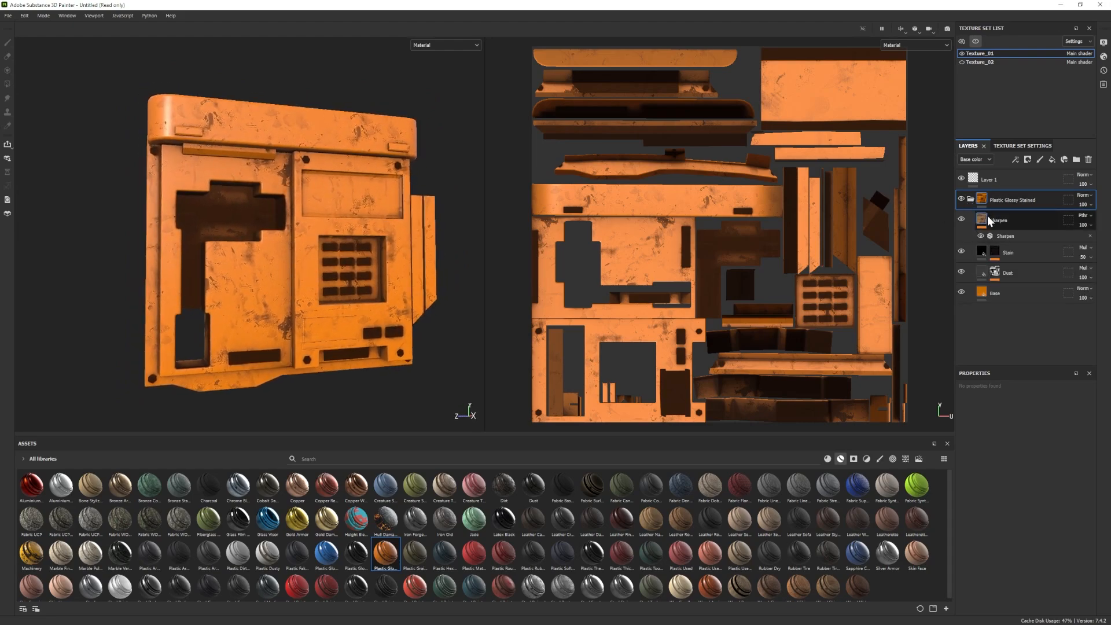
{"action": "left_click", "coordinate": [1006, 256]}
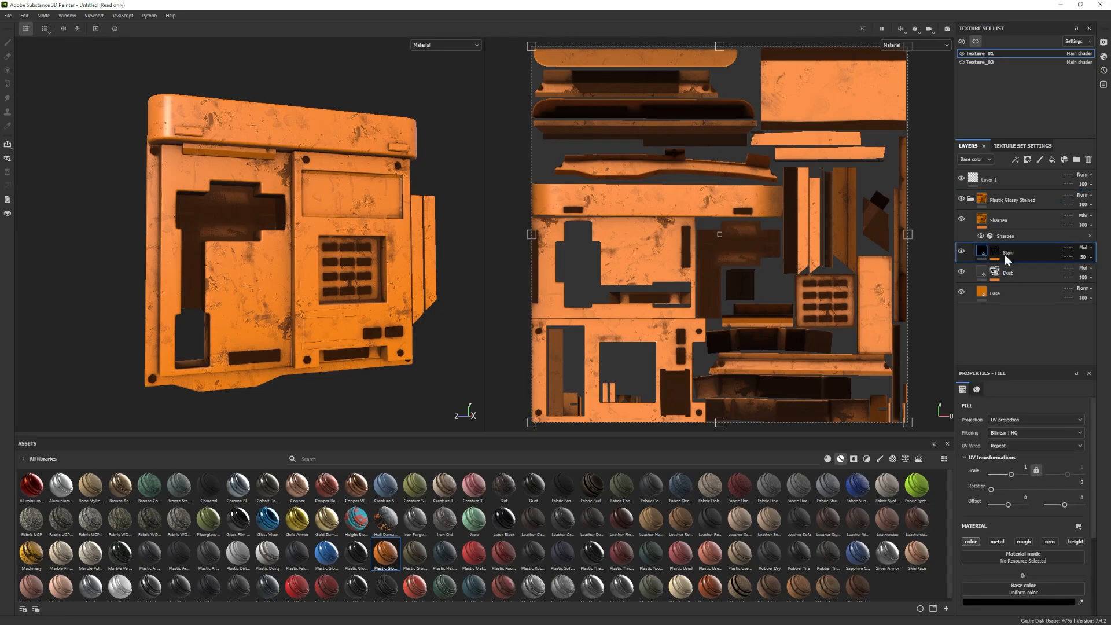
{"action": "left_click", "coordinate": [997, 254]}
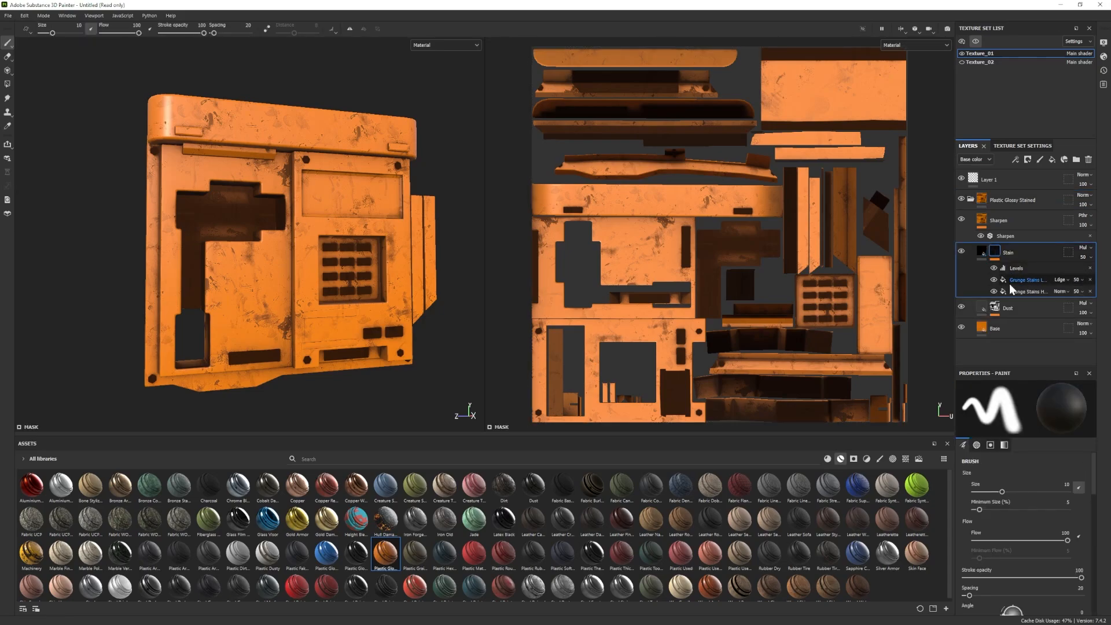
{"action": "left_click", "coordinate": [993, 278]}
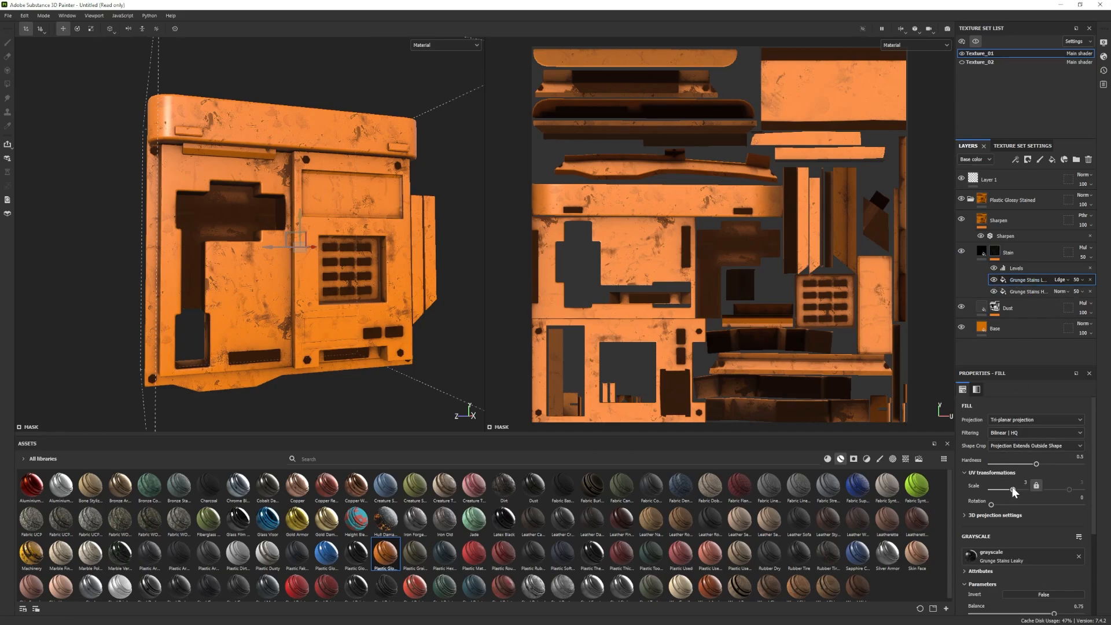
{"action": "left_click_drag", "start_coordinate": [1013, 487], "coordinate": [1012, 491]}
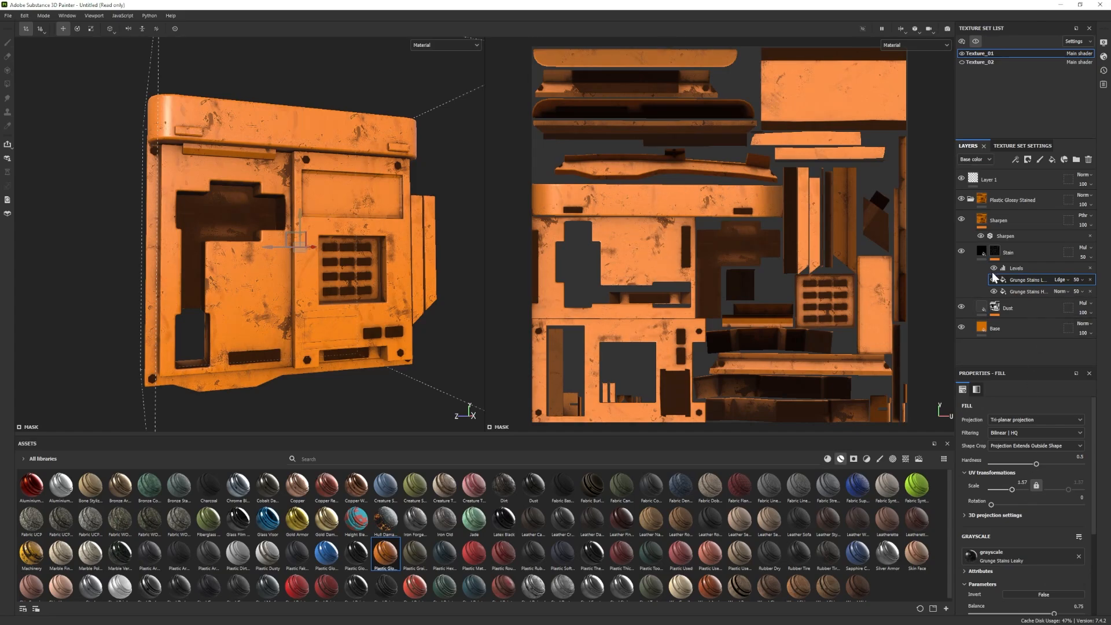
{"action": "left_click", "coordinate": [996, 293]}
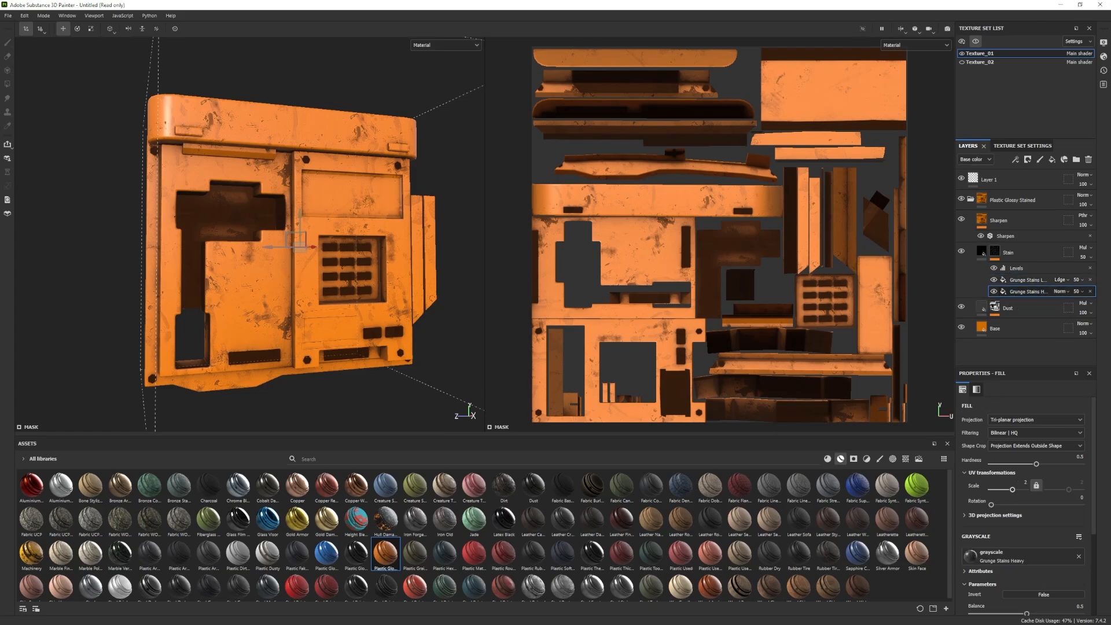
In the Dust layer's Mask Editor, set Texture 2 Opacity to about 0.41 and World Space Normal Opacity to about 0.23.
{"action": "left_click", "coordinate": [981, 305]}
{"action": "left_click", "coordinate": [995, 305]}
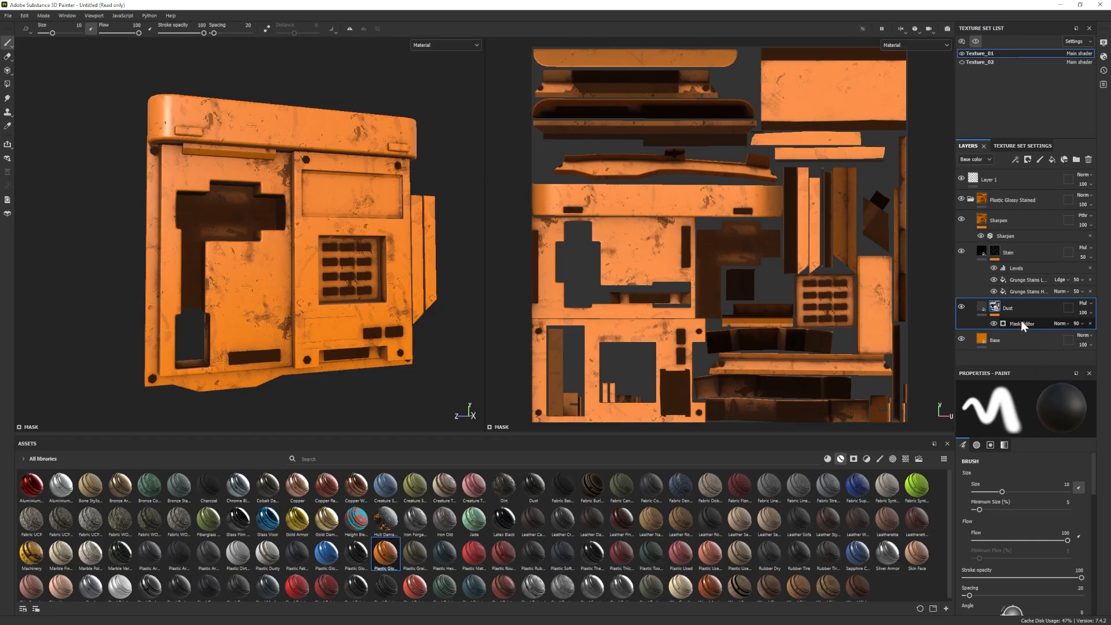
{"action": "left_click", "coordinate": [1021, 324]}
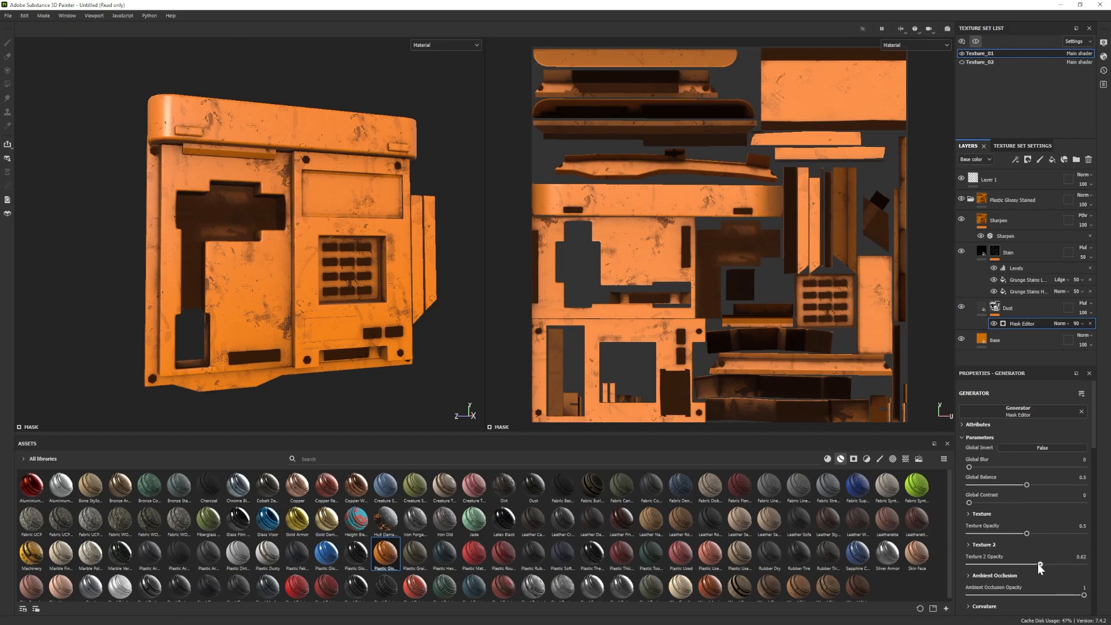
{"action": "left_click_drag", "start_coordinate": [1036, 565], "coordinate": [1013, 566]}
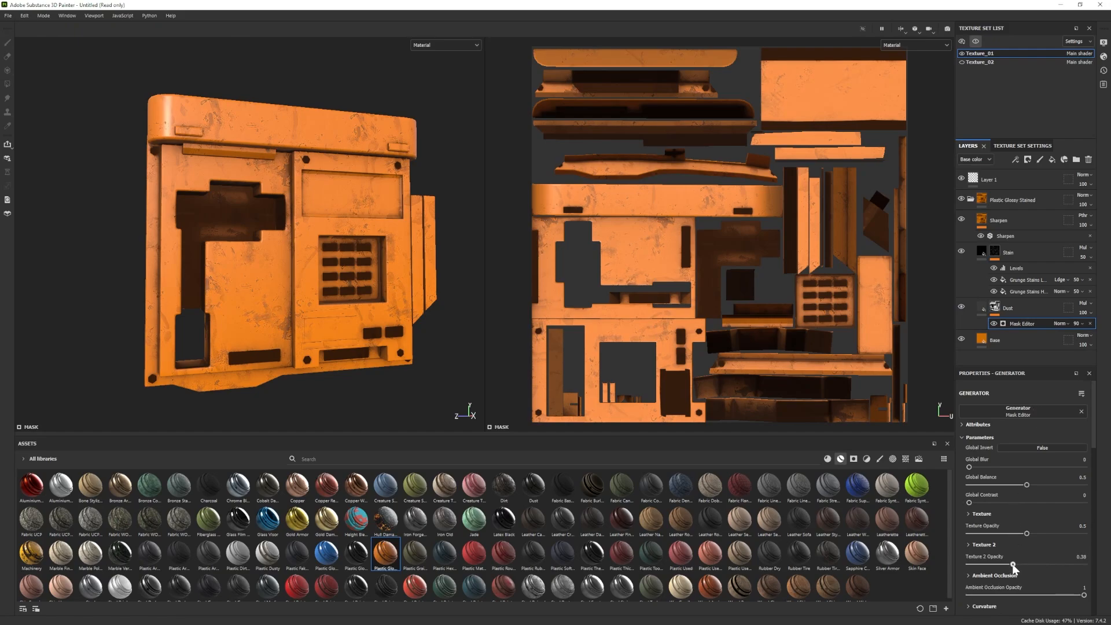
{"action": "scroll", "coordinate": [1014, 564], "scroll_direction": "down", "scroll_amount": 3}
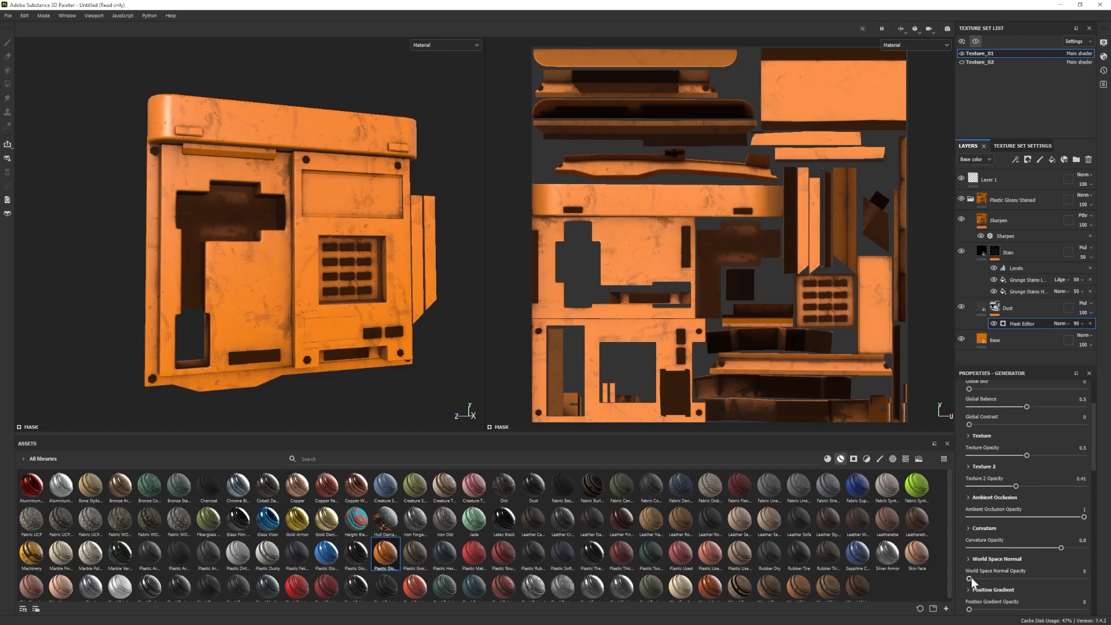
{"action": "mouse_move", "coordinate": [970, 579]}
{"action": "left_mouse_down"}
{"action": "mouse_move", "coordinate": [1031, 579]}
{"action": "mouse_move", "coordinate": [995, 577]}
{"action": "left_mouse_up"}
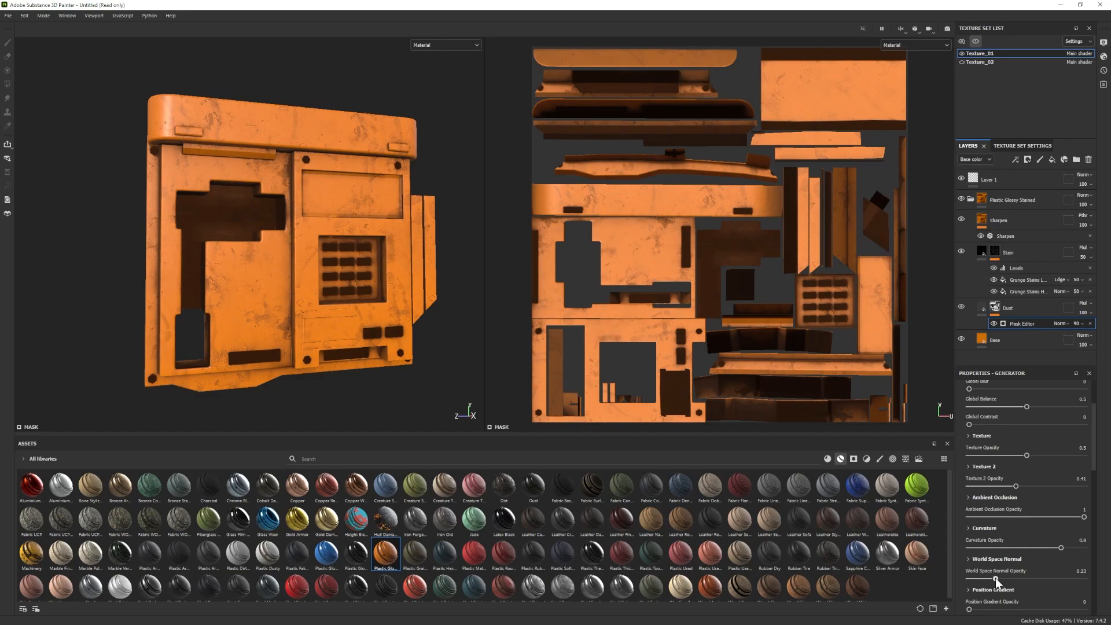
Collapse the Plastic Glossy Stained folder and add a black mask to it.
{"action": "left_click_drag", "start_coordinate": [439, 367], "coordinate": [444, 379], "text": "alt"}
{"action": "scroll", "coordinate": [365, 329], "scroll_direction": "down", "scroll_amount": 2}
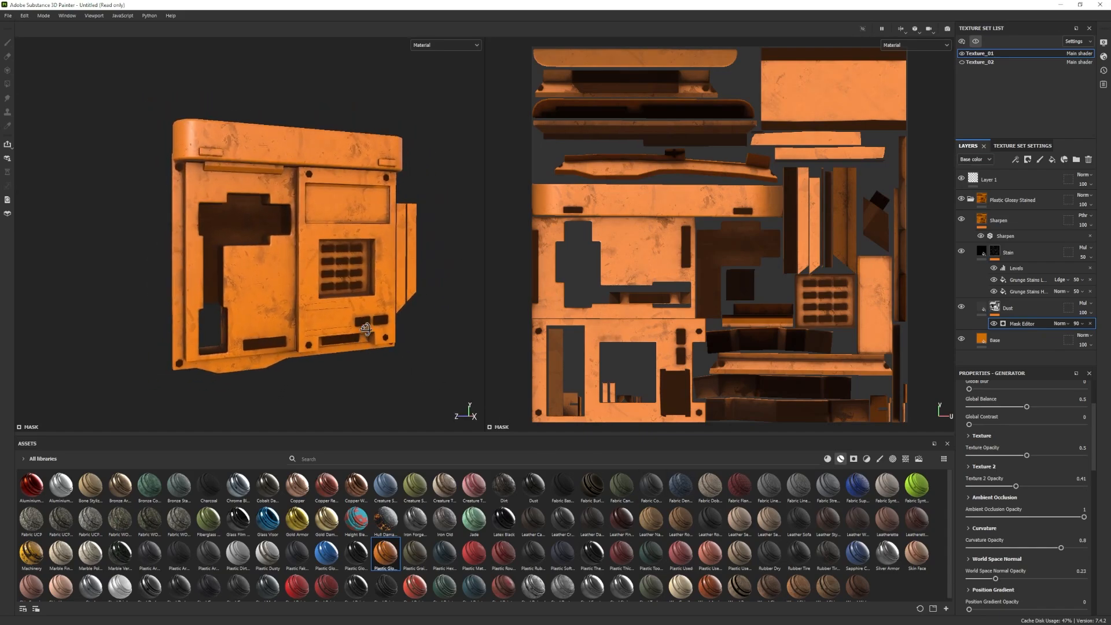
{"action": "left_click_drag", "start_coordinate": [366, 329], "coordinate": [356, 335], "text": "alt"}
{"action": "scroll", "coordinate": [356, 335], "scroll_direction": "up", "scroll_amount": 2}
{"action": "middle_click_drag", "start_coordinate": [371, 343], "coordinate": [383, 346], "text": "alt"}
{"action": "scroll", "coordinate": [378, 339], "scroll_direction": "down", "scroll_amount": 1}
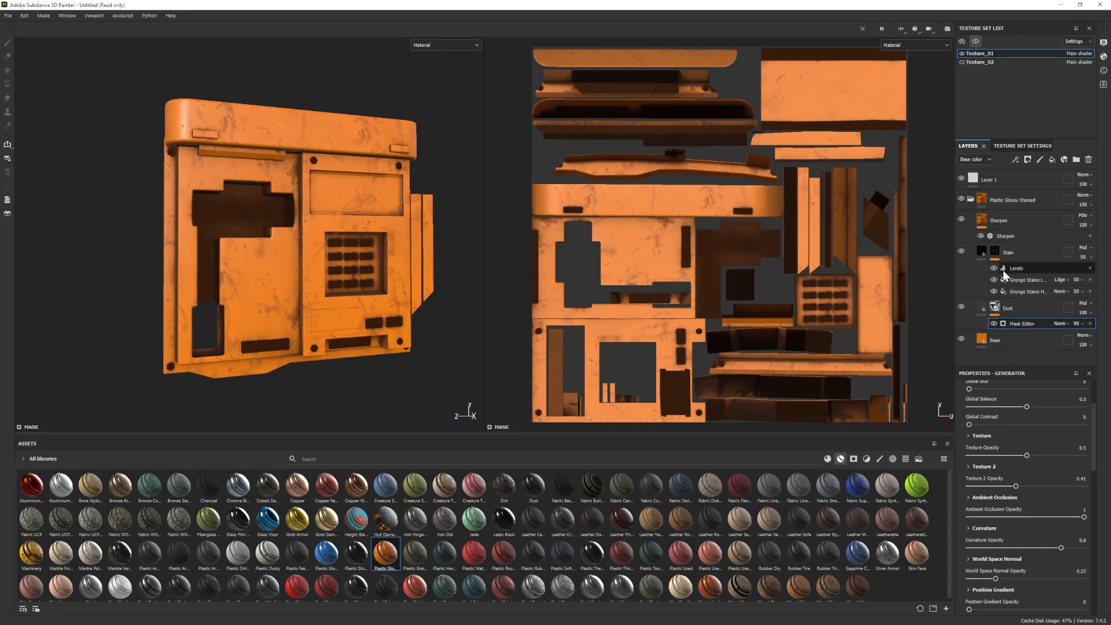
{"action": "left_click", "coordinate": [972, 200]}
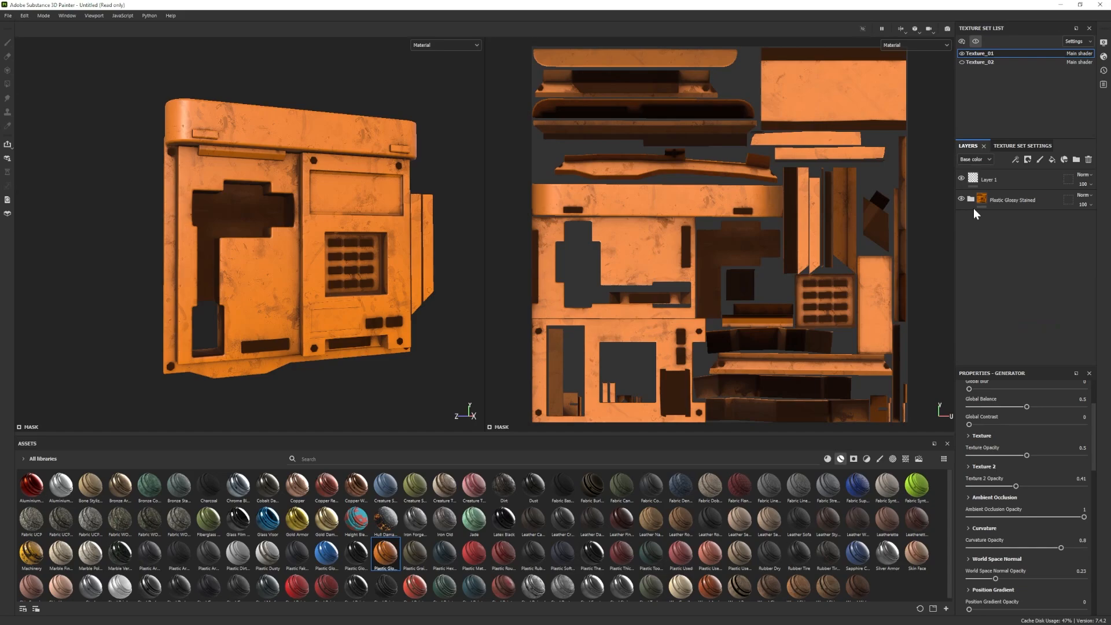
{"action": "left_click", "coordinate": [1000, 198]}
{"action": "right_click", "coordinate": [1003, 199]}
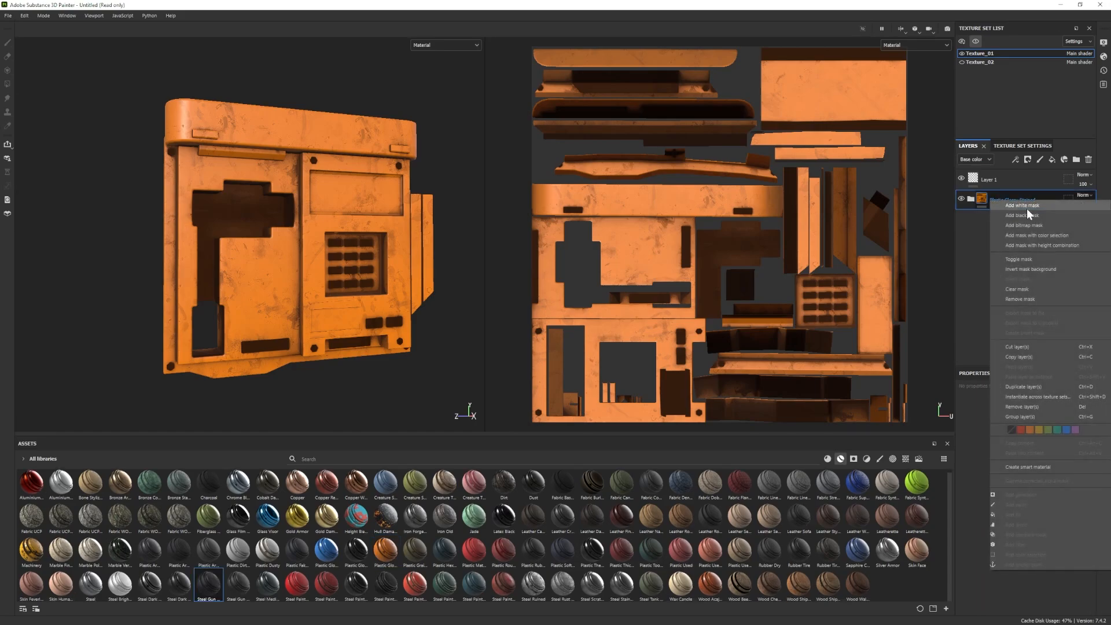
{"action": "left_click", "coordinate": [1030, 214]}
Reveal the orange plastic on the panel's upper cap using Polygon Fill in mesh fill mode.
{"action": "left_click", "coordinate": [6, 85]}
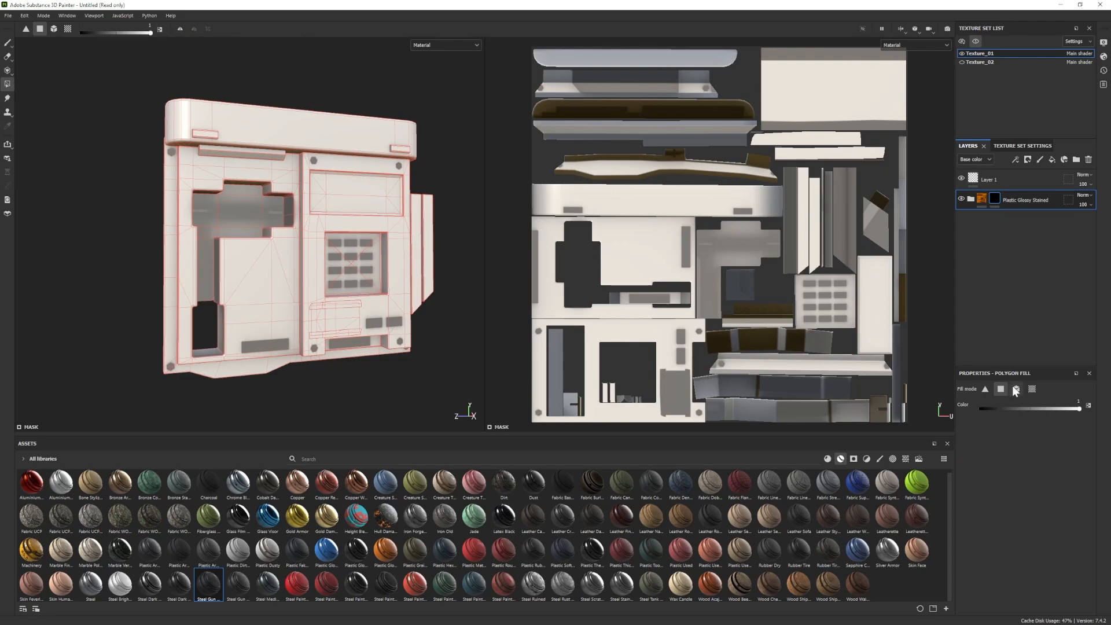
{"action": "left_click", "coordinate": [1017, 390]}
{"action": "left_click", "coordinate": [318, 136]}
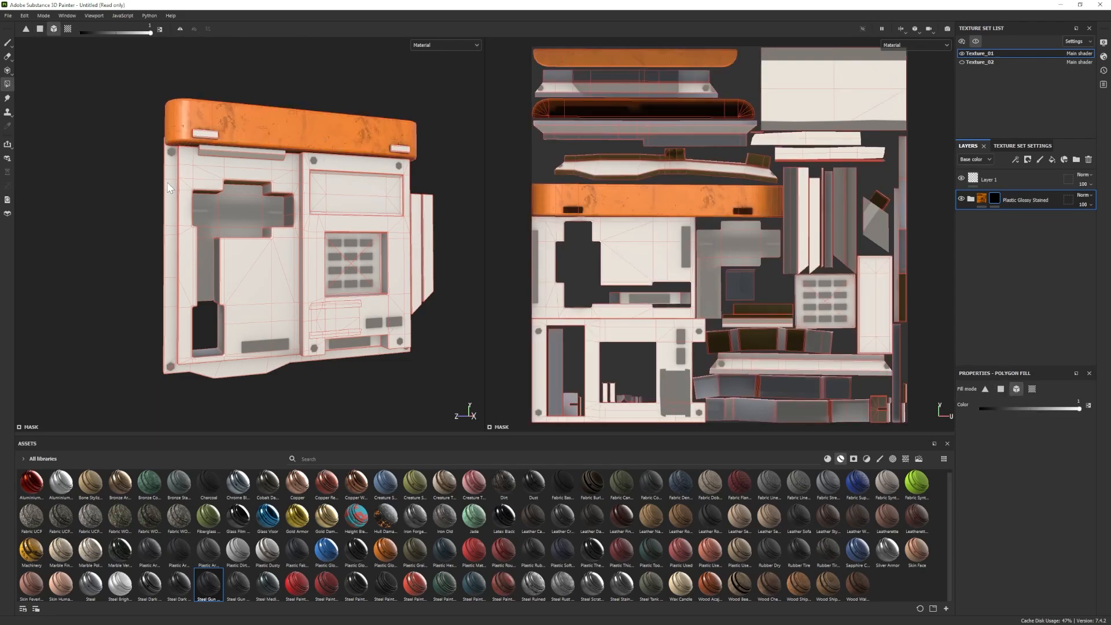
{"action": "left_click_drag", "start_coordinate": [395, 250], "coordinate": [366, 252], "text": "alt"}
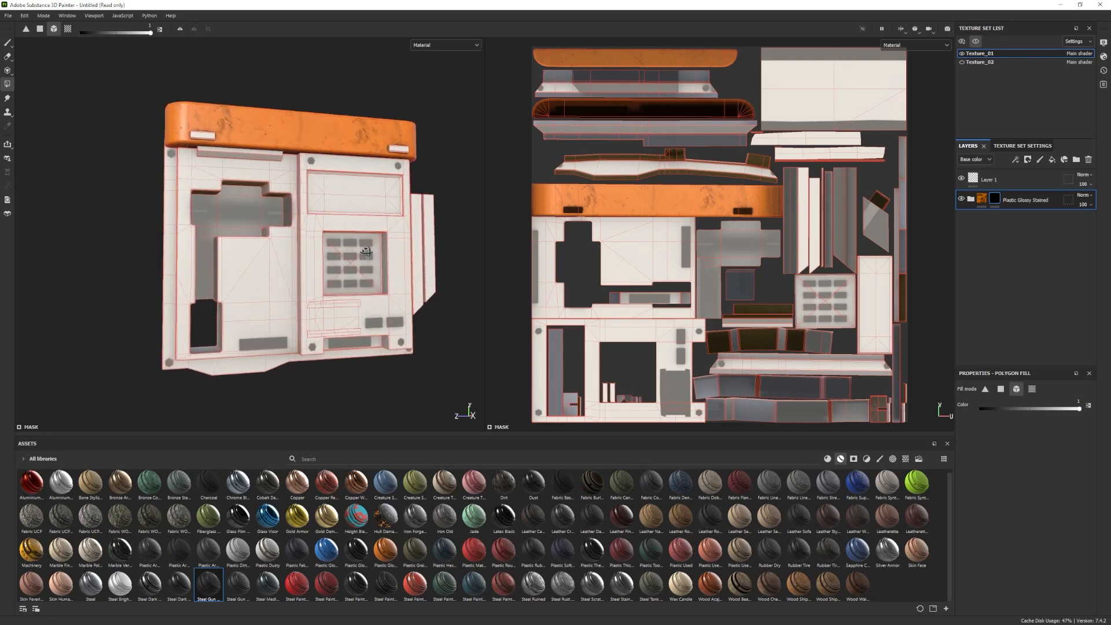
Reveal the orange plastic on the outer frame's edges with UV chunk fill and on the strip under the cap with mesh fill.
{"action": "left_click", "coordinate": [1032, 389]}
{"action": "left_click_drag", "start_coordinate": [166, 236], "coordinate": [172, 235], "text": "alt"}
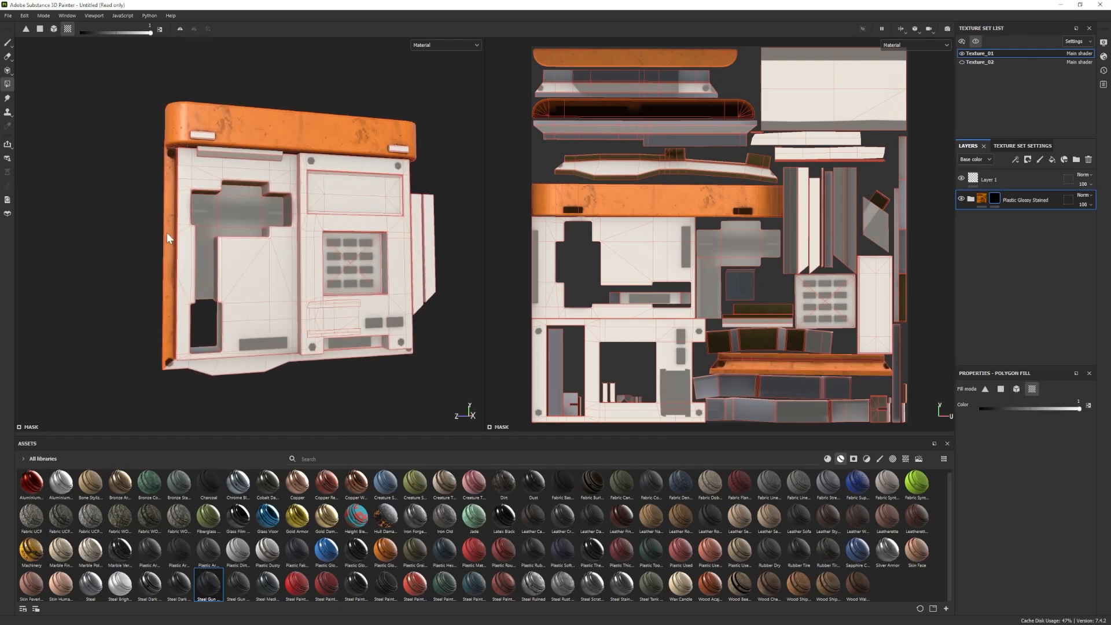
{"action": "left_click_drag", "start_coordinate": [223, 367], "coordinate": [330, 267], "text": "alt"}
{"action": "scroll", "coordinate": [330, 267], "scroll_direction": "up", "scroll_amount": 2}
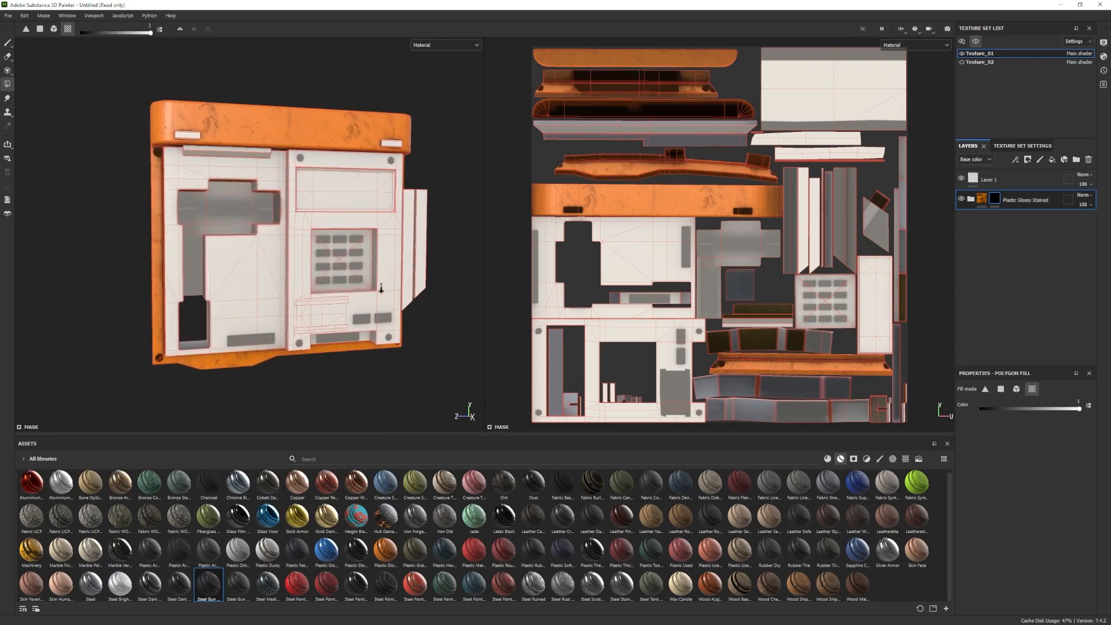
{"action": "left_click", "coordinate": [1015, 389]}
{"action": "left_click", "coordinate": [234, 150]}
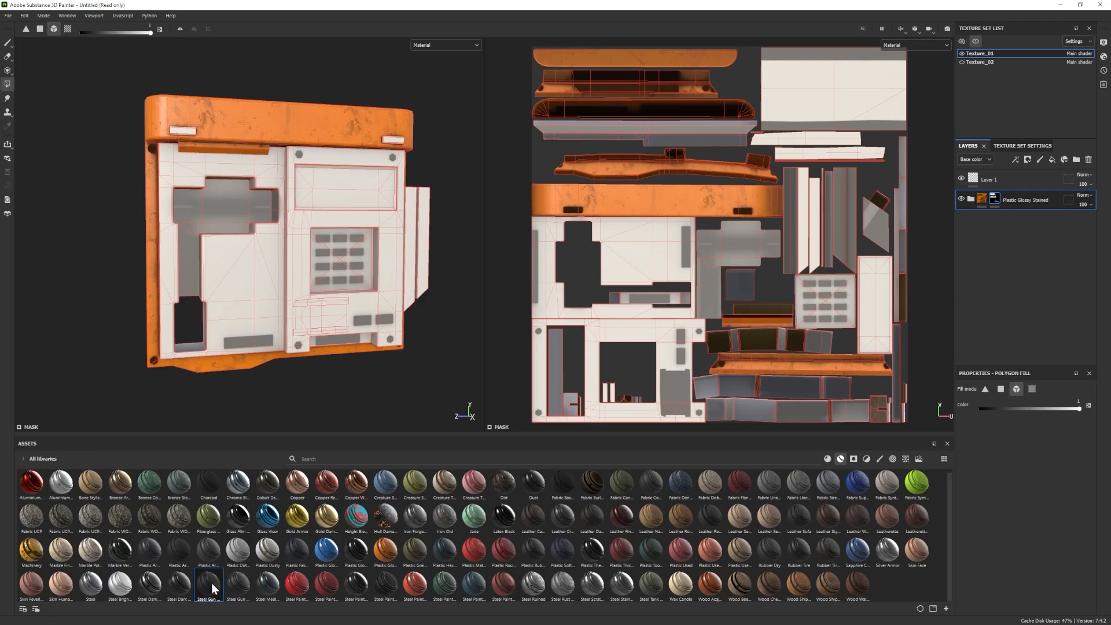
Place the Steel Gun Matte smart material beneath the Plastic Glossy Stained folder and expand its layers.
{"action": "left_click_drag", "start_coordinate": [211, 589], "coordinate": [995, 248]}
{"action": "left_click_drag", "start_coordinate": [324, 243], "coordinate": [282, 276], "text": "alt"}
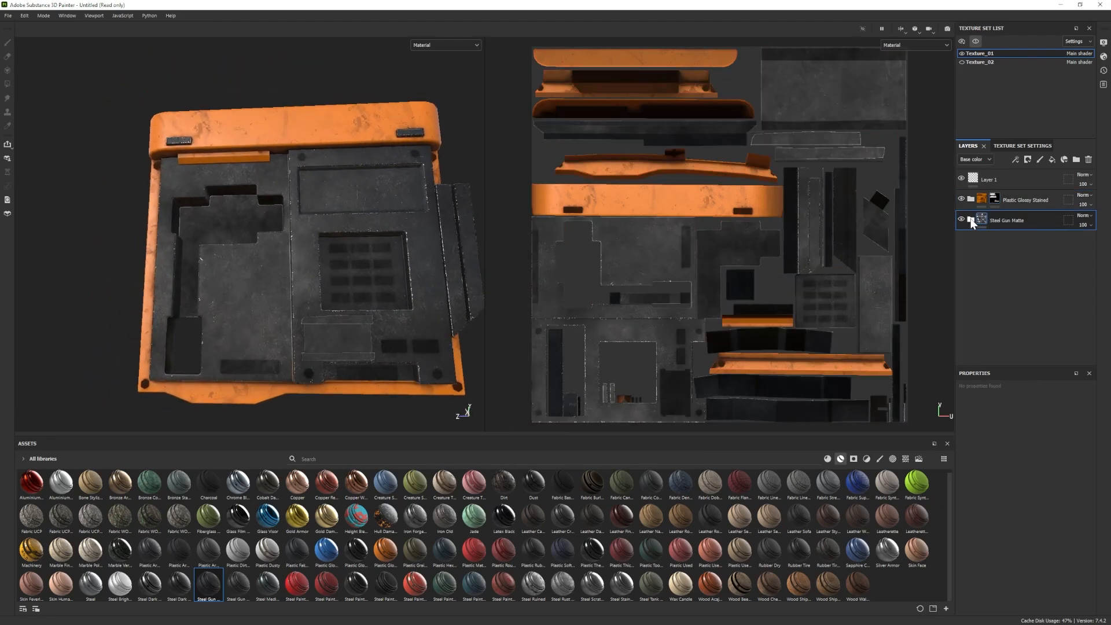
{"action": "left_click", "coordinate": [971, 221]}
Lower the Metal roughness in the Steel Gun Matte Metal layer's advanced parameters to just under 0.4.
{"action": "left_click", "coordinate": [1004, 304]}
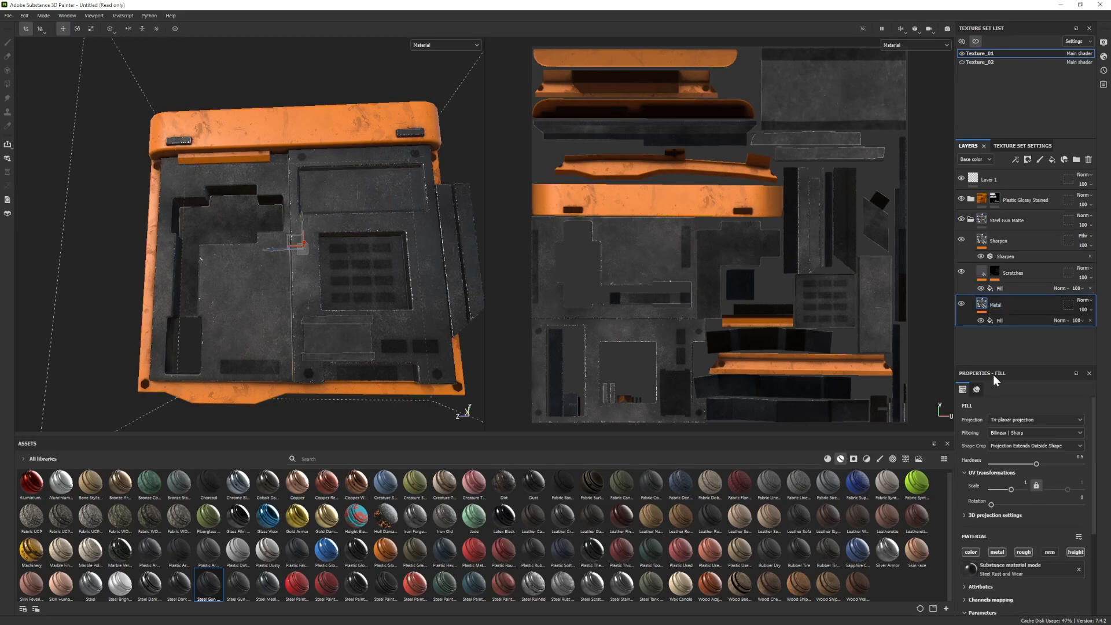
{"action": "scroll", "coordinate": [1010, 527], "scroll_direction": "down", "scroll_amount": 3}
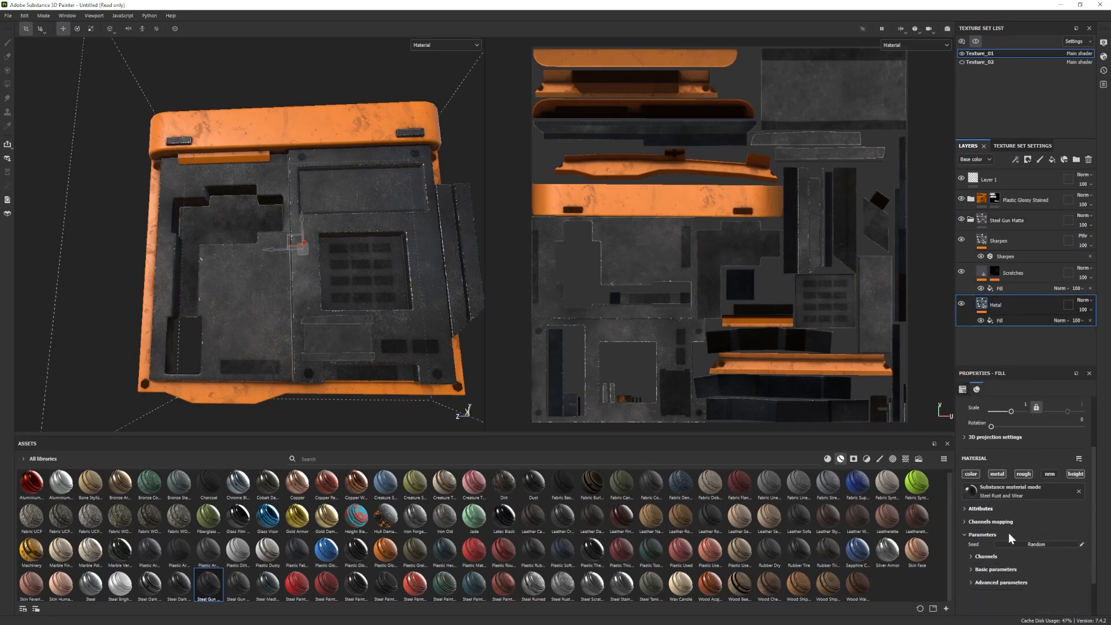
{"action": "left_click", "coordinate": [996, 582]}
{"action": "scroll", "coordinate": [996, 582], "scroll_direction": "down", "scroll_amount": 2}
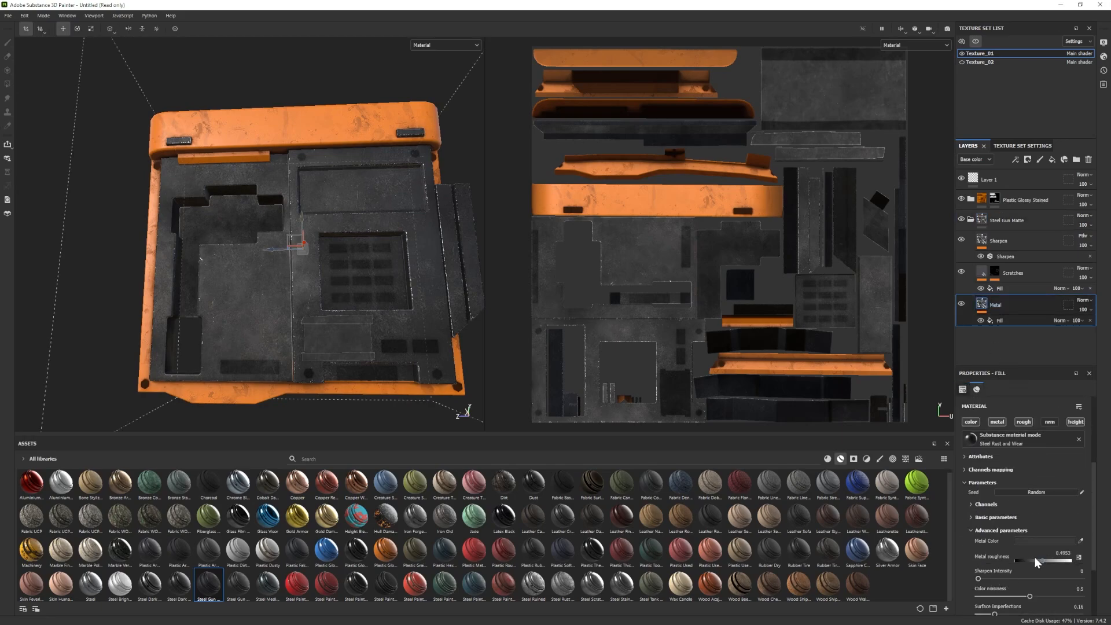
{"action": "left_click_drag", "start_coordinate": [1037, 560], "coordinate": [1034, 559]}
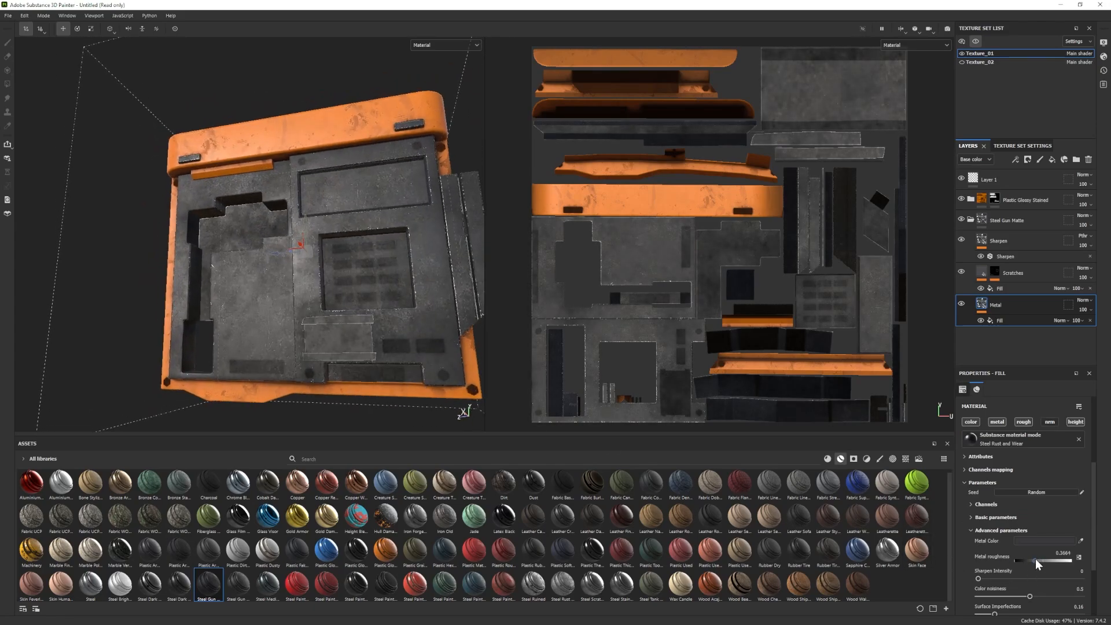
Lower the Metal layer's Metal roughness to about 0.34 and set its Metal Color to a nearly neutral dark grey with saturation 0.055.
{"action": "left_click_drag", "start_coordinate": [1033, 558], "coordinate": [1035, 559]}
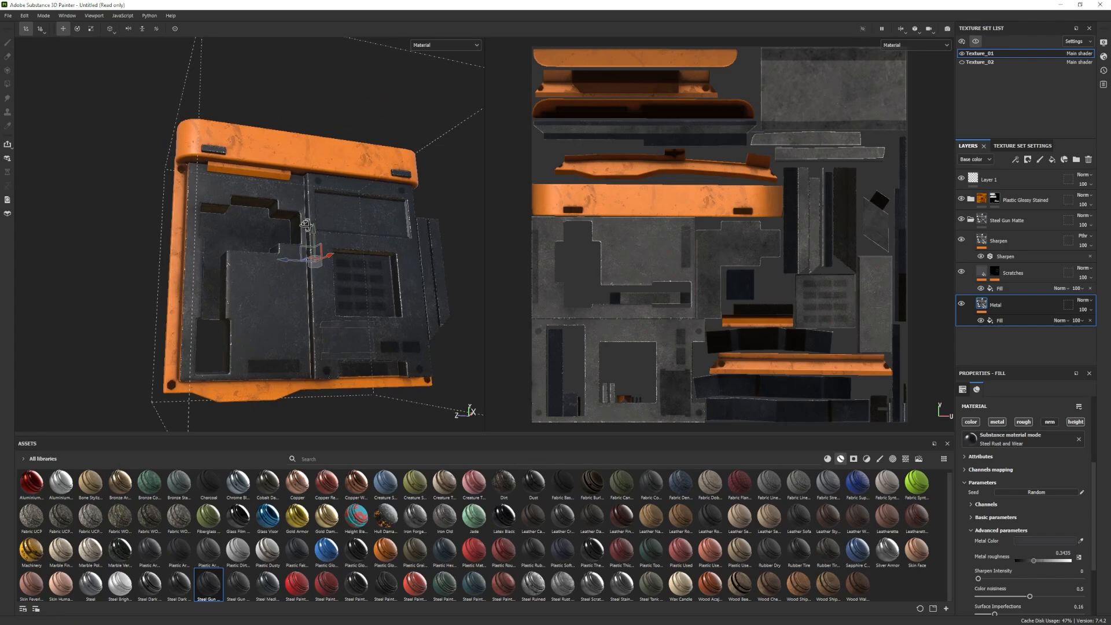
{"action": "left_click", "coordinate": [1036, 541]}
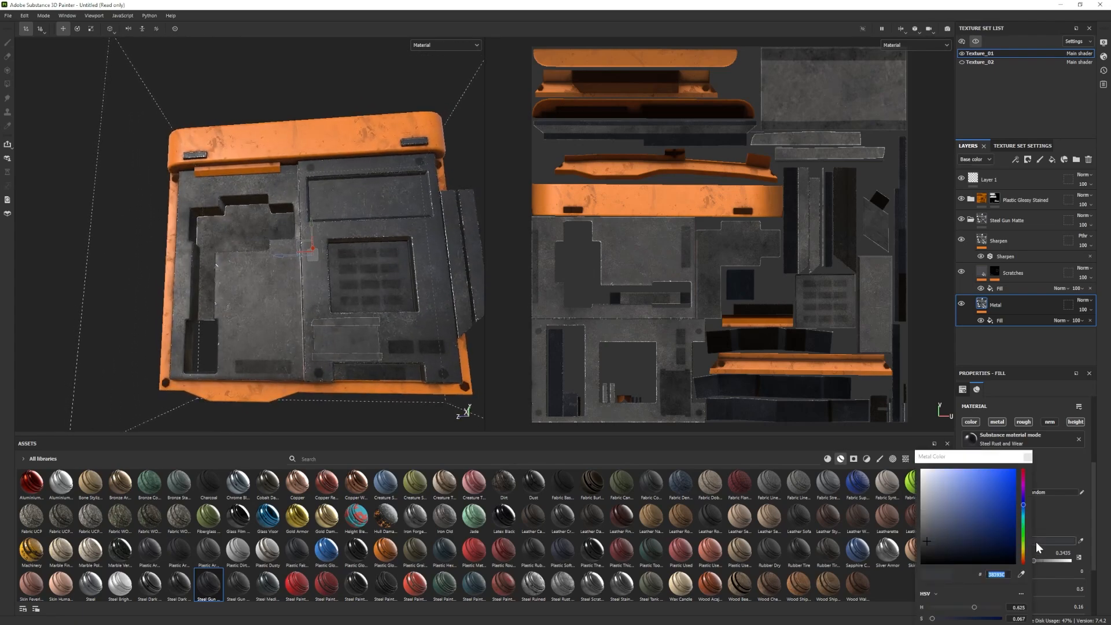
{"action": "left_click", "coordinate": [928, 544]}
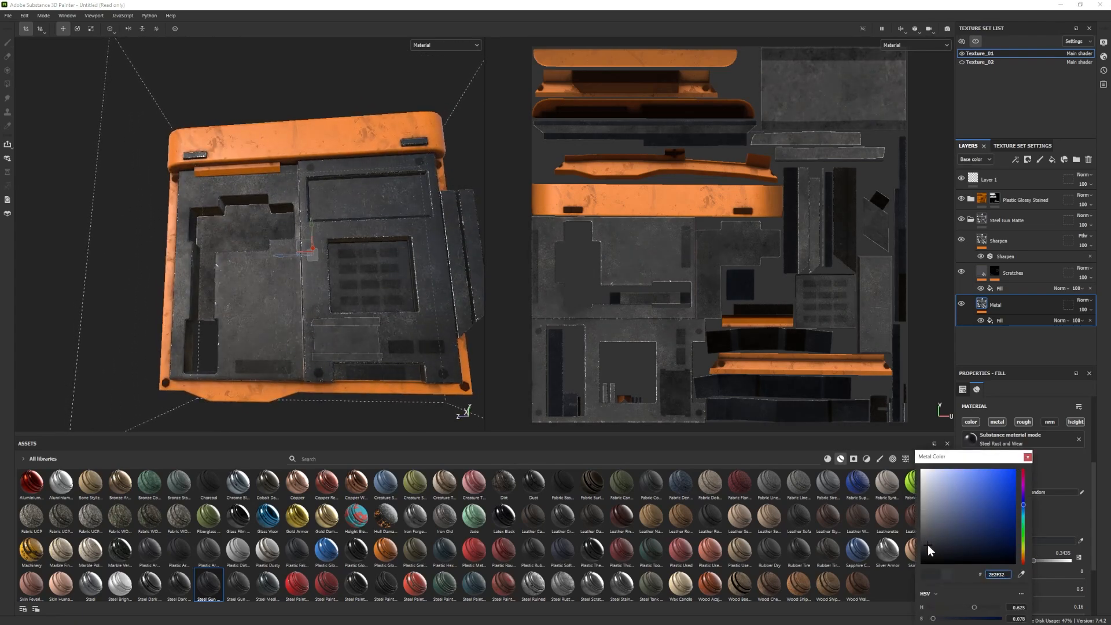
{"action": "left_click_drag", "start_coordinate": [324, 301], "coordinate": [397, 336], "text": "alt"}
{"action": "right_click_drag", "start_coordinate": [397, 336], "coordinate": [170, 272], "text": "alt"}
{"action": "middle_click_drag", "start_coordinate": [336, 301], "coordinate": [297, 278], "text": "alt"}
{"action": "right_click_drag", "start_coordinate": [298, 278], "coordinate": [314, 307], "text": "alt"}
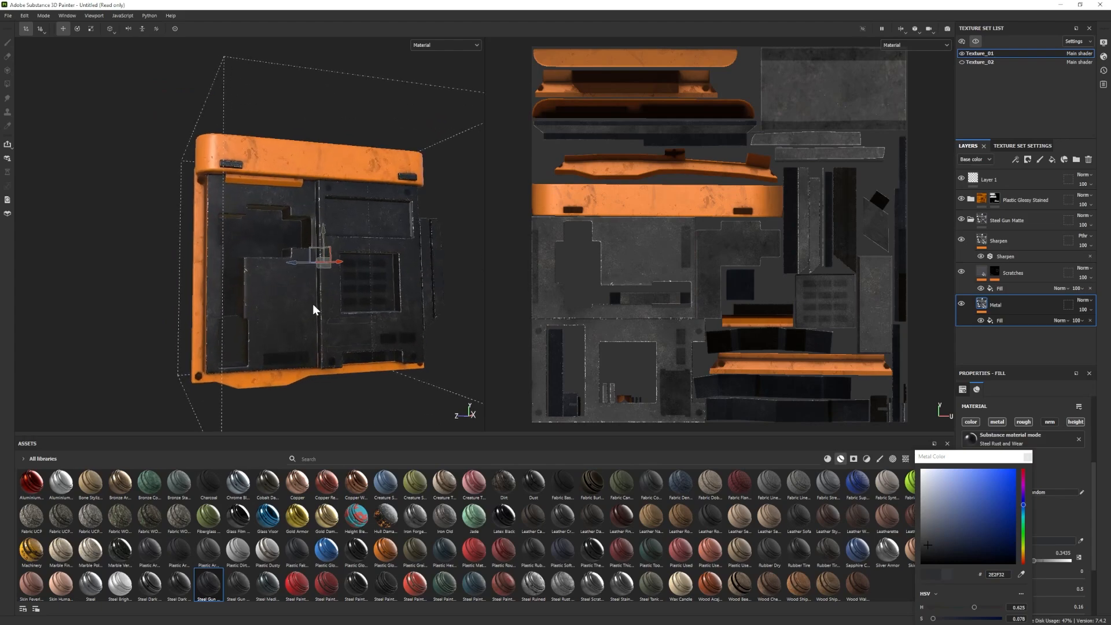
{"action": "left_click_drag", "start_coordinate": [315, 308], "coordinate": [371, 327], "text": "alt"}
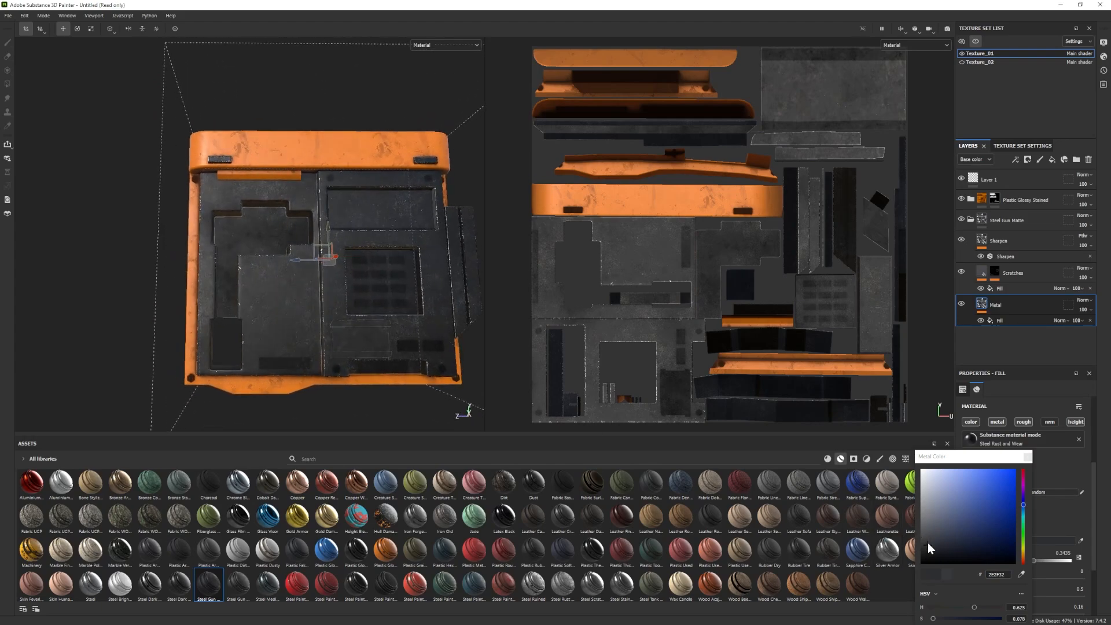
{"action": "left_click_drag", "start_coordinate": [929, 543], "coordinate": [926, 541]}
{"action": "left_click_drag", "start_coordinate": [310, 310], "coordinate": [224, 297], "text": "alt"}
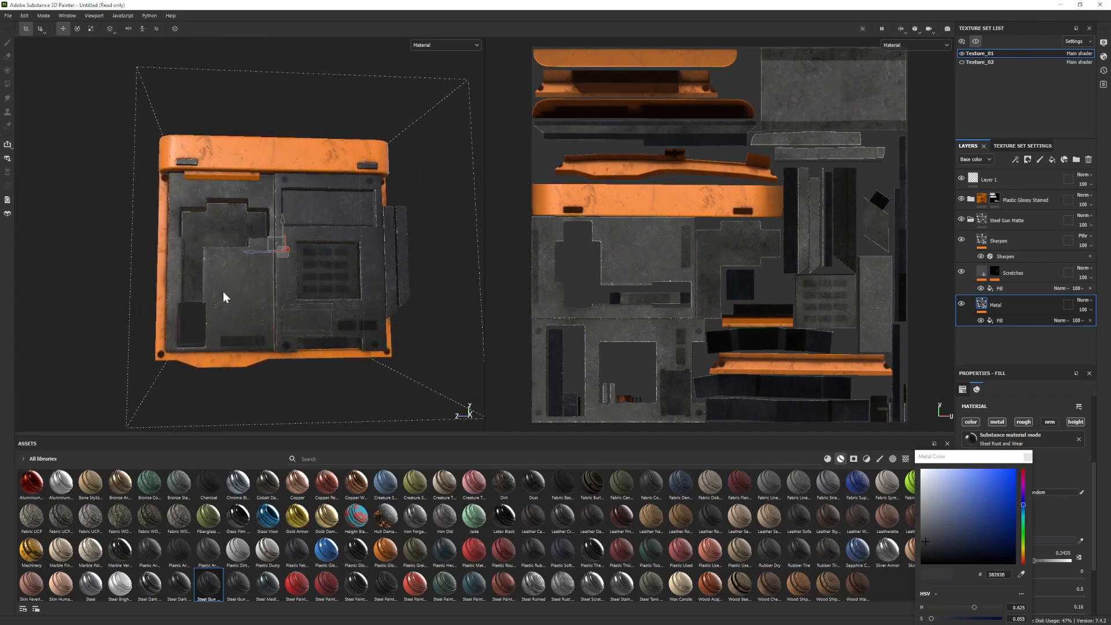
{"action": "right_click_drag", "start_coordinate": [223, 292], "coordinate": [380, 305], "text": "alt"}
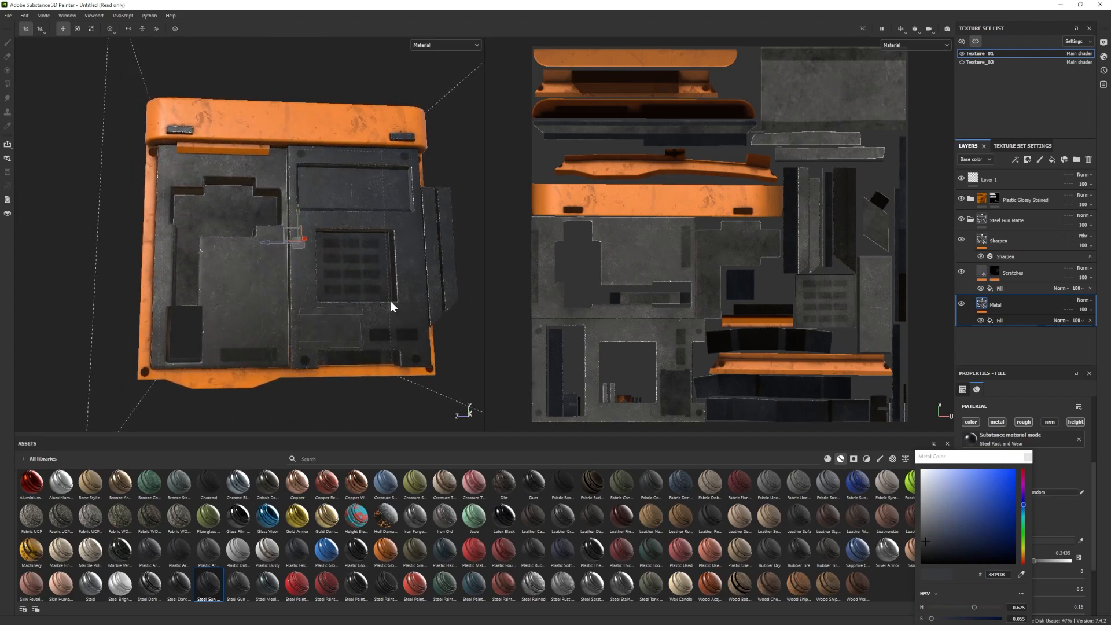
Add a black mask to the collapsed Steel Gun Matte folder and reveal the main panel body and cap clips with Polygon Fill in mesh fill mode.
{"action": "left_click", "coordinate": [971, 219]}
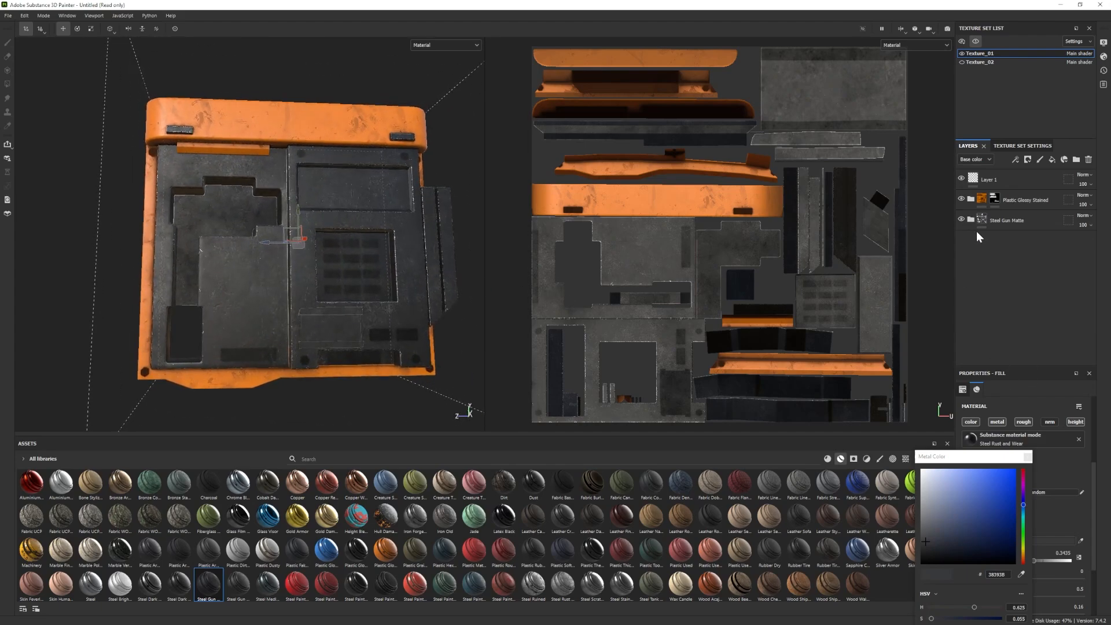
{"action": "right_click", "coordinate": [1012, 220]}
{"action": "left_click", "coordinate": [1023, 234]}
{"action": "key", "text": "4"}
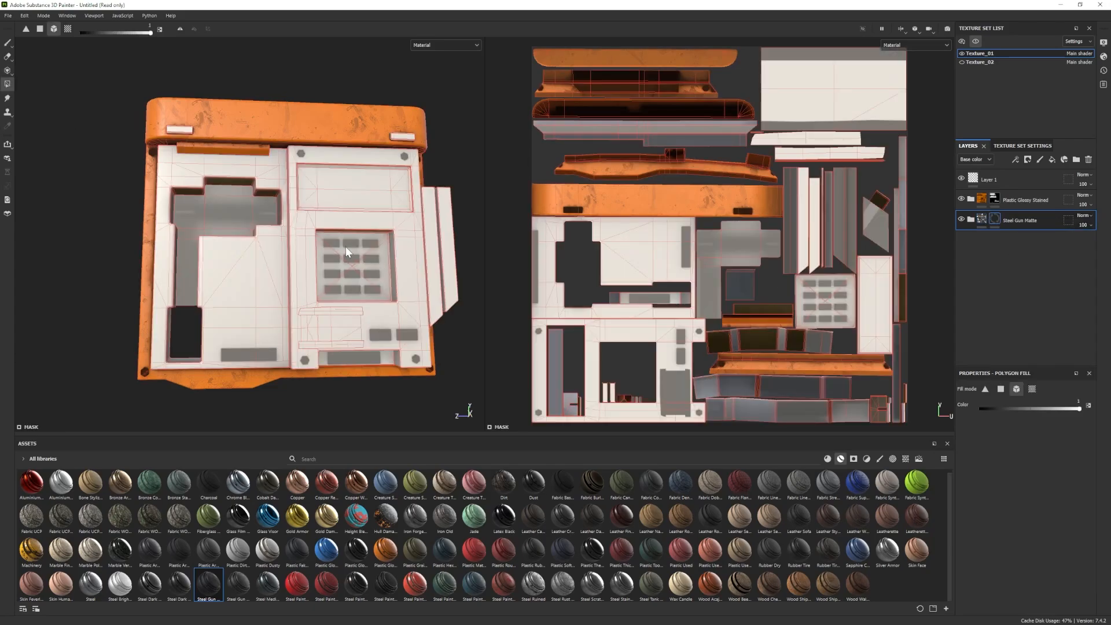
{"action": "left_click", "coordinate": [391, 221]}
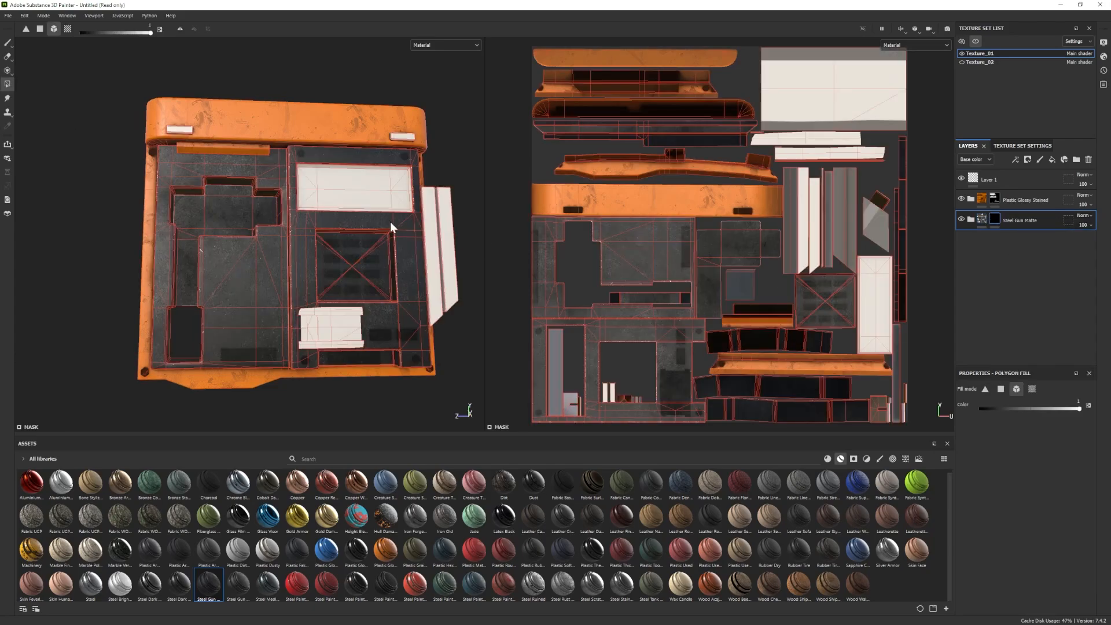
{"action": "left_click_drag", "start_coordinate": [374, 270], "coordinate": [380, 165], "text": "alt"}
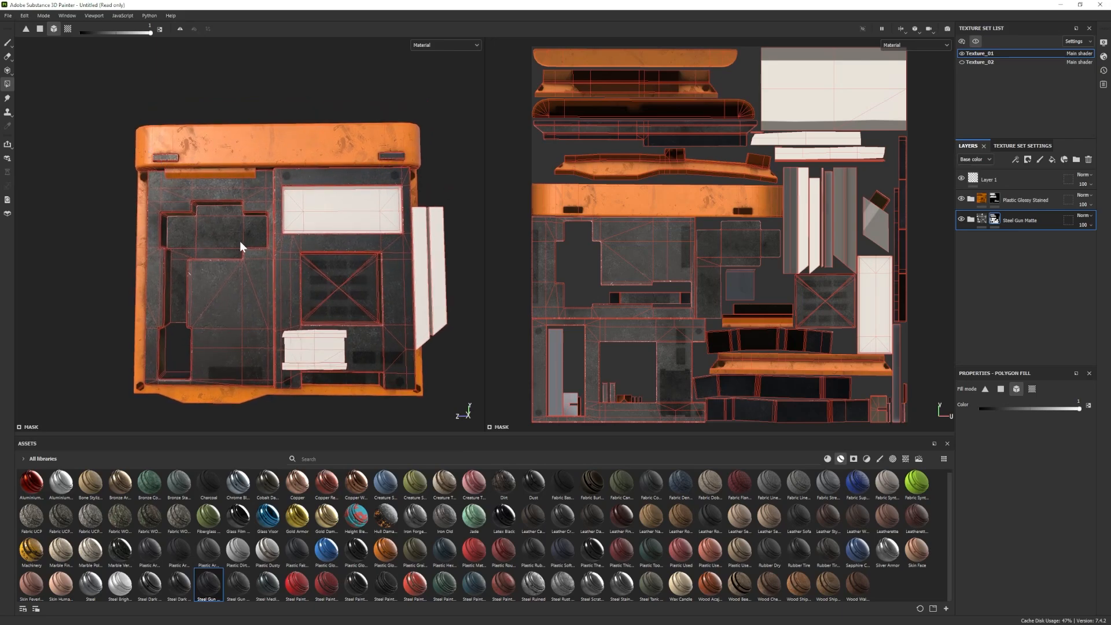
{"action": "left_click_drag", "start_coordinate": [240, 246], "coordinate": [280, 285], "text": "alt"}
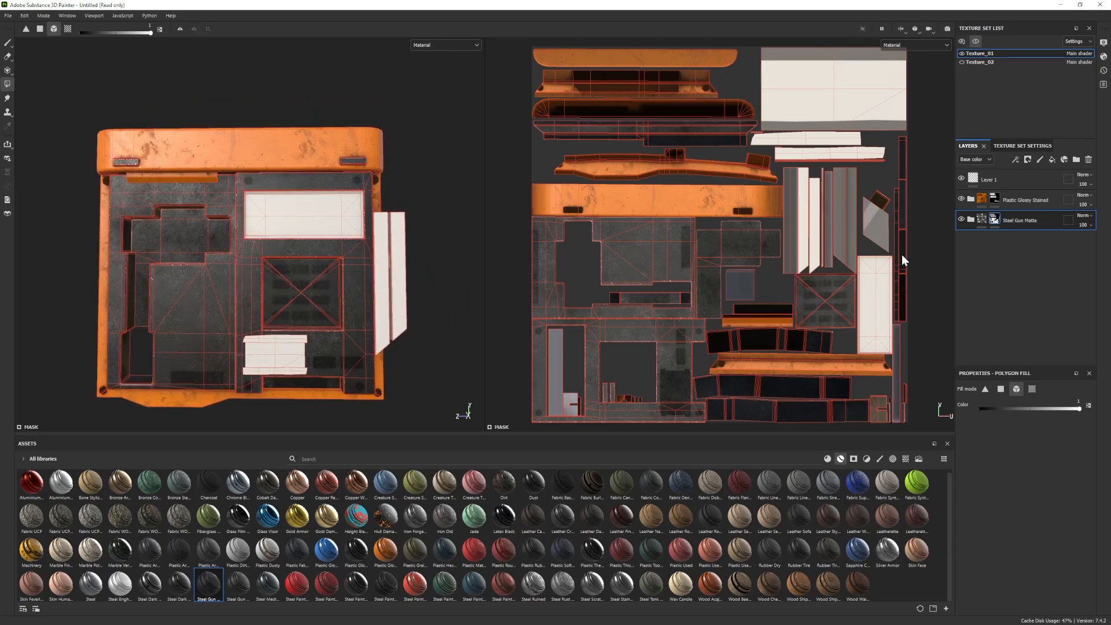
Add a fill layer above the Plastic Glossy Stained folder and show only smart masks in the asset library.
{"action": "left_click", "coordinate": [982, 219]}
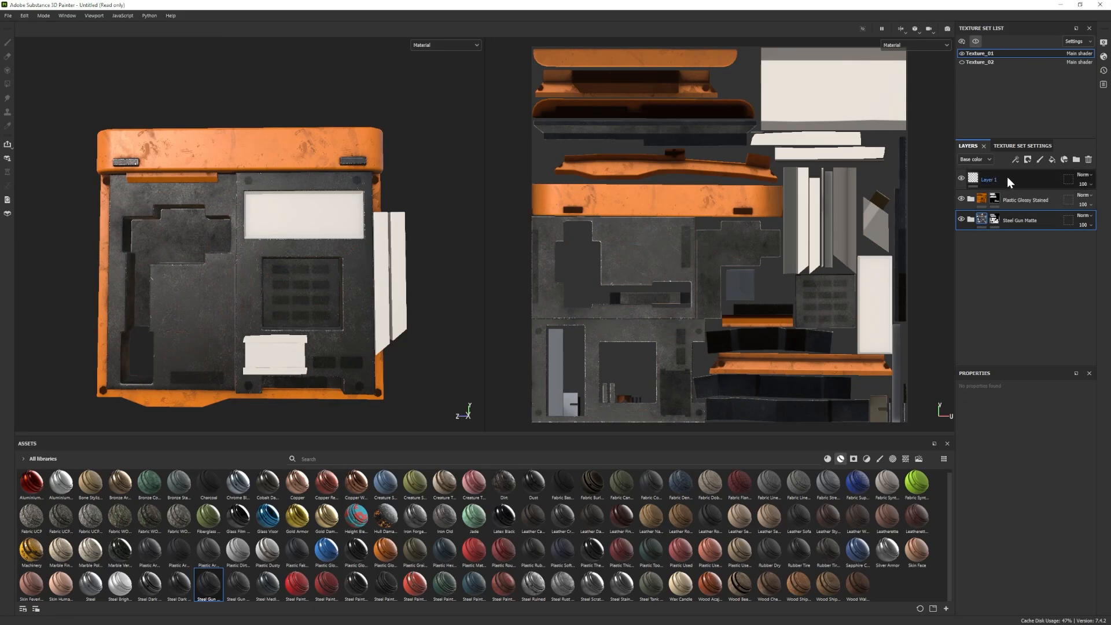
{"action": "left_click", "coordinate": [1022, 194]}
{"action": "left_click", "coordinate": [1053, 160]}
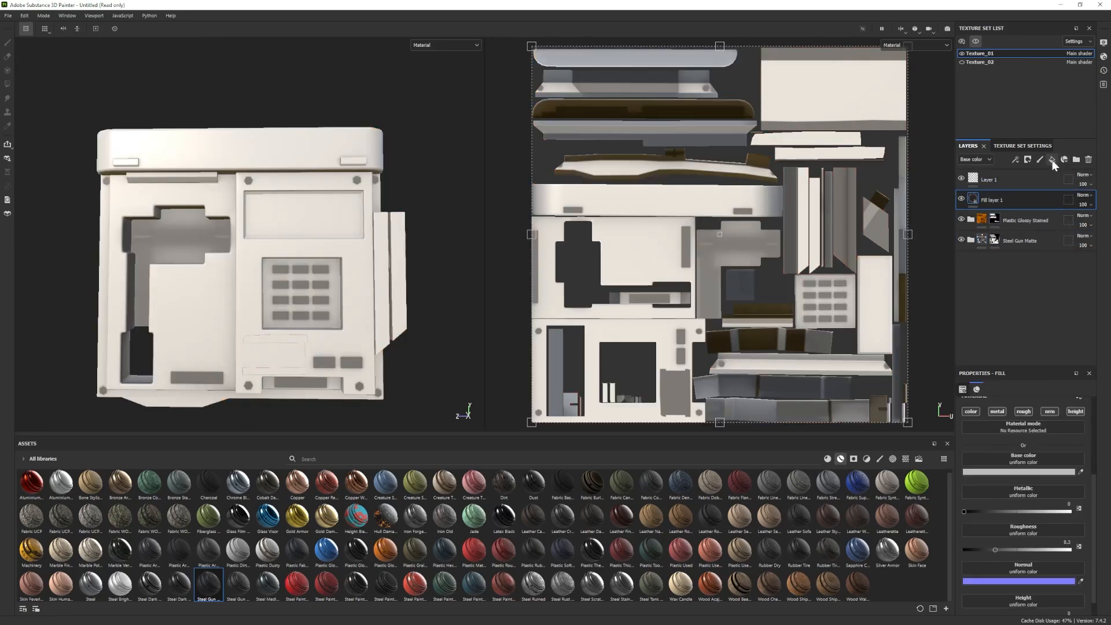
{"action": "left_click", "coordinate": [853, 459]}
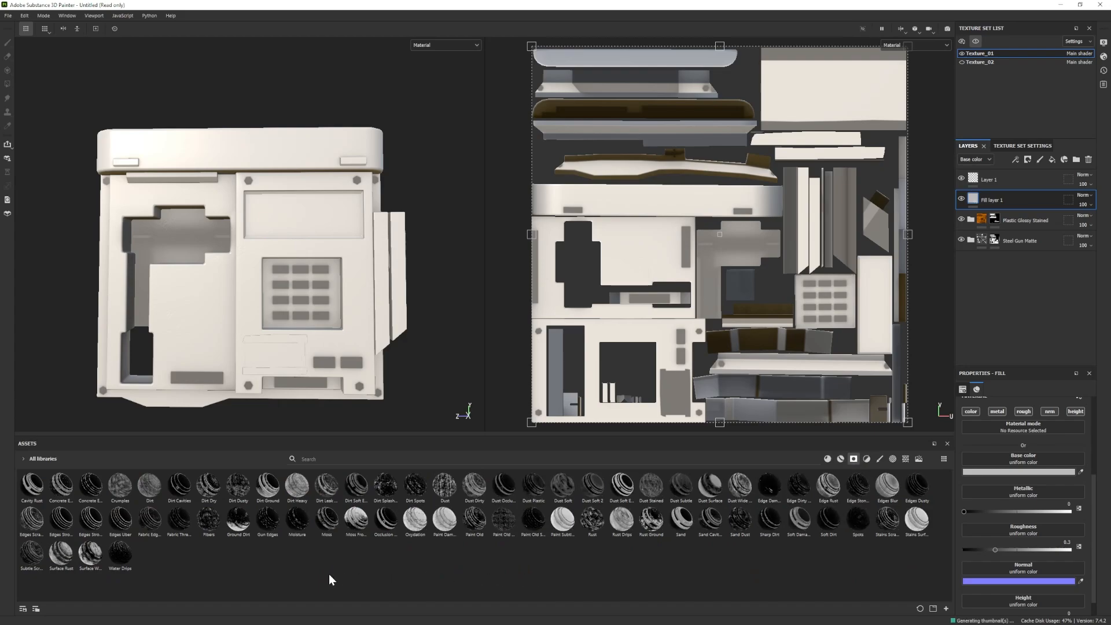
Try an edge scratches smart mask on the new fill layer, undo it, and apply the Dirt Leak smart mask instead.
{"action": "left_click_drag", "start_coordinate": [31, 519], "coordinate": [1005, 199]}
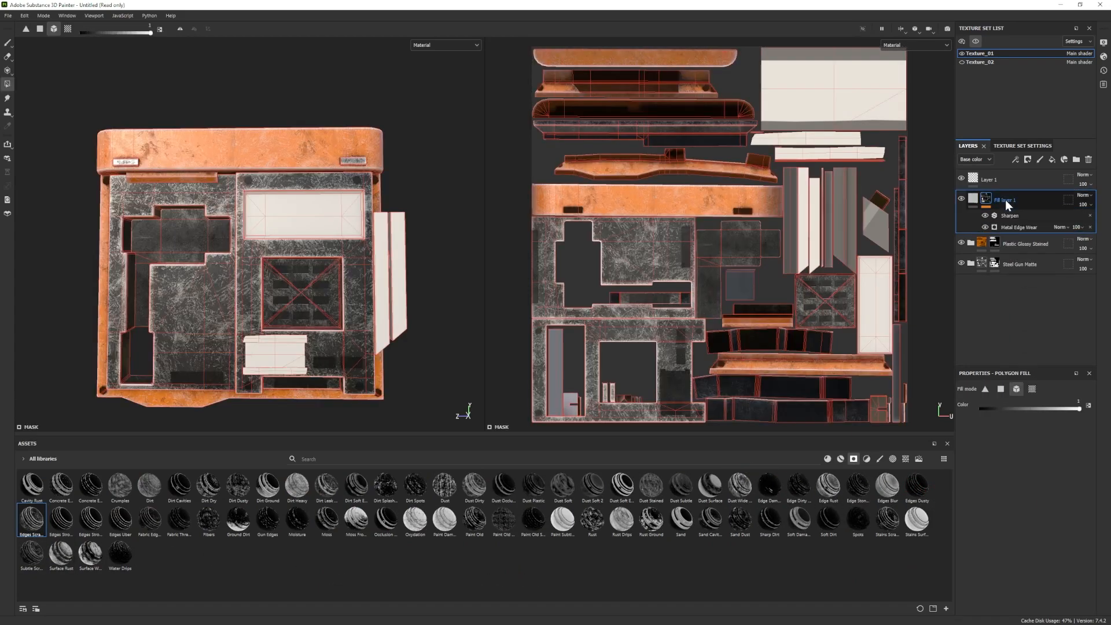
{"action": "key", "text": "ctrl+z"}
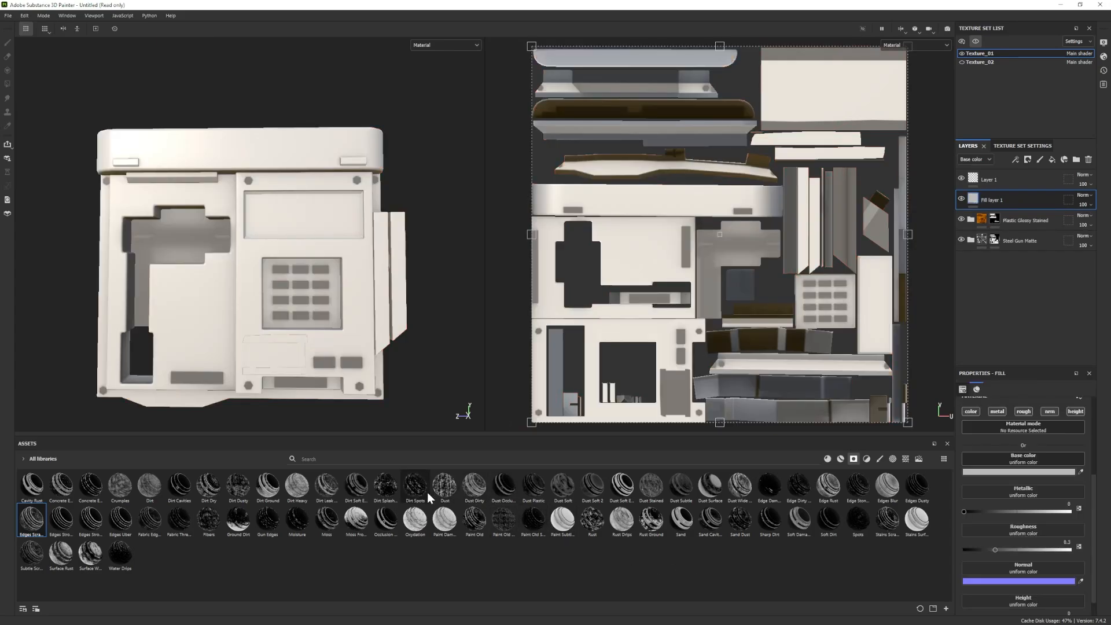
{"action": "left_click_drag", "start_coordinate": [333, 491], "coordinate": [1014, 199]}
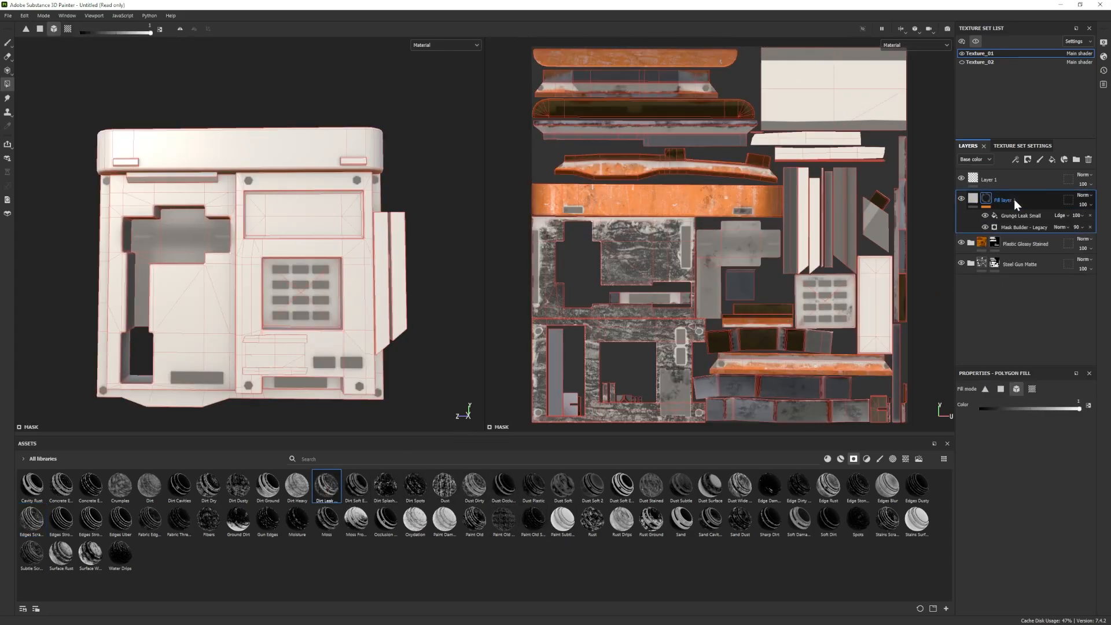
{"action": "left_click_drag", "start_coordinate": [263, 291], "coordinate": [306, 286], "text": "alt"}
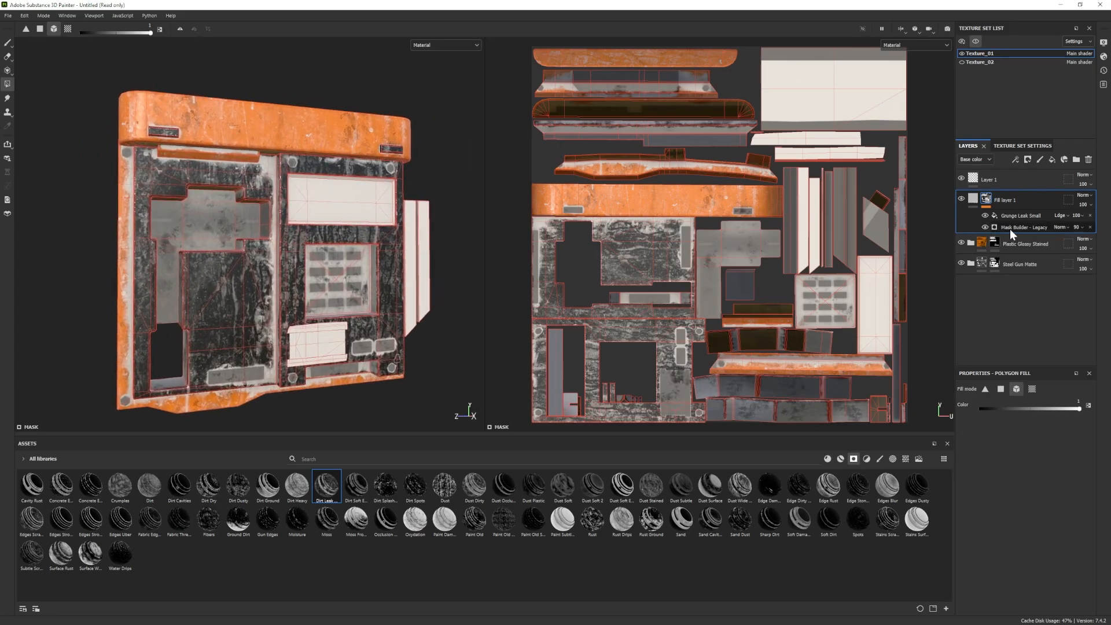
Compare the mask with and without the Mask Builder - Legacy generator, and lower the generator's Level to 0.29.
{"action": "left_click", "coordinate": [988, 230]}
{"action": "left_click", "coordinate": [985, 228]}
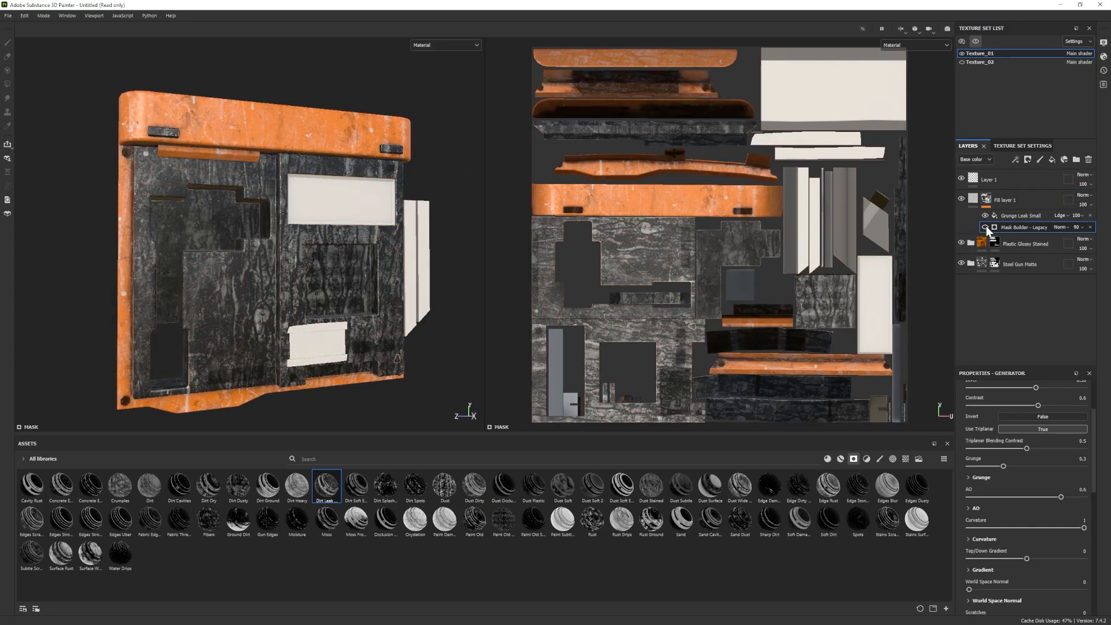
{"action": "left_click", "coordinate": [985, 228]}
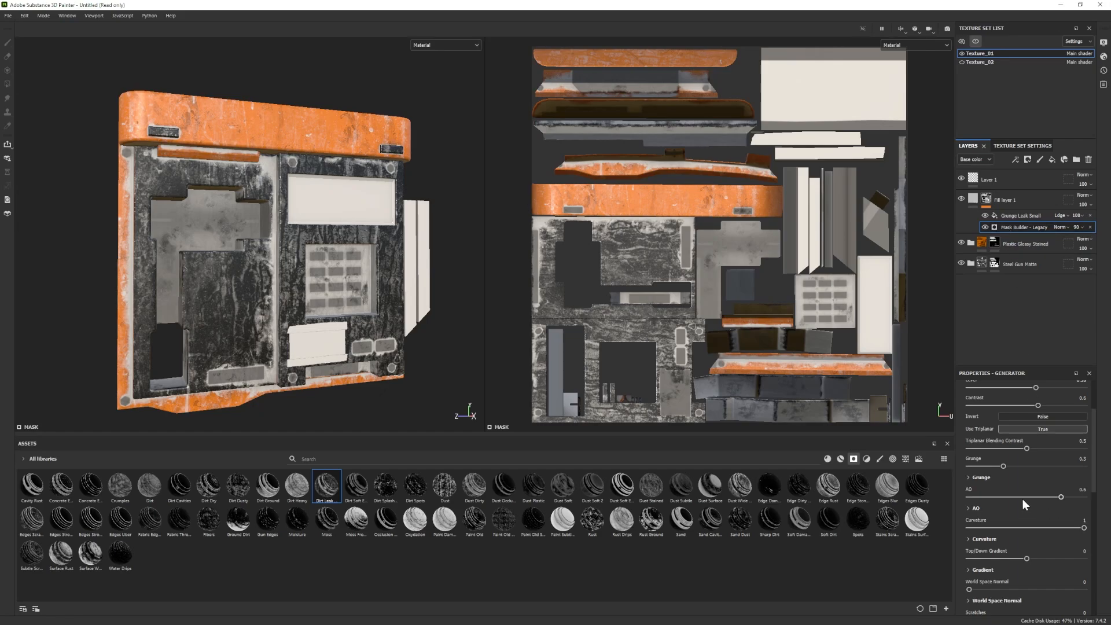
{"action": "scroll", "coordinate": [1002, 467], "scroll_direction": "up", "scroll_amount": 2}
{"action": "left_click_drag", "start_coordinate": [1035, 440], "coordinate": [1002, 440]}
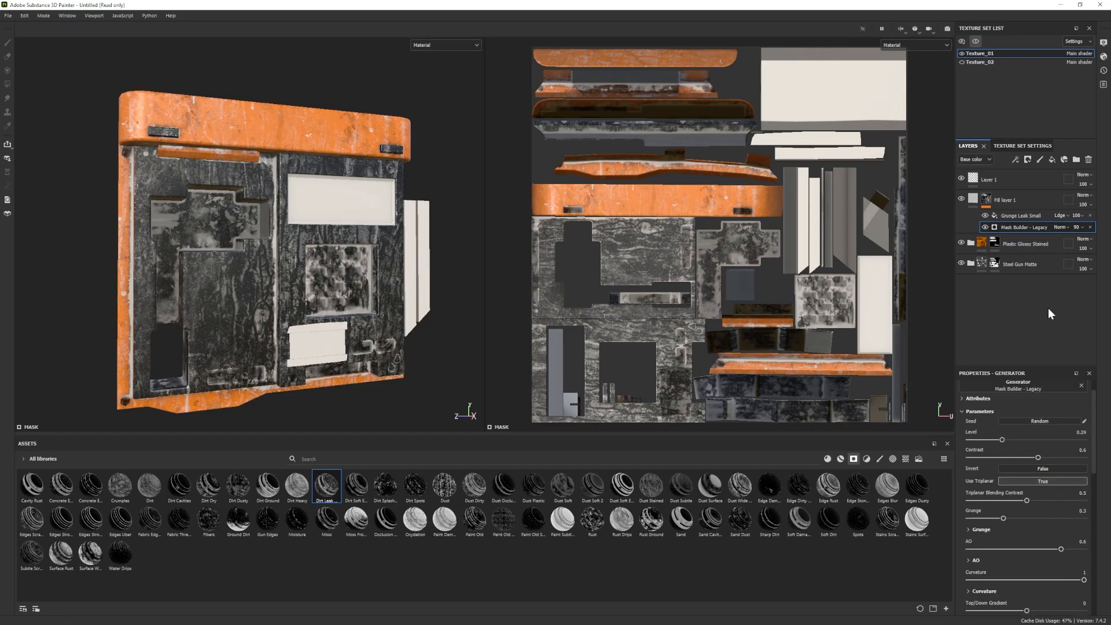
Set the dirt fill layer's base color to a dark neutral grey with value 0.237 and compare the panel with the layer hidden and shown.
{"action": "left_click", "coordinate": [973, 199]}
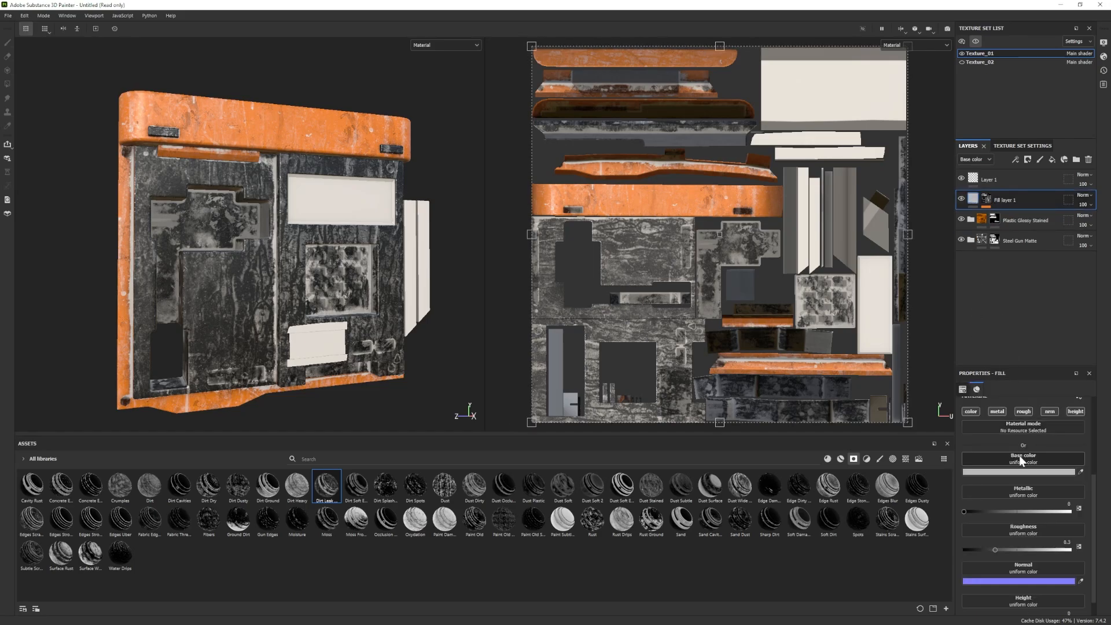
{"action": "left_click", "coordinate": [1042, 472]}
{"action": "left_click_drag", "start_coordinate": [906, 484], "coordinate": [846, 481]}
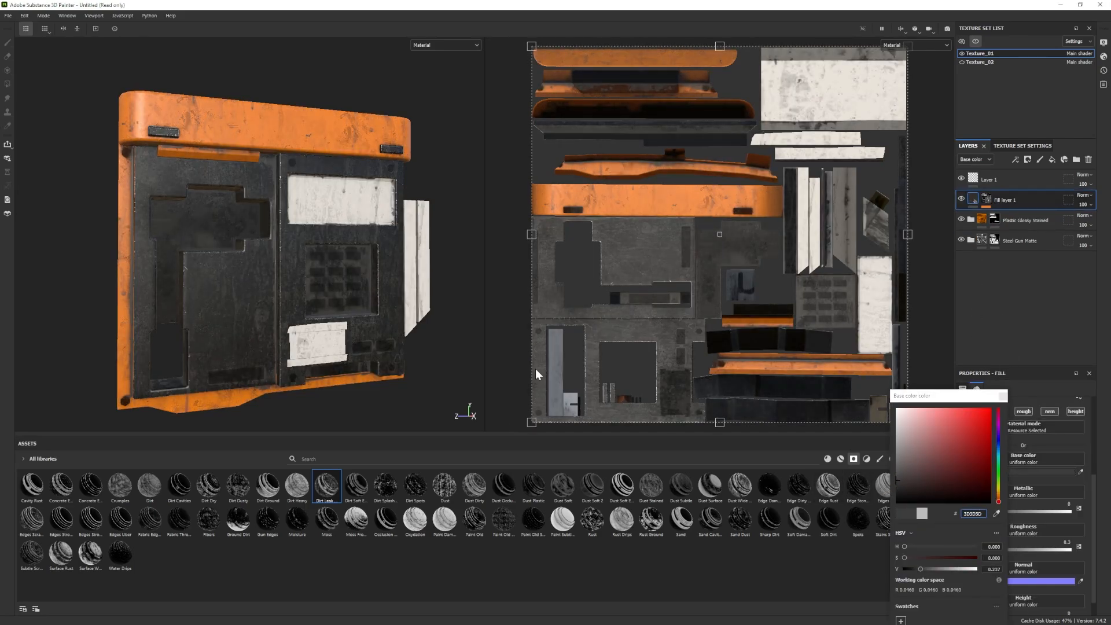
{"action": "left_click_drag", "start_coordinate": [439, 347], "coordinate": [352, 301], "text": "alt"}
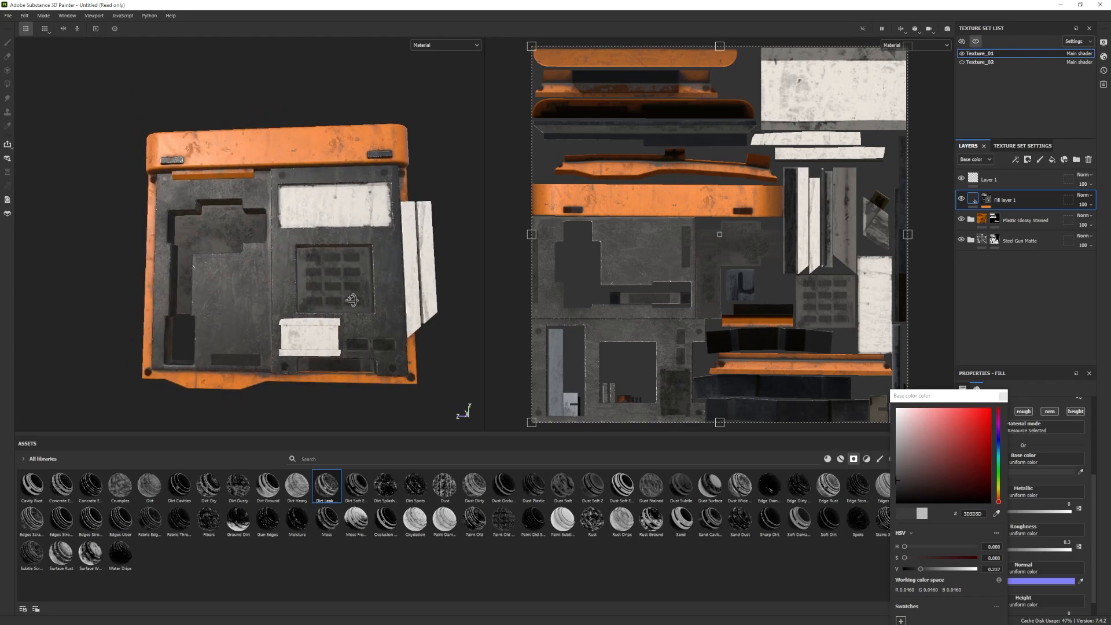
{"action": "left_click", "coordinate": [962, 199]}
{"action": "left_click", "coordinate": [962, 199]}
{"action": "left_click_drag", "start_coordinate": [353, 231], "coordinate": [422, 256], "text": "alt"}
{"action": "left_click", "coordinate": [1003, 396]}
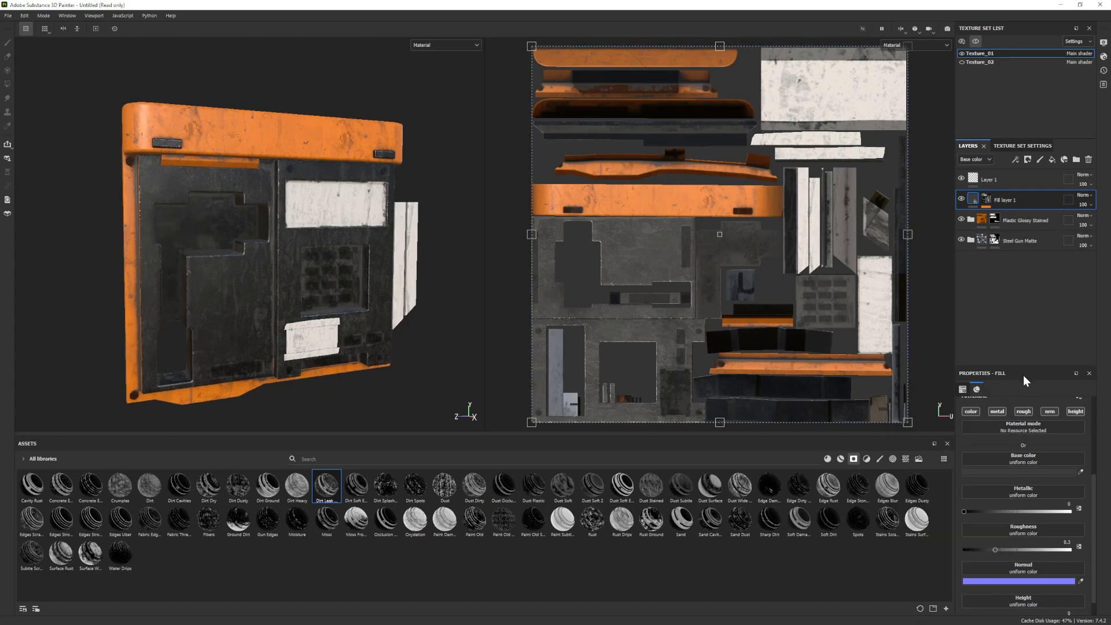
Lower the Balance of the Grunge Leak Small fill in the dirt mask to 0.43 and compare the layer hidden and shown.
{"action": "left_click", "coordinate": [984, 199]}
{"action": "left_click", "coordinate": [1009, 216]}
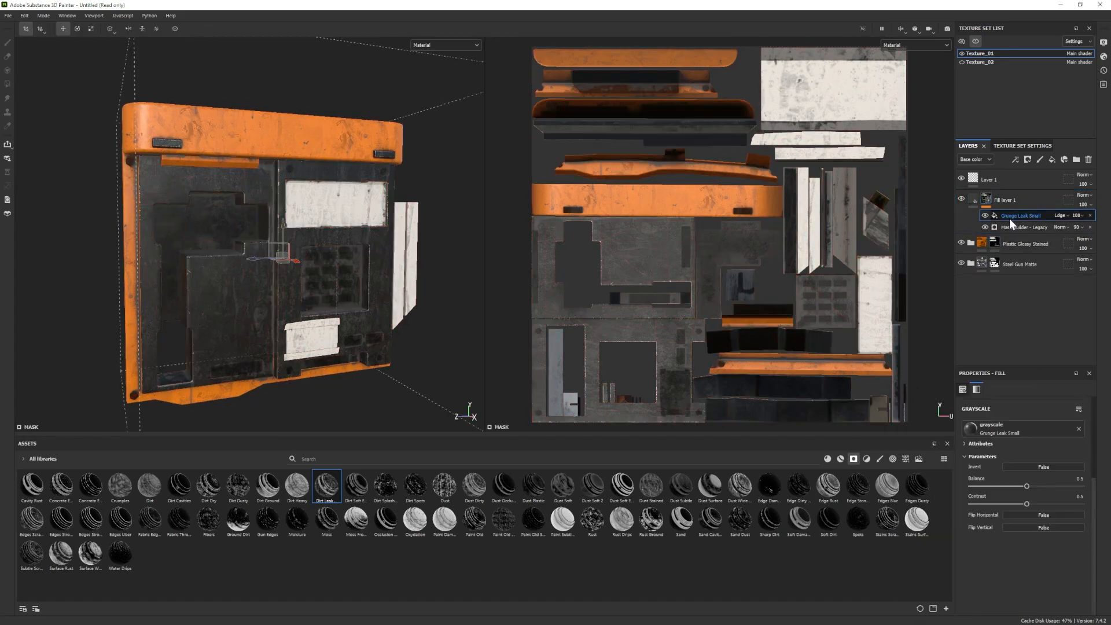
{"action": "left_click_drag", "start_coordinate": [1023, 486], "coordinate": [1020, 485]}
{"action": "left_click_drag", "start_coordinate": [339, 265], "coordinate": [376, 251], "text": "alt"}
{"action": "left_click", "coordinate": [961, 199]}
{"action": "left_click", "coordinate": [961, 199]}
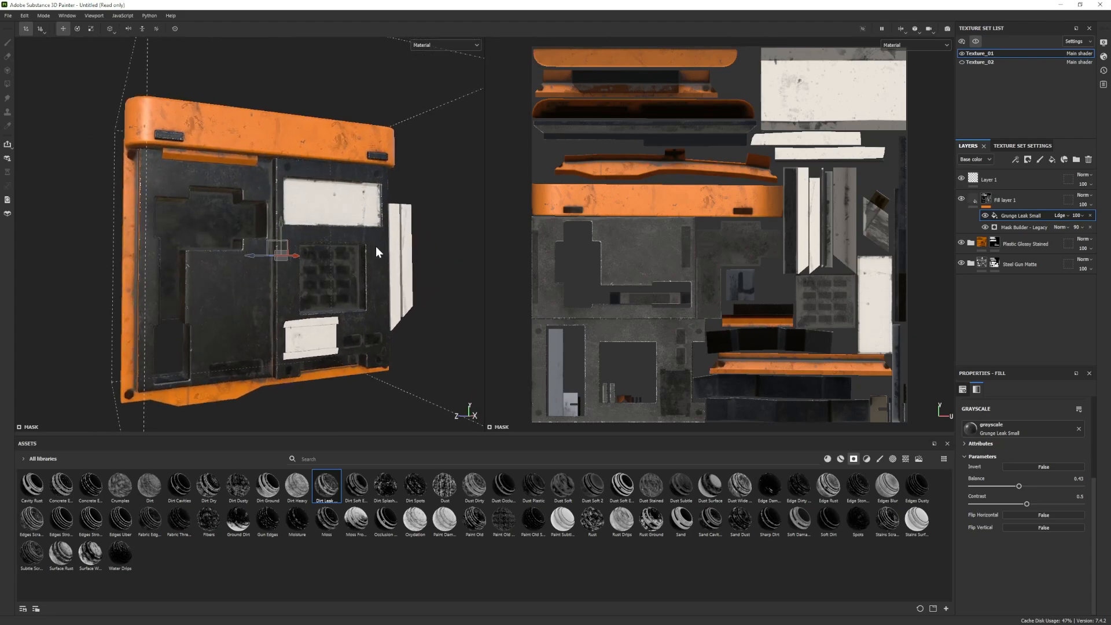
Adjust the dirt fill layer's Roughness to 0.3227 while checking the reflections on the panel.
{"action": "left_click", "coordinate": [1013, 198]}
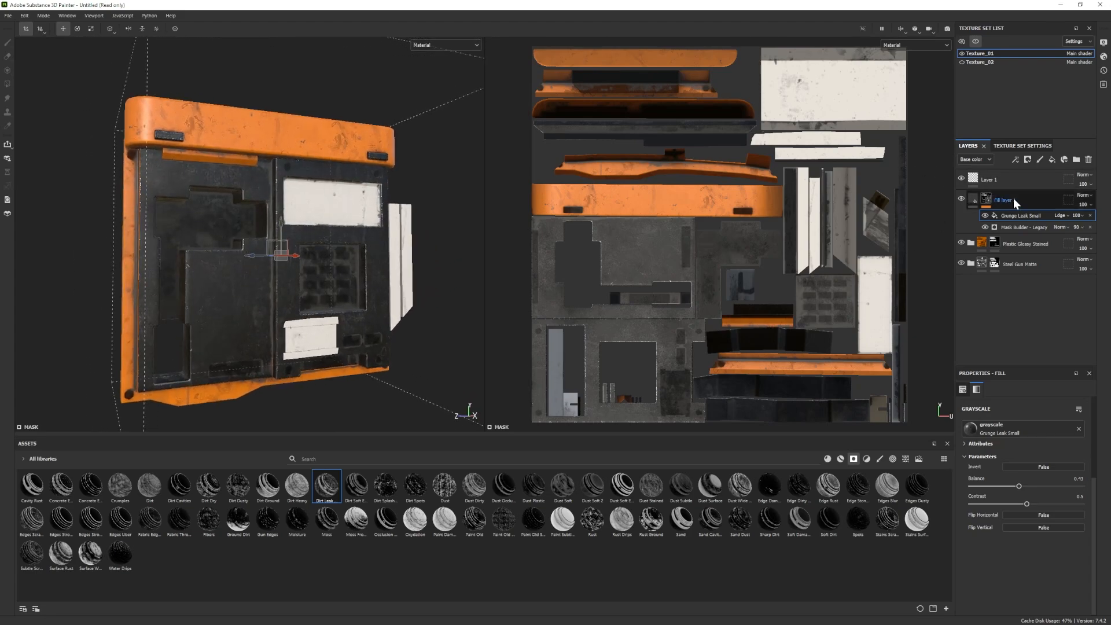
{"action": "left_click", "coordinate": [978, 198]}
{"action": "left_click_drag", "start_coordinate": [394, 324], "coordinate": [347, 304], "text": "alt"}
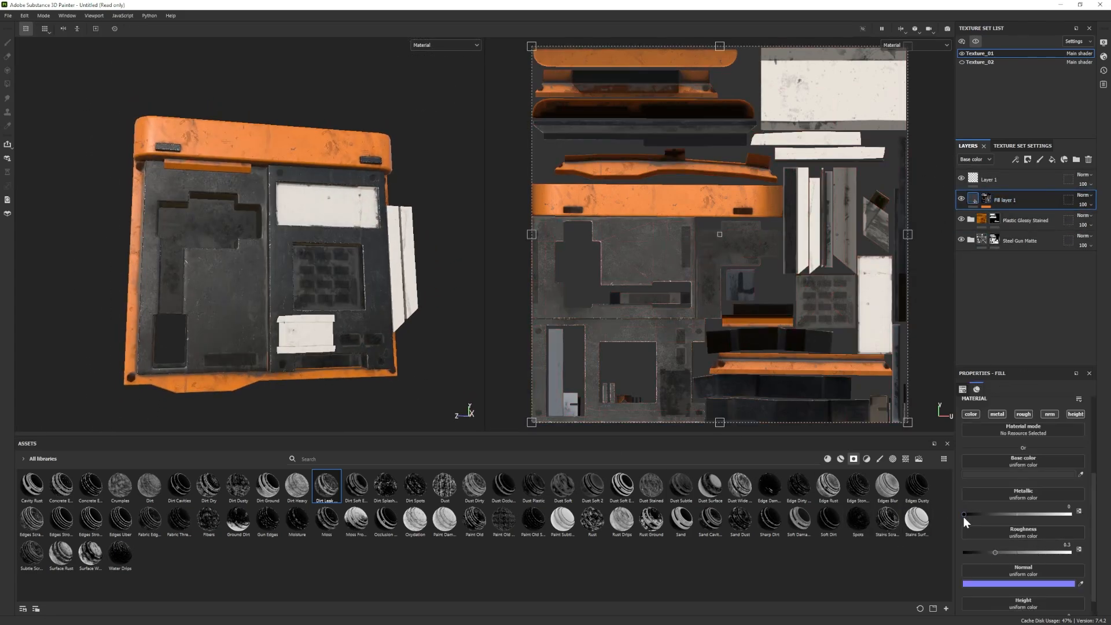
{"action": "mouse_move", "coordinate": [993, 551]}
{"action": "left_mouse_down"}
{"action": "mouse_move", "coordinate": [983, 552]}
{"action": "mouse_move", "coordinate": [1030, 545]}
{"action": "mouse_move", "coordinate": [985, 542]}
{"action": "left_mouse_up"}
{"action": "left_click_drag", "start_coordinate": [394, 329], "coordinate": [220, 295], "text": "alt"}
{"action": "mouse_move", "coordinate": [992, 550]}
{"action": "left_mouse_down"}
{"action": "mouse_move", "coordinate": [1002, 547]}
{"action": "mouse_move", "coordinate": [964, 550]}
{"action": "mouse_move", "coordinate": [998, 547]}
{"action": "left_mouse_up"}
{"action": "left_click_drag", "start_coordinate": [313, 307], "coordinate": [338, 302], "text": "alt"}
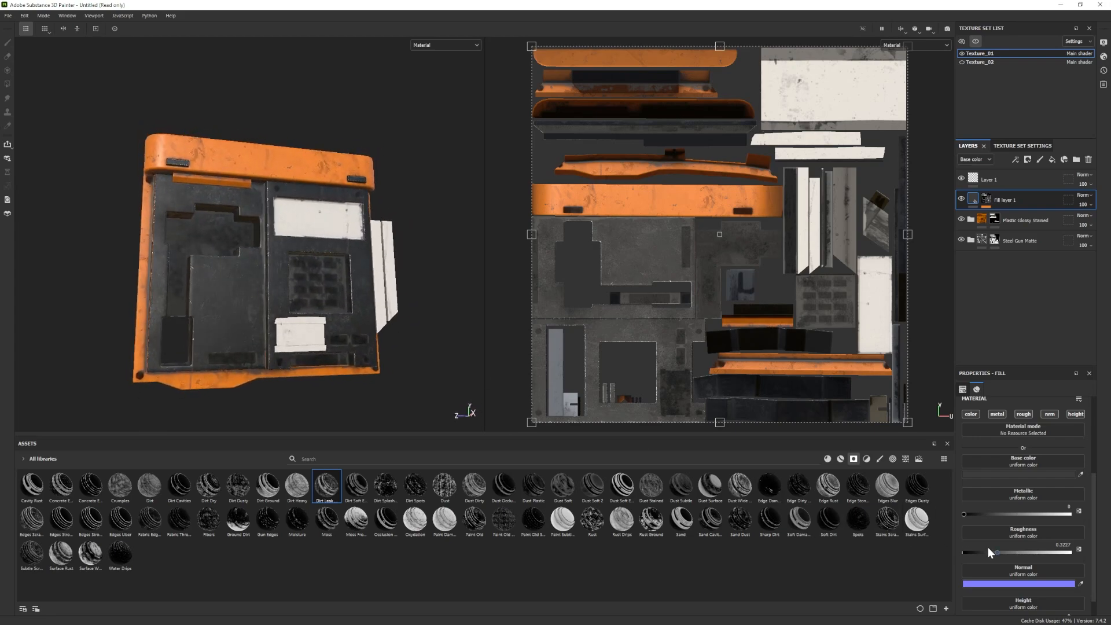
{"action": "left_click_drag", "start_coordinate": [258, 271], "coordinate": [324, 283], "text": "alt"}
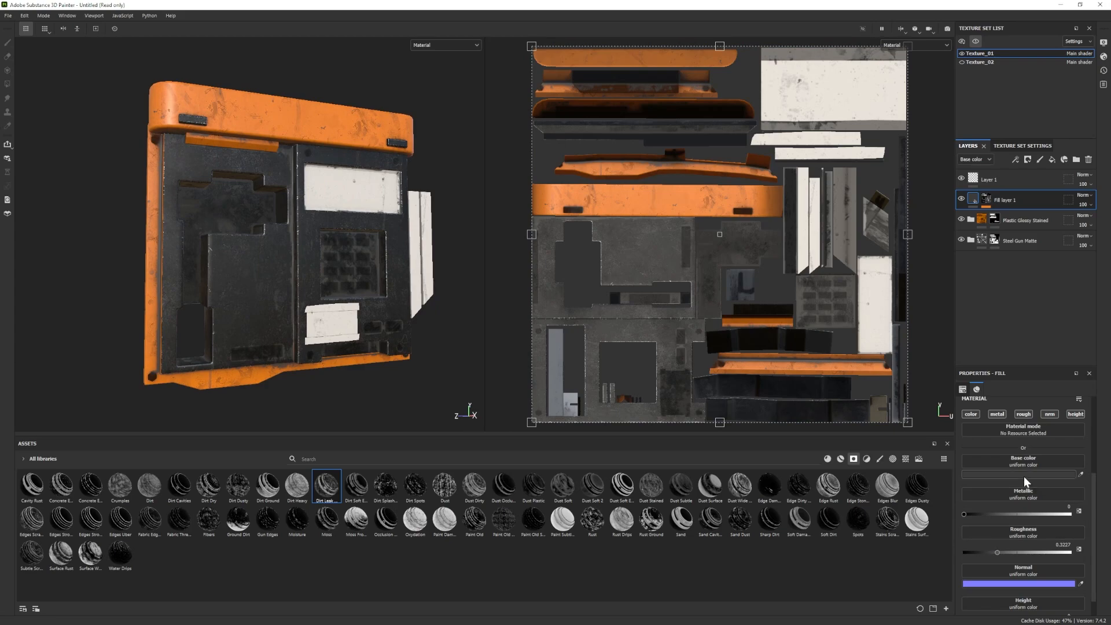
Tint the dirt fill layer's base color to a dark warm brown with hue 0.100, saturation 0.078 and value 0.251.
{"action": "left_click", "coordinate": [1023, 475]}
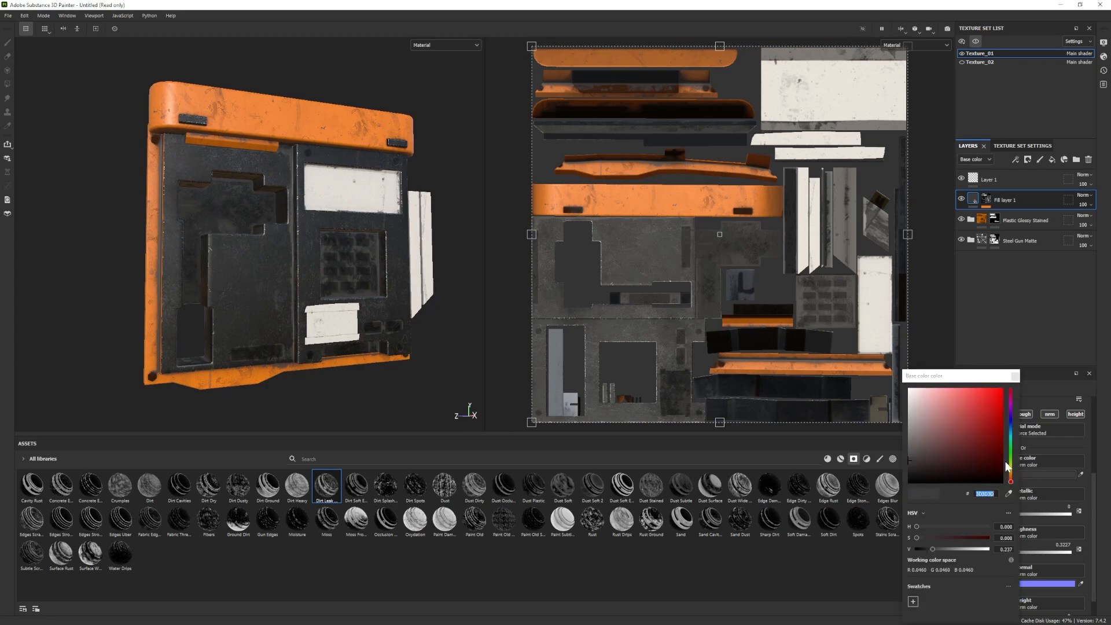
{"action": "left_click", "coordinate": [1011, 474]}
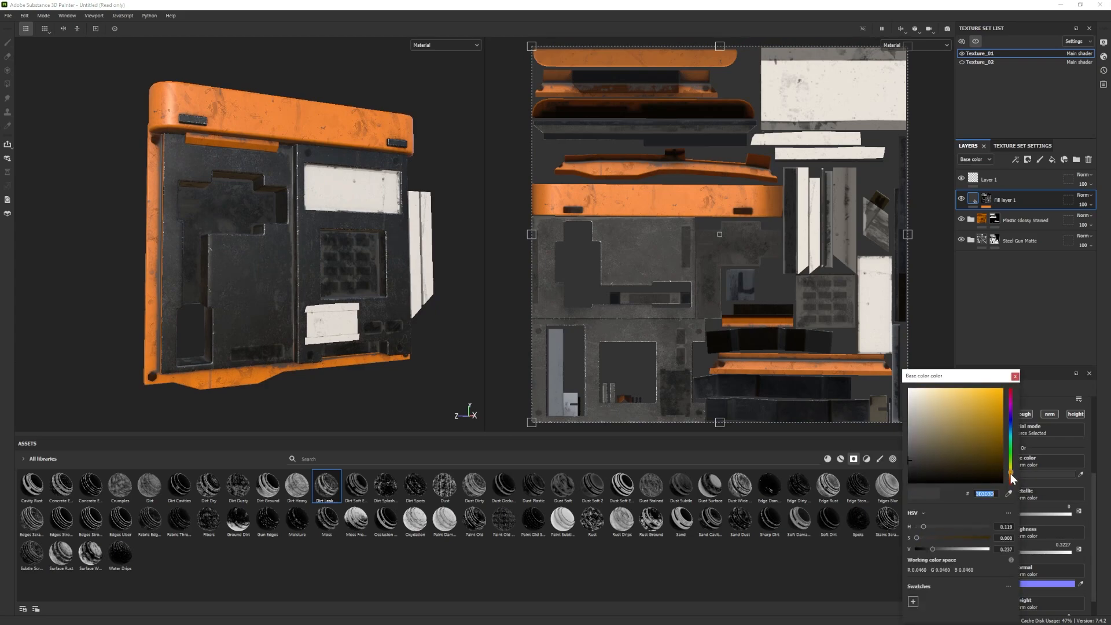
{"action": "mouse_move", "coordinate": [915, 459]}
{"action": "left_mouse_down"}
{"action": "mouse_move", "coordinate": [929, 457]}
{"action": "mouse_move", "coordinate": [915, 460]}
{"action": "left_mouse_up"}
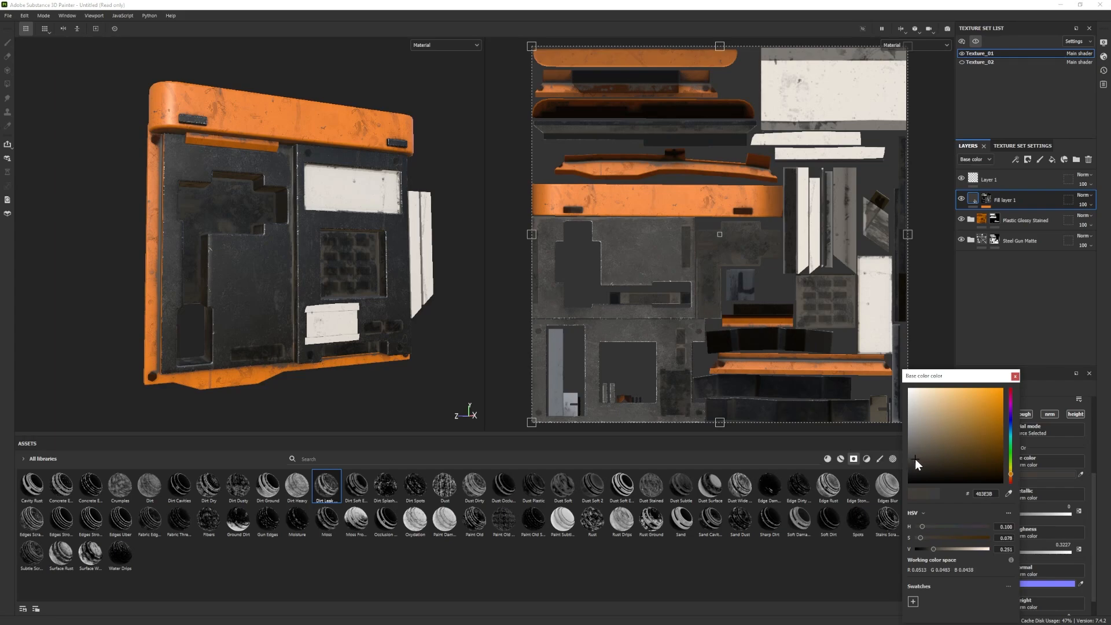
Close the dirt fill layer's base color editor and inspect the panel from the front and from an angle.
{"action": "mouse_move", "coordinate": [266, 305]}
{"action": "left_mouse_down", "text": "alt"}
{"action": "mouse_move", "coordinate": [218, 290]}
{"action": "mouse_move", "coordinate": [260, 295]}
{"action": "left_mouse_up", "text": "alt"}
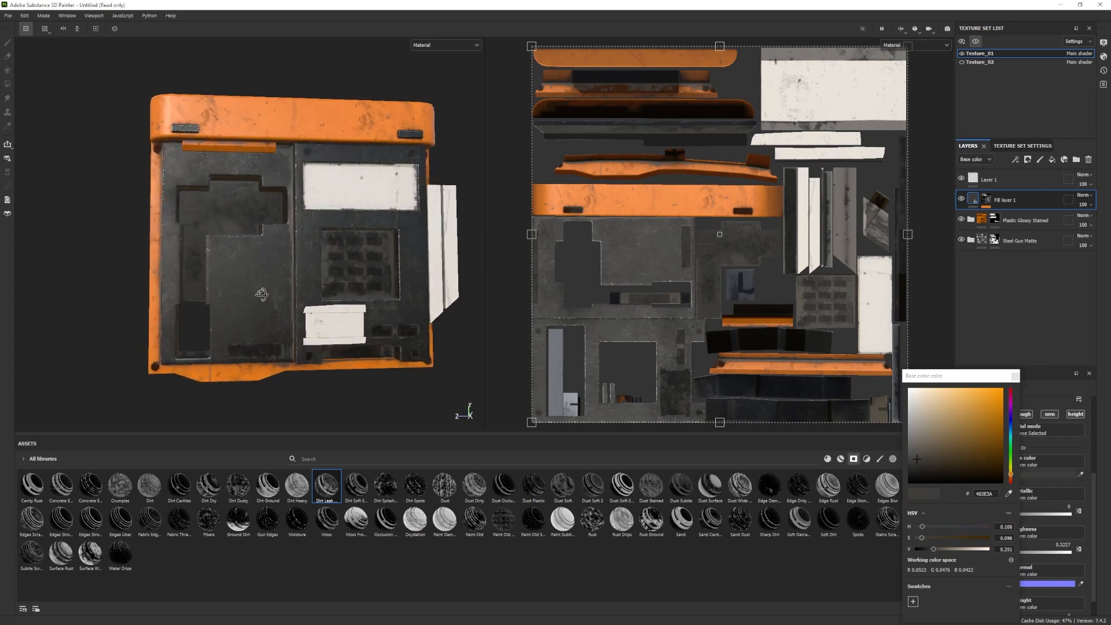
{"action": "left_click", "coordinate": [1015, 377]}
{"action": "left_click_drag", "start_coordinate": [331, 269], "coordinate": [338, 280], "text": "alt"}
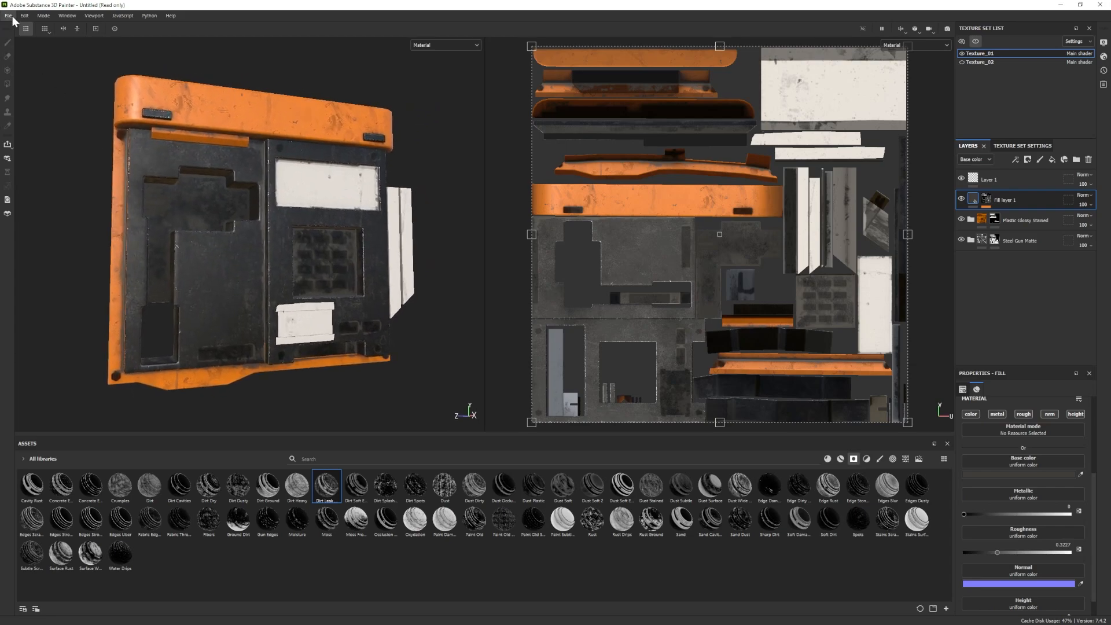
Change the base color of the Base layer inside the Plastic Glossy Stained folder to a lighter, less saturated orange.
{"action": "left_click", "coordinate": [972, 220]}
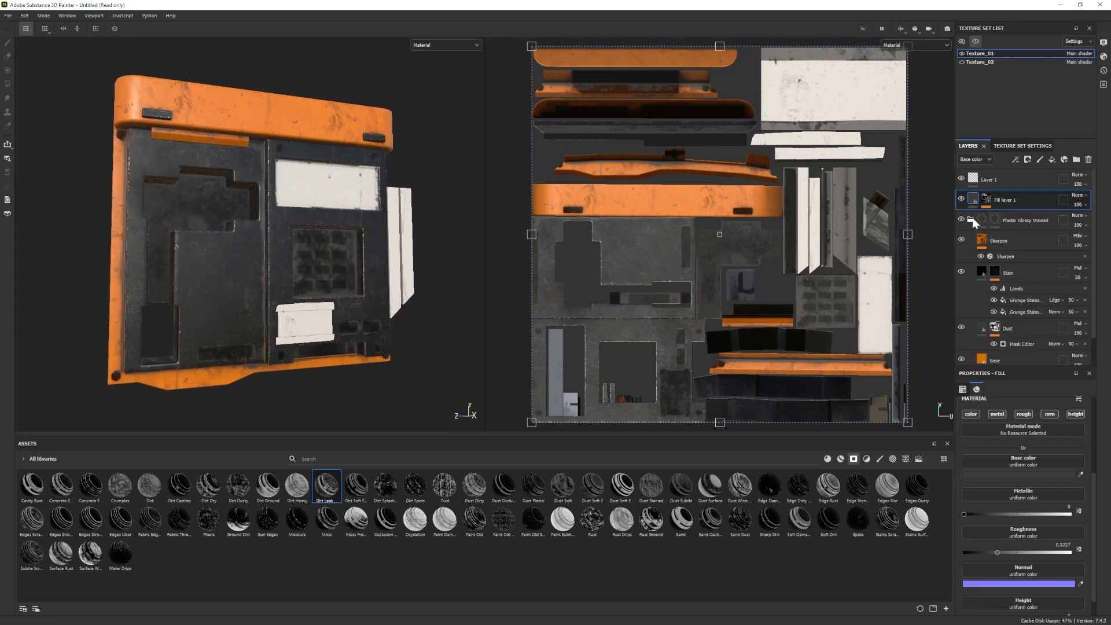
{"action": "left_click", "coordinate": [991, 357]}
{"action": "left_click", "coordinate": [1023, 474]}
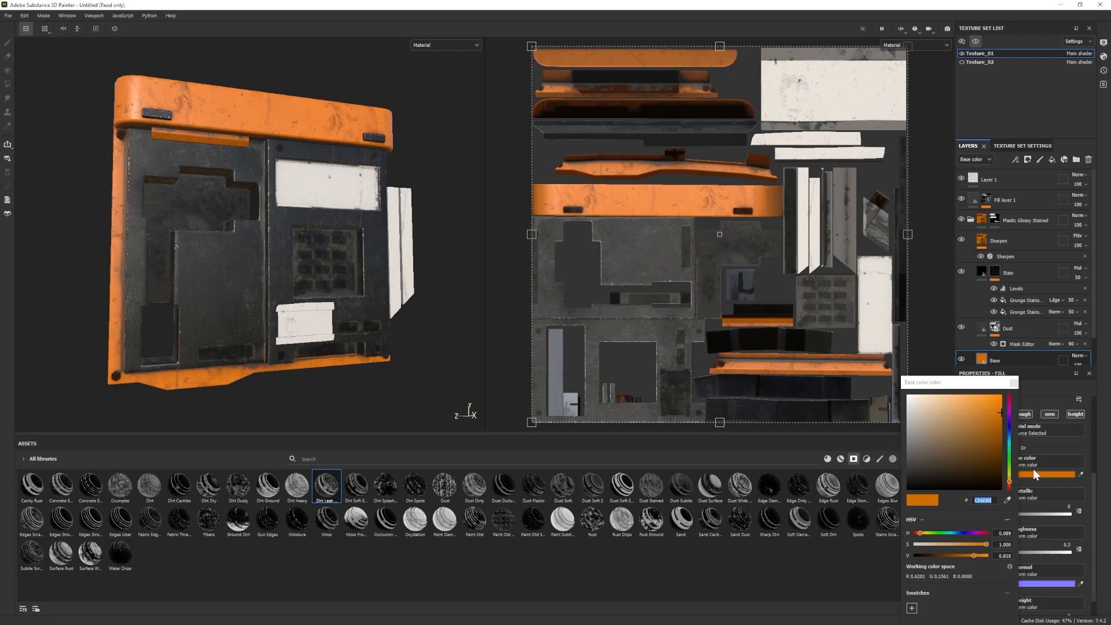
{"action": "left_click", "coordinate": [985, 407]}
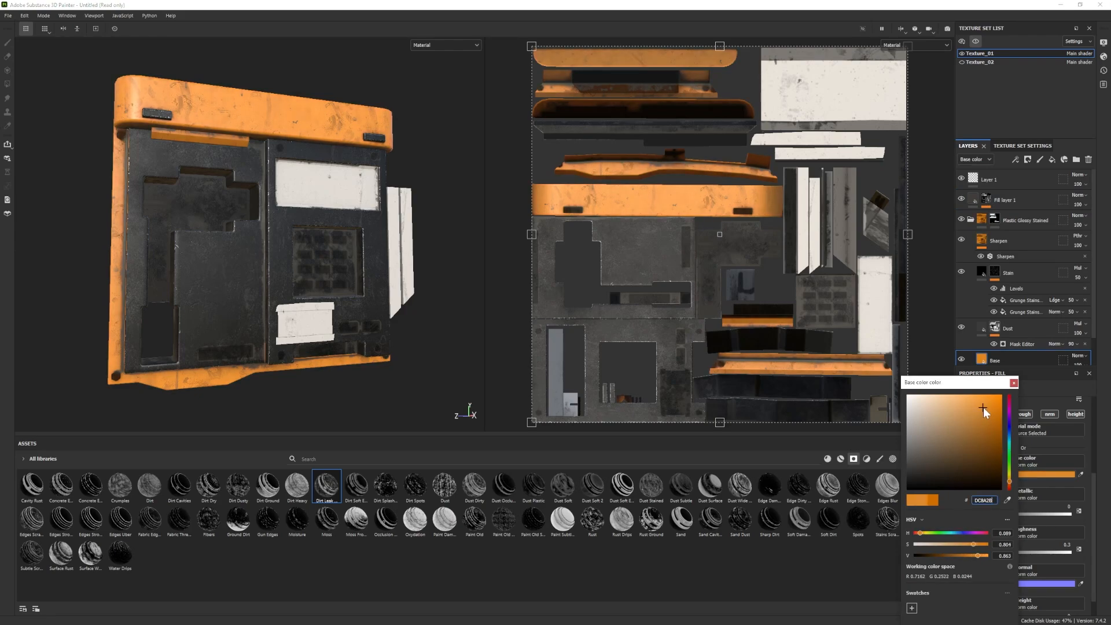
{"action": "left_click_drag", "start_coordinate": [984, 406], "coordinate": [985, 402]}
{"action": "left_click", "coordinate": [1014, 383]}
{"action": "left_click_drag", "start_coordinate": [350, 283], "coordinate": [144, 146], "text": "alt"}
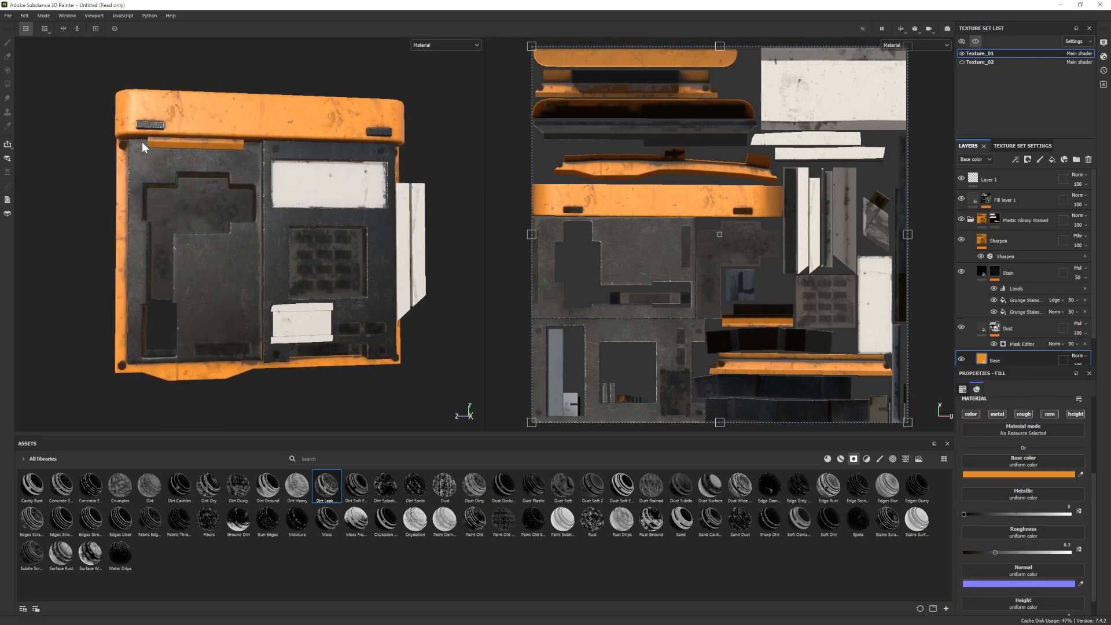
Save the project as 01 and collapse the Plastic Glossy Stained folder.
{"action": "left_click", "coordinate": [8, 16]}
{"action": "left_click", "coordinate": [22, 106]}
{"action": "left_click", "coordinate": [970, 220]}
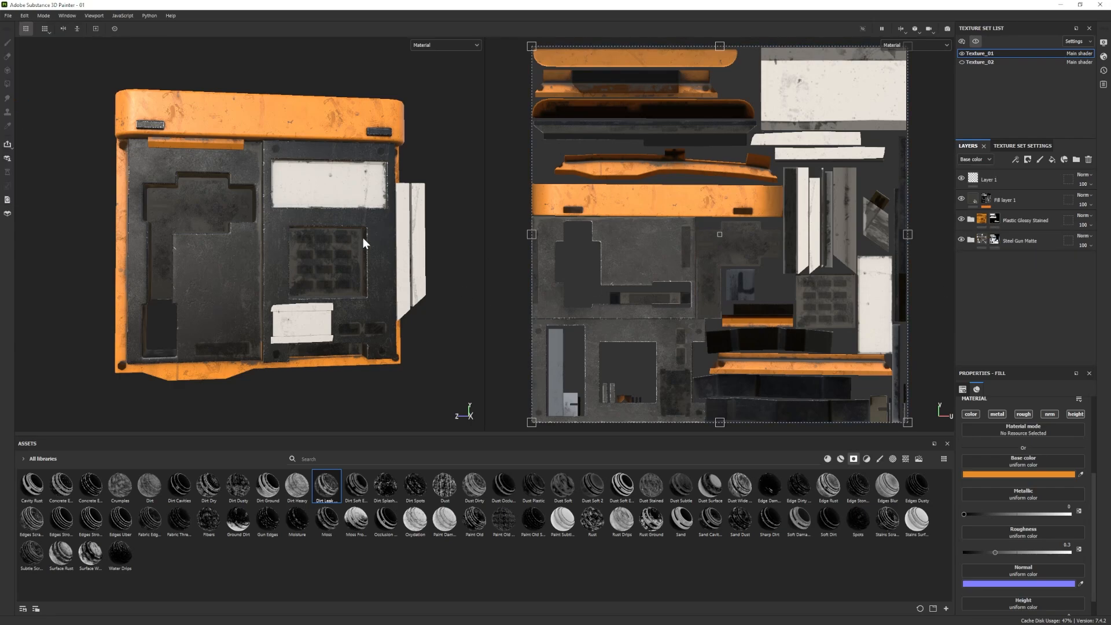
Add the Steel Stained smart material at the bottom of the layer stack, beneath Steel Gun Matte.
{"action": "left_click_drag", "start_coordinate": [362, 237], "coordinate": [331, 257], "text": "alt"}
{"action": "middle_click_drag", "start_coordinate": [331, 257], "coordinate": [303, 267], "text": "alt"}
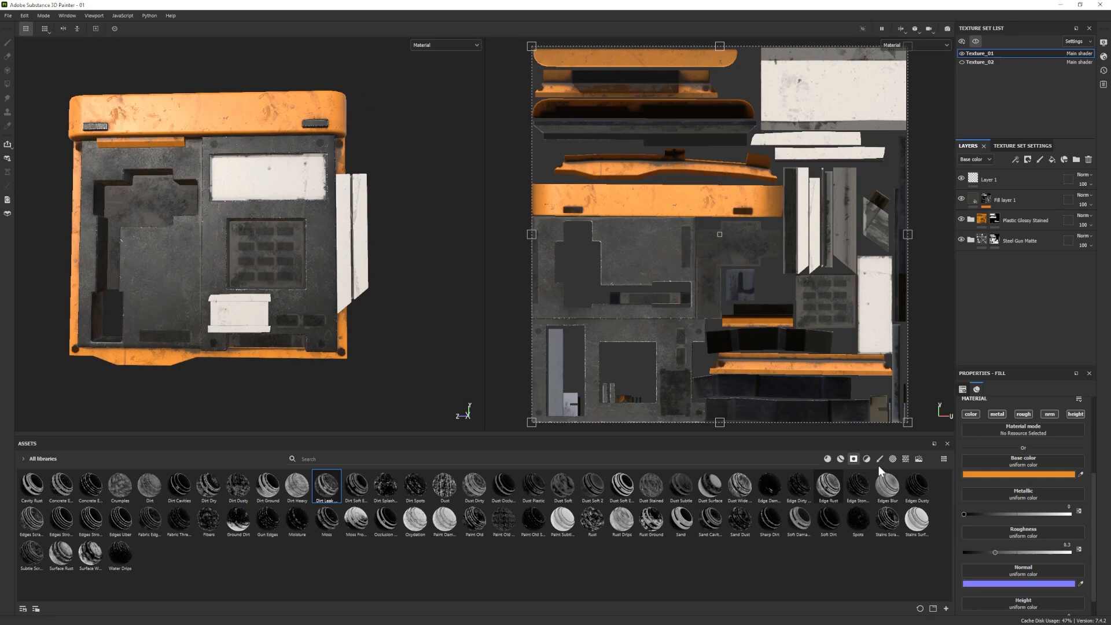
{"action": "left_click", "coordinate": [841, 459]}
{"action": "scroll", "coordinate": [654, 541], "scroll_direction": "down", "scroll_amount": 1}
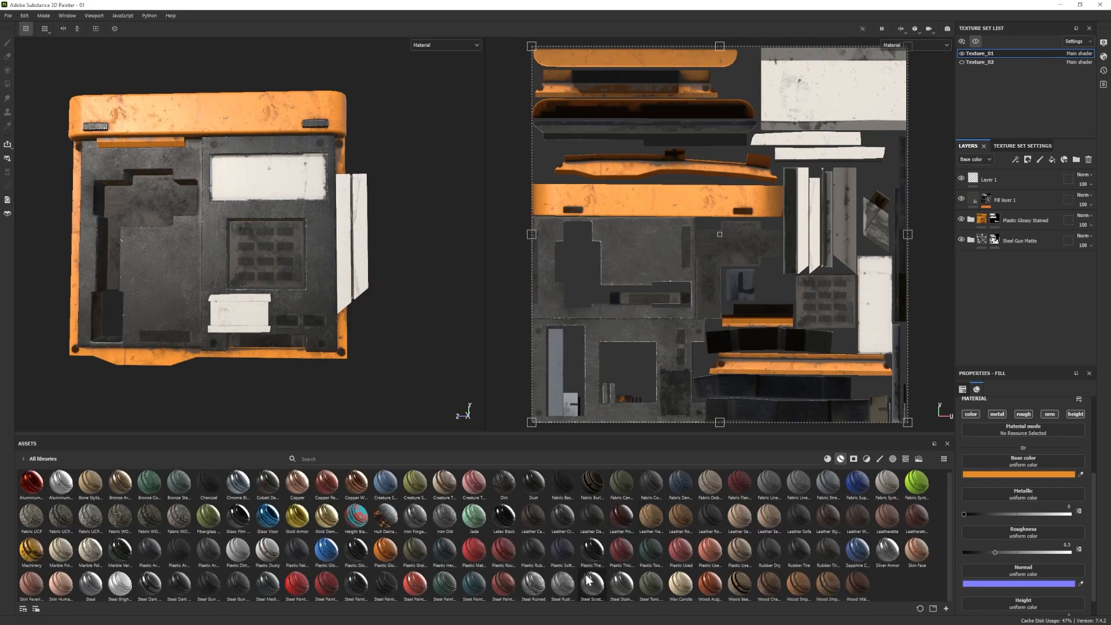
{"action": "left_click_drag", "start_coordinate": [621, 586], "coordinate": [1004, 295]}
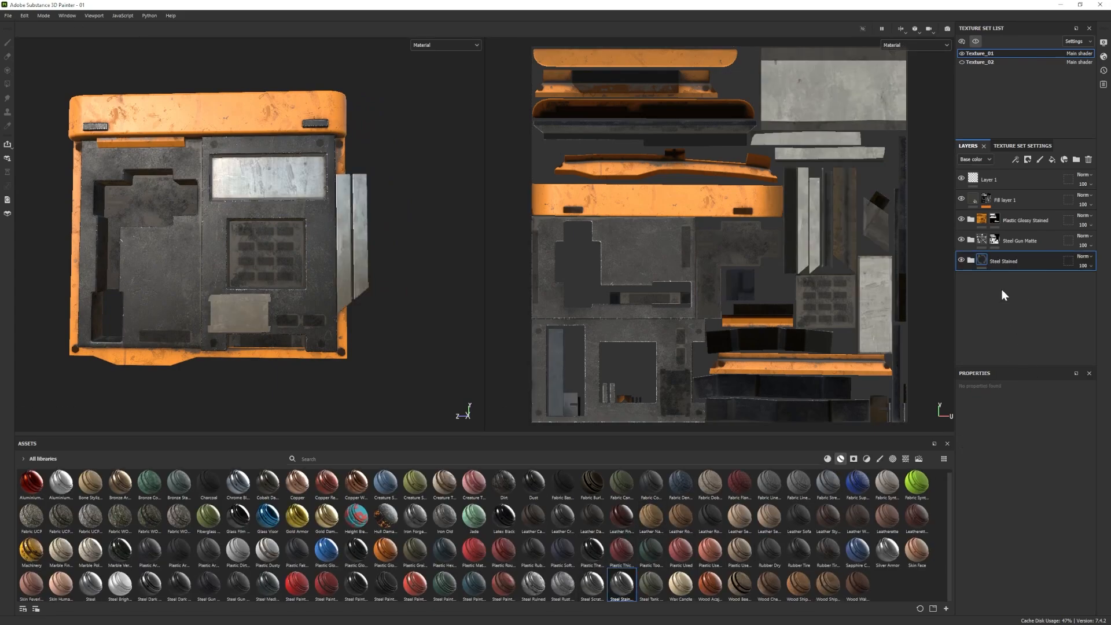
{"action": "scroll", "coordinate": [359, 357], "scroll_direction": "up", "scroll_amount": 3}
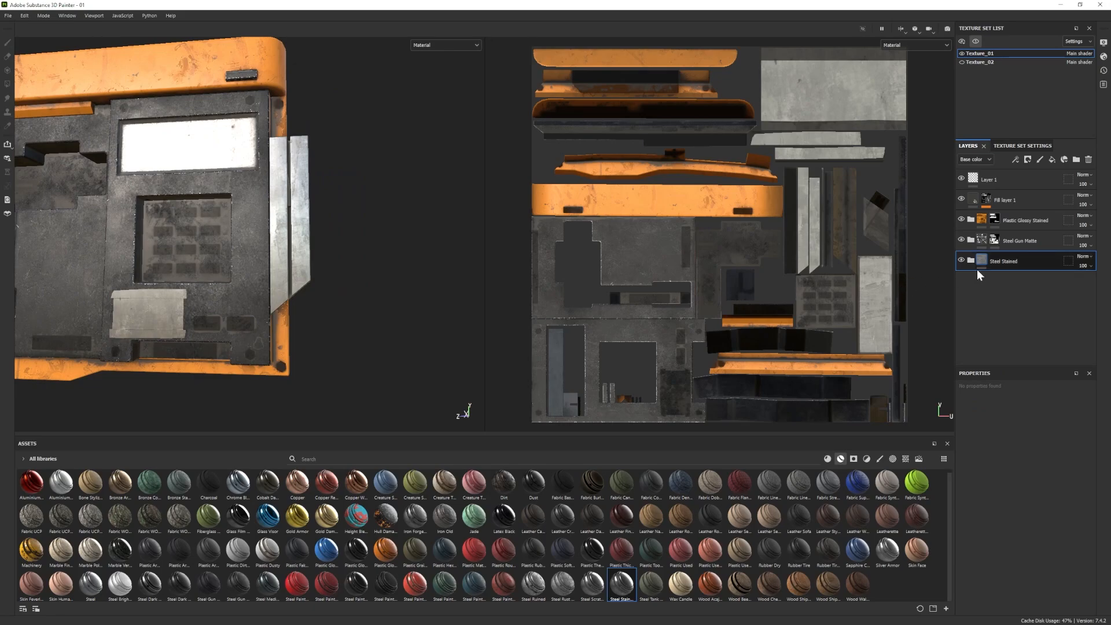
Lower the Luminosity of the Steel Base layer inside the Steel Stained folder to 0.4.
{"action": "left_click", "coordinate": [972, 260]}
{"action": "left_click", "coordinate": [1011, 330]}
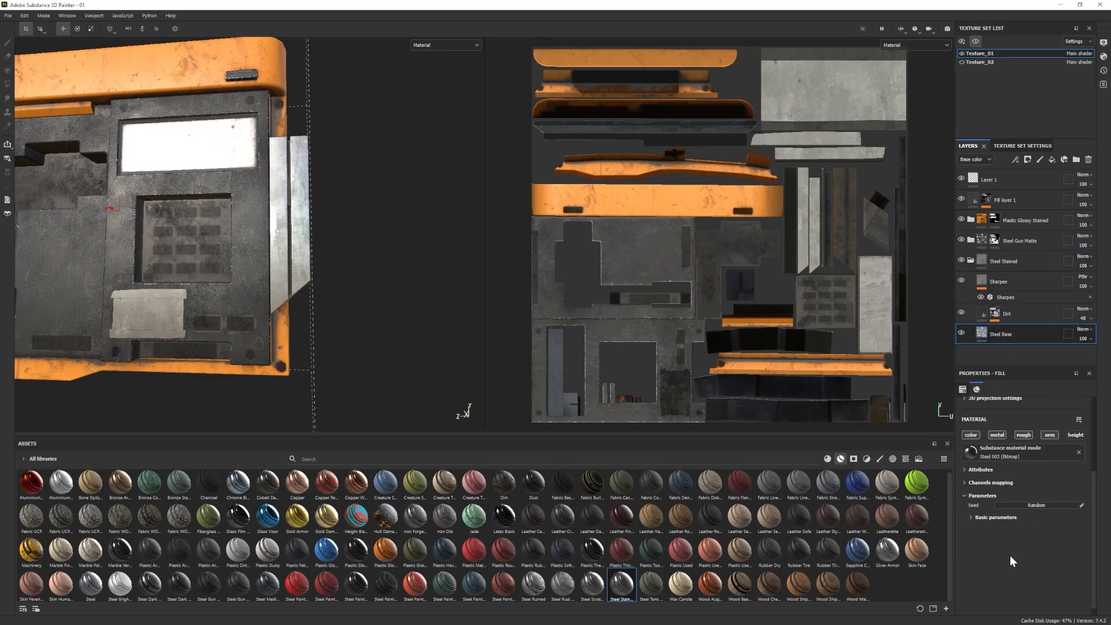
{"action": "left_click", "coordinate": [996, 517]}
{"action": "left_click_drag", "start_coordinate": [1025, 532], "coordinate": [1020, 534]}
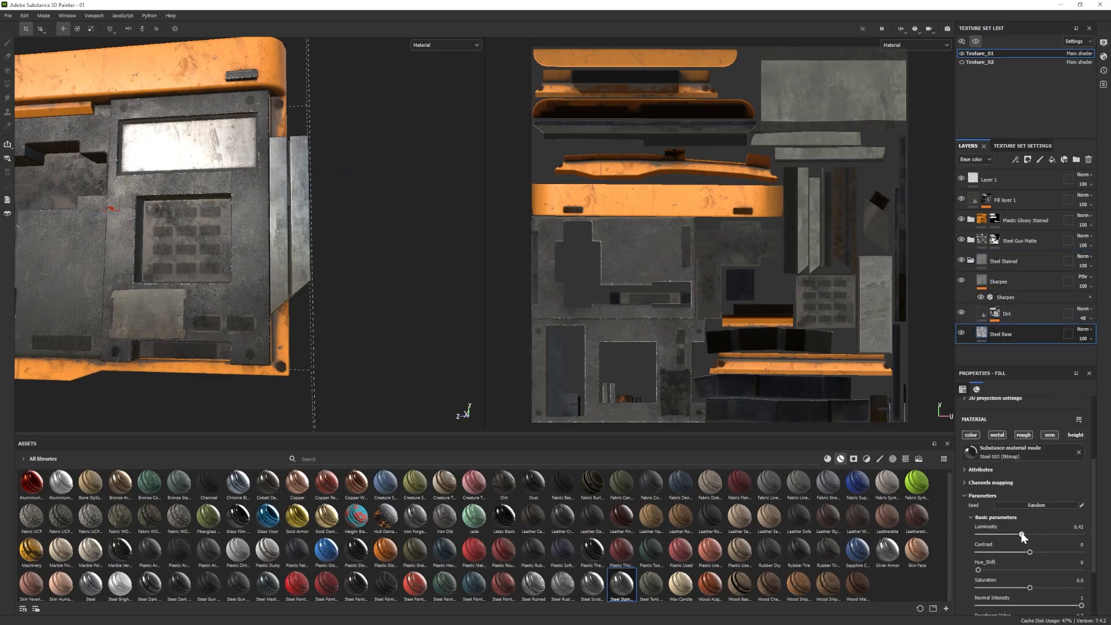
{"action": "right_click_drag", "start_coordinate": [281, 350], "coordinate": [249, 341], "text": "alt"}
{"action": "left_click_drag", "start_coordinate": [249, 341], "coordinate": [222, 341], "text": "alt"}
{"action": "left_click_drag", "start_coordinate": [1021, 531], "coordinate": [1019, 533]}
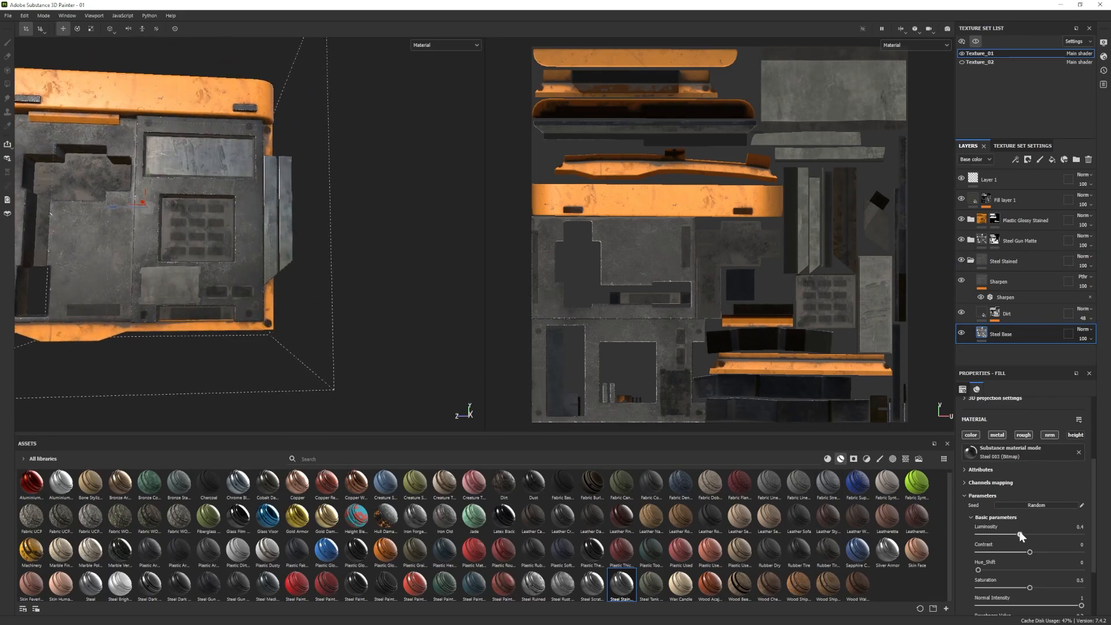
Add a black mask to the Steel Stained folder and reveal it only on the rails at the panel's side with Polygon Fill.
{"action": "left_click", "coordinate": [979, 260]}
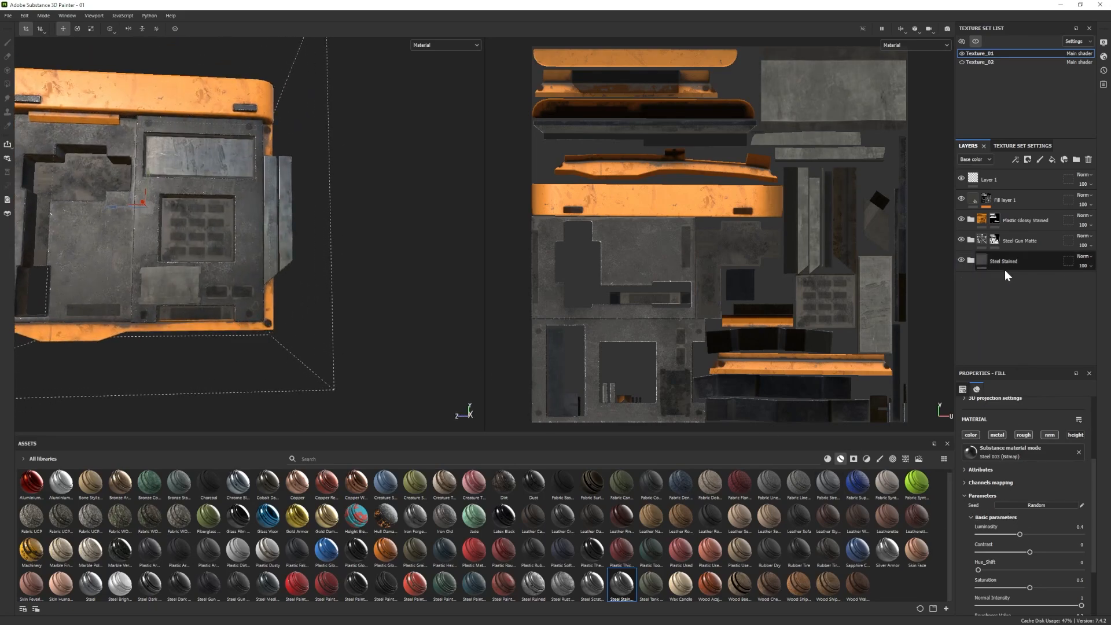
{"action": "right_click", "coordinate": [1005, 270]}
{"action": "left_click", "coordinate": [1037, 12]}
{"action": "key", "text": "4"}
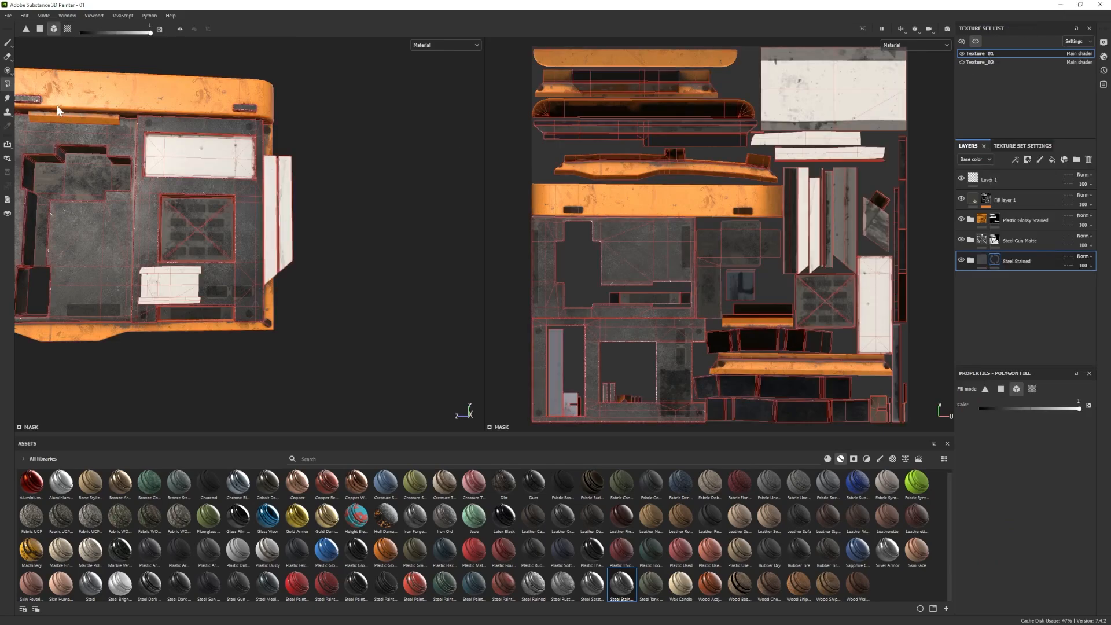
{"action": "left_click", "coordinate": [287, 211]}
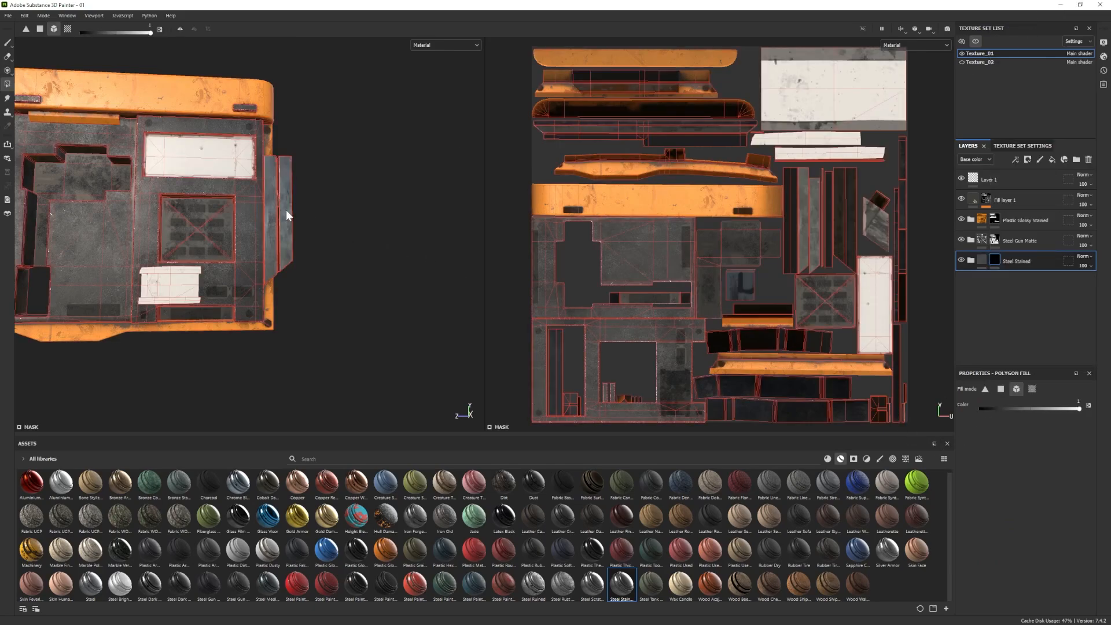
{"action": "right_click_drag", "start_coordinate": [222, 298], "coordinate": [118, 301], "text": "alt"}
{"action": "middle_click_drag", "start_coordinate": [118, 301], "coordinate": [181, 310], "text": "alt"}
{"action": "left_click_drag", "start_coordinate": [181, 311], "coordinate": [152, 310], "text": "alt"}
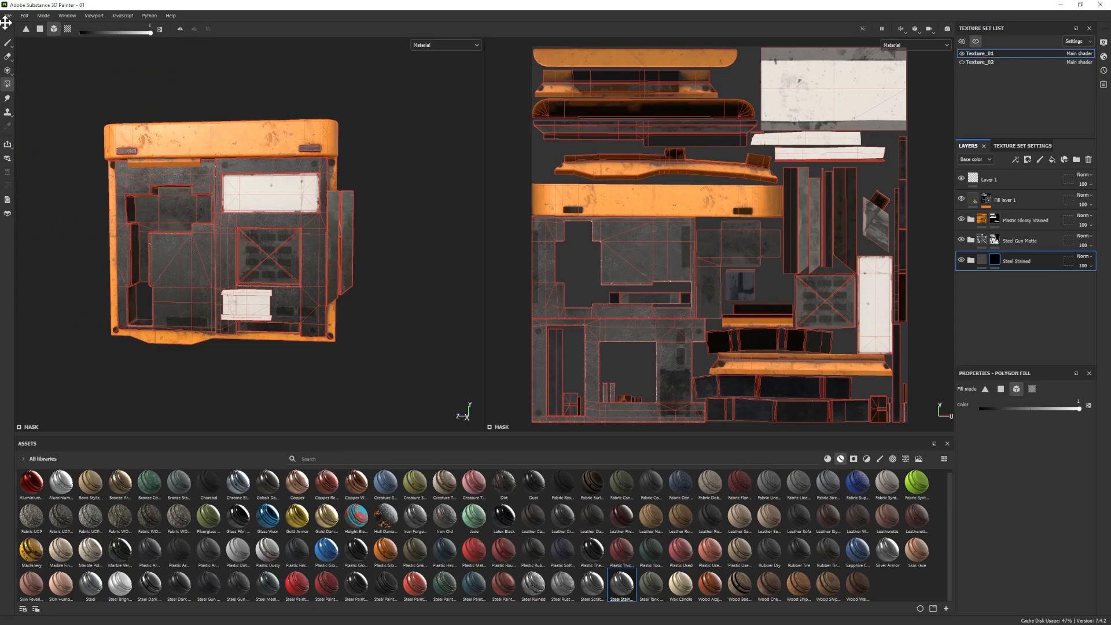
{"action": "left_click", "coordinate": [7, 43]}
{"action": "mouse_move", "coordinate": [264, 264]}
{"action": "left_mouse_down", "text": "alt"}
{"action": "mouse_move", "coordinate": [307, 272]}
{"action": "mouse_move", "coordinate": [235, 290]}
{"action": "mouse_move", "coordinate": [196, 273]}
{"action": "left_mouse_up", "text": "alt"}
{"action": "scroll", "coordinate": [244, 318], "scroll_direction": "up", "scroll_amount": 5}
{"action": "scroll", "coordinate": [275, 361], "scroll_direction": "up", "scroll_amount": 2}
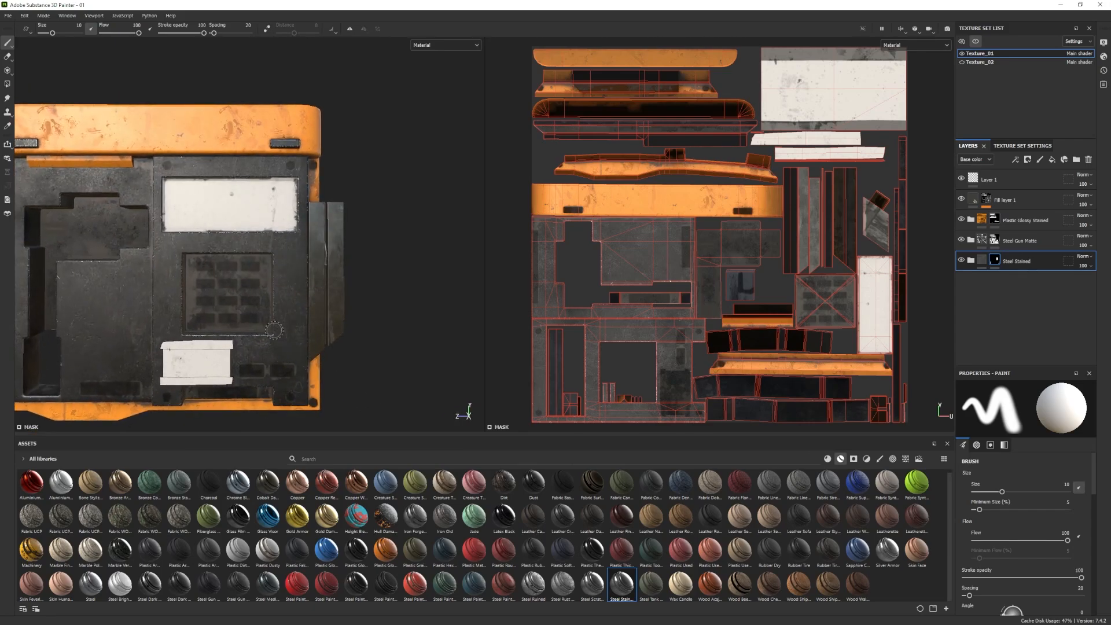
Add the blue Plastic Glossy Pure material above Fill layer 1 and delete the empty Layer 1.
{"action": "left_click", "coordinate": [827, 458]}
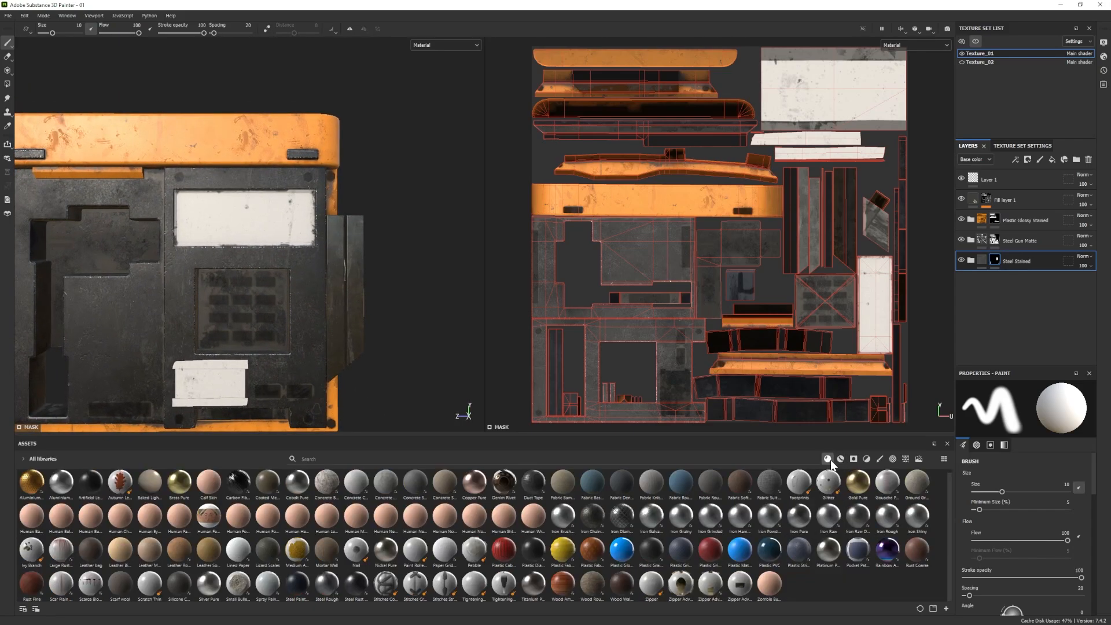
{"action": "left_click_drag", "start_coordinate": [621, 550], "coordinate": [1004, 181]}
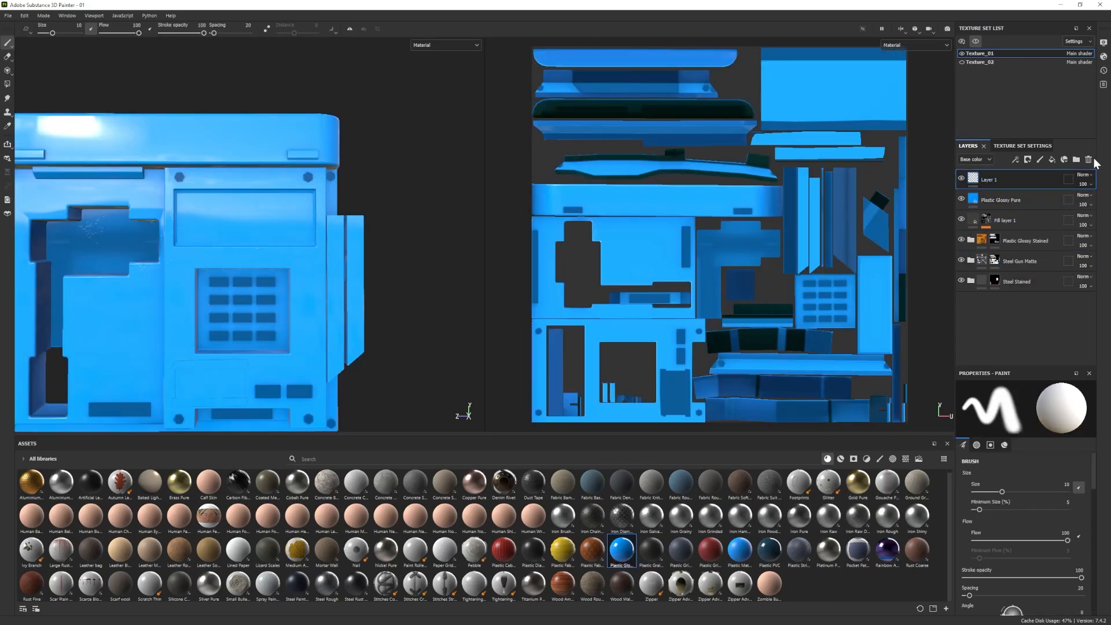
{"action": "left_click", "coordinate": [1088, 162]}
Give Plastic Glossy Pure a black mask and reveal it only on the rectangular screen above the keypad.
{"action": "right_click", "coordinate": [992, 179]}
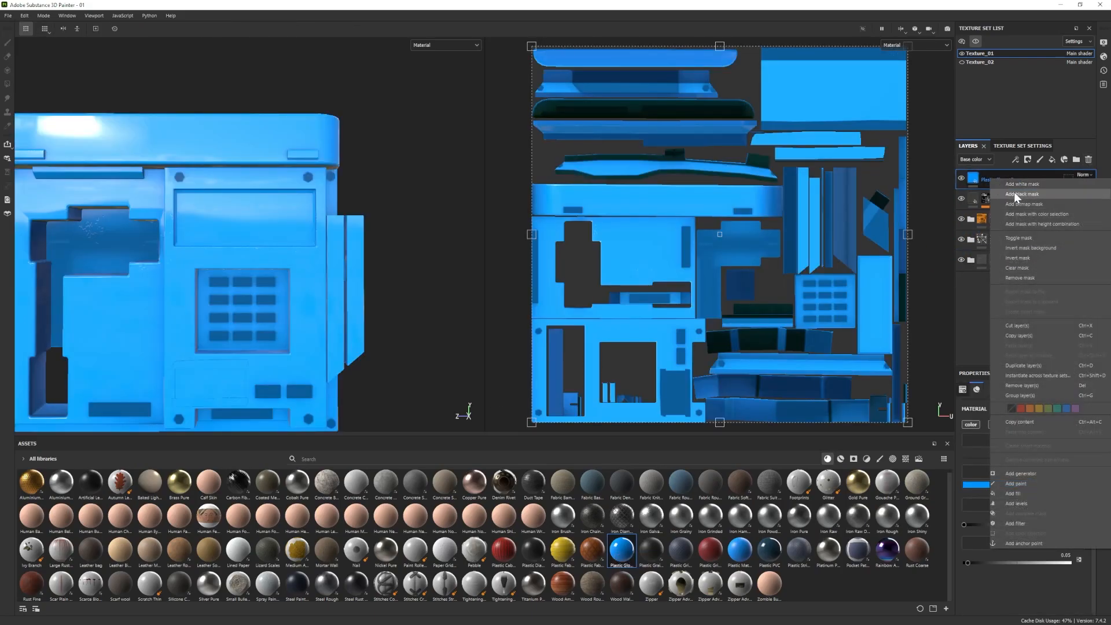
{"action": "left_click", "coordinate": [1014, 193]}
{"action": "left_click", "coordinate": [7, 85]}
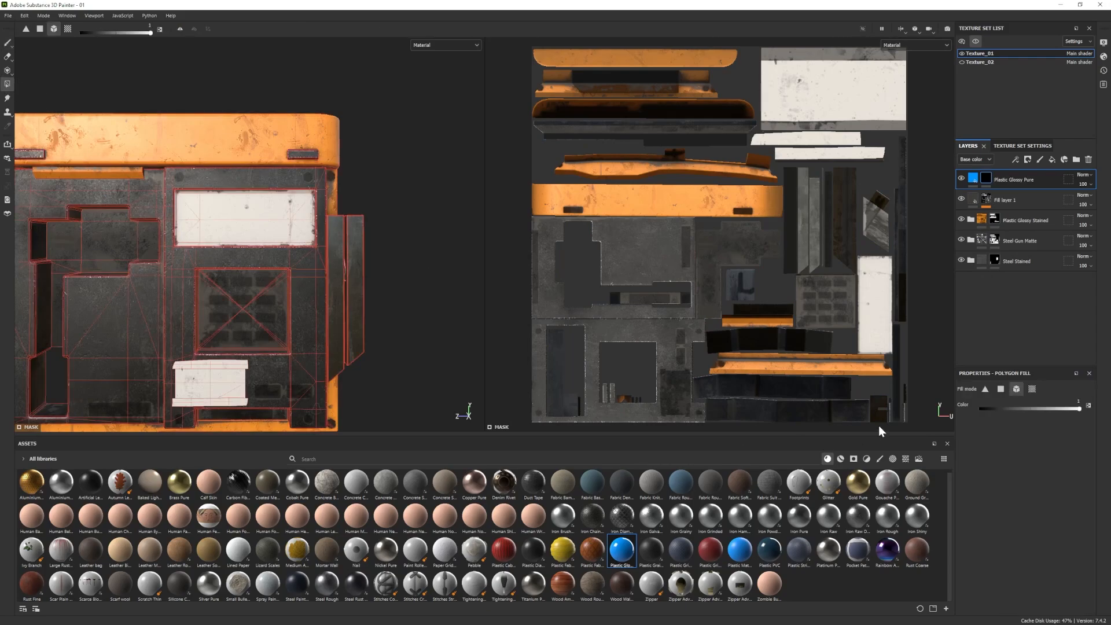
{"action": "left_click", "coordinate": [280, 210]}
{"action": "left_click", "coordinate": [8, 43]}
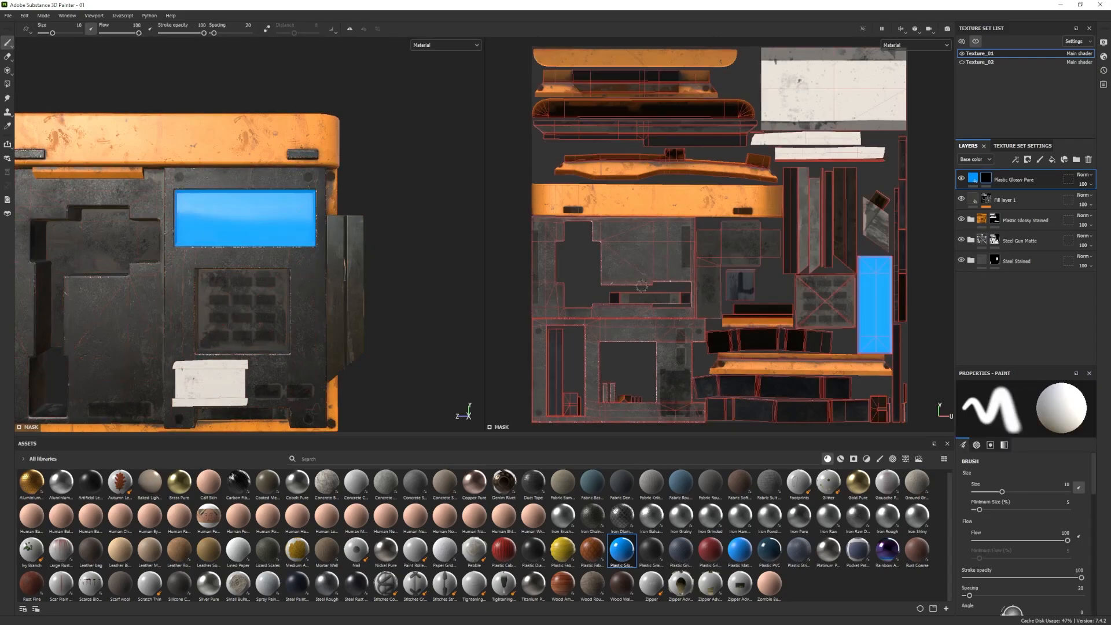
Move Plastic Glossy Pure below the dirt Fill layer 1 and check the dirt on the screen.
{"action": "left_click_drag", "start_coordinate": [1022, 184], "coordinate": [1007, 202]}
{"action": "left_click_drag", "start_coordinate": [347, 292], "coordinate": [289, 299], "text": "alt"}
{"action": "scroll", "coordinate": [312, 313], "scroll_direction": "up", "scroll_amount": 1}
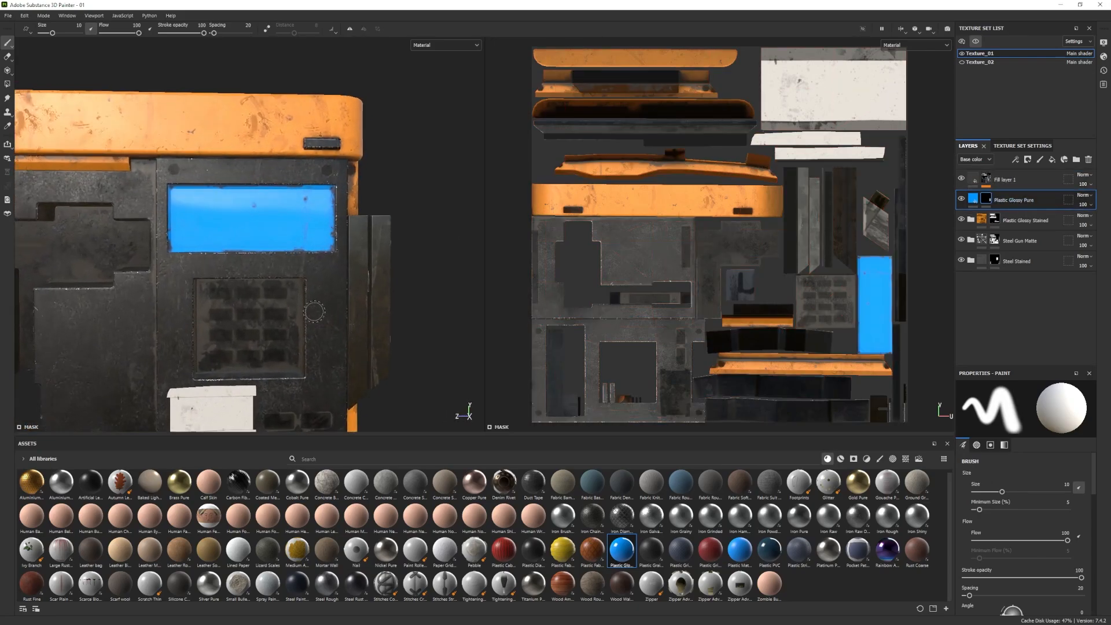
{"action": "mouse_move", "coordinate": [289, 298]}
{"action": "middle_mouse_down", "text": "alt"}
{"action": "mouse_move", "coordinate": [297, 304]}
{"action": "mouse_move", "coordinate": [268, 301]}
{"action": "middle_mouse_up", "text": "alt"}
{"action": "scroll", "coordinate": [263, 306], "scroll_direction": "up", "scroll_amount": 1}
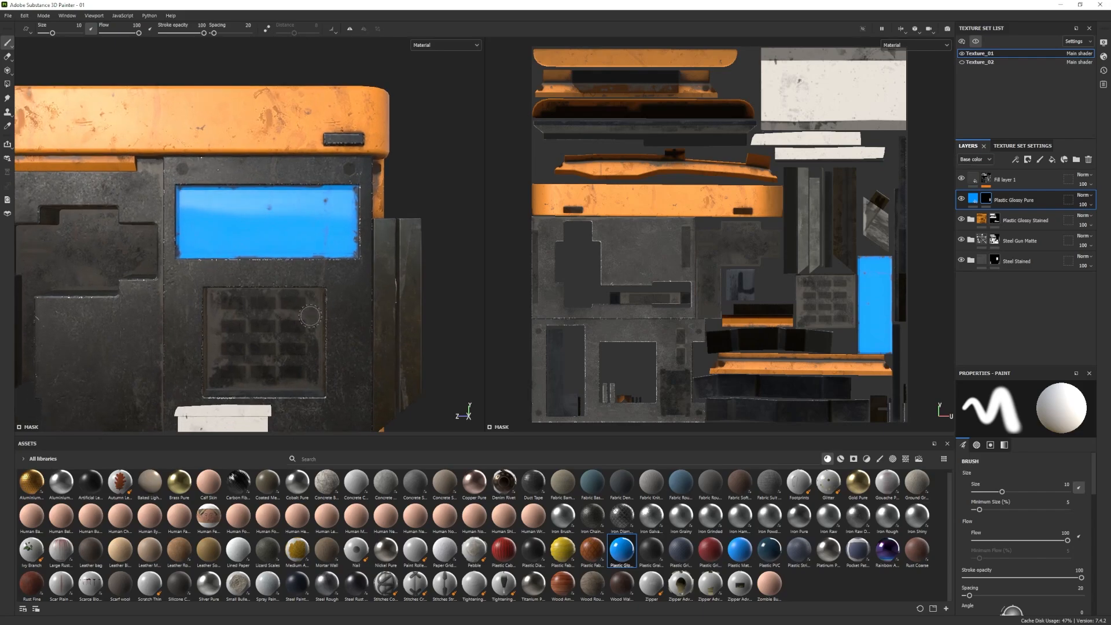
Set the Plastic Glossy Pure base color to a very dark red with hue 1.000, saturation 0.443 and value 0.114.
{"action": "left_click", "coordinate": [974, 197]}
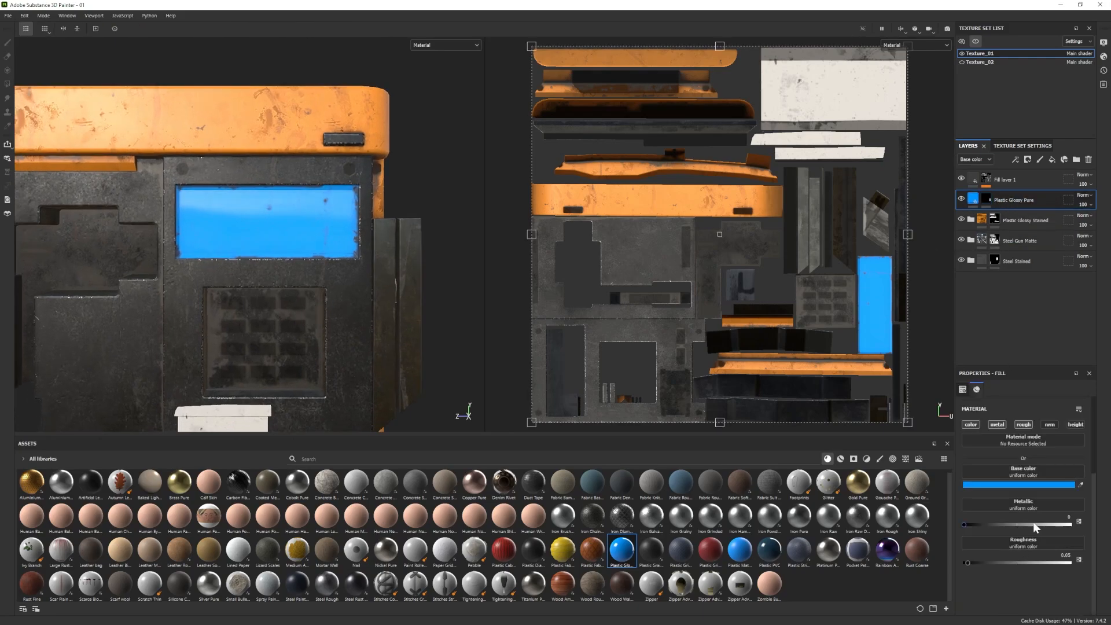
{"action": "left_click", "coordinate": [1029, 485]}
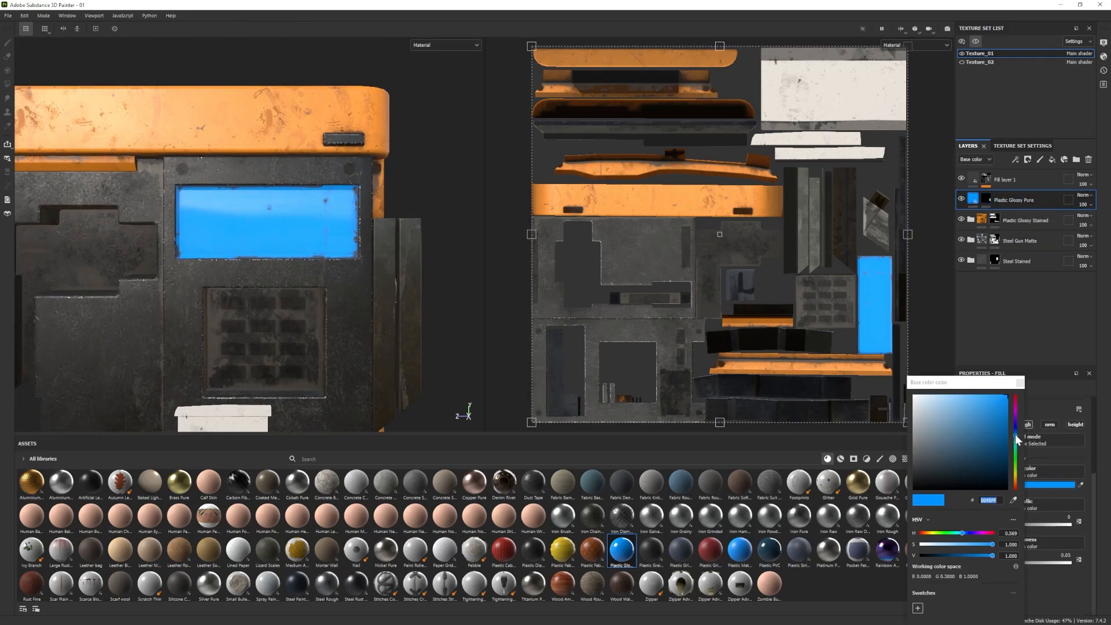
{"action": "left_click_drag", "start_coordinate": [1015, 434], "coordinate": [1018, 392]}
{"action": "left_click_drag", "start_coordinate": [966, 478], "coordinate": [955, 478]}
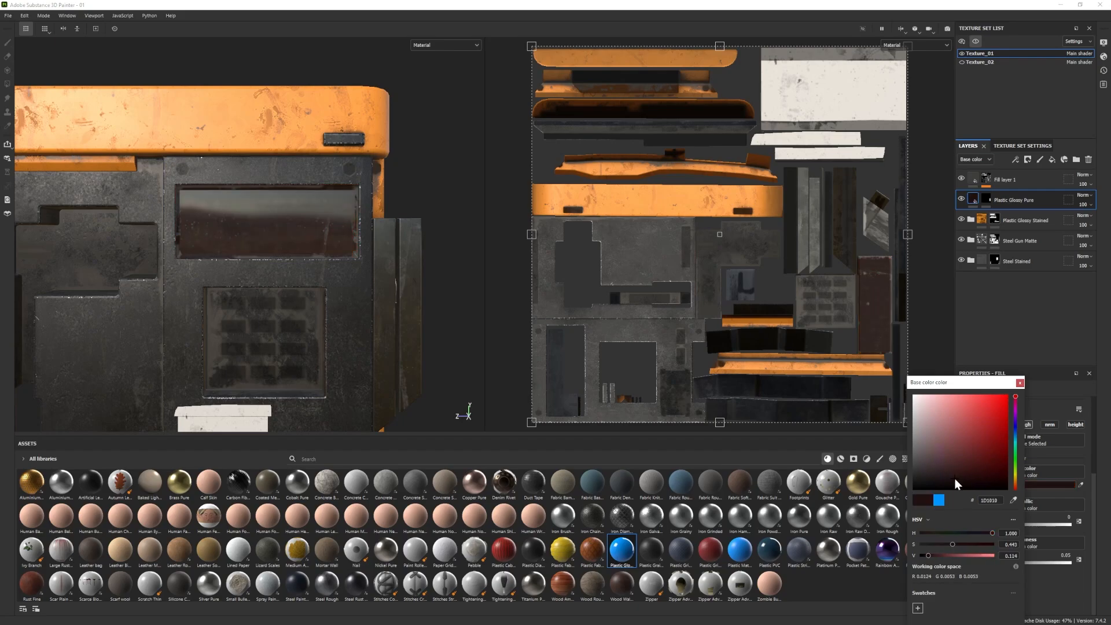
{"action": "left_click", "coordinate": [1020, 382]}
{"action": "left_click_drag", "start_coordinate": [484, 342], "coordinate": [345, 298], "text": "alt"}
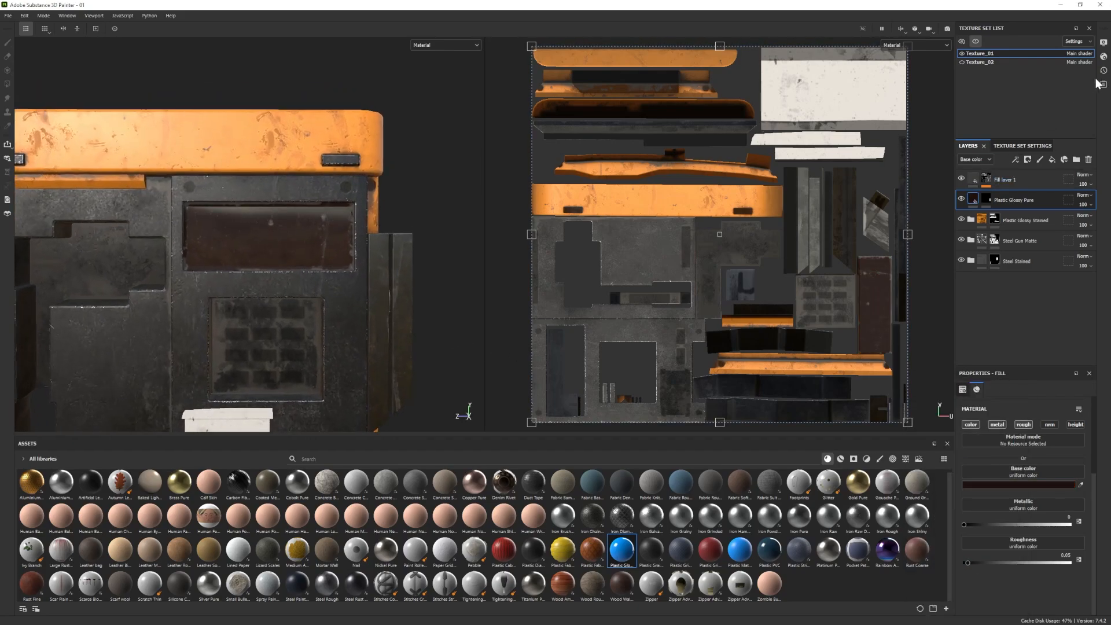
Switch the main shader to pbr-metal-rough-with-alpha-blending.
{"action": "left_click", "coordinate": [1104, 56]}
{"action": "left_click", "coordinate": [997, 84]}
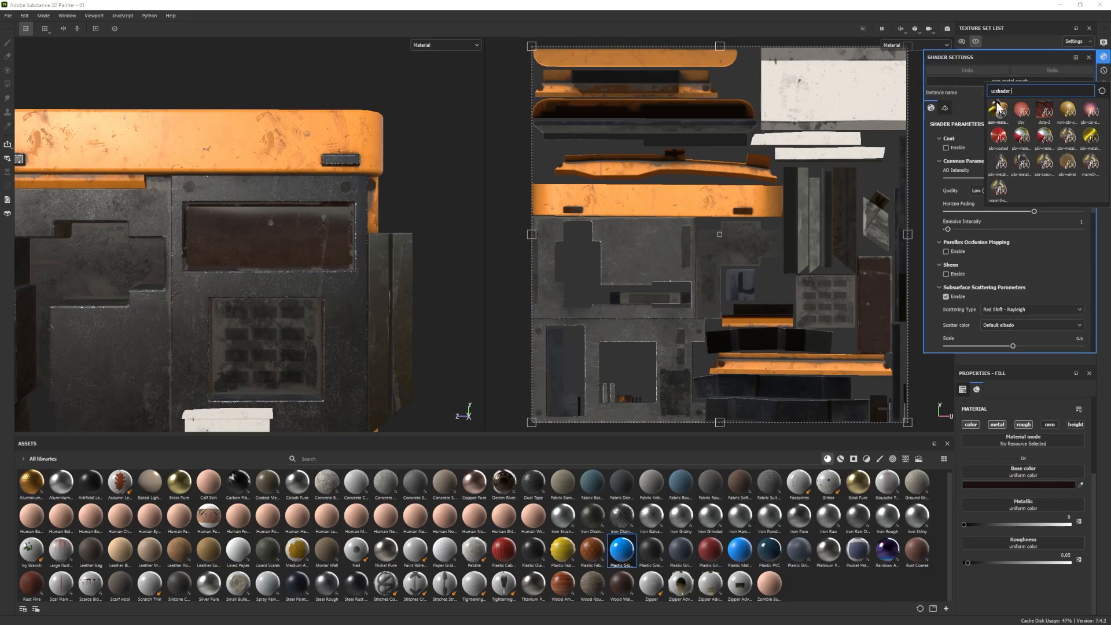
{"action": "left_click", "coordinate": [1002, 164]}
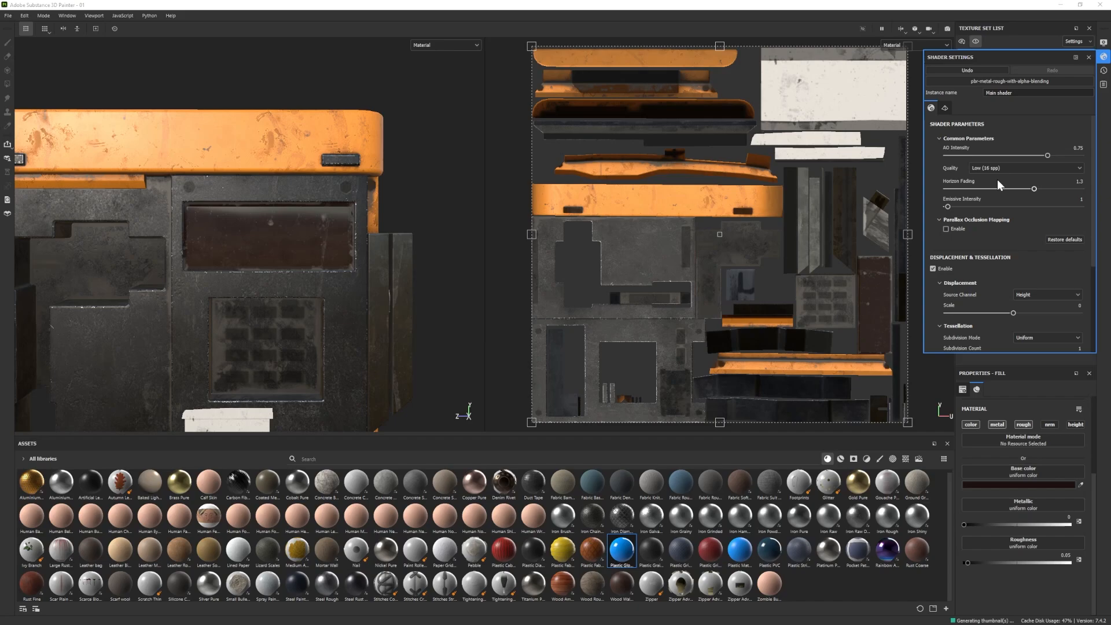
{"action": "left_click", "coordinate": [1104, 56]}
Add an Emissive channel to the Texture_01 texture set.
{"action": "left_click", "coordinate": [1023, 146]}
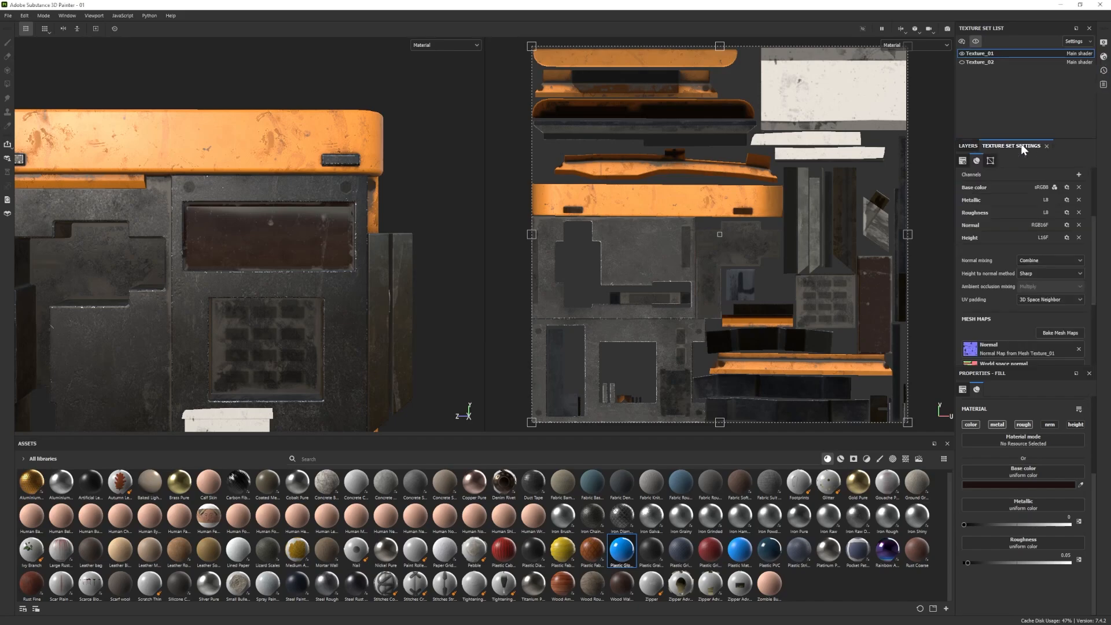
{"action": "left_click", "coordinate": [1078, 175]}
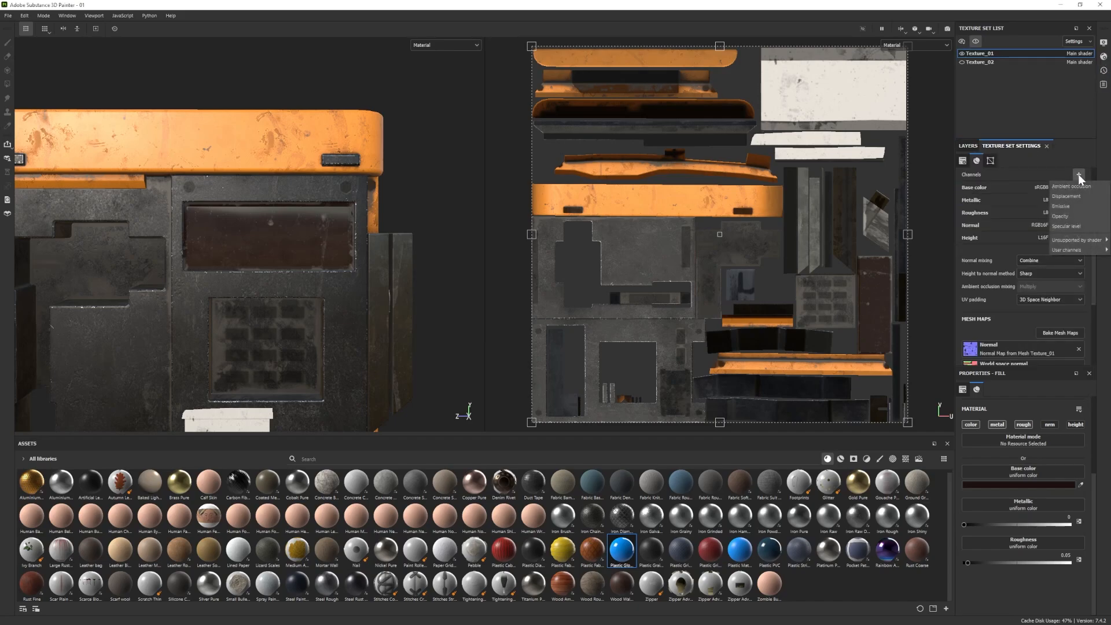
{"action": "left_click", "coordinate": [1067, 209]}
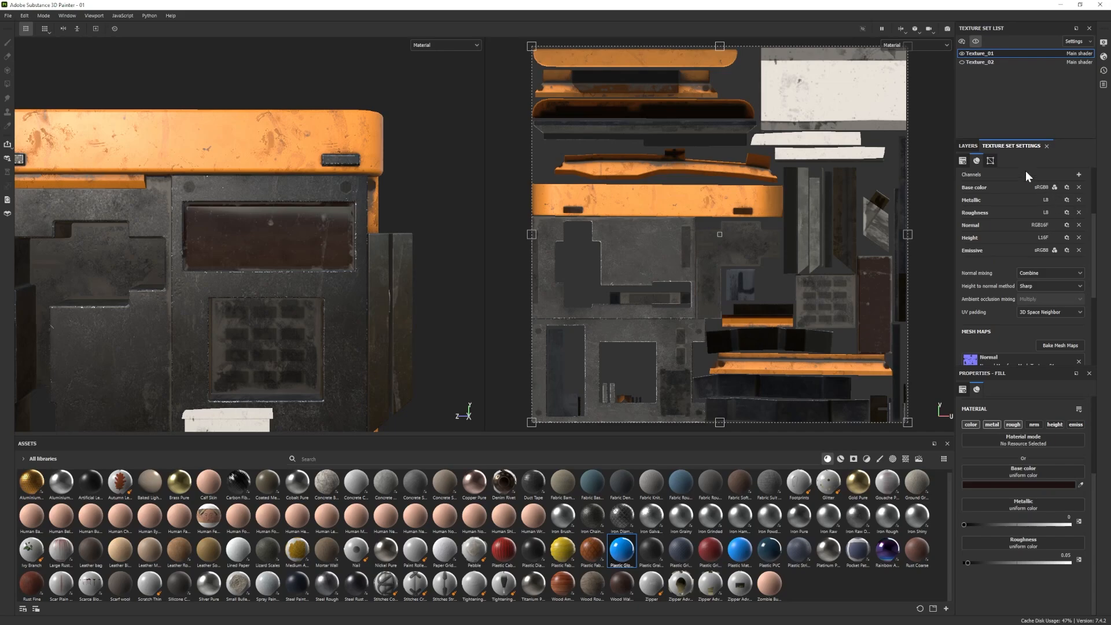
Enable the emissive channel on the Plastic Glossy Pure layer and set a very dark red with saturation 0.694 and value 0.146.
{"action": "left_click", "coordinate": [966, 146]}
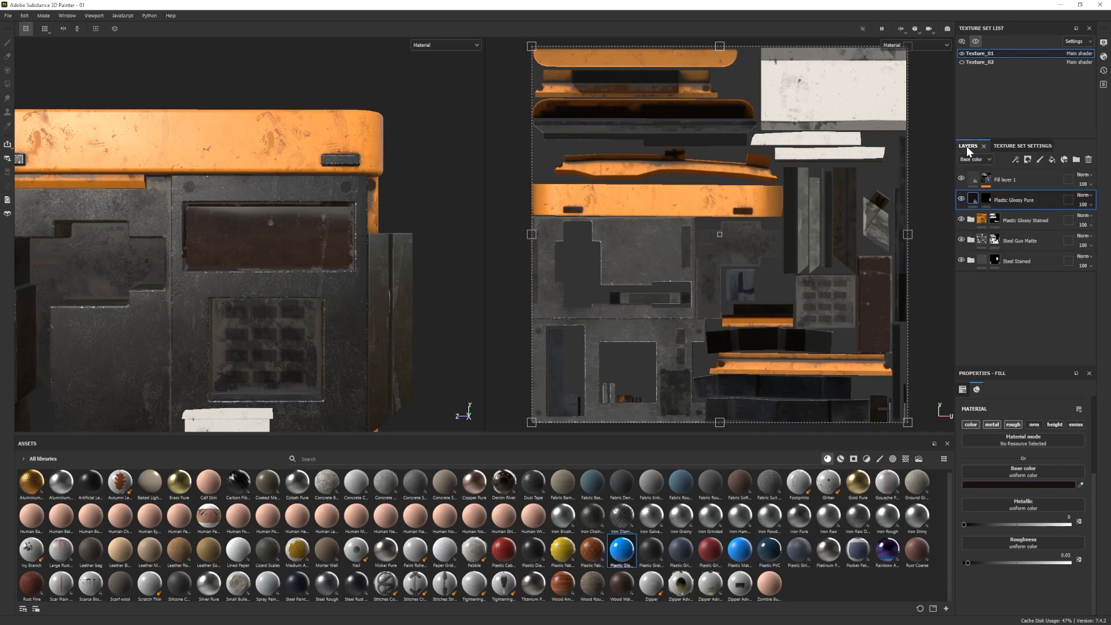
{"action": "left_click", "coordinate": [1073, 425]}
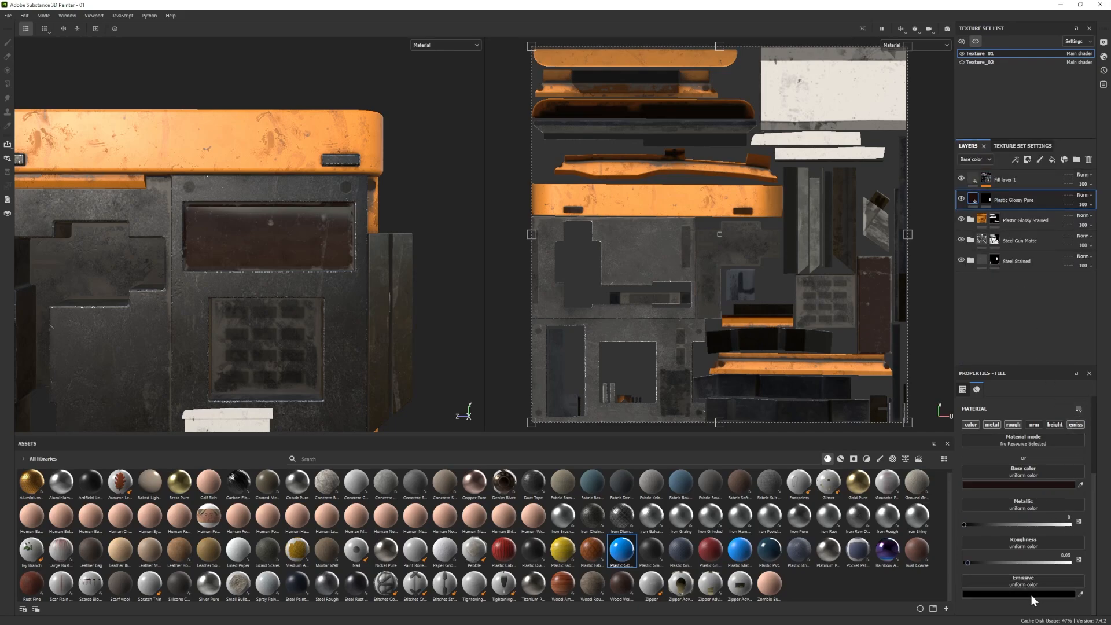
{"action": "left_click", "coordinate": [1031, 595]}
{"action": "left_click_drag", "start_coordinate": [1004, 443], "coordinate": [981, 469]}
Raise the main shader's Emissive Intensity to slightly above 3 and darken the screen layer's emissive color to near black.
{"action": "left_click", "coordinate": [1104, 57]}
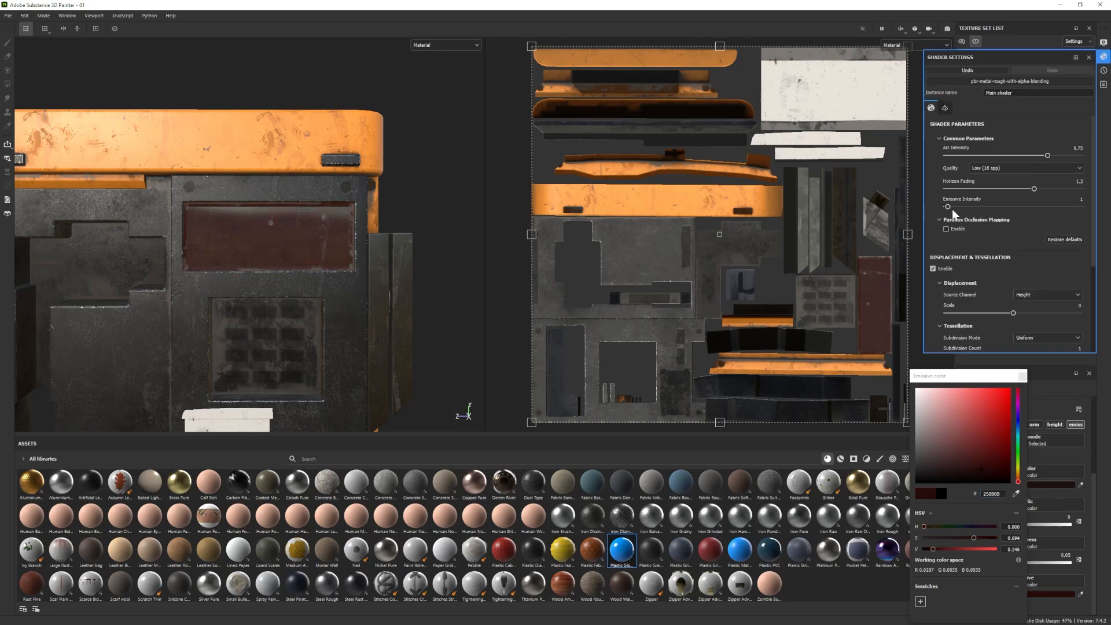
{"action": "left_click_drag", "start_coordinate": [953, 206], "coordinate": [950, 206]}
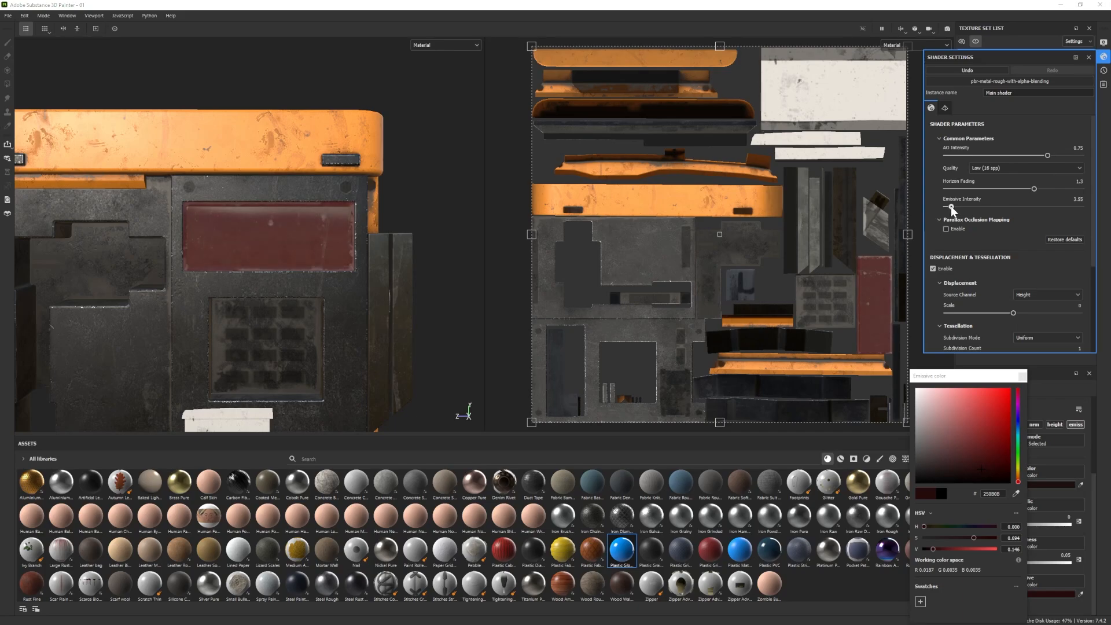
{"action": "left_click", "coordinate": [1103, 58]}
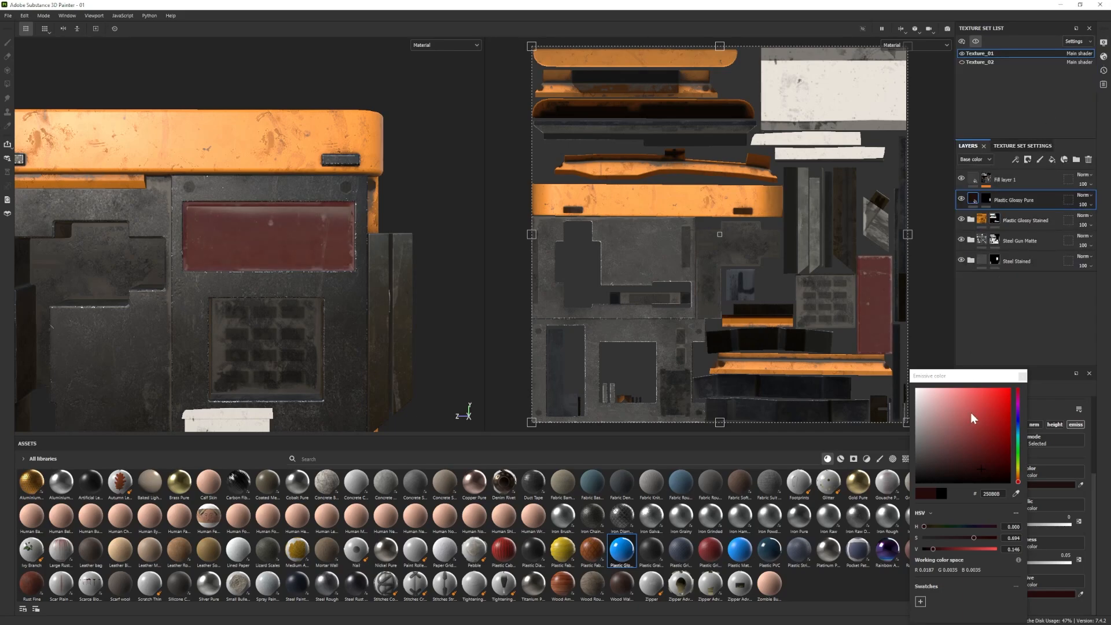
{"action": "left_click", "coordinate": [953, 474]}
{"action": "left_click", "coordinate": [1022, 377]}
{"action": "left_click_drag", "start_coordinate": [385, 336], "coordinate": [373, 312], "text": "alt"}
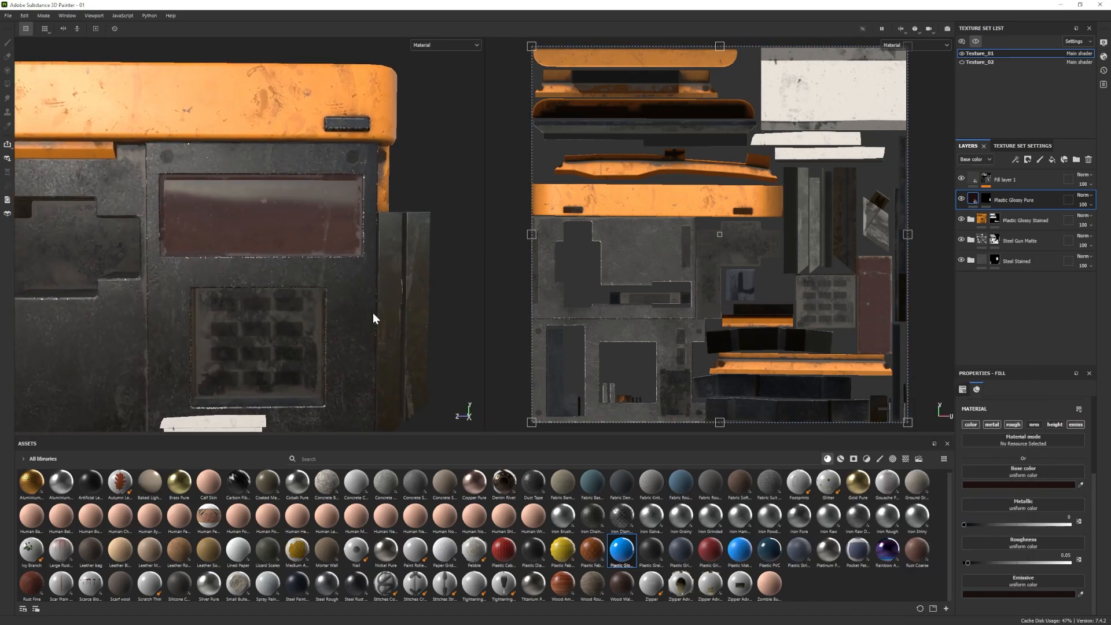
Add another Plastic Glossy Pure material above the dark screen layer and give it a black mask.
{"action": "left_click_drag", "start_coordinate": [633, 546], "coordinate": [994, 195]}
{"action": "right_click", "coordinate": [994, 196]}
{"action": "left_click", "coordinate": [1023, 210]}
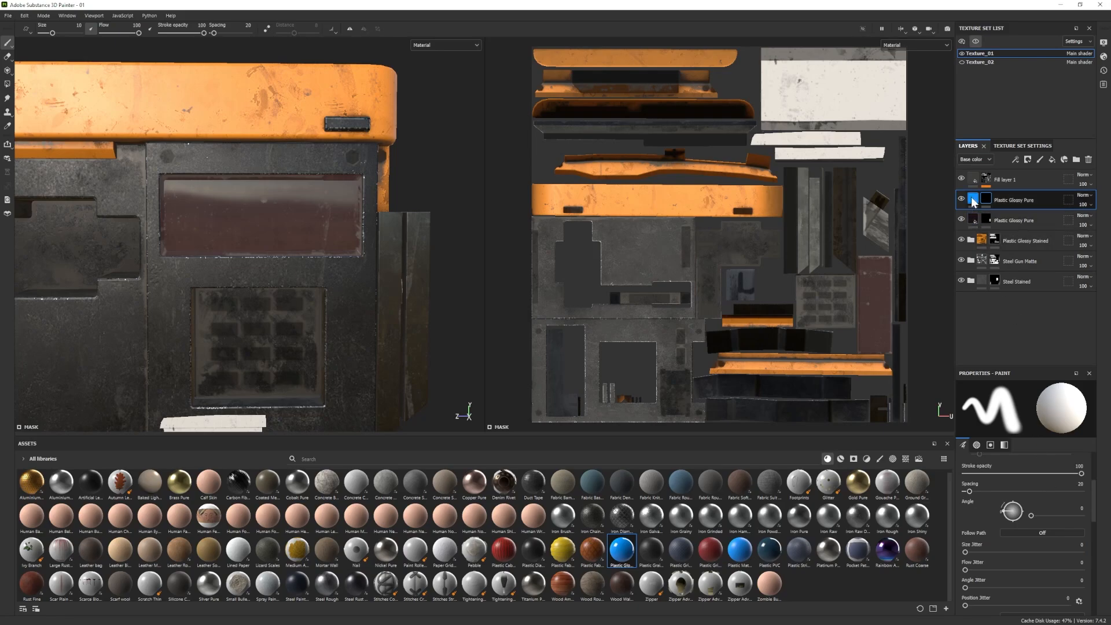
Enable the new Plastic Glossy Pure layer's emissive channel and set its base color to pure red FF0000.
{"action": "left_click", "coordinate": [972, 198]}
{"action": "left_click", "coordinate": [1076, 425]}
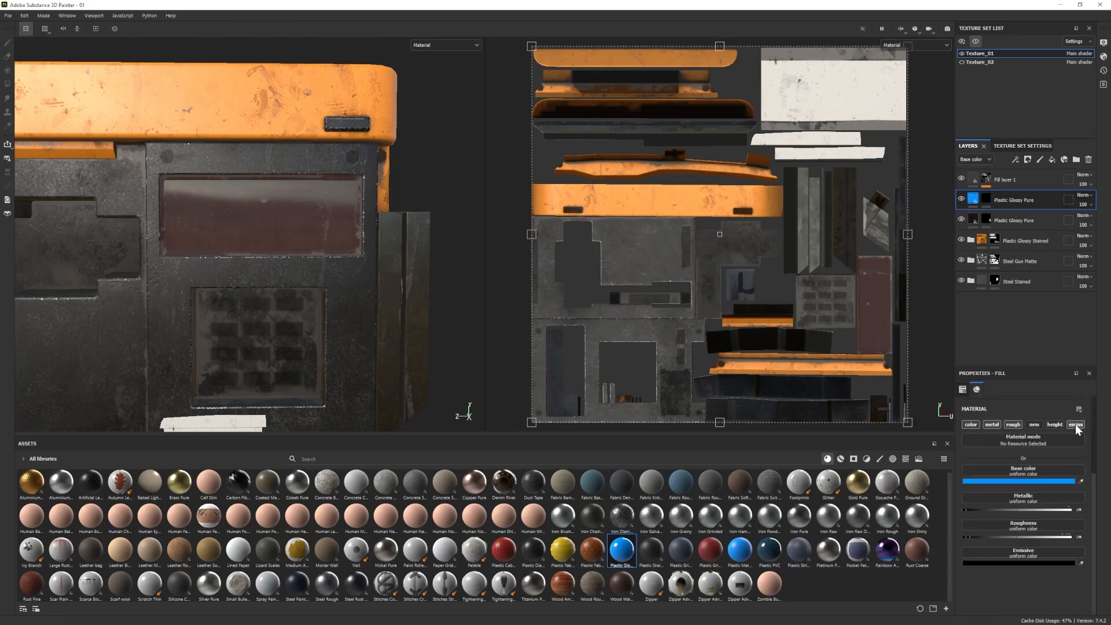
{"action": "left_click", "coordinate": [1012, 486]}
{"action": "left_click_drag", "start_coordinate": [1000, 409], "coordinate": [998, 397]}
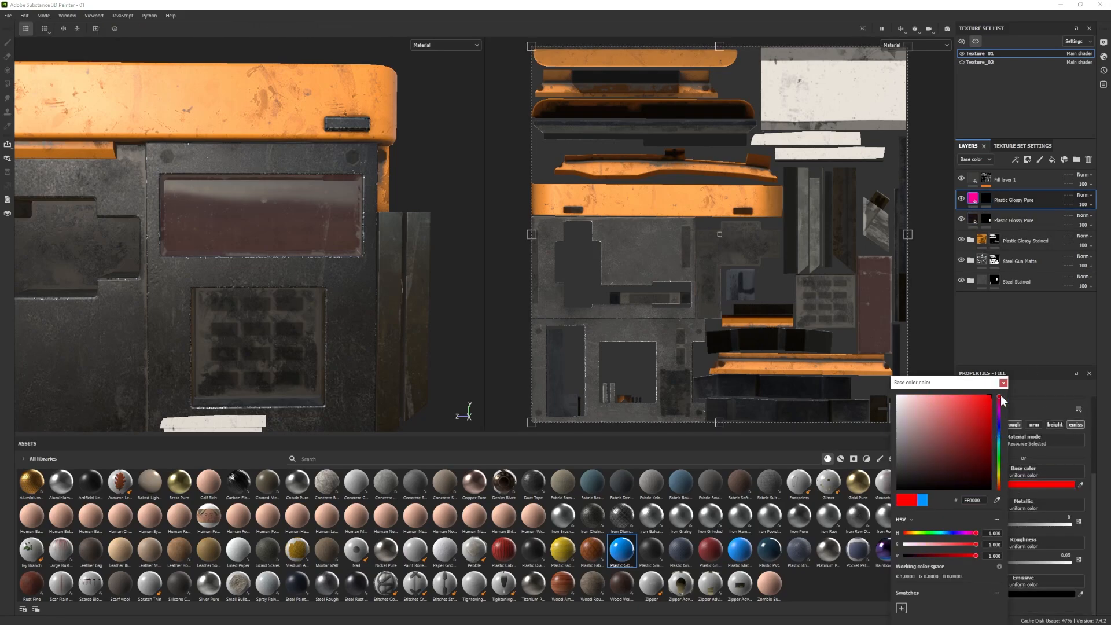
{"action": "left_click", "coordinate": [1004, 383]}
Select the new red layer's mask for painting and load the Font Orbitron alpha into the brush.
{"action": "left_click", "coordinate": [987, 198]}
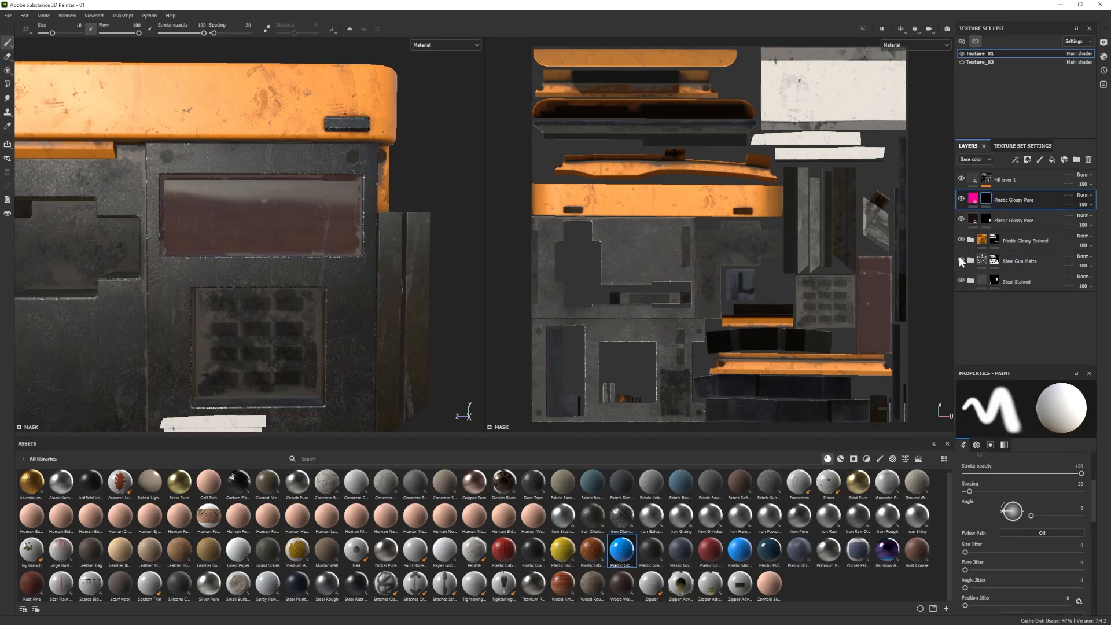
{"action": "left_click", "coordinate": [893, 460]}
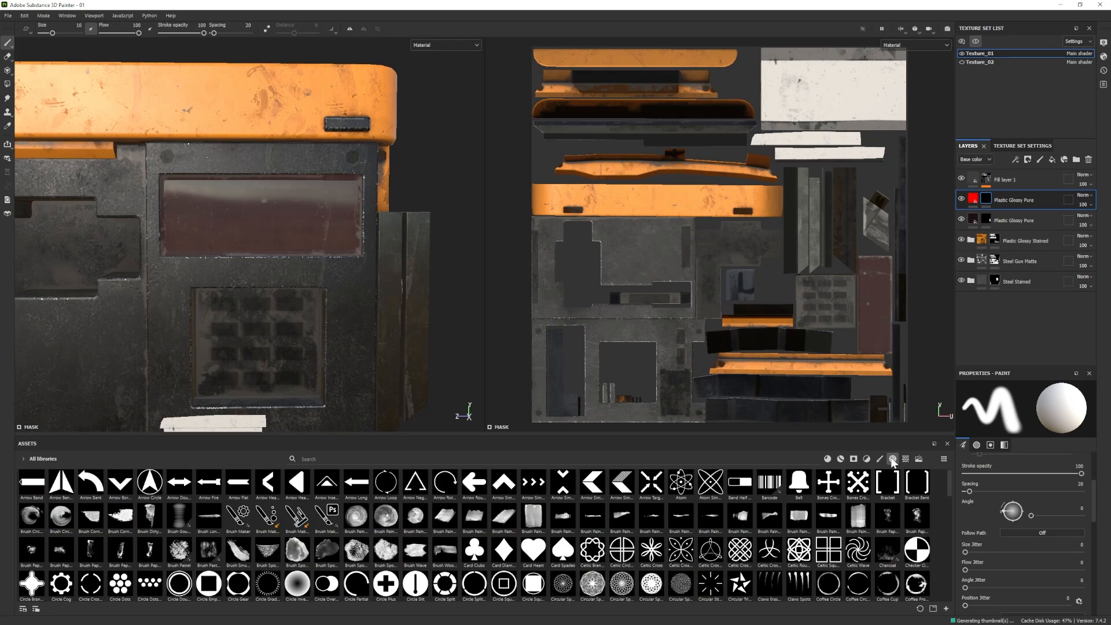
{"action": "scroll", "coordinate": [733, 520], "scroll_direction": "down", "scroll_amount": 3}
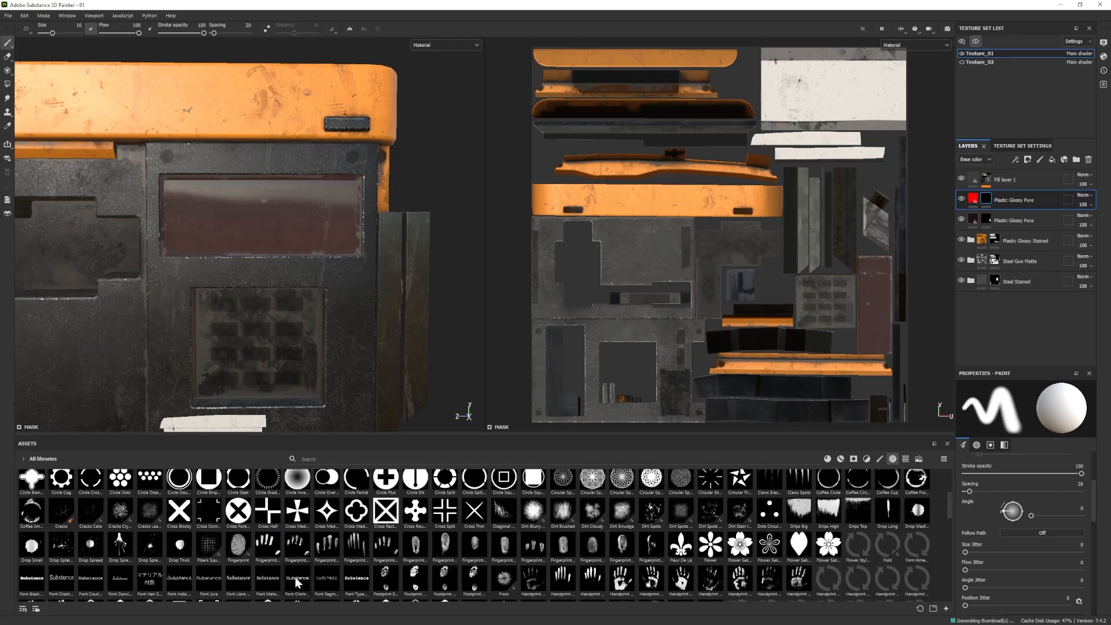
{"action": "left_click", "coordinate": [295, 578]}
{"action": "scroll", "coordinate": [1009, 539], "scroll_direction": "down", "scroll_amount": 5}
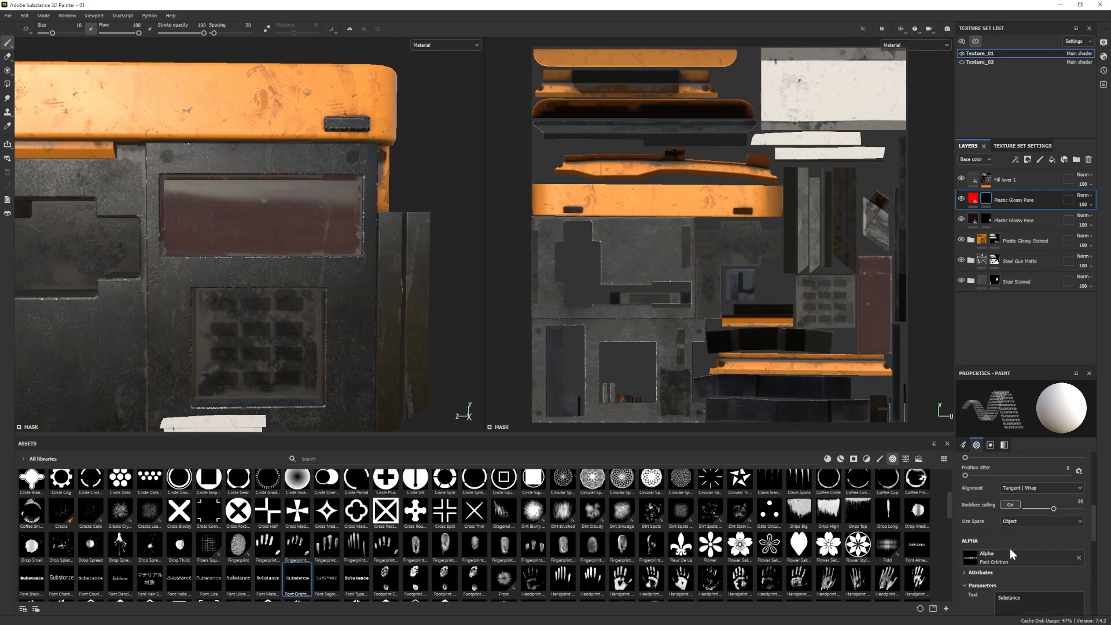
Set the font alpha to Bold with the text "SYSTEM LIVE" and size 0.1.
{"action": "left_click", "coordinate": [1014, 574]}
{"action": "left_click", "coordinate": [1004, 595]}
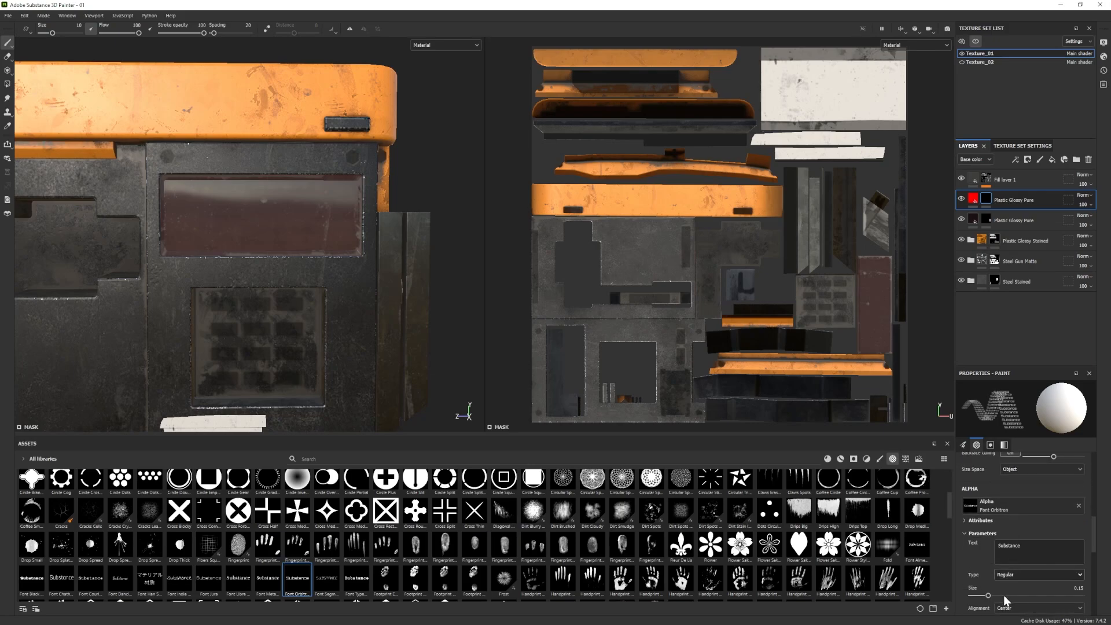
{"action": "left_click_drag", "start_coordinate": [1023, 546], "coordinate": [973, 548]}
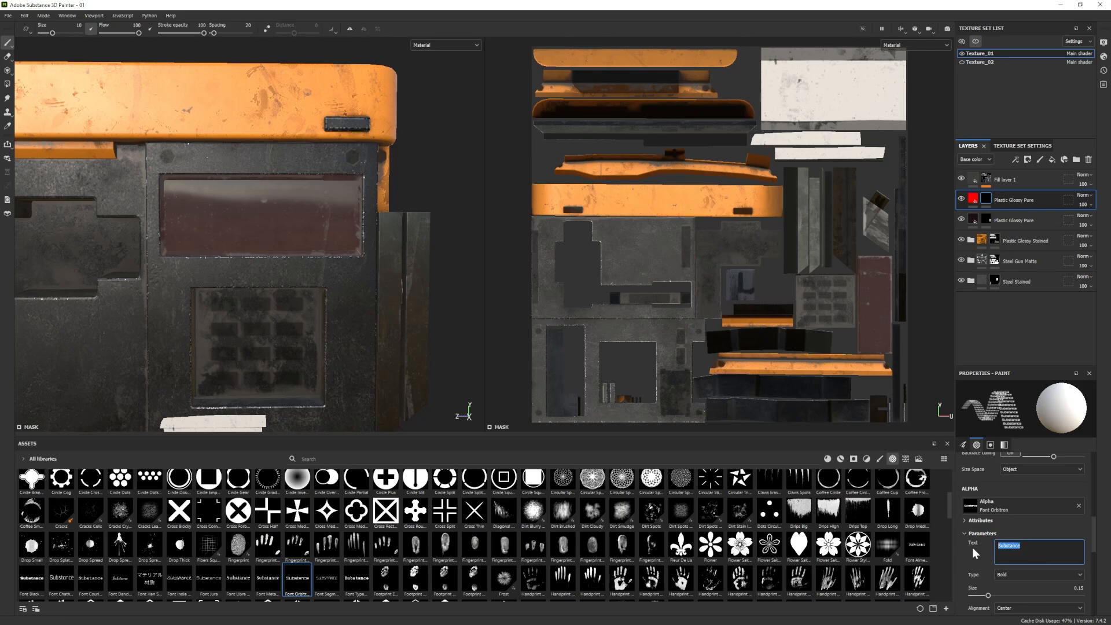
{"action": "type", "text": "SYSTEM"}
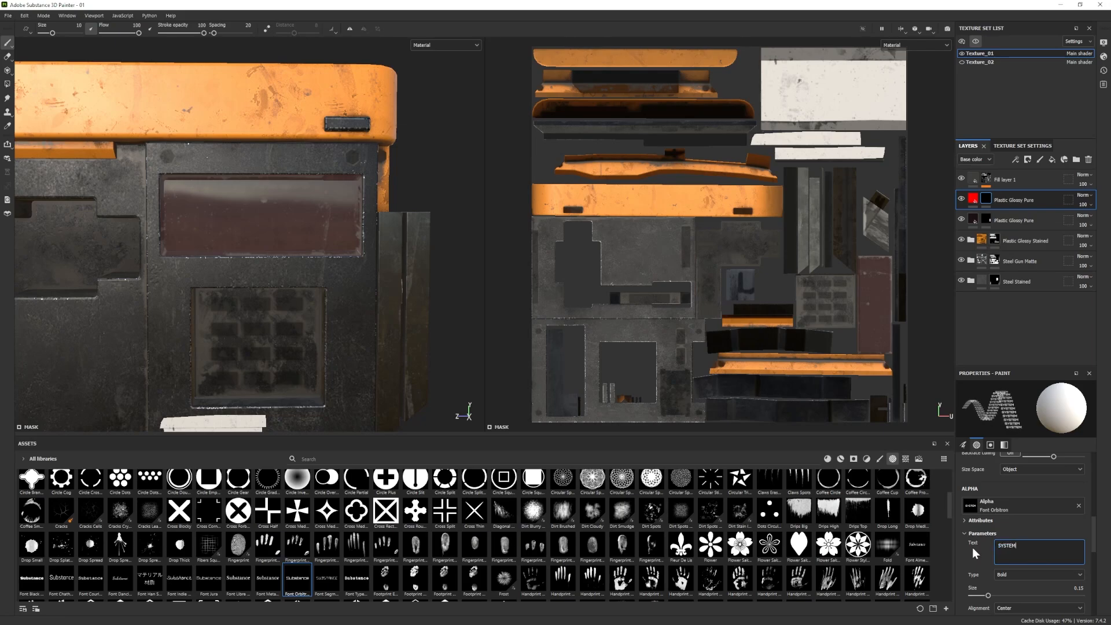
{"action": "type", "text": " LIVE"}
{"action": "left_click_drag", "start_coordinate": [989, 595], "coordinate": [982, 596]}
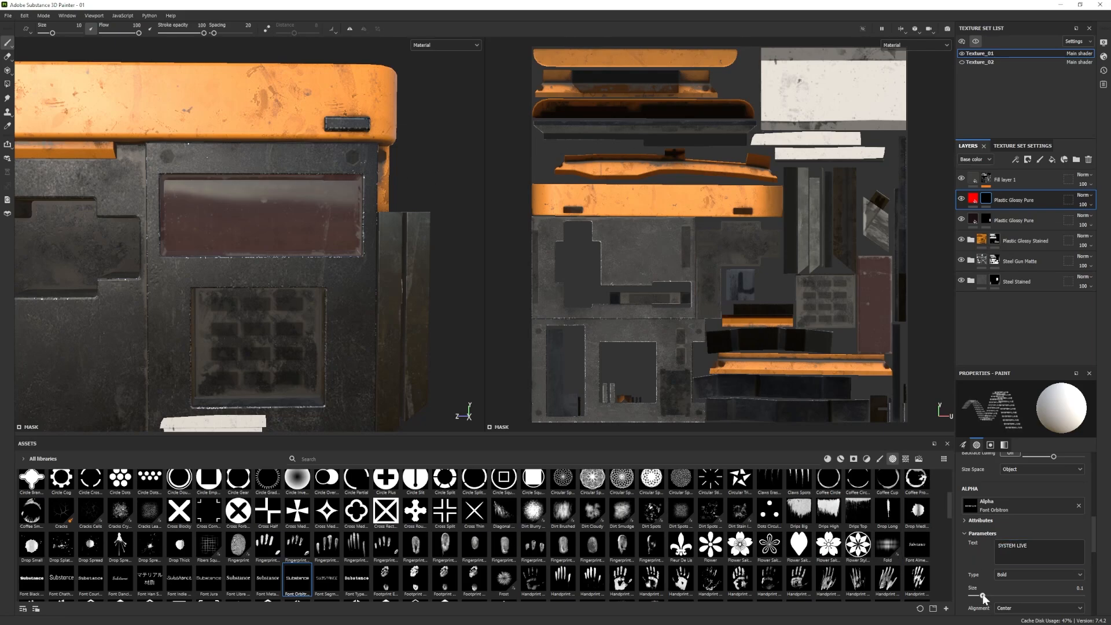
Enlarge the brush to about 33 and stamp "SYSTEM LIVE" near the screen's upper-left corner.
{"action": "right_click_drag", "start_coordinate": [197, 196], "coordinate": [210, 191], "text": "ctrl"}
{"action": "left_click", "coordinate": [213, 195]}
{"action": "scroll", "coordinate": [327, 274], "scroll_direction": "down", "scroll_amount": 3}
{"action": "mouse_move", "coordinate": [326, 274]}
{"action": "left_mouse_down", "text": "alt"}
{"action": "mouse_move", "coordinate": [353, 273]}
{"action": "mouse_move", "coordinate": [341, 271]}
{"action": "left_mouse_up", "text": "alt"}
Set the red text layer's emissive color to B63838 and check the glow of the lettering on the screen.
{"action": "left_click", "coordinate": [974, 198]}
{"action": "left_click", "coordinate": [1014, 595]}
{"action": "left_click_drag", "start_coordinate": [981, 440], "coordinate": [964, 415]}
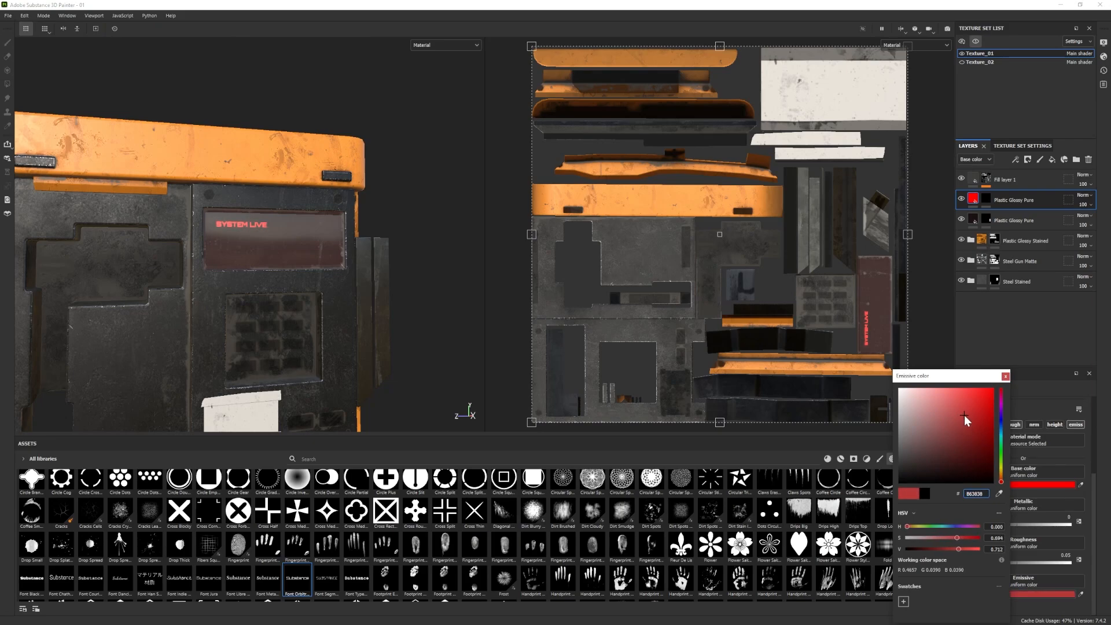
{"action": "scroll", "coordinate": [254, 312], "scroll_direction": "down", "scroll_amount": 2}
{"action": "left_click_drag", "start_coordinate": [127, 295], "coordinate": [179, 325], "text": "alt"}
{"action": "scroll", "coordinate": [275, 324], "scroll_direction": "up", "scroll_amount": 2}
{"action": "middle_click_drag", "start_coordinate": [278, 323], "coordinate": [257, 334], "text": "alt"}
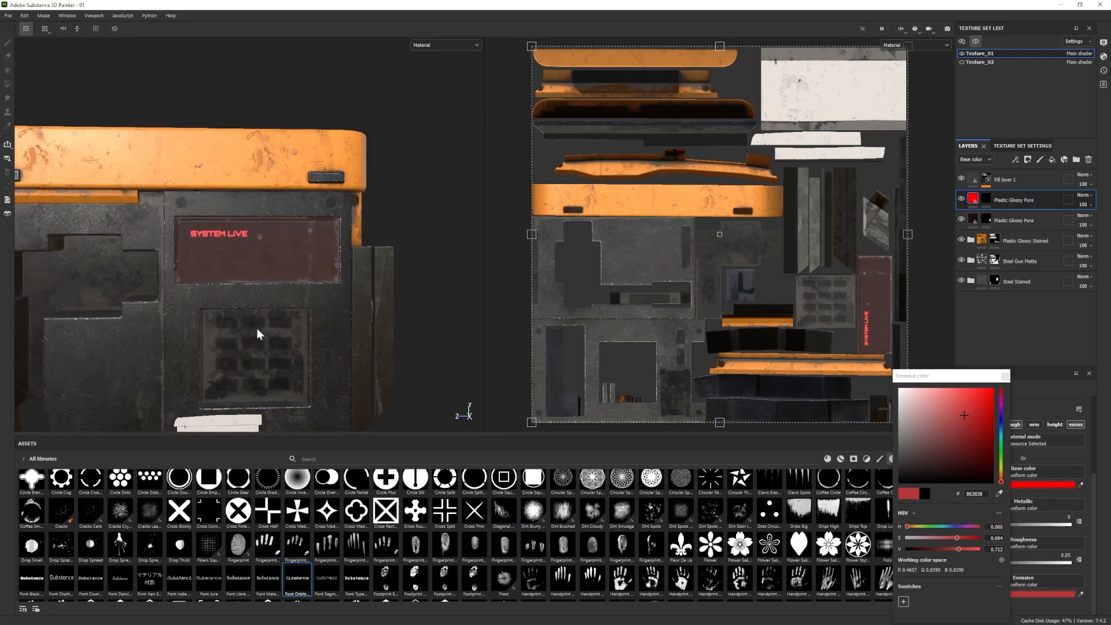
{"action": "scroll", "coordinate": [243, 318], "scroll_direction": "up", "scroll_amount": 3}
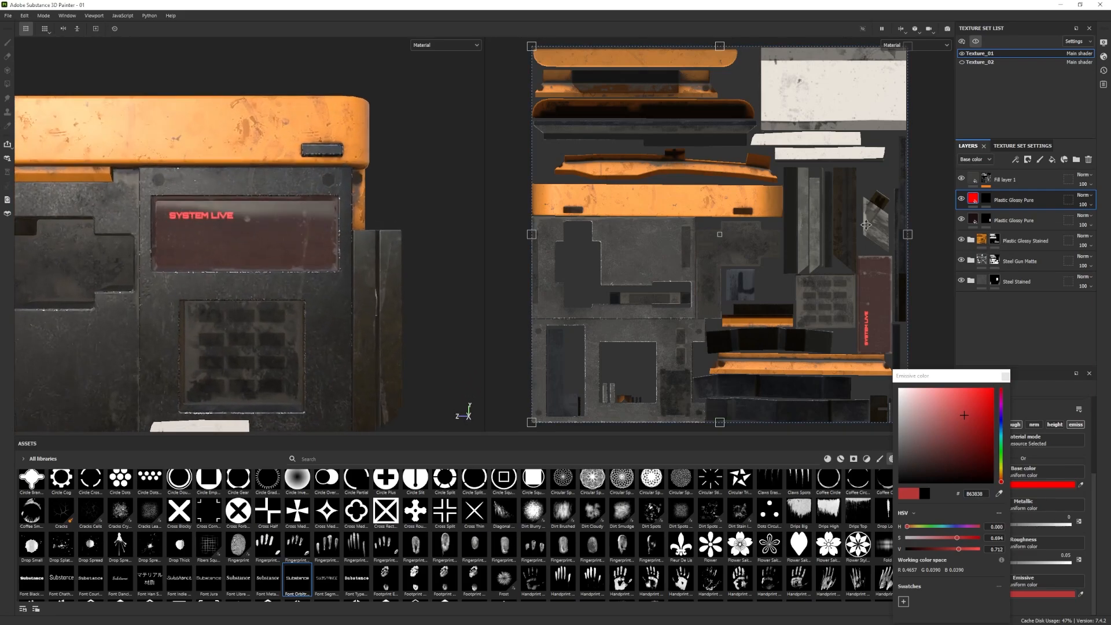
Change the font alpha text to "Reading Info..." and stamp it on the mask below the SYSTEM LIVE heading.
{"action": "left_click", "coordinate": [987, 200]}
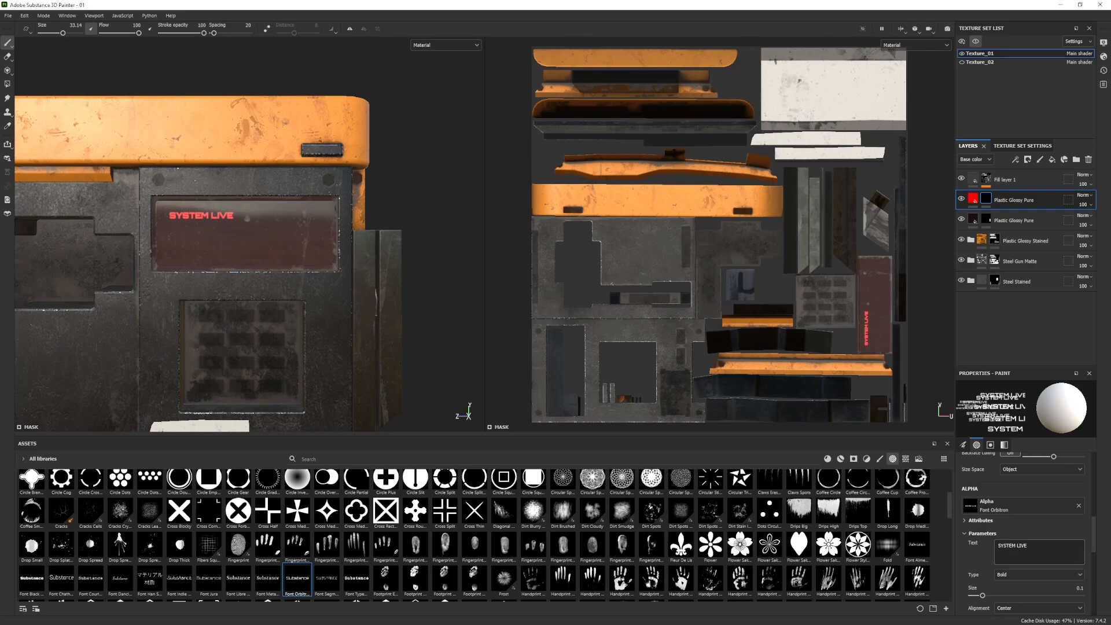
{"action": "left_click_drag", "start_coordinate": [1033, 546], "coordinate": [973, 547]}
{"action": "type", "text": "Reading Info..."}
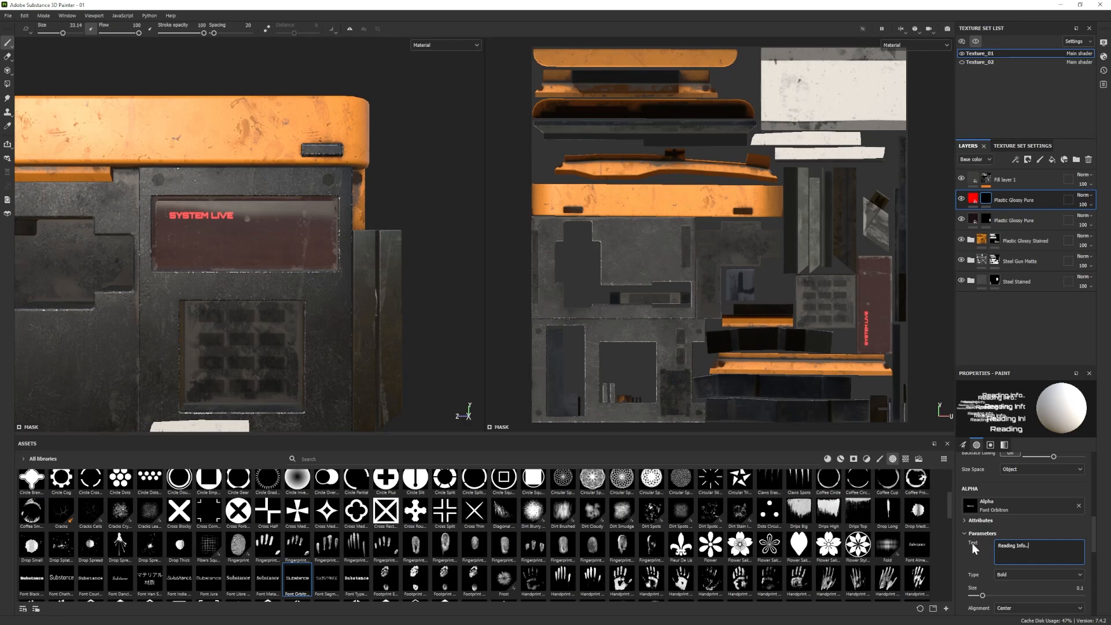
{"action": "left_click", "coordinate": [199, 232]}
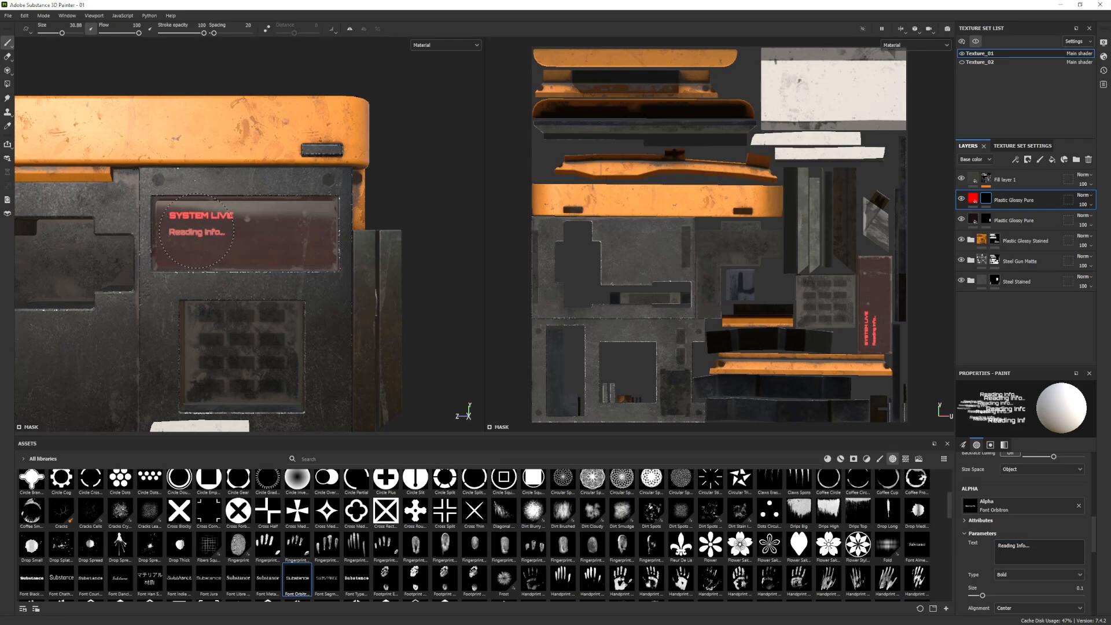
Change the font alpha text to "Data Collecting..." and stamp it directly below the Reading Info line.
{"action": "left_click_drag", "start_coordinate": [1033, 546], "coordinate": [988, 546]}
{"action": "type", "text": "Data "}
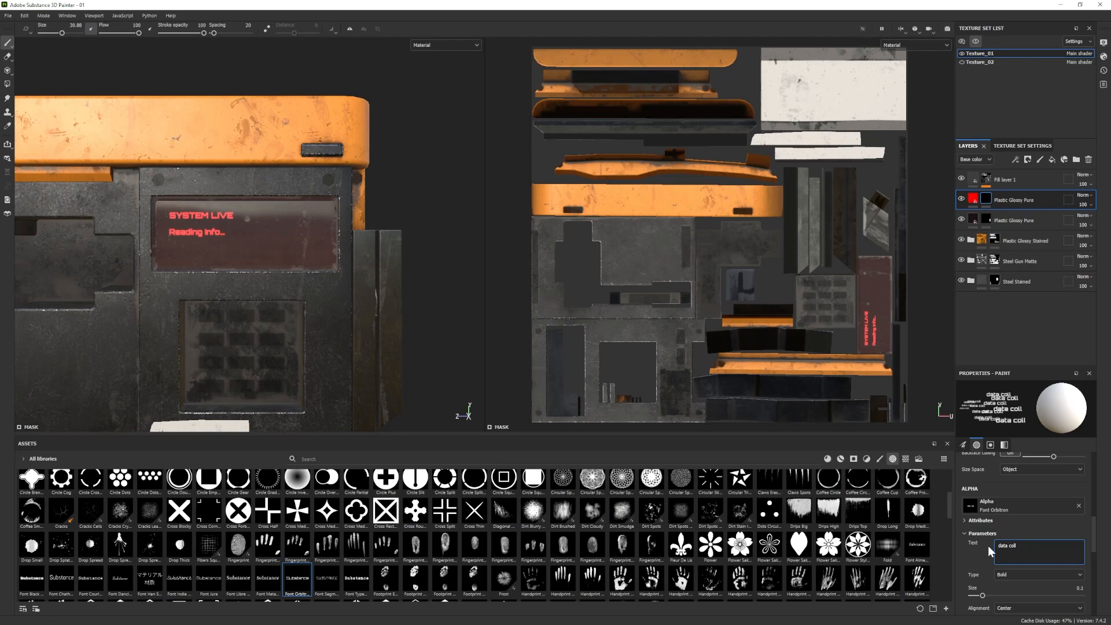
{"action": "type", "text": "Collecting..."}
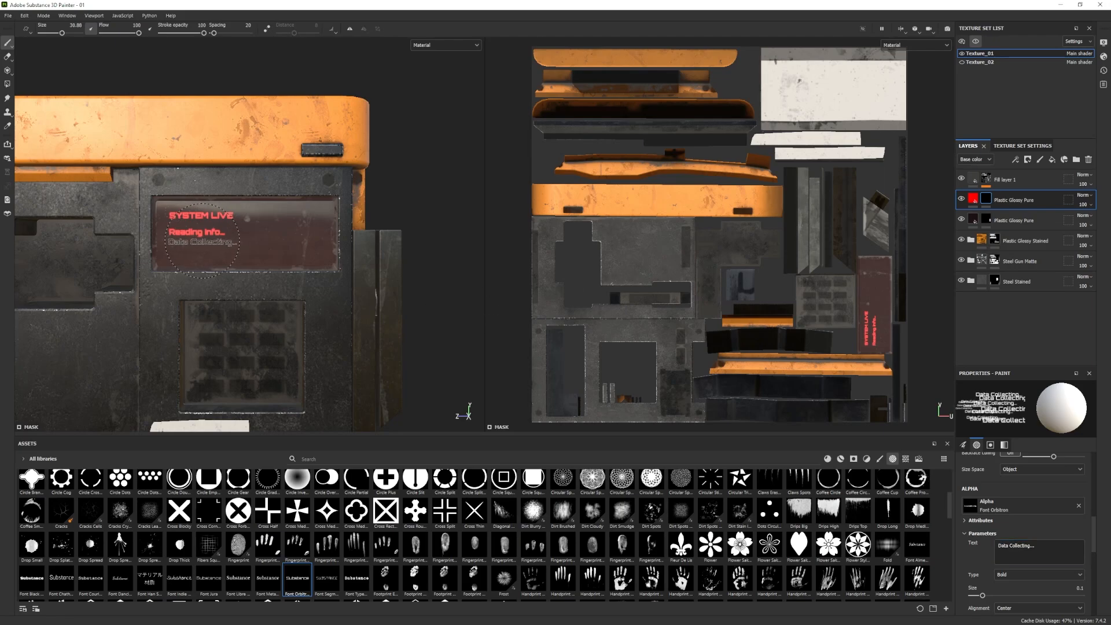
{"action": "left_click", "coordinate": [202, 241]}
Change the font alpha text to "Scanning..." and stamp it directly below the Data Collecting line.
{"action": "left_click_drag", "start_coordinate": [1036, 546], "coordinate": [996, 545]}
{"action": "type", "text": "Scanning..."}
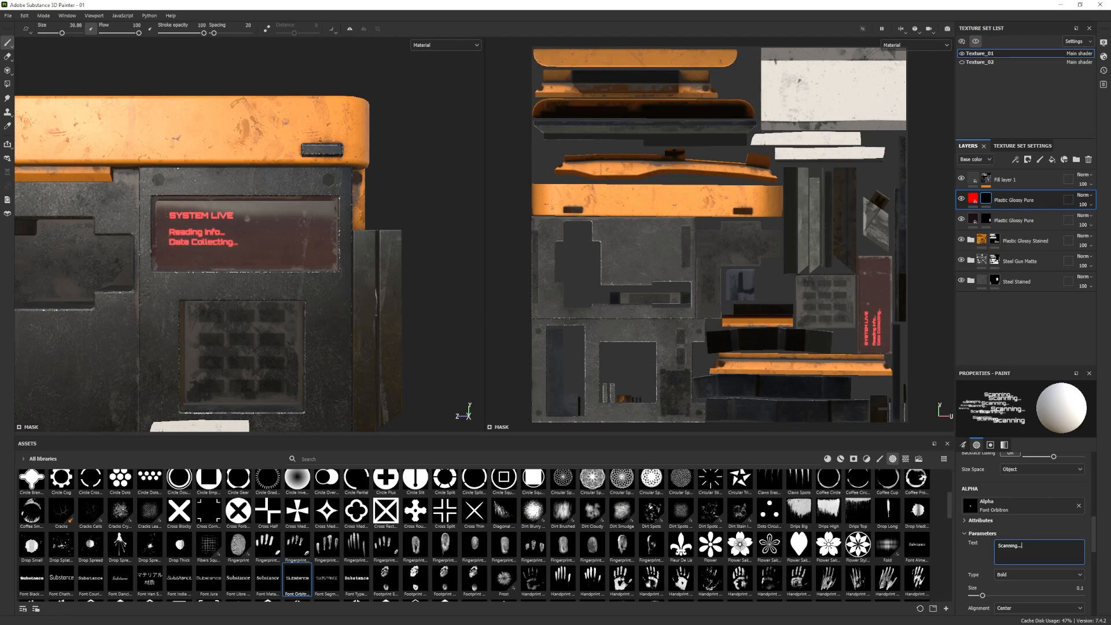
{"action": "left_click", "coordinate": [191, 251]}
Stamp "Contact 221" as the last line under Scanning, undoing the first stamp and placing it again.
{"action": "type", "text": "Contact 221"}
{"action": "left_click", "coordinate": [194, 260]}
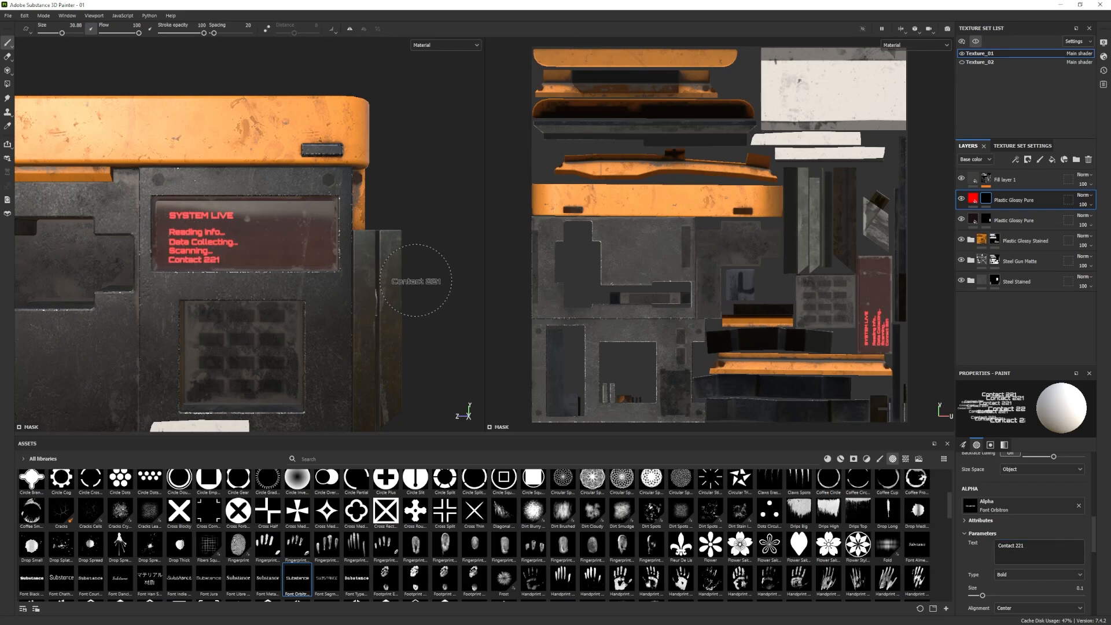
{"action": "key", "text": "ctrl+z"}
{"action": "left_click", "coordinate": [194, 259]}
Change the font alpha text to "Allocating..." and stamp it on the screen's right half, level with Reading Info.
{"action": "triple_click", "coordinate": [1013, 546]}
{"action": "type", "text": "Allocating"}
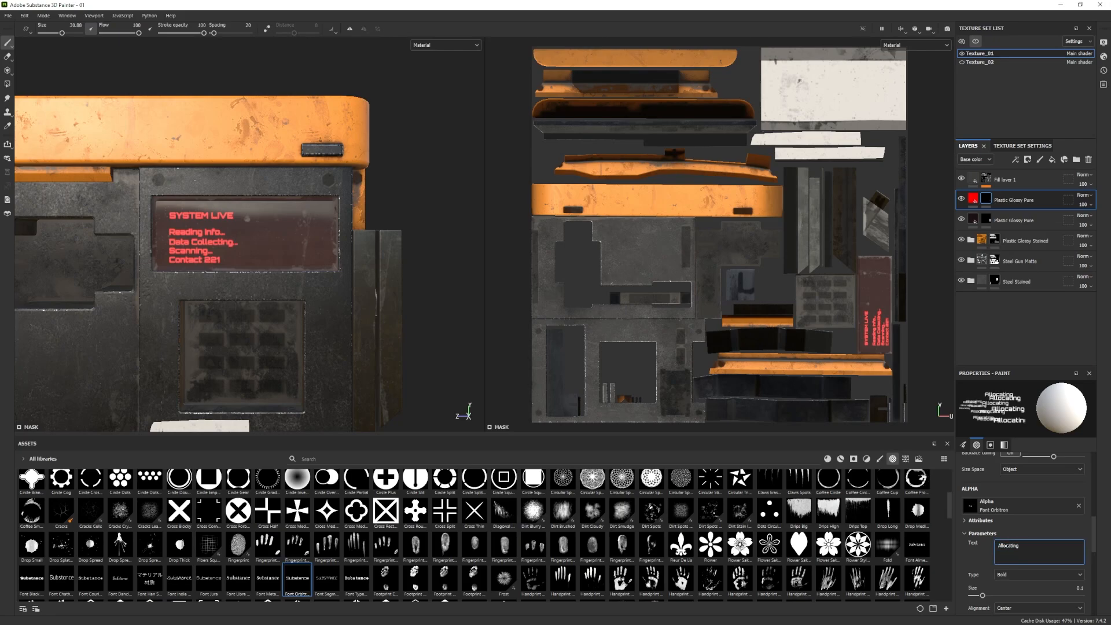
{"action": "type", "text": "..."}
{"action": "left_click", "coordinate": [279, 231]}
Stamp "Class Aquired..." below the Allocating line and check the finished screen text on the whole panel.
{"action": "triple_click", "coordinate": [1010, 545]}
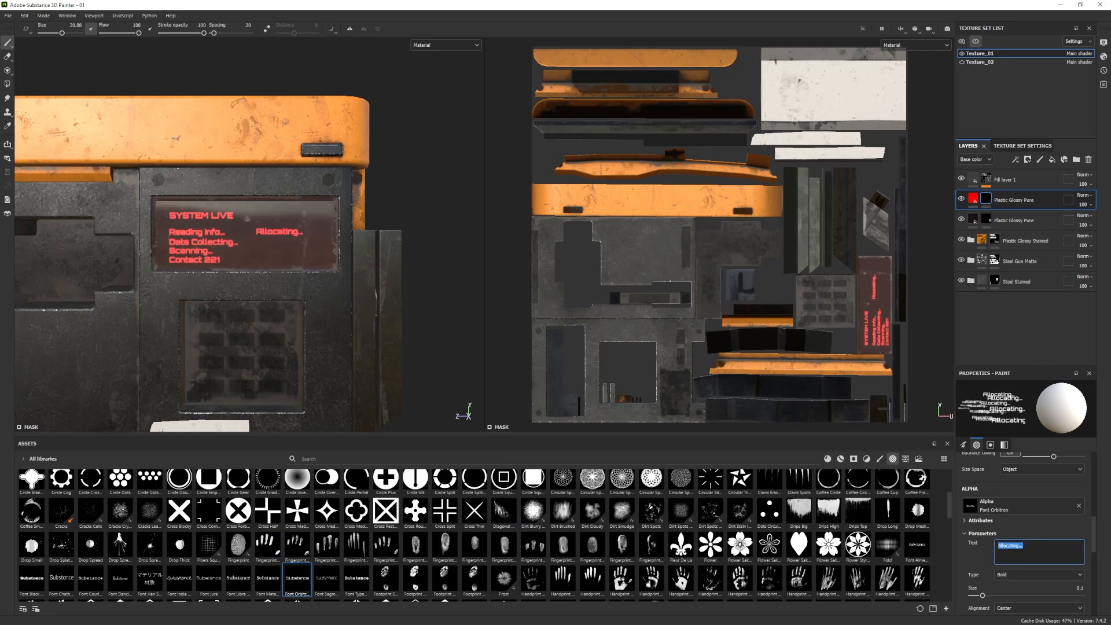
{"action": "type", "text": "ver"}
{"action": "key", "text": "BackSpace"}
{"action": "key", "text": "BackSpace"}
{"action": "key", "text": "BackSpace"}
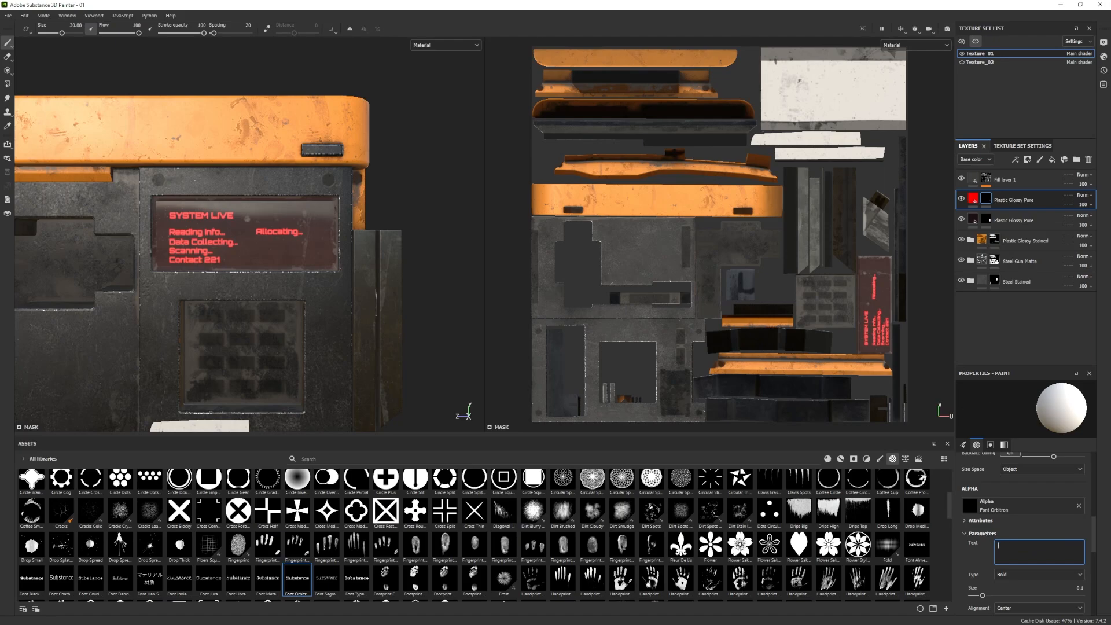
{"action": "type", "text": "Class Aquired..."}
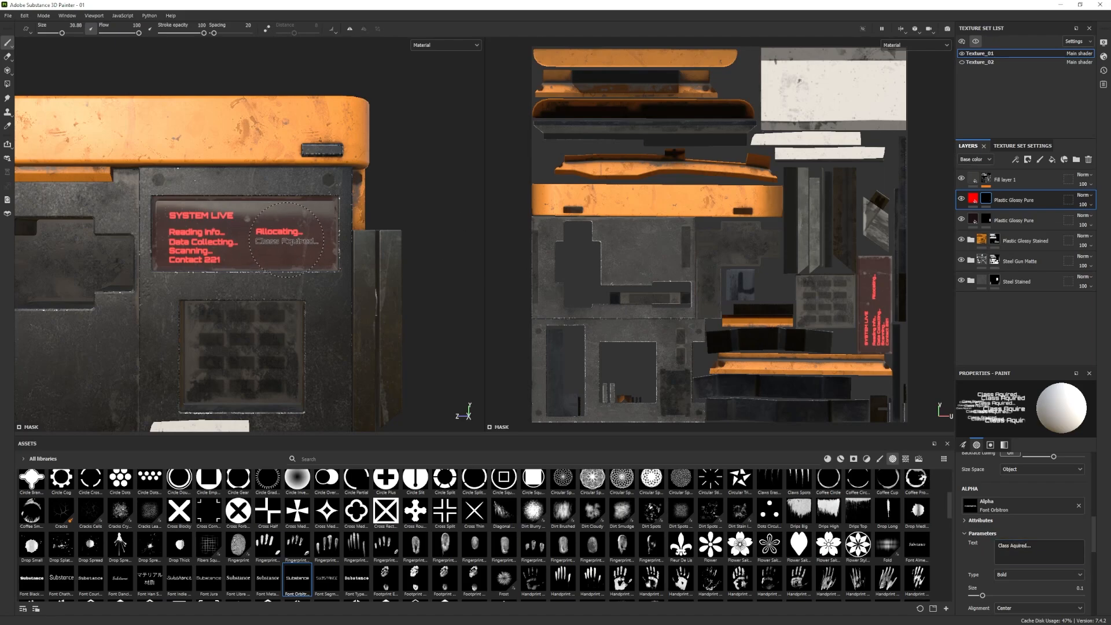
{"action": "left_click", "coordinate": [287, 240]}
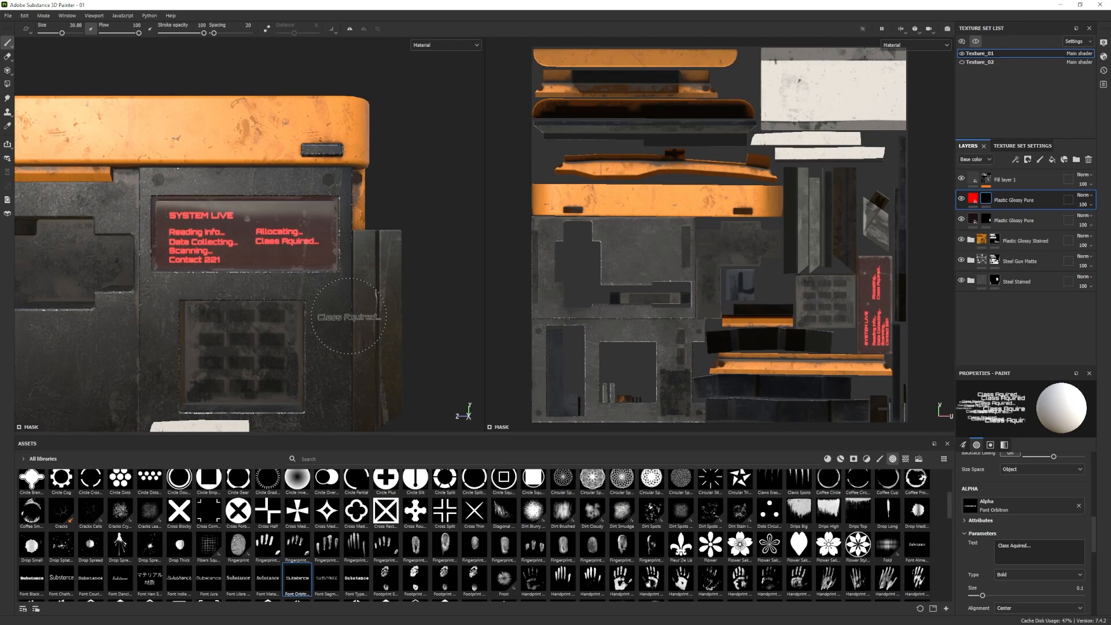
{"action": "scroll", "coordinate": [290, 341], "scroll_direction": "down", "scroll_amount": 4}
{"action": "left_click_drag", "start_coordinate": [231, 306], "coordinate": [263, 318], "text": "alt"}
{"action": "scroll", "coordinate": [263, 318], "scroll_direction": "up", "scroll_amount": 2}
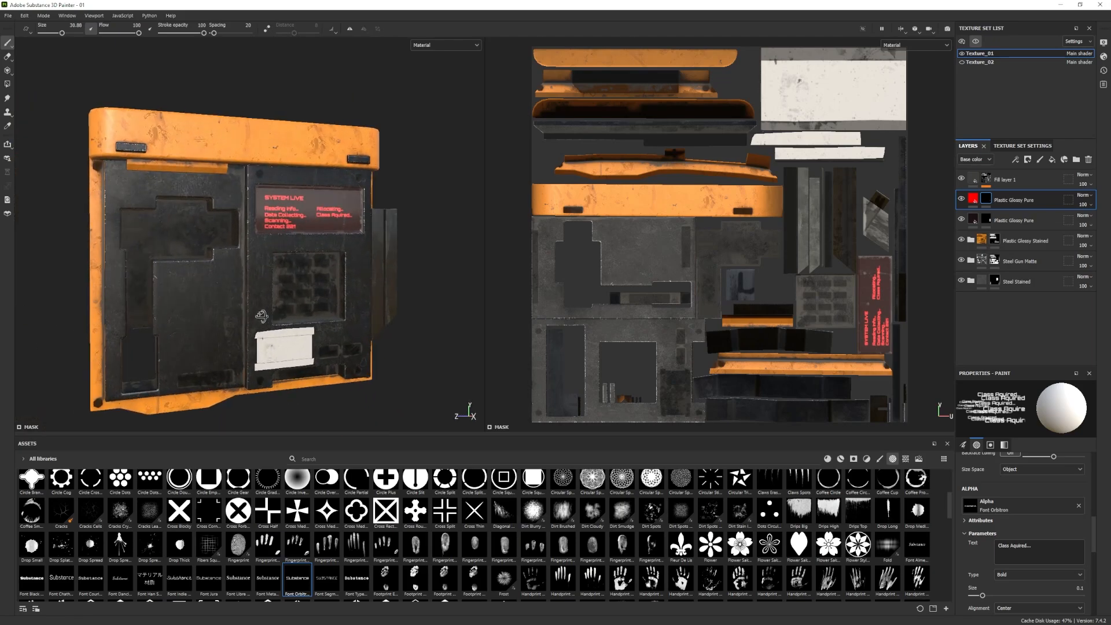
{"action": "left_click_drag", "start_coordinate": [393, 313], "coordinate": [365, 305], "text": "alt"}
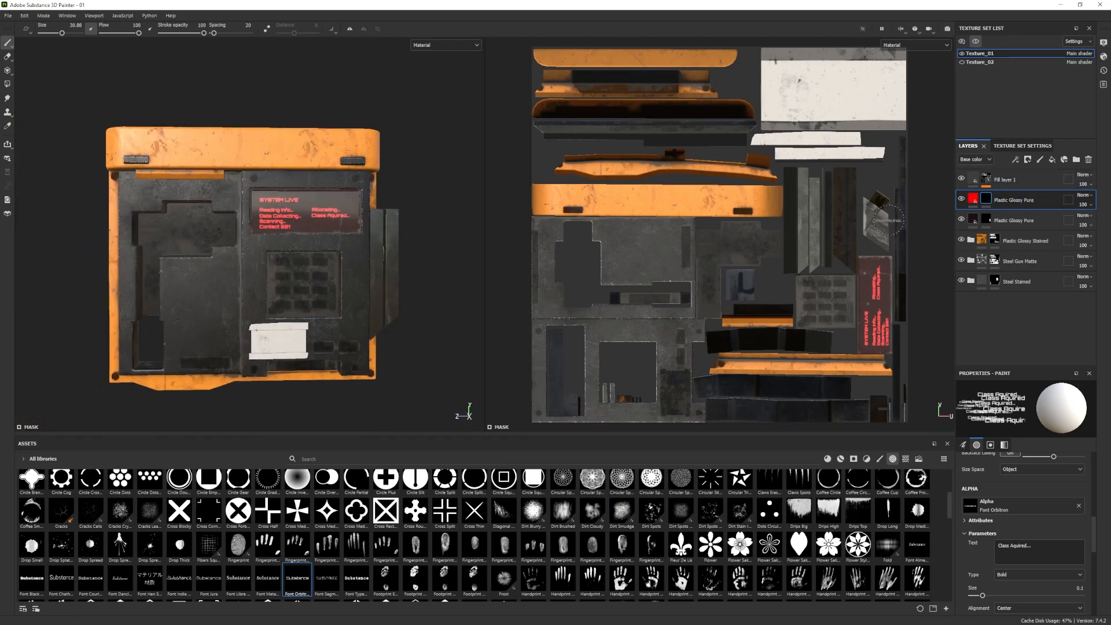
Rename the dark Plastic Glossy Pure layer of the screen as "Glass".
{"action": "left_click", "coordinate": [973, 199]}
{"action": "double_click", "coordinate": [1014, 221]}
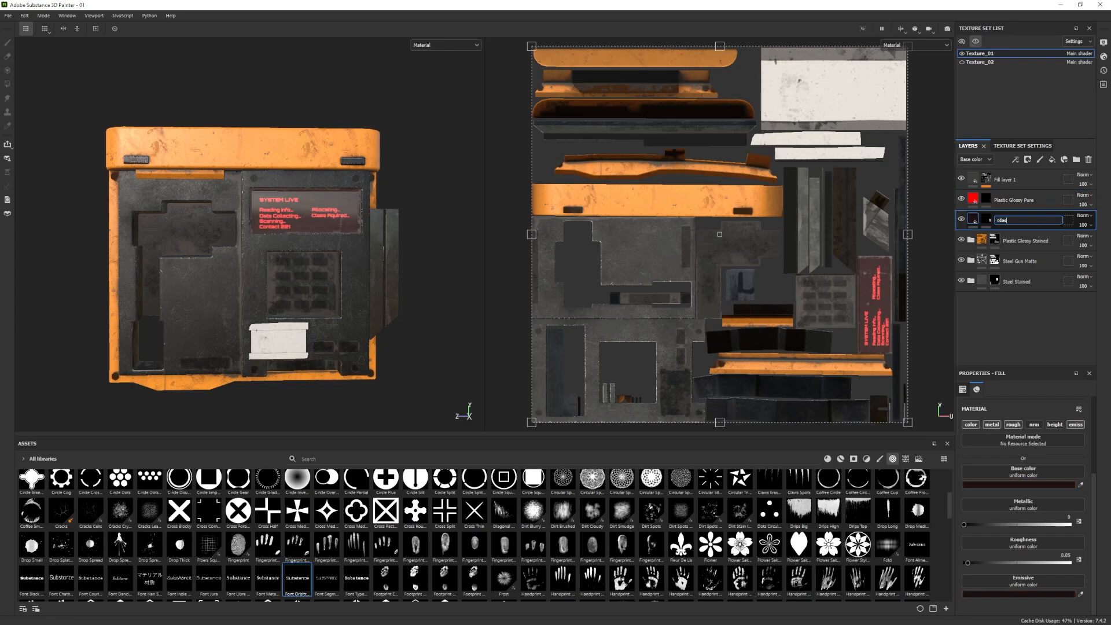
{"action": "type", "text": "Glass"}
{"action": "key", "text": "Return"}
Assign the Grunge Wipe Directional Heavy texture to the Glass layer's roughness and save the project.
{"action": "left_click", "coordinate": [906, 458]}
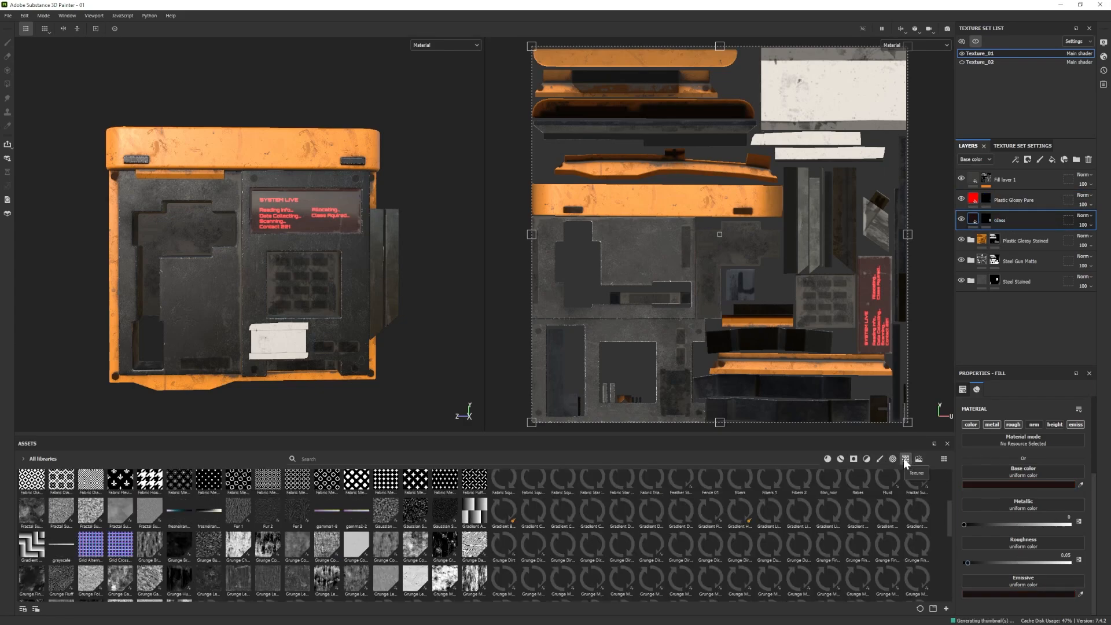
{"action": "scroll", "coordinate": [253, 563], "scroll_direction": "down", "scroll_amount": 3}
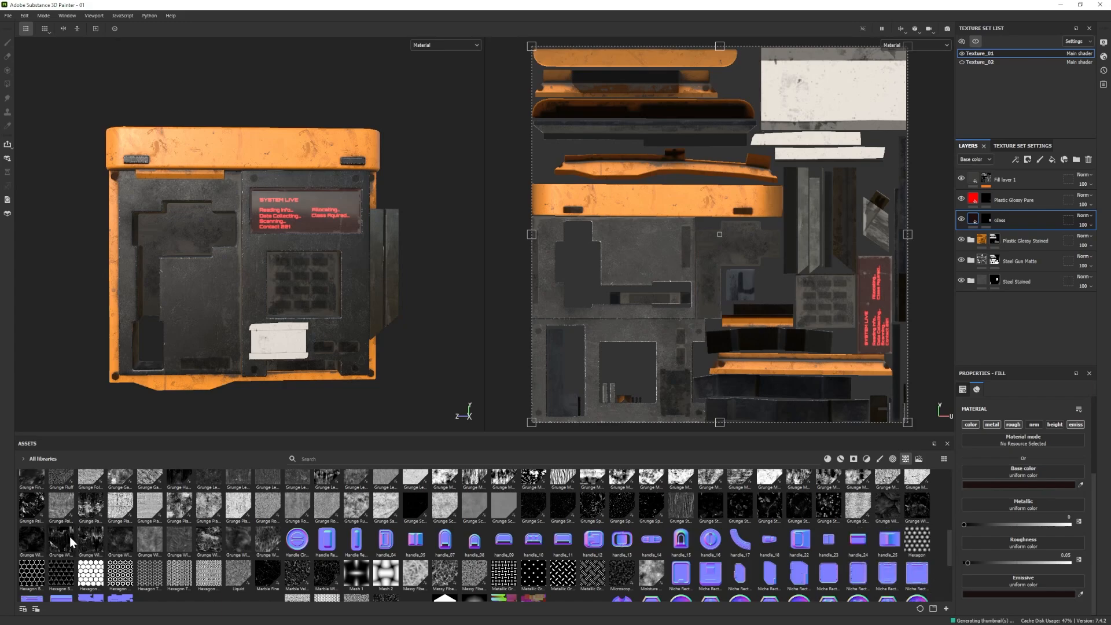
{"action": "mouse_move", "coordinate": [70, 536]}
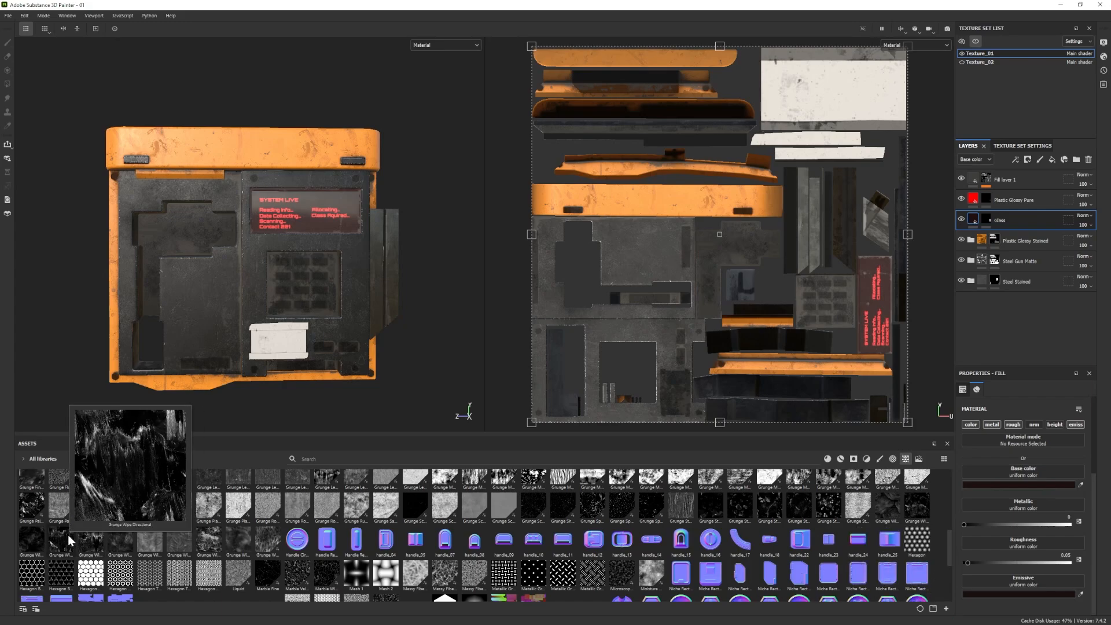
{"action": "left_click_drag", "start_coordinate": [91, 541], "coordinate": [1012, 546]}
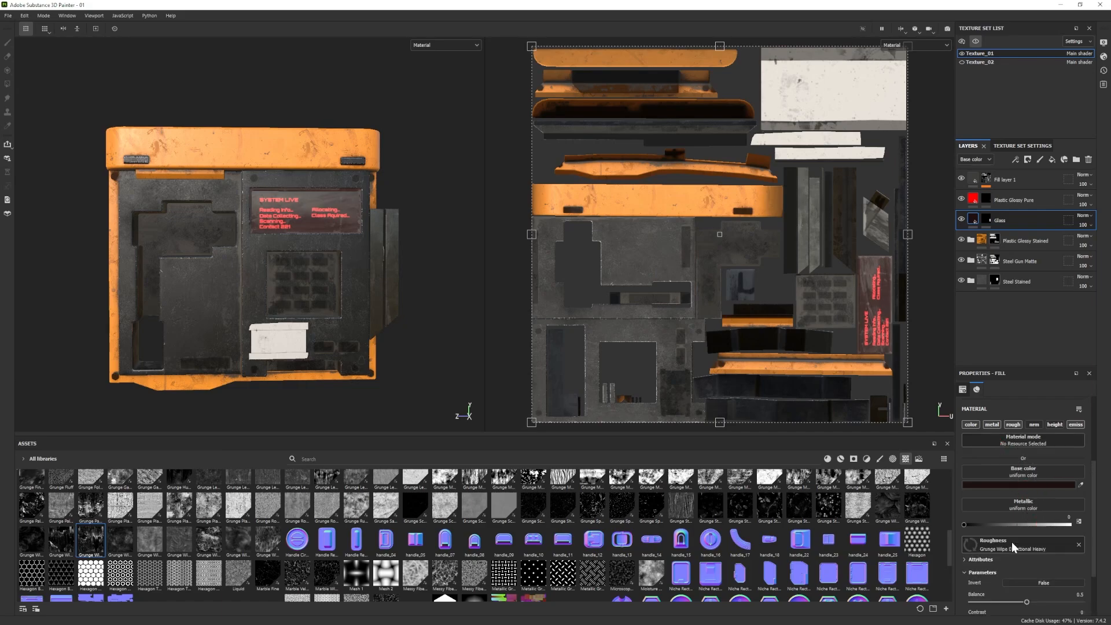
{"action": "mouse_move", "coordinate": [258, 335]}
{"action": "left_mouse_down", "text": "alt"}
{"action": "mouse_move", "coordinate": [305, 357]}
{"action": "mouse_move", "coordinate": [199, 318]}
{"action": "mouse_move", "coordinate": [342, 301]}
{"action": "mouse_move", "coordinate": [197, 330]}
{"action": "mouse_move", "coordinate": [267, 332]}
{"action": "mouse_move", "coordinate": [272, 345]}
{"action": "mouse_move", "coordinate": [249, 333]}
{"action": "left_mouse_up", "text": "alt"}
{"action": "left_click", "coordinate": [9, 16]}
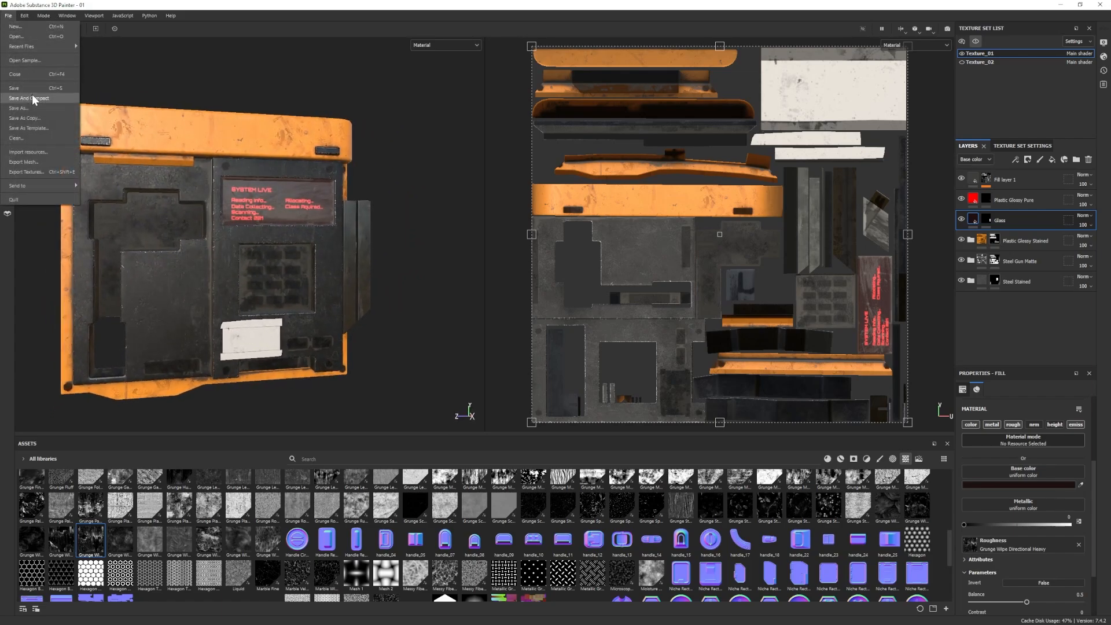
{"action": "left_click", "coordinate": [26, 94]}
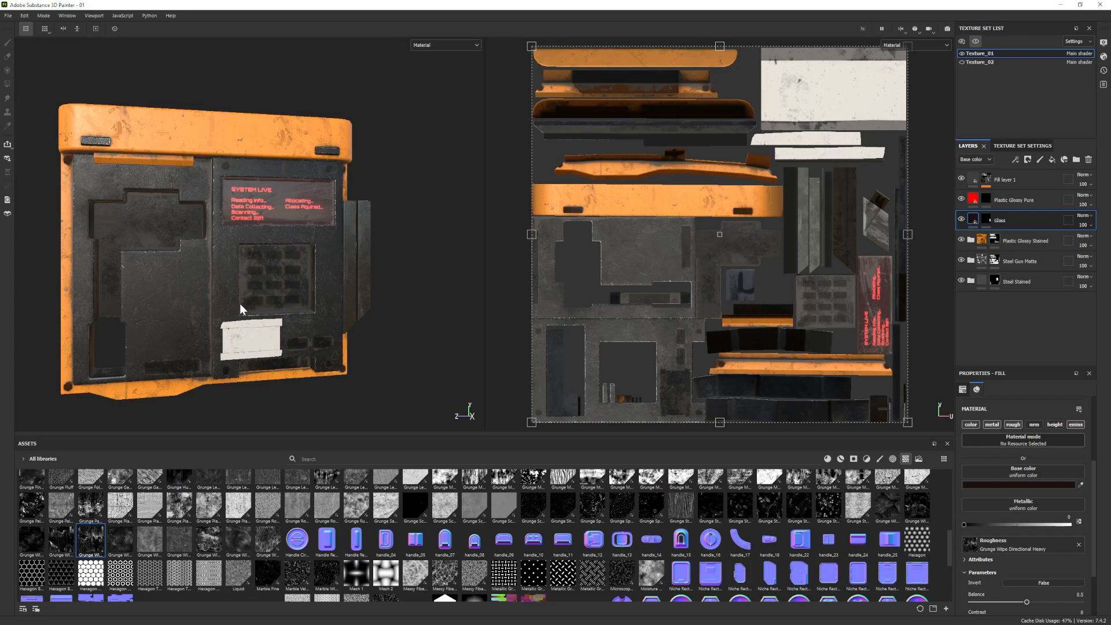
Search the materials for "tap" and add Duct Tape as a fill layer at the base of the layer stack.
{"action": "middle_click_drag", "start_coordinate": [241, 309], "coordinate": [290, 260], "text": "alt"}
{"action": "left_click_drag", "start_coordinate": [290, 260], "coordinate": [272, 281], "text": "alt"}
{"action": "scroll", "coordinate": [318, 310], "scroll_direction": "up", "scroll_amount": 3}
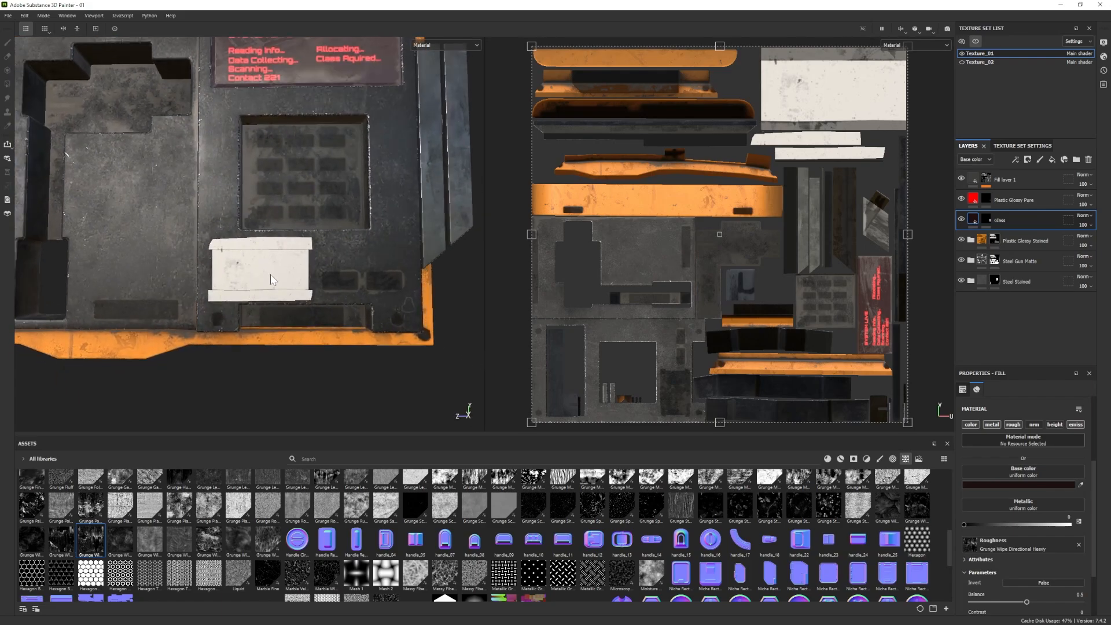
{"action": "left_click", "coordinate": [827, 458]}
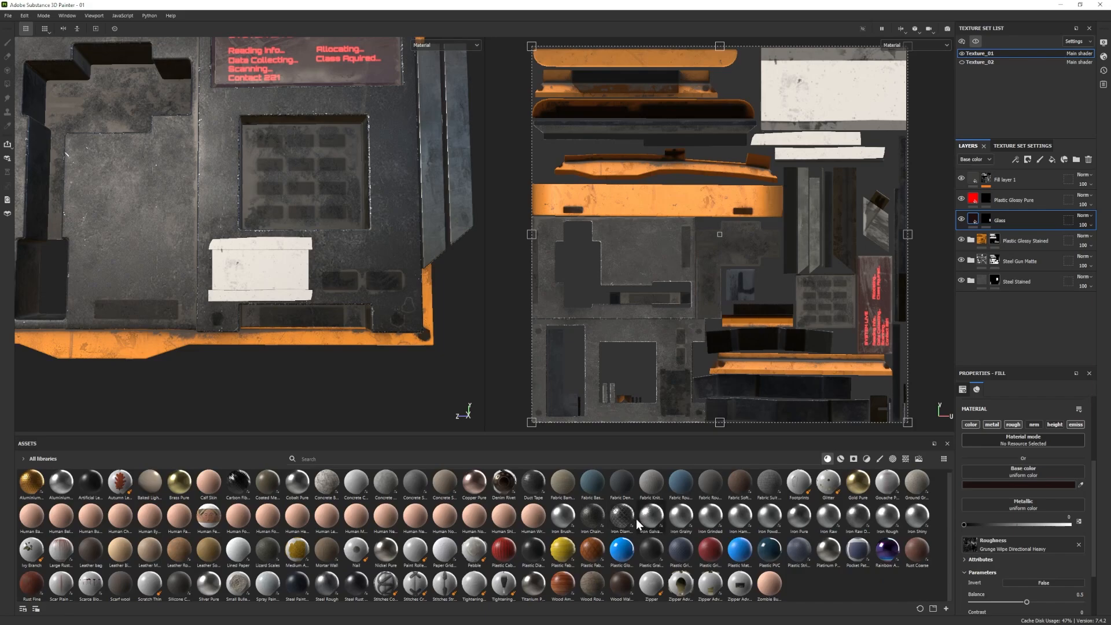
{"action": "mouse_move", "coordinate": [558, 523]}
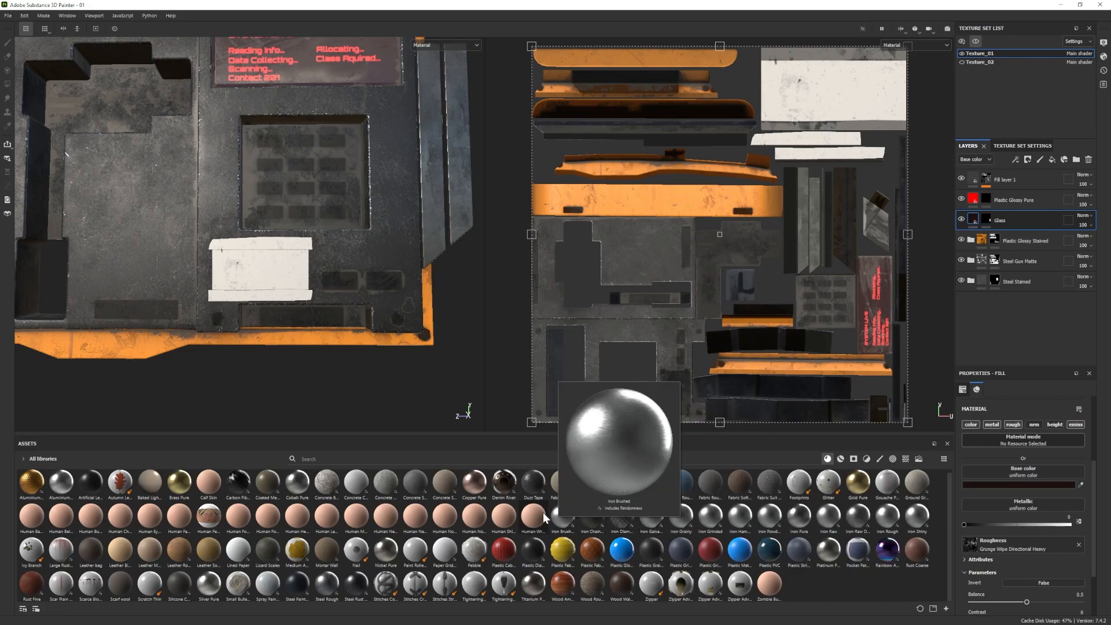
{"action": "left_click", "coordinate": [307, 459]}
{"action": "type", "text": "ta"}
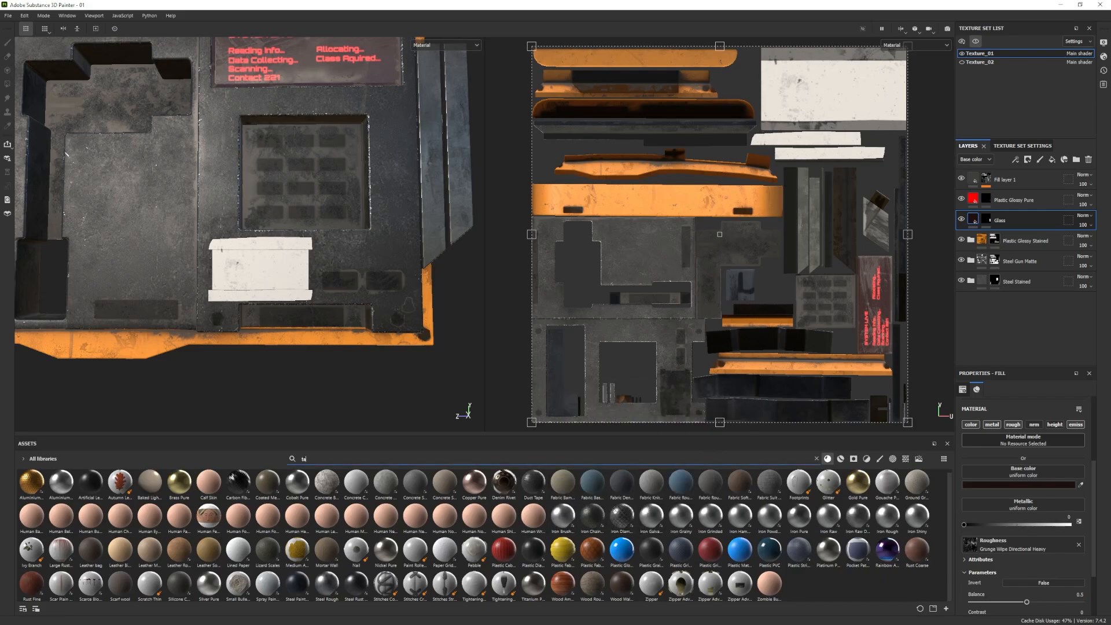
{"action": "type", "text": "p"}
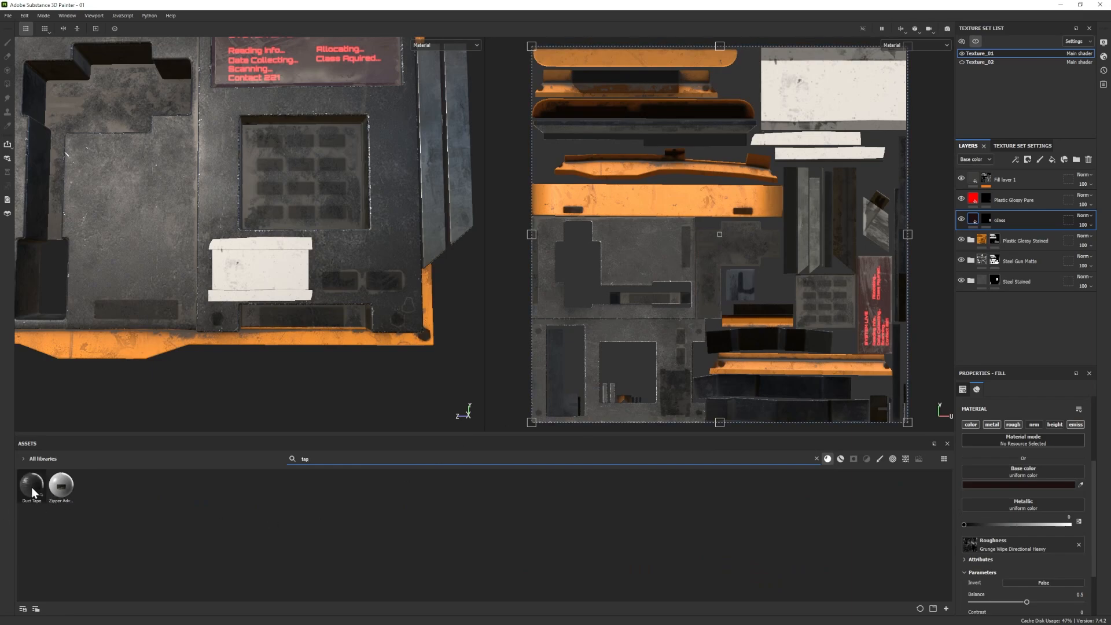
{"action": "left_click_drag", "start_coordinate": [32, 487], "coordinate": [560, 338]}
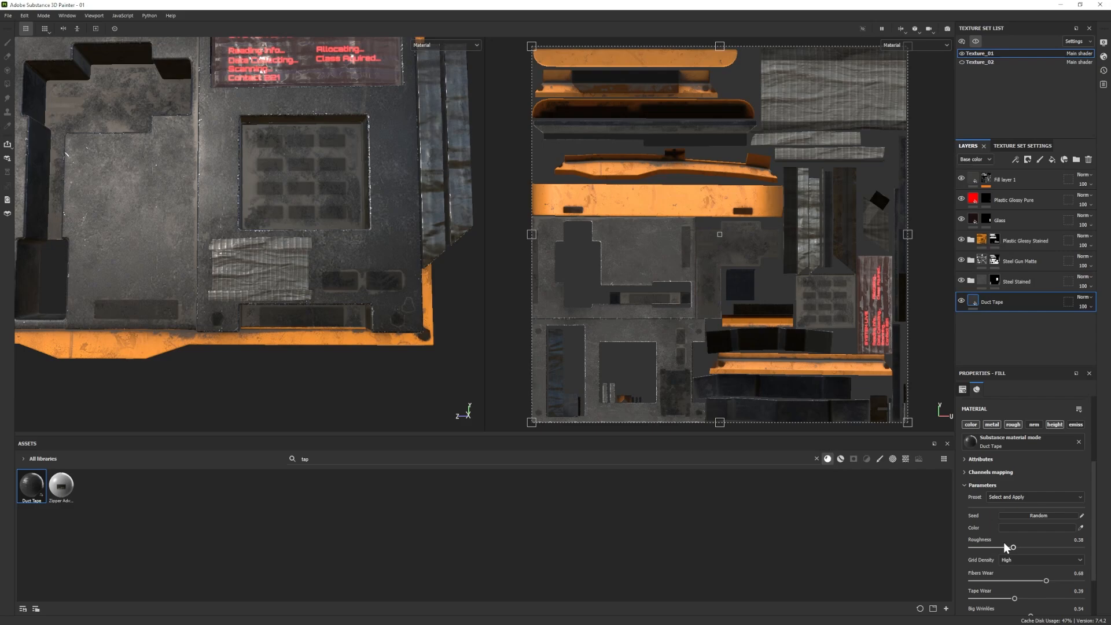
Set the Duct Tape layer's UV scale to 2.16.
{"action": "scroll", "coordinate": [1004, 538], "scroll_direction": "up", "scroll_amount": 3}
{"action": "left_click_drag", "start_coordinate": [1011, 462], "coordinate": [1013, 463]}
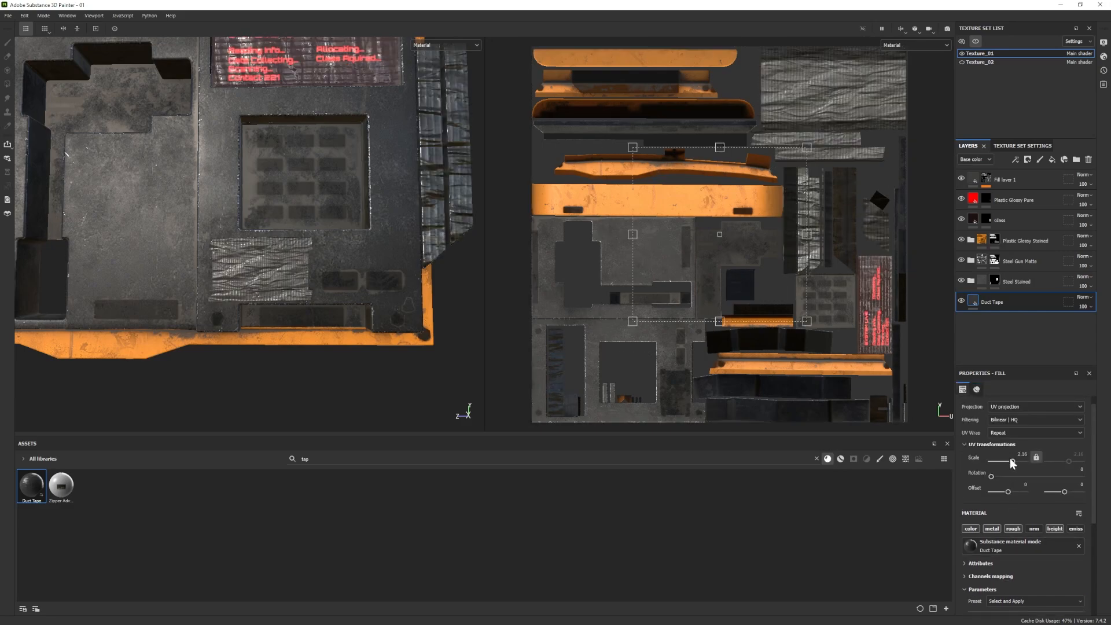
{"action": "left_click_drag", "start_coordinate": [191, 312], "coordinate": [312, 330], "text": "alt"}
{"action": "middle_click_drag", "start_coordinate": [312, 330], "coordinate": [296, 353], "text": "alt"}
{"action": "scroll", "coordinate": [1016, 502], "scroll_direction": "down", "scroll_amount": 3}
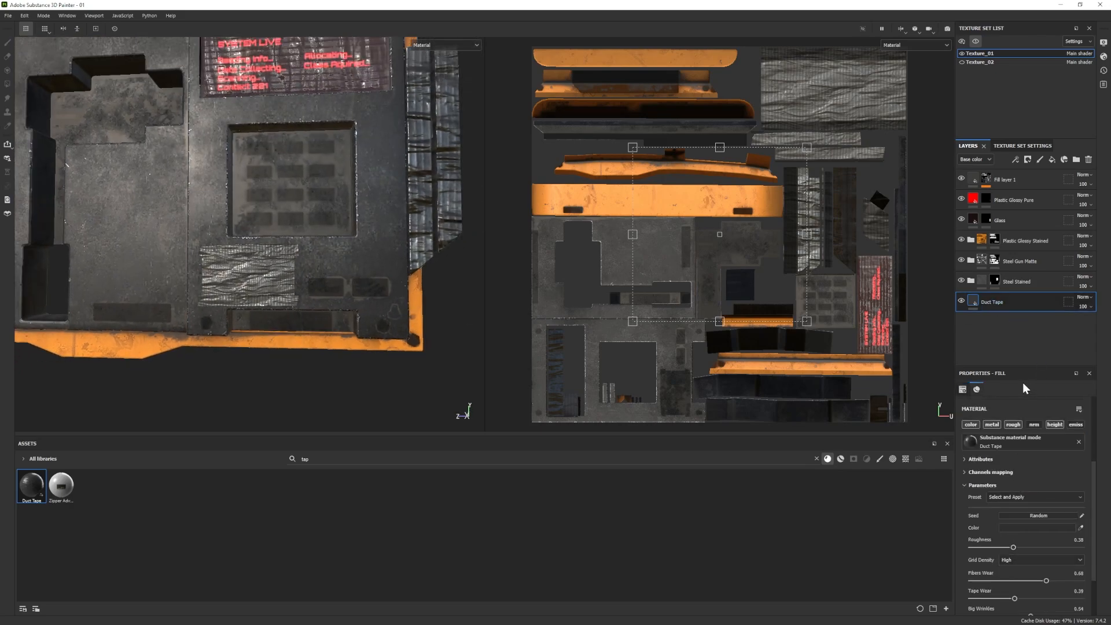
Add a black mask to the Duct Tape layer and polygon-fill the two strips above and below the white label.
{"action": "right_click", "coordinate": [1012, 303]}
{"action": "left_click", "coordinate": [1026, 16]}
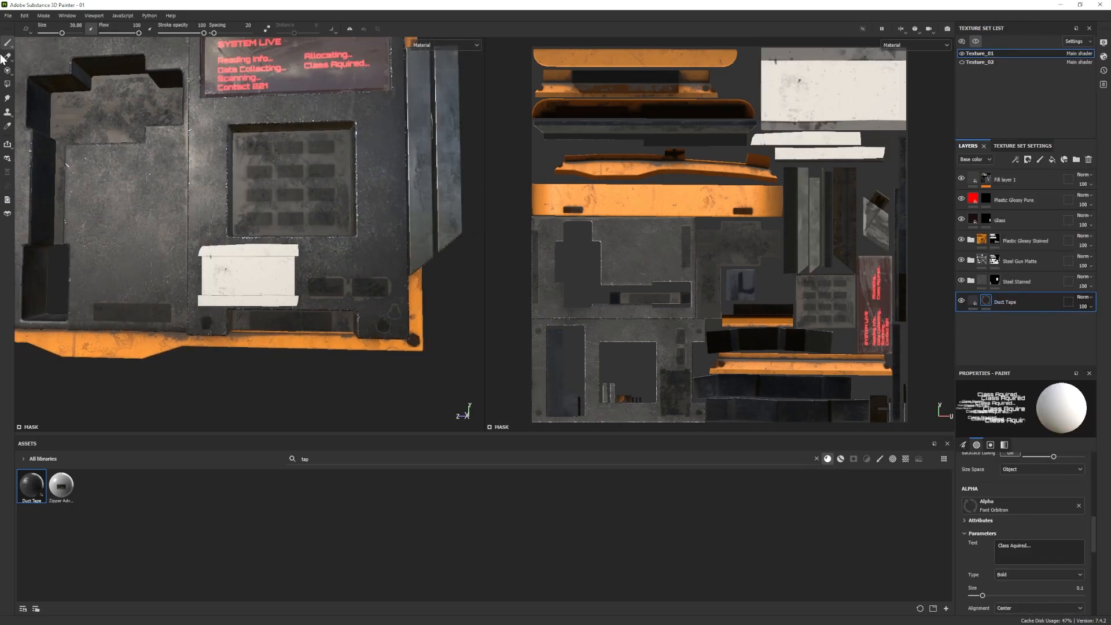
{"action": "left_click", "coordinate": [8, 85]}
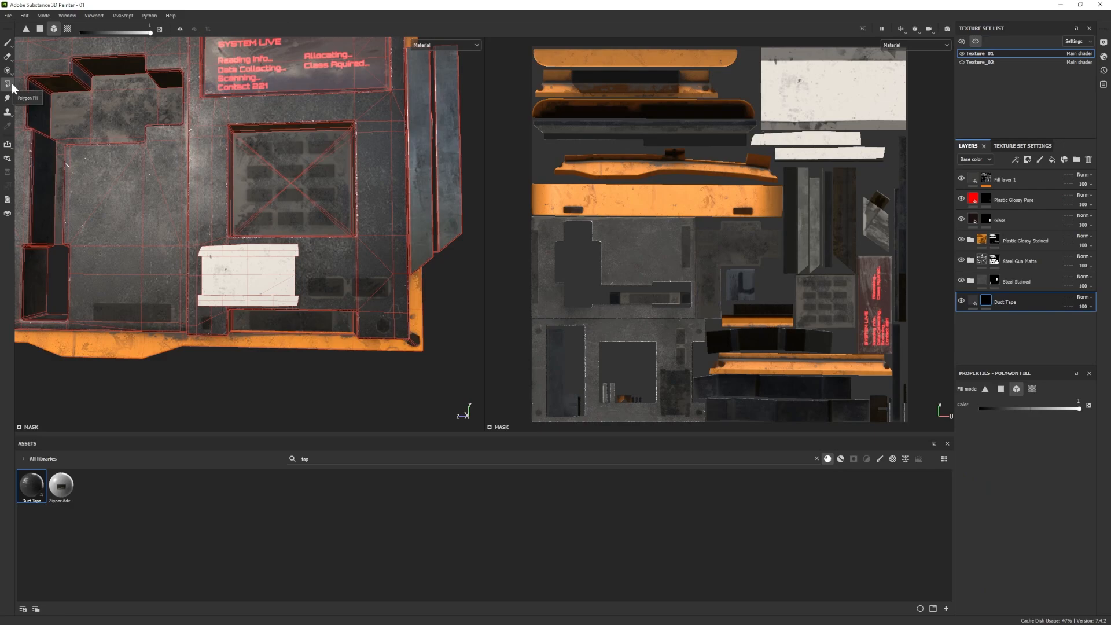
{"action": "left_click", "coordinate": [260, 251]}
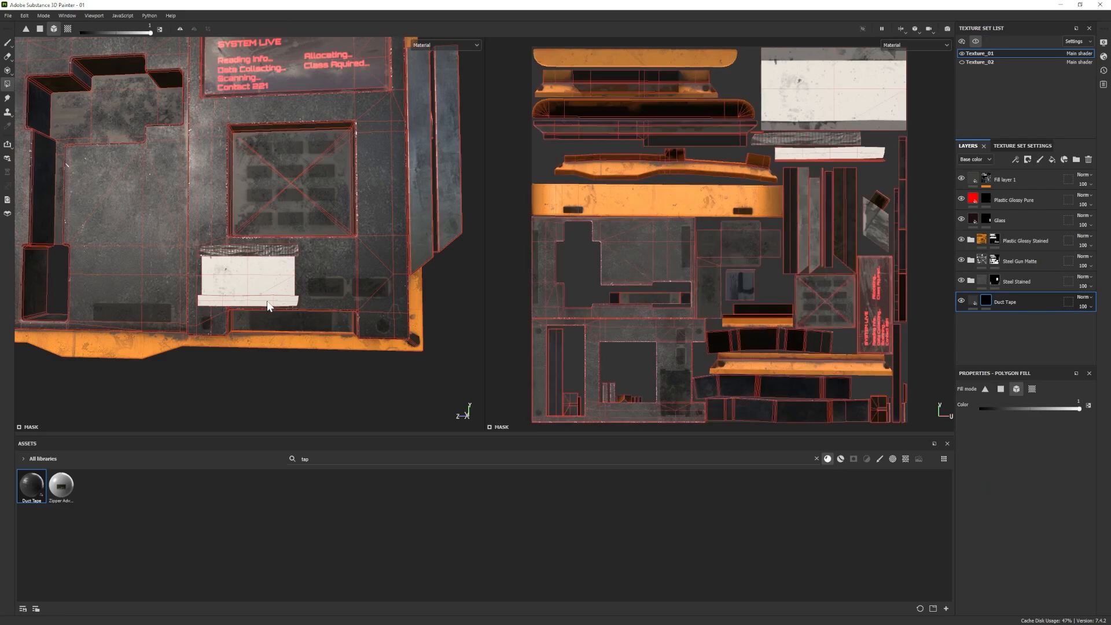
{"action": "left_click", "coordinate": [830, 152]}
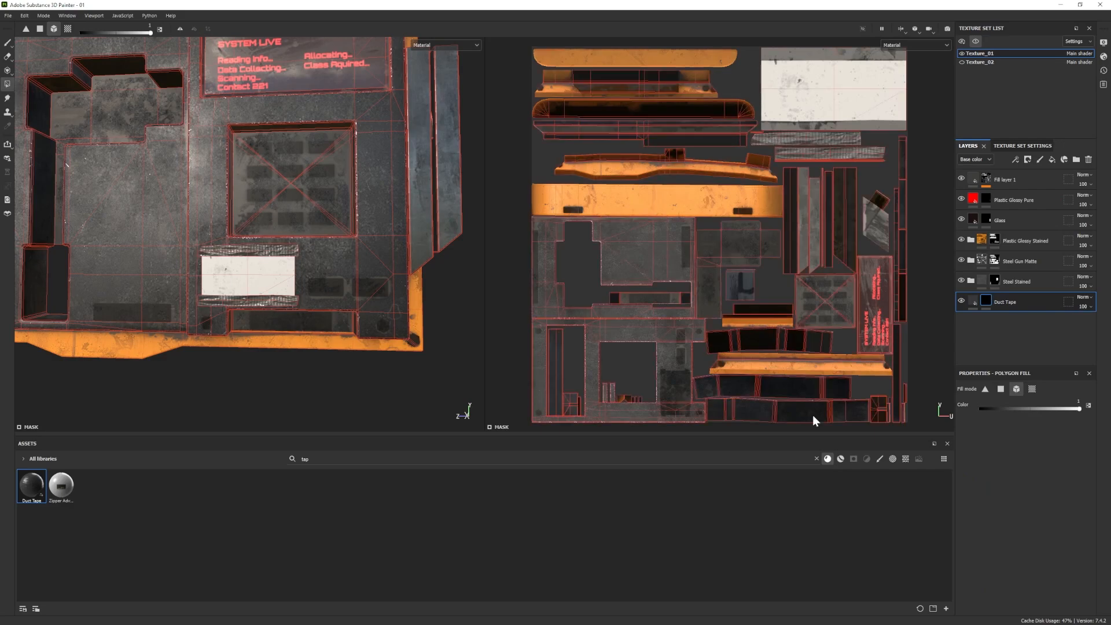
Set the Duct Tape material's tape wear to 0.64, big wrinkles to 0 and small wrinkles to 0.29.
{"action": "left_click", "coordinate": [972, 302]}
{"action": "scroll", "coordinate": [991, 579], "scroll_direction": "down", "scroll_amount": 2}
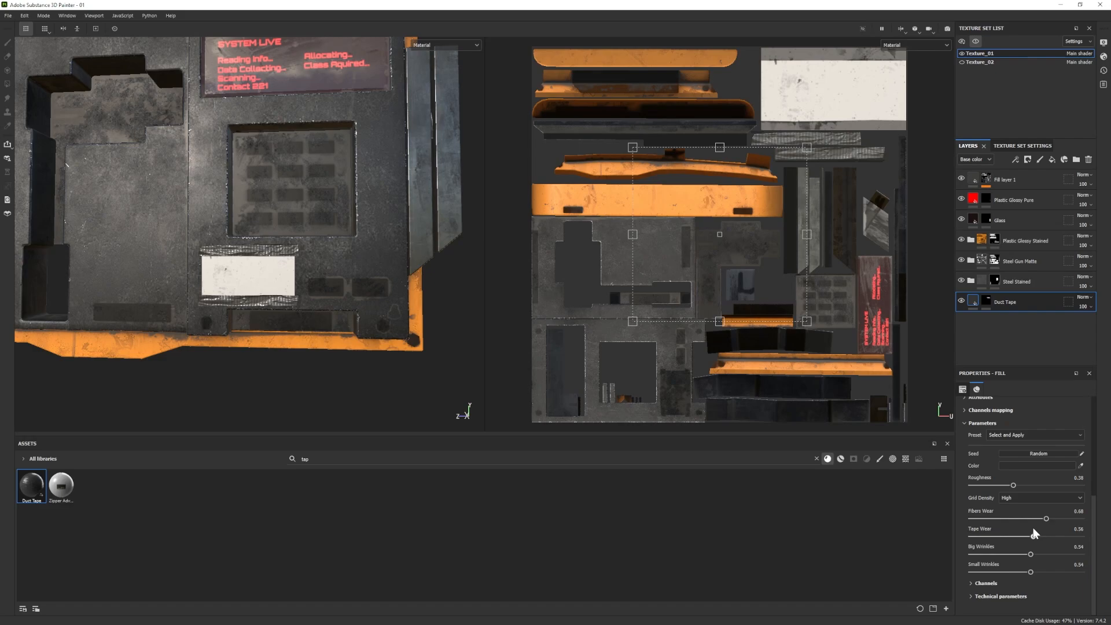
{"action": "left_click_drag", "start_coordinate": [984, 554], "coordinate": [974, 555]}
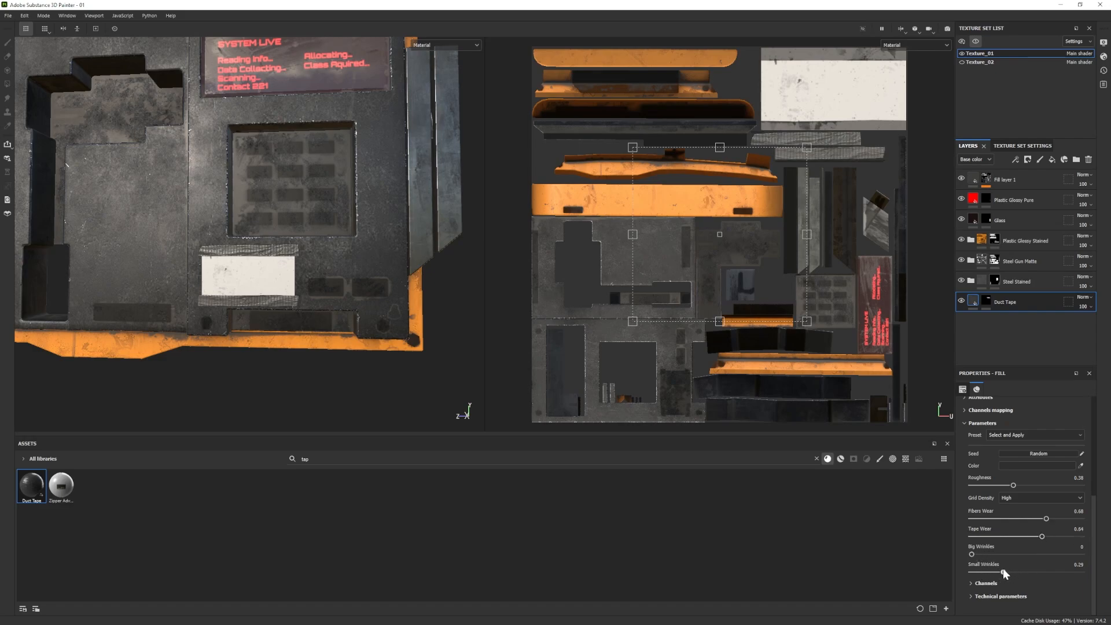
{"action": "scroll", "coordinate": [164, 300], "scroll_direction": "down", "scroll_amount": 2}
{"action": "left_click_drag", "start_coordinate": [163, 299], "coordinate": [333, 315], "text": "alt"}
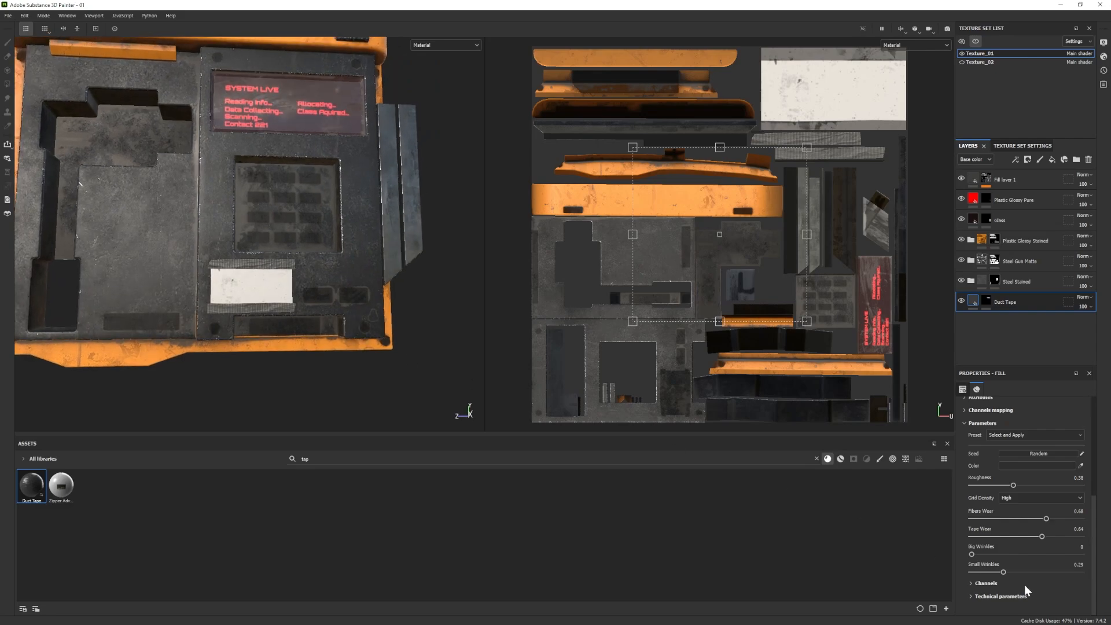
Set the height range in the Duct Tape material's technical parameters to 0.45.
{"action": "left_click", "coordinate": [1000, 596]}
{"action": "scroll", "coordinate": [1016, 576], "scroll_direction": "down", "scroll_amount": 3}
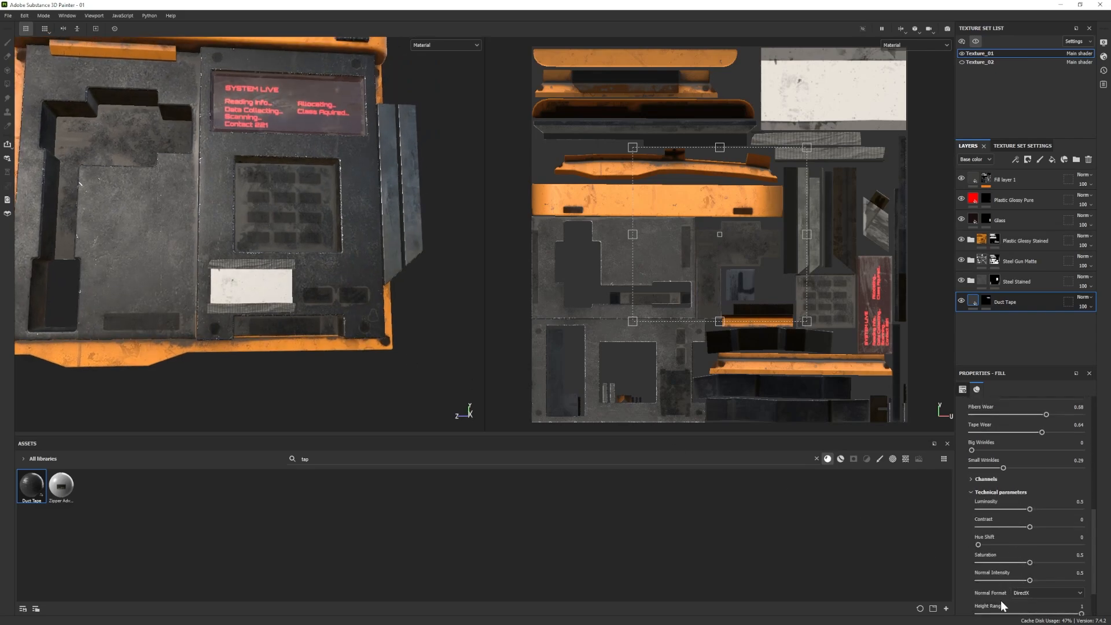
{"action": "scroll", "coordinate": [1010, 602], "scroll_direction": "down", "scroll_amount": 1}
{"action": "left_click", "coordinate": [1028, 586]}
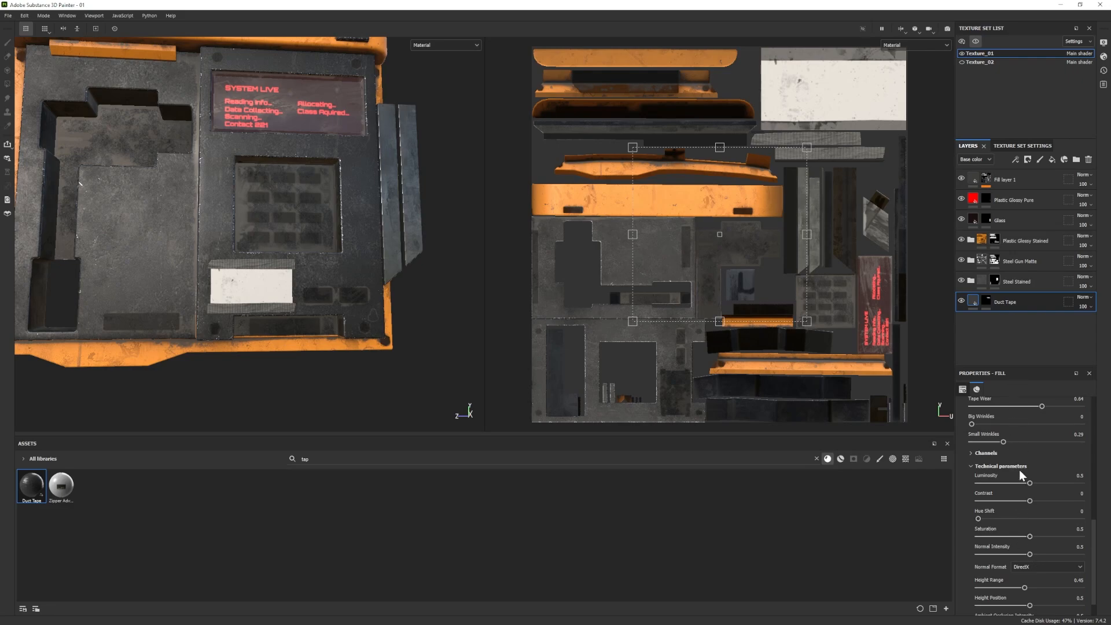
Raise the Duct Tape material's small wrinkles to 0.58 and check the strips on the model.
{"action": "scroll", "coordinate": [1016, 484], "scroll_direction": "up", "scroll_amount": 3}
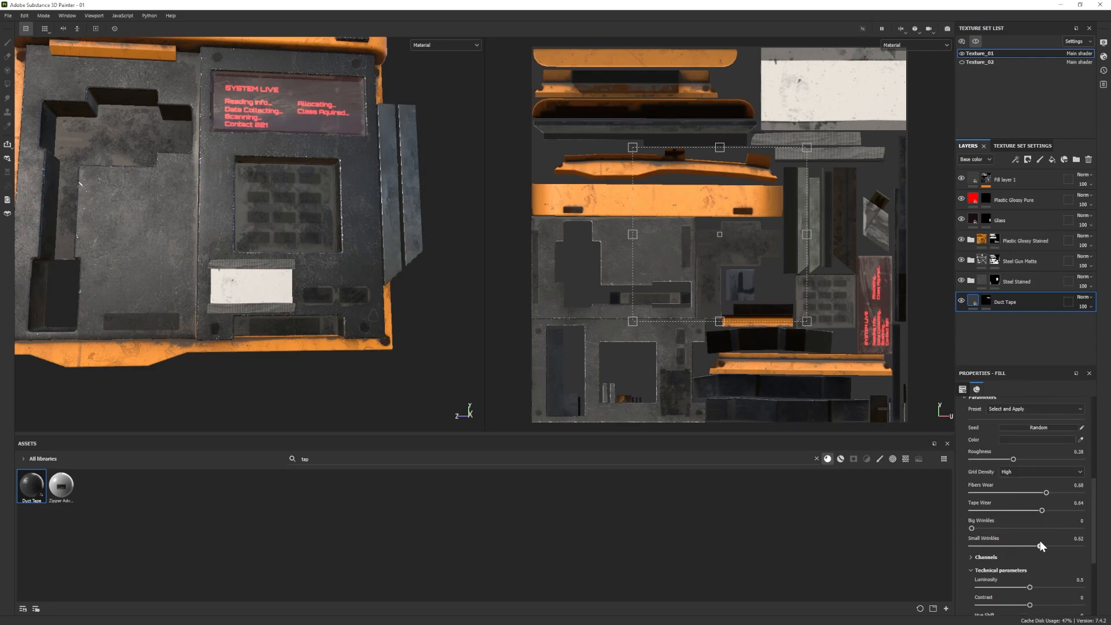
{"action": "left_click_drag", "start_coordinate": [278, 298], "coordinate": [230, 318], "text": "alt"}
{"action": "right_click_drag", "start_coordinate": [230, 317], "coordinate": [179, 303], "text": "alt"}
{"action": "middle_click_drag", "start_coordinate": [281, 310], "coordinate": [268, 283], "text": "alt"}
{"action": "right_click_drag", "start_coordinate": [268, 283], "coordinate": [328, 300], "text": "alt"}
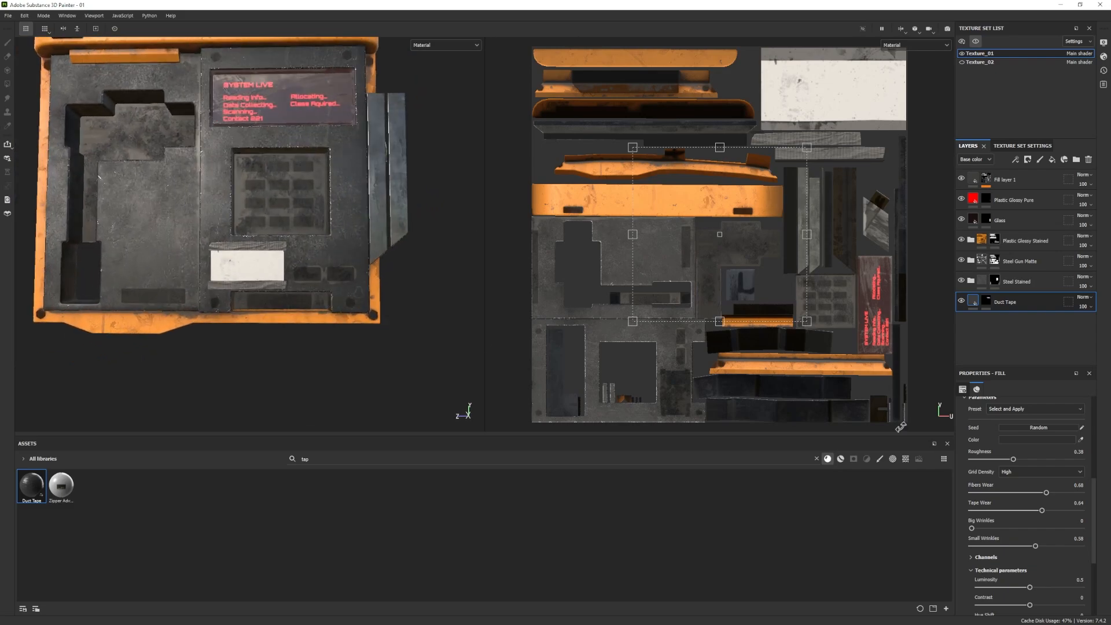
Lighten the Duct Tape colour to the dark grey 383838 and check the strips up close.
{"action": "scroll", "coordinate": [1015, 523], "scroll_direction": "down", "scroll_amount": 1}
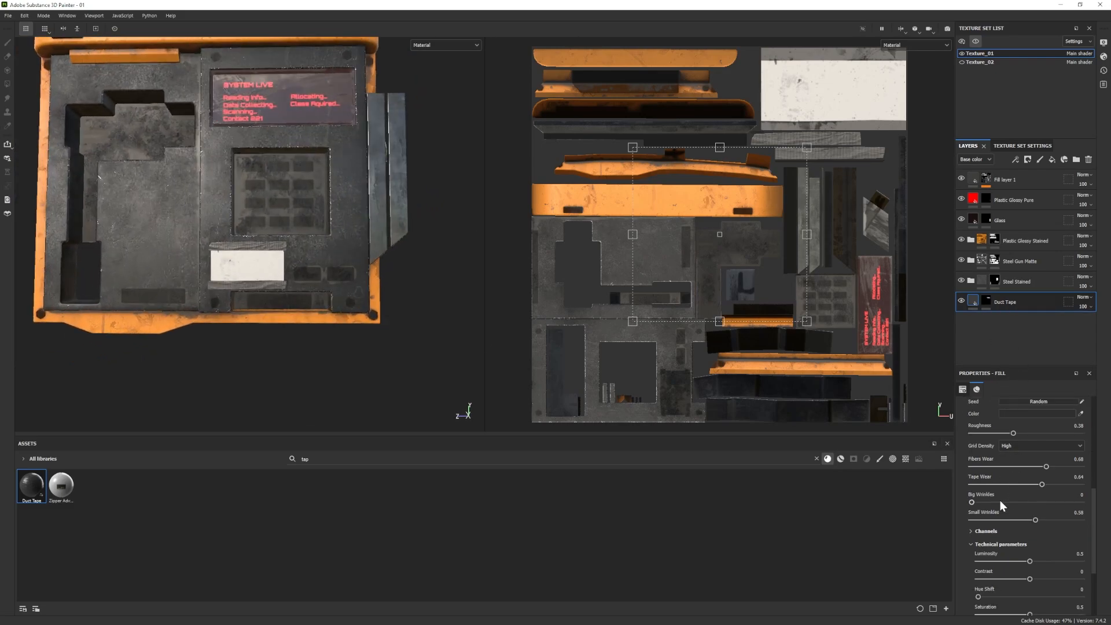
{"action": "left_click", "coordinate": [1029, 414]}
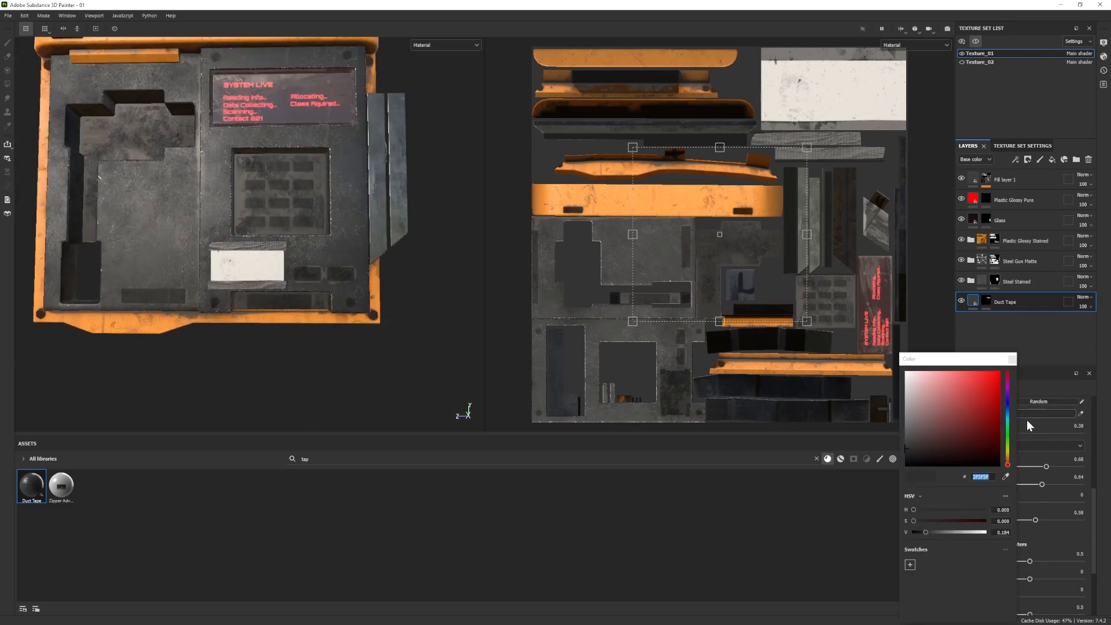
{"action": "left_click", "coordinate": [905, 447]}
{"action": "left_click_drag", "start_coordinate": [278, 295], "coordinate": [191, 266], "text": "alt"}
{"action": "scroll", "coordinate": [358, 292], "scroll_direction": "down", "scroll_amount": 2}
{"action": "scroll", "coordinate": [209, 256], "scroll_direction": "up", "scroll_amount": 2}
{"action": "middle_click_drag", "start_coordinate": [275, 305], "coordinate": [280, 302], "text": "alt"}
{"action": "scroll", "coordinate": [342, 307], "scroll_direction": "up", "scroll_amount": 2}
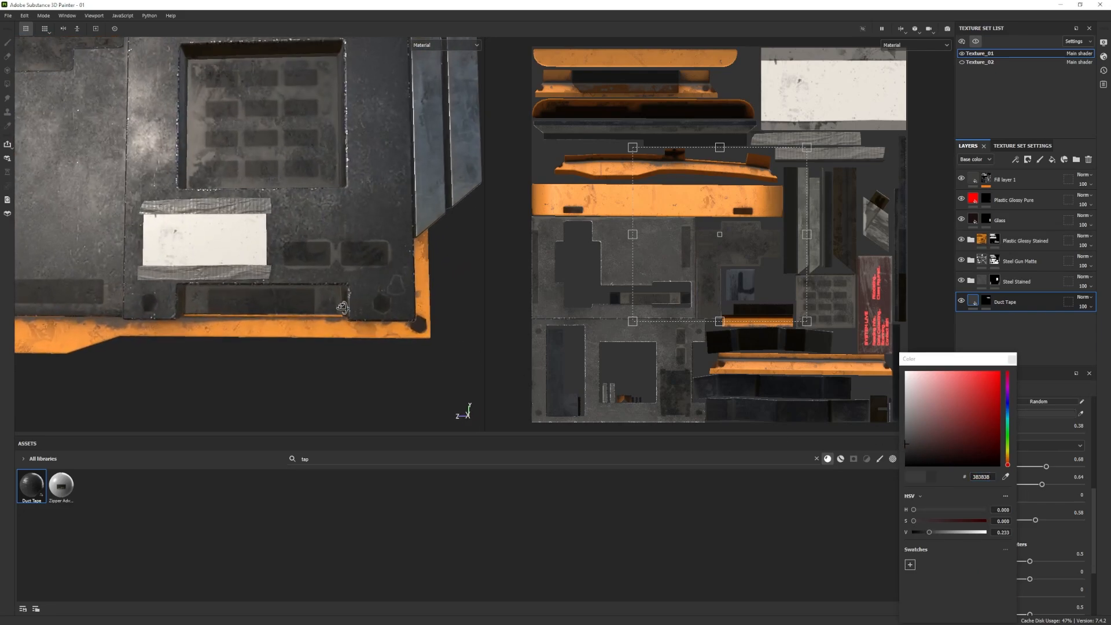
{"action": "left_click_drag", "start_coordinate": [342, 307], "coordinate": [301, 301], "text": "alt"}
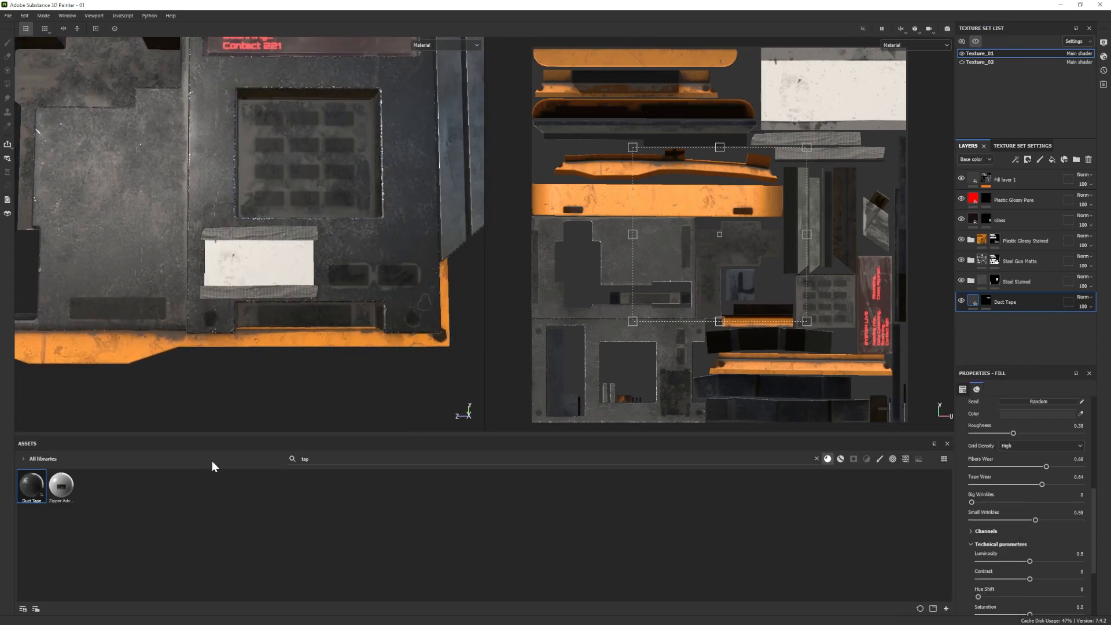
Clear the asset search and add the Paper Grid Pattern material as a fill layer beneath Duct Tape.
{"action": "left_click", "coordinate": [816, 459]}
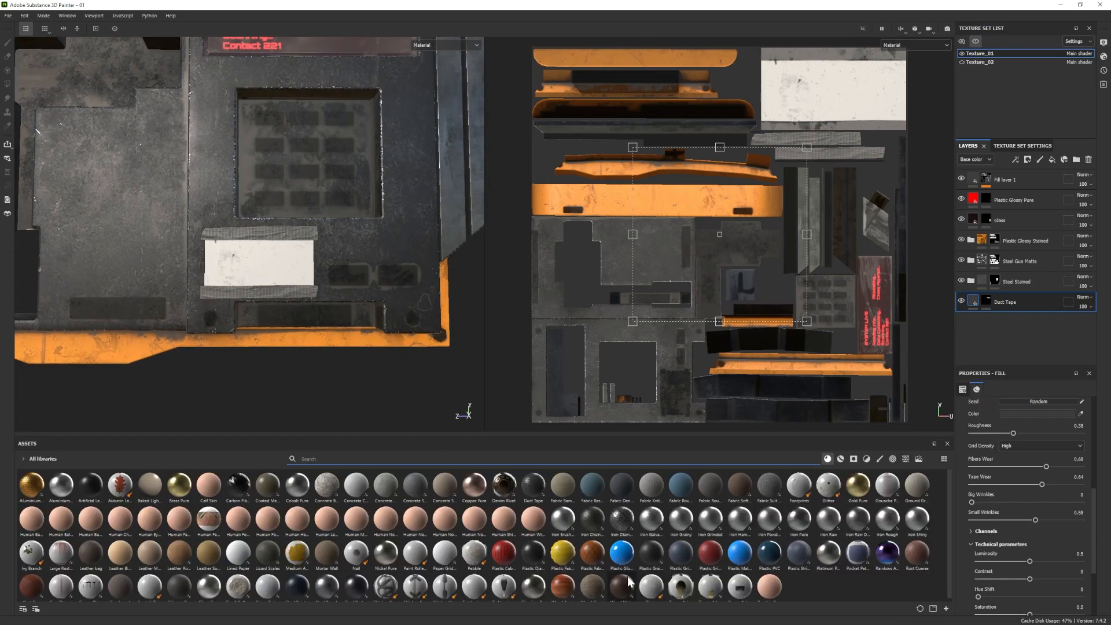
{"action": "mouse_move", "coordinate": [630, 582]}
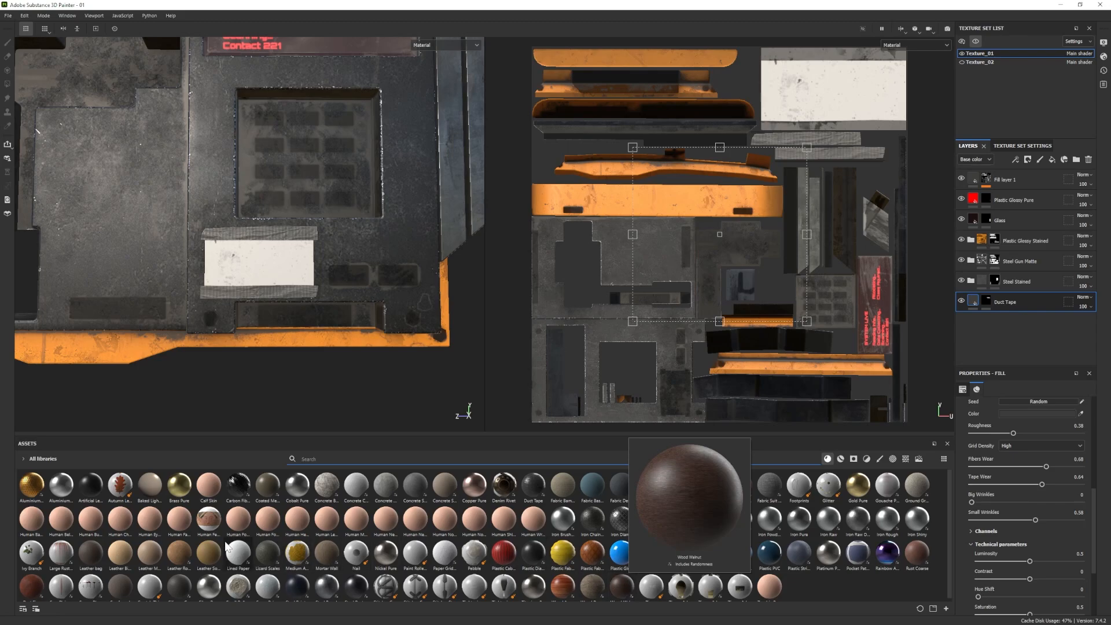
{"action": "mouse_move", "coordinate": [226, 556]}
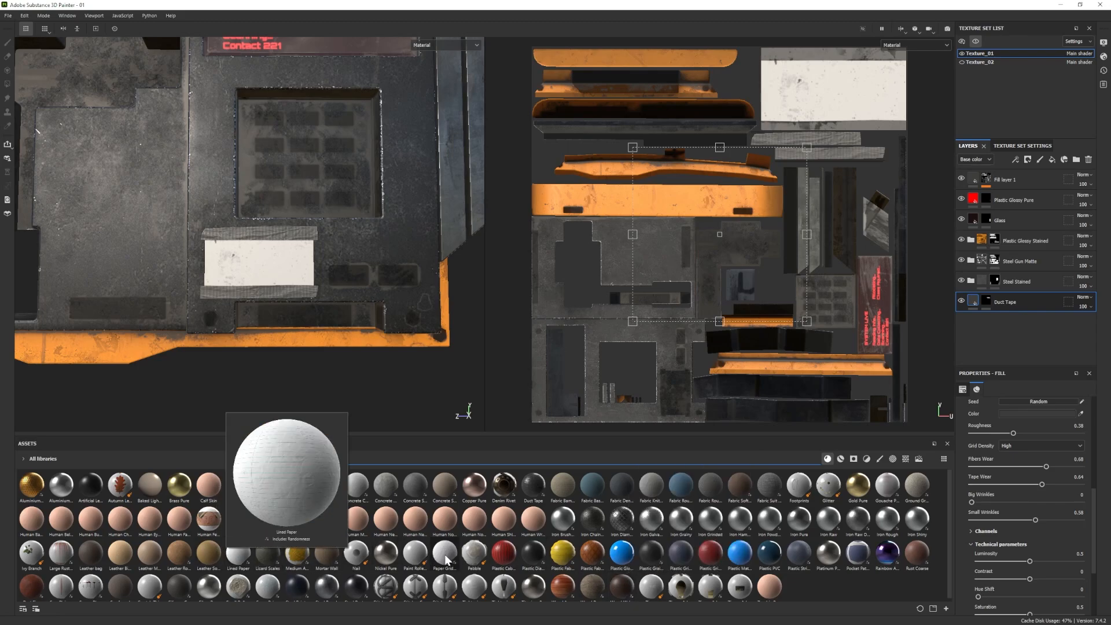
{"action": "left_click_drag", "start_coordinate": [445, 558], "coordinate": [972, 324]}
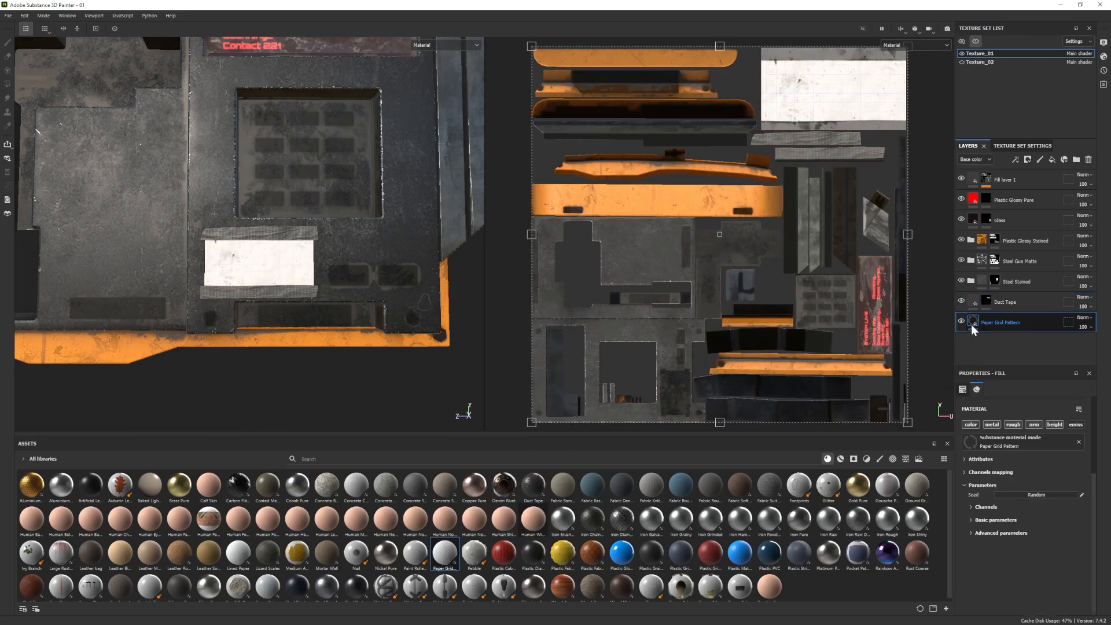
{"action": "scroll", "coordinate": [277, 336], "scroll_direction": "up", "scroll_amount": 5}
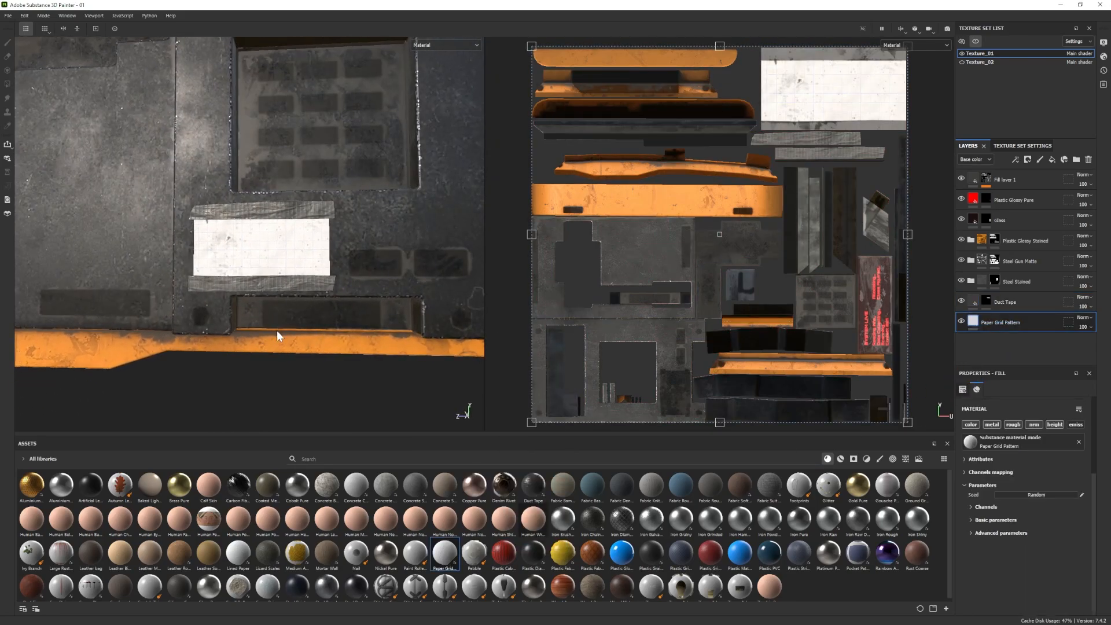
Try lowering the Paper Grid Pattern material's luminosity to 0.46, and undo the change.
{"action": "scroll", "coordinate": [278, 336], "scroll_direction": "down", "scroll_amount": 2}
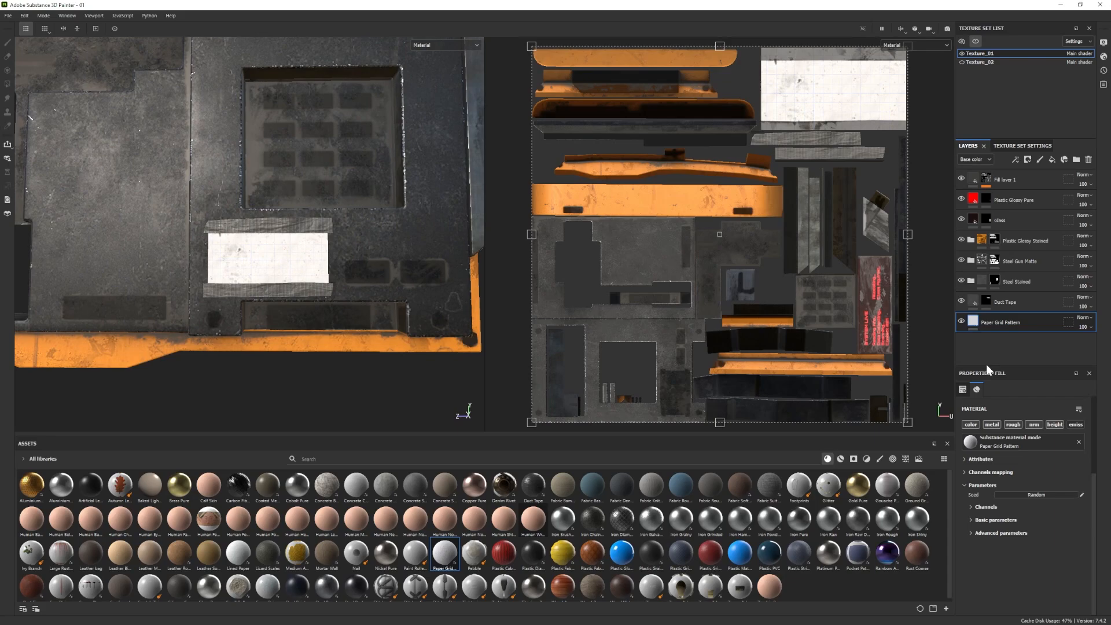
{"action": "left_click", "coordinate": [992, 523]}
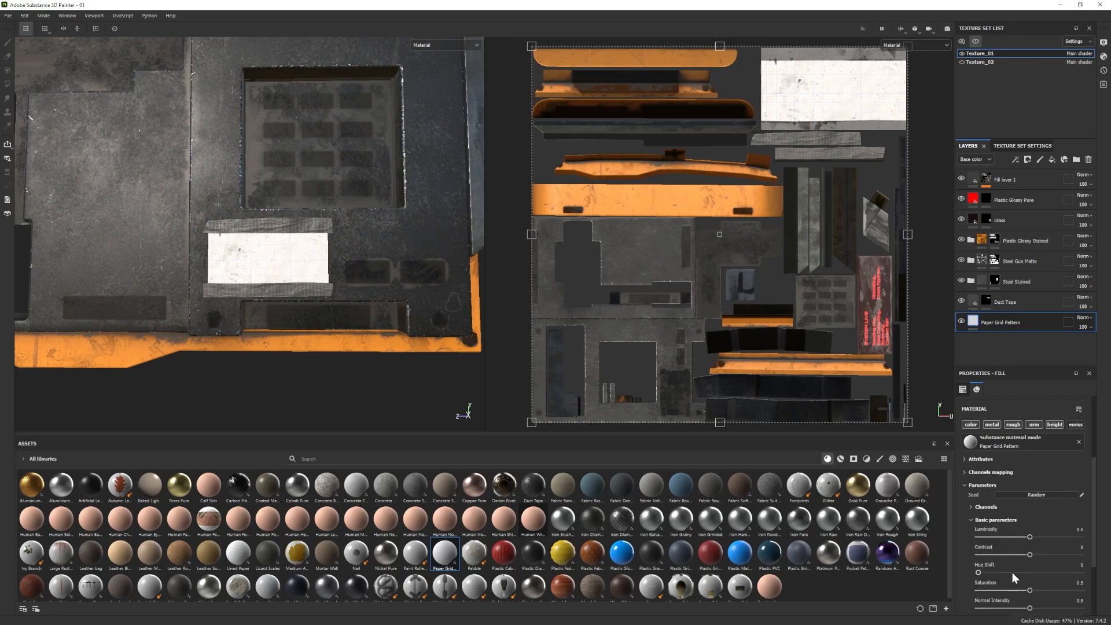
{"action": "left_click_drag", "start_coordinate": [1030, 537], "coordinate": [1027, 538]}
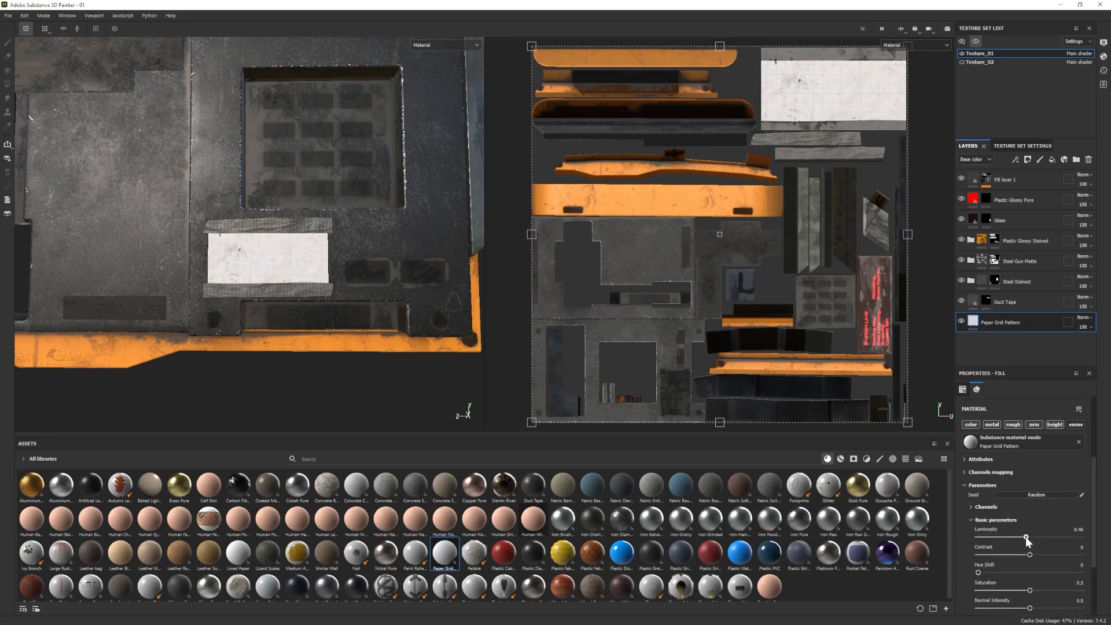
{"action": "key", "text": "ctrl+z"}
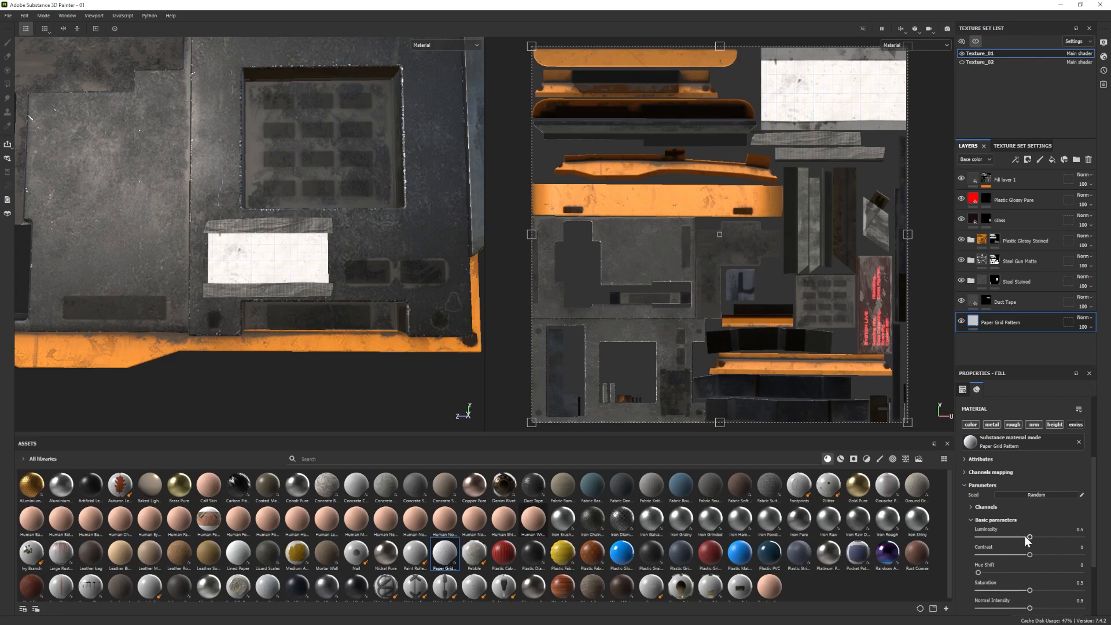
Darken the Paper Grid Pattern's paper colour slightly to a light neutral grey.
{"action": "scroll", "coordinate": [1005, 515], "scroll_direction": "down", "scroll_amount": 5}
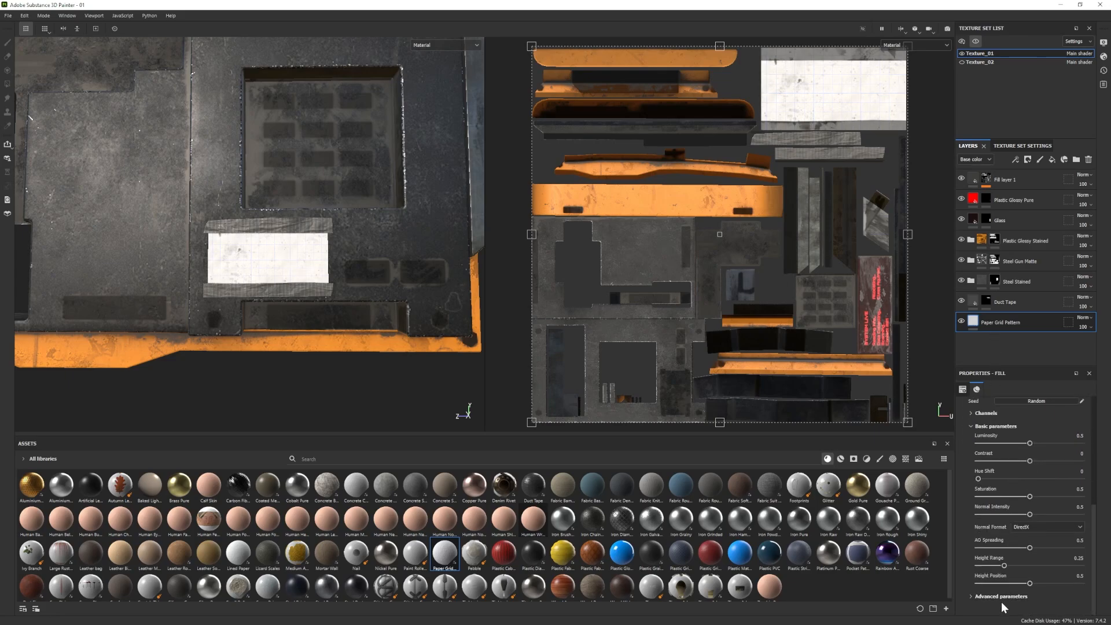
{"action": "left_click", "coordinate": [1029, 570]}
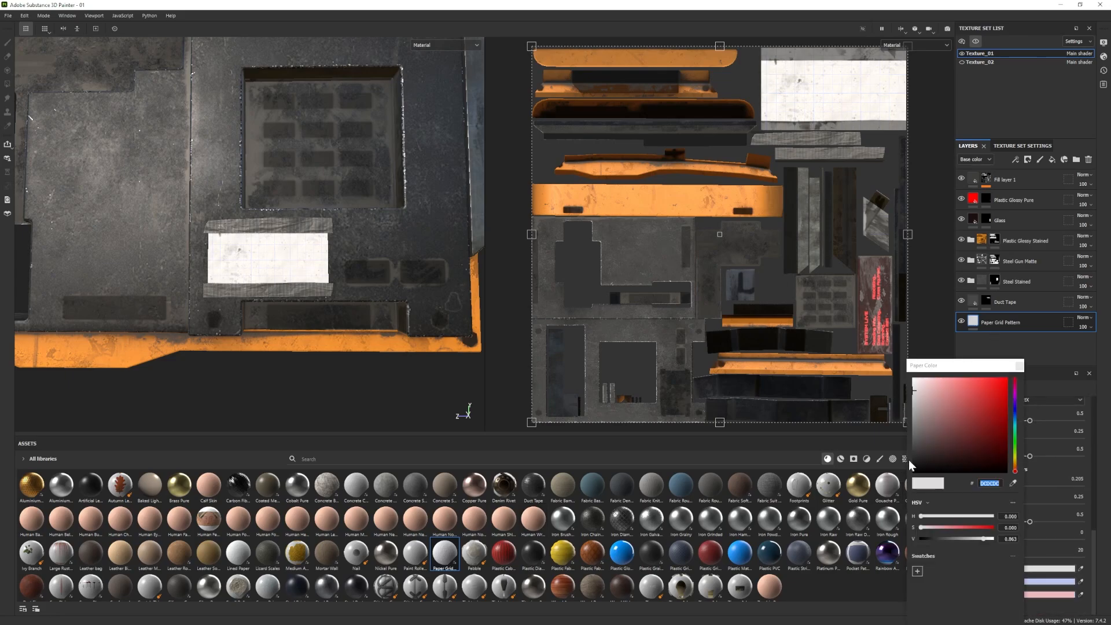
{"action": "left_click", "coordinate": [914, 393]}
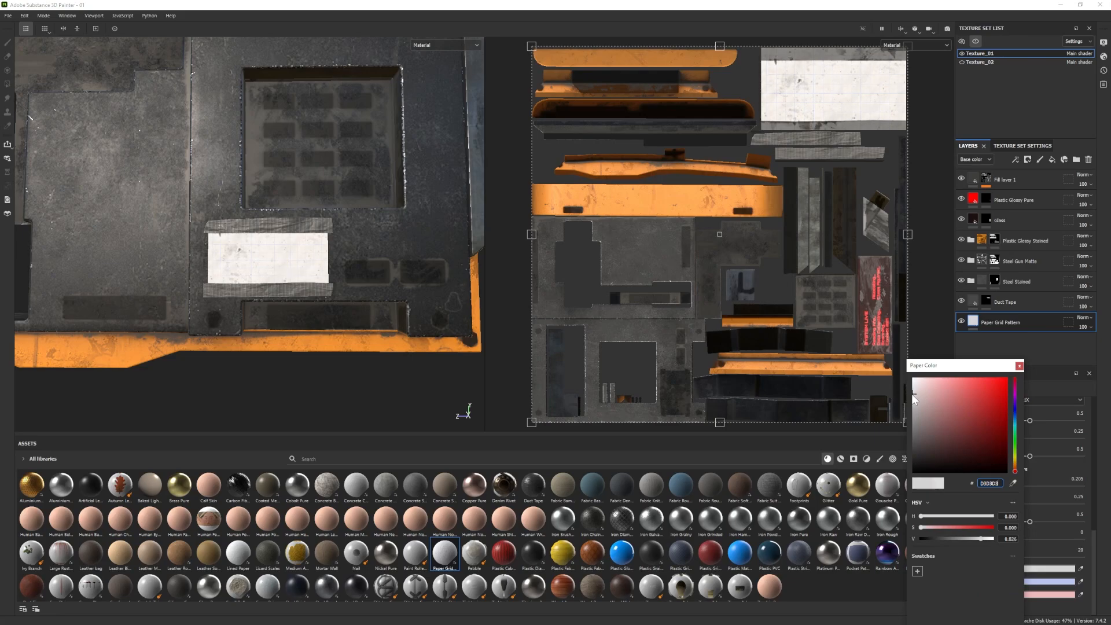
{"action": "left_click_drag", "start_coordinate": [914, 399], "coordinate": [911, 394]}
{"action": "left_click", "coordinate": [1019, 366]}
Try a slightly more saturated blue, AFBCEB, for the paper's square colour, and undo it.
{"action": "left_click", "coordinate": [1035, 582]}
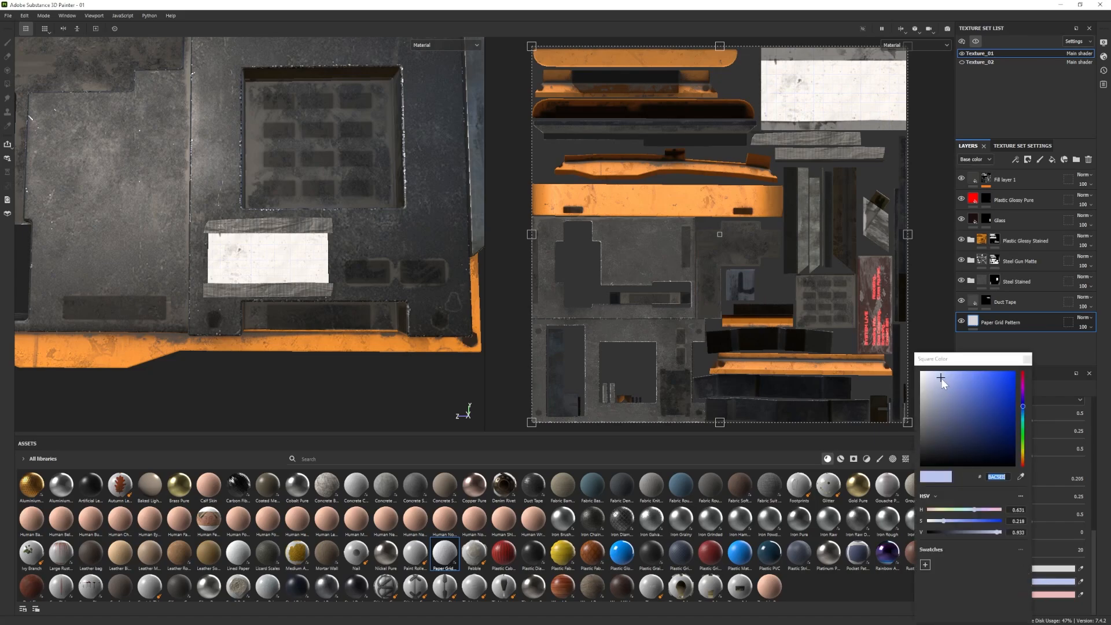
{"action": "left_click_drag", "start_coordinate": [941, 377], "coordinate": [945, 379]}
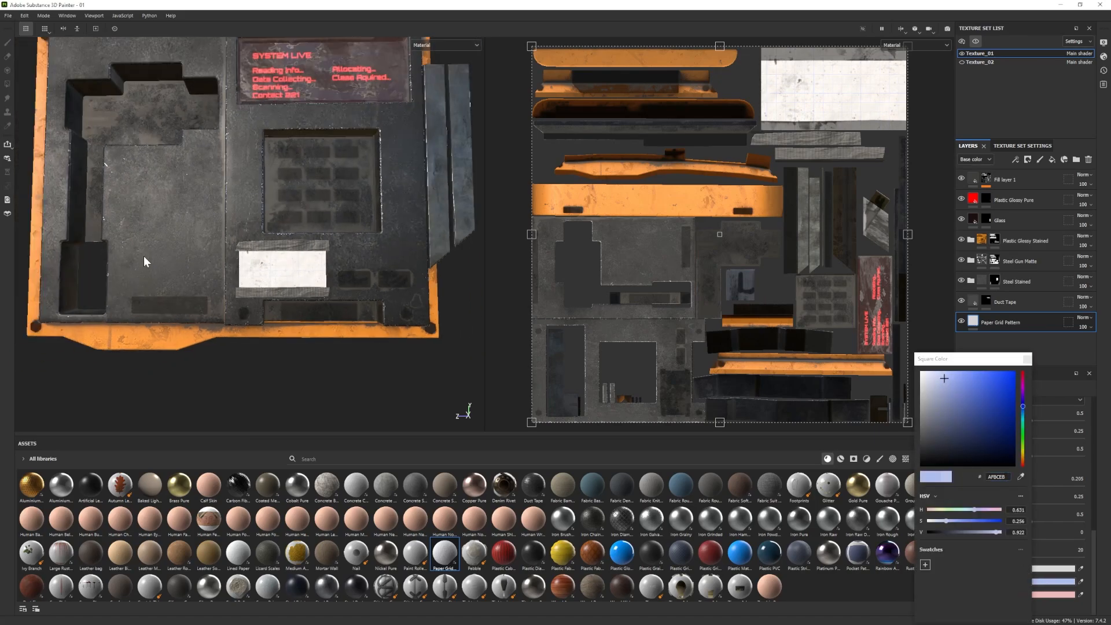
{"action": "left_click_drag", "start_coordinate": [144, 256], "coordinate": [243, 295], "text": "alt"}
{"action": "key", "text": "ctrl+z"}
{"action": "scroll", "coordinate": [312, 334], "scroll_direction": "up", "scroll_amount": 3}
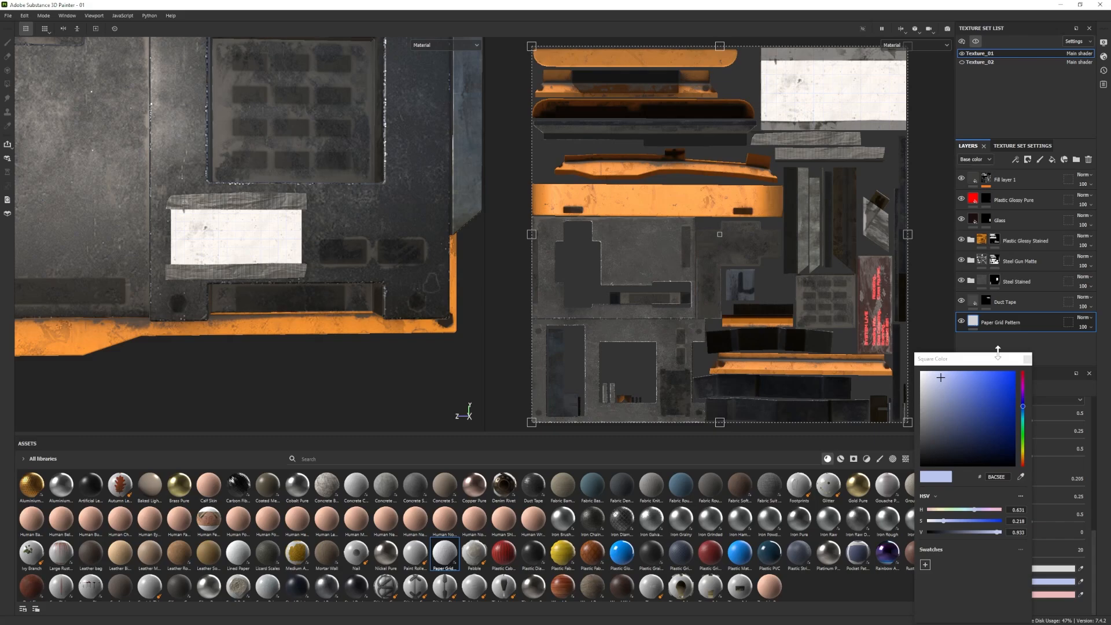
{"action": "left_click", "coordinate": [1028, 360]}
Add a black mask to the Paper Grid Pattern layer and reveal only the paper label with a polygon fill.
{"action": "right_click", "coordinate": [998, 325]}
{"action": "left_click", "coordinate": [1025, 23]}
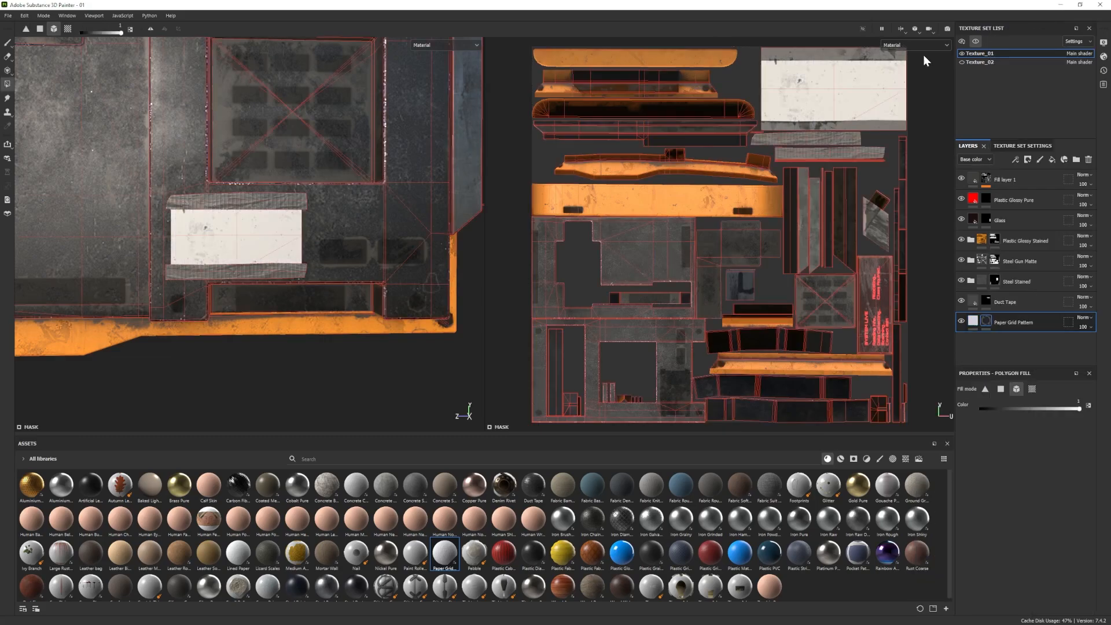
{"action": "left_click", "coordinate": [249, 246]}
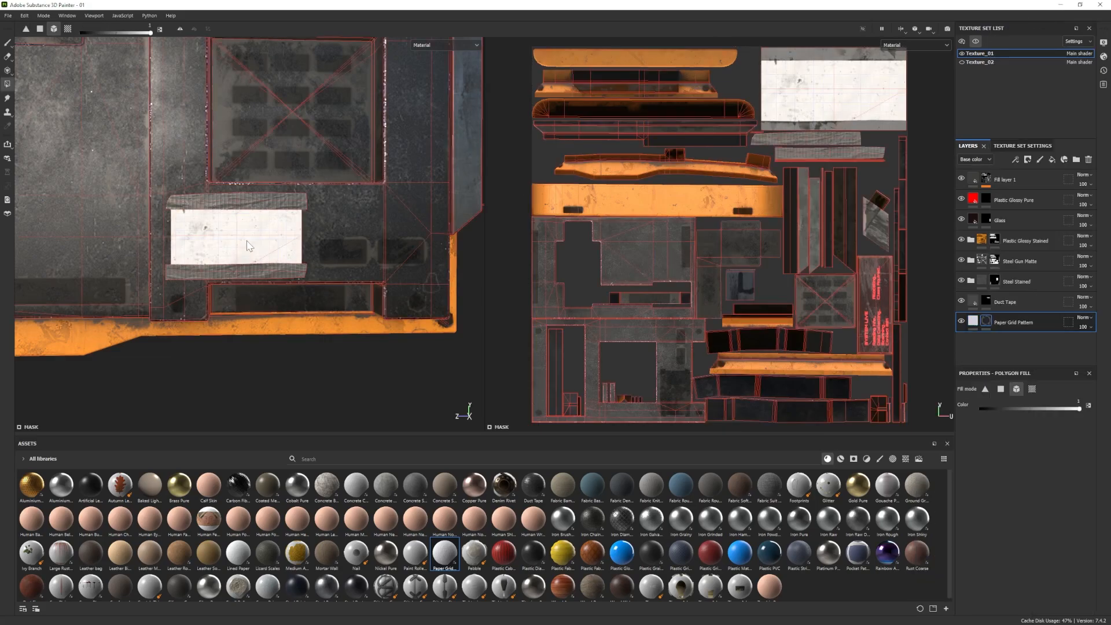
Select the Paint brush and add Plastic Matte Pure as a fill layer above Paper Grid Pattern, with a black mask.
{"action": "left_click", "coordinate": [8, 42]}
{"action": "middle_click_drag", "start_coordinate": [197, 263], "coordinate": [226, 270], "text": "alt"}
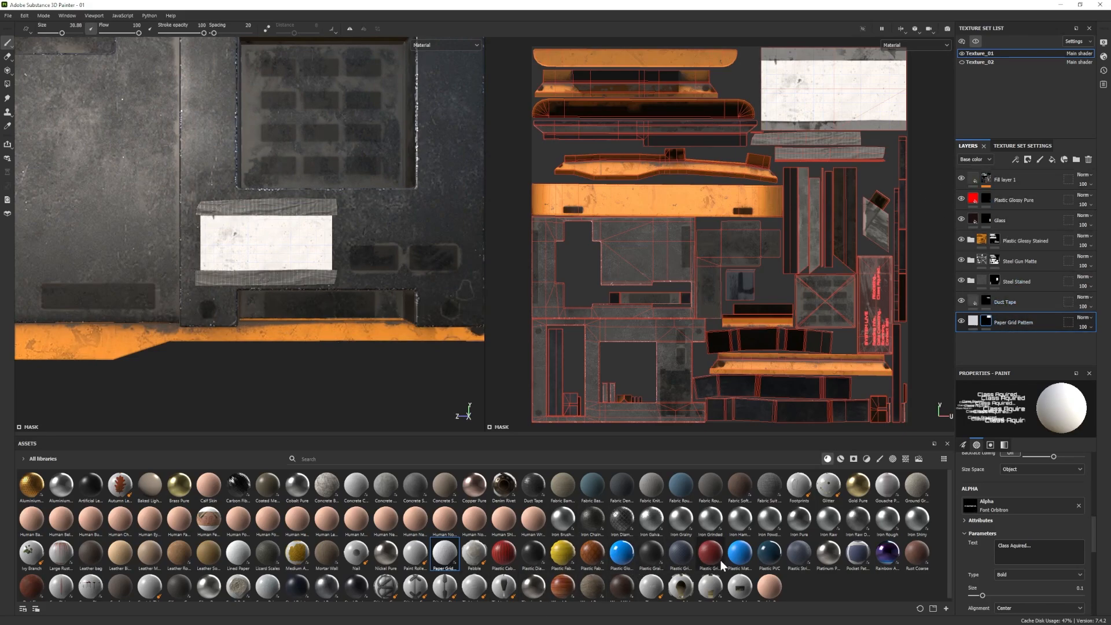
{"action": "left_click_drag", "start_coordinate": [738, 560], "coordinate": [1012, 310]}
{"action": "right_click", "coordinate": [1008, 325]}
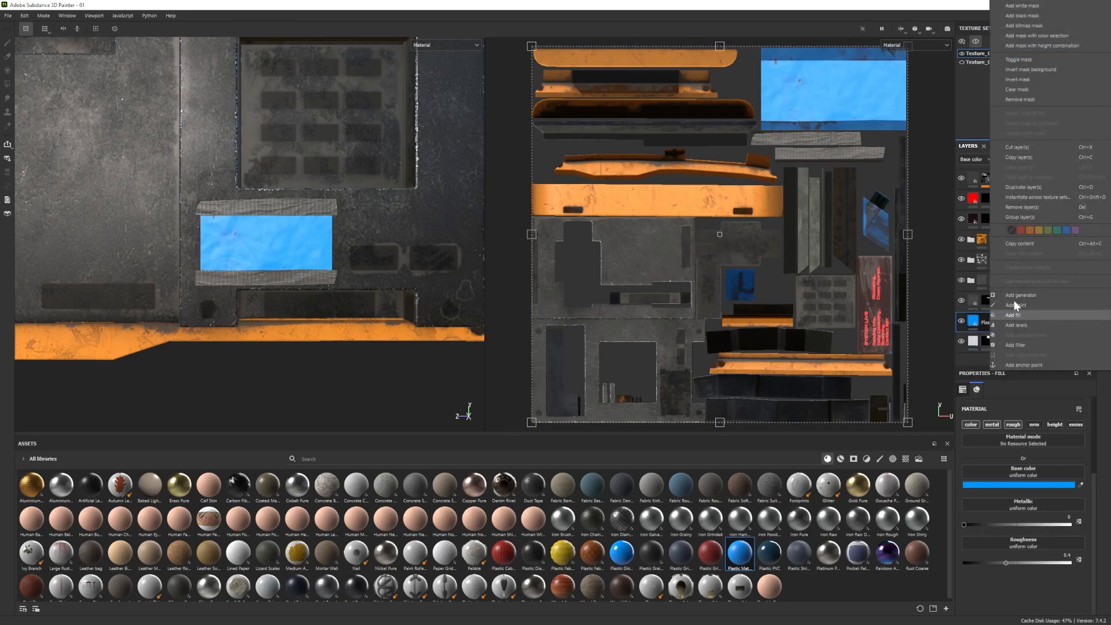
{"action": "left_click", "coordinate": [1035, 16]}
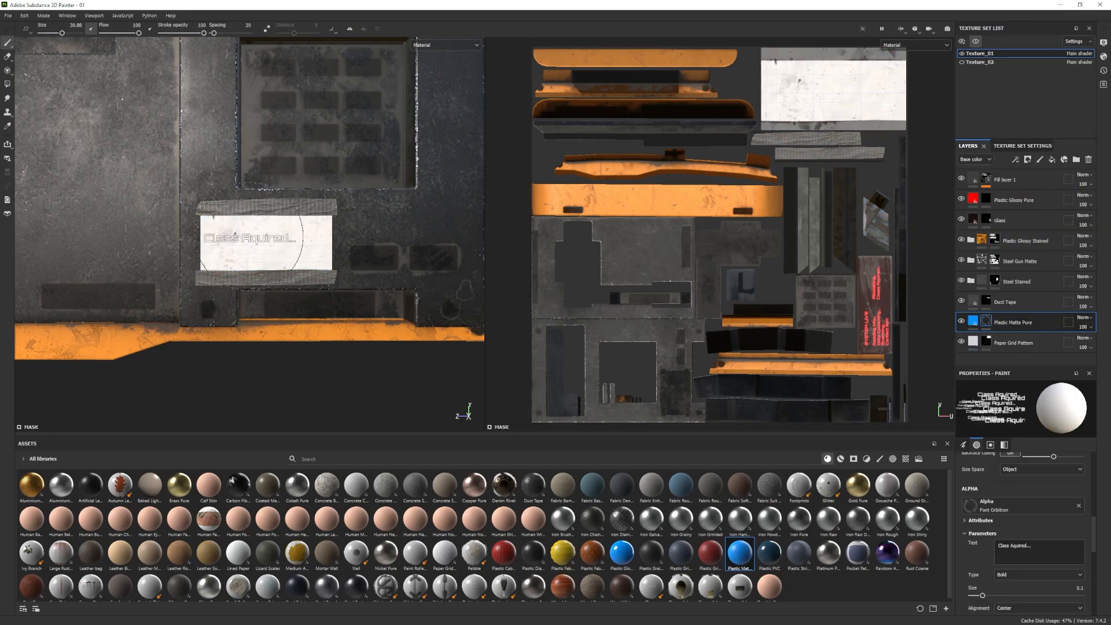
Browse the alpha assets for a font and set the brush alpha to Font Jura with the Bold type.
{"action": "left_click", "coordinate": [893, 459]}
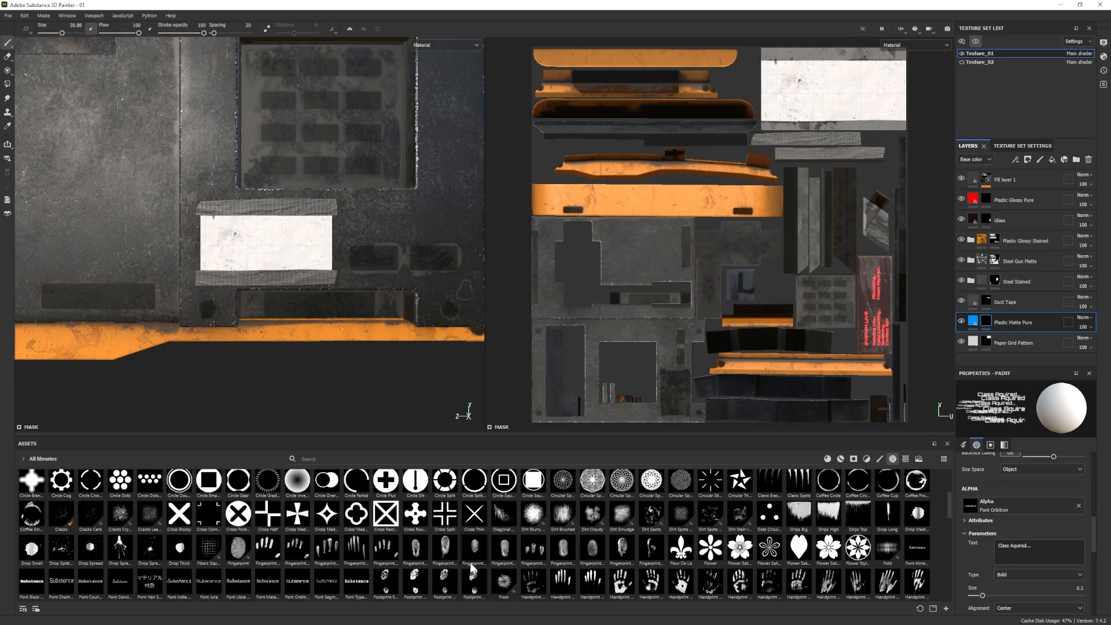
{"action": "mouse_move", "coordinate": [470, 563]}
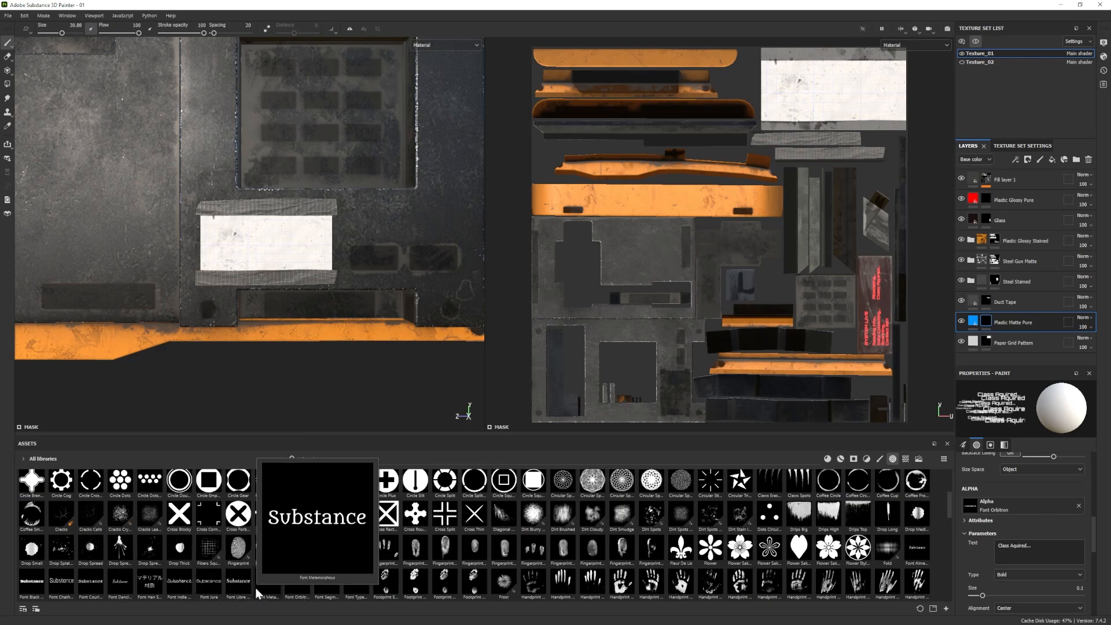
{"action": "mouse_move", "coordinate": [55, 580]}
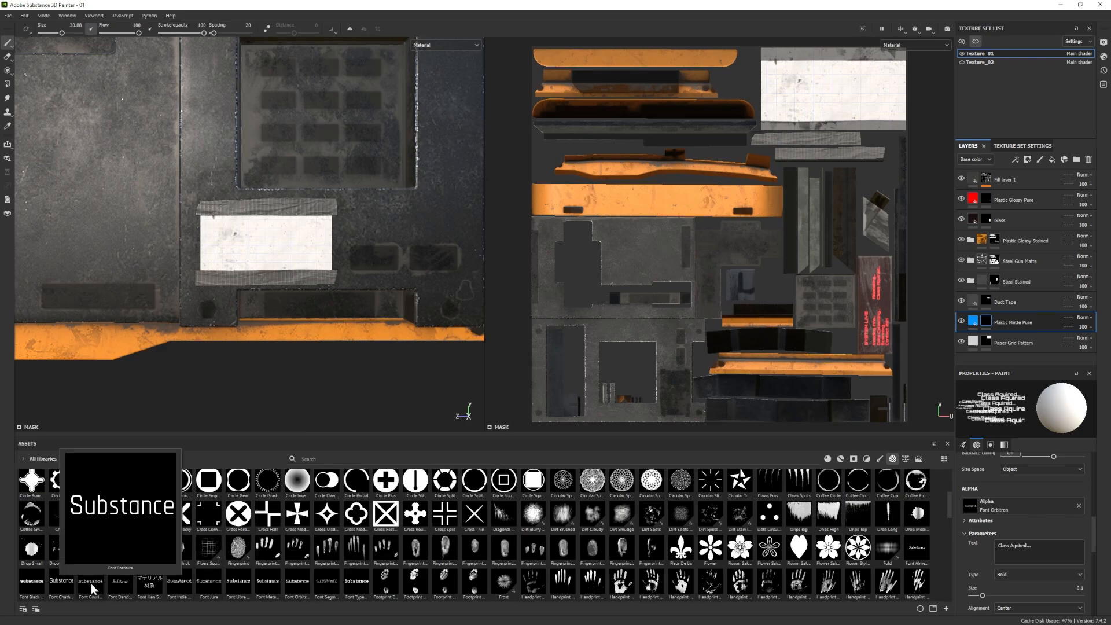
{"action": "left_click", "coordinate": [212, 582]}
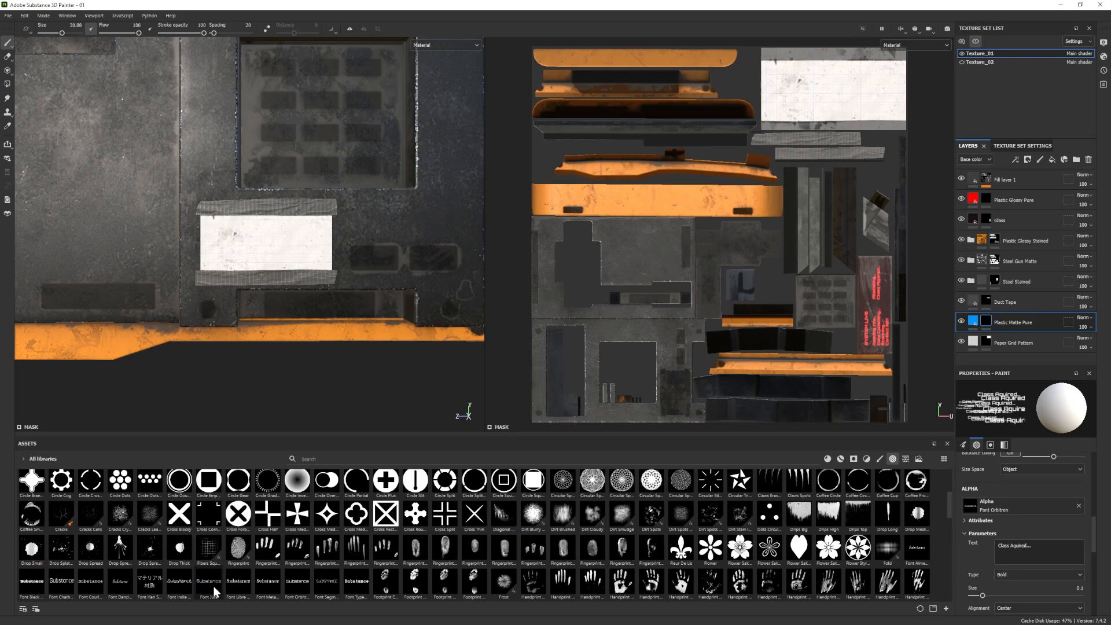
{"action": "left_click", "coordinate": [1027, 575]}
{"action": "left_click", "coordinate": [1006, 593]}
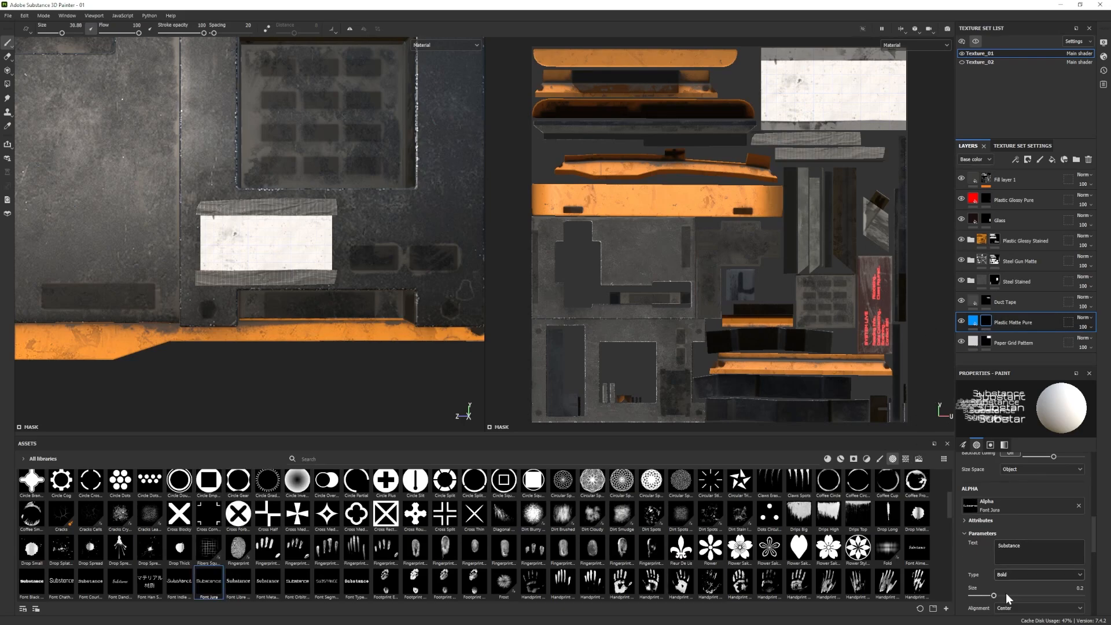
Set the brush alpha's text to "2213 - Office" and its size to 0.09.
{"action": "left_click_drag", "start_coordinate": [1027, 545], "coordinate": [987, 547]}
{"action": "type", "text": "2213 - "}
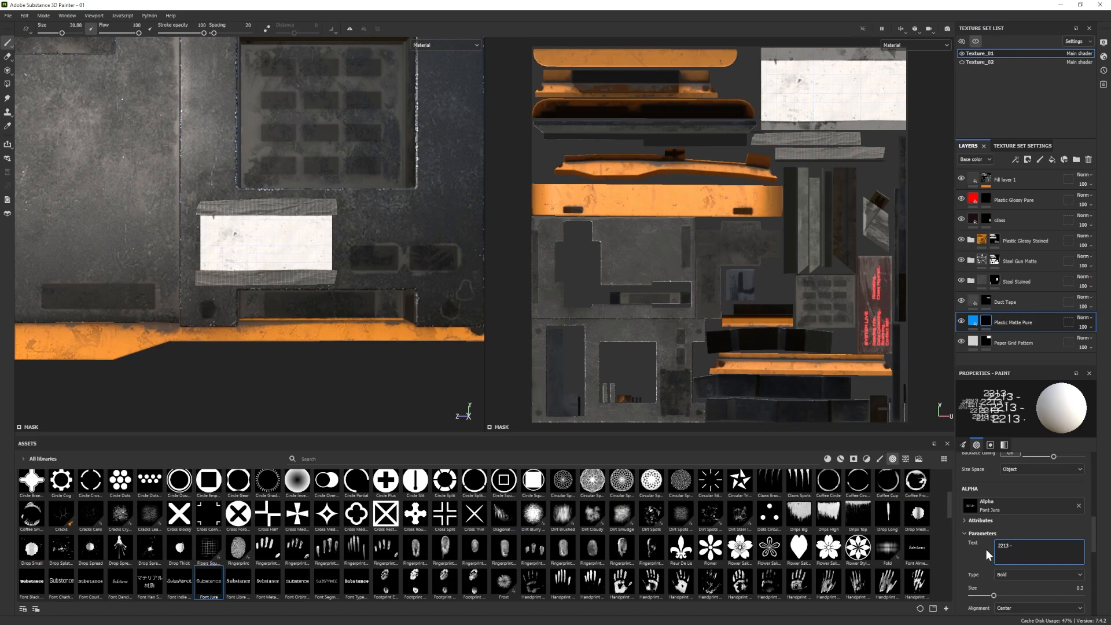
{"action": "type", "text": "Office"}
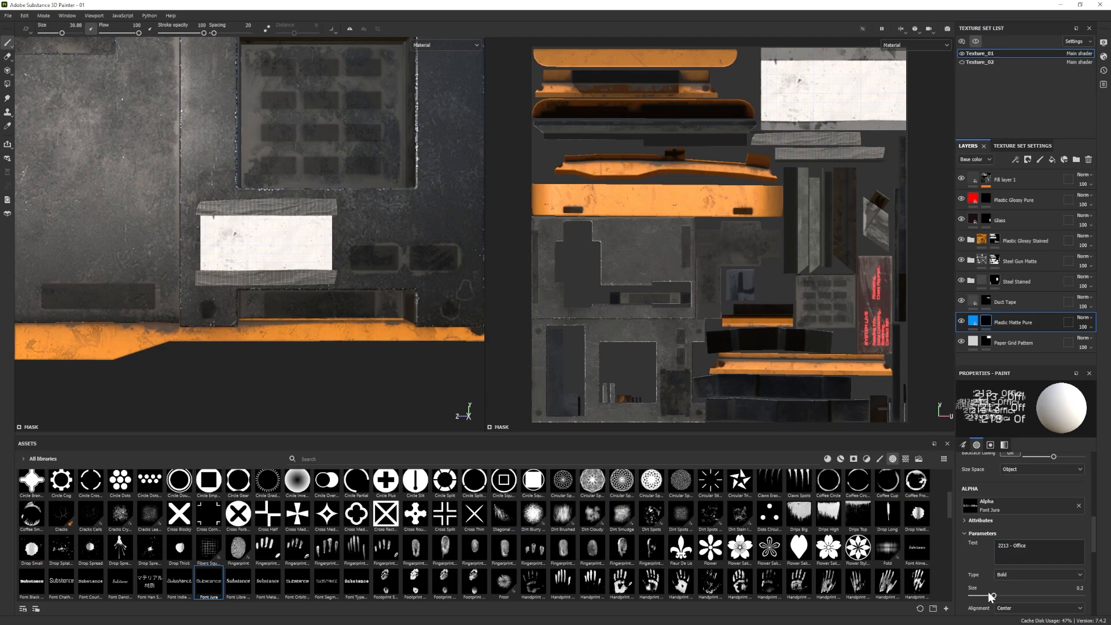
{"action": "left_click_drag", "start_coordinate": [992, 597], "coordinate": [983, 598]}
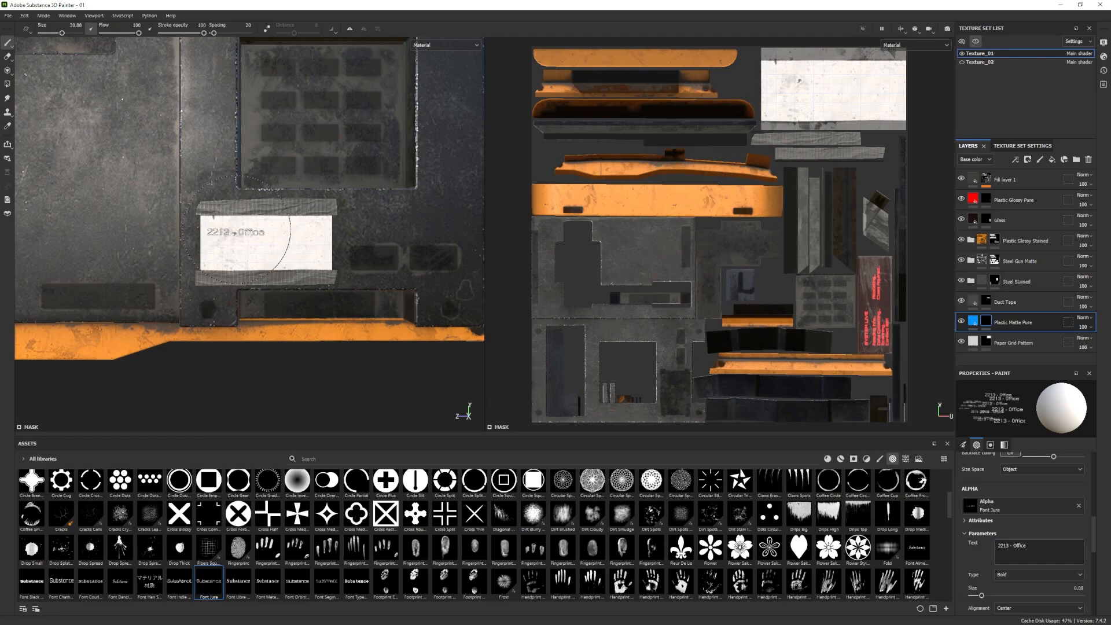
Try stamping "2213 - Office" near the paper label's upper edge, check it on the model, and undo the stamp.
{"action": "left_click", "coordinate": [235, 223]}
{"action": "scroll", "coordinate": [150, 257], "scroll_direction": "down", "scroll_amount": 5}
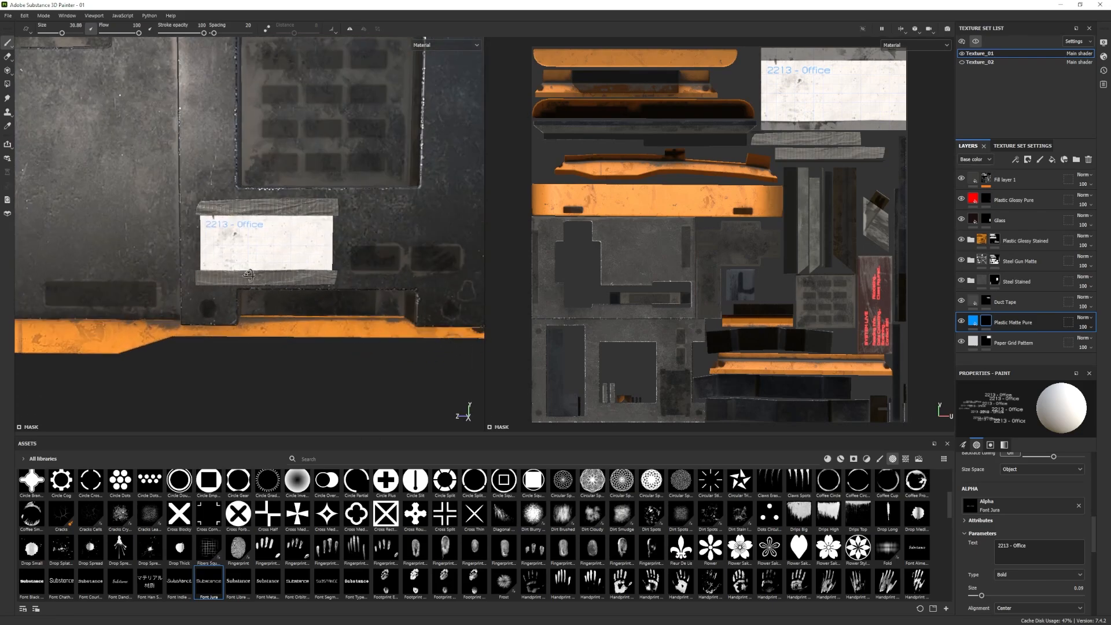
{"action": "scroll", "coordinate": [274, 268], "scroll_direction": "up", "scroll_amount": 5}
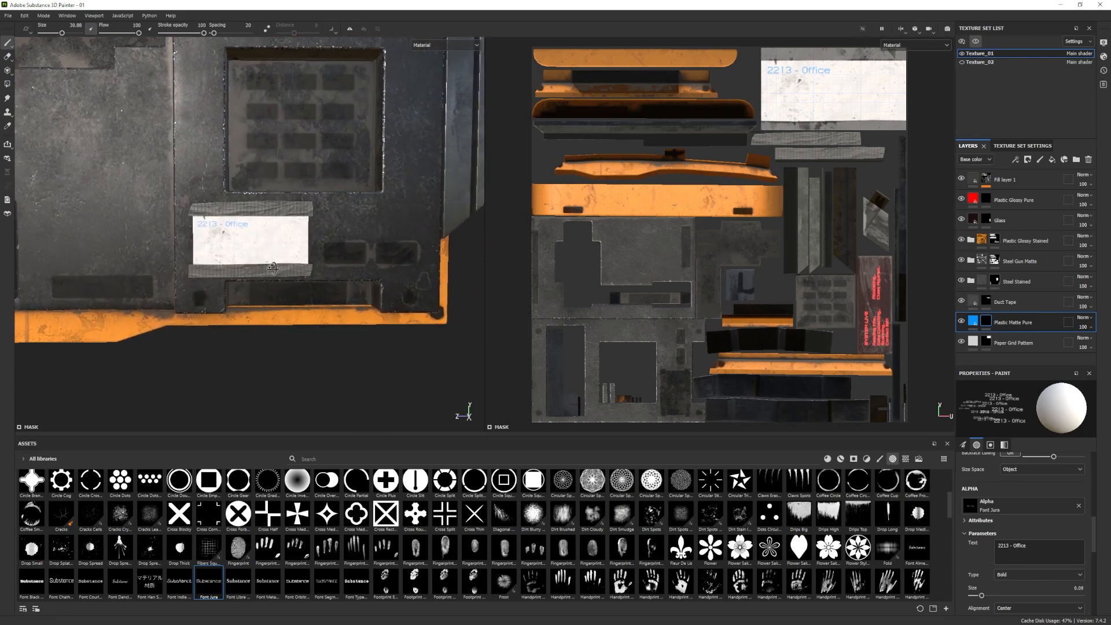
{"action": "left_click_drag", "start_coordinate": [273, 268], "coordinate": [282, 260], "text": "alt"}
{"action": "key", "text": "ctrl+z"}
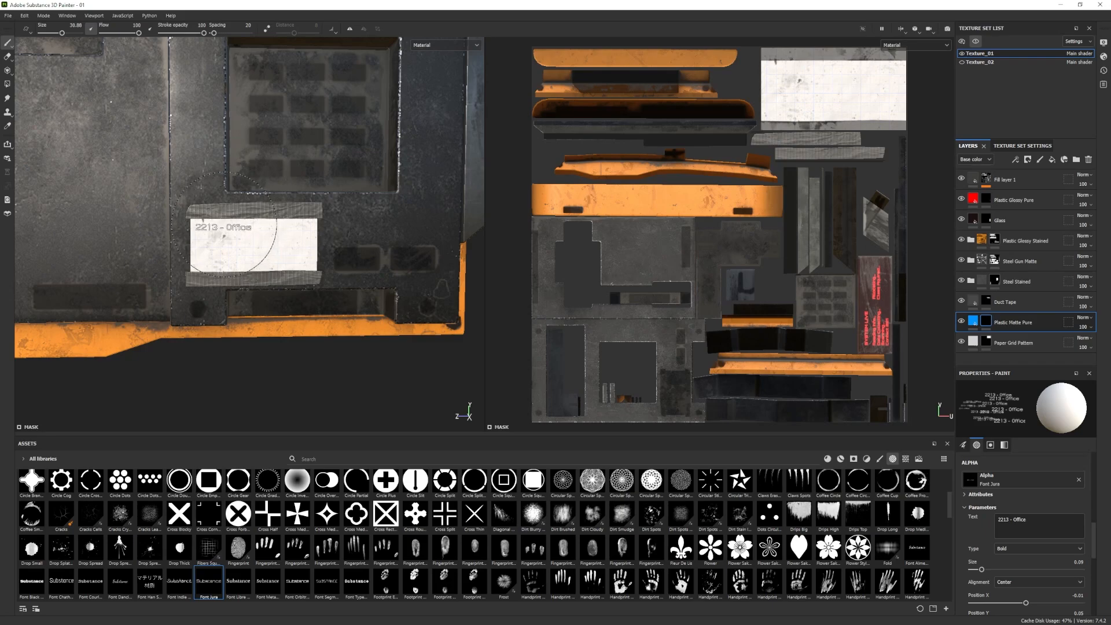
Stamp "2213 - Office" in the upper left corner of the paper label.
{"action": "left_click", "coordinate": [225, 224]}
{"action": "left_click_drag", "start_coordinate": [290, 285], "coordinate": [277, 283], "text": "alt"}
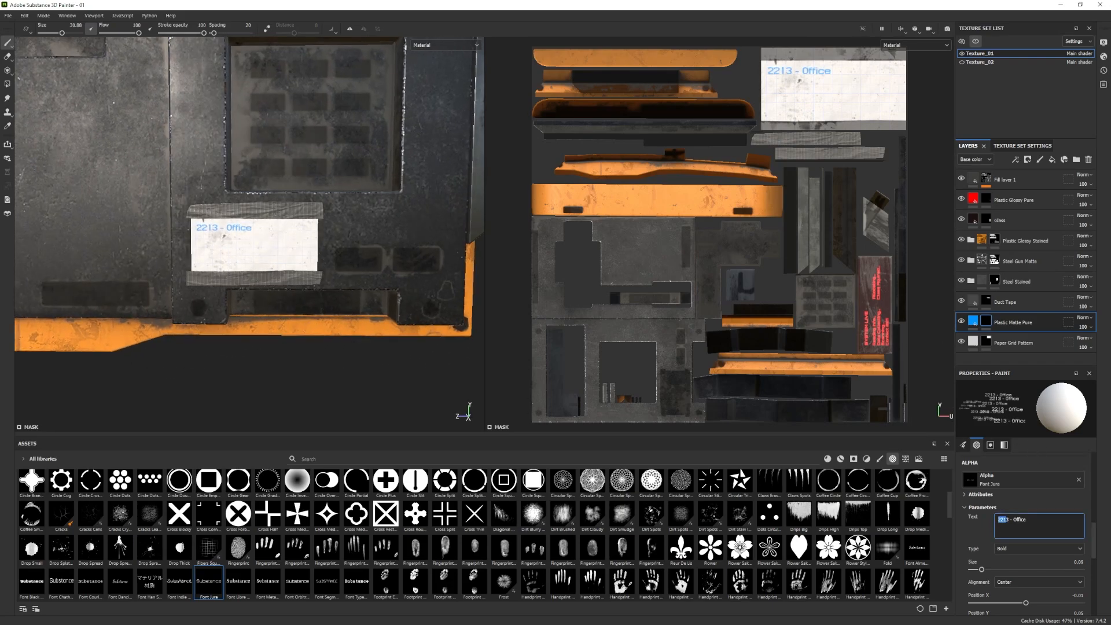
Change the alpha text to "2245 - Lobby" and stamp it directly beneath the Office line on the paper label.
{"action": "type", "text": "2245"}
{"action": "key", "text": "Delete"}
{"action": "left_click_drag", "start_coordinate": [1026, 520], "coordinate": [1018, 520]}
{"action": "type", "text": "Lobby"}
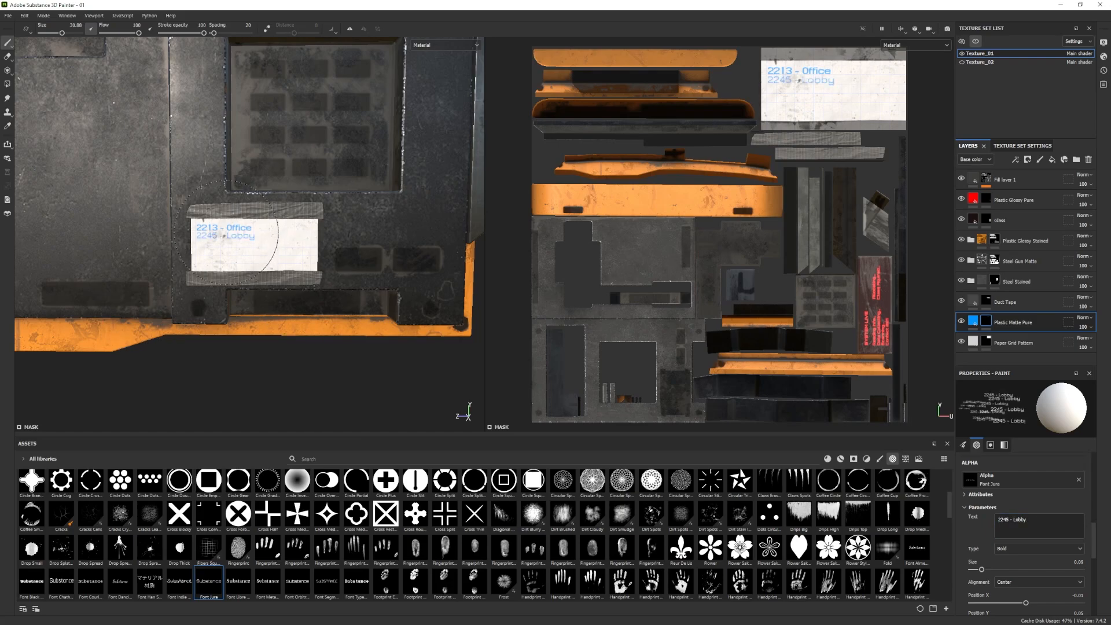
{"action": "scroll", "coordinate": [752, 197], "scroll_direction": "up", "scroll_amount": 3}
{"action": "left_click", "coordinate": [715, 190]}
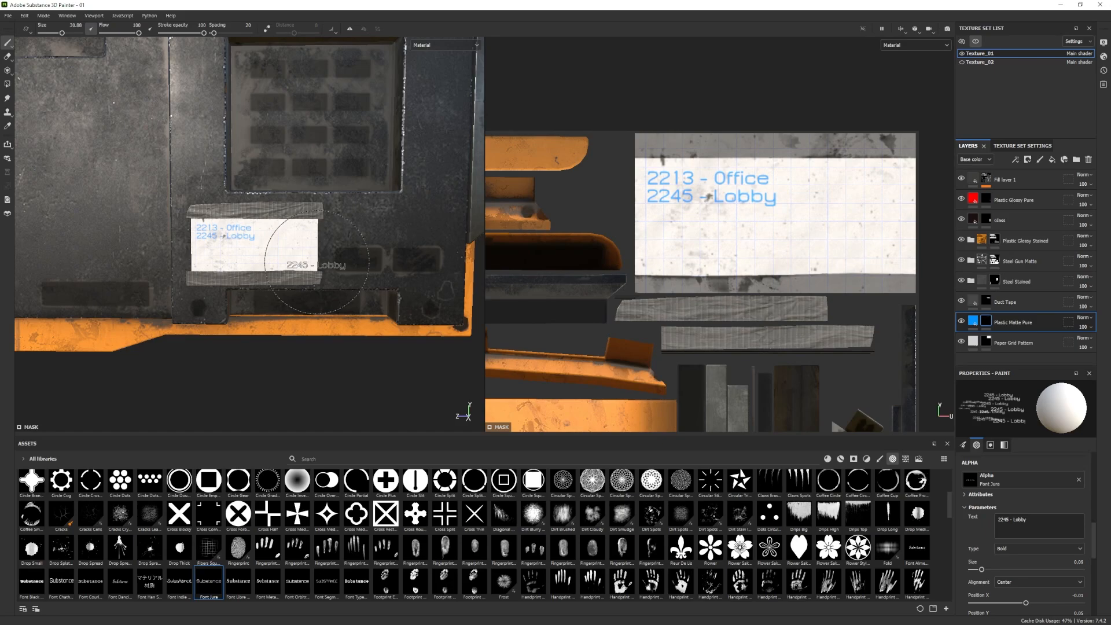
Change the alpha text to "655 - Rec." and stamp it beneath the Lobby line, with the dashes aligned.
{"action": "left_click_drag", "start_coordinate": [307, 261], "coordinate": [260, 241], "text": "alt"}
{"action": "double_click", "coordinate": [1004, 520]}
{"action": "type", "text": "655 - "}
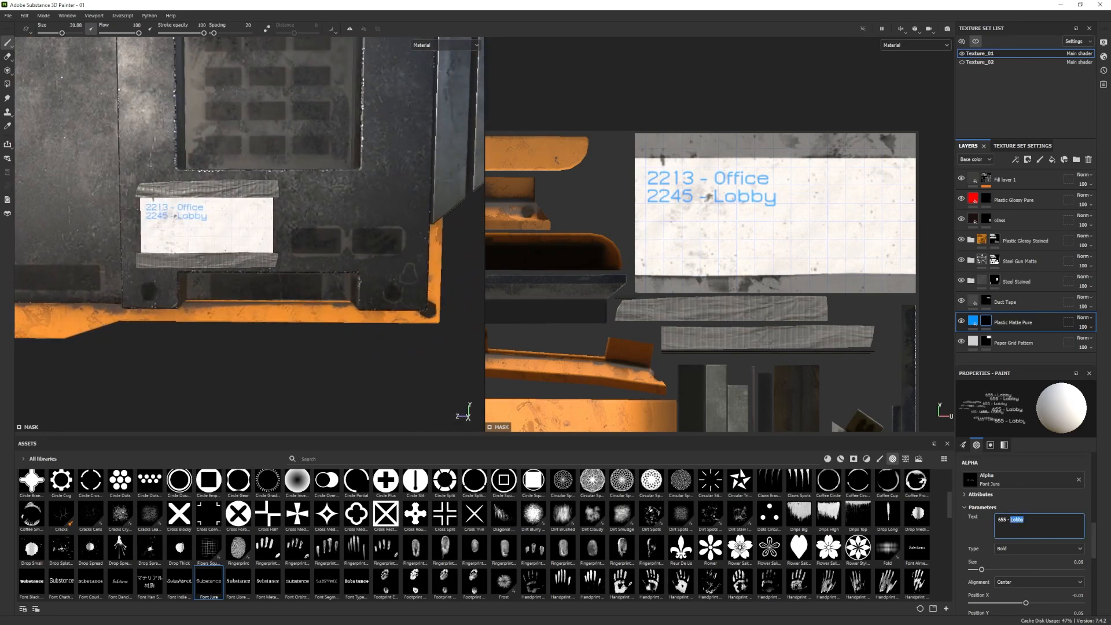
{"action": "type", "text": "Rec."}
{"action": "left_click", "coordinate": [702, 214]}
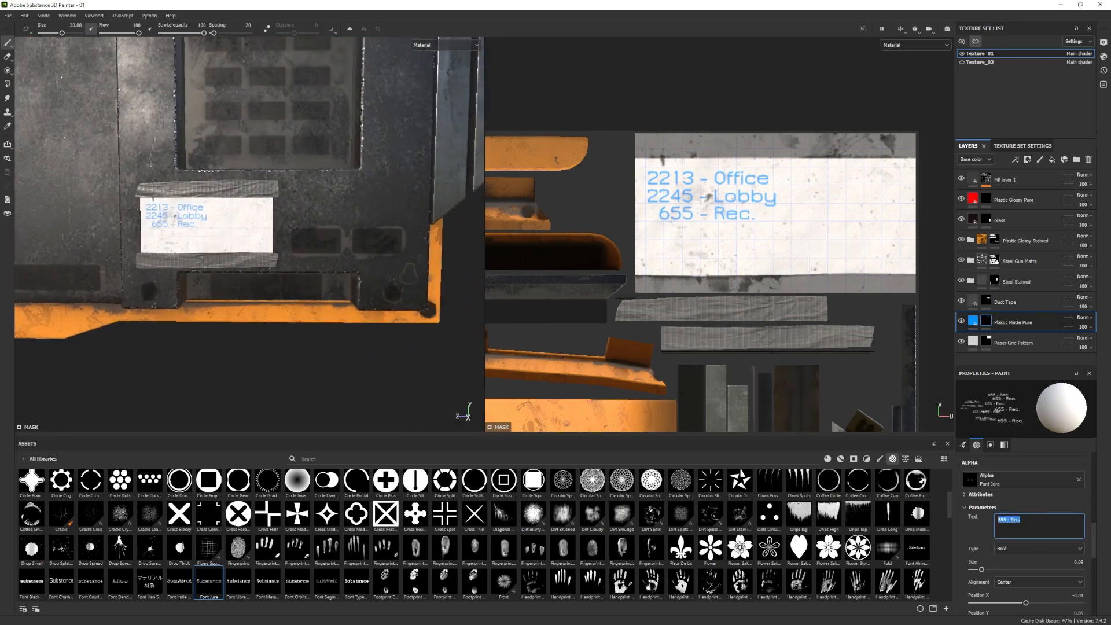
Stamp two more text lines, "* - Security" and "243 - C.C", beneath the Rec. line with the dashes aligned.
{"action": "type", "text": "- Security"}
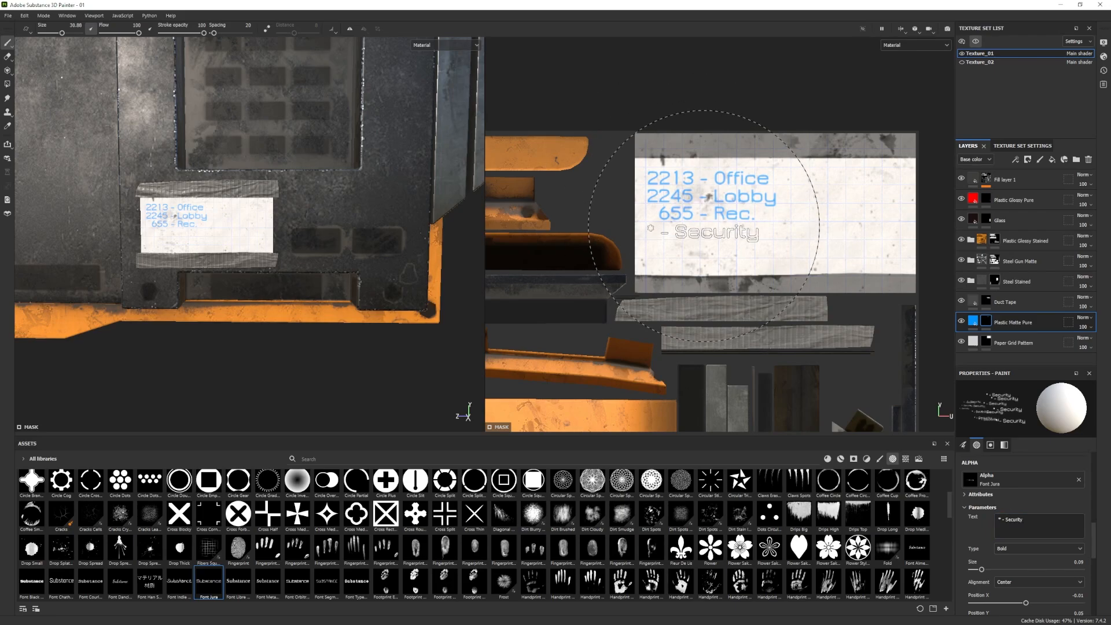
{"action": "left_click", "coordinate": [689, 227]}
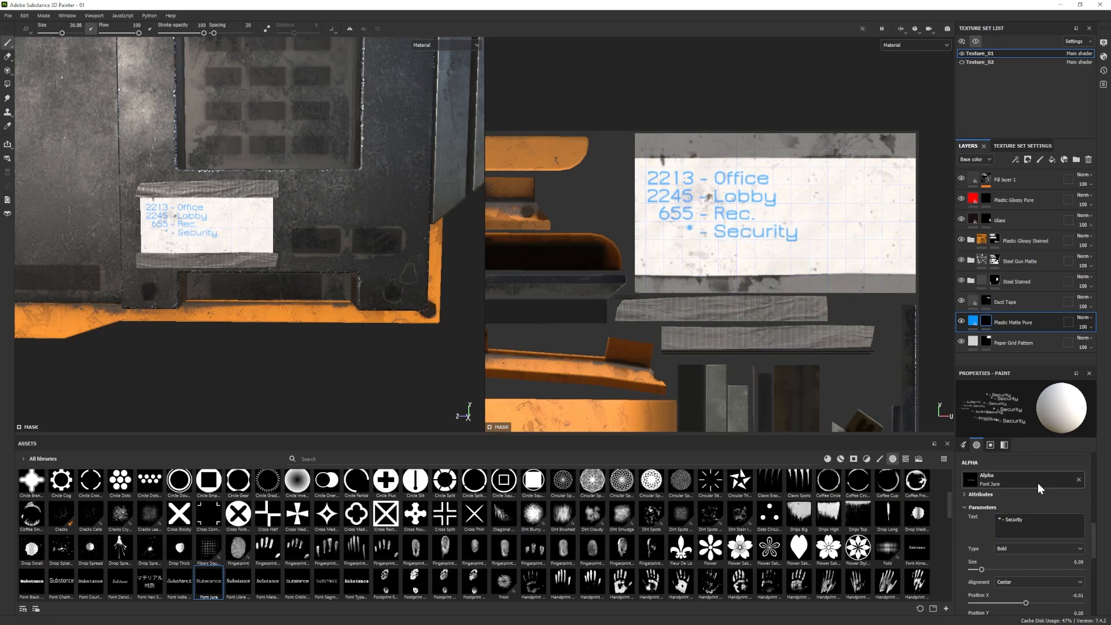
{"action": "left_click_drag", "start_coordinate": [999, 520], "coordinate": [1047, 544]}
{"action": "type", "text": "243 -"}
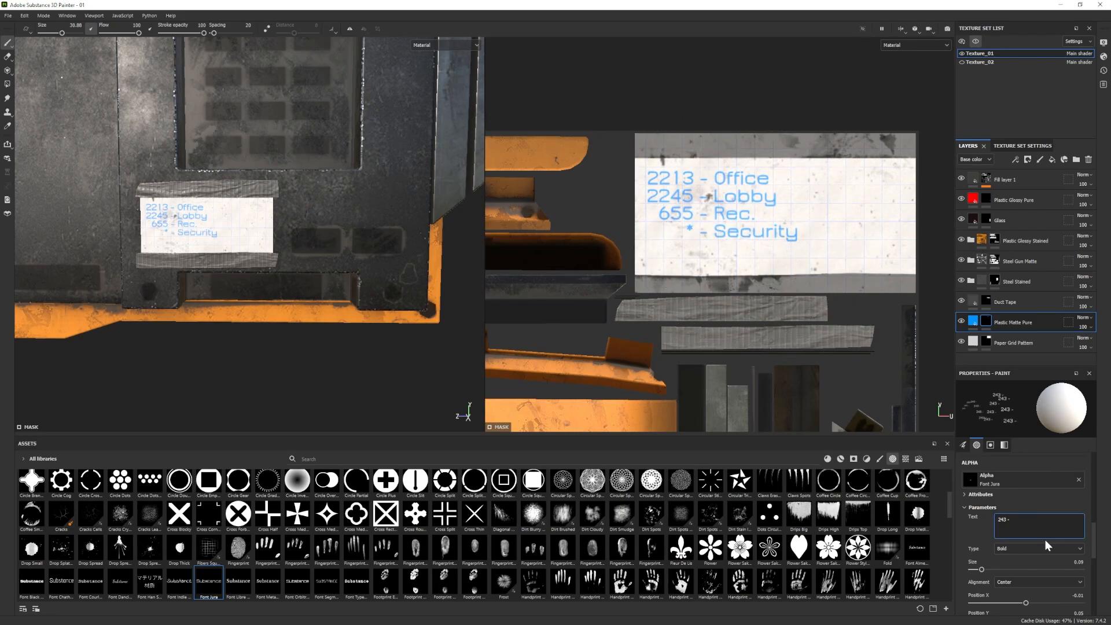
{"action": "type", "text": " C.C"}
{"action": "left_click", "coordinate": [701, 249]}
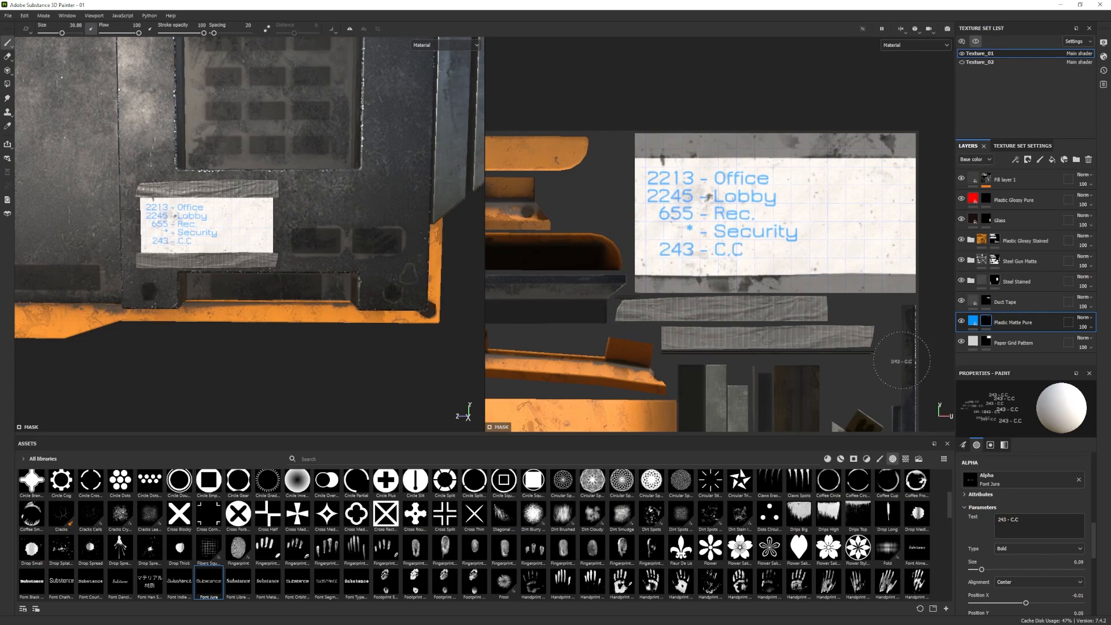
Change the alpha text to "9423 - Admin" and stamp it beneath the C.C line with the dashes aligned.
{"action": "left_click_drag", "start_coordinate": [999, 519], "coordinate": [1047, 544]}
{"action": "type", "text": "9423"}
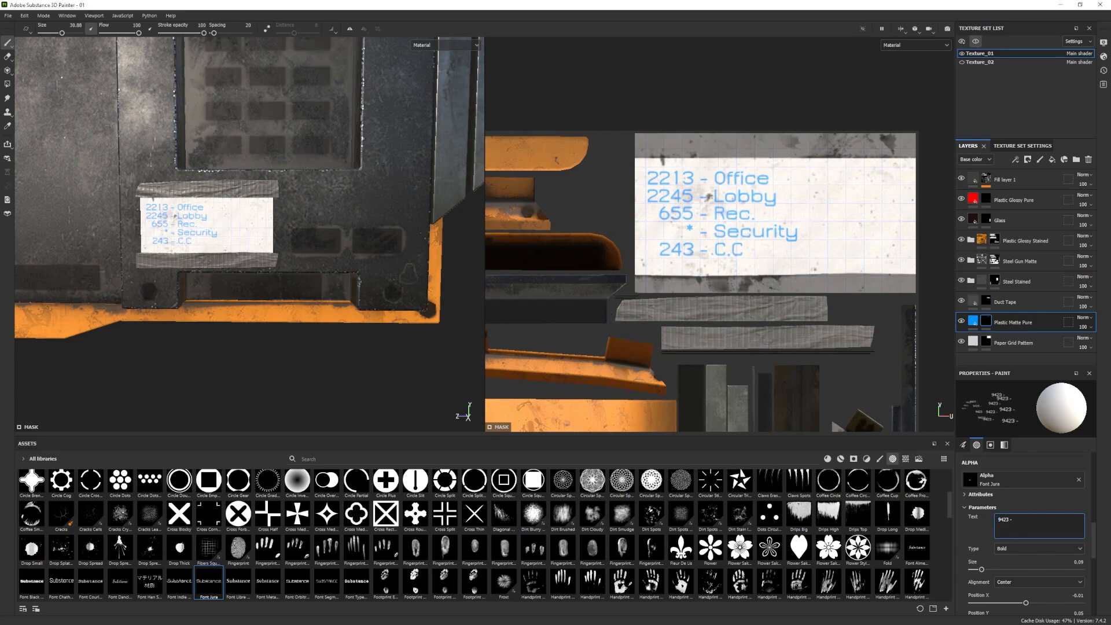
{"action": "type", "text": " - Admin"}
{"action": "left_click", "coordinate": [710, 267]}
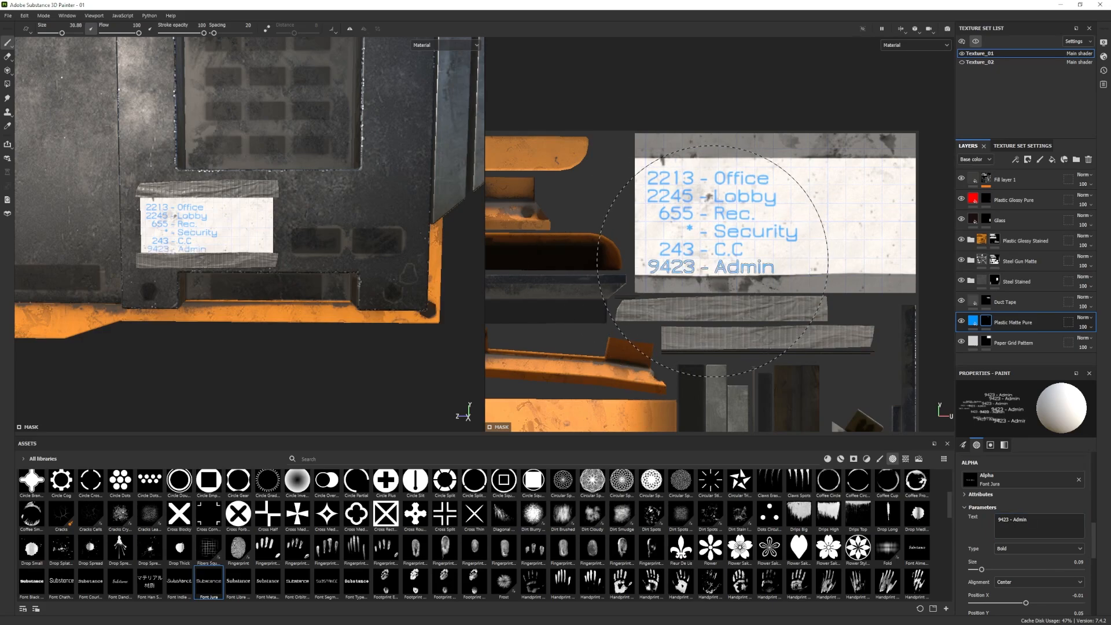
Change the alpha text to "23 - SS" and stamp it on the paper label to the right of the Office line.
{"action": "left_click", "coordinate": [1003, 519]}
{"action": "key", "text": "BackSpace"}
{"action": "key", "text": "BackSpace"}
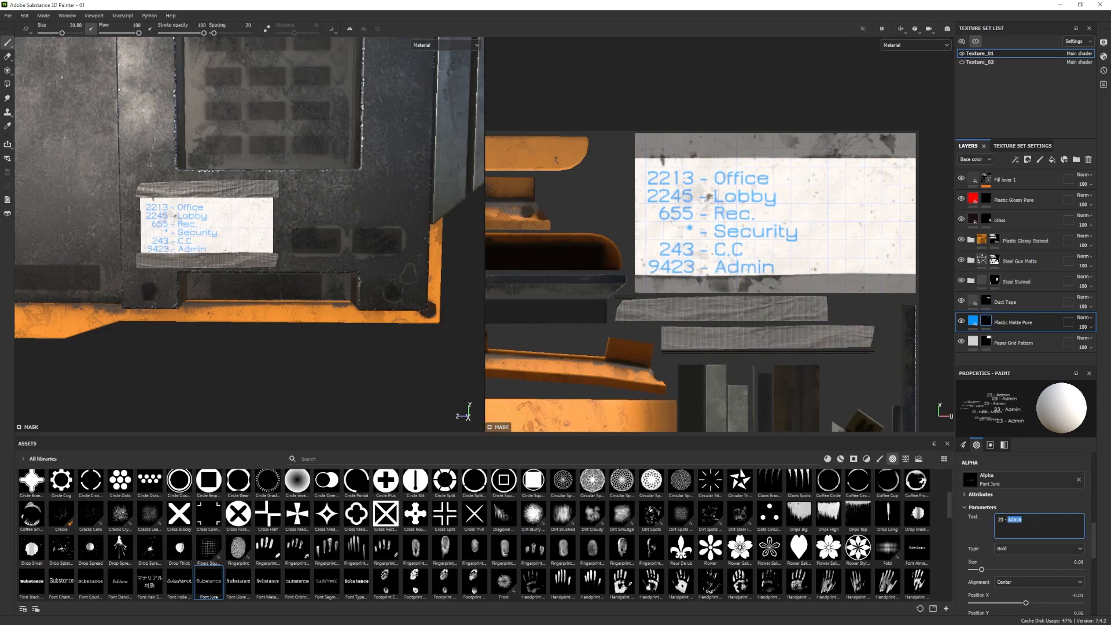
{"action": "type", "text": "SS"}
{"action": "left_click", "coordinate": [845, 174]}
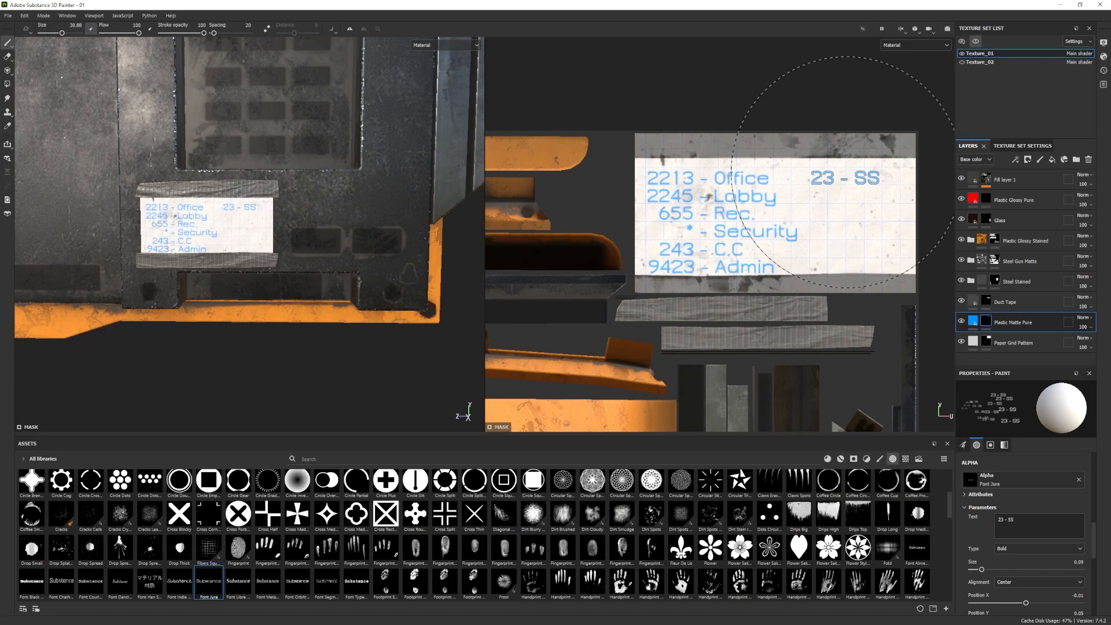
Change the alpha text to "8422 - Data" and stamp it beneath the SS line, beside the Lobby line.
{"action": "mouse_move", "coordinate": [1004, 519]}
{"action": "left_mouse_down"}
{"action": "mouse_move", "coordinate": [993, 517]}
{"action": "mouse_move", "coordinate": [1013, 519]}
{"action": "left_mouse_up"}
{"action": "type", "text": "8422 - Data"}
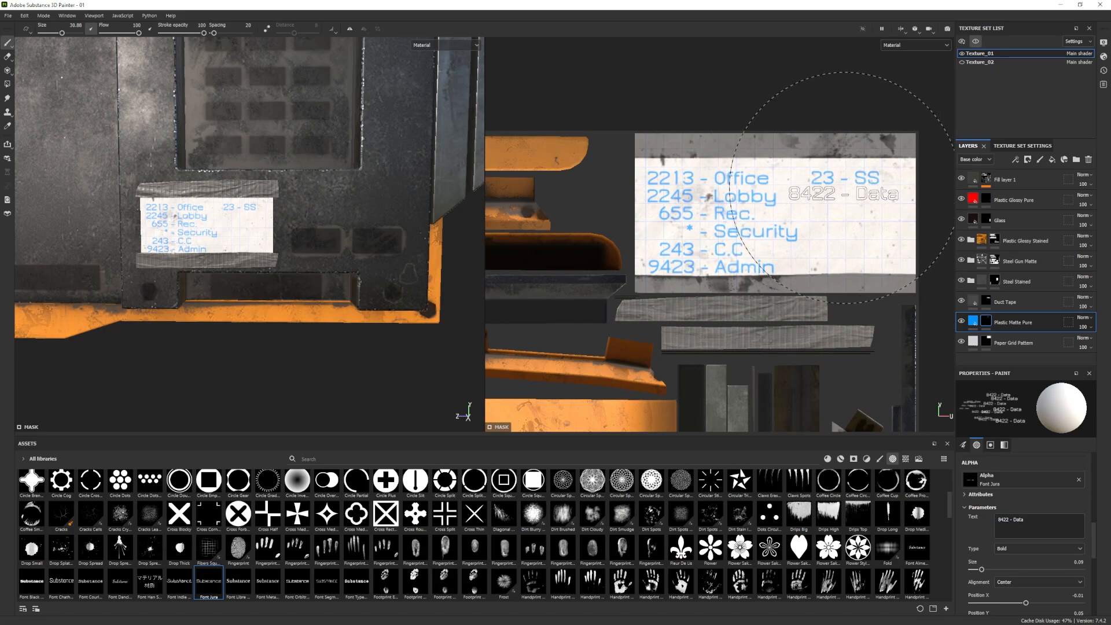
{"action": "left_click", "coordinate": [845, 196]}
Change the alpha text to "78 - Intel" and stamp it beneath the Data line with the dashes aligned.
{"action": "key", "text": "BackSpace"}
{"action": "key", "text": "BackSpace"}
{"action": "key", "text": "BackSpace"}
{"action": "key", "text": "BackSpace"}
{"action": "type", "text": "78 - "}
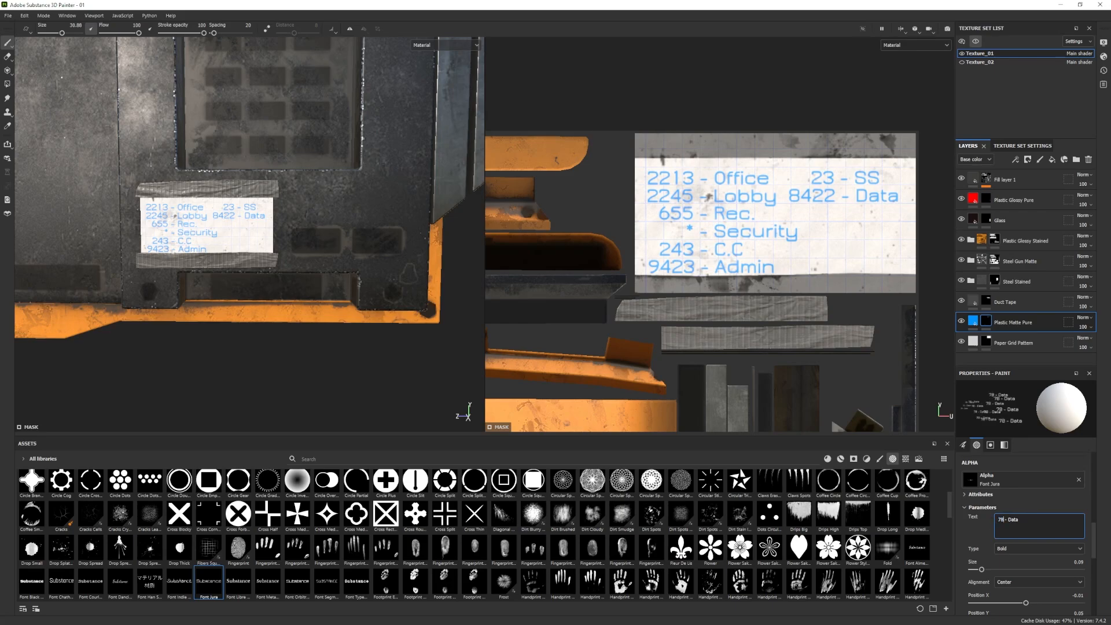
{"action": "type", "text": "Intel"}
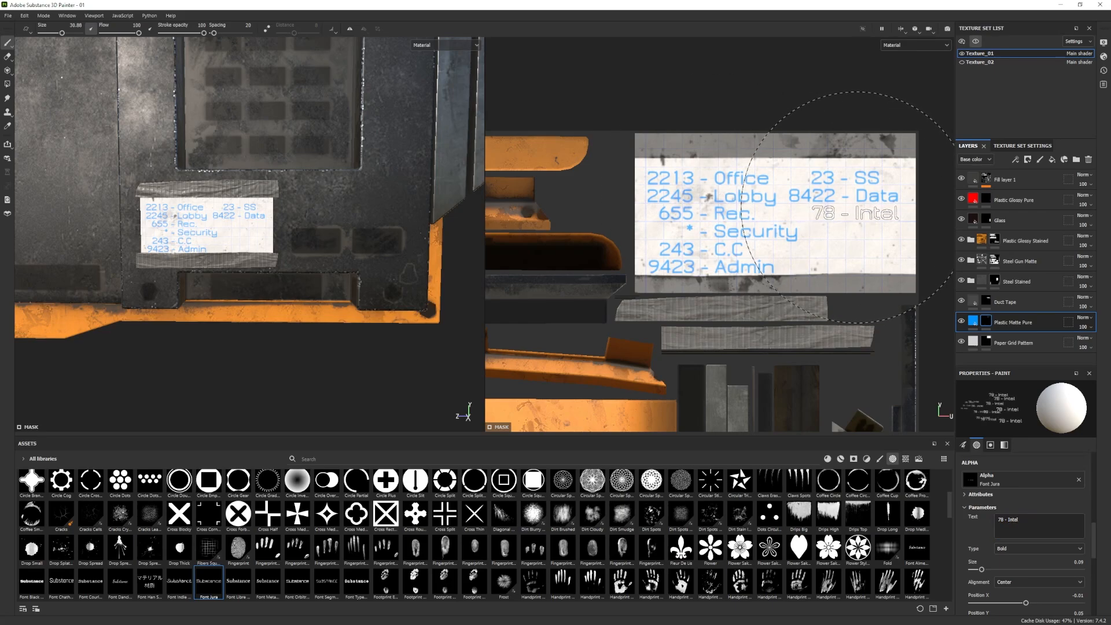
{"action": "left_click", "coordinate": [855, 213]}
Recolor the label text by giving the Plastic Matte Pure layer a near-black base color, and check it on the model.
{"action": "left_click", "coordinate": [973, 321]}
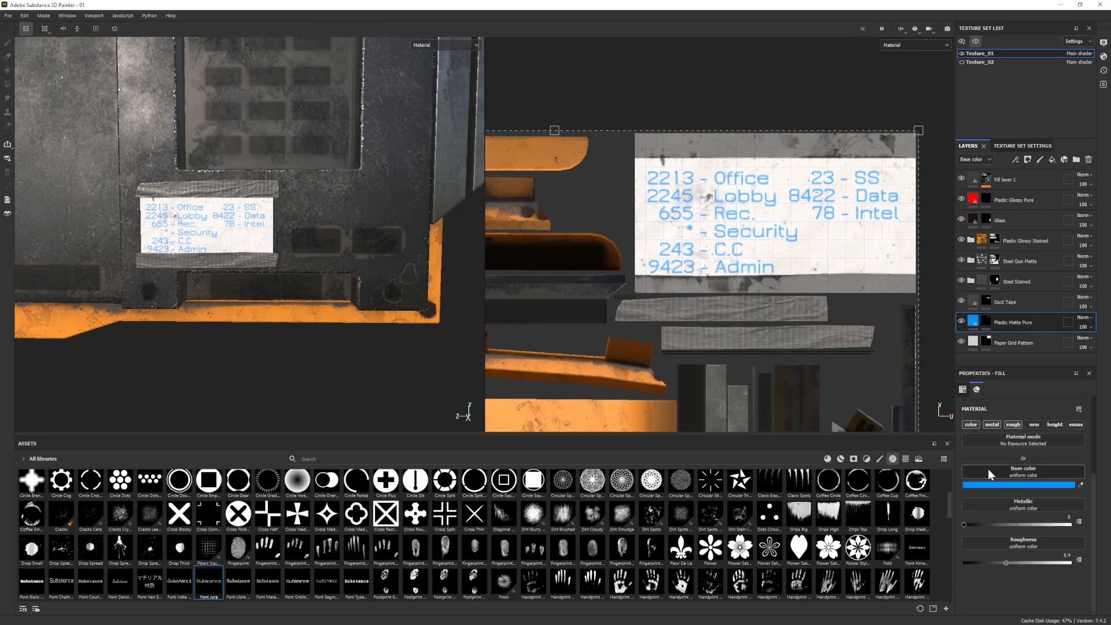
{"action": "left_click", "coordinate": [998, 485]}
{"action": "type", "text": "151515"}
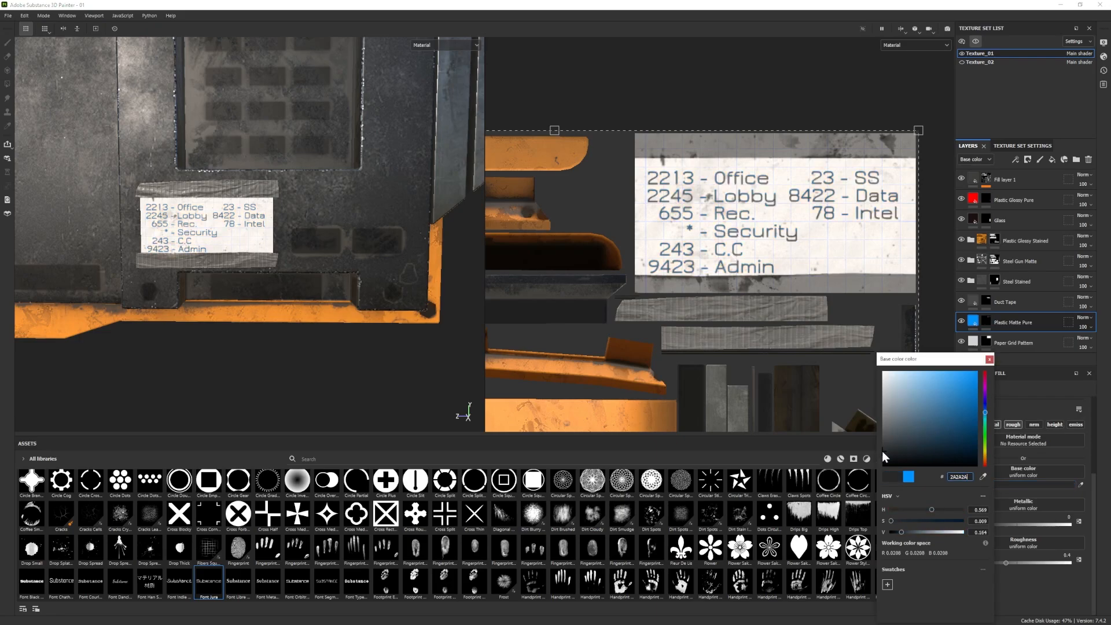
{"action": "left_click", "coordinate": [990, 360]}
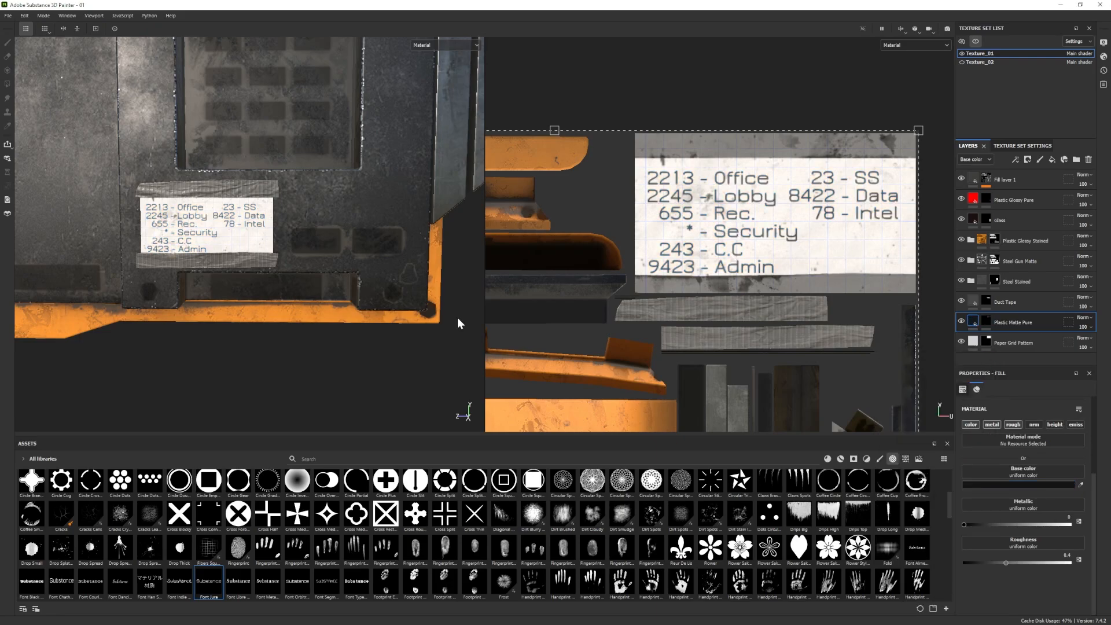
{"action": "left_click_drag", "start_coordinate": [456, 318], "coordinate": [159, 273], "text": "alt"}
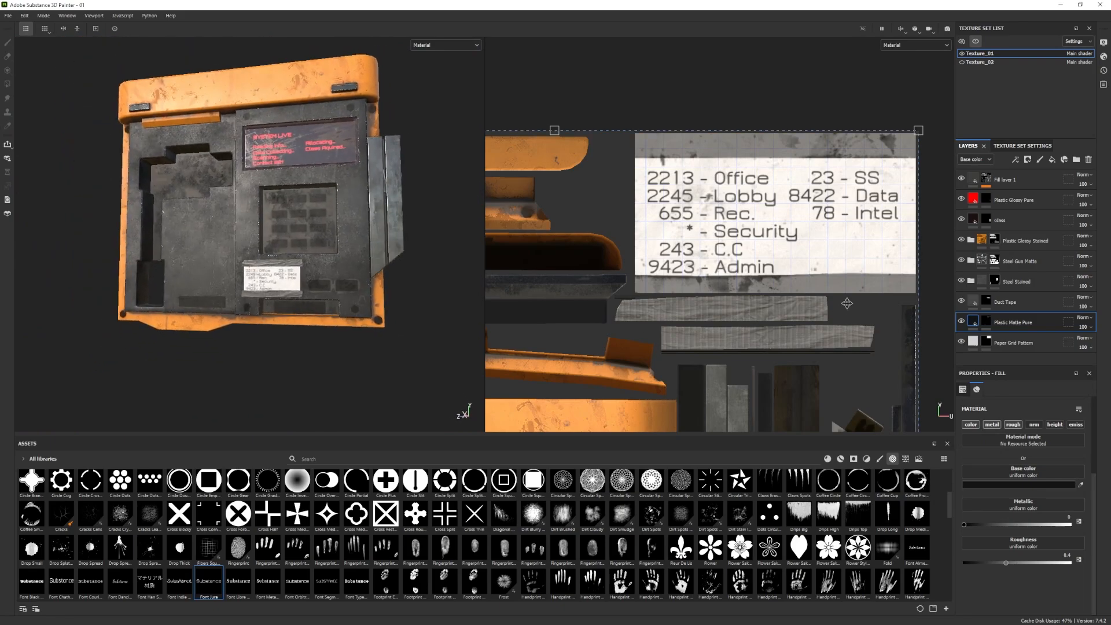
Set the Duct Tape layer's color to the dark gray 4D4D4D and check it on the model.
{"action": "left_click", "coordinate": [1026, 527]}
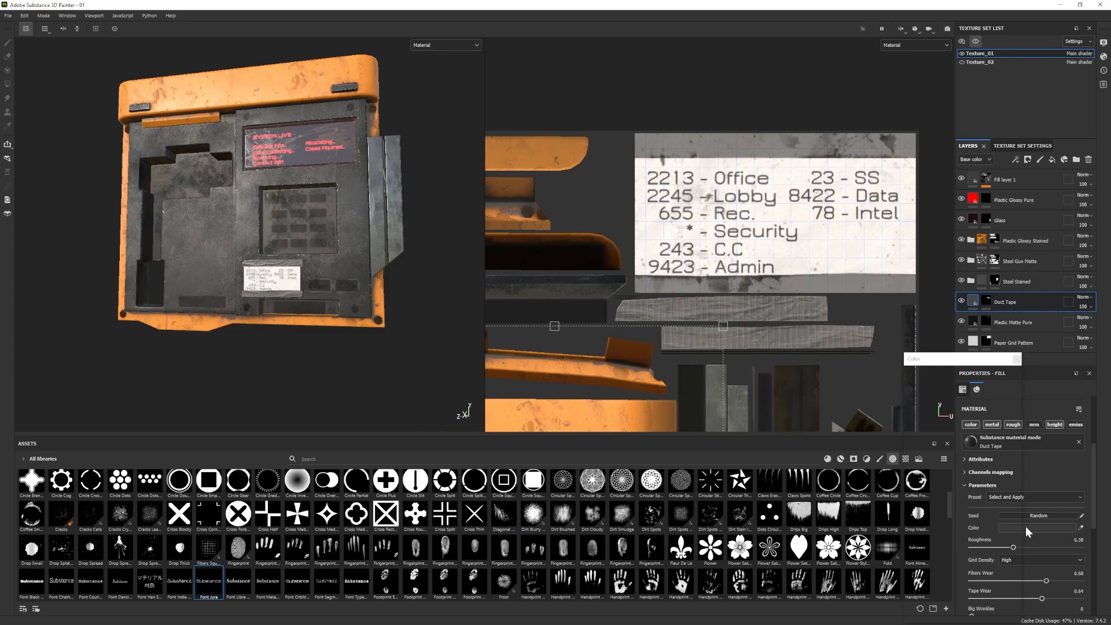
{"action": "left_click_drag", "start_coordinate": [910, 442], "coordinate": [908, 437]}
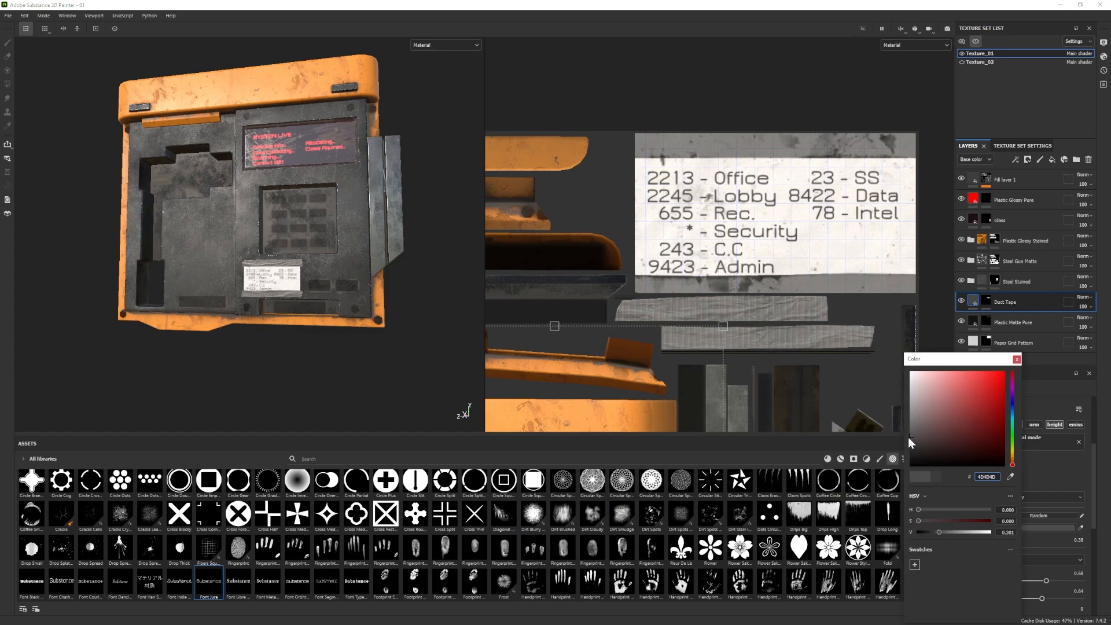
{"action": "left_click_drag", "start_coordinate": [324, 278], "coordinate": [184, 274], "text": "alt"}
{"action": "right_click_drag", "start_coordinate": [184, 274], "coordinate": [213, 272], "text": "alt"}
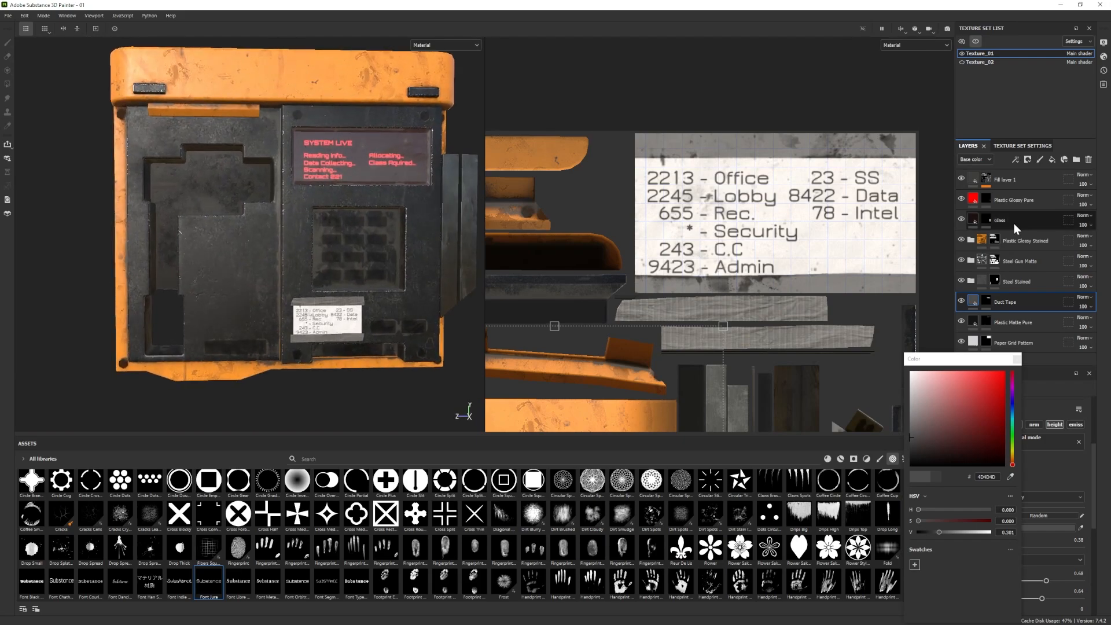
{"action": "left_click", "coordinate": [1016, 360]}
{"action": "left_click", "coordinate": [1019, 185]}
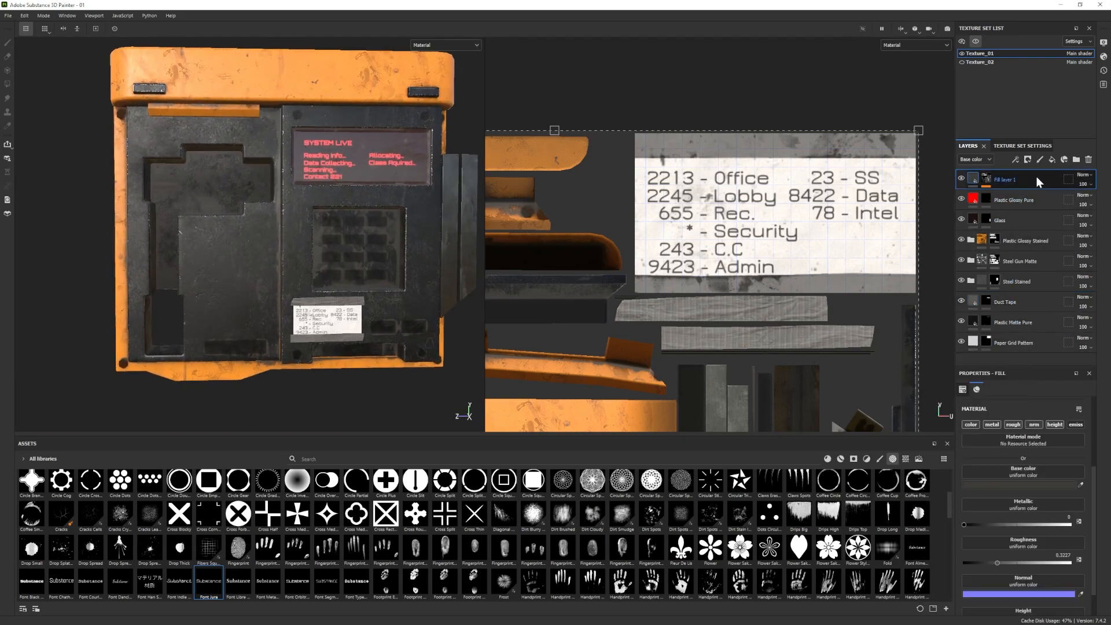
{"action": "left_click", "coordinate": [1053, 161]}
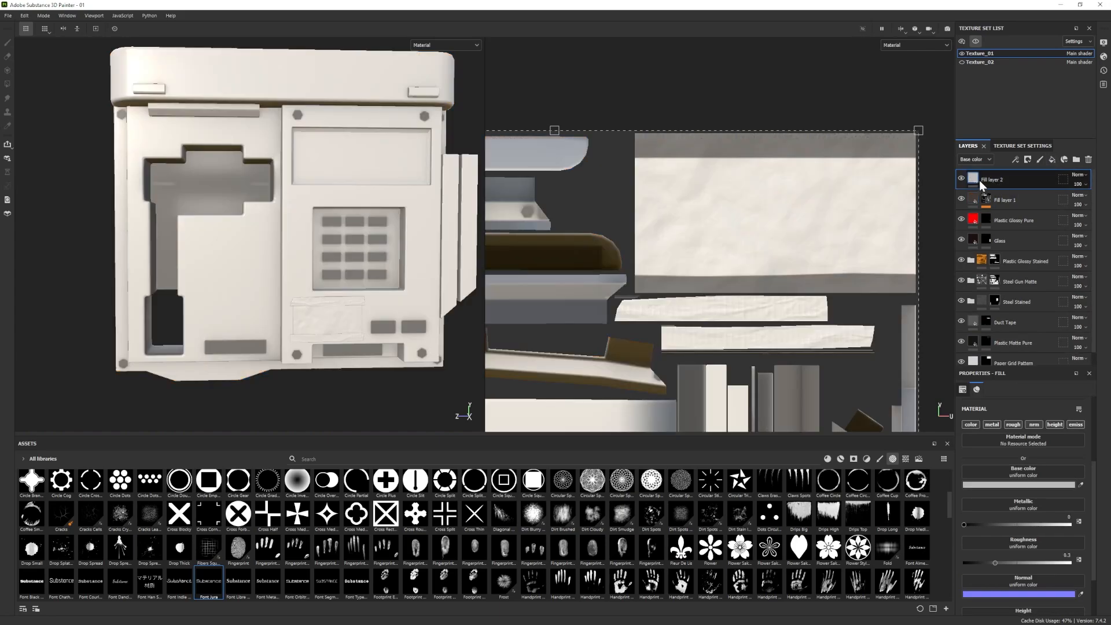
{"action": "key", "text": "Delete"}
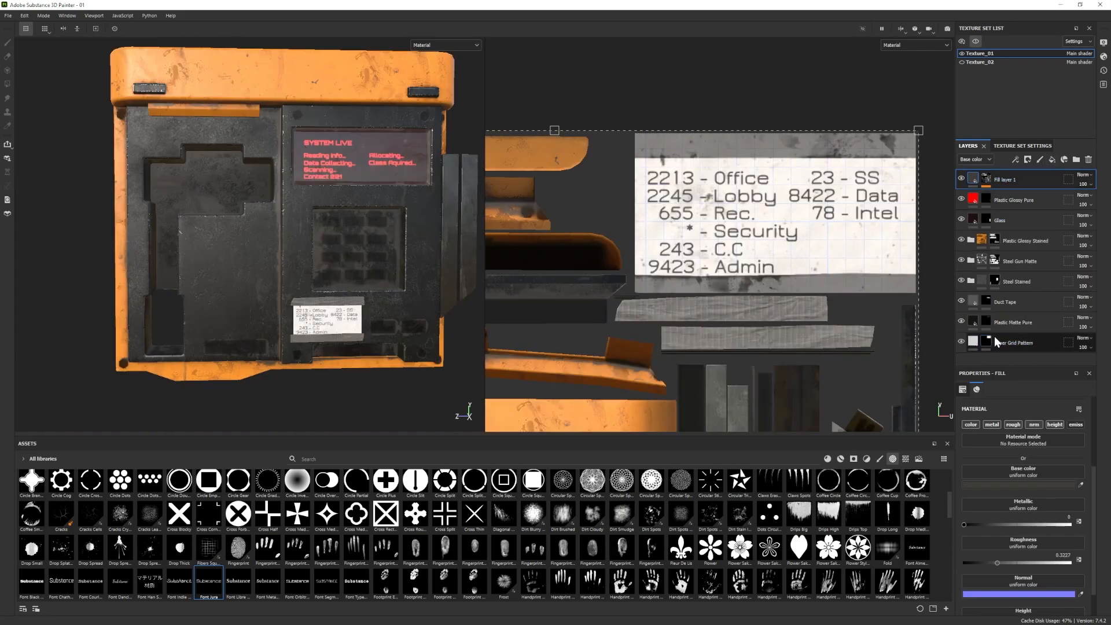
Identify the dark panel's material by toggling layer visibility, and add a fill layer above Sharpen inside the Steel Gun Matte folder.
{"action": "left_click", "coordinate": [961, 280]}
{"action": "left_click", "coordinate": [961, 281]}
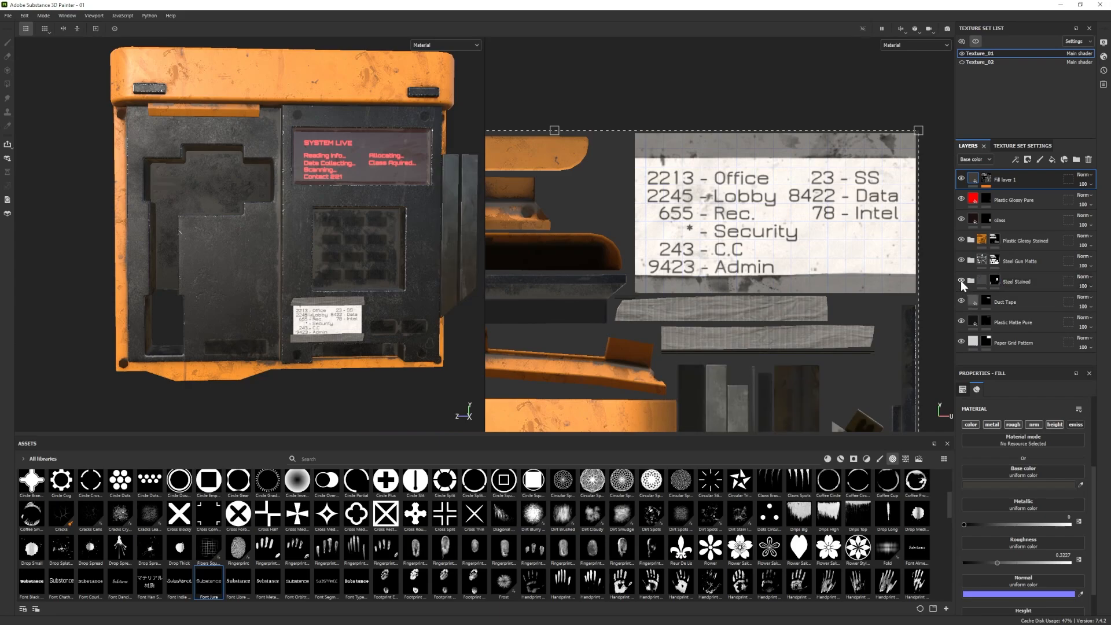
{"action": "left_click", "coordinate": [960, 261]}
{"action": "left_click", "coordinate": [961, 261]}
{"action": "left_click", "coordinate": [970, 260]}
{"action": "left_click", "coordinate": [1017, 284]}
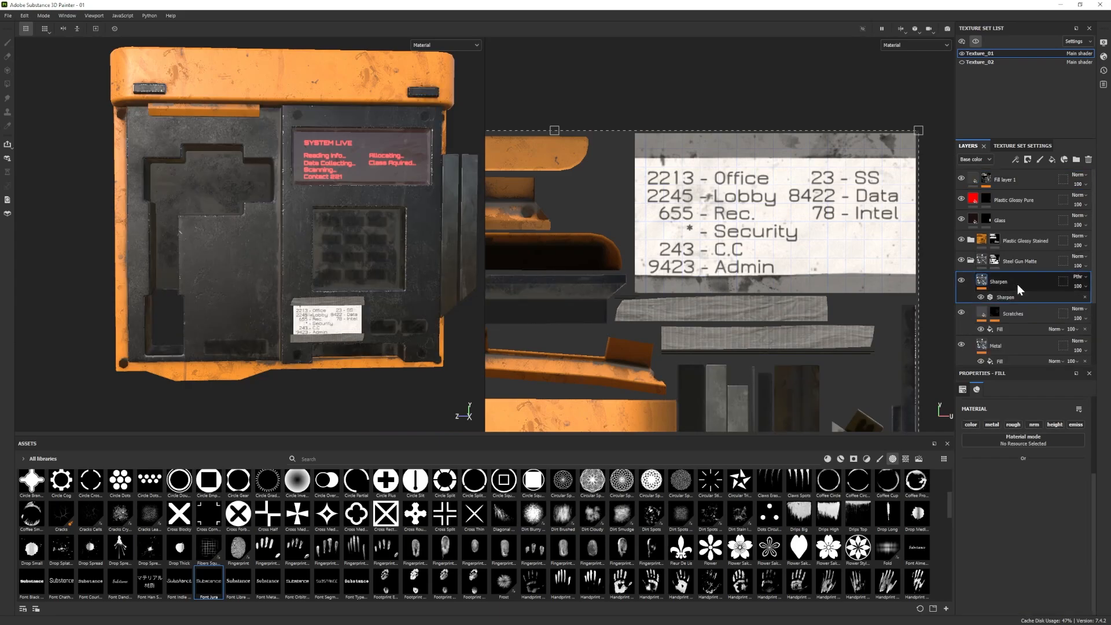
{"action": "left_click", "coordinate": [1051, 159]}
Restrict the new fill layer in the Steel Gun Matte folder to the height channel only.
{"action": "left_click", "coordinate": [972, 424]}
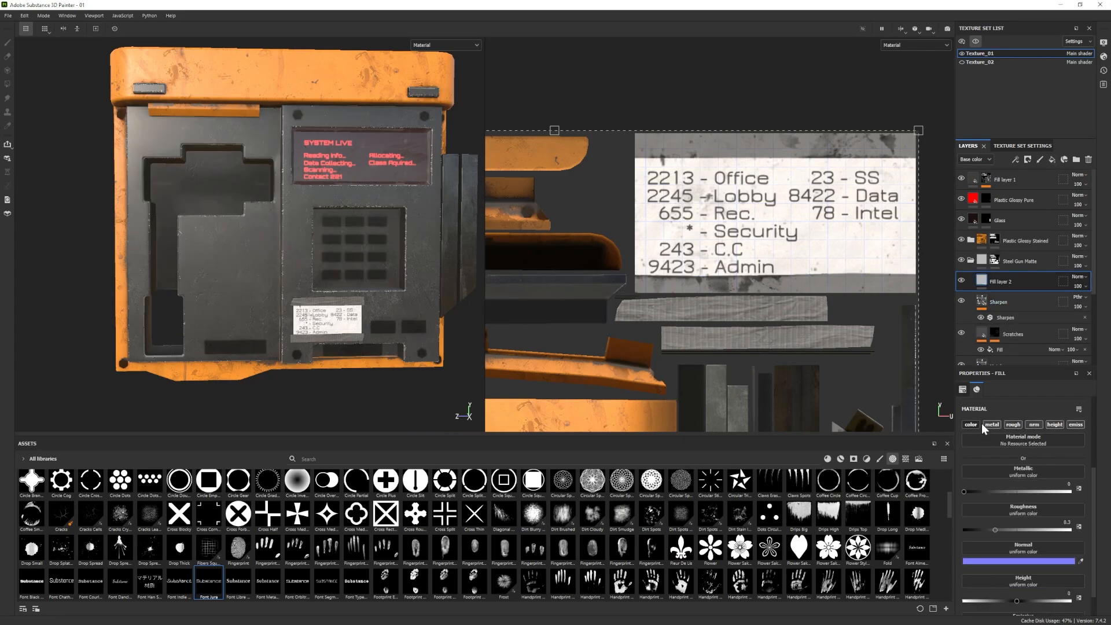
{"action": "left_click", "coordinate": [992, 425]}
{"action": "left_click", "coordinate": [1013, 424]}
{"action": "left_click", "coordinate": [1034, 424]}
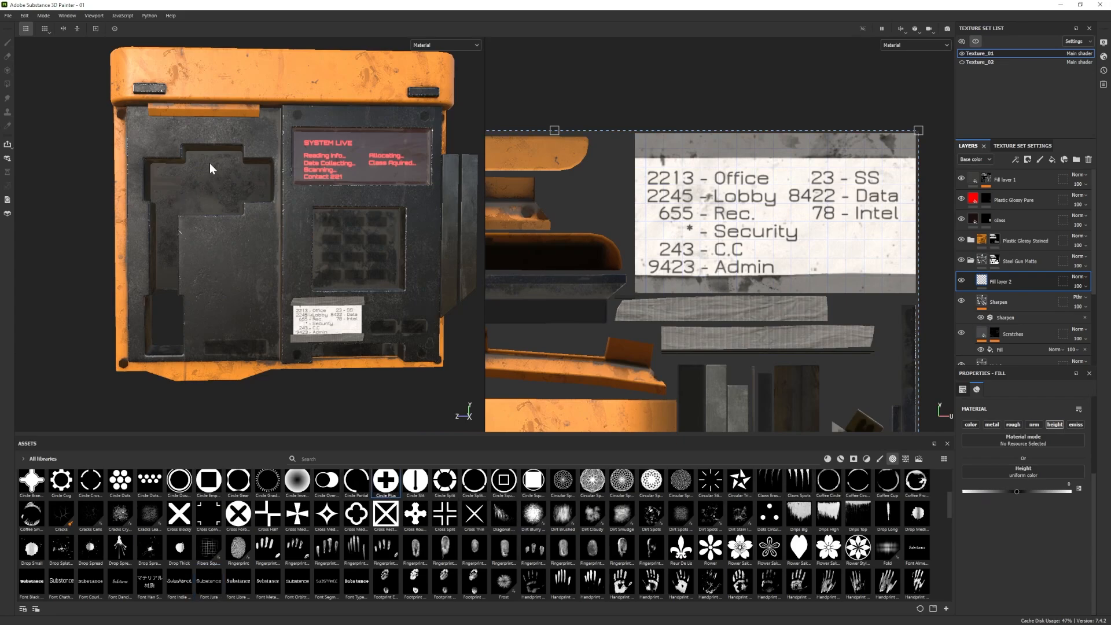
Add a black mask to the height fill layer and prepare its brush with the Circle Plus alpha at size 3.11.
{"action": "right_click", "coordinate": [1010, 283]}
{"action": "left_click", "coordinate": [1033, 16]}
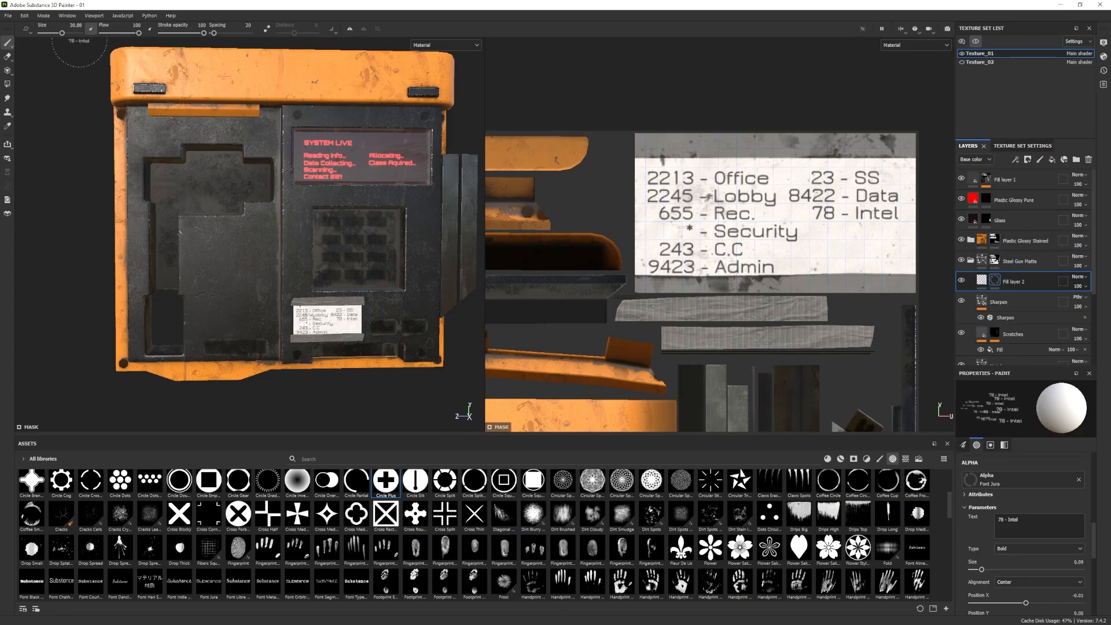
{"action": "left_click", "coordinate": [385, 483]}
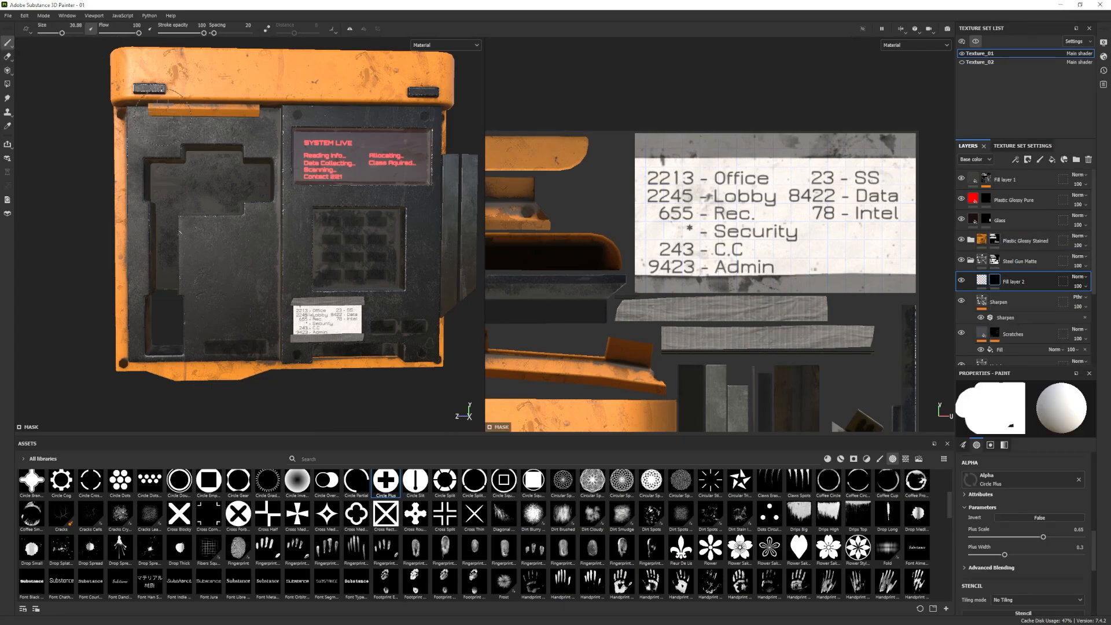
{"action": "right_click_drag", "start_coordinate": [272, 123], "coordinate": [274, 116], "text": "ctrl"}
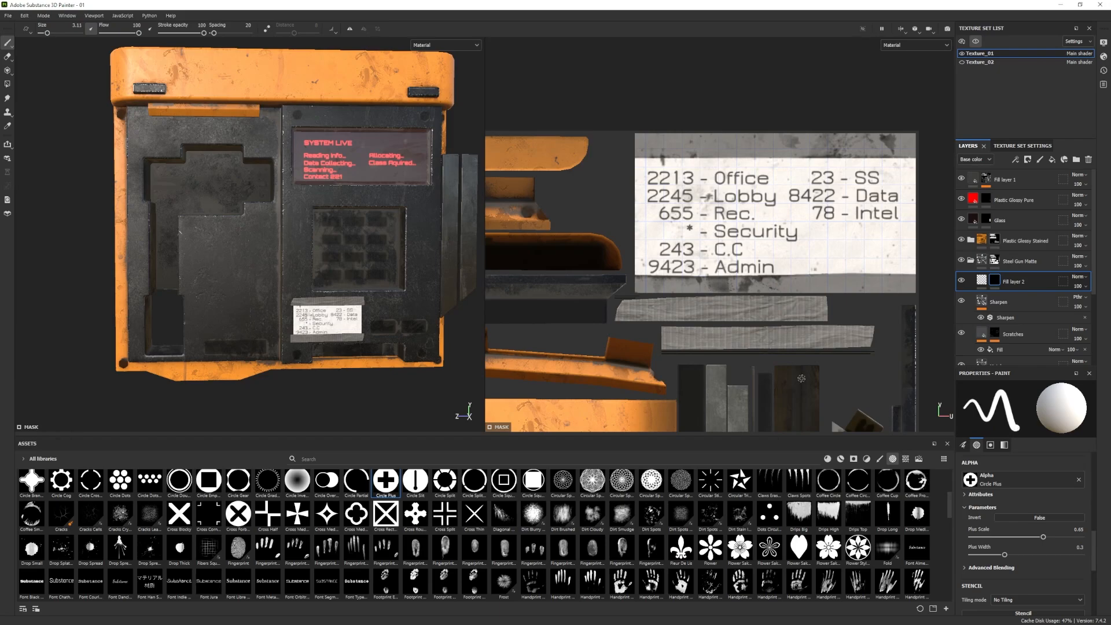
{"action": "left_click", "coordinate": [981, 280]}
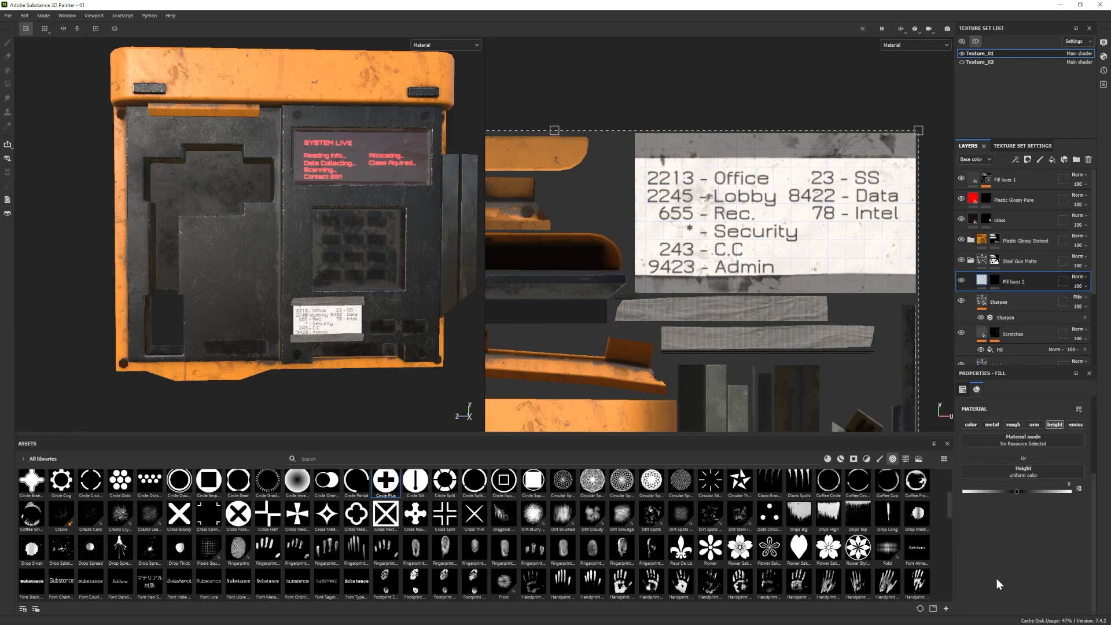
{"action": "left_click", "coordinate": [995, 280]}
Reduce the brush size to 2.44 and stamp Circle Plus screw heads around the upper part of the left panel and its recess.
{"action": "scroll", "coordinate": [136, 157], "scroll_direction": "up", "scroll_amount": 3}
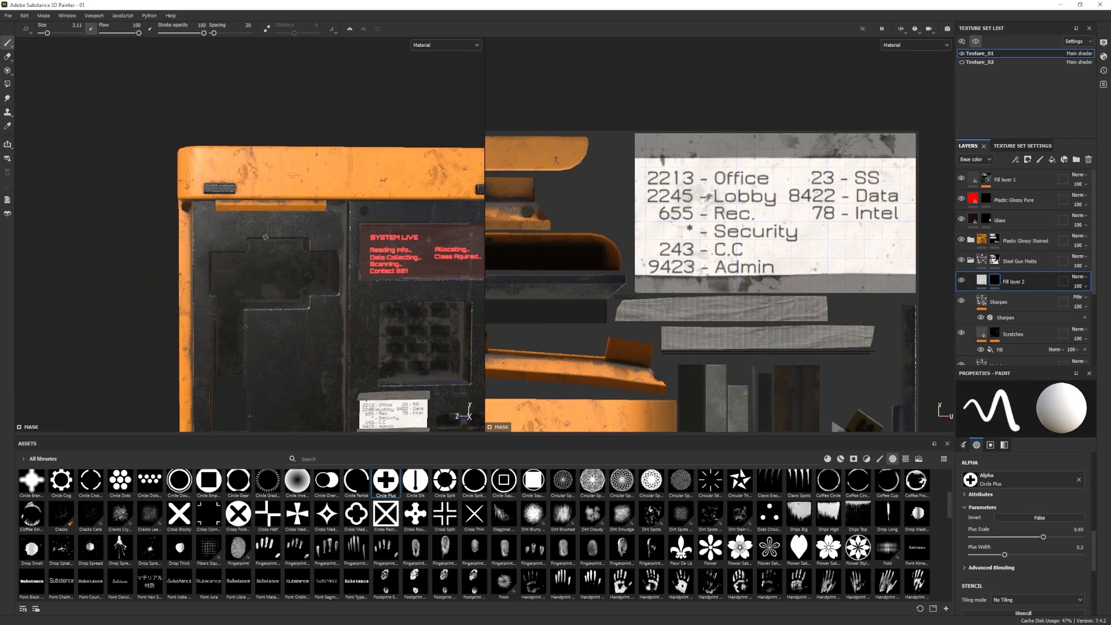
{"action": "scroll", "coordinate": [163, 147], "scroll_direction": "down", "scroll_amount": 3}
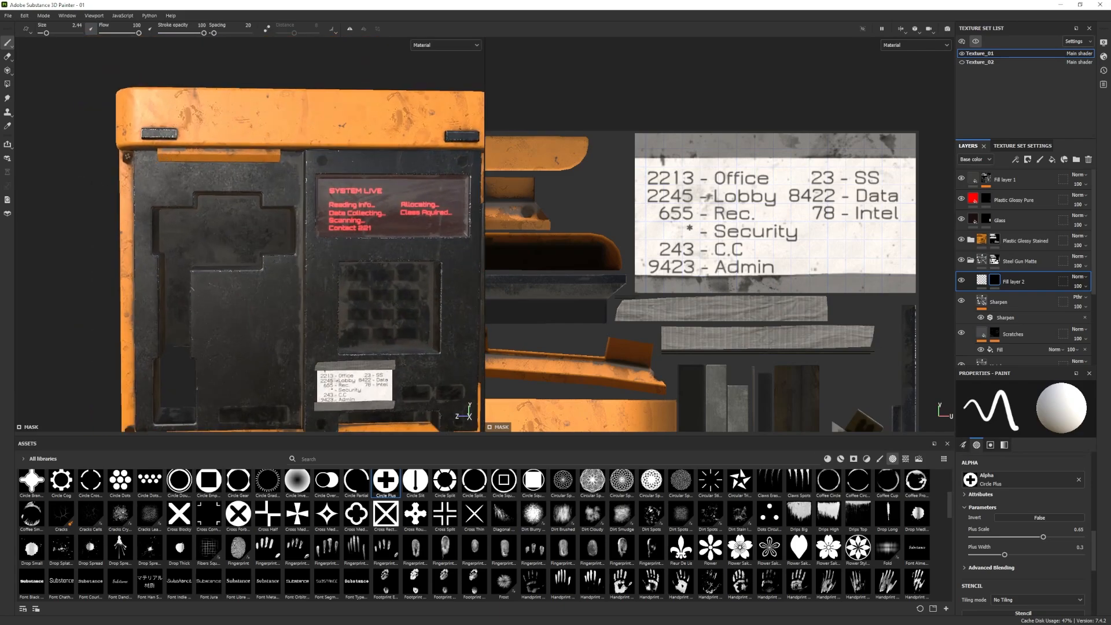
{"action": "middle_click_drag", "start_coordinate": [290, 238], "coordinate": [233, 43], "text": "alt"}
{"action": "scroll", "coordinate": [240, 196], "scroll_direction": "up", "scroll_amount": 2}
{"action": "middle_click_drag", "start_coordinate": [240, 196], "coordinate": [482, 219], "text": "alt"}
{"action": "scroll", "coordinate": [309, 190], "scroll_direction": "down", "scroll_amount": 2}
{"action": "middle_click_drag", "start_coordinate": [309, 190], "coordinate": [207, 326], "text": "alt"}
{"action": "middle_click_drag", "start_coordinate": [307, 110], "coordinate": [240, 156], "text": "alt"}
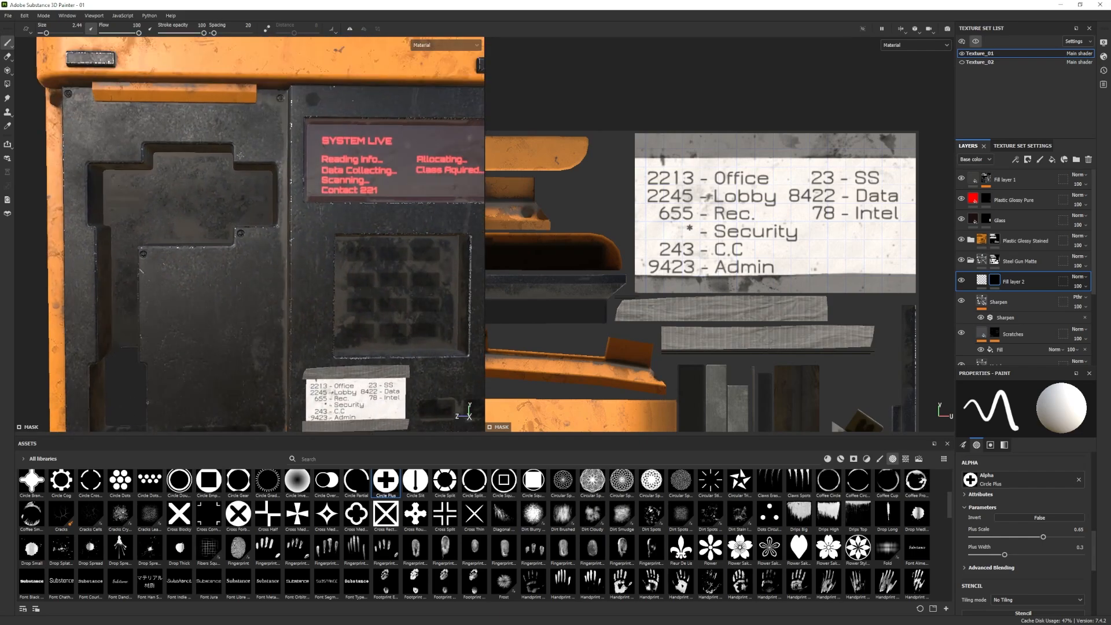
Stamp Circle Plus screw heads along the edge and lower corners of the left panel.
{"action": "middle_click_drag", "start_coordinate": [130, 152], "coordinate": [191, 188], "text": "alt"}
{"action": "middle_click_drag", "start_coordinate": [232, 272], "coordinate": [236, 79], "text": "alt"}
{"action": "scroll", "coordinate": [242, 170], "scroll_direction": "down", "scroll_amount": 1}
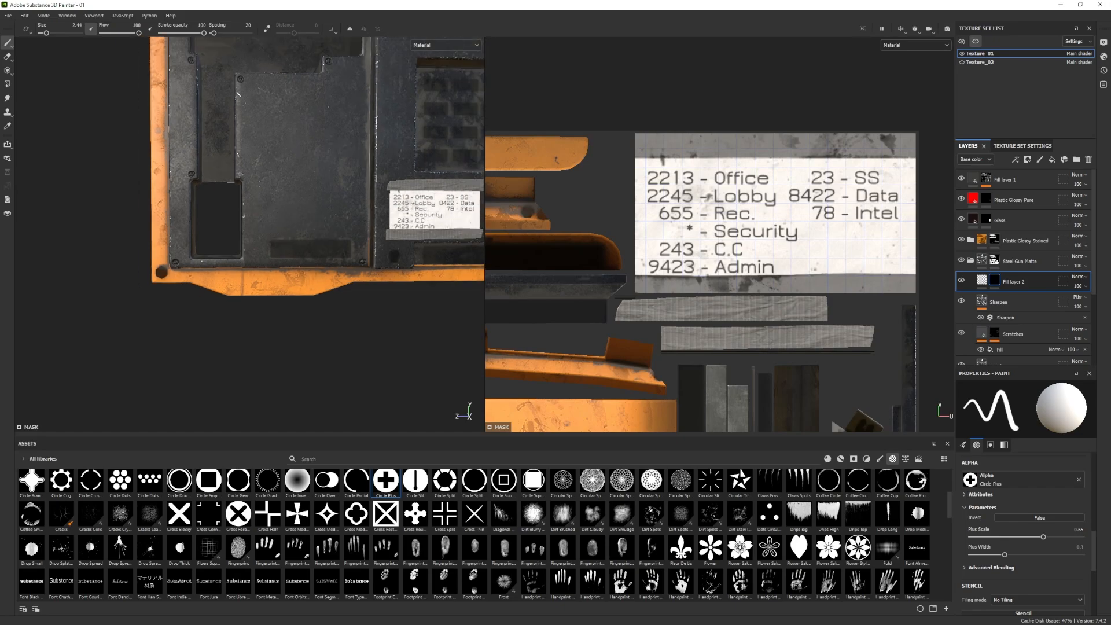
{"action": "middle_click_drag", "start_coordinate": [266, 205], "coordinate": [211, 274], "text": "alt"}
{"action": "right_click_drag", "start_coordinate": [211, 273], "coordinate": [211, 299], "text": "alt"}
Stamp Circle Plus screw heads on the right panel and in the corners of the keypad plate.
{"action": "scroll", "coordinate": [254, 275], "scroll_direction": "up", "scroll_amount": 5}
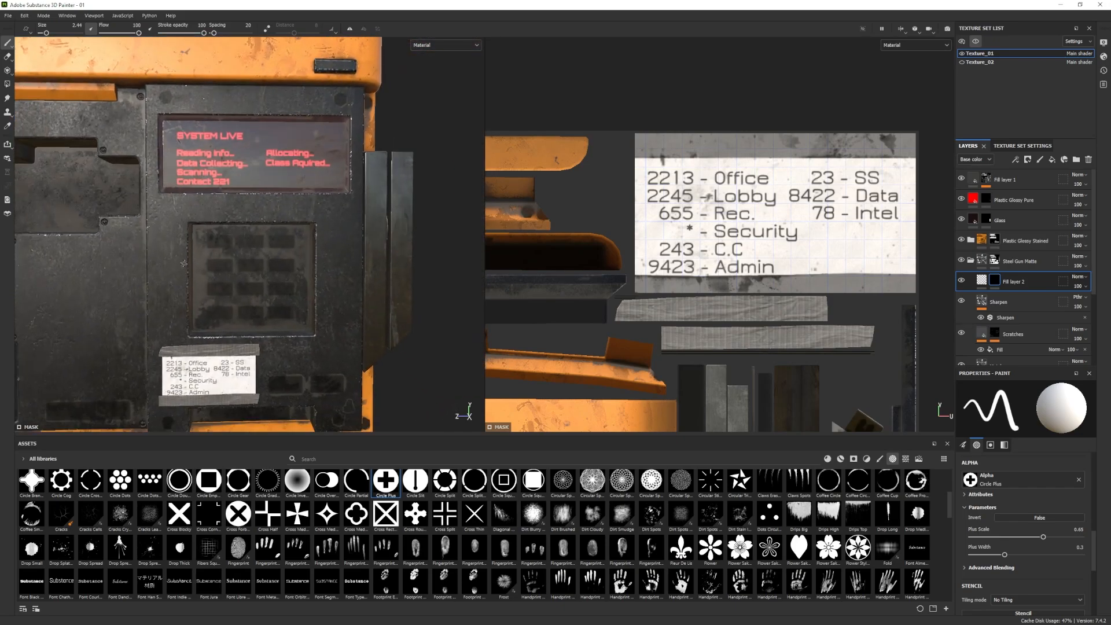
{"action": "middle_click_drag", "start_coordinate": [253, 275], "coordinate": [223, 163]}
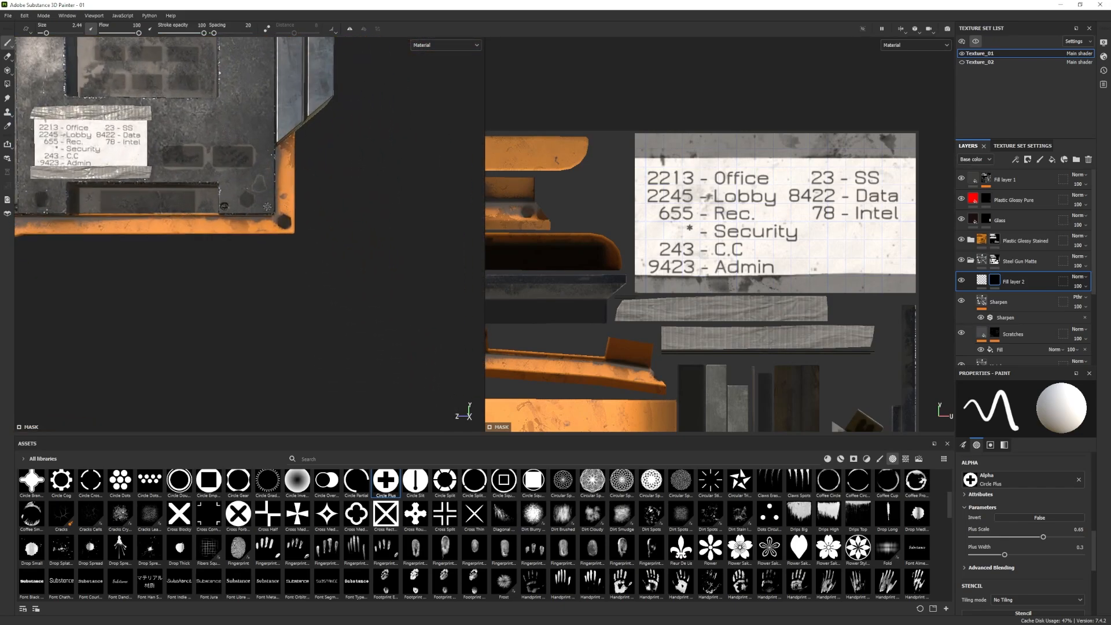
{"action": "left_click_drag", "start_coordinate": [267, 206], "coordinate": [221, 195], "text": "alt"}
{"action": "middle_click_drag", "start_coordinate": [257, 195], "coordinate": [142, 164]}
{"action": "middle_click_drag", "start_coordinate": [268, 232], "coordinate": [286, 210]}
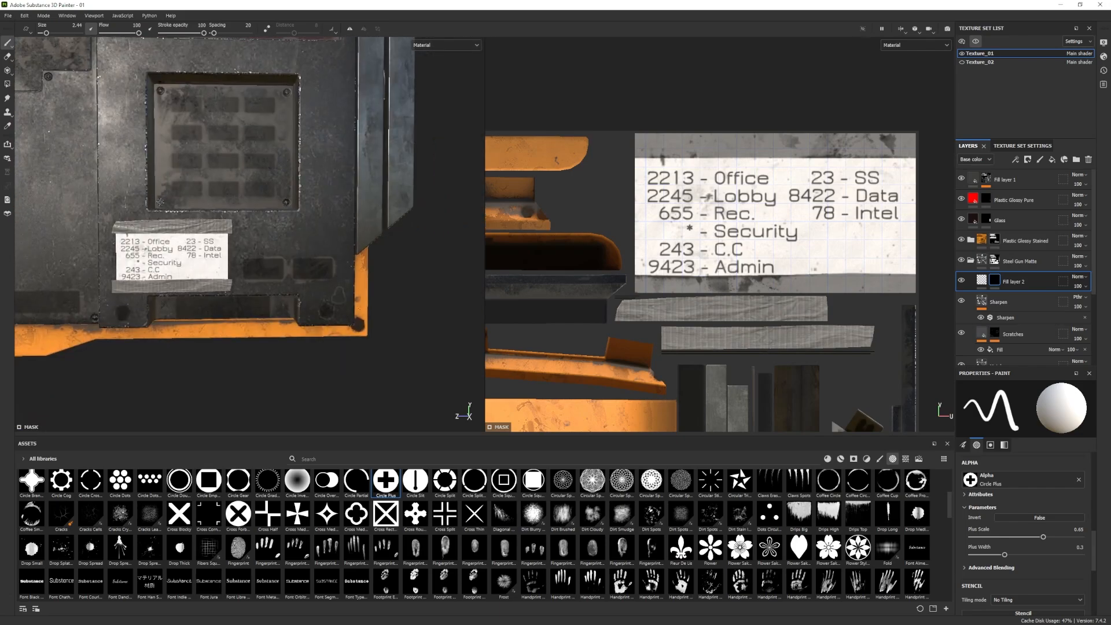
Enlarge the brush to size 35.44 with the Square Vent alpha and stamp a vent in the left panel's upper recess.
{"action": "key", "text": "f"}
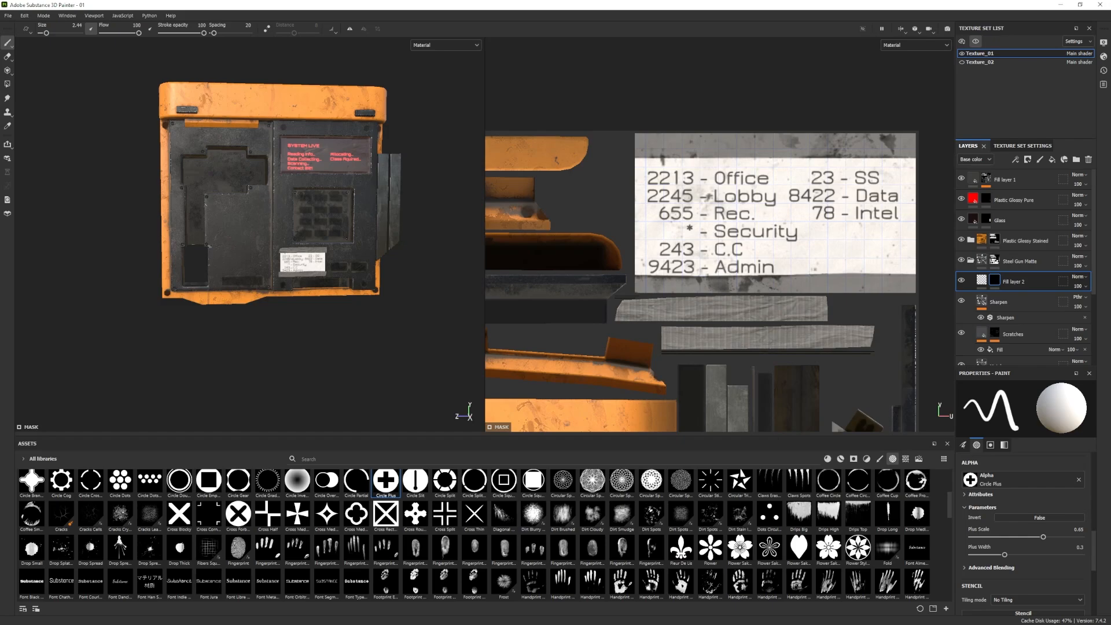
{"action": "middle_click_drag", "start_coordinate": [259, 154], "coordinate": [264, 198], "text": "alt"}
{"action": "scroll", "coordinate": [264, 197], "scroll_direction": "up", "scroll_amount": 3}
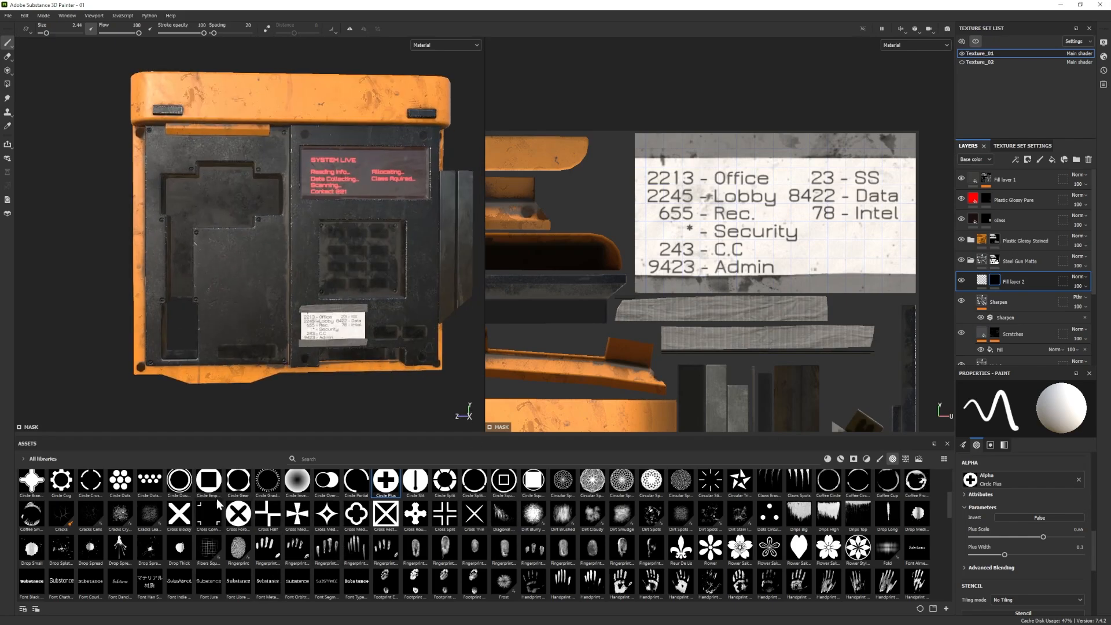
{"action": "scroll", "coordinate": [370, 499], "scroll_direction": "up", "scroll_amount": 3}
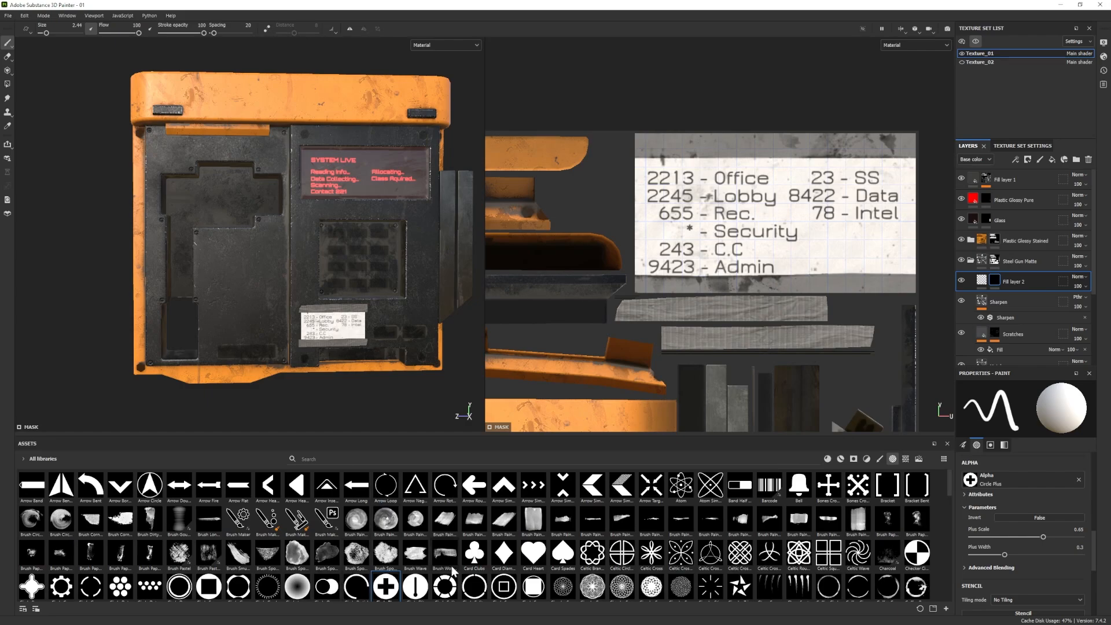
{"action": "left_click_drag", "start_coordinate": [950, 474], "coordinate": [950, 567]}
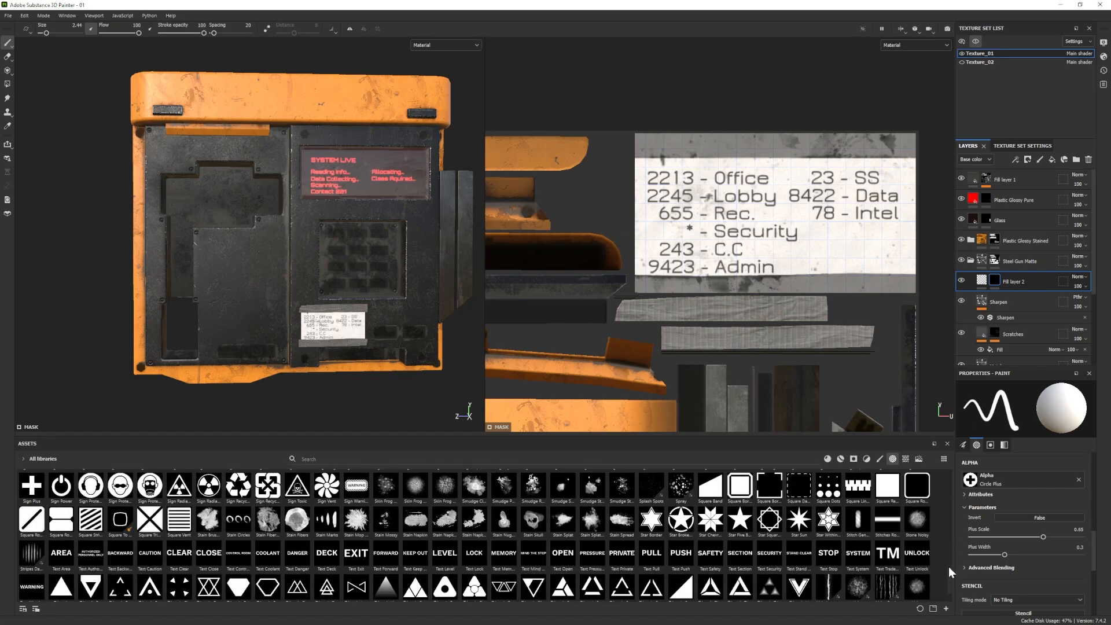
{"action": "left_click", "coordinate": [173, 523]}
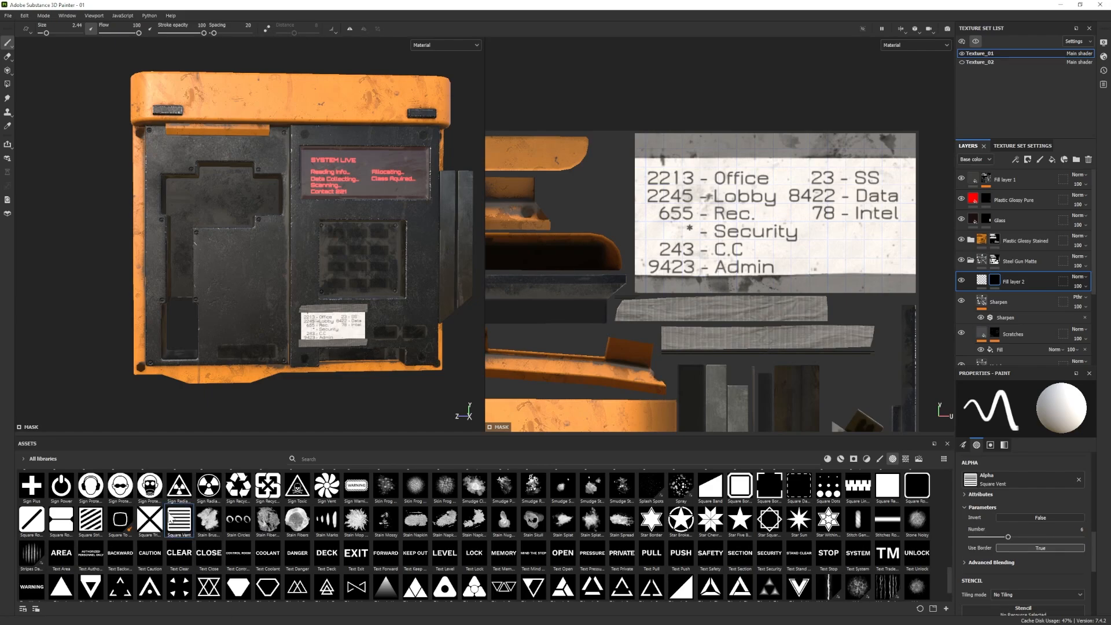
{"action": "key", "text": "bracketright"}
{"action": "key", "text": "bracketright"}
{"action": "key", "text": "bracketright"}
{"action": "key", "text": "bracketright"}
{"action": "key", "text": "bracketright"}
{"action": "key", "text": "bracketright"}
{"action": "key", "text": "bracketright"}
{"action": "key", "text": "bracketright"}
{"action": "key", "text": "bracketright"}
{"action": "key", "text": "bracketright"}
{"action": "key", "text": "bracketright"}
{"action": "key", "text": "bracketright"}
{"action": "key", "text": "bracketright"}
{"action": "key", "text": "bracketright"}
{"action": "key", "text": "bracketright"}
{"action": "key", "text": "bracketright"}
{"action": "key", "text": "bracketright"}
{"action": "key", "text": "bracketright"}
{"action": "key", "text": "bracketright"}
{"action": "key", "text": "bracketright"}
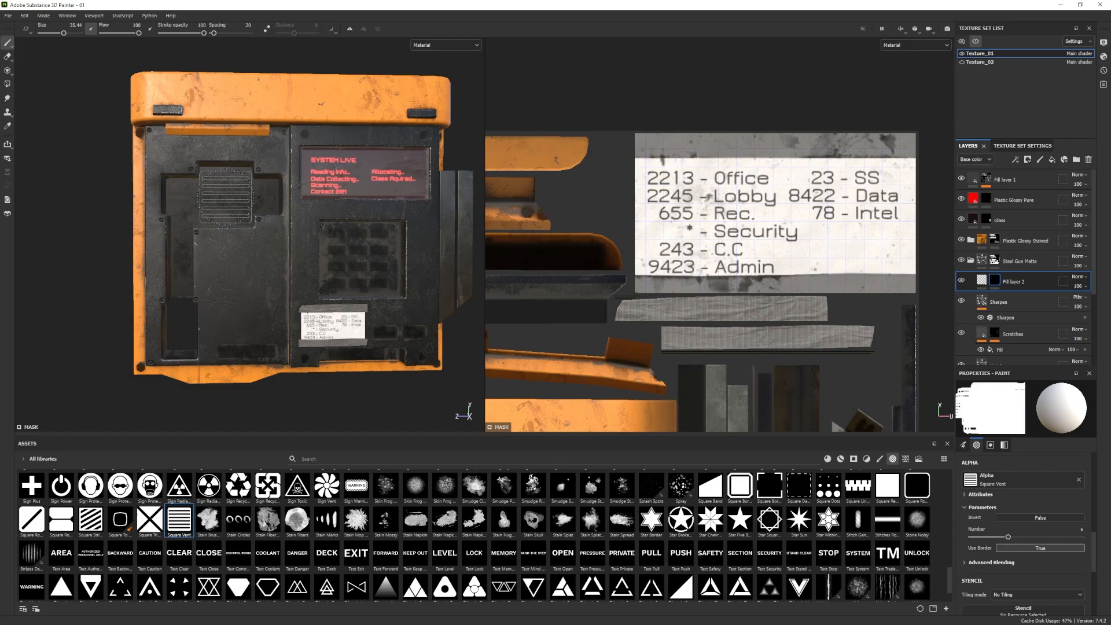
{"action": "left_click", "coordinate": [225, 196]}
{"action": "mouse_move", "coordinate": [233, 266]}
{"action": "left_mouse_down", "text": "alt"}
{"action": "mouse_move", "coordinate": [271, 276]}
{"action": "mouse_move", "coordinate": [250, 275]}
{"action": "left_mouse_up", "text": "alt"}
{"action": "right_click_drag", "start_coordinate": [250, 274], "coordinate": [289, 292], "text": "alt"}
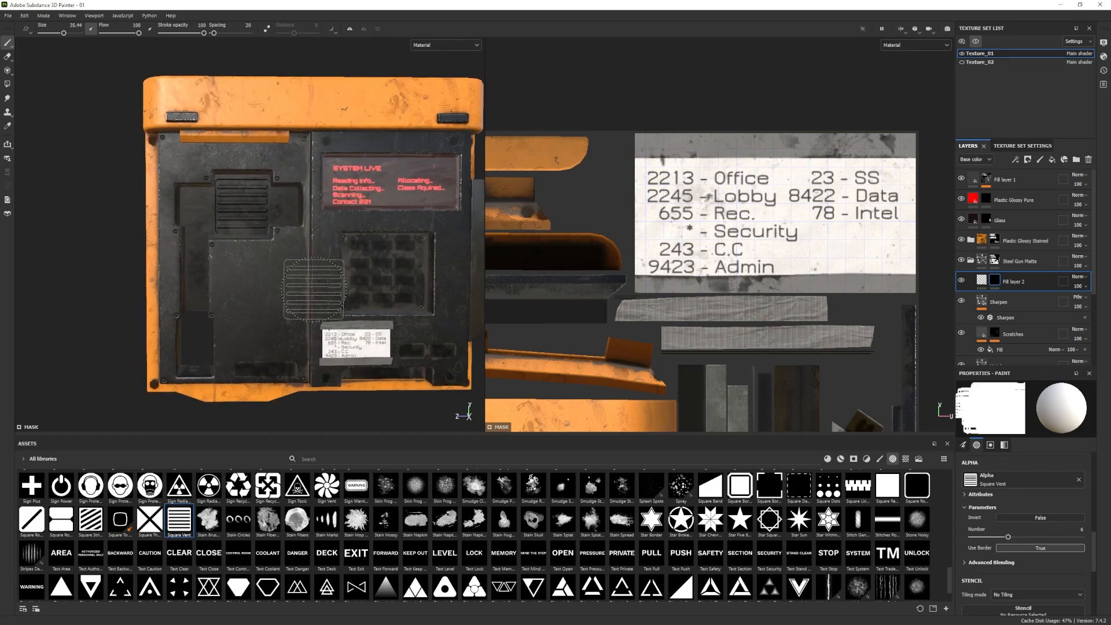
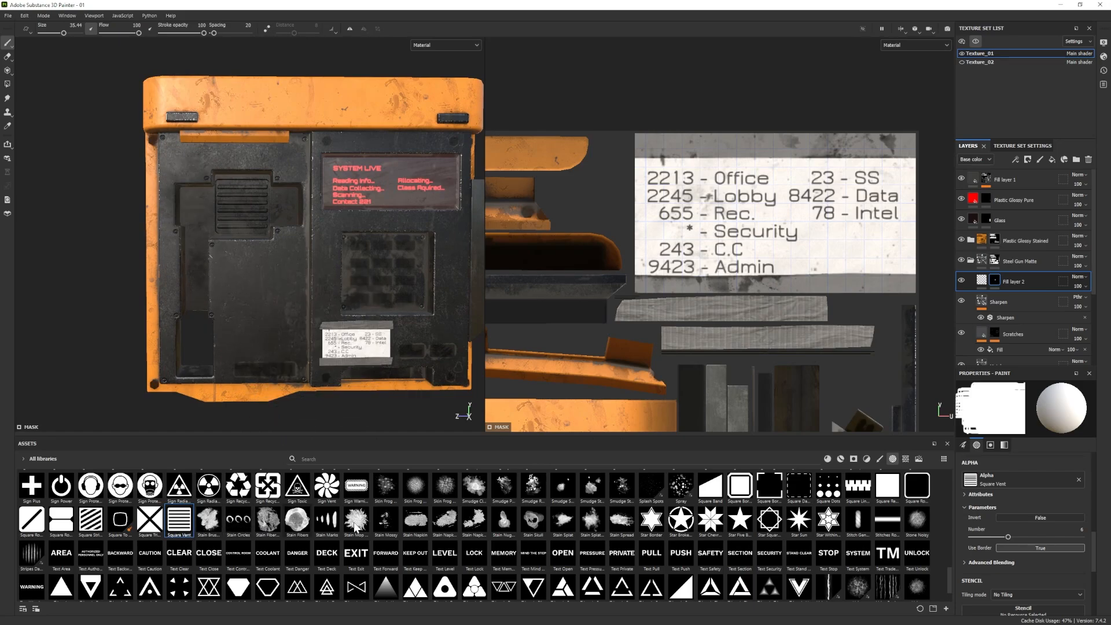
Reduce the brush to size 6.54 with the Shape Border Circle alpha and stamp rings in the left panel's upper corners.
{"action": "scroll", "coordinate": [348, 530], "scroll_direction": "down", "scroll_amount": 1}
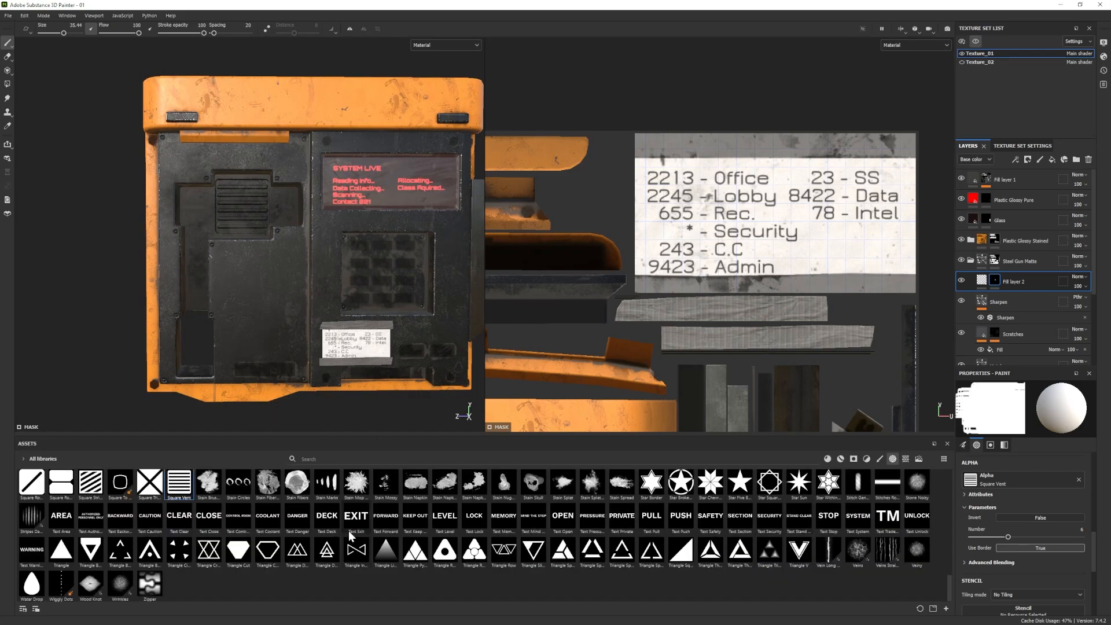
{"action": "scroll", "coordinate": [301, 530], "scroll_direction": "up", "scroll_amount": 3}
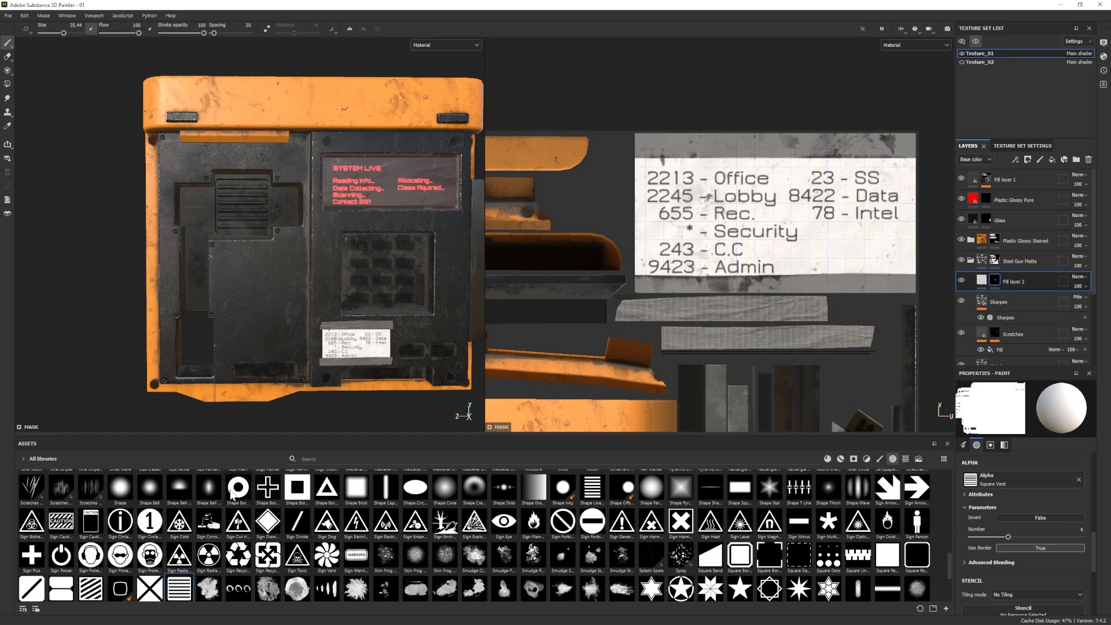
{"action": "left_click", "coordinate": [234, 489]}
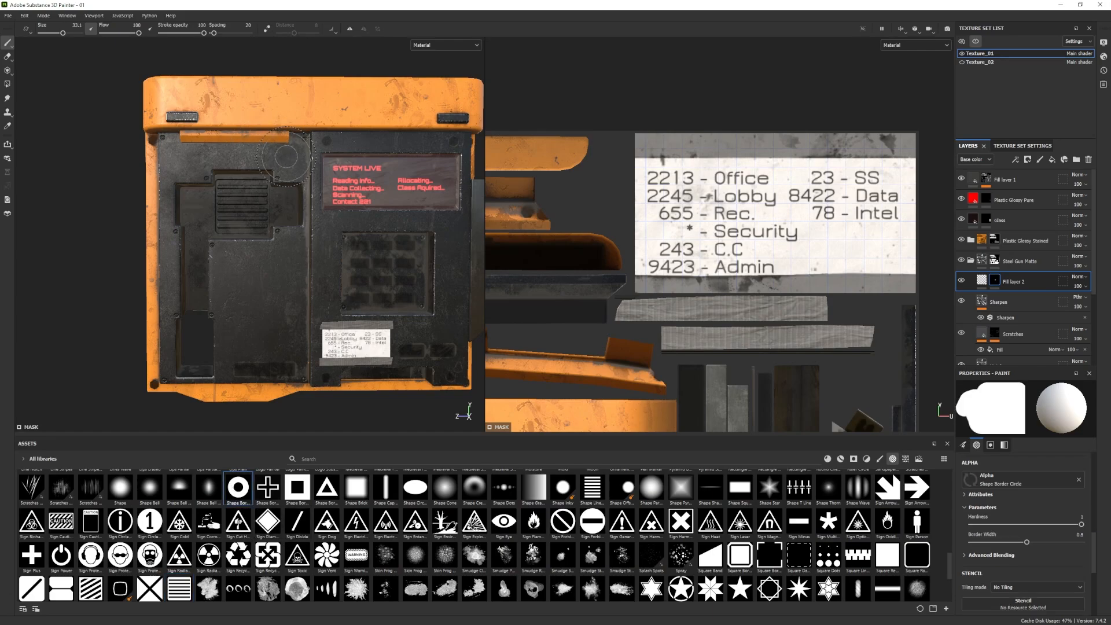
{"action": "key", "text": "bracketleft"}
{"action": "key", "text": "bracketleft"}
{"action": "key", "text": "bracketleft"}
{"action": "key", "text": "bracketleft"}
{"action": "key", "text": "bracketleft"}
{"action": "key", "text": "bracketleft"}
{"action": "key", "text": "bracketleft"}
{"action": "key", "text": "bracketleft"}
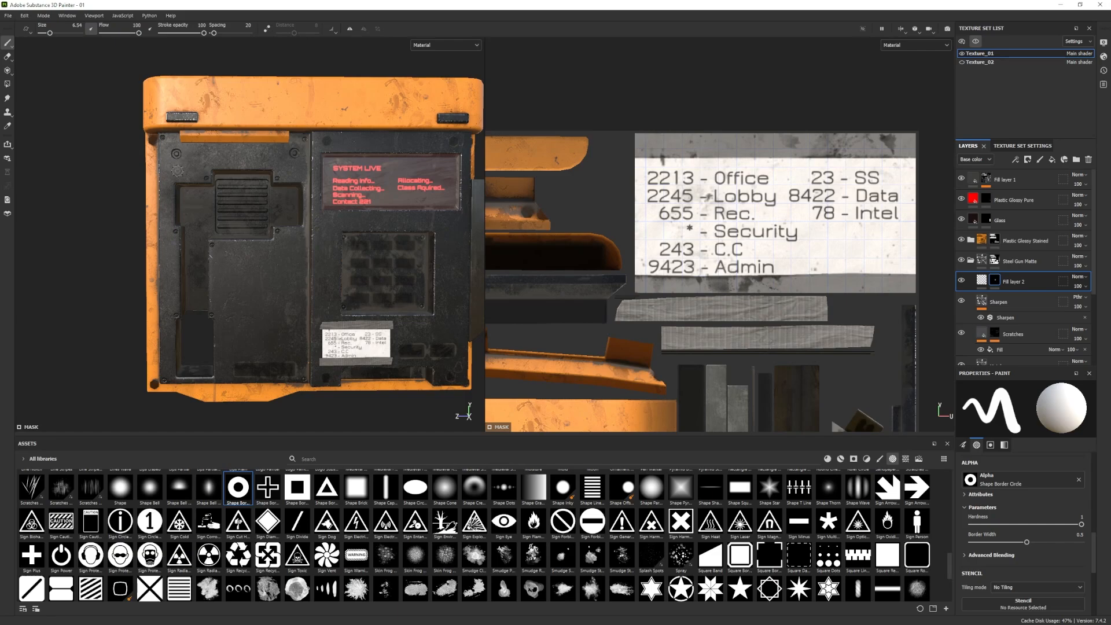
Show the Texture_02 parts on the model again and save the project.
{"action": "right_click_drag", "start_coordinate": [307, 266], "coordinate": [127, 273], "text": "alt"}
{"action": "left_click_drag", "start_coordinate": [126, 272], "coordinate": [250, 333], "text": "alt"}
{"action": "right_click_drag", "start_coordinate": [250, 332], "coordinate": [278, 302], "text": "alt"}
{"action": "left_click_drag", "start_coordinate": [278, 302], "coordinate": [285, 299], "text": "alt"}
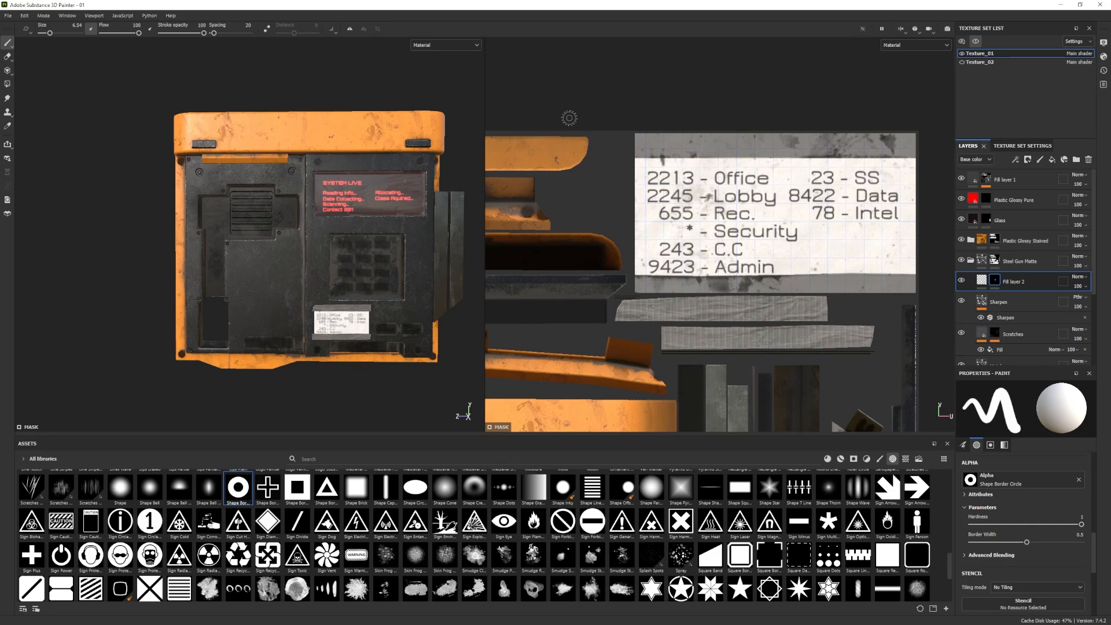
{"action": "left_click", "coordinate": [962, 62]}
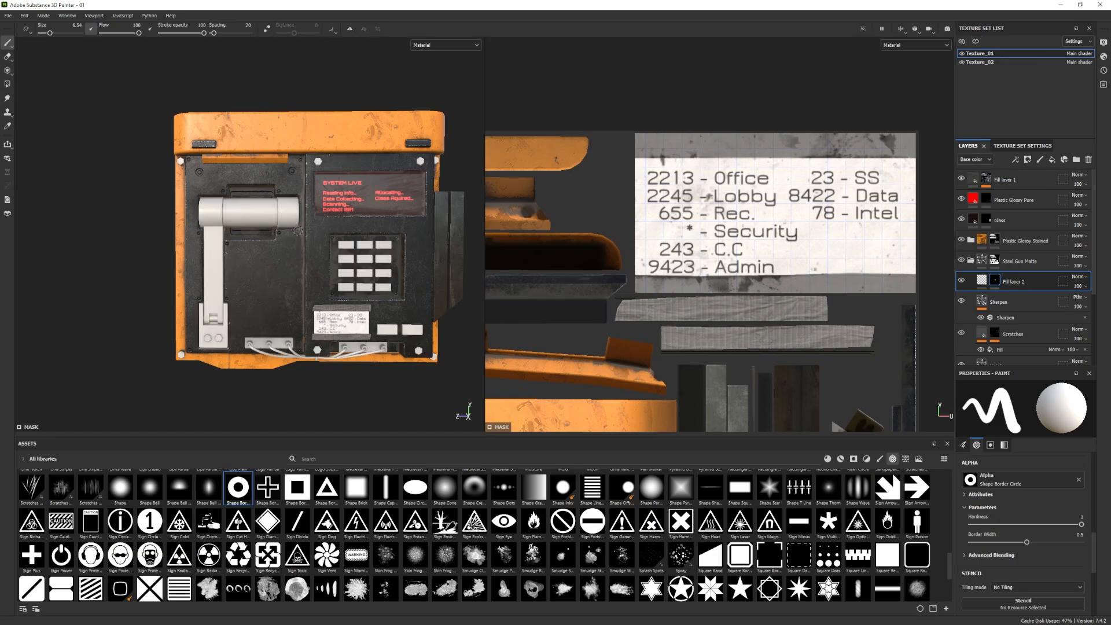
{"action": "scroll", "coordinate": [301, 317], "scroll_direction": "up", "scroll_amount": 1}
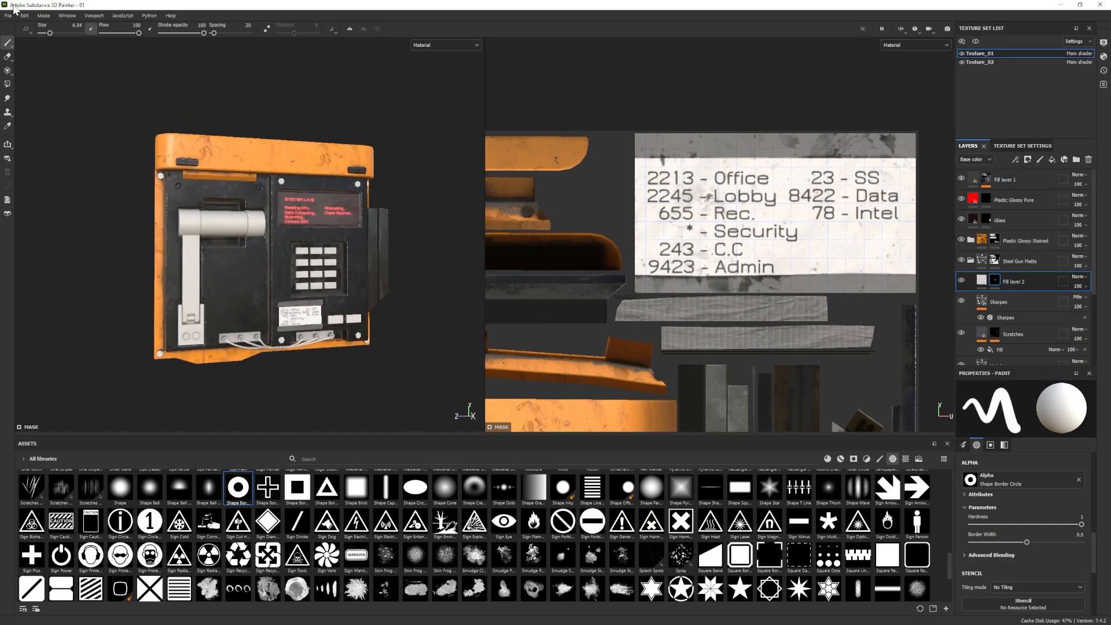
{"action": "left_click", "coordinate": [8, 15]}
{"action": "left_click", "coordinate": [24, 89]}
Add a fill layer above the Sharpen layer inside the Plastic Glossy Stained folder.
{"action": "left_click", "coordinate": [970, 259]}
{"action": "left_click", "coordinate": [971, 240]}
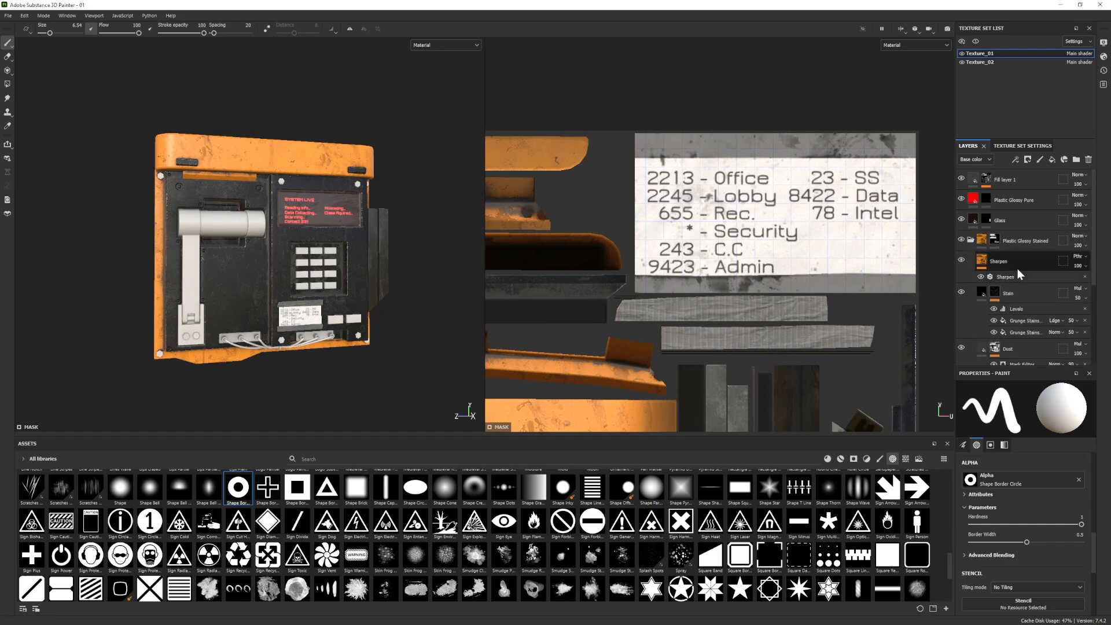
{"action": "left_click", "coordinate": [1010, 275]}
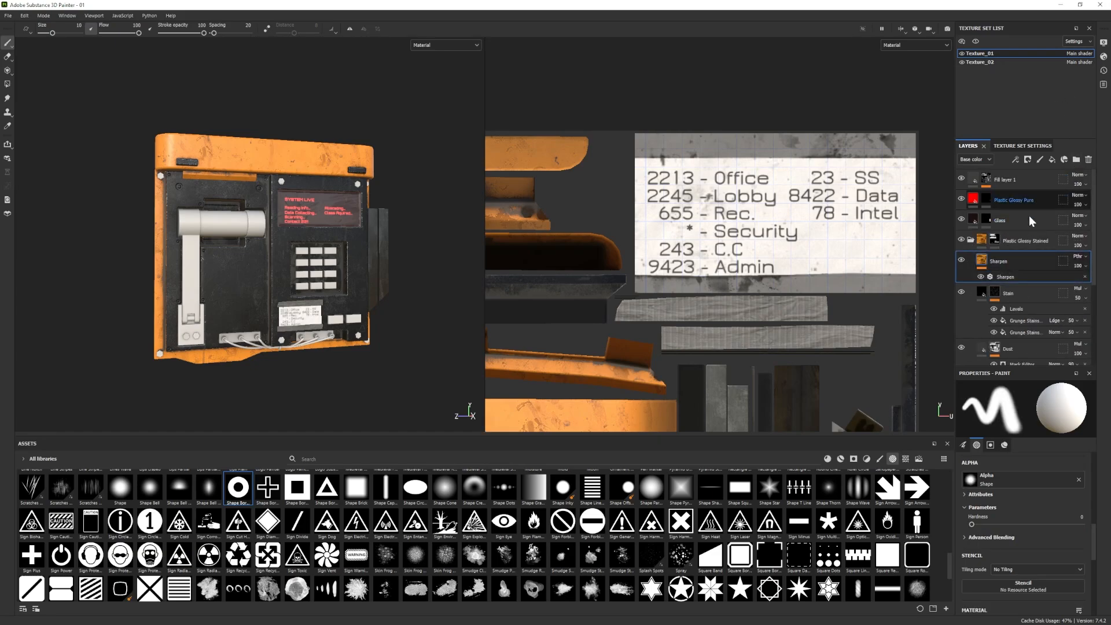
{"action": "left_click", "coordinate": [1051, 160]}
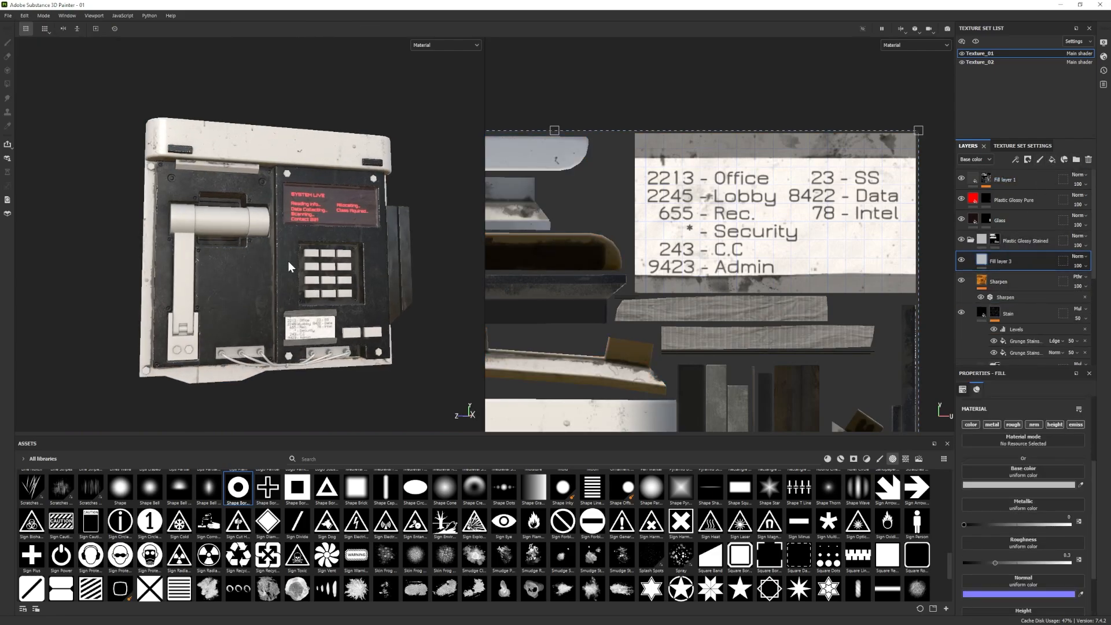
{"action": "middle_click_drag", "start_coordinate": [289, 261], "coordinate": [285, 212], "text": "alt"}
Apply the Rust Ground smart mask to the new fill layer and set its ambient occlusion to 0 and global balance to 0.5.
{"action": "left_click", "coordinate": [853, 460]}
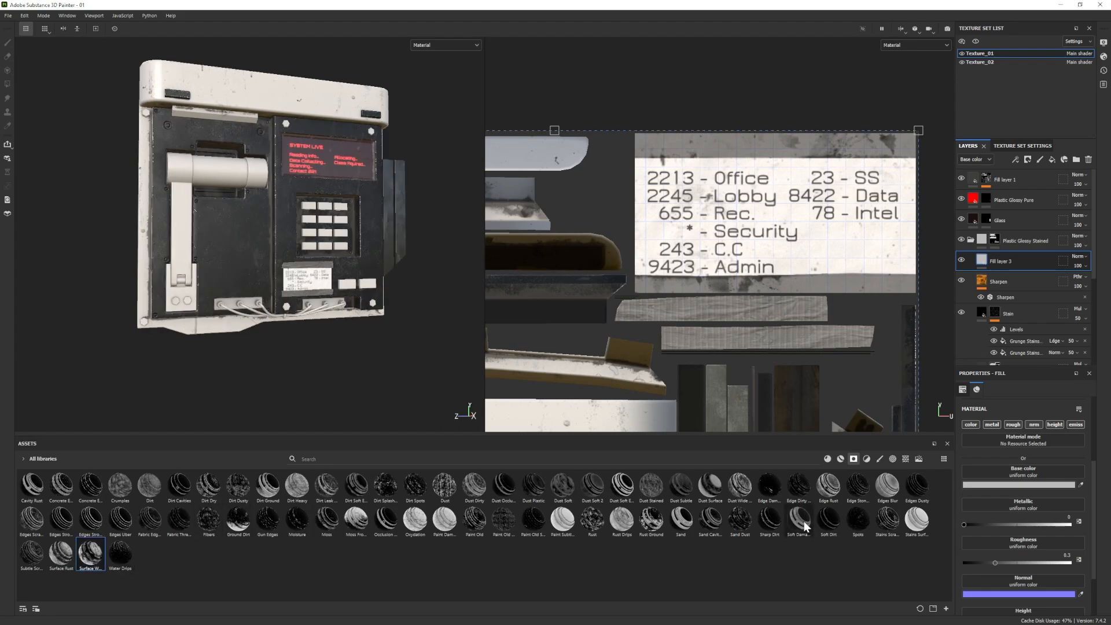
{"action": "mouse_move", "coordinate": [653, 523]}
{"action": "left_mouse_down"}
{"action": "mouse_move", "coordinate": [995, 287]}
{"action": "mouse_move", "coordinate": [1010, 263]}
{"action": "left_mouse_up"}
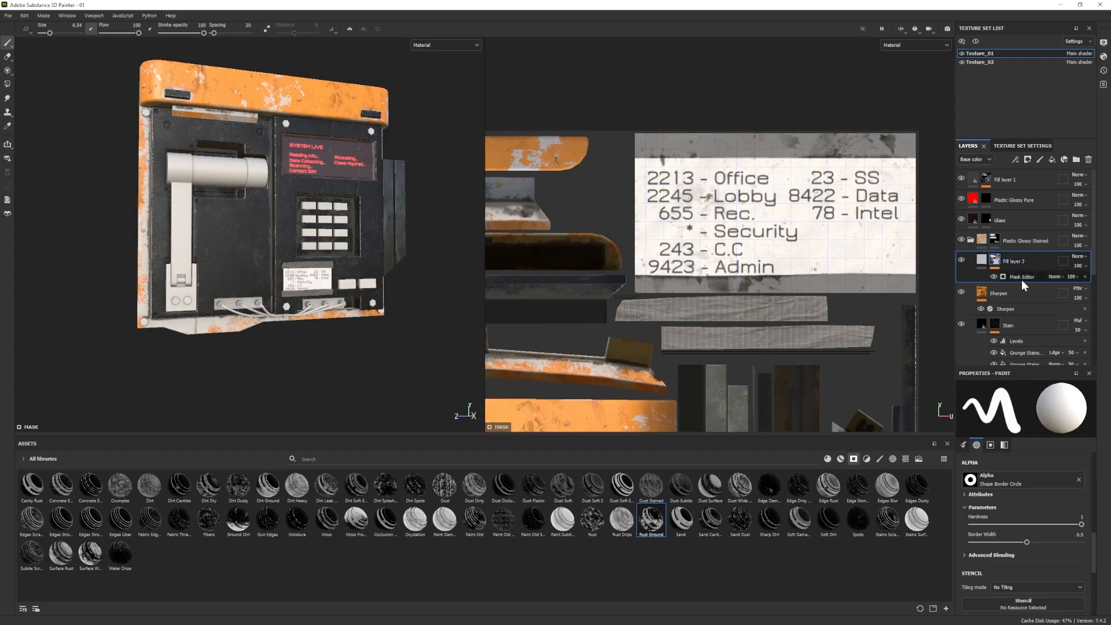
{"action": "left_click", "coordinate": [1022, 277]}
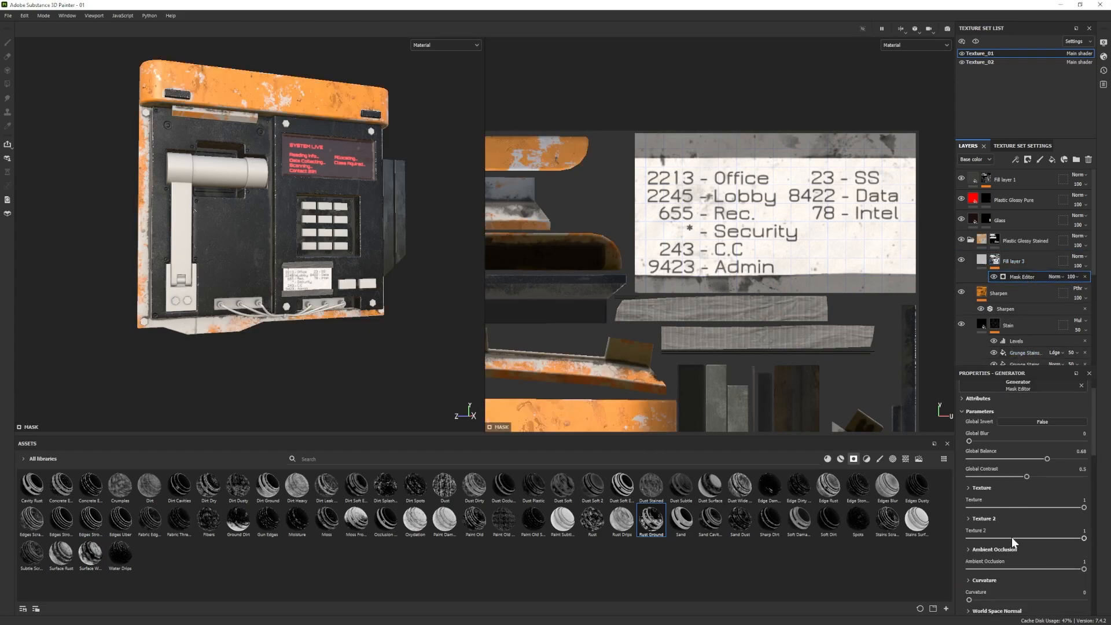
{"action": "left_click_drag", "start_coordinate": [1012, 569], "coordinate": [966, 569]}
{"action": "mouse_move", "coordinate": [1032, 458]}
{"action": "left_mouse_down"}
{"action": "mouse_move", "coordinate": [982, 453]}
{"action": "mouse_move", "coordinate": [1026, 443]}
{"action": "left_mouse_up"}
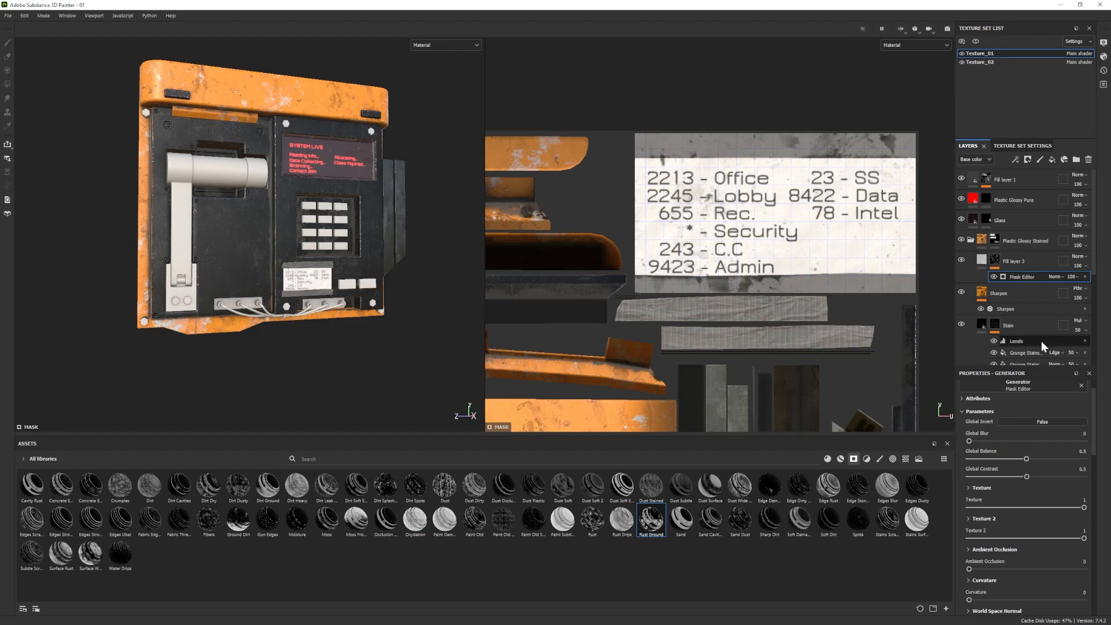
Set the fill layer's base color to dark grey, its metallic to about 0.5 and its roughness to 1.
{"action": "left_click", "coordinate": [986, 480]}
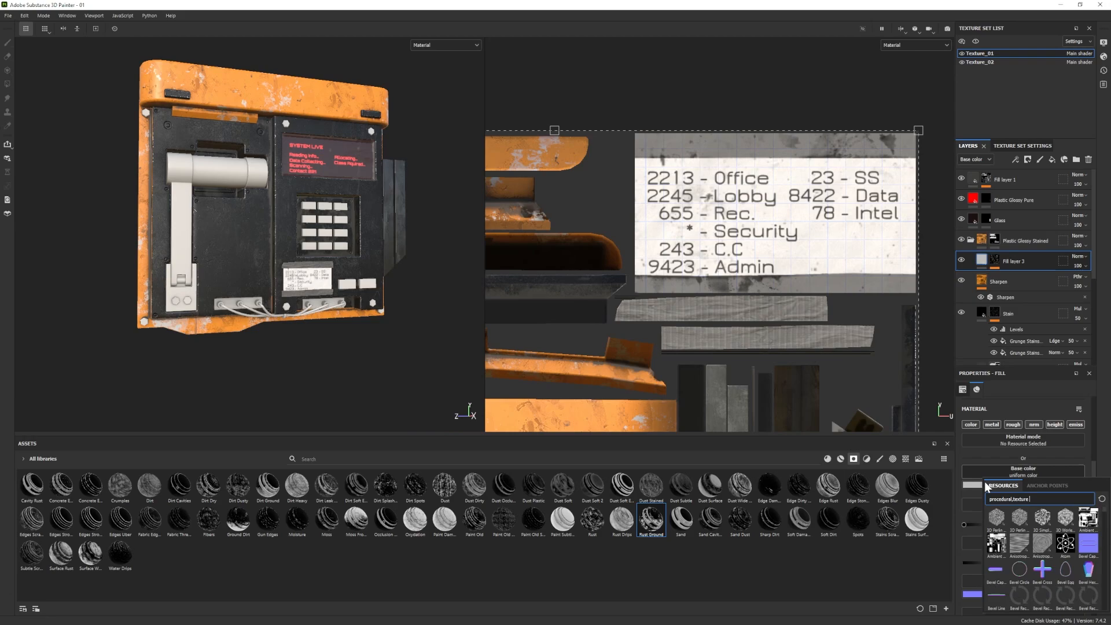
{"action": "left_click", "coordinate": [983, 485]}
{"action": "left_click_drag", "start_coordinate": [1005, 443], "coordinate": [970, 435]}
{"action": "mouse_move", "coordinate": [374, 332]}
{"action": "left_mouse_down", "text": "alt"}
{"action": "mouse_move", "coordinate": [370, 370]}
{"action": "mouse_move", "coordinate": [372, 329]}
{"action": "left_mouse_up", "text": "alt"}
{"action": "left_click", "coordinate": [1094, 357]}
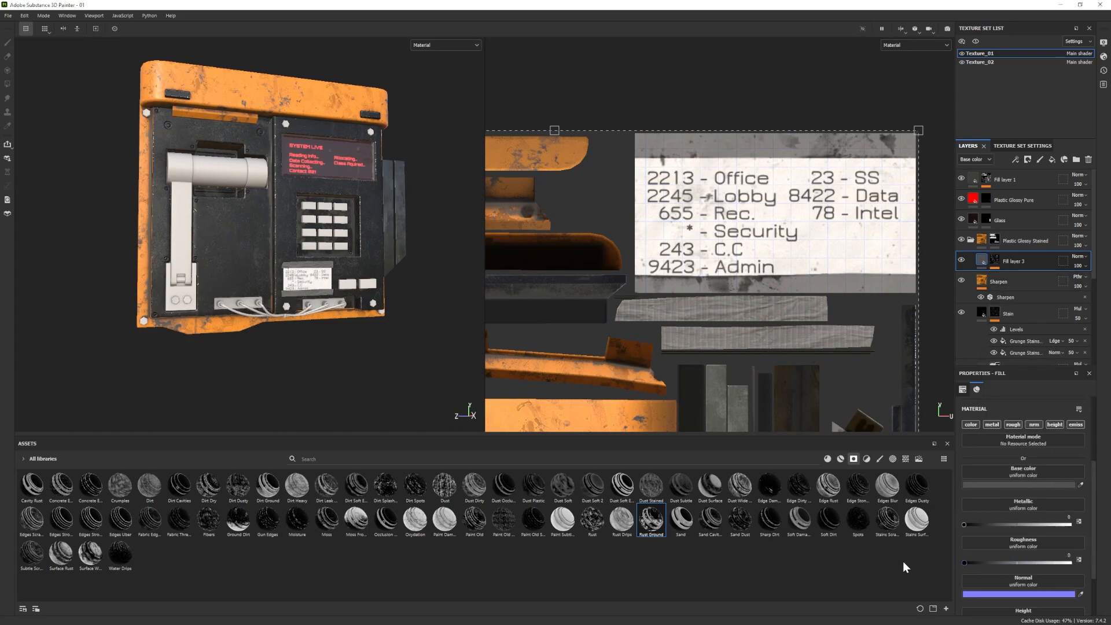
{"action": "mouse_move", "coordinate": [1005, 523]}
{"action": "left_mouse_down"}
{"action": "mouse_move", "coordinate": [1040, 523]}
{"action": "mouse_move", "coordinate": [1017, 524]}
{"action": "left_mouse_up"}
{"action": "left_click_drag", "start_coordinate": [311, 302], "coordinate": [385, 328], "text": "alt"}
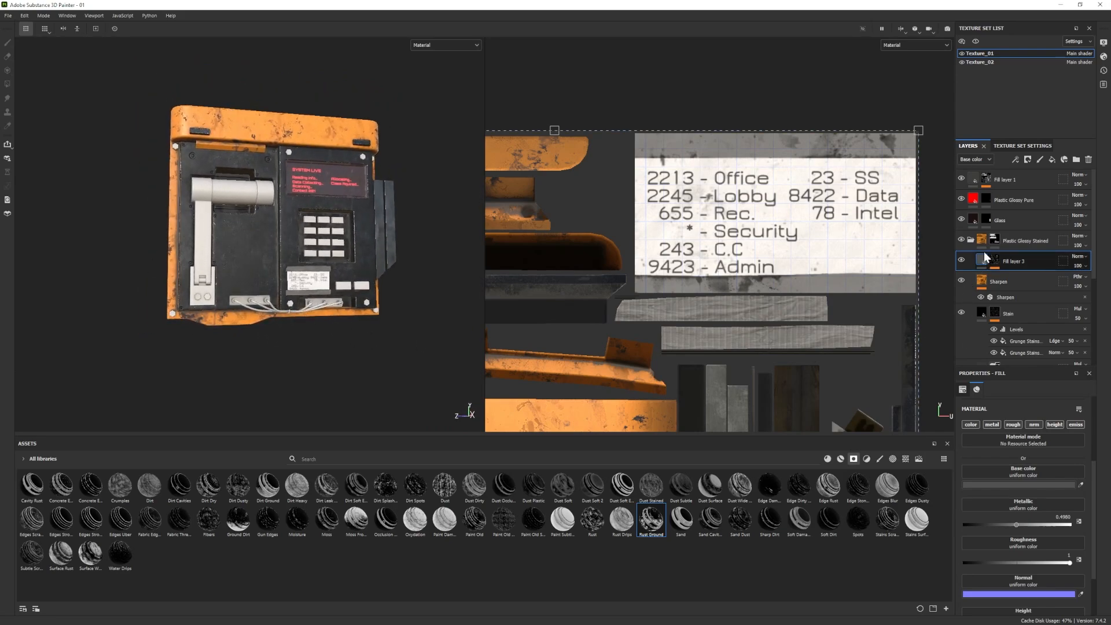
Compare the orange casing with and without the dark chipping fill layer by toggling the layer's visibility.
{"action": "left_click", "coordinate": [961, 259]}
{"action": "left_click", "coordinate": [960, 259]}
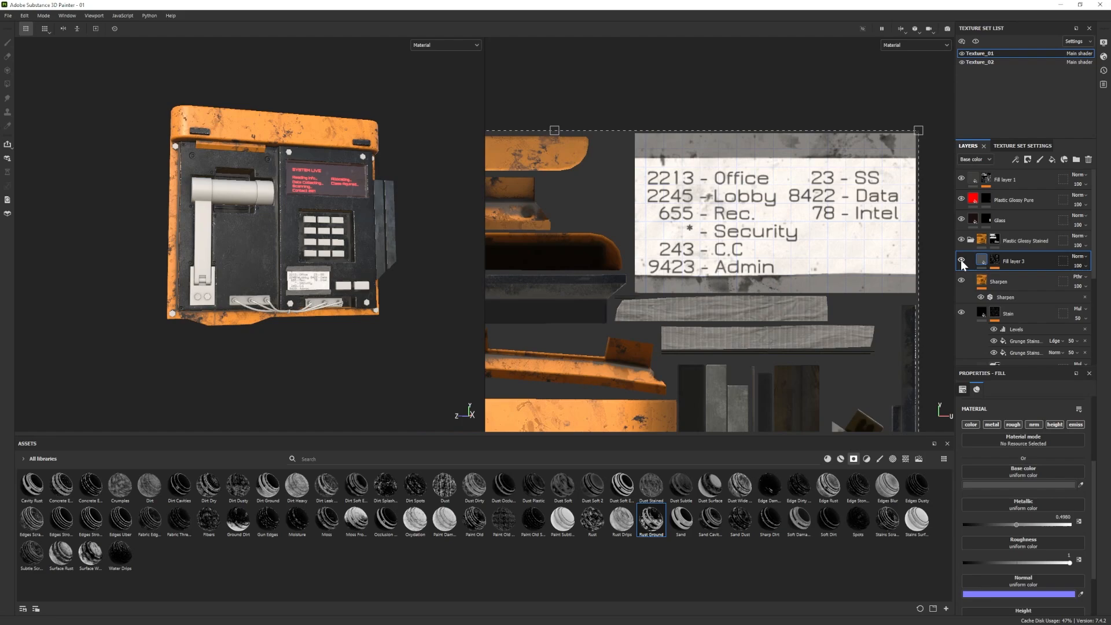
{"action": "left_click", "coordinate": [961, 259]}
{"action": "left_click", "coordinate": [961, 259]}
{"action": "left_click_drag", "start_coordinate": [282, 264], "coordinate": [291, 261], "text": "alt"}
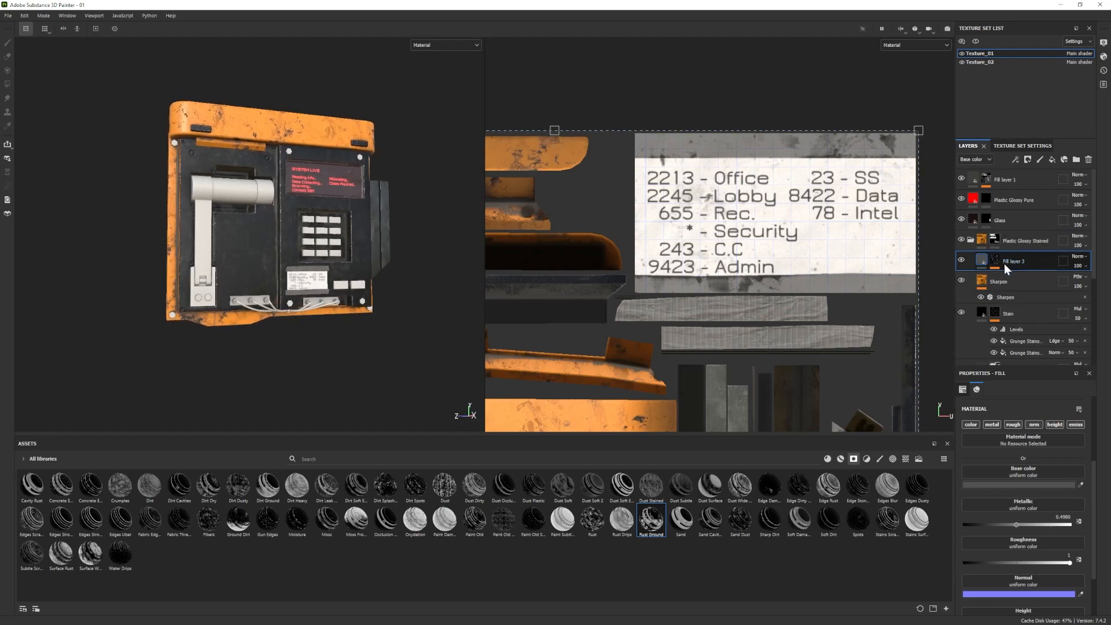
Create a folder with a black mask in the Plastic Glossy Stained folder and place Fill layer 3 inside it.
{"action": "left_click", "coordinate": [1076, 160]}
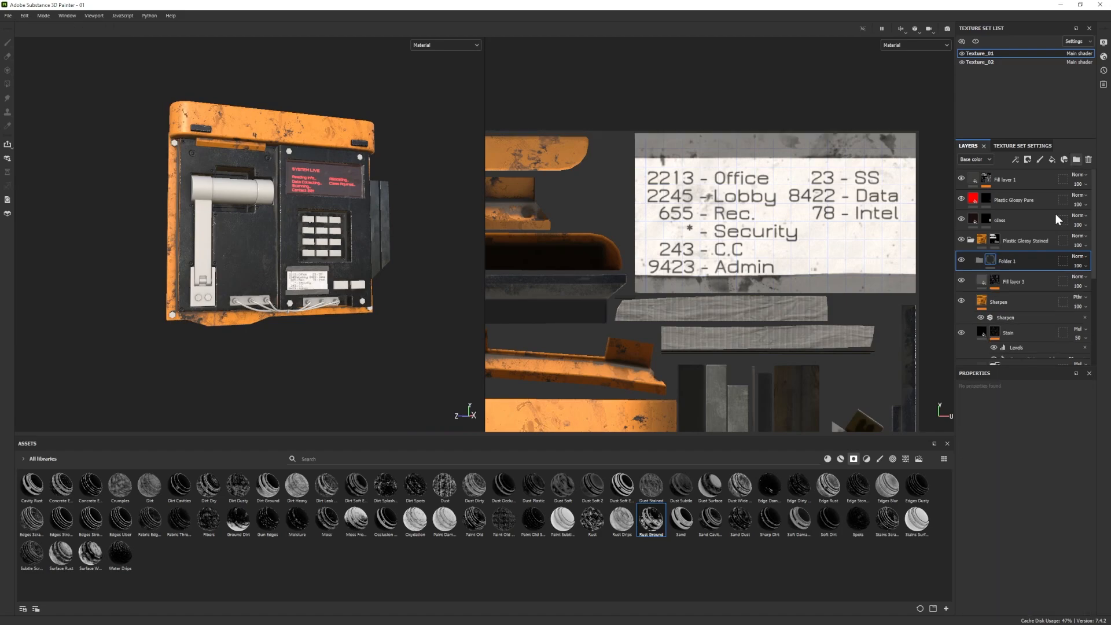
{"action": "right_click", "coordinate": [1012, 261]}
{"action": "left_click", "coordinate": [1028, 16]}
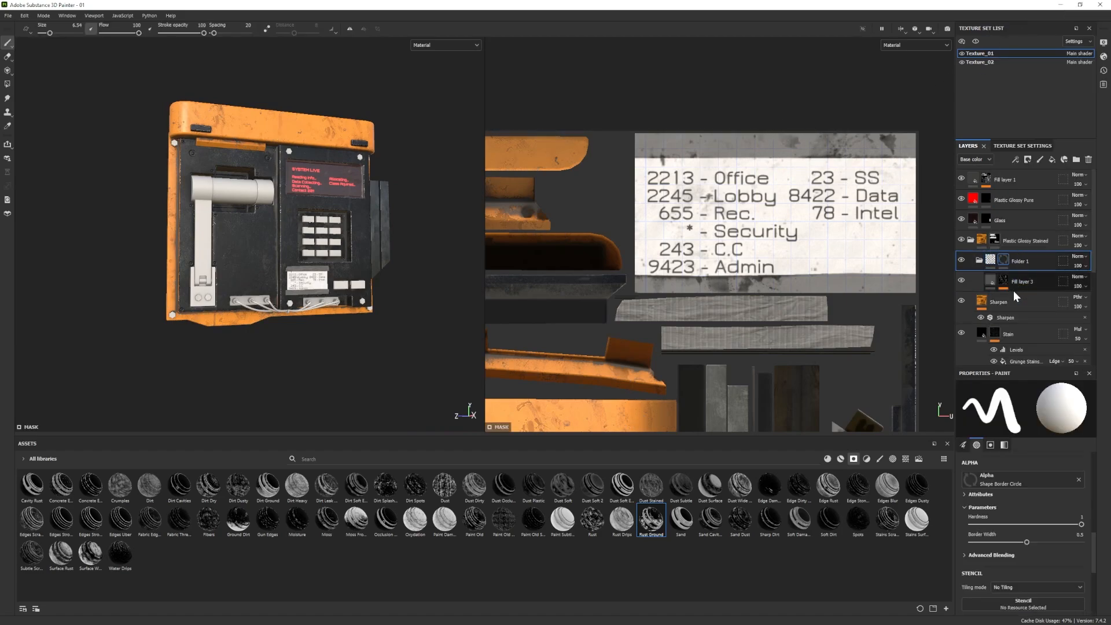
Reveal the new folder's chipping on the orange top cover using Polygon Fill on the folder mask.
{"action": "left_click", "coordinate": [8, 84]}
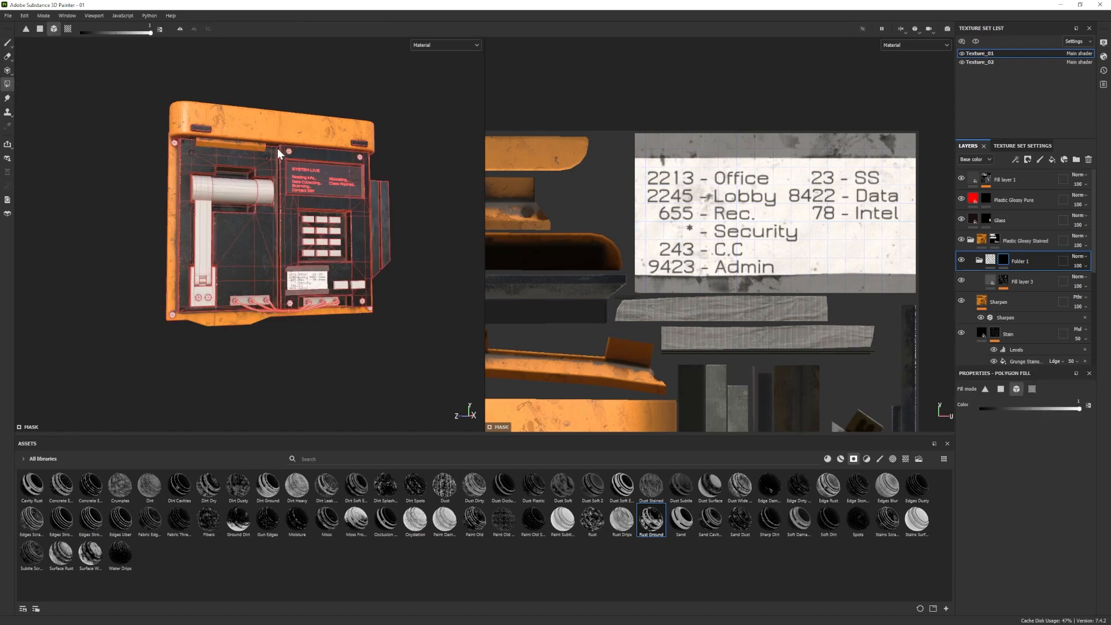
{"action": "left_click", "coordinate": [285, 132]}
{"action": "left_click", "coordinate": [7, 43]}
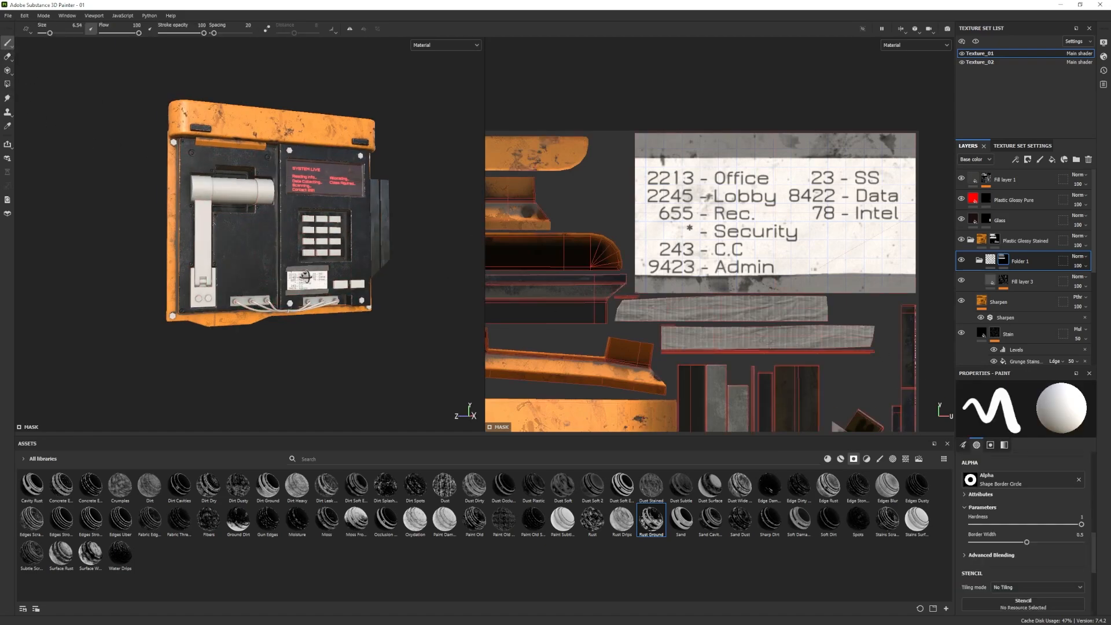
{"action": "scroll", "coordinate": [175, 261], "scroll_direction": "down", "scroll_amount": 2}
{"action": "mouse_move", "coordinate": [172, 242]}
{"action": "left_mouse_down", "text": "alt"}
{"action": "mouse_move", "coordinate": [174, 261]}
{"action": "mouse_move", "coordinate": [213, 276]}
{"action": "left_mouse_up", "text": "alt"}
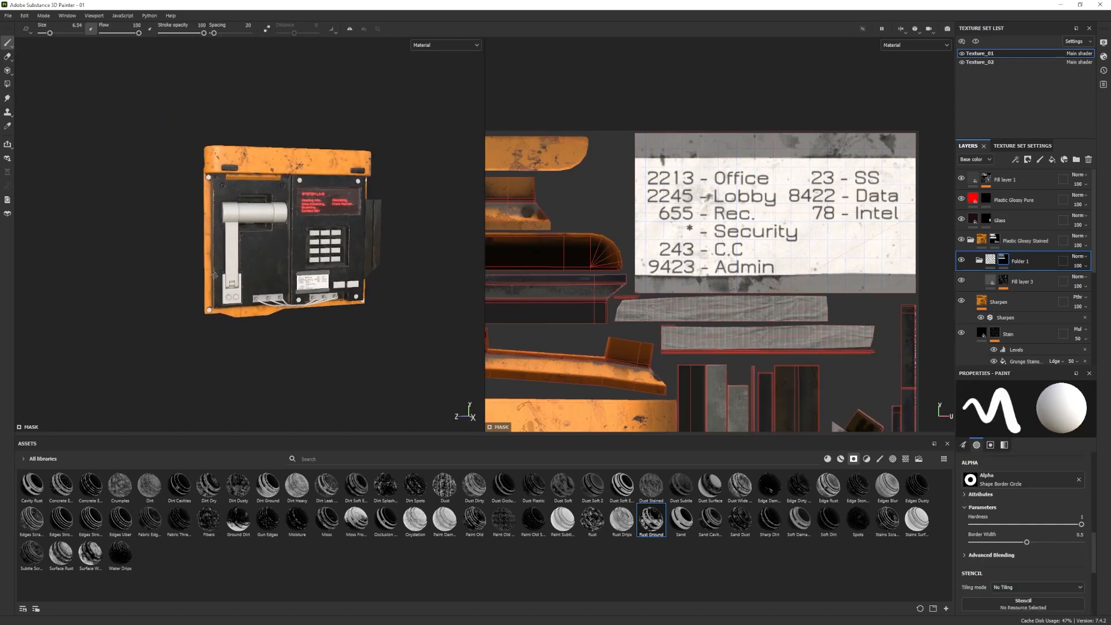
{"action": "scroll", "coordinate": [214, 284], "scroll_direction": "up", "scroll_amount": 2}
{"action": "left_click_drag", "start_coordinate": [361, 302], "coordinate": [320, 325], "text": "alt"}
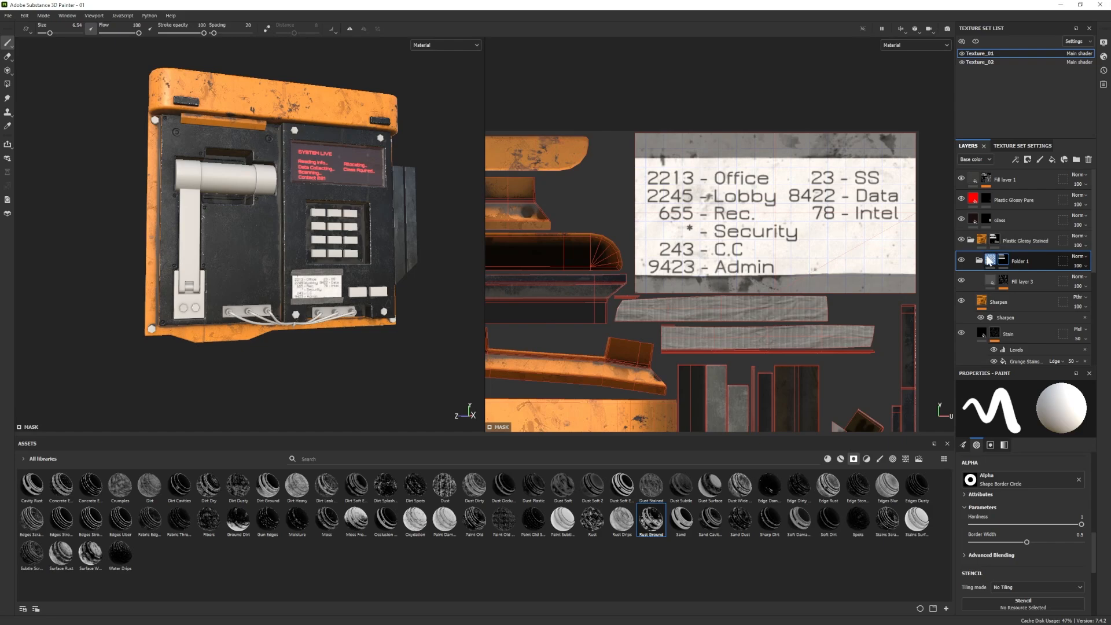
Set the metallic value of Fill layer 3 to 0.
{"action": "left_click", "coordinate": [990, 281]}
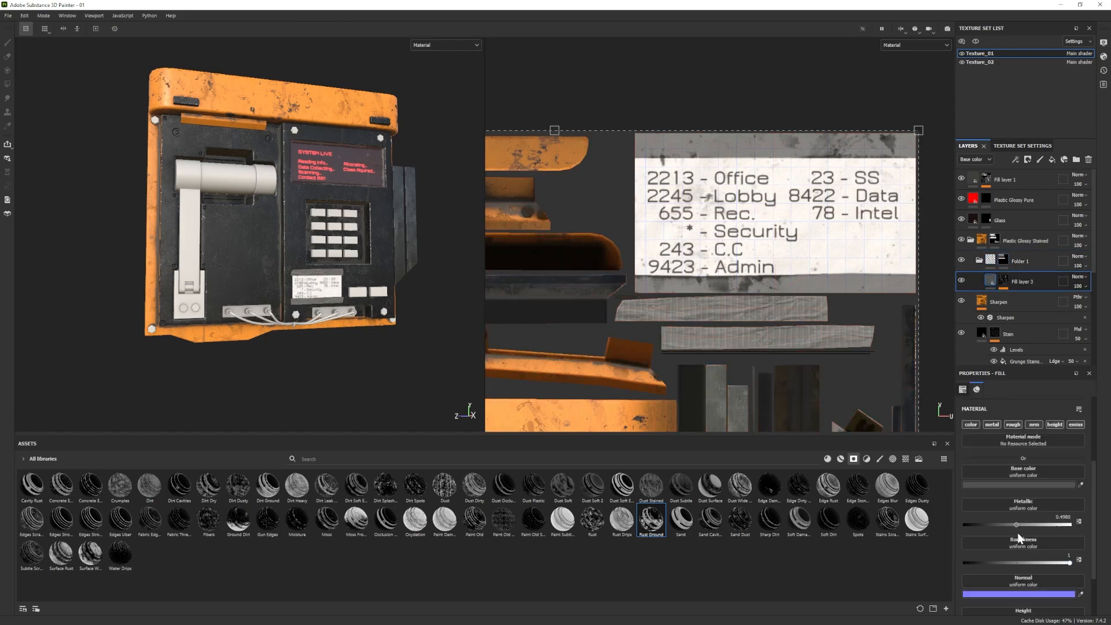
{"action": "left_click_drag", "start_coordinate": [1017, 525], "coordinate": [952, 514]}
{"action": "scroll", "coordinate": [259, 271], "scroll_direction": "down", "scroll_amount": 2}
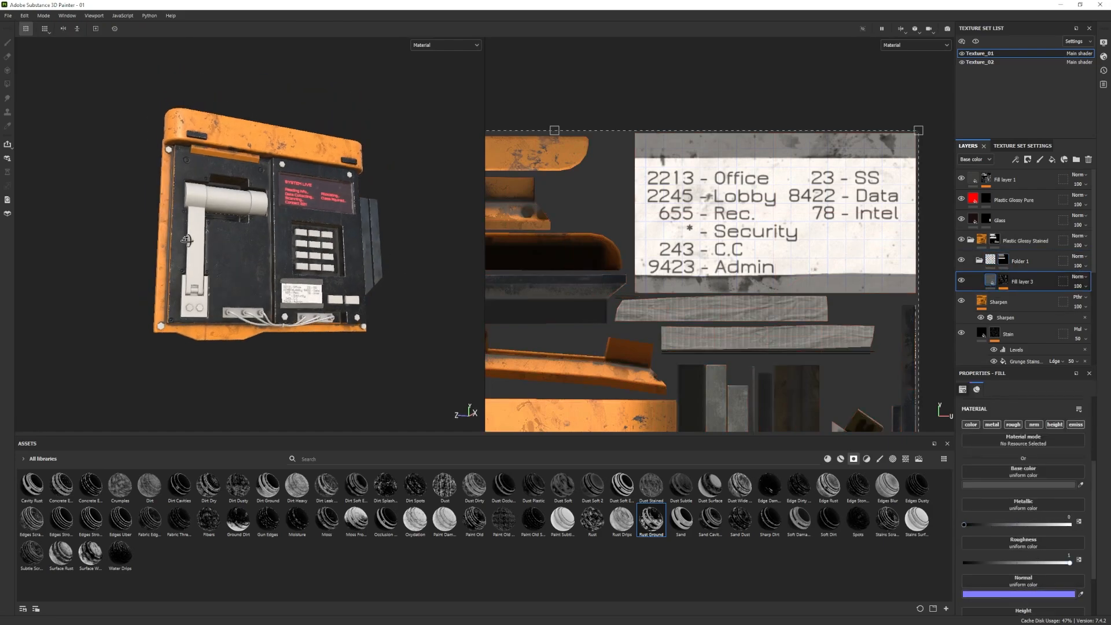
Rename the Folder 1 inside the Plastic Glossy Stained folder as Grunge.
{"action": "middle_click_drag", "start_coordinate": [258, 271], "coordinate": [281, 293], "text": "alt"}
{"action": "scroll", "coordinate": [282, 292], "scroll_direction": "up", "scroll_amount": 3}
{"action": "left_click_drag", "start_coordinate": [281, 292], "coordinate": [237, 281], "text": "alt"}
{"action": "scroll", "coordinate": [237, 281], "scroll_direction": "up", "scroll_amount": 2}
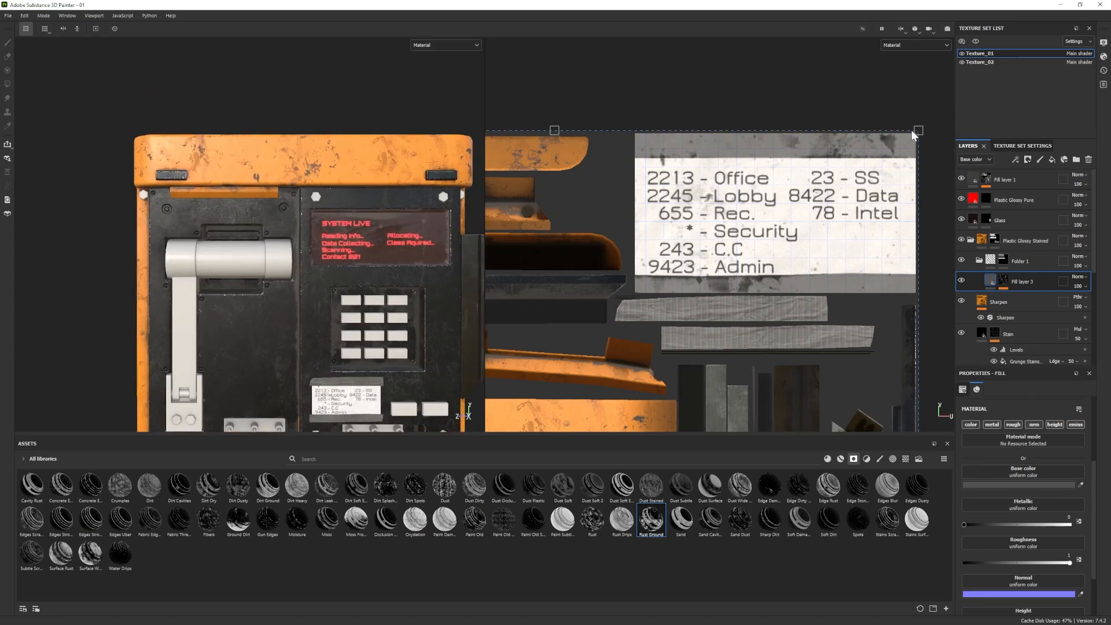
{"action": "left_click", "coordinate": [972, 240]}
{"action": "left_click", "coordinate": [1036, 180]}
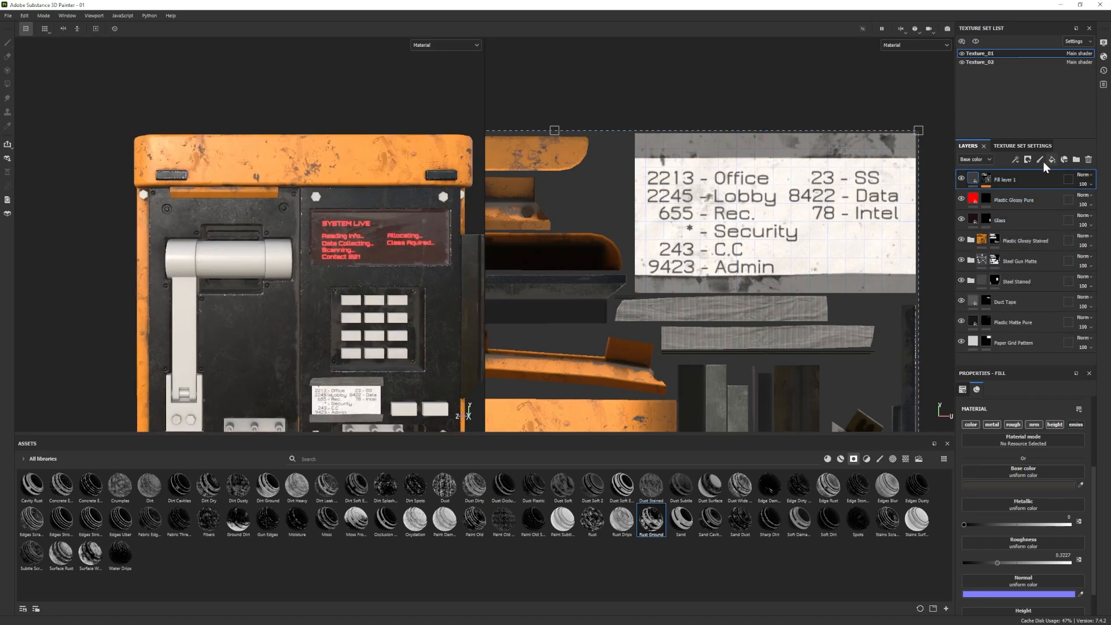
{"action": "left_click", "coordinate": [971, 241]}
{"action": "double_click", "coordinate": [1023, 262]}
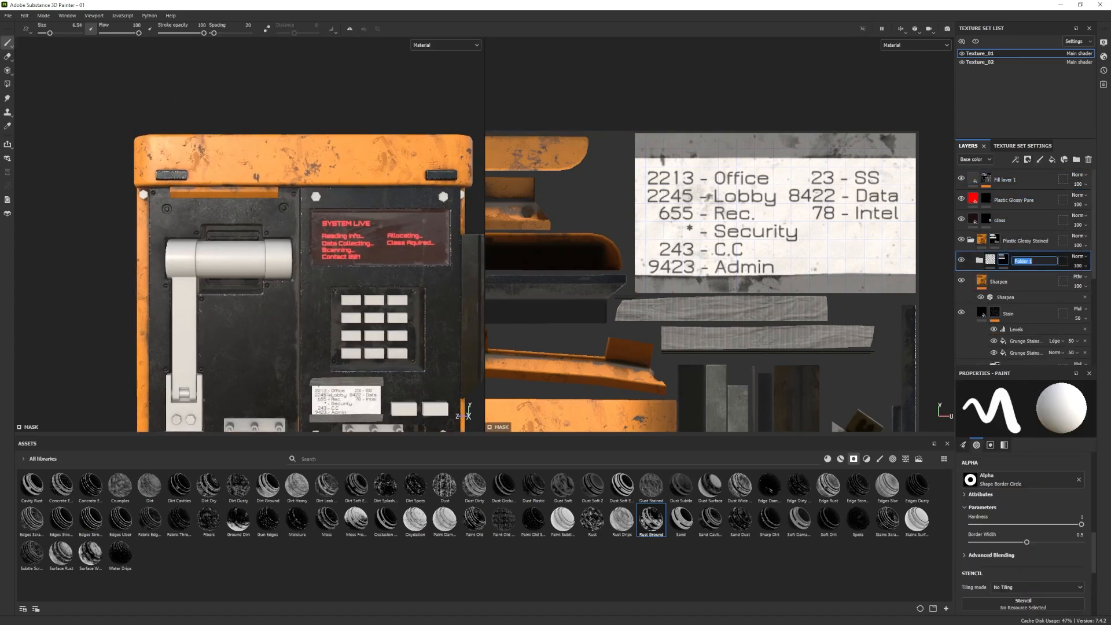
{"action": "key", "text": "Return"}
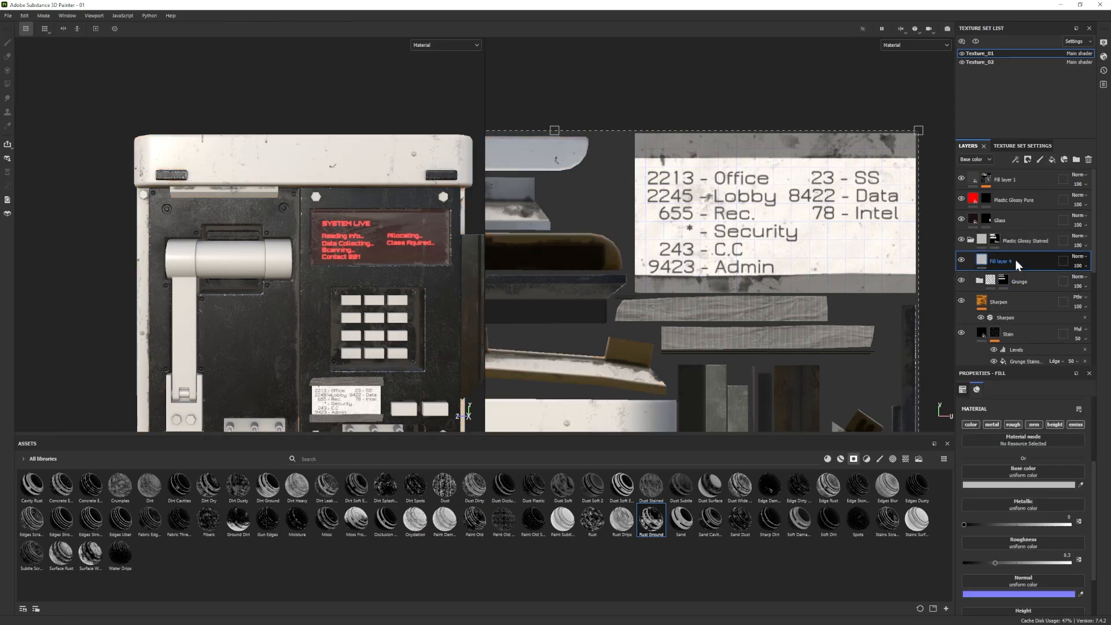
Delete Fill layer 4, then add a Plastic Glossy Pure material directly below the Grunge folder with a black mask.
{"action": "key", "text": "Delete"}
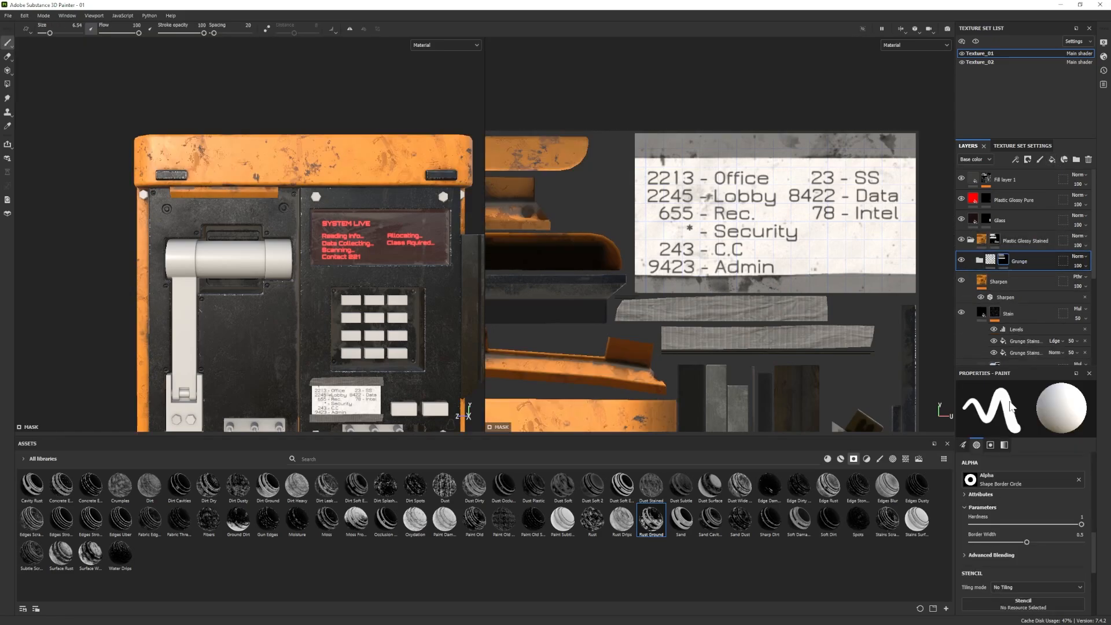
{"action": "left_click", "coordinate": [828, 459]}
{"action": "left_click_drag", "start_coordinate": [622, 553], "coordinate": [1011, 283]}
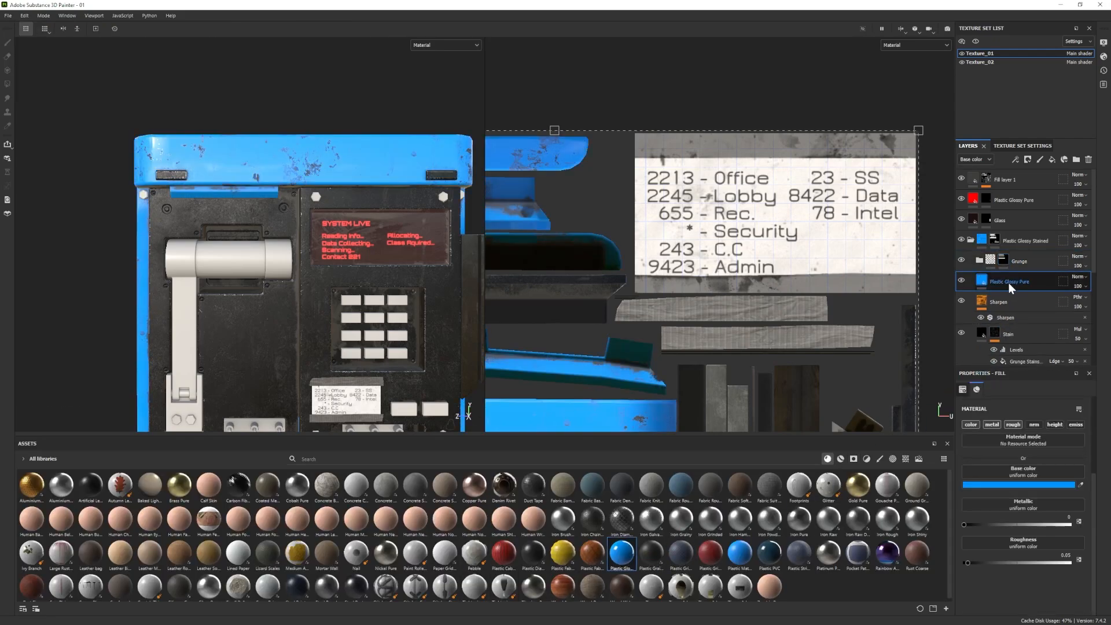
{"action": "right_click", "coordinate": [1009, 283]}
{"action": "left_click", "coordinate": [1047, 16]}
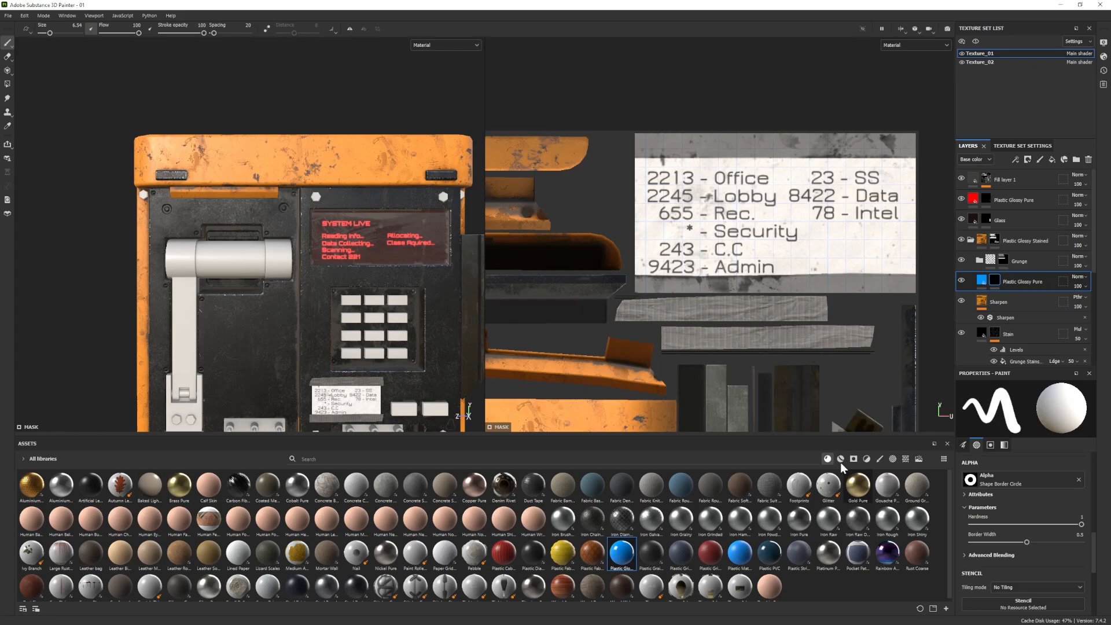
Load the Font Orbitron alpha into the mask brush, with bold type and the text WARNING.
{"action": "left_click", "coordinate": [893, 459]}
{"action": "scroll", "coordinate": [457, 547], "scroll_direction": "down", "scroll_amount": 10}
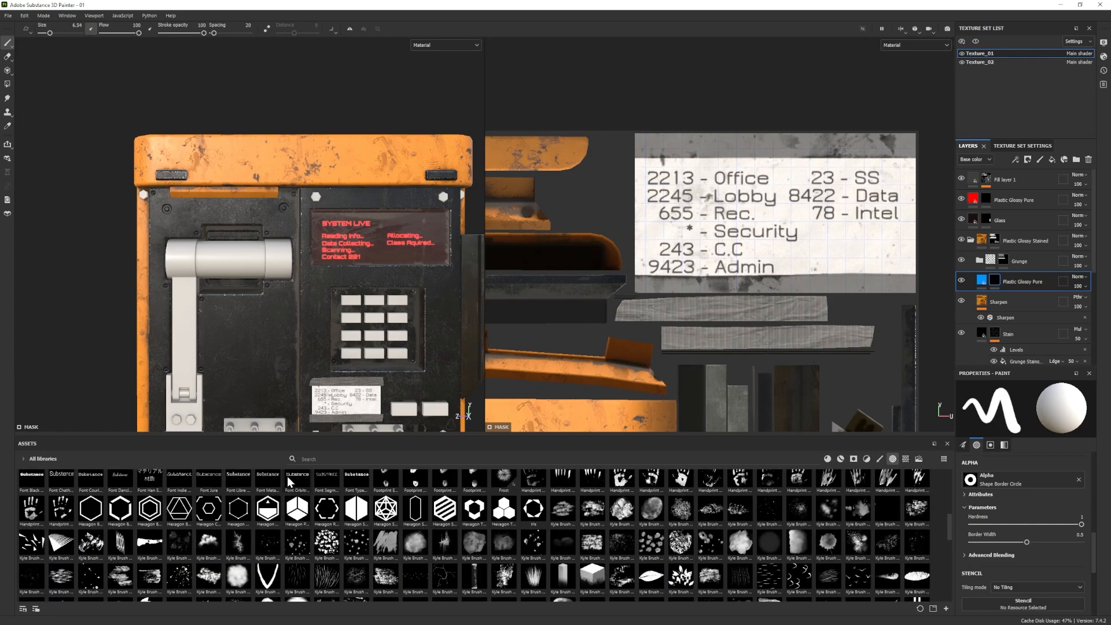
{"action": "left_click", "coordinate": [290, 475]}
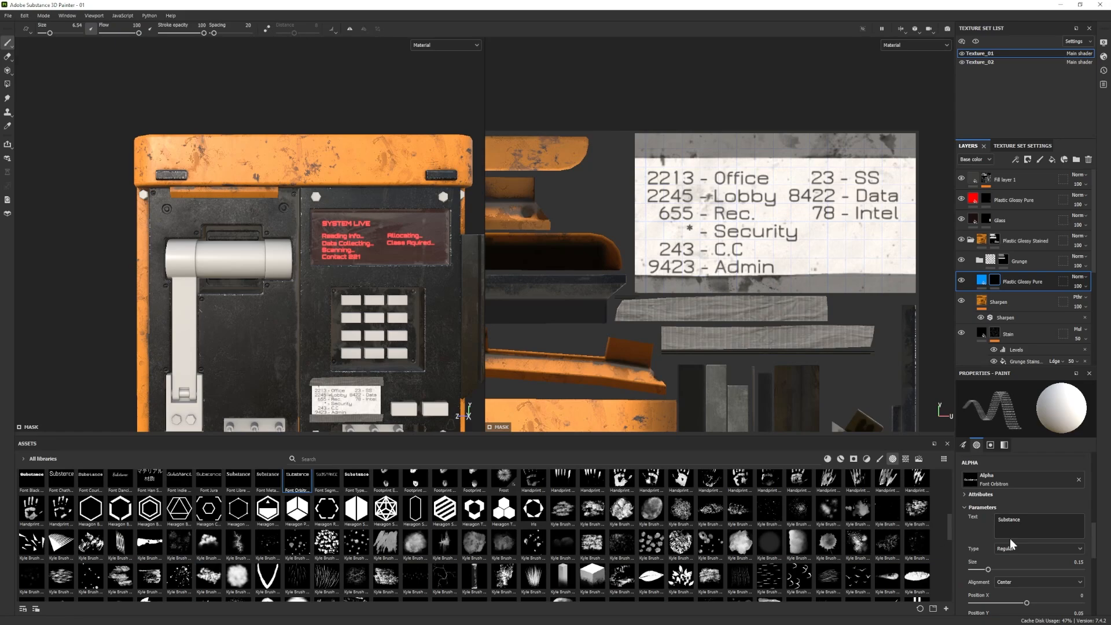
{"action": "left_click", "coordinate": [1012, 553]}
{"action": "left_click", "coordinate": [1009, 568]}
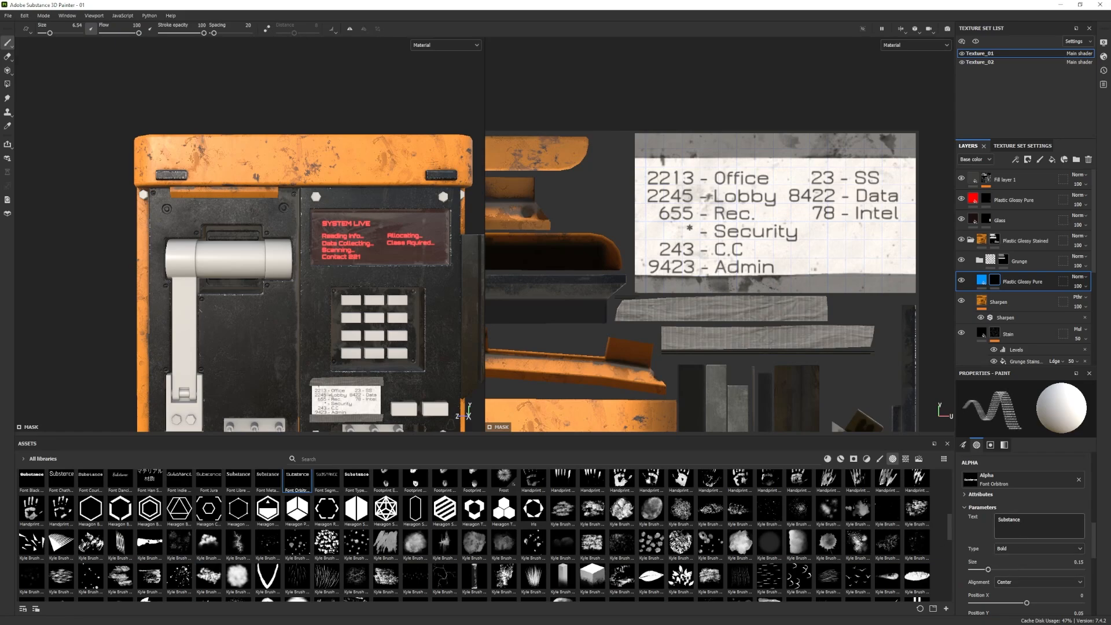
{"action": "type", "text": "WARNING"}
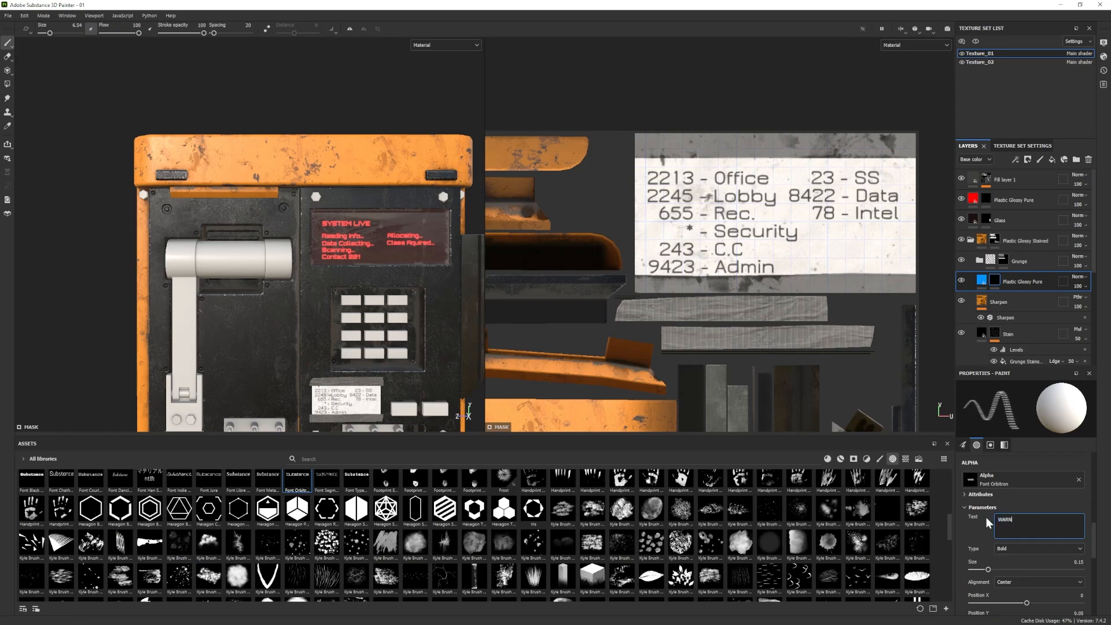
Enlarge the brush to size 100 and stamp the WARNING text once on the front of the orange top cover.
{"action": "key", "text": "bracketright"}
{"action": "key", "text": "bracketright"}
{"action": "key", "text": "bracketright"}
{"action": "key", "text": "bracketright"}
{"action": "key", "text": "bracketright"}
{"action": "key", "text": "bracketright"}
{"action": "key", "text": "bracketright"}
{"action": "key", "text": "bracketright"}
{"action": "key", "text": "bracketright"}
{"action": "key", "text": "bracketright"}
{"action": "key", "text": "bracketright"}
{"action": "key", "text": "bracketright"}
{"action": "key", "text": "bracketright"}
{"action": "key", "text": "bracketright"}
{"action": "key", "text": "bracketright"}
{"action": "key", "text": "bracketright"}
{"action": "key", "text": "bracketright"}
{"action": "key", "text": "bracketright"}
{"action": "key", "text": "bracketright"}
{"action": "key", "text": "bracketright"}
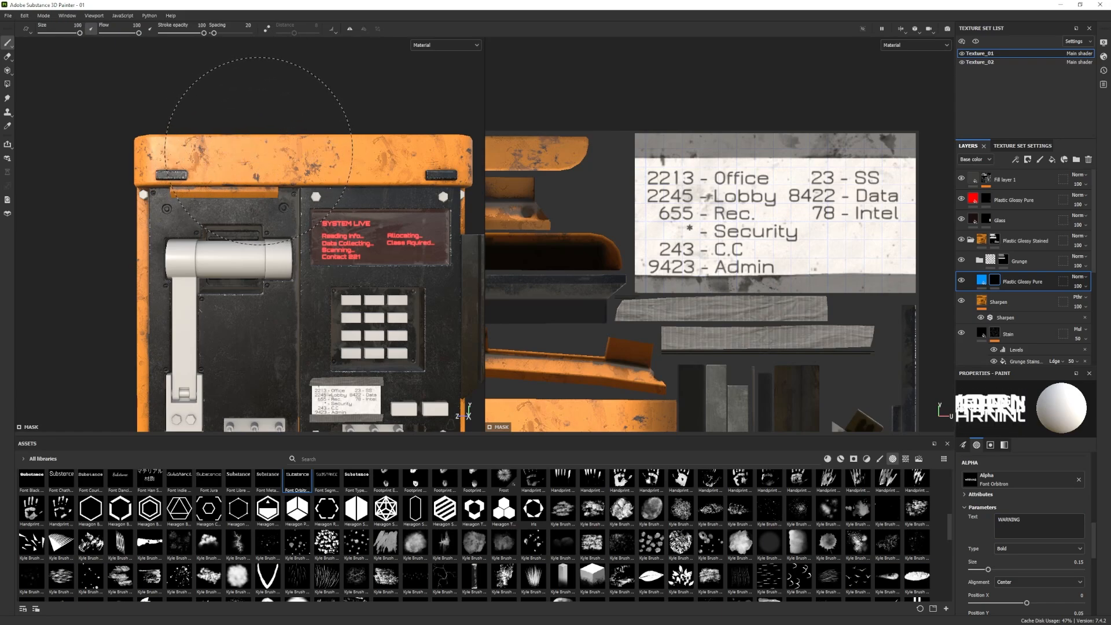
{"action": "left_click", "coordinate": [259, 151]}
{"action": "scroll", "coordinate": [312, 237], "scroll_direction": "down", "scroll_amount": 3}
{"action": "left_click_drag", "start_coordinate": [378, 236], "coordinate": [271, 232], "text": "alt"}
{"action": "middle_click_drag", "start_coordinate": [270, 231], "coordinate": [259, 240], "text": "alt"}
{"action": "right_click_drag", "start_coordinate": [259, 240], "coordinate": [272, 217], "text": "alt"}
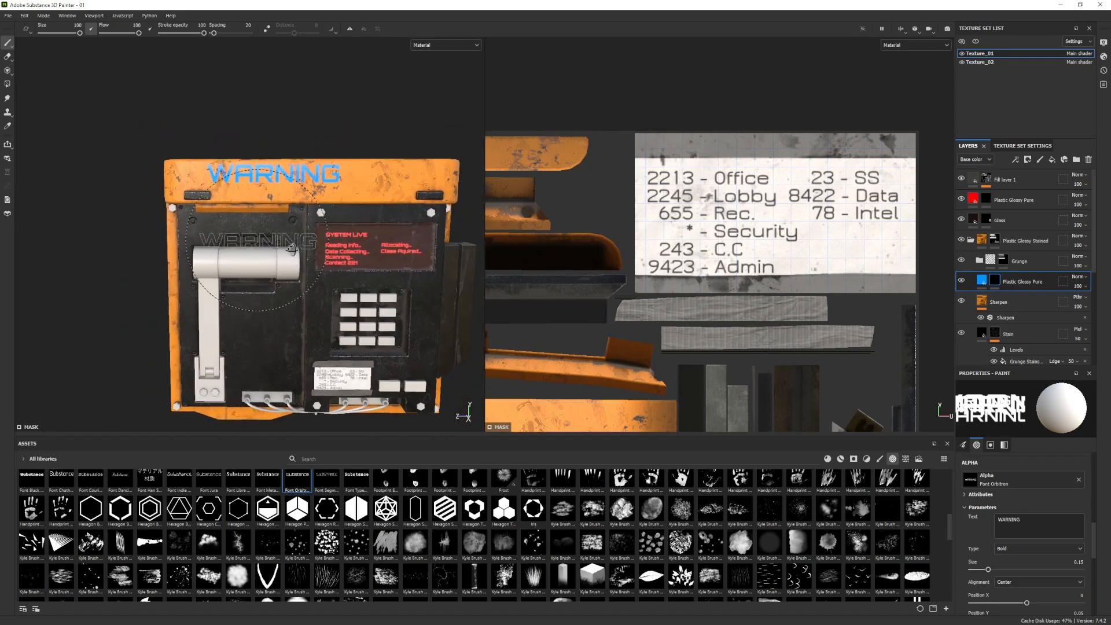
Stamp the WARNING text on the front of the orange top cover with a brush size of about 96.
{"action": "left_click_drag", "start_coordinate": [272, 217], "coordinate": [291, 172], "text": "alt"}
{"action": "key", "text": "ctrl+z"}
{"action": "key", "text": "bracketleft"}
{"action": "key", "text": "bracketleft"}
{"action": "left_click", "coordinate": [281, 173]}
Change the blue lettering layer's base color to near black and set its roughness to about 0.61.
{"action": "middle_click_drag", "start_coordinate": [361, 293], "coordinate": [334, 281], "text": "alt"}
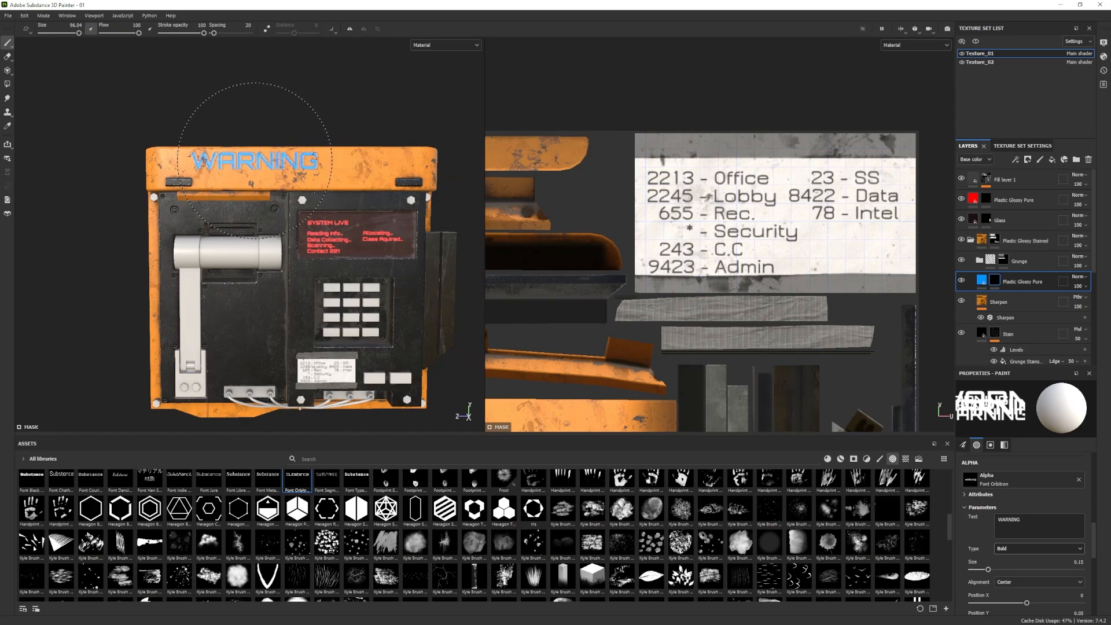
{"action": "left_click", "coordinate": [981, 280]}
{"action": "left_click", "coordinate": [1019, 484]}
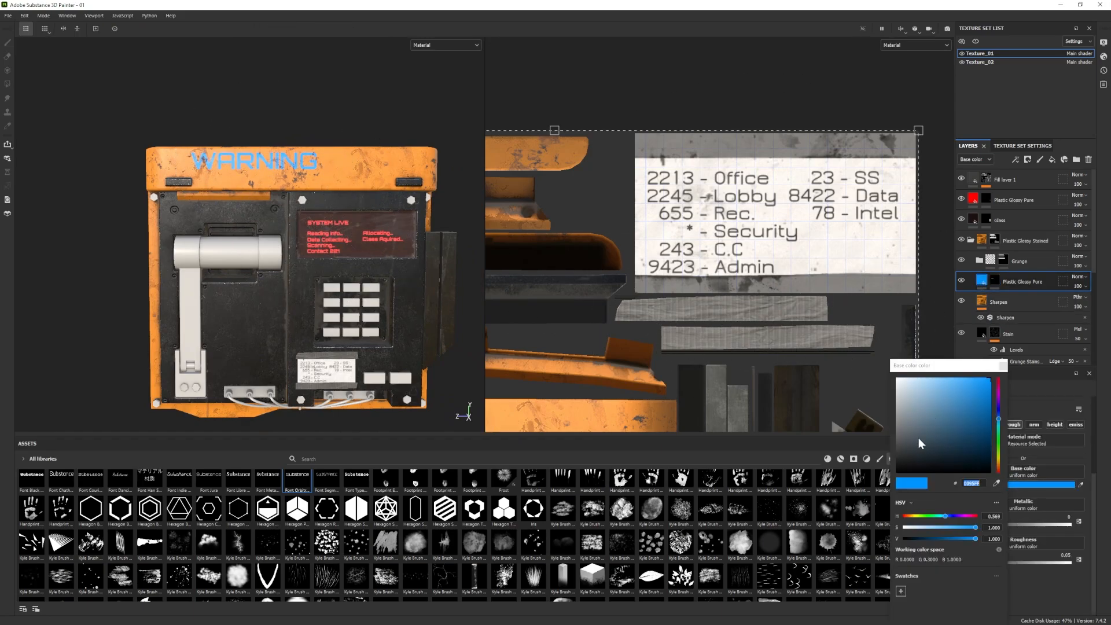
{"action": "left_click_drag", "start_coordinate": [918, 437], "coordinate": [885, 467]}
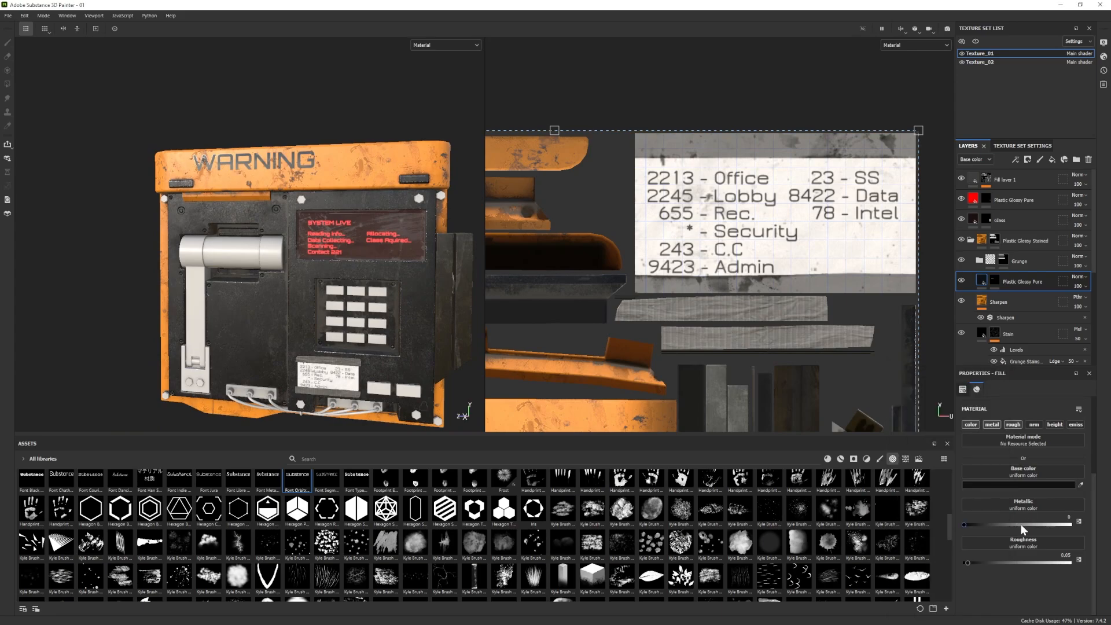
{"action": "left_click", "coordinate": [1023, 562]}
{"action": "left_click_drag", "start_coordinate": [1026, 561], "coordinate": [1033, 559]}
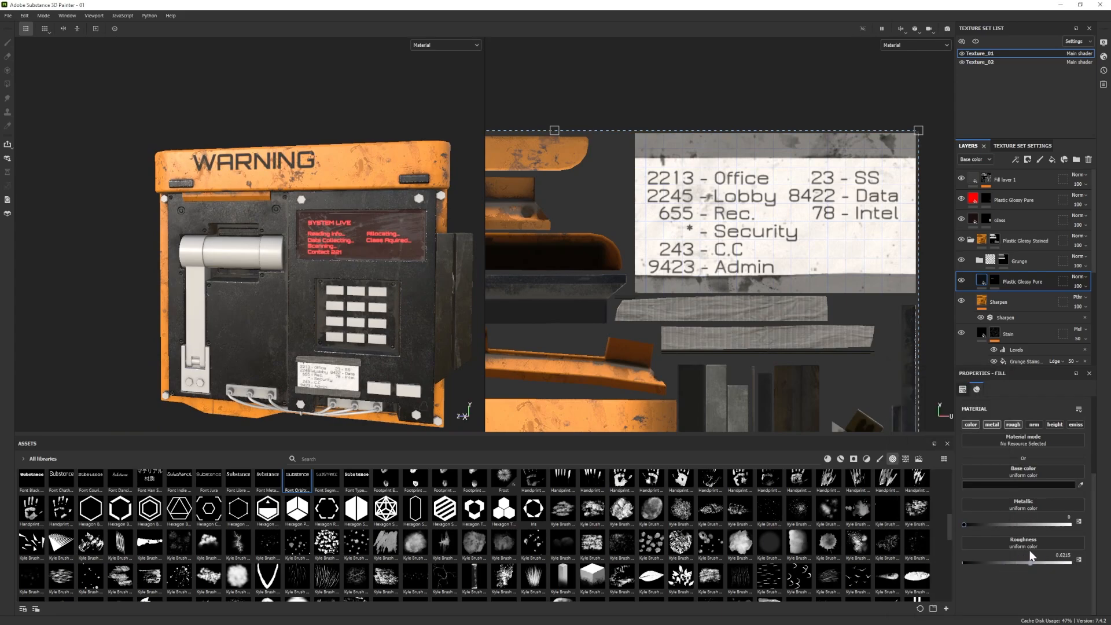
{"action": "left_click_drag", "start_coordinate": [203, 283], "coordinate": [226, 277], "text": "alt"}
{"action": "scroll", "coordinate": [261, 272], "scroll_direction": "up", "scroll_amount": 2}
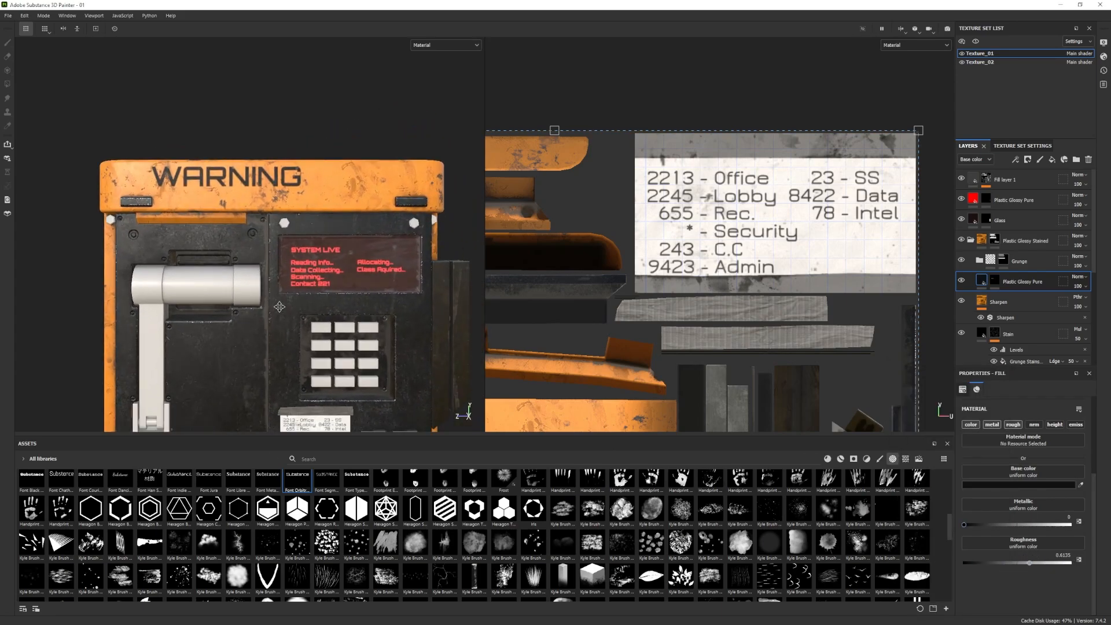
Stamp bold "EMERGENCY USE ONLY" below WARNING through the lettering layer's mask, with text size 0.06 and brush size about 92.
{"action": "left_click", "coordinate": [995, 280]}
{"action": "left_click_drag", "start_coordinate": [1002, 519], "coordinate": [1021, 519]}
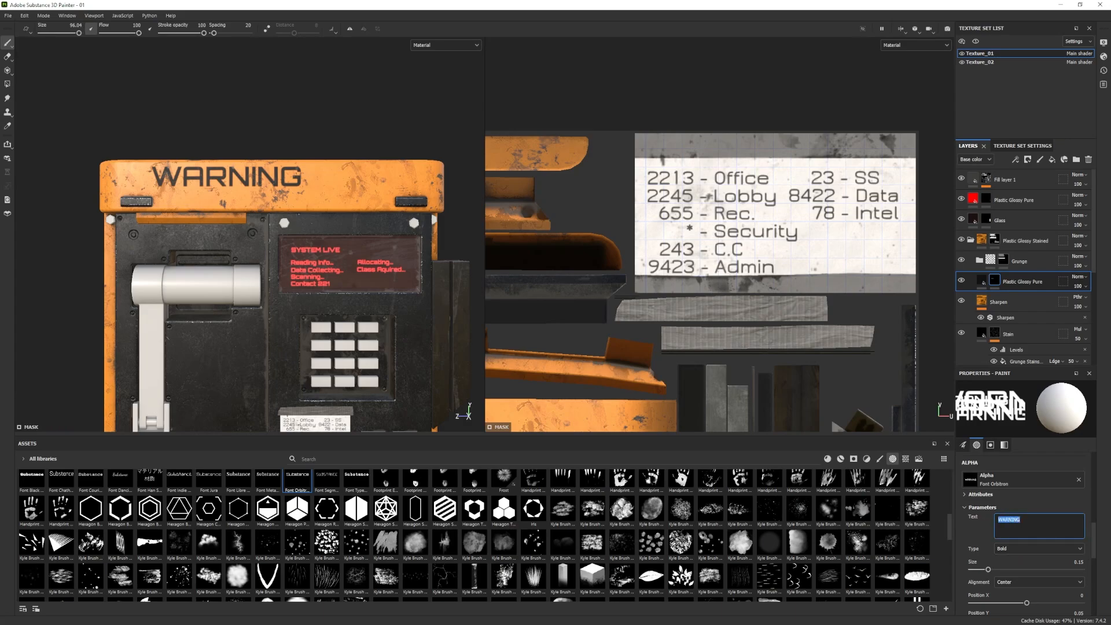
{"action": "type", "text": "EMERGENCY USE ONLY"}
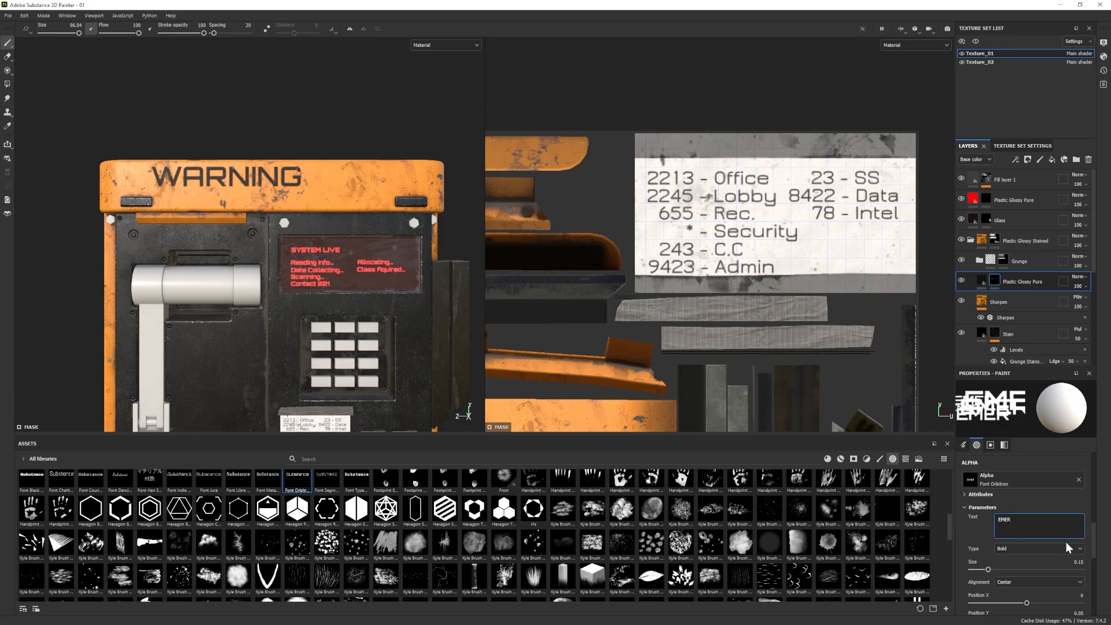
{"action": "left_click", "coordinate": [1066, 548]}
{"action": "right_click_drag", "start_coordinate": [231, 196], "coordinate": [272, 188], "text": "ctrl"}
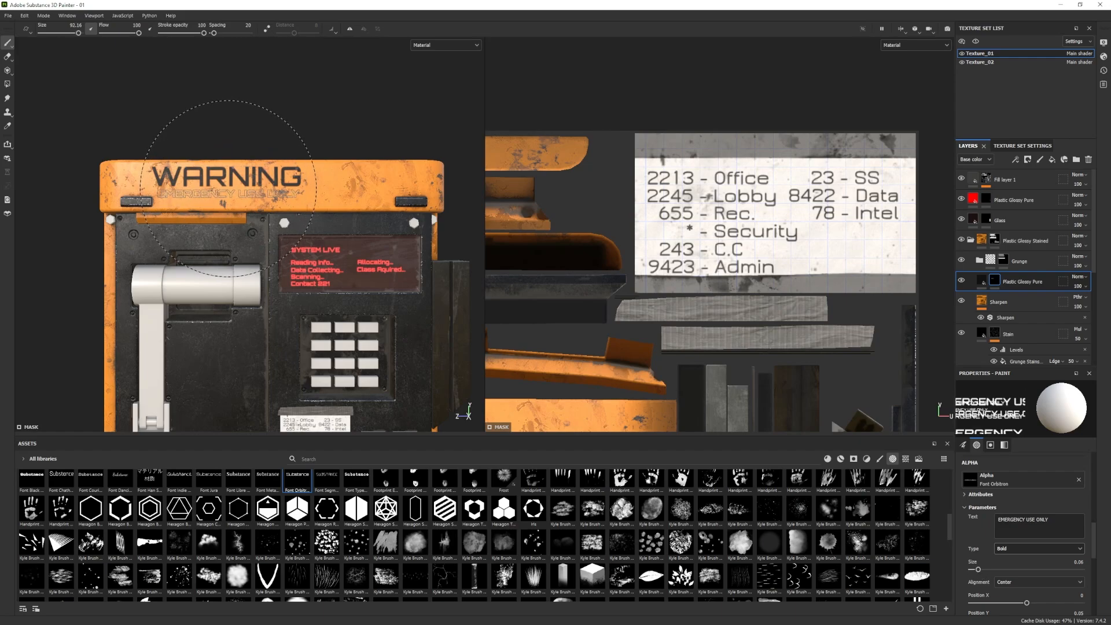
{"action": "scroll", "coordinate": [227, 188], "scroll_direction": "down", "scroll_amount": 3}
{"action": "scroll", "coordinate": [227, 189], "scroll_direction": "up", "scroll_amount": 5}
{"action": "scroll", "coordinate": [639, 262], "scroll_direction": "up", "scroll_amount": 4}
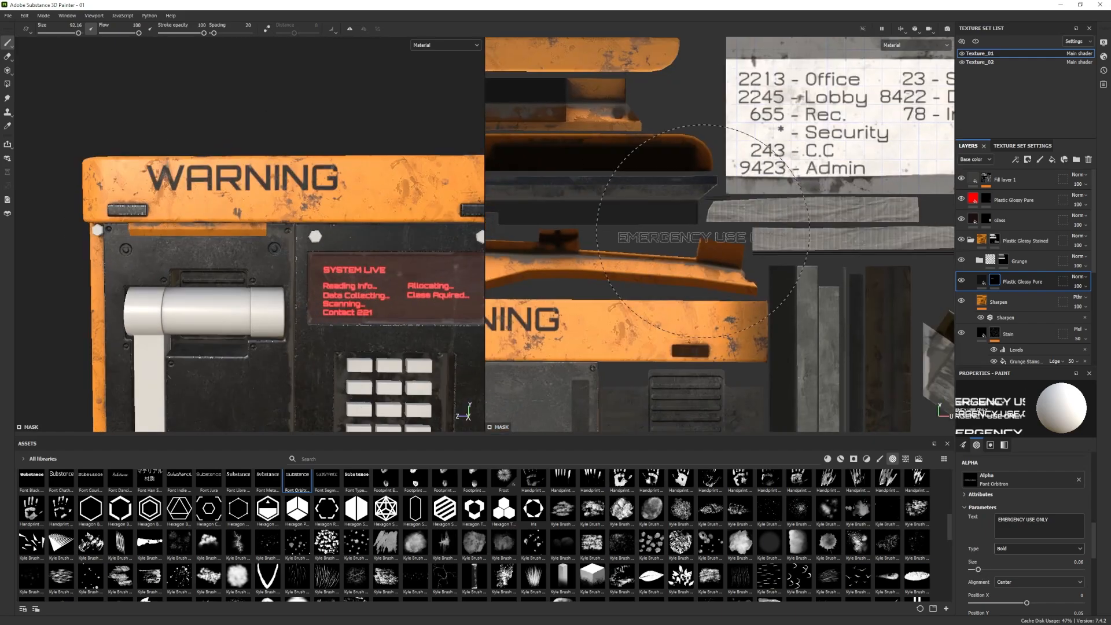
{"action": "scroll", "coordinate": [249, 221], "scroll_direction": "down", "scroll_amount": 3}
{"action": "scroll", "coordinate": [249, 221], "scroll_direction": "up", "scroll_amount": 3}
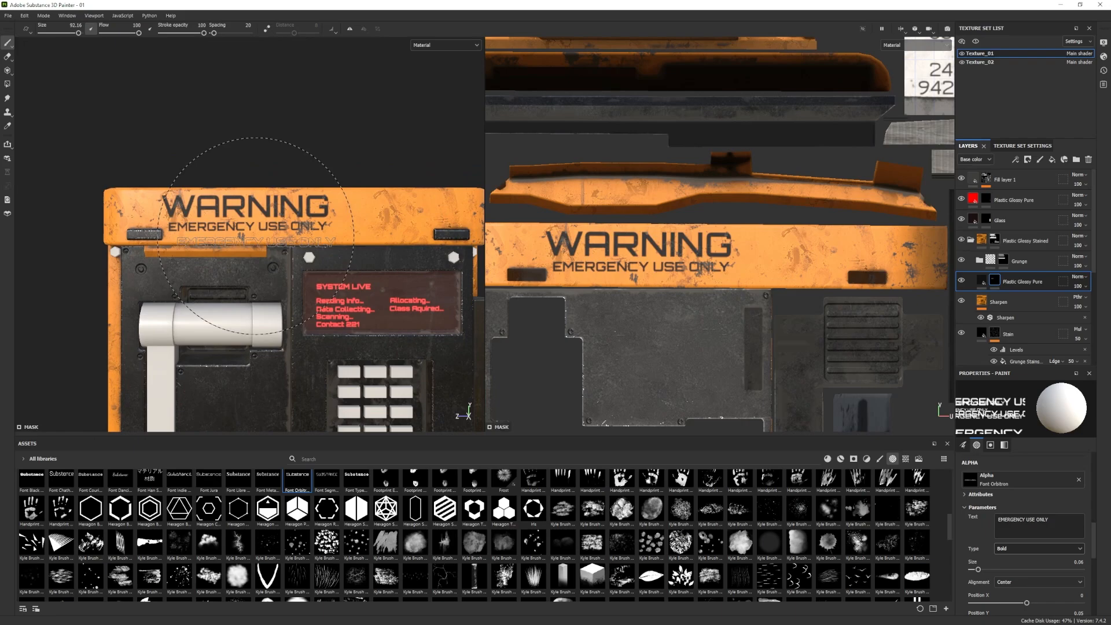
{"action": "left_click", "coordinate": [249, 221]}
Paint a solid dark rectangle beside the WARNING lettering using the Square Rectangle alpha, undoing and repainting until the shape fits.
{"action": "left_click_drag", "start_coordinate": [249, 221], "coordinate": [278, 232], "text": "alt"}
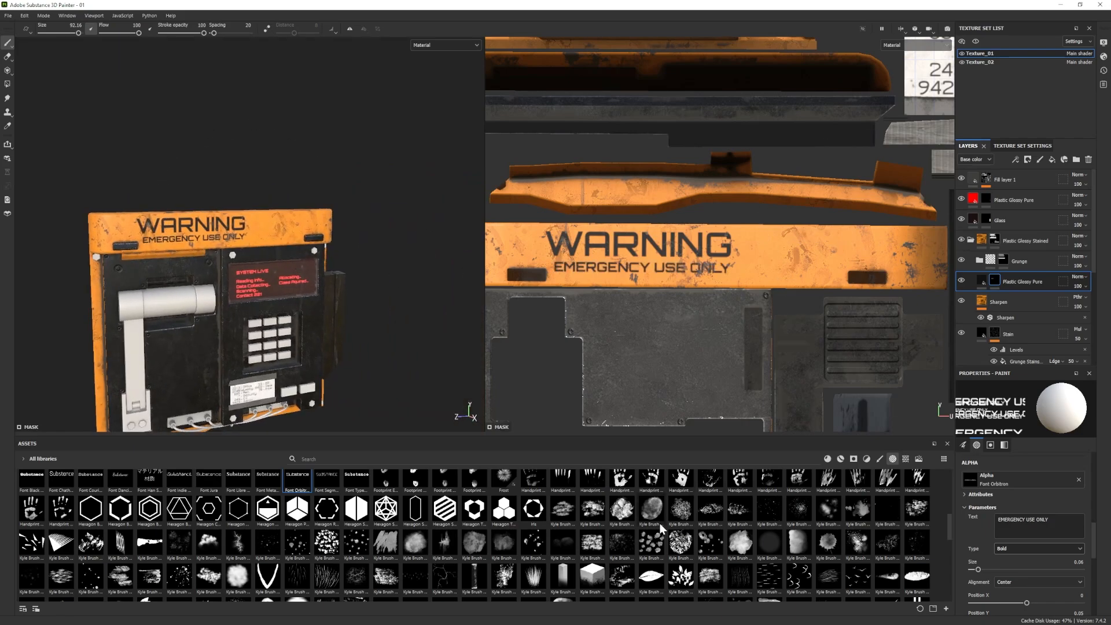
{"action": "scroll", "coordinate": [797, 539], "scroll_direction": "up", "scroll_amount": 5}
{"action": "scroll", "coordinate": [672, 539], "scroll_direction": "down", "scroll_amount": 10}
{"action": "left_click", "coordinate": [888, 531]}
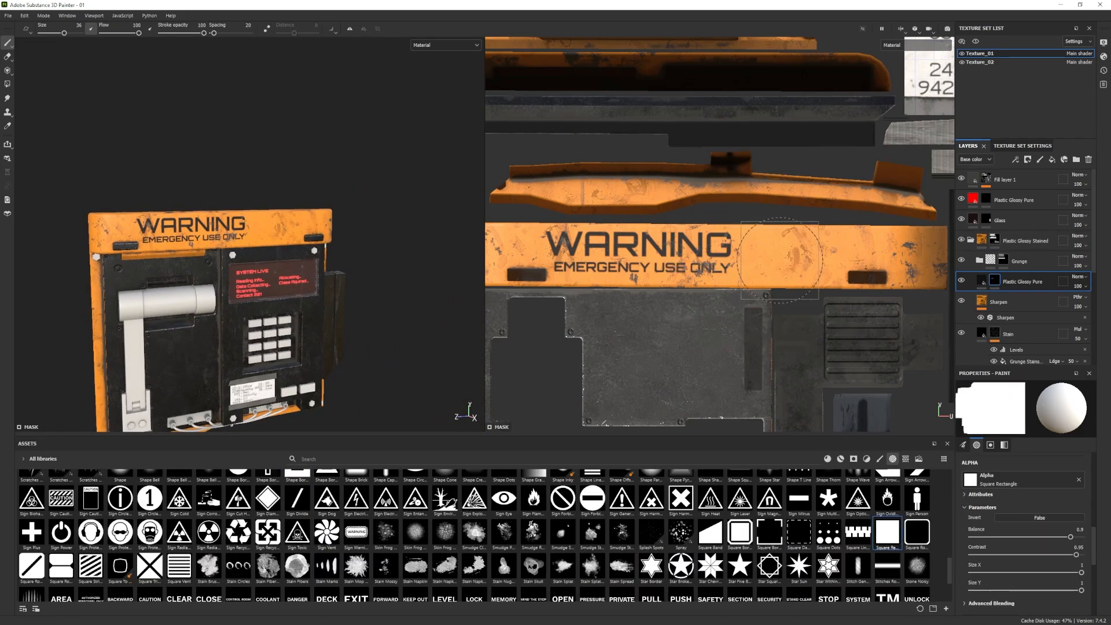
{"action": "left_click_drag", "start_coordinate": [760, 253], "coordinate": [801, 253]}
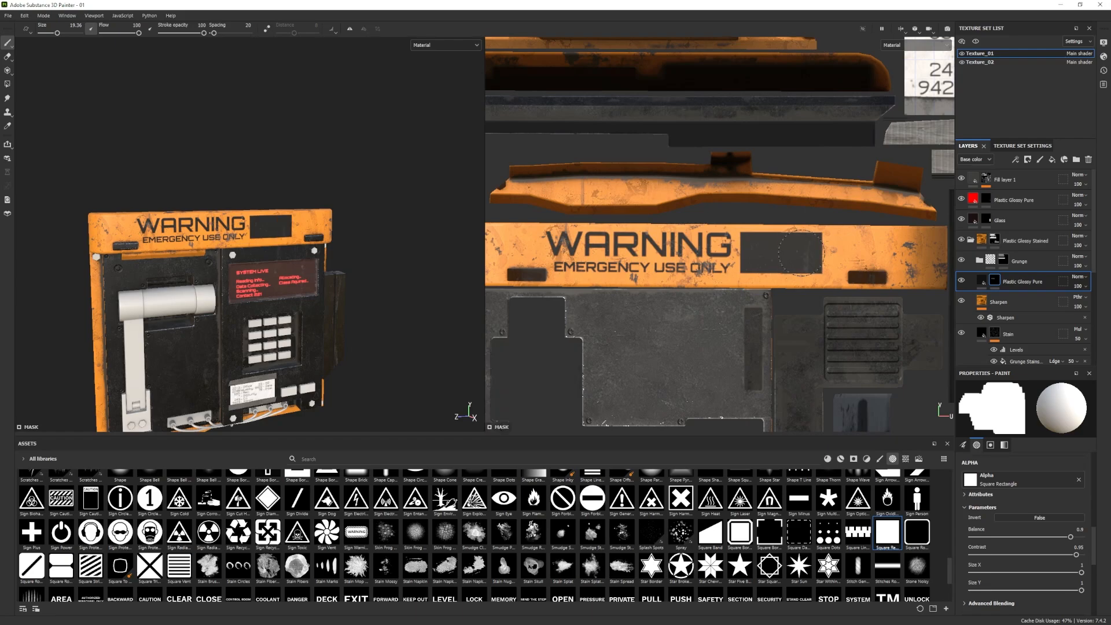
{"action": "key", "text": "f"}
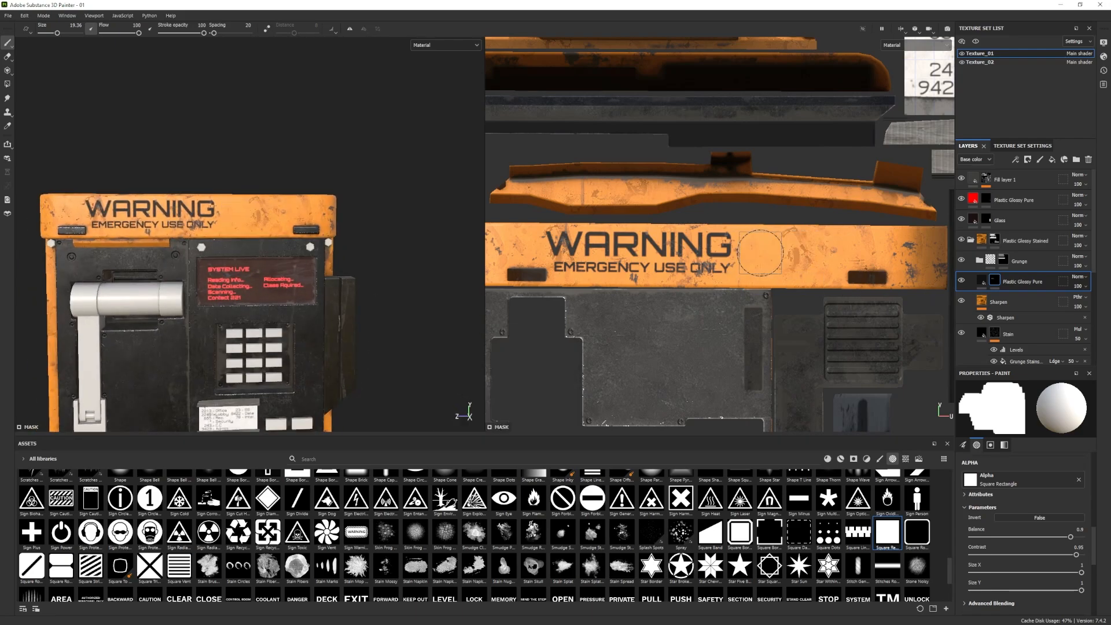
{"action": "key", "text": "ctrl+z"}
{"action": "left_click", "coordinate": [763, 253]}
{"action": "key", "text": "ctrl+z"}
{"action": "left_click_drag", "start_coordinate": [763, 253], "coordinate": [811, 253]}
Add a Plastic Glossy Pure layer with a black mask above the dark lettering layer and sample the cover's orange as its base color.
{"action": "scroll", "coordinate": [769, 336], "scroll_direction": "down", "scroll_amount": 3}
{"action": "right_click_drag", "start_coordinate": [581, 312], "coordinate": [539, 308], "text": "alt"}
{"action": "right_click_drag", "start_coordinate": [223, 241], "coordinate": [341, 246], "text": "alt"}
{"action": "left_click", "coordinate": [827, 459]}
{"action": "left_click_drag", "start_coordinate": [621, 553], "coordinate": [1013, 280]}
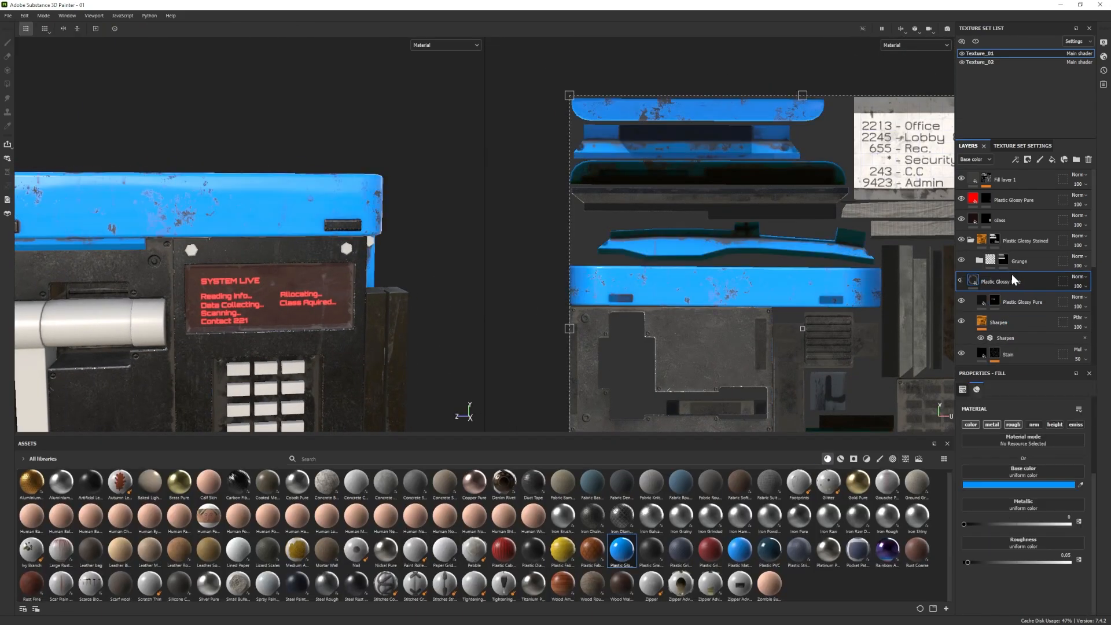
{"action": "right_click", "coordinate": [1013, 282]}
{"action": "left_click", "coordinate": [1019, 21]}
{"action": "left_click", "coordinate": [982, 280]}
{"action": "left_click", "coordinate": [1080, 485]}
{"action": "left_click", "coordinate": [341, 196]}
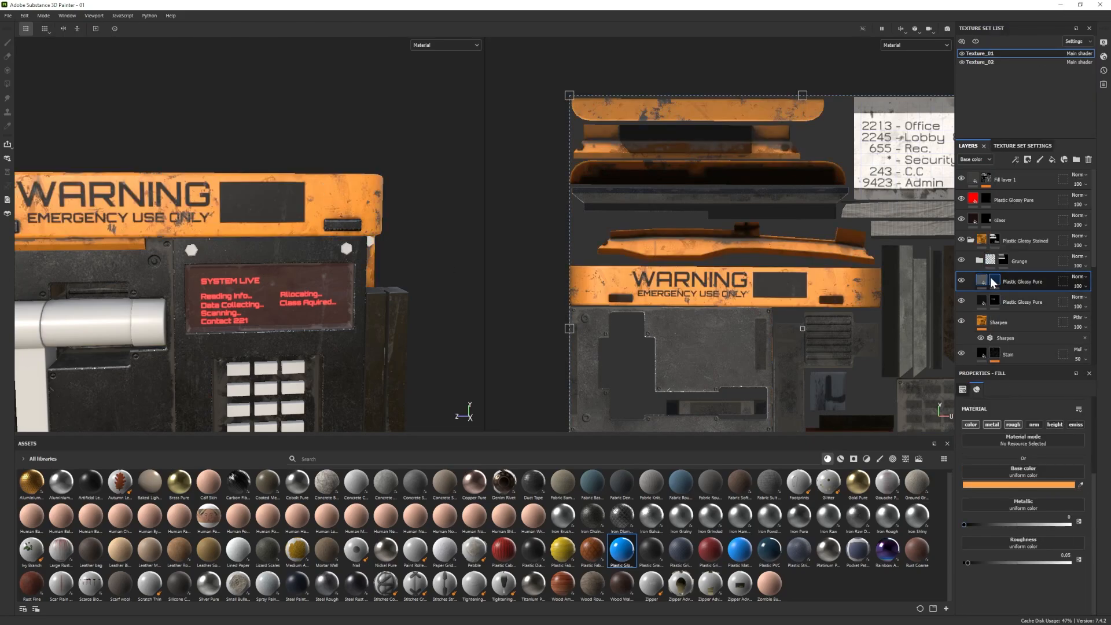
Stamp the Sign Electrical alpha through the orange layer's mask at the dark rectangle's left end, with a brush size of about 16.7.
{"action": "left_click", "coordinate": [893, 458]}
{"action": "scroll", "coordinate": [695, 526], "scroll_direction": "down", "scroll_amount": 5}
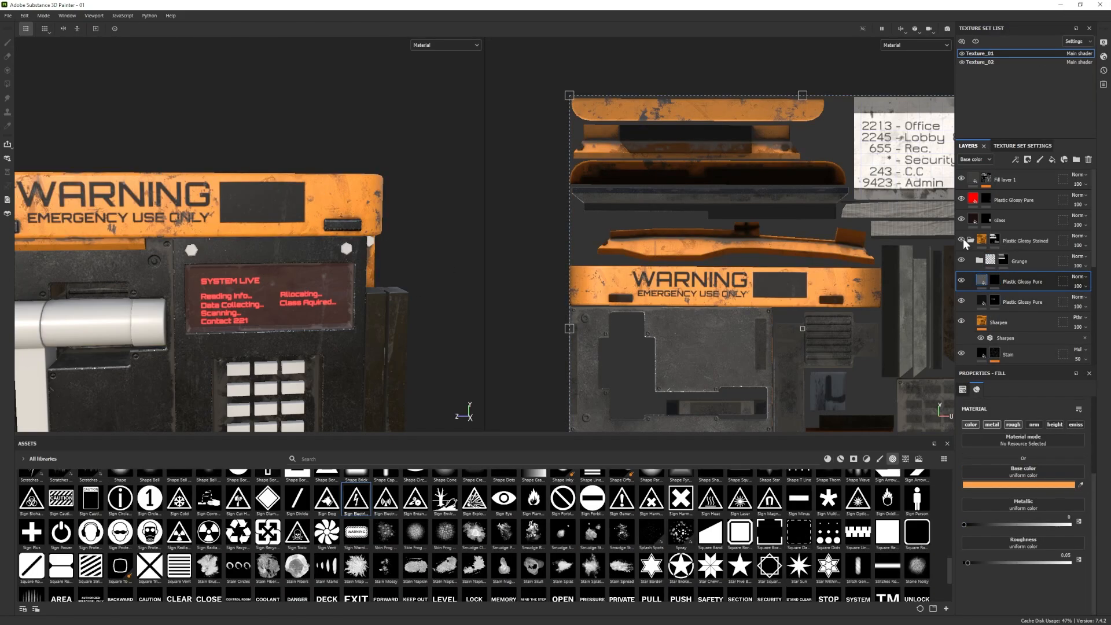
{"action": "left_click", "coordinate": [995, 281]}
{"action": "left_click", "coordinate": [356, 499]}
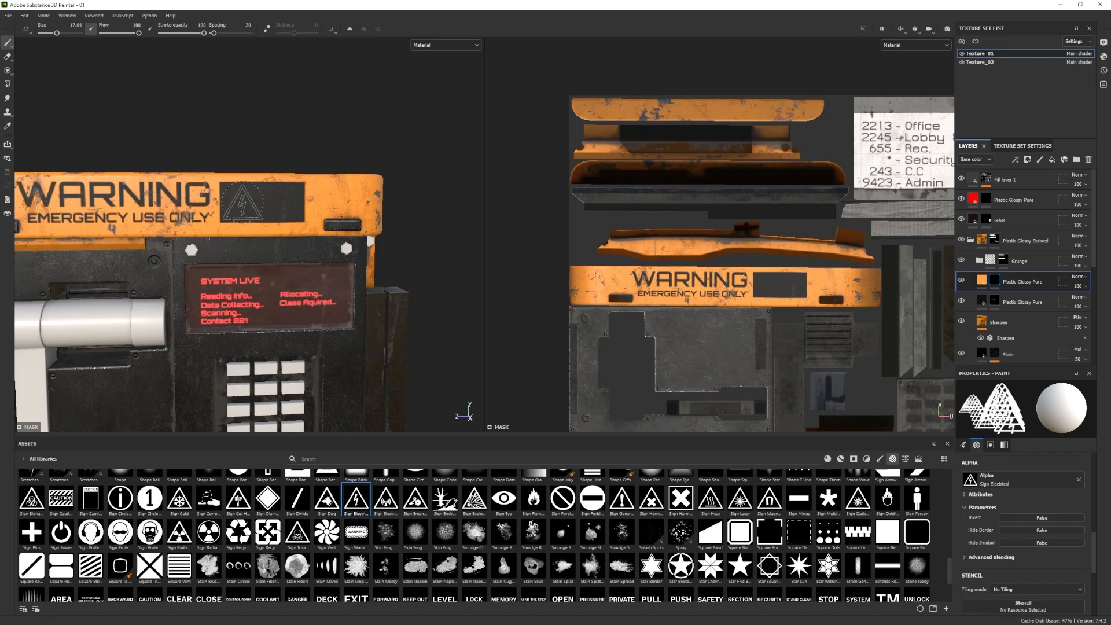
{"action": "scroll", "coordinate": [767, 286], "scroll_direction": "up", "scroll_amount": 3}
{"action": "left_click", "coordinate": [734, 258]}
{"action": "scroll", "coordinate": [277, 298], "scroll_direction": "down", "scroll_amount": 3}
{"action": "left_click_drag", "start_coordinate": [298, 304], "coordinate": [283, 293], "text": "alt"}
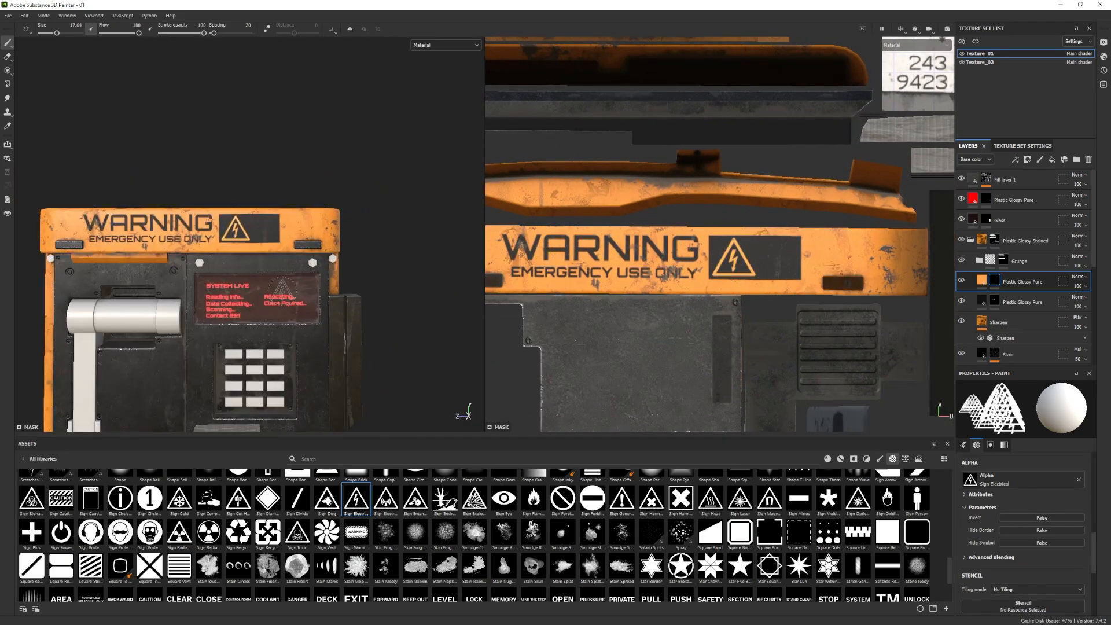
{"action": "key", "text": "ctrl+z"}
{"action": "key", "text": "bracketleft"}
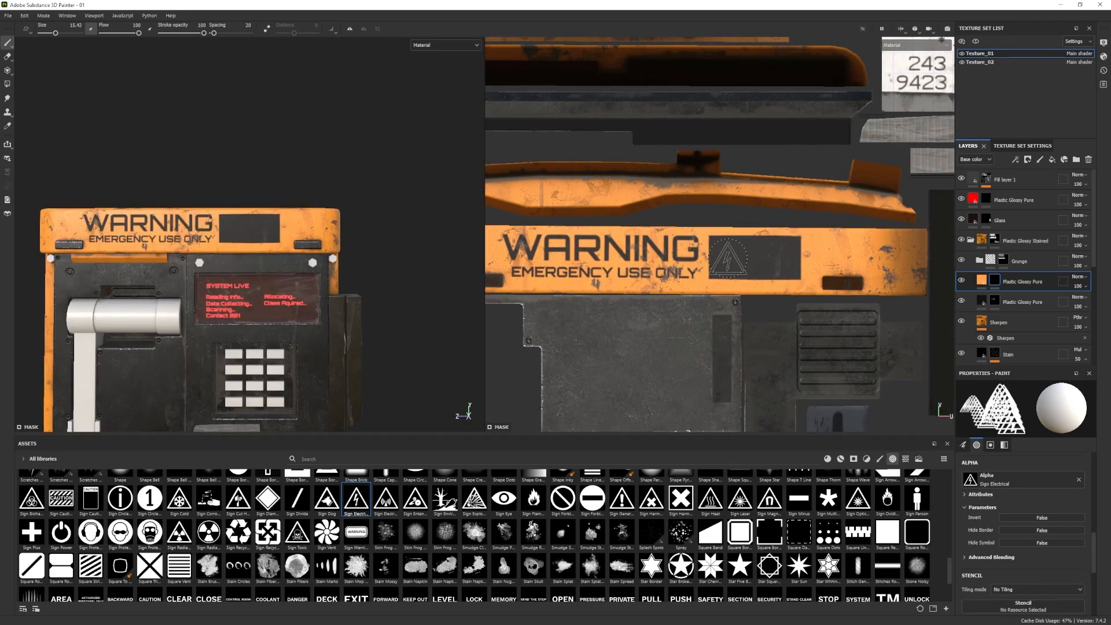
{"action": "key", "text": "bracketright"}
{"action": "left_click", "coordinate": [733, 259]}
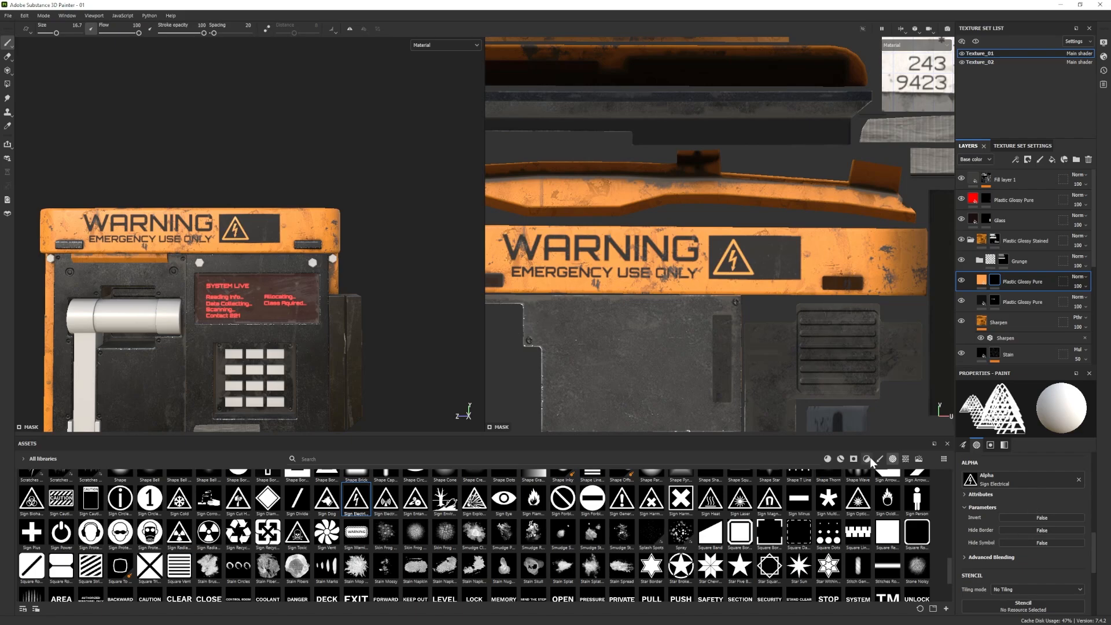
Stamp the Text Danger alpha beside the electrical symbol in the upper part of the dark rectangle, with brush size about 24.
{"action": "scroll", "coordinate": [484, 535], "scroll_direction": "up", "scroll_amount": 6}
{"action": "left_click", "coordinate": [298, 484]}
{"action": "scroll", "coordinate": [342, 519], "scroll_direction": "down", "scroll_amount": 8}
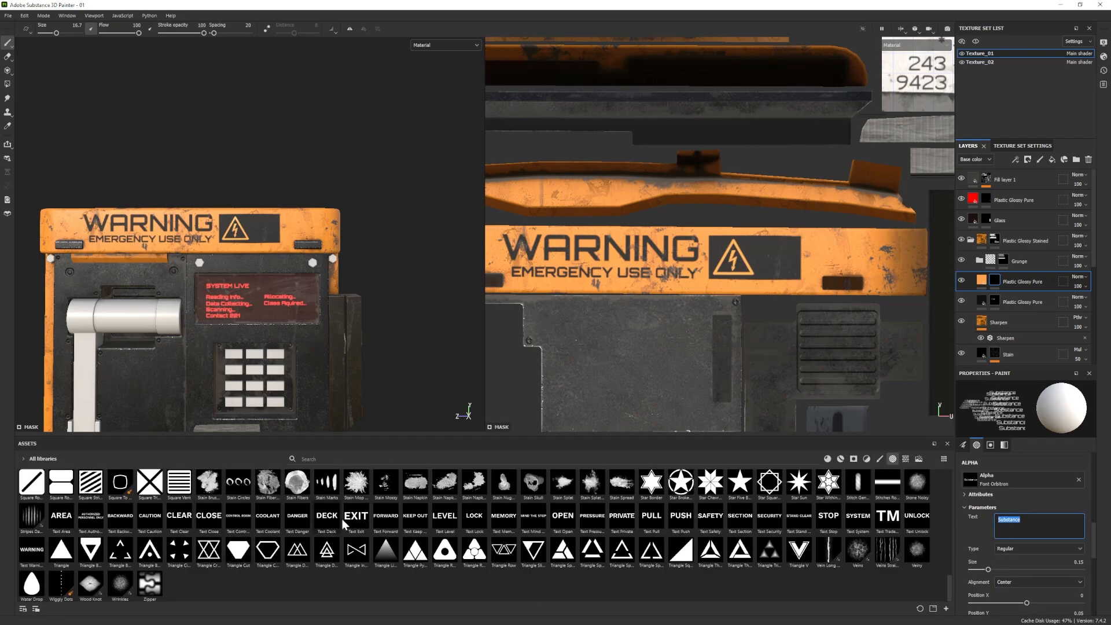
{"action": "left_click", "coordinate": [305, 519]}
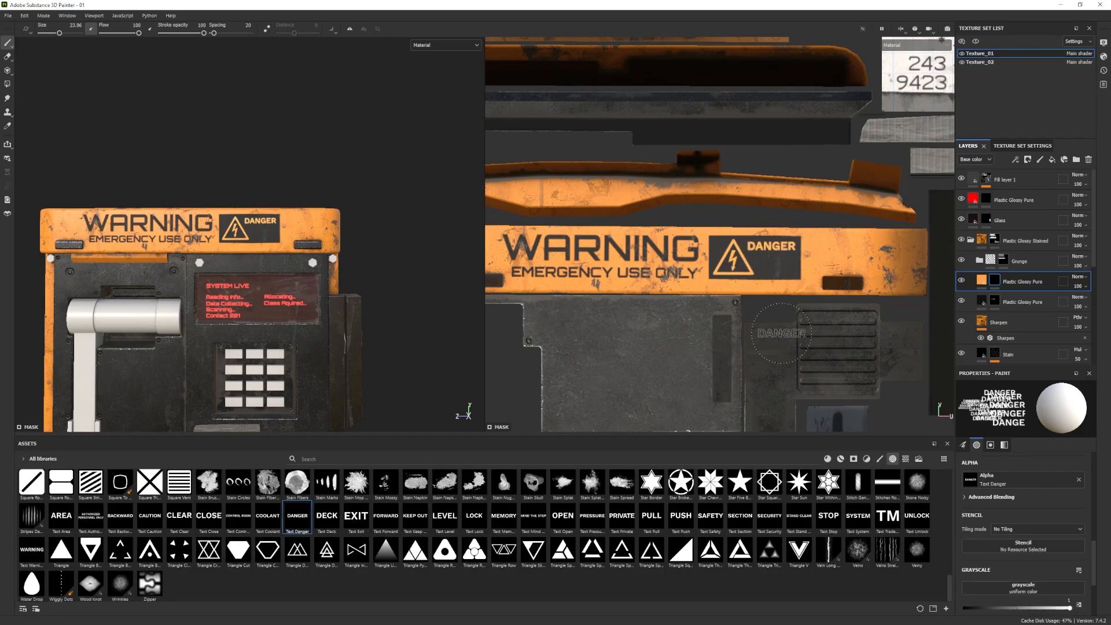
Using the Font Orbitron alpha at text size 0.13, stamp "220 VOLTS" below DANGER and a small "33.556" in the rectangle's lower-right corner.
{"action": "scroll", "coordinate": [474, 535], "scroll_direction": "up", "scroll_amount": 8}
{"action": "left_click", "coordinate": [298, 498]}
{"action": "type", "text": "220 VOLTS"}
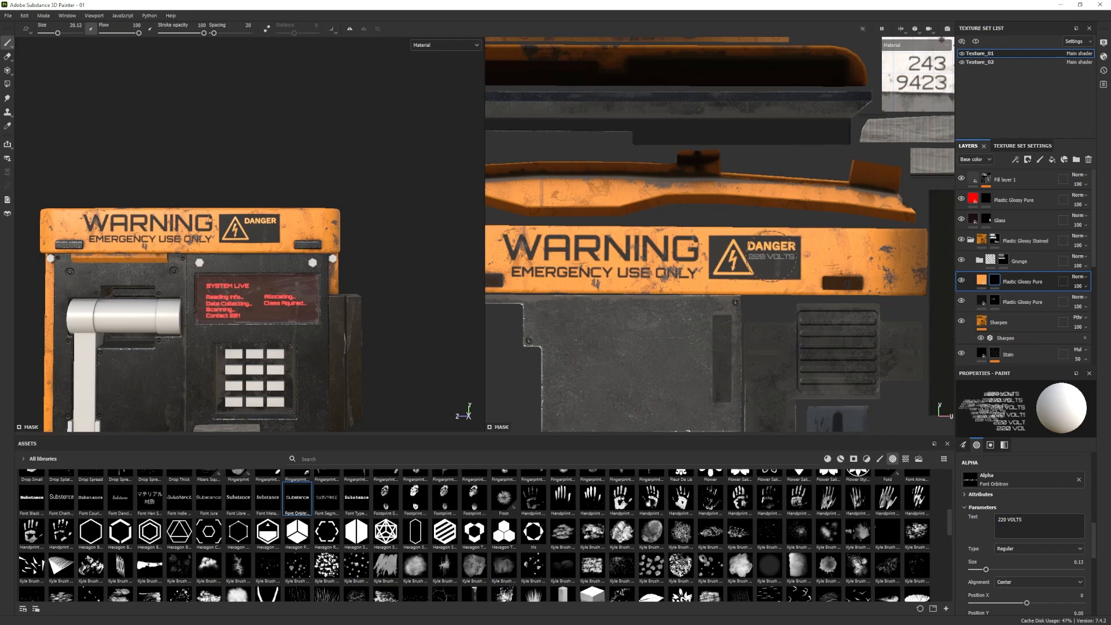
{"action": "key", "text": "ctrl+a"}
{"action": "type", "text": "33.556"}
{"action": "right_click_drag", "start_coordinate": [787, 272], "coordinate": [770, 273], "text": "ctrl"}
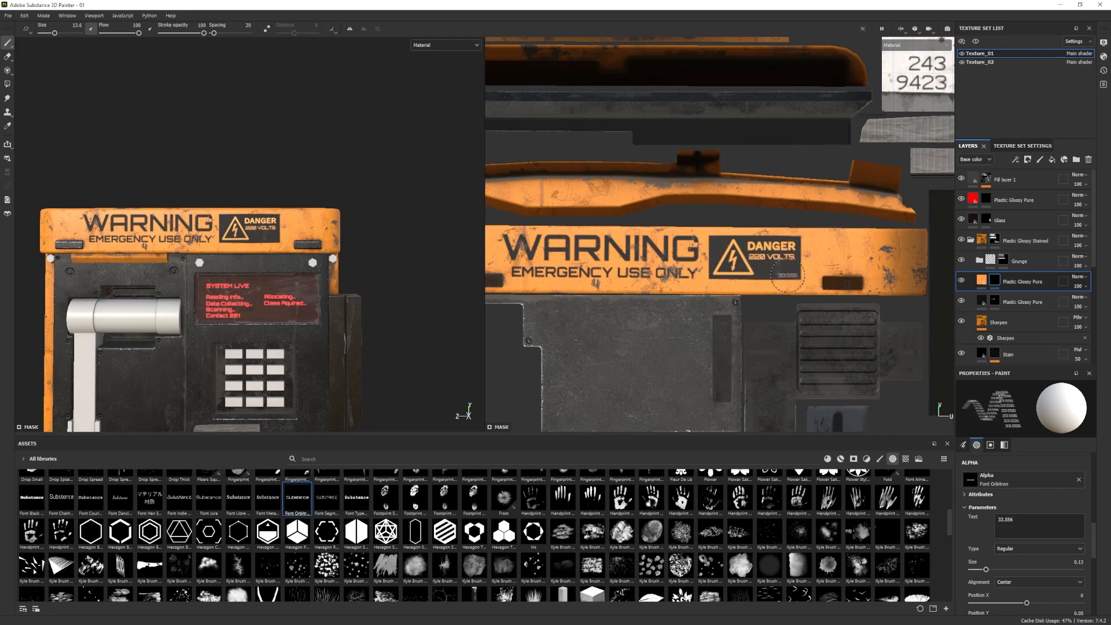
{"action": "left_click", "coordinate": [788, 275]}
On the dark lettering layer's mask, stamp the Sign Caution alpha to the right of the danger label with brush size about 24.
{"action": "scroll", "coordinate": [243, 346], "scroll_direction": "down", "scroll_amount": 3}
{"action": "mouse_move", "coordinate": [243, 346]}
{"action": "left_mouse_down", "text": "alt"}
{"action": "mouse_move", "coordinate": [208, 348]}
{"action": "mouse_move", "coordinate": [235, 325]}
{"action": "left_mouse_up", "text": "alt"}
{"action": "scroll", "coordinate": [236, 325], "scroll_direction": "up", "scroll_amount": 2}
{"action": "scroll", "coordinate": [544, 558], "scroll_direction": "up", "scroll_amount": 6}
{"action": "left_click", "coordinate": [994, 301]}
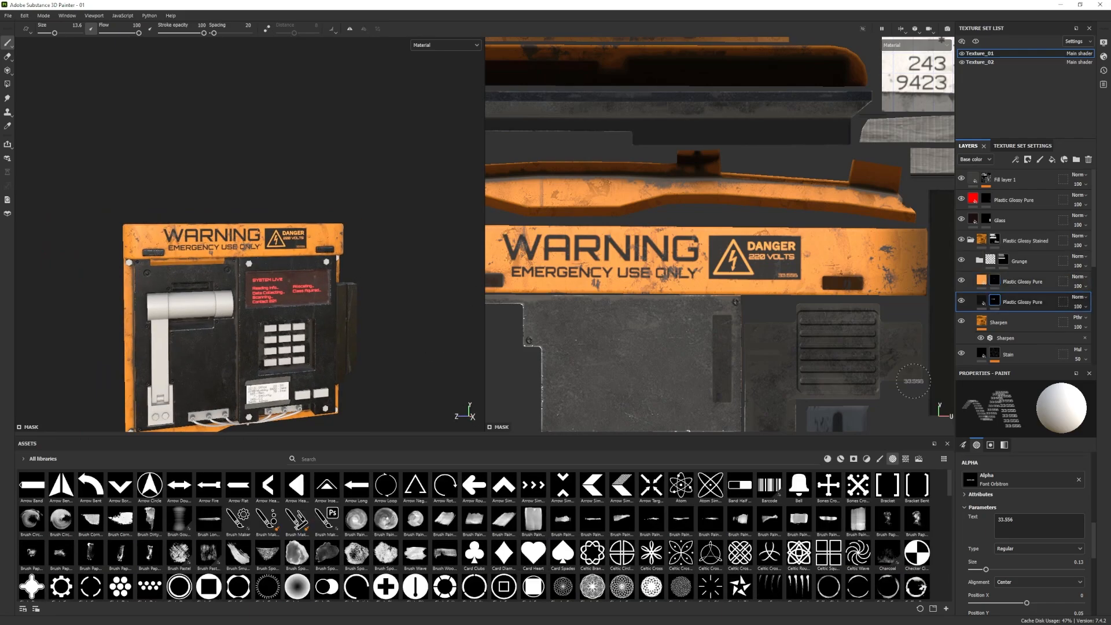
{"action": "scroll", "coordinate": [490, 558], "scroll_direction": "down", "scroll_amount": 8}
{"action": "scroll", "coordinate": [214, 540], "scroll_direction": "down", "scroll_amount": 3}
{"action": "left_click", "coordinate": [61, 498]}
{"action": "left_click_drag", "start_coordinate": [405, 249], "coordinate": [389, 249], "text": "alt"}
{"action": "scroll", "coordinate": [391, 248], "scroll_direction": "up", "scroll_amount": 1}
{"action": "right_click_drag", "start_coordinate": [828, 266], "coordinate": [851, 266], "text": "ctrl"}
{"action": "left_click", "coordinate": [839, 252]}
Set up the Eraser with a Kyle's spatter brush preset at size about 3 and flow 54 for wearing the dark decals.
{"action": "middle_click_drag", "start_coordinate": [324, 249], "coordinate": [368, 232], "text": "alt"}
{"action": "scroll", "coordinate": [359, 225], "scroll_direction": "up", "scroll_amount": 3}
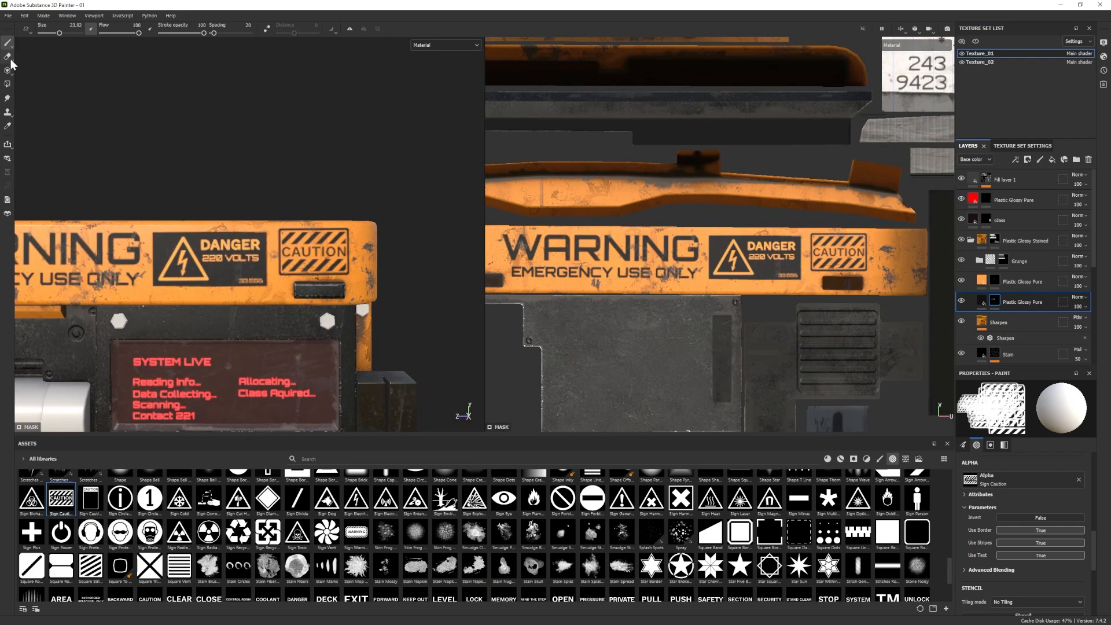
{"action": "left_click", "coordinate": [7, 57]}
{"action": "left_click", "coordinate": [239, 483]}
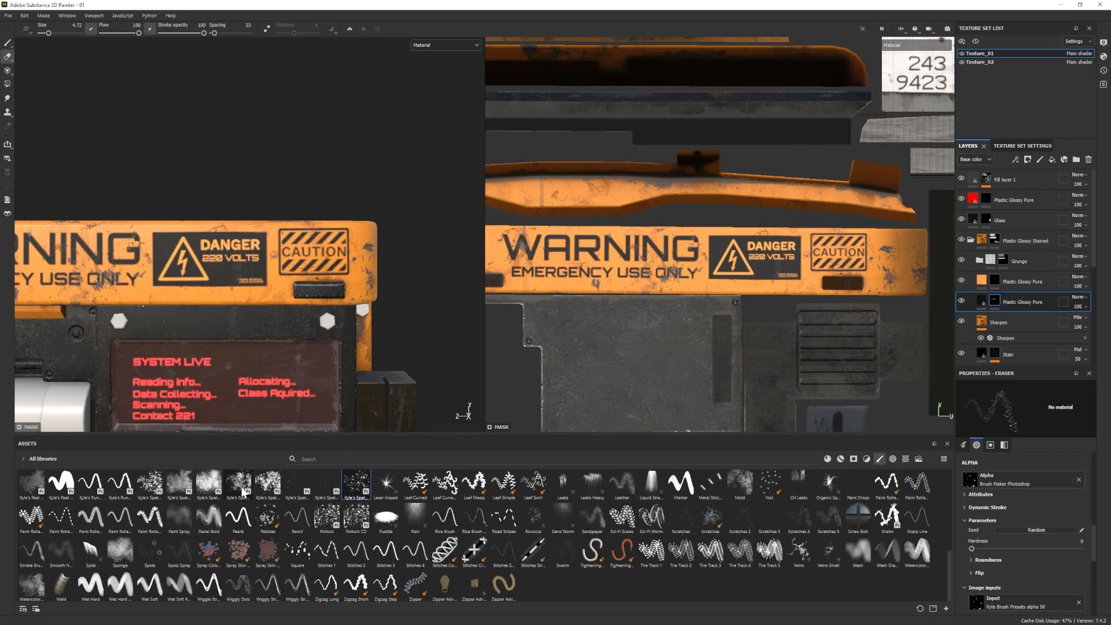
{"action": "right_click_drag", "start_coordinate": [258, 228], "coordinate": [241, 226], "text": "ctrl"}
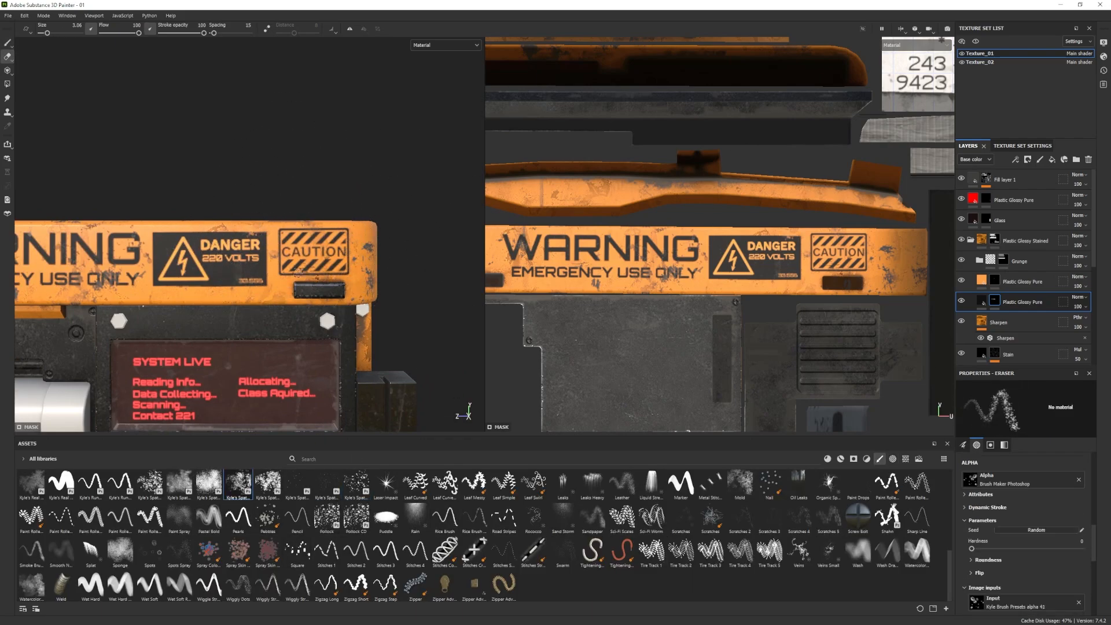
{"action": "scroll", "coordinate": [321, 253], "scroll_direction": "down", "scroll_amount": 2}
{"action": "left_click_drag", "start_coordinate": [298, 272], "coordinate": [295, 235], "text": "alt"}
{"action": "scroll", "coordinate": [295, 233], "scroll_direction": "up", "scroll_amount": 2}
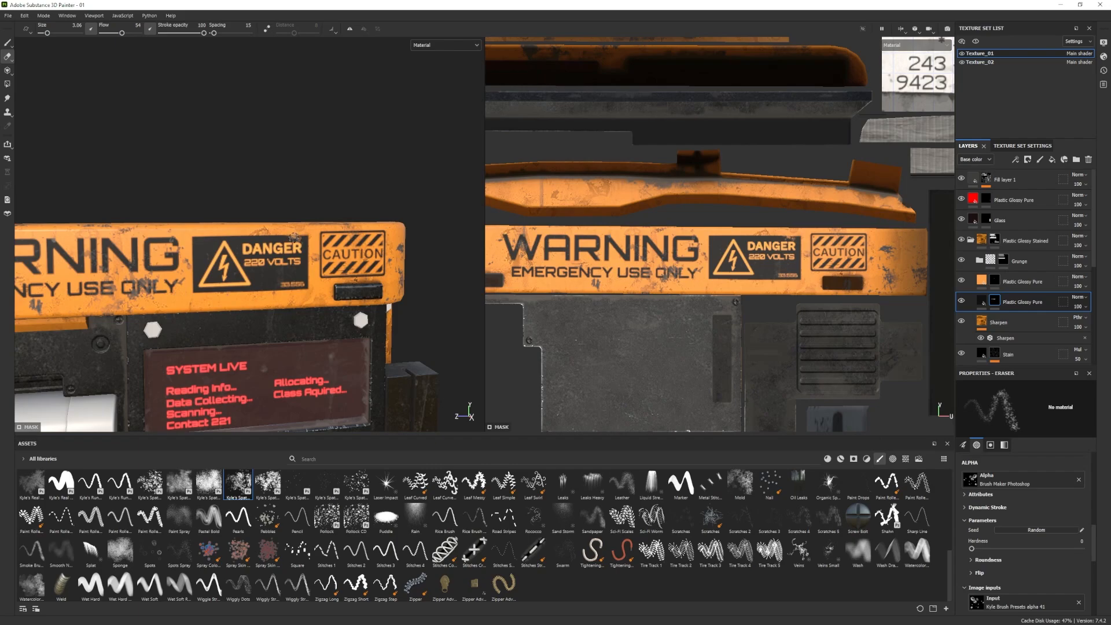
{"action": "left_click_drag", "start_coordinate": [206, 267], "coordinate": [191, 265], "text": "alt"}
Switch the Eraser to a sparser Kyle's spatter brush preset and reduce its size to about 18.
{"action": "left_click", "coordinate": [327, 484]}
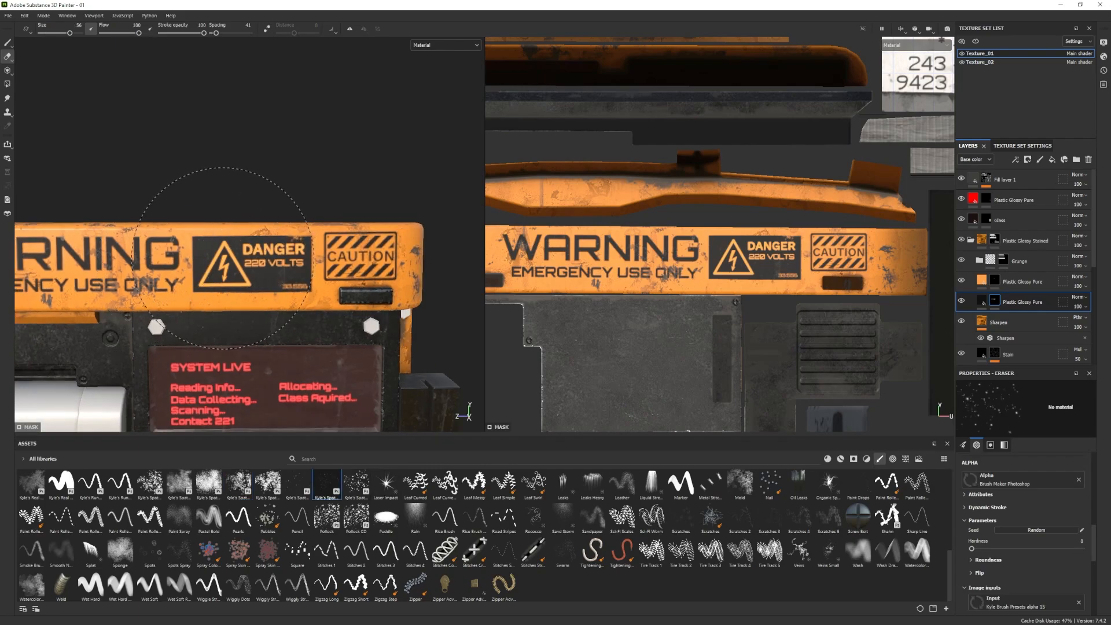
{"action": "right_click_drag", "start_coordinate": [275, 279], "coordinate": [263, 277], "text": "ctrl"}
{"action": "mouse_move", "coordinate": [199, 232]}
{"action": "right_mouse_down", "text": "alt"}
{"action": "mouse_move", "coordinate": [301, 289]}
{"action": "mouse_move", "coordinate": [428, 405]}
{"action": "right_mouse_up", "text": "alt"}
{"action": "middle_click_drag", "start_coordinate": [429, 405], "coordinate": [434, 359], "text": "alt"}
{"action": "right_click_drag", "start_coordinate": [434, 359], "coordinate": [442, 357], "text": "alt"}
{"action": "left_click_drag", "start_coordinate": [185, 312], "coordinate": [211, 313], "text": "alt"}
{"action": "right_click_drag", "start_coordinate": [226, 308], "coordinate": [463, 272], "text": "alt"}
{"action": "middle_click_drag", "start_coordinate": [463, 272], "coordinate": [466, 289], "text": "alt"}
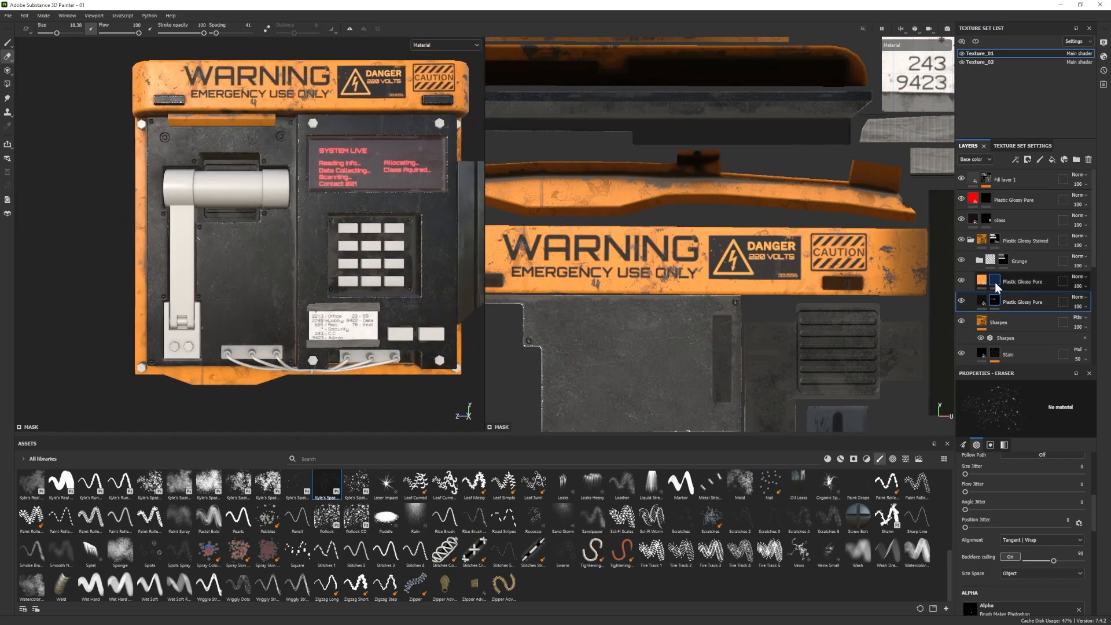
Load the Font Orbitron alpha into the Eraser with the bold three-line text "PULL LEVER DOWN" and enlarge it to about 56.
{"action": "left_click", "coordinate": [995, 281]}
{"action": "left_click", "coordinate": [892, 459]}
{"action": "left_click", "coordinate": [297, 484]}
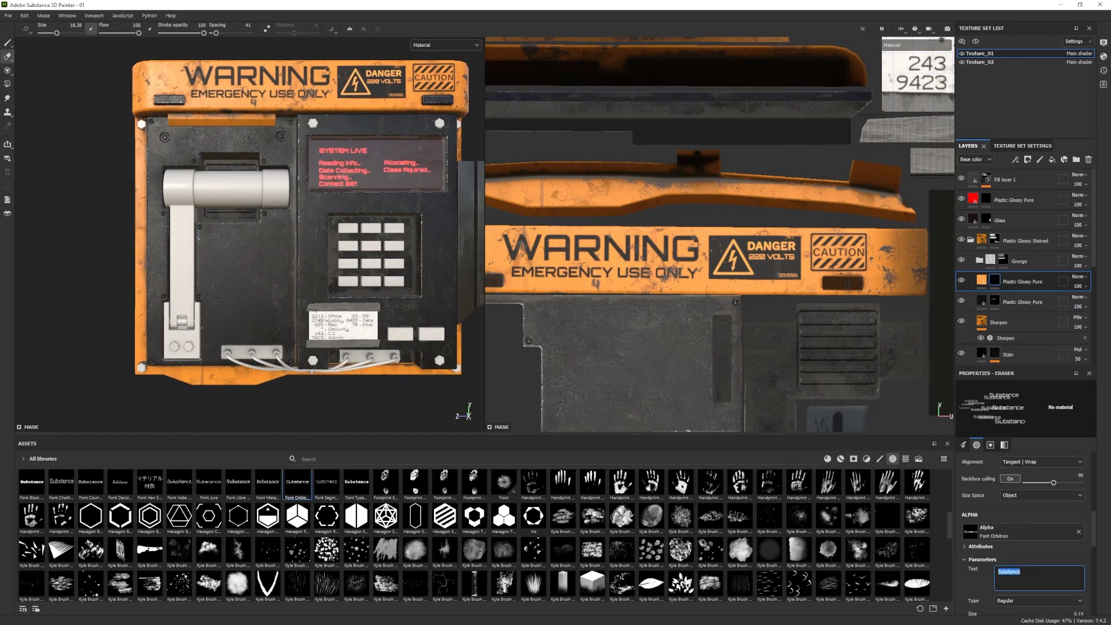
{"action": "type", "text": "PULL"}
{"action": "key", "text": "Return"}
{"action": "type", "text": "LEVER"}
{"action": "key", "text": "Return"}
{"action": "type", "text": "DOWN"}
{"action": "scroll", "coordinate": [1013, 600], "scroll_direction": "down", "scroll_amount": 2}
{"action": "left_click", "coordinate": [1013, 575]}
{"action": "left_click", "coordinate": [1008, 595]}
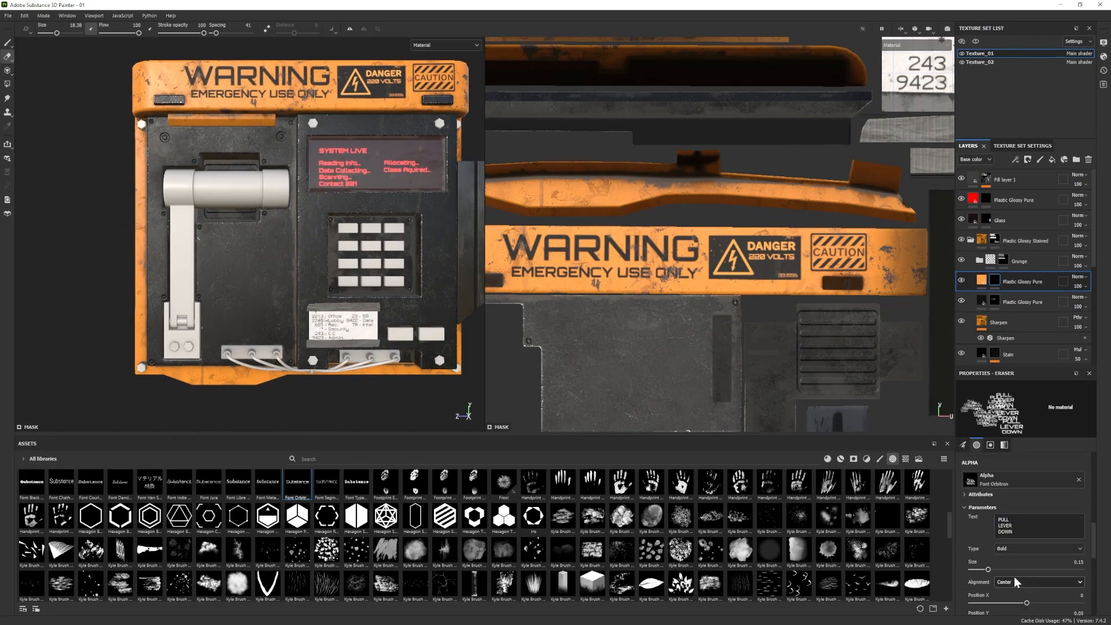
{"action": "right_click_drag", "start_coordinate": [249, 255], "coordinate": [292, 255], "text": "ctrl"}
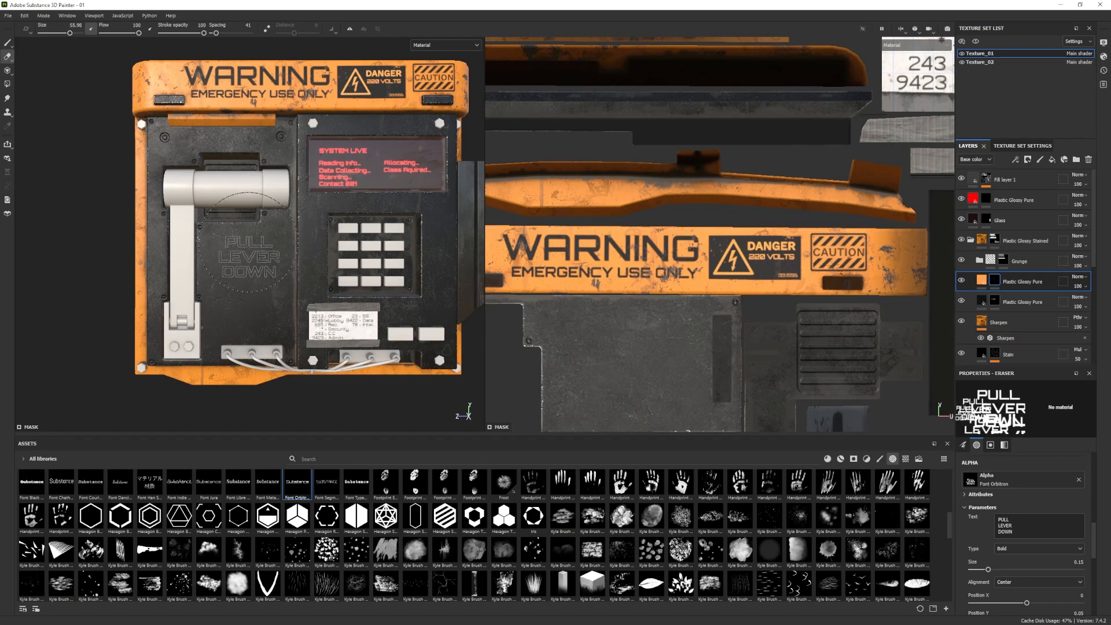
Set up the Paint brush with the Font Orbitron alpha as bold three-line text "PULL LEVER DOWN" at brush size about 50.
{"action": "key", "text": "1"}
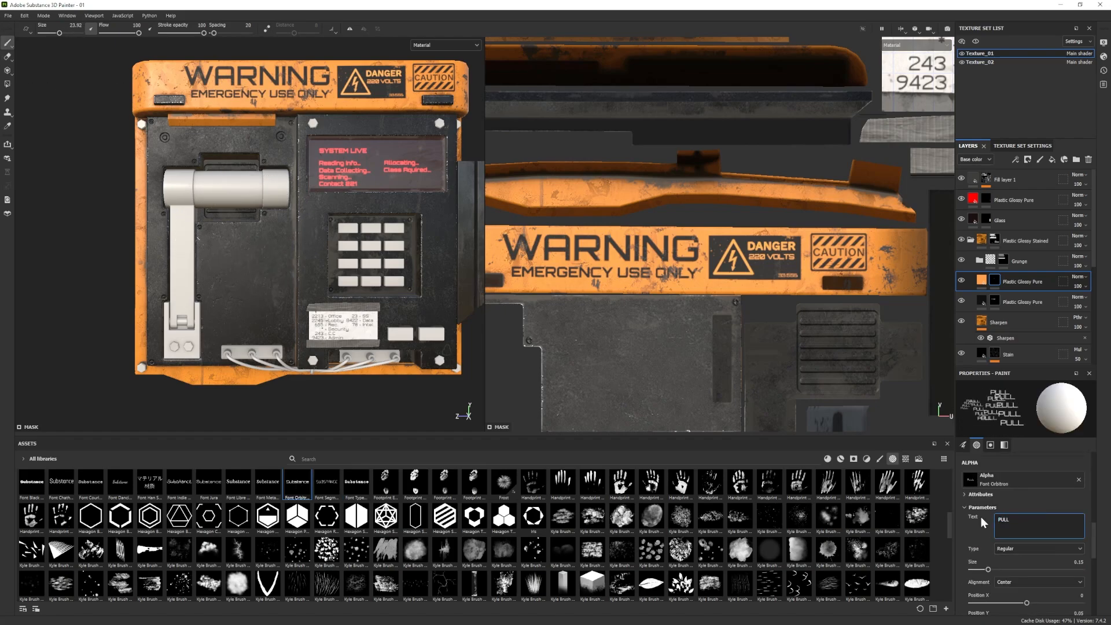
{"action": "key", "text": "Return"}
{"action": "type", "text": "LEVER"}
{"action": "key", "text": "Return"}
{"action": "type", "text": "DOWN"}
{"action": "left_click", "coordinate": [1029, 549]}
{"action": "left_click", "coordinate": [1018, 569]}
{"action": "right_click_drag", "start_coordinate": [249, 240], "coordinate": [274, 240], "text": "ctrl"}
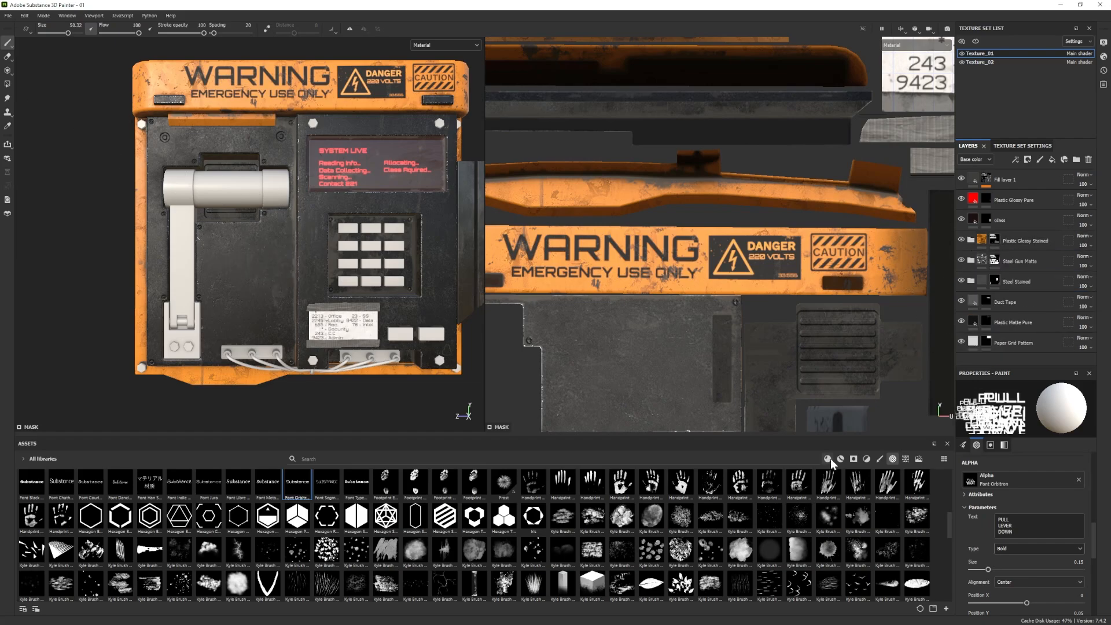
Add the blue Plastic Glossy Pure material as the topmost layer of Texture_01 and give it a black mask.
{"action": "left_click", "coordinate": [880, 458]}
{"action": "key", "text": "f"}
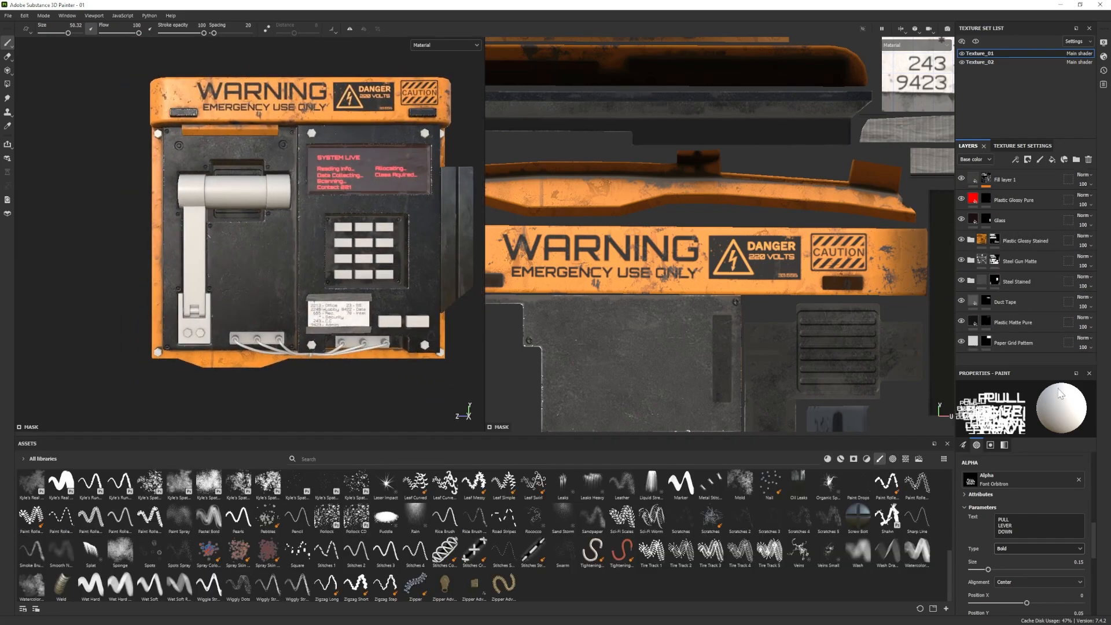
{"action": "left_click", "coordinate": [1018, 179]}
{"action": "left_click", "coordinate": [827, 459]}
{"action": "left_click_drag", "start_coordinate": [622, 550], "coordinate": [1019, 174]}
{"action": "right_click", "coordinate": [1007, 179]}
{"action": "left_click", "coordinate": [1039, 201]}
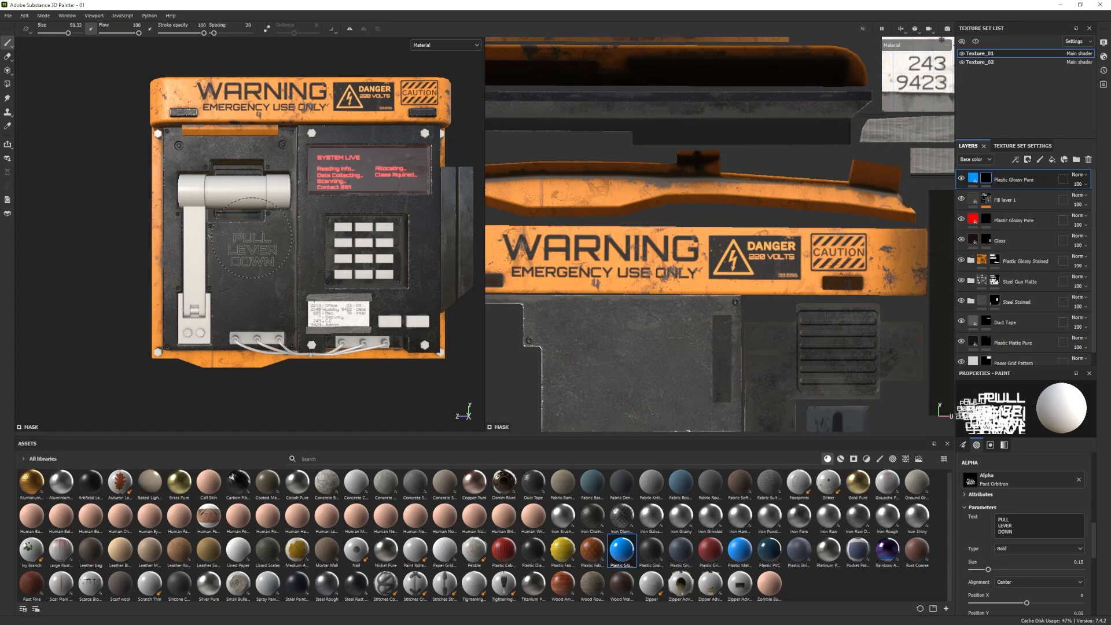
Stamp the "PULL LEVER DOWN" text on the black panel below the lever handle, undoing and repositioning the first stamp.
{"action": "left_click", "coordinate": [253, 238]}
{"action": "scroll", "coordinate": [379, 353], "scroll_direction": "down", "scroll_amount": 2}
{"action": "scroll", "coordinate": [382, 356], "scroll_direction": "up", "scroll_amount": 3}
{"action": "middle_click_drag", "start_coordinate": [382, 356], "coordinate": [407, 360], "text": "alt"}
{"action": "key", "text": "ctrl+z"}
{"action": "left_click", "coordinate": [261, 232]}
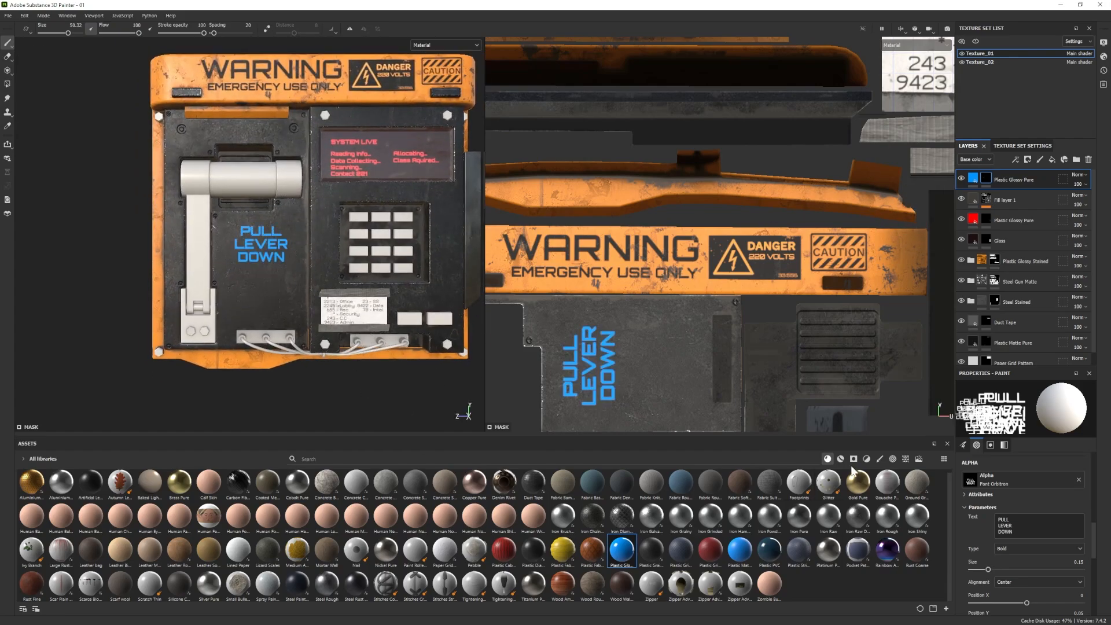
Stamp two downward chevrons below the lettering with the Arrow Bend alpha at size about 35, redoing the lower one.
{"action": "left_click", "coordinate": [893, 458]}
{"action": "left_click", "coordinate": [120, 485]}
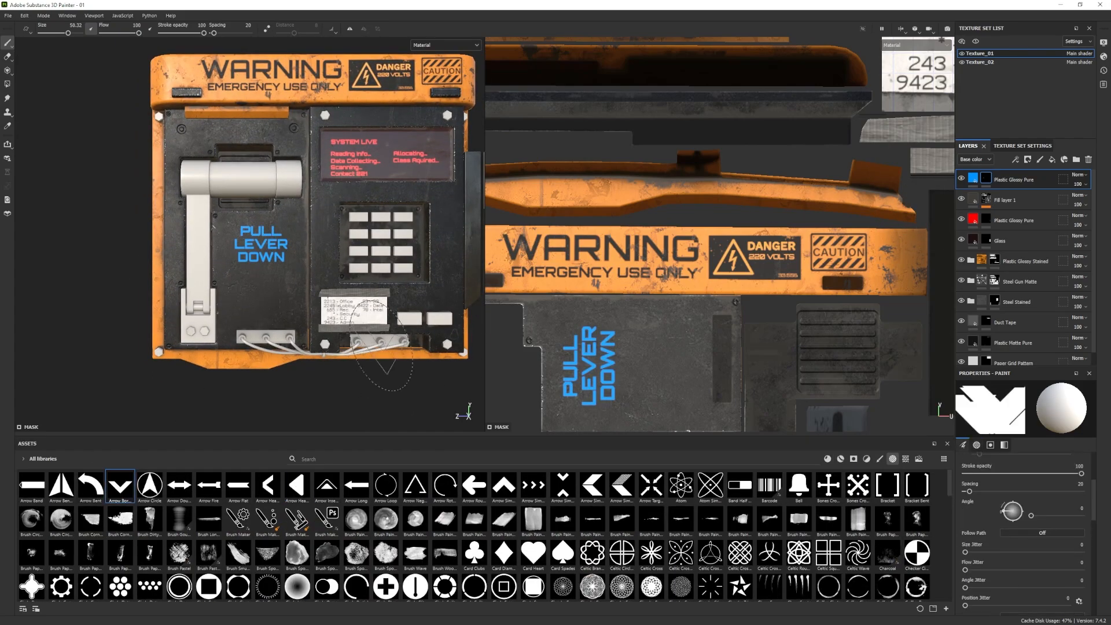
{"action": "right_click_drag", "start_coordinate": [262, 283], "coordinate": [246, 284], "text": "ctrl"}
{"action": "left_click", "coordinate": [261, 282]}
{"action": "left_click", "coordinate": [262, 307]}
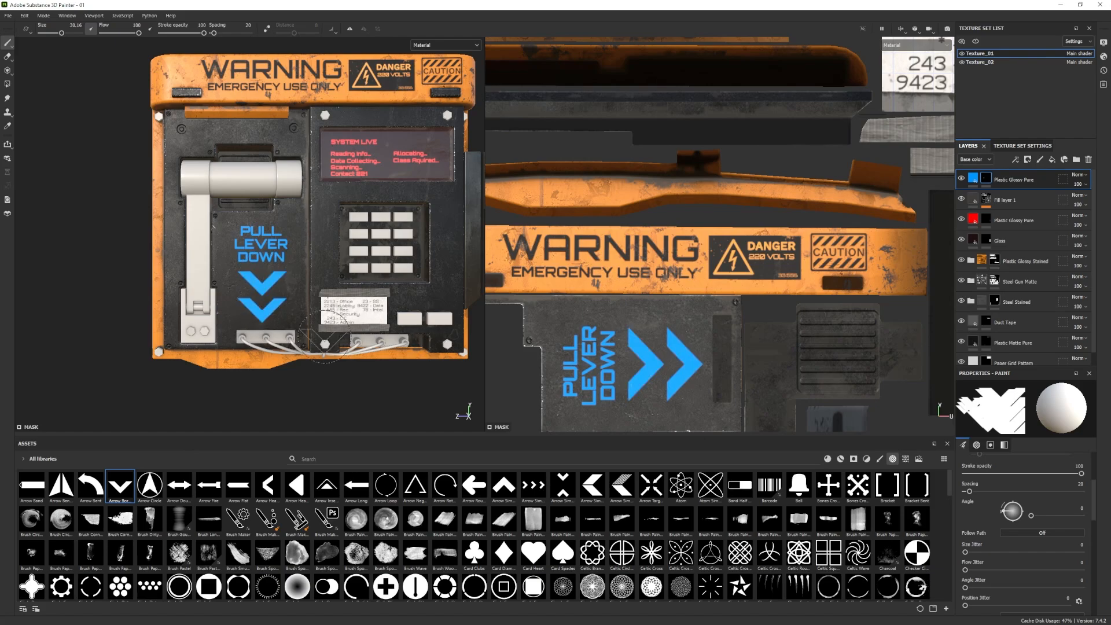
{"action": "right_click_drag", "start_coordinate": [325, 337], "coordinate": [196, 252], "text": "alt"}
{"action": "key", "text": "ctrl+z"}
{"action": "left_click", "coordinate": [261, 270]}
{"action": "left_click_drag", "start_coordinate": [197, 252], "coordinate": [243, 251], "text": "alt"}
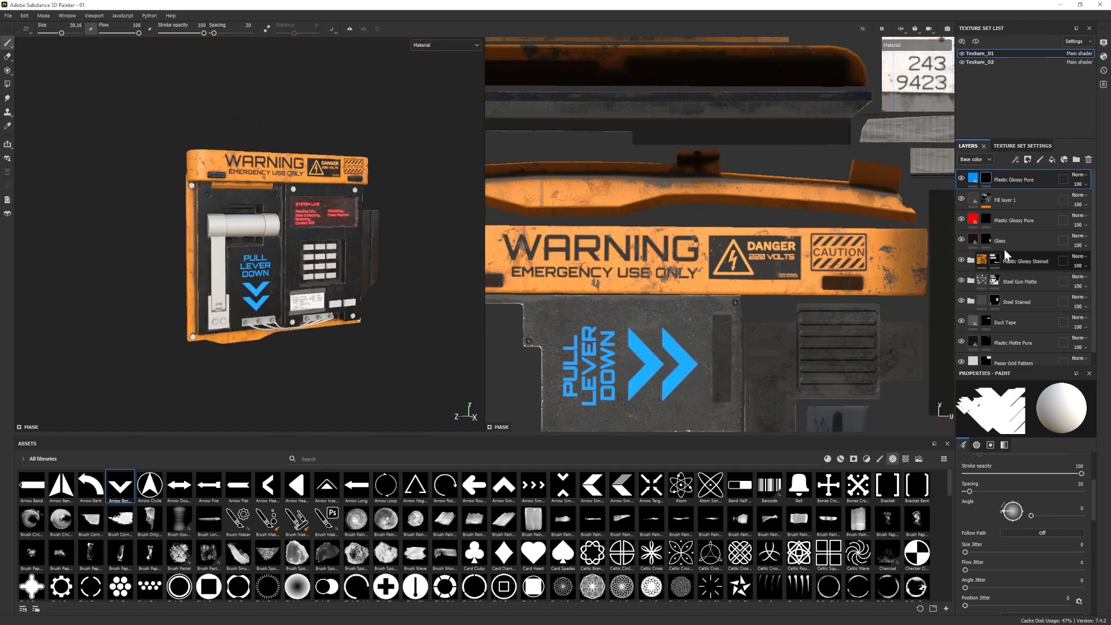
Change the lettering layer's base color to the orange sampled from the box's painted top strip.
{"action": "left_click", "coordinate": [973, 178]}
{"action": "left_click", "coordinate": [1080, 485]}
{"action": "left_click", "coordinate": [360, 164]}
{"action": "right_click_drag", "start_coordinate": [324, 191], "coordinate": [394, 220], "text": "alt"}
{"action": "left_click_drag", "start_coordinate": [394, 220], "coordinate": [324, 220], "text": "alt+shift"}
{"action": "middle_click_drag", "start_coordinate": [324, 219], "coordinate": [347, 226], "text": "alt"}
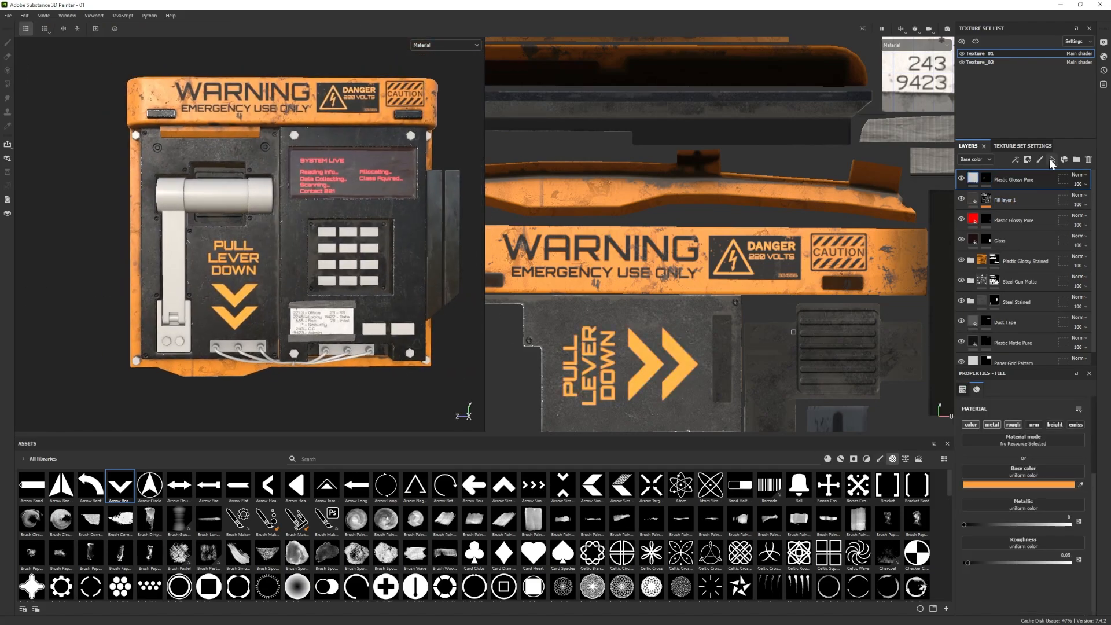
On the lettering layer's mask, wear the text and chevrons with the Dirt 1 Eraser preset, varying its size between about 30 and 6.
{"action": "left_click", "coordinate": [986, 178]}
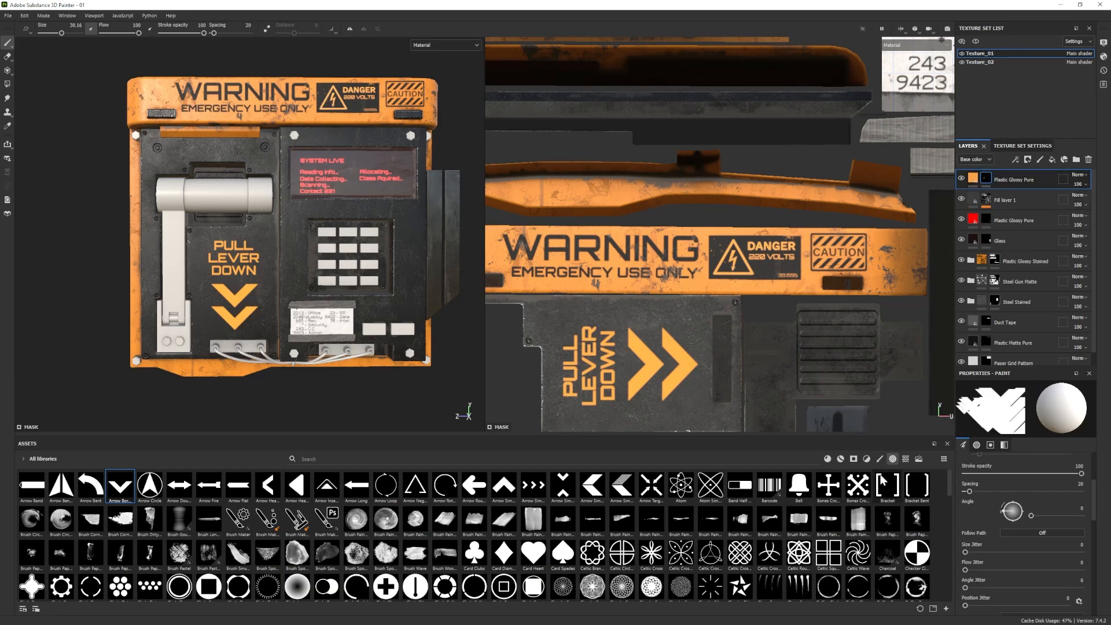
{"action": "left_click", "coordinate": [7, 57]}
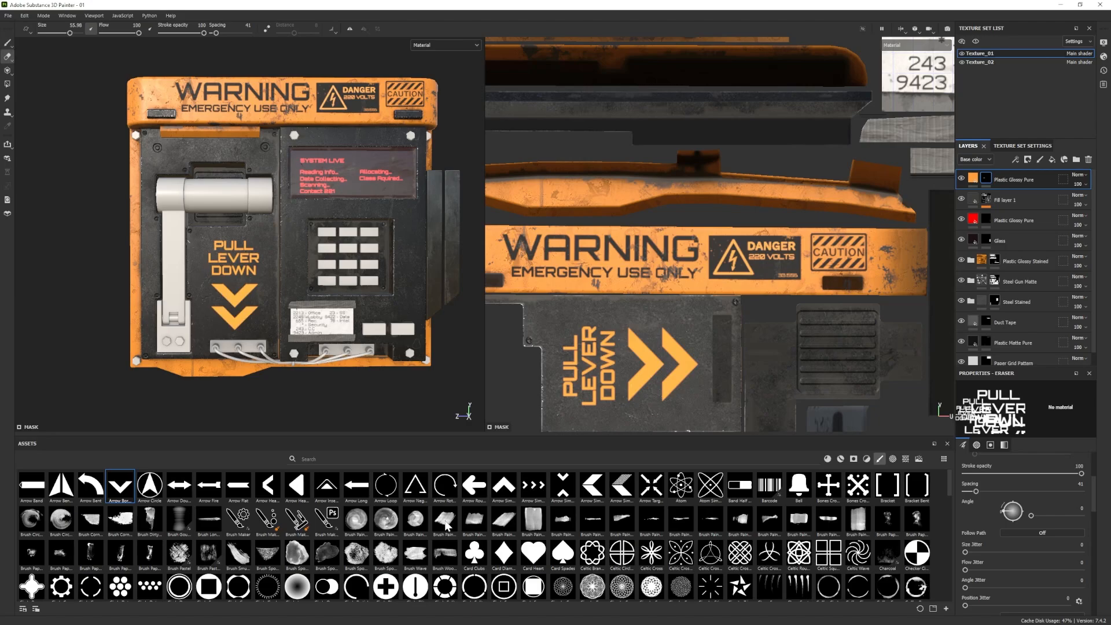
{"action": "left_click", "coordinate": [356, 520]}
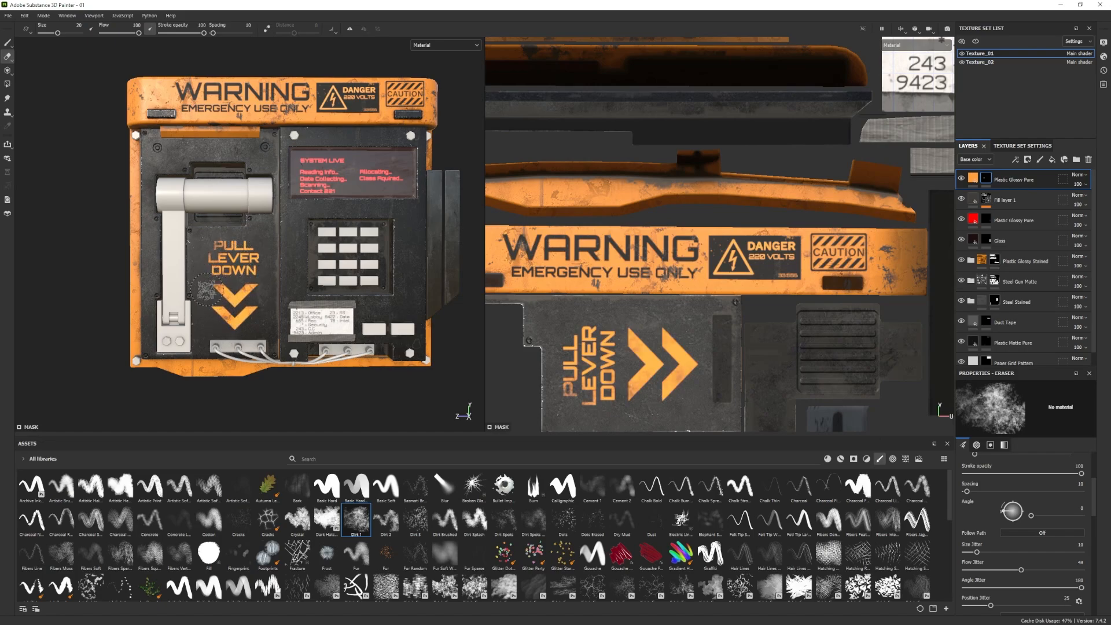
{"action": "key", "text": "bracketright"}
{"action": "key", "text": "bracketright"}
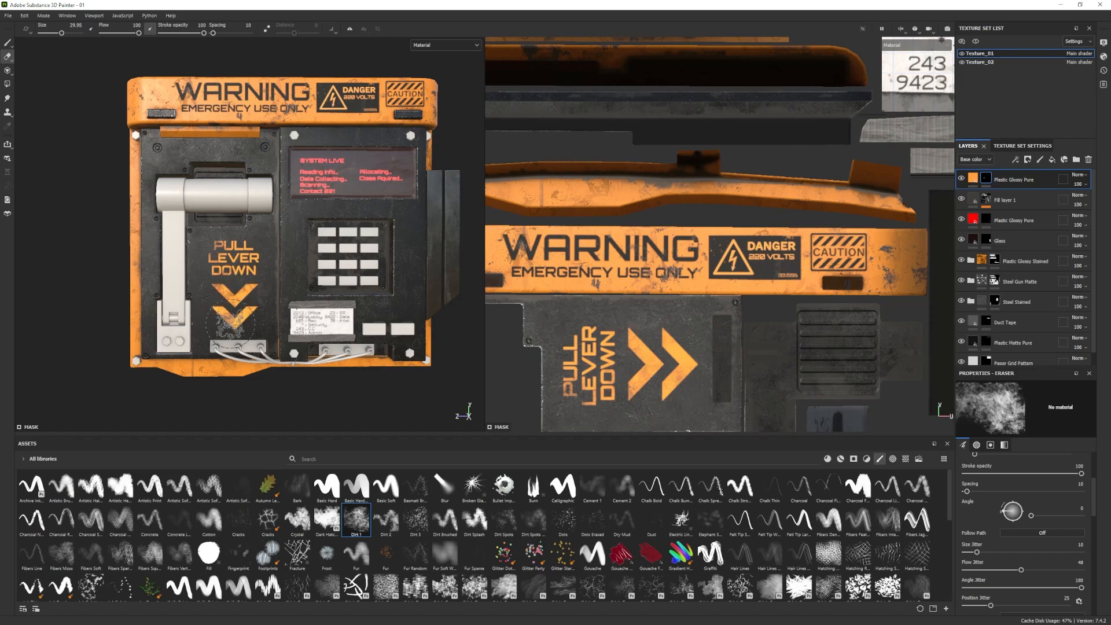
{"action": "left_click", "coordinate": [208, 287]}
{"action": "key", "text": "bracketleft"}
{"action": "key", "text": "bracketleft"}
{"action": "key", "text": "bracketleft"}
{"action": "key", "text": "bracketleft"}
{"action": "key", "text": "bracketleft"}
{"action": "key", "text": "bracketleft"}
{"action": "key", "text": "bracketleft"}
{"action": "key", "text": "bracketleft"}
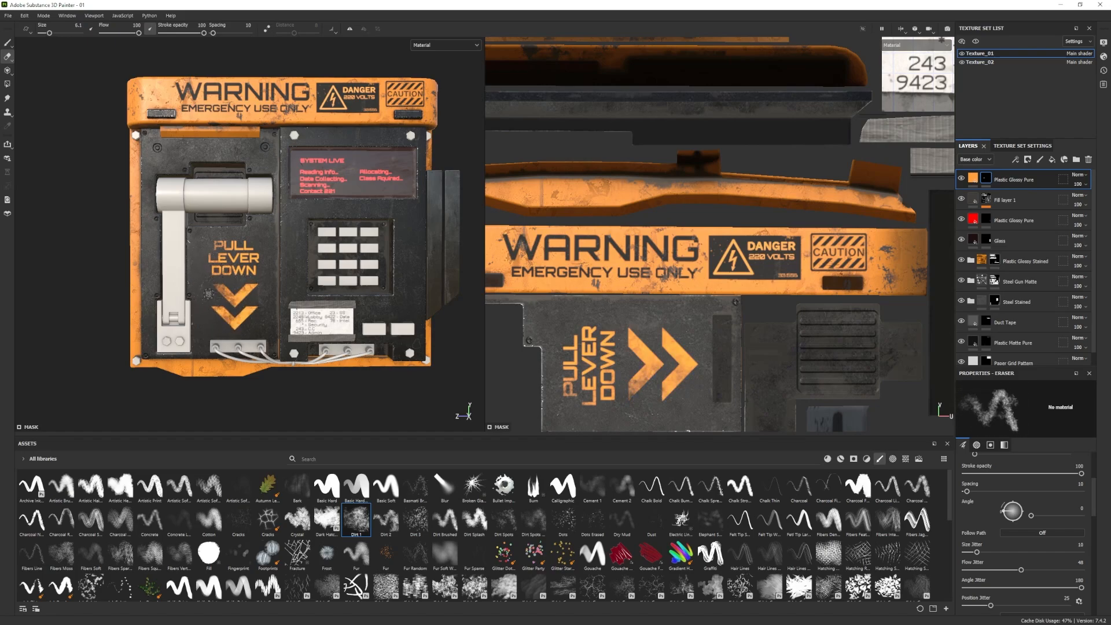
Inspect the worn lettering from several angles and apply the Dirt 3 Eraser preset at size about 31 for speckled wear.
{"action": "scroll", "coordinate": [281, 328], "scroll_direction": "up", "scroll_amount": 3}
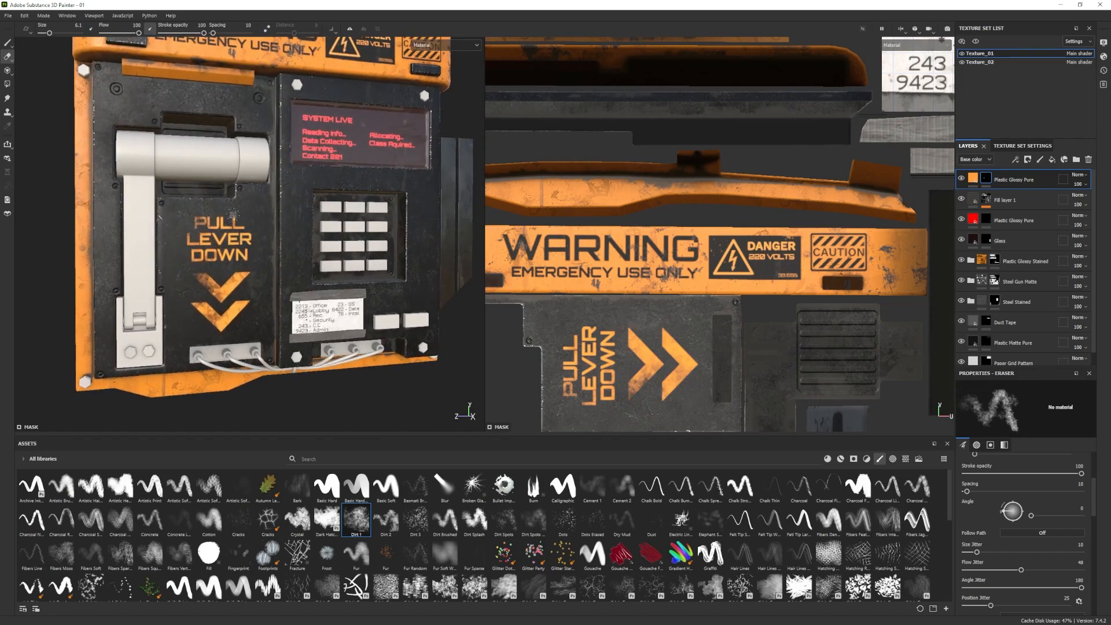
{"action": "scroll", "coordinate": [258, 336], "scroll_direction": "down", "scroll_amount": 4}
{"action": "scroll", "coordinate": [252, 333], "scroll_direction": "up", "scroll_amount": 3}
{"action": "left_click_drag", "start_coordinate": [249, 330], "coordinate": [259, 287], "text": "alt"}
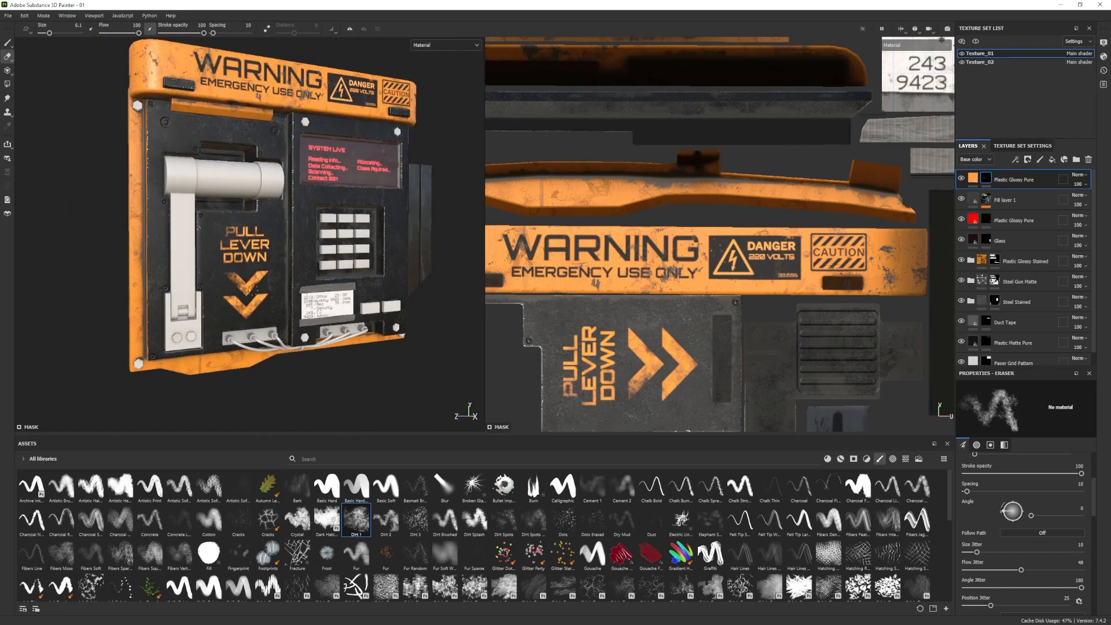
{"action": "right_click_drag", "start_coordinate": [255, 288], "coordinate": [322, 360], "text": "alt"}
{"action": "right_click_drag", "start_coordinate": [300, 292], "coordinate": [275, 308], "text": "alt"}
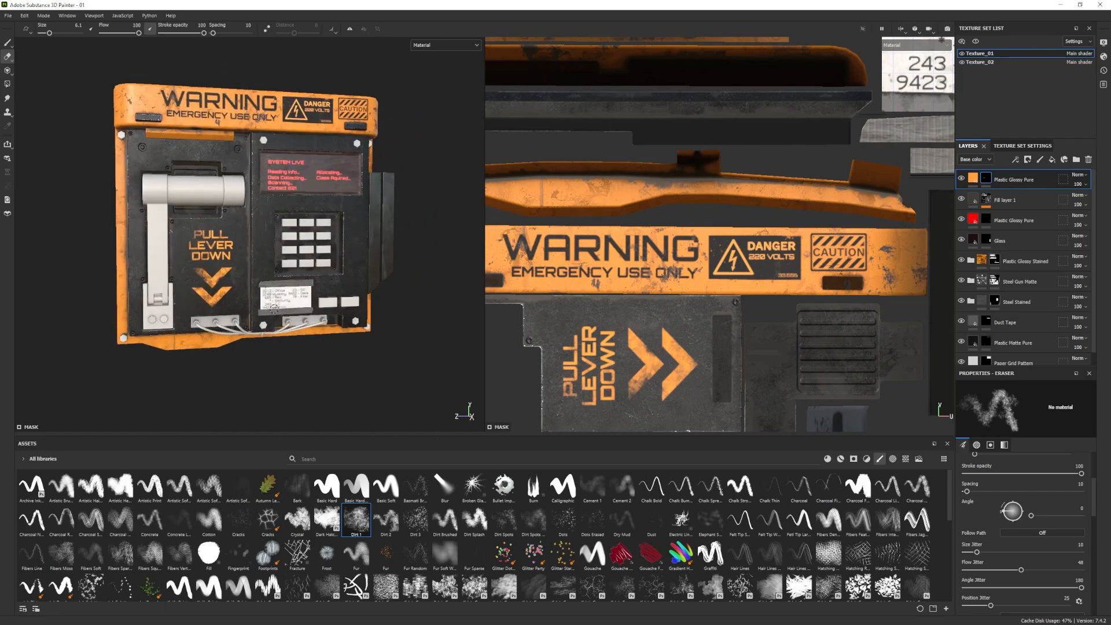
{"action": "left_click", "coordinate": [417, 521]}
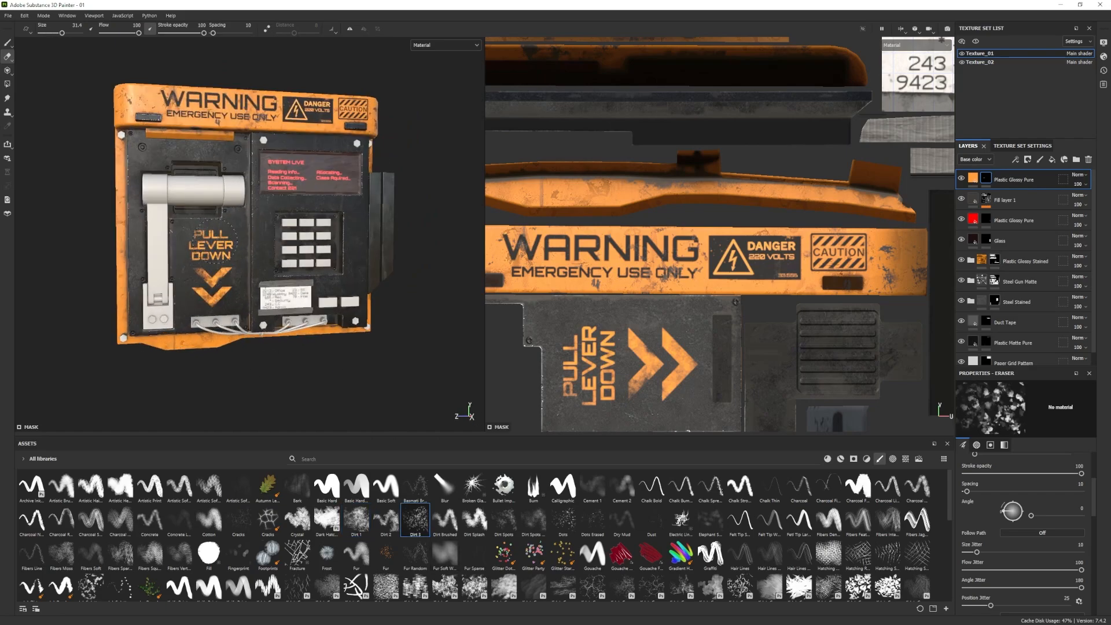
{"action": "left_click_drag", "start_coordinate": [250, 352], "coordinate": [295, 347], "text": "alt"}
{"action": "right_click_drag", "start_coordinate": [296, 348], "coordinate": [263, 339], "text": "alt"}
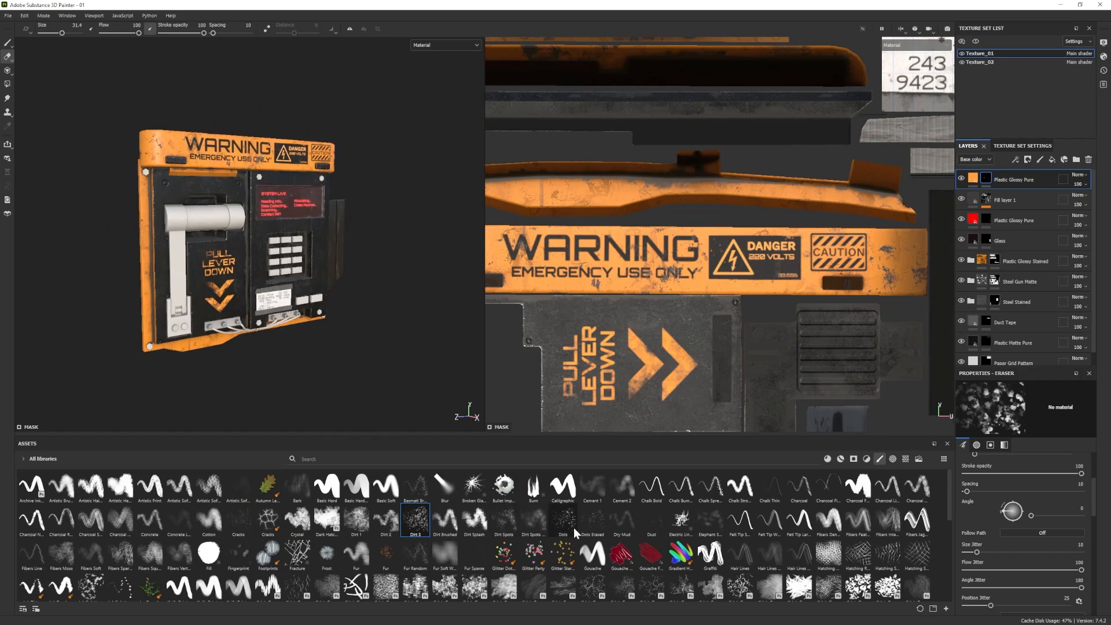
Add fine chips to the lettering and chevrons with the Dots Eraser preset at size about 22 and flow 91.
{"action": "left_click", "coordinate": [565, 523]}
{"action": "mouse_move", "coordinate": [221, 272]}
{"action": "left_mouse_down", "text": "alt"}
{"action": "mouse_move", "coordinate": [227, 296]}
{"action": "mouse_move", "coordinate": [200, 298]}
{"action": "mouse_move", "coordinate": [253, 312]}
{"action": "mouse_move", "coordinate": [206, 262]}
{"action": "left_mouse_up", "text": "alt"}
{"action": "scroll", "coordinate": [199, 298], "scroll_direction": "up", "scroll_amount": 3}
{"action": "scroll", "coordinate": [203, 300], "scroll_direction": "down", "scroll_amount": 3}
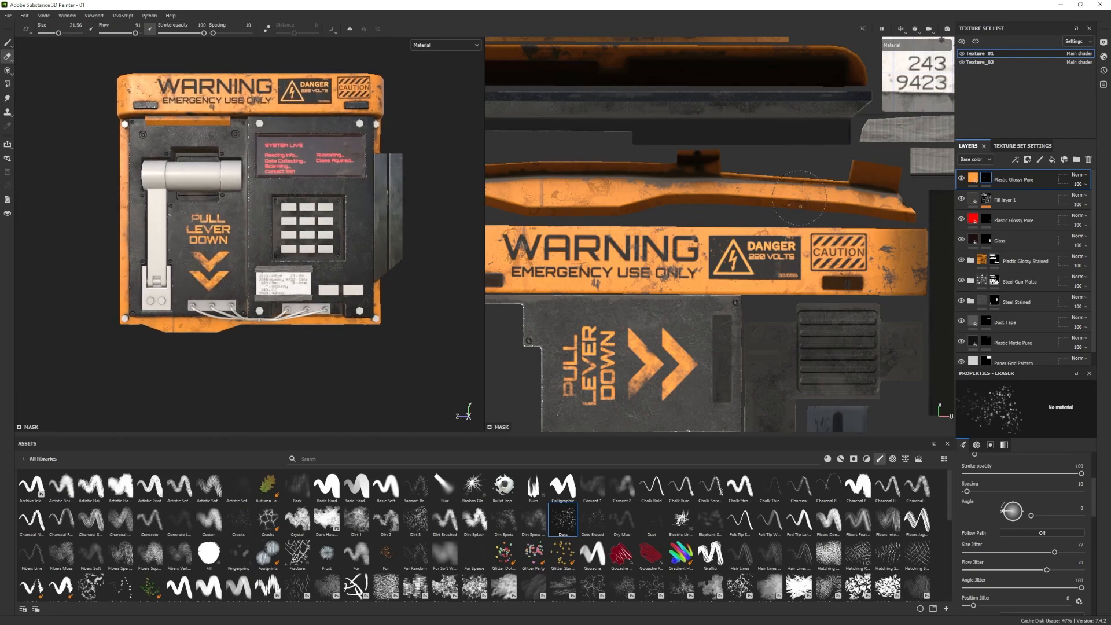
Switch to the Texture_02 texture set and isolate it so that only its parts are displayed.
{"action": "left_click", "coordinate": [978, 62]}
{"action": "left_click", "coordinate": [976, 41]}
{"action": "scroll", "coordinate": [752, 258], "scroll_direction": "down", "scroll_amount": 2}
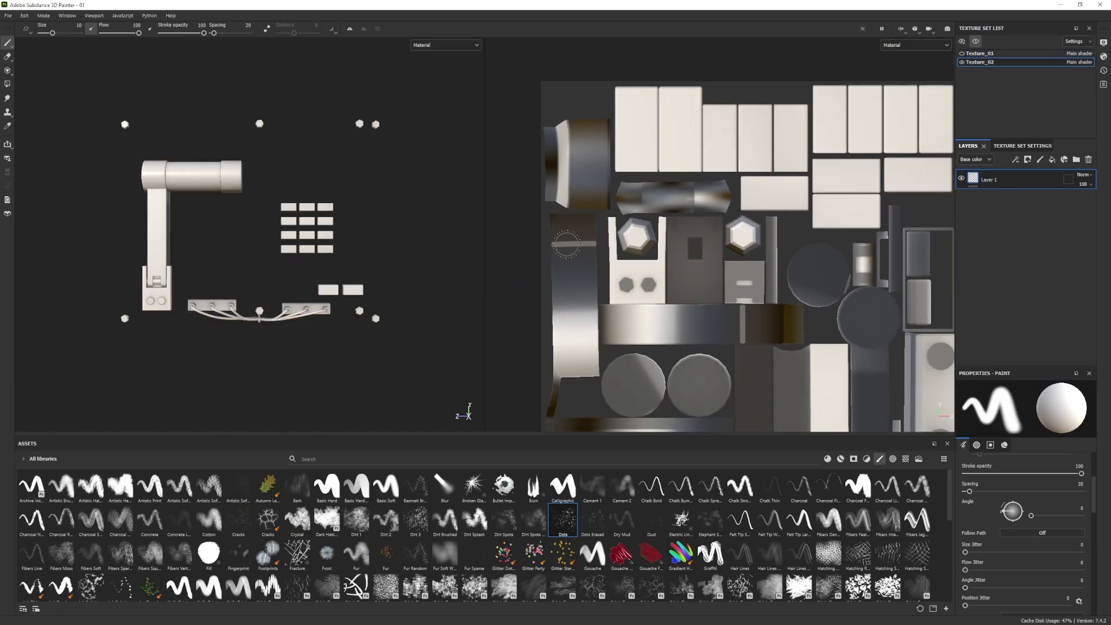
{"action": "middle_click_drag", "start_coordinate": [753, 259], "coordinate": [754, 240], "text": "alt"}
{"action": "scroll", "coordinate": [754, 240], "scroll_direction": "up", "scroll_amount": 1}
Copy the orange Plastic Glossy Pure layer from Texture_01 and paste it above Layer 1 in Texture_02.
{"action": "left_click", "coordinate": [977, 54]}
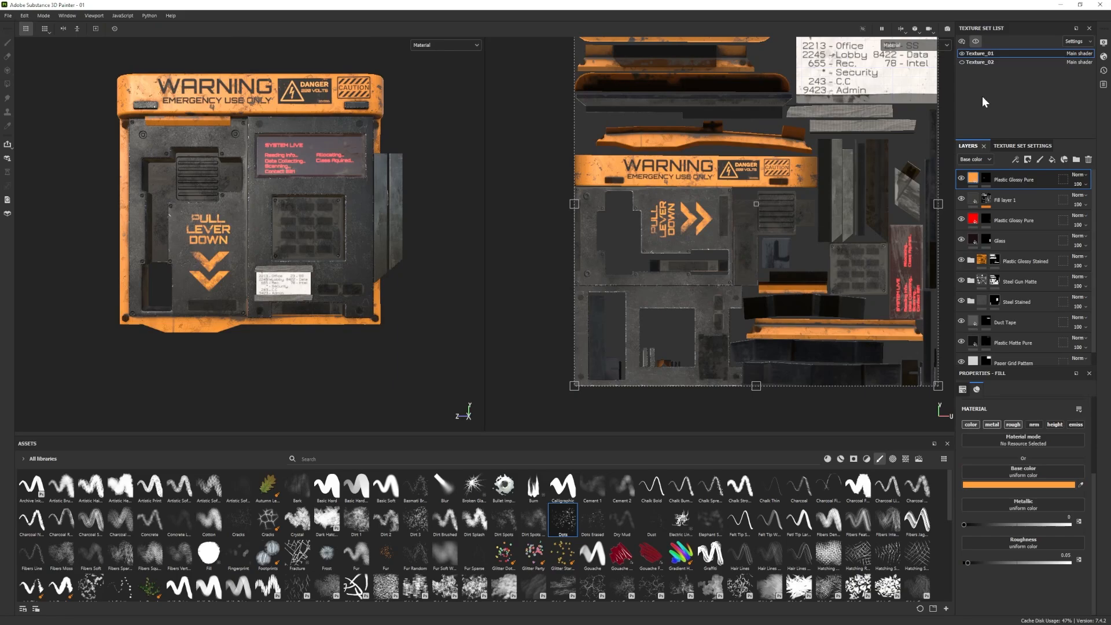
{"action": "left_click", "coordinate": [980, 63]}
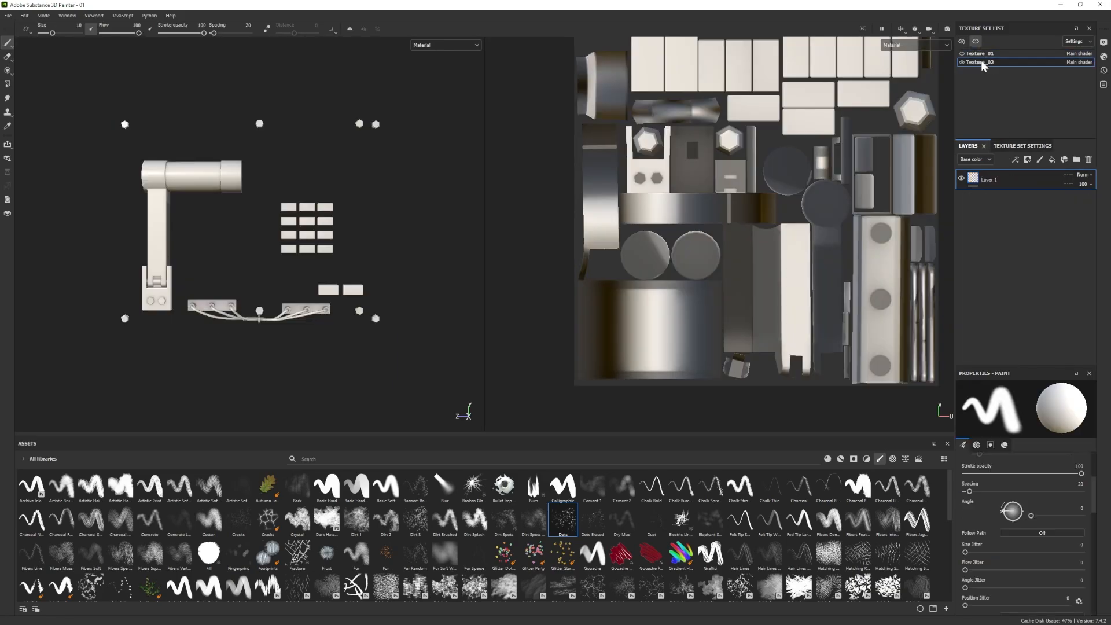
{"action": "key", "text": "ctrl+v"}
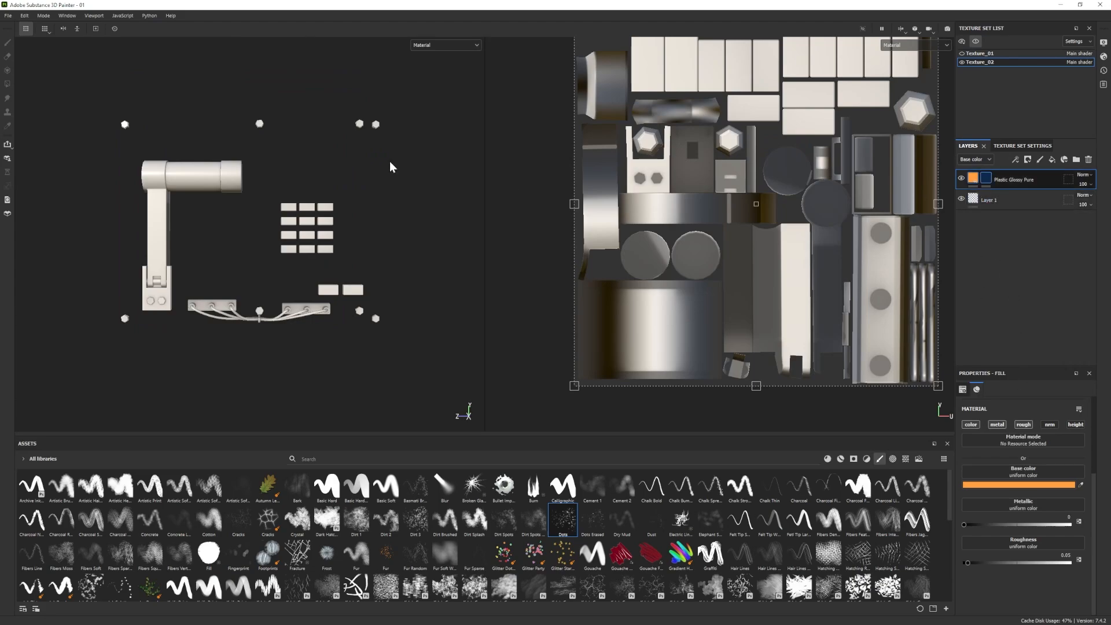
Fill the lever handle's middle grip into the orange layer's mask with Polygon Fill and raise the layer's roughness above 0.2.
{"action": "left_click", "coordinate": [7, 84]}
{"action": "left_click", "coordinate": [179, 185]}
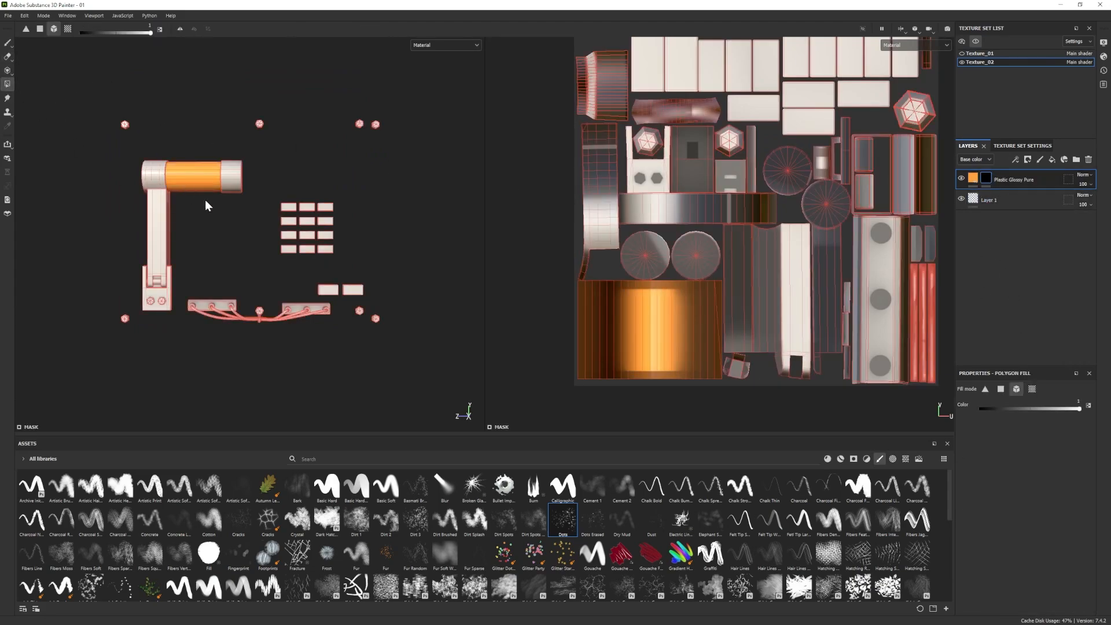
{"action": "left_click", "coordinate": [7, 42]}
{"action": "middle_click_drag", "start_coordinate": [263, 267], "coordinate": [221, 277], "text": "alt"}
{"action": "left_click", "coordinate": [1009, 177]}
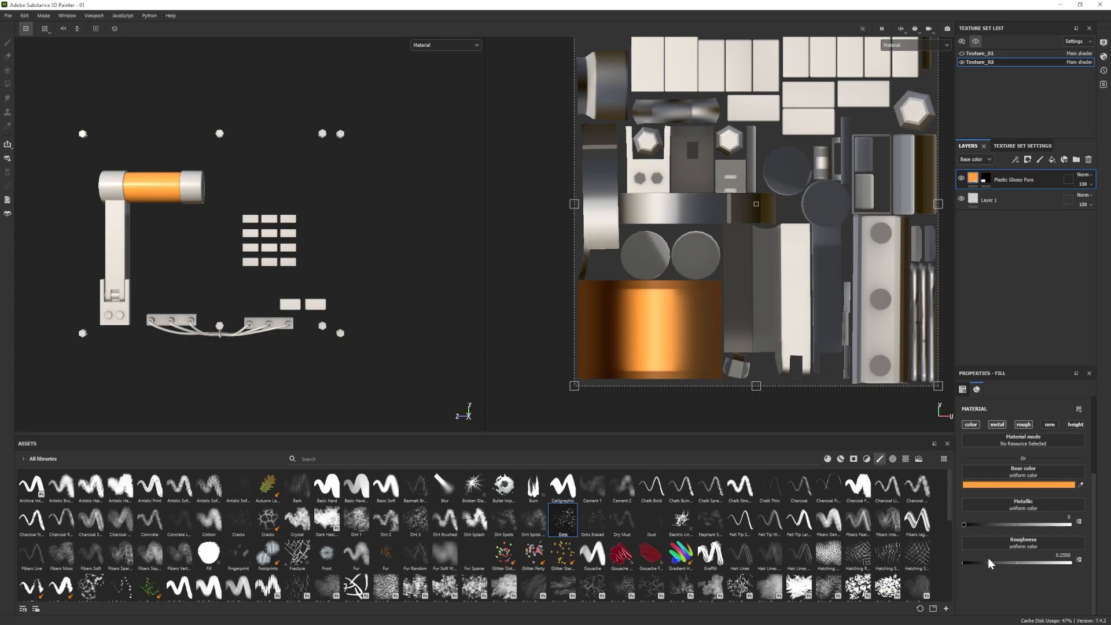
{"action": "left_click_drag", "start_coordinate": [987, 561], "coordinate": [991, 561]}
Add the Steel Gun Matte smart material as the topmost layer of Texture_02 and give it a black mask.
{"action": "left_click", "coordinate": [987, 181]}
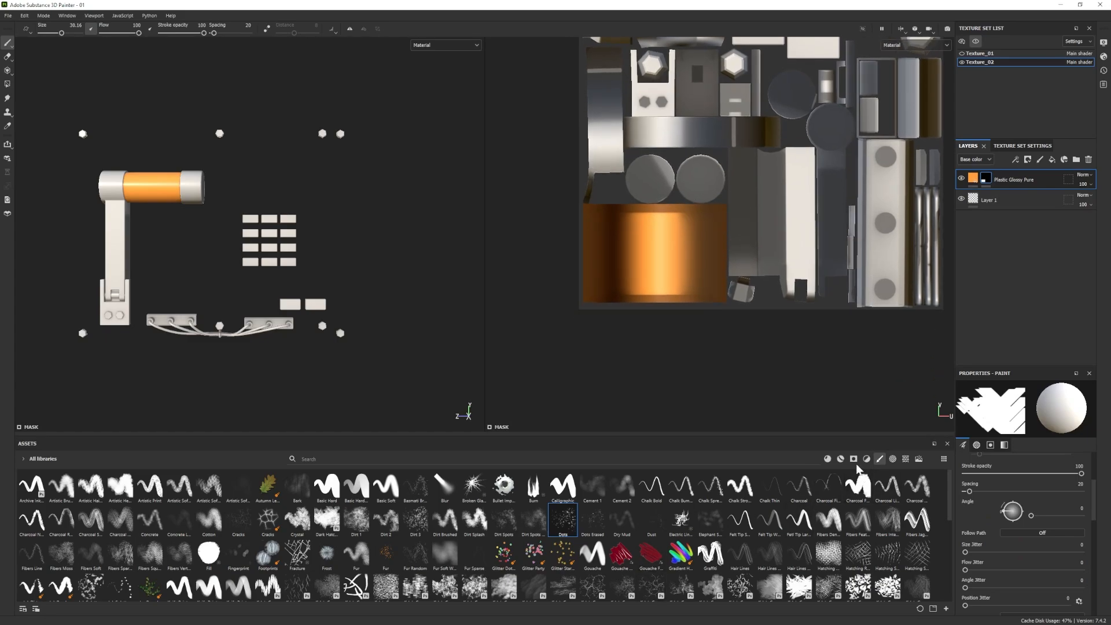
{"action": "left_click", "coordinate": [893, 459]}
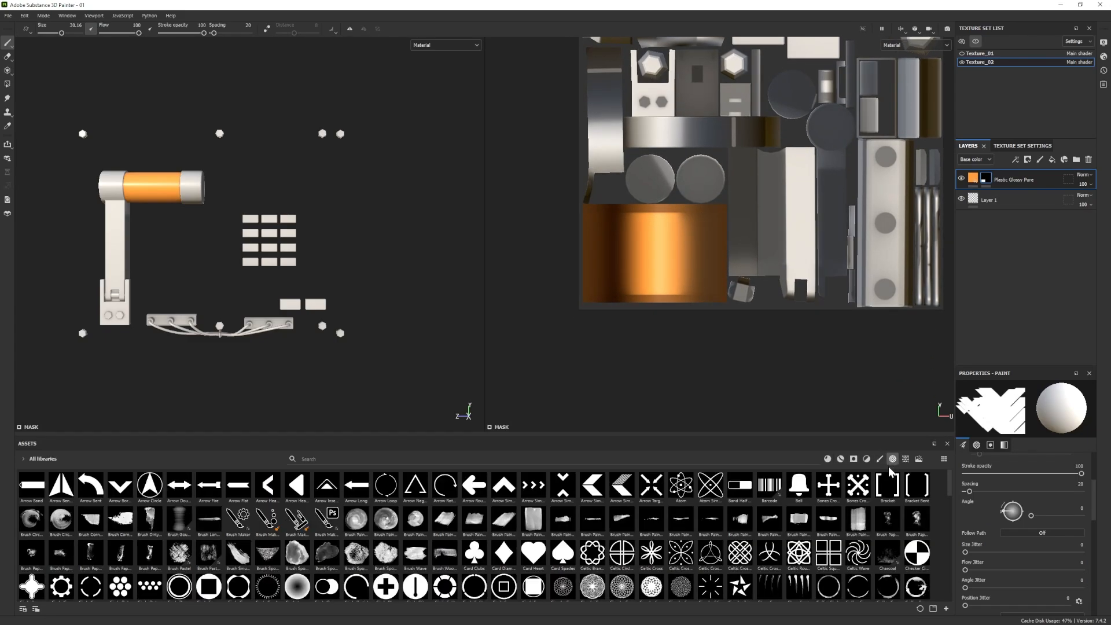
{"action": "left_click", "coordinate": [879, 459]}
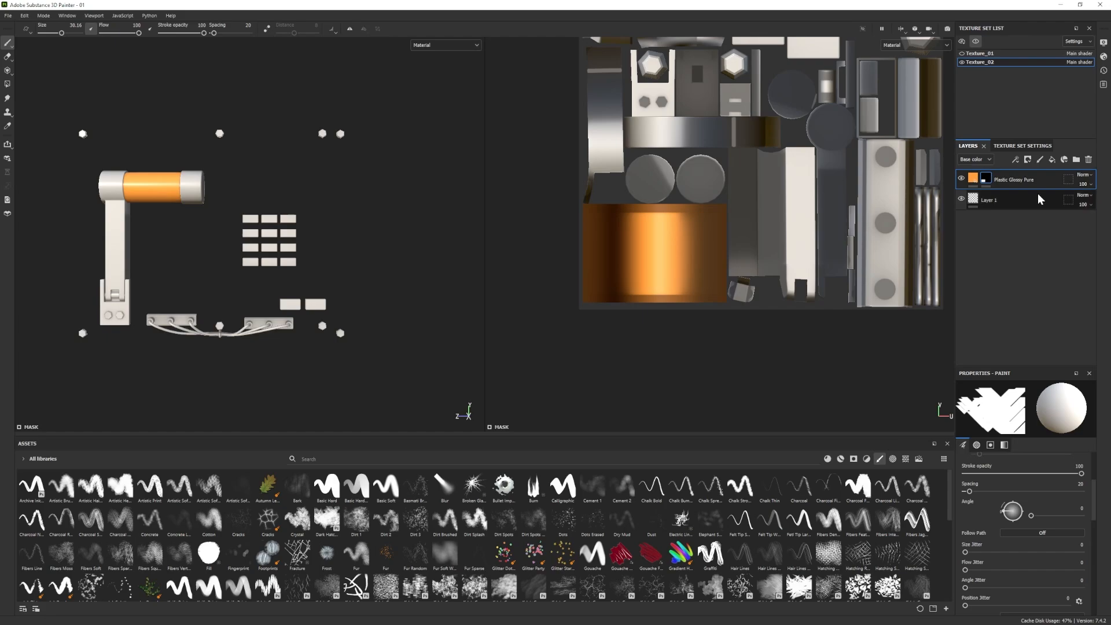
{"action": "left_click", "coordinate": [839, 459]}
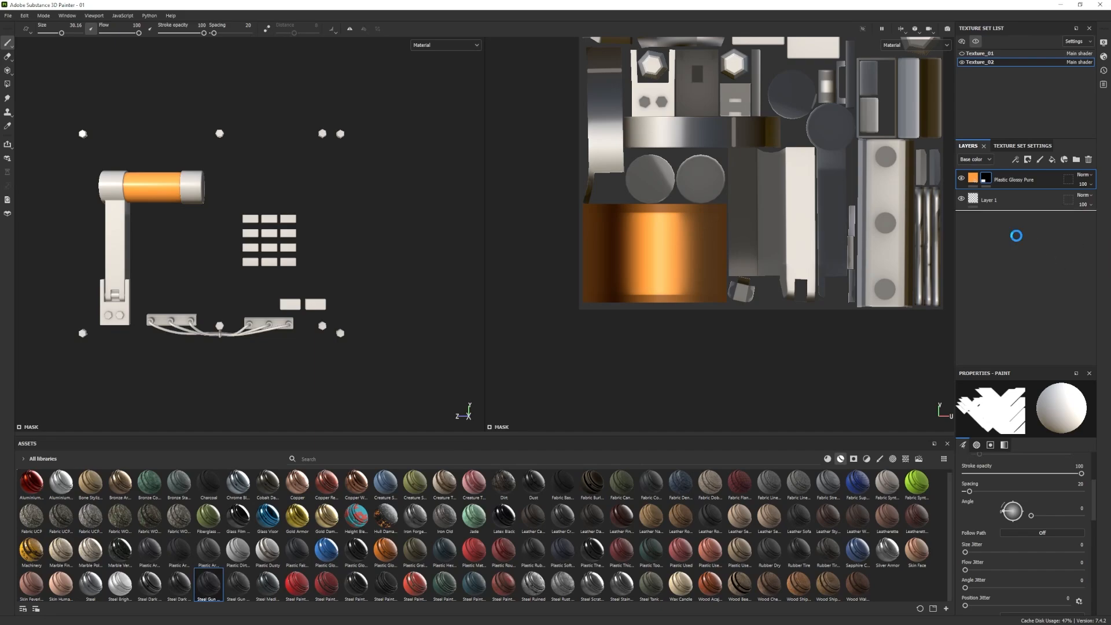
{"action": "left_click_drag", "start_coordinate": [1018, 226], "coordinate": [1012, 176]}
{"action": "right_click", "coordinate": [1010, 182]}
{"action": "left_click", "coordinate": [1022, 199]}
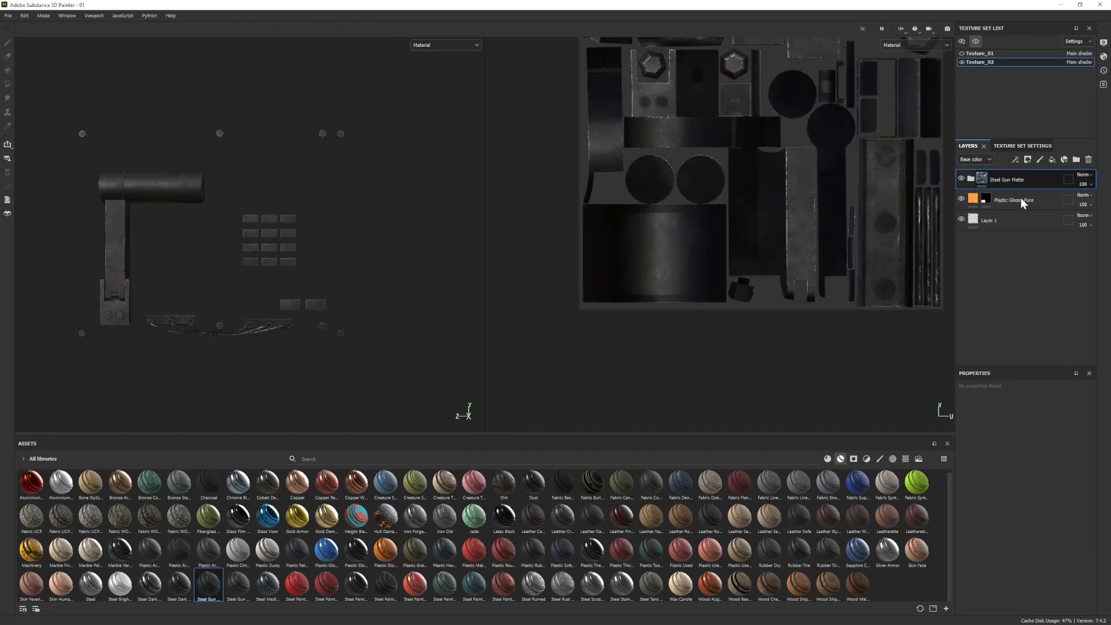
{"action": "left_click", "coordinate": [893, 458]}
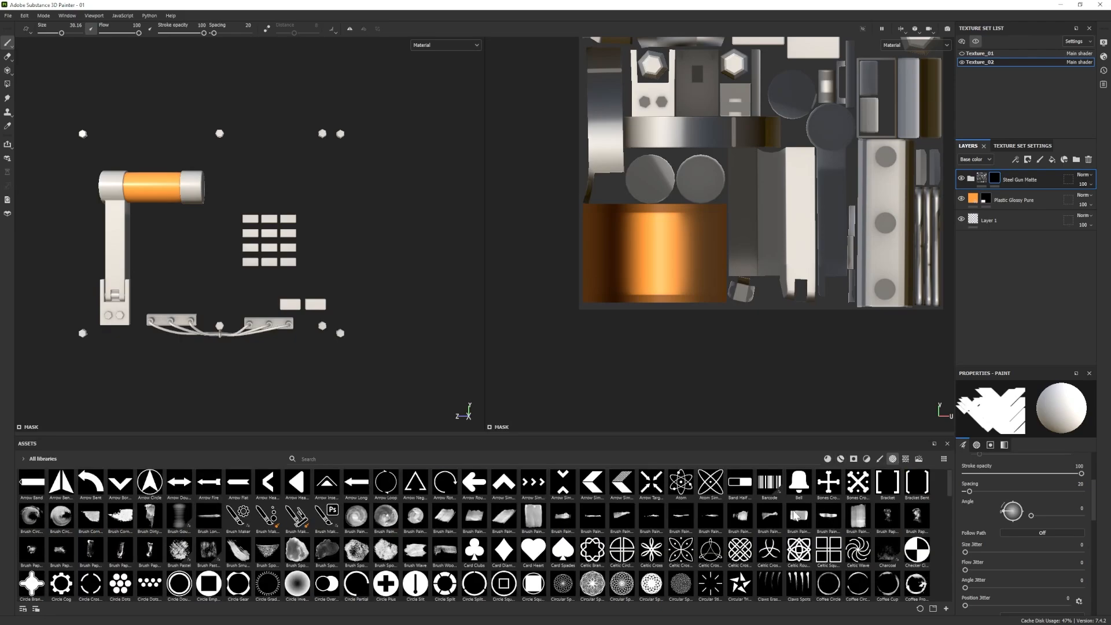
Choose the Line Stripes alpha as the brush shape for painting the Steel Gun Matte mask.
{"action": "scroll", "coordinate": [318, 549], "scroll_direction": "down", "scroll_amount": 5}
{"action": "scroll", "coordinate": [273, 547], "scroll_direction": "up", "scroll_amount": 3}
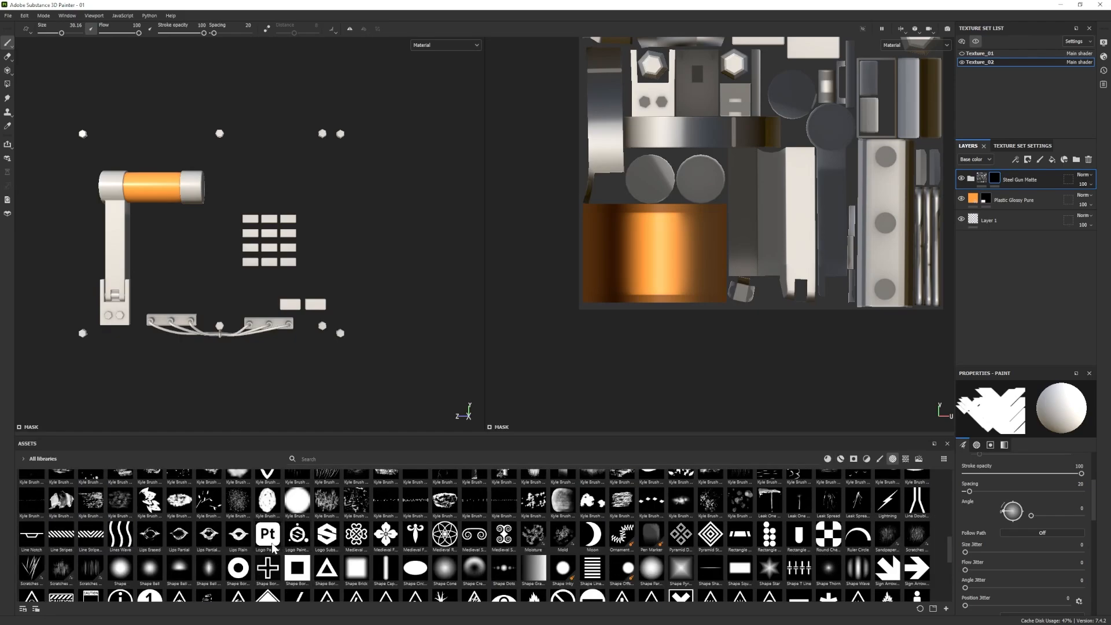
{"action": "left_click", "coordinate": [62, 535]}
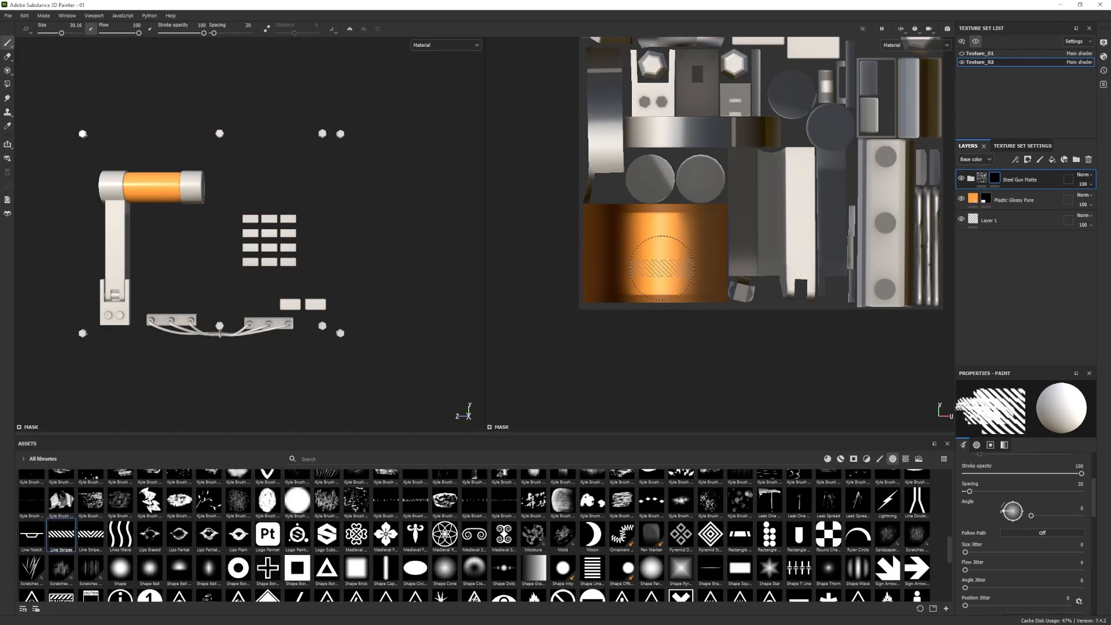
{"action": "left_click", "coordinate": [682, 268]}
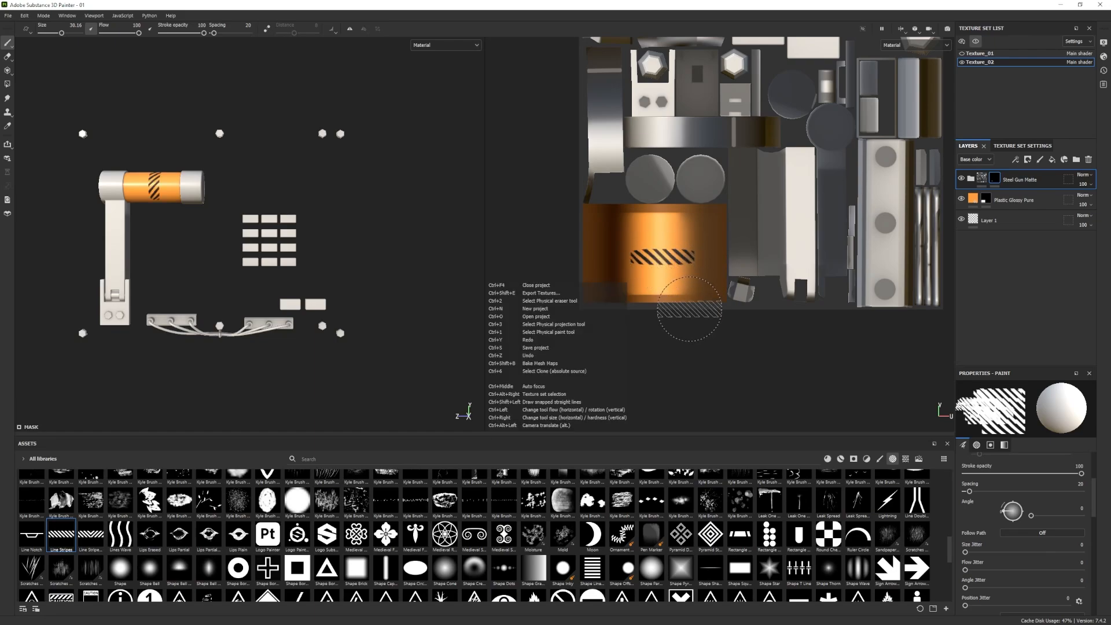
{"action": "key", "text": "ctrl+z"}
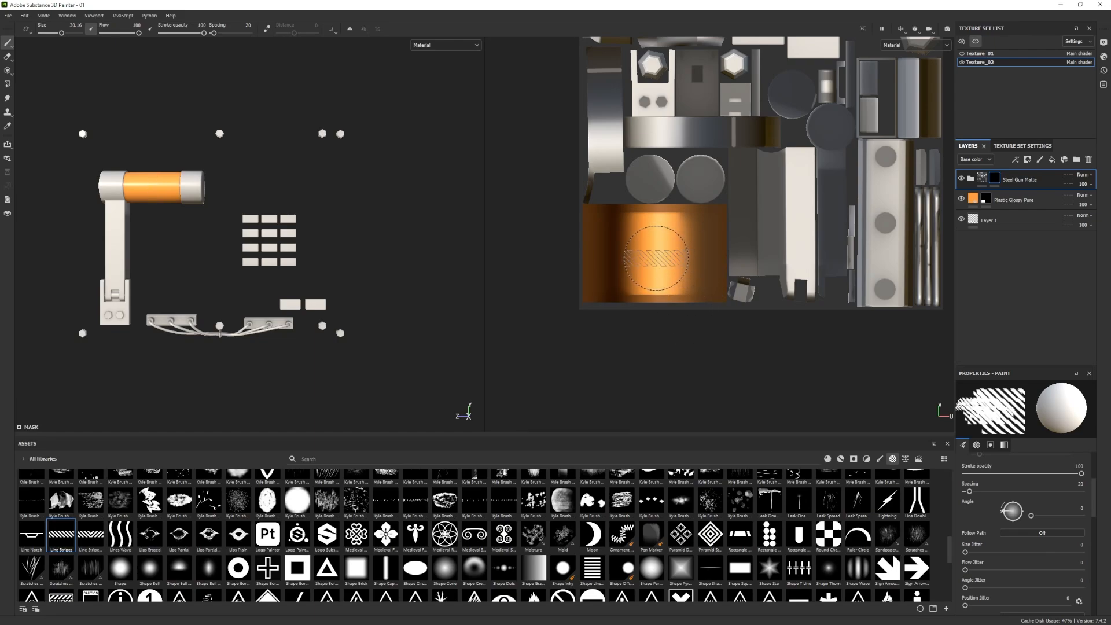
{"action": "mouse_move", "coordinate": [657, 258]}
{"action": "right_mouse_down", "text": "ctrl"}
{"action": "mouse_move", "coordinate": [731, 258]}
{"action": "mouse_move", "coordinate": [650, 254]}
{"action": "right_mouse_up", "text": "ctrl"}
{"action": "left_click", "coordinate": [647, 255]}
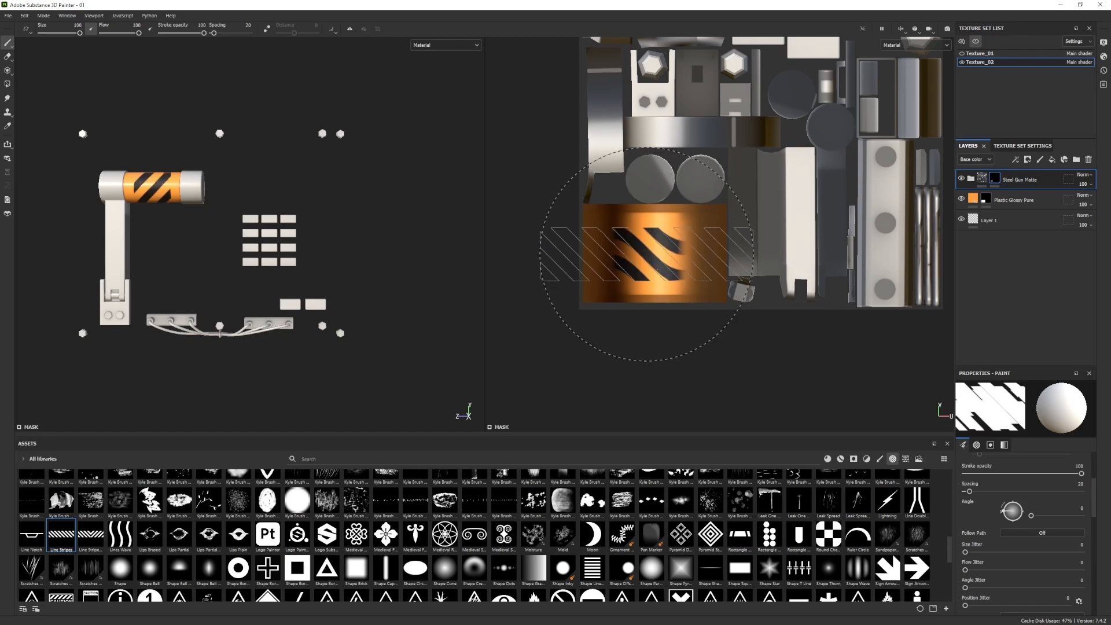
{"action": "key", "text": "ctrl+z"}
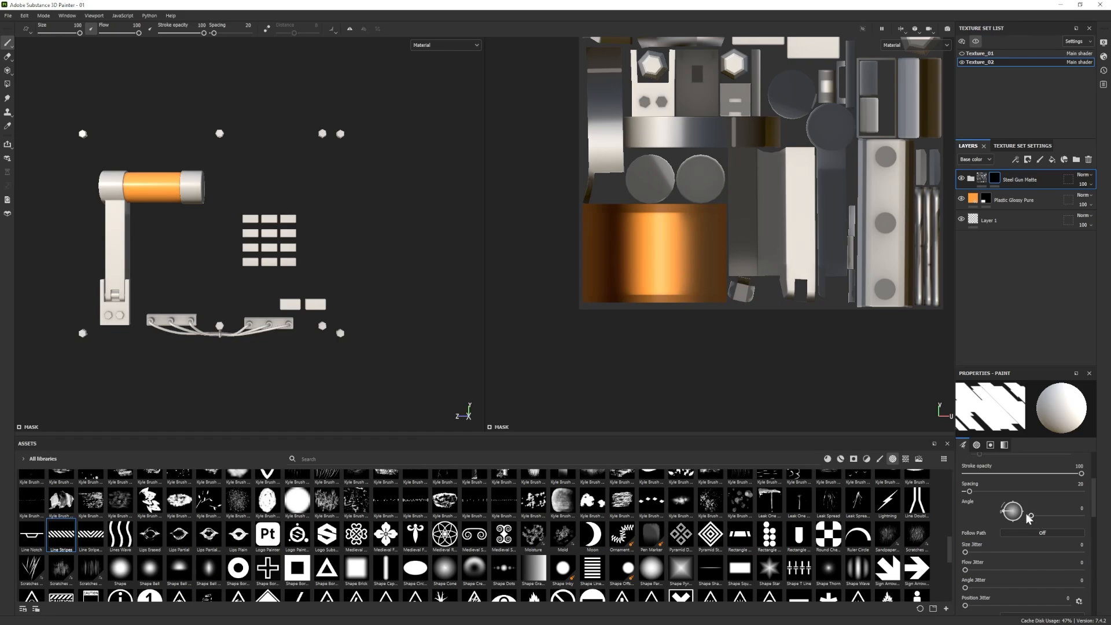
Rotate the stripe brush to 90 degrees, reduce its size to about 55 and set its alignment to UV.
{"action": "left_click_drag", "start_coordinate": [1014, 512], "coordinate": [1012, 501]}
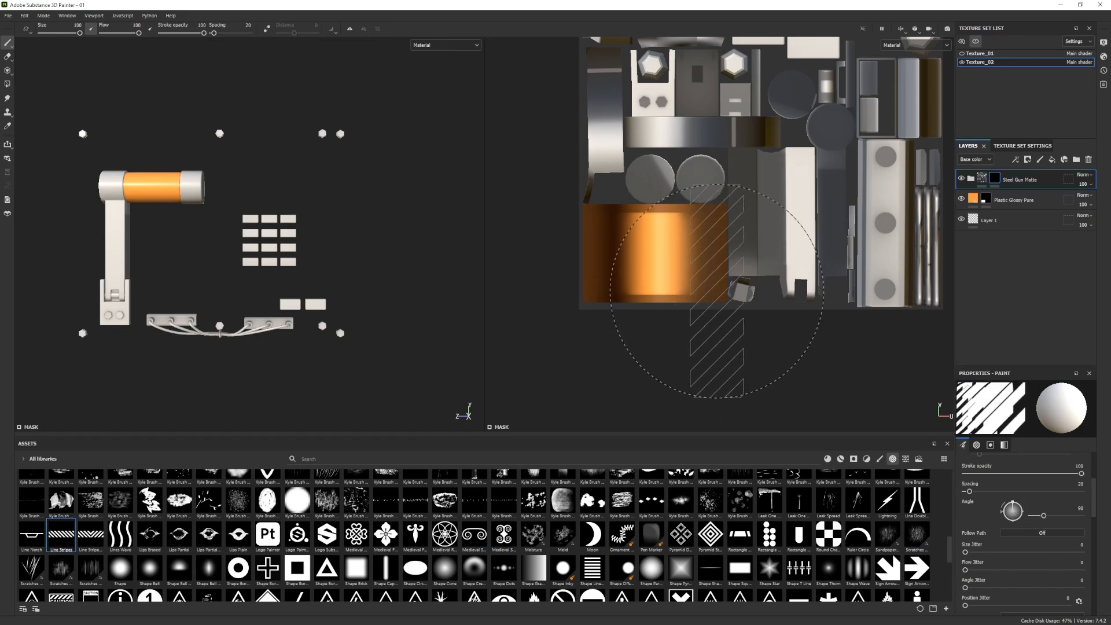
{"action": "right_click_drag", "start_coordinate": [660, 255], "coordinate": [623, 254], "text": "ctrl"}
{"action": "scroll", "coordinate": [1019, 538], "scroll_direction": "down", "scroll_amount": 3}
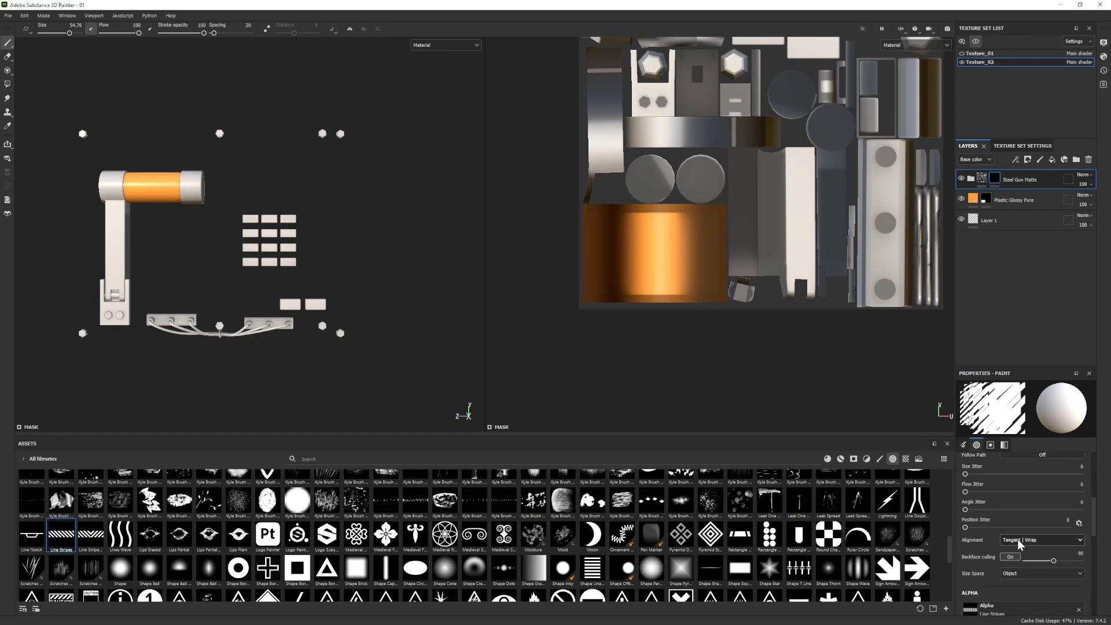
{"action": "left_click", "coordinate": [1039, 512]}
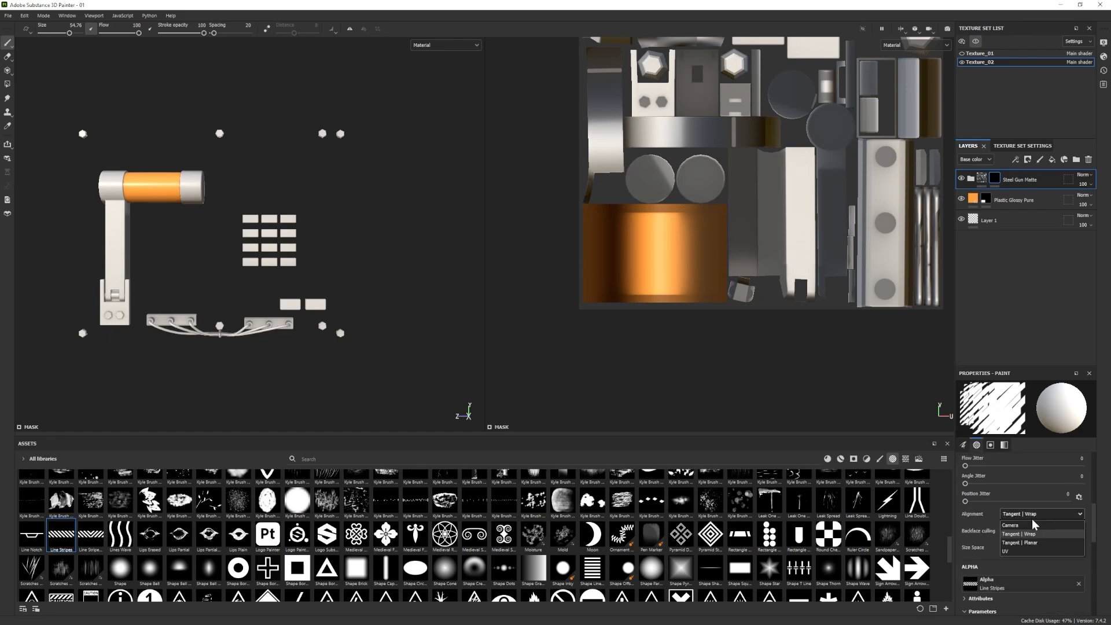
{"action": "left_click", "coordinate": [1015, 551]}
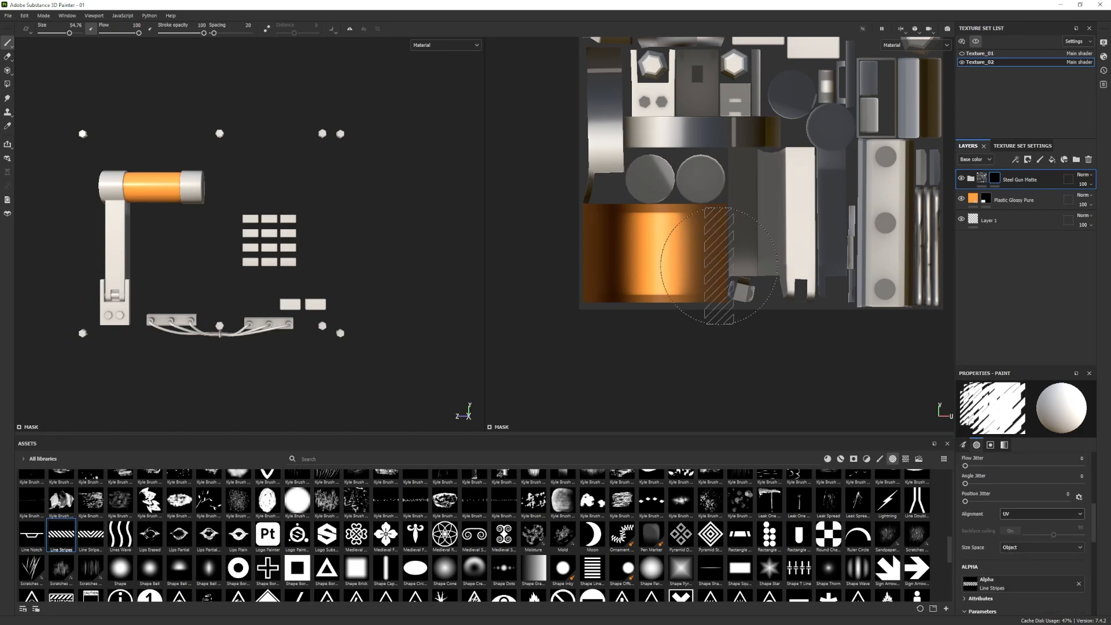
Stamp adjoining vertical stripe bands across the handle grip's whole UV island in the Steel Gun Matte mask.
{"action": "left_click", "coordinate": [657, 254]}
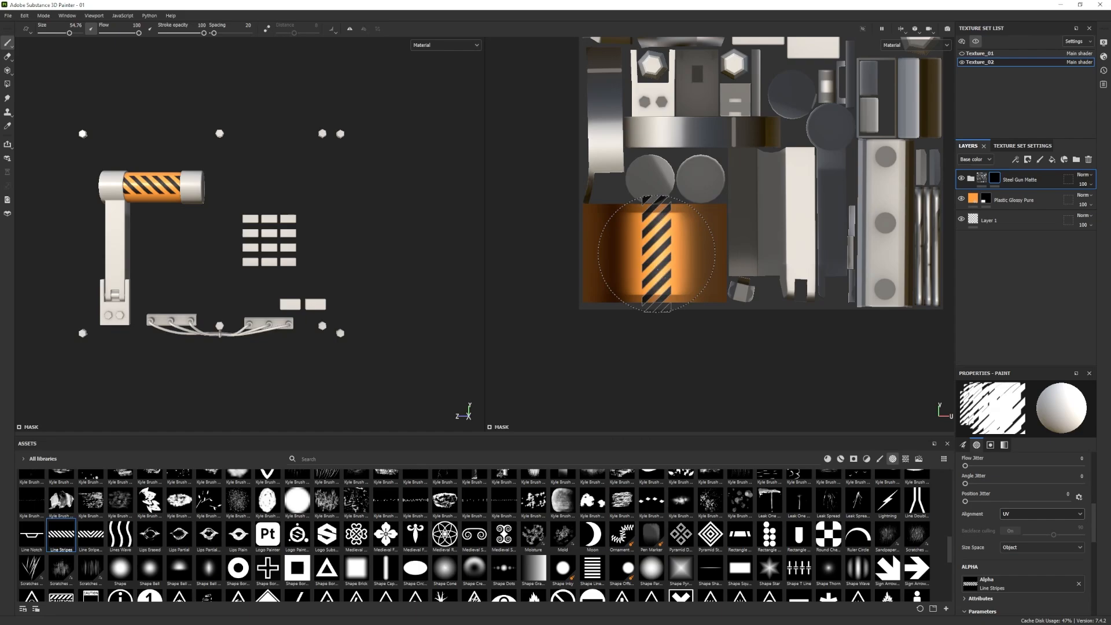
{"action": "left_click", "coordinate": [686, 243]}
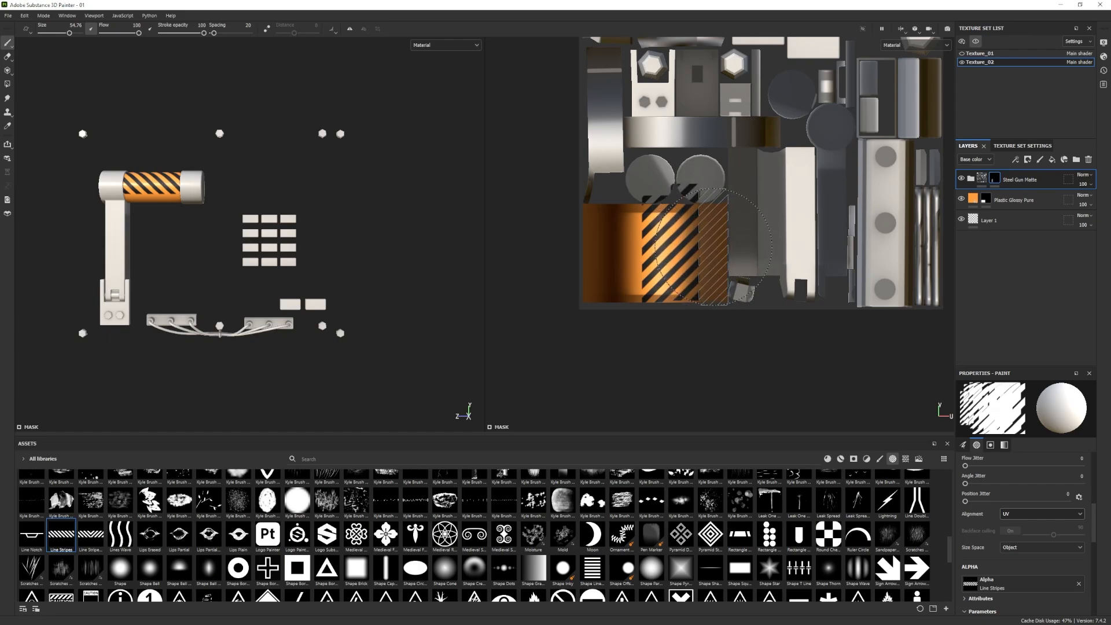
{"action": "left_click", "coordinate": [713, 245]}
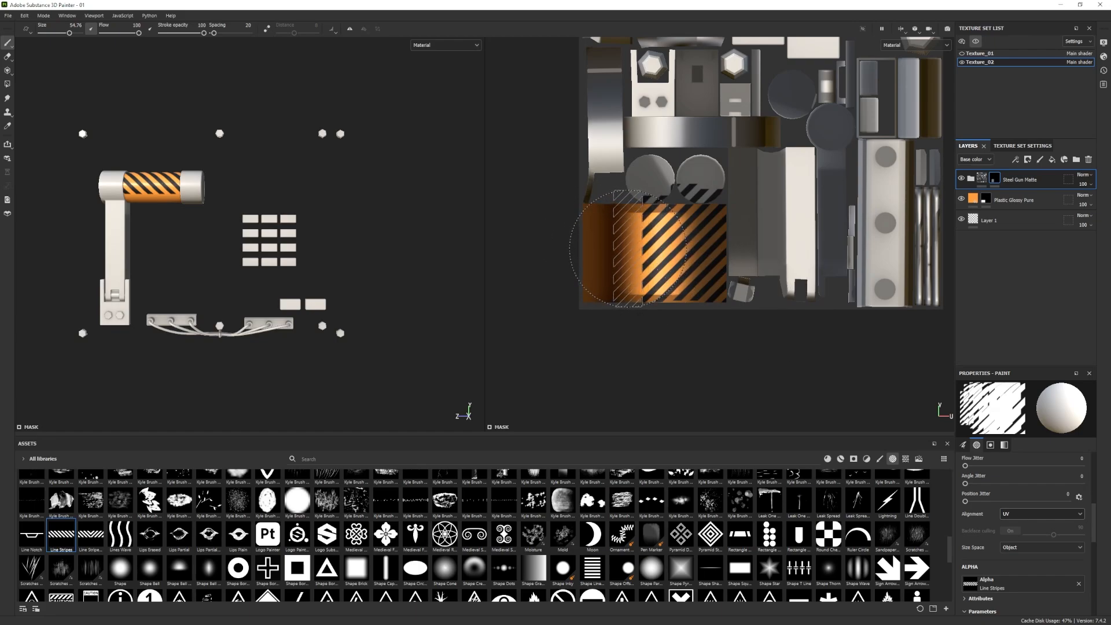
{"action": "left_click", "coordinate": [628, 250]}
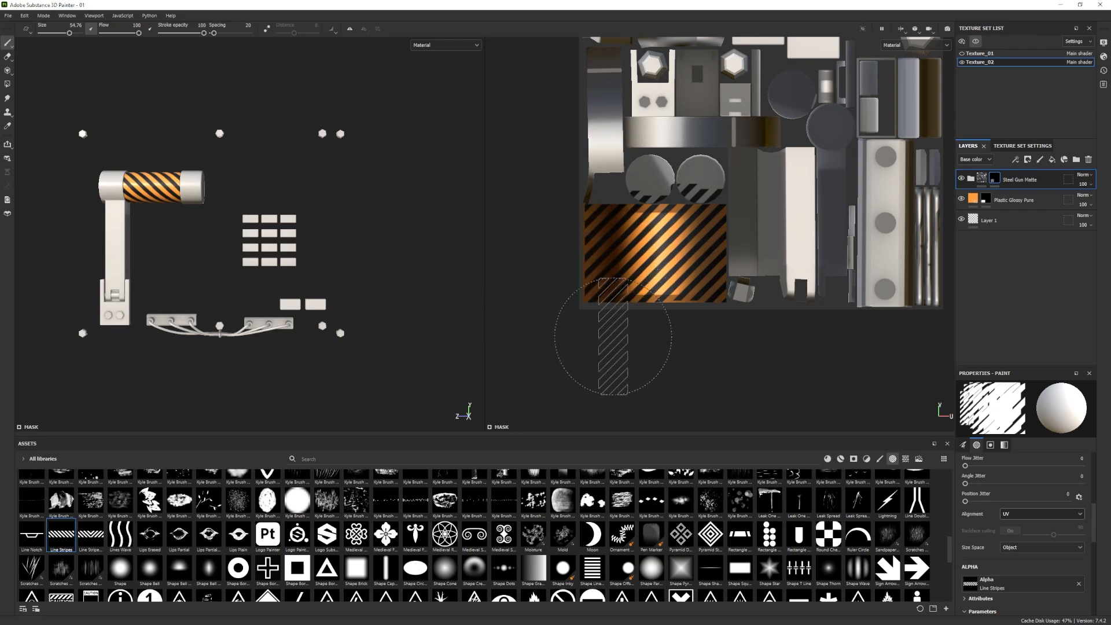
{"action": "mouse_move", "coordinate": [194, 272]}
{"action": "left_mouse_down", "text": "alt"}
{"action": "mouse_move", "coordinate": [163, 283]}
{"action": "mouse_move", "coordinate": [307, 290]}
{"action": "mouse_move", "coordinate": [207, 276]}
{"action": "mouse_move", "coordinate": [180, 246]}
{"action": "left_mouse_up", "text": "alt"}
{"action": "scroll", "coordinate": [185, 272], "scroll_direction": "up", "scroll_amount": 2}
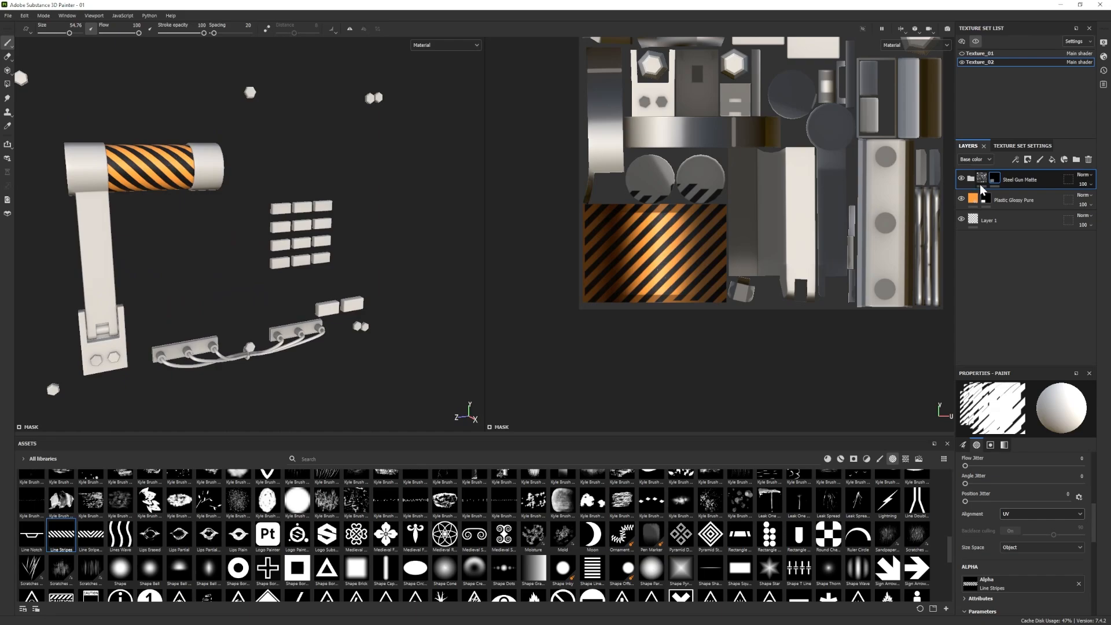
Delete the orange Plastic Glossy Pure layer from Texture_02.
{"action": "left_click", "coordinate": [975, 200]}
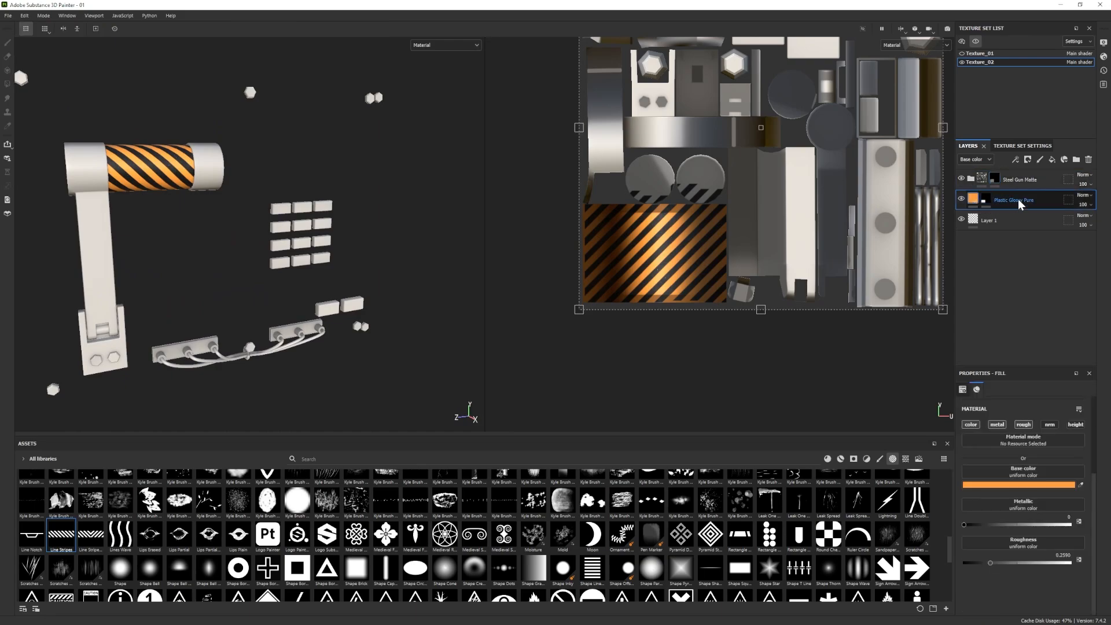
{"action": "right_click", "coordinate": [1020, 204]}
{"action": "key", "text": "Escape"}
{"action": "key", "text": "Delete"}
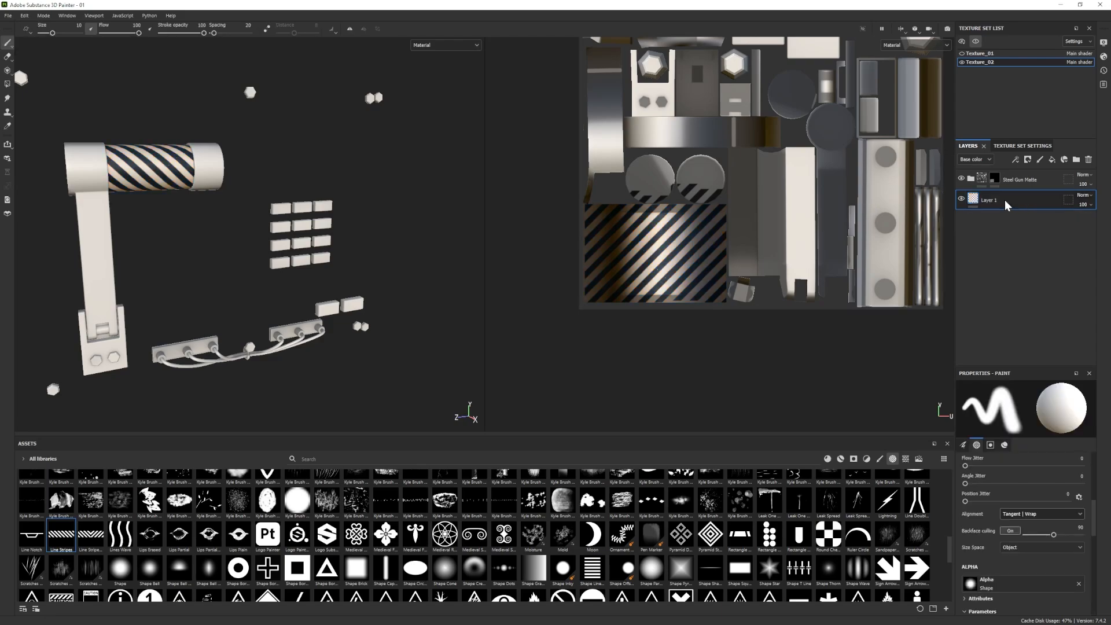
Copy Plastic Glossy Stained from Texture_01 into Texture_02 between Steel Gun Matte and Layer 1, with a black mask.
{"action": "left_click", "coordinate": [842, 459]}
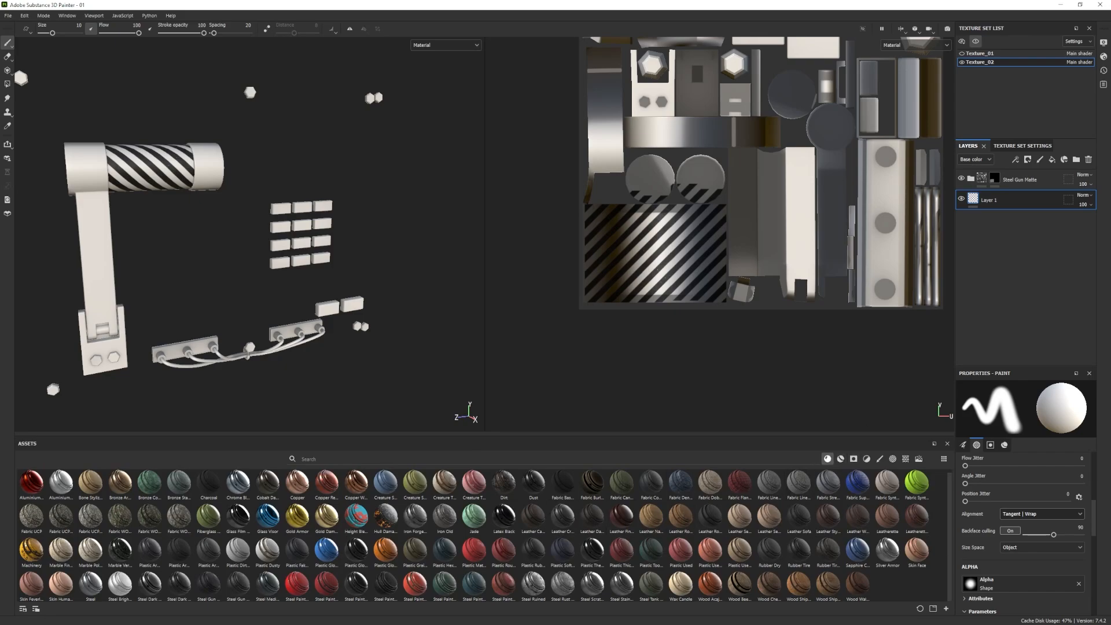
{"action": "left_click", "coordinate": [984, 53]}
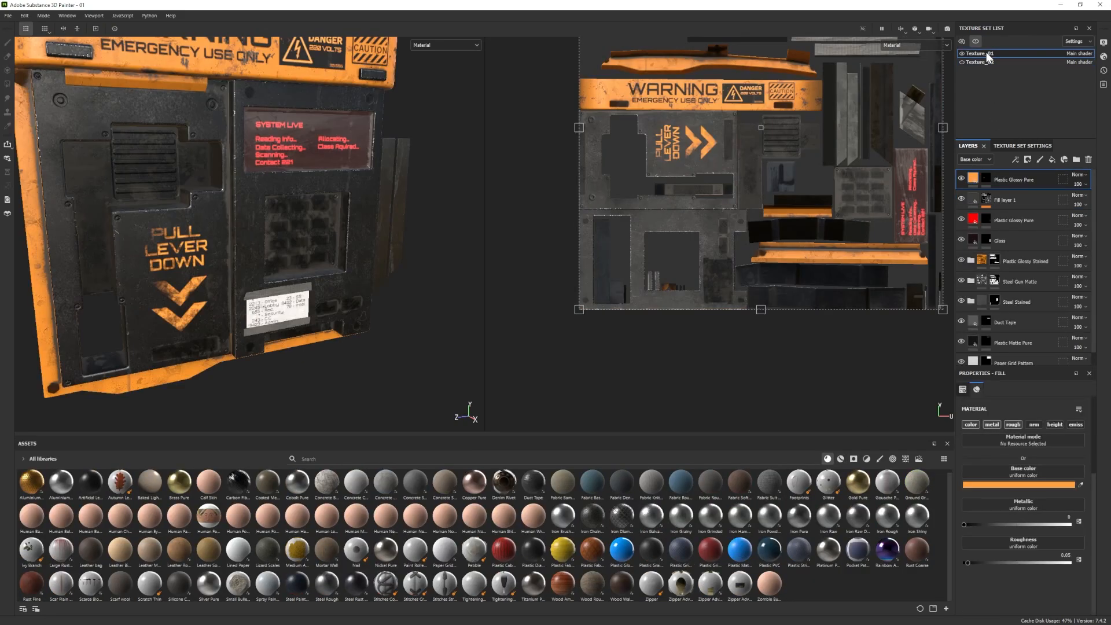
{"action": "left_click", "coordinate": [1031, 262]}
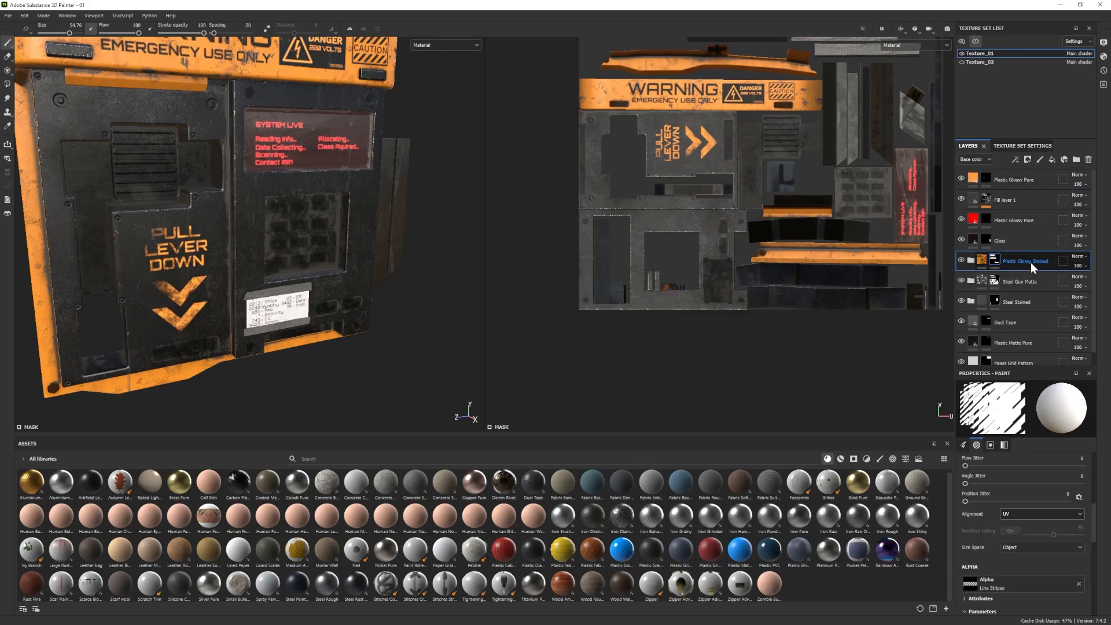
{"action": "left_click", "coordinate": [984, 62]}
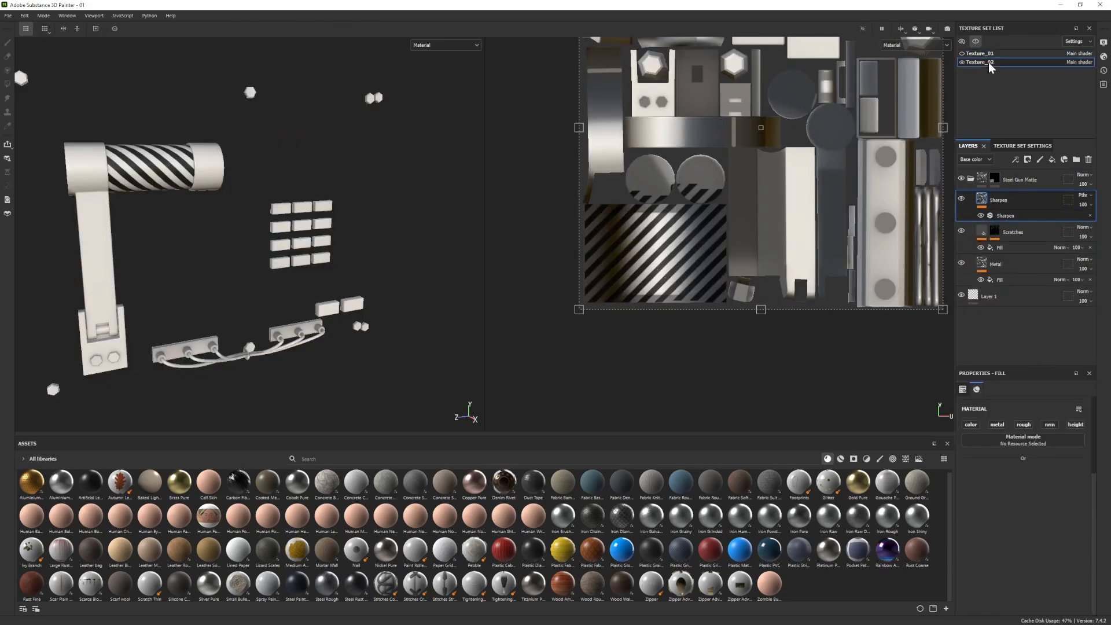
{"action": "left_click", "coordinate": [971, 179]}
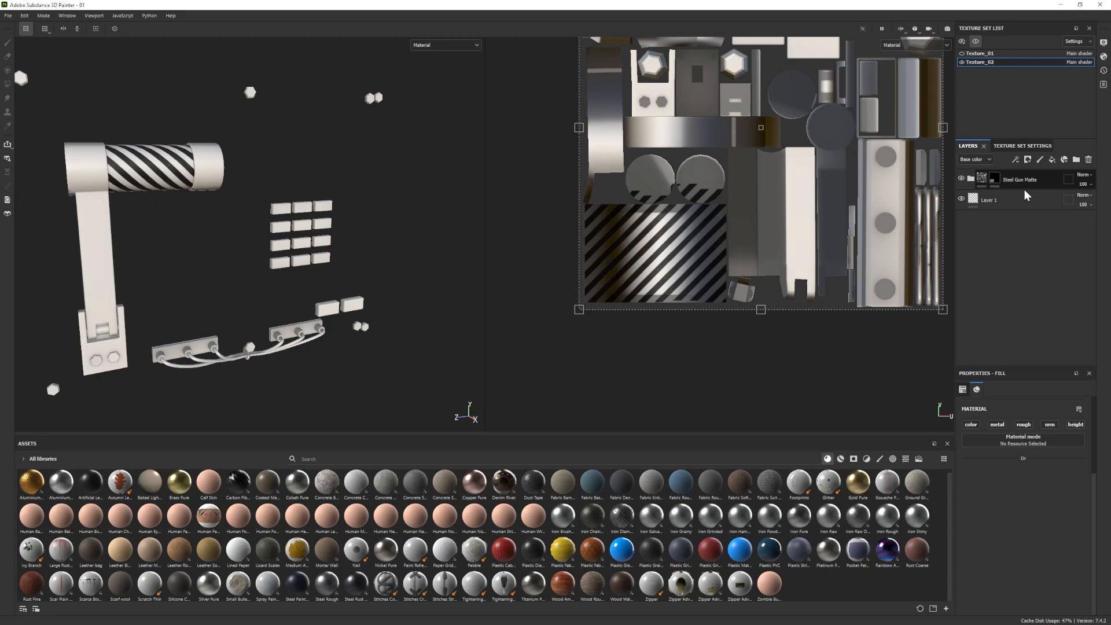
{"action": "left_click", "coordinate": [1010, 203]}
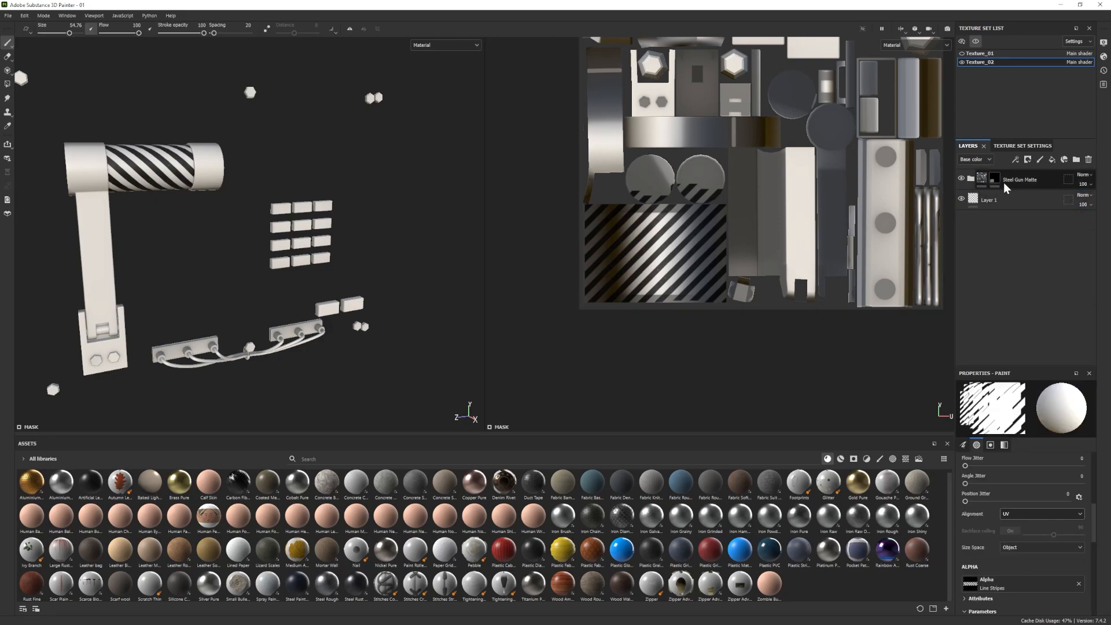
{"action": "left_click", "coordinate": [972, 179]}
{"action": "left_click_drag", "start_coordinate": [1032, 202], "coordinate": [1011, 315]}
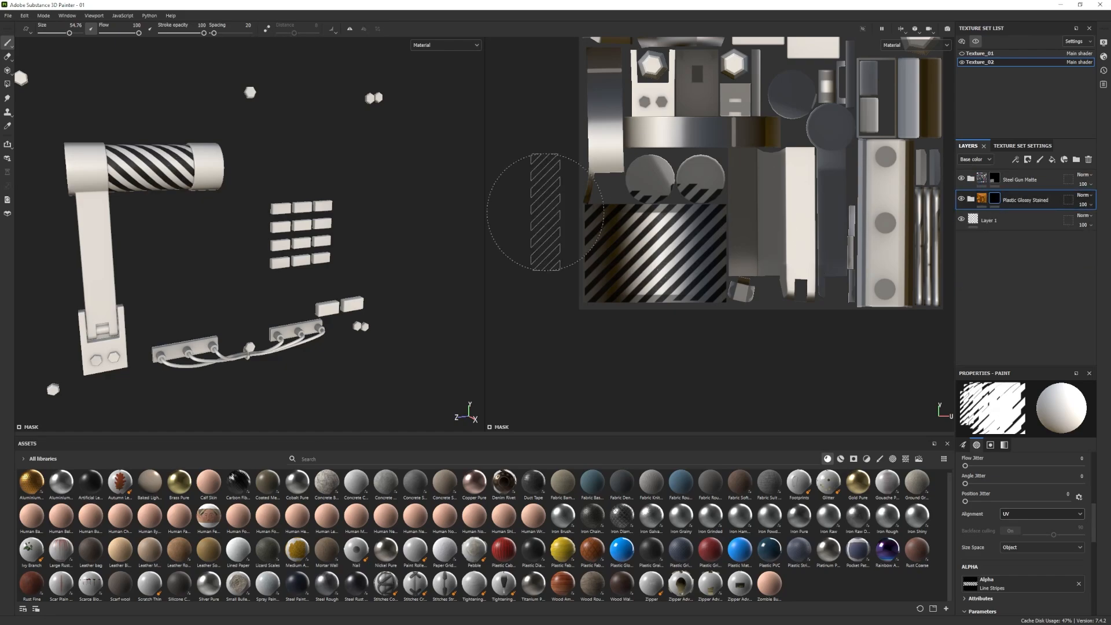
Fill the handle's middle grip into the Plastic Glossy Stained mask with Polygon Fill, then return to the Paint tool.
{"action": "left_click", "coordinate": [7, 84]}
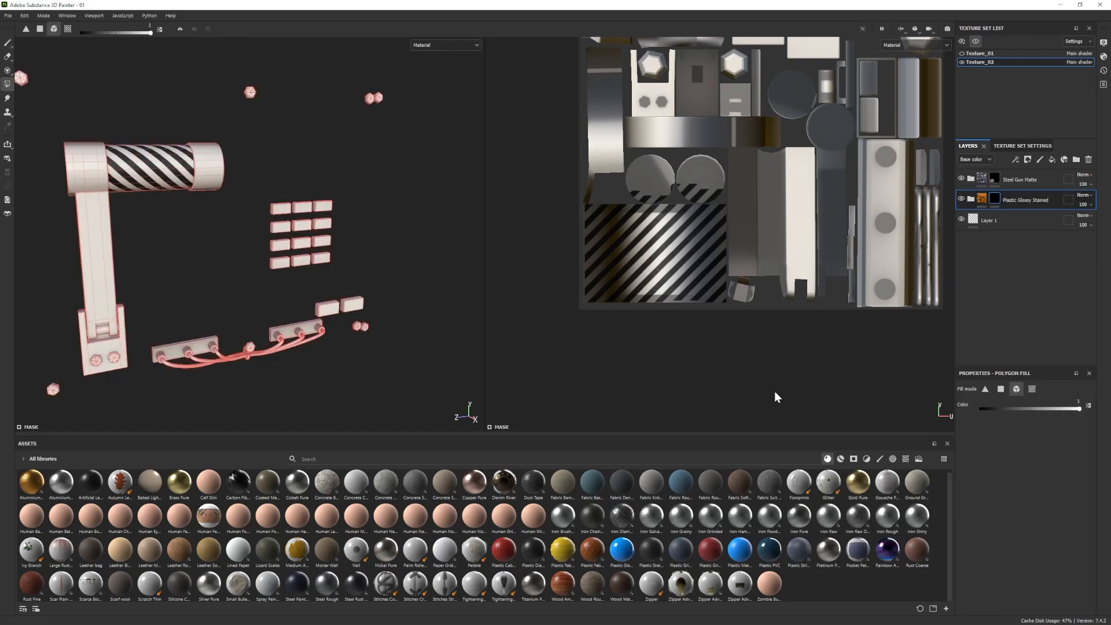
{"action": "left_click", "coordinate": [148, 150]}
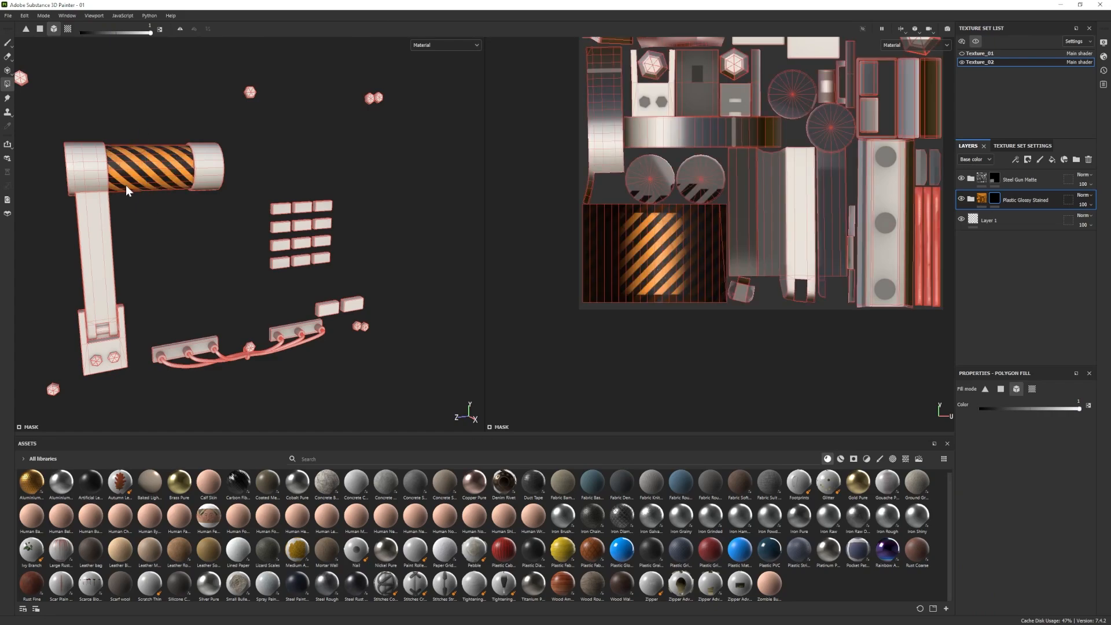
{"action": "left_click", "coordinate": [7, 42]}
{"action": "mouse_move", "coordinate": [220, 232]}
{"action": "left_mouse_down", "text": "alt"}
{"action": "mouse_move", "coordinate": [245, 252]}
{"action": "mouse_move", "coordinate": [265, 247]}
{"action": "mouse_move", "coordinate": [144, 226]}
{"action": "left_mouse_up", "text": "alt"}
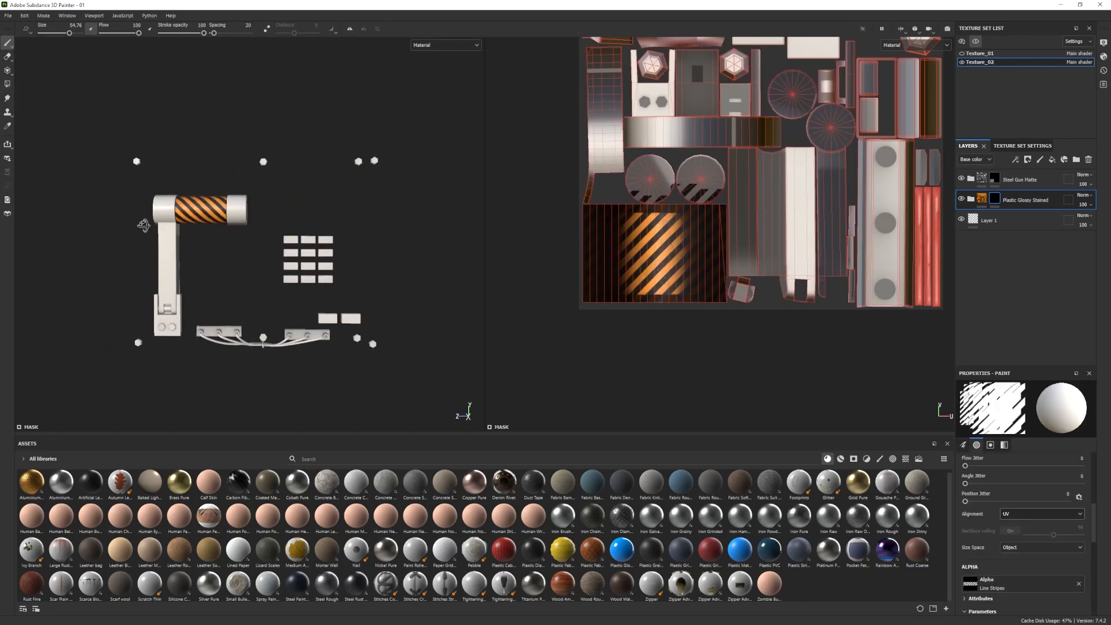
{"action": "right_click_drag", "start_coordinate": [167, 233], "coordinate": [369, 286], "text": "alt"}
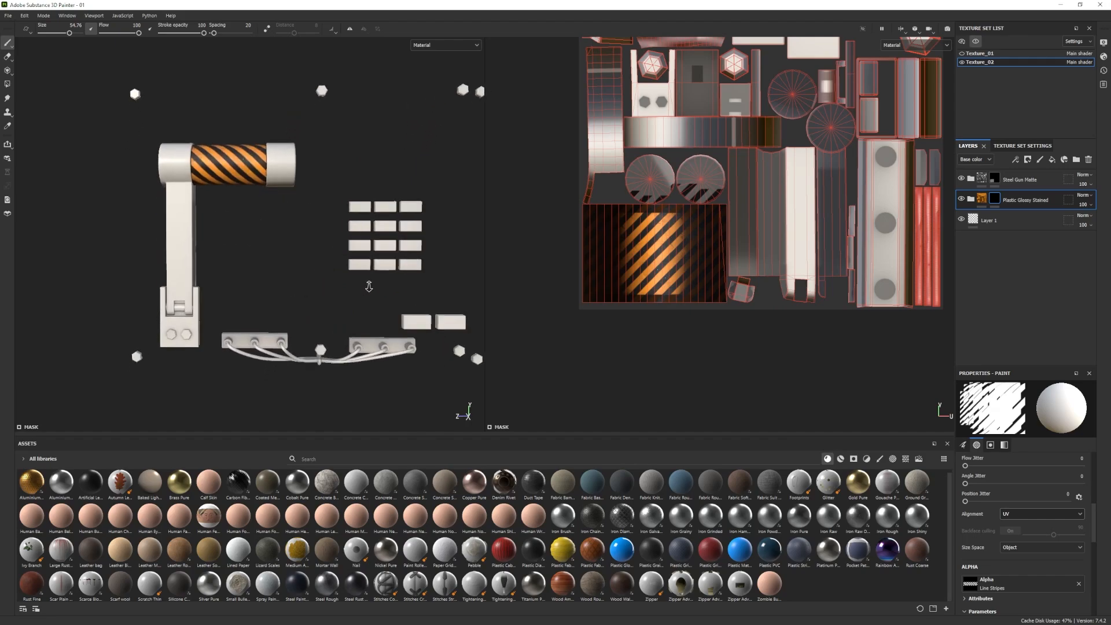
Add the Steel Gun Painted smart material below Layer 1 and turn off texture set isolation to show the whole phone box.
{"action": "left_click", "coordinate": [841, 458]}
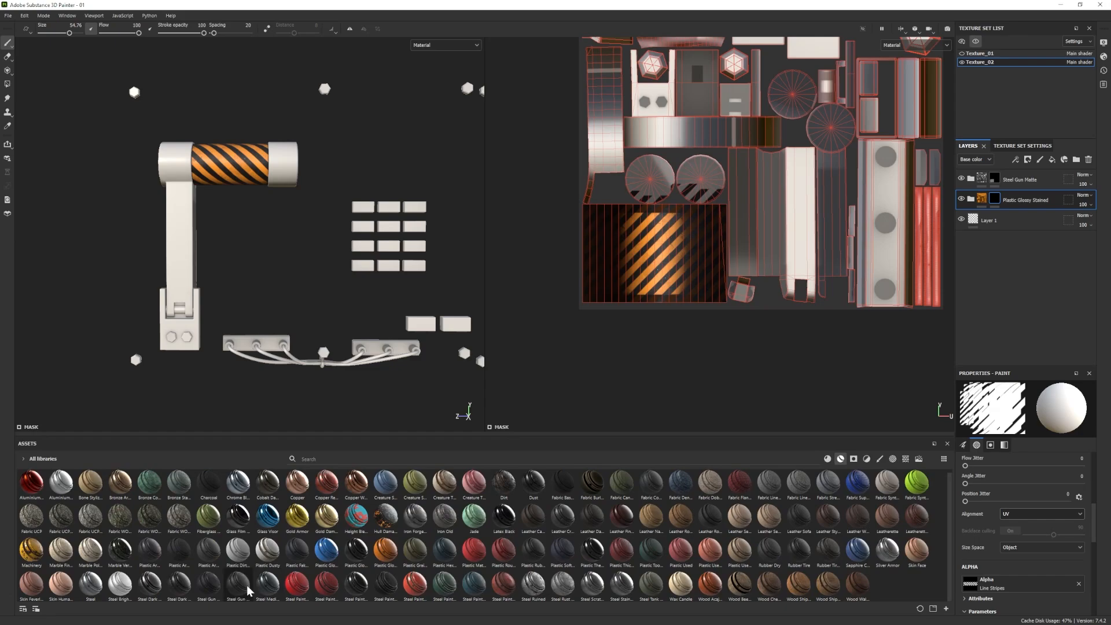
{"action": "mouse_move", "coordinate": [247, 590]}
{"action": "left_mouse_down"}
{"action": "mouse_move", "coordinate": [932, 377]}
{"action": "mouse_move", "coordinate": [1006, 255]}
{"action": "left_mouse_up"}
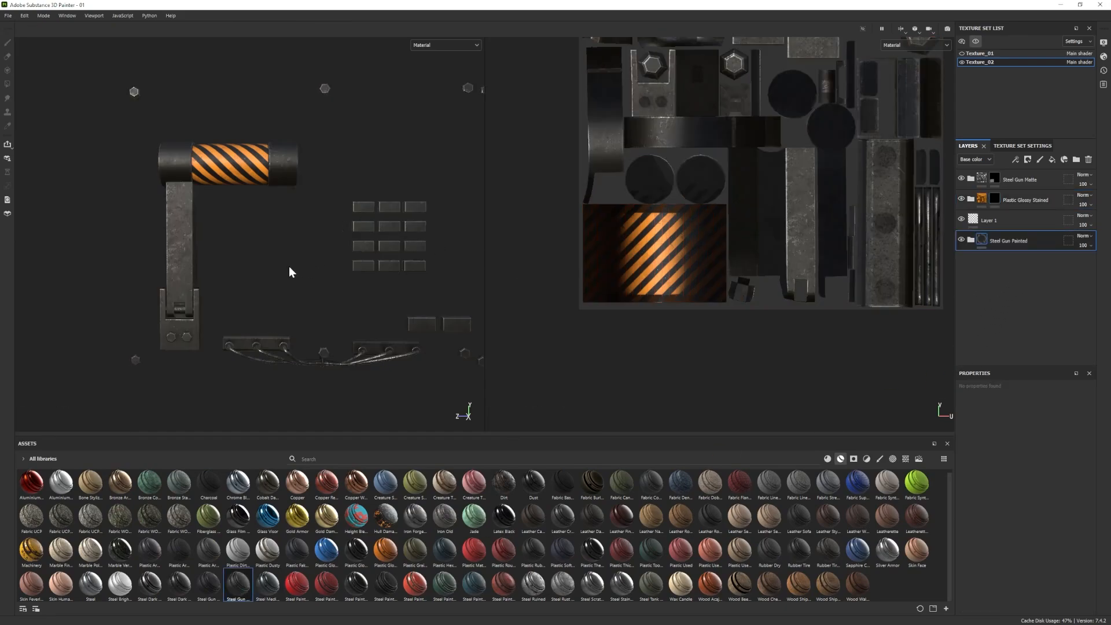
{"action": "left_click_drag", "start_coordinate": [289, 272], "coordinate": [324, 245], "text": "alt"}
{"action": "left_click", "coordinate": [974, 42]}
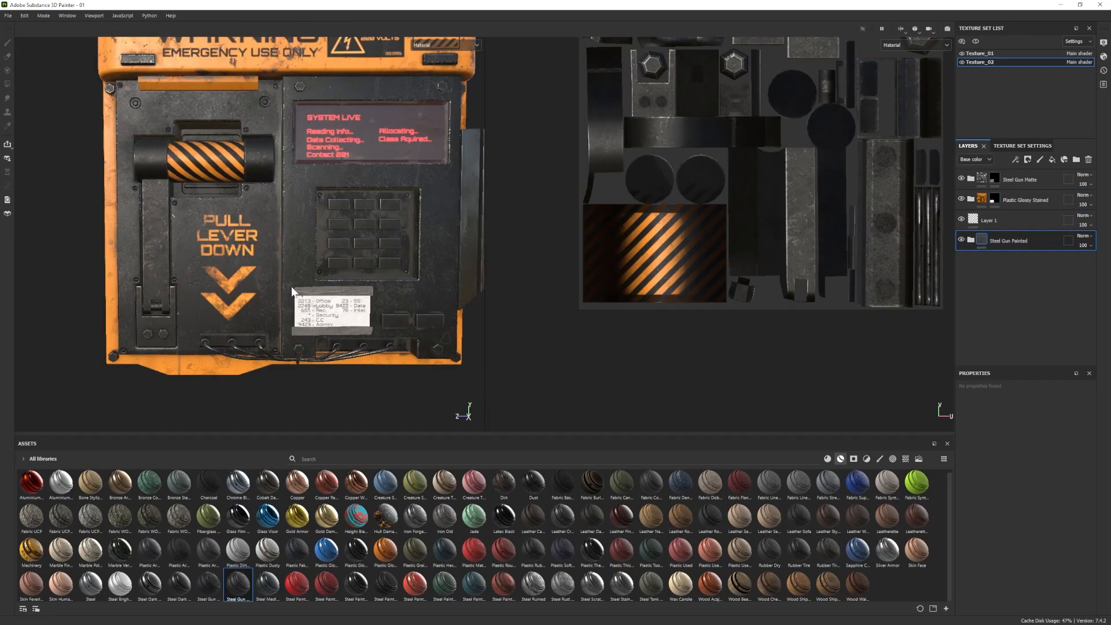
{"action": "right_click_drag", "start_coordinate": [293, 290], "coordinate": [81, 262], "text": "alt"}
{"action": "right_click_drag", "start_coordinate": [225, 281], "coordinate": [297, 334], "text": "alt"}
{"action": "left_click_drag", "start_coordinate": [297, 335], "coordinate": [239, 304], "text": "alt"}
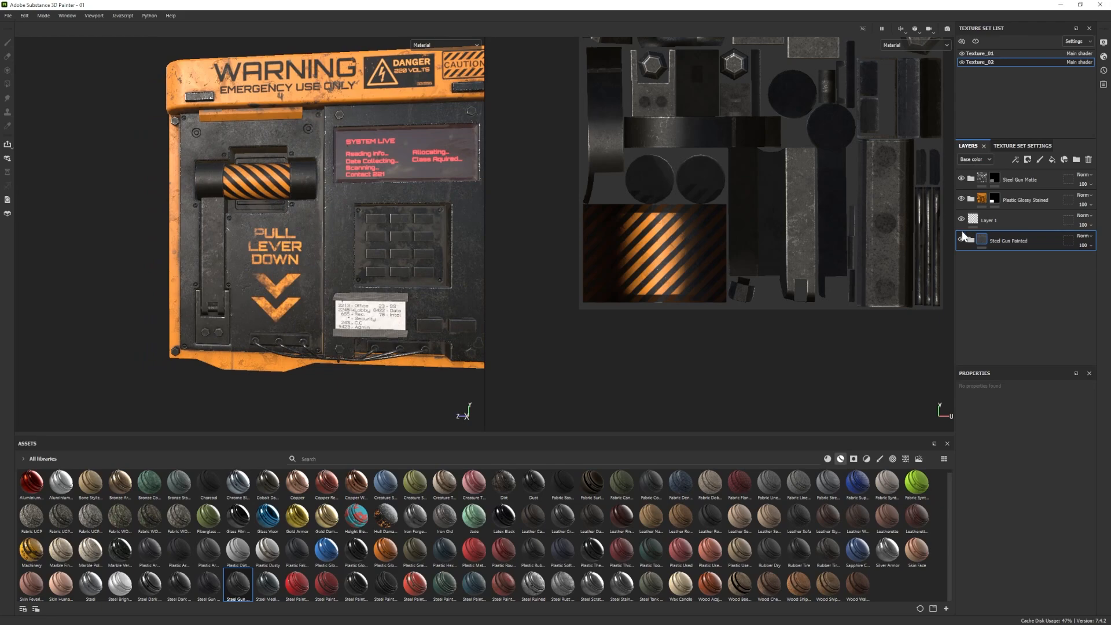
Lighten Color 01 of the Base Metal layer inside Steel Gun Painted to grey 636363.
{"action": "left_click", "coordinate": [972, 239]}
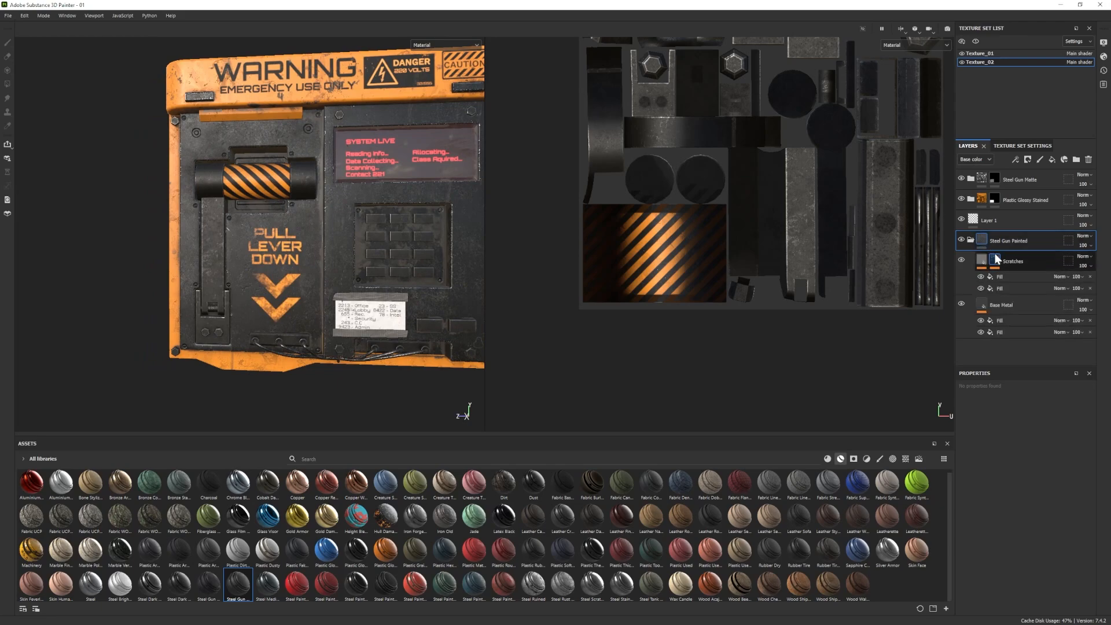
{"action": "left_click", "coordinate": [1009, 307]}
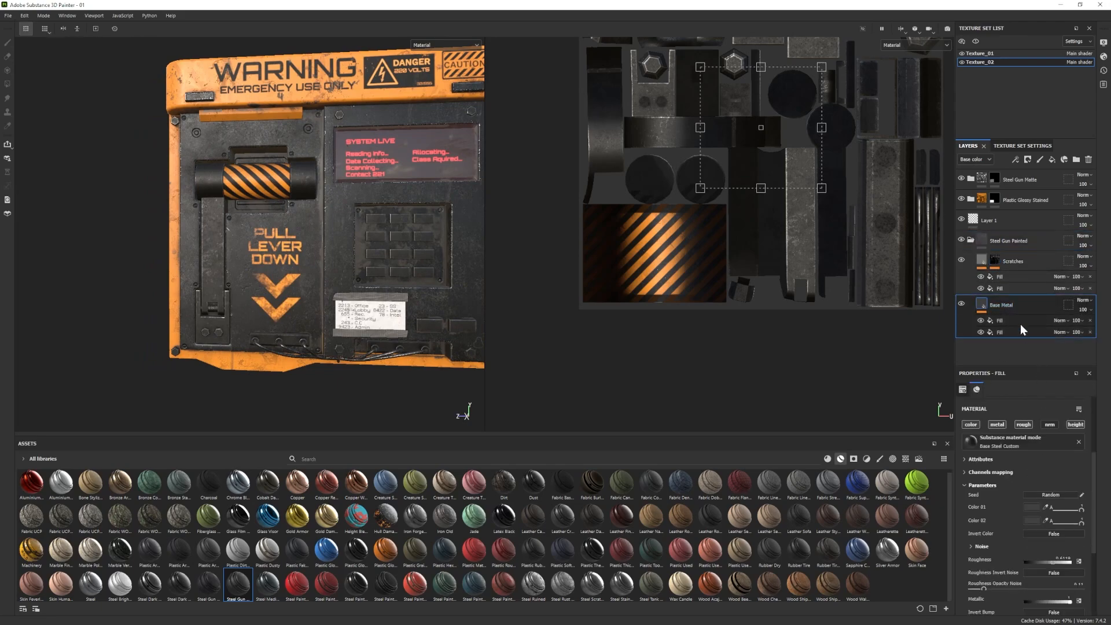
{"action": "left_click", "coordinate": [1029, 509]}
{"action": "left_click_drag", "start_coordinate": [914, 447], "coordinate": [908, 435]}
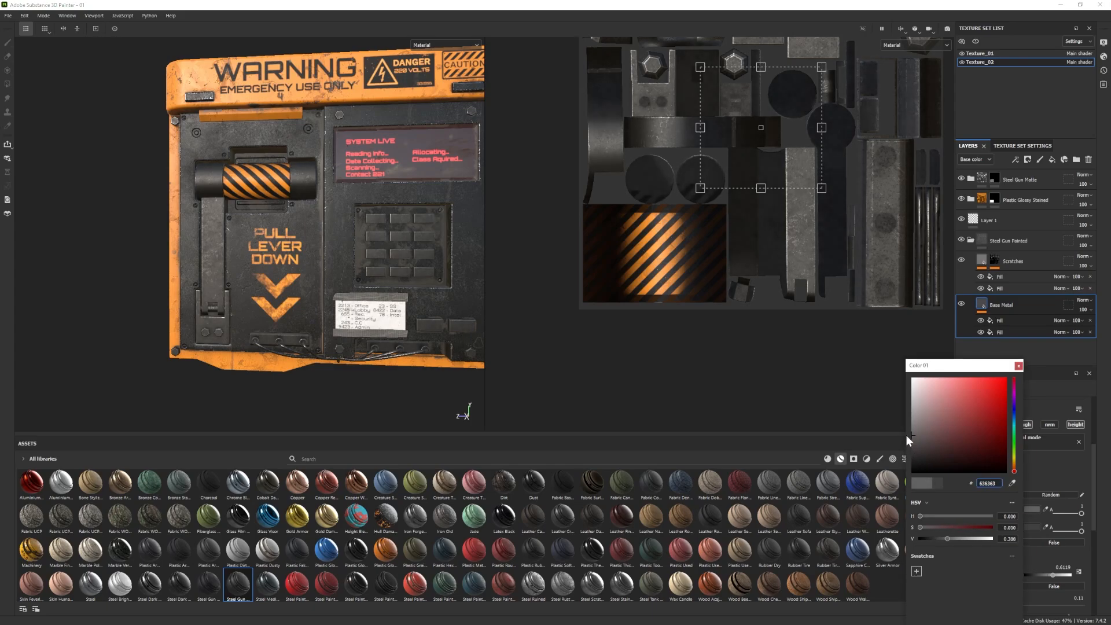
Set the Base Metal layer's Roughness inside Steel Gun Painted to about 0.55.
{"action": "left_click", "coordinate": [1019, 365]}
{"action": "scroll", "coordinate": [1042, 539], "scroll_direction": "down", "scroll_amount": 1}
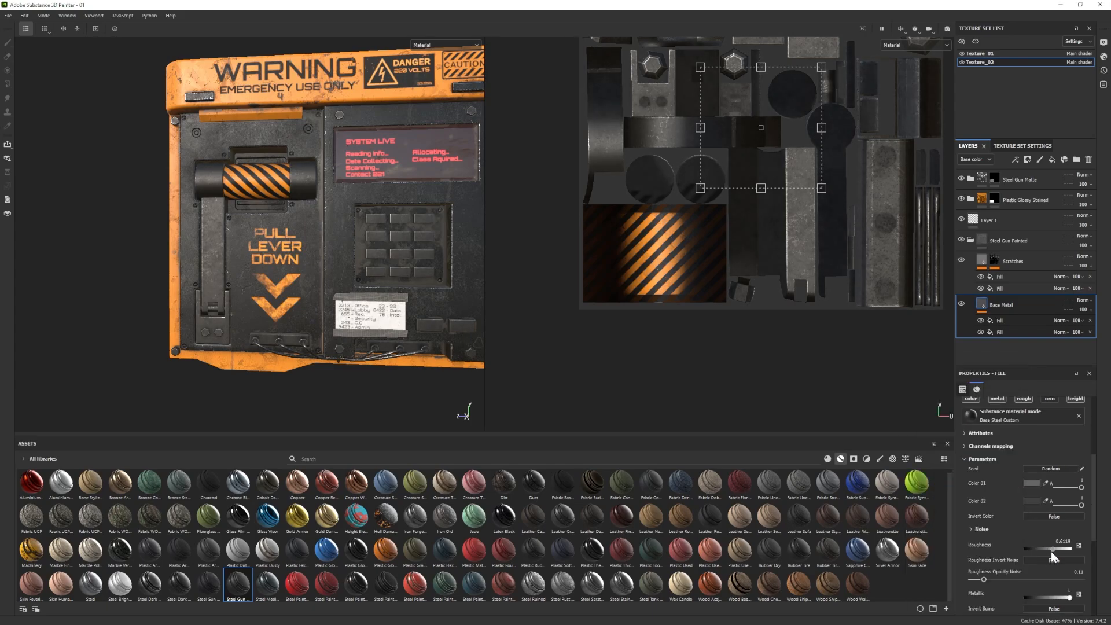
{"action": "left_click_drag", "start_coordinate": [1050, 547], "coordinate": [1043, 547]}
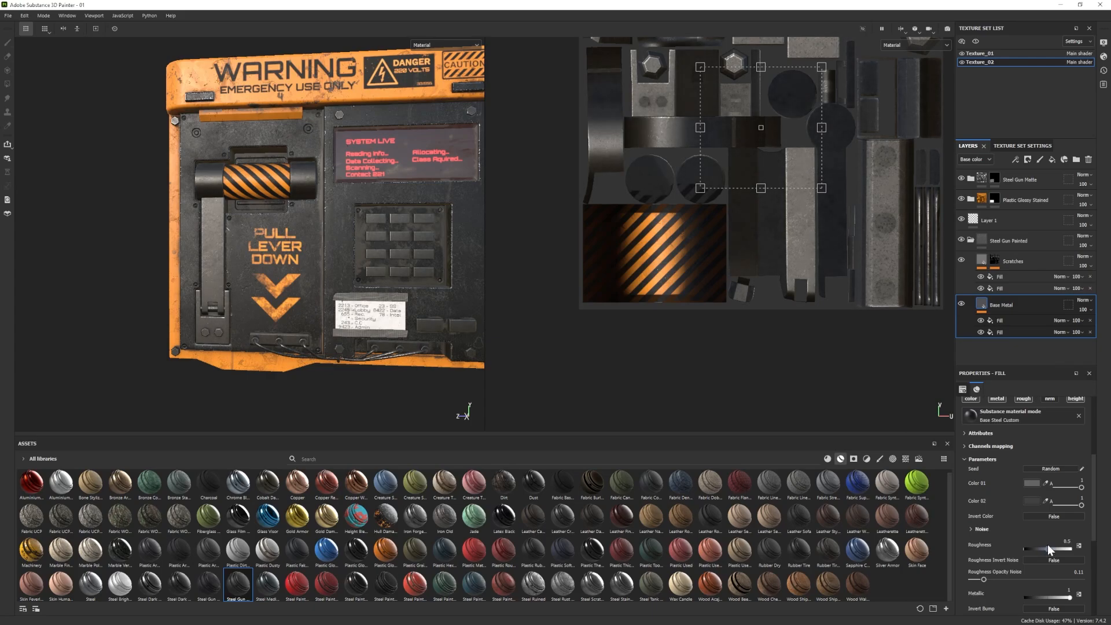
{"action": "scroll", "coordinate": [266, 270], "scroll_direction": "down", "scroll_amount": 3}
{"action": "left_click_drag", "start_coordinate": [289, 272], "coordinate": [269, 281], "text": "alt"}
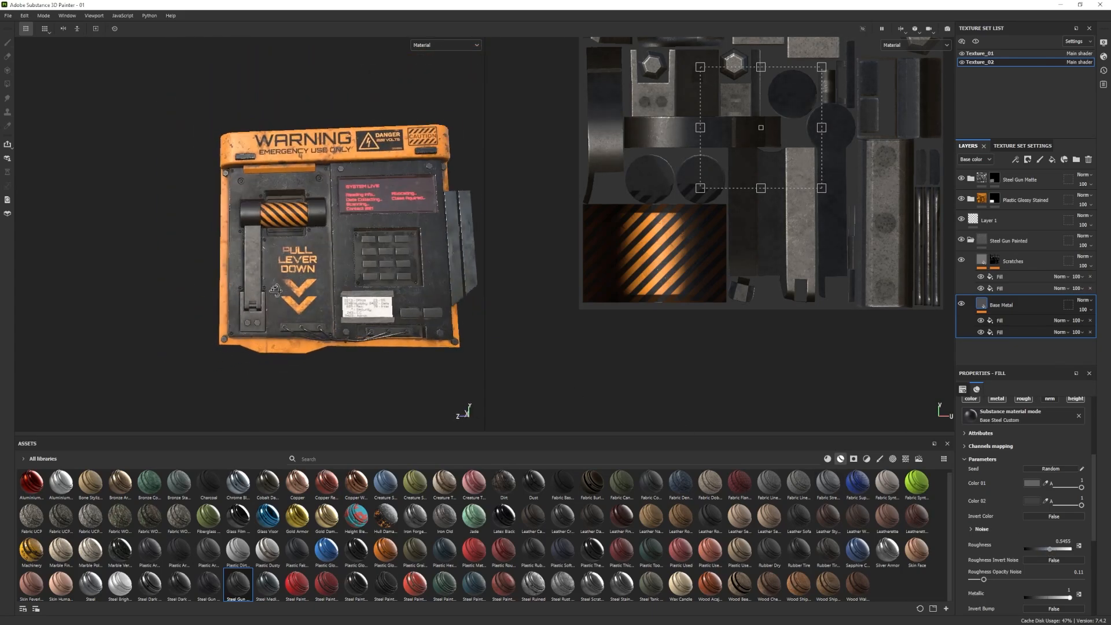
{"action": "middle_click_drag", "start_coordinate": [298, 284], "coordinate": [223, 253], "text": "alt"}
{"action": "left_click_drag", "start_coordinate": [223, 253], "coordinate": [278, 305], "text": "alt"}
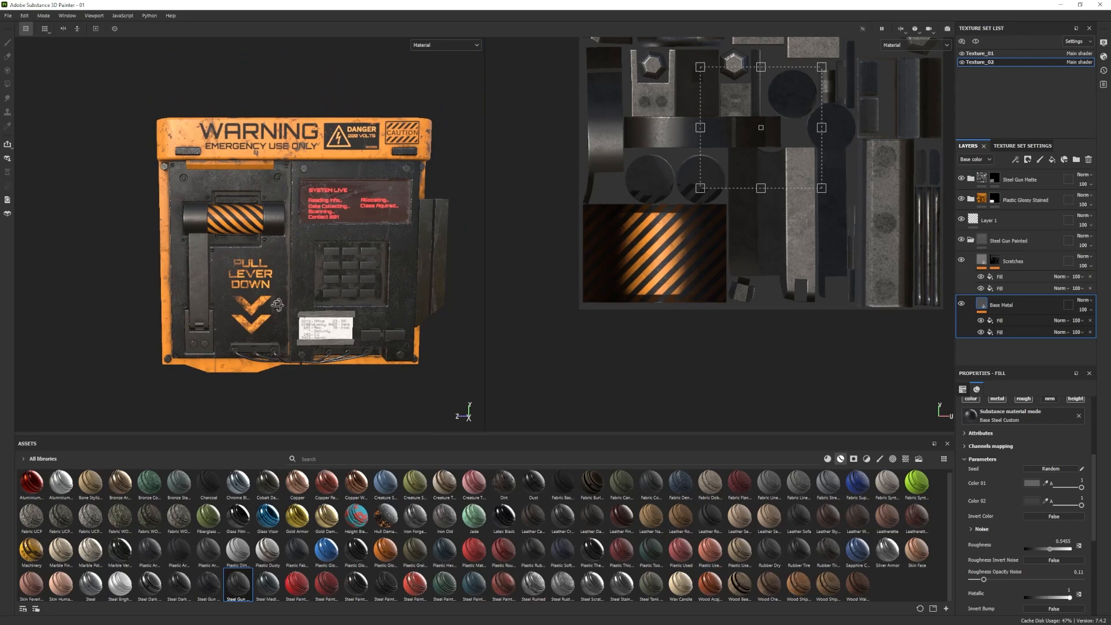
Collapse the Steel Gun Painted group and compare the phone box with the group hidden and shown.
{"action": "left_click", "coordinate": [971, 241]}
{"action": "left_click", "coordinate": [961, 239]}
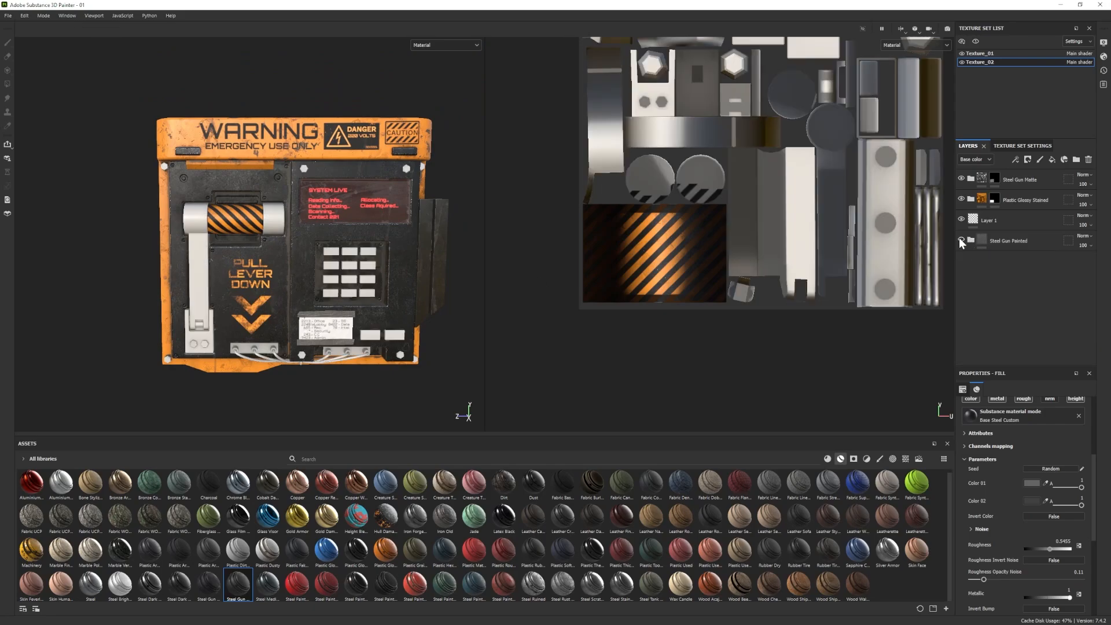
{"action": "left_click", "coordinate": [961, 241]}
{"action": "mouse_move", "coordinate": [346, 252]}
{"action": "left_mouse_down", "text": "alt"}
{"action": "mouse_move", "coordinate": [283, 248]}
{"action": "mouse_move", "coordinate": [253, 276]}
{"action": "left_mouse_up", "text": "alt"}
{"action": "right_click_drag", "start_coordinate": [223, 256], "coordinate": [327, 309], "text": "alt"}
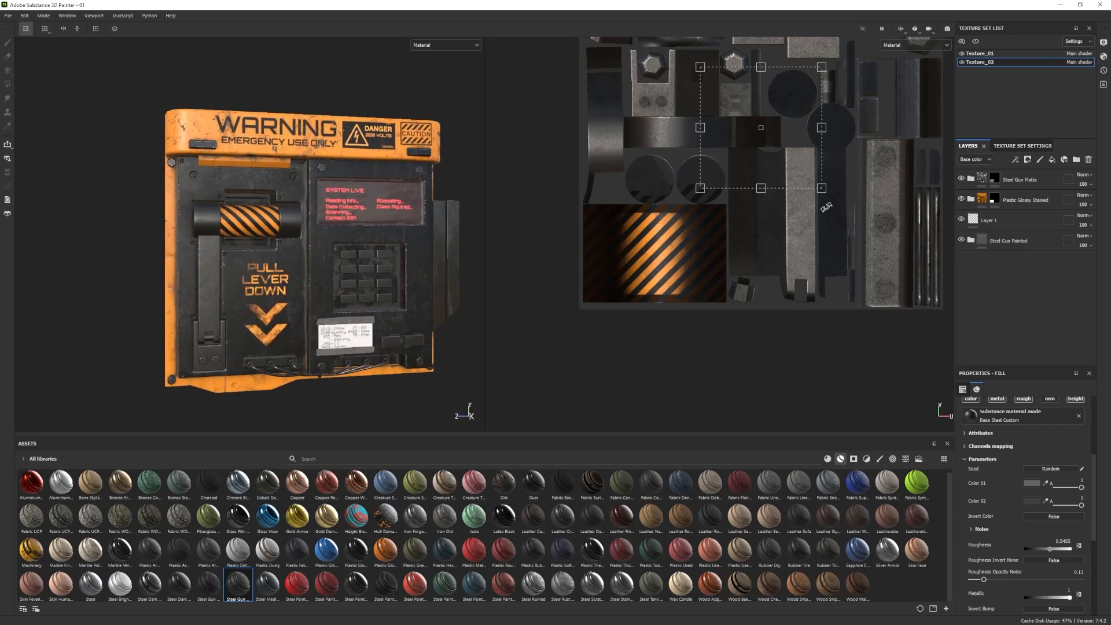
Add a black mask to Steel Gun Painted and reveal the lever arm, its base bracket and the handle ends with Polygon Fill.
{"action": "right_click", "coordinate": [1013, 238]}
{"action": "left_click", "coordinate": [1034, 253]}
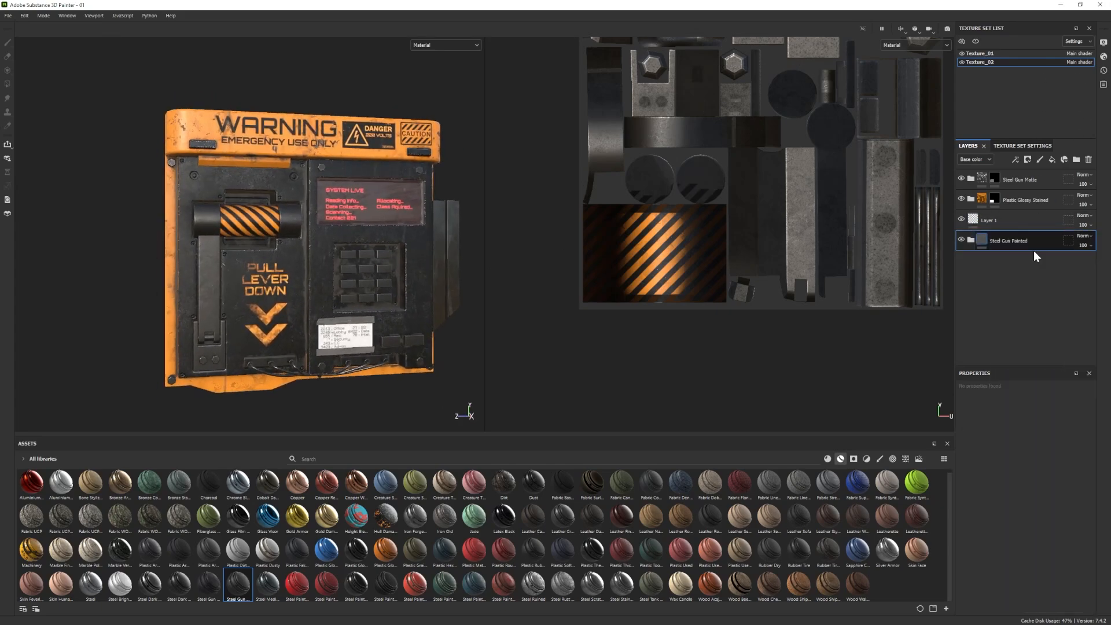
{"action": "left_click", "coordinate": [7, 84]}
{"action": "left_click", "coordinate": [210, 258]}
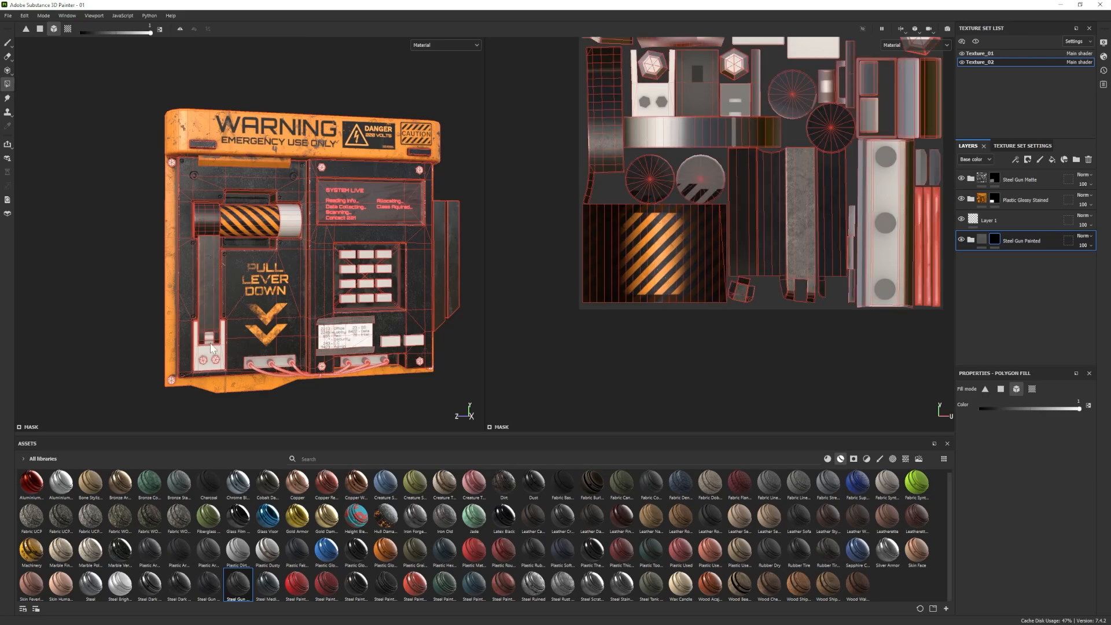
{"action": "left_click", "coordinate": [212, 348]}
{"action": "left_click_drag", "start_coordinate": [211, 347], "coordinate": [230, 323], "text": "alt"}
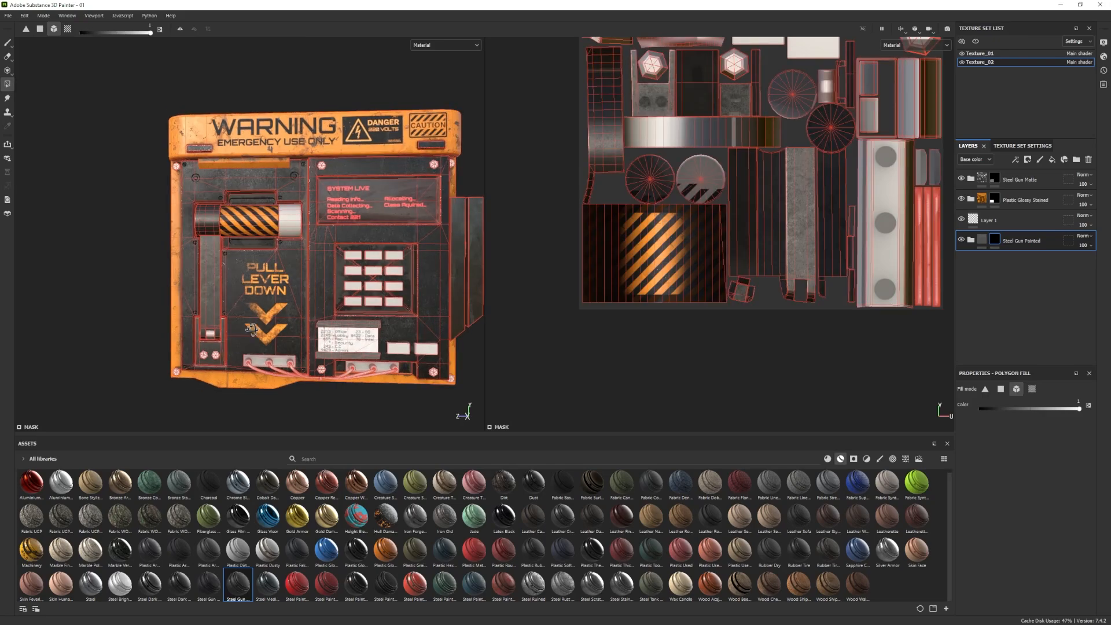
{"action": "left_click", "coordinate": [290, 220]}
{"action": "left_click", "coordinate": [7, 43]}
{"action": "mouse_move", "coordinate": [275, 294]}
{"action": "middle_mouse_down", "text": "alt"}
{"action": "mouse_move", "coordinate": [268, 228]}
{"action": "mouse_move", "coordinate": [309, 287]}
{"action": "middle_mouse_up", "text": "alt"}
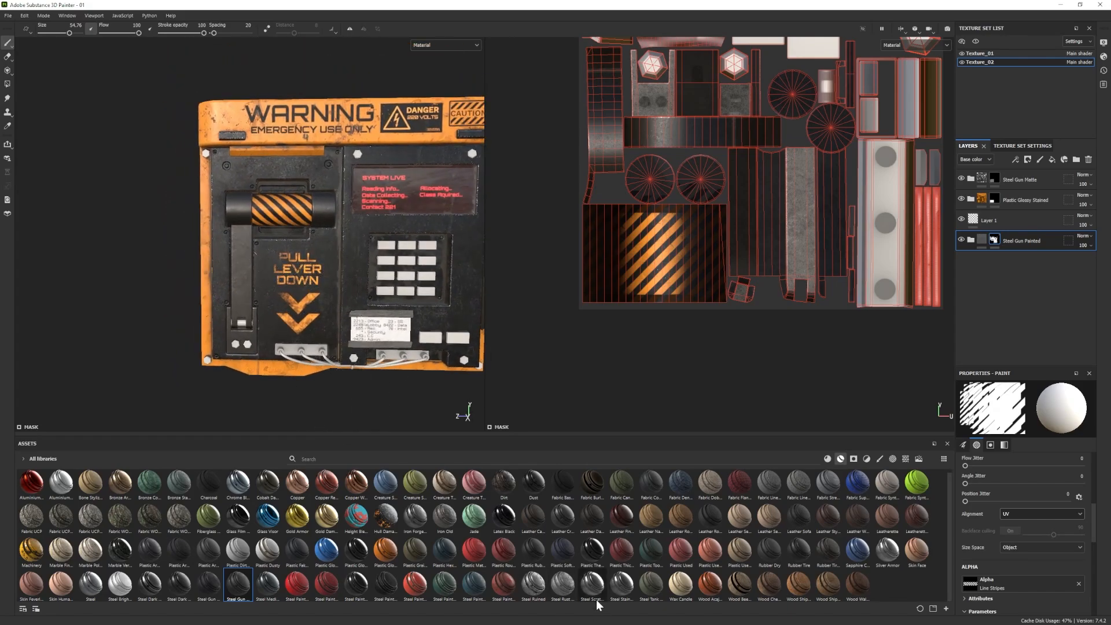
Add the Steel Ruined smart material below Steel Gun Painted and give it a black mask.
{"action": "left_click_drag", "start_coordinate": [530, 588], "coordinate": [995, 264]}
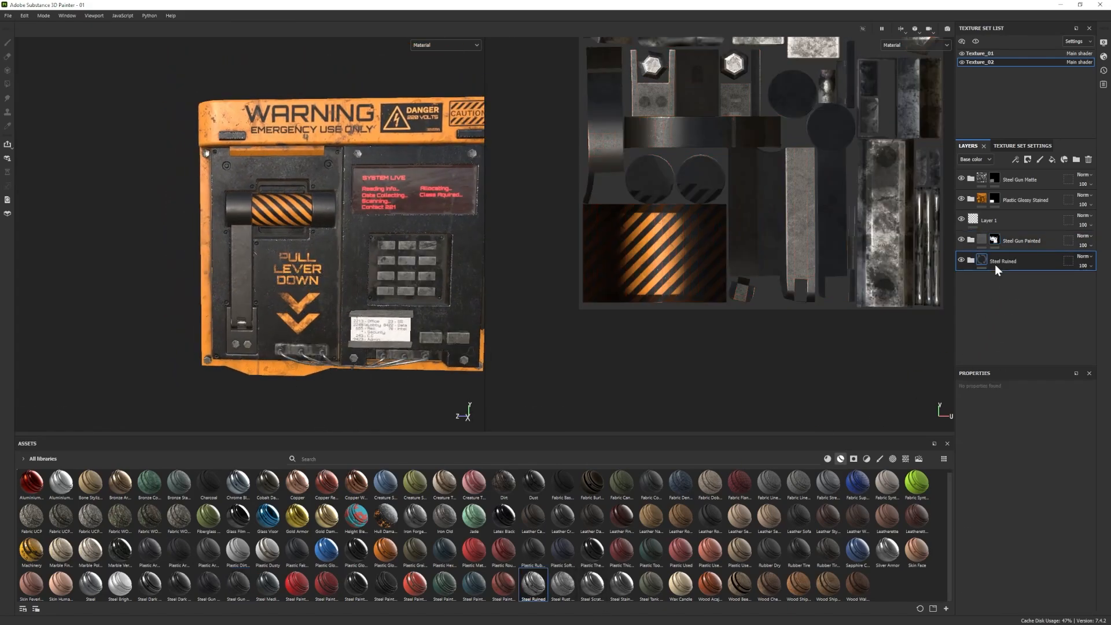
{"action": "right_click", "coordinate": [1007, 259]}
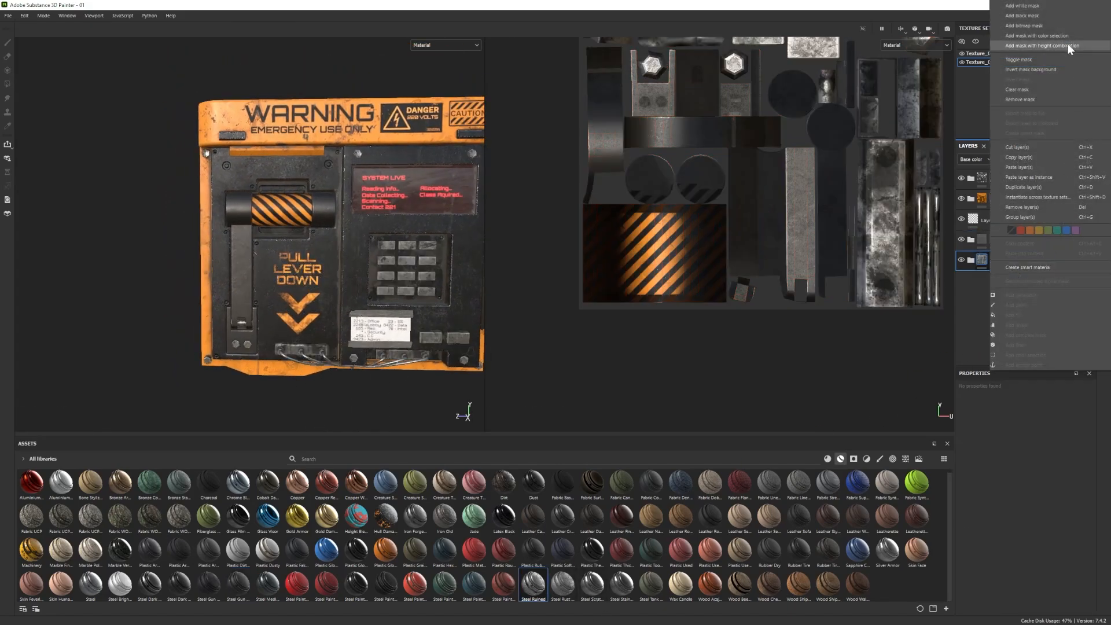
{"action": "left_click", "coordinate": [1040, 16]}
Polygon-fill the bolts, the lever's small pivot piece and the cable connector plates into the Steel Ruined mask, then return to the Paint tool.
{"action": "left_click", "coordinate": [8, 83]}
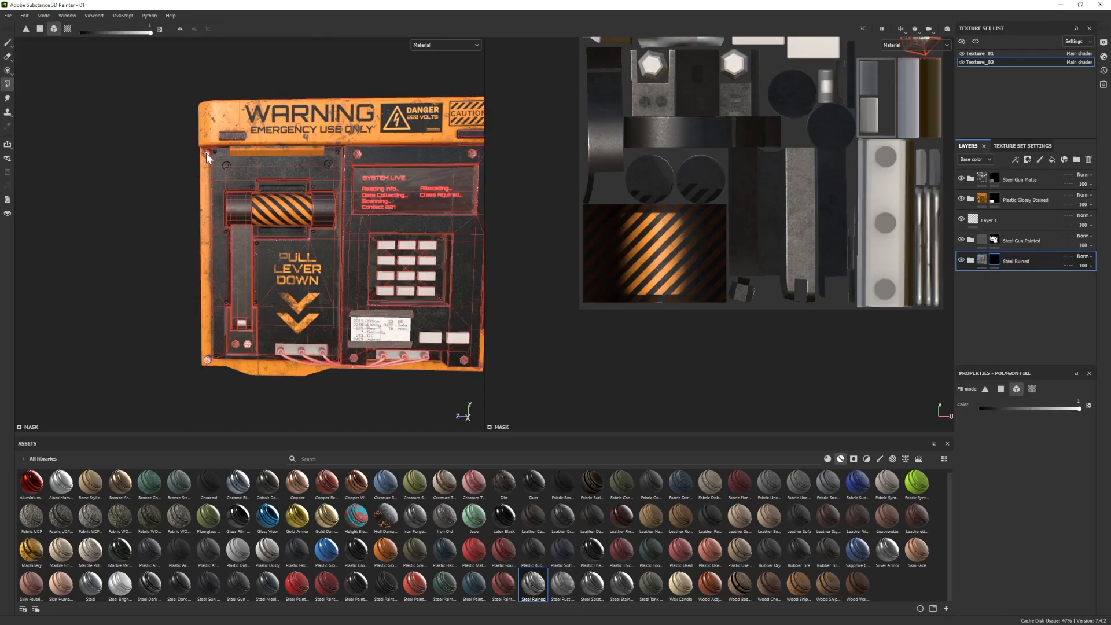
{"action": "left_click", "coordinate": [247, 345]}
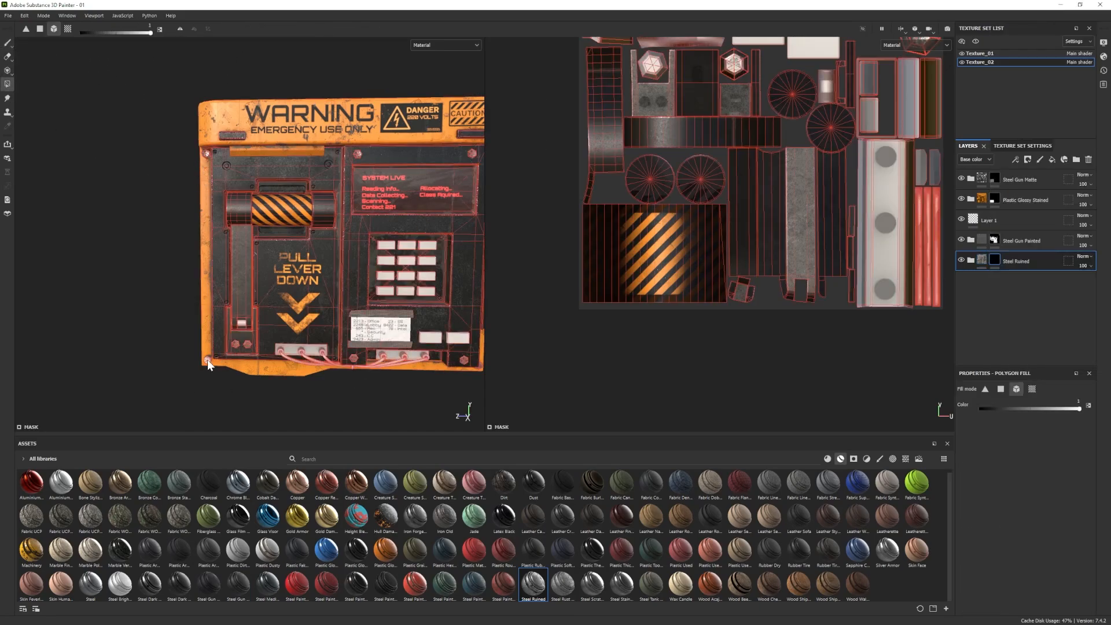
{"action": "left_click", "coordinate": [207, 359]}
{"action": "left_click", "coordinate": [240, 322]}
{"action": "middle_click_drag", "start_coordinate": [278, 372], "coordinate": [280, 336], "text": "alt"}
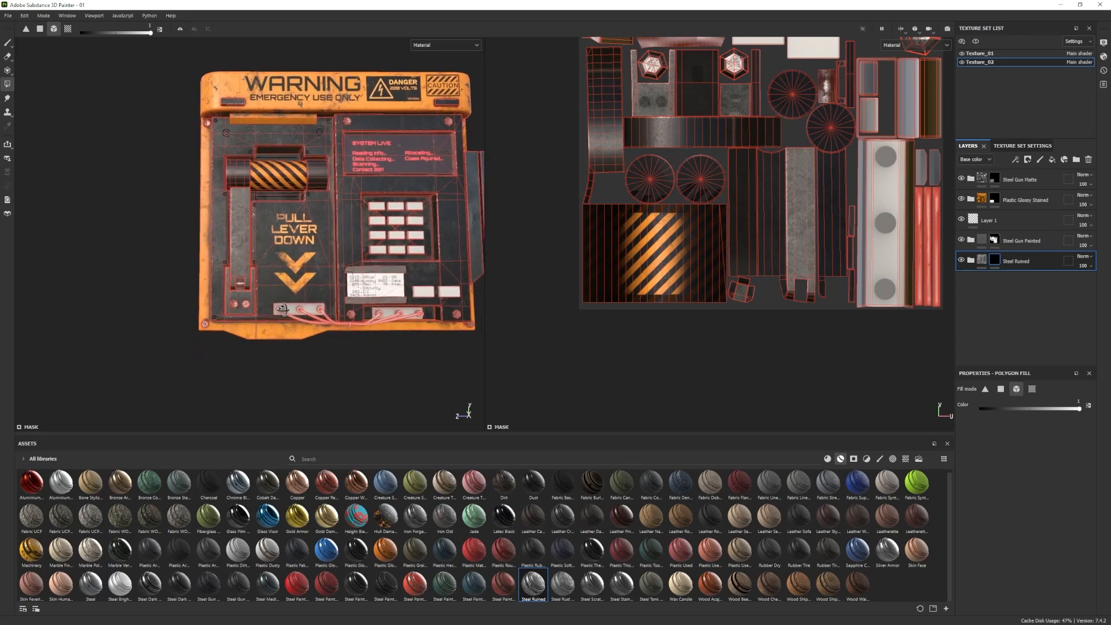
{"action": "scroll", "coordinate": [293, 339], "scroll_direction": "up", "scroll_amount": 3}
{"action": "left_click", "coordinate": [292, 308]}
{"action": "left_click_drag", "start_coordinate": [295, 315], "coordinate": [308, 325], "text": "alt"}
{"action": "left_click_drag", "start_coordinate": [400, 335], "coordinate": [398, 319], "text": "alt"}
{"action": "middle_click_drag", "start_coordinate": [398, 318], "coordinate": [293, 338], "text": "alt"}
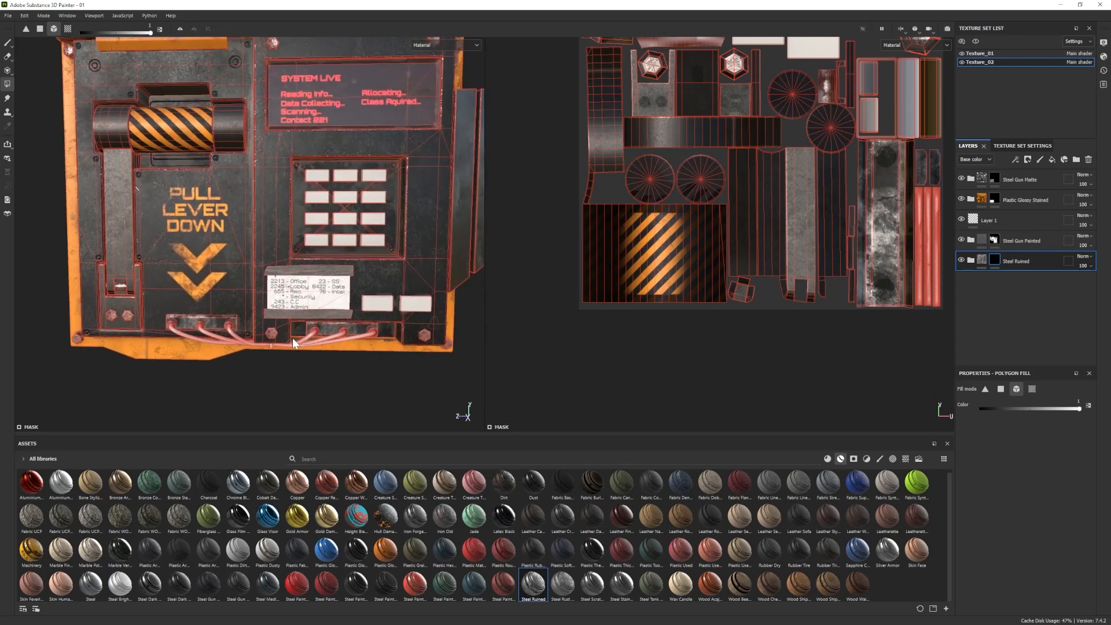
{"action": "scroll", "coordinate": [293, 338], "scroll_direction": "down", "scroll_amount": 2}
{"action": "left_click", "coordinate": [7, 44]}
{"action": "scroll", "coordinate": [313, 313], "scroll_direction": "down", "scroll_amount": 2}
{"action": "mouse_move", "coordinate": [313, 312]}
{"action": "left_mouse_down", "text": "alt"}
{"action": "mouse_move", "coordinate": [254, 282]}
{"action": "mouse_move", "coordinate": [276, 279]}
{"action": "left_mouse_up", "text": "alt"}
{"action": "left_click", "coordinate": [7, 84]}
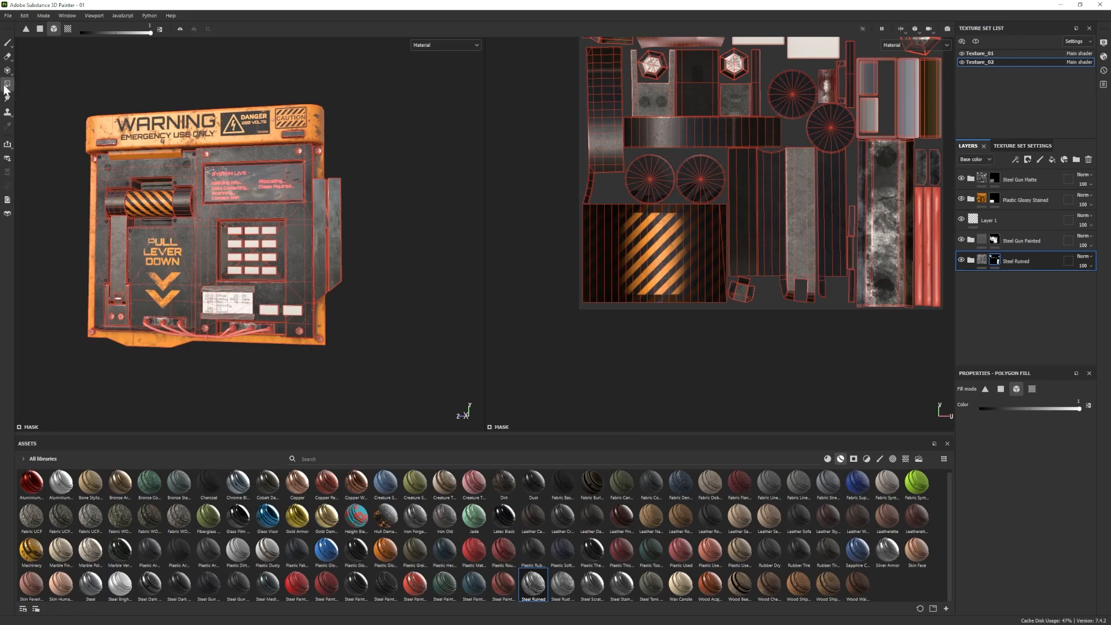
{"action": "left_click", "coordinate": [7, 43]}
{"action": "left_click_drag", "start_coordinate": [256, 281], "coordinate": [290, 277], "text": "alt"}
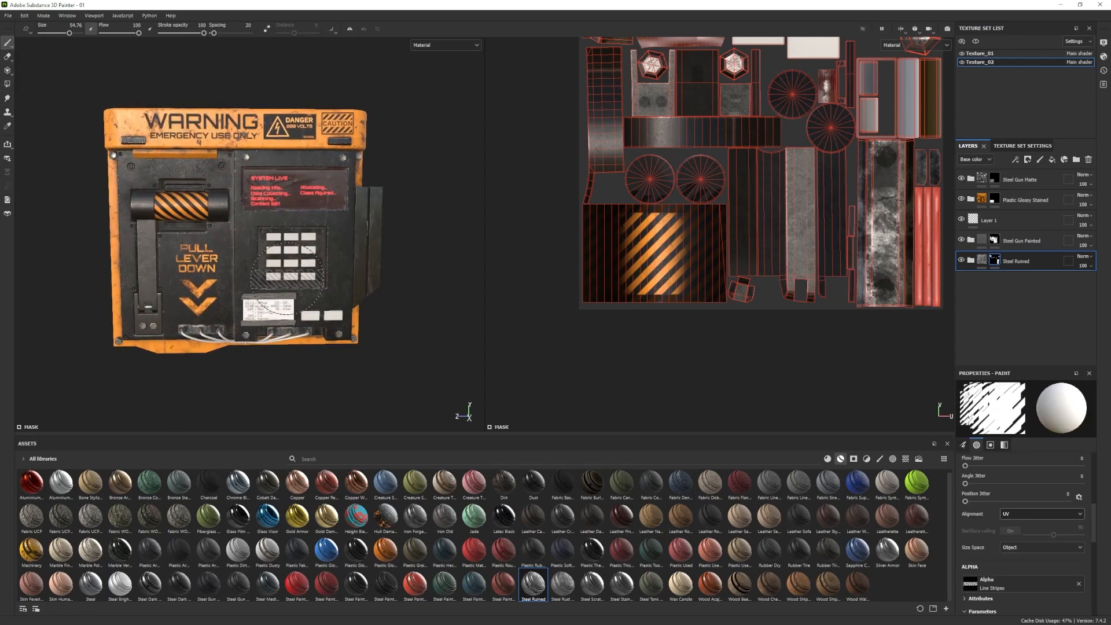
{"action": "middle_click_drag", "start_coordinate": [294, 284], "coordinate": [315, 236], "text": "alt"}
{"action": "left_click_drag", "start_coordinate": [314, 226], "coordinate": [301, 226], "text": "alt"}
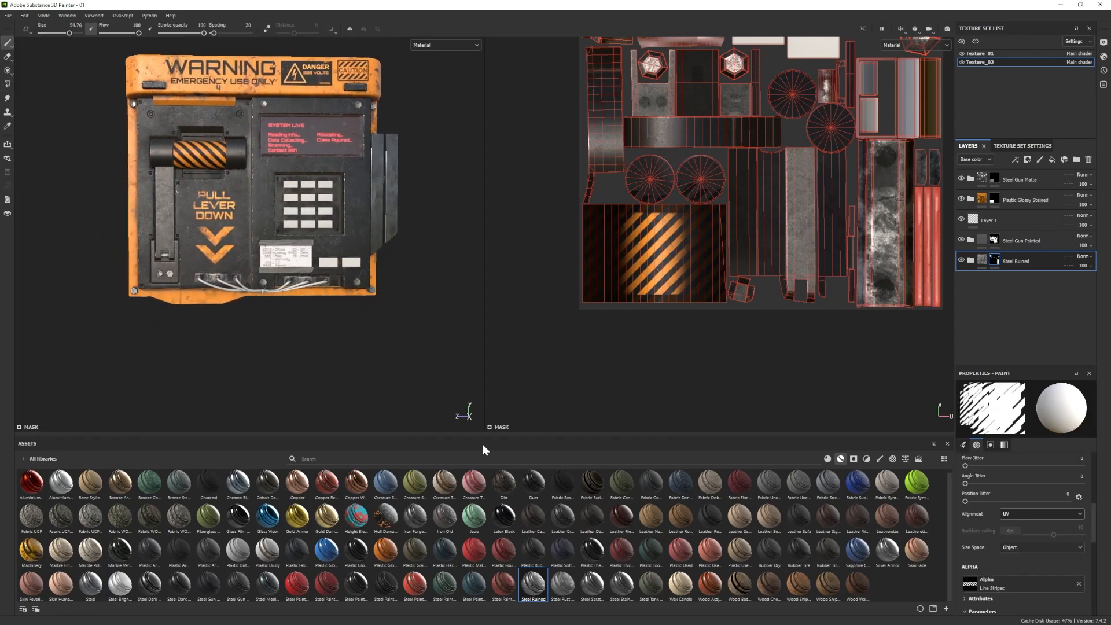
Add the Plastic Rubber smart material below Steel Ruined with a black mask and polygon-fill some of the box's lower cables into it.
{"action": "left_click_drag", "start_coordinate": [532, 550], "coordinate": [984, 292]}
{"action": "right_click_drag", "start_coordinate": [262, 284], "coordinate": [449, 367], "text": "alt"}
{"action": "middle_click_drag", "start_coordinate": [449, 367], "coordinate": [210, 288], "text": "alt"}
{"action": "left_click_drag", "start_coordinate": [210, 288], "coordinate": [501, 312], "text": "alt"}
{"action": "right_click", "coordinate": [1005, 280]}
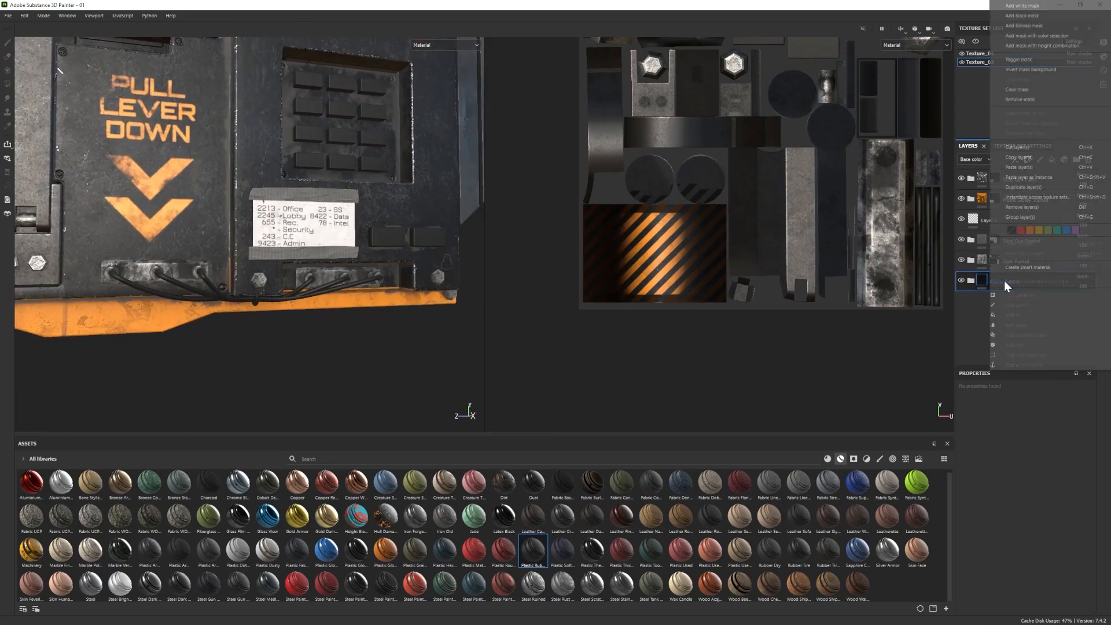
{"action": "left_click", "coordinate": [1020, 17]}
{"action": "left_click", "coordinate": [7, 84]}
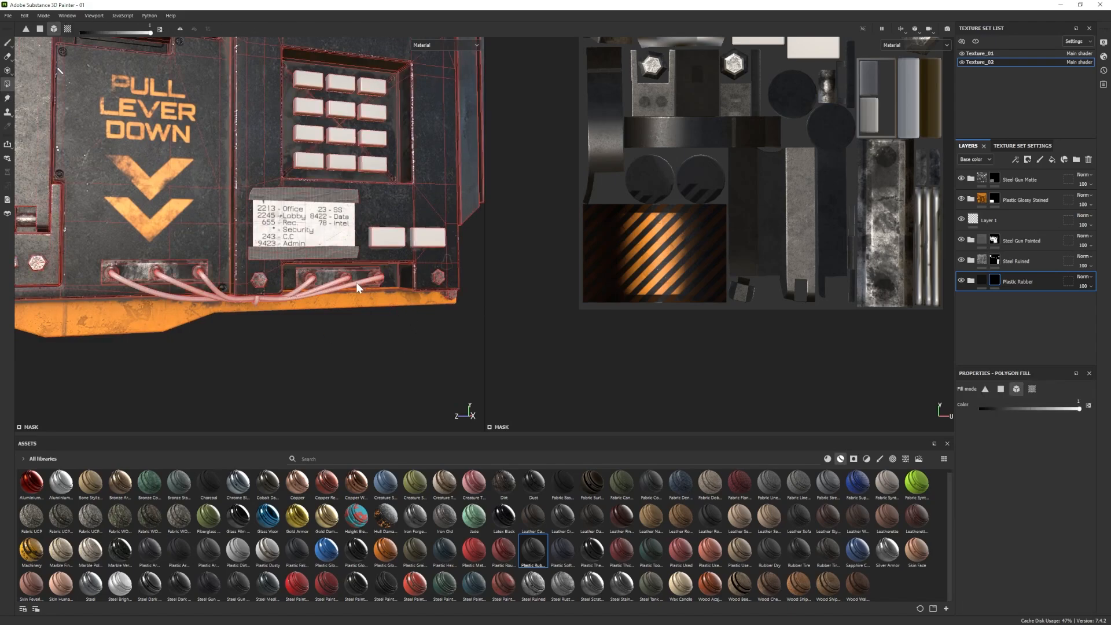
{"action": "left_click", "coordinate": [356, 287]}
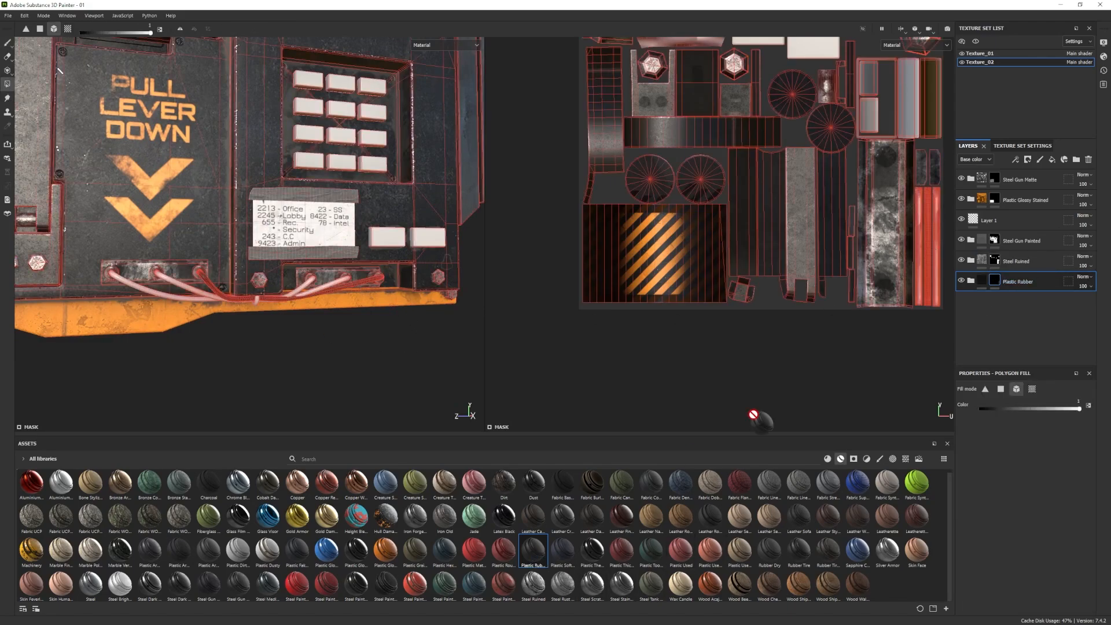
Add a second Plastic Rubber smart material directly above the first and give it a black mask.
{"action": "left_click_drag", "start_coordinate": [753, 414], "coordinate": [1007, 283]}
{"action": "right_click", "coordinate": [1006, 280]}
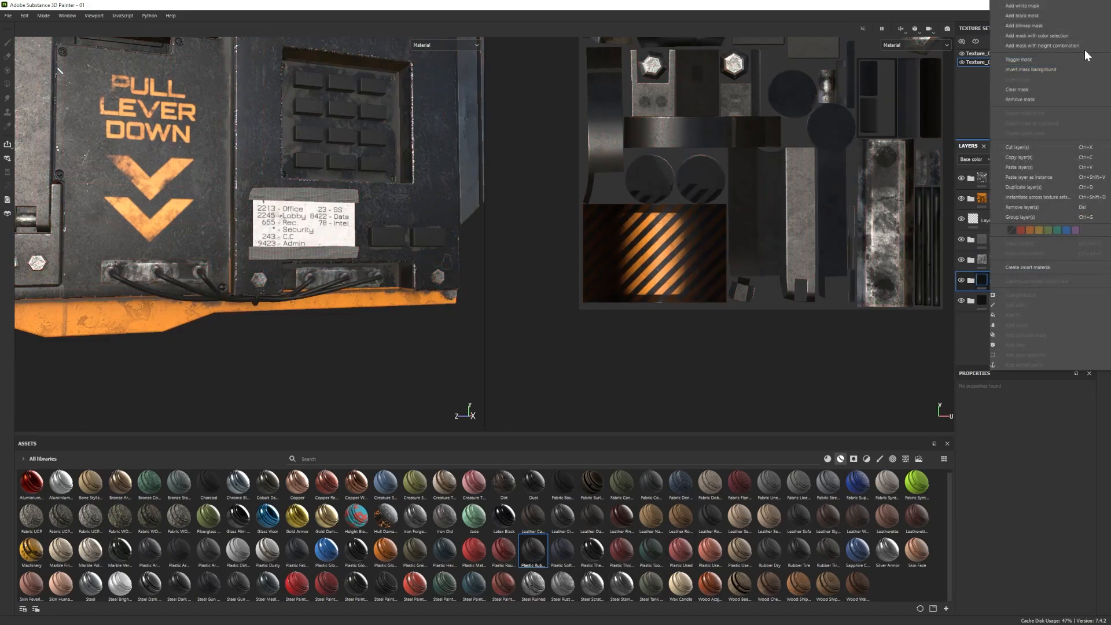
{"action": "left_click", "coordinate": [1061, 15]}
Set the second Plastic Rubber's Color layer to dark blue 0C0E4C and polygon-fill another group of cables into its mask.
{"action": "left_click", "coordinate": [971, 280]}
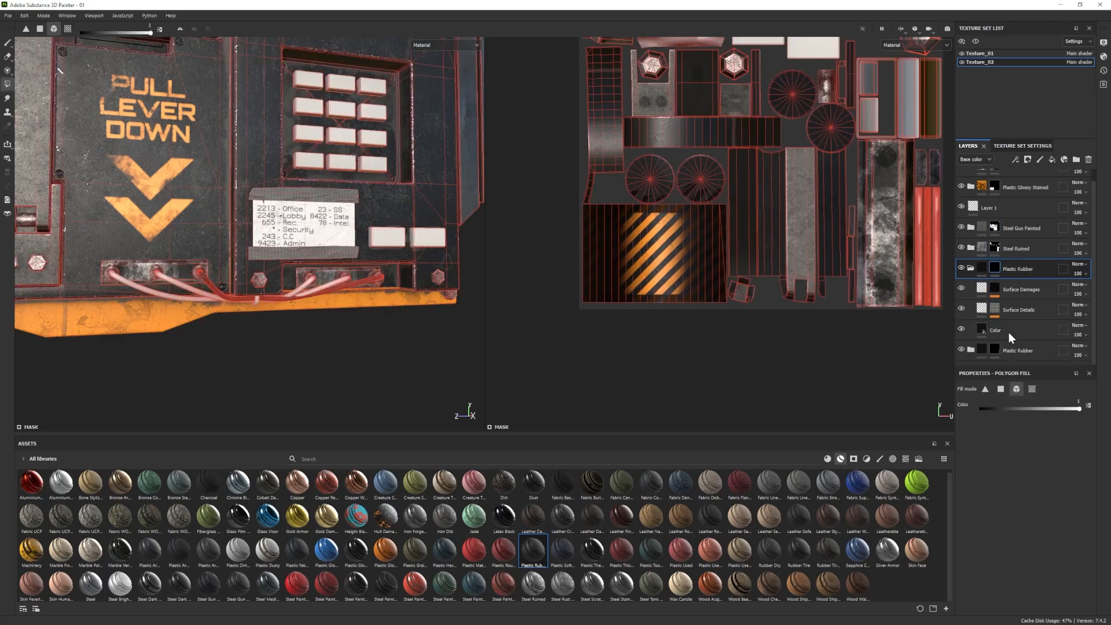
{"action": "left_click", "coordinate": [1023, 458]}
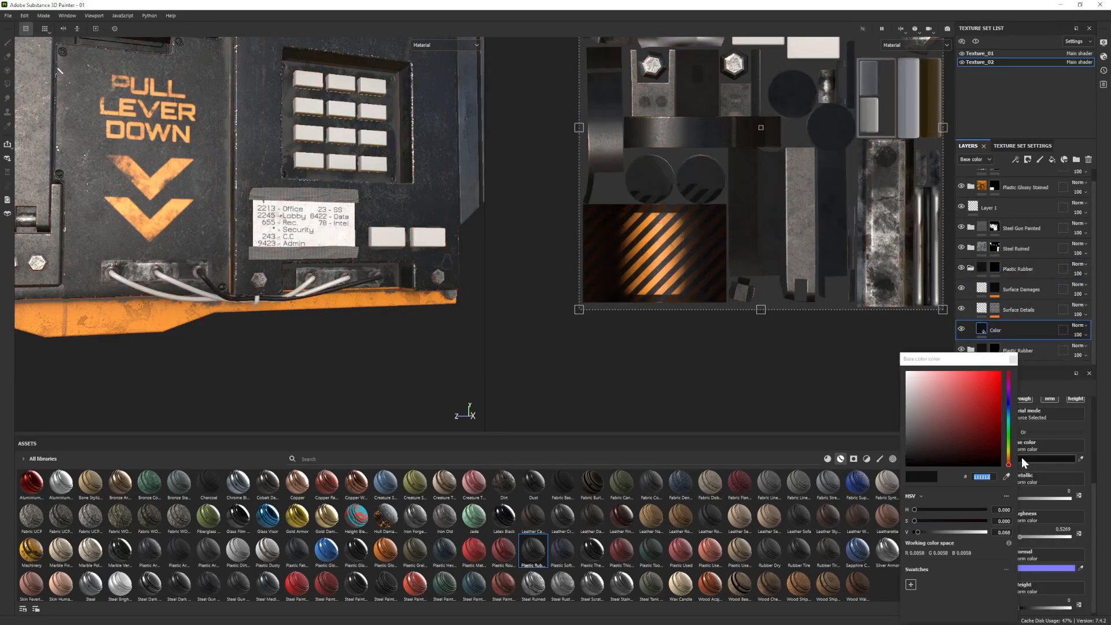
{"action": "left_click", "coordinate": [1008, 403]}
{"action": "left_click_drag", "start_coordinate": [987, 412], "coordinate": [984, 437]}
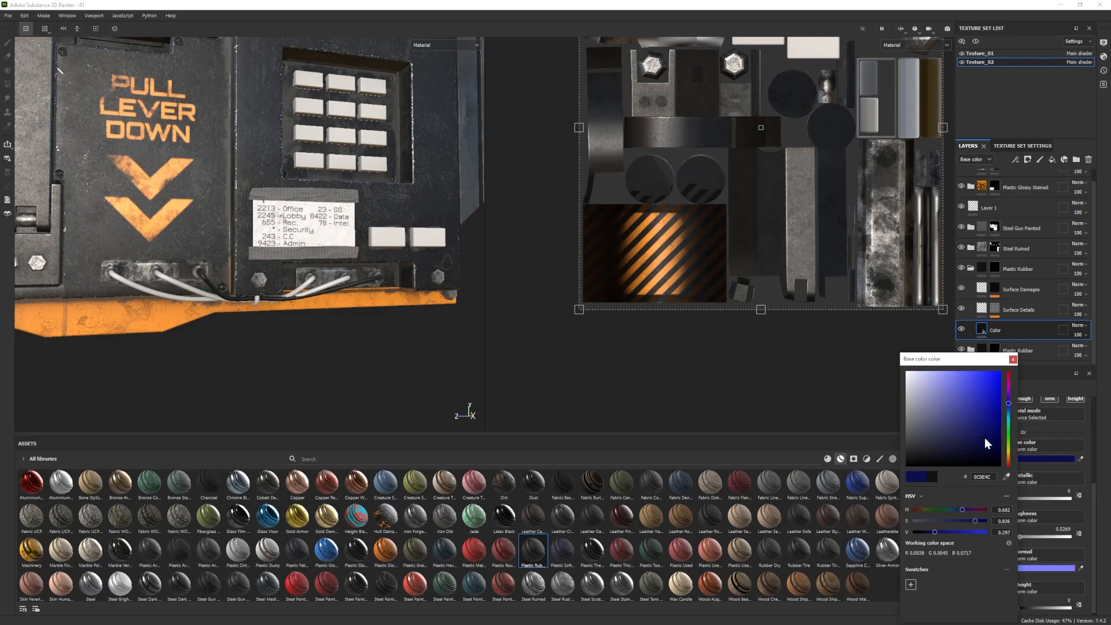
{"action": "left_click", "coordinate": [995, 267]}
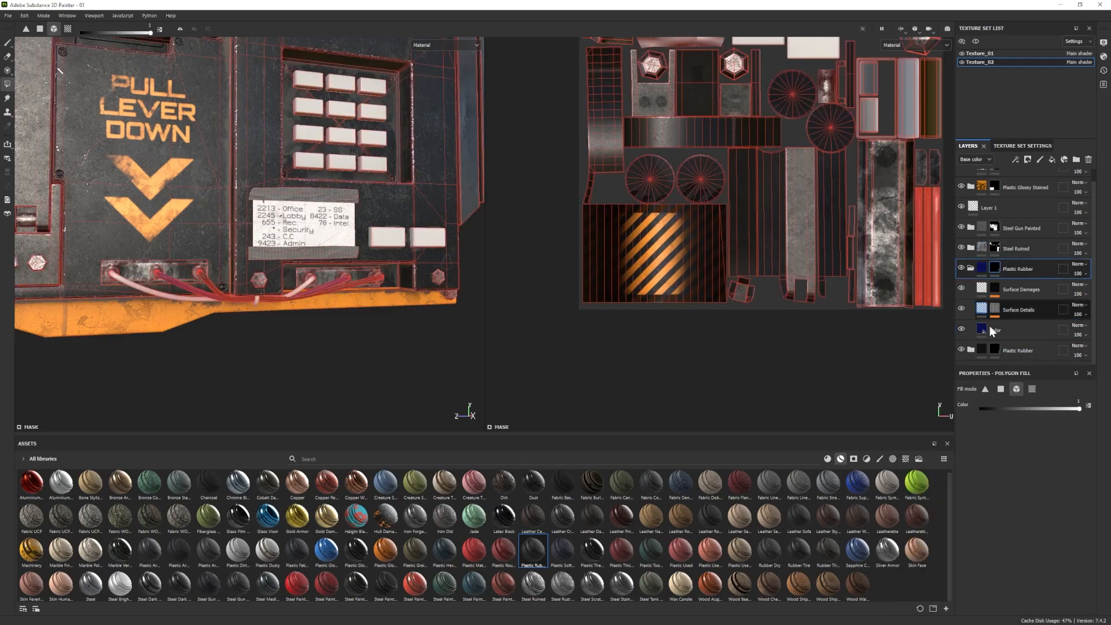
Desaturate the blue Plastic Rubber's base color to 35365F and collapse its group.
{"action": "left_click", "coordinate": [990, 328]}
{"action": "left_click", "coordinate": [996, 458]}
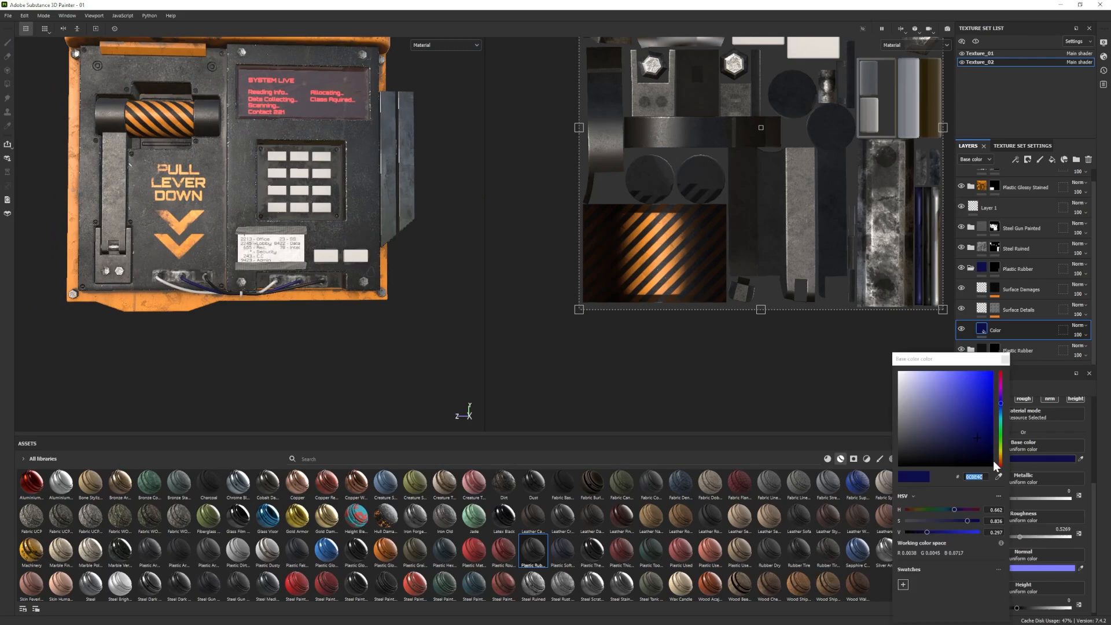
{"action": "left_click_drag", "start_coordinate": [933, 418], "coordinate": [939, 430]}
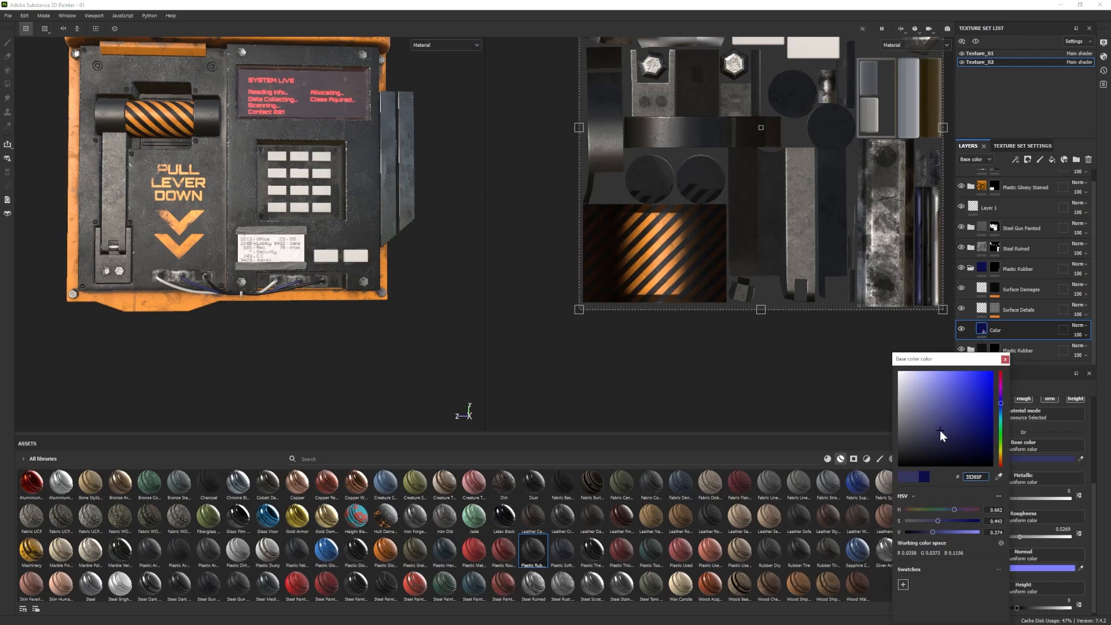
{"action": "left_click", "coordinate": [1005, 359]}
{"action": "left_click", "coordinate": [971, 269]}
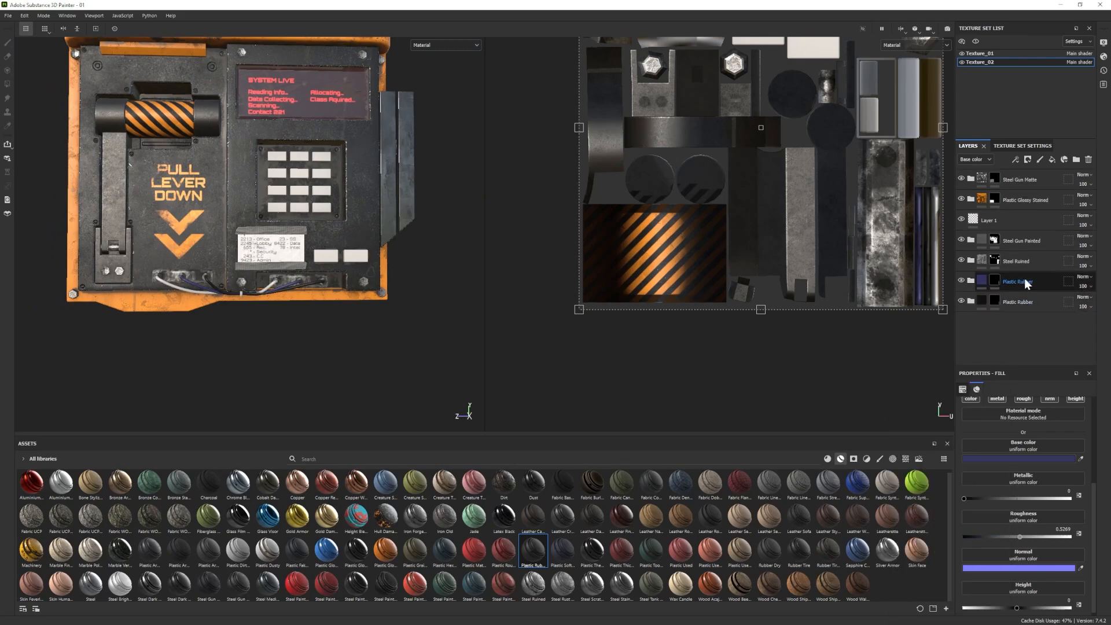
Add a third Plastic Rubber above the blue one with a black mask and polygon-fill the remaining cables into it.
{"action": "left_click_drag", "start_coordinate": [262, 301], "coordinate": [276, 302], "text": "alt"}
{"action": "left_click_drag", "start_coordinate": [567, 560], "coordinate": [1013, 272]}
{"action": "right_click", "coordinate": [1013, 282]}
{"action": "left_click", "coordinate": [1022, 26]}
{"action": "key", "text": "4"}
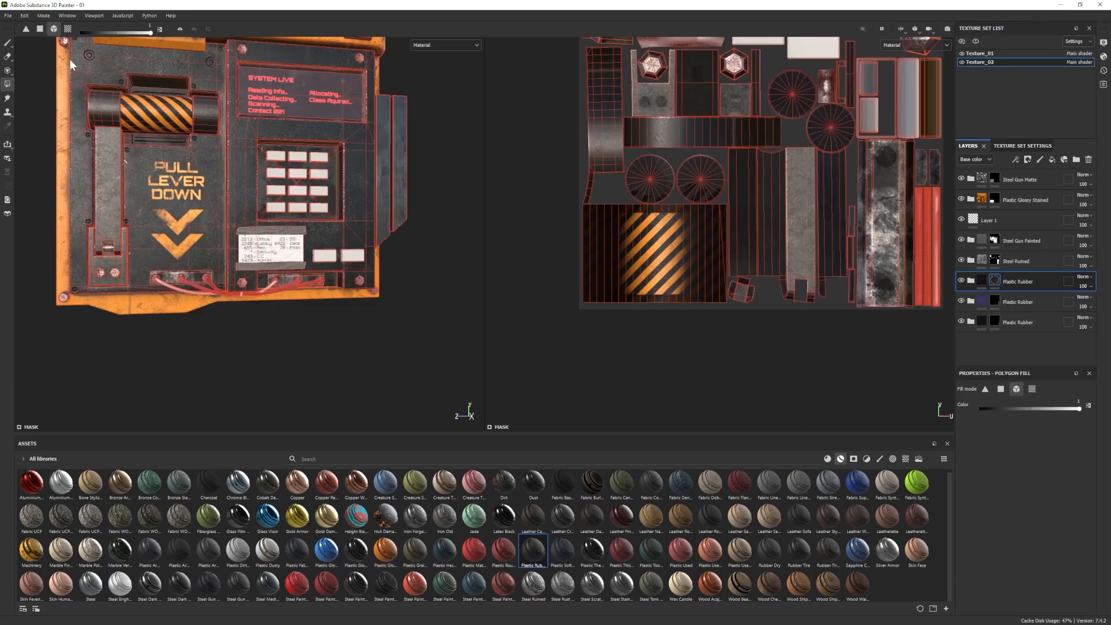
{"action": "scroll", "coordinate": [267, 287], "scroll_direction": "up", "scroll_amount": 5}
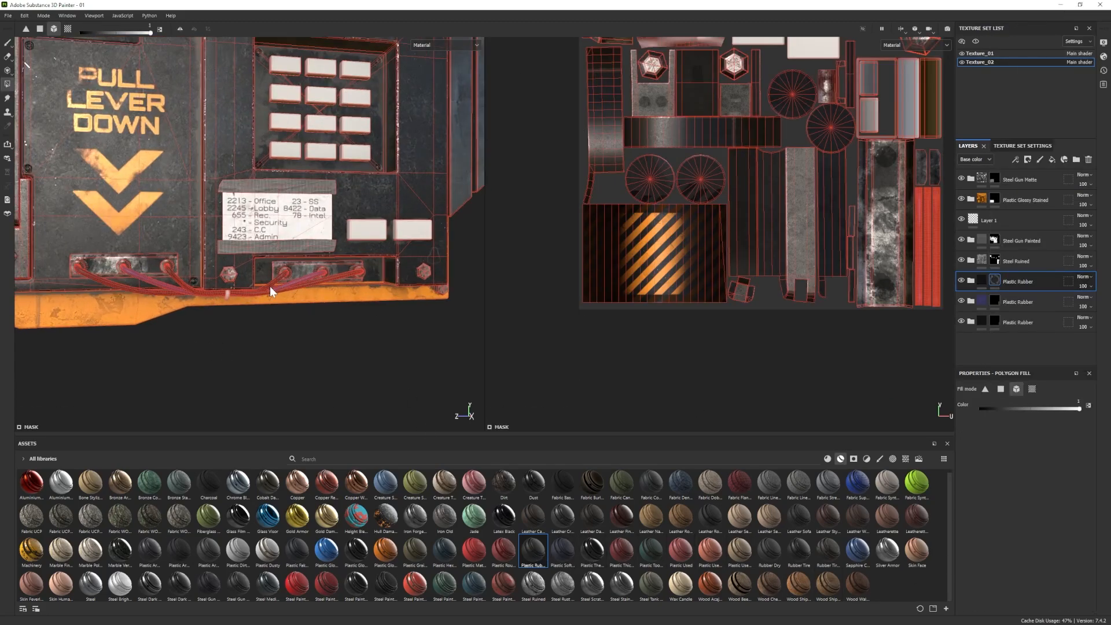
Set the base color of the third Plastic Rubber's Color layer to dark red 782727.
{"action": "left_click", "coordinate": [972, 280]}
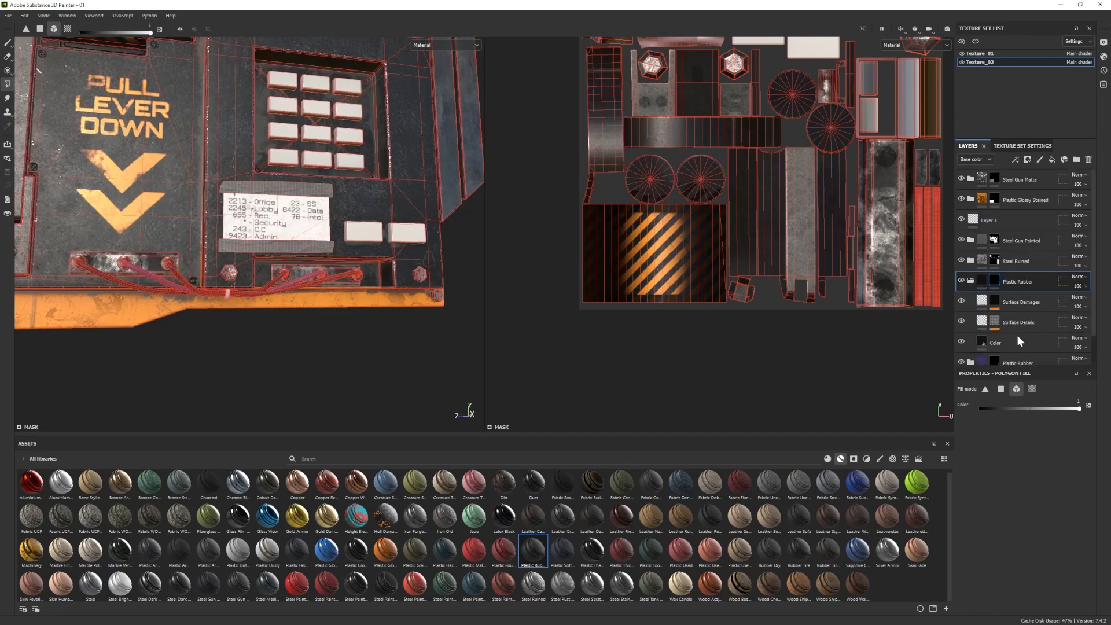
{"action": "left_click", "coordinate": [1004, 313]}
{"action": "left_click", "coordinate": [1031, 459]}
{"action": "left_click_drag", "start_coordinate": [1007, 399], "coordinate": [978, 429]}
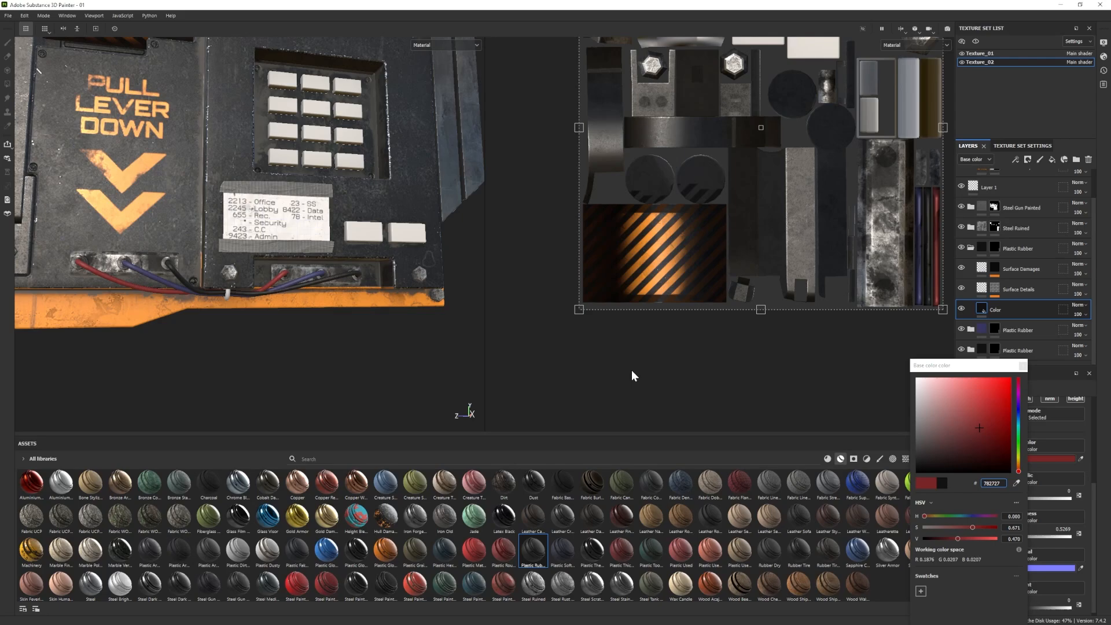
{"action": "key", "text": "f"}
{"action": "left_click_drag", "start_coordinate": [229, 318], "coordinate": [254, 302], "text": "alt"}
{"action": "scroll", "coordinate": [238, 312], "scroll_direction": "up", "scroll_amount": 3}
{"action": "middle_click_drag", "start_coordinate": [265, 298], "coordinate": [237, 296], "text": "alt"}
{"action": "scroll", "coordinate": [196, 268], "scroll_direction": "up", "scroll_amount": 1}
{"action": "left_click", "coordinate": [1022, 366]}
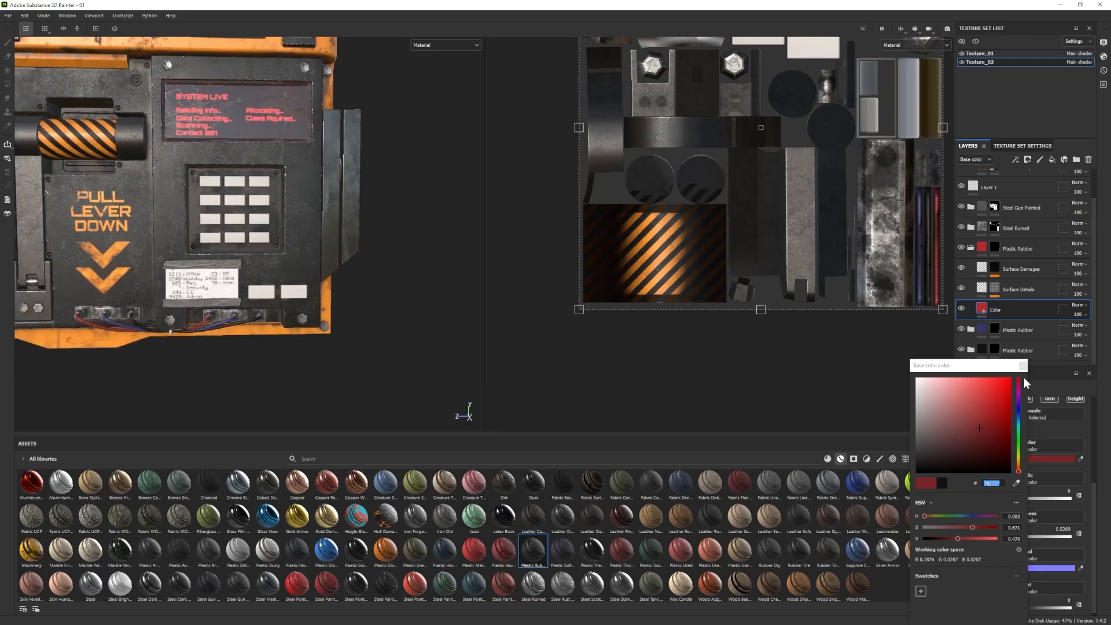
Collapse the red Plastic Rubber group and add another Plastic Rubber smart material at the bottom of the layer stack.
{"action": "left_click", "coordinate": [1021, 366]}
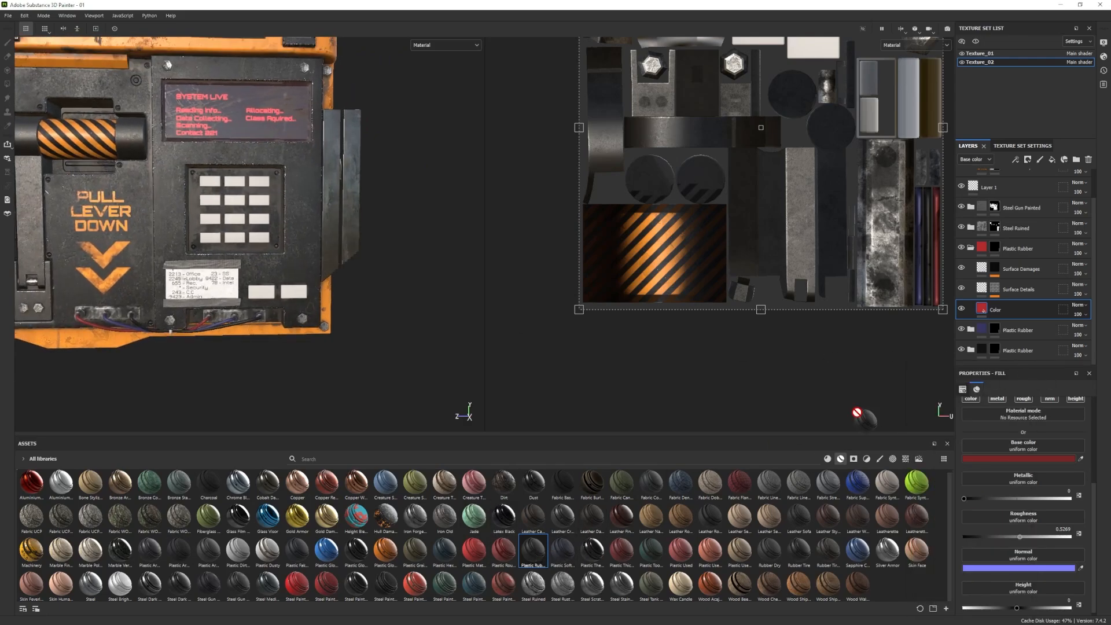
{"action": "left_click_drag", "start_coordinate": [855, 410], "coordinate": [553, 555]}
{"action": "left_click", "coordinate": [971, 249]}
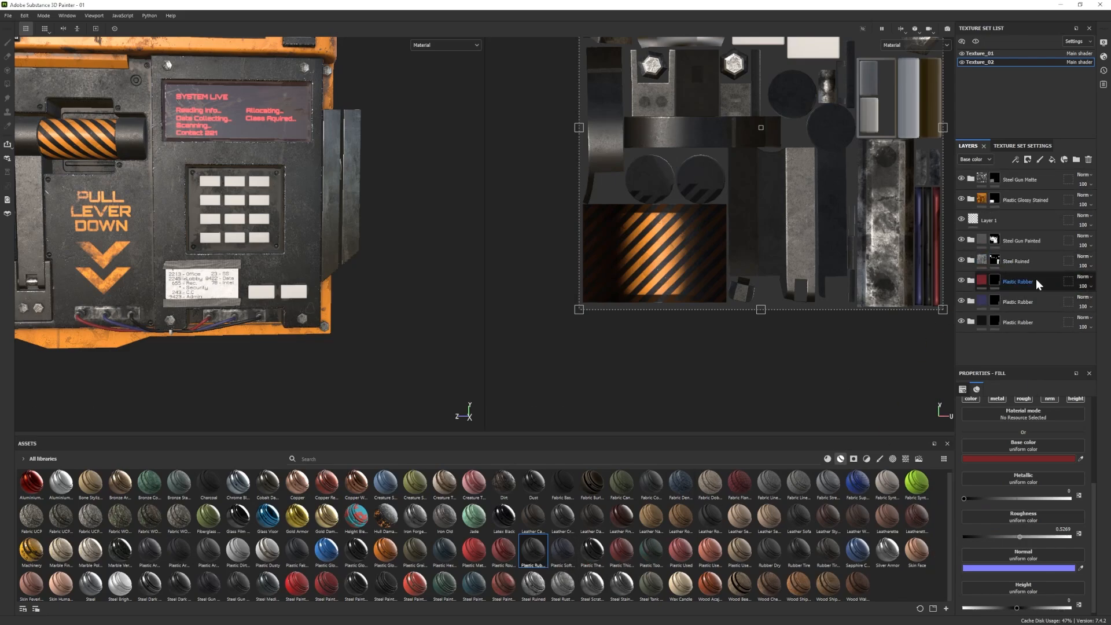
{"action": "left_click_drag", "start_coordinate": [538, 554], "coordinate": [1025, 346]}
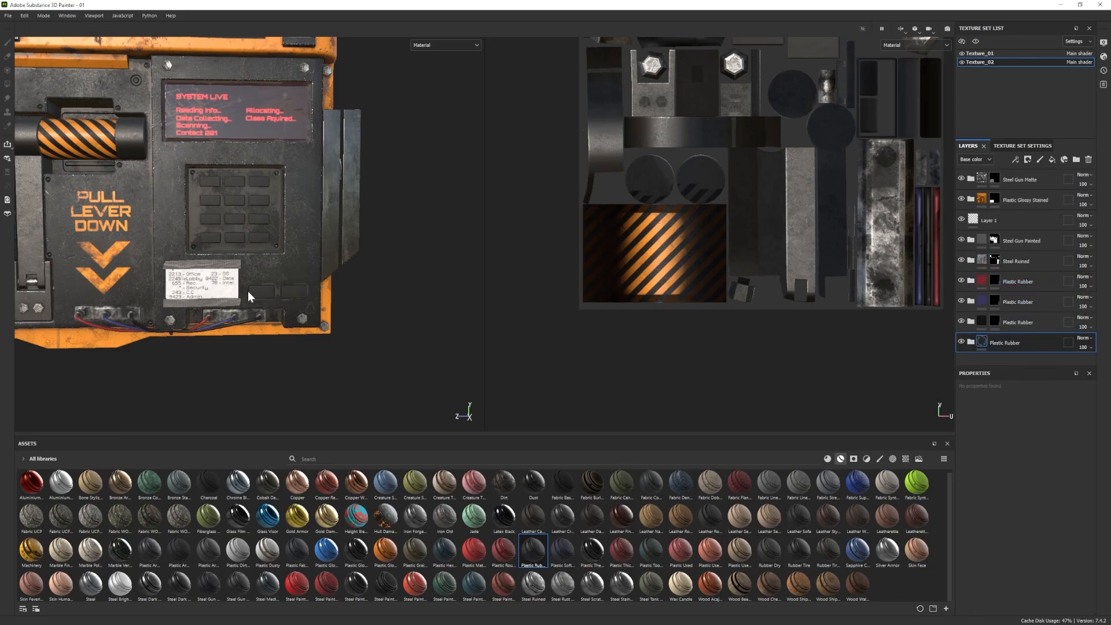
Expand the new bottom Plastic Rubber group and set its Color layer's roughness to about 0.502.
{"action": "middle_click_drag", "start_coordinate": [246, 243], "coordinate": [295, 268], "text": "alt"}
{"action": "left_click_drag", "start_coordinate": [295, 268], "coordinate": [350, 258], "text": "alt"}
{"action": "right_click_drag", "start_coordinate": [350, 258], "coordinate": [268, 272], "text": "alt"}
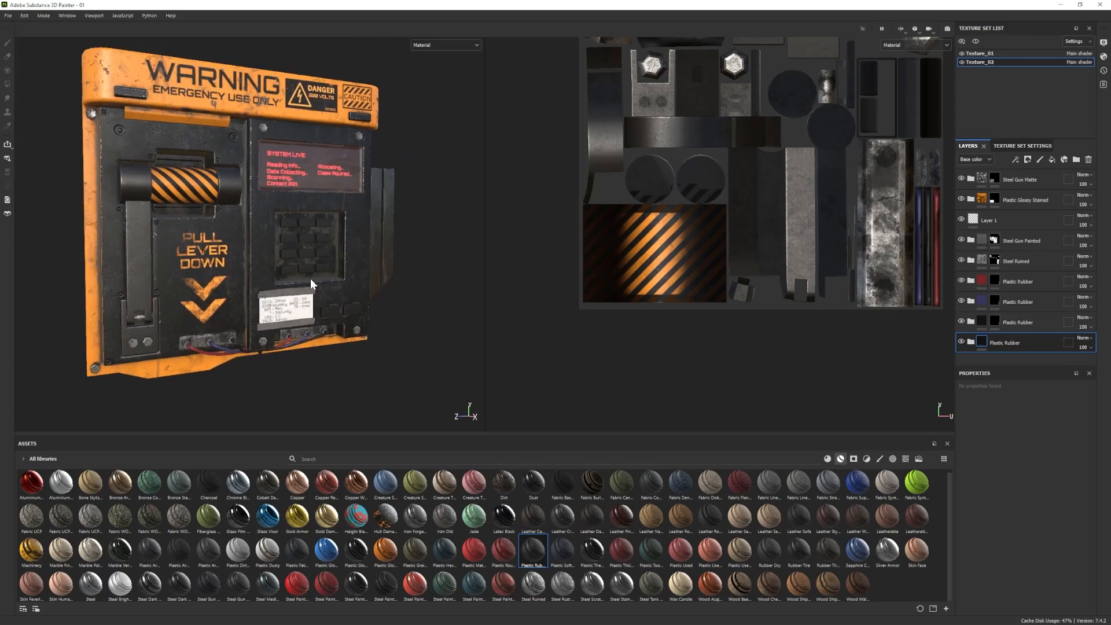
{"action": "left_click_drag", "start_coordinate": [310, 279], "coordinate": [313, 254], "text": "alt"}
{"action": "left_click_drag", "start_coordinate": [238, 258], "coordinate": [263, 259], "text": "alt"}
{"action": "left_click", "coordinate": [972, 341]}
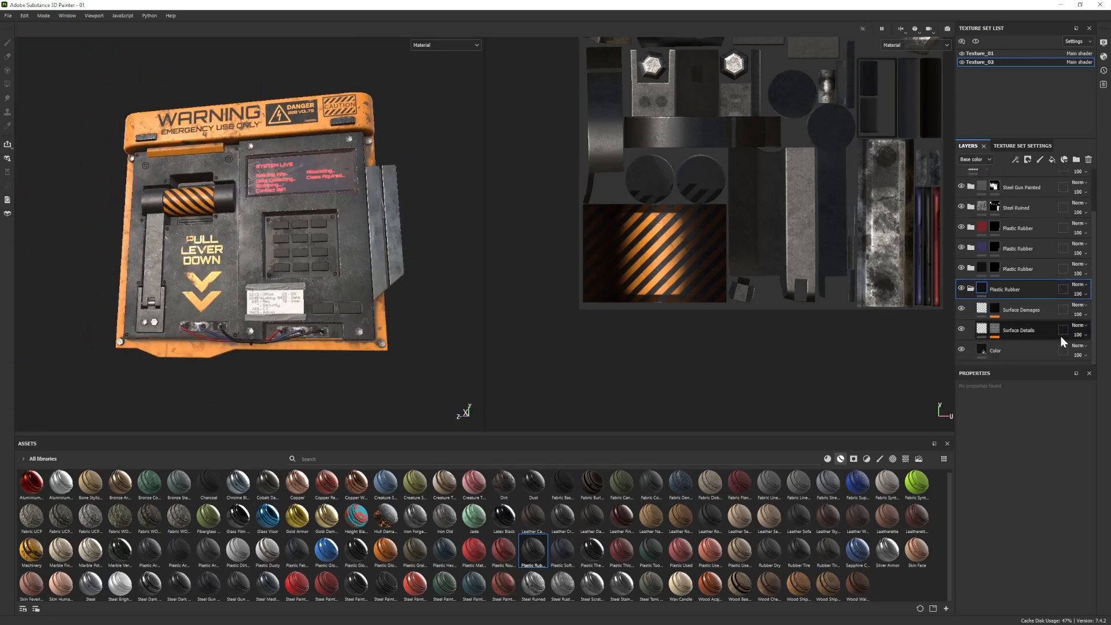
{"action": "left_click", "coordinate": [1016, 350]}
{"action": "scroll", "coordinate": [388, 243], "scroll_direction": "up", "scroll_amount": 5}
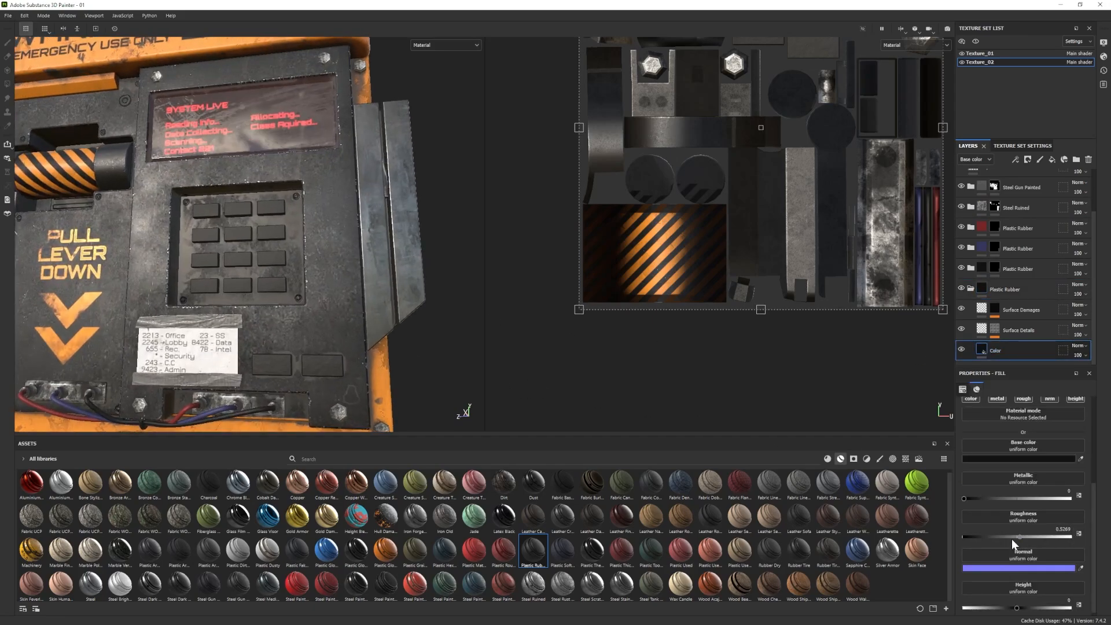
{"action": "left_click", "coordinate": [1013, 536]}
{"action": "key", "text": "f"}
{"action": "left_click_drag", "start_coordinate": [219, 235], "coordinate": [243, 234], "text": "alt"}
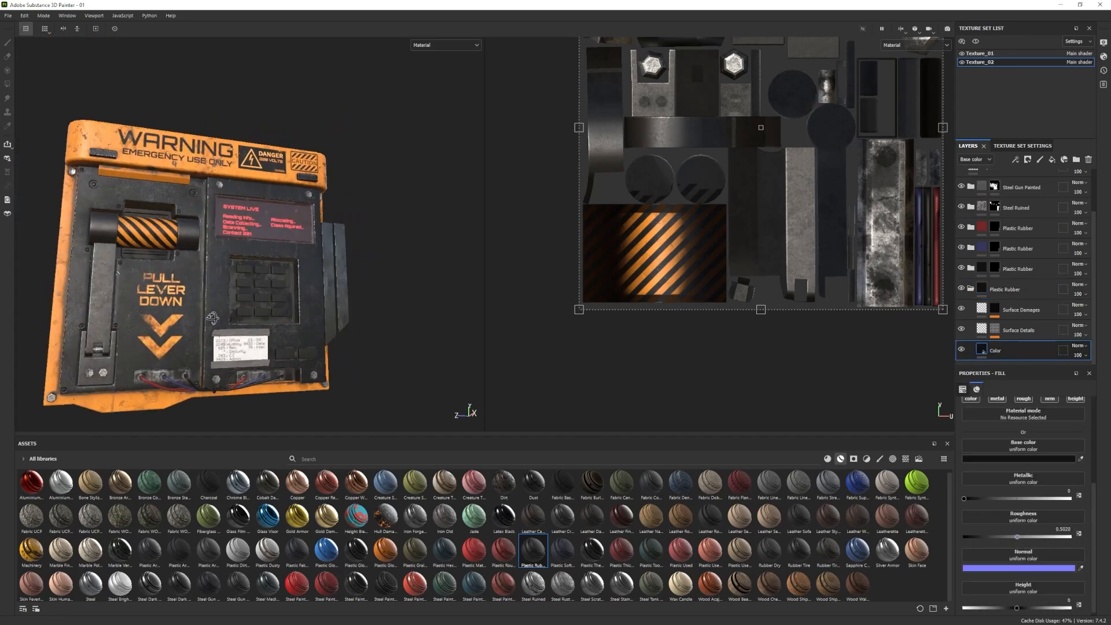
Collapse the bottom Plastic Rubber group and give it a black mask.
{"action": "scroll", "coordinate": [220, 235], "scroll_direction": "up", "scroll_amount": 5}
{"action": "scroll", "coordinate": [991, 289], "scroll_direction": "up", "scroll_amount": 2}
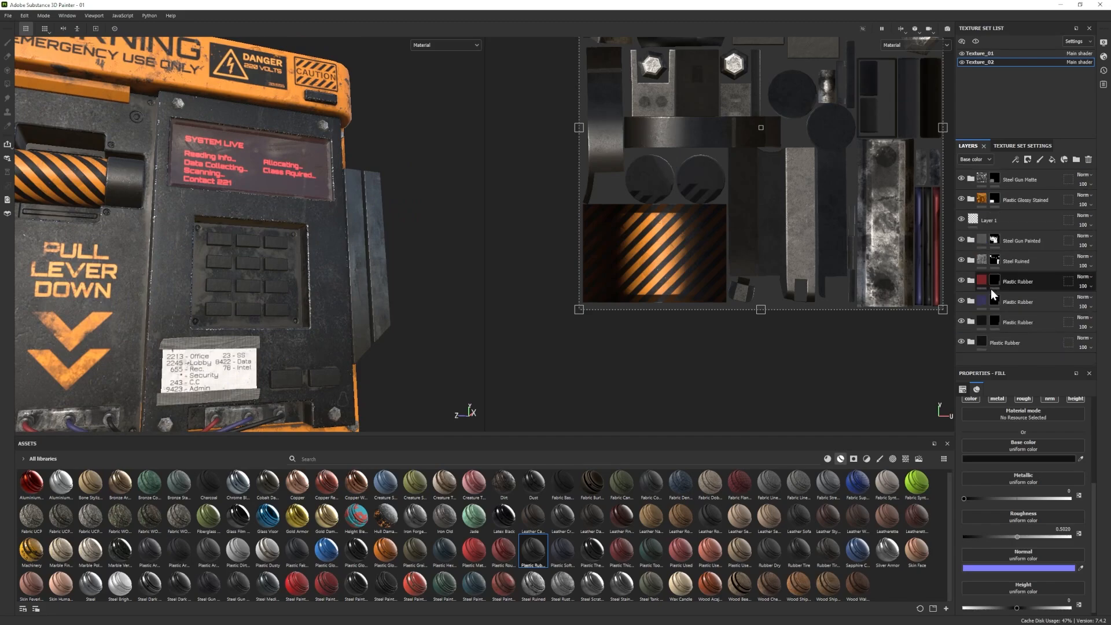
{"action": "right_click", "coordinate": [1008, 347]}
{"action": "left_click", "coordinate": [1022, 270]}
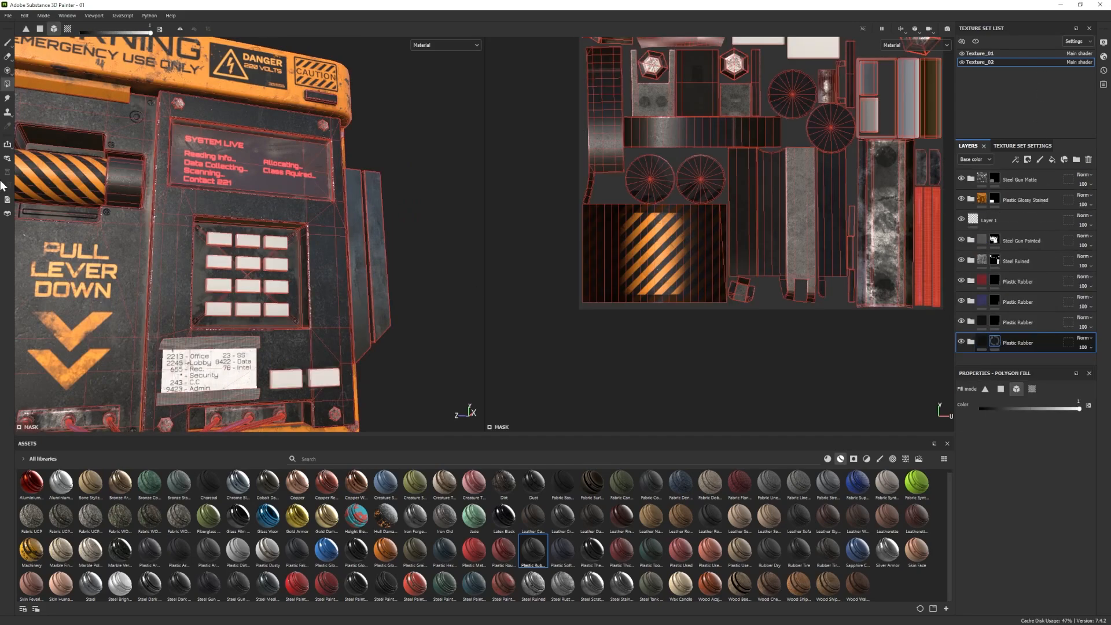
Polygon-fill all twelve keypad buttons and the two larger buttons beside the note into the bottom Plastic Rubber's mask.
{"action": "left_click", "coordinate": [219, 263]}
{"action": "left_click", "coordinate": [218, 241]}
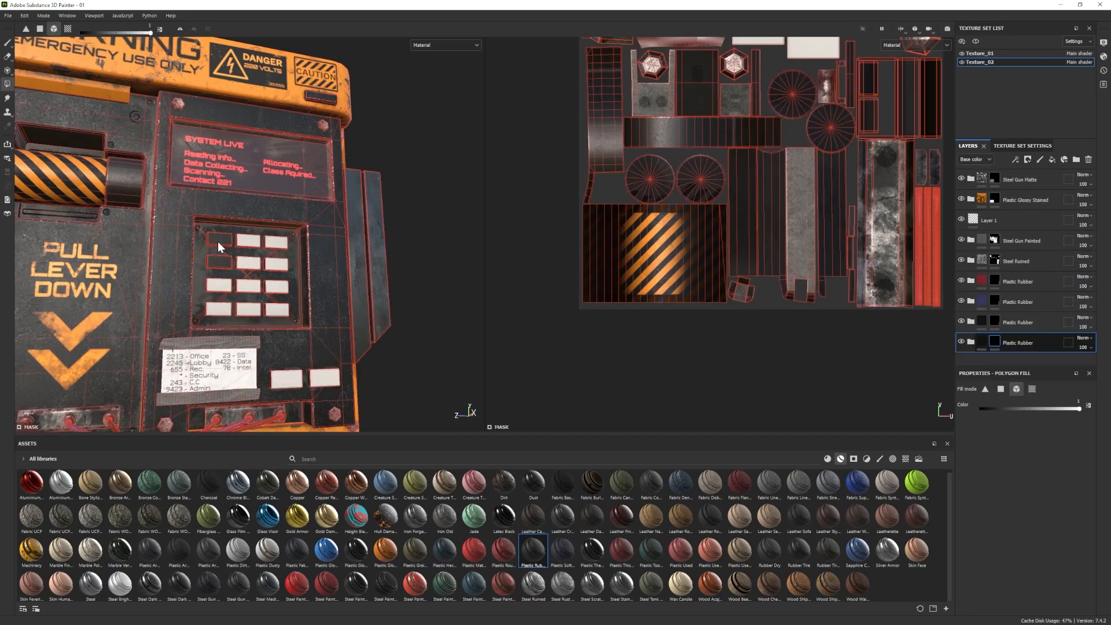
{"action": "left_click", "coordinate": [248, 239]}
{"action": "left_click", "coordinate": [255, 263]}
{"action": "left_click", "coordinate": [277, 264]}
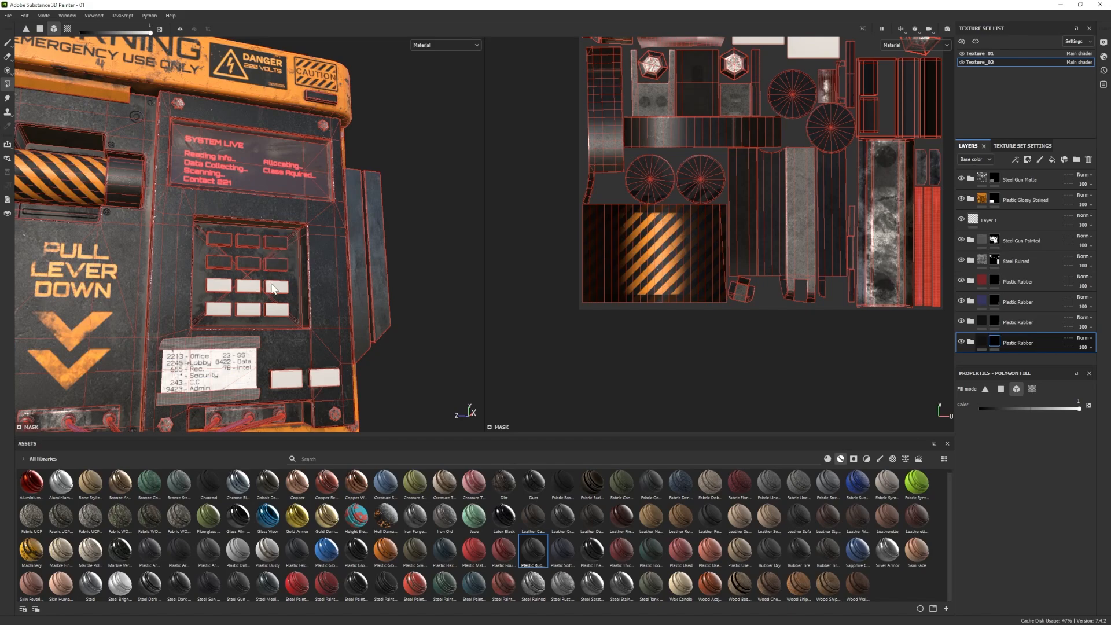
{"action": "left_click", "coordinate": [276, 286]}
{"action": "left_click", "coordinate": [248, 286]}
{"action": "left_click", "coordinate": [219, 286]}
{"action": "left_click", "coordinate": [219, 309]}
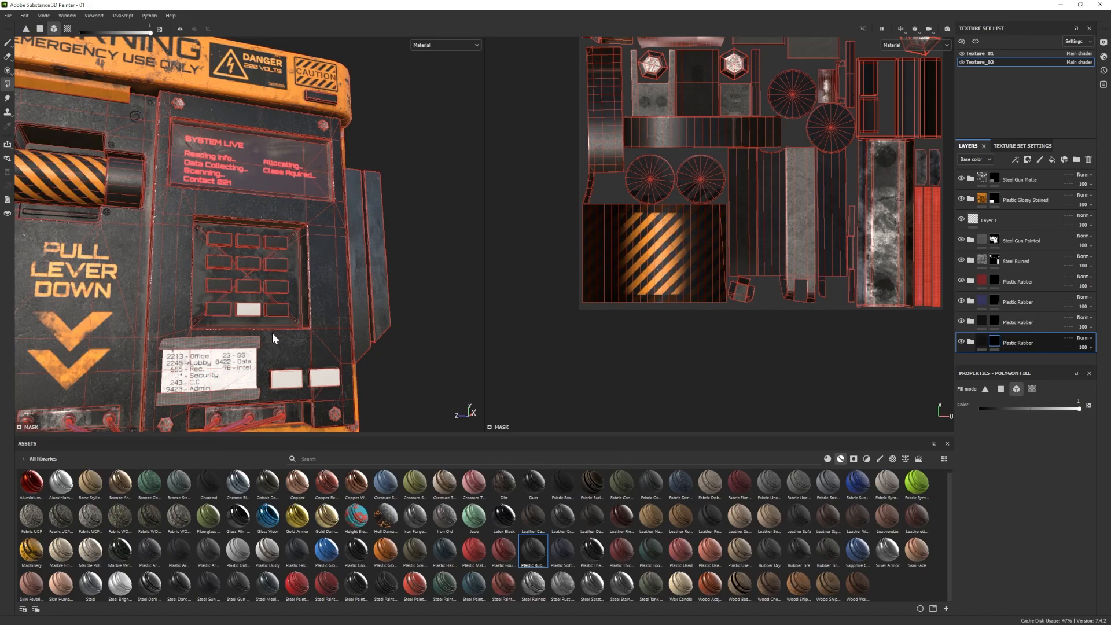
{"action": "left_click", "coordinate": [325, 382]}
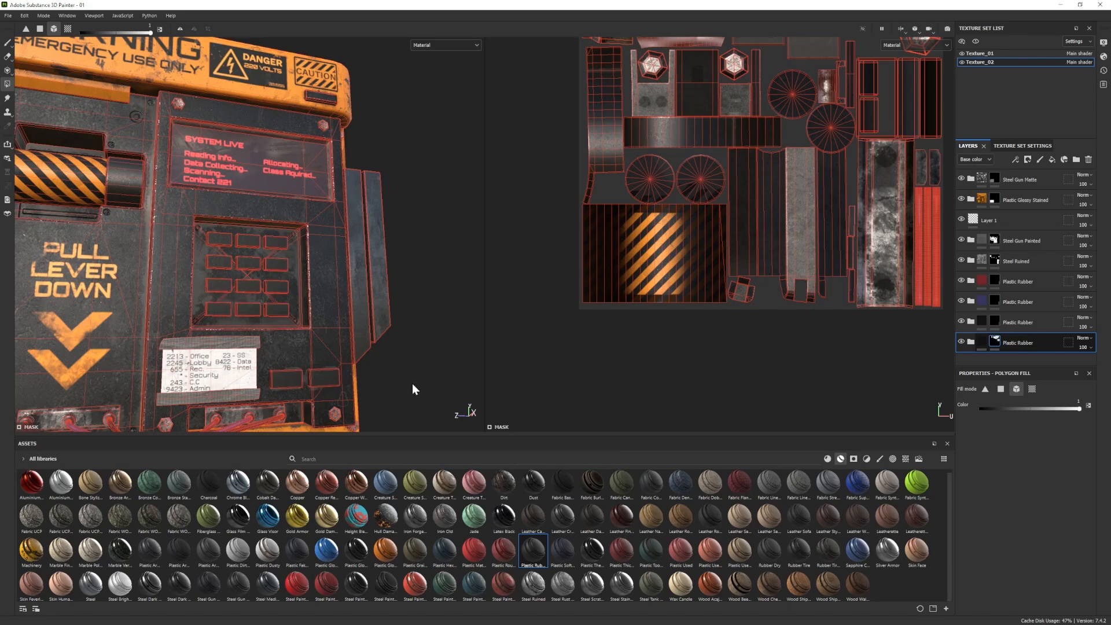
{"action": "left_click", "coordinate": [8, 44]}
Add the Plastic Glossy Pure material directly above the buttons' Plastic Rubber and give it a black mask.
{"action": "key", "text": "f"}
{"action": "scroll", "coordinate": [249, 298], "scroll_direction": "up", "scroll_amount": 5}
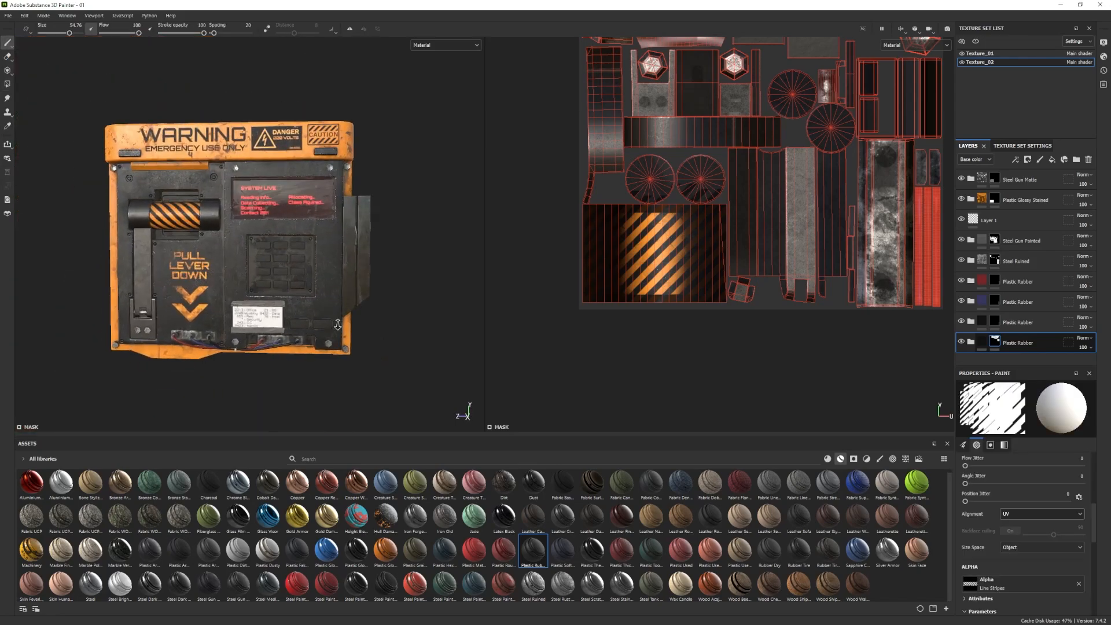
{"action": "scroll", "coordinate": [249, 300], "scroll_direction": "up", "scroll_amount": 5}
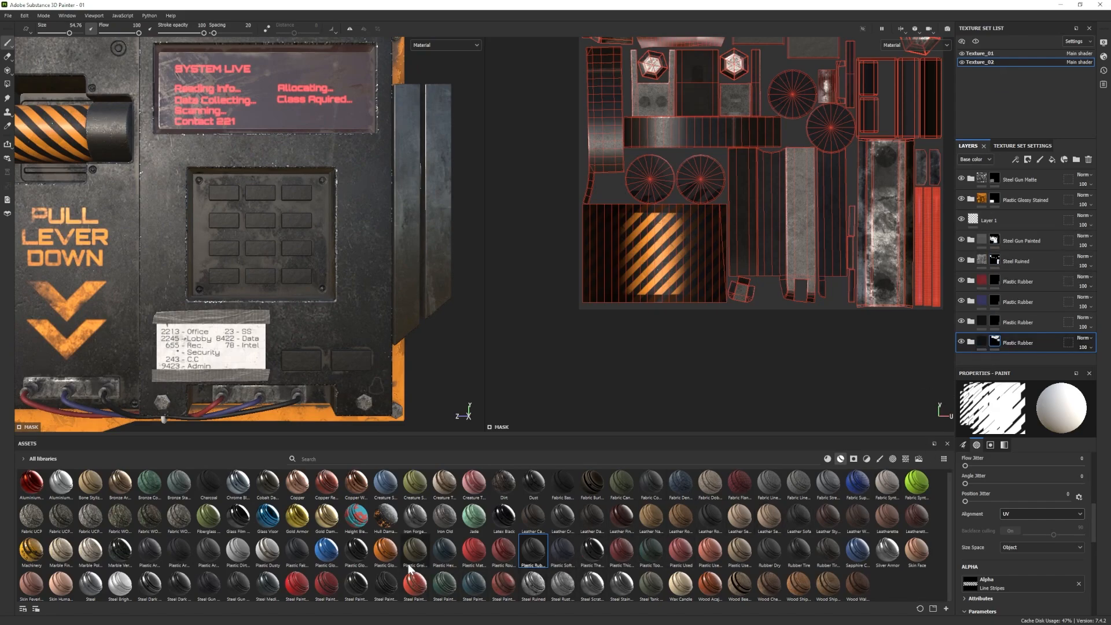
{"action": "left_click", "coordinate": [827, 458]}
{"action": "left_click_drag", "start_coordinate": [637, 559], "coordinate": [1019, 332]}
{"action": "right_click", "coordinate": [1013, 345]}
{"action": "left_click", "coordinate": [1050, 14]}
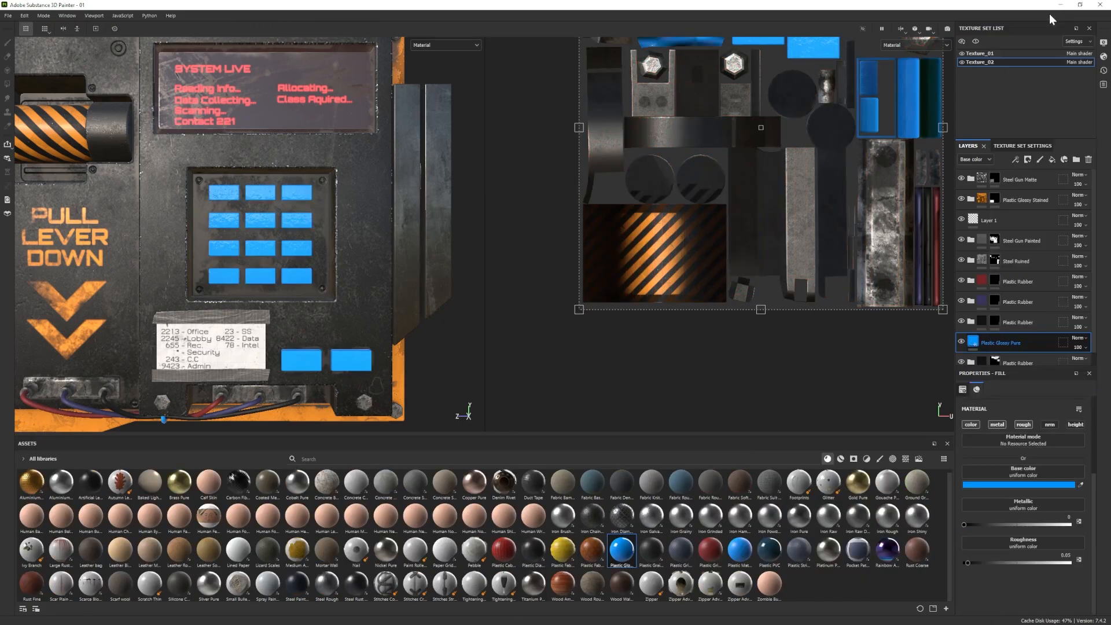
{"action": "left_click", "coordinate": [975, 341]}
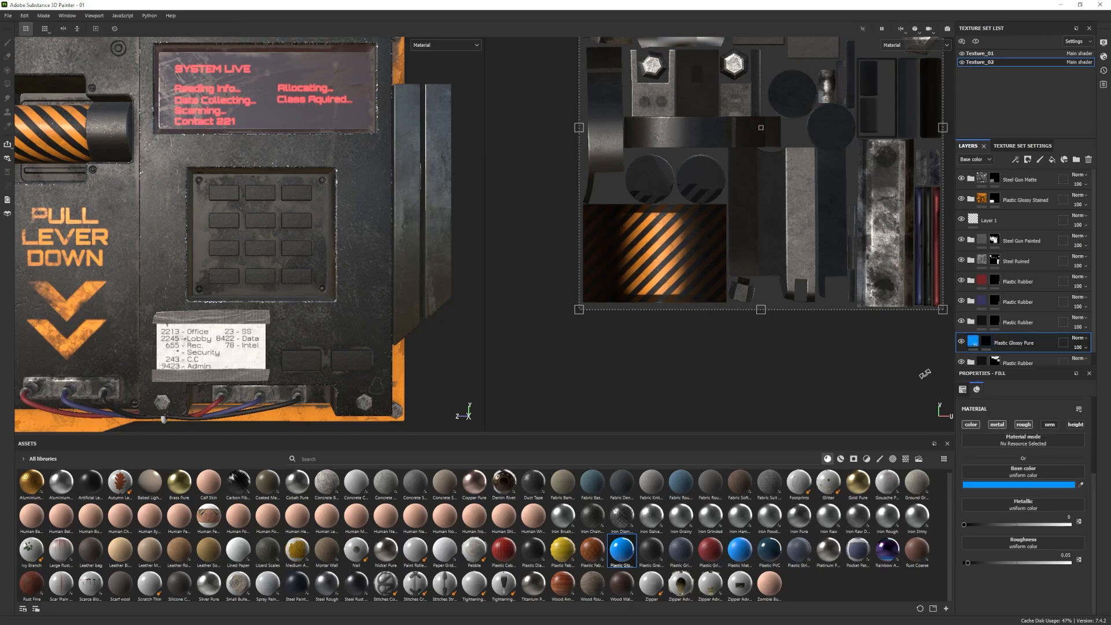
Set the Plastic Glossy Pure layer's base color to light grey B7B7B7.
{"action": "left_click", "coordinate": [996, 485]}
{"action": "left_click", "coordinate": [875, 405]}
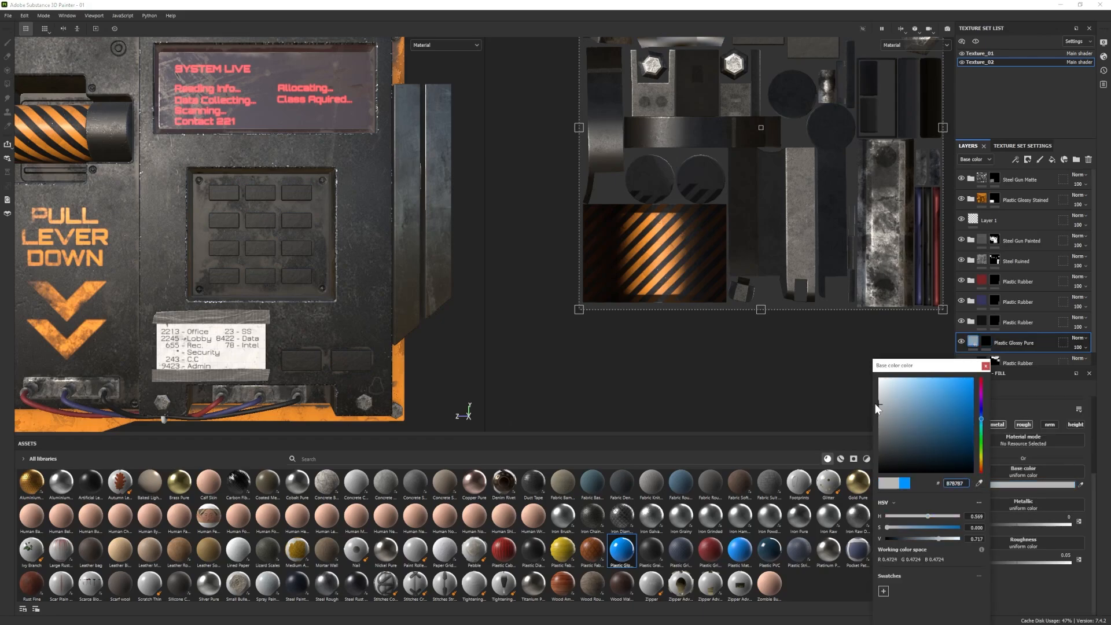
{"action": "left_click", "coordinate": [986, 366]}
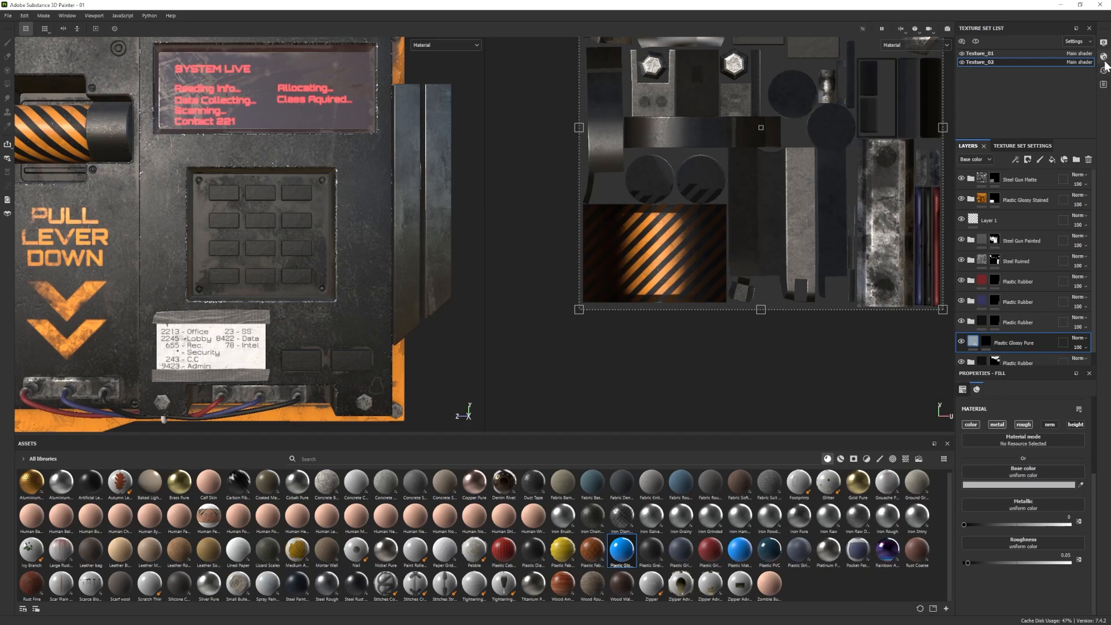
Add an Emissive channel to the Texture_02 texture set and return to its layer stack.
{"action": "left_click", "coordinate": [1018, 146]}
{"action": "left_click", "coordinate": [1079, 174]}
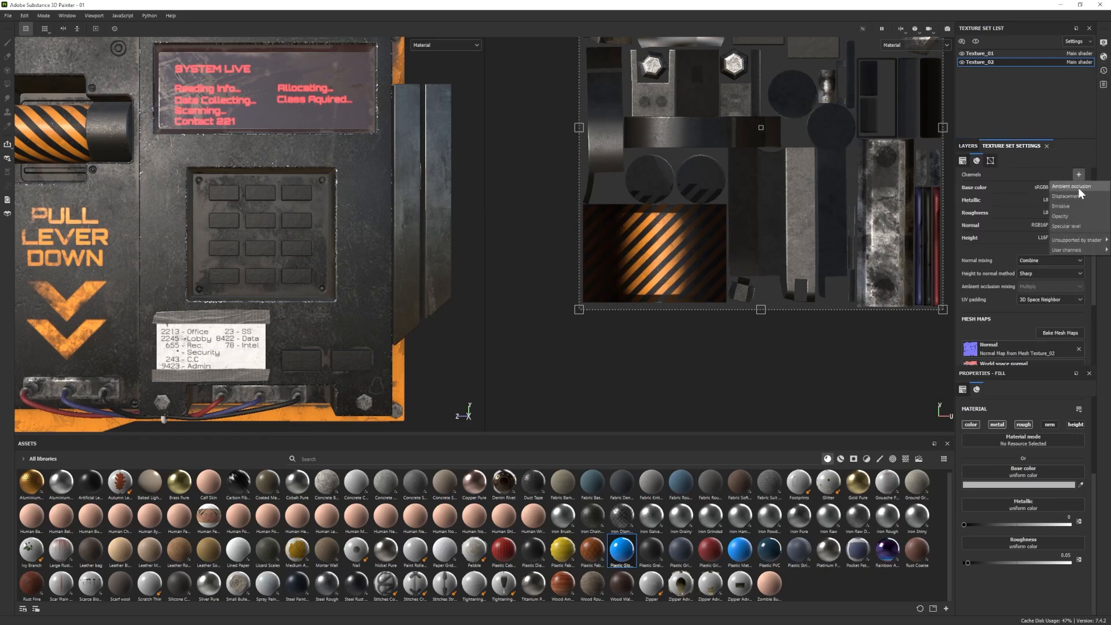
{"action": "left_click", "coordinate": [1066, 205]}
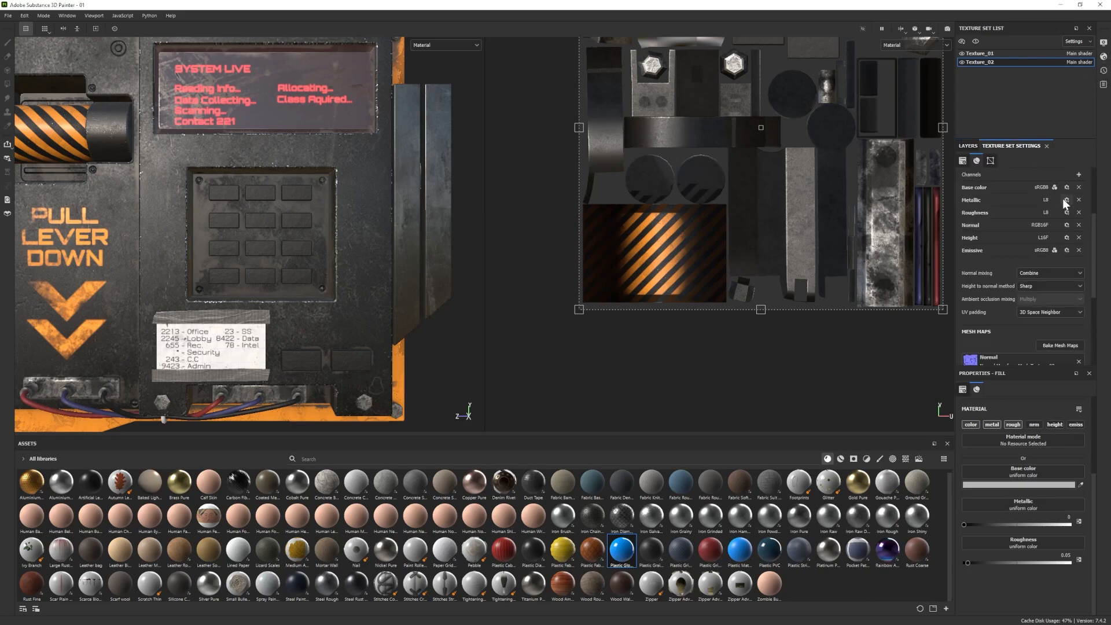
{"action": "left_click", "coordinate": [973, 147]}
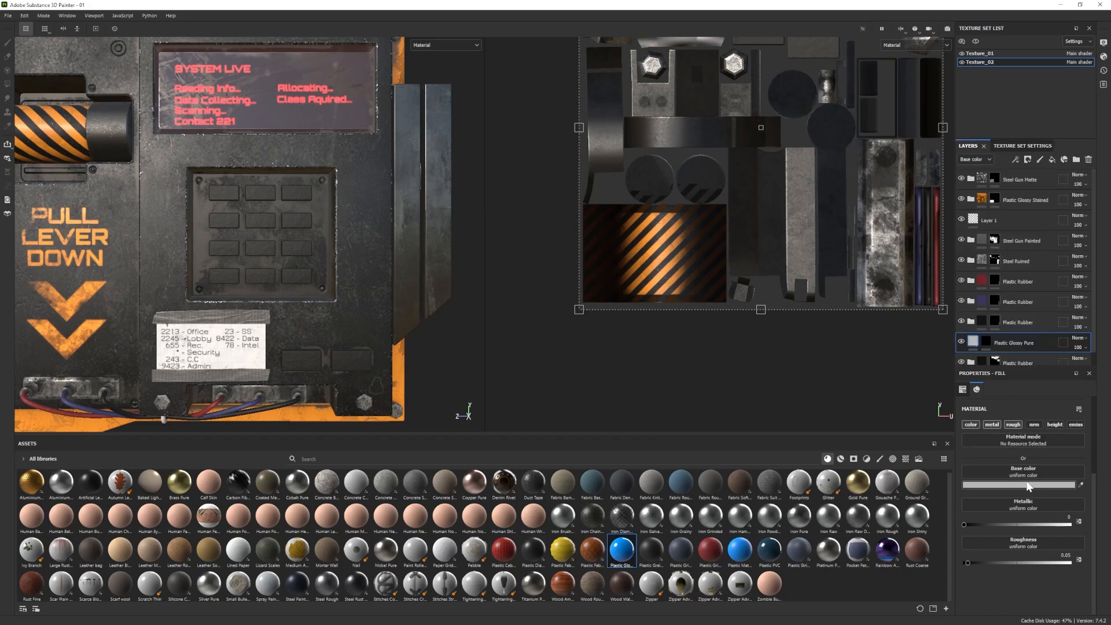
Enable the emissive channel on the Plastic Glossy Pure layer and set its emissive color to light grey.
{"action": "left_click", "coordinate": [1076, 425]}
{"action": "left_click", "coordinate": [1042, 594]}
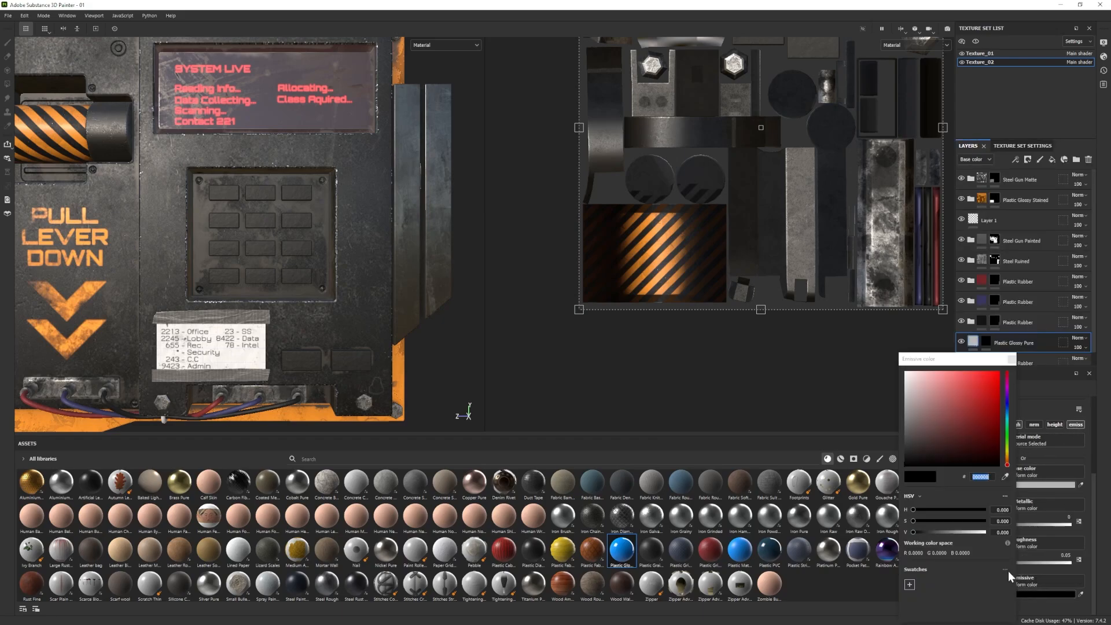
{"action": "left_click_drag", "start_coordinate": [918, 415], "coordinate": [904, 402]}
{"action": "left_click", "coordinate": [1012, 359]}
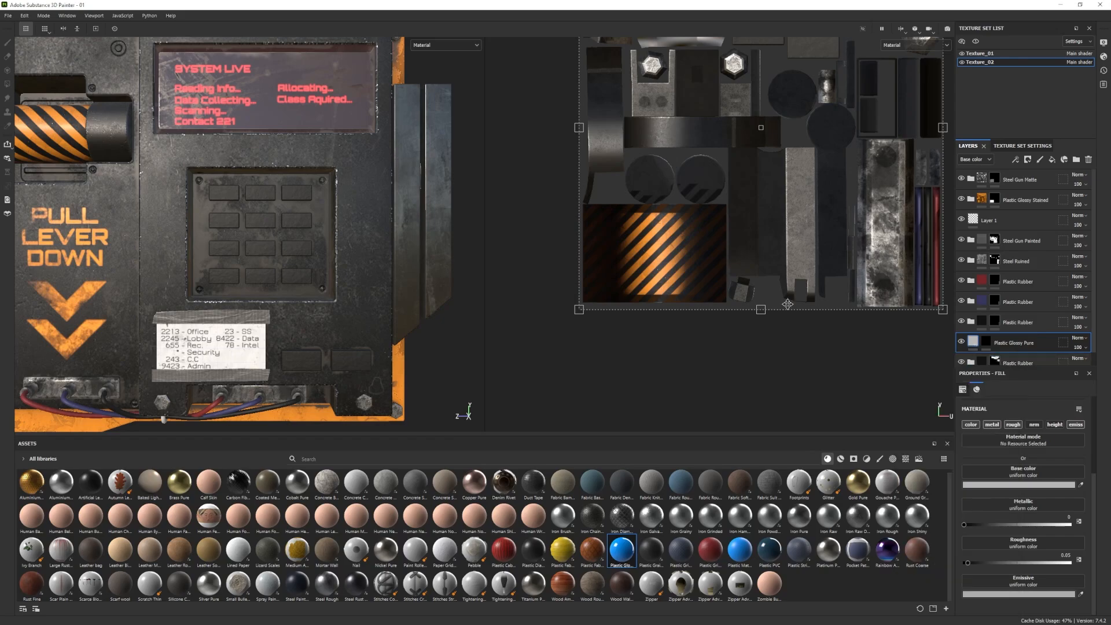
Select the Plastic Glossy Pure mask for painting and load the Font Jura alpha into the brush.
{"action": "left_click", "coordinate": [986, 341]}
{"action": "key", "text": "1"}
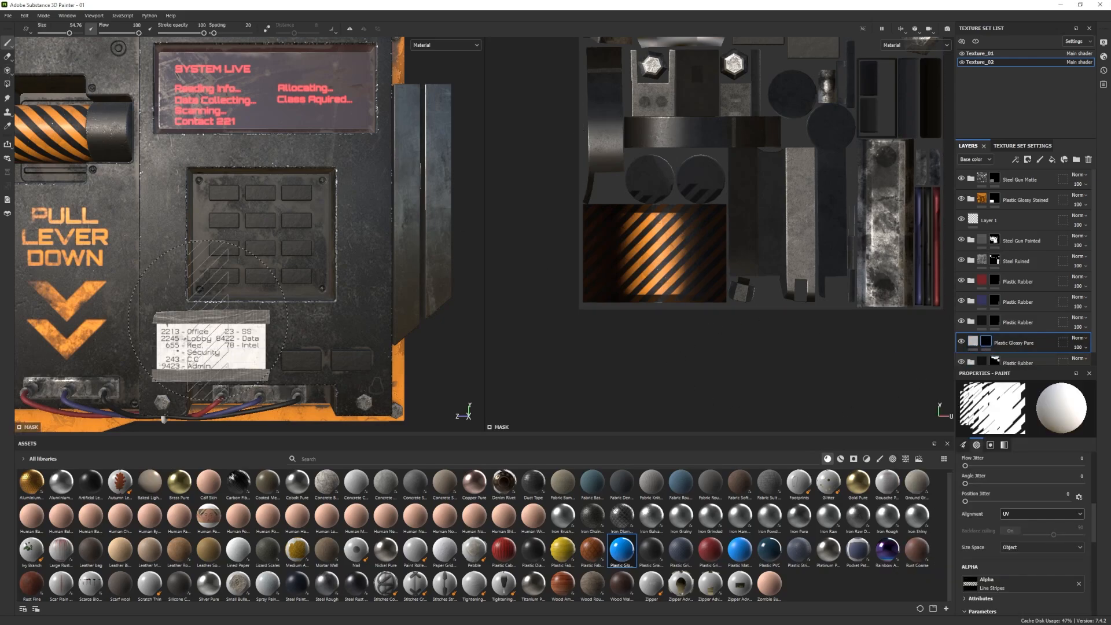
{"action": "left_click", "coordinate": [893, 459]}
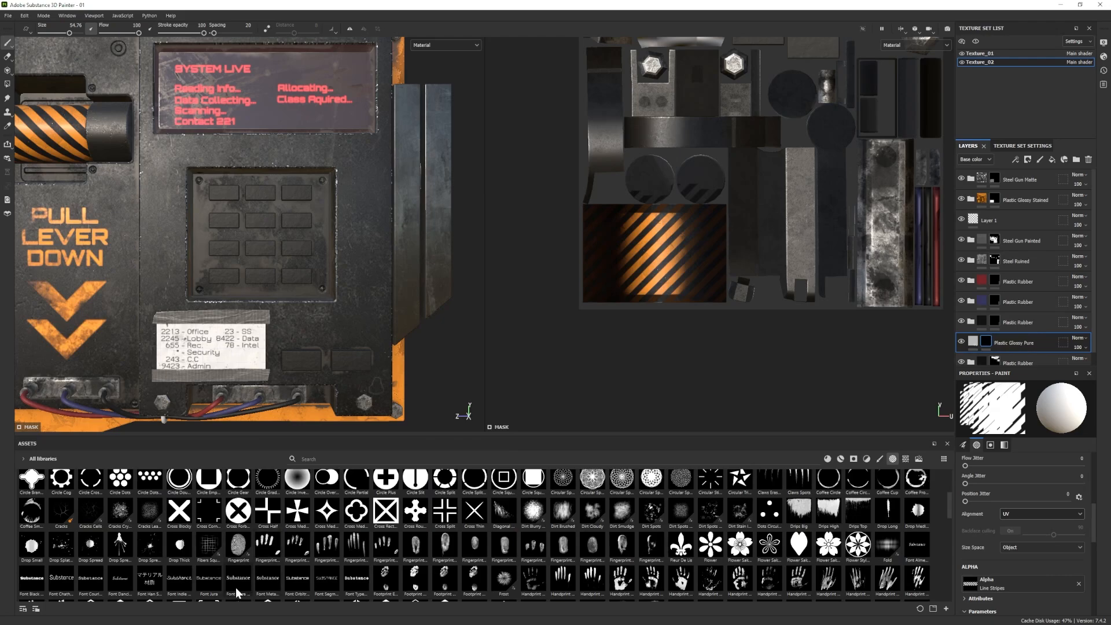
{"action": "mouse_move", "coordinate": [237, 592]}
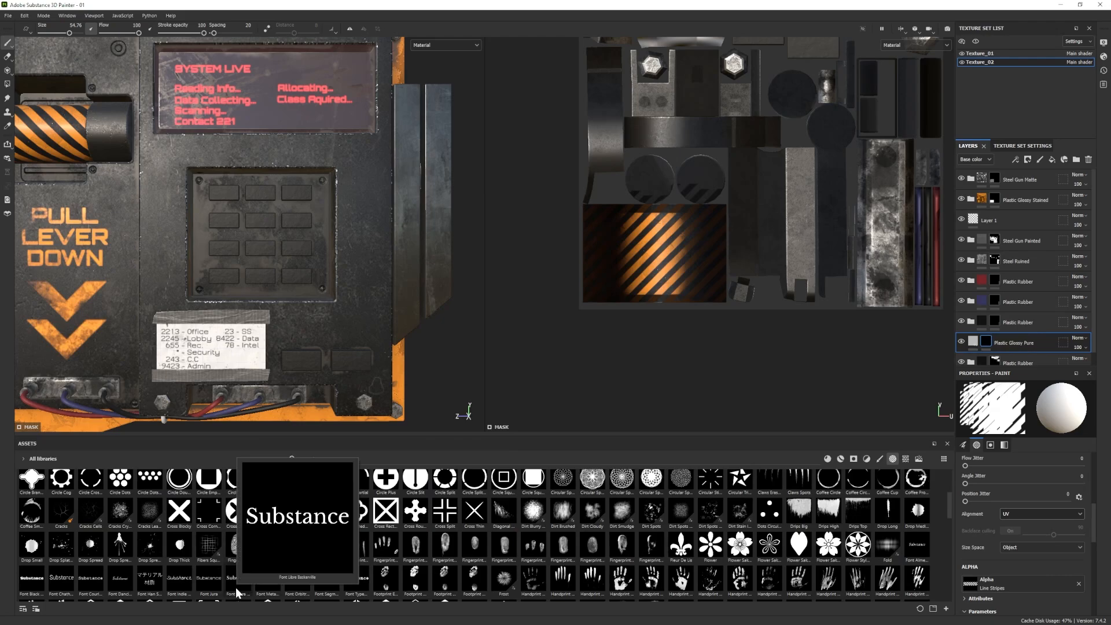
{"action": "left_click", "coordinate": [199, 586]}
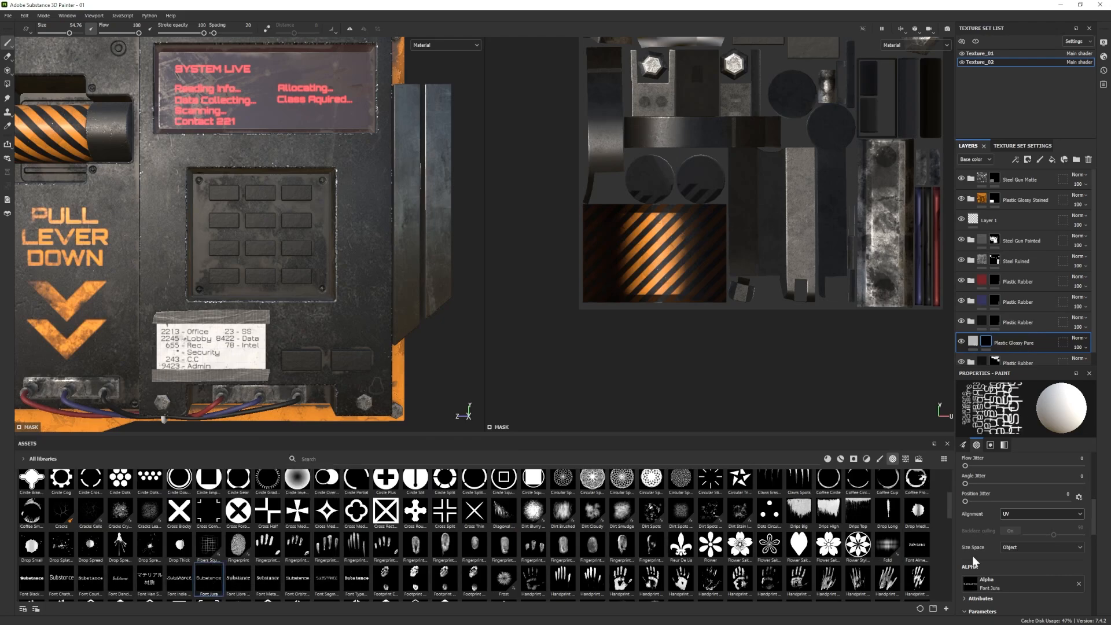
Set the Font Jura alpha's type to Bold and its text to 1.
{"action": "scroll", "coordinate": [1012, 556], "scroll_direction": "down", "scroll_amount": 3}
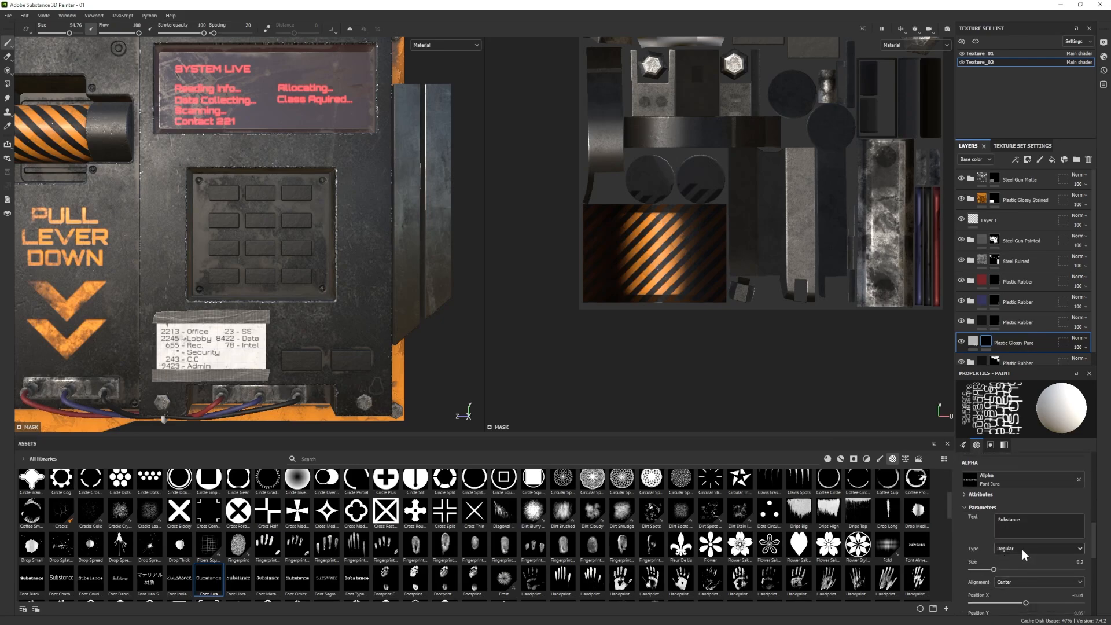
{"action": "left_click", "coordinate": [1022, 550]}
{"action": "left_click", "coordinate": [1005, 567]}
{"action": "double_click", "coordinate": [1009, 519]}
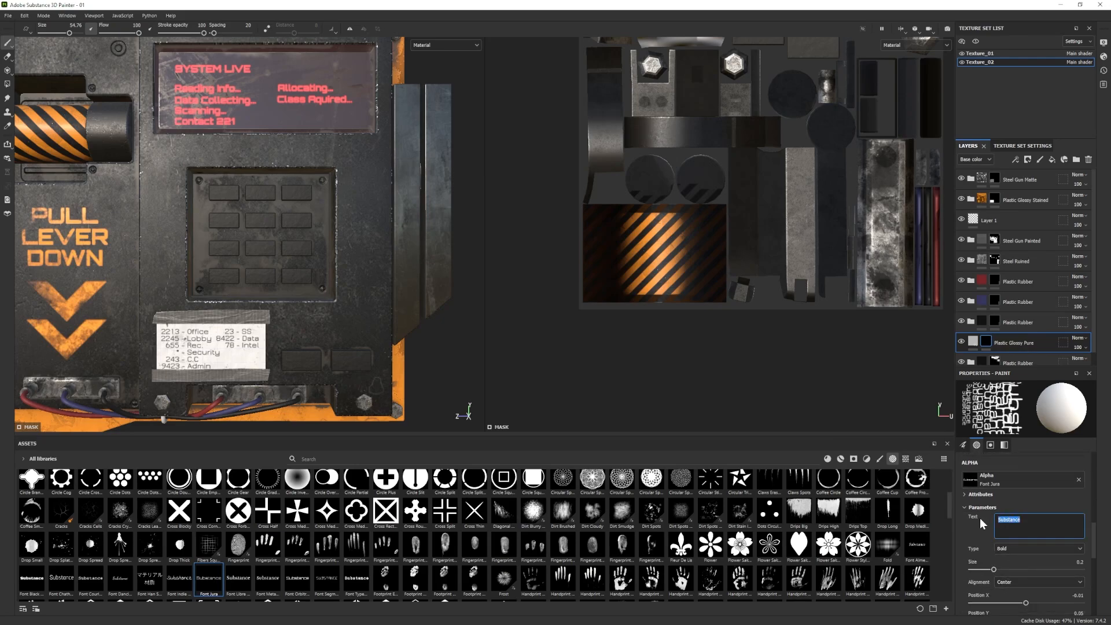
{"action": "type", "text": "1"}
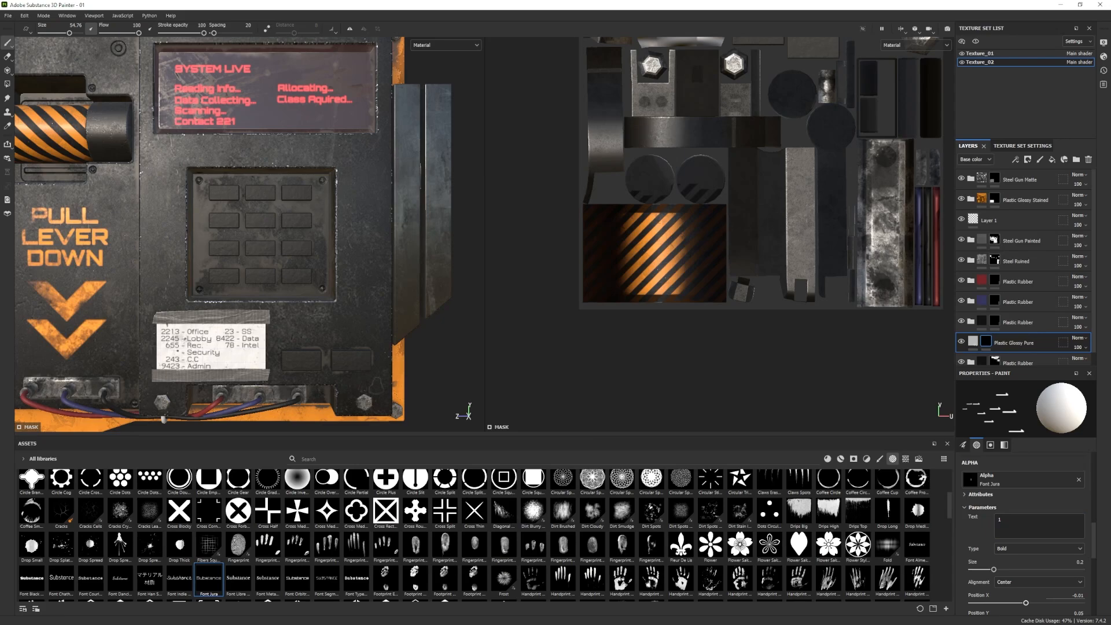
Set the brush size to 17.64 and angle to 270, and stamp the number 1 on the keypad's first button.
{"action": "scroll", "coordinate": [1023, 540], "scroll_direction": "down", "scroll_amount": 5}
{"action": "left_click", "coordinate": [1006, 489]}
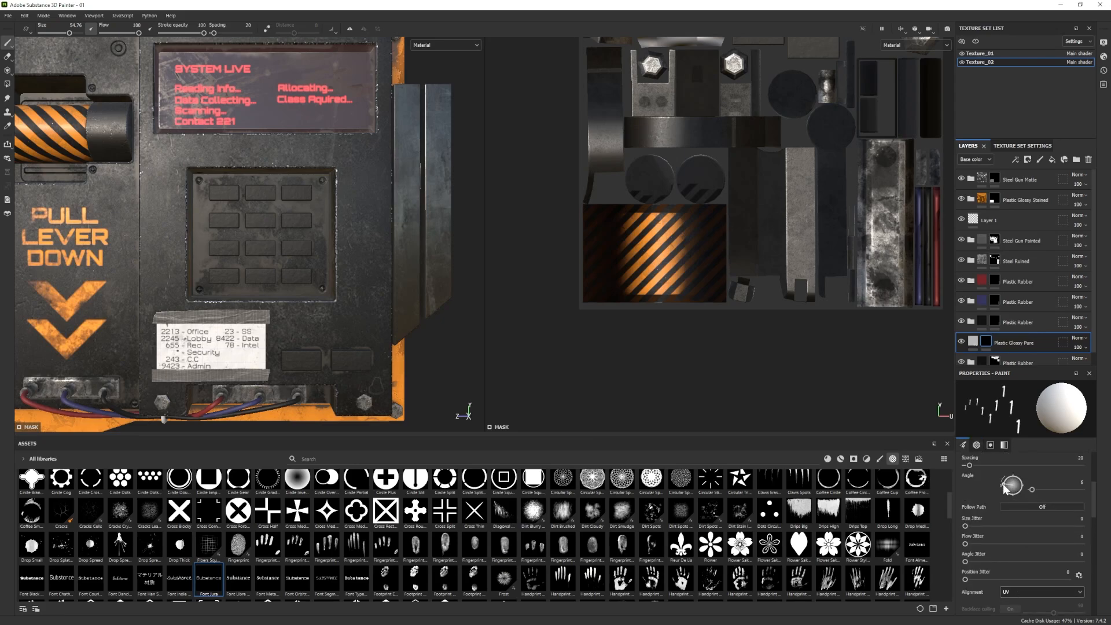
{"action": "left_click_drag", "start_coordinate": [1006, 489], "coordinate": [995, 485]}
{"action": "key", "text": "bracketleft"}
{"action": "key", "text": "bracketleft"}
{"action": "key", "text": "bracketleft"}
{"action": "key", "text": "bracketleft"}
{"action": "middle_click_drag", "start_coordinate": [604, 177], "coordinate": [563, 249]}
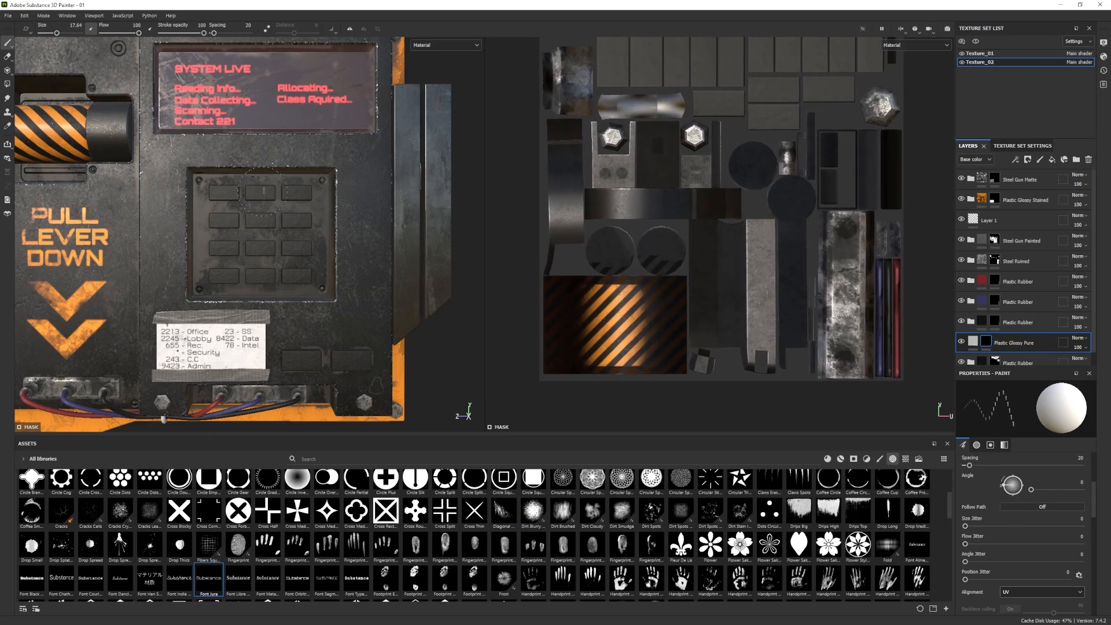
{"action": "left_click", "coordinate": [1013, 496]}
{"action": "left_click_drag", "start_coordinate": [229, 189], "coordinate": [224, 193], "text": "alt"}
{"action": "scroll", "coordinate": [262, 218], "scroll_direction": "down", "scroll_amount": 2}
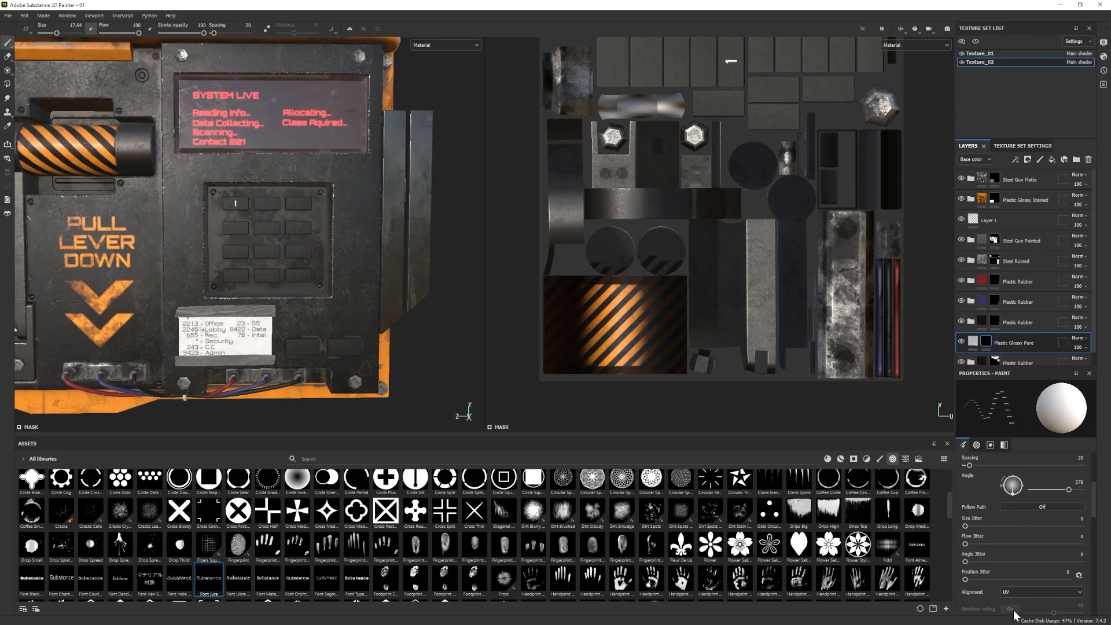
Change the alpha text to 2, set the brush angle to 0 and size to 21.16, and stamp it on the second keypad button.
{"action": "scroll", "coordinate": [1014, 588], "scroll_direction": "down", "scroll_amount": 5}
{"action": "double_click", "coordinate": [1008, 573]}
{"action": "type", "text": "2"}
{"action": "scroll", "coordinate": [1030, 578], "scroll_direction": "up", "scroll_amount": 4}
{"action": "left_click", "coordinate": [998, 460]}
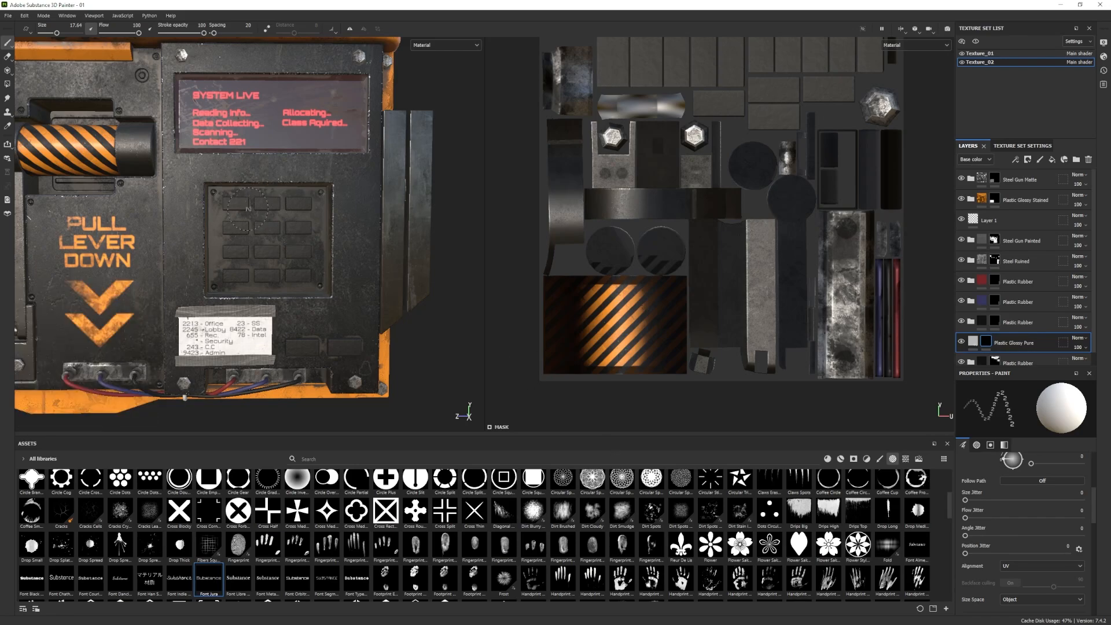
{"action": "key", "text": "bracketright"}
{"action": "key", "text": "bracketright"}
{"action": "left_click", "coordinate": [267, 203]}
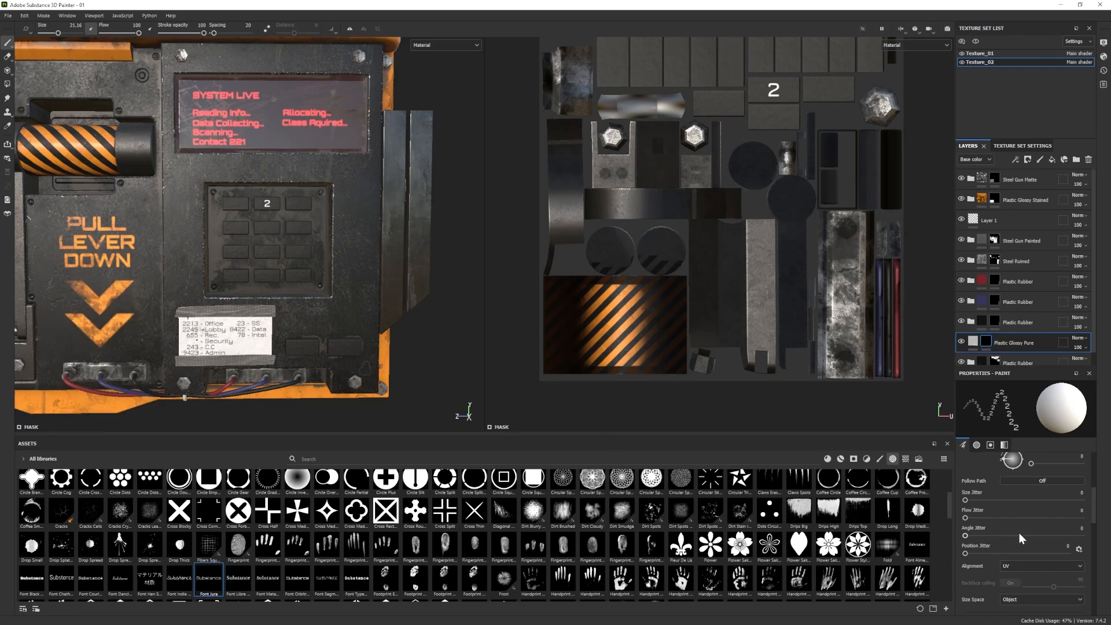
Change the alpha text to 3 and stamp it on the third button of the keypad's first row.
{"action": "scroll", "coordinate": [1021, 538], "scroll_direction": "down", "scroll_amount": 4}
{"action": "double_click", "coordinate": [1007, 573]}
{"action": "type", "text": "3"}
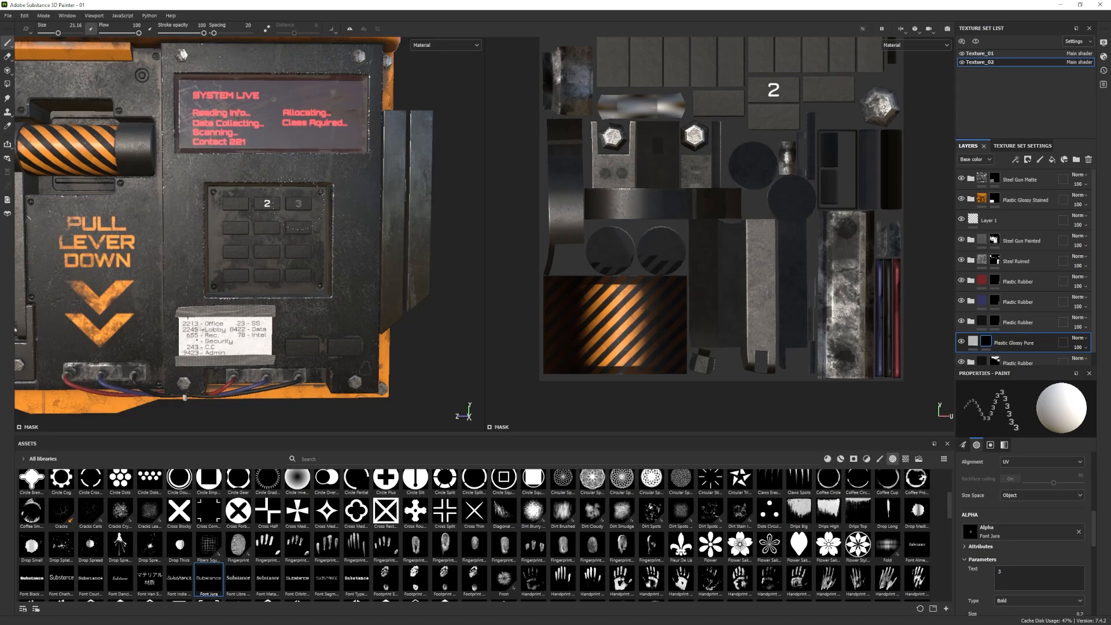
{"action": "left_click", "coordinate": [299, 204]}
Stamp 7 and # on the first buttons of the keypad's third and fourth rows.
{"action": "left_click_drag", "start_coordinate": [1008, 572], "coordinate": [967, 573]}
{"action": "type", "text": "4"}
{"action": "key", "text": "BackSpace"}
{"action": "type", "text": "7"}
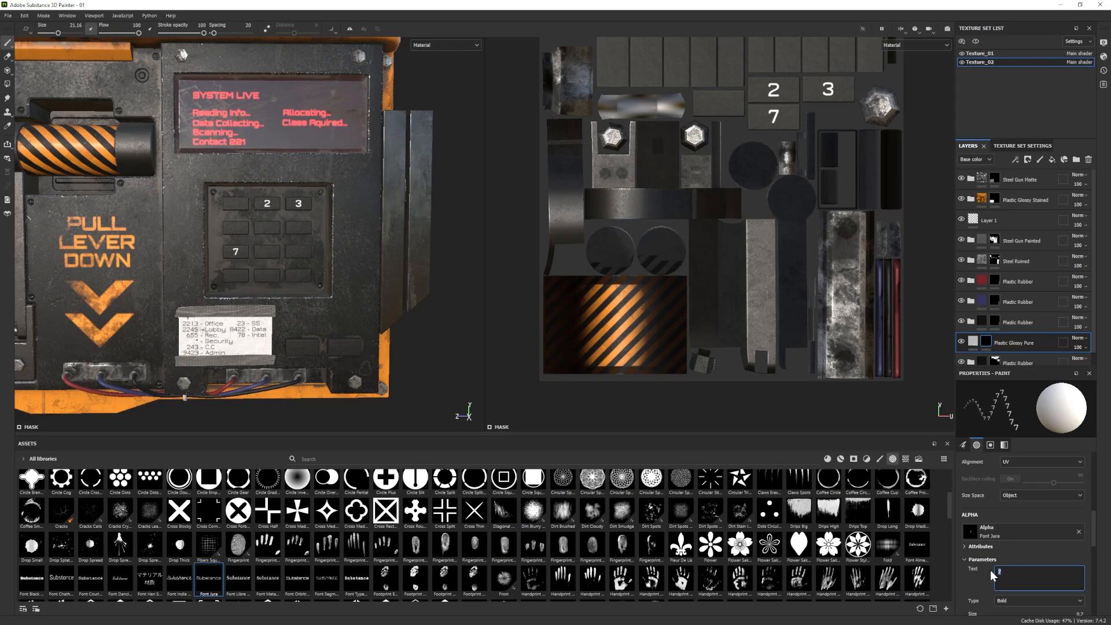
{"action": "type", "text": "#"}
Rotate the brush to suit the sideways button UVs and stamp 1 and 4 on the first buttons of the top two rows.
{"action": "scroll", "coordinate": [1021, 464], "scroll_direction": "up", "scroll_amount": 3}
{"action": "left_click", "coordinate": [1011, 519]}
{"action": "scroll", "coordinate": [1013, 529], "scroll_direction": "down", "scroll_amount": 3}
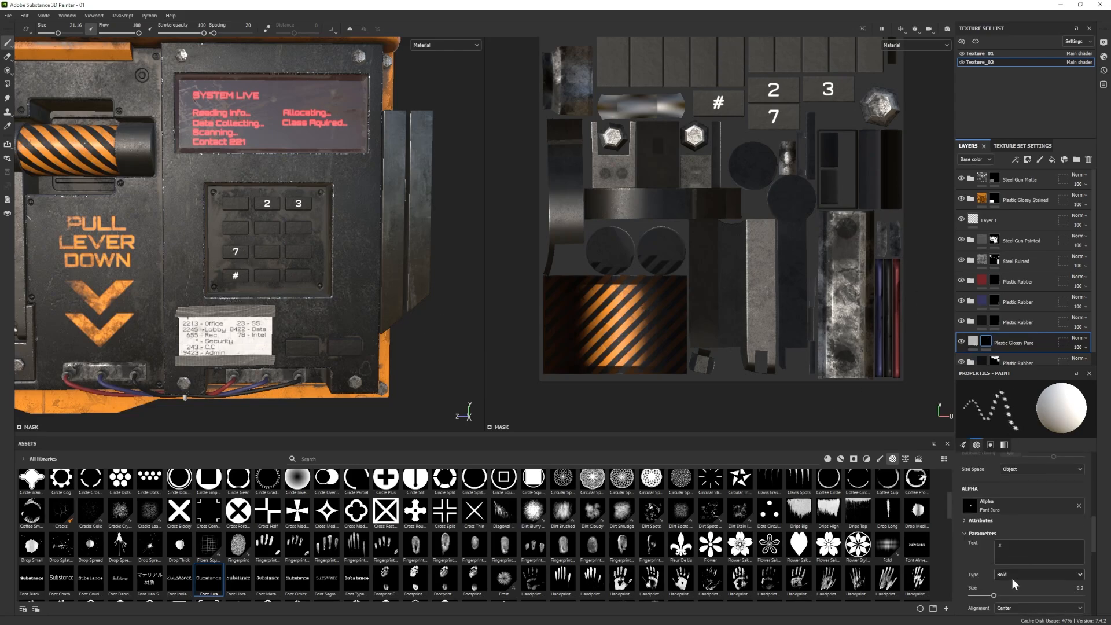
{"action": "double_click", "coordinate": [1019, 550]}
{"action": "type", "text": "1"}
{"action": "double_click", "coordinate": [994, 545]}
{"action": "type", "text": "4"}
Stamp 5 and 6 on the remaining two buttons of the keypad's second row.
{"action": "type", "text": "5"}
{"action": "left_click", "coordinate": [267, 227]}
{"action": "left_click_drag", "start_coordinate": [1009, 546], "coordinate": [978, 545]}
{"action": "type", "text": "6"}
{"action": "left_click", "coordinate": [297, 228]}
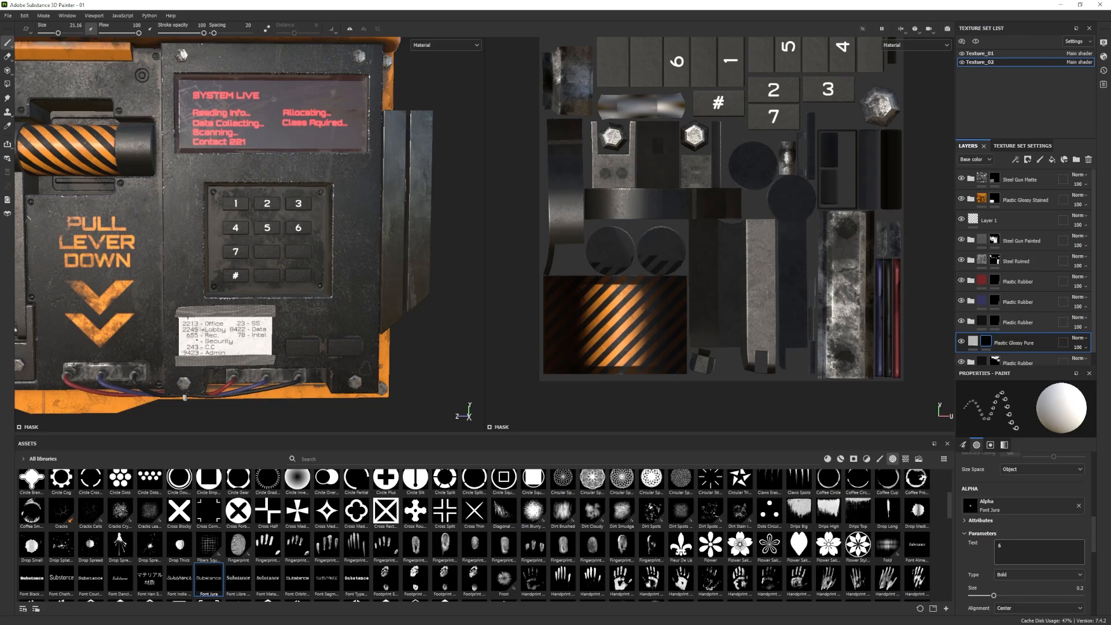
Stamp 9, 8, 0 and * on the keypad's remaining blank buttons.
{"action": "double_click", "coordinate": [999, 545]}
{"action": "type", "text": "9"}
{"action": "type", "text": "."}
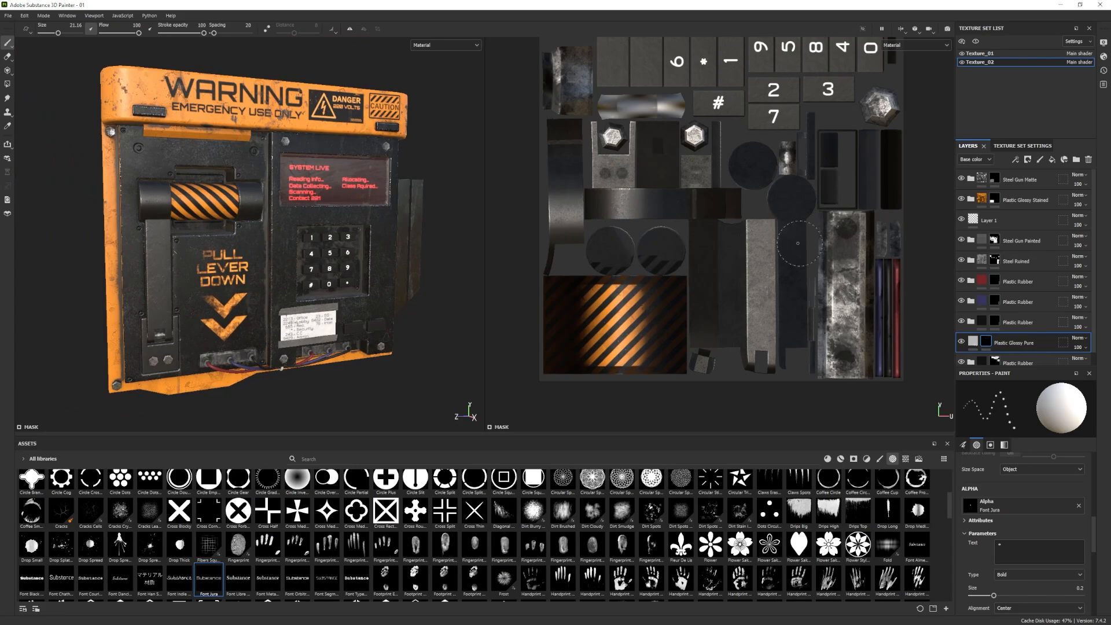
Darken the Plastic Glossy Pure layer's base and emissive colors to a medium grey.
{"action": "left_click", "coordinate": [973, 342]}
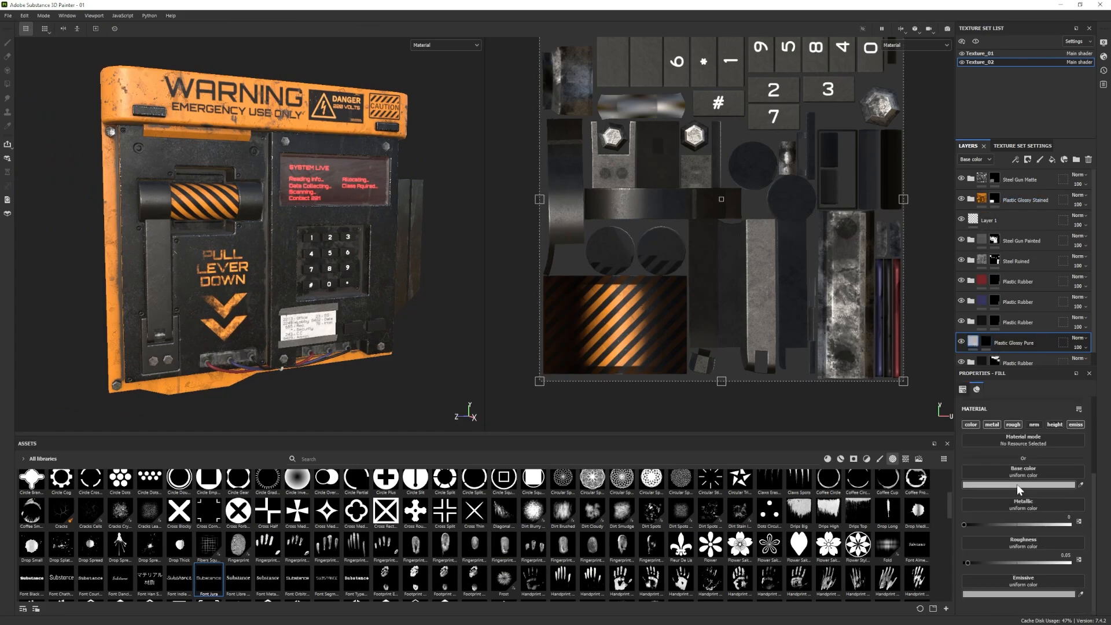
{"action": "left_click", "coordinate": [1051, 594]}
{"action": "left_click", "coordinate": [899, 415]}
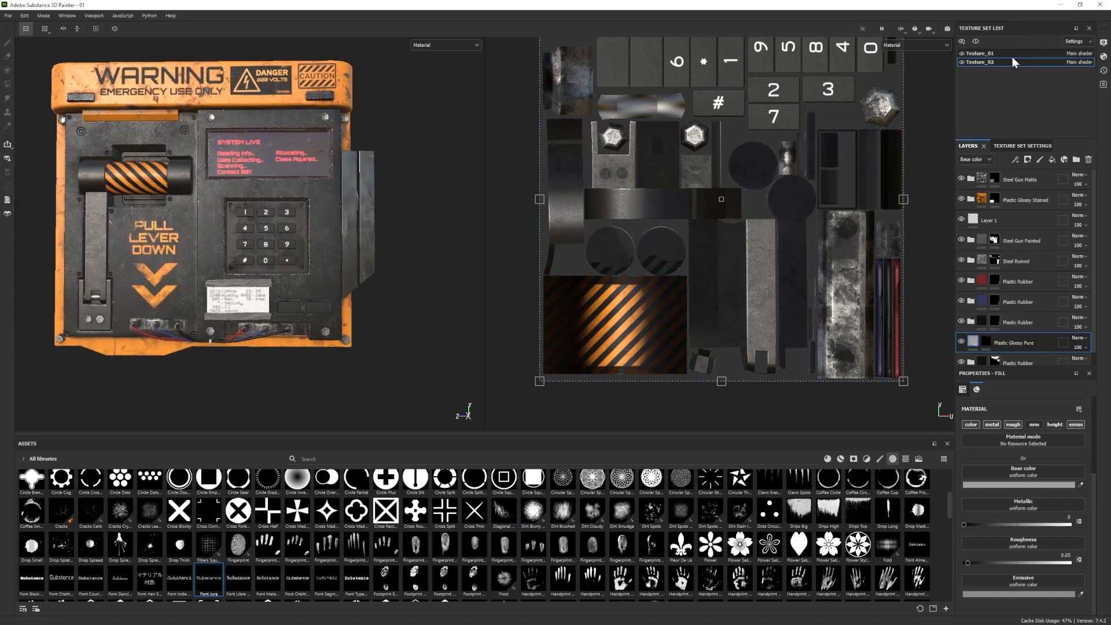
Switch to Texture_01 and add a Plastic Matte Pure material with a black mask at the top of the layer stack.
{"action": "left_click", "coordinate": [999, 54]}
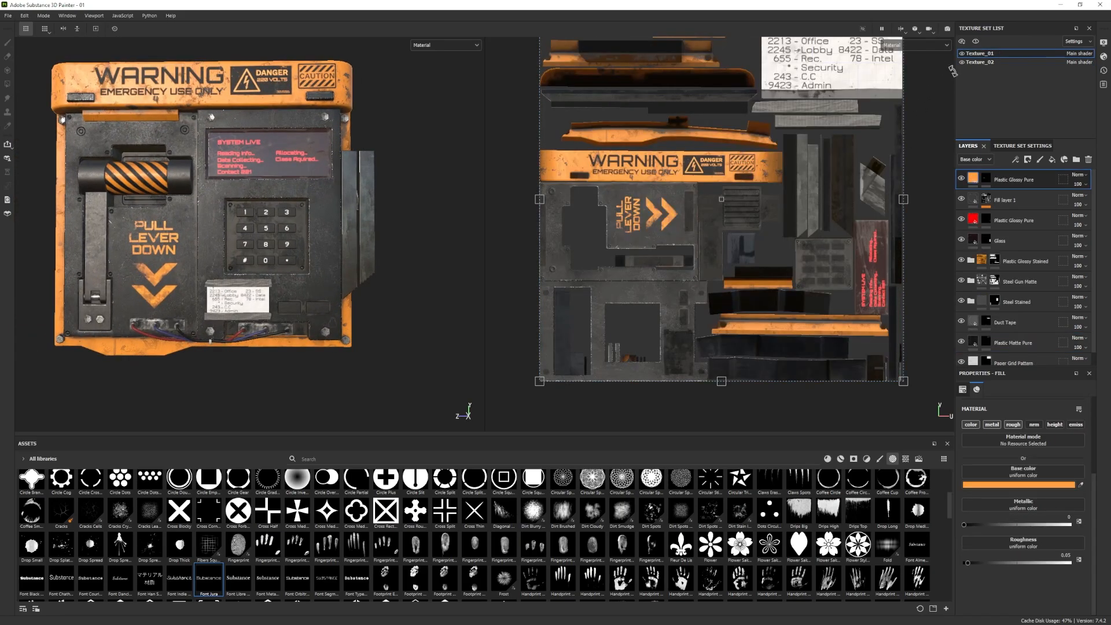
{"action": "left_click", "coordinate": [827, 459]}
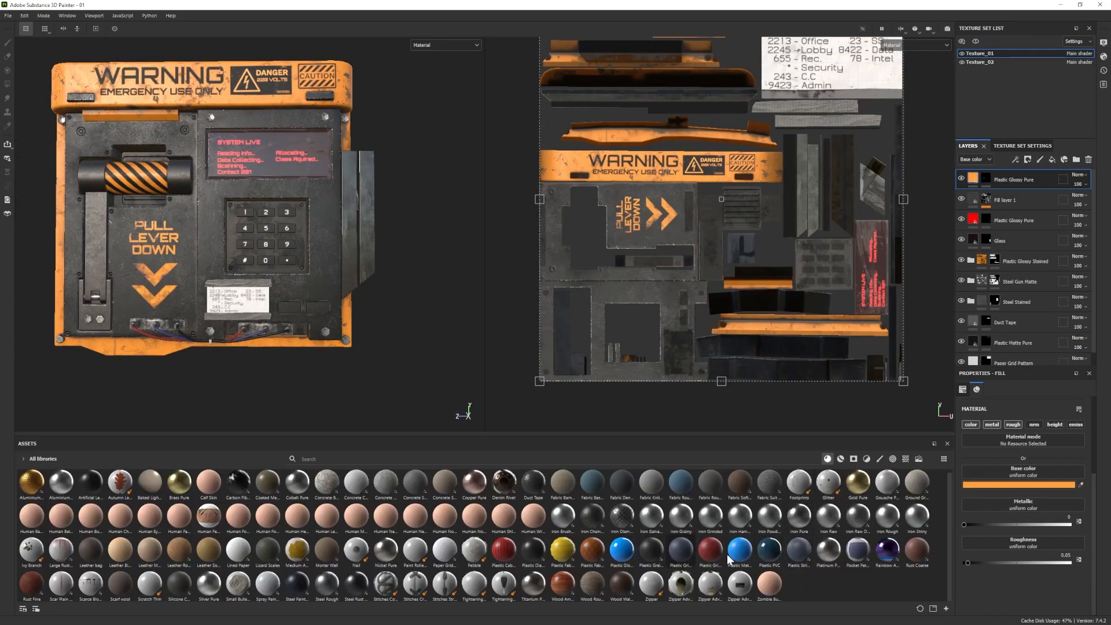
{"action": "mouse_move", "coordinate": [740, 550]}
{"action": "left_mouse_down"}
{"action": "mouse_move", "coordinate": [1035, 185]}
{"action": "mouse_move", "coordinate": [1025, 182]}
{"action": "left_mouse_up"}
{"action": "right_click", "coordinate": [990, 179]}
{"action": "left_click", "coordinate": [1023, 193]}
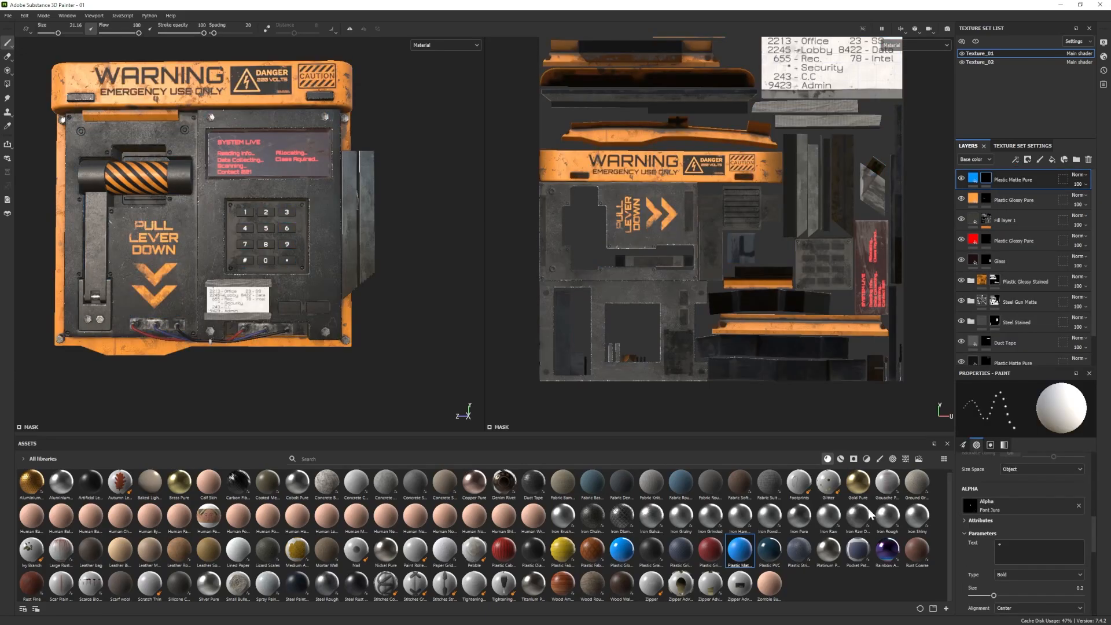
Load the Circle Dots alpha with dot scale 0.21, set the brush size to 10.24, and stamp it beside the taped note.
{"action": "left_click", "coordinate": [892, 459]}
{"action": "scroll", "coordinate": [463, 532], "scroll_direction": "down", "scroll_amount": 3}
{"action": "left_click", "coordinate": [120, 487]}
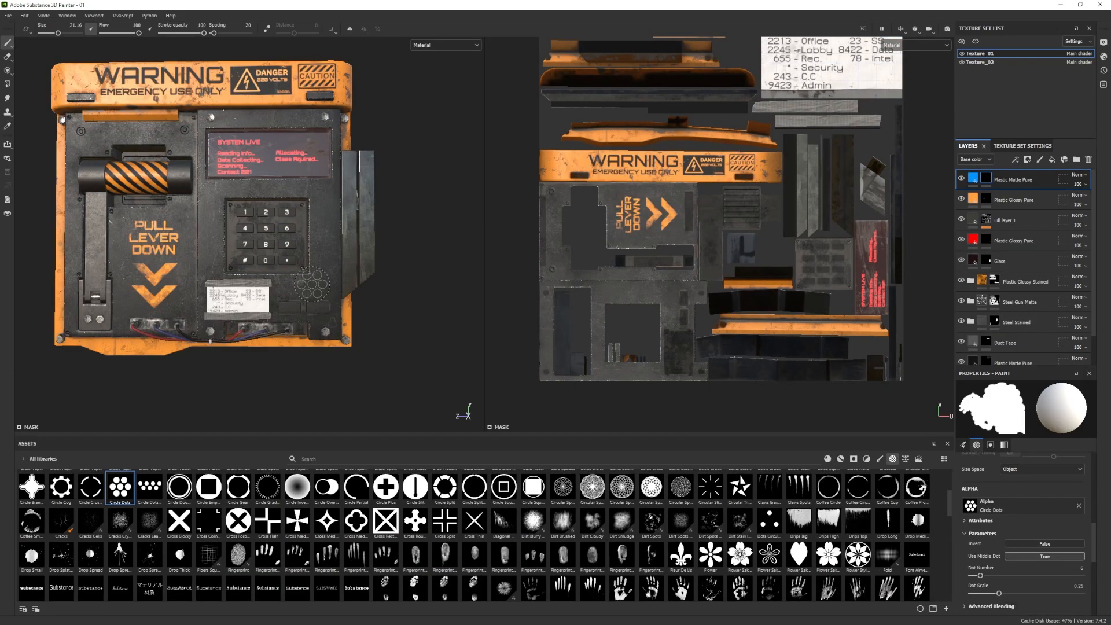
{"action": "left_click_drag", "start_coordinate": [998, 593], "coordinate": [995, 593]}
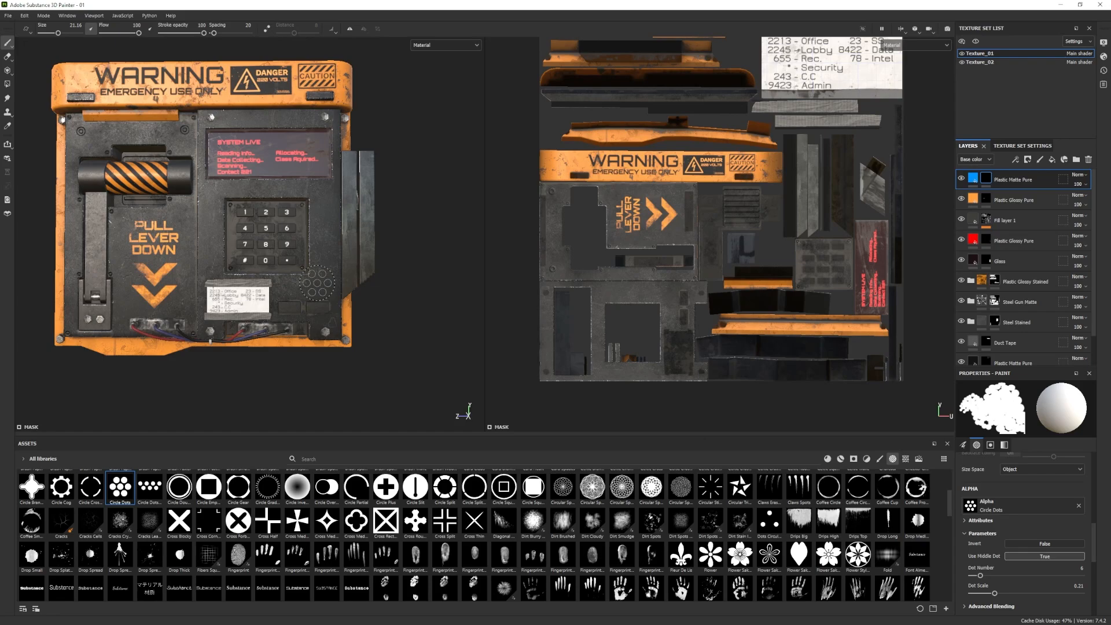
{"action": "right_click_drag", "start_coordinate": [318, 284], "coordinate": [288, 283], "text": "ctrl"}
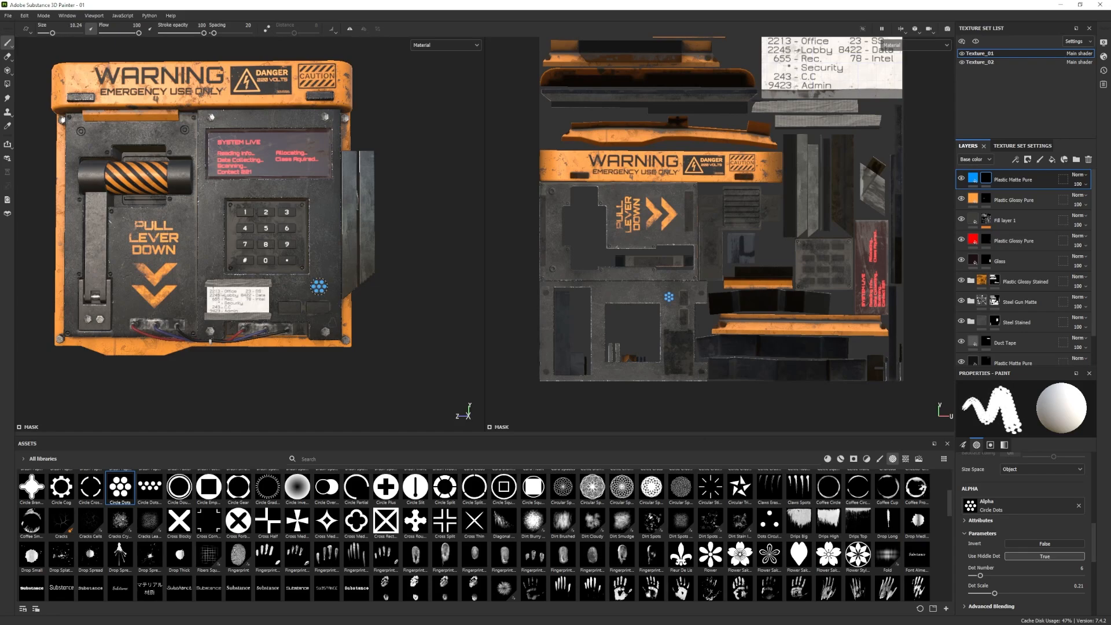
Change the Plastic Matte Pure layer's base color to black.
{"action": "left_click", "coordinate": [972, 178]}
{"action": "scroll", "coordinate": [383, 308], "scroll_direction": "up", "scroll_amount": 3}
{"action": "left_click_drag", "start_coordinate": [370, 324], "coordinate": [417, 333], "text": "alt"}
{"action": "left_click", "coordinate": [1001, 485]}
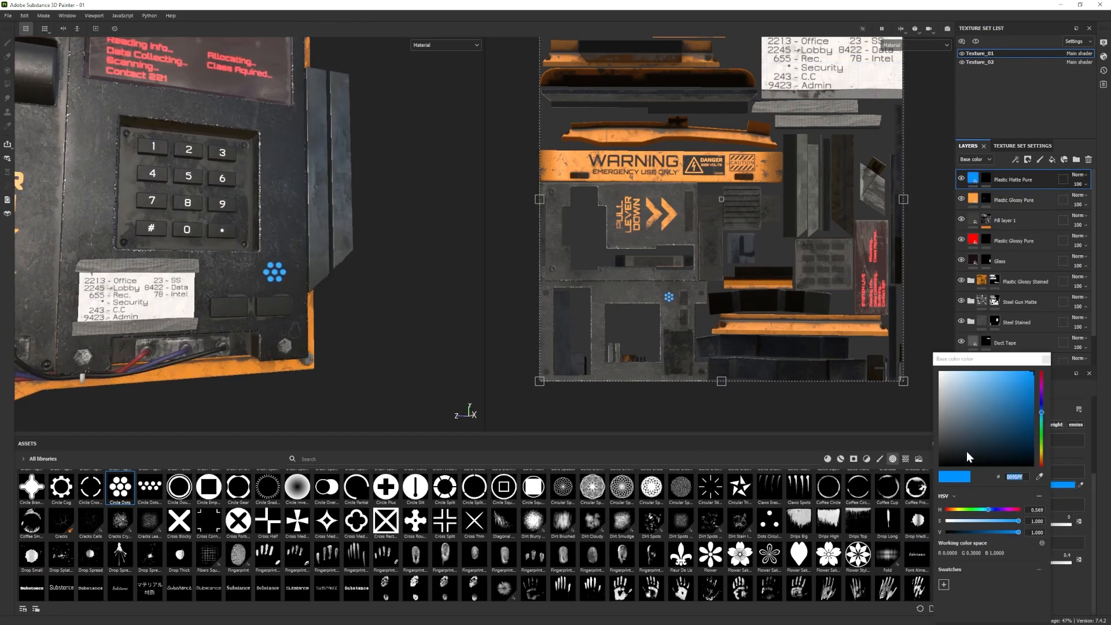
{"action": "left_click_drag", "start_coordinate": [973, 440], "coordinate": [935, 464]}
{"action": "left_click", "coordinate": [1046, 360]}
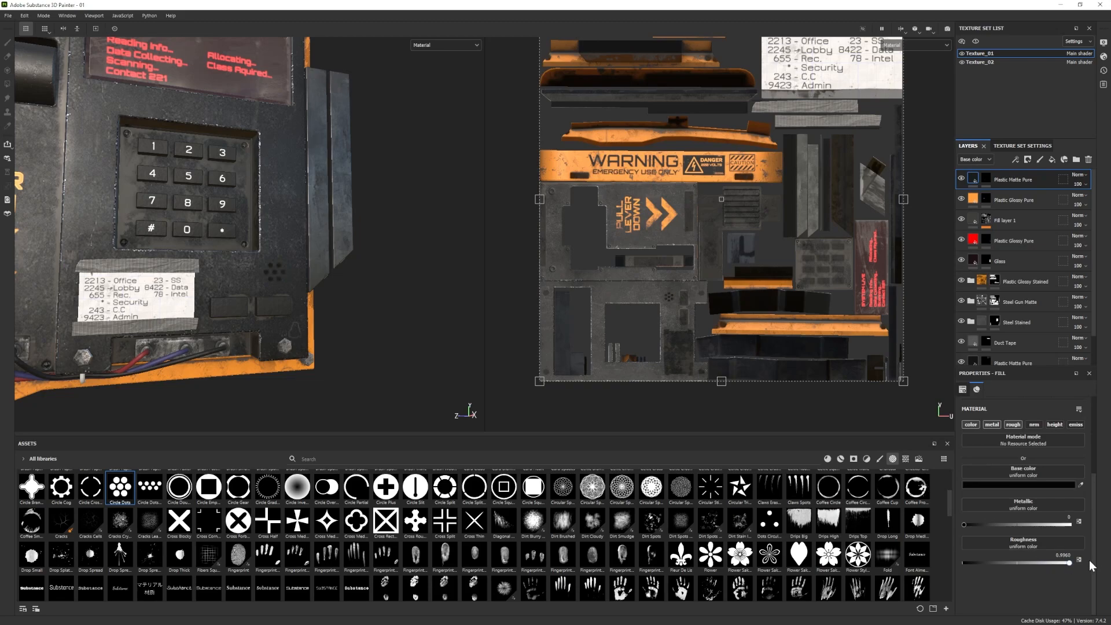
Set the Plastic Matte Pure layer's roughness to 1 and enable its height channel at about -0.13 to sink the dots.
{"action": "left_click", "coordinate": [1055, 425]}
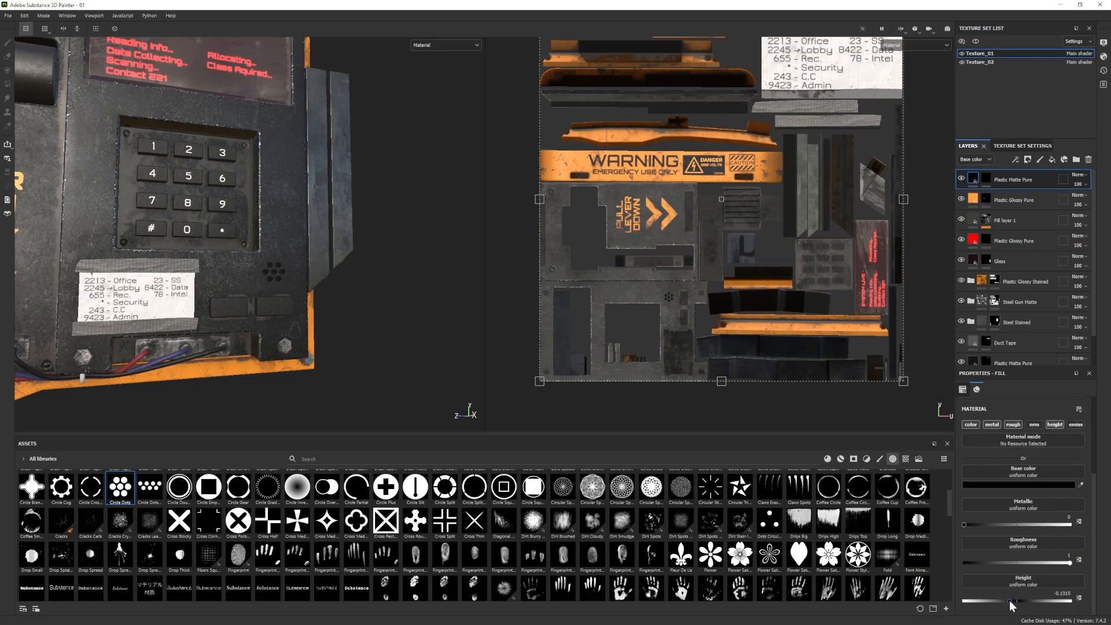
{"action": "scroll", "coordinate": [301, 325], "scroll_direction": "down", "scroll_amount": 4}
{"action": "left_click_drag", "start_coordinate": [359, 330], "coordinate": [243, 298], "text": "alt"}
{"action": "middle_click_drag", "start_coordinate": [243, 298], "coordinate": [252, 323], "text": "alt"}
Select the Plastic Matte Pure mask for painting and load the Square Rectangle alpha into the brush.
{"action": "scroll", "coordinate": [301, 336], "scroll_direction": "up", "scroll_amount": 3}
{"action": "scroll", "coordinate": [746, 528], "scroll_direction": "up", "scroll_amount": 3}
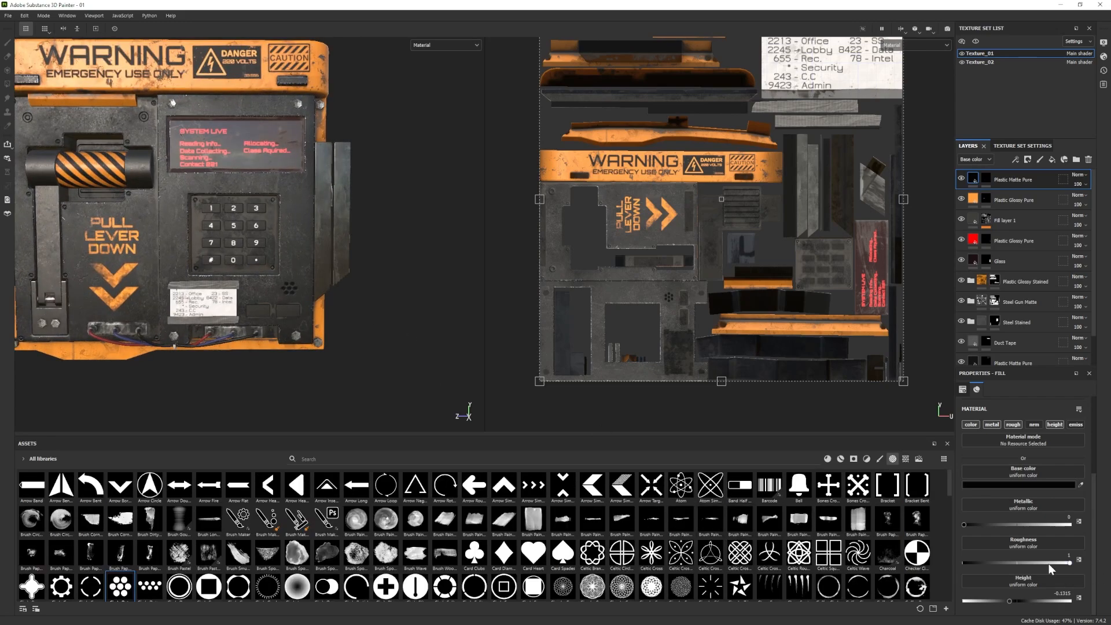
{"action": "scroll", "coordinate": [667, 544], "scroll_direction": "down", "scroll_amount": 10}
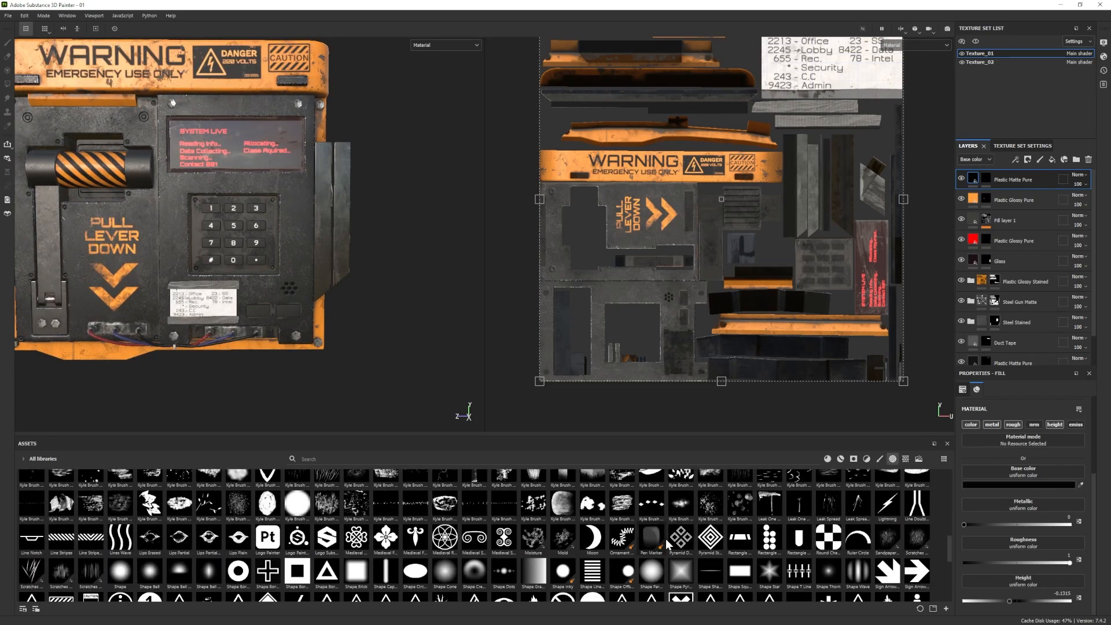
{"action": "scroll", "coordinate": [535, 550], "scroll_direction": "up", "scroll_amount": 10}
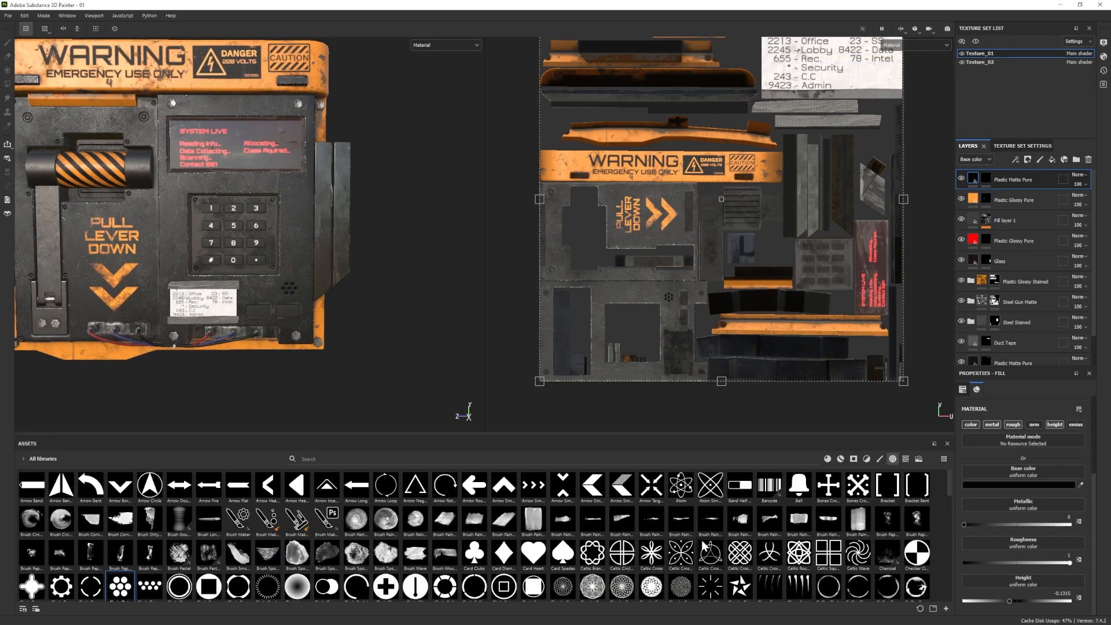
{"action": "scroll", "coordinate": [724, 546], "scroll_direction": "down", "scroll_amount": 10}
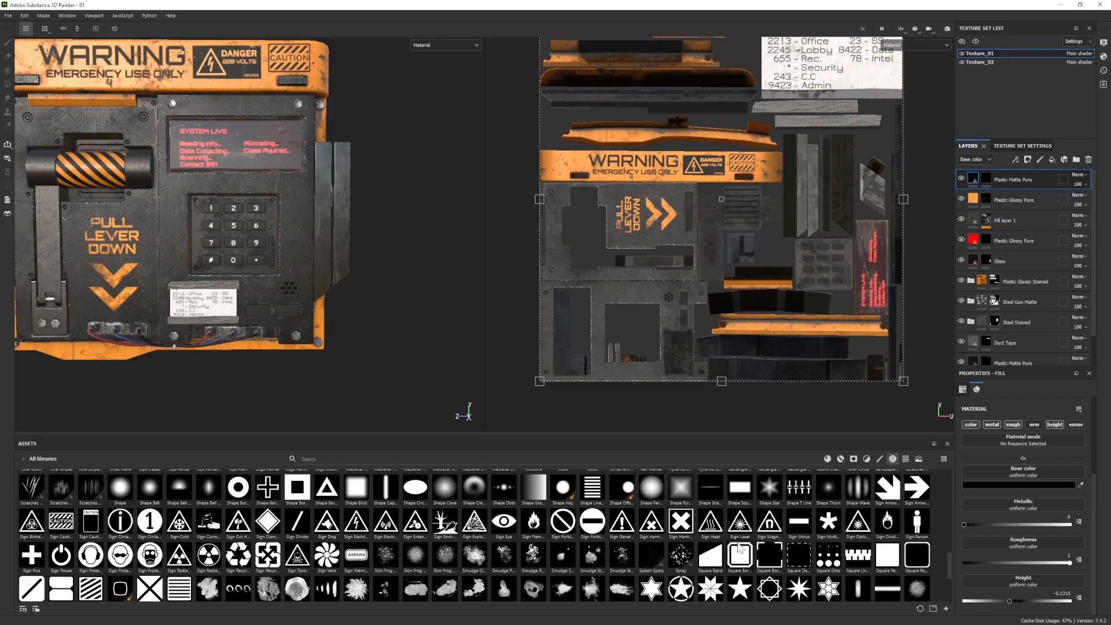
{"action": "left_click", "coordinate": [986, 178]}
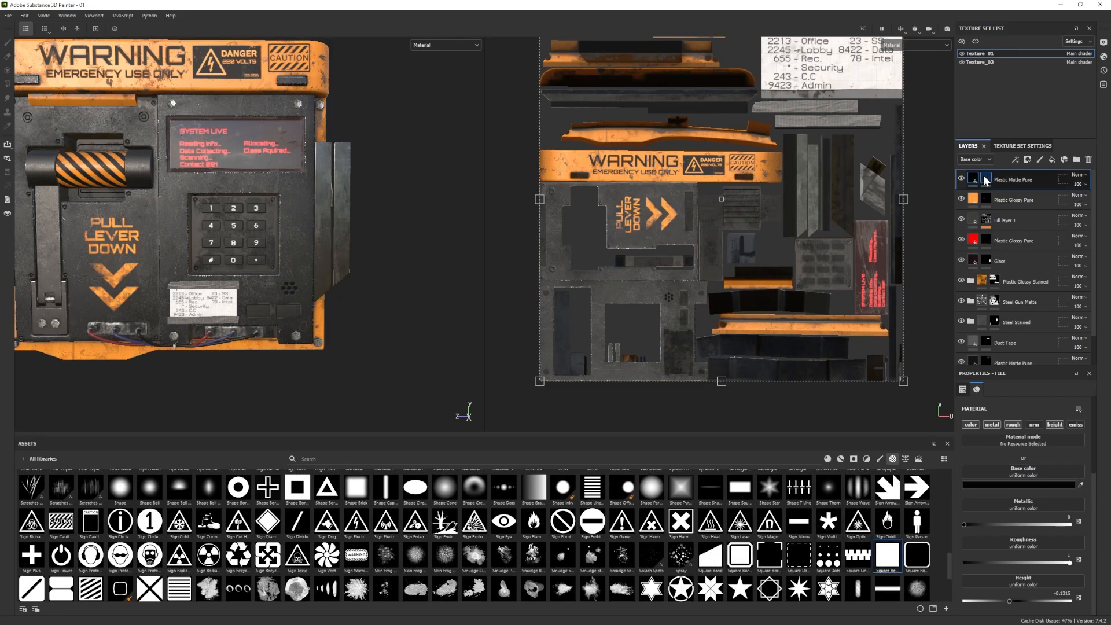
{"action": "key", "text": "1"}
{"action": "left_click", "coordinate": [887, 555]}
Set the brush size to 6.76 and paint a rectangular recess behind the keypad's 1 button.
{"action": "scroll", "coordinate": [249, 232], "scroll_direction": "up", "scroll_amount": 5}
{"action": "middle_click_drag", "start_coordinate": [191, 177], "coordinate": [222, 211], "text": "alt"}
{"action": "scroll", "coordinate": [222, 205], "scroll_direction": "up", "scroll_amount": 1}
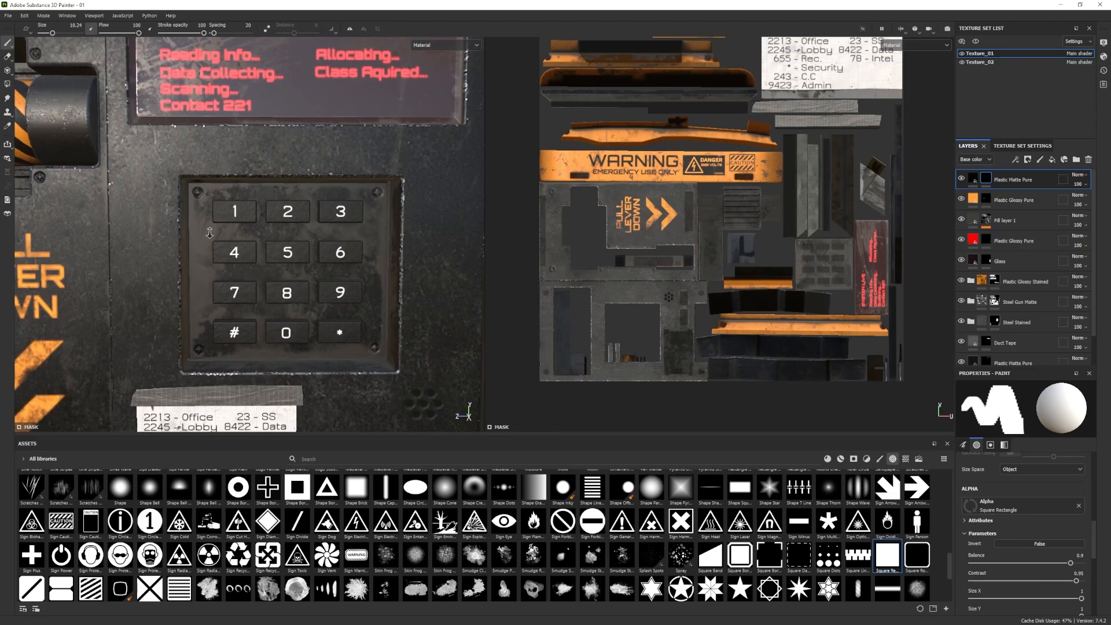
{"action": "right_click_drag", "start_coordinate": [225, 211], "coordinate": [203, 212], "text": "ctrl"}
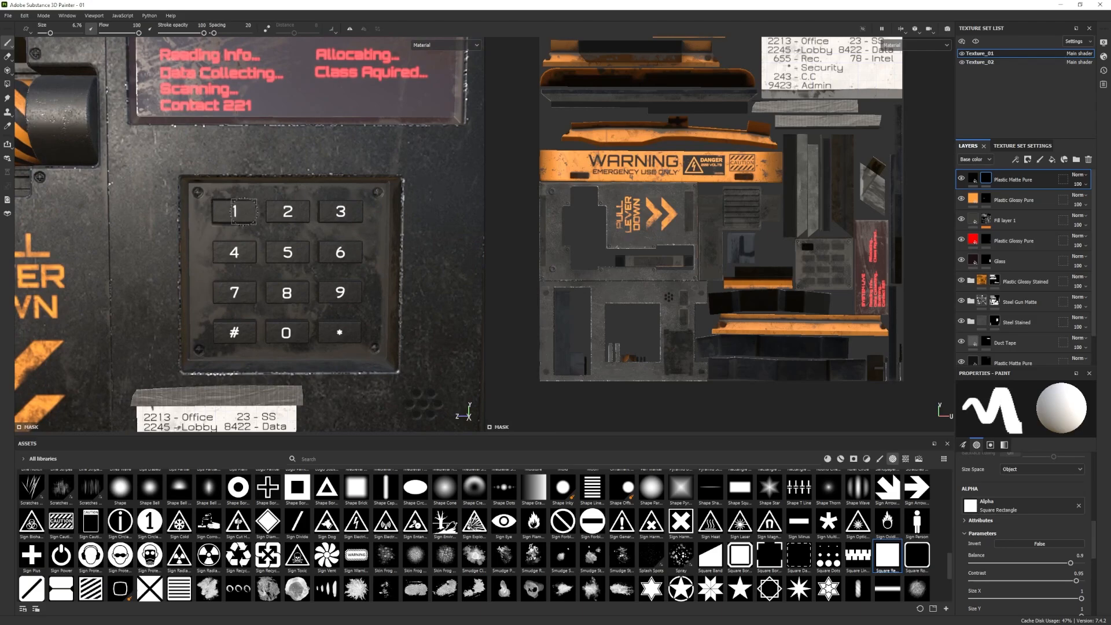
{"action": "scroll", "coordinate": [820, 280], "scroll_direction": "up", "scroll_amount": 3}
{"action": "mouse_move", "coordinate": [819, 280]}
{"action": "middle_mouse_down", "text": "alt"}
{"action": "mouse_move", "coordinate": [644, 327]}
{"action": "mouse_move", "coordinate": [666, 350]}
{"action": "middle_mouse_up", "text": "alt"}
{"action": "scroll", "coordinate": [644, 327], "scroll_direction": "up", "scroll_amount": 5}
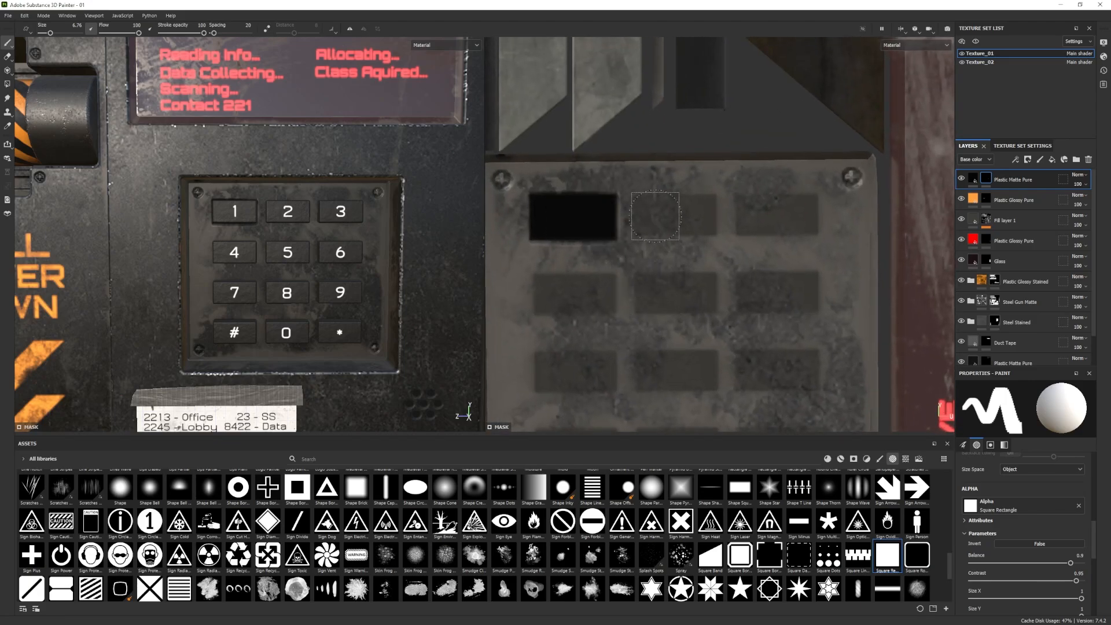
Paint rectangular recesses behind the 2 and 3 buttons, undoing the first strokes and repainting them in line with the buttons.
{"action": "left_click_drag", "start_coordinate": [657, 217], "coordinate": [698, 217]}
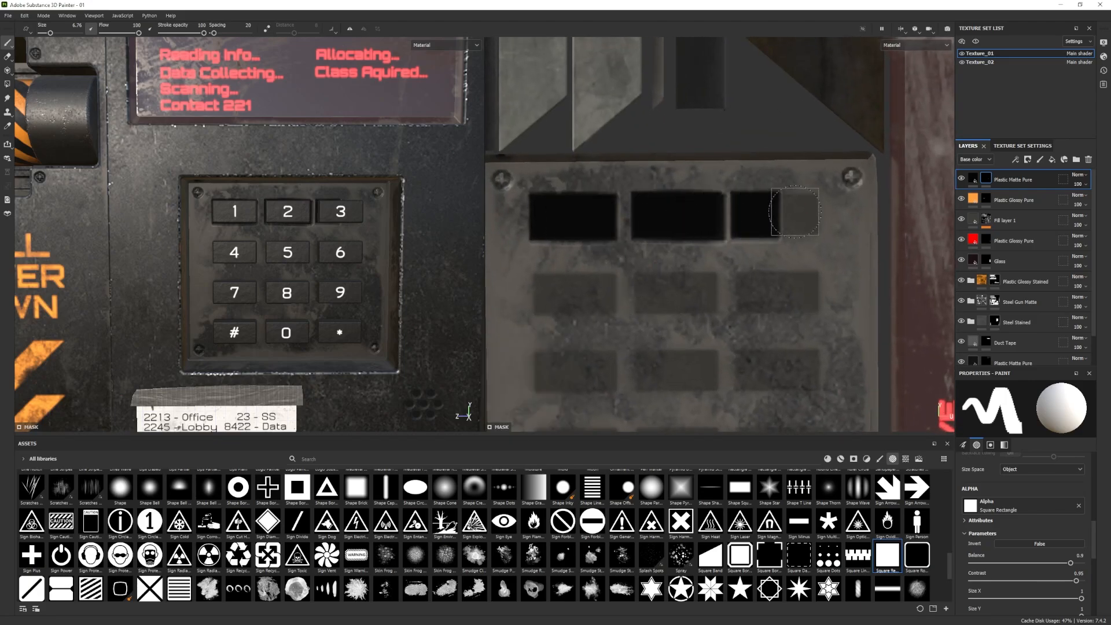
{"action": "scroll", "coordinate": [338, 275], "scroll_direction": "up", "scroll_amount": 3}
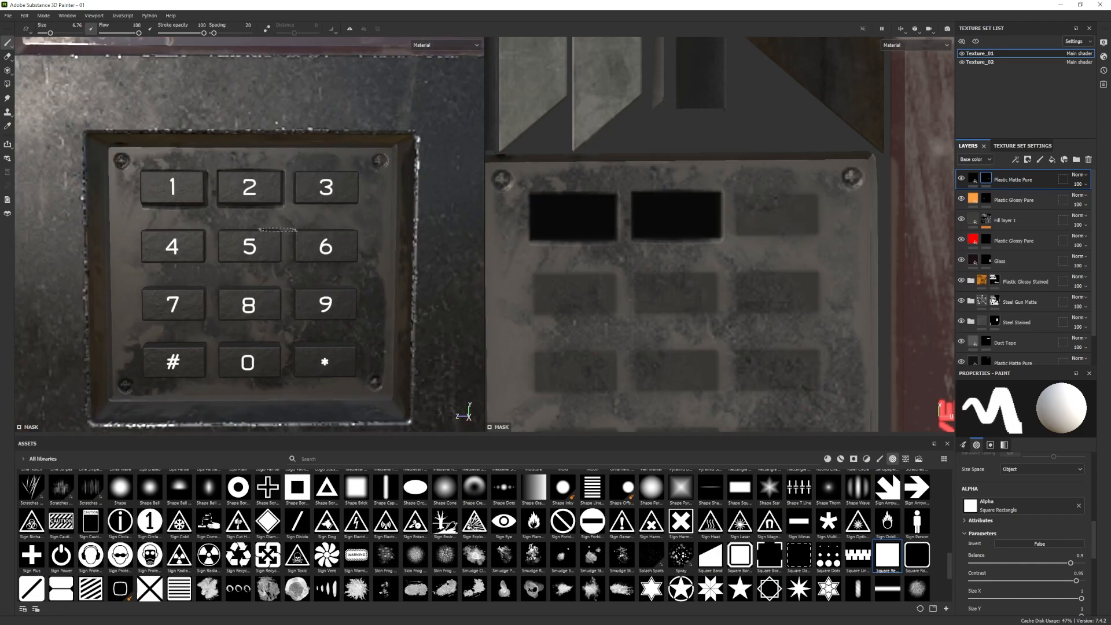
{"action": "key", "text": "ctrl+z"}
{"action": "key", "text": "ctrl+z"}
{"action": "left_click_drag", "start_coordinate": [238, 187], "coordinate": [360, 187]}
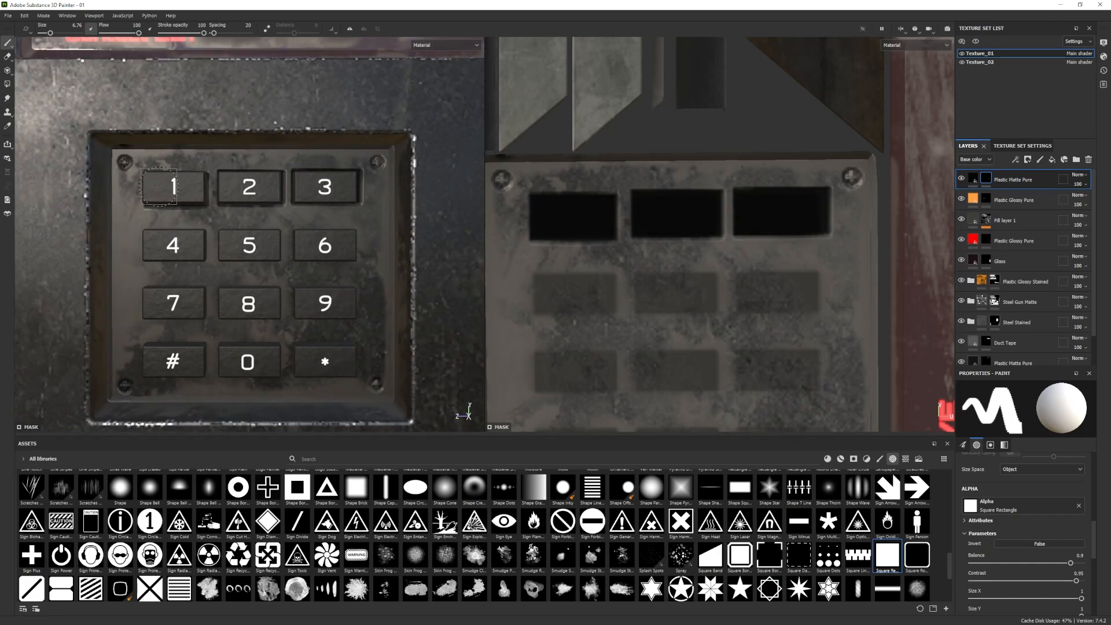
Erase the misaligned recess behind the 1 button using the Eraser with the Square Rectangle alpha and a smaller size.
{"action": "key", "text": "2"}
{"action": "left_click", "coordinate": [886, 563]}
{"action": "left_click", "coordinate": [169, 186]}
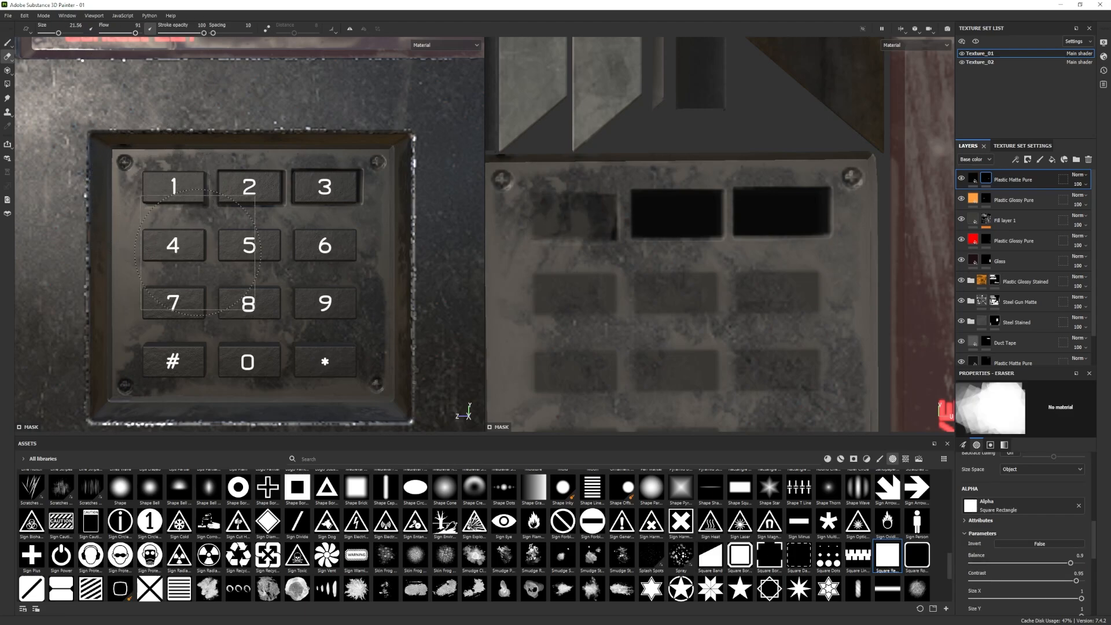
{"action": "right_click_drag", "start_coordinate": [211, 243], "coordinate": [168, 243], "text": "ctrl"}
{"action": "left_click_drag", "start_coordinate": [202, 199], "coordinate": [174, 199]}
Paint rectangular recesses behind the 1 and 4 buttons with the Paint brush.
{"action": "key", "text": "1"}
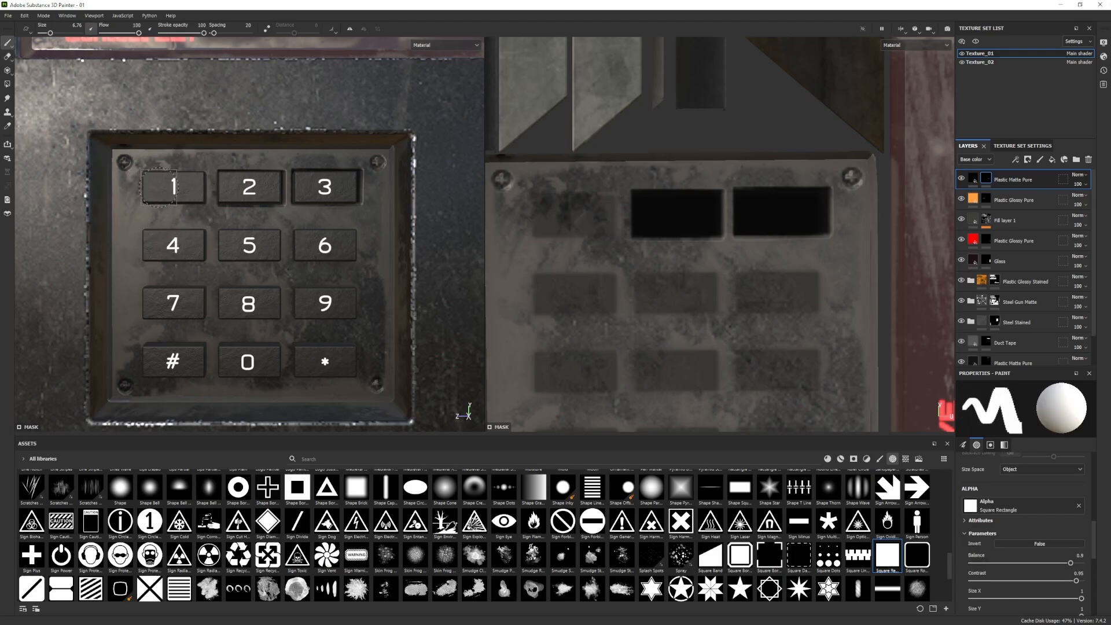
{"action": "left_click", "coordinate": [160, 186]}
{"action": "left_click", "coordinate": [188, 186]}
{"action": "left_click", "coordinate": [156, 245]}
{"action": "left_click", "coordinate": [191, 246]}
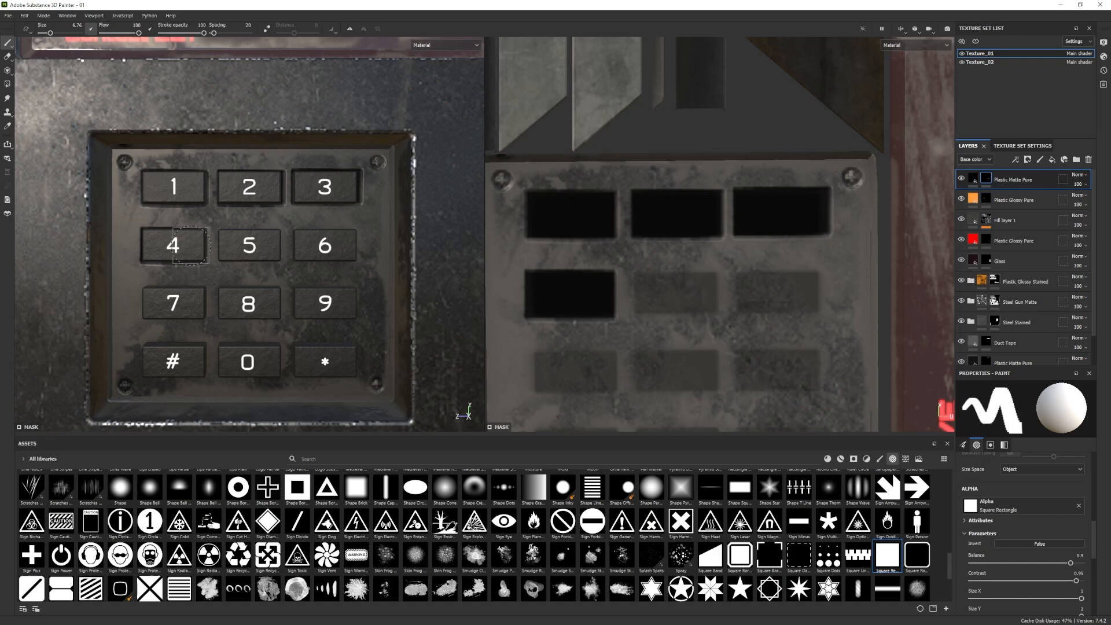
Paint rectangular recesses behind the 5 and 6 buttons.
{"action": "left_click", "coordinate": [232, 245]}
{"action": "left_click", "coordinate": [261, 246]}
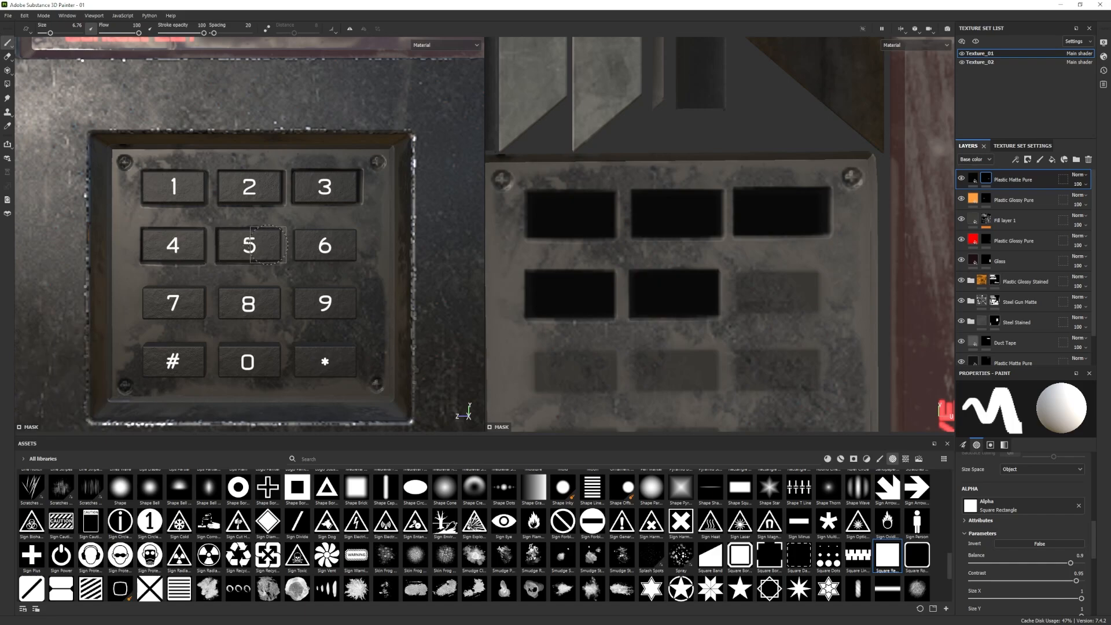
{"action": "left_click", "coordinate": [306, 246]}
{"action": "left_click", "coordinate": [332, 246]}
{"action": "left_click", "coordinate": [345, 245]}
Paint rectangular recesses behind the 9, 8 and 7 buttons of the keypad.
{"action": "left_click", "coordinate": [346, 304]}
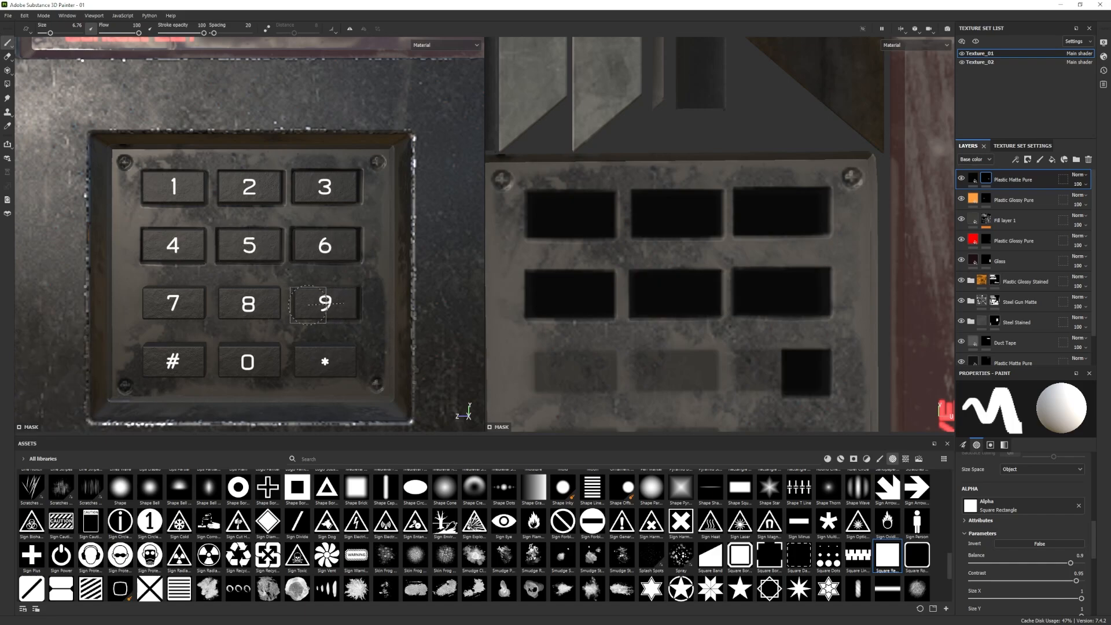
{"action": "left_click", "coordinate": [308, 304]}
{"action": "left_click", "coordinate": [298, 304]}
{"action": "left_click", "coordinate": [350, 302]}
{"action": "left_click", "coordinate": [266, 303]}
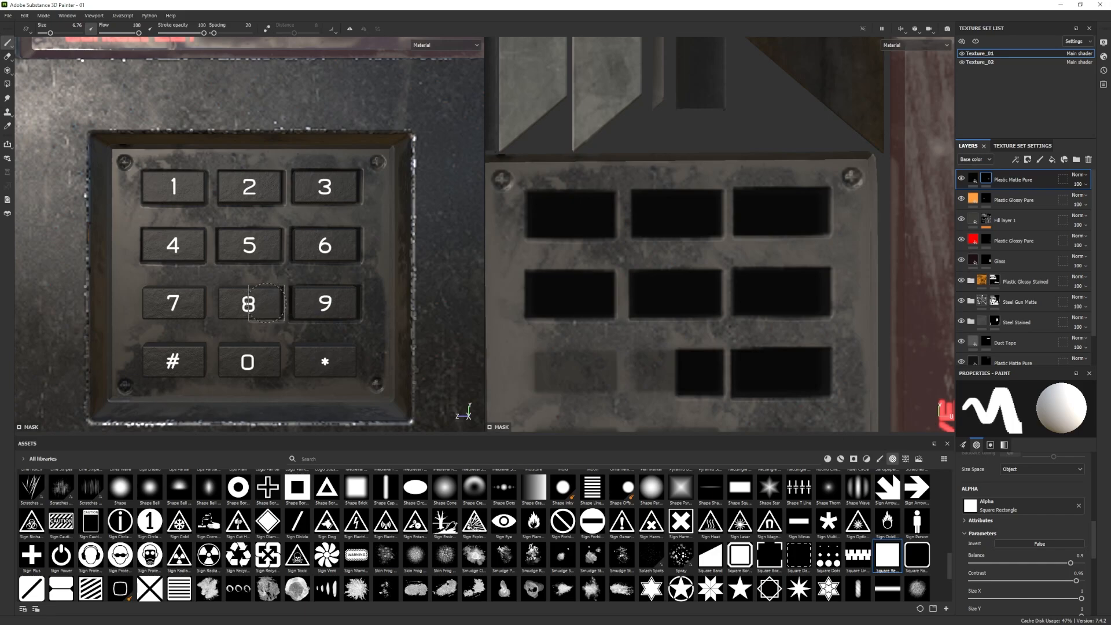
{"action": "left_click", "coordinate": [243, 303]}
{"action": "left_click", "coordinate": [162, 302]}
{"action": "left_click", "coordinate": [193, 303]}
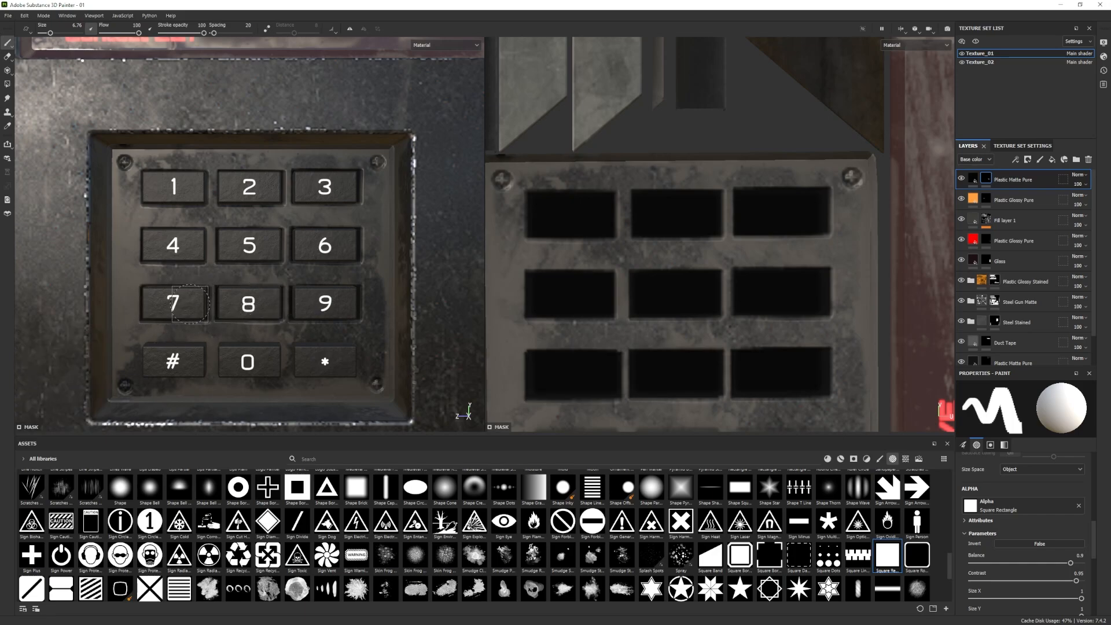
Paint rectangular recesses behind the #, 0 and * buttons in the keypad's bottom row.
{"action": "left_click", "coordinate": [159, 361]}
{"action": "left_click", "coordinate": [174, 361]}
{"action": "left_click", "coordinate": [158, 360]}
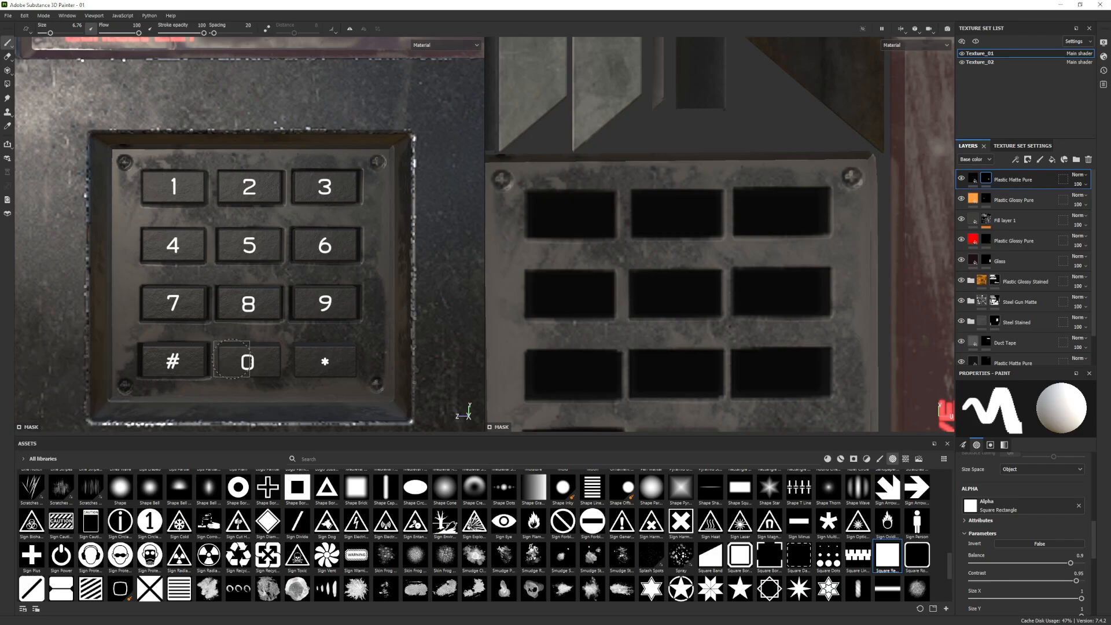
{"action": "left_click", "coordinate": [232, 359]}
{"action": "left_click", "coordinate": [265, 360], "text": "shift"}
{"action": "left_click", "coordinate": [308, 361]}
{"action": "left_click", "coordinate": [339, 361]}
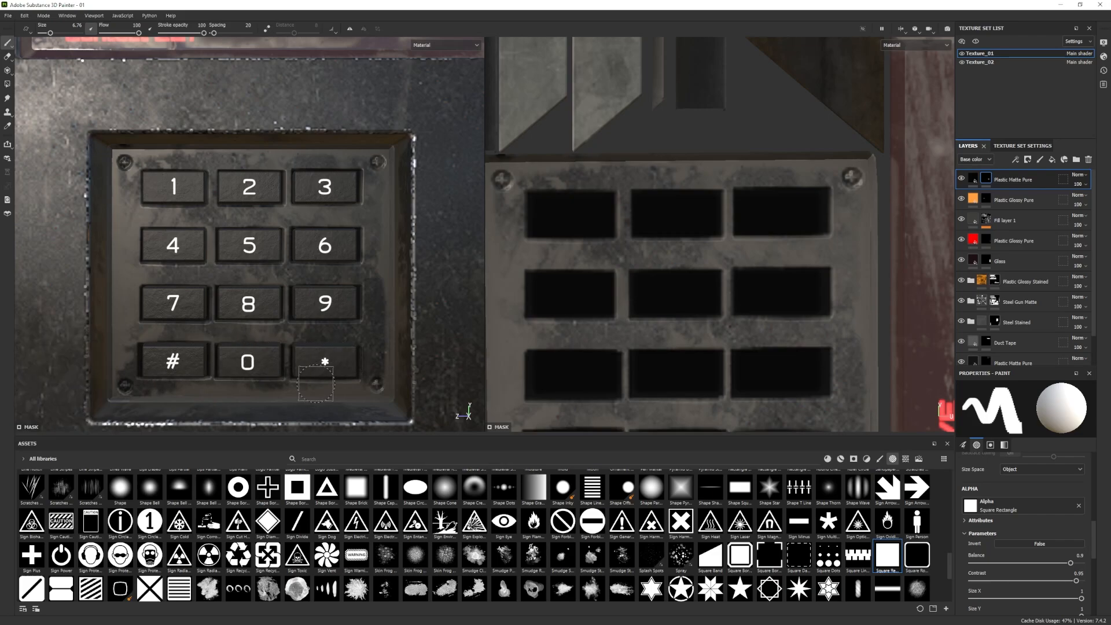
Examine the whole phone box with its recessed keypad from several angles and distances.
{"action": "scroll", "coordinate": [617, 281], "scroll_direction": "down", "scroll_amount": 5}
{"action": "scroll", "coordinate": [260, 262], "scroll_direction": "down", "scroll_amount": 6}
{"action": "scroll", "coordinate": [226, 324], "scroll_direction": "up", "scroll_amount": 2}
{"action": "left_click_drag", "start_coordinate": [226, 324], "coordinate": [254, 321], "text": "alt"}
{"action": "scroll", "coordinate": [292, 302], "scroll_direction": "down", "scroll_amount": 2}
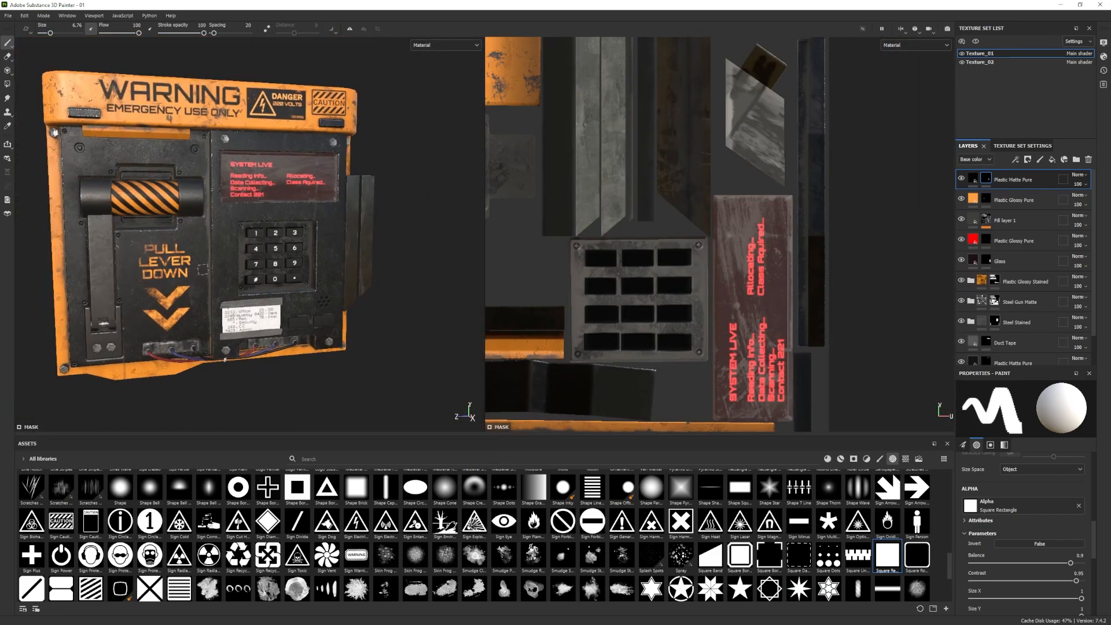
{"action": "middle_click_drag", "start_coordinate": [203, 270], "coordinate": [249, 294], "text": "alt"}
{"action": "left_click_drag", "start_coordinate": [324, 289], "coordinate": [276, 262], "text": "alt"}
{"action": "scroll", "coordinate": [1005, 272], "scroll_direction": "down", "scroll_amount": 2}
Add the Steel Rough material above Fill layer 1 and mask it to the metal plate on the box's side.
{"action": "left_click", "coordinate": [828, 458]}
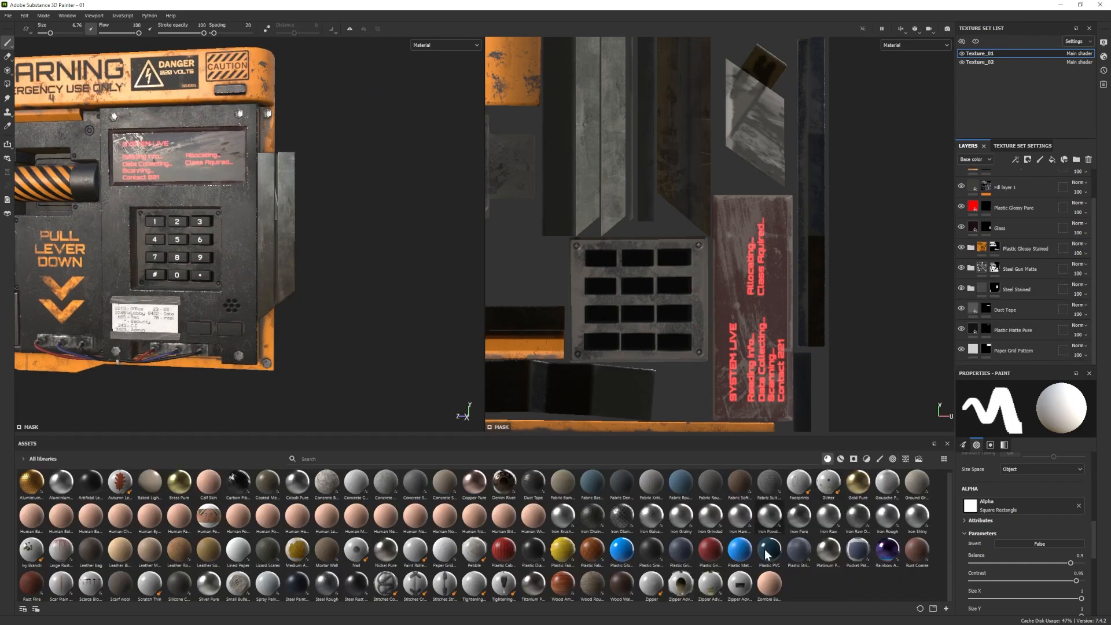
{"action": "left_click_drag", "start_coordinate": [327, 584], "coordinate": [1017, 224]}
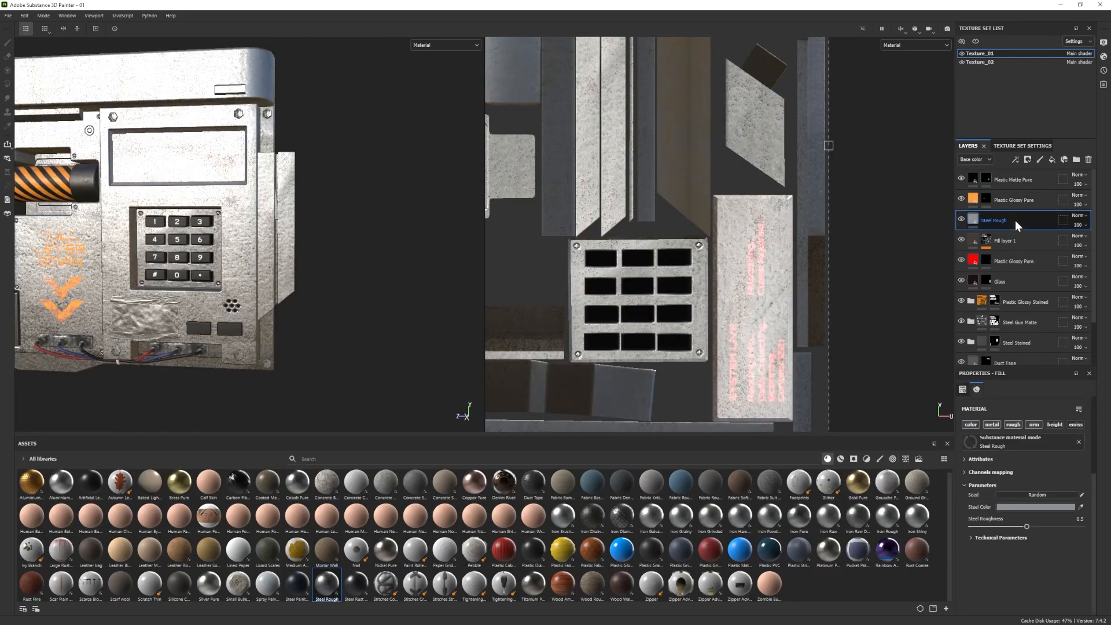
{"action": "right_click", "coordinate": [1017, 224]}
{"action": "left_click", "coordinate": [1029, 238]}
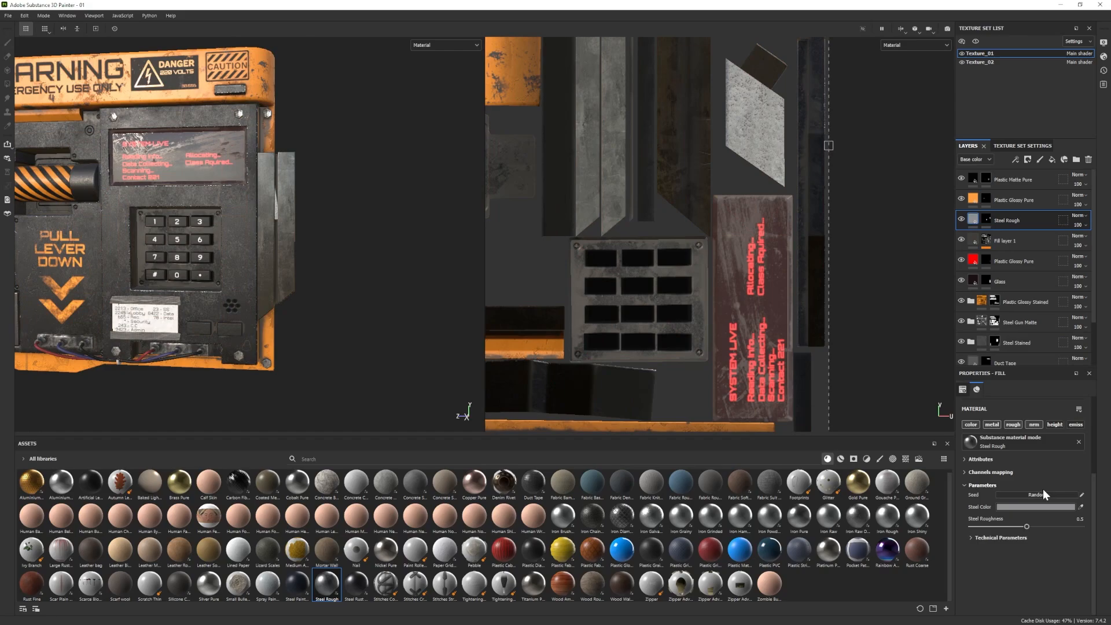
Darken the Steel Rough layer's steel color to grey 5F5F5F and view the box from another angle.
{"action": "left_click", "coordinate": [922, 436]}
{"action": "left_click_drag", "start_coordinate": [379, 321], "coordinate": [216, 310], "text": "alt"}
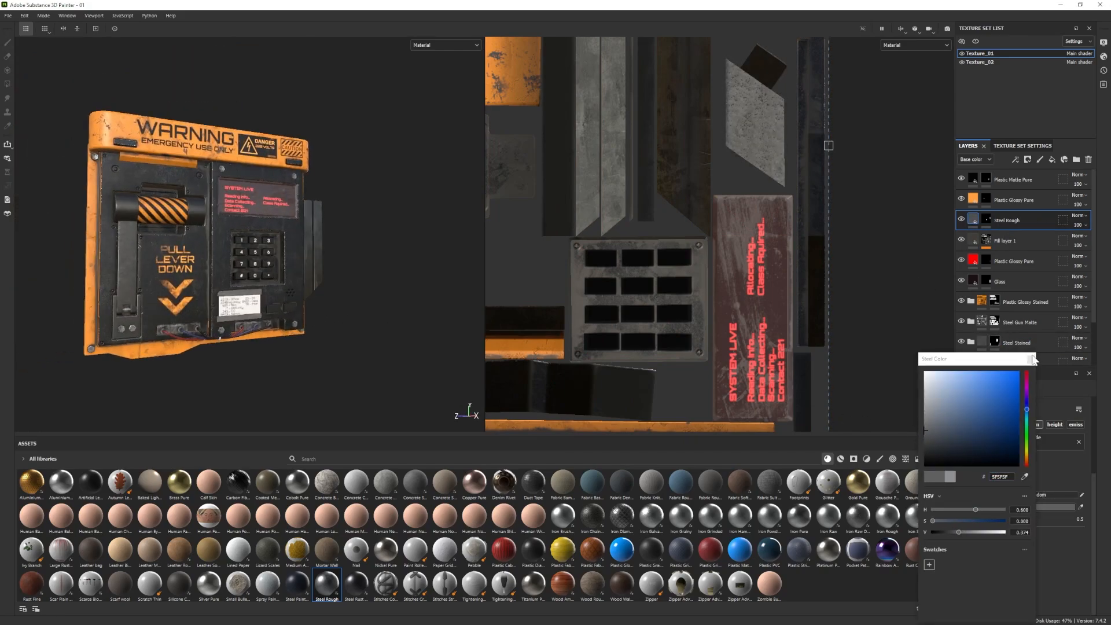
{"action": "left_click", "coordinate": [1033, 359]}
Desaturate the orange base color of the Base layer in Texture_01's Plastic Glossy Stained folder to a saturation of 0.702.
{"action": "scroll", "coordinate": [959, 245], "scroll_direction": "down", "scroll_amount": 3}
{"action": "left_click", "coordinate": [987, 304]}
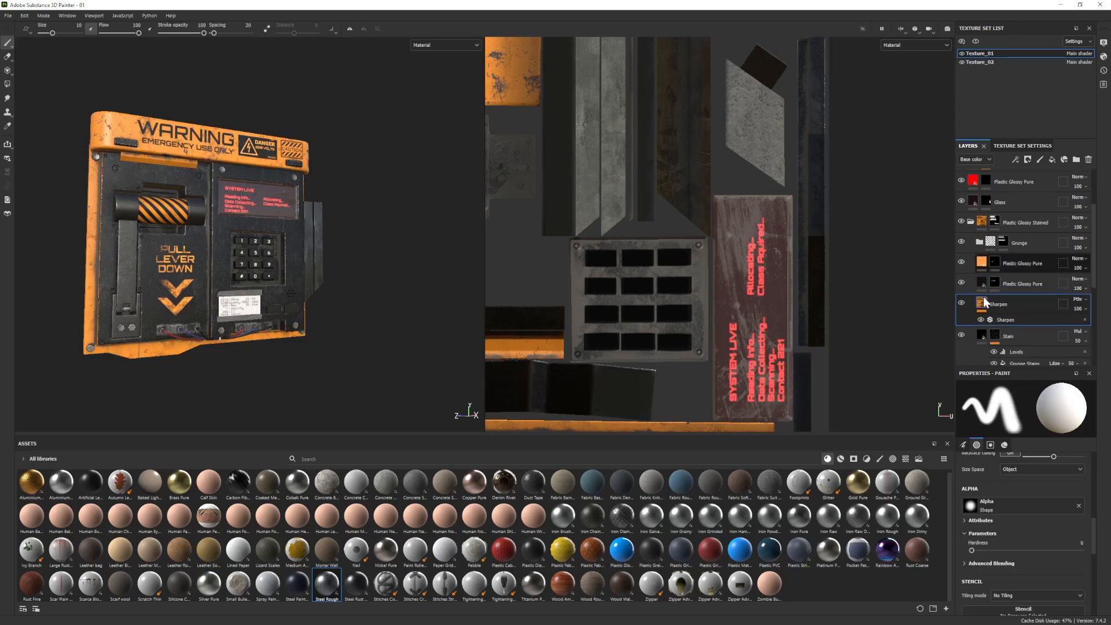
{"action": "scroll", "coordinate": [986, 302], "scroll_direction": "down", "scroll_amount": 3}
{"action": "left_click", "coordinate": [995, 346]}
{"action": "left_click", "coordinate": [1042, 485]}
{"action": "left_click_drag", "start_coordinate": [977, 380], "coordinate": [971, 379]}
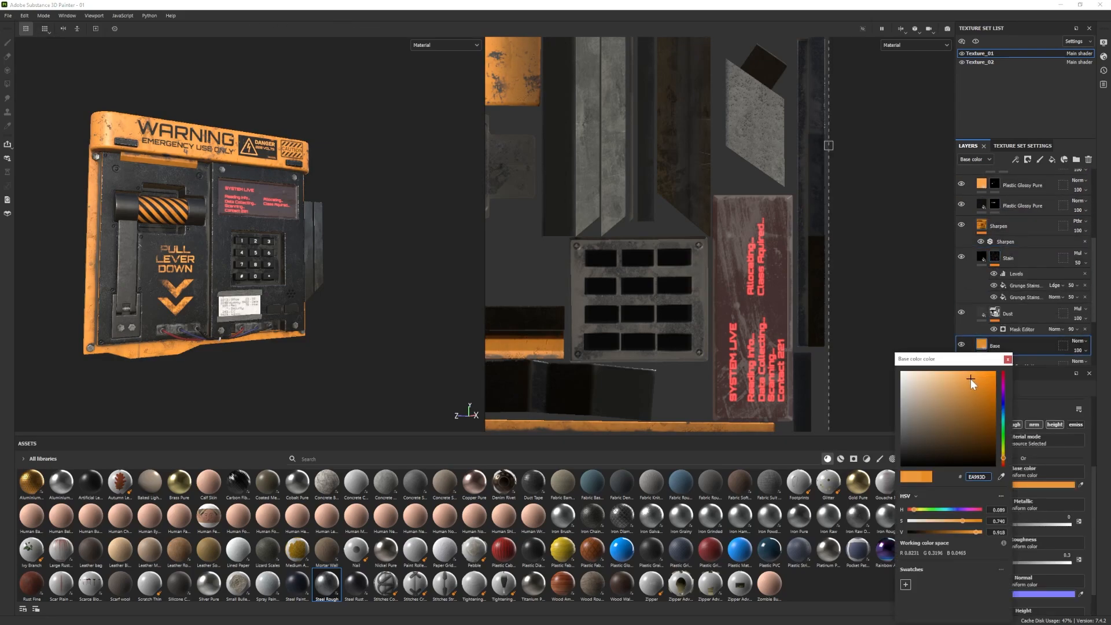
{"action": "left_click_drag", "start_coordinate": [220, 301], "coordinate": [272, 301], "text": "alt"}
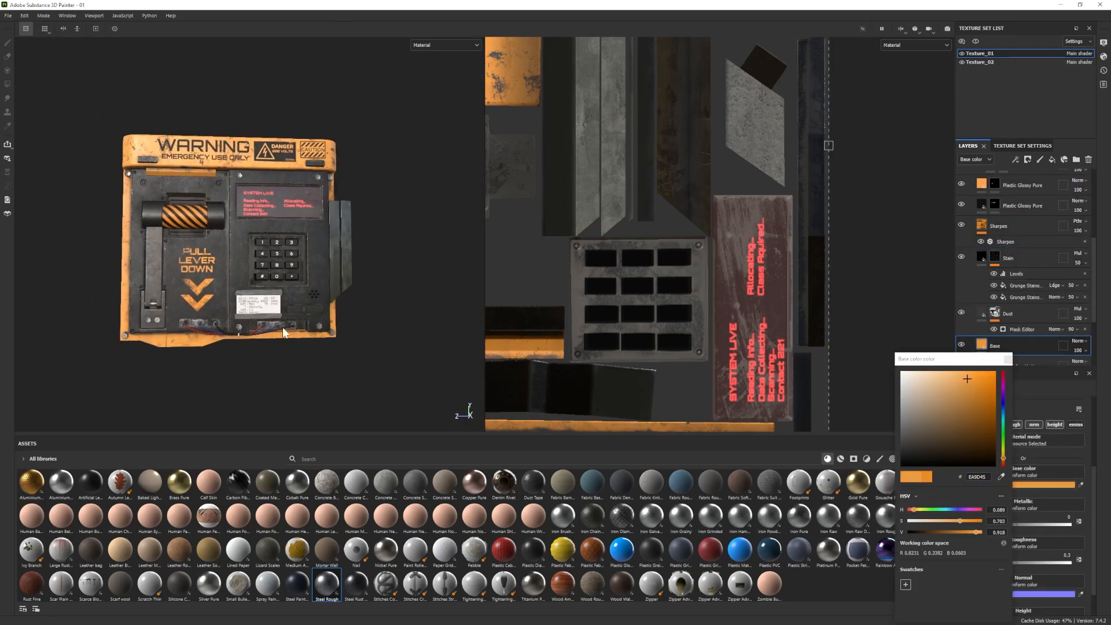
Desaturate the orange base color of the Base layer in Texture_02's Plastic Glossy Stained folder in the same way.
{"action": "left_click", "coordinate": [984, 62]}
{"action": "scroll", "coordinate": [1002, 273], "scroll_direction": "up", "scroll_amount": 1}
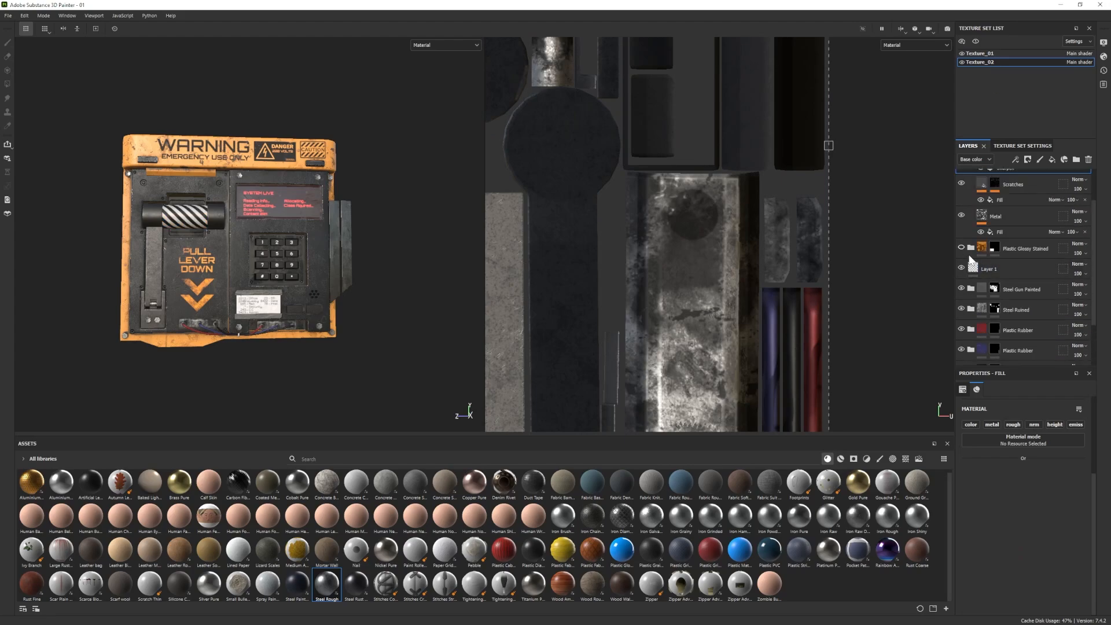
{"action": "scroll", "coordinate": [978, 270], "scroll_direction": "down", "scroll_amount": 3}
{"action": "left_click", "coordinate": [995, 325]}
{"action": "left_click", "coordinate": [1036, 485]}
{"action": "left_click", "coordinate": [965, 385]}
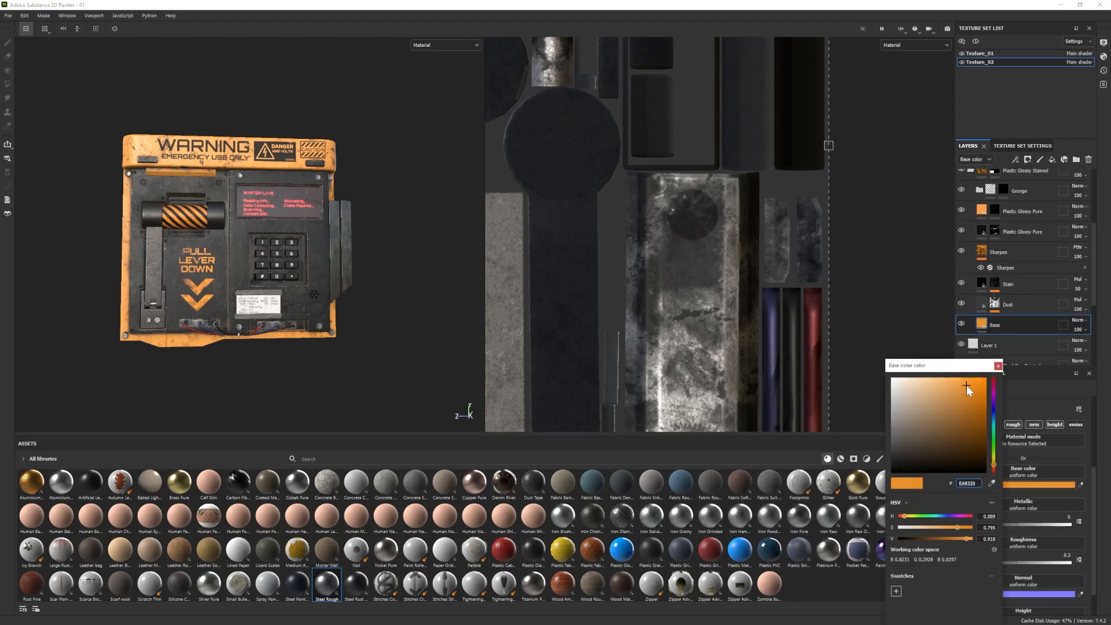
{"action": "left_click", "coordinate": [415, 331]}
{"action": "scroll", "coordinate": [303, 300], "scroll_direction": "up", "scroll_amount": 3}
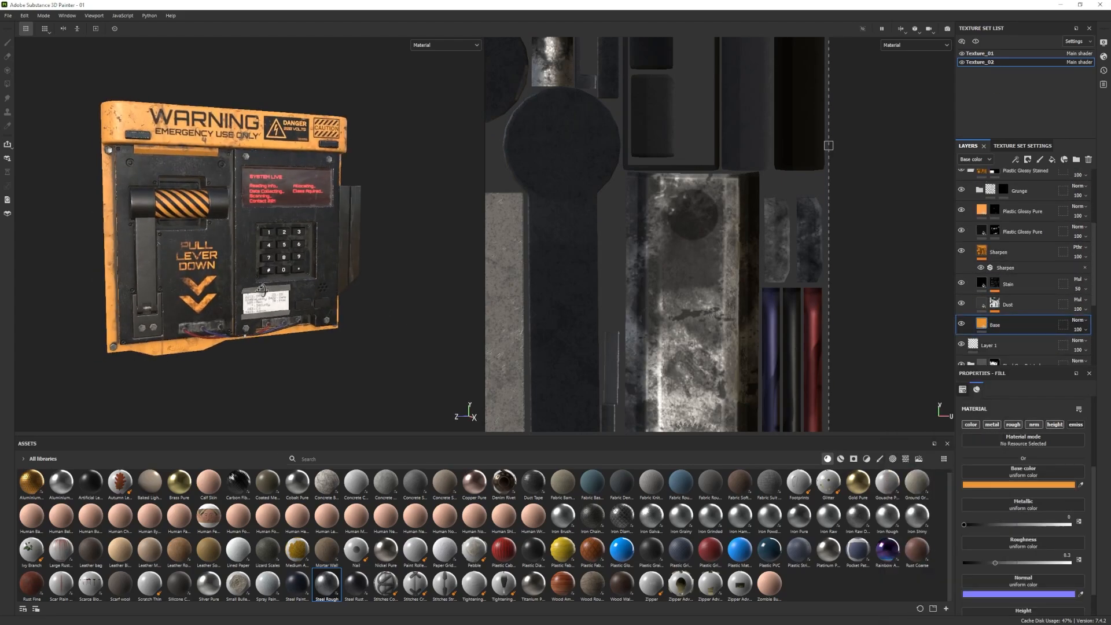
{"action": "scroll", "coordinate": [1019, 295], "scroll_direction": "up", "scroll_amount": 4}
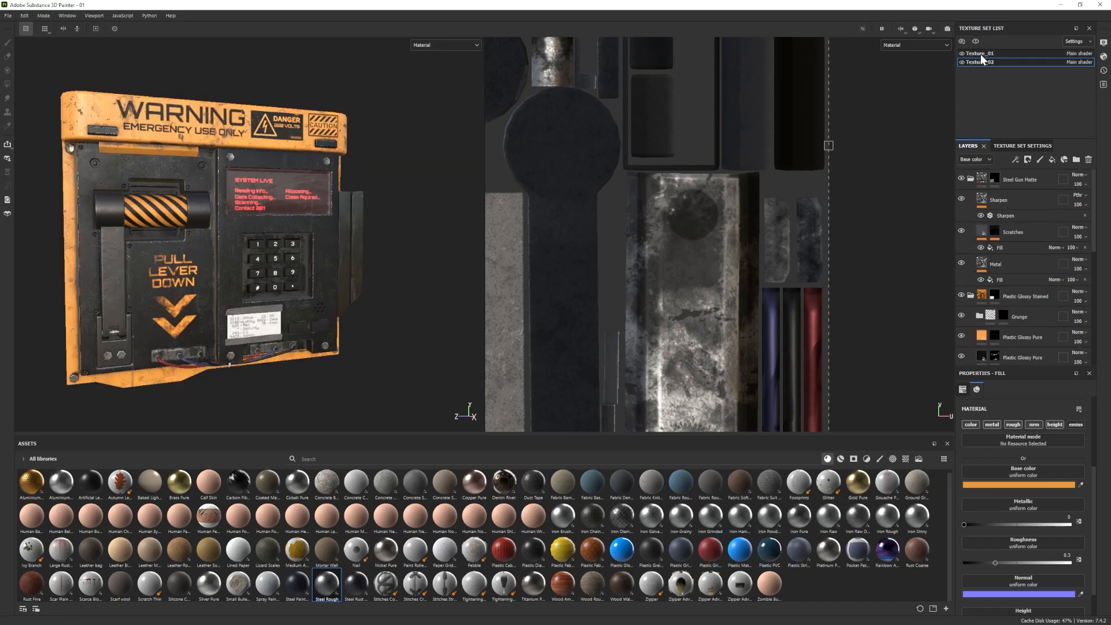
Set the roughness balance of Texture_01's Glass layer to 0.67 and save the project.
{"action": "left_click", "coordinate": [980, 54]}
{"action": "left_click", "coordinate": [1010, 282]}
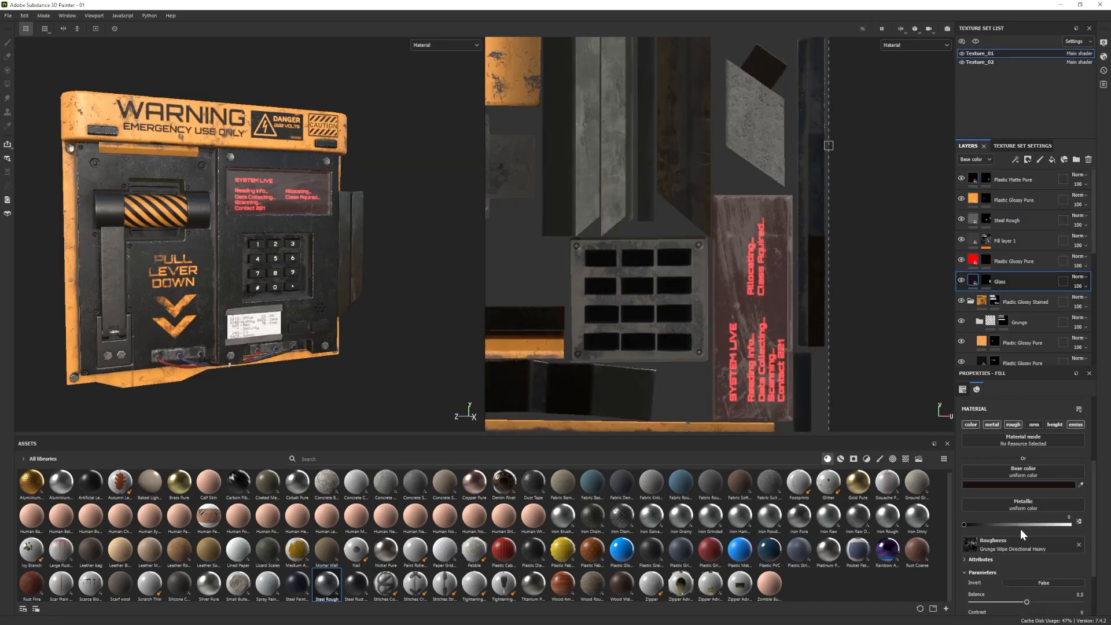
{"action": "scroll", "coordinate": [1020, 529], "scroll_direction": "down", "scroll_amount": 2}
{"action": "left_click_drag", "start_coordinate": [1028, 531], "coordinate": [1045, 529]}
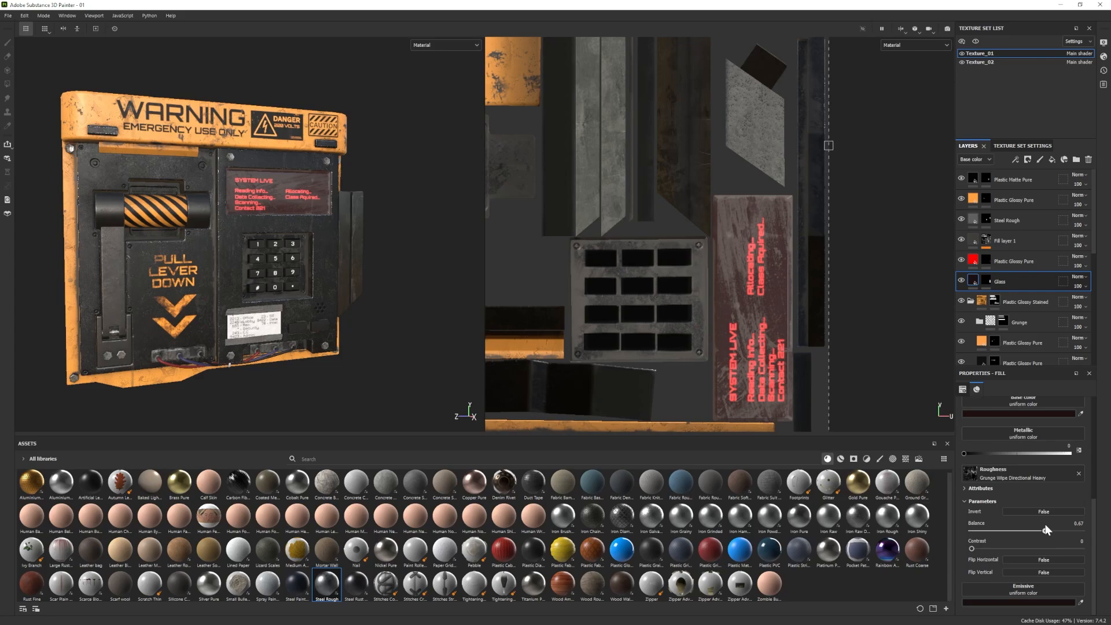
{"action": "left_click_drag", "start_coordinate": [389, 337], "coordinate": [251, 258], "text": "alt"}
{"action": "left_click", "coordinate": [8, 16]}
{"action": "left_click", "coordinate": [20, 96]}
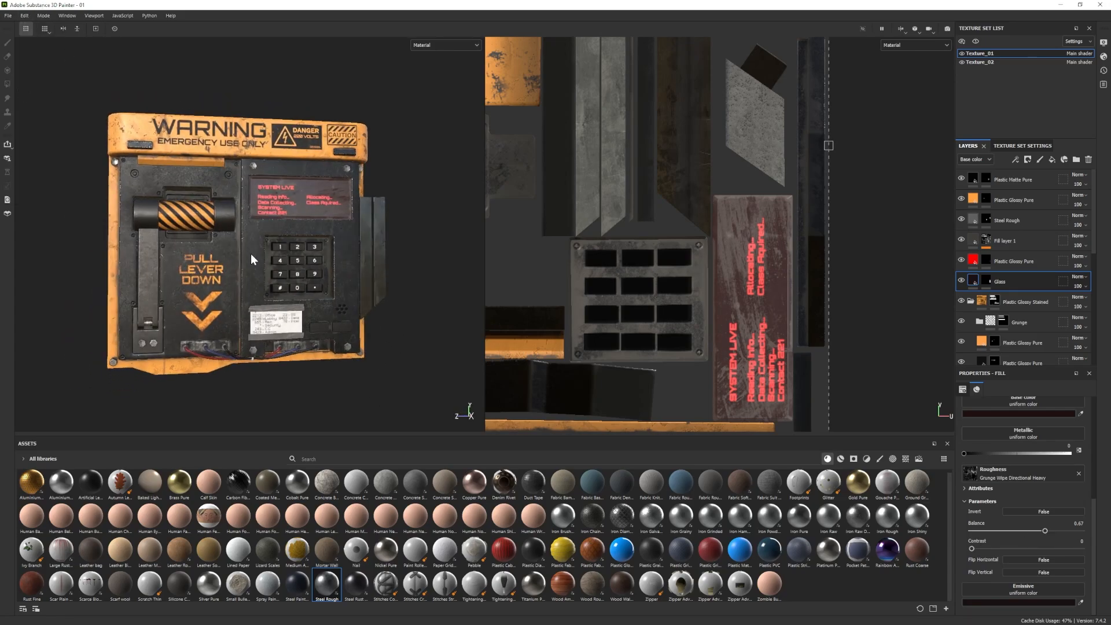
Add a fill layer at the top of the stack, try the Dirt Spots smart mask on it and undo the mask.
{"action": "middle_click_drag", "start_coordinate": [252, 258], "coordinate": [268, 244], "text": "alt"}
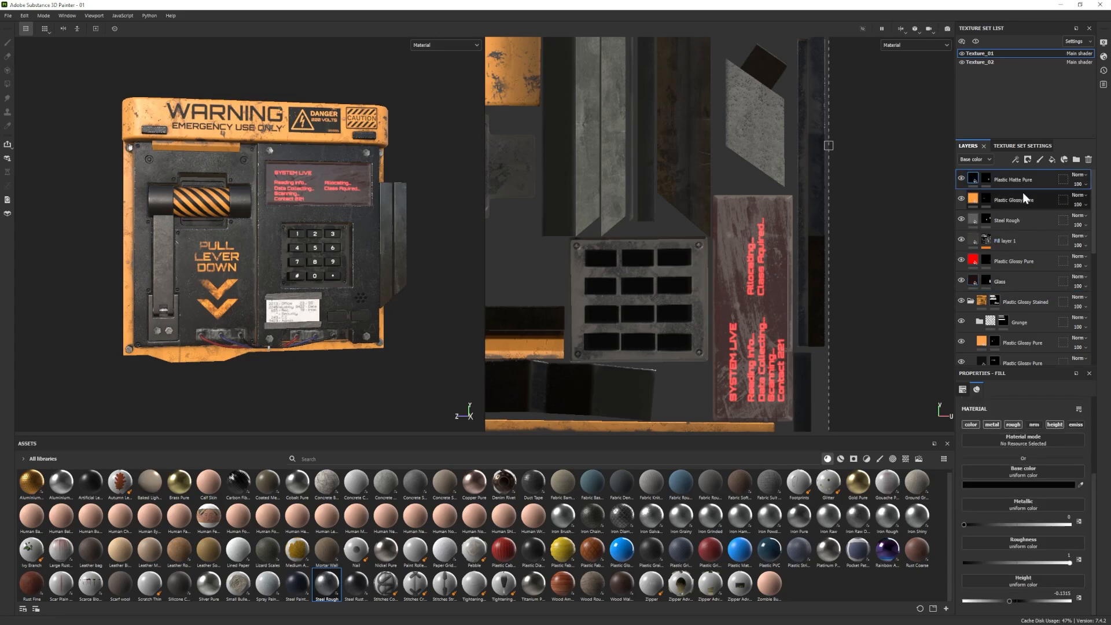
{"action": "left_click", "coordinate": [1052, 160]}
{"action": "left_click", "coordinate": [853, 459]}
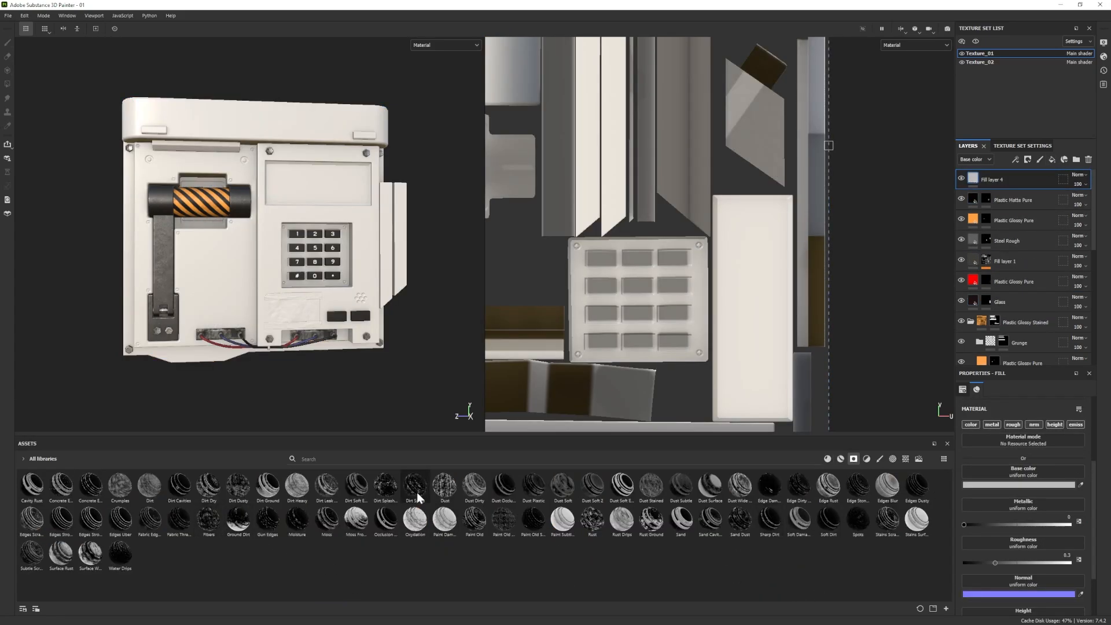
{"action": "left_click_drag", "start_coordinate": [415, 486], "coordinate": [1025, 179]}
{"action": "key", "text": "ctrl+z"}
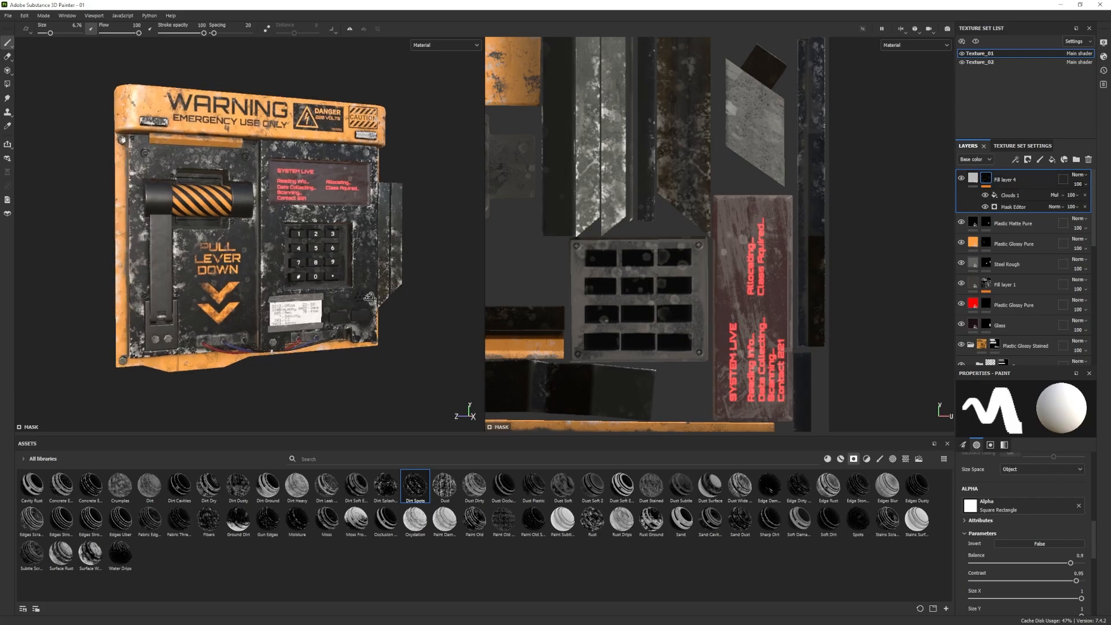
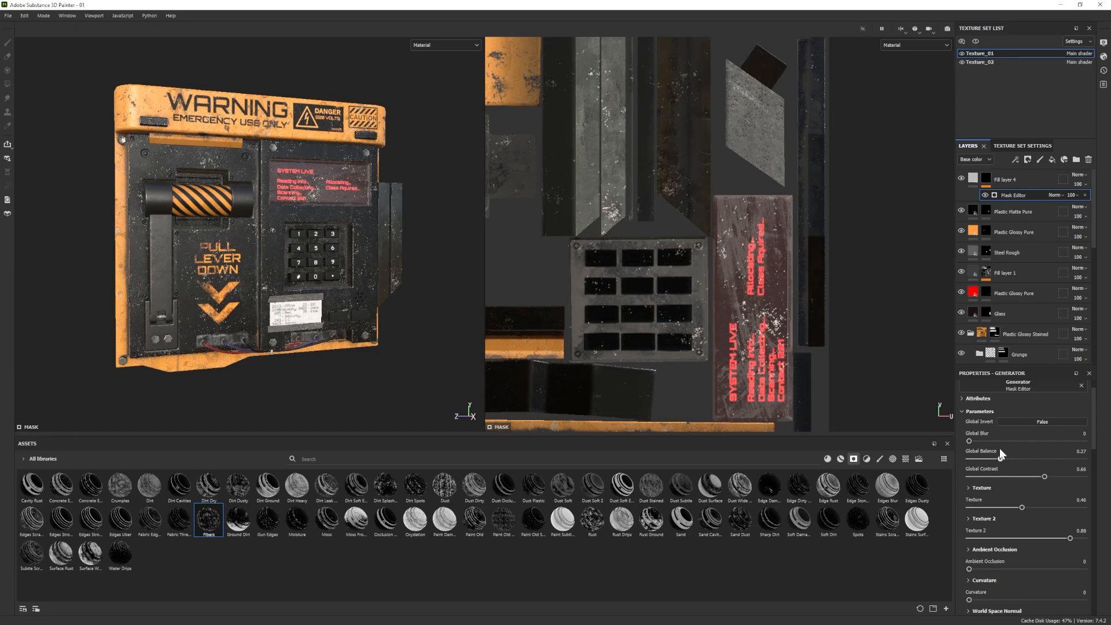
Set Fill layer 4's base color to brown 6D5F4A and compare the model with the layer hidden and shown.
{"action": "left_click", "coordinate": [976, 179]}
{"action": "left_click", "coordinate": [1005, 484]}
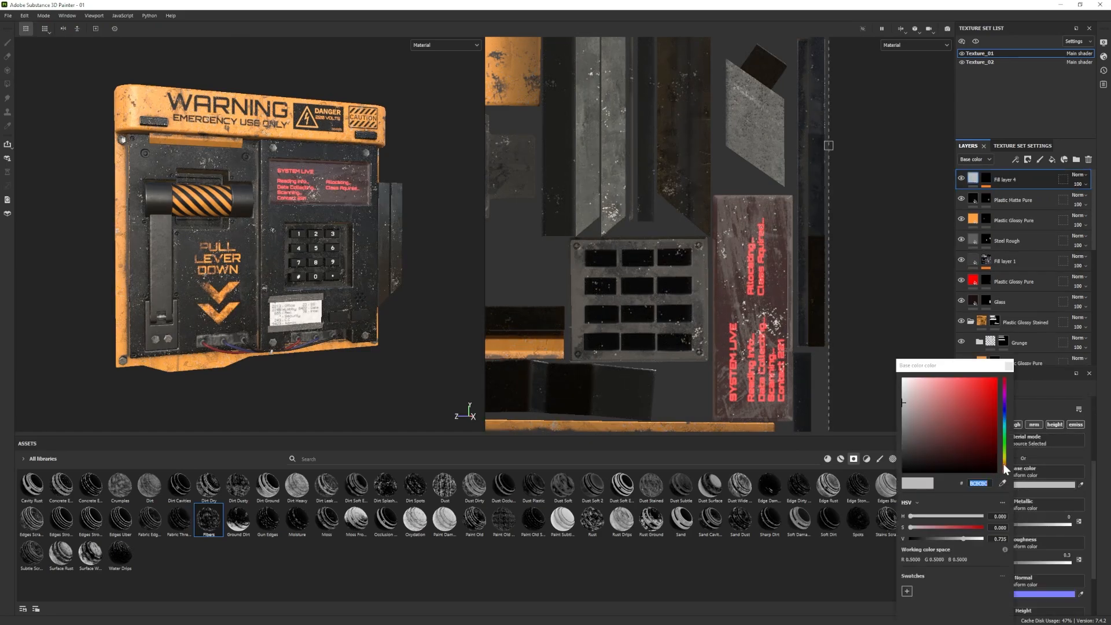
{"action": "left_click", "coordinate": [1005, 464]}
{"action": "left_click", "coordinate": [932, 432]}
{"action": "left_click_drag", "start_coordinate": [457, 324], "coordinate": [407, 319], "text": "alt"}
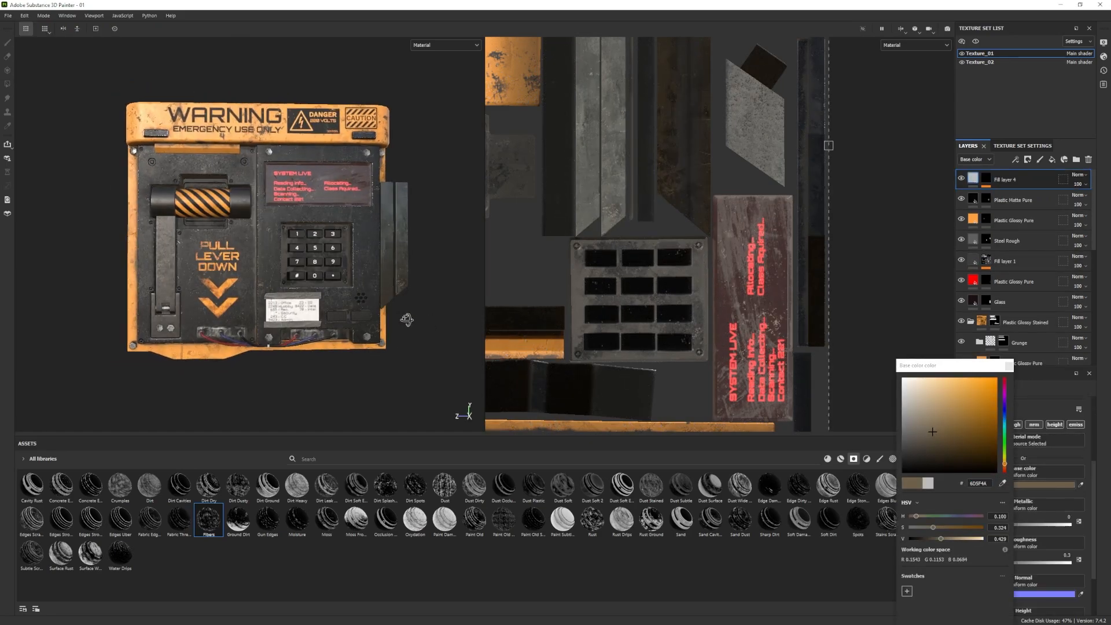
{"action": "left_click", "coordinate": [962, 178]}
{"action": "left_click", "coordinate": [961, 177]}
Switch to Iray rendering, enable the dome's clear color, disable its ground and reframe the phone box.
{"action": "left_click_drag", "start_coordinate": [329, 278], "coordinate": [330, 304], "text": "alt"}
{"action": "left_click", "coordinate": [44, 15]}
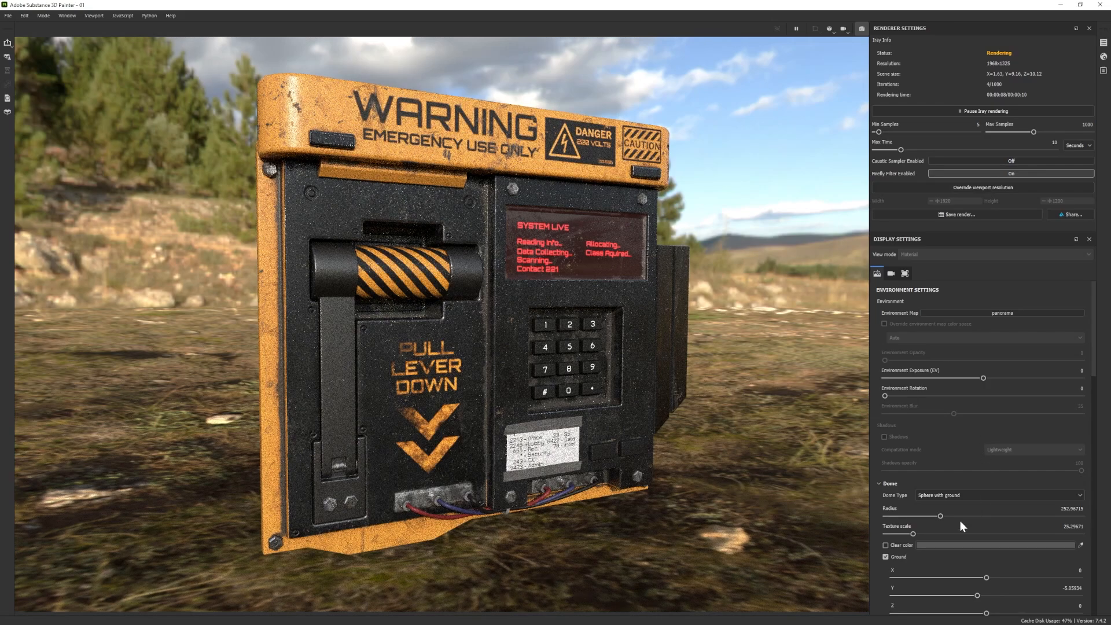
{"action": "scroll", "coordinate": [960, 520], "scroll_direction": "down", "scroll_amount": 2}
{"action": "left_click", "coordinate": [886, 494]}
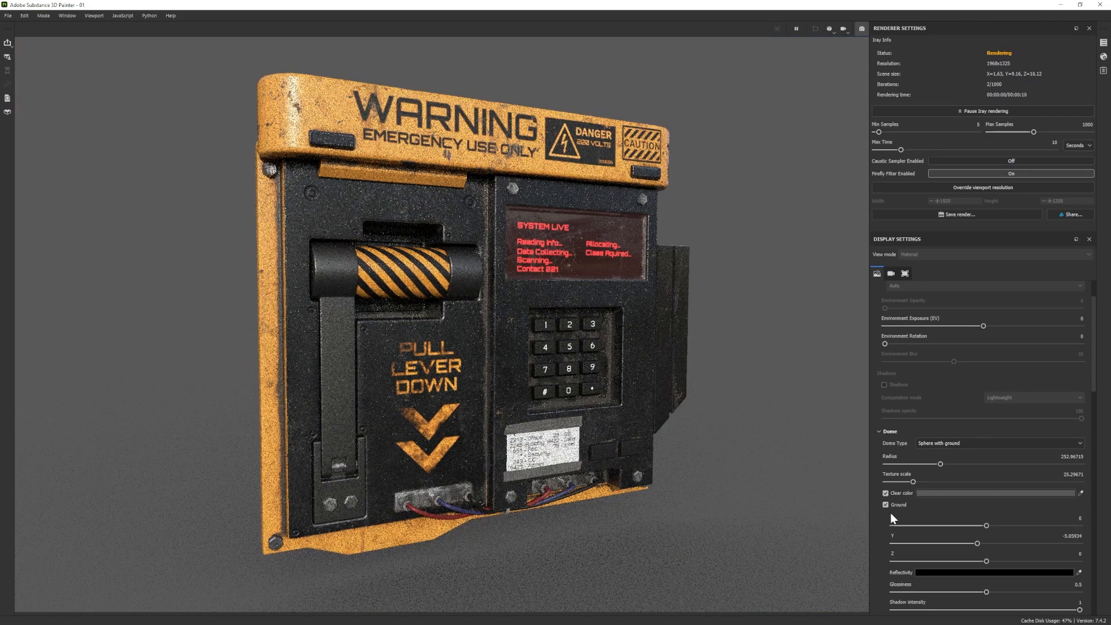
{"action": "left_click", "coordinate": [886, 505]}
{"action": "middle_click_drag", "start_coordinate": [540, 416], "coordinate": [528, 383], "text": "alt"}
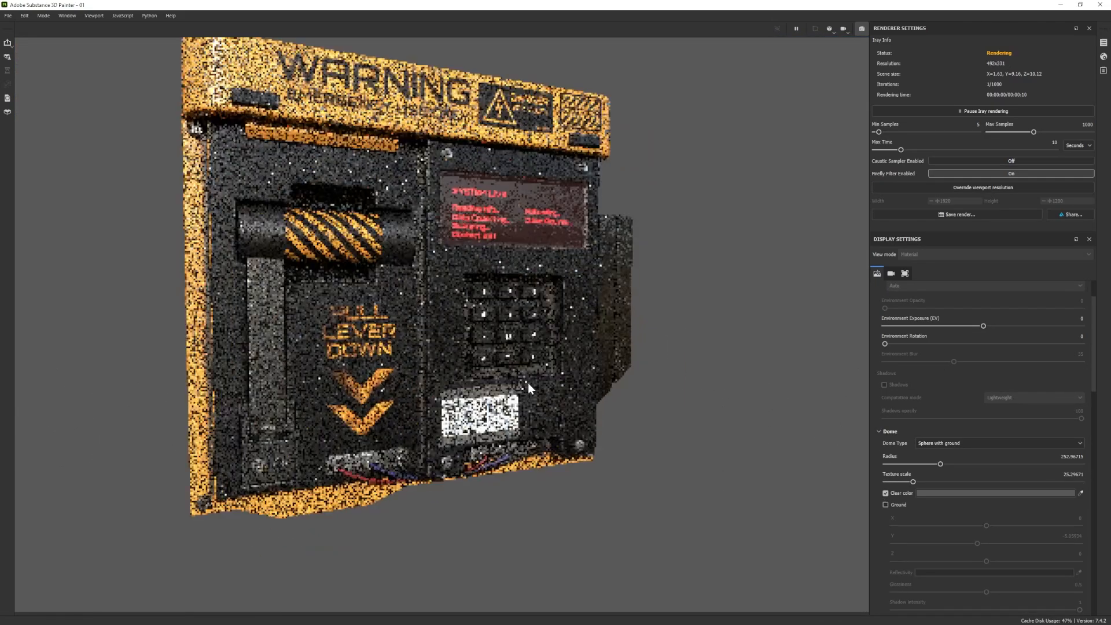
{"action": "right_click_drag", "start_coordinate": [528, 383], "coordinate": [380, 368], "text": "alt"}
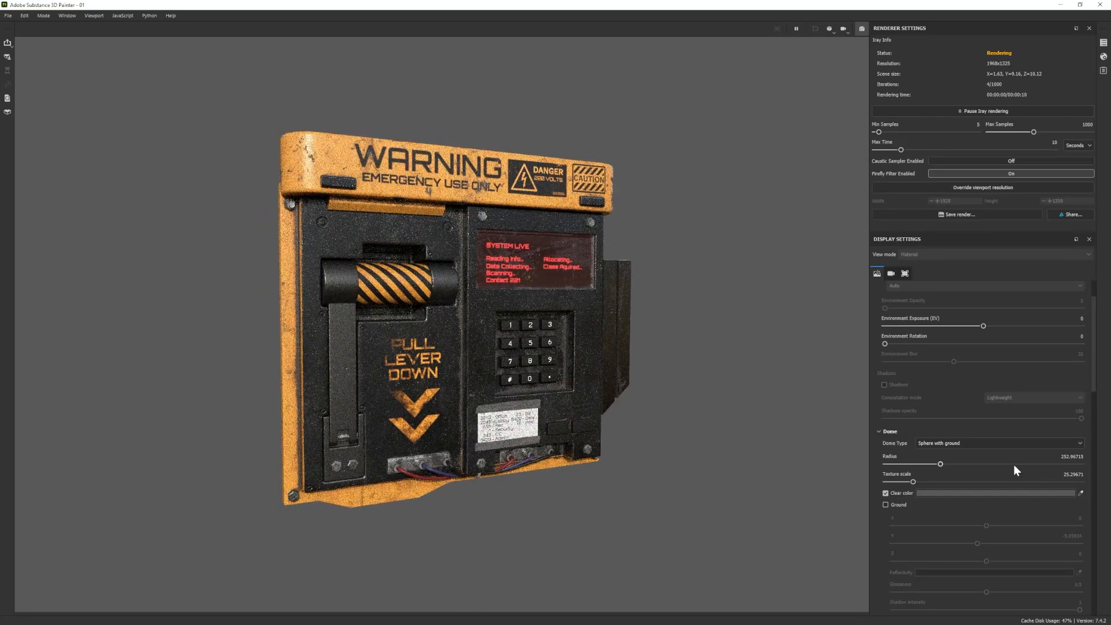
Use the Soft 1Front 2Backs environment map and rotate the lighting while reframing the phone box.
{"action": "scroll", "coordinate": [1040, 469], "scroll_direction": "up", "scroll_amount": 2}
{"action": "left_click", "coordinate": [1018, 313]}
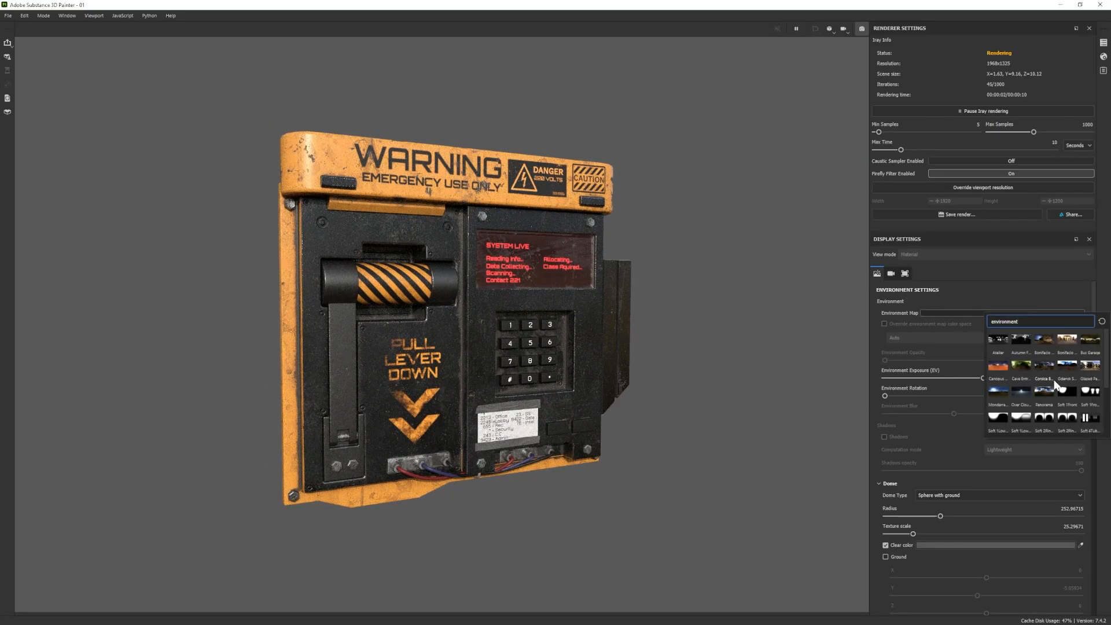
{"action": "left_click", "coordinate": [1091, 391]}
{"action": "right_click_drag", "start_coordinate": [527, 338], "coordinate": [585, 339], "text": "shift"}
{"action": "mouse_move", "coordinate": [549, 363]}
{"action": "left_mouse_down", "text": "alt"}
{"action": "mouse_move", "coordinate": [540, 364]}
{"action": "mouse_move", "coordinate": [551, 381]}
{"action": "left_mouse_up", "text": "alt"}
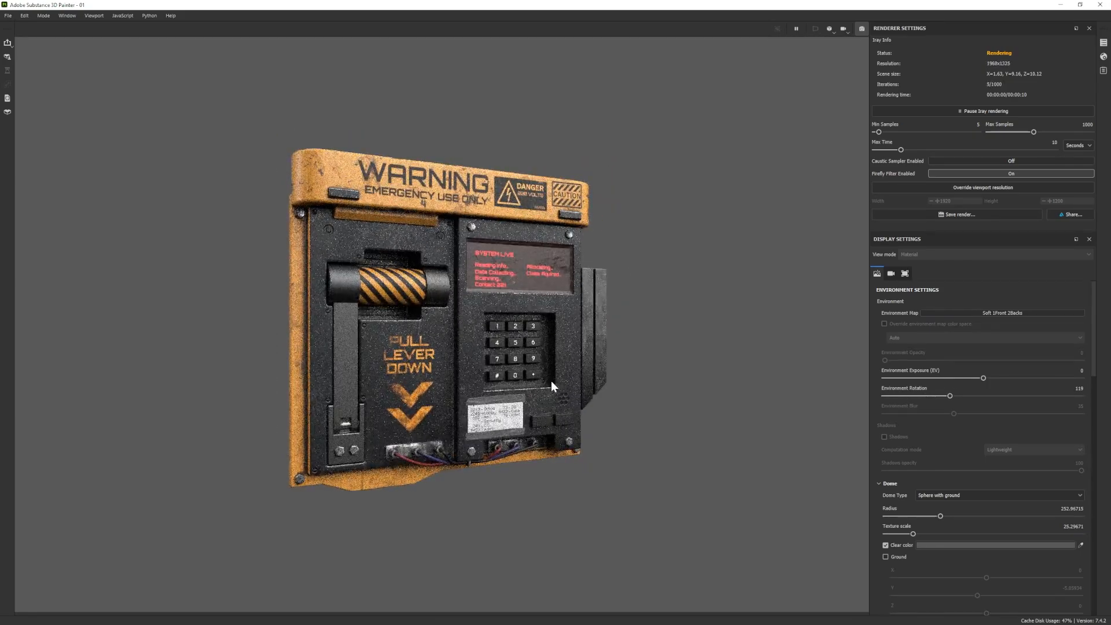
{"action": "right_click_drag", "start_coordinate": [509, 368], "coordinate": [515, 371], "text": "shift"}
{"action": "left_click_drag", "start_coordinate": [488, 352], "coordinate": [480, 352], "text": "alt"}
{"action": "right_click_drag", "start_coordinate": [530, 364], "coordinate": [587, 404], "text": "alt"}
Activate the camera's post effects and enable the Vignette effect.
{"action": "scroll", "coordinate": [1030, 512], "scroll_direction": "down", "scroll_amount": 9}
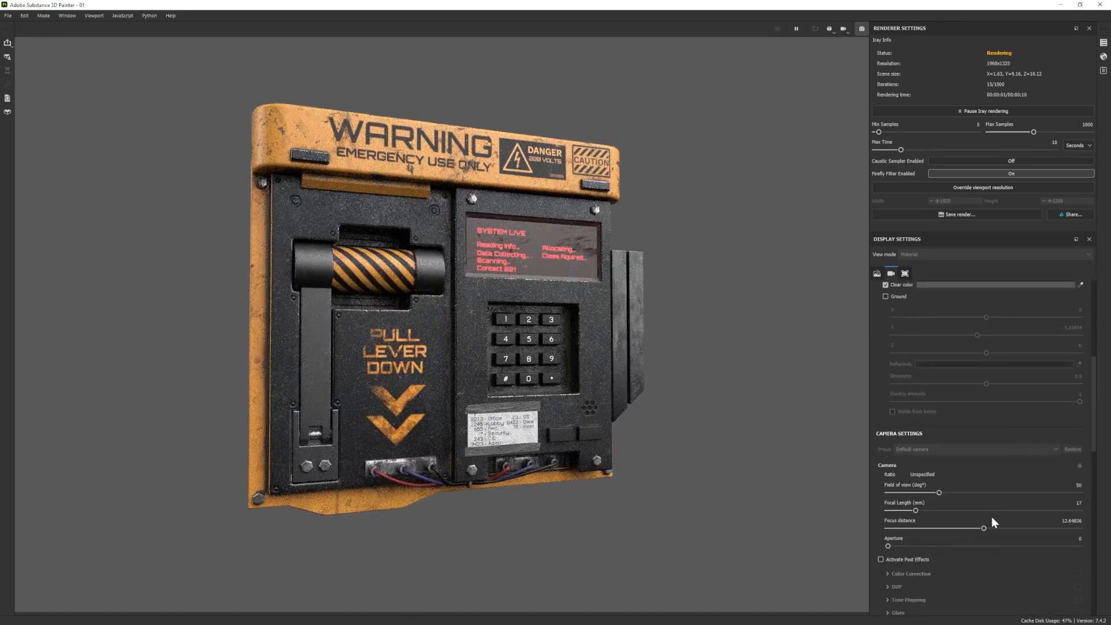
{"action": "left_click", "coordinate": [881, 507]}
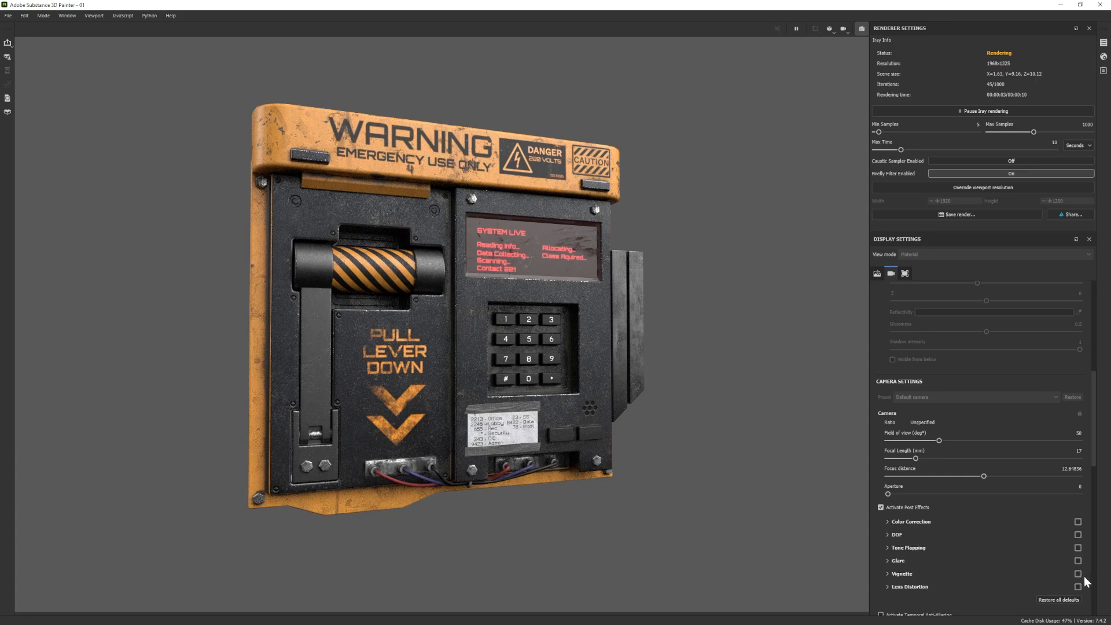
{"action": "left_click", "coordinate": [903, 574]}
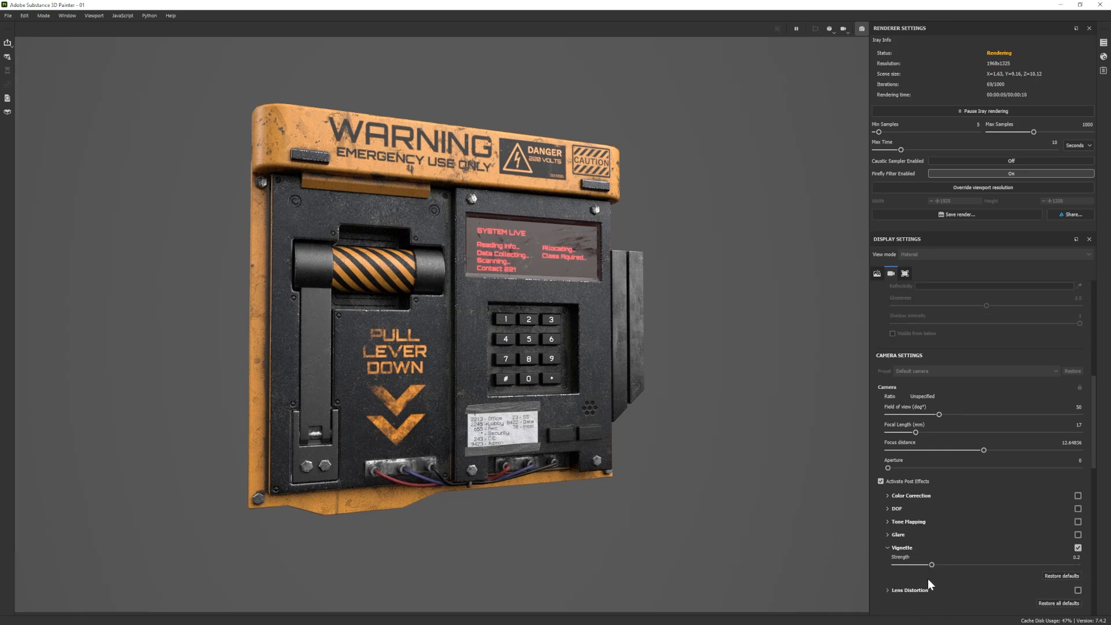
Set the Vignette strength to 0.45, deactivate the camera's post effects and inspect the phone box from another angle.
{"action": "left_click_drag", "start_coordinate": [935, 565], "coordinate": [977, 551]}
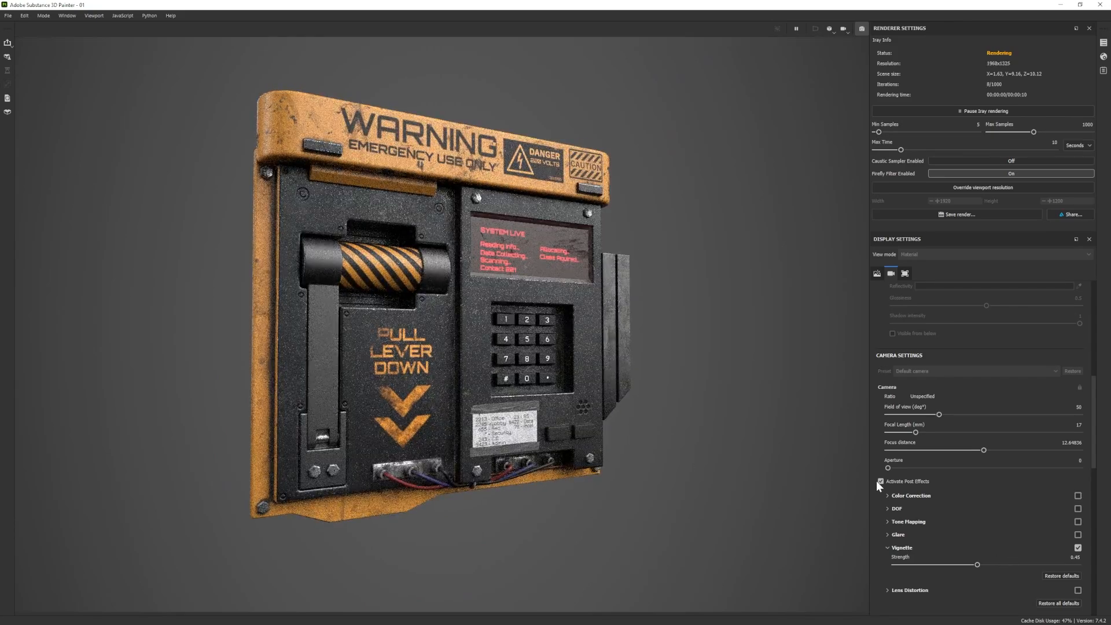
{"action": "left_click", "coordinate": [881, 481]}
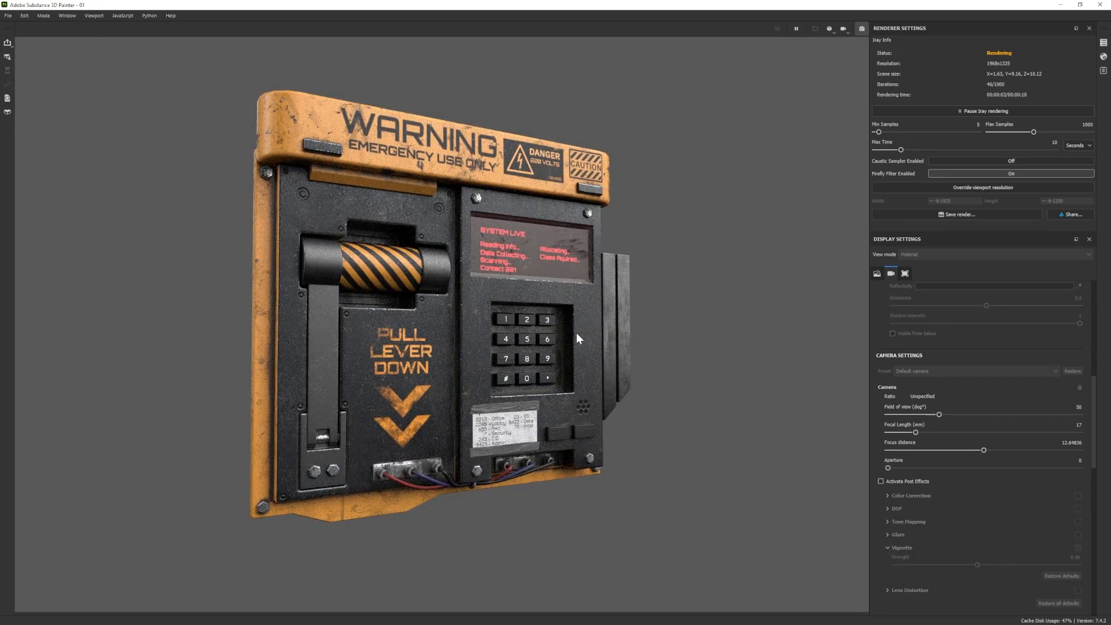
{"action": "left_click_drag", "start_coordinate": [576, 332], "coordinate": [436, 308], "text": "alt"}
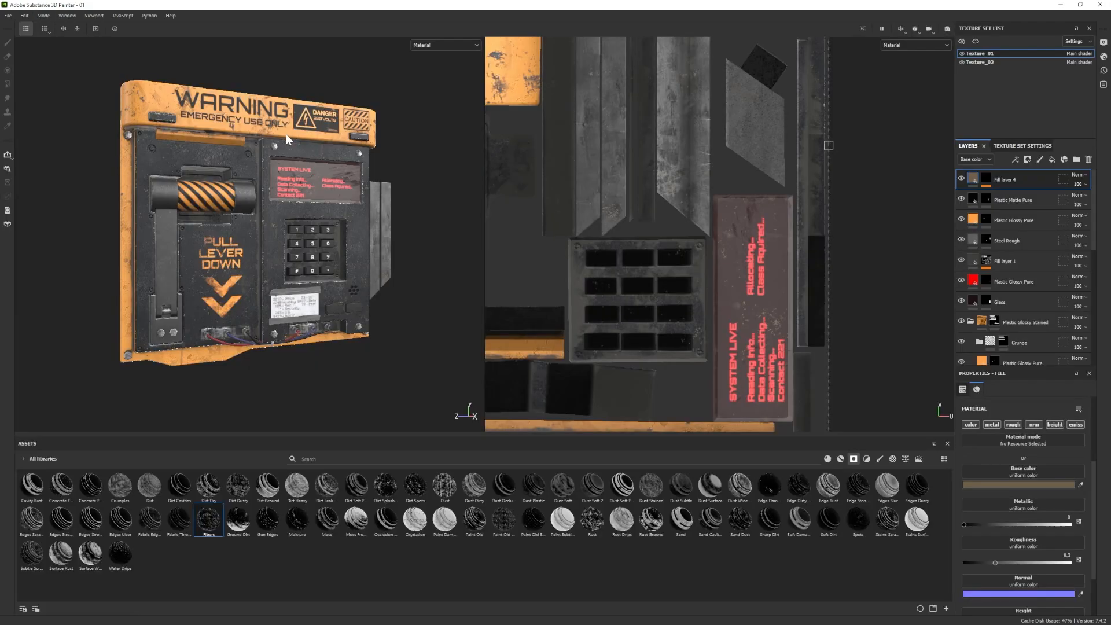
Collapse the Plastic Glossy Stained folder and select the mask of Fill layer 2 inside the Steel Gun Matte folder.
{"action": "mouse_move", "coordinate": [191, 255]}
{"action": "left_mouse_down", "text": "alt"}
{"action": "mouse_move", "coordinate": [212, 259]}
{"action": "mouse_move", "coordinate": [272, 226]}
{"action": "left_mouse_up", "text": "alt"}
{"action": "scroll", "coordinate": [275, 230], "scroll_direction": "up", "scroll_amount": 3}
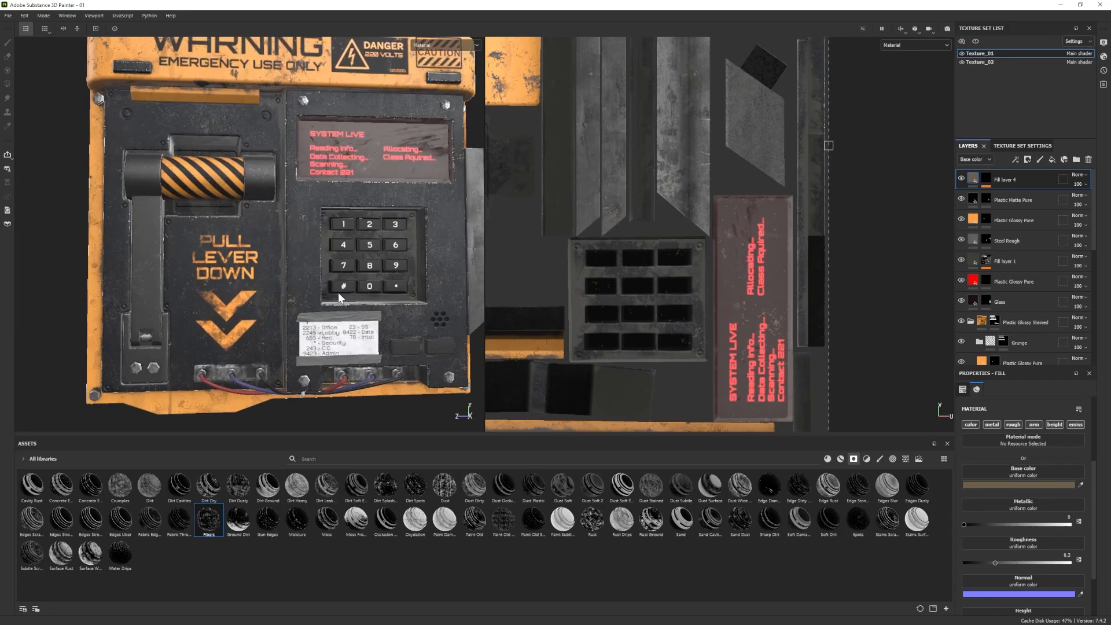
{"action": "left_click_drag", "start_coordinate": [340, 290], "coordinate": [357, 281], "text": "alt"}
{"action": "right_click_drag", "start_coordinate": [356, 282], "coordinate": [308, 266], "text": "alt"}
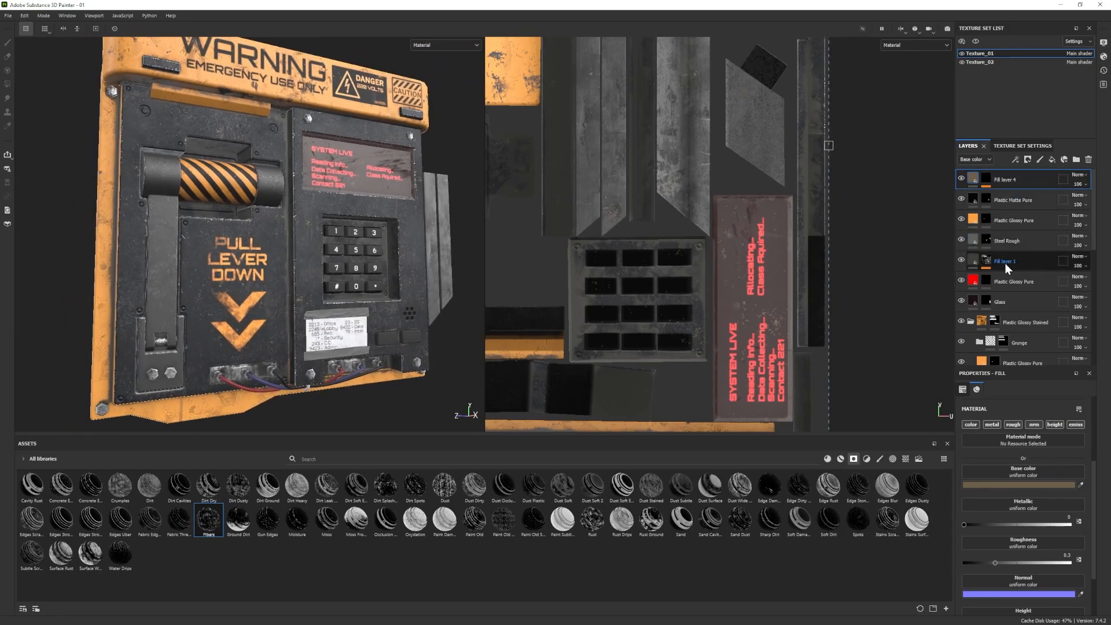
{"action": "scroll", "coordinate": [993, 295], "scroll_direction": "down", "scroll_amount": 3}
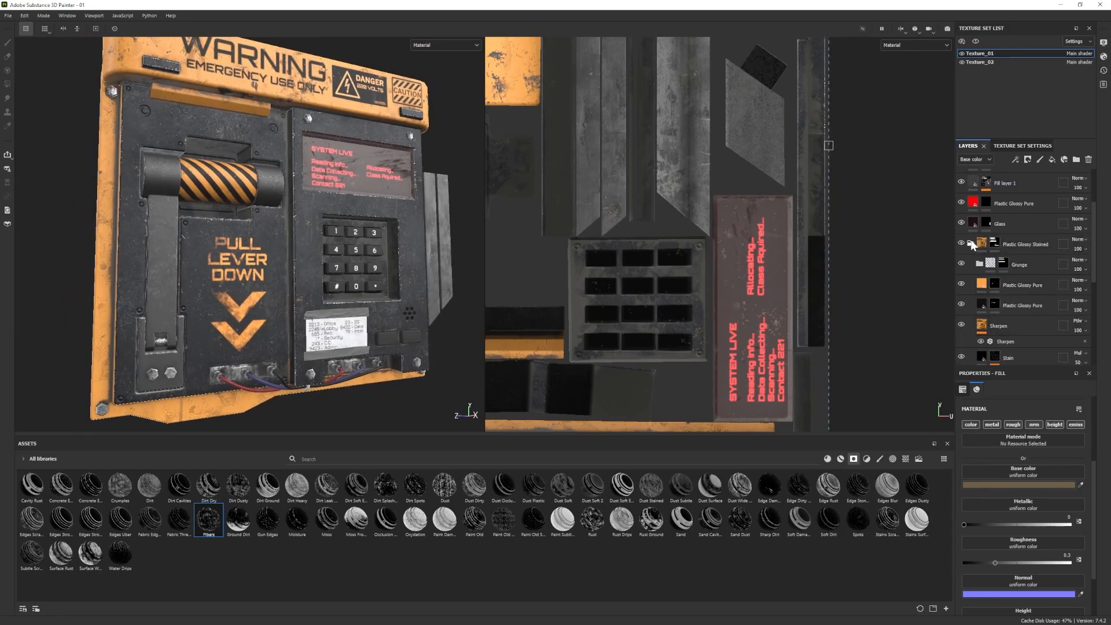
{"action": "left_click", "coordinate": [970, 268]}
{"action": "left_click", "coordinate": [985, 288]}
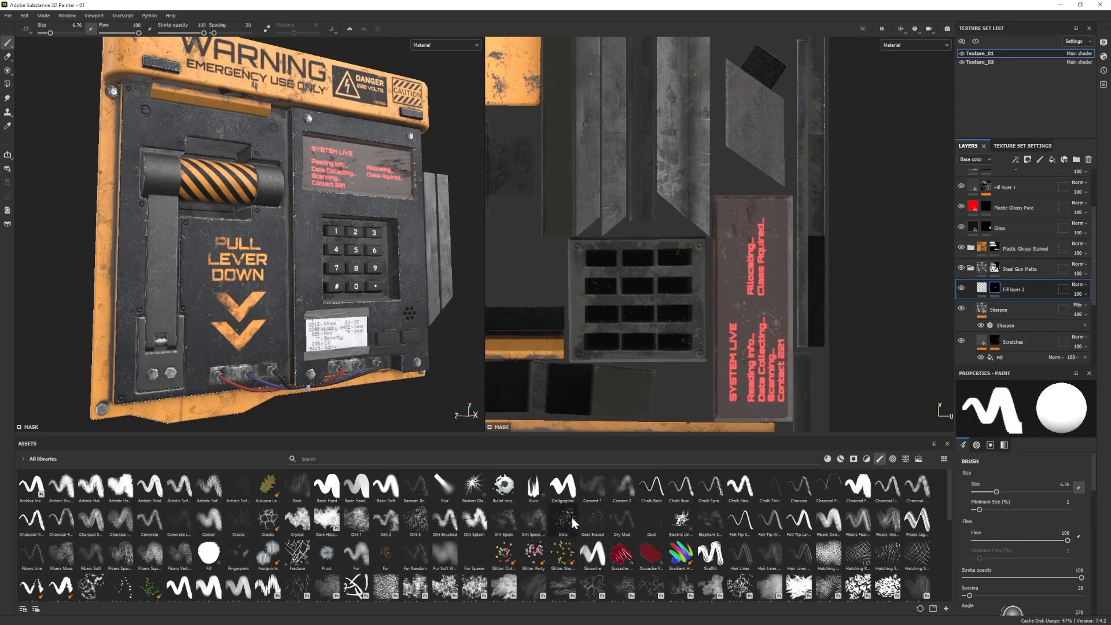
Paint speckled surface damage into Fill layer 2's mask on the dark front panels with the Dots brush.
{"action": "left_click", "coordinate": [565, 520]}
{"action": "scroll", "coordinate": [304, 243], "scroll_direction": "up", "scroll_amount": 2}
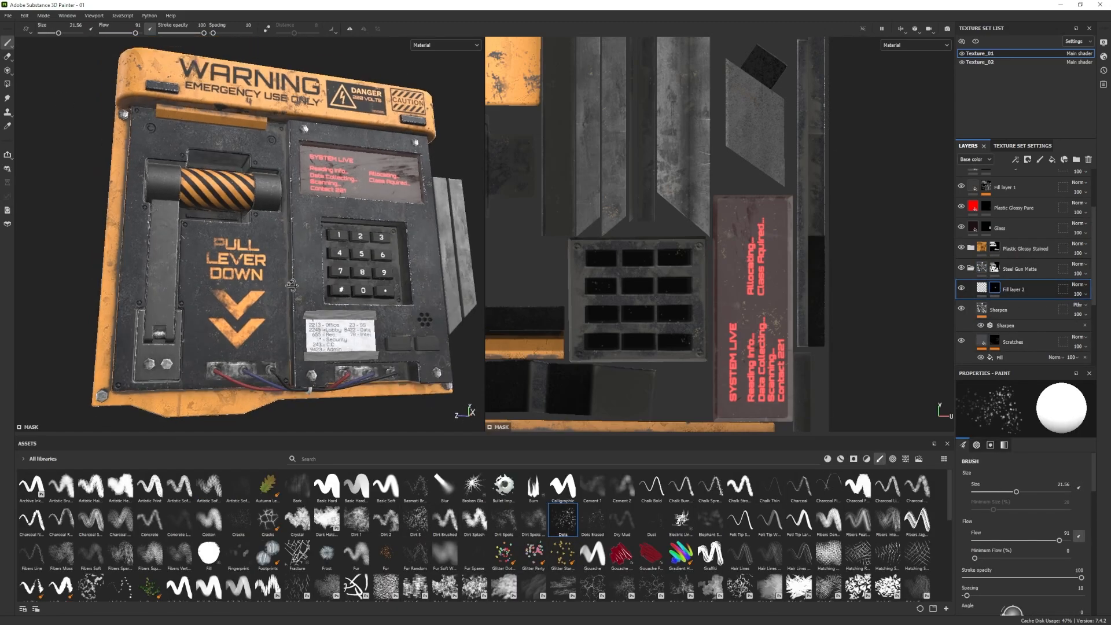
{"action": "left_click_drag", "start_coordinate": [305, 221], "coordinate": [312, 227], "text": "alt"}
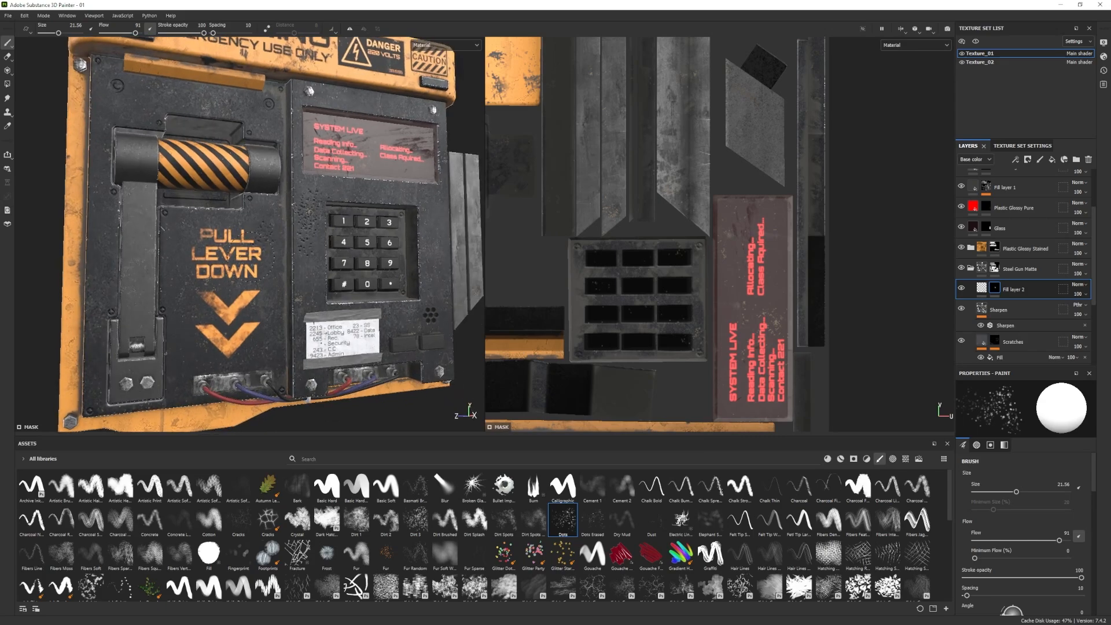
{"action": "left_click_drag", "start_coordinate": [312, 227], "coordinate": [309, 247], "text": "alt"}
Erase part of the painted speckles from Fill layer 2's mask, using the Dirt 3 brush at size 13.
{"action": "key", "text": "e"}
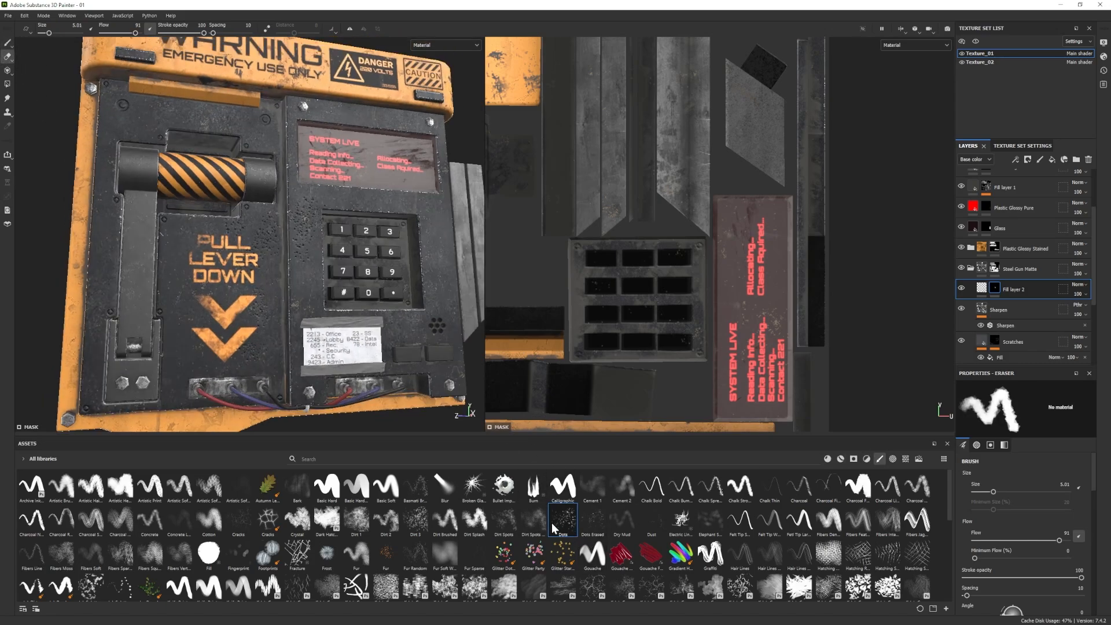
{"action": "left_click", "coordinate": [561, 525]}
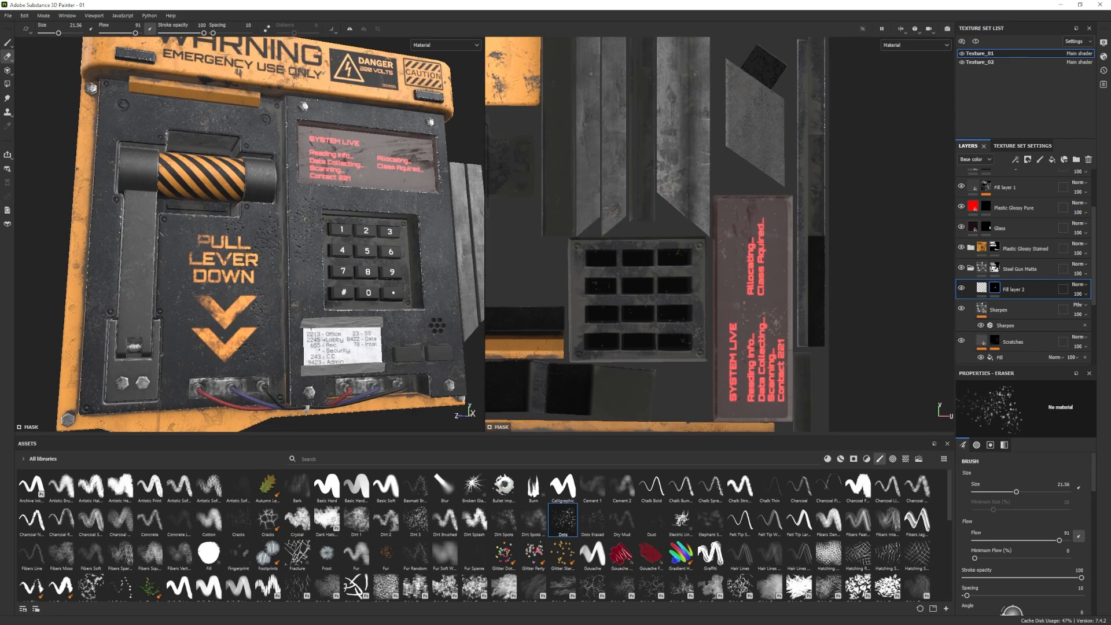
{"action": "left_click", "coordinate": [415, 520]}
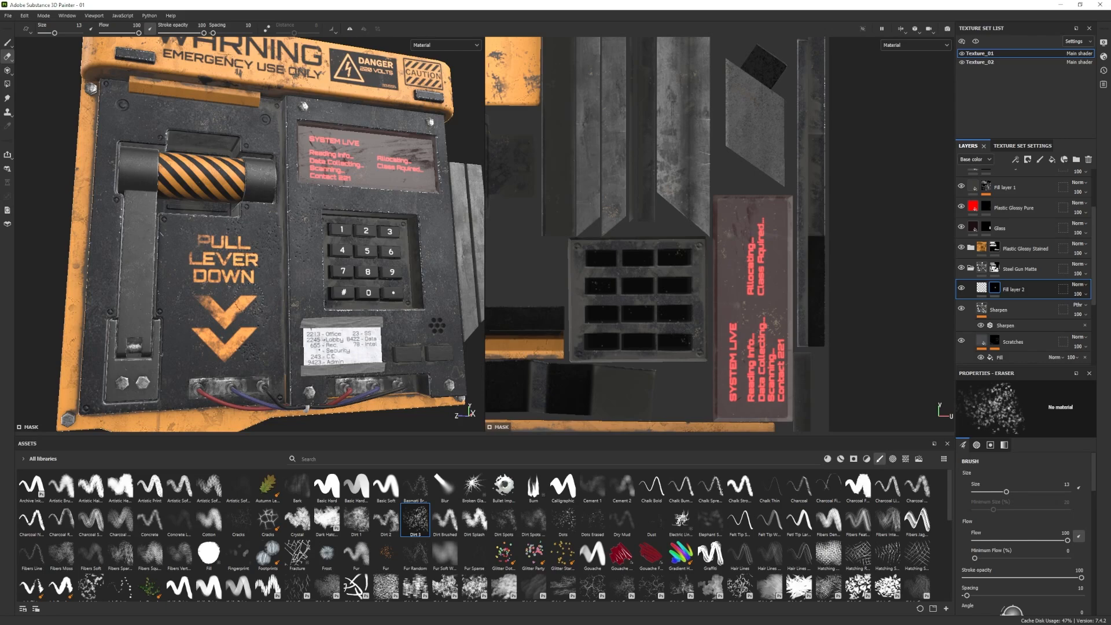
{"action": "left_click_drag", "start_coordinate": [257, 299], "coordinate": [320, 305], "text": "alt"}
{"action": "scroll", "coordinate": [379, 327], "scroll_direction": "down", "scroll_amount": 2}
{"action": "scroll", "coordinate": [321, 305], "scroll_direction": "up", "scroll_amount": 3}
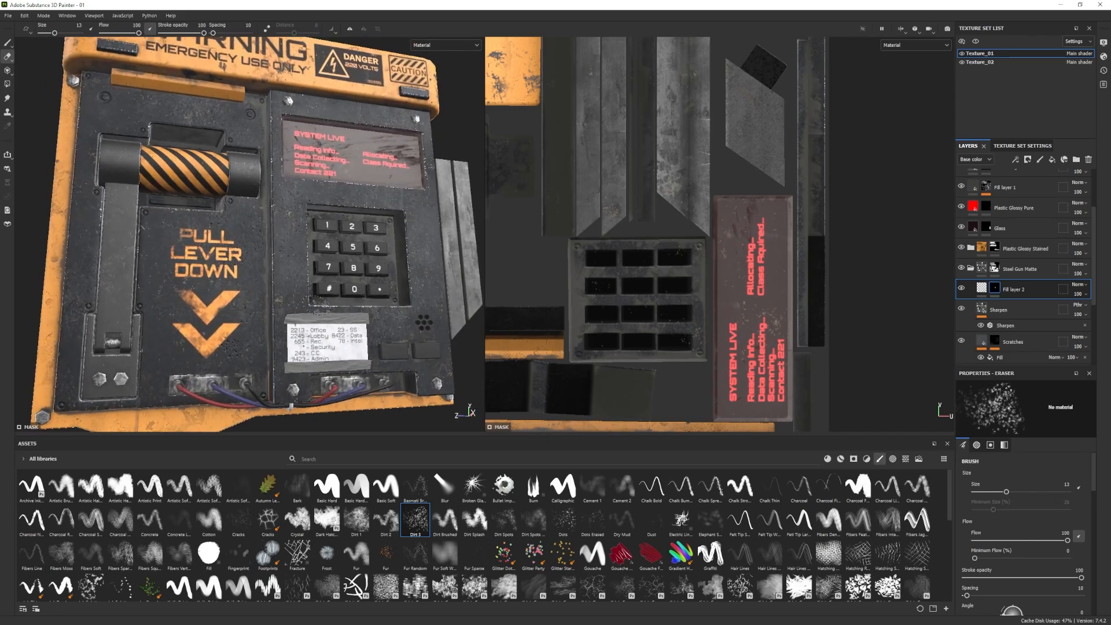
{"action": "scroll", "coordinate": [292, 389], "scroll_direction": "up", "scroll_amount": 2}
Paint more Dots brush speckles around the lever and along the lower part of the dark panels.
{"action": "key", "text": "1"}
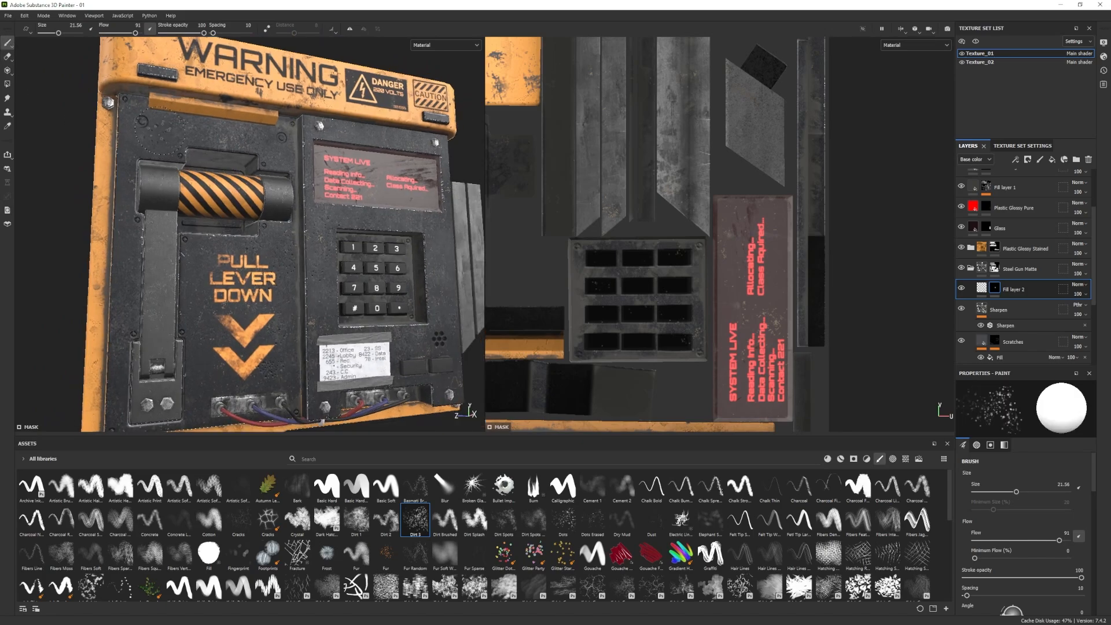
{"action": "left_click_drag", "start_coordinate": [252, 157], "coordinate": [143, 122], "text": "alt"}
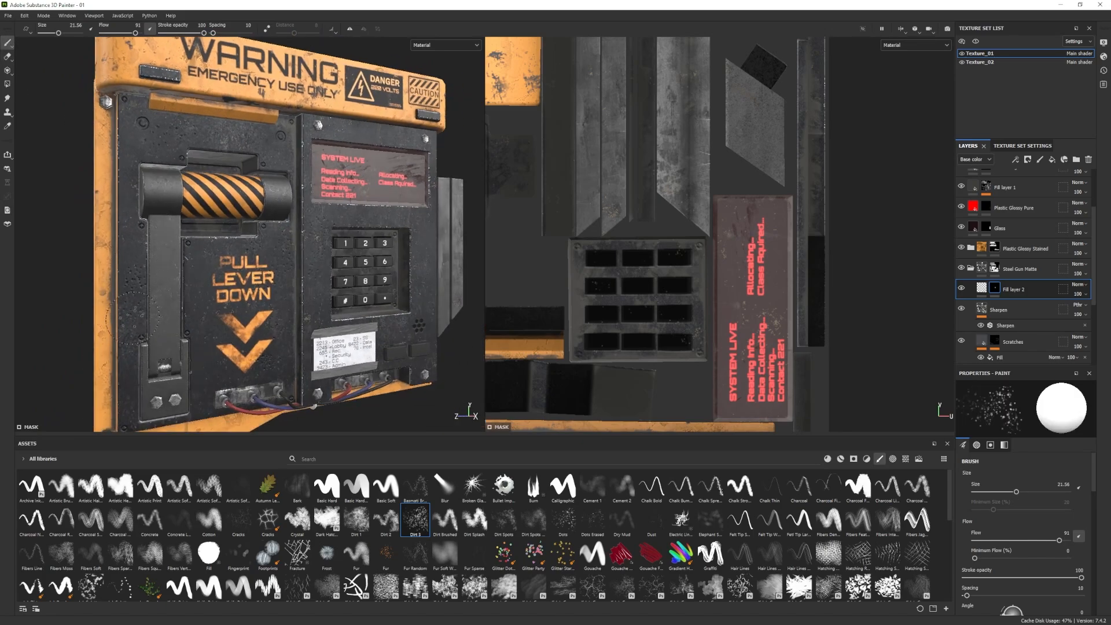
{"action": "left_click_drag", "start_coordinate": [133, 318], "coordinate": [215, 330], "text": "alt"}
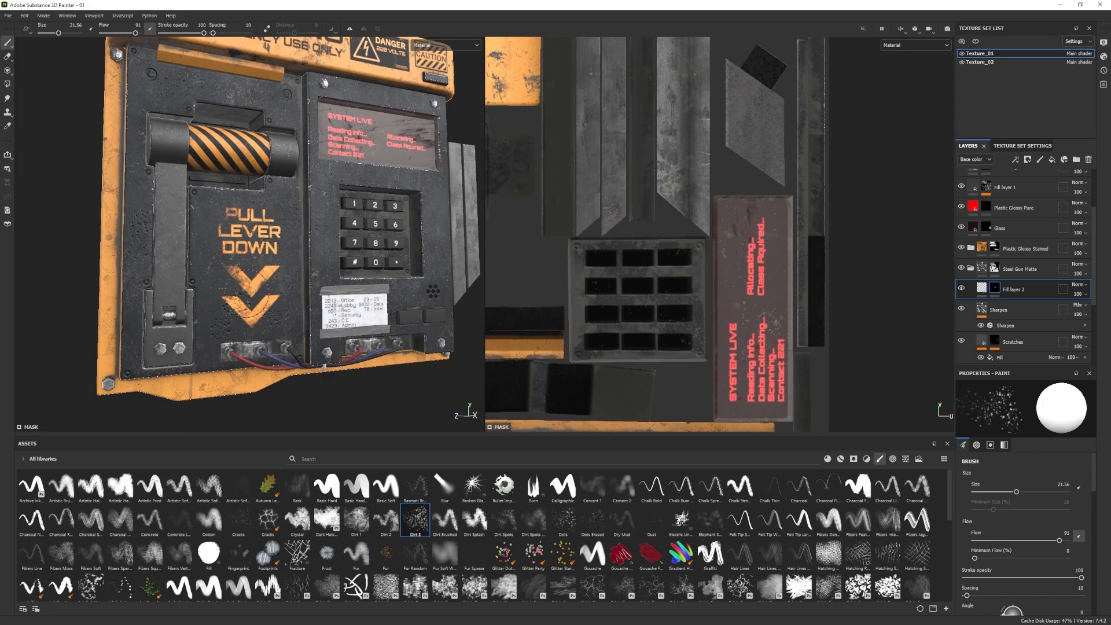
{"action": "left_click_drag", "start_coordinate": [350, 319], "coordinate": [408, 276], "text": "alt"}
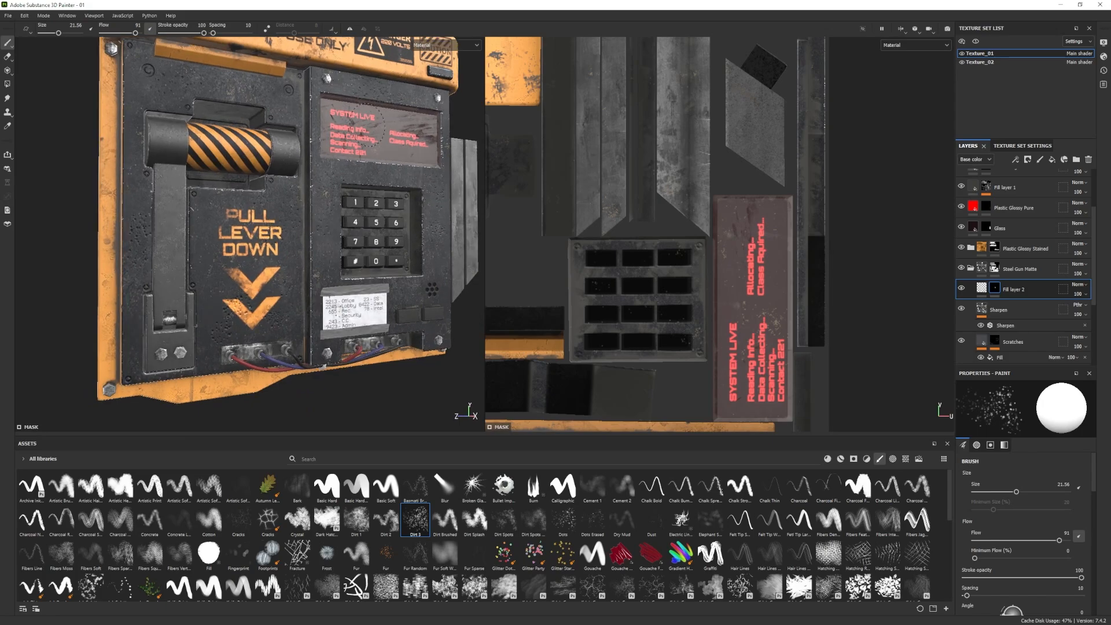
Thin out the added speckles around the lever and screen panels with the Dirt 3 eraser.
{"action": "left_click", "coordinate": [7, 56]}
{"action": "mouse_move", "coordinate": [172, 247]}
{"action": "left_mouse_down", "text": "alt"}
{"action": "mouse_move", "coordinate": [180, 255]}
{"action": "mouse_move", "coordinate": [147, 183]}
{"action": "mouse_move", "coordinate": [167, 125]}
{"action": "left_mouse_up", "text": "alt"}
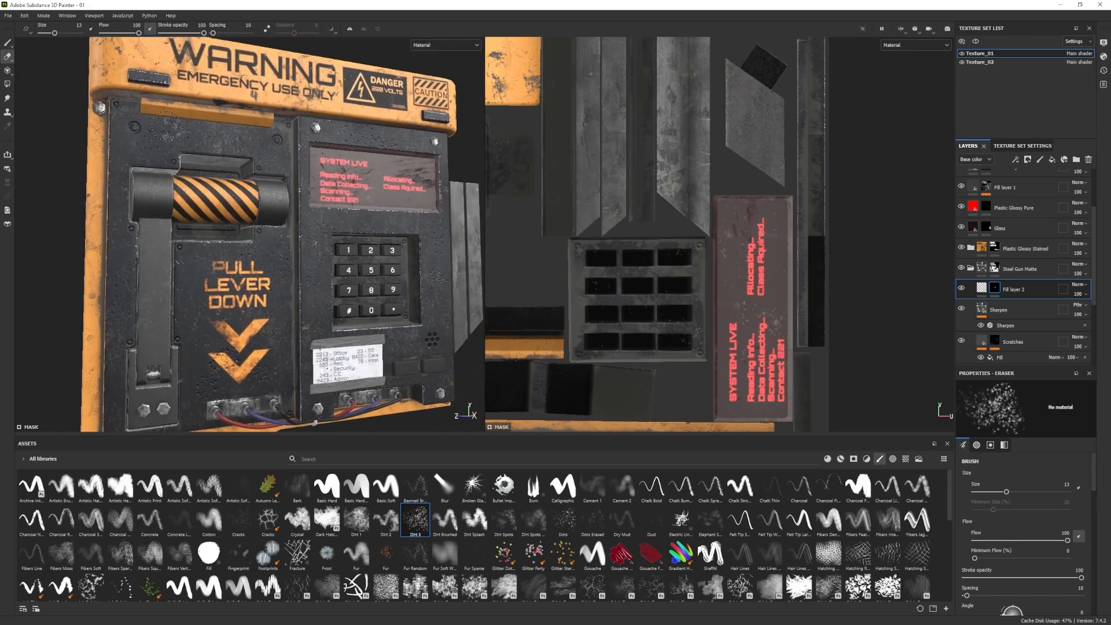
{"action": "left_click_drag", "start_coordinate": [408, 333], "coordinate": [347, 311], "text": "alt"}
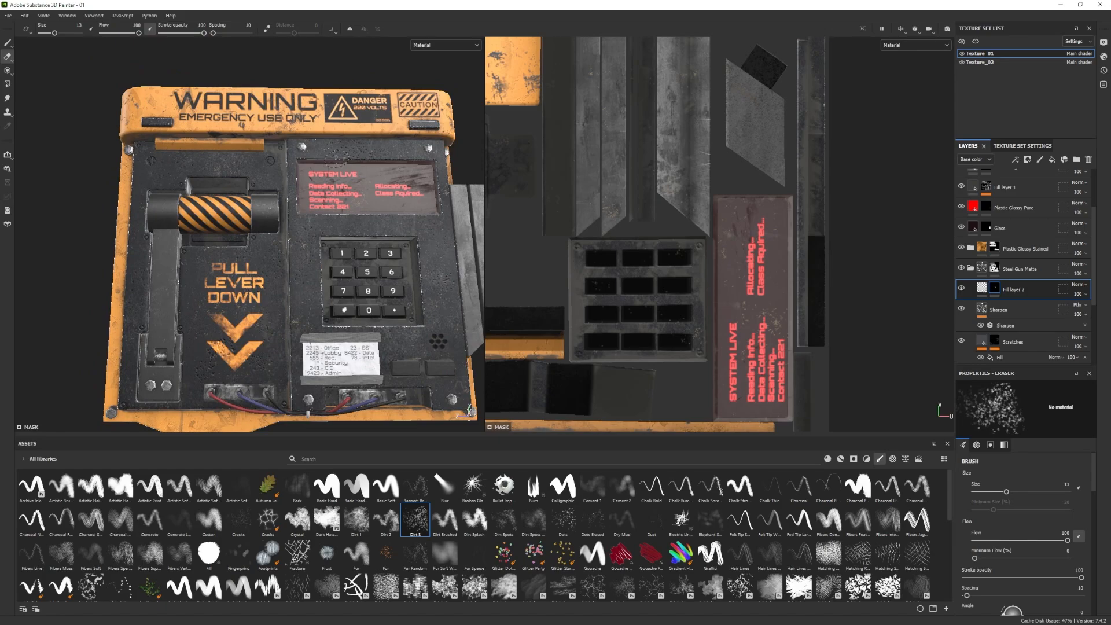
{"action": "left_click_drag", "start_coordinate": [287, 202], "coordinate": [403, 311], "text": "alt"}
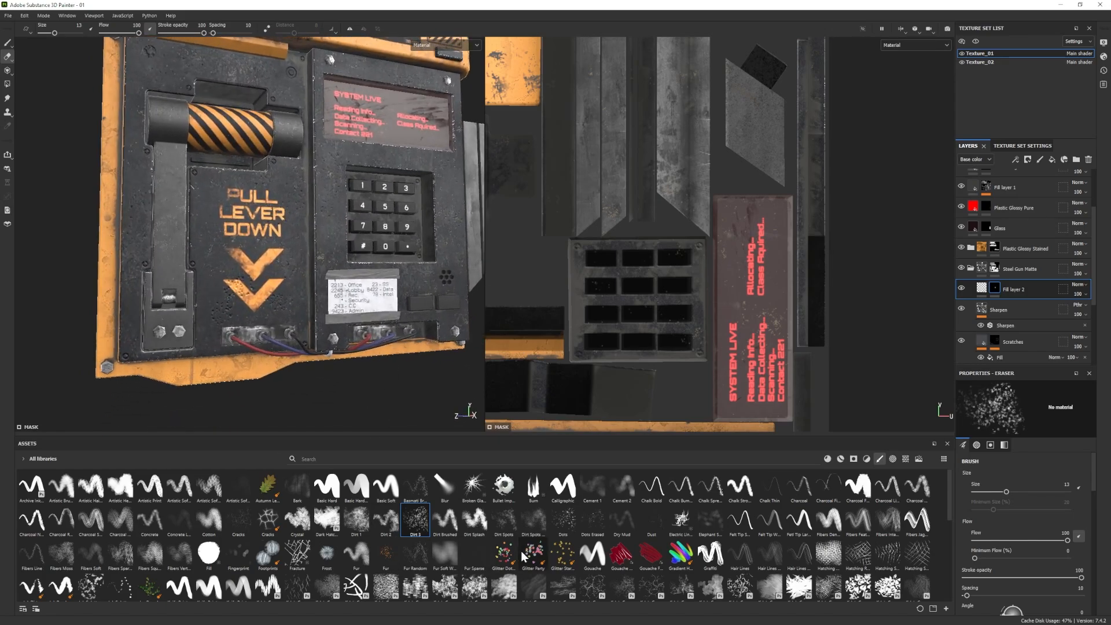
Paint fine spots into Fill layer 2's mask on the front panels with the Dirt Spots brush at size 11.6.
{"action": "left_click", "coordinate": [504, 520]}
{"action": "scroll", "coordinate": [229, 304], "scroll_direction": "up", "scroll_amount": 2}
{"action": "key", "text": "f"}
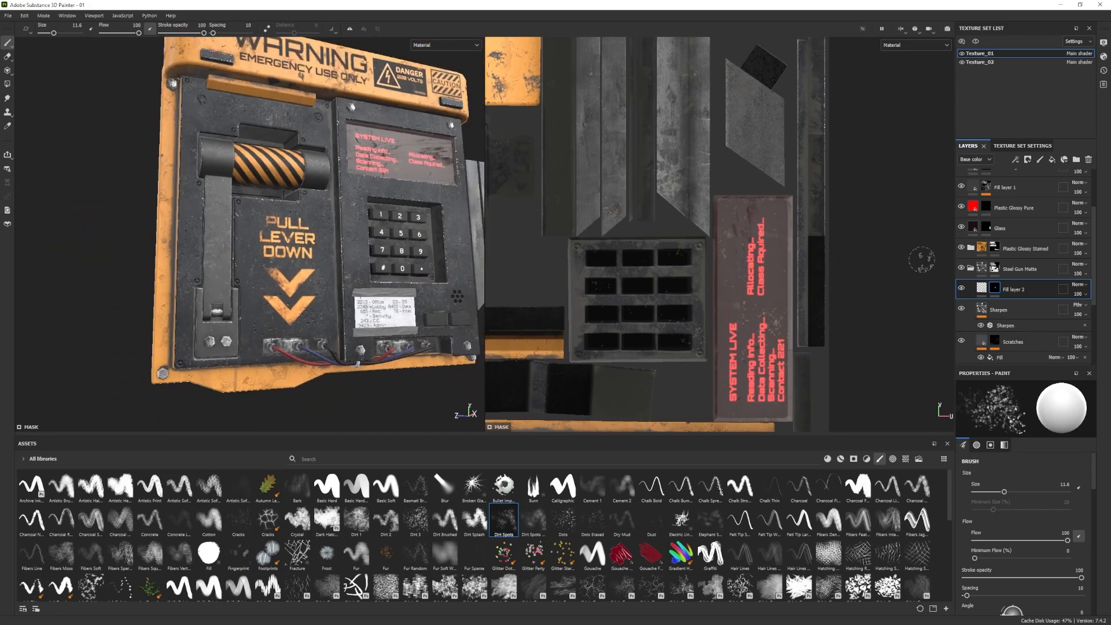
{"action": "left_click_drag", "start_coordinate": [333, 228], "coordinate": [362, 232], "text": "alt"}
{"action": "scroll", "coordinate": [328, 303], "scroll_direction": "up", "scroll_amount": 3}
{"action": "left_click_drag", "start_coordinate": [328, 302], "coordinate": [289, 307], "text": "alt"}
{"action": "scroll", "coordinate": [998, 249], "scroll_direction": "up", "scroll_amount": 3}
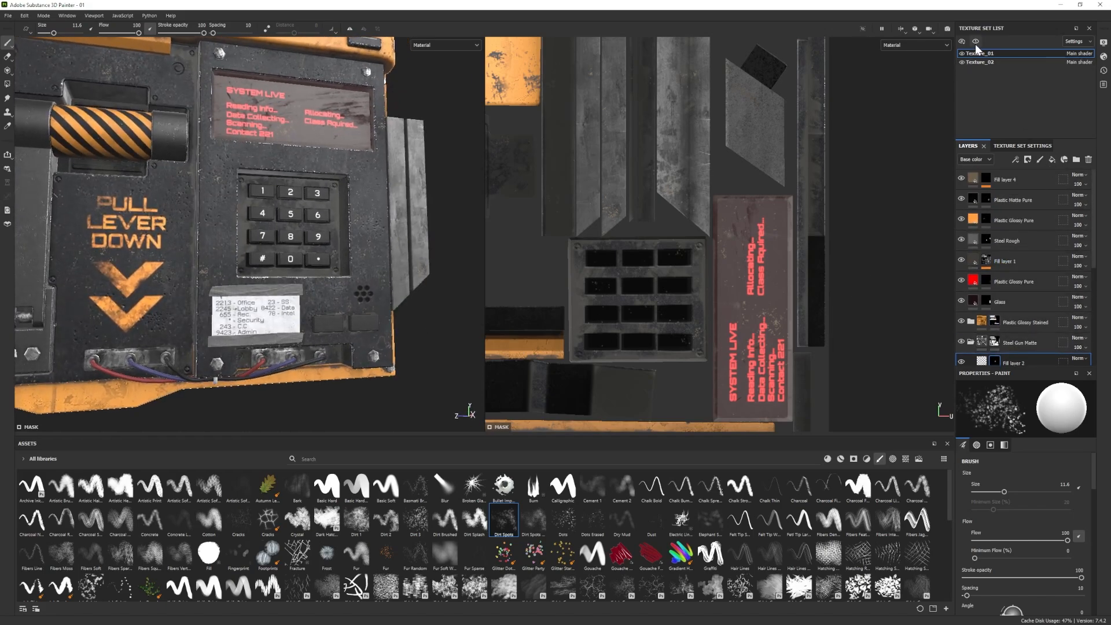
Check what Texture_02 covers by toggling its visibility, select that texture set and collapse its expanded material folders.
{"action": "left_click", "coordinate": [963, 61]}
{"action": "left_click", "coordinate": [962, 61]}
{"action": "left_click", "coordinate": [978, 62]}
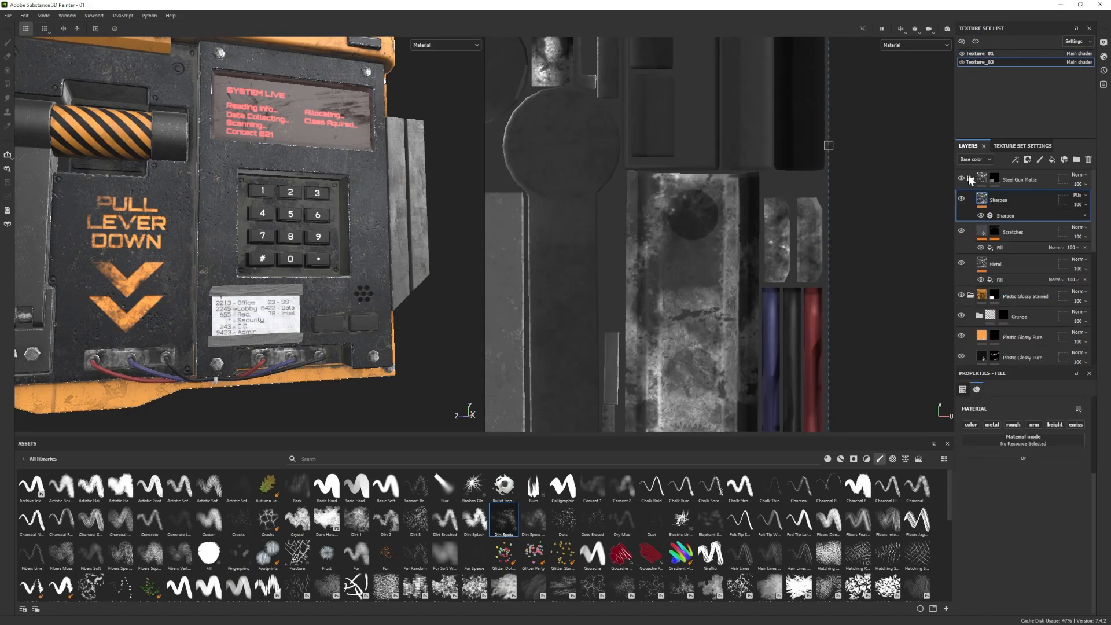
{"action": "left_click", "coordinate": [969, 178]}
{"action": "left_click", "coordinate": [970, 200]}
{"action": "scroll", "coordinate": [985, 353], "scroll_direction": "down", "scroll_amount": 1}
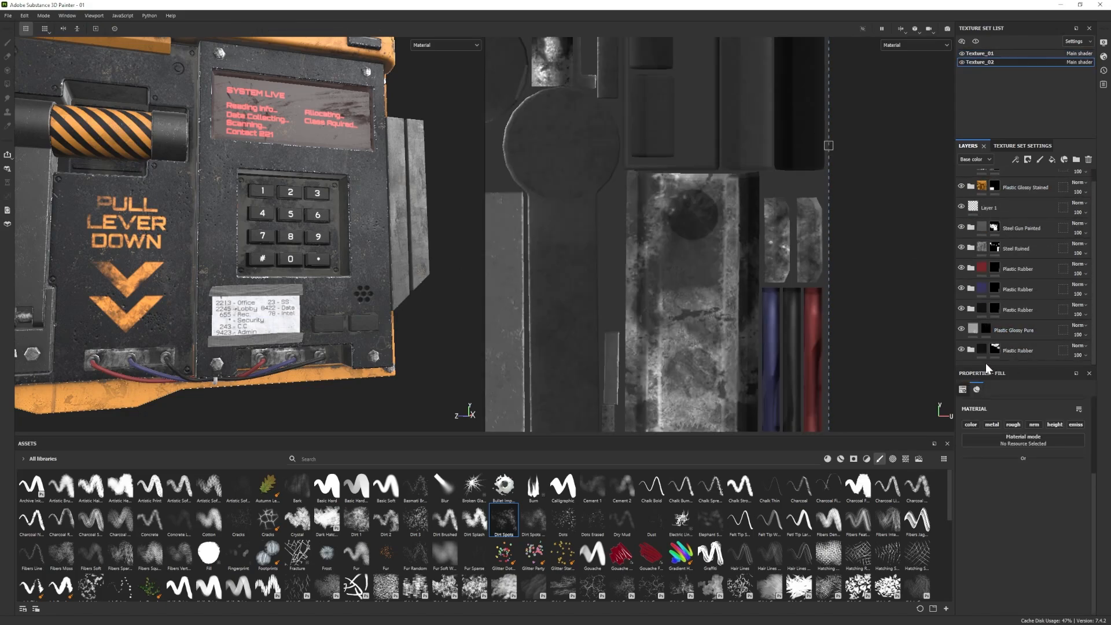
Identify the Plastic Rubber folder that covers the keypad keys and add a fill layer directly above its Color layer.
{"action": "left_click", "coordinate": [961, 349]}
{"action": "left_click", "coordinate": [961, 349]}
{"action": "scroll", "coordinate": [1007, 346], "scroll_direction": "down", "scroll_amount": 3}
{"action": "left_click", "coordinate": [1017, 347]}
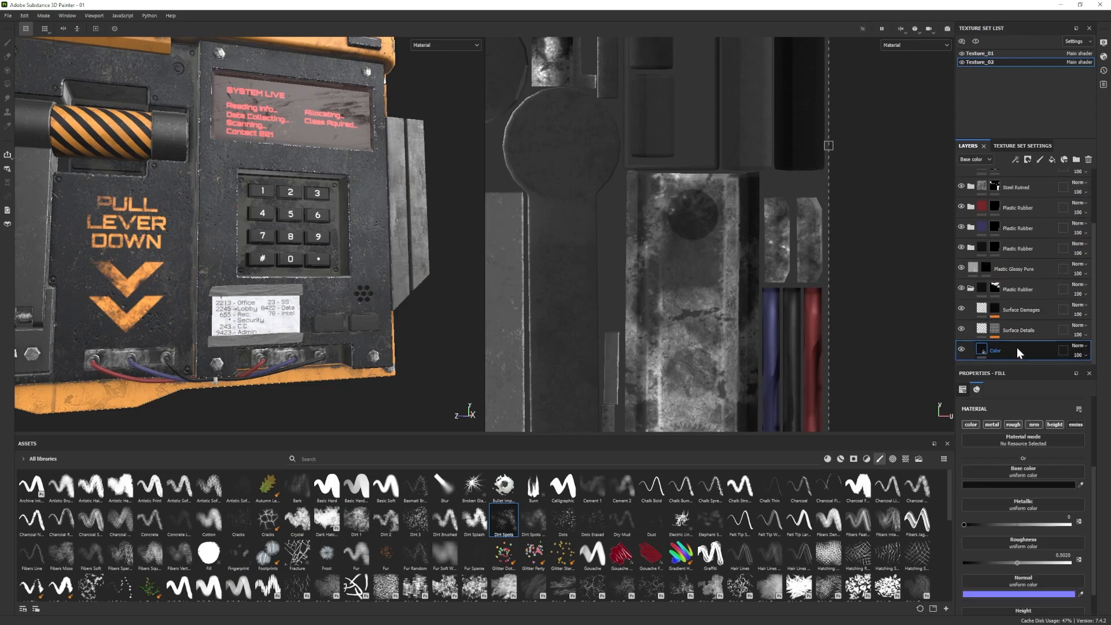
{"action": "left_click", "coordinate": [1053, 160]}
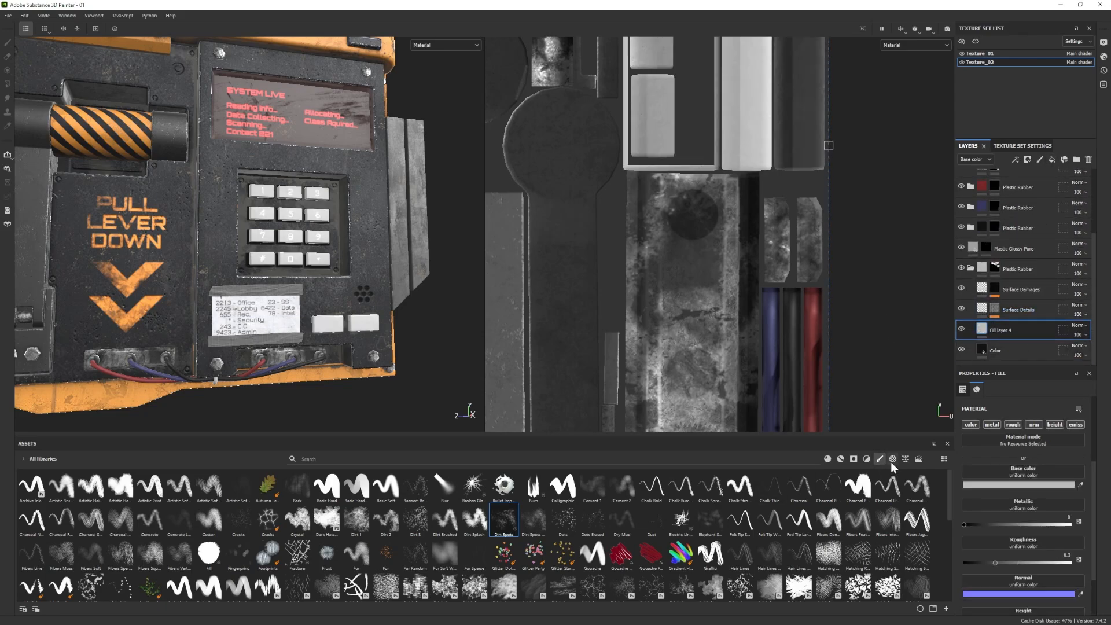
Apply the Subtle Scratches smart mask to Fill layer 4 and set its Metal Edge Wear wear level to 0.29.
{"action": "left_click", "coordinate": [853, 458]}
{"action": "left_click_drag", "start_coordinate": [37, 564], "coordinate": [1028, 328]}
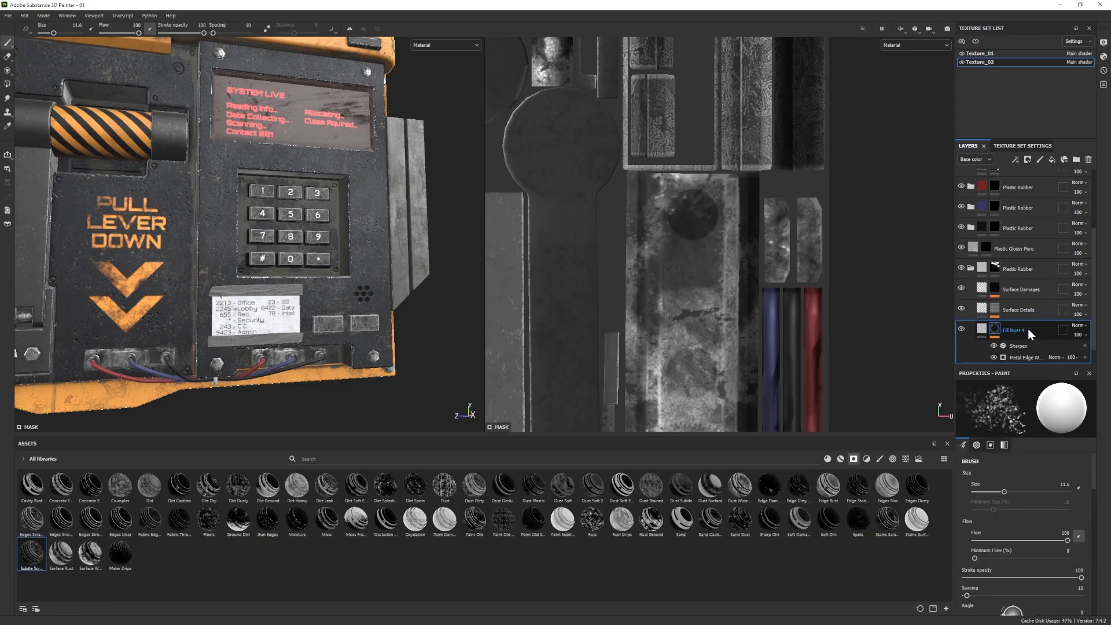
{"action": "left_click", "coordinate": [1024, 358]}
{"action": "left_click_drag", "start_coordinate": [1027, 452], "coordinate": [1002, 452]}
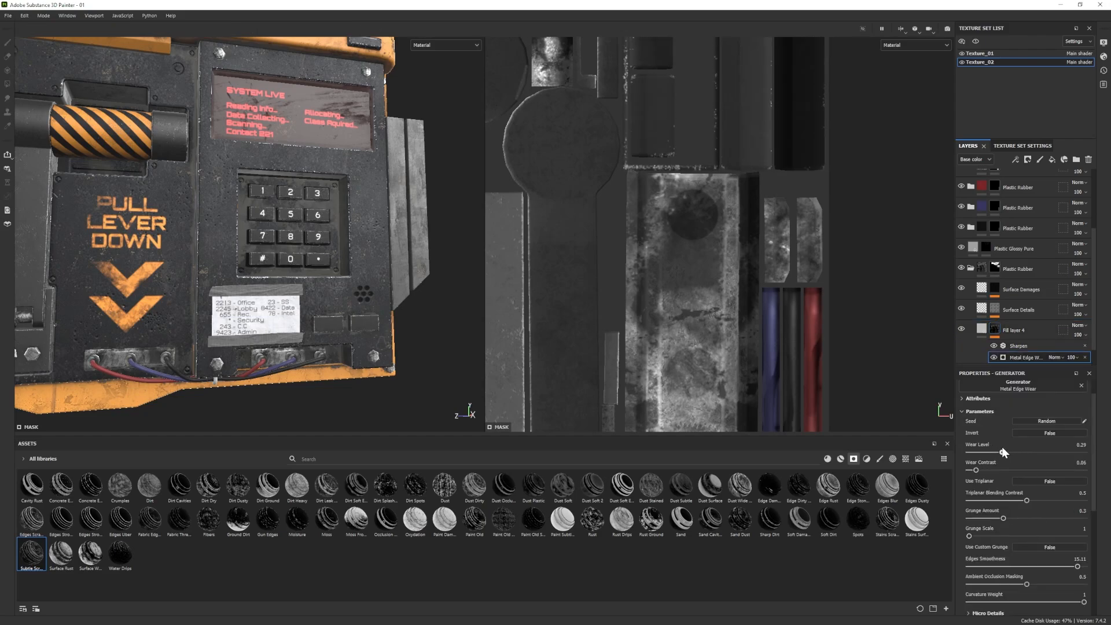
Set Fill layer 4's base color to grey 6C6A6A and check the key edges on the model.
{"action": "left_click", "coordinate": [981, 327]}
{"action": "left_click", "coordinate": [1008, 484]}
{"action": "left_click", "coordinate": [884, 410]}
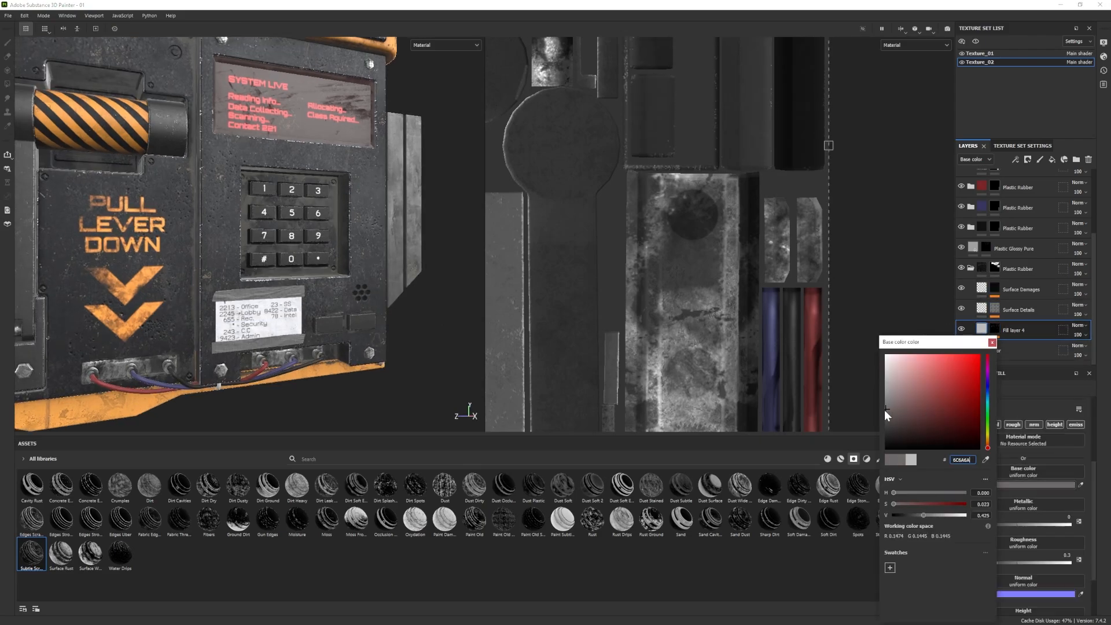
{"action": "left_click_drag", "start_coordinate": [405, 315], "coordinate": [267, 313], "text": "alt"}
{"action": "scroll", "coordinate": [364, 315], "scroll_direction": "up", "scroll_amount": 2}
{"action": "scroll", "coordinate": [364, 315], "scroll_direction": "down", "scroll_amount": 3}
Switch to Iray rendering, reframe the phone box from the front and rotate the environment lighting.
{"action": "left_click", "coordinate": [1104, 57]}
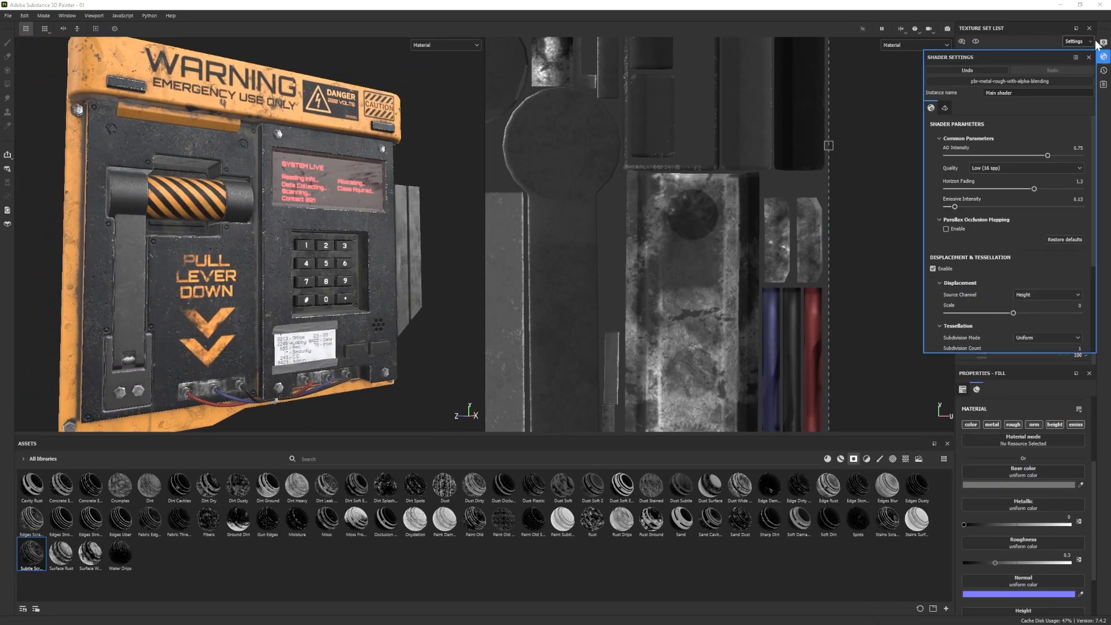
{"action": "left_click", "coordinate": [1089, 56]}
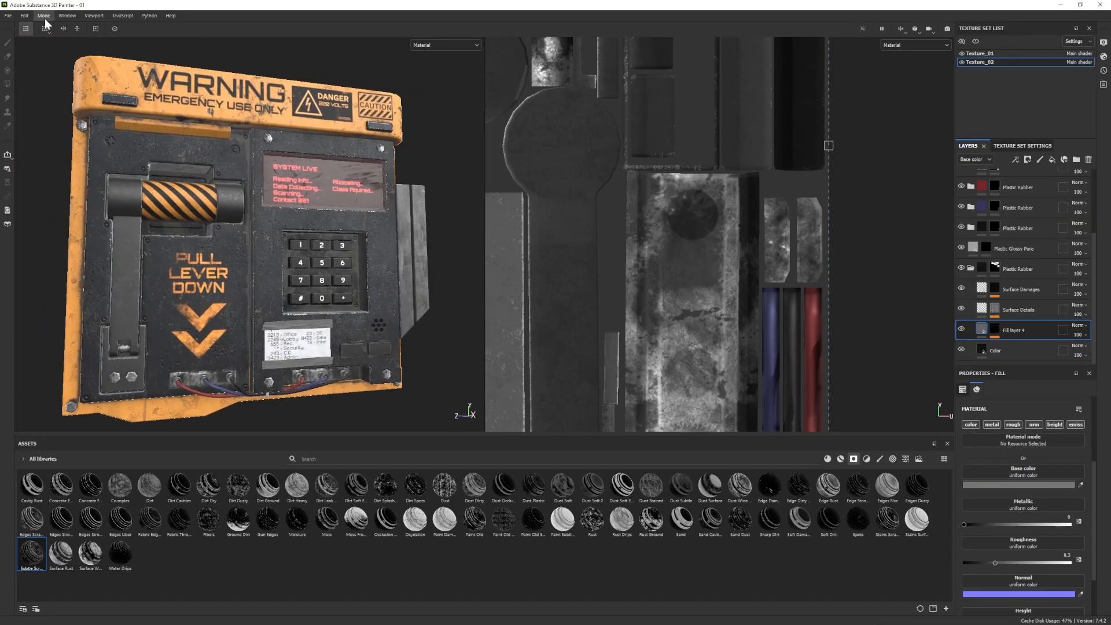
{"action": "key", "text": "F10"}
{"action": "right_click_drag", "start_coordinate": [358, 313], "coordinate": [384, 350], "text": "alt"}
{"action": "left_click_drag", "start_coordinate": [383, 351], "coordinate": [399, 368], "text": "alt"}
{"action": "right_click_drag", "start_coordinate": [399, 368], "coordinate": [453, 368], "text": "shift"}
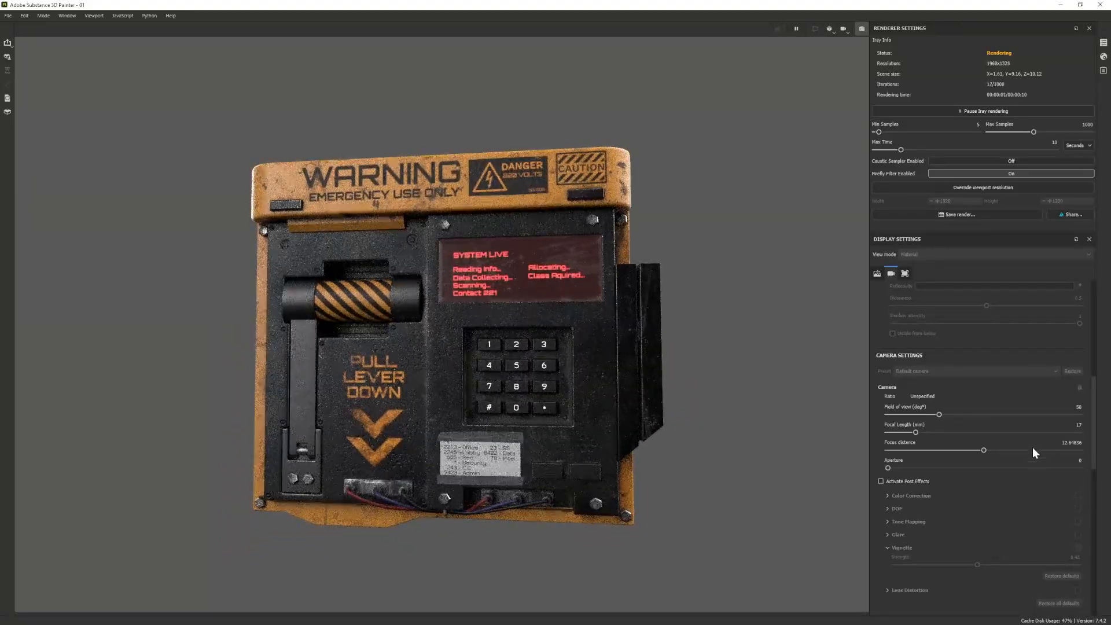
Set the environment rotation to 332 and orbit slightly to view the lit phone box.
{"action": "scroll", "coordinate": [1032, 447], "scroll_direction": "up", "scroll_amount": 10}
{"action": "left_click", "coordinate": [1020, 314]}
{"action": "left_click", "coordinate": [1065, 390]}
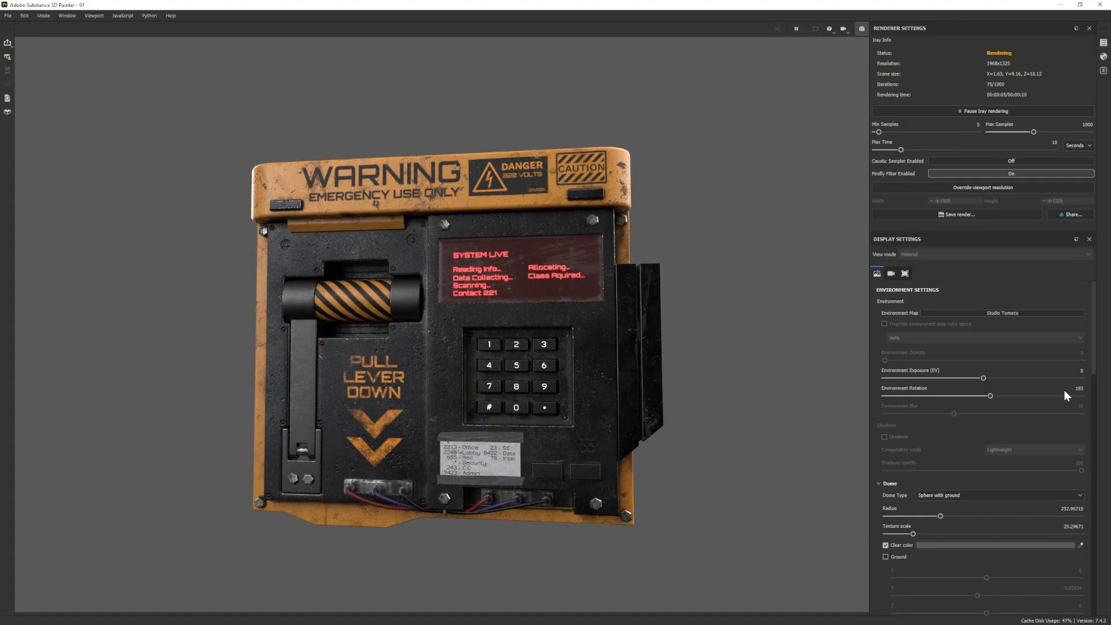
{"action": "left_click_drag", "start_coordinate": [990, 395], "coordinate": [1066, 395]}
{"action": "left_click_drag", "start_coordinate": [512, 385], "coordinate": [511, 378], "text": "alt"}
Return to Painting mode and select the Texture_01 texture set.
{"action": "left_click", "coordinate": [44, 15]}
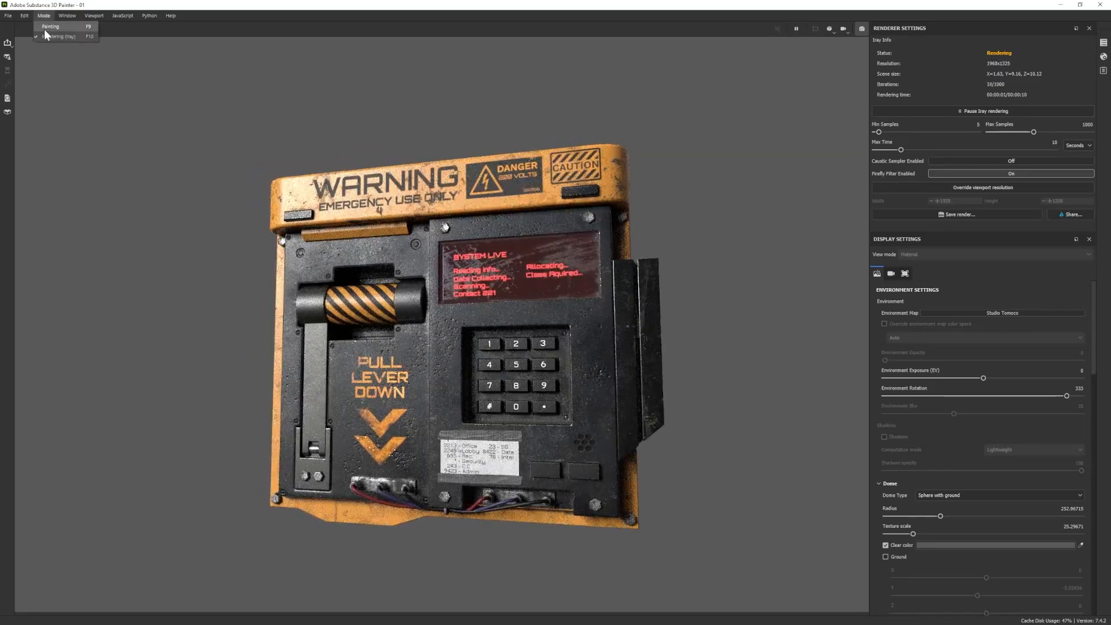
{"action": "left_click", "coordinate": [52, 26]}
{"action": "left_click", "coordinate": [977, 53]}
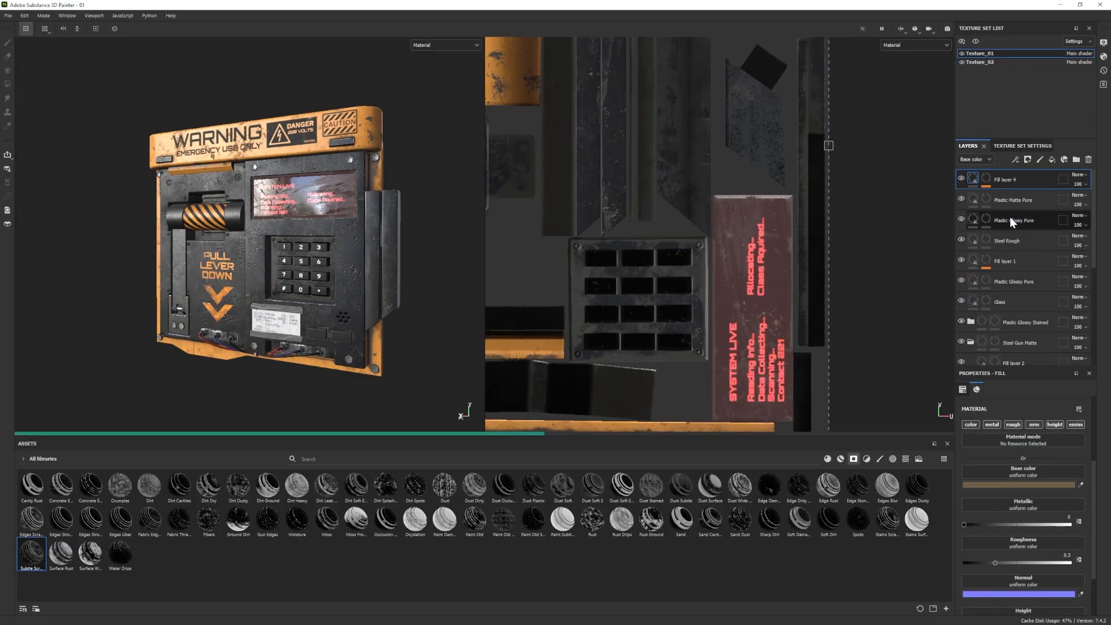
Add a fill layer above the Glass layer, give it a black mask and reveal it only on the display screen.
{"action": "scroll", "coordinate": [1008, 523], "scroll_direction": "down", "scroll_amount": 2}
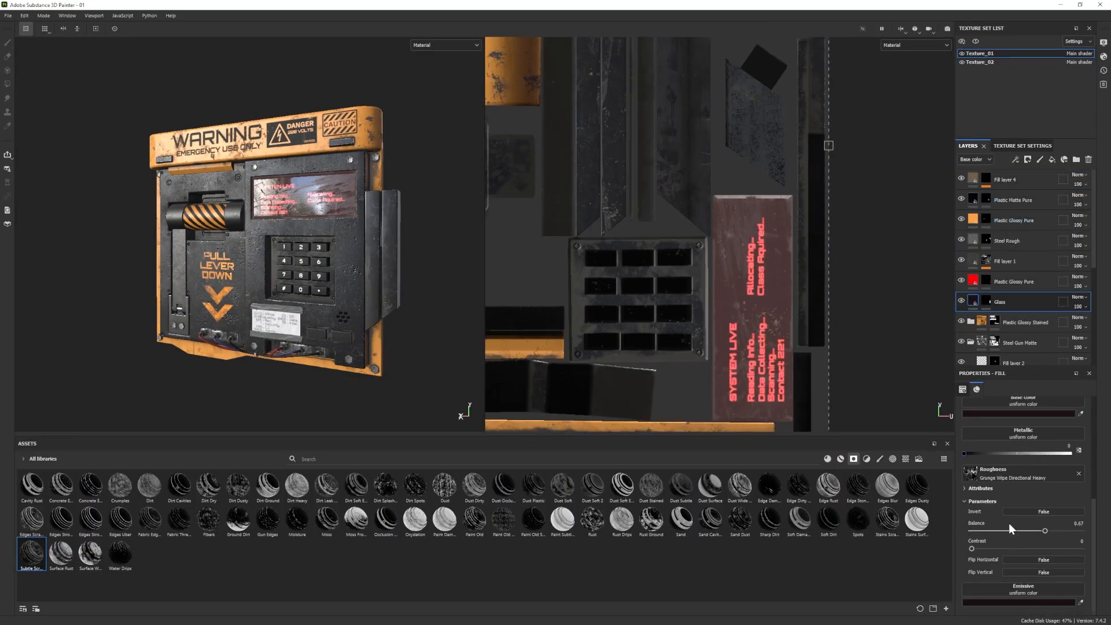
{"action": "left_click", "coordinate": [1051, 160]}
{"action": "right_click", "coordinate": [1013, 302]}
{"action": "left_click", "coordinate": [1028, 17]}
{"action": "left_click", "coordinate": [7, 84]}
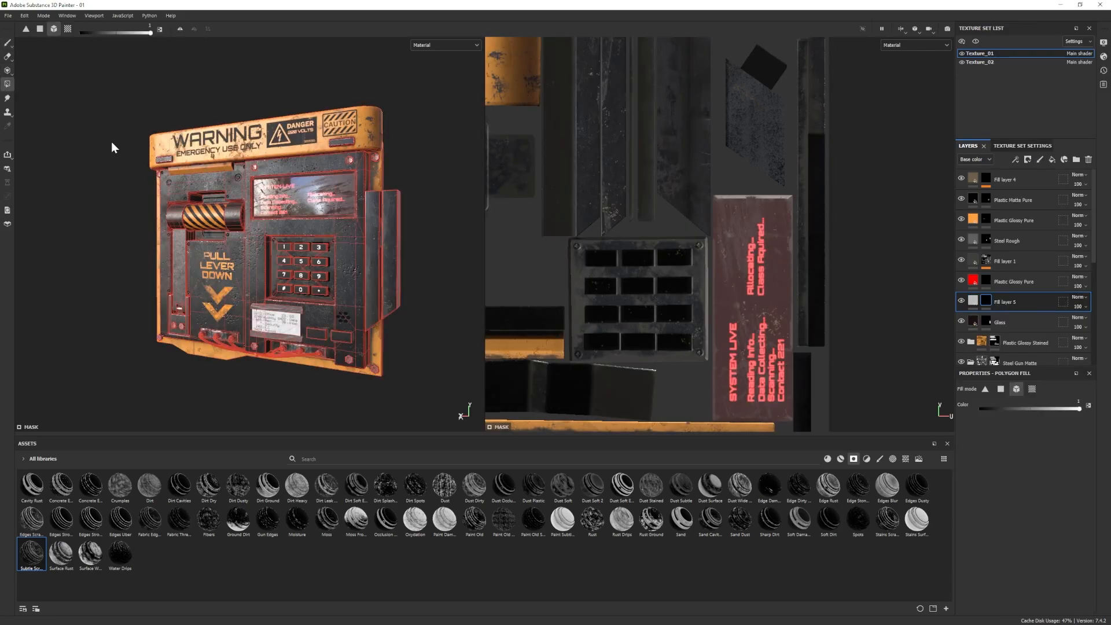
{"action": "left_click", "coordinate": [304, 194]}
{"action": "key", "text": "1"}
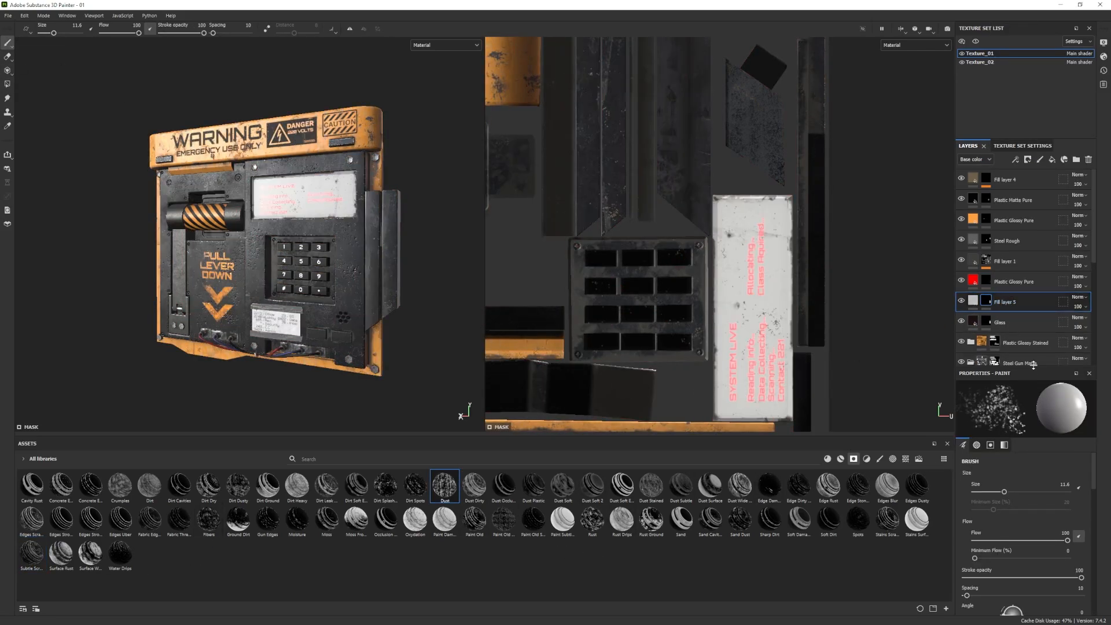
Turn off Fill layer 5's color channel, set its roughness to 0.4542 and change its blending mode to Overlay.
{"action": "left_click", "coordinate": [973, 300]}
{"action": "scroll", "coordinate": [978, 410], "scroll_direction": "up", "scroll_amount": 2}
{"action": "left_click", "coordinate": [971, 414]}
{"action": "mouse_move", "coordinate": [995, 518]}
{"action": "left_mouse_down"}
{"action": "mouse_move", "coordinate": [983, 515]}
{"action": "mouse_move", "coordinate": [1006, 510]}
{"action": "left_mouse_up"}
{"action": "left_click", "coordinate": [1078, 297]}
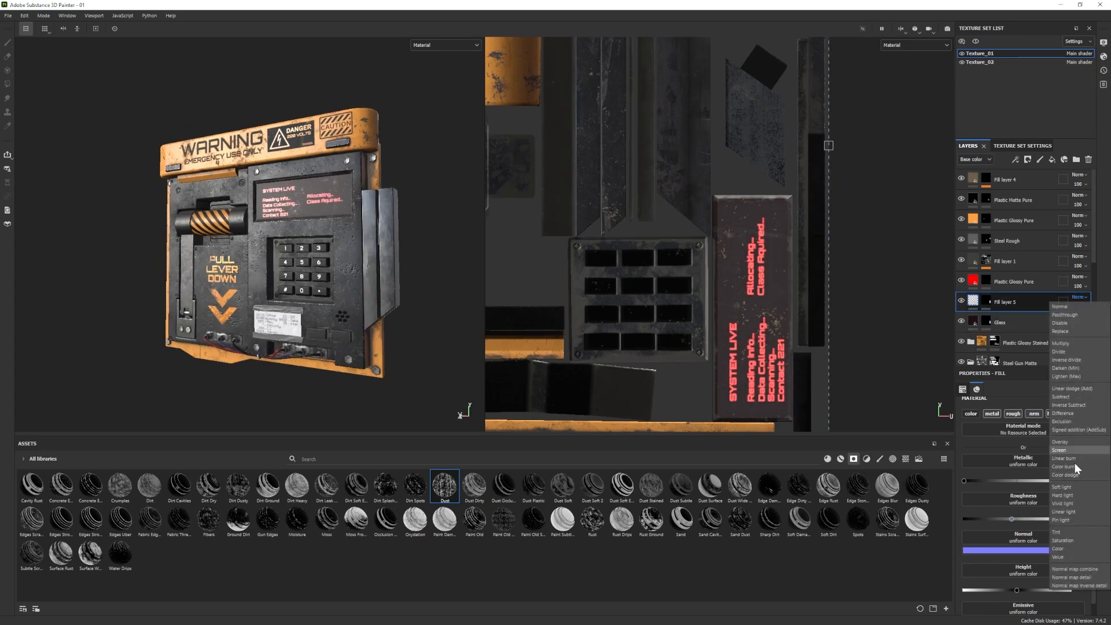
{"action": "left_click", "coordinate": [1075, 463]}
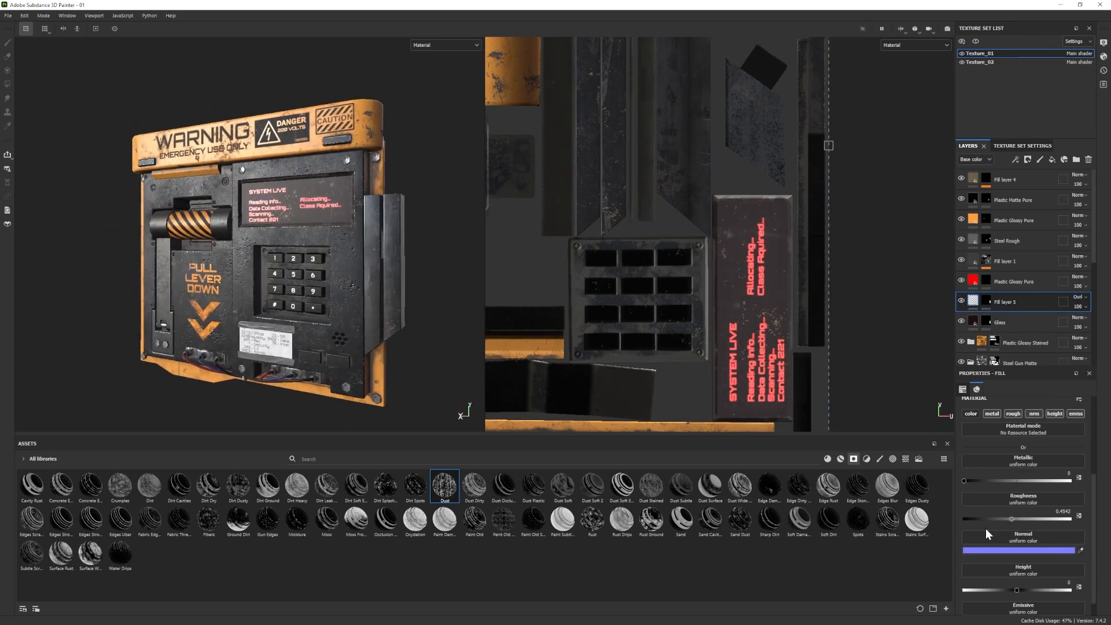
Assign the Grunge Leak Dirty texture to Fill layer 5's roughness and set its balance to 0.47.
{"action": "left_click", "coordinate": [961, 300]}
{"action": "left_click", "coordinate": [907, 459]}
{"action": "left_click_drag", "start_coordinate": [208, 581], "coordinate": [1023, 501]}
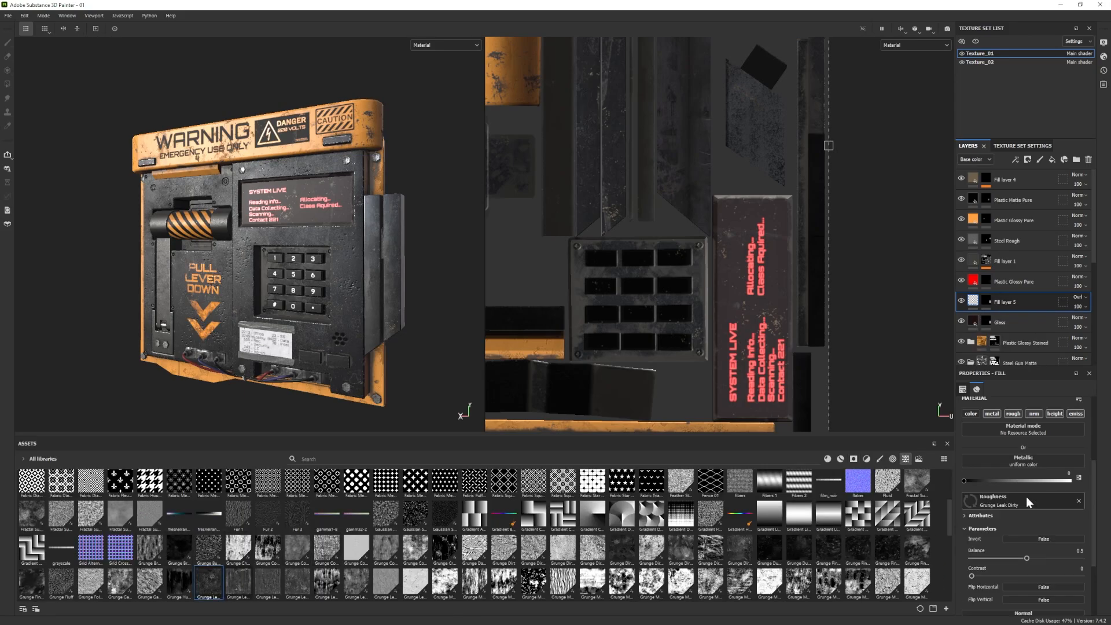
{"action": "left_click_drag", "start_coordinate": [1027, 558], "coordinate": [1024, 558]}
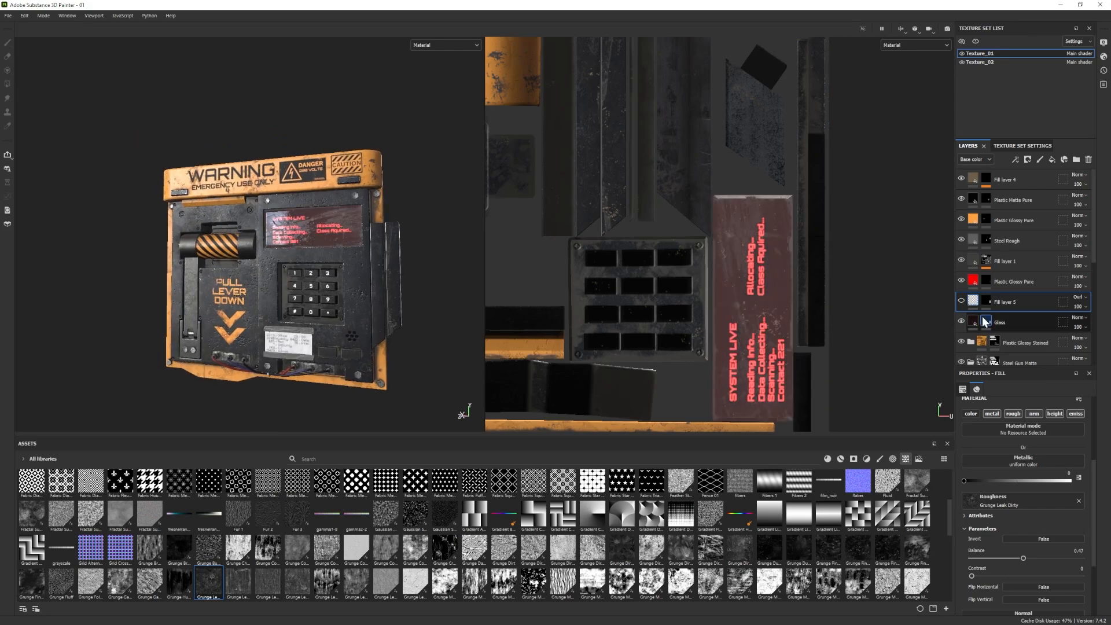
Set the balance of the Glass layer's roughness grunge to 0.99.
{"action": "left_click", "coordinate": [984, 319]}
{"action": "left_click_drag", "start_coordinate": [1036, 591], "coordinate": [1080, 591]}
{"action": "scroll", "coordinate": [416, 370], "scroll_direction": "down", "scroll_amount": 1}
Compare the display with Fill layer 5 hidden and shown, and set that layer's blending mode to Multiply.
{"action": "left_click", "coordinate": [961, 300]}
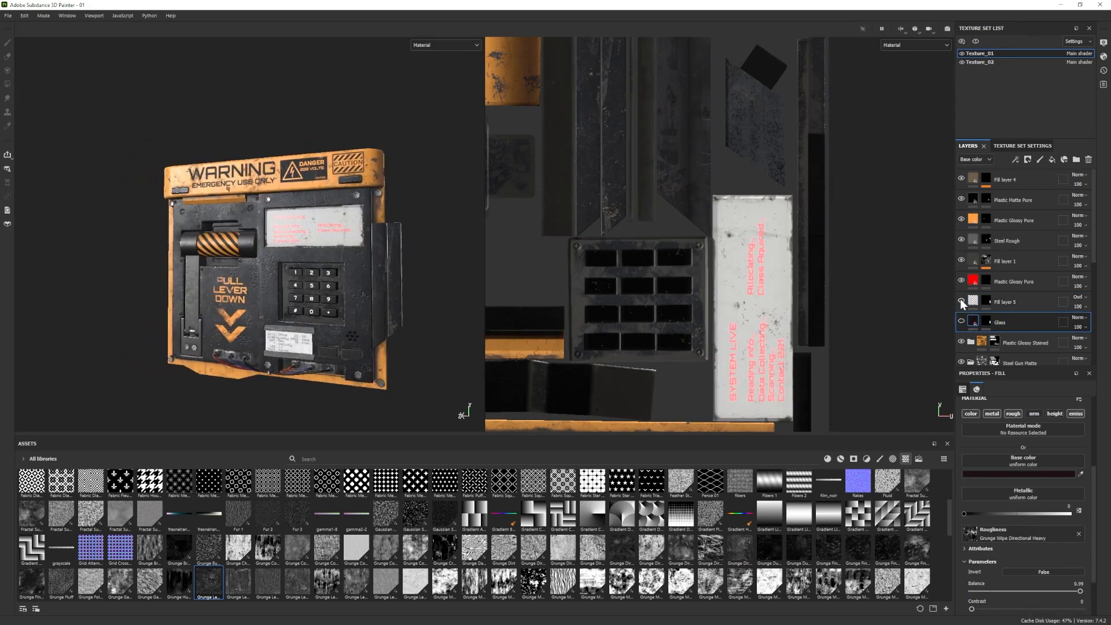
{"action": "left_click", "coordinate": [960, 299]}
{"action": "left_click", "coordinate": [961, 300]}
{"action": "left_click", "coordinate": [1082, 297]}
{"action": "left_click", "coordinate": [1071, 342]}
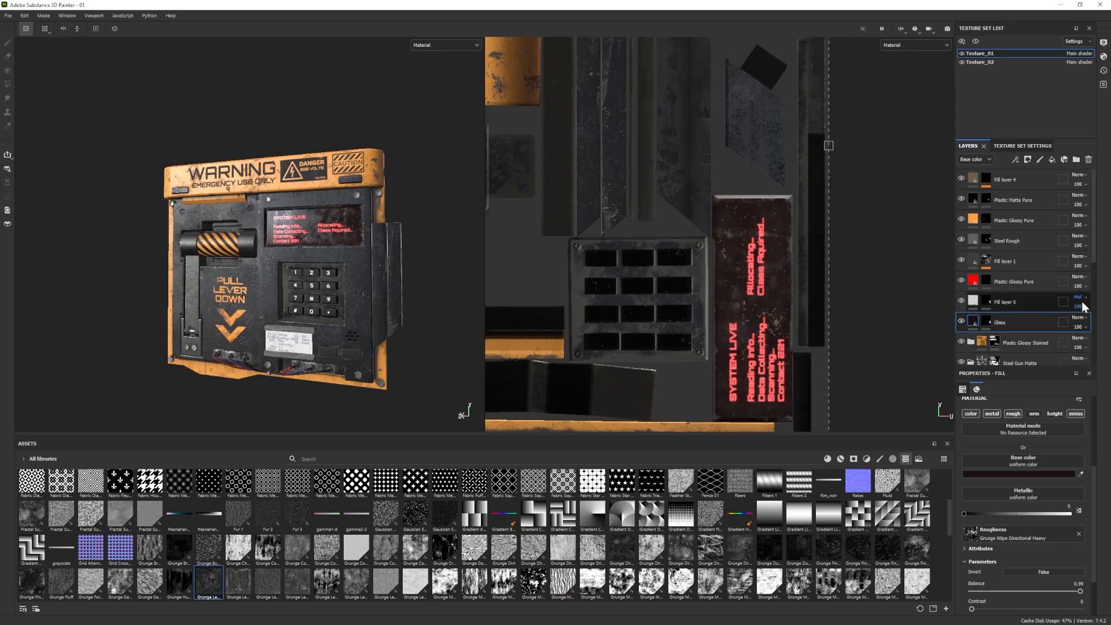
Check the display glass in an Iray render while rotating the environment lighting.
{"action": "scroll", "coordinate": [325, 316], "scroll_direction": "up", "scroll_amount": 2}
{"action": "key", "text": "F10"}
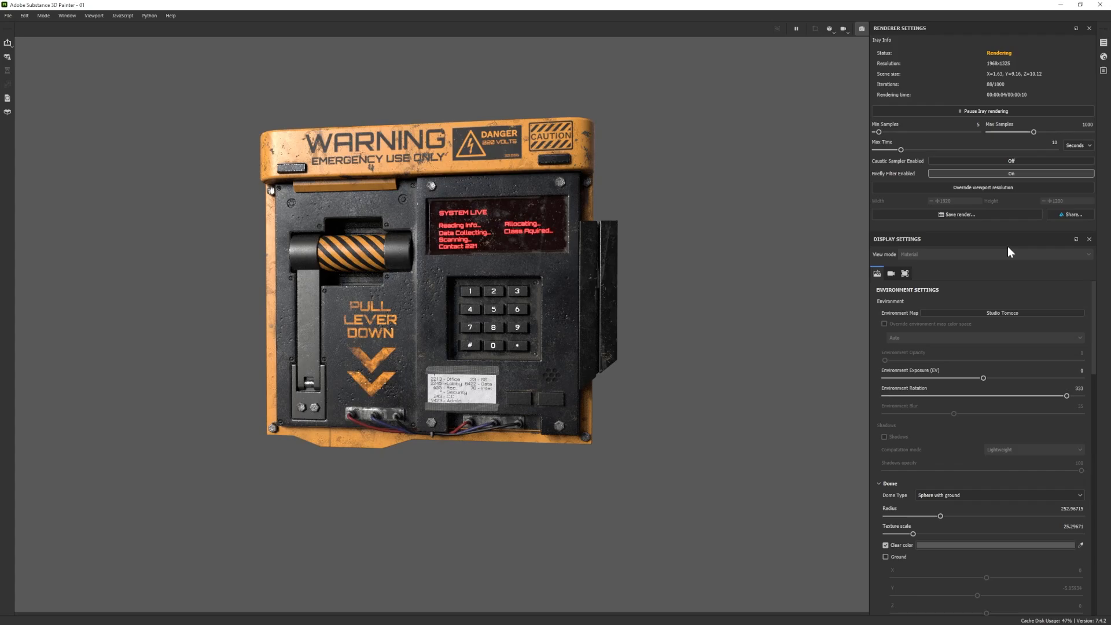
{"action": "left_click", "coordinate": [986, 313]}
{"action": "left_click", "coordinate": [1089, 394]}
{"action": "right_click_drag", "start_coordinate": [486, 321], "coordinate": [570, 321], "text": "shift"}
{"action": "mouse_move", "coordinate": [570, 321]}
{"action": "left_mouse_down", "text": "alt"}
{"action": "mouse_move", "coordinate": [574, 292]}
{"action": "mouse_move", "coordinate": [702, 432]}
{"action": "left_mouse_up", "text": "alt"}
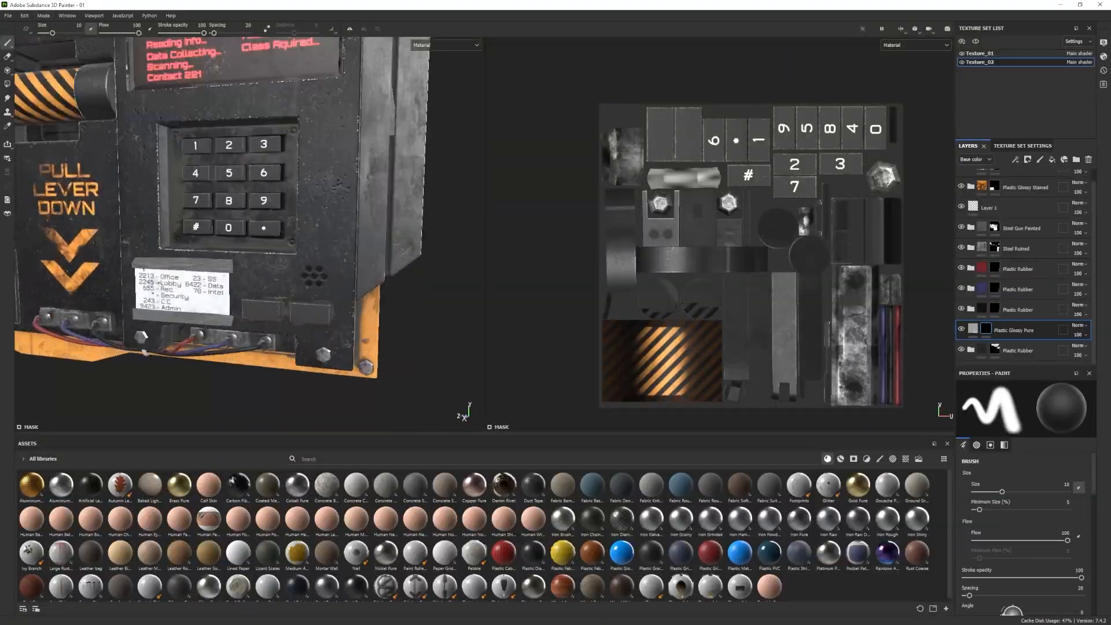
Add a black-masked Plastic Matte Pure layer on top of the Texture_02 stack and choose the Font Orbitron alpha for the brush.
{"action": "left_click_drag", "start_coordinate": [250, 270], "coordinate": [249, 301], "text": "alt"}
{"action": "middle_click_drag", "start_coordinate": [175, 315], "coordinate": [185, 281], "text": "alt"}
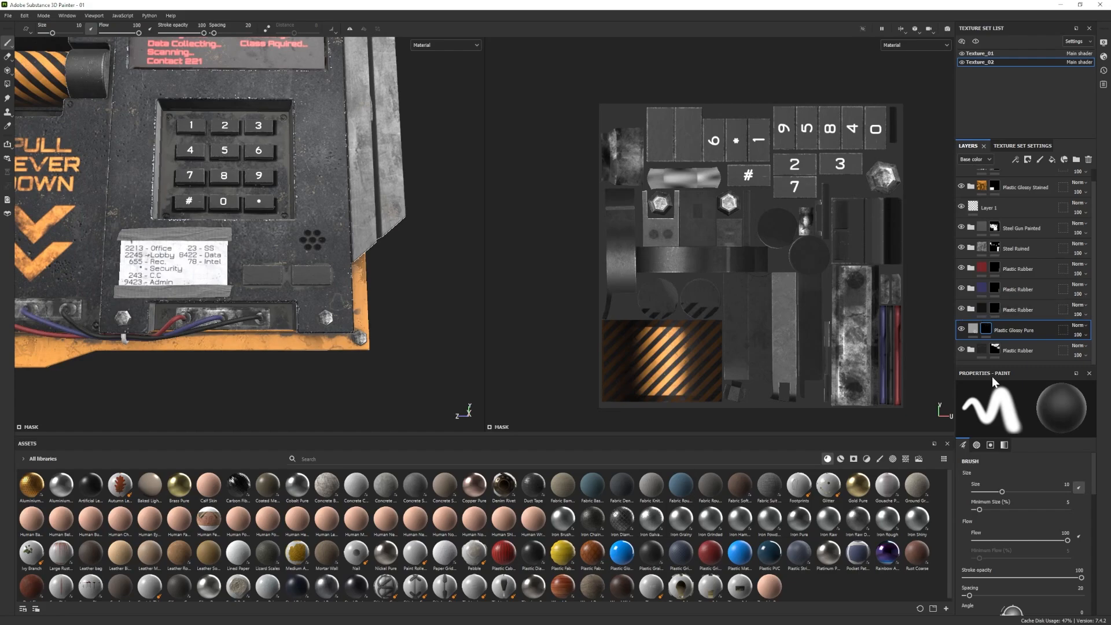
{"action": "scroll", "coordinate": [970, 356], "scroll_direction": "up", "scroll_amount": 1}
{"action": "left_click_drag", "start_coordinate": [740, 553], "coordinate": [1018, 178]}
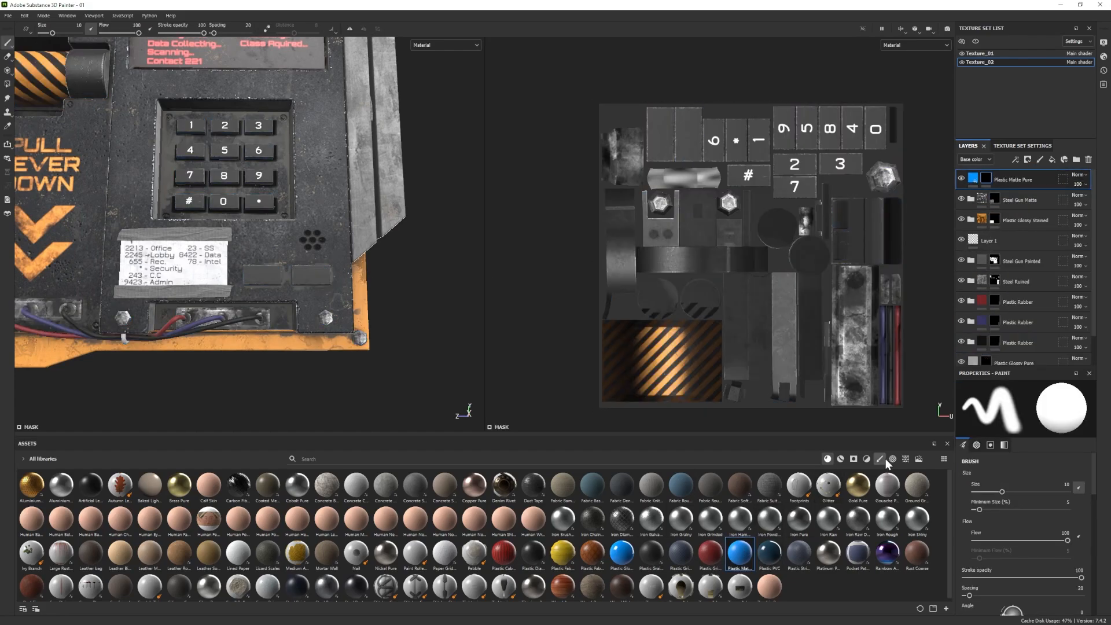
{"action": "left_click", "coordinate": [880, 459]}
{"action": "left_click", "coordinate": [893, 459]}
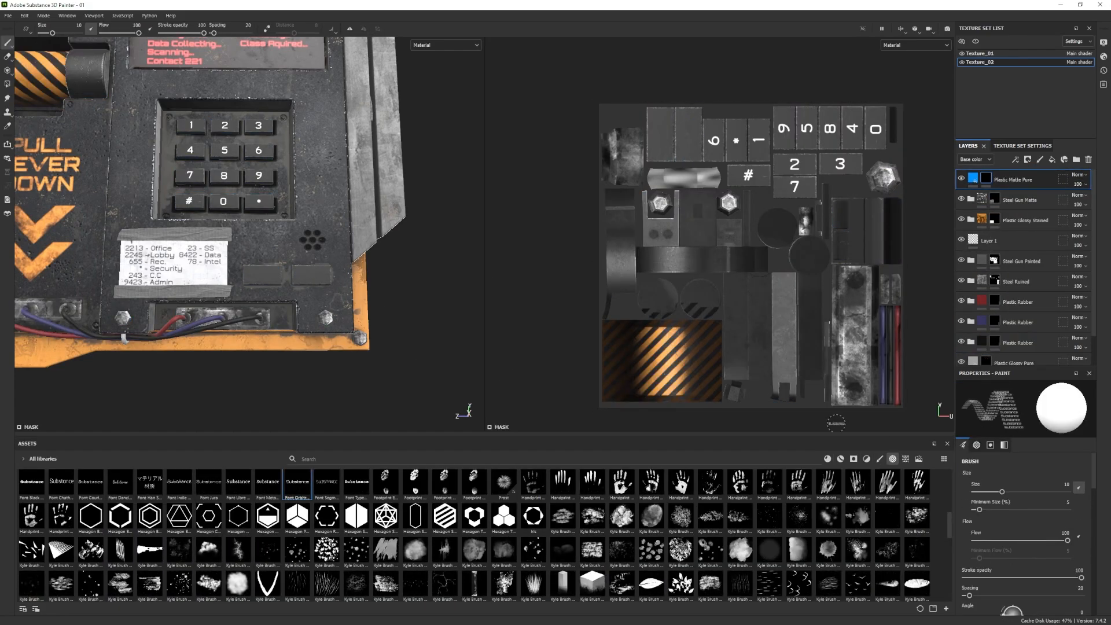
{"action": "left_click", "coordinate": [973, 178]}
{"action": "left_click", "coordinate": [1017, 601]}
{"action": "left_click_drag", "start_coordinate": [926, 496], "coordinate": [897, 497]}
{"action": "left_click", "coordinate": [1010, 456]}
{"action": "scroll", "coordinate": [1028, 332], "scroll_direction": "down", "scroll_amount": 1}
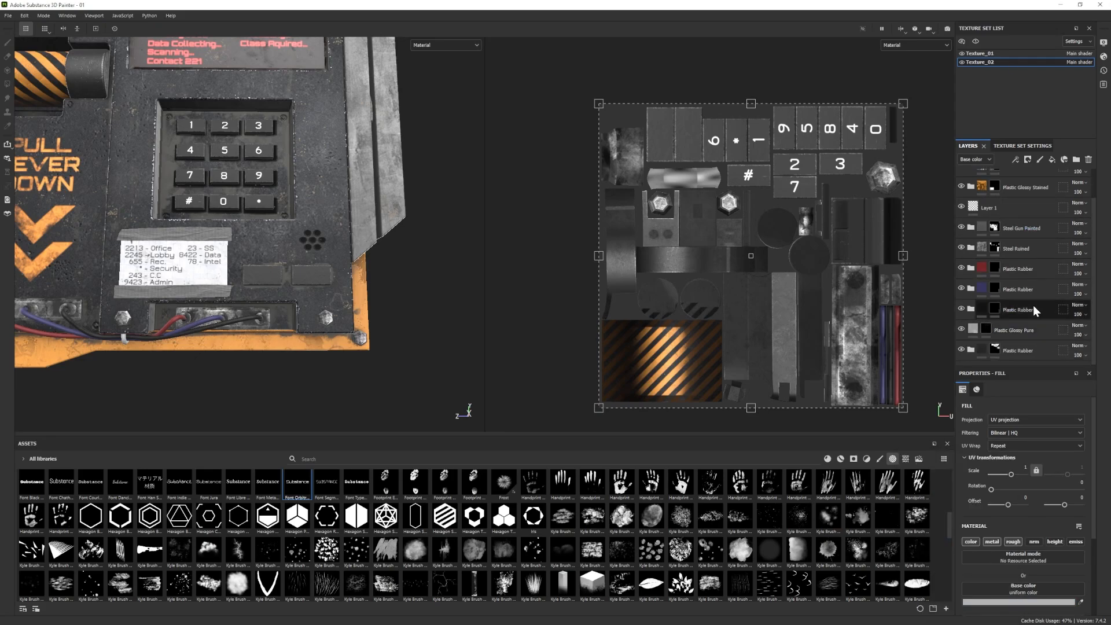
Select the Plastic Glossy Pure layer's mask in Texture_02 and set the font alpha's text to ENTER.
{"action": "left_click", "coordinate": [986, 329]}
{"action": "scroll", "coordinate": [354, 301], "scroll_direction": "up", "scroll_amount": 3}
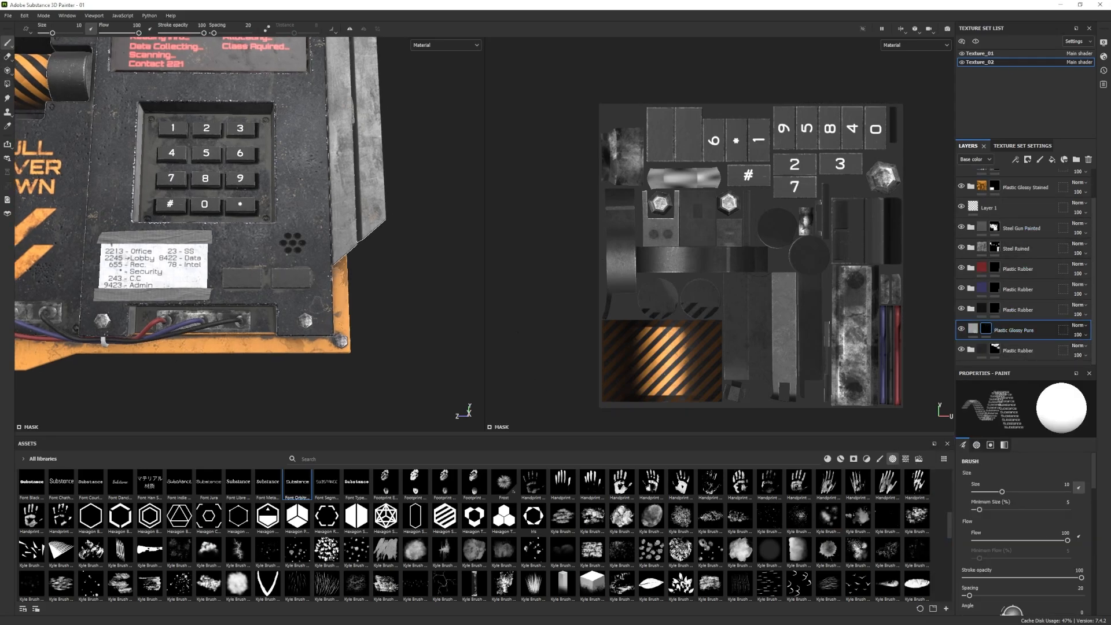
{"action": "scroll", "coordinate": [1019, 225], "scroll_direction": "up", "scroll_amount": 1}
{"action": "left_click", "coordinate": [995, 178]}
{"action": "scroll", "coordinate": [1019, 226], "scroll_direction": "down", "scroll_amount": 1}
{"action": "left_click", "coordinate": [985, 329]}
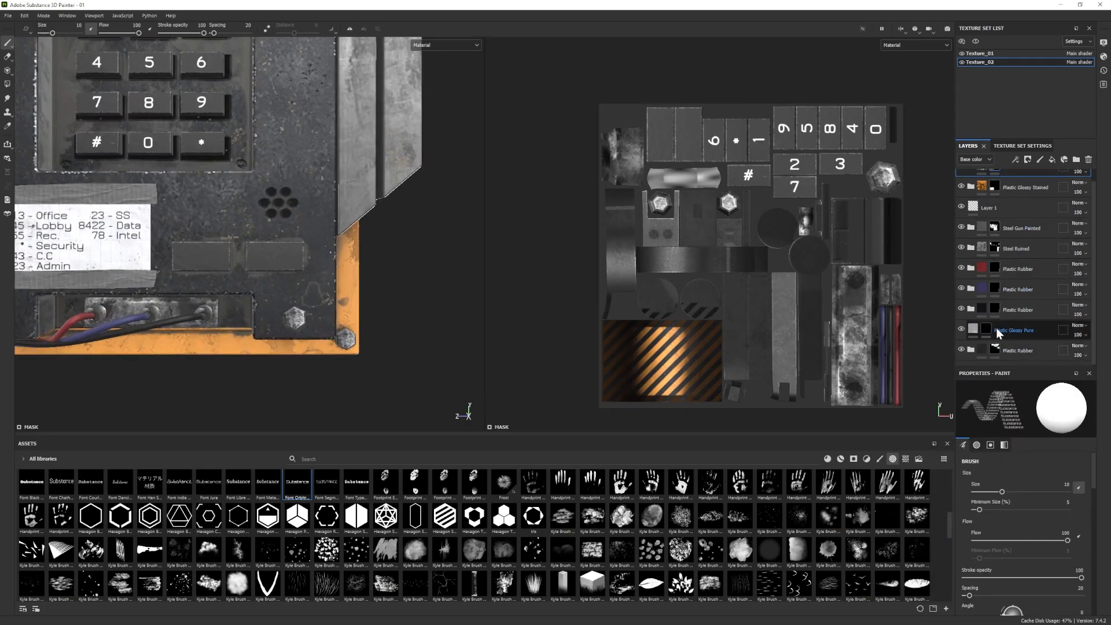
{"action": "scroll", "coordinate": [1024, 530], "scroll_direction": "down", "scroll_amount": 5}
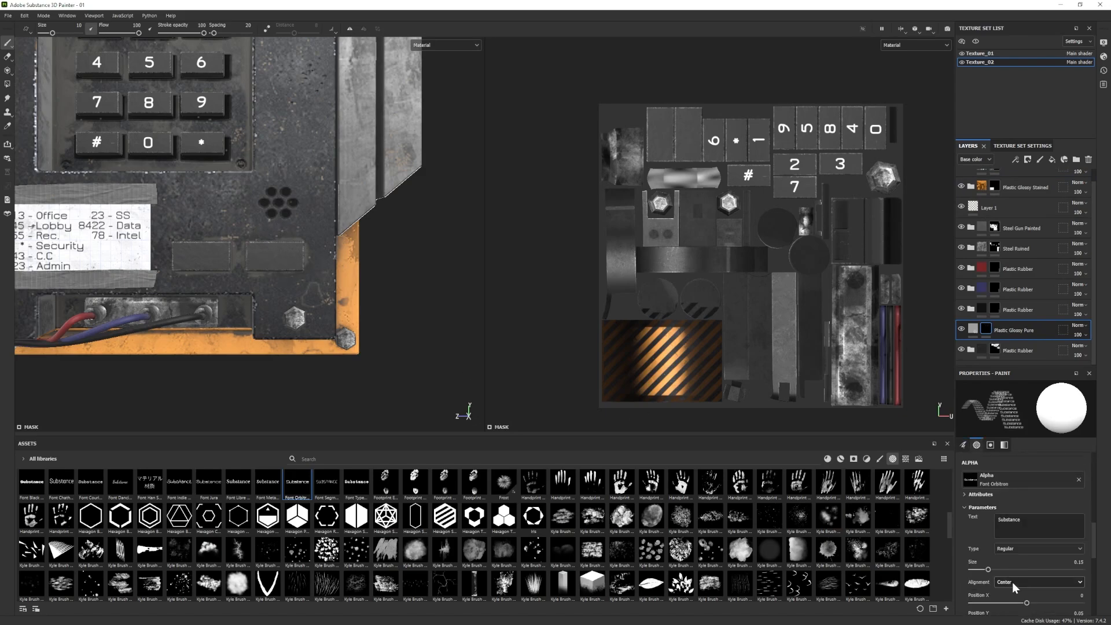
{"action": "left_click", "coordinate": [1010, 521]}
{"action": "type", "text": "ENTER"}
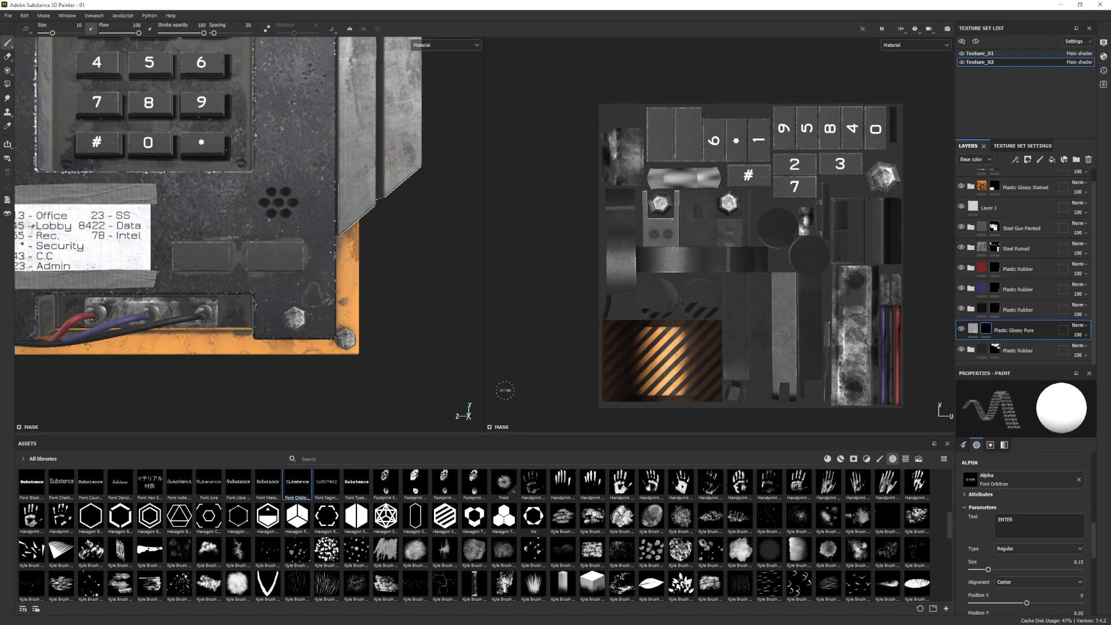
Enlarge the brush to 12.68 and stamp ENTER on the right one of the two blank keys below the keypad.
{"action": "middle_click_drag", "start_coordinate": [269, 257], "coordinate": [340, 259], "text": "alt"}
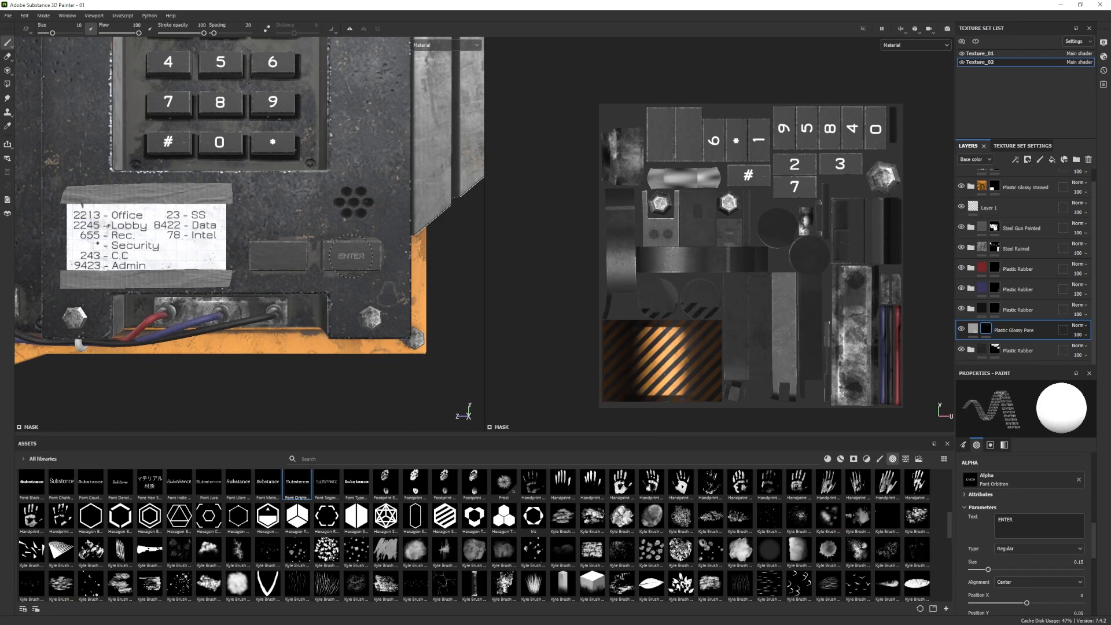
{"action": "right_click_drag", "start_coordinate": [351, 256], "coordinate": [365, 256], "text": "ctrl"}
{"action": "left_click", "coordinate": [351, 256]}
{"action": "middle_click_drag", "start_coordinate": [338, 317], "coordinate": [372, 317], "text": "alt"}
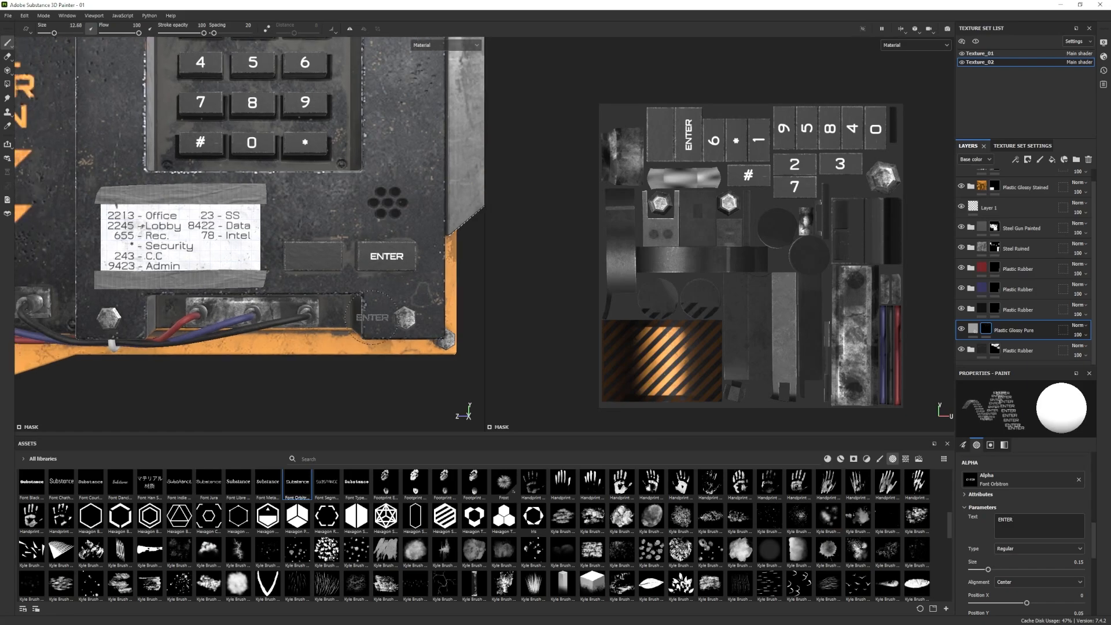
Change the alpha text to BACK and stamp it on the left blank key beside ENTER.
{"action": "key", "text": "ctrl+a"}
{"action": "type", "text": "BACK"}
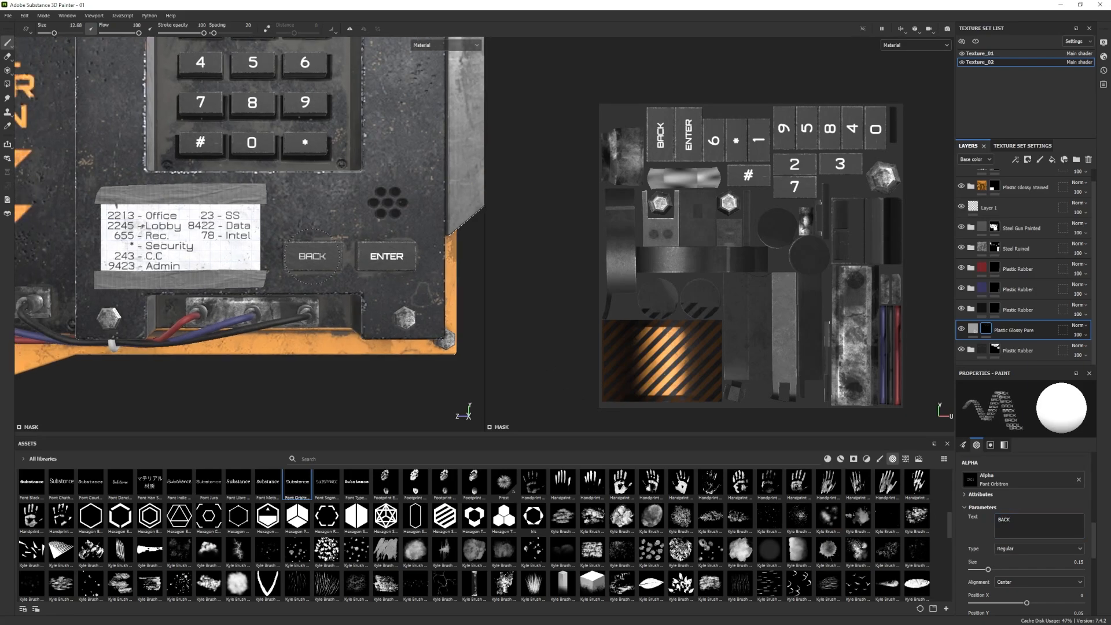
{"action": "type", "text": "f"}
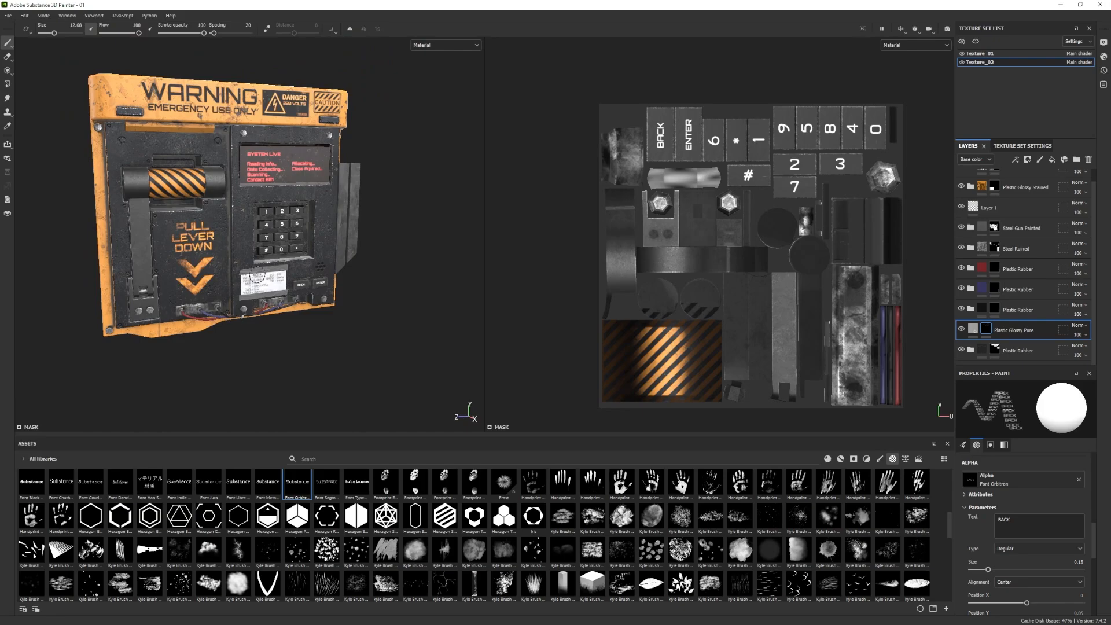
{"action": "left_click_drag", "start_coordinate": [257, 277], "coordinate": [235, 306], "text": "alt"}
Select the orange Plastic Glossy Pure layer's mask in Texture_01 and set the font alpha to INSERT KEYCARD HERE at size 0.08.
{"action": "right_click", "coordinate": [101, 226], "text": "ctrl+alt"}
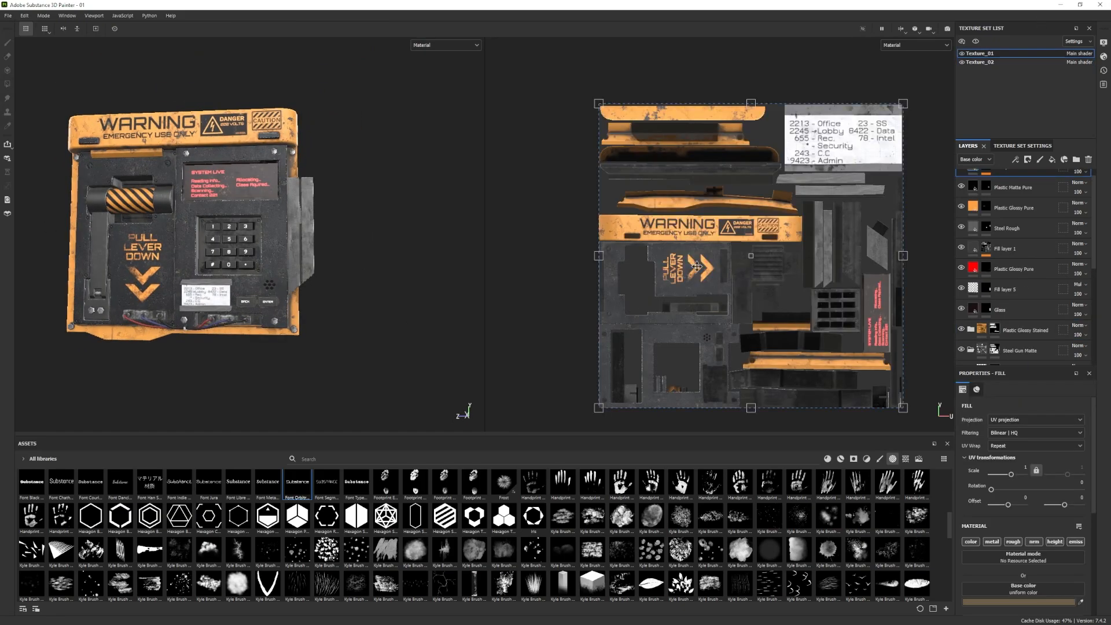
{"action": "middle_click_drag", "start_coordinate": [696, 289], "coordinate": [685, 171], "text": "alt"}
{"action": "scroll", "coordinate": [684, 171], "scroll_direction": "up", "scroll_amount": 5}
{"action": "left_click_drag", "start_coordinate": [652, 242], "coordinate": [770, 242], "text": "alt+shift"}
{"action": "scroll", "coordinate": [1016, 208], "scroll_direction": "up", "scroll_amount": 1}
{"action": "left_click", "coordinate": [961, 219]}
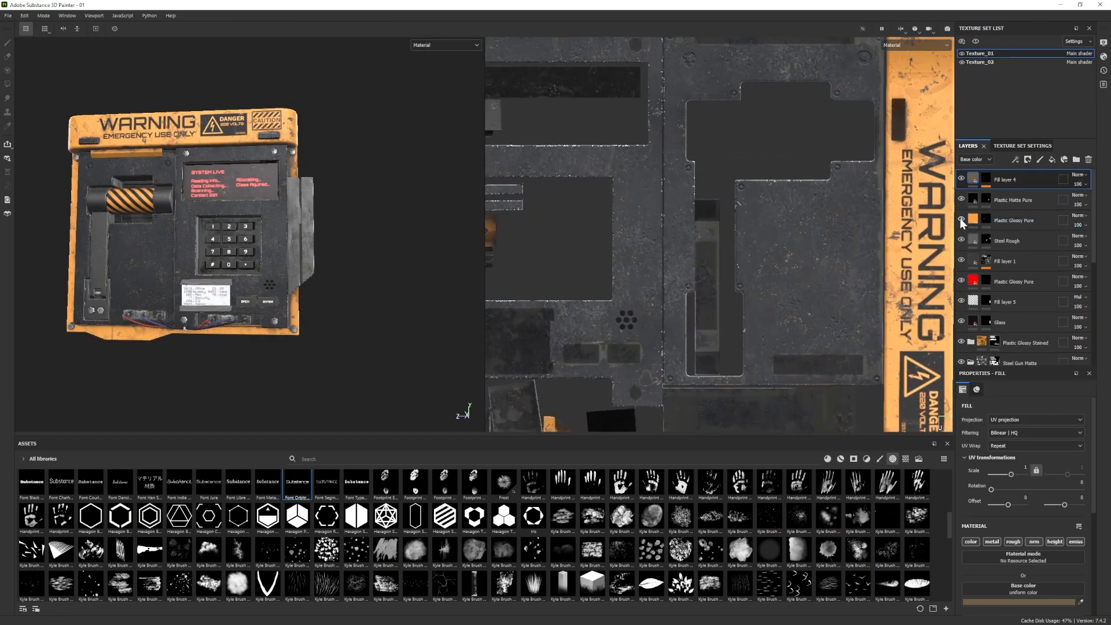
{"action": "left_click", "coordinate": [960, 220]}
{"action": "left_click", "coordinate": [986, 218]}
{"action": "mouse_move", "coordinate": [996, 519]}
{"action": "left_mouse_down"}
{"action": "mouse_move", "coordinate": [1015, 553]}
{"action": "mouse_move", "coordinate": [981, 569]}
{"action": "left_mouse_up"}
{"action": "type", "text": "INSERT KEYCARD HERE"}
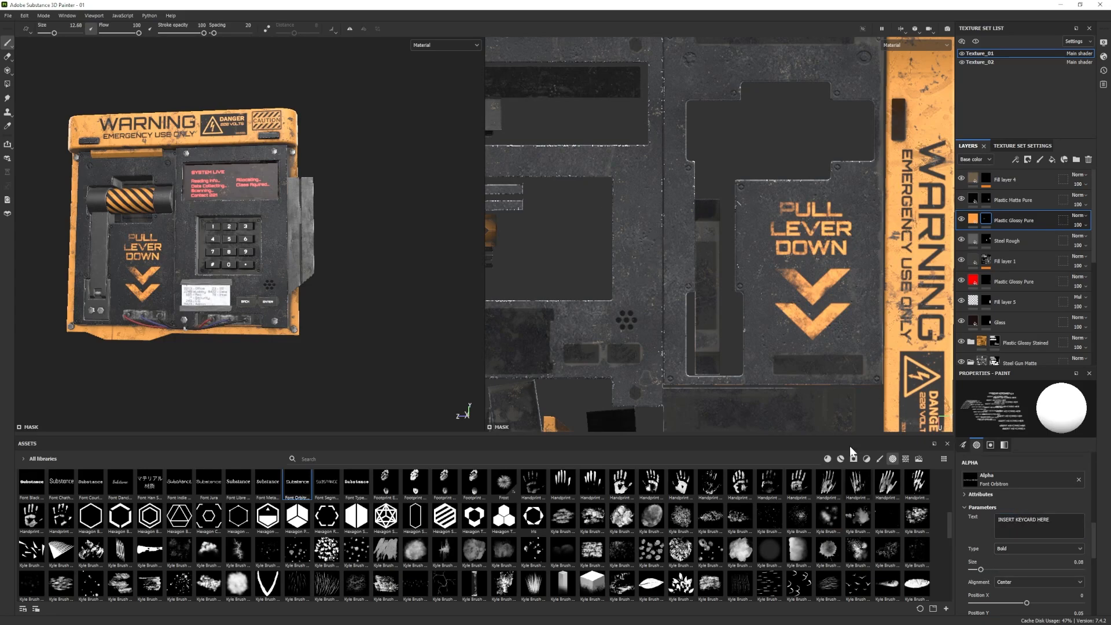
Set the brush angle to 180 and size to 48.38, and stamp the bold keycard text vertically beside the keypad opening.
{"action": "right_click_drag", "start_coordinate": [649, 245], "coordinate": [704, 245], "text": "ctrl"}
{"action": "scroll", "coordinate": [1013, 525], "scroll_direction": "up", "scroll_amount": 4}
{"action": "left_click", "coordinate": [1024, 486]}
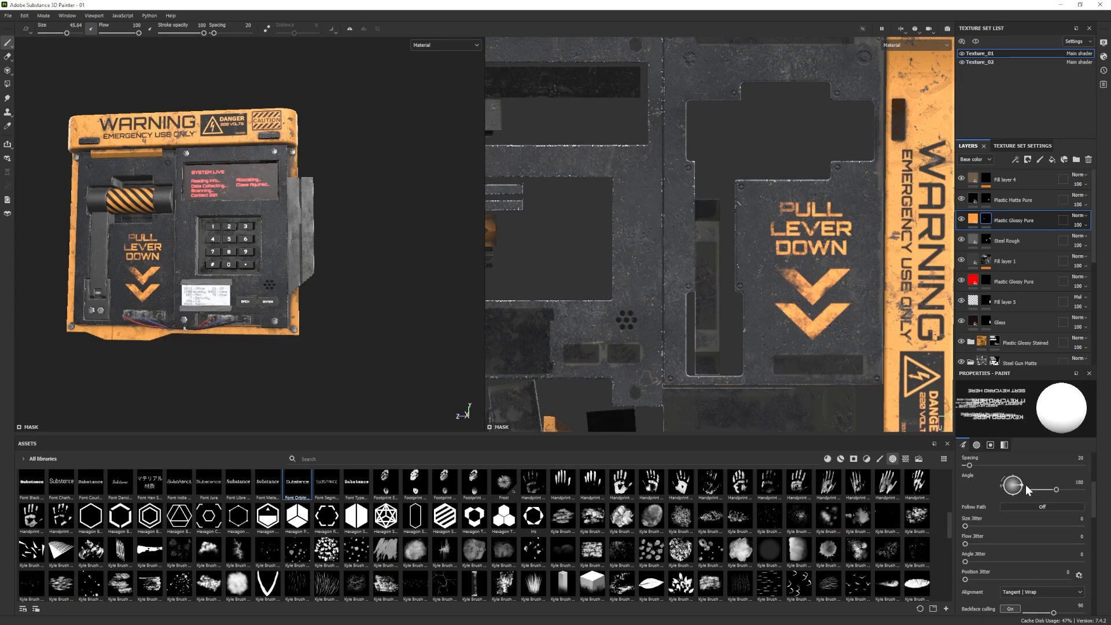
{"action": "left_click_drag", "start_coordinate": [287, 255], "coordinate": [313, 278], "text": "alt"}
{"action": "scroll", "coordinate": [278, 264], "scroll_direction": "up", "scroll_amount": 3}
{"action": "right_click_drag", "start_coordinate": [648, 225], "coordinate": [654, 225], "text": "ctrl"}
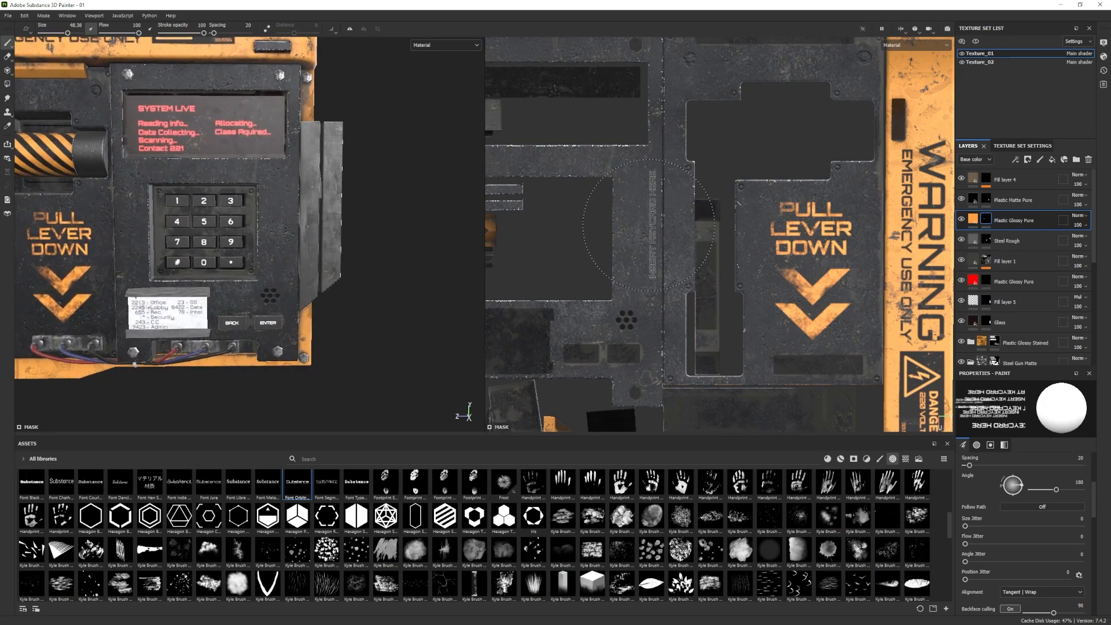
{"action": "left_click", "coordinate": [649, 225]}
{"action": "scroll", "coordinate": [90, 257], "scroll_direction": "down", "scroll_amount": 5}
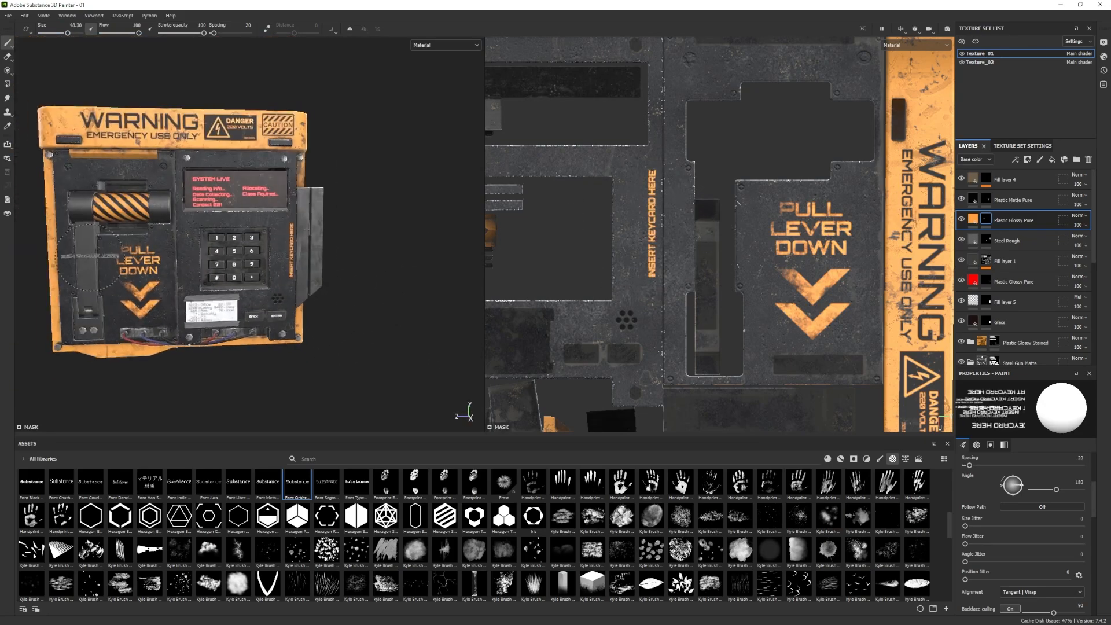
Replace the bold keycard text with a Regular version at text size 0.06, stamped vertically beside the keypad.
{"action": "scroll", "coordinate": [89, 256], "scroll_direction": "up", "scroll_amount": 3}
{"action": "scroll", "coordinate": [1025, 549], "scroll_direction": "down", "scroll_amount": 5}
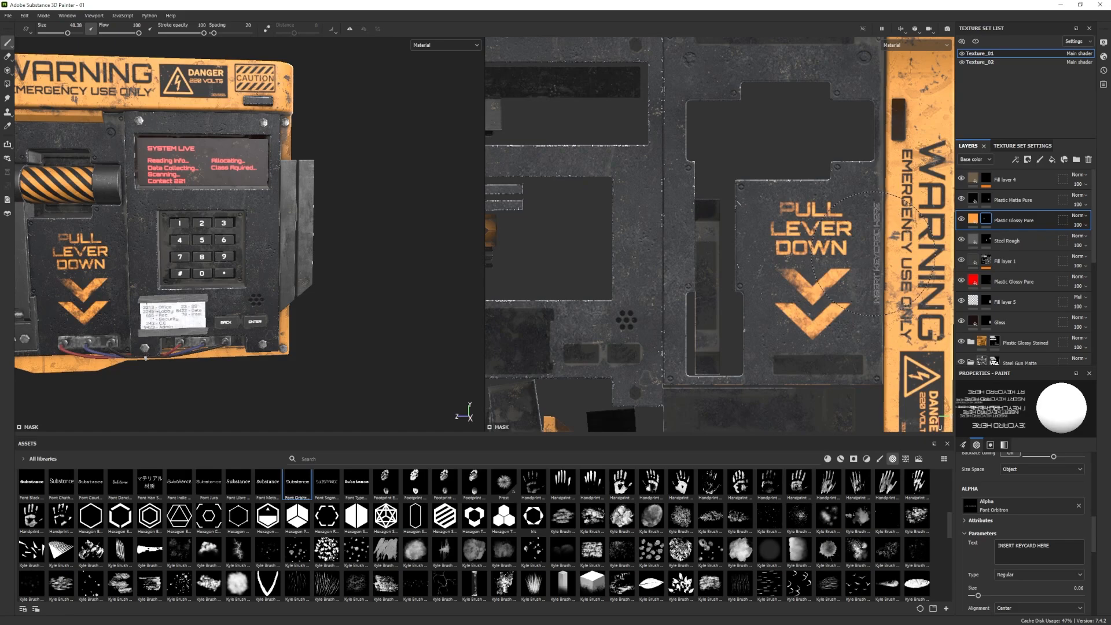
{"action": "left_click", "coordinate": [875, 234]}
{"action": "key", "text": "ctrl+z"}
{"action": "left_click", "coordinate": [652, 230]}
{"action": "scroll", "coordinate": [272, 249], "scroll_direction": "down", "scroll_amount": 3}
{"action": "mouse_move", "coordinate": [272, 249]}
{"action": "left_mouse_down", "text": "alt"}
{"action": "mouse_move", "coordinate": [307, 260]}
{"action": "mouse_move", "coordinate": [272, 255]}
{"action": "left_mouse_up", "text": "alt"}
{"action": "scroll", "coordinate": [272, 254], "scroll_direction": "up", "scroll_amount": 5}
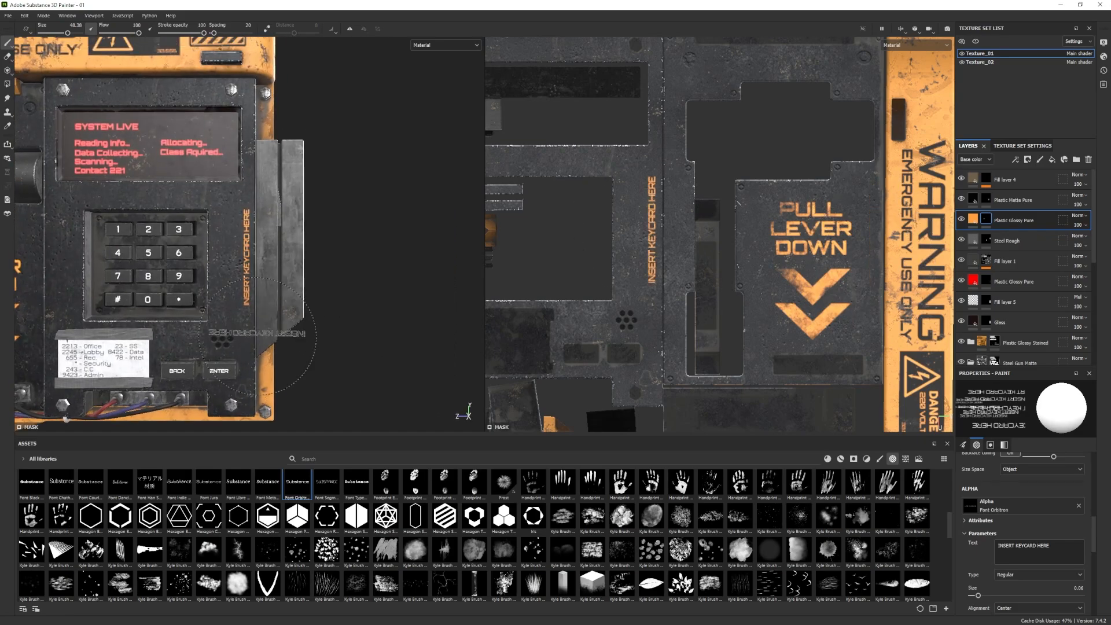
Stamp a chevron arrow at each end of the keycard text, using brush angle 270 and size 5.58.
{"action": "scroll", "coordinate": [290, 521], "scroll_direction": "up", "scroll_amount": 5}
{"action": "left_click", "coordinate": [120, 485]}
{"action": "scroll", "coordinate": [1017, 578], "scroll_direction": "up", "scroll_amount": 5}
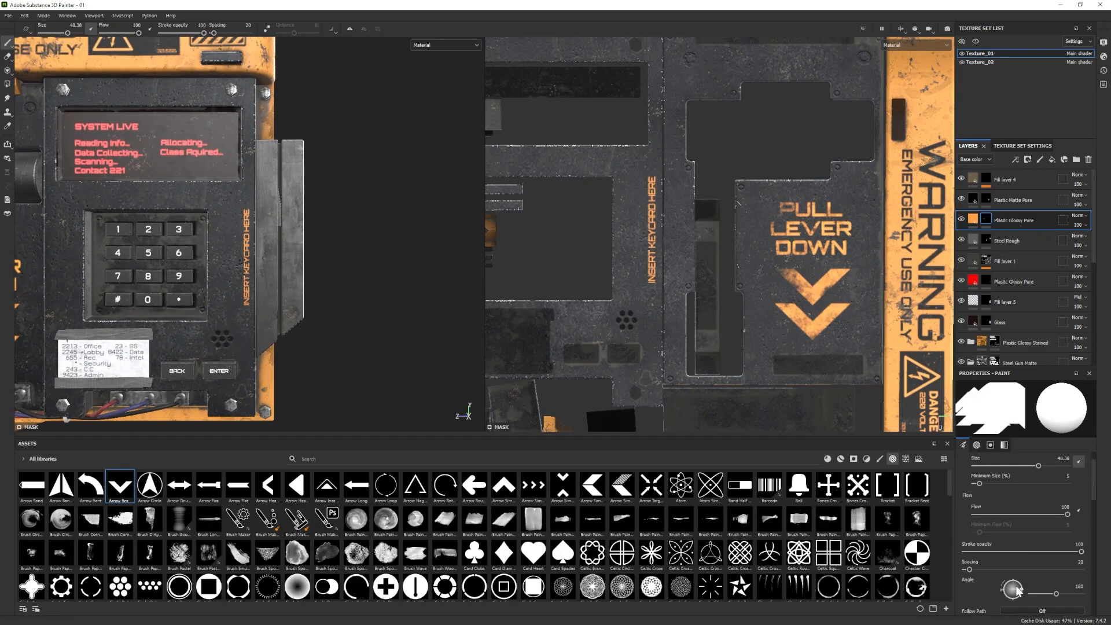
{"action": "left_click_drag", "start_coordinate": [1017, 590], "coordinate": [1013, 602]}
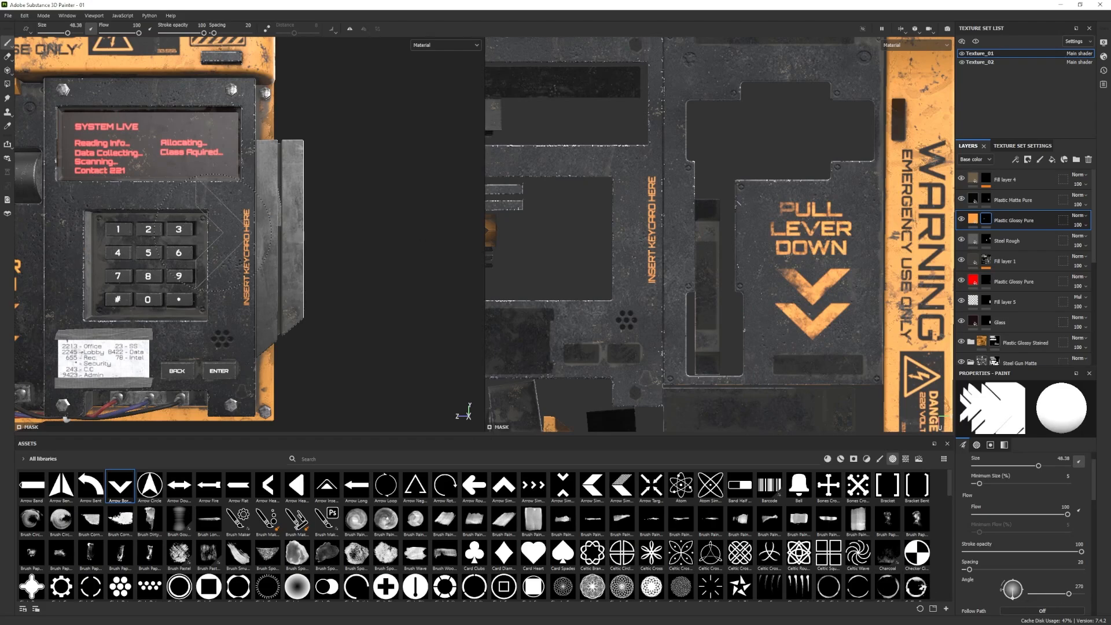
{"action": "right_click_drag", "start_coordinate": [247, 198], "coordinate": [198, 198], "text": "ctrl"}
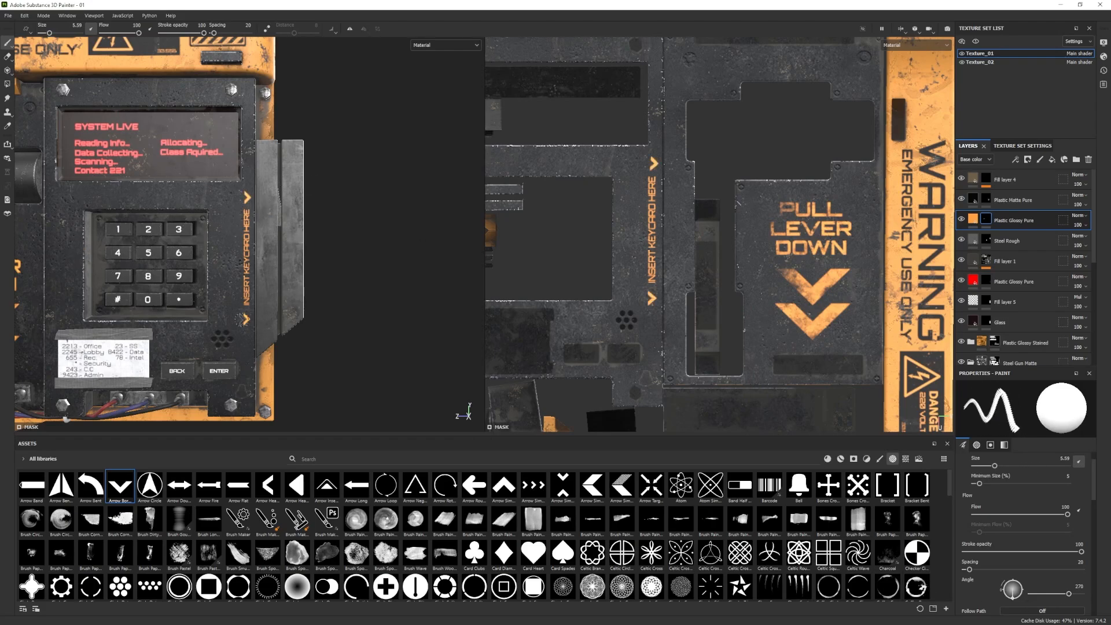
{"action": "scroll", "coordinate": [349, 347], "scroll_direction": "down", "scroll_amount": 2}
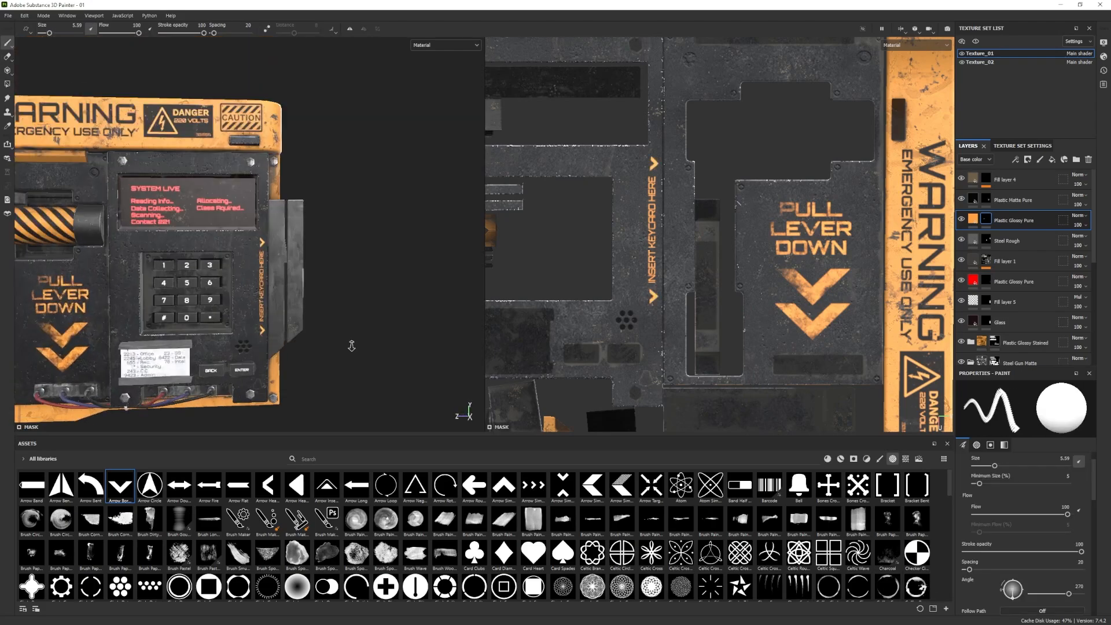
Inspect the whole phone box and toggle Texture_01's visibility to check which parts belong to each texture set.
{"action": "scroll", "coordinate": [243, 316], "scroll_direction": "up", "scroll_amount": 3}
{"action": "left_click_drag", "start_coordinate": [302, 349], "coordinate": [358, 342], "text": "alt"}
{"action": "scroll", "coordinate": [242, 334], "scroll_direction": "down", "scroll_amount": 5}
{"action": "scroll", "coordinate": [242, 334], "scroll_direction": "up", "scroll_amount": 1}
{"action": "middle_click_drag", "start_coordinate": [242, 334], "coordinate": [270, 286], "text": "alt"}
{"action": "scroll", "coordinate": [270, 287], "scroll_direction": "up", "scroll_amount": 2}
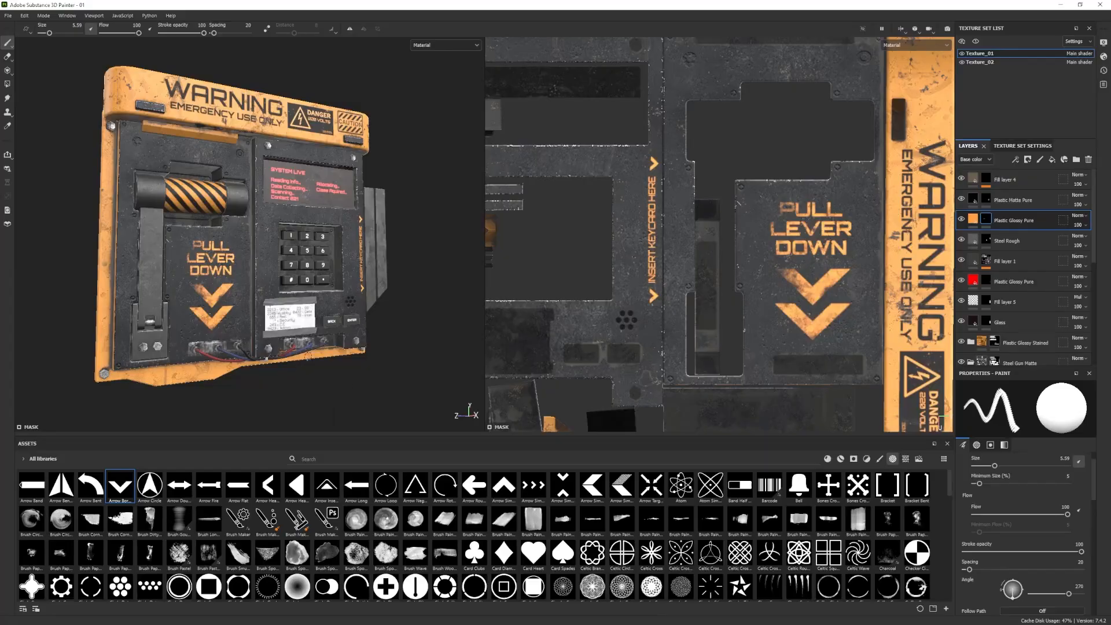
{"action": "left_click", "coordinate": [961, 54]}
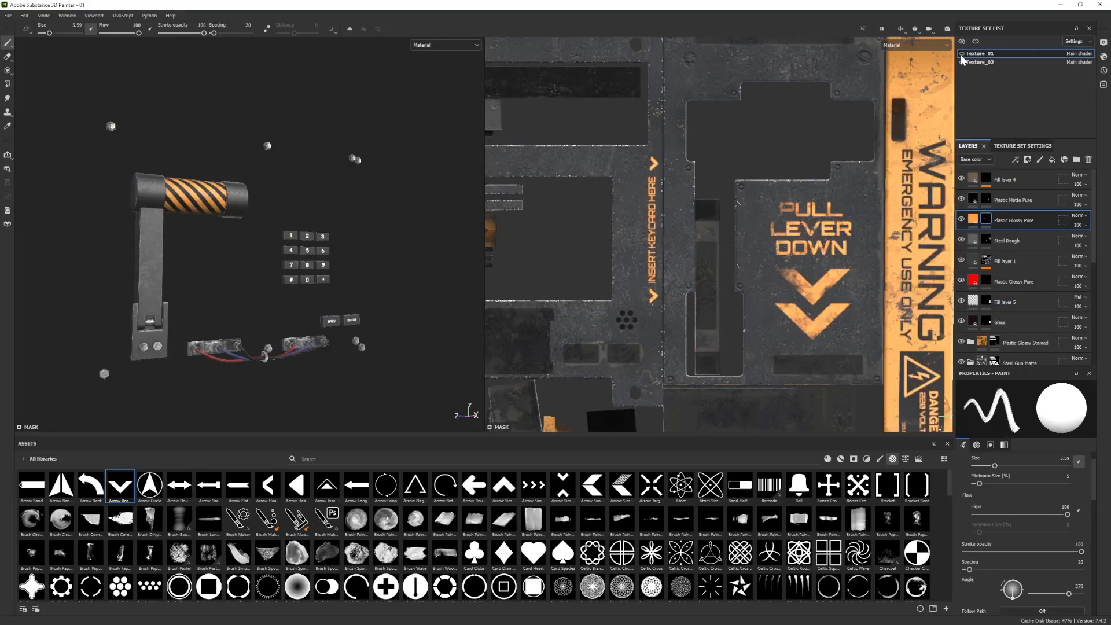
{"action": "left_click", "coordinate": [961, 54]}
Add a fill layer with the Rust smart mask at the top of Texture_02 and lower the mask's Global Balance.
{"action": "left_click", "coordinate": [982, 62]}
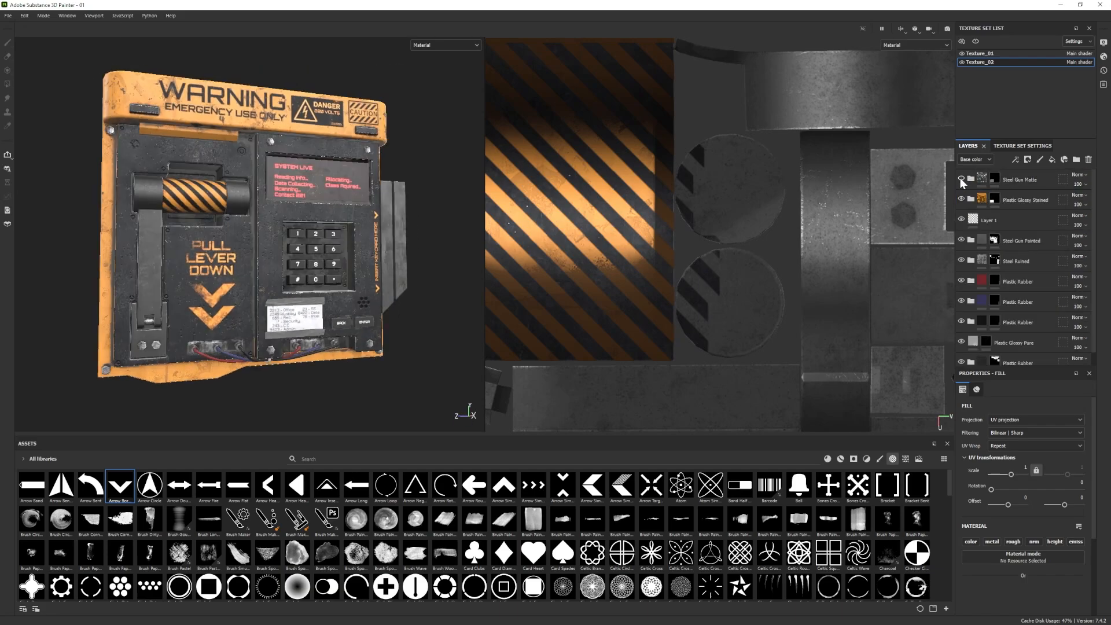
{"action": "left_click", "coordinate": [1065, 160]}
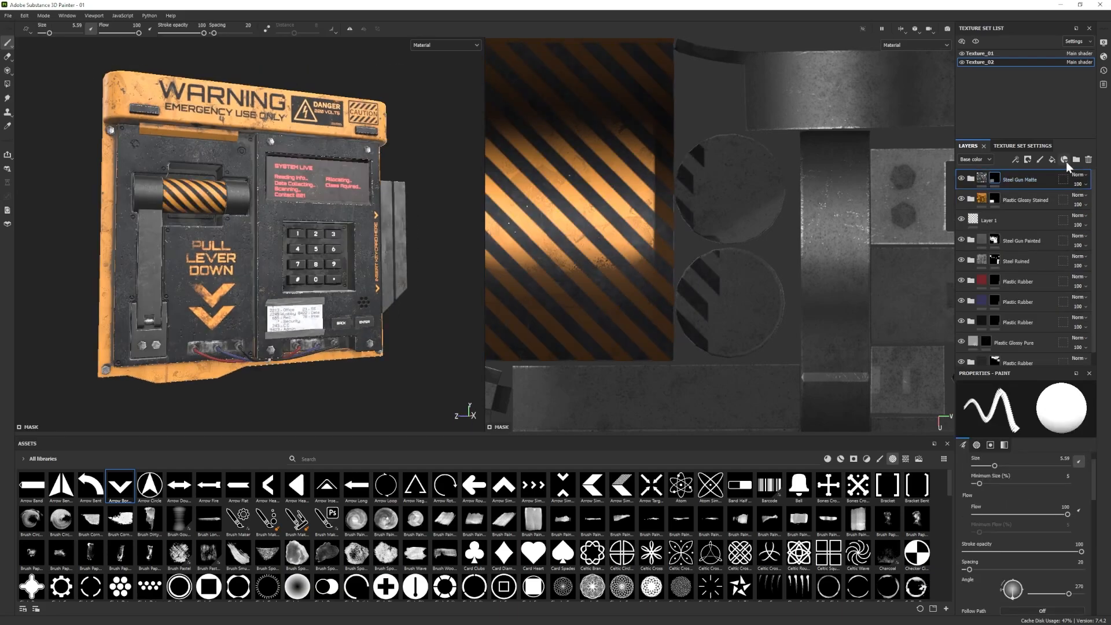
{"action": "left_click", "coordinate": [854, 458]}
{"action": "left_click_drag", "start_coordinate": [592, 519], "coordinate": [998, 182]}
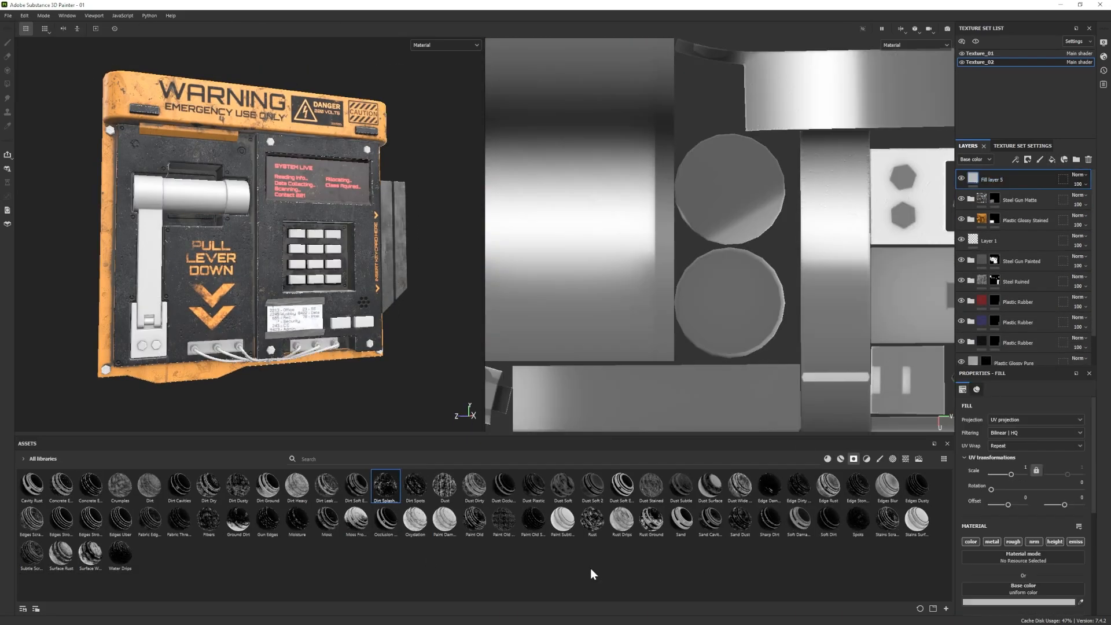
{"action": "left_click", "coordinate": [1013, 195]}
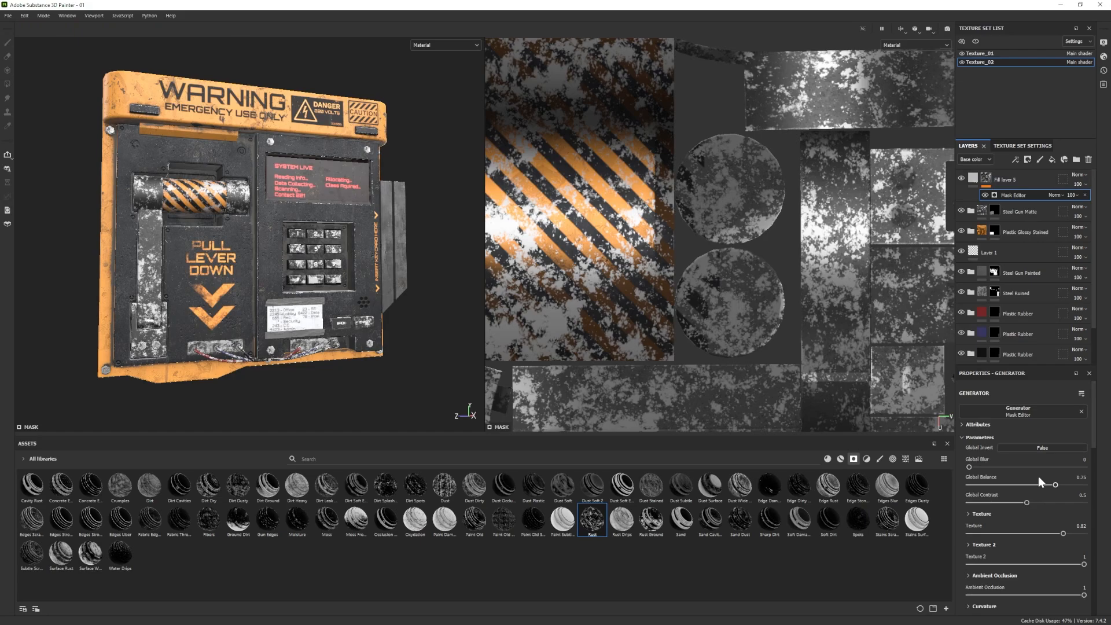
{"action": "left_click_drag", "start_coordinate": [1039, 484], "coordinate": [1010, 485]}
Put the rust fill layer in a black-masked folder and reveal it on the lever parts with polygon fill.
{"action": "left_click", "coordinate": [1074, 159]}
{"action": "left_click_drag", "start_coordinate": [1013, 200], "coordinate": [1010, 179]}
{"action": "right_click", "coordinate": [1007, 180]}
{"action": "left_click", "coordinate": [1014, 196]}
{"action": "key", "text": "4"}
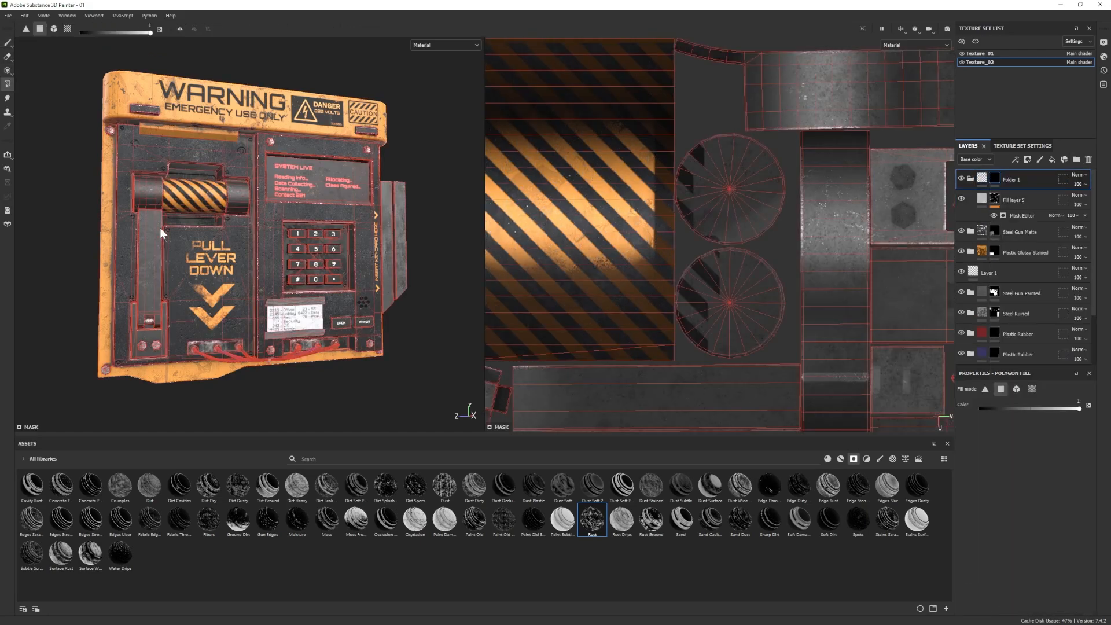
{"action": "key", "text": "1"}
{"action": "left_click_drag", "start_coordinate": [327, 261], "coordinate": [309, 270], "text": "alt"}
{"action": "scroll", "coordinate": [309, 270], "scroll_direction": "down", "scroll_amount": 2}
Set the rust fill layer's base color to brown.
{"action": "left_click", "coordinate": [981, 198]}
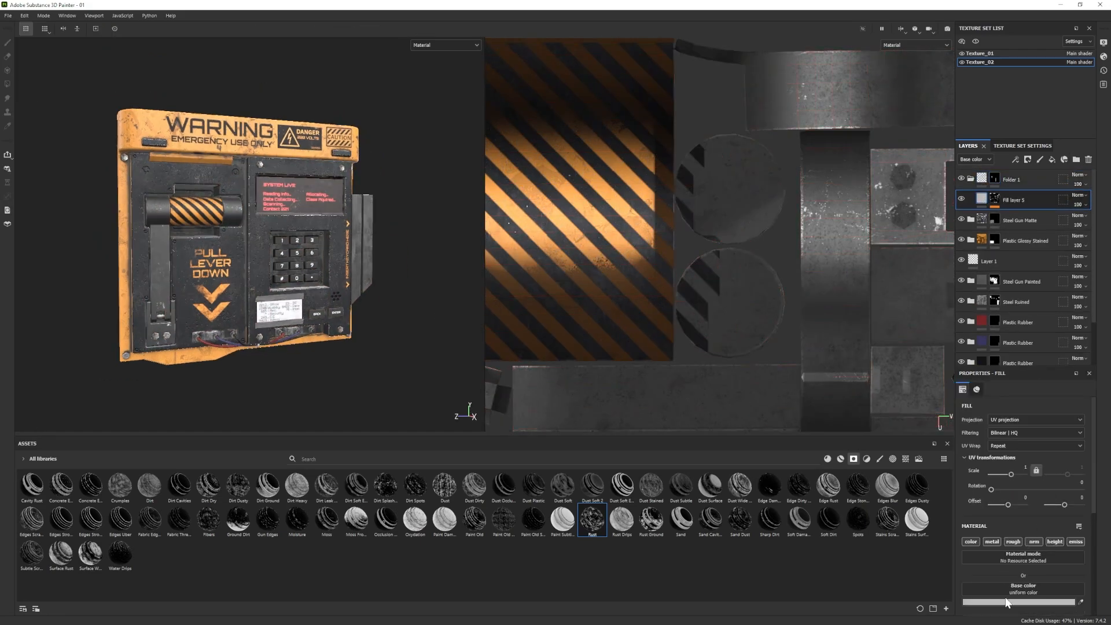
{"action": "left_click", "coordinate": [1008, 602]}
{"action": "left_click", "coordinate": [982, 436]}
{"action": "left_click_drag", "start_coordinate": [973, 474], "coordinate": [943, 462]}
{"action": "left_click", "coordinate": [994, 480]}
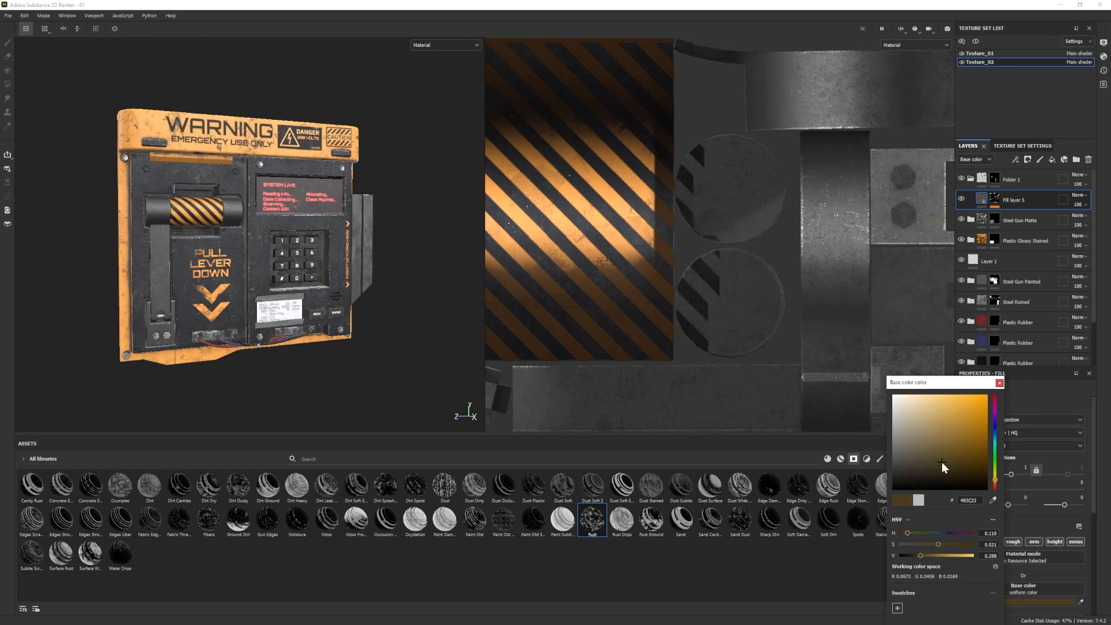
{"action": "mouse_move", "coordinate": [301, 249]}
{"action": "left_mouse_down", "text": "alt"}
{"action": "mouse_move", "coordinate": [266, 244]}
{"action": "mouse_move", "coordinate": [309, 250]}
{"action": "left_mouse_up", "text": "alt"}
{"action": "left_click", "coordinate": [925, 454]}
Set the Global Balance of the rust layer's mask generator to 0.44.
{"action": "left_click", "coordinate": [995, 198]}
{"action": "left_click", "coordinate": [1020, 218]}
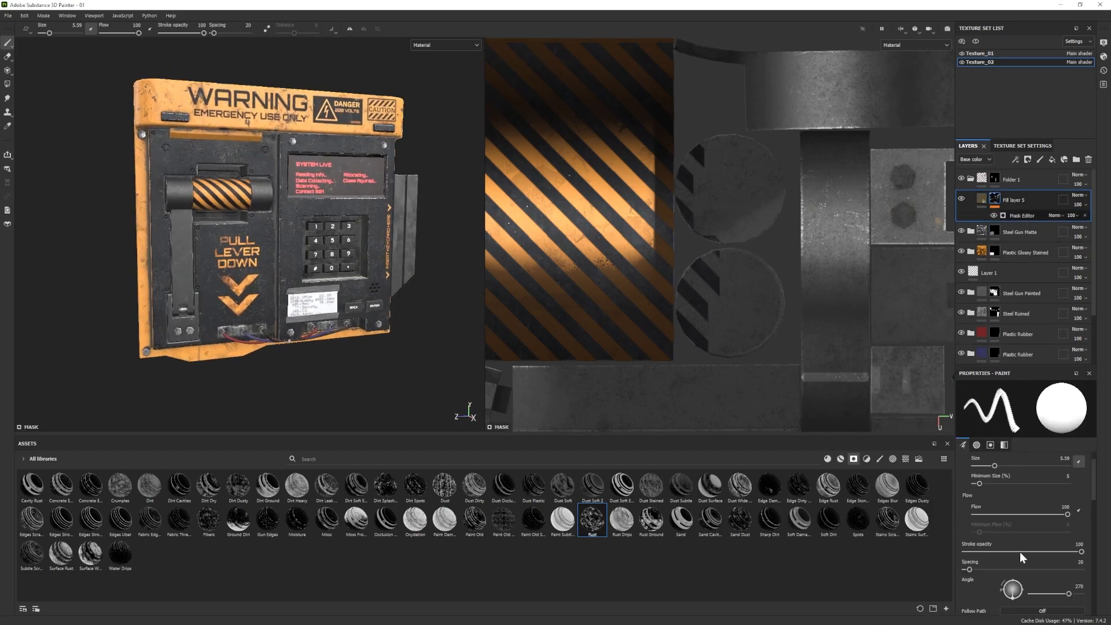
{"action": "left_click_drag", "start_coordinate": [1017, 487], "coordinate": [1023, 487]}
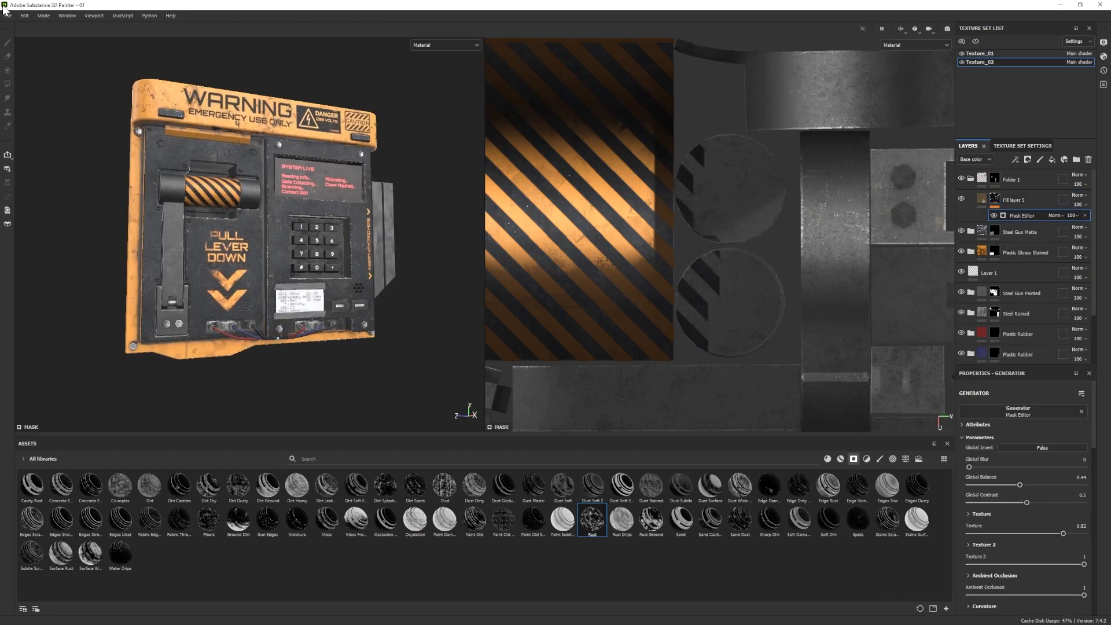
Switch to Iray rendering, narrow the camera's field of view, and frame the box from the front with rotated lighting.
{"action": "key", "text": "F10"}
{"action": "right_click_drag", "start_coordinate": [457, 308], "coordinate": [637, 363], "text": "alt"}
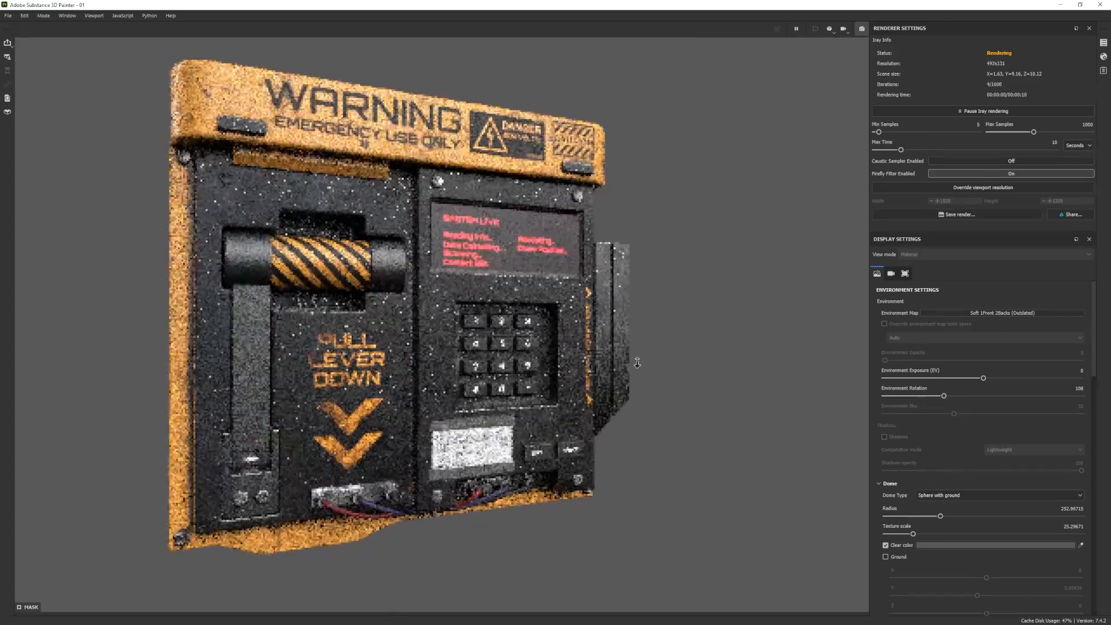
{"action": "scroll", "coordinate": [974, 501], "scroll_direction": "down", "scroll_amount": 8}
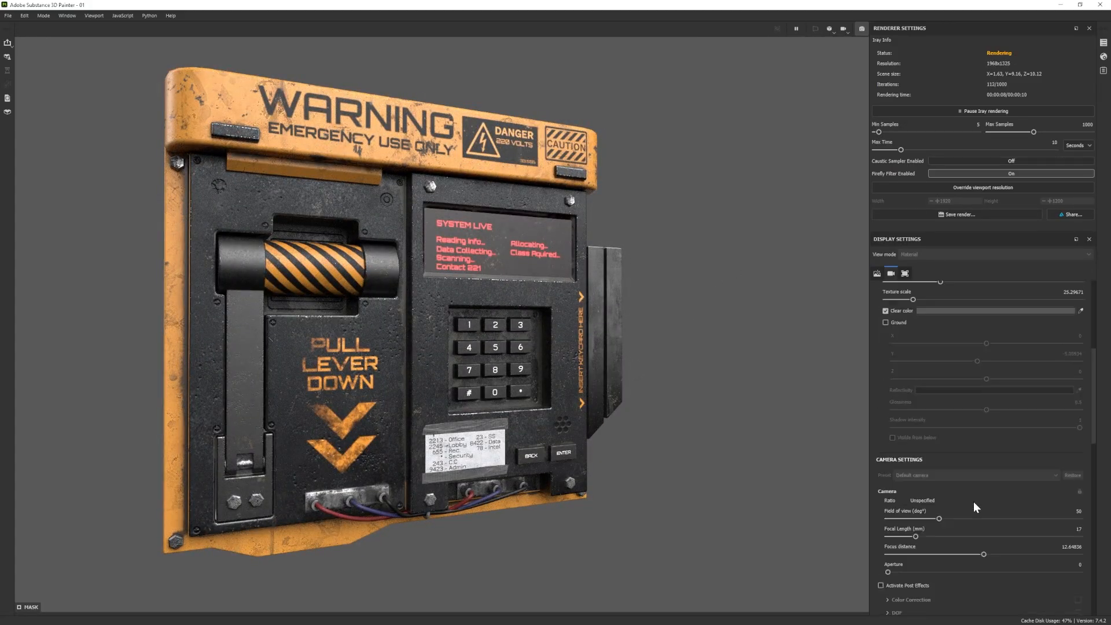
{"action": "left_click_drag", "start_coordinate": [457, 370], "coordinate": [338, 392], "text": "alt"}
{"action": "scroll", "coordinate": [338, 393], "scroll_direction": "down", "scroll_amount": 1}
{"action": "middle_click_drag", "start_coordinate": [339, 392], "coordinate": [402, 347], "text": "alt"}
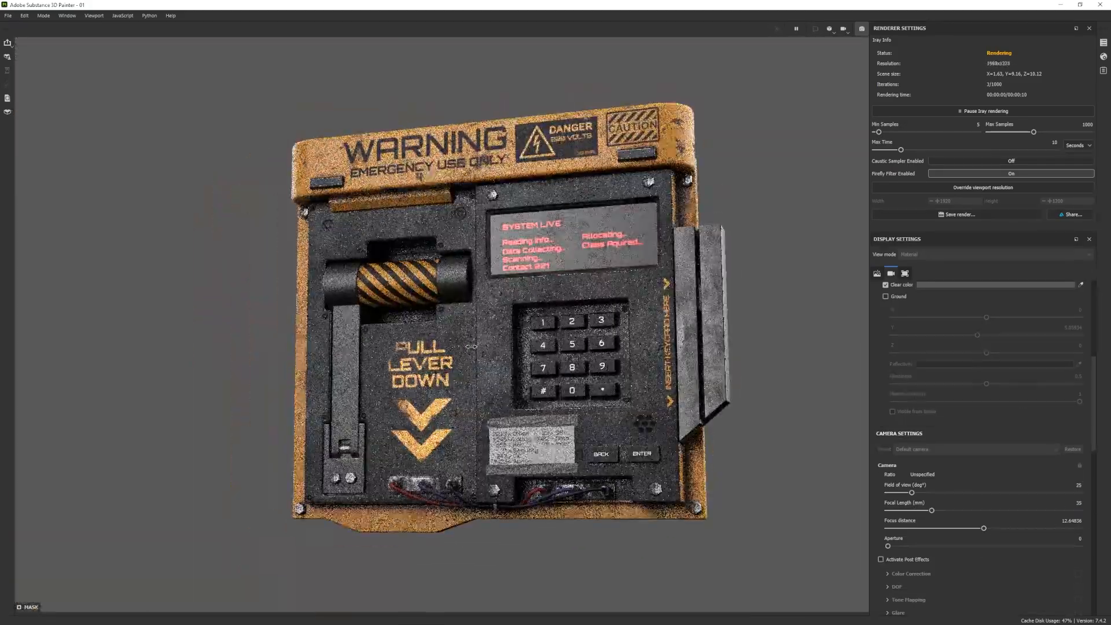
{"action": "right_click_drag", "start_coordinate": [402, 348], "coordinate": [519, 348], "text": "shift"}
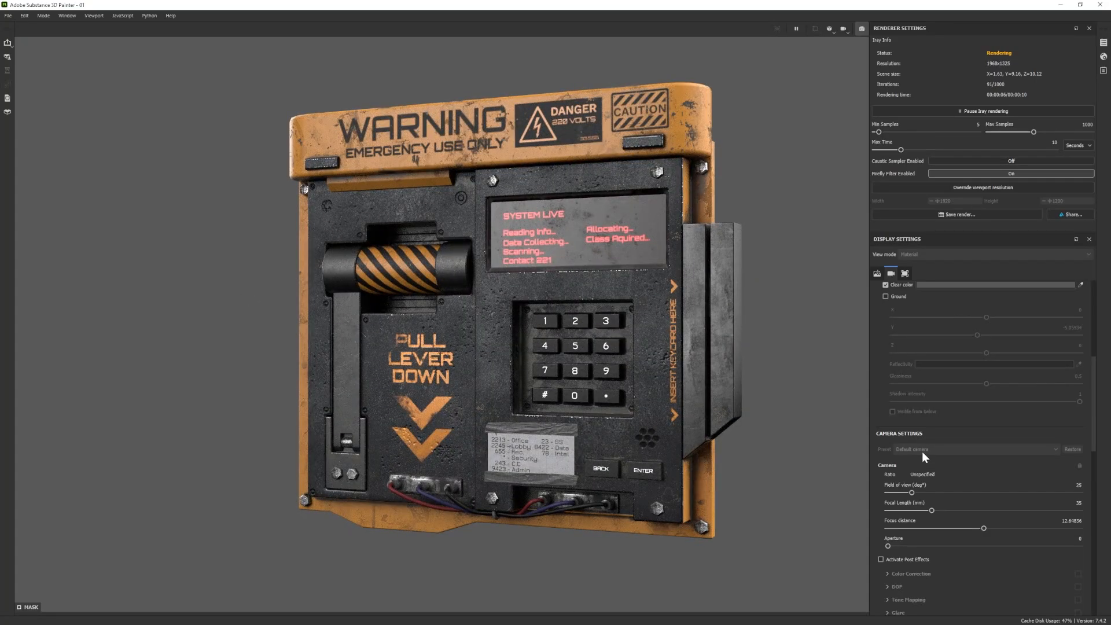
Try the Studio White Umbrella environment map, and replace it with Panorama at environment rotation 356.
{"action": "scroll", "coordinate": [1080, 315], "scroll_direction": "up", "scroll_amount": 8}
{"action": "left_click", "coordinate": [1065, 312]}
{"action": "left_click", "coordinate": [1062, 389]}
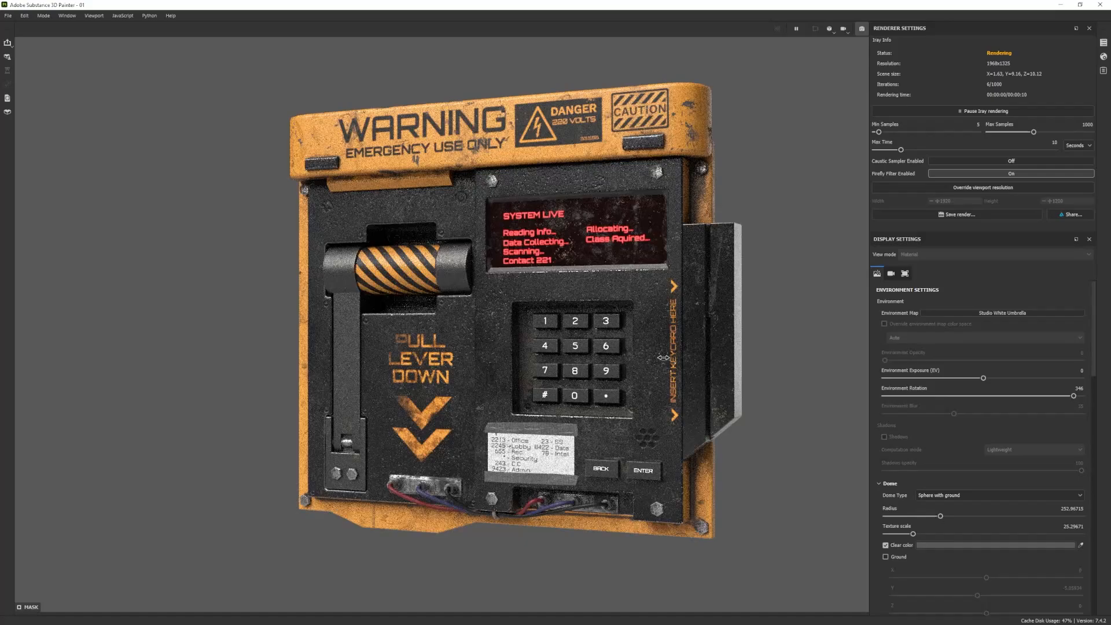
{"action": "left_click", "coordinate": [1036, 313]}
{"action": "left_click", "coordinate": [1037, 373]}
{"action": "right_click_drag", "start_coordinate": [561, 326], "coordinate": [523, 330], "text": "shift"}
{"action": "scroll", "coordinate": [578, 346], "scroll_direction": "down", "scroll_amount": 2}
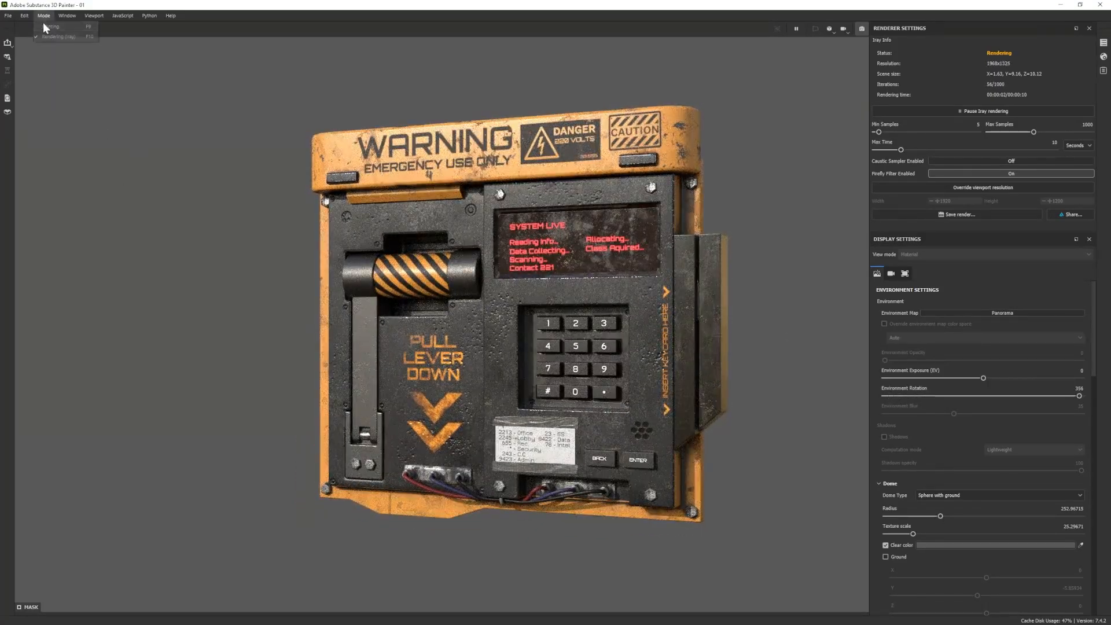
Return to painting mode and select the mask of Fill layer 2 inside Texture_01's Steel Gun Matte folder.
{"action": "key", "text": "F10"}
{"action": "left_click", "coordinate": [986, 55]}
{"action": "scroll", "coordinate": [1033, 290], "scroll_direction": "up", "scroll_amount": 2}
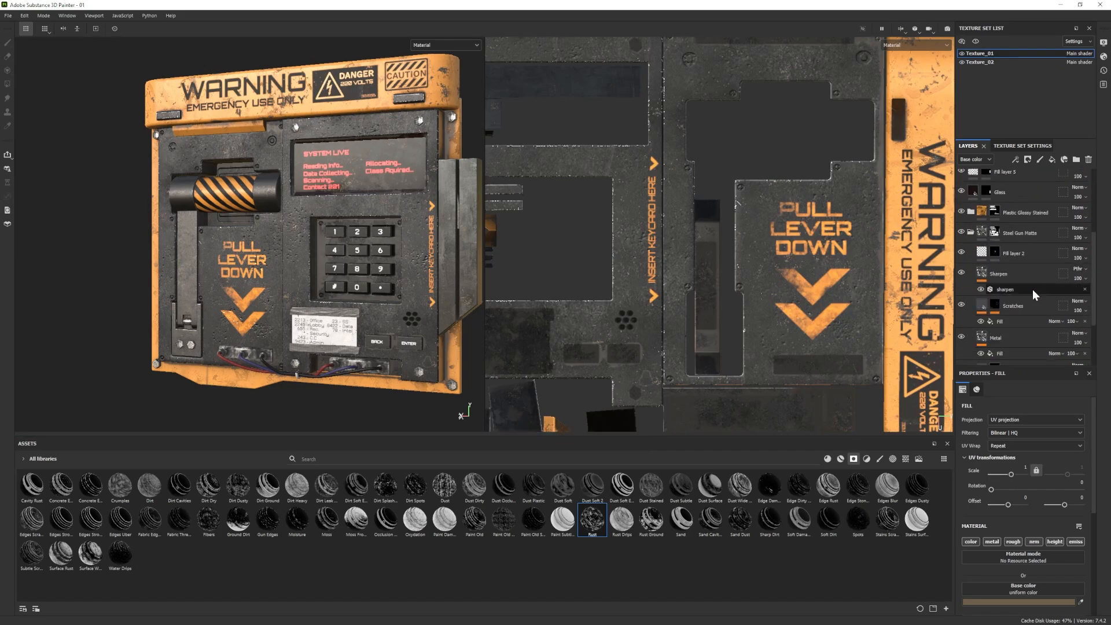
{"action": "scroll", "coordinate": [983, 342], "scroll_direction": "down", "scroll_amount": 2}
{"action": "scroll", "coordinate": [983, 342], "scroll_direction": "up", "scroll_amount": 1}
{"action": "left_click", "coordinate": [960, 205]}
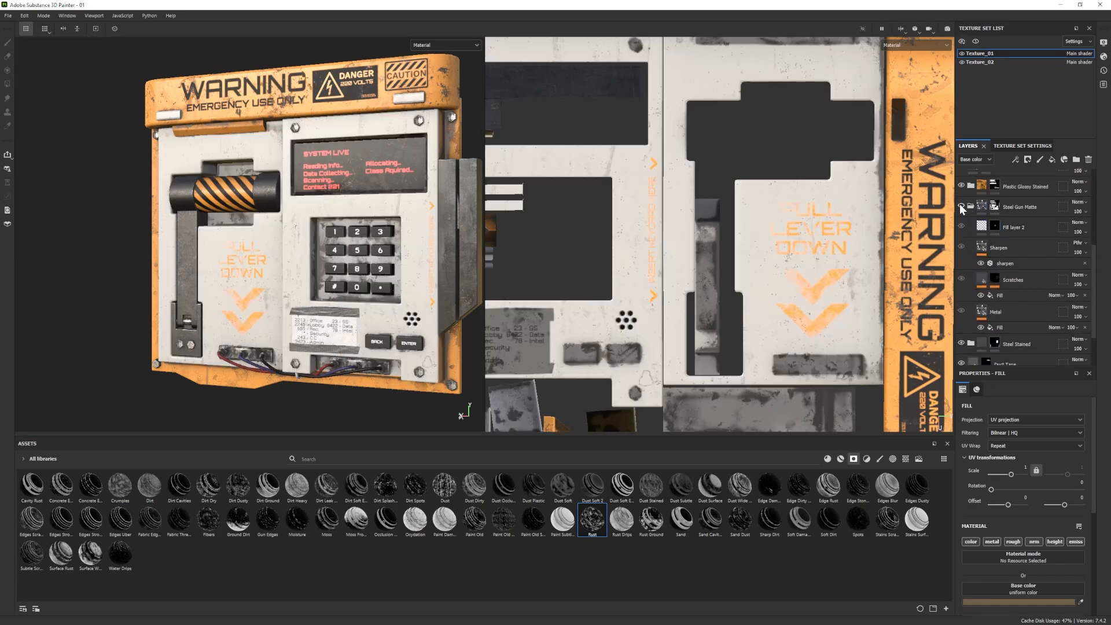
{"action": "left_click", "coordinate": [960, 205]}
{"action": "left_click", "coordinate": [994, 226]}
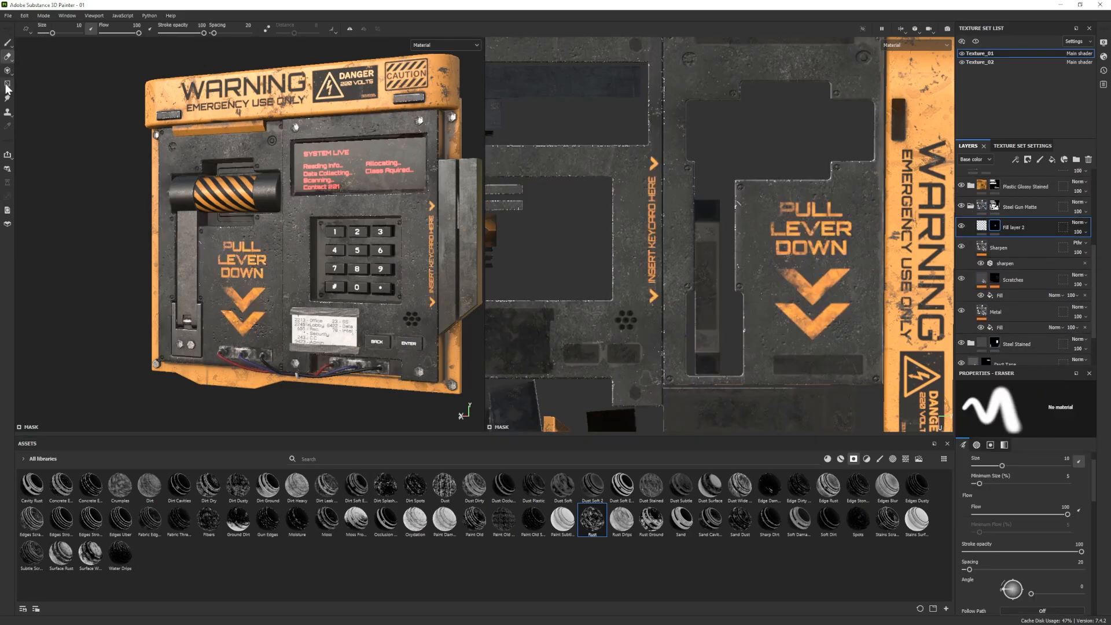
Paint and erase wear on Fill layer 2's mask along the dark panels, using the Dots brush and a crack-like Kyle's brush.
{"action": "key", "text": "1"}
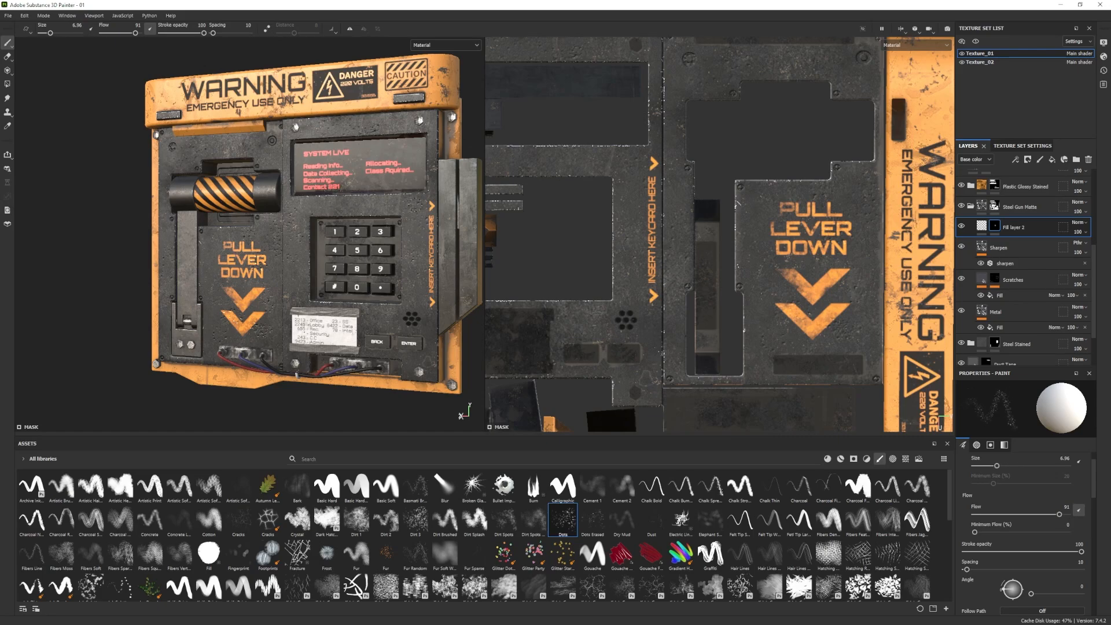
{"action": "left_click", "coordinate": [8, 57]}
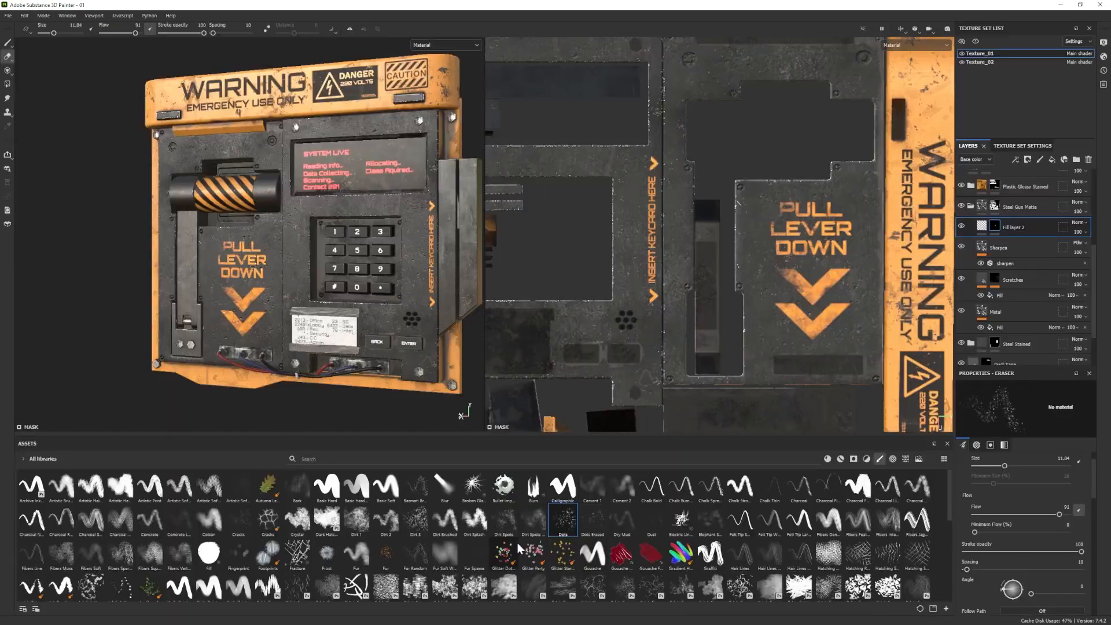
{"action": "left_click", "coordinate": [741, 586]}
{"action": "key", "text": "1"}
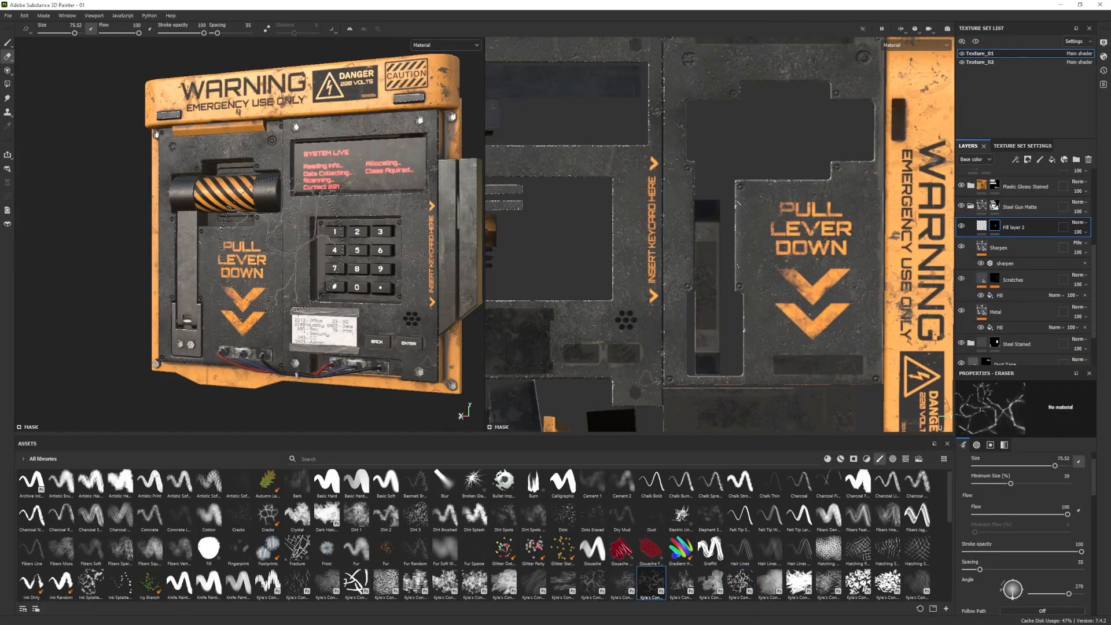
{"action": "right_click_drag", "start_coordinate": [347, 129], "coordinate": [307, 129], "text": "ctrl"}
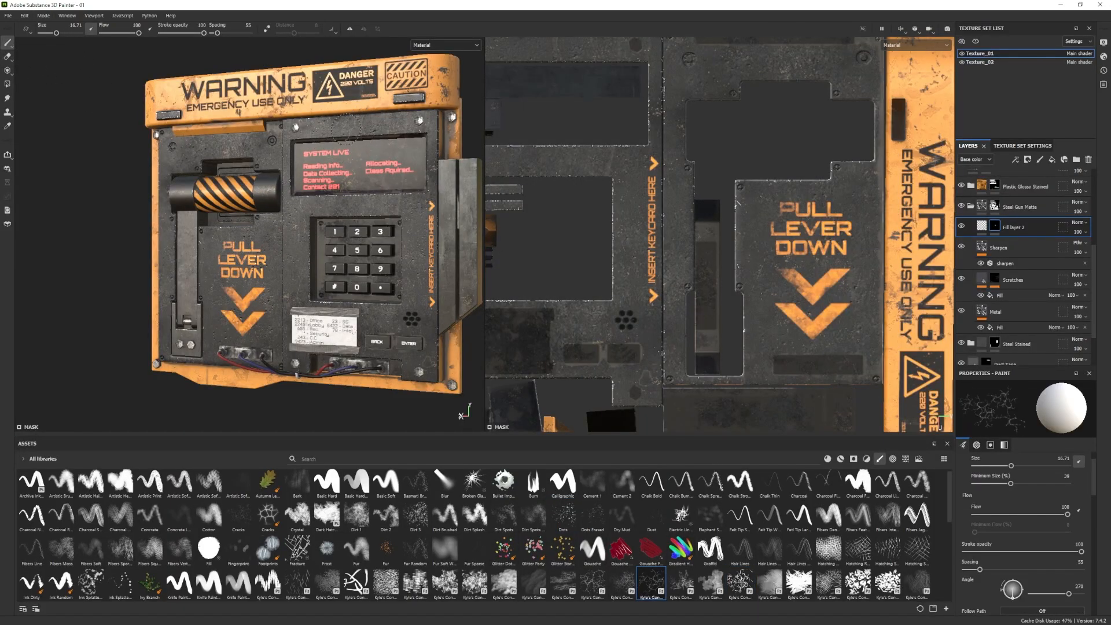
{"action": "key", "text": "2"}
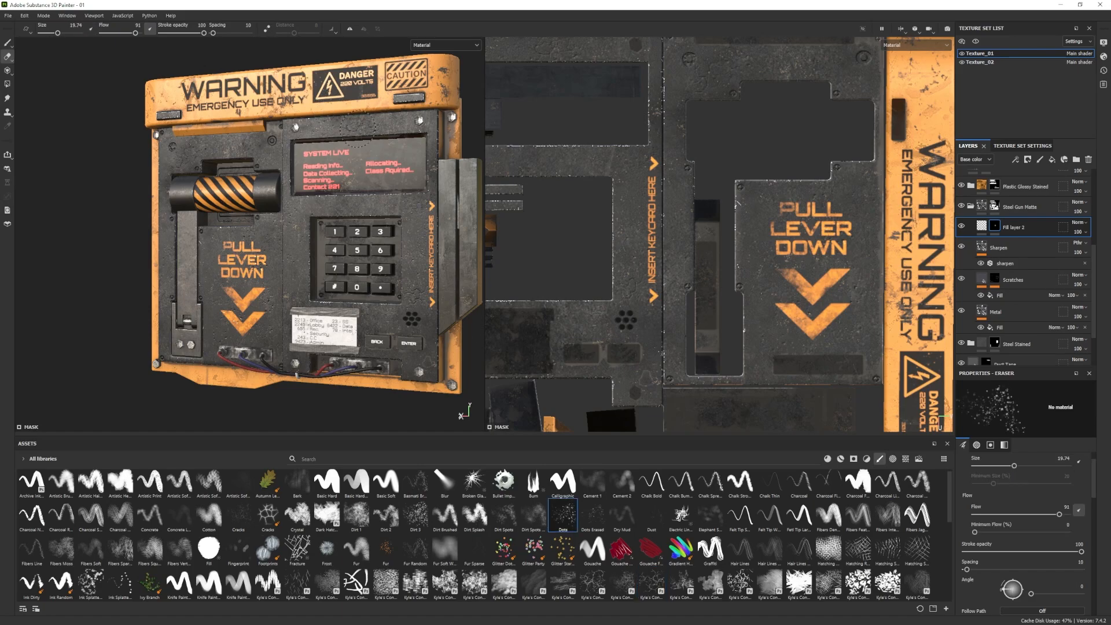
Preview the worn dark panels in an Iray render, and return to painting mode.
{"action": "left_click", "coordinate": [44, 16]}
{"action": "left_click", "coordinate": [58, 43]}
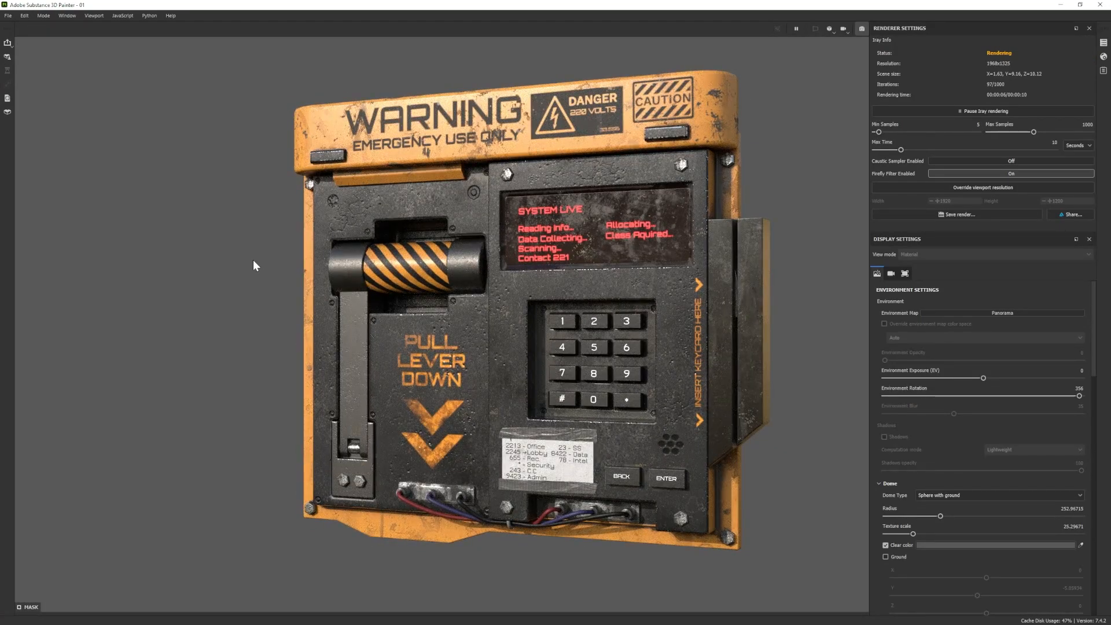
{"action": "left_click", "coordinate": [43, 16]}
{"action": "left_click", "coordinate": [57, 29]}
Add a fill layer above Fill layer 2 with the Dirt Splash smart mask and adjust its mask generator.
{"action": "left_click", "coordinate": [1053, 159]}
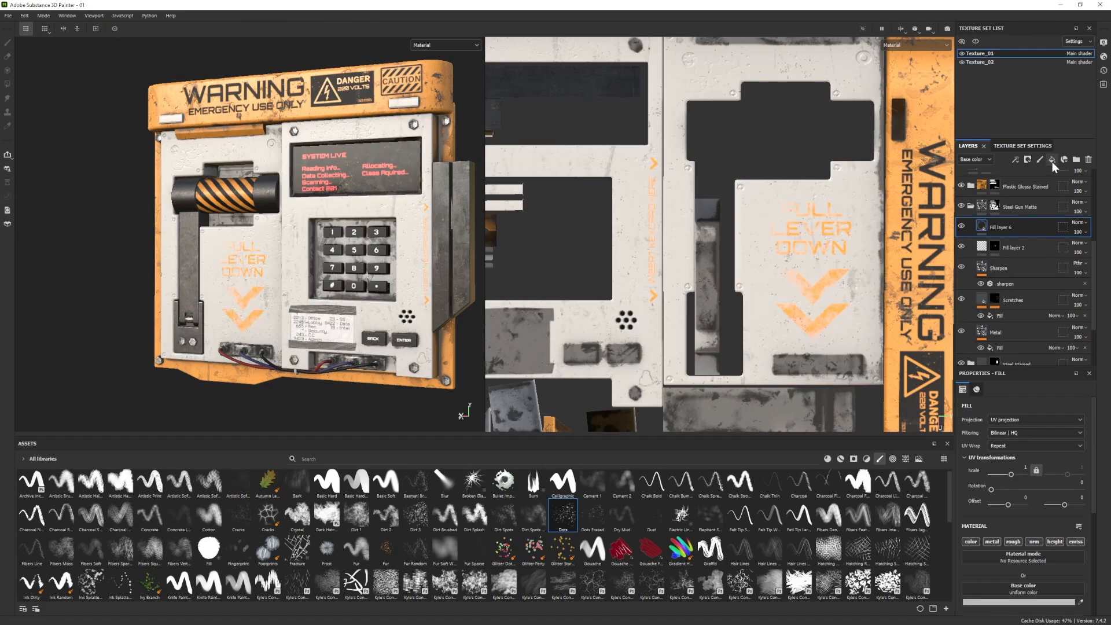
{"action": "left_click", "coordinate": [35, 525]}
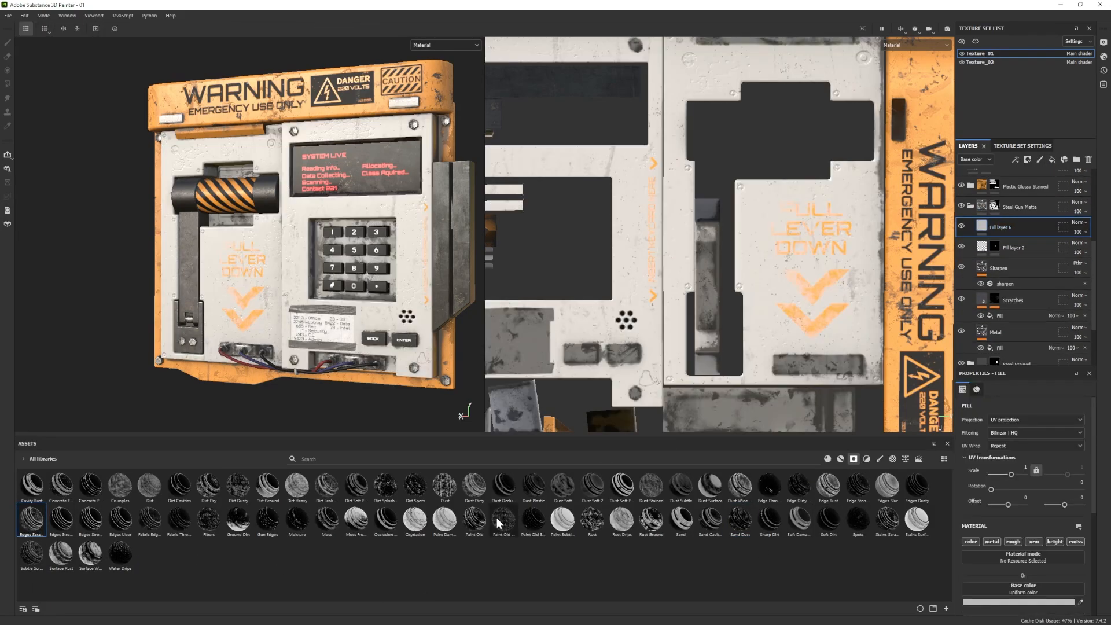
{"action": "left_click_drag", "start_coordinate": [386, 486], "coordinate": [1012, 226]}
{"action": "left_click", "coordinate": [1003, 256]}
{"action": "scroll", "coordinate": [1024, 505], "scroll_direction": "down", "scroll_amount": 2}
{"action": "left_click_drag", "start_coordinate": [1024, 546], "coordinate": [1067, 542]}
Give the splash fill layer a mid-gray base color, metallic 1 and a near-zero roughness.
{"action": "left_click", "coordinate": [982, 227]}
{"action": "left_click", "coordinate": [1013, 523]}
{"action": "left_click", "coordinate": [874, 415]}
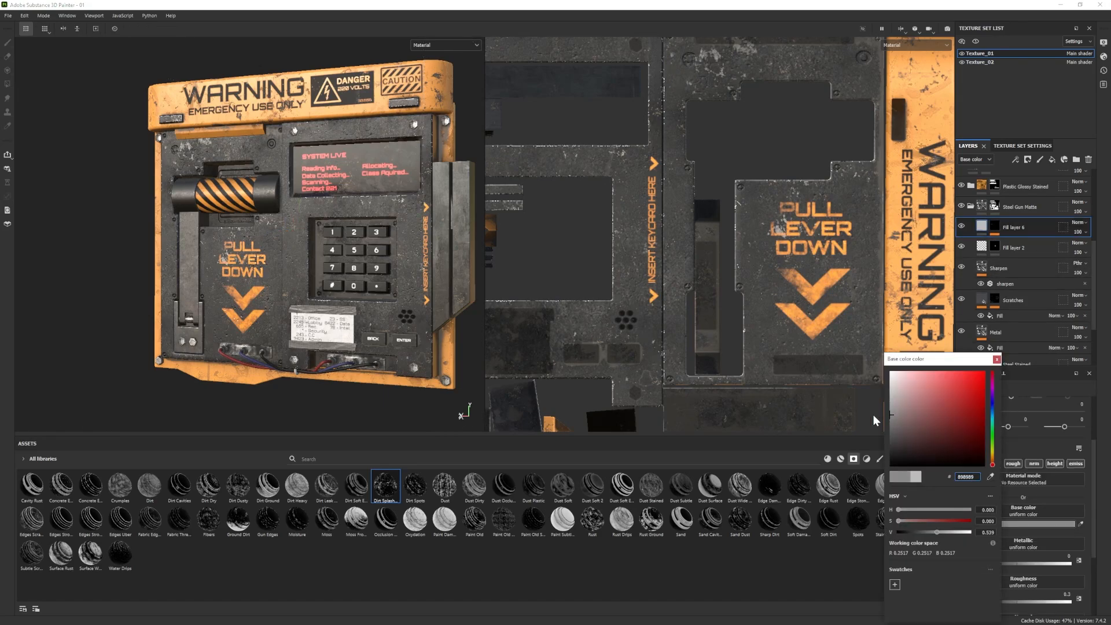
{"action": "left_click", "coordinate": [1032, 560]}
{"action": "left_click_drag", "start_coordinate": [995, 602], "coordinate": [967, 602]}
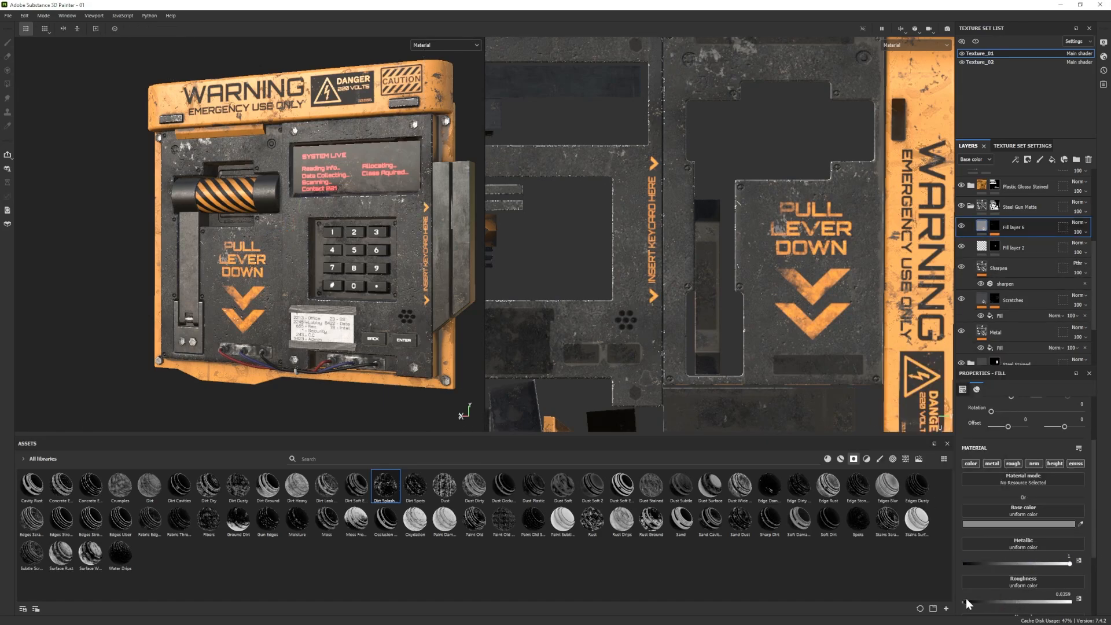
Render the box in Iray with 5000 max samples and a 500-second max time, and pause the render.
{"action": "left_click", "coordinate": [53, 36]}
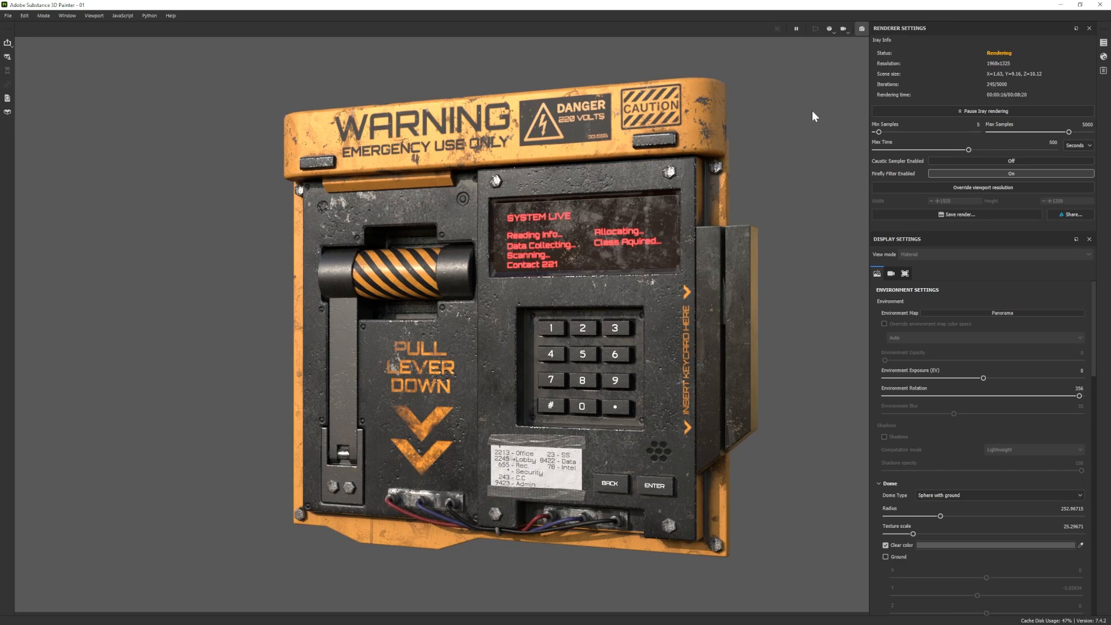
{"action": "left_click", "coordinate": [955, 110]}
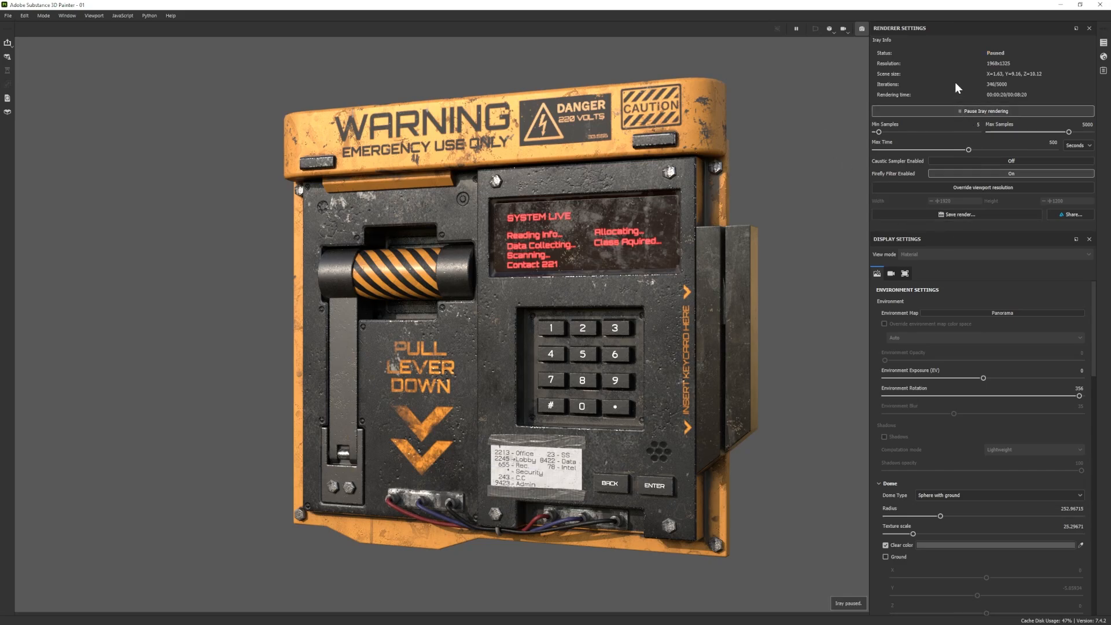
Try the Soft 1Front 2Backs environment map on the render, and replace it with a different map.
{"action": "left_click", "coordinate": [1005, 312]}
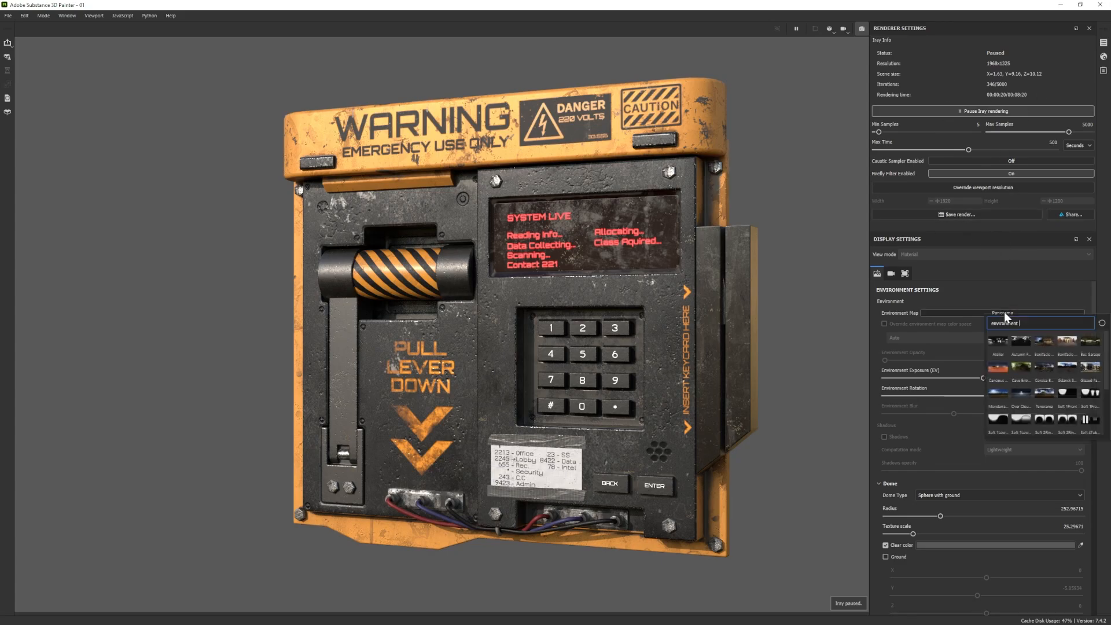
{"action": "left_click", "coordinate": [995, 395]}
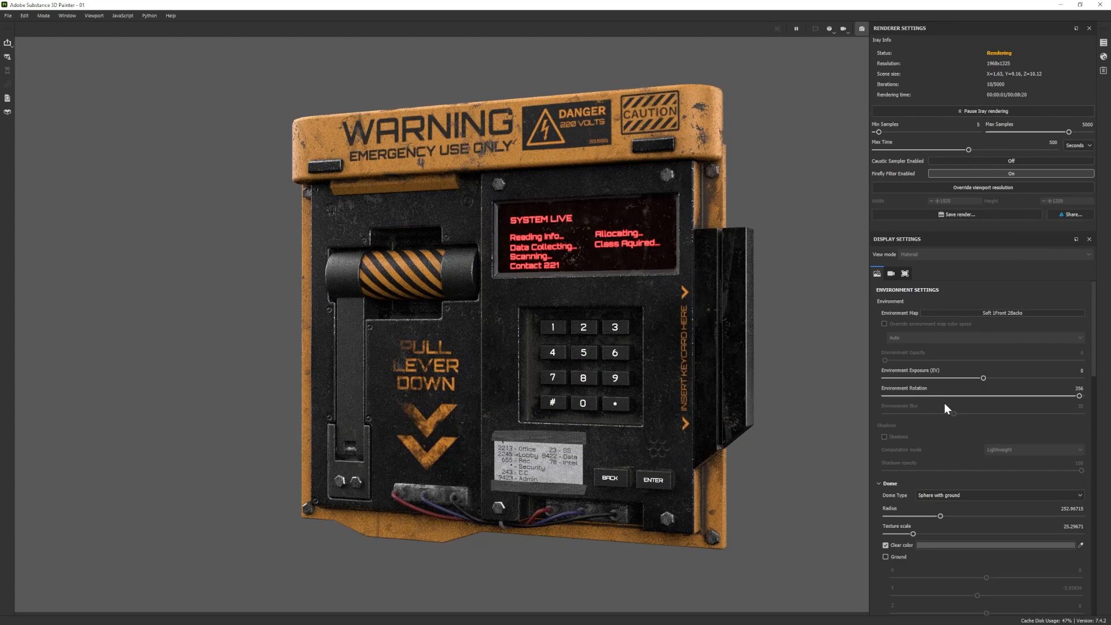
{"action": "left_click", "coordinate": [1003, 312]}
{"action": "left_click", "coordinate": [1025, 391]}
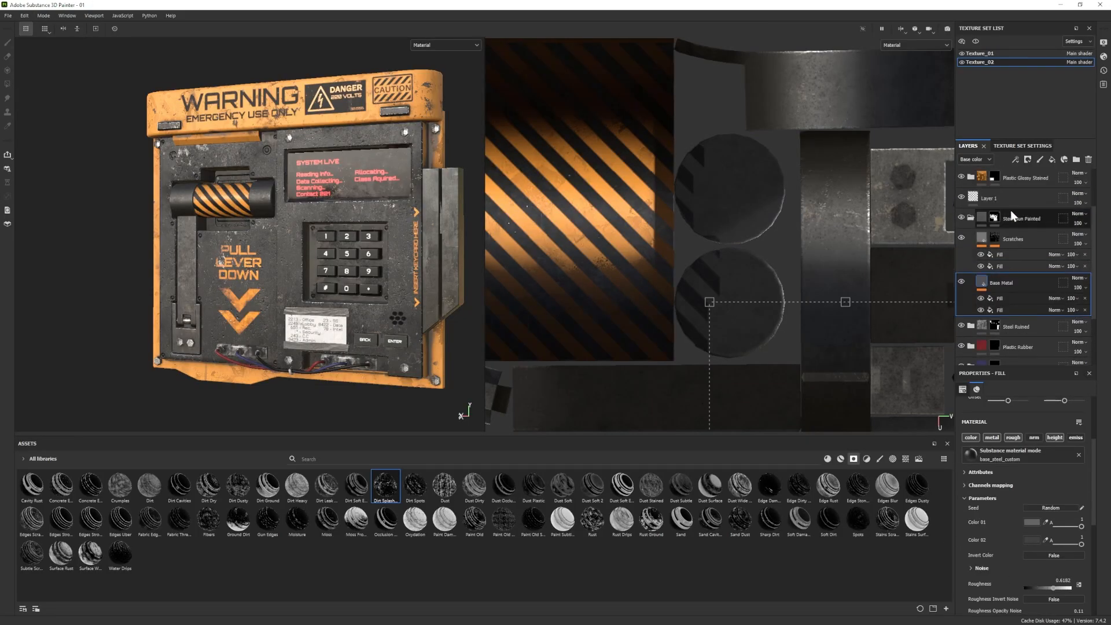
Collapse the Steel Gun Painted folder on Texture_02 and select the orange Base layer on Texture_01.
{"action": "left_click", "coordinate": [970, 221]}
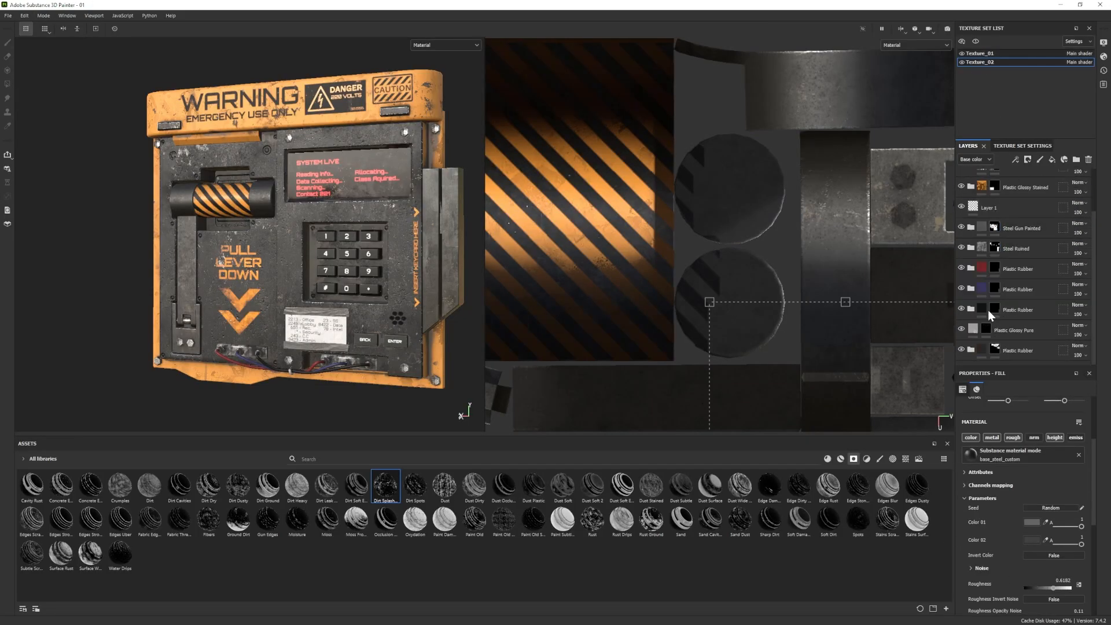
{"action": "left_click", "coordinate": [972, 53]}
{"action": "scroll", "coordinate": [1012, 266], "scroll_direction": "down", "scroll_amount": 3}
{"action": "left_click", "coordinate": [1013, 284]}
Render the box in Iray from a new viewing angle and rotate the environment lighting.
{"action": "left_click", "coordinate": [42, 15]}
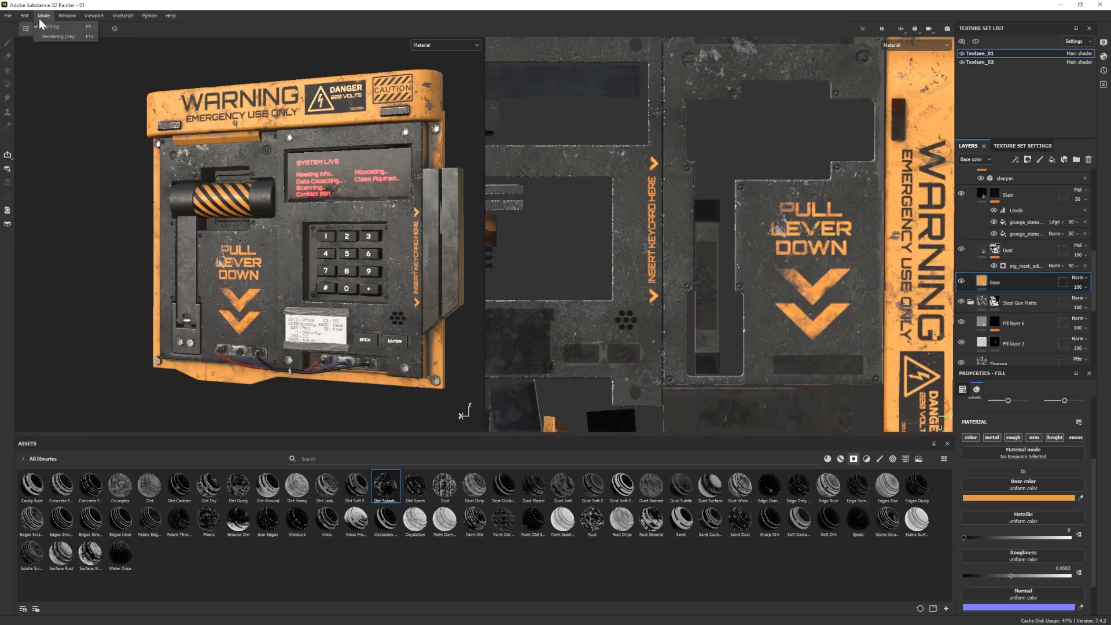
{"action": "left_click", "coordinate": [58, 32]}
{"action": "left_click_drag", "start_coordinate": [427, 304], "coordinate": [543, 293], "text": "alt"}
{"action": "right_click_drag", "start_coordinate": [509, 351], "coordinate": [615, 373], "text": "shift"}
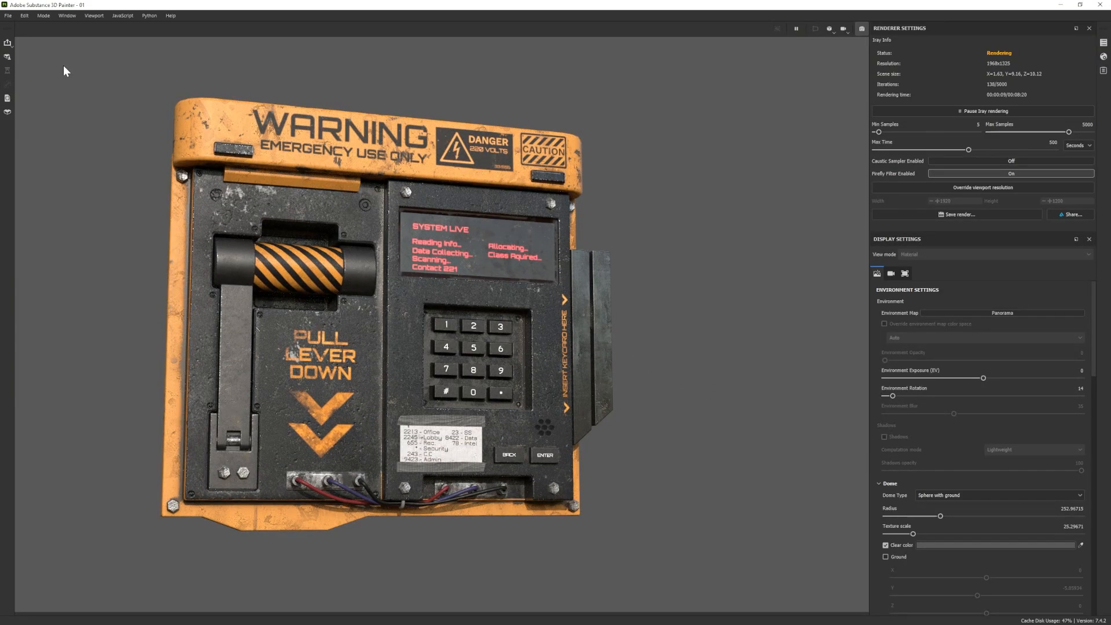
Return to painting mode and inspect the Steel Gun Matte mask on Texture_01 with Polygon Fill before activating Texture_02.
{"action": "left_click", "coordinate": [43, 16]}
{"action": "left_click", "coordinate": [52, 25]}
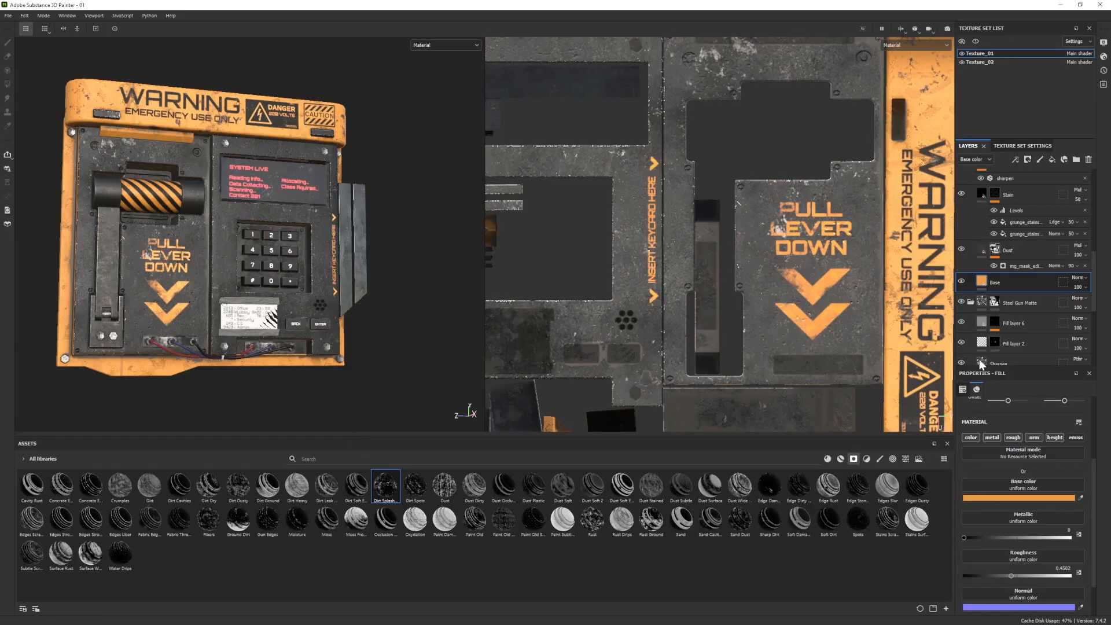
{"action": "scroll", "coordinate": [1013, 313], "scroll_direction": "down", "scroll_amount": 3}
{"action": "left_click", "coordinate": [994, 268]}
{"action": "key", "text": "4"}
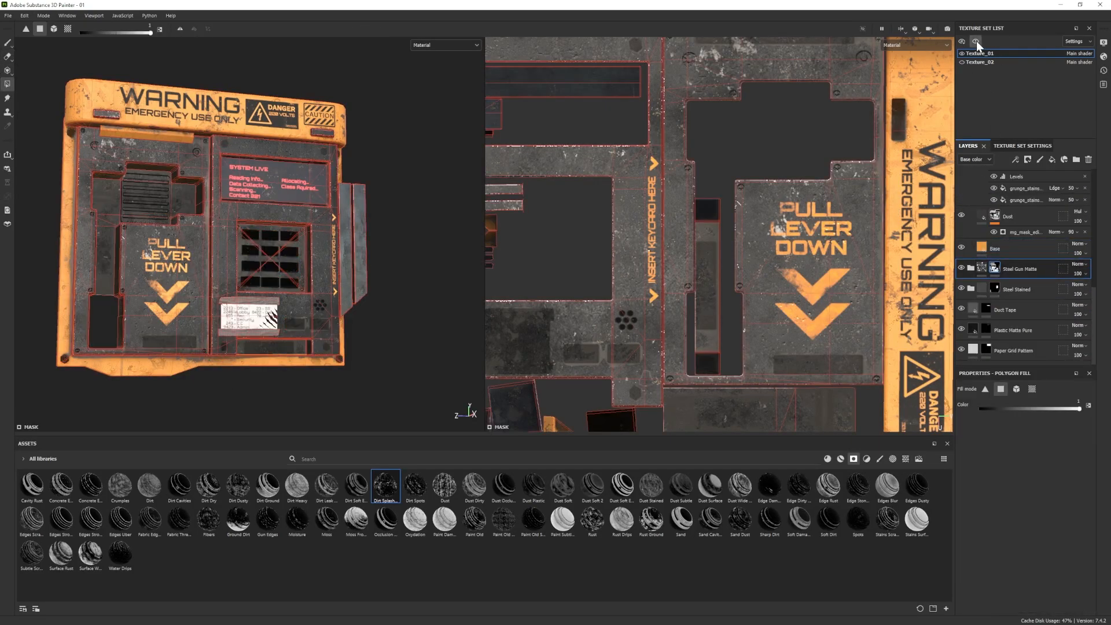
{"action": "left_click", "coordinate": [983, 62]}
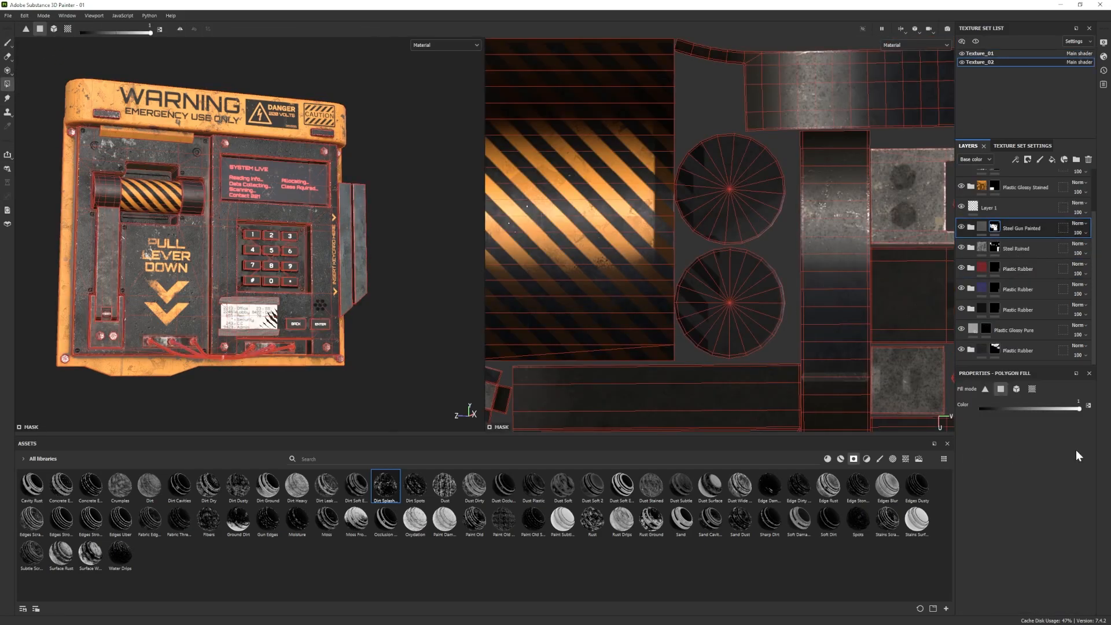
Swap Polygon Fill for the Paint tool and briefly preview the box in Iray.
{"action": "left_click", "coordinate": [5, 46]}
{"action": "left_click", "coordinate": [66, 16]}
{"action": "mouse_move", "coordinate": [43, 16]}
{"action": "left_click", "coordinate": [53, 37]}
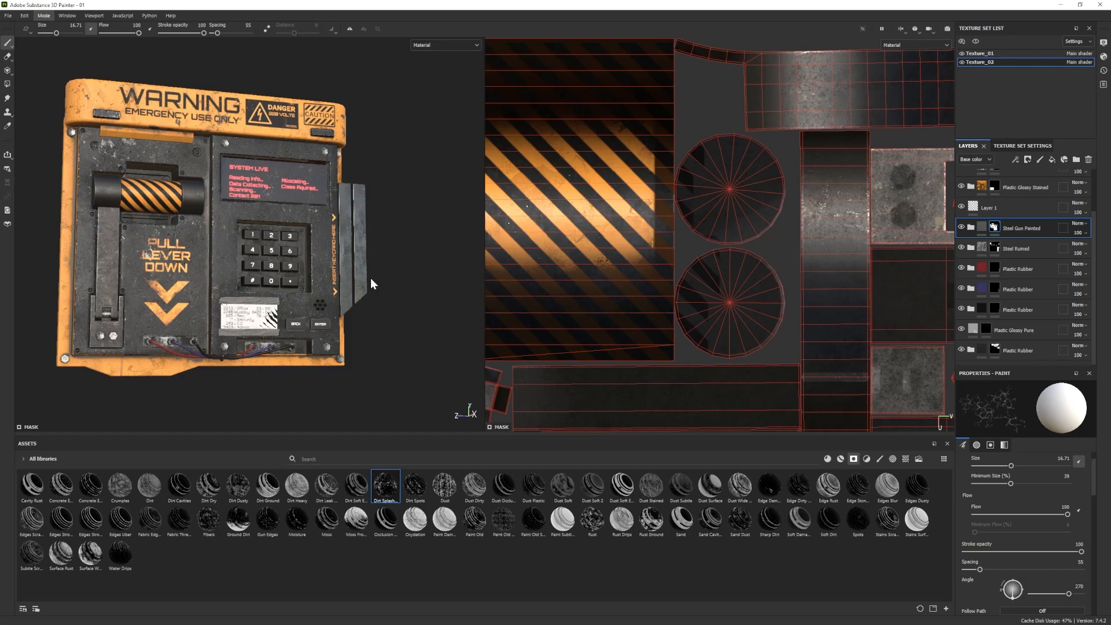
{"action": "left_click", "coordinate": [44, 15]}
{"action": "left_click", "coordinate": [51, 27]}
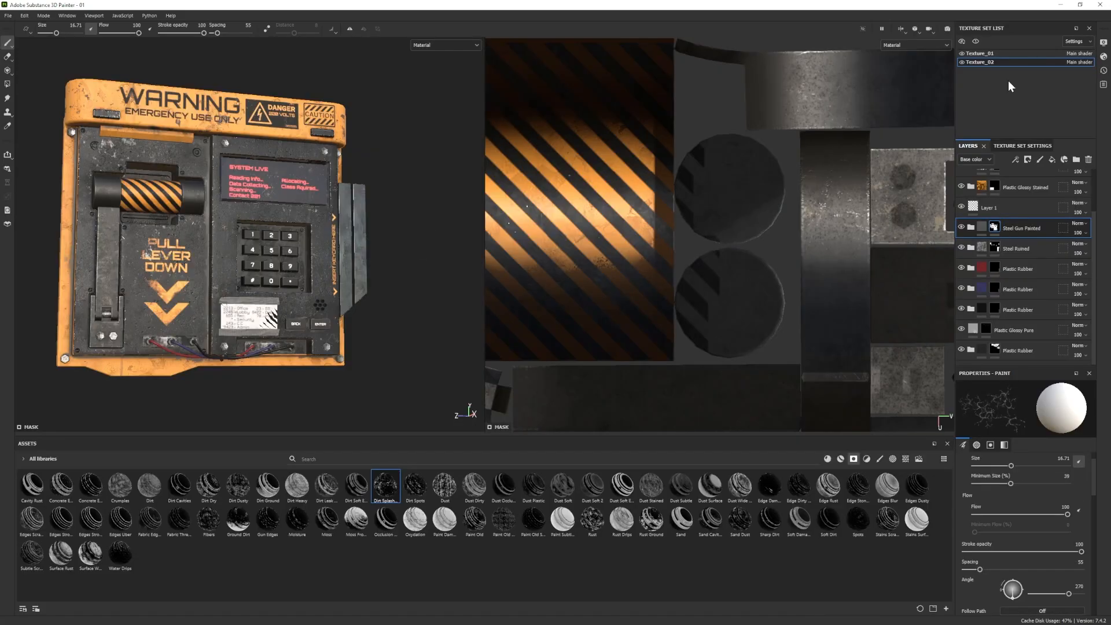
Set the emissive color of Texture_01's red Plastic Glossy Pure layer to A32F2F and render the box again in Iray.
{"action": "left_click", "coordinate": [976, 53]}
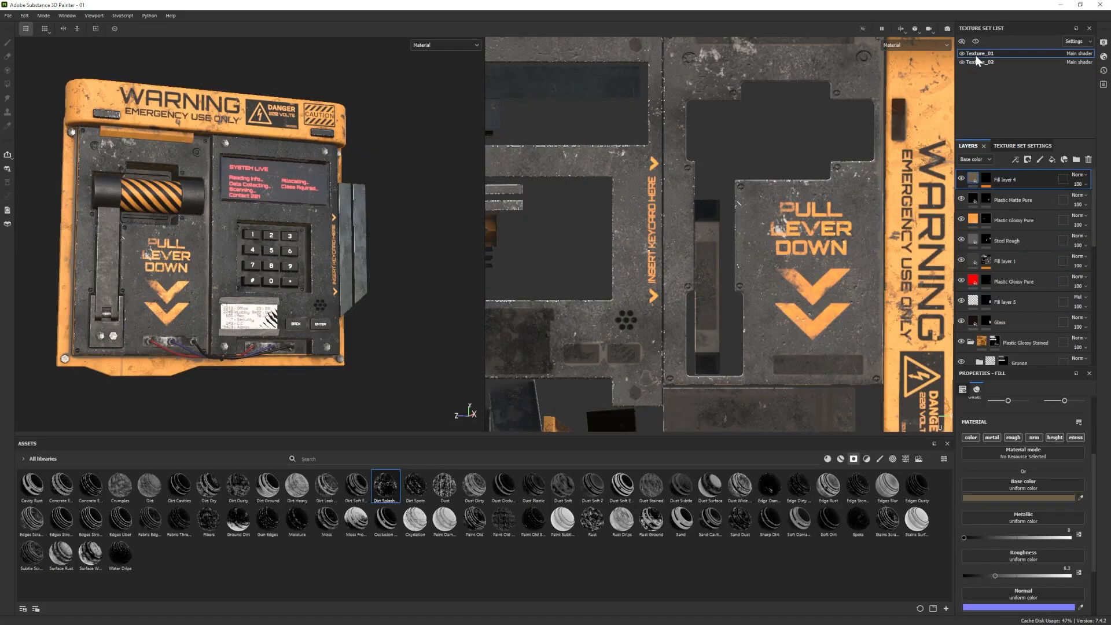
{"action": "left_click", "coordinate": [973, 281]}
{"action": "left_click", "coordinate": [1044, 608]}
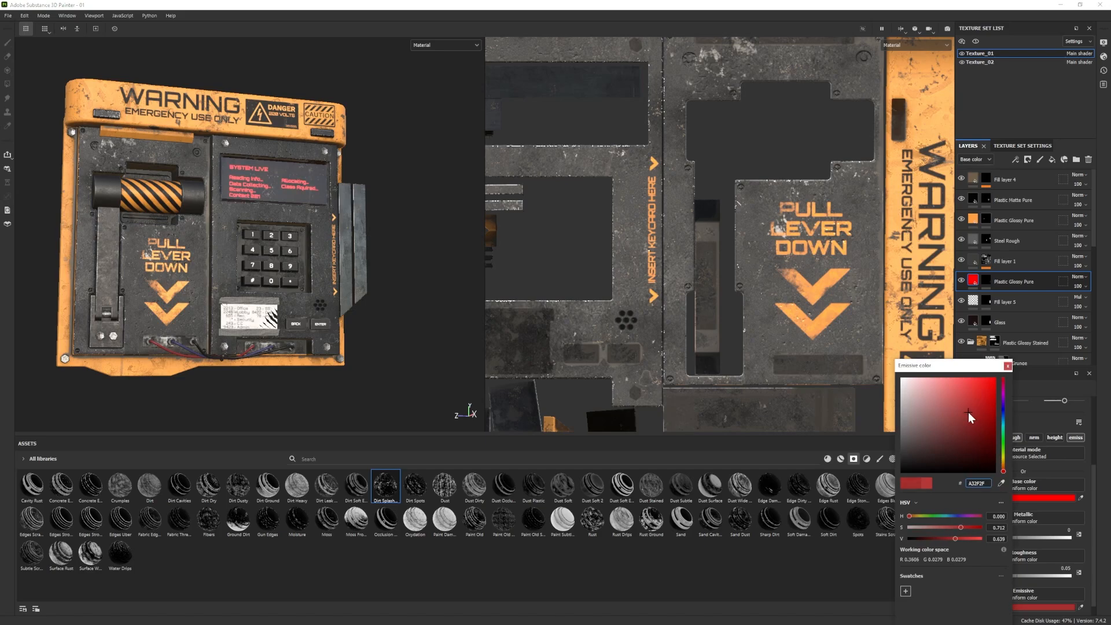
{"action": "left_click", "coordinate": [1104, 56]}
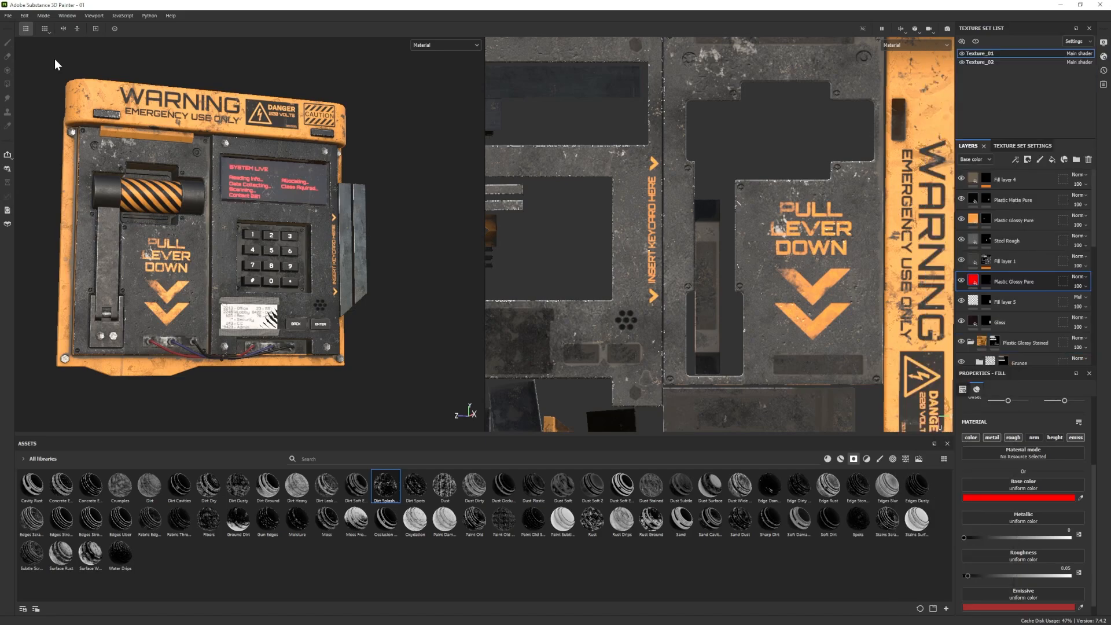
{"action": "left_click", "coordinate": [43, 15]}
{"action": "left_click", "coordinate": [52, 37]}
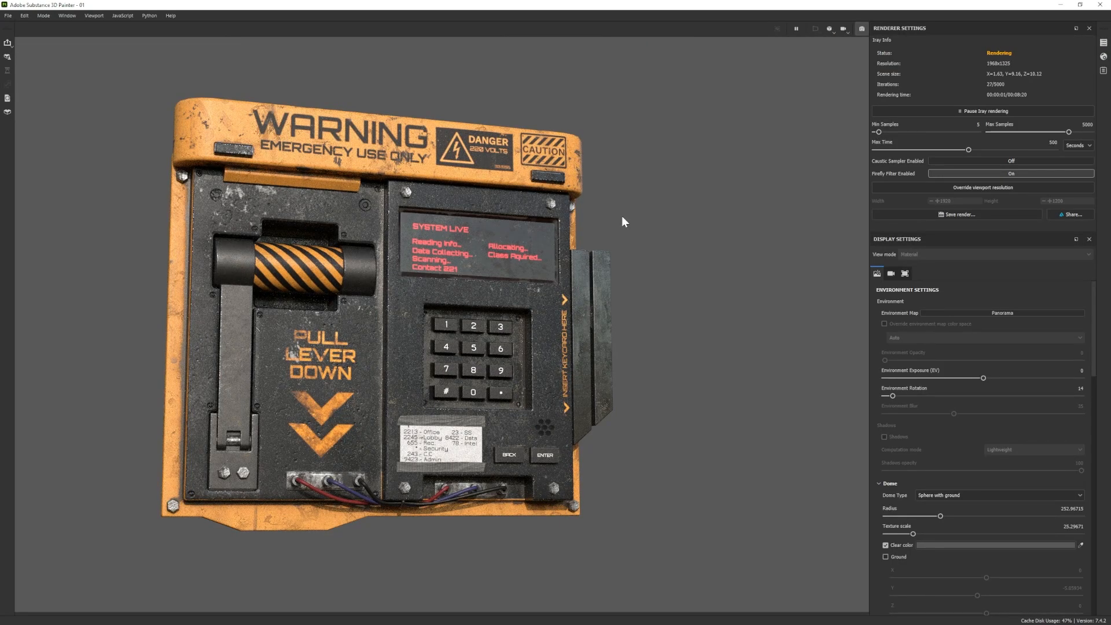